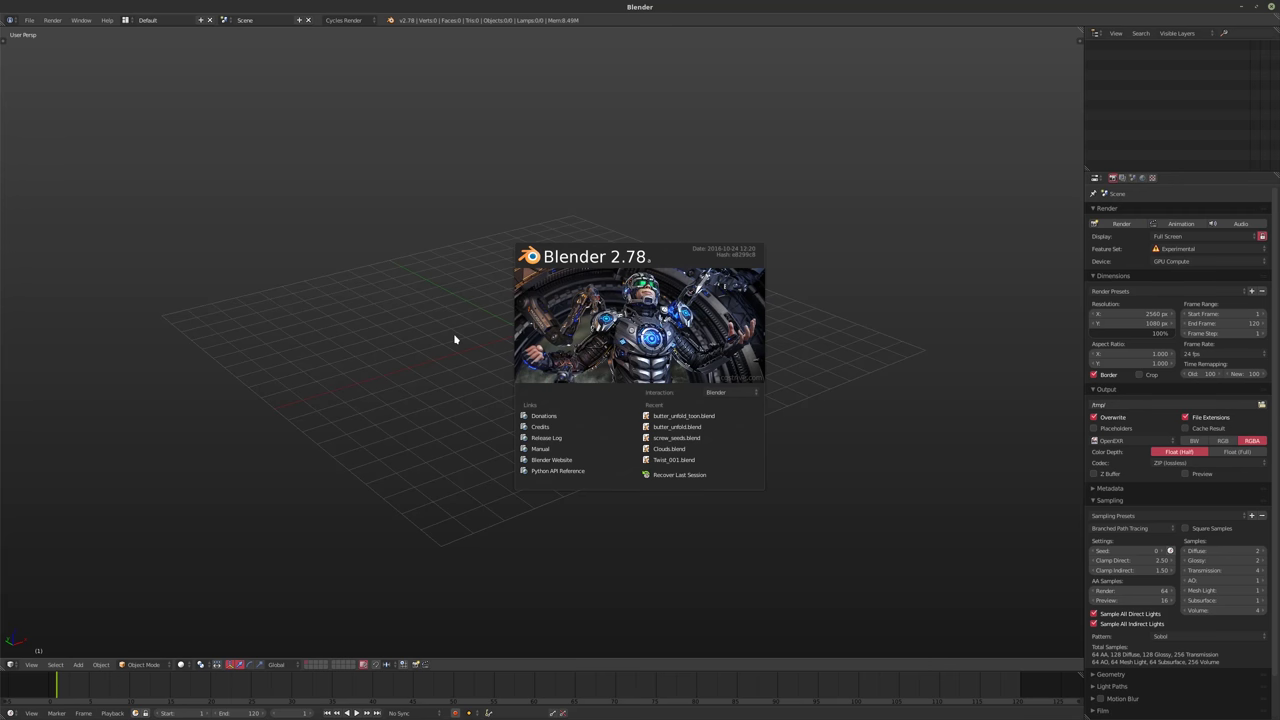
- Close the splash screen and add a cylinder mesh, setting its vertex count
left_click(454, 340)
key("shift+a")
mouse_move(569, 344)
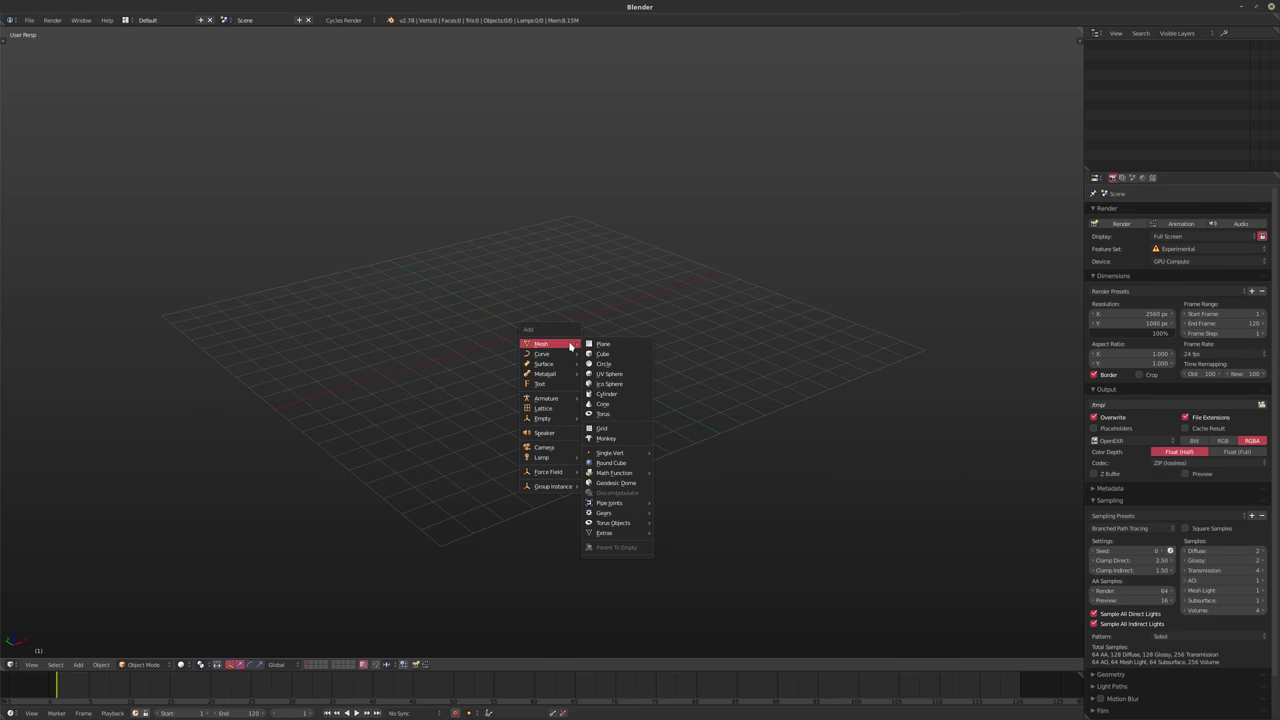
left_click(600, 394)
key("t")
left_click(36, 579)
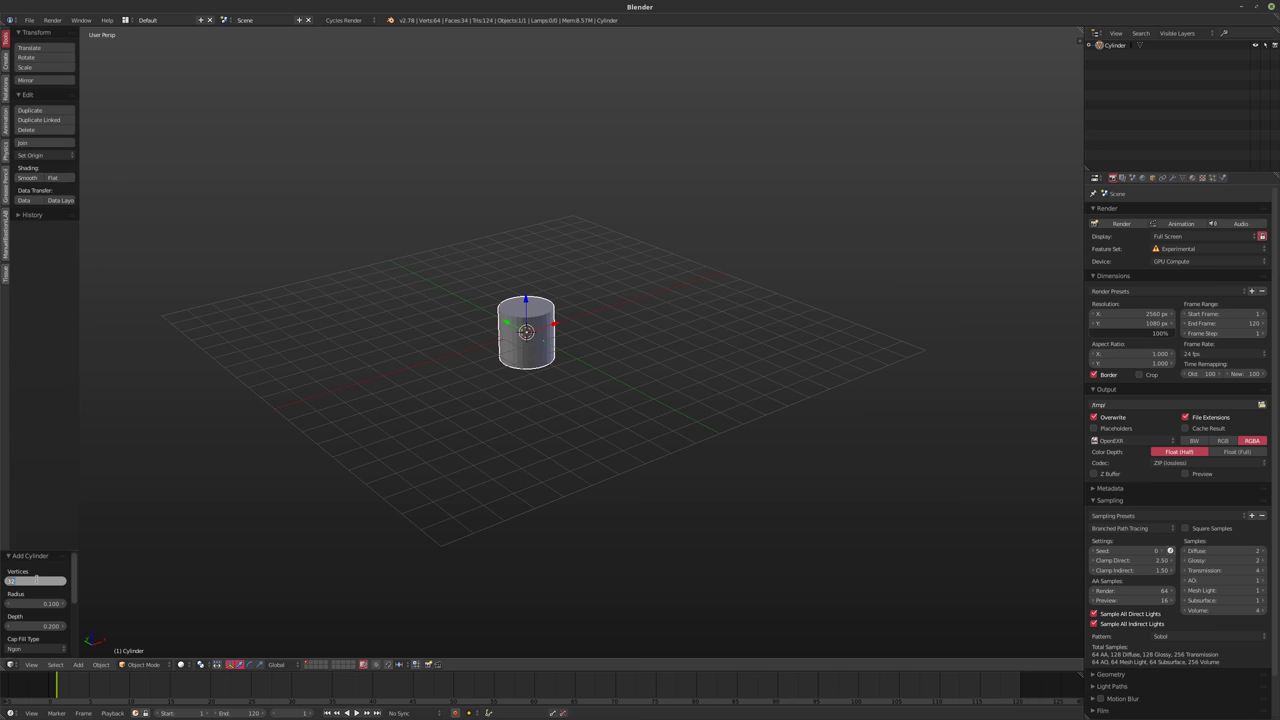
type("8")
key("Return")
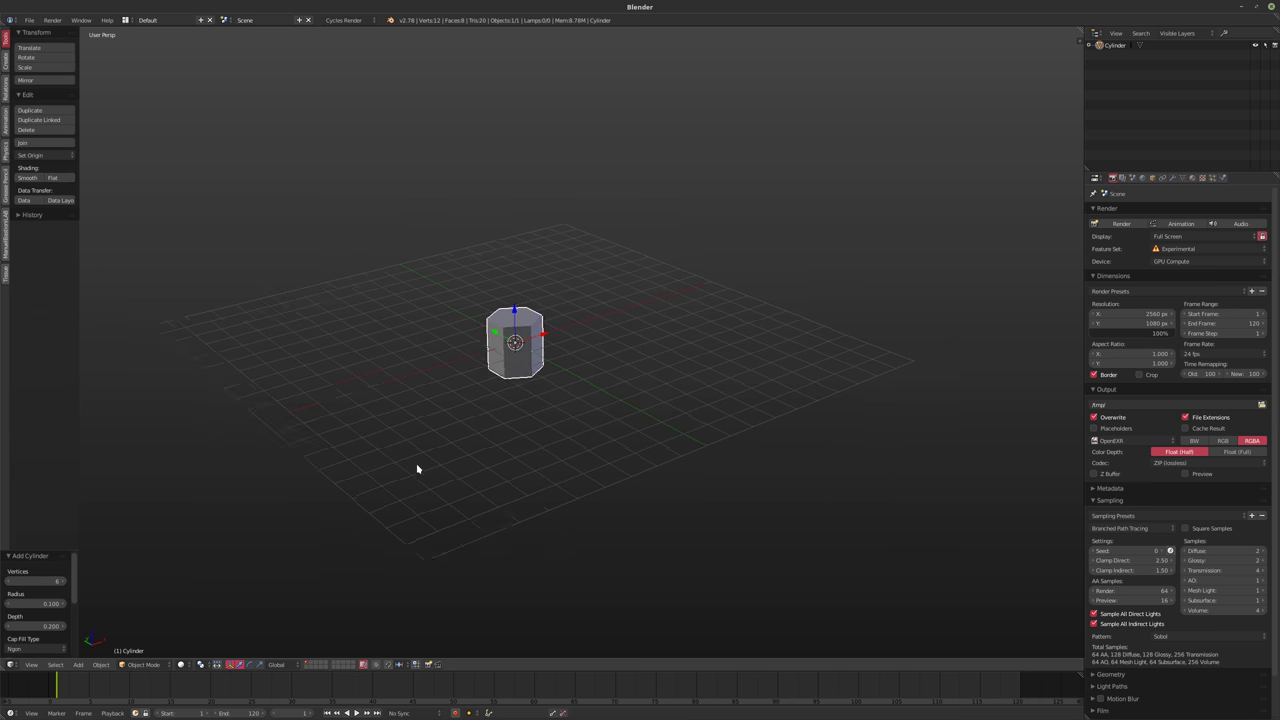
scroll(417, 466, "up", 3)
middle_click_drag(239, 522, 180, 583)
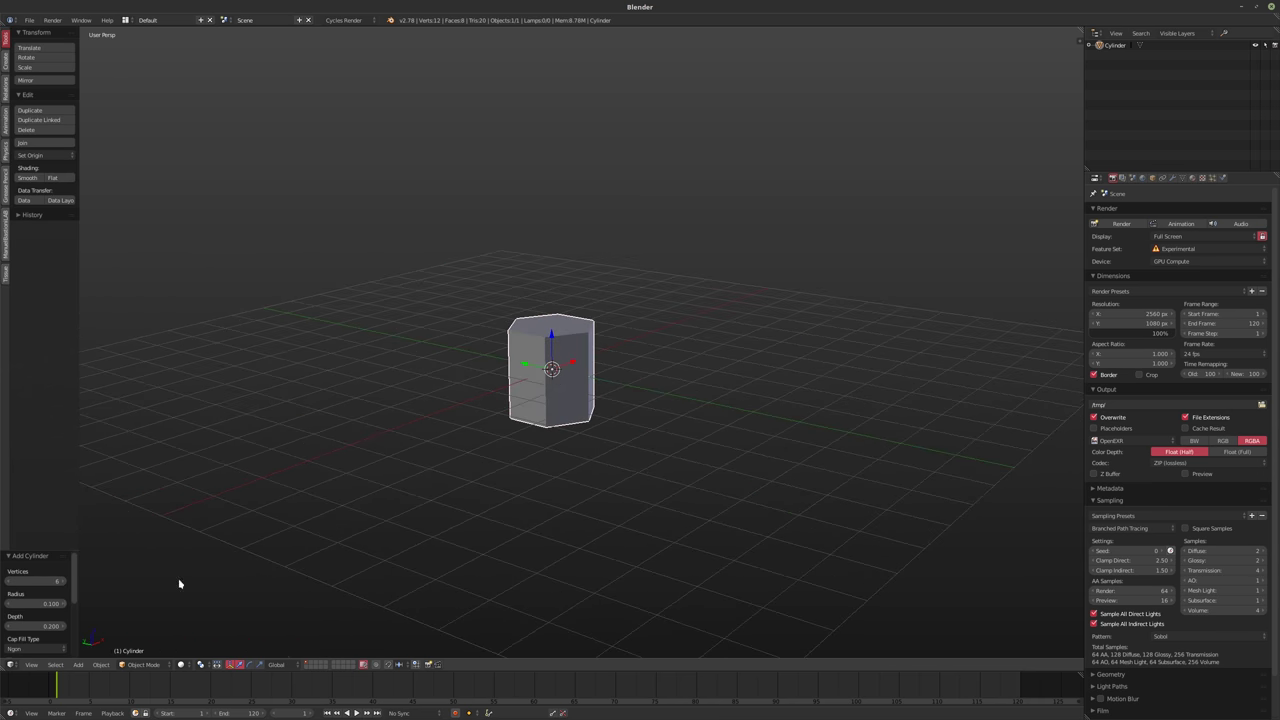
- Try a cylinder radius of 0.5 with depths of 1, then 2
left_click(28, 603)
type("0.5")
key("Tab")
type("1")
key("Return")
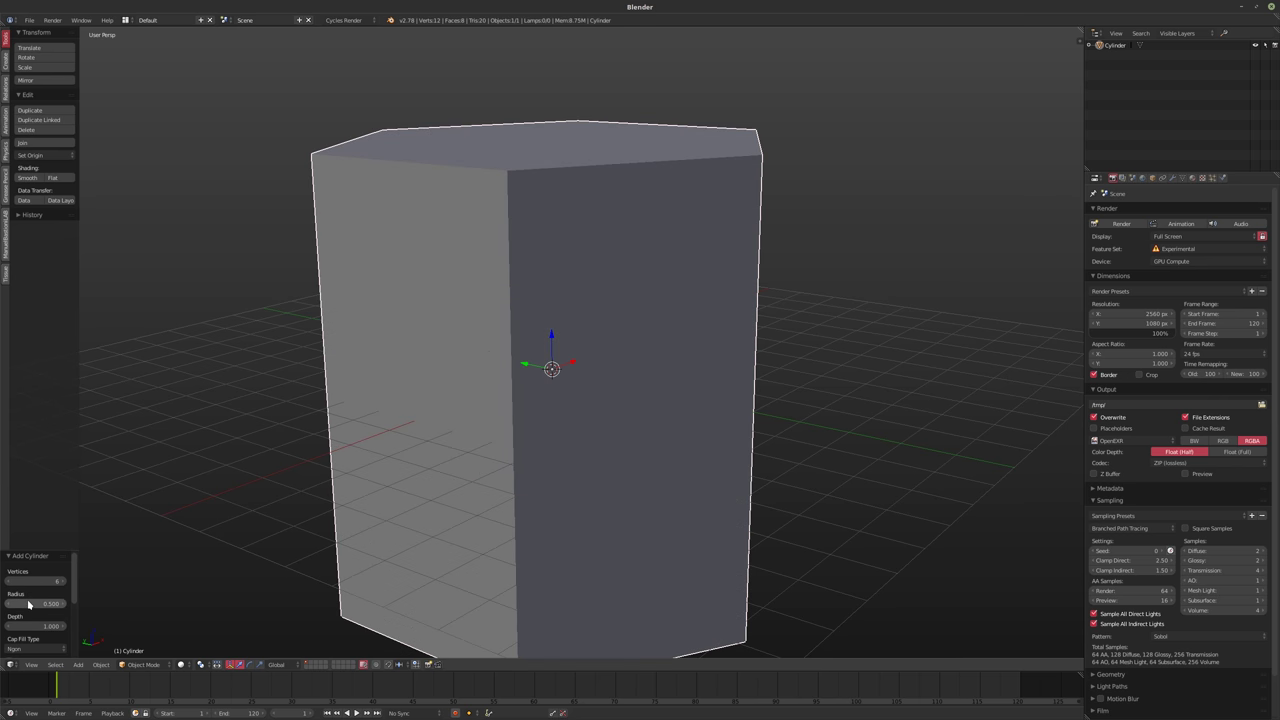
scroll(423, 463, "down", 3)
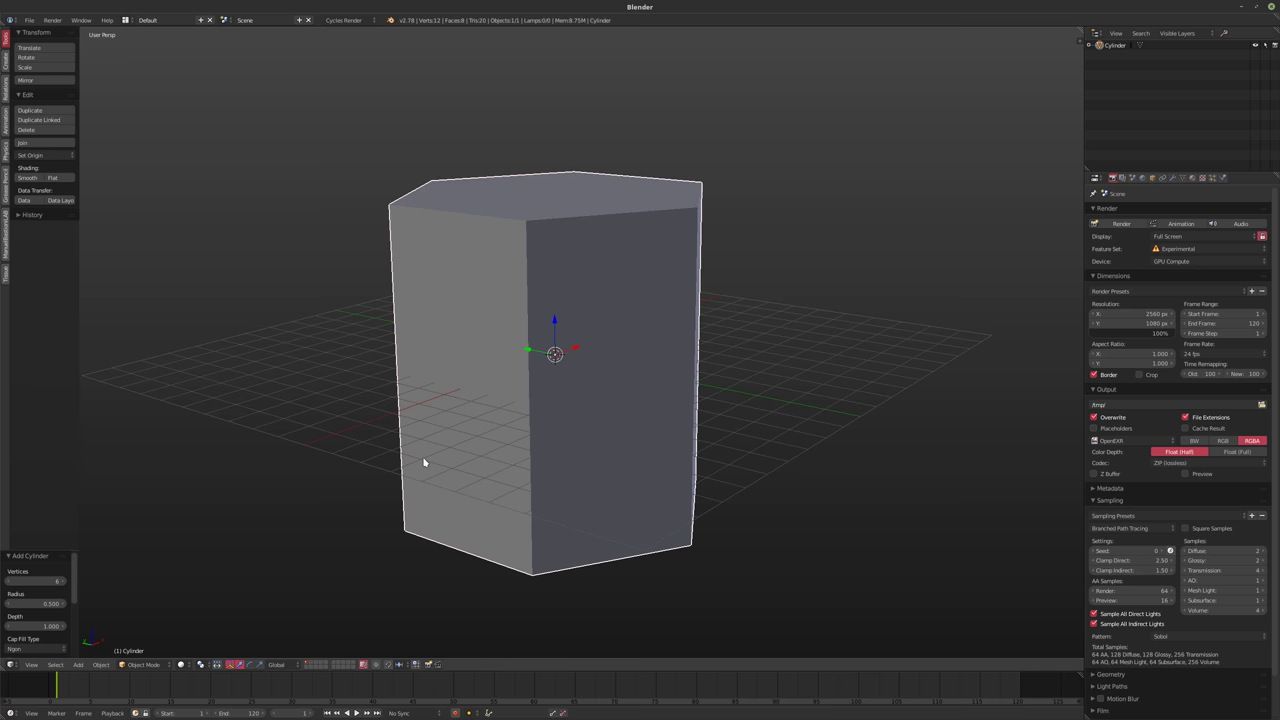
left_click(32, 624)
type("2")
key("Return")
scroll(266, 374, "up", 2)
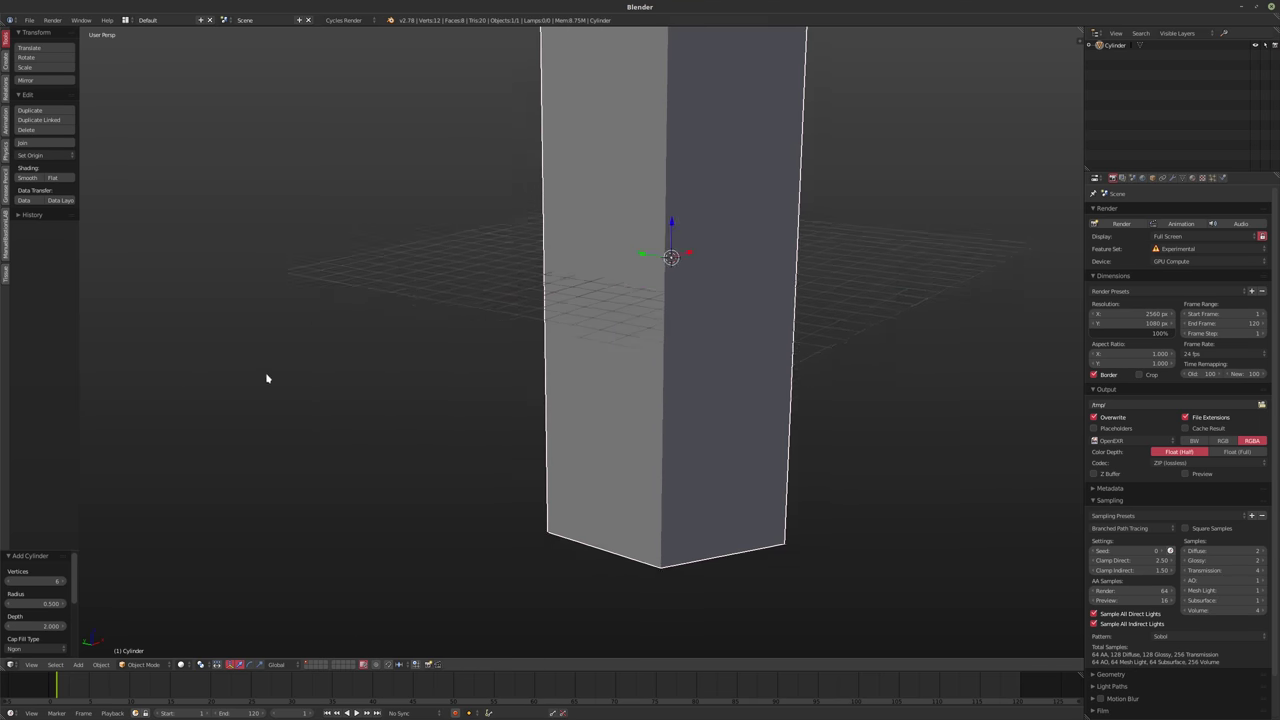
scroll(327, 427, "down", 2)
scroll(571, 423, "up", 3, "shift")
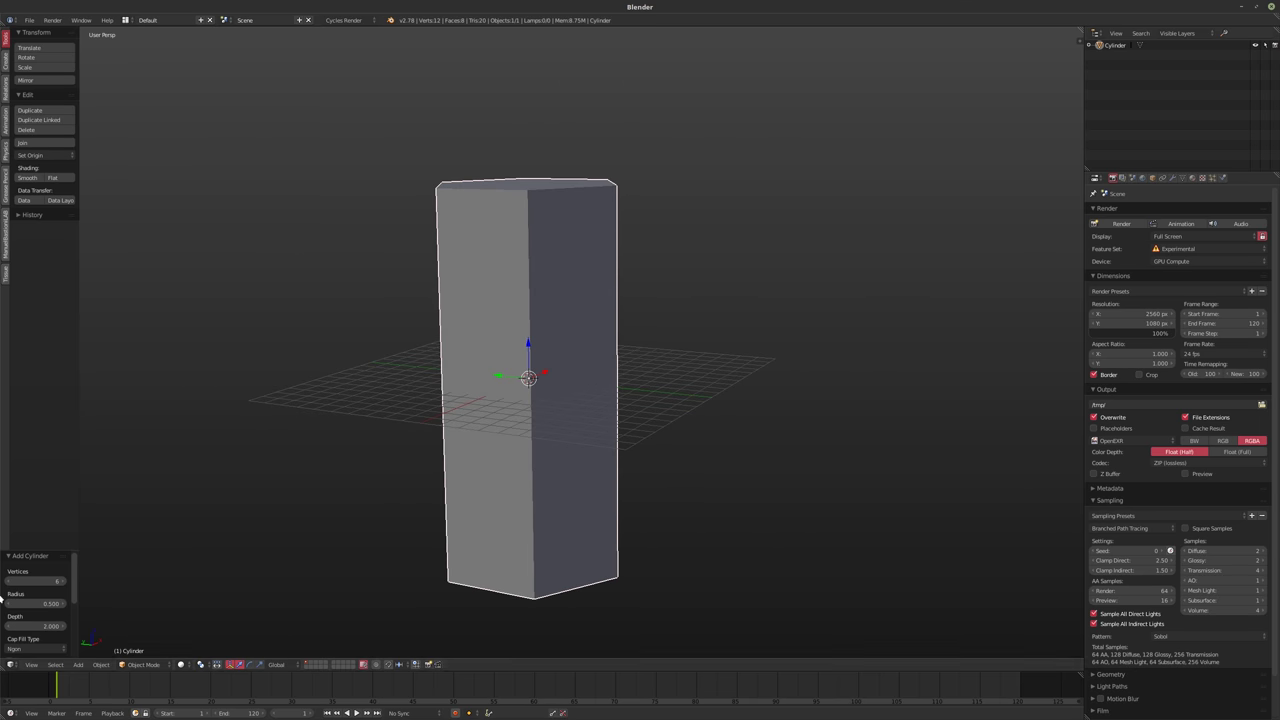
- Set the cylinder to radius 1 and depth 5, with Cap Fill Type Nothing
left_click(36, 604)
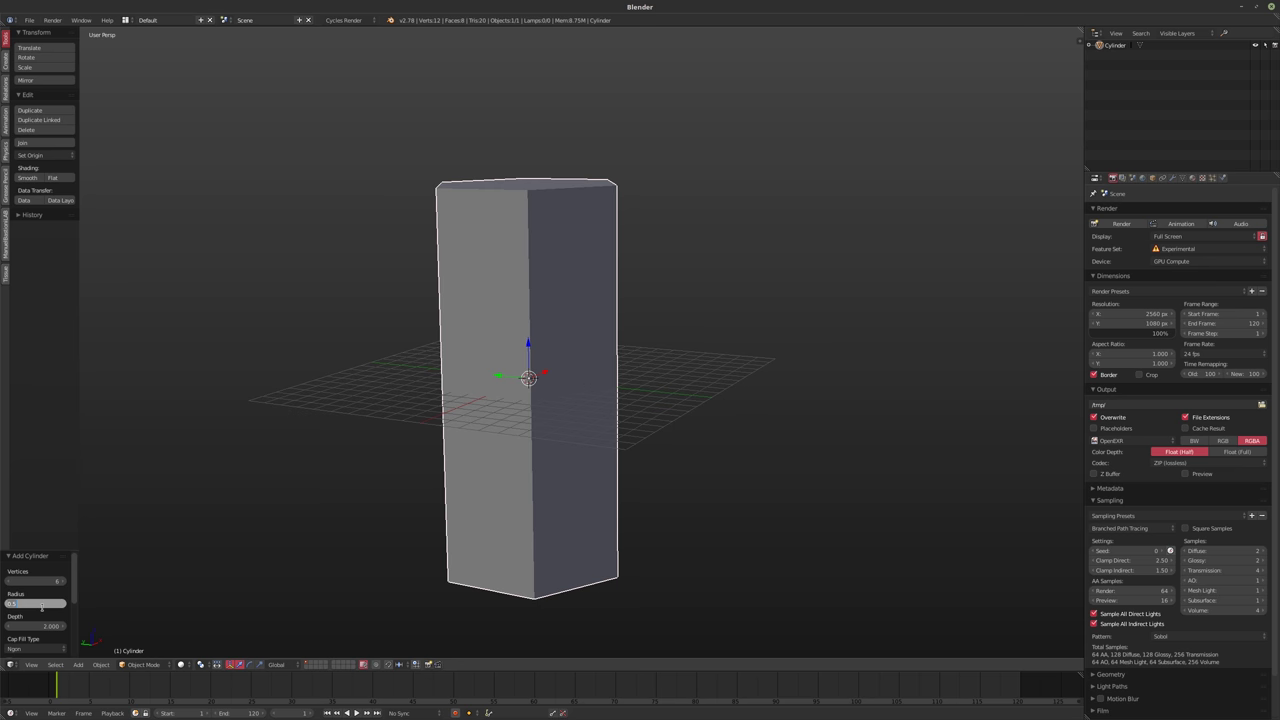
type("1")
key("Tab")
type("5")
key("Return")
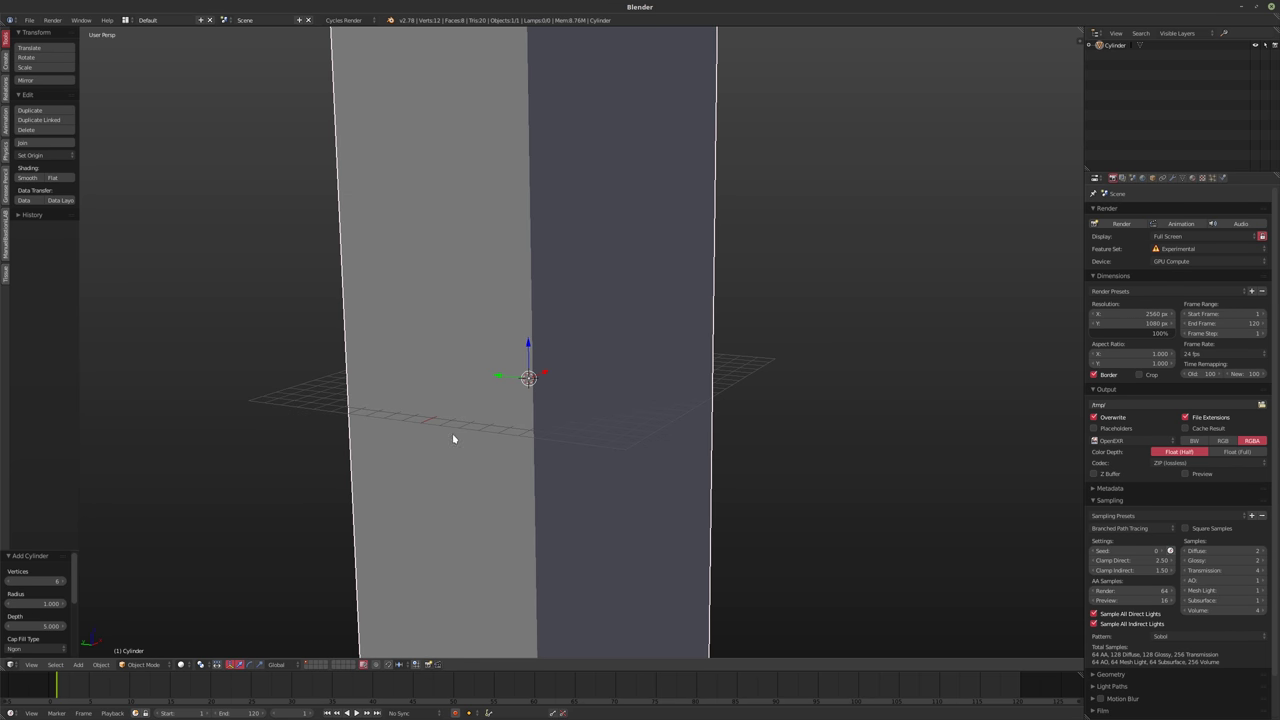
scroll(452, 433, "down", 3)
middle_click_drag(429, 451, 514, 487)
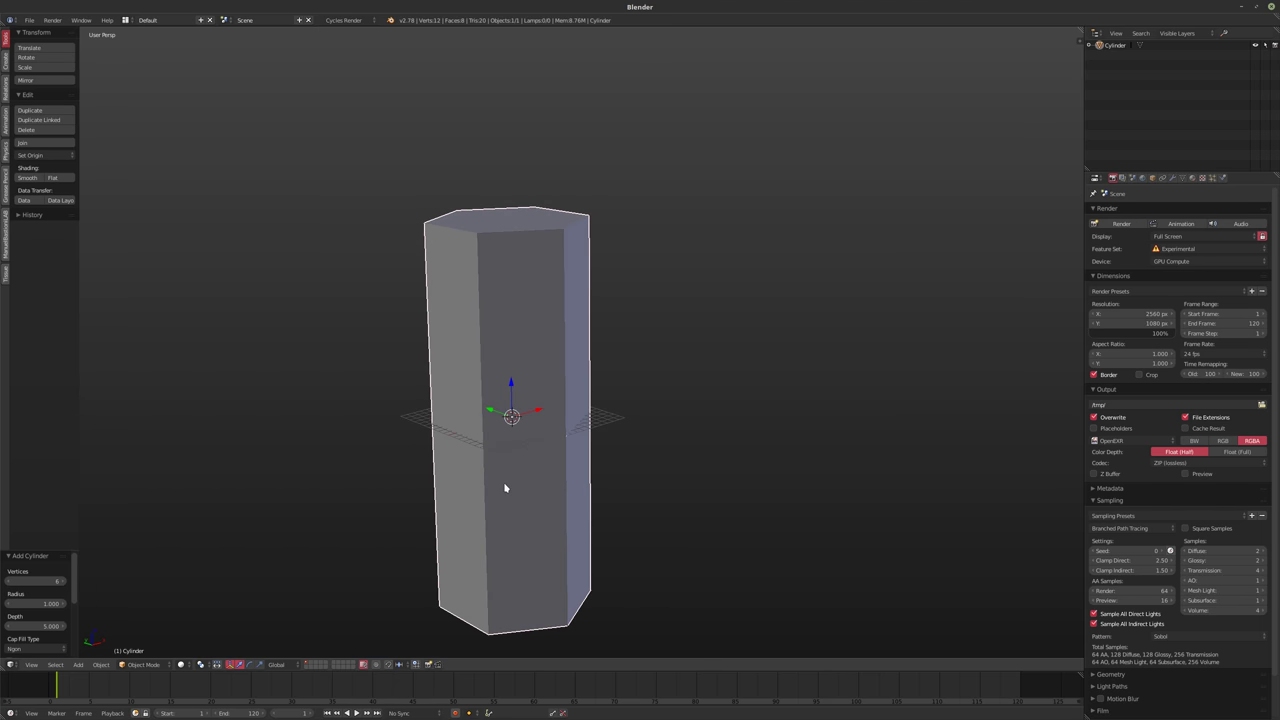
middle_click_drag(494, 393, 510, 392, "shift")
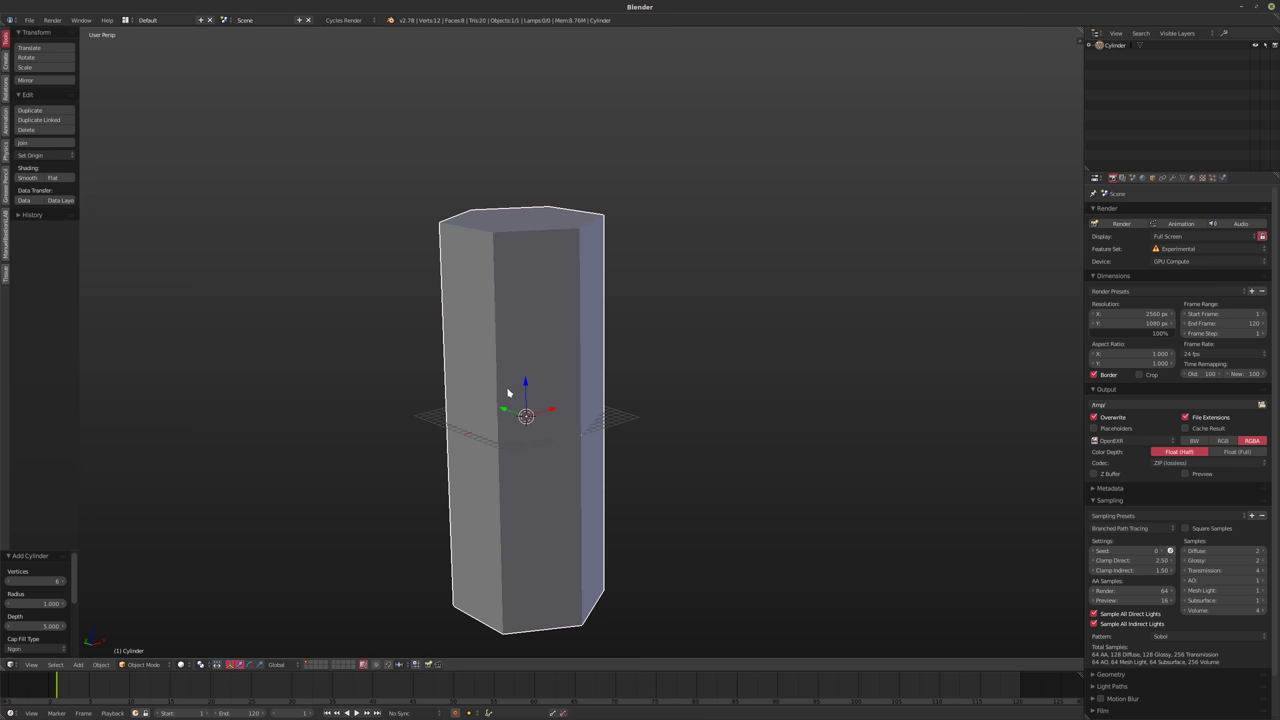
left_click(41, 643)
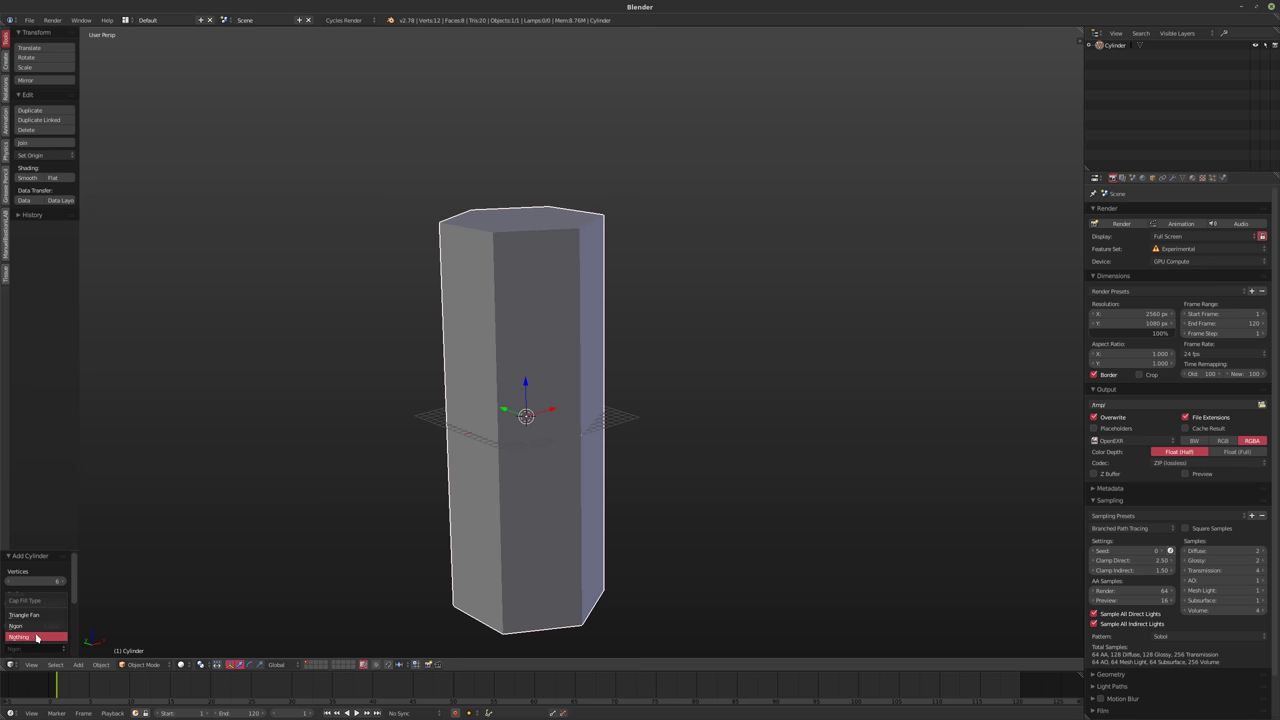
left_click(30, 631)
mouse_move(478, 465)
middle_mouse_down("shift")
mouse_move(482, 437)
mouse_move(477, 474)
mouse_move(499, 474)
middle_mouse_up("shift")
- In Edit Mode, add trial horizontal loop cuts around the cylinder and deselect all
key("Tab")
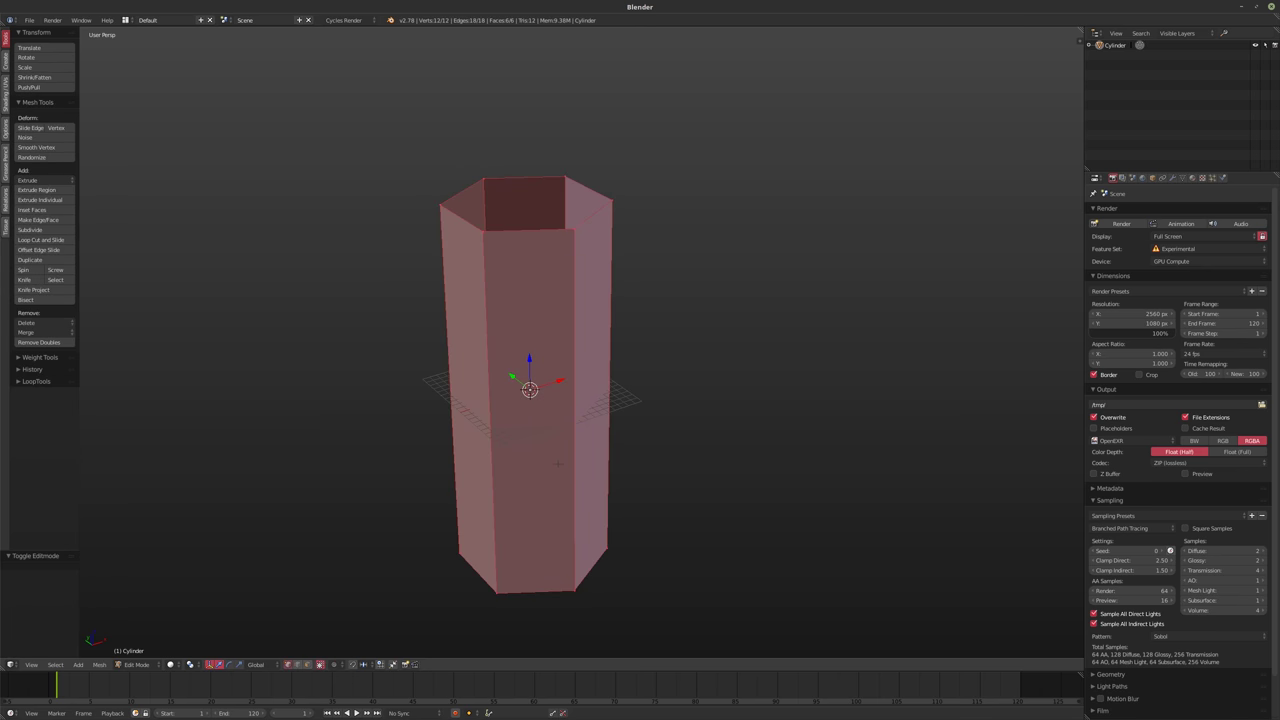
key("ctrl+r")
scroll(530, 400, "up", 5)
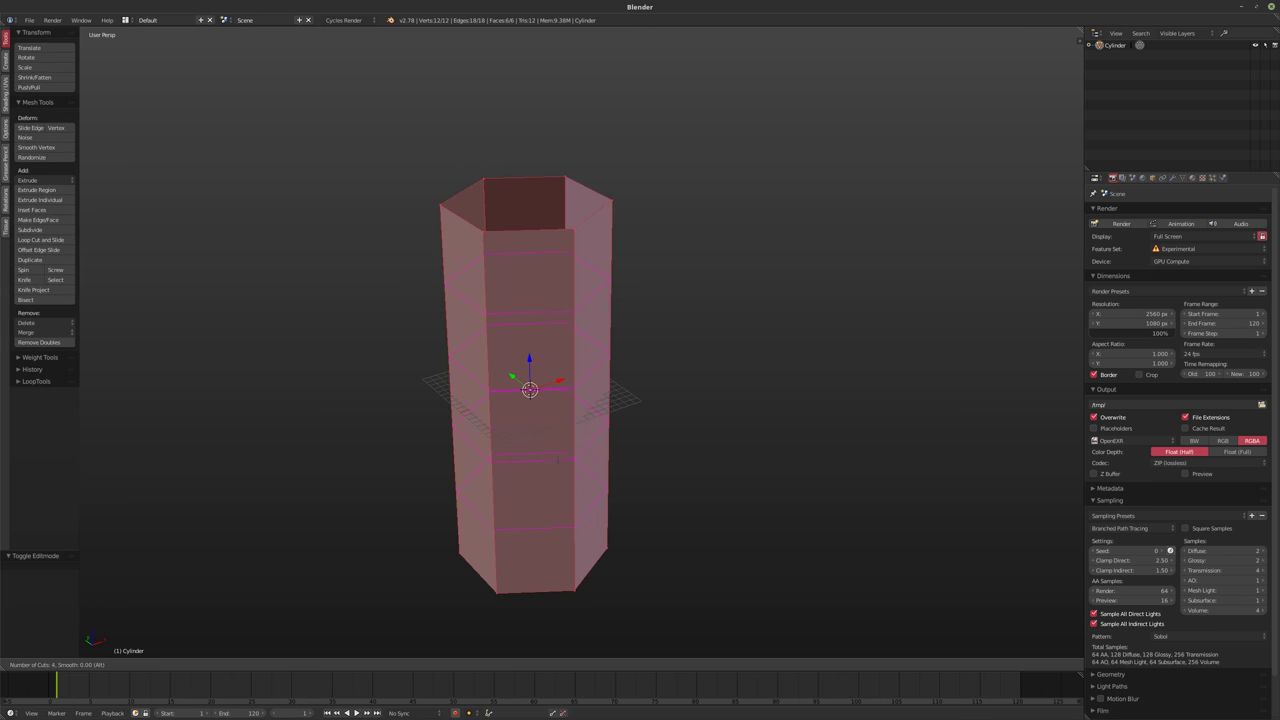
left_click(558, 460)
right_click(558, 460)
middle_click_drag(558, 460, 553, 420)
key("a")
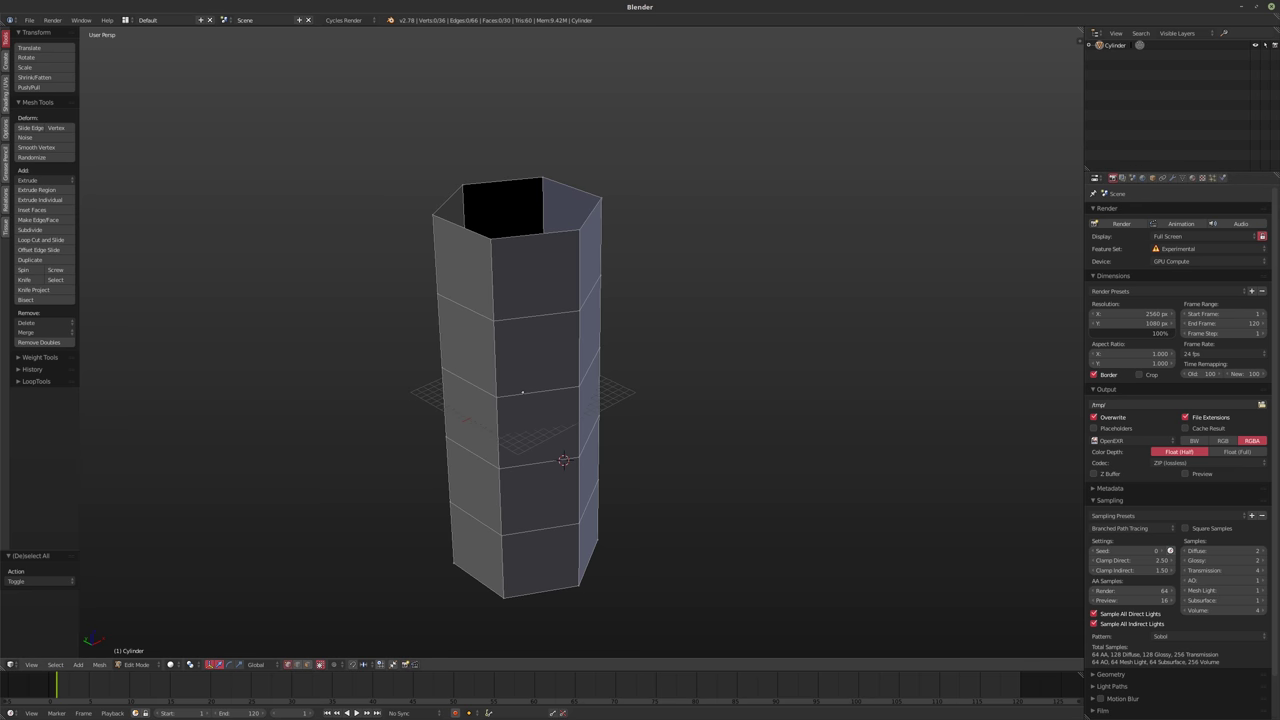
key("KP_6")
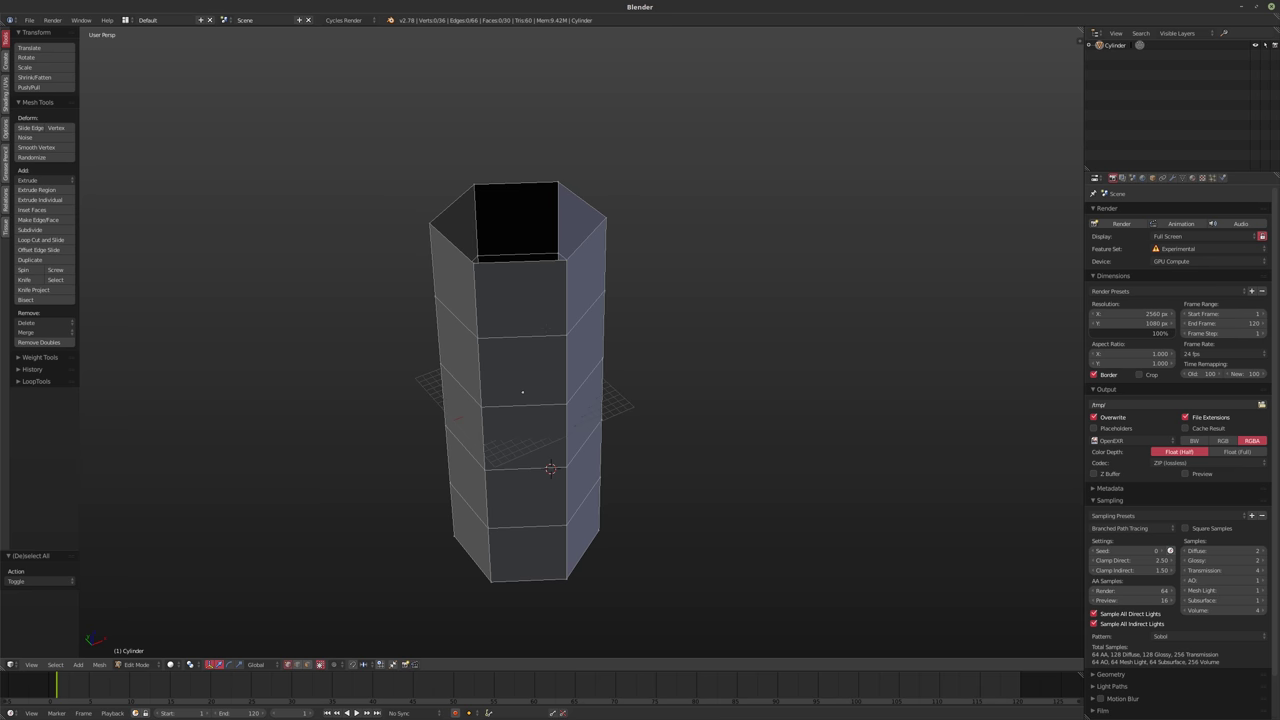
- Undo the trial cuts and preview a new loop cut set to 12 cuts
key("ctrl+z")
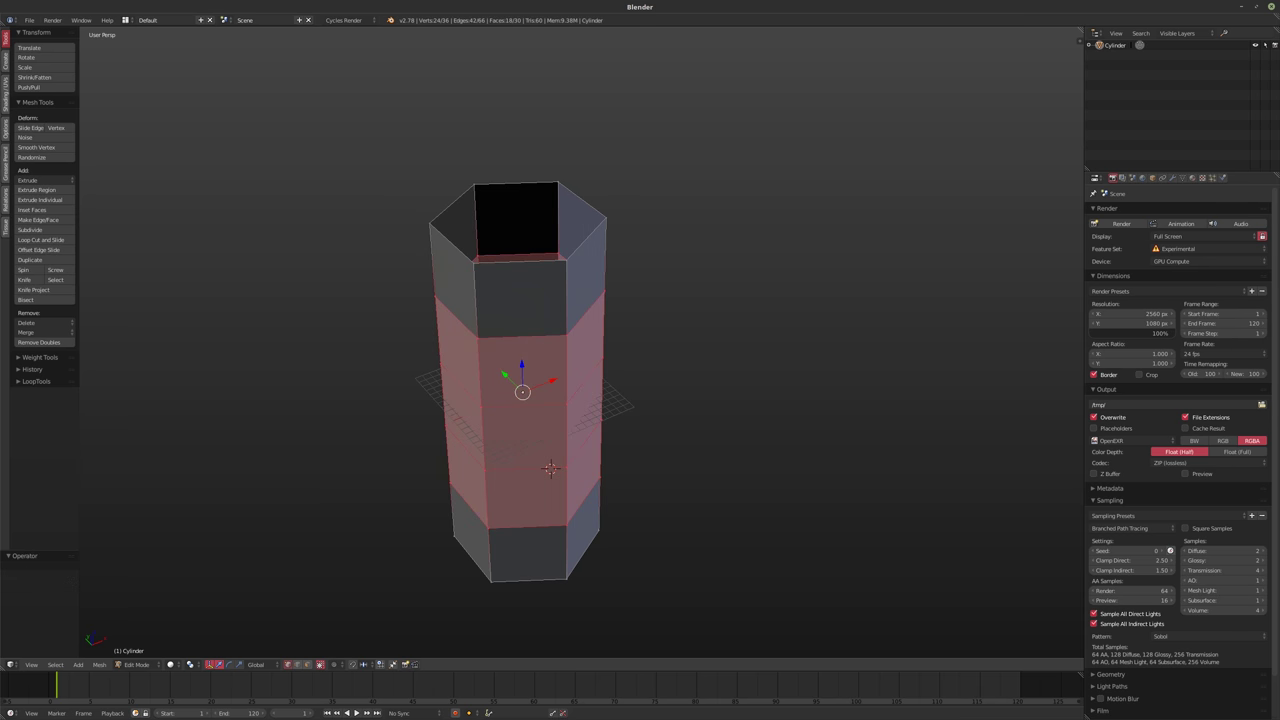
key("ctrl+z")
key("ctrl+r")
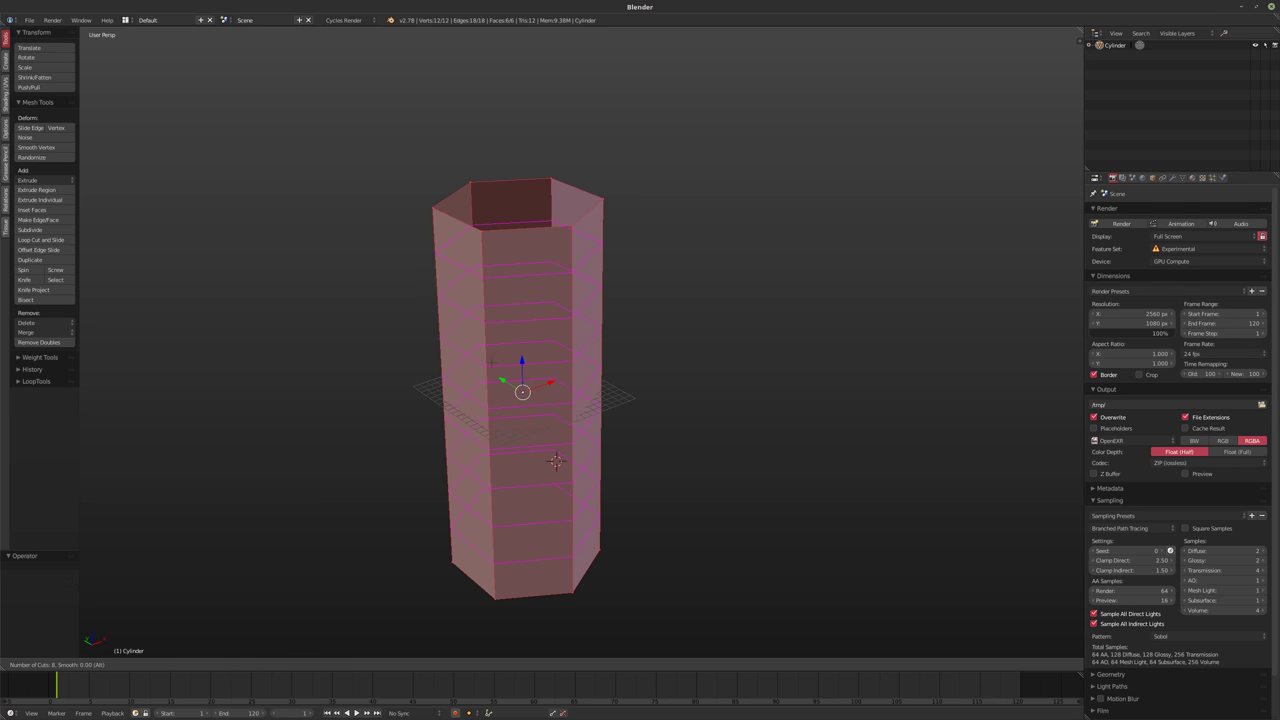
scroll(556, 461, "up", 5)
scroll(556, 461, "down", 1)
- Cancel the loop cut and scale the cylinder by 2 along Z
key("Escape")
key("KP_Decimal")
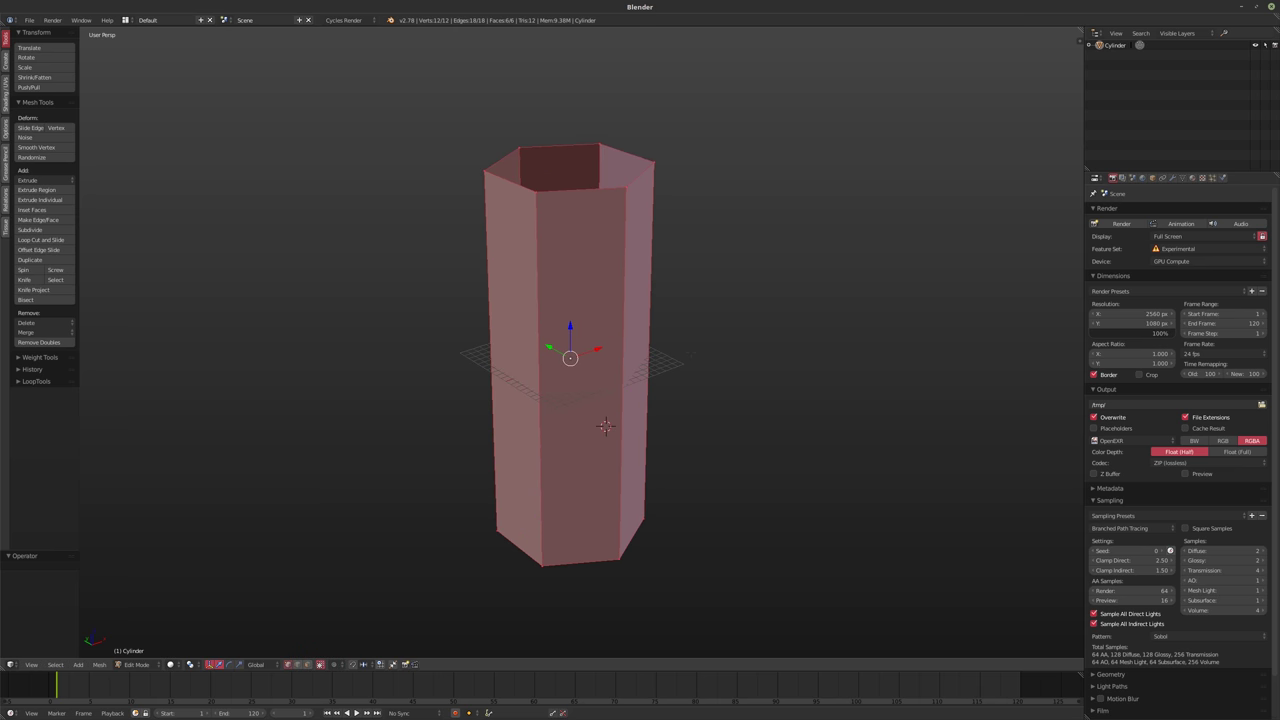
type("sz2")
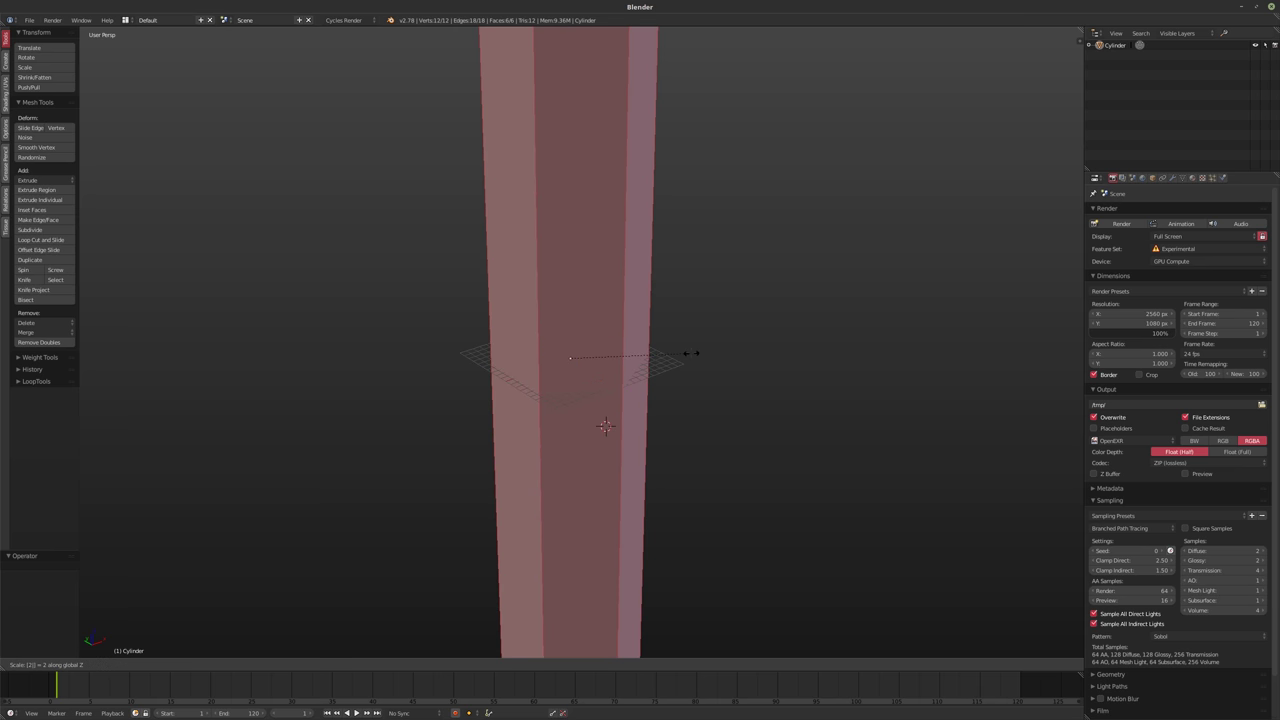
key("Return")
scroll(690, 353, "down", 6)
- Add nine evenly spaced loop cuts along the stretched cylinder
key("ctrl+r")
scroll(538, 370, "up", 9)
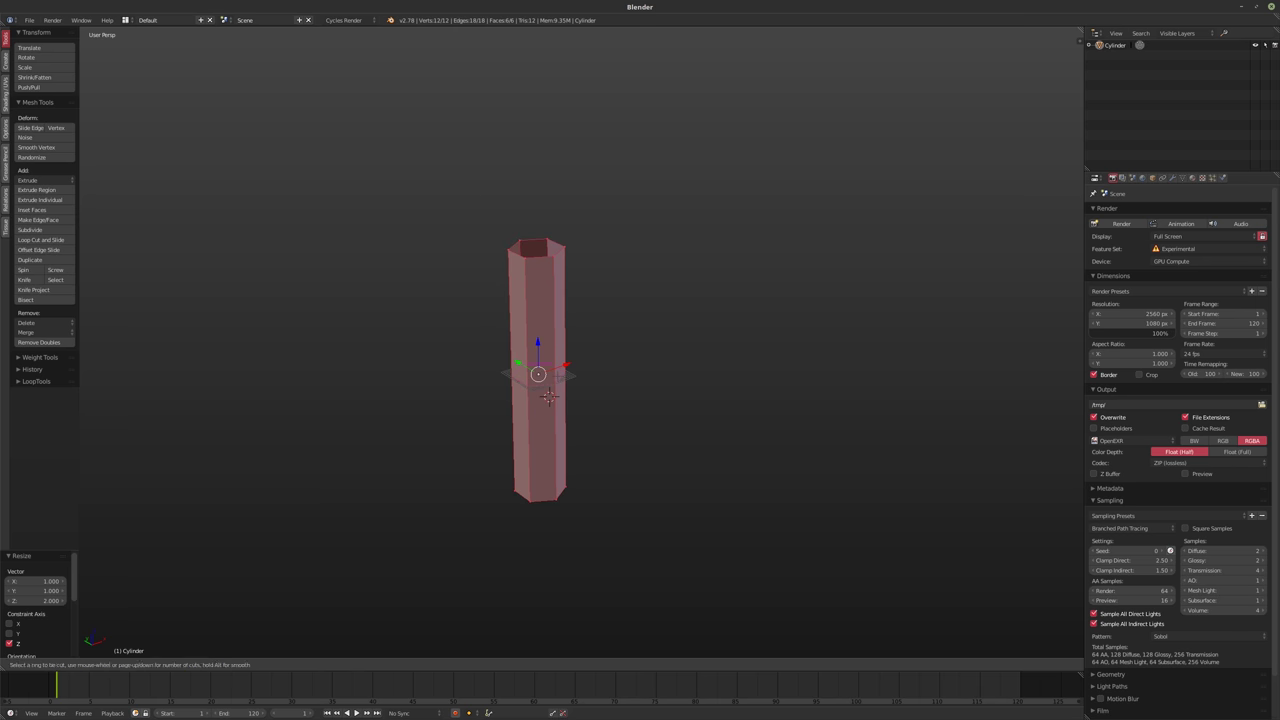
scroll(549, 397, "down", 1)
left_click(547, 385)
right_click(544, 367)
scroll(544, 367, "up", 4)
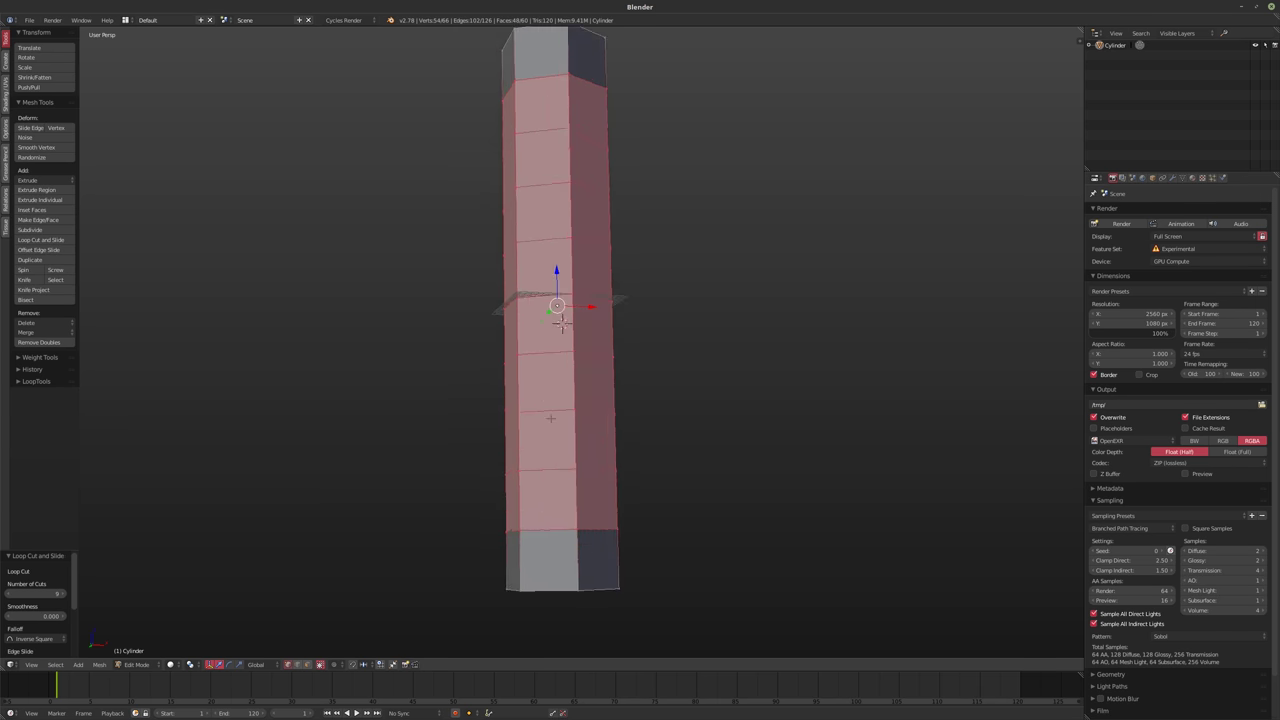
- Select the whole mesh and raise it 5 units along Z
key("a")
type("ag")
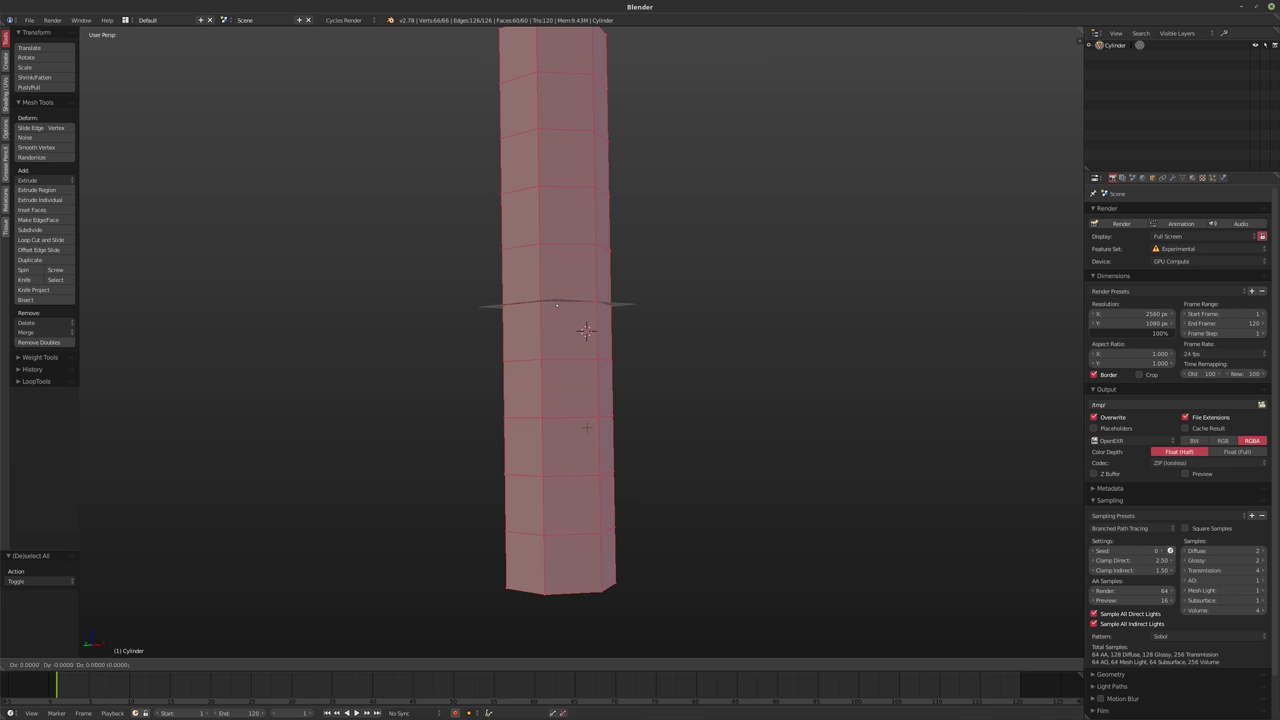
type("z2.5")
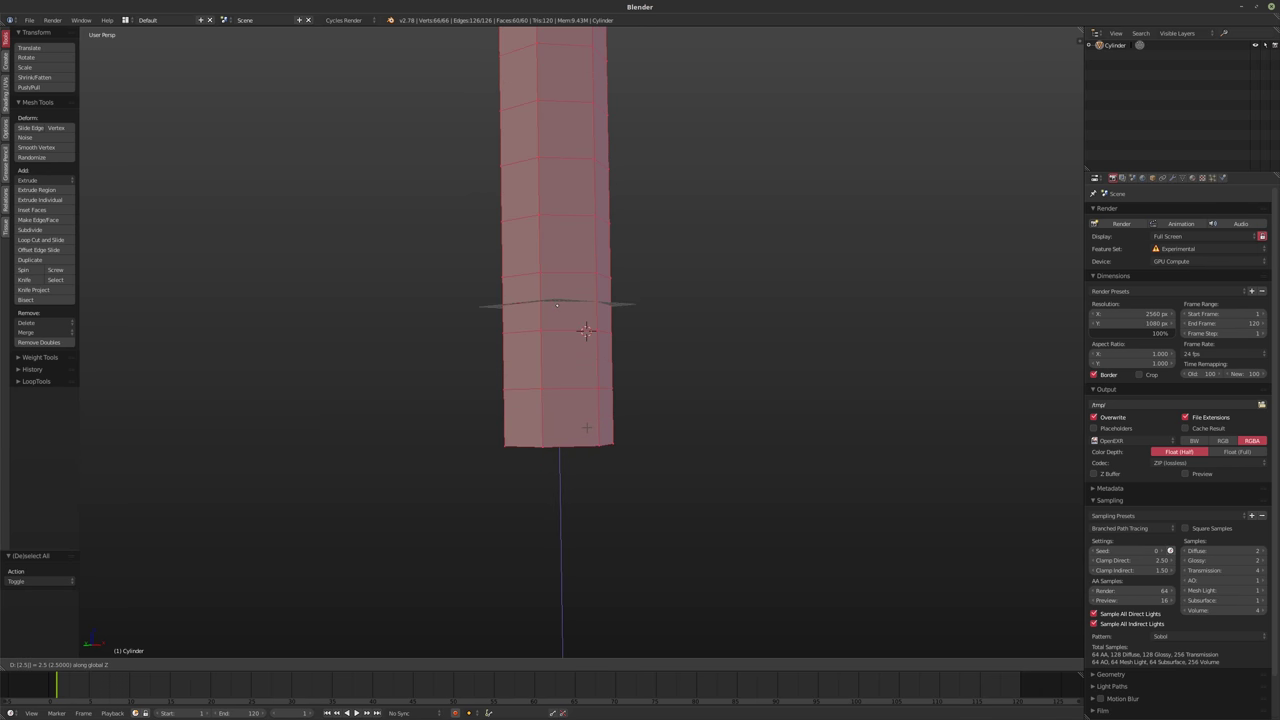
key("BackSpace")
key("BackSpace")
key("BackSpace")
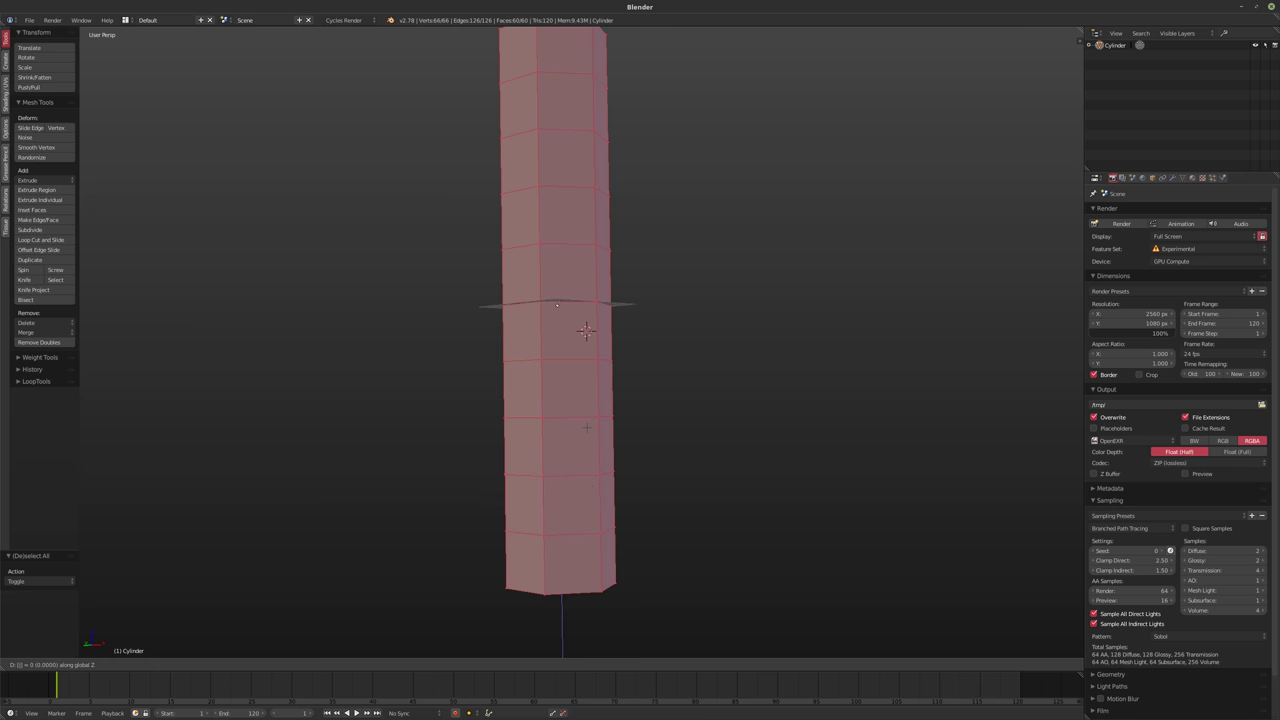
type("5")
key("Return")
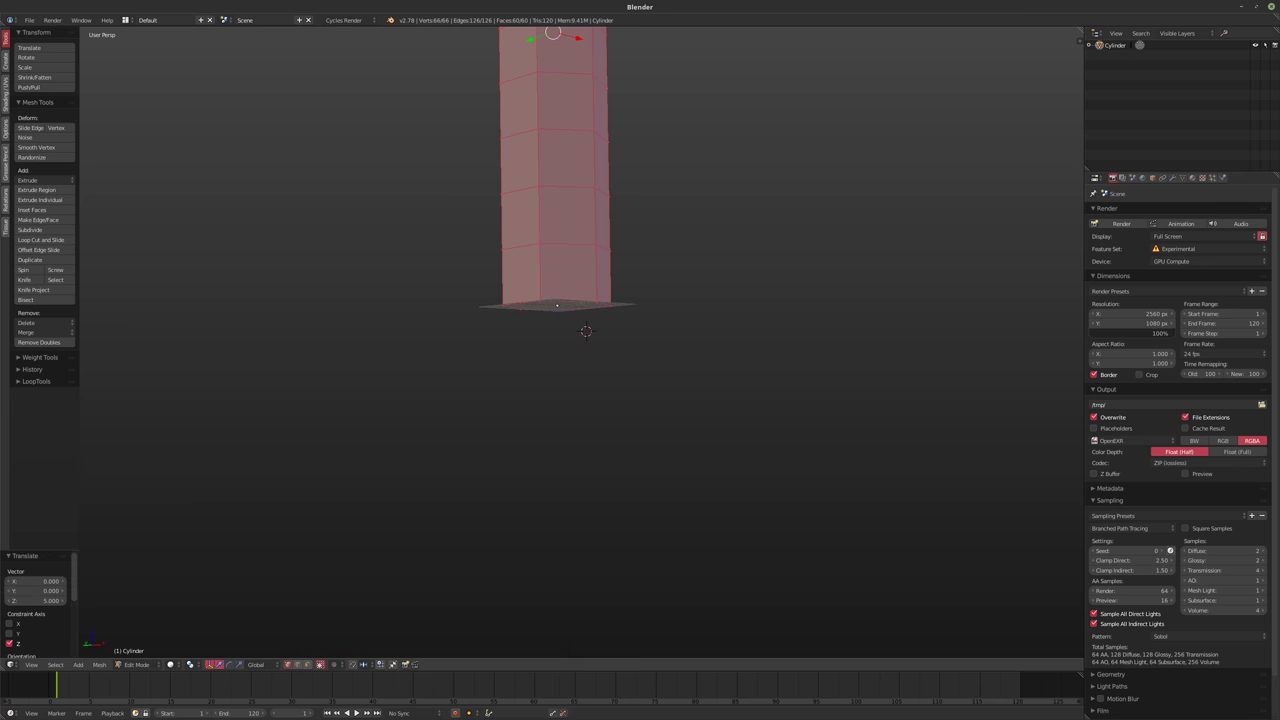
mouse_move(570, 440)
middle_mouse_down()
mouse_move(560, 403)
mouse_move(583, 380)
mouse_move(574, 414)
mouse_move(589, 357)
mouse_move(629, 420)
mouse_move(577, 374)
mouse_move(614, 420)
mouse_move(551, 223)
mouse_move(560, 300)
middle_mouse_up()
- Flip the column's normals inward and leave Edit Mode
key("Tab")
scroll(556, 392, "up", 2)
scroll(574, 414, "down", 3)
scroll(590, 374, "up", 3)
key("Tab")
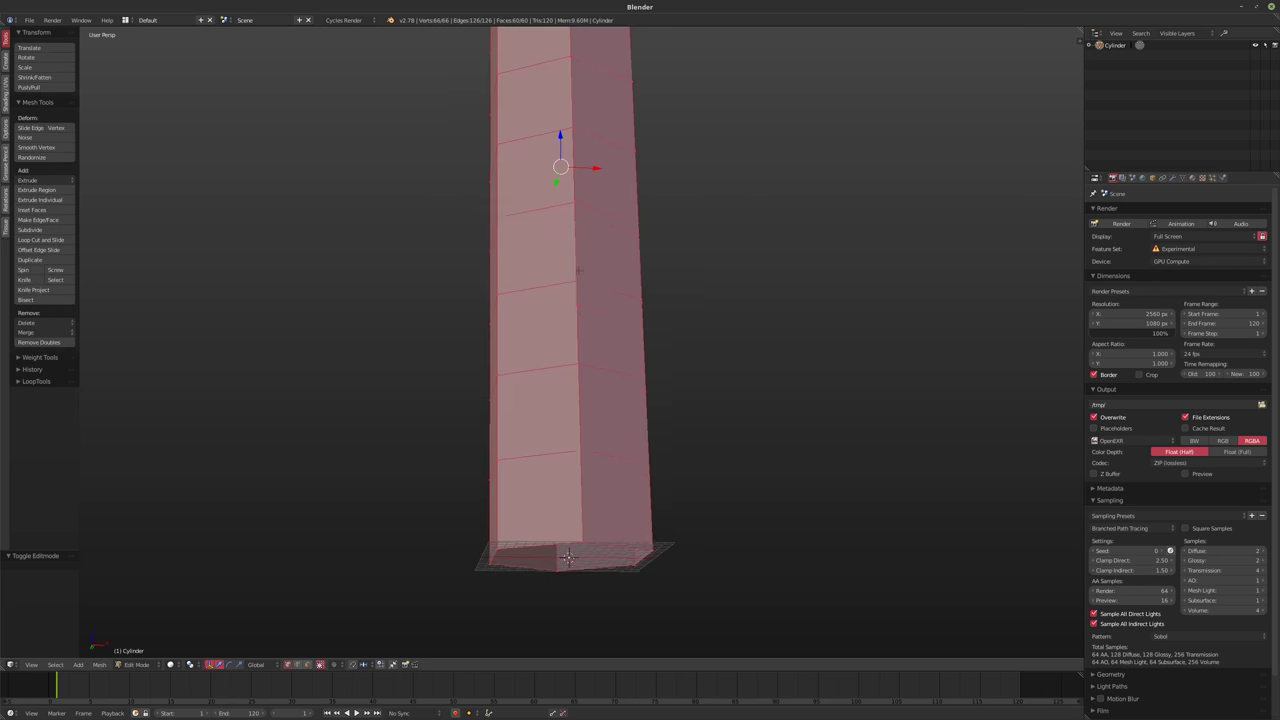
middle_click_drag(567, 557, 559, 652, "shift")
key("w")
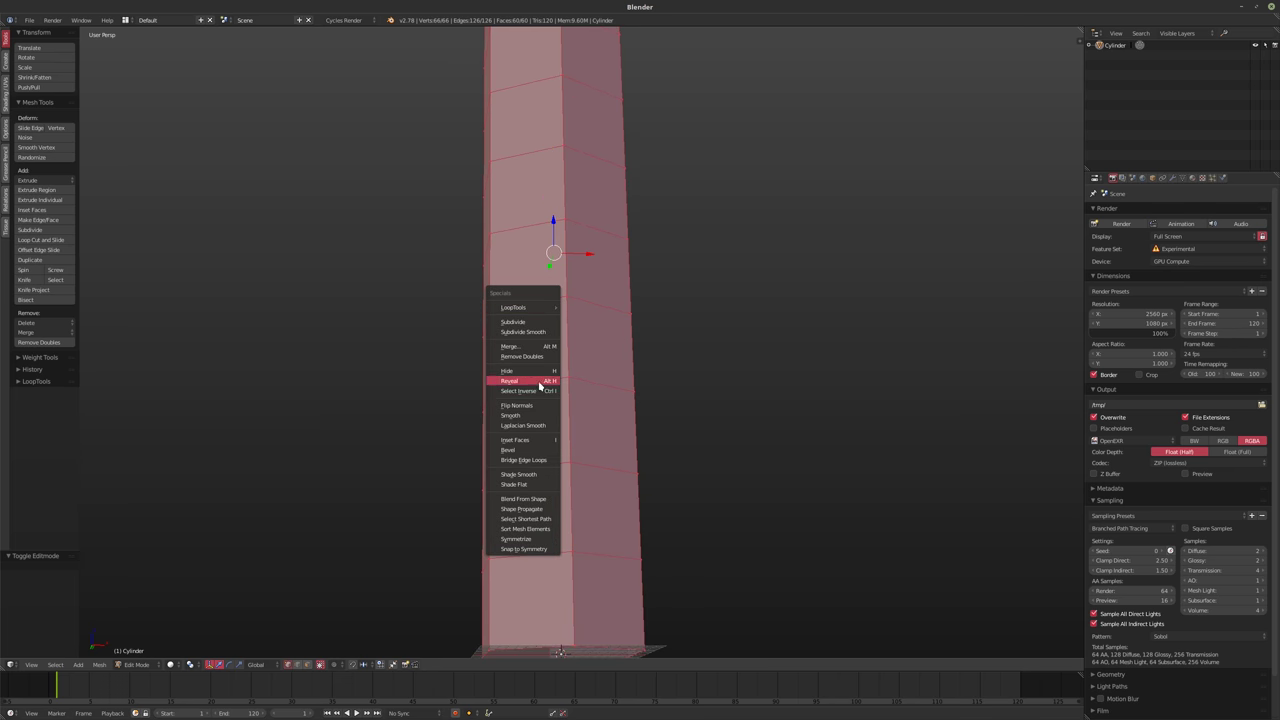
left_click(519, 405)
scroll(574, 512, "down", 4)
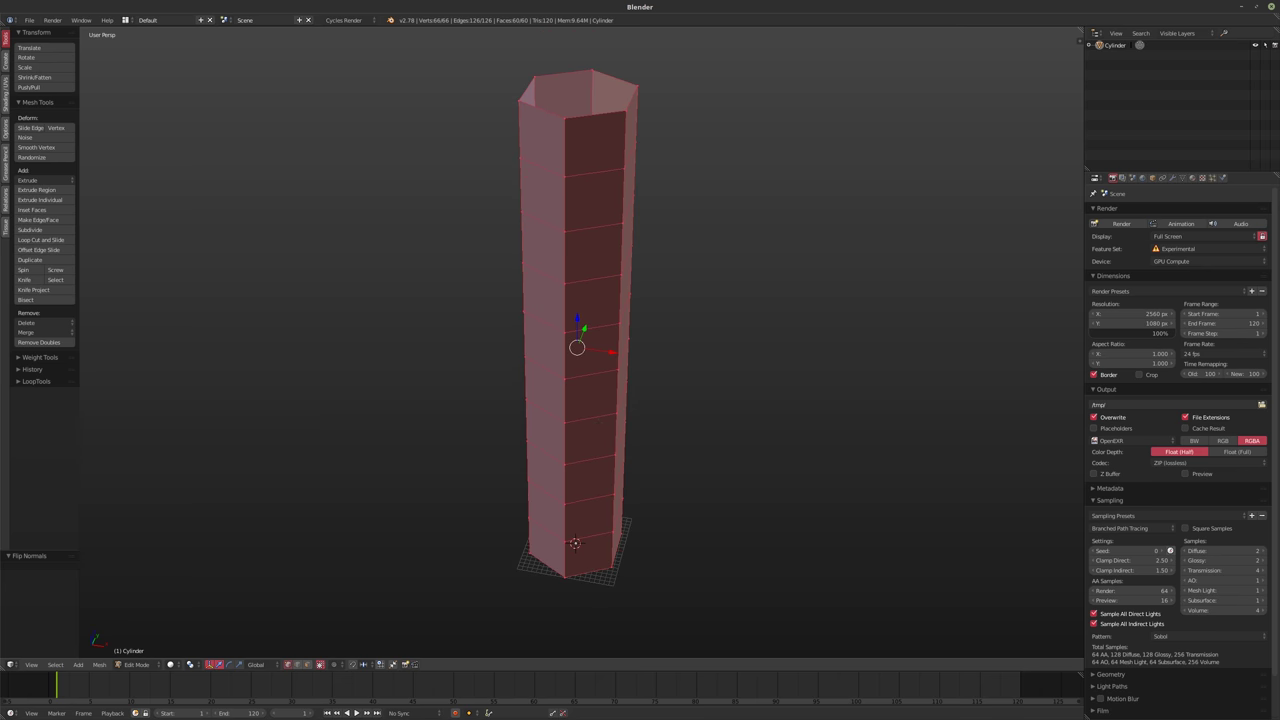
middle_click_drag(574, 512, 600, 407)
key("Tab")
- Keep the duplicate column in place and switch its mesh to face select mode
right_click(600, 407)
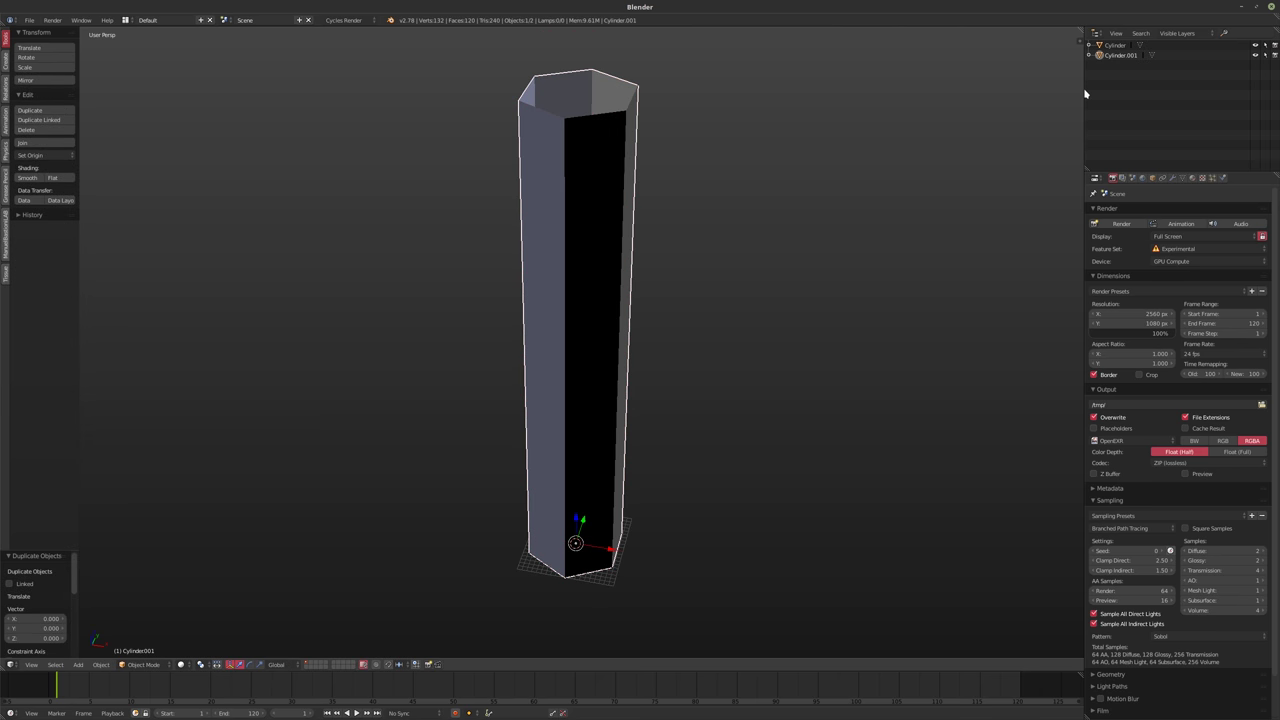
middle_click_drag(640, 245, 609, 289)
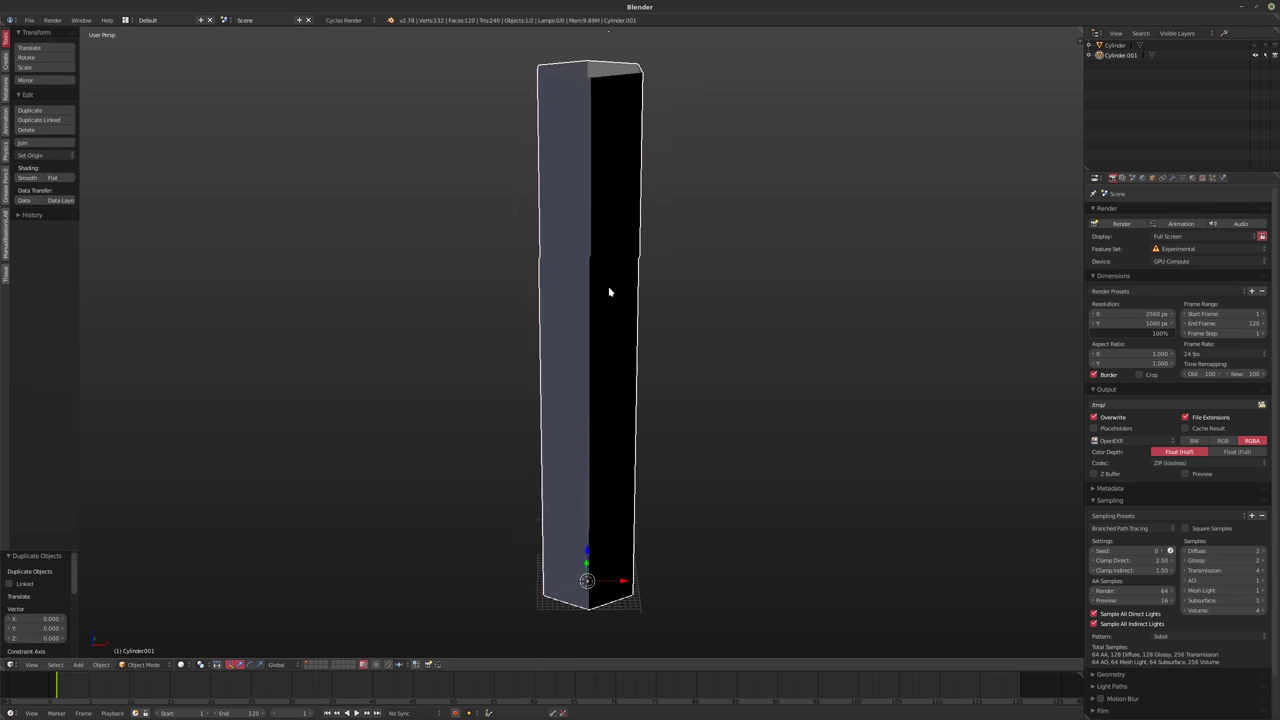
key("Tab")
key("ctrl+Tab")
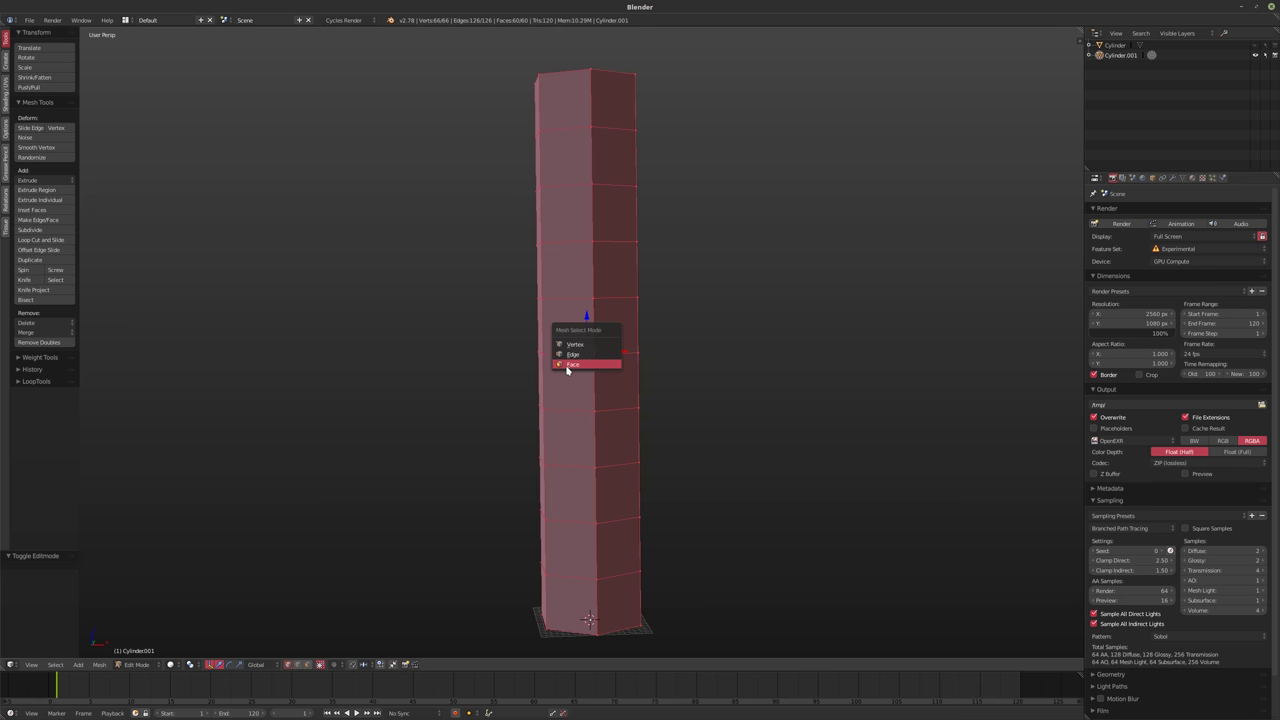
left_click(590, 365)
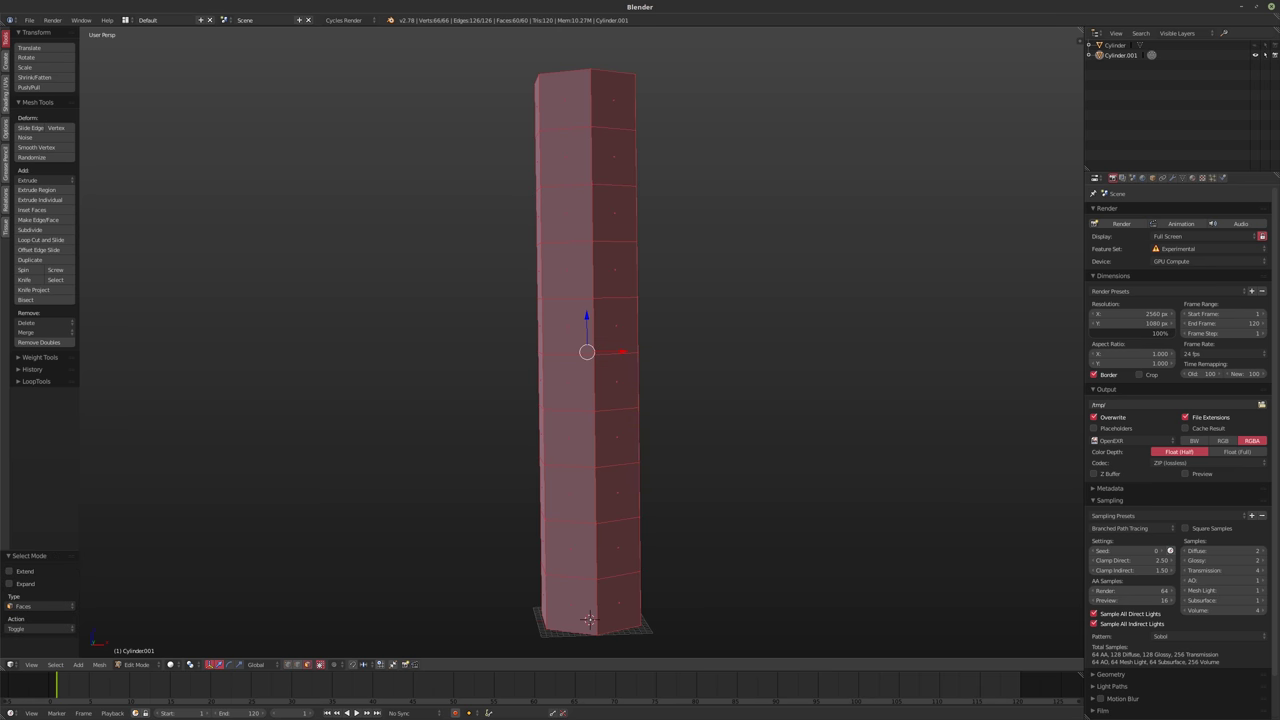
scroll(588, 350, "down", 2)
mouse_move(588, 350)
middle_mouse_down()
mouse_move(578, 343)
mouse_move(570, 360)
middle_mouse_up()
scroll(570, 360, "up", 1)
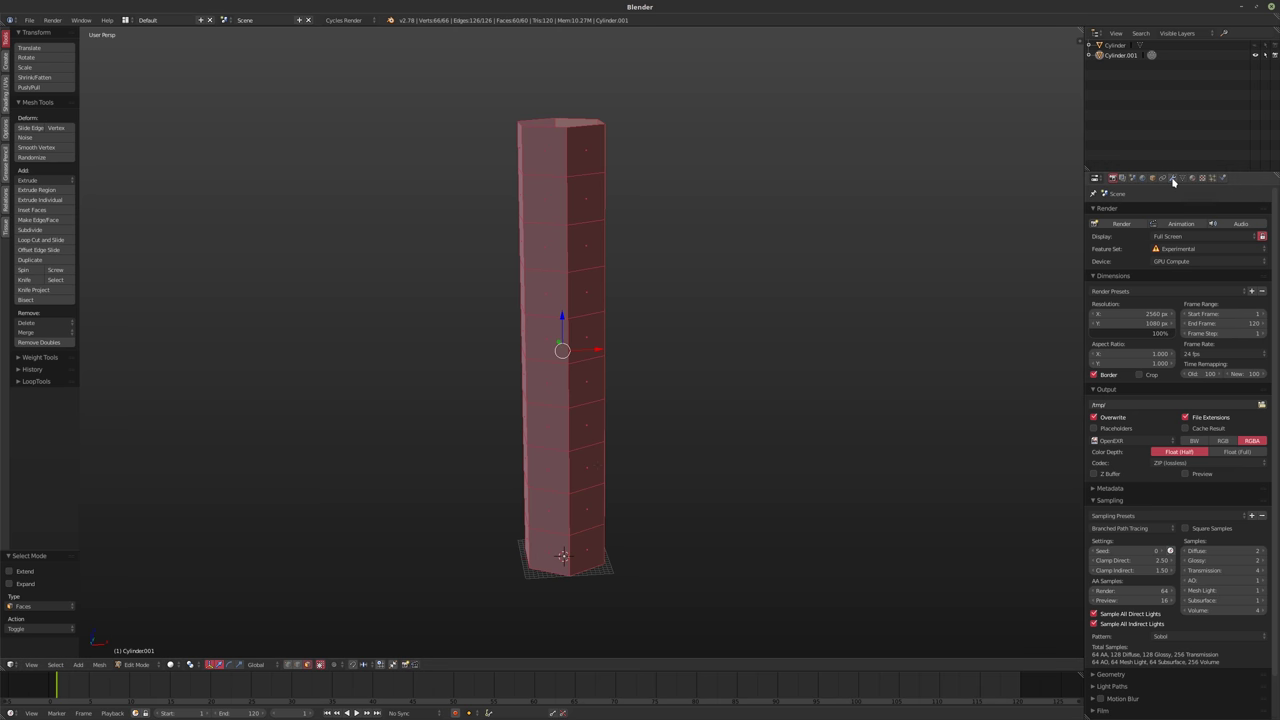
key("Tab")
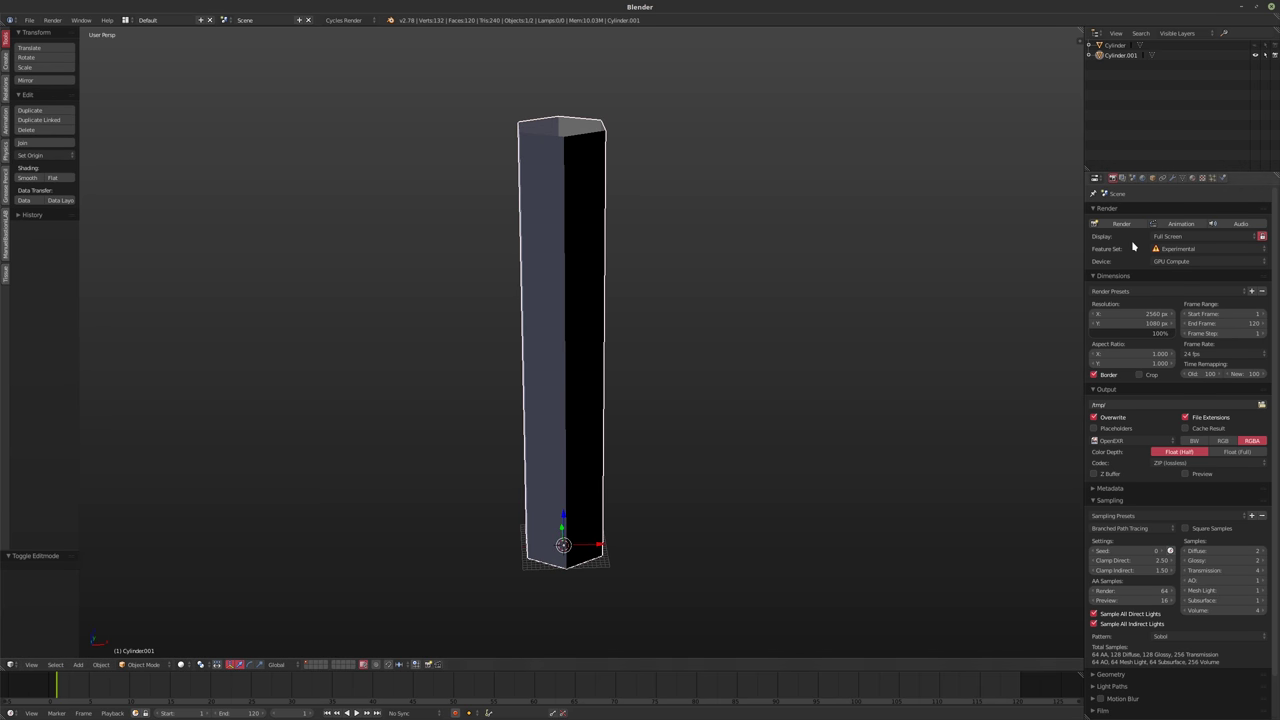
- Add a Solidify modifier with Fill Rim off and Thickness 0.304
left_click(1172, 179)
left_click(1111, 211)
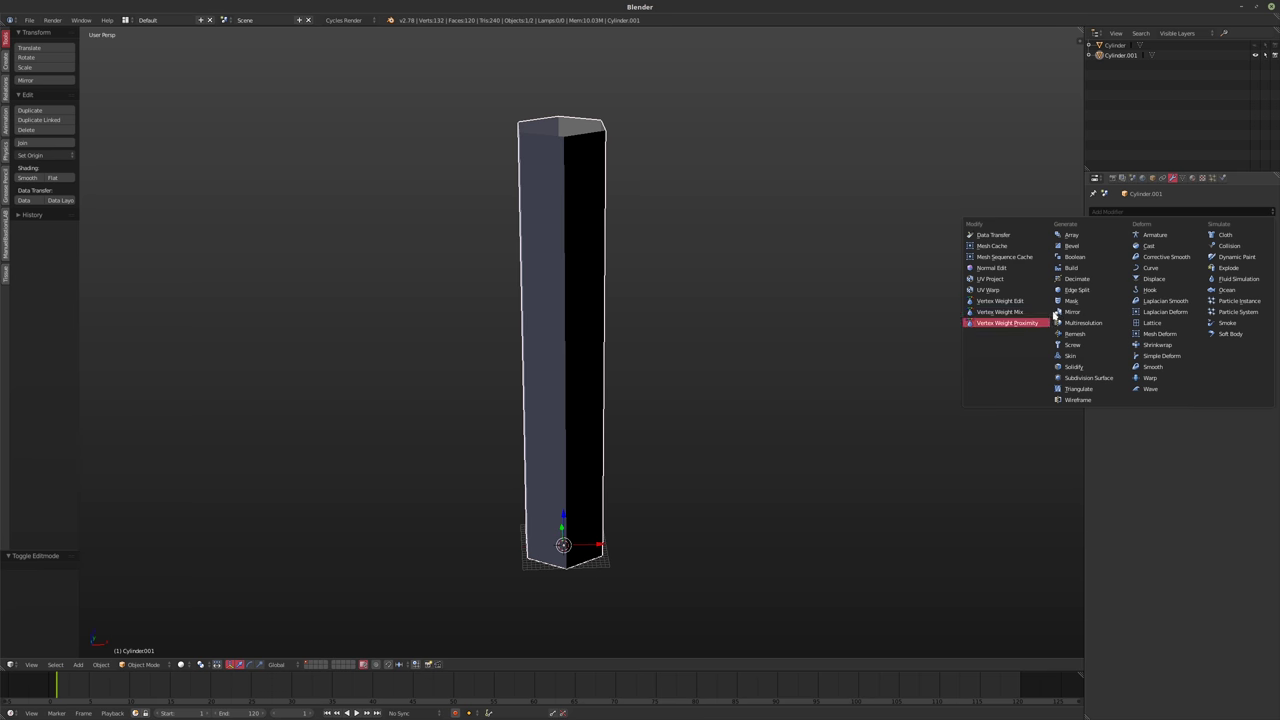
left_click(1076, 367)
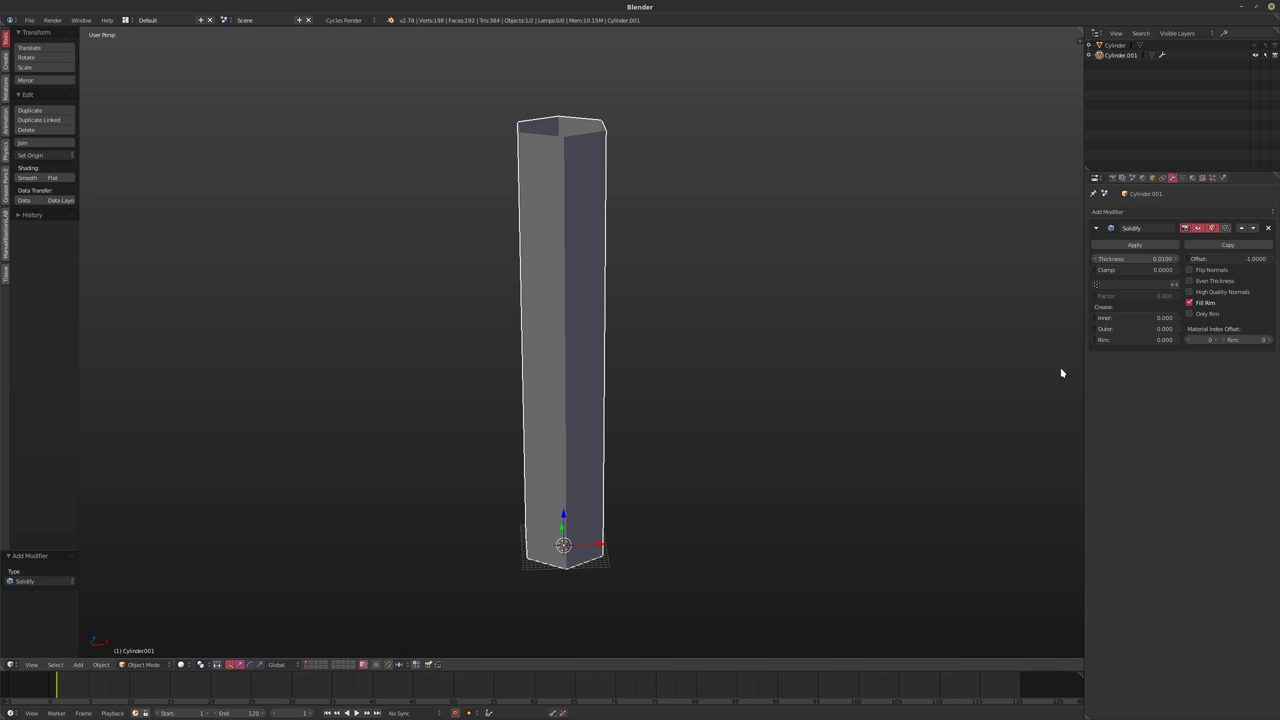
key("XF86AudioRaiseVolume")
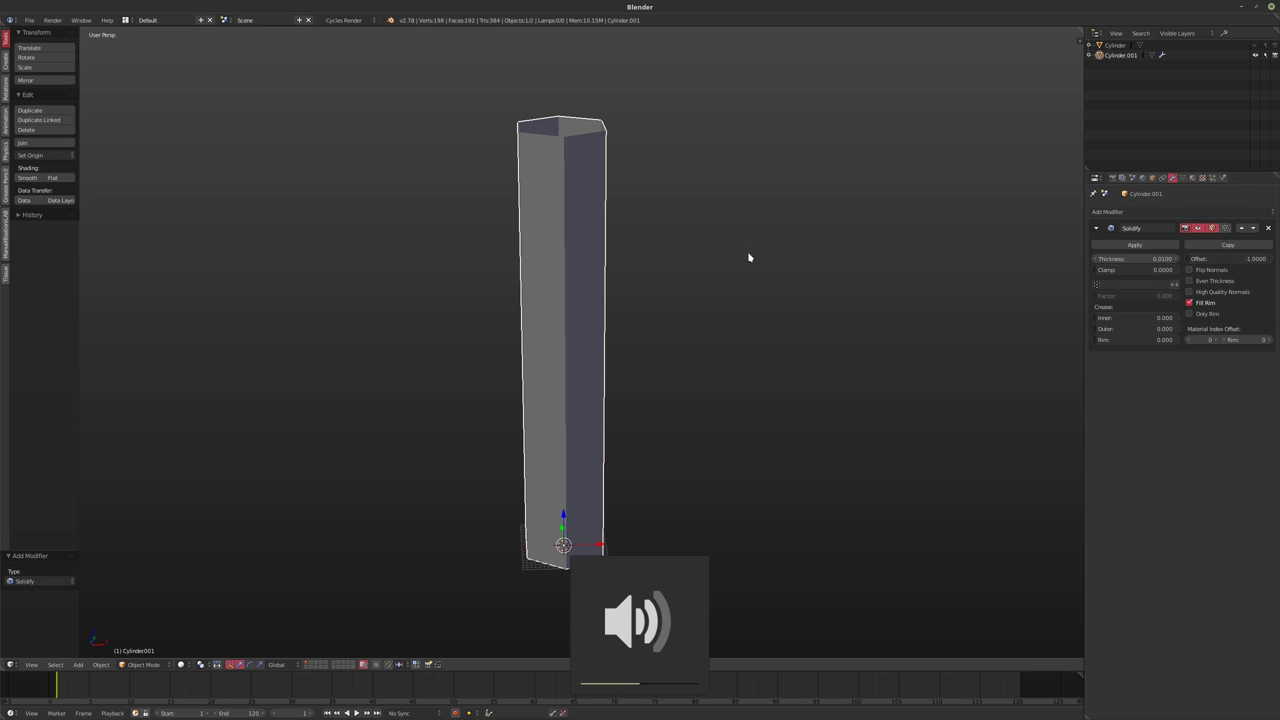
middle_click_drag(751, 257, 740, 318)
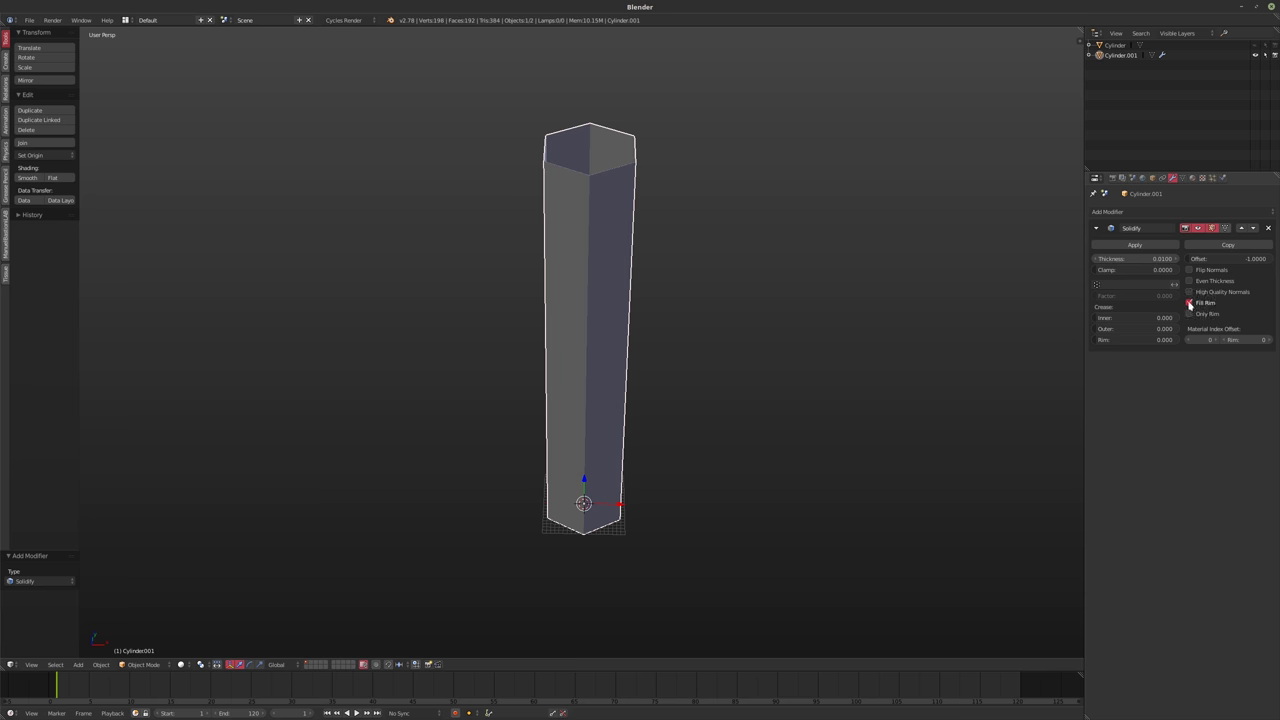
left_click(1189, 303)
left_click_drag(1120, 264, 1188, 264)
middle_click_drag(711, 229, 653, 242)
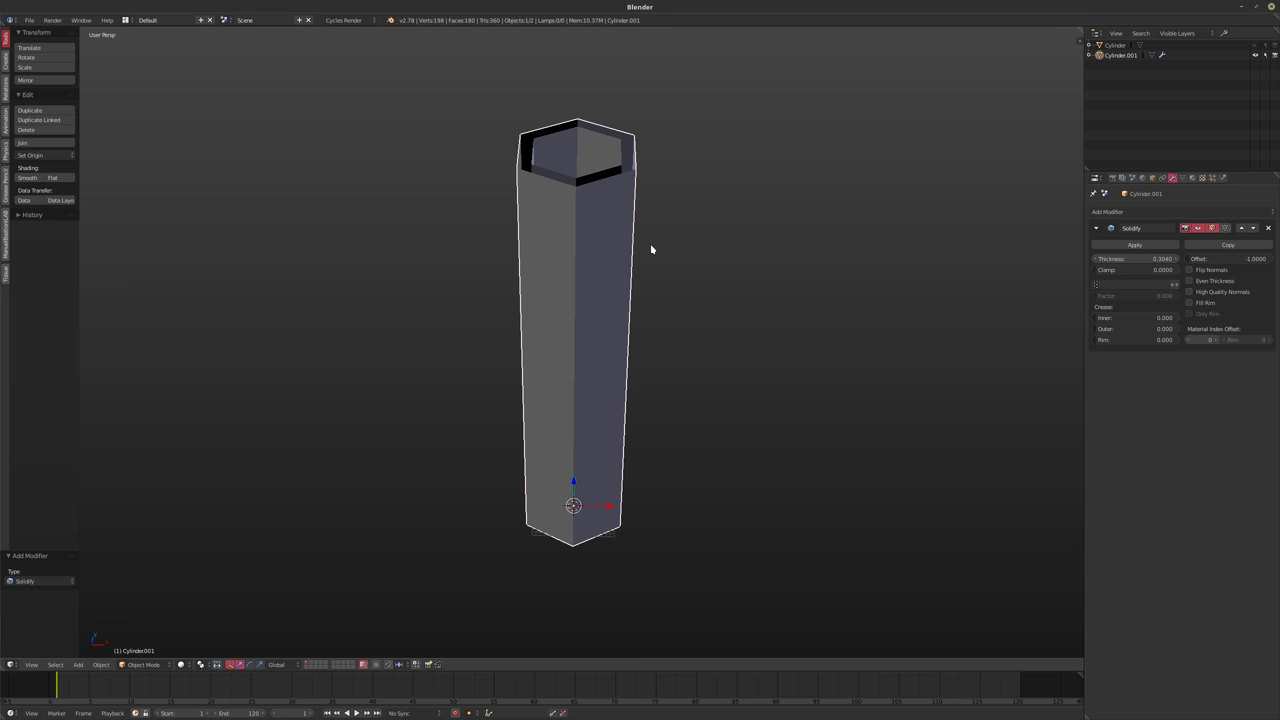
scroll(586, 230, "up", 5)
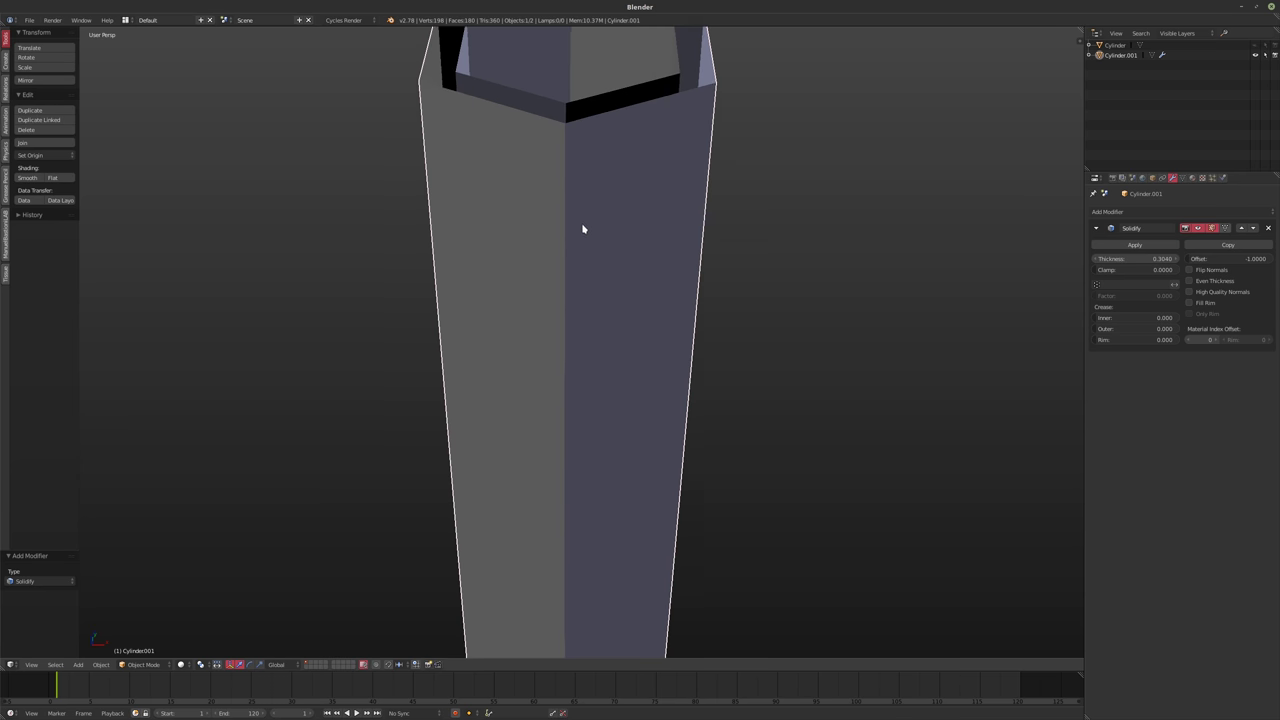
middle_click_drag(608, 235, 630, 288)
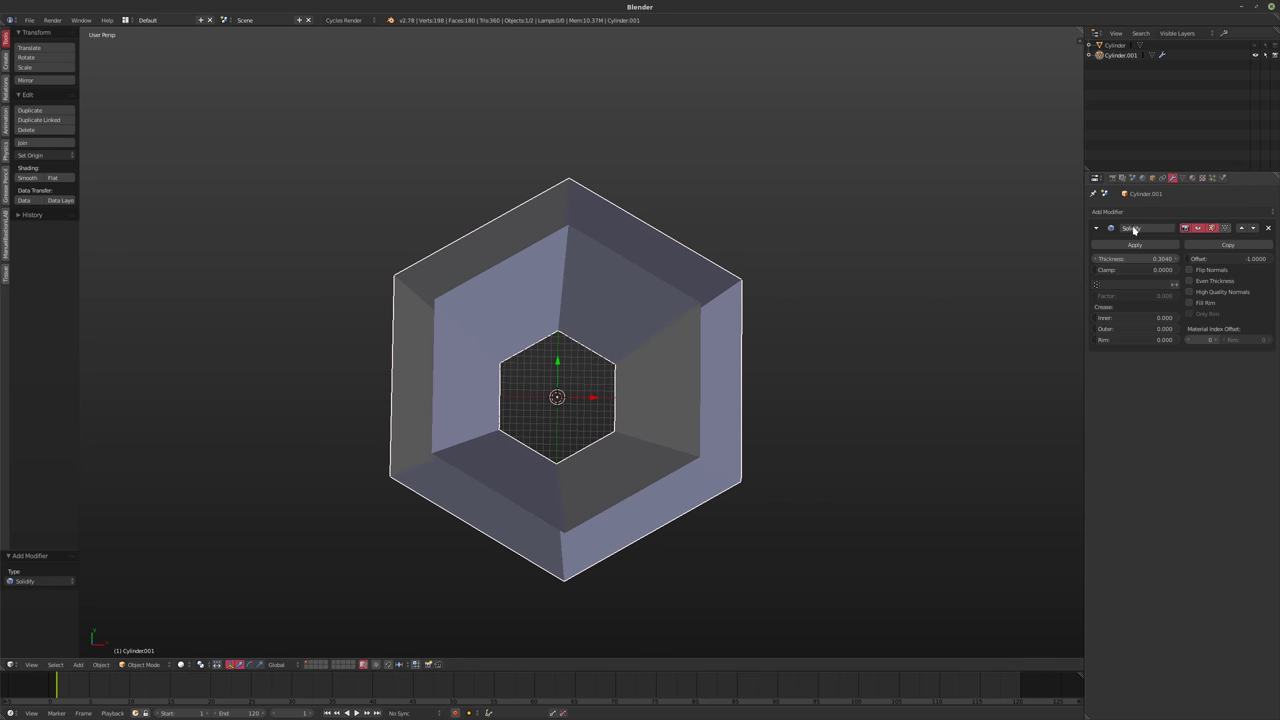
- Add a Wireframe modifier to Cylinder.001 with Replace Original unchecked
left_click(1128, 213)
left_click(1090, 401)
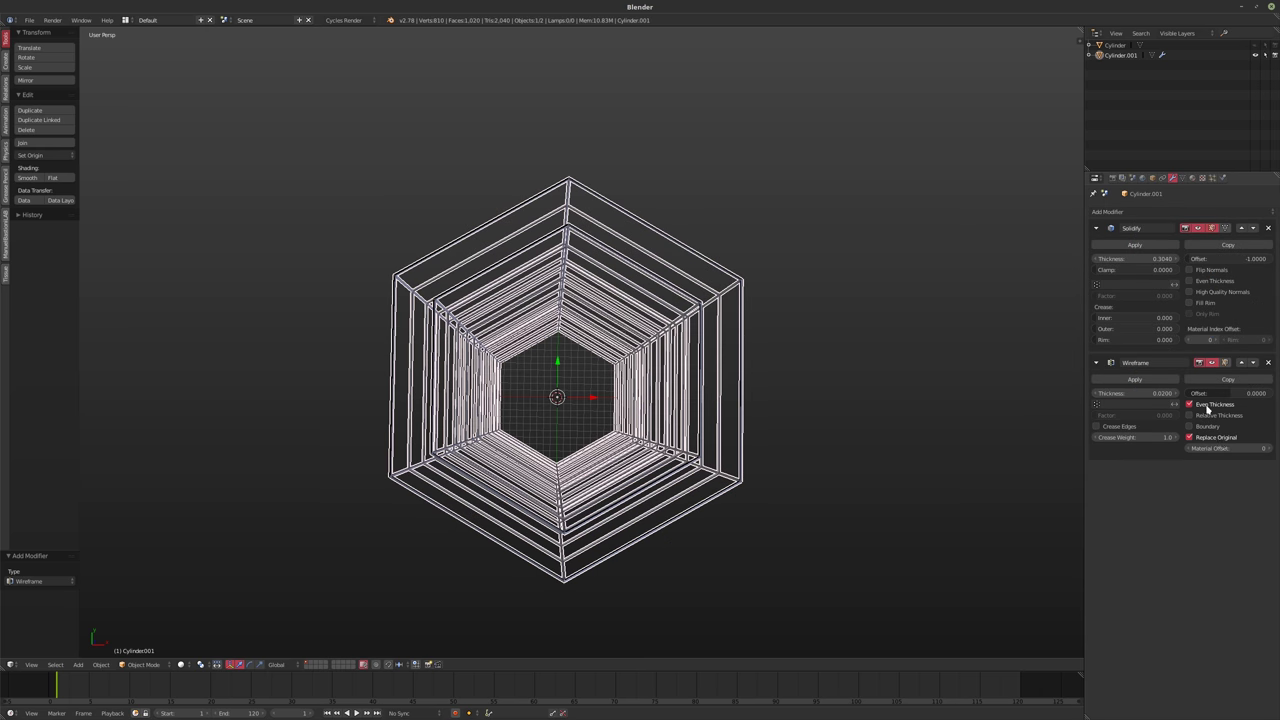
left_click(1190, 437)
middle_click_drag(760, 330, 640, 365)
scroll(648, 322, "up", 5)
- Add a camera and align it to the current view
key("shift+a")
left_click(645, 482)
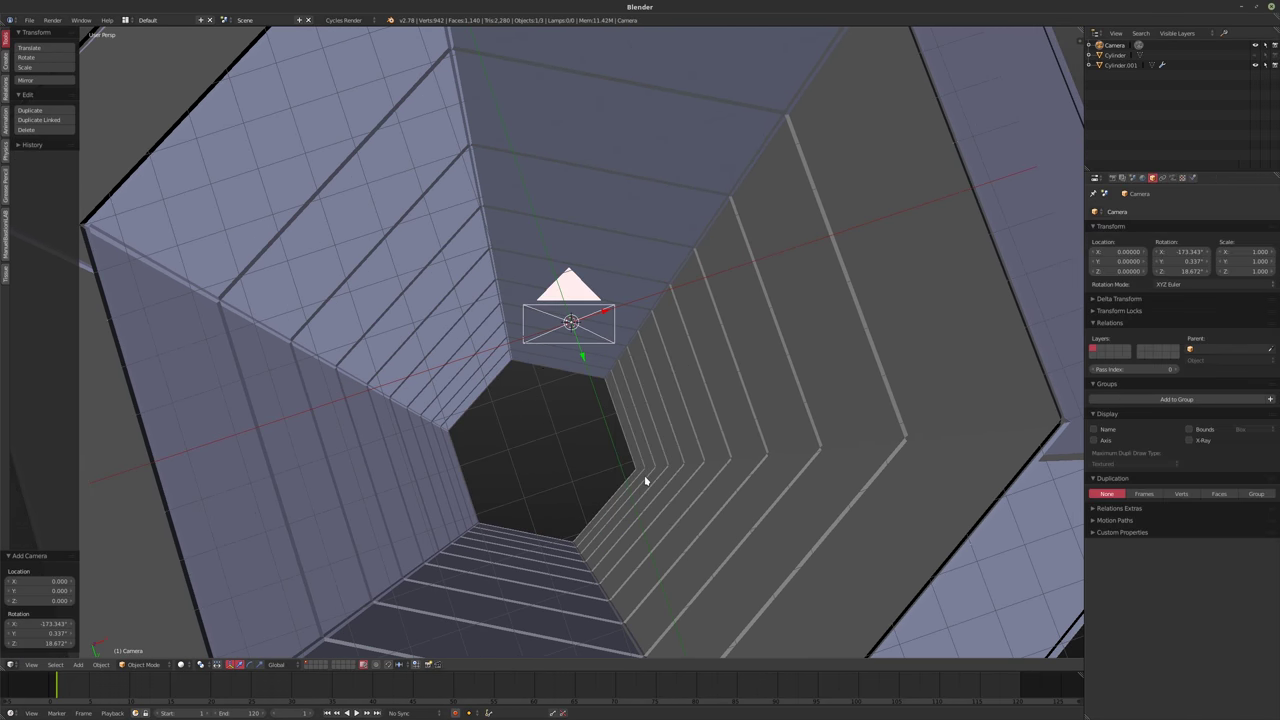
key("ctrl+alt+KP_0")
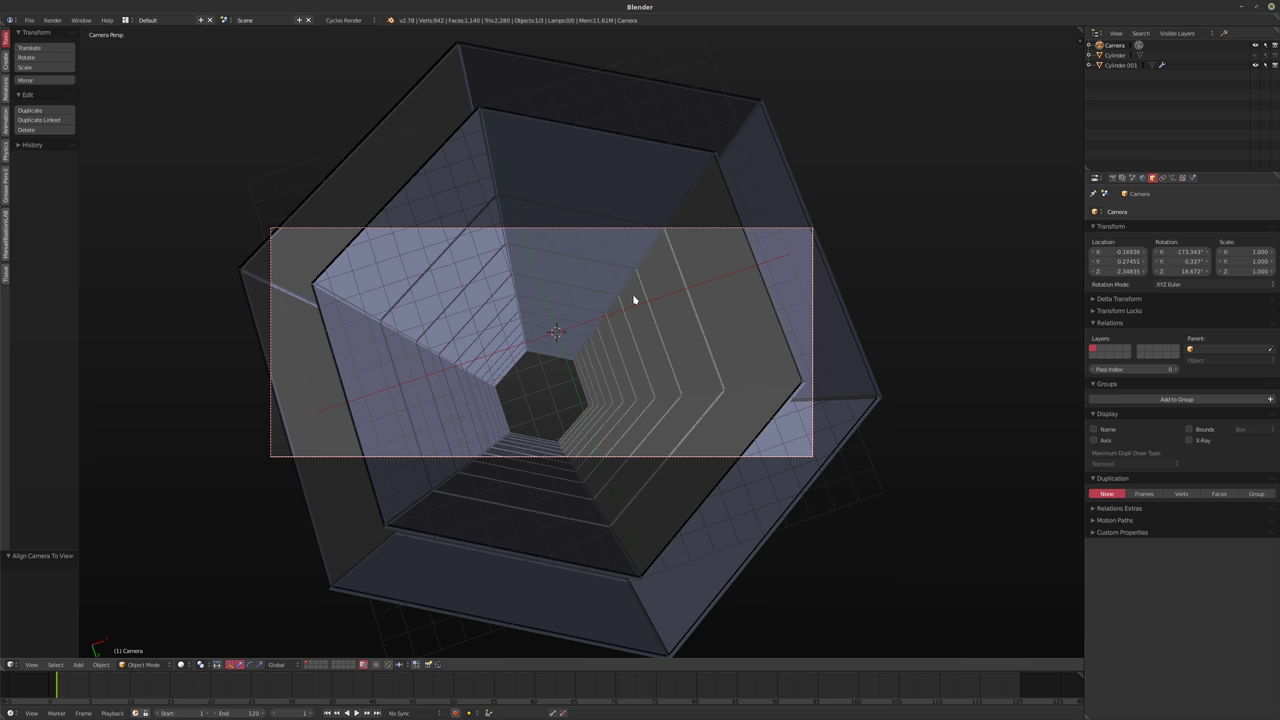
- Set the render resolution to a square 1280 × 1280
left_click(1112, 177)
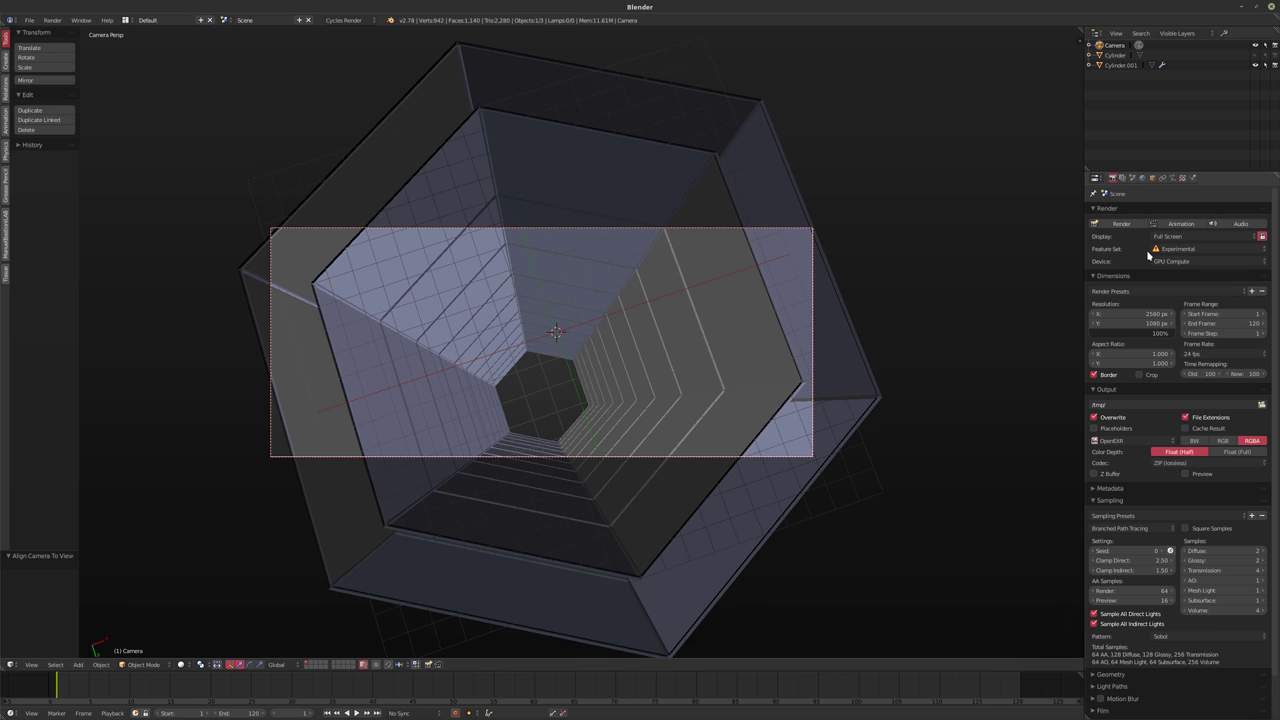
left_click(1117, 316)
type("1280")
key("Tab")
type("1280")
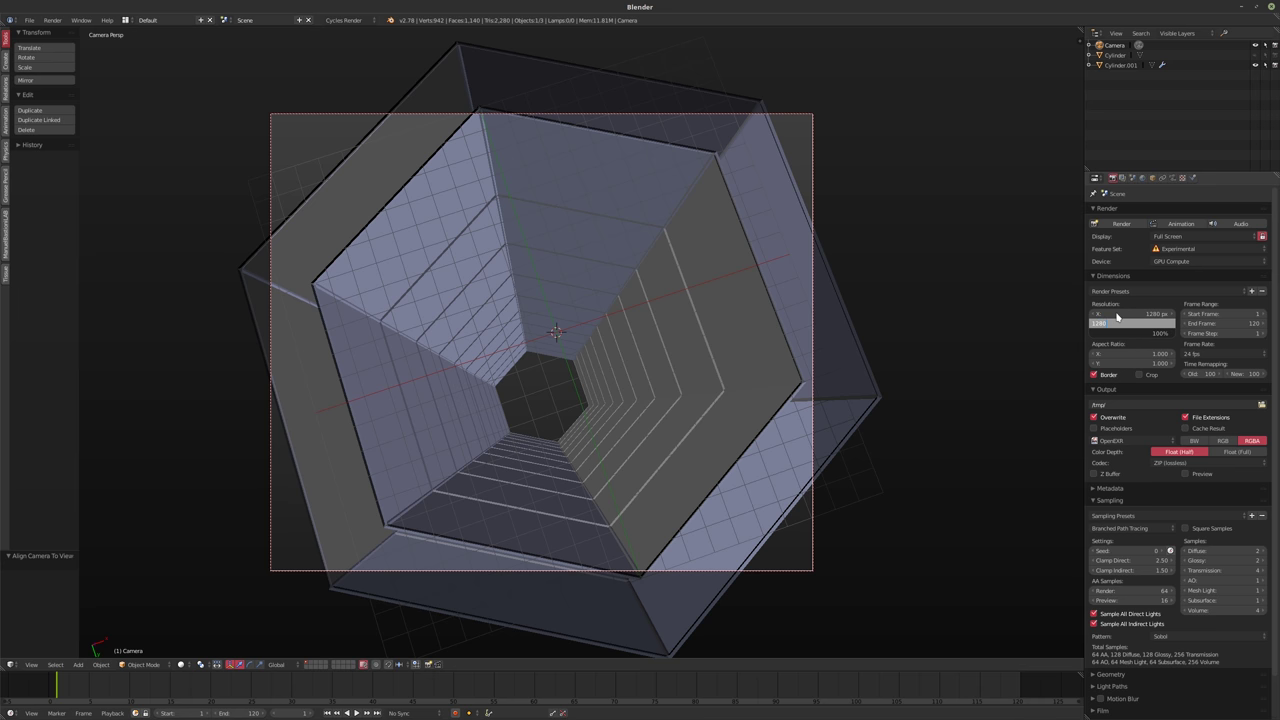
key("Return")
middle_click_drag(635, 265, 585, 254, "shift")
- Set the camera focal length to 70 mm and clear its rotation
left_click(1173, 177)
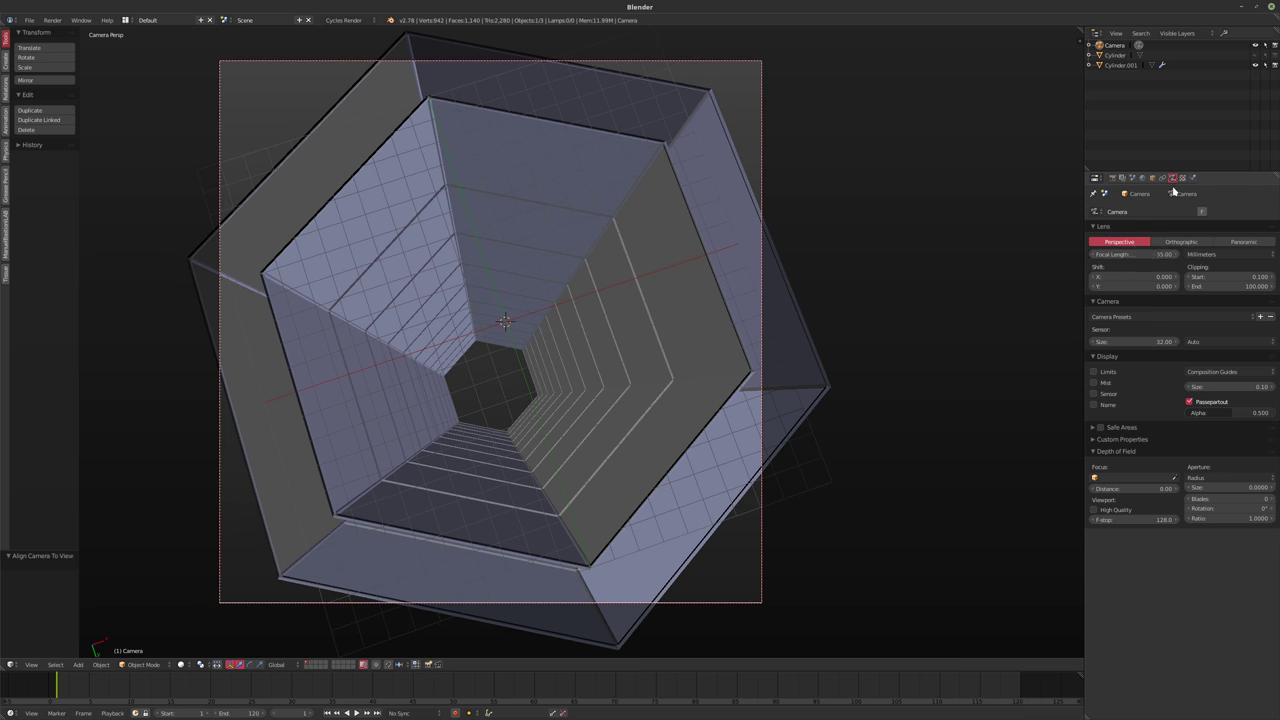
left_click(1151, 255)
type("50")
key("Return")
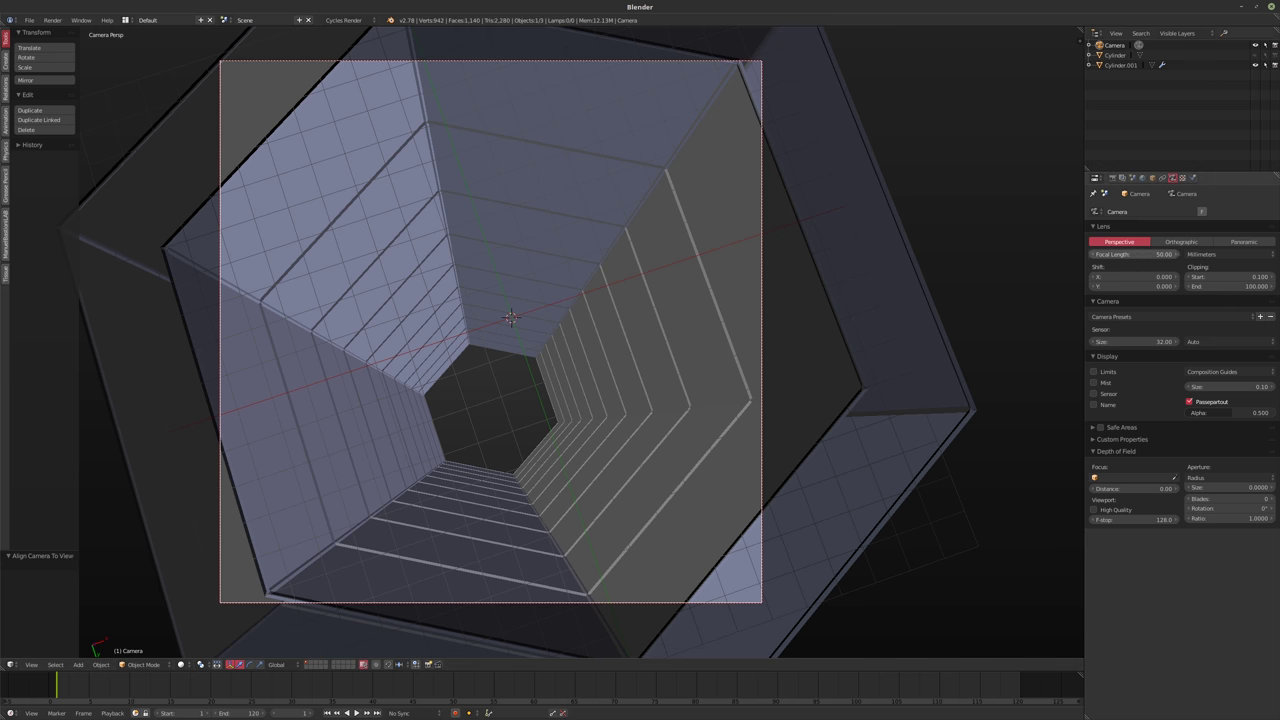
left_click(1136, 254)
type("70")
key("Return")
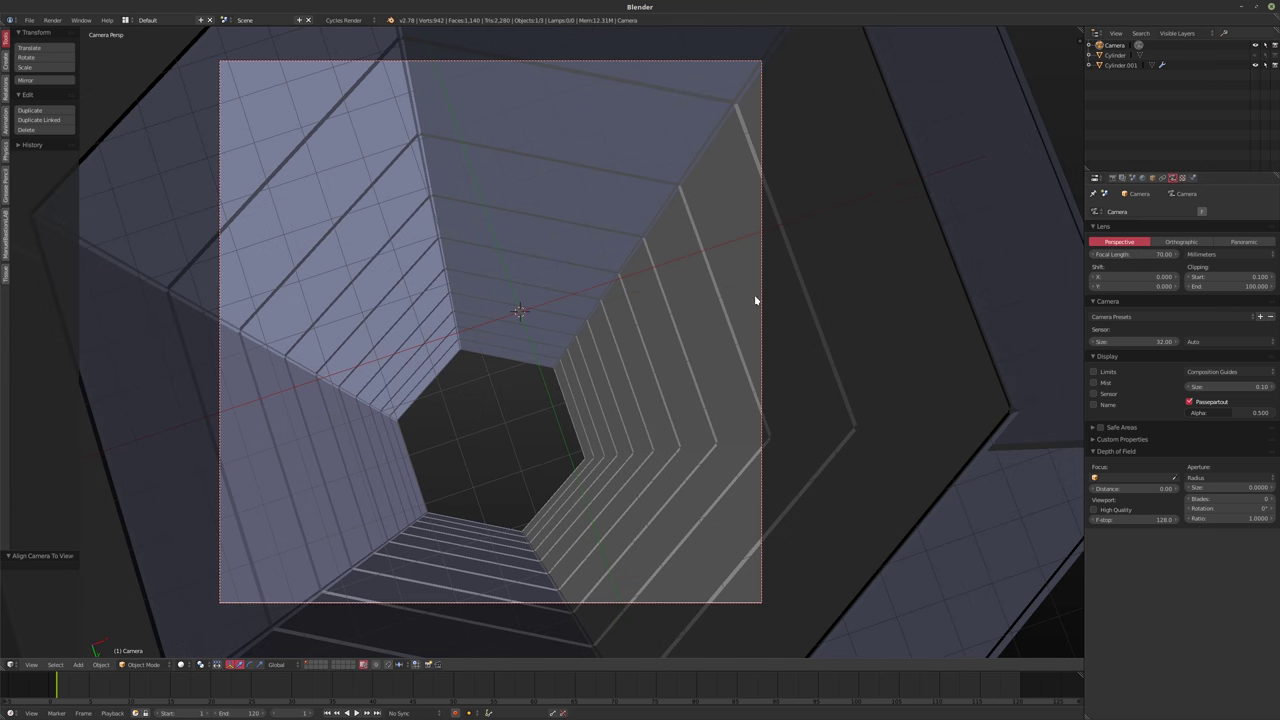
key("n")
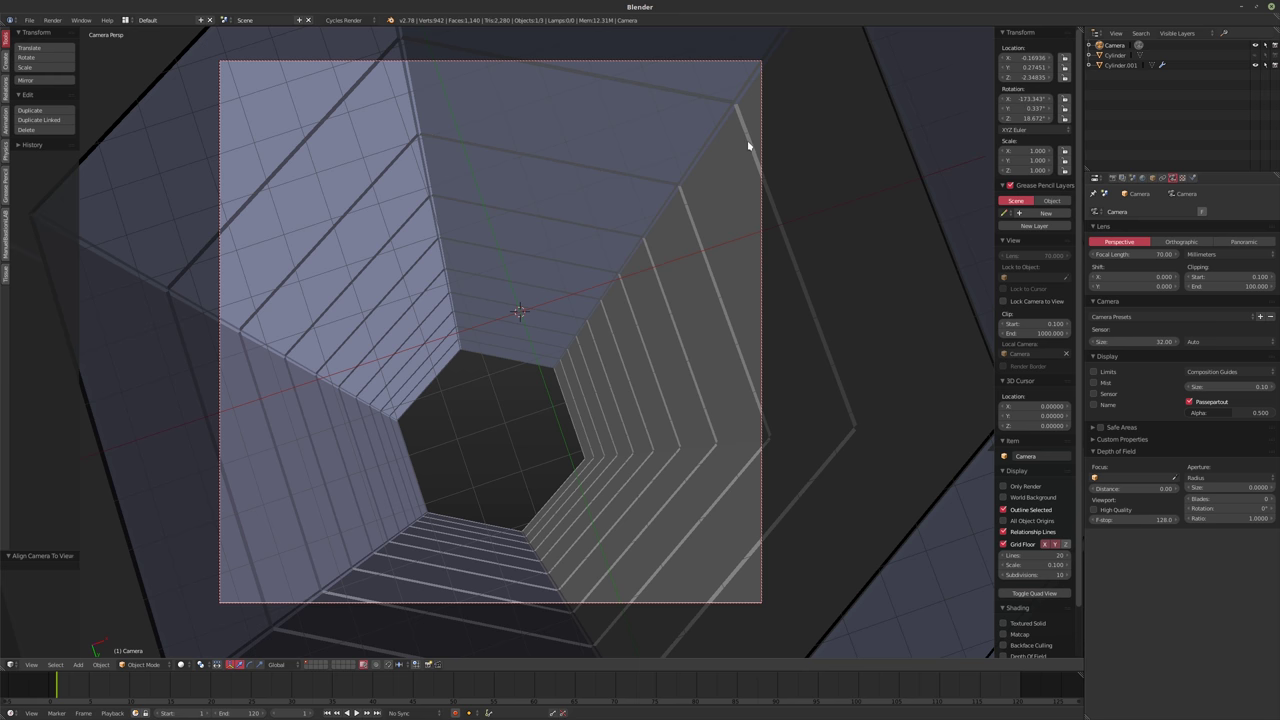
key("alt+r")
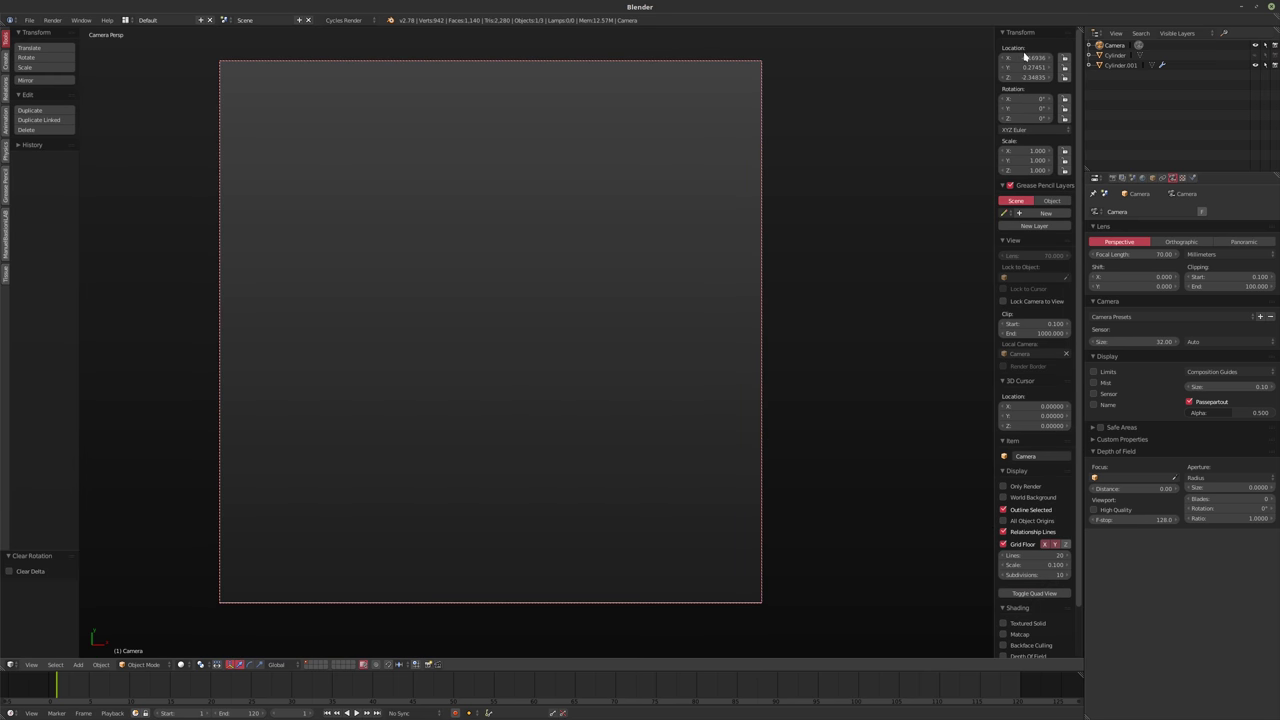
- Zero the camera's location and set its Z rotation to 180°
left_click_drag(1025, 57, 1025, 77)
type("00000")
key("Return")
left_click(1017, 117)
type("180")
key("Return")
- Set the camera's X rotation to 180° and move it down the tunnel along its local Z
middle_click_drag(574, 286, 585, 446)
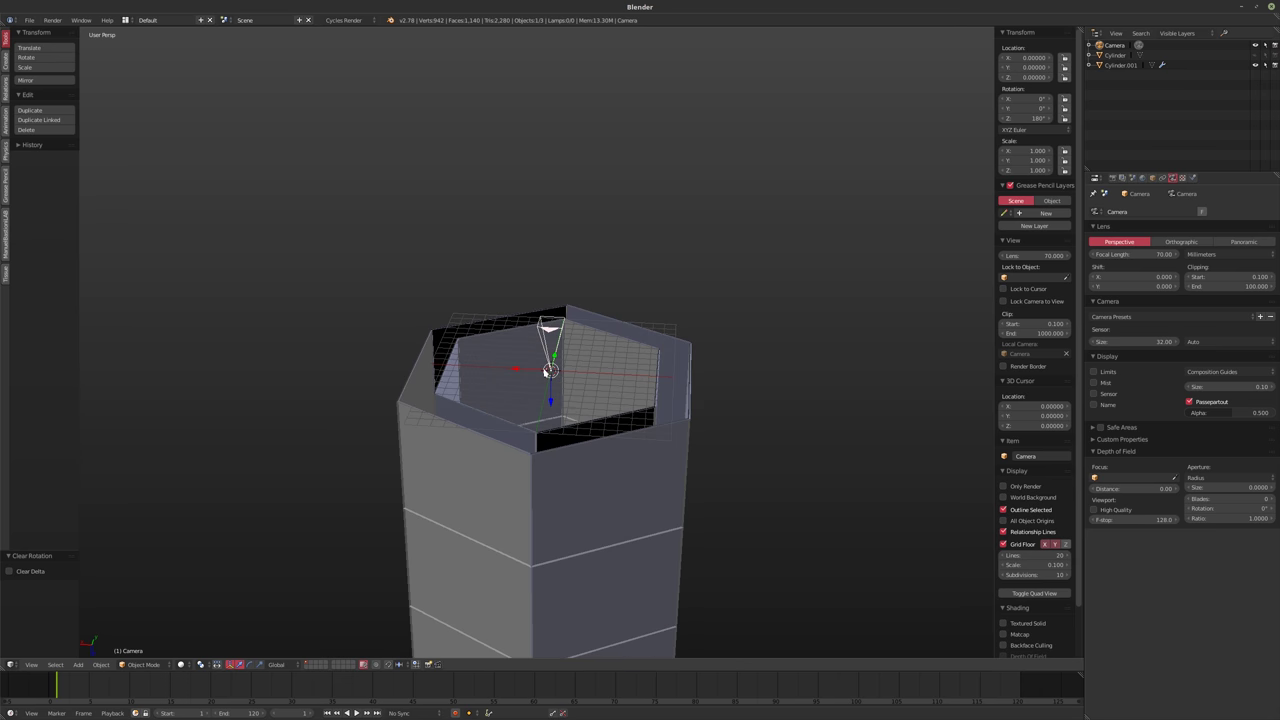
scroll(577, 337, "up", 3)
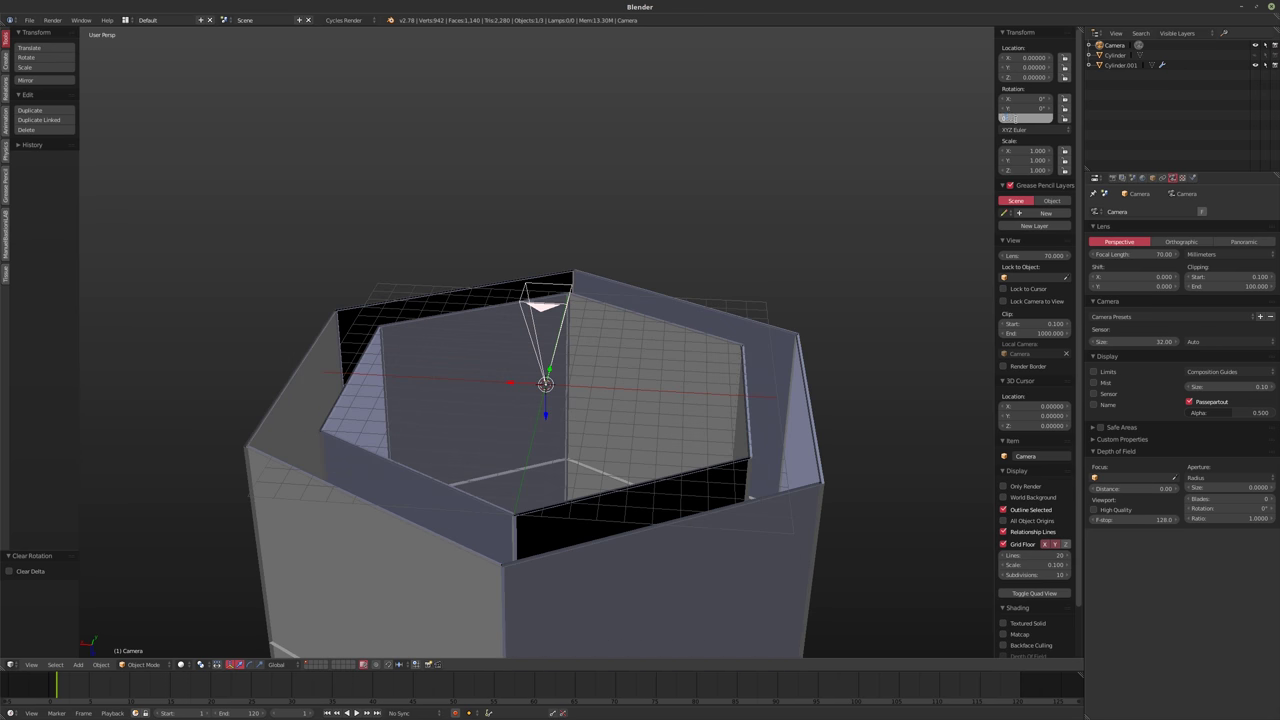
key("Tab")
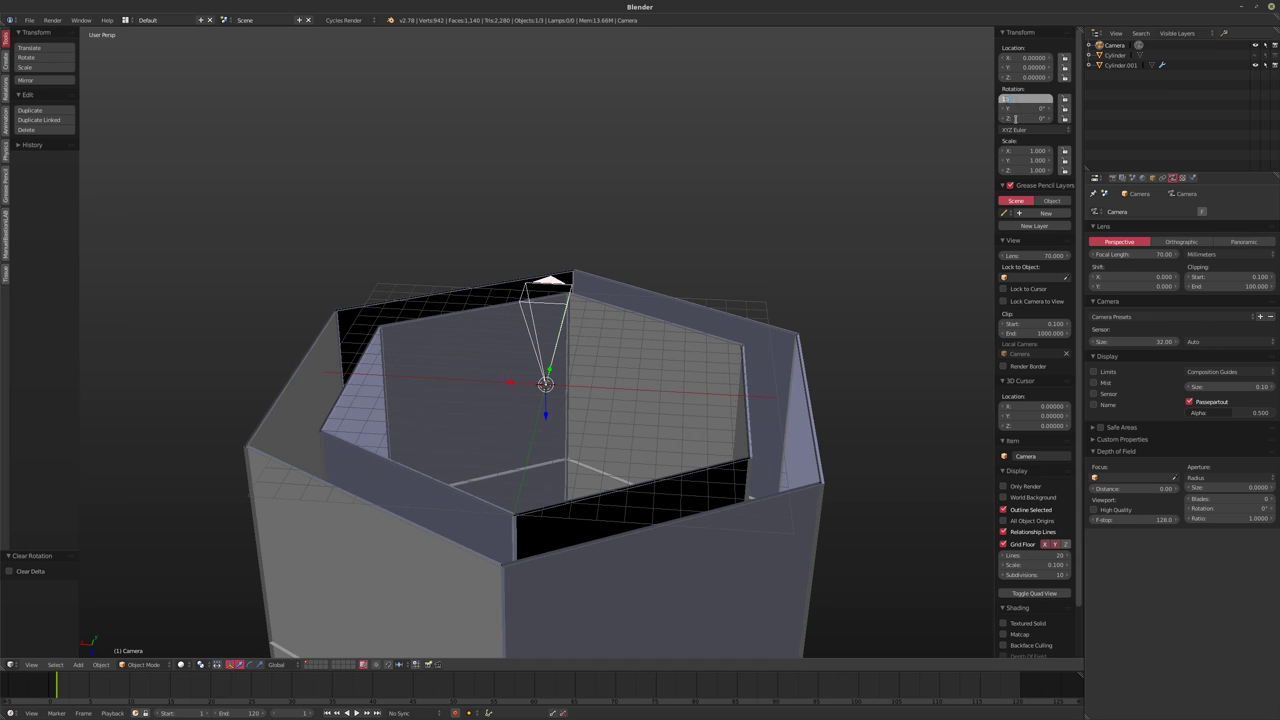
type("180")
key("Return")
key("KP_0")
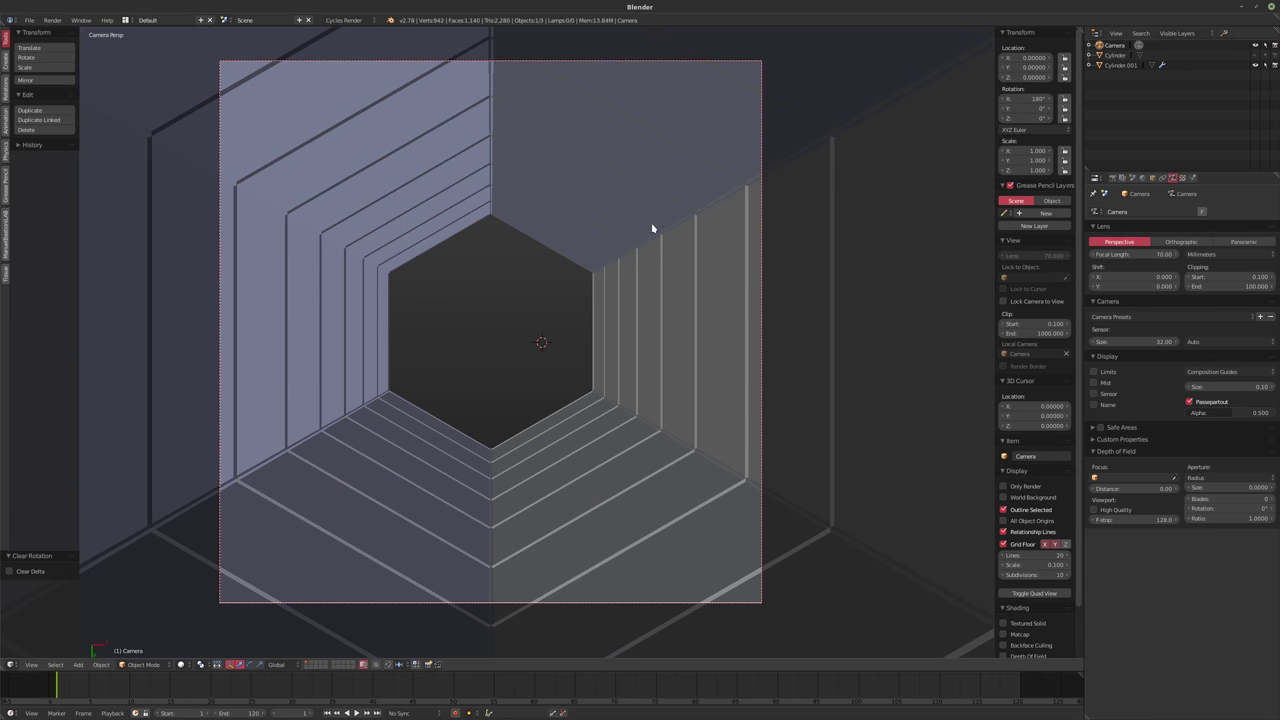
key("g")
key("z")
key("z")
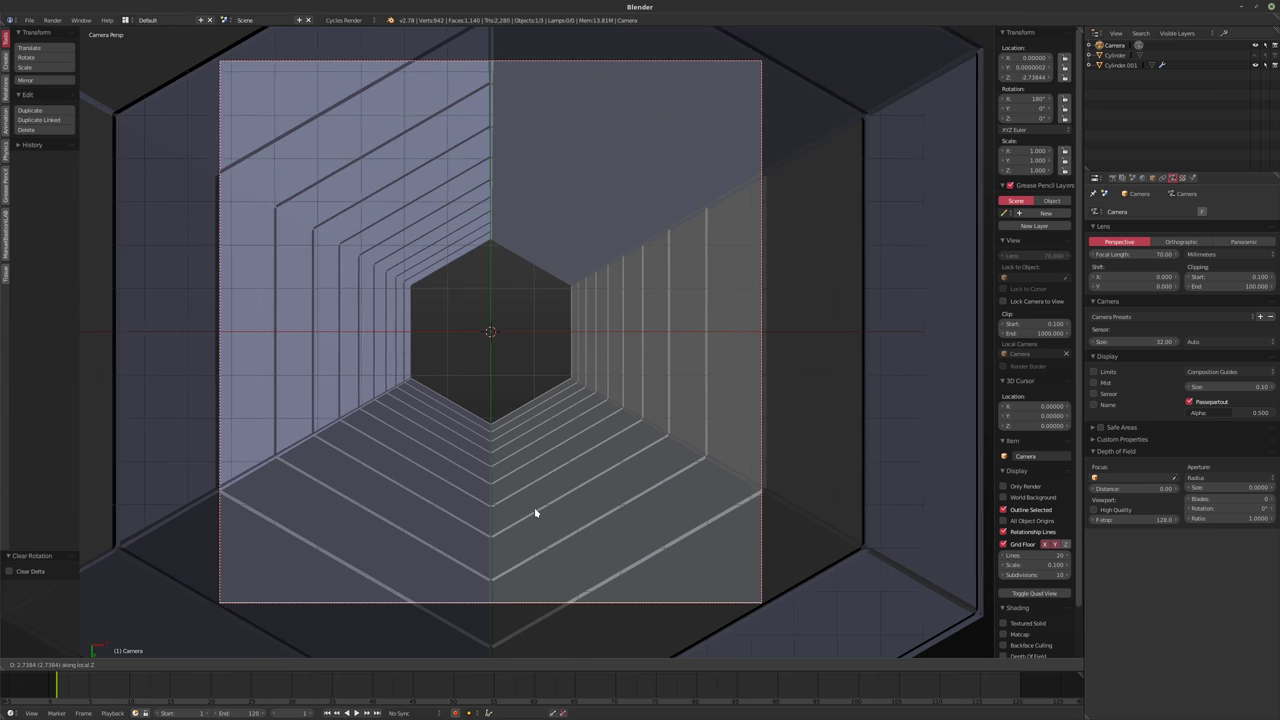
left_click(533, 508)
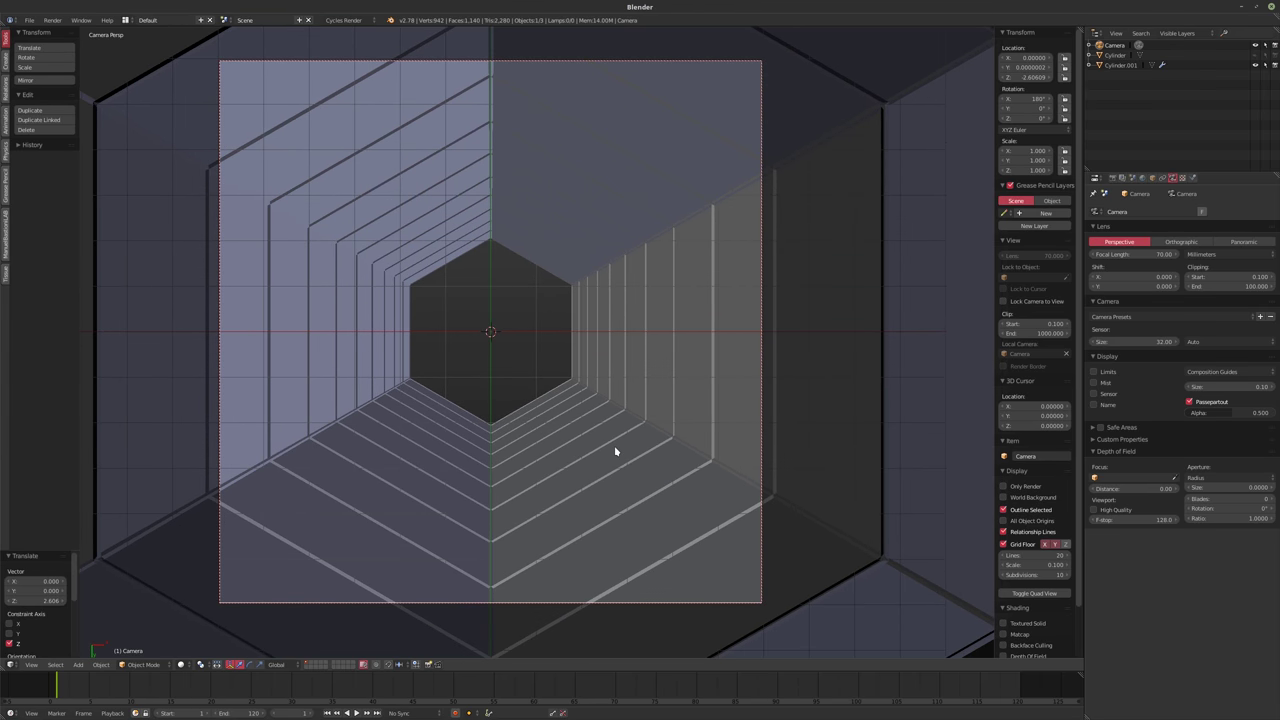
- Set the camera's Passepartout Alpha to about 0.874
middle_click_drag(586, 449, 601, 449, "shift")
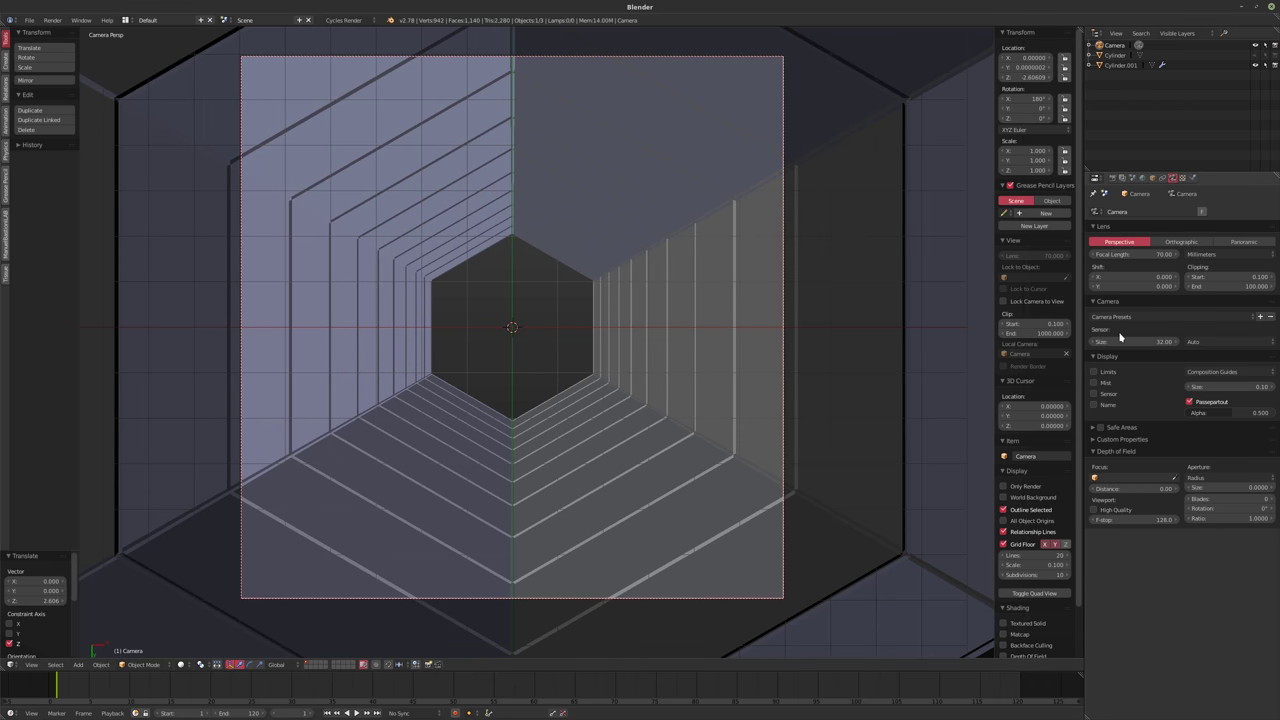
left_click_drag(1240, 413, 1275, 414)
middle_click_drag(693, 328, 652, 337, "shift")
left_click_drag(1258, 414, 1238, 414)
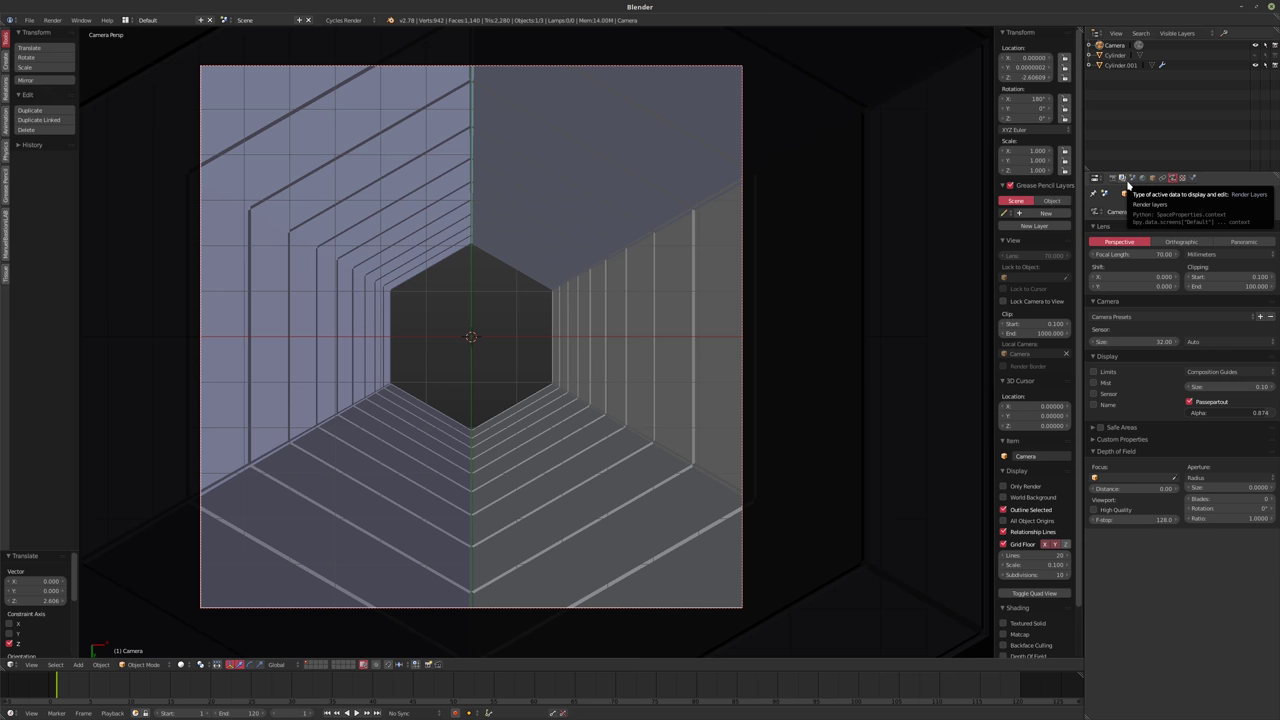
- Add a Simple Subdivision Surface modifier to the tunnel Cylinder.001
right_click(613, 293)
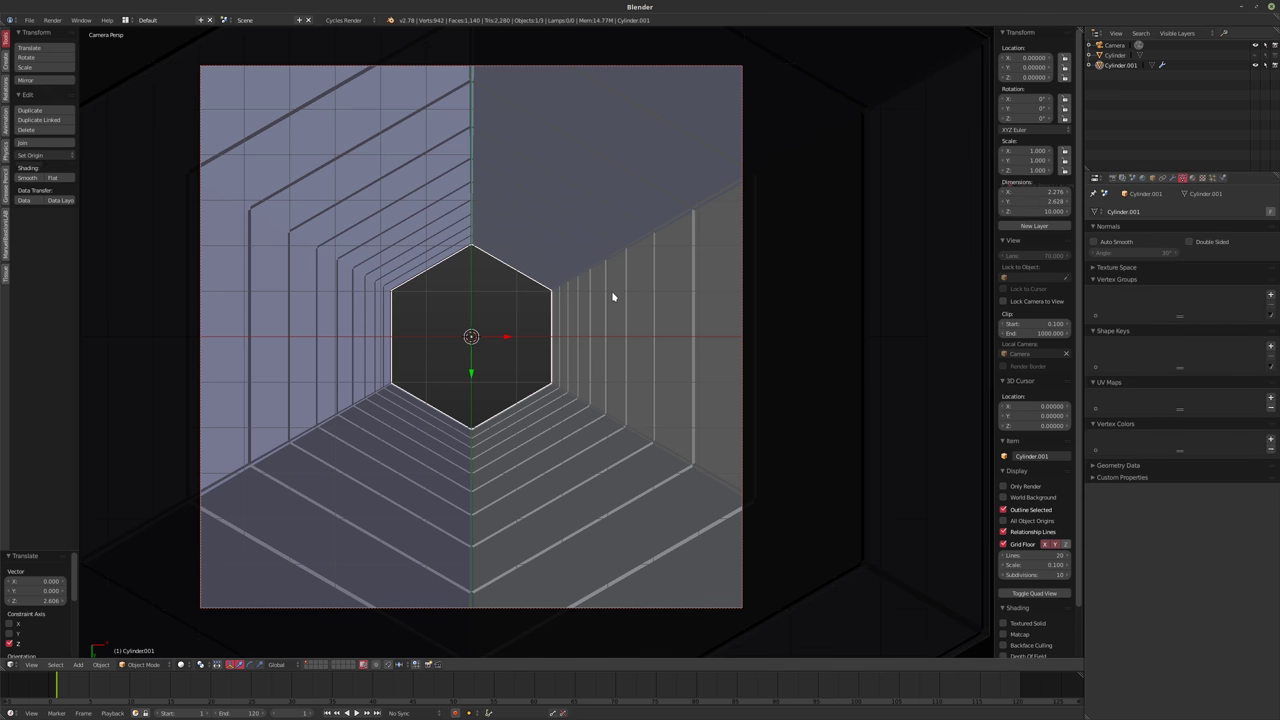
left_click(1173, 178)
left_click(1146, 213)
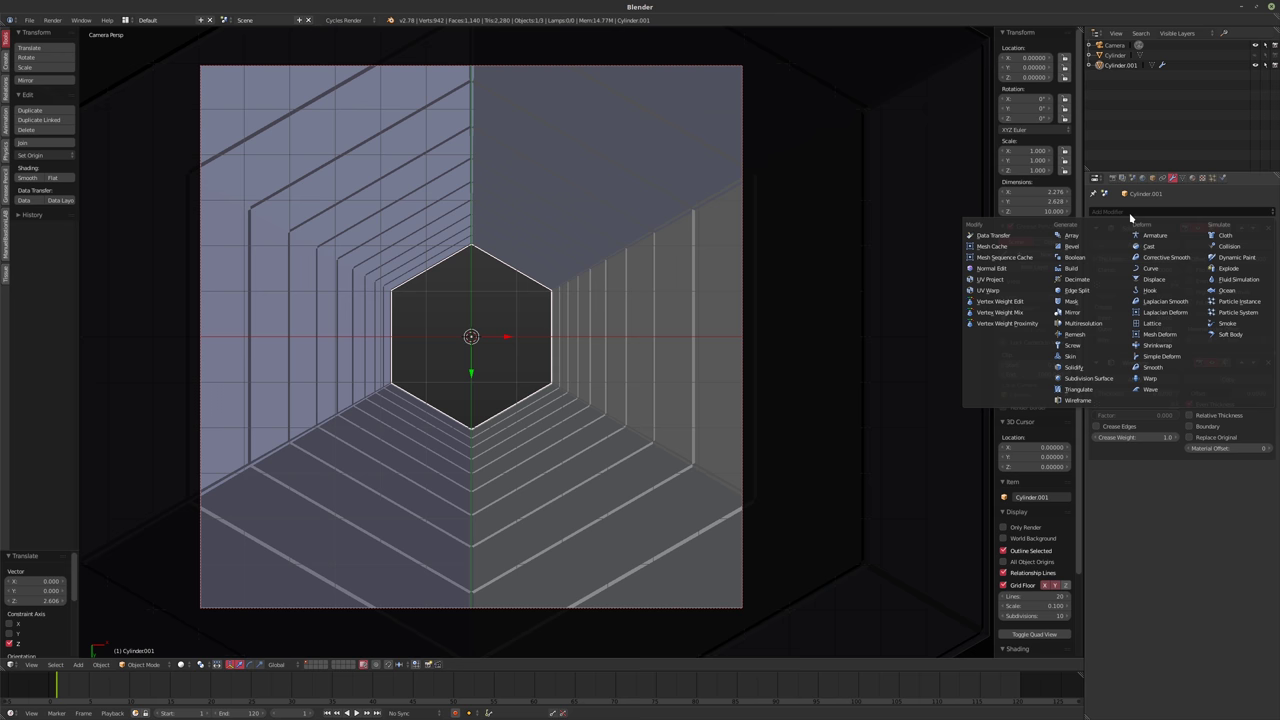
left_click(1087, 378)
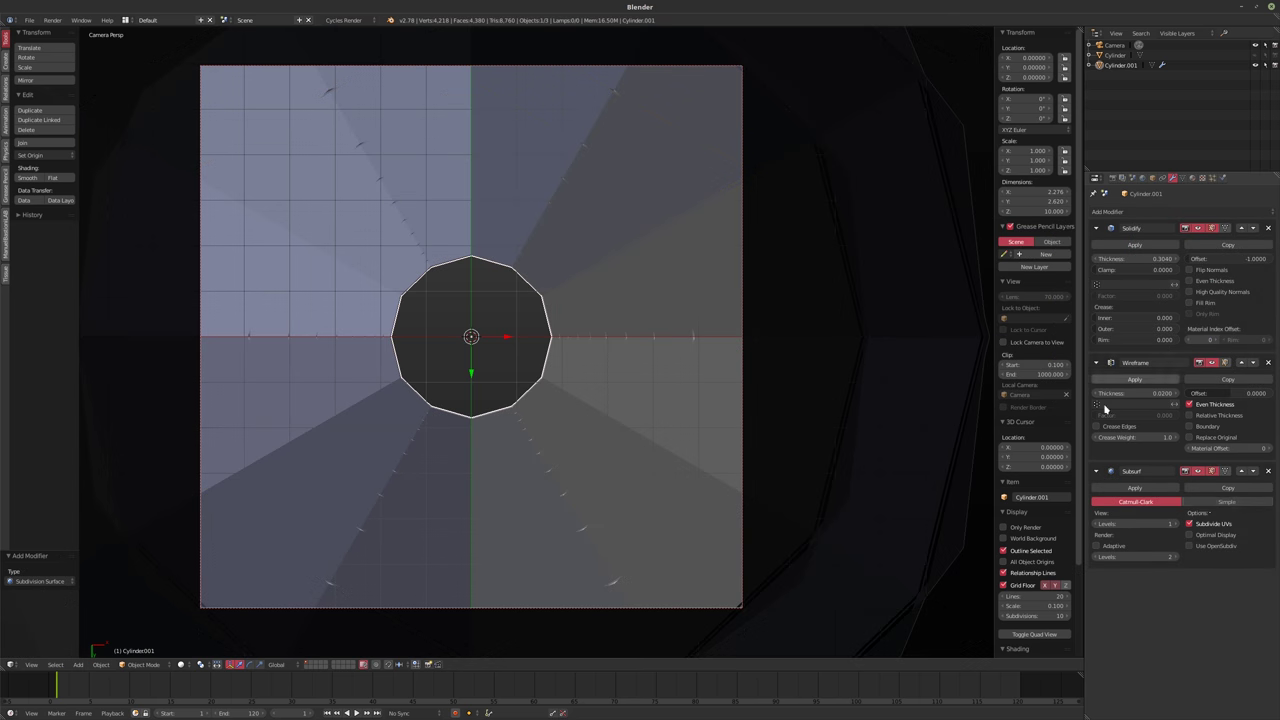
left_click(1222, 501)
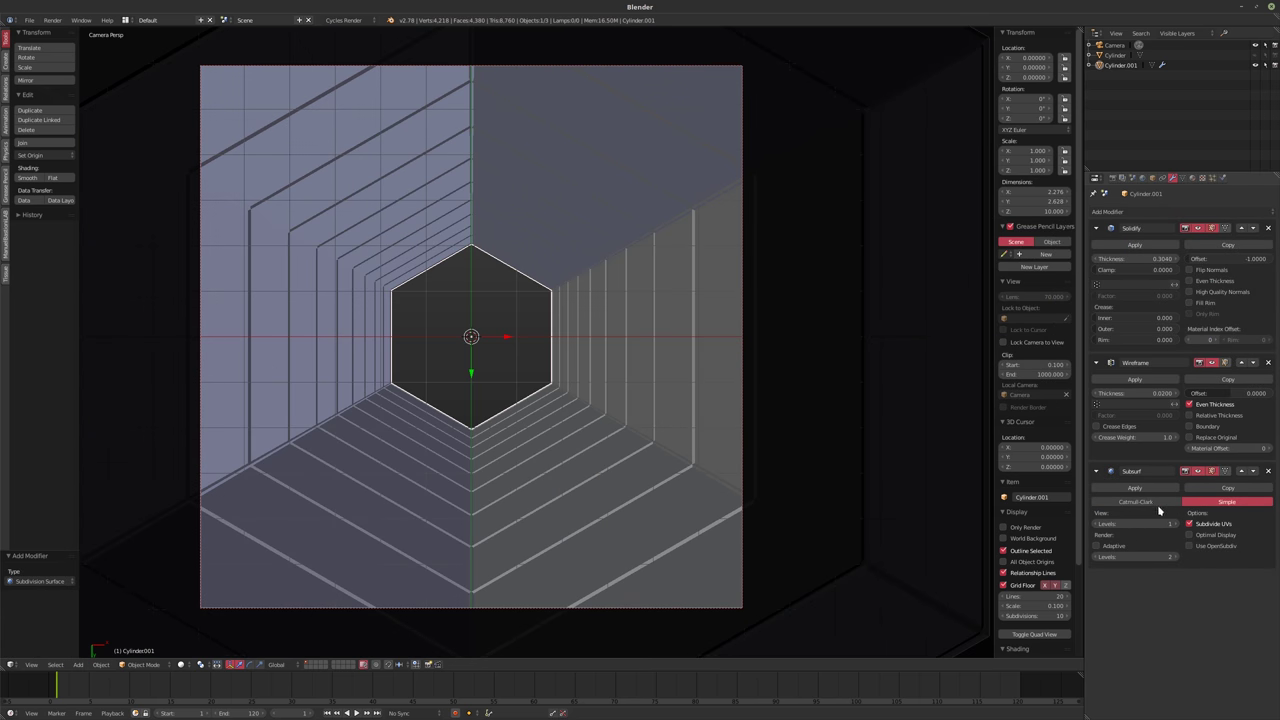
key("z")
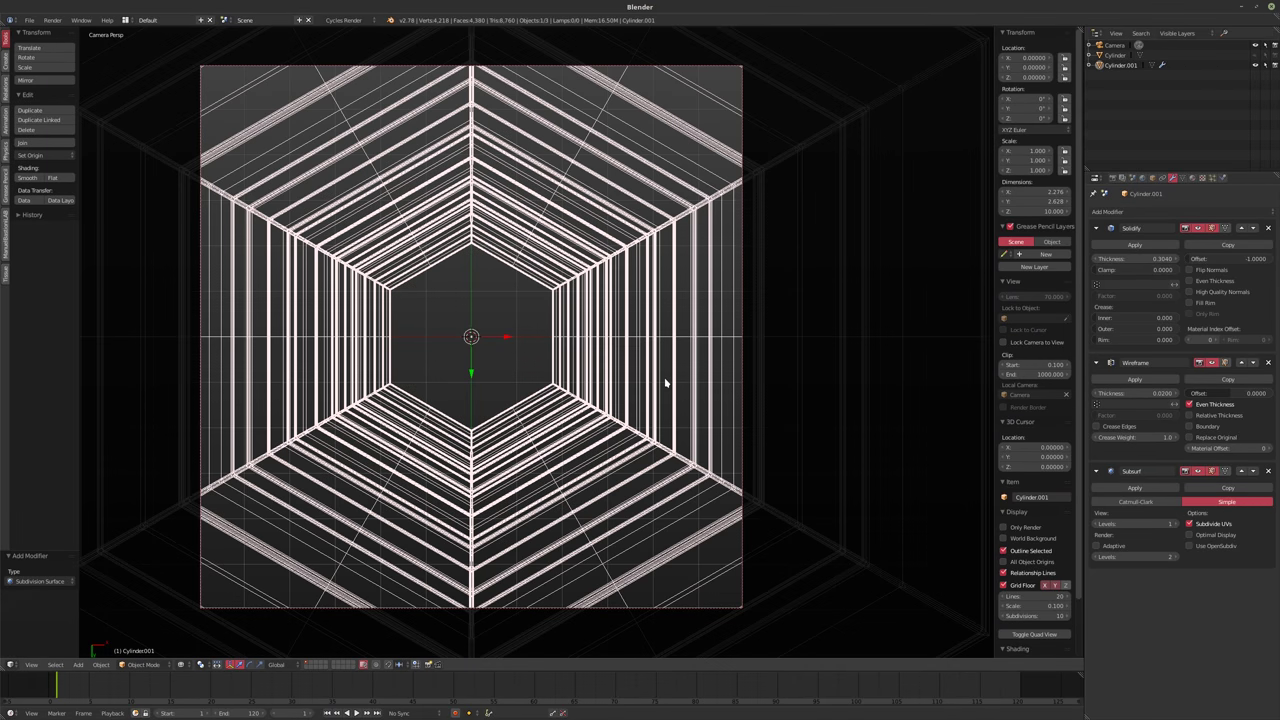
key("z")
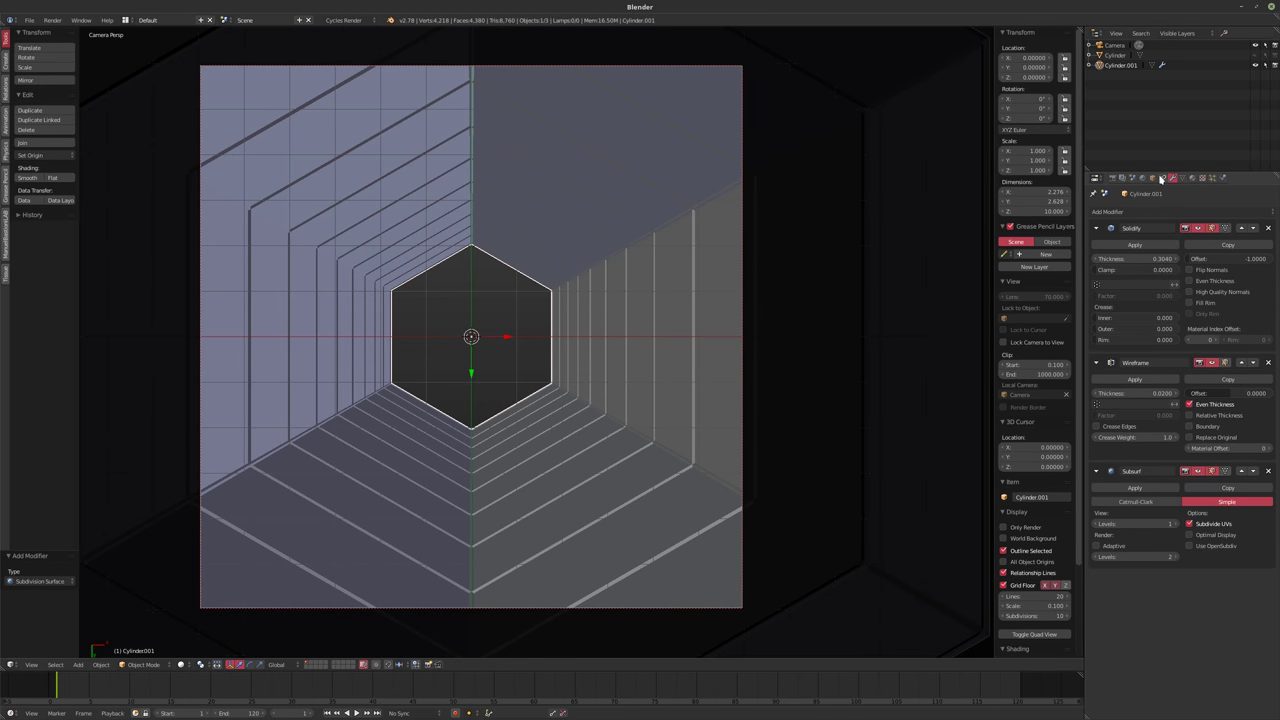
- Add a second Wireframe modifier with Replace Original unchecked
left_click(1140, 212)
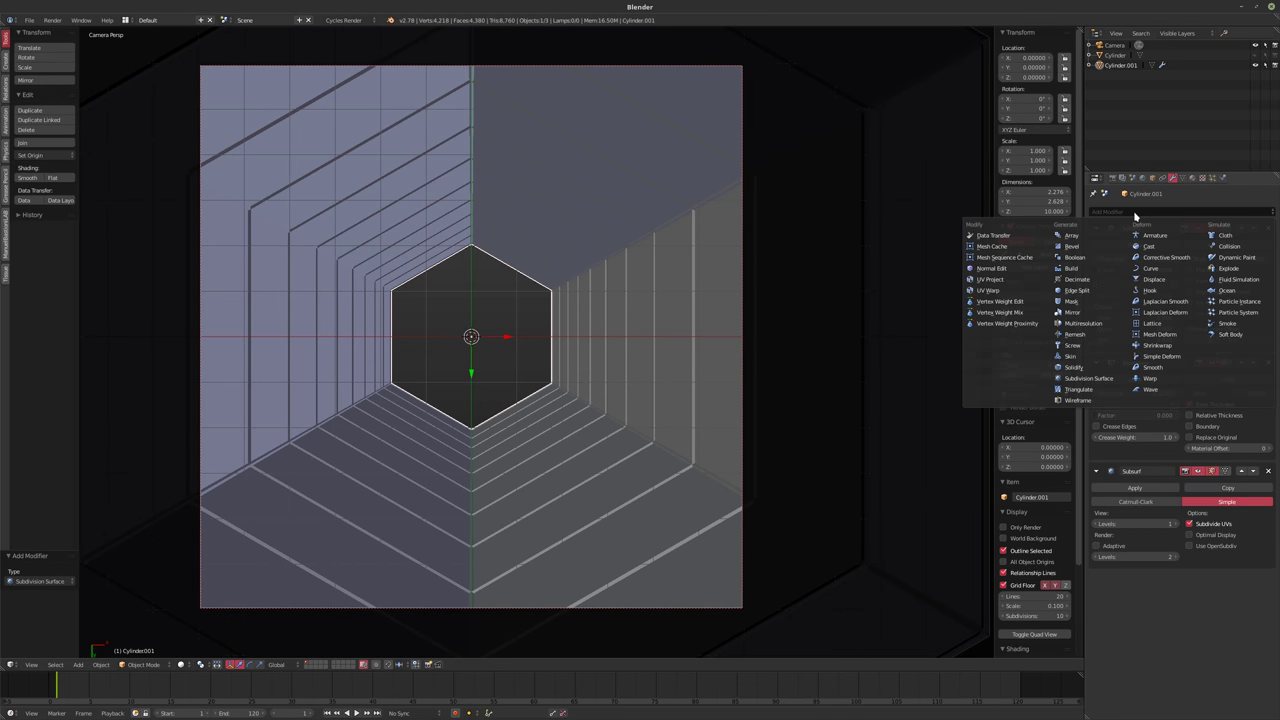
left_click(1076, 400)
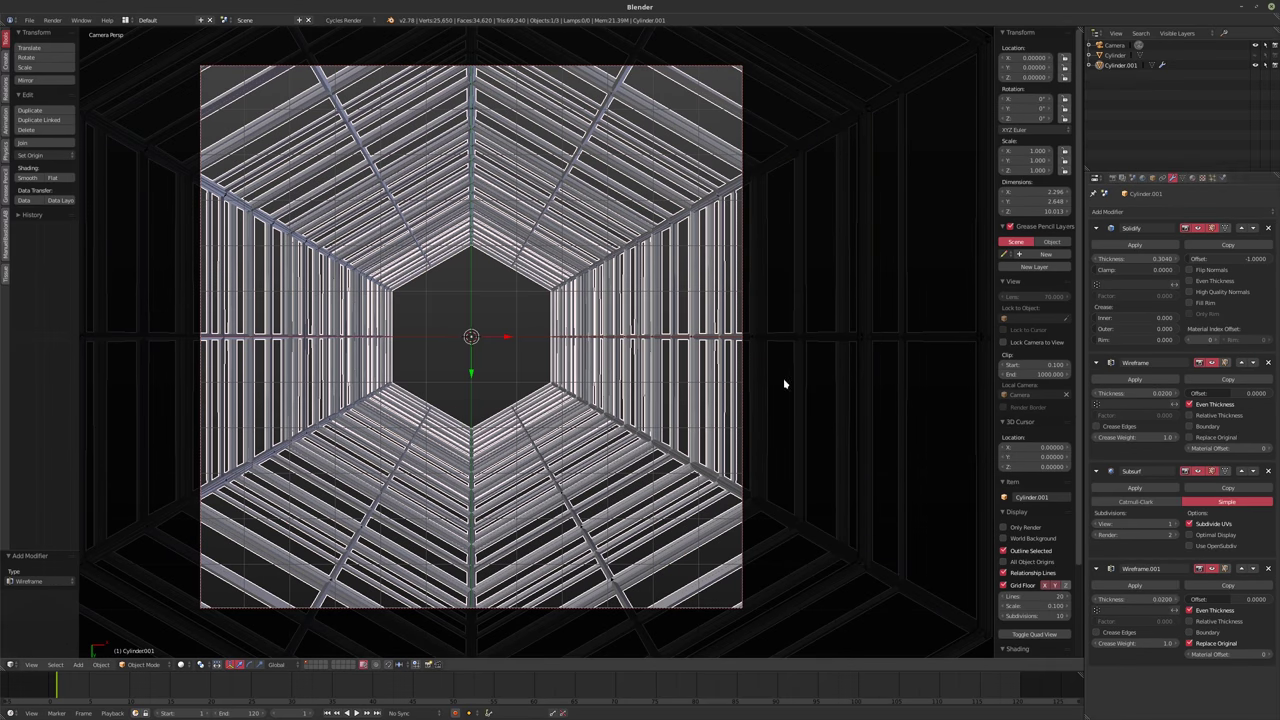
left_click(1200, 644)
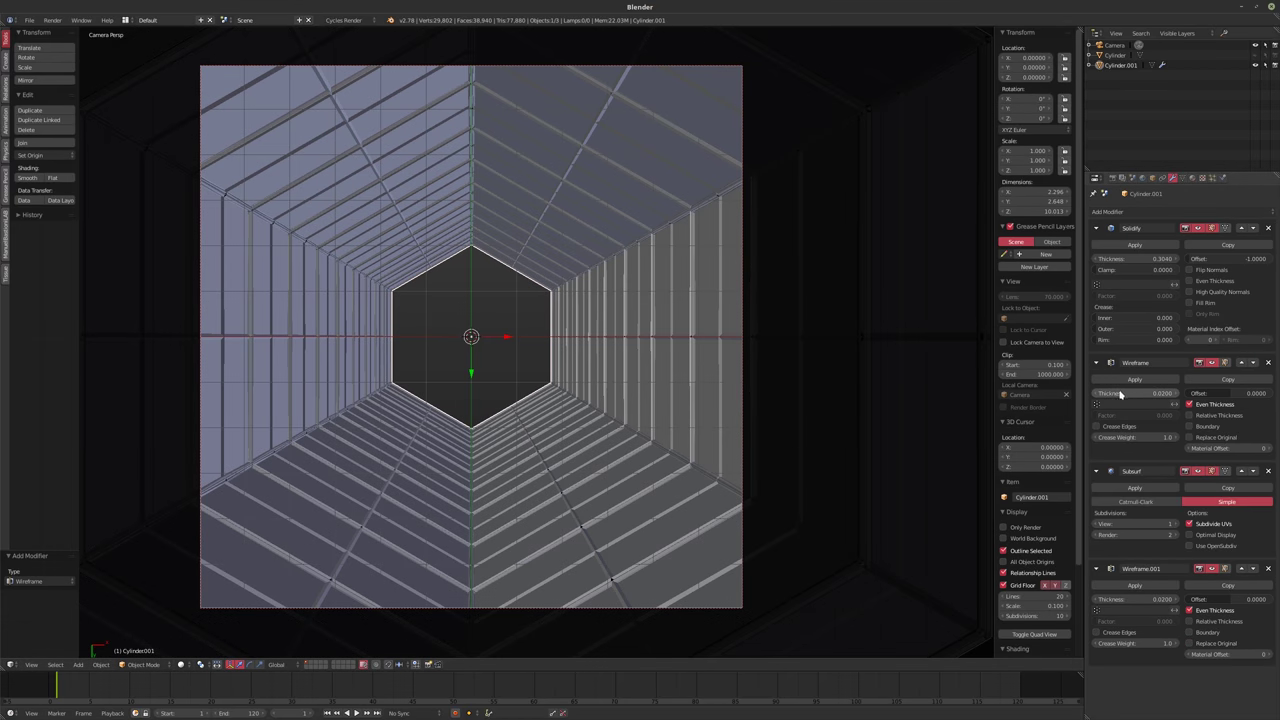
- Set Wireframe thickness to 0.0319 and Wireframe.001 to 0.0049, and turn off the grid floor
mouse_move(1120, 395)
left_mouse_down()
mouse_move(1195, 395)
mouse_move(1135, 395)
left_mouse_up()
middle_click_drag(600, 380, 503, 340)
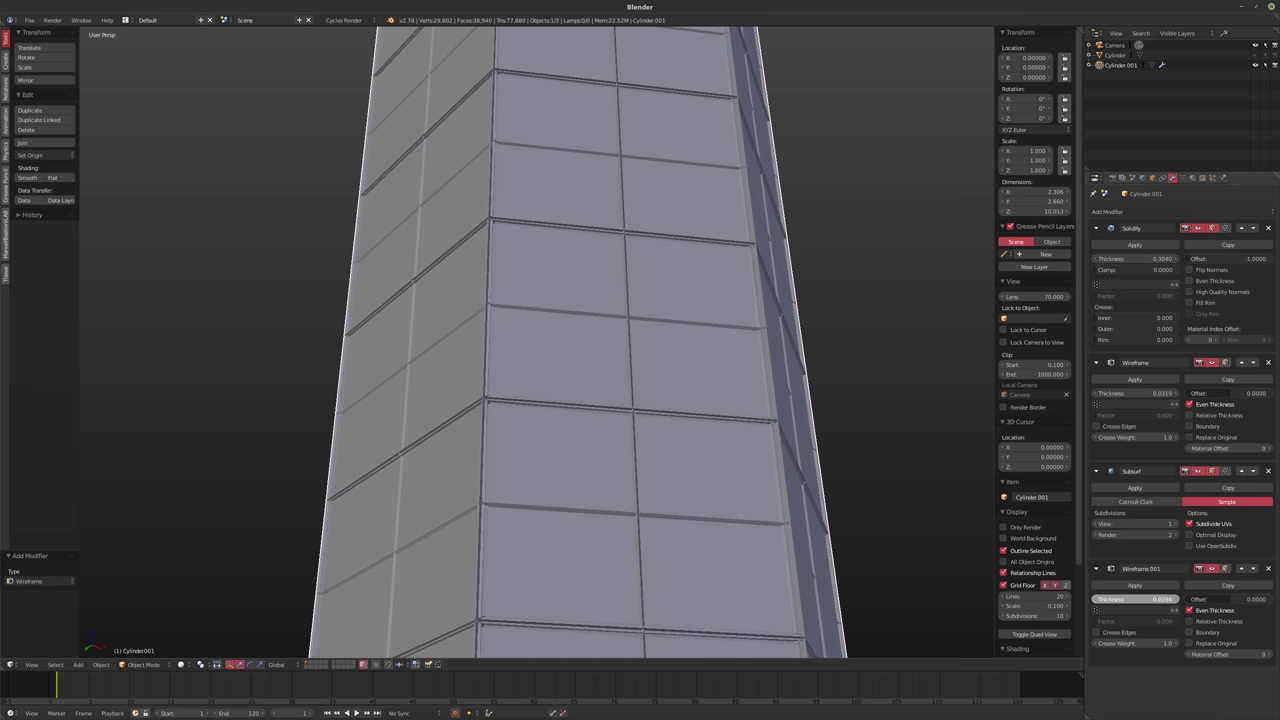
left_click_drag(1135, 599, 1118, 599)
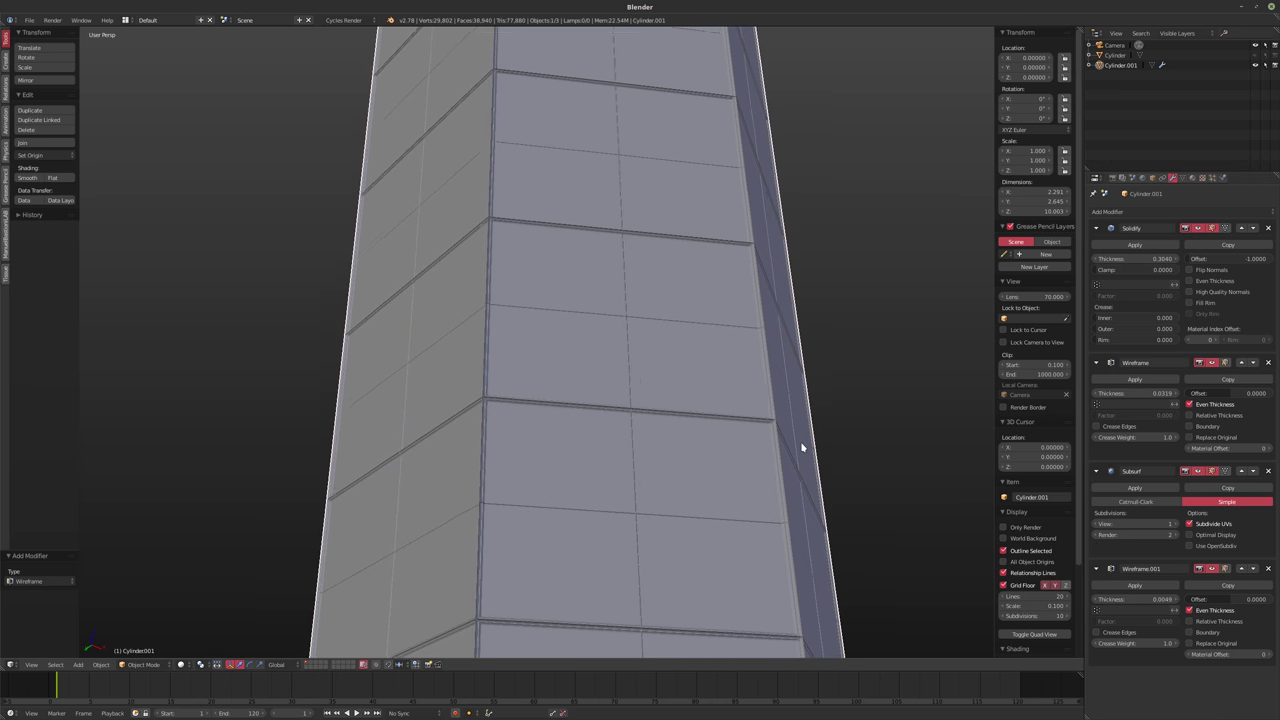
key("KP_0")
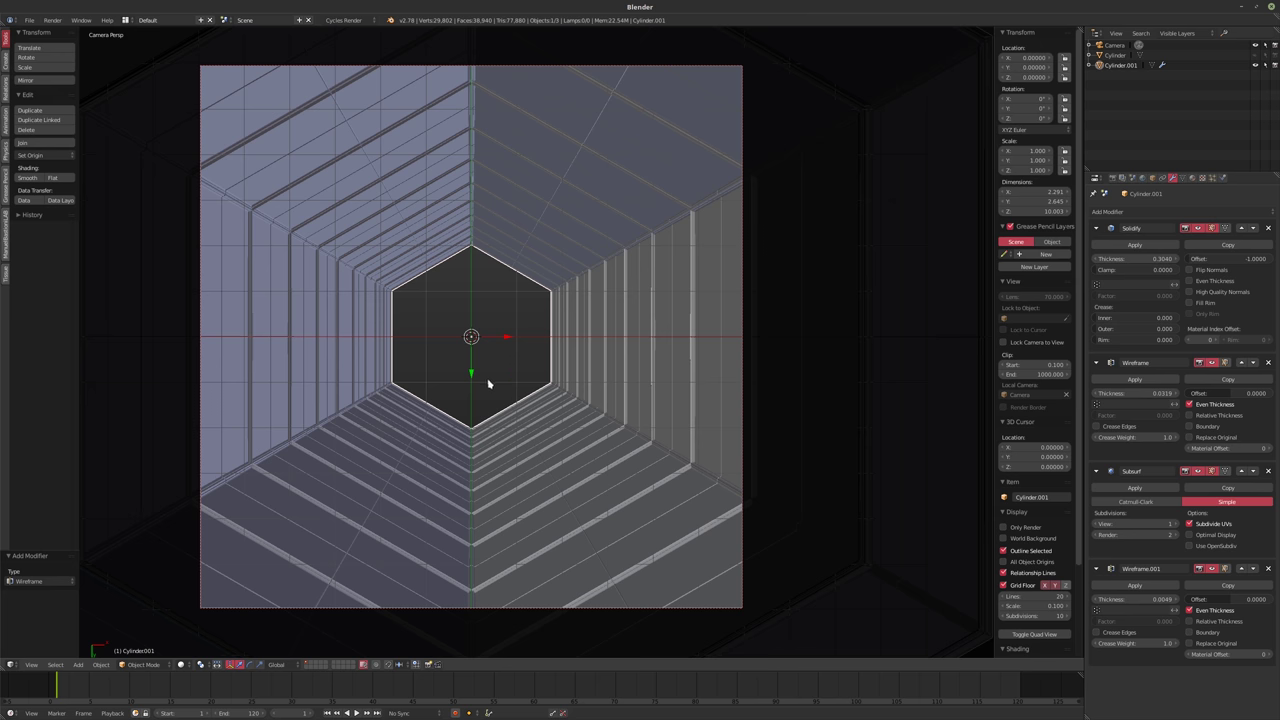
left_click(1004, 585)
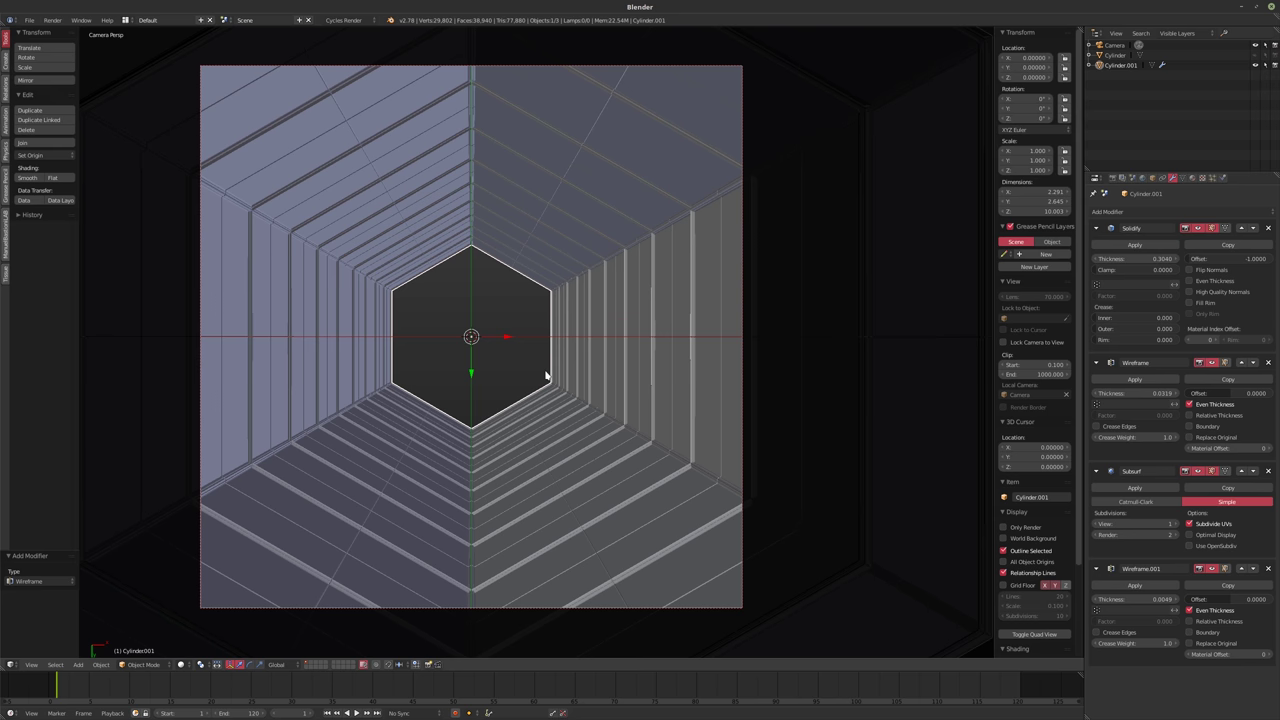
- Enable world nodes, set the background Color to Environment Texture, and bring up the image browser
key("shift+a")
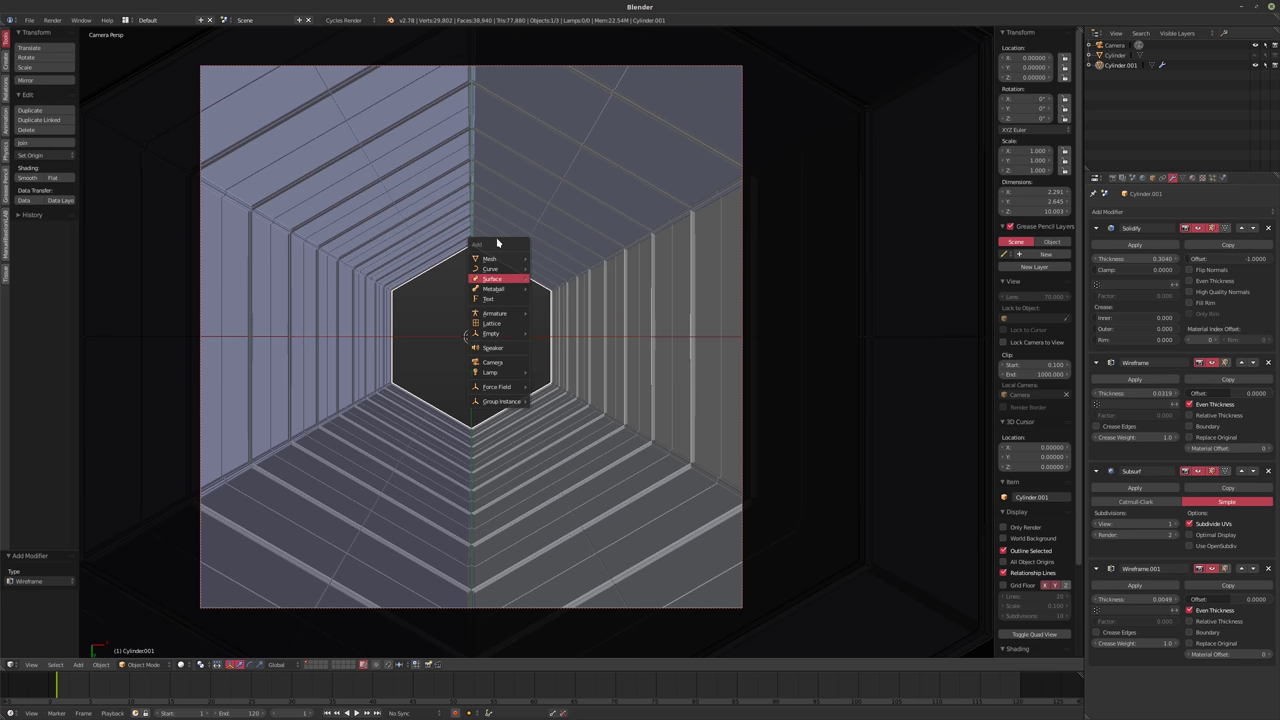
mouse_move(492, 261)
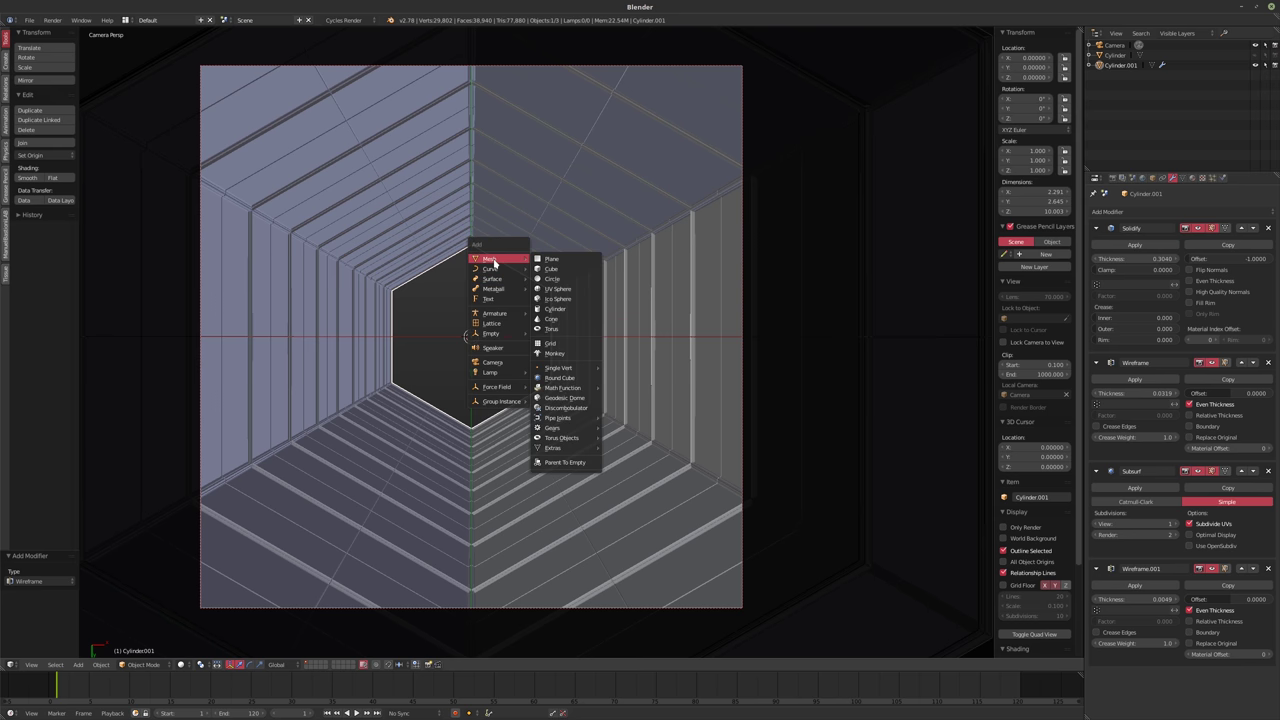
left_click(1142, 178)
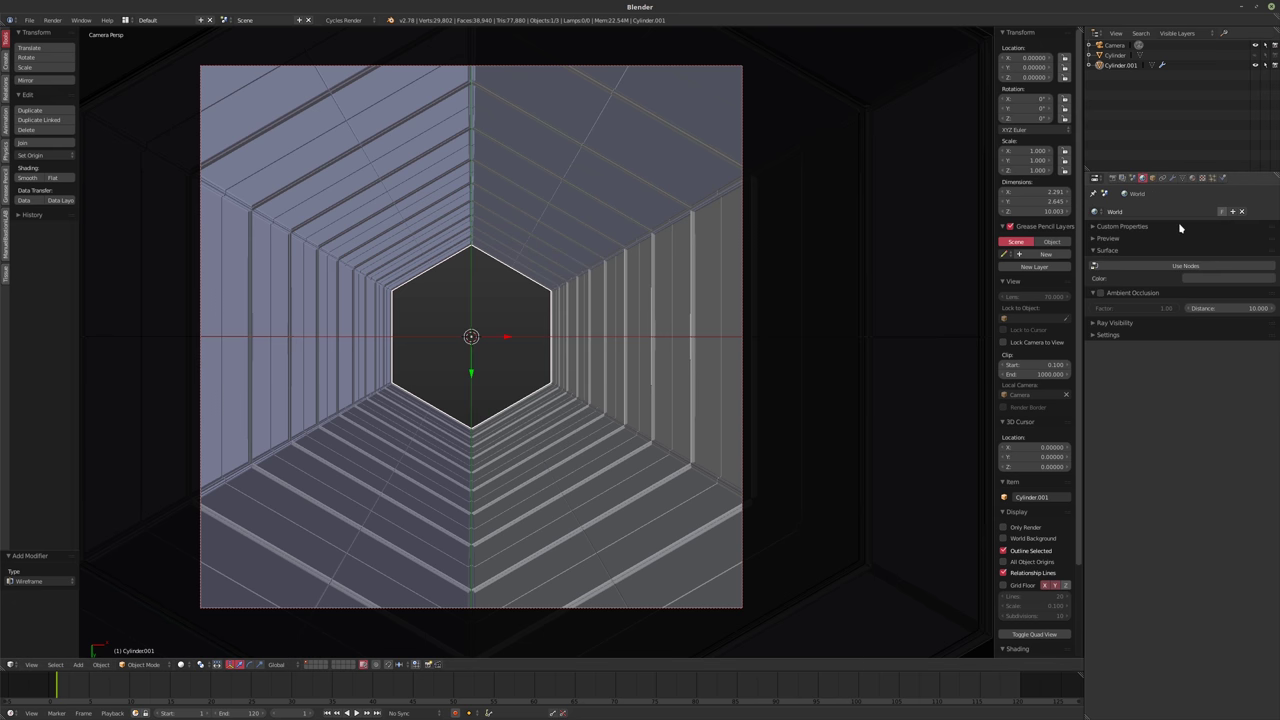
left_click(1162, 266)
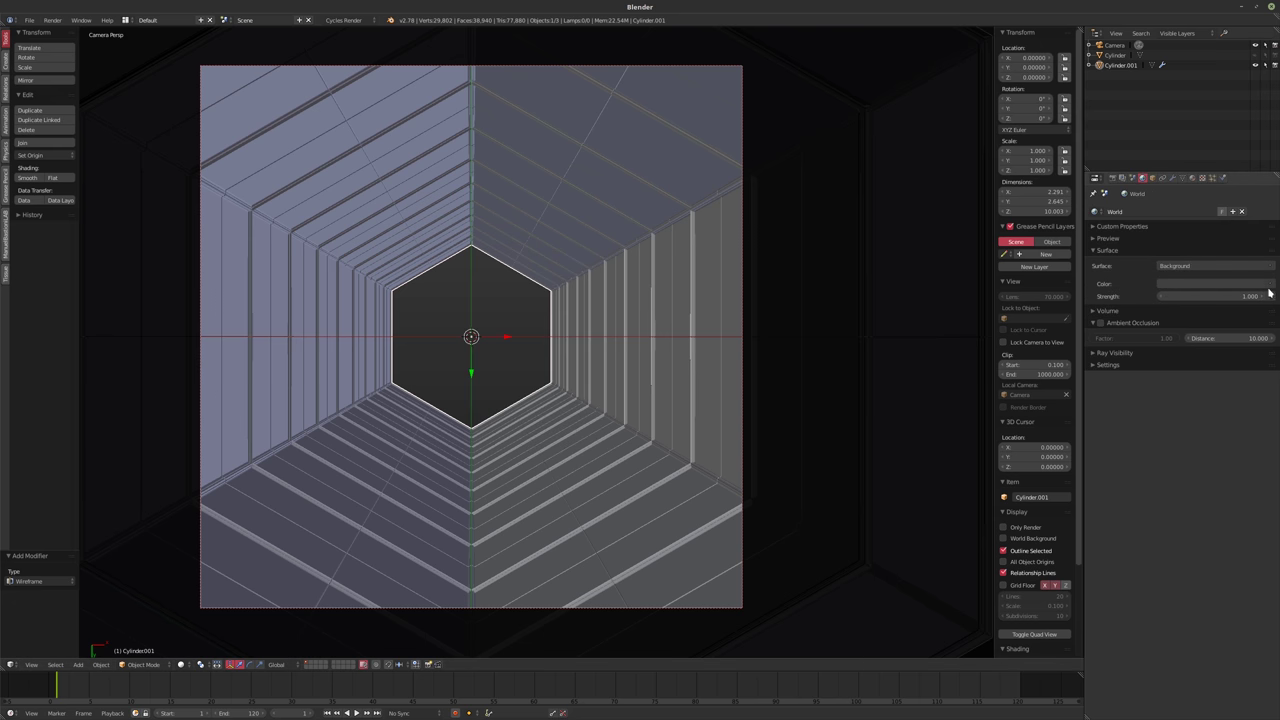
left_click(1268, 286)
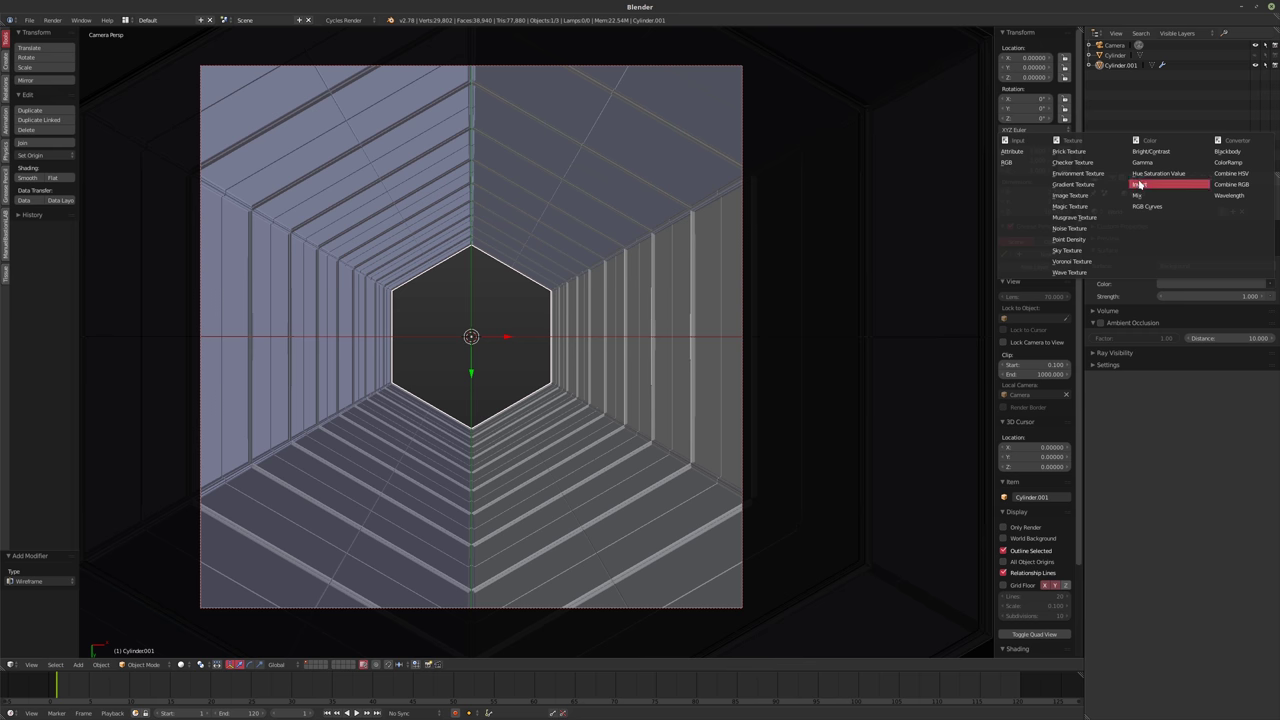
left_click(1078, 173)
left_click(1215, 295)
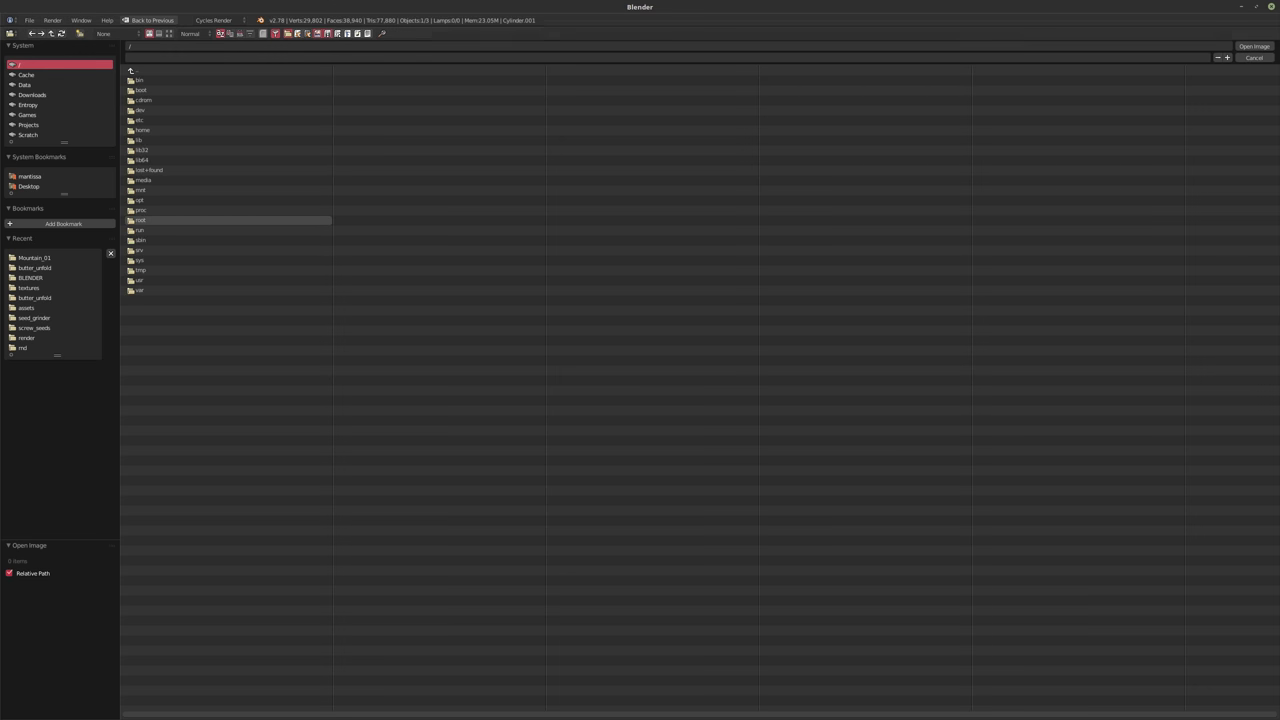
- Load wobbly_bridge_4k.hdr from the Downloads folder as the world environment image
left_click(36, 124)
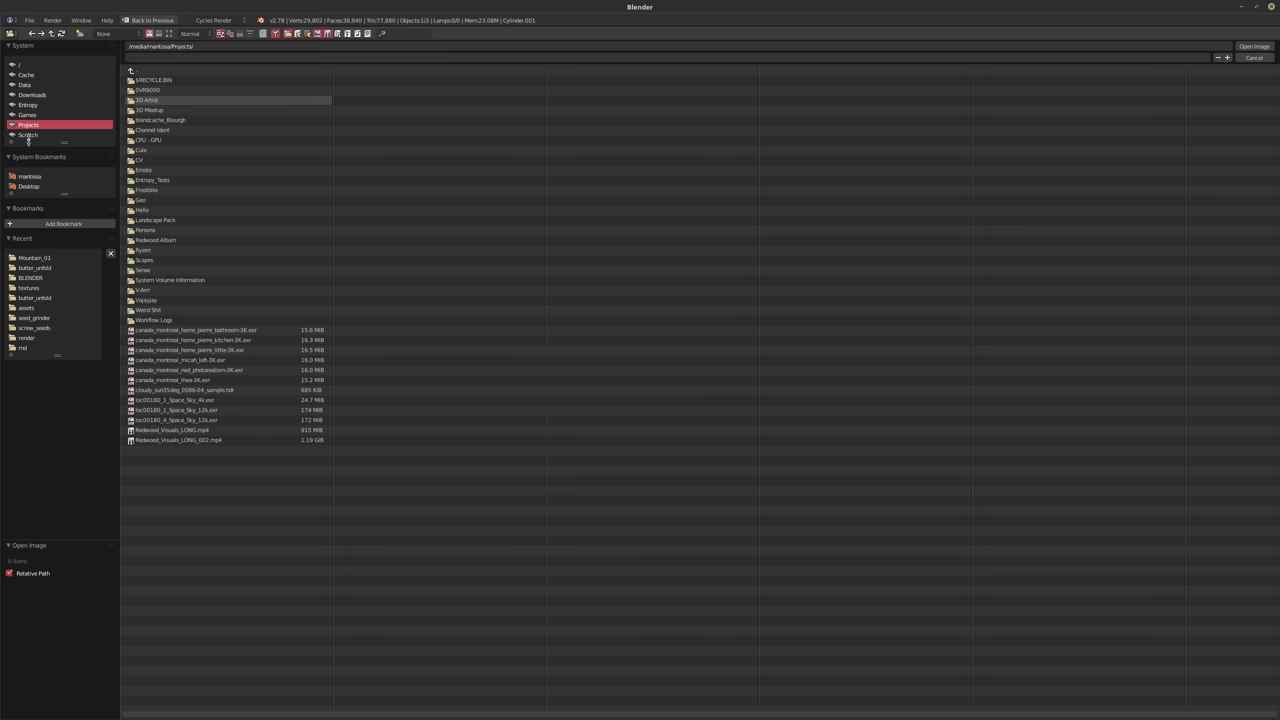
left_click(30, 94)
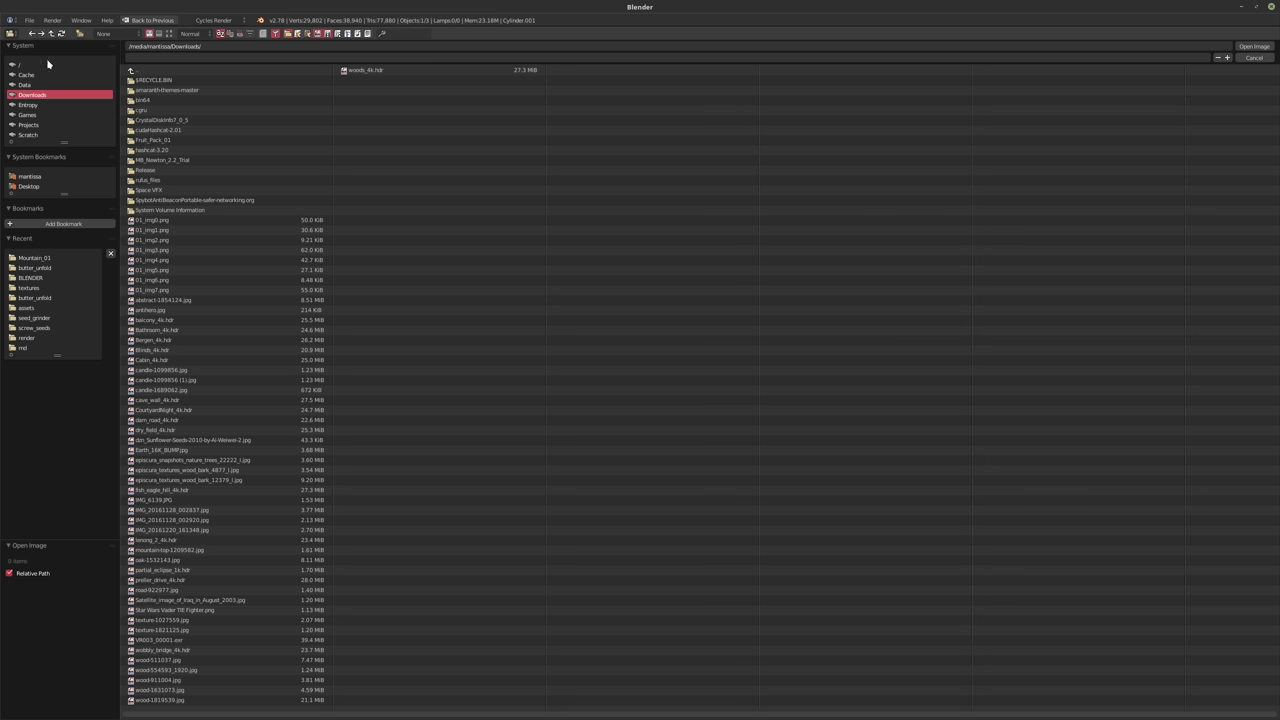
left_click(169, 33)
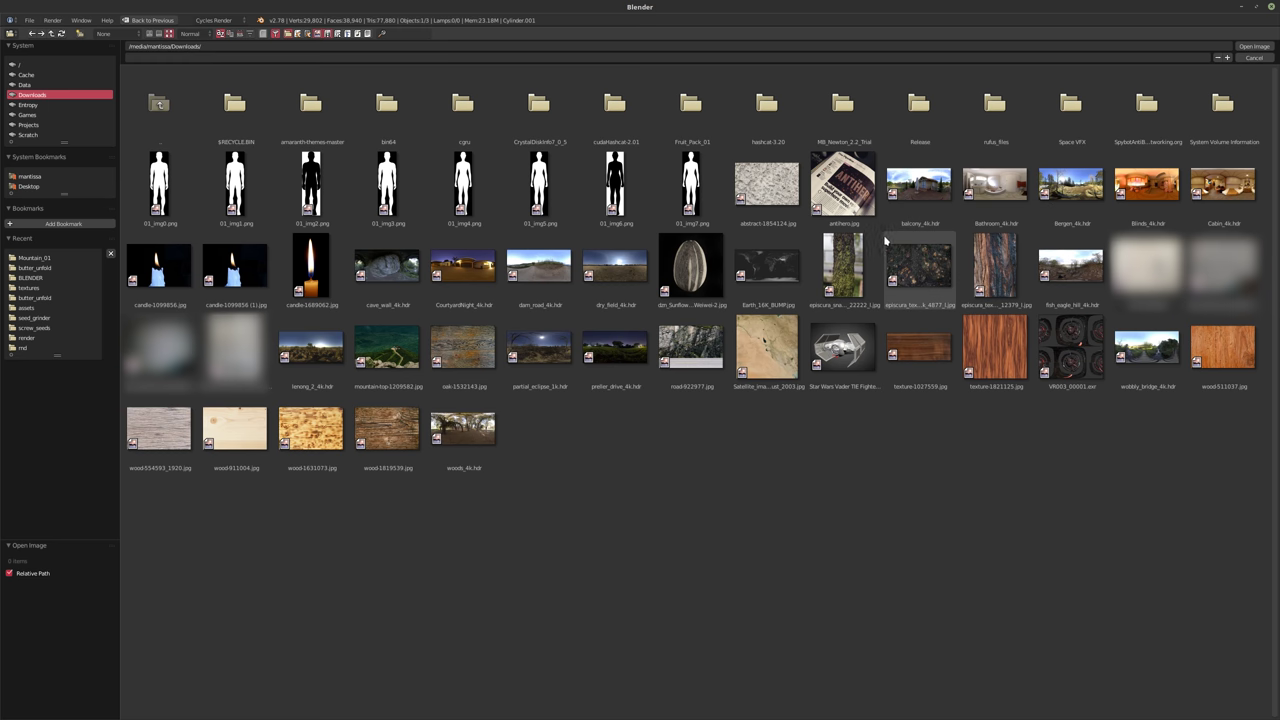
double_click(1147, 348)
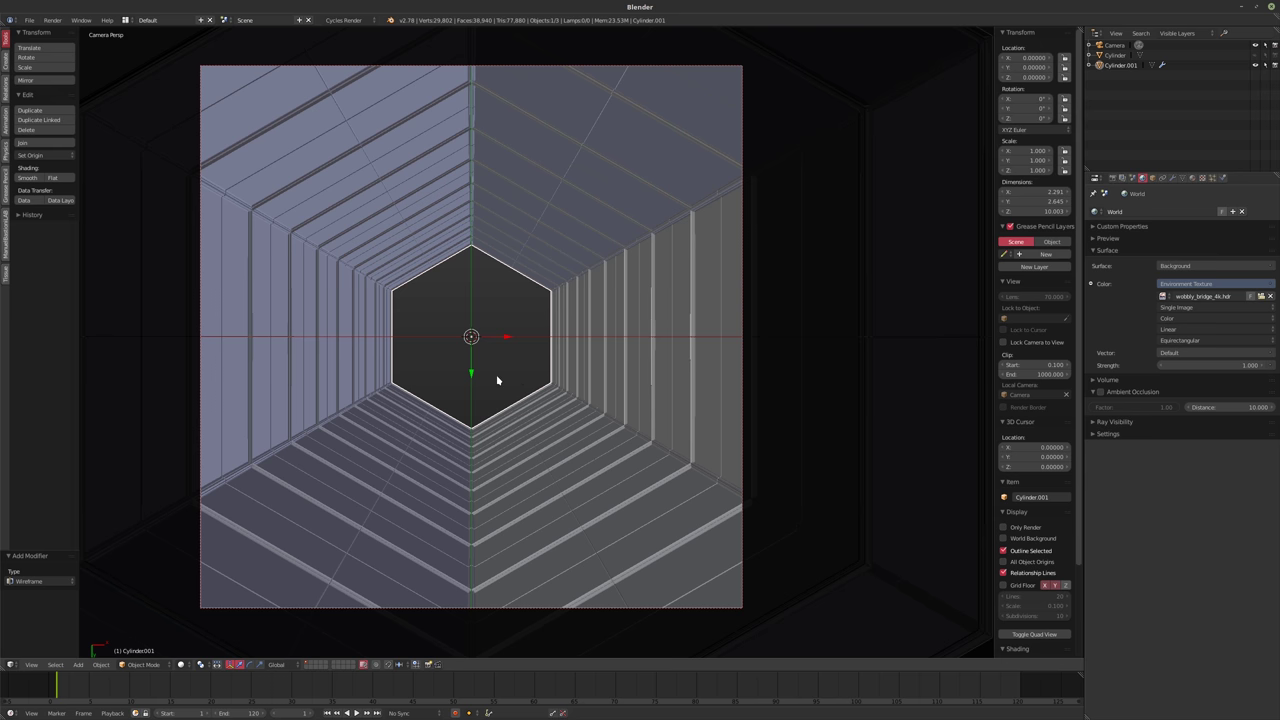
- Show the rendered Cycles preview and disable Transparent in the Render tab's Film settings
key("shift+z")
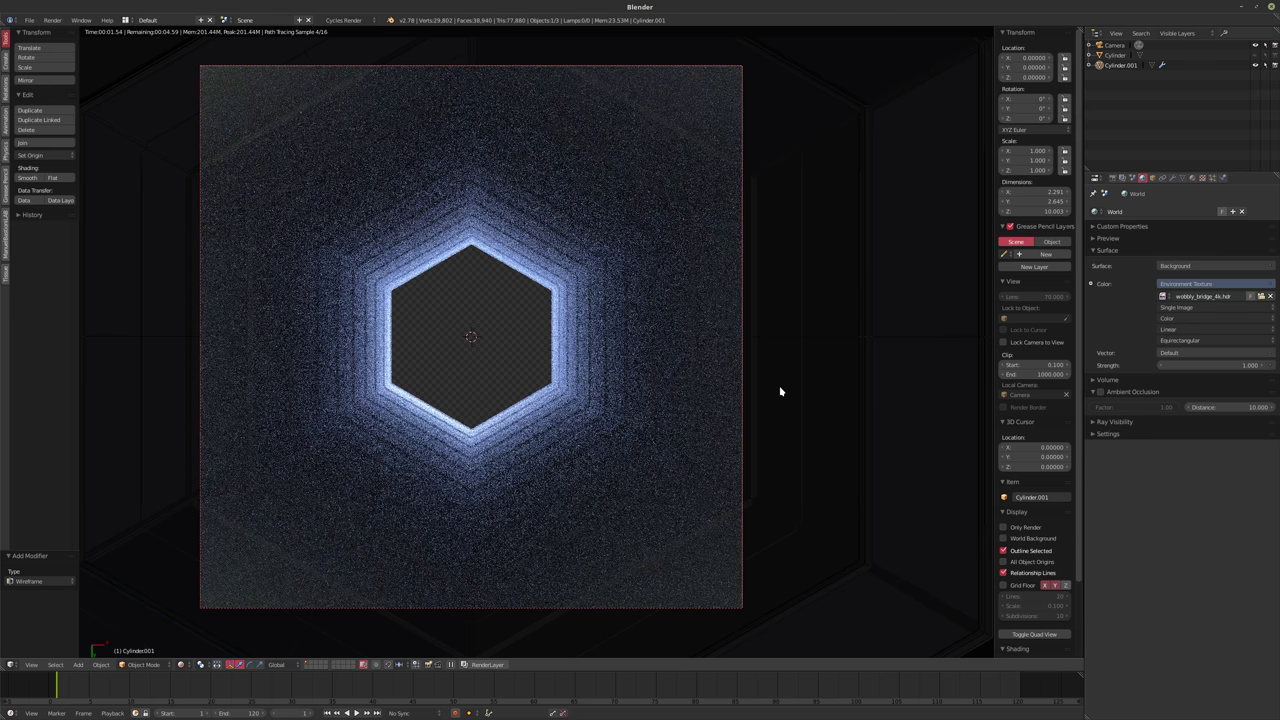
left_click(1093, 423)
left_click(1112, 179)
scroll(1100, 600, "down", 2)
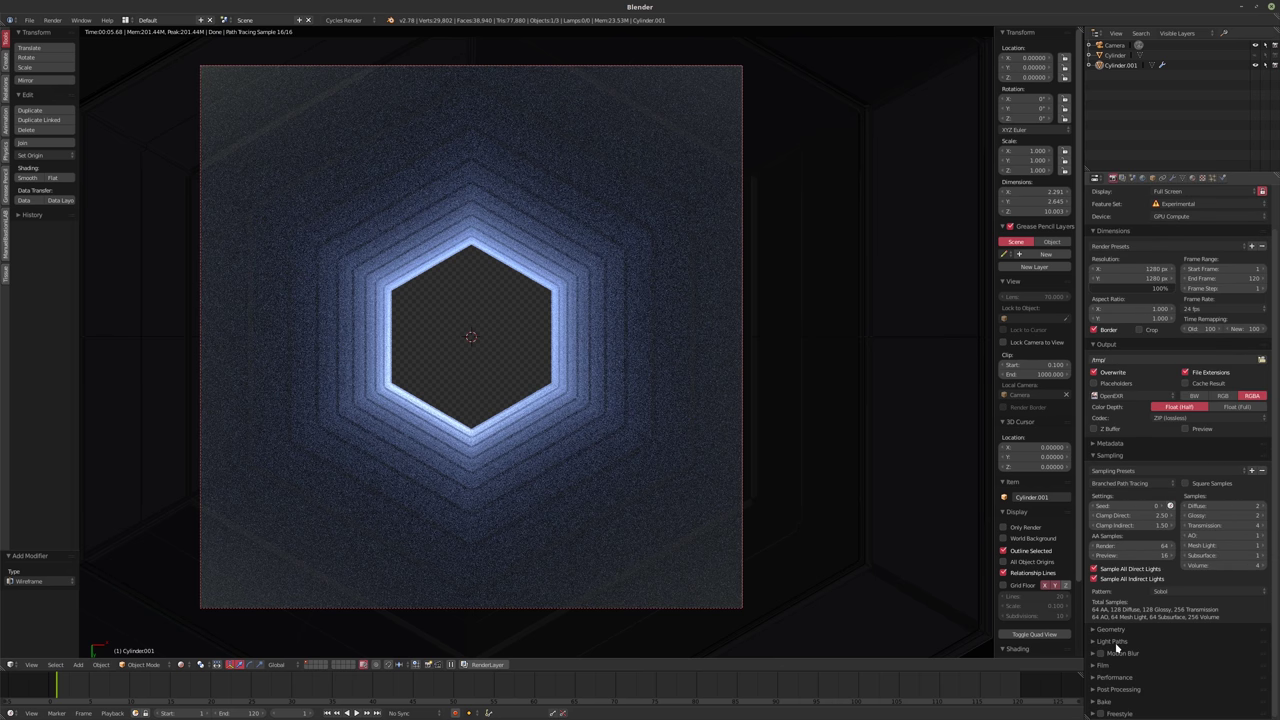
left_click(1100, 665)
left_click(1094, 691)
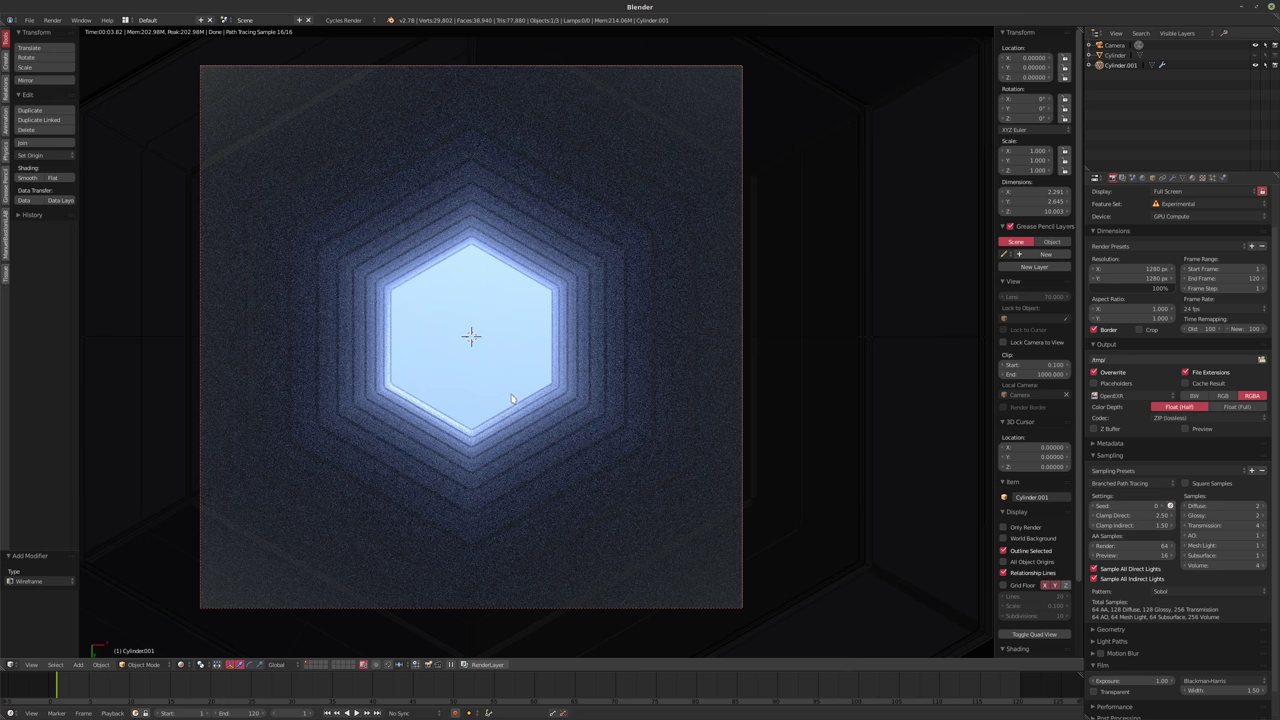
left_click(1150, 483)
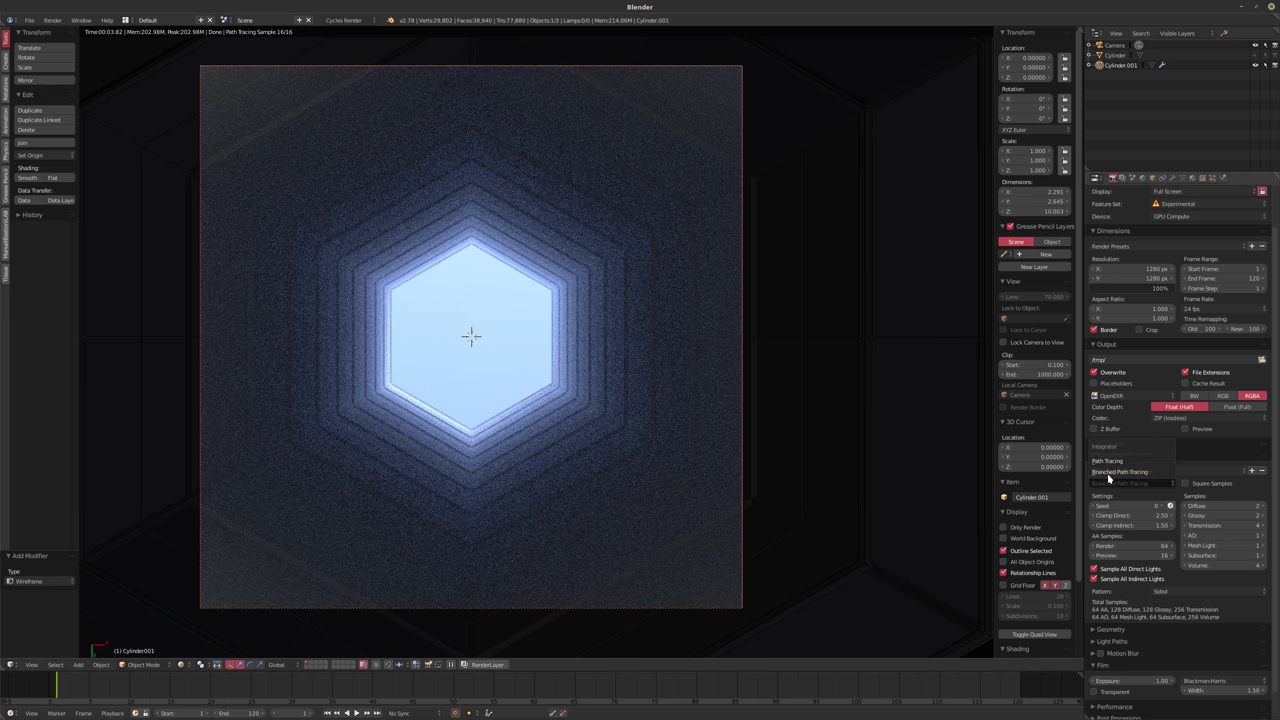
- Set the sampling integrator to Path Tracing and the world Map Resolution to 4096
left_click(1110, 464)
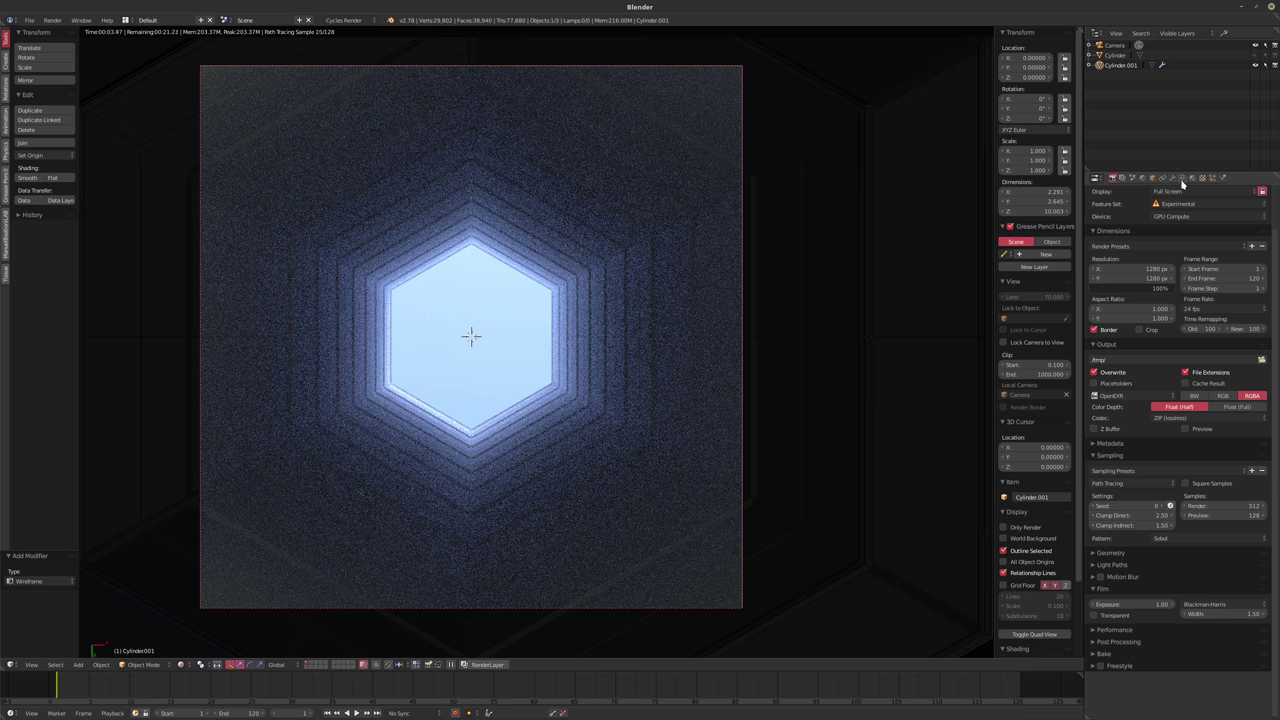
left_click(1146, 178)
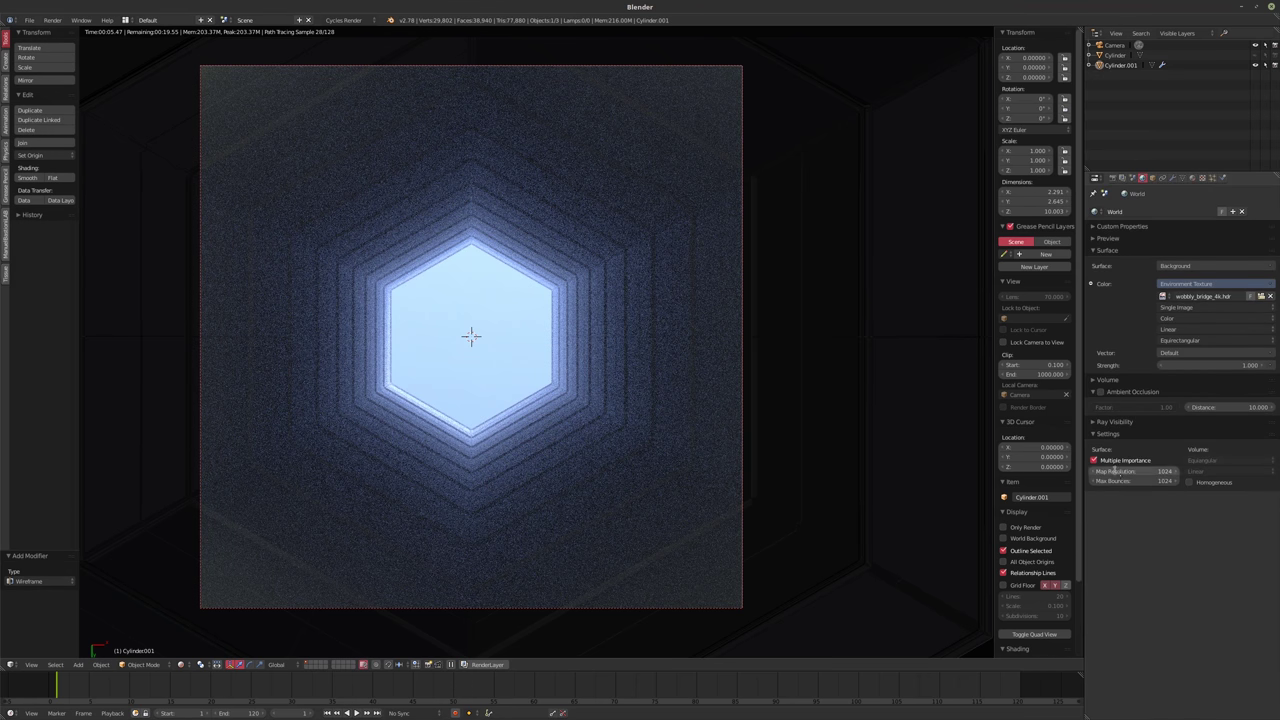
left_click(1133, 471)
type("40")
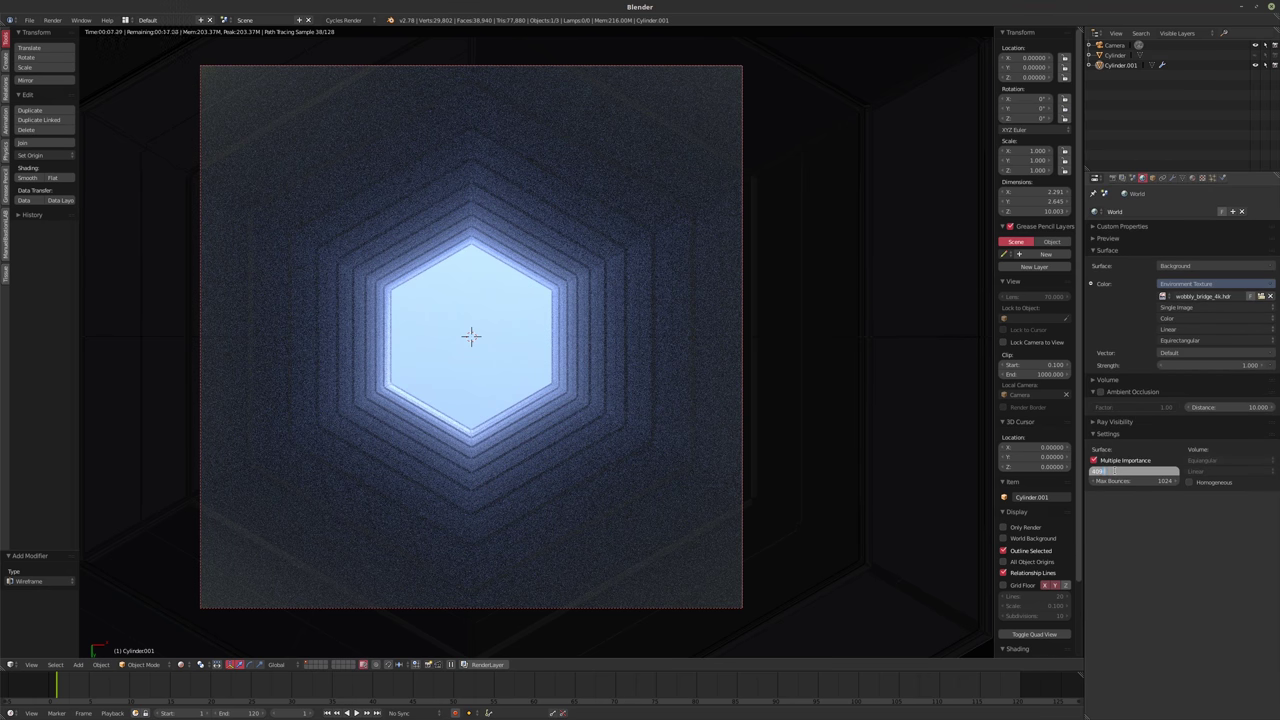
type("96")
key("Return")
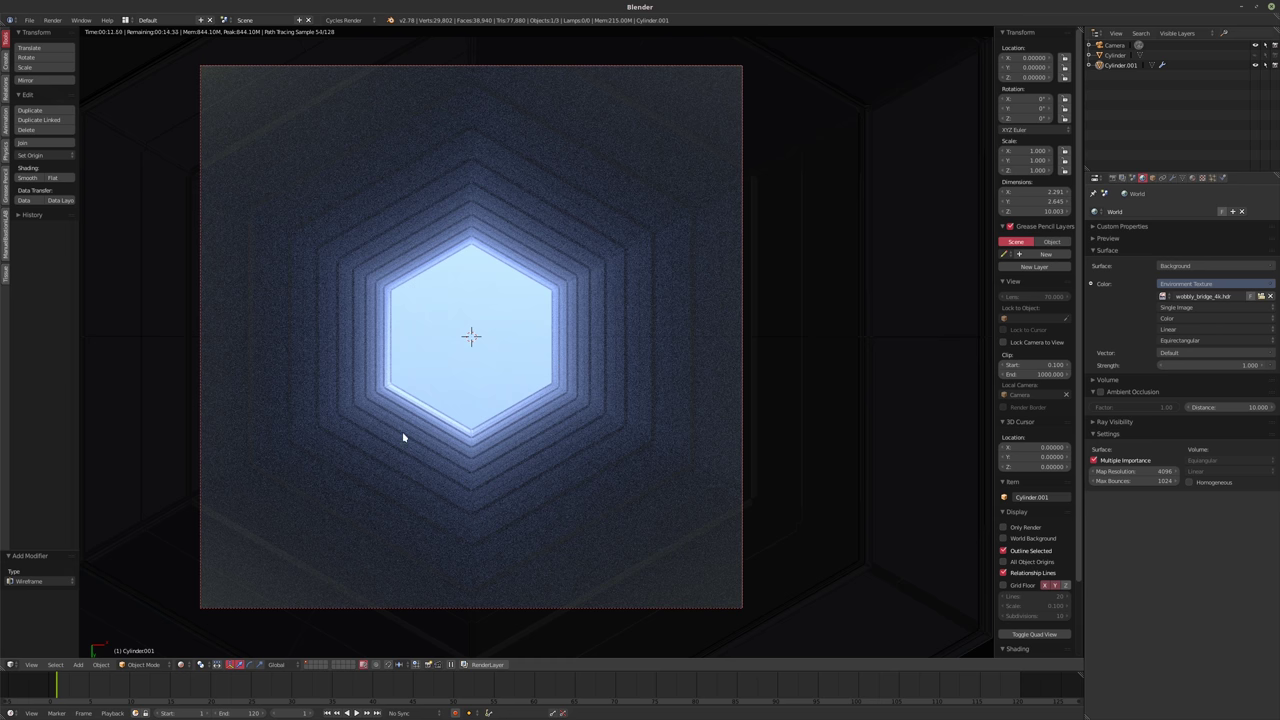
- Add a cube at the scene origin and return the viewport to solid shading
key("shift+a")
key("Escape")
key("shift+a")
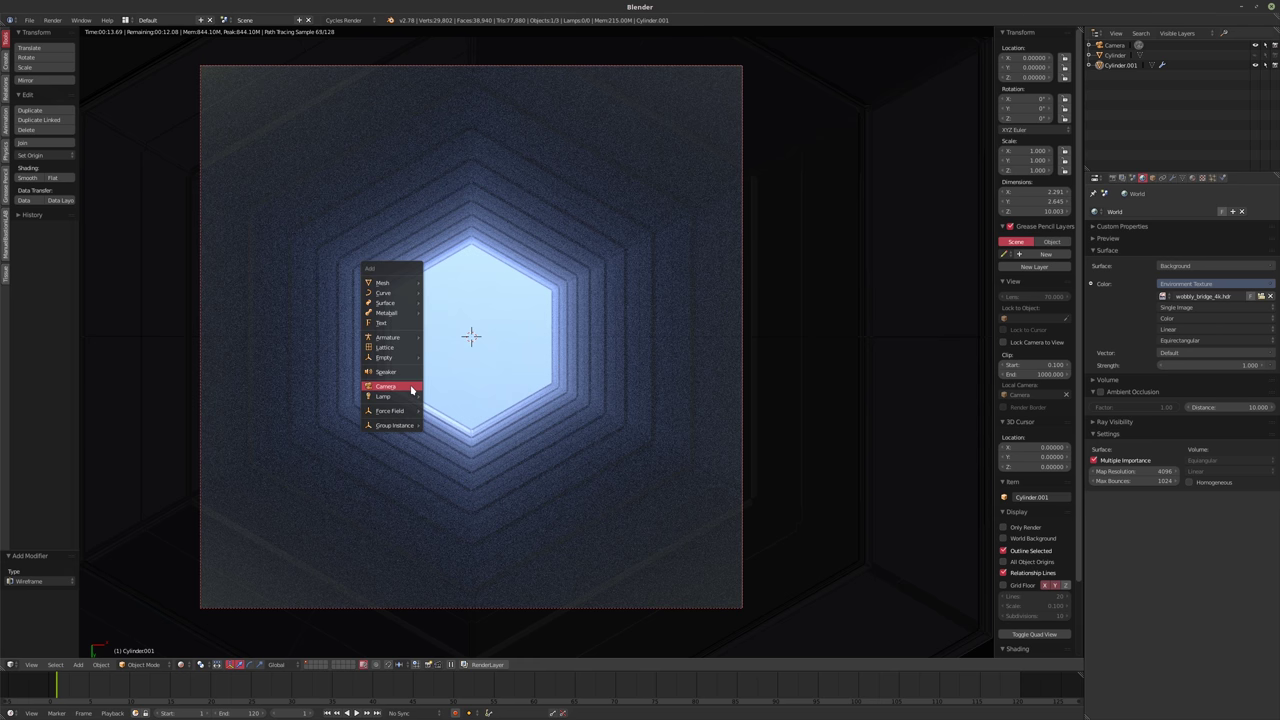
mouse_move(390, 288)
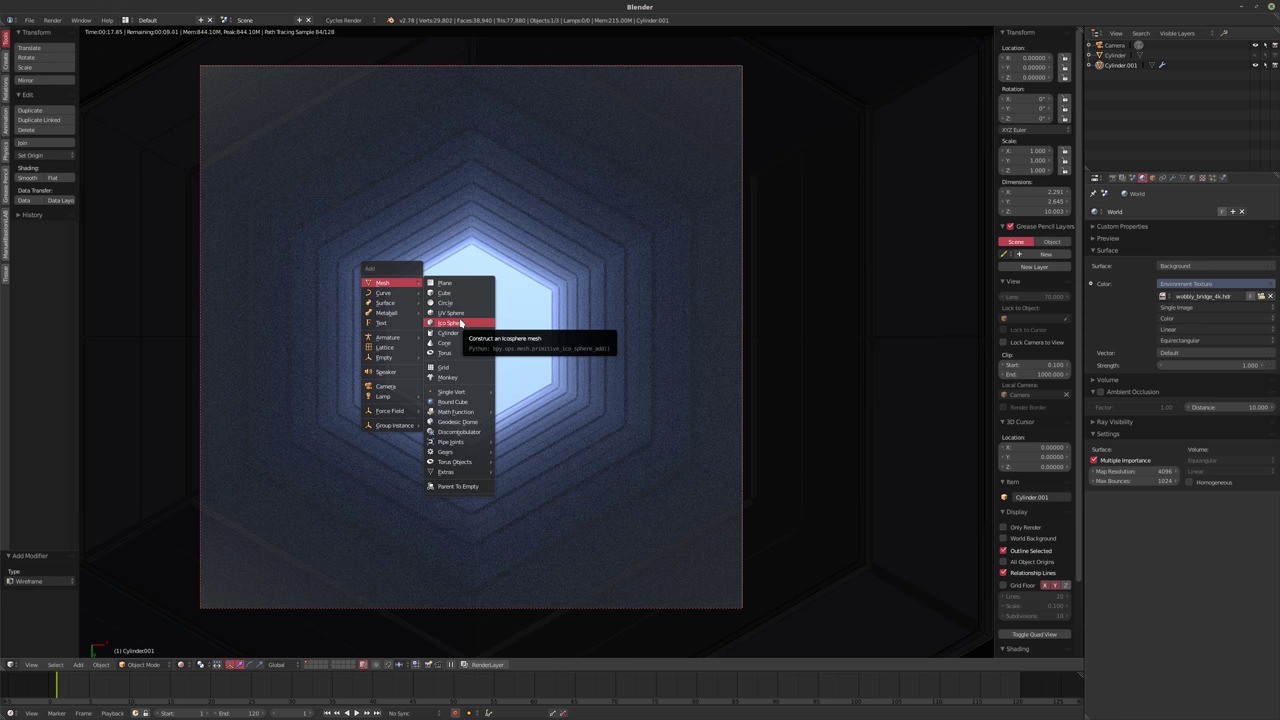
left_click(445, 293)
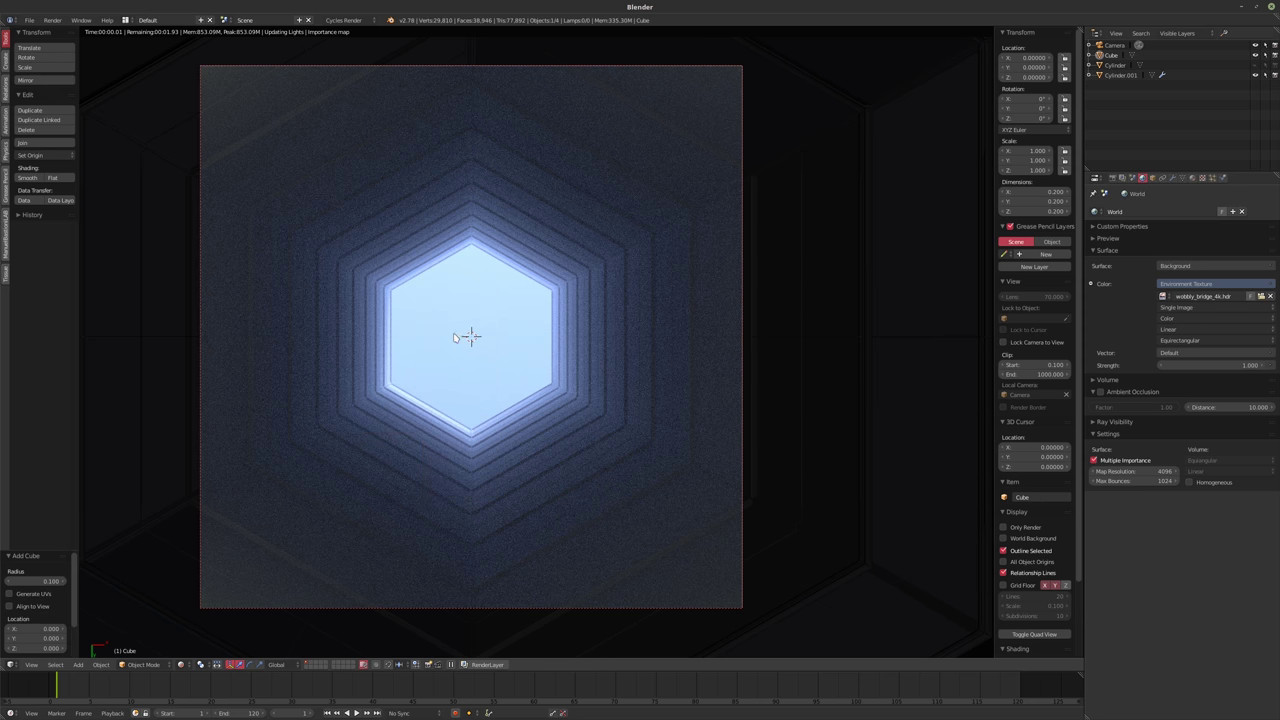
key("shift+z")
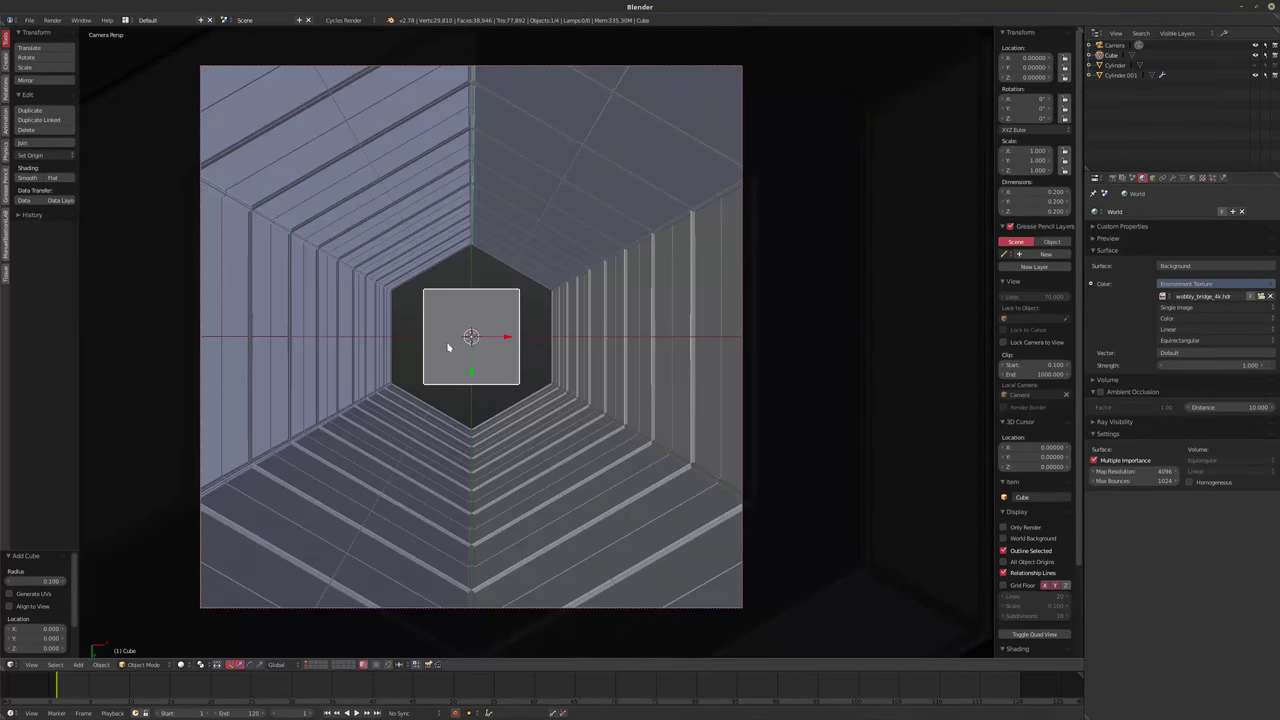
middle_click_drag(452, 346, 529, 440)
- In Edit Mode, flatten the cube on X/Y, then stretch it vertically into a tall box
key("Tab")
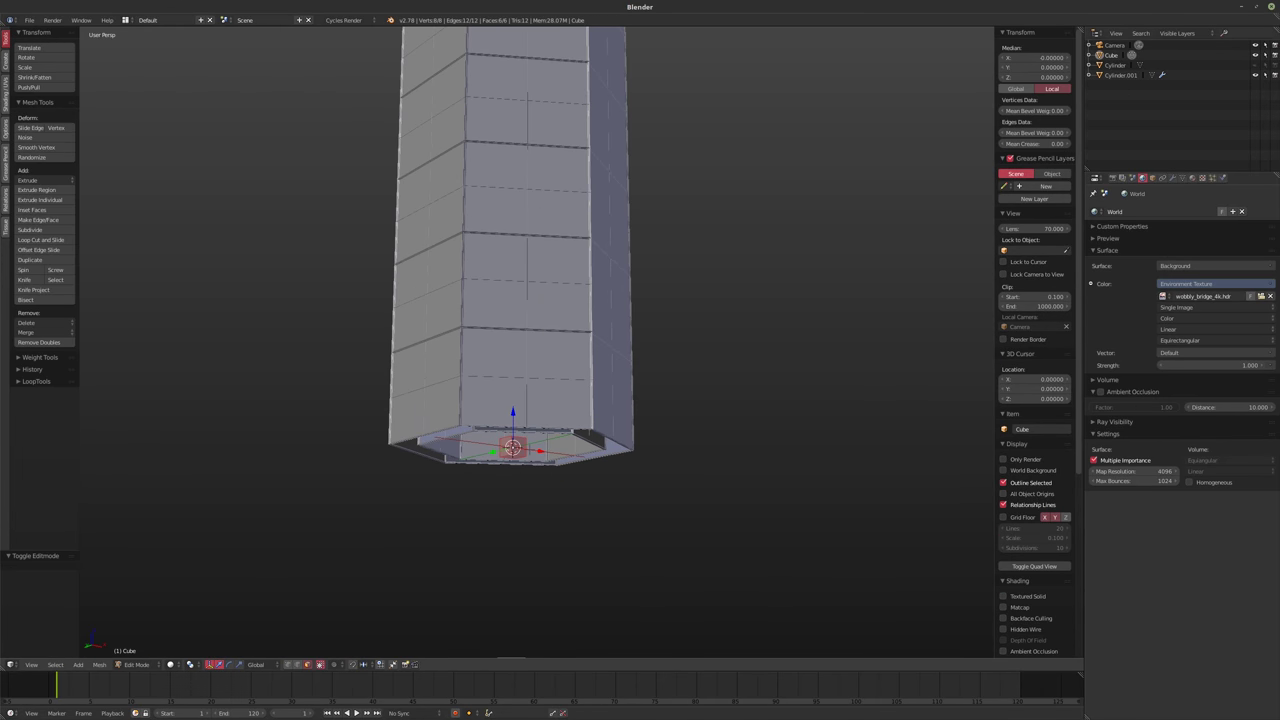
key("s")
key("shift+z")
left_click(700, 490)
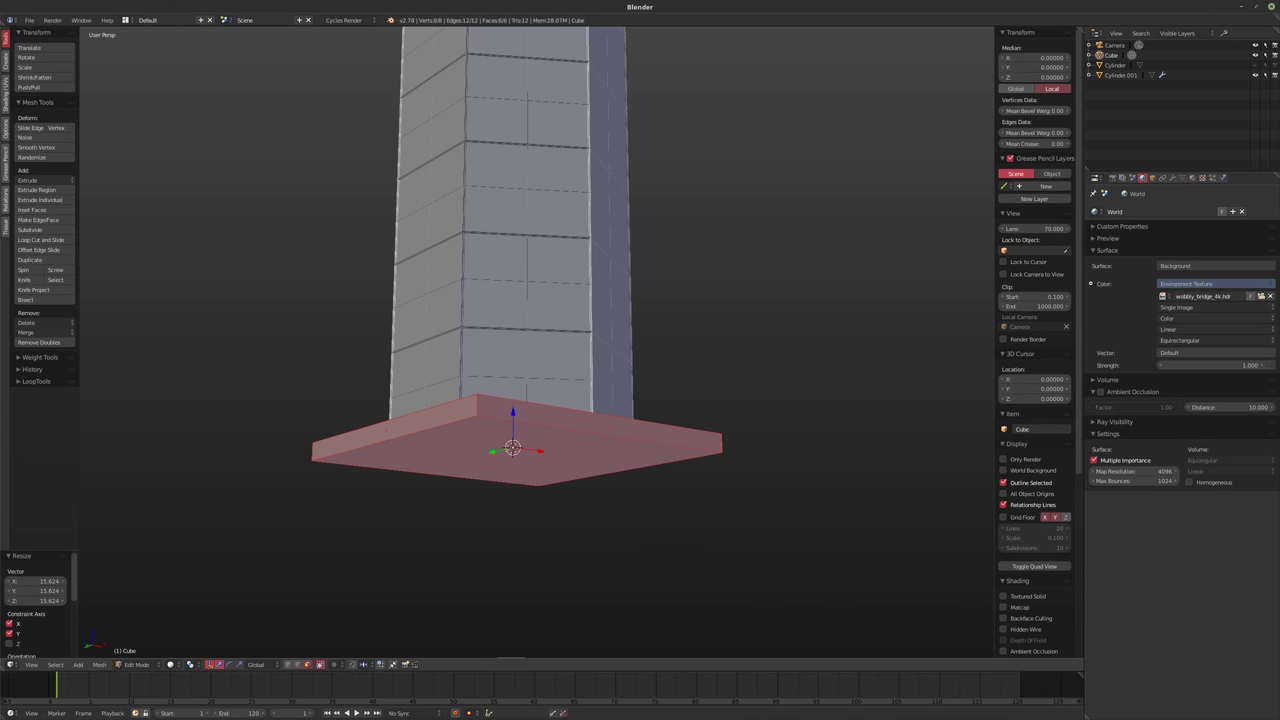
middle_click_drag(700, 490, 600, 473)
key("s")
key("z")
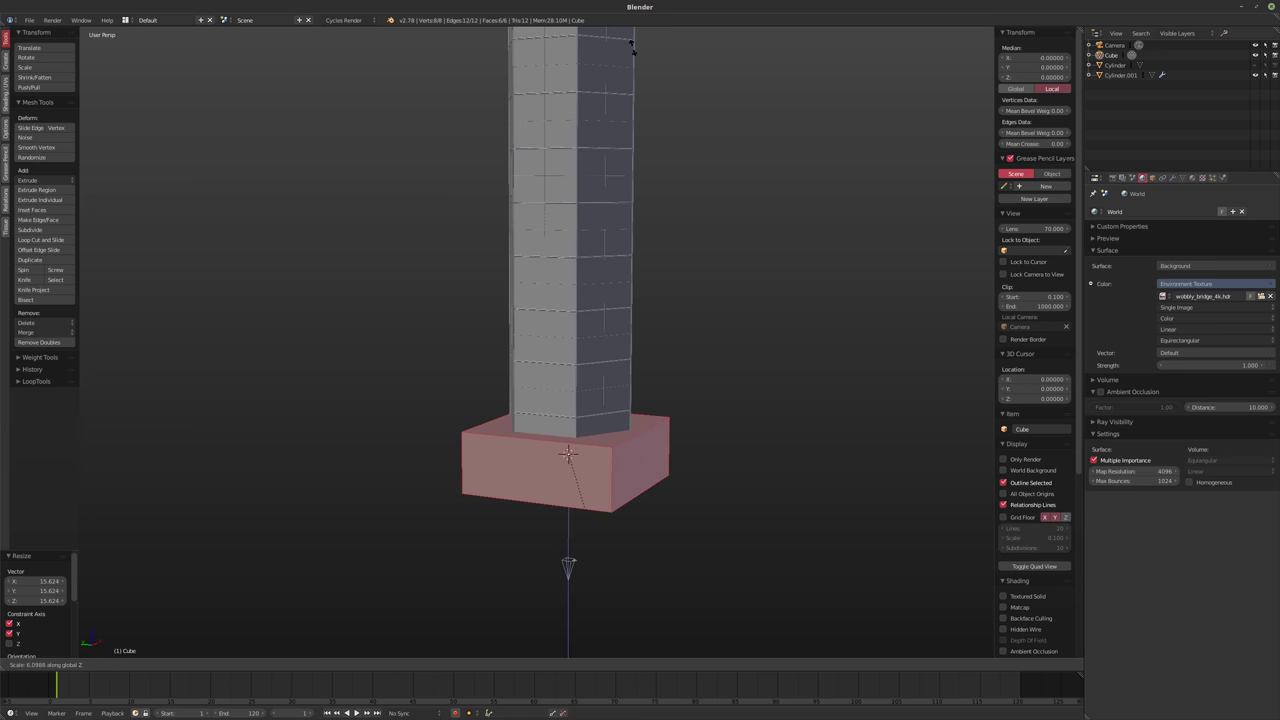
left_click(706, 194)
scroll(688, 278, "down", 3)
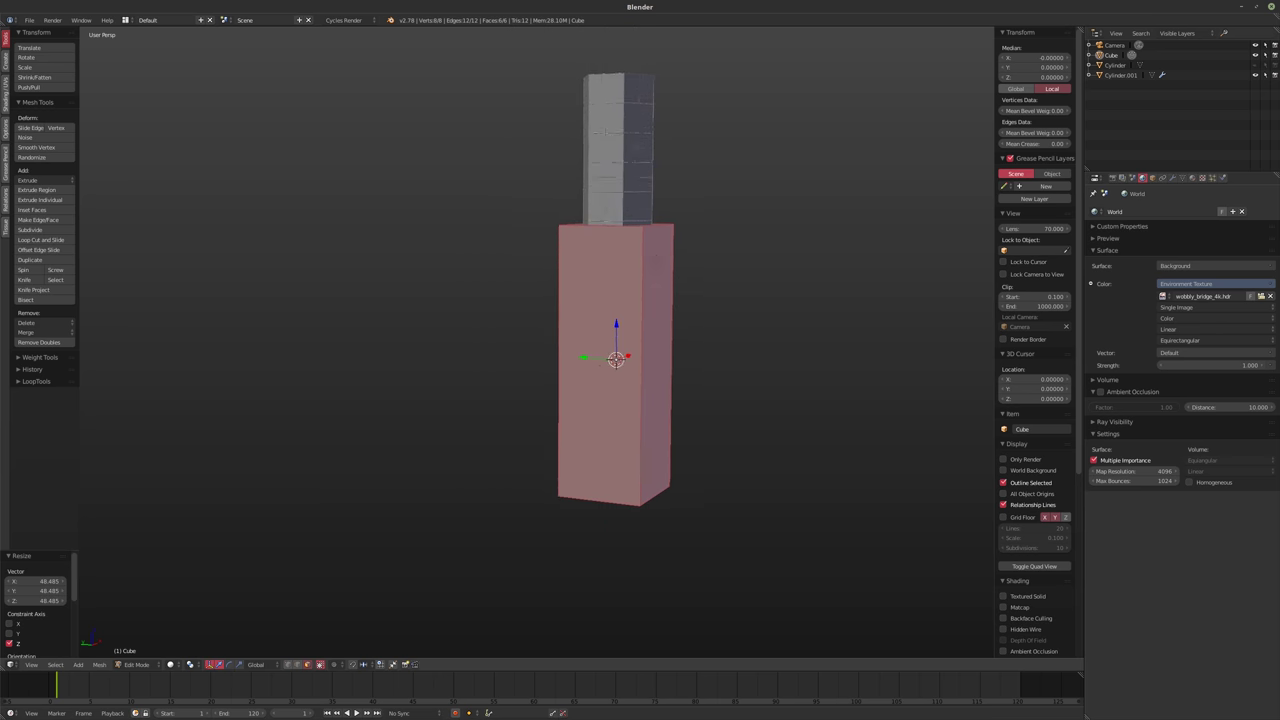
middle_click_drag(688, 278, 688, 278)
key("Tab")
- Raise the box along Z to 4.367 and stretch it 1.678 times taller to 16.271
key("g")
key("z")
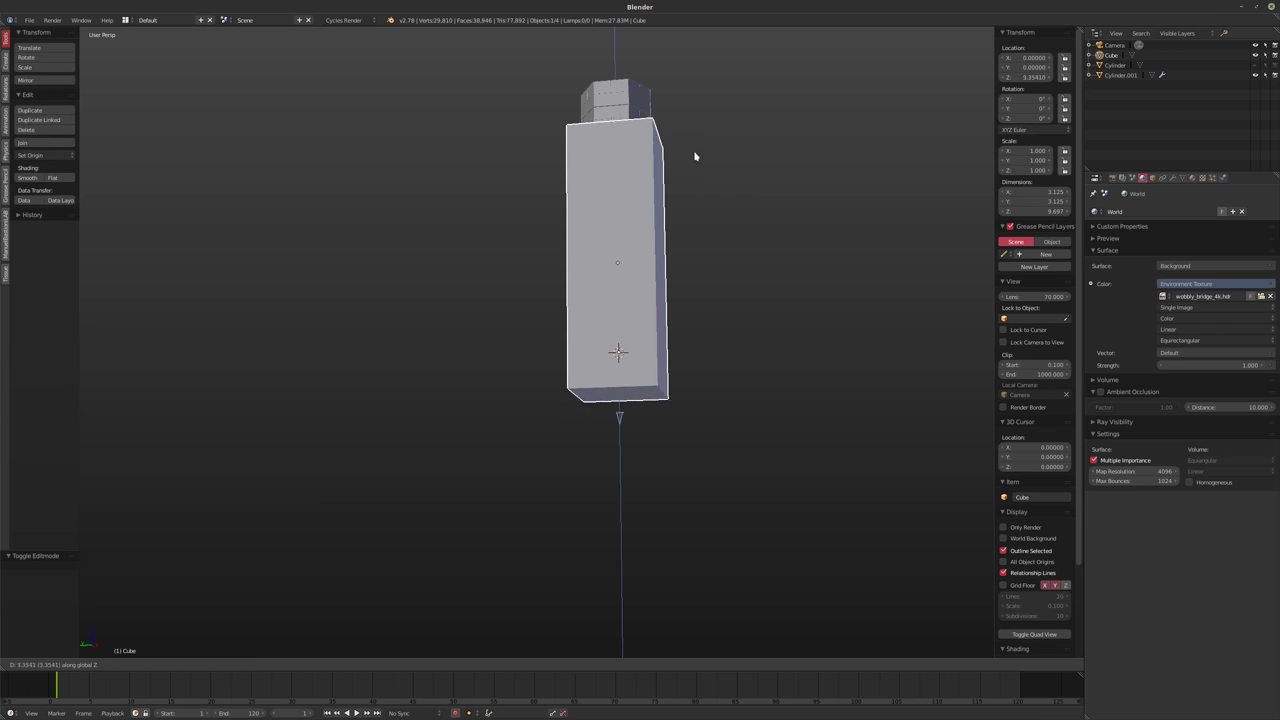
left_click(686, 140)
key("Tab")
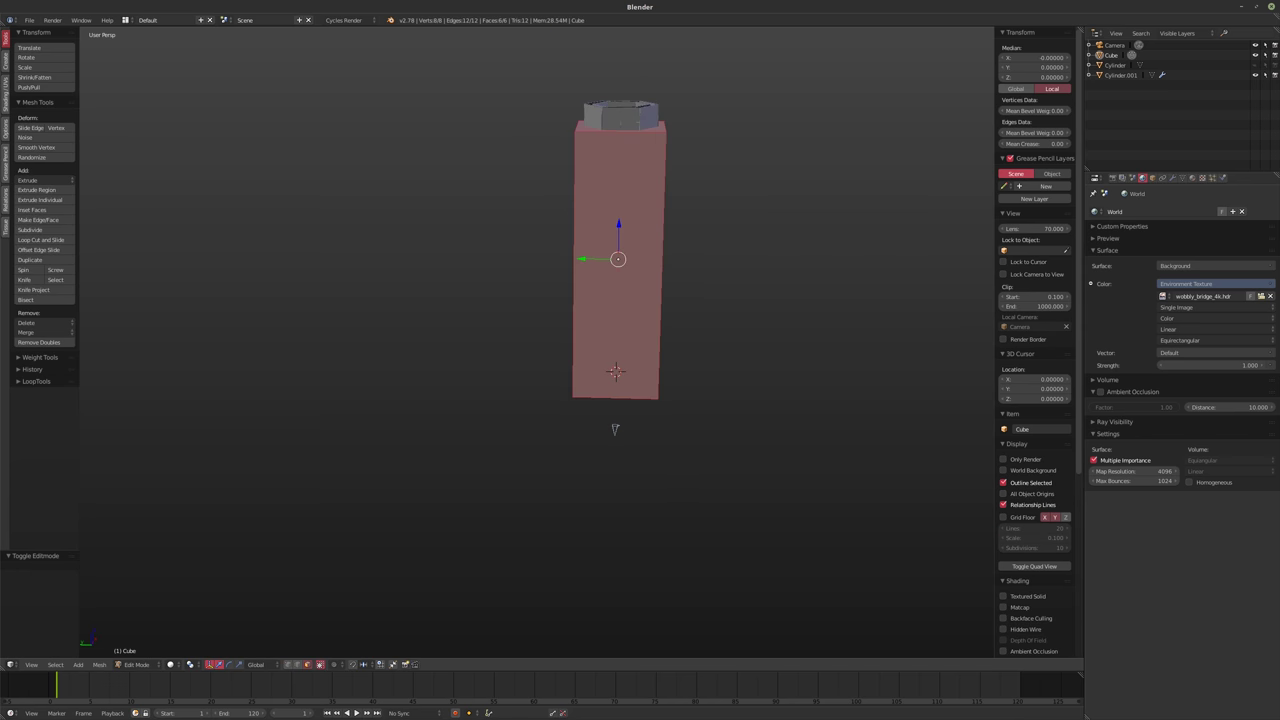
key("s")
key("z")
left_click(723, 360)
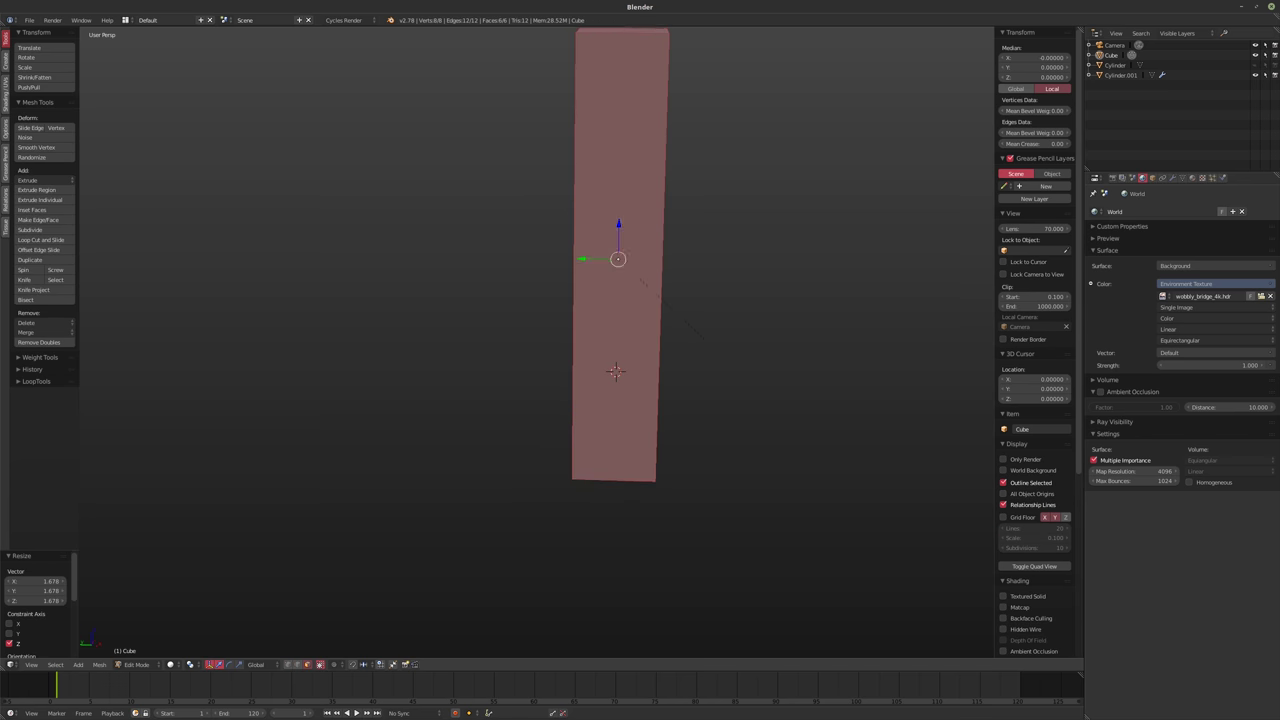
scroll(723, 360, "up", 2)
middle_click_drag(600, 300, 668, 266)
key("Tab")
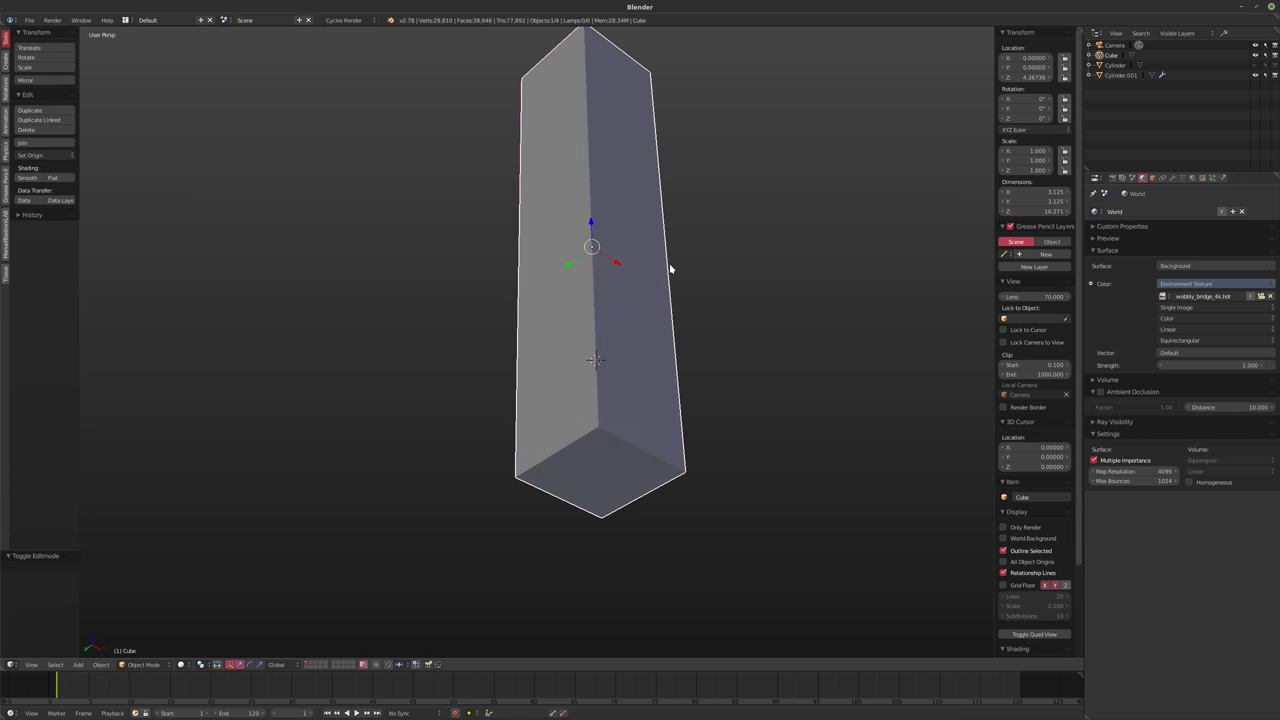
key("KP_0")
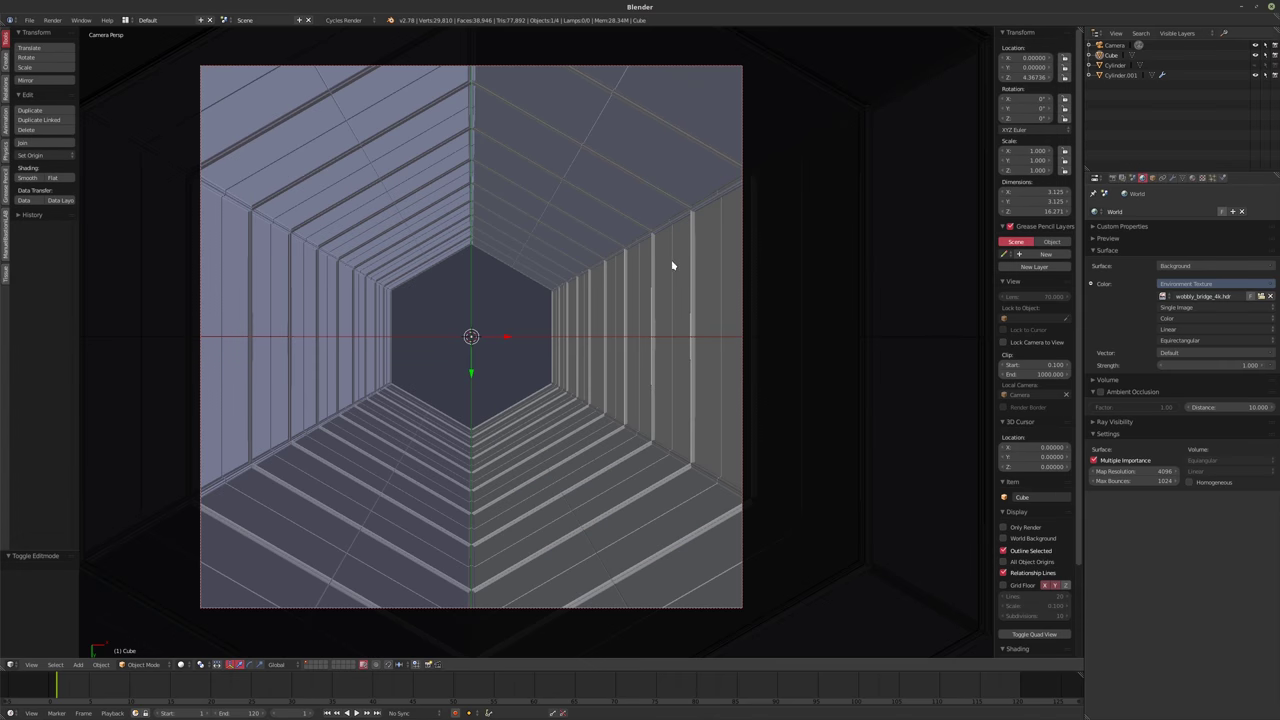
- Rename Cube to MESH.Volume and Cylinder.001 to MESH.HexTunnel in the Outliner
double_click(1113, 55)
type("Mi")
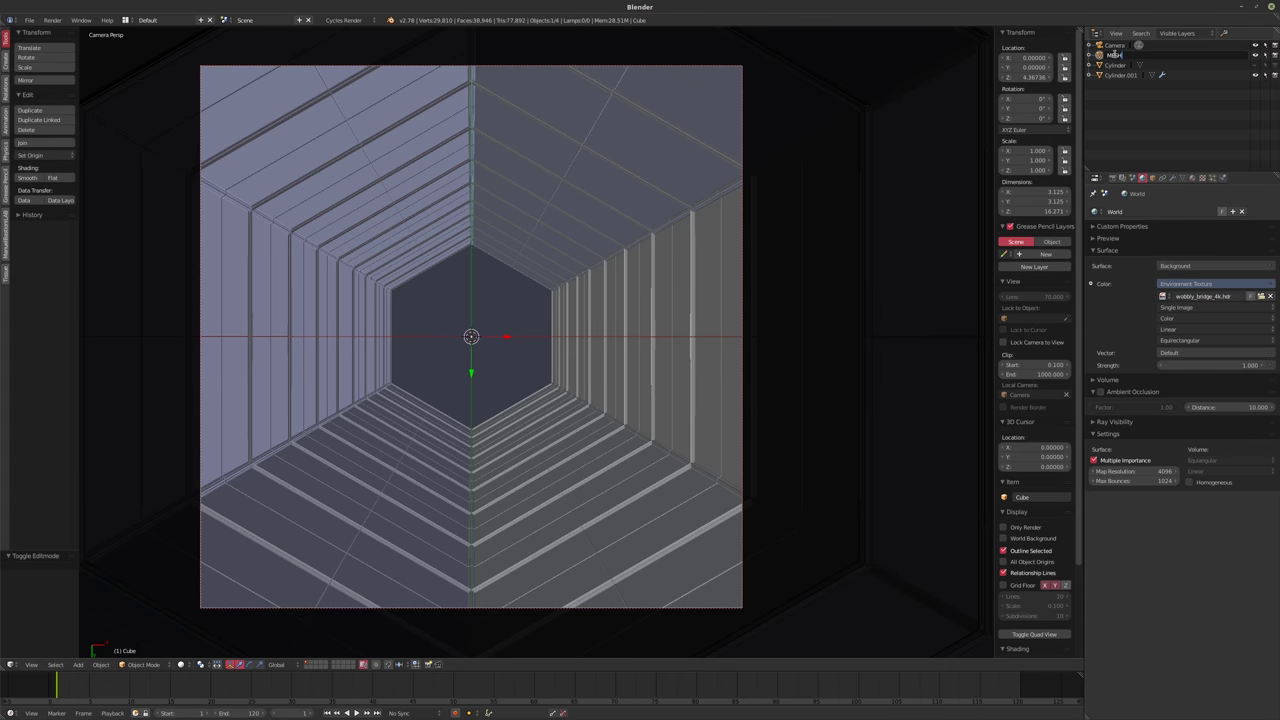
type("SH.Volume")
key("Return")
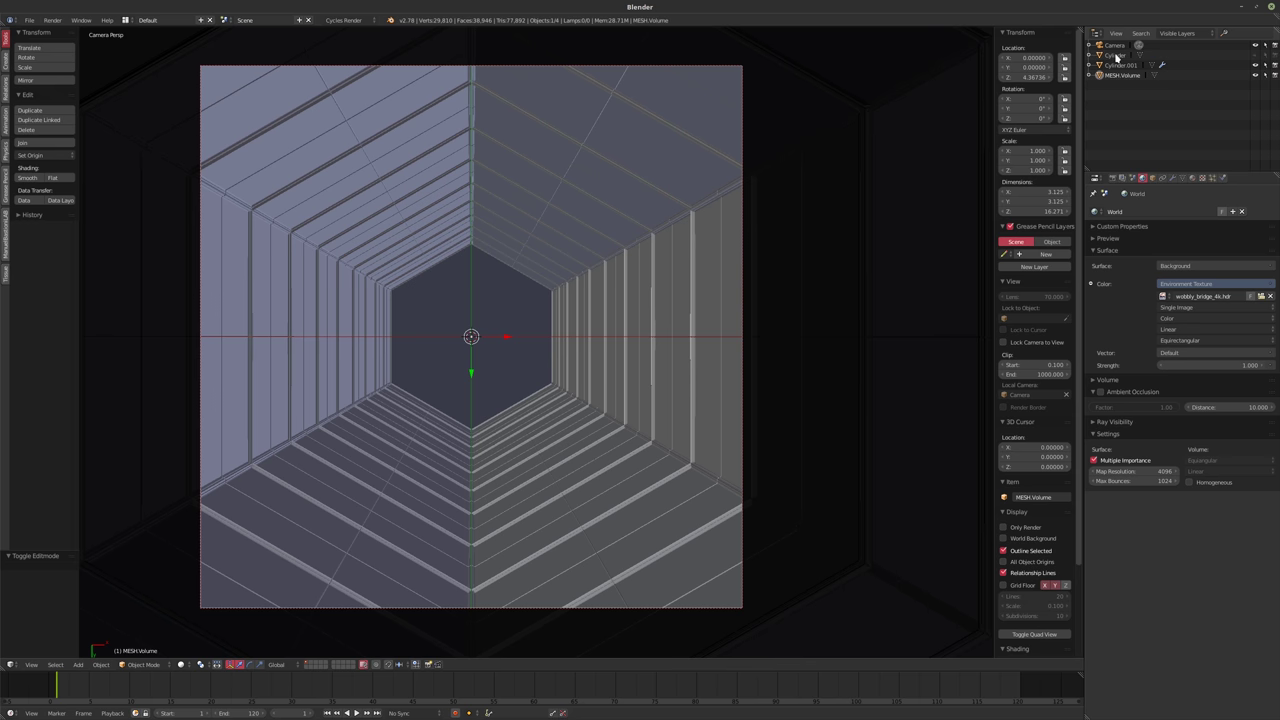
left_click(1118, 65)
double_click(1116, 66)
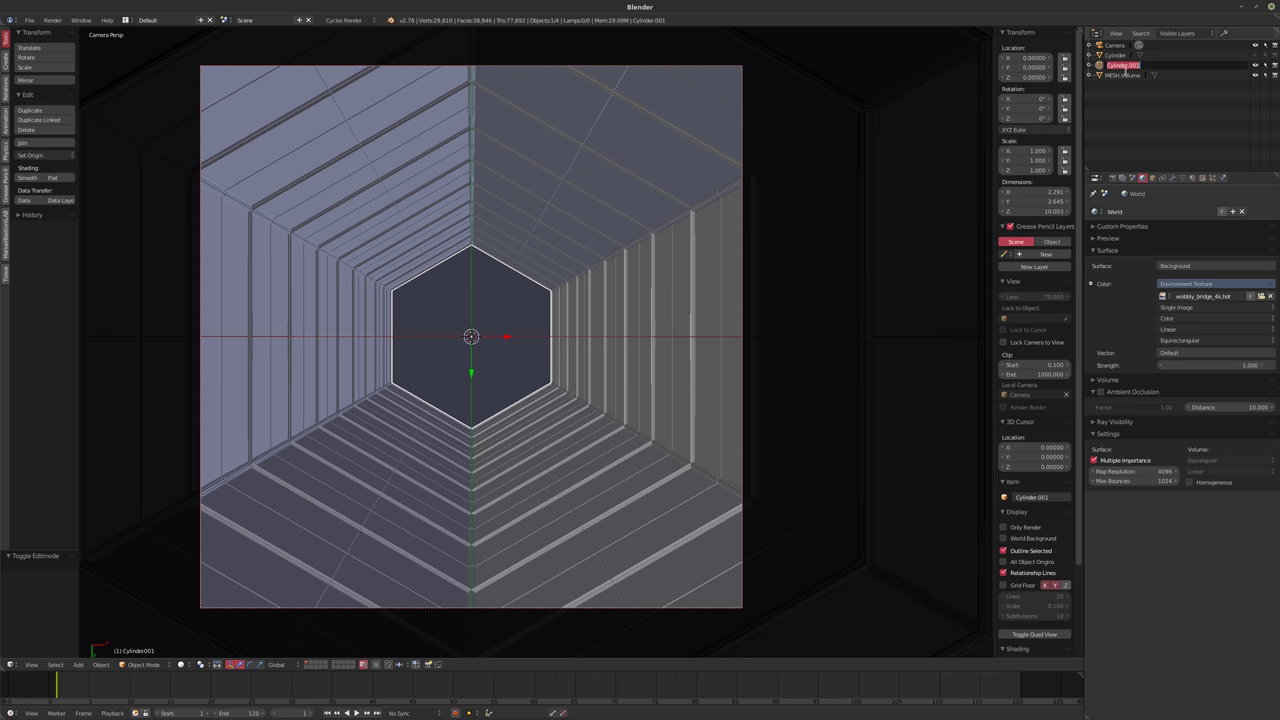
type("MESH.HexTunnel")
key("Return")
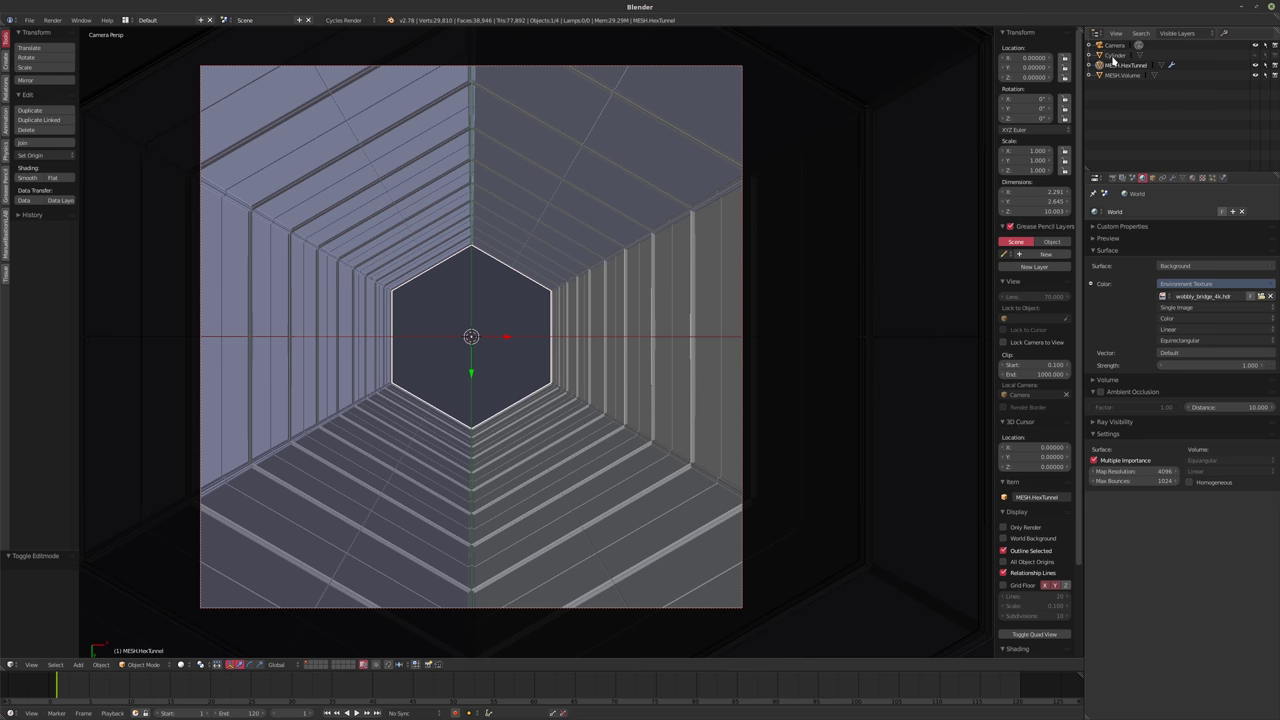
- Move the Cylinder object onto a separate hidden layer
left_click(1115, 55)
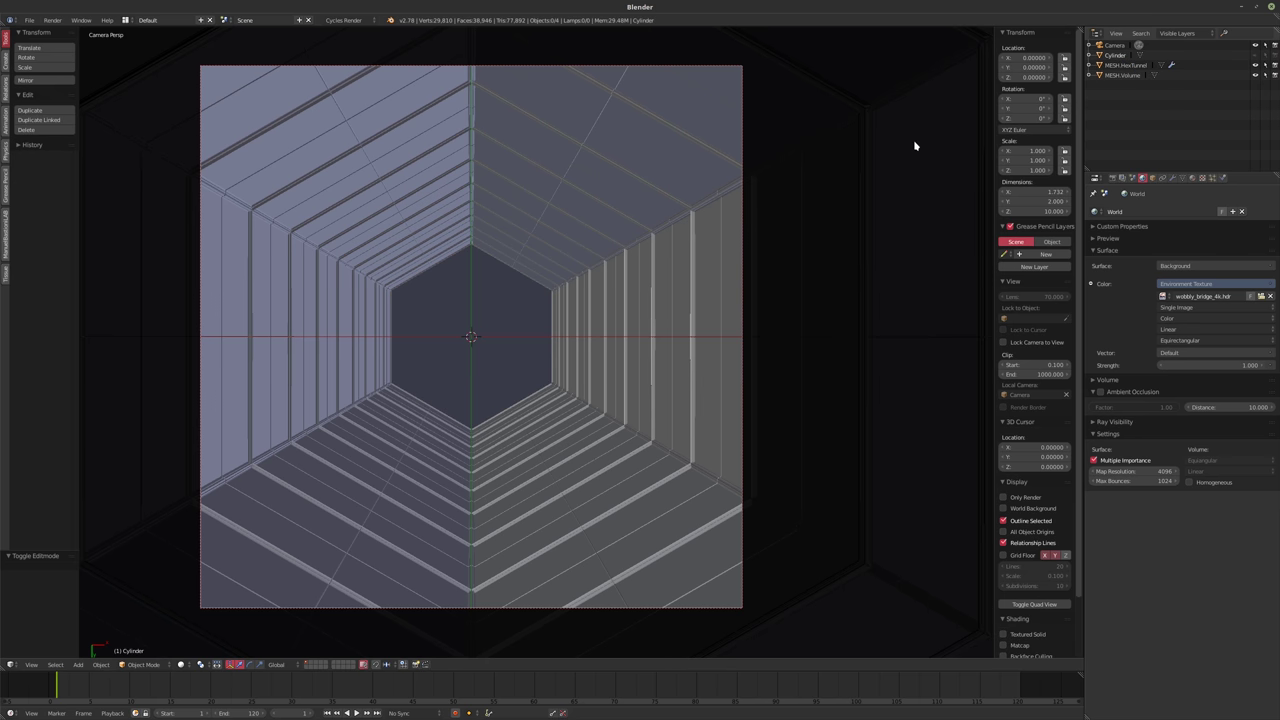
key("m")
left_click(938, 216)
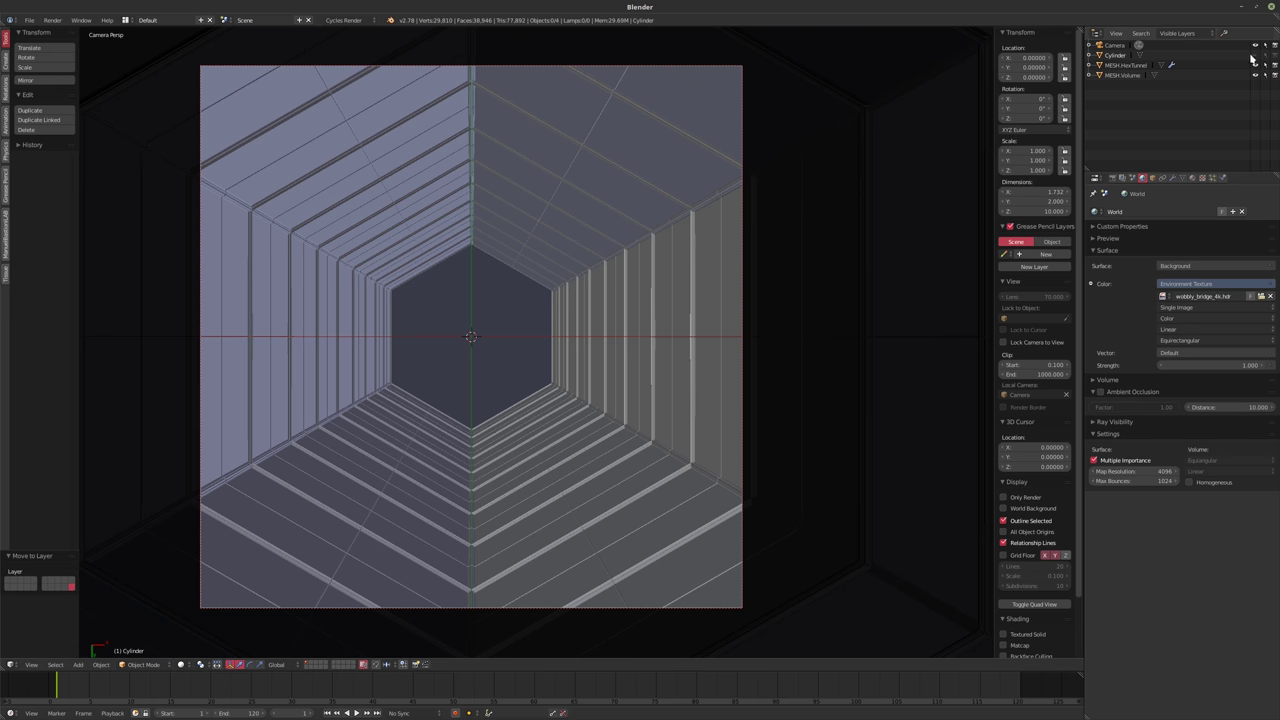
key("m")
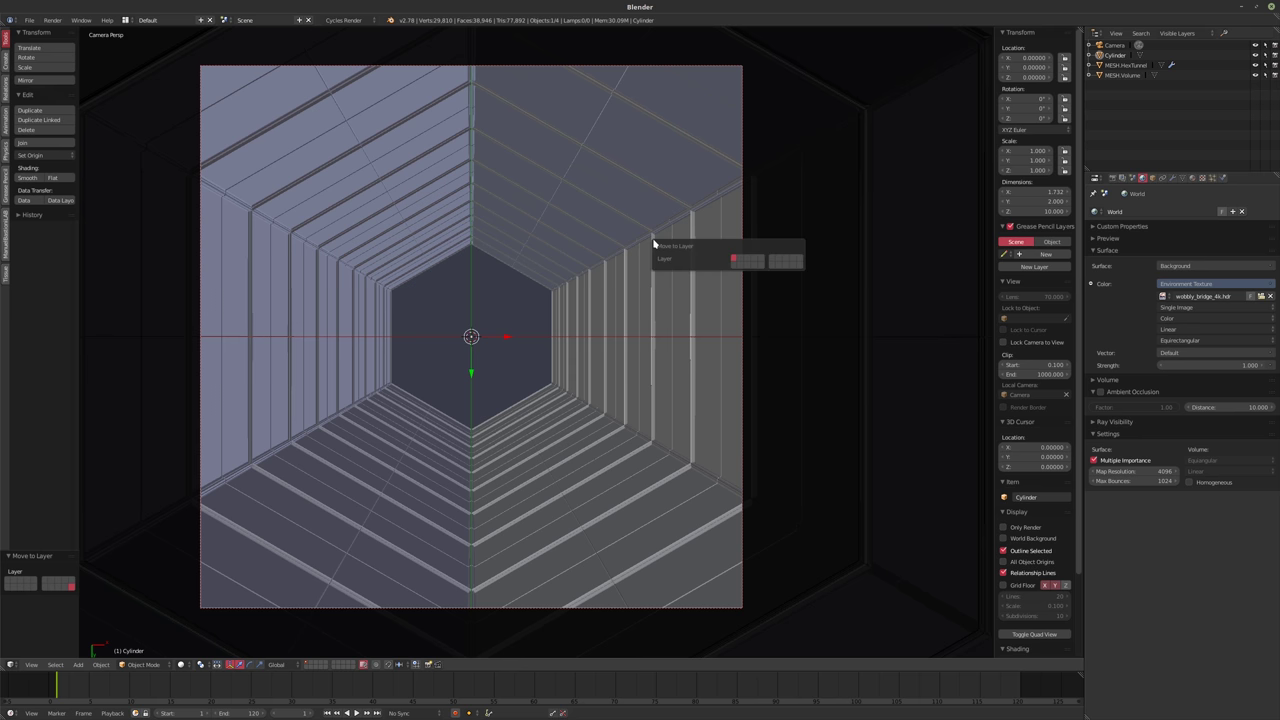
left_click(800, 265)
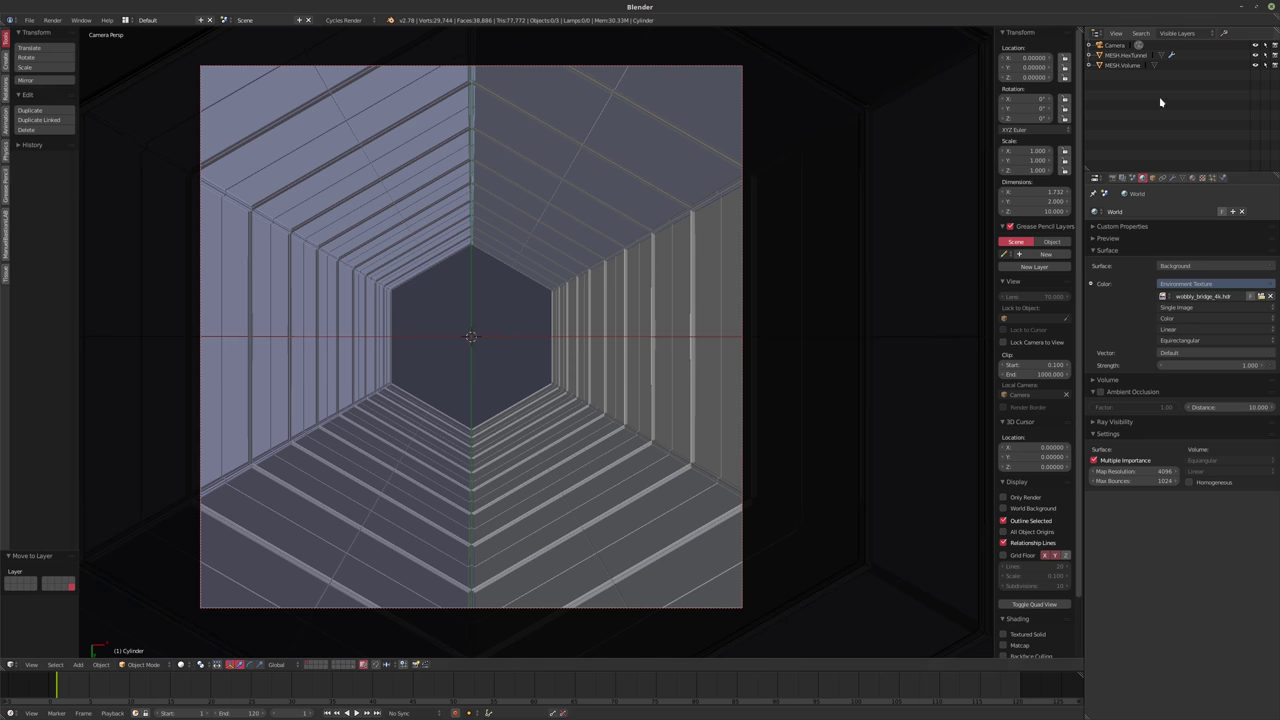
- Rename the camera to CAM.70mm and select MESH.Volume in the viewport
left_click(1116, 46)
double_click(1116, 46)
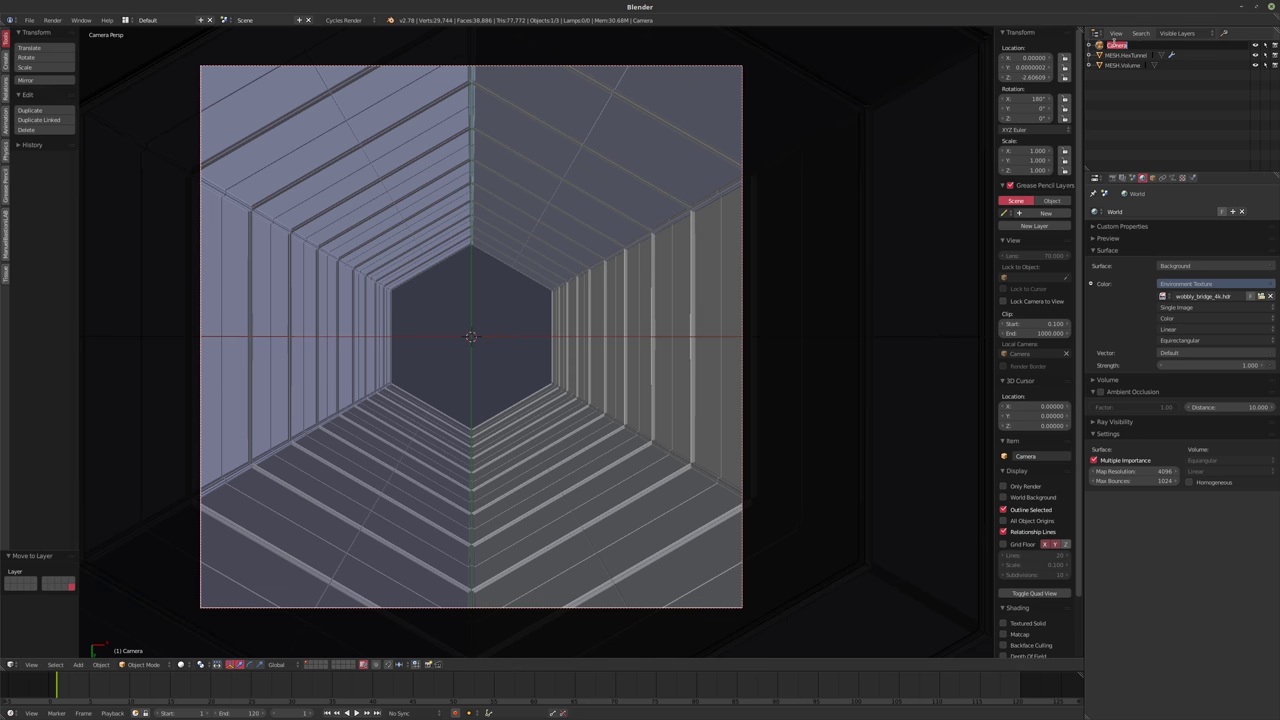
type("CAM.70mm")
key("Return")
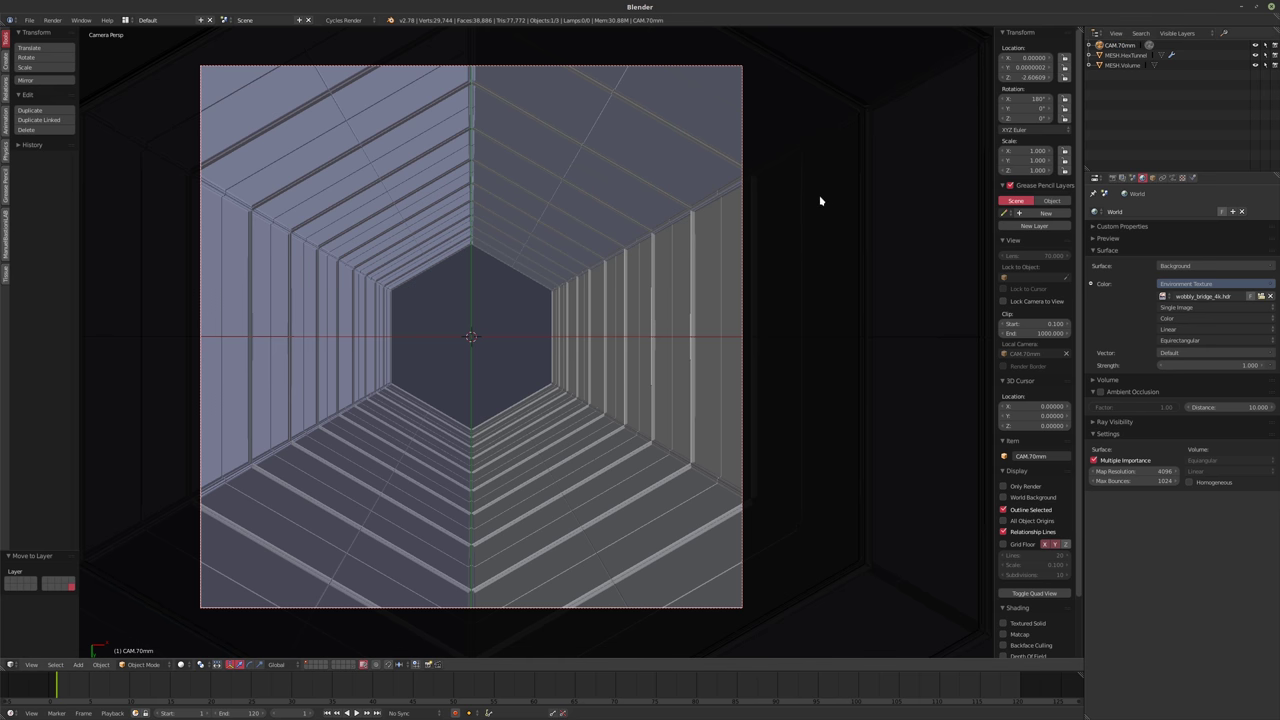
left_click(1094, 381)
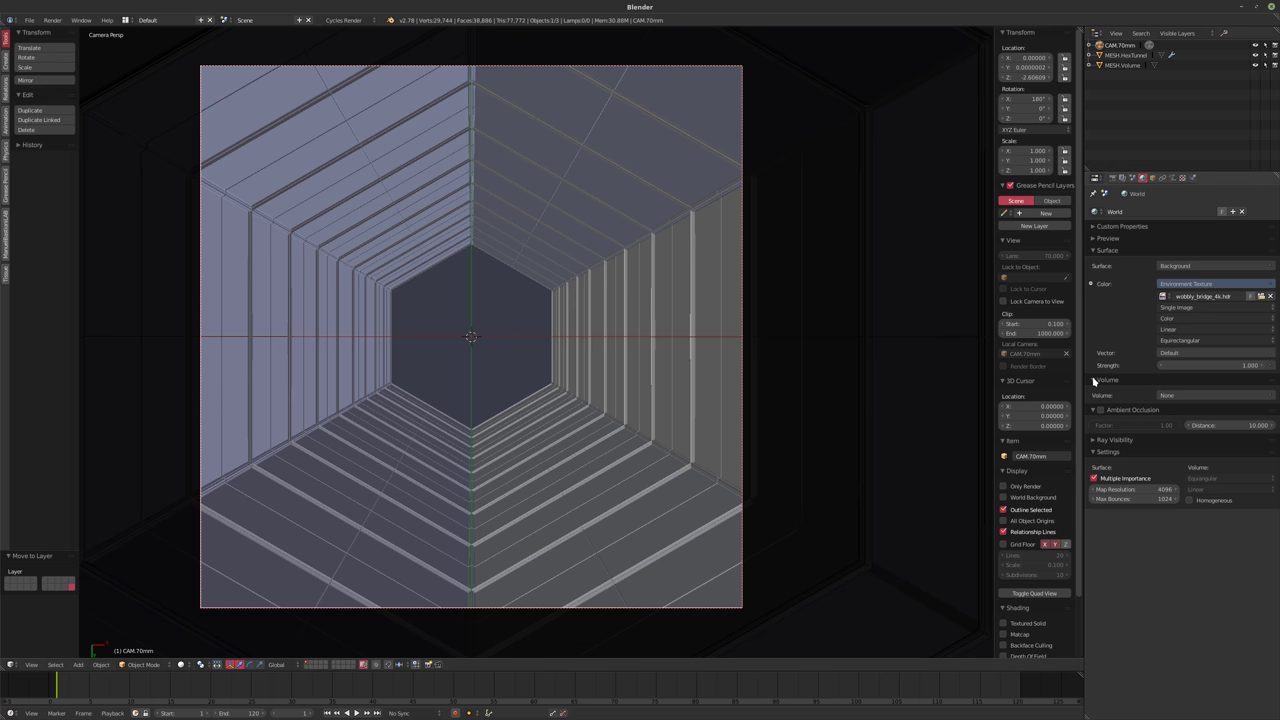
left_click(1094, 381)
right_click(885, 384)
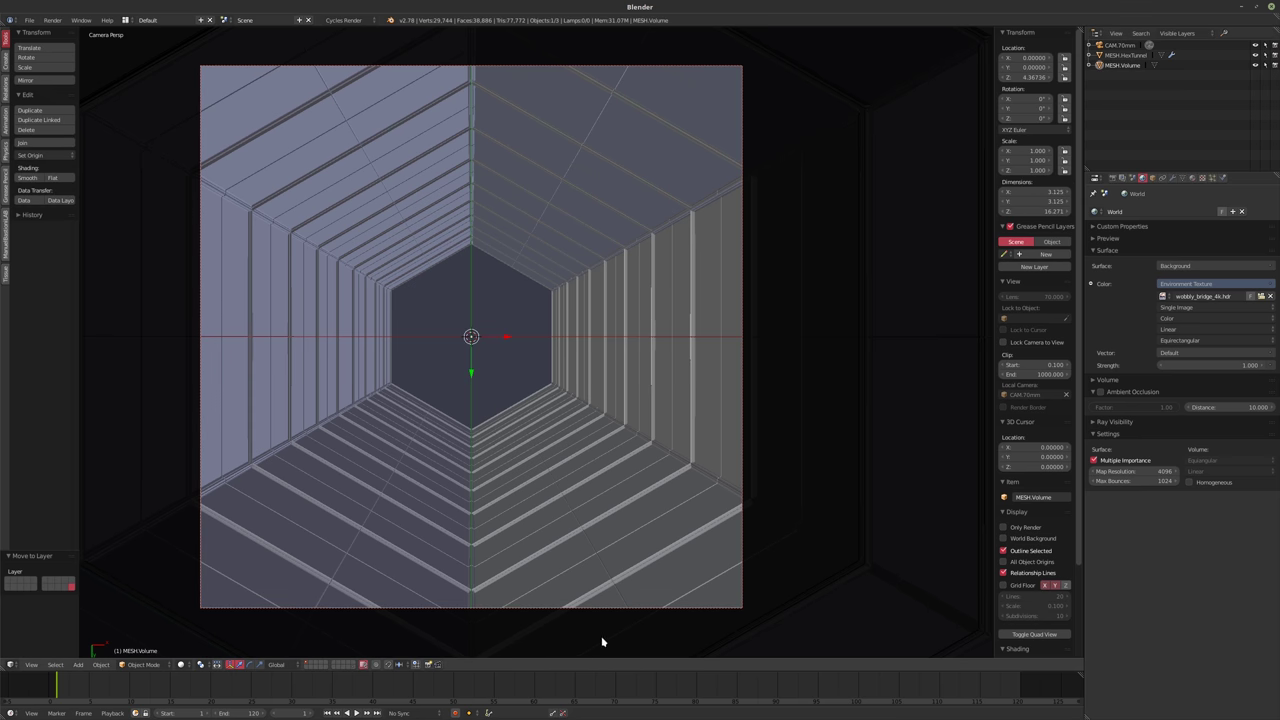
- Remove the timeline, split the view in two, hide the shelves, and make the right half a Node Editor
left_click_drag(4, 674, 40, 705)
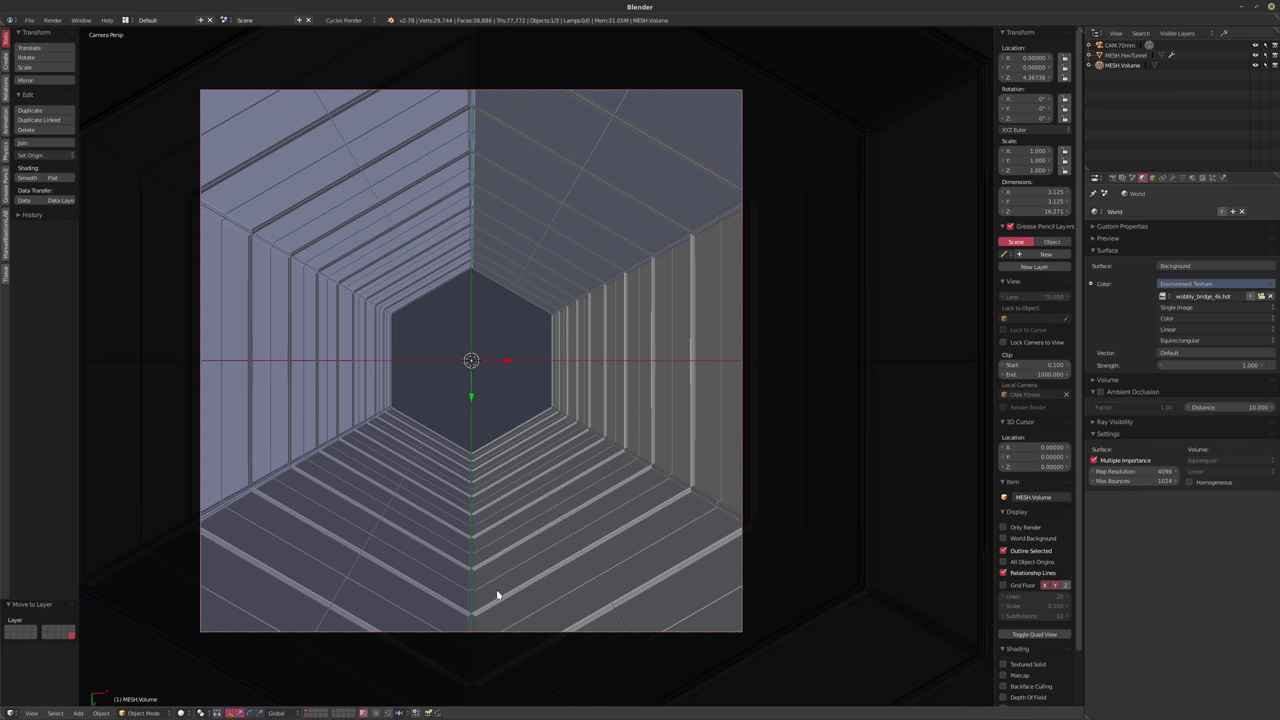
key("n")
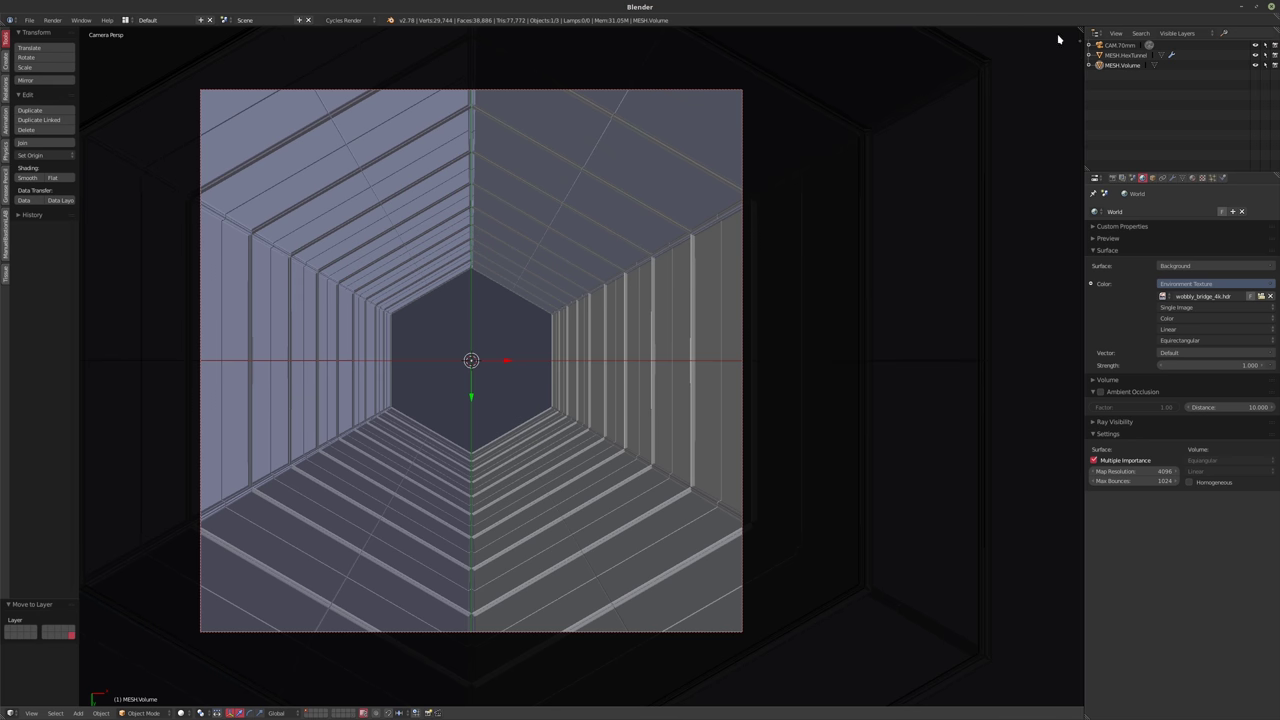
left_click_drag(1068, 38, 620, 190)
key("t")
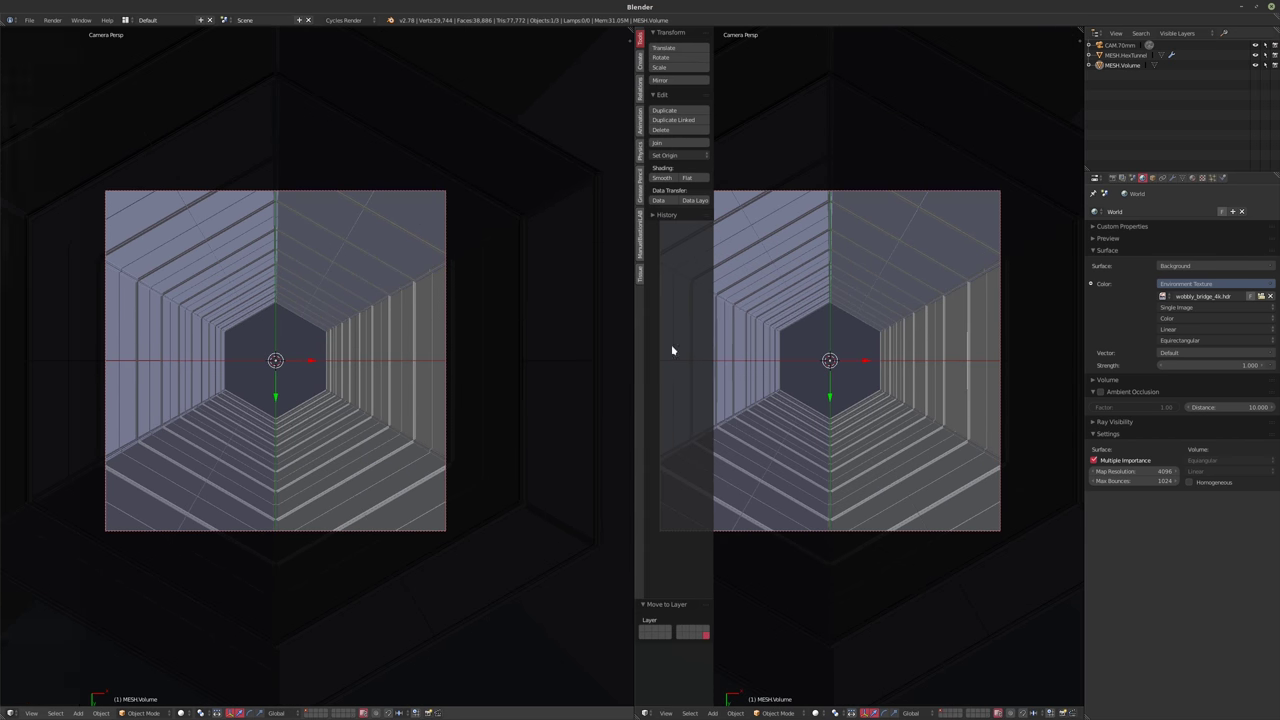
key("t")
left_click_drag(633, 78, 380, 180)
left_click_drag(380, 358, 412, 365)
key("Home")
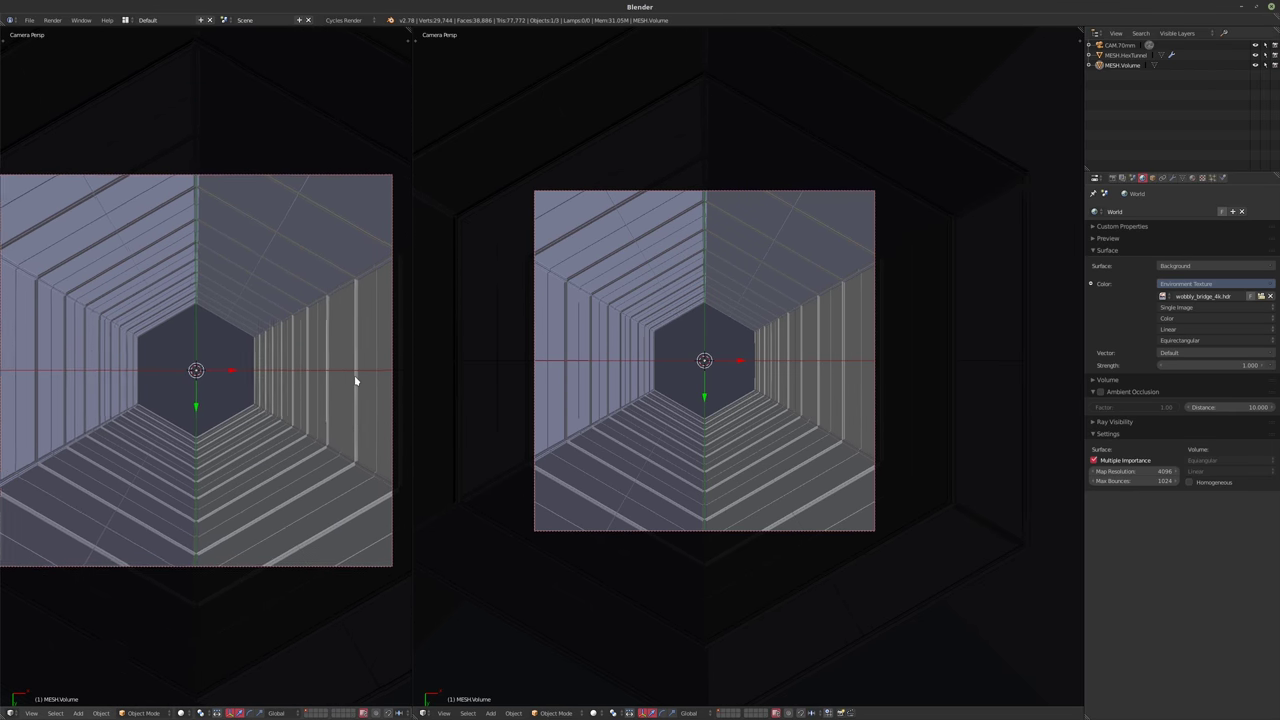
left_click(426, 712)
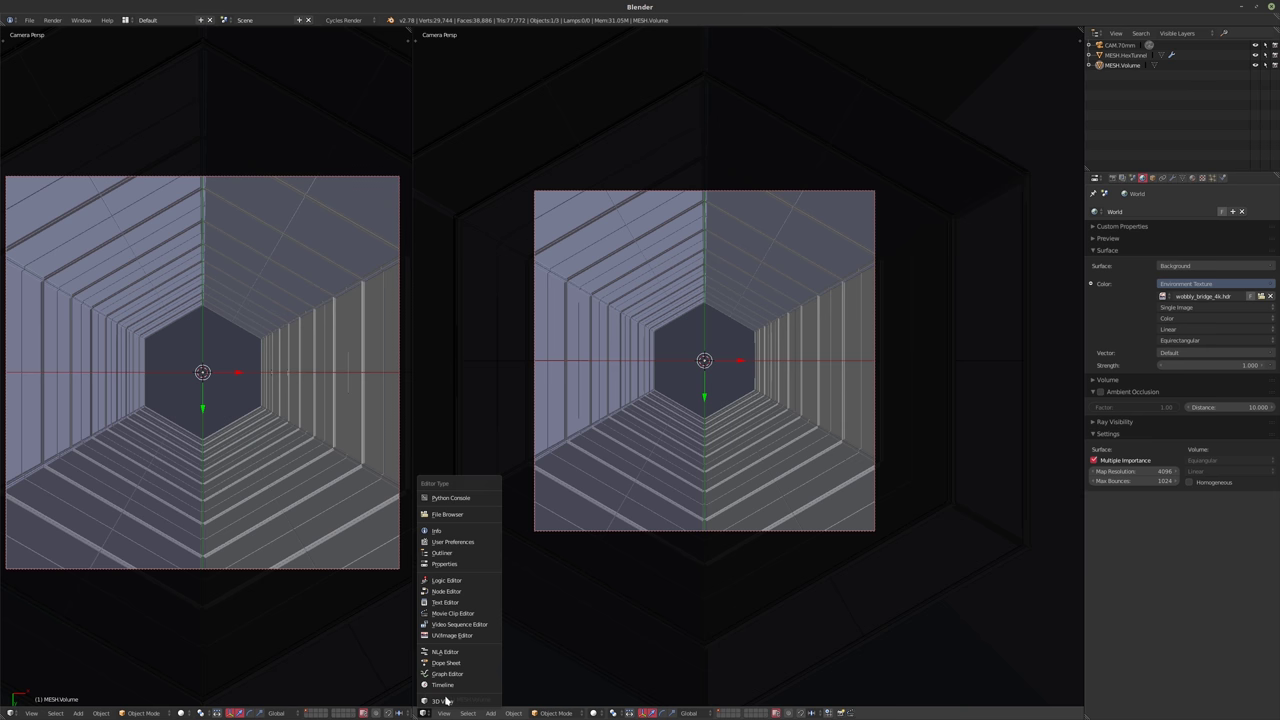
left_click(447, 591)
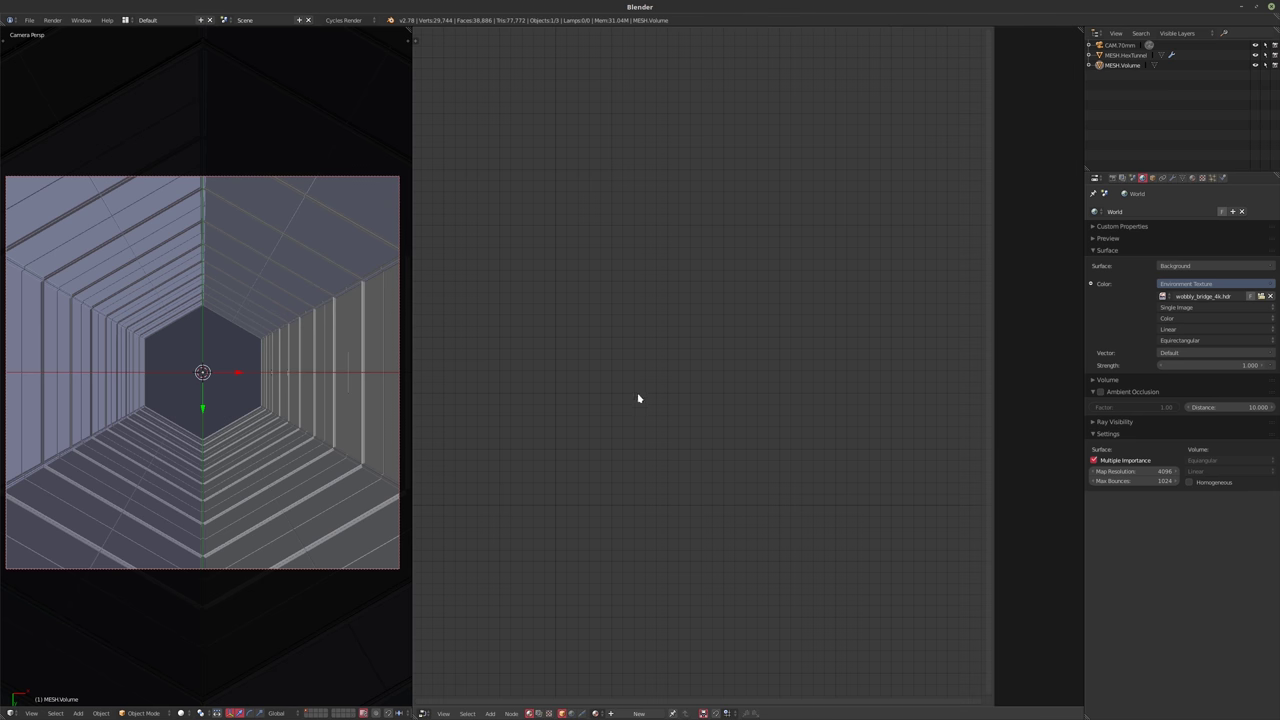
- Give MESH.Volume a new material, replacing Diffuse BSDF with Volume Scatter into the Volume output
left_click(633, 713)
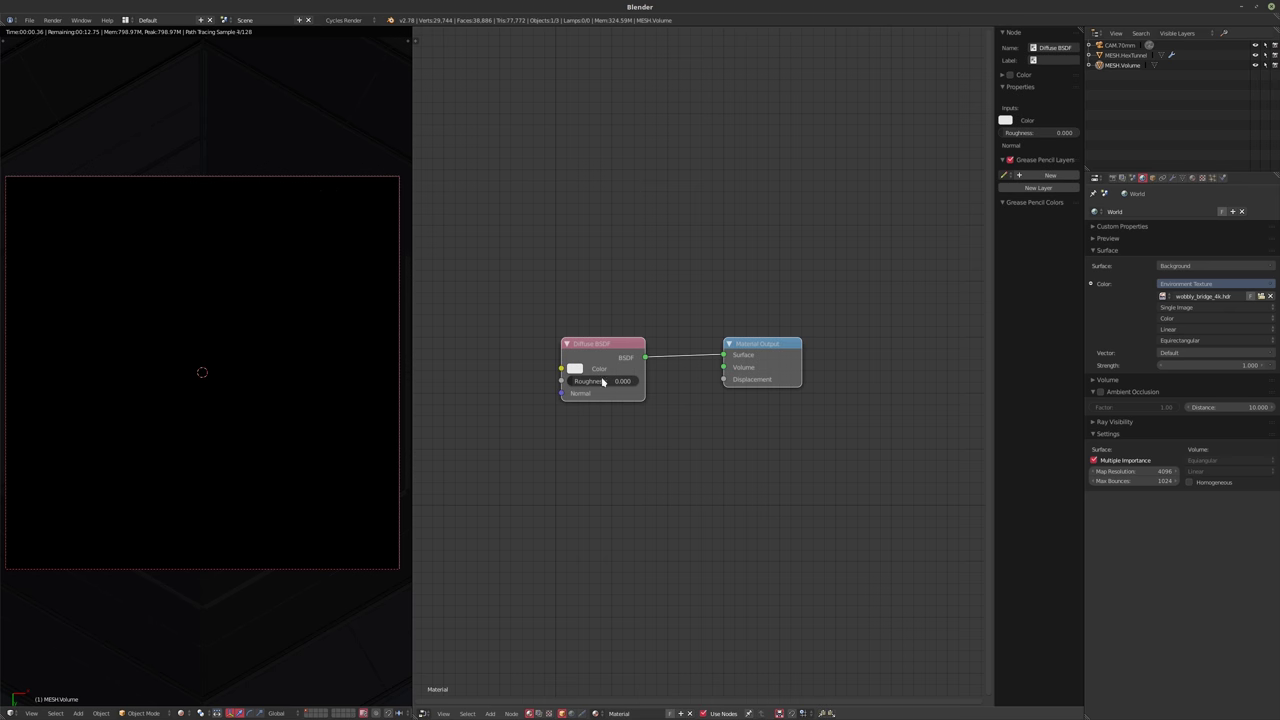
left_click(610, 372)
key("x")
key("shift+a")
mouse_move(584, 394)
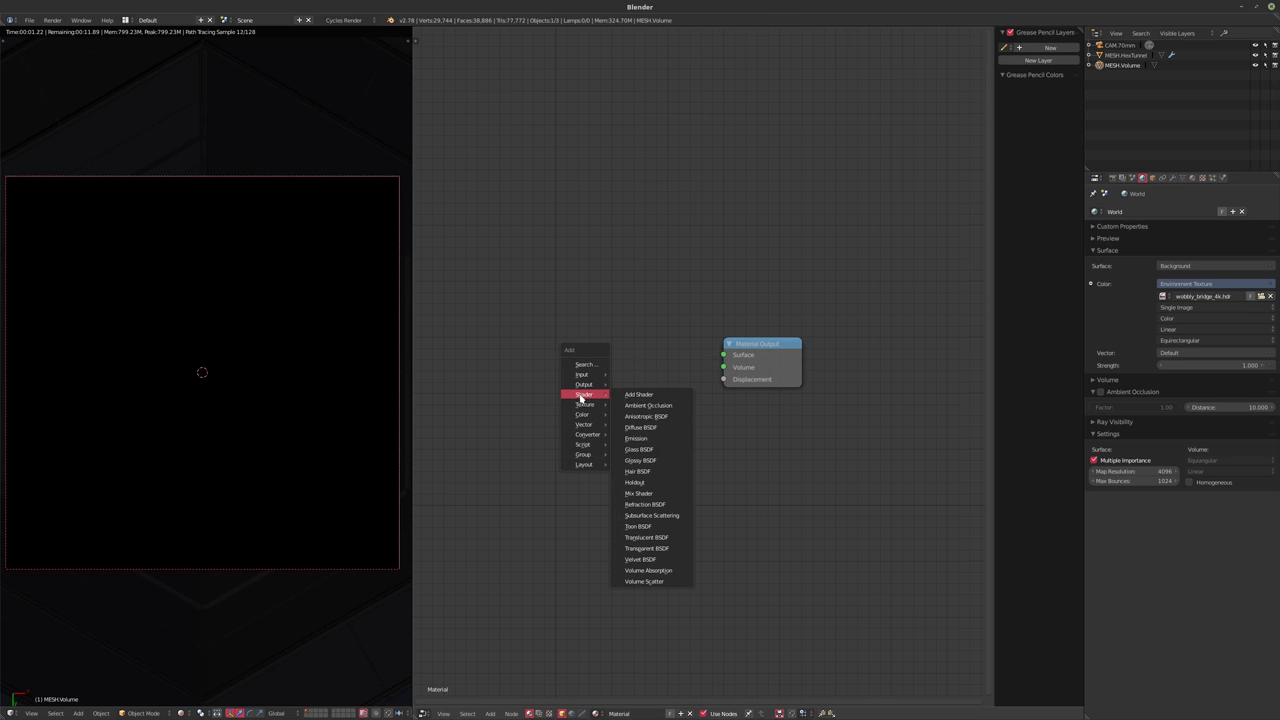
left_click(645, 581)
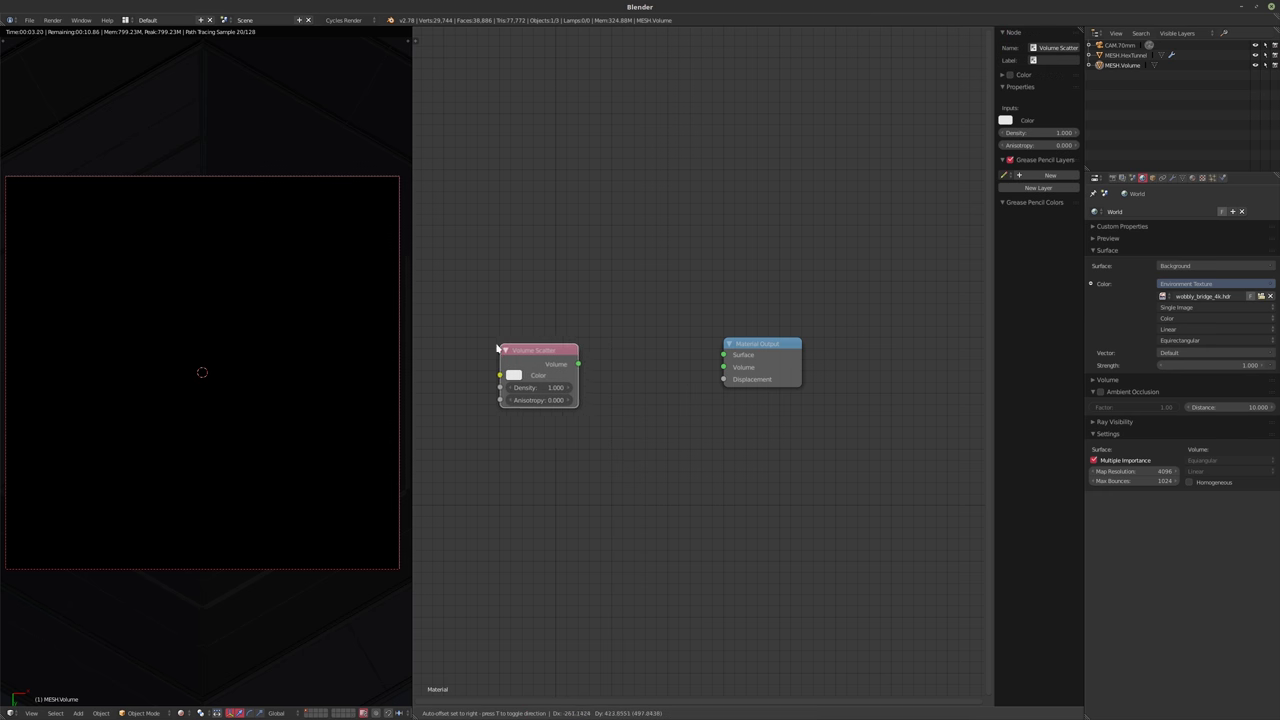
left_click(462, 431)
left_click_drag(771, 364, 740, 486)
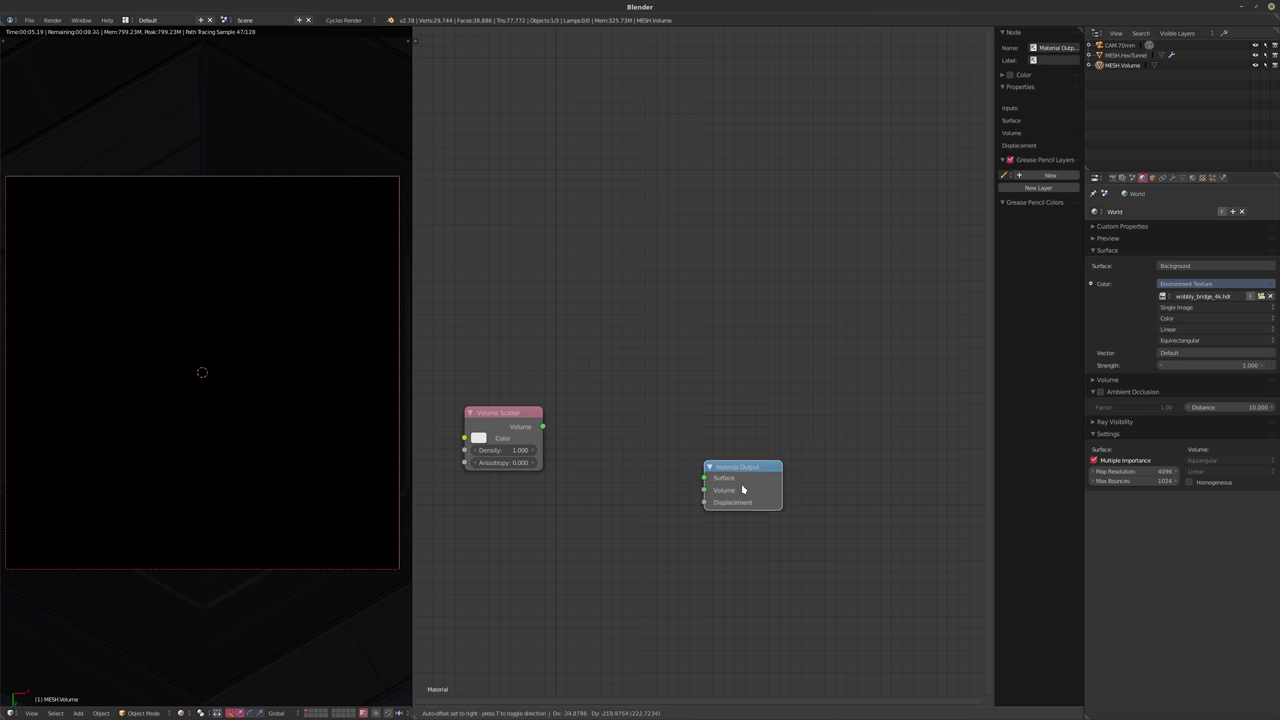
middle_click_drag(567, 426, 573, 395)
left_click_drag(548, 390, 709, 455)
middle_click_drag(554, 497, 586, 483)
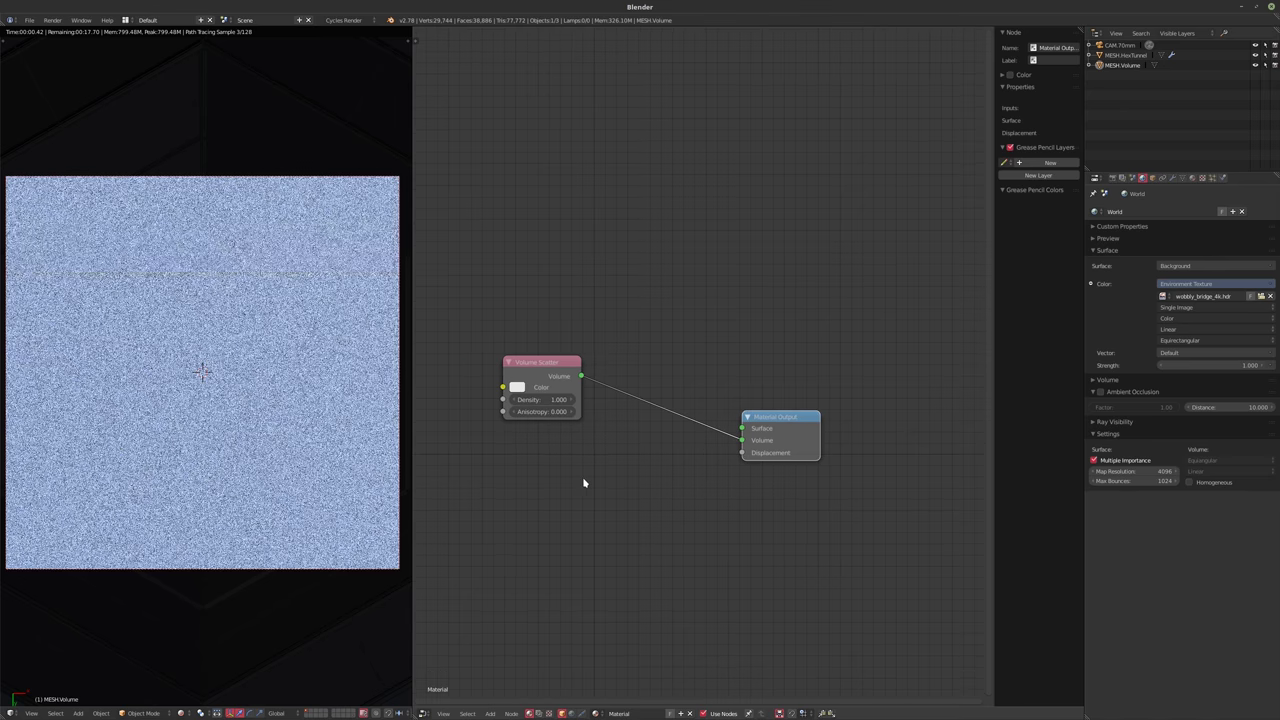
- Insert an Add Shader on the volume link and feed Volume Absorption into its second input
key("shift+a")
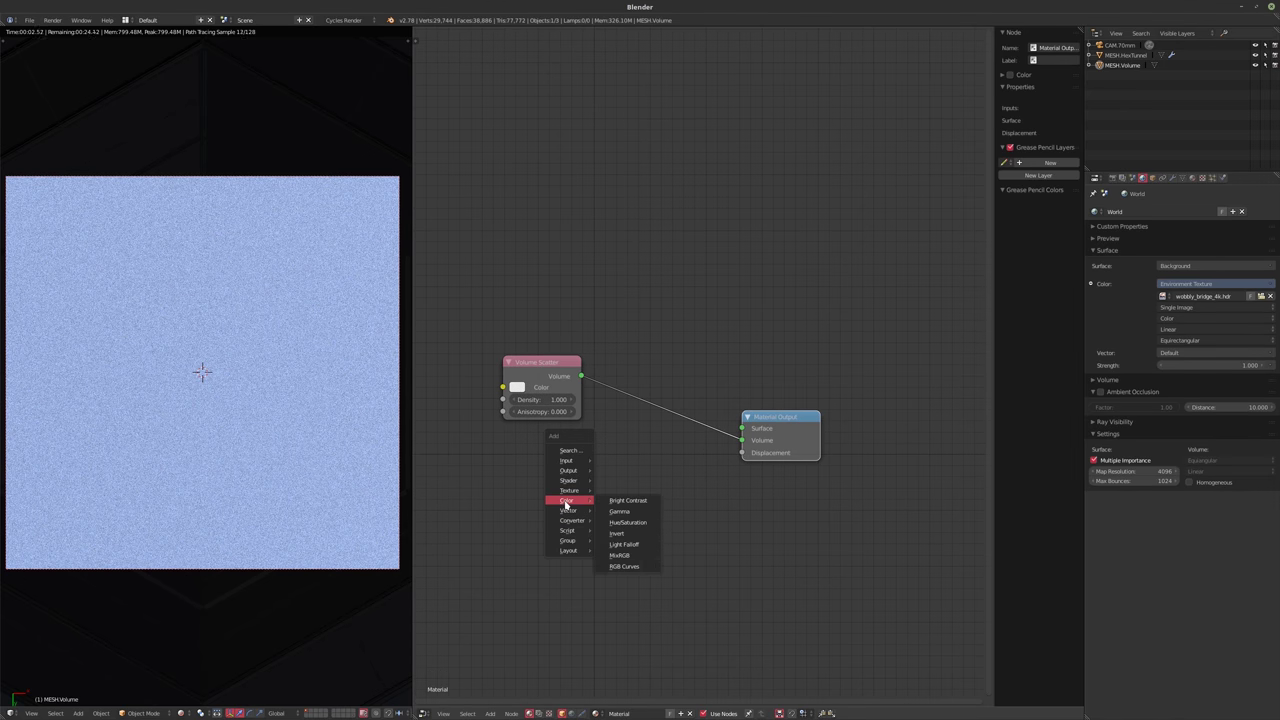
mouse_move(567, 480)
left_click(620, 481)
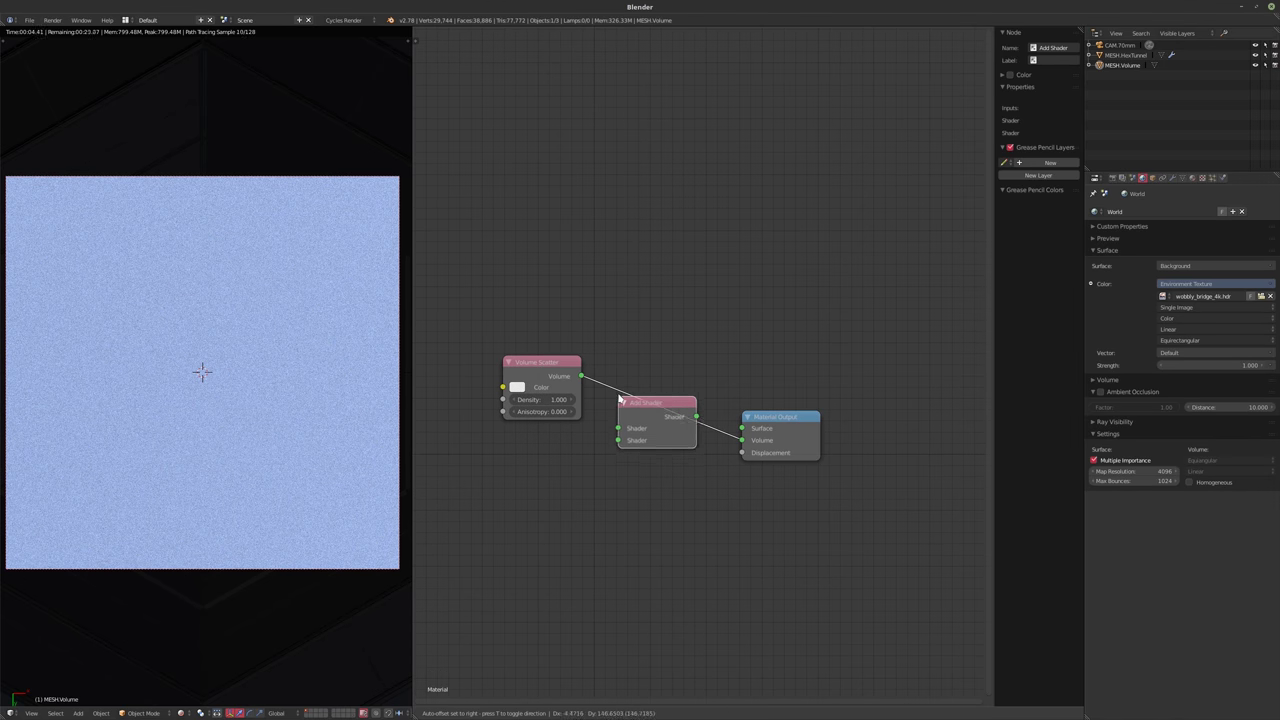
left_click(662, 422)
key("shift+a")
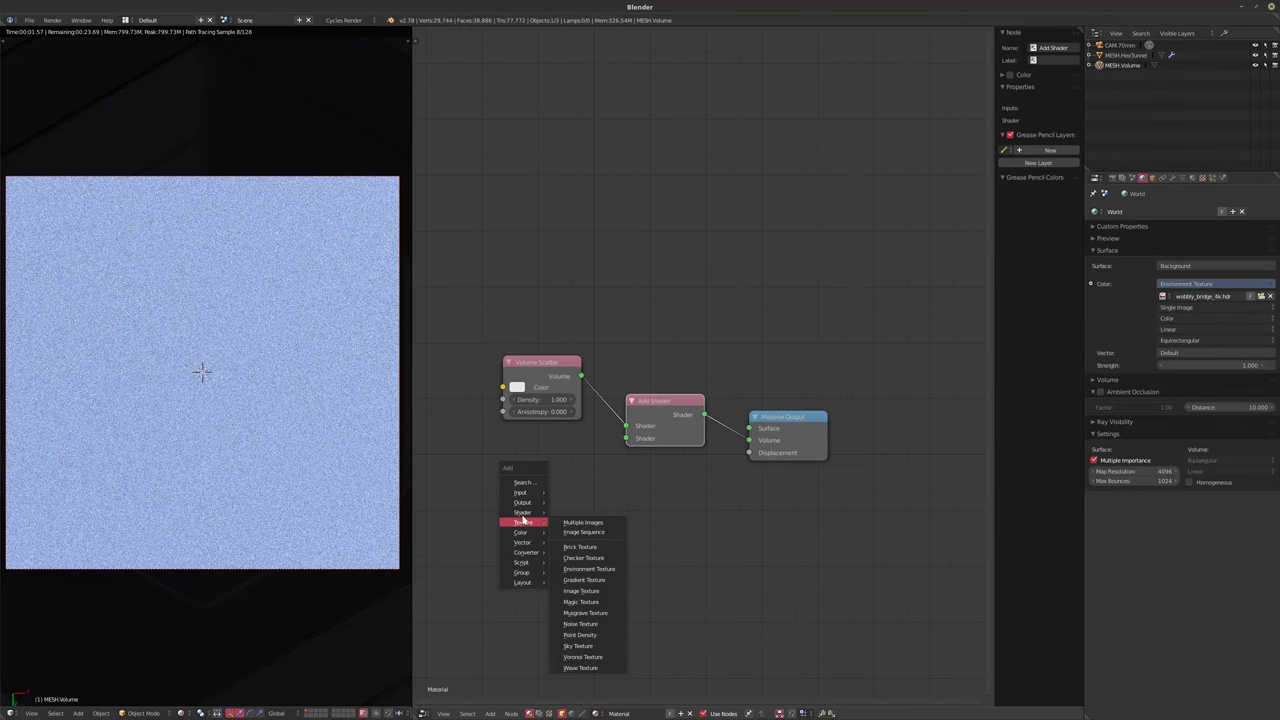
mouse_move(538, 512)
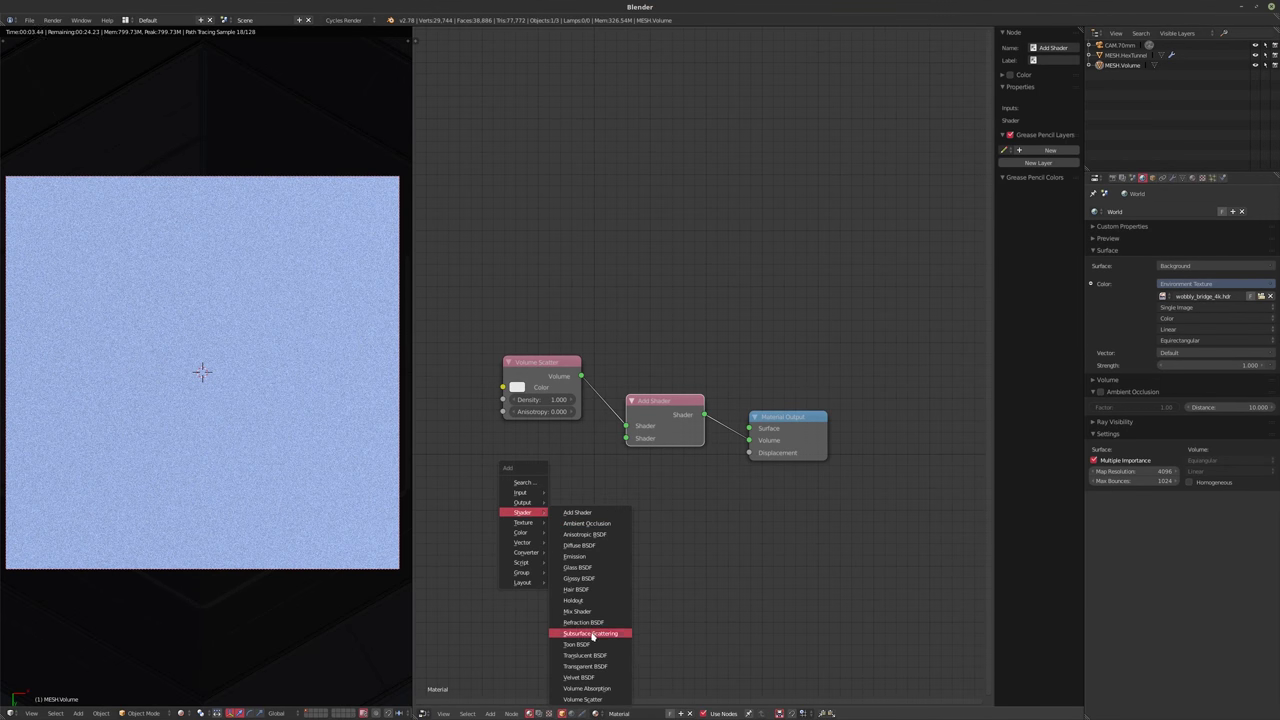
left_click(601, 688)
left_click(510, 467)
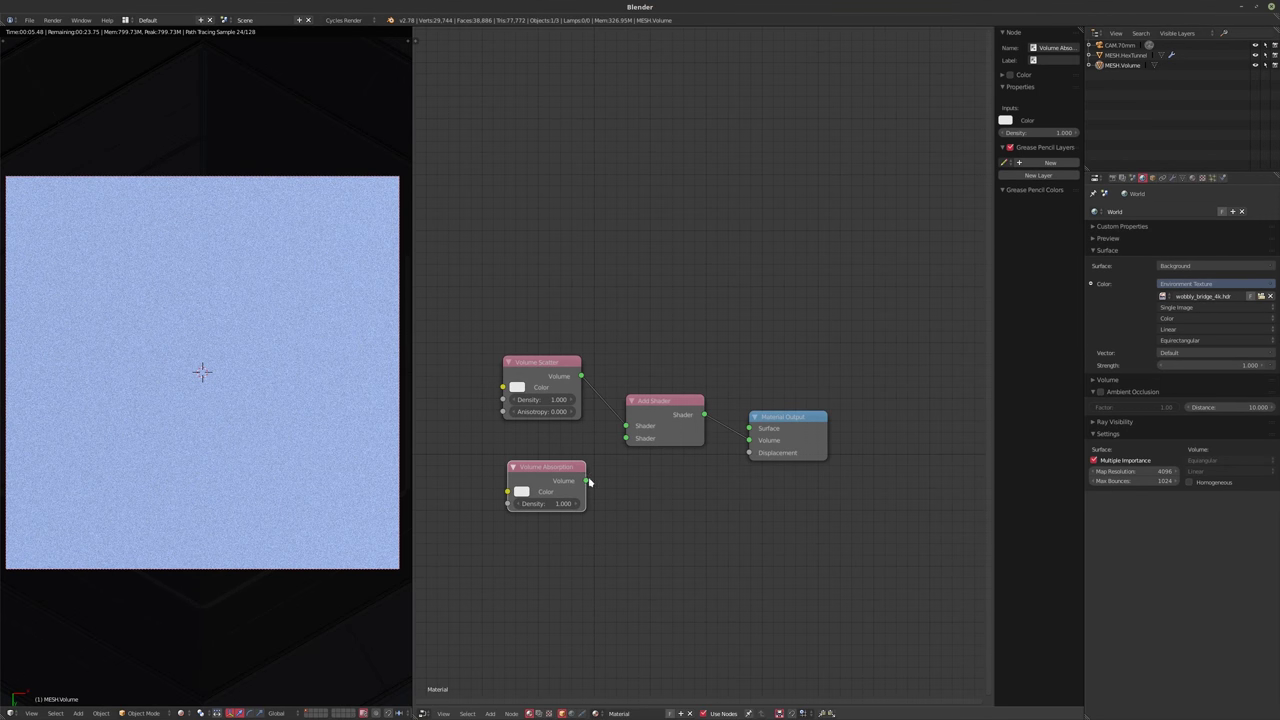
left_click_drag(585, 480, 626, 439)
left_click_drag(567, 372, 568, 396)
- Tidy the node layout and keep Volume Scatter Density at 1.000
middle_click_drag(568, 397, 573, 367)
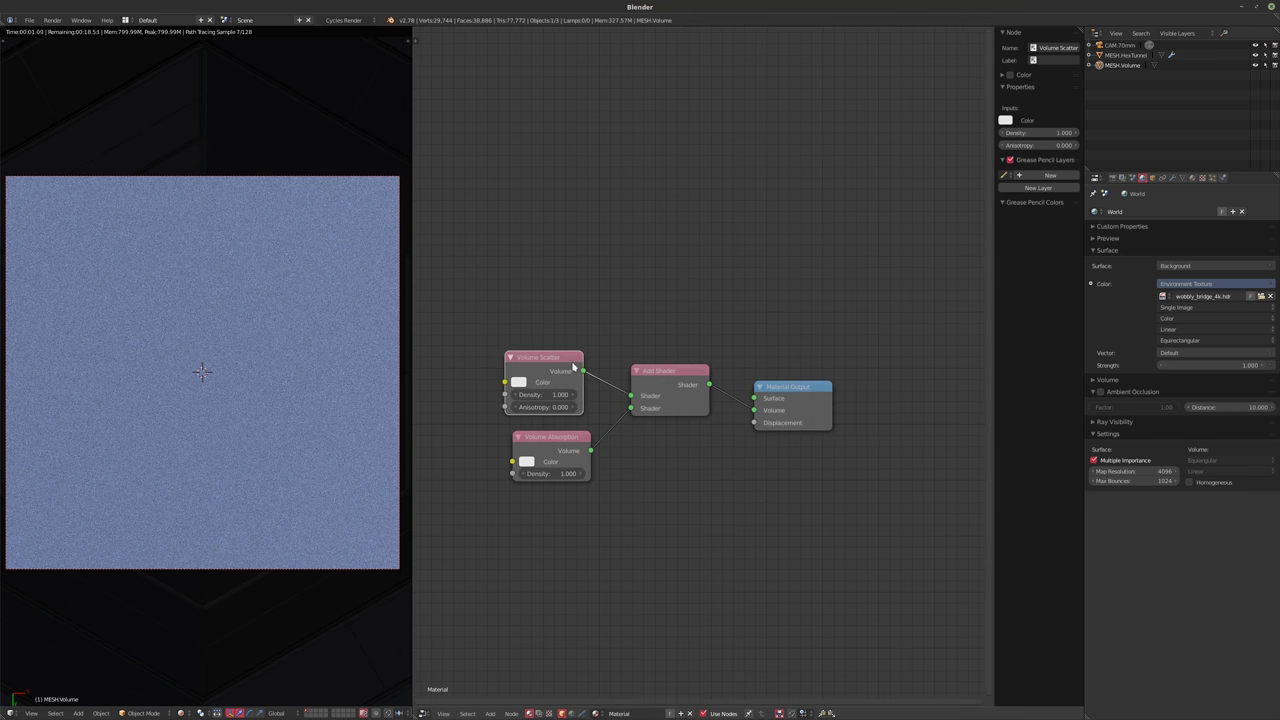
left_click_drag(831, 413, 866, 413)
left_click_drag(668, 383, 675, 415)
left_click(545, 395)
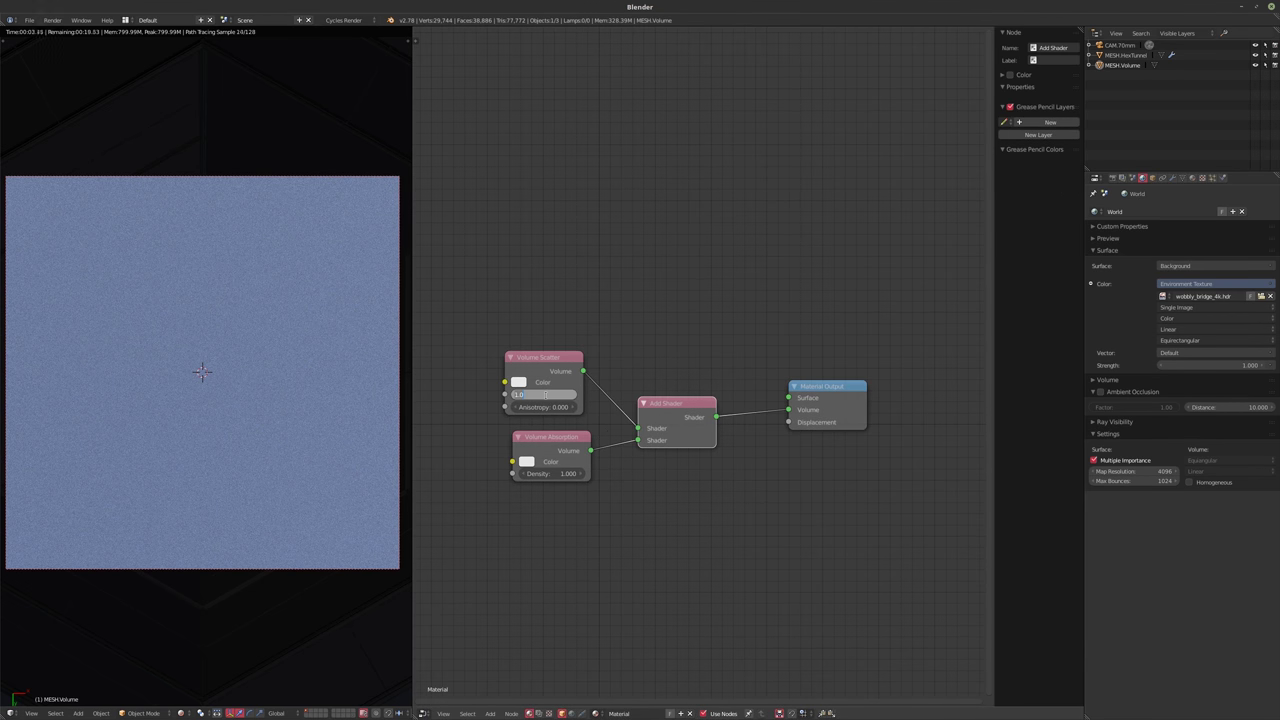
key("Return")
middle_click_drag(491, 428, 593, 428)
- Add a Value node and a Math node set to Multiply
key("shift+a")
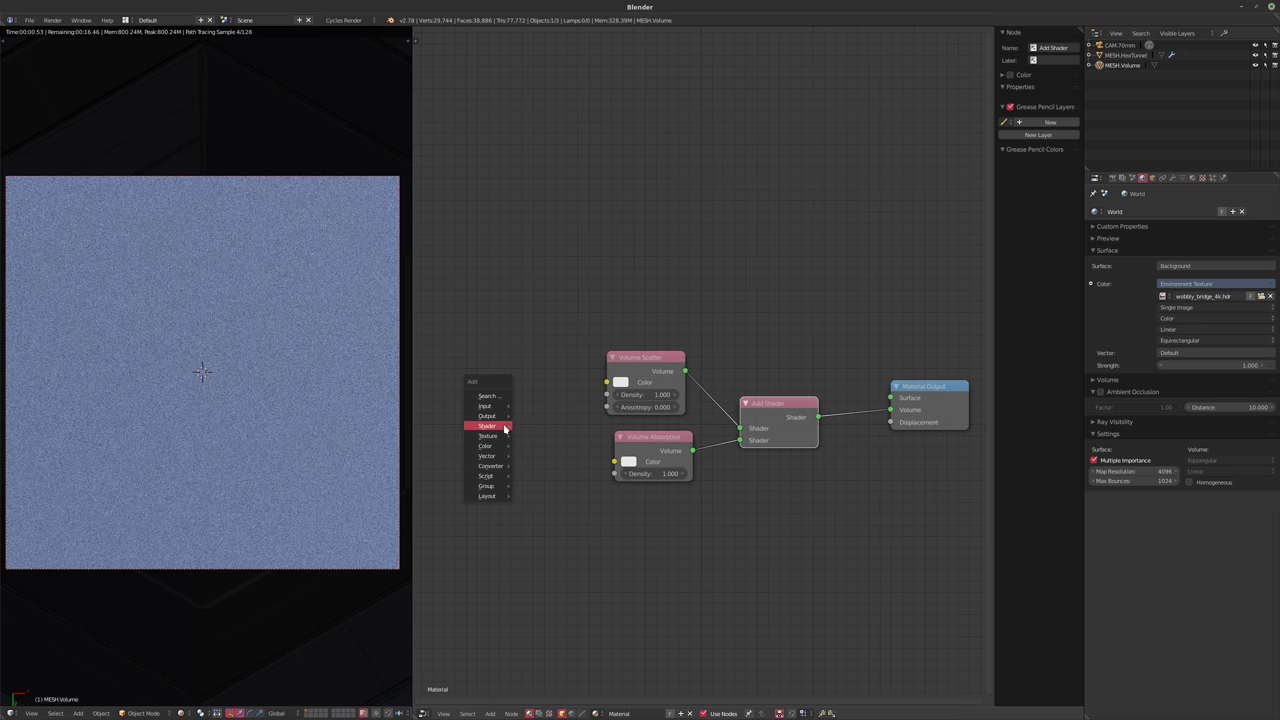
mouse_move(478, 434)
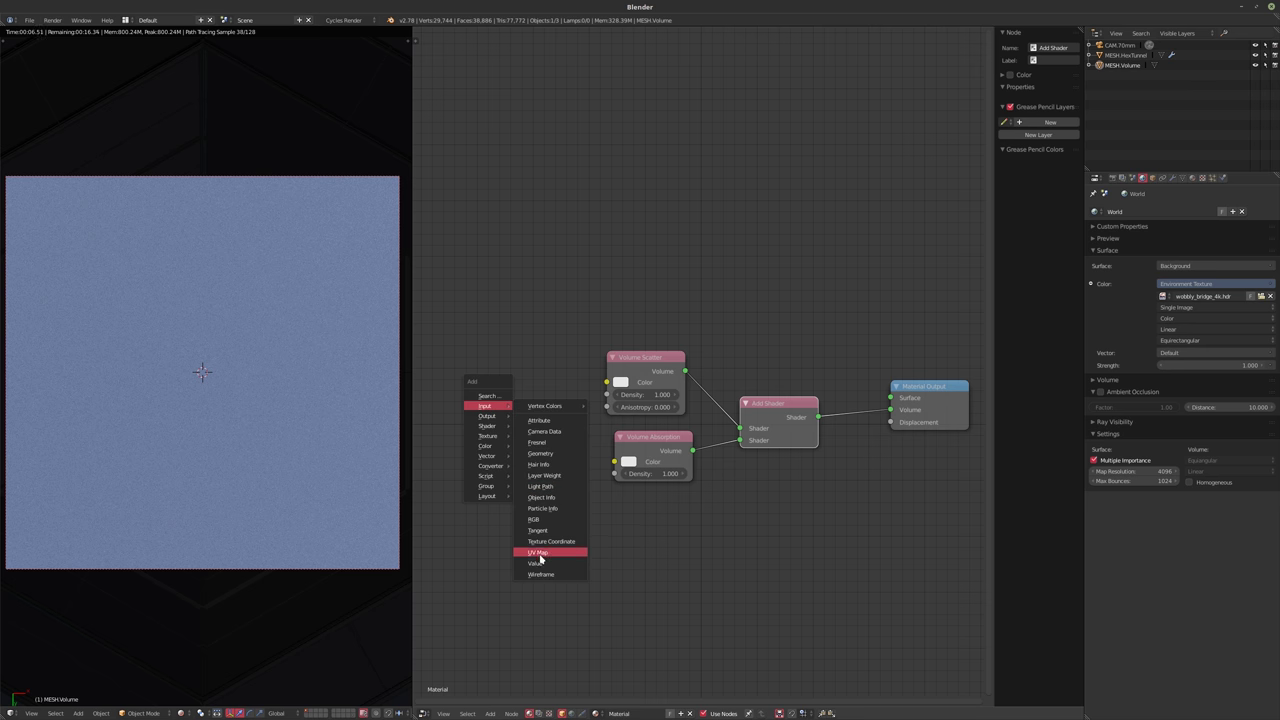
left_click(539, 562)
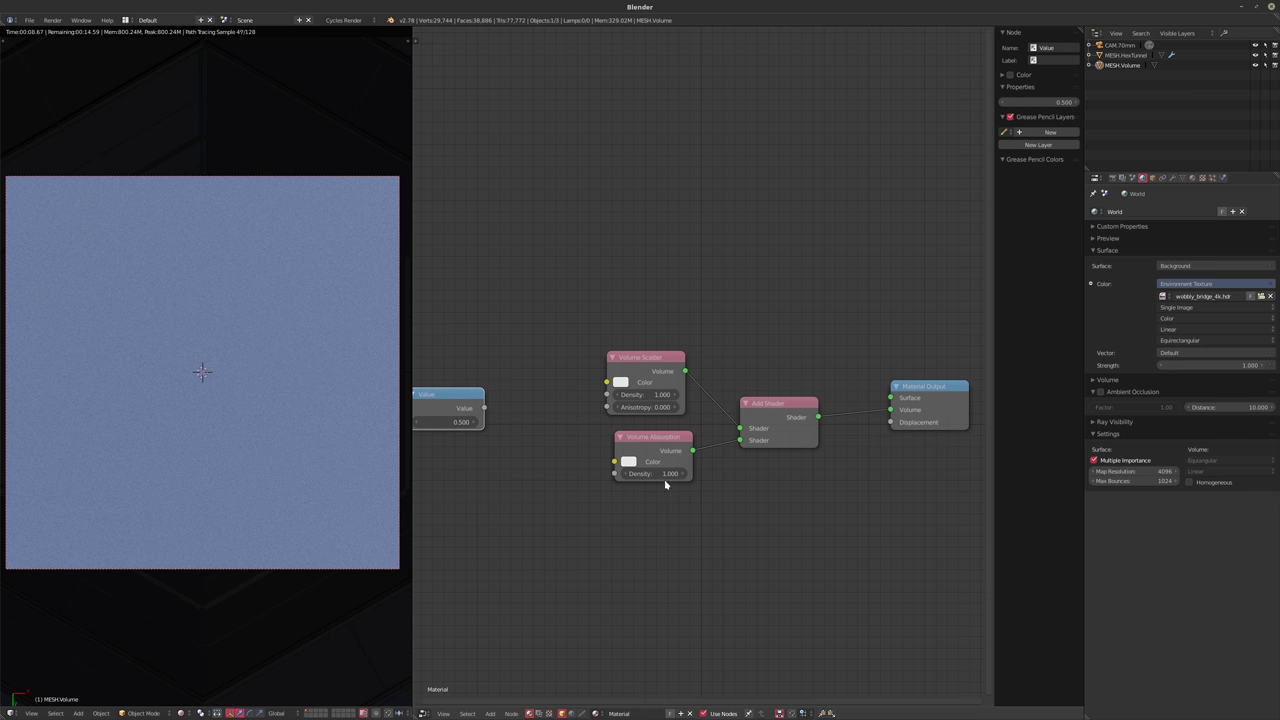
key("shift+a")
mouse_move(540, 508)
left_click(595, 566)
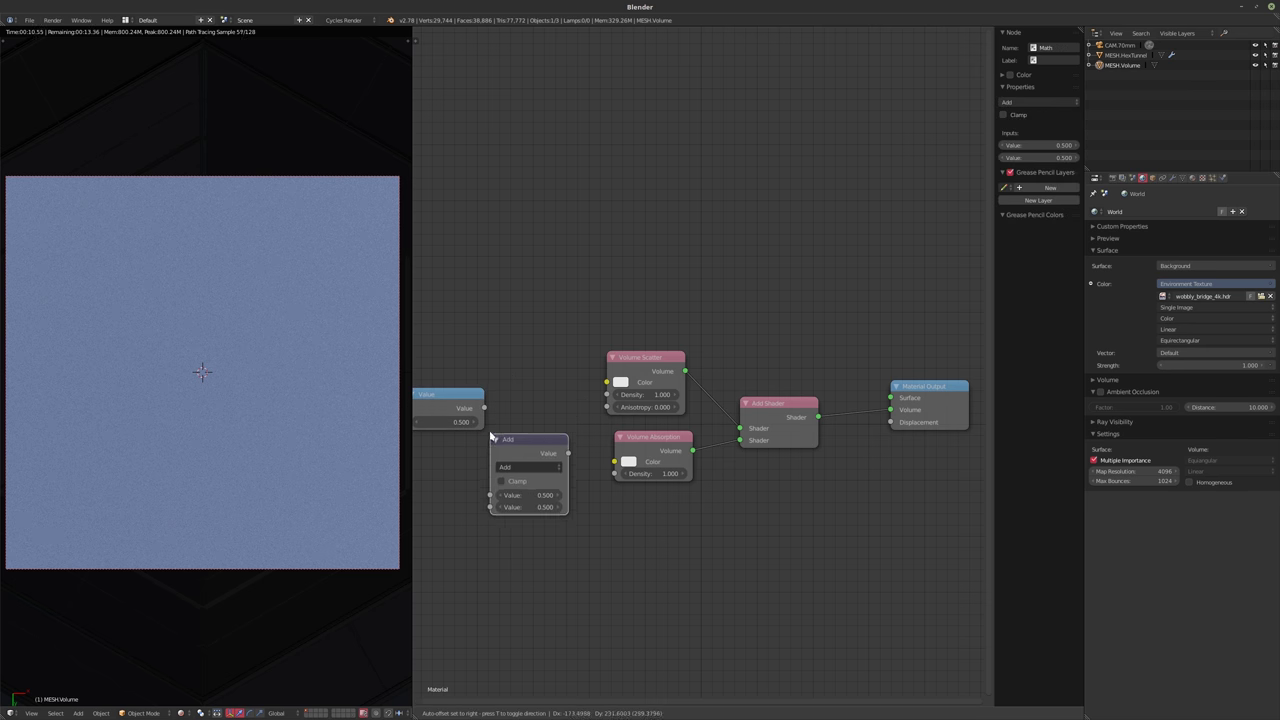
left_click(497, 432)
left_click(532, 458)
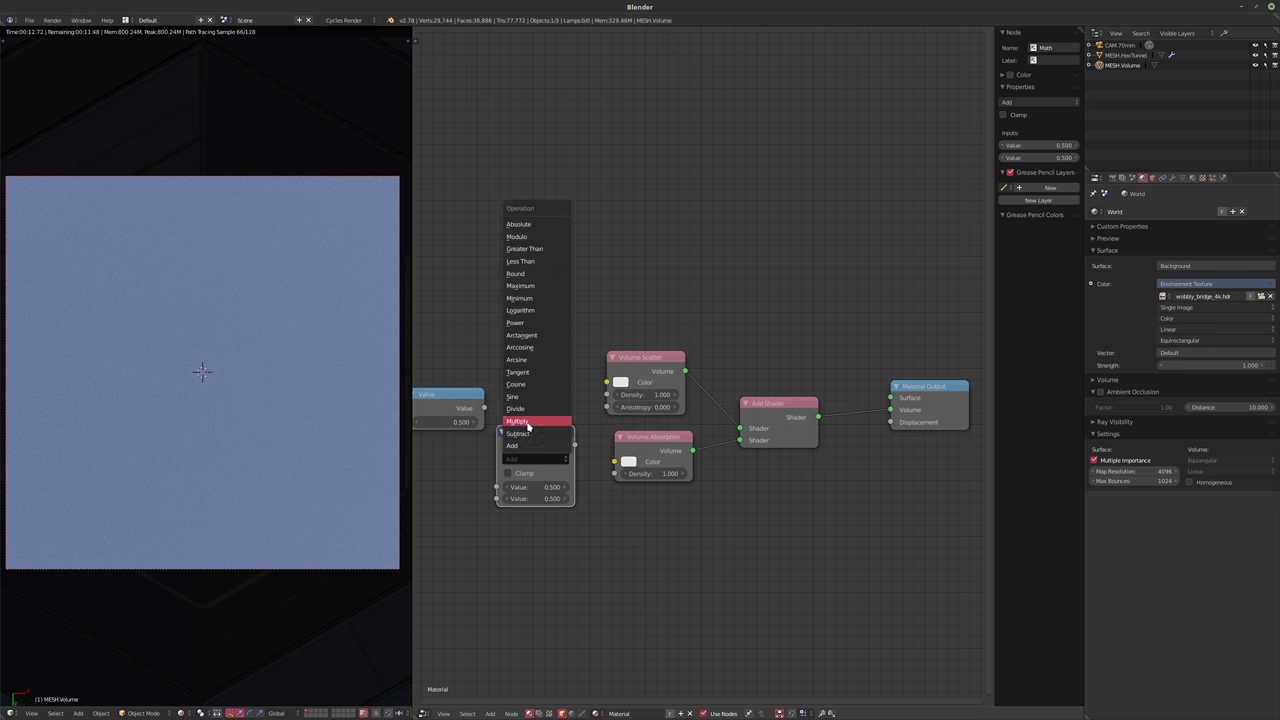
left_click(528, 422)
- Feed Value × 0.5 into both volume densities and set the Value to 0.100
left_click_drag(484, 408, 496, 487)
left_click(521, 498)
key("Return")
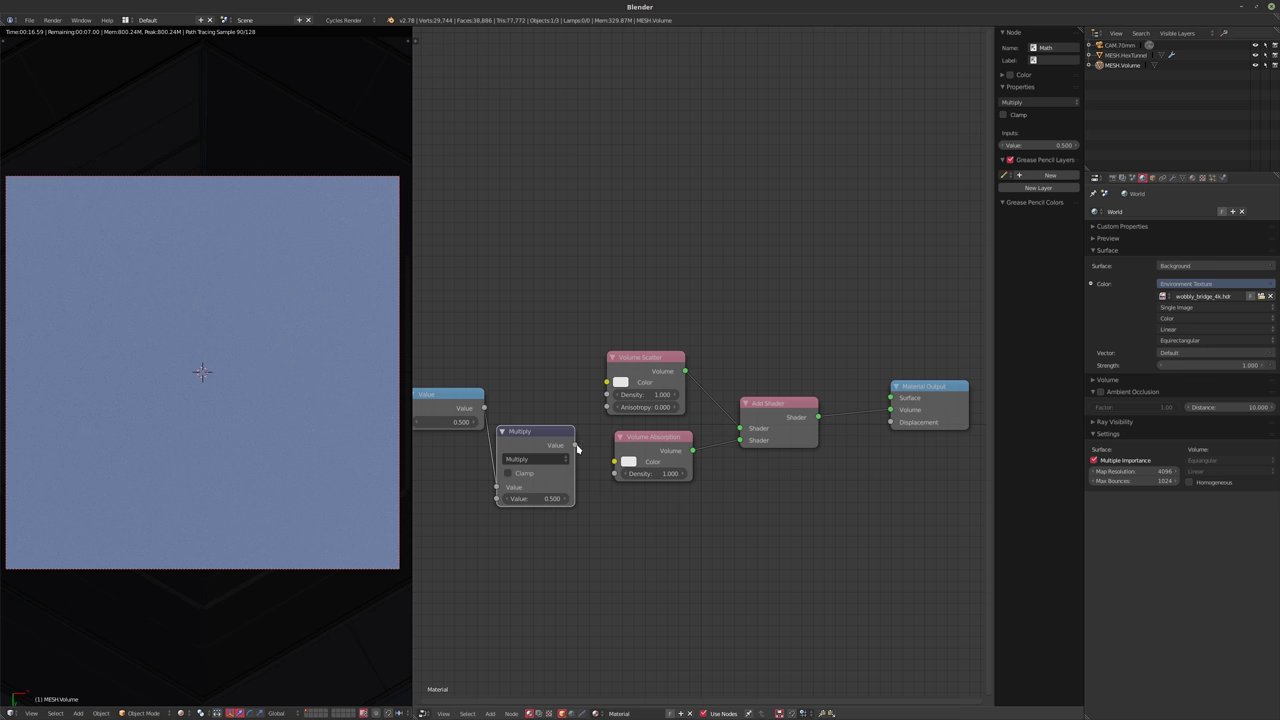
left_click_drag(575, 445, 606, 395)
key("Home")
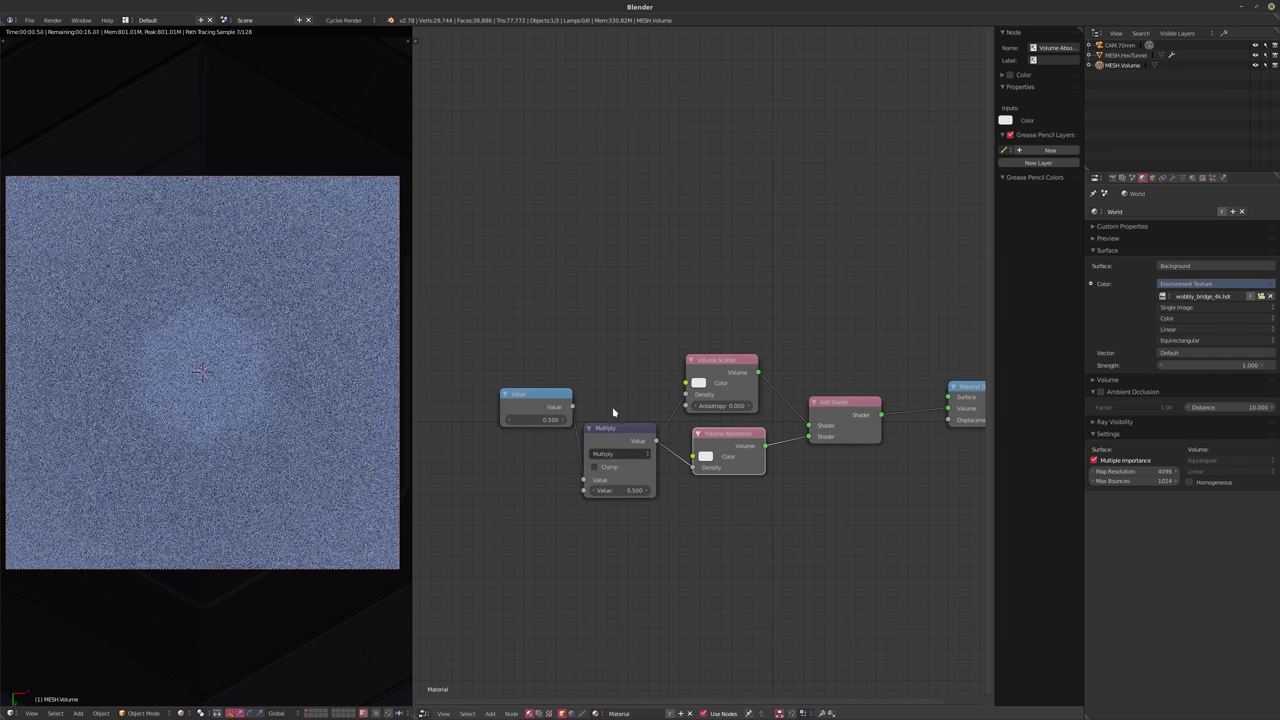
left_click_drag(528, 407, 505, 474)
left_click(496, 461)
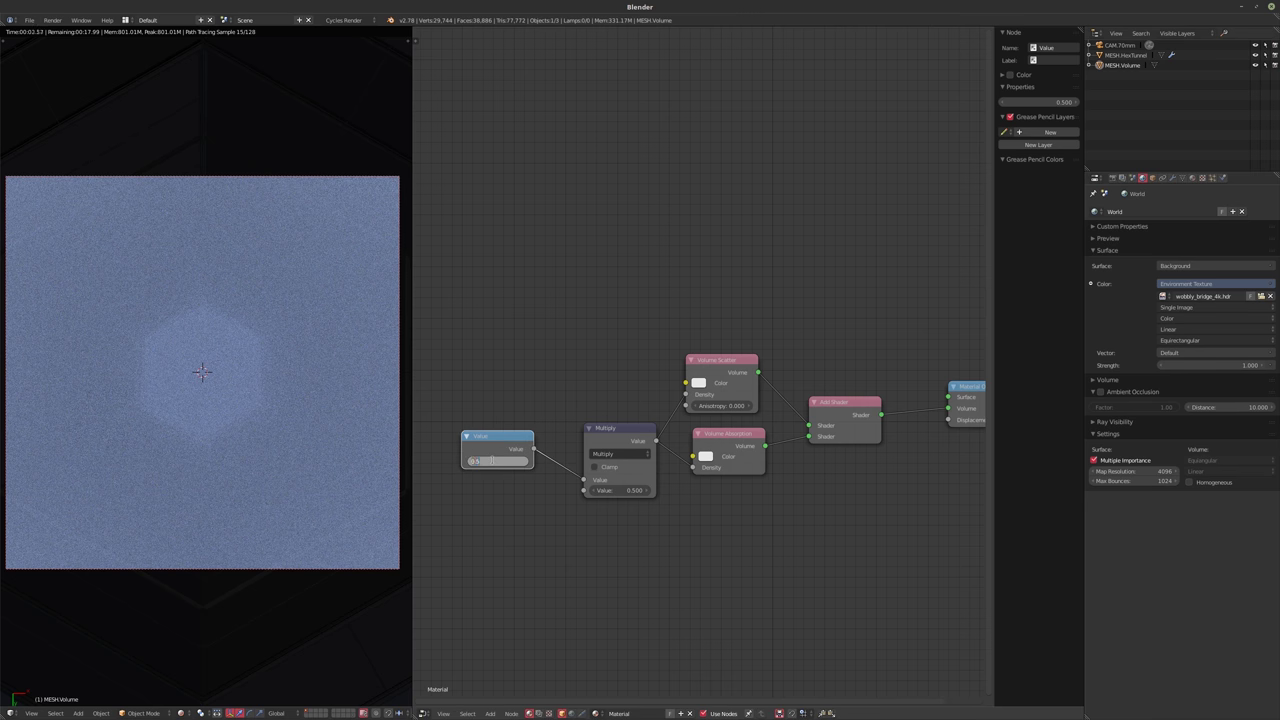
type("0.1")
key("Return")
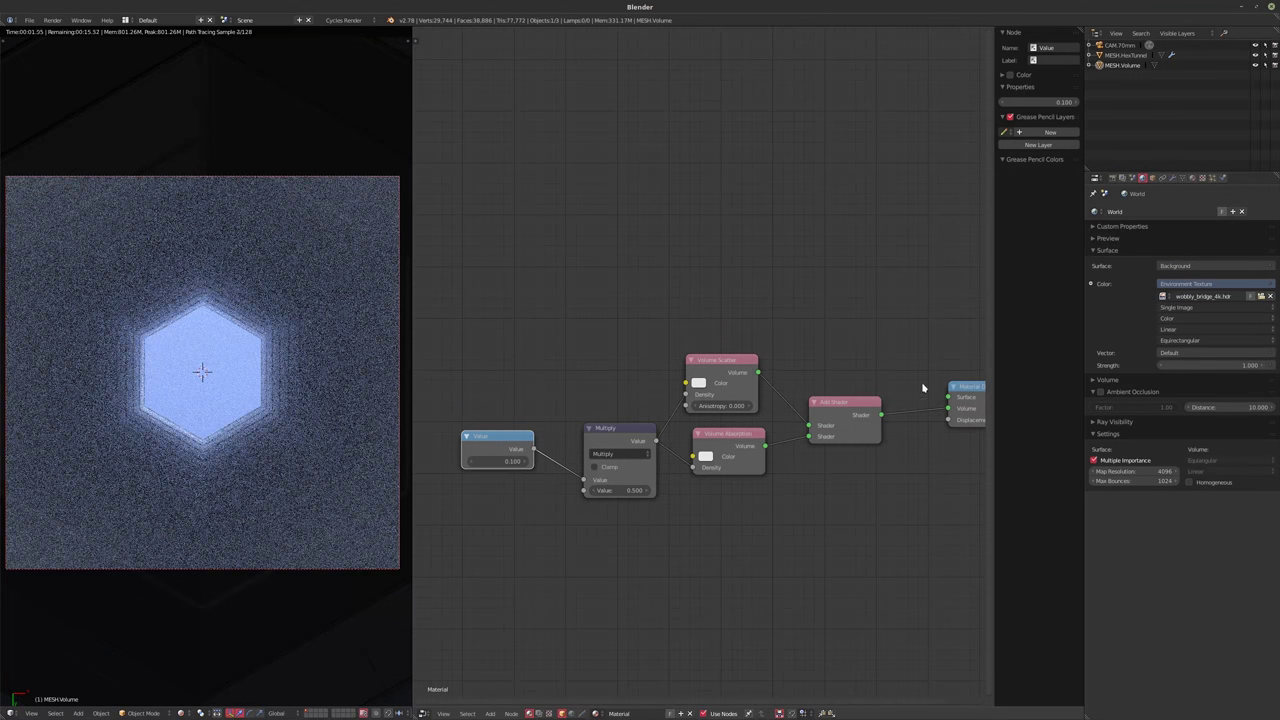
key("ctrl+c")
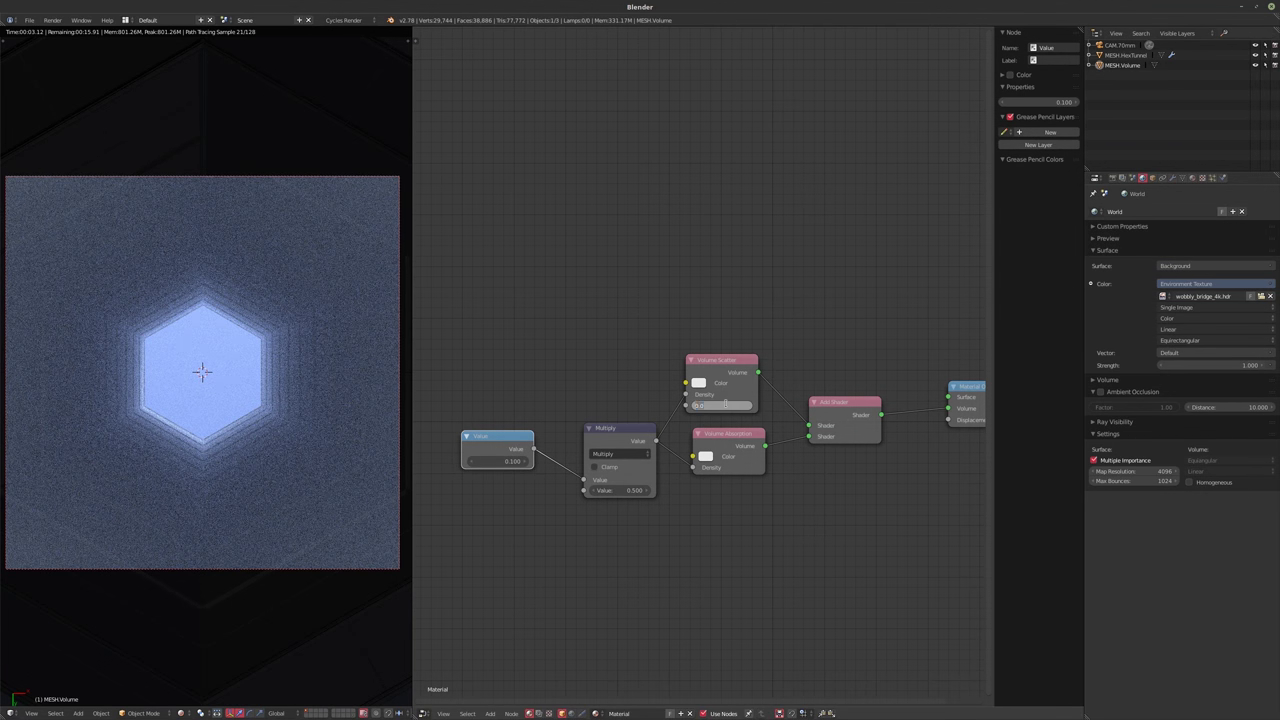
- Set the Volume Scatter Anisotropy to 0.975
key("ctrl+v")
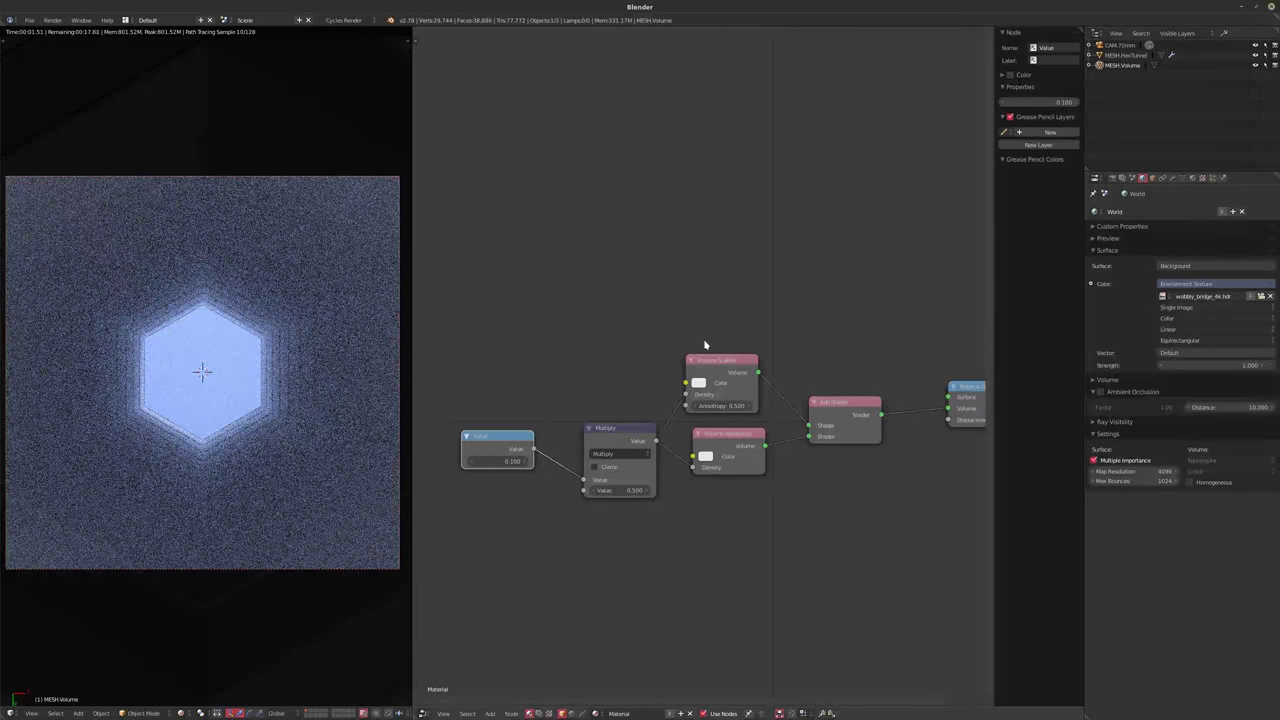
left_click(722, 405)
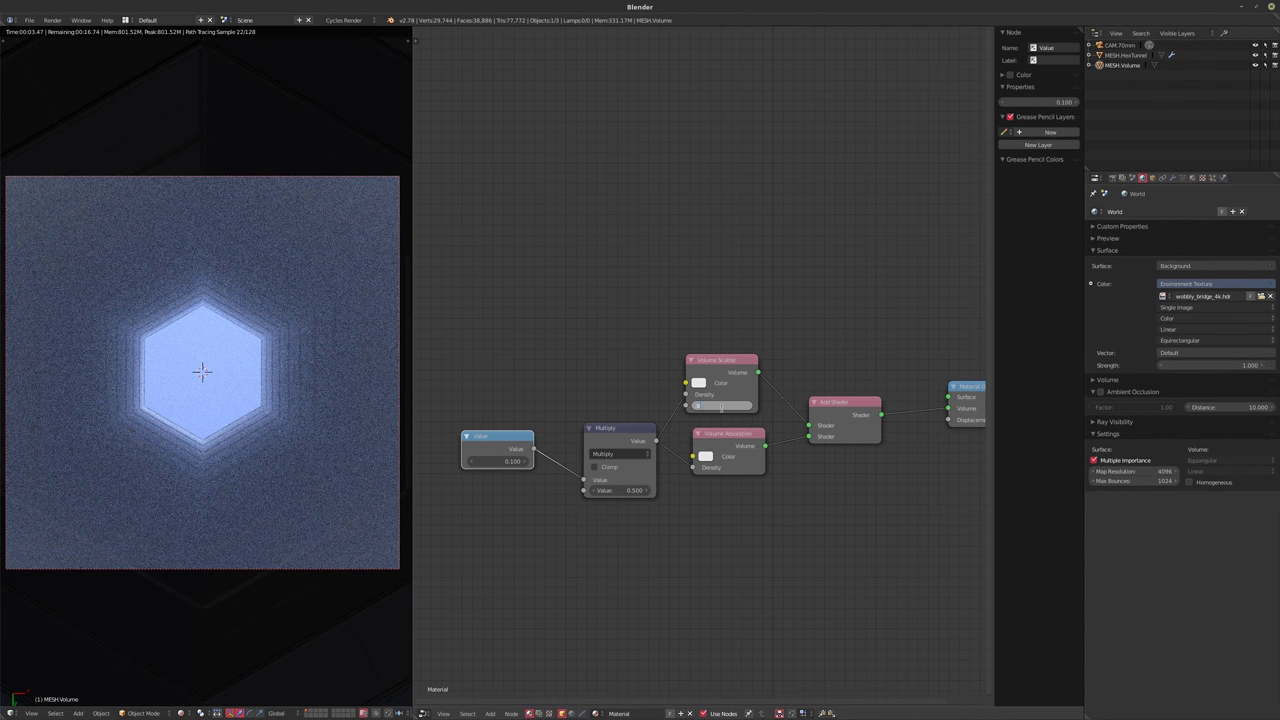
type("0.975")
key("Return")
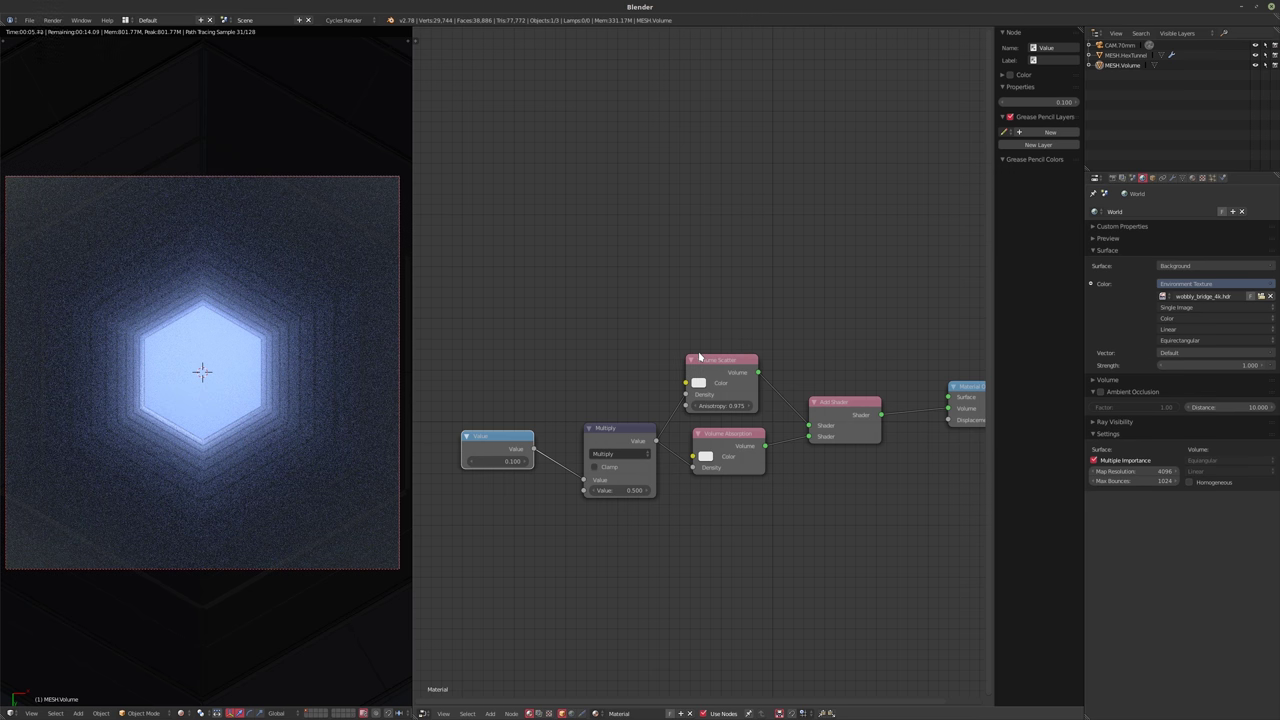
- Raise the world Surface Strength to 2.500
left_click(1221, 366)
type("2.5")
key("Return")
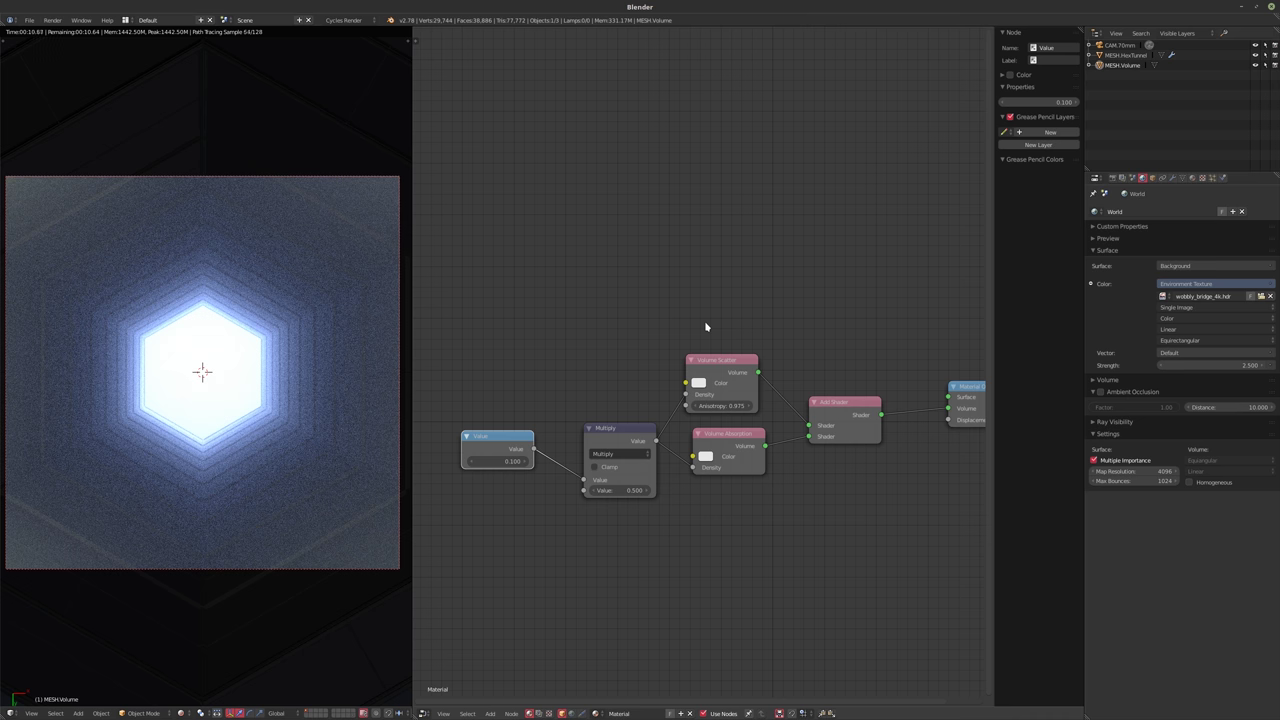
left_click(1173, 177)
- Set the HexTunnel's Wireframe thickness to 0.5, then nudge it down to about 0.3926
left_click(1119, 56)
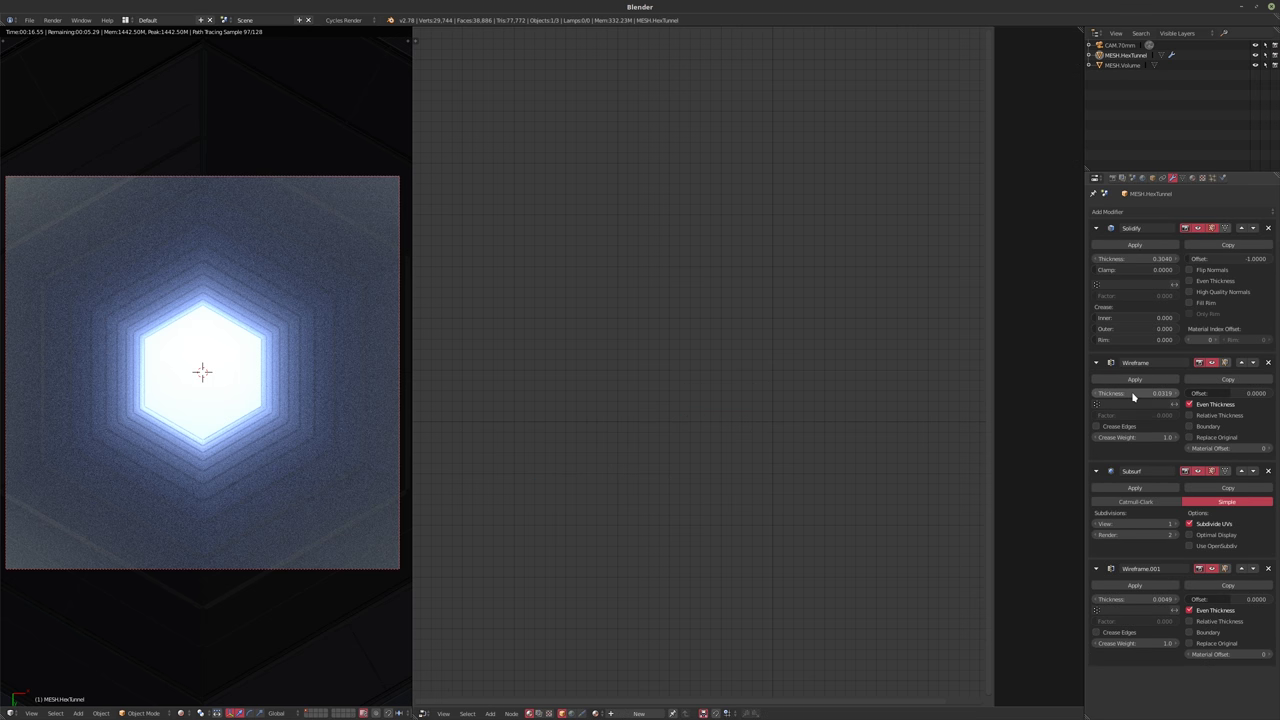
left_click(1133, 394)
type("0.5")
key("Return")
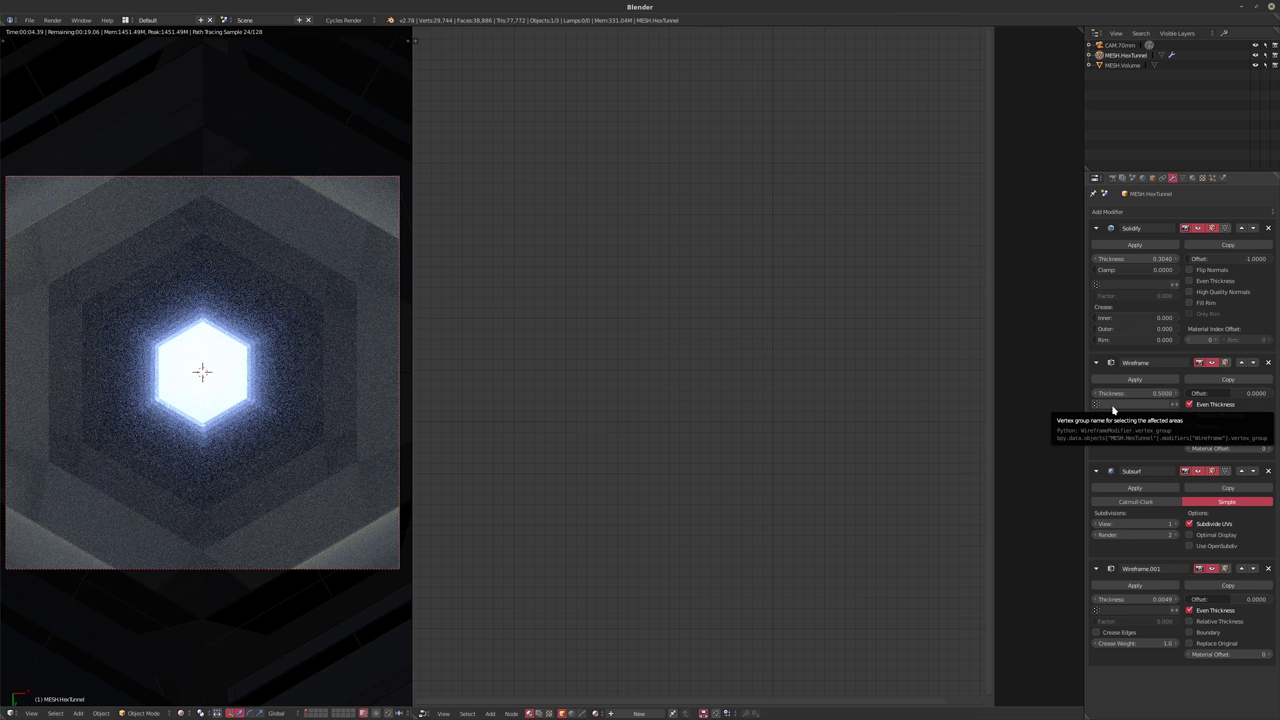
left_click_drag(1130, 393, 1092, 393)
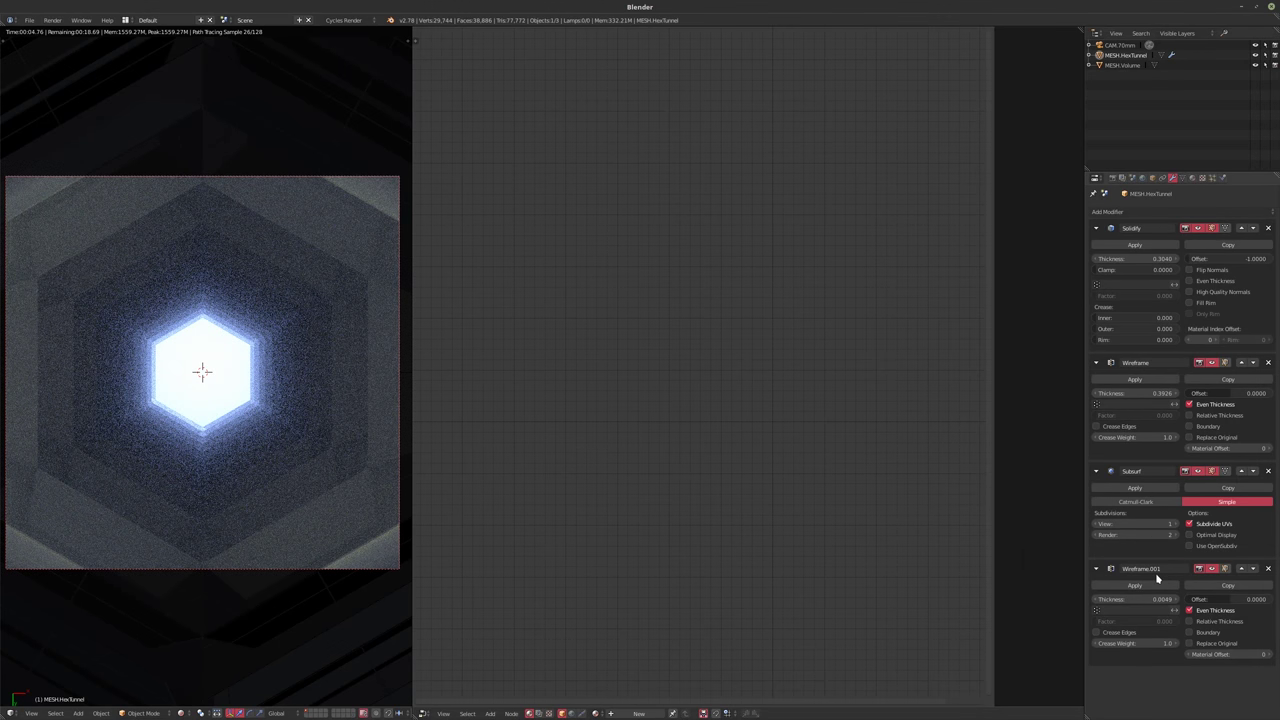
- Set the Volume object's Maximum Draw Type to Bounds
key("KP_0")
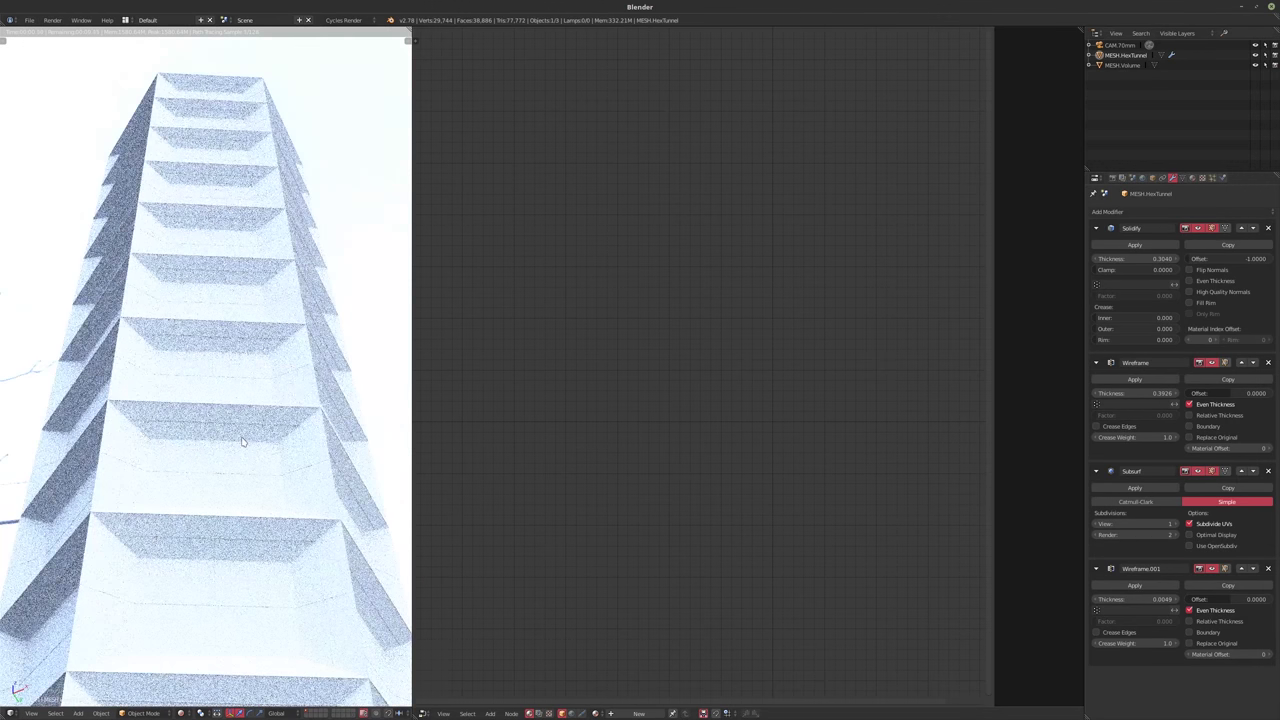
scroll(254, 400, "up", 10)
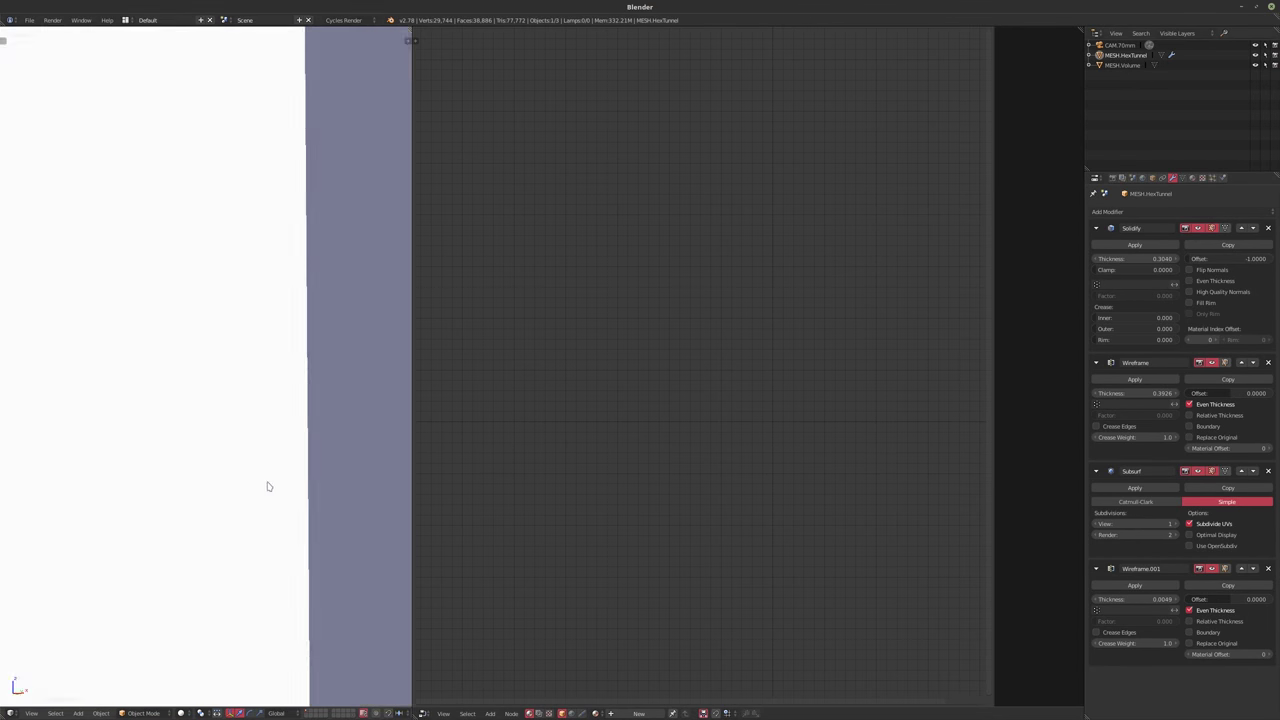
scroll(262, 440, "down", 10)
scroll(266, 449, "up", 6)
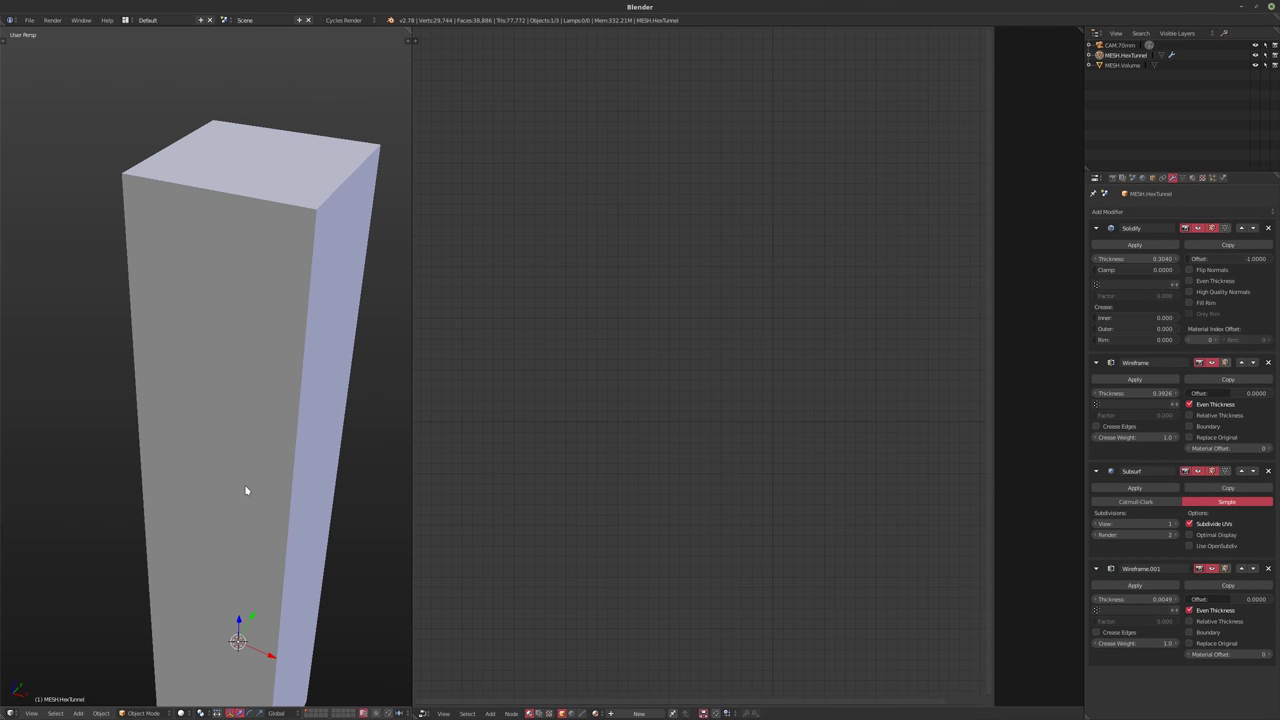
middle_click_drag(246, 490, 248, 474)
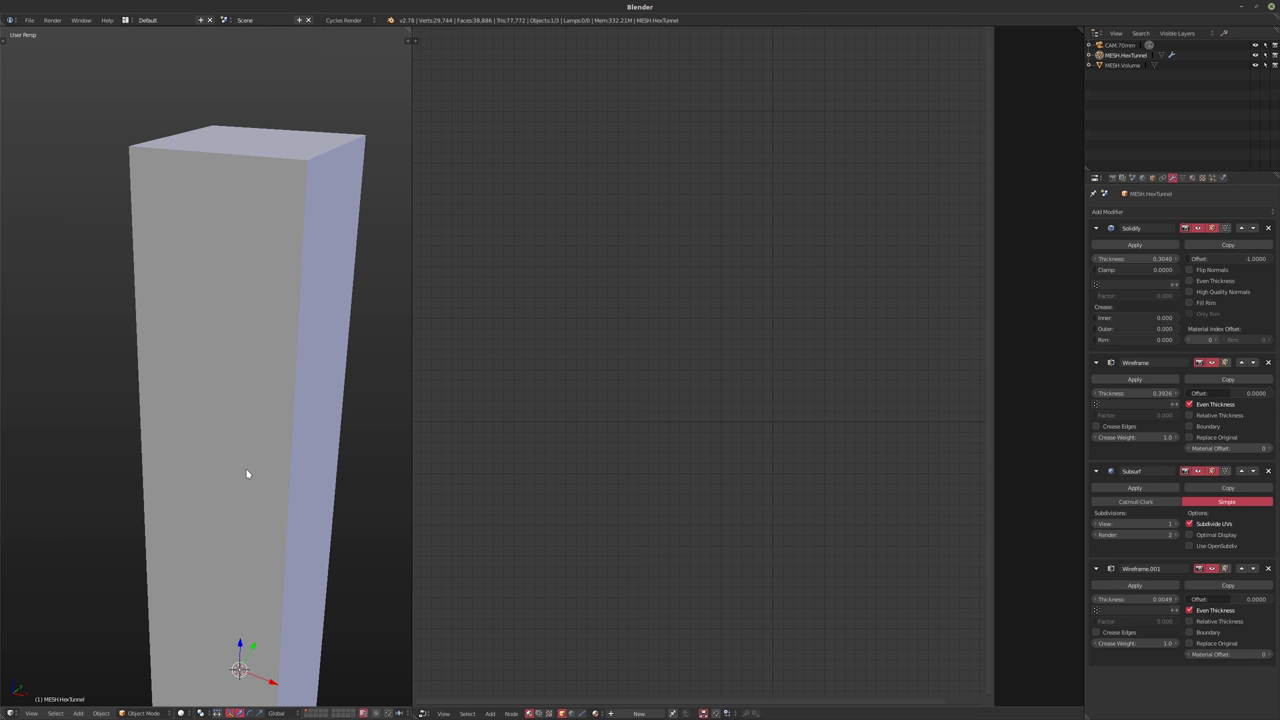
left_click(1122, 65)
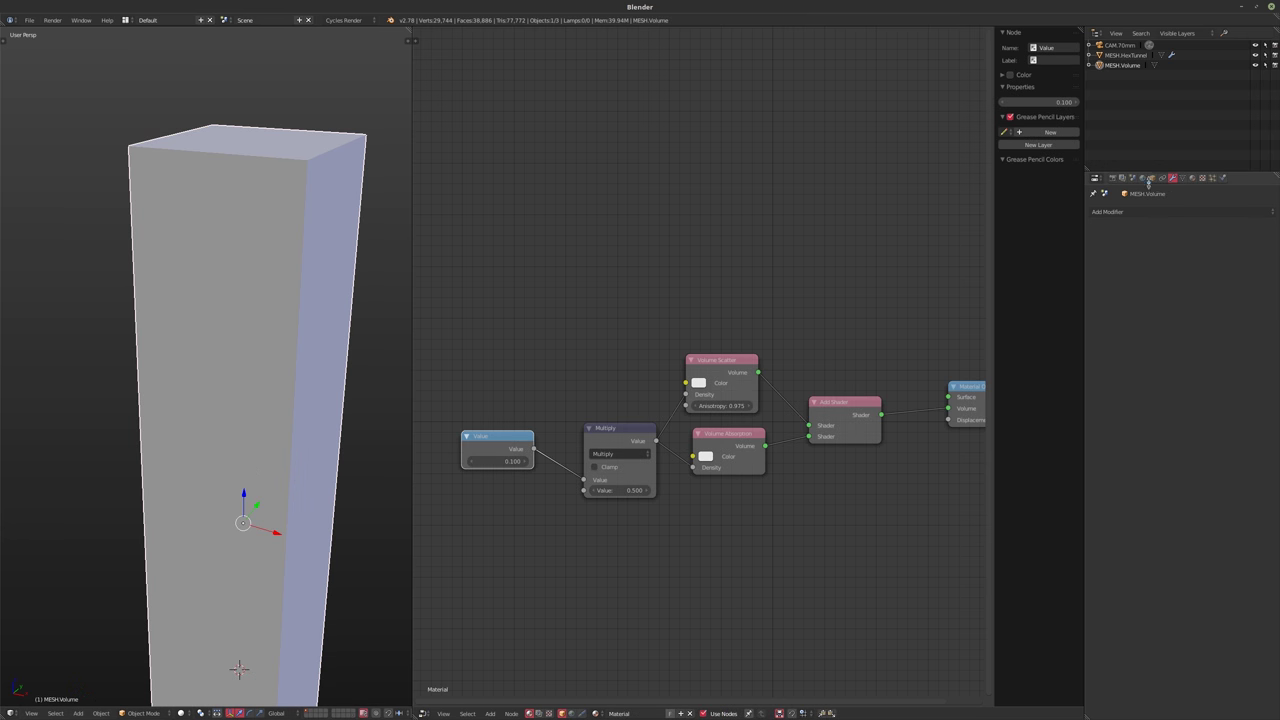
left_click(1152, 177)
left_click(1110, 484)
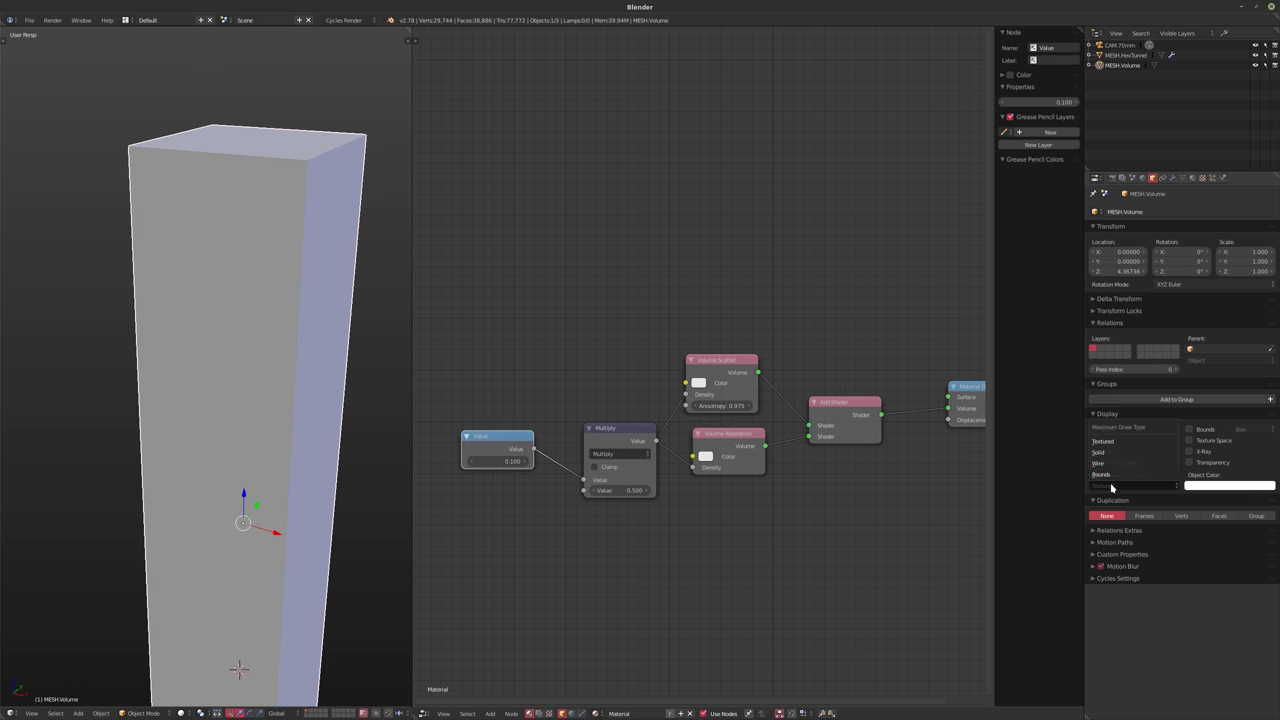
left_click(1110, 471)
- Set the HexTunnel's Wireframe modifier thickness to 0.1 and return to camera view
middle_click_drag(292, 358, 298, 346)
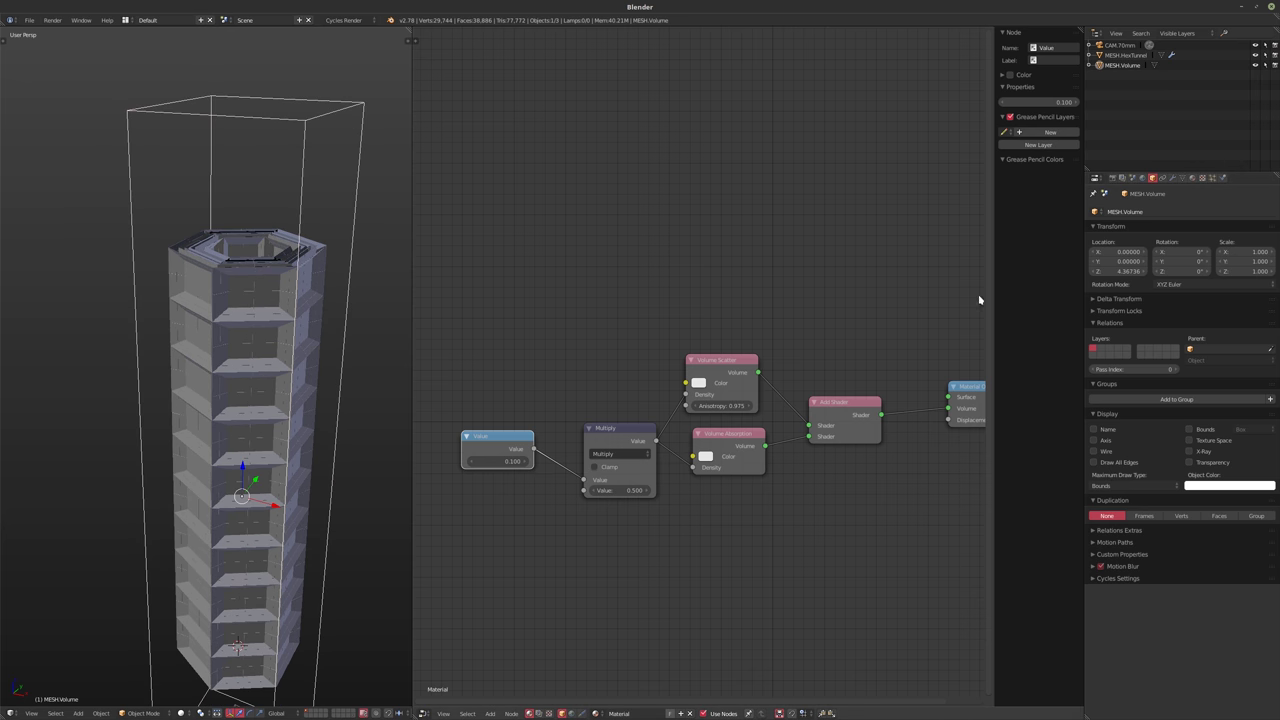
right_click(283, 326)
scroll(314, 317, "up", 3)
left_click(1173, 178)
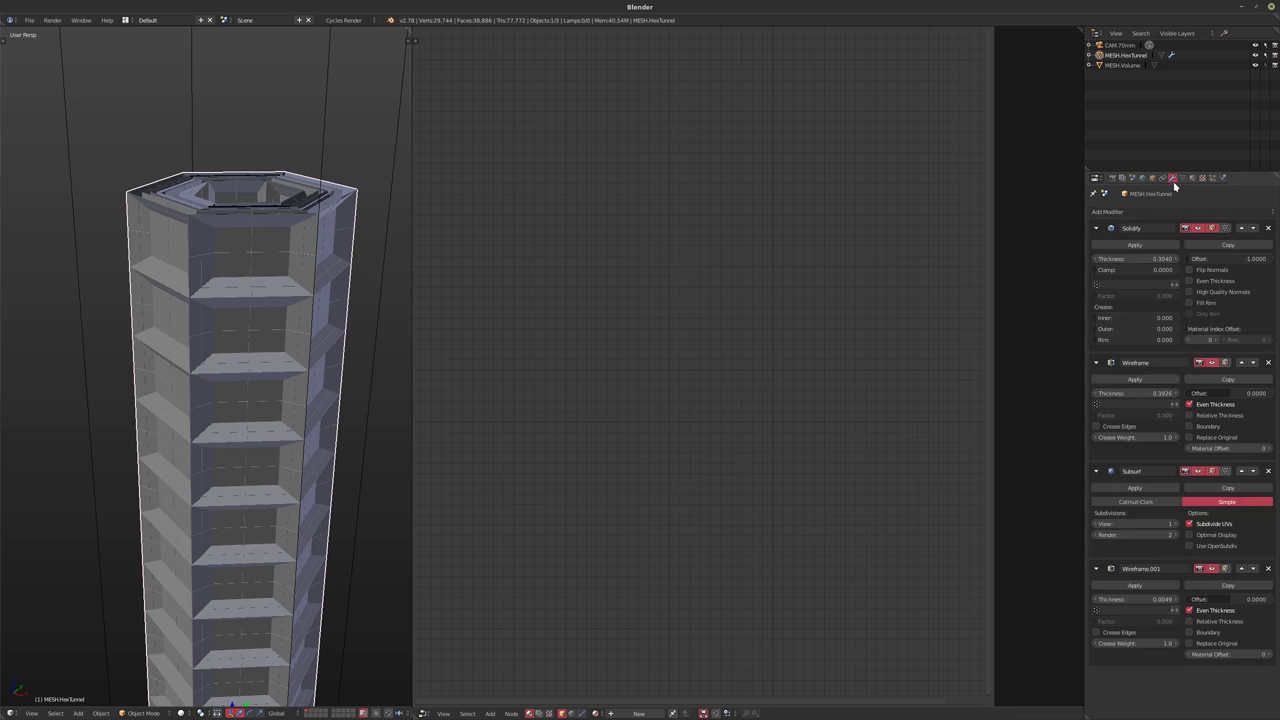
left_click(1133, 392)
type("0.1")
key("Return")
scroll(278, 311, "down", 2)
key("KP_0")
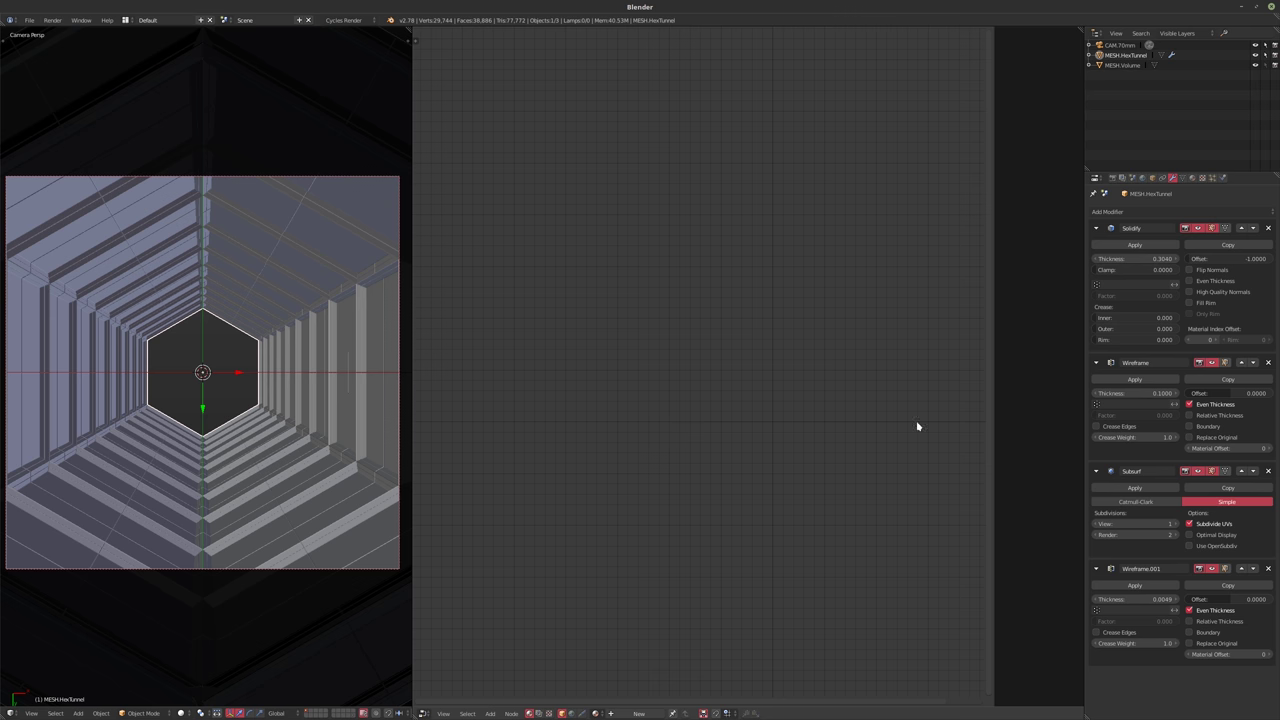
- Disable even/relative thickness, enable Boundary on both Wireframes, and set Wireframe.001 offset to 1
left_click(1189, 415)
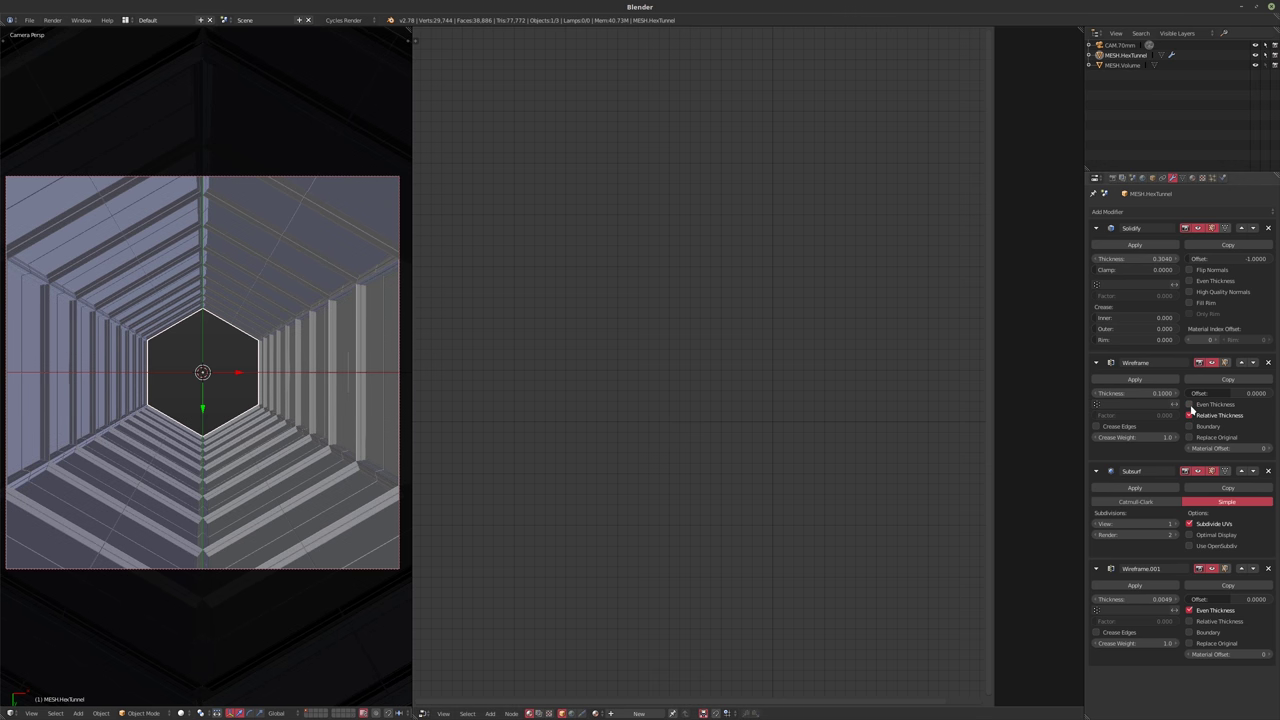
left_click_drag(1190, 405, 1190, 415)
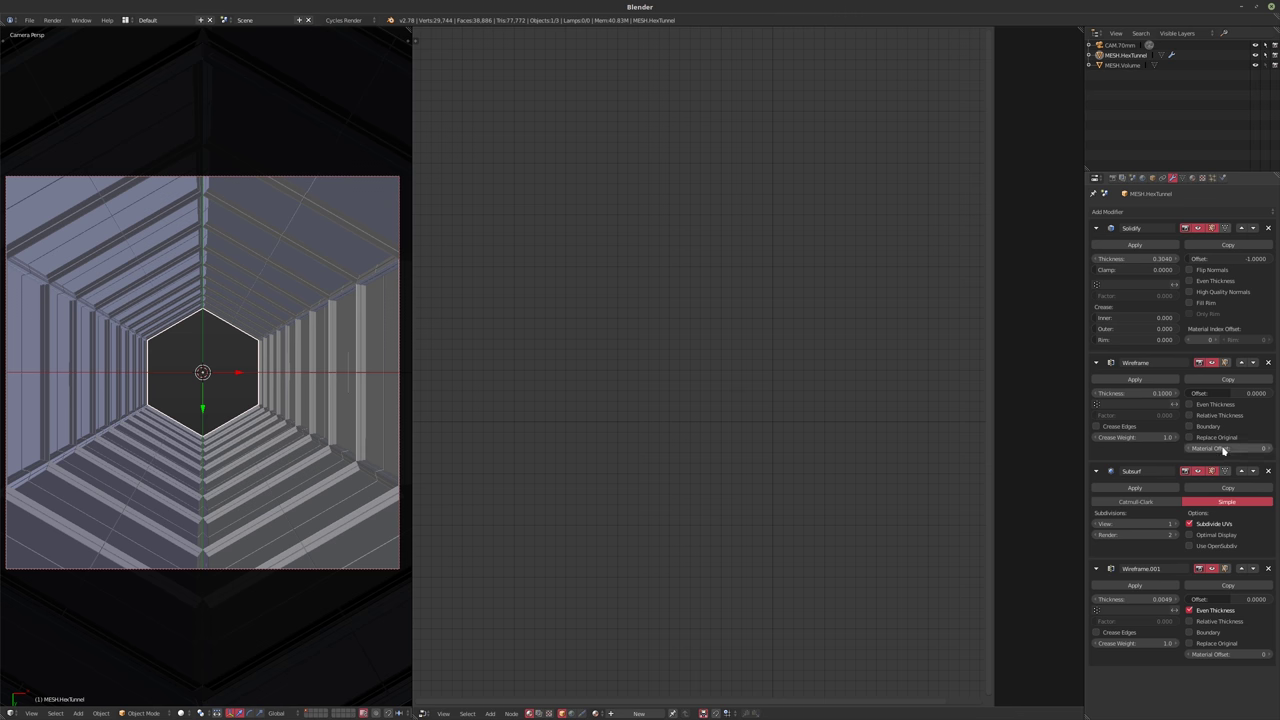
left_click(1189, 426)
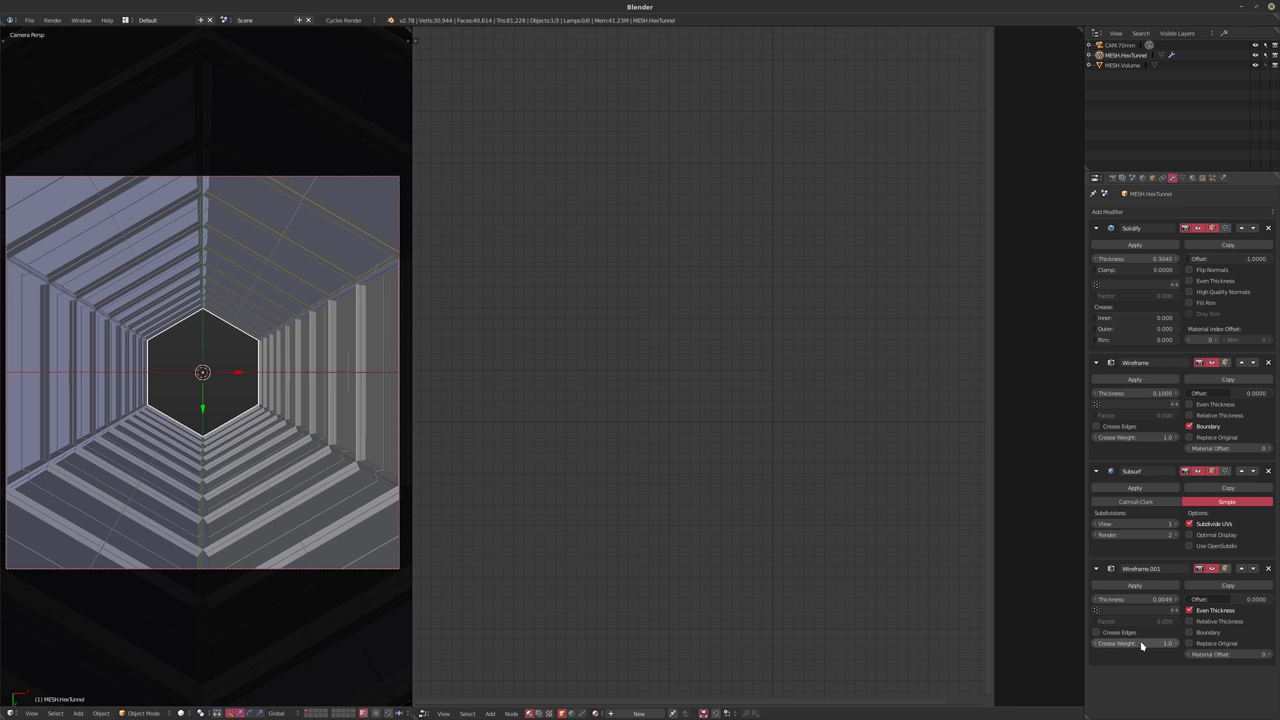
left_click(1205, 634)
left_click(1190, 610)
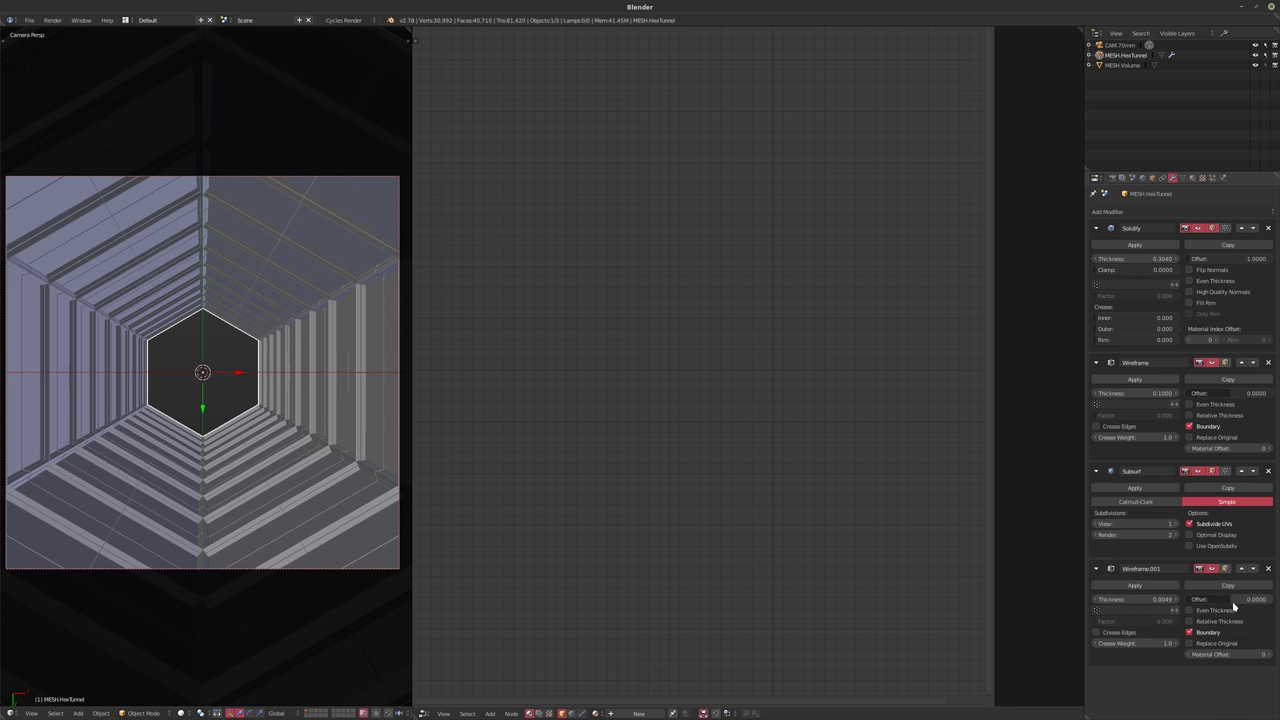
mouse_move(1235, 599)
left_mouse_down()
mouse_move(1265, 599)
mouse_move(1215, 599)
mouse_move(1260, 599)
left_mouse_up()
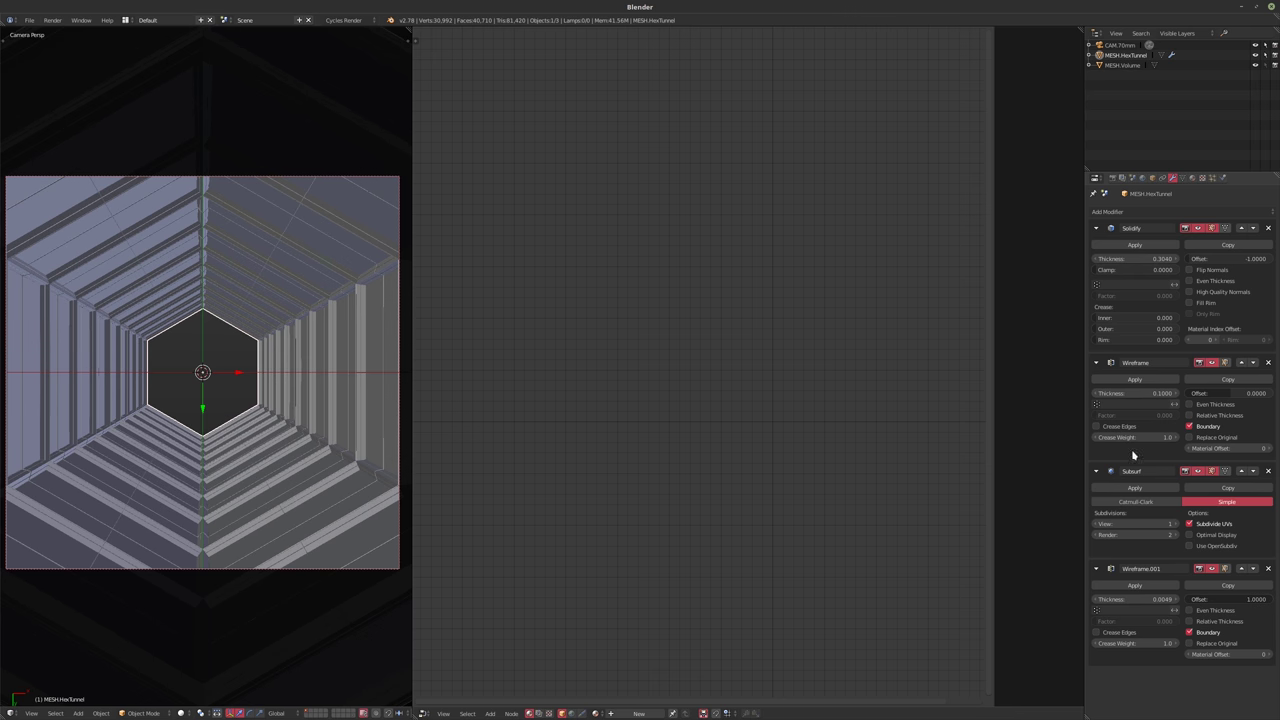
- Thin the Wireframe thicknesses to 0.062 and 0.008, keeping the original tunnel geometry
left_click_drag(1145, 395, 1120, 395)
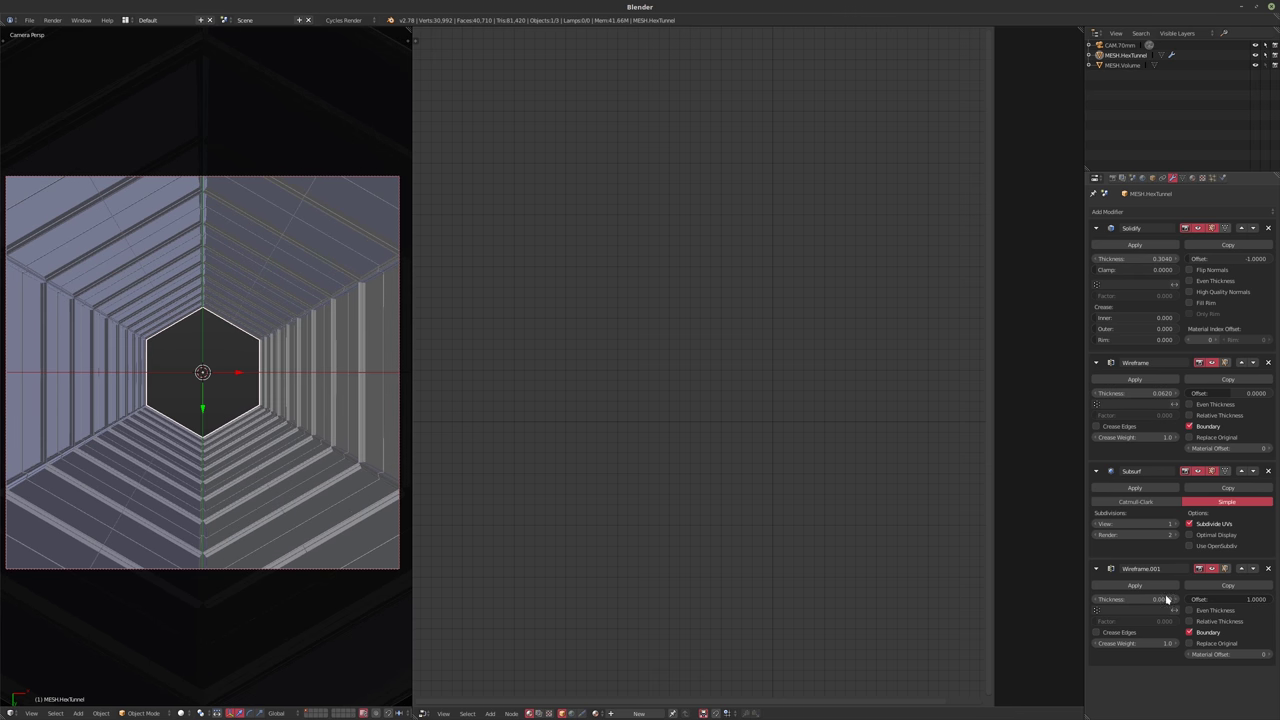
mouse_move(1158, 599)
left_mouse_down()
mouse_move(1138, 599)
mouse_move(1152, 599)
left_mouse_up()
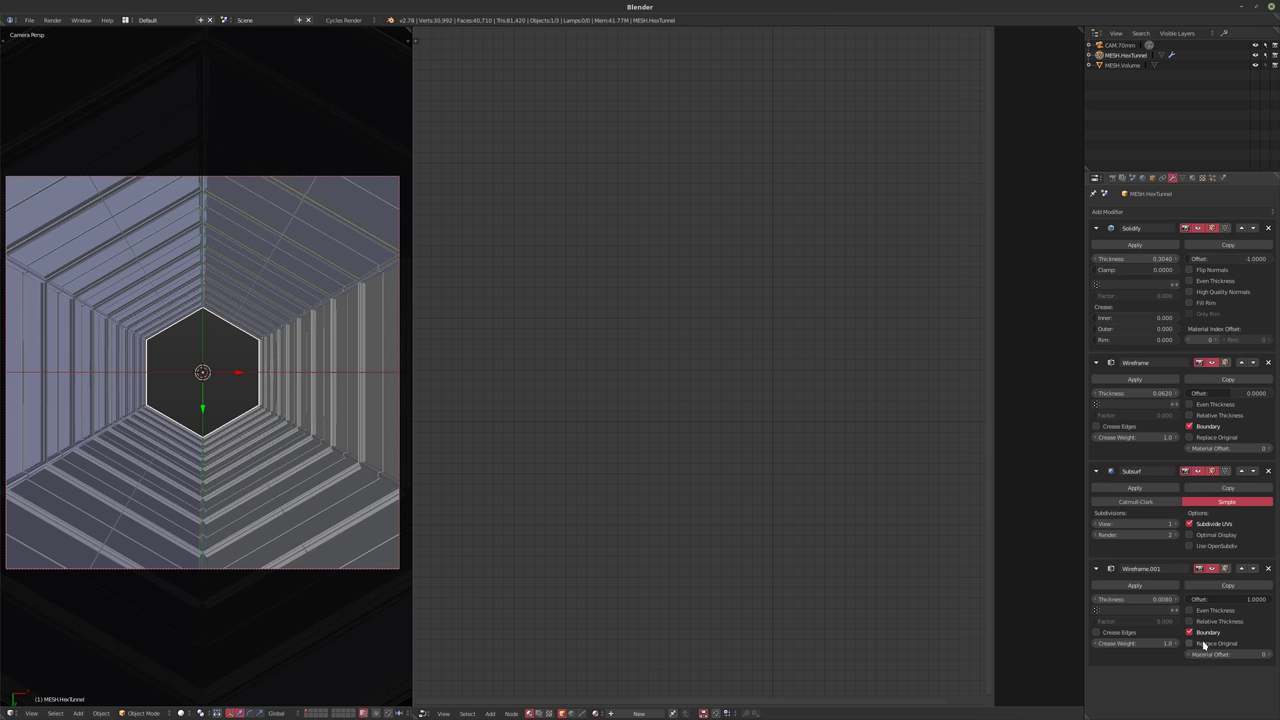
left_click(1204, 644)
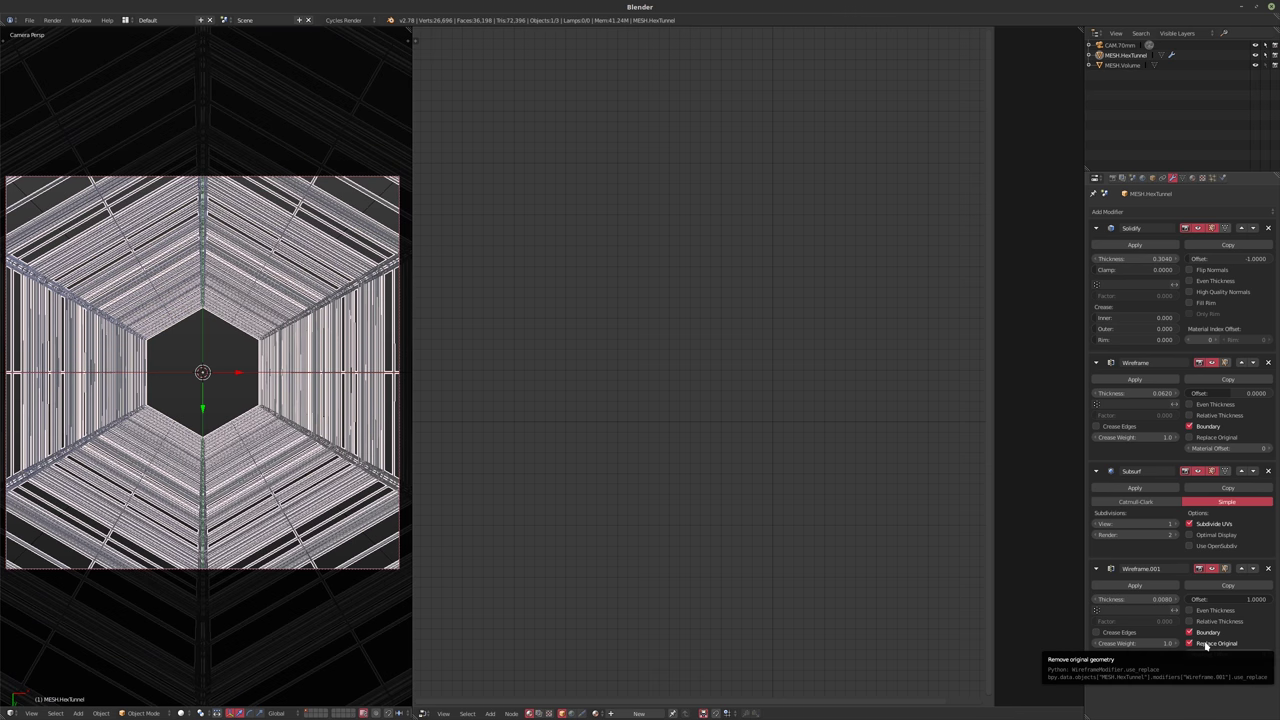
left_click(1206, 645)
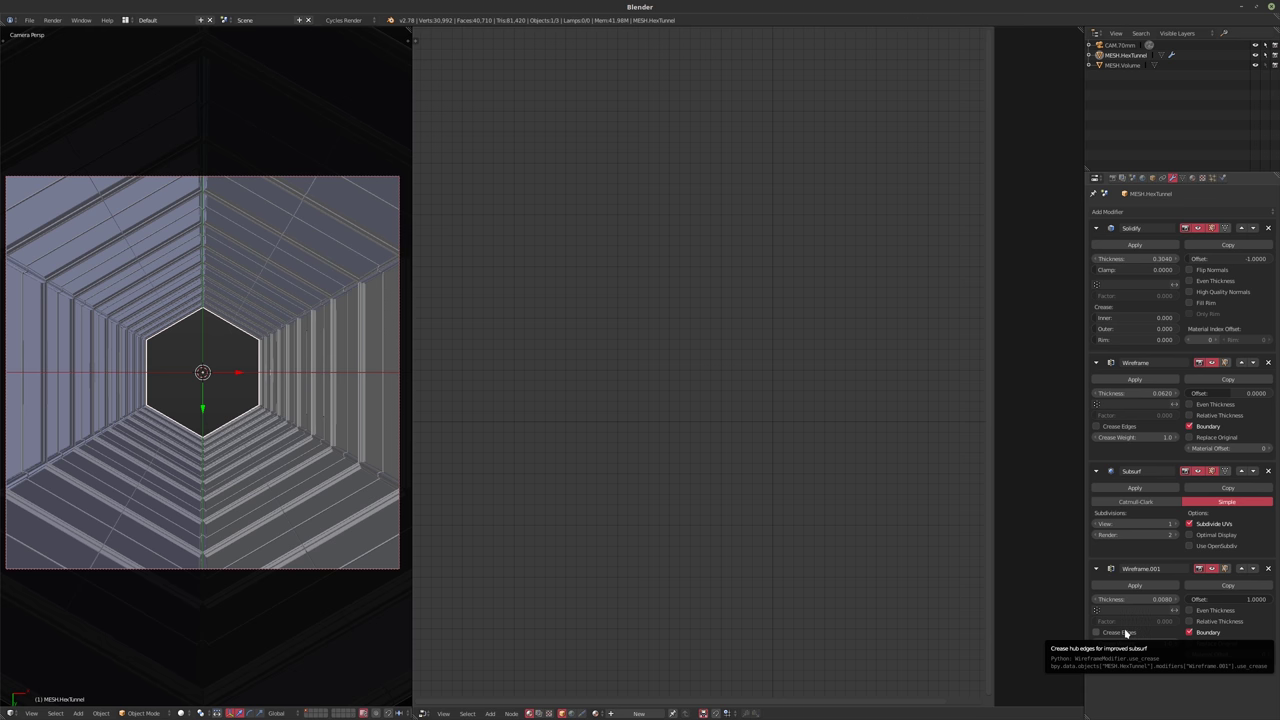
left_click(1119, 212)
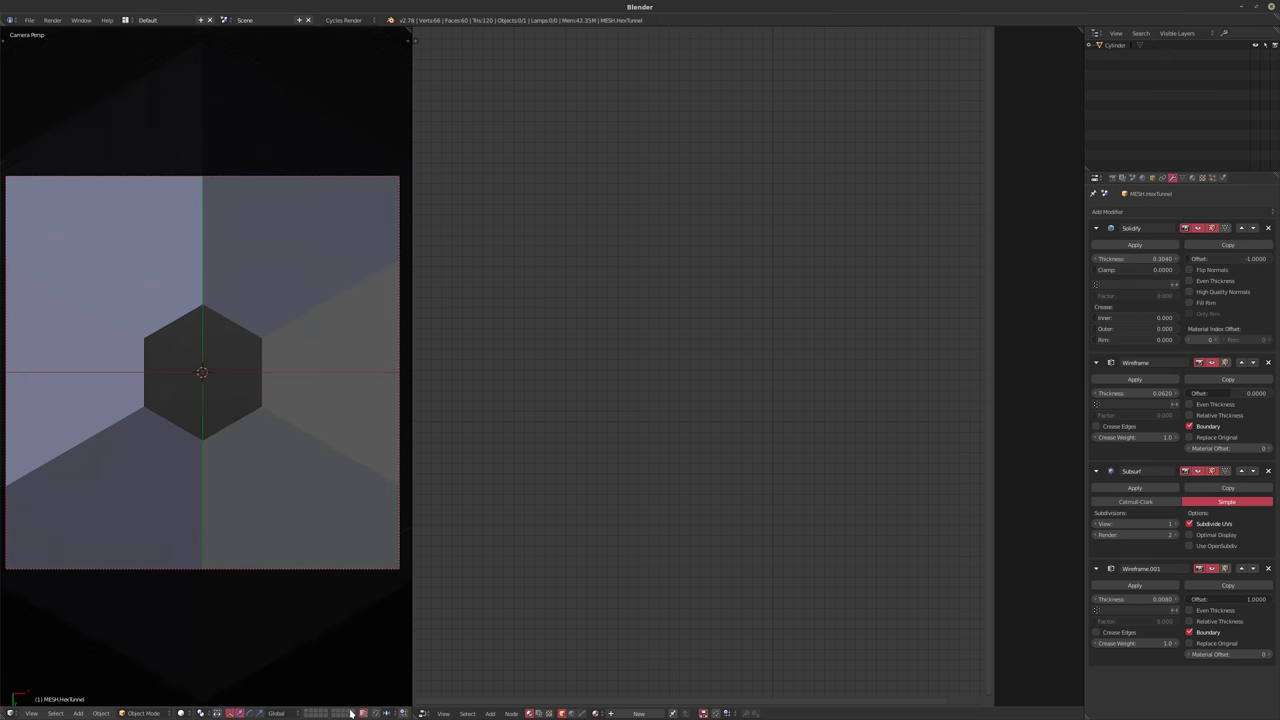
scroll(249, 409, "down", 3)
- Shrink the hexagonal cylinder and move it onto the tunnel's layer, showing both layers
middle_click_drag(249, 409, 238, 491)
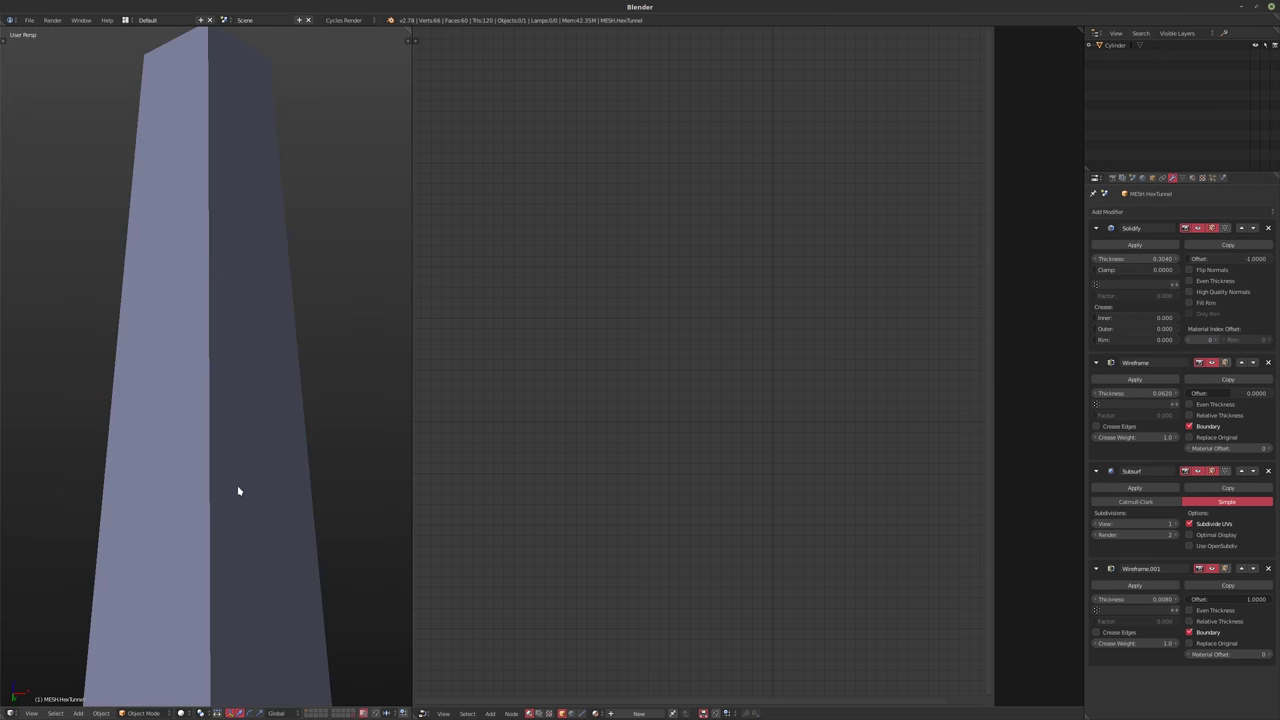
key("ctrl+z")
key("ctrl+z")
key("ctrl+z")
key("ctrl+z")
key("ctrl+z")
scroll(240, 480, "down", 5)
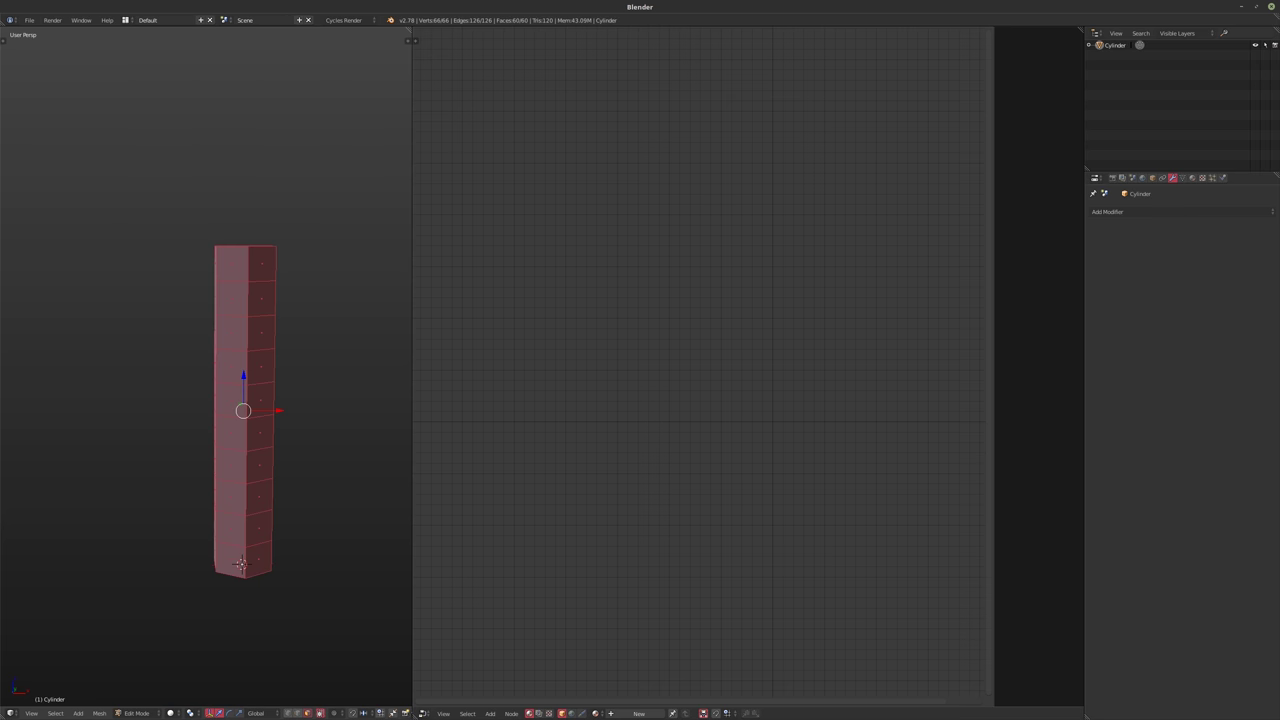
key("s")
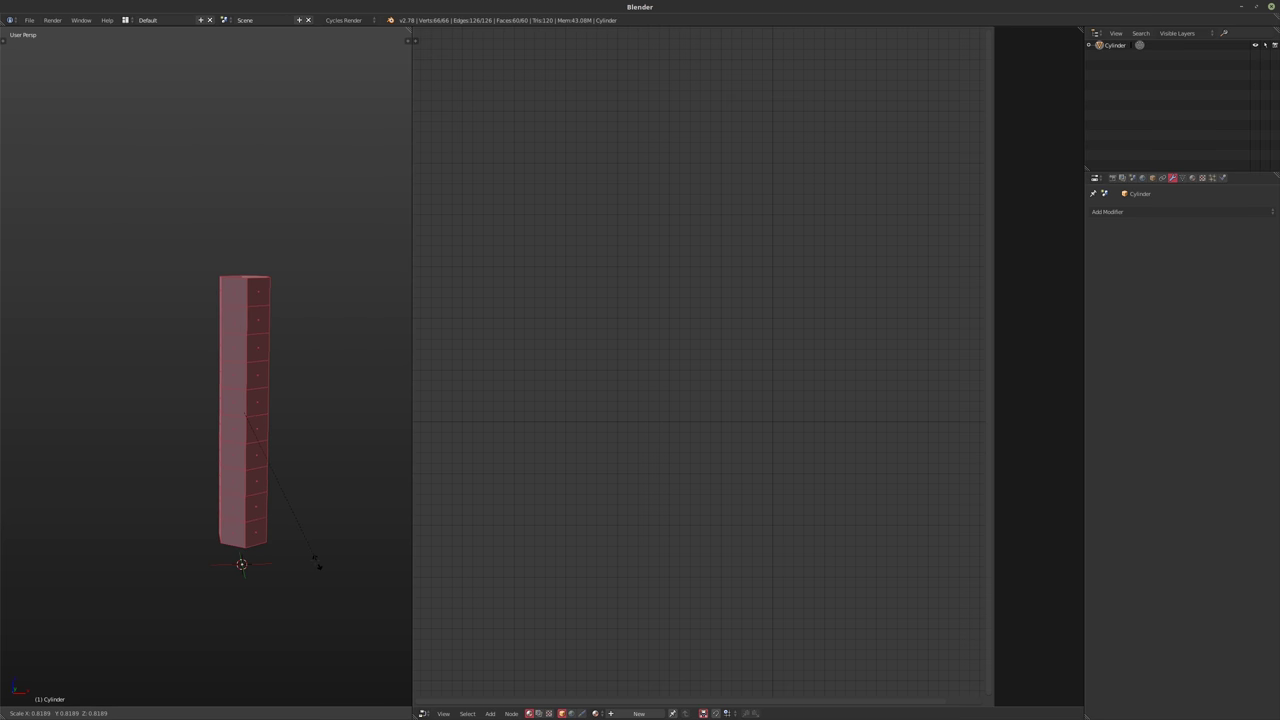
left_click(297, 547)
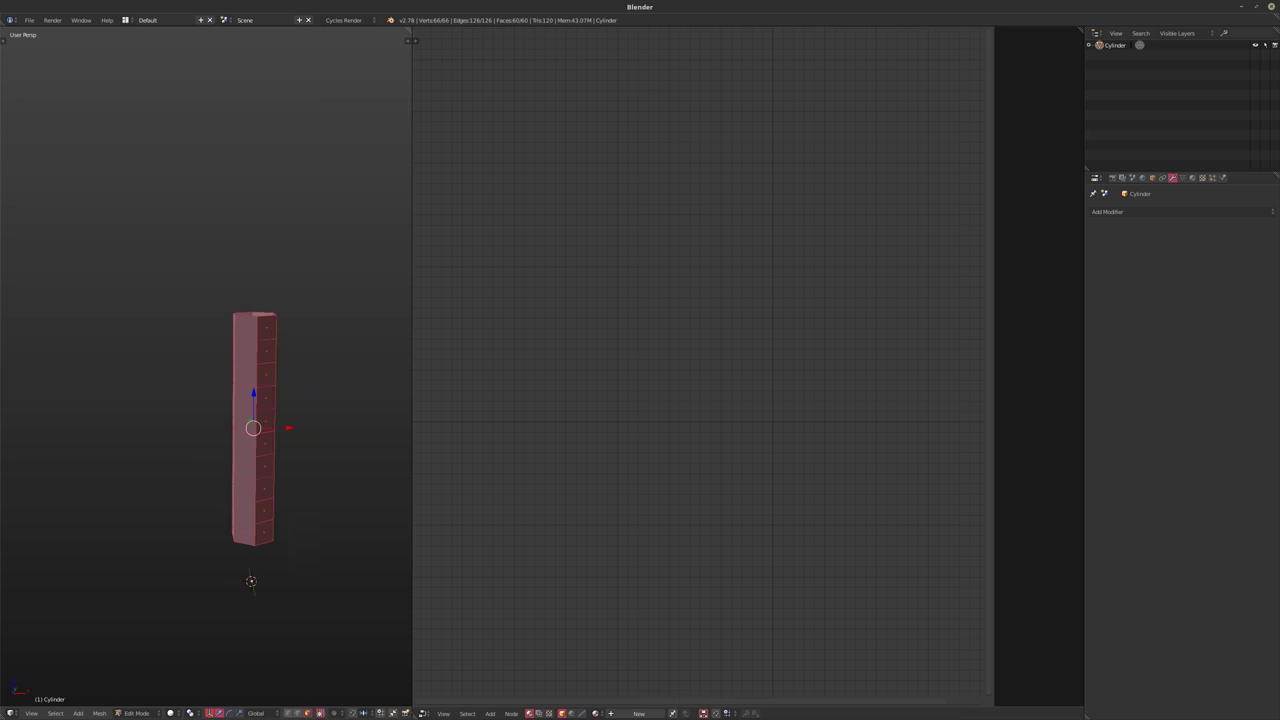
scroll(289, 517, "up", 3)
key("Tab")
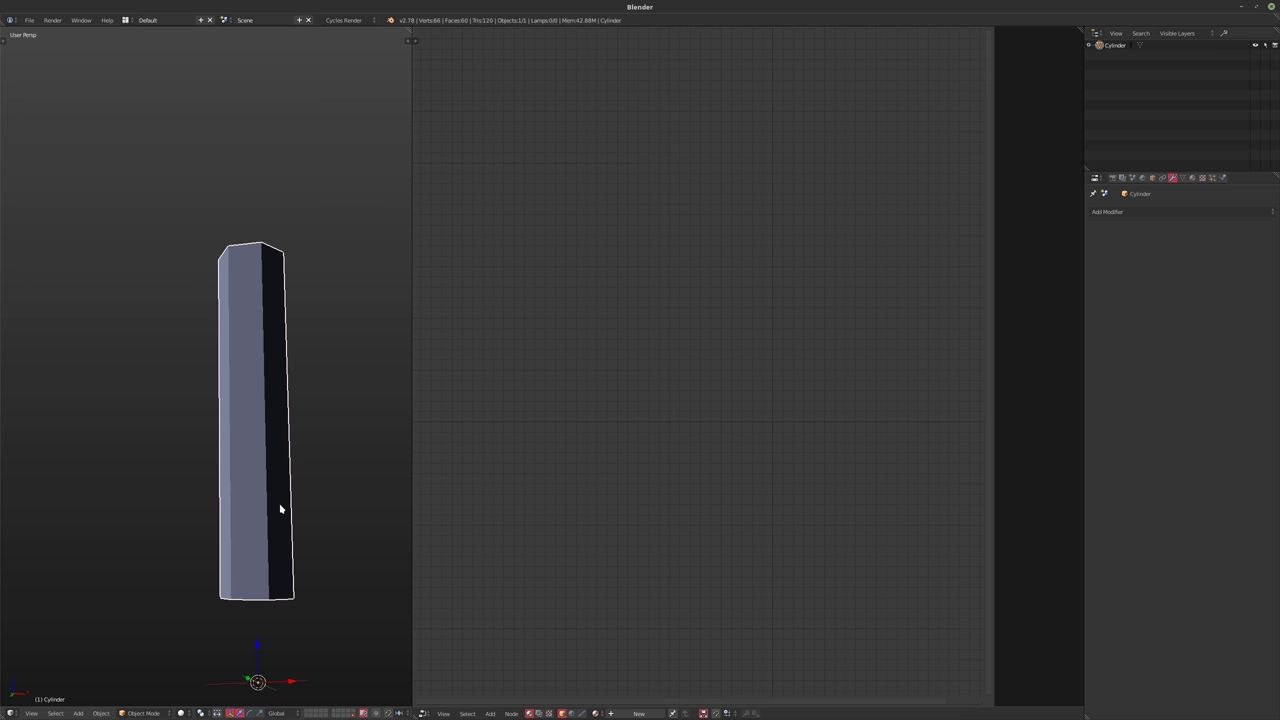
key("m")
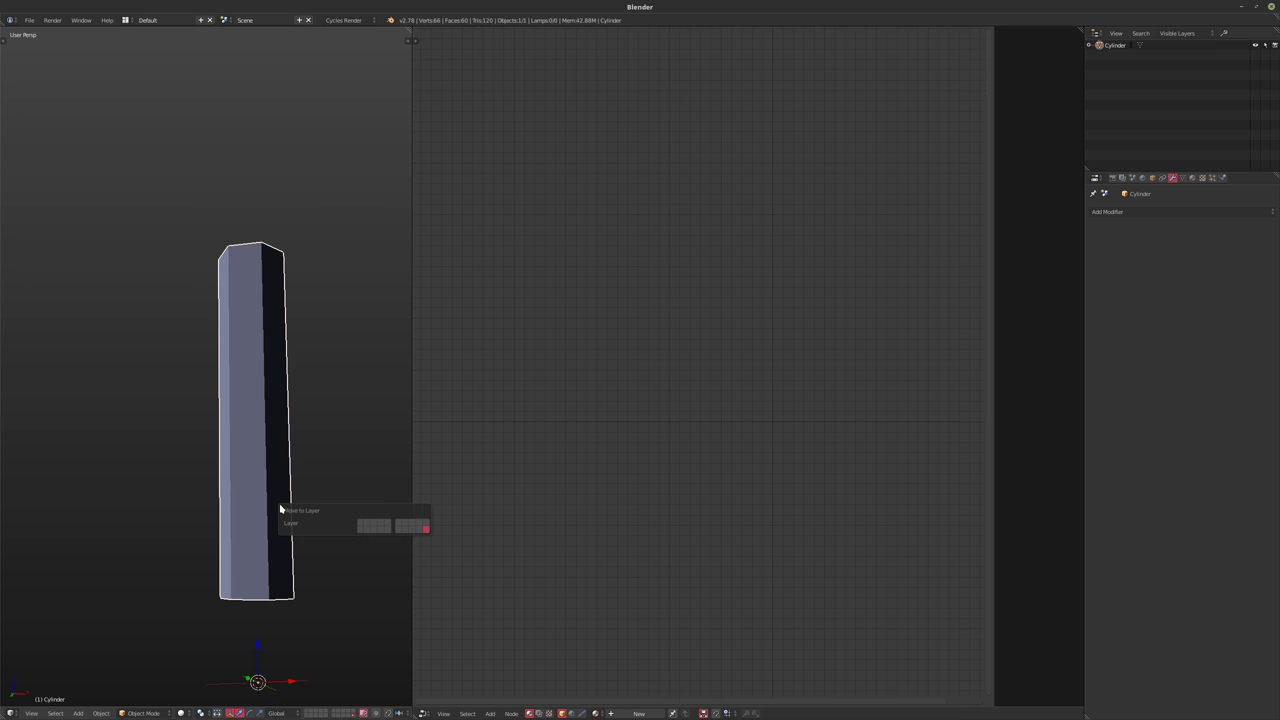
left_click(362, 526)
left_click(309, 712)
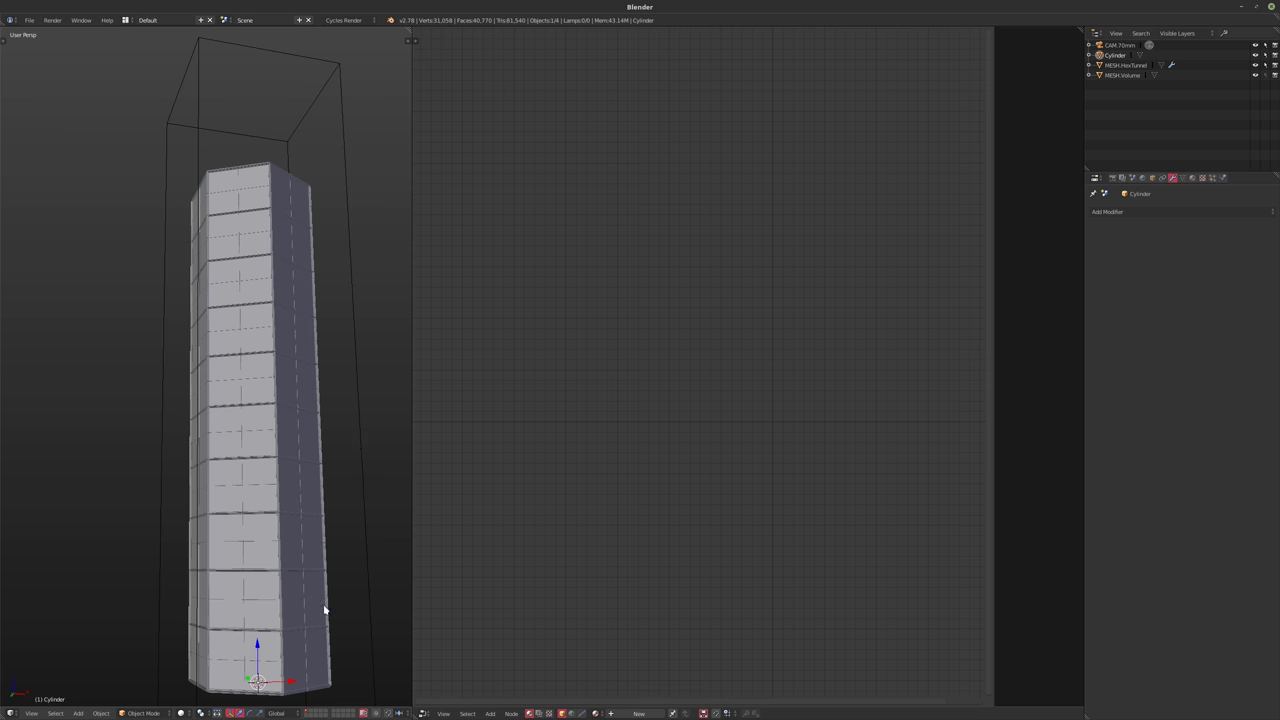
- Stretch the cylinder along Z so it pokes out both tunnel ends
middle_click_drag(378, 466, 342, 418)
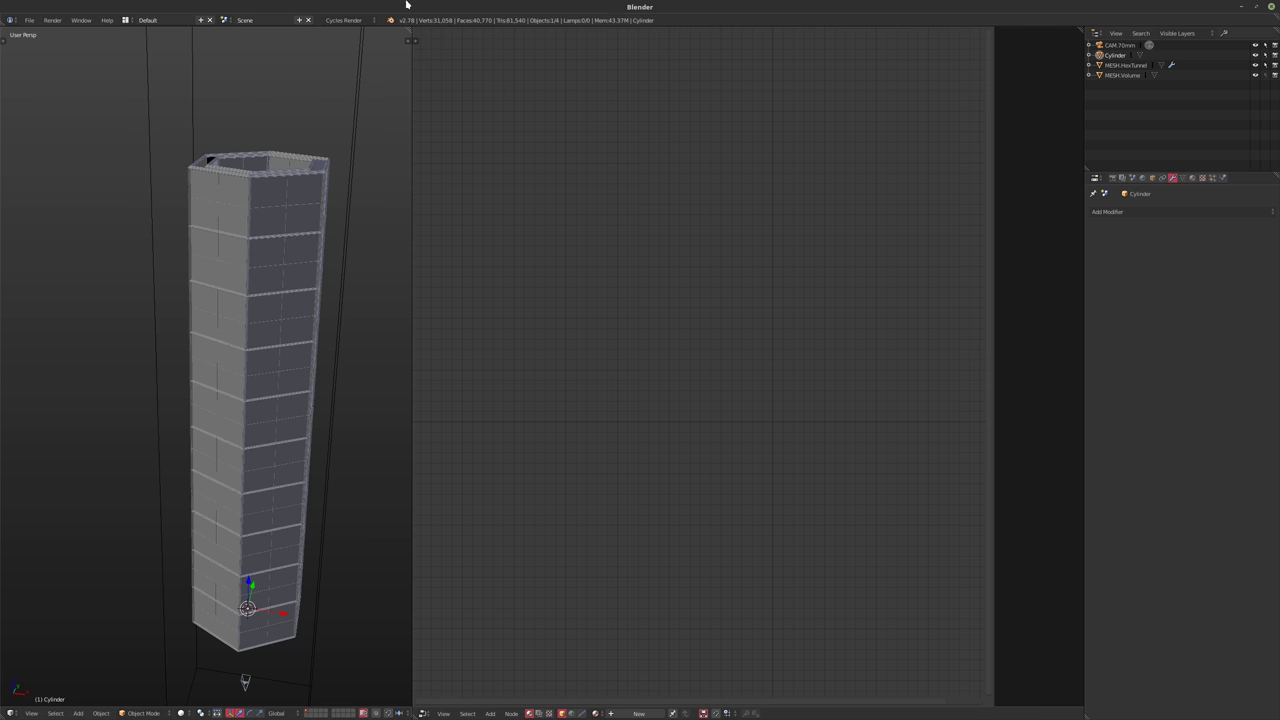
left_click_drag(410, 32, 420, 294)
scroll(420, 294, "down", 3)
middle_click_drag(586, 277, 517, 337)
scroll(510, 320, "up", 4)
key("Tab")
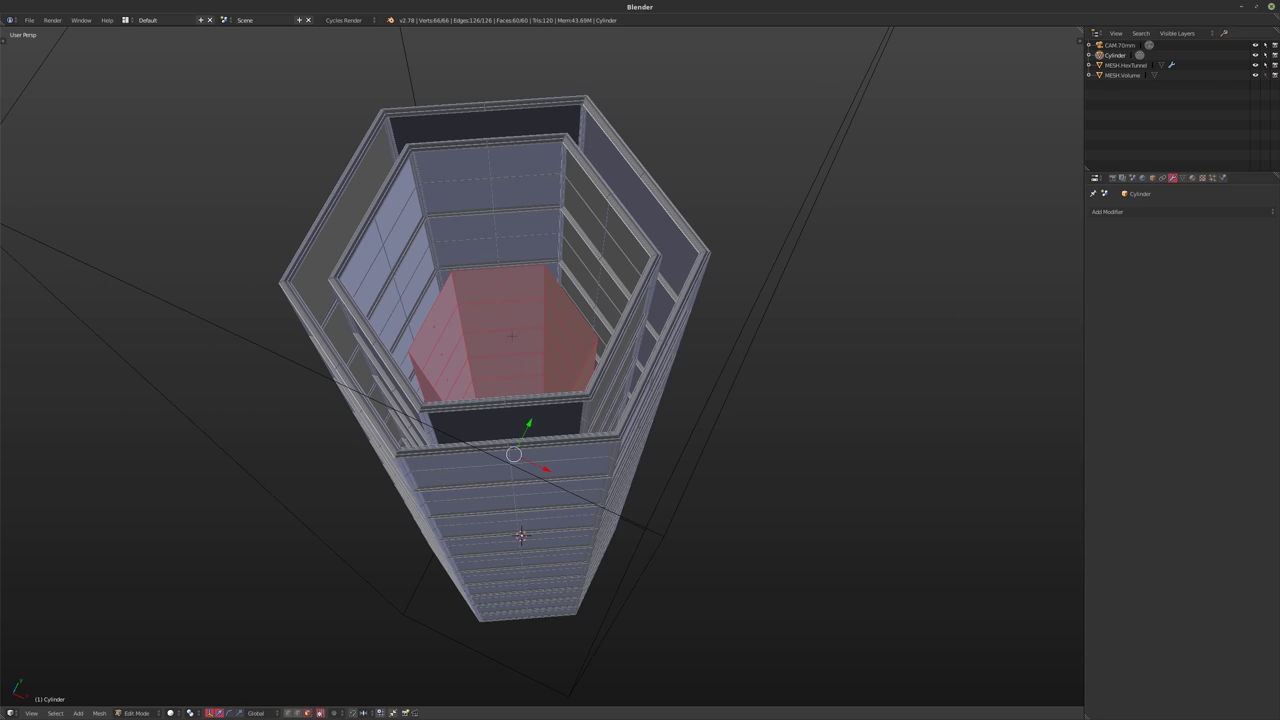
key("s")
key("z")
key("Return")
middle_click_drag(517, 337, 557, 331)
scroll(517, 390, "up", 4)
scroll(517, 390, "down", 5)
key("Tab")
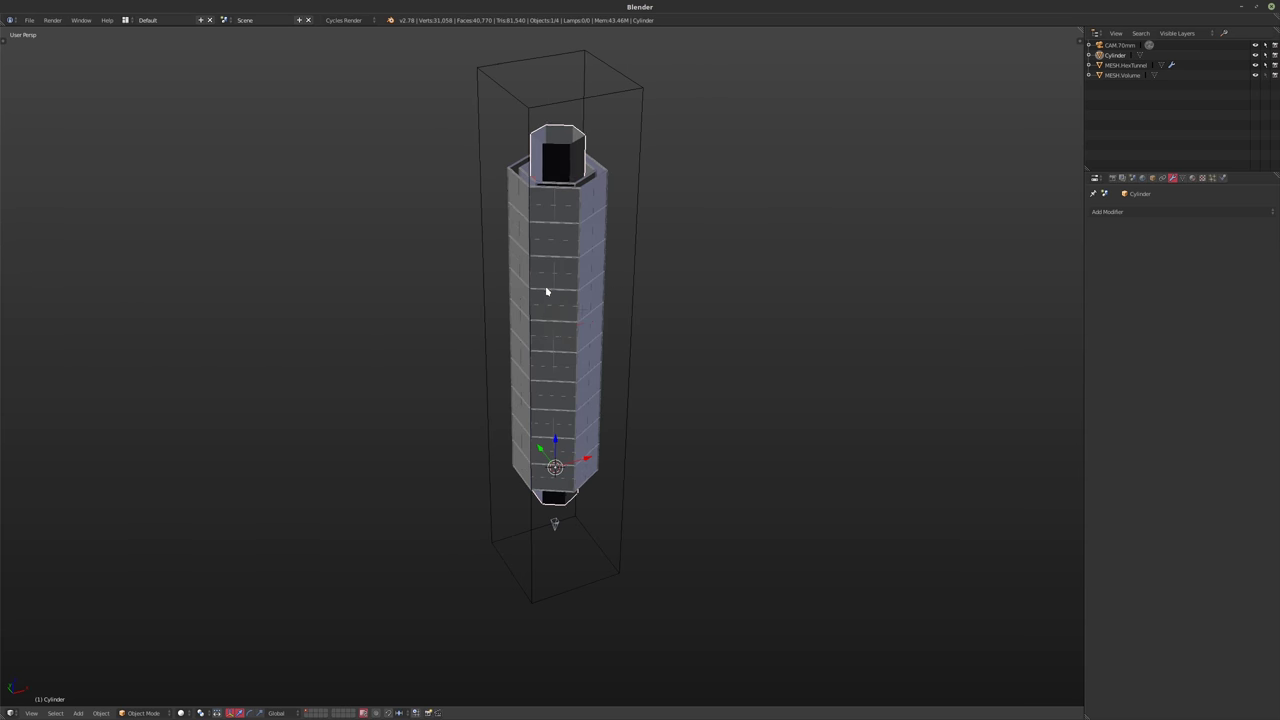
- Add a Simple Subdivision Surface modifier to the cylinder at view level 4
left_click(1134, 211)
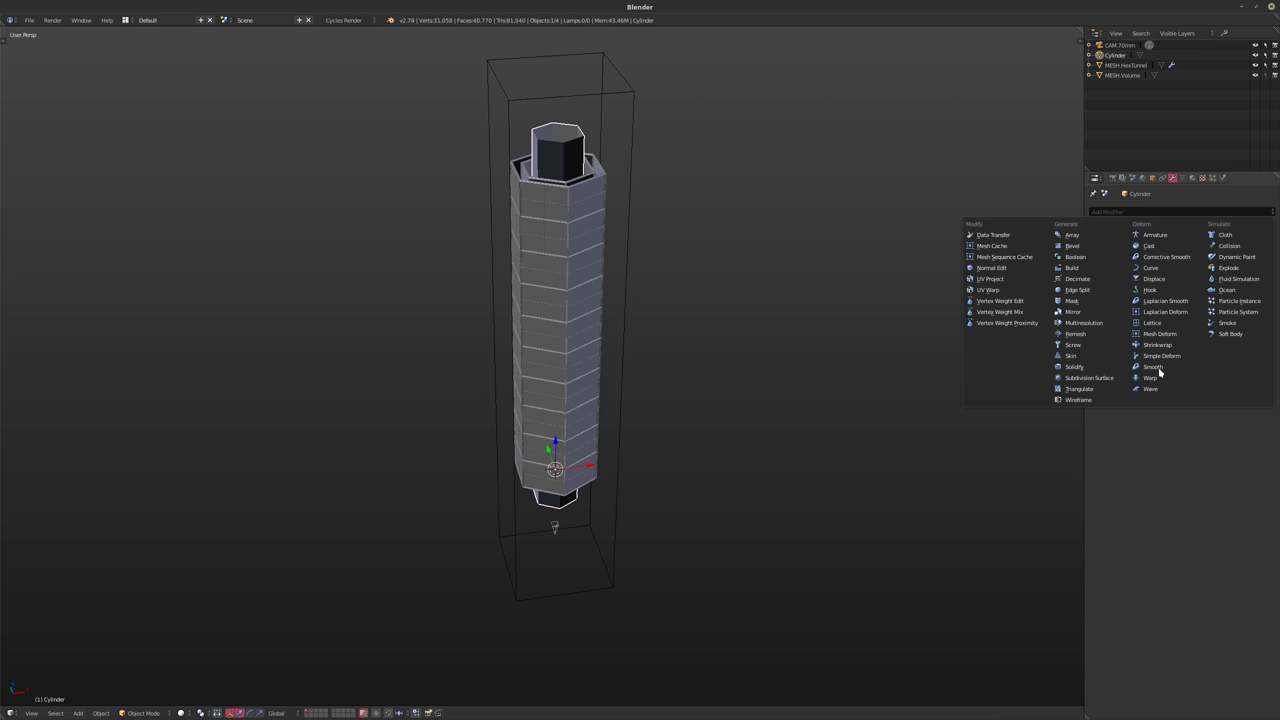
left_click(1090, 375)
left_click(1205, 258)
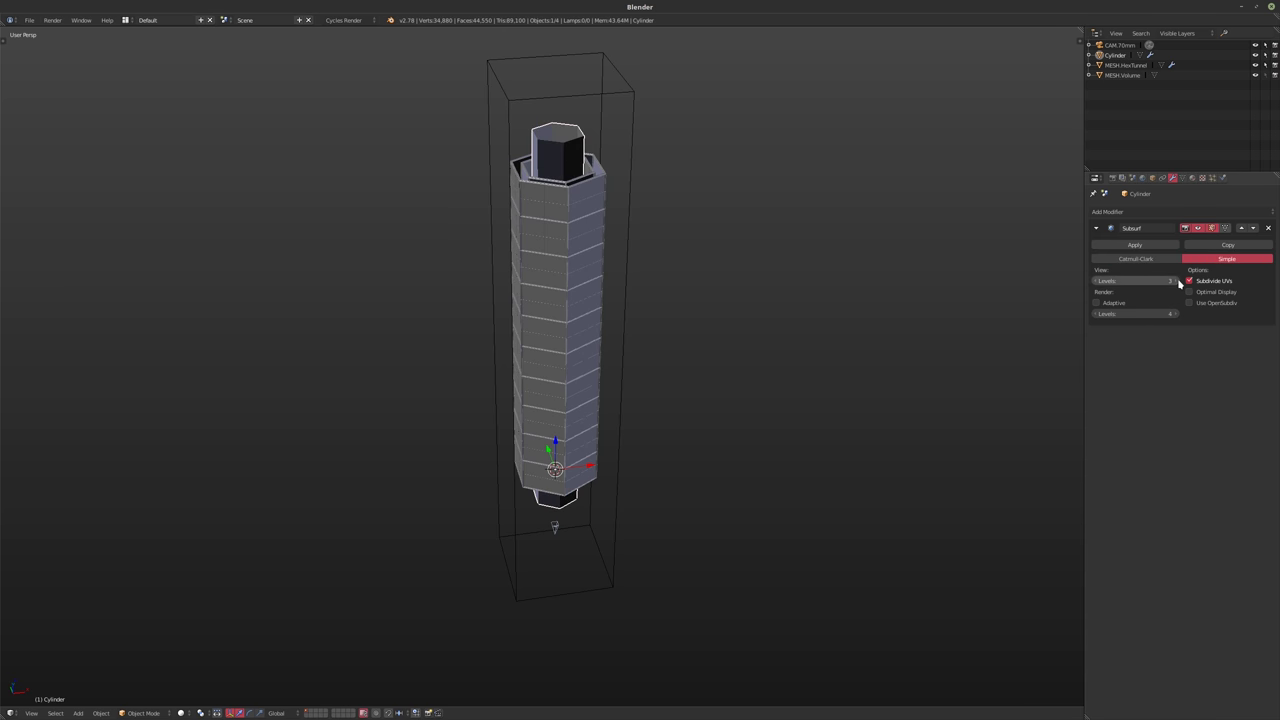
left_click(1174, 281)
key("z")
scroll(600, 210, "up", 5)
key("z")
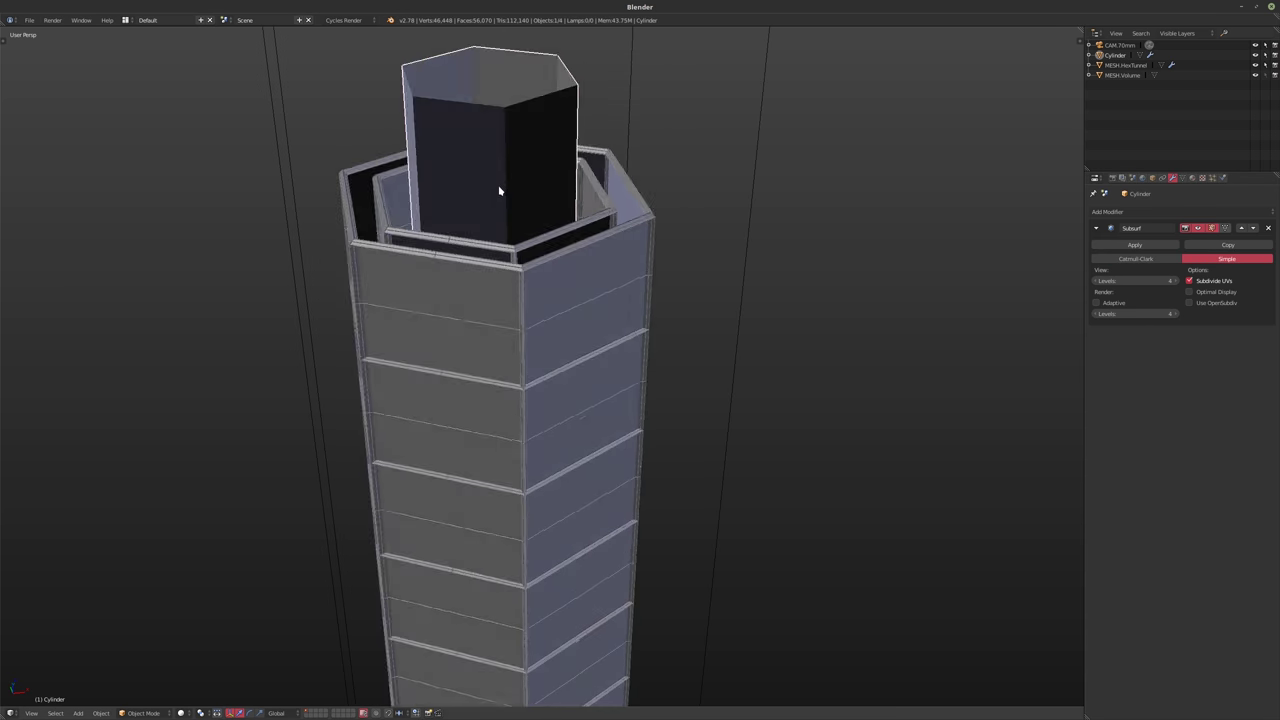
middle_click_drag(500, 191, 1200, 216)
left_click(1225, 212)
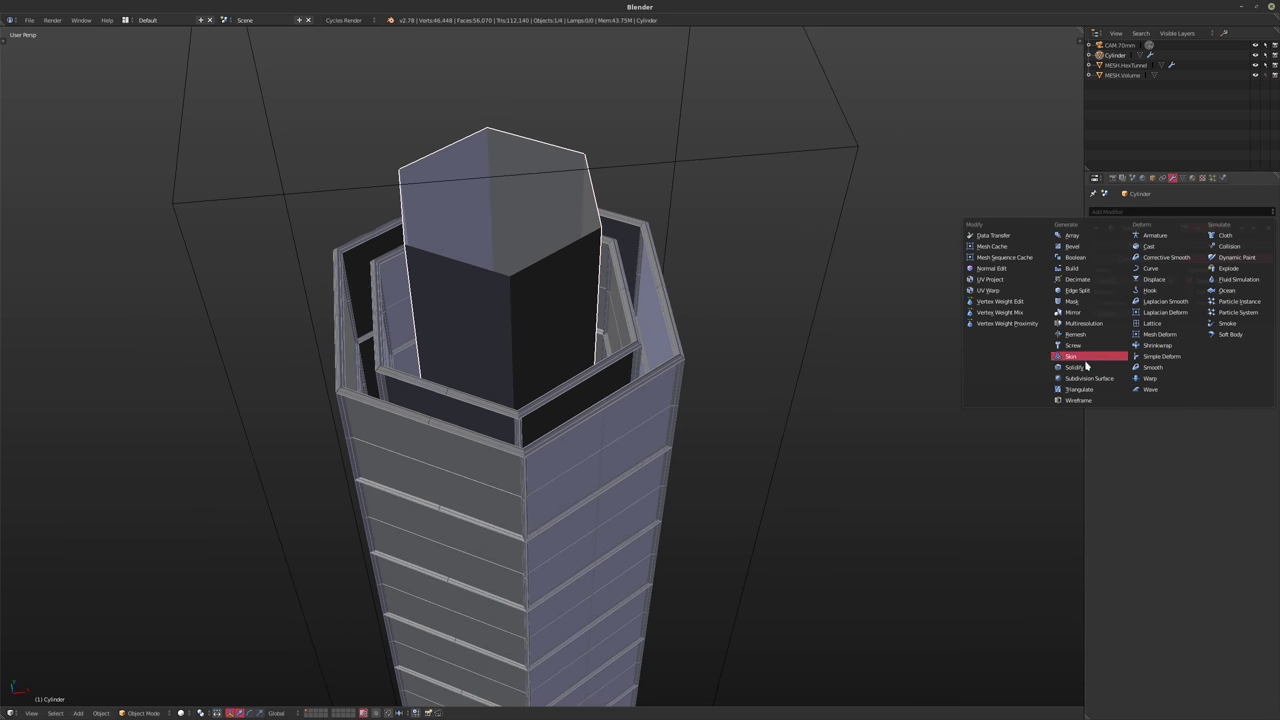
middle_click_drag(700, 260, 651, 243)
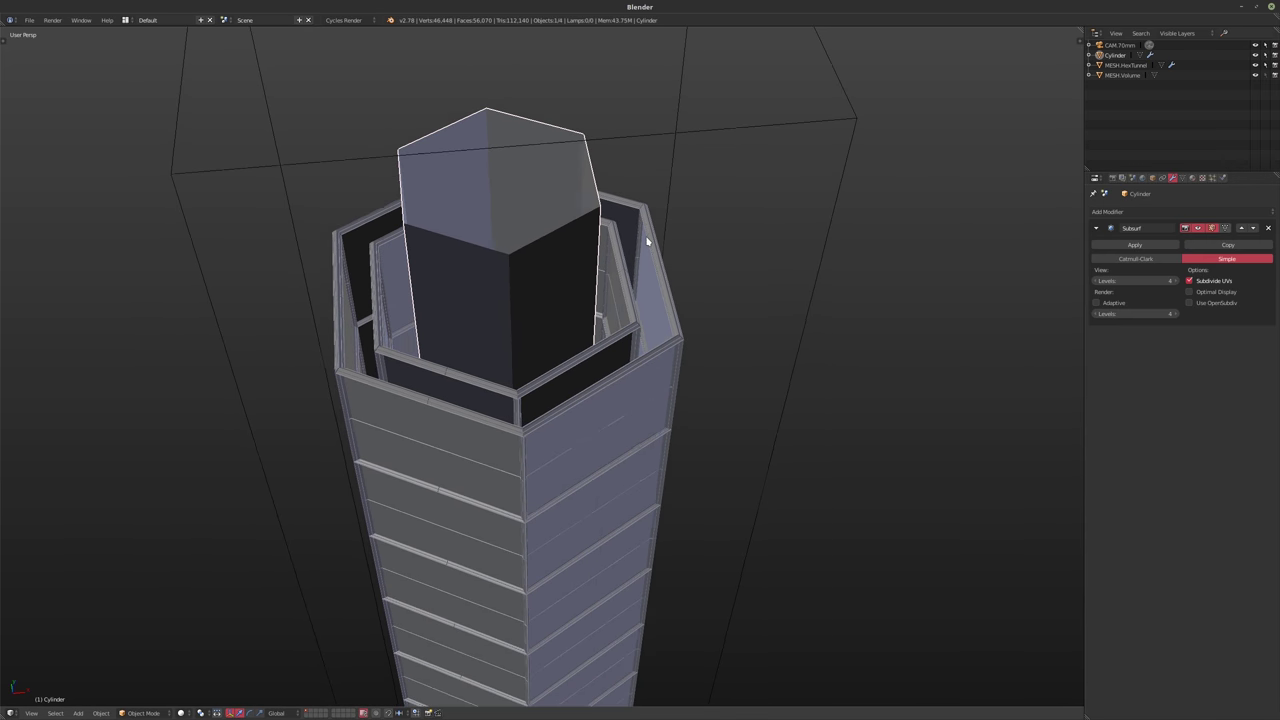
key("Tab")
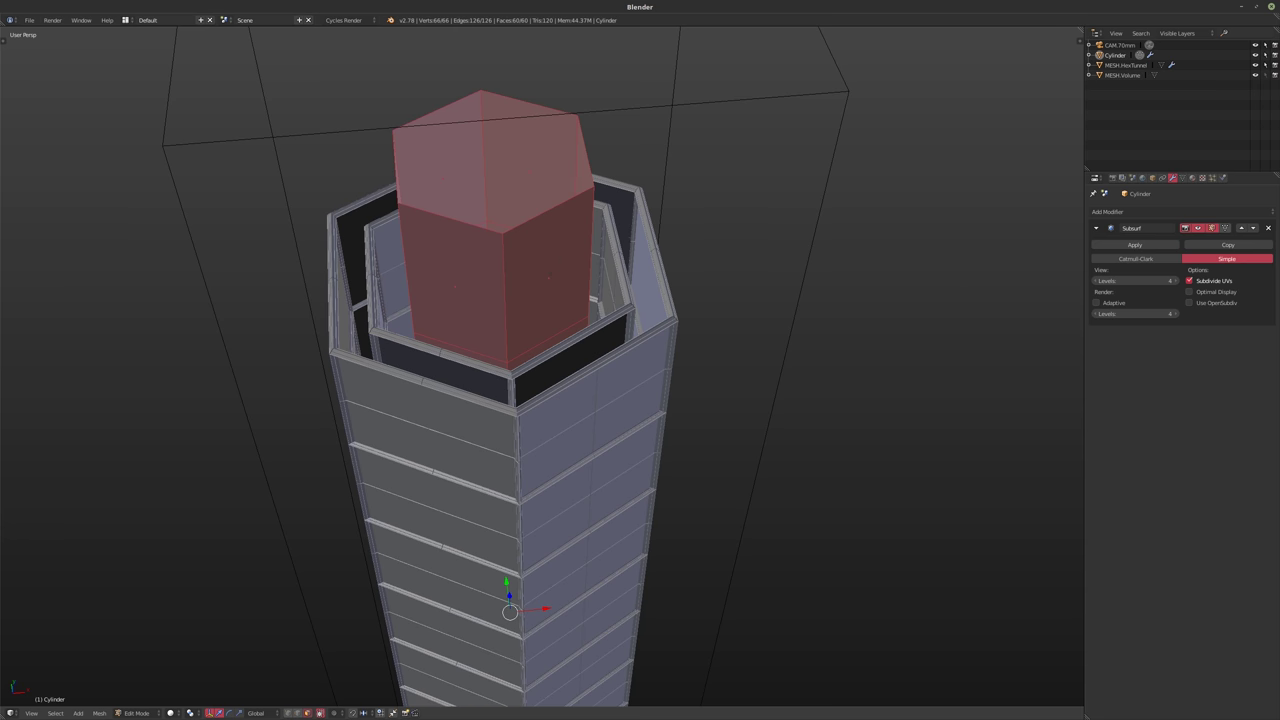
- Flip the inner cylinder's normals and select its top rim loop
key("w")
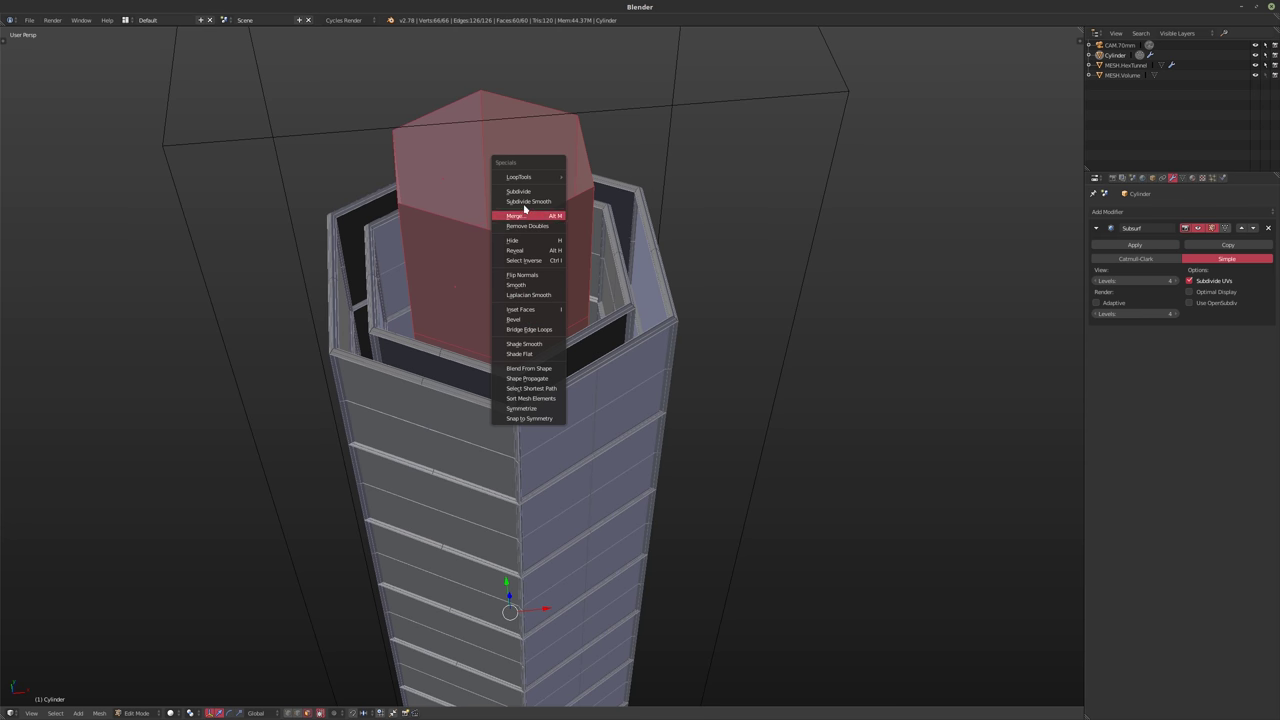
left_click(522, 274)
middle_click_drag(522, 274, 555, 300)
key("a")
key("ctrl+Tab")
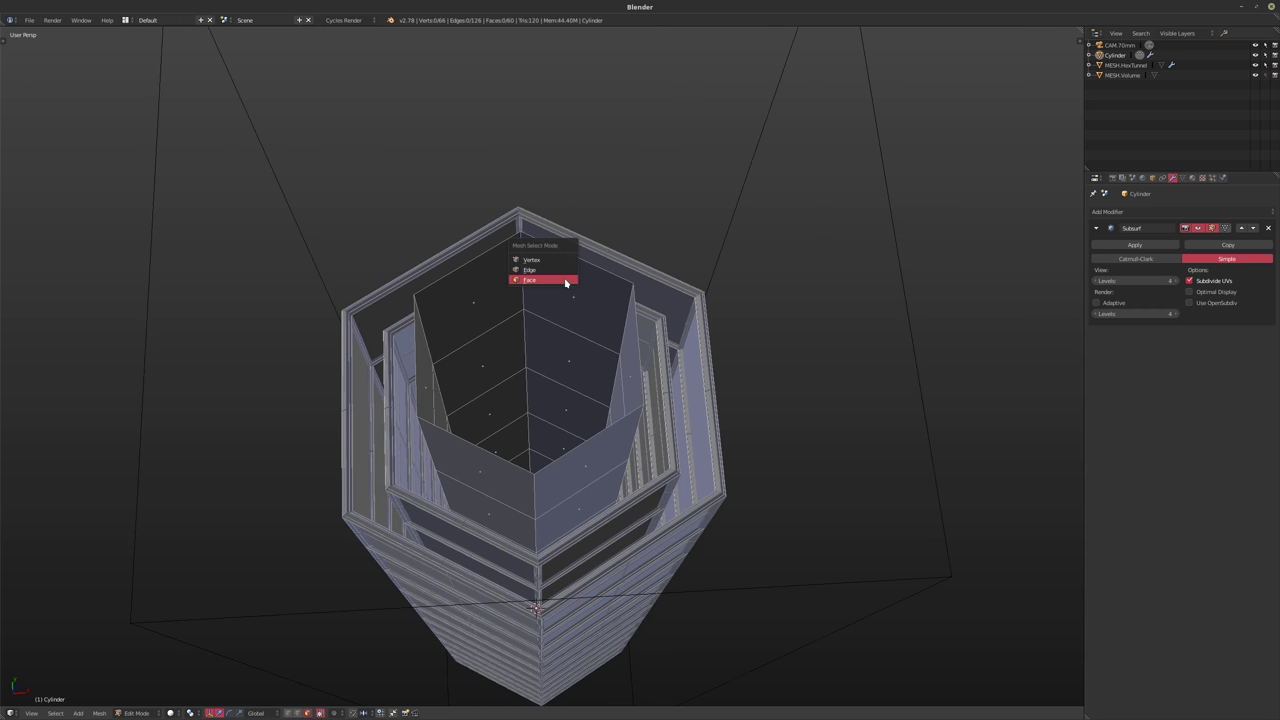
left_click(529, 270)
right_click(576, 267, "alt")
- Fill the rim with a hexagonal face and extrude it along the tube
key("f")
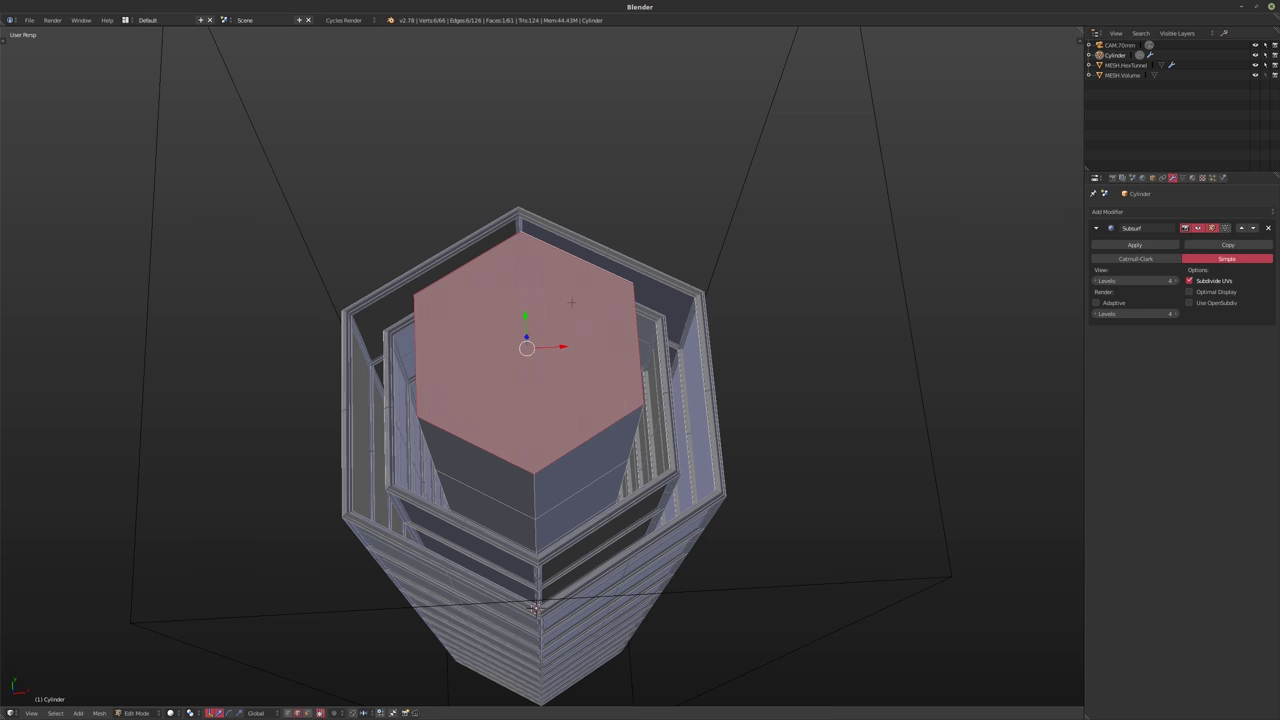
scroll(558, 340, "down", 6)
middle_click_drag(558, 340, 565, 300)
scroll(565, 300, "up", 6)
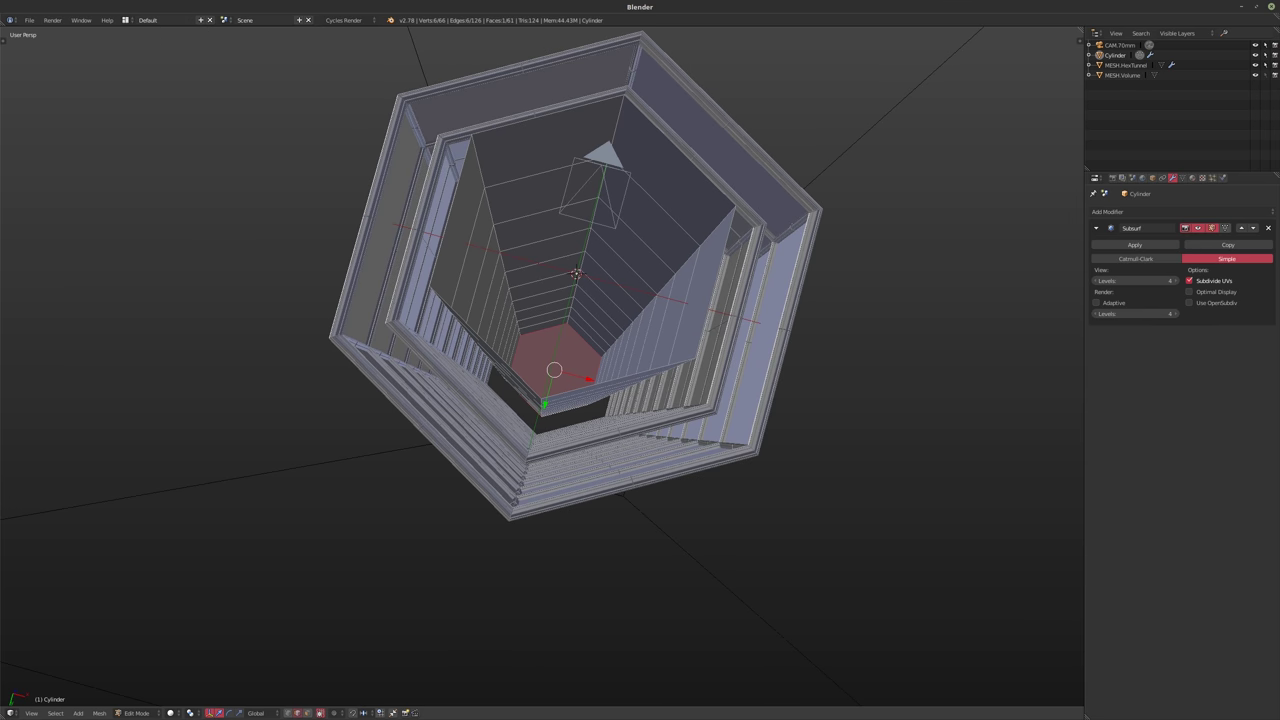
key("e")
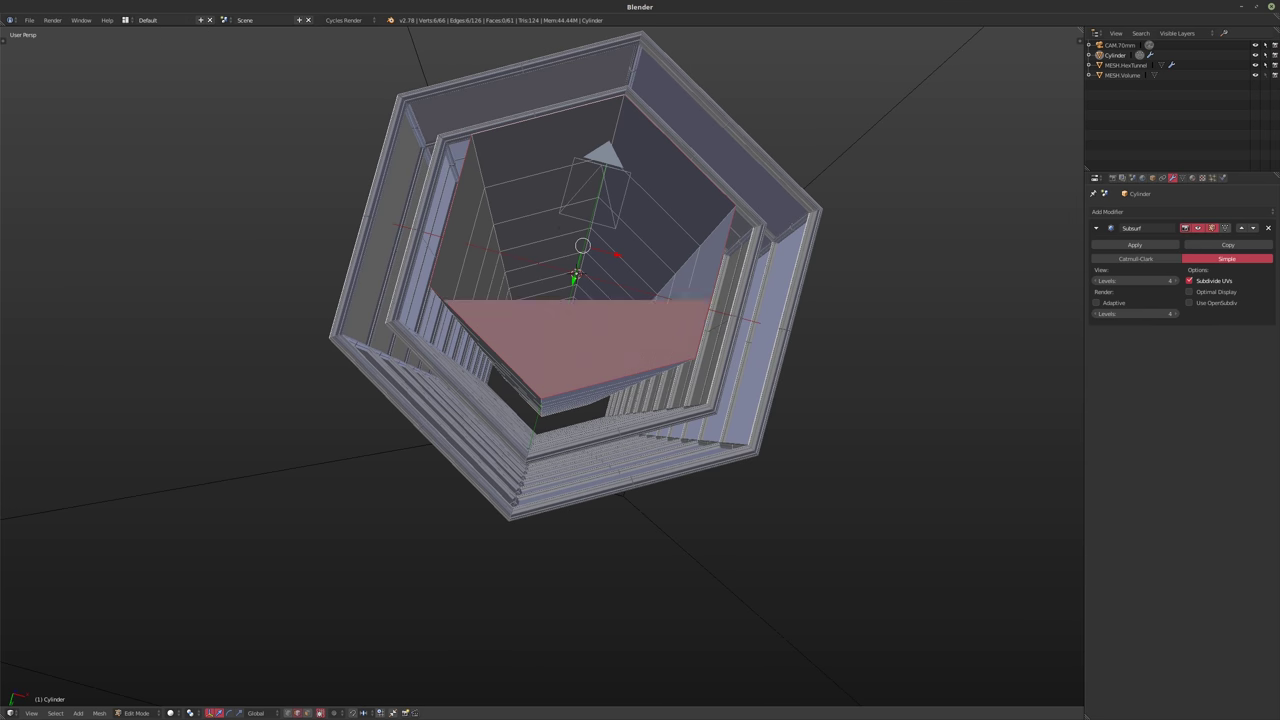
left_click(576, 273)
scroll(536, 404, "down", 5)
middle_click_drag(576, 273, 934, 280)
scroll(536, 404, "down", 3)
- Add a Displace modifier (strength 1.000, midlevel 0.500) to the cylinder and view it in Local View
scroll(699, 319, "up", 8)
key("Tab")
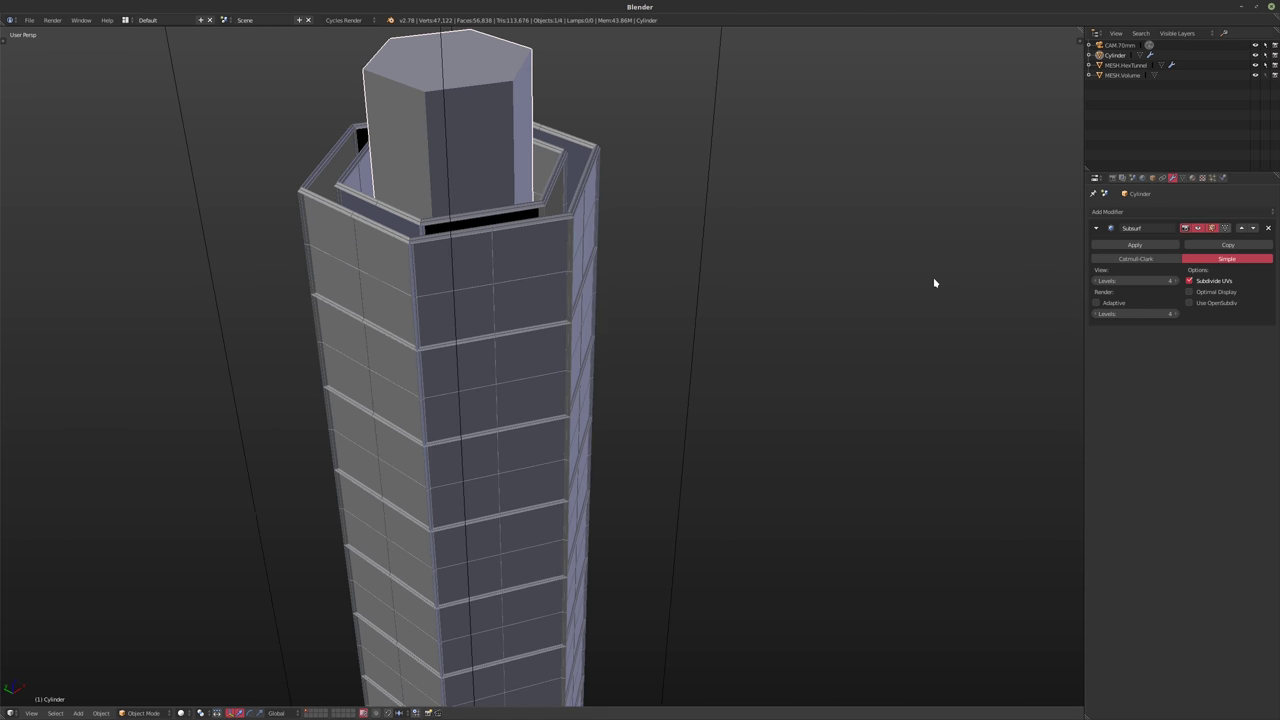
left_click(1143, 212)
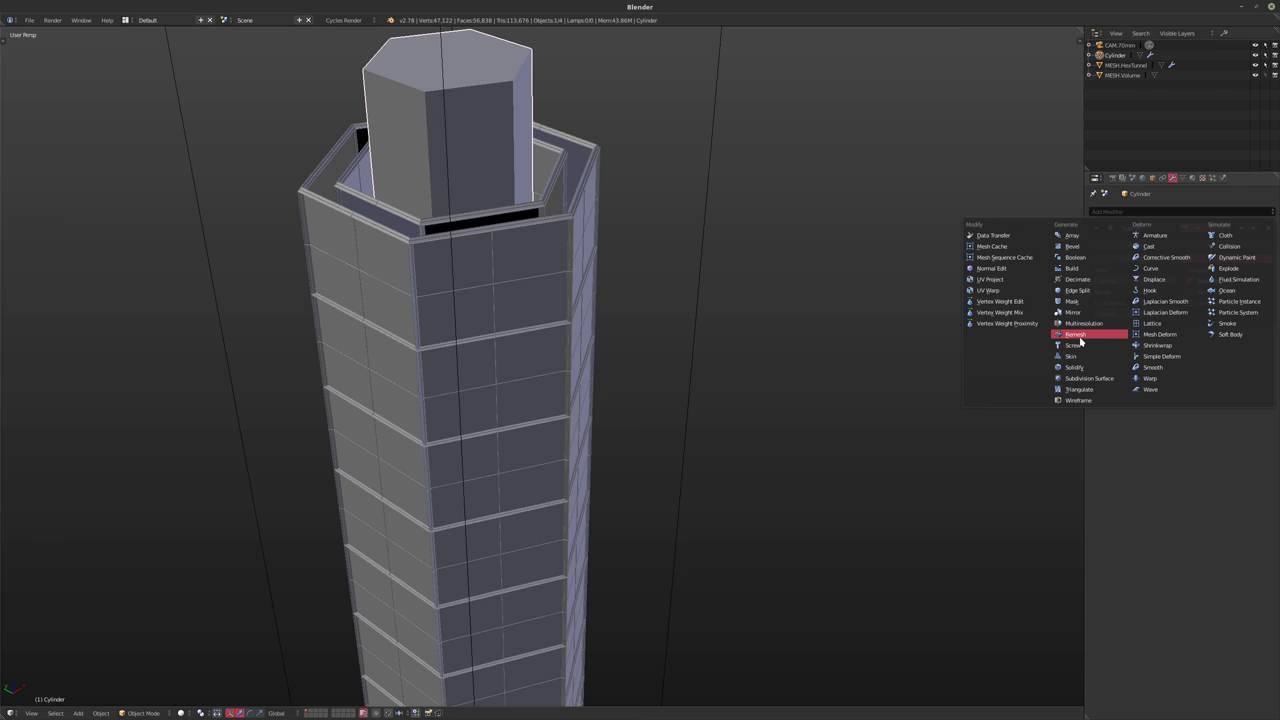
left_click(1155, 280)
scroll(668, 346, "down", 5)
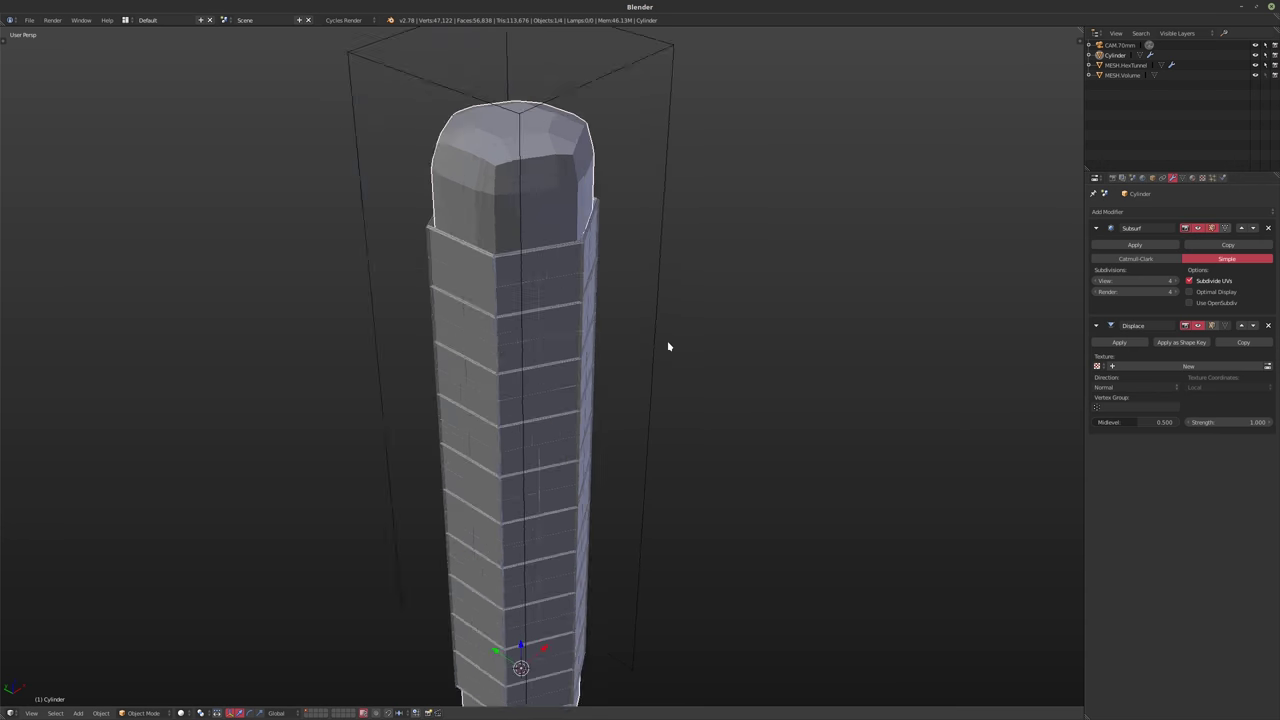
scroll(620, 350, "up", 3)
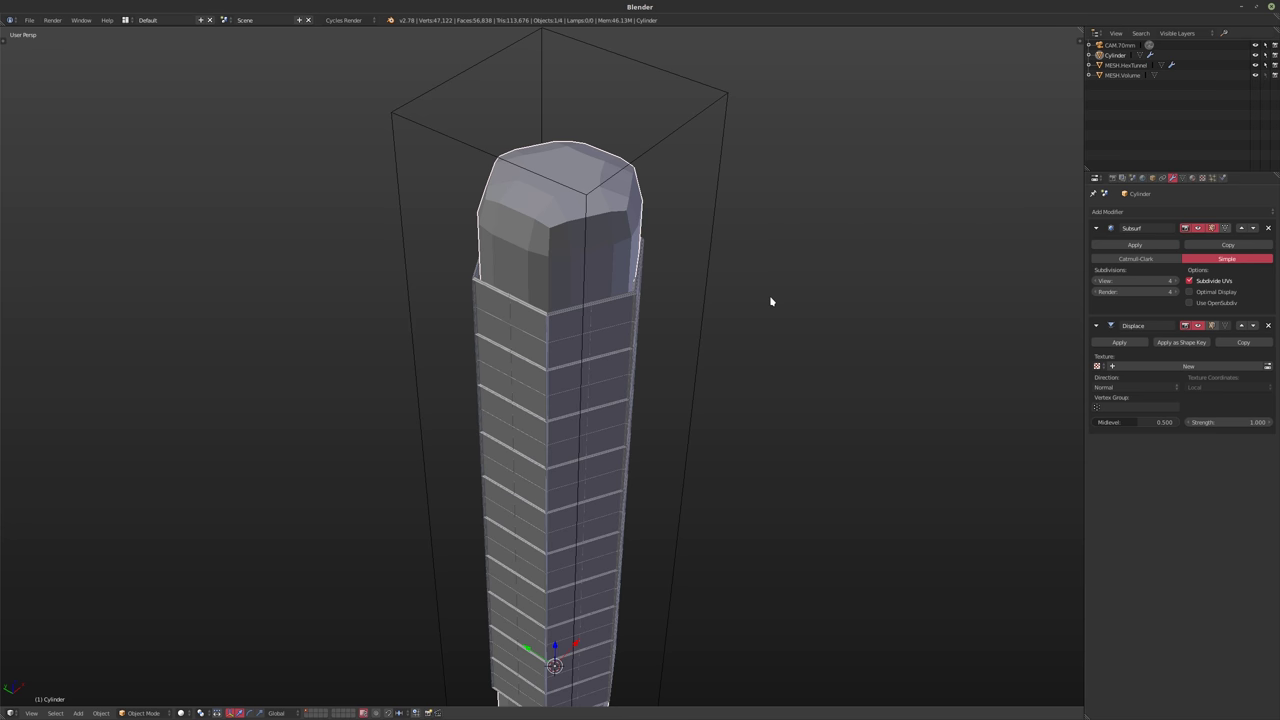
key("KP_Divide")
key("Tab")
key("Tab")
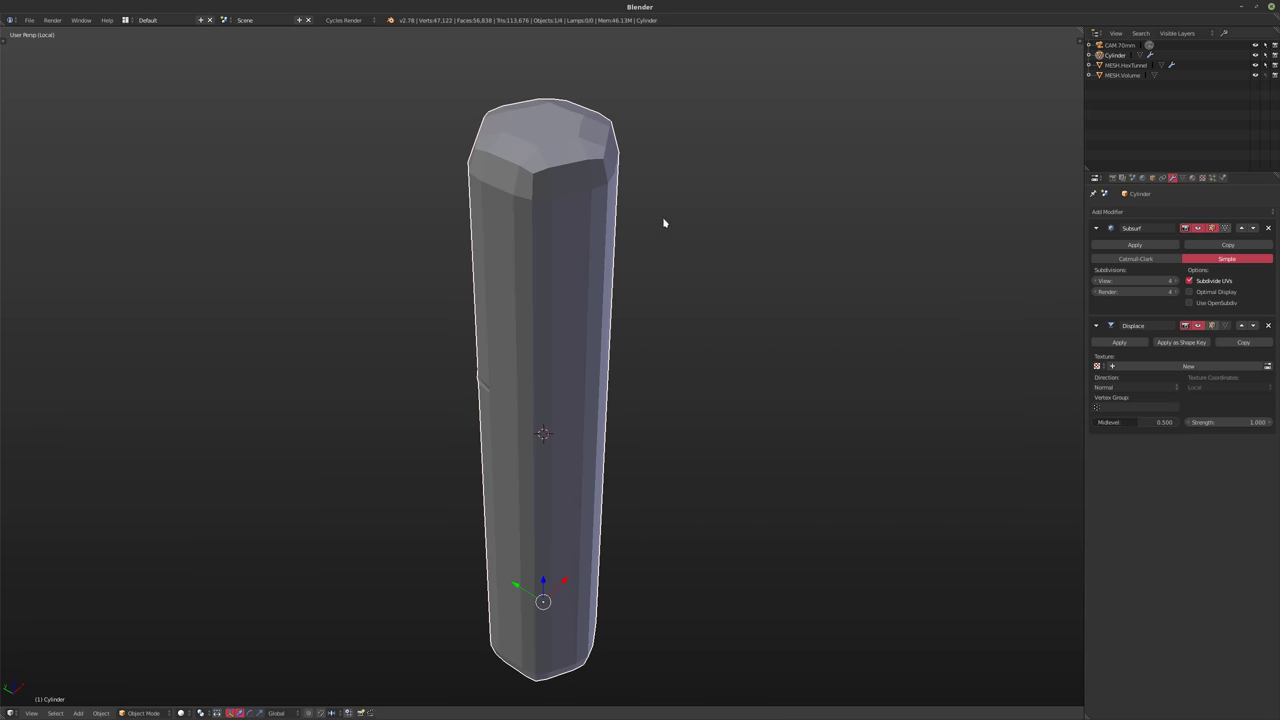
- Create a new Displace texture of type Distorted Noise using Cell Noise for both noises
left_click(1187, 366)
left_click(1201, 178)
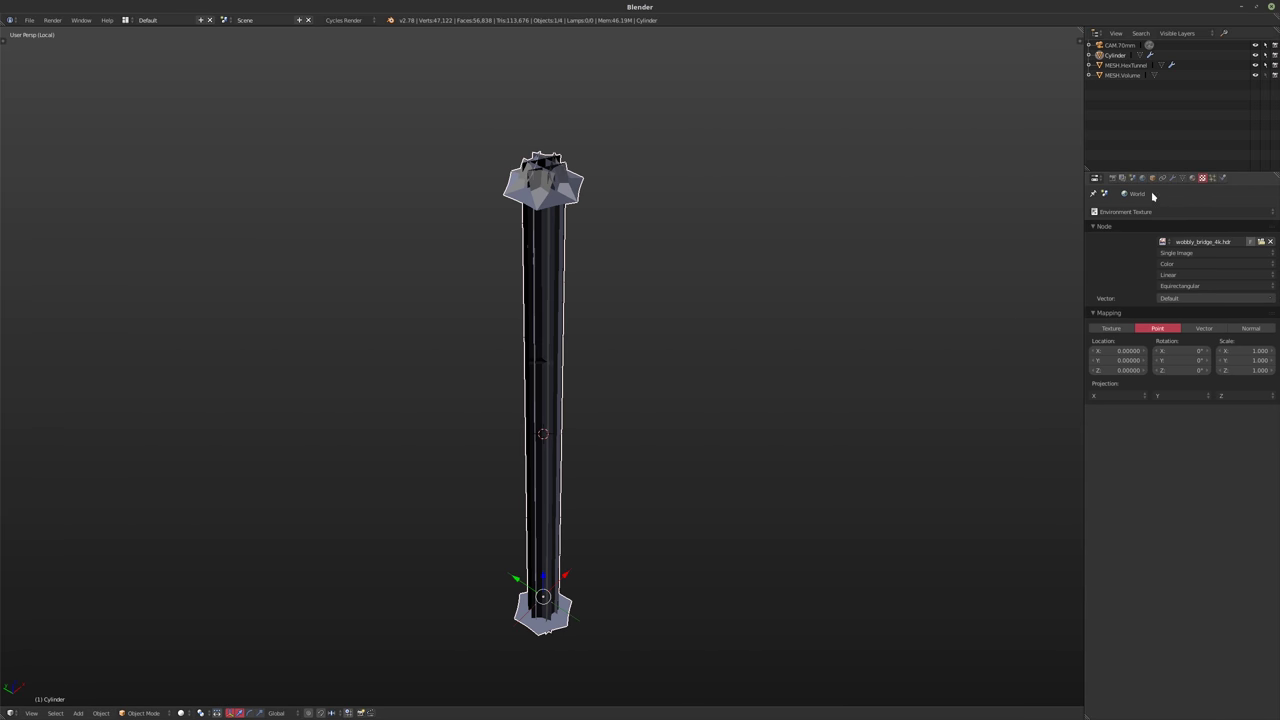
left_click(1186, 208)
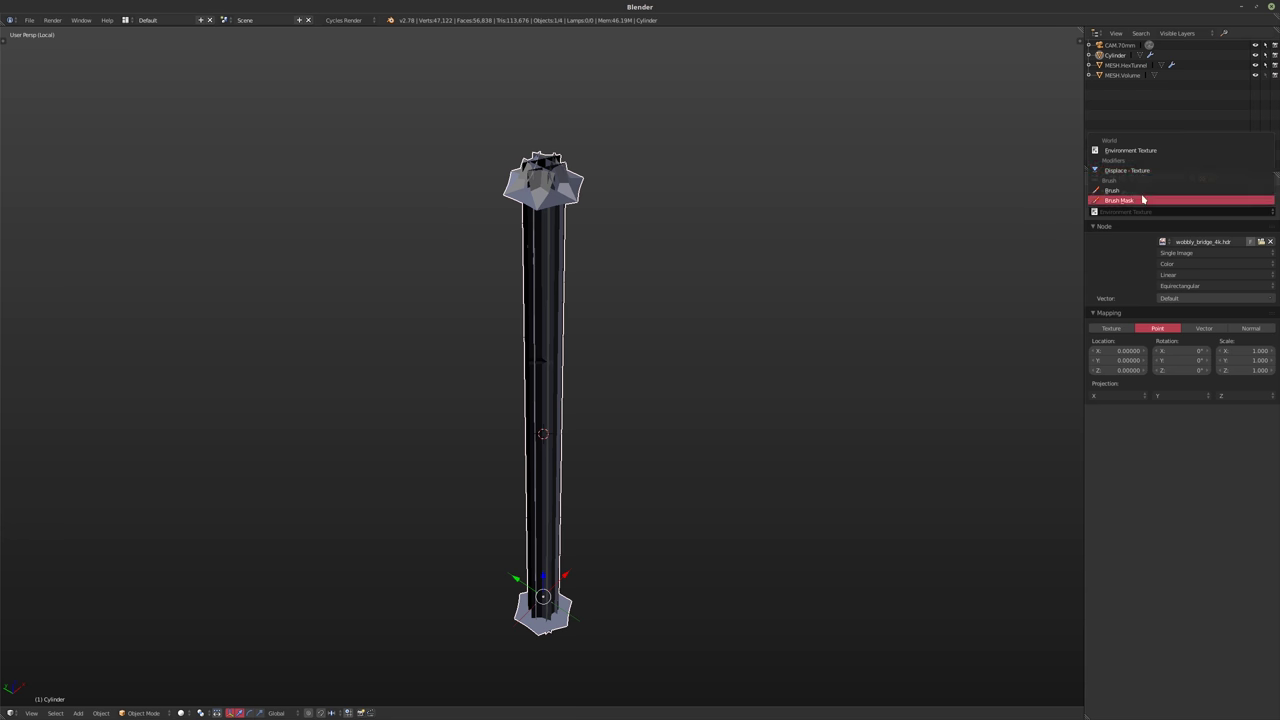
left_click(1180, 171)
left_click(1155, 242)
left_click(1150, 232)
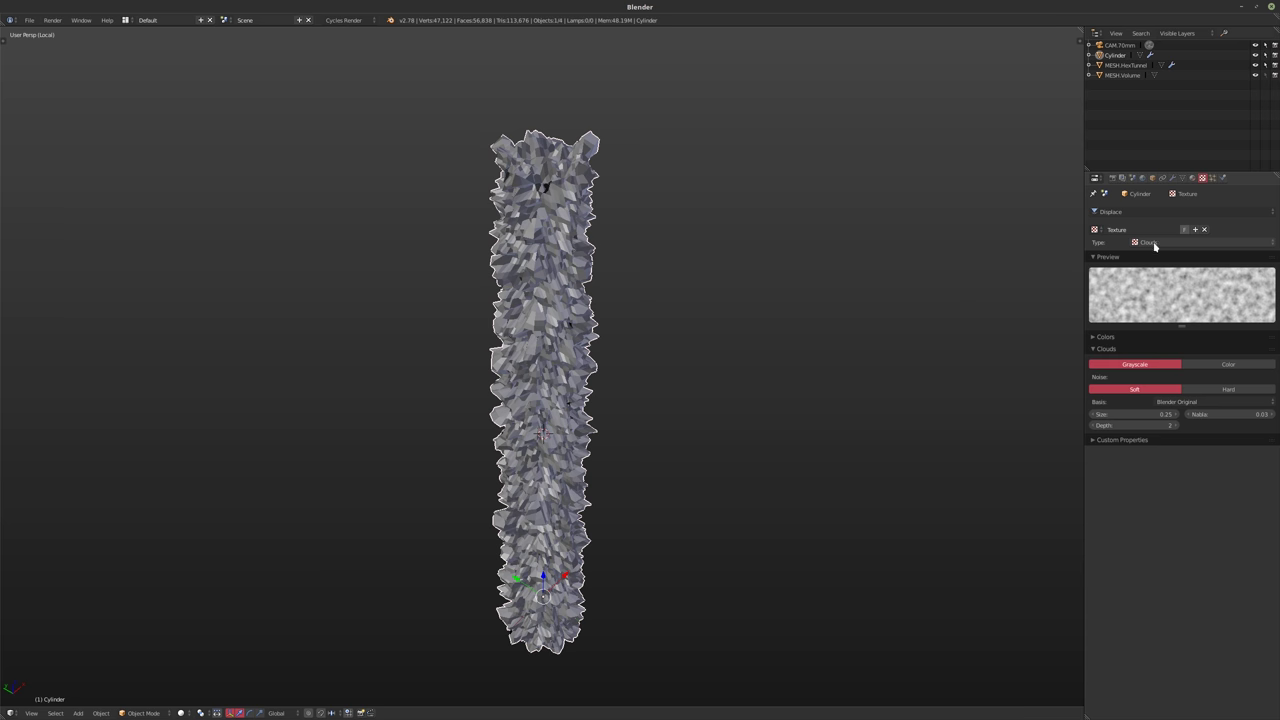
- Tune the texture's noise size through 1.00 and 0.75, finally settling on 0.80
scroll(1152, 243, "up", 2, "ctrl")
scroll(1140, 243, "down", 3, "ctrl")
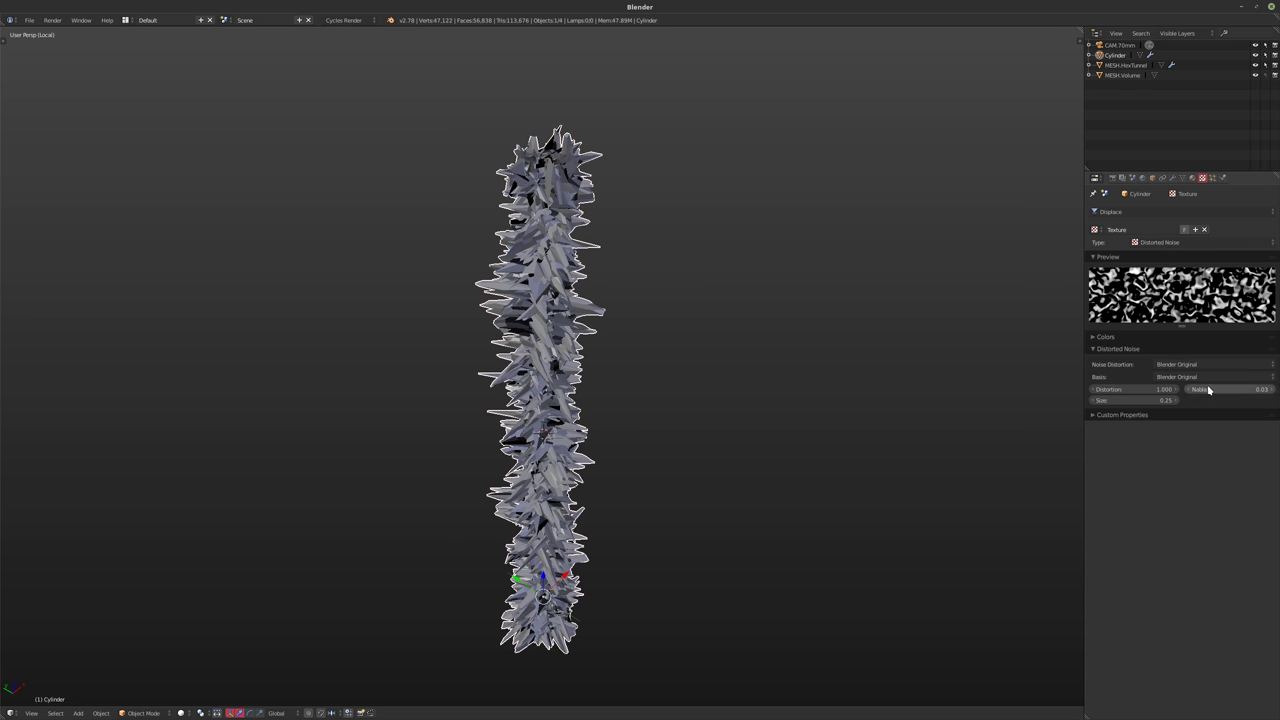
scroll(1170, 365, "down", 9, "ctrl")
scroll(1170, 377, "down", 9, "ctrl")
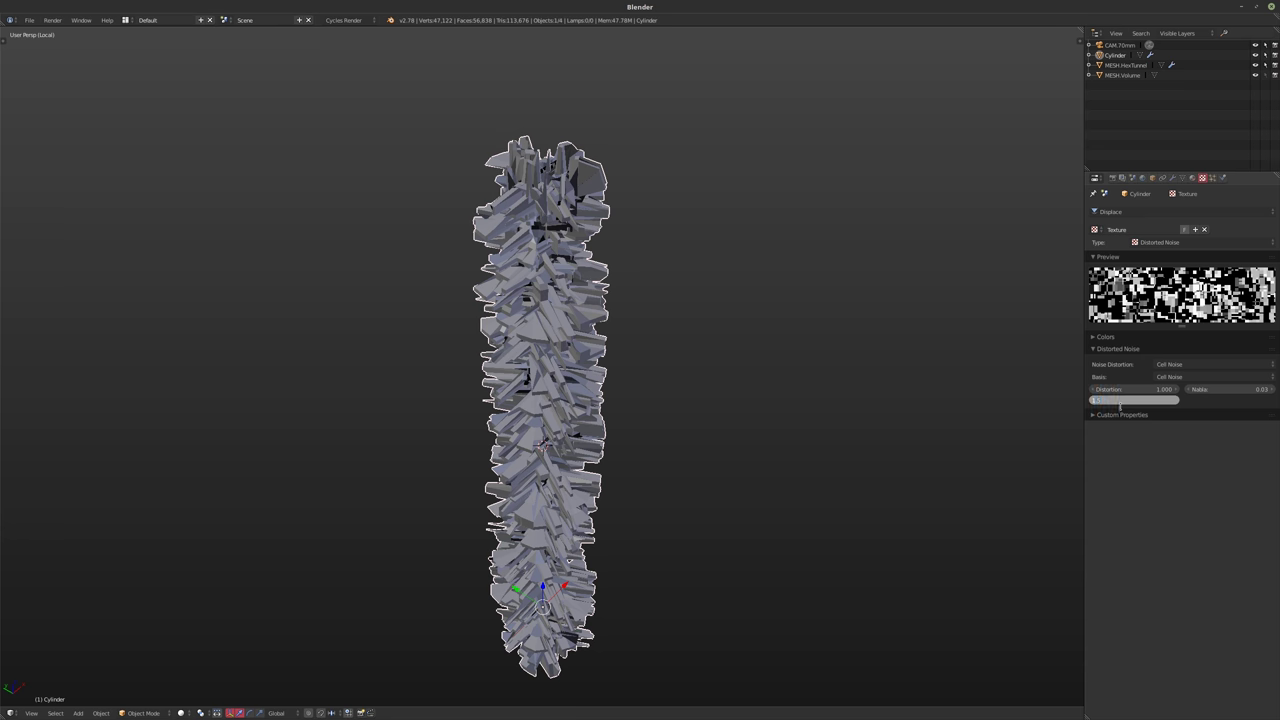
key("Return")
scroll(600, 275, "up", 2)
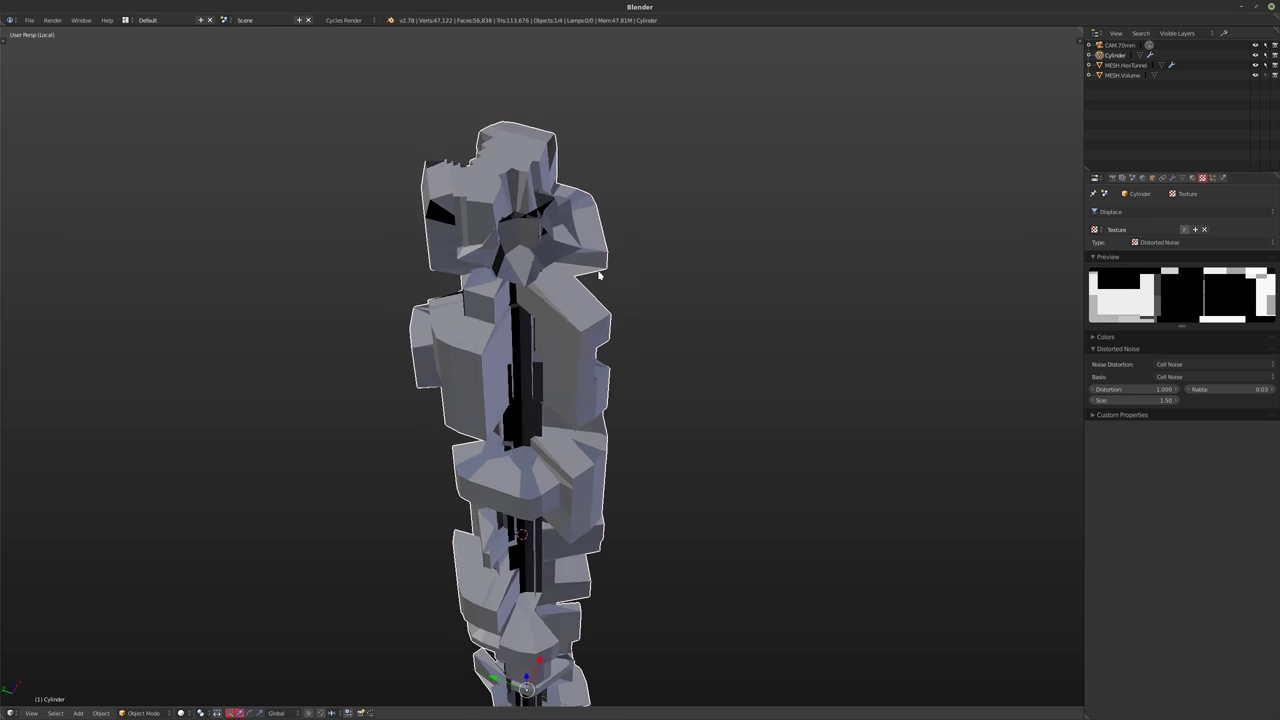
left_click(1116, 398)
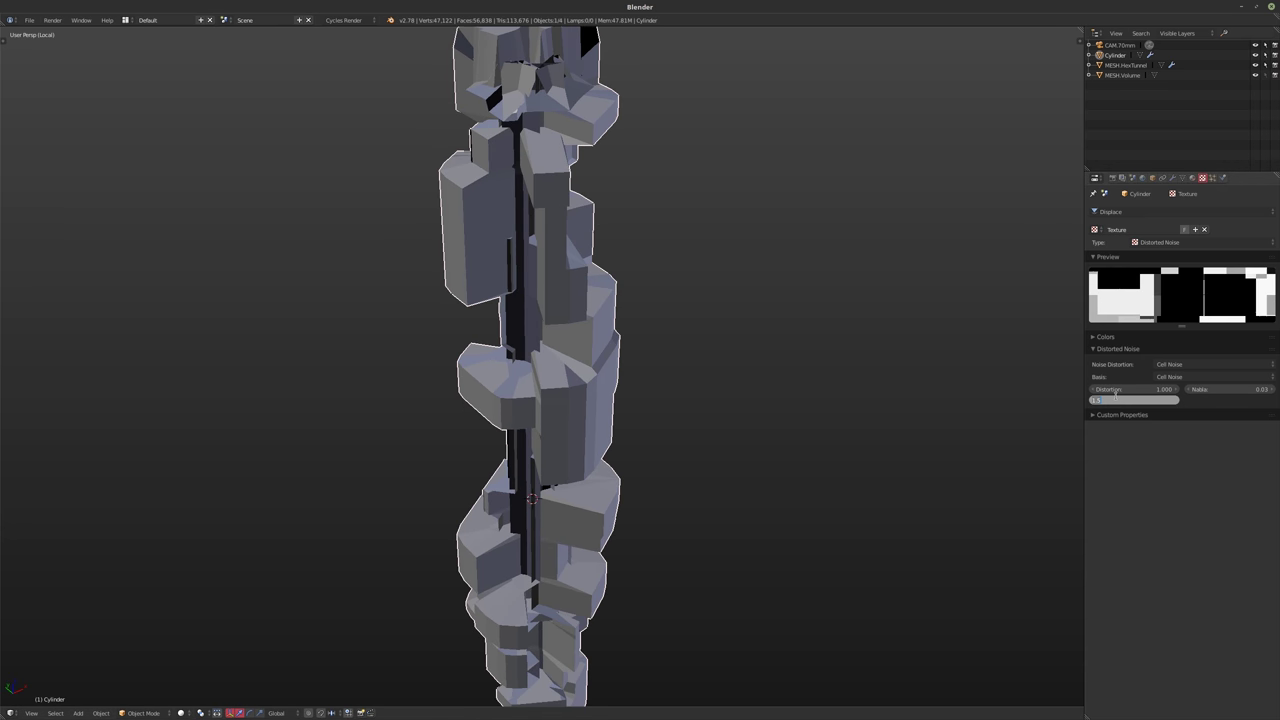
type("1")
key("Return")
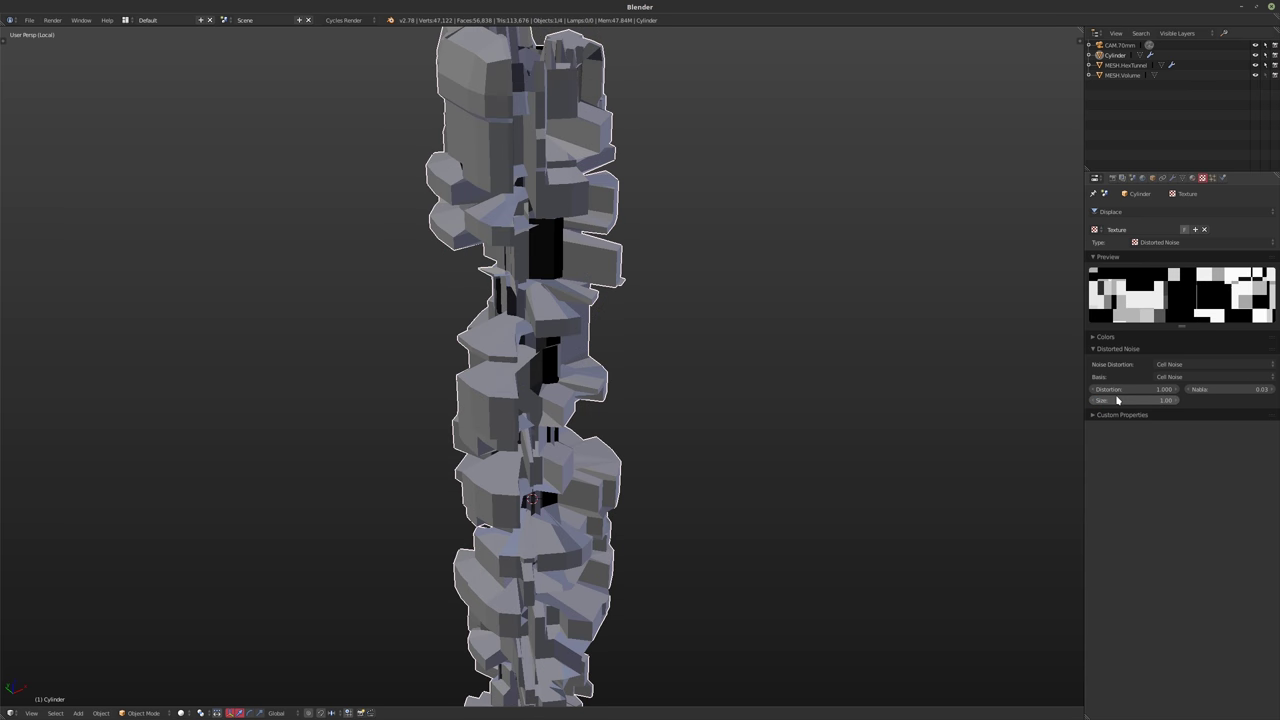
left_click(1112, 401)
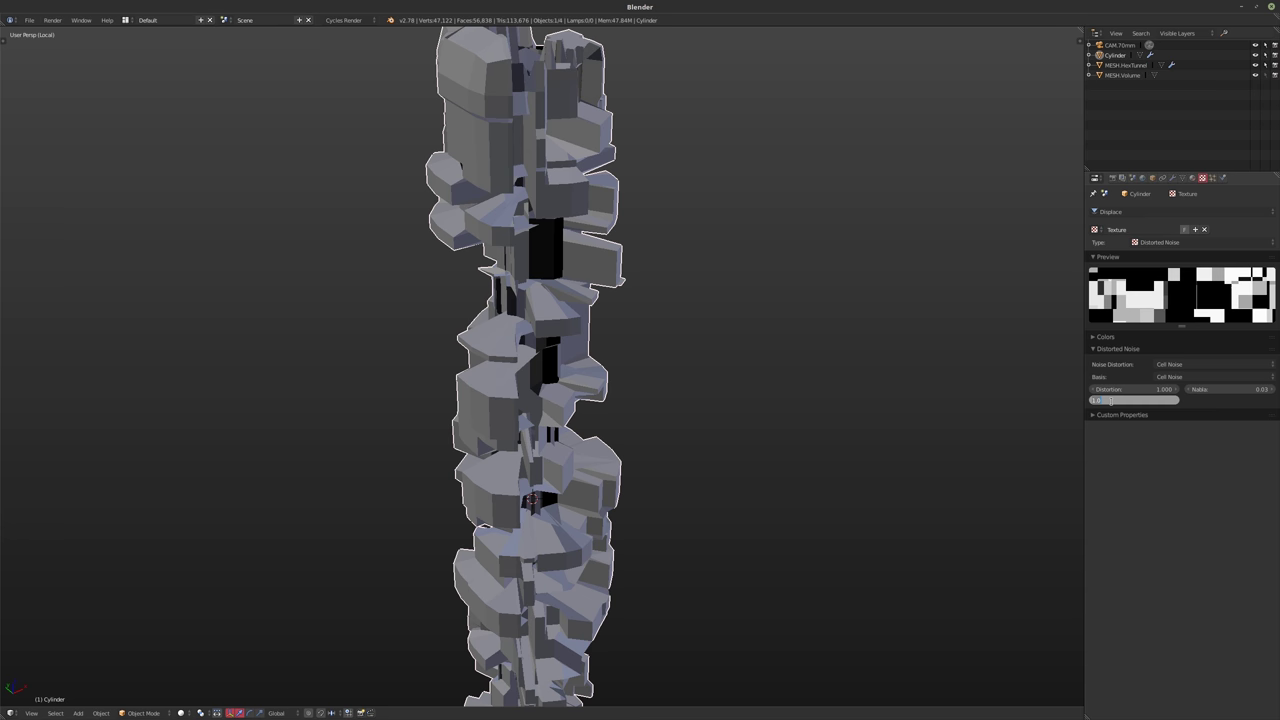
type("0.75")
key("Return")
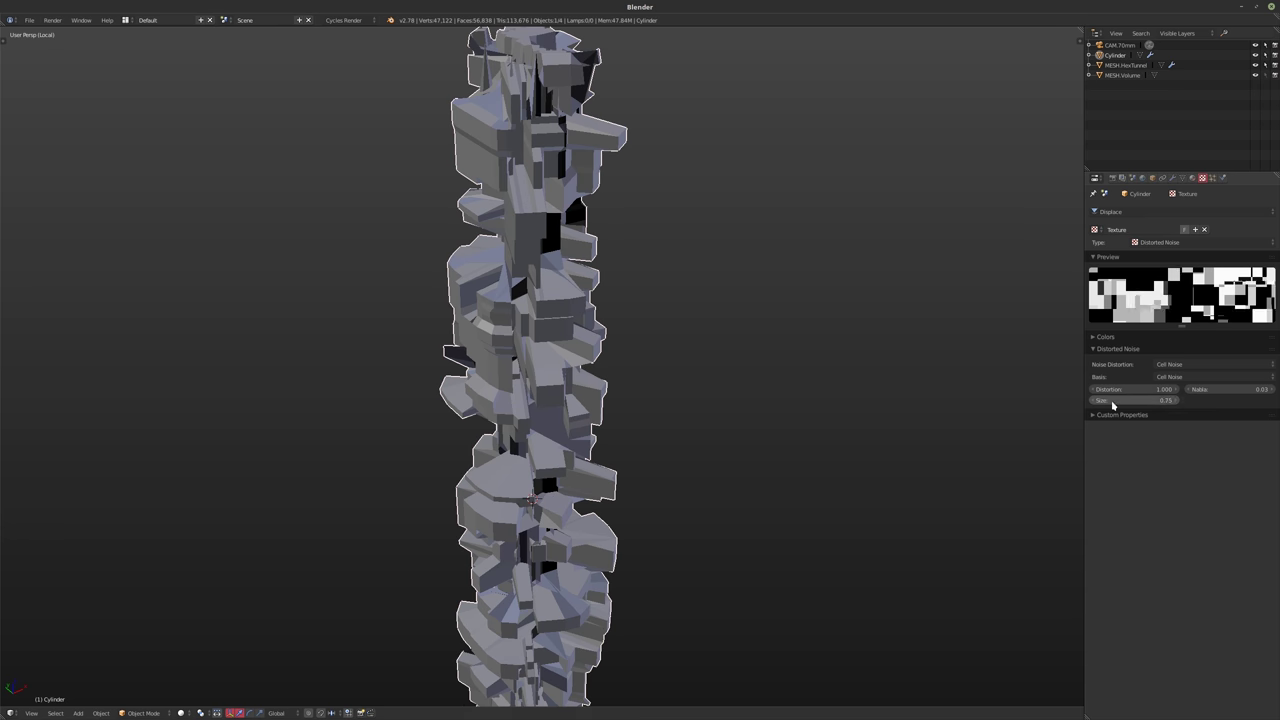
left_click(1129, 400)
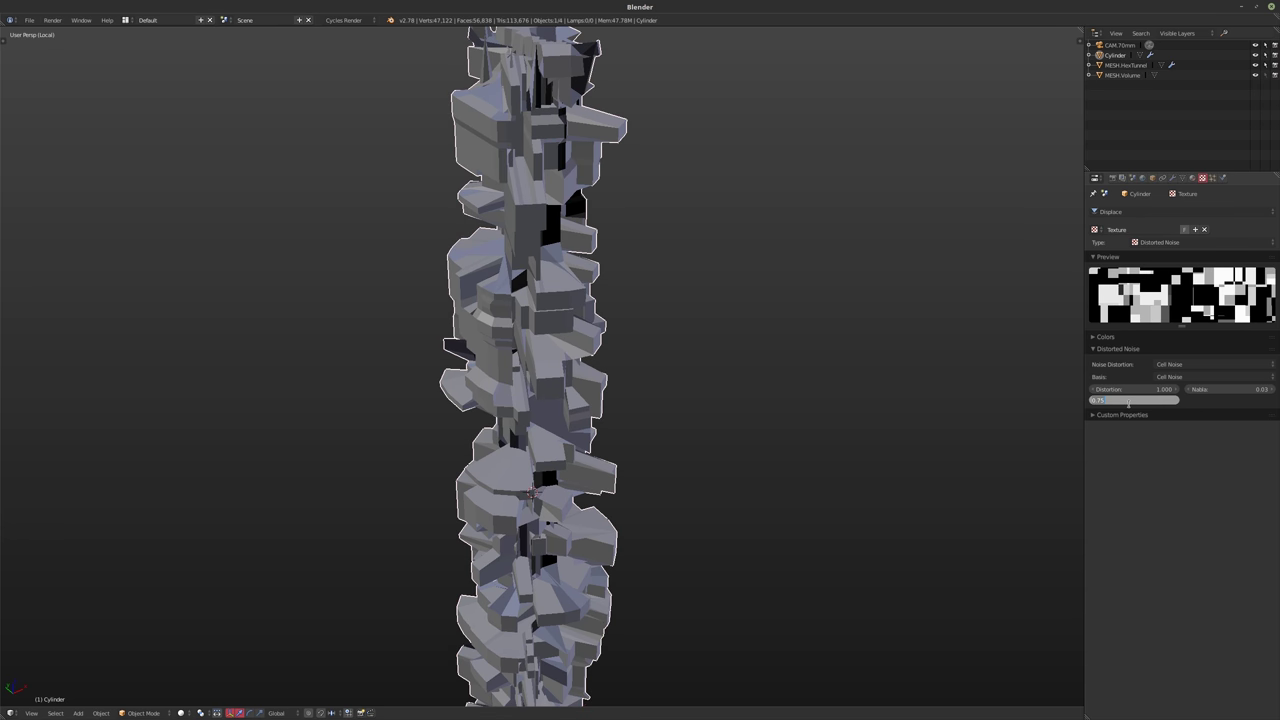
type("0.8")
key("Return")
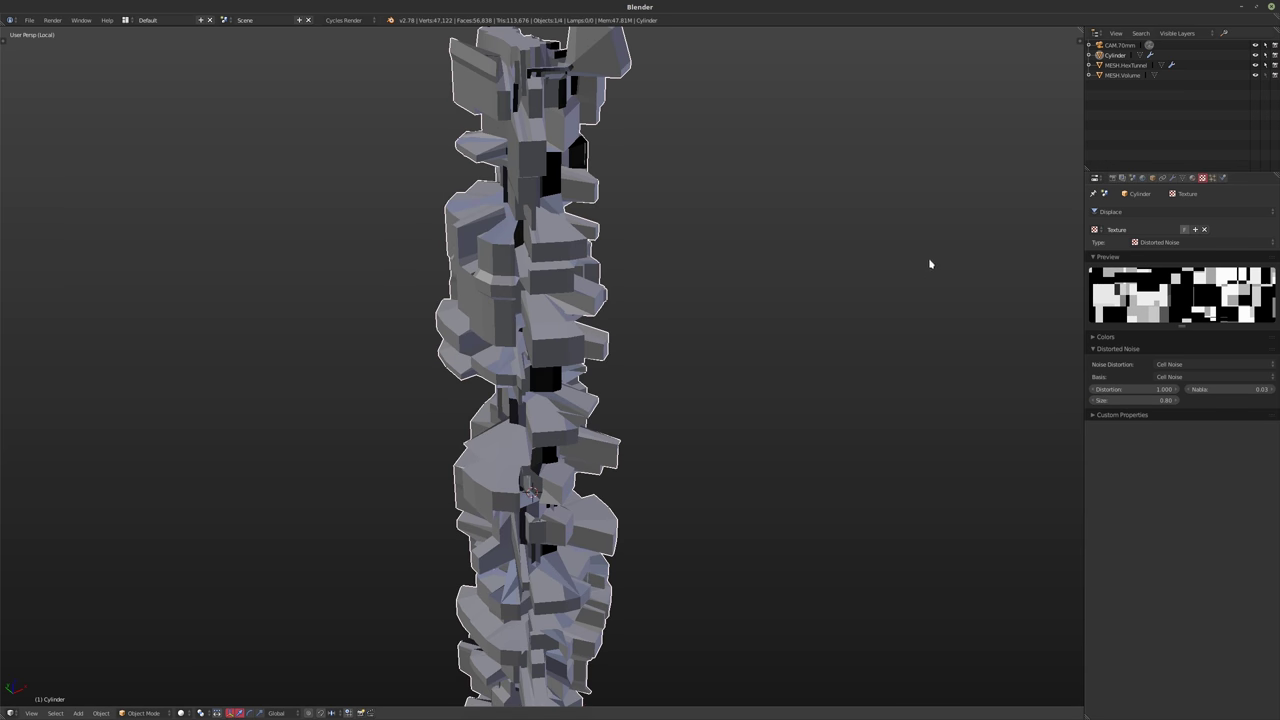
- Inspect the blocky displaced column, then exit Local View to show the whole scene
middle_click_drag(929, 263, 535, 401)
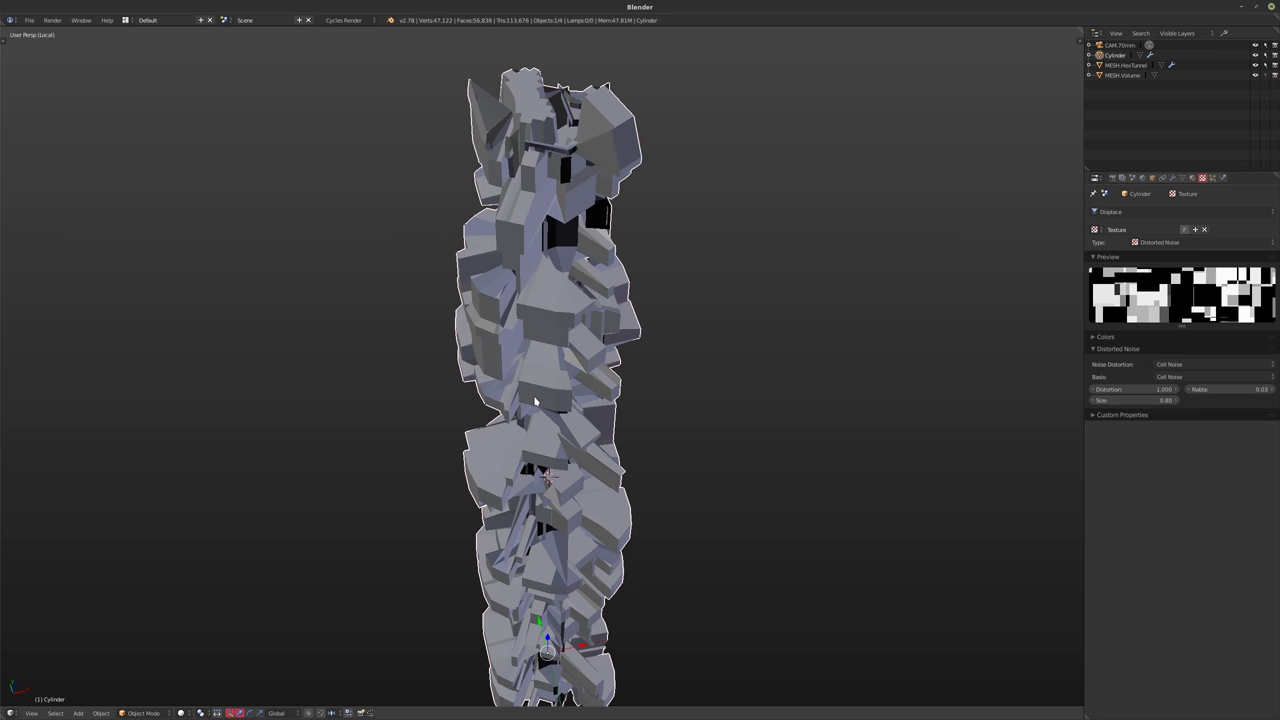
scroll(674, 277, "up", 2)
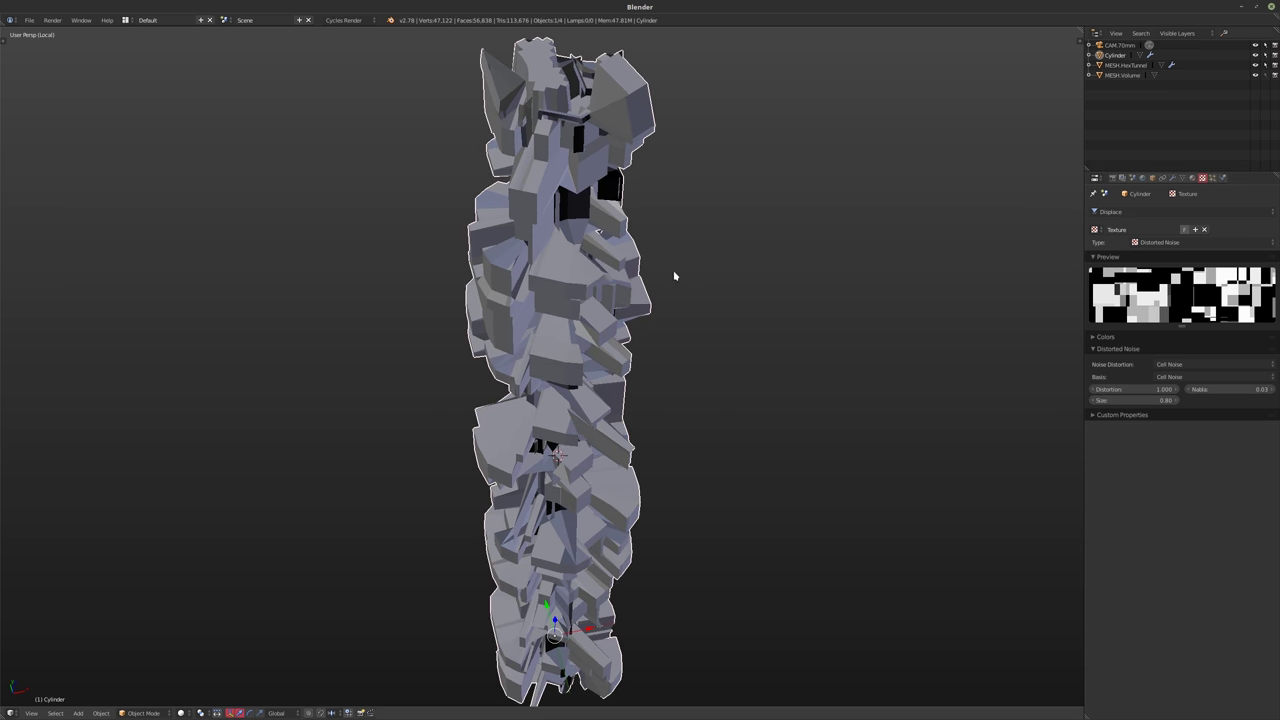
middle_click_drag(674, 277, 749, 277)
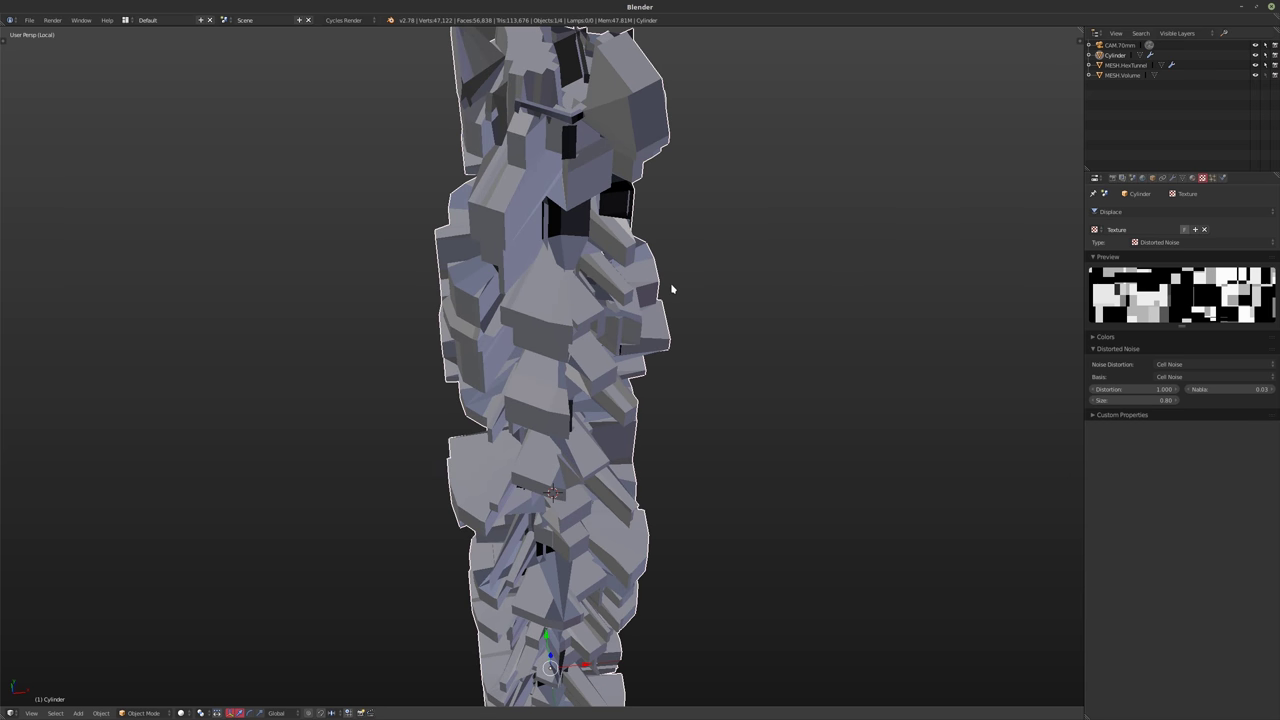
key("KP_Divide")
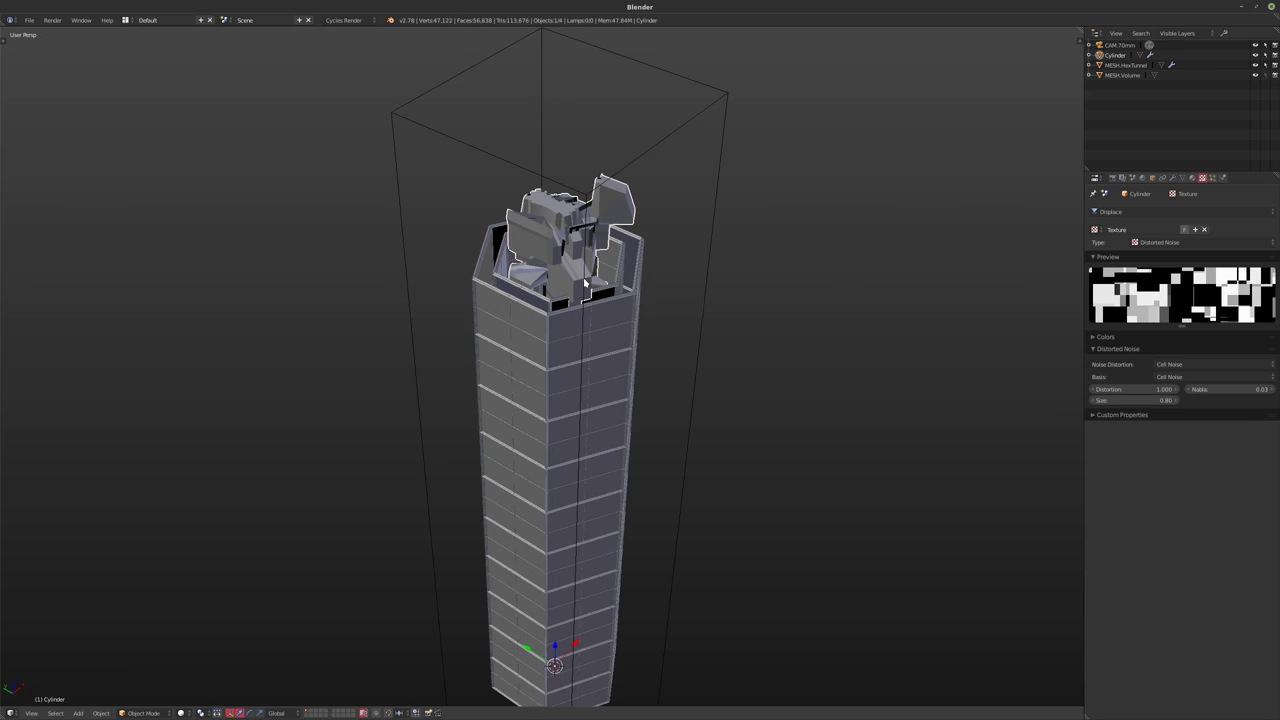
- Lower the Cylinder's Displace midlevel to 0.000 so the blocks push outward
scroll(586, 284, "up", 5)
middle_click_drag(583, 294, 614, 315)
scroll(603, 290, "down", 6)
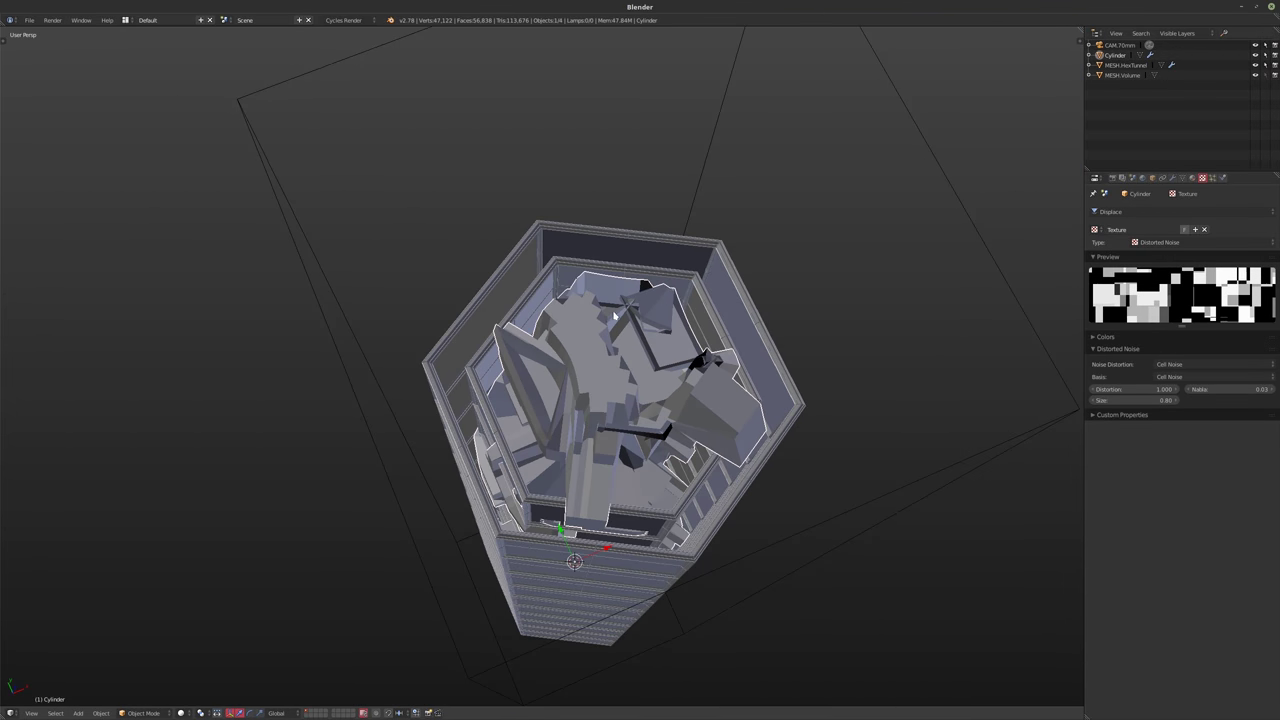
left_click(1173, 178)
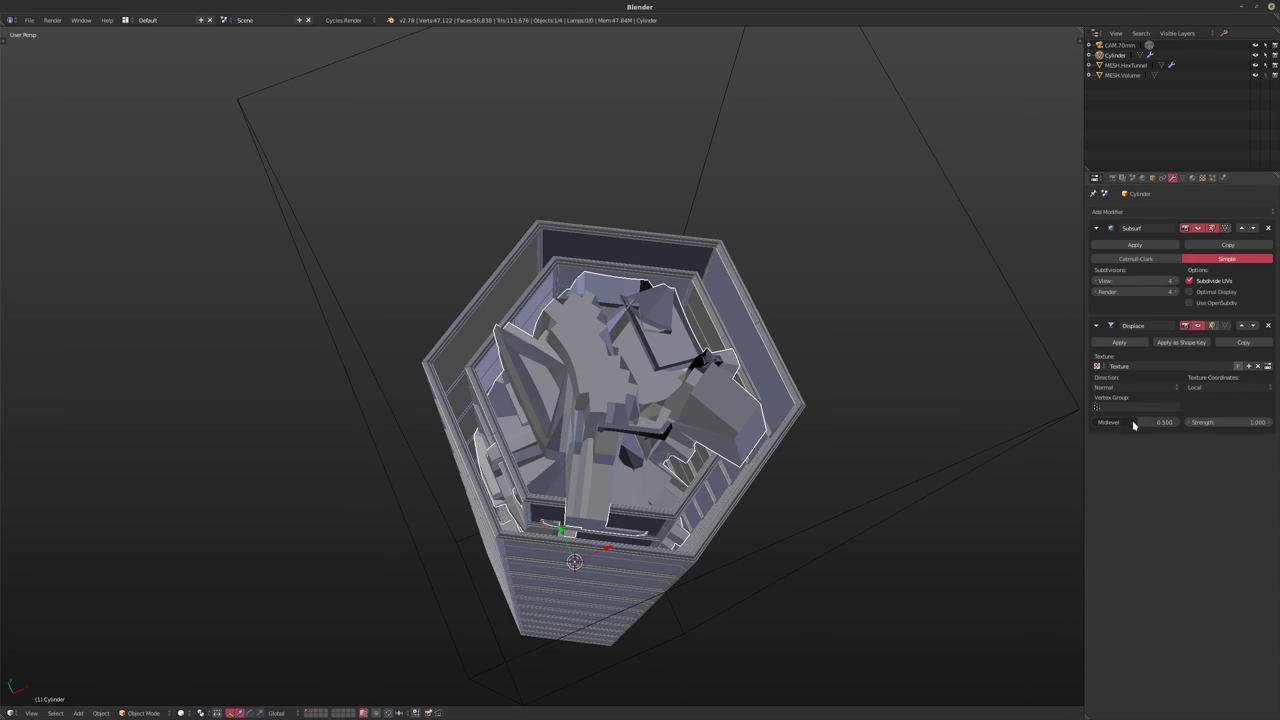
left_click_drag(1134, 424, 1060, 424)
- Make MESH.HexTunnel the active object
middle_click_drag(886, 380, 798, 350)
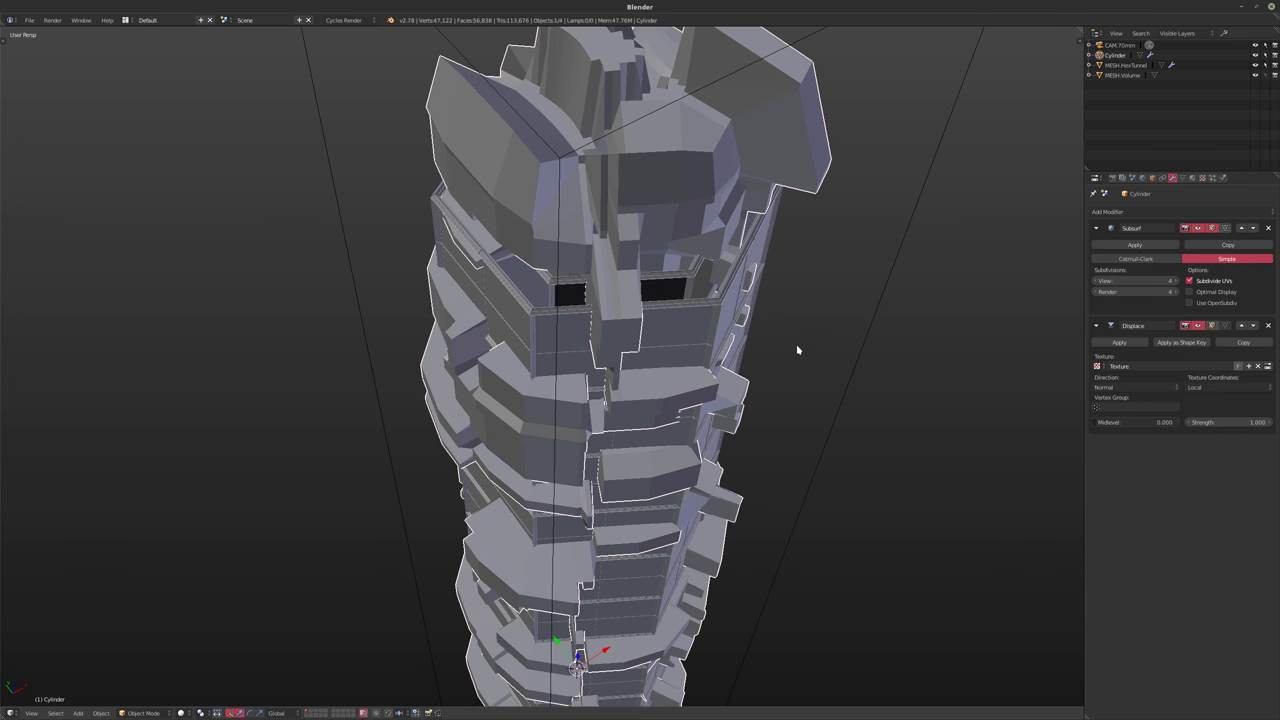
scroll(790, 346, "down", 4)
right_click(740, 321)
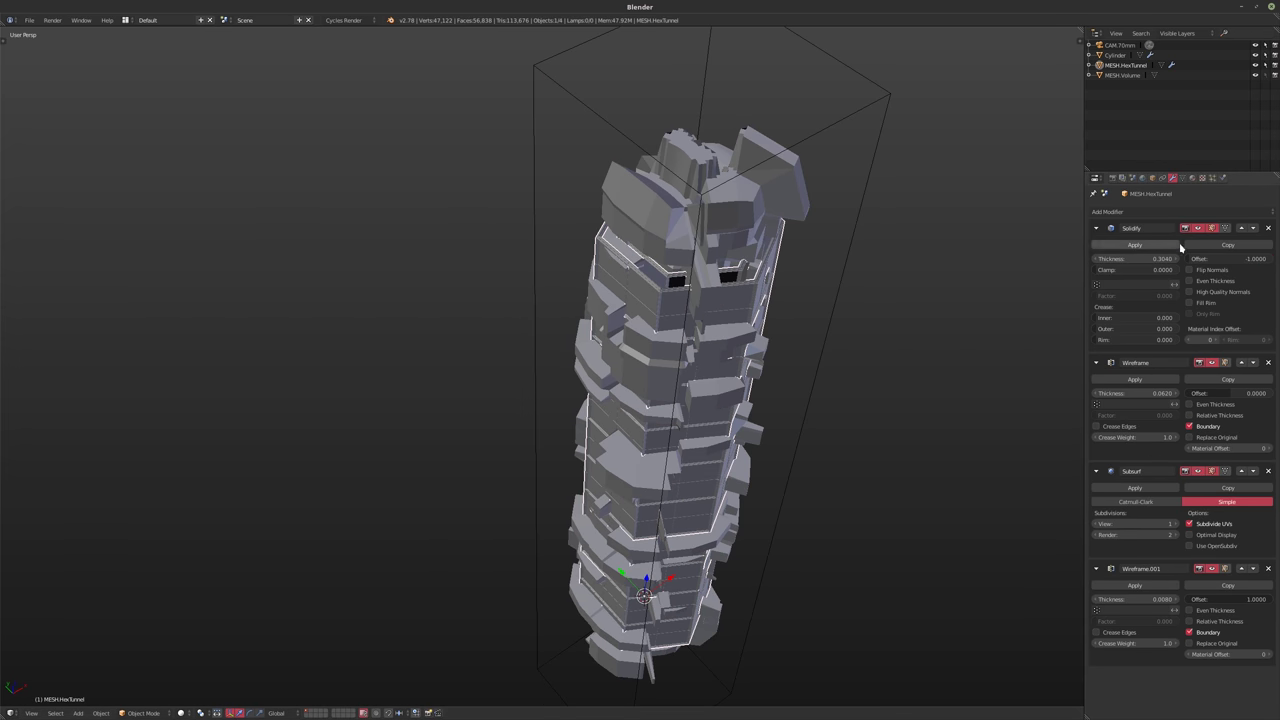
left_click(1142, 214)
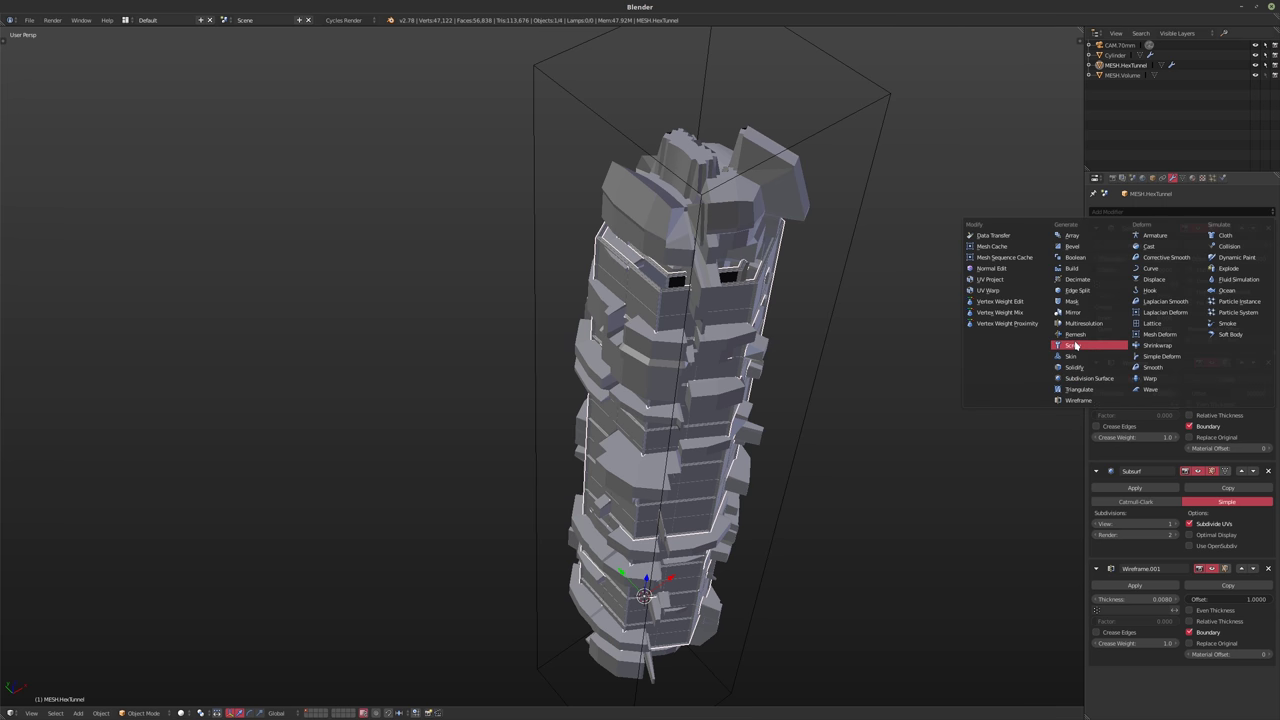
- Thicken the tunnel's first Solidify and add a second Solidify above the first Wireframe
left_click(1095, 398)
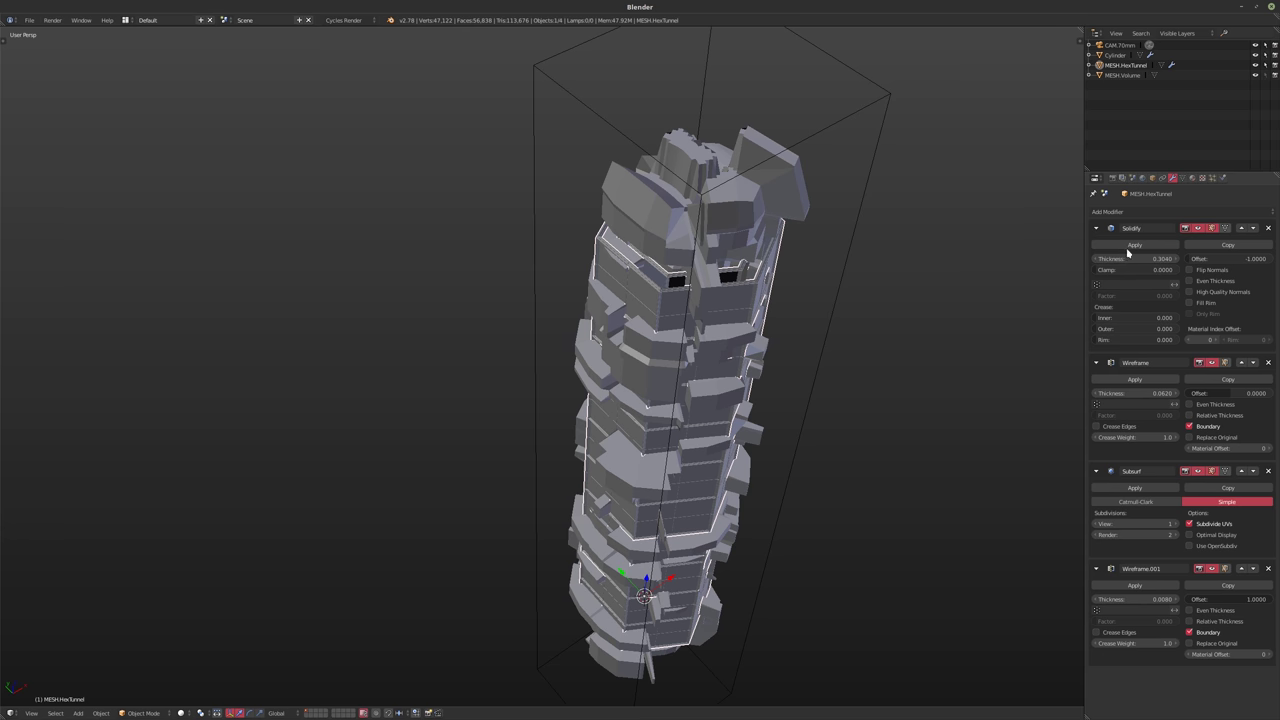
left_click_drag(1128, 259, 1194, 259)
left_click(1112, 212)
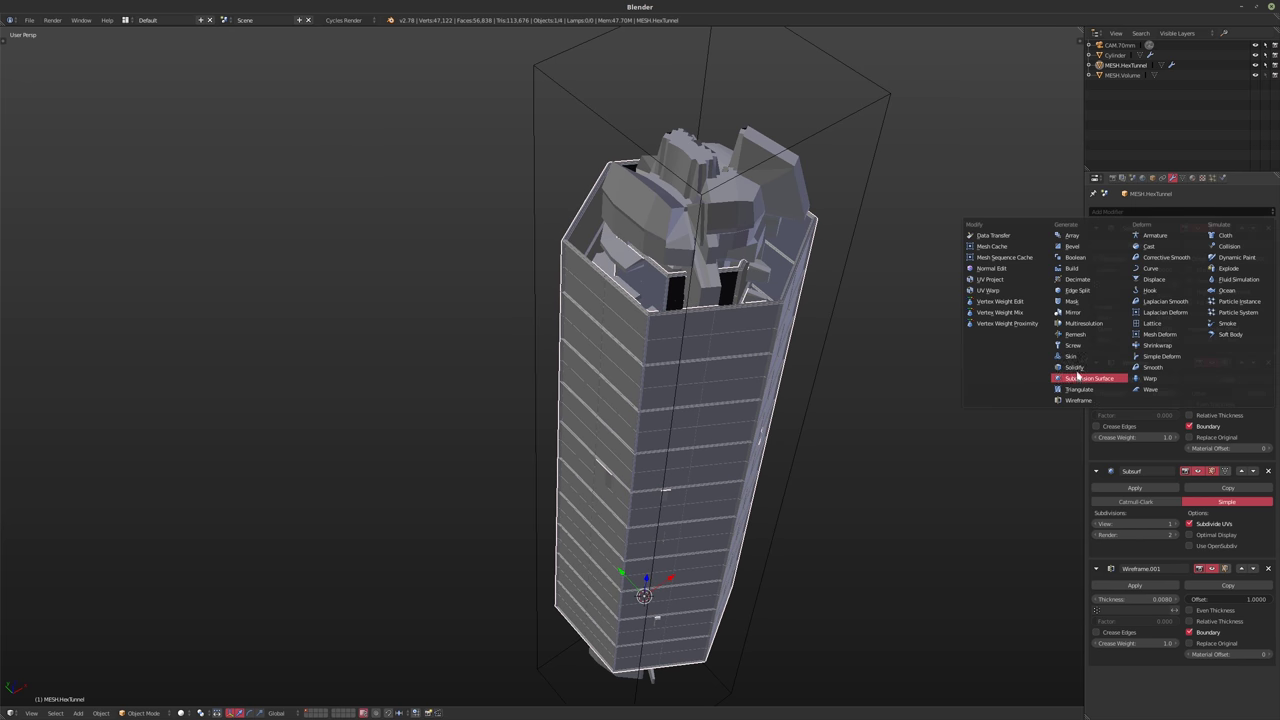
left_click(1068, 367)
scroll(1145, 546, "down", 3)
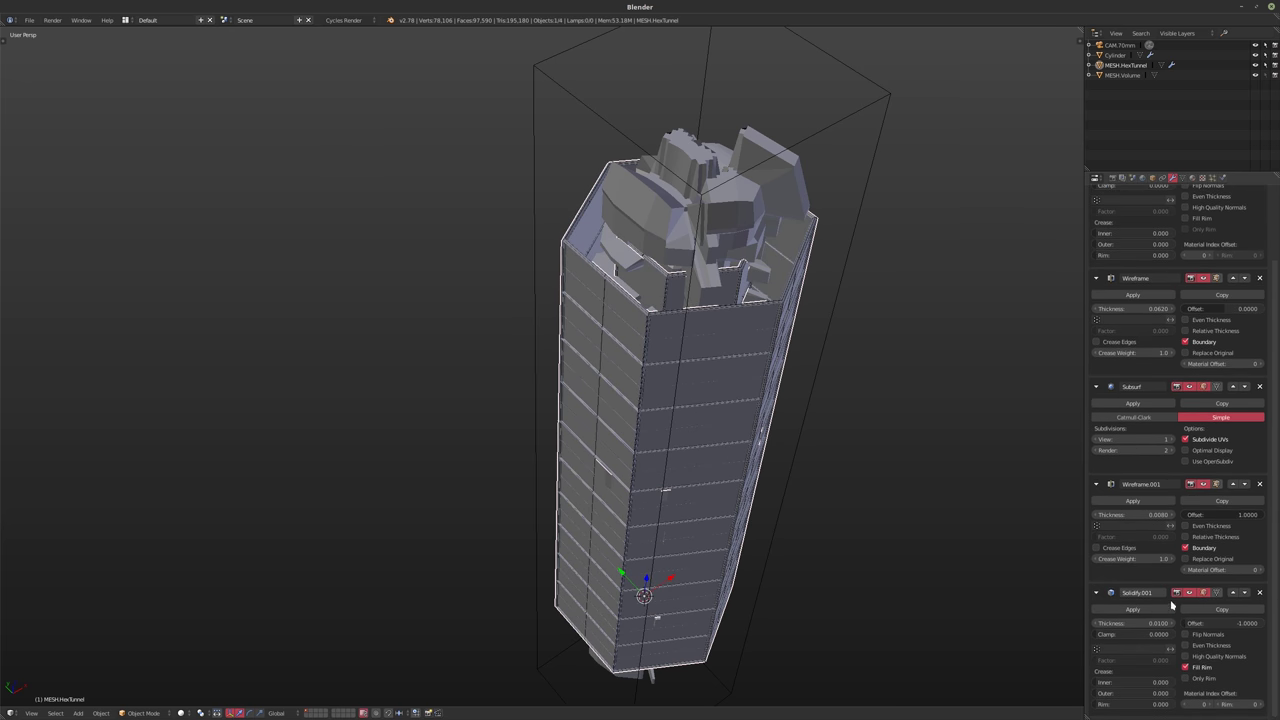
left_click(1233, 592)
left_click(1233, 484)
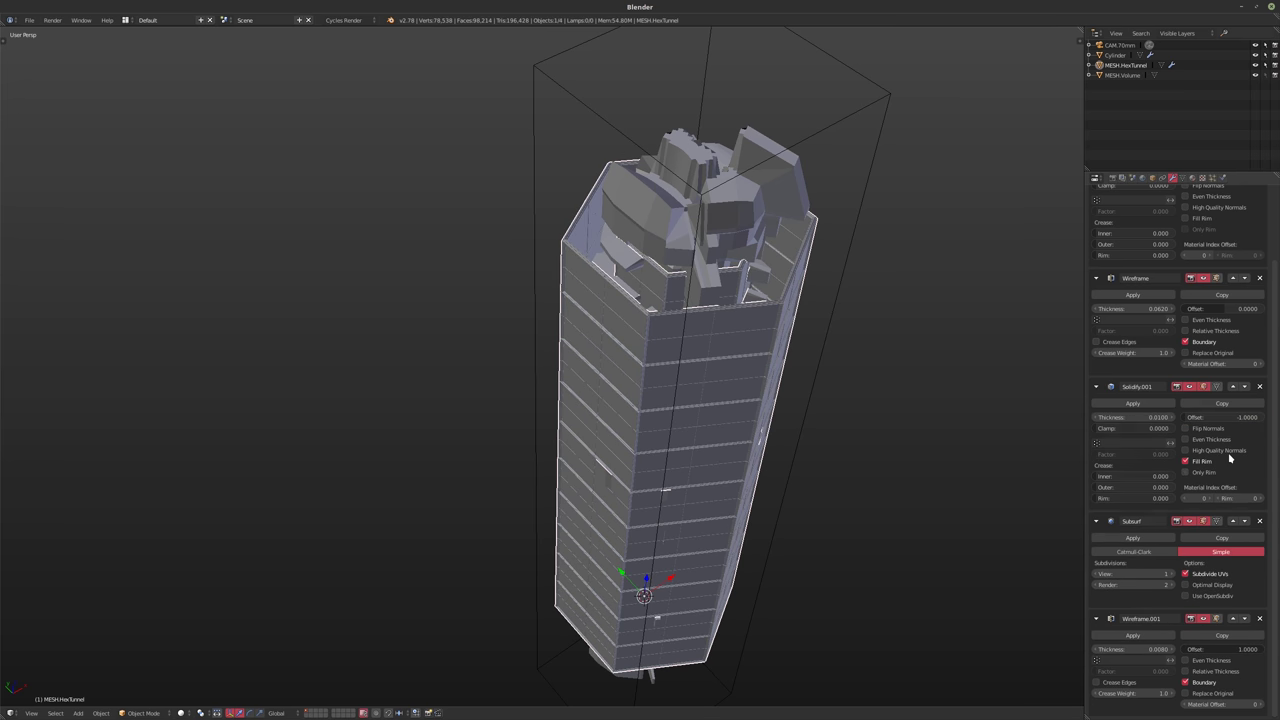
left_click(1233, 386)
- Set the Solidify.001 thickness to 0.2550
scroll(709, 434, "up", 5)
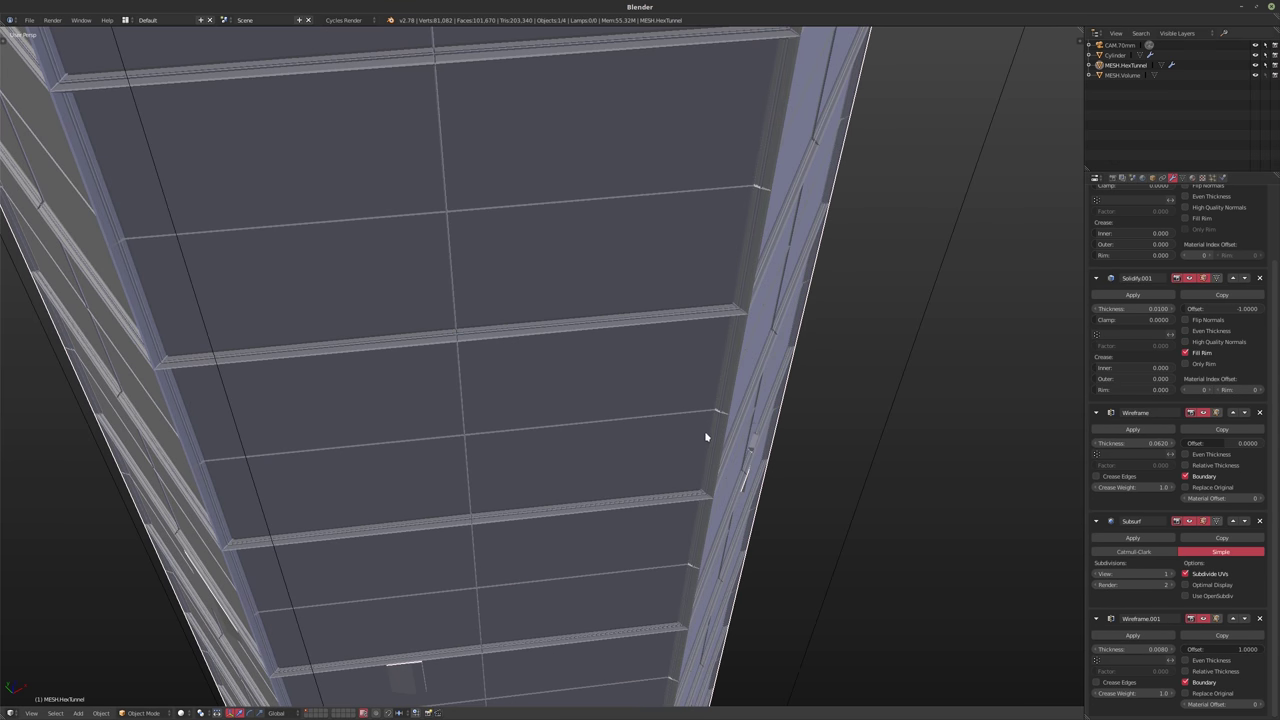
scroll(697, 383, "down", 2)
scroll(611, 415, "down", 1)
scroll(608, 434, "down", 2)
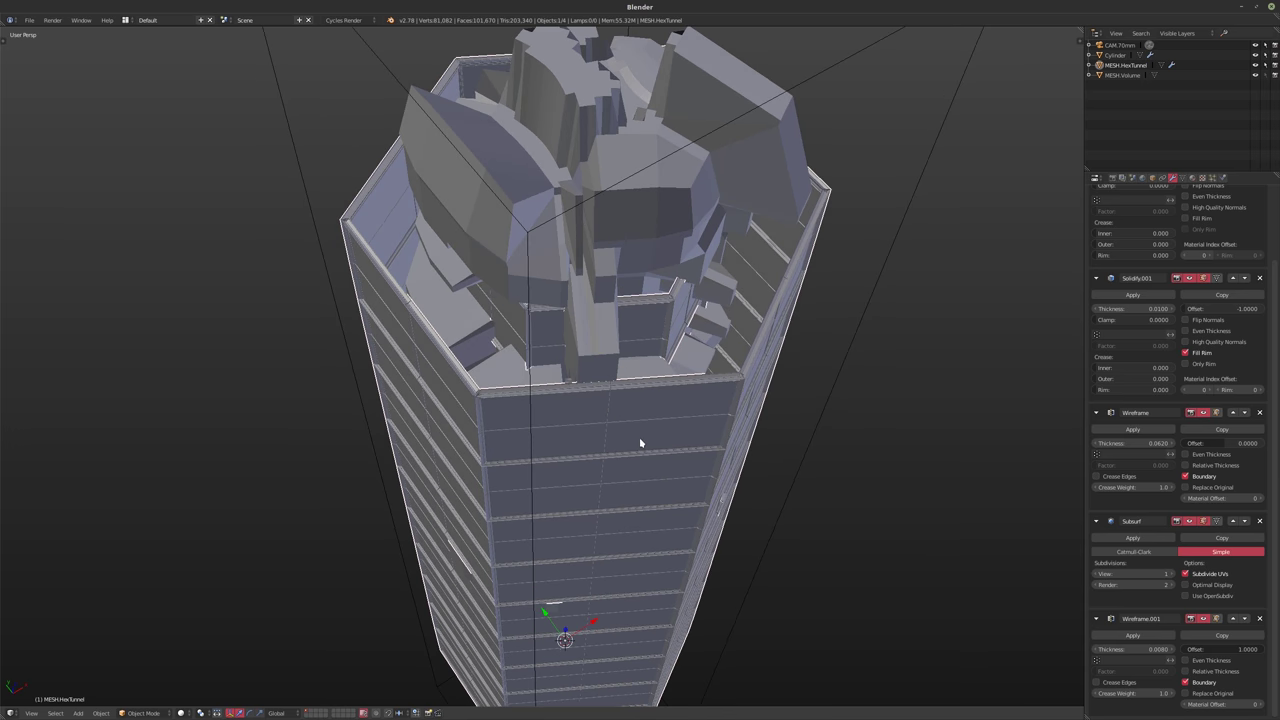
scroll(1197, 401, "up", 2)
scroll(1197, 401, "up", 1)
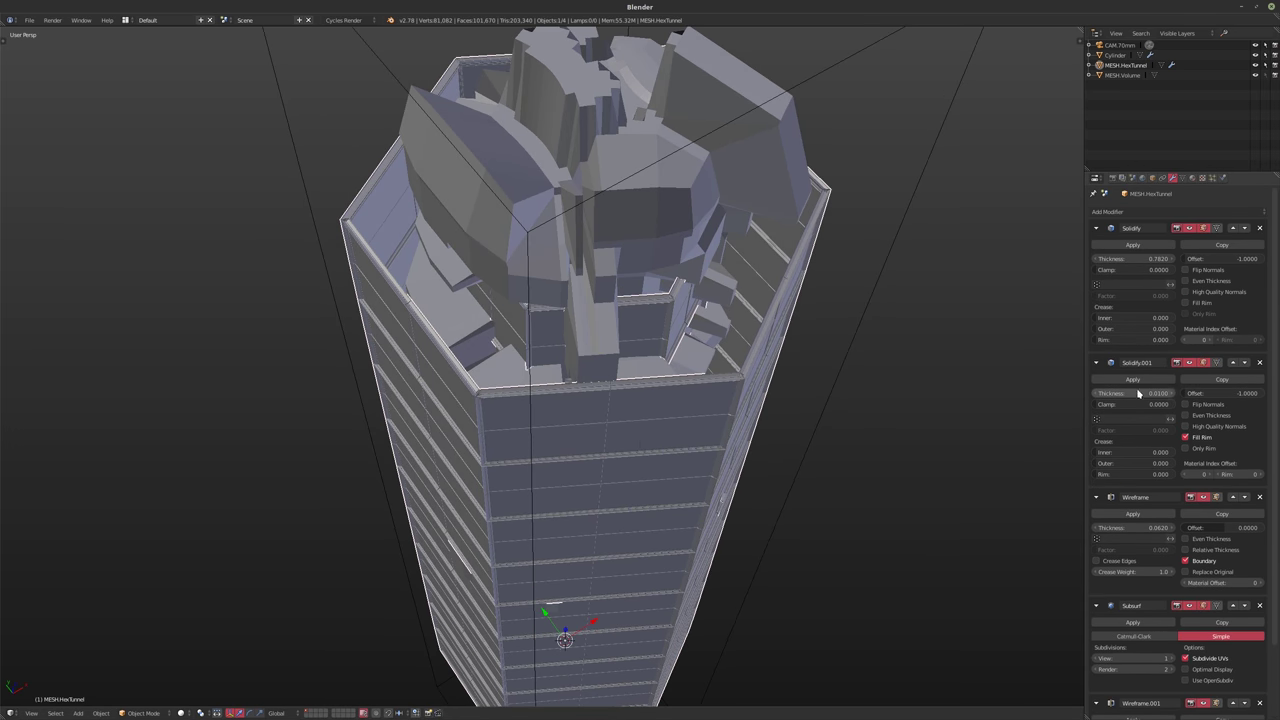
mouse_move(1140, 393)
left_mouse_down()
mouse_move(1205, 393)
mouse_move(1163, 401)
left_mouse_up()
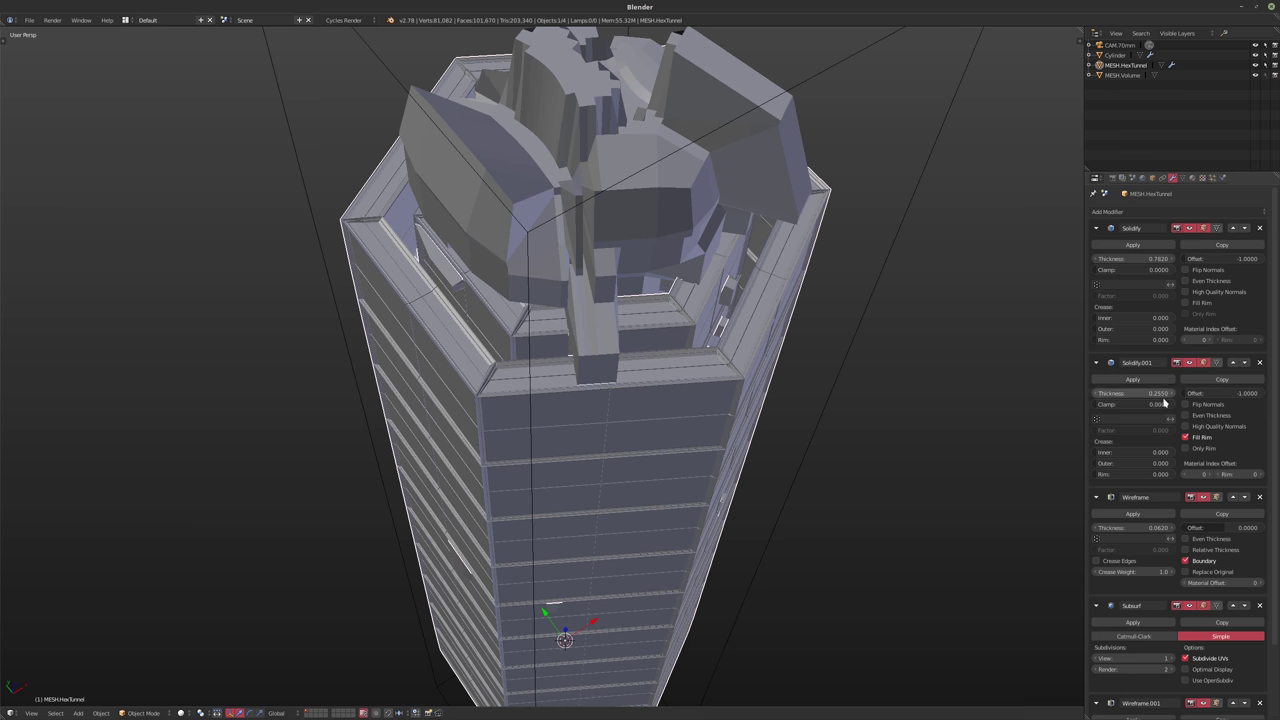
- Leave Fill Rim off on both Solidify layers and check the result through the camera
left_click(1186, 303)
left_click(1186, 303)
left_click(1186, 437)
middle_click_drag(691, 394, 676, 425)
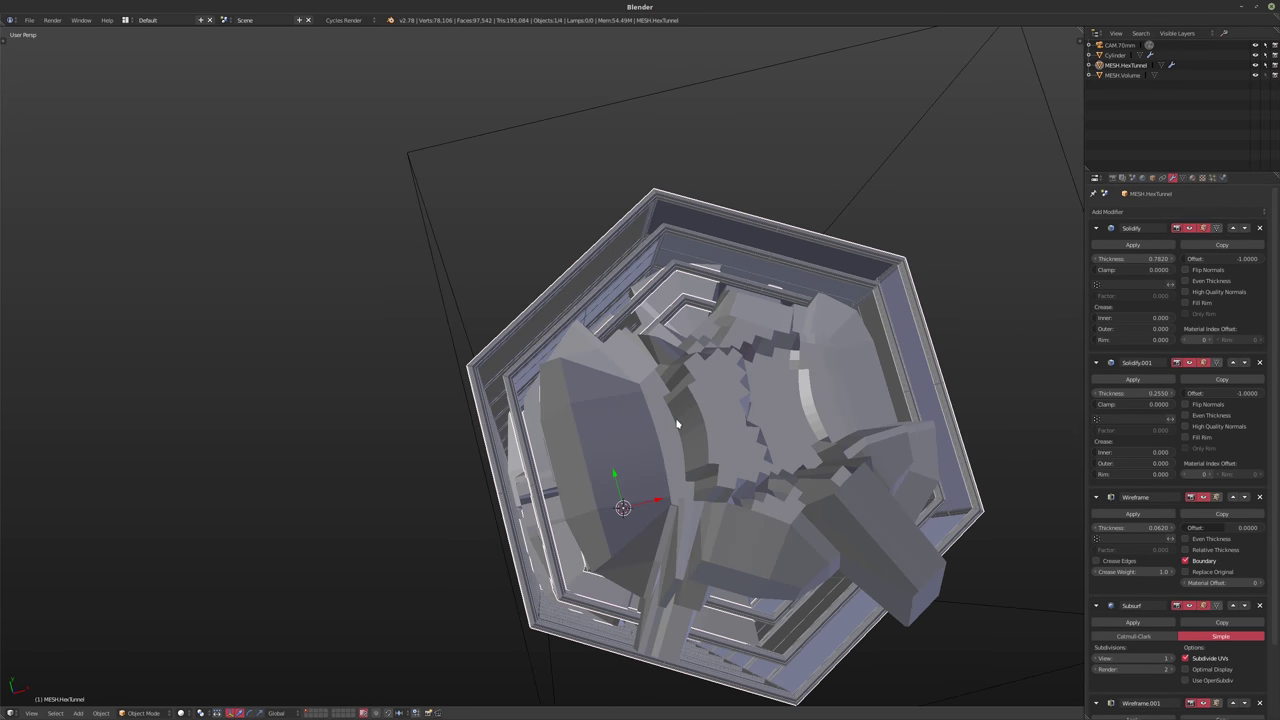
key("KP_0")
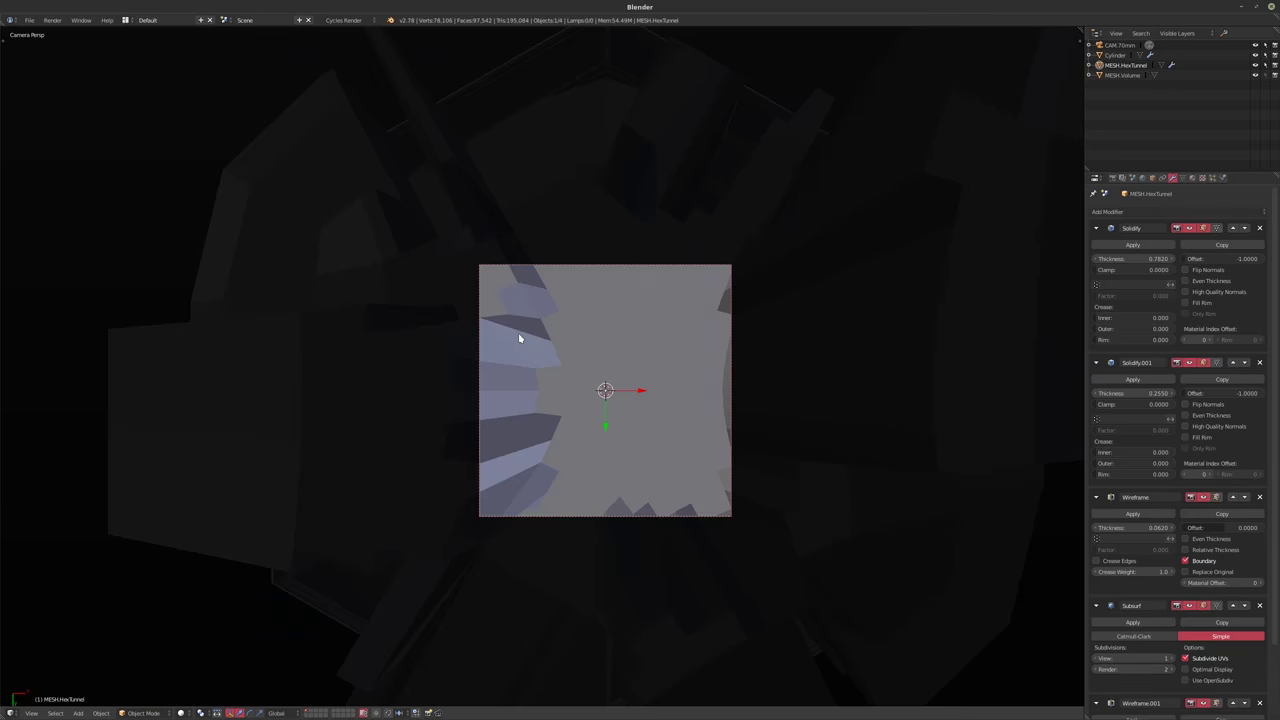
middle_click_drag(523, 334, 562, 363)
- Collapse the tunnel's five modifier panels (both Solidifies, Wireframe, Subsurf, Wireframe.001)
scroll(586, 314, "down", 6)
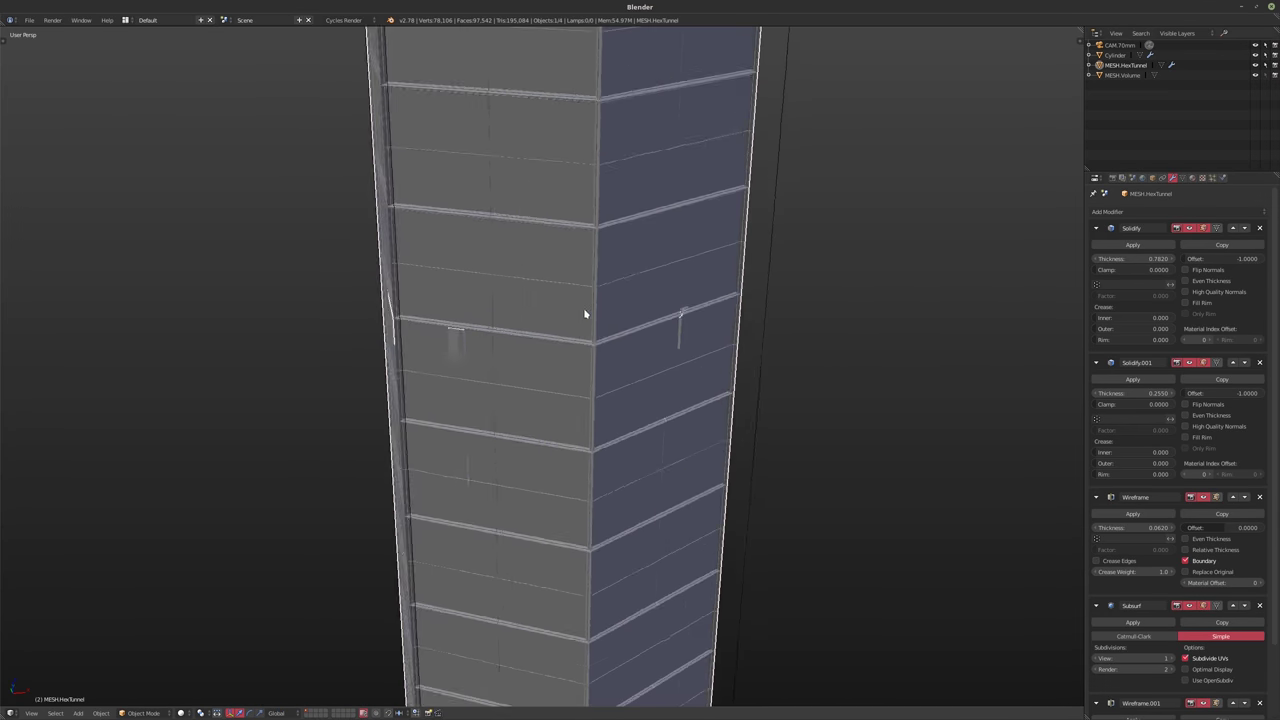
middle_click_drag(586, 314, 586, 331)
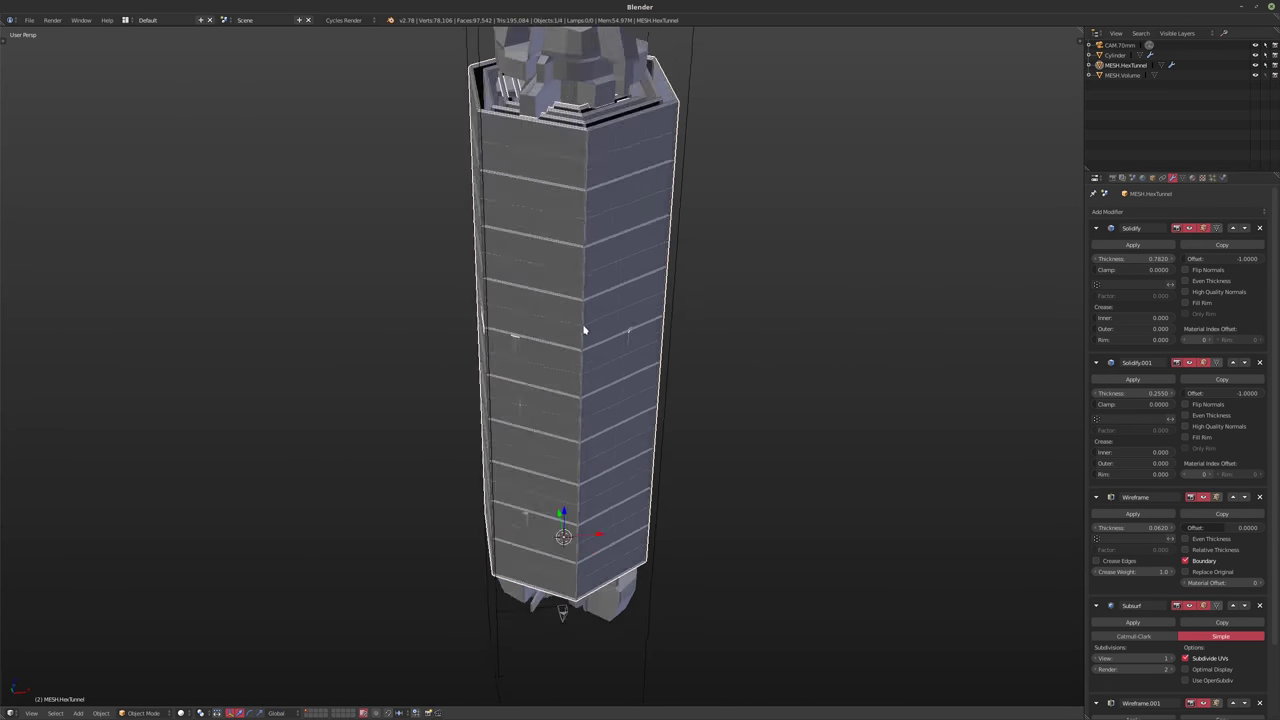
left_click(1096, 228)
left_click(1096, 247)
left_click(1095, 266)
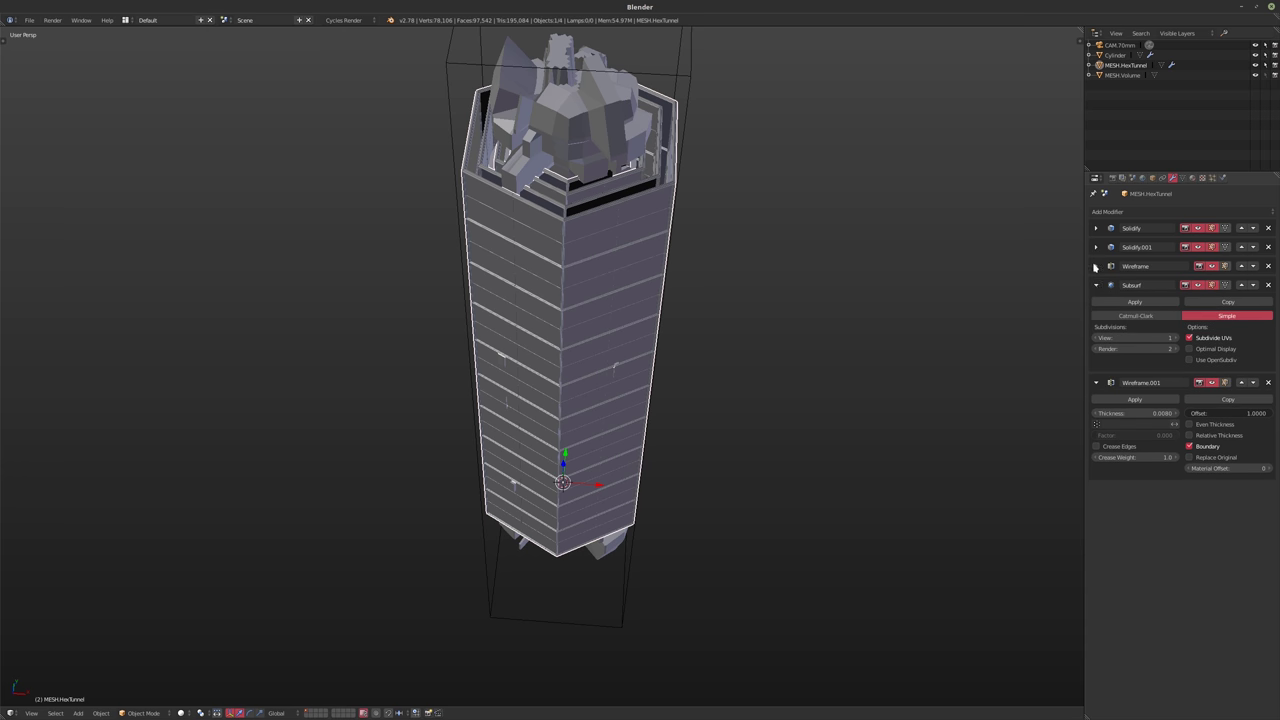
left_click(1096, 285)
left_click(1096, 304)
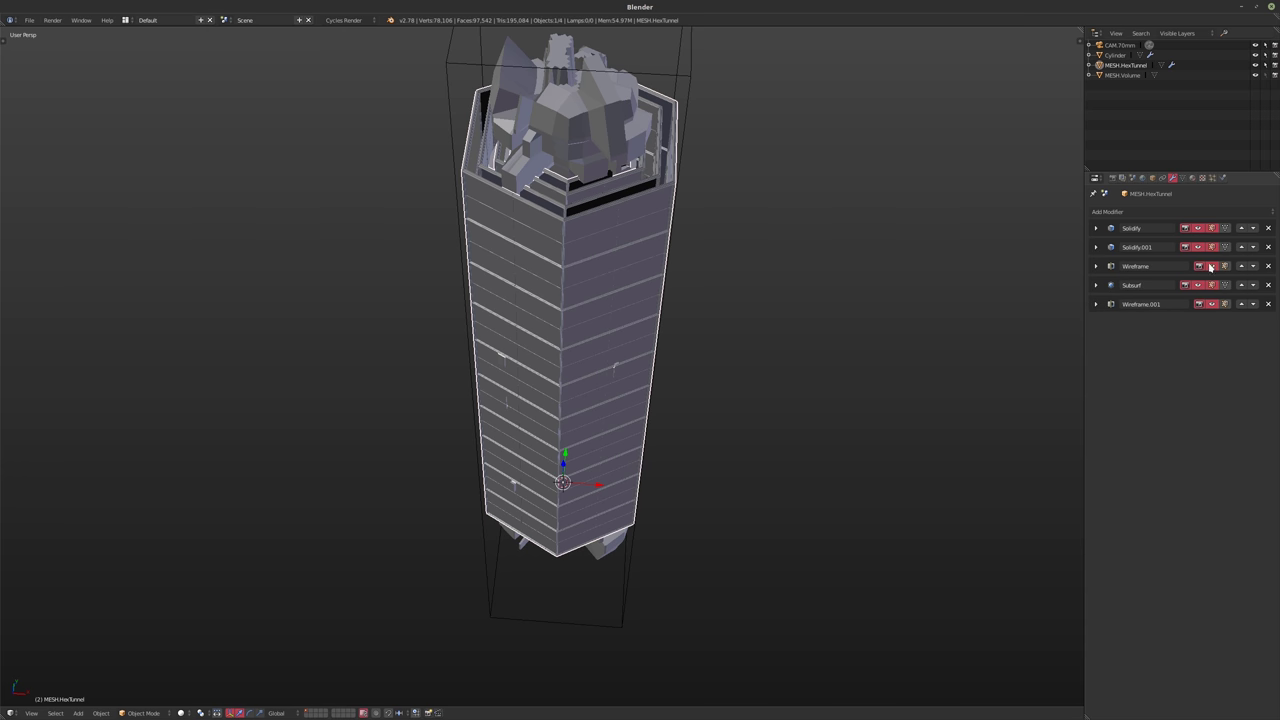
- Add Dynamic Paint to the tunnel and move it above the Subsurf modifier
left_click(1223, 178)
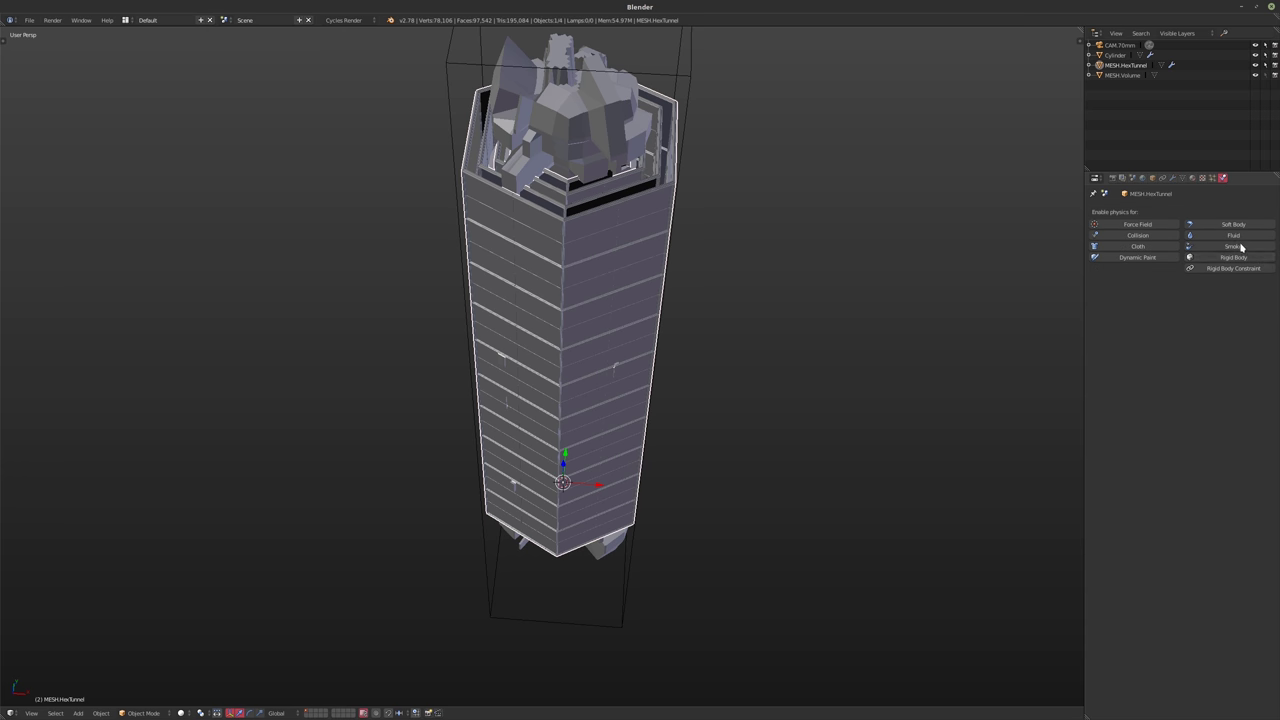
left_click(1152, 258)
left_click(1172, 178)
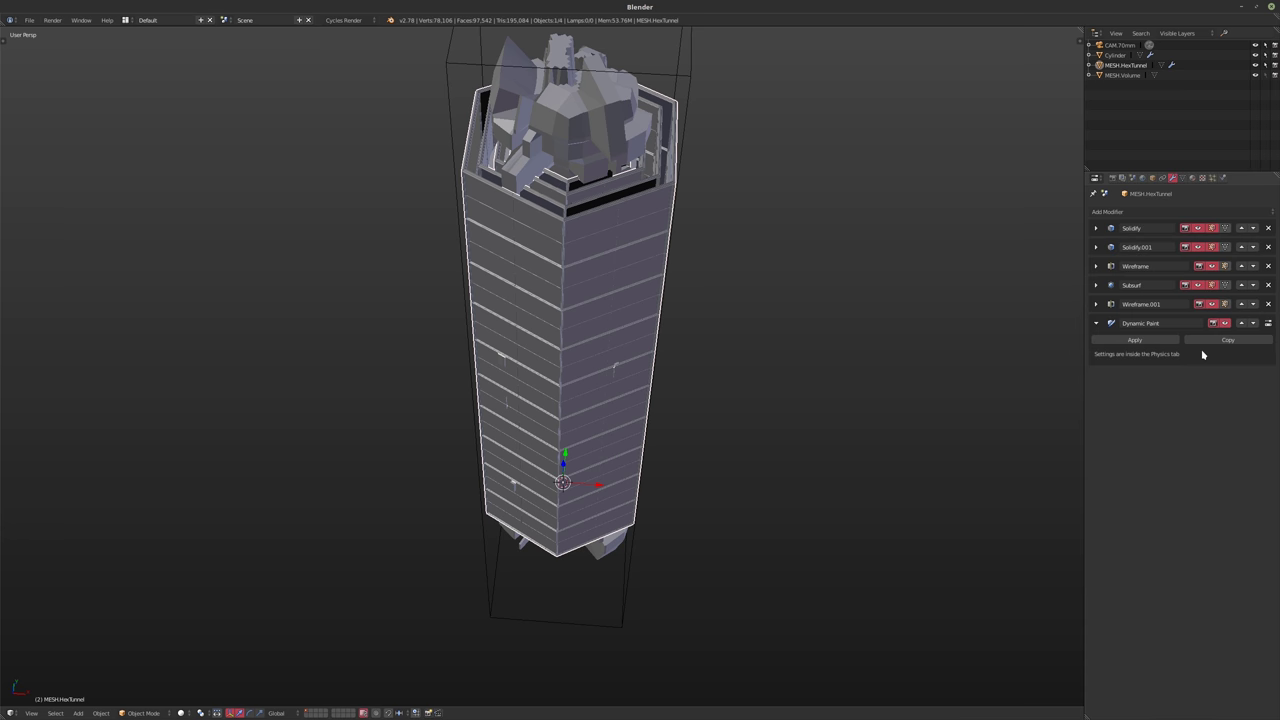
left_click(1242, 323)
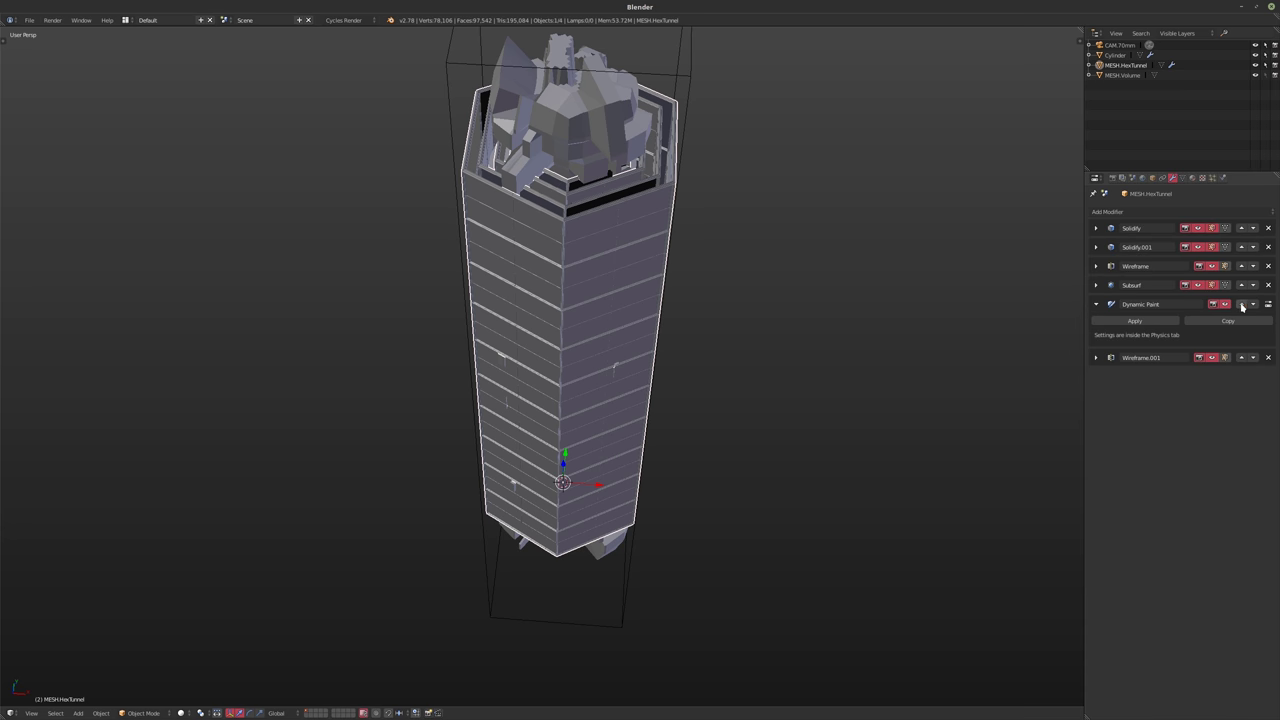
left_click(1242, 304)
mouse_move(691, 340)
middle_mouse_down()
mouse_move(672, 351)
mouse_move(686, 346)
middle_mouse_up()
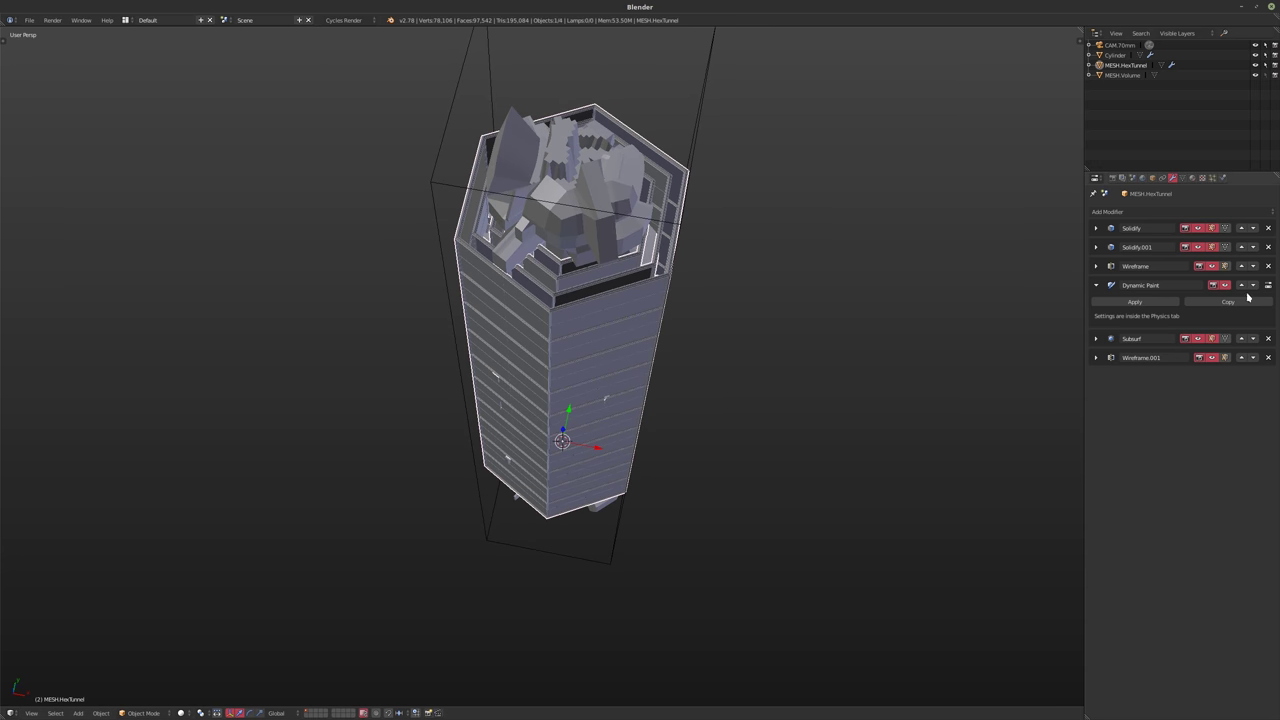
left_click(1096, 285)
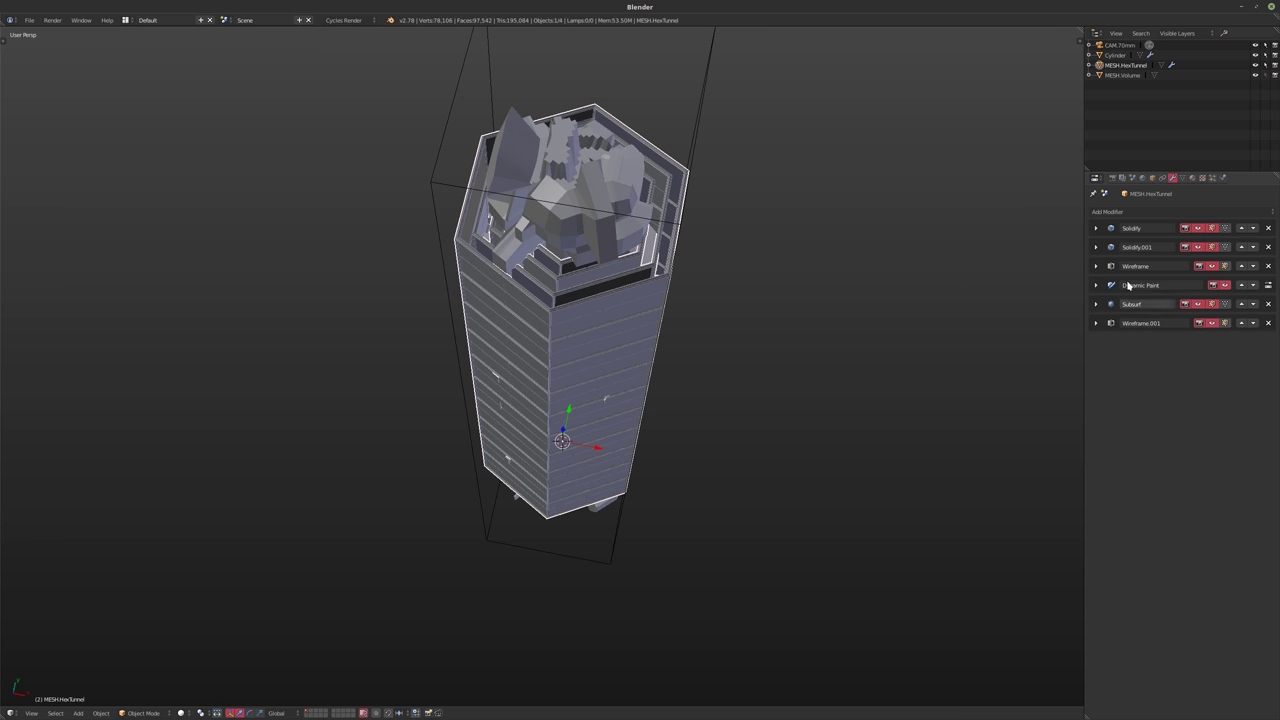
- Make the tunnel a Dynamic Paint canvas with Weight surface type
left_click(1223, 178)
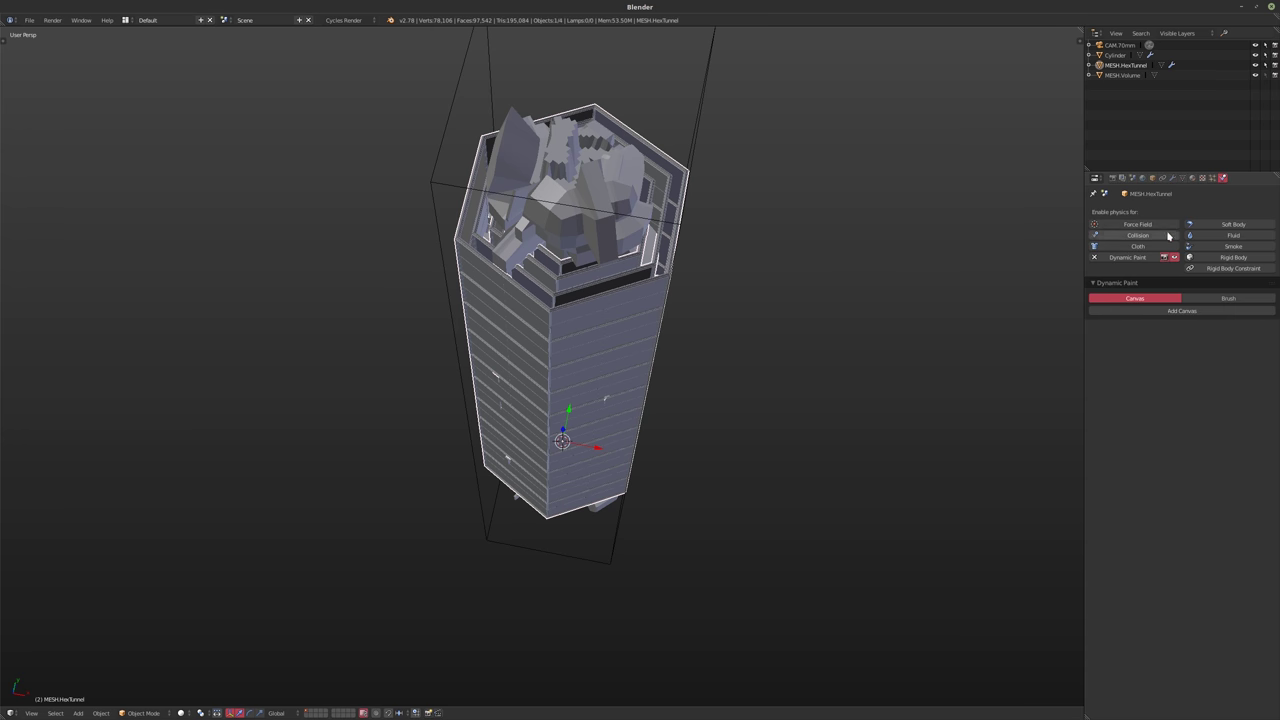
left_click(1188, 311)
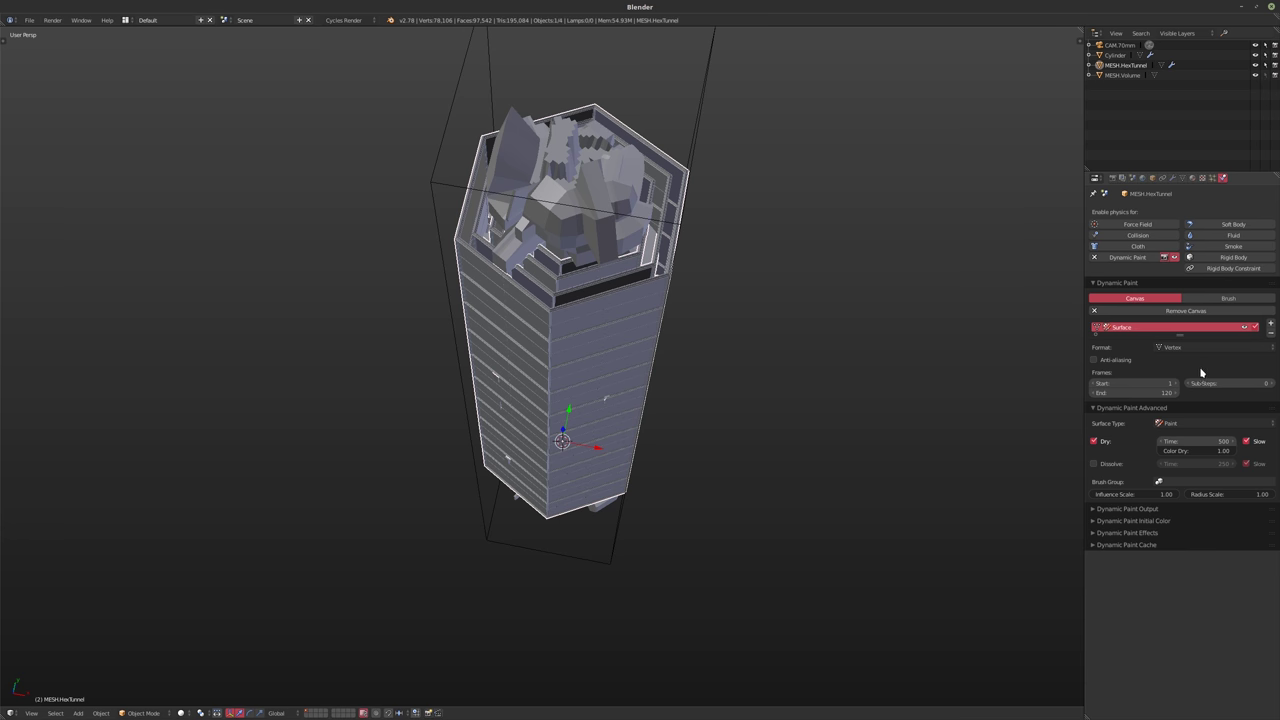
middle_click_drag(820, 380, 1053, 385)
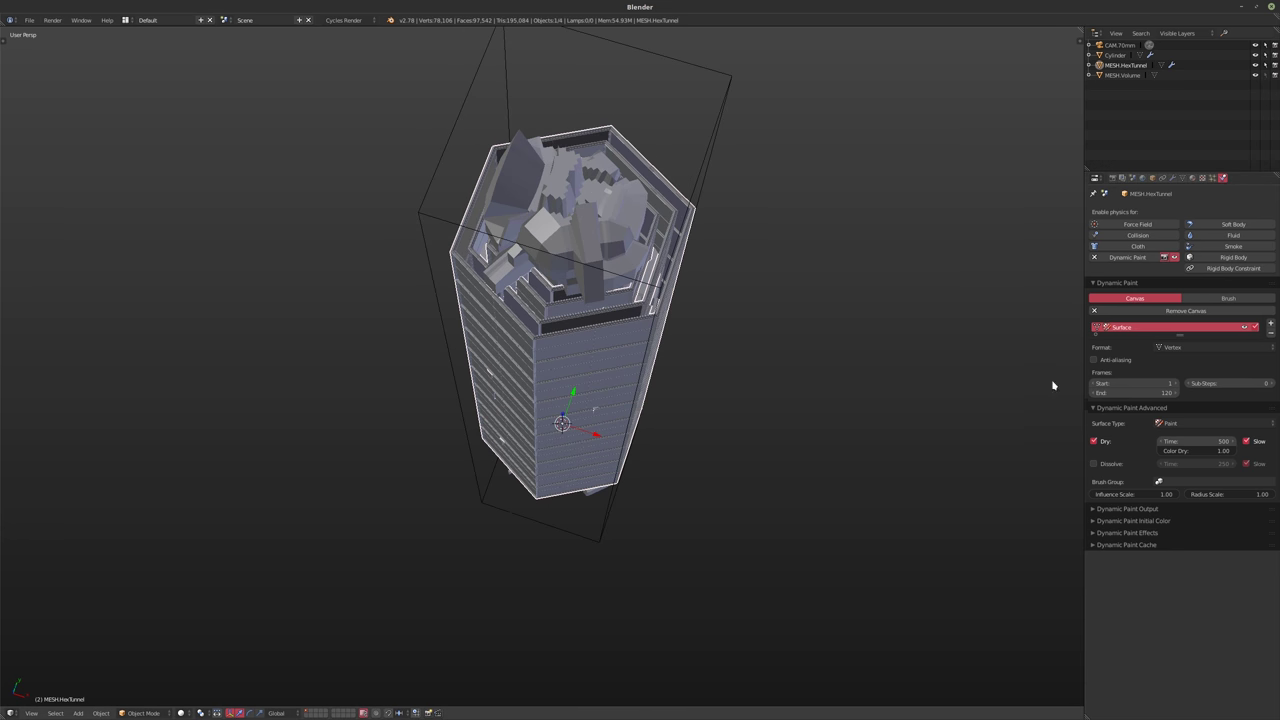
left_click(1182, 424)
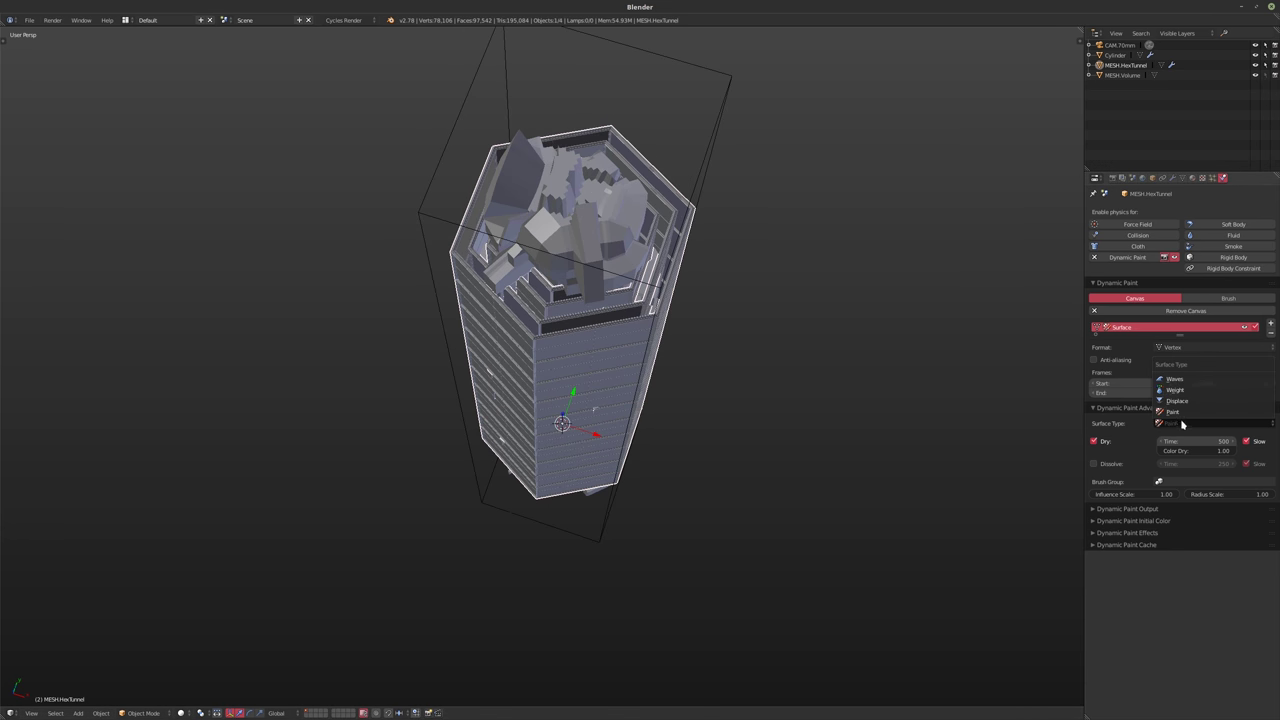
left_click(1175, 389)
middle_click_drag(760, 392, 727, 394)
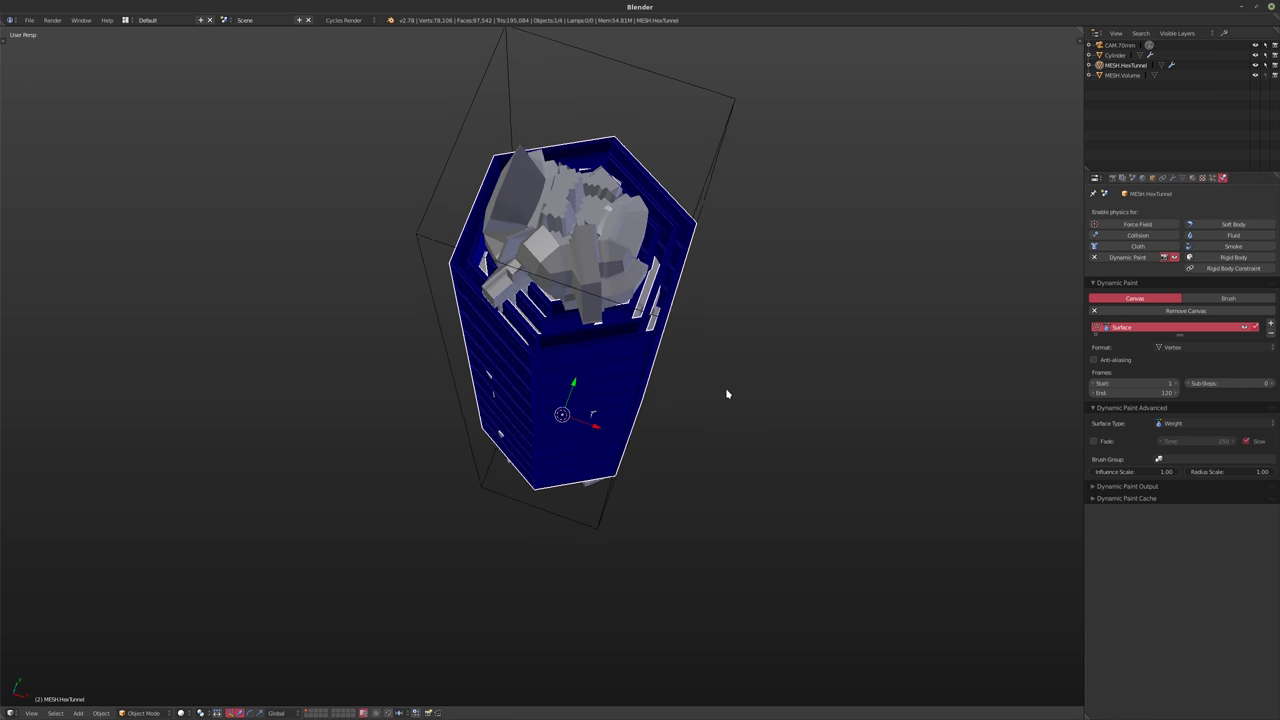
- Make the inner Cylinder a Dynamic Paint brush painting from its mesh volume
right_click(592, 279)
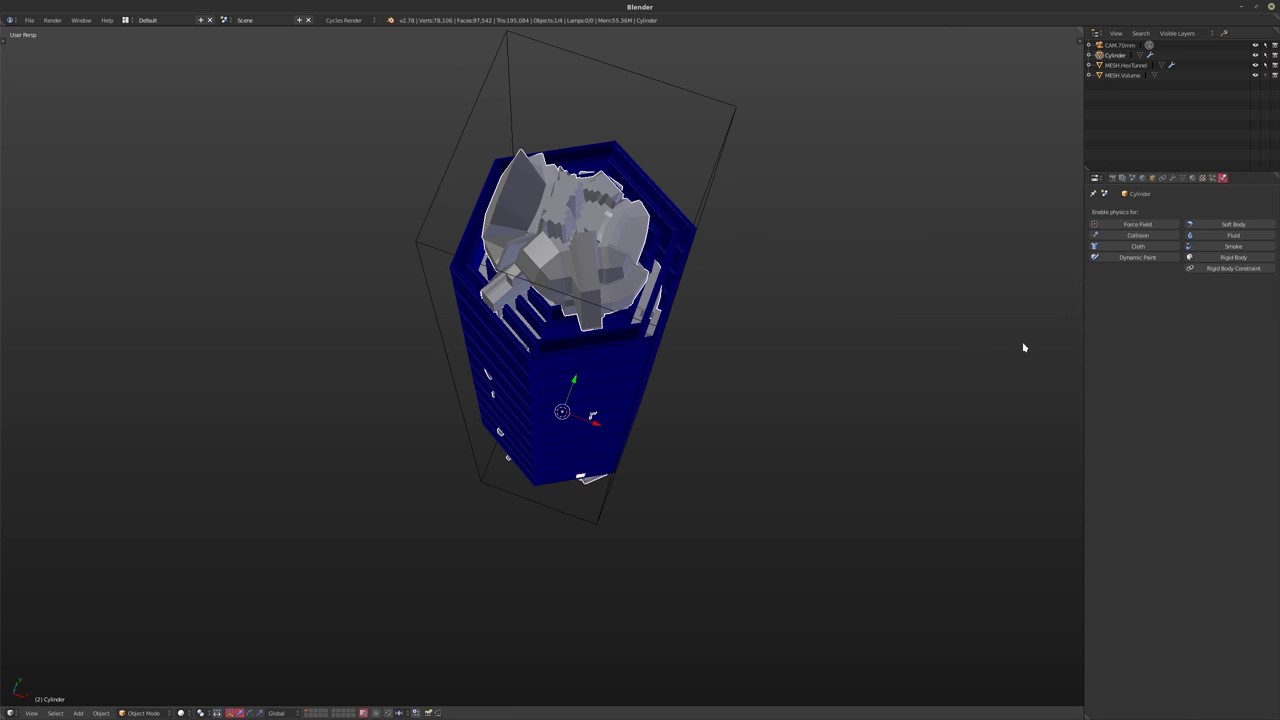
left_click(1158, 258)
left_click(1216, 297)
left_click(1186, 312)
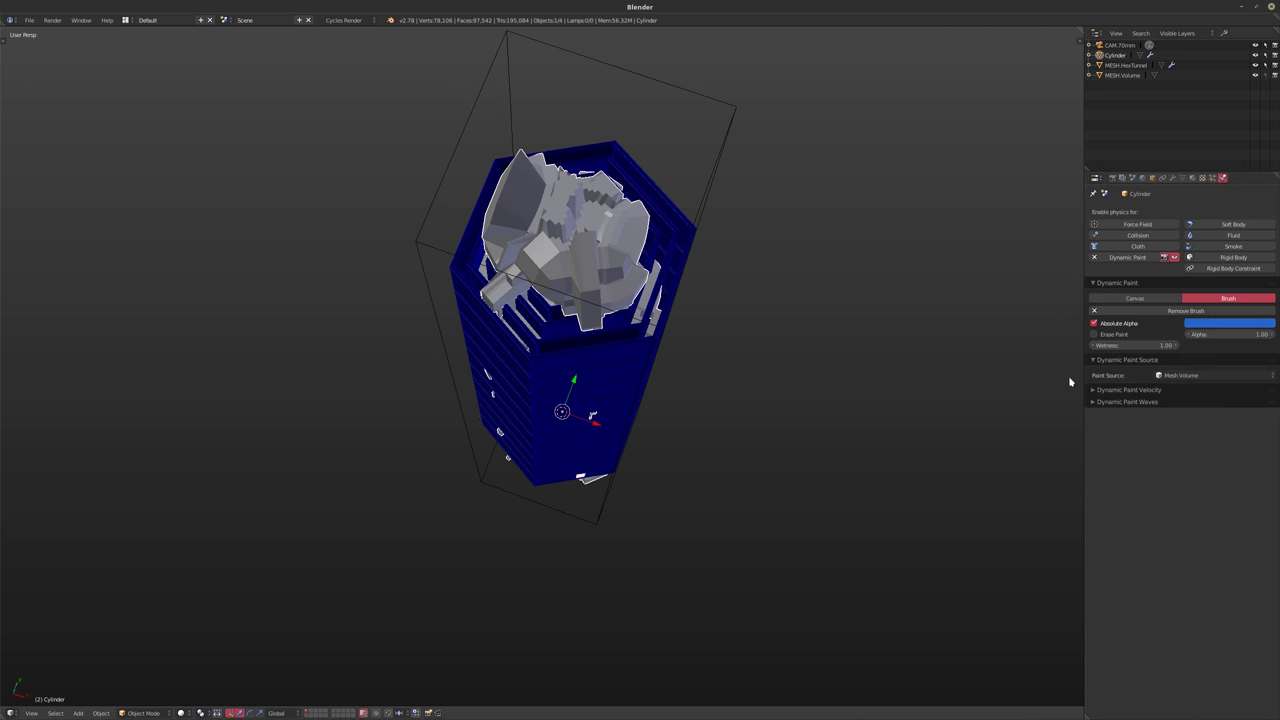
left_click(1178, 375)
mouse_move(786, 391)
middle_mouse_down()
mouse_move(580, 348)
mouse_move(603, 334)
mouse_move(605, 380)
mouse_move(614, 289)
mouse_move(515, 290)
mouse_move(563, 257)
mouse_move(612, 80)
mouse_move(514, 250)
mouse_move(586, 297)
mouse_move(577, 275)
mouse_move(608, 328)
middle_mouse_up()
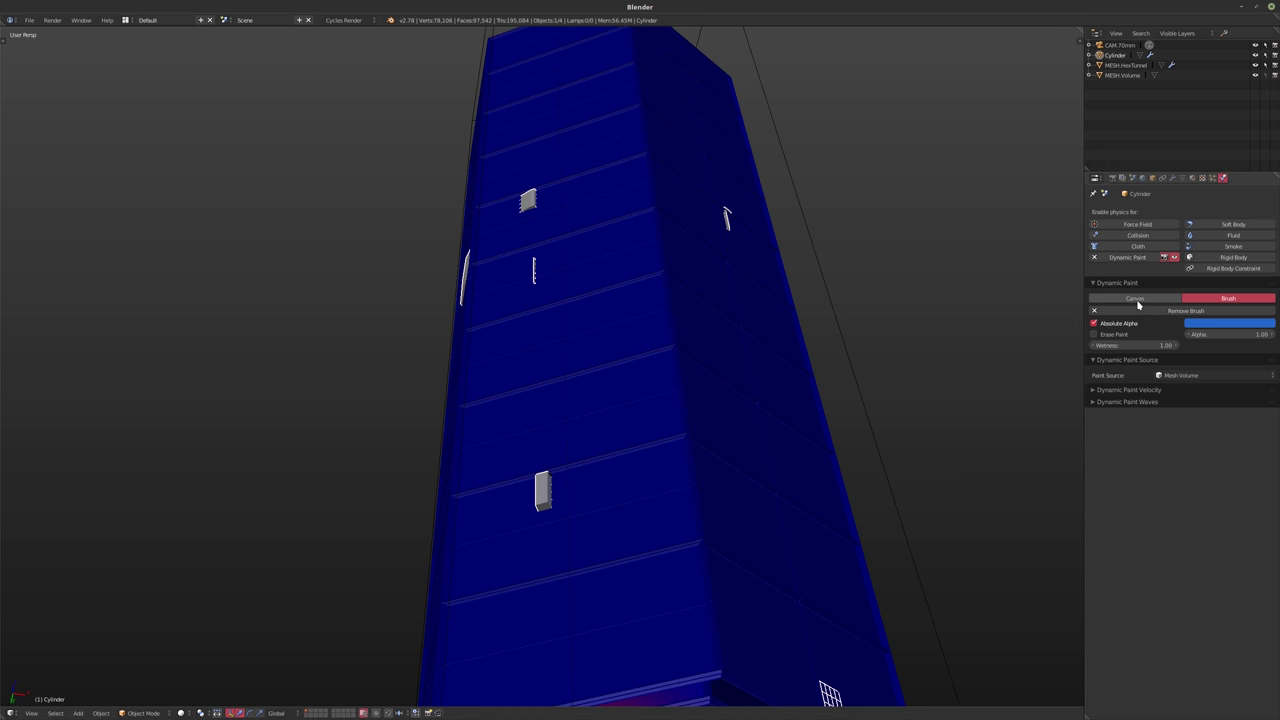
- Select the hex tunnel and review its Subsurf, keeping preview level 1
left_click(1172, 178)
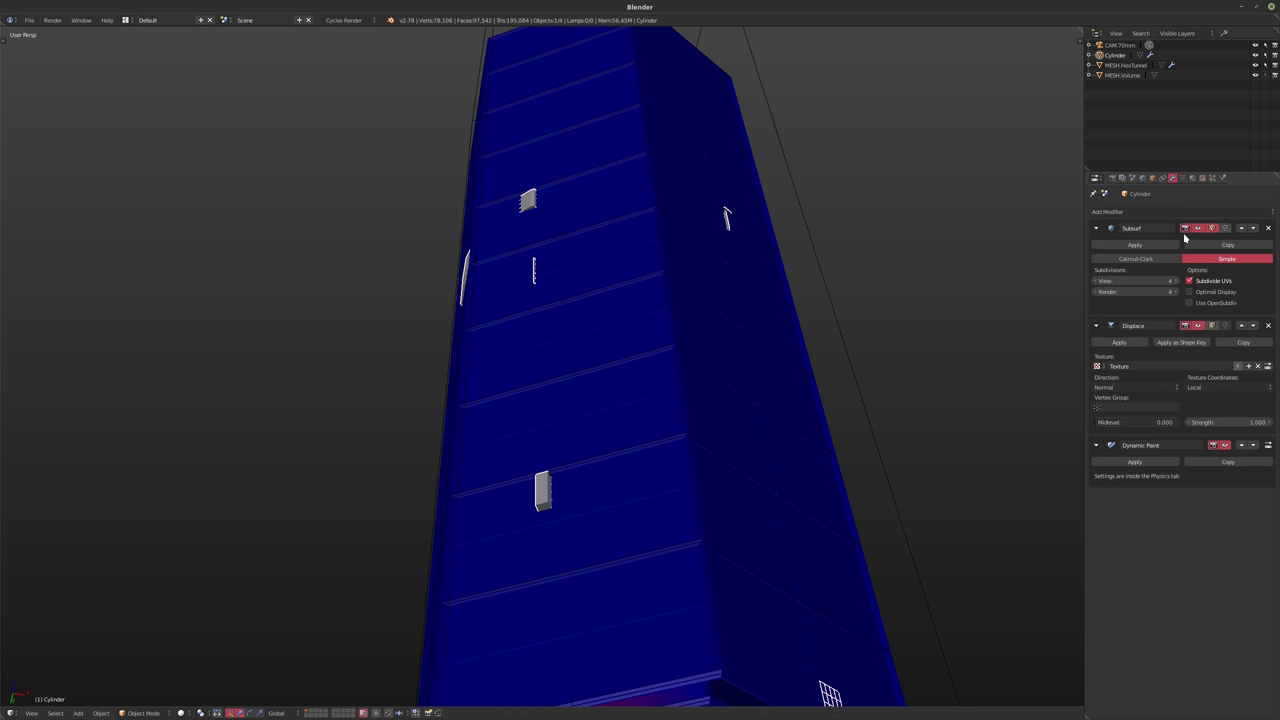
right_click(677, 366)
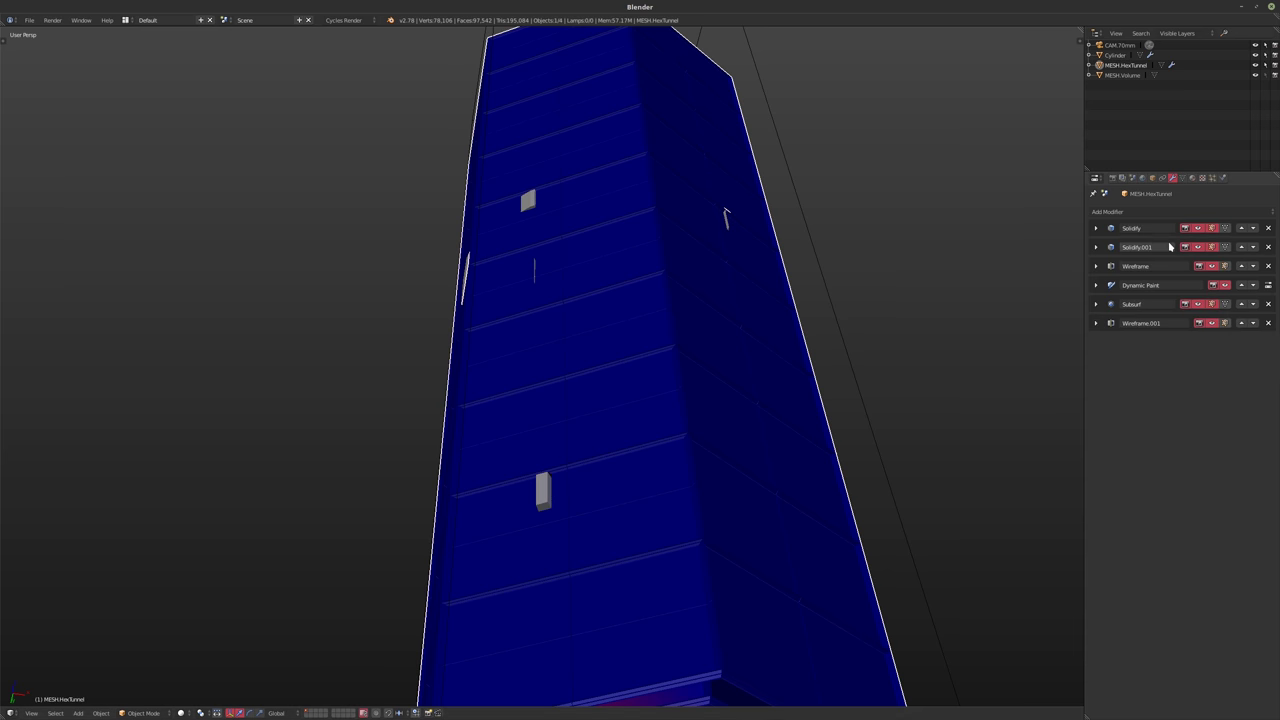
left_click(1129, 211)
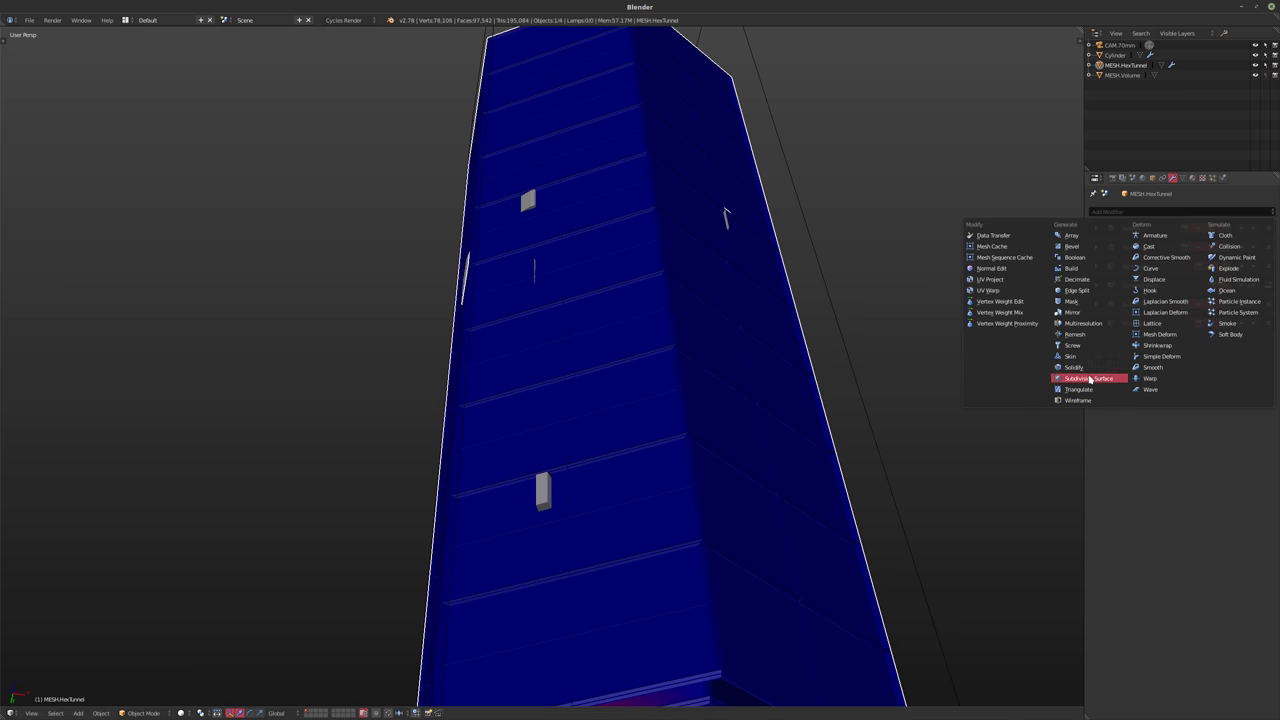
left_click(1096, 305)
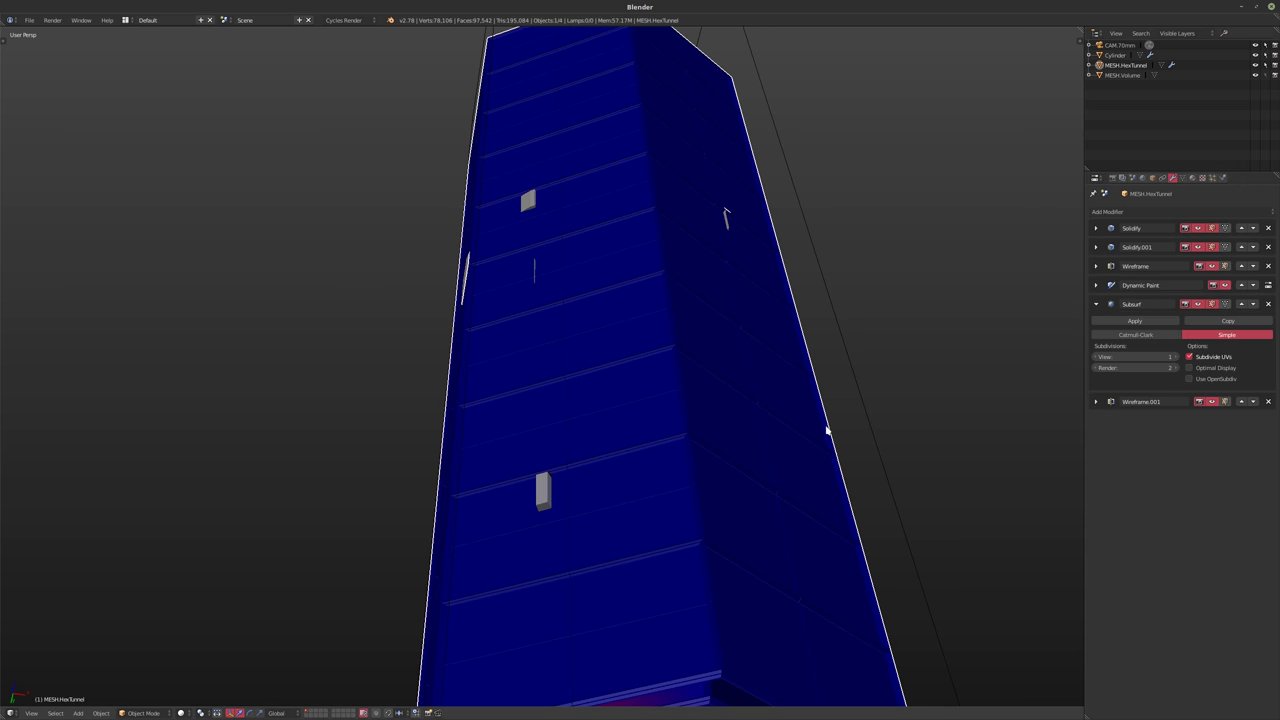
key("z")
key("z")
left_click(1176, 357)
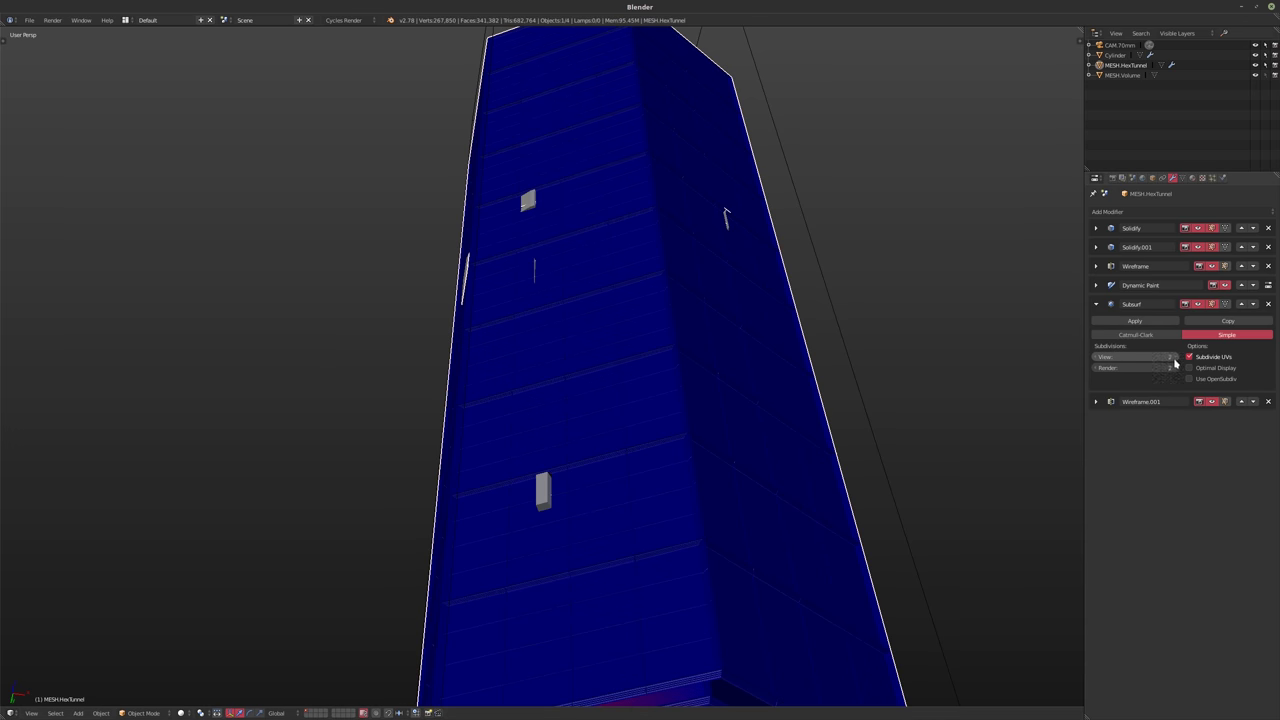
left_click(1097, 358)
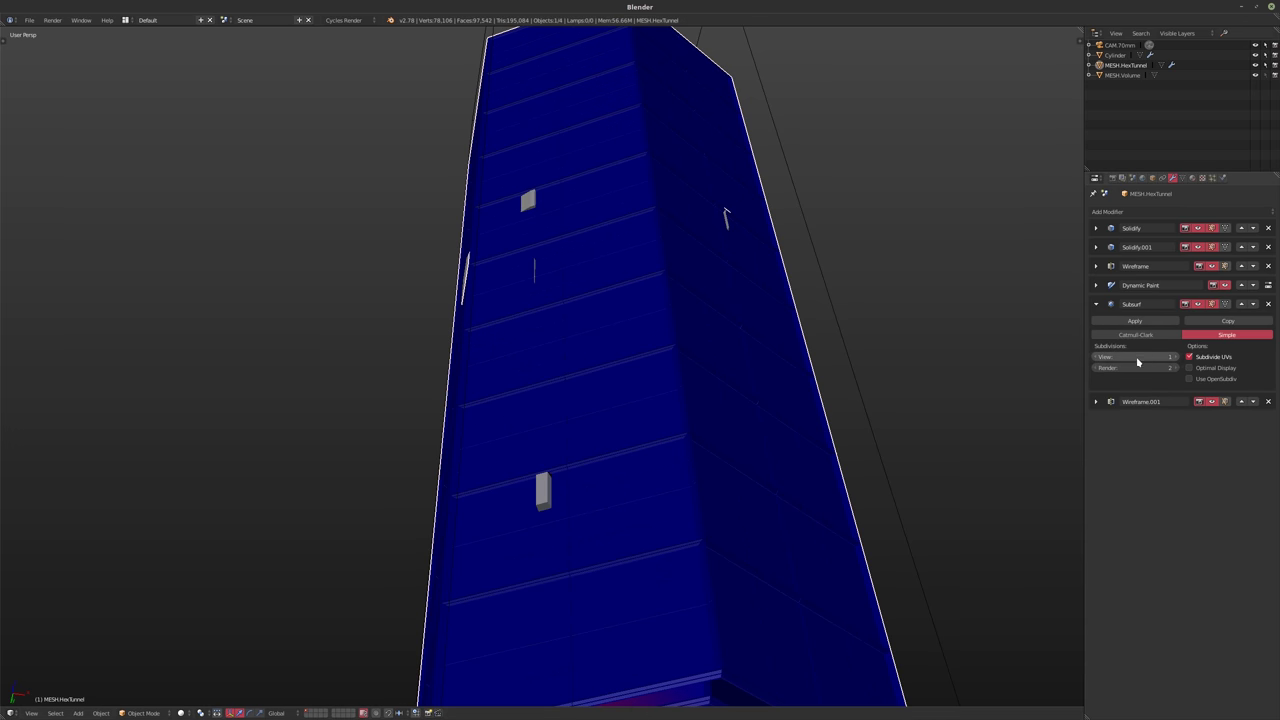
- Move Dynamic Paint to the bottom and add a second Subdivision Surface at level 2
left_click(1254, 287)
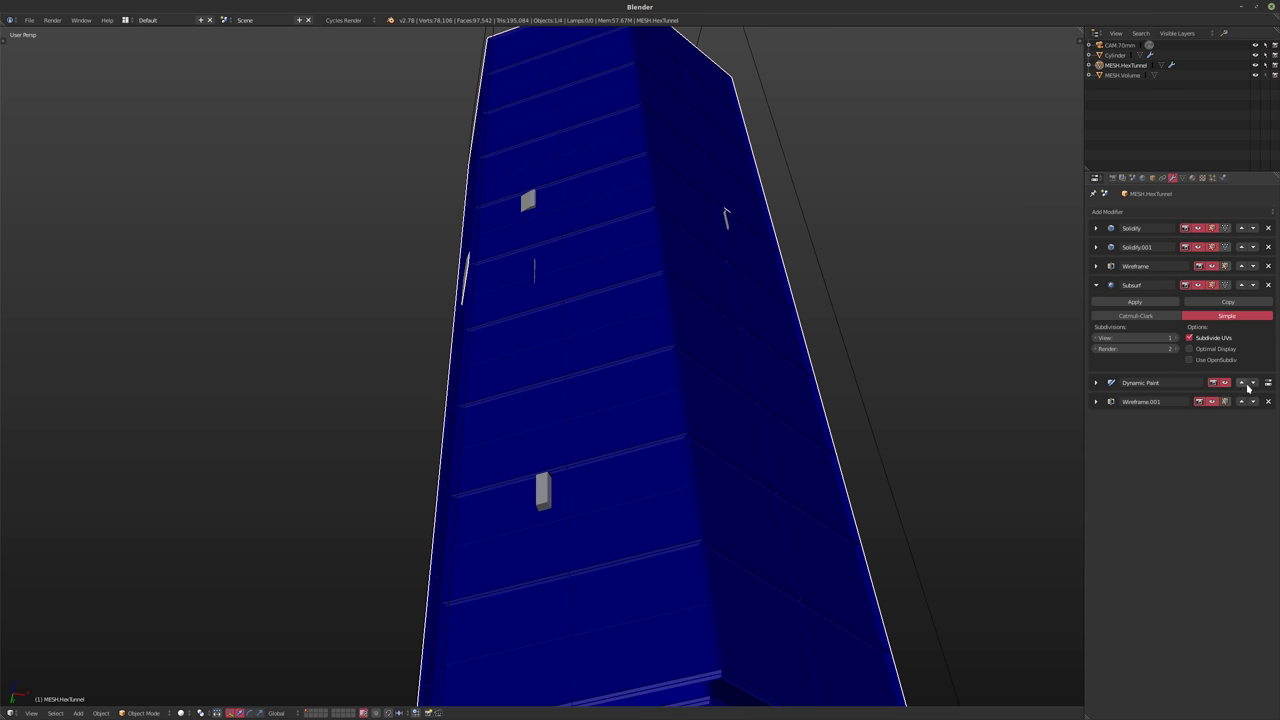
left_click(1253, 383)
left_click(1135, 210)
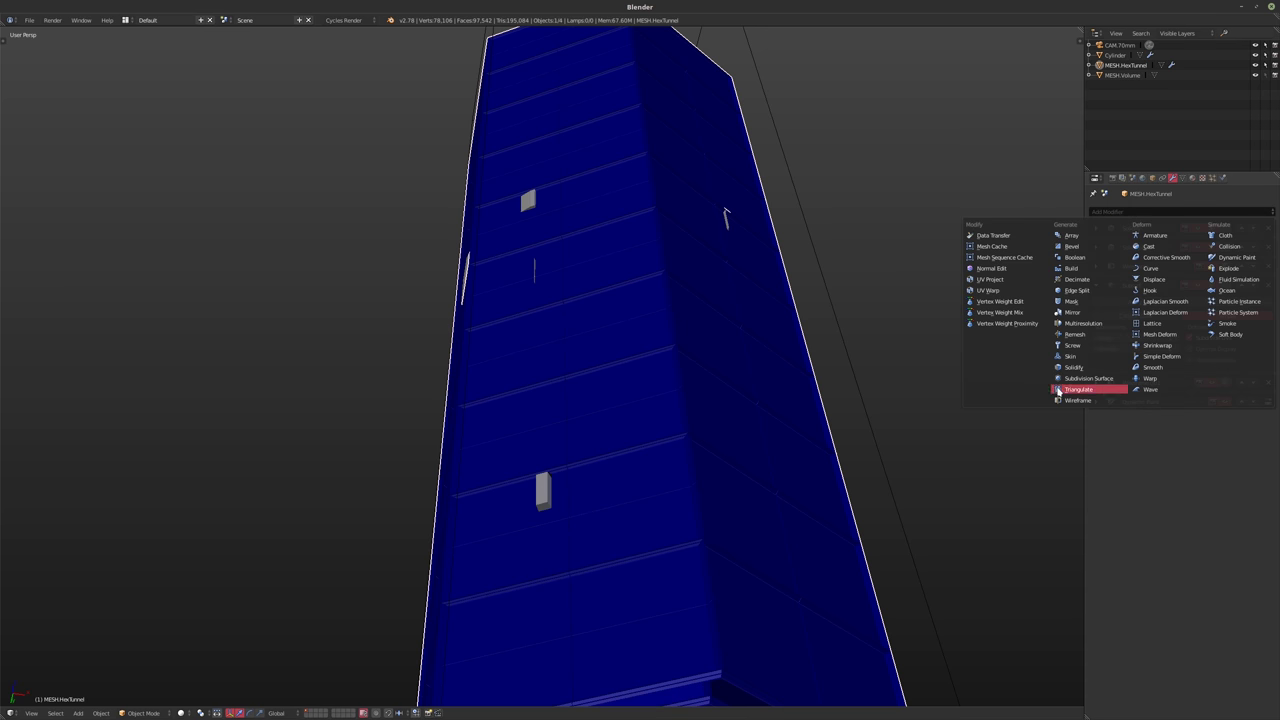
key("Return")
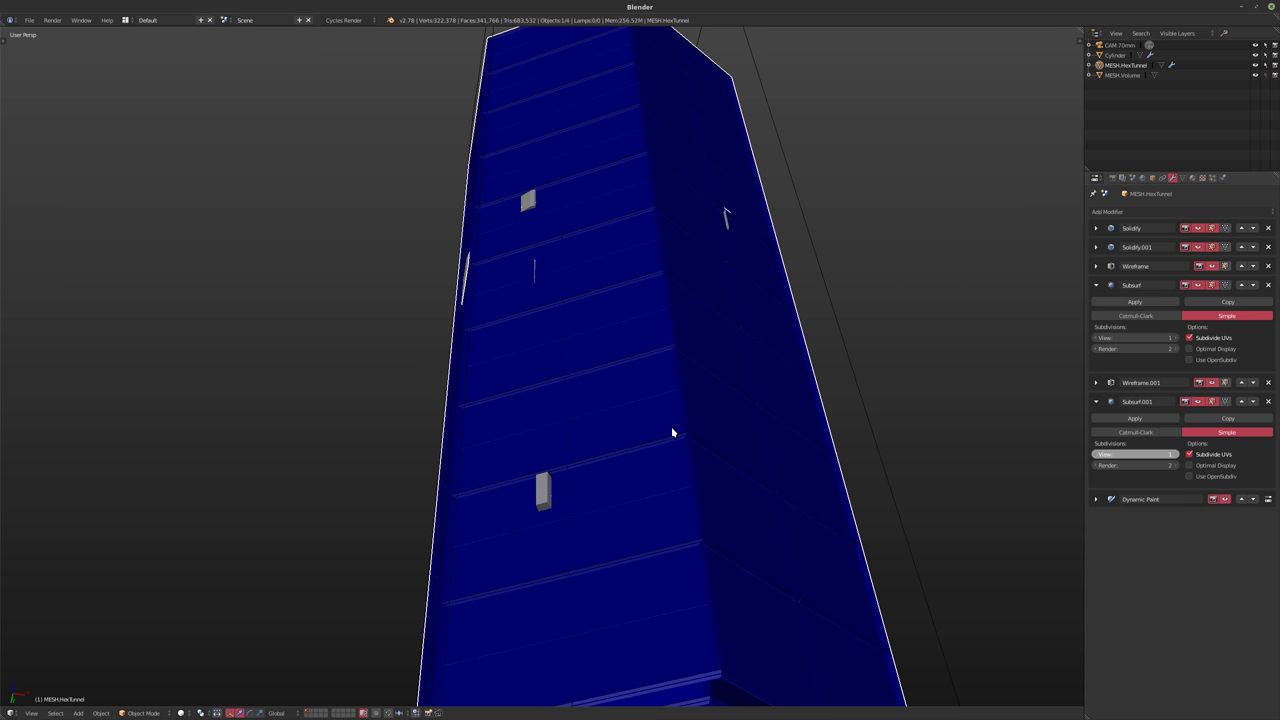
middle_click_drag(667, 508, 898, 381)
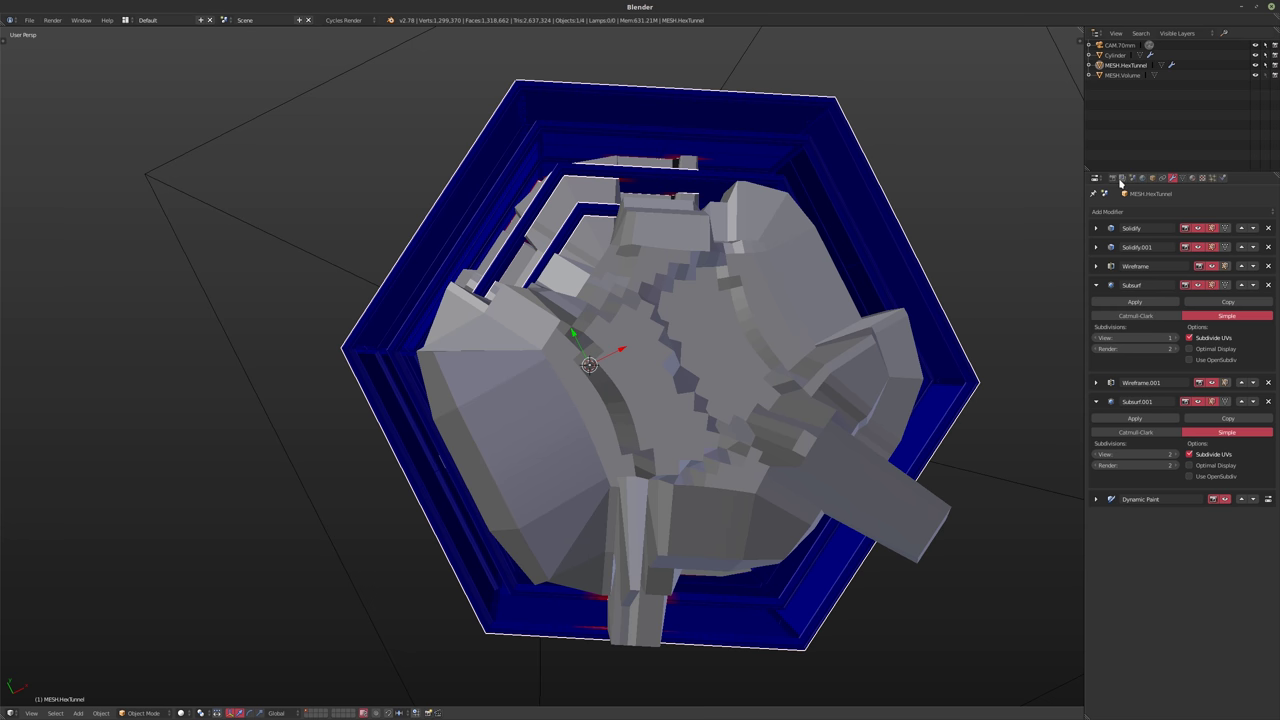
right_click(774, 361)
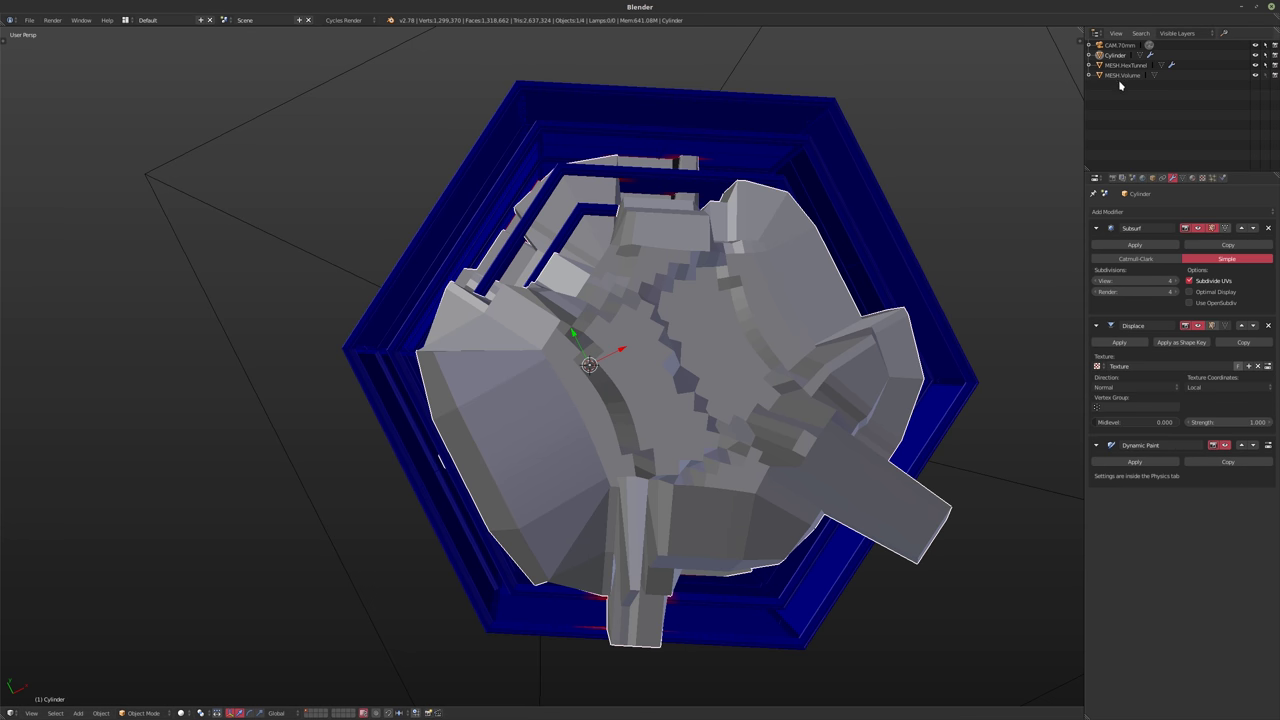
- Set the inner Cylinder's maximum draw type to Bounds and frame the camera view
left_click(1152, 178)
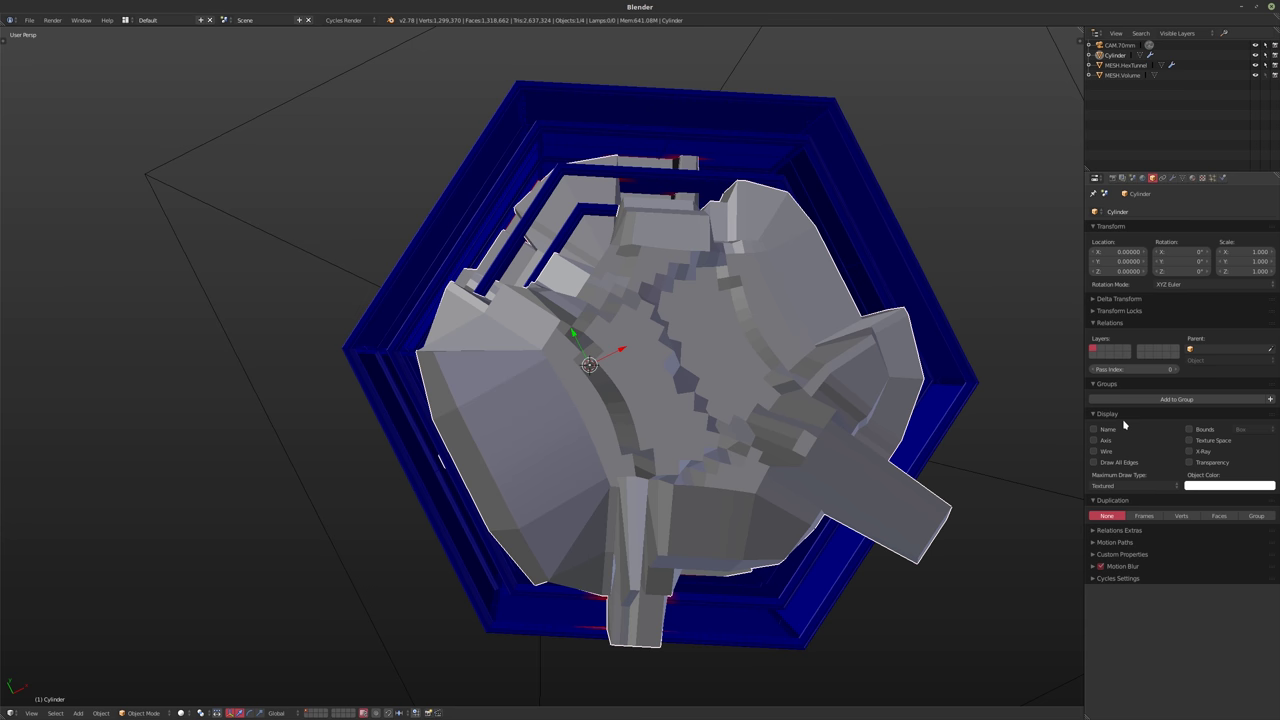
left_click(1122, 487)
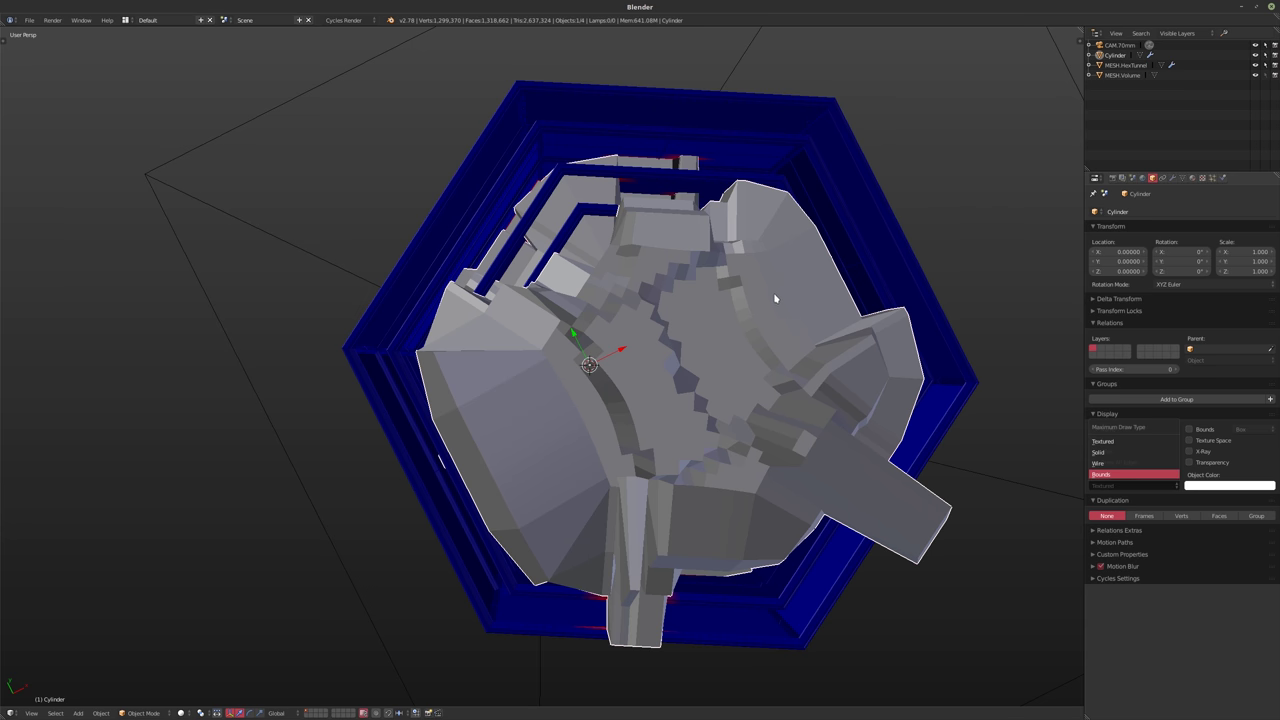
key("Return")
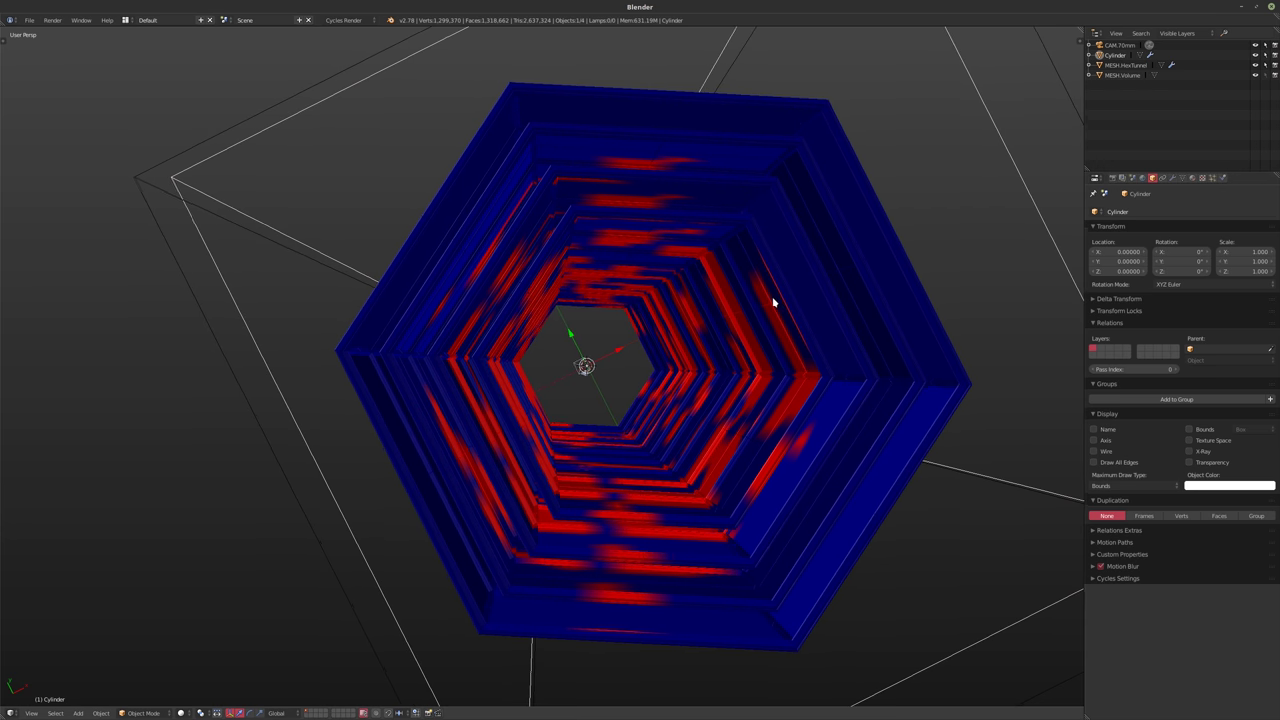
scroll(771, 300, "up", 5)
key("KP_0")
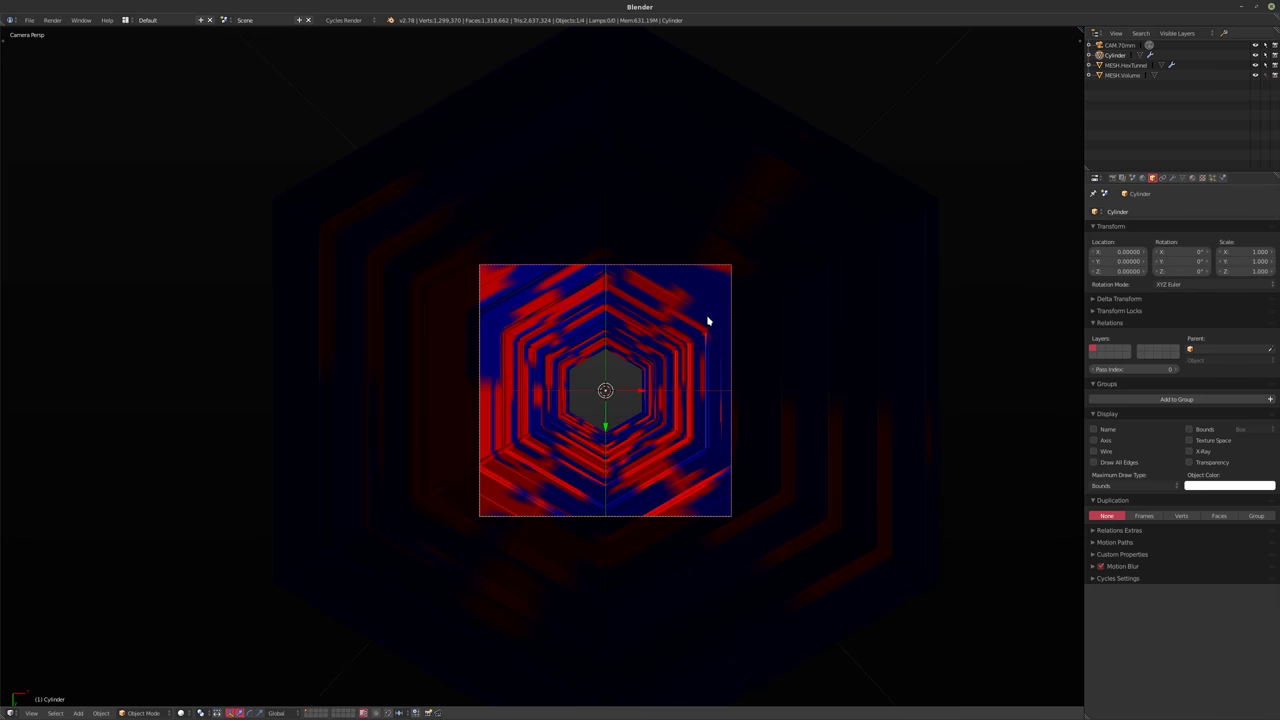
scroll(709, 323, "up", 4)
middle_click_drag(700, 295, 709, 313, "shift")
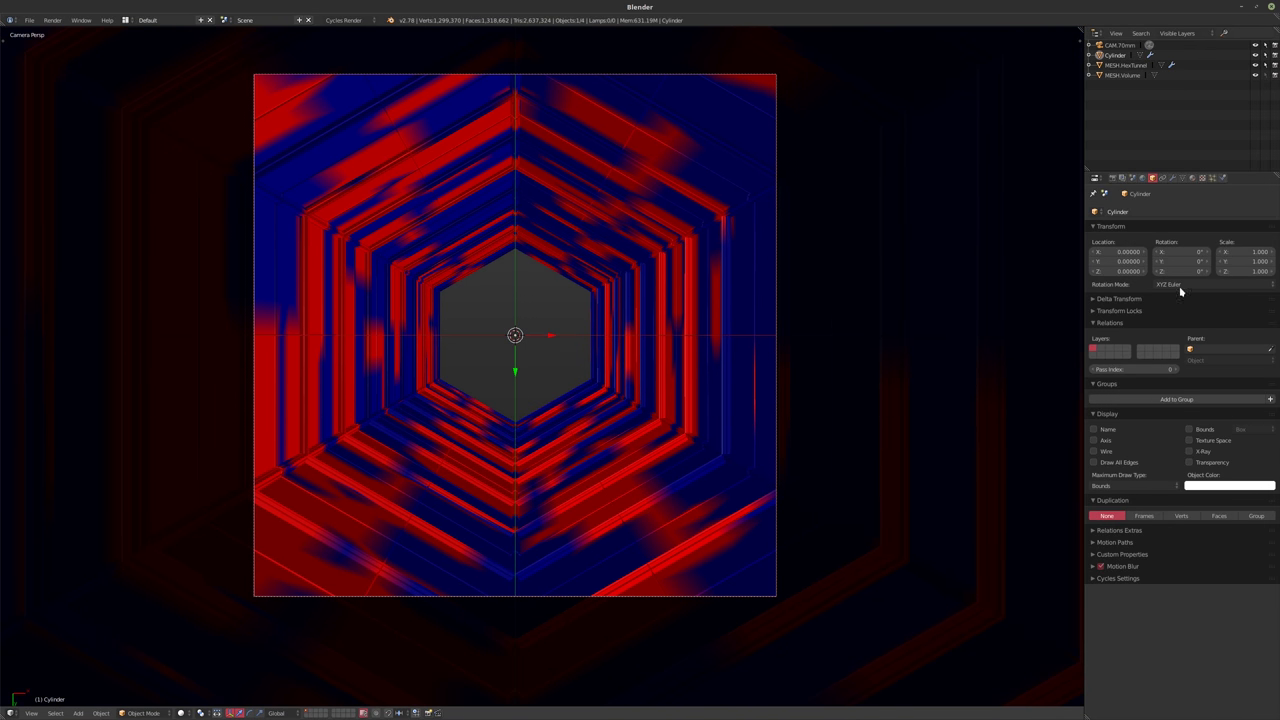
- Add a Mask modifier to MESH.HexTunnel
left_click(1174, 178)
left_click(1148, 212)
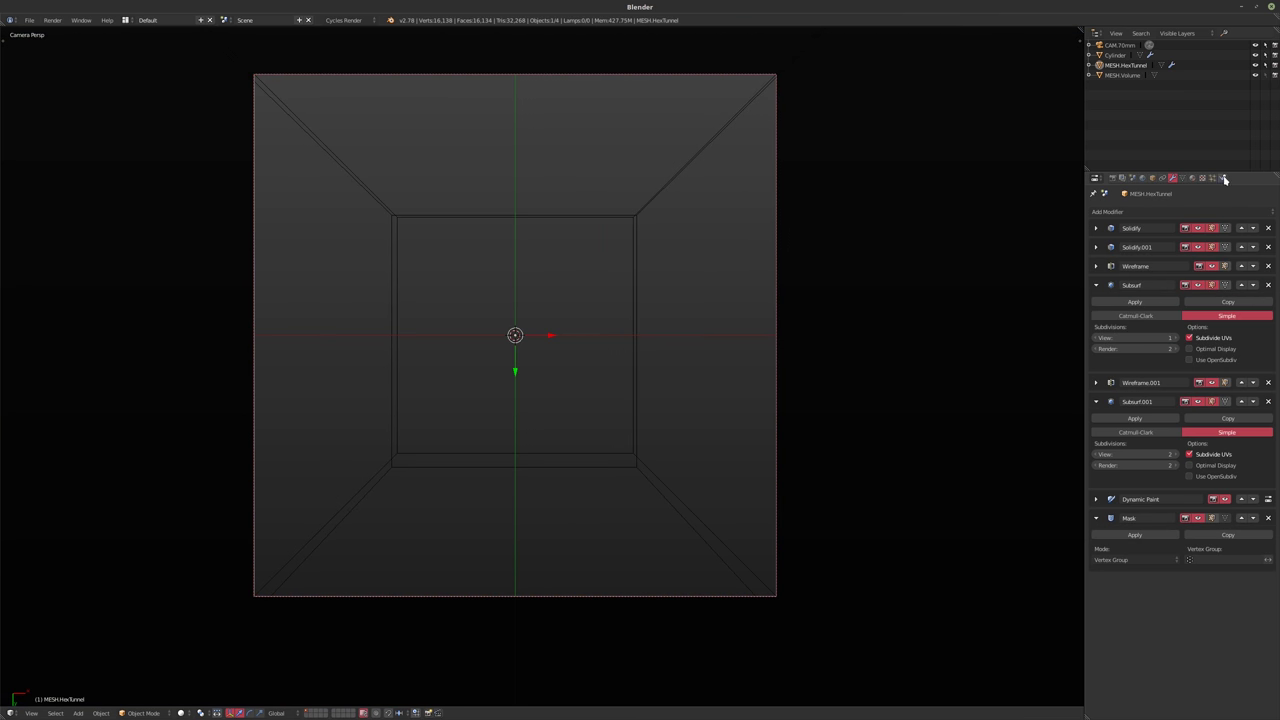
left_click(1222, 177)
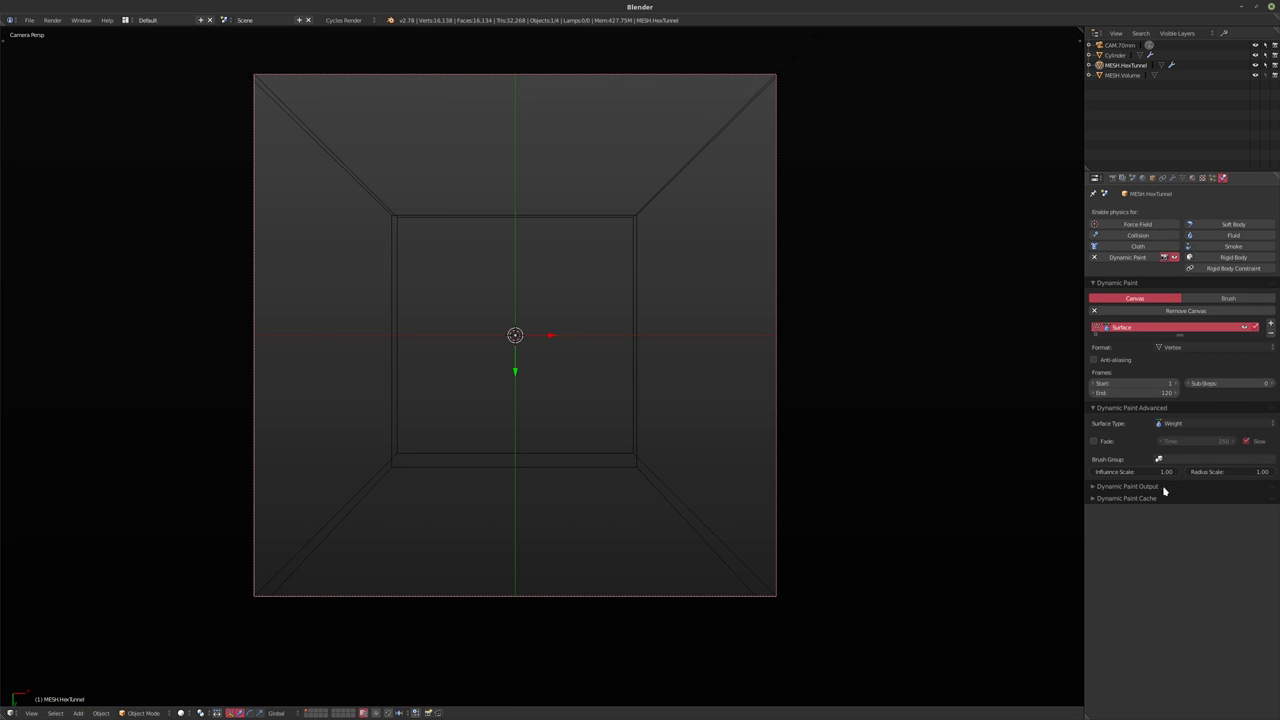
- Add a vertex group named dp_weight to the tunnel, matching the Dynamic Paint output group
left_click(1103, 488)
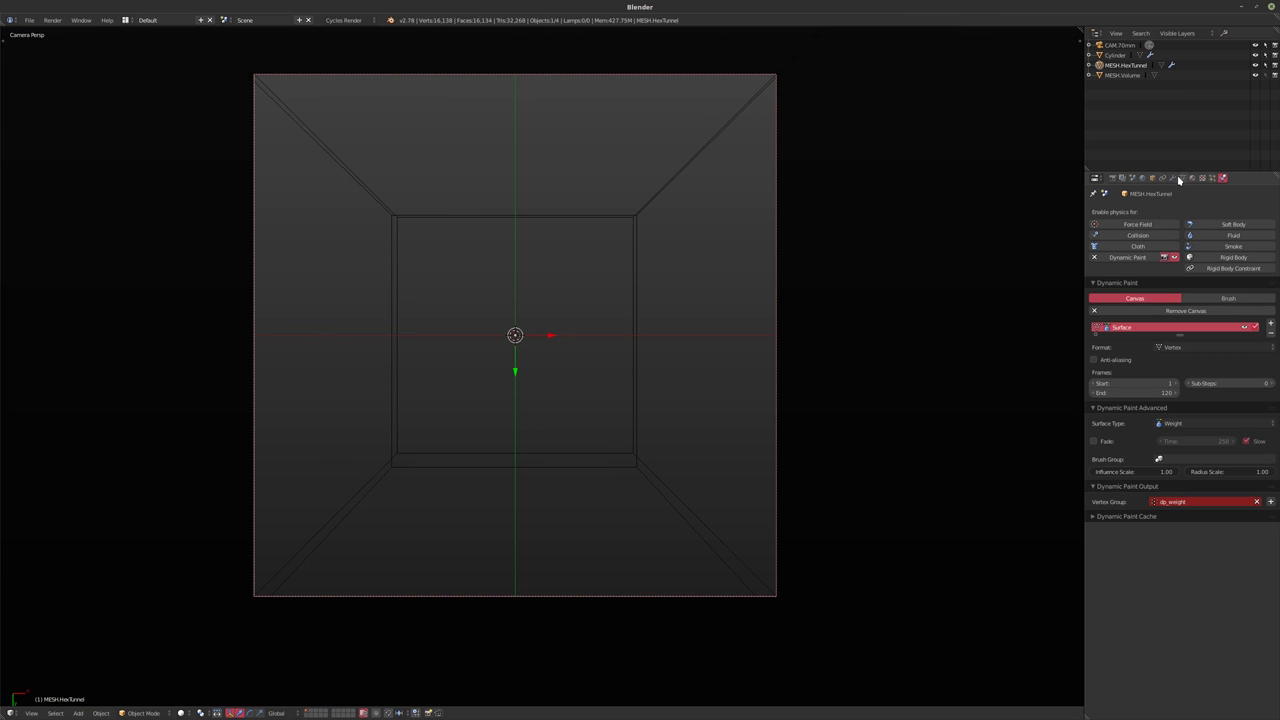
left_click(1173, 178)
left_click(1182, 178)
left_click(1267, 295)
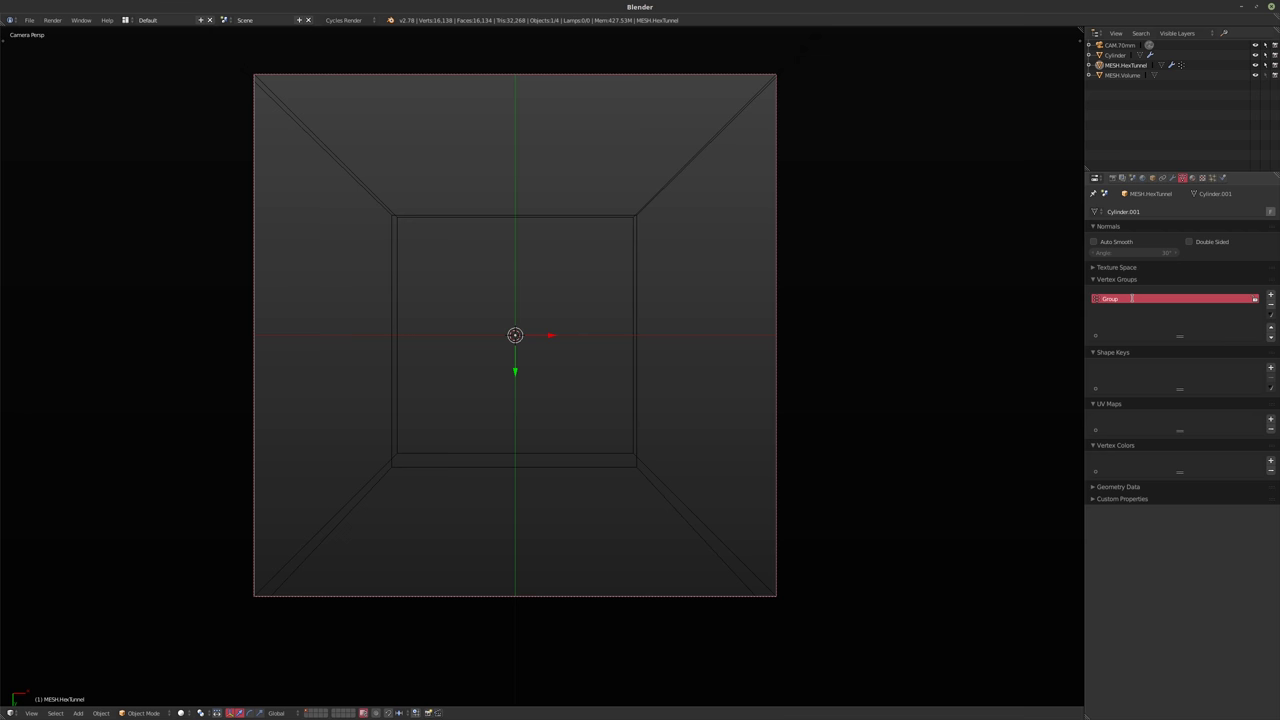
double_click(1132, 298)
type("a")
left_click(1172, 178)
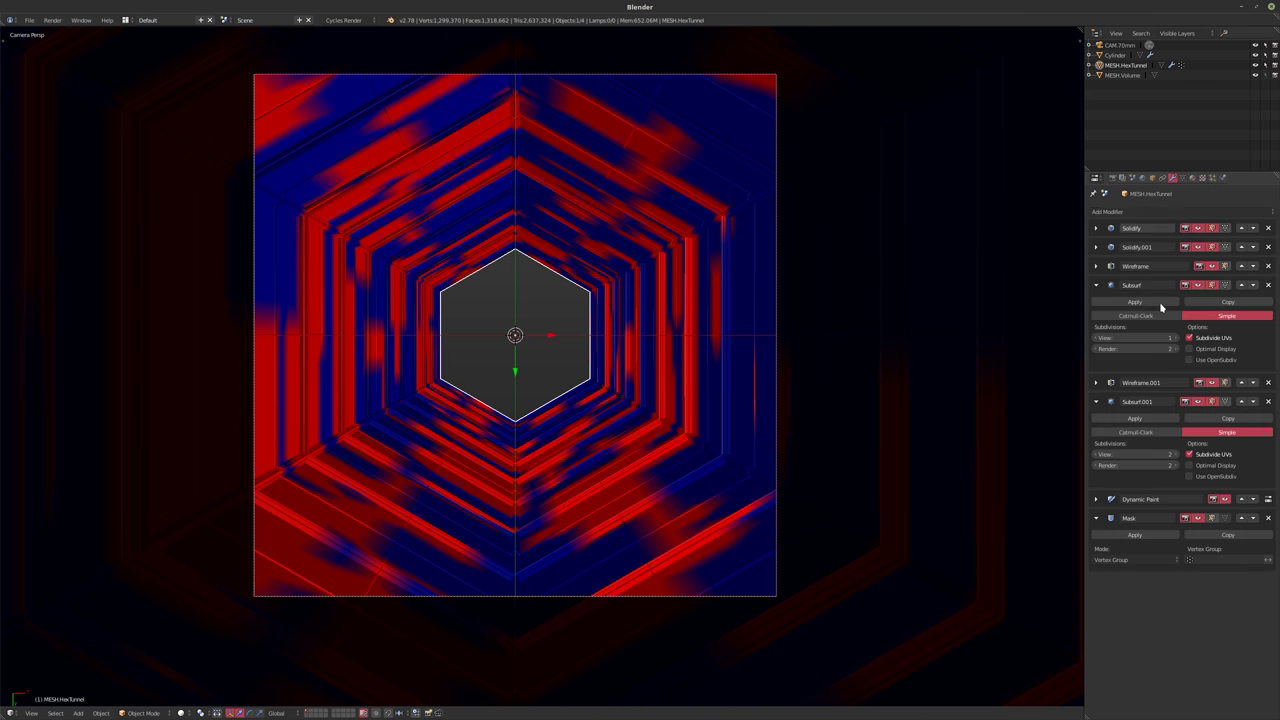
- Set the Mask modifier's vertex group to dp_weight, keeping Vertex Group mode
left_click(1202, 560)
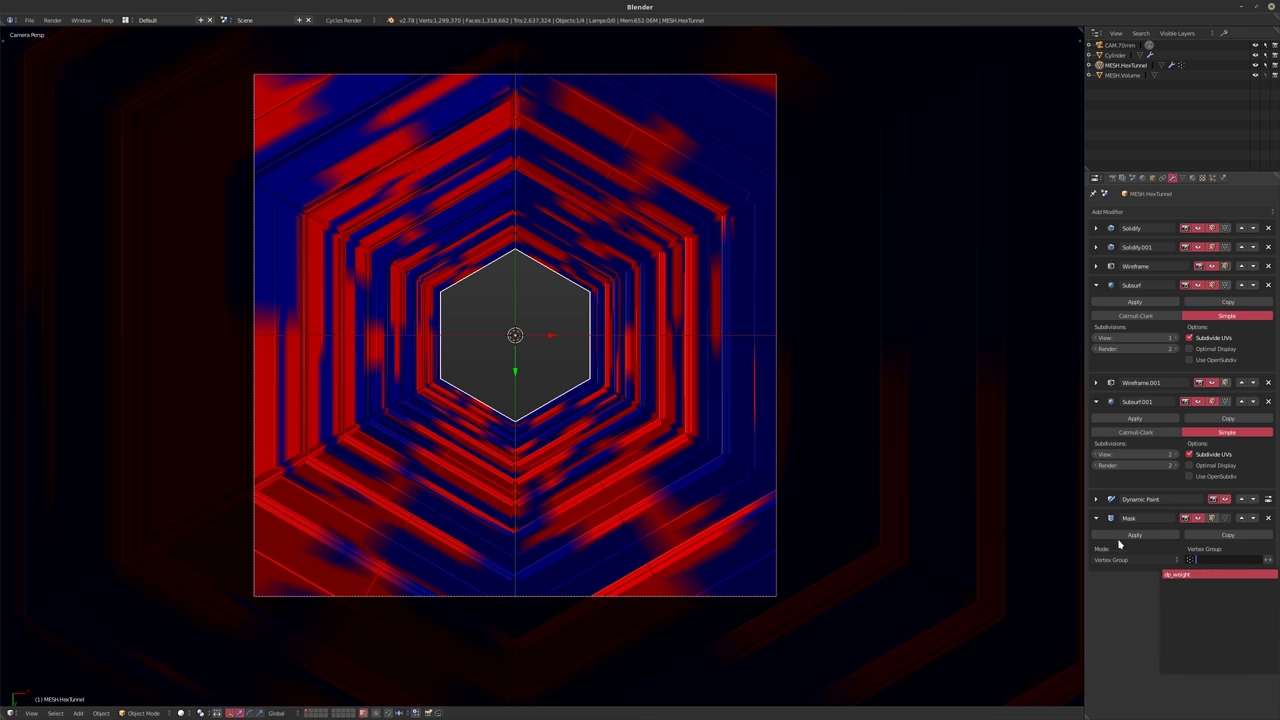
key("Return")
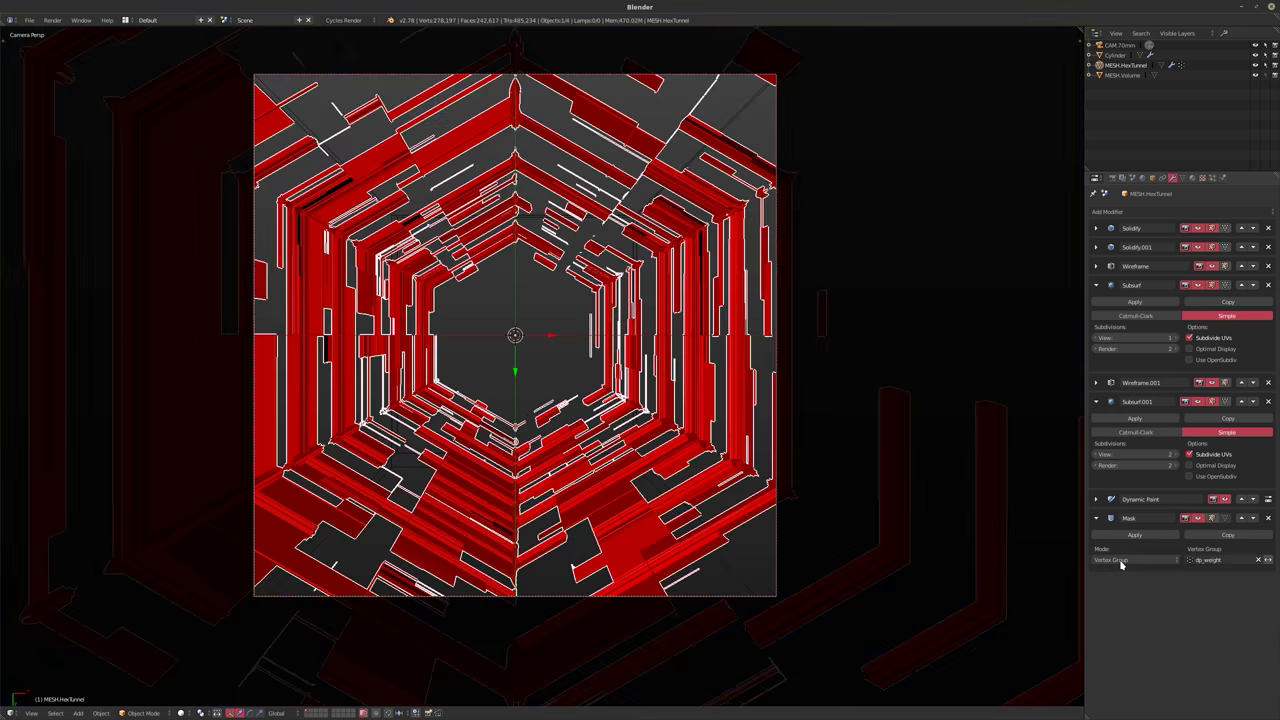
left_click(1121, 562)
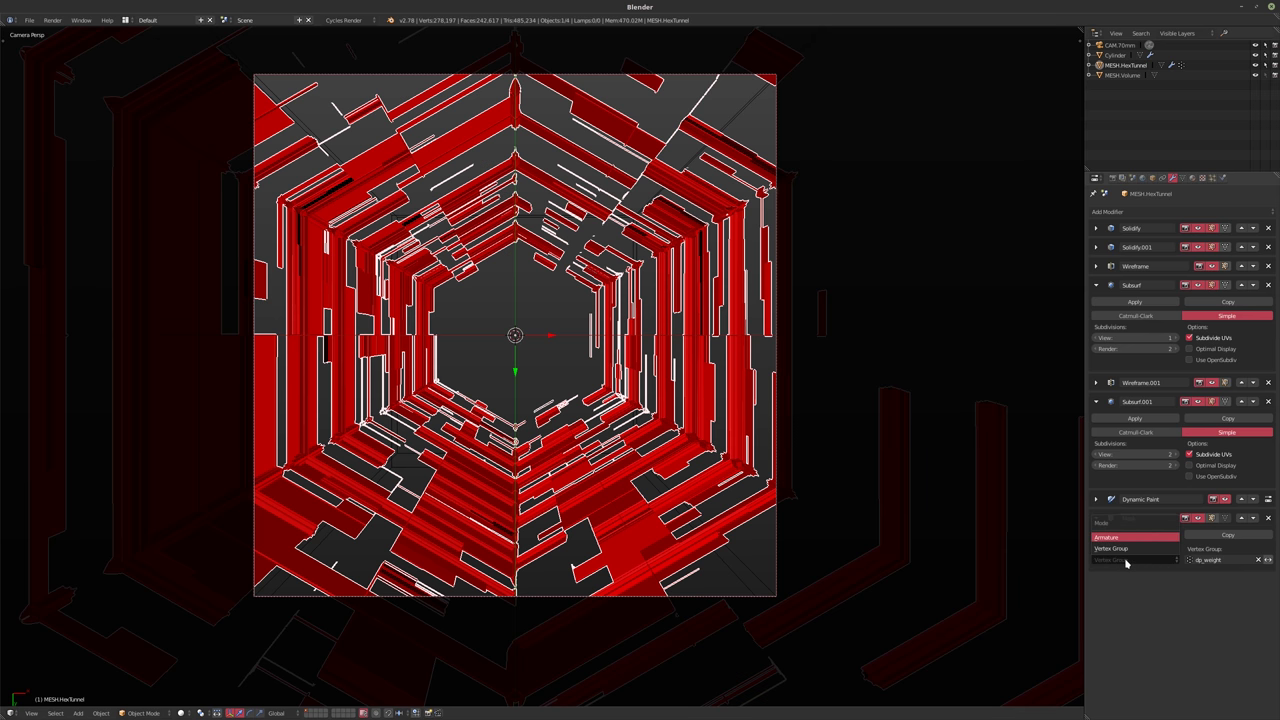
key("Return")
left_click(1125, 562)
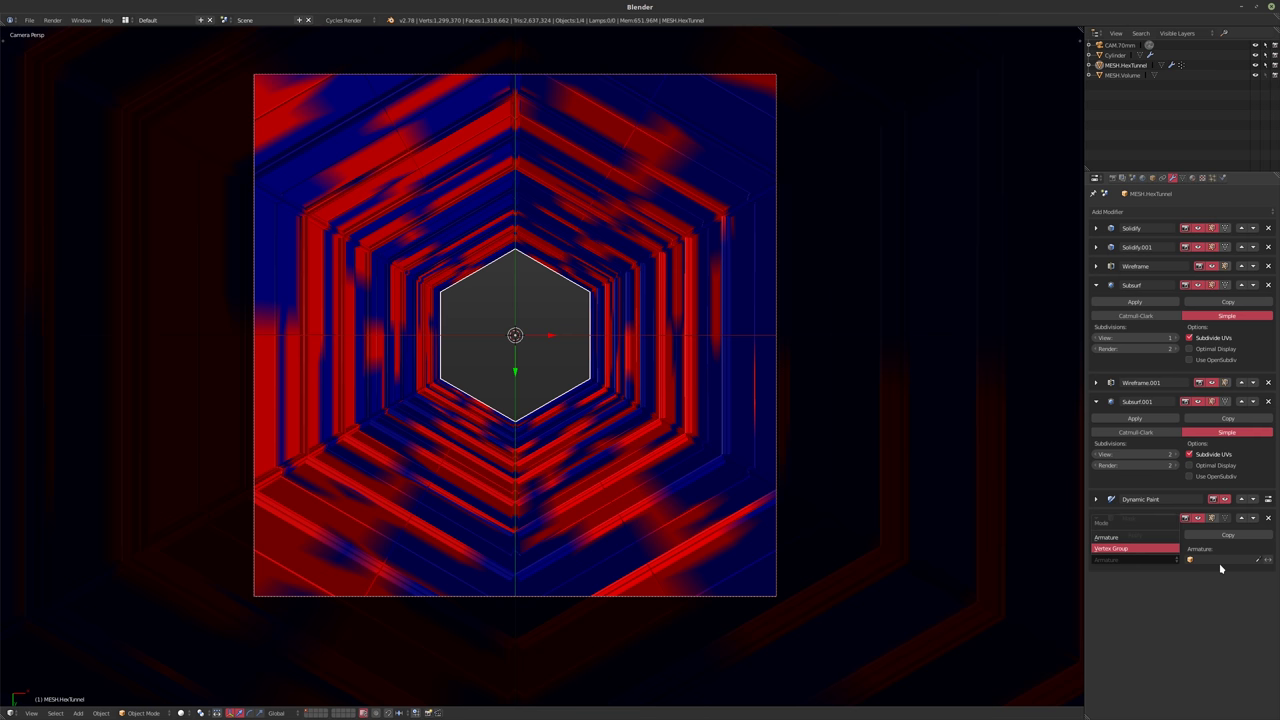
key("Return")
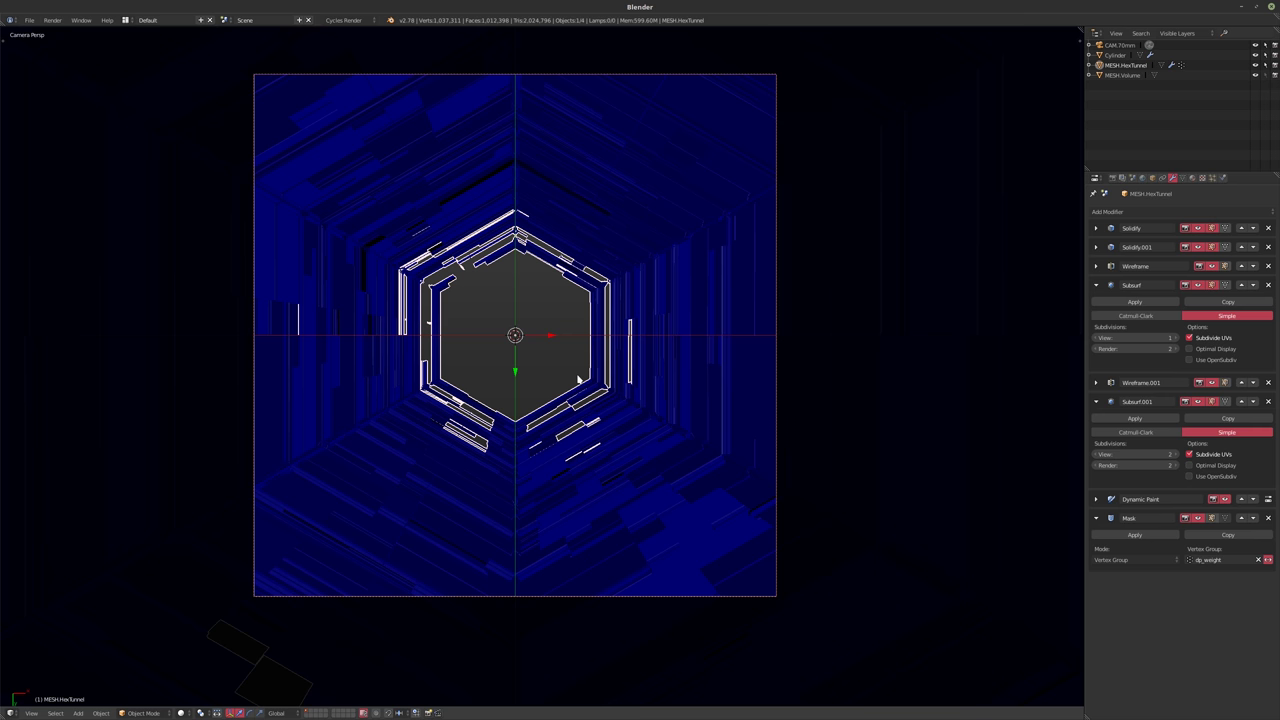
- Preview in Cycles with the Cylinder and MESH.Volume hidden from the viewport
key("shift+z")
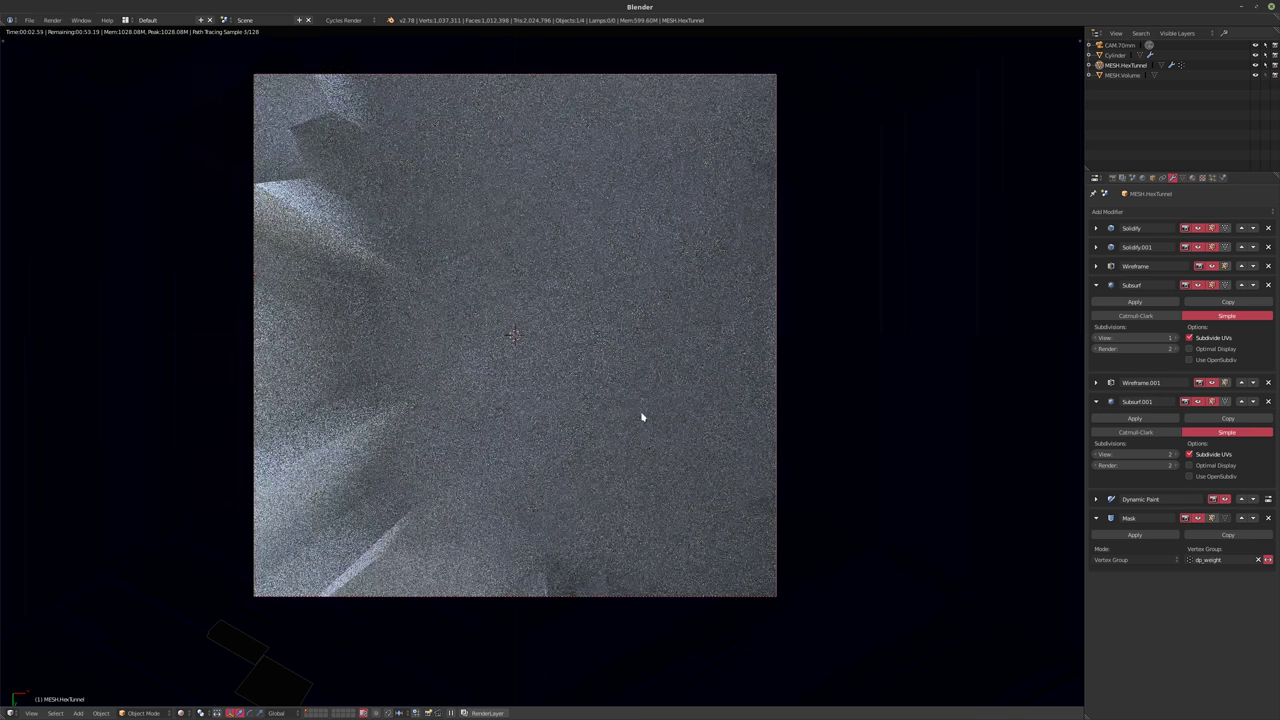
left_click(1115, 55)
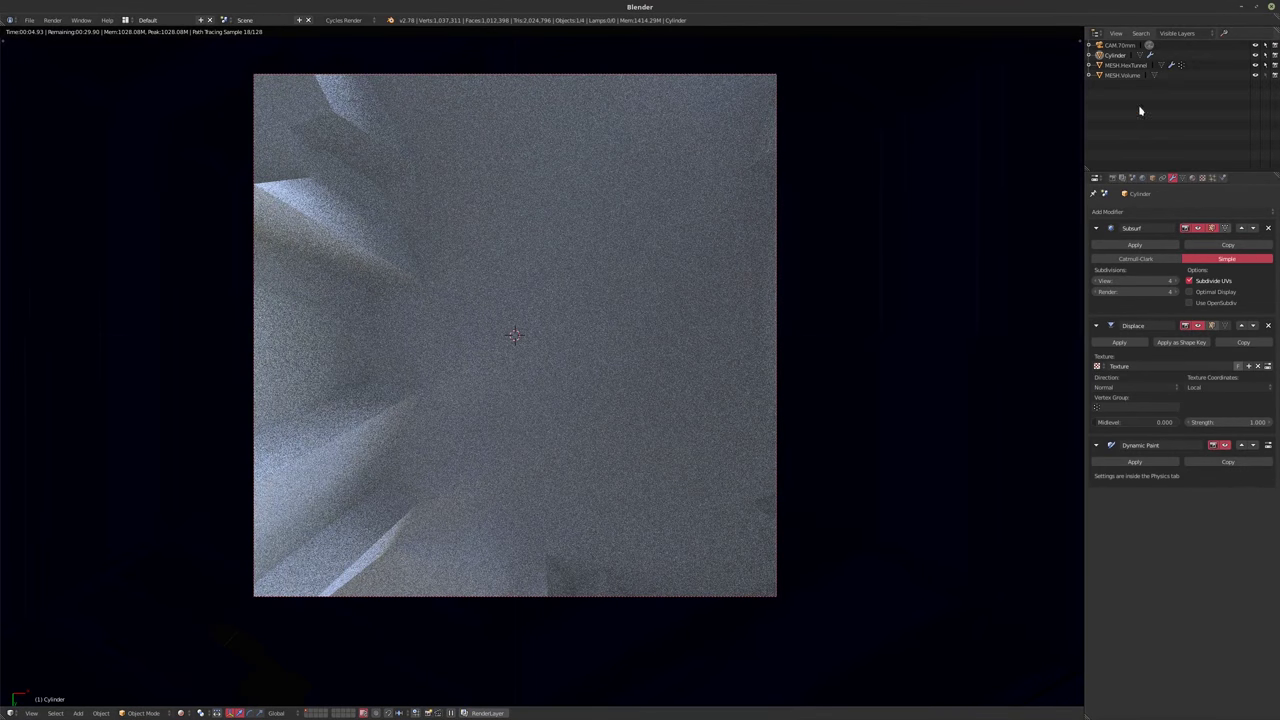
left_click(1255, 56)
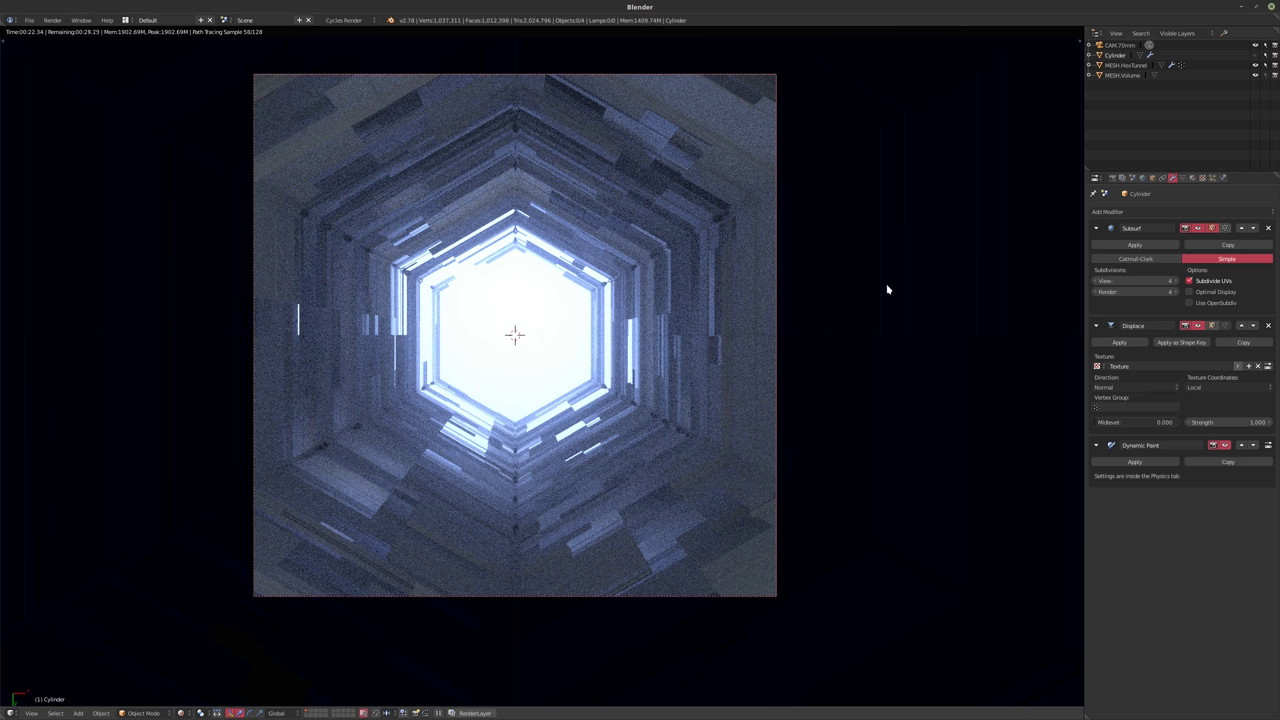
left_click(837, 326)
left_click(1256, 75)
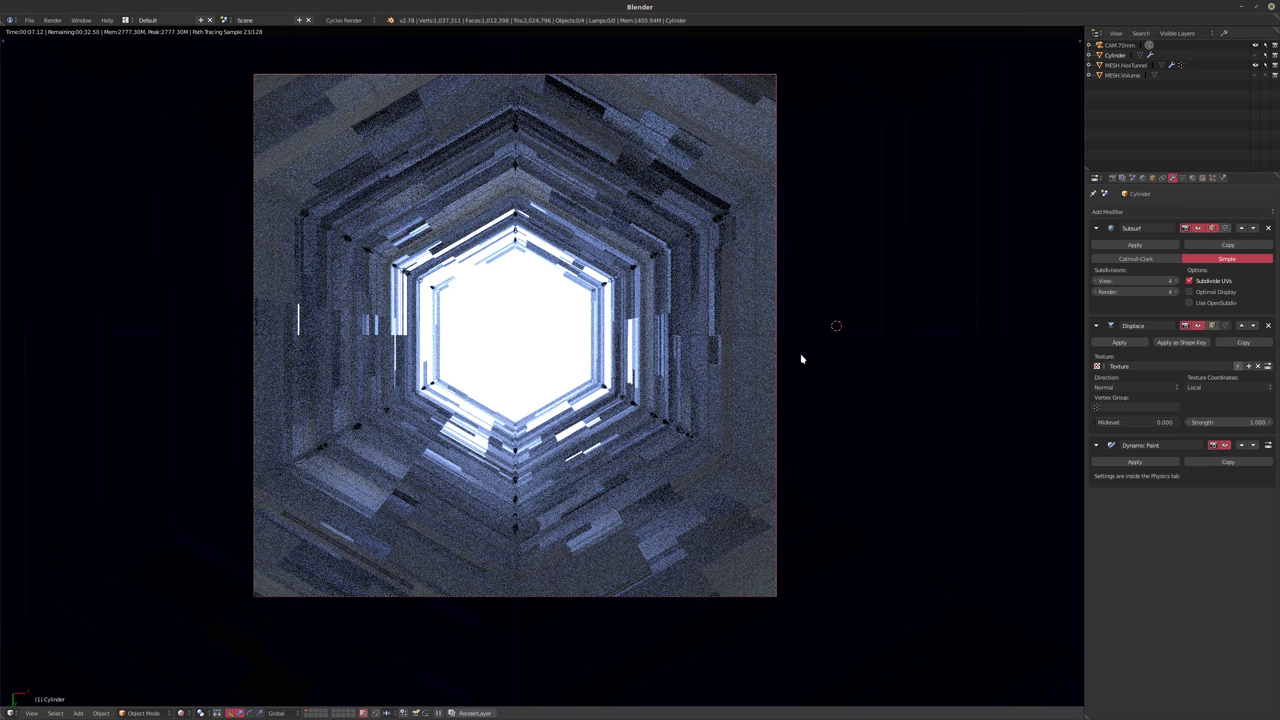
- Add a plane at the tunnel's end and scale it up to a much larger size
key("shift+z")
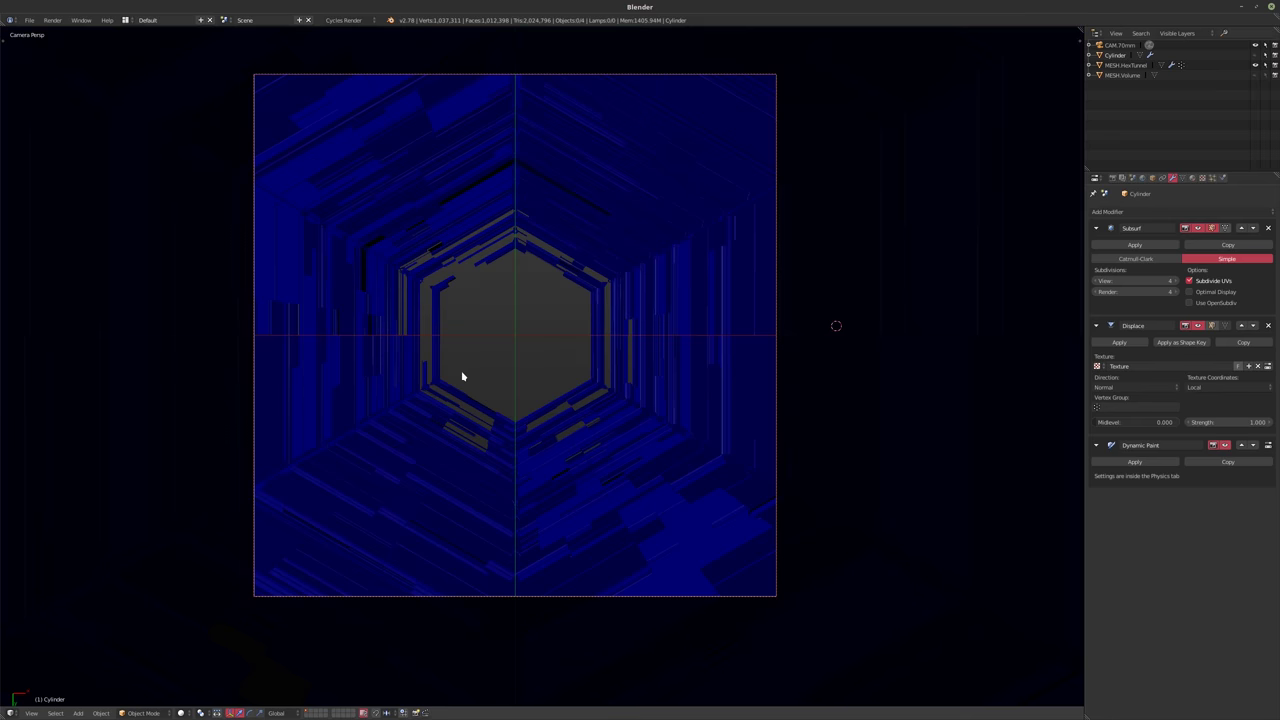
key("KP_0")
scroll(518, 450, "up", 4)
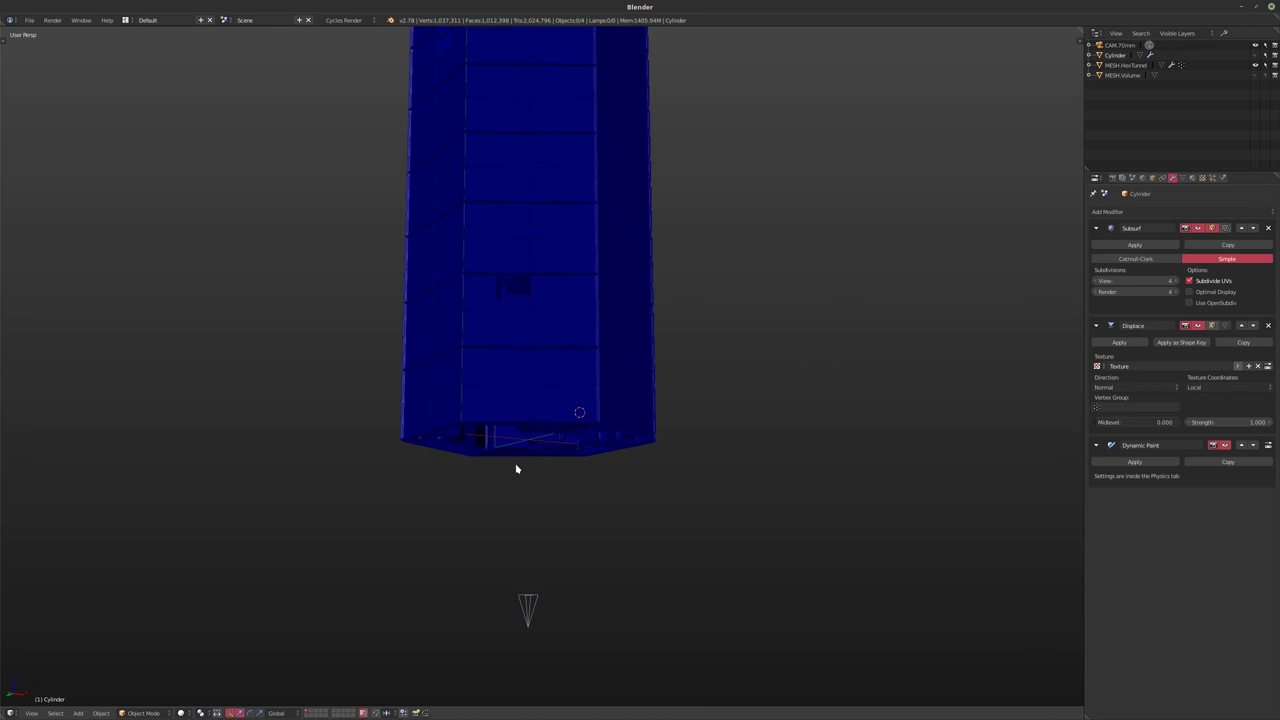
key("shift+a")
left_click(572, 469)
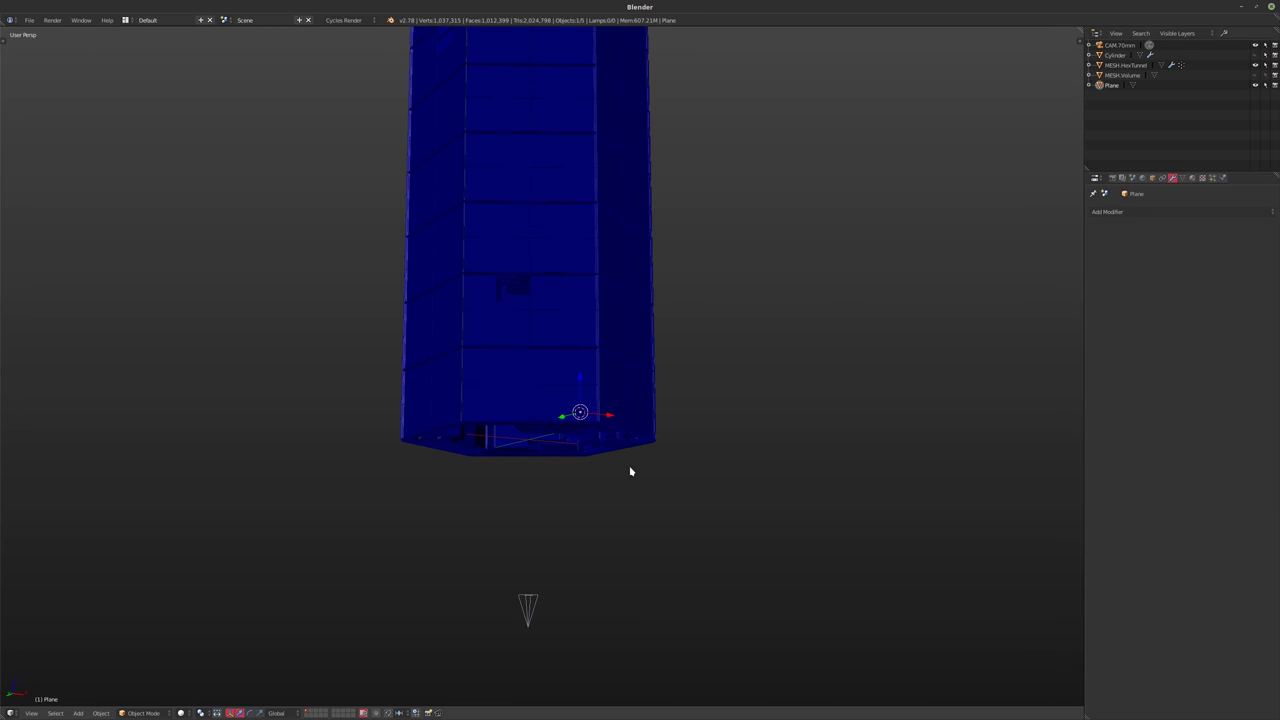
key("KP_5")
key("KP_5")
key("Tab")
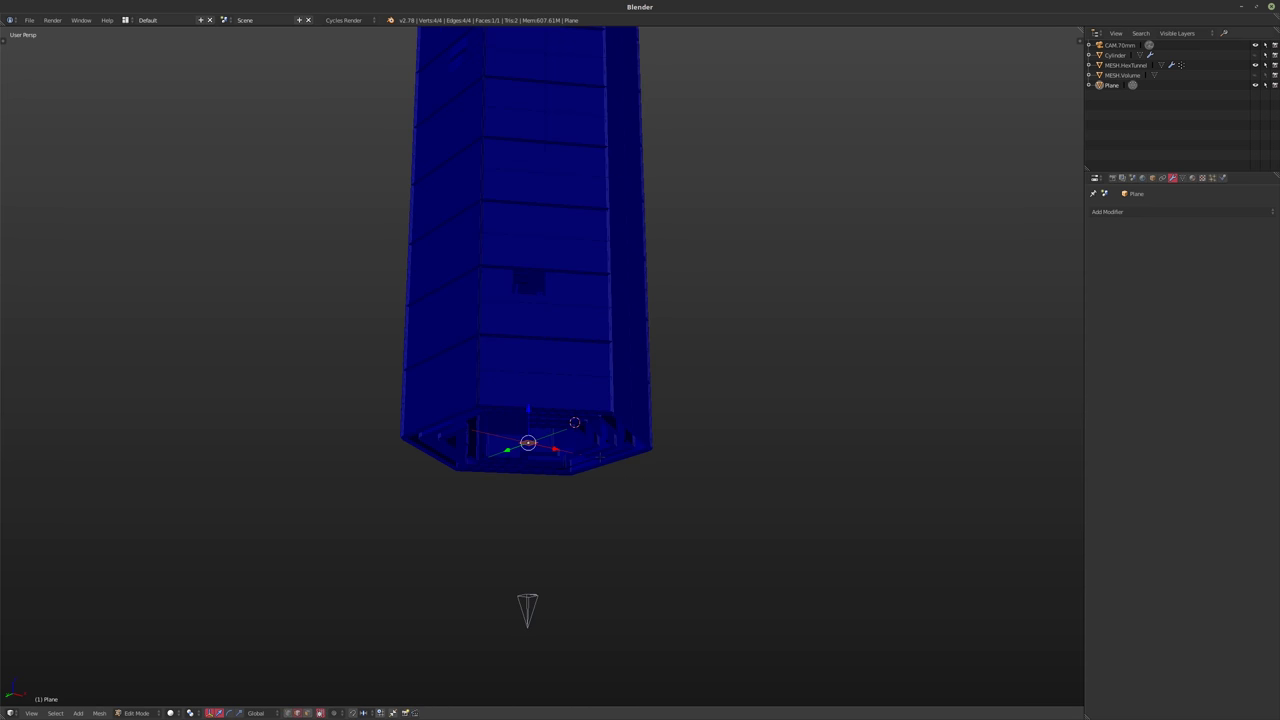
key("s")
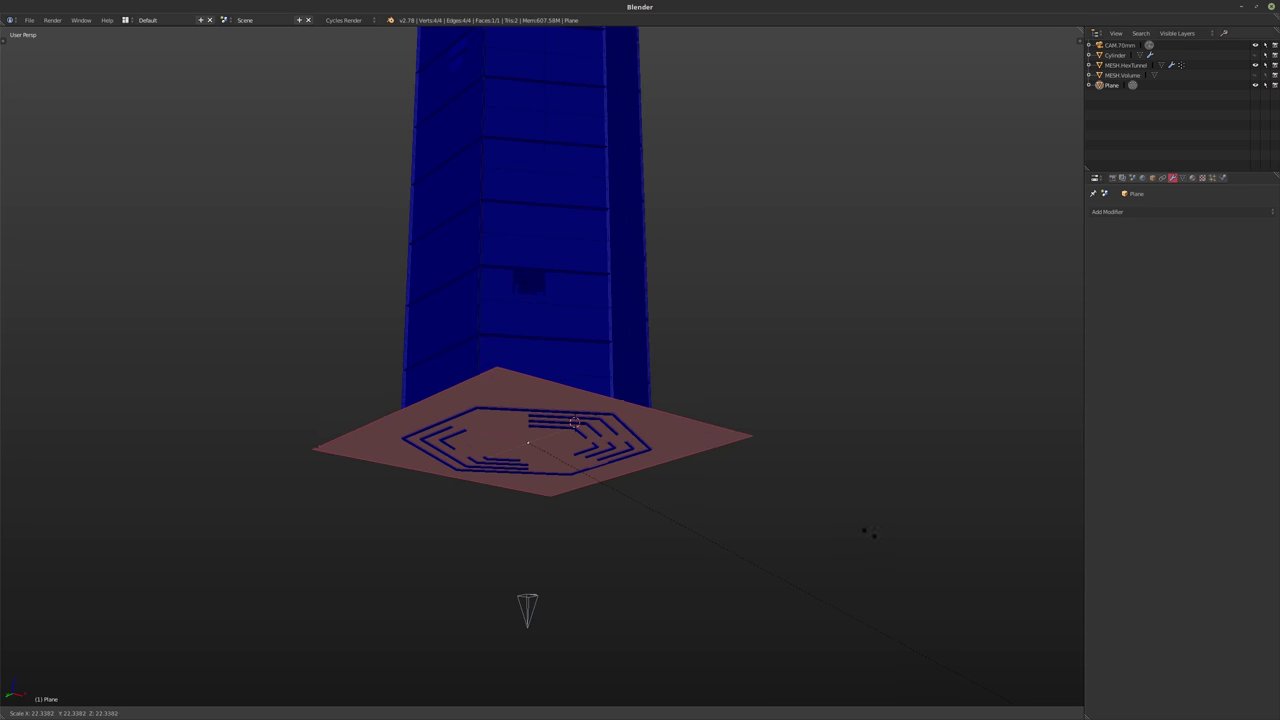
left_click(951, 586)
key("Tab")
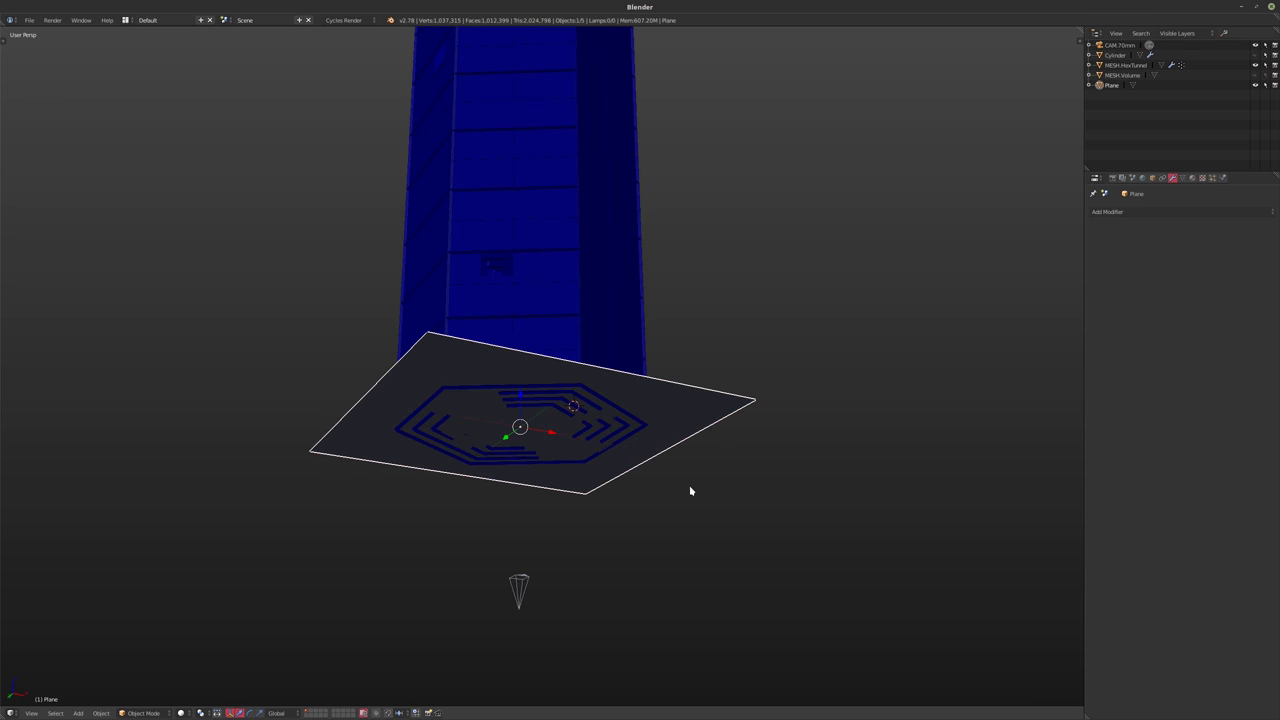
- Raise CAM.70mm's clipping start to 2.630 and preview the camera view in Cycles
key("KP_0")
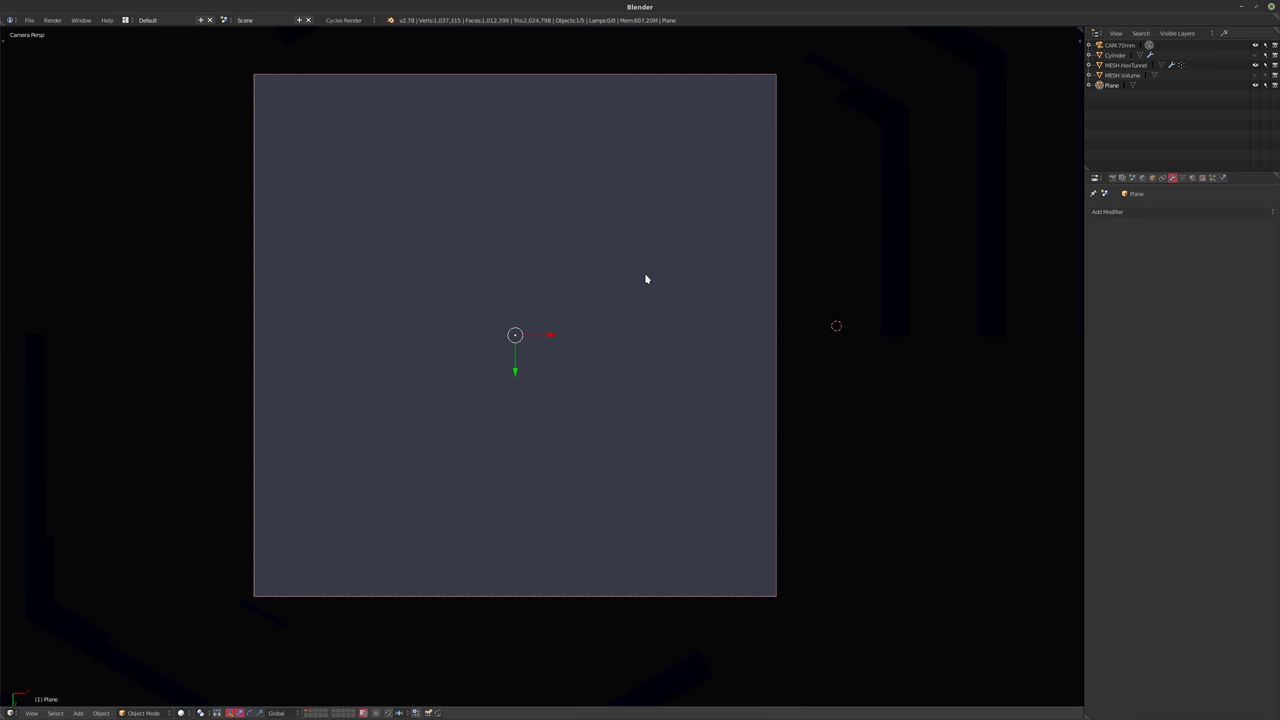
left_click(1120, 45)
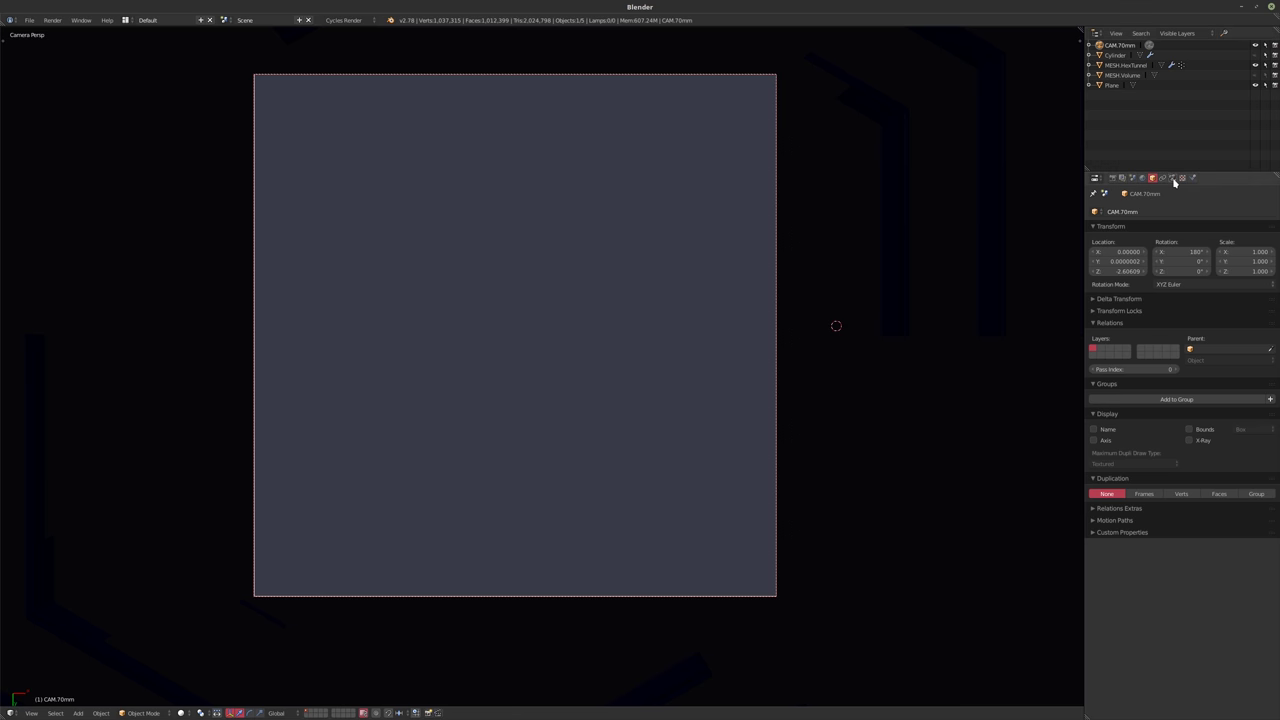
left_click(1173, 177)
left_click_drag(1196, 277, 1265, 277)
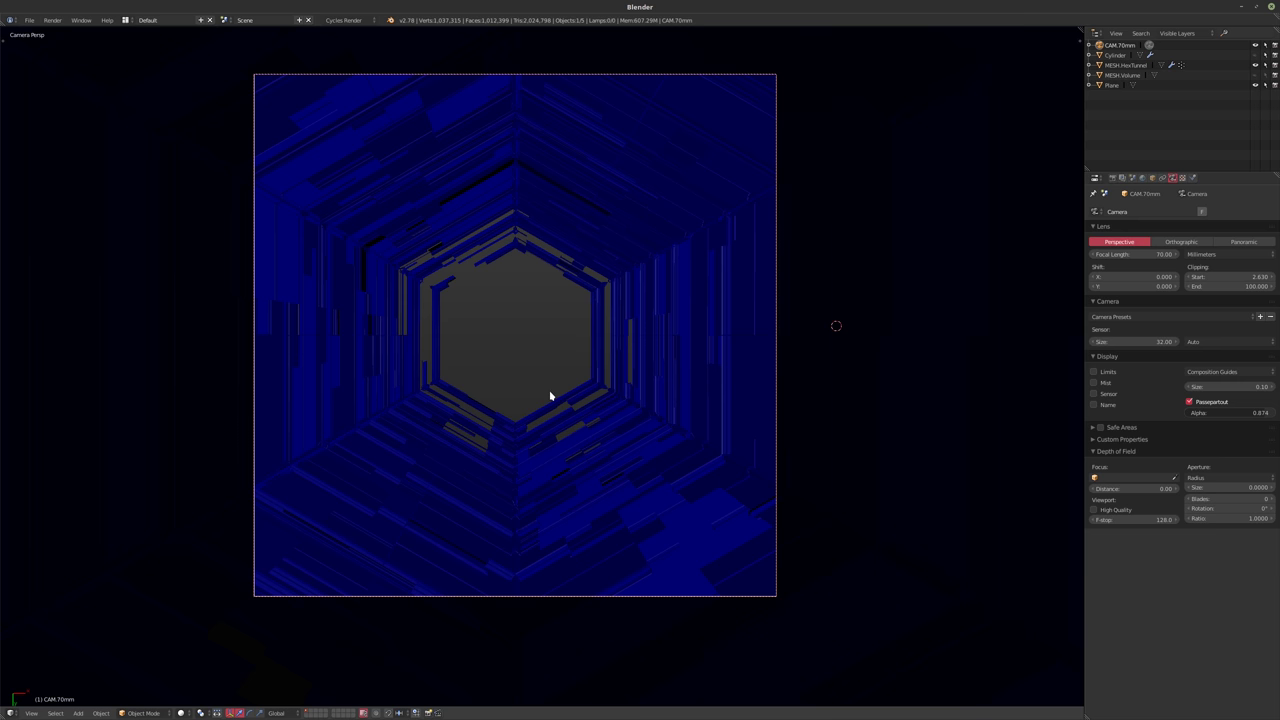
key("shift+z")
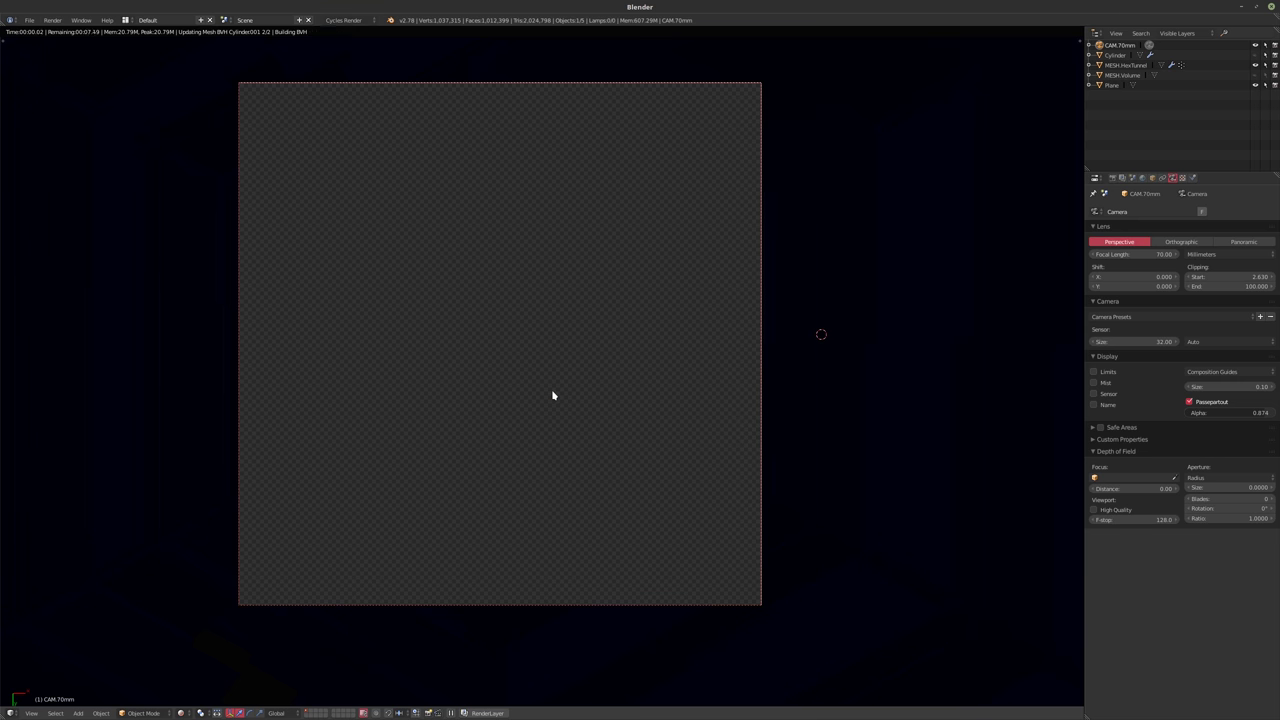
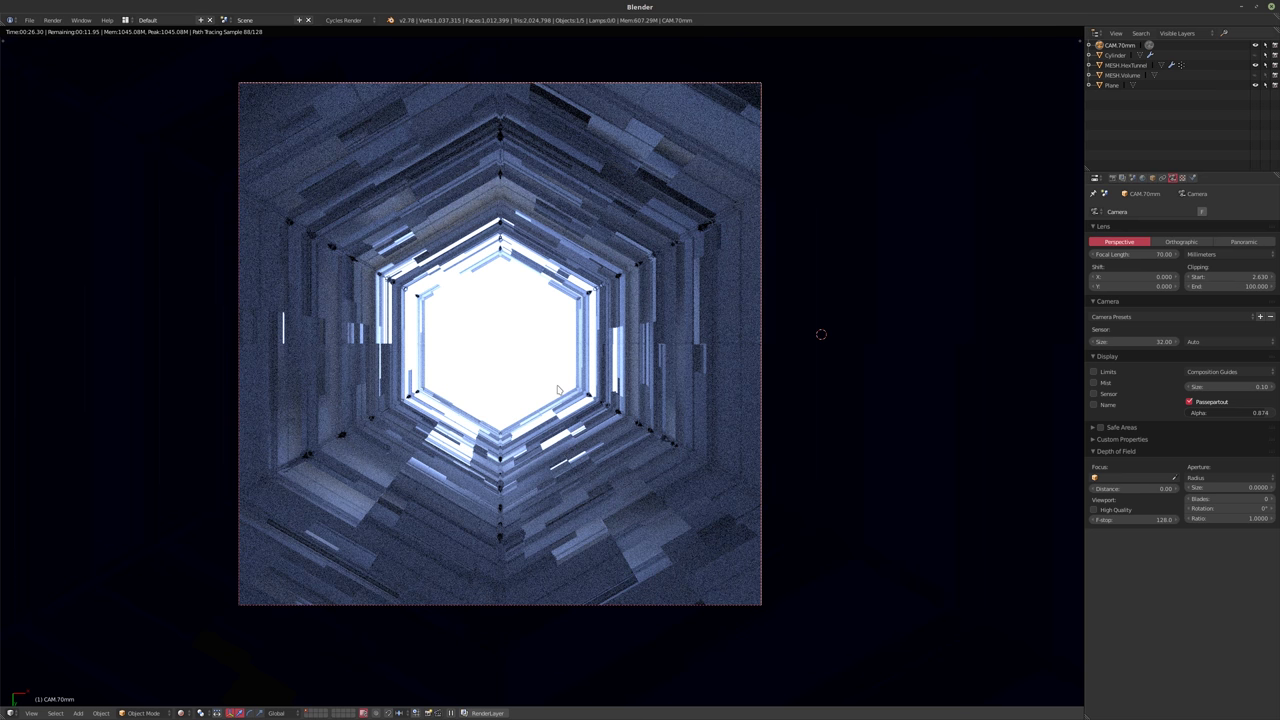
- Switch to solid shading, then orbit and zoom in for a close look inside the hex tunnel tower
key("shift+z")
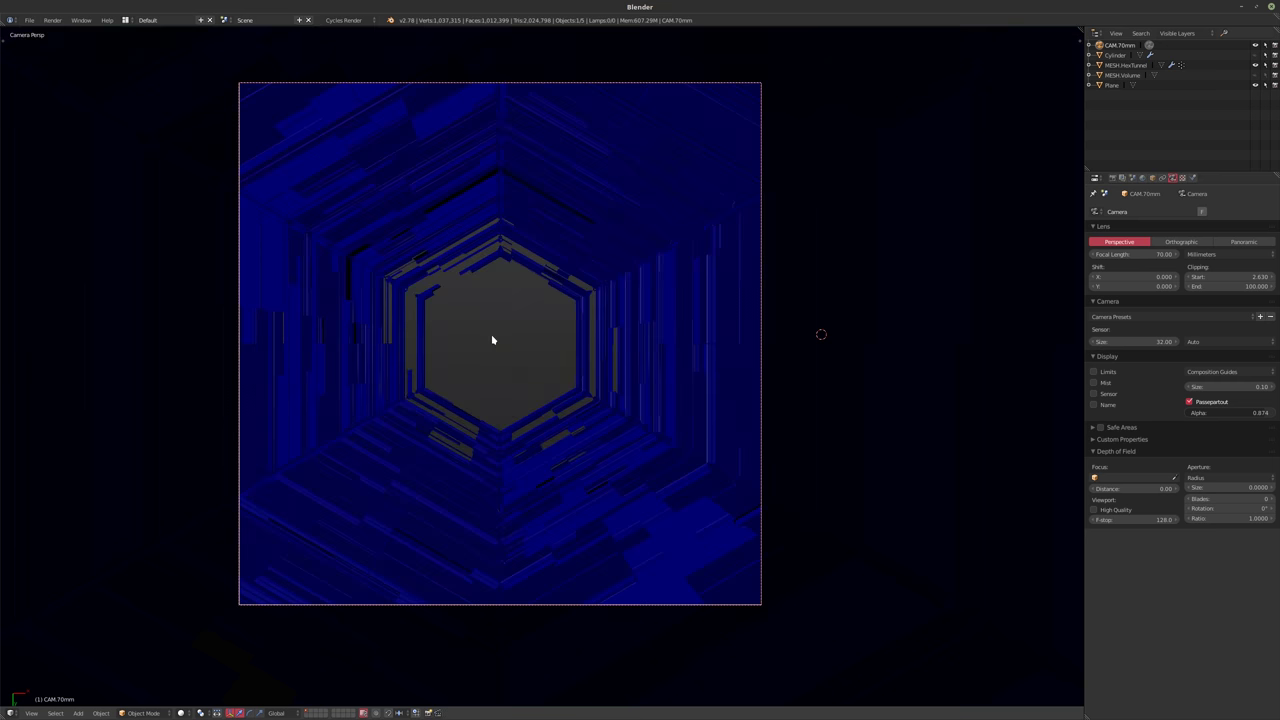
middle_click_drag(492, 340, 565, 226)
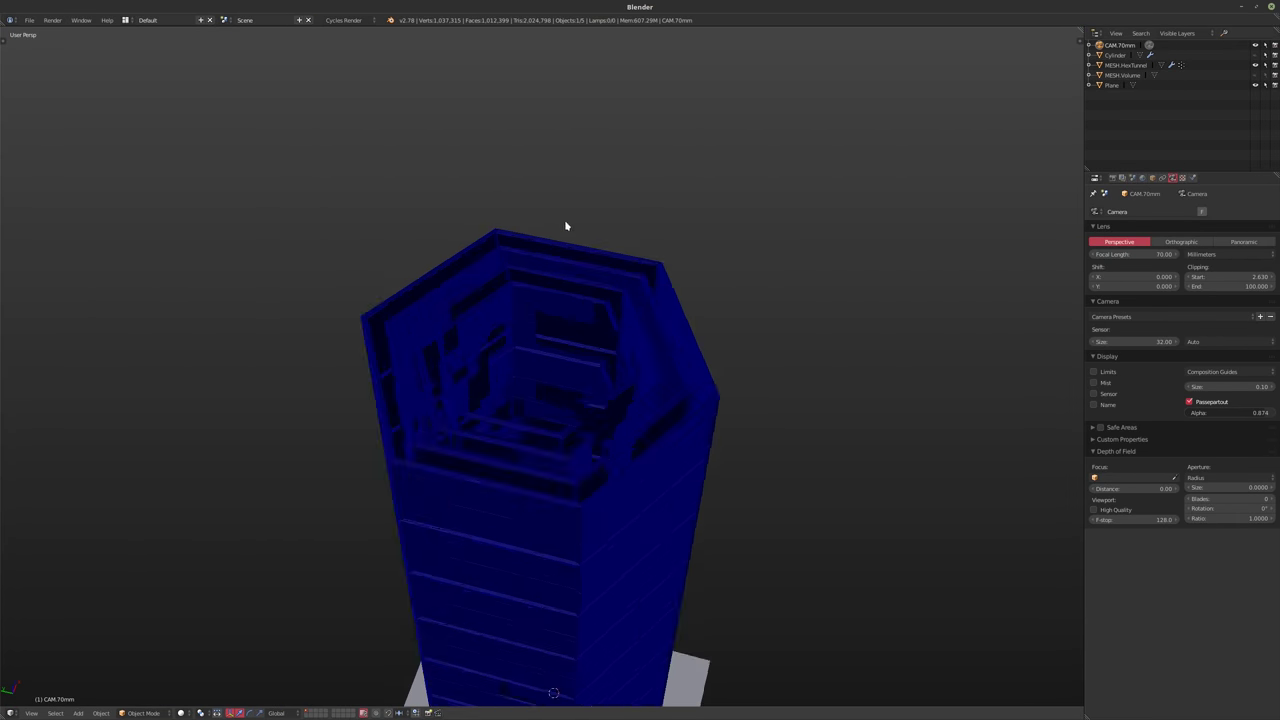
scroll(565, 226, "up", 5)
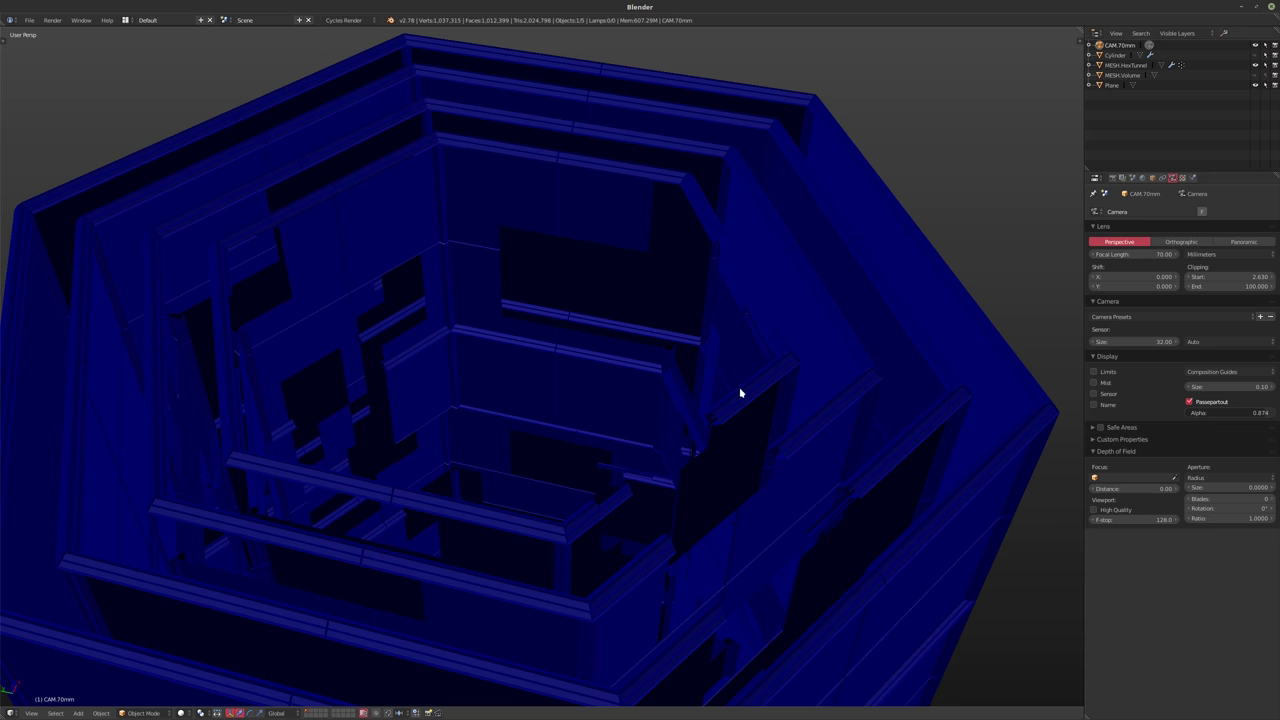
mouse_move(650, 382)
middle_mouse_down()
mouse_move(649, 357)
mouse_move(589, 434)
mouse_move(650, 410)
mouse_move(640, 385)
middle_mouse_up()
- Select HexTunnel in Edit Mode and try extruding its top, then cancel the extrusion
right_click(662, 424)
key("Tab")
scroll(662, 424, "down", 8)
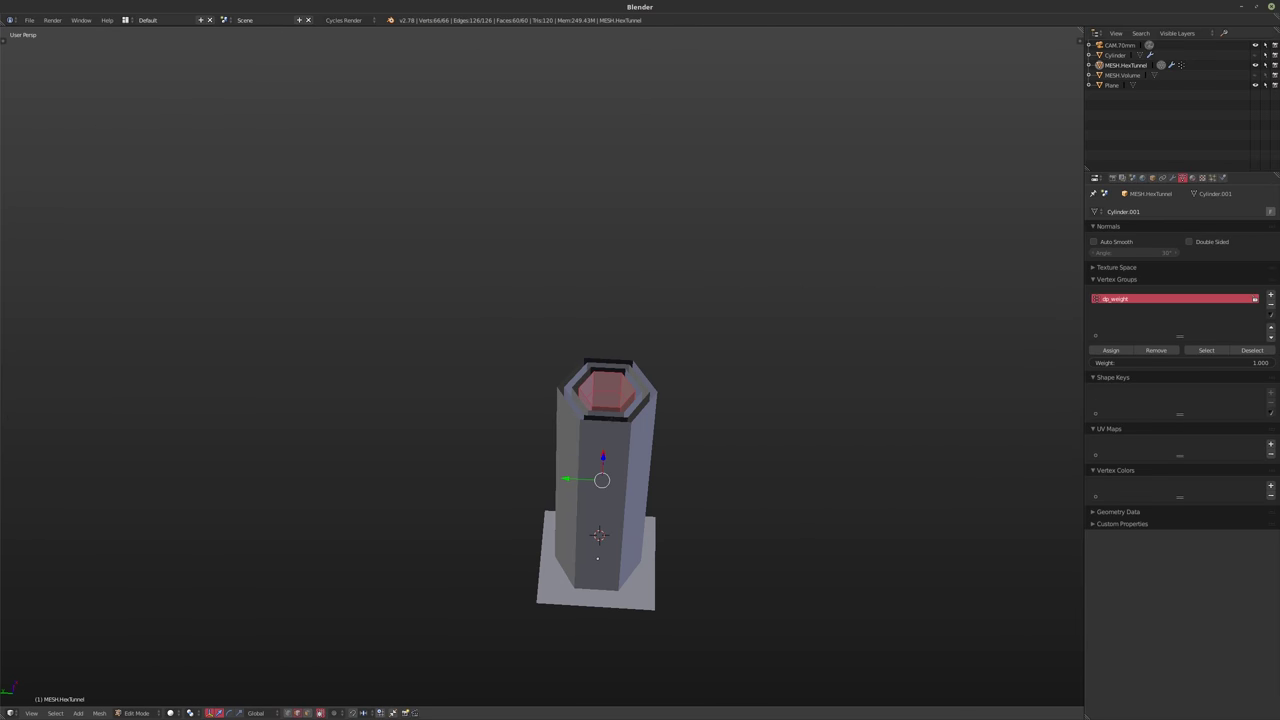
type("e")
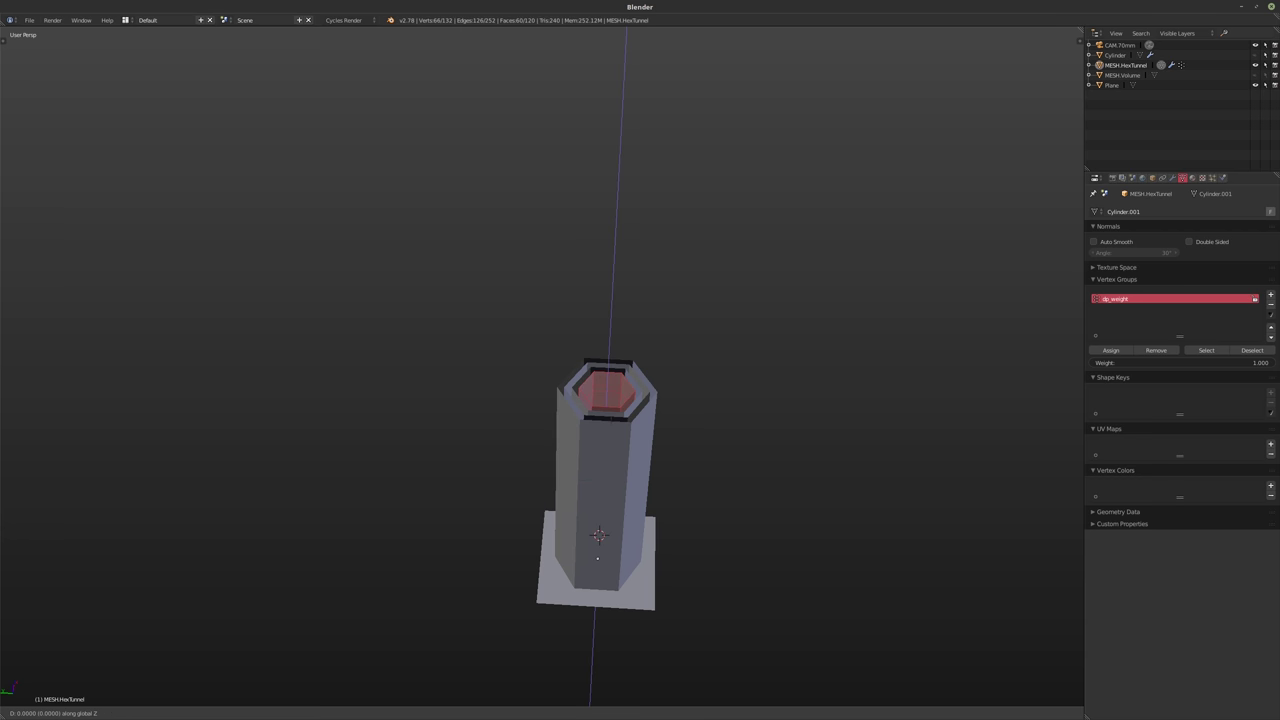
type("210")
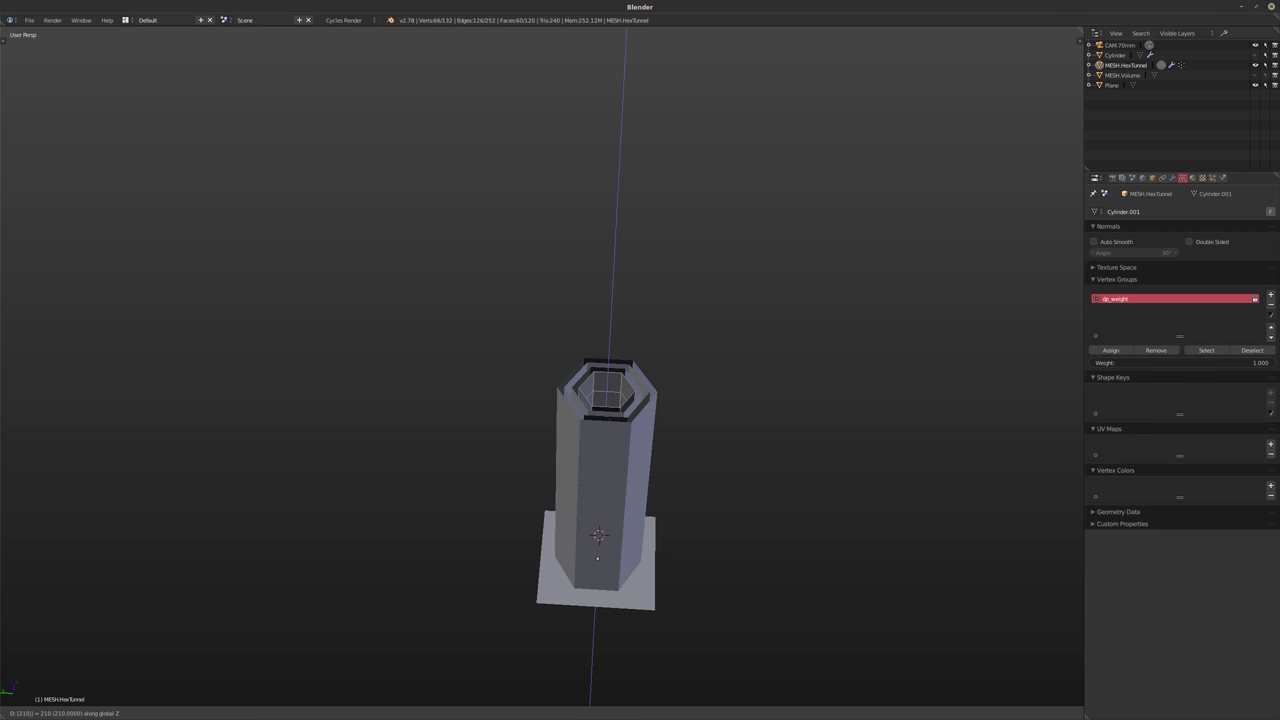
key("BackSpace")
key("BackSpace")
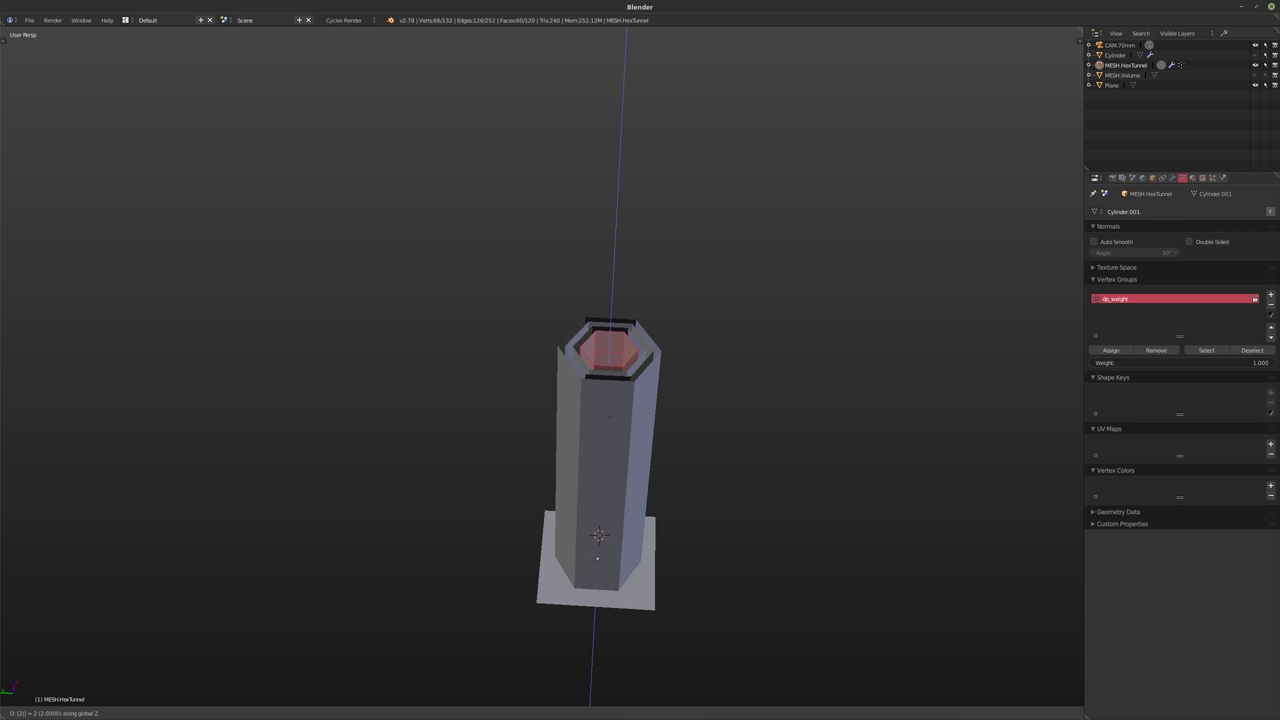
key("BackSpace")
type("1")
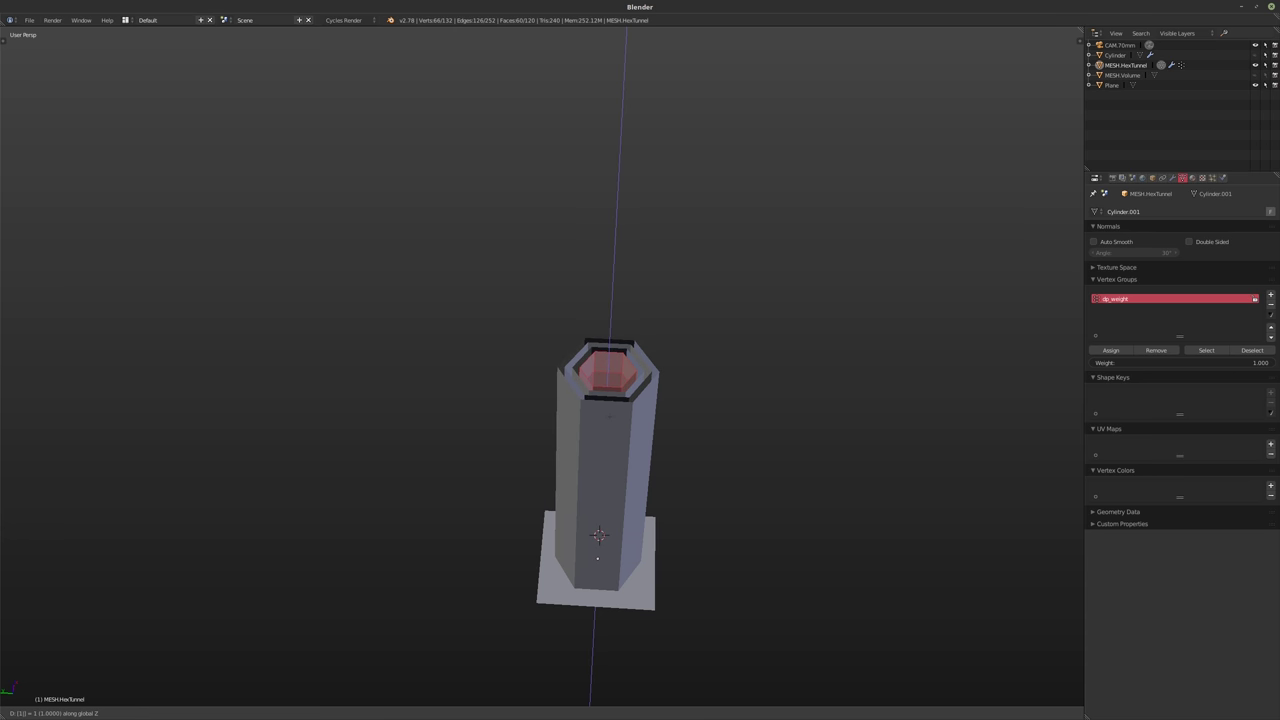
type("0")
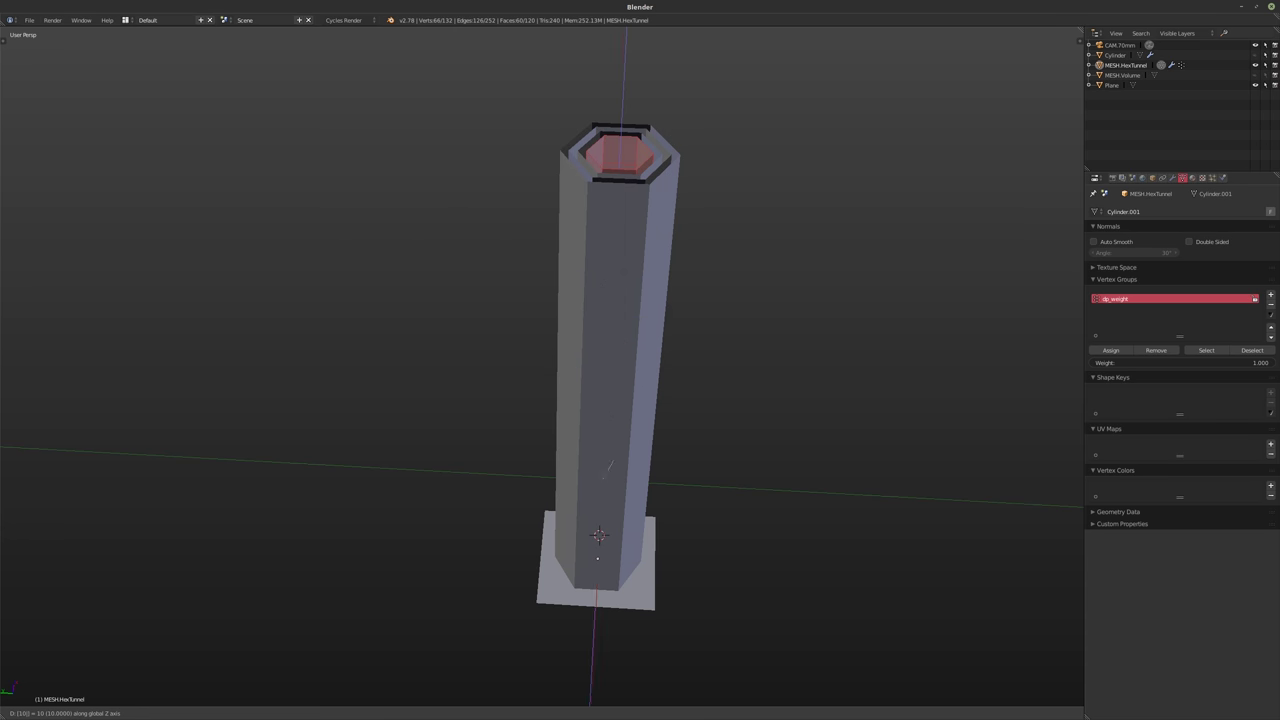
type("x")
key("Escape")
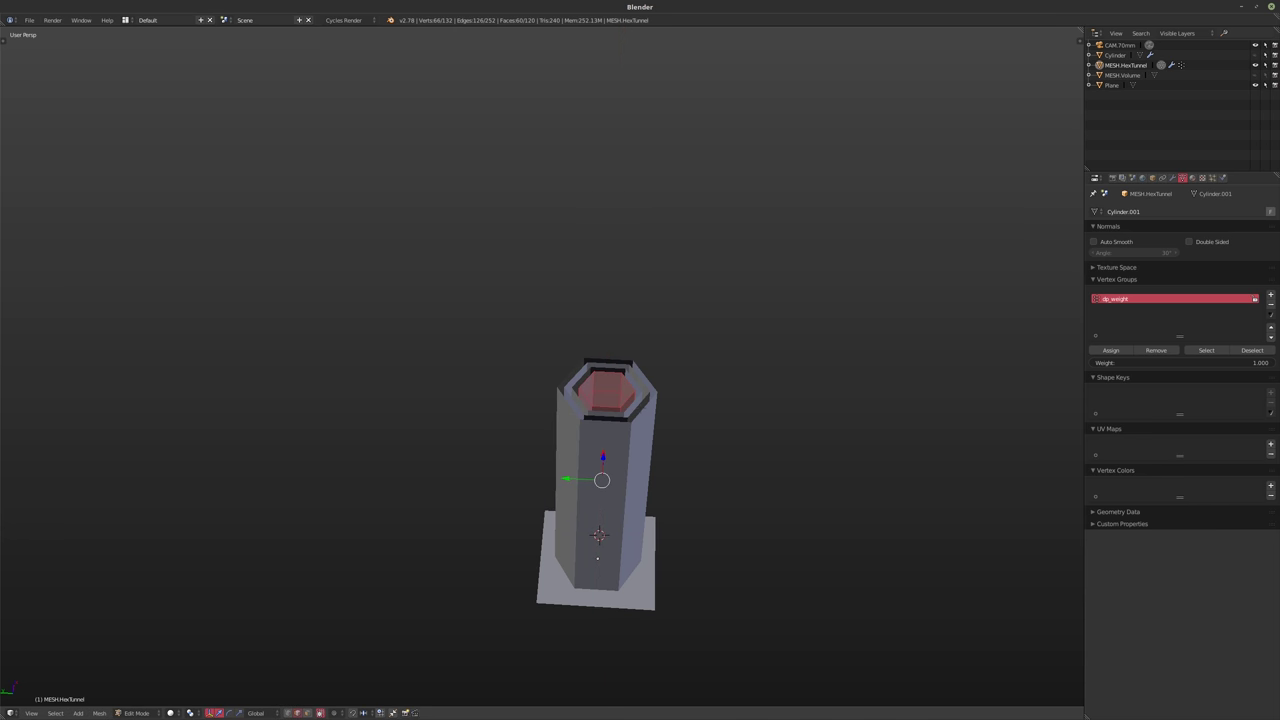
- Raise HexTunnel's top face along Z, return to Object Mode, and view through the camera
key("g")
key("z")
left_click(640, 407)
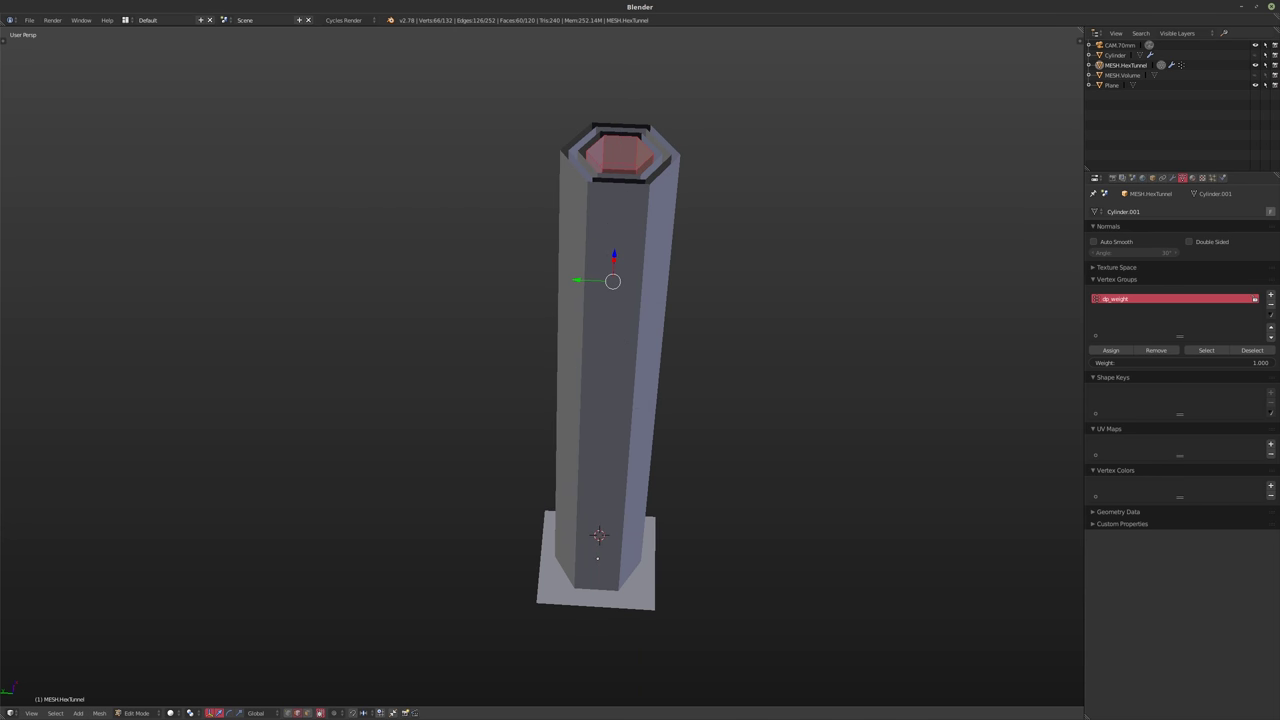
middle_click_drag(630, 364, 630, 364)
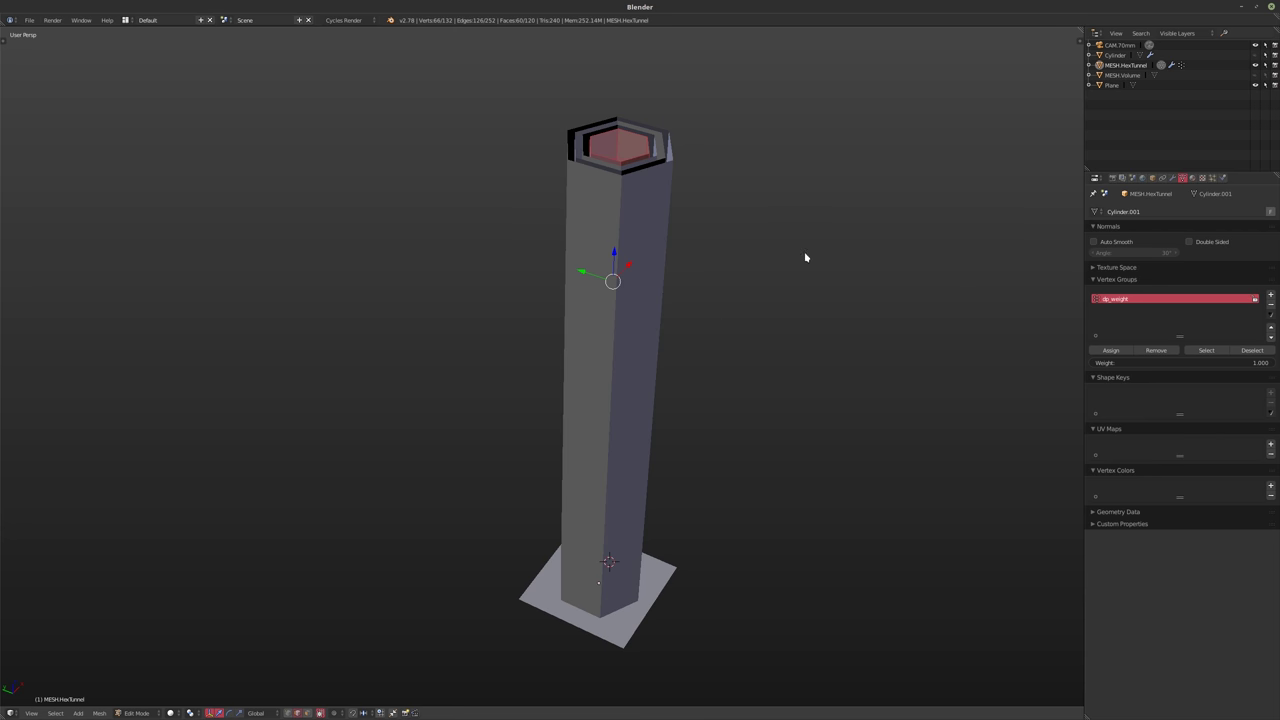
key("Tab")
key("KP_Decimal")
key("KP_0")
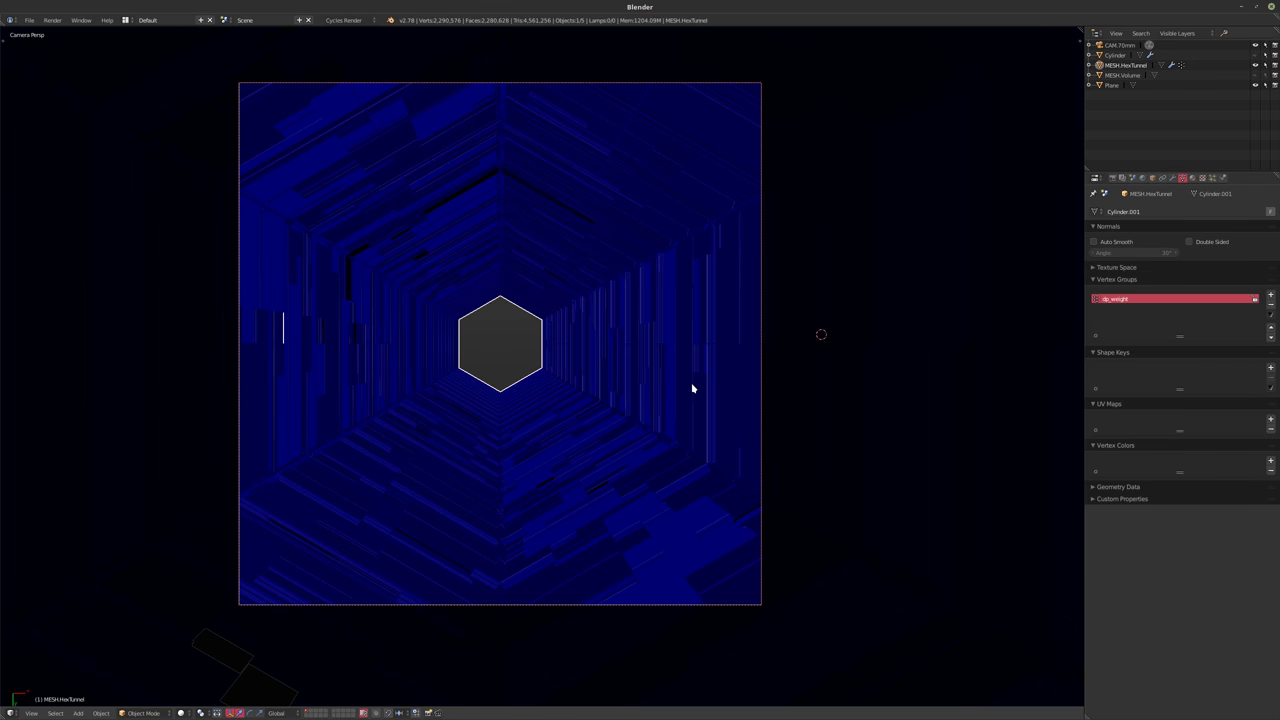
- Exit the camera, hide HexTunnel, unhide Cylinder in the Outliner, and select the Cylinder
key("KP_0")
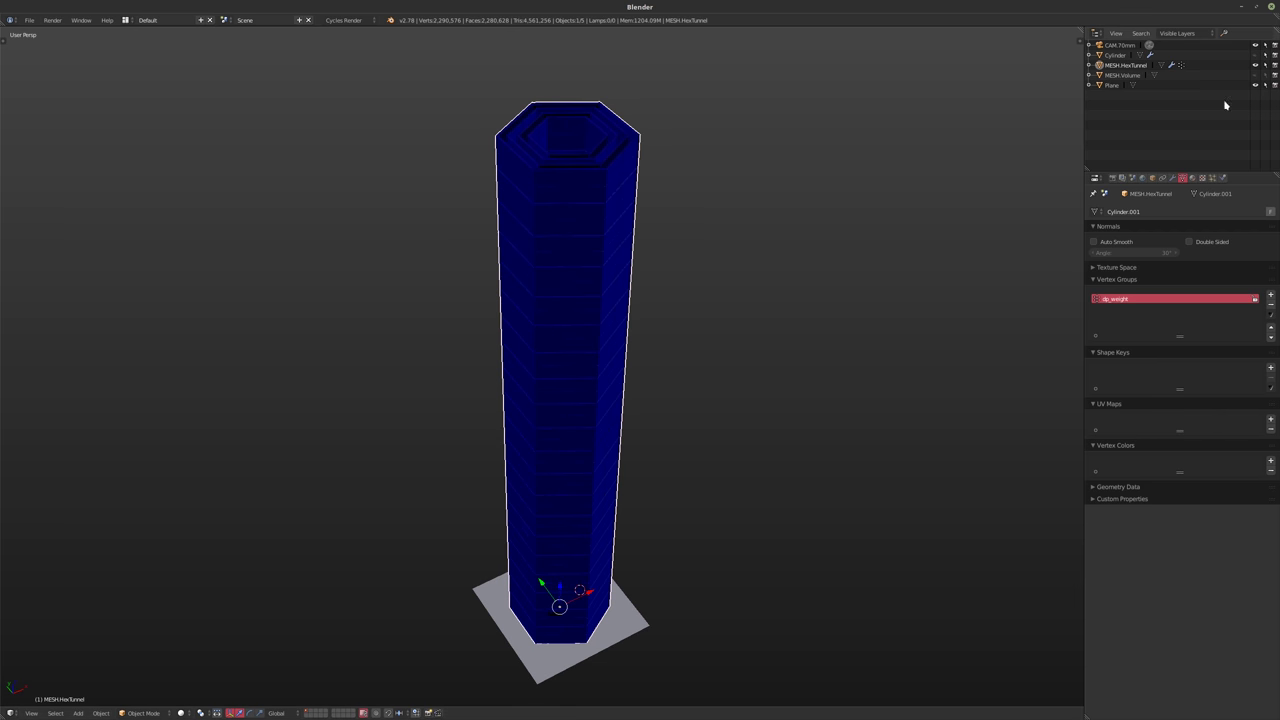
left_click(1255, 66)
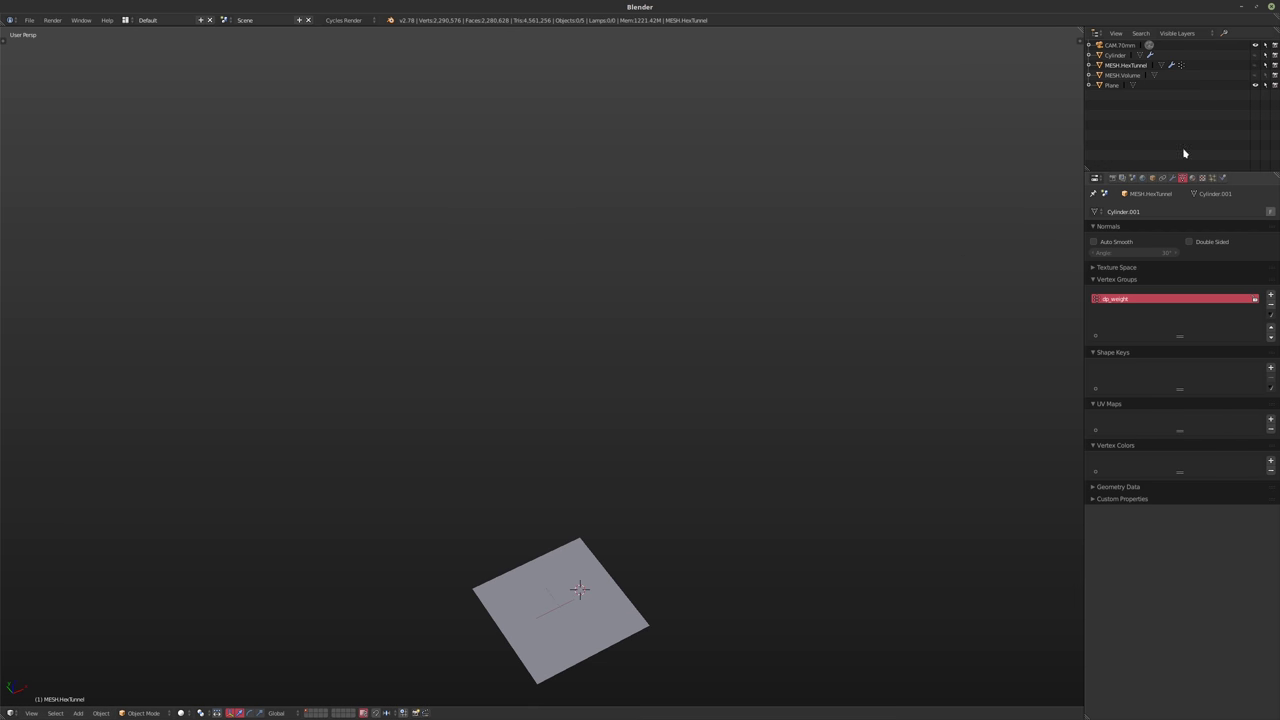
left_click(1256, 56)
right_click(550, 420)
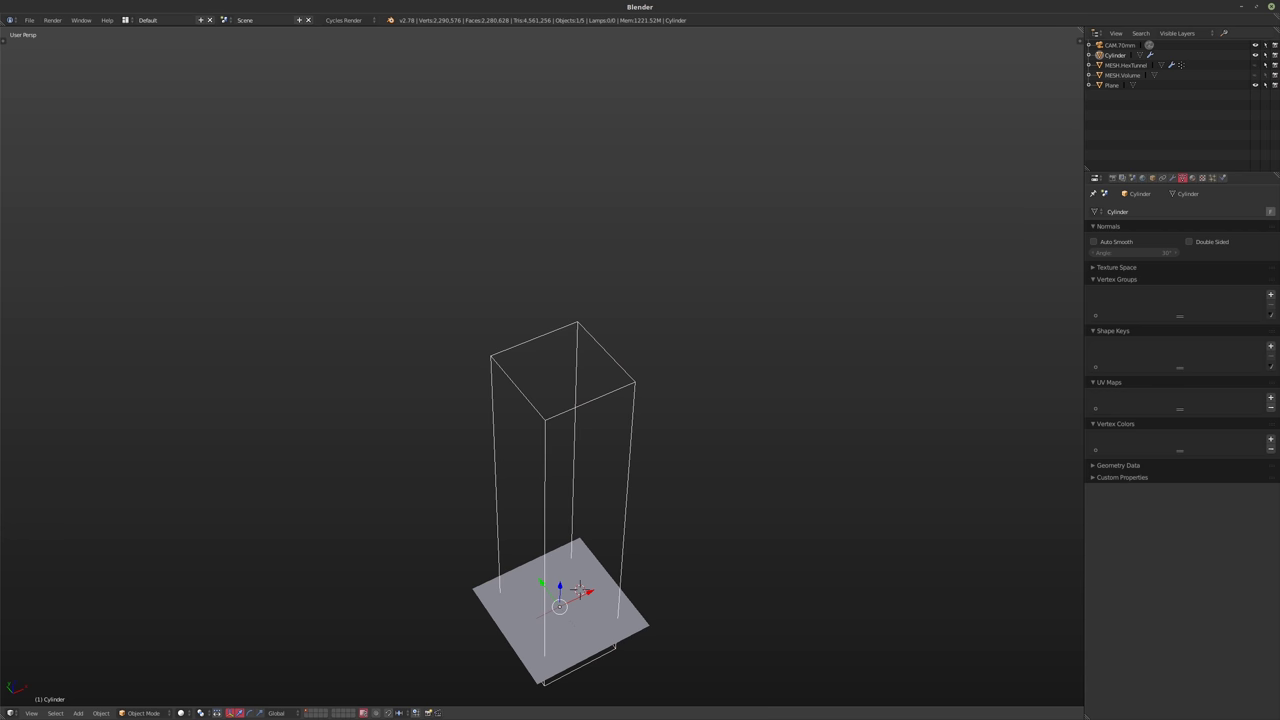
- Isolate the Cylinder in local view and select its top hexagon face in face select mode
key("Tab")
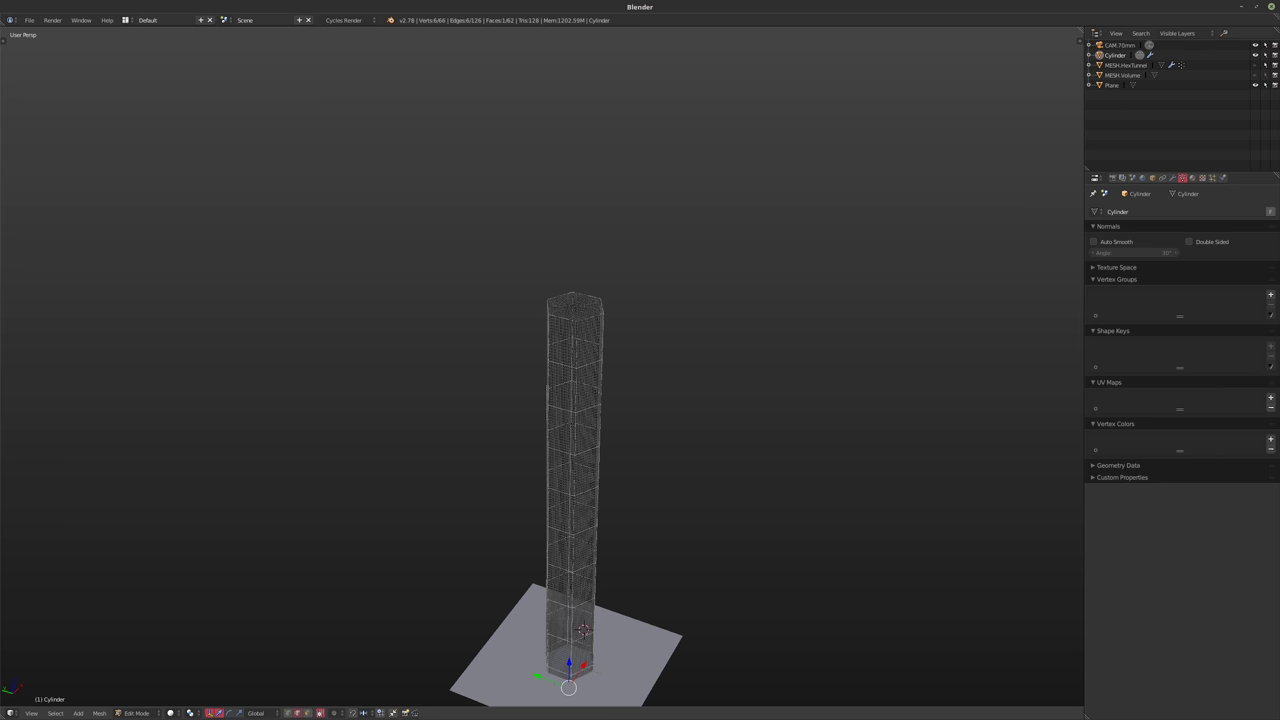
key("KP_Divide")
middle_click_drag(537, 380, 537, 340)
right_click(525, 352)
scroll(541, 380, "up", 10)
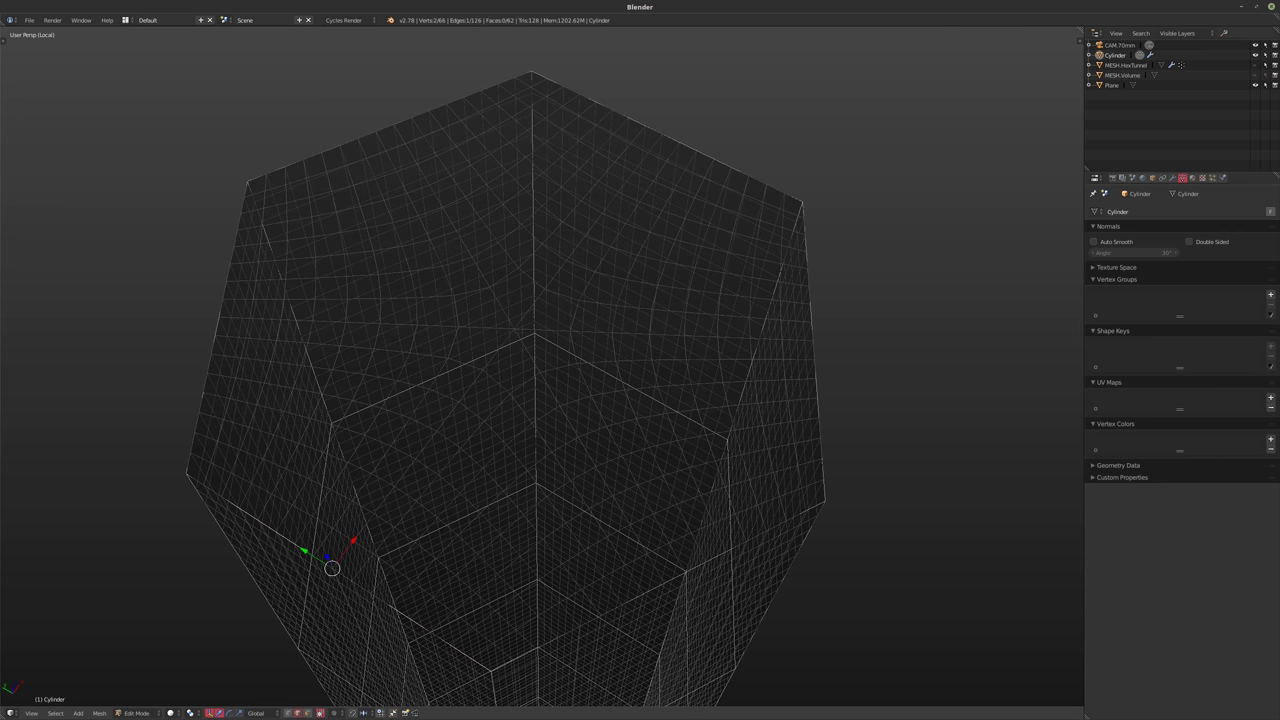
key("ctrl+Tab")
left_click(494, 348)
right_click(494, 348)
- Delete the column's top and bottom end faces
scroll(540, 380, "down", 10)
middle_click_drag(574, 460, 591, 301)
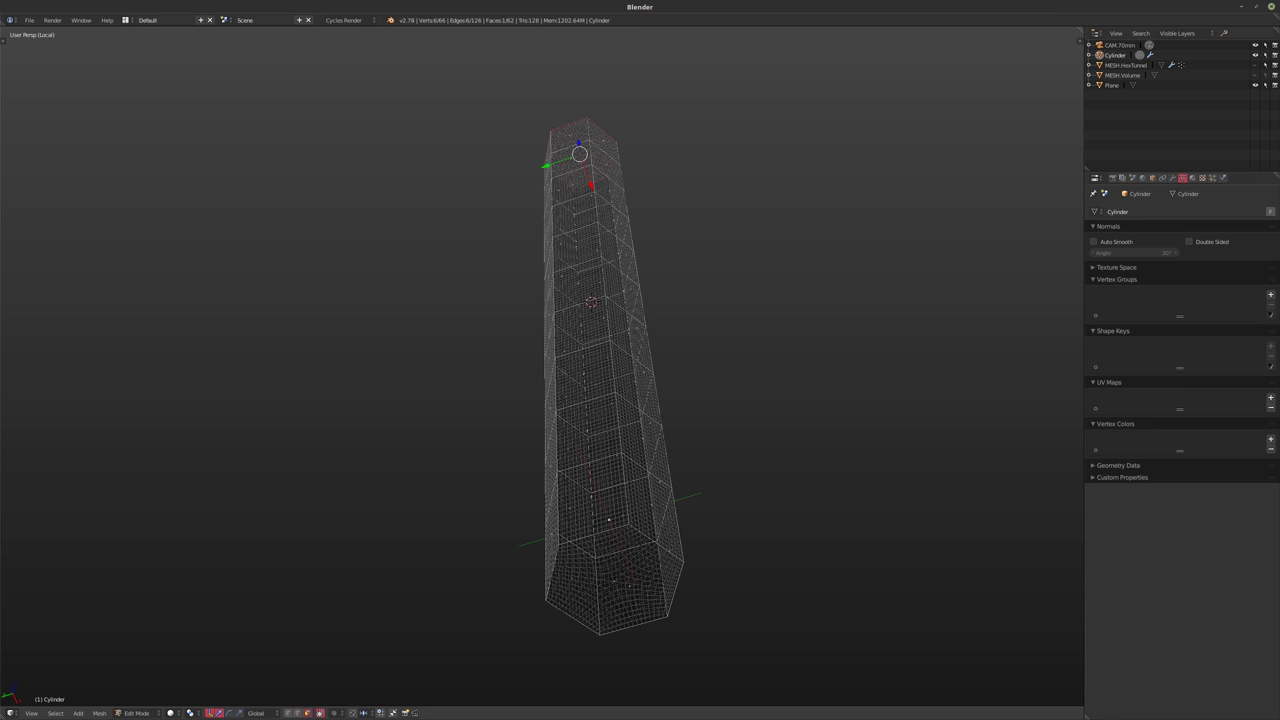
mouse_move(591, 301)
middle_mouse_down()
mouse_move(591, 280)
mouse_move(591, 320)
middle_mouse_up()
scroll(591, 280, "up", 8)
scroll(591, 280, "down", 5)
right_click(597, 665, "shift")
key("x")
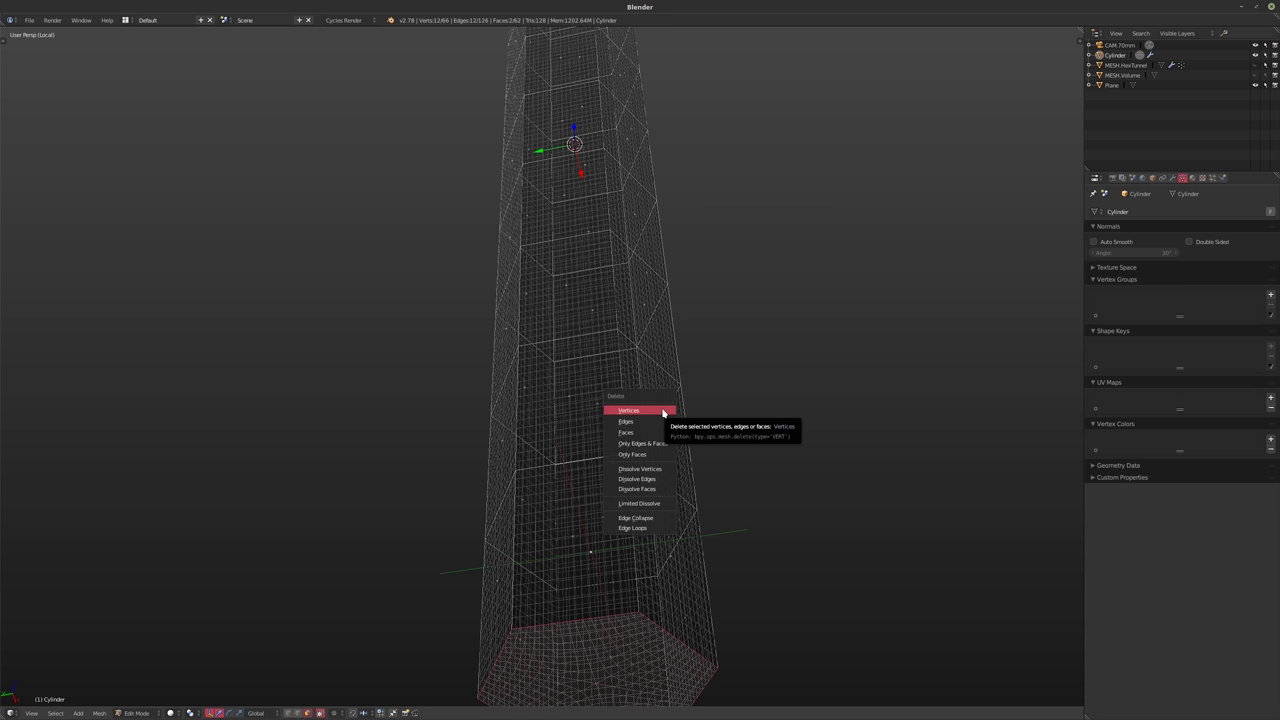
left_click(626, 432)
- Duplicate the whole column 10 units straight up along Z
scroll(626, 432, "down", 5)
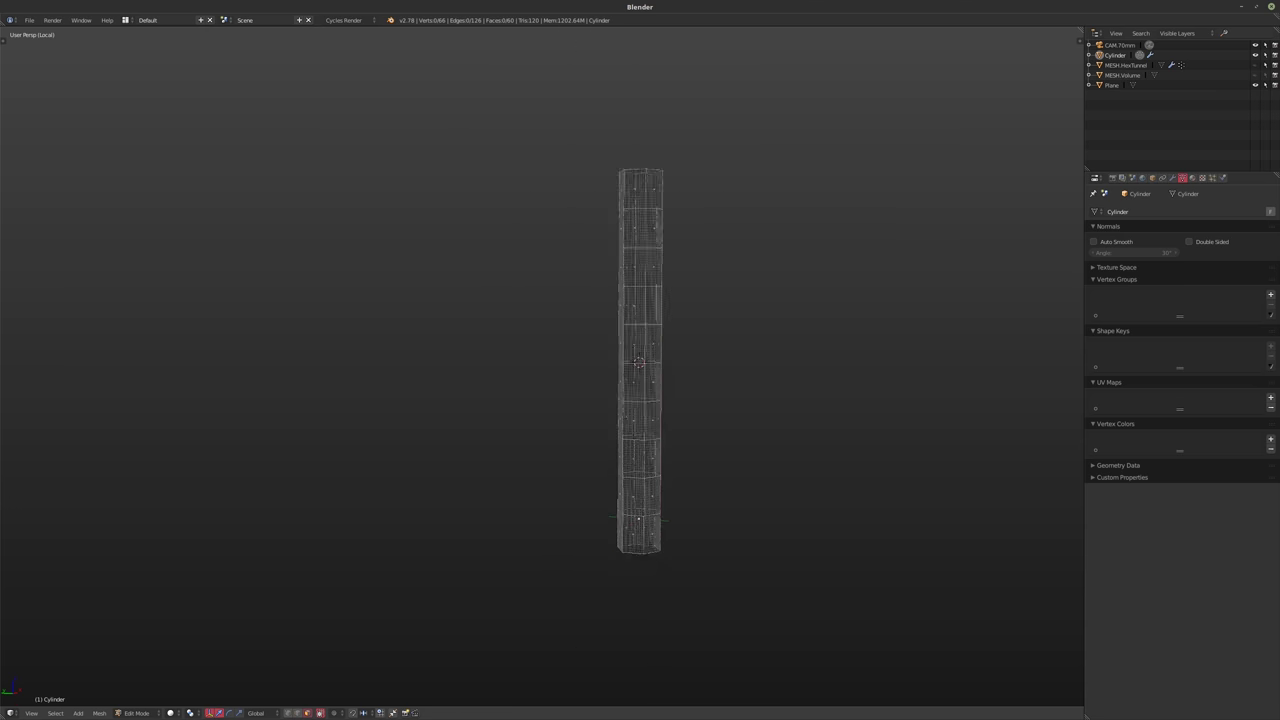
key("a")
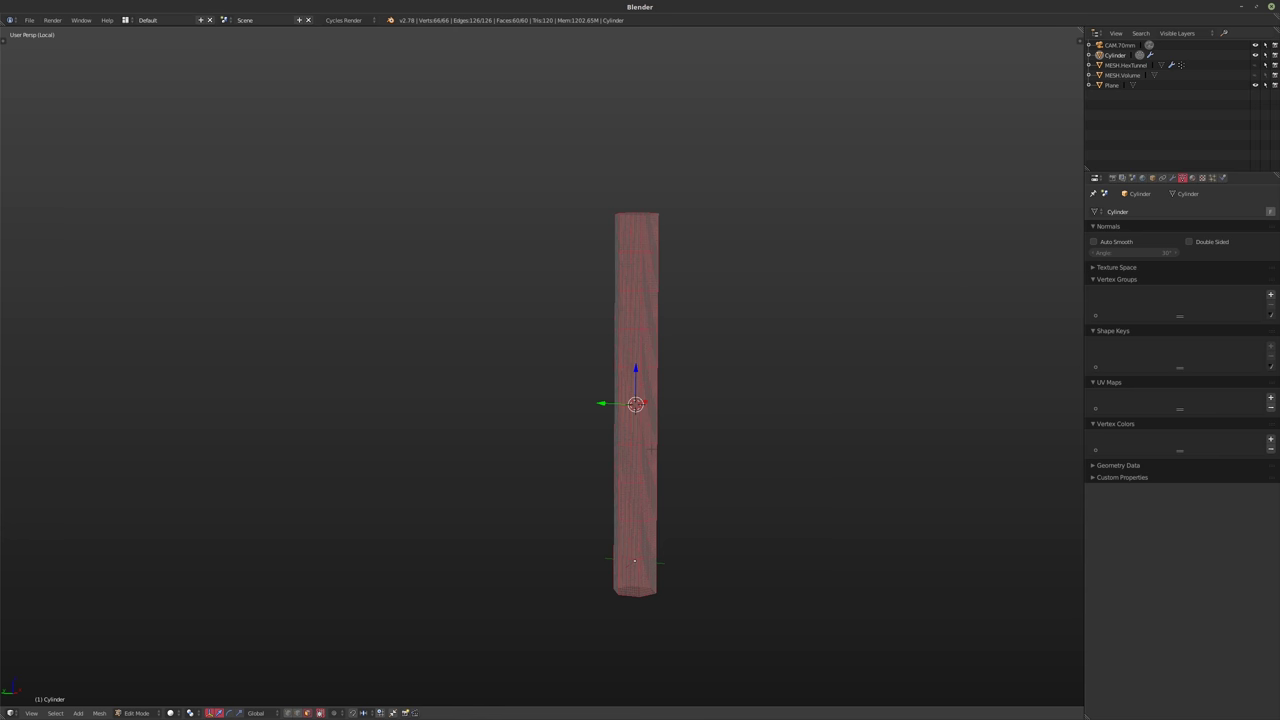
key("shift+d")
key("z")
key("1")
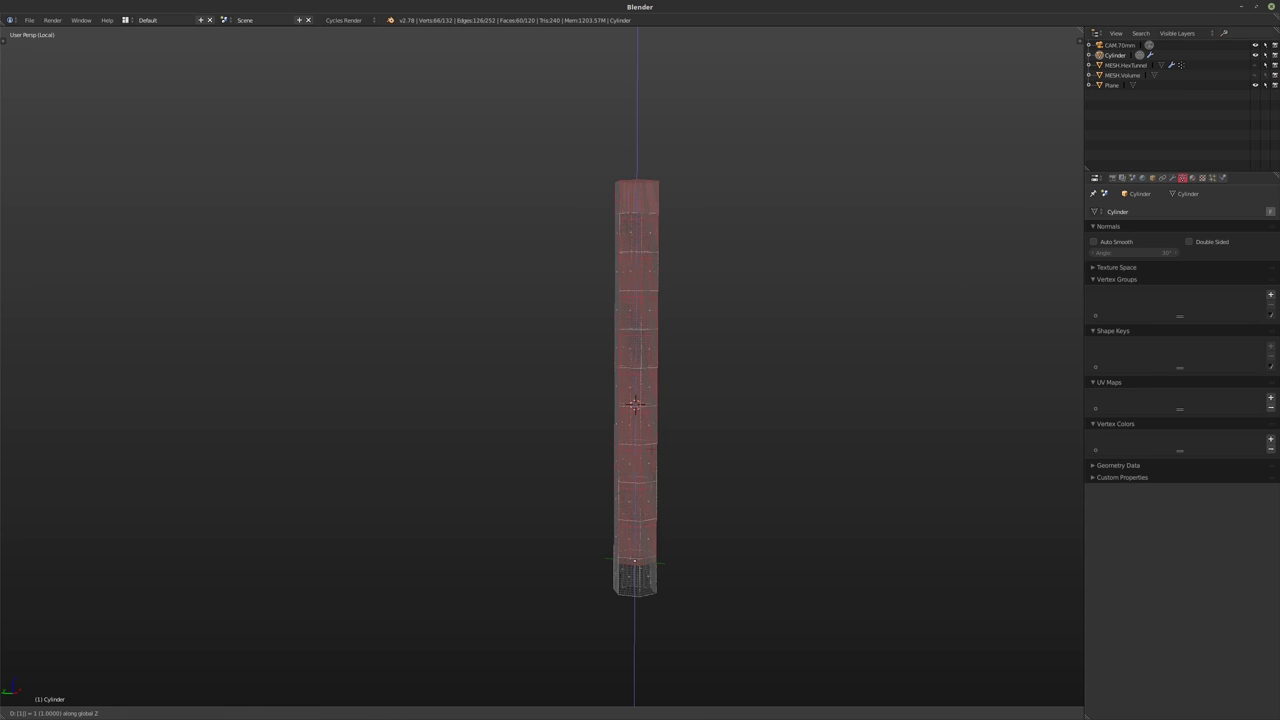
key("0")
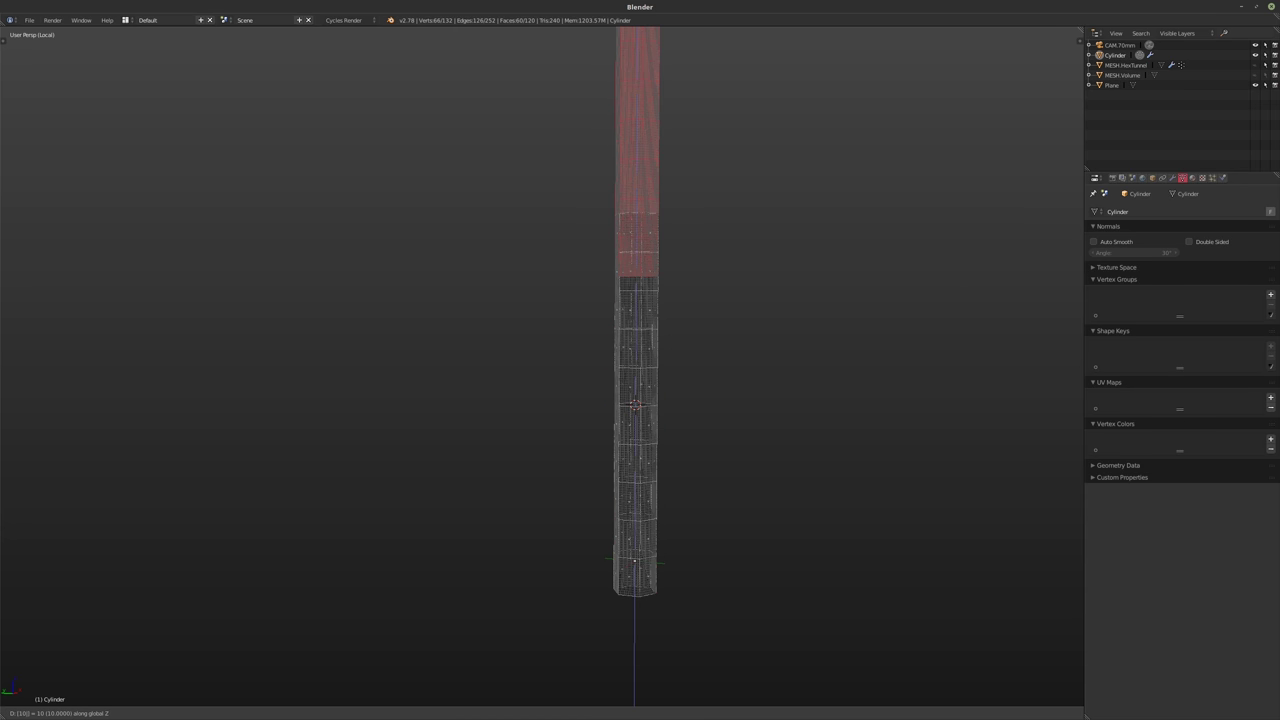
key("Return")
- Move the selected faces further up along Z twice, then return to Object Mode
scroll(640, 360, "up", 8)
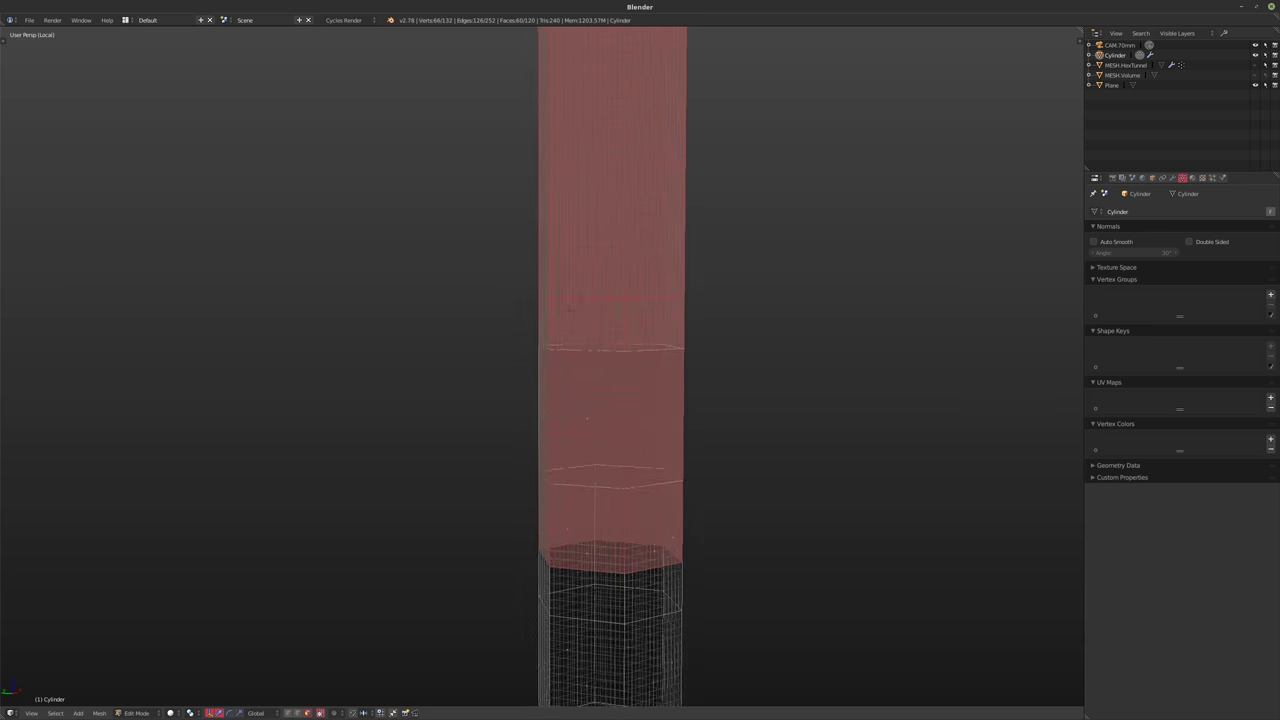
key("g")
key("z")
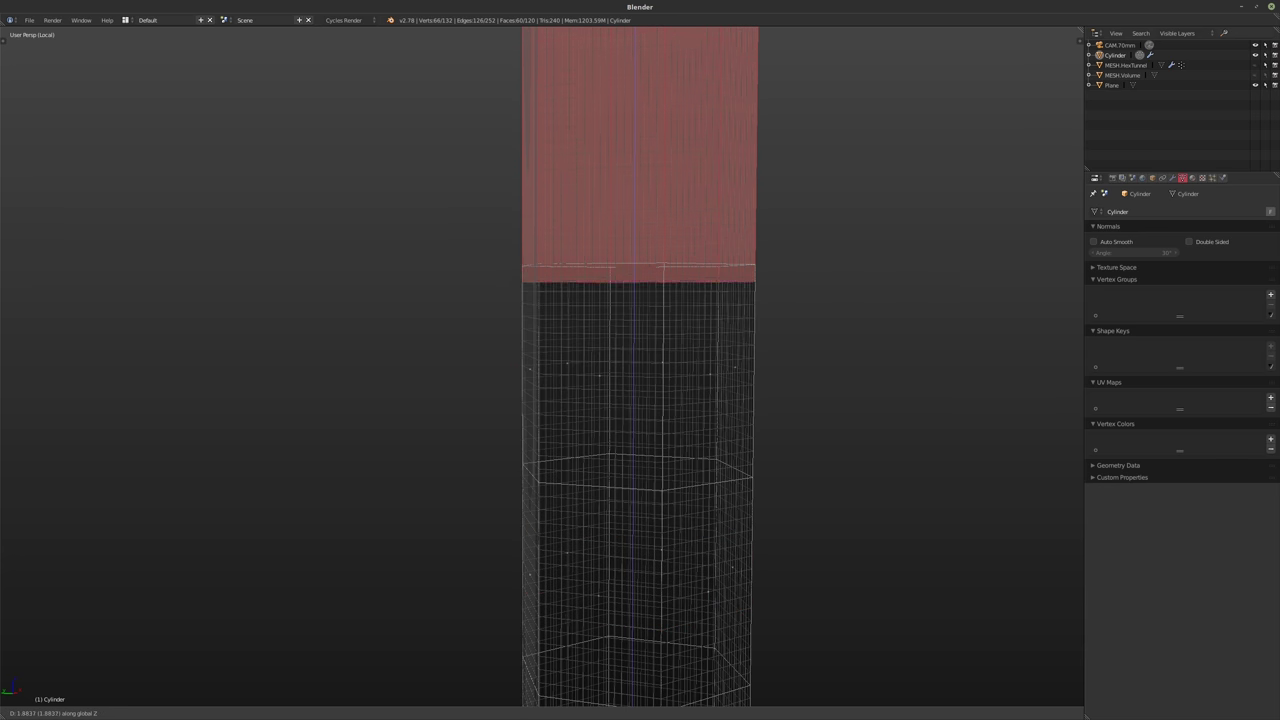
key("Return")
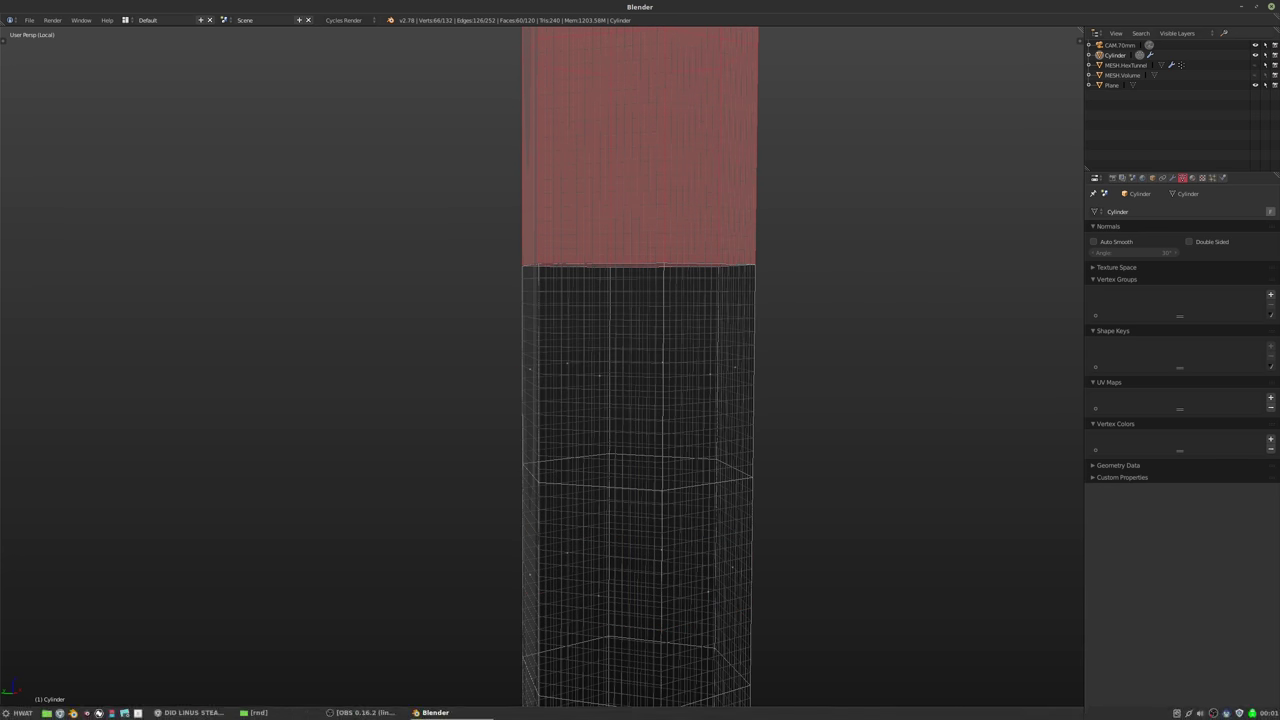
middle_click_drag(640, 360, 640, 390)
scroll(542, 367, "up", 8)
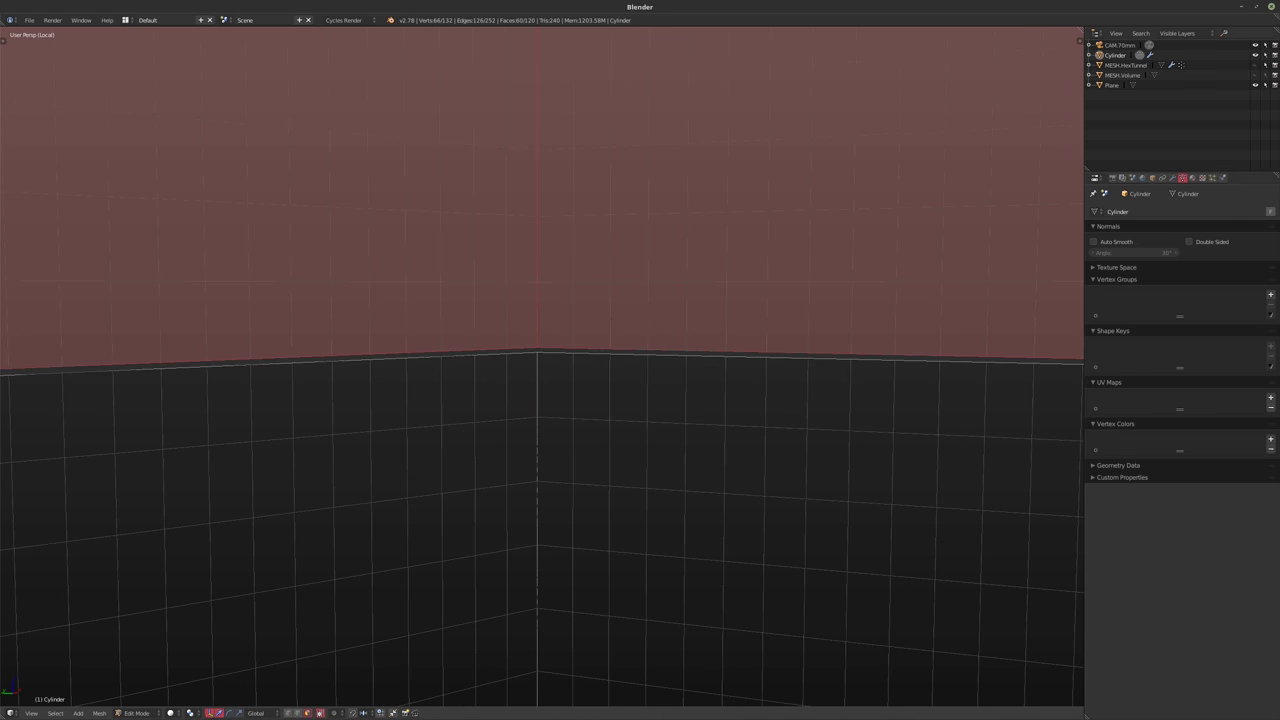
key("g")
key("z")
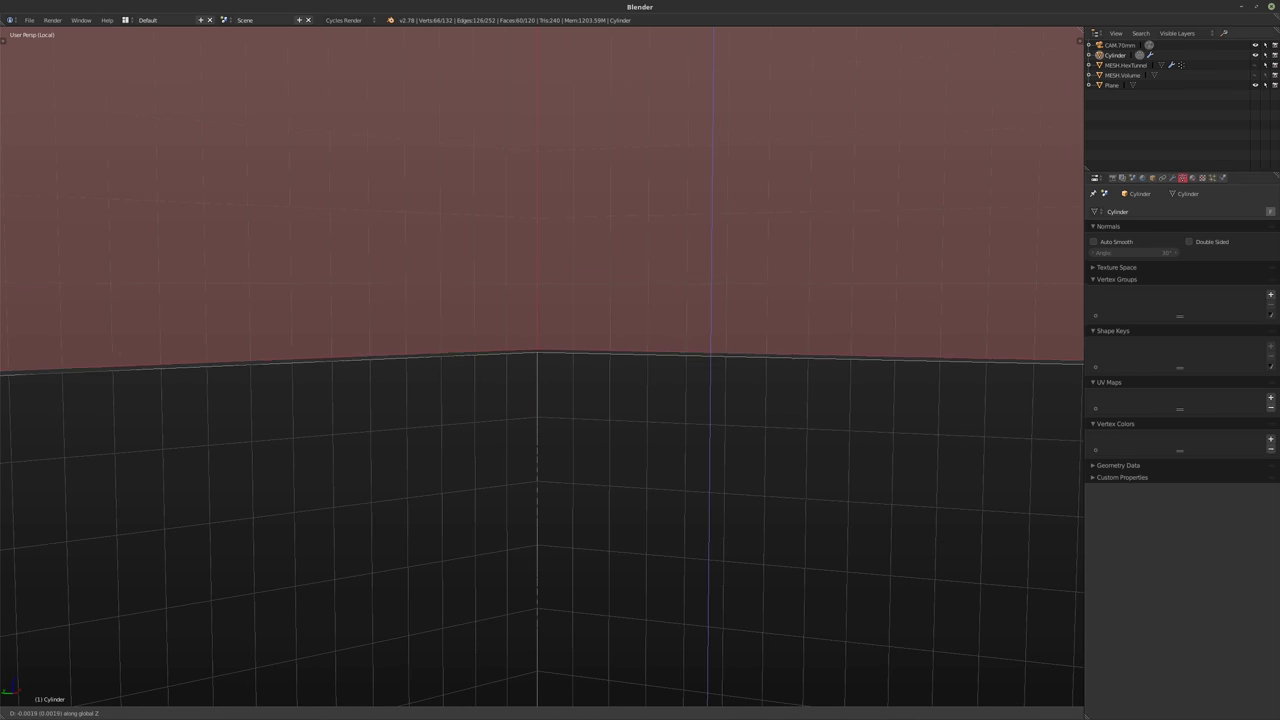
key("Return")
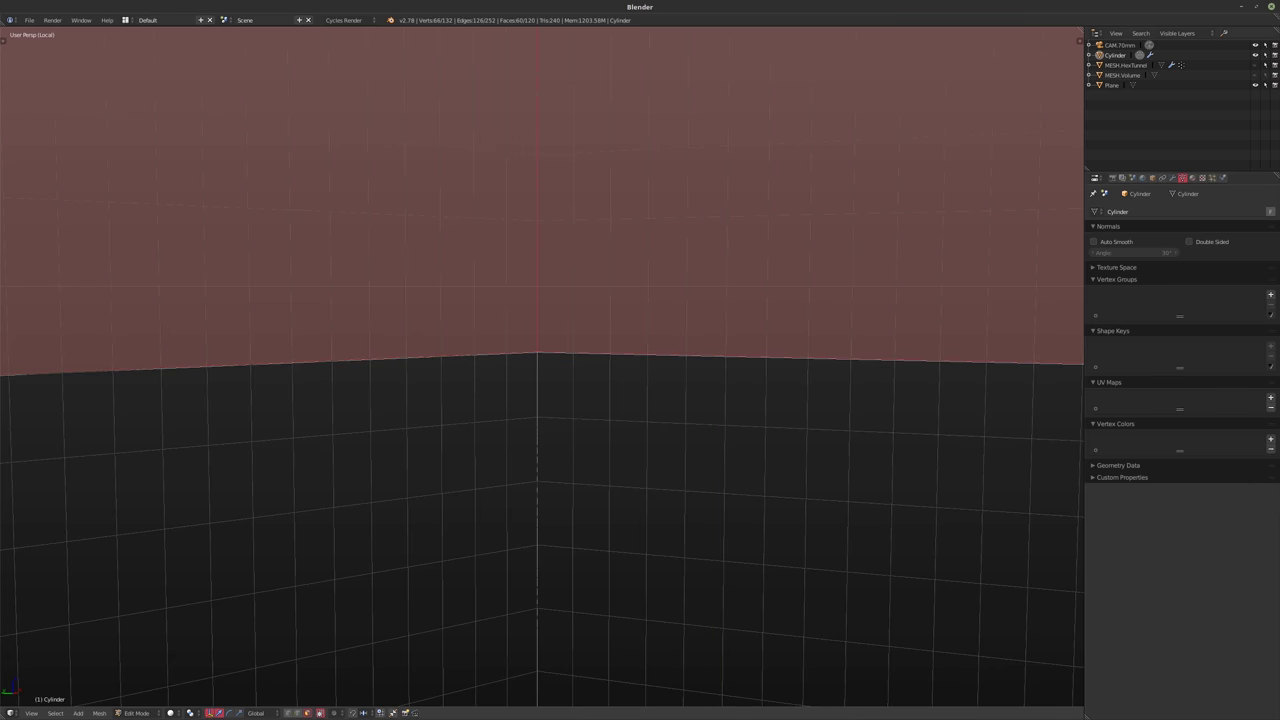
scroll(690, 455, "down", 8)
key("Tab")
scroll(669, 488, "down", 3)
- Leave local view, hide the Cylinder in the Outliner, and look through the scene camera
middle_click_drag(669, 488, 651, 483, "shift")
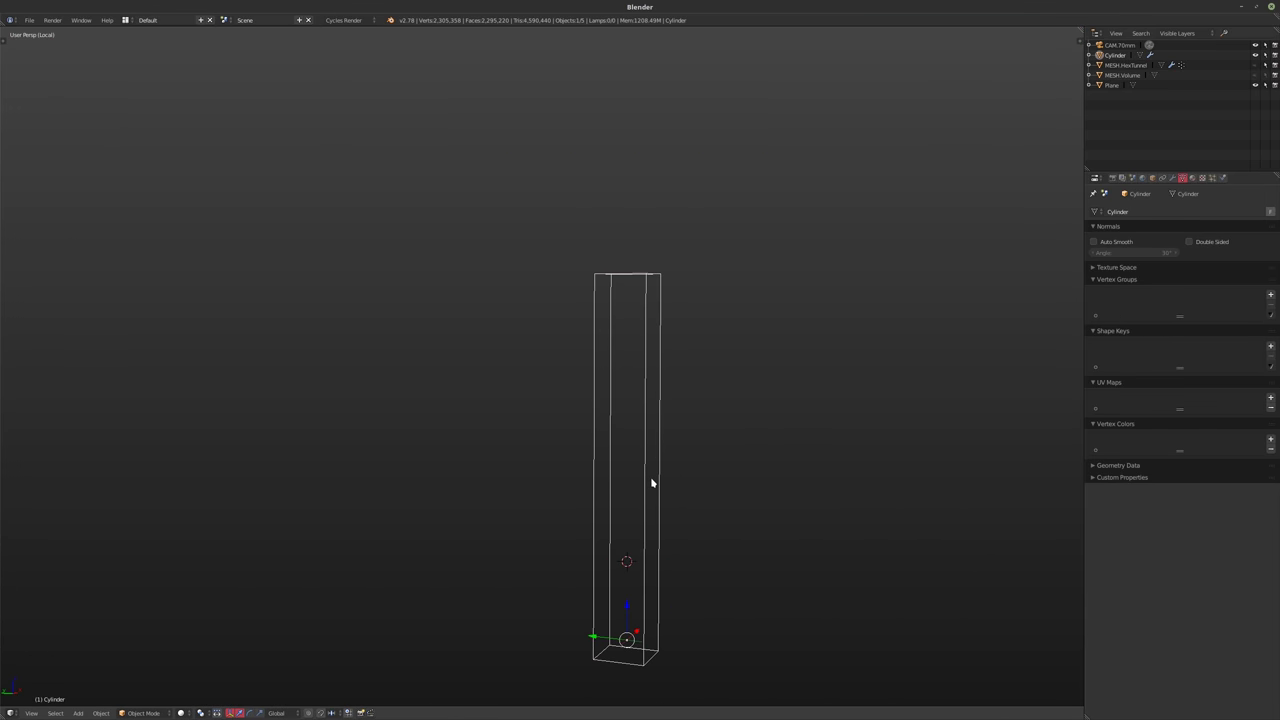
key("KP_Divide")
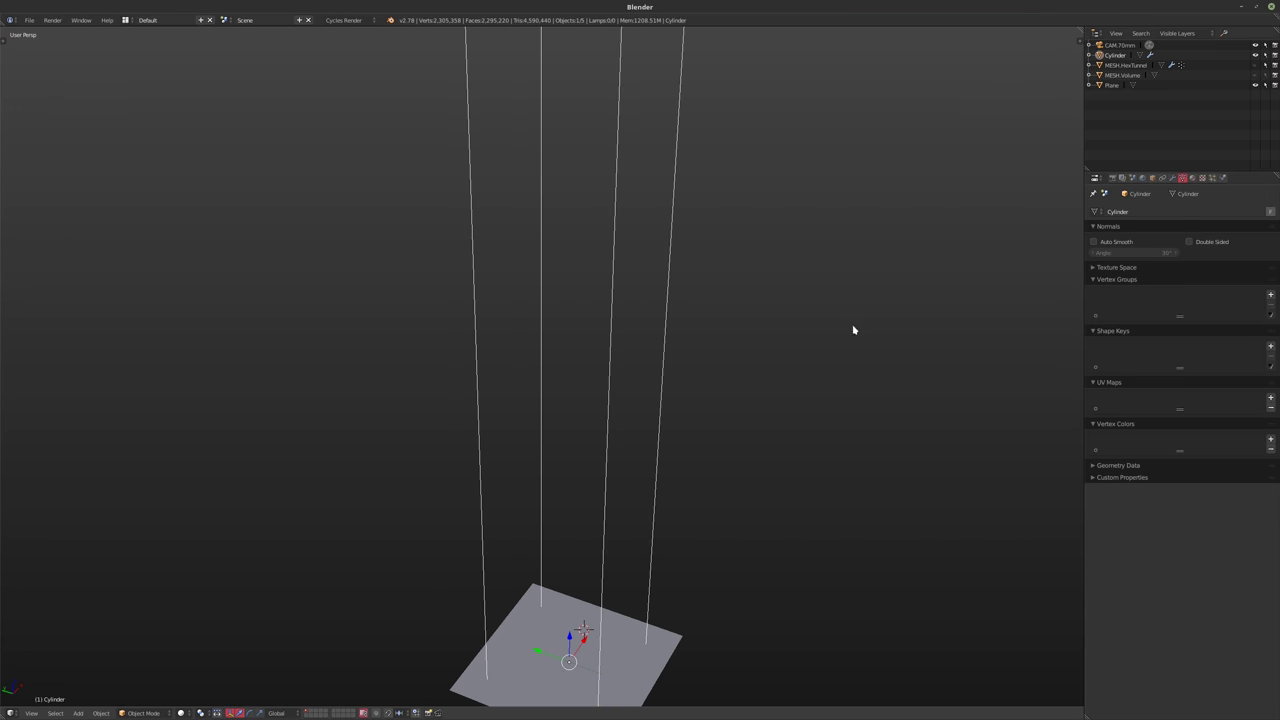
left_click(1256, 57)
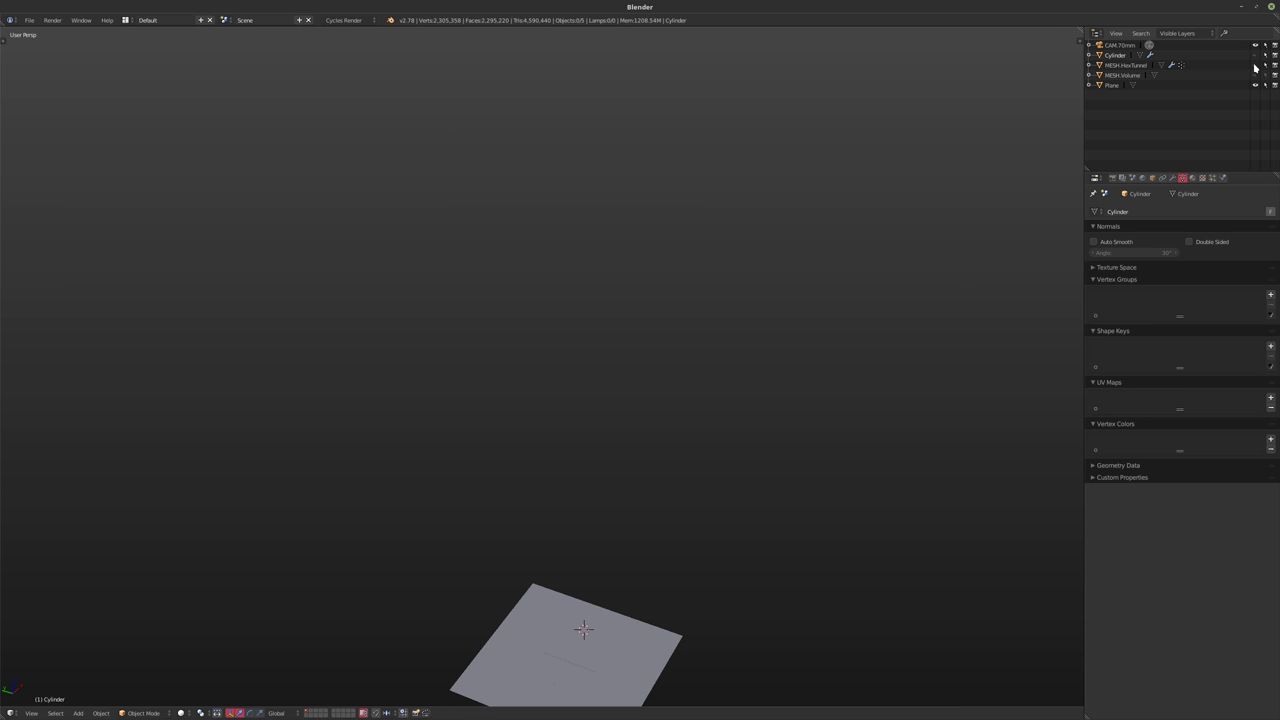
key("shift+z")
scroll(590, 362, "down", 5)
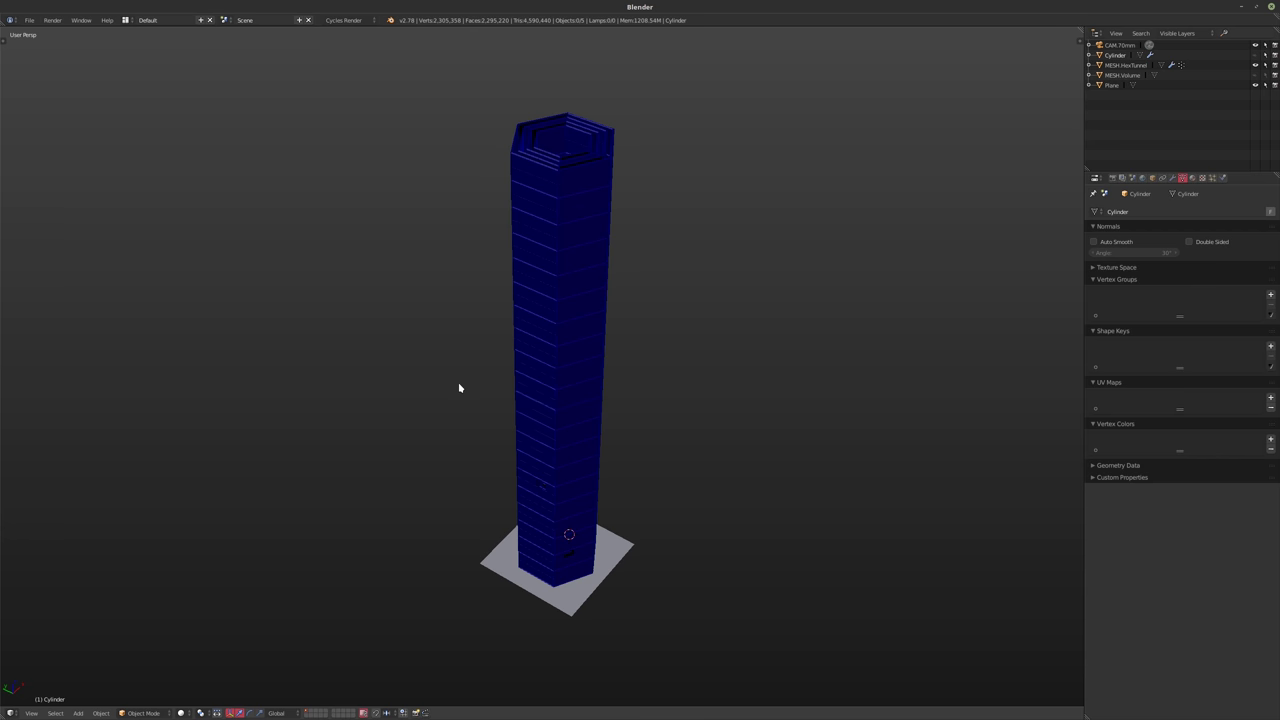
key("KP_0")
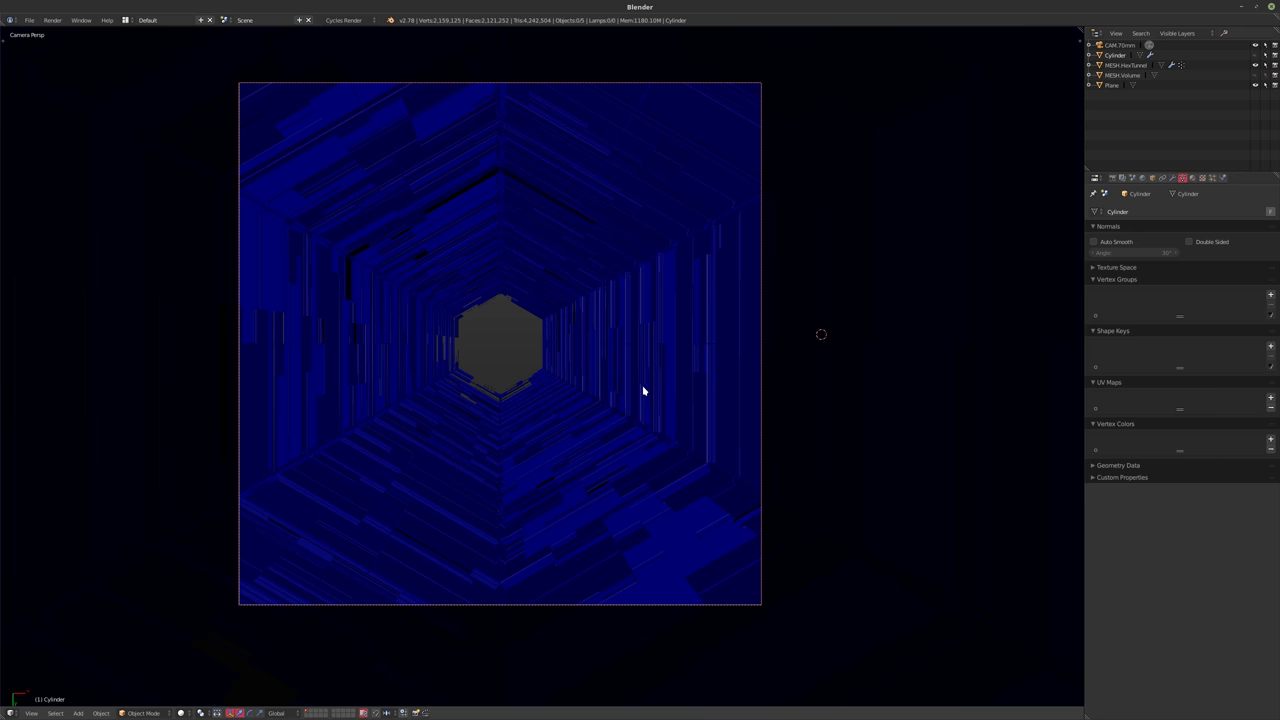
- Preview the tunnel in Cycles rendered shading, then go back to solid and exit the camera
key("shift+z")
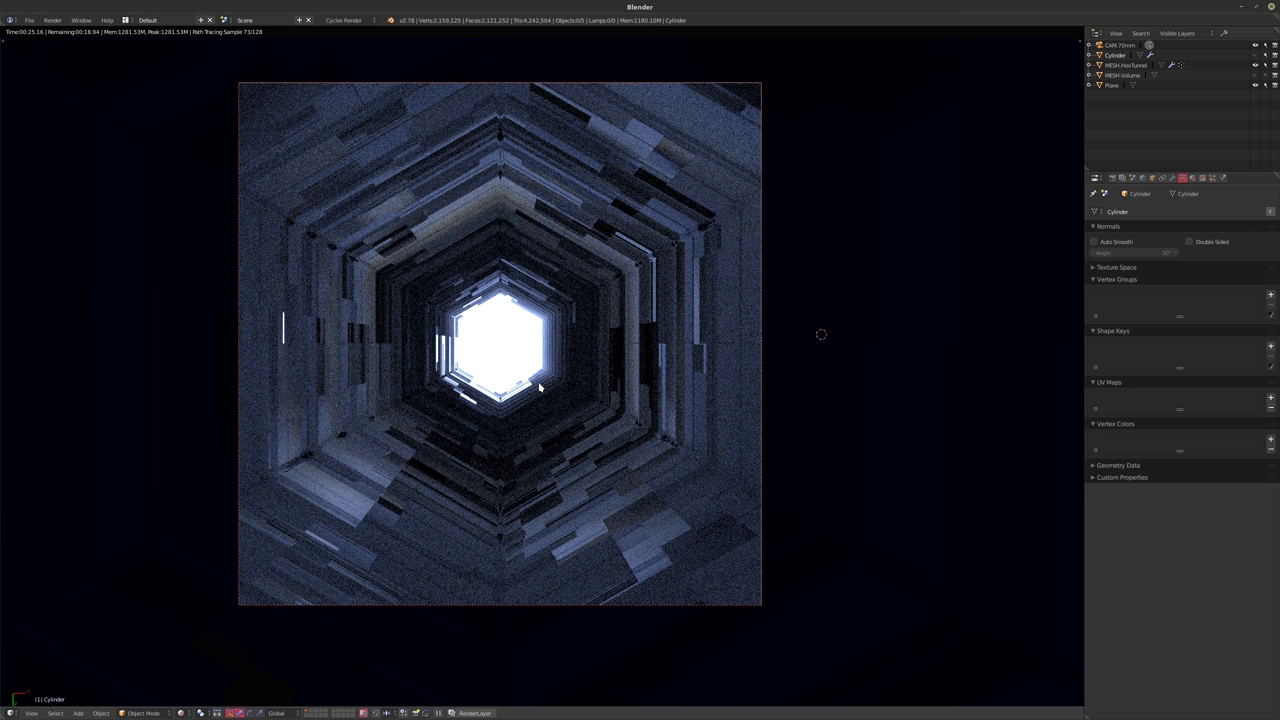
key("shift+z")
key("KP_0")
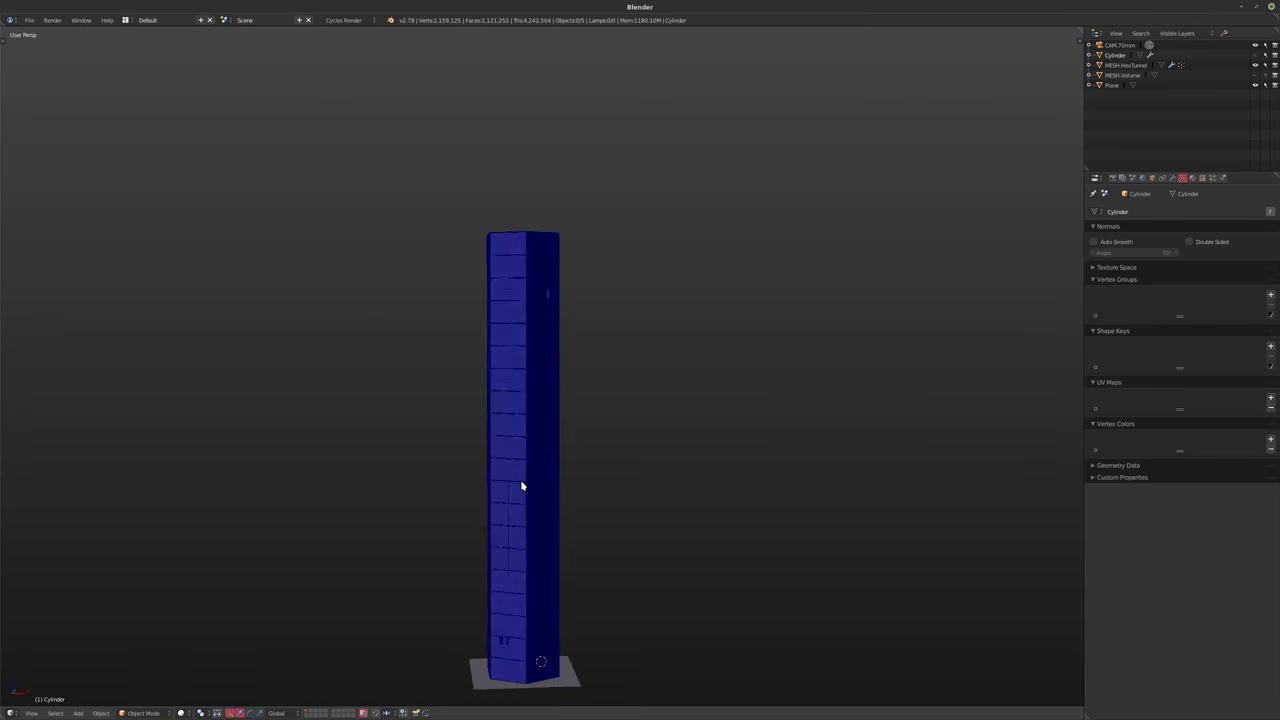
- Unhide and isolate the Cylinder, then select its top vertex ring in front view
left_click(1256, 75)
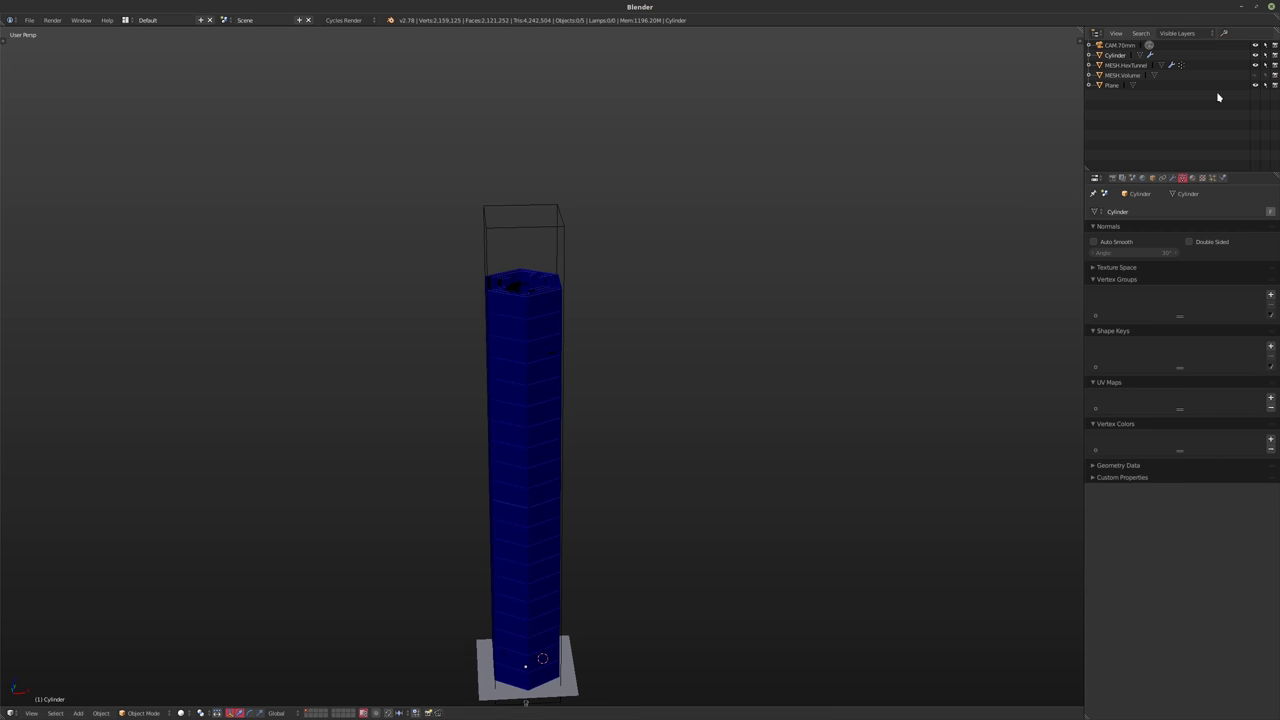
left_click(537, 260)
key("KP_Divide")
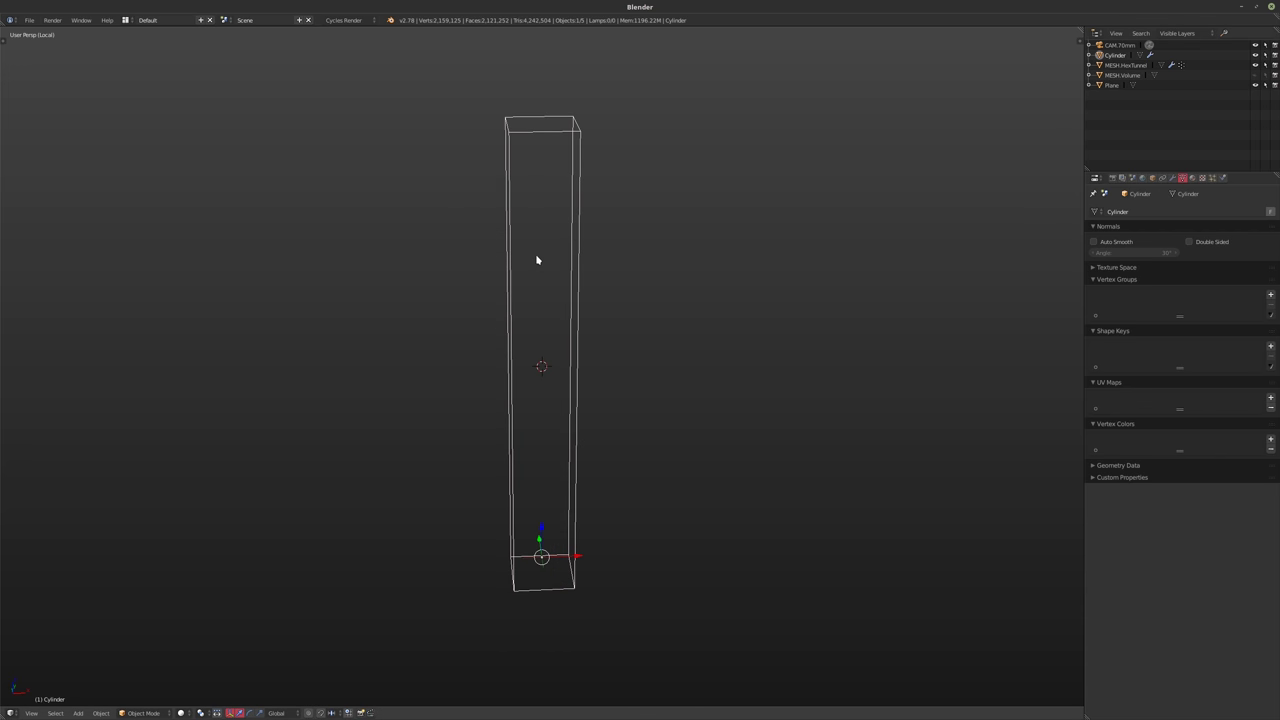
key("Tab")
scroll(537, 260, "up", 4)
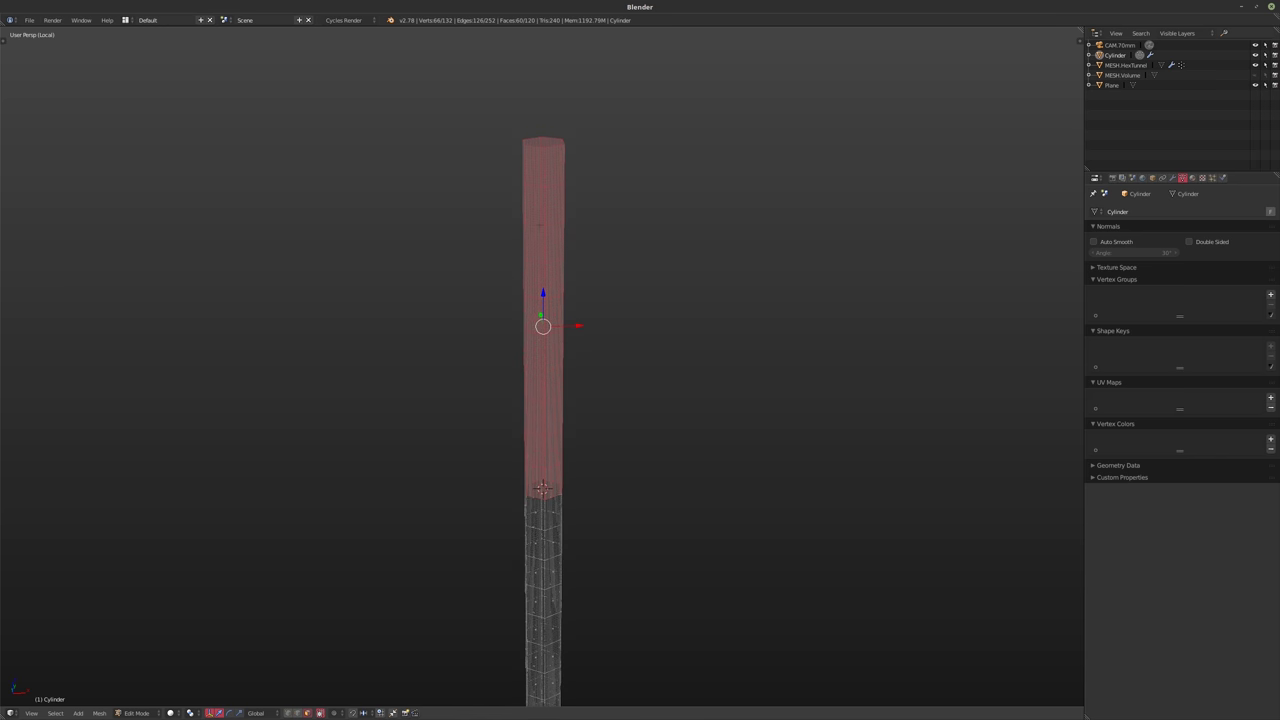
key("a")
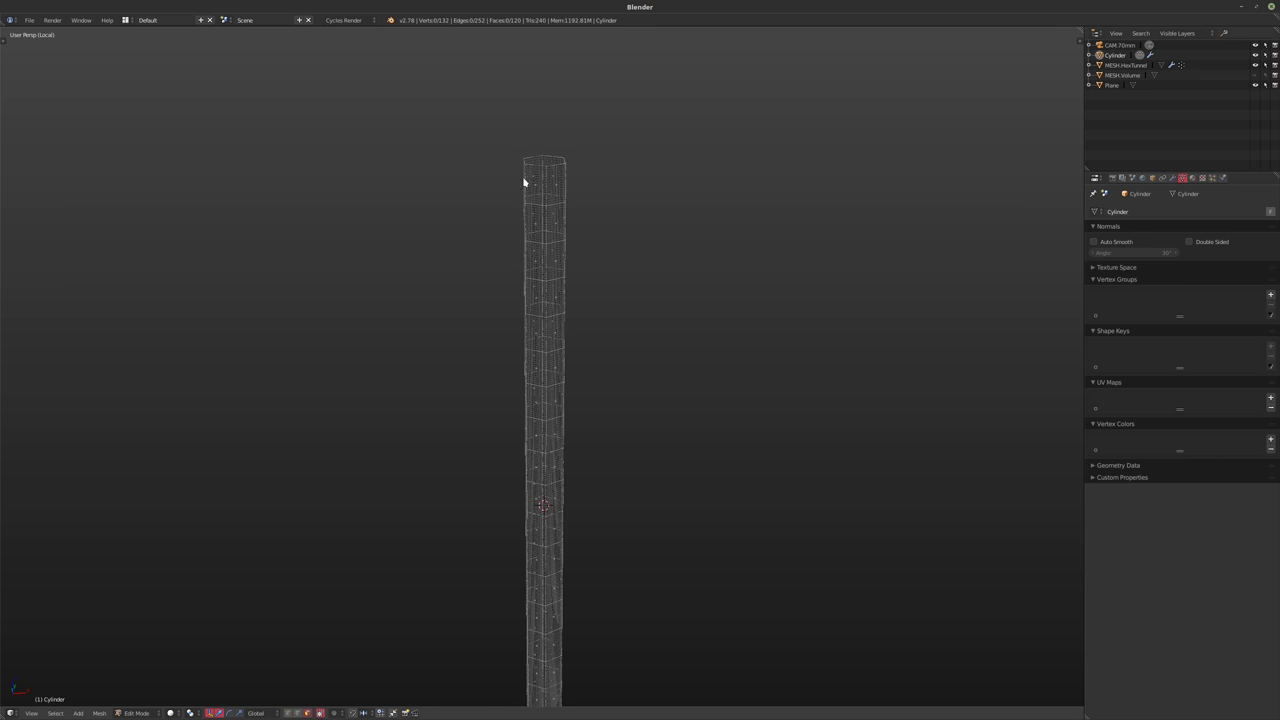
key("ctrl+Tab")
left_click(489, 171)
left_click(544, 160, "alt")
key("KP_1")
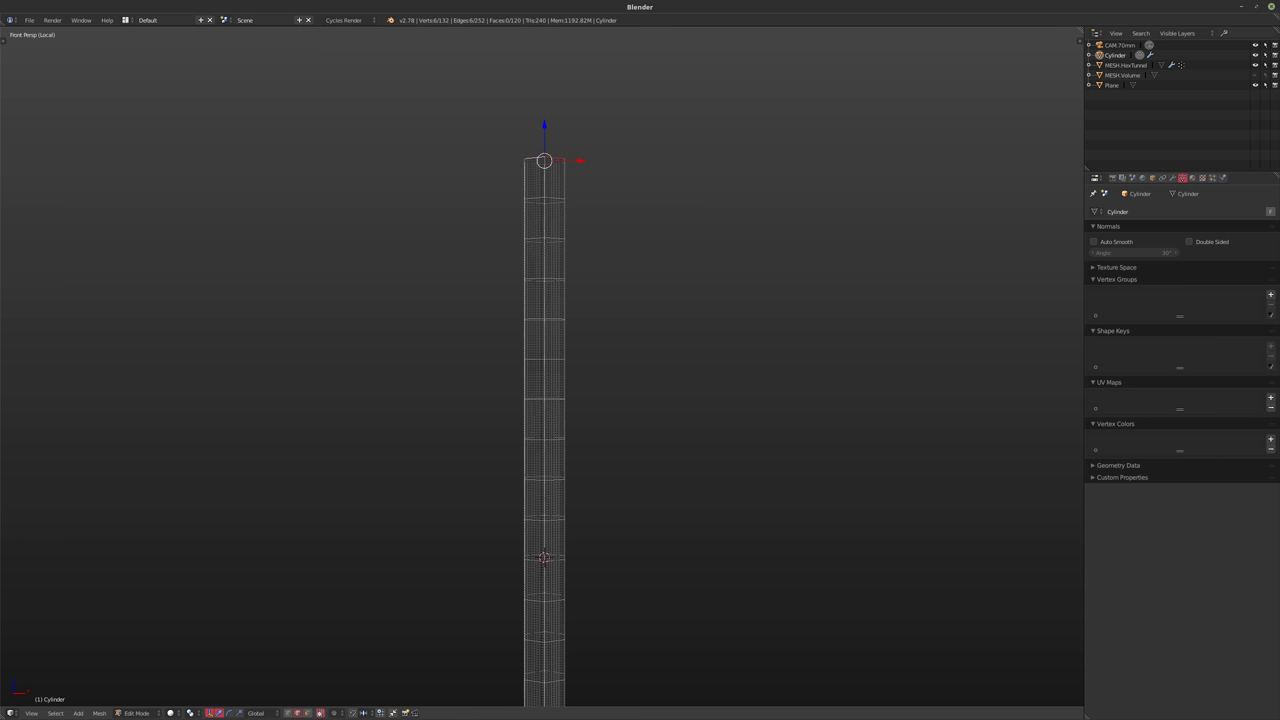
- Turn on proportional editing and try scaling the top ring, then cancel the scale
key("o")
key("s")
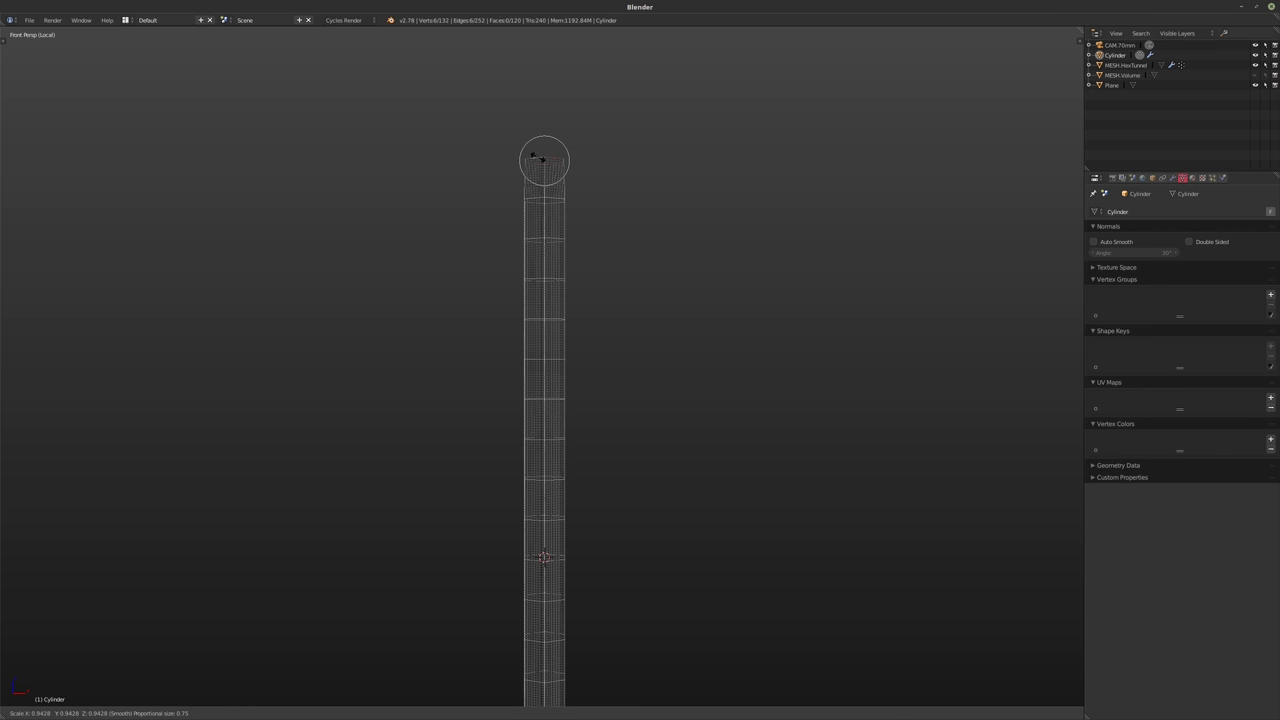
scroll(536, 157, "down", 15)
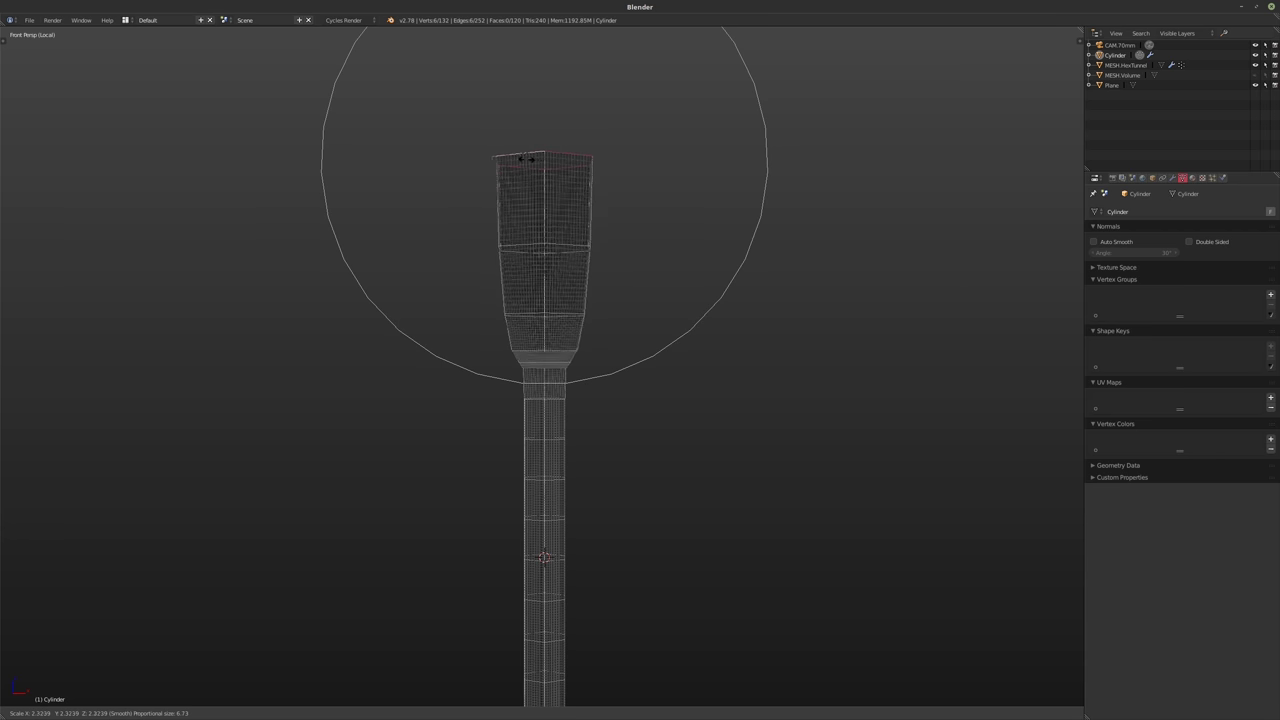
scroll(532, 160, "up", 2)
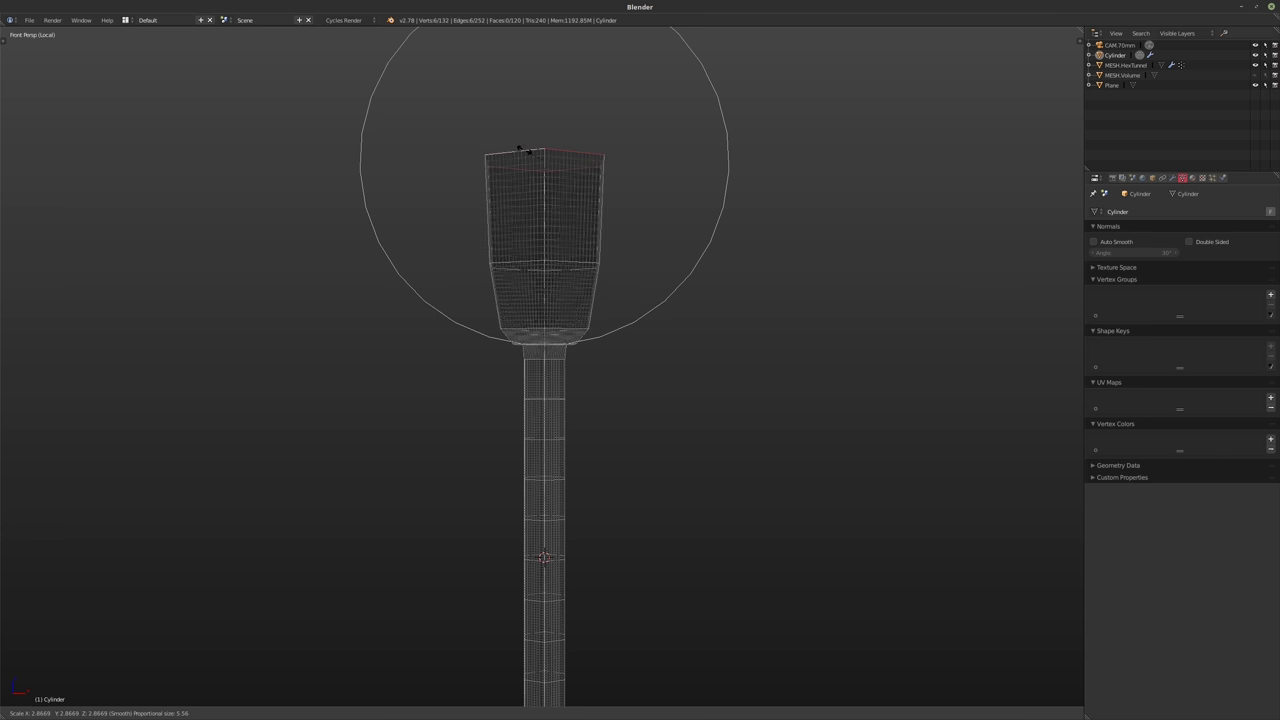
scroll(522, 172, "down", 9)
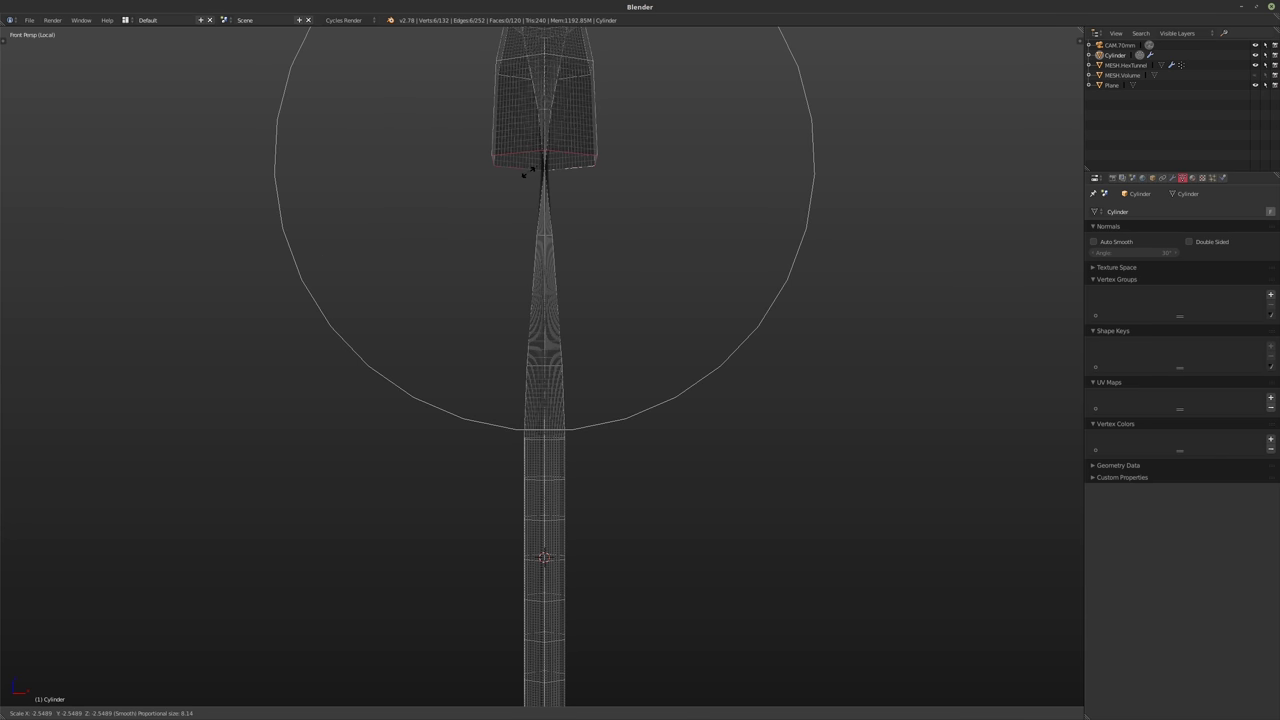
key("Escape")
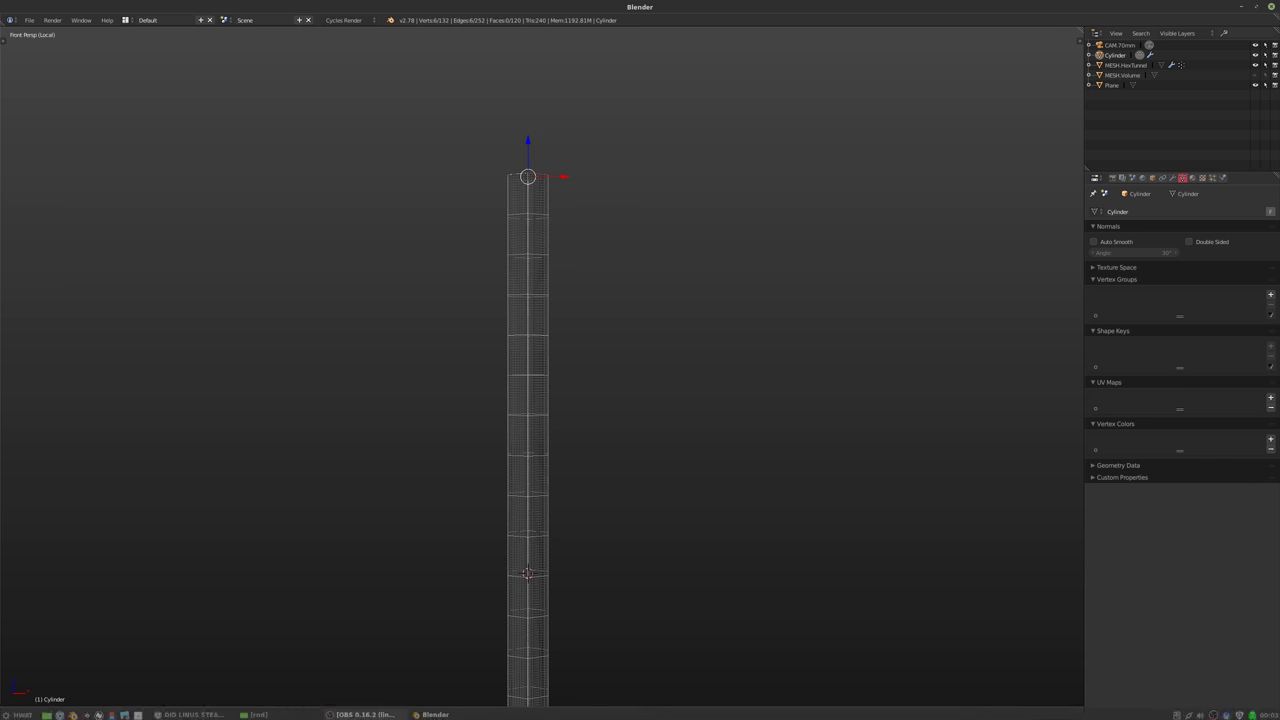
- Scale the top ring about 1.2 with Linear falloff, then view through the camera in Object Mode
left_click(351, 713)
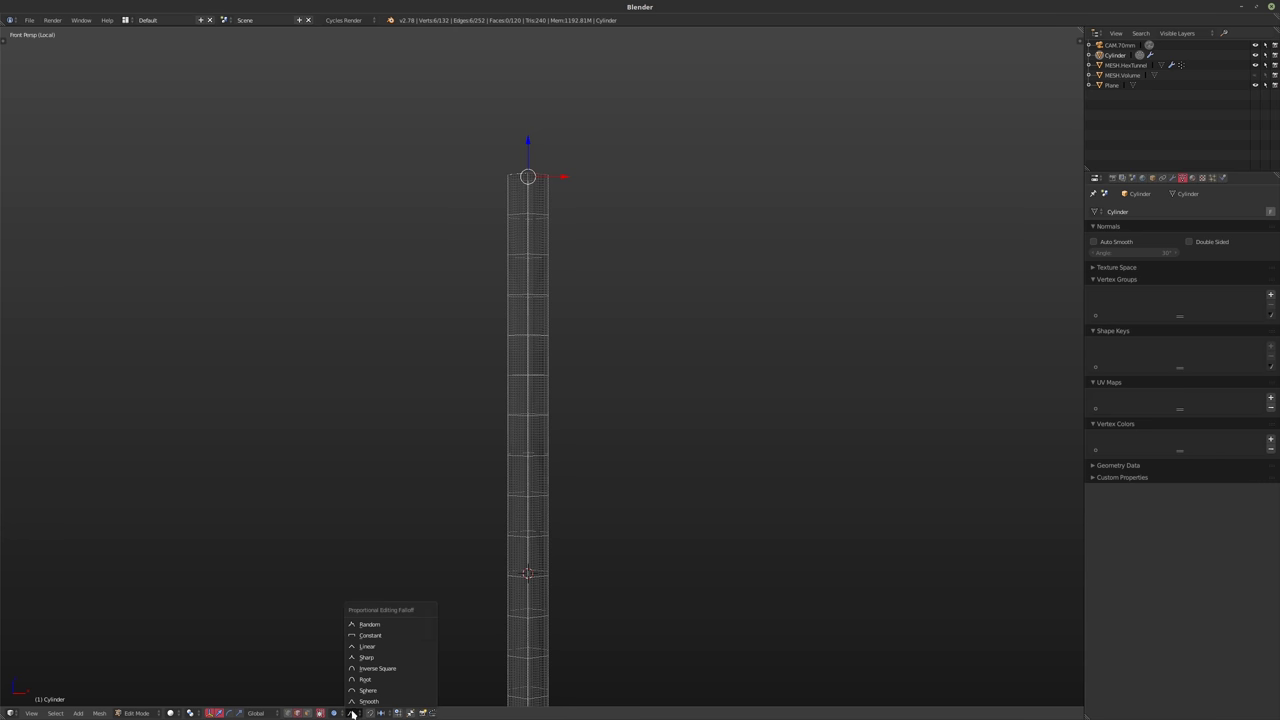
left_click(381, 646)
key("s")
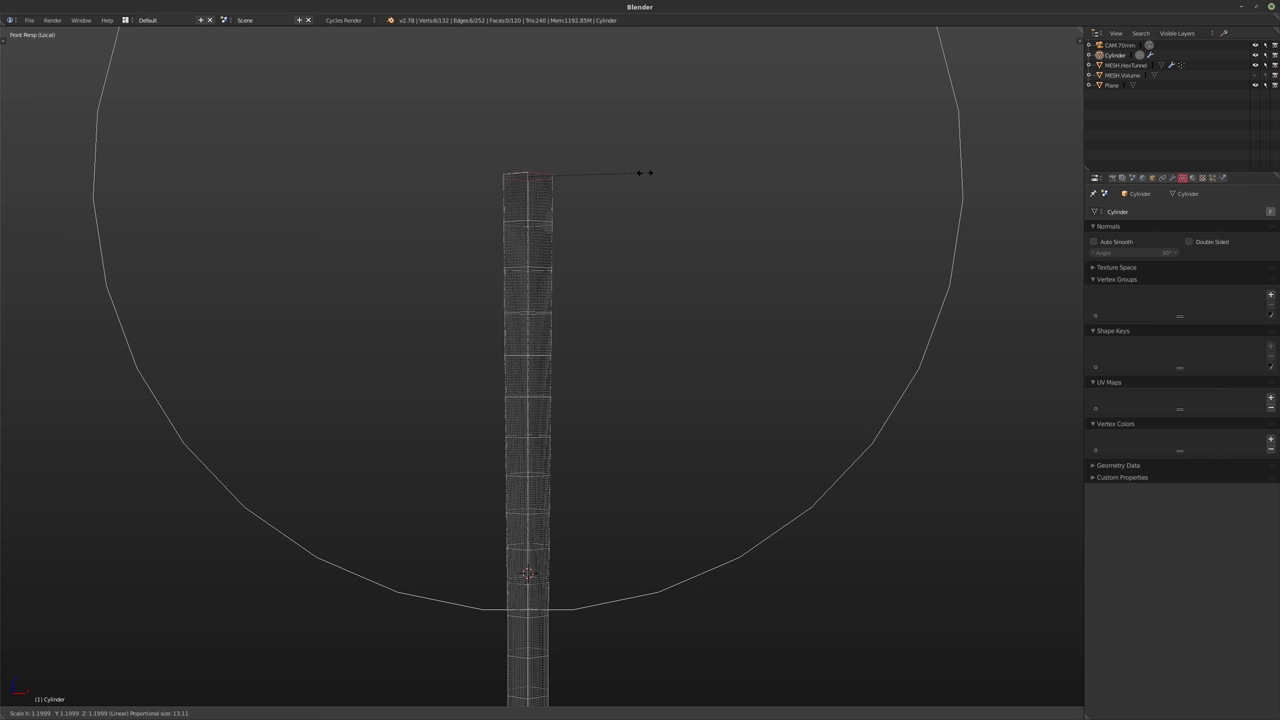
left_click(645, 173)
key("Tab")
key("KP_0")
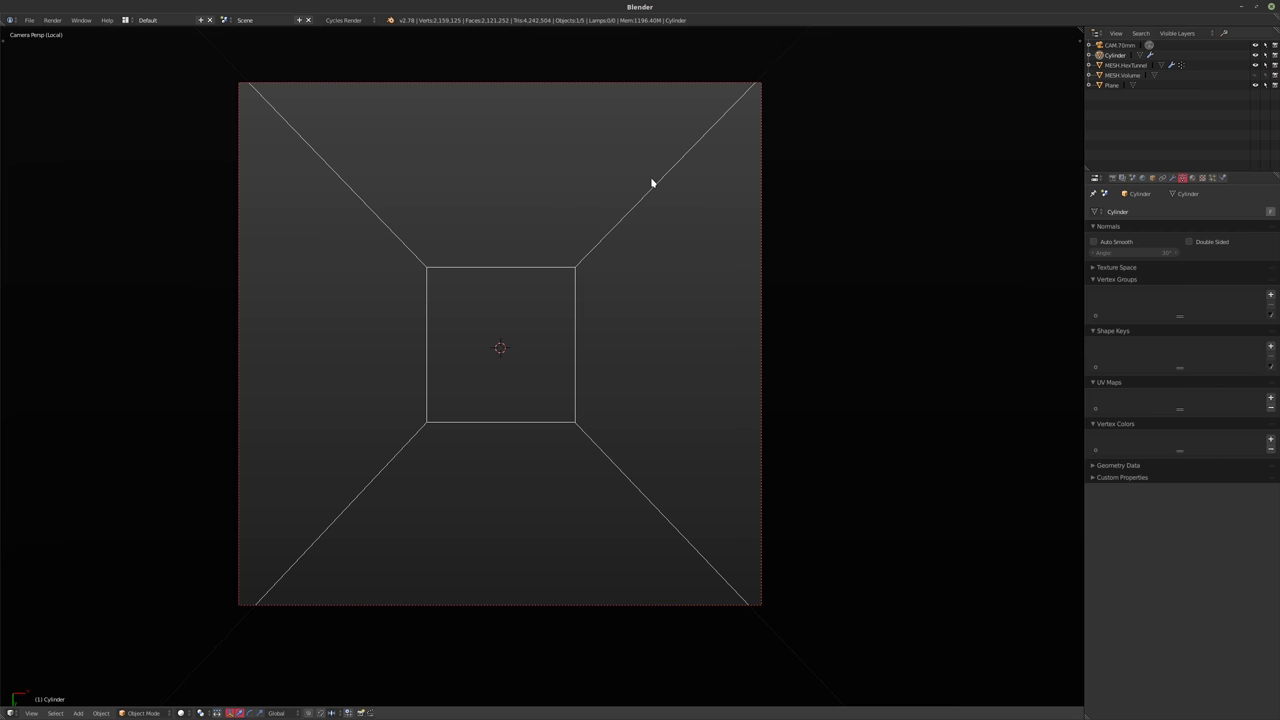
- Exit local view and orbit around the blue tunnel tower toward its window opening
key("KP_Divide")
key("KP_0")
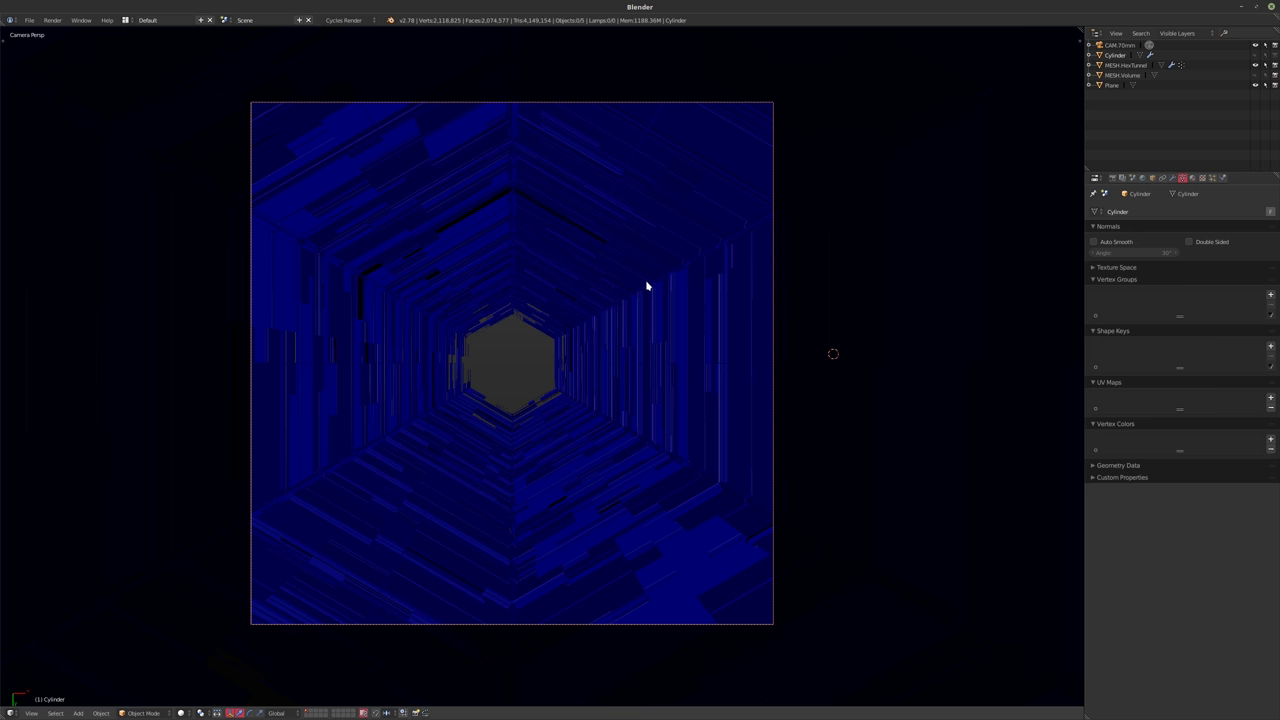
key("shift+z")
mouse_move(646, 286)
middle_mouse_down()
mouse_move(611, 346)
mouse_move(529, 311)
mouse_move(549, 411)
mouse_move(538, 304)
mouse_move(571, 283)
mouse_move(351, 208)
mouse_move(389, 266)
mouse_move(489, 277)
mouse_move(617, 209)
mouse_move(563, 151)
middle_mouse_up()
scroll(563, 151, "down", 10)
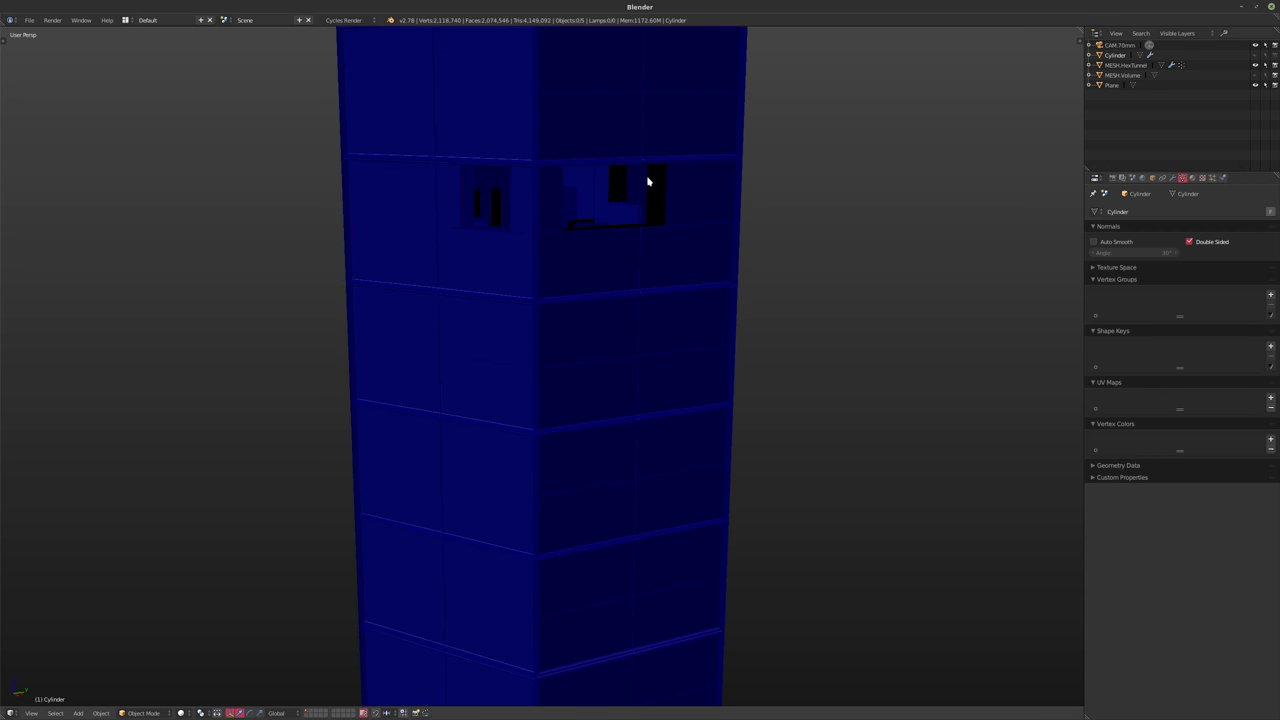
middle_click_drag(648, 181, 467, 250)
scroll(590, 235, "up", 10)
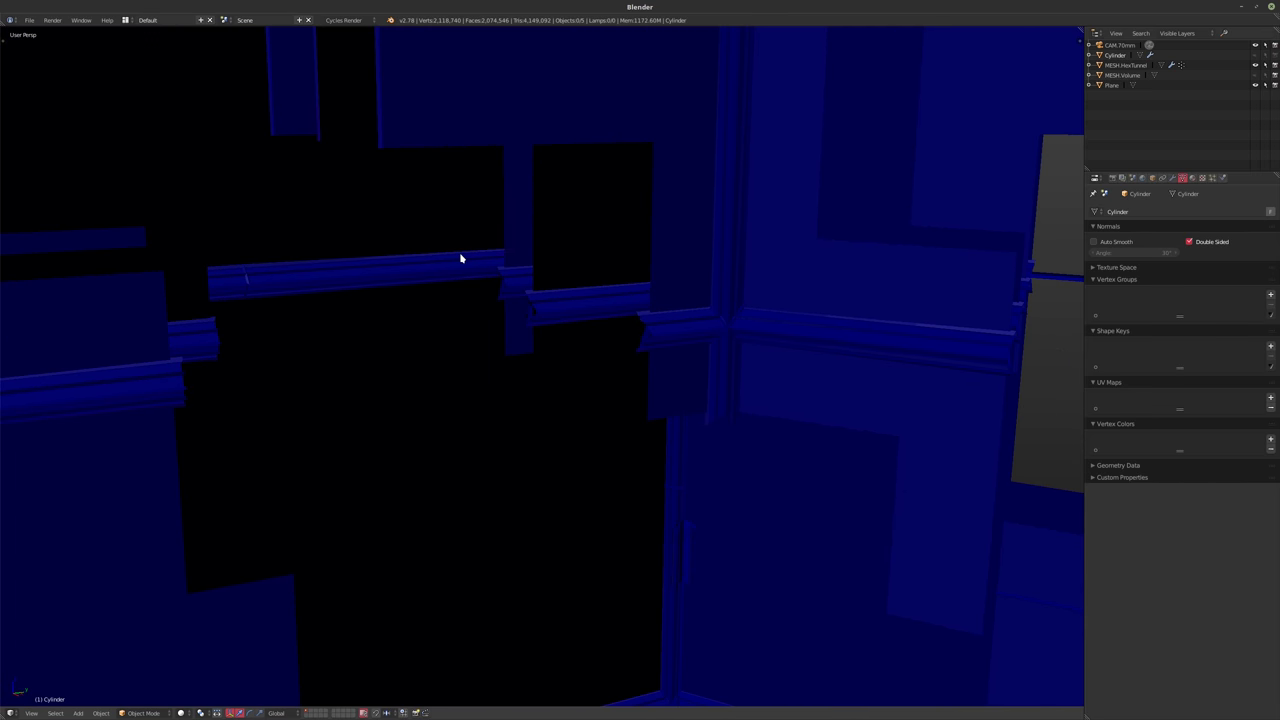
- Inspect the tower's dense column in wireframe, then split the camera view into two side-by-side views
key("z")
middle_click_drag(583, 257, 649, 294)
scroll(646, 291, "up", 4)
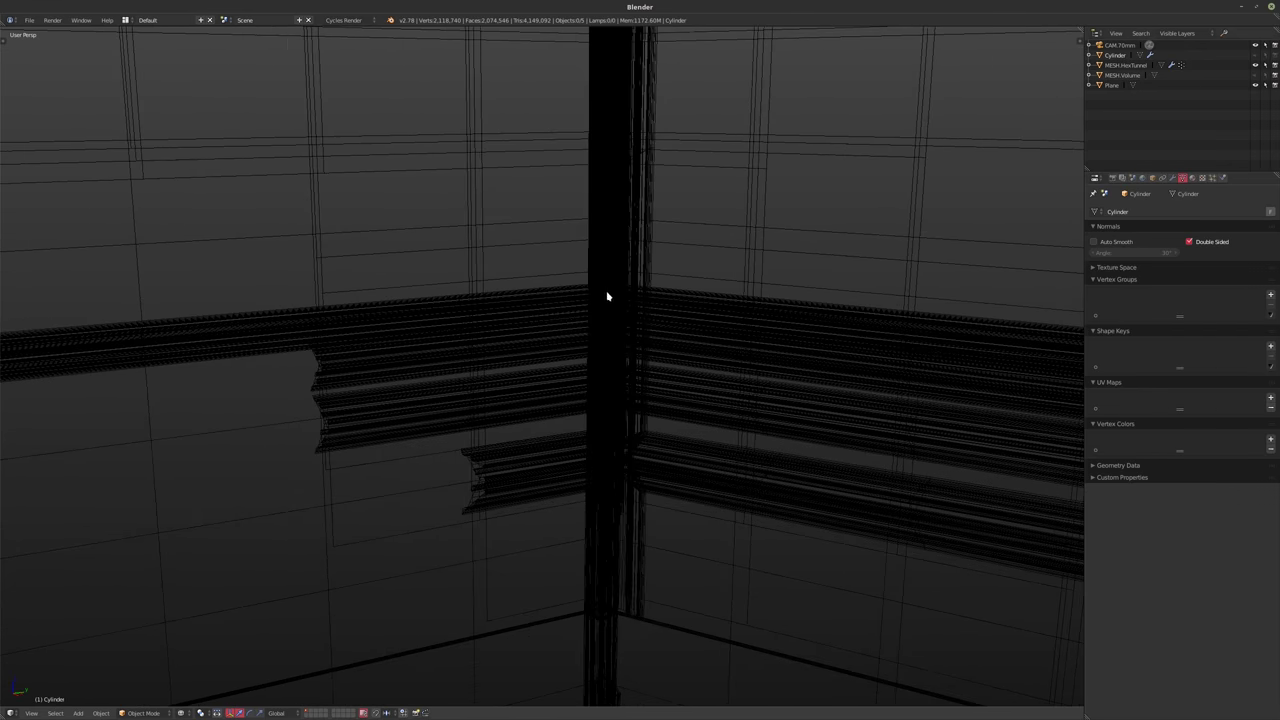
scroll(605, 295, "up", 3)
key("z")
scroll(600, 280, "down", 6)
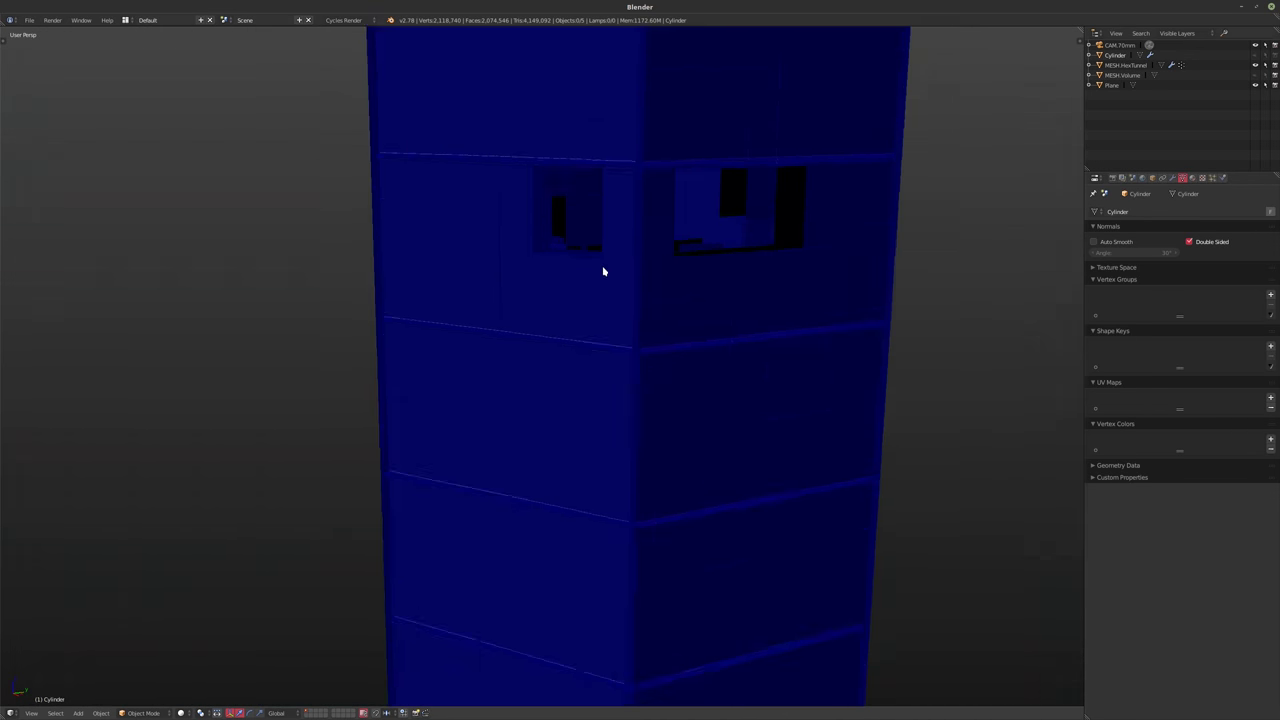
middle_click_drag(616, 262, 634, 303)
key("KP_0")
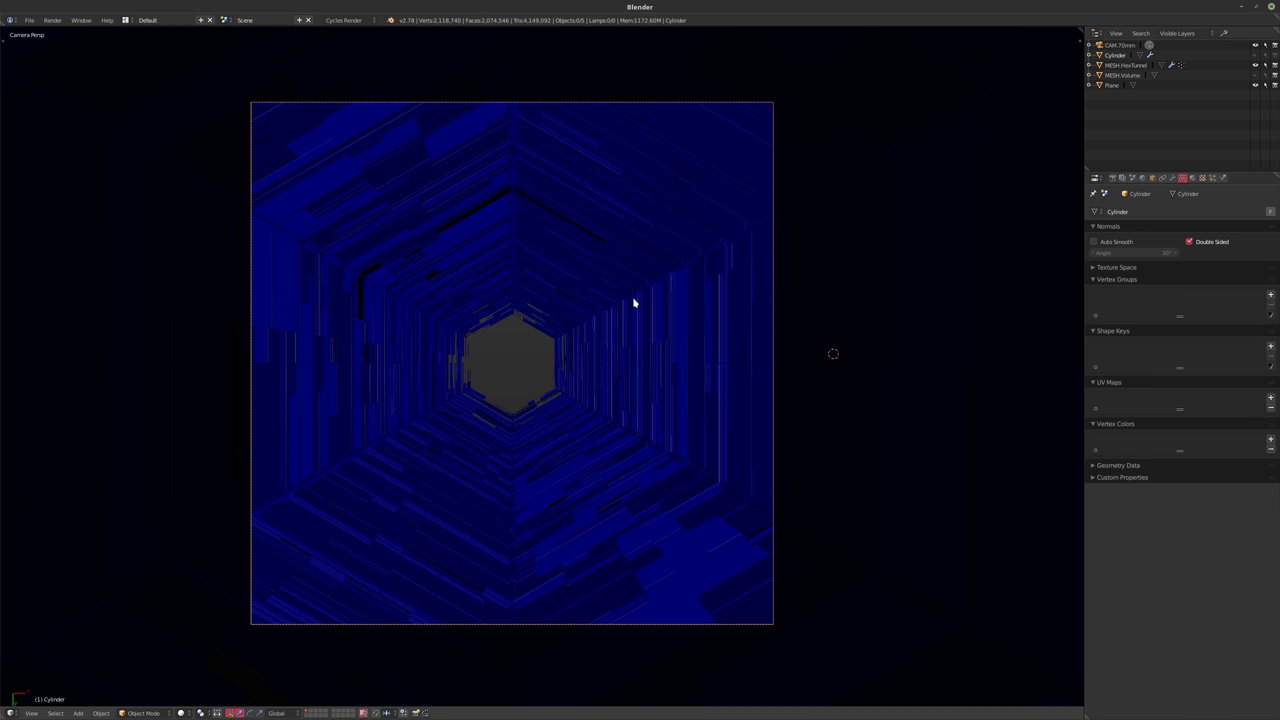
left_click_drag(1077, 35, 420, 40)
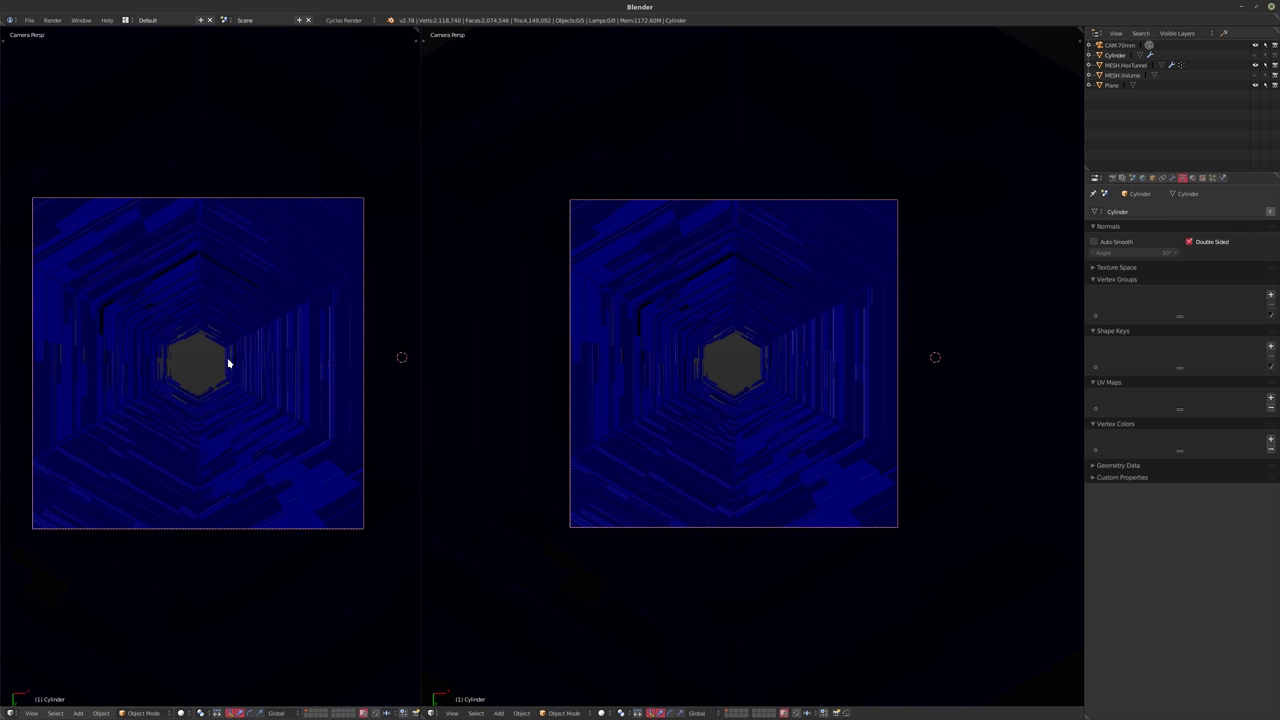
- Change the right-hand view's editor type to Node Editor
scroll(250, 336, "up", 1)
scroll(255, 338, "up", 1)
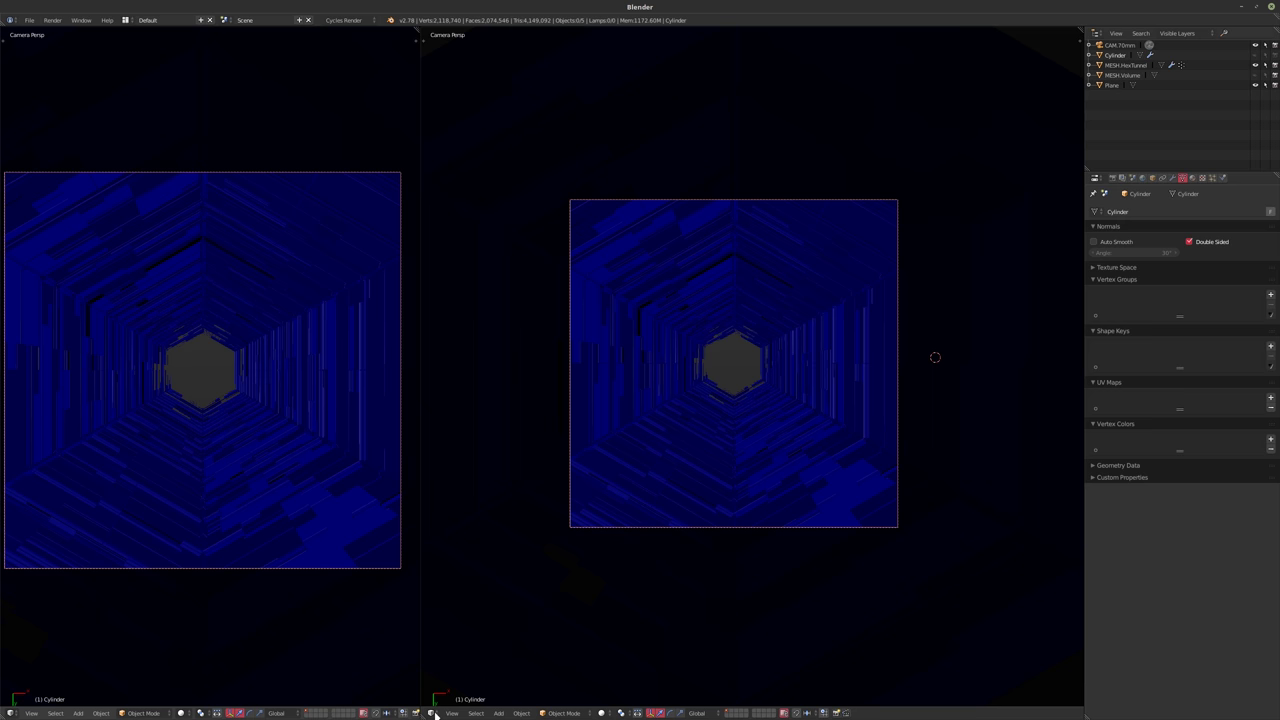
left_click(433, 712)
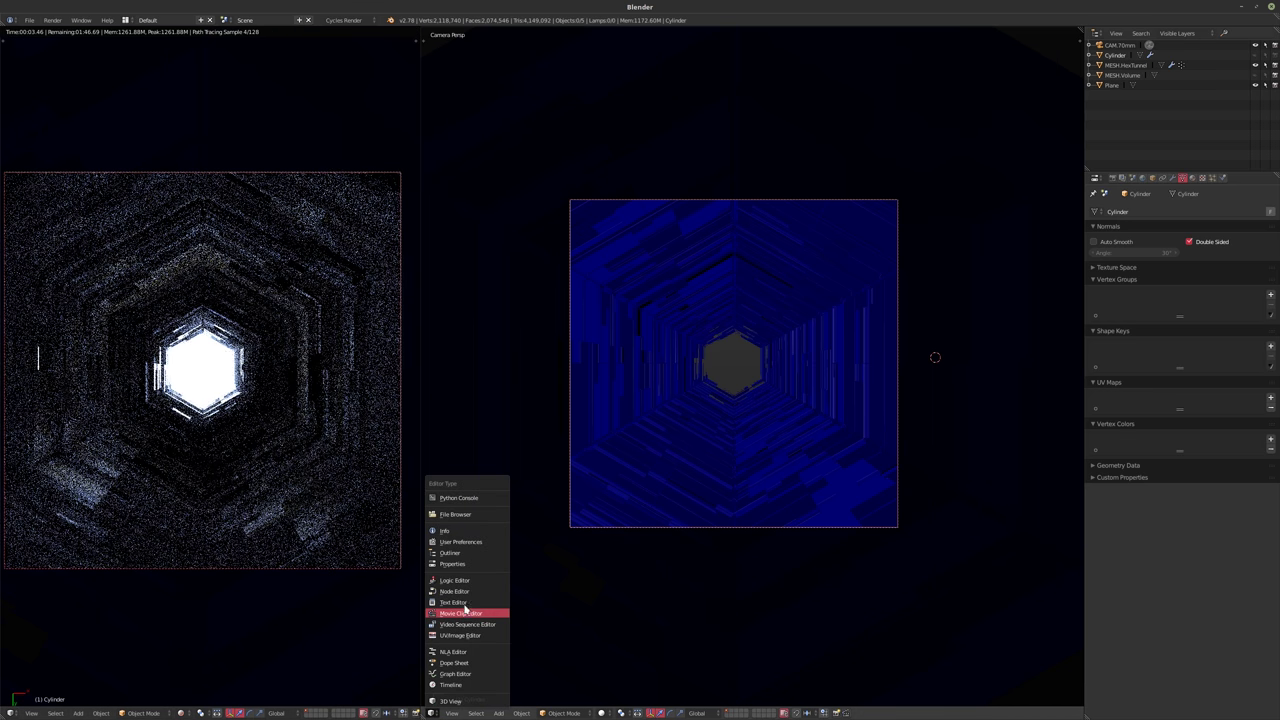
left_click(463, 594)
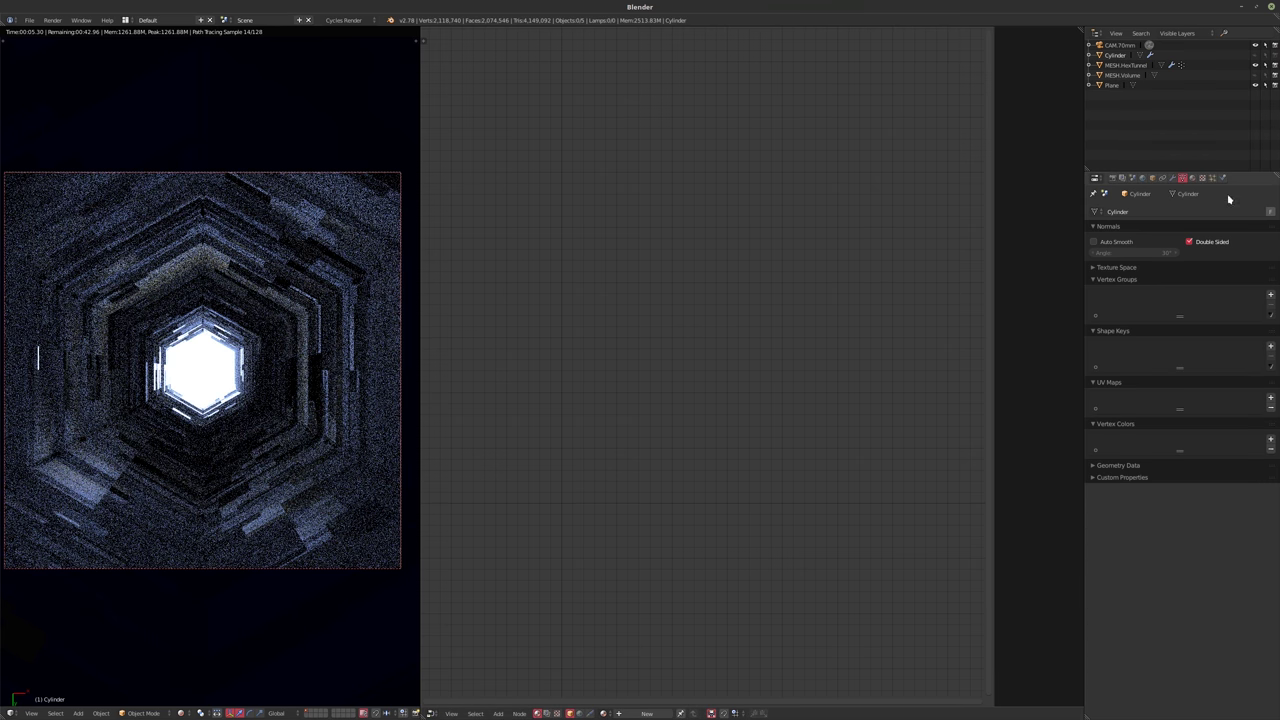
- Show the Modifiers tab in Properties and make HexTunnel the active object
left_click(1193, 180)
left_click(1171, 178)
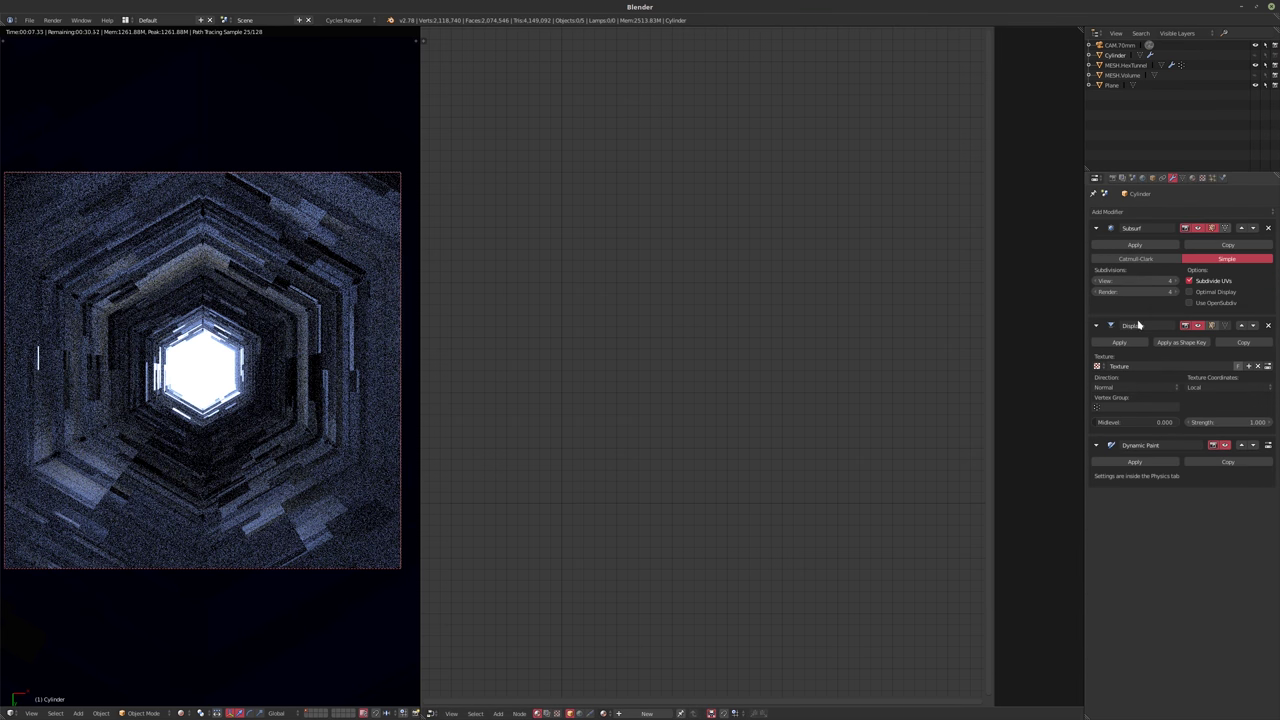
left_click(1125, 65)
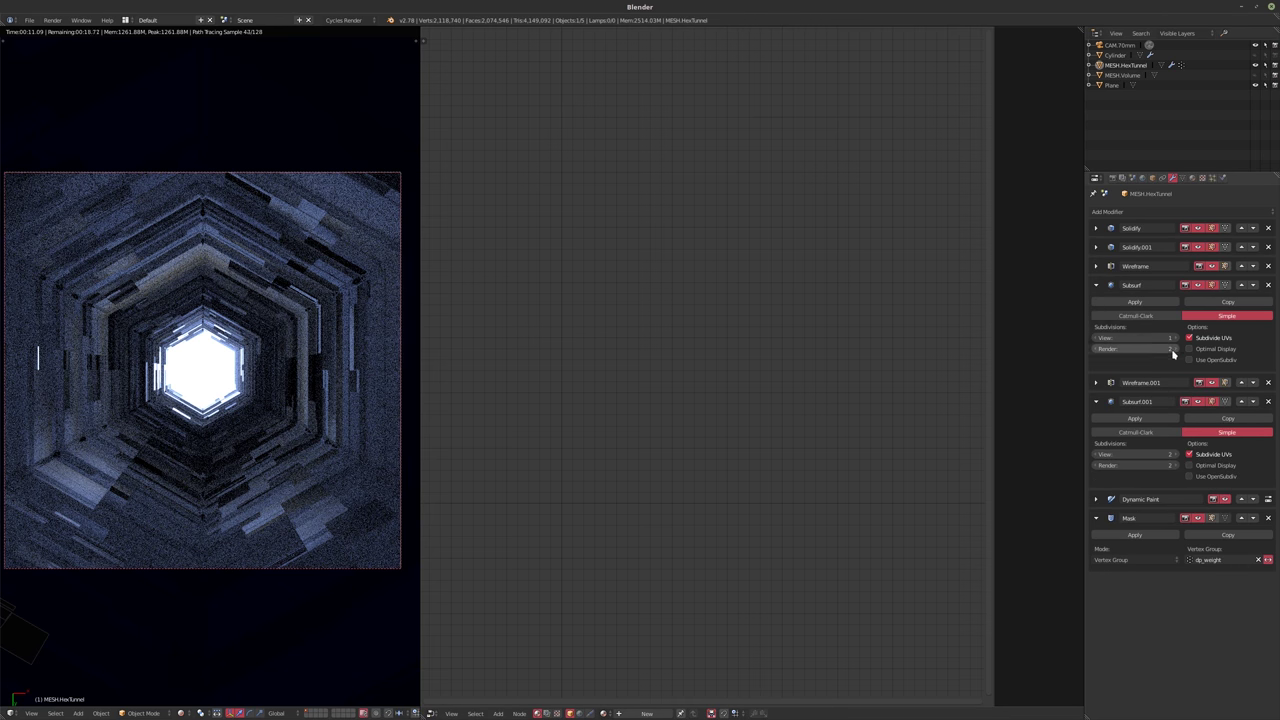
- Set HexTunnel's Subsurf render subdivisions to 1 and collapse the Subsurf and Wireframe panels
left_click(1097, 349)
left_click(1096, 266)
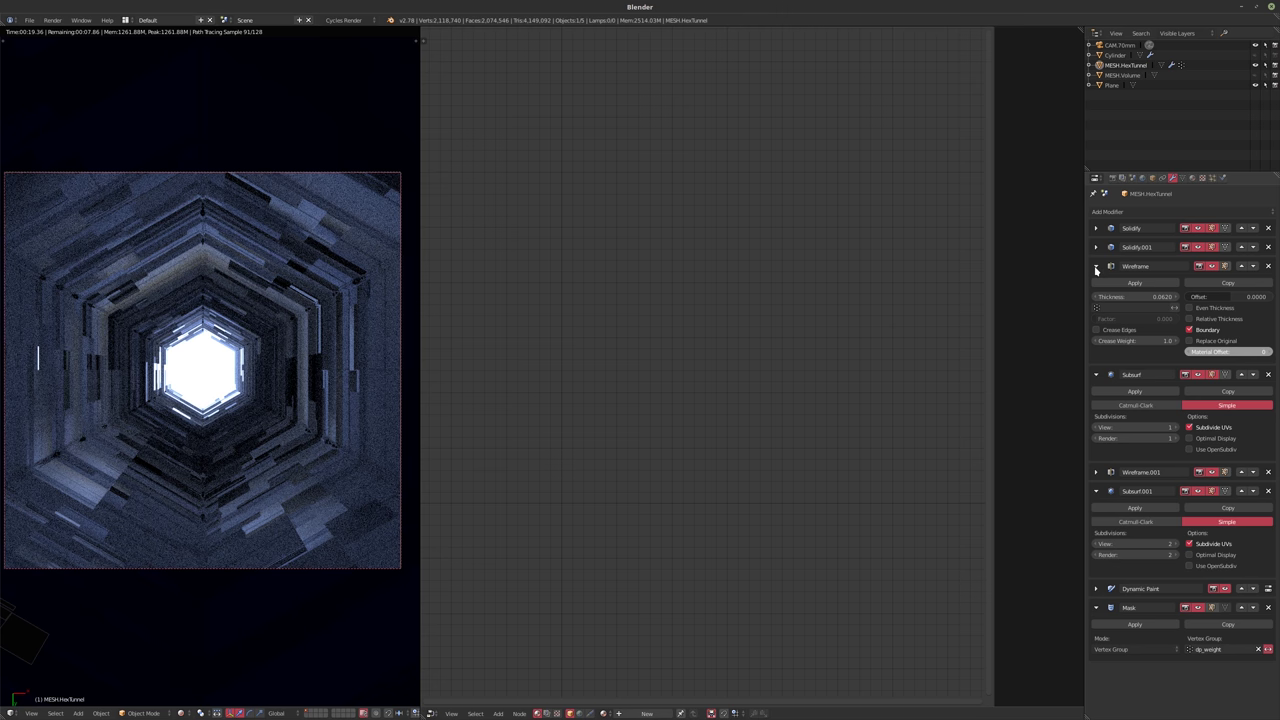
left_click(1097, 377)
left_click(1097, 266)
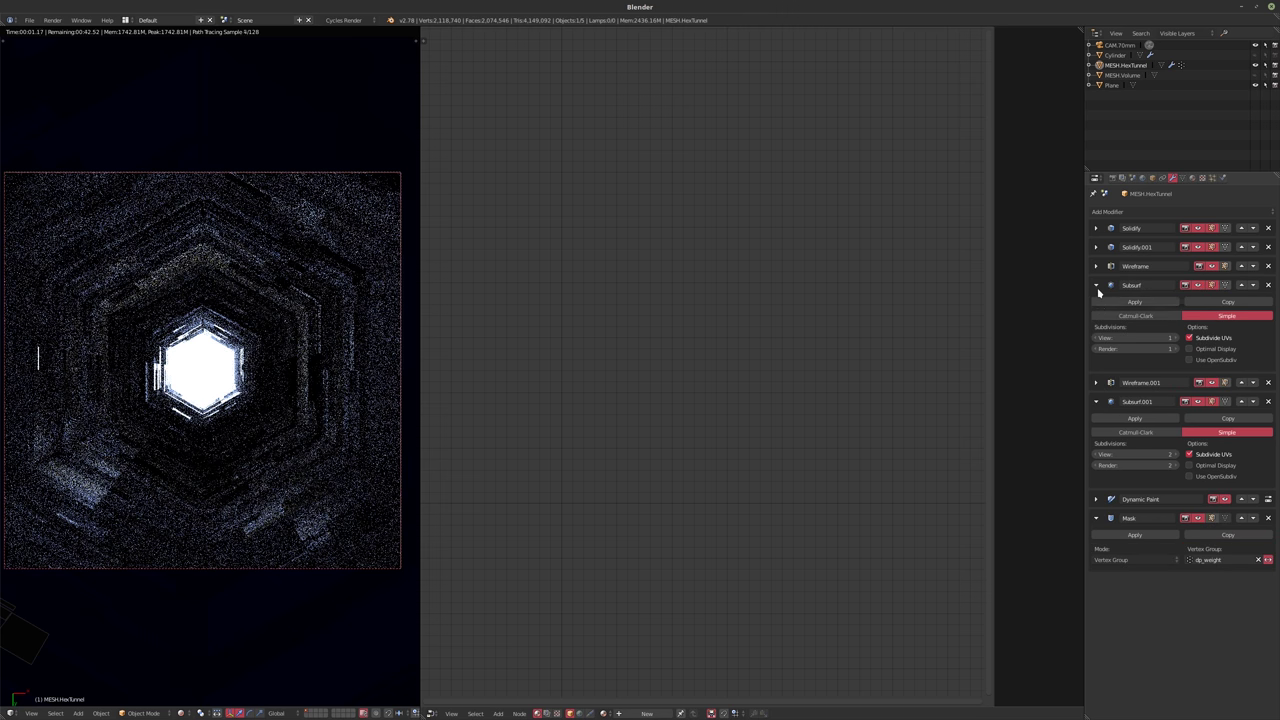
- Set Wireframe.001's Material Offset to 1 and collapse the Wireframe.001 and Mask panels
left_click(1097, 304)
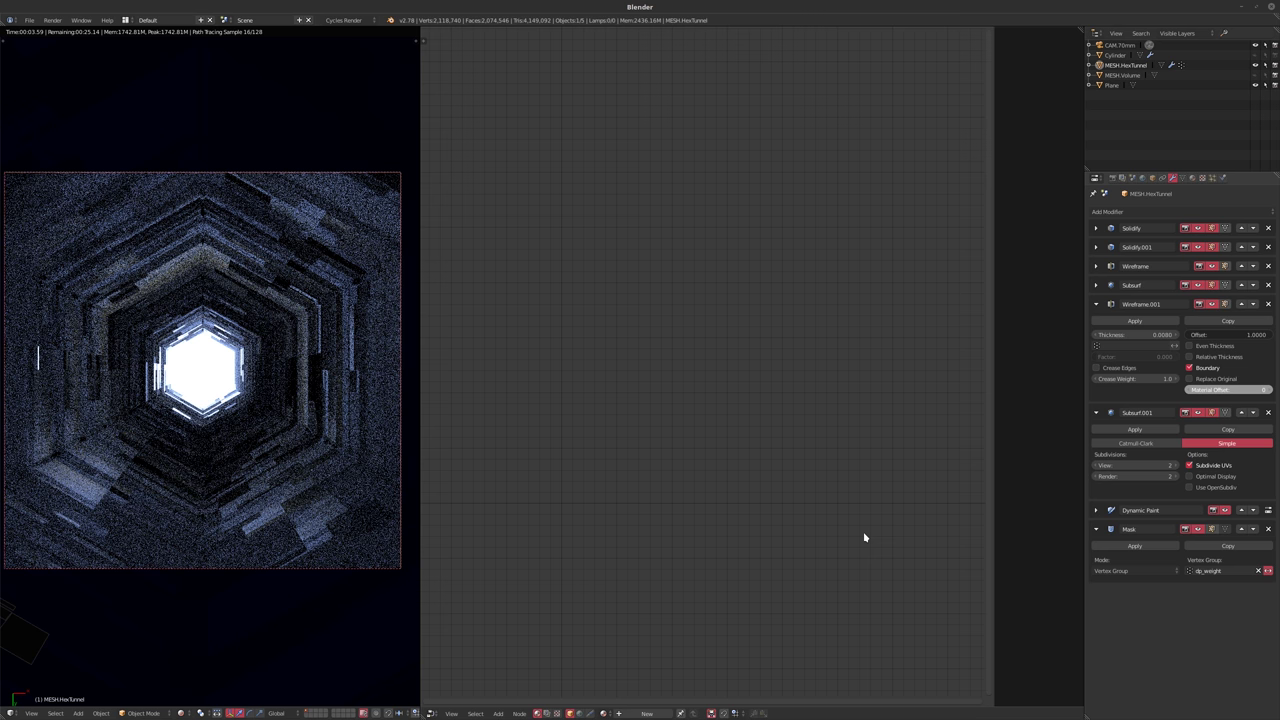
key("Return")
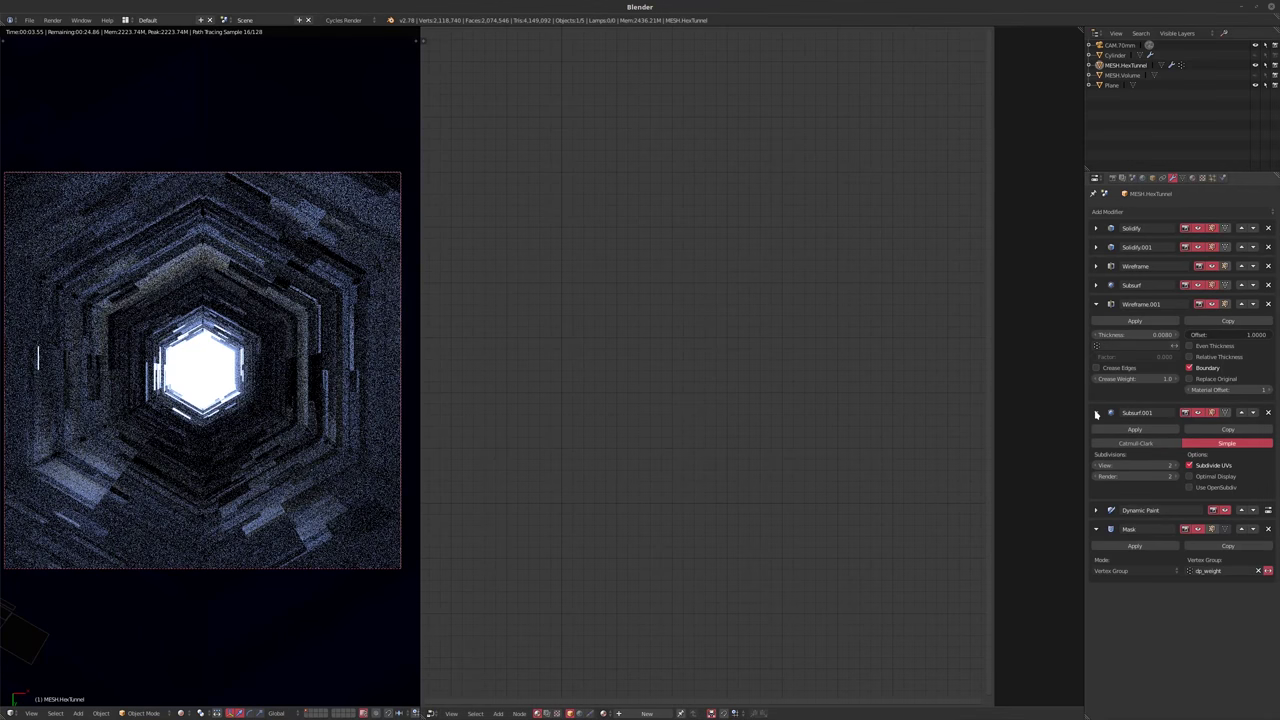
left_click(1096, 304)
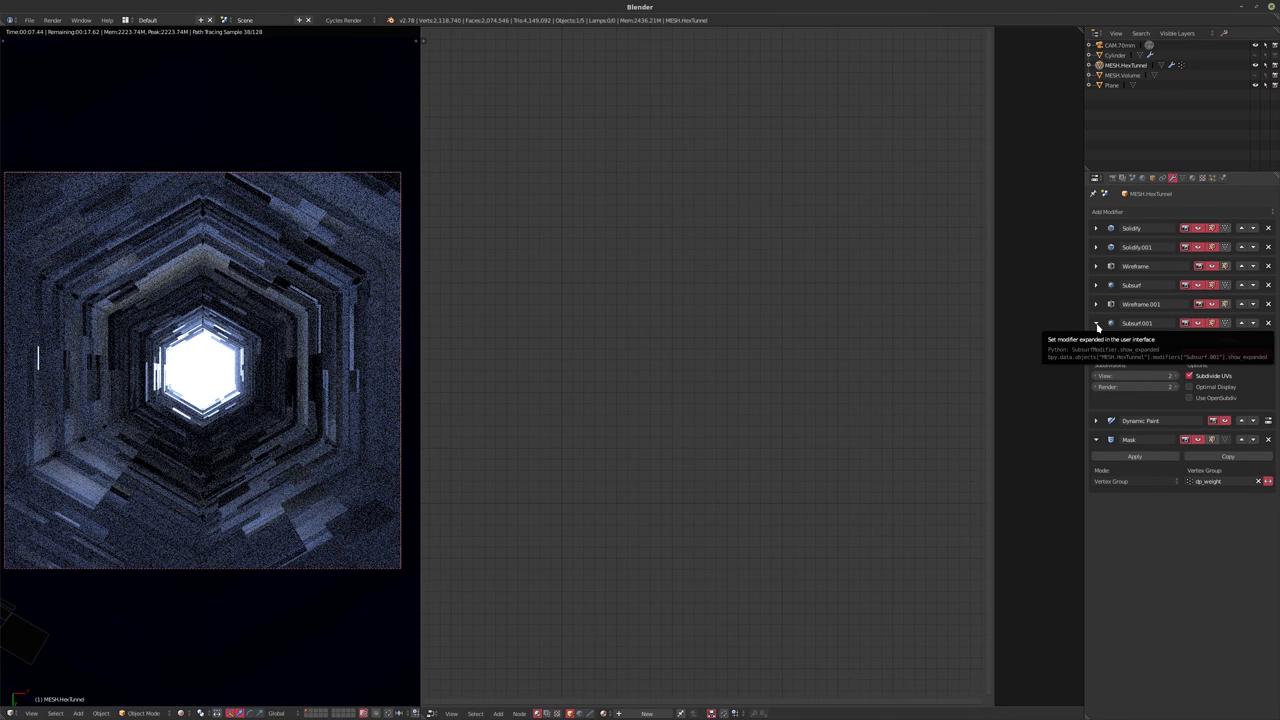
left_click(1095, 305)
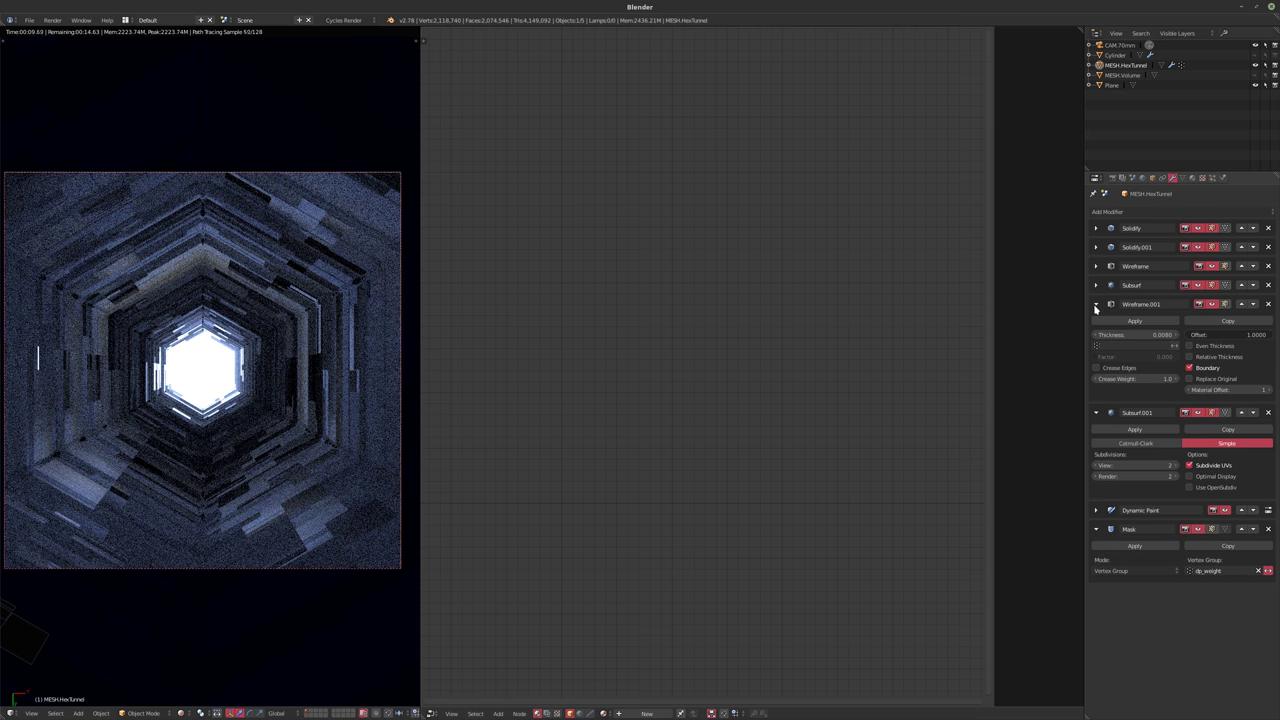
left_click(1096, 305)
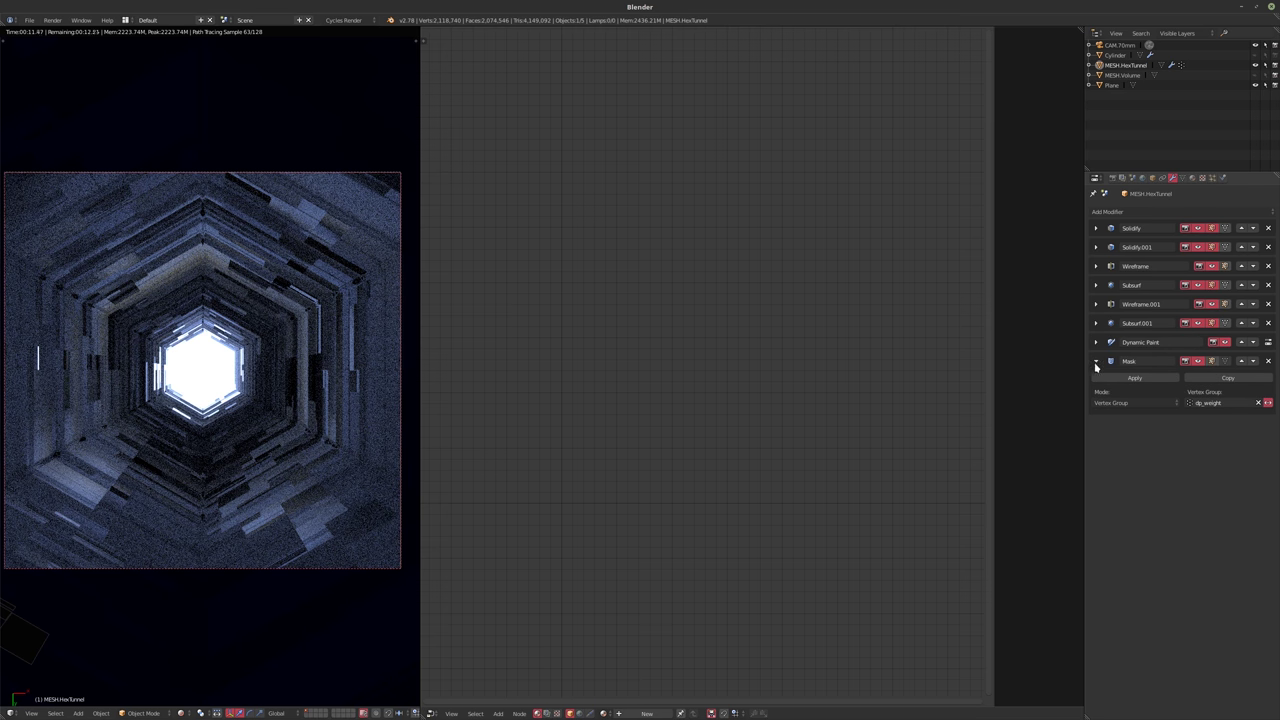
left_click(1096, 362)
- Create Material.001 for HexTunnel with a pure red Diffuse BSDF colour and add a second slot
left_click(1191, 178)
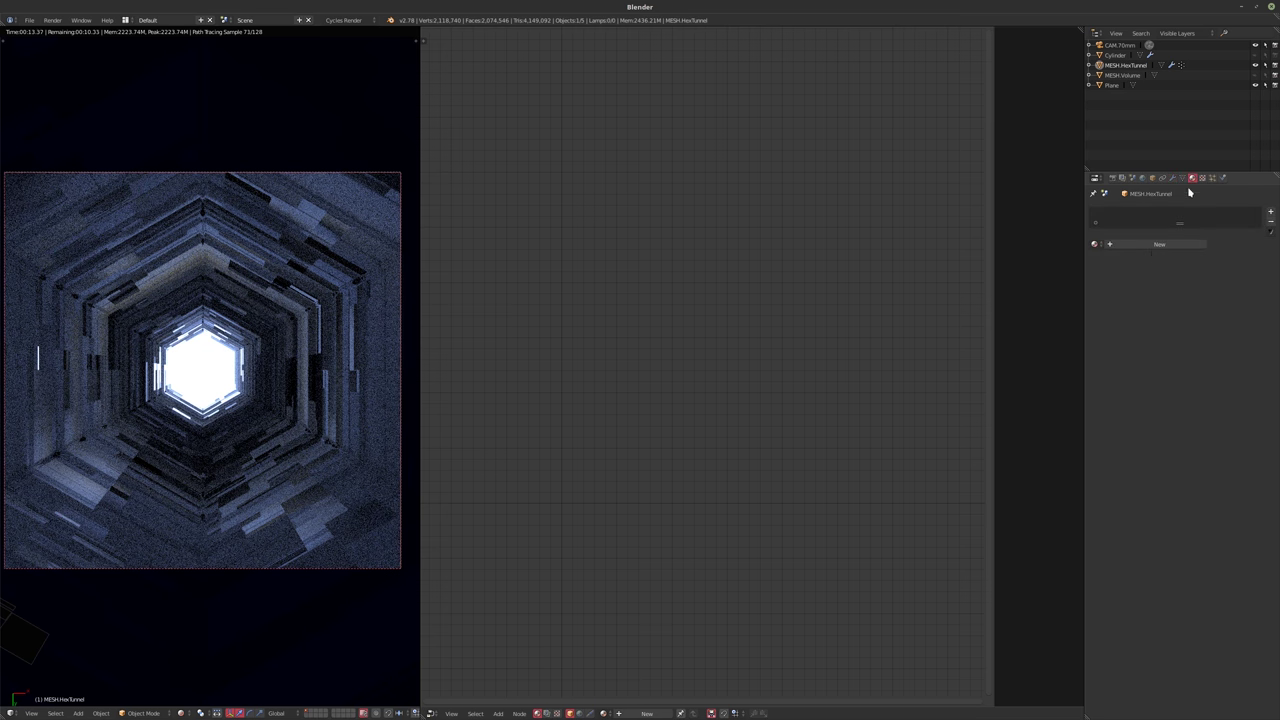
left_click(1150, 245)
left_click(1134, 244)
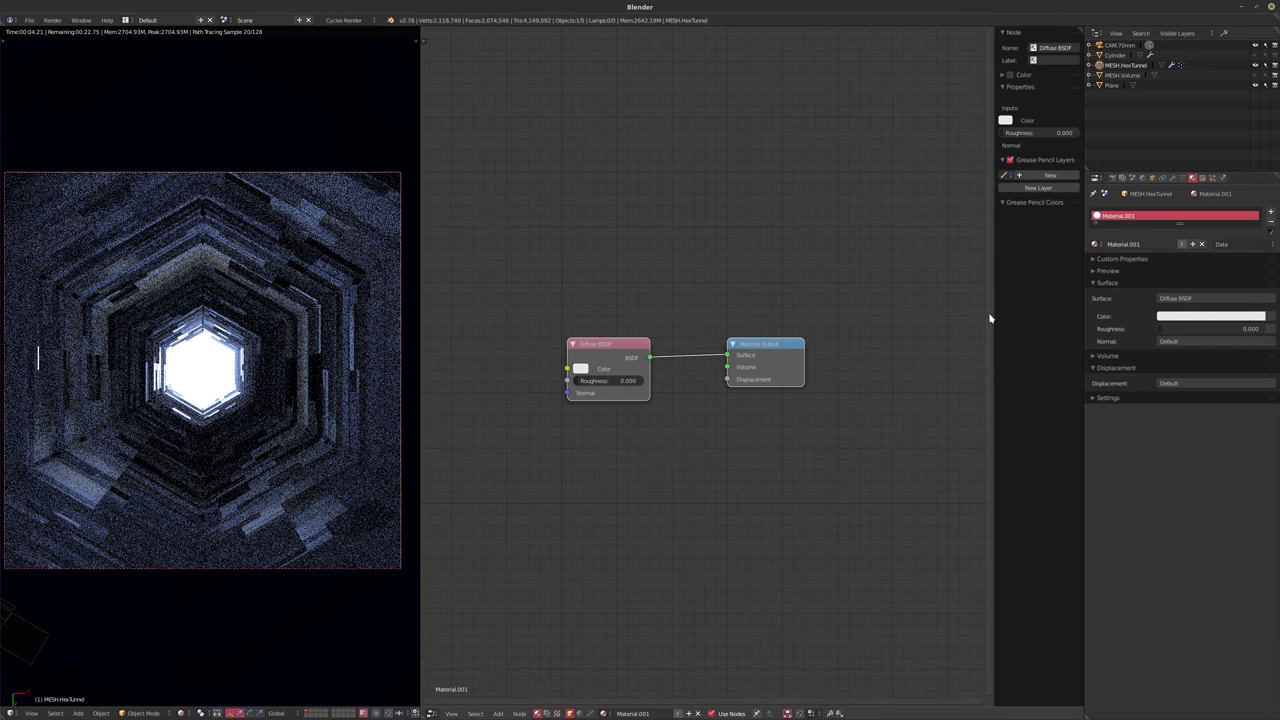
scroll(986, 318, "up", 2)
scroll(630, 358, "up", 2)
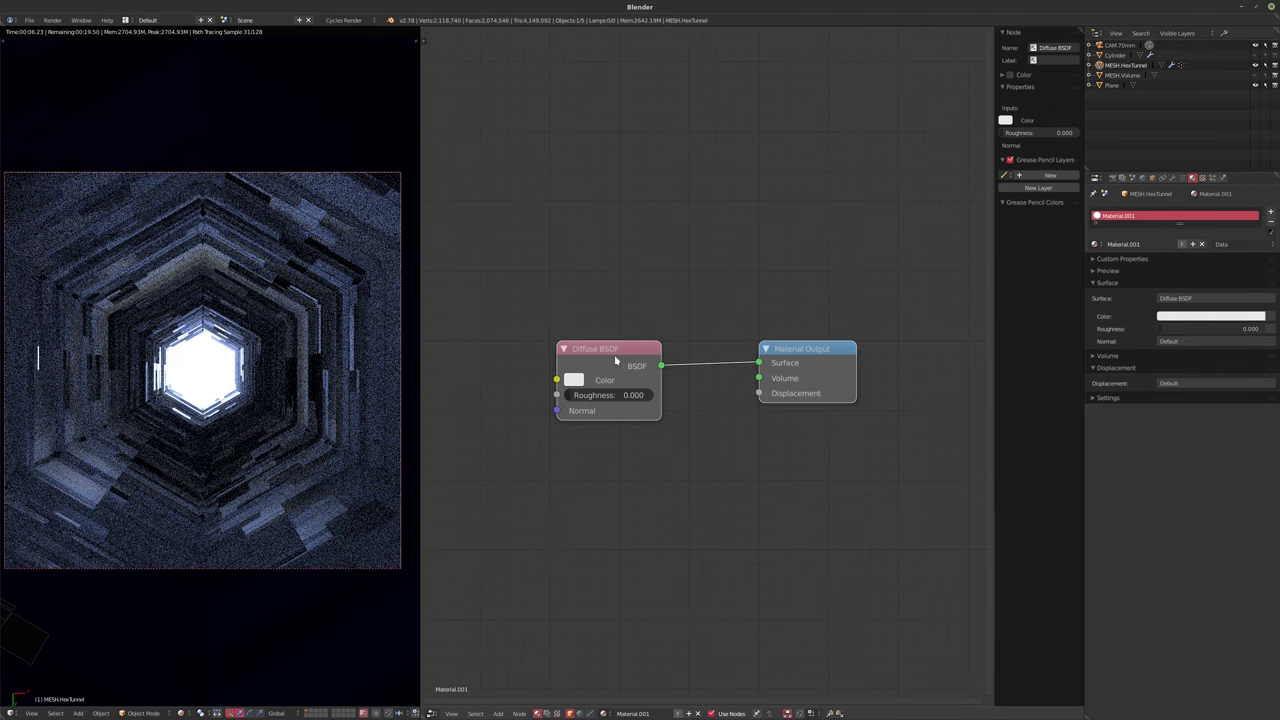
middle_click_drag(652, 365, 641, 366)
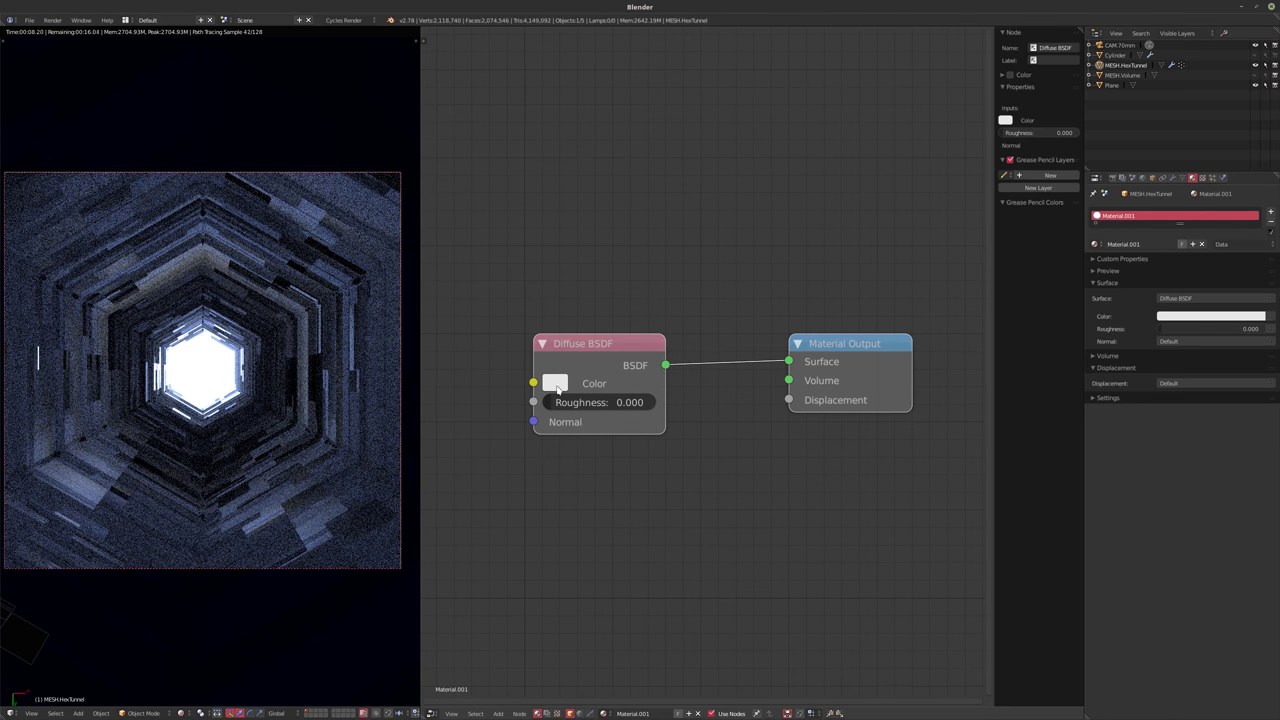
left_click(556, 383)
key("ctrl+v")
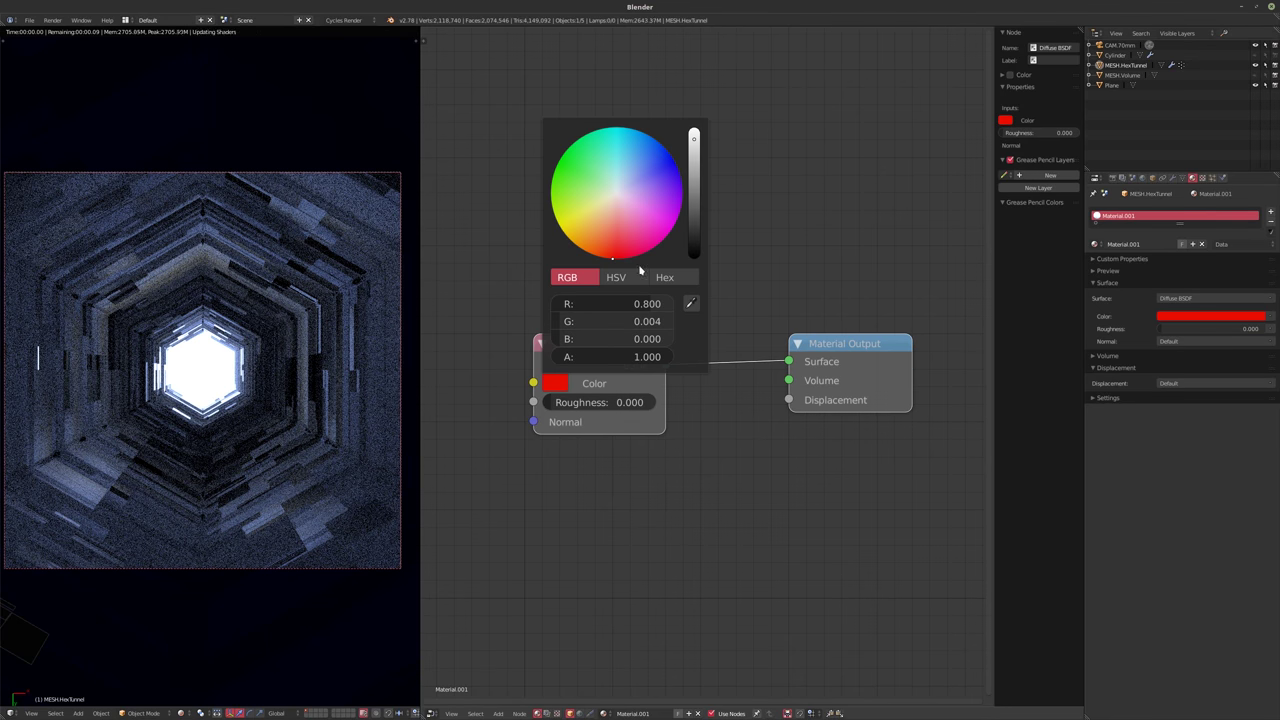
left_click(1271, 212)
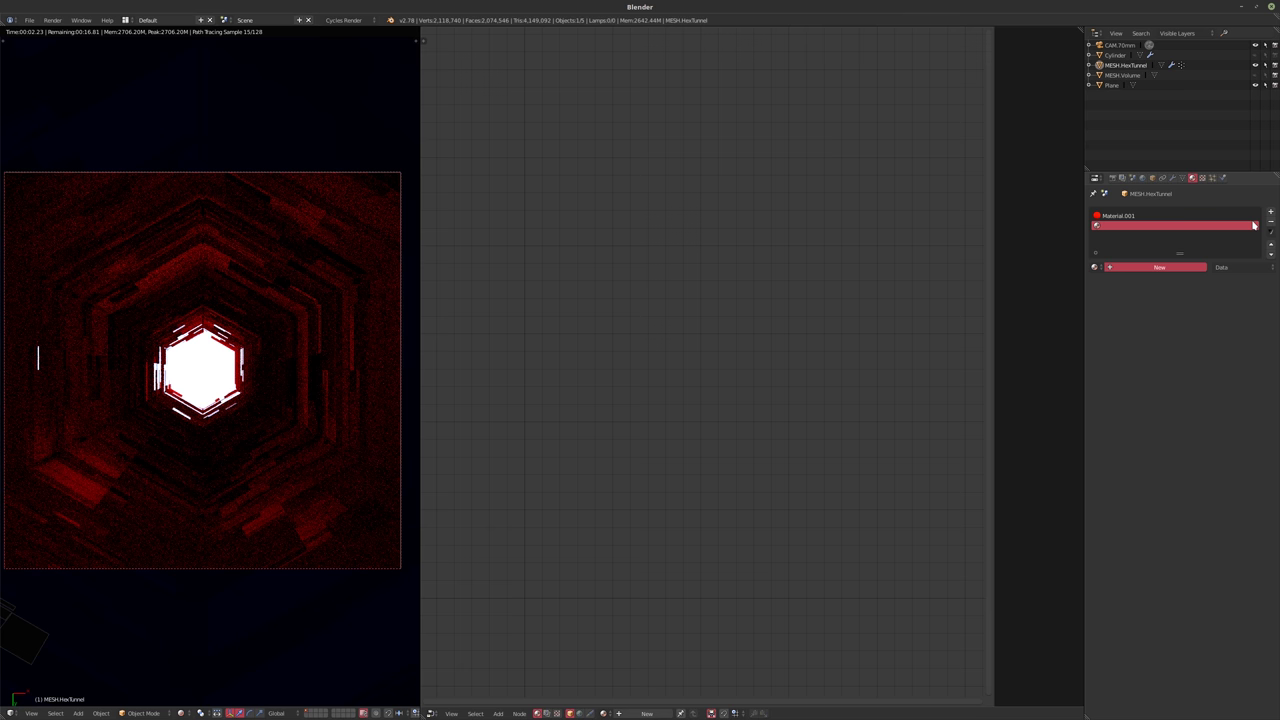
- Create Material.002 in the second slot, then add a third slot holding Material.003
left_click(1159, 267)
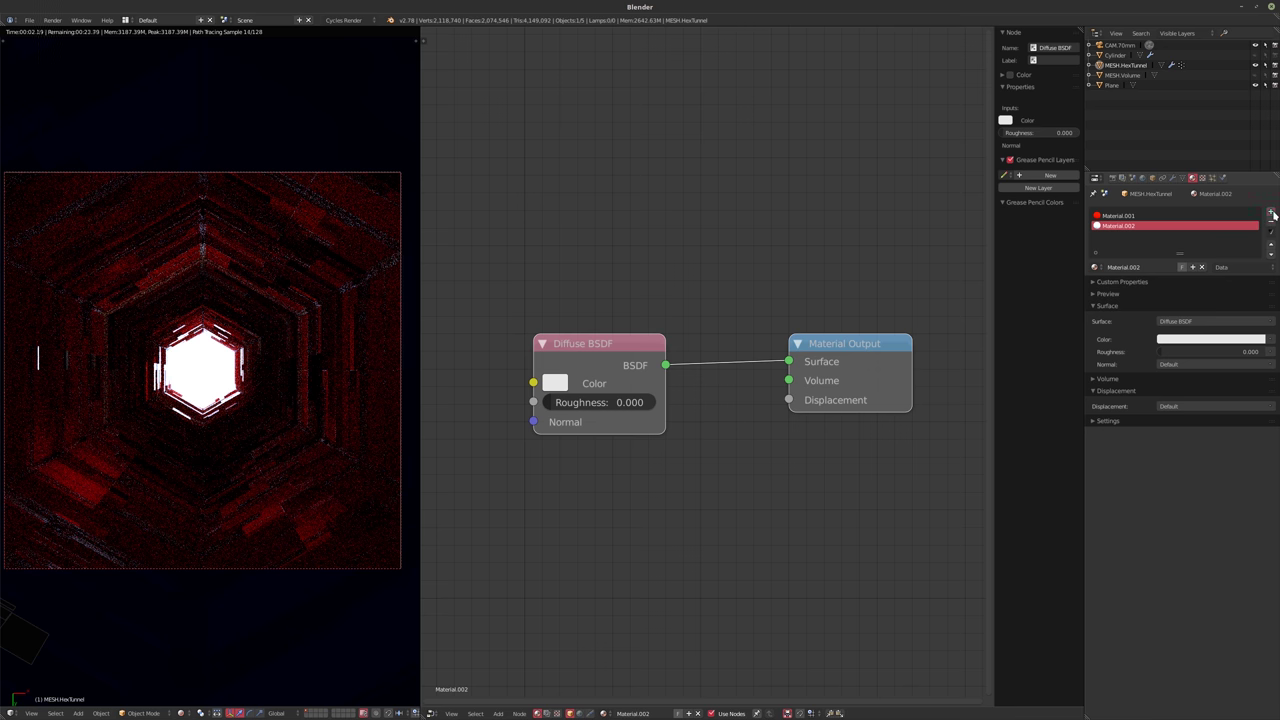
left_click(1271, 213)
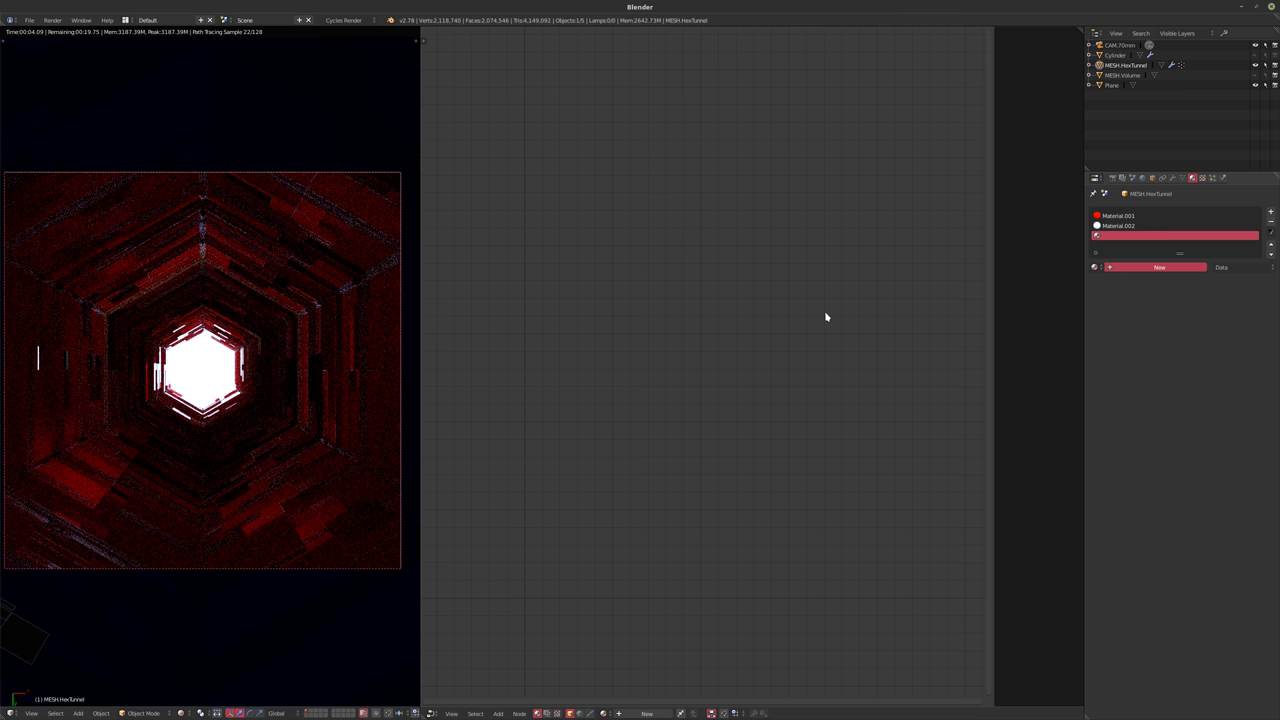
left_click(1159, 267)
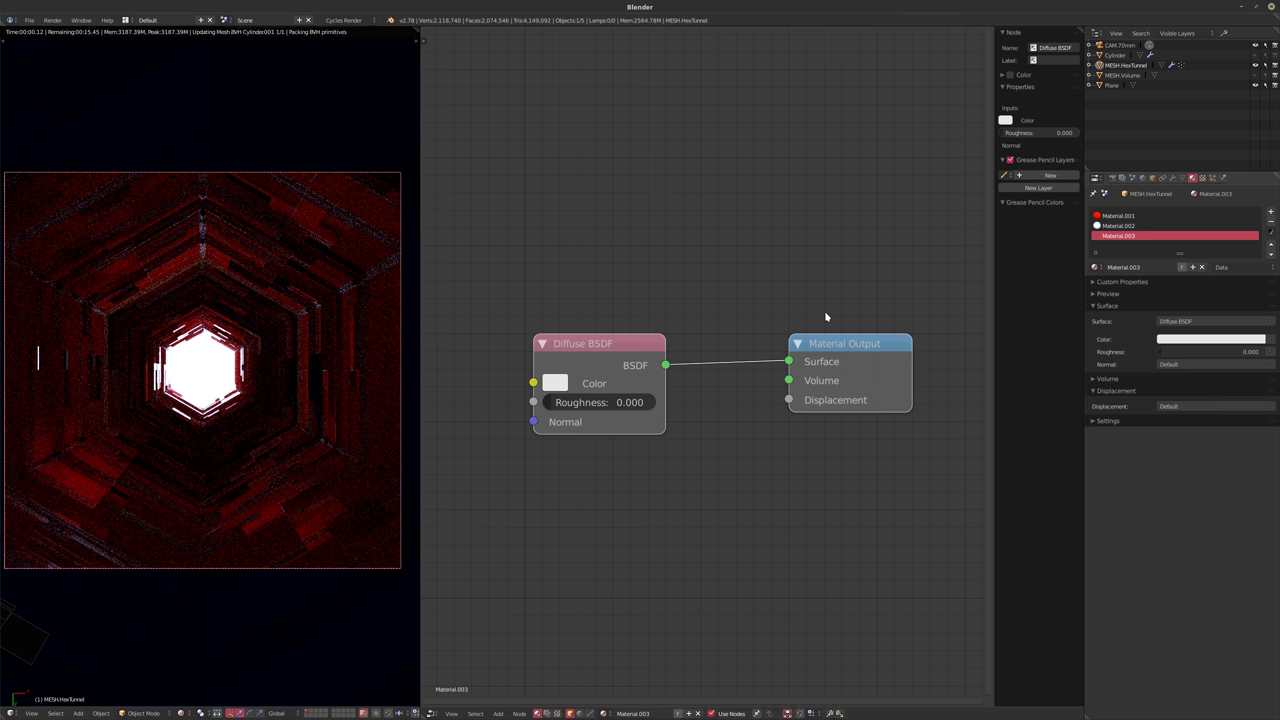
- Colour Material.002 green and Material.003 blue, then reselect Material.001
left_click(1150, 216)
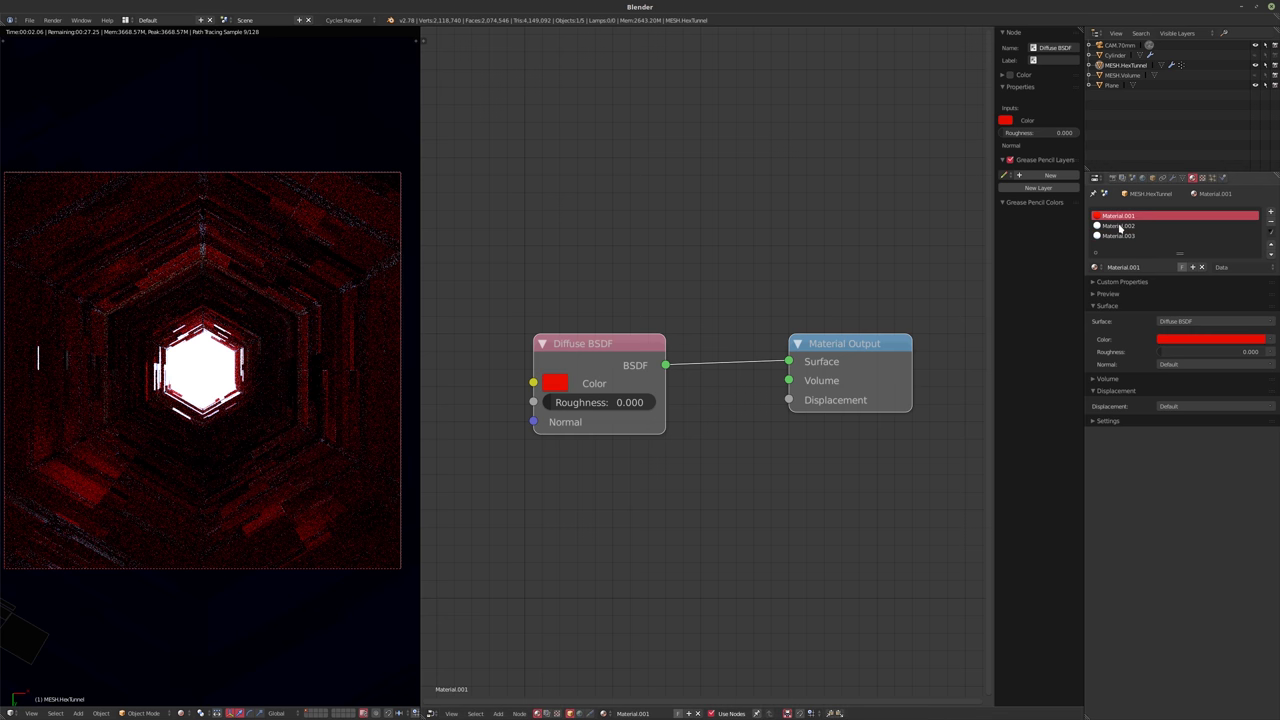
left_click(1150, 226)
left_click(1212, 339)
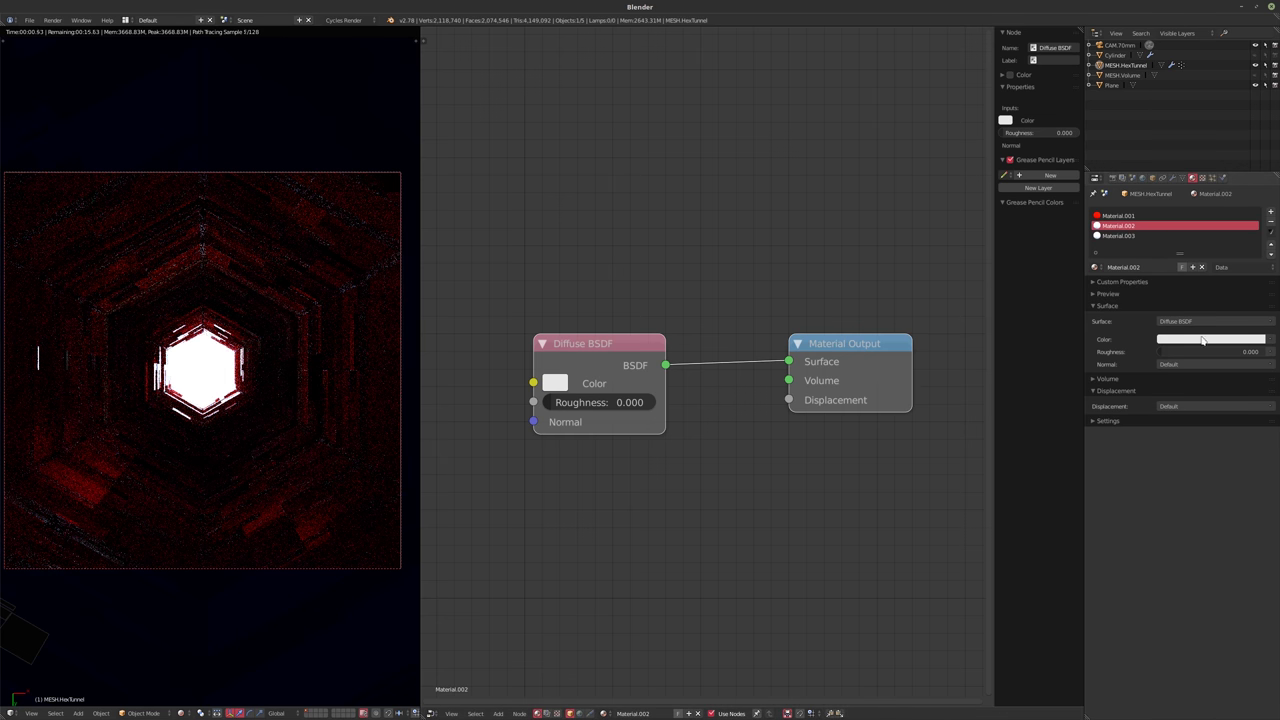
left_click(1210, 339)
left_click(1180, 220)
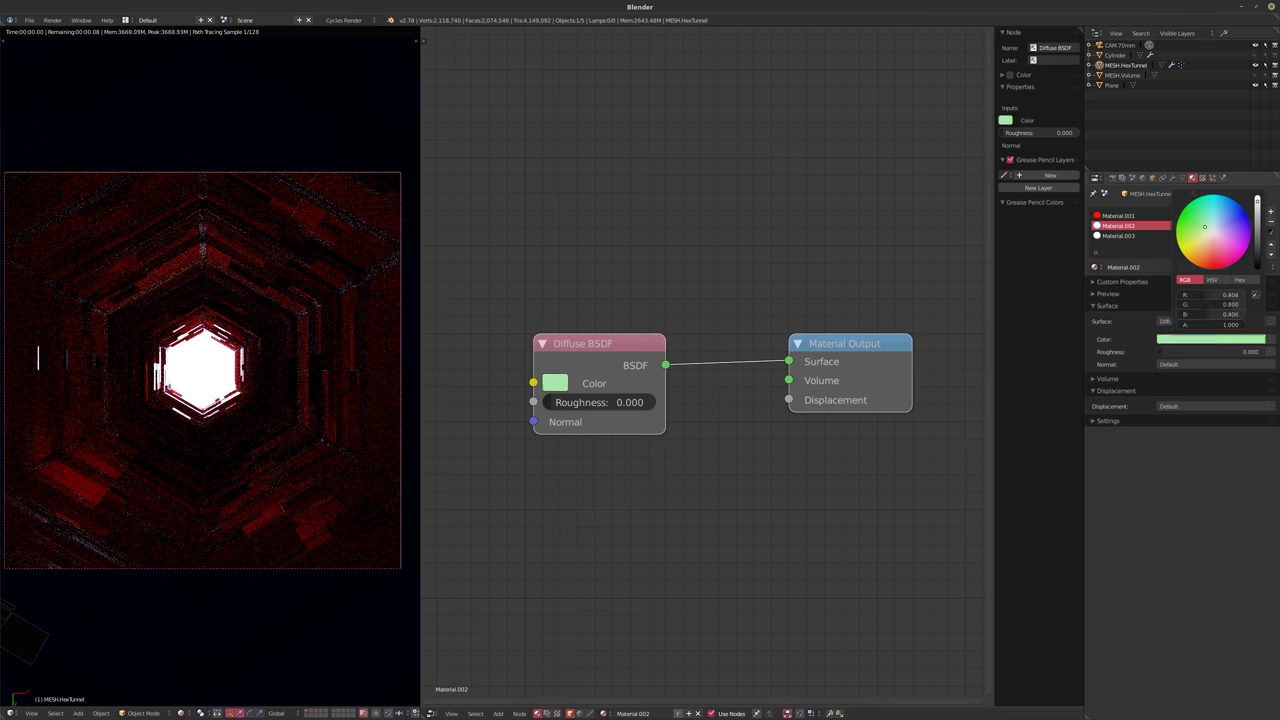
left_click(1115, 236)
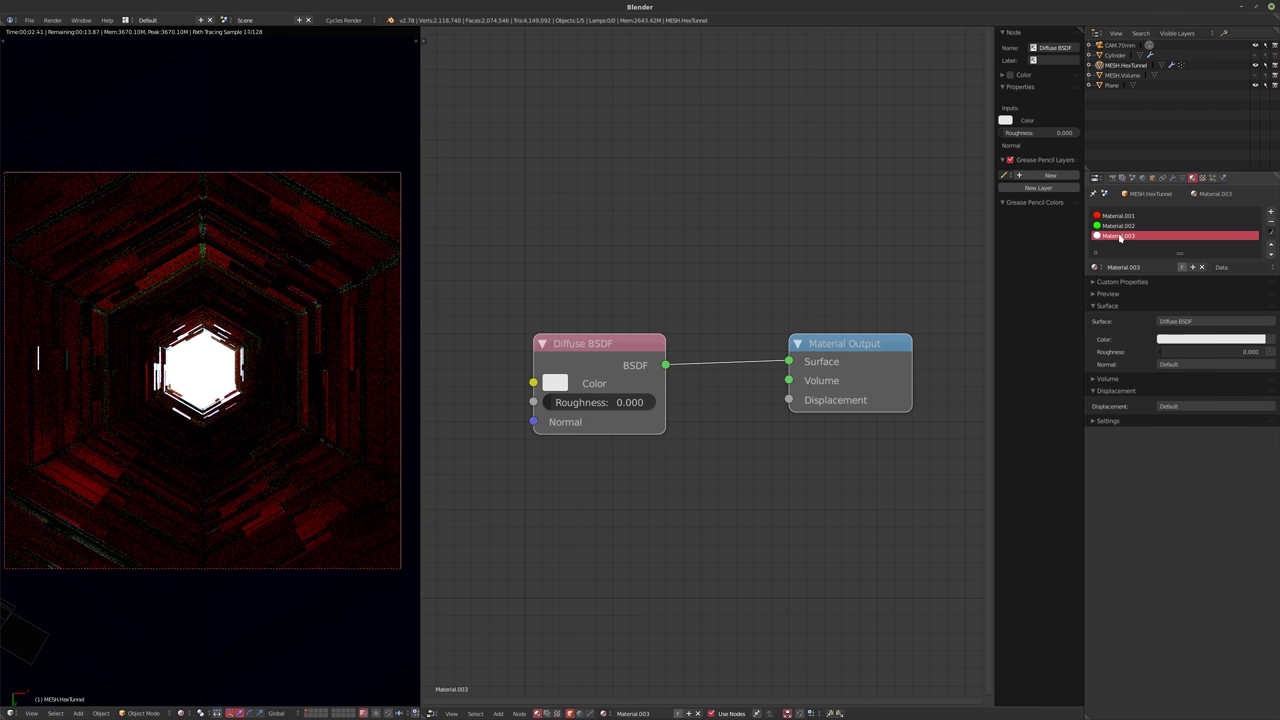
left_click(1188, 340)
left_click(1244, 215)
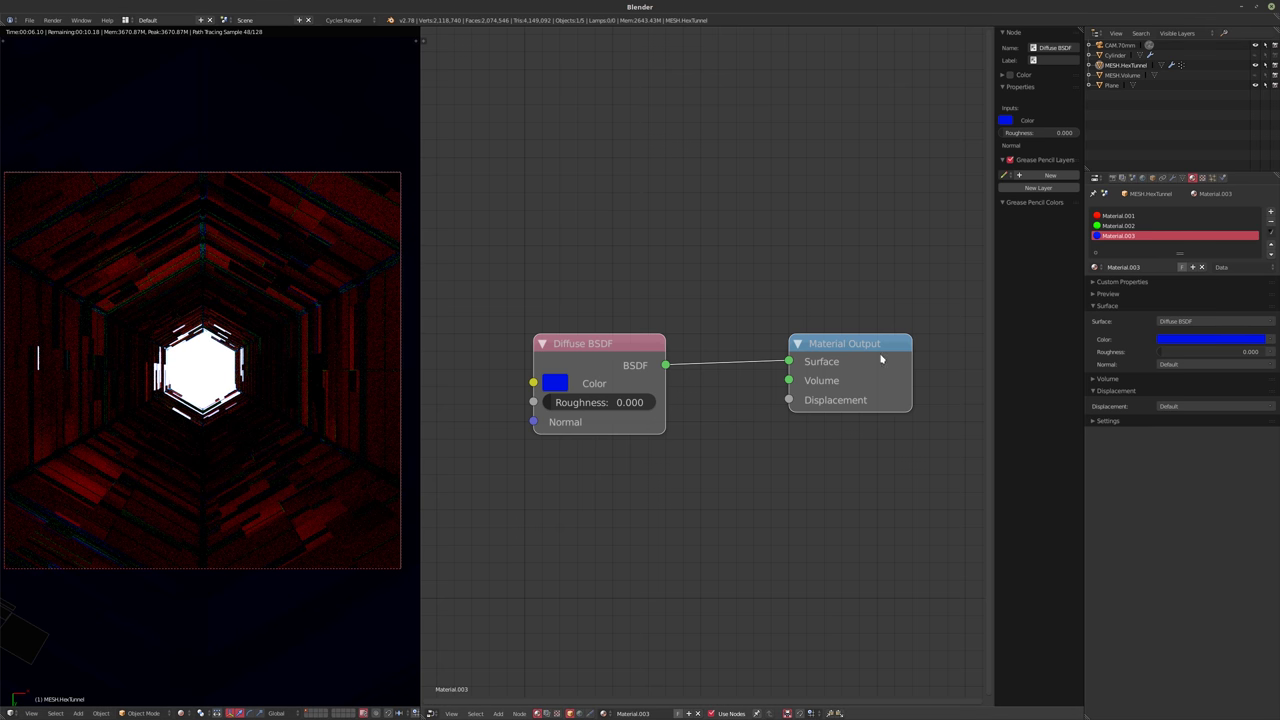
left_click(1120, 217)
- Insert a Mix Shader between the Diffuse BSDF and Material Output and arrange the nodes
scroll(580, 525, "down", 2)
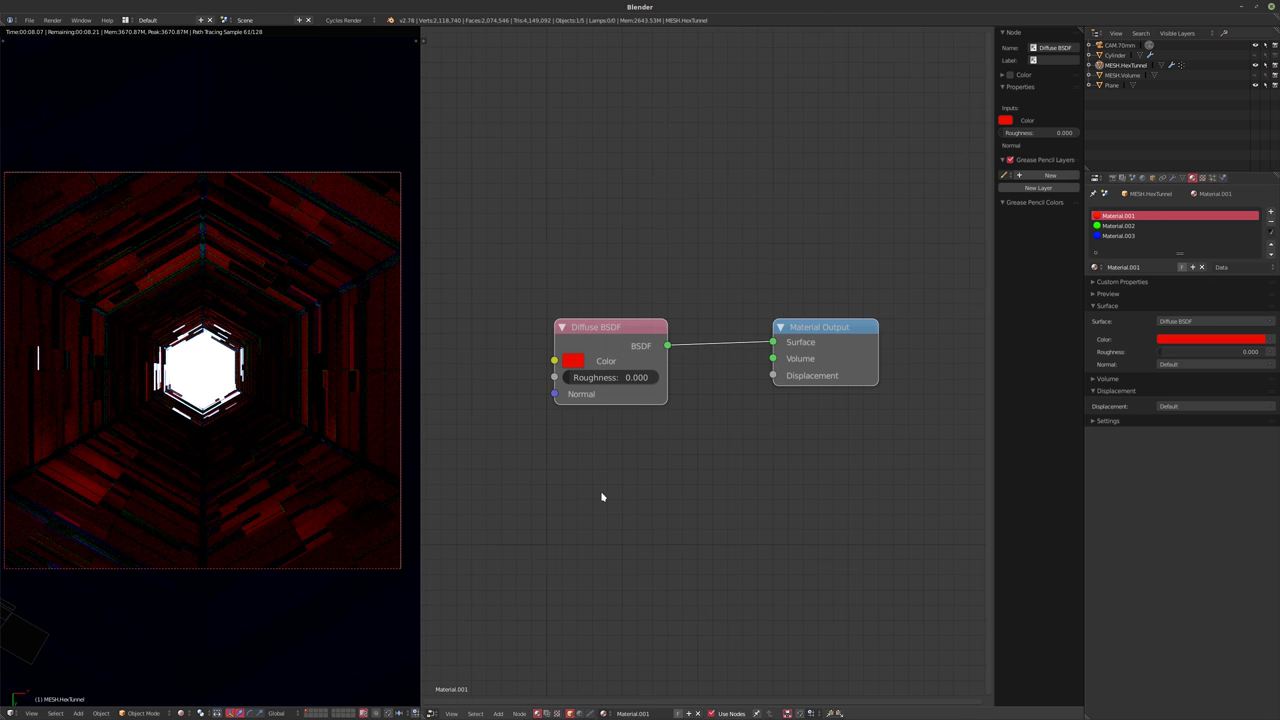
middle_click_drag(600, 497, 699, 509)
left_click_drag(700, 352, 538, 341)
key("shift+a")
mouse_move(623, 571)
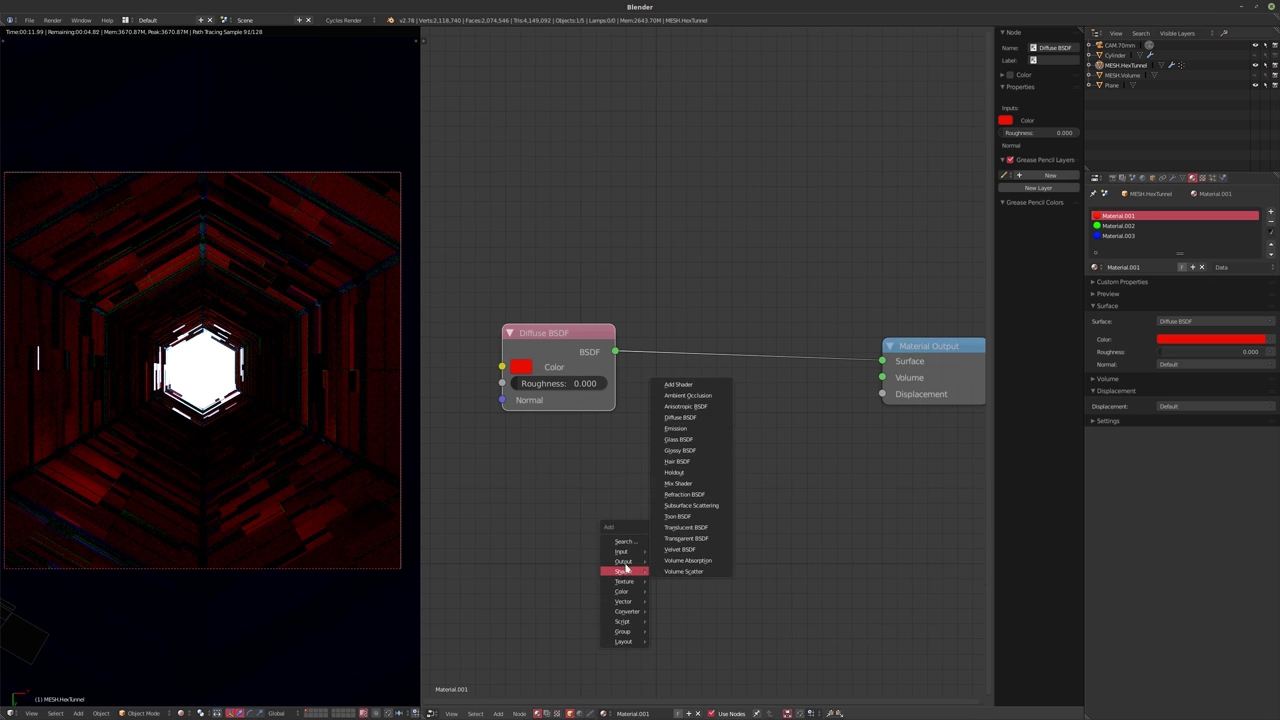
left_click(678, 483)
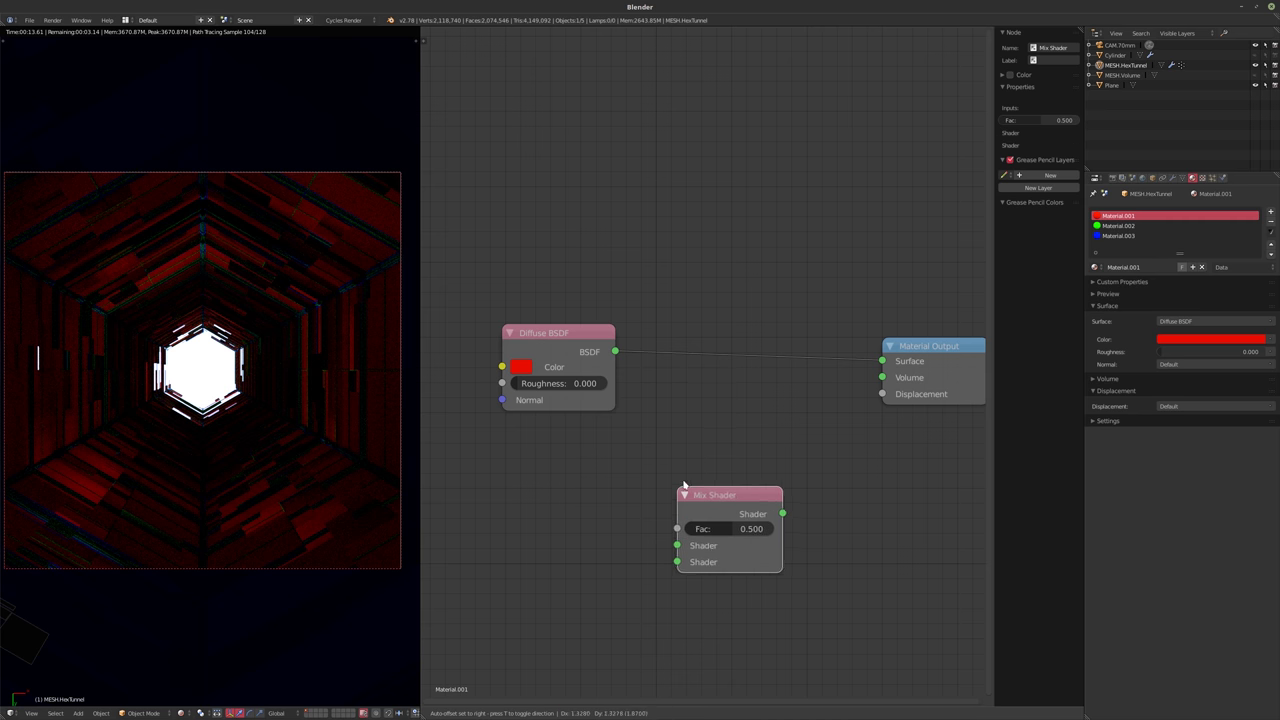
left_click(697, 360)
scroll(862, 342, "down", 1)
left_click_drag(862, 342, 858, 478)
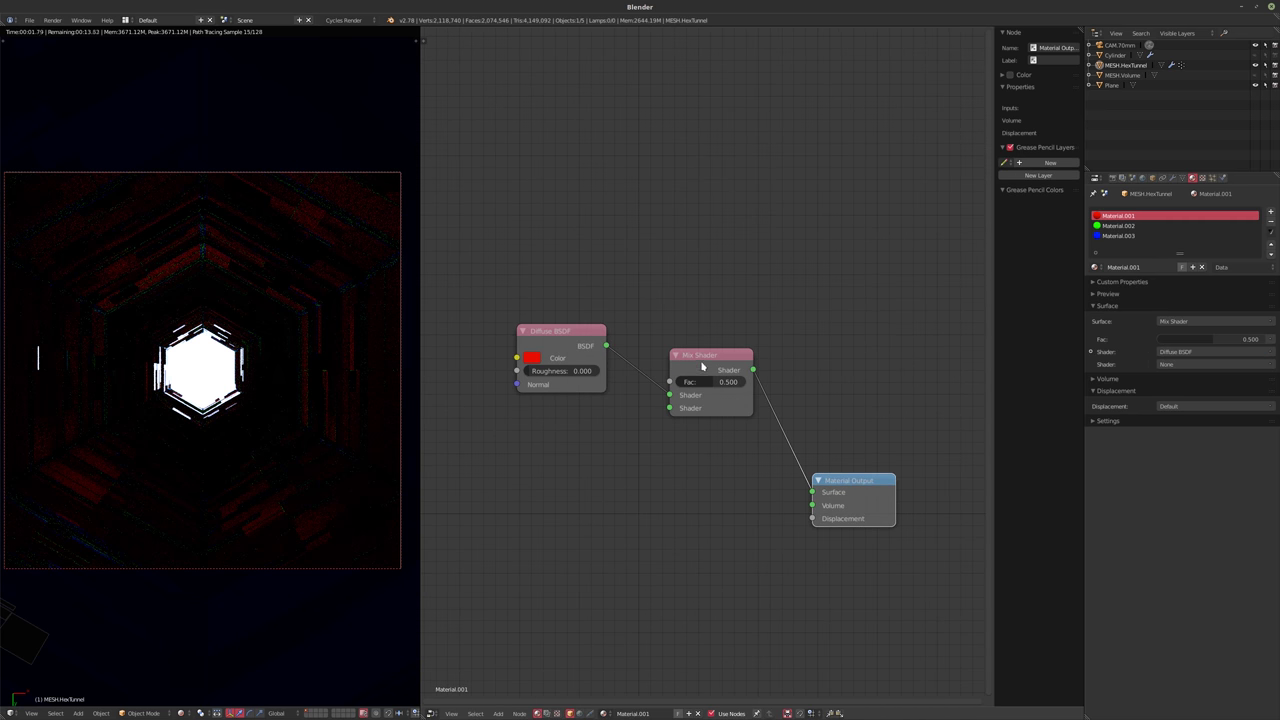
left_click_drag(703, 366, 636, 483)
middle_click_drag(695, 472, 791, 460)
left_click_drag(650, 316, 504, 450)
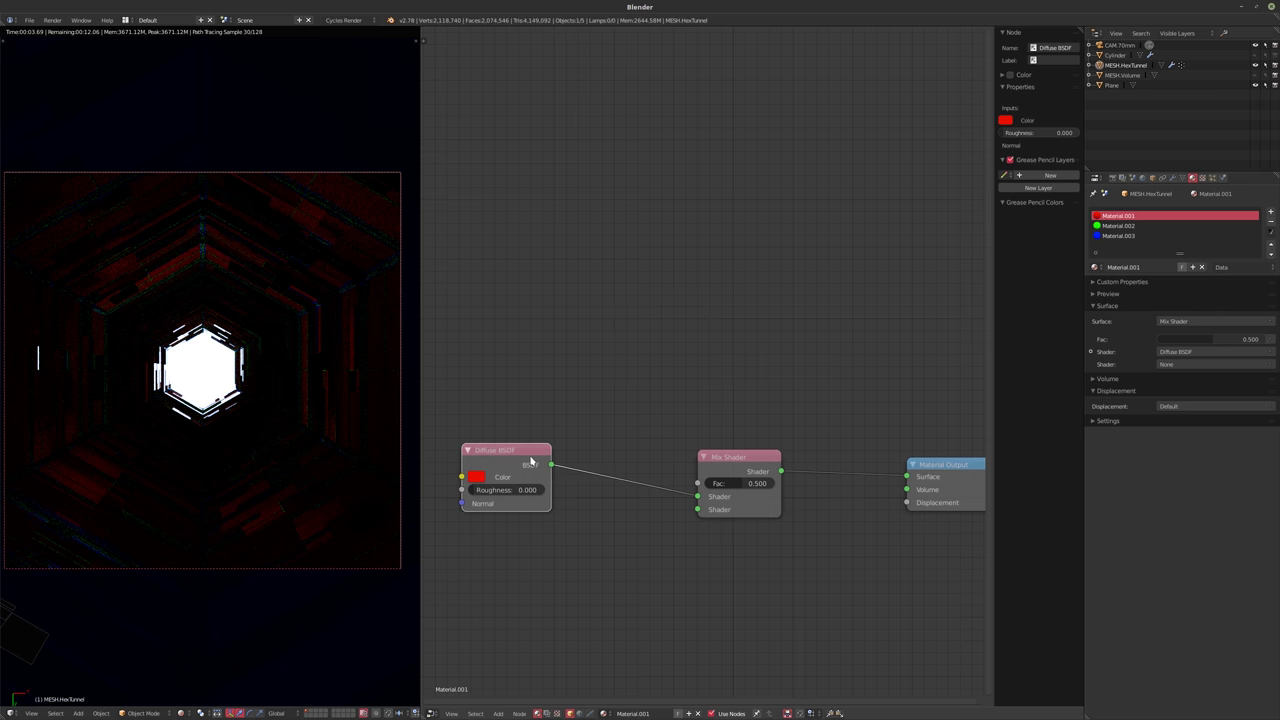
middle_click_drag(452, 480, 480, 480)
- Darken the Diffuse BSDF colour to black
left_click(511, 470)
left_click_drag(608, 354, 606, 386)
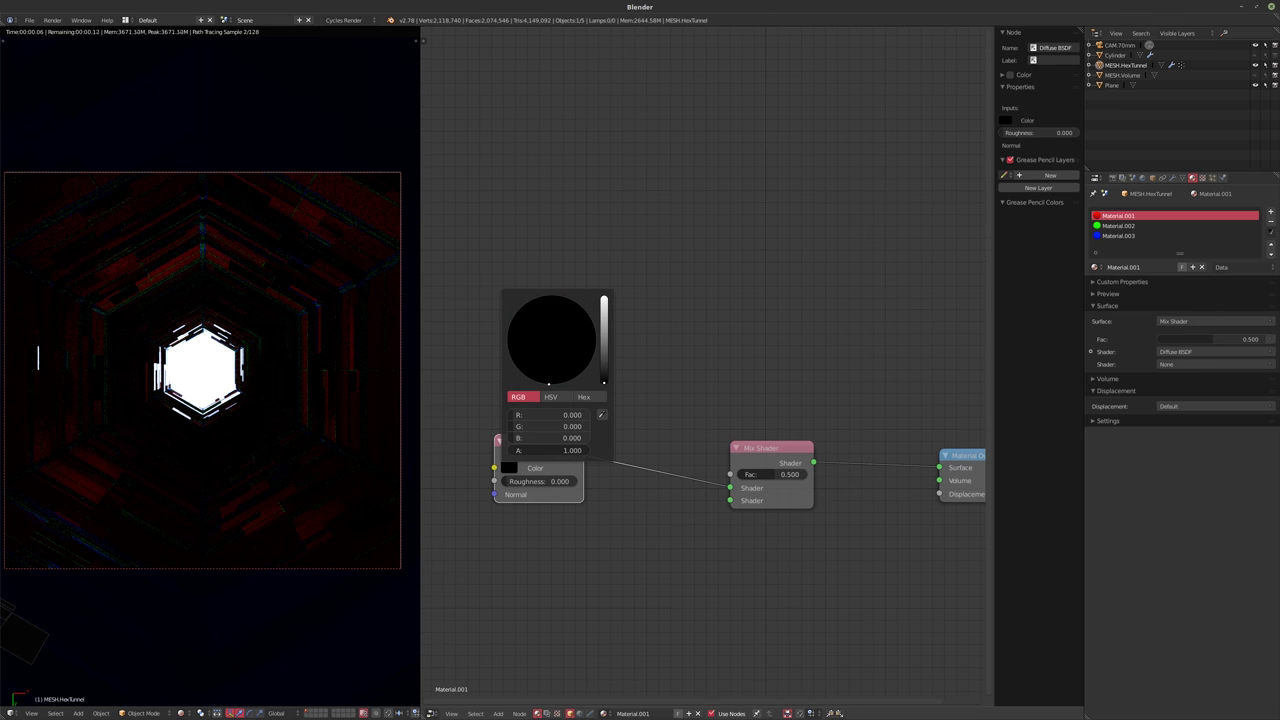
middle_click_drag(547, 459, 540, 402)
left_click_drag(539, 402, 550, 414)
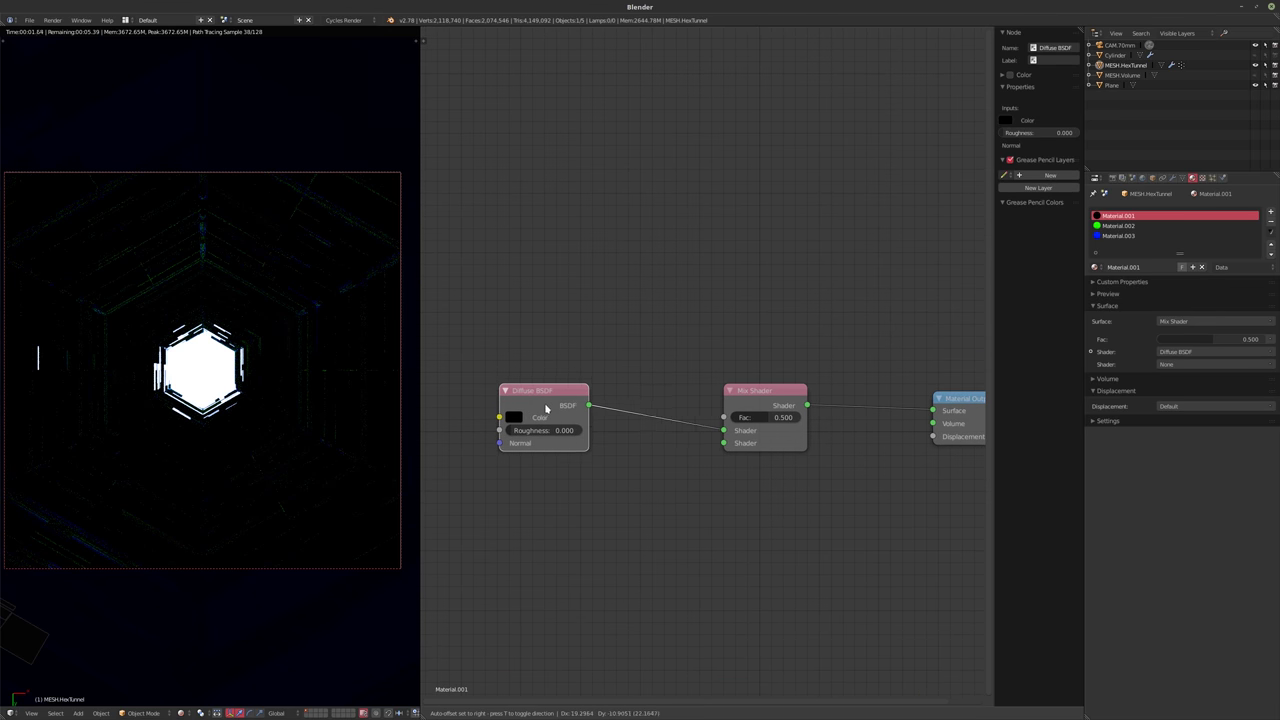
- Add a Glossy BSDF below the Diffuse and connect it to the Mix Shader's second shader input
key("shift+a")
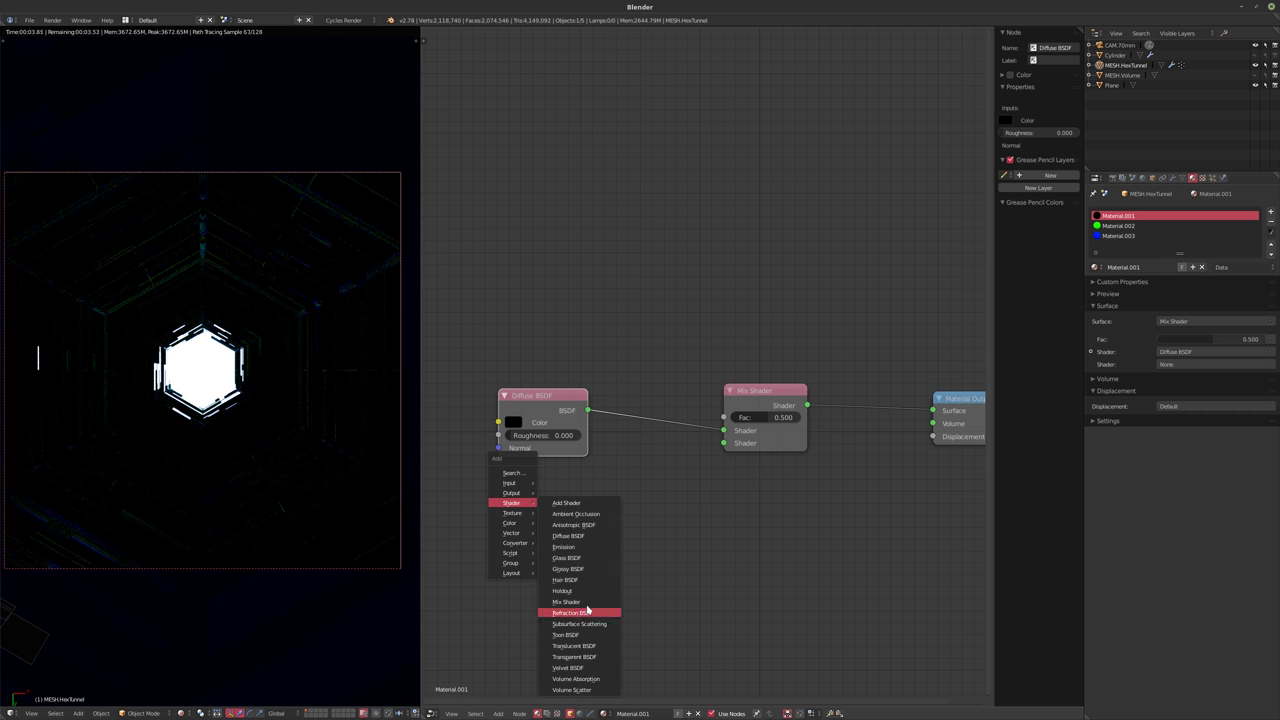
left_click(568, 569)
left_click(499, 481)
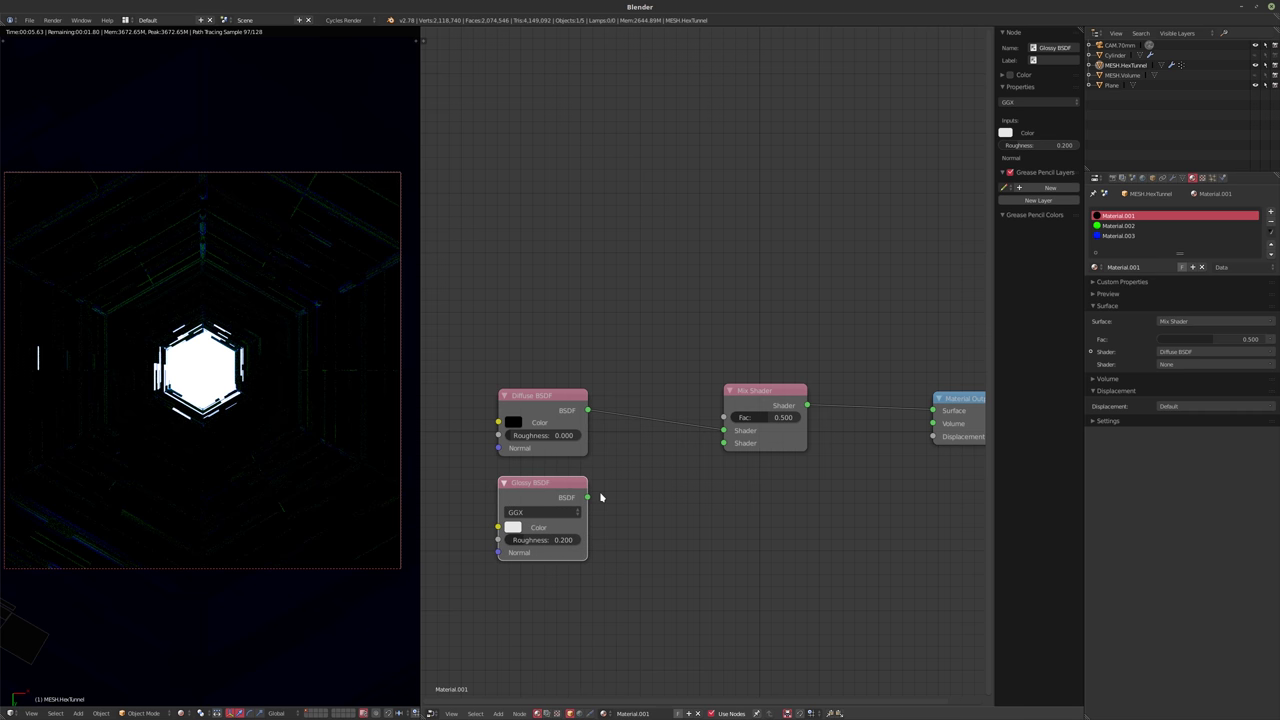
left_click_drag(588, 497, 723, 443)
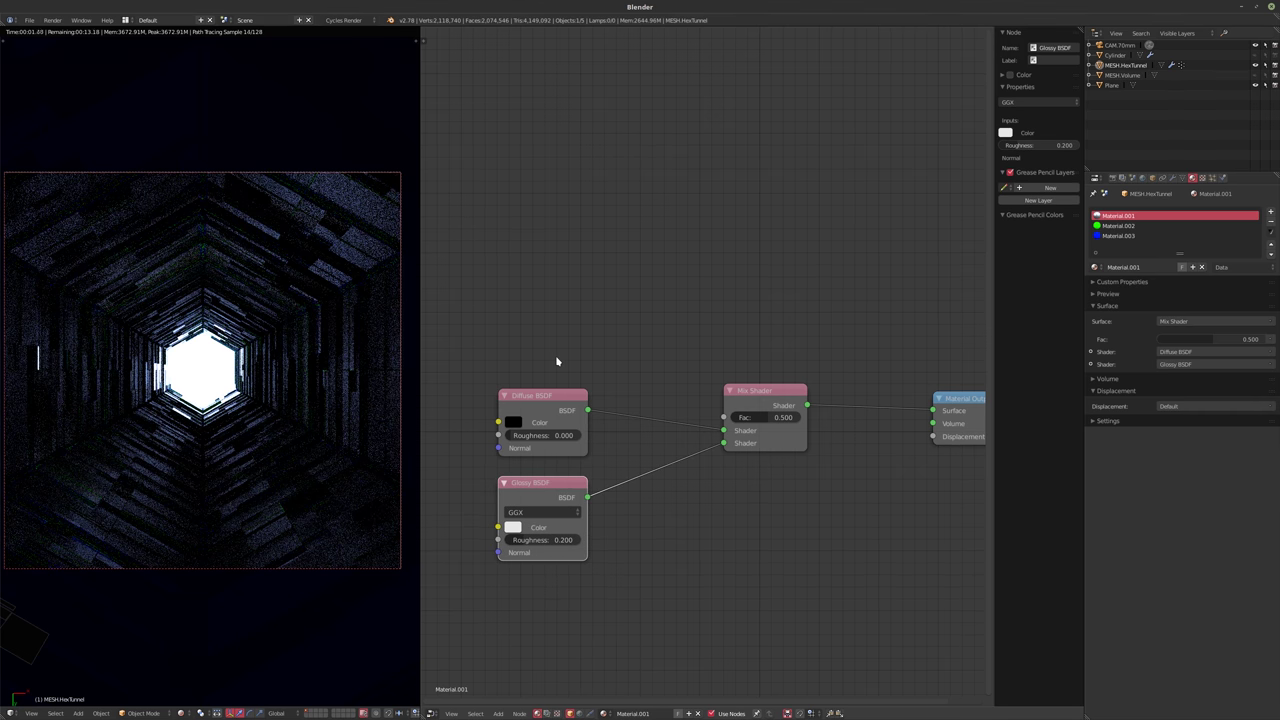
- Add a Layer Weight node with Blend 0.15 and feed its Fresnel into the Mix Shader Fac
key("shift+a")
mouse_move(545, 338)
left_click(597, 407)
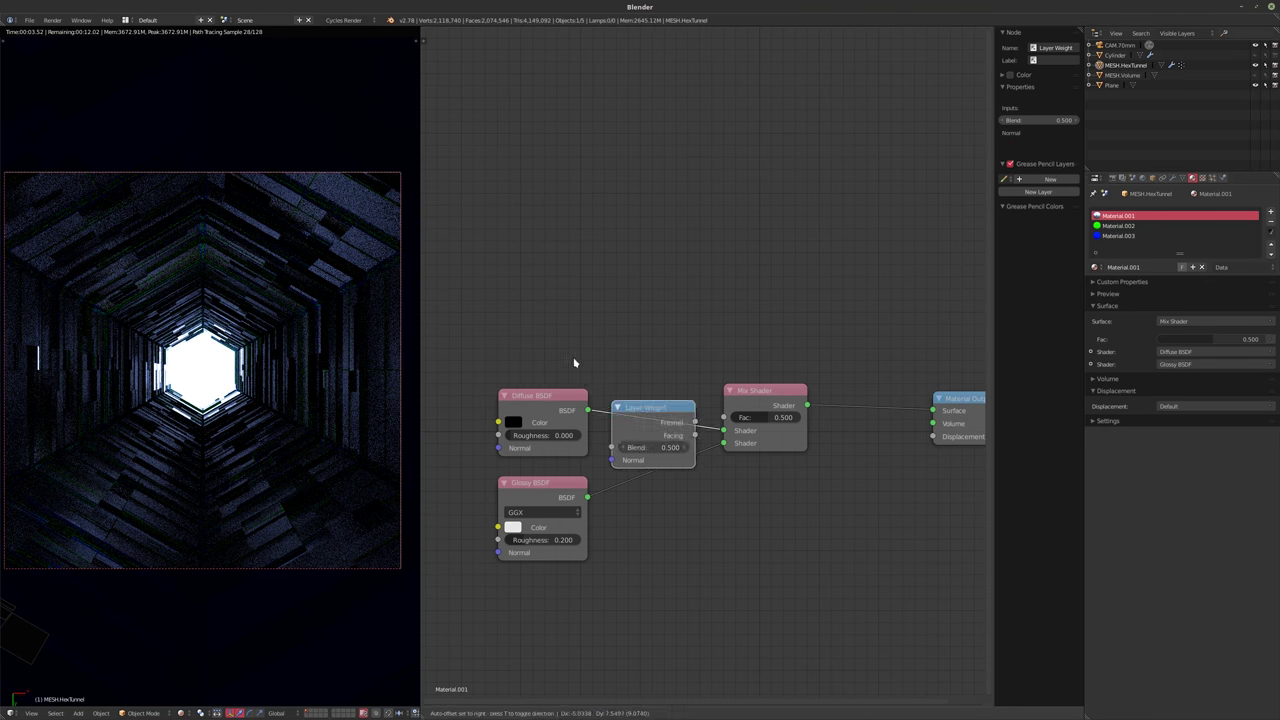
left_click(548, 358)
type("0.15")
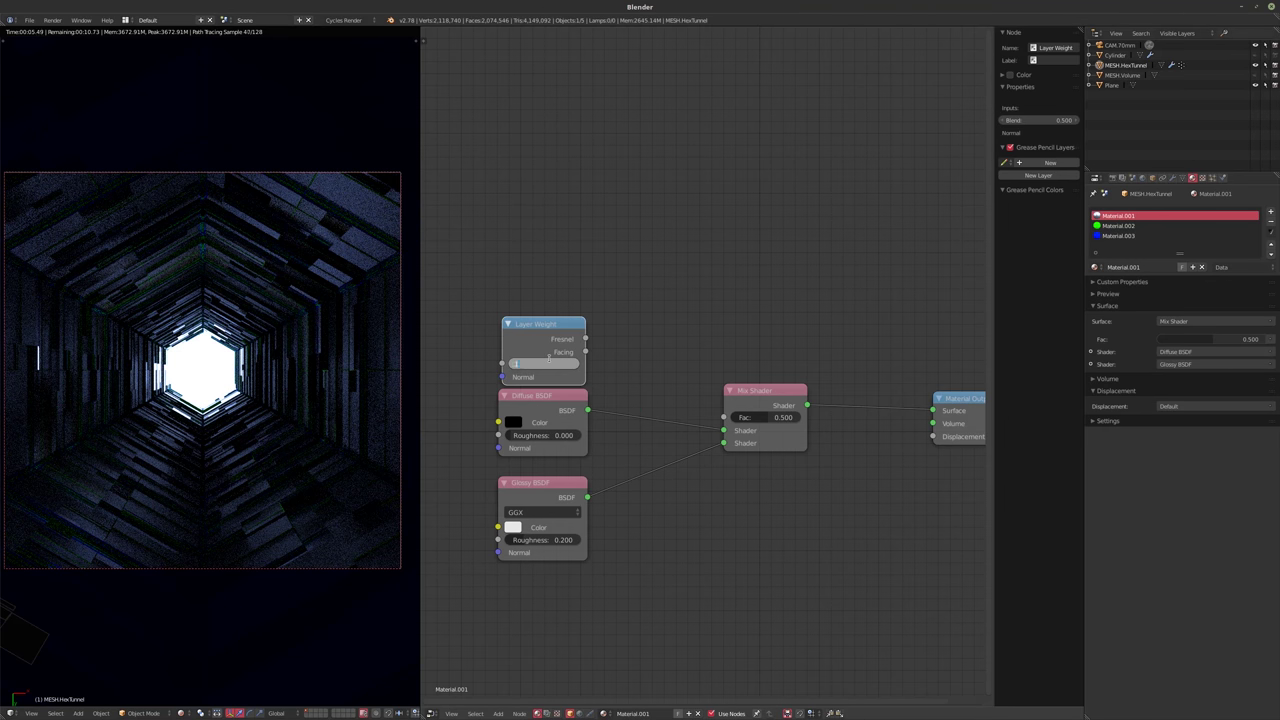
key("Return")
left_click_drag(586, 340, 723, 417)
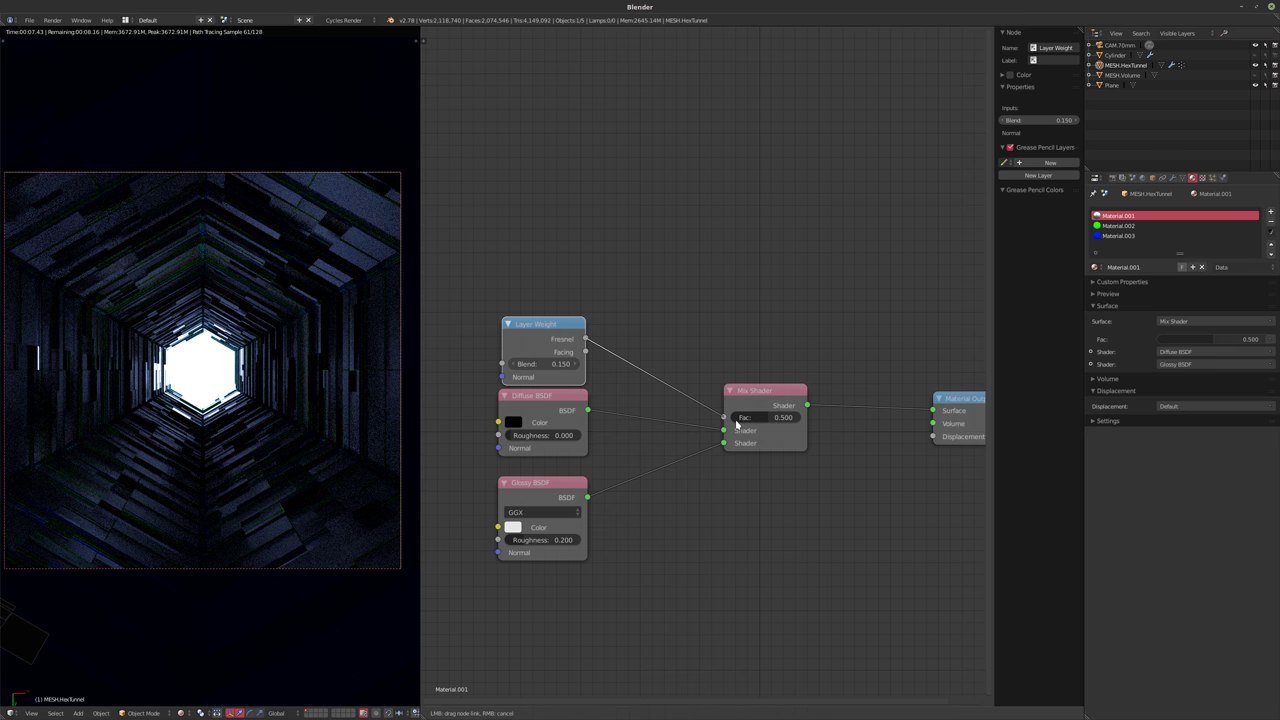
left_click_drag(531, 334, 531, 328)
- Lower the Glossy BSDF roughness to about 0.042 for a near-mirror finish
scroll(585, 383, "left", 3, "ctrl")
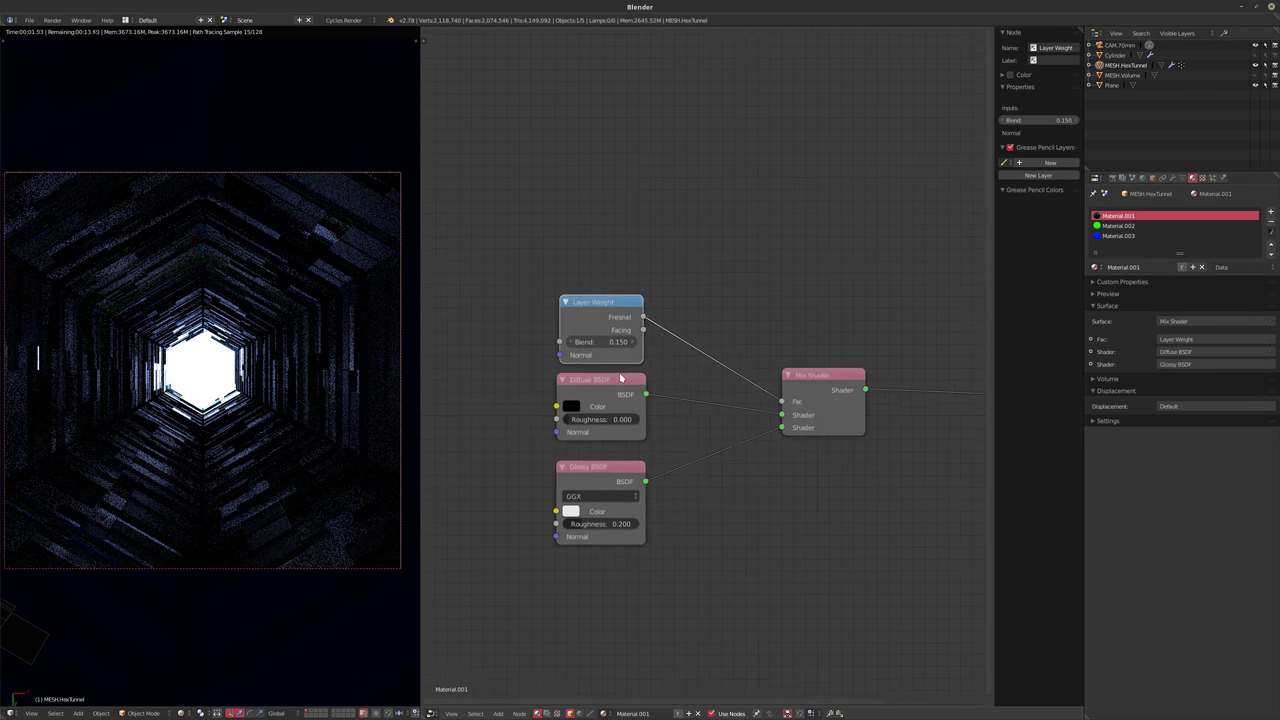
scroll(600, 371, "up", 1)
scroll(609, 389, "left", 3, "ctrl")
middle_click_drag(596, 441, 598, 402)
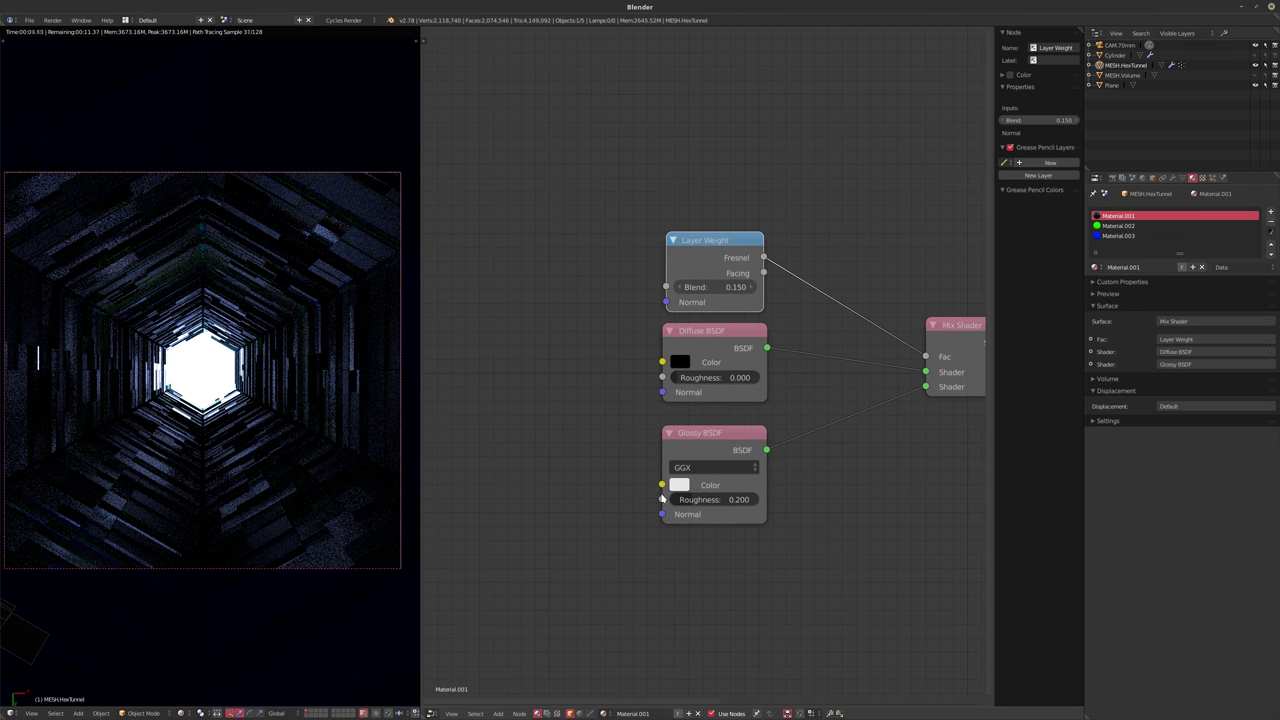
mouse_move(727, 499)
left_mouse_down()
mouse_move(702, 508)
mouse_move(737, 500)
left_mouse_up()
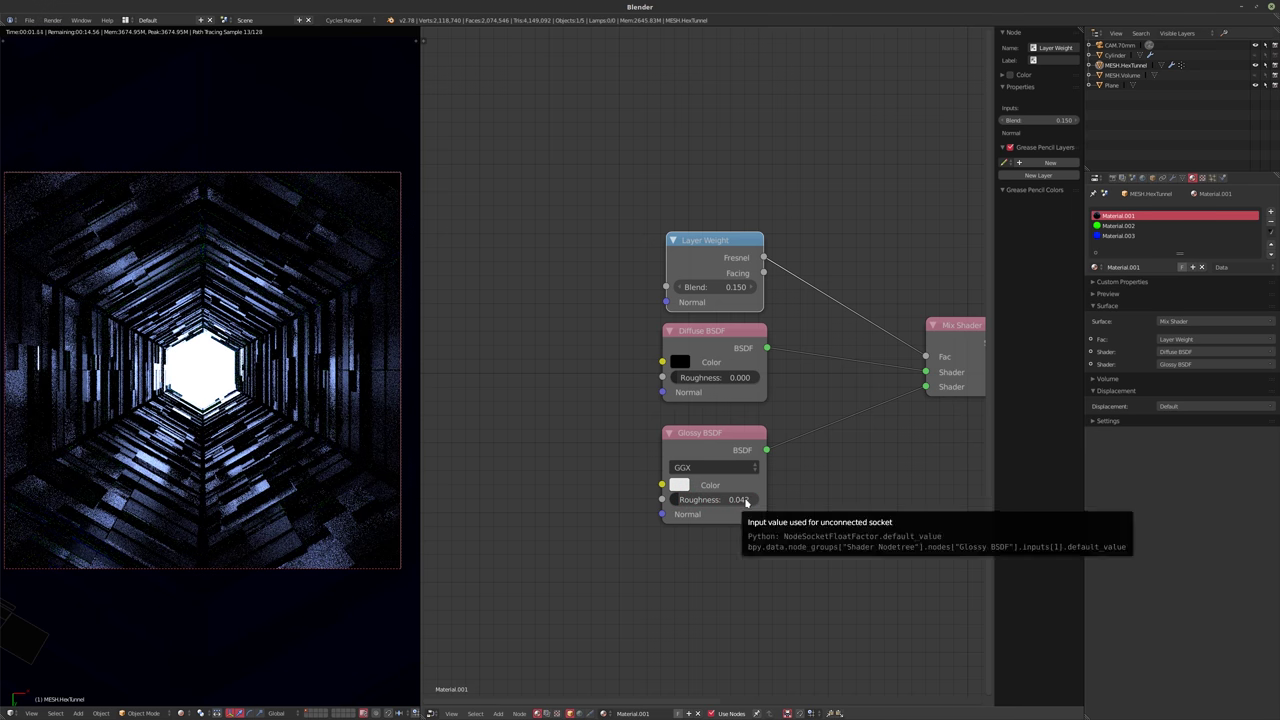
middle_click_drag(604, 484, 641, 460)
key("shift+a")
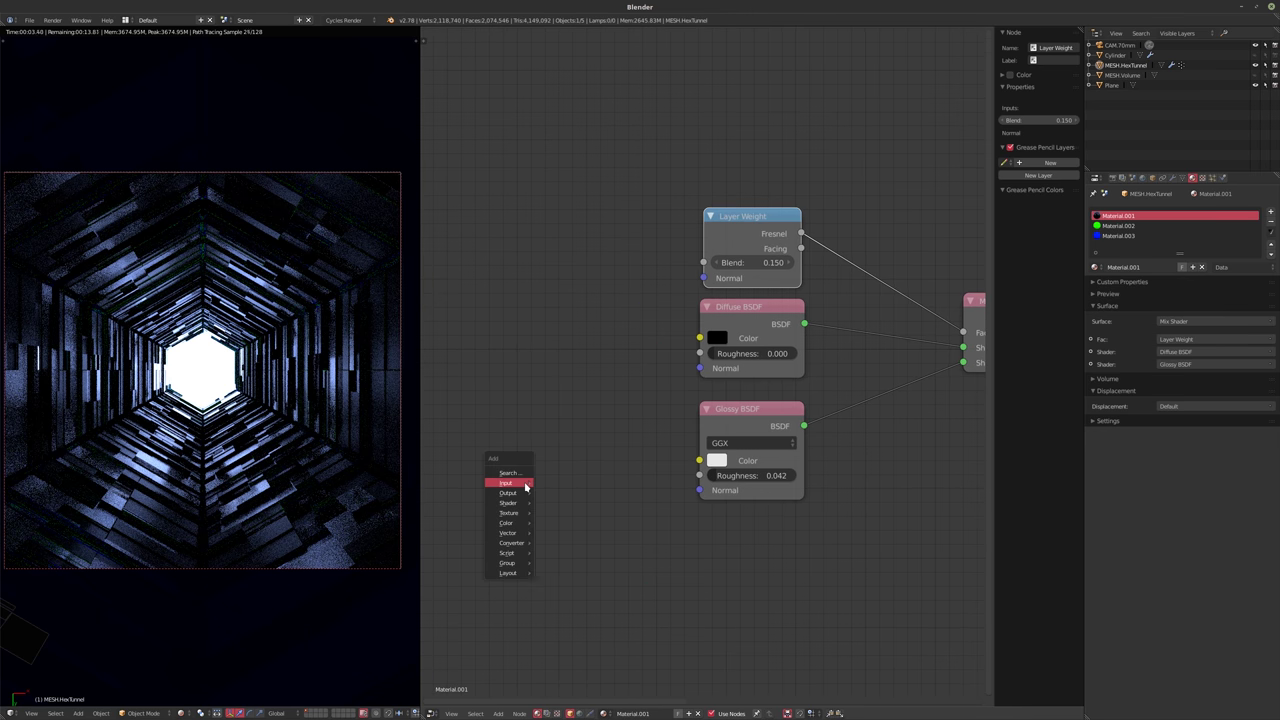
- Place a Brick Texture node left of the shaders, leaving its outputs unconnected
mouse_move(509, 512)
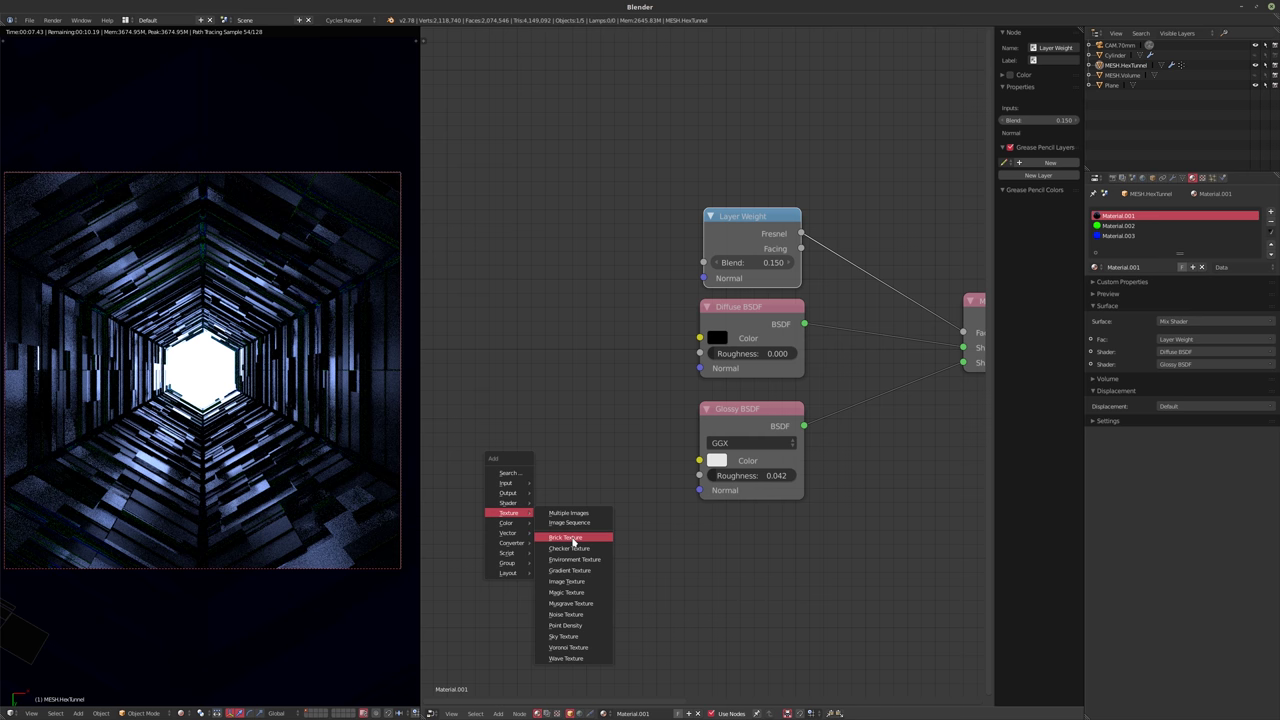
left_click(573, 541)
left_click(518, 438)
middle_click_drag(518, 438, 578, 442)
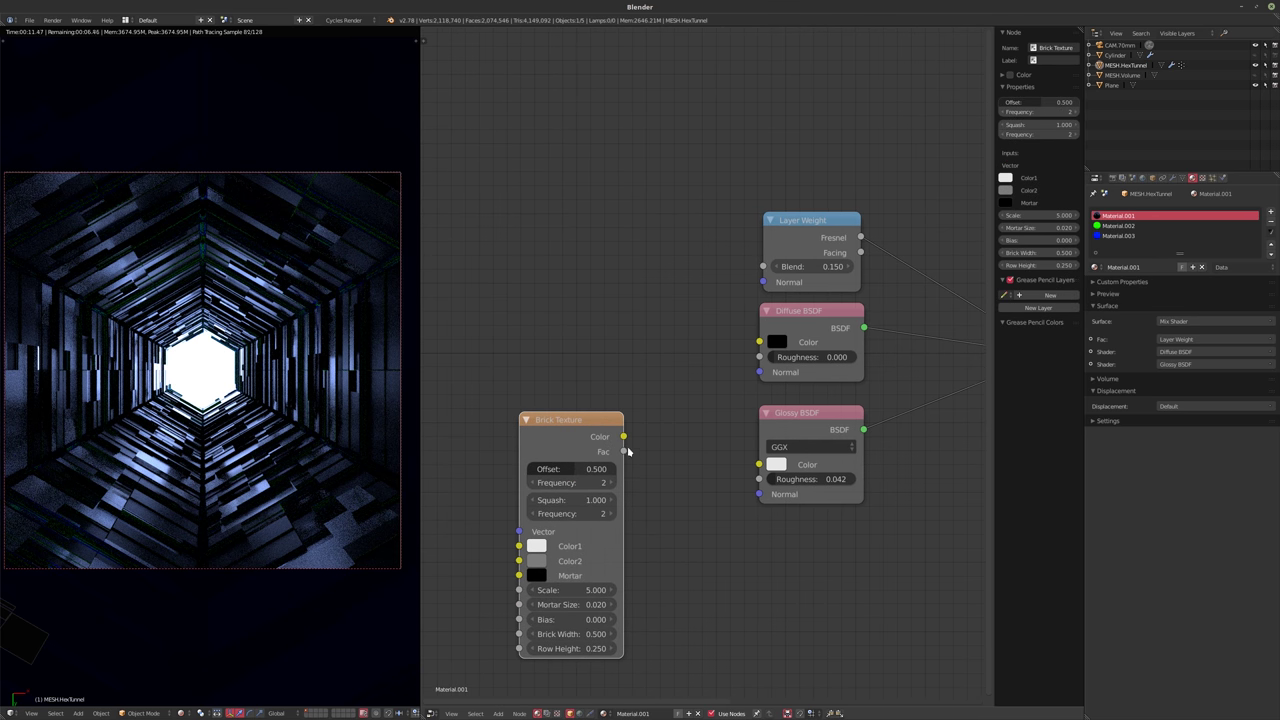
left_click_drag(623, 451, 706, 474)
middle_click_drag(570, 428, 529, 426)
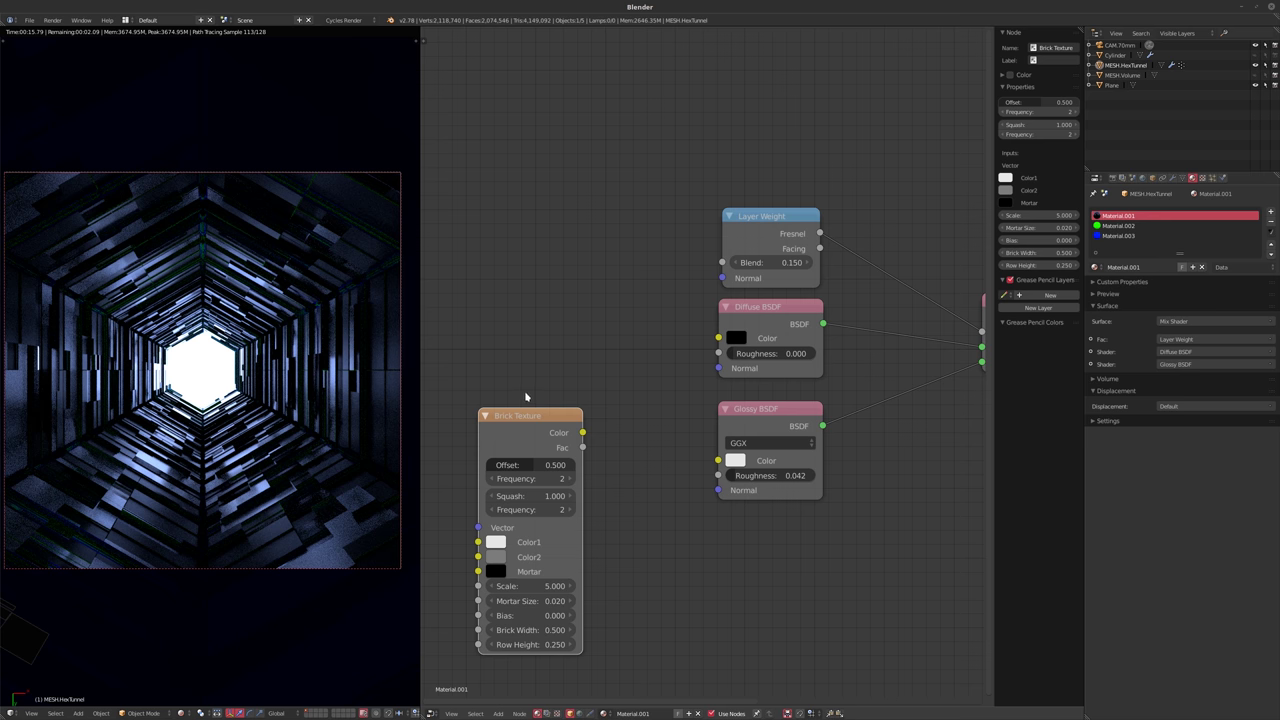
- Preview the Brick Texture on the surface and drive it with Texture Coordinate and Mapping nodes
left_click(666, 426, "ctrl+shift")
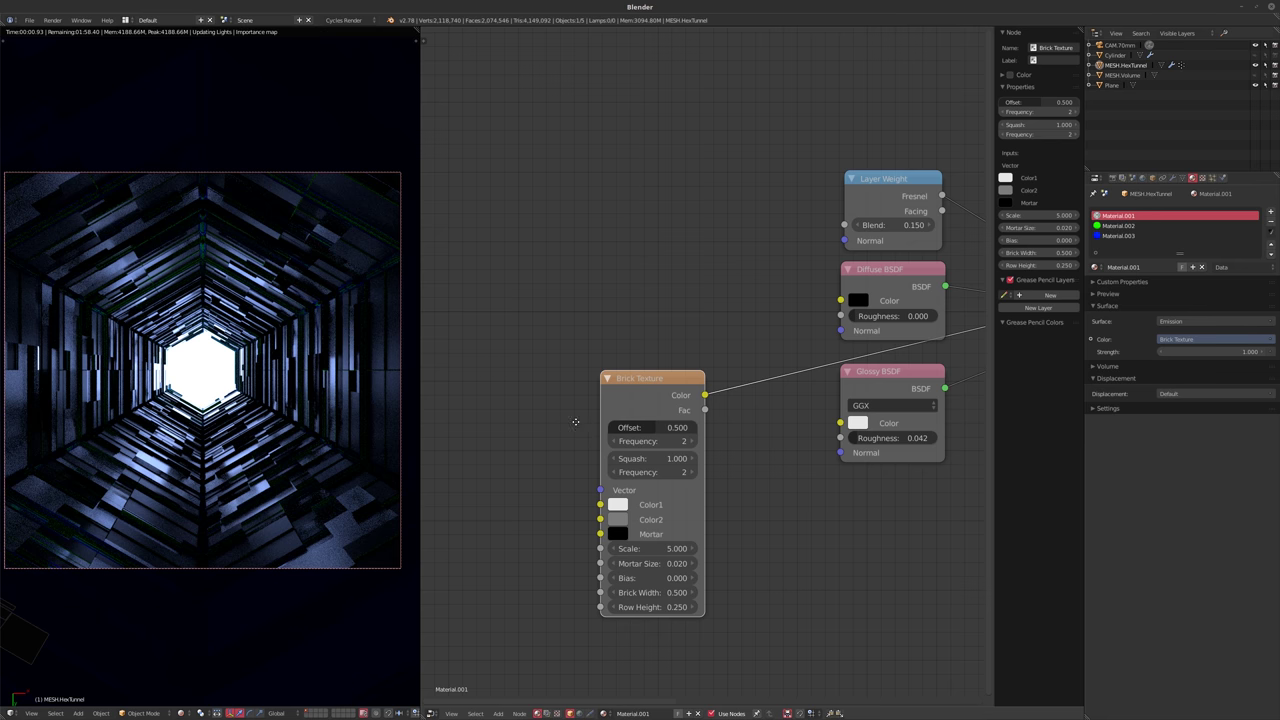
key("Home")
key("ctrl+t")
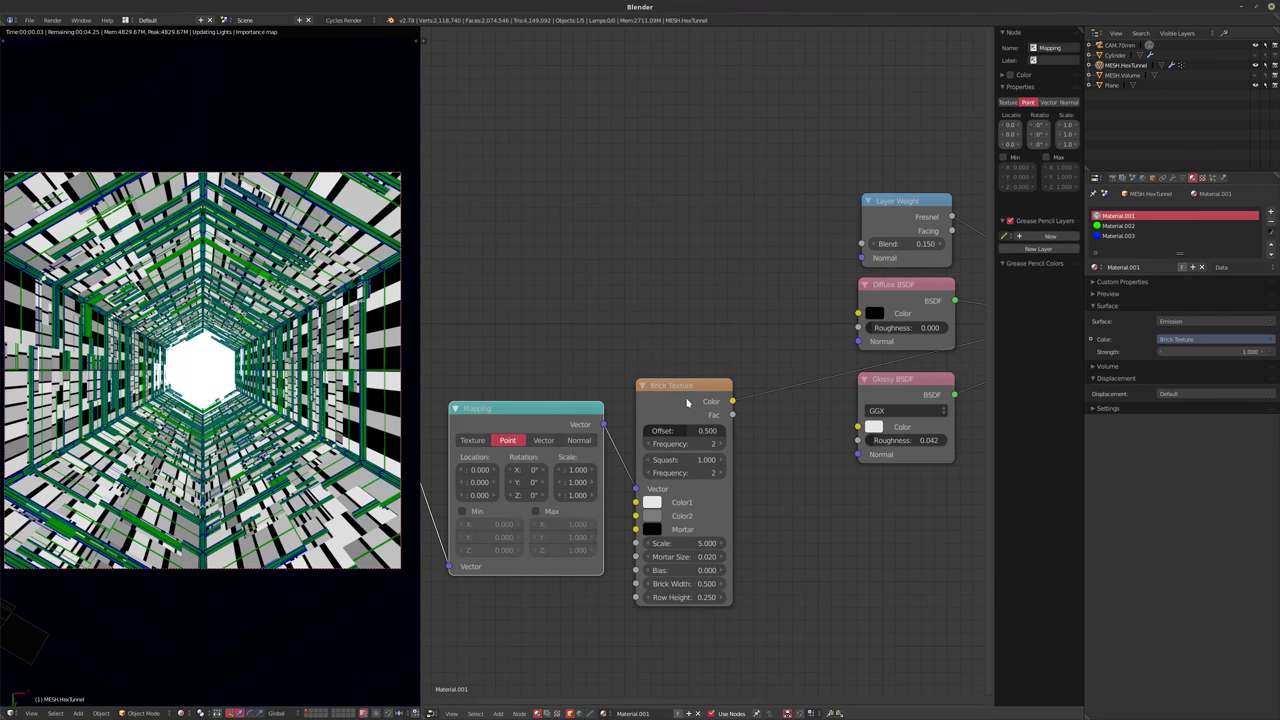
key("KP_Decimal")
left_click_drag(608, 549, 630, 582)
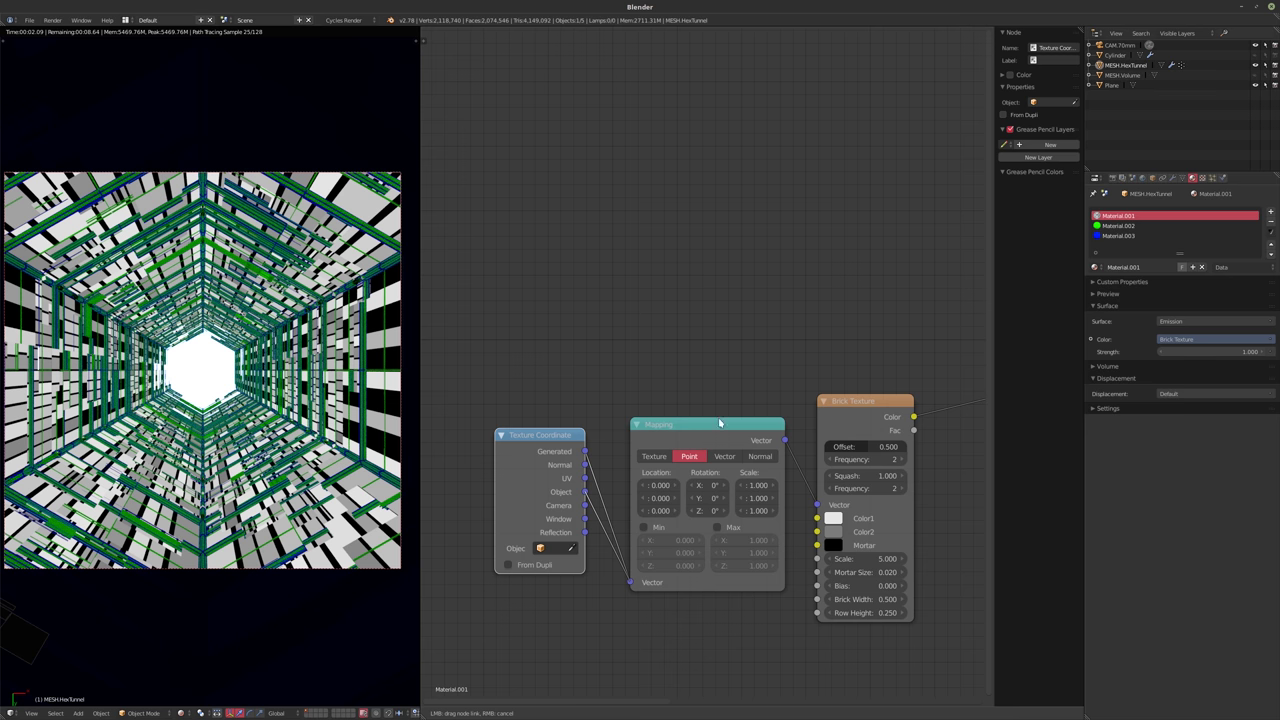
middle_click_drag(672, 400, 591, 346)
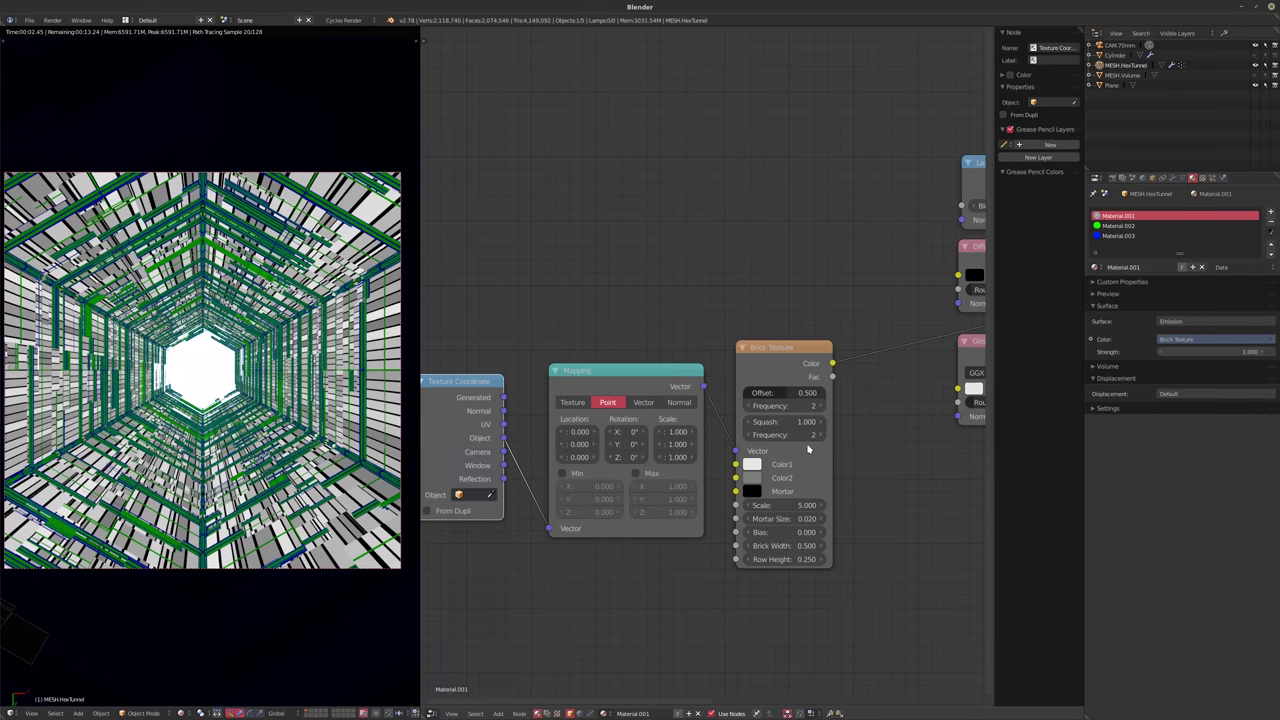
- Set the Brick Texture Squash to 0.5
left_click(774, 421)
type("0.5")
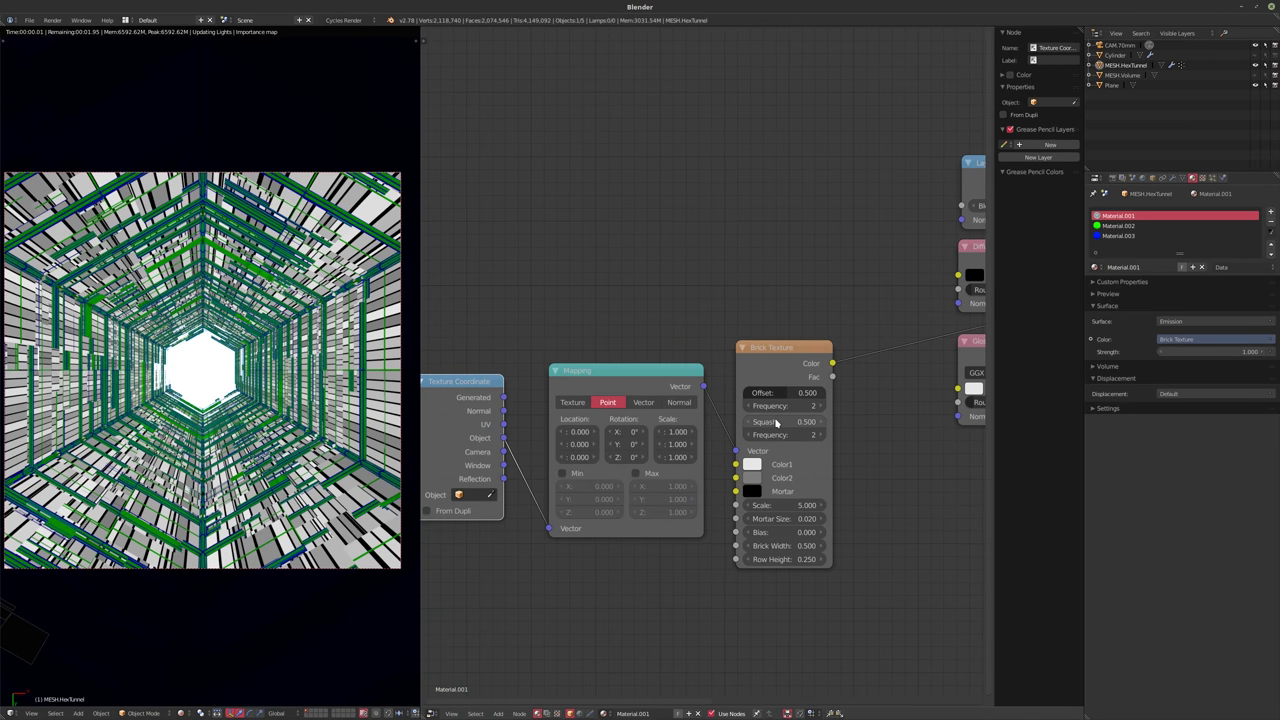
key("Return")
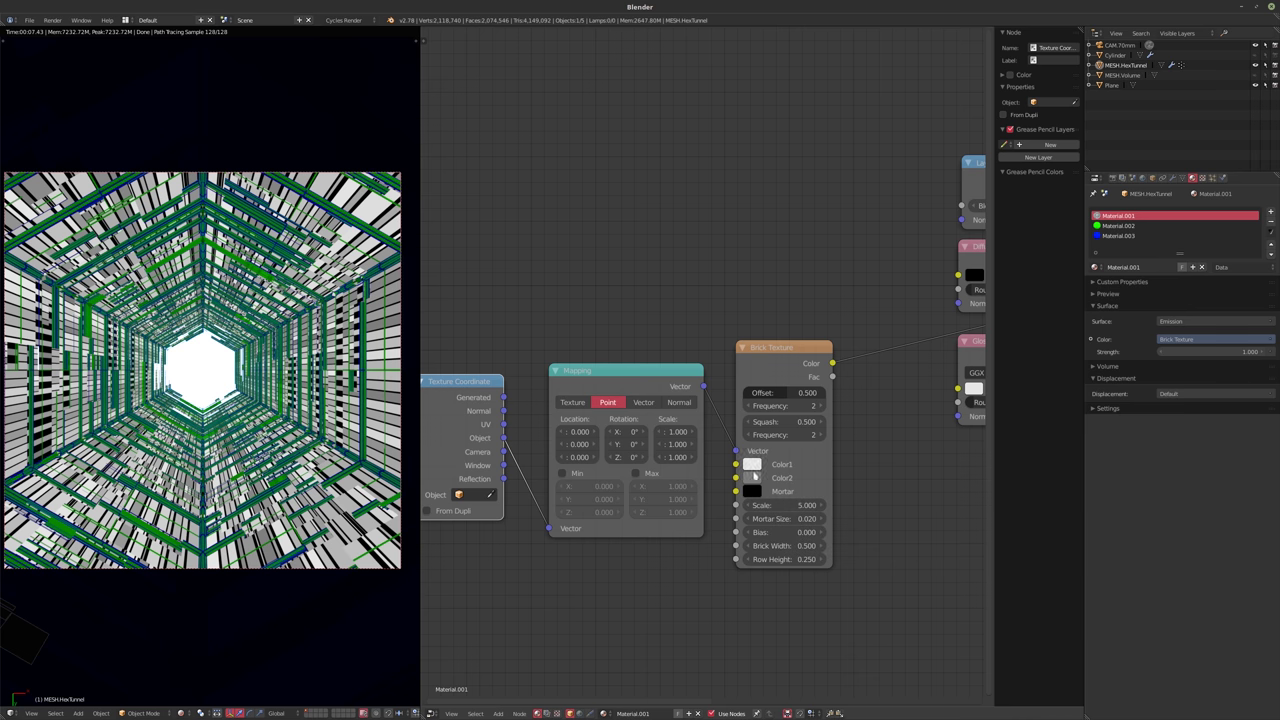
- Set the brick Mortar Size to zero and feed Object coordinates into the Mapping node
left_click(754, 478)
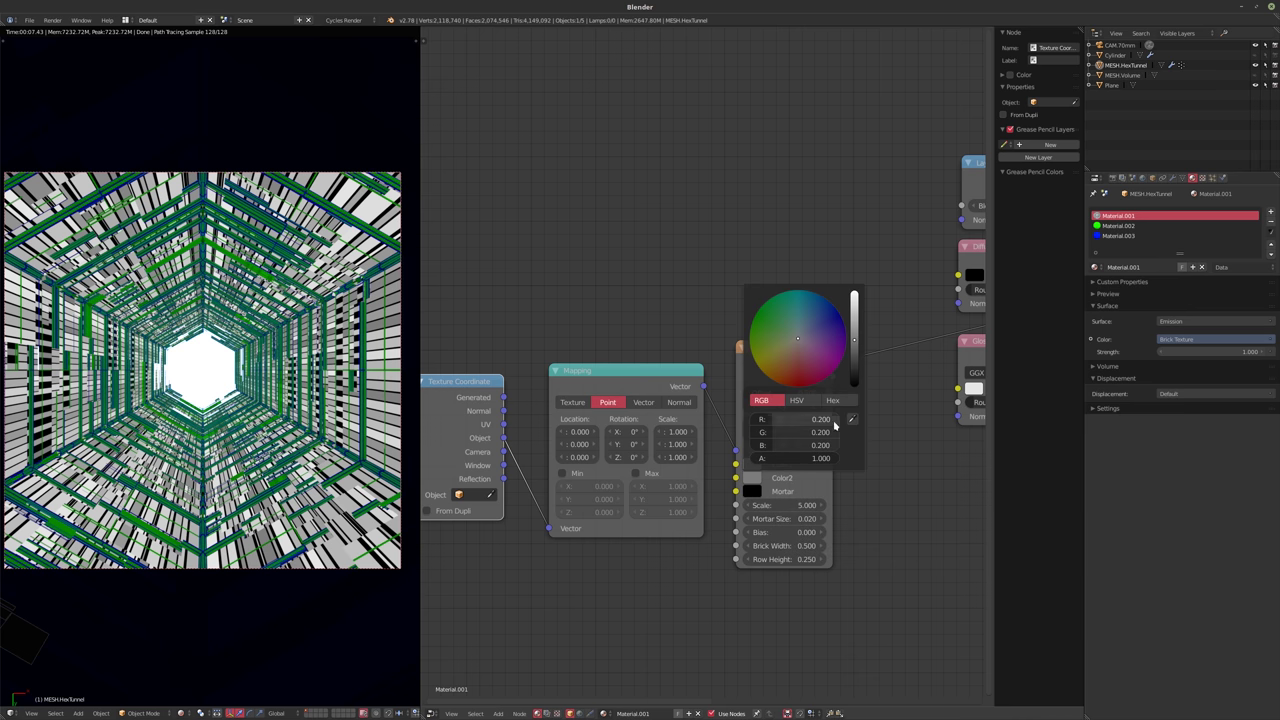
left_click_drag(790, 519, 770, 523)
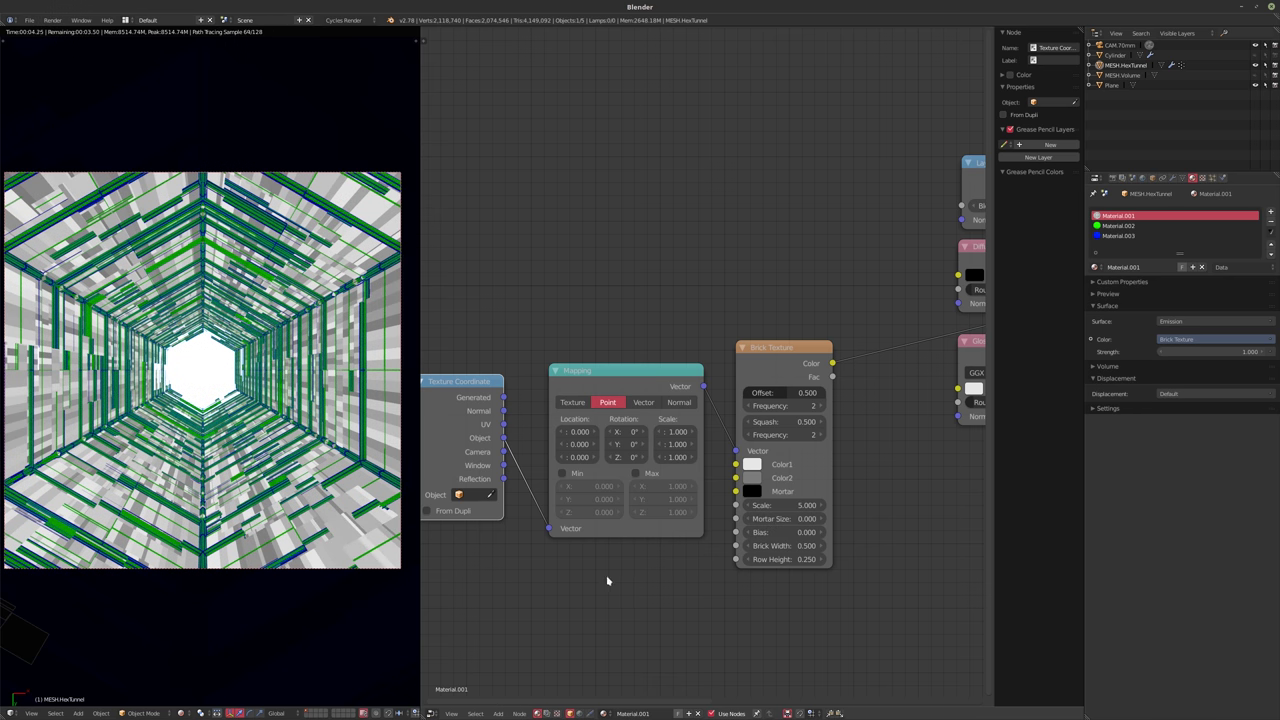
middle_click_drag(607, 580, 660, 586)
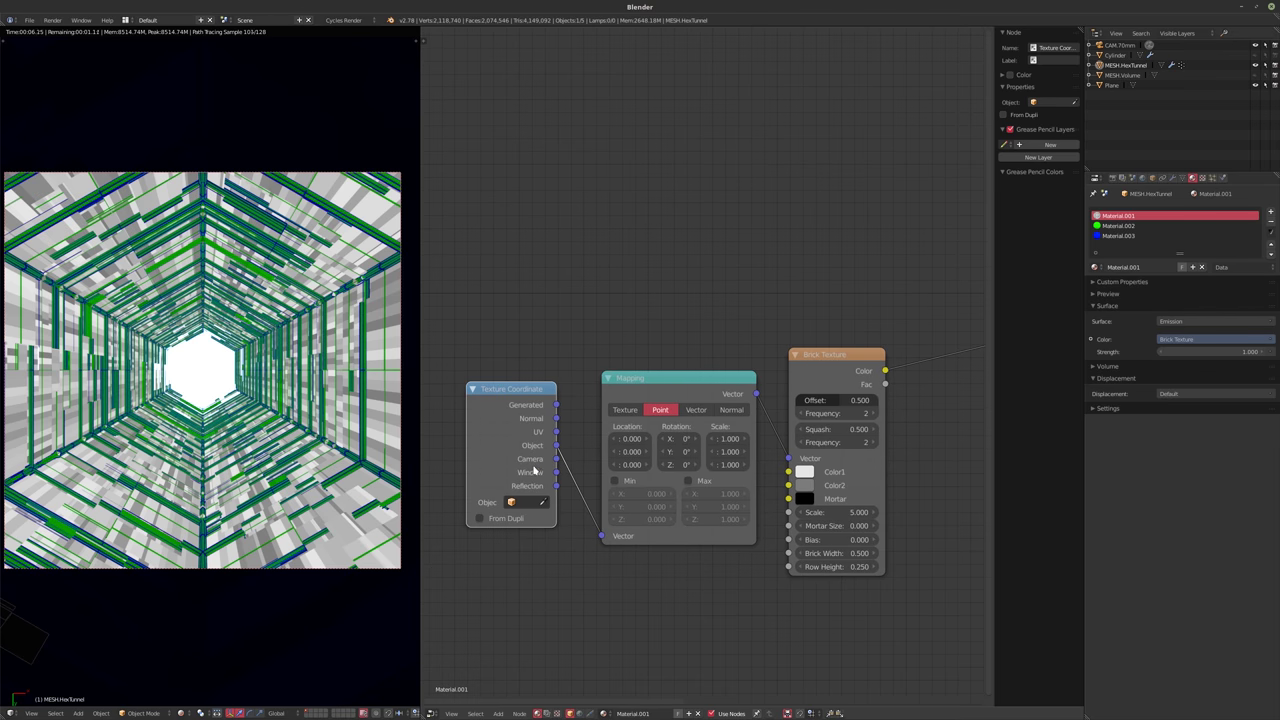
middle_click_drag(535, 470, 542, 469)
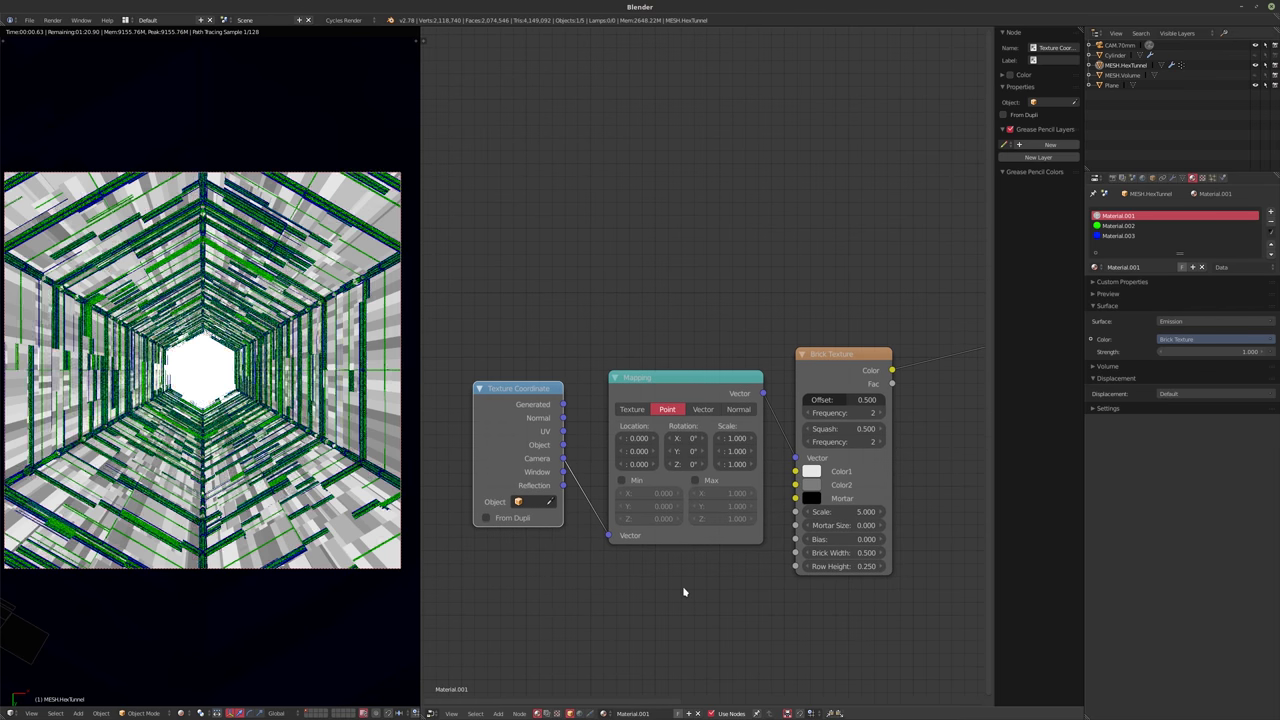
left_click_drag(563, 445, 608, 535)
- Set the Mapping Z scale to 5, then back to 1
left_click(736, 464)
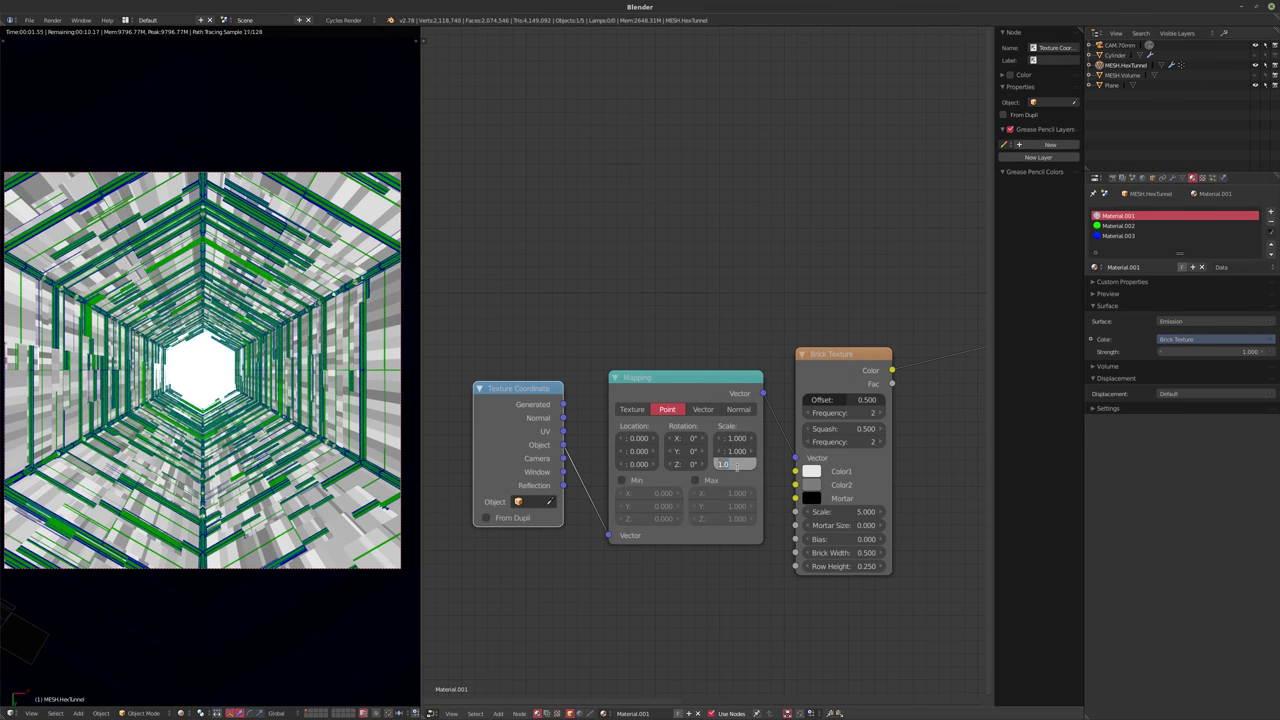
type("5")
key("Return")
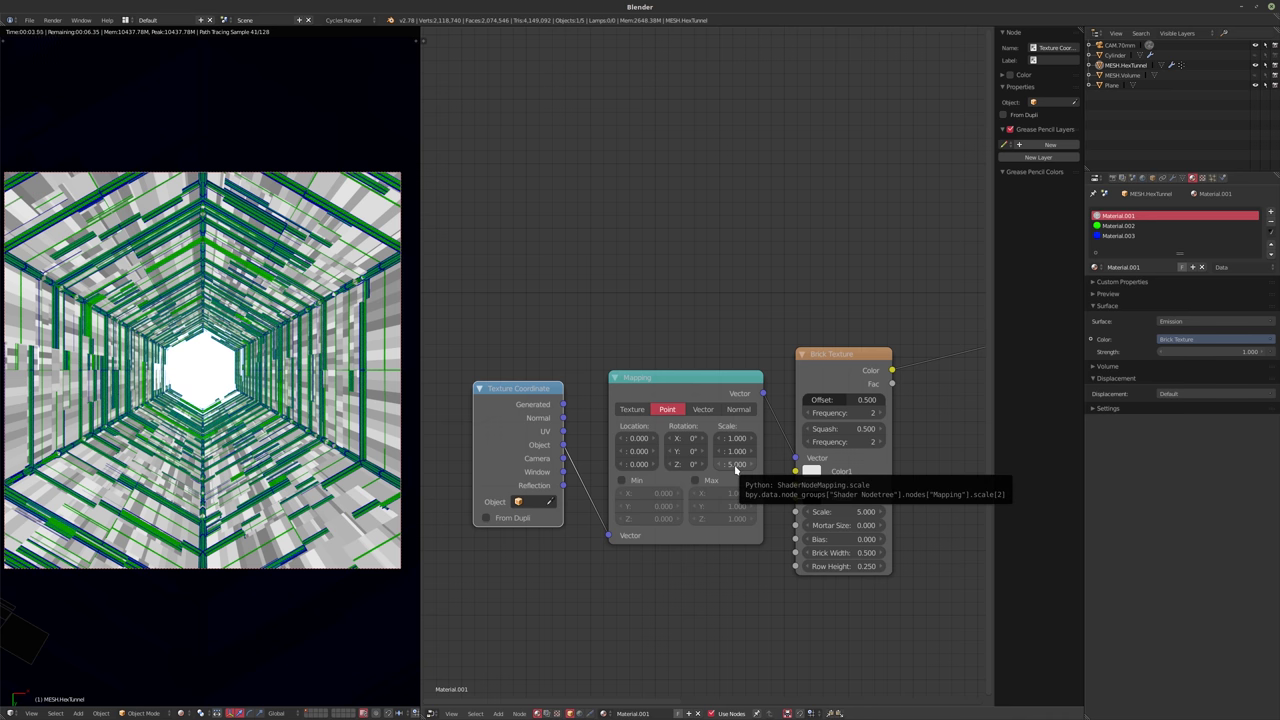
left_click(735, 467)
type("1")
key("Return")
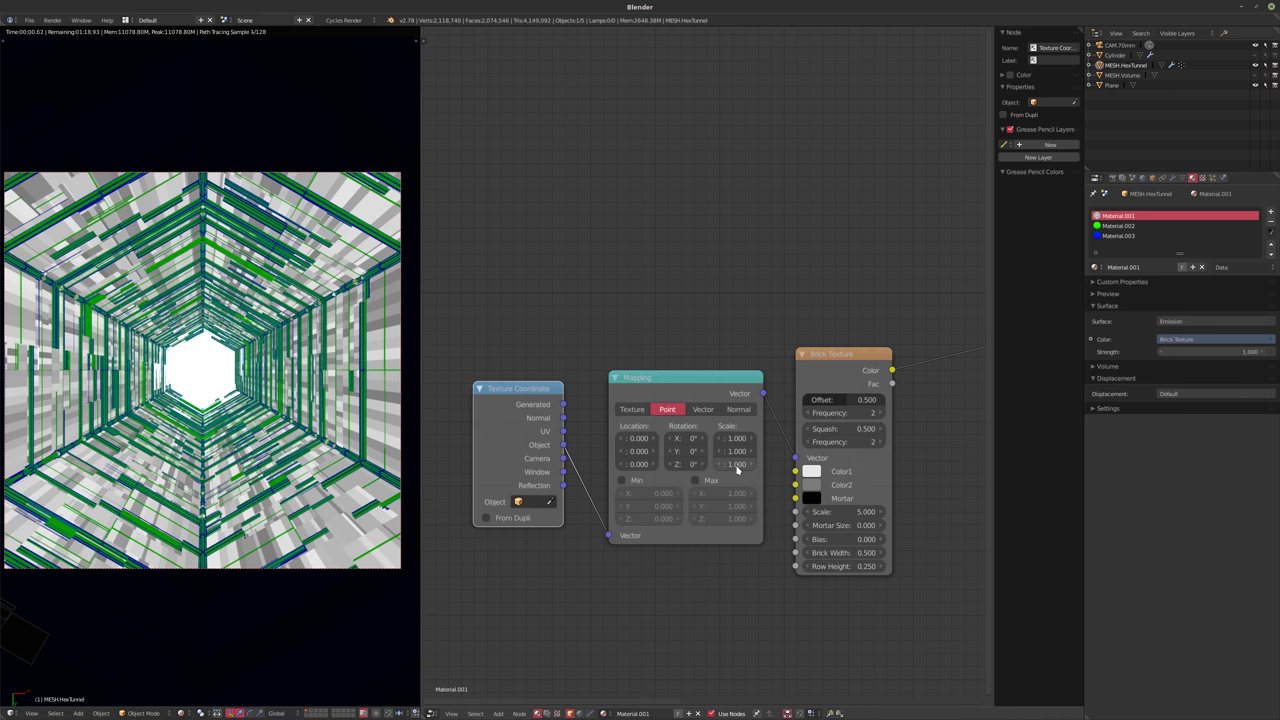
- Set the Mapping Y scale to 5.0 and X scale to 5.0, then return X to 1
left_click(729, 451)
type("5.0")
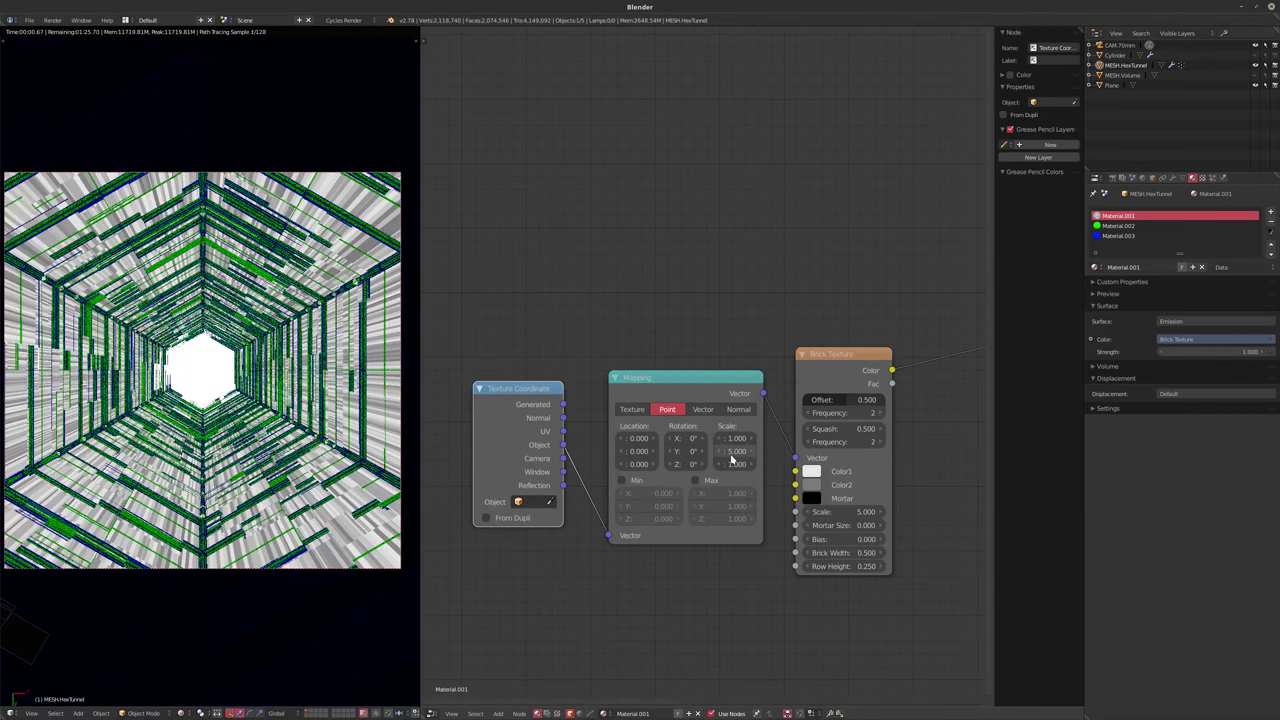
key("Return")
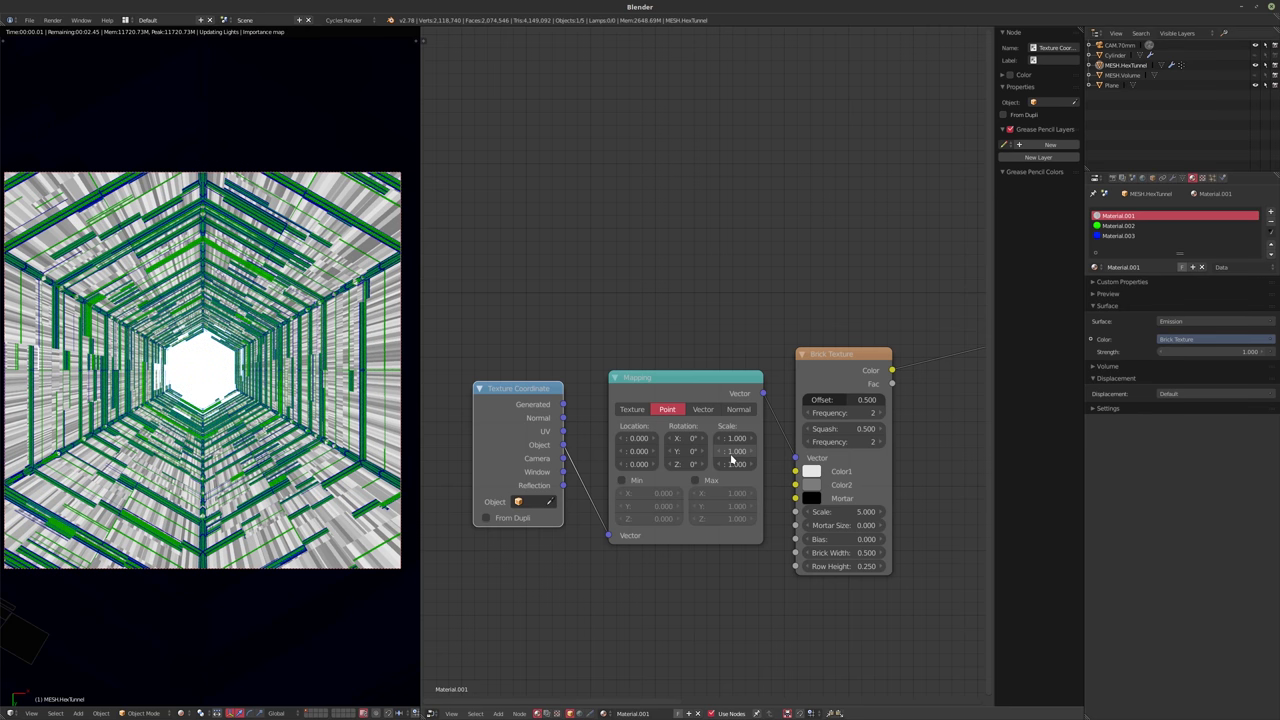
left_click(733, 438)
type("5.0")
key("Return")
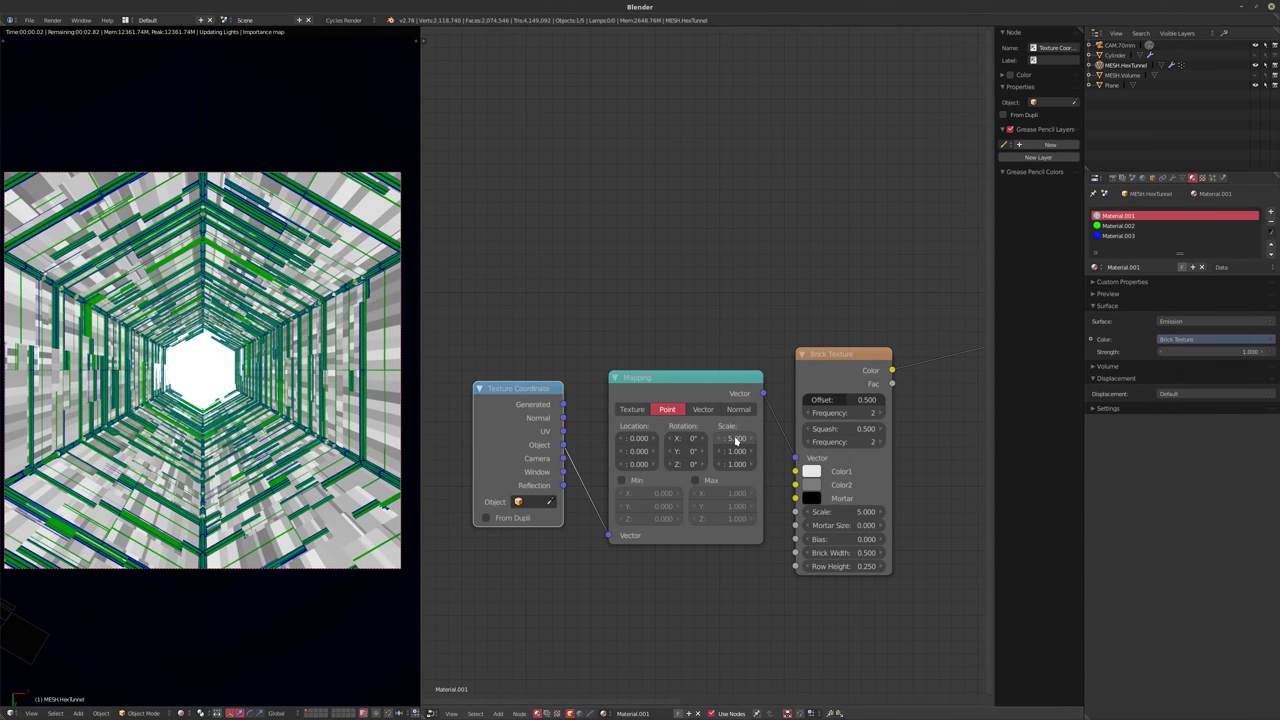
left_click(736, 441)
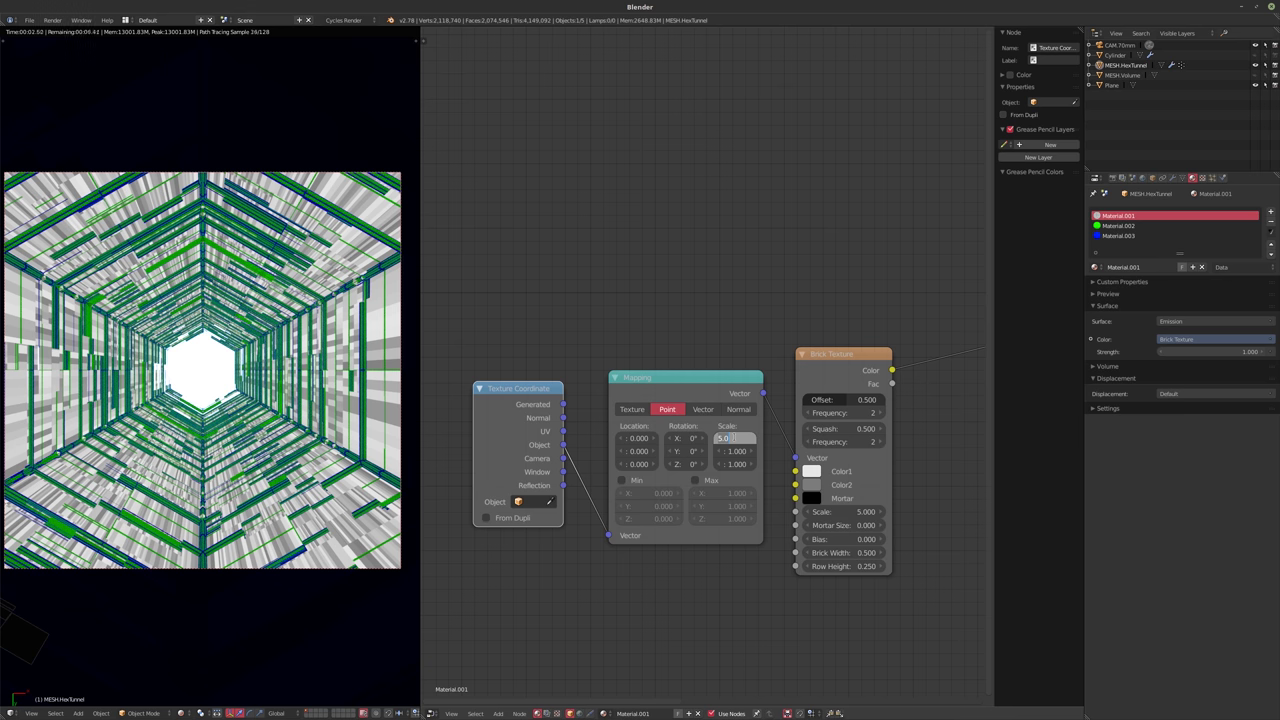
type("1")
key("Return")
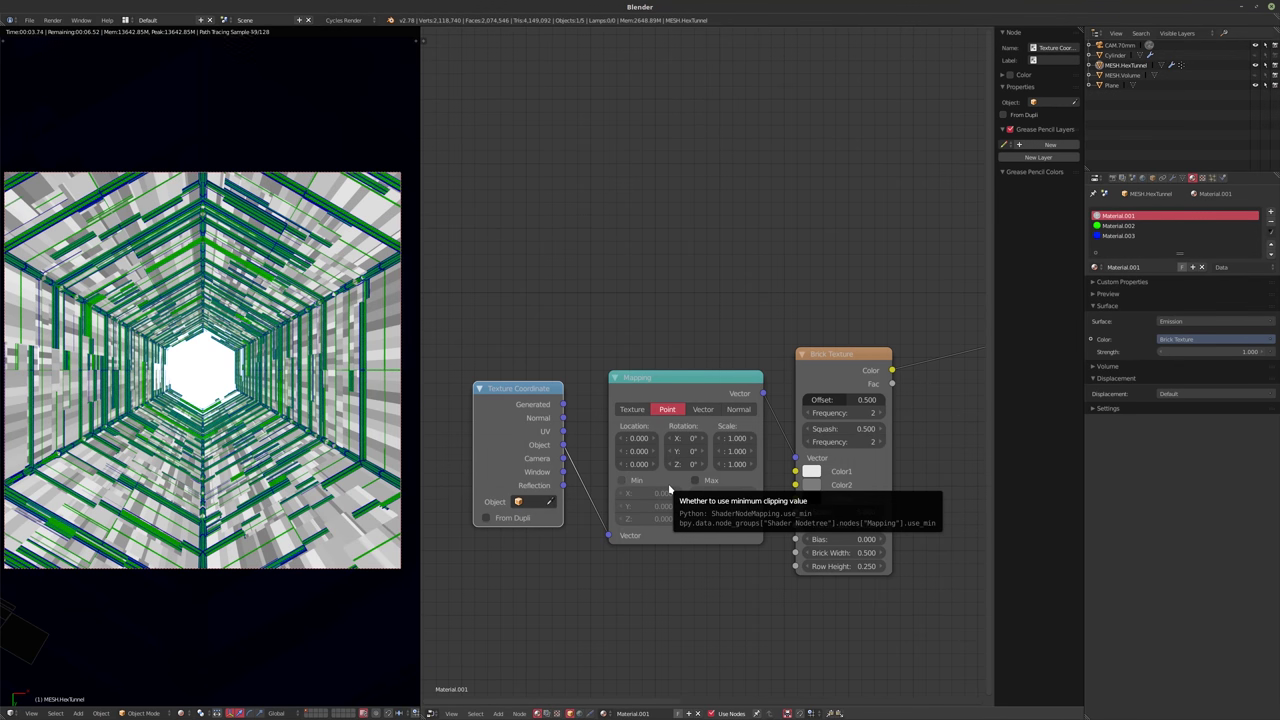
- Replace the Object link with Generated coordinates into the Mapping Vector and switch to solid shading
left_click_drag(563, 404, 608, 535)
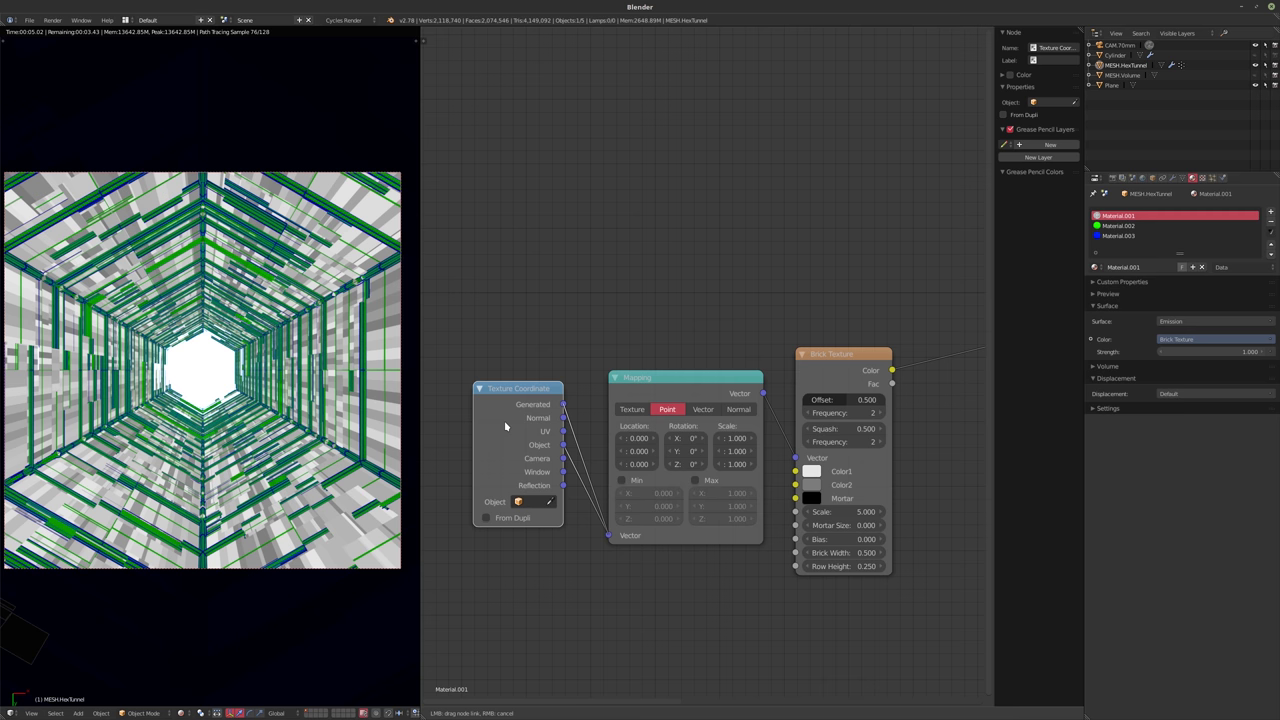
left_click_drag(505, 427, 550, 602)
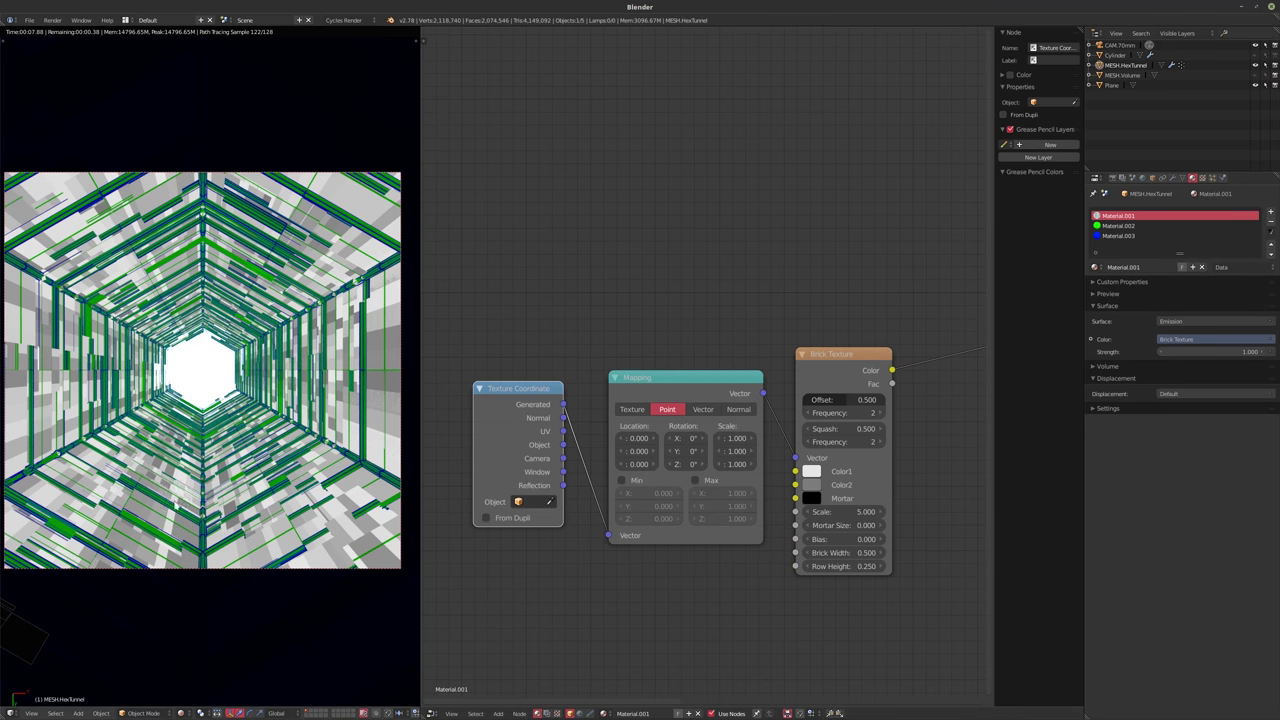
key("shift+z")
- Enter Edit Mode on the tunnel, unwrap it, and turn the node area into the UV/Image Editor
mouse_move(229, 460)
middle_mouse_down()
mouse_move(200, 457)
mouse_move(201, 677)
middle_mouse_up()
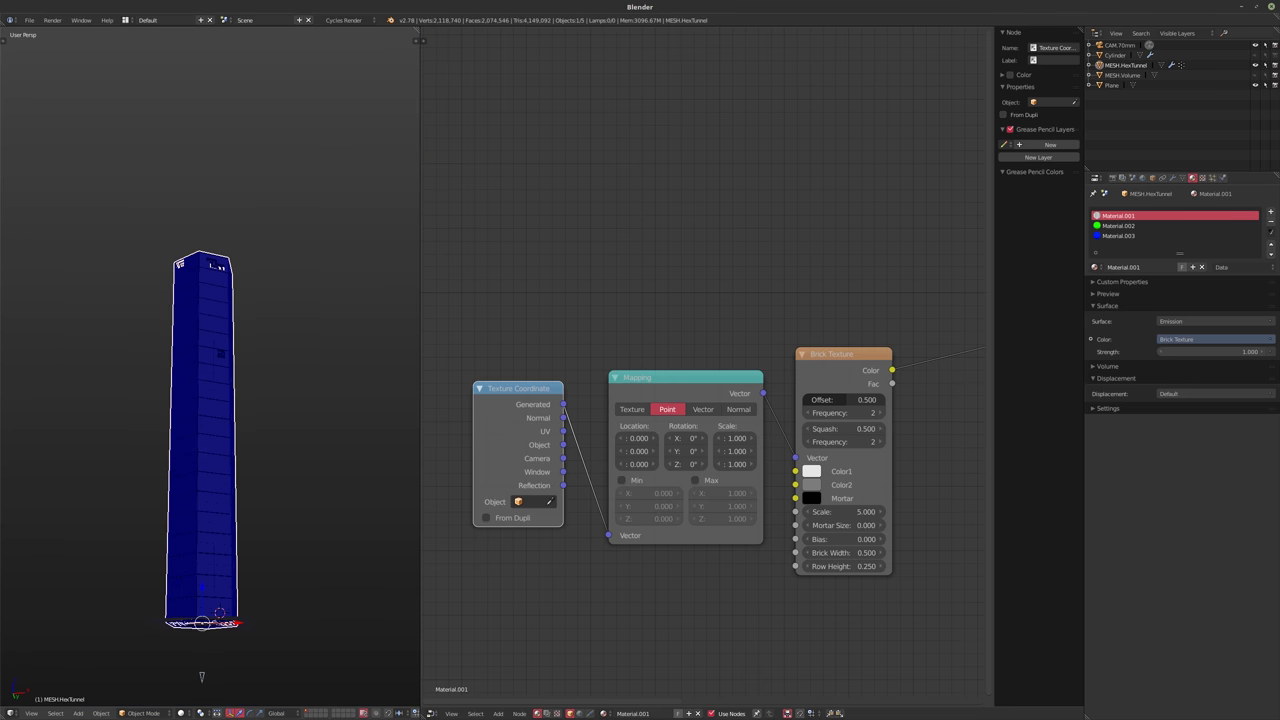
key("Tab")
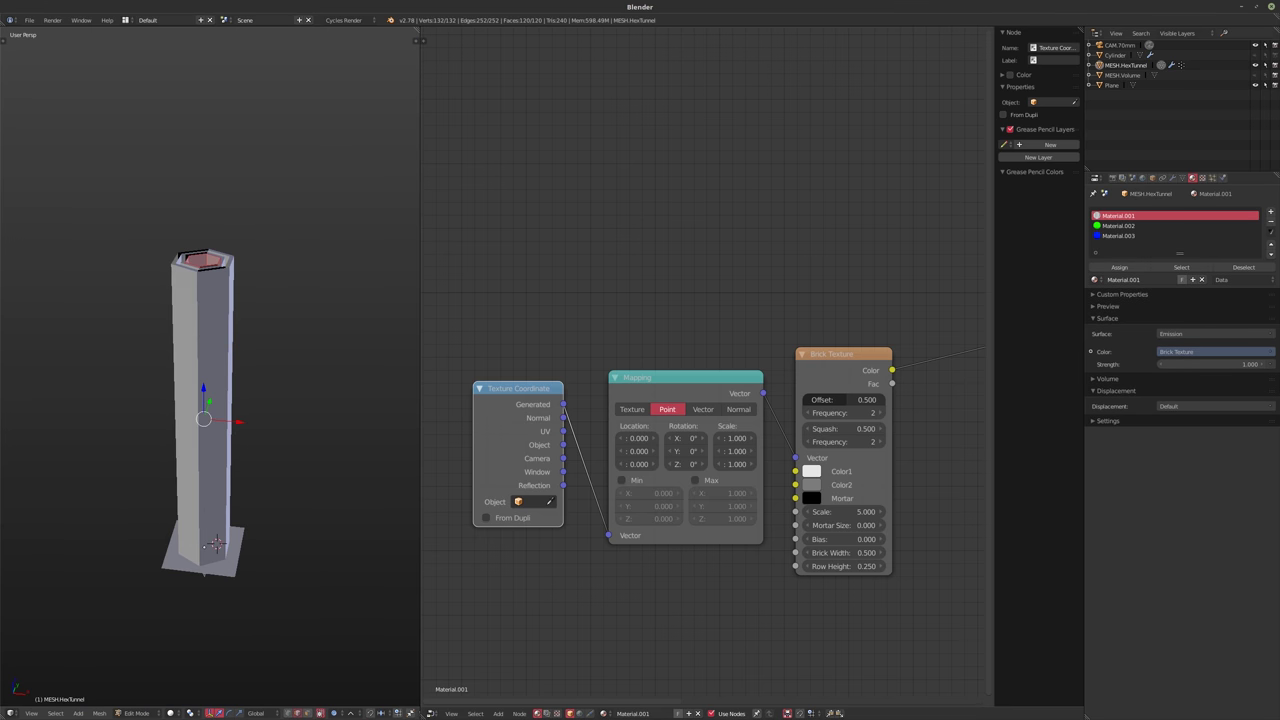
middle_click_drag(210, 450, 210, 468)
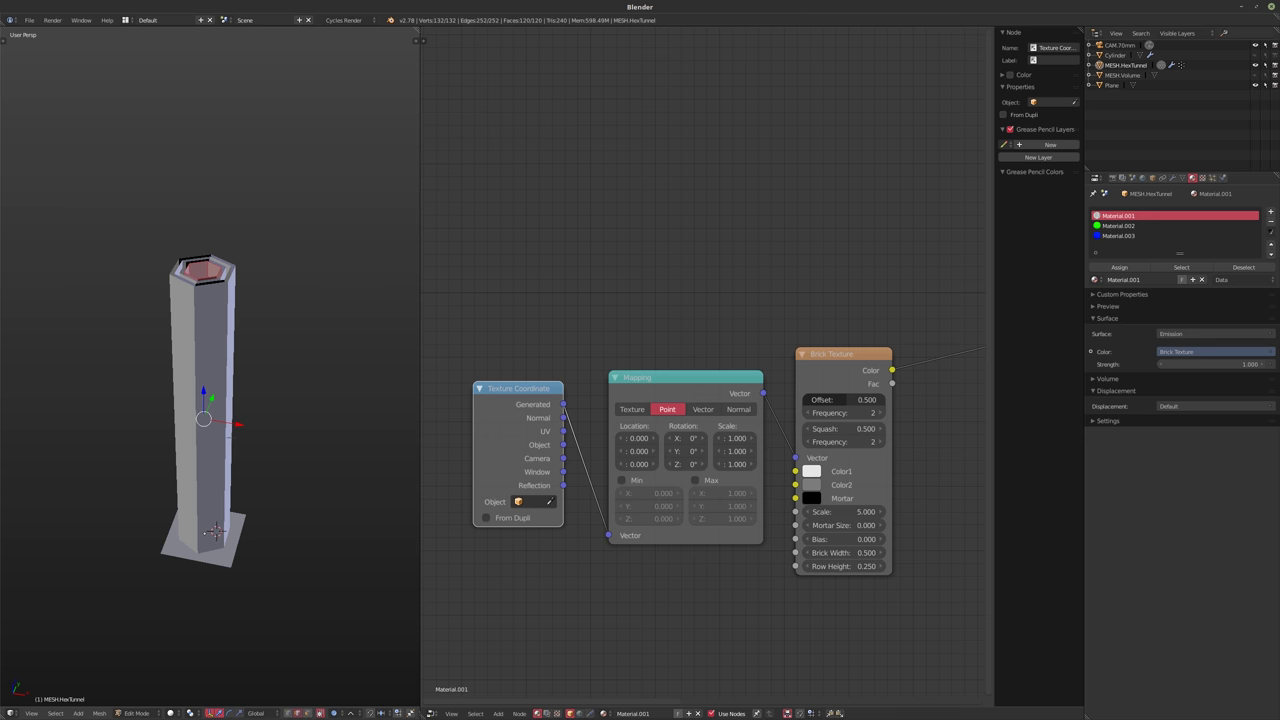
key("u")
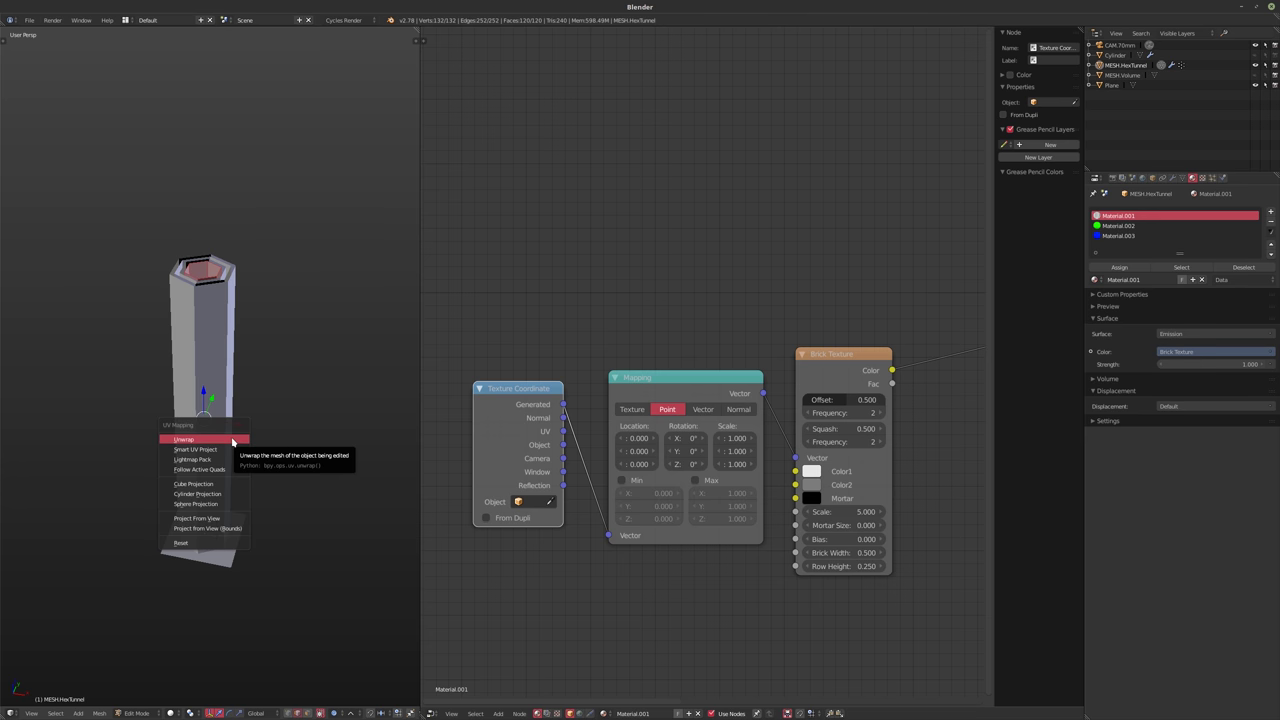
left_click(232, 441)
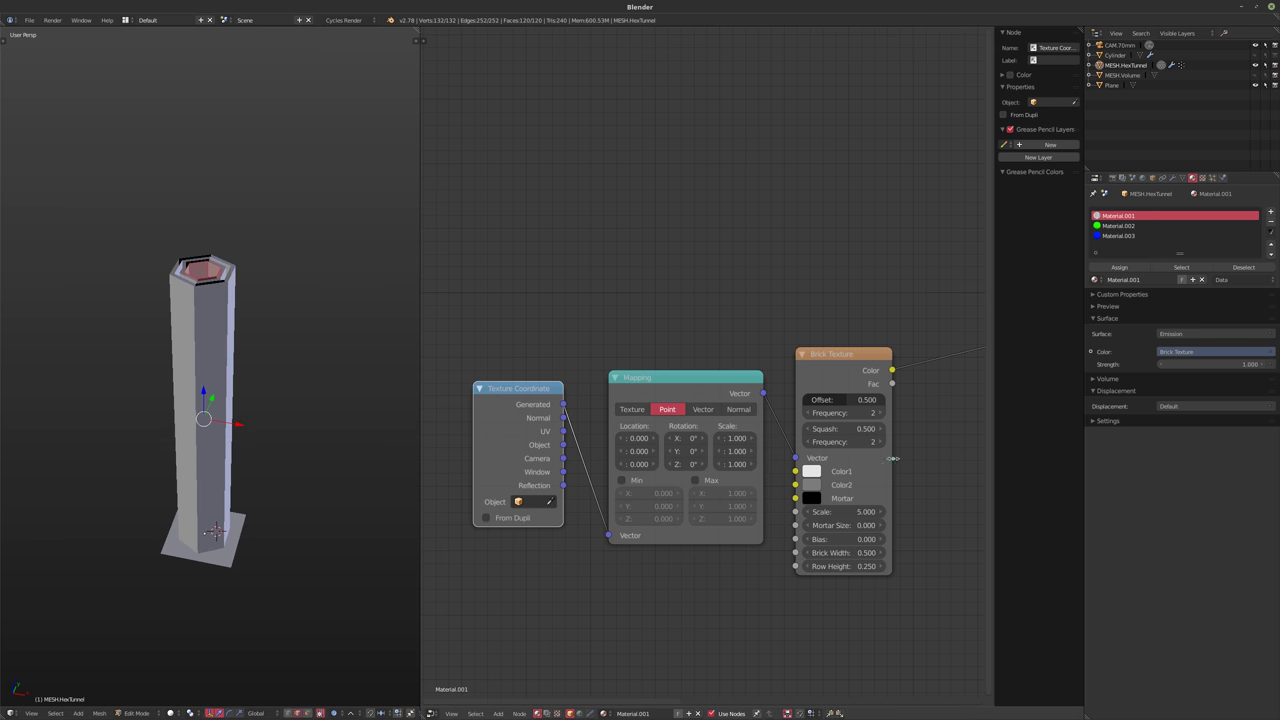
left_click(431, 713)
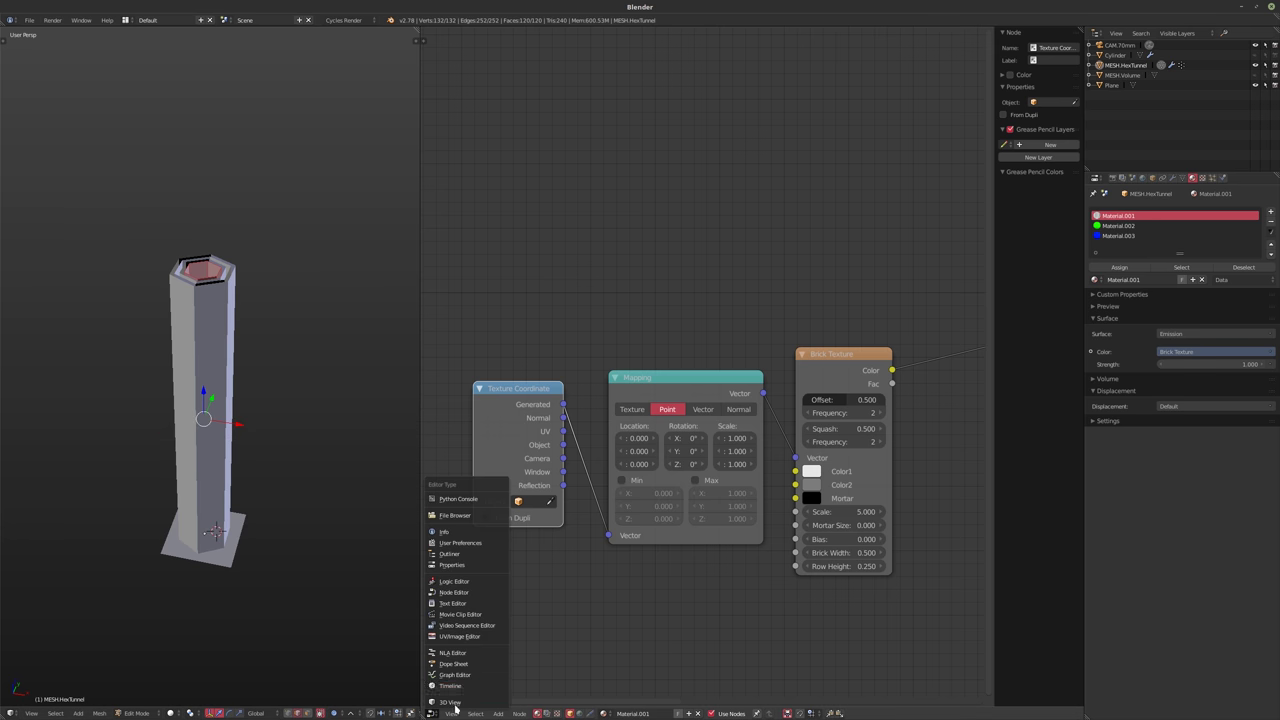
left_click(466, 636)
- Unwrap the tunnel mesh with Smart UV Project
scroll(724, 419, "up", 5)
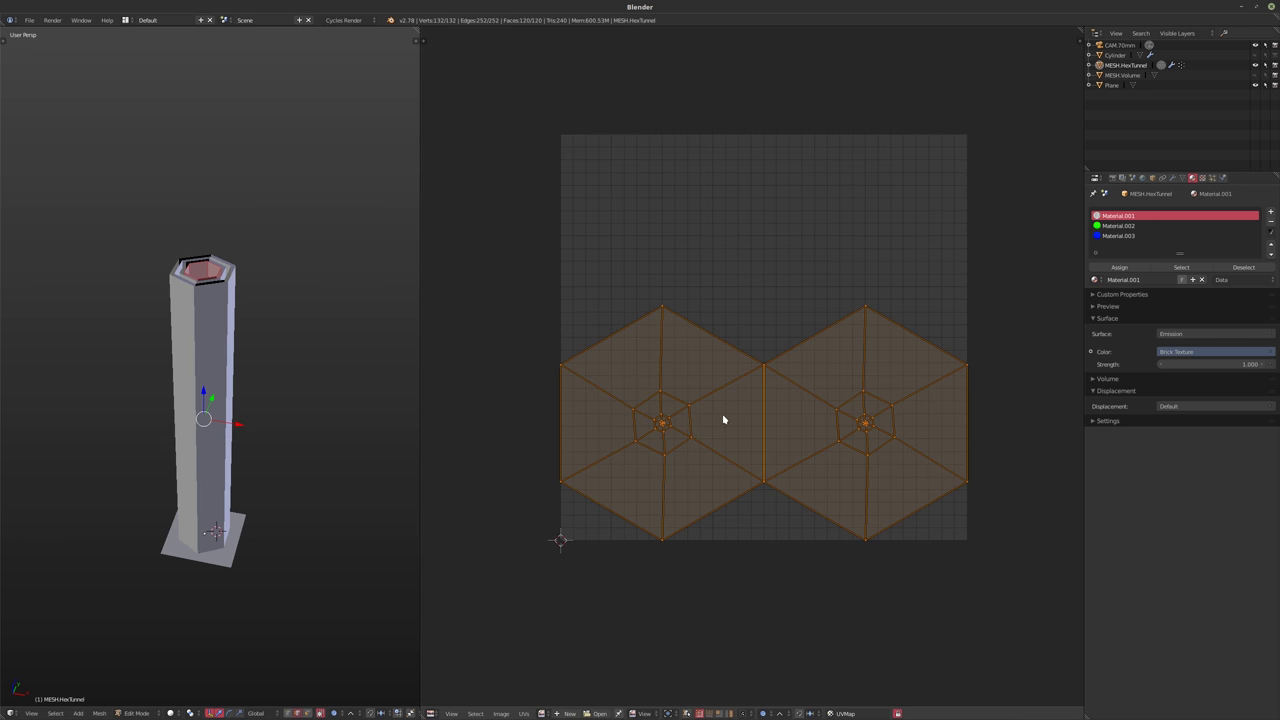
middle_click_drag(300, 420, 310, 375)
key("u")
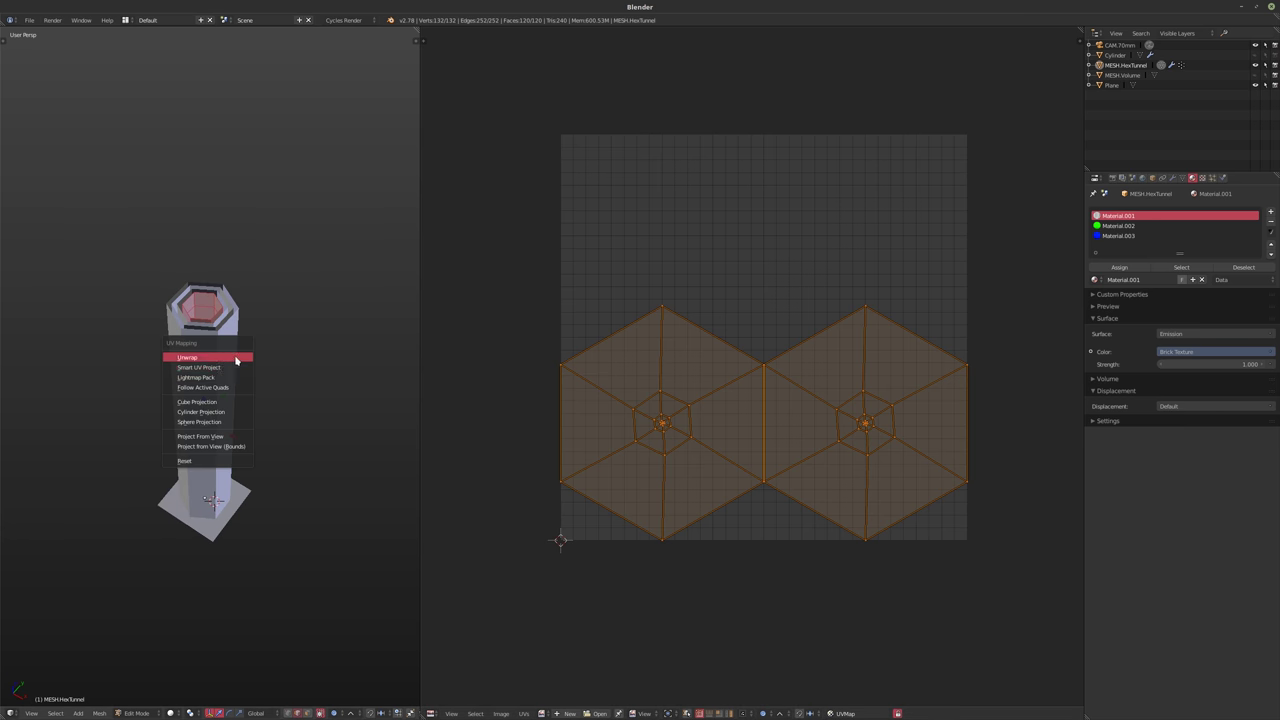
left_click(222, 368)
left_click(235, 443)
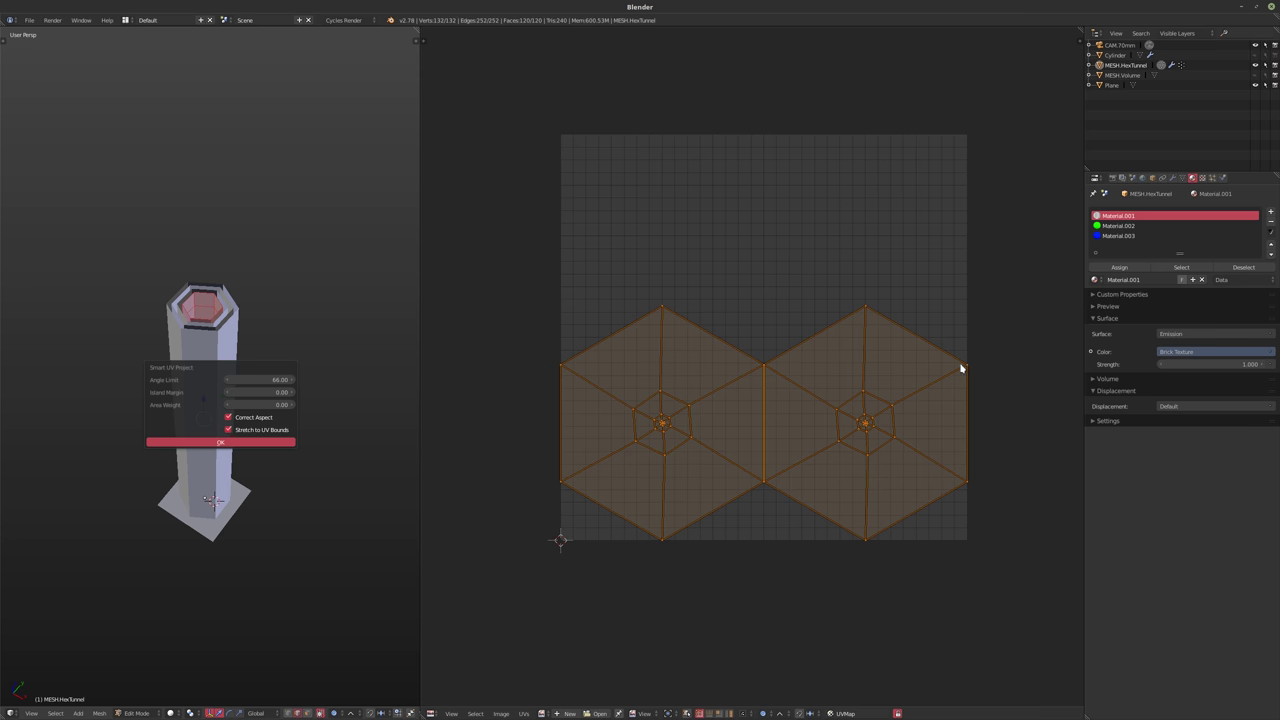
key("ctrl+z")
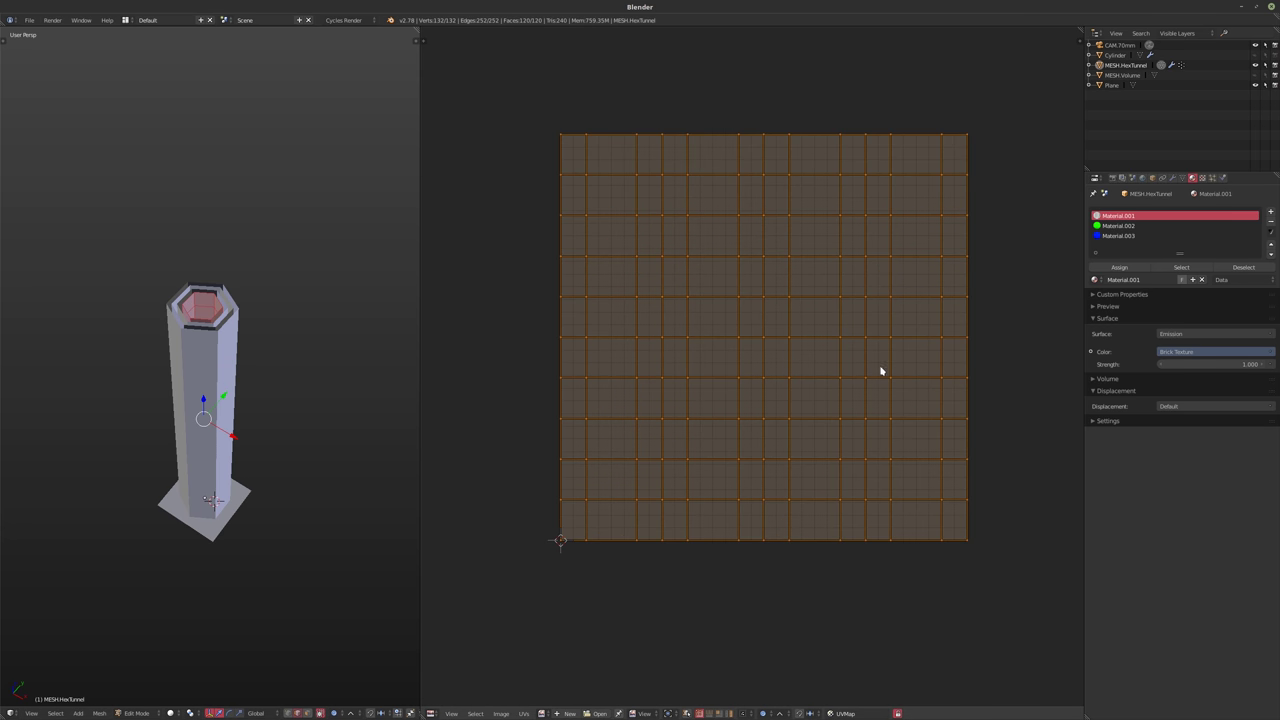
middle_click_drag(210, 420, 231, 509)
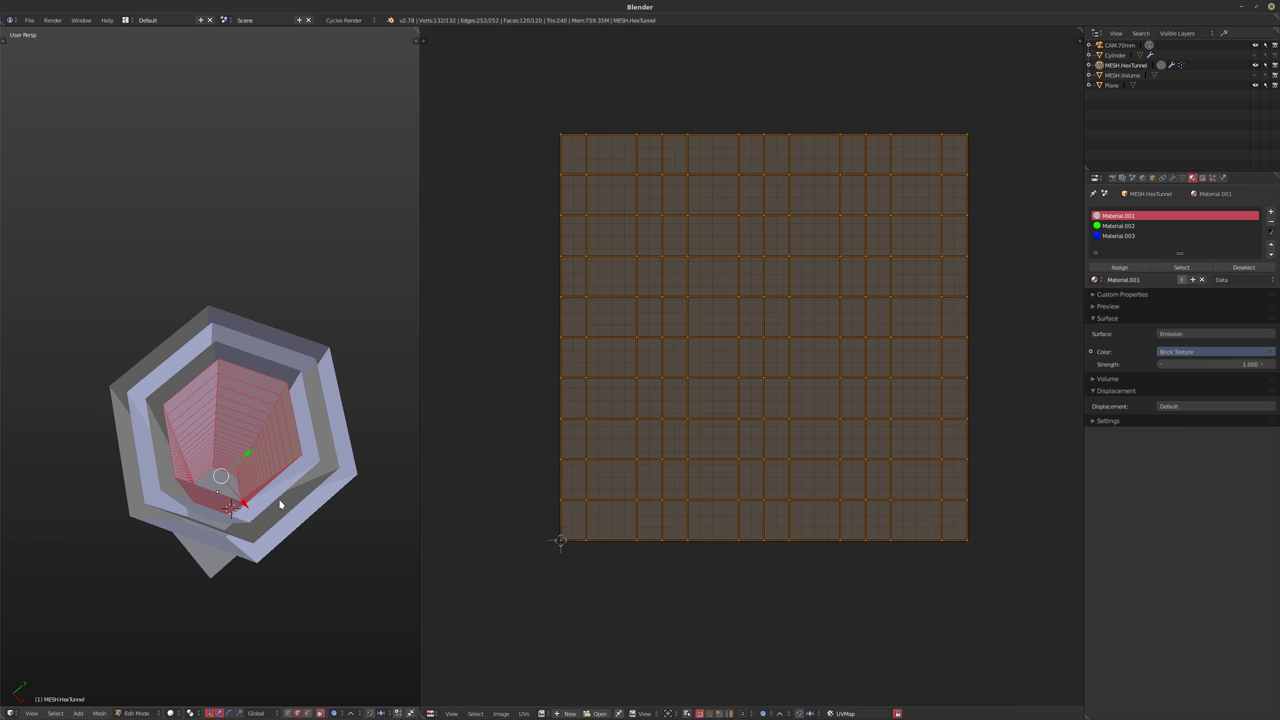
- Exit Edit Mode, restore the Node Editor, and view the tunnel through the camera in rendered shading
key("Tab")
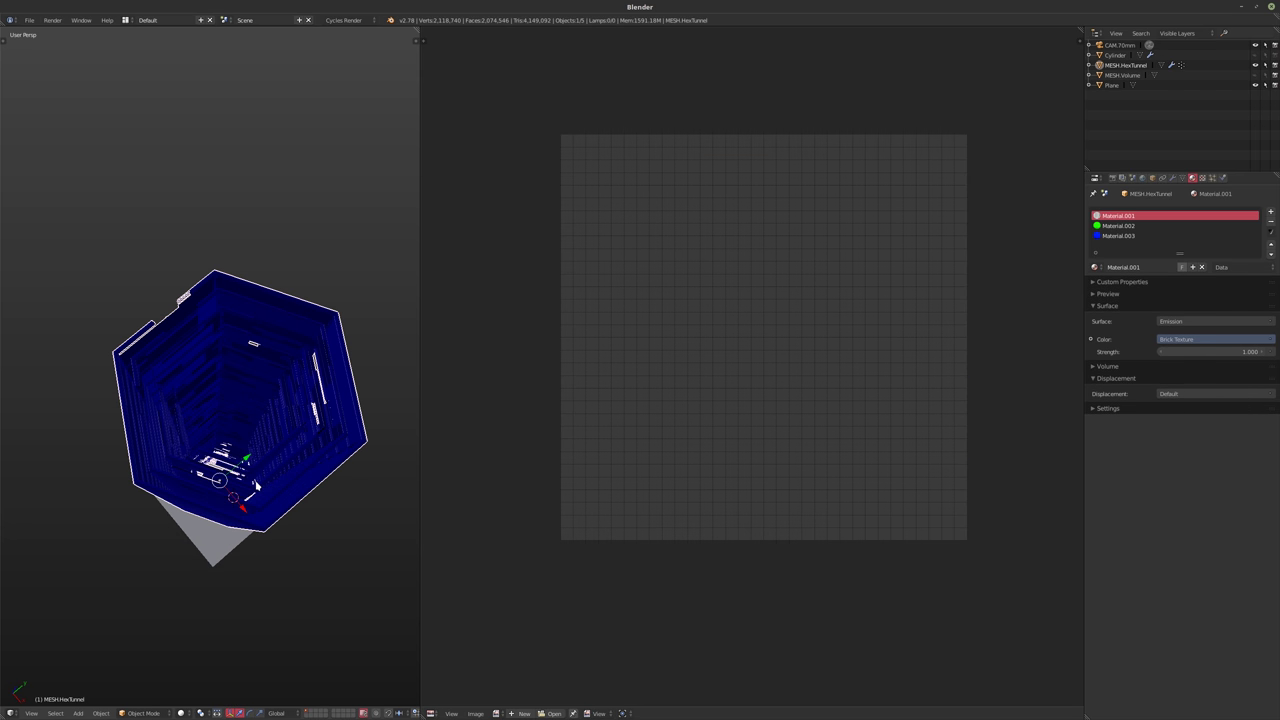
left_click(433, 713)
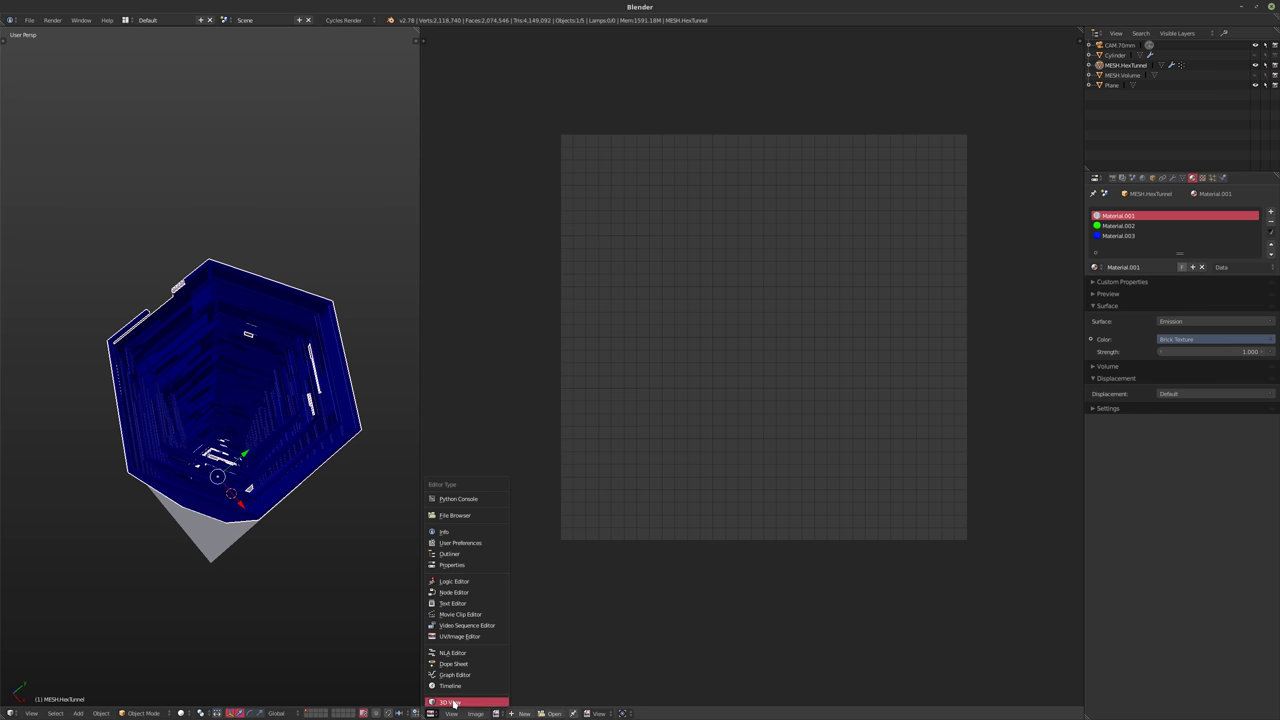
left_click(466, 592)
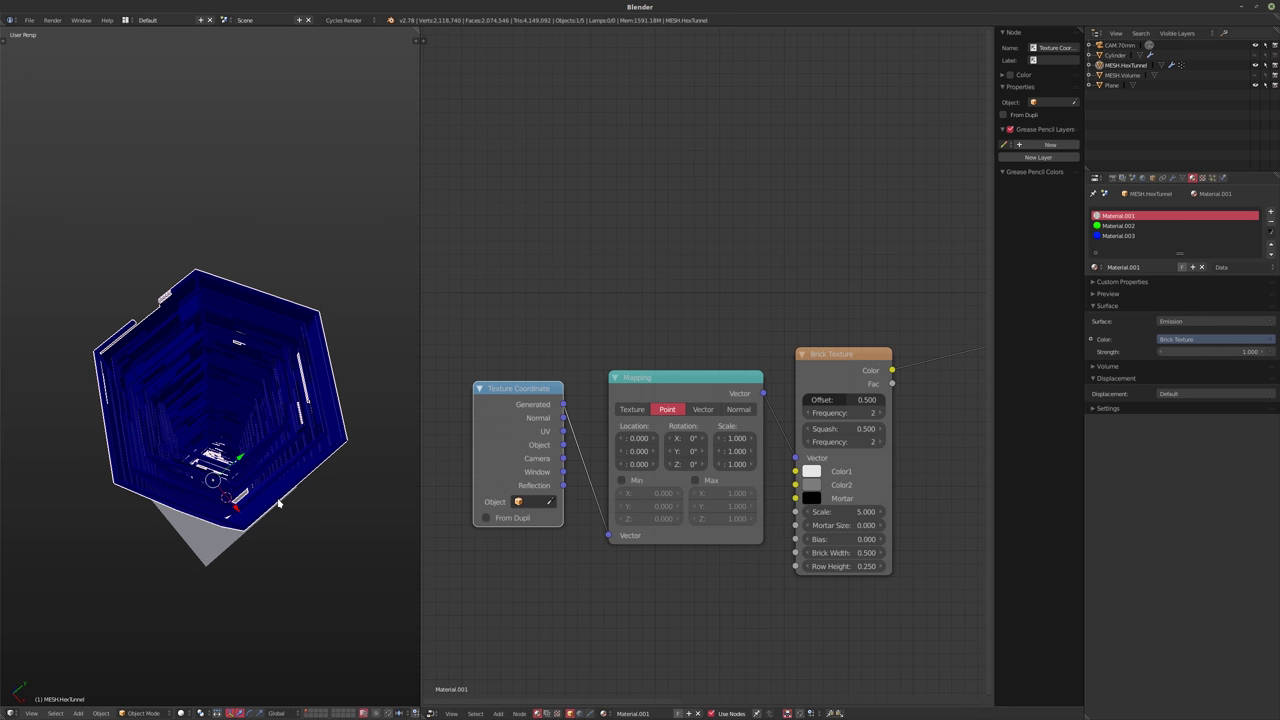
key("KP_0")
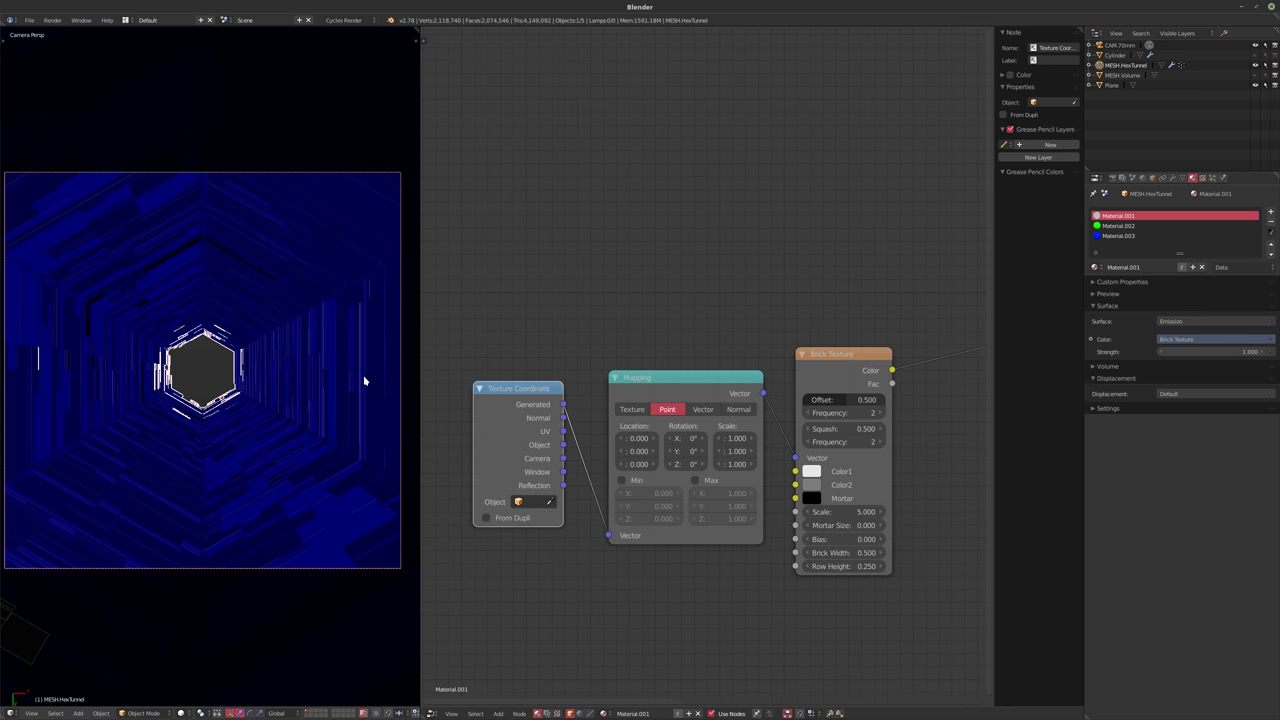
middle_click_drag(530, 410, 522, 414)
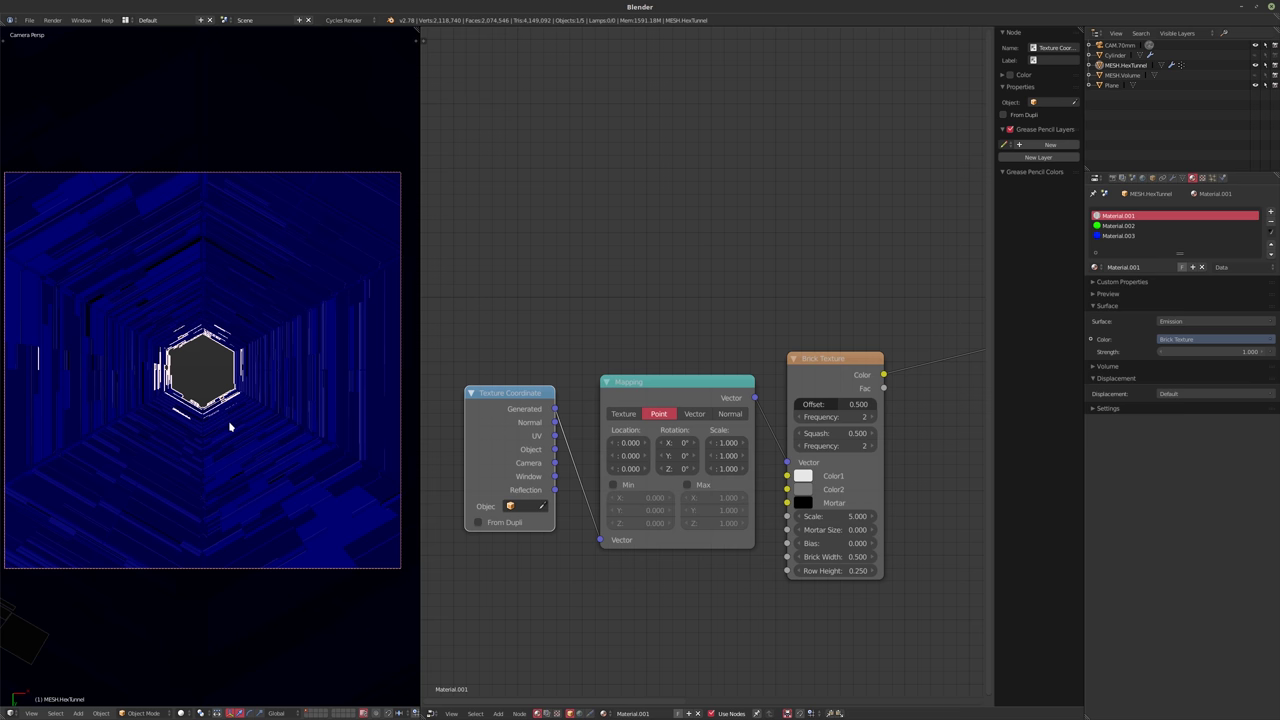
key("shift+z")
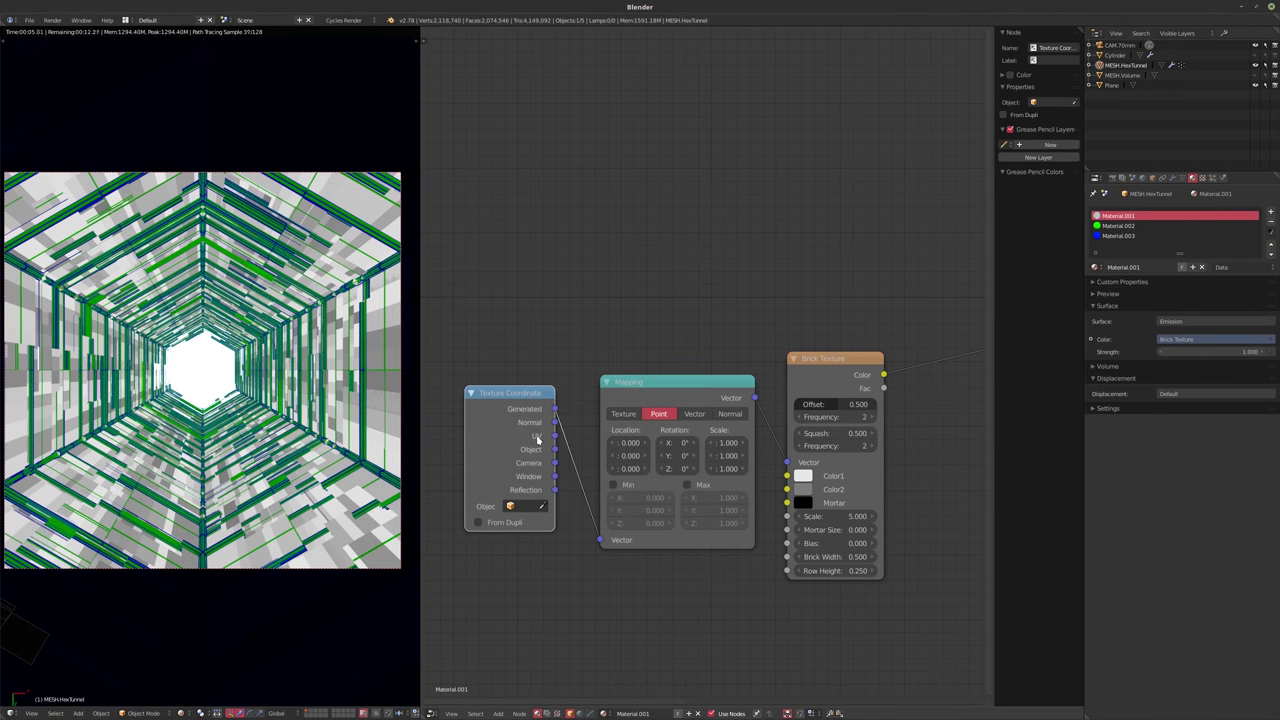
- Link Texture Coordinate UV into the Mapping Vector, then replace it with the Object output
left_click_drag(555, 436, 573, 566)
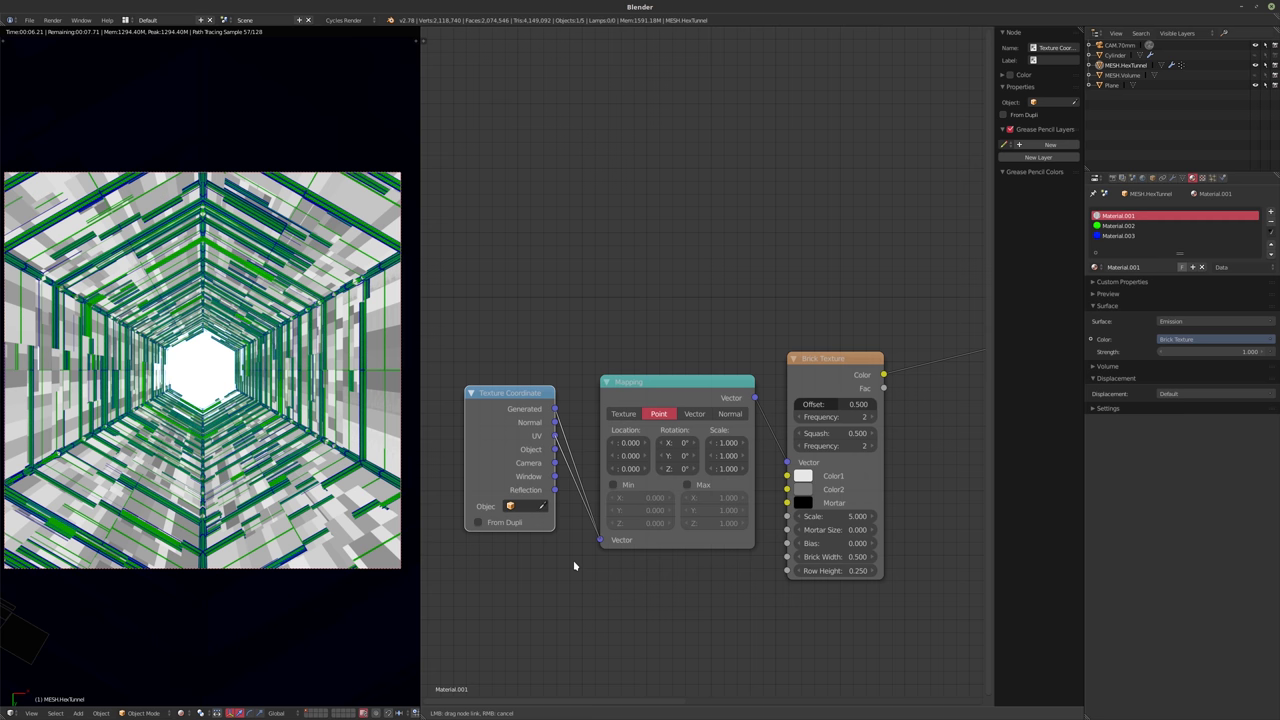
left_click_drag(574, 566, 523, 529)
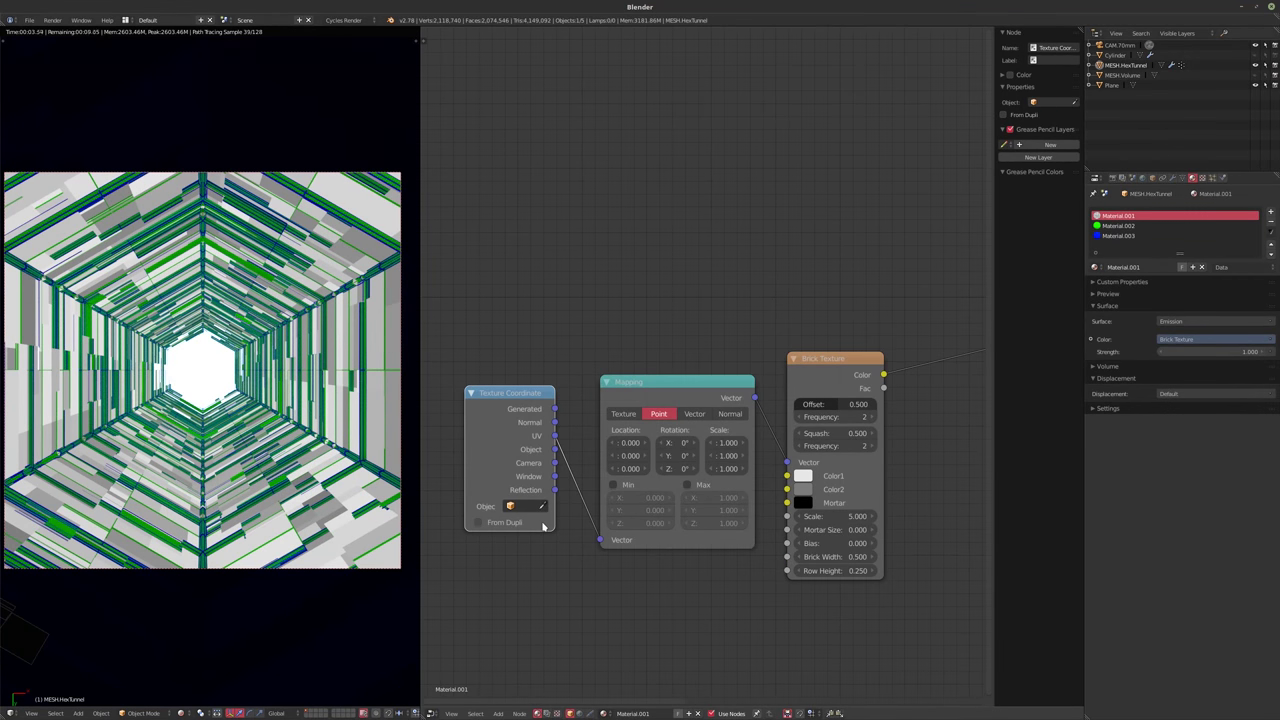
left_click_drag(555, 449, 601, 540)
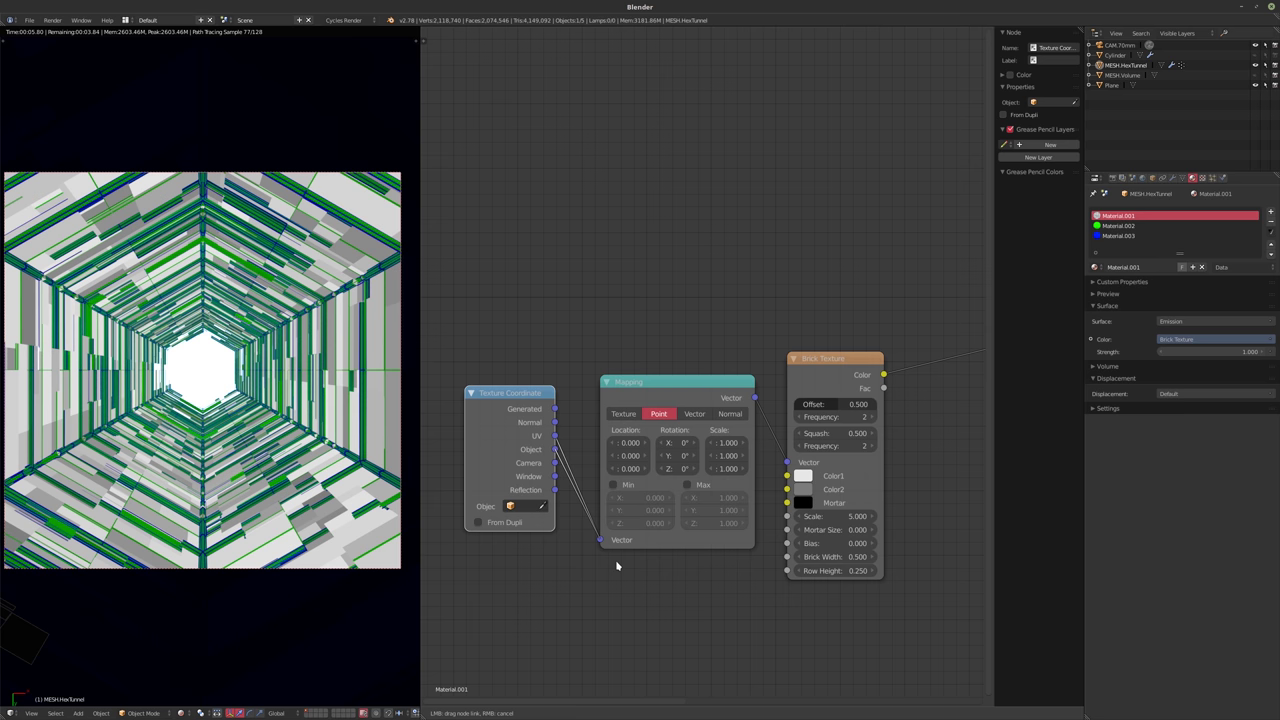
left_click_drag(872, 541, 876, 536)
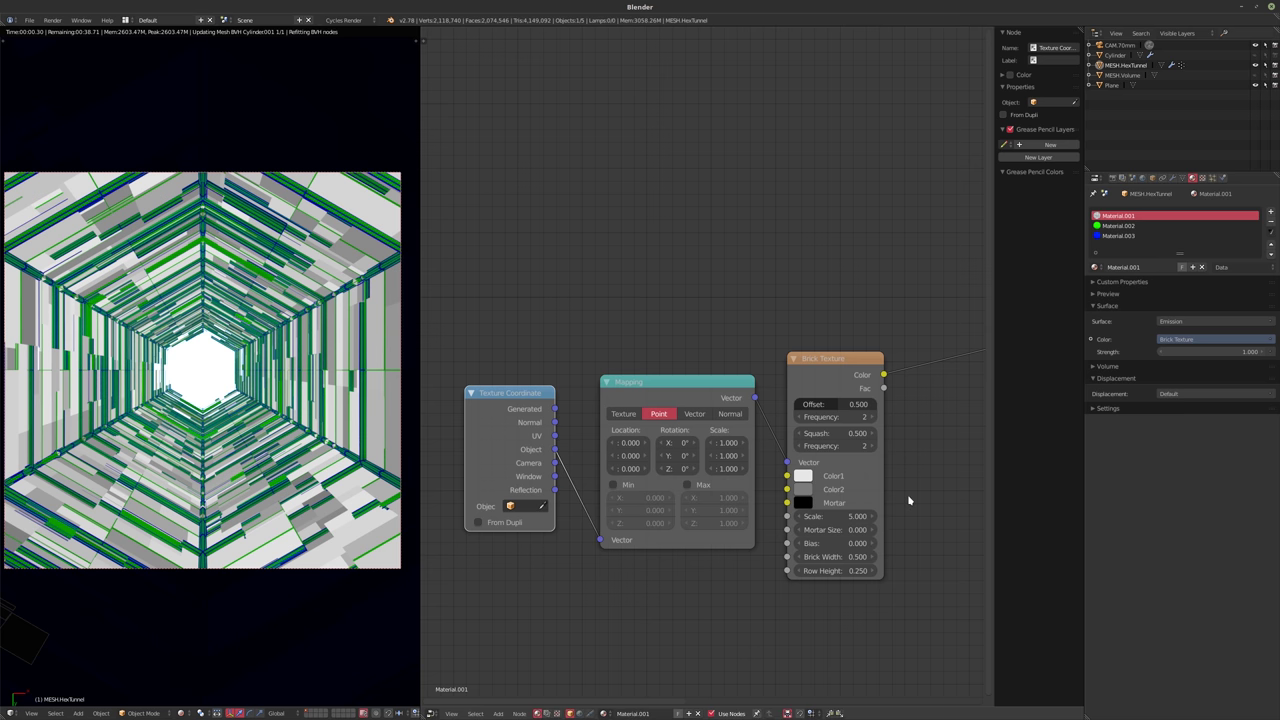
- Try a brick Row Height of 0.1, then return it to 0.25
left_click(826, 572)
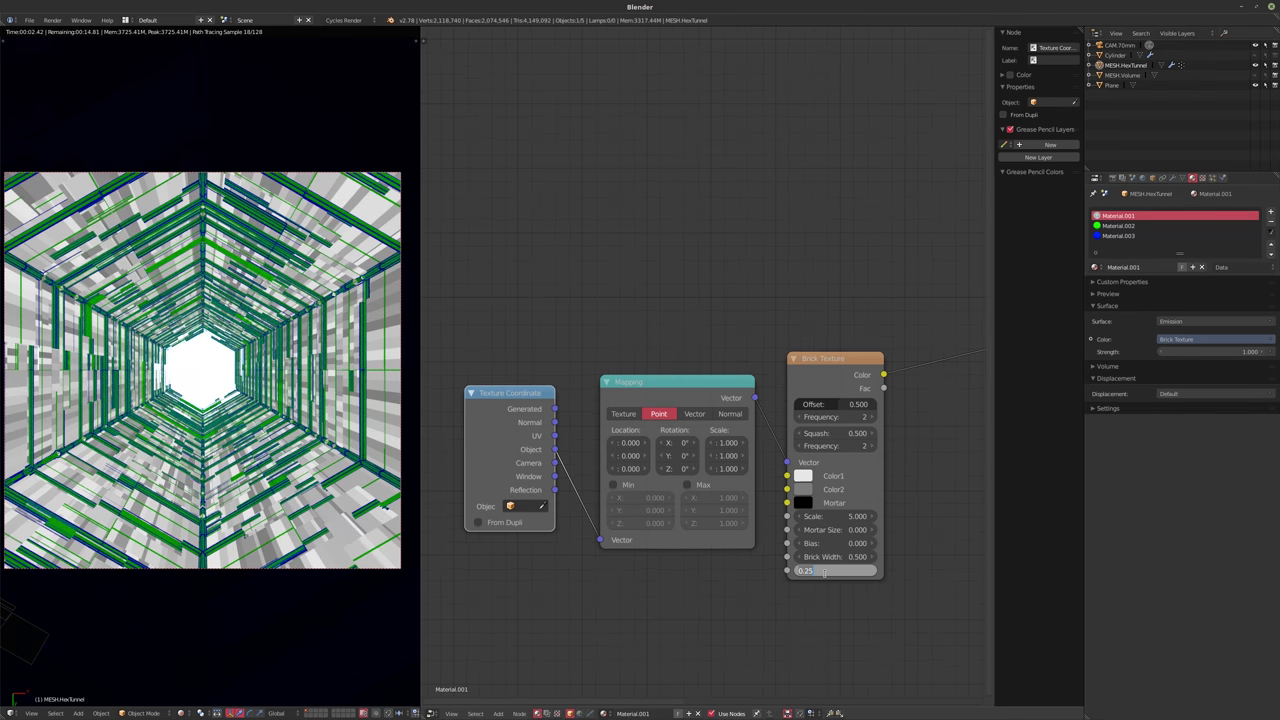
type("0.1")
key("Return")
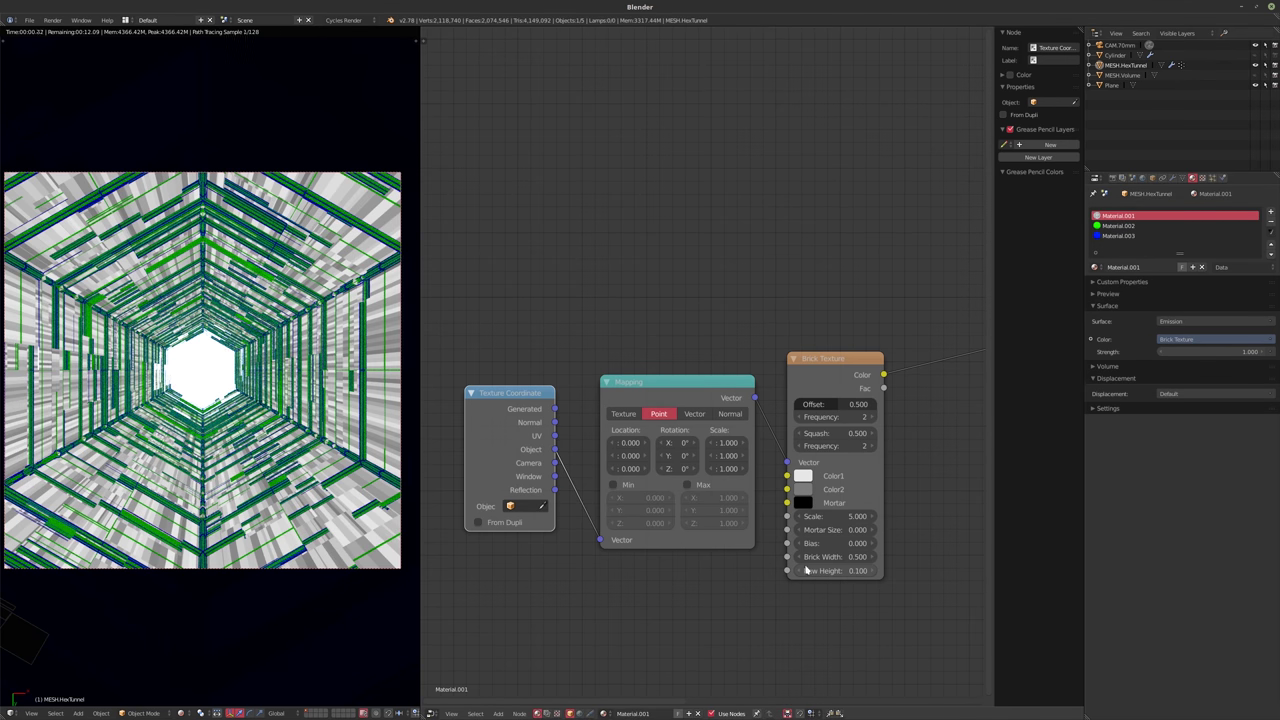
left_click(810, 572)
type("0.25")
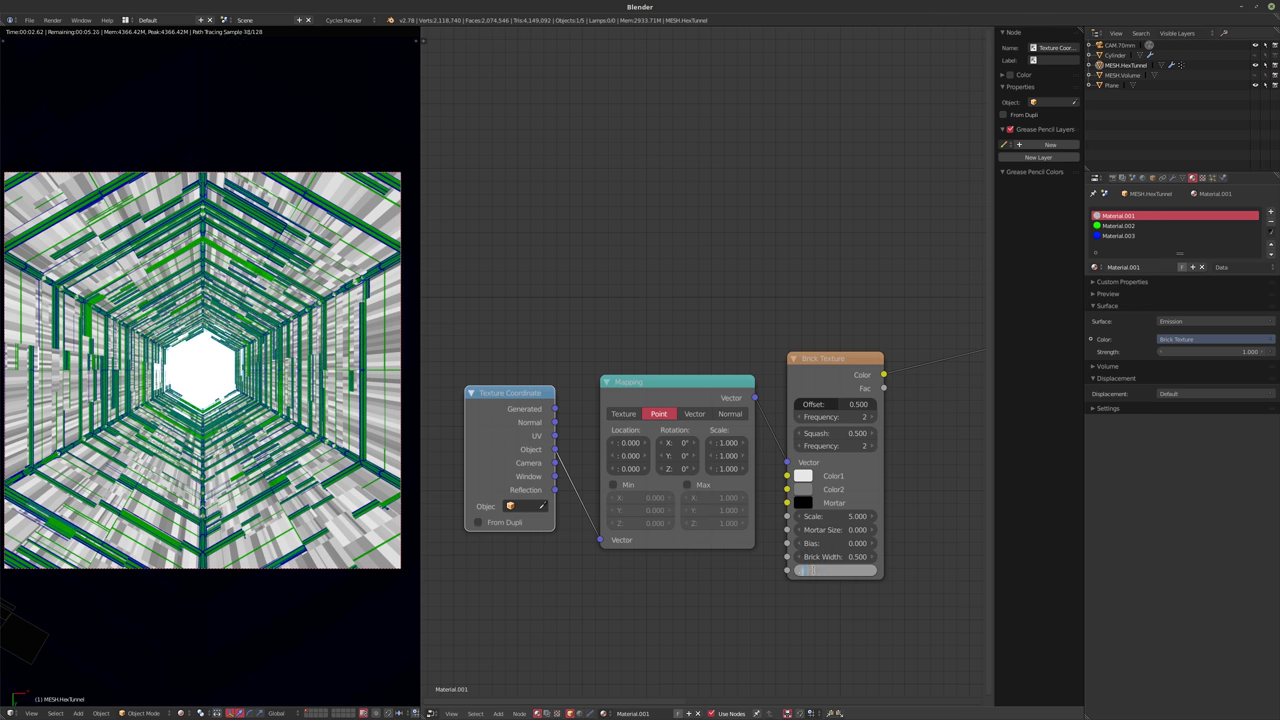
key("Return")
- Try a Brick Width of 0.25, then return it to 0.5
left_click(823, 558)
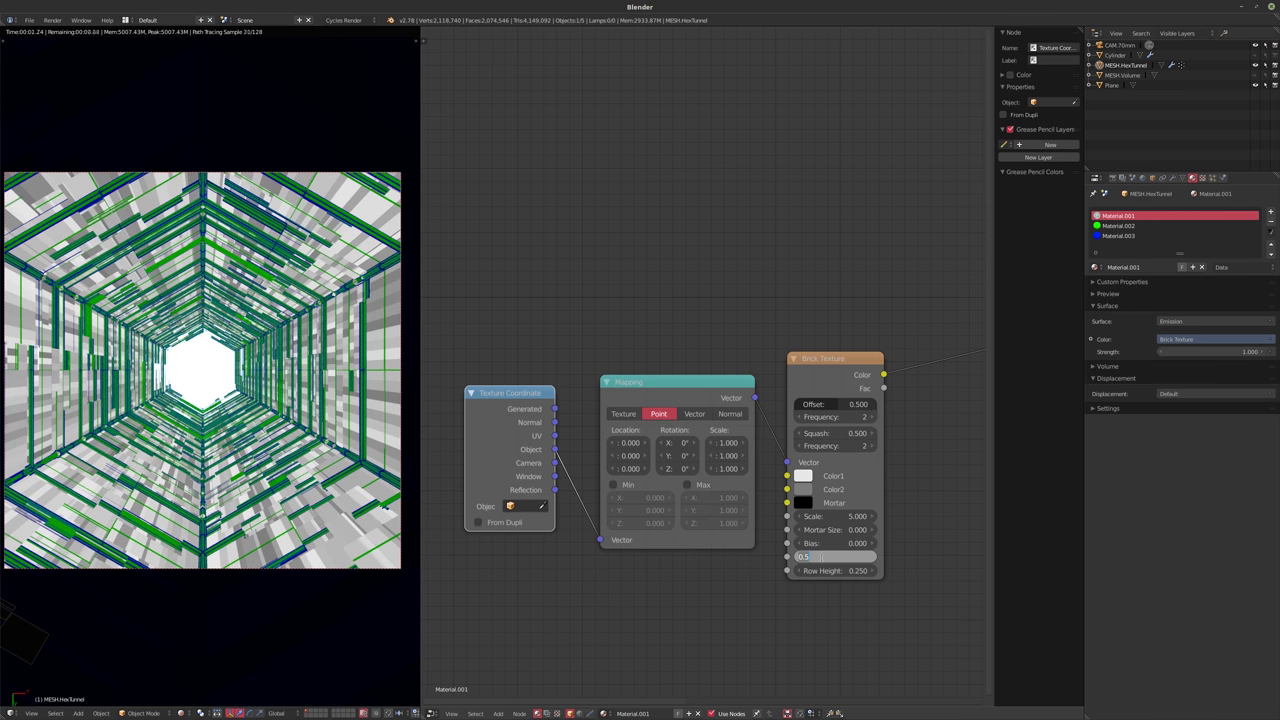
type("0.25")
key("Return")
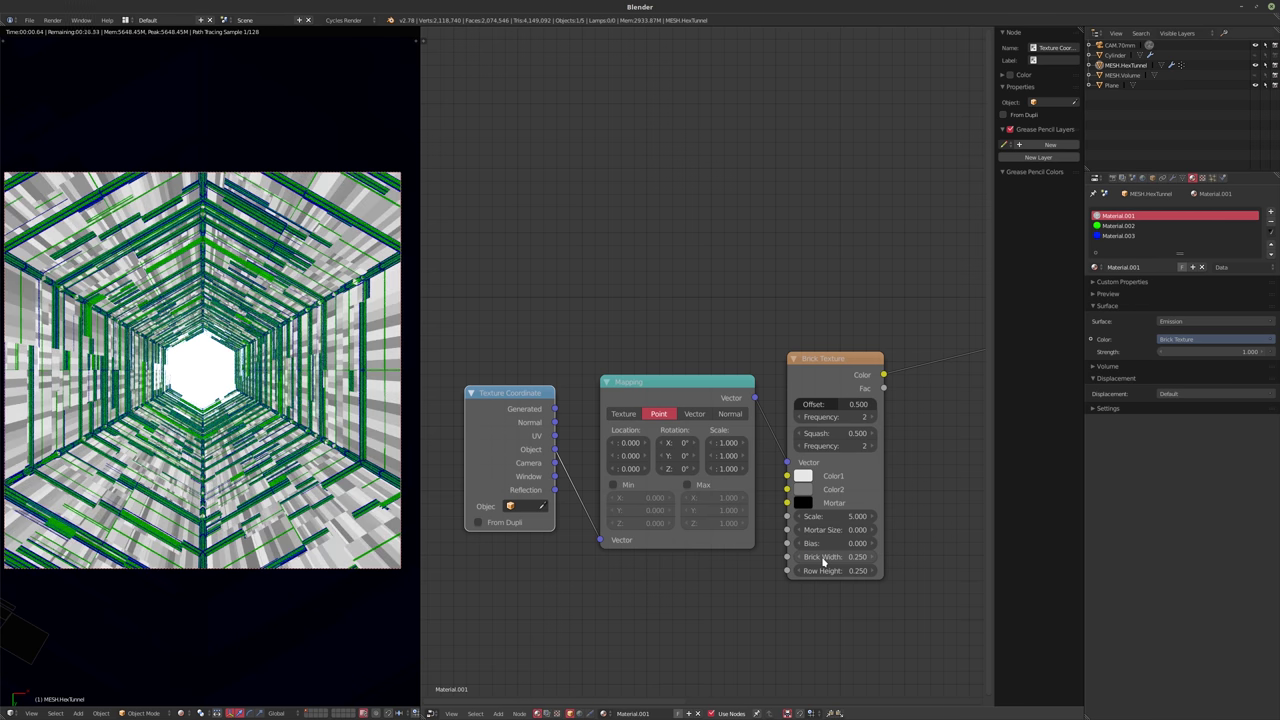
left_click(823, 558)
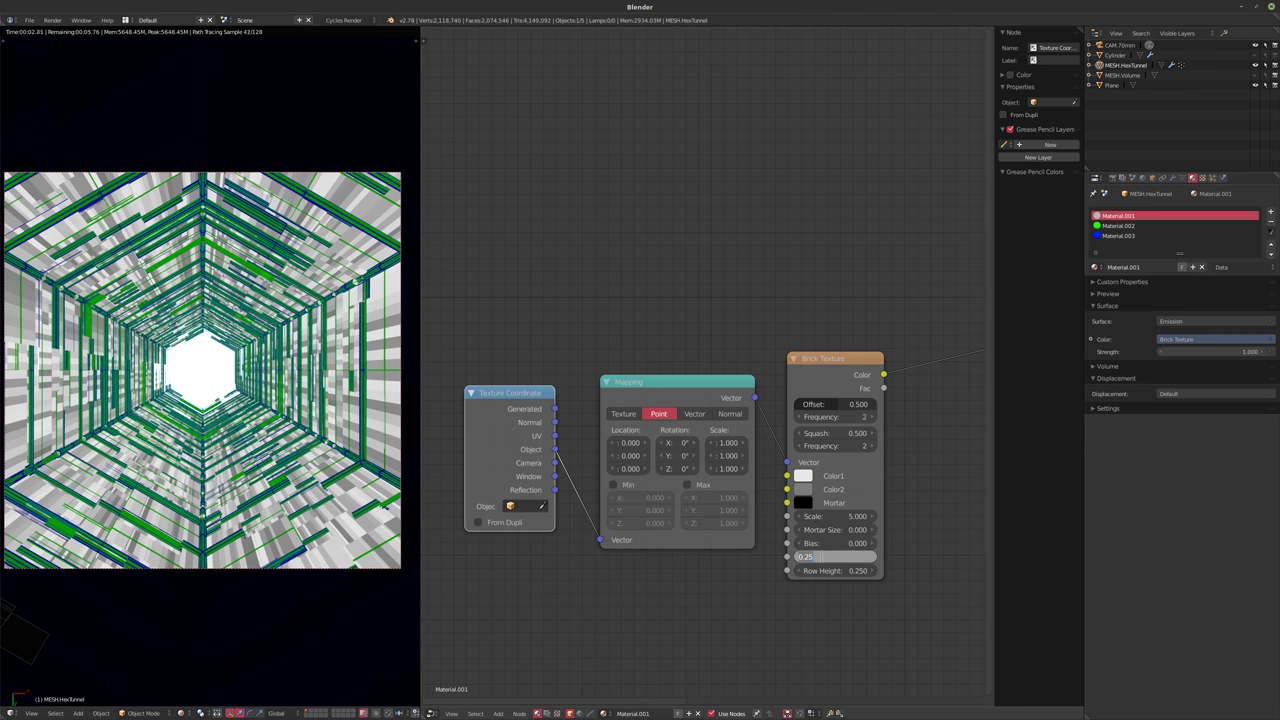
type("0.5")
key("Return")
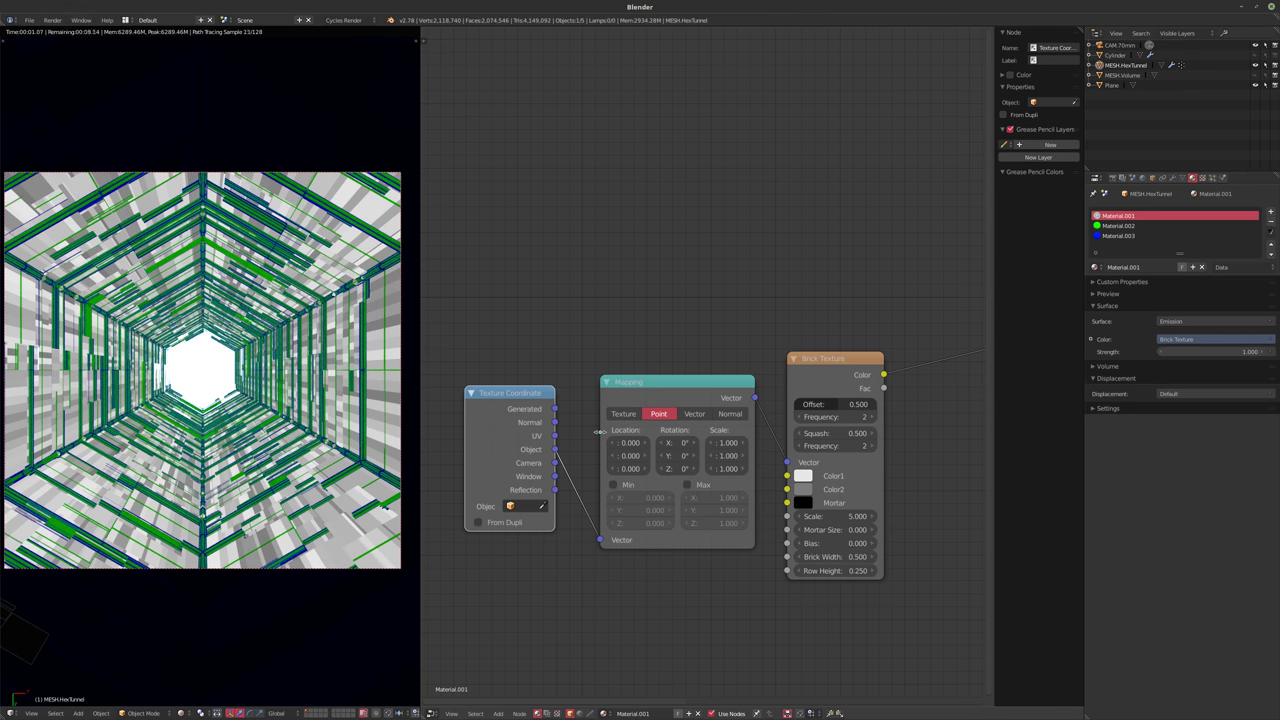
- Rotate the brick texture 90° around Y in the Mapping node, leaving X at 0°
left_click(676, 448)
type("90")
key("Return")
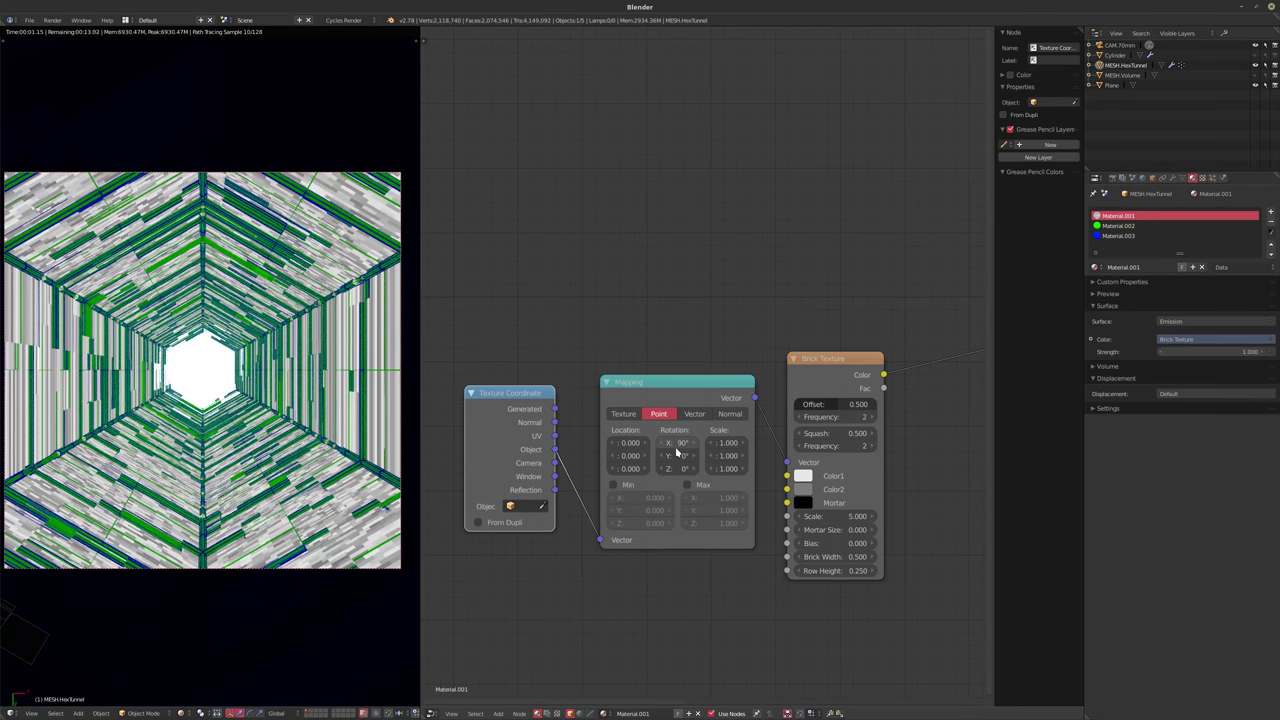
left_click(677, 443)
type("0d")
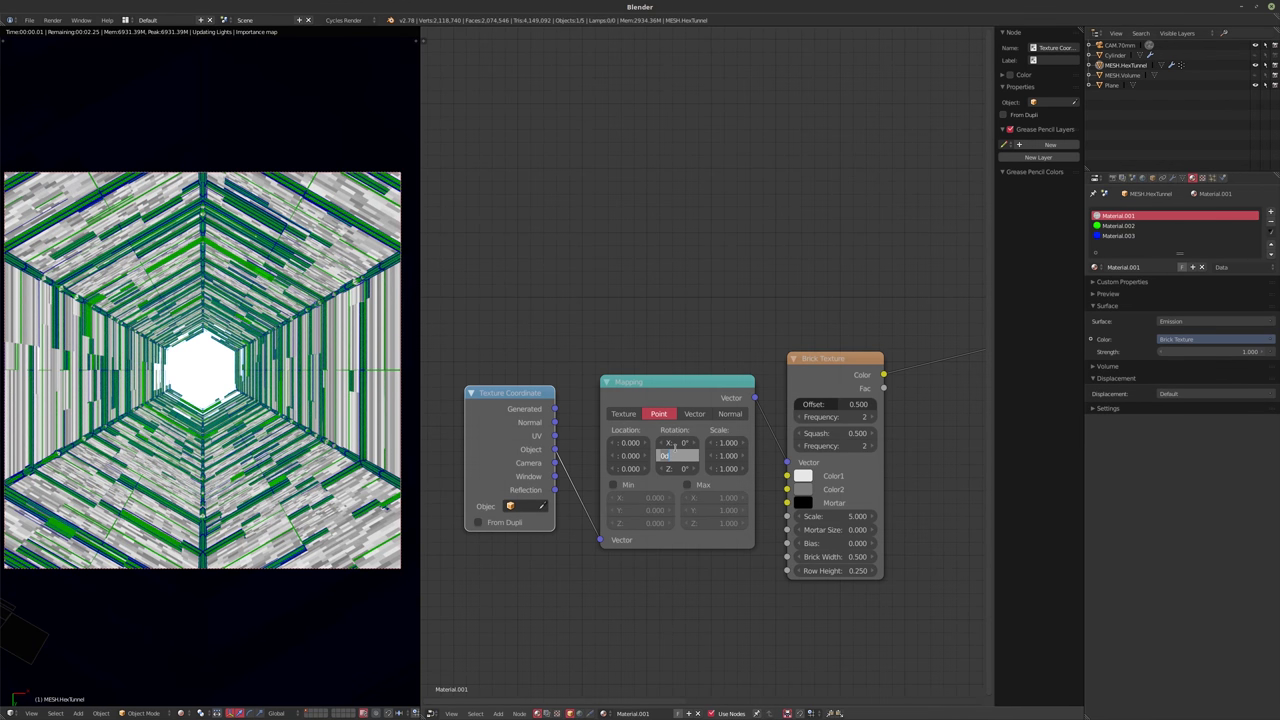
key("Return")
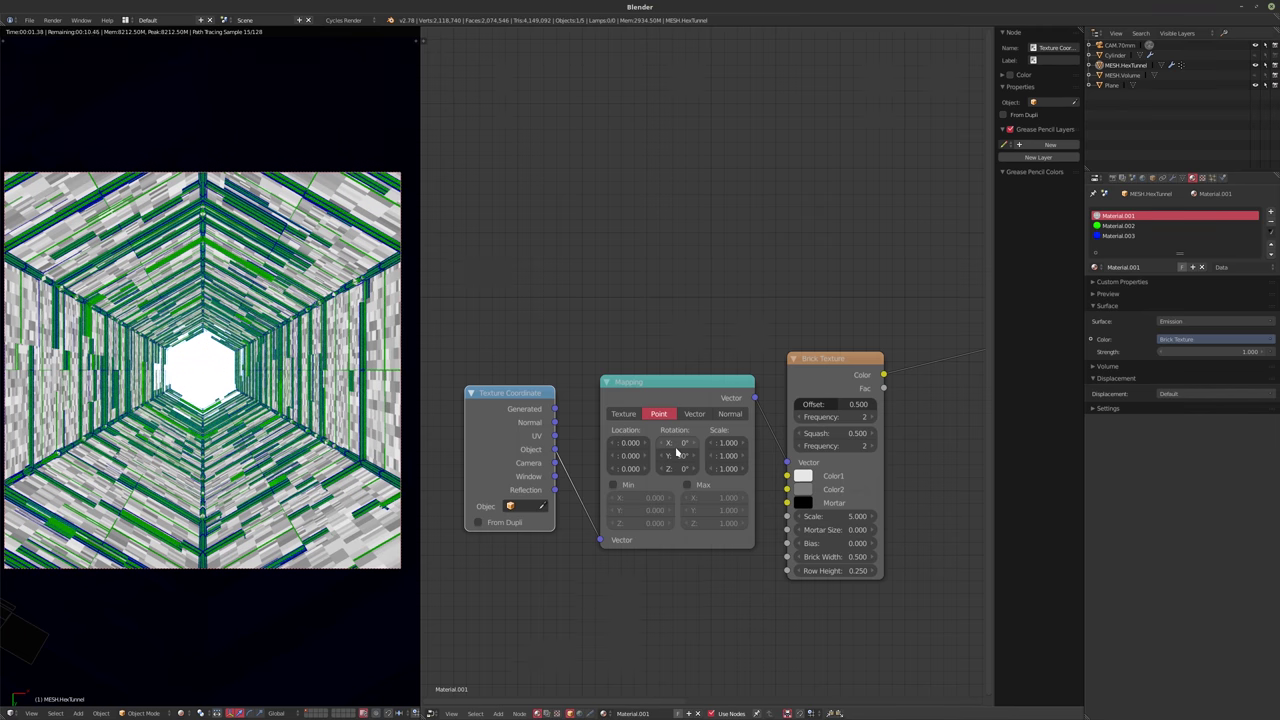
key("ctrl+v")
- Widen the bricks to a Brick Width of 1.0
middle_click_drag(831, 476, 650, 488)
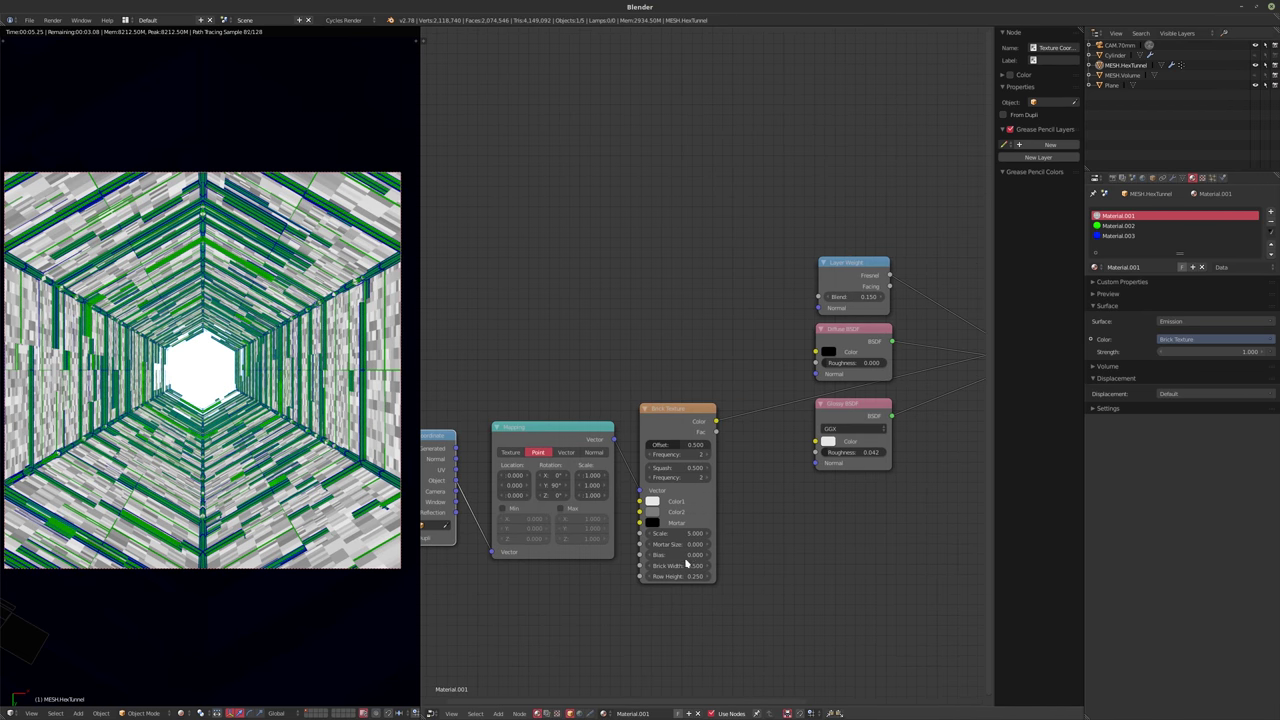
left_click(675, 565)
type("0.5")
key("Return")
- Shift the Texture Coordinate, Mapping and Brick Texture nodes left to make room
middle_click_drag(694, 493, 812, 518)
scroll(676, 495, "up", 1)
scroll(600, 491, "up", 1)
scroll(646, 497, "down", 2)
left_click_drag(495, 507, 387, 507)
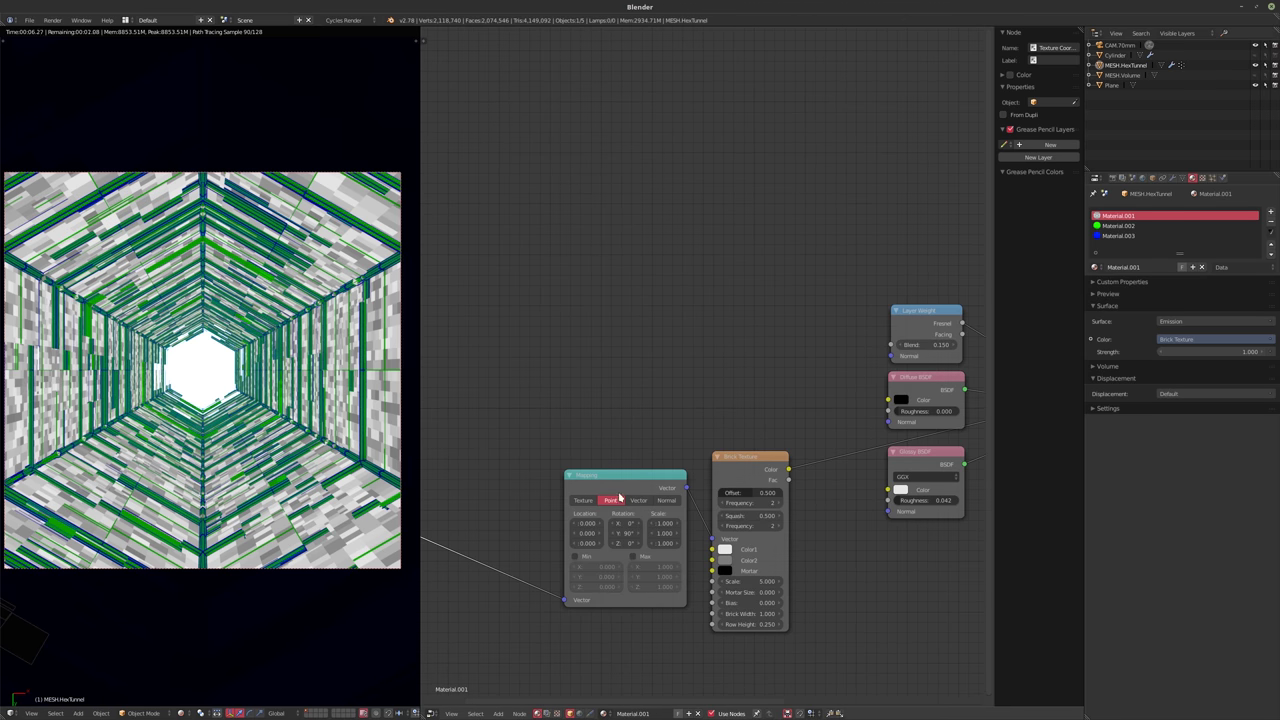
left_click_drag(628, 500, 486, 486)
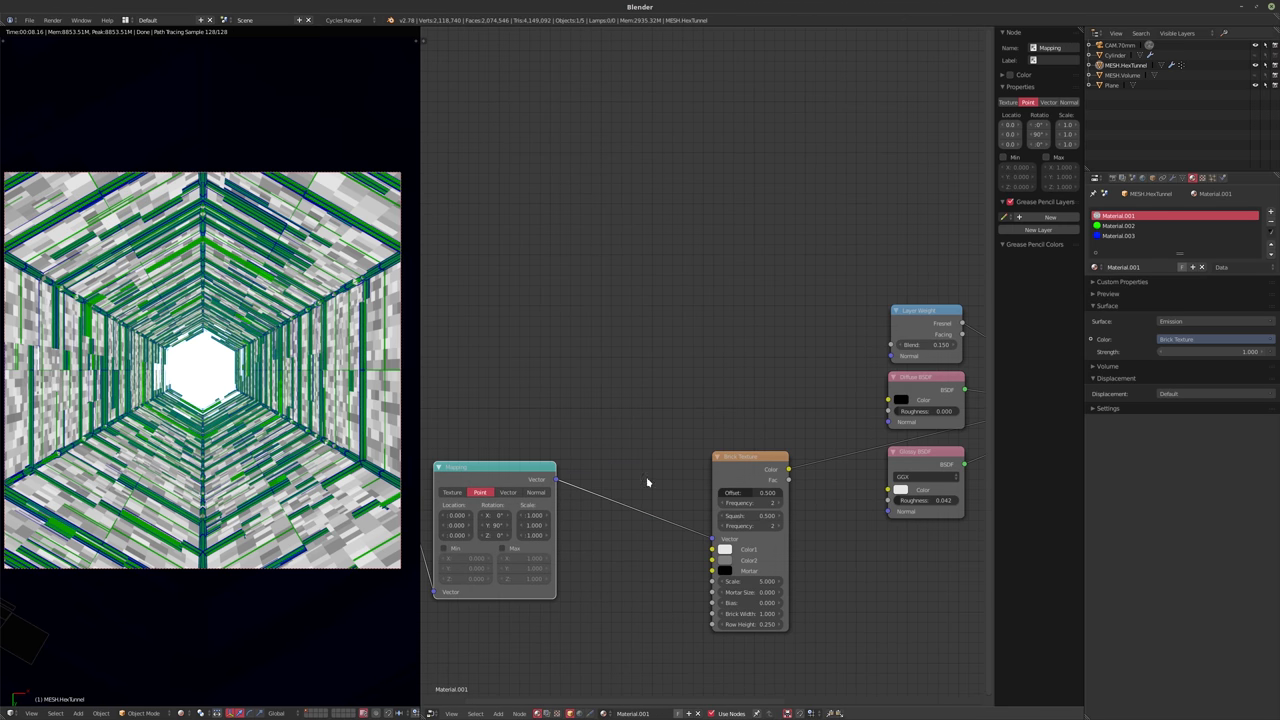
left_click_drag(722, 537, 608, 539)
scroll(812, 521, "up", 1)
middle_click_drag(812, 521, 686, 520)
- Insert a ColorRamp on the Brick Texture link and wire its Color to Glossy Roughness
key("shift+a")
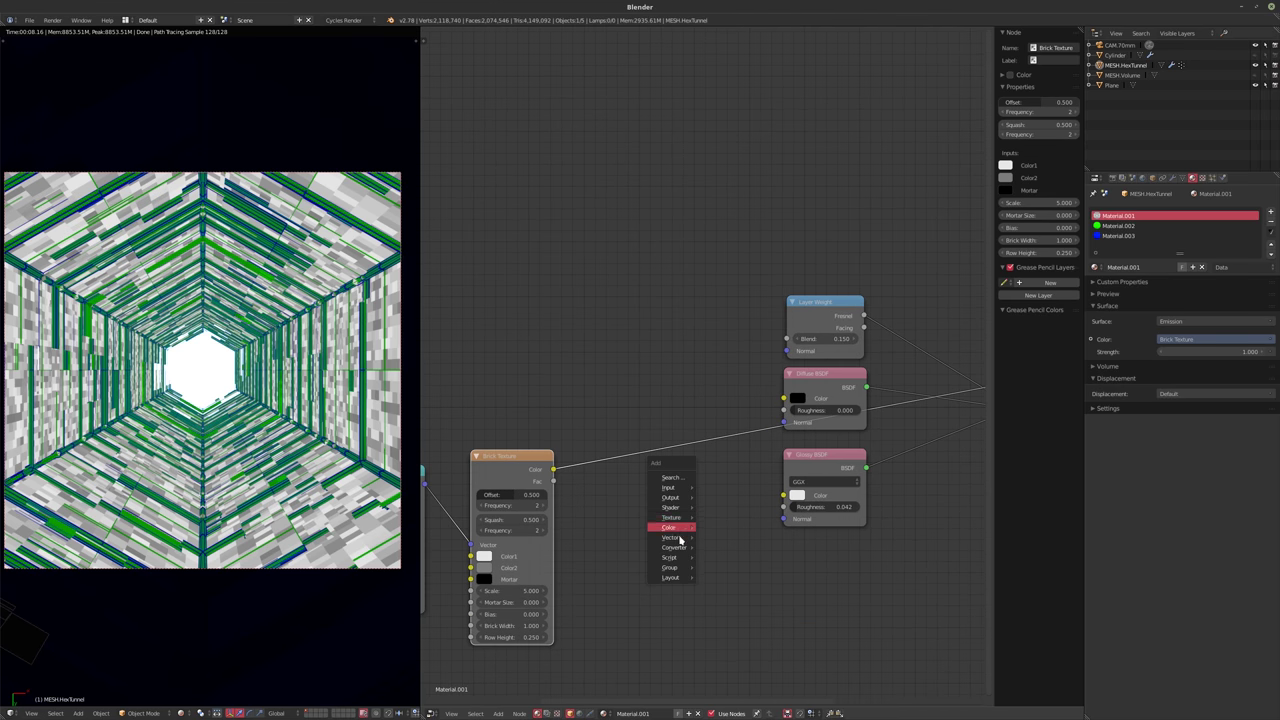
mouse_move(676, 547)
left_click(729, 561)
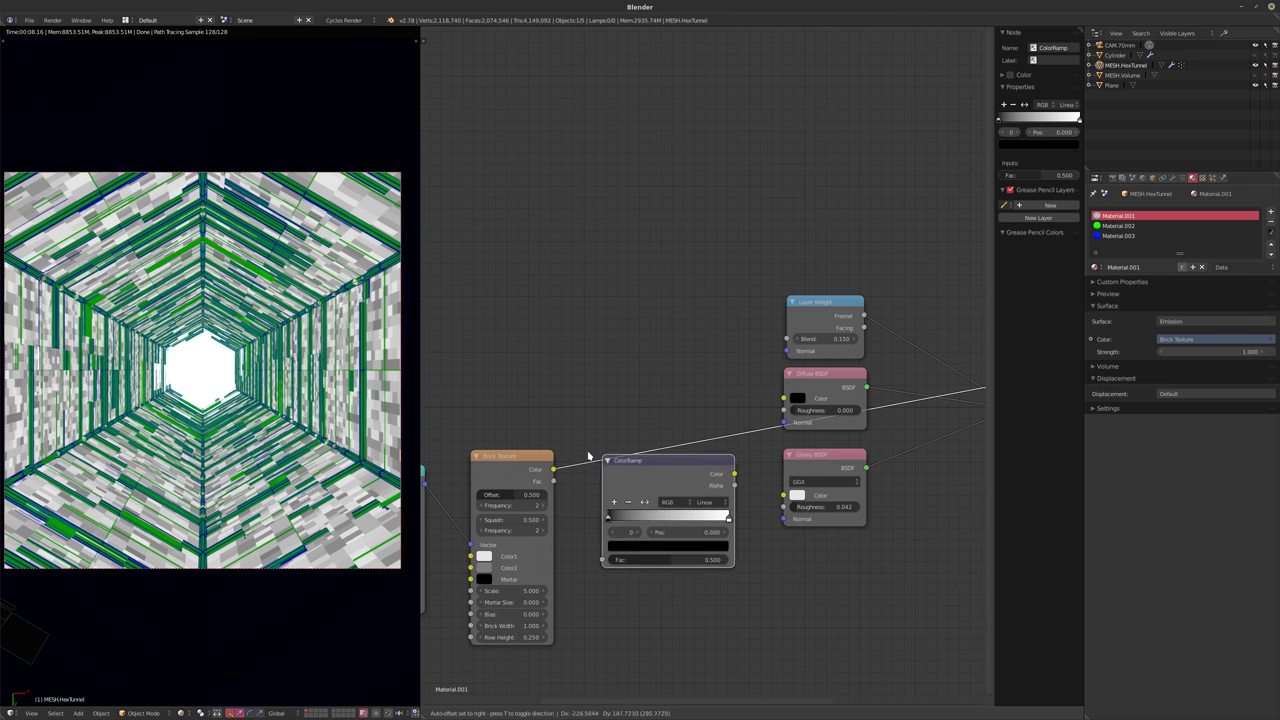
left_click(800, 562)
scroll(733, 567, "up", 1)
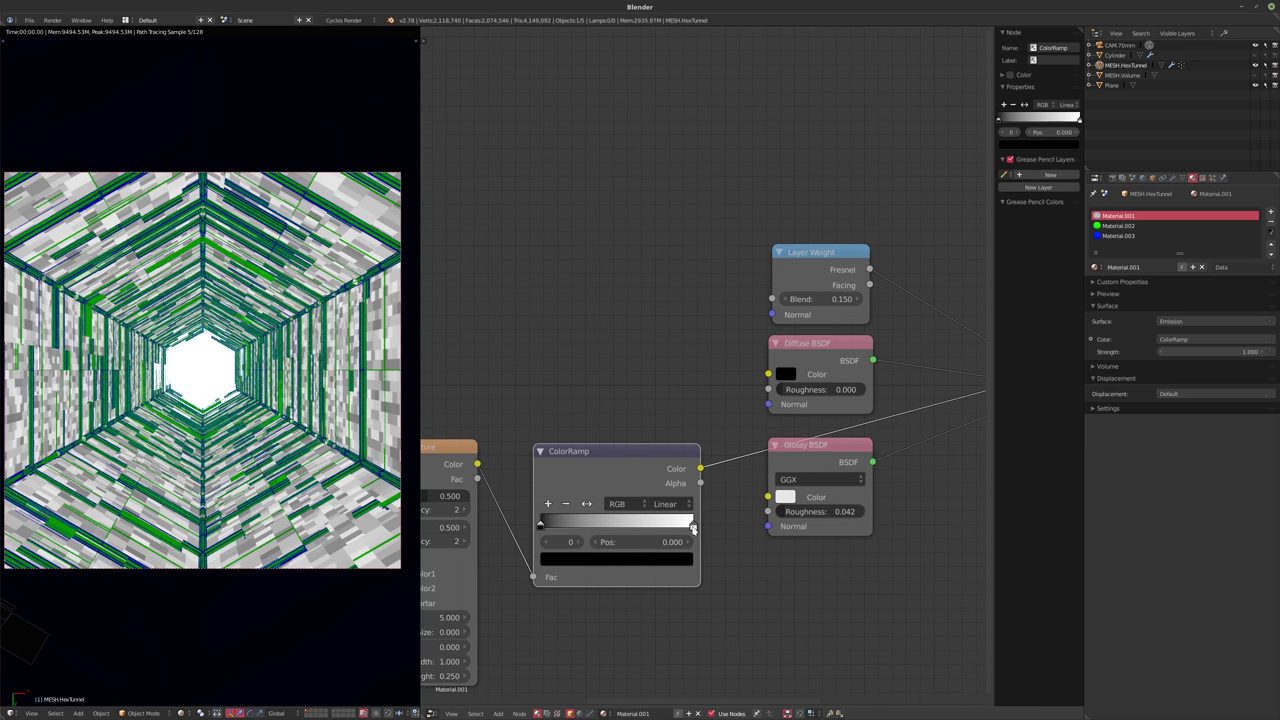
left_click(698, 530)
left_click_drag(705, 482, 736, 507)
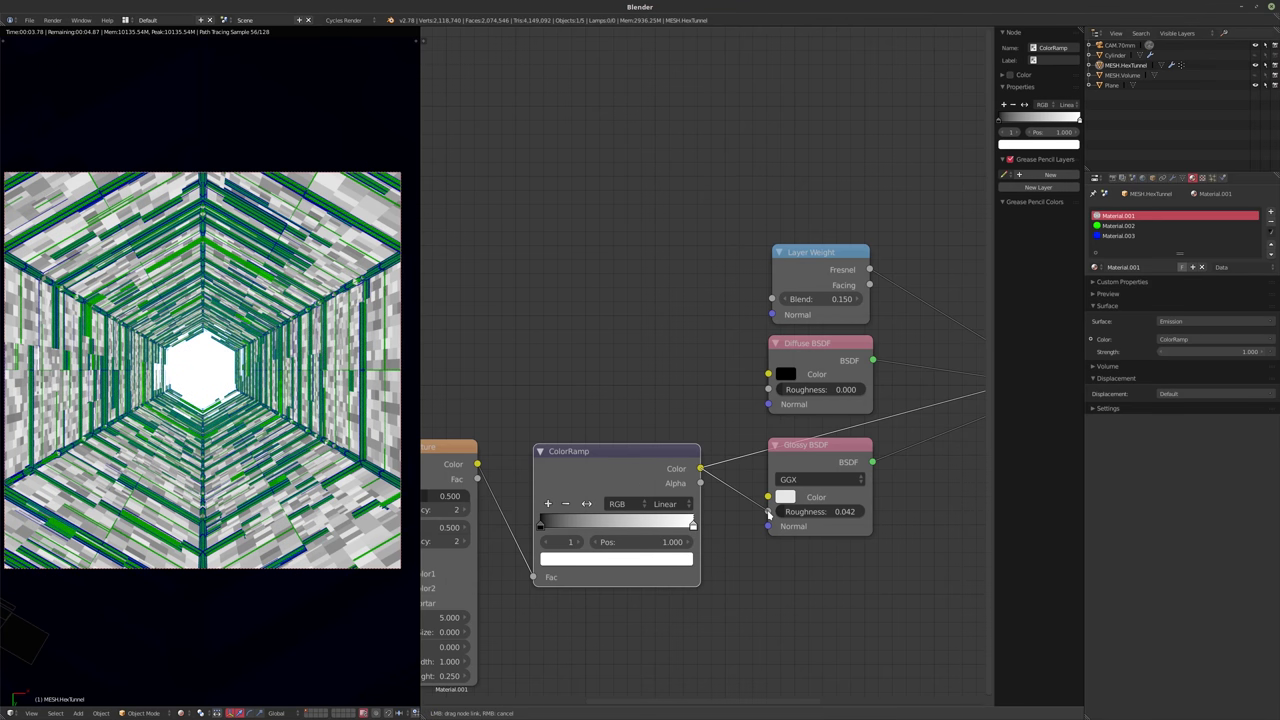
left_click_drag(768, 514, 768, 513)
- Link the Mix Shader to the material output as the surface
middle_click_drag(692, 491, 634, 505)
scroll(706, 491, "down", 2)
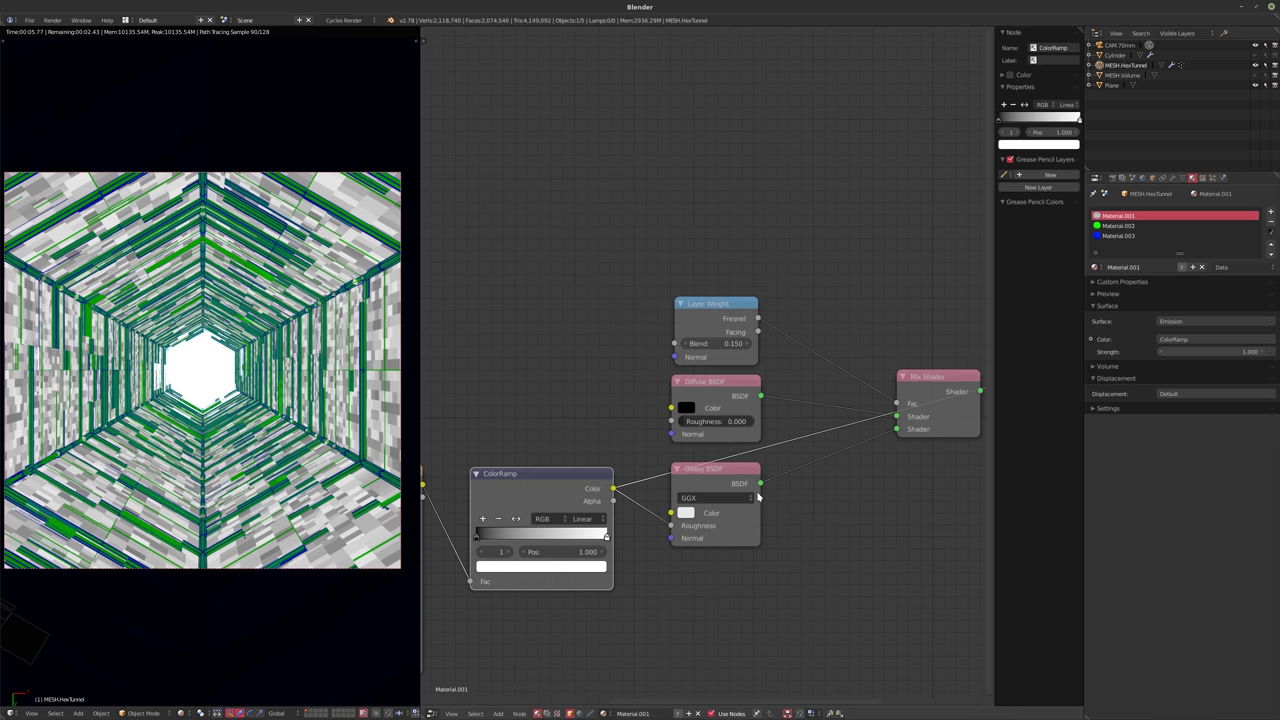
middle_click_drag(870, 435, 922, 410)
left_click(819, 411, "ctrl+shift")
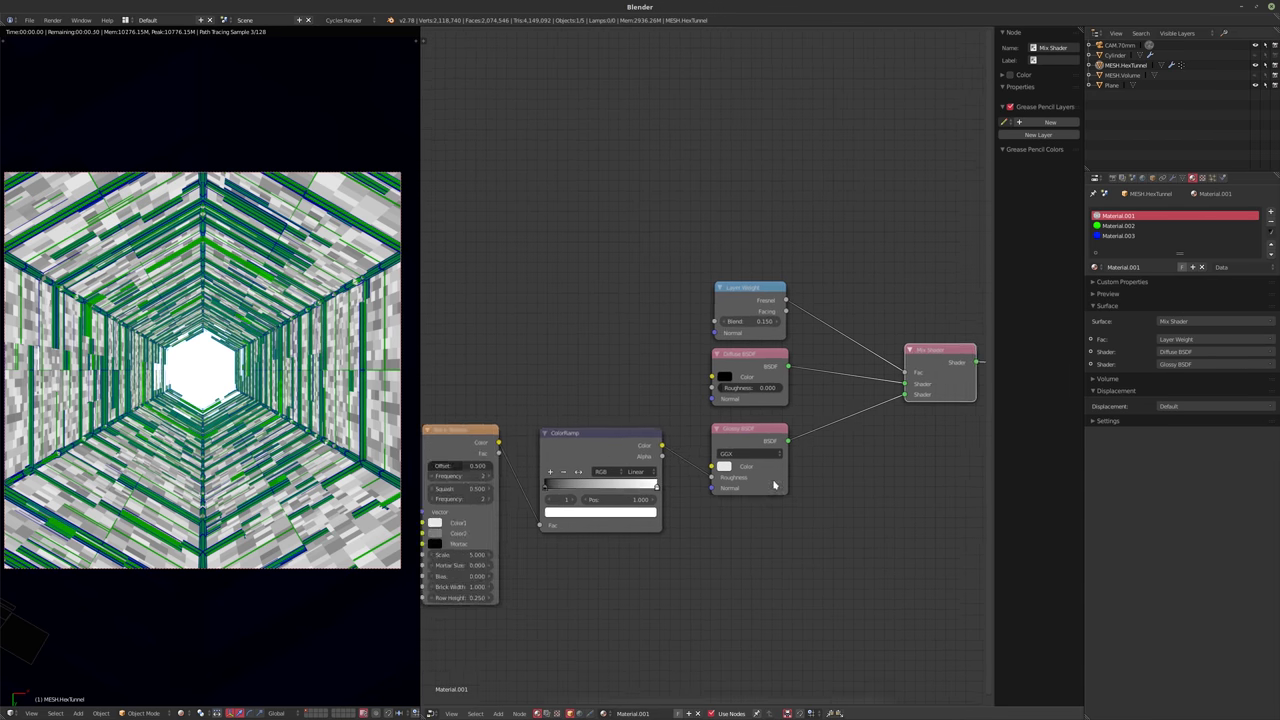
scroll(715, 527, "up", 3)
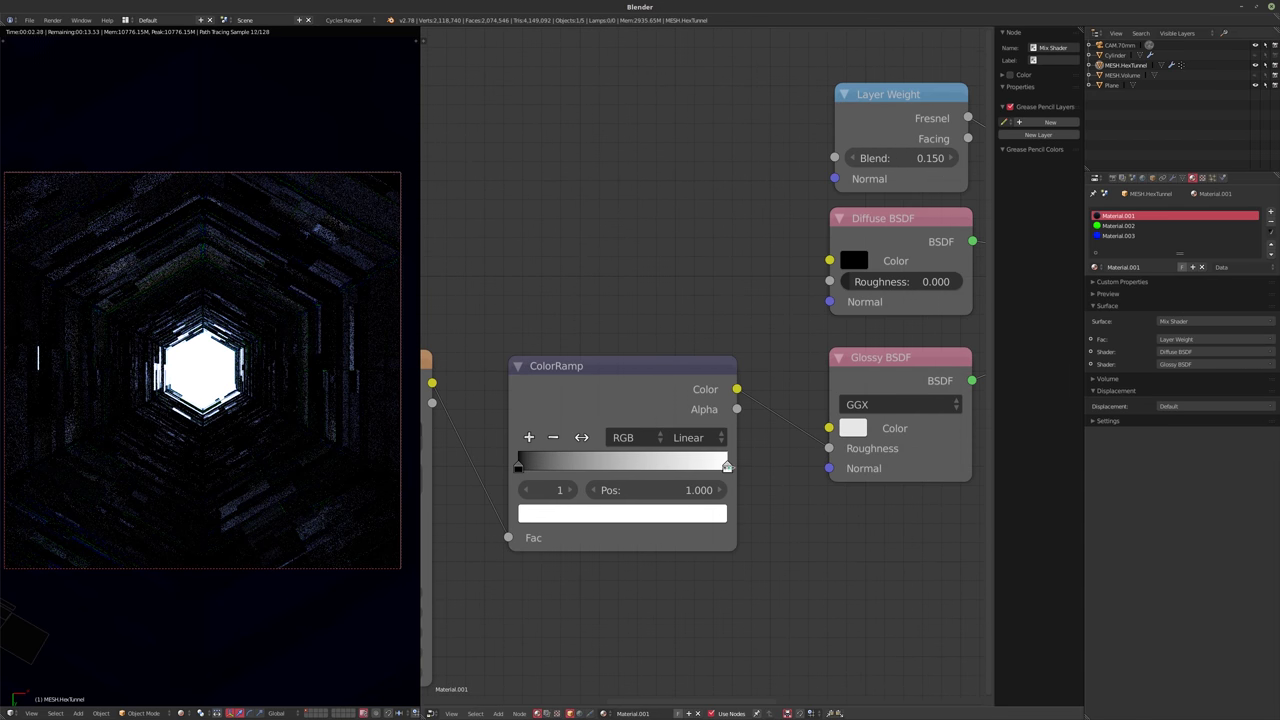
- Darken the ColorRamp's white stop to near-black and check the left stop's colour
left_click(622, 513)
left_click_drag(683, 245, 683, 358)
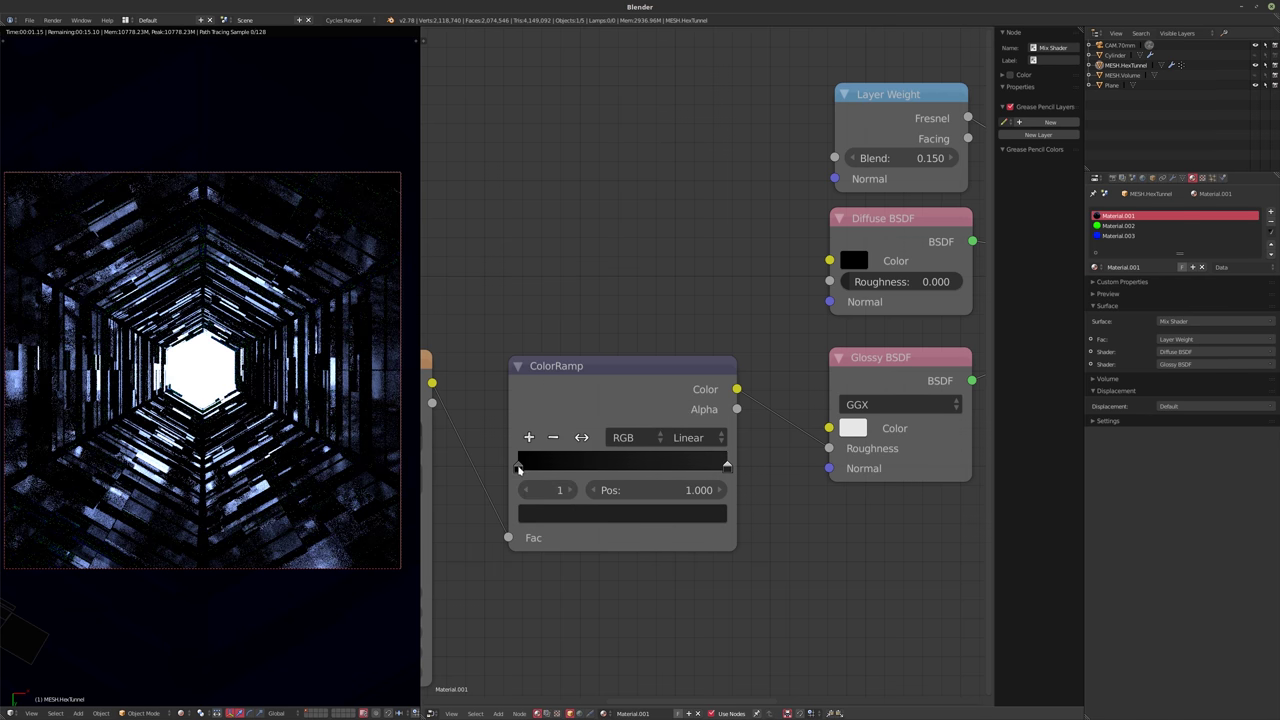
left_click(518, 467)
left_click(600, 513)
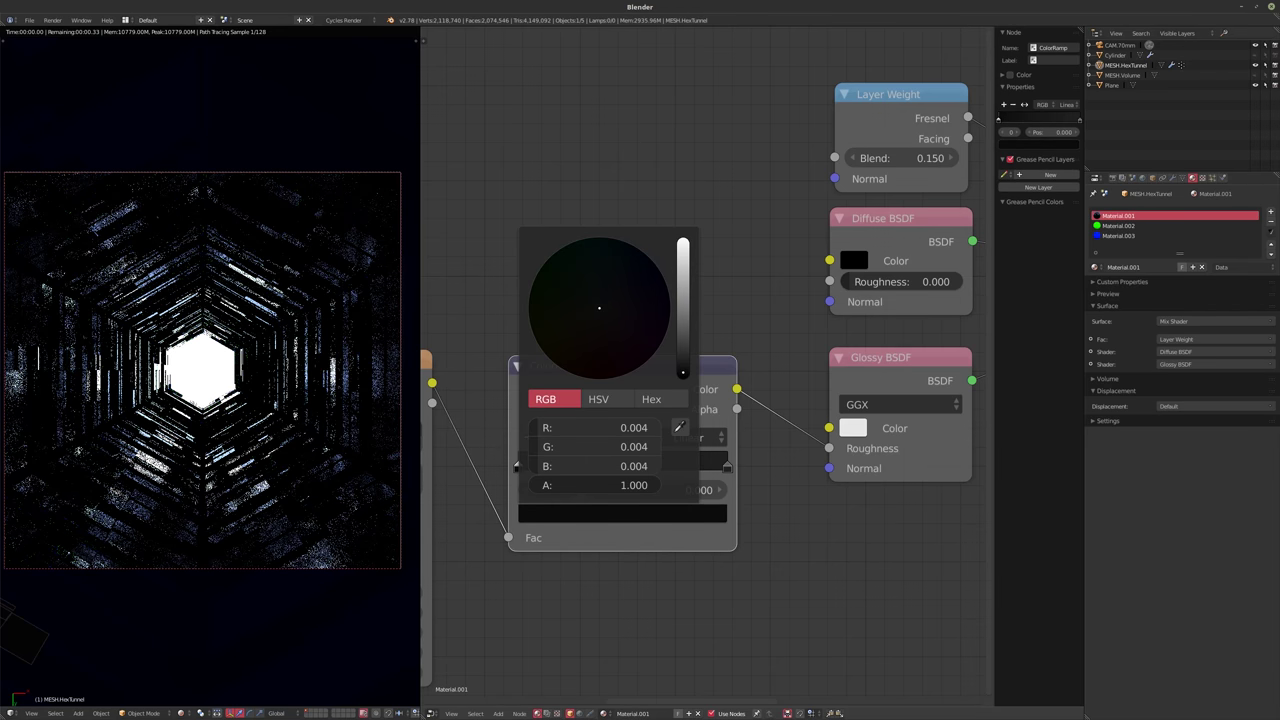
scroll(601, 532, "down", 2)
scroll(601, 532, "down", 1)
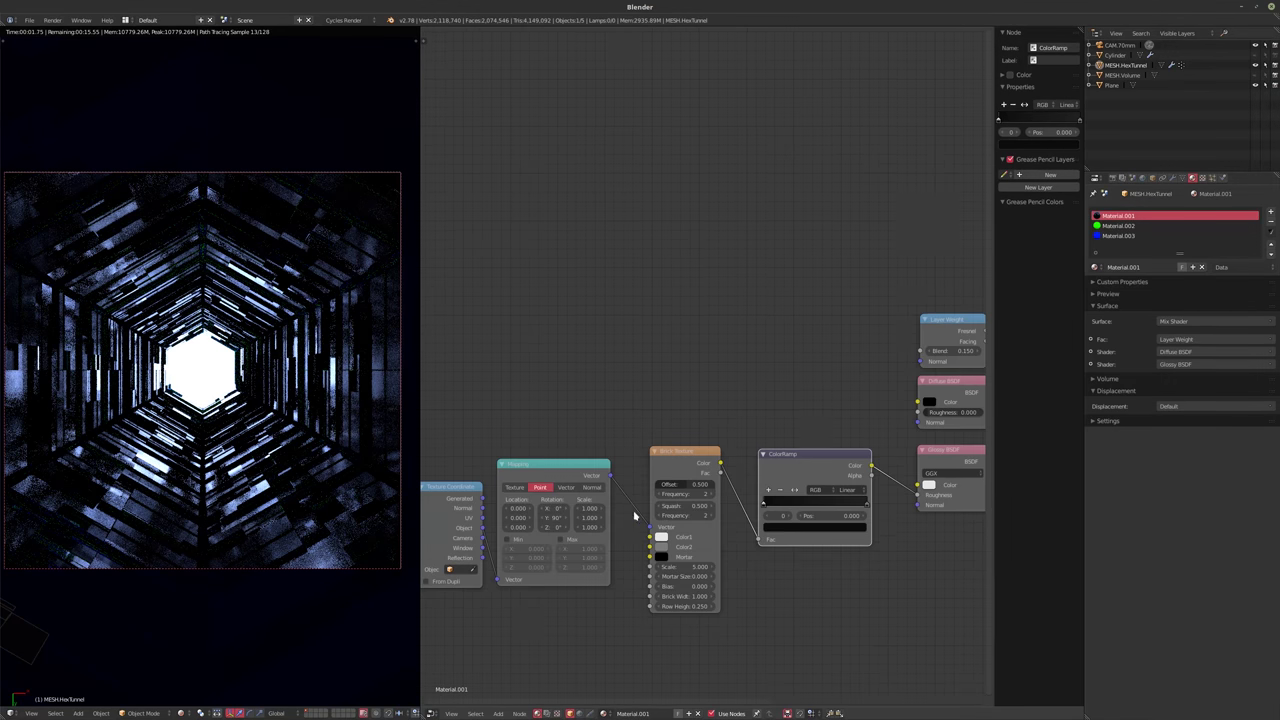
scroll(689, 516, "up", 1)
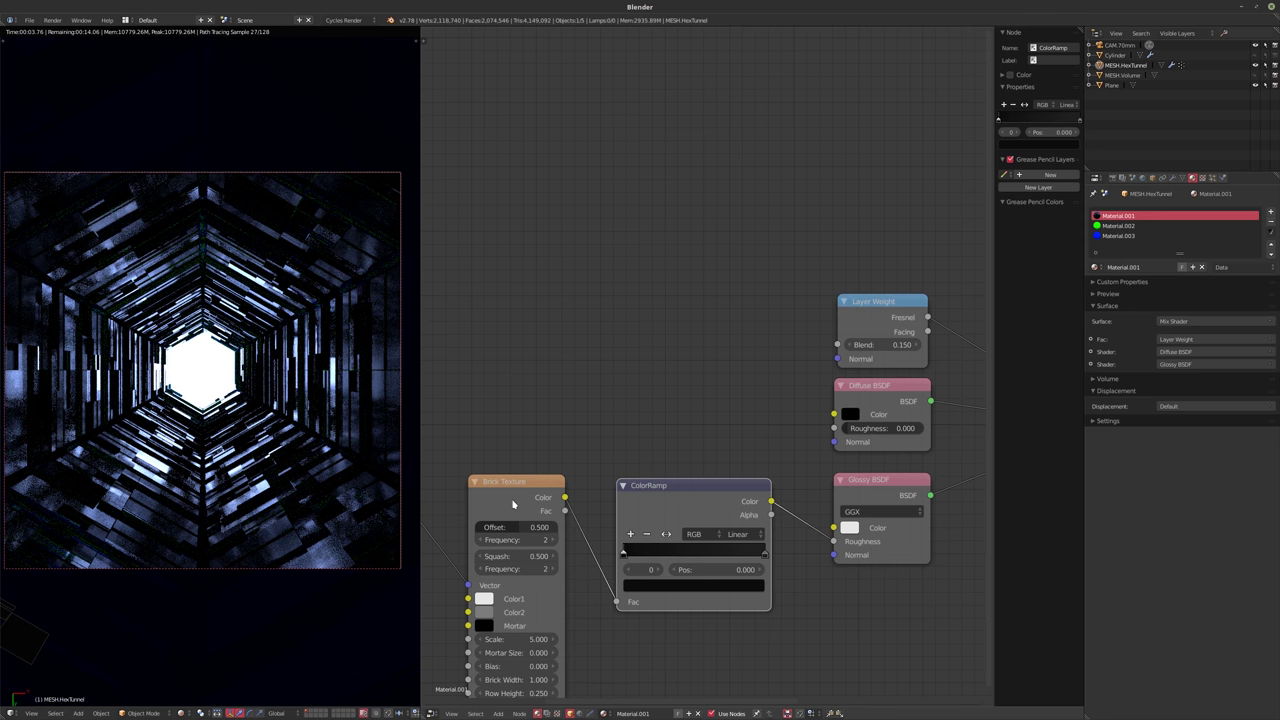
- Move the ColorRamp node lower and bring up the Add menu's Texture list
left_click_drag(690, 486, 688, 528)
middle_click_drag(642, 449, 640, 431)
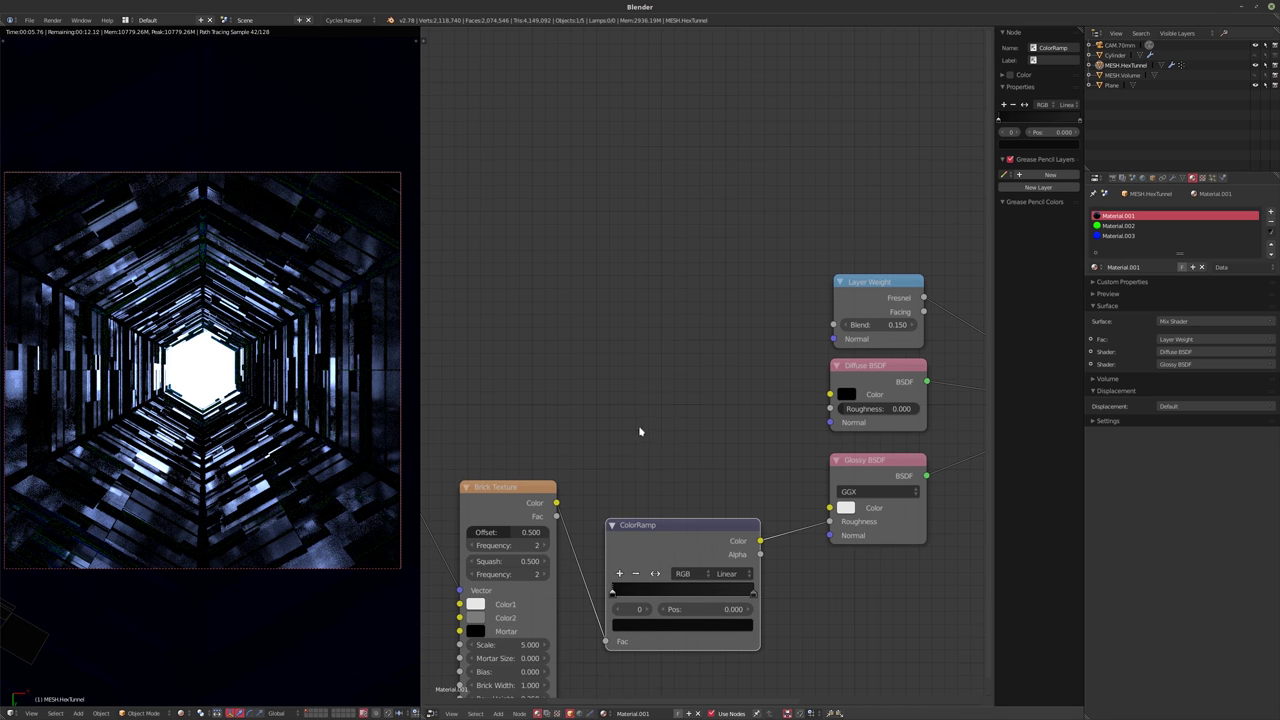
key("shift+a")
mouse_move(620, 389)
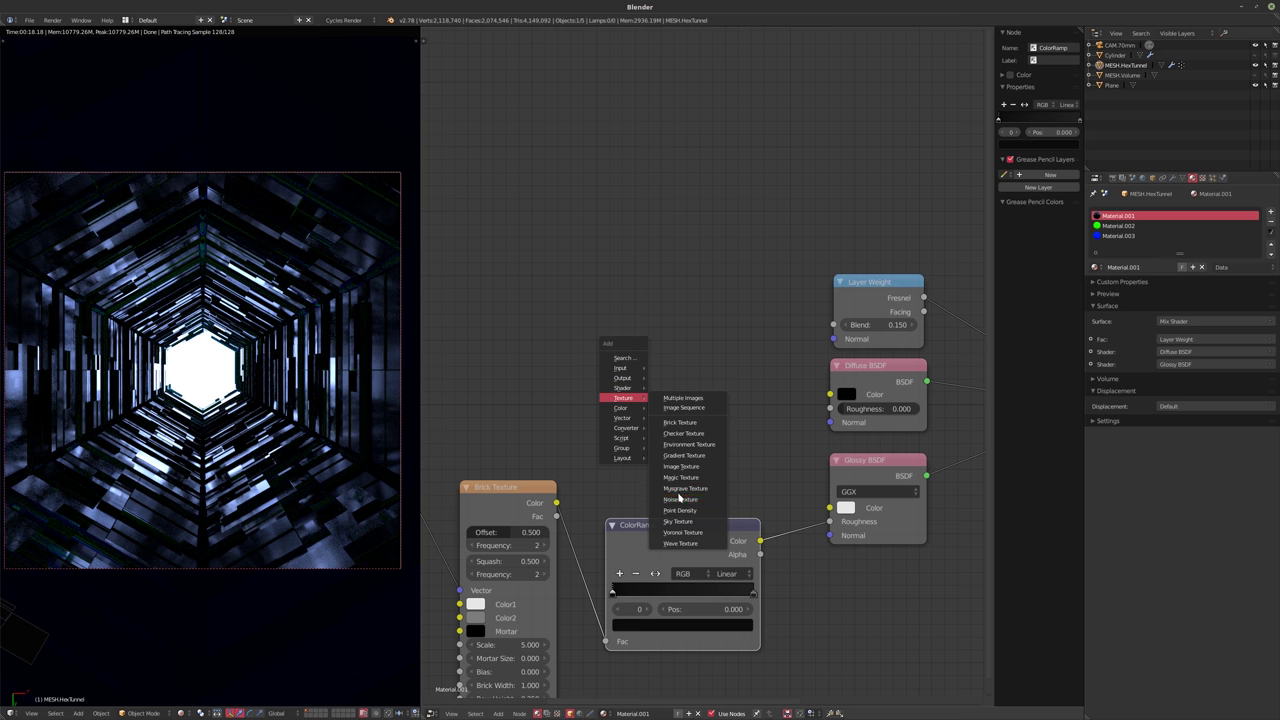
- Add a Musgrave Texture above the ramp and feed it the Mapping vector
left_click(684, 490)
left_click(590, 330)
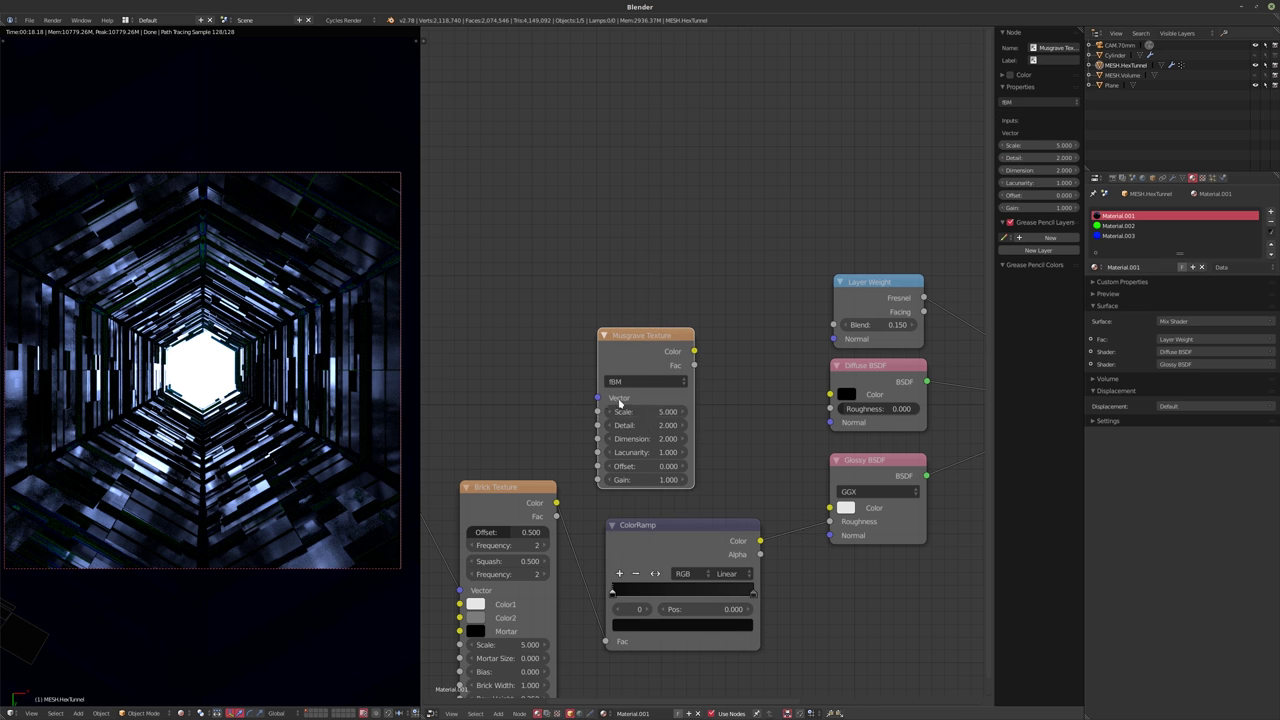
scroll(660, 420, "down", 2)
scroll(660, 420, "left", 5, "ctrl")
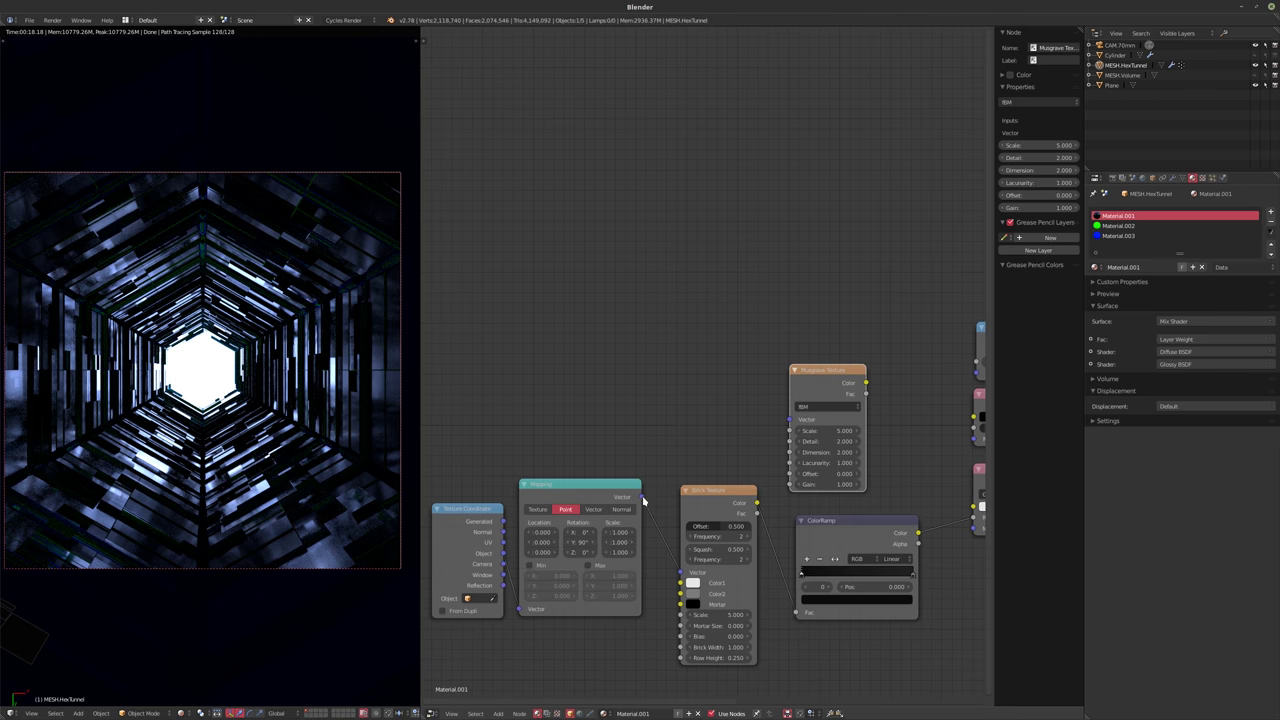
key("g")
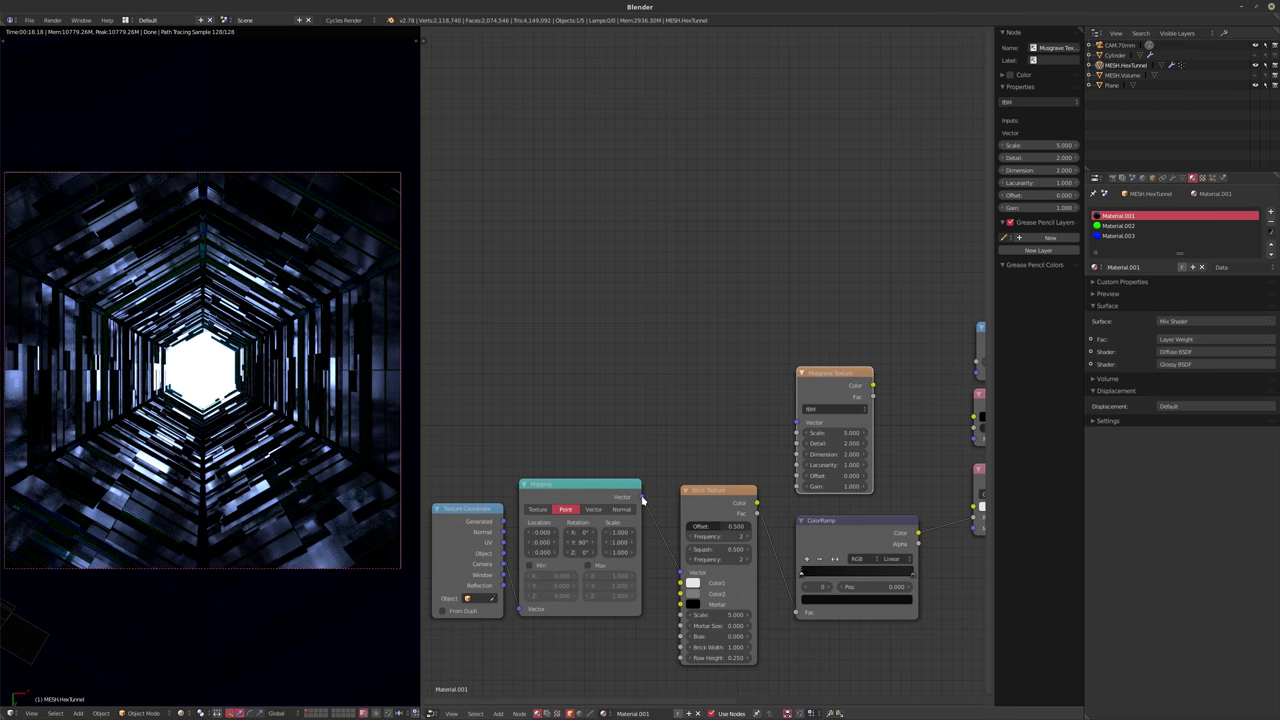
left_click_drag(643, 500, 797, 421)
scroll(757, 414, "up", 2)
scroll(730, 396, "right", 2, "ctrl")
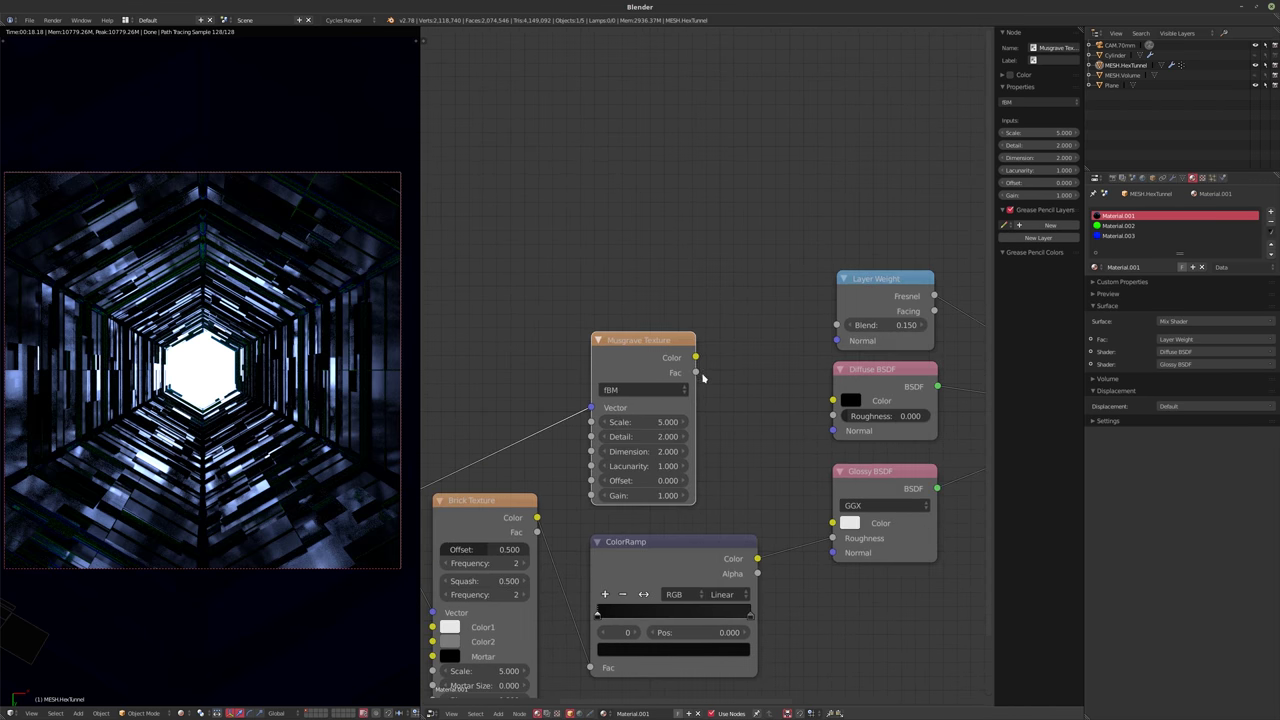
- Preview the Musgrave Texture alone on the walls and show its noise-type choices
left_click(647, 357, "ctrl+shift")
scroll(700, 430, "up", 2)
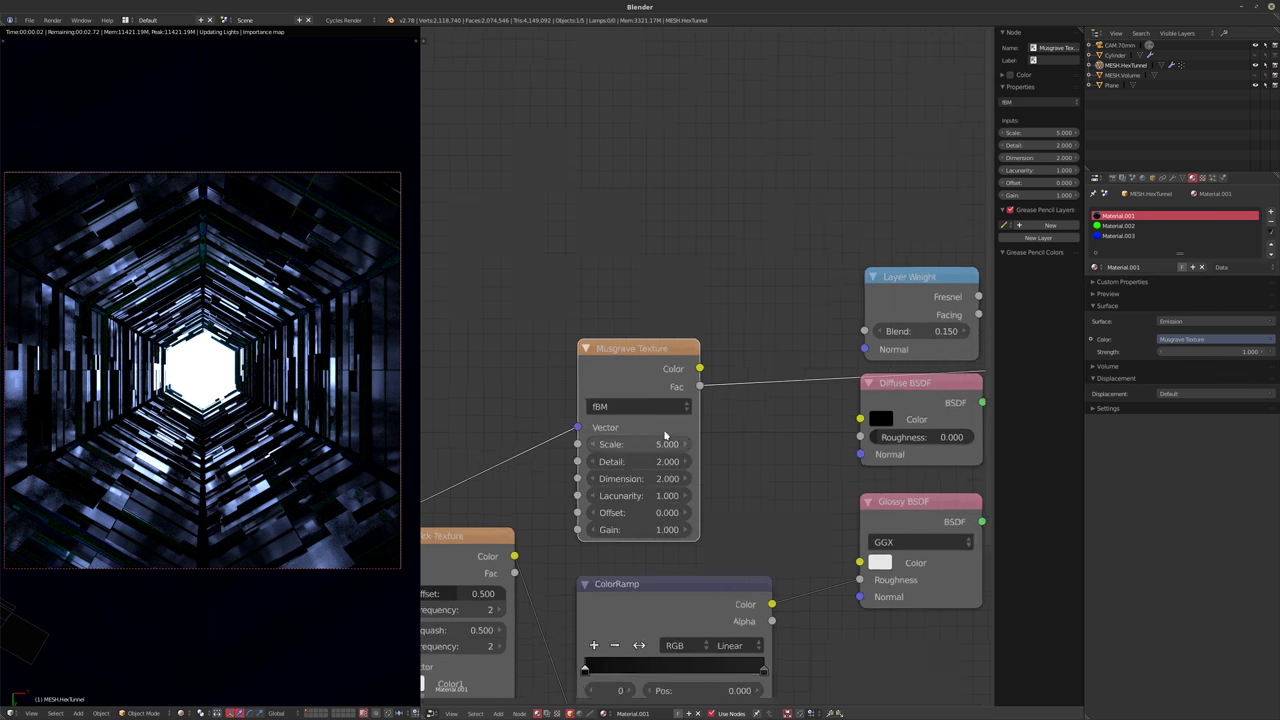
left_click(632, 406)
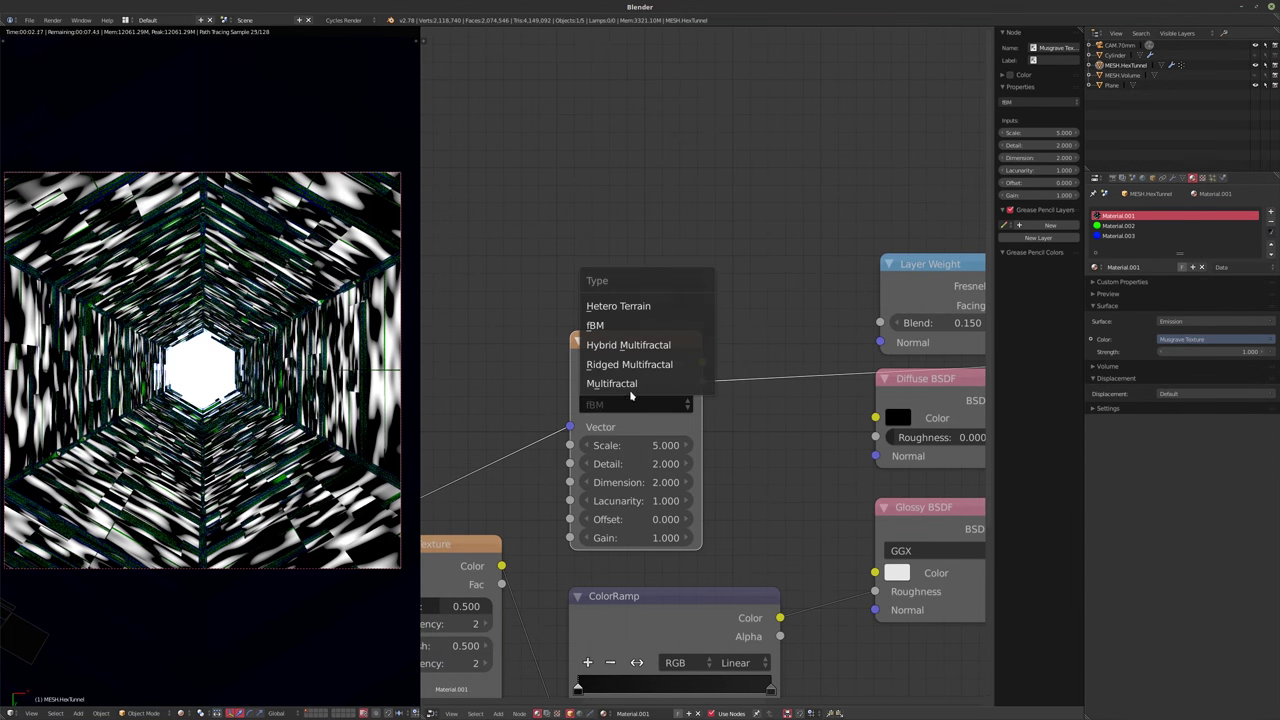
- Make the Musgrave Multifractal with Dimension 0, Lacunarity 1.95 and Detail 16
left_click(634, 388)
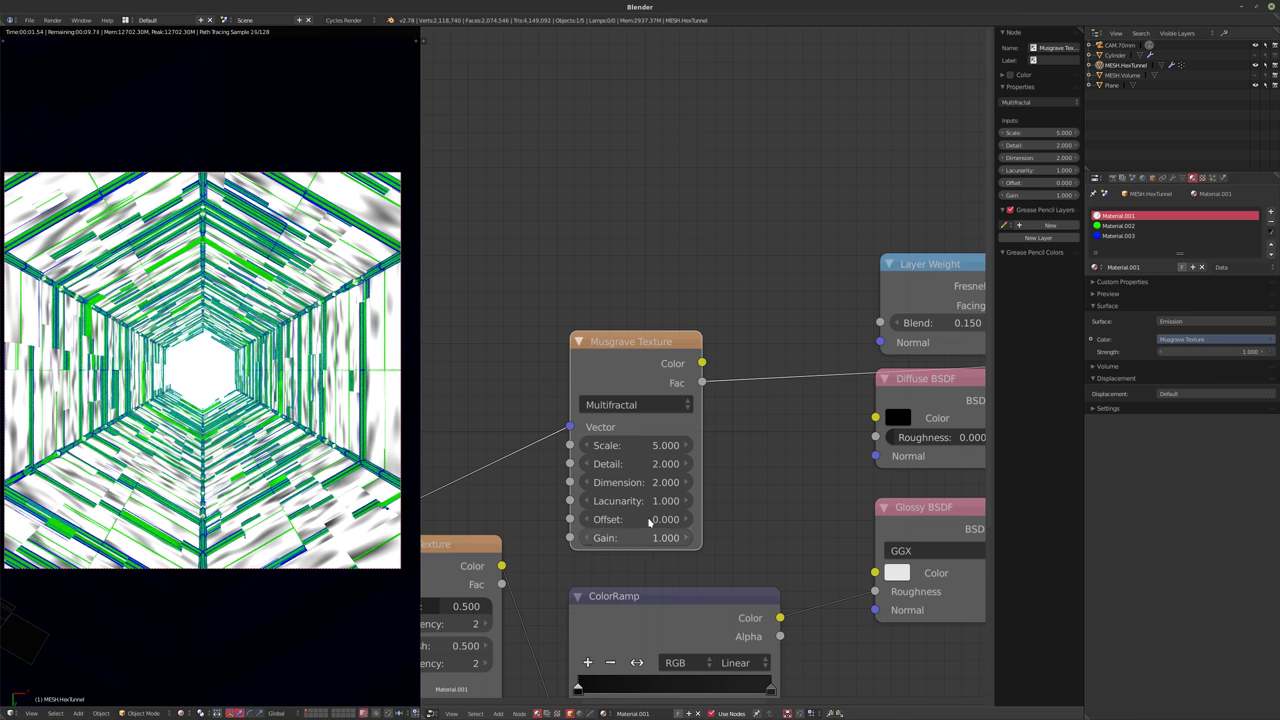
left_click(628, 483)
type("0")
key("Tab")
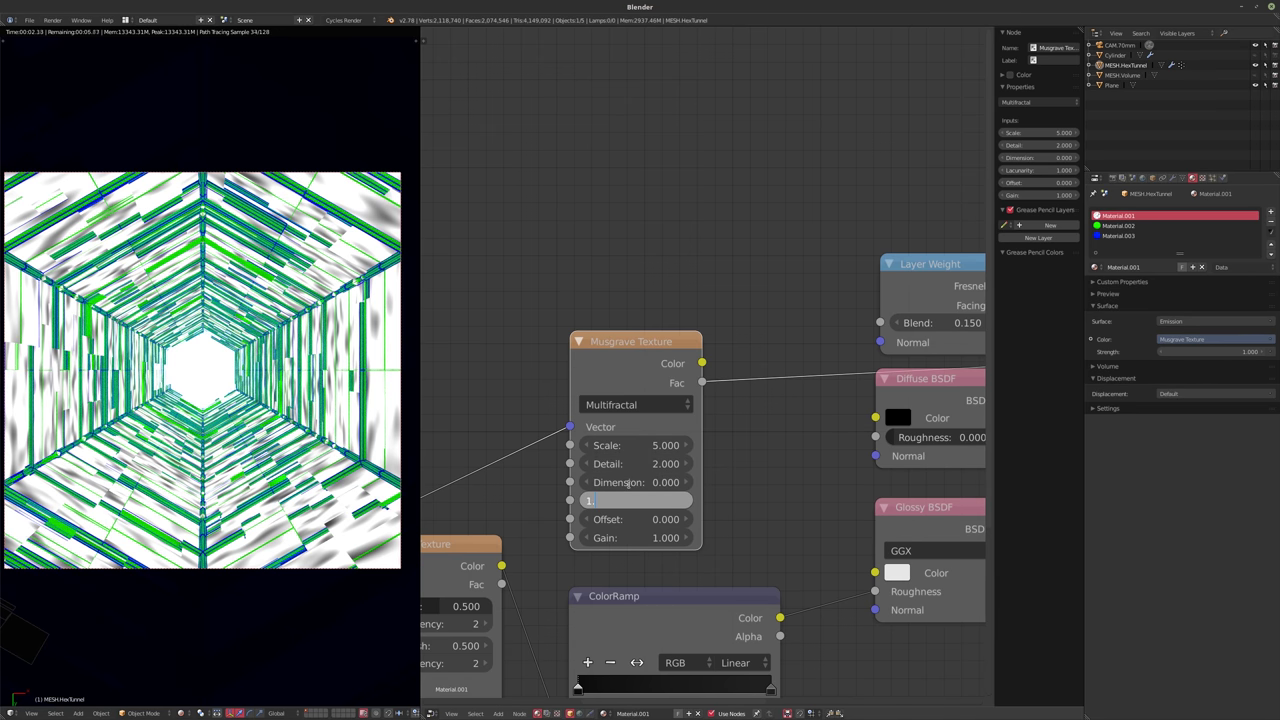
type("1.95")
key("Return")
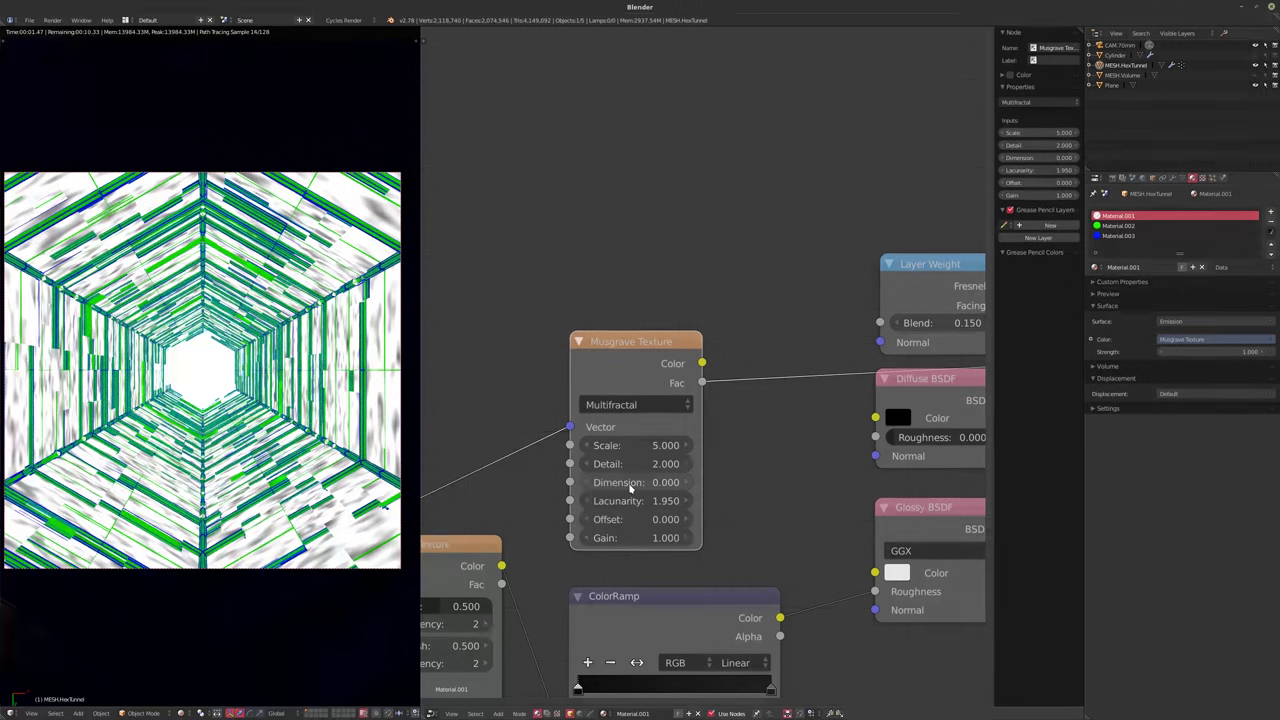
mouse_move(663, 465)
left_mouse_down()
mouse_move(700, 465)
mouse_move(663, 467)
left_mouse_up()
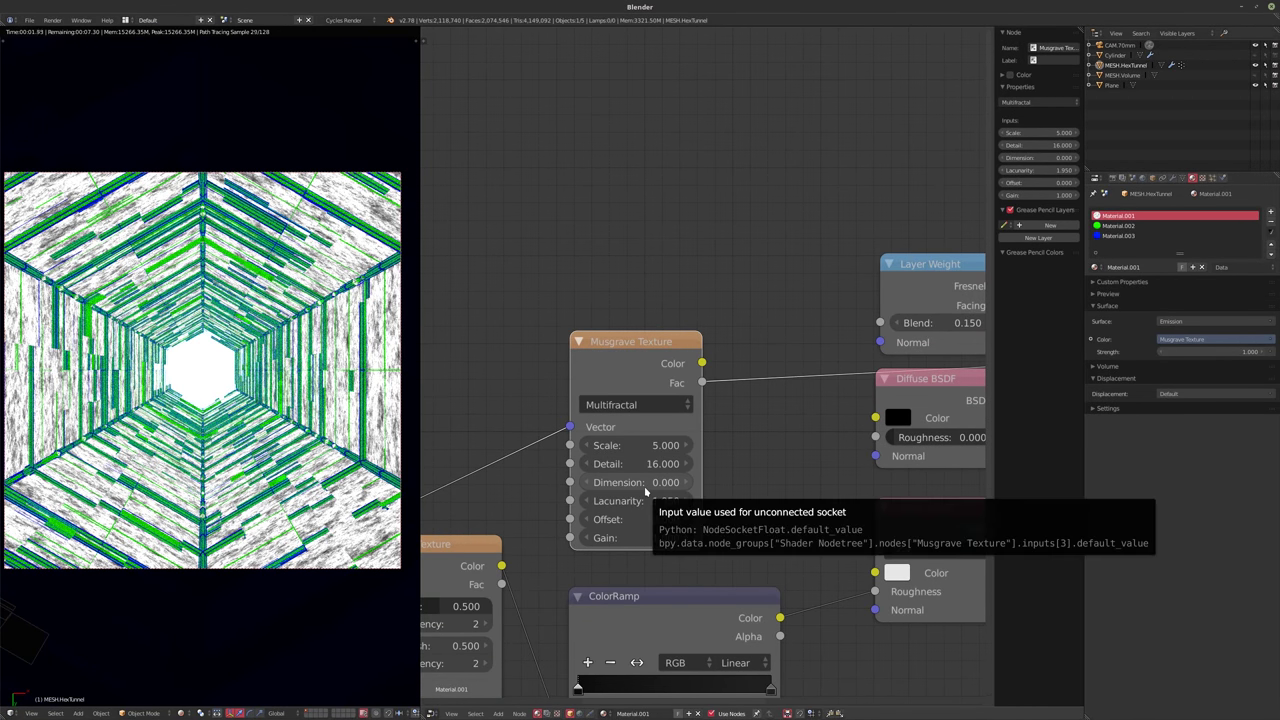
- Set the Musgrave Scale to 2.5, then lower it to 0.7
left_click(628, 445)
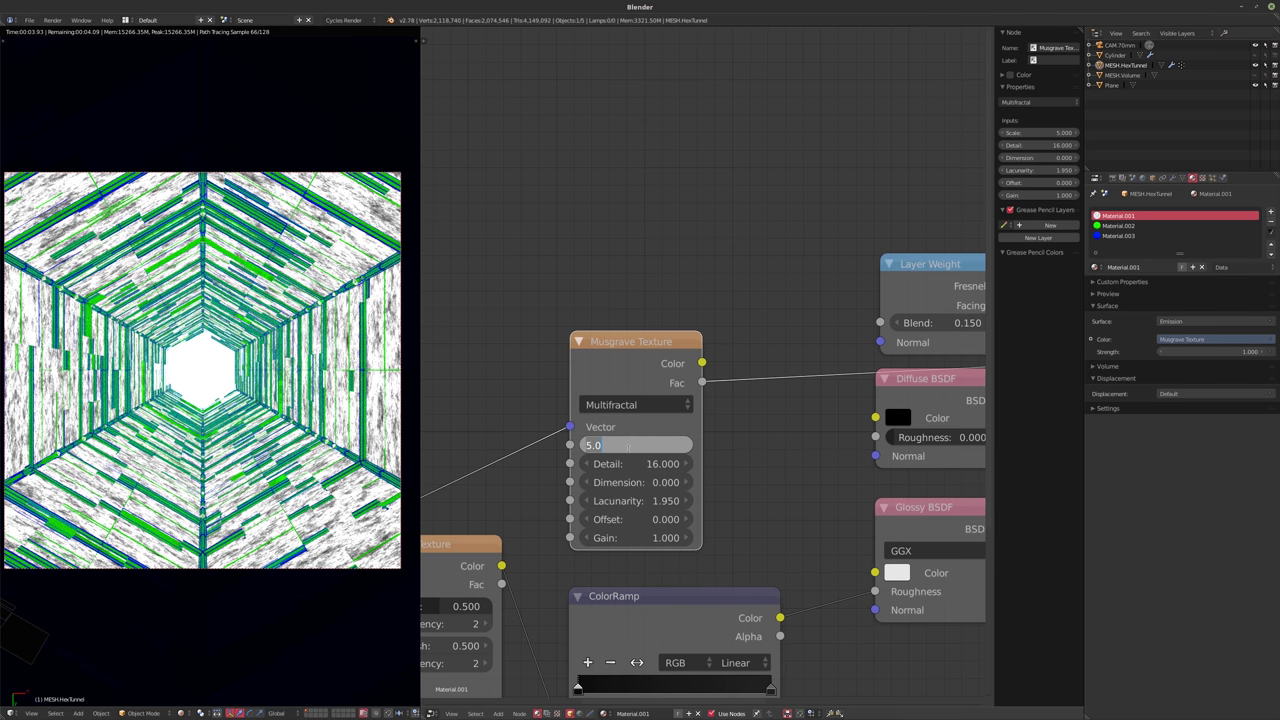
type("2.5")
key("Return")
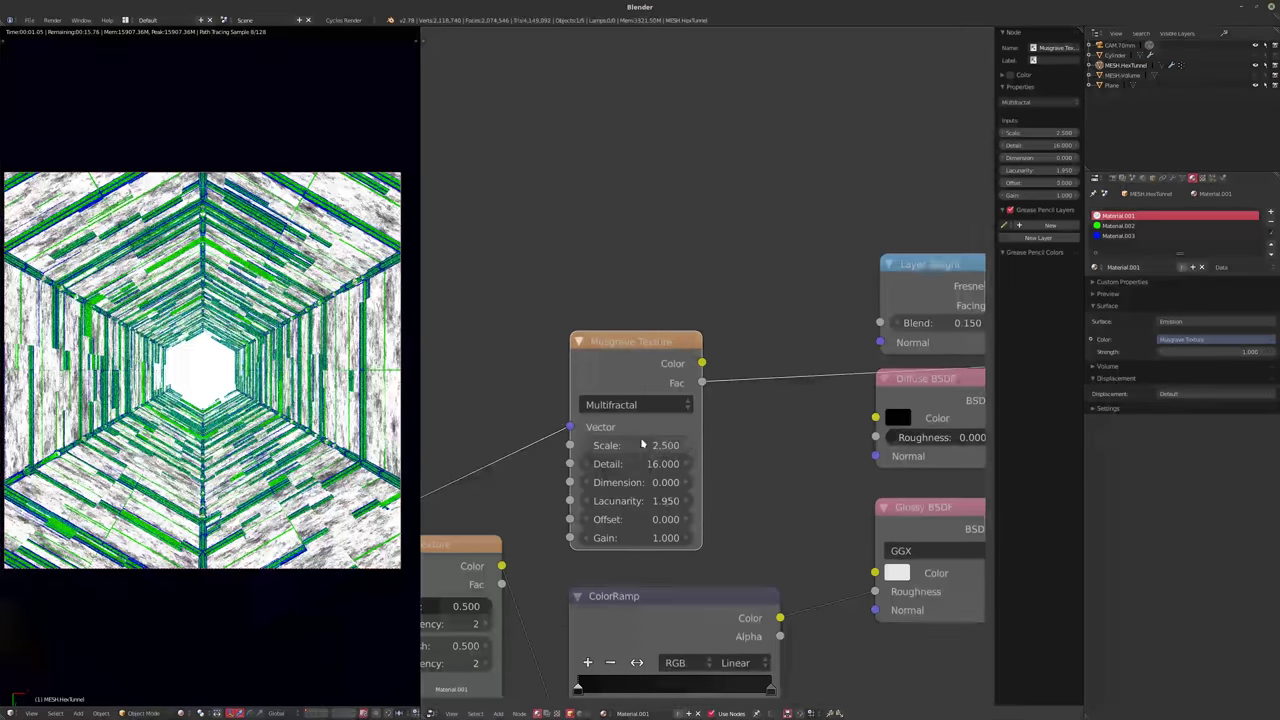
middle_click_drag(667, 451, 633, 435)
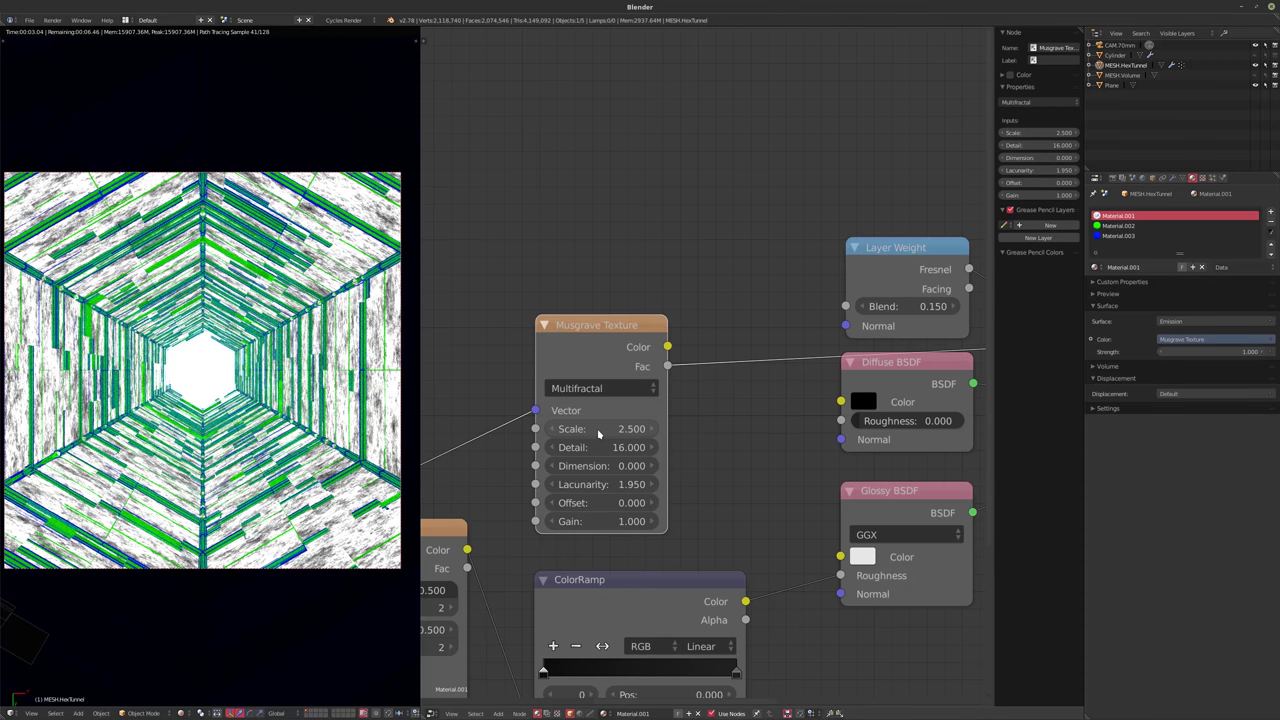
left_click_drag(598, 432, 548, 432)
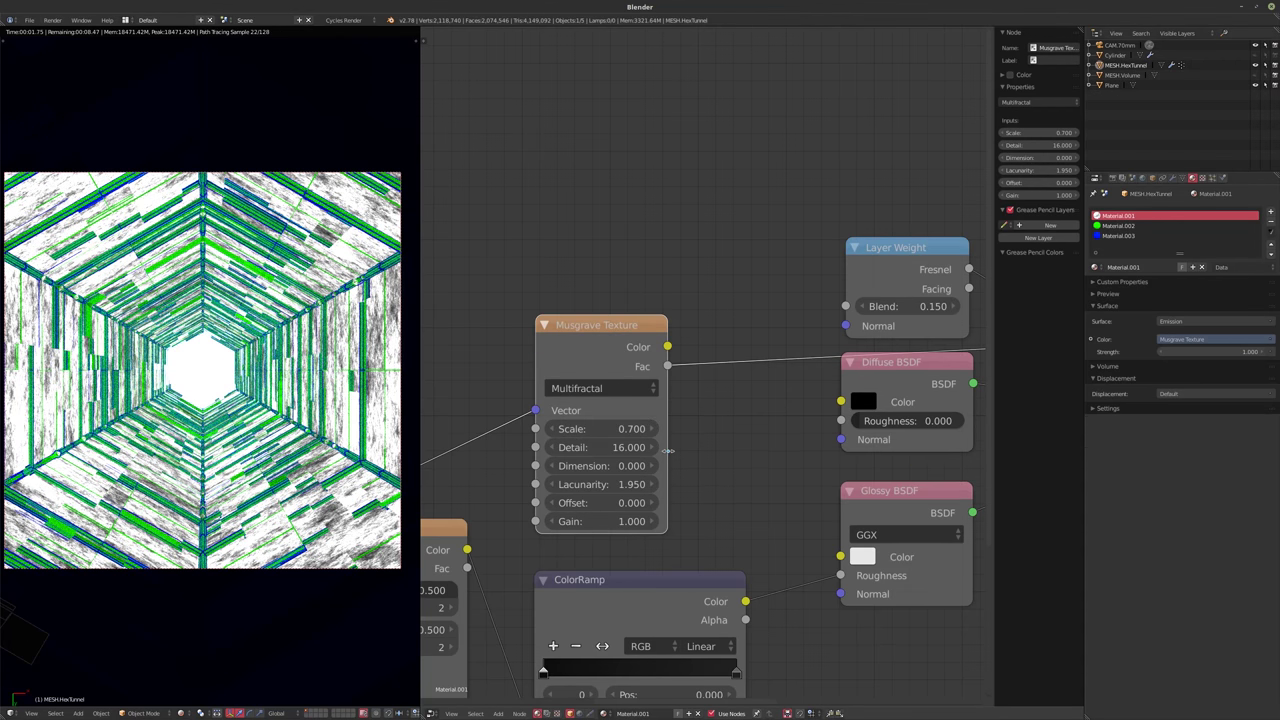
- Move the Musgrave Texture node up-left and bring up the Add menu
scroll(620, 436, "down", 3)
middle_click_drag(587, 366, 730, 406)
scroll(730, 406, "down", 1)
left_click_drag(715, 456, 669, 436)
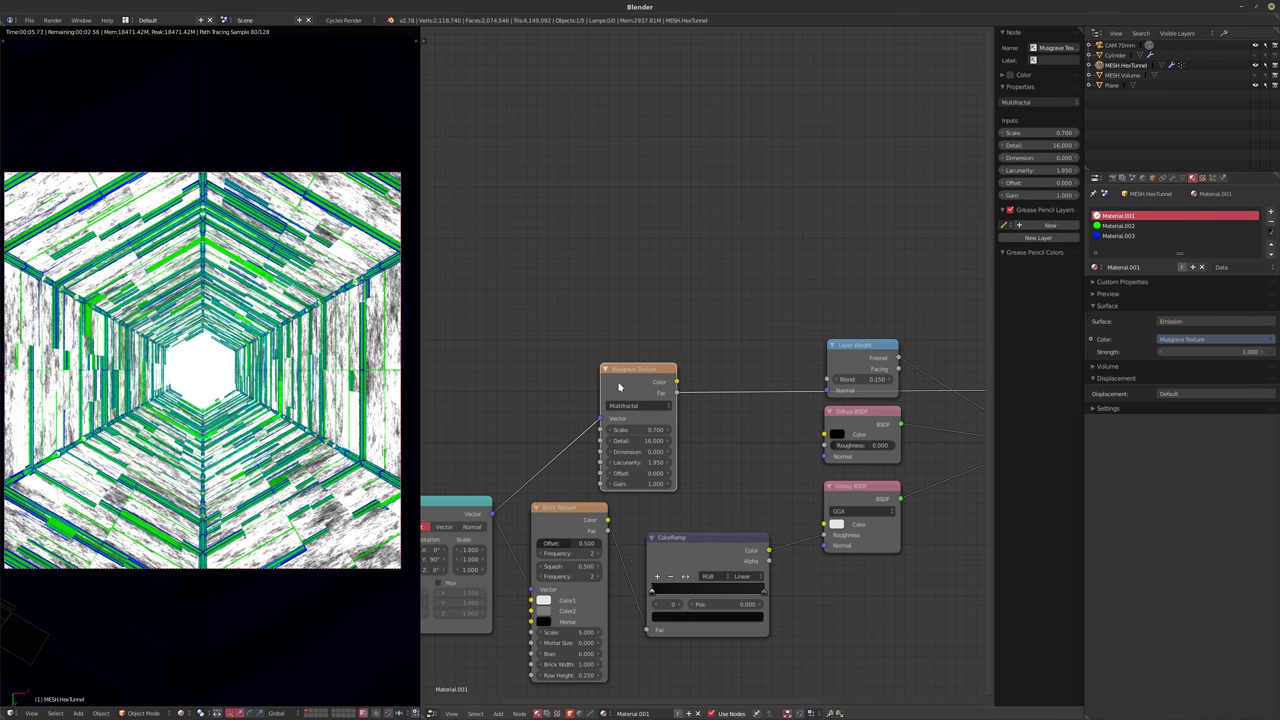
left_click_drag(619, 387, 551, 379)
key("shift+a")
- Drop a ColorRamp onto the Musgrave–Layer Weight link and relink the Mix Shader to the output
mouse_move(652, 477)
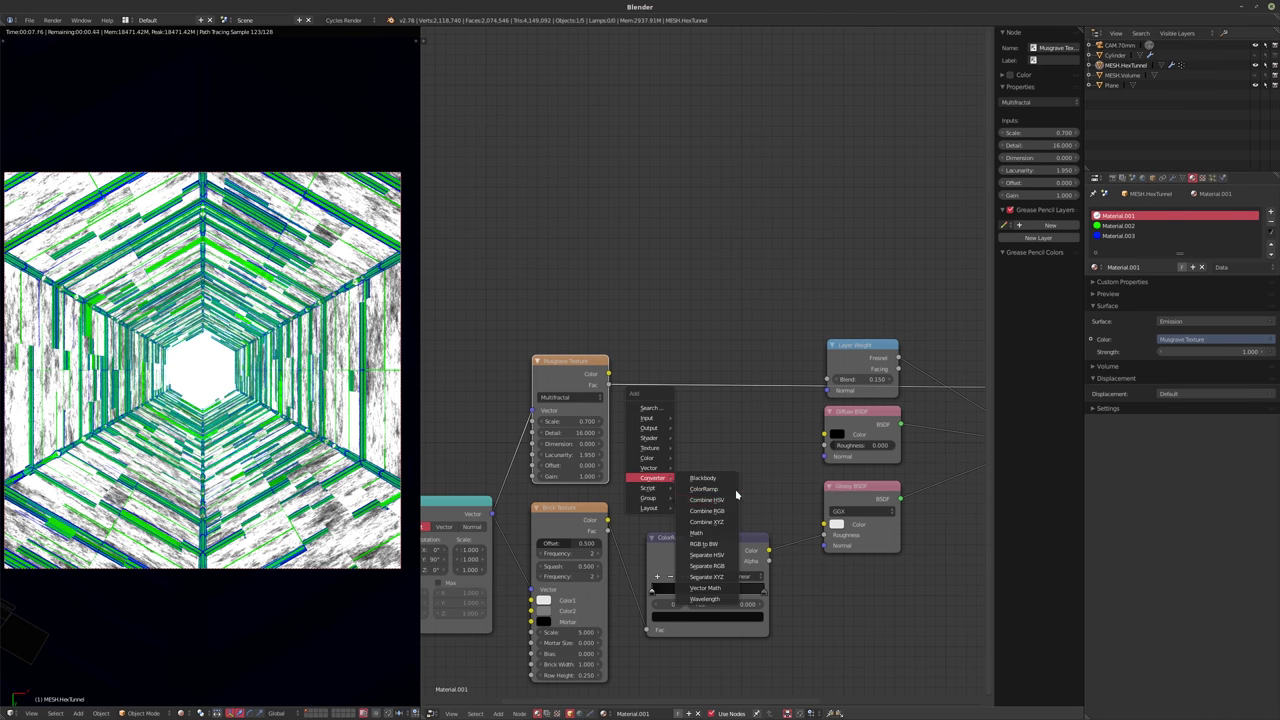
left_click(704, 489)
left_click(772, 458)
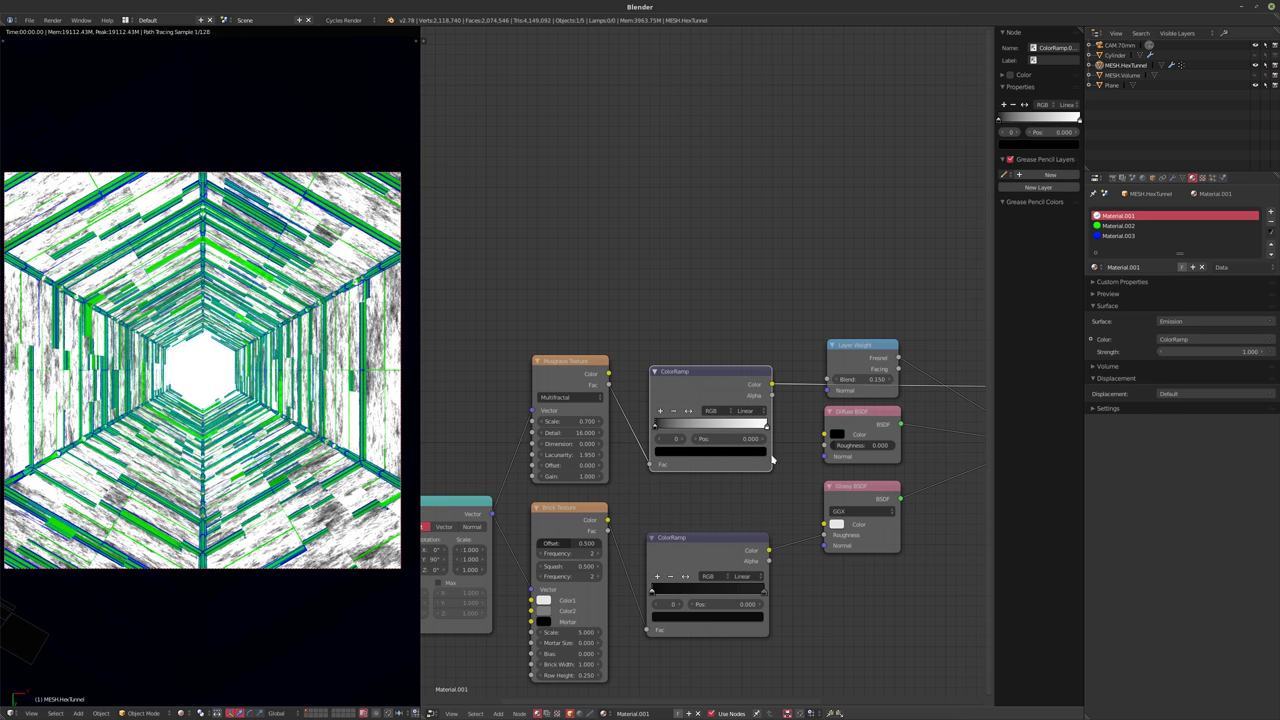
middle_click_drag(891, 519, 783, 524)
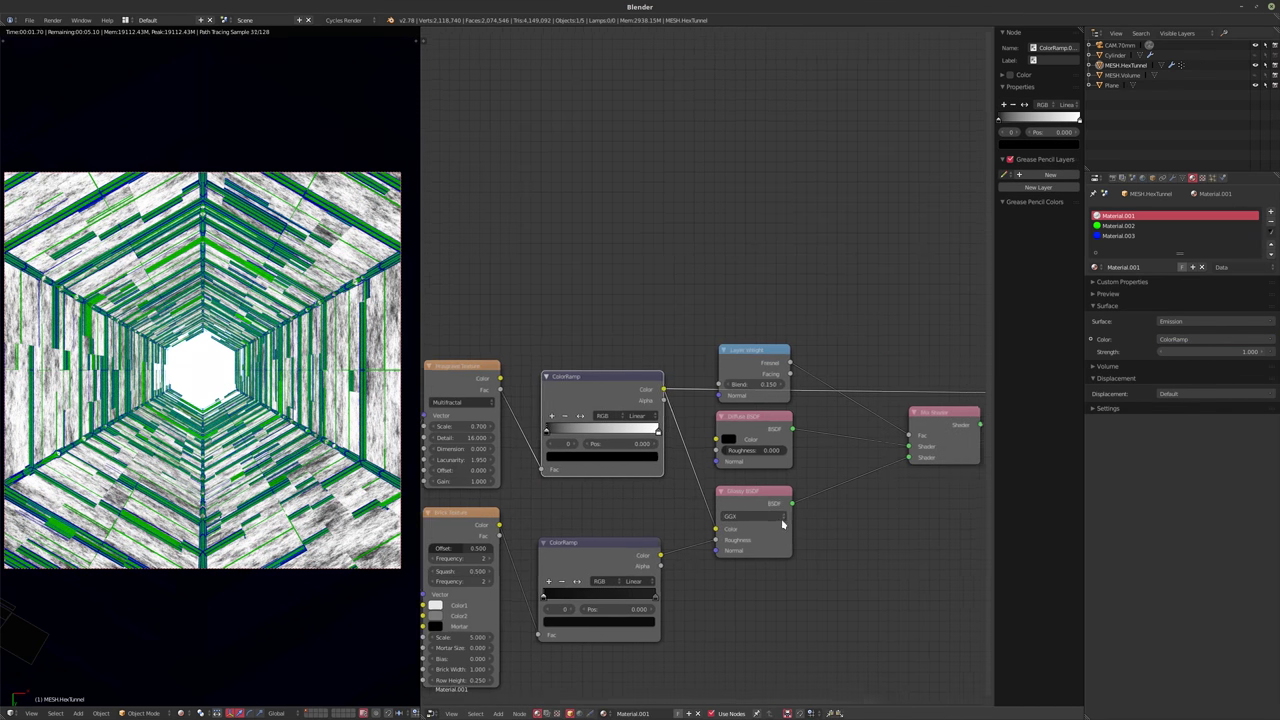
scroll(783, 524, "down", 1)
left_click(943, 441, "ctrl+shift")
scroll(497, 406, "up", 2)
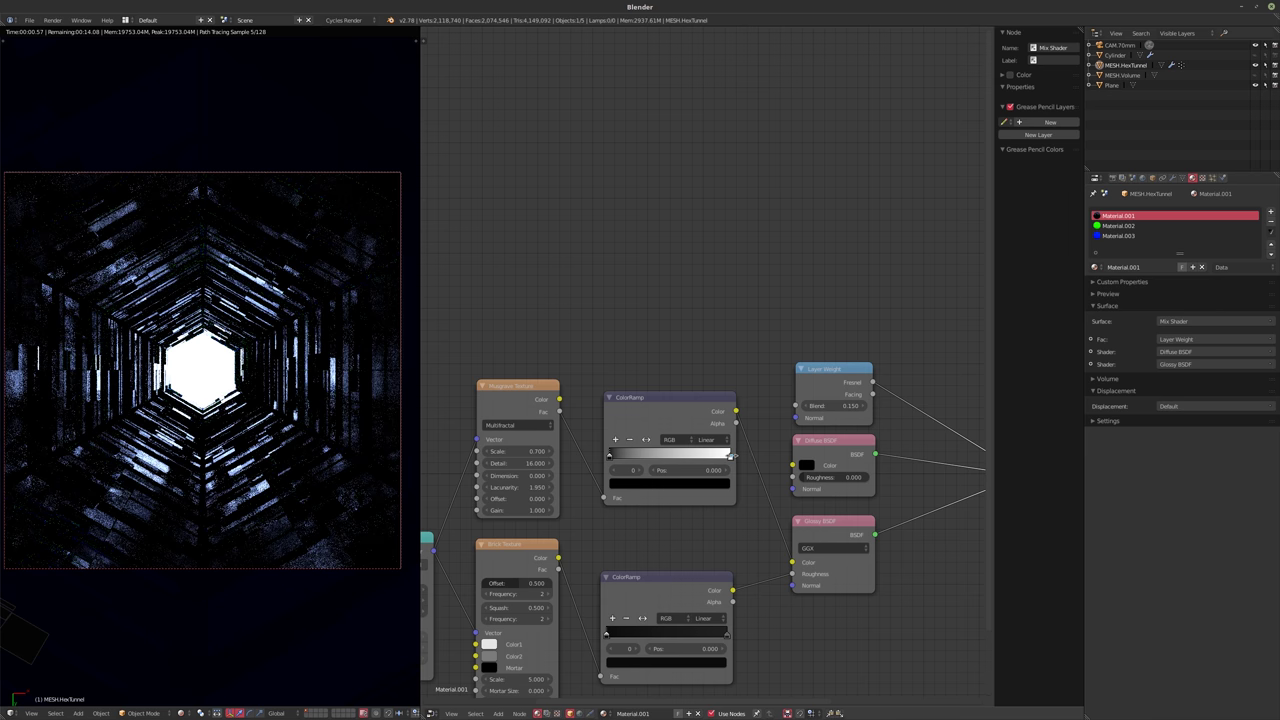
- Darken the new ColorRamp's white stop to light grey (0.776)
left_click(731, 455)
left_click(688, 485)
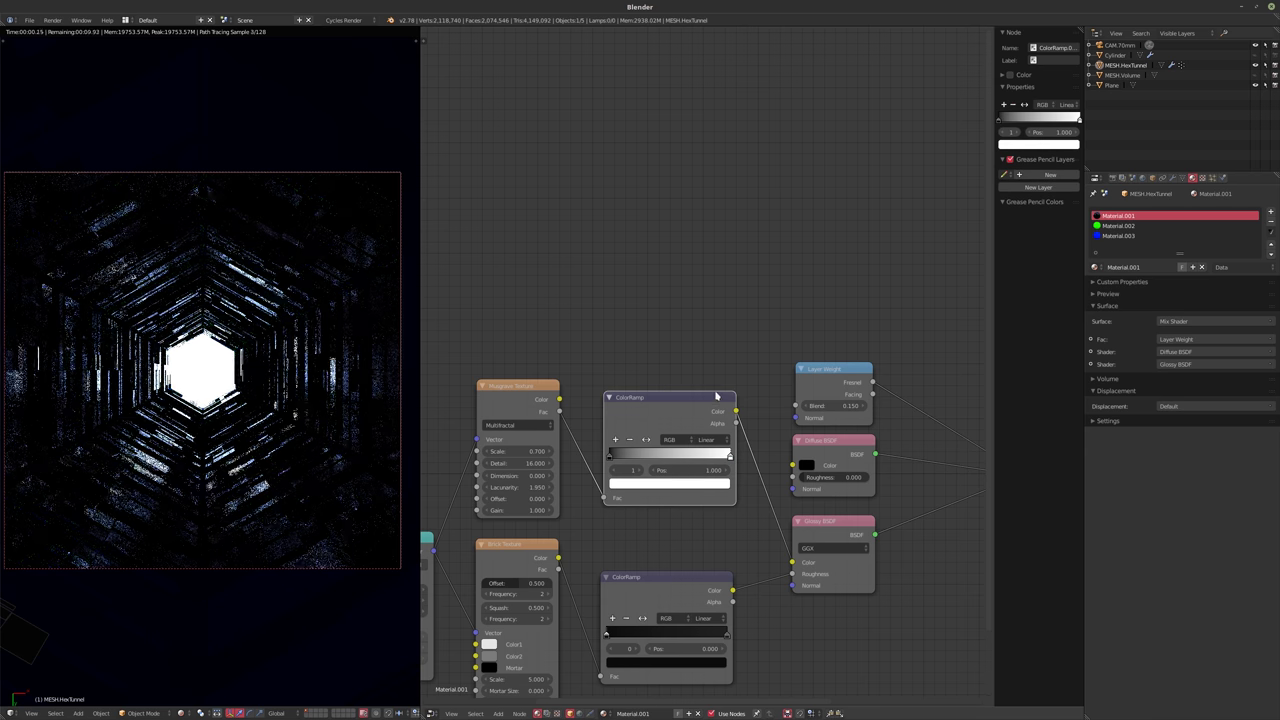
left_click(690, 484)
mouse_move(704, 330)
left_mouse_down()
mouse_move(704, 342)
mouse_move(704, 330)
left_mouse_up()
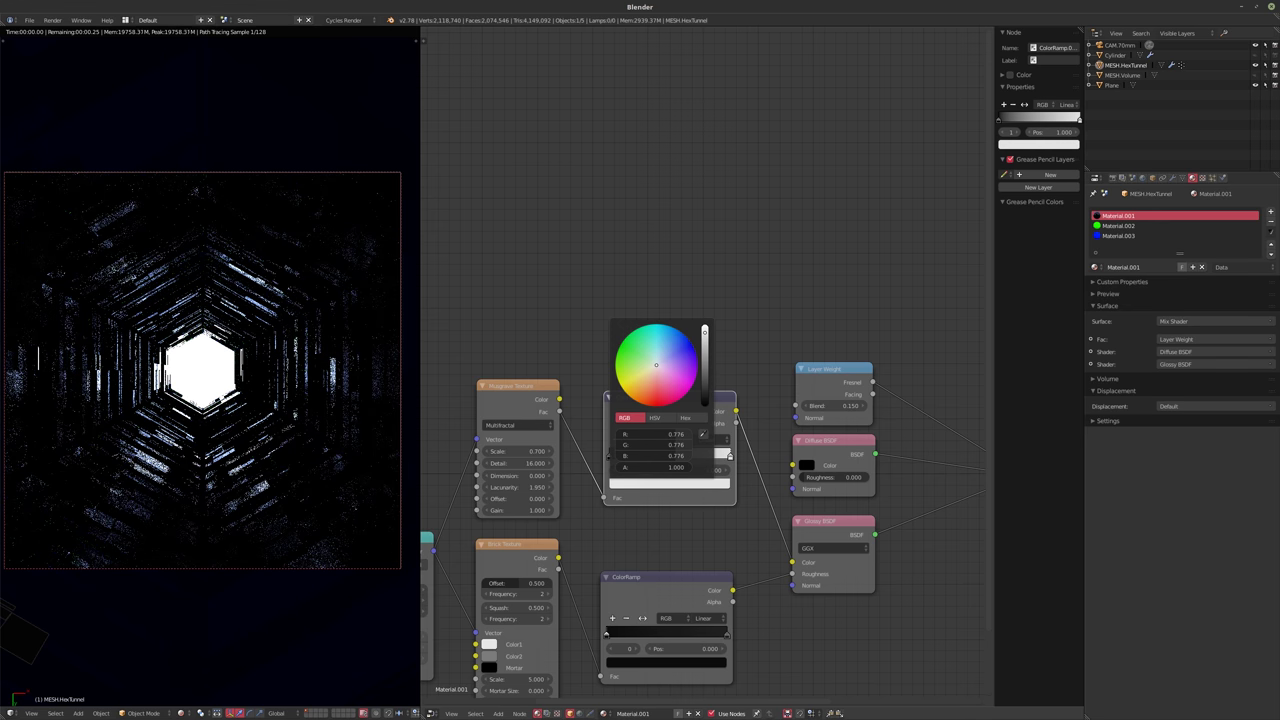
middle_click_drag(709, 531, 765, 531)
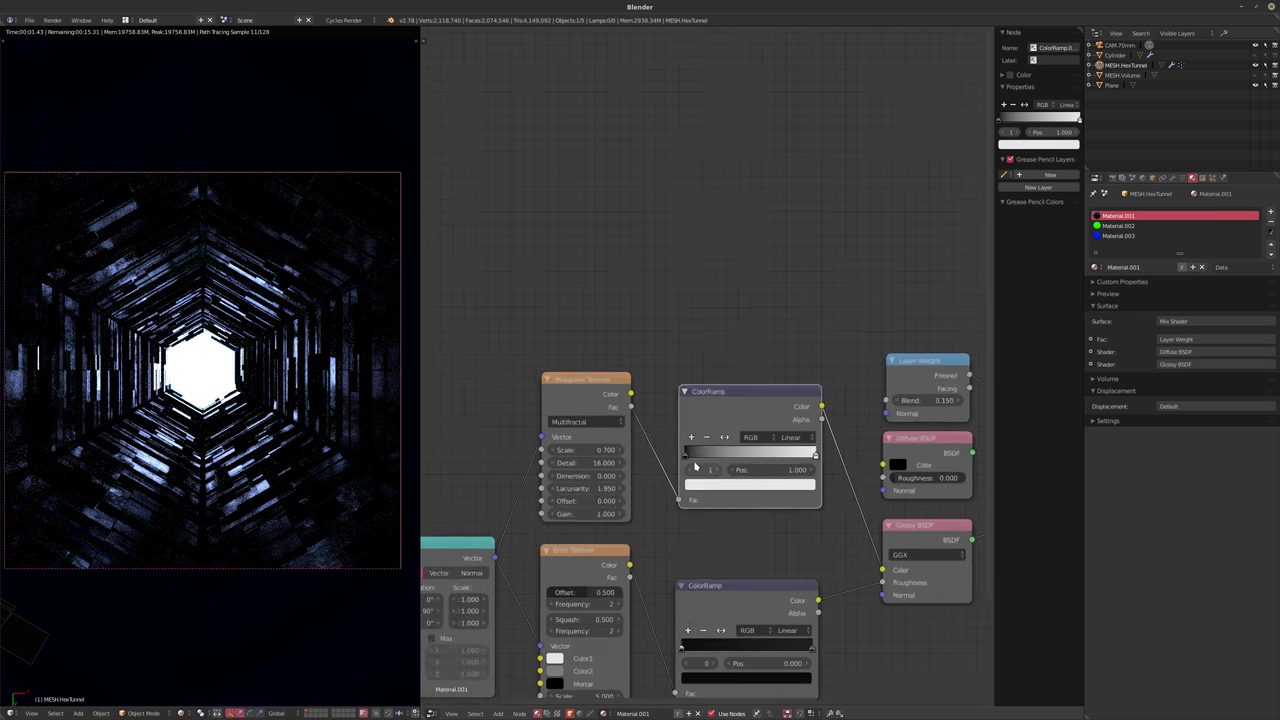
scroll(683, 453, "up", 2)
left_click(727, 503)
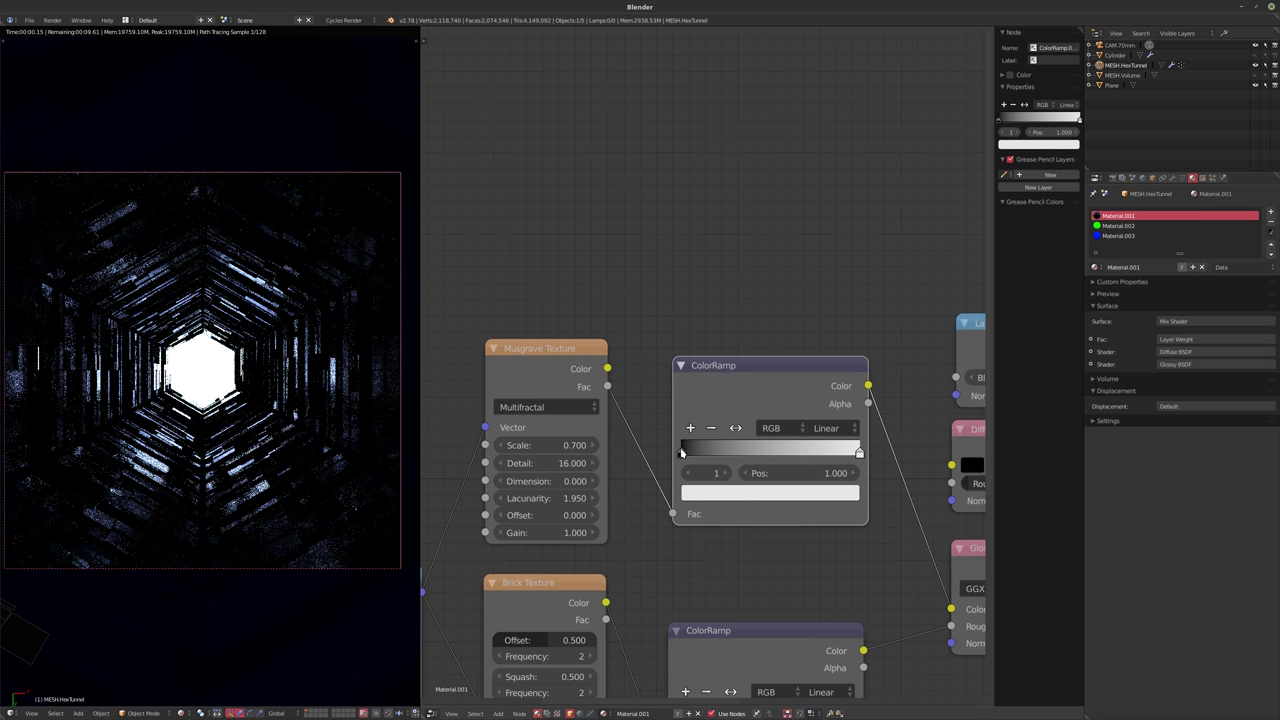
- Lift the black stop to 0.073 and move the Texture Coordinate node left
left_click(682, 452)
left_click(719, 500)
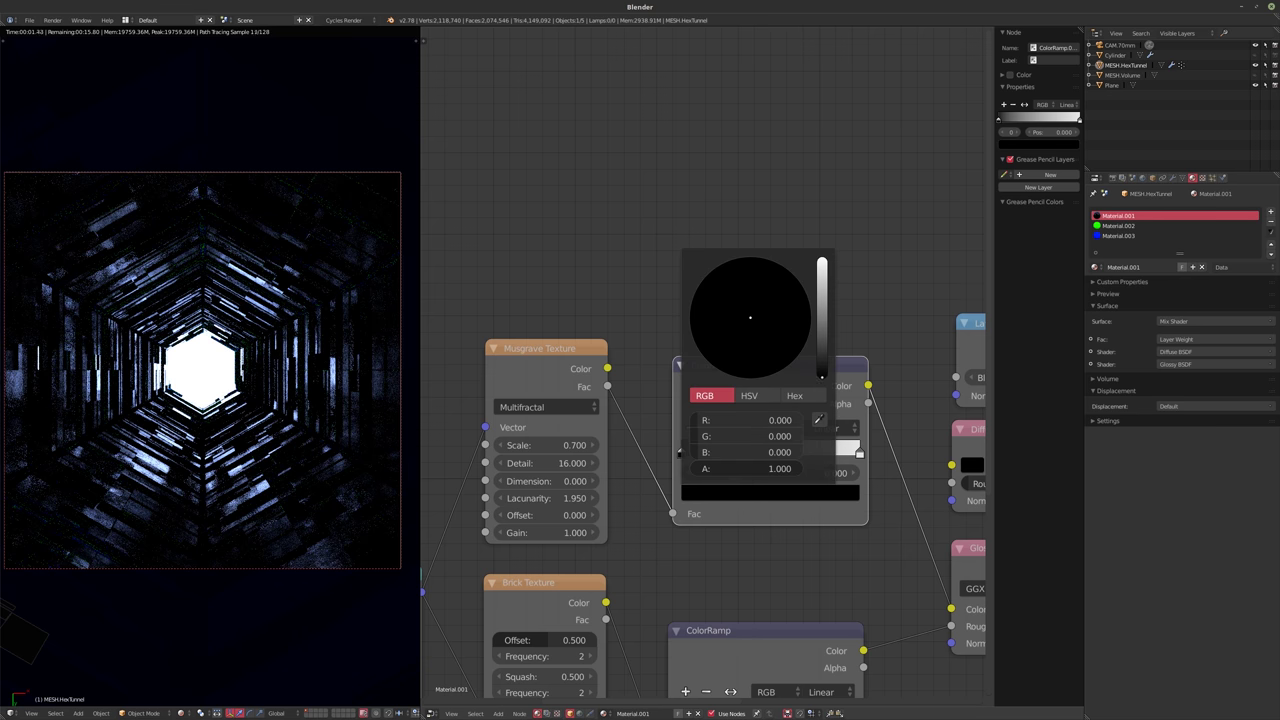
left_click_drag(824, 378, 822, 342)
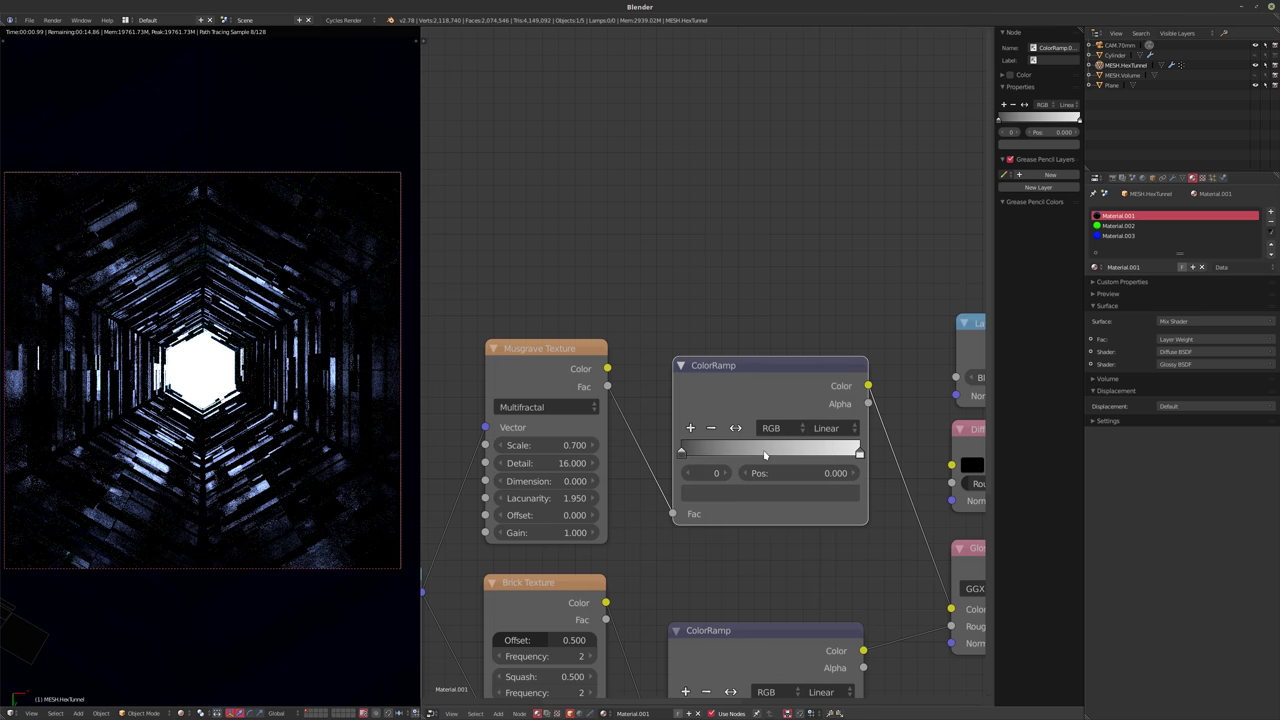
middle_click_drag(772, 446, 648, 455)
scroll(648, 455, "down", 1)
scroll(554, 585, "down", 2)
middle_click_drag(554, 585, 630, 482)
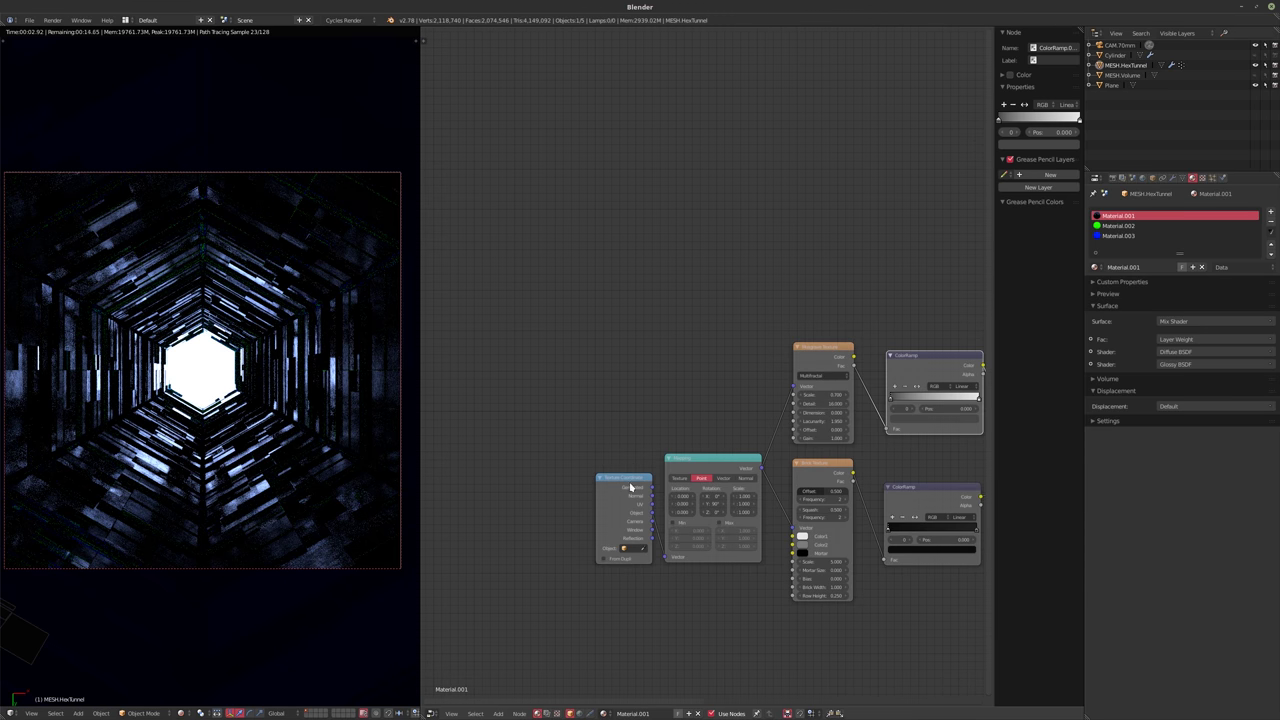
- Shift the Texture Coordinate, Mapping, Brick and Musgrave nodes left, then bring up the Add menu
left_click_drag(630, 482, 525, 480)
left_click_drag(710, 465, 564, 466)
middle_click_drag(564, 466, 504, 466)
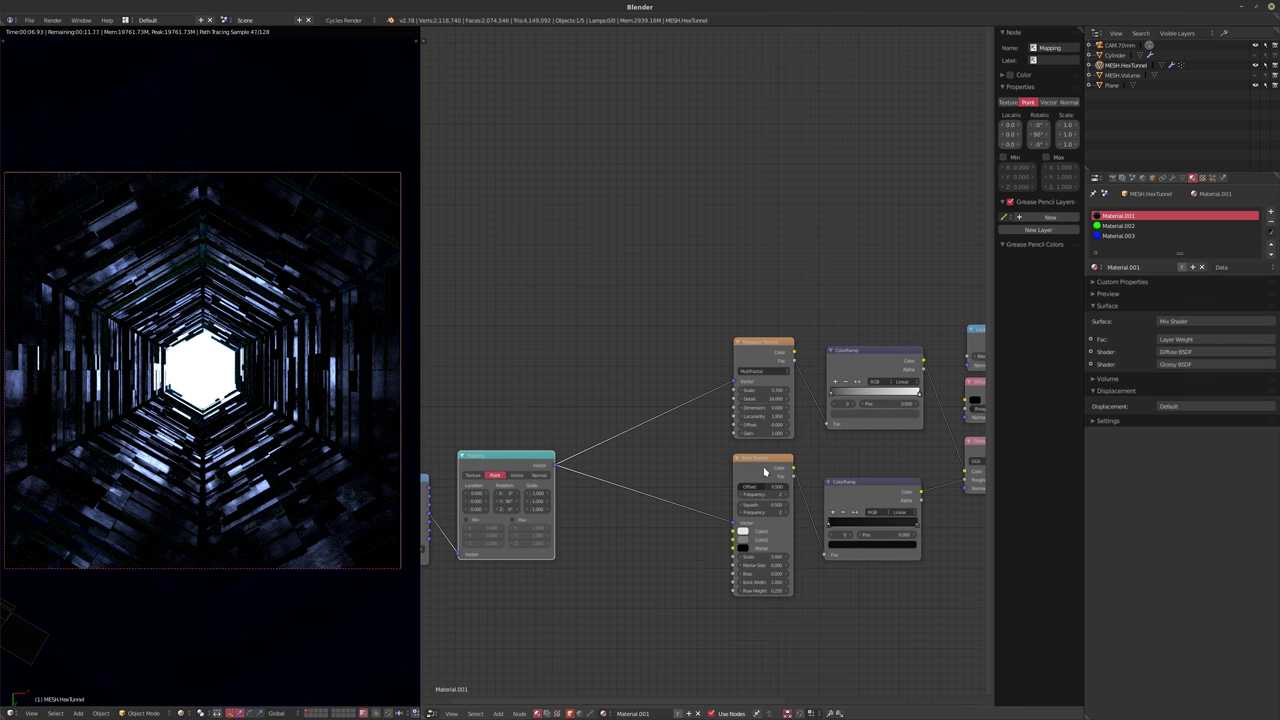
left_click_drag(762, 467, 620, 498)
left_click_drag(737, 366, 588, 394)
middle_click_drag(647, 391, 653, 375)
mouse_move(734, 457)
middle_mouse_down()
mouse_move(690, 471)
mouse_move(743, 469)
middle_mouse_up()
key("shift+a")
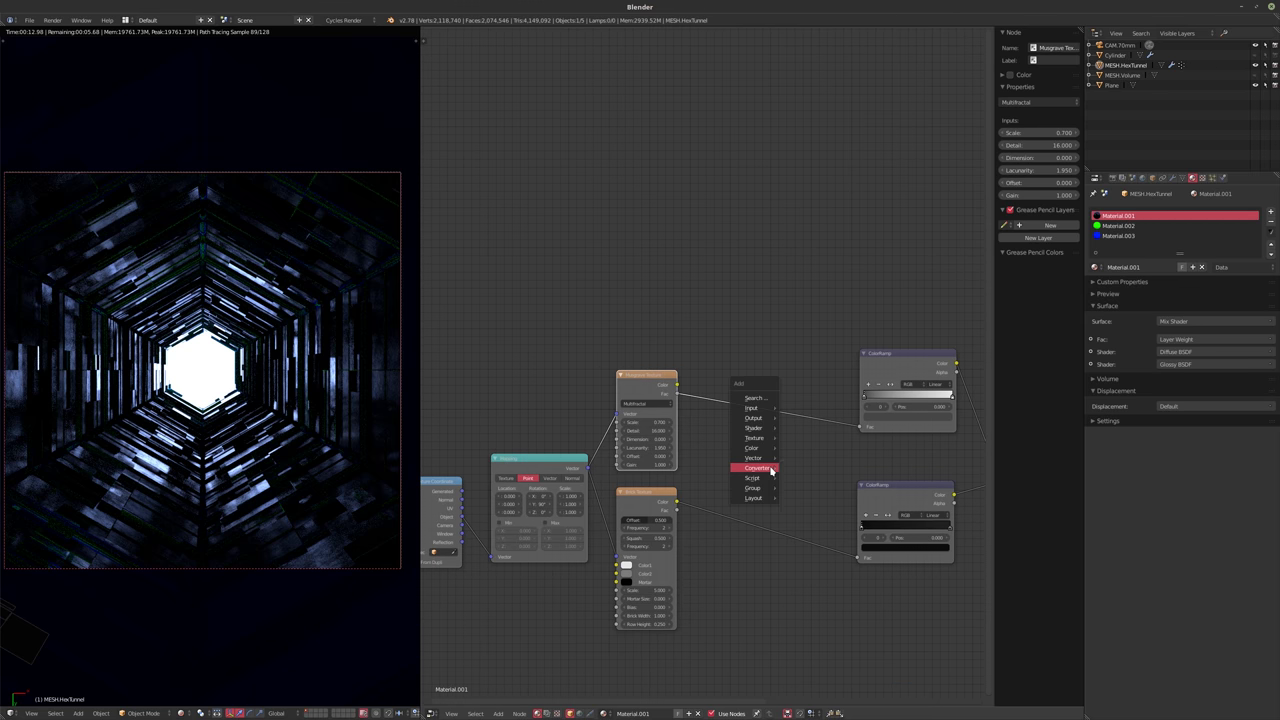
mouse_move(771, 470)
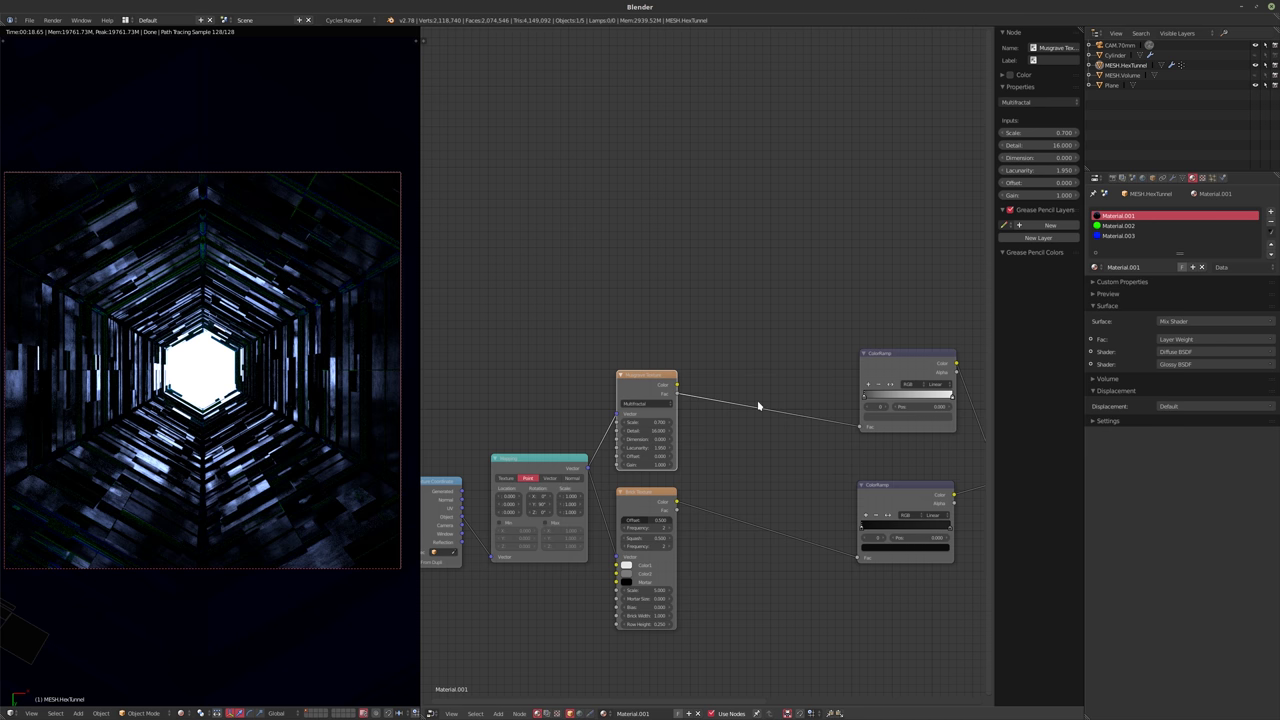
- Regroup the nodes so Mapping feeds Musgrave and Brick, then show the Add menu's Vector list
scroll(747, 420, "up", 2)
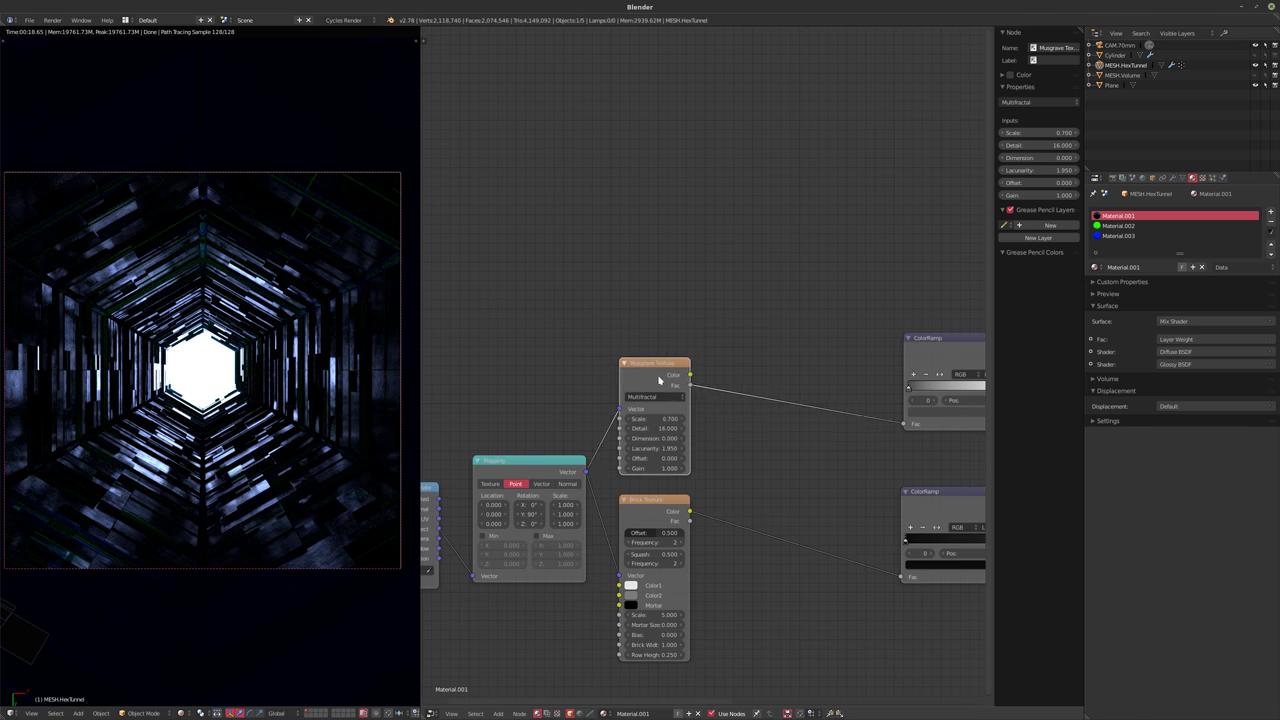
left_click_drag(632, 386, 762, 382)
scroll(760, 380, "left", 3)
scroll(760, 380, "down", 2)
middle_click_drag(633, 410, 706, 390)
left_click_drag(550, 408, 455, 408)
left_click_drag(672, 381, 588, 386)
left_click_drag(785, 428, 688, 439)
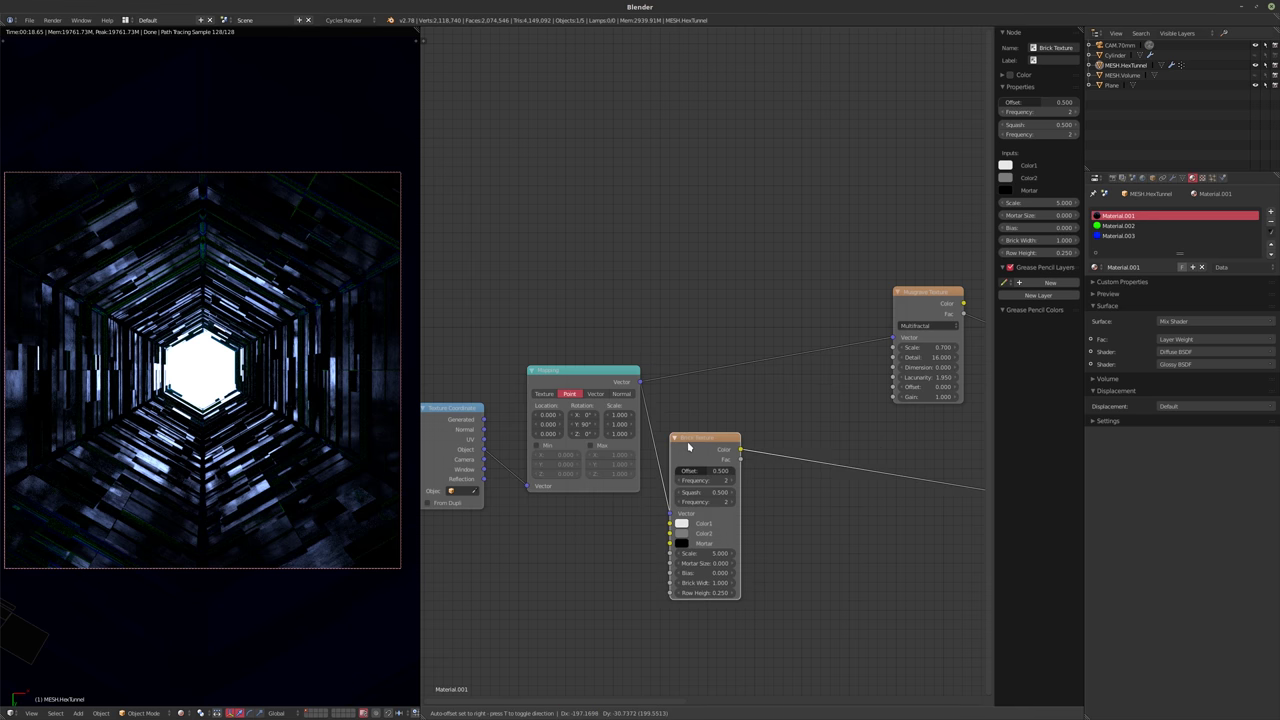
middle_click_drag(917, 349, 767, 374)
left_click_drag(766, 375, 796, 379)
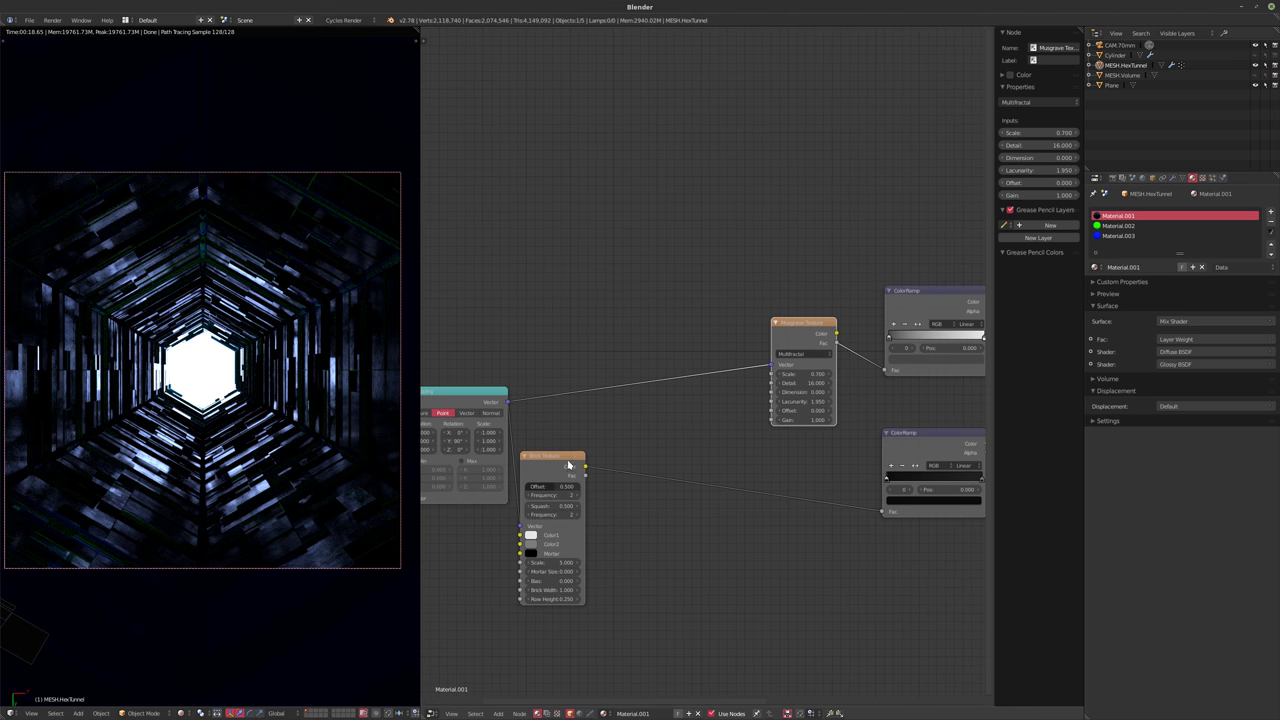
left_click_drag(570, 466, 592, 463)
key("shift+a")
mouse_move(686, 418)
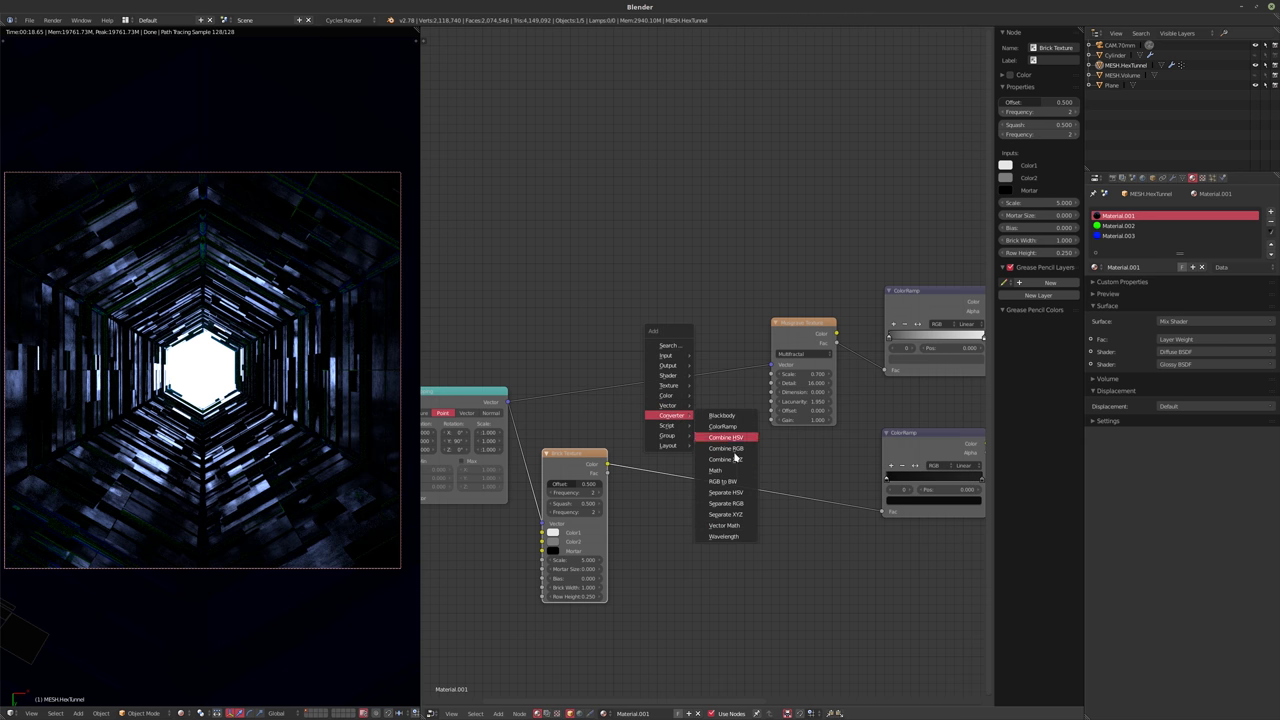
- Insert a Vector Math Add node into the Mapping–Musgrave link and feed Brick Texture colour into it
left_click(724, 525)
left_click(718, 522)
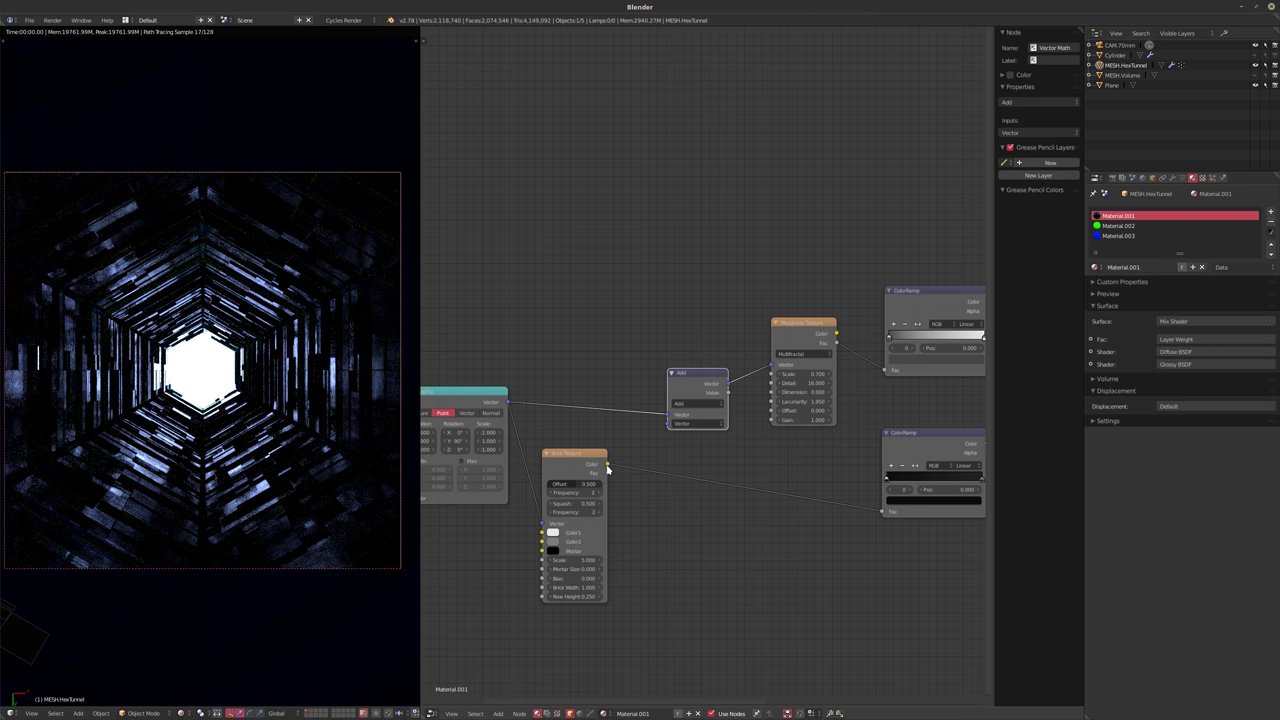
left_click_drag(607, 465, 668, 423)
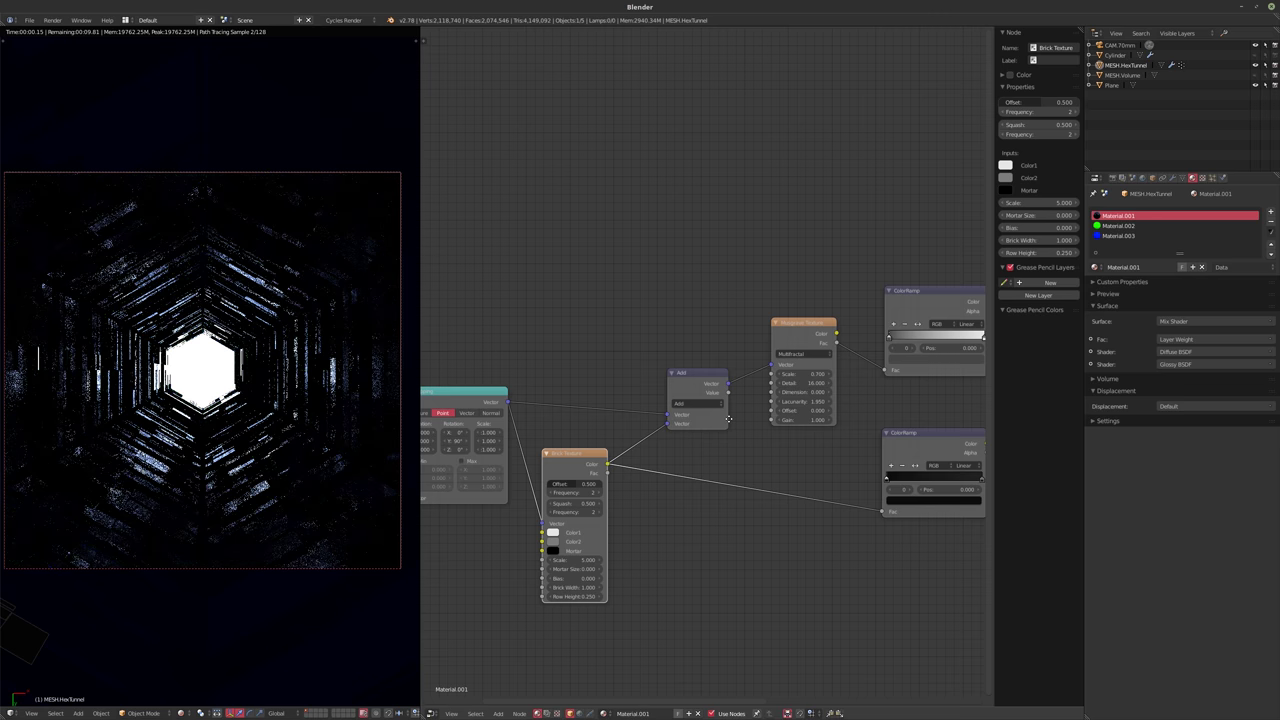
scroll(748, 434, "up", 2)
scroll(750, 490, "down", 2)
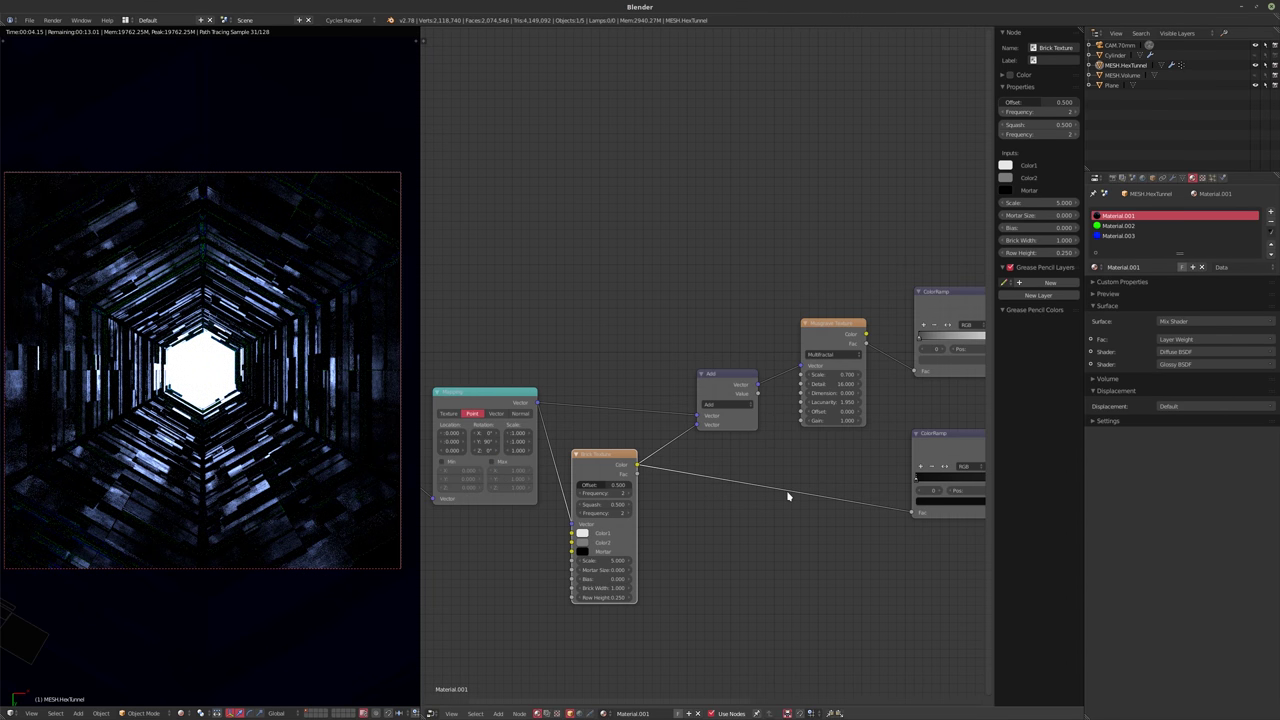
- Preview the Musgrave output in the render, restore the Mix Shader, then select Material.002
middle_click_drag(824, 343, 728, 412)
left_click(722, 440, "ctrl+shift")
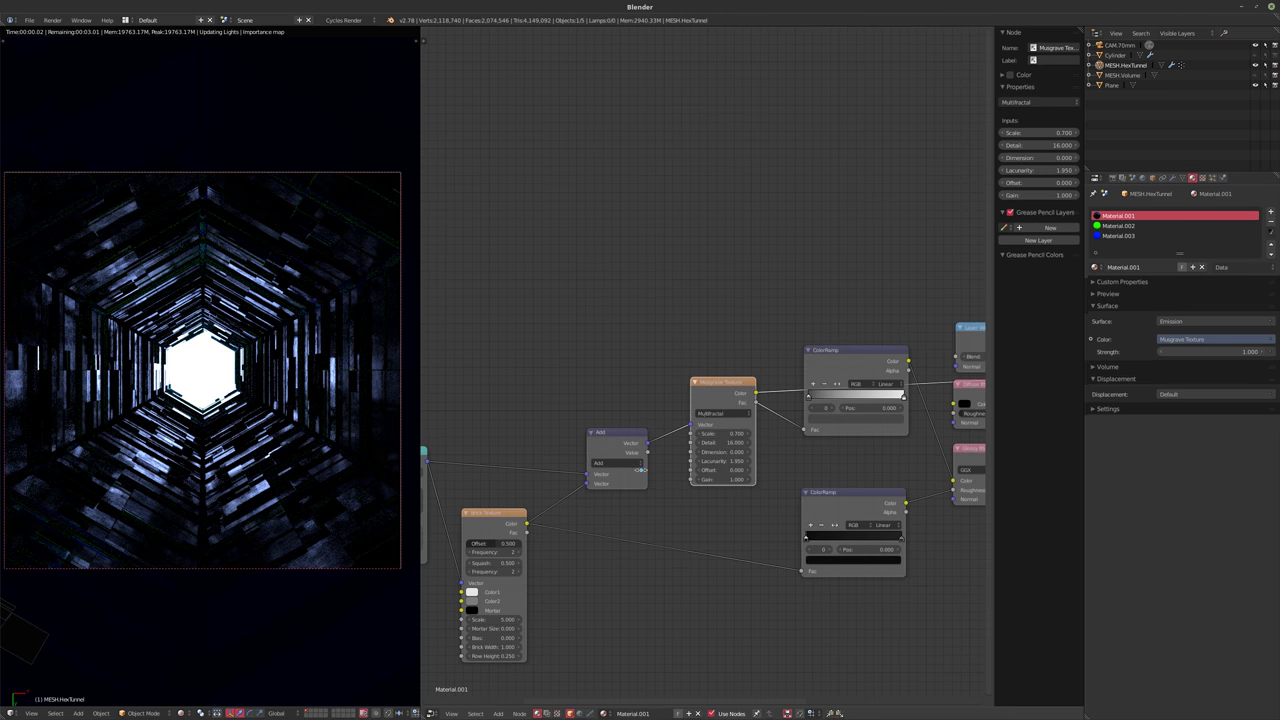
middle_click_drag(640, 469, 700, 484)
scroll(706, 506, "up", 3)
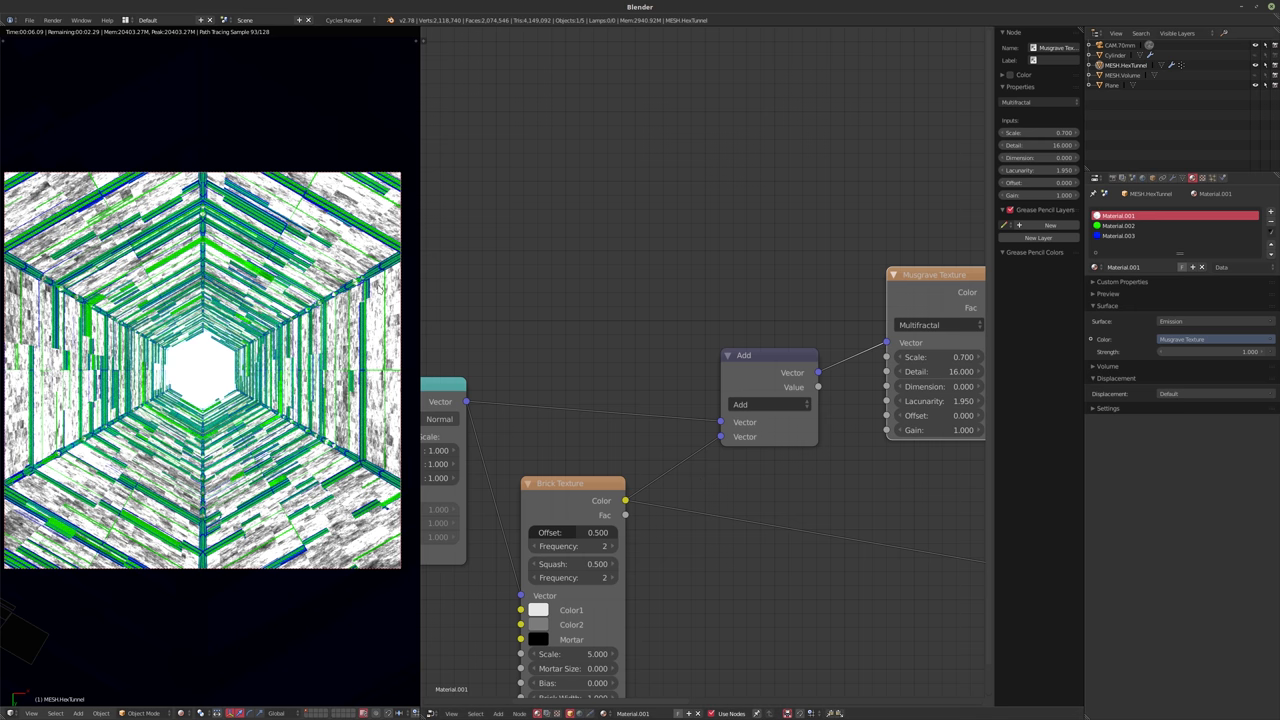
scroll(840, 457, "down", 6)
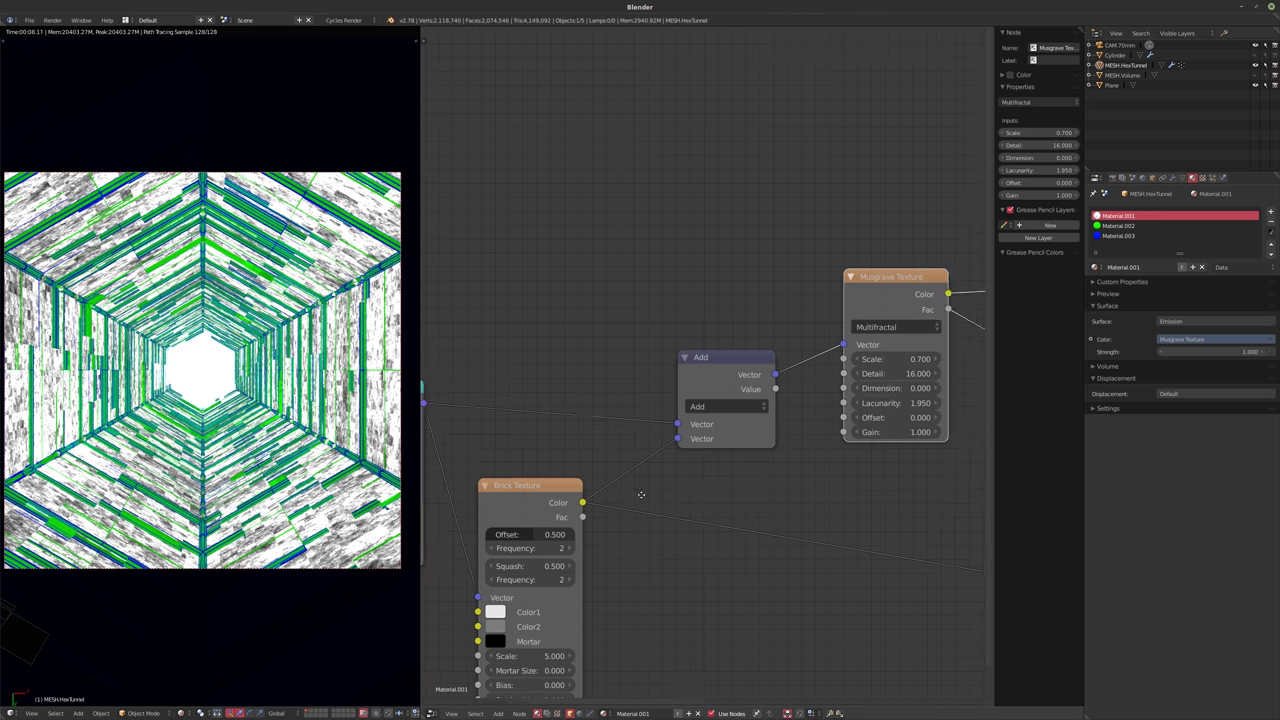
left_click(822, 427, "ctrl+shift")
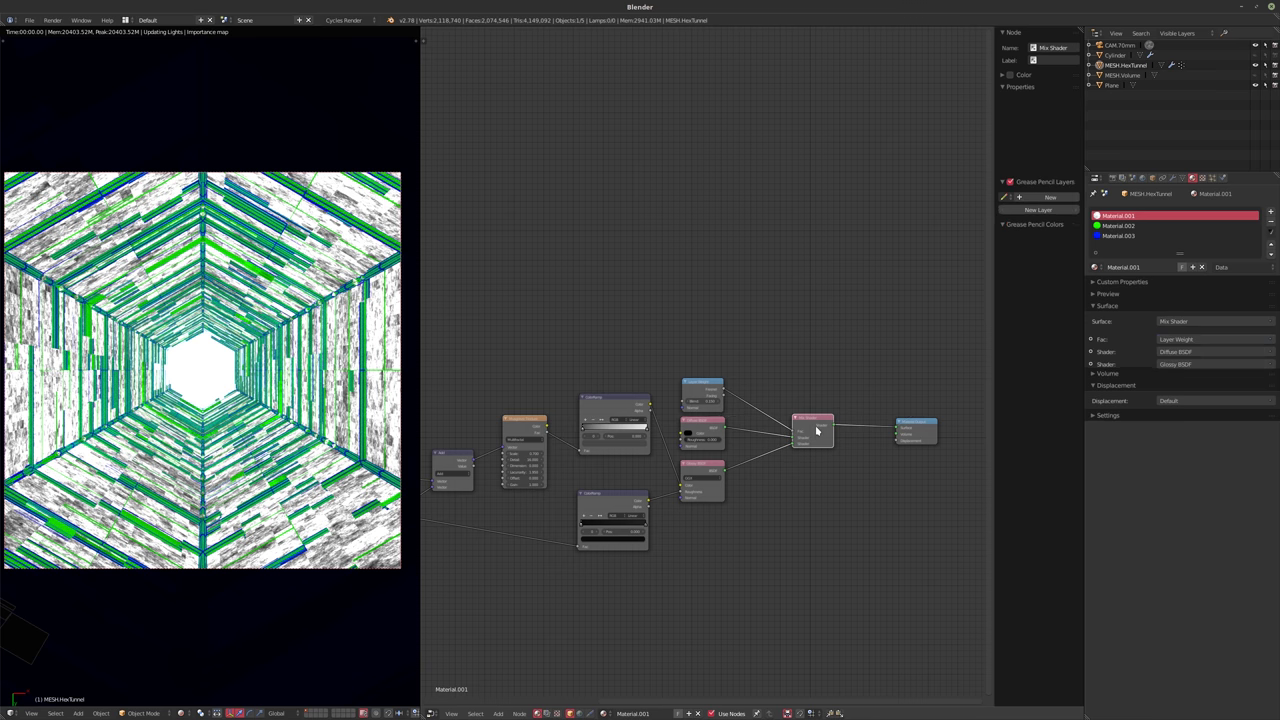
middle_click_drag(487, 511, 674, 491)
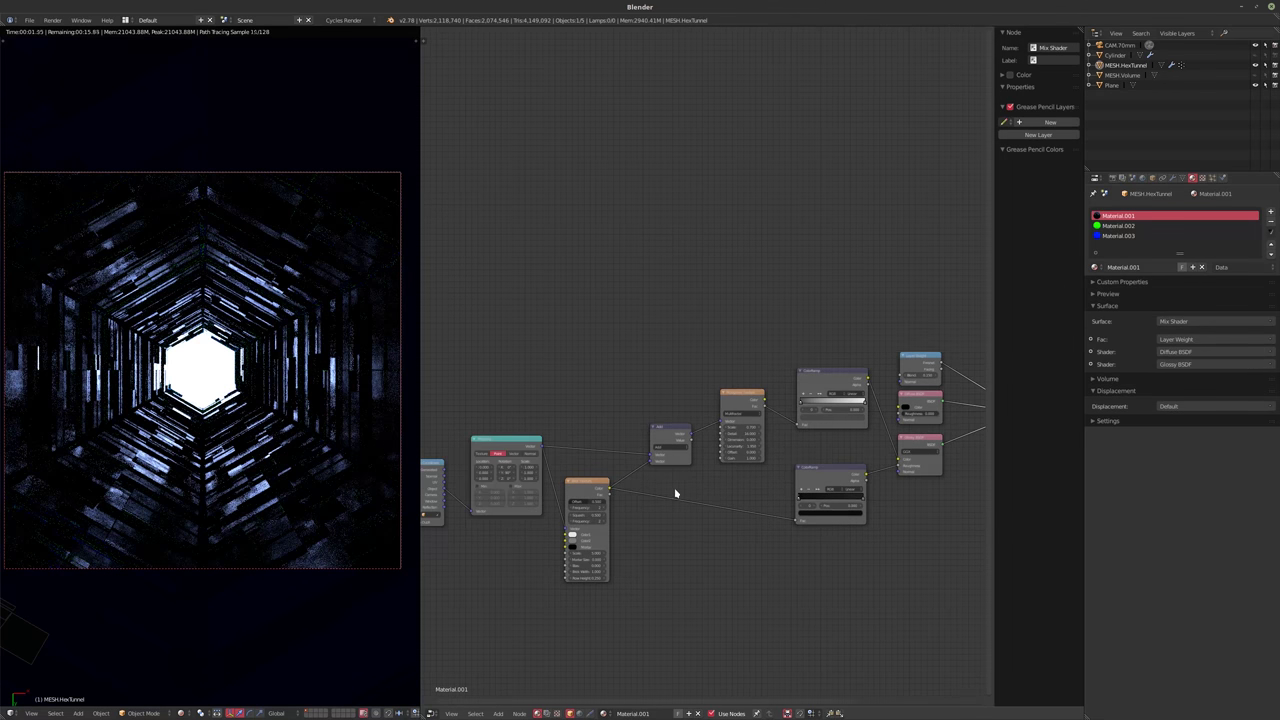
scroll(627, 500, "up", 1)
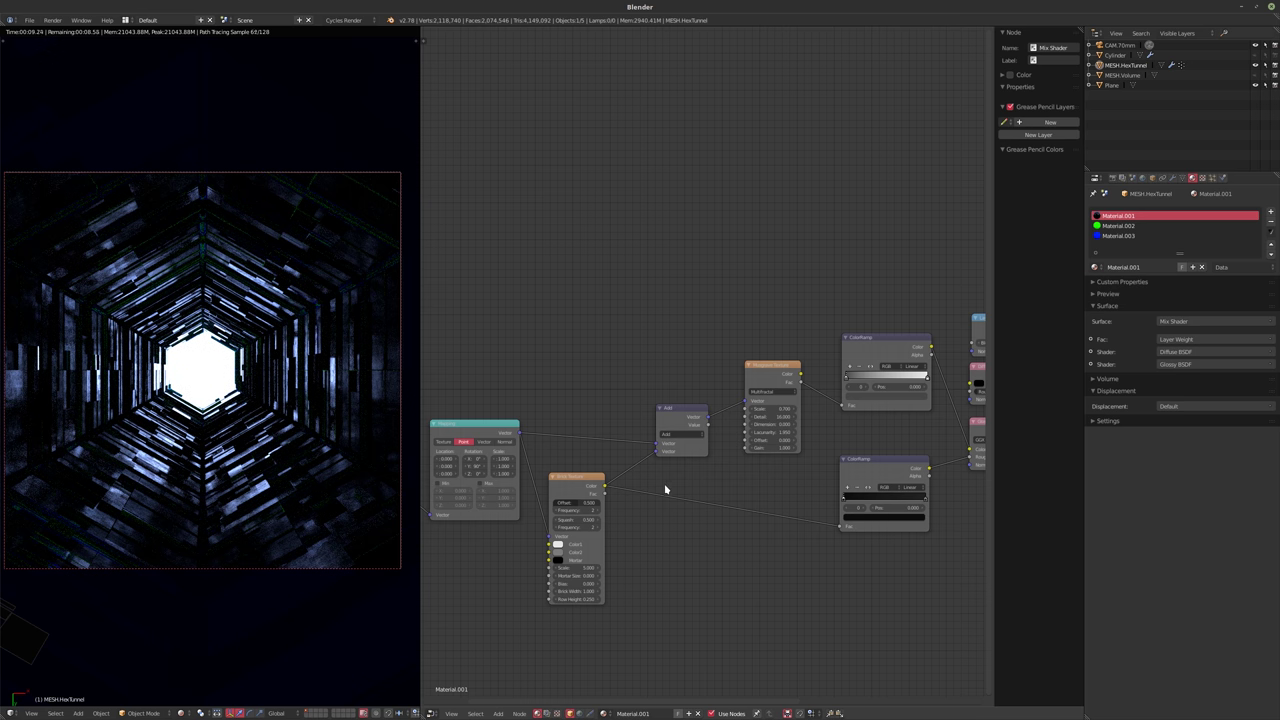
scroll(716, 496, "down", 1, "ctrl")
left_click(1107, 226)
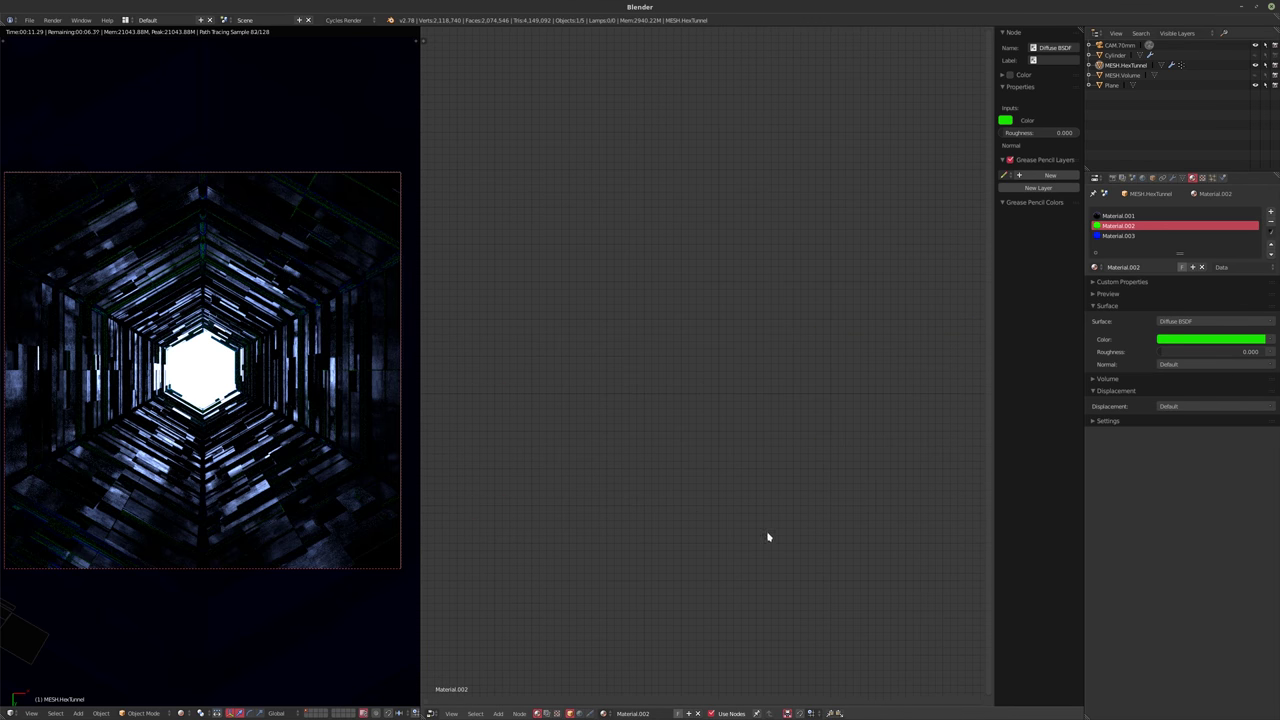
- Rearrange Material.002's nodes and convert the Diffuse BSDF into a Glass BSDF
scroll(720, 543, "up", 5)
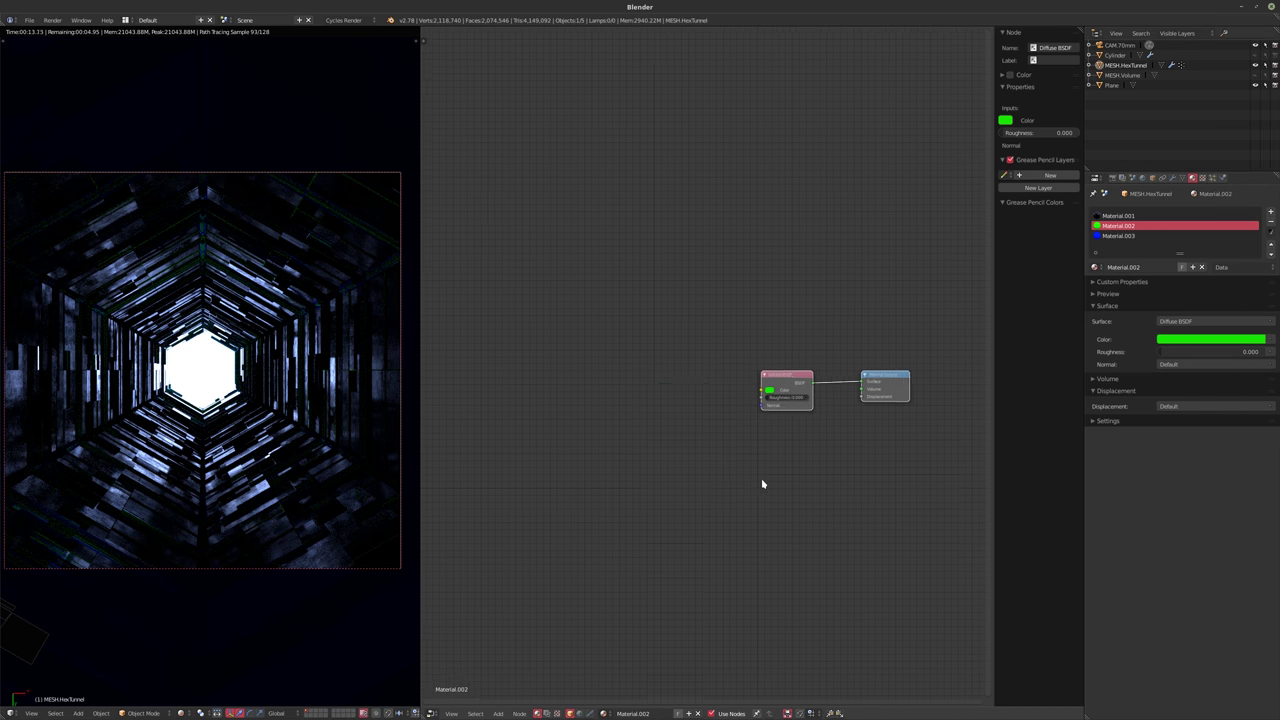
left_click_drag(692, 395, 652, 478)
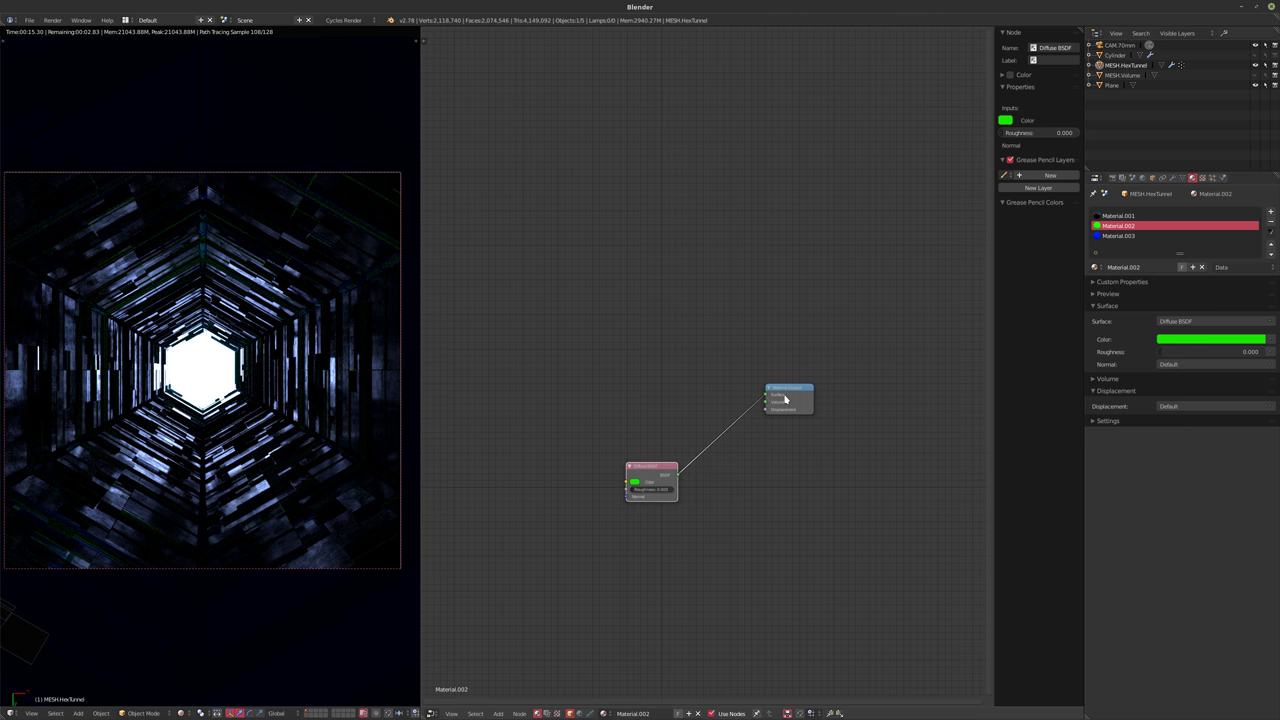
left_click_drag(789, 389, 806, 480)
scroll(702, 483, "up", 2)
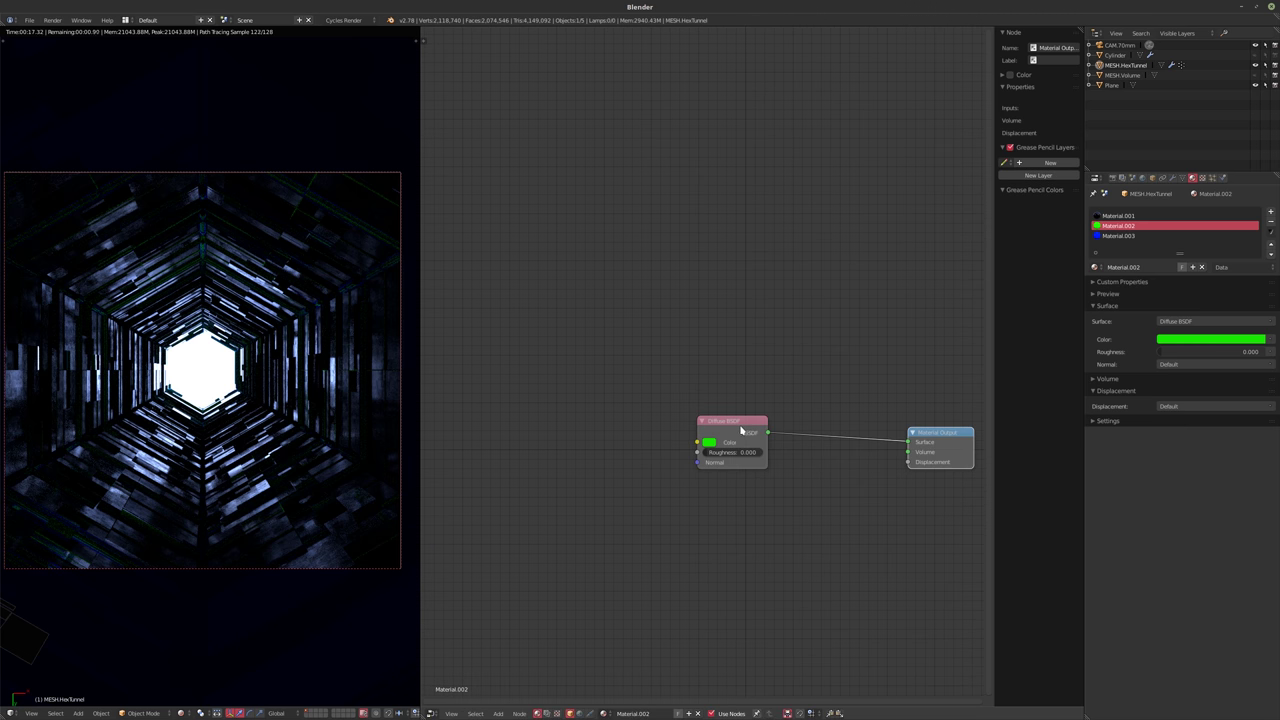
left_click(741, 430)
scroll(692, 446, "up", 2)
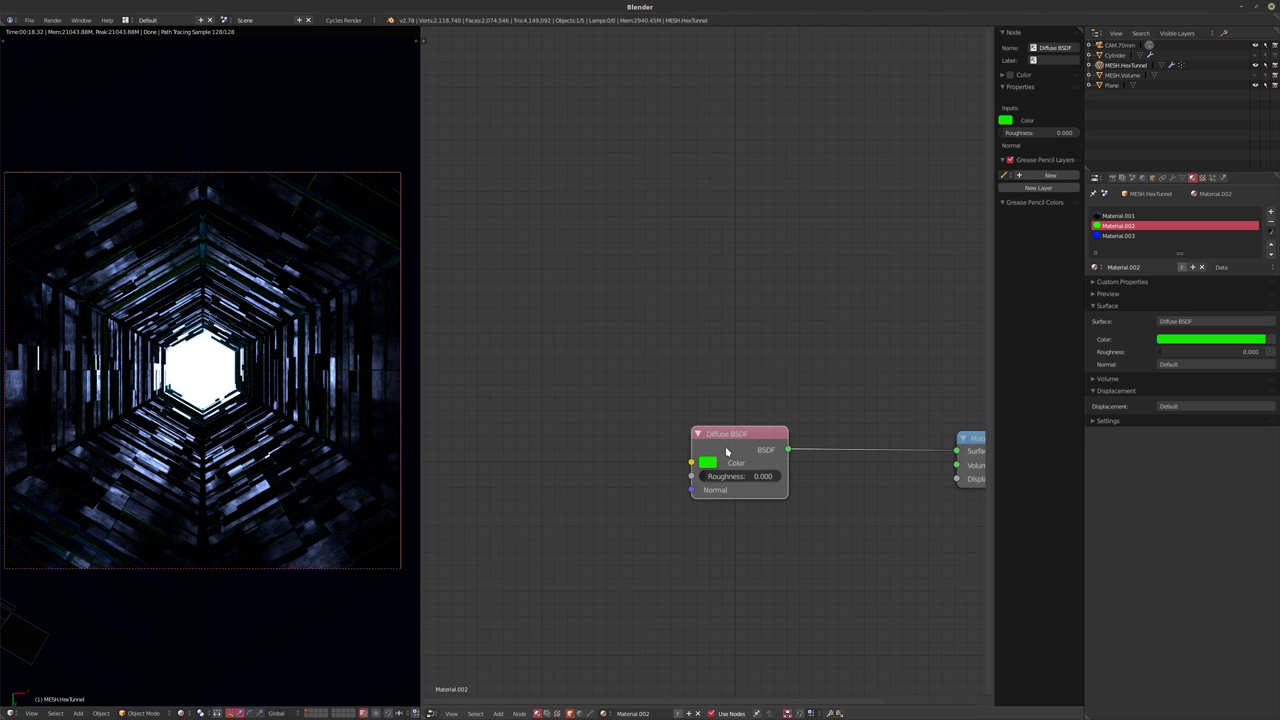
key("shift+s")
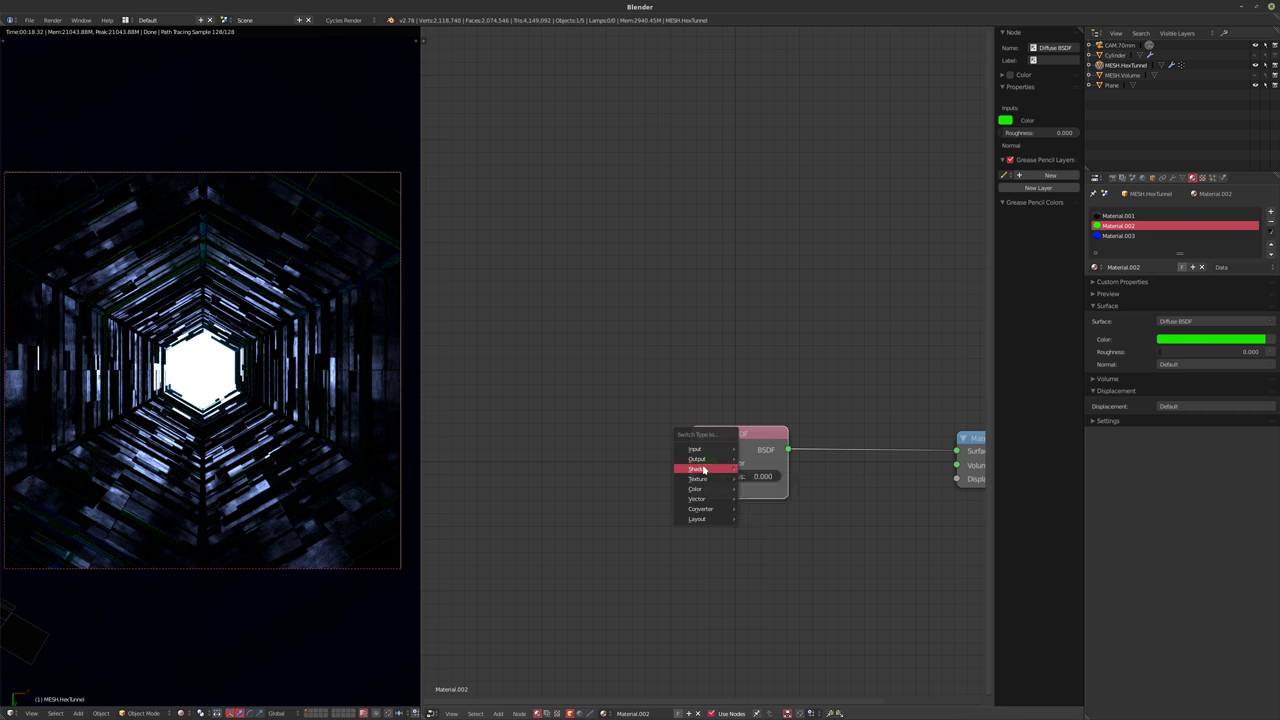
mouse_move(700, 469)
left_click(768, 528)
- Set the glass colour to white (0.8/0.8/0.8) and roughness to 0.158
left_click(720, 482)
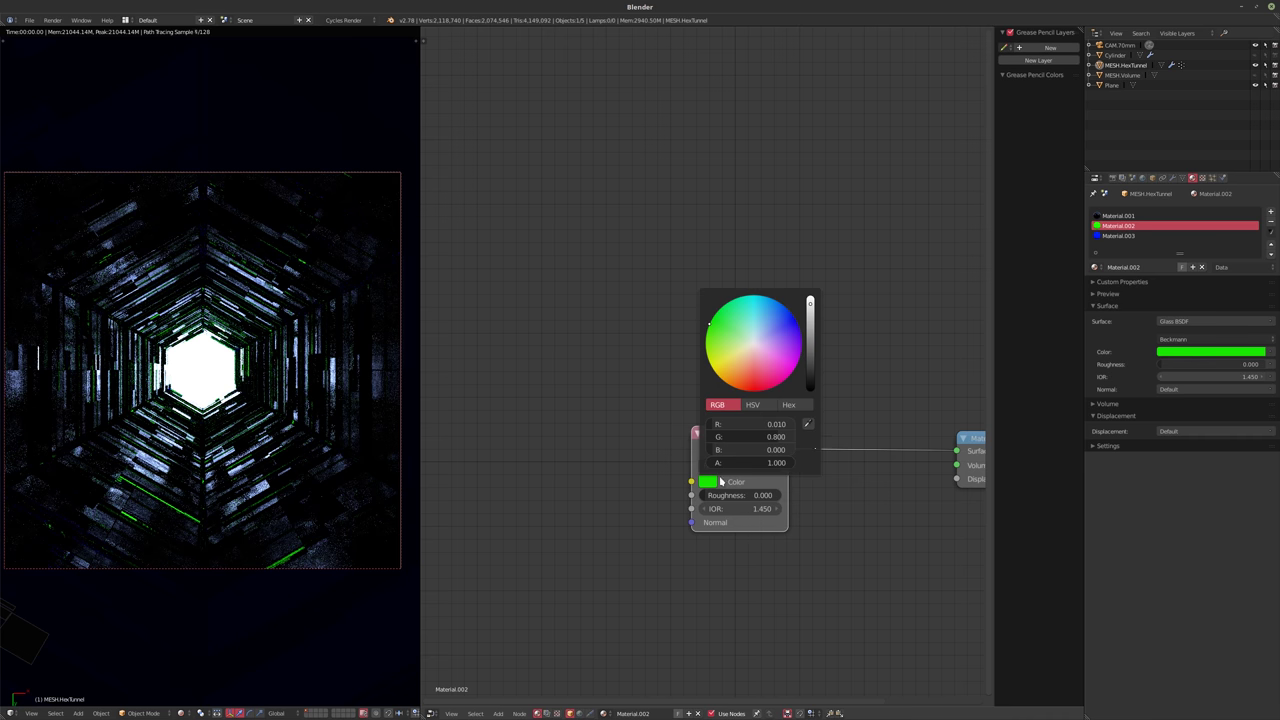
left_click(758, 424)
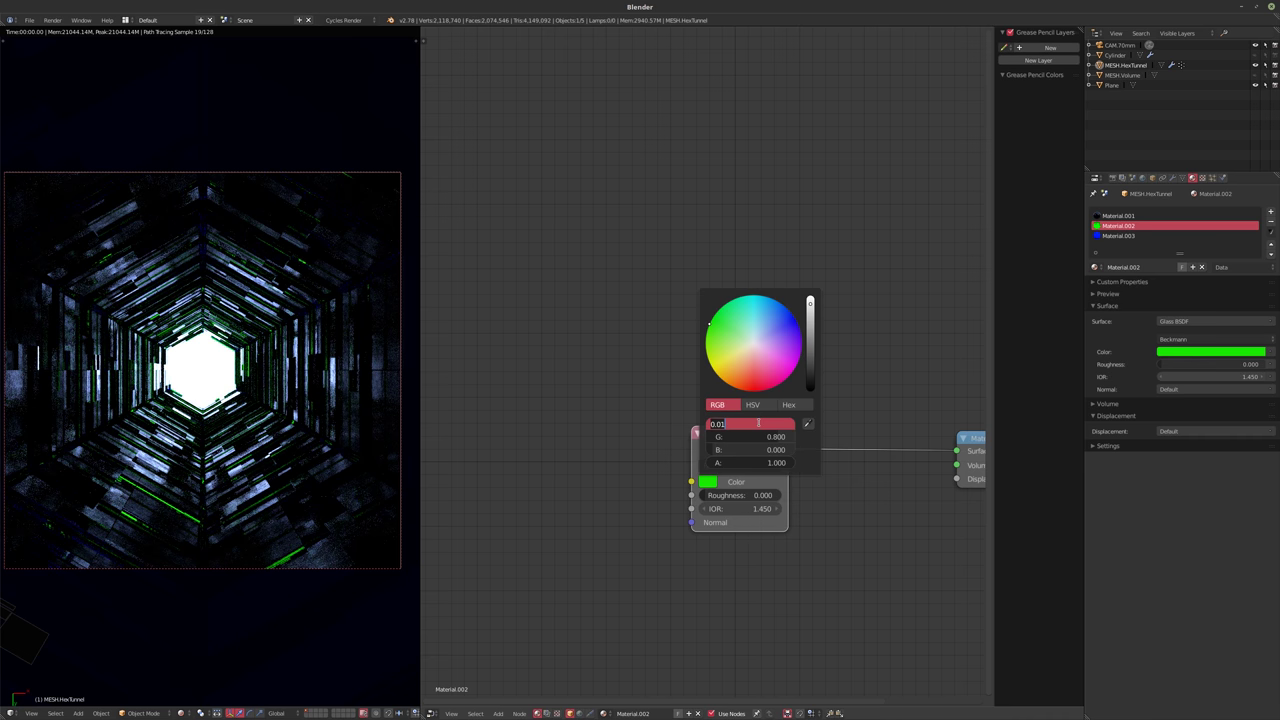
type(".8")
key("Tab")
key("Tab")
type(".8")
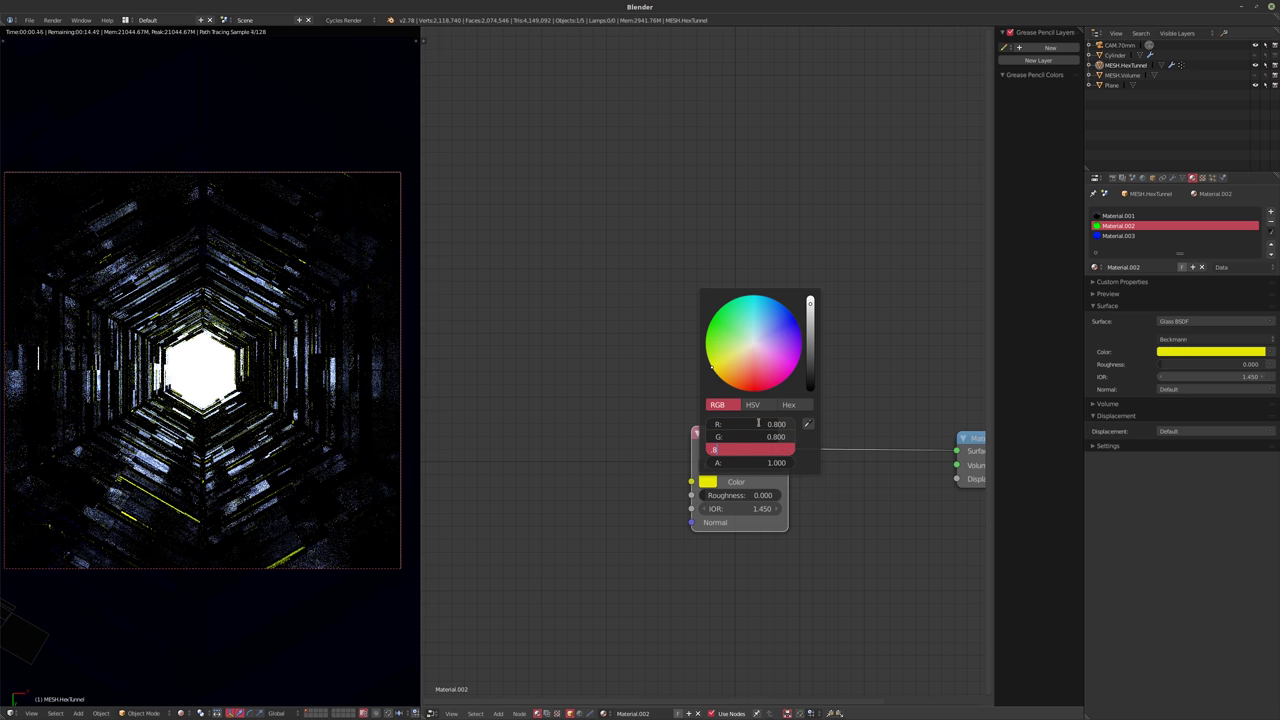
key("Return")
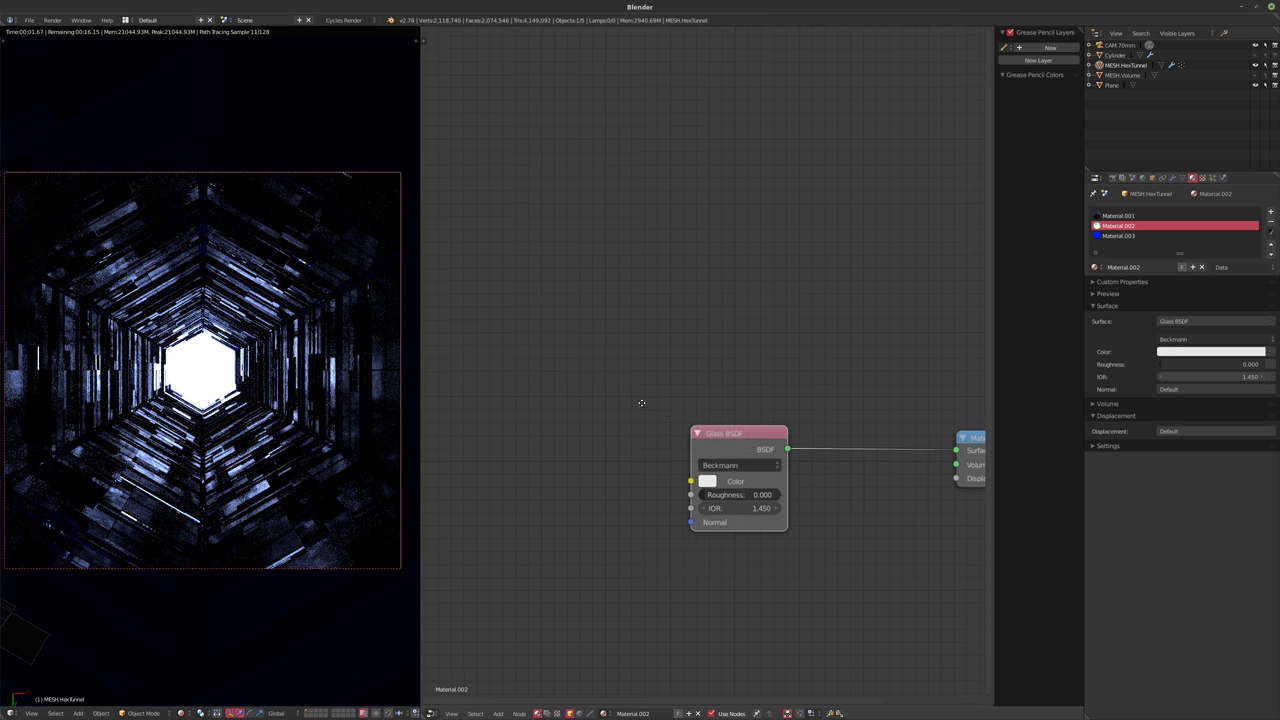
scroll(640, 400, "up", 3)
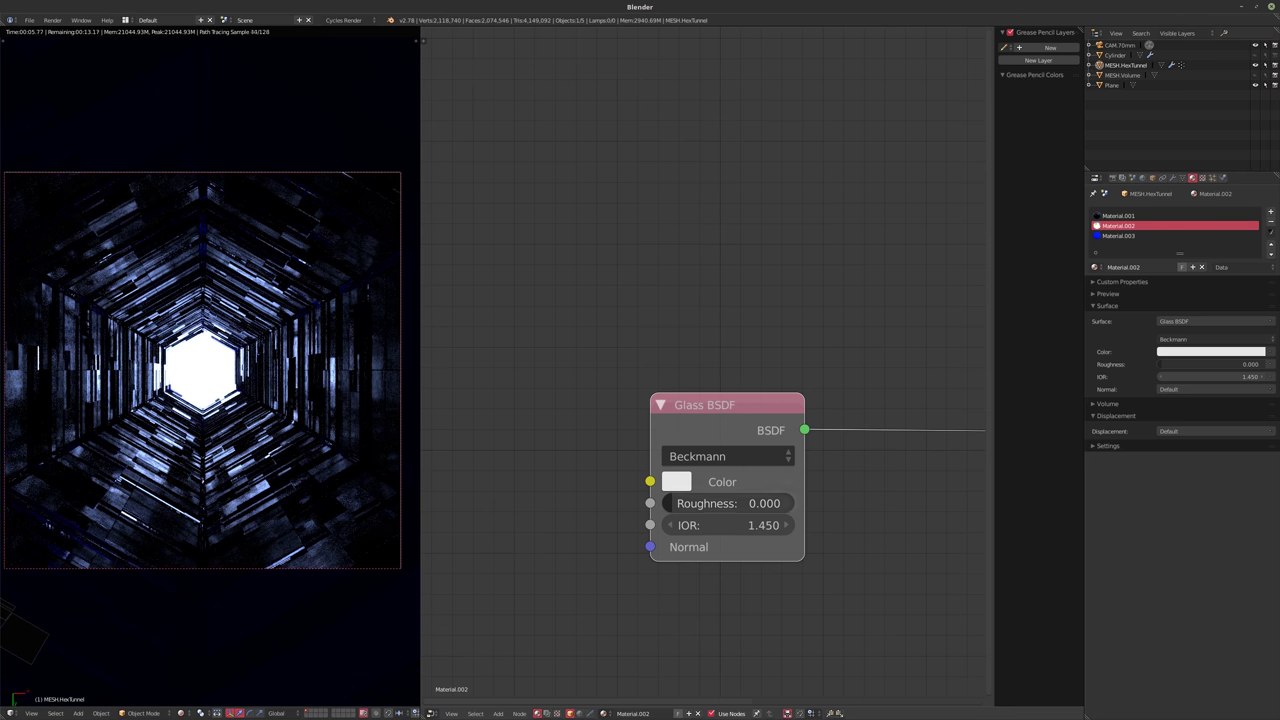
left_click_drag(706, 503, 727, 503)
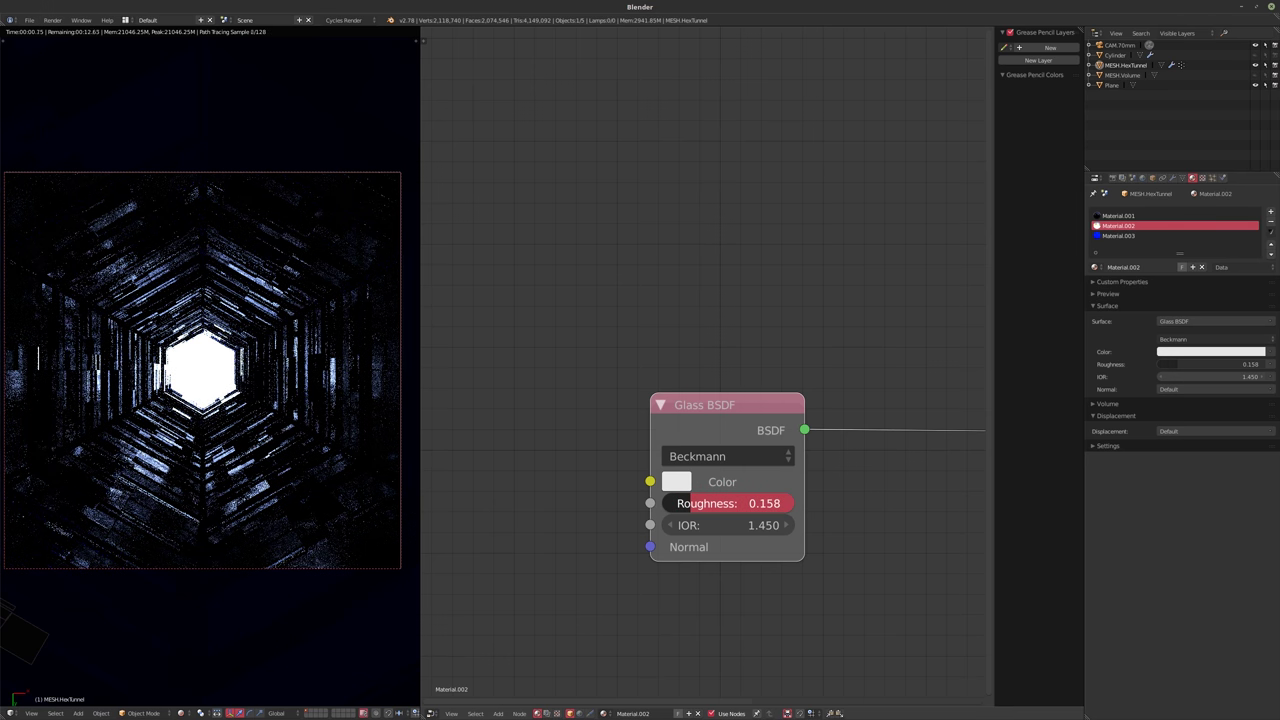
key("Home")
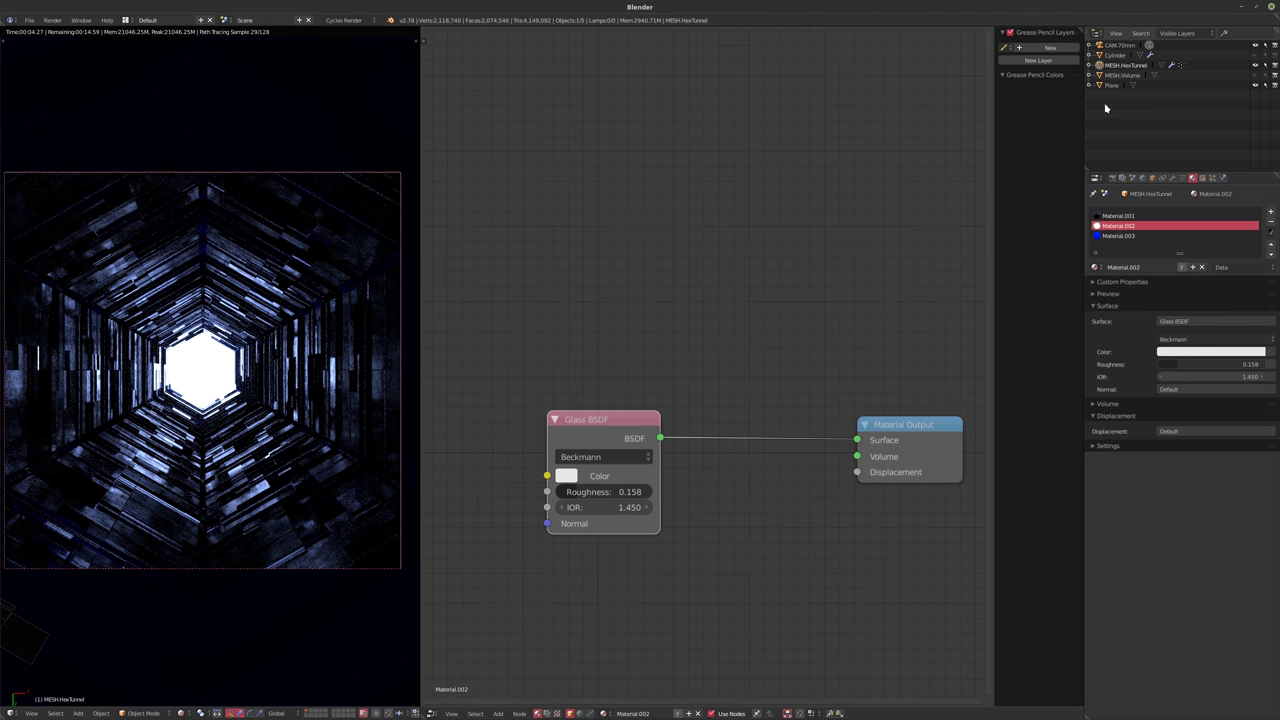
- Replace Material.003's diffuse shader with an Emission shader and rearrange its nodes
left_click(1105, 237)
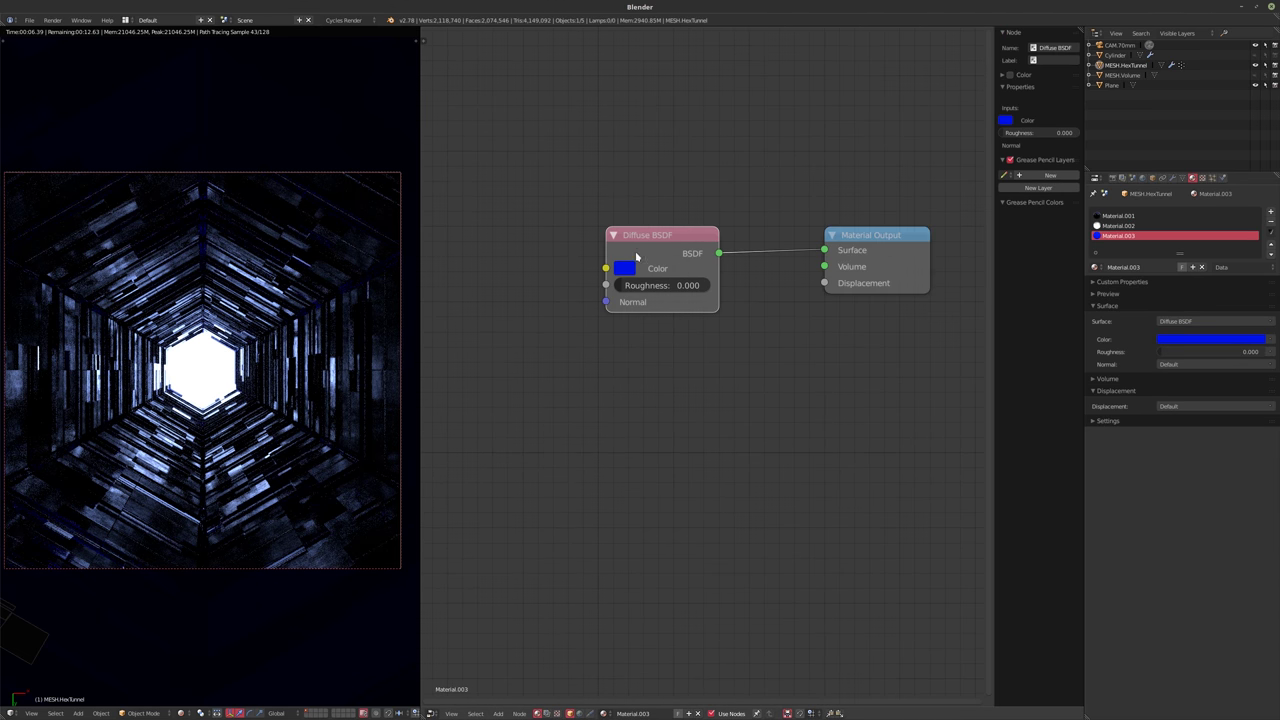
key("shift+s")
mouse_move(633, 292)
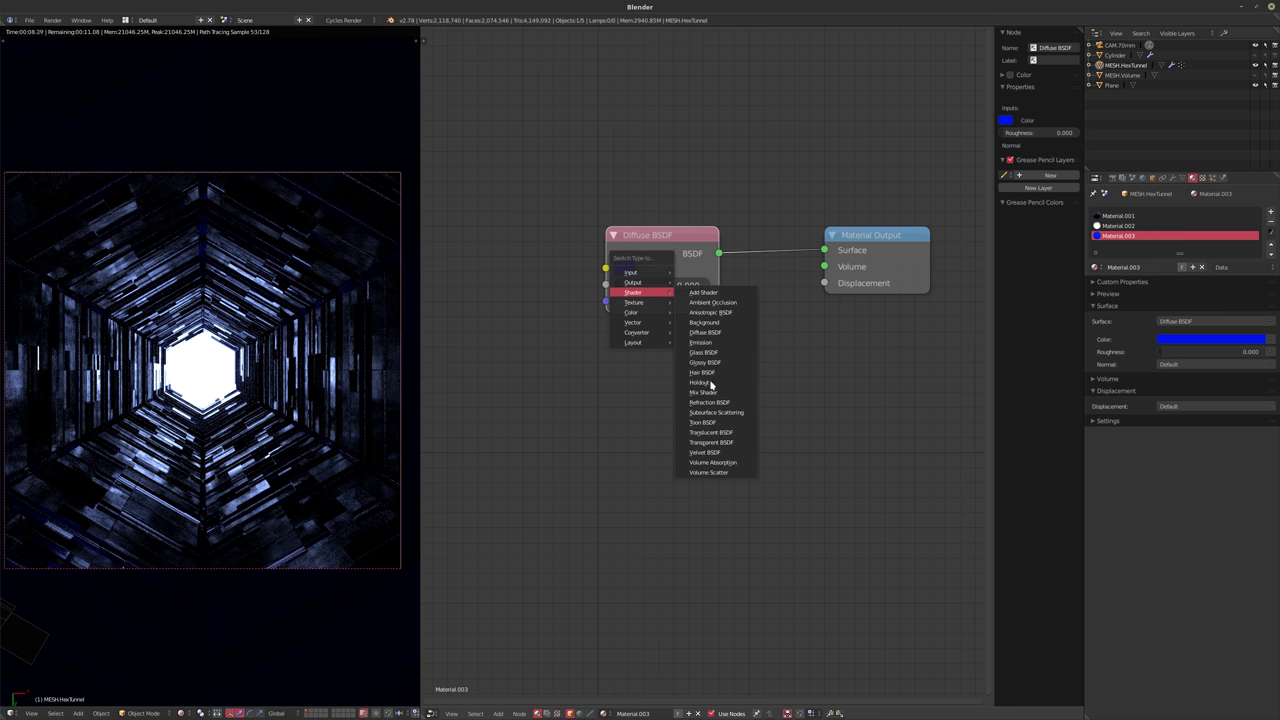
left_click(703, 341)
left_click_drag(622, 255, 557, 435)
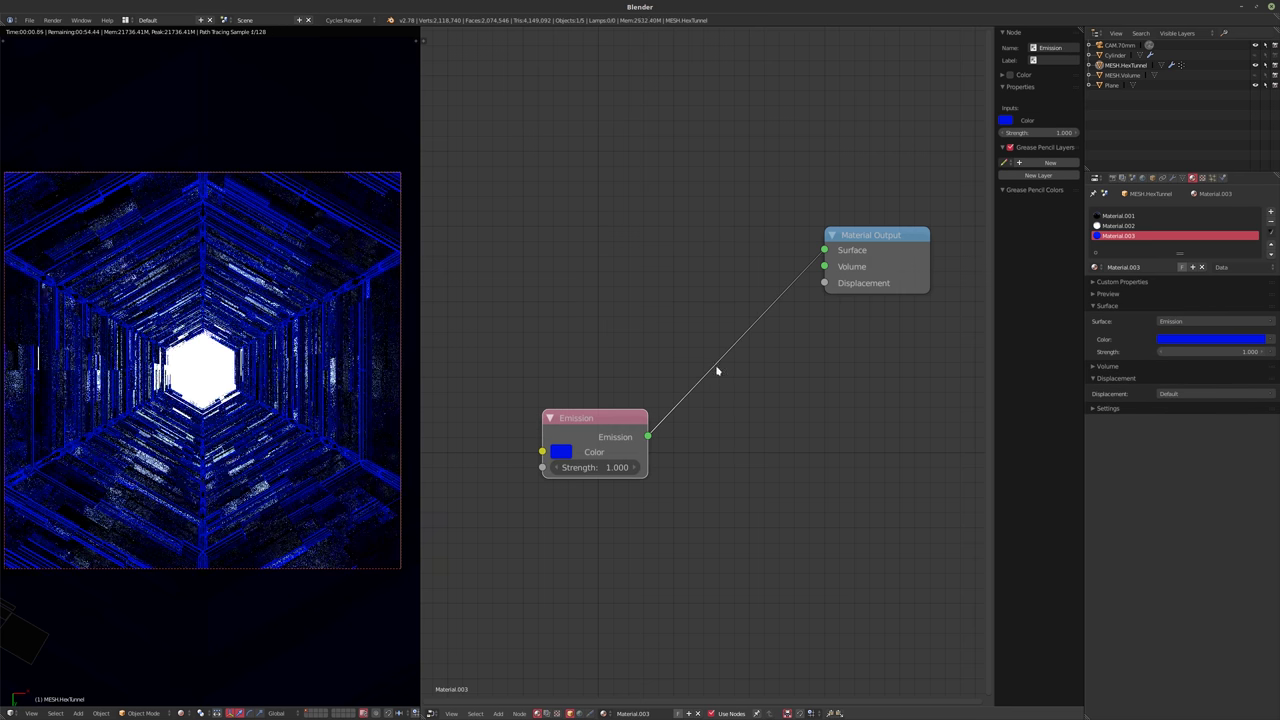
left_click_drag(902, 255, 833, 432)
scroll(650, 334, "up", 3)
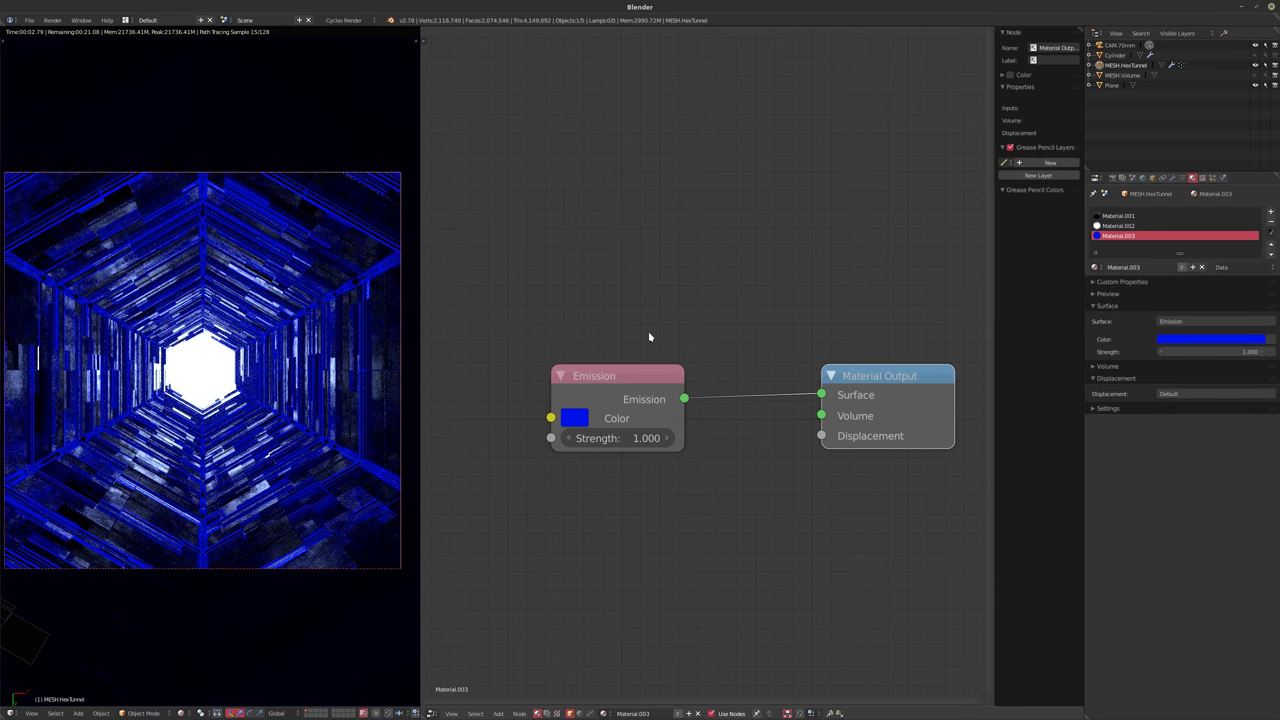
- Make the emission colour light cyan and return the viewport to solid shading
left_click(677, 383)
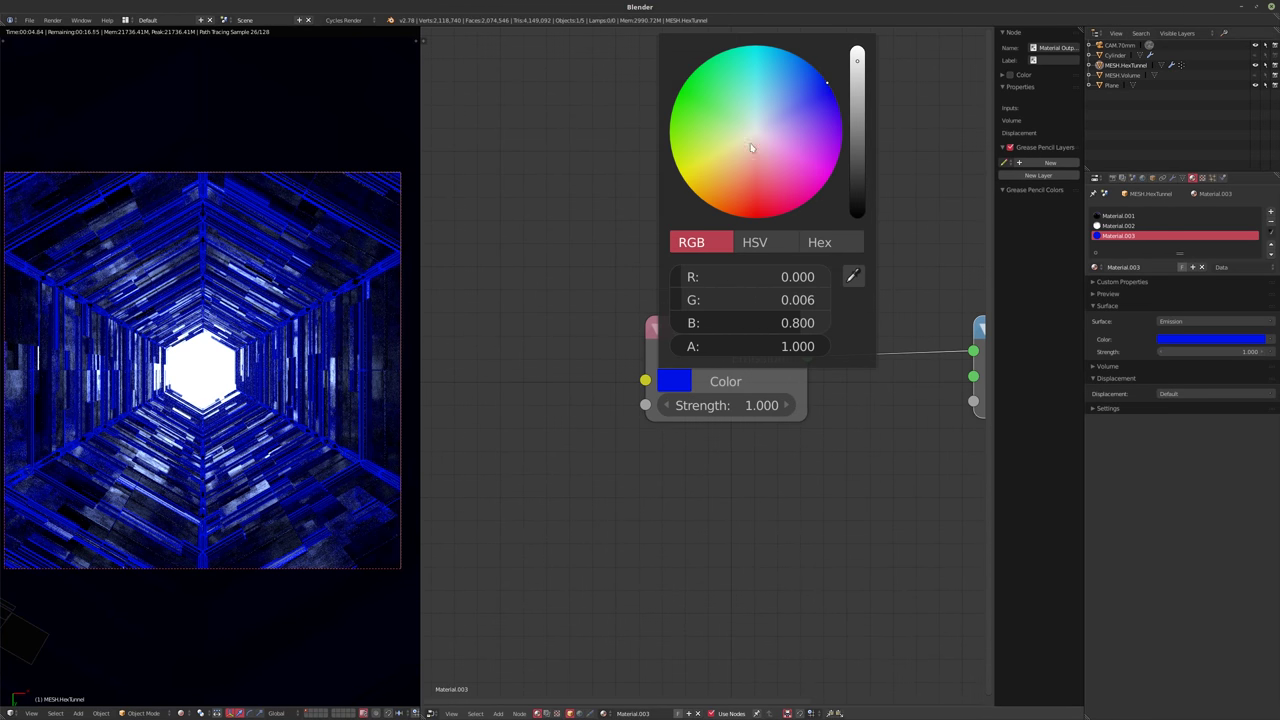
left_click_drag(751, 148, 763, 97)
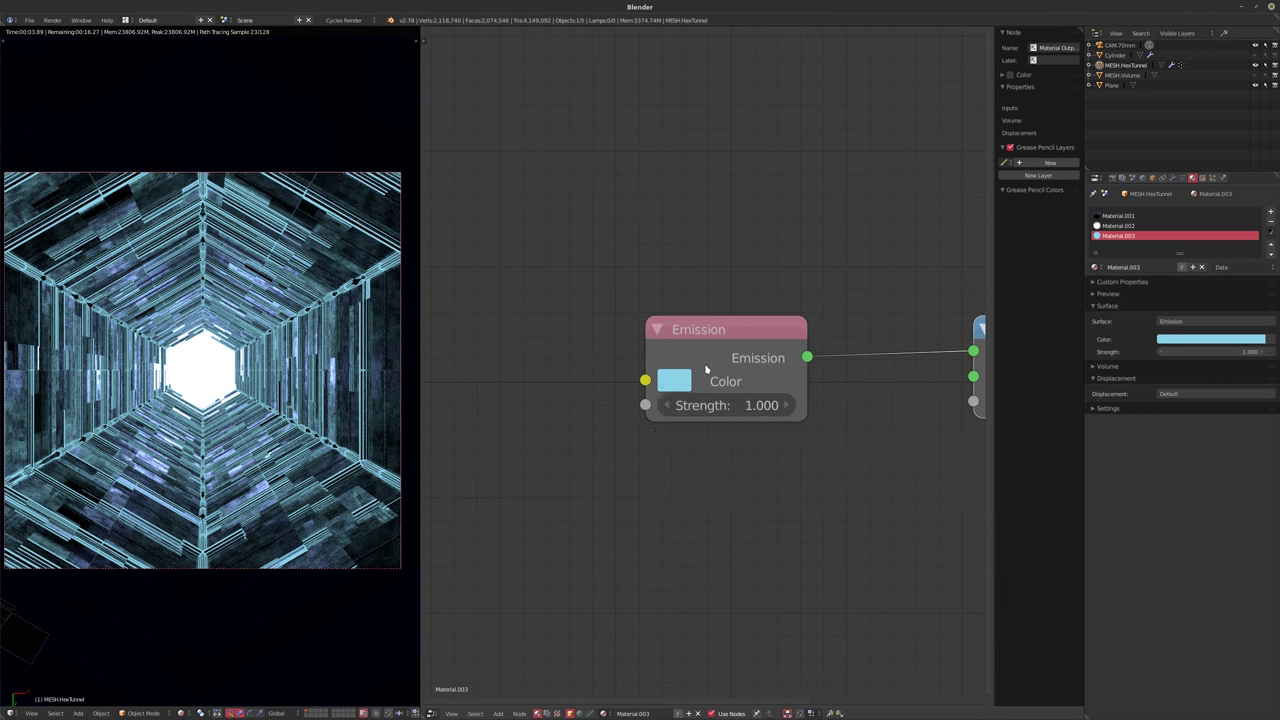
middle_click_drag(705, 366, 639, 260)
scroll(639, 260, "down", 2)
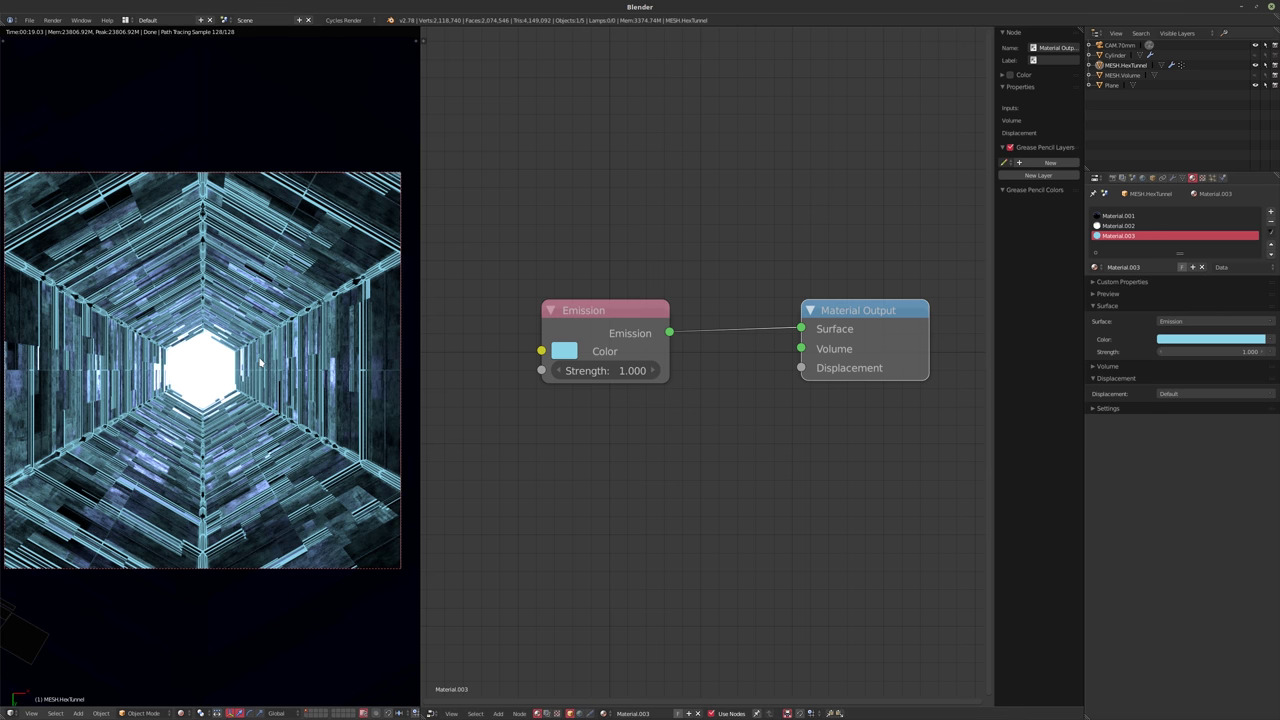
key("shift+z")
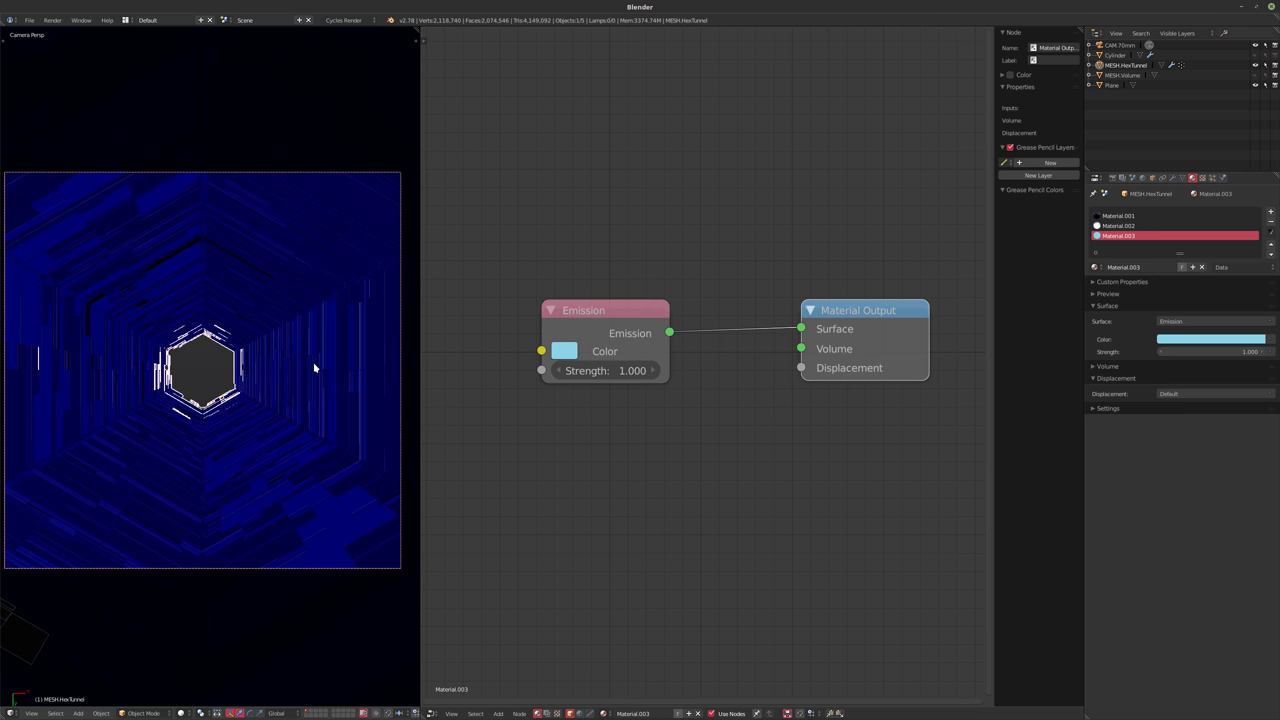
- Unhide the Cylinder in the Outliner, select it, and duplicate it in place as Cylinder.001
key("KP_0")
middle_click_drag(227, 390, 223, 428)
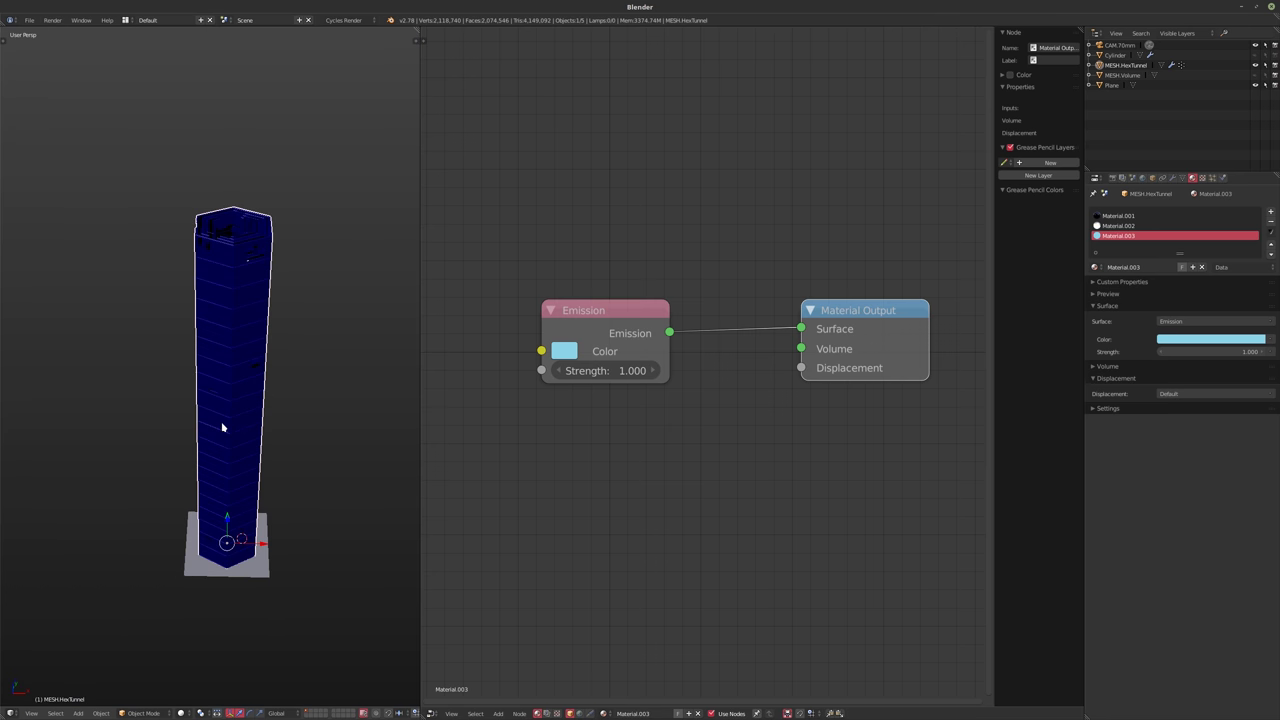
left_click(1116, 56)
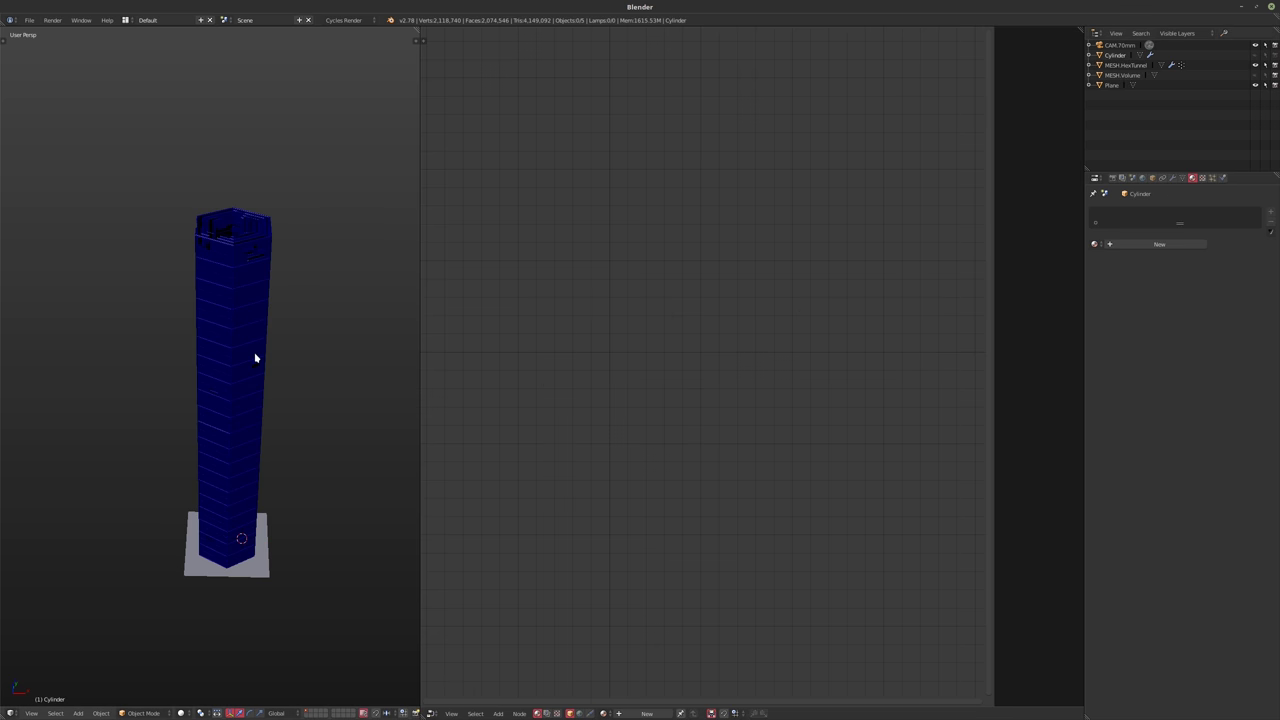
left_click(1222, 177)
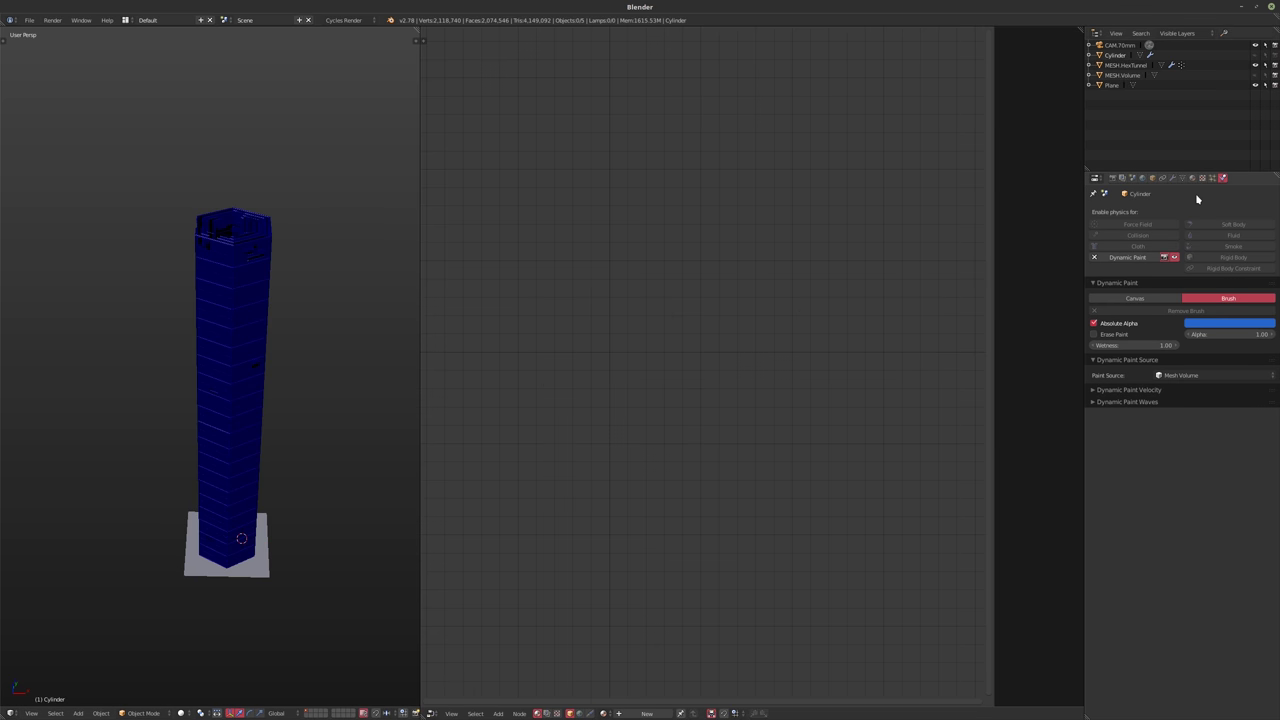
left_click(1256, 55)
left_click(1116, 55)
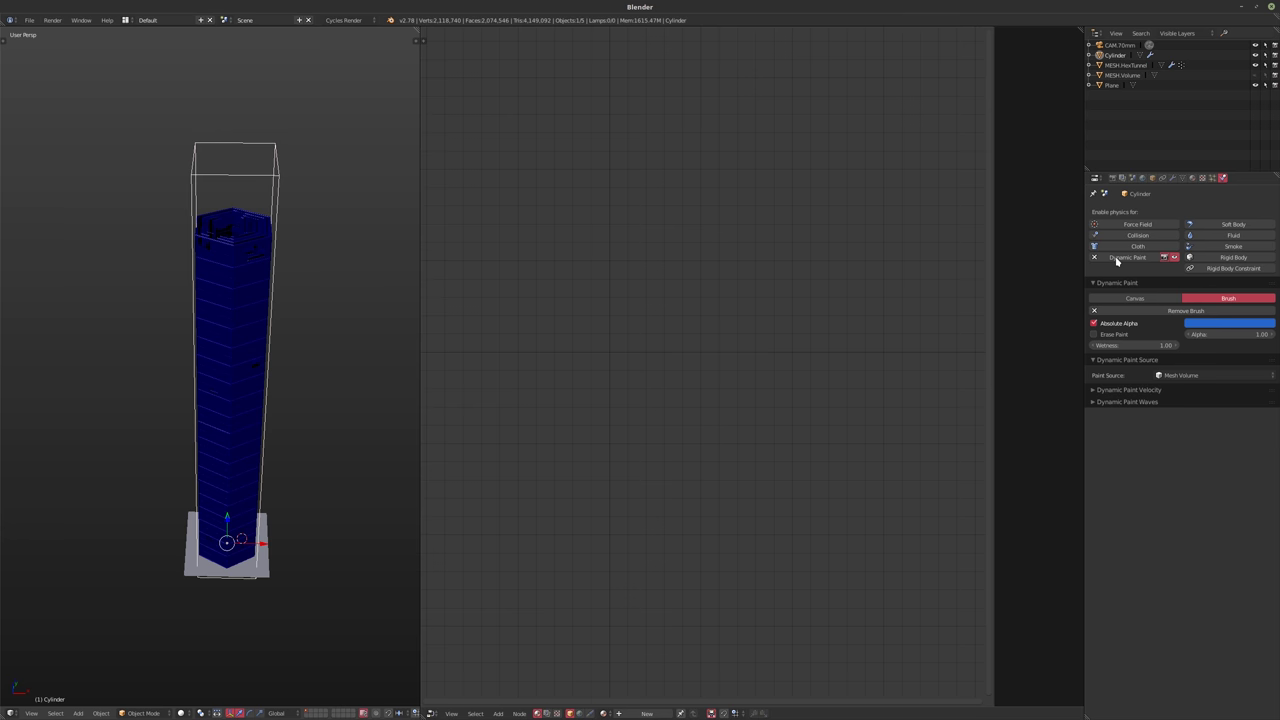
key("shift+d")
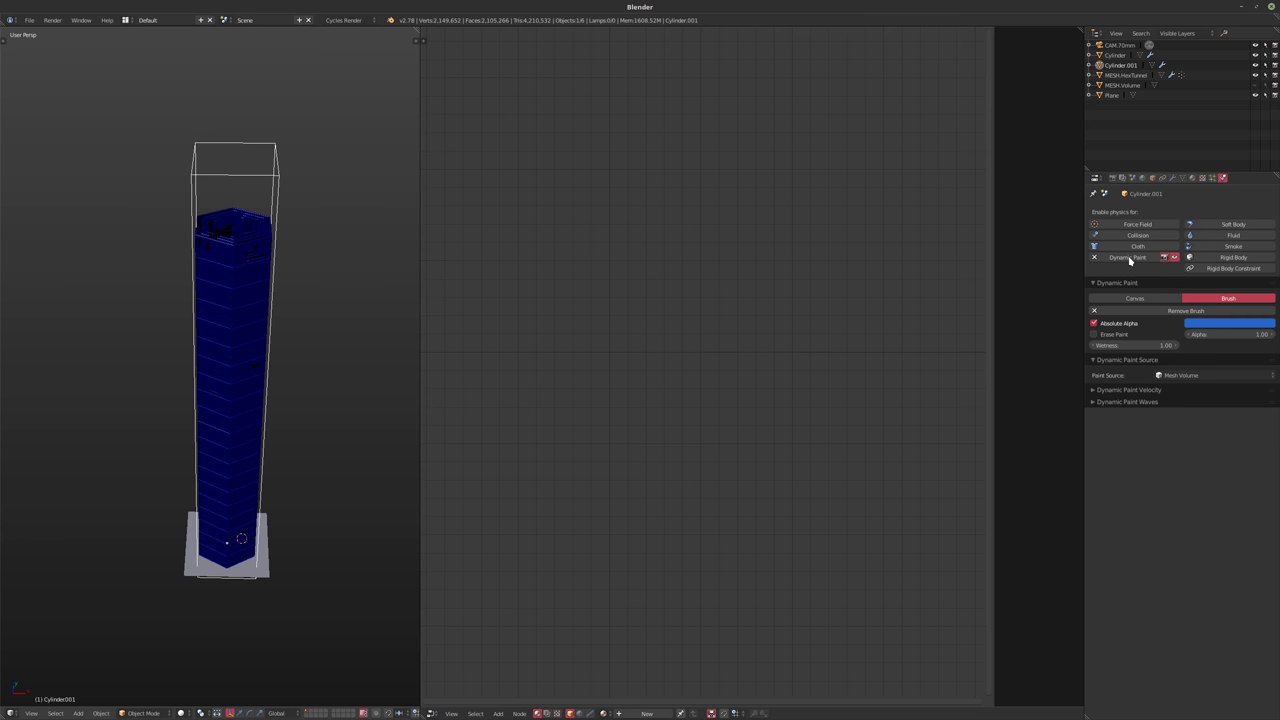
- Remove Dynamic Paint and the Displace and Subsurf modifiers from Cylinder.001
left_click(1130, 258)
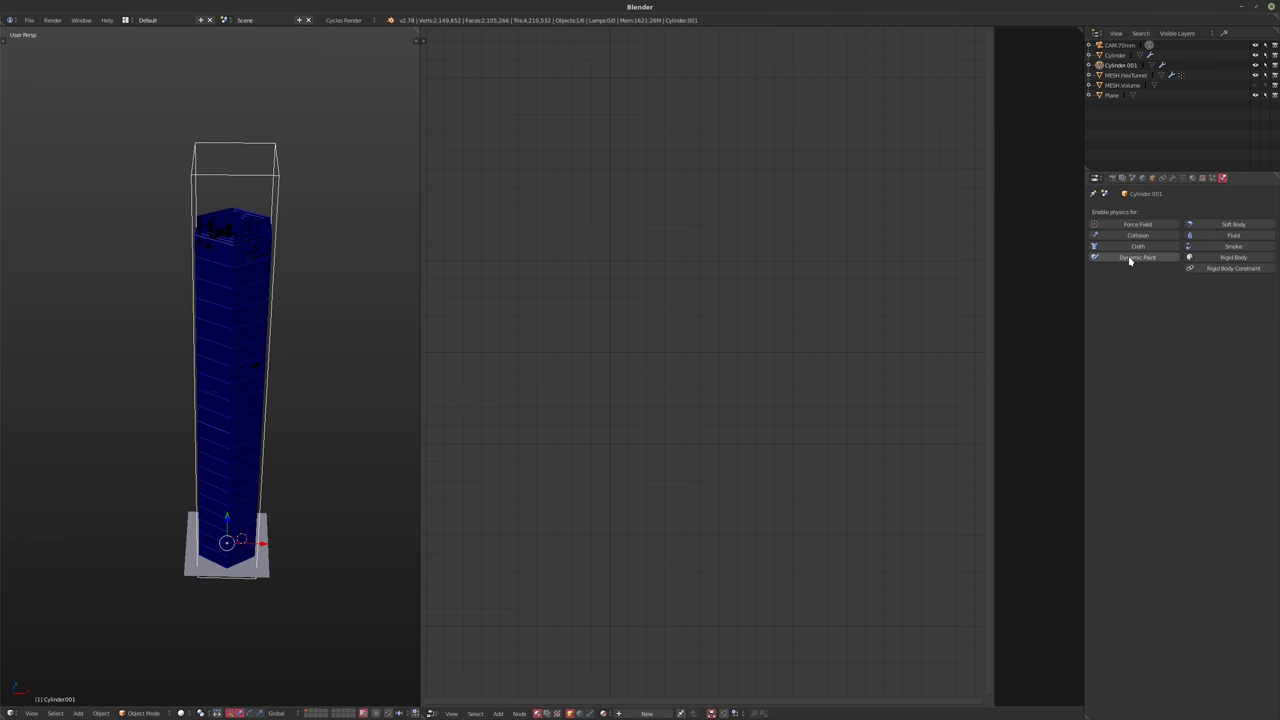
middle_click_drag(405, 263, 246, 383)
key("KP_Divide")
key("Tab")
scroll(240, 383, "up", 3)
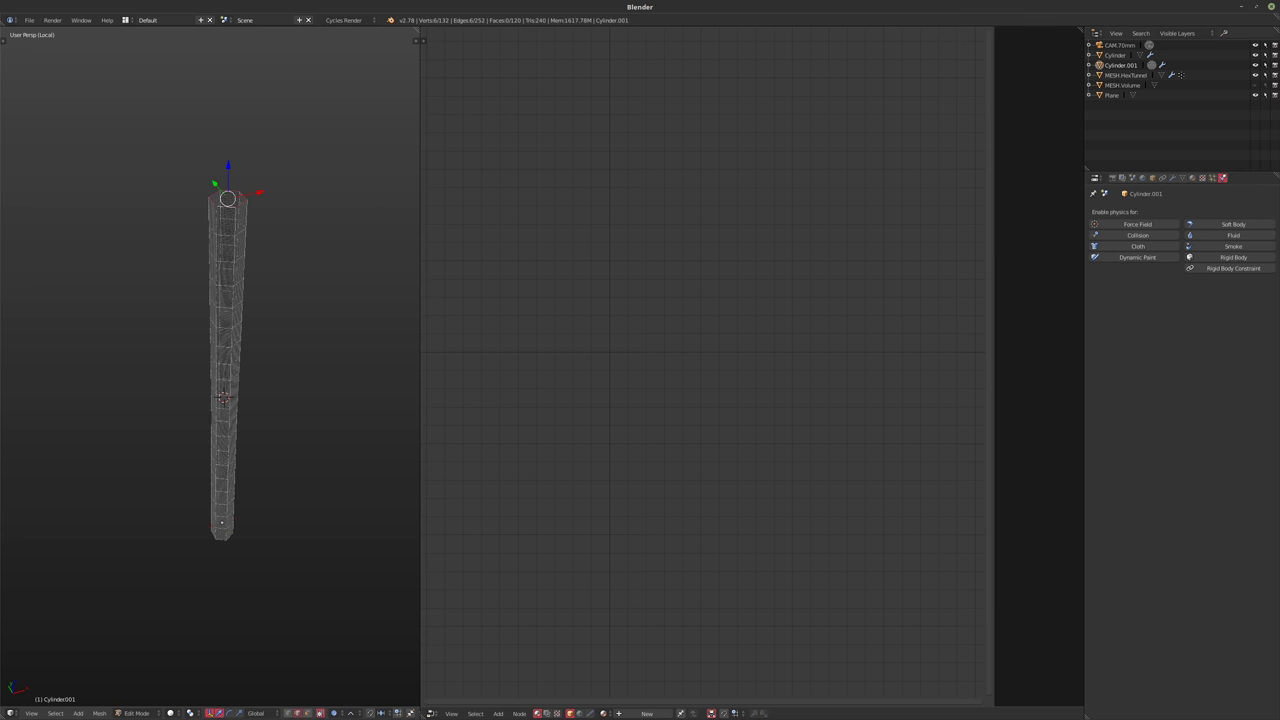
left_click(1173, 178)
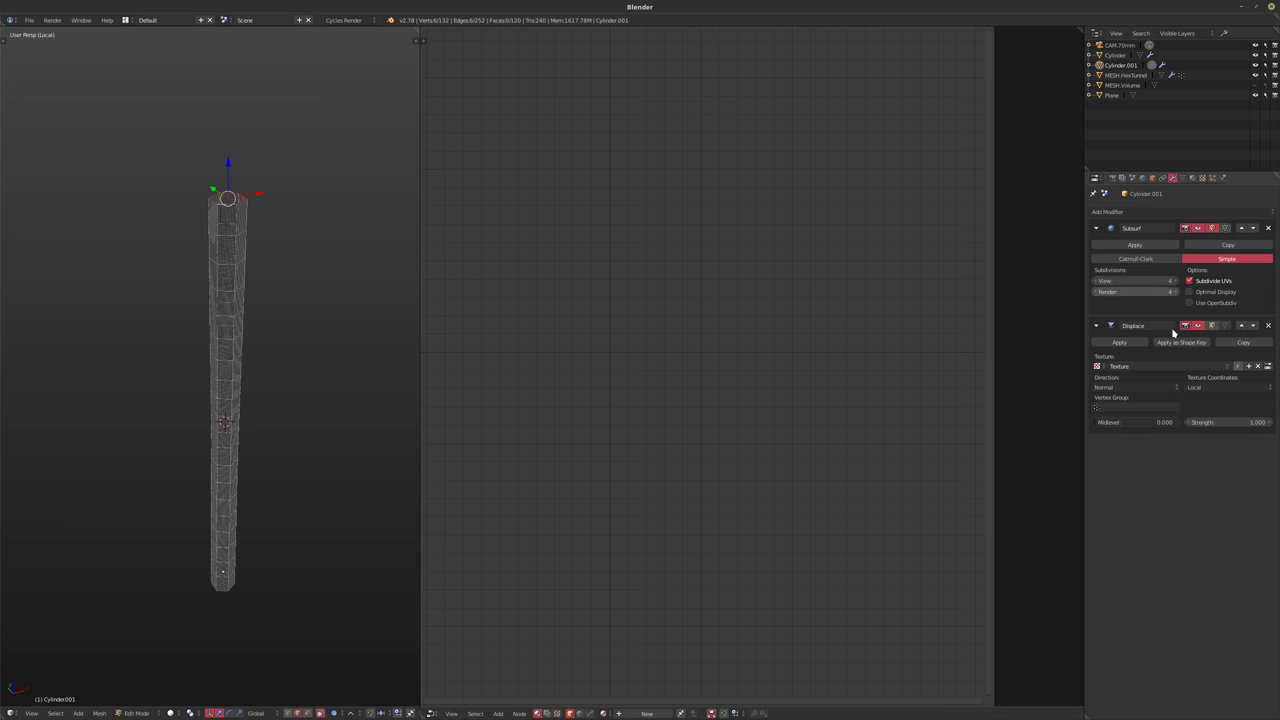
left_click(1268, 329)
left_click(1268, 228)
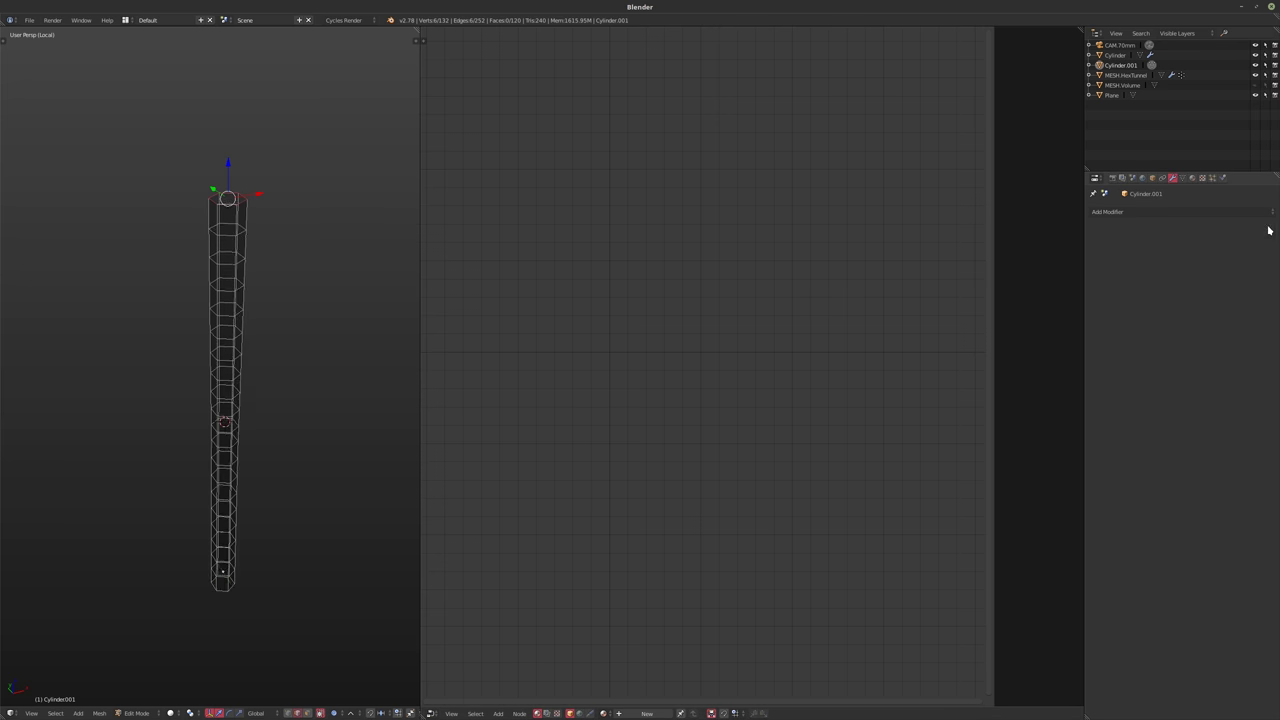
key("Tab")
- Set Cylinder.001's Maximum Draw Type to Textured
mouse_move(290, 330)
middle_mouse_down()
mouse_move(303, 347)
mouse_move(308, 335)
mouse_move(283, 317)
mouse_move(291, 303)
mouse_move(288, 316)
middle_mouse_up()
left_click(1152, 178)
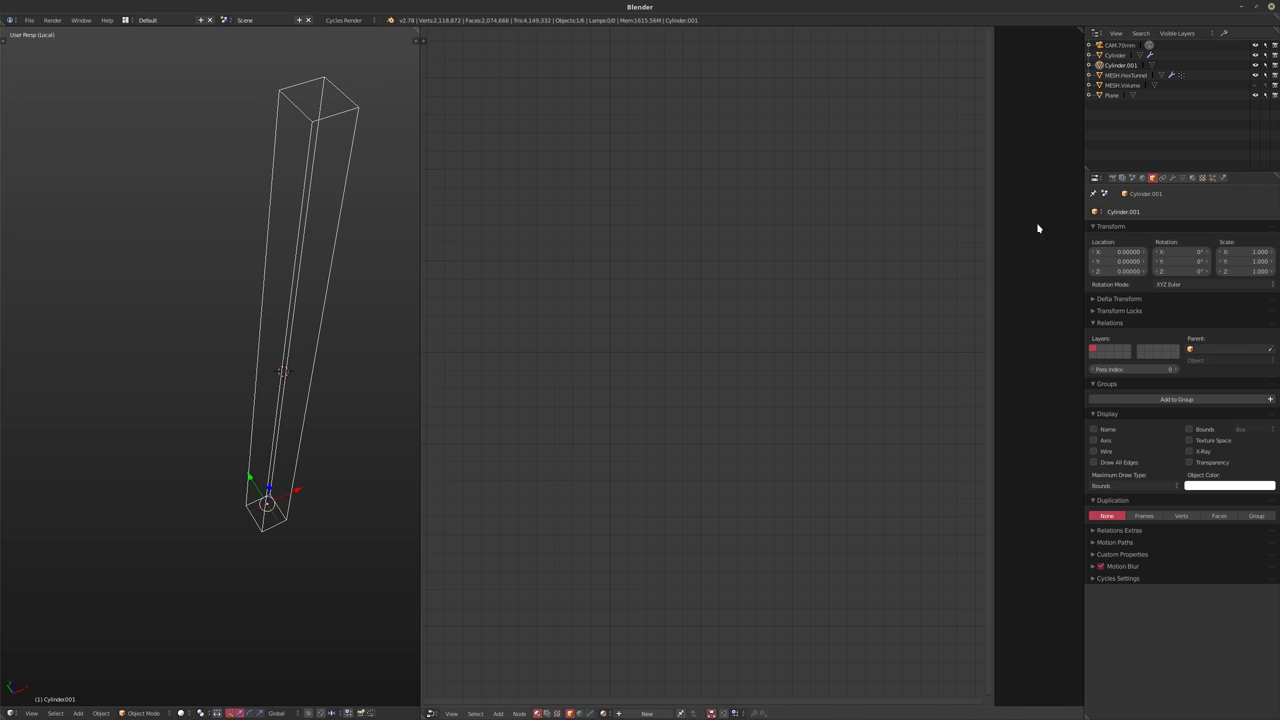
left_click(1132, 485)
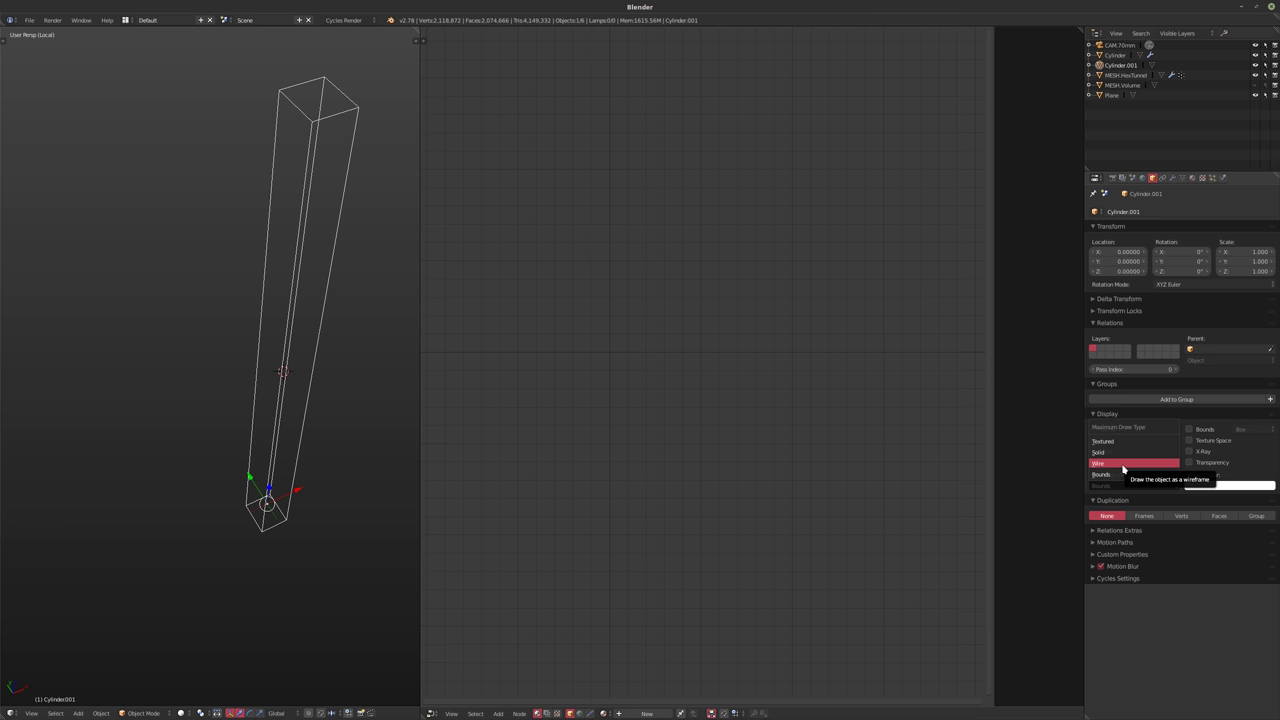
left_click(1102, 441)
- Add a Wireframe modifier (thickness 0.0200) to Cylinder.001 and check it through the camera
middle_click_drag(394, 382, 292, 381)
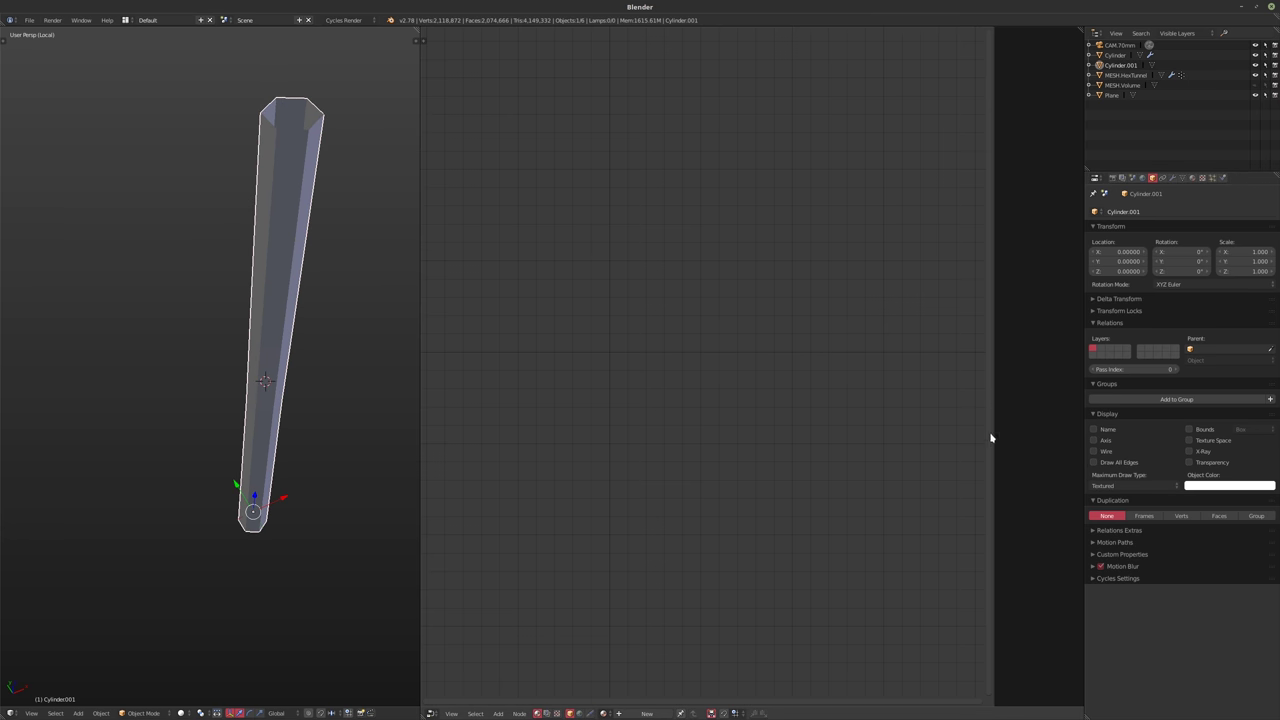
left_click(1172, 178)
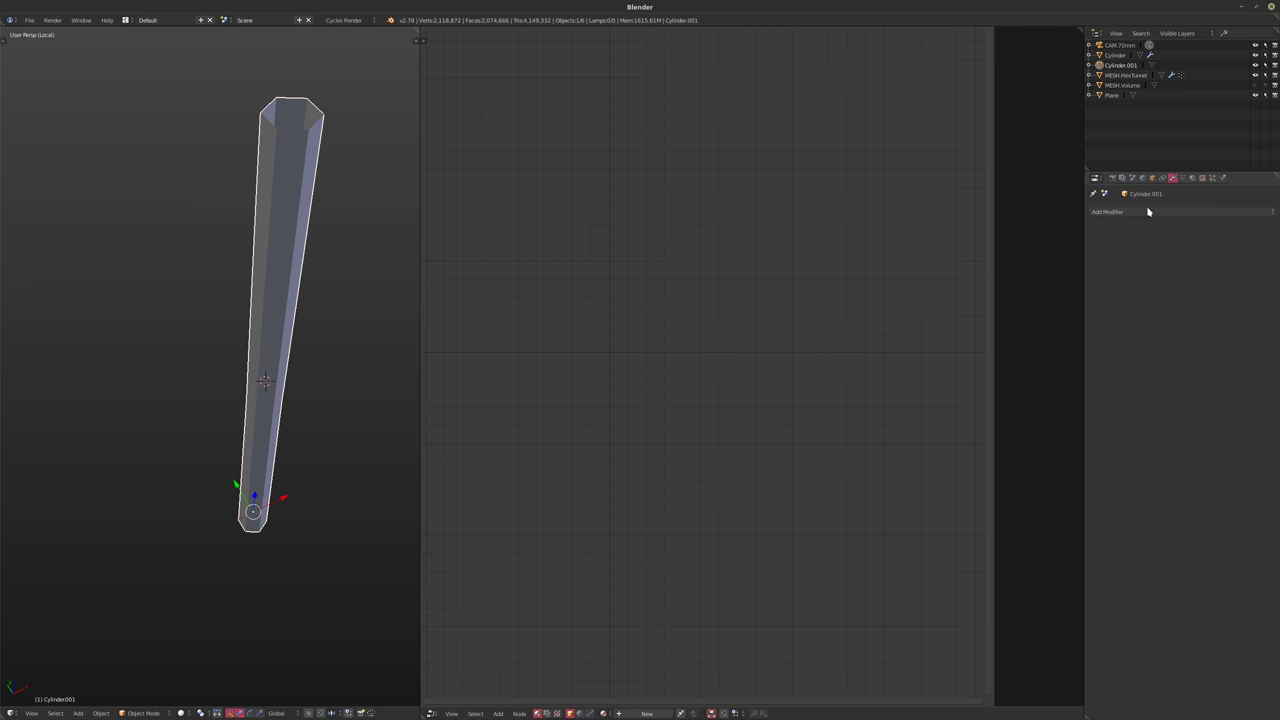
left_click(1150, 211)
left_click(1062, 401)
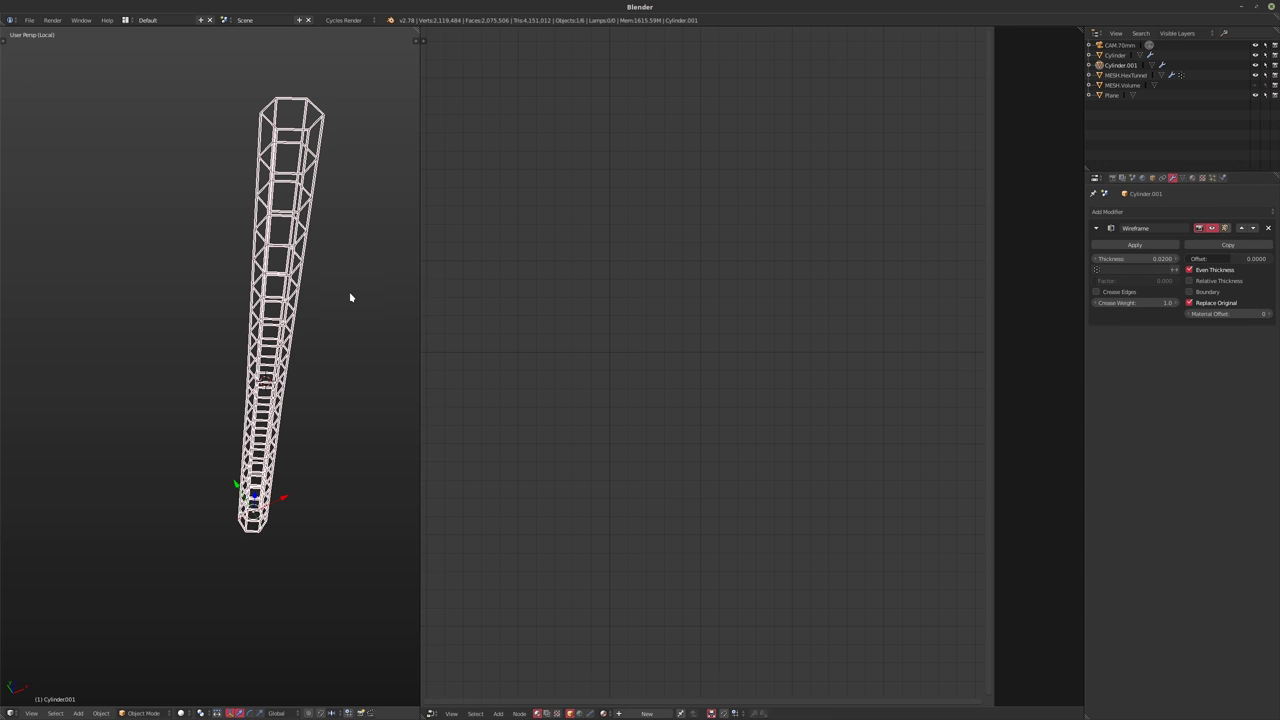
middle_click_drag(351, 294, 349, 309)
key("KP_0")
key("KP_Divide")
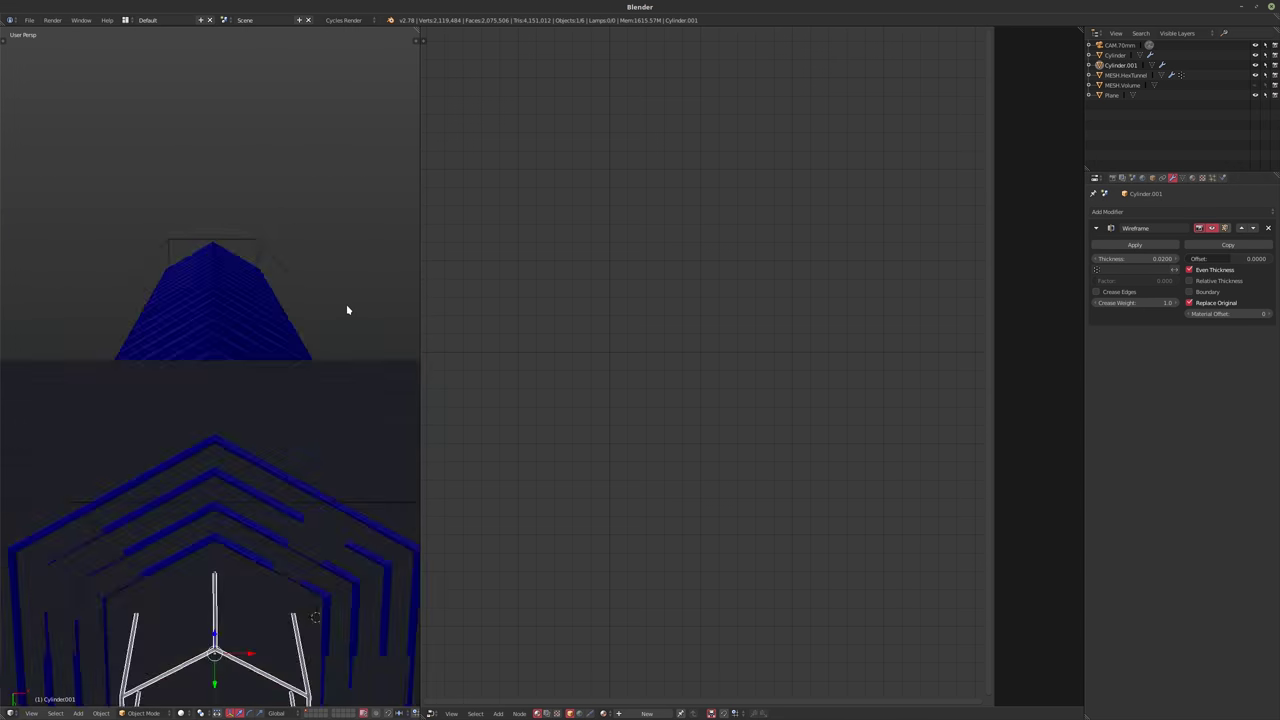
key("KP_0")
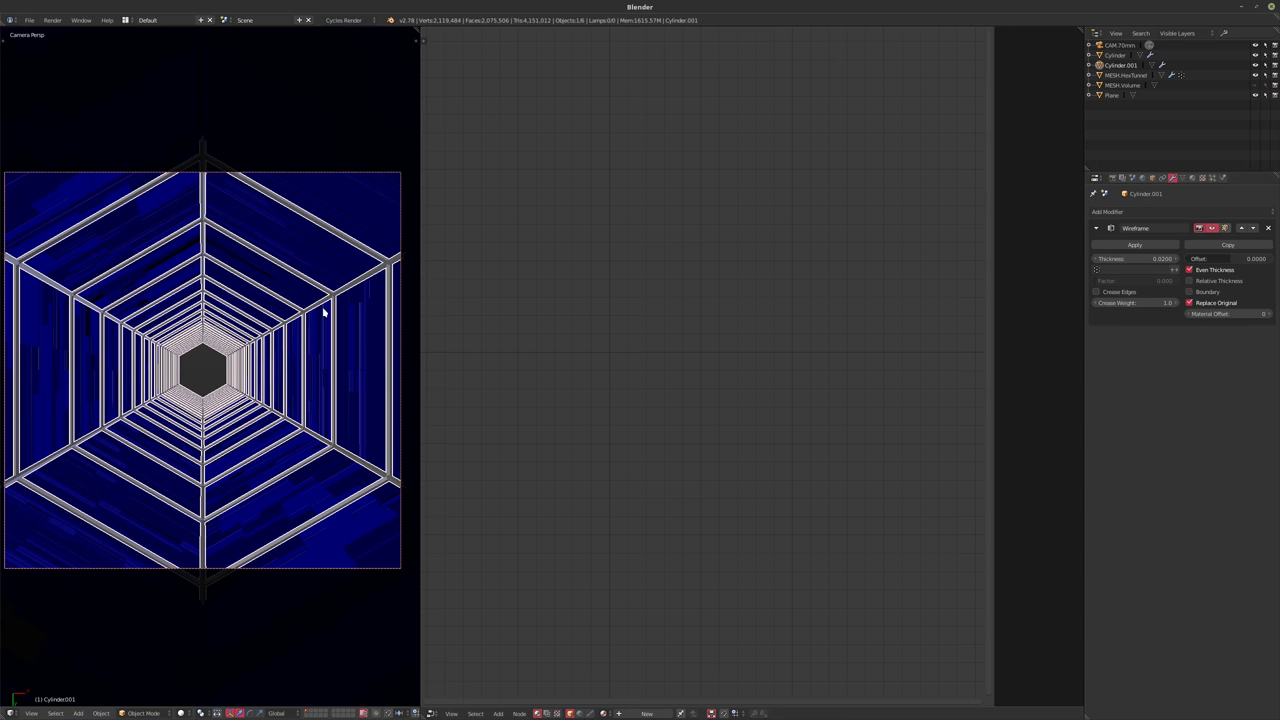
- Widen the tube about 1.99× outside the Z axis and assign Material.003
key("Tab")
key("a")
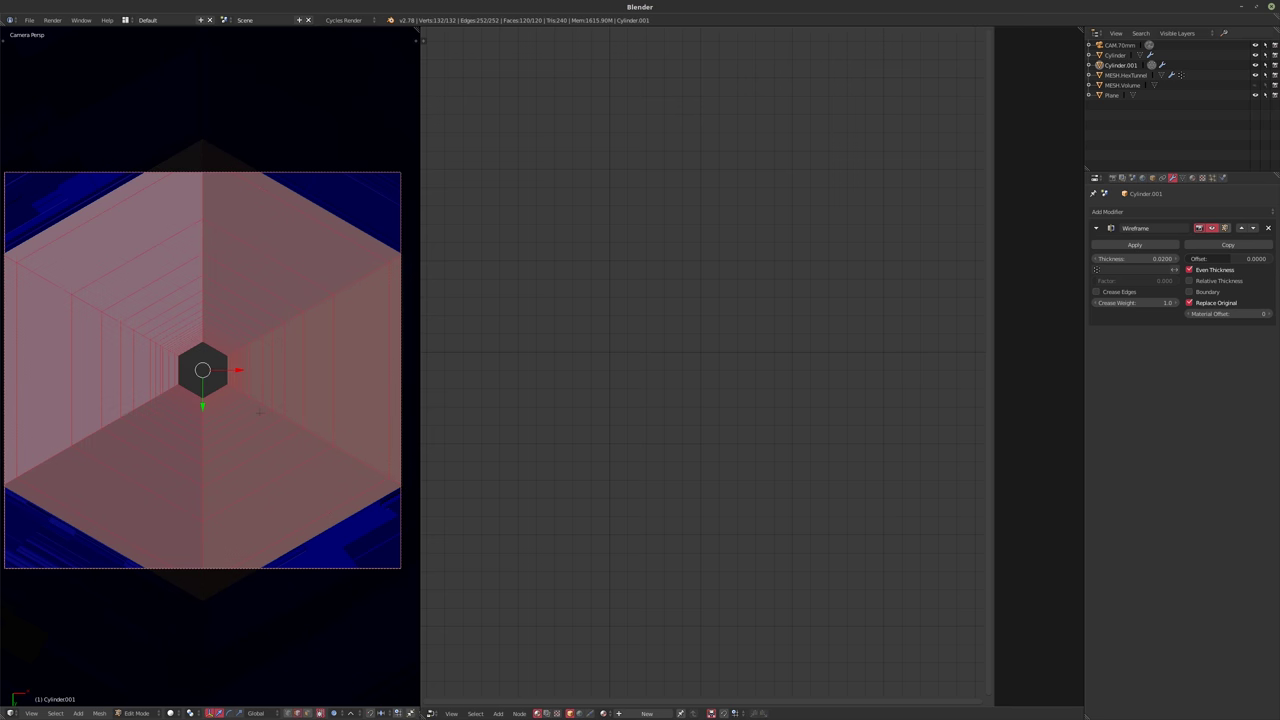
key("s")
key("shift+z")
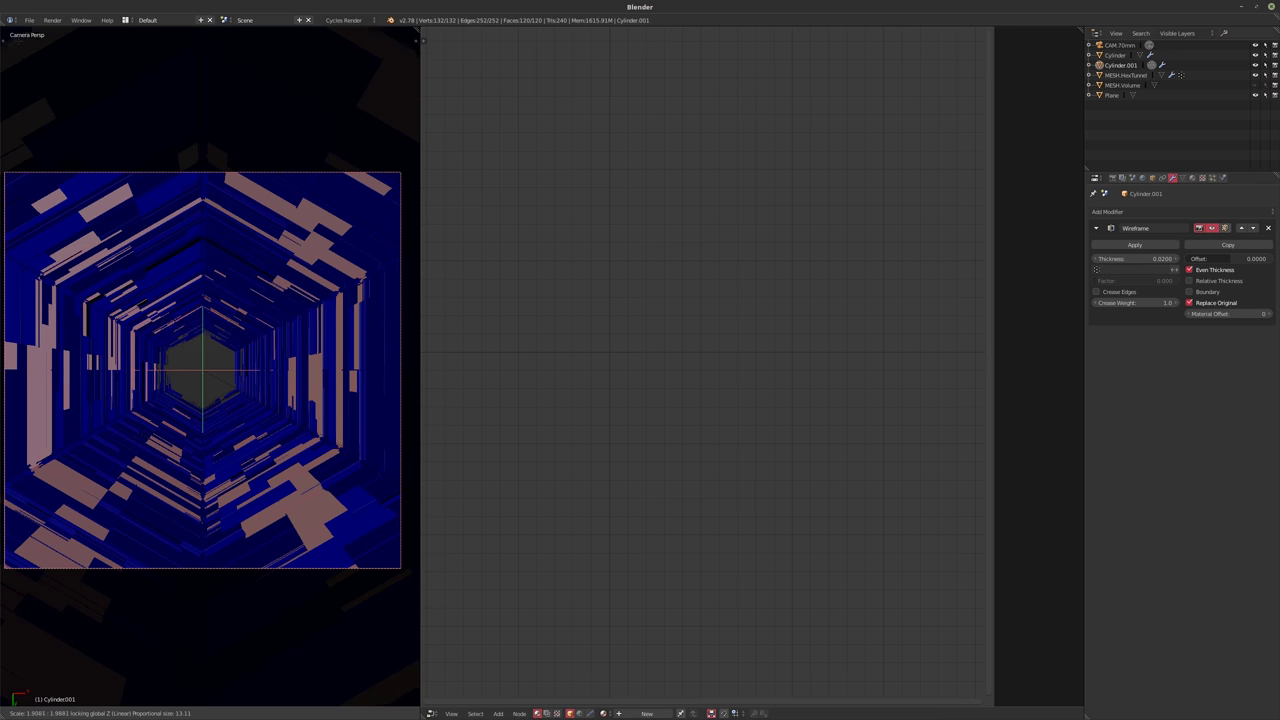
key("Return")
key("Tab")
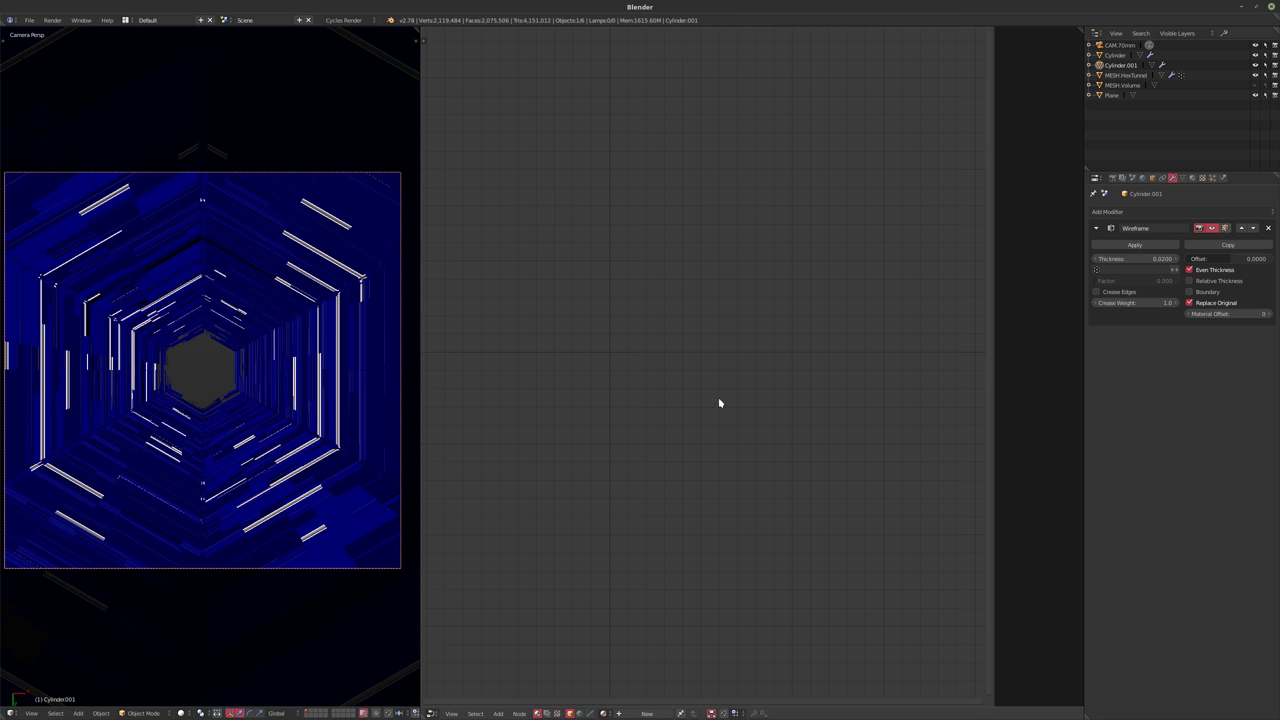
left_click(603, 713)
left_click(659, 631)
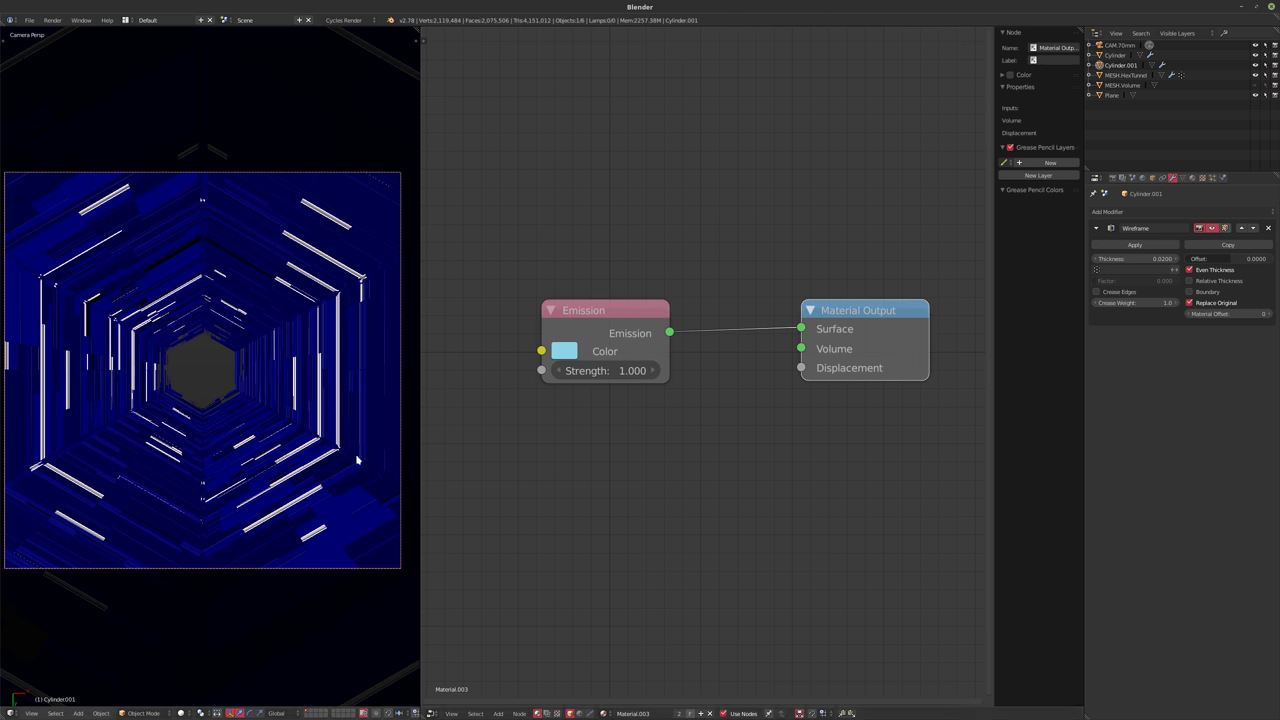
- Select MESH.HexTunnel and swap its Emission node for a Glass BSDF shader
left_click(1122, 76)
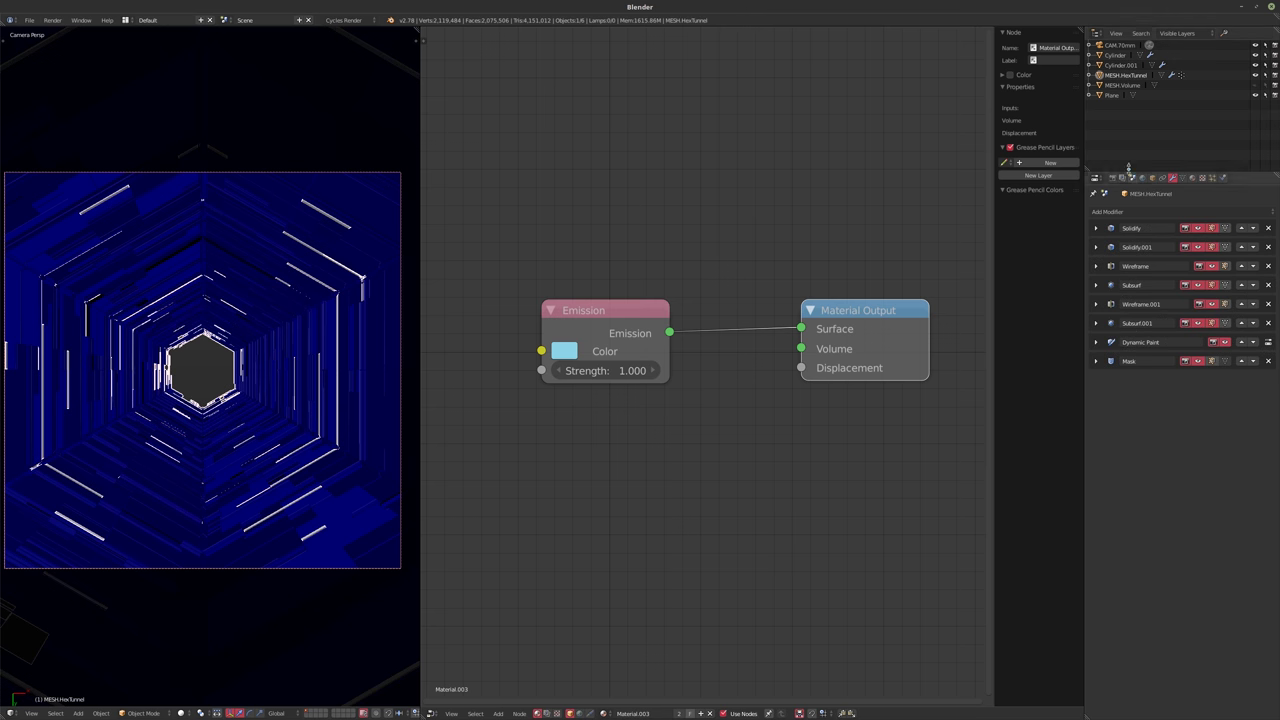
left_click(1192, 178)
middle_click_drag(611, 316, 609, 344)
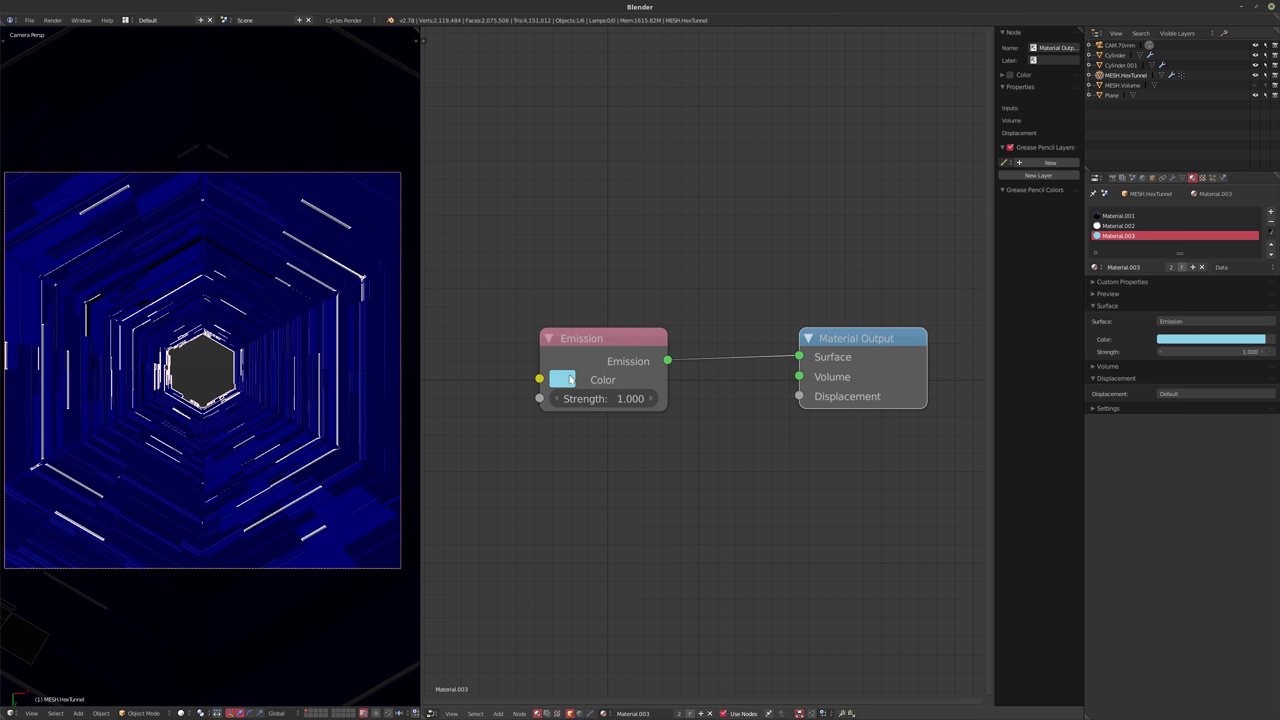
left_click(588, 352)
key("shift+s")
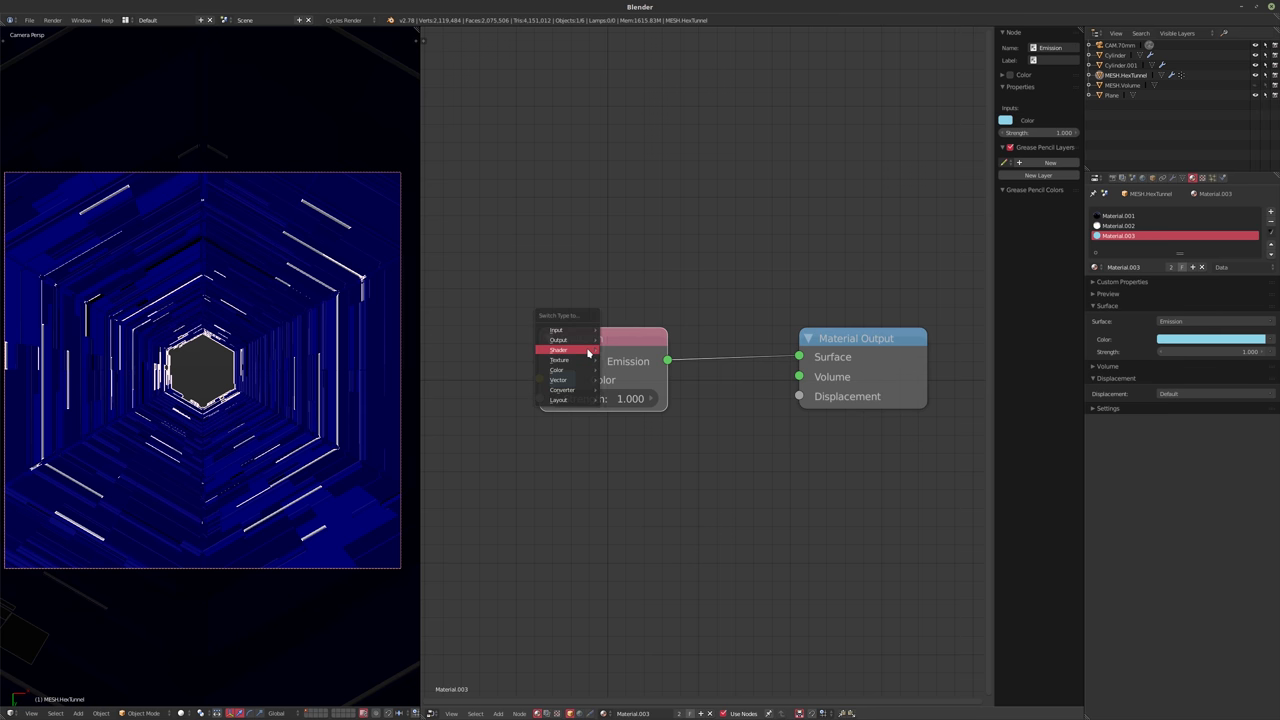
mouse_move(565, 350)
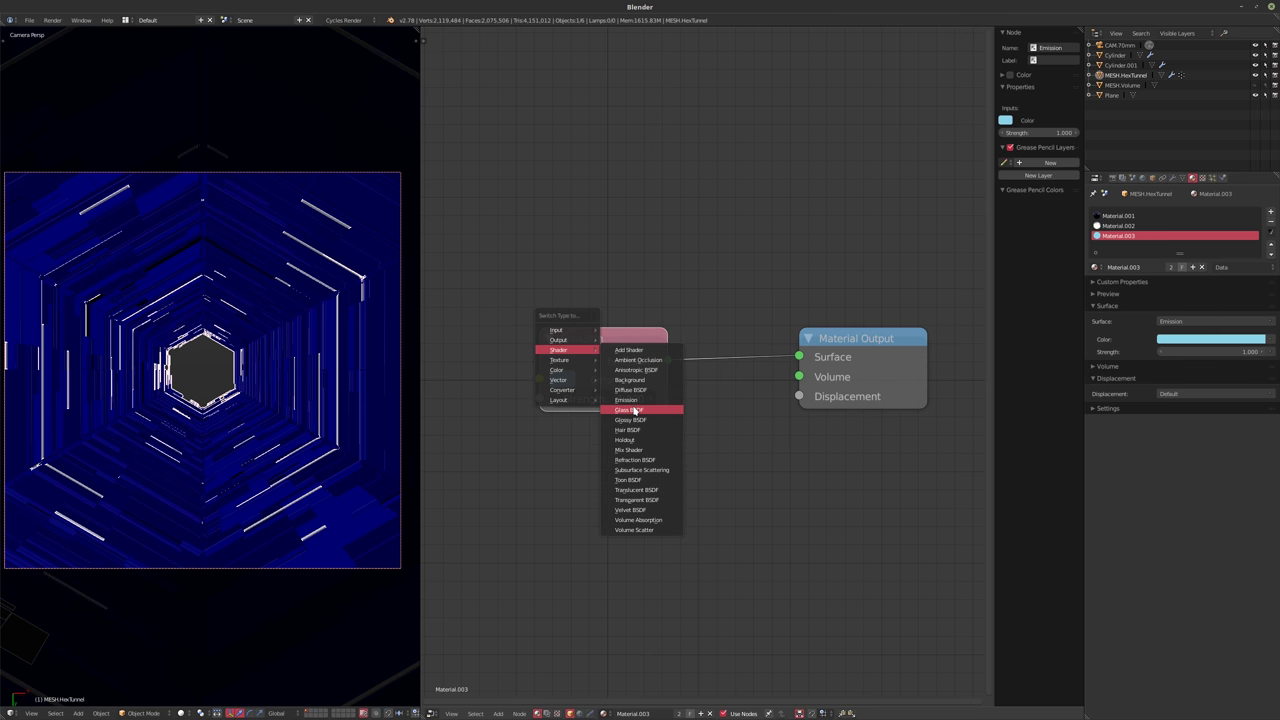
left_click(632, 410)
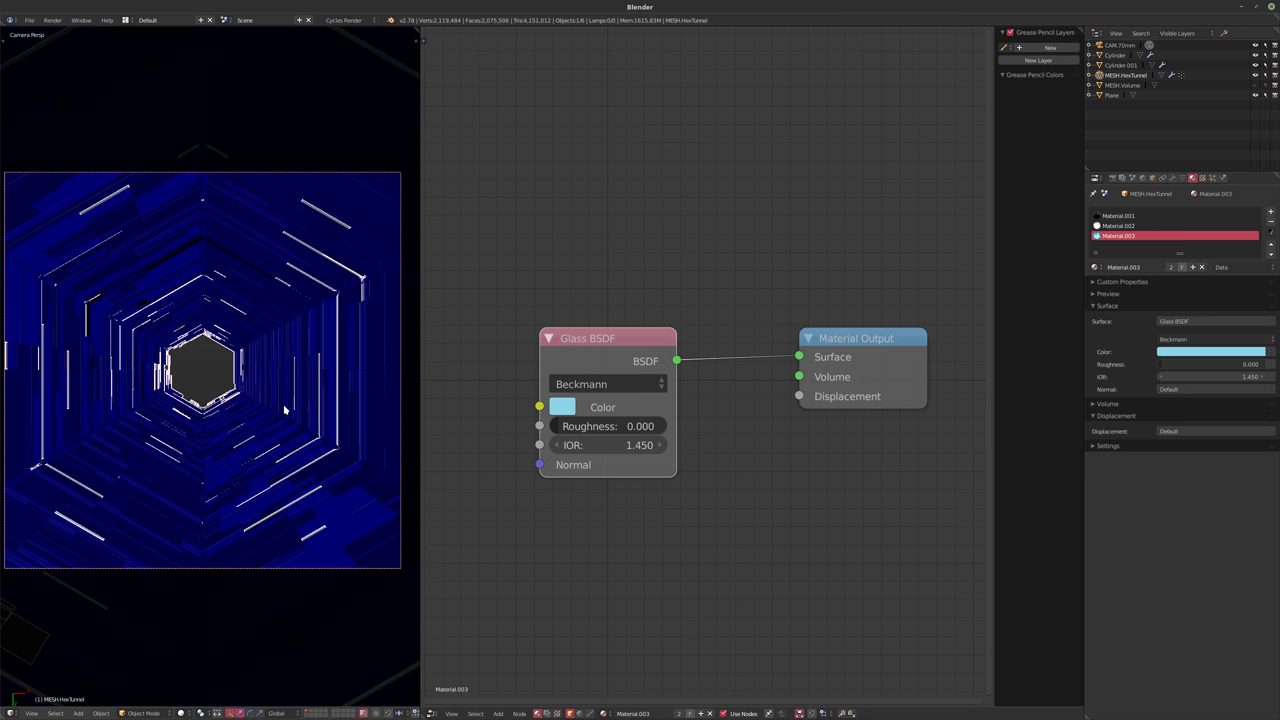
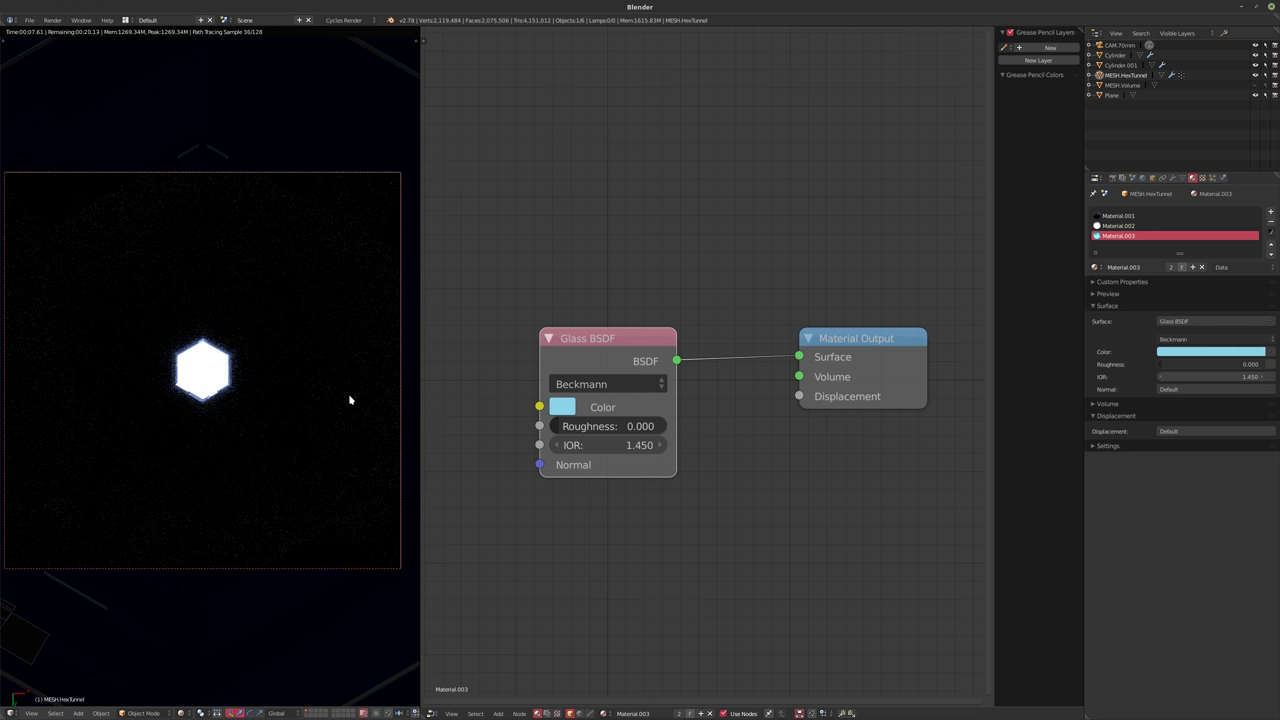
- Select Cylinder.001, check its modifiers, and toggle its render visibility off and back on
left_click(1121, 65)
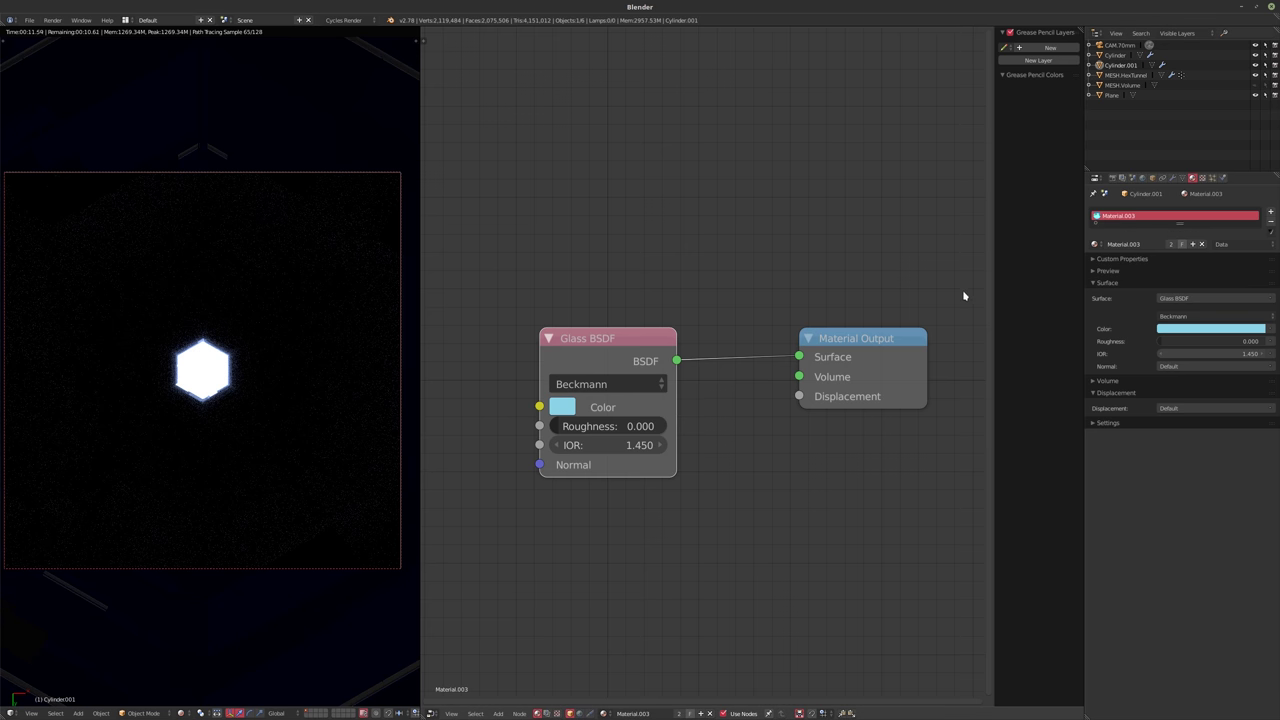
left_click(1173, 177)
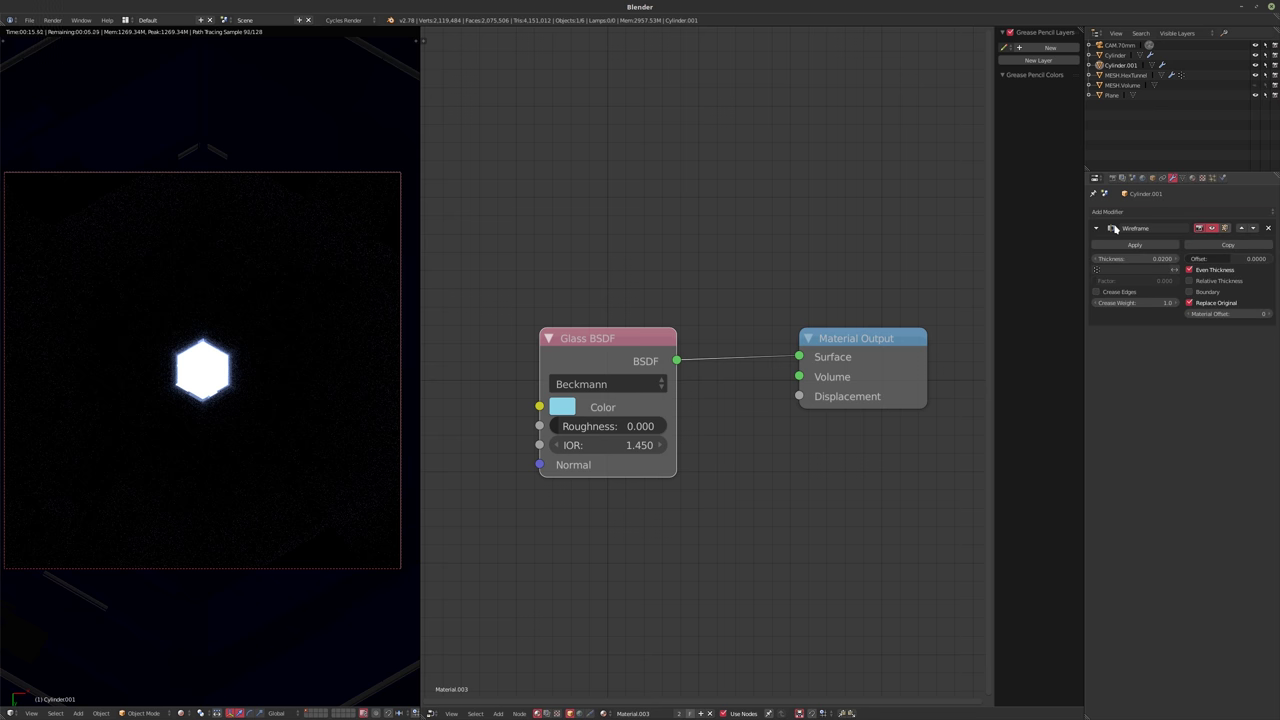
left_click(1256, 65)
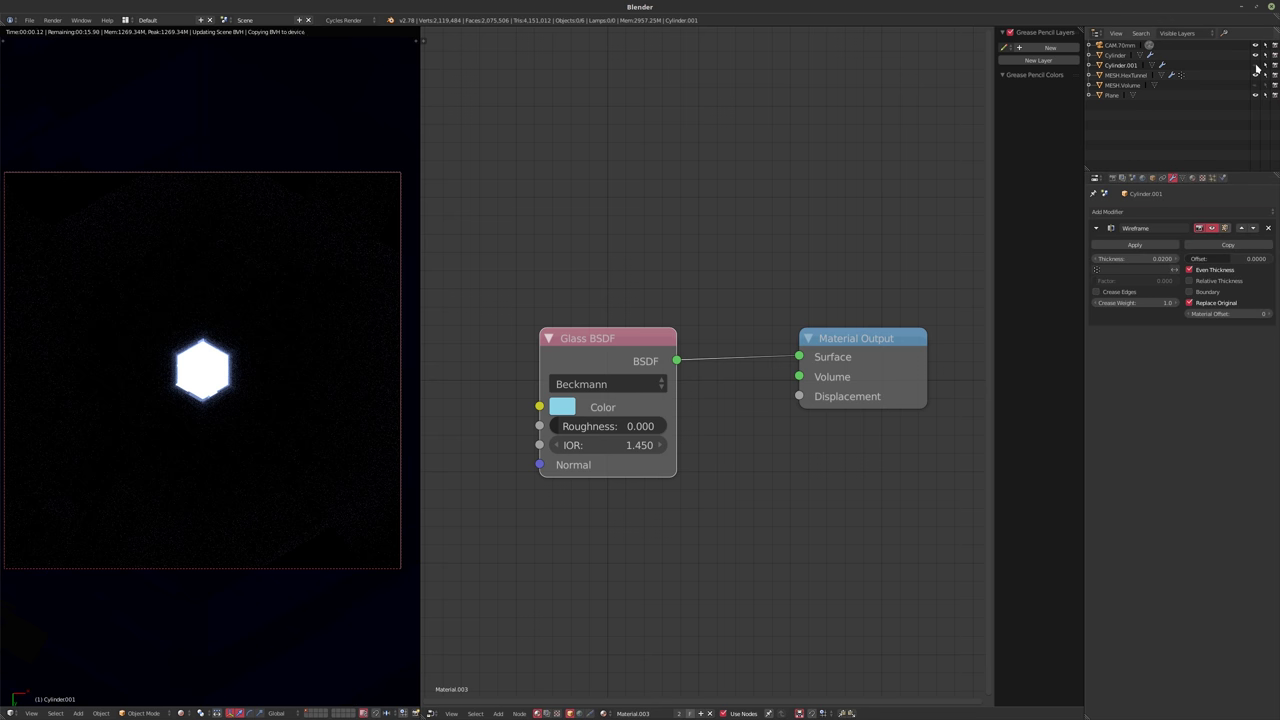
left_click(1256, 65)
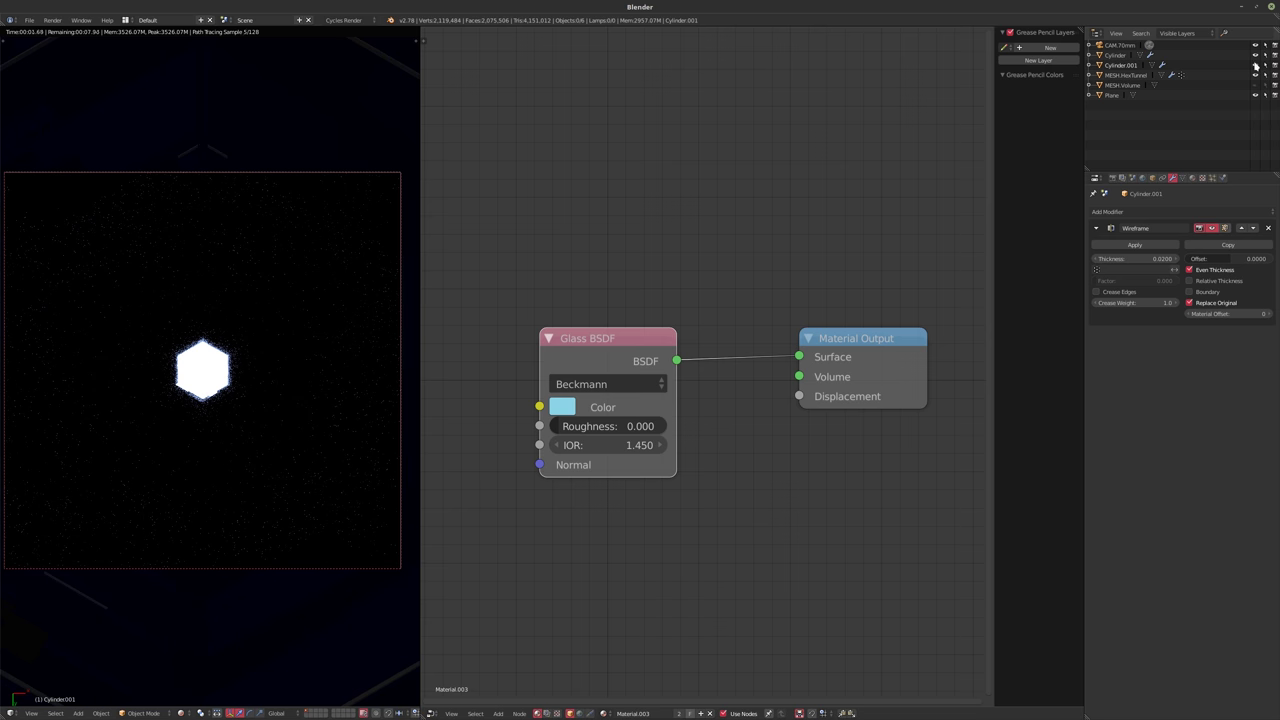
left_click(1256, 55)
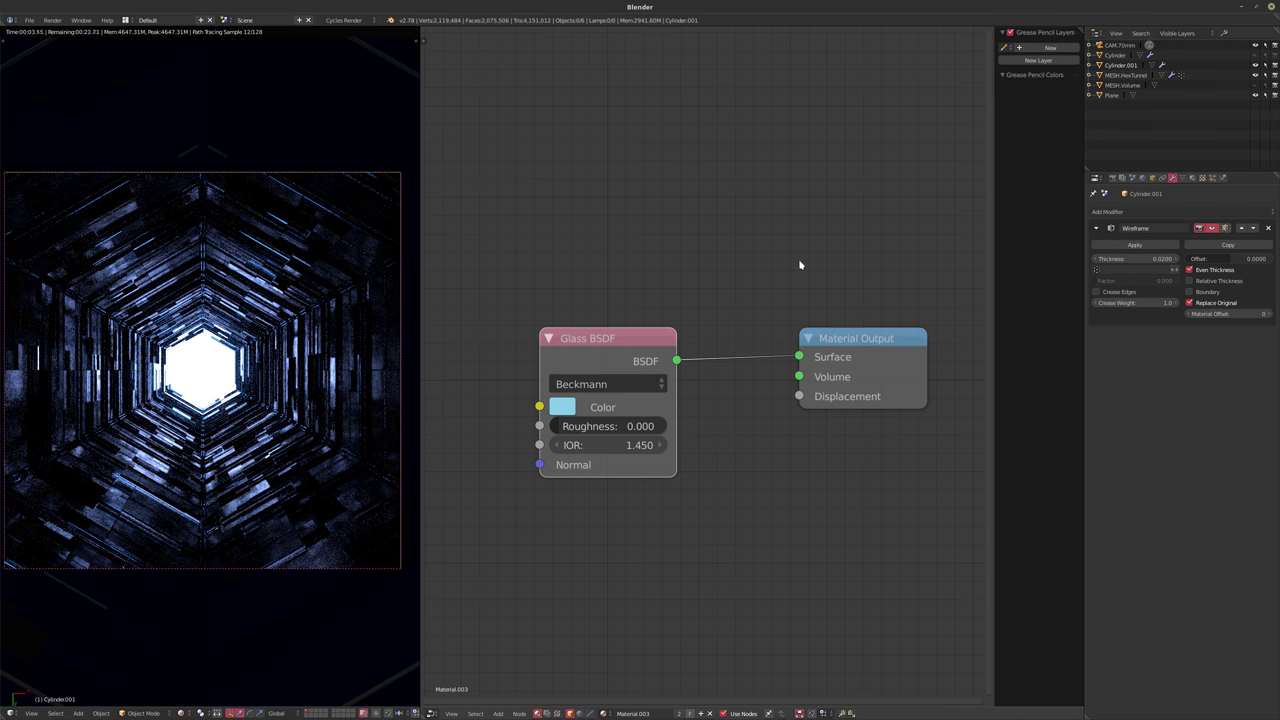
- Drop the glass colour's HSV saturation to 0.086 and make it single-user Material.004
scroll(666, 229, "up", 2)
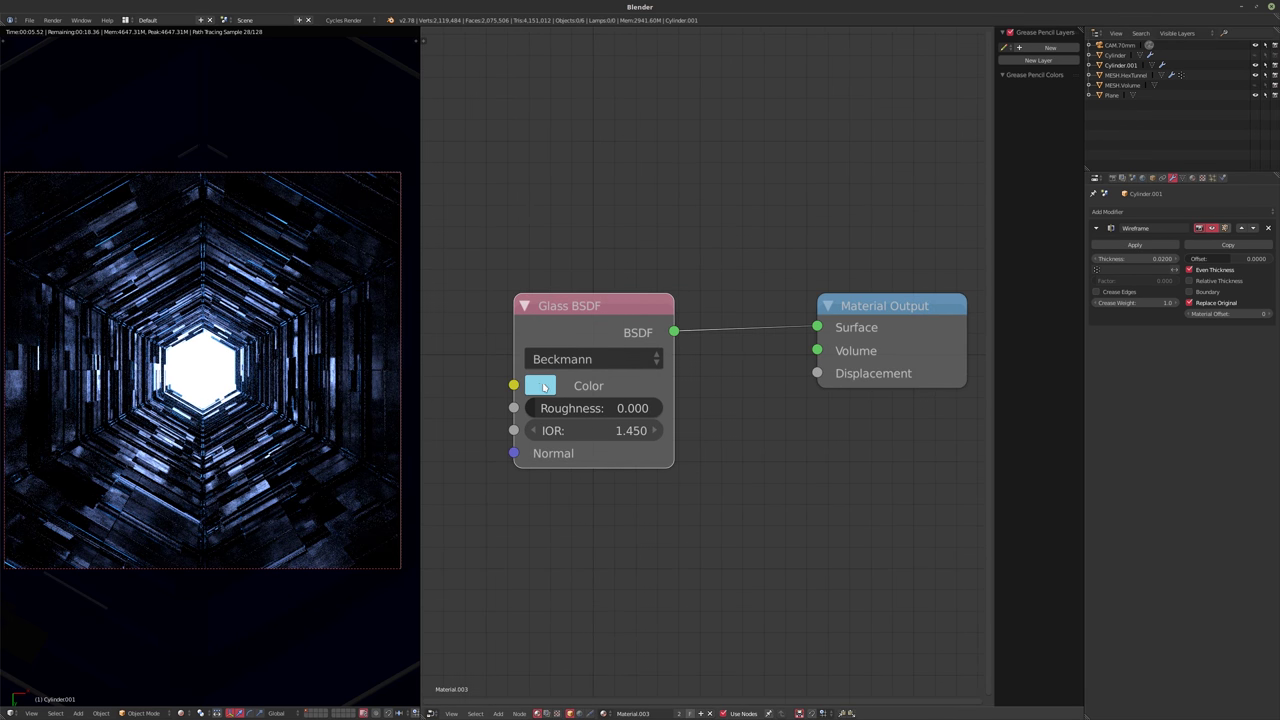
left_click(543, 386)
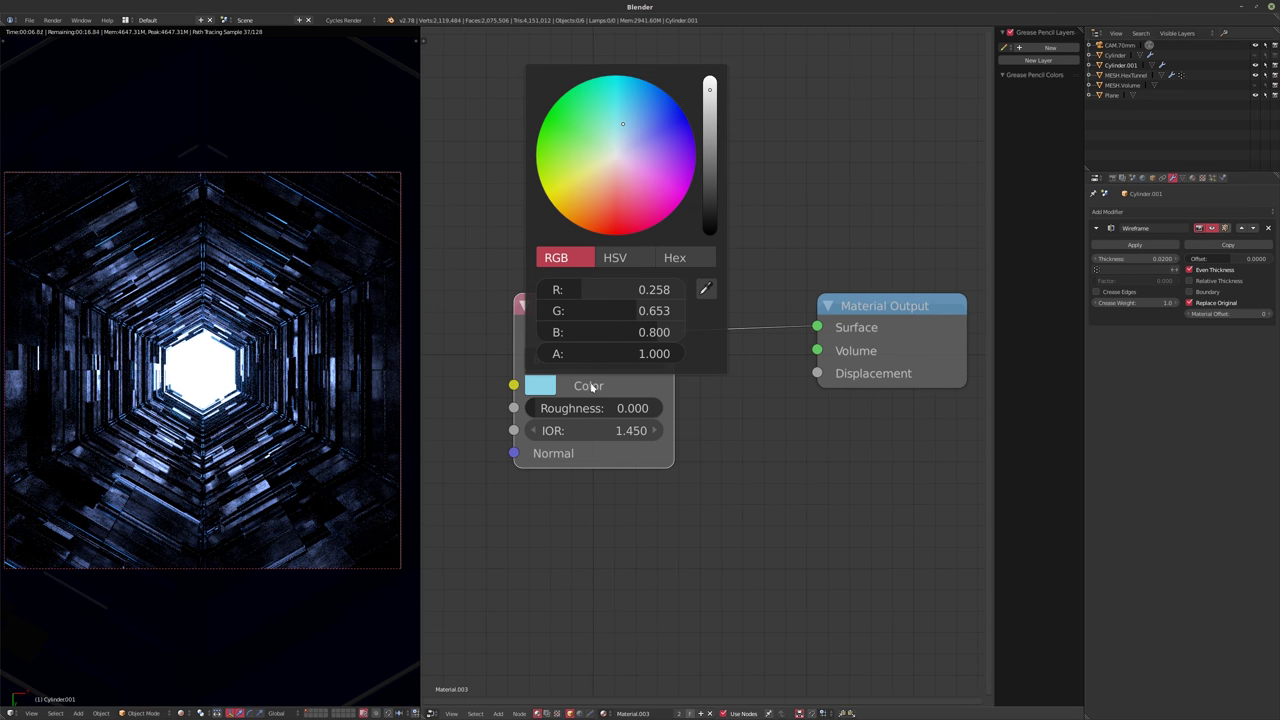
left_click(617, 260)
left_click_drag(630, 311, 560, 311)
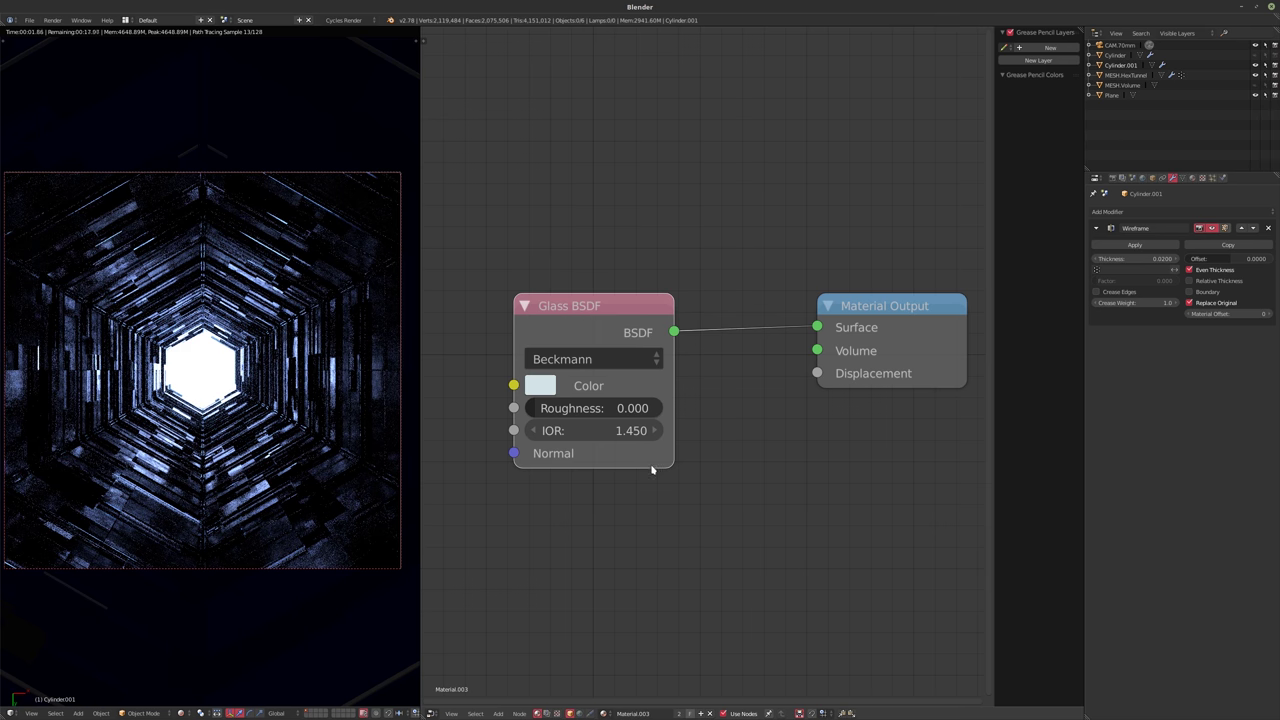
left_click(1115, 55)
left_click(1118, 65)
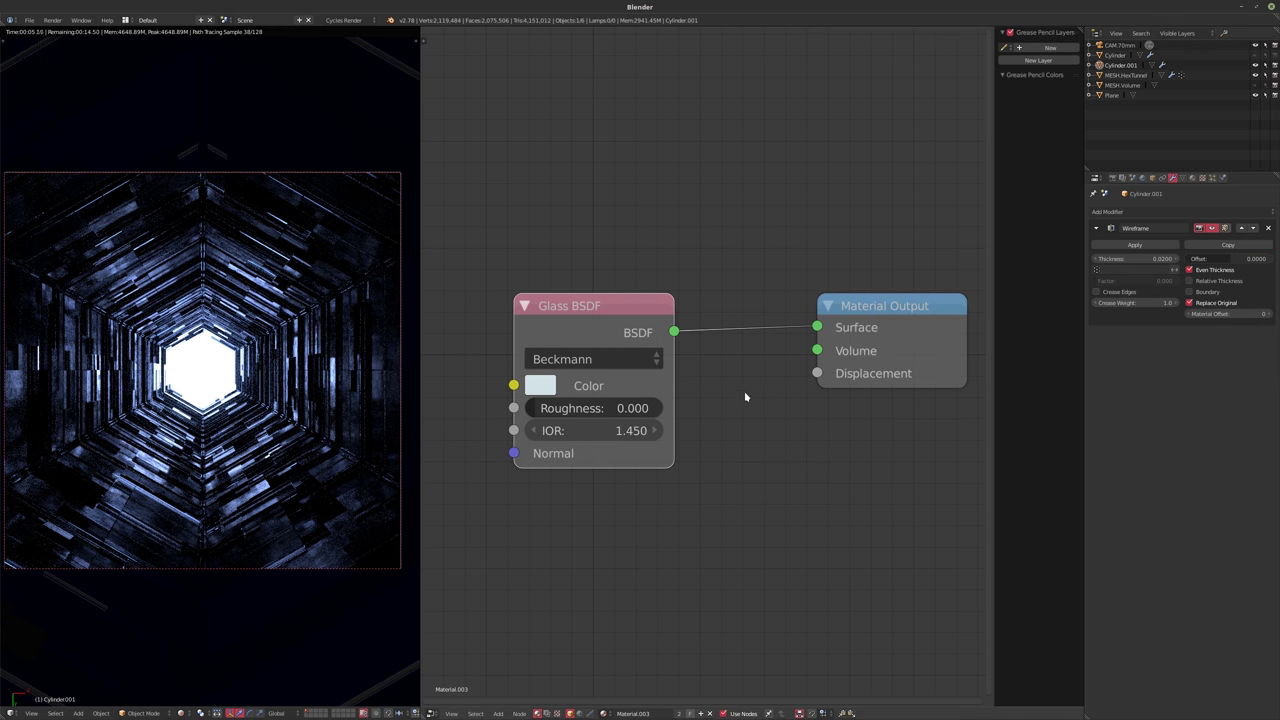
left_click(679, 713)
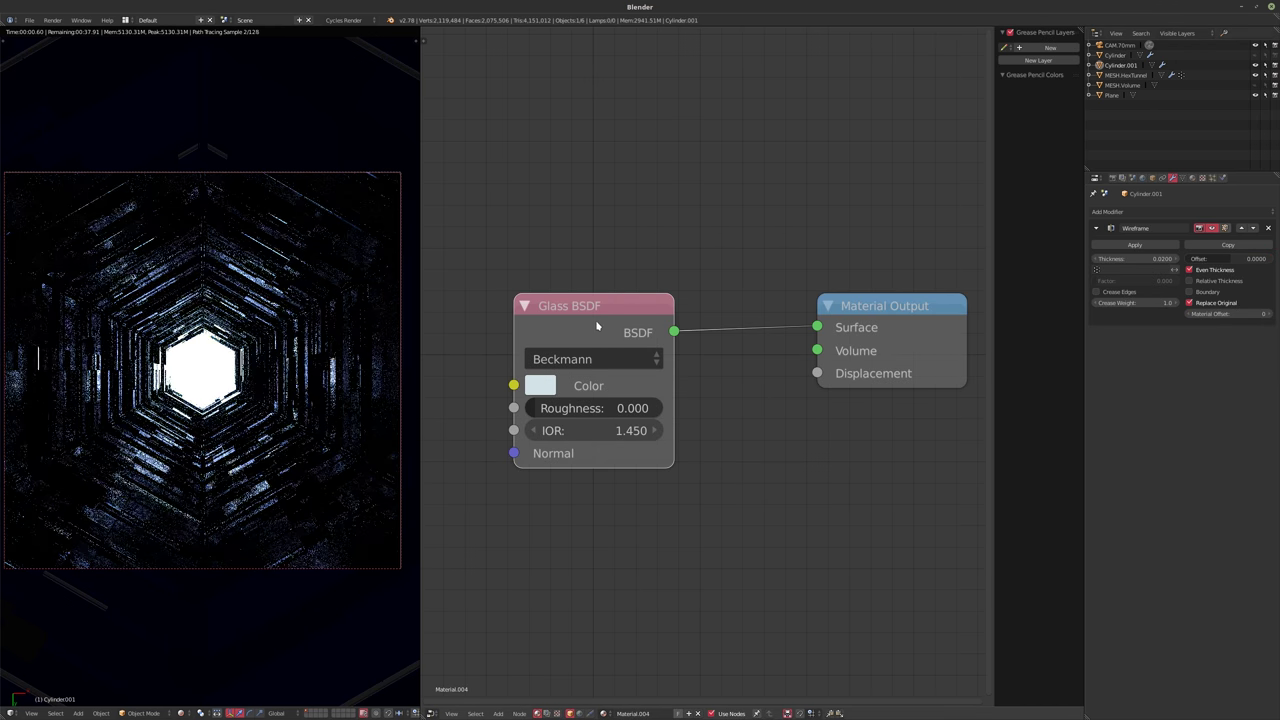
- Replace the Glass BSDF with an Emission shader connected to the Material Output
key("x")
key("shift+a")
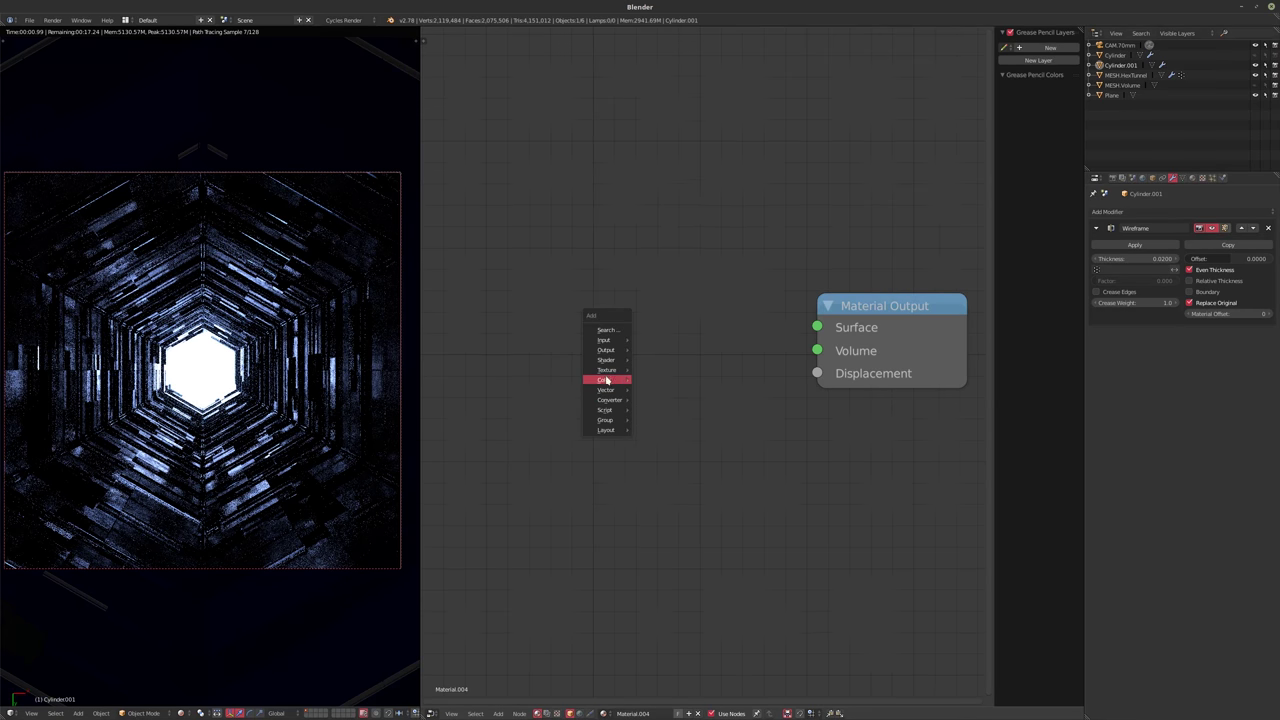
mouse_move(620, 380)
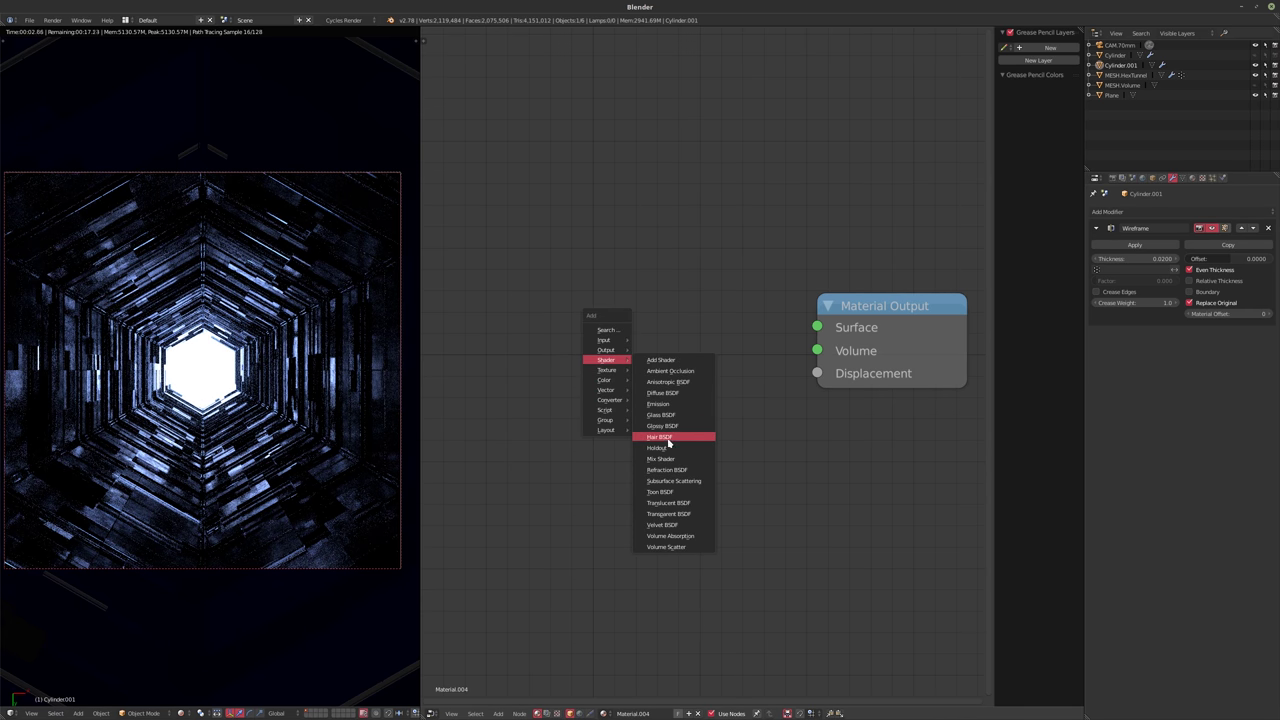
left_click(658, 403)
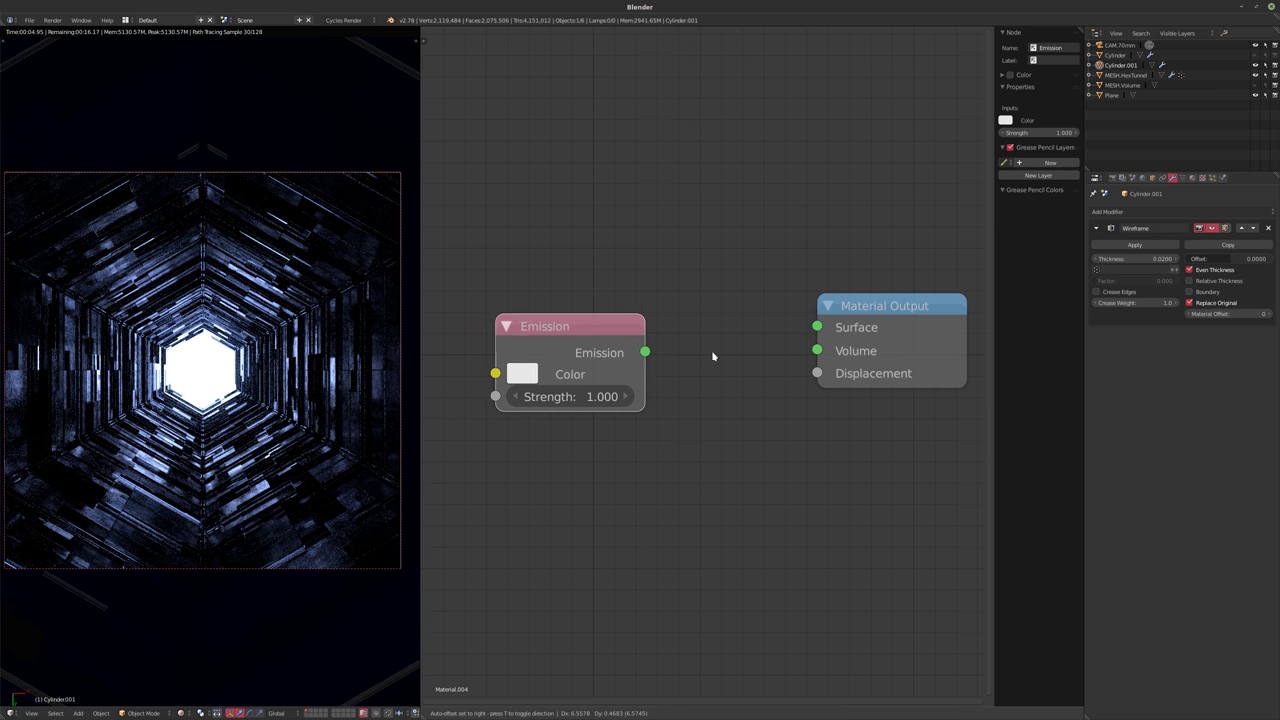
left_click(646, 347)
left_click_drag(626, 344, 853, 360)
- Set the Emission shader's Strength to 10 and fit the nodes in view
scroll(680, 400, "up", 2)
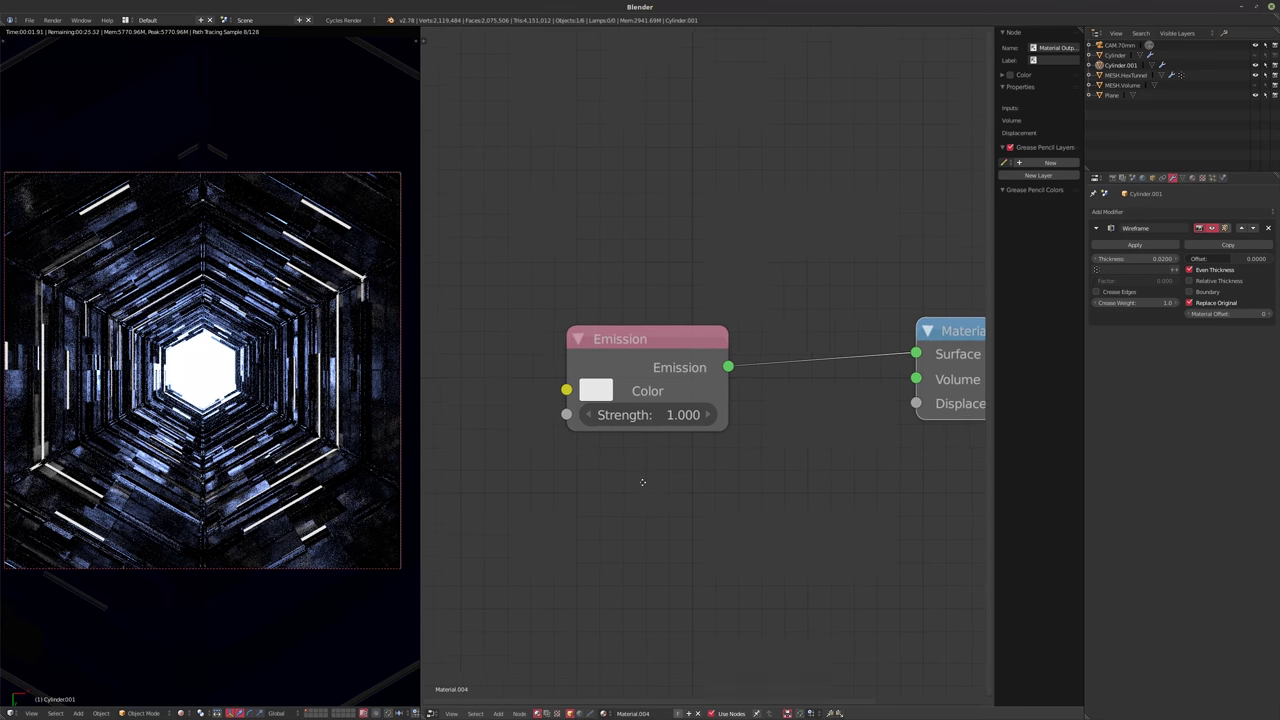
middle_click_drag(609, 480, 596, 478)
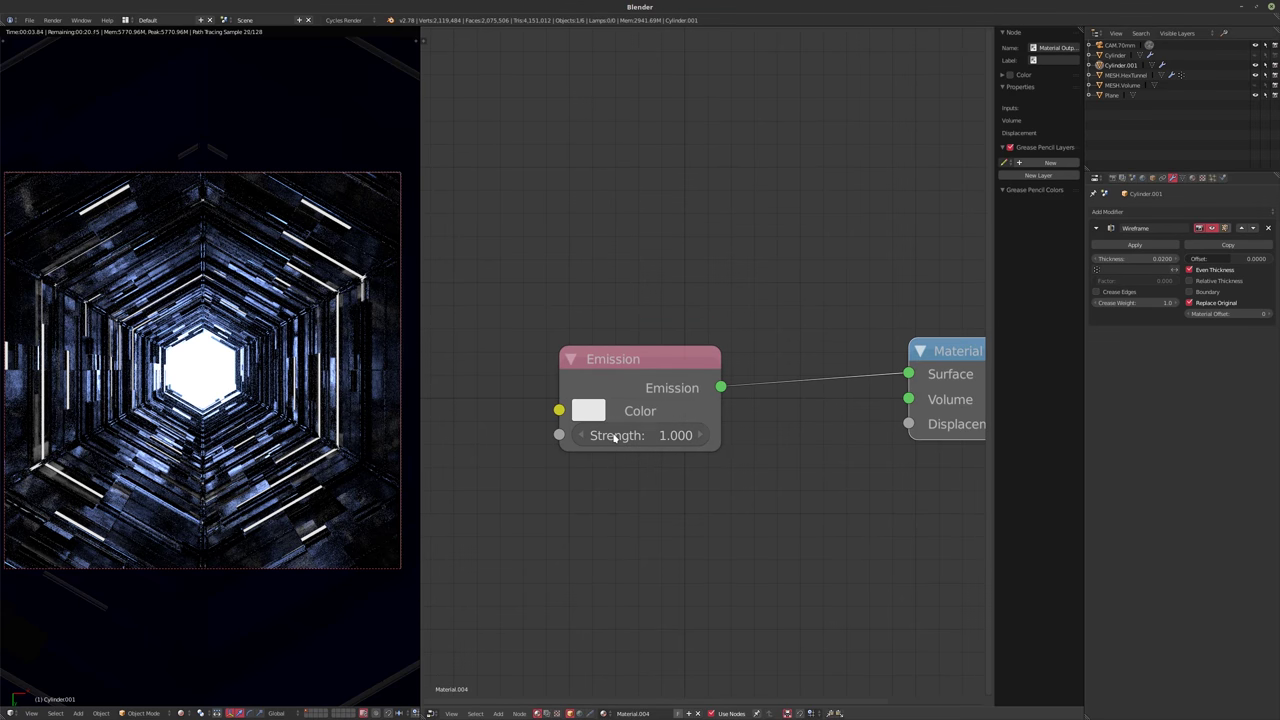
left_click(613, 434)
type("10")
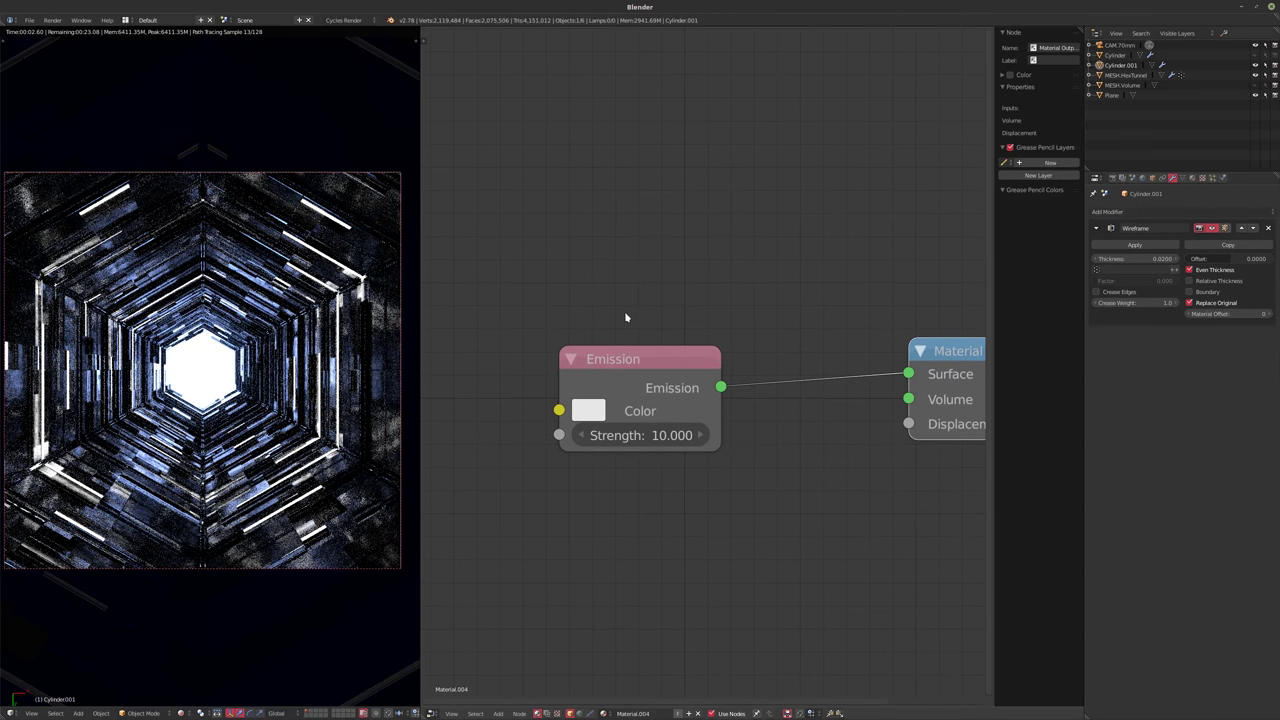
key("Home")
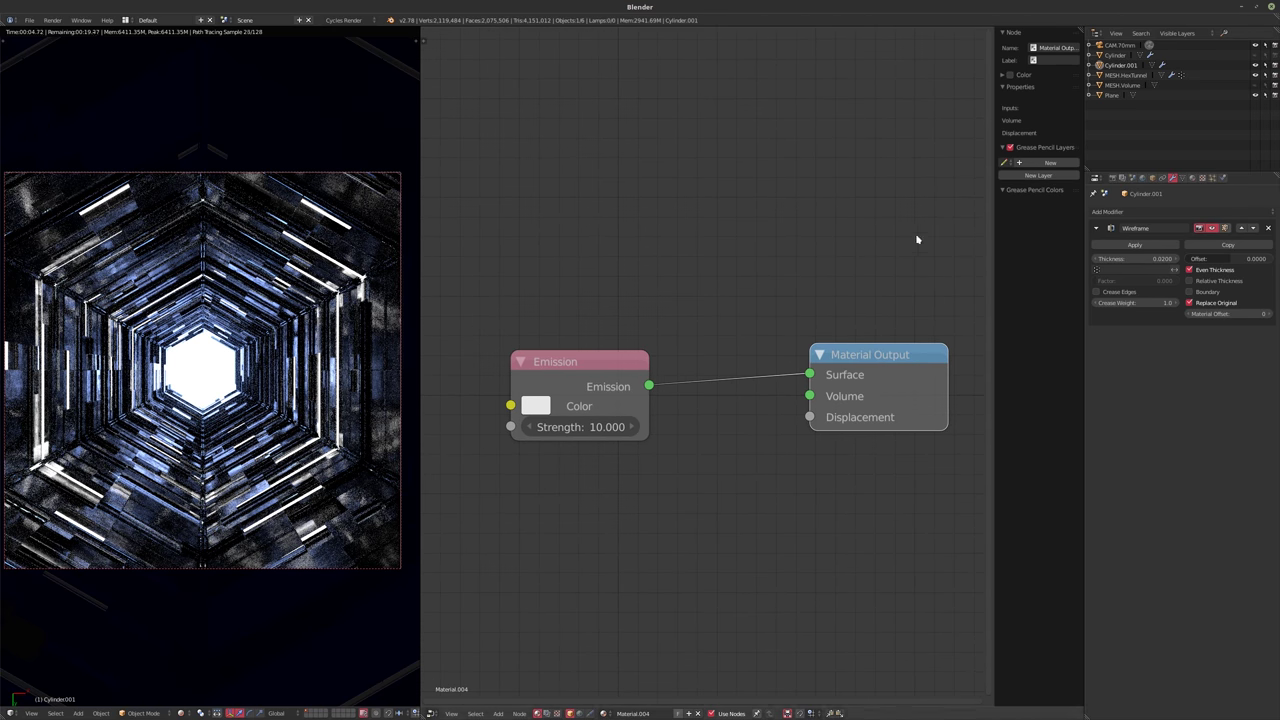
- Select the HexTunnel object and frame all its material nodes
left_click(1118, 85)
left_click(1118, 75)
key("Home")
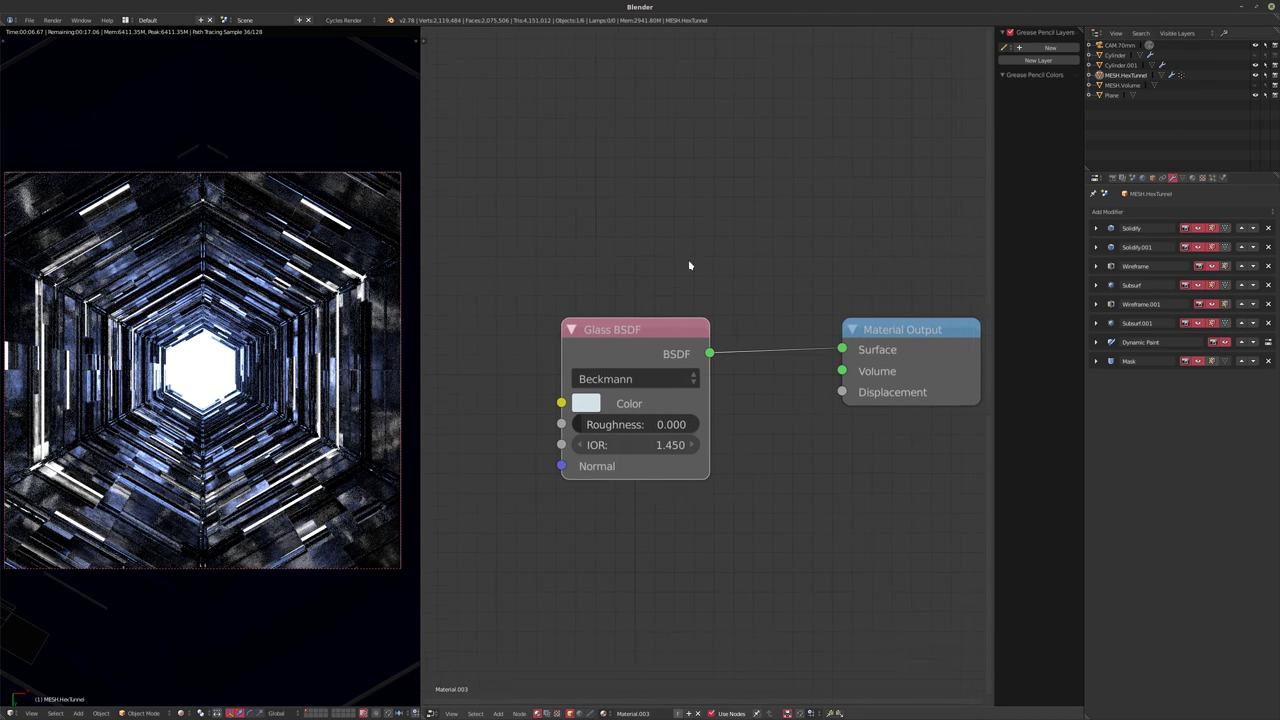
- Open the tunnel's Material.001 node tree with its ColorRamp and shader nodes in view
left_click(1193, 178)
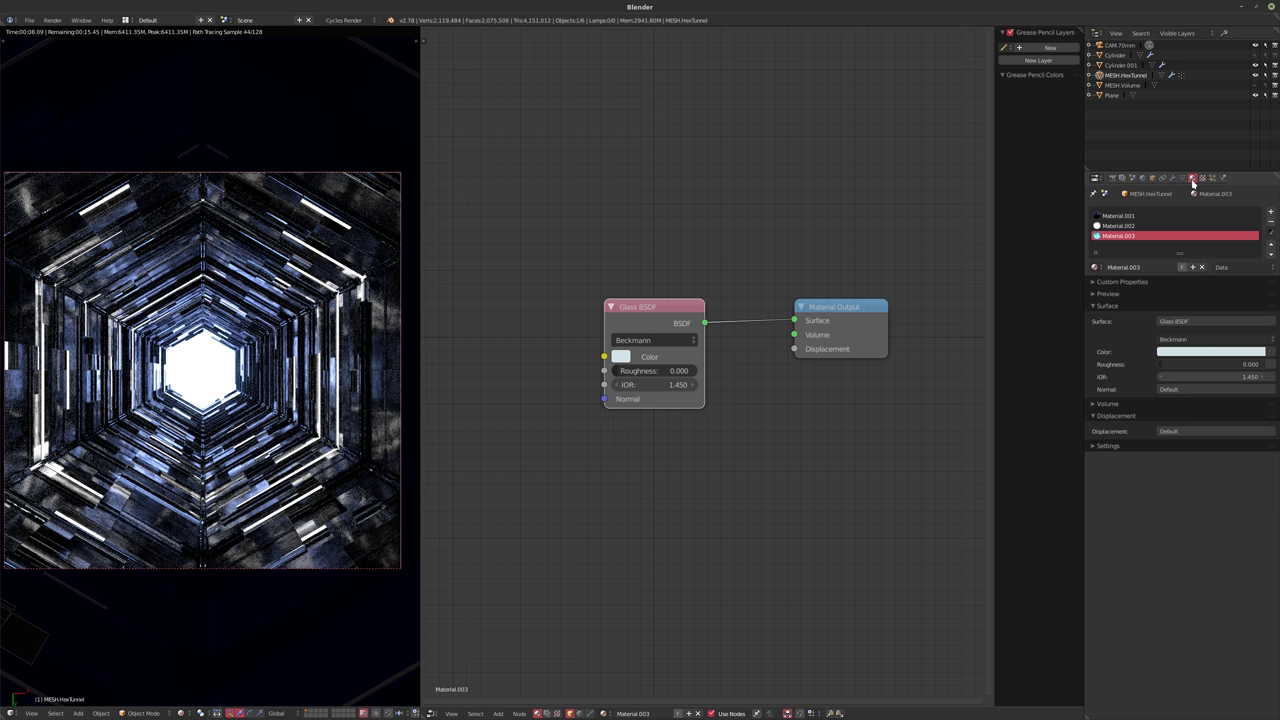
left_click(1120, 225)
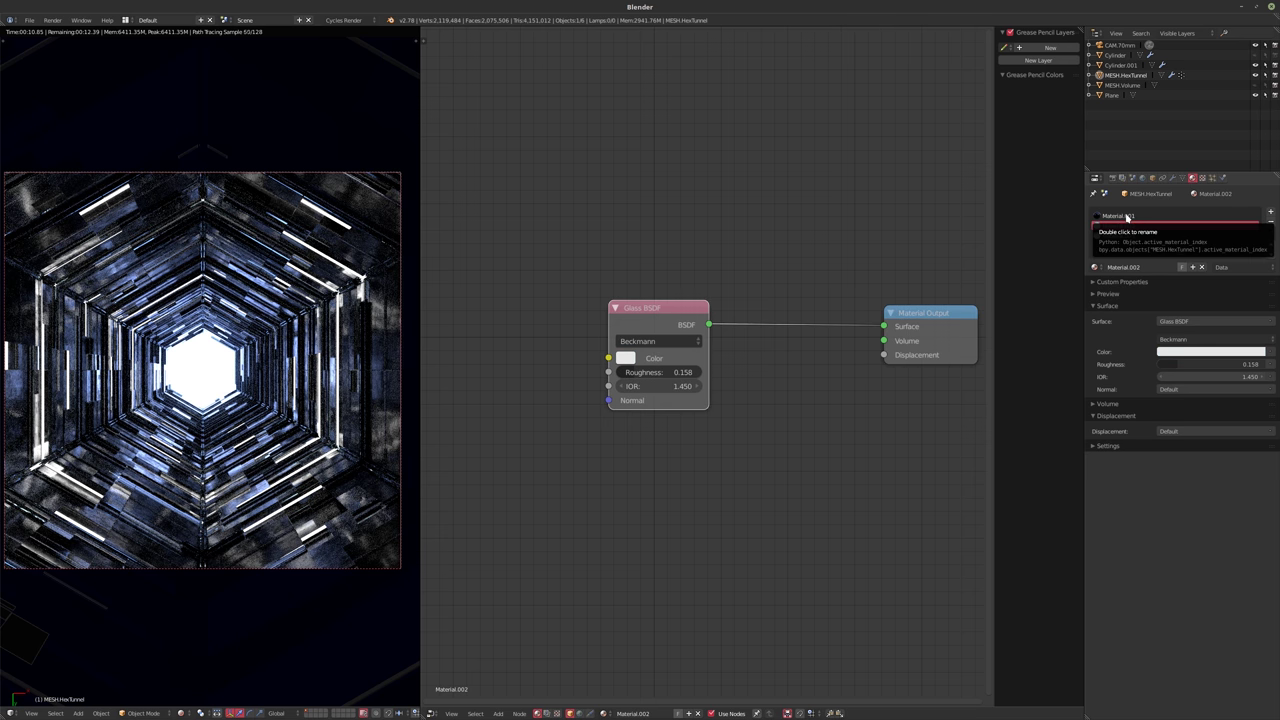
left_click(1127, 216)
scroll(700, 365, "up", 5)
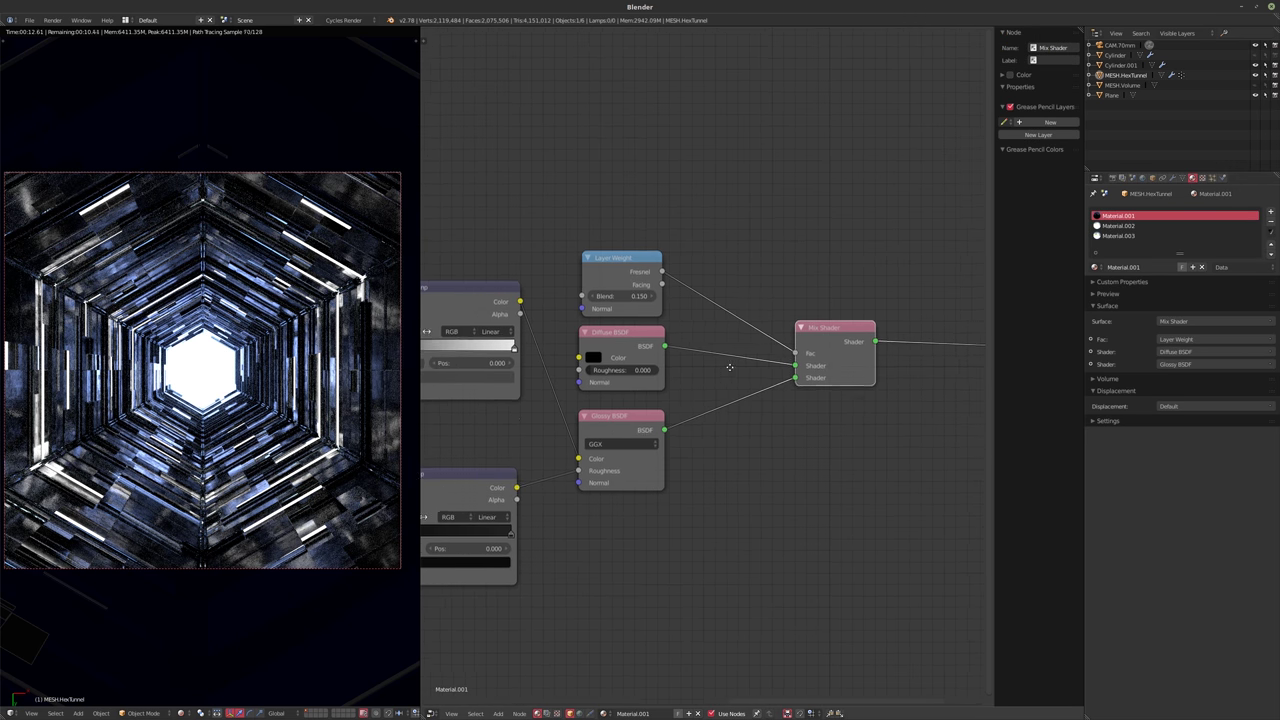
scroll(757, 401, "left", 10, "ctrl")
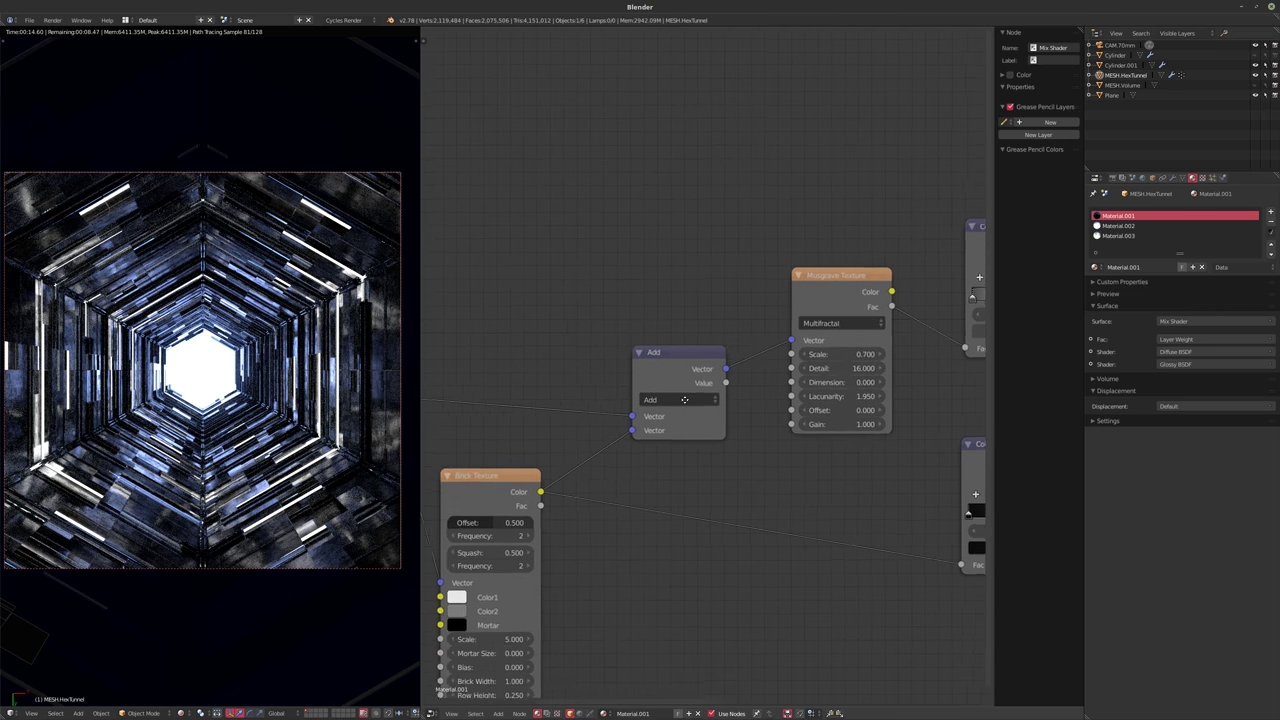
middle_click_drag(693, 403, 657, 399)
scroll(657, 399, "up", 1)
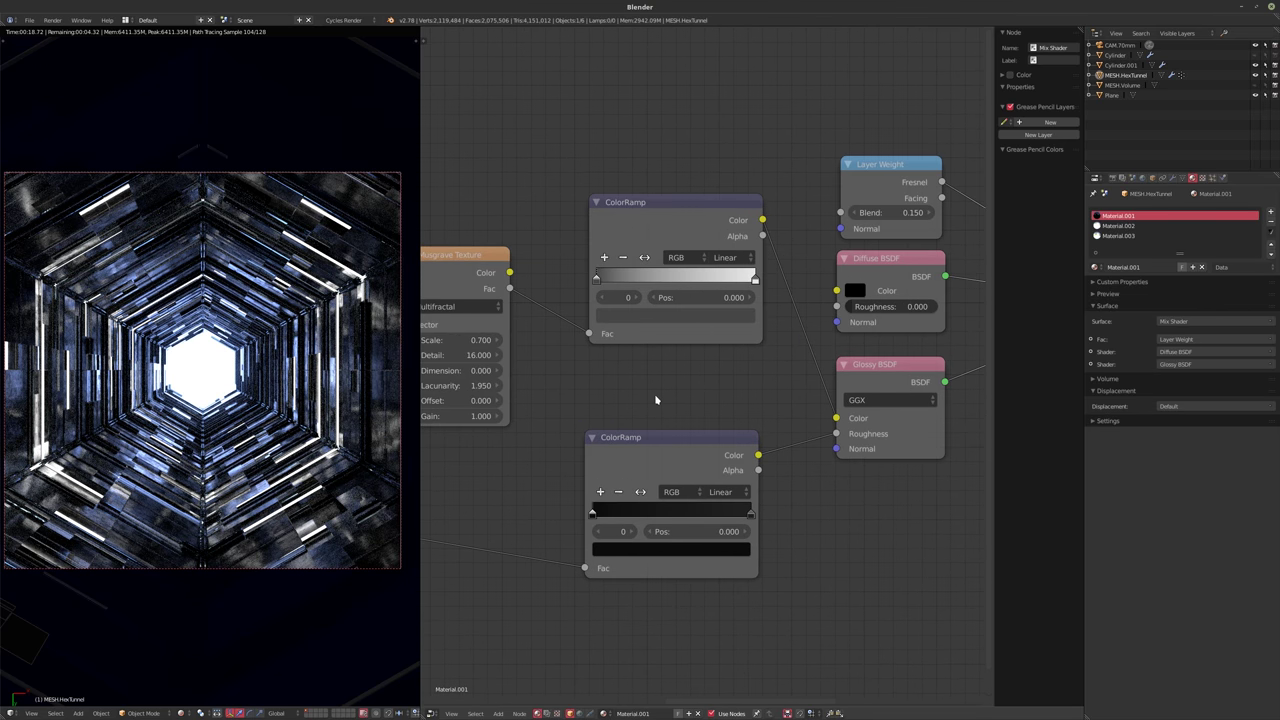
scroll(656, 400, "right", 2, "ctrl")
scroll(691, 357, "up", 1)
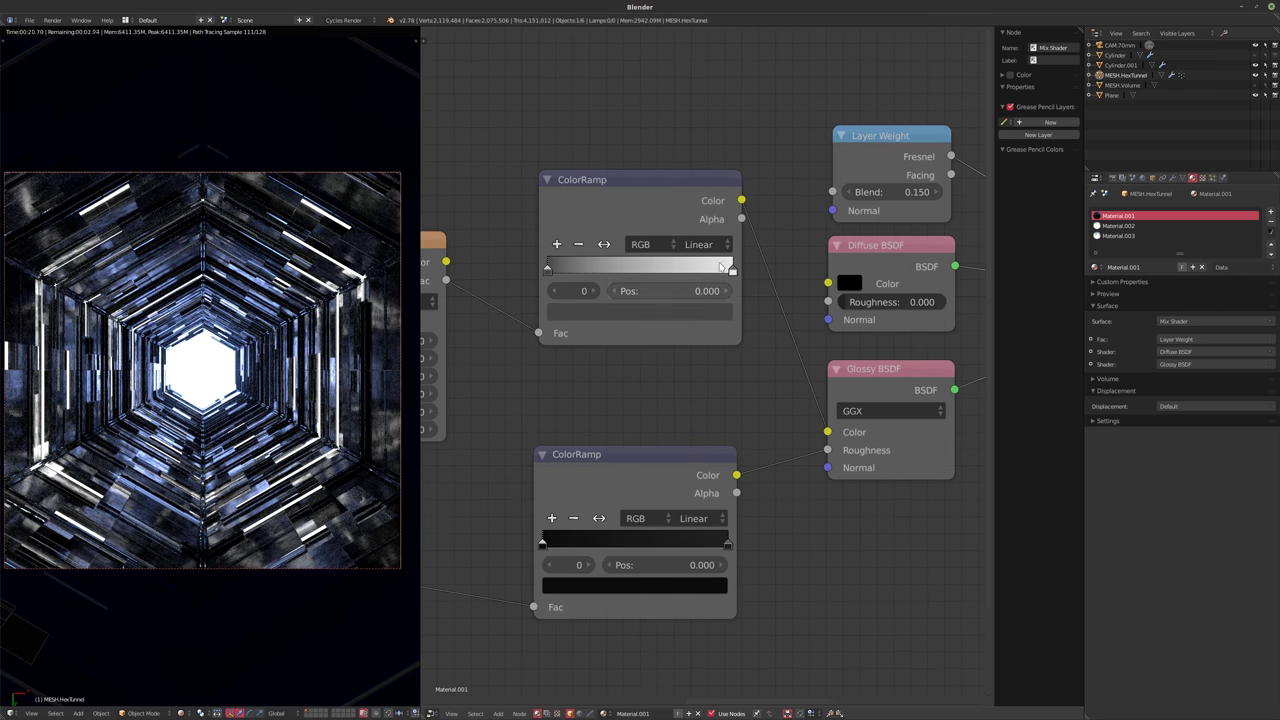
- Darken the upper ColorRamp's white stop to a value of roughly 0.3
left_click(732, 270)
left_click(640, 310)
left_click_drag(693, 76, 693, 116)
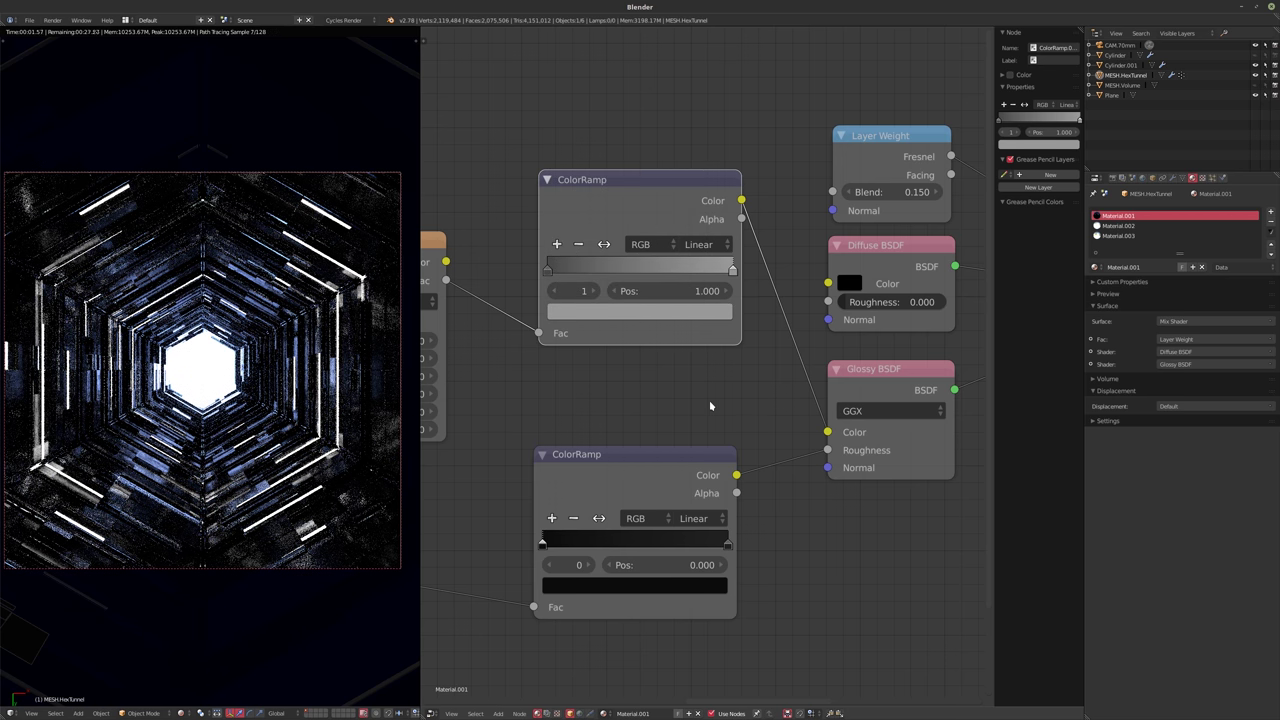
left_click(697, 313)
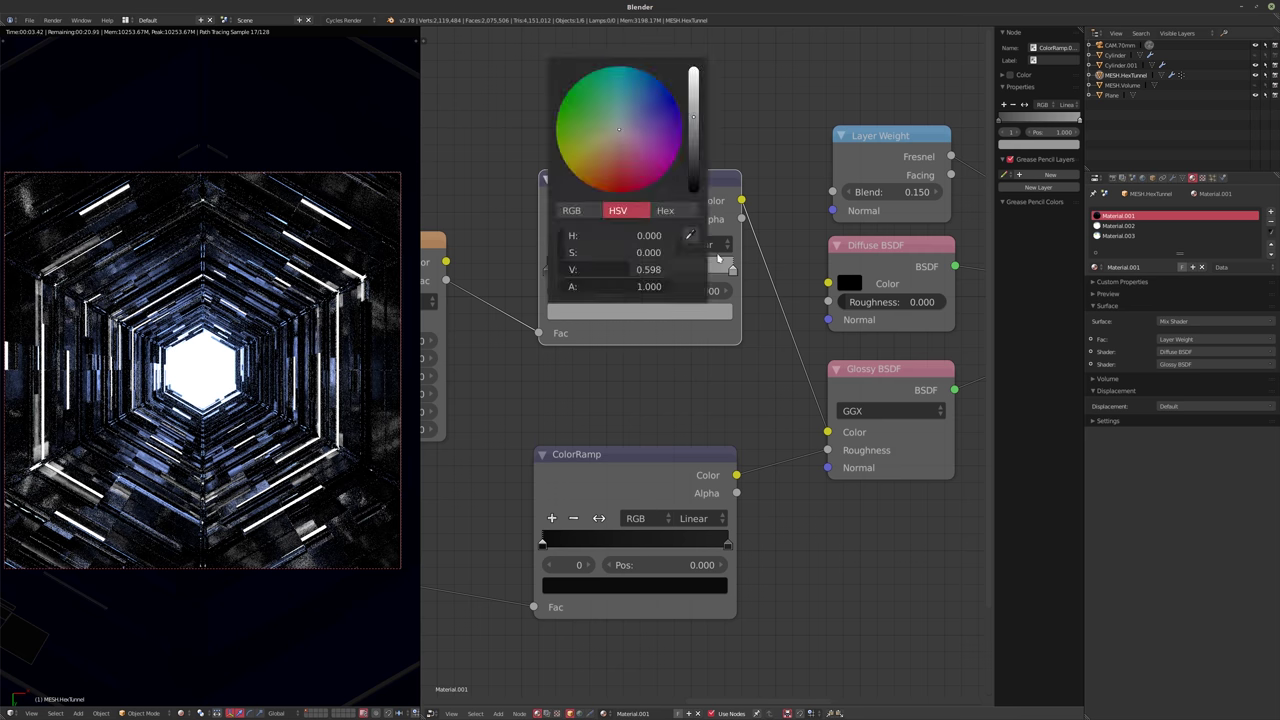
left_click(697, 313)
left_click_drag(693, 116, 693, 162)
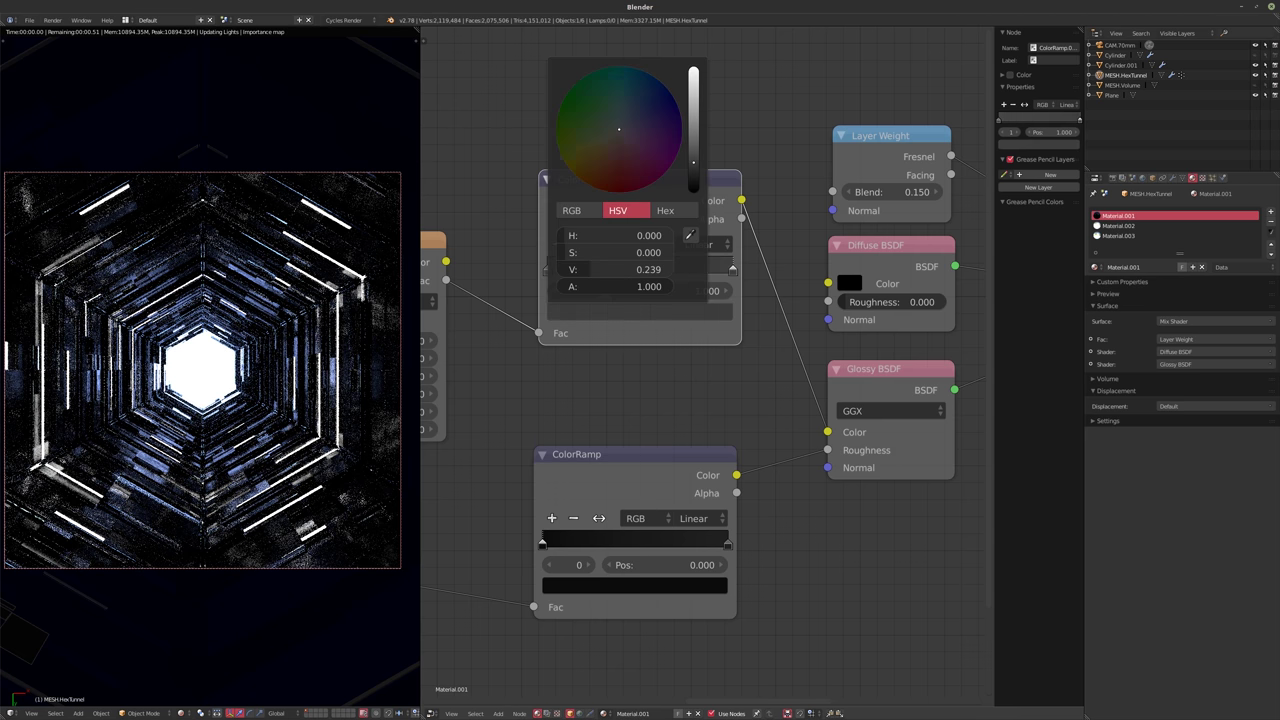
left_click(690, 155)
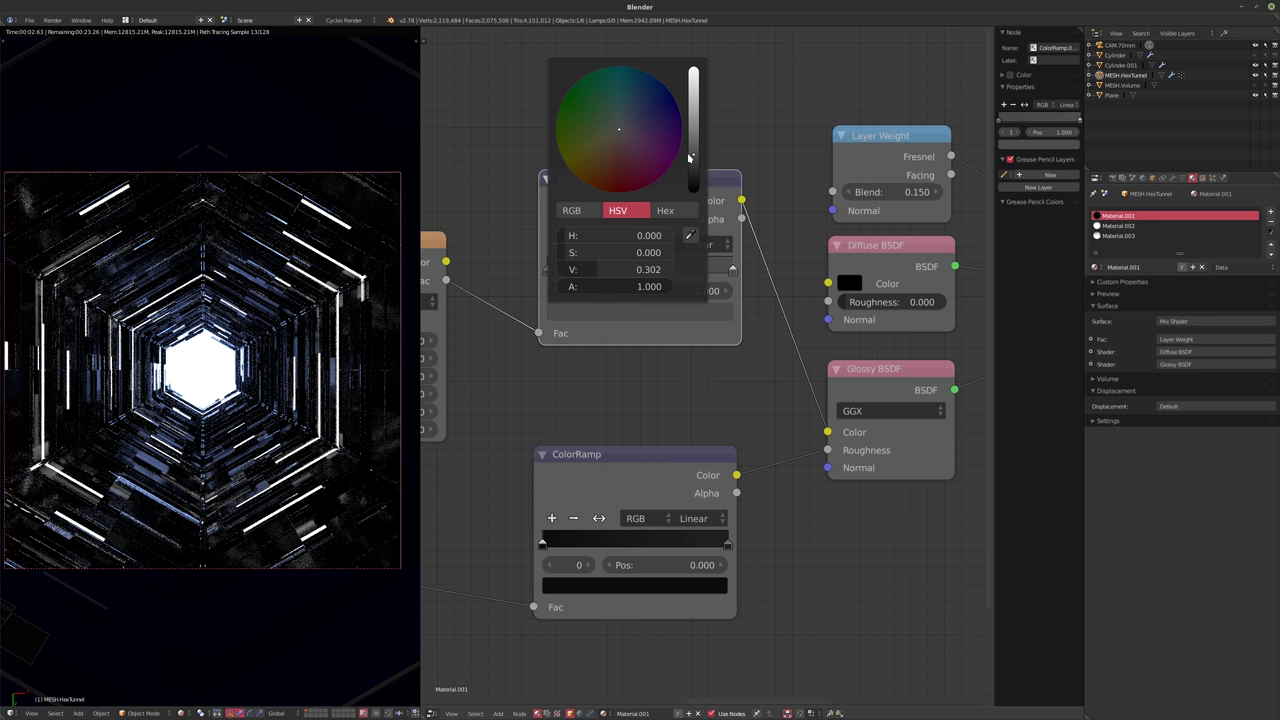
left_click(689, 160)
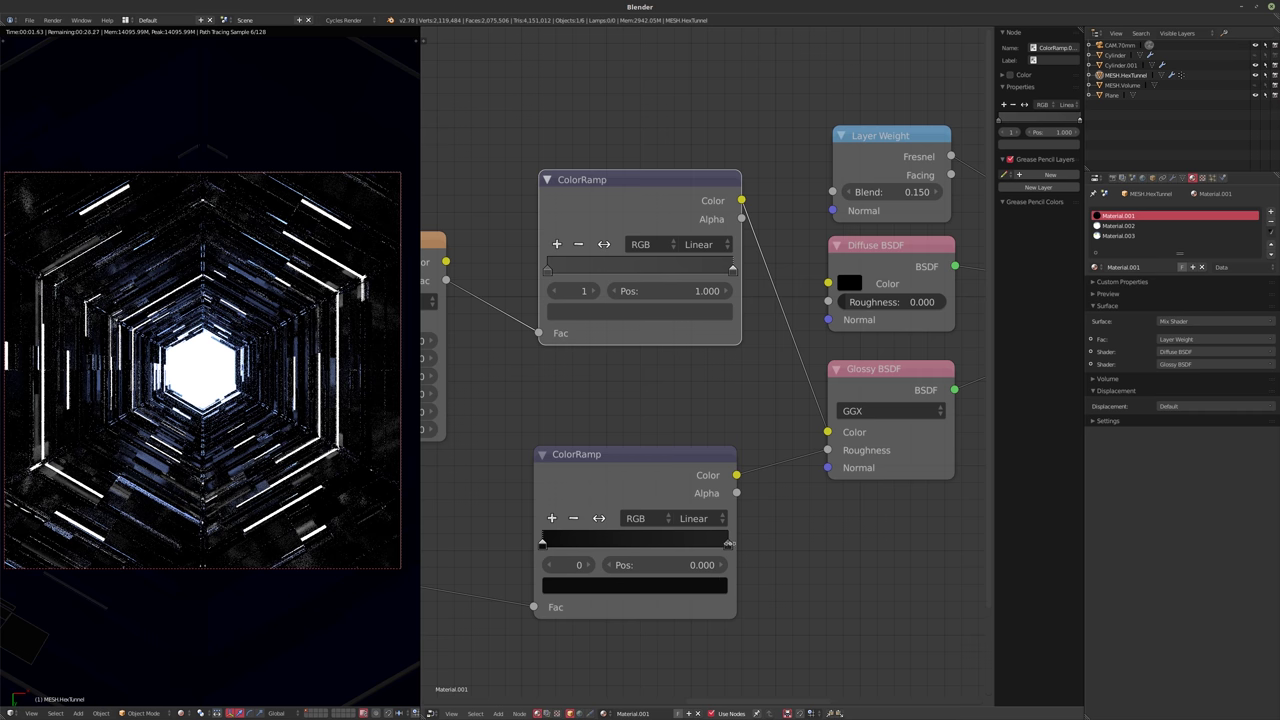
- Set both the right and left stops of the lower roughness ramp to black
left_click(727, 544)
left_click(689, 585)
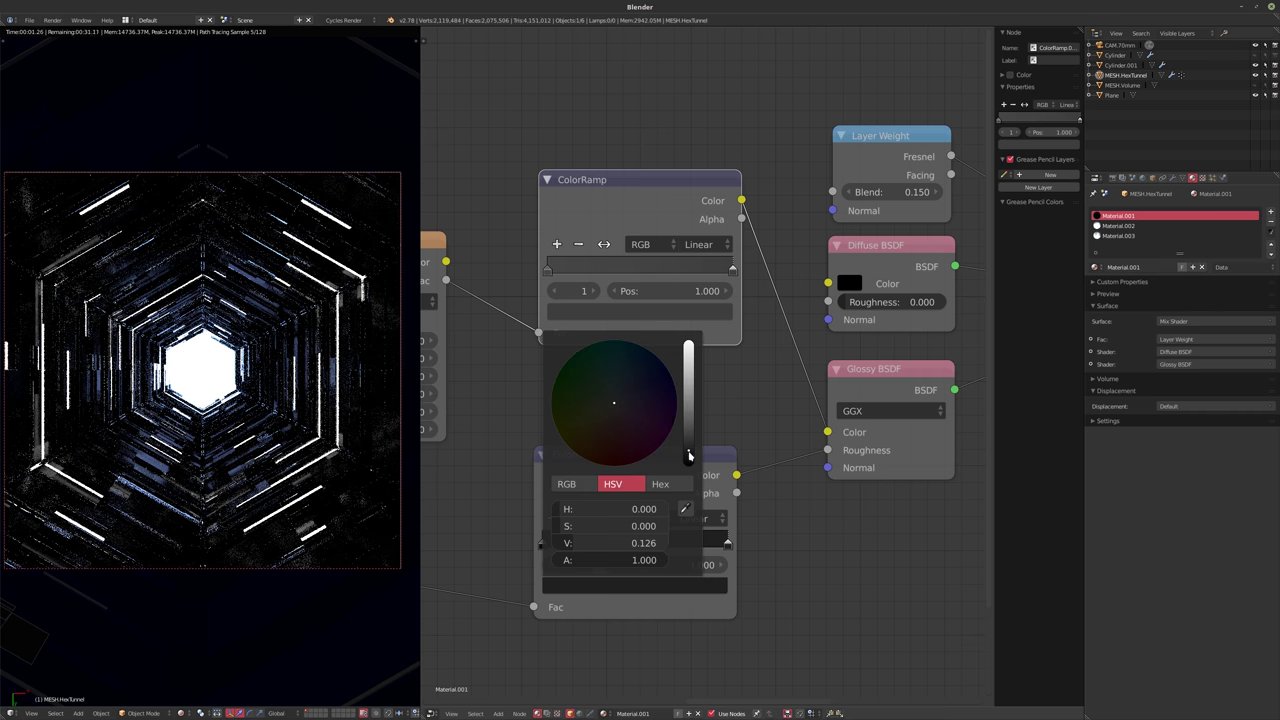
left_click(692, 465)
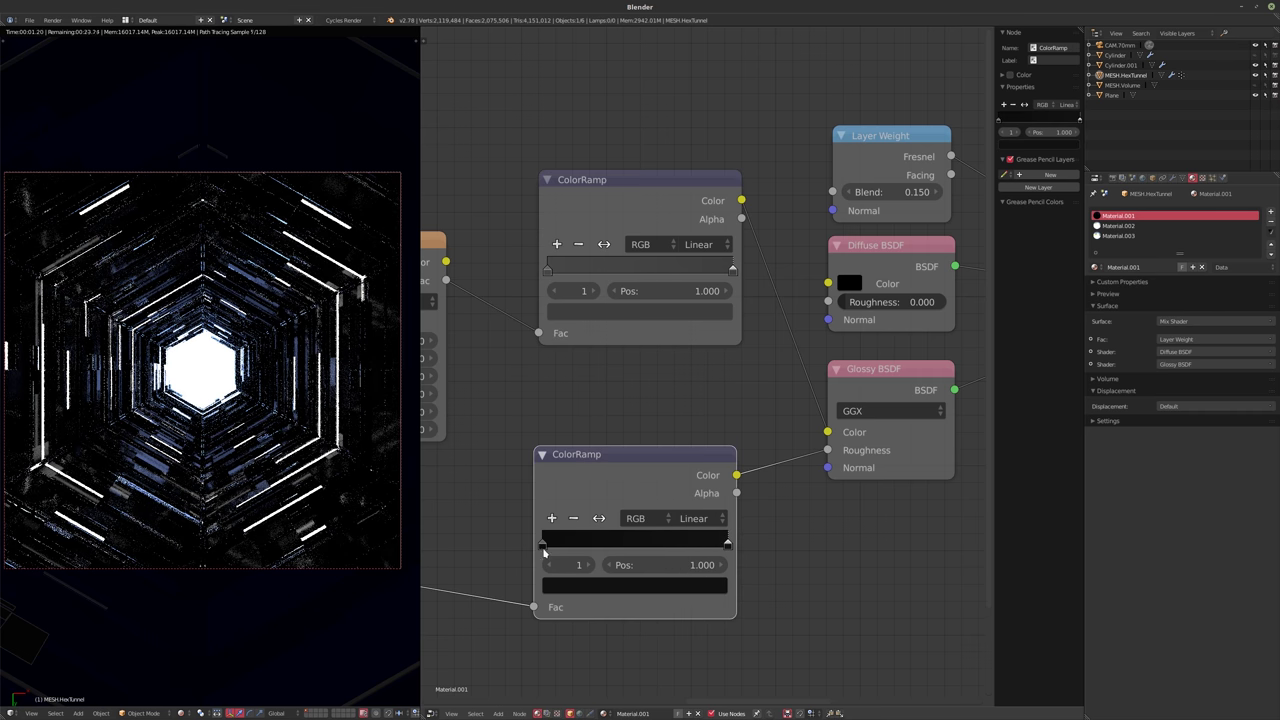
left_click(543, 544)
left_click(577, 587)
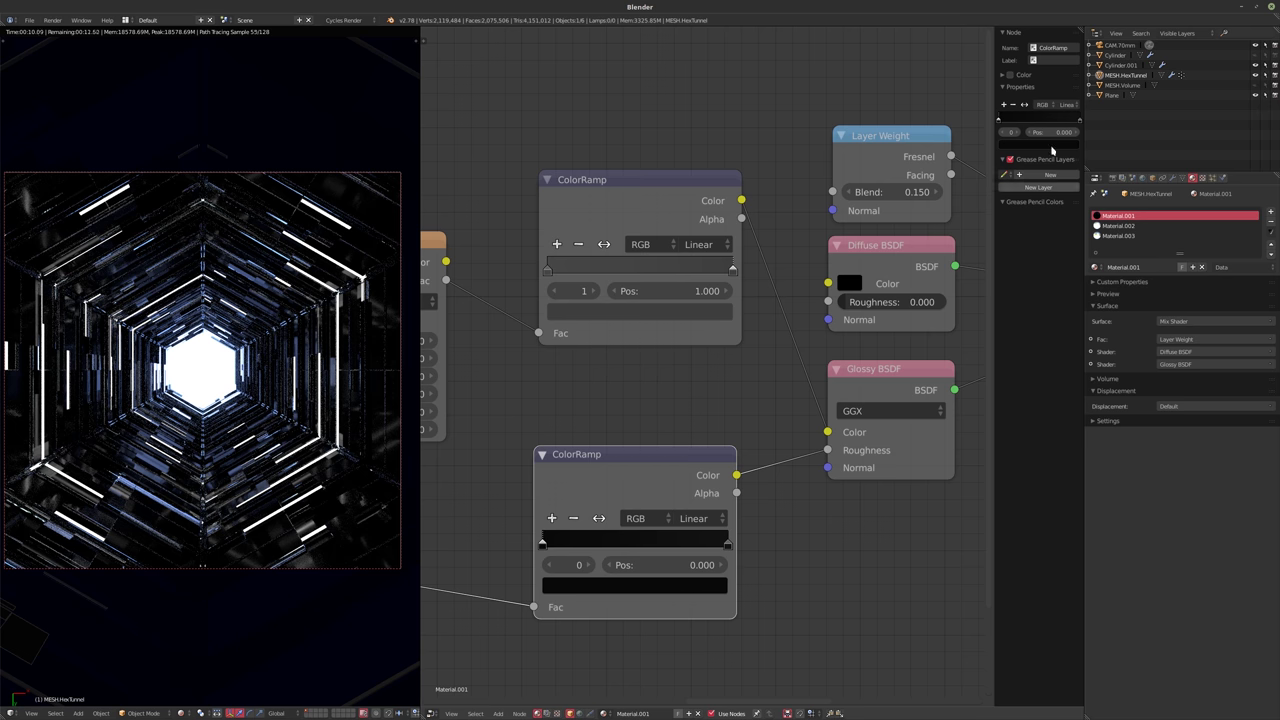
- Select MESH.Volume and try density values 0.5, then 10, in its Value node
left_click(1112, 86)
middle_click_drag(620, 449, 520, 486)
left_click(641, 398)
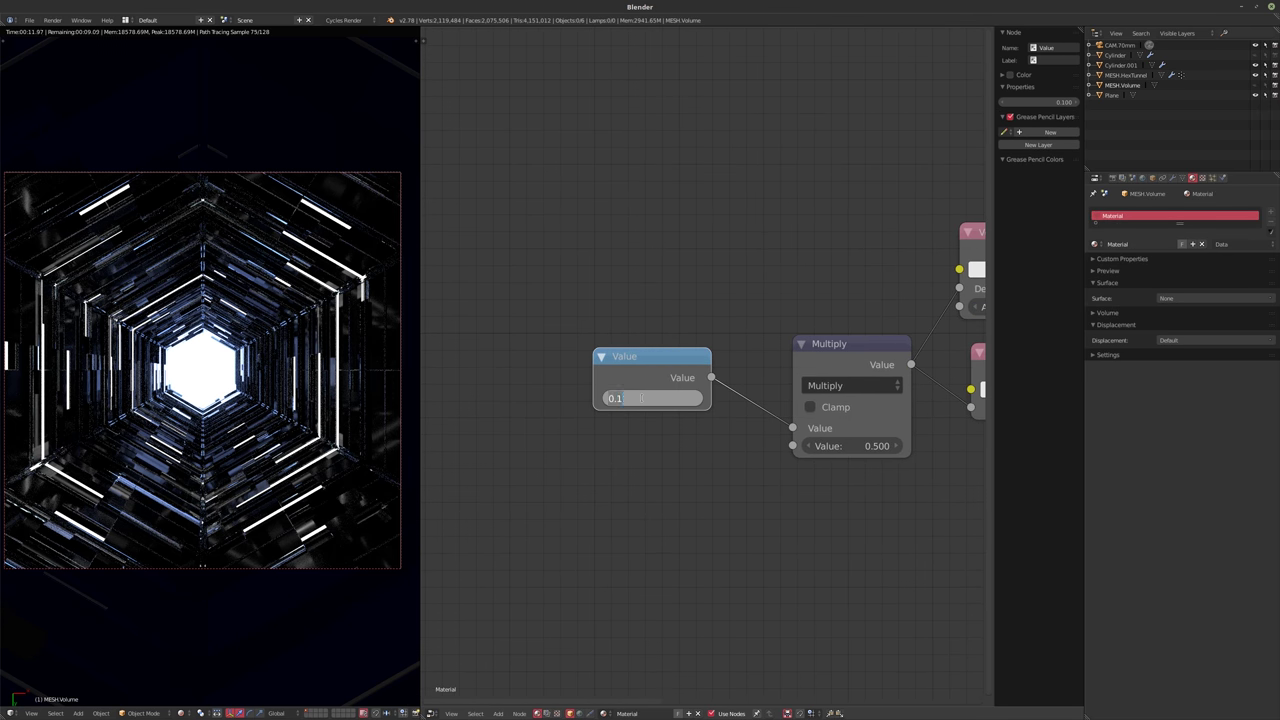
type("0.5")
key("Return")
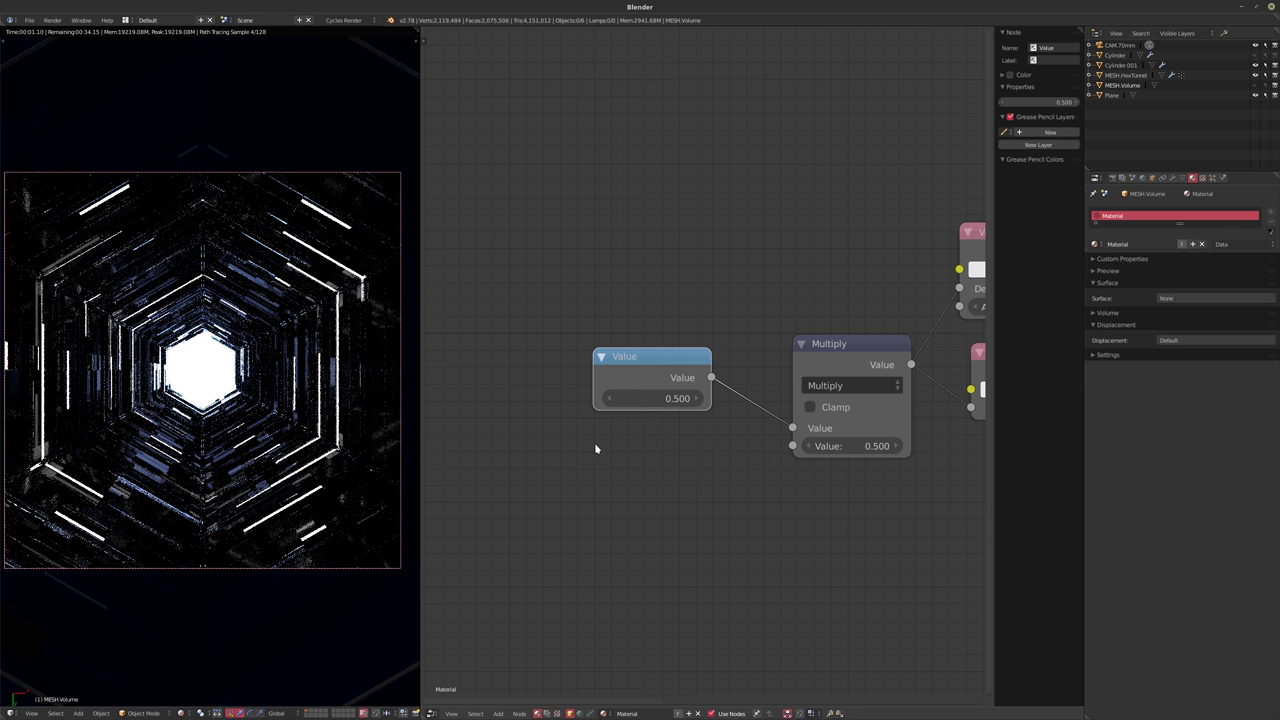
left_click(636, 399)
type("1")
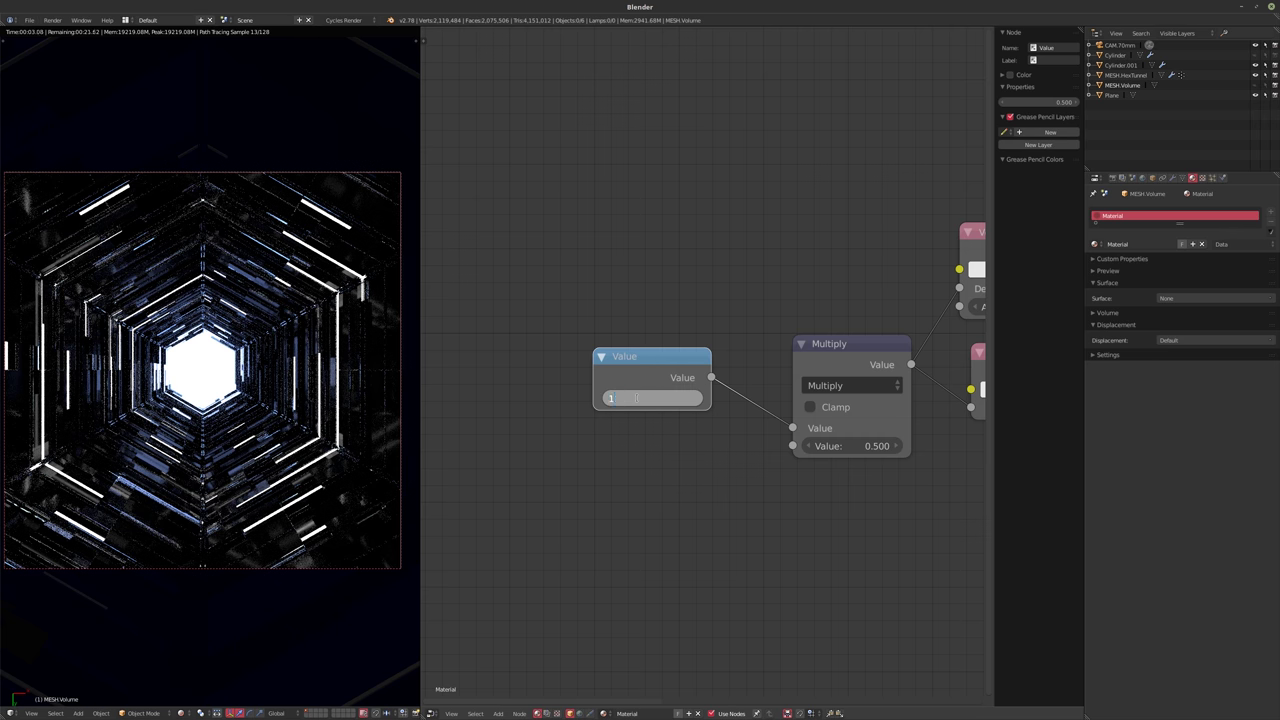
type("0")
key("Return")
- Set Volume Scatter anisotropy to 0.5 and reset the density Value to 1
middle_click_drag(654, 463, 350, 490)
left_click(683, 378)
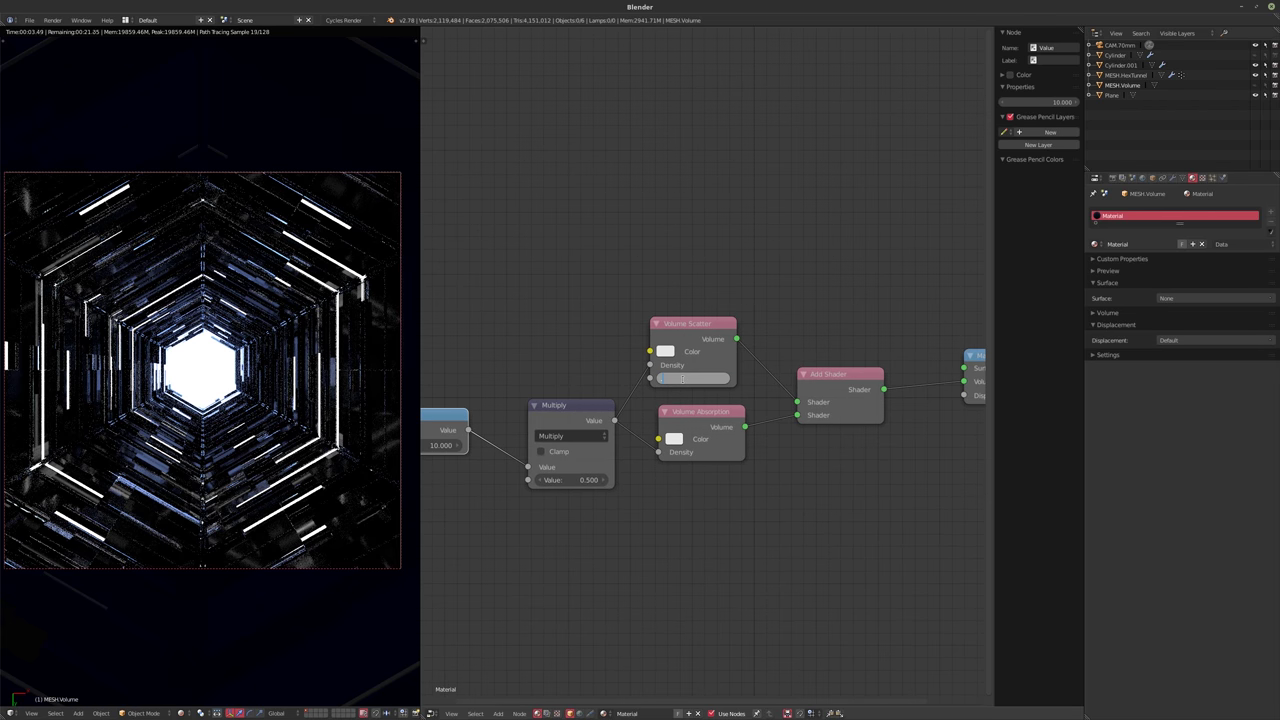
type(".5")
key("Return")
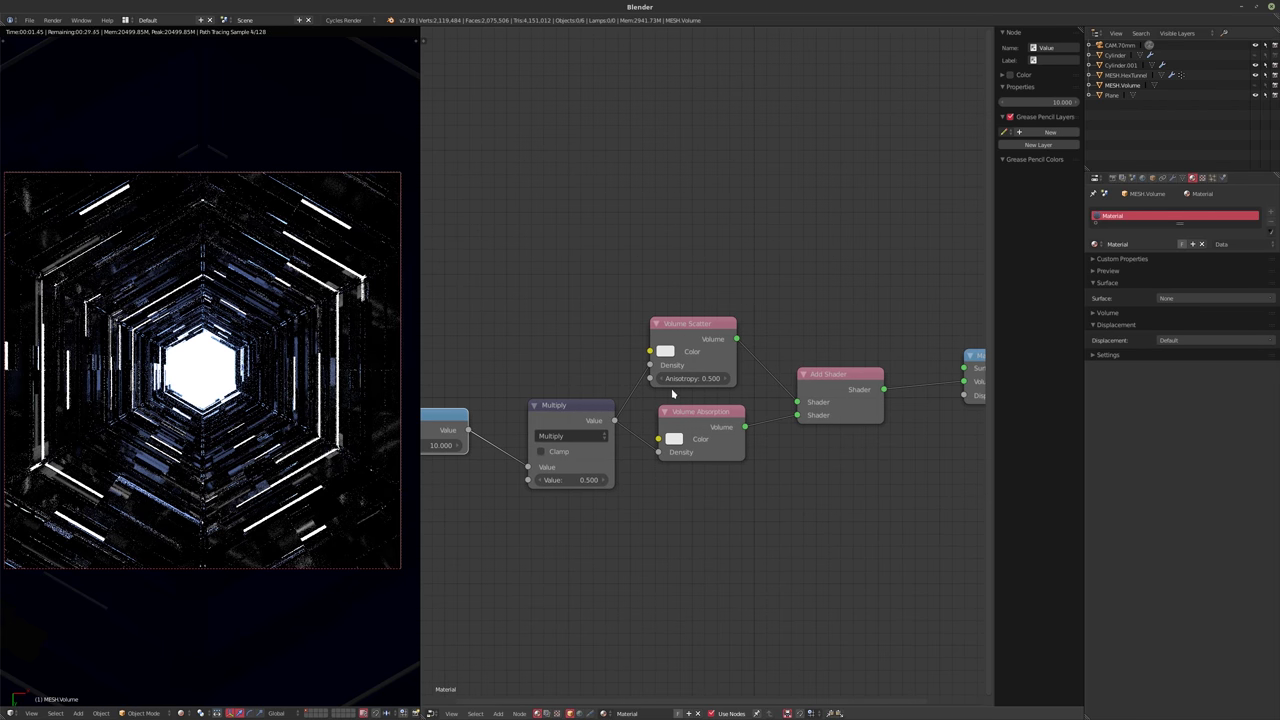
middle_click_drag(665, 297, 743, 289)
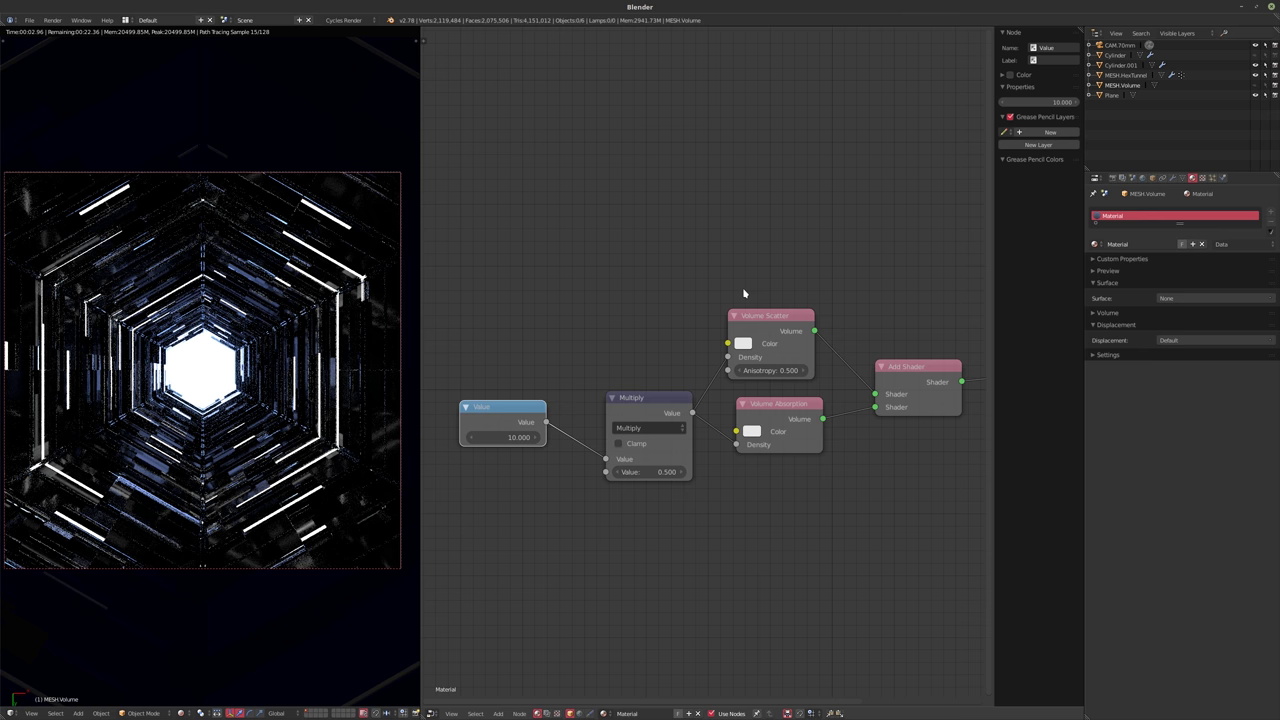
left_click(1256, 85)
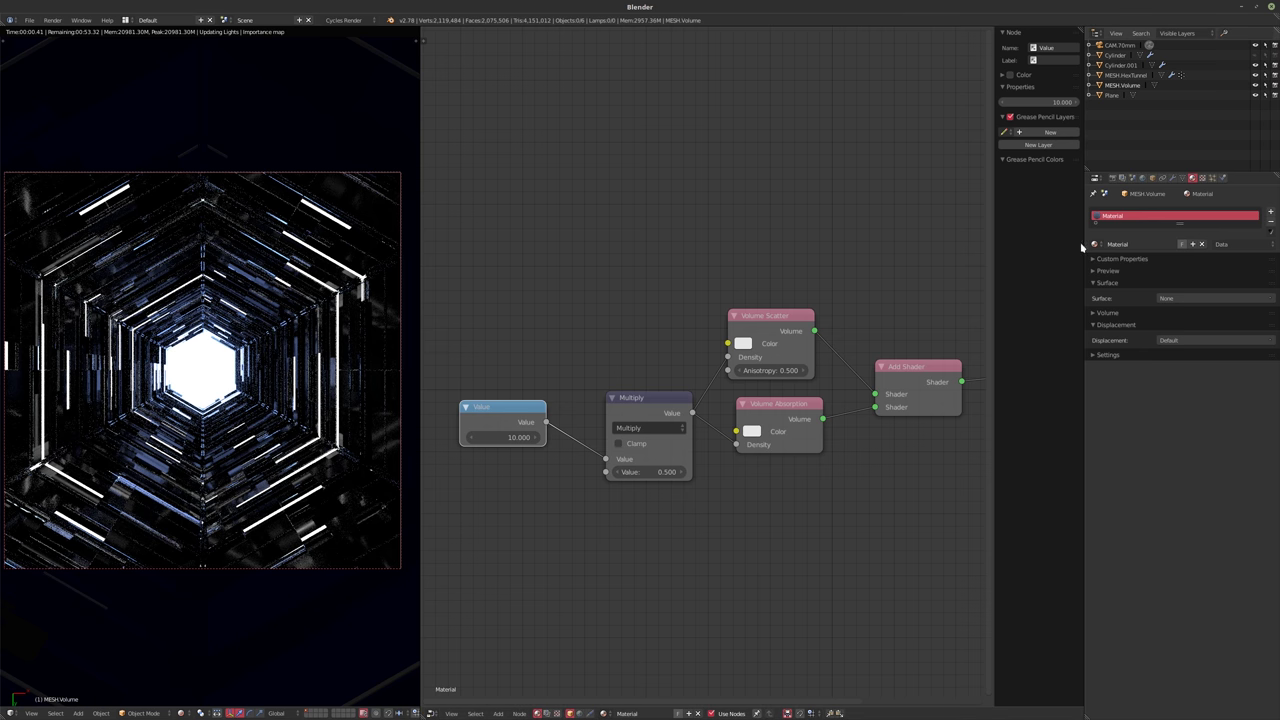
left_click(492, 439)
type("1")
key("Return")
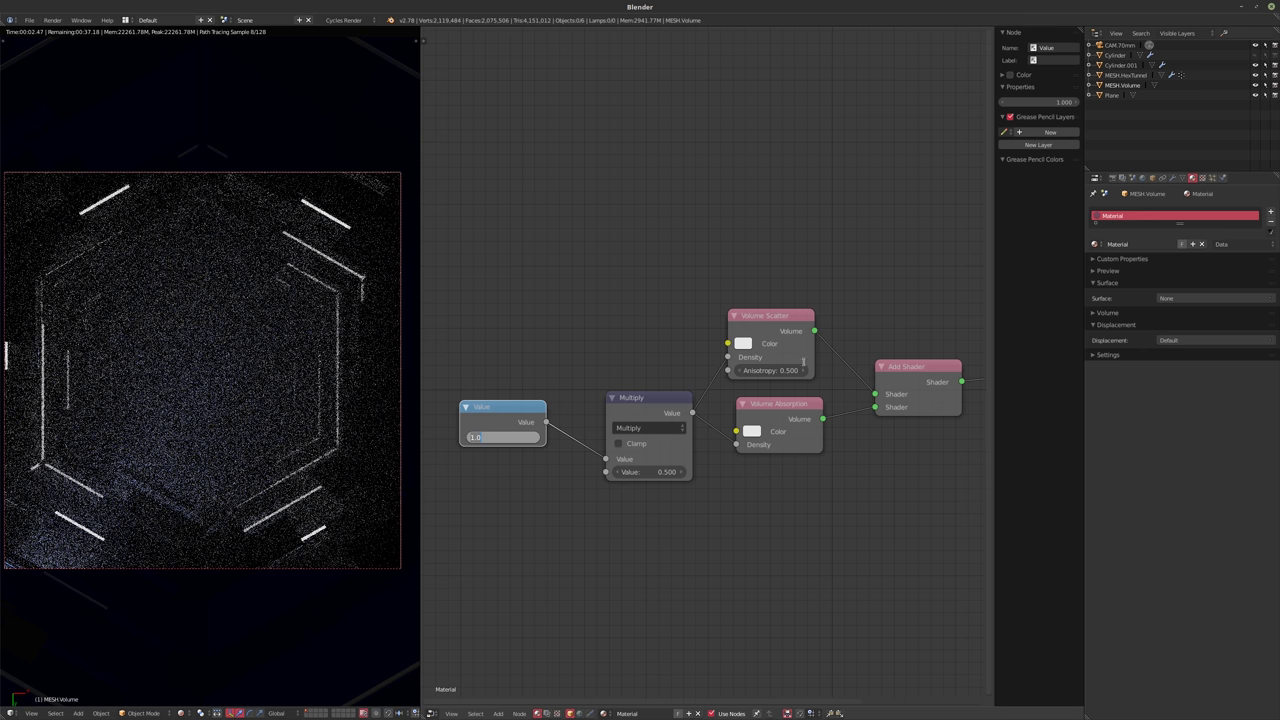
- Set anisotropy to 0.975 and density to 0.1, then leave rendered viewport mode
left_click(772, 370)
type("0.975")
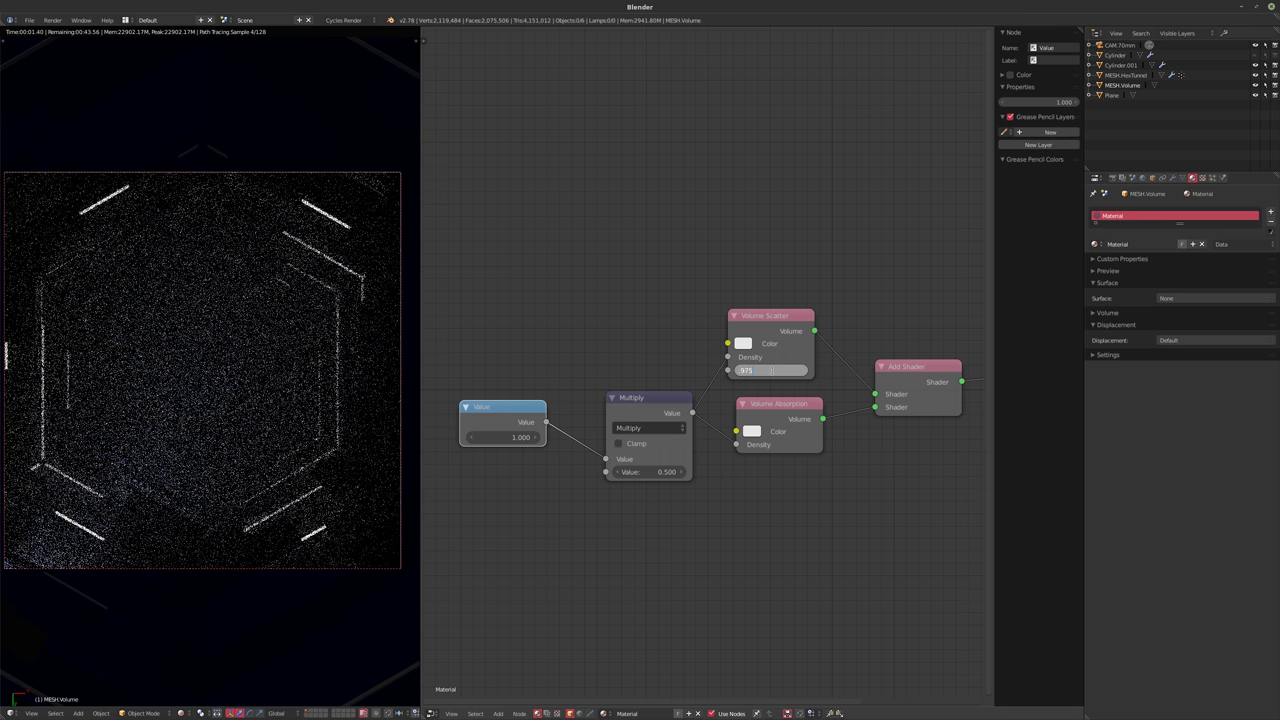
key("Return")
scroll(578, 334, "up", 2)
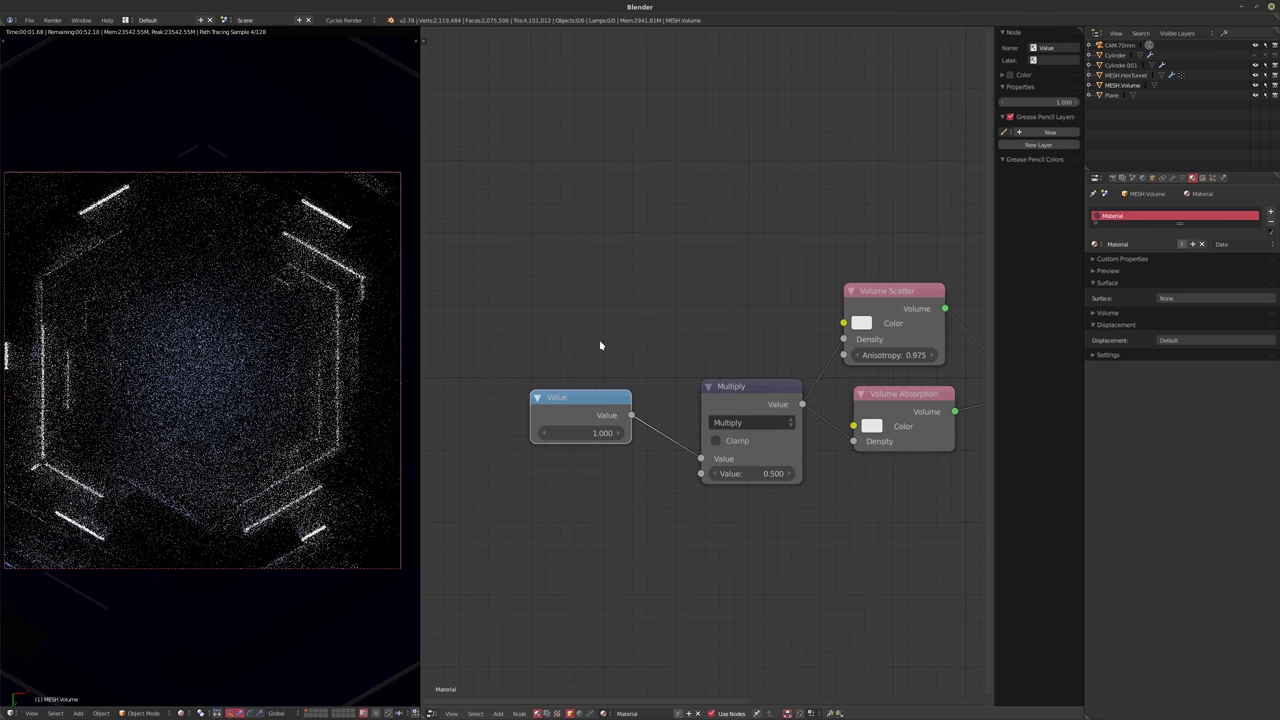
left_click(585, 433)
type("0.1")
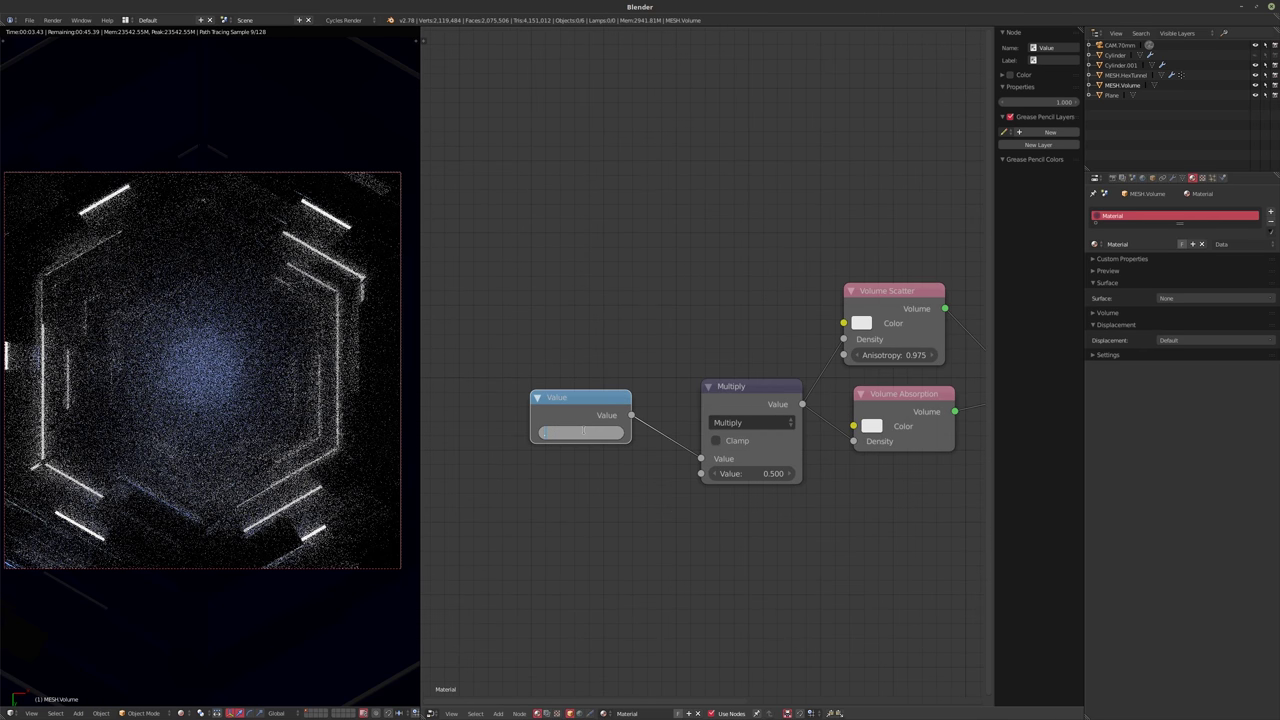
key("Return")
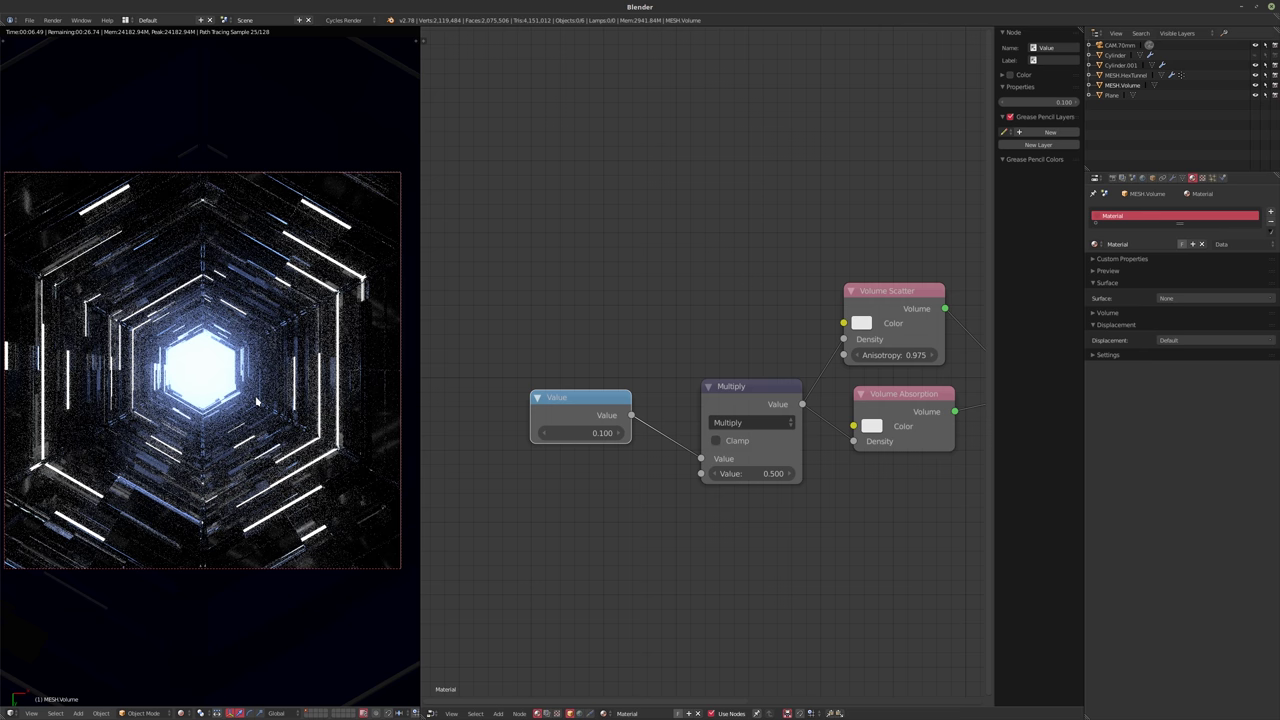
key("shift+z")
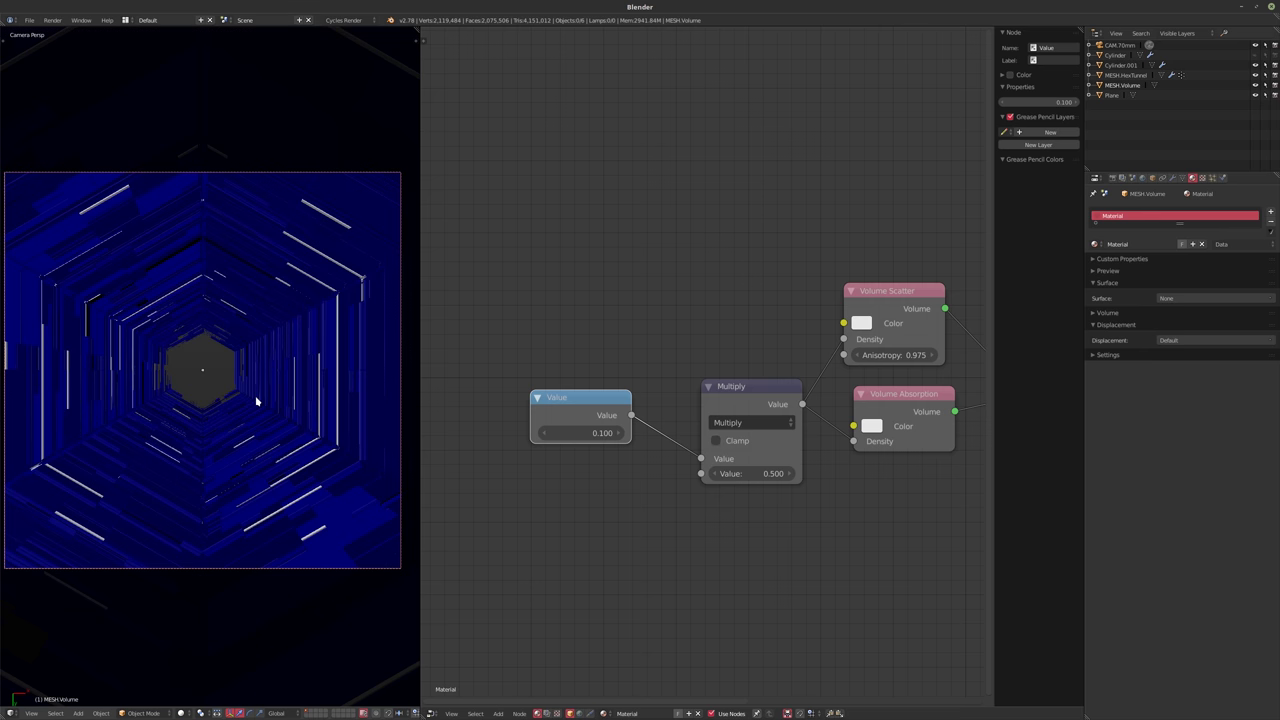
- In Render properties, switch the integrator to Branched Path Tracing with 16 volume samples
left_click(1112, 178)
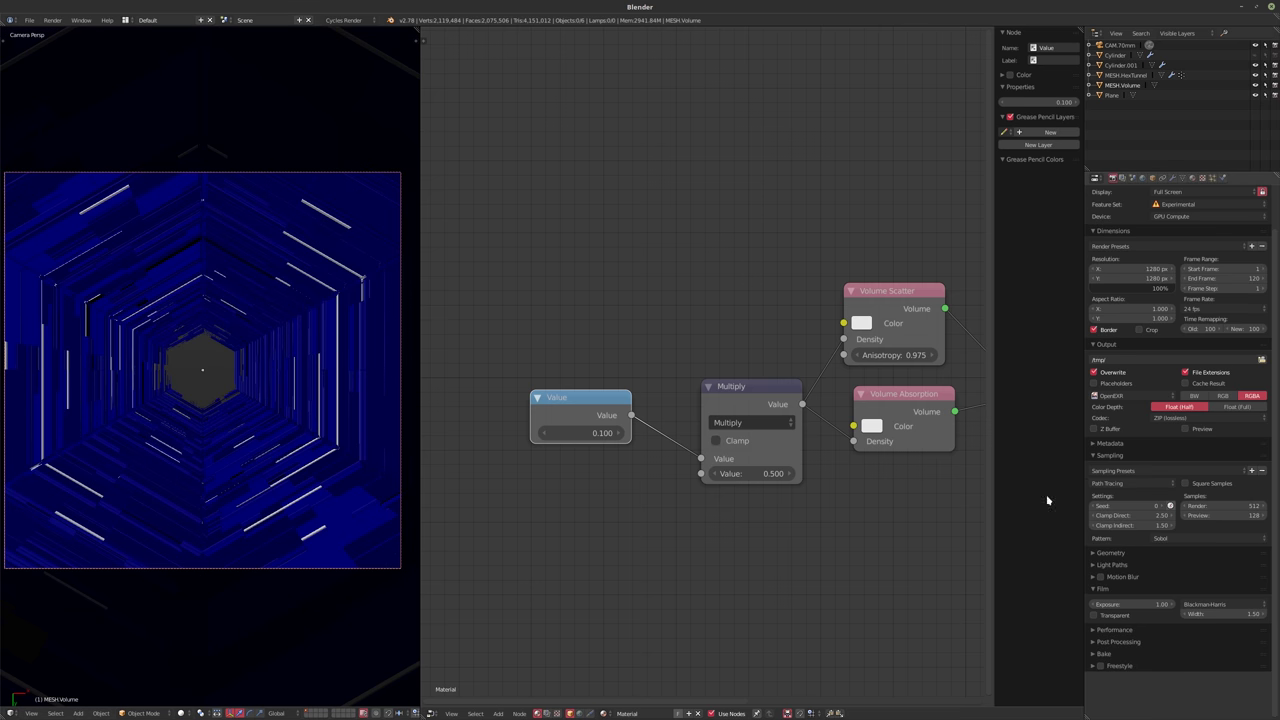
left_click(1125, 483)
left_click(1110, 472)
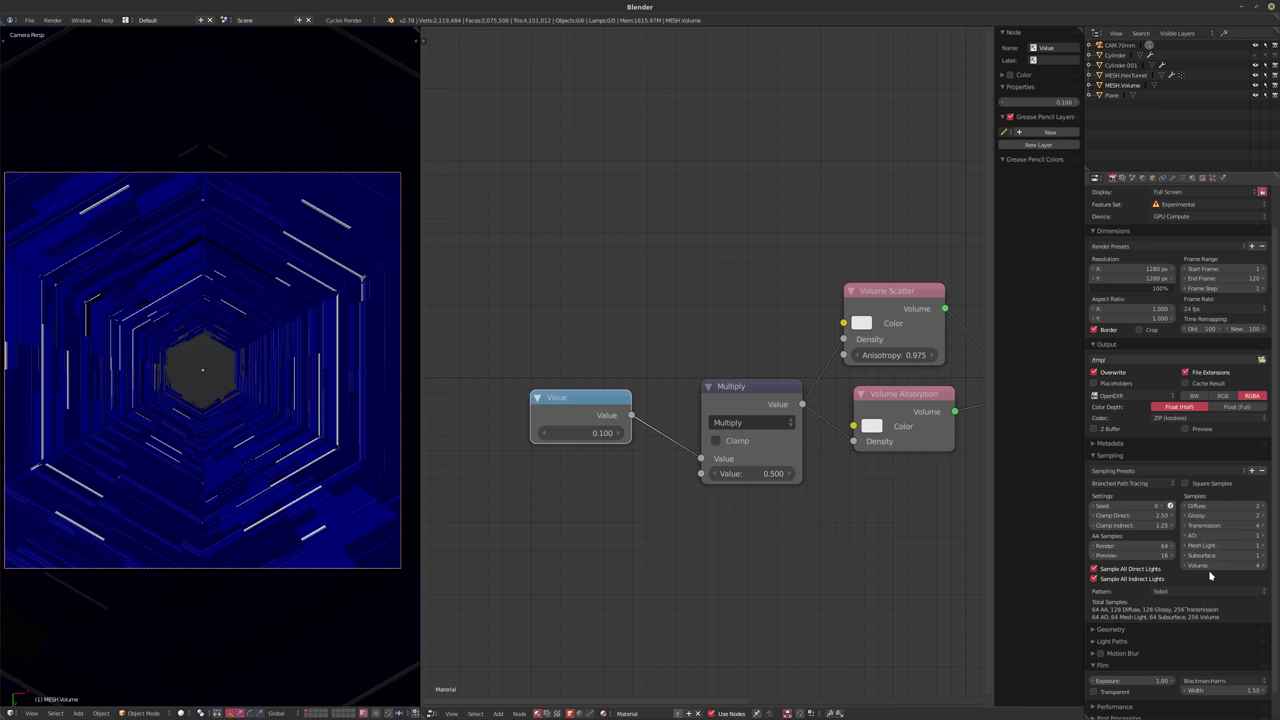
left_click(1238, 566)
key("Return")
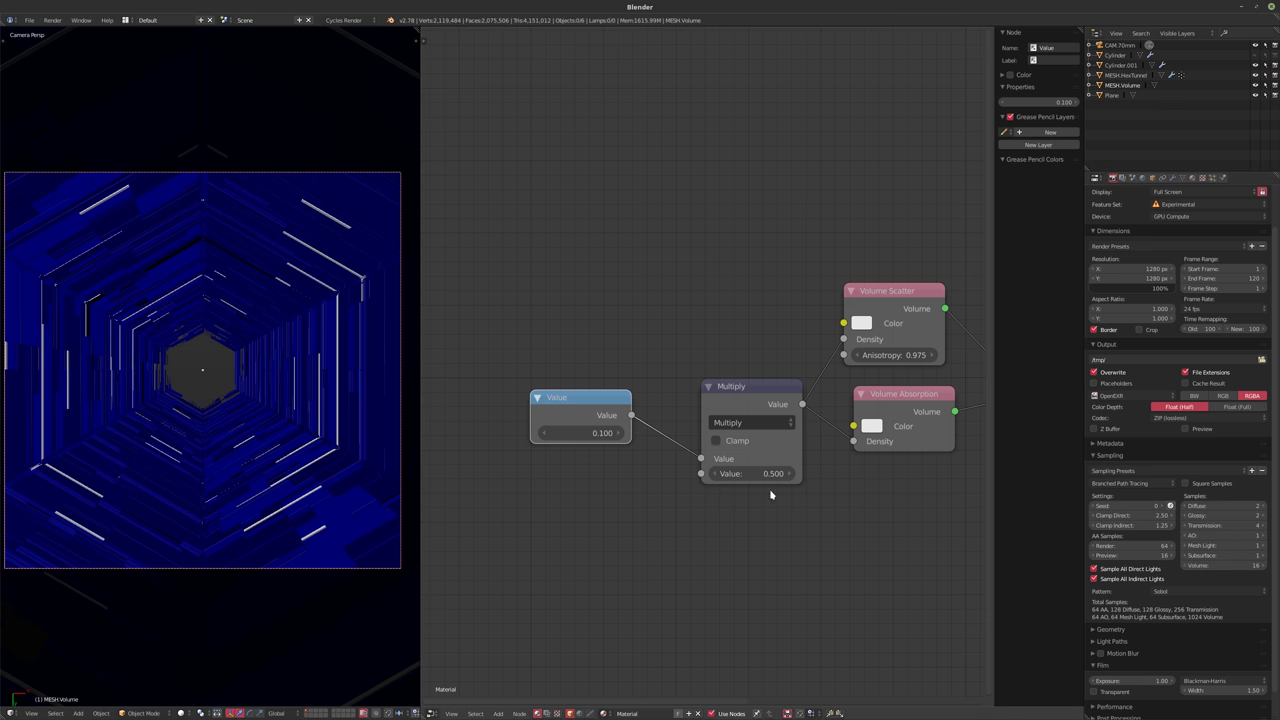
- In the save browser, create and enter a new hex folder inside Projects/Geo/blender
key("ctrl+s")
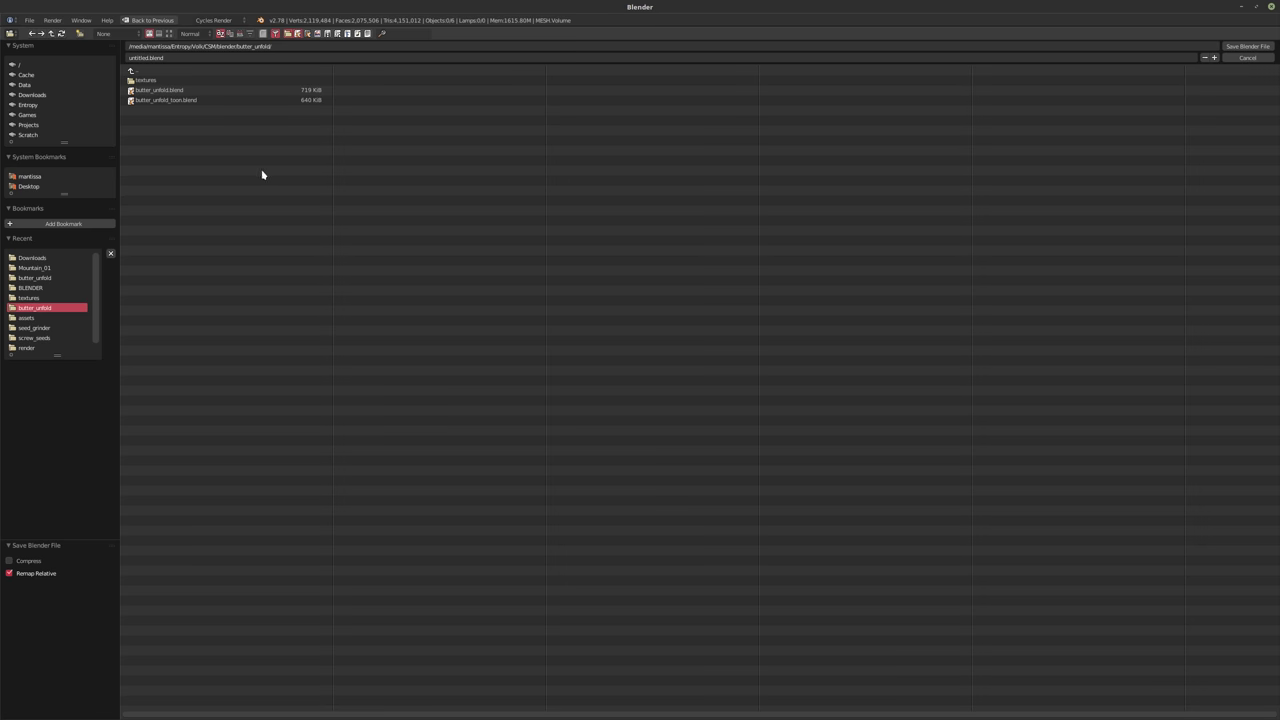
left_click(28, 124)
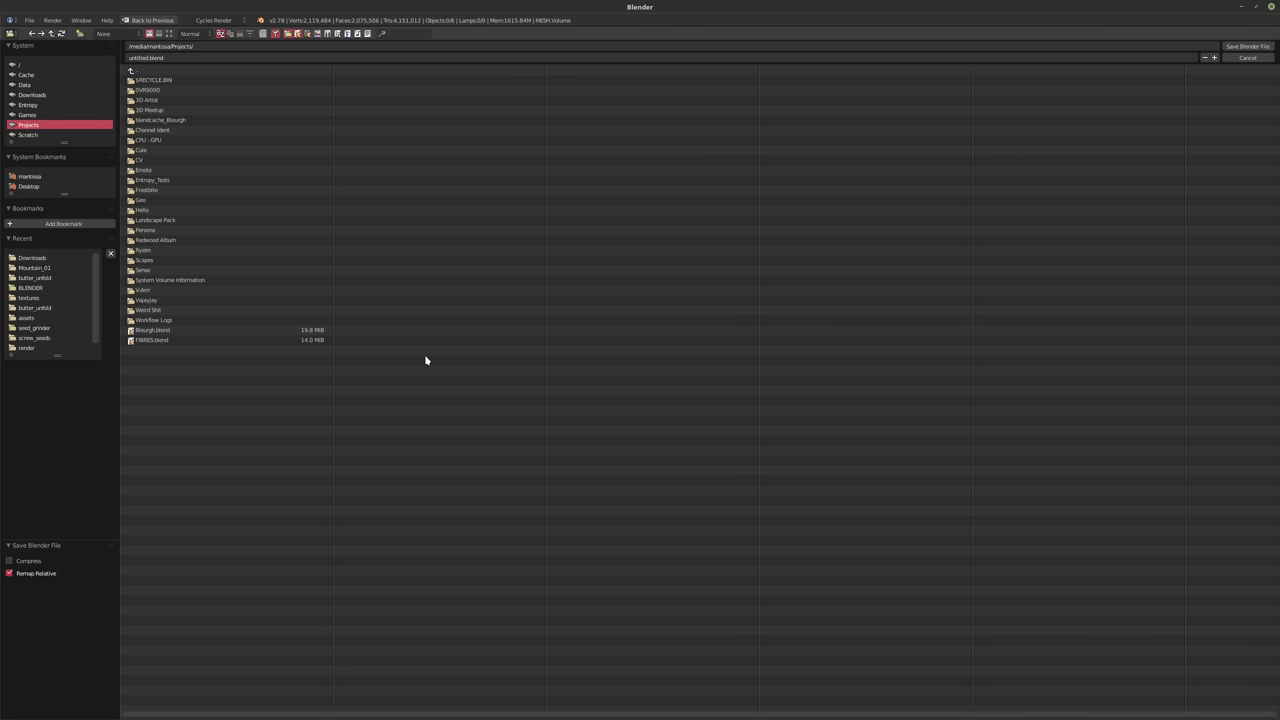
left_click(165, 200)
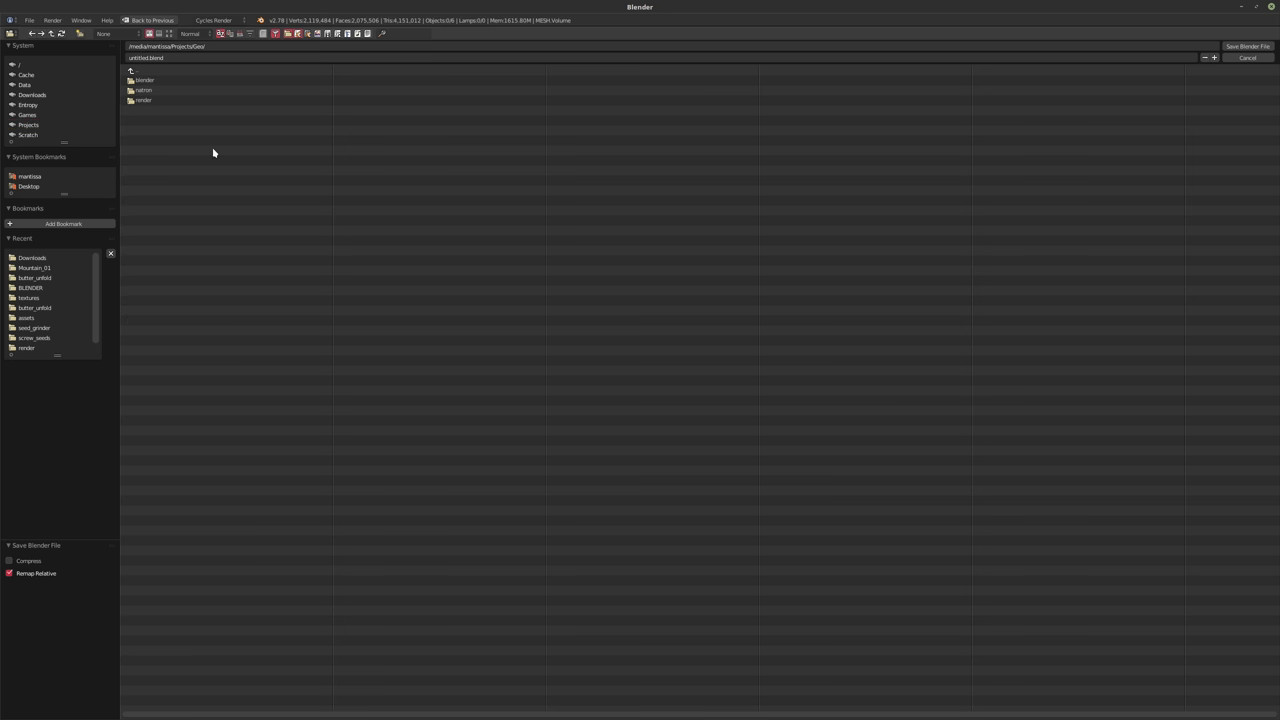
left_click(143, 80)
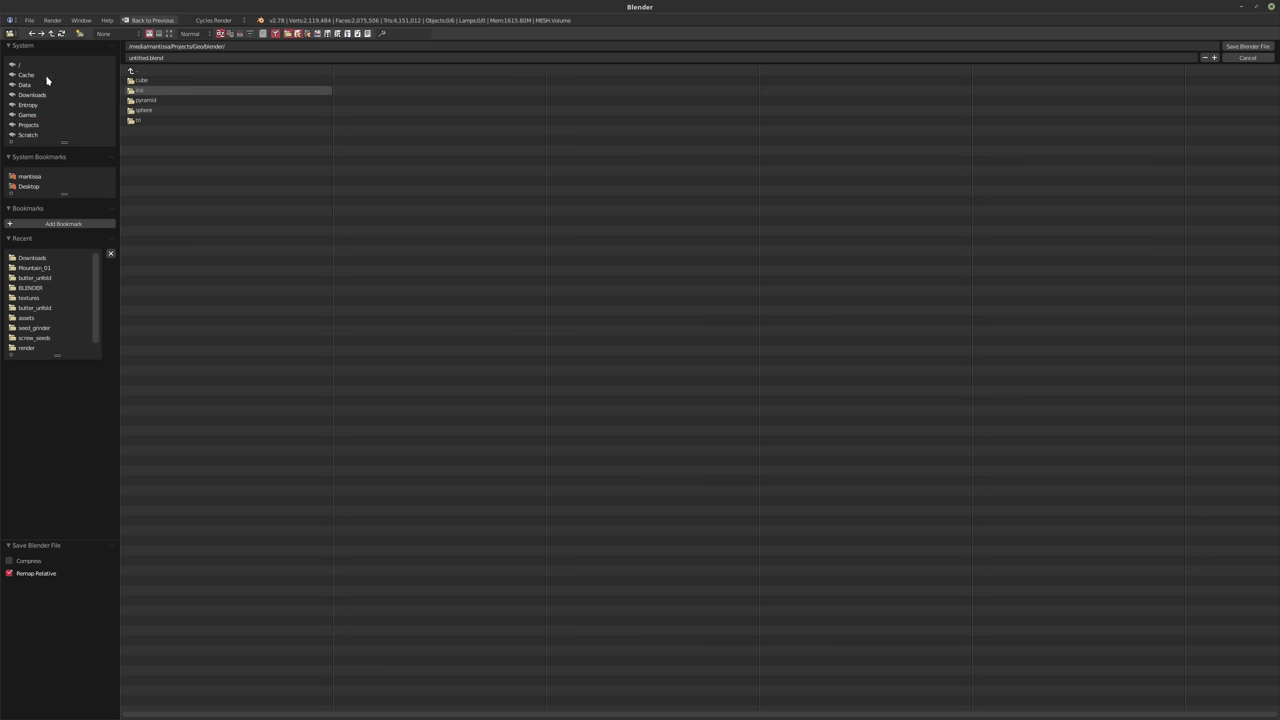
left_click(81, 33)
type("nex")
key("Return")
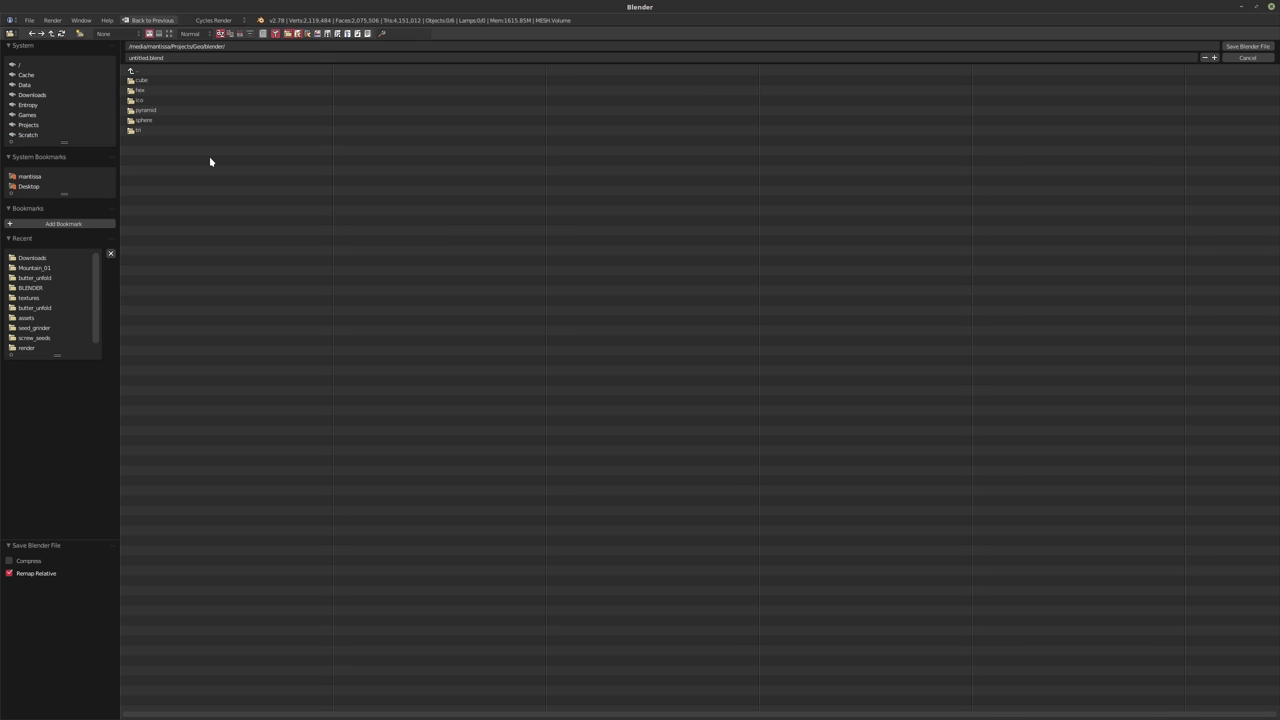
left_click(186, 90)
- Save the scene into that folder as hex.blend
left_click_drag(150, 57, 65, 67)
type("hex")
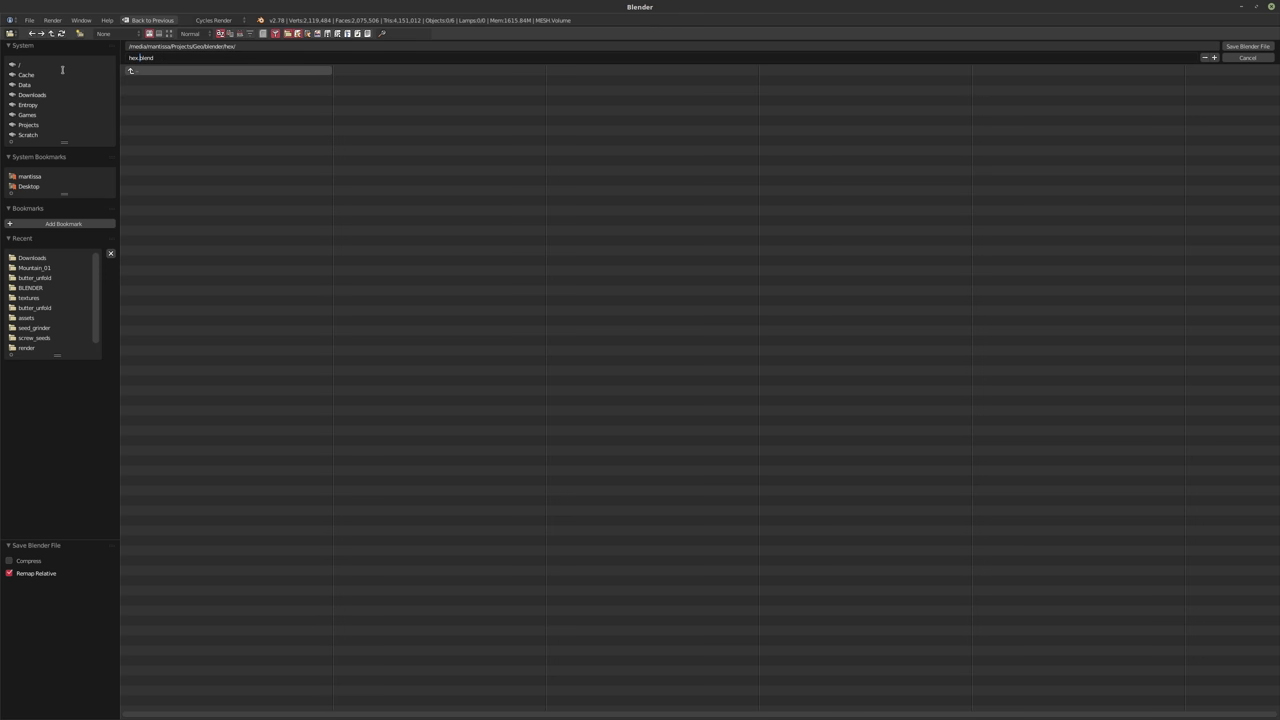
key("Return")
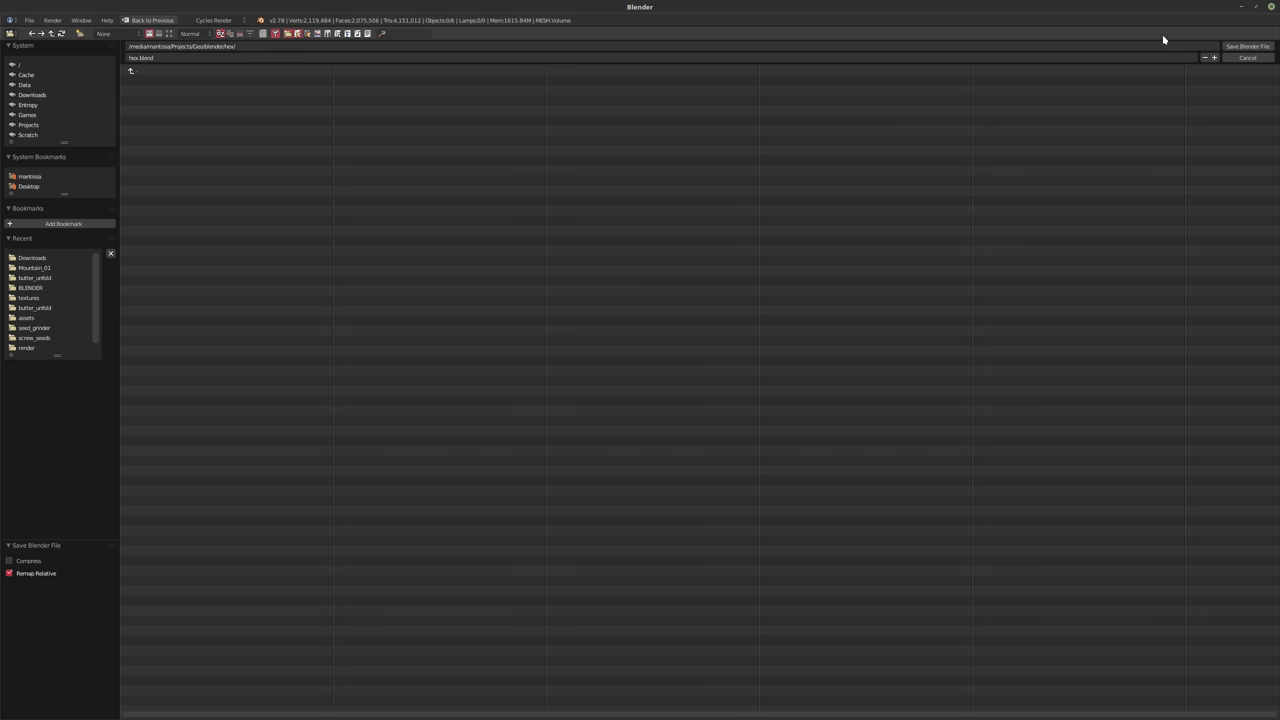
left_click(1246, 46)
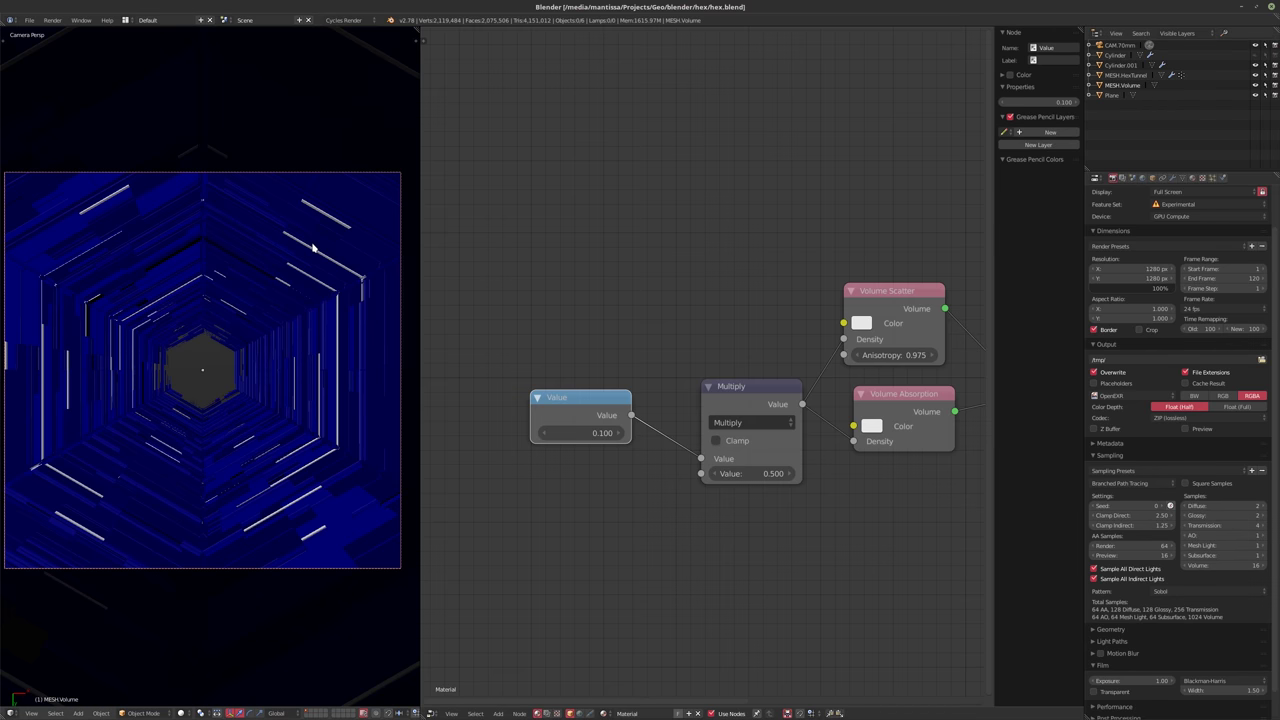
- Render frame 1 with F12 and raise the system sound volume
key("F12")
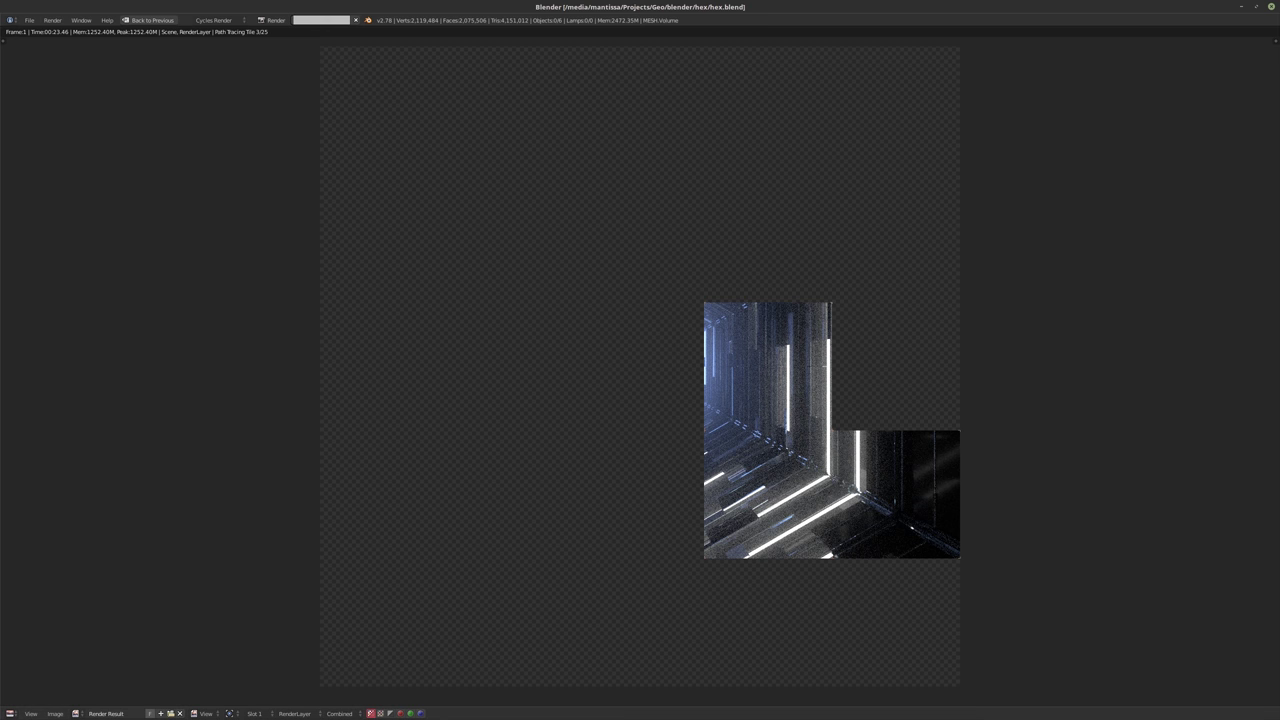
key("XF86AudioRaiseVolume")
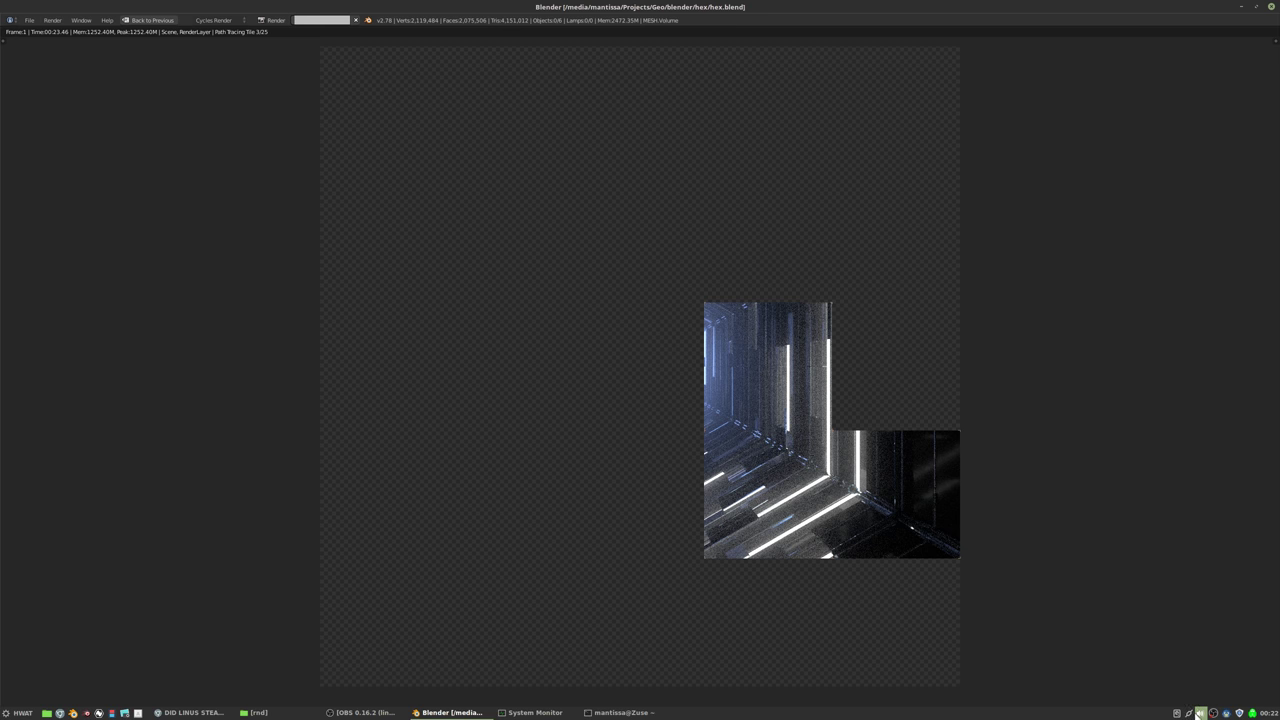
- Expand the output device list in the system sound applet, then dismiss the applet
left_click(1201, 713)
left_click(1140, 622)
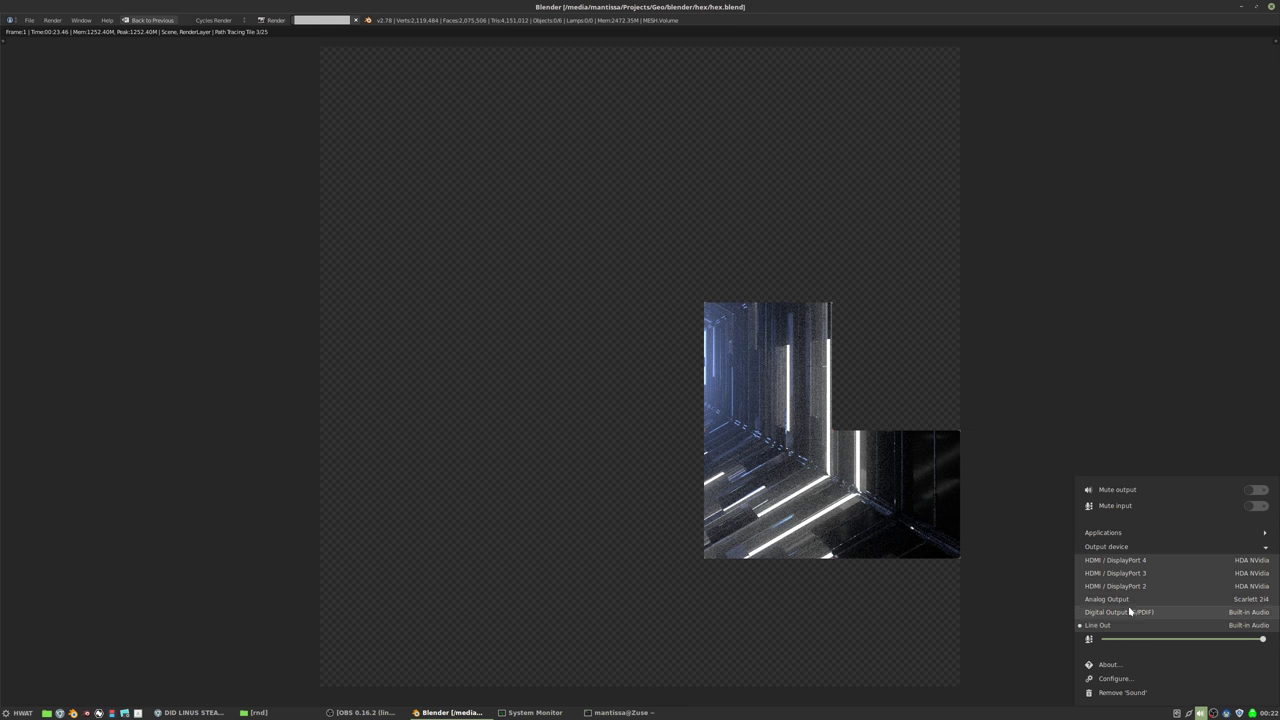
left_click(1020, 648)
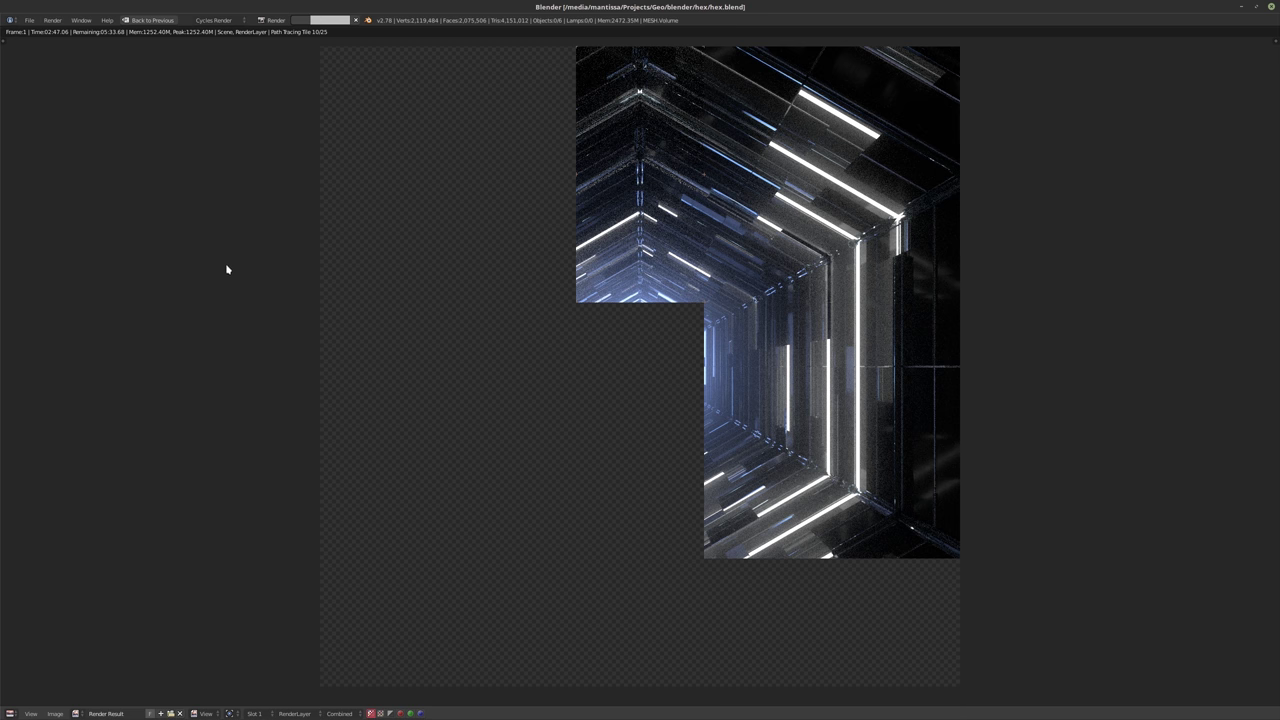
- Cancel the Cycles render partway and exit Render Result back to the volume material's nodes
key("Escape")
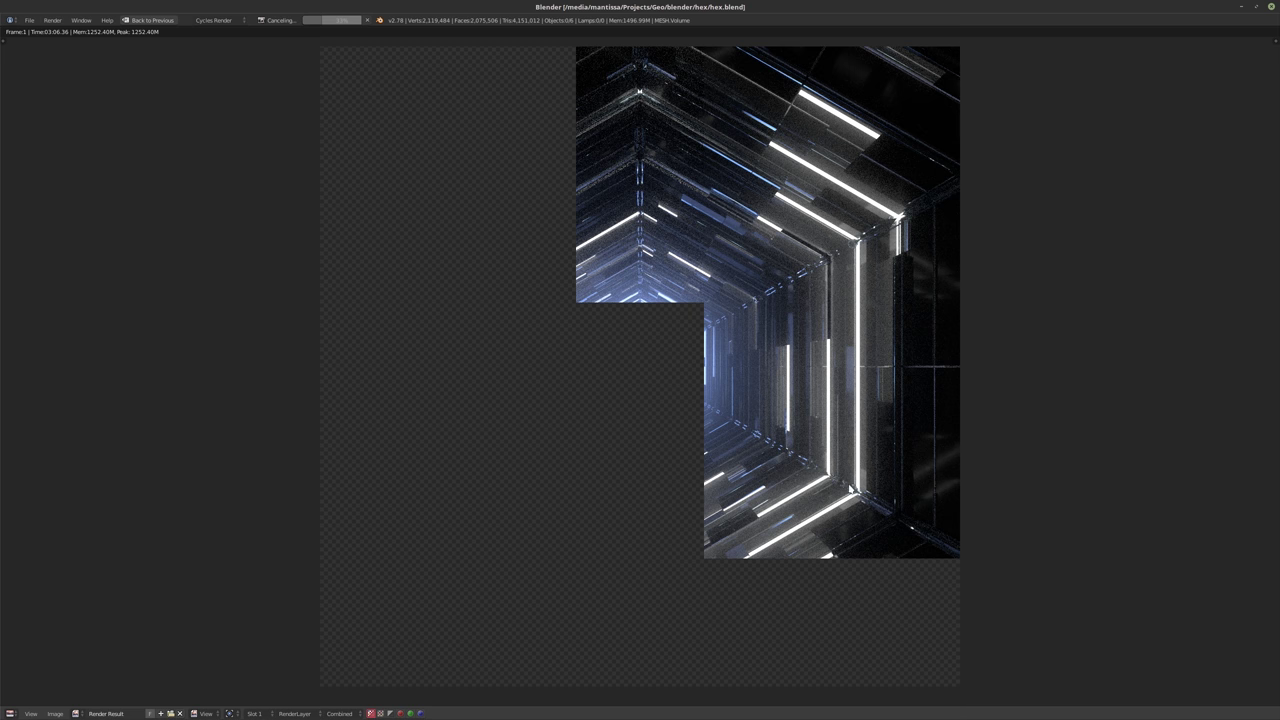
key("Escape")
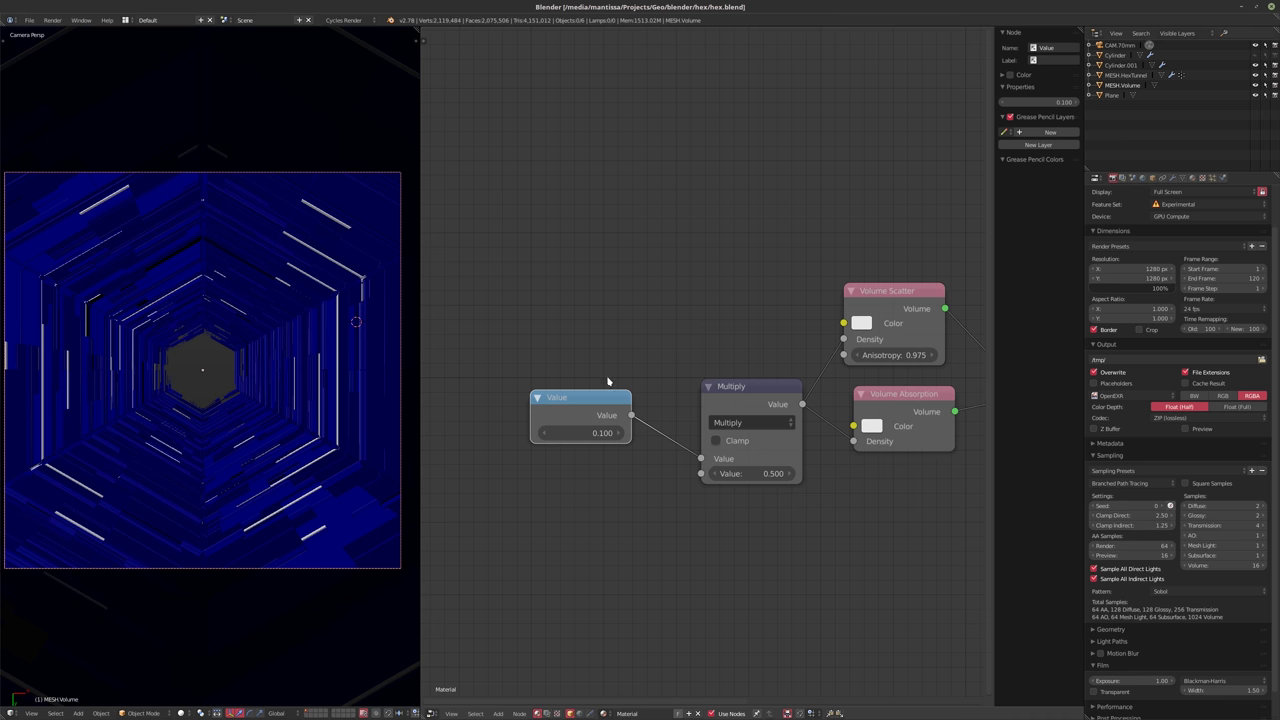
- Set Clamp Direct to 10 and Clamp Indirect to 7 in Sampling
left_click(1115, 515)
type("10")
key("Tab")
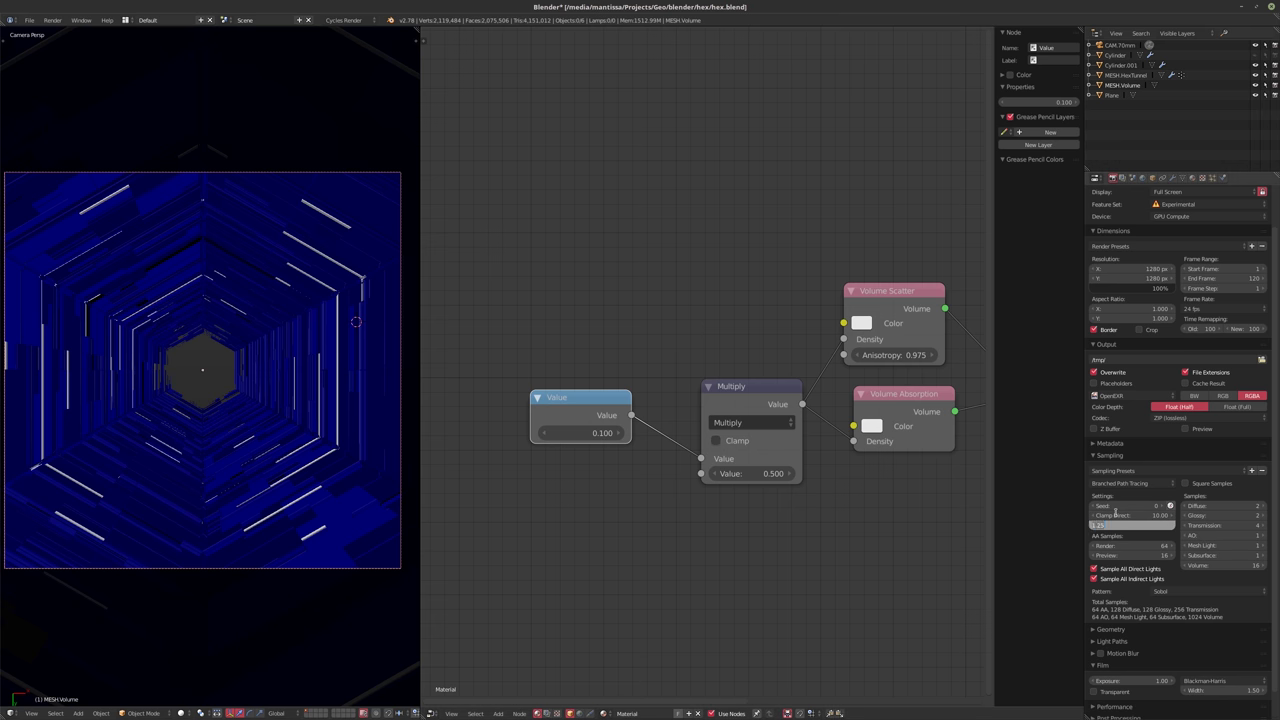
type("7")
key("Return")
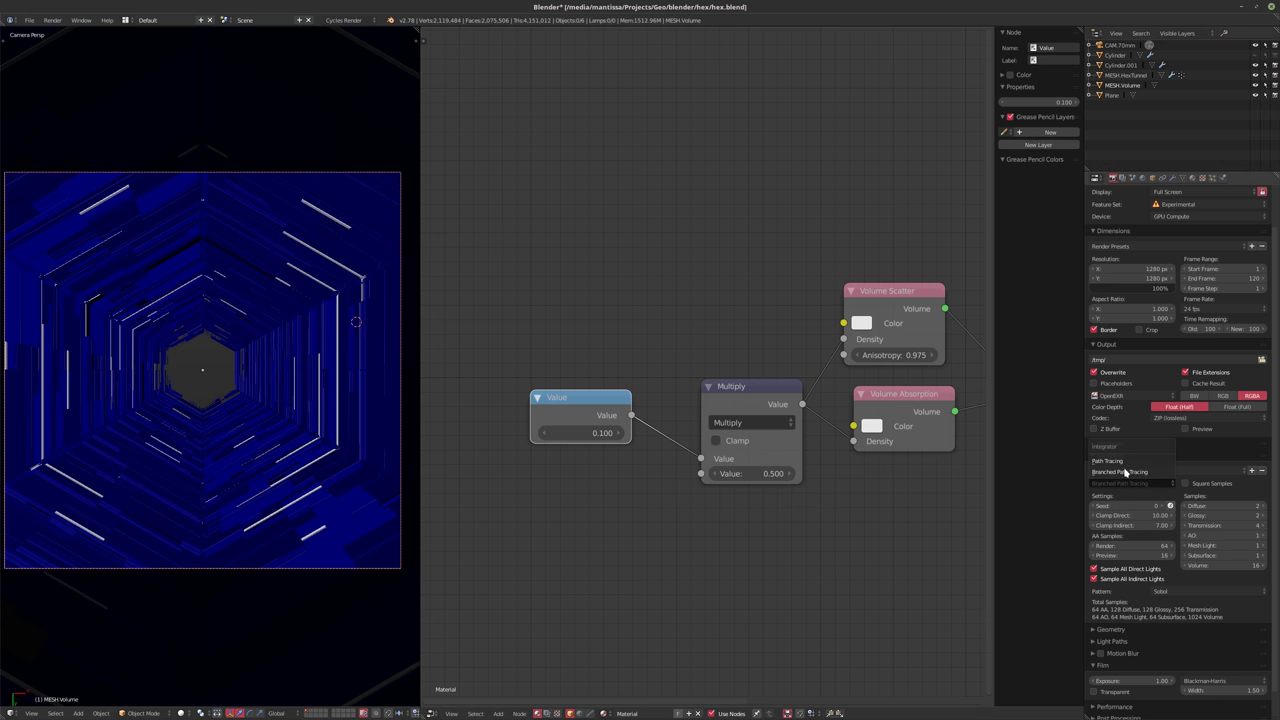
- Switch the integrator to plain Path Tracing with 256 preview samples
left_click(1130, 483)
left_click(1124, 465)
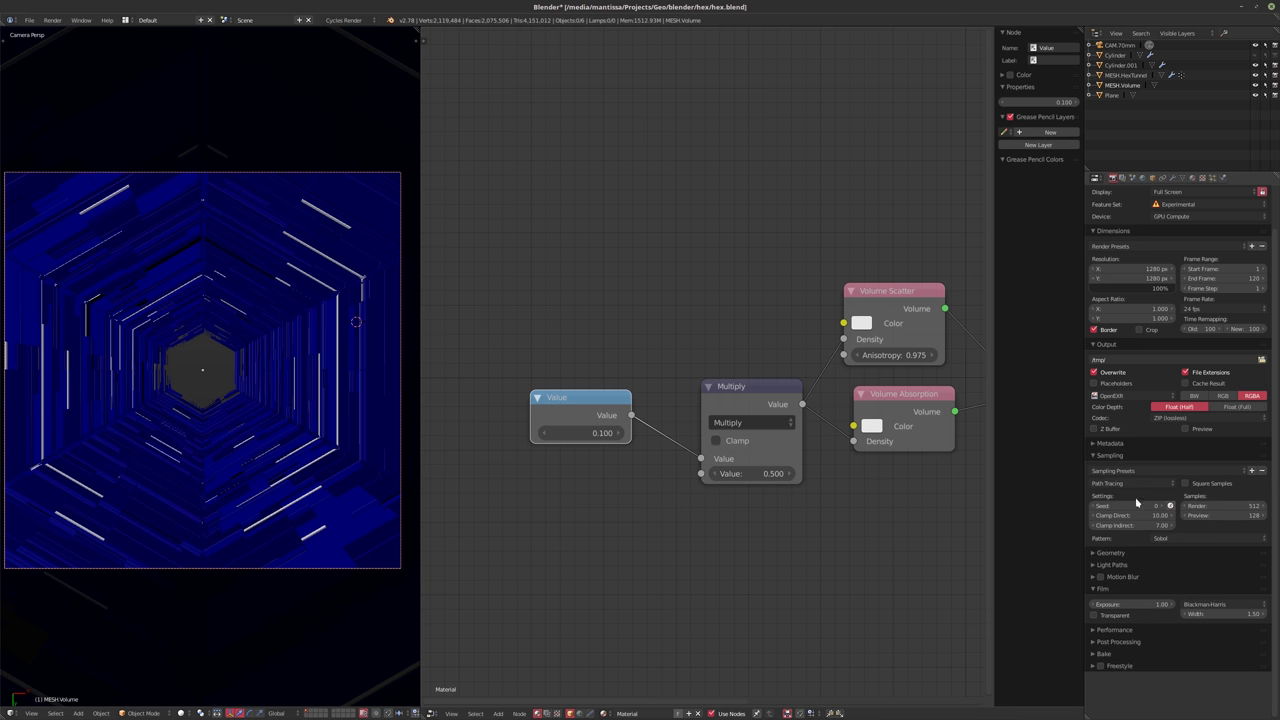
left_click(1214, 511)
type("256")
key("Return")
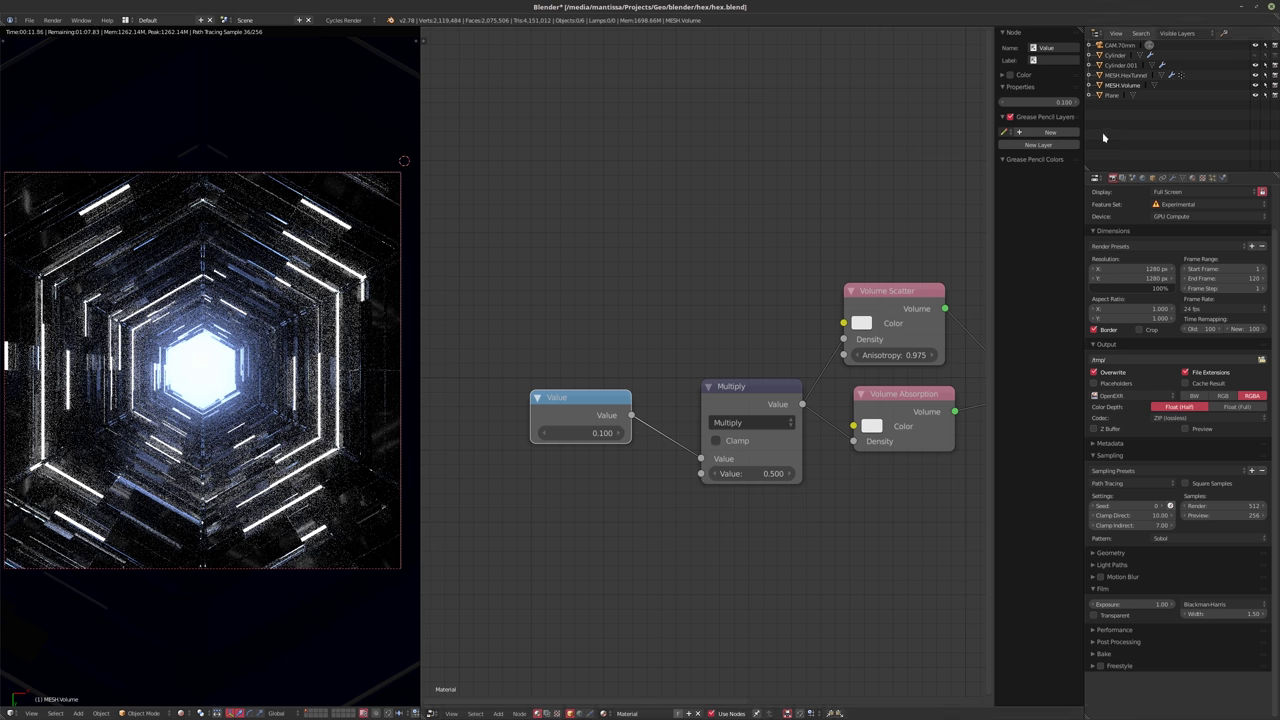
scroll(758, 299, "down", 1)
middle_click_drag(758, 299, 690, 296)
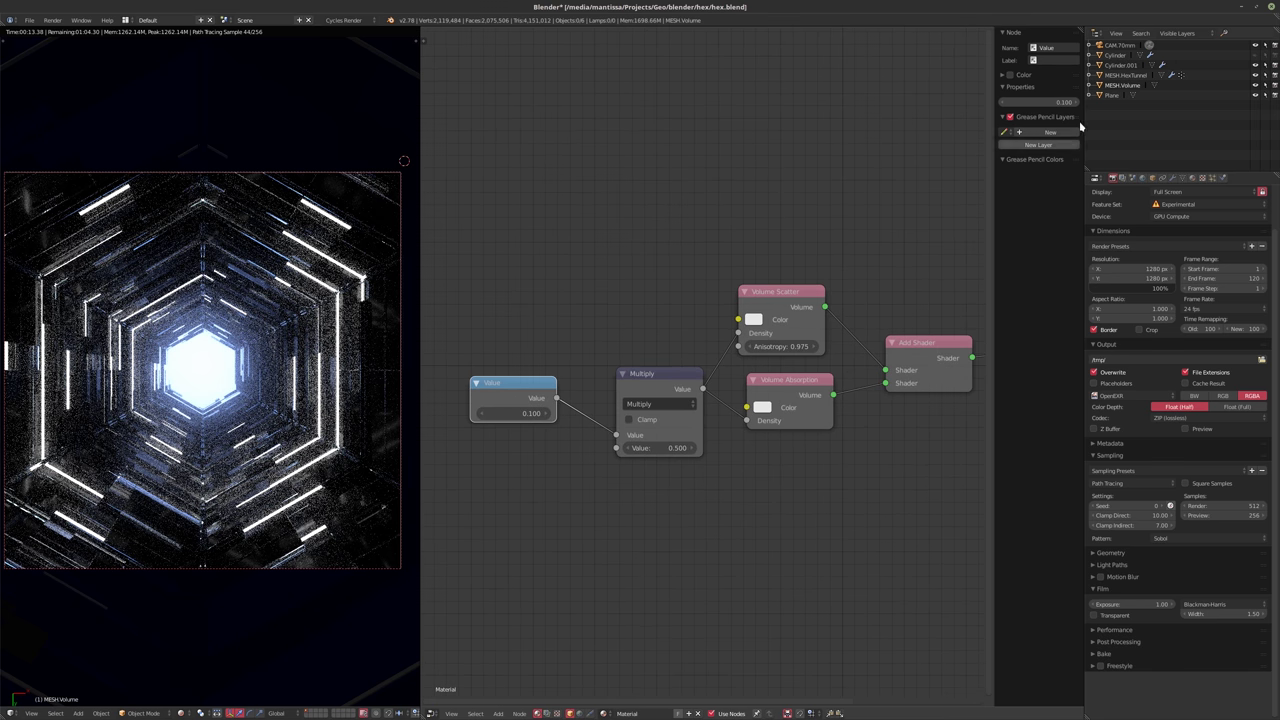
- Tint the HexTunnel's Material.003 Glass BSDF saturated orange (H 0.056, S 0.703, V 0.906)
left_click(1124, 75)
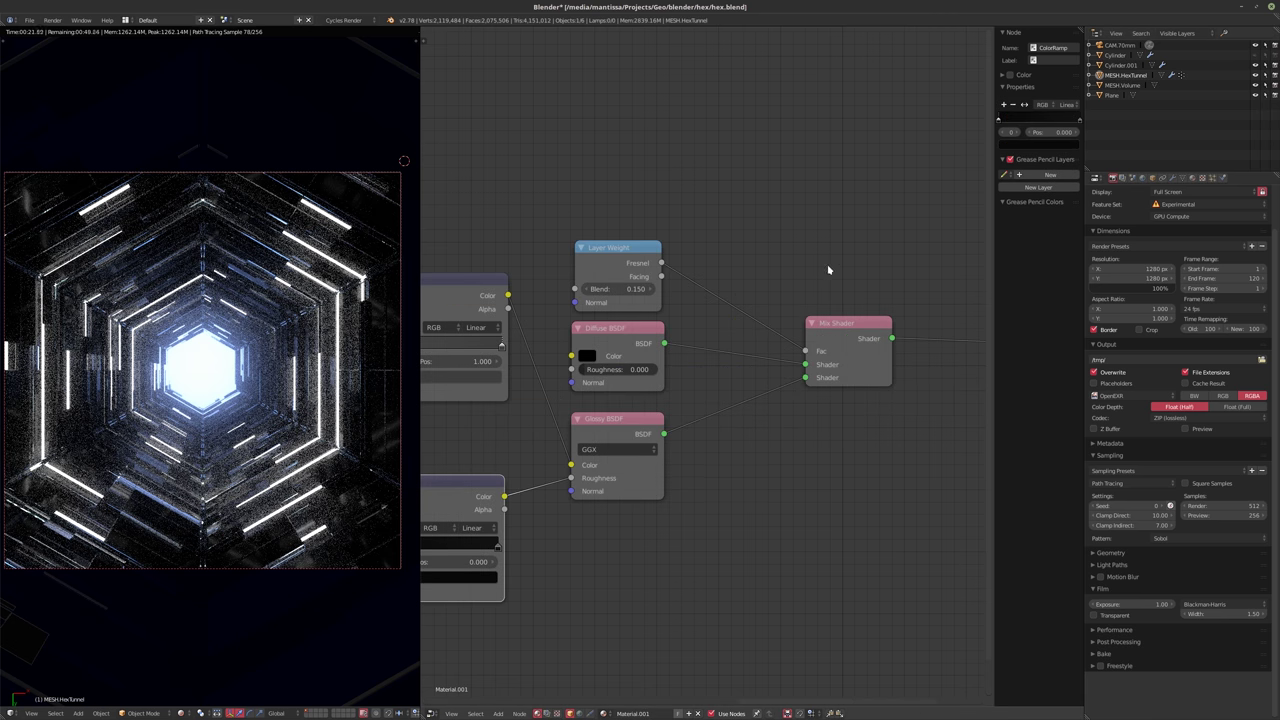
left_click(1201, 179)
left_click(1120, 235)
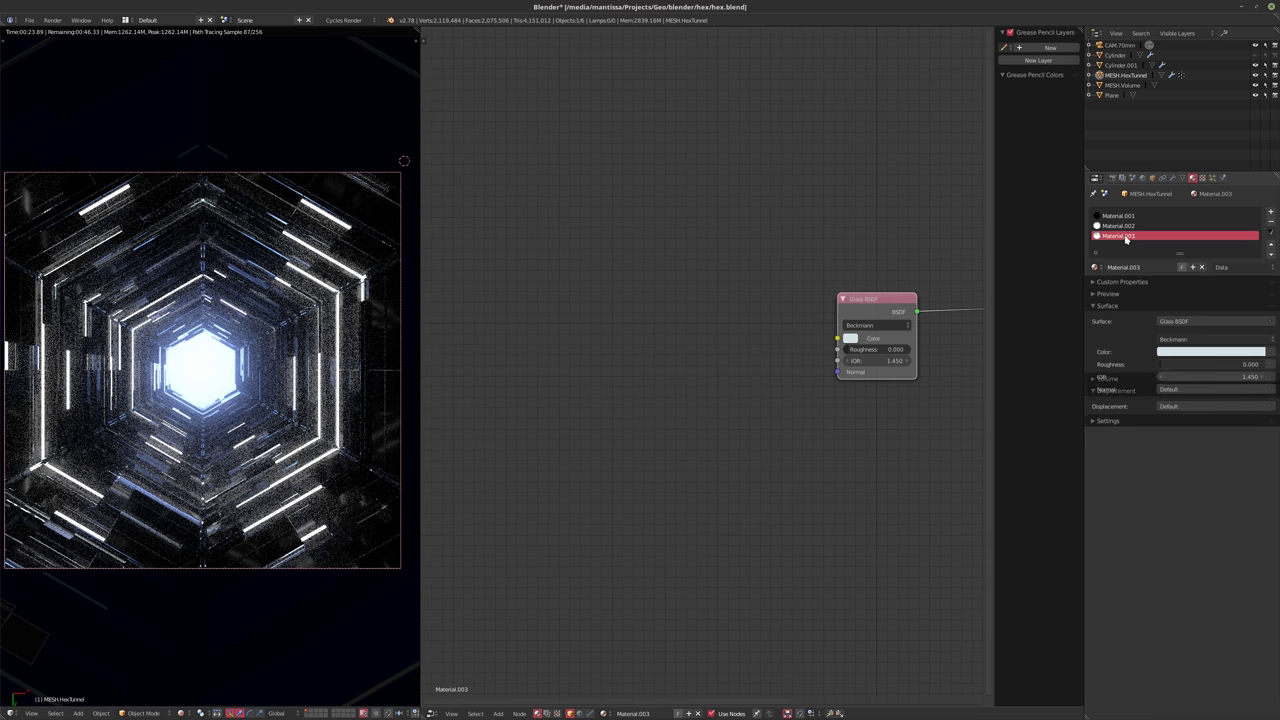
left_click(607, 357)
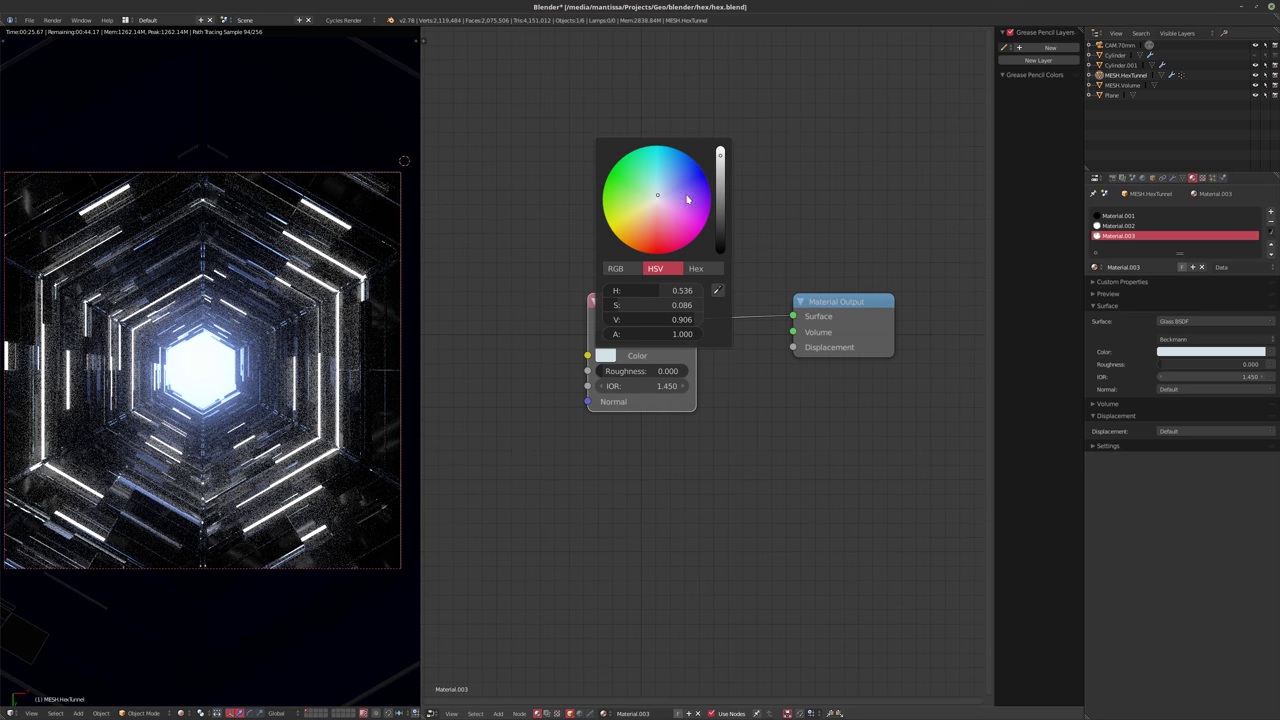
left_click(655, 226)
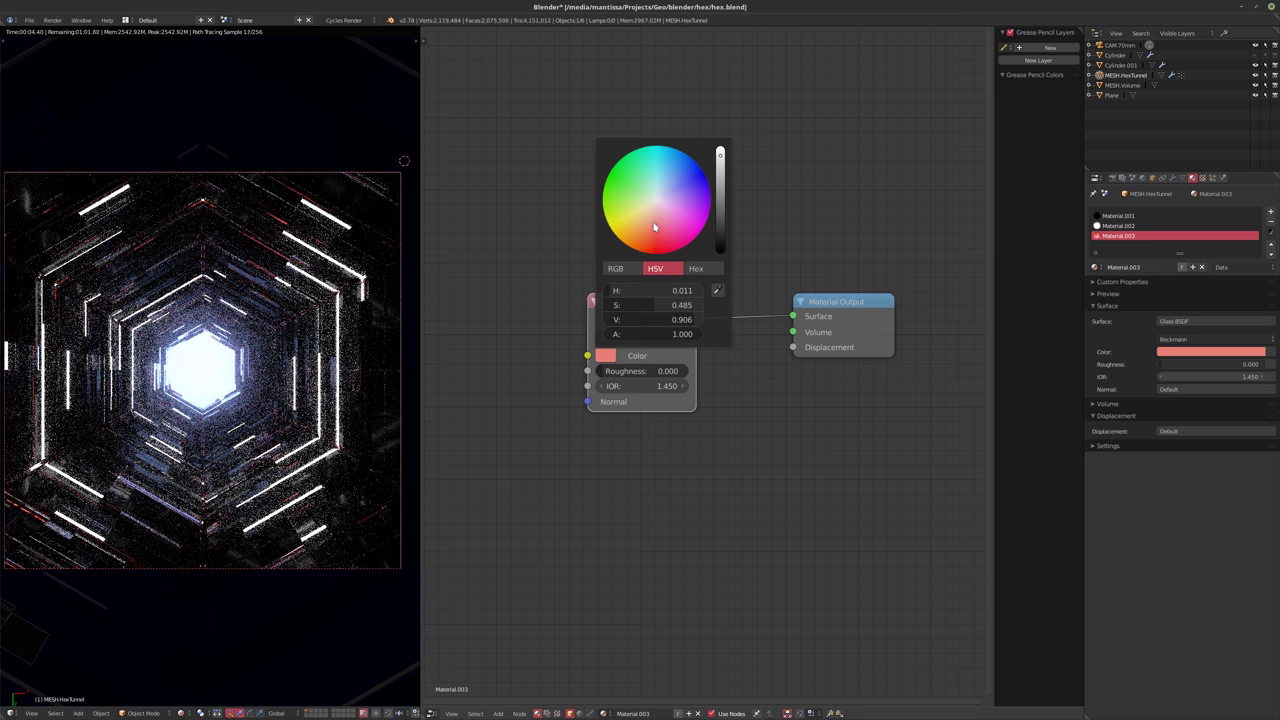
left_click_drag(654, 227, 644, 238)
scroll(643, 300, "down", 2)
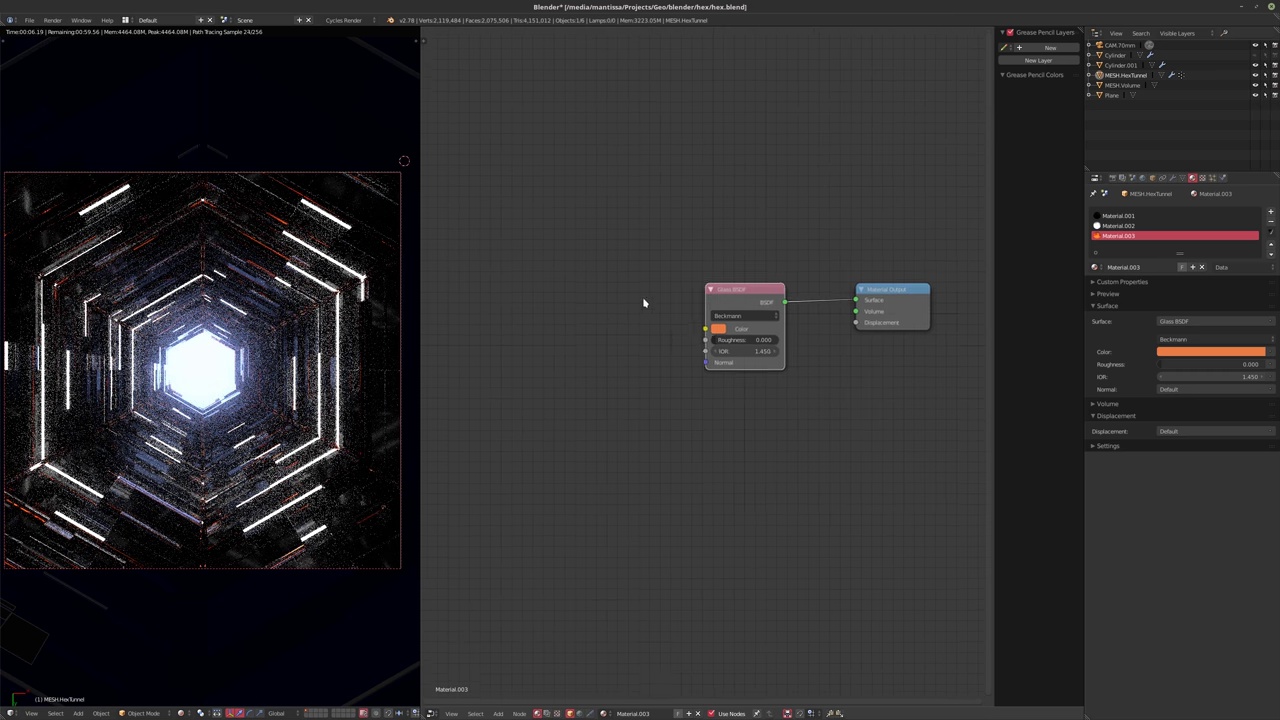
scroll(614, 311, "up", 1)
middle_click_drag(585, 324, 658, 310)
- In Material.001, select the Texture Coordinate, Mapping and Brick Texture nodes
key("shift+a")
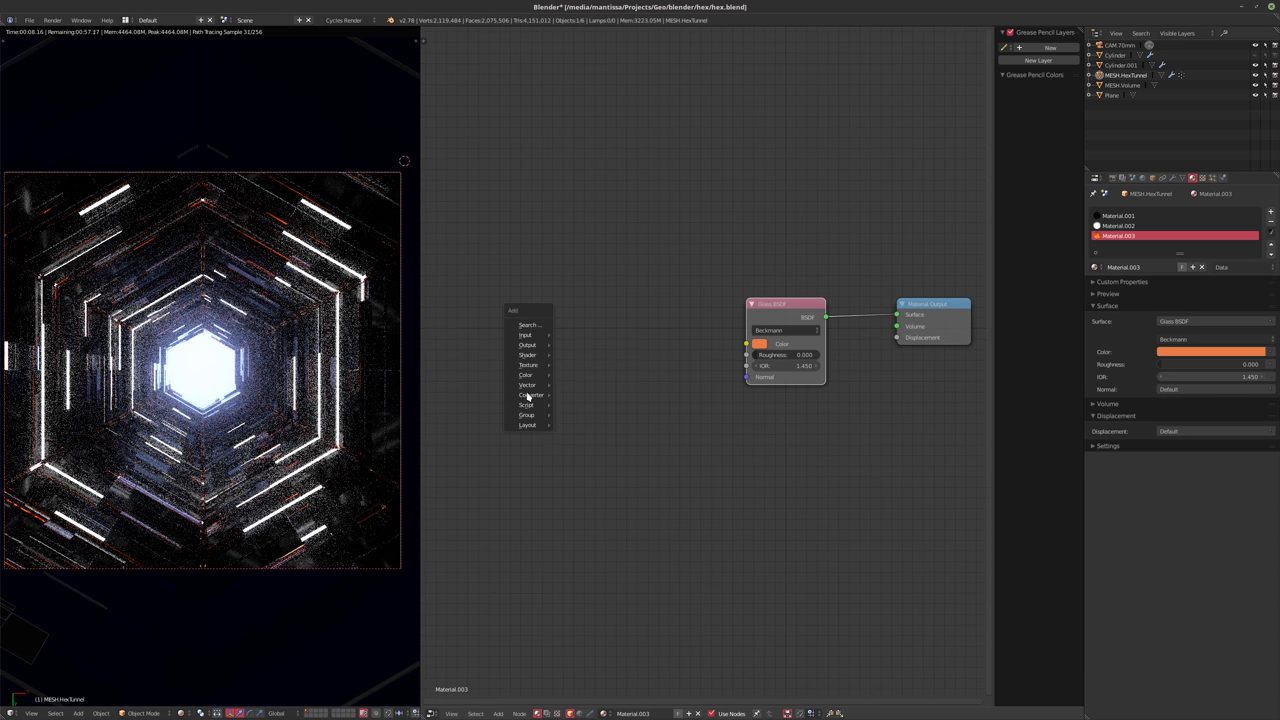
mouse_move(538, 386)
mouse_move(528, 363)
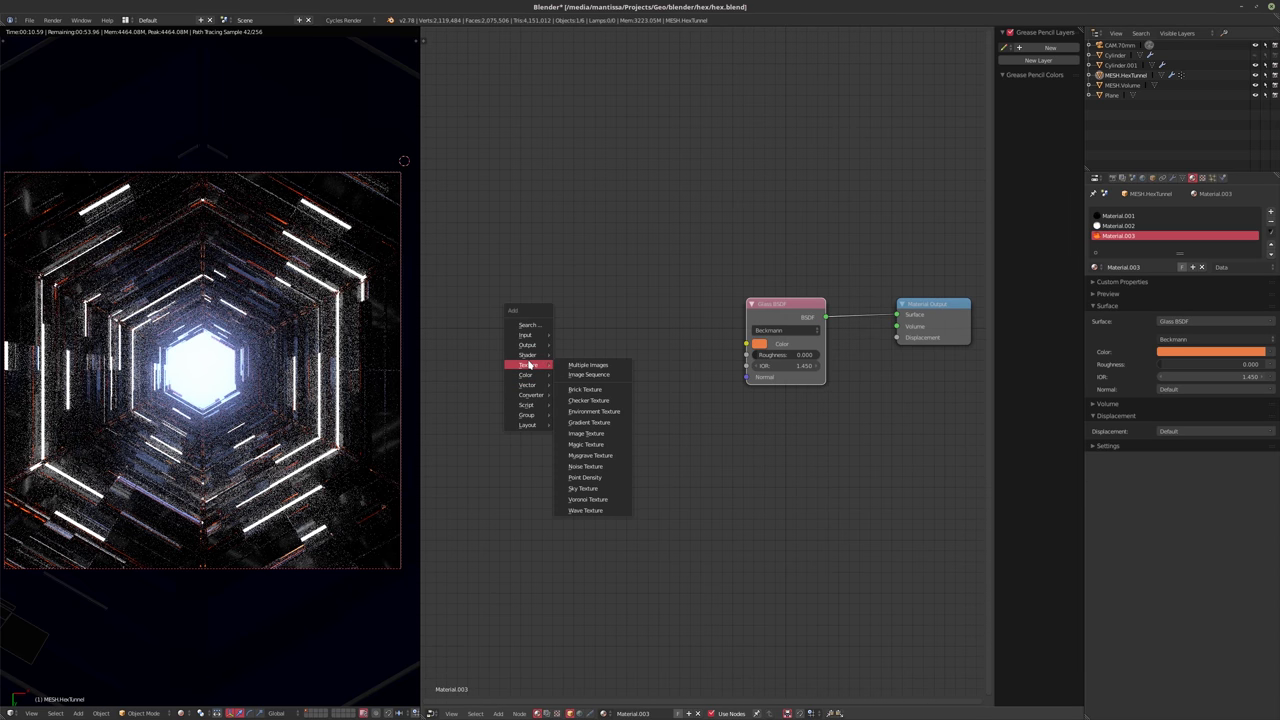
left_click(1118, 215)
scroll(655, 402, "down", 2)
scroll(655, 402, "left", 5, "ctrl")
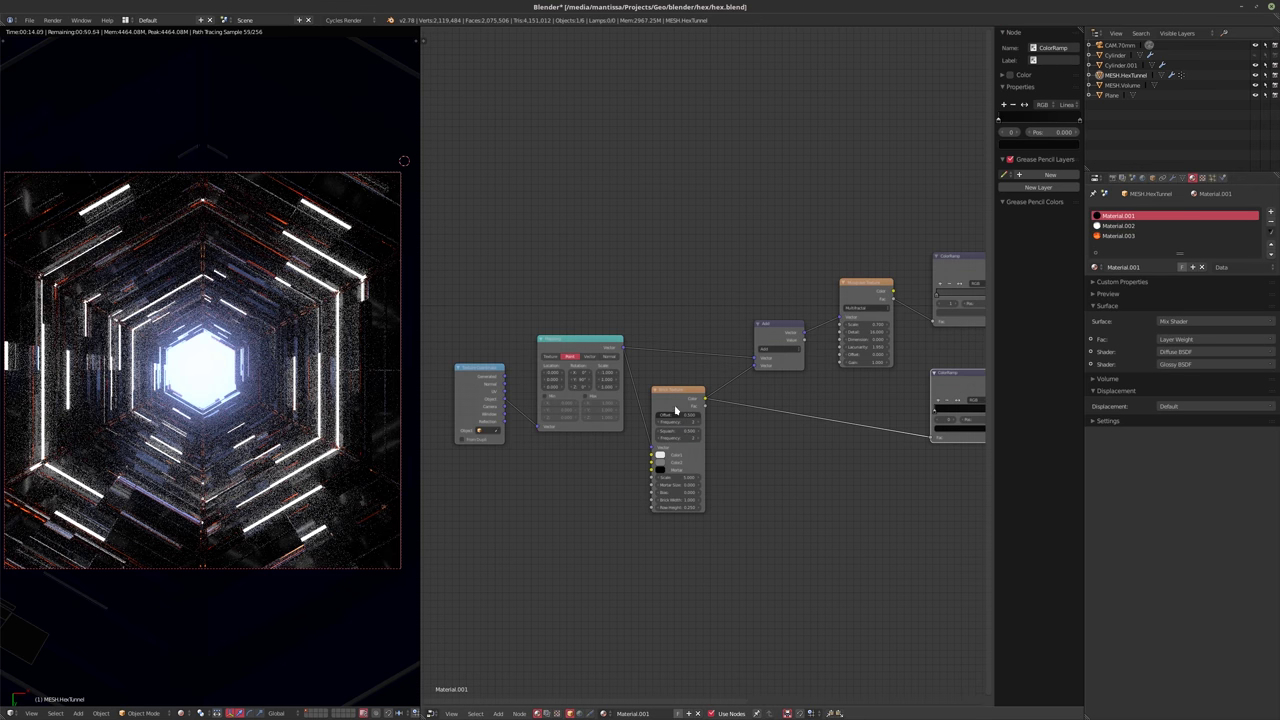
left_click(485, 388)
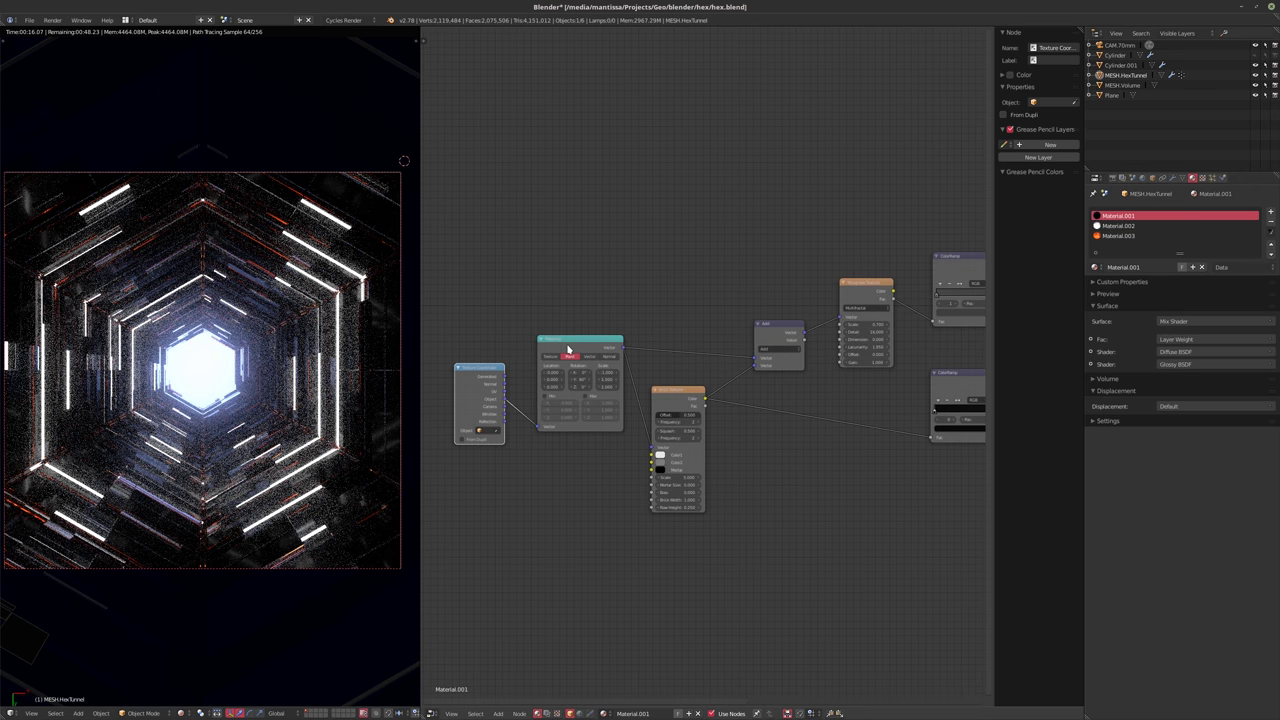
left_click(567, 348)
left_click(676, 406)
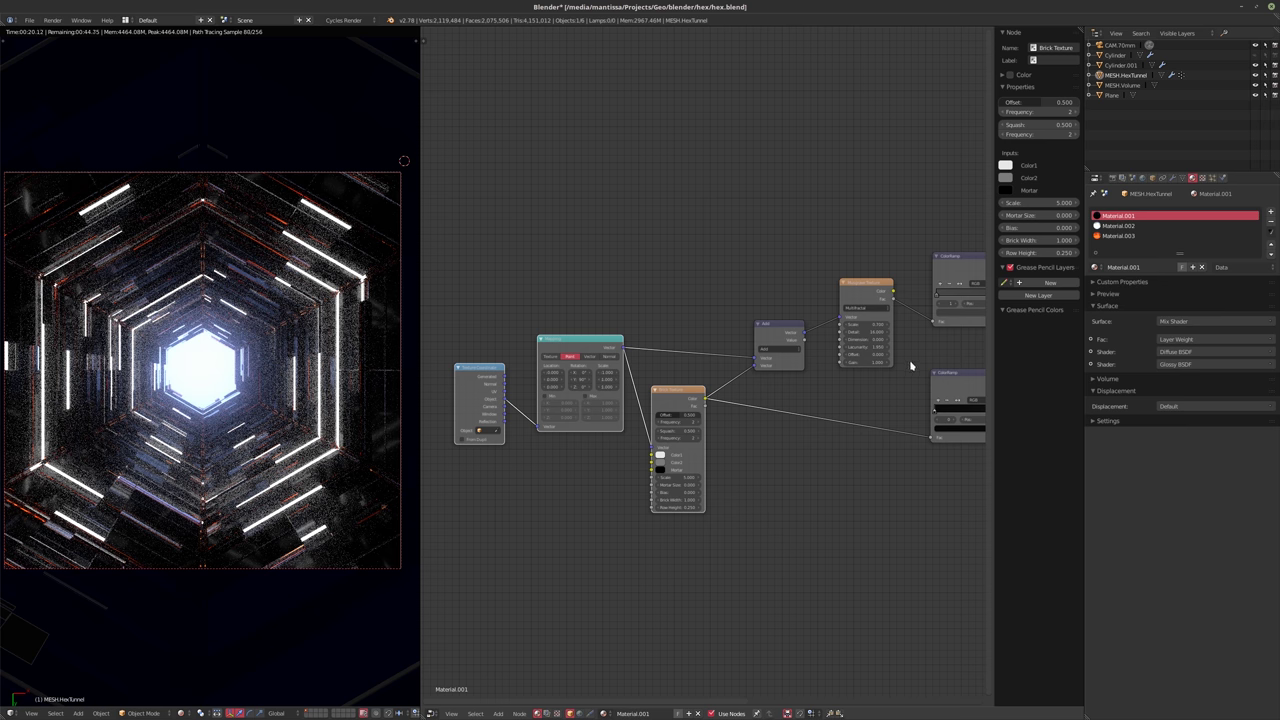
- Paste the copied texture nodes into Material.003's node tree
left_click(1120, 236)
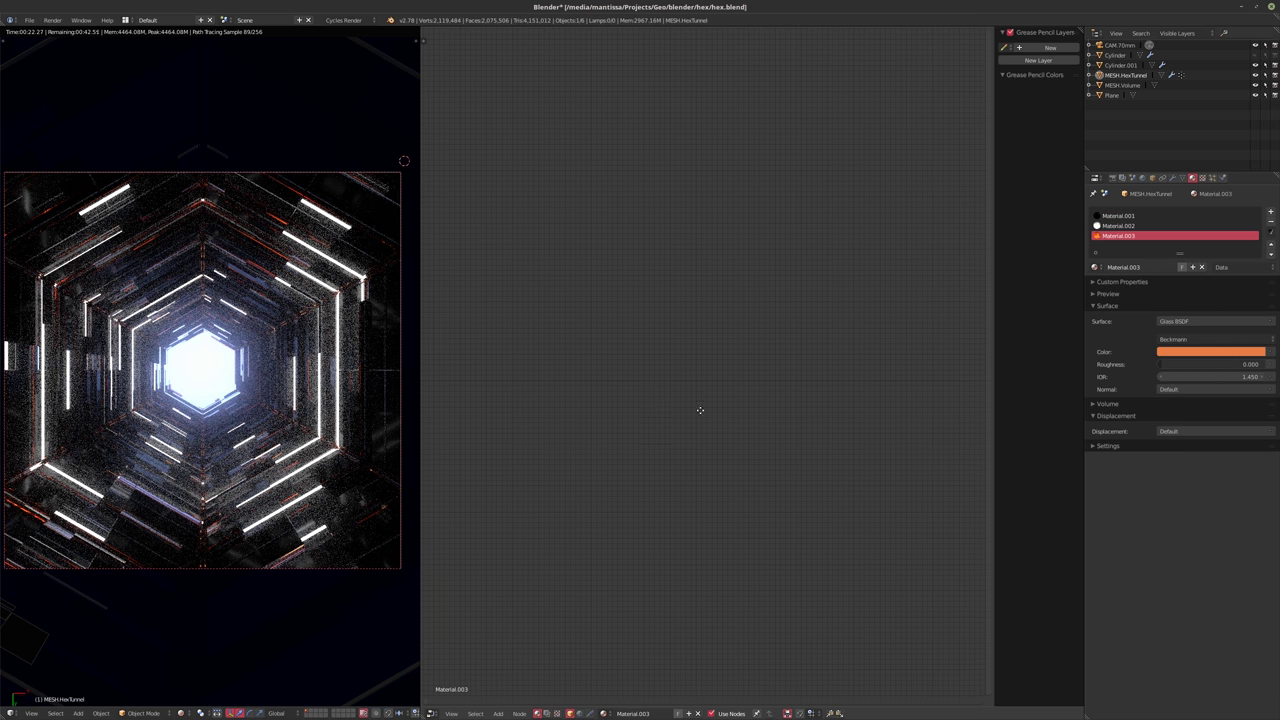
scroll(643, 437, "right", 6, "ctrl")
scroll(629, 394, "left", 5, "ctrl")
key("ctrl+v")
- Drop the pasted nodes and line up Texture Coordinate, Mapping and Brick Texture in a row
key("g")
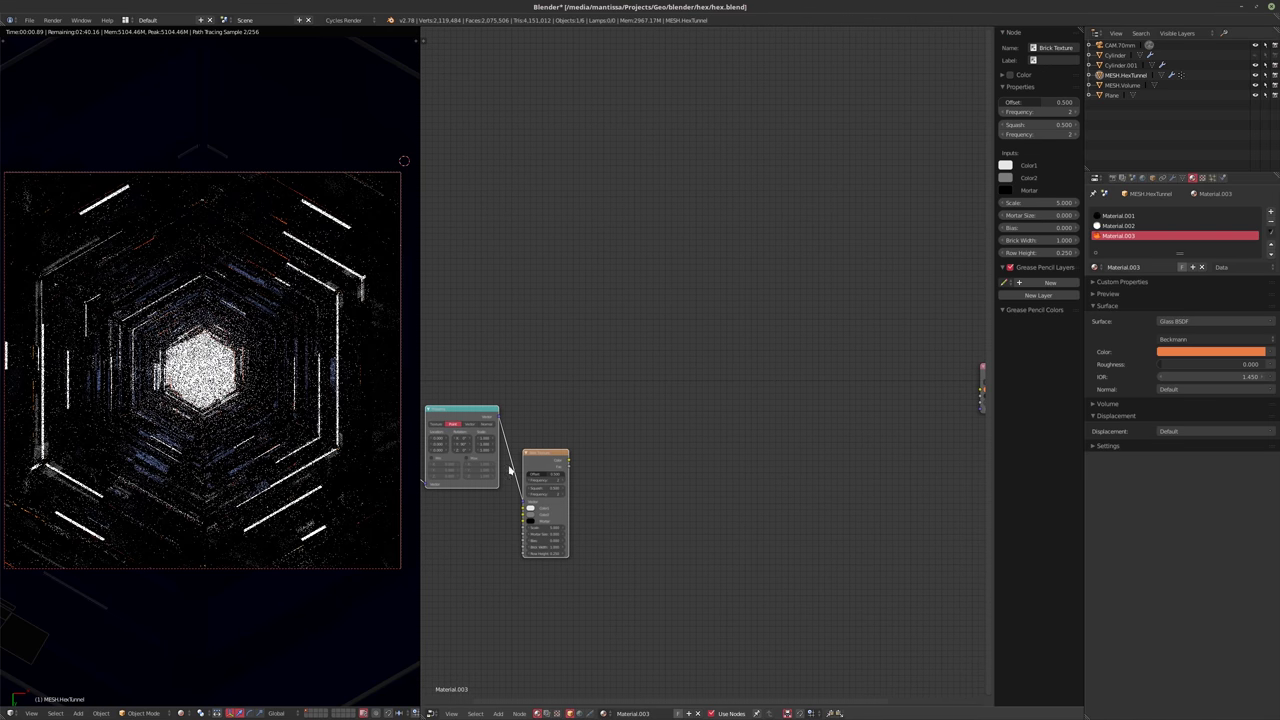
scroll(953, 432, "right", 2, "ctrl")
scroll(731, 457, "up", 2)
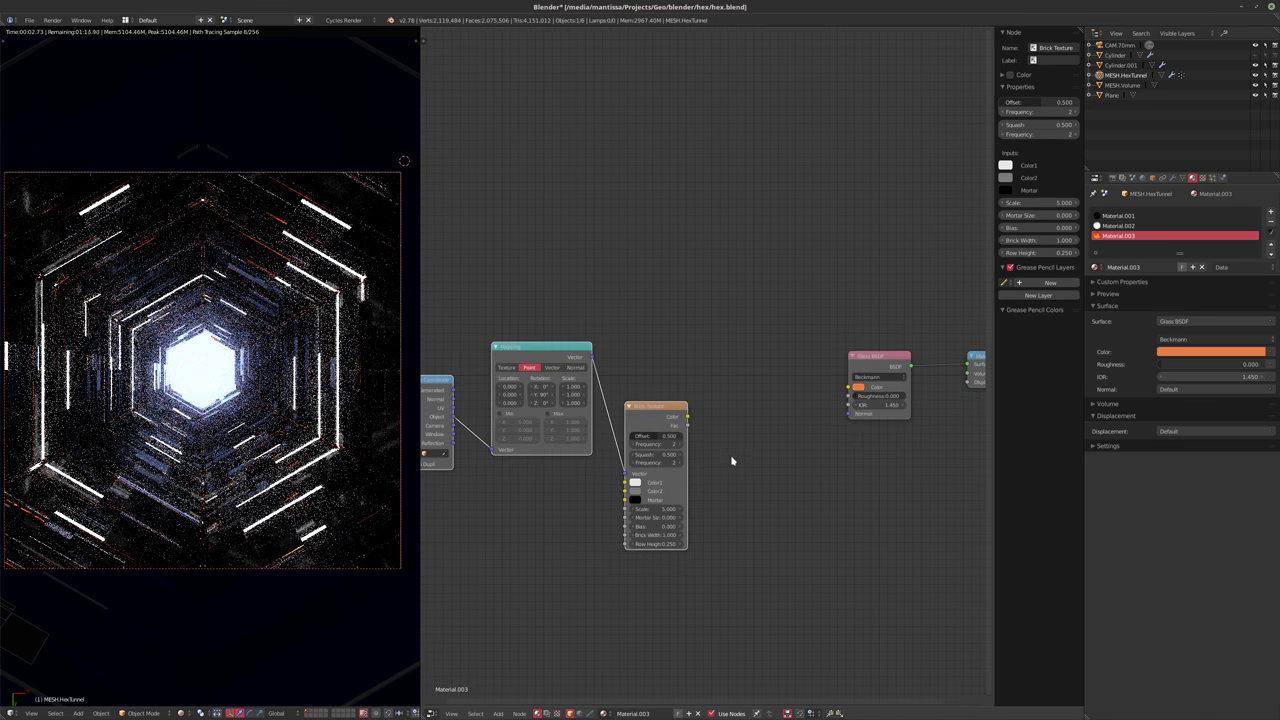
left_click(820, 483)
scroll(820, 483, "up", 1)
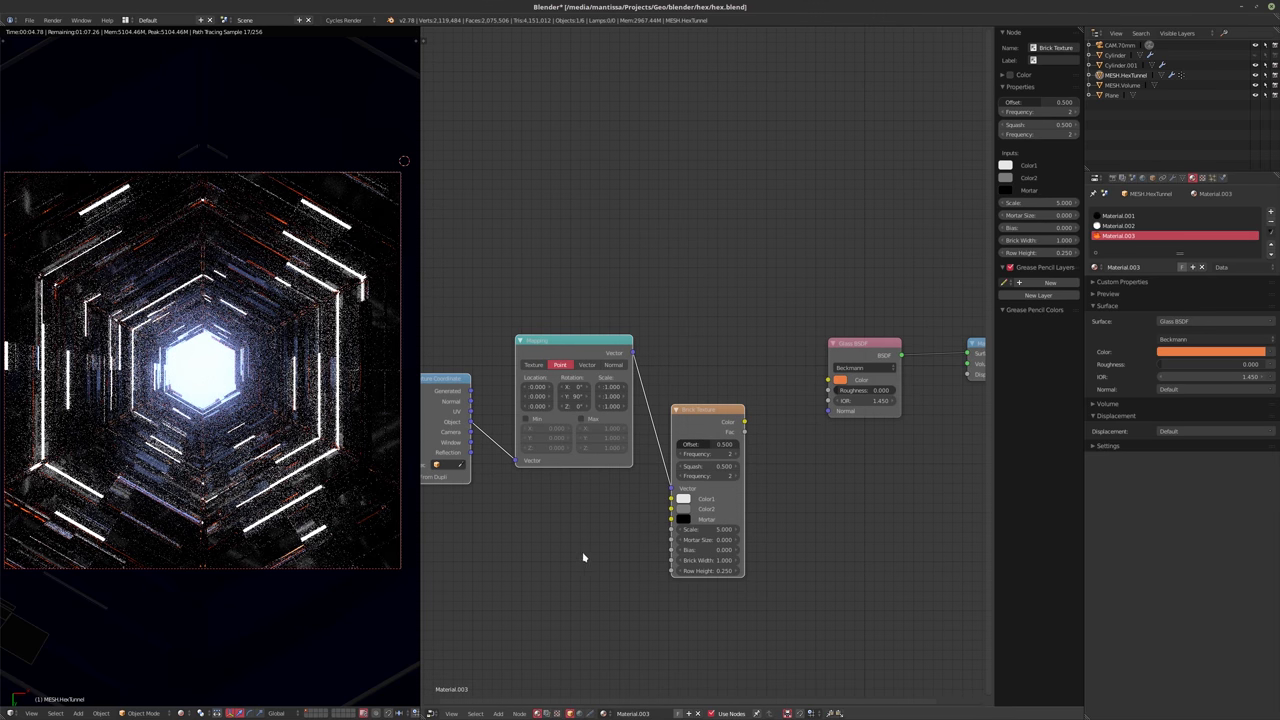
scroll(662, 544, "left", 2, "ctrl")
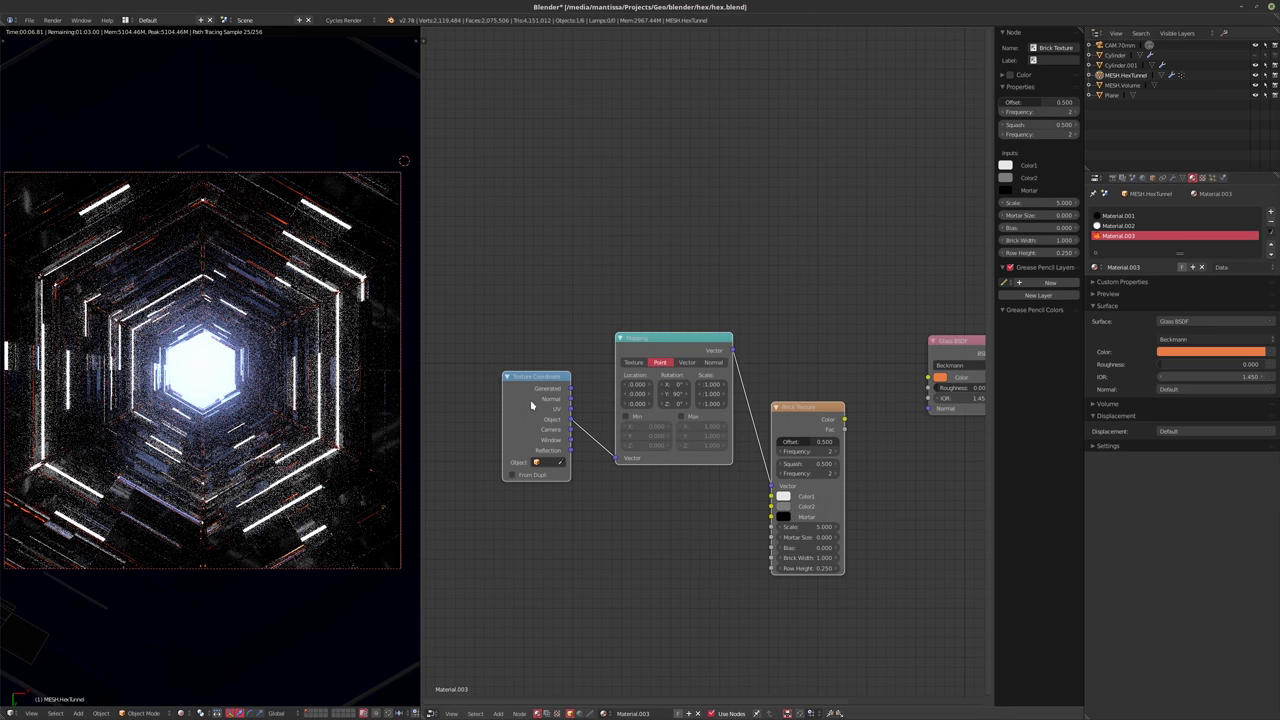
left_click_drag(530, 399, 468, 437)
left_click_drag(660, 340, 607, 384)
left_click_drag(806, 417, 783, 395)
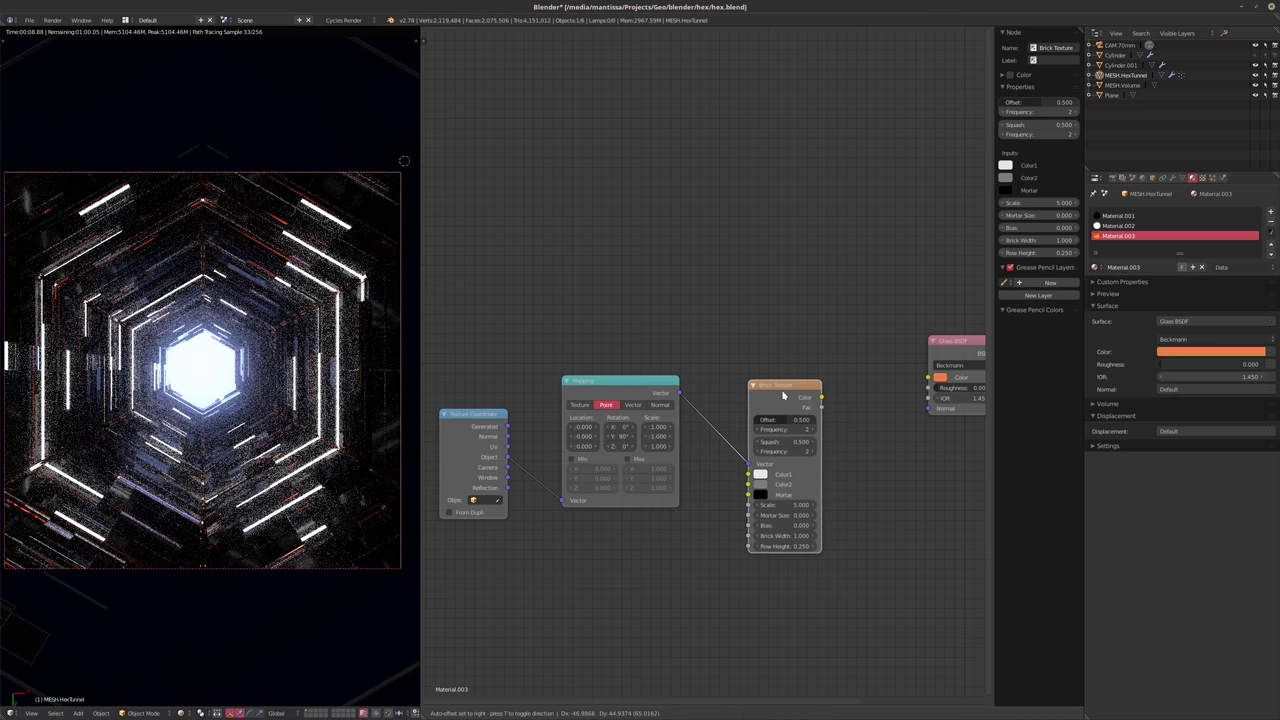
- Link the Brick Texture's Color output into the Emission shader
scroll(783, 395, "up", 1)
left_click(710, 389, "ctrl+shift")
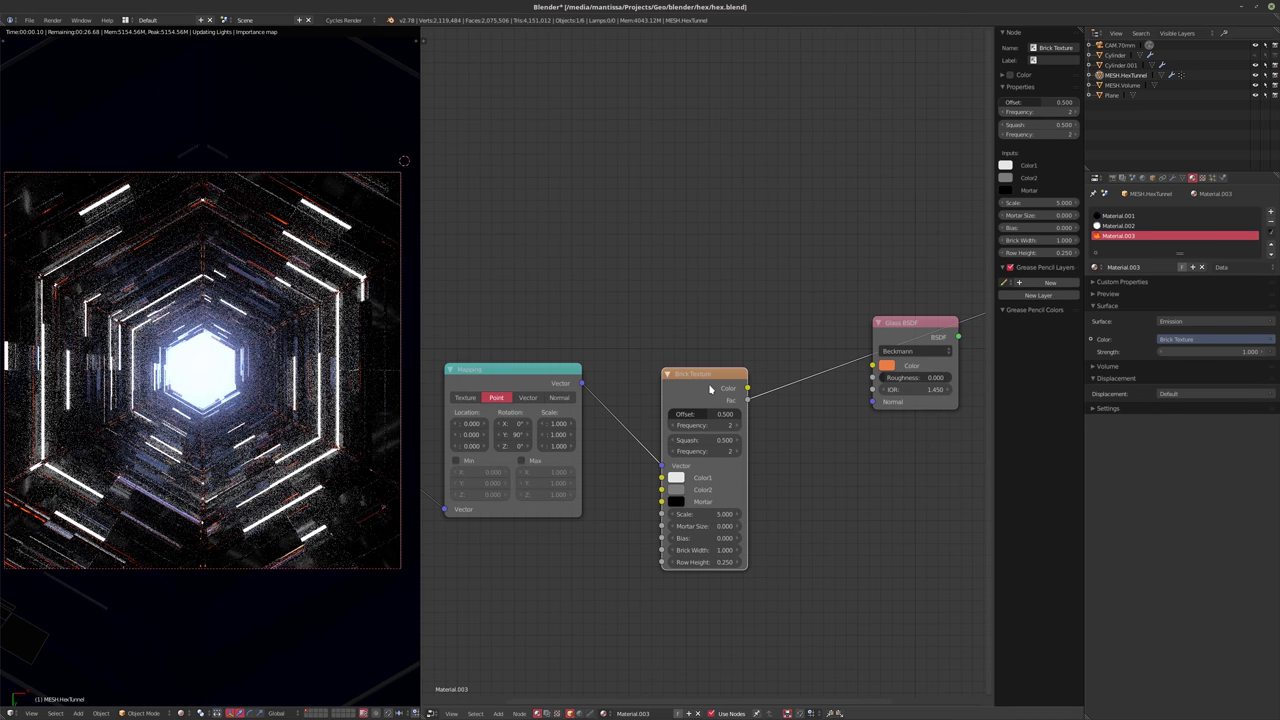
scroll(631, 431, "down", 2)
scroll(631, 431, "left", 2, "ctrl")
- Shift the Texture Coordinate, Mapping and Brick Texture nodes further left of the shader
left_click(557, 433)
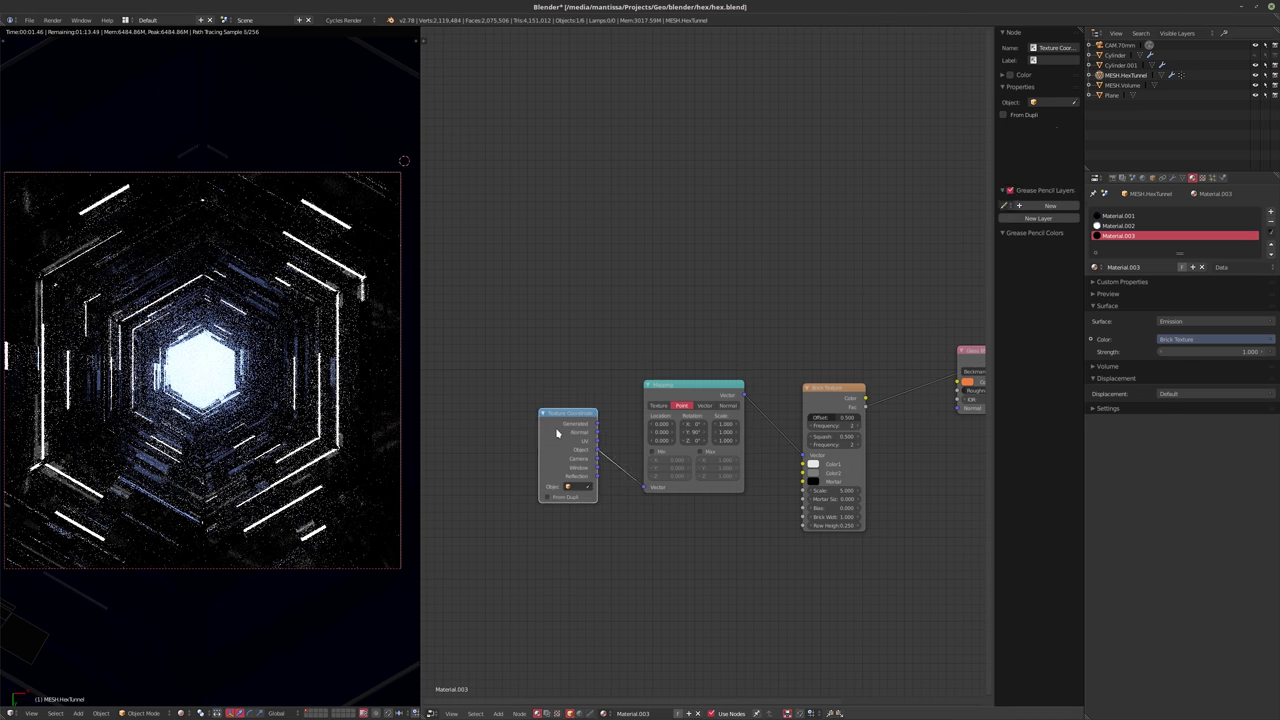
left_click_drag(557, 433, 488, 433)
left_click_drag(705, 385, 640, 391)
left_click_drag(833, 397, 751, 397)
scroll(737, 409, "right", 4, "ctrl")
scroll(726, 415, "up", 1)
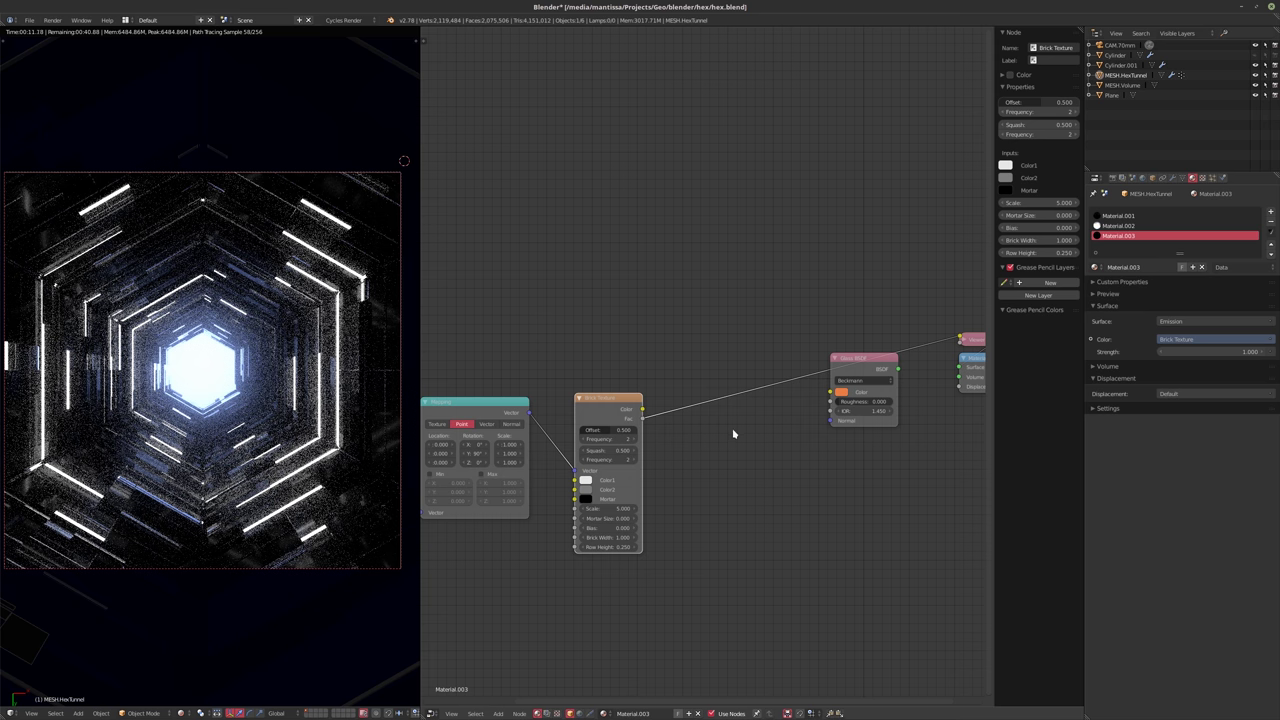
middle_click_drag(731, 434, 673, 446)
- Add a ColorRamp node and feed the Brick Texture (scale 2.500) into its Fac input
key("shift+a")
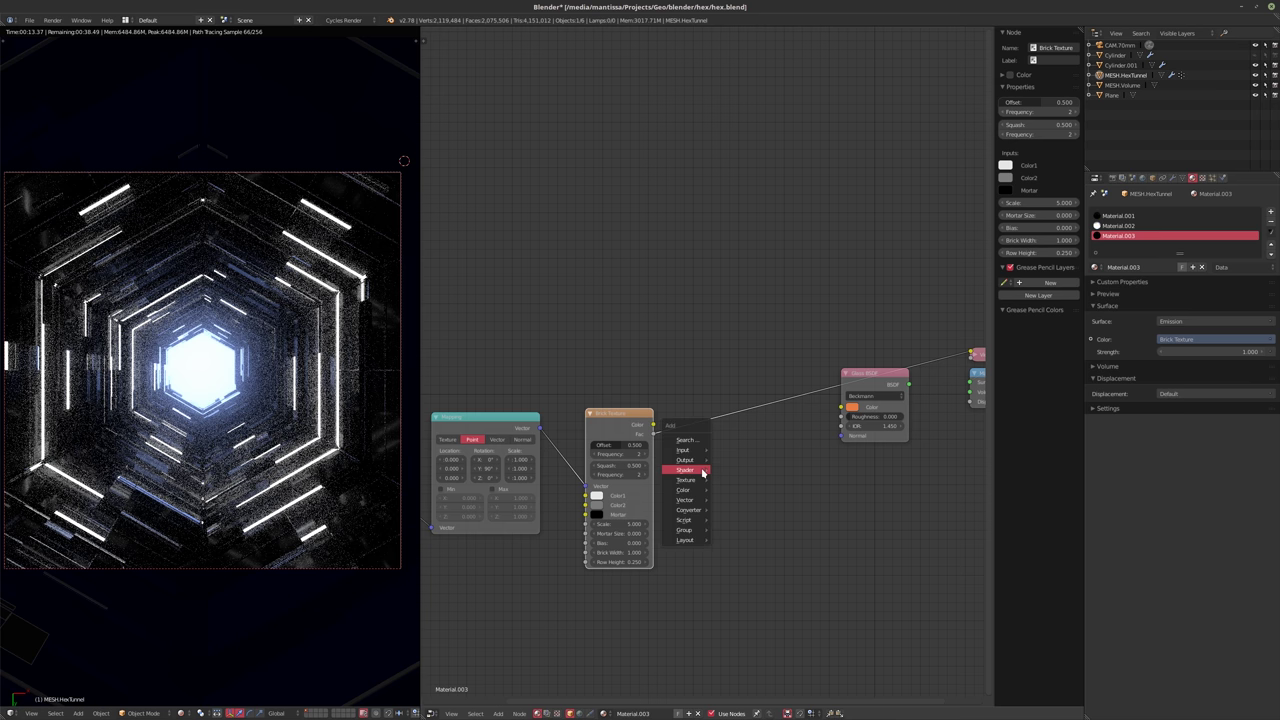
mouse_move(698, 472)
mouse_move(690, 510)
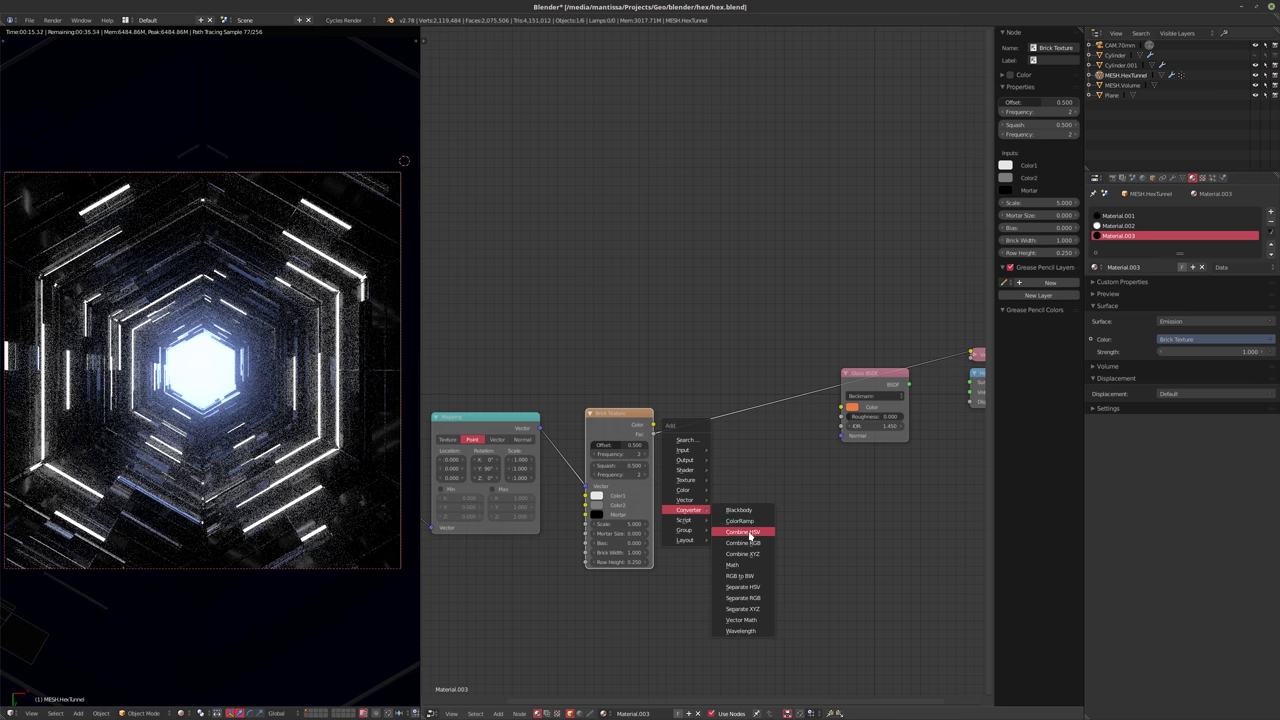
left_click(740, 521)
left_click(692, 458)
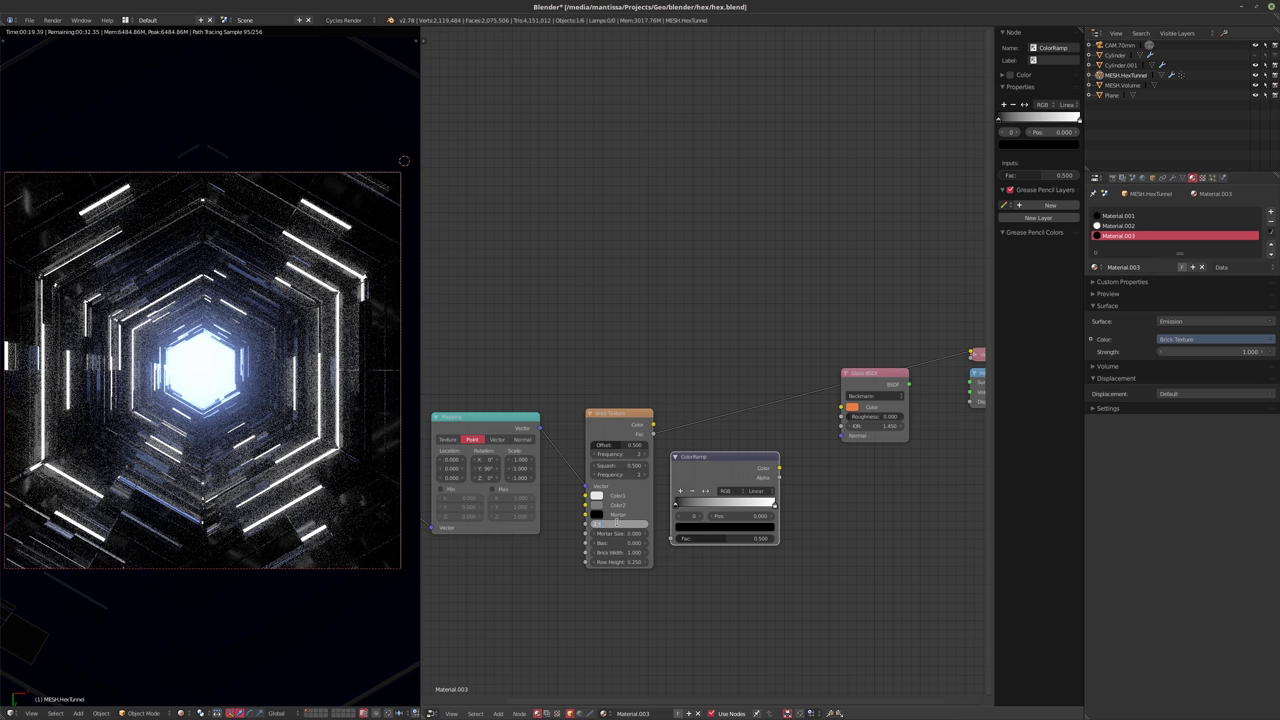
key("Return")
left_click_drag(653, 430, 672, 539)
scroll(725, 510, "up", 3)
left_click(718, 430)
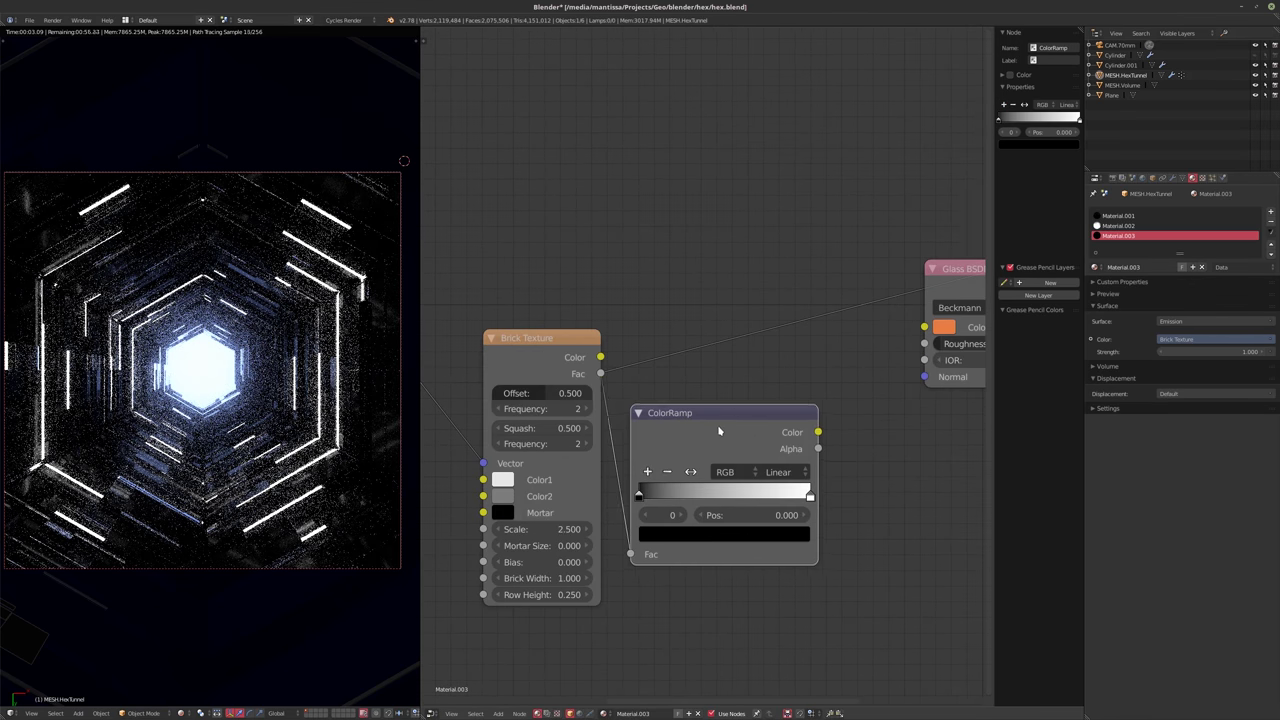
scroll(730, 445, "down", 3, "ctrl")
scroll(745, 463, "up", 1)
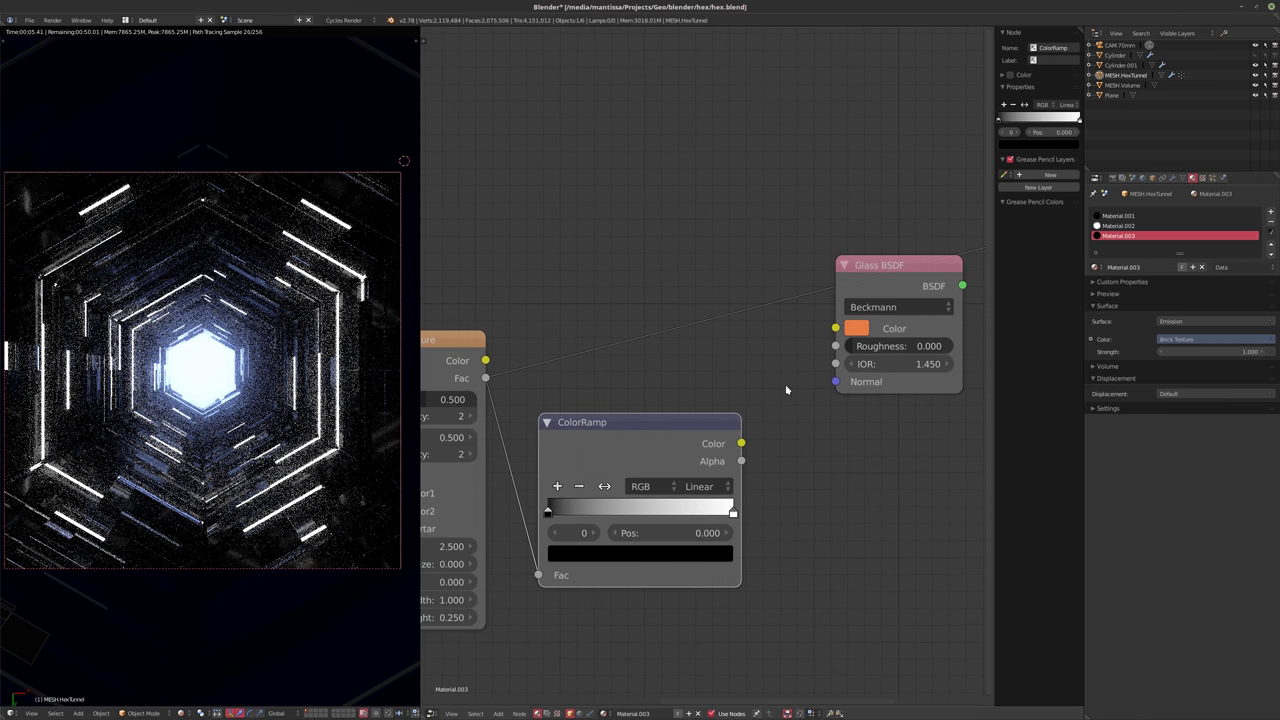
- Colour the ColorRamp stops with the glass's orange and a red
left_click_drag(856, 328, 590, 552)
left_click(732, 512)
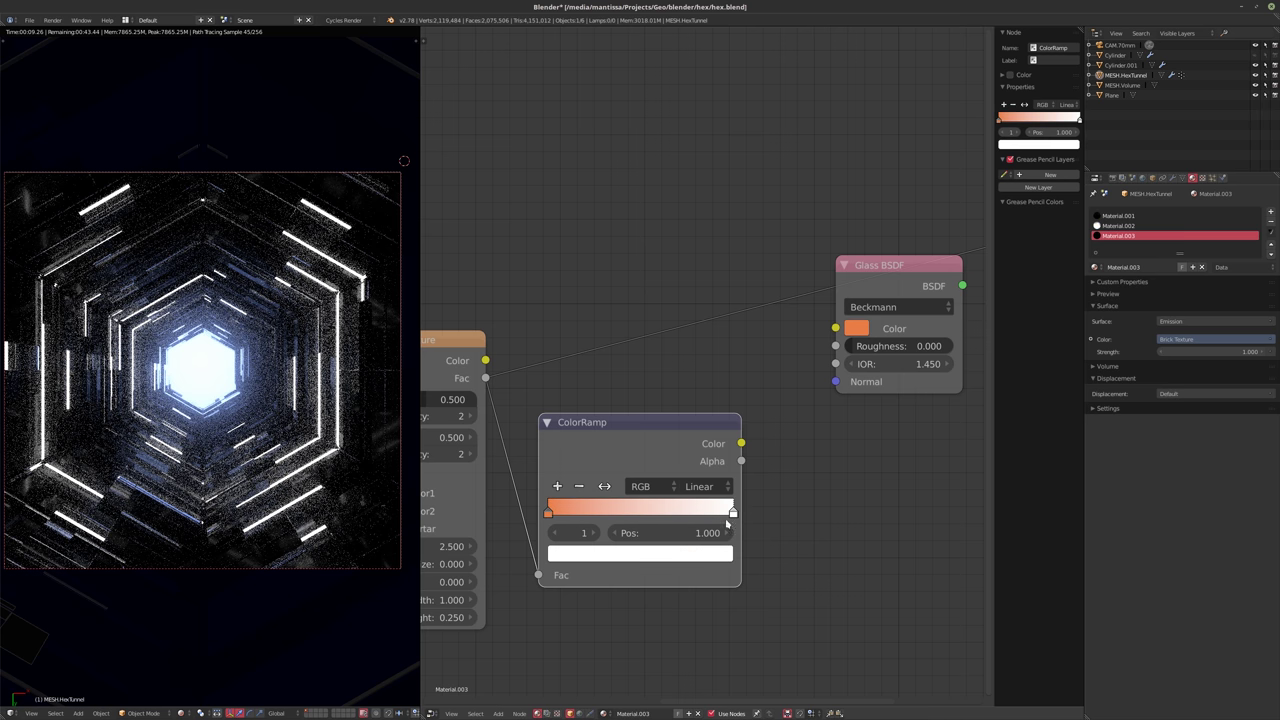
left_click(707, 555)
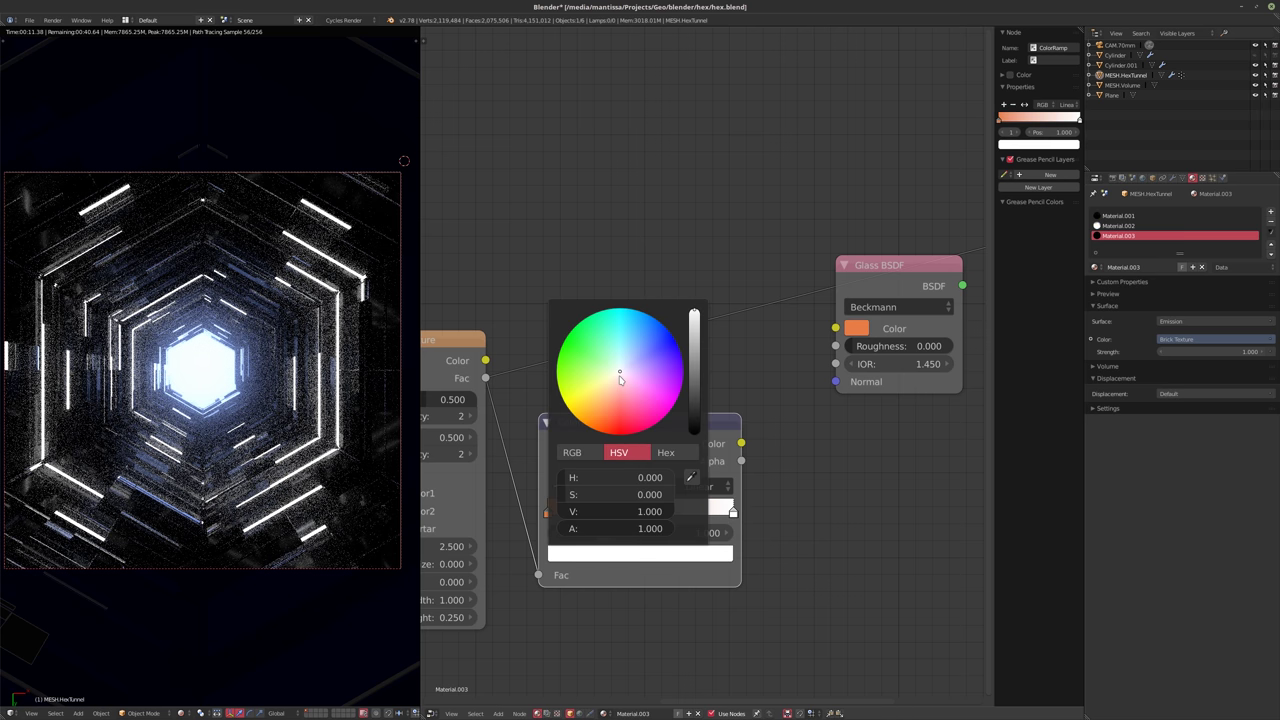
left_click_drag(857, 329, 676, 558)
left_click(707, 558)
left_click_drag(605, 418, 620, 417)
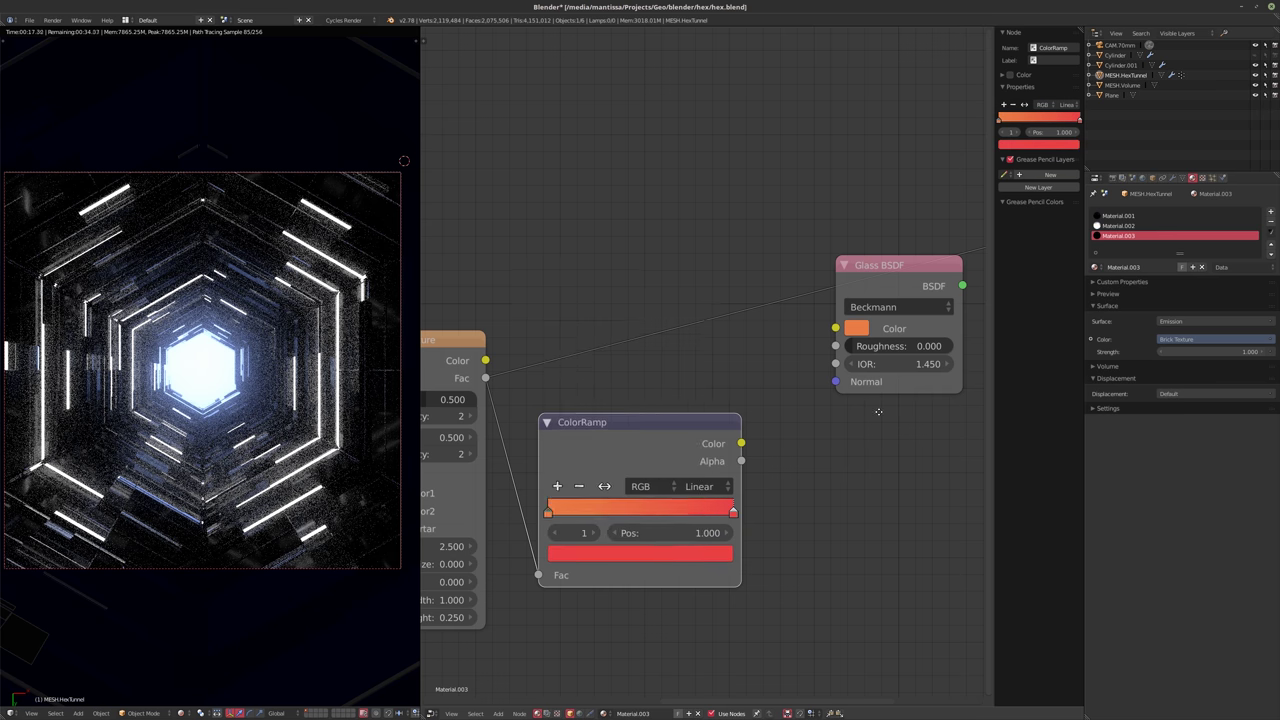
- Wire the Glass BSDF into the Material Output and slide the right ramp stop to 0.714
scroll(726, 457, "down", 1)
scroll(786, 376, "down", 2)
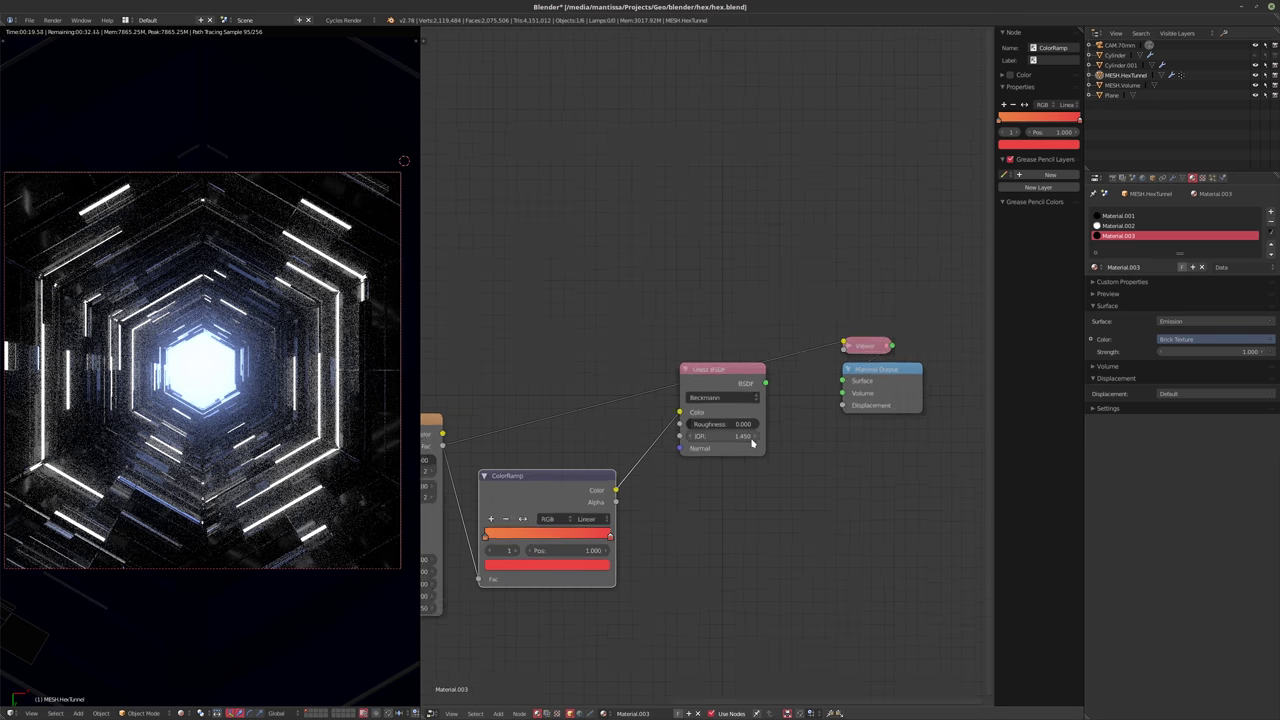
left_click(696, 390, "ctrl+shift")
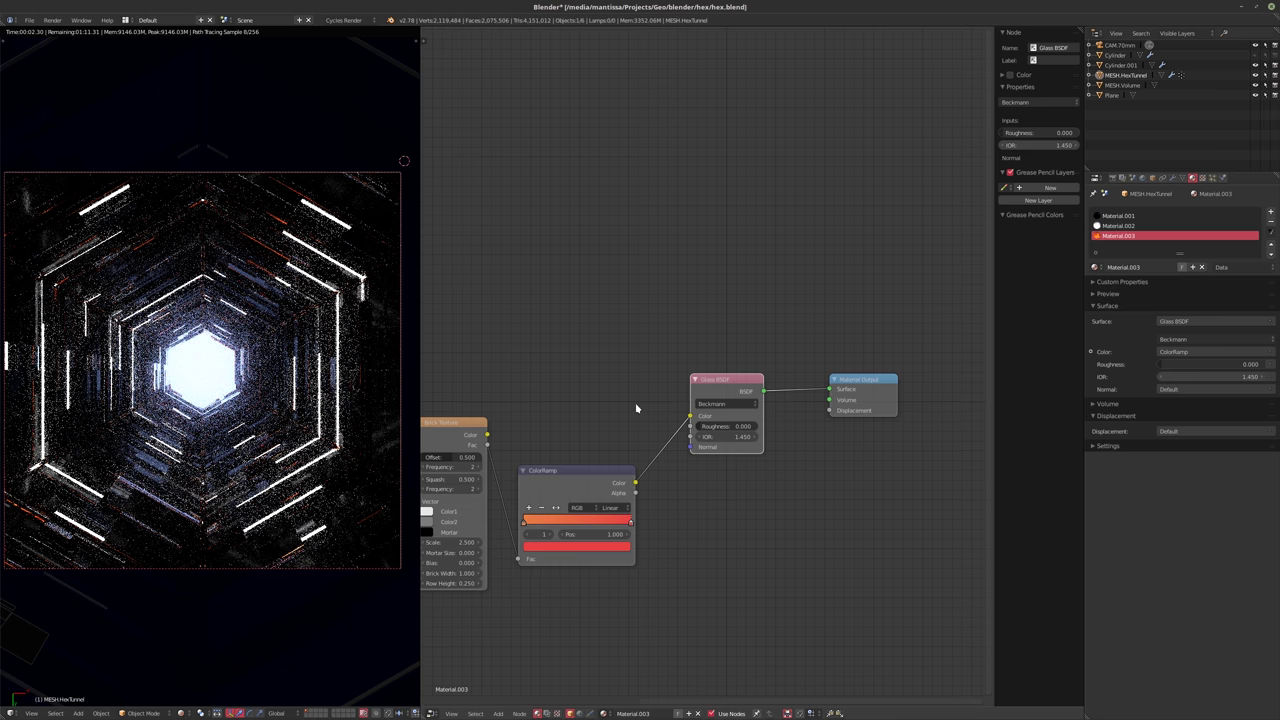
mouse_move(635, 402)
middle_mouse_down()
mouse_move(746, 391)
mouse_move(641, 391)
middle_mouse_up()
scroll(740, 397, "up", 2)
scroll(641, 391, "up", 1)
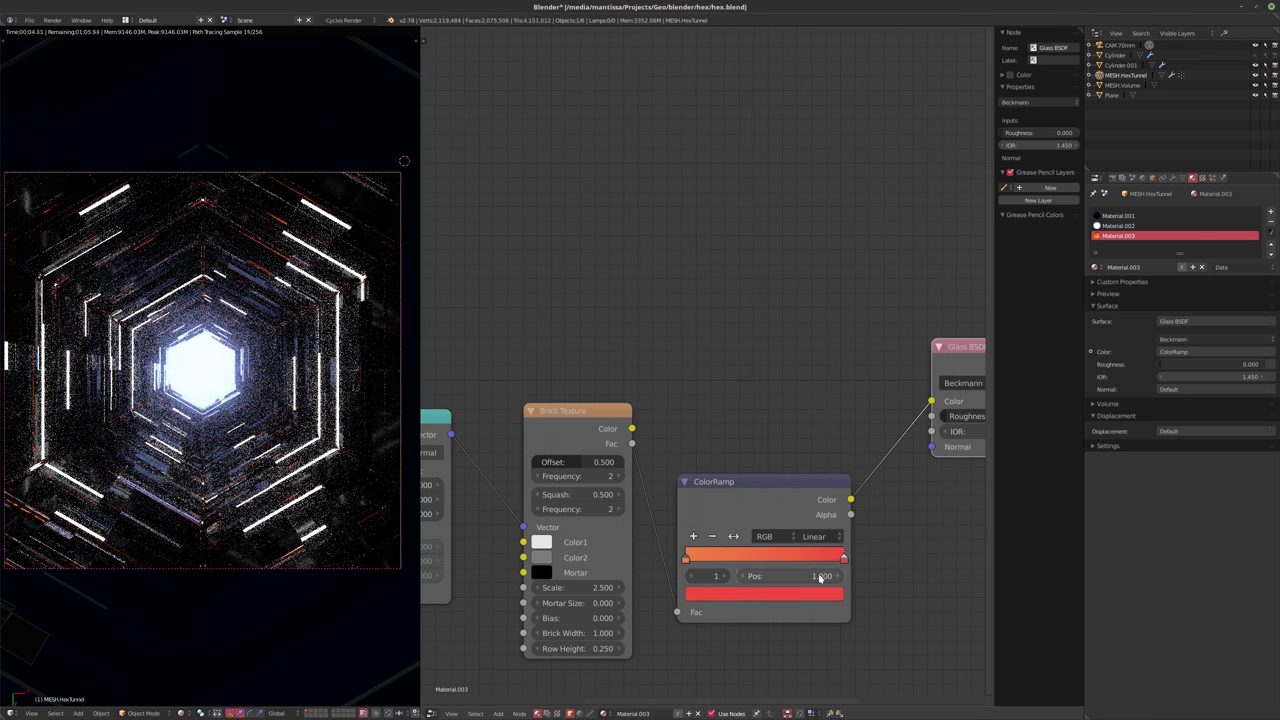
left_click_drag(841, 557, 797, 561)
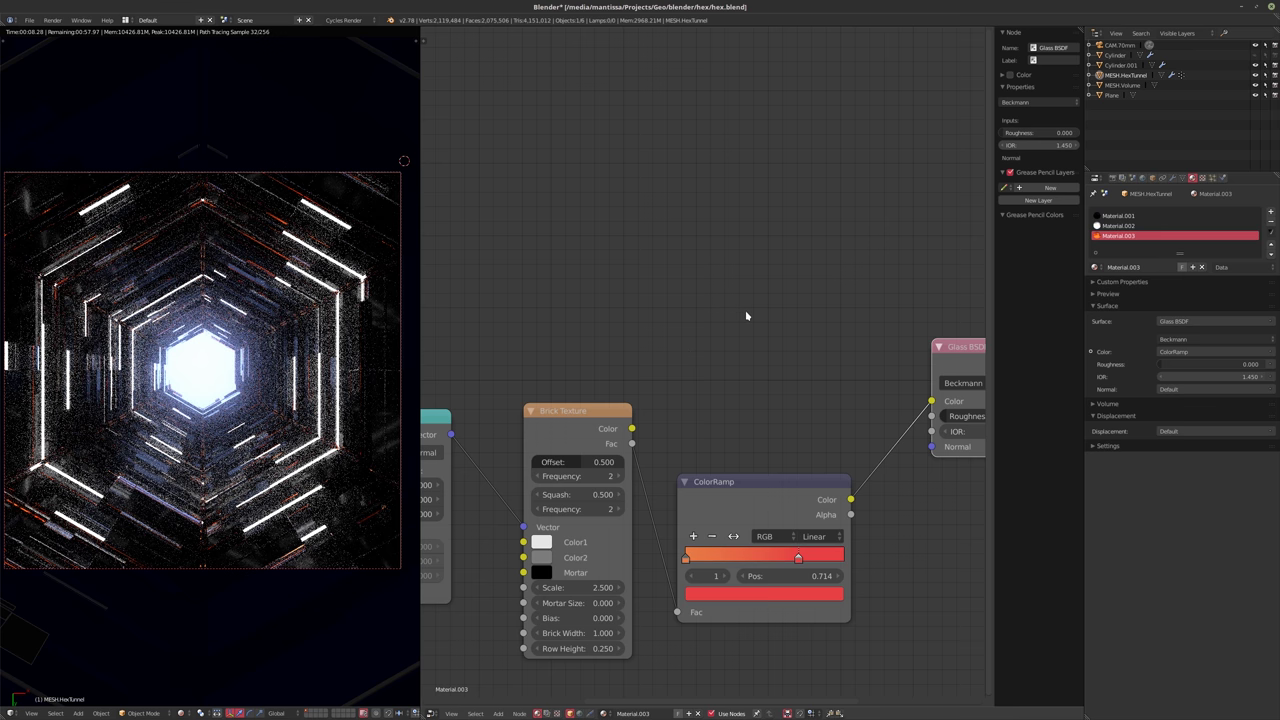
- Set the Glass BSDF roughness to 0.01, trying 0.2 first
scroll(711, 309, "down", 5, "ctrl")
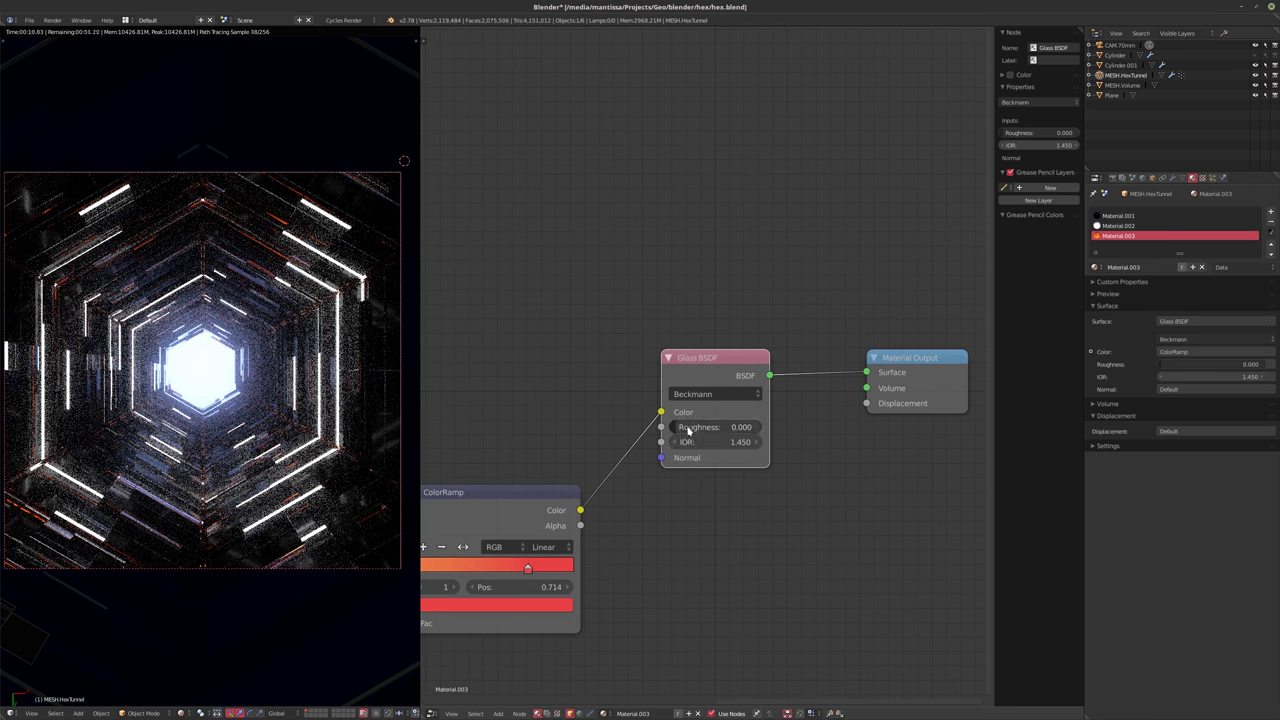
left_click(688, 430)
type("0.2")
key("Return")
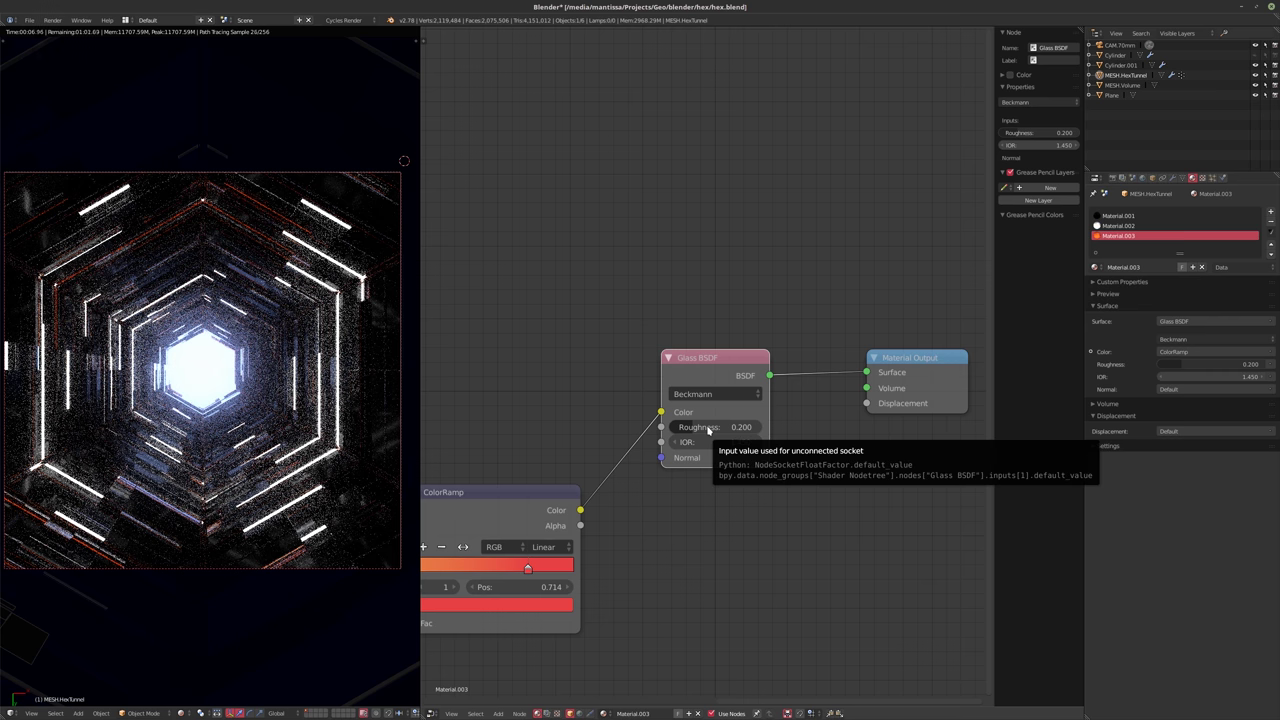
left_click(700, 428)
type("0.01")
key("Return")
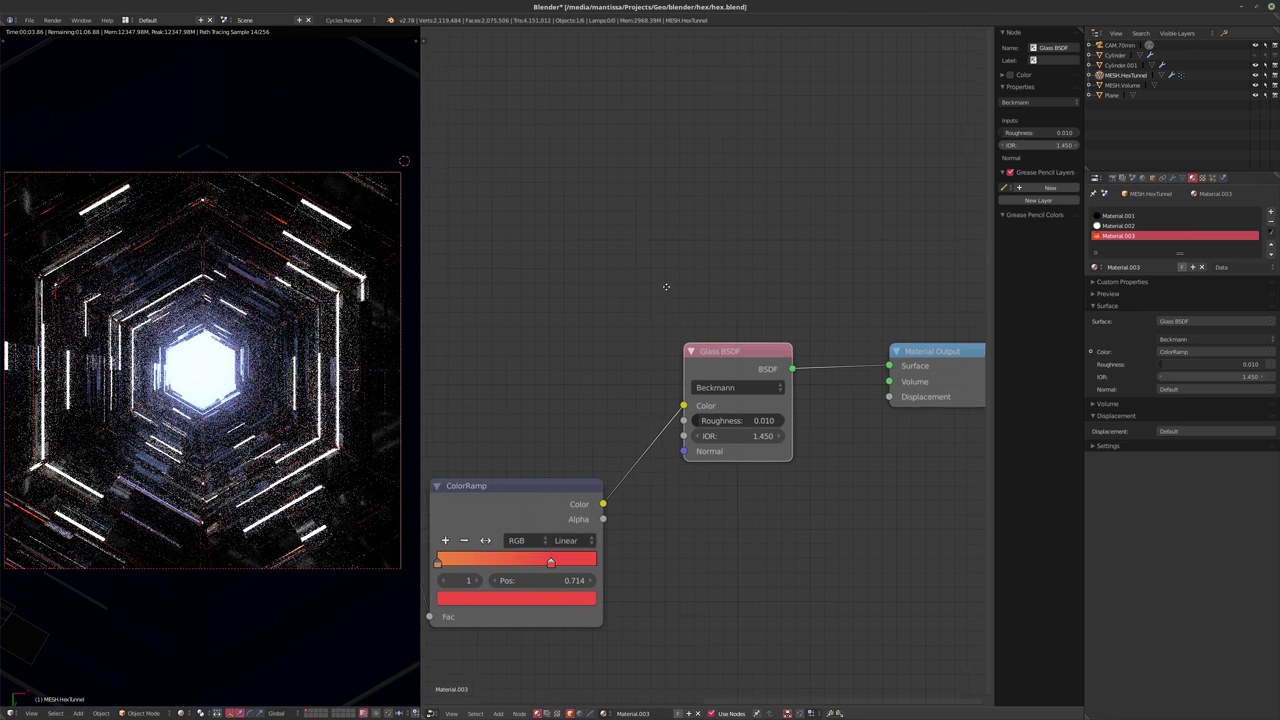
left_click(1118, 225)
- Set Material.002's Glass BSDF distribution to GGX
scroll(503, 350, "down", 2)
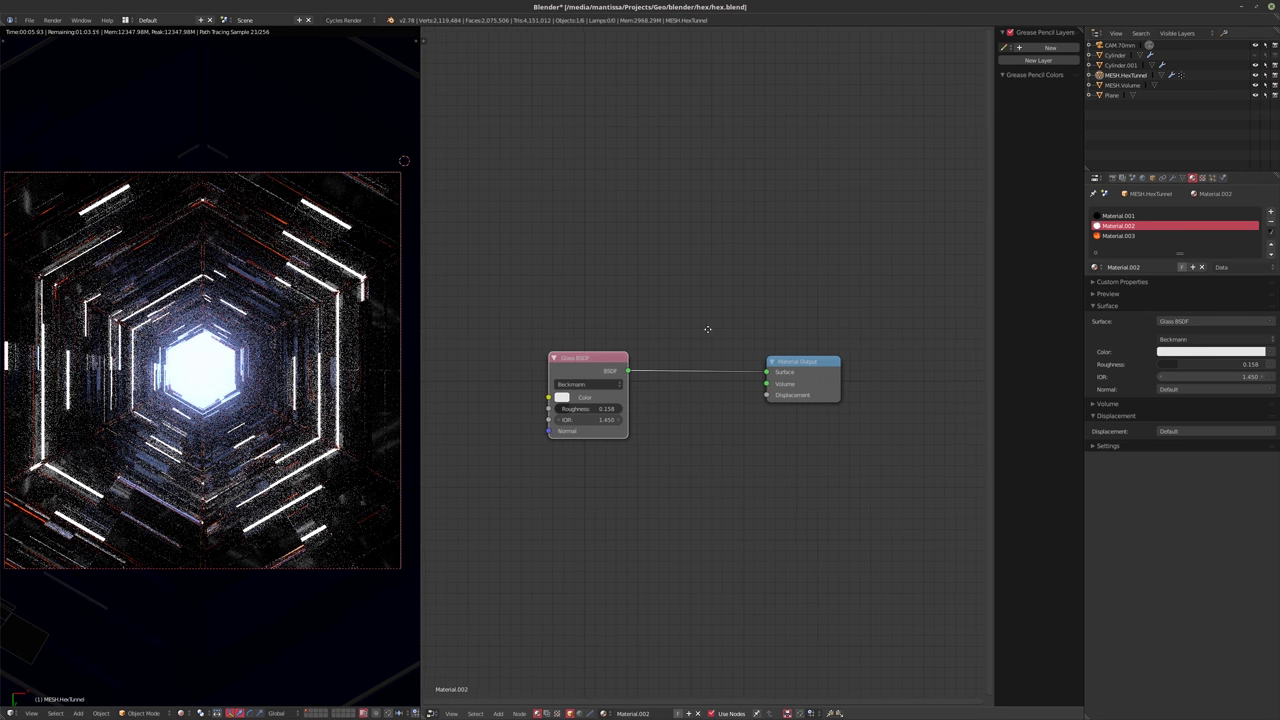
scroll(629, 343, "up", 2)
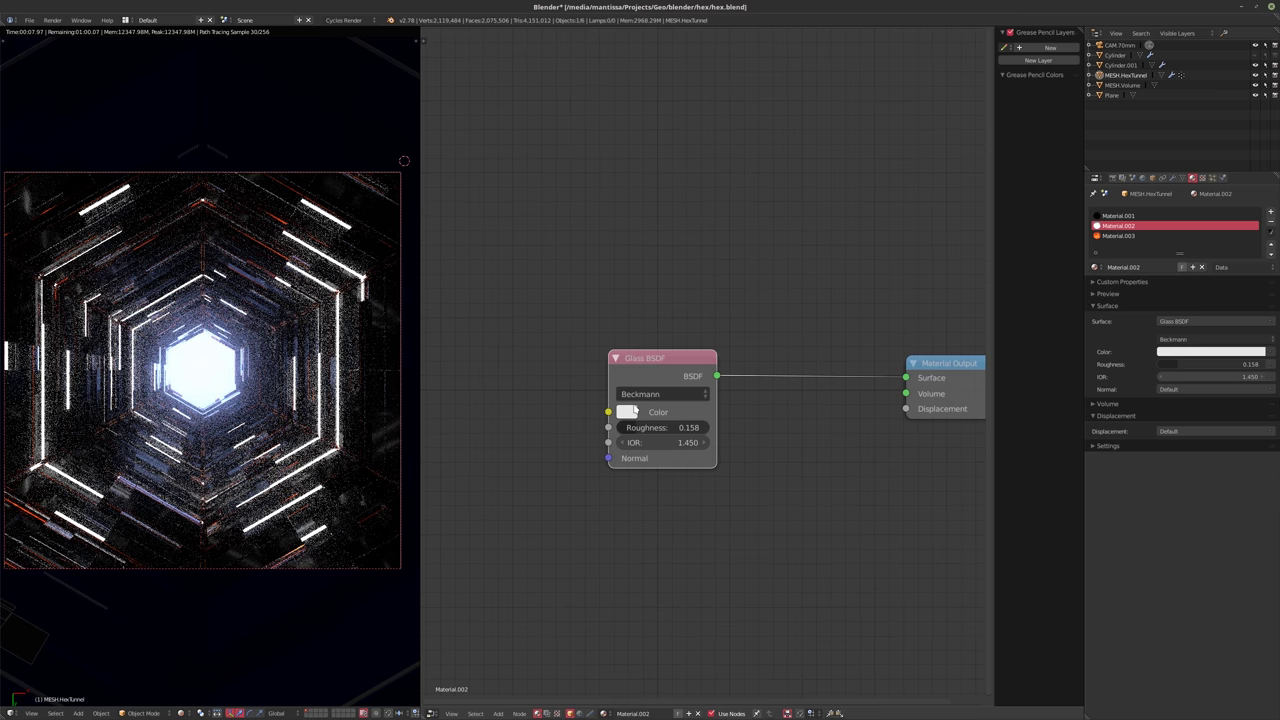
left_click(655, 394)
left_click(692, 362)
left_click(645, 394)
left_click(666, 346)
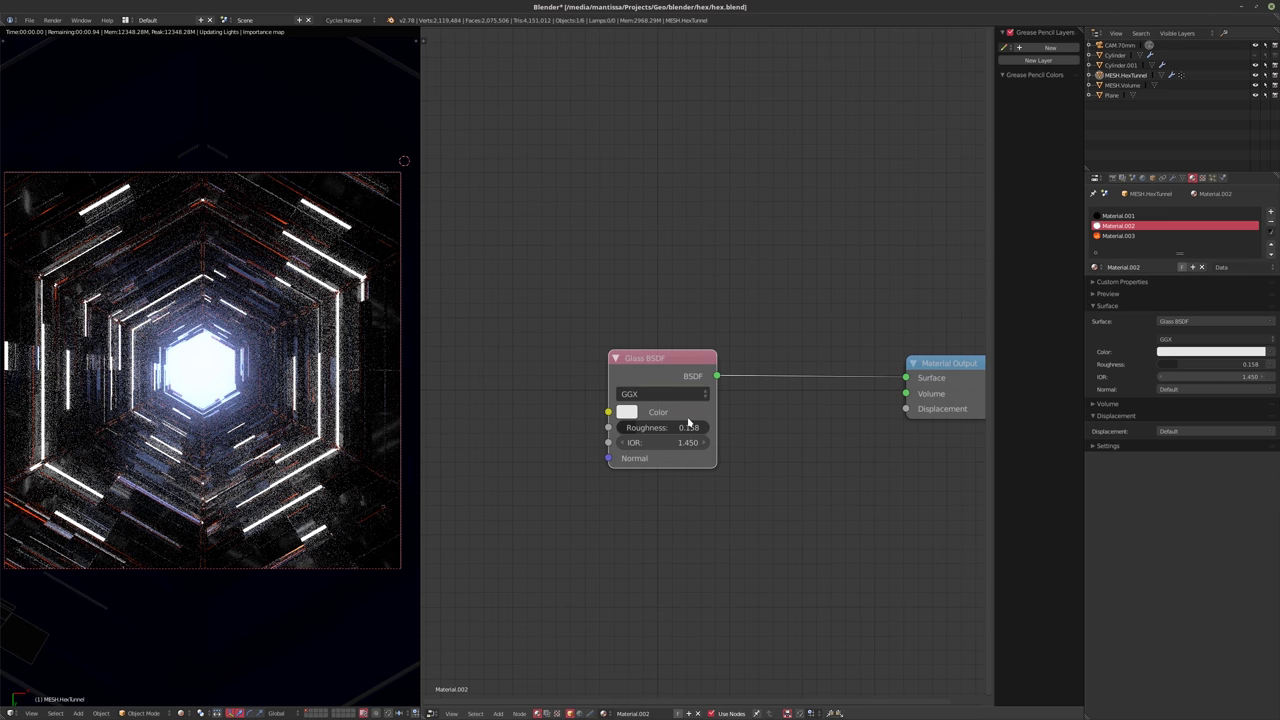
- Set Material.003's Glass BSDF distribution to Multiscatter GGX
left_click(1122, 236)
left_click(622, 405)
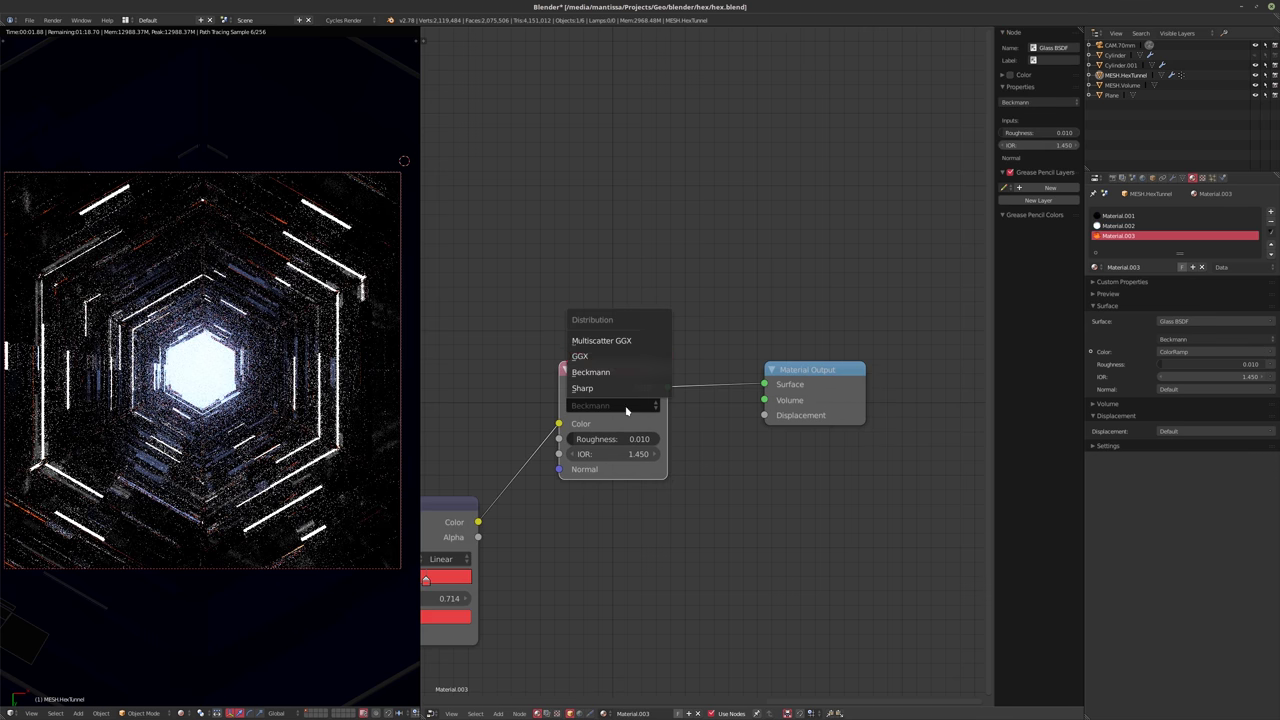
left_click(613, 357)
left_click(612, 405)
left_click(601, 340)
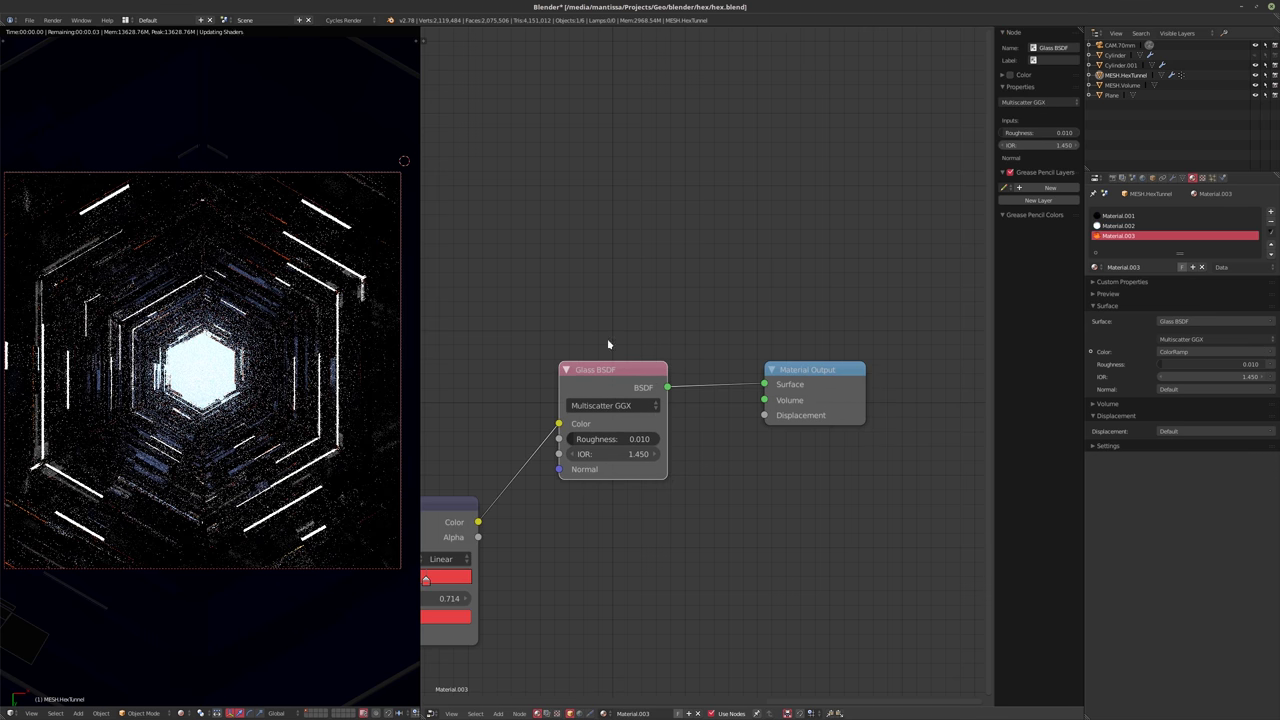
- Give Material.002's glass a light cyan colour
left_click(1130, 226)
middle_click_drag(555, 420, 653, 420)
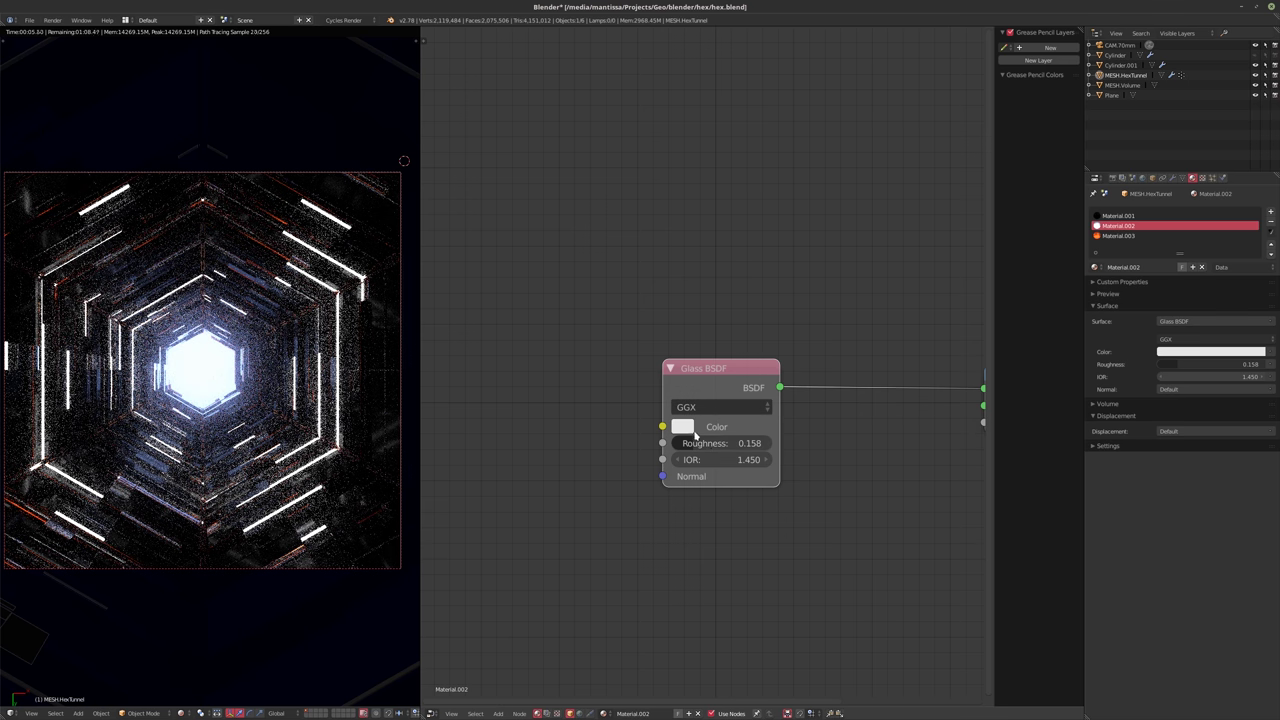
left_click(683, 427)
left_click_drag(744, 257, 743, 234)
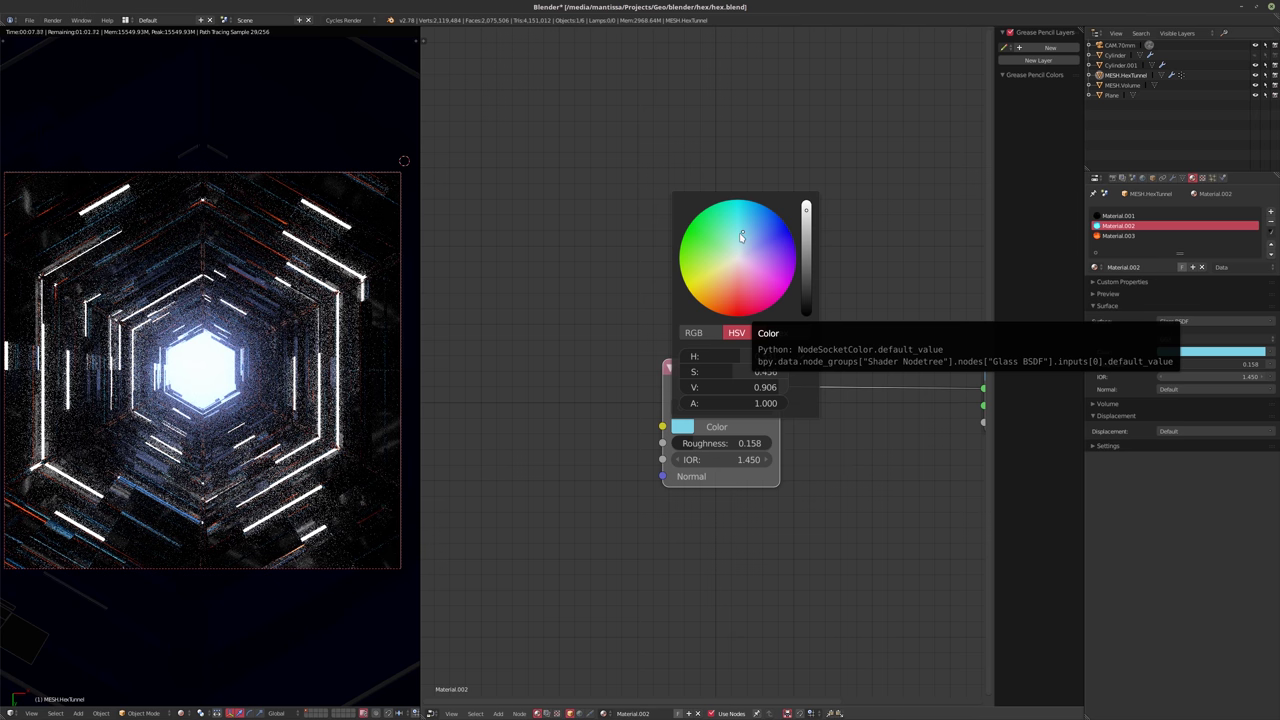
left_click(738, 231)
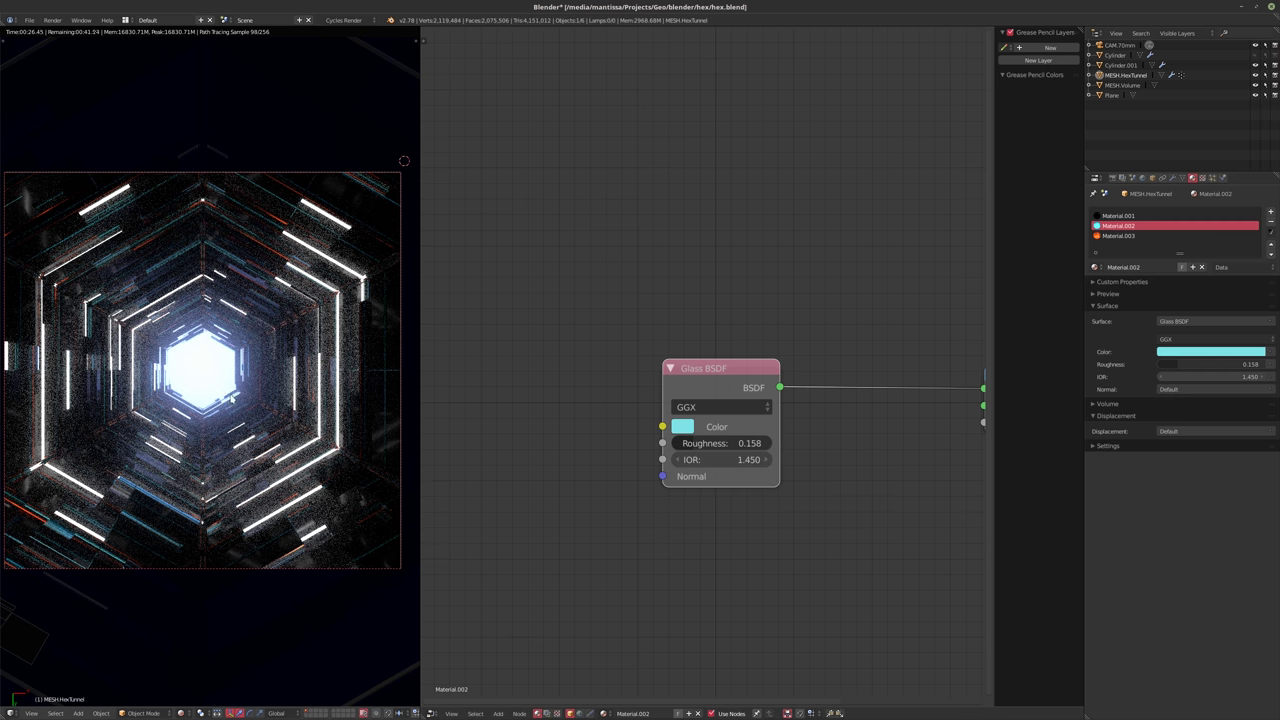
- Set Cycles to 512 viewport preview samples and 1024 render samples
left_click_drag(420, 390, 566, 390)
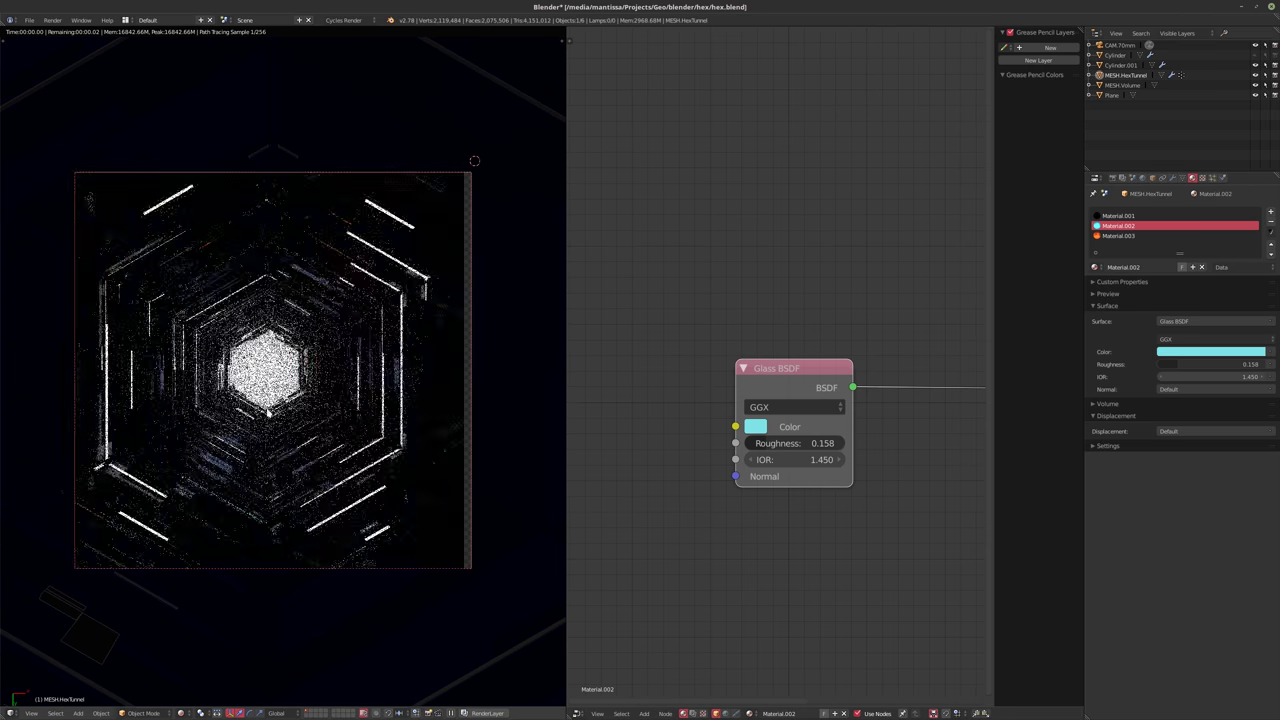
scroll(270, 412, "up", 3)
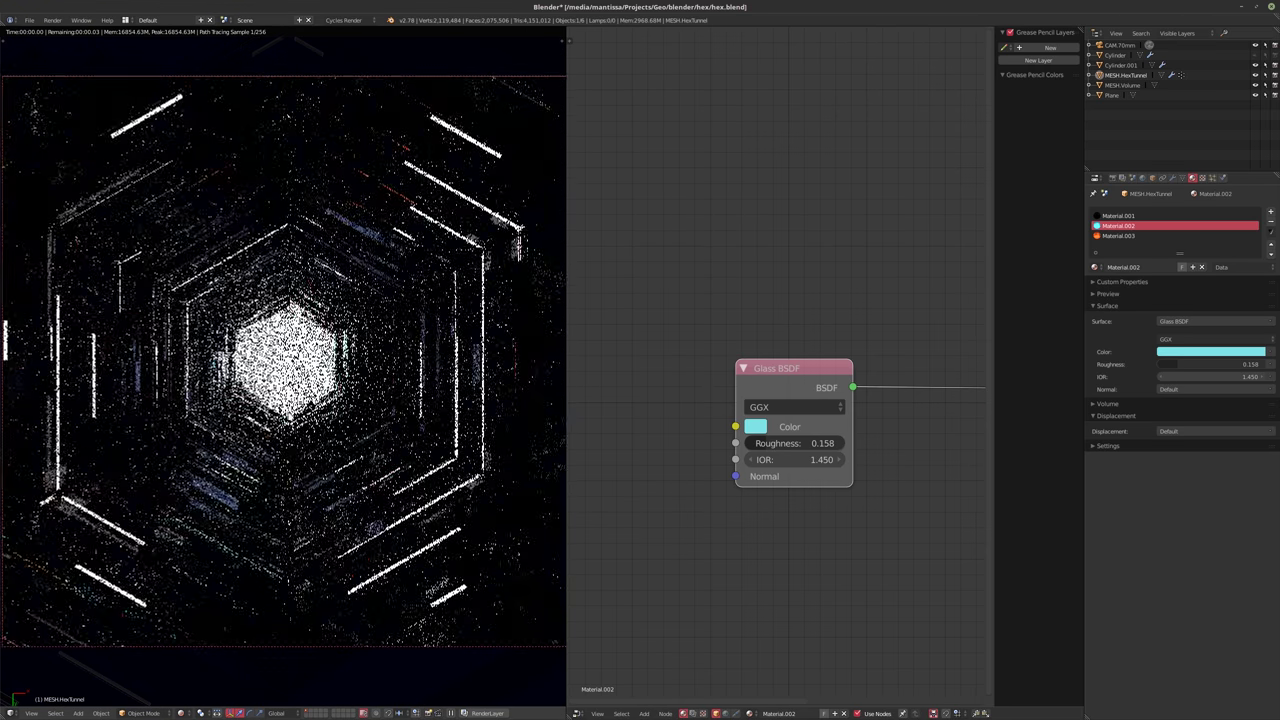
scroll(286, 420, "down", 1)
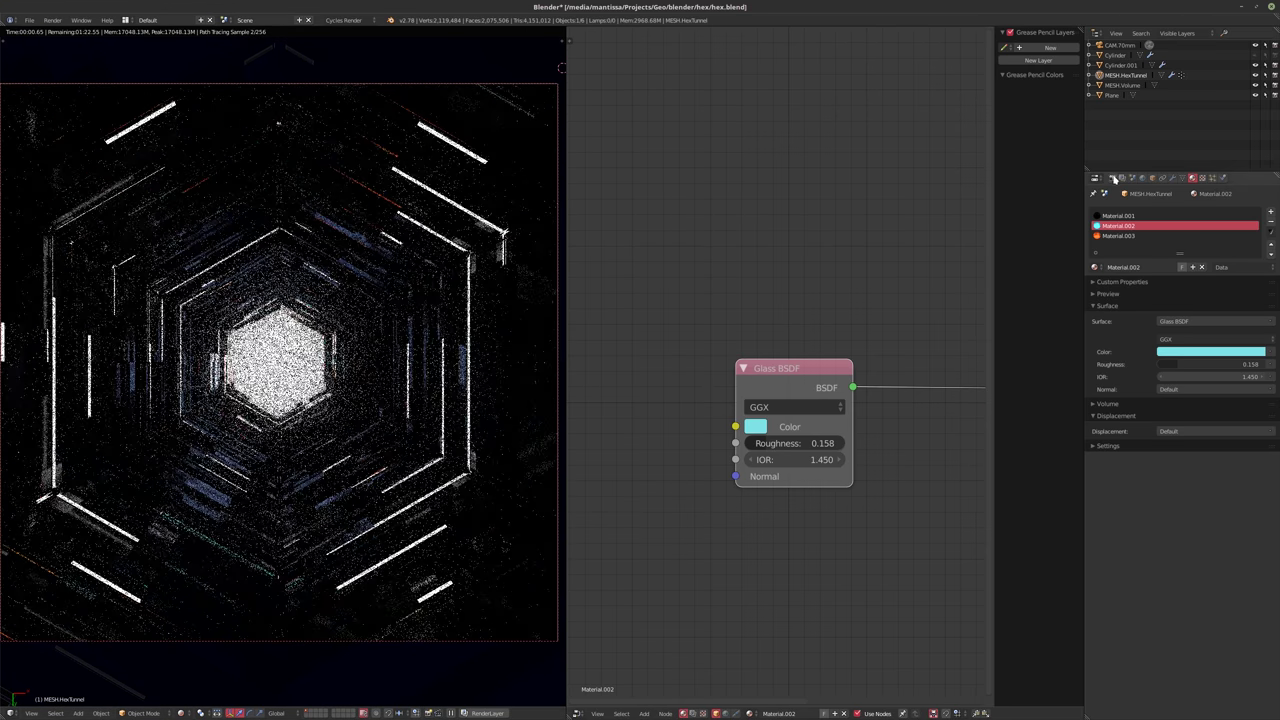
left_click(1114, 178)
left_click(1214, 516)
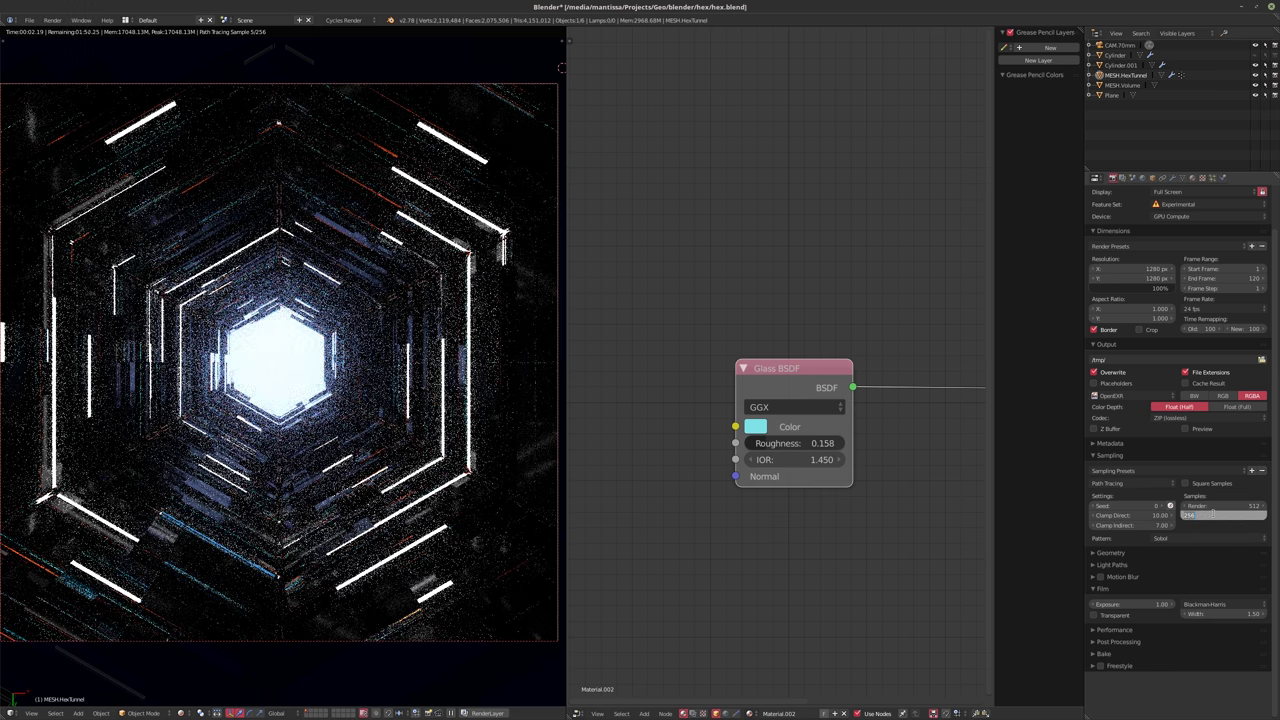
type("512")
key("Return")
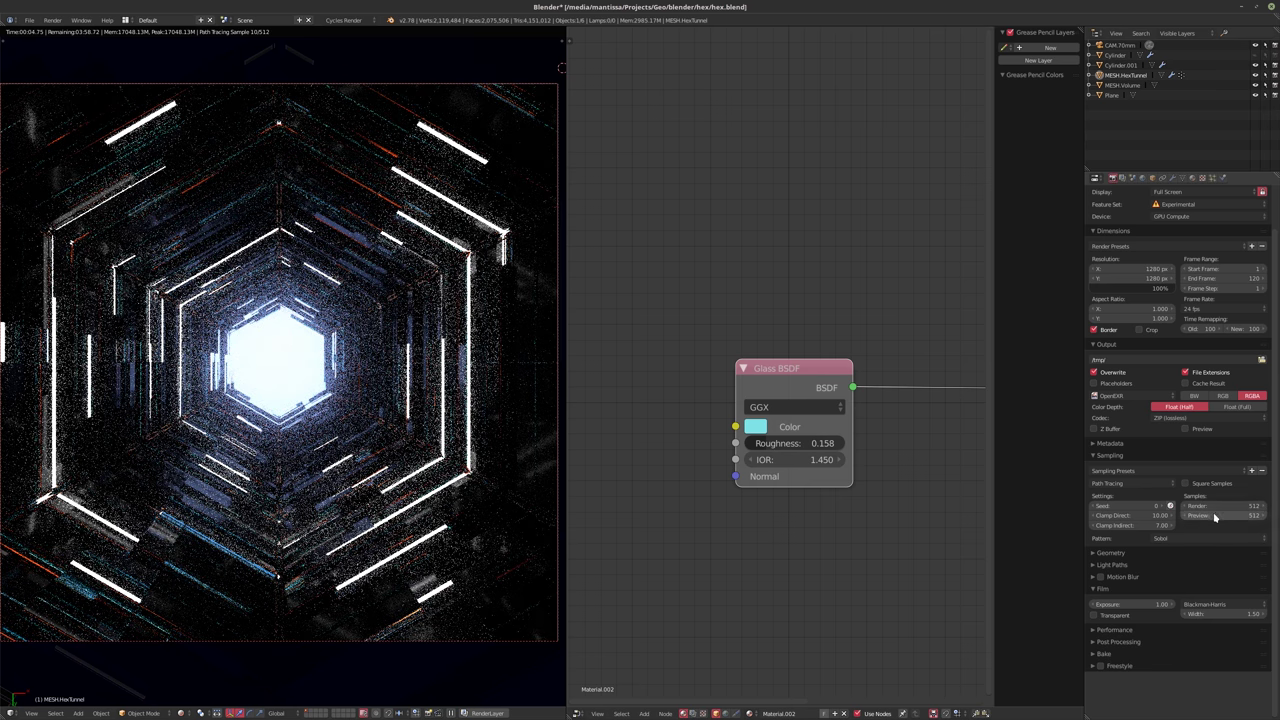
left_click(1218, 506)
type("1")
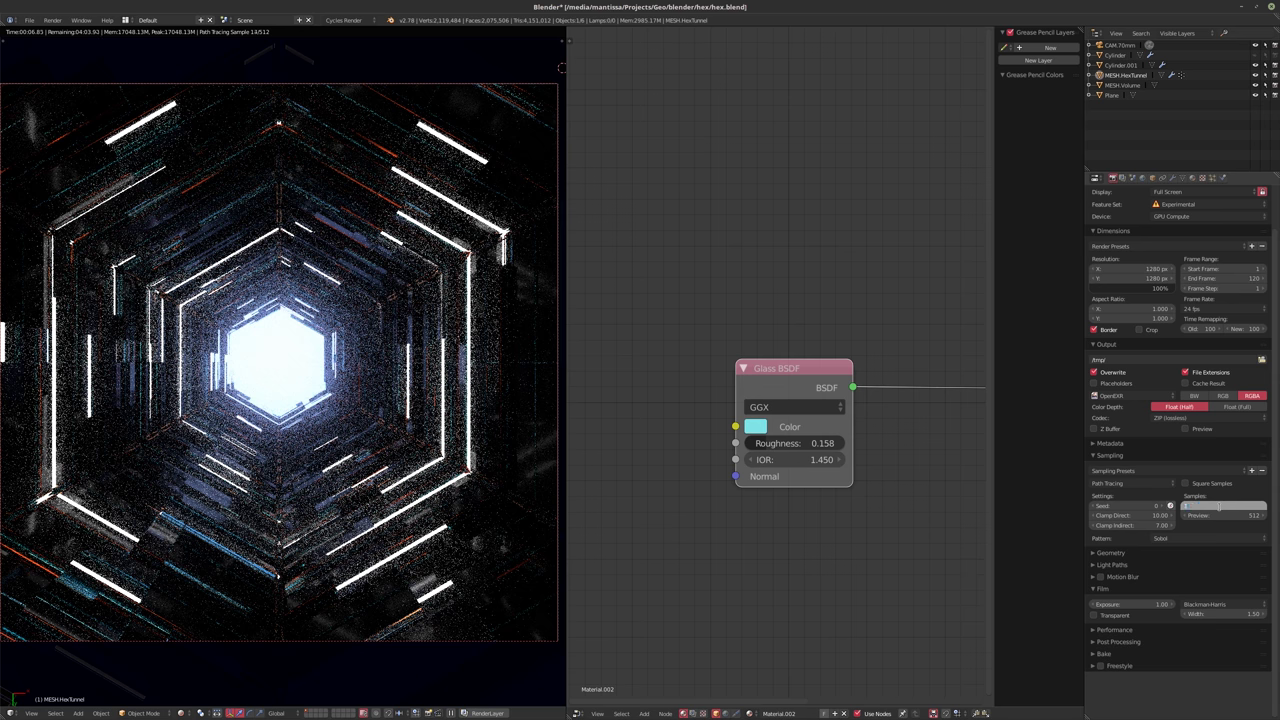
type("024")
key("Return")
- Show the Scene properties and expand the Color Management panel
left_click(1132, 178)
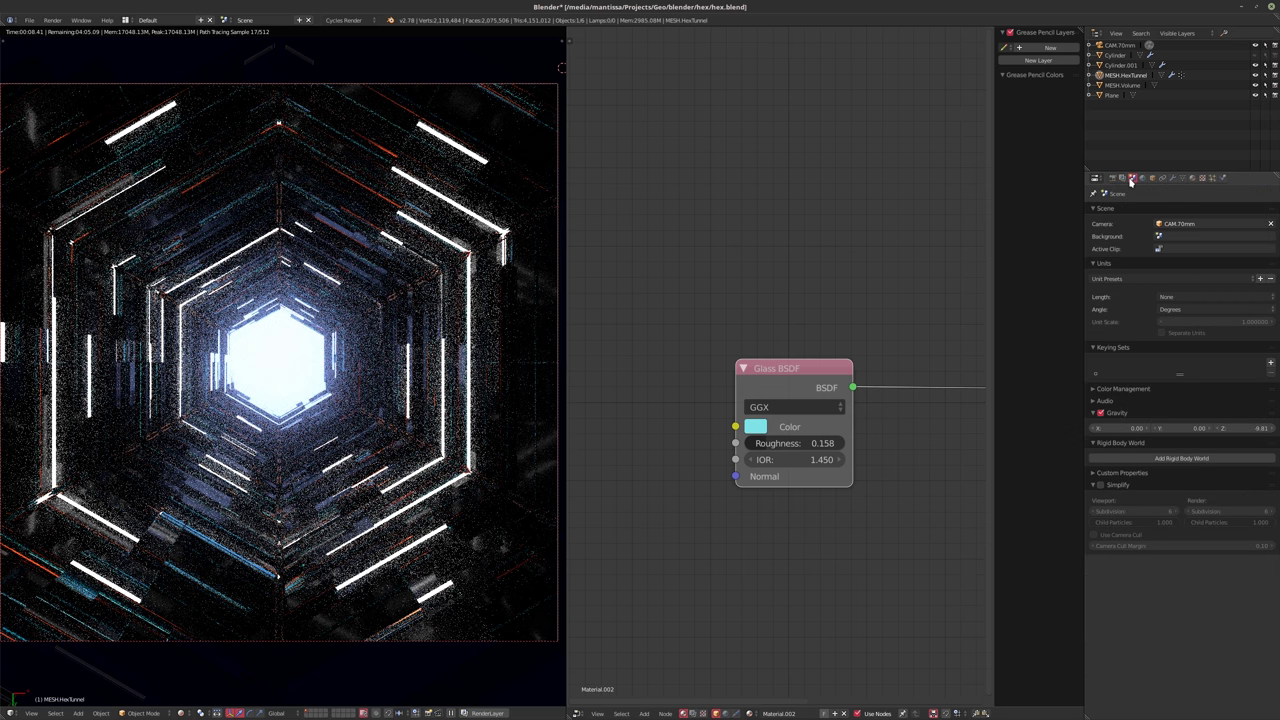
left_click(1122, 178)
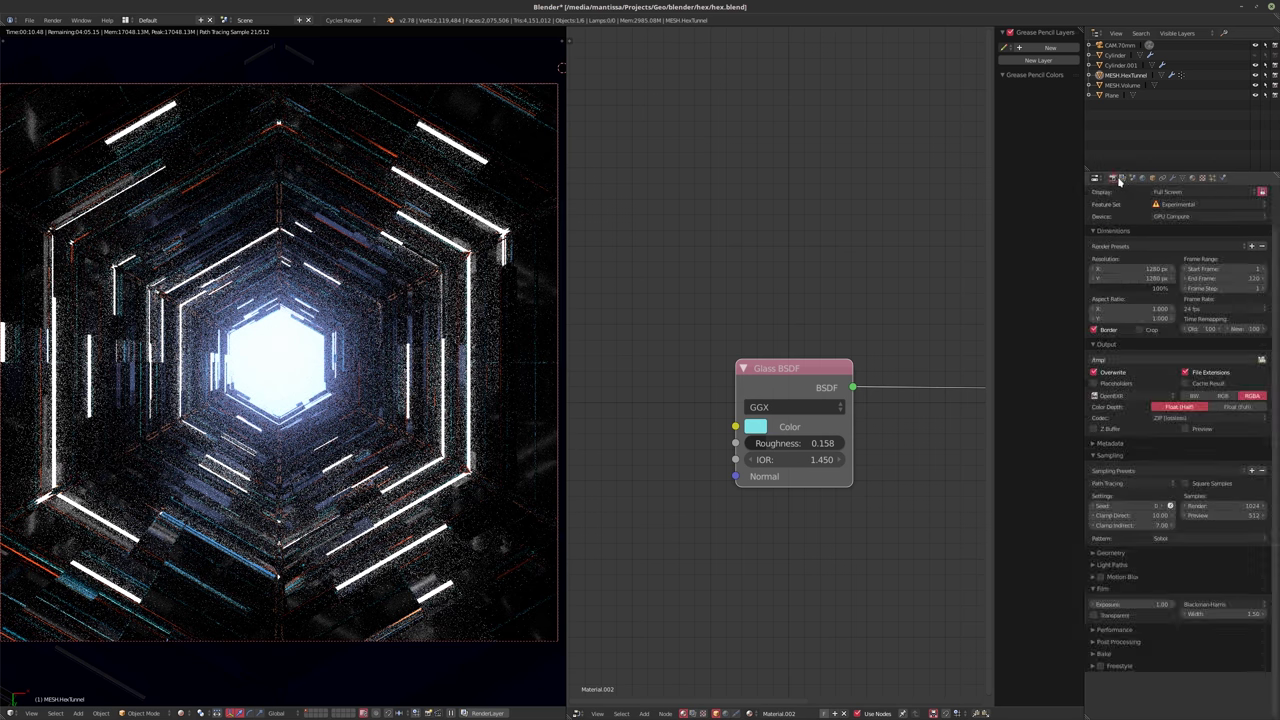
left_click(1132, 178)
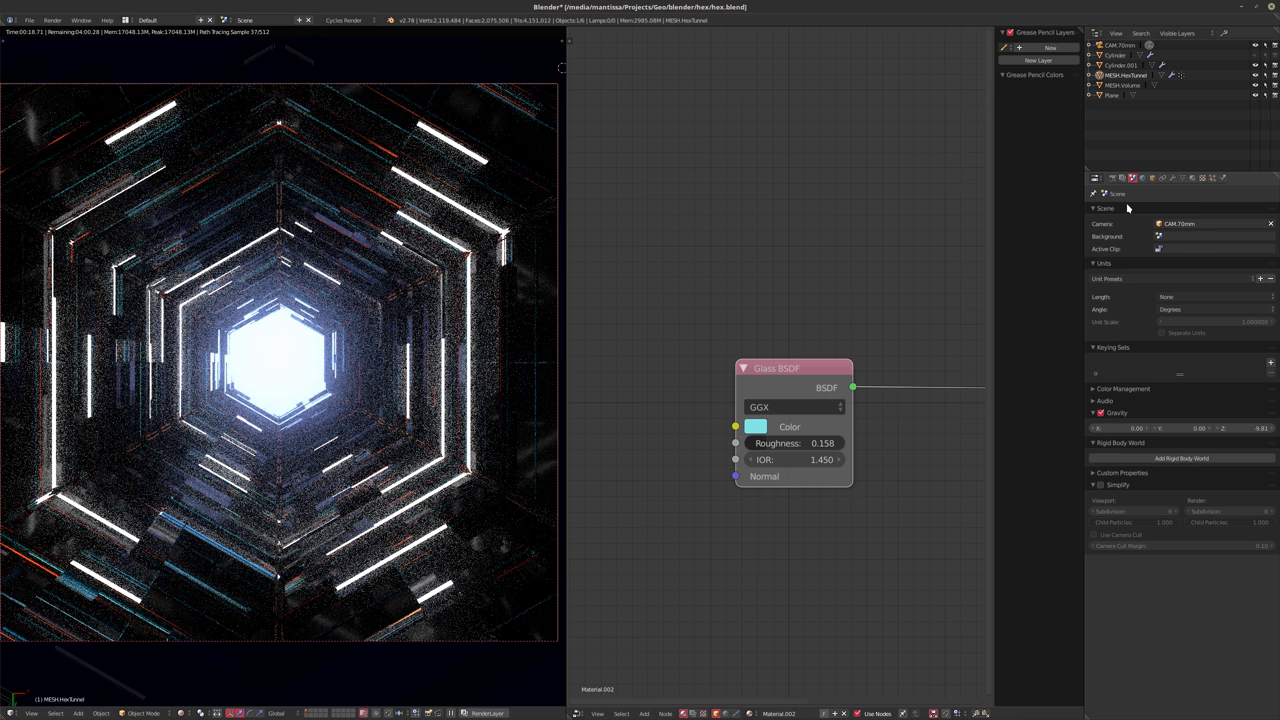
left_click(1105, 389)
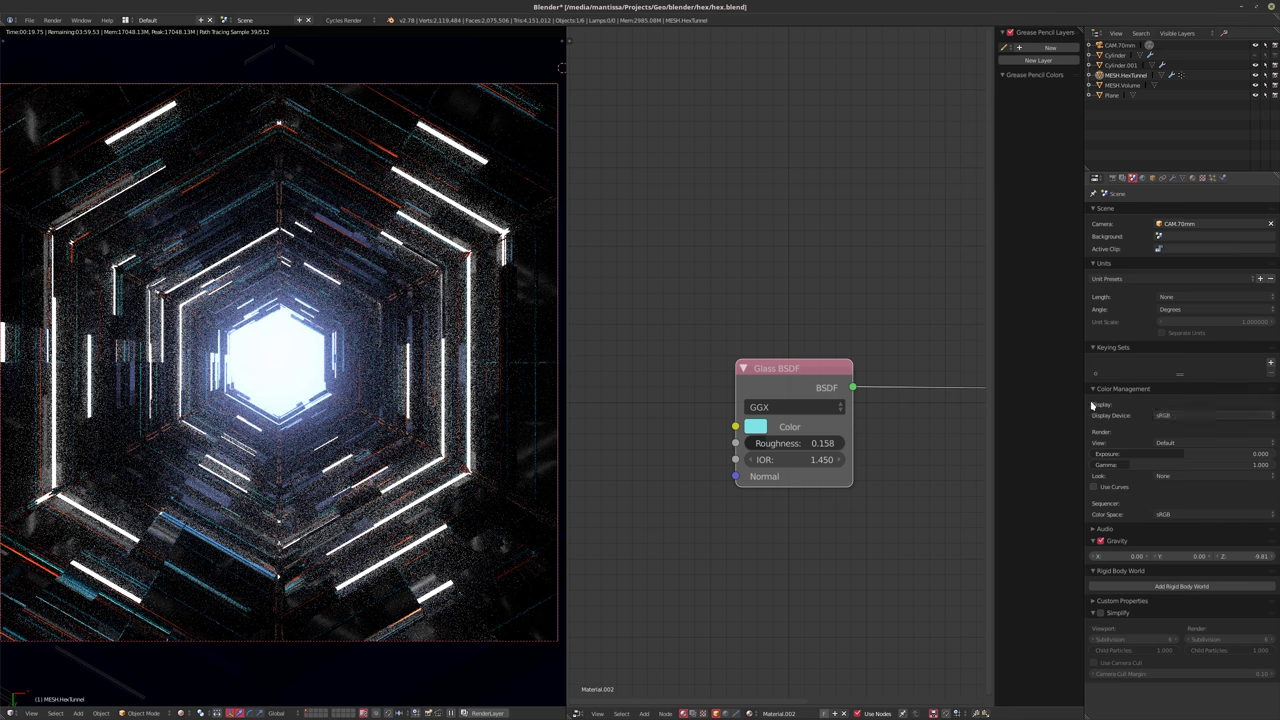
- Scroll the View transform setting over to Film
left_click(1184, 443)
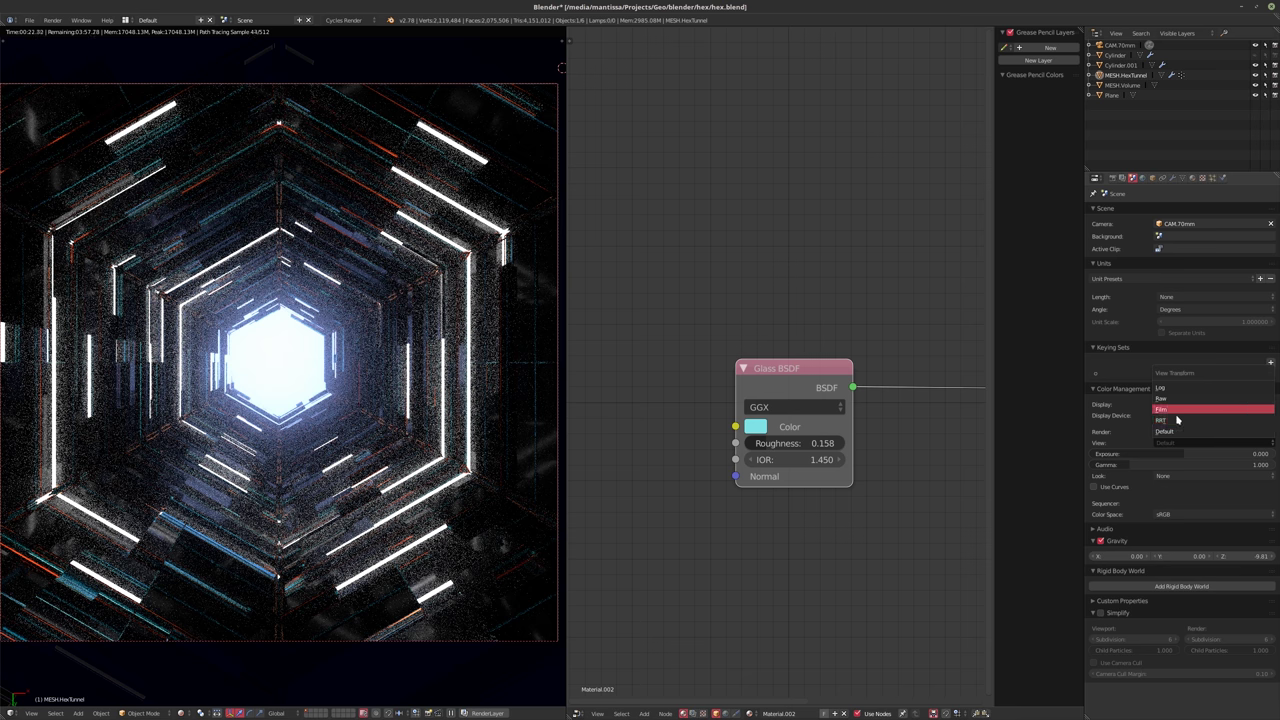
left_click(1173, 446)
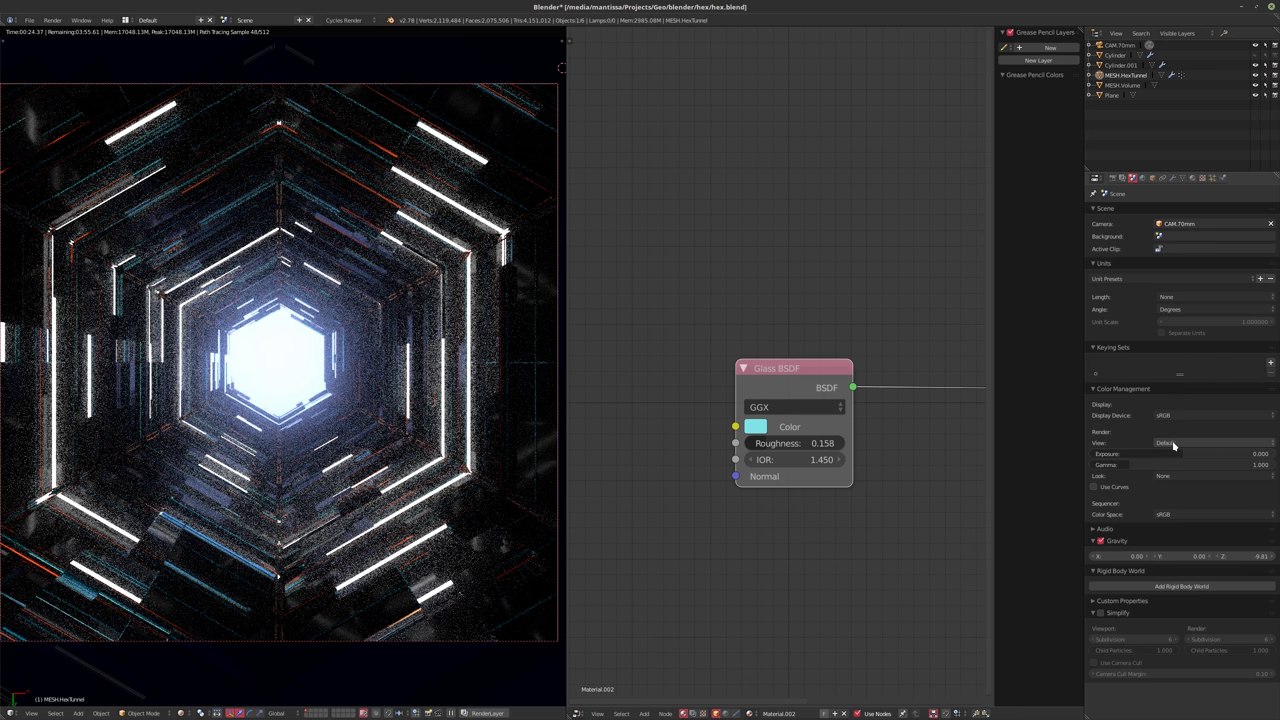
scroll(1174, 445, "up", 1, "ctrl")
scroll(1175, 447, "up", 1, "ctrl")
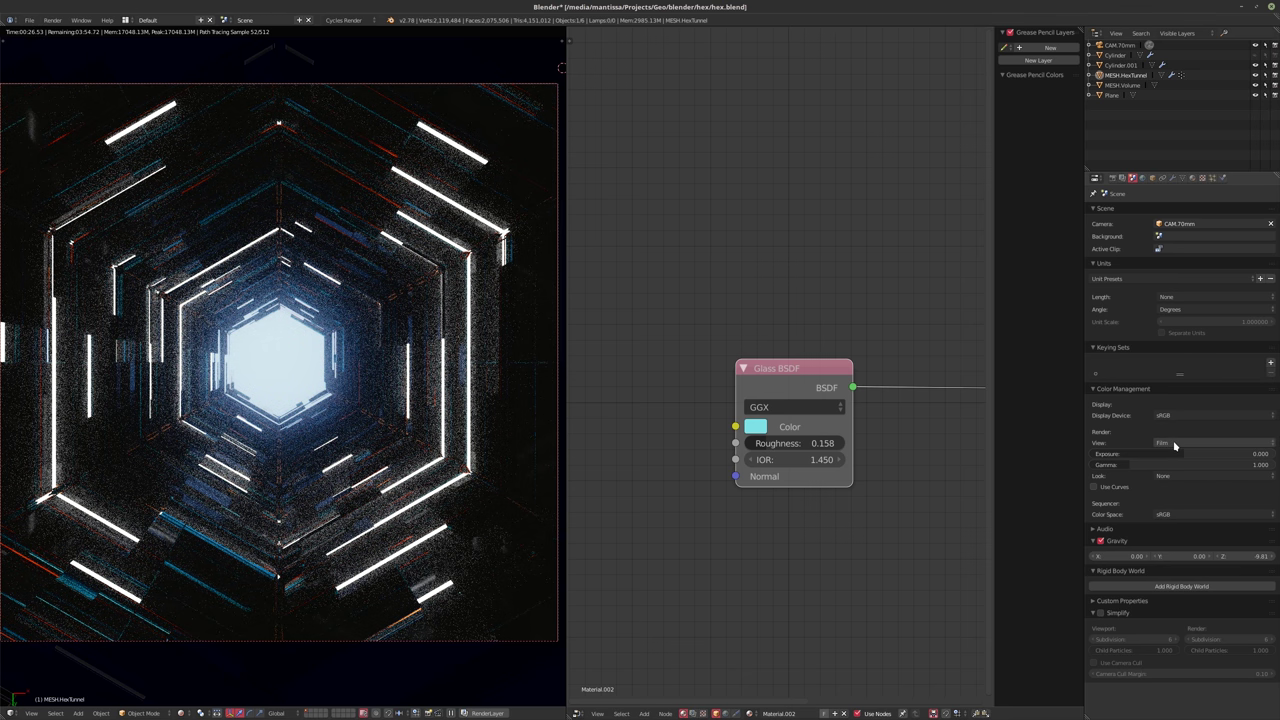
scroll(1175, 446, "up", 1, "ctrl")
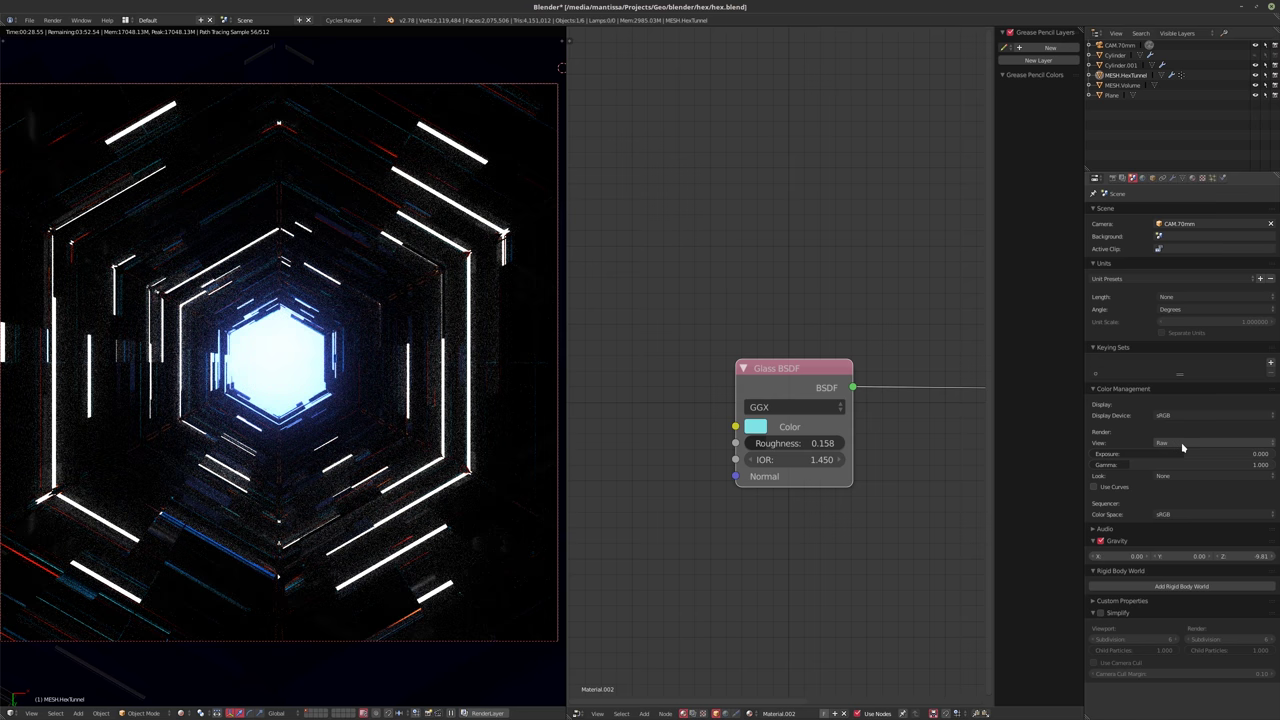
scroll(1182, 447, "up", 1, "ctrl")
scroll(1182, 447, "down", 1, "ctrl")
scroll(1182, 447, "down", 2, "ctrl")
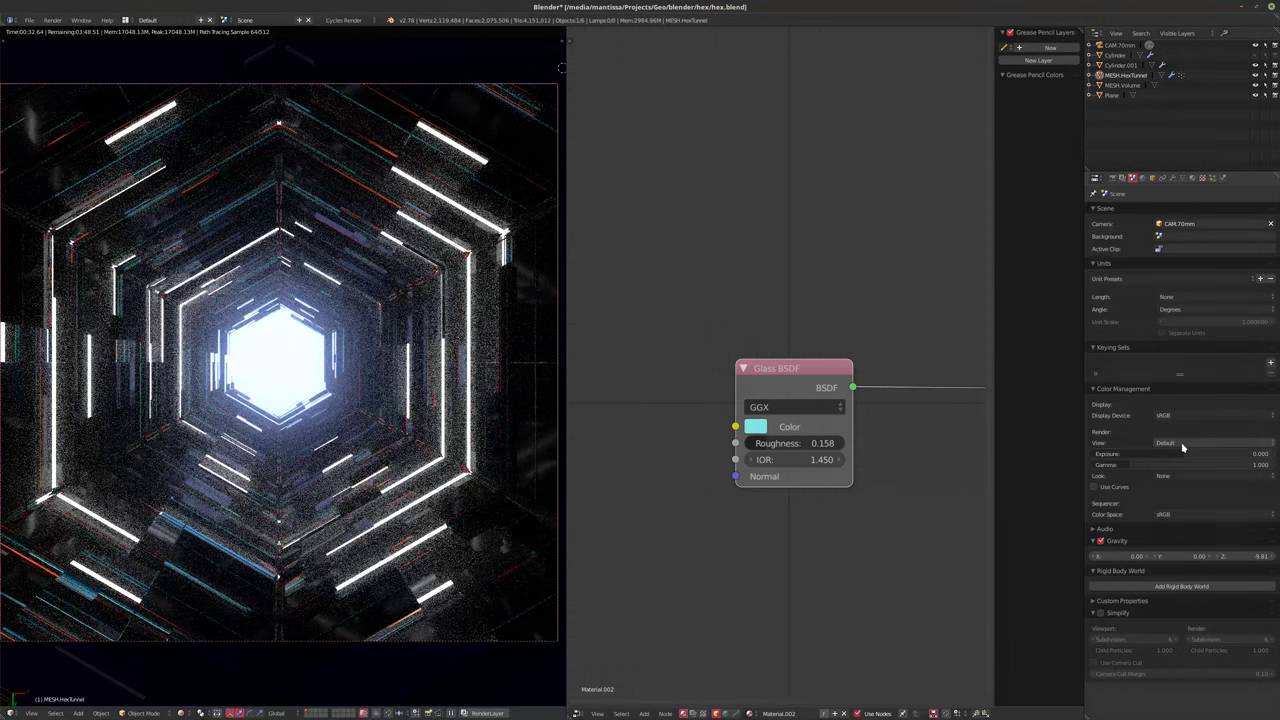
scroll(1182, 447, "up", 2, "ctrl")
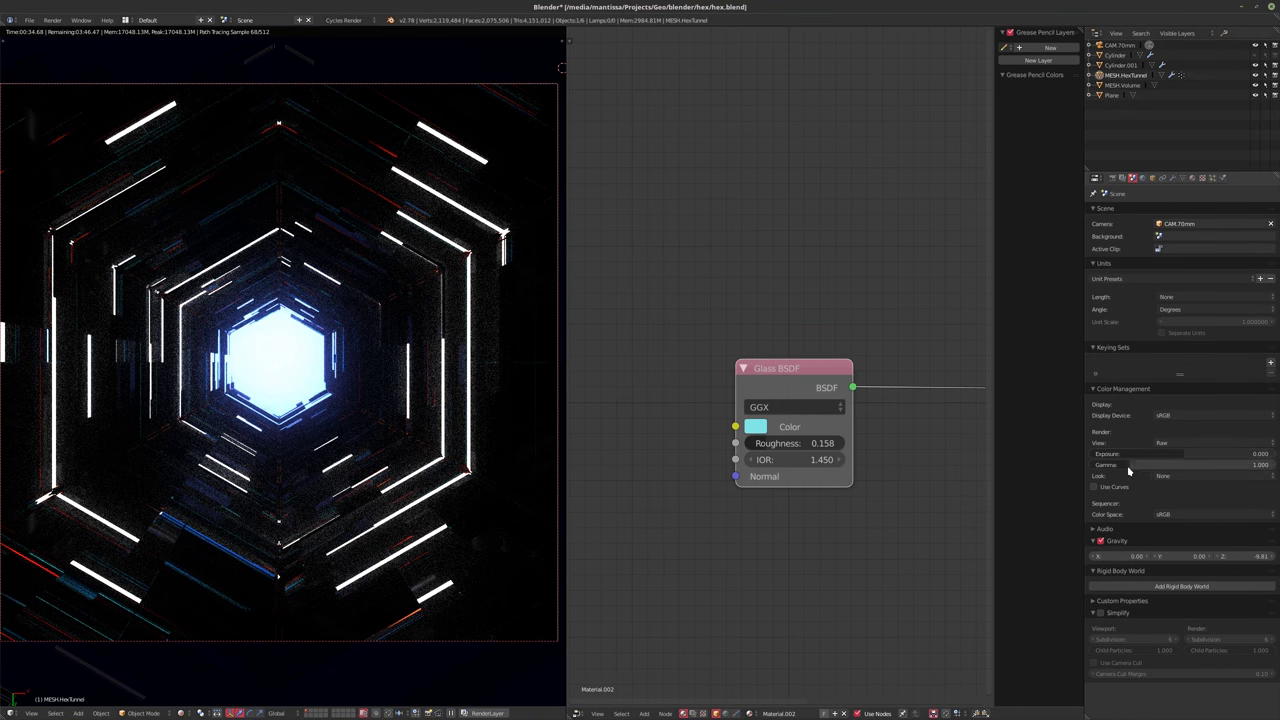
- Drag gamma to 1.781 and exposure to 0.438, and scroll Look to Kodak DSCS 3154
left_click_drag(1127, 465, 1195, 453)
left_click_drag(1237, 453, 846, 422)
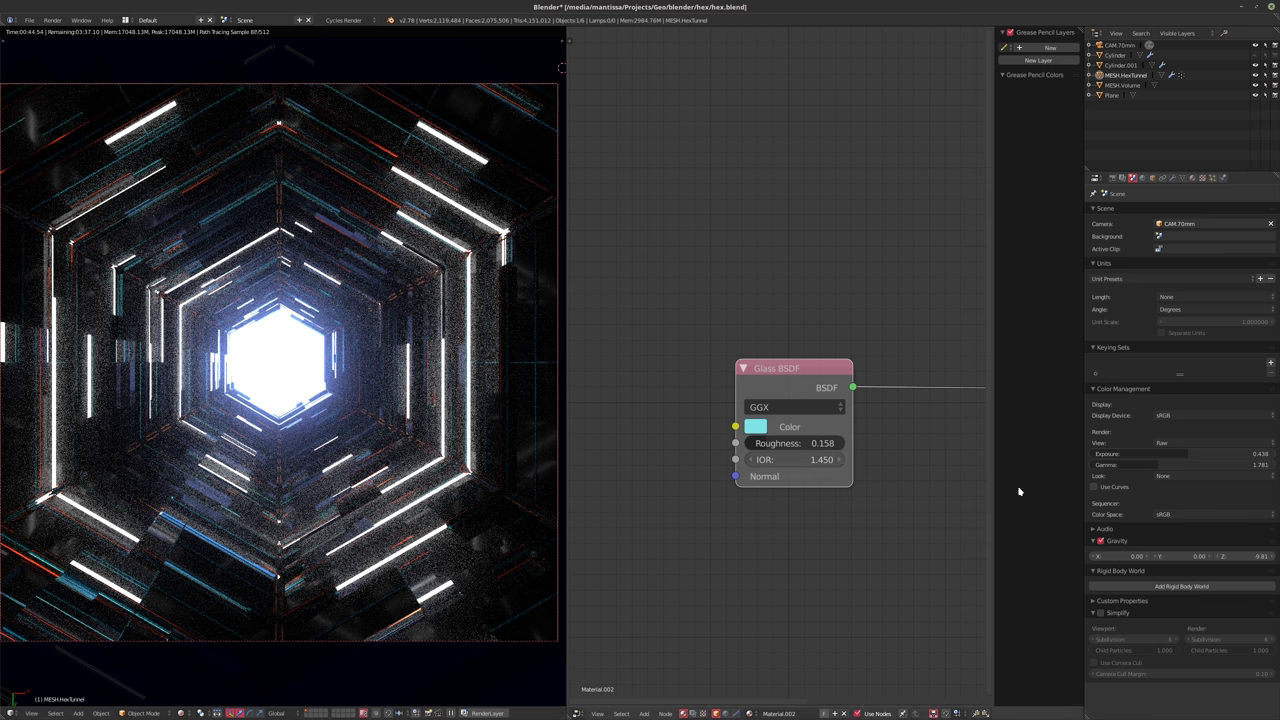
scroll(1165, 480, "down", 1, "ctrl")
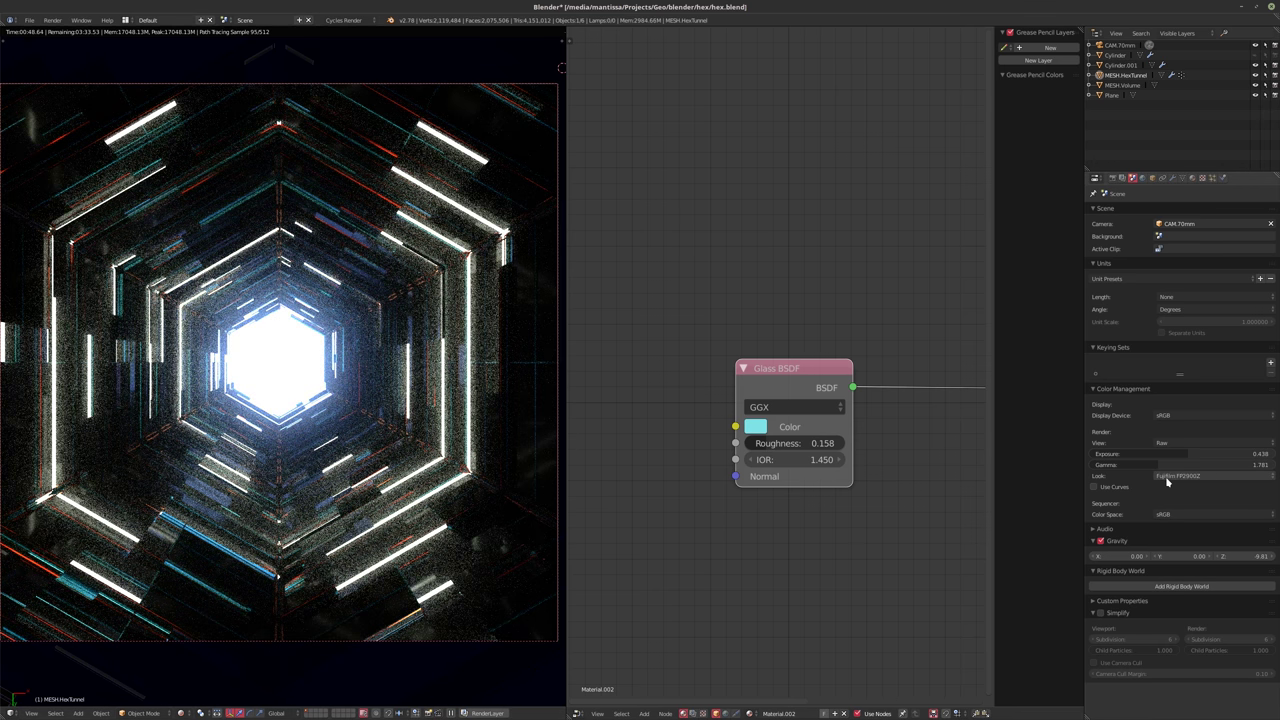
scroll(1166, 481, "down", 3, "ctrl")
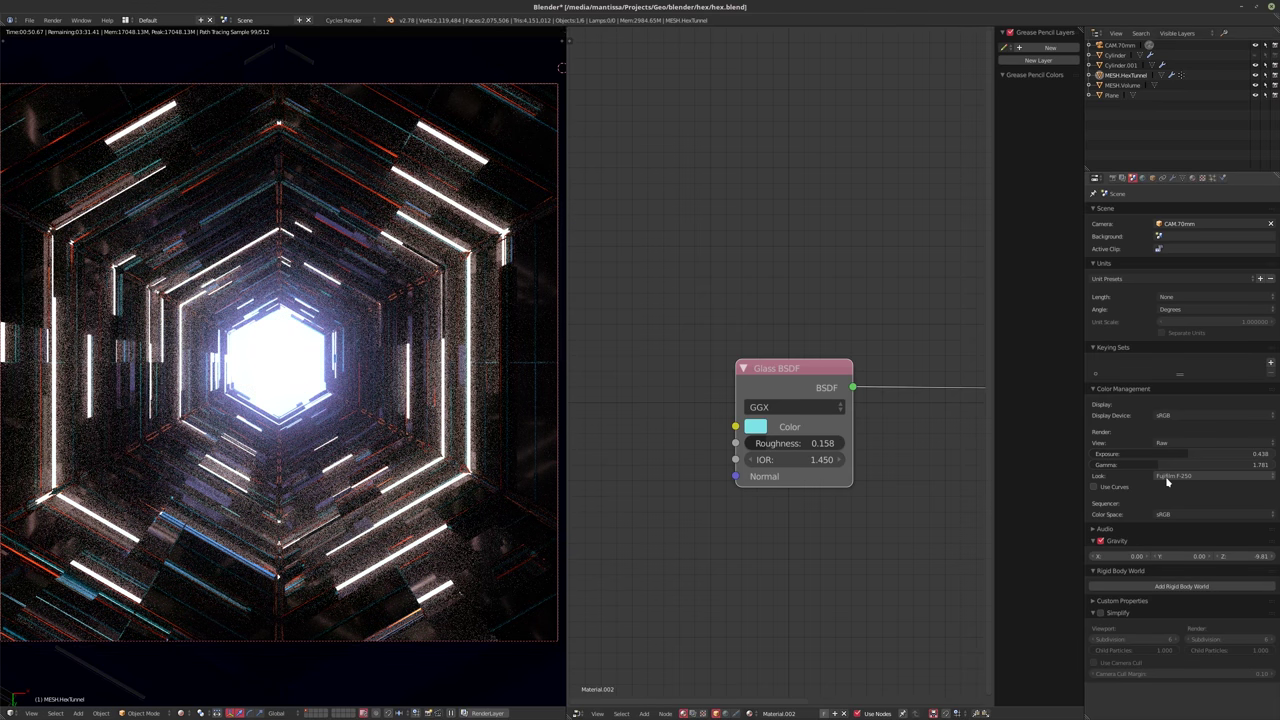
scroll(1166, 481, "down", 2, "ctrl")
scroll(1166, 481, "down", 1, "ctrl")
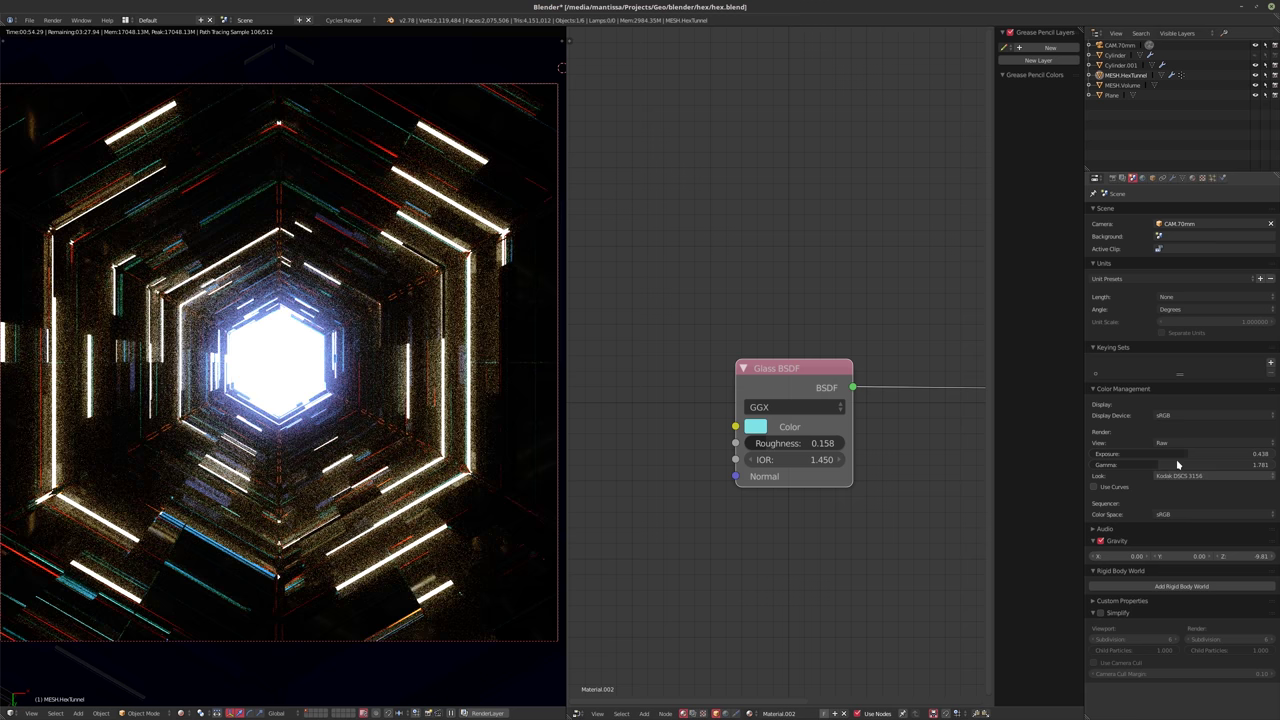
scroll(1166, 444, "up", 2, "ctrl")
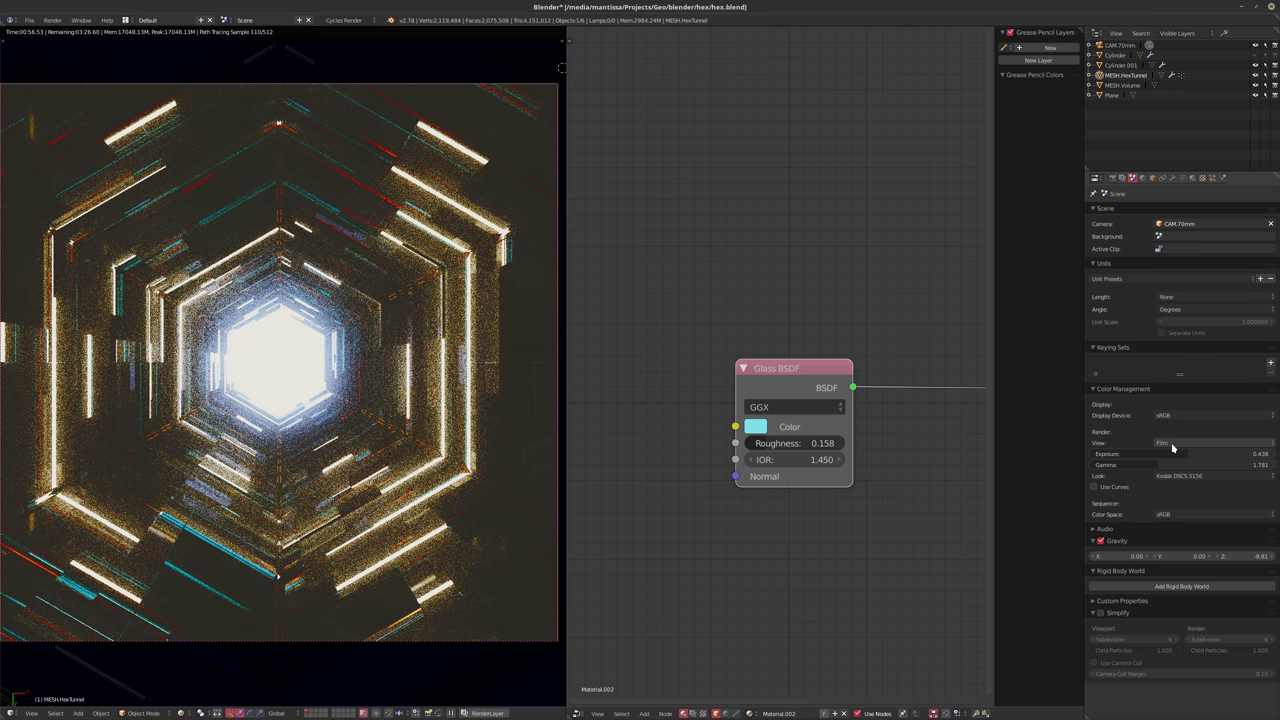
scroll(1173, 447, "up", 1, "ctrl")
- Reset gamma to 1 and scroll the Look to Agfa Agfacolor Ultra 050
key("BackSpace")
left_click(1200, 465)
type("1")
key("Return")
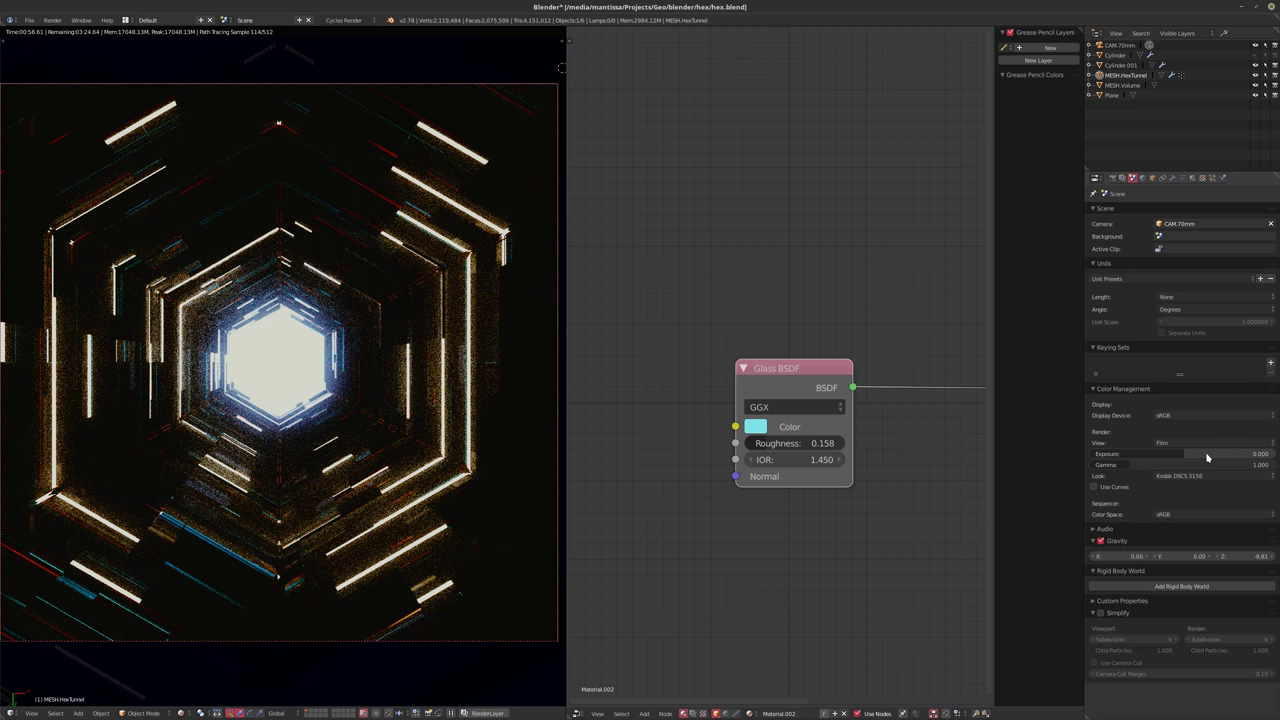
scroll(1179, 478, "down", 2, "ctrl")
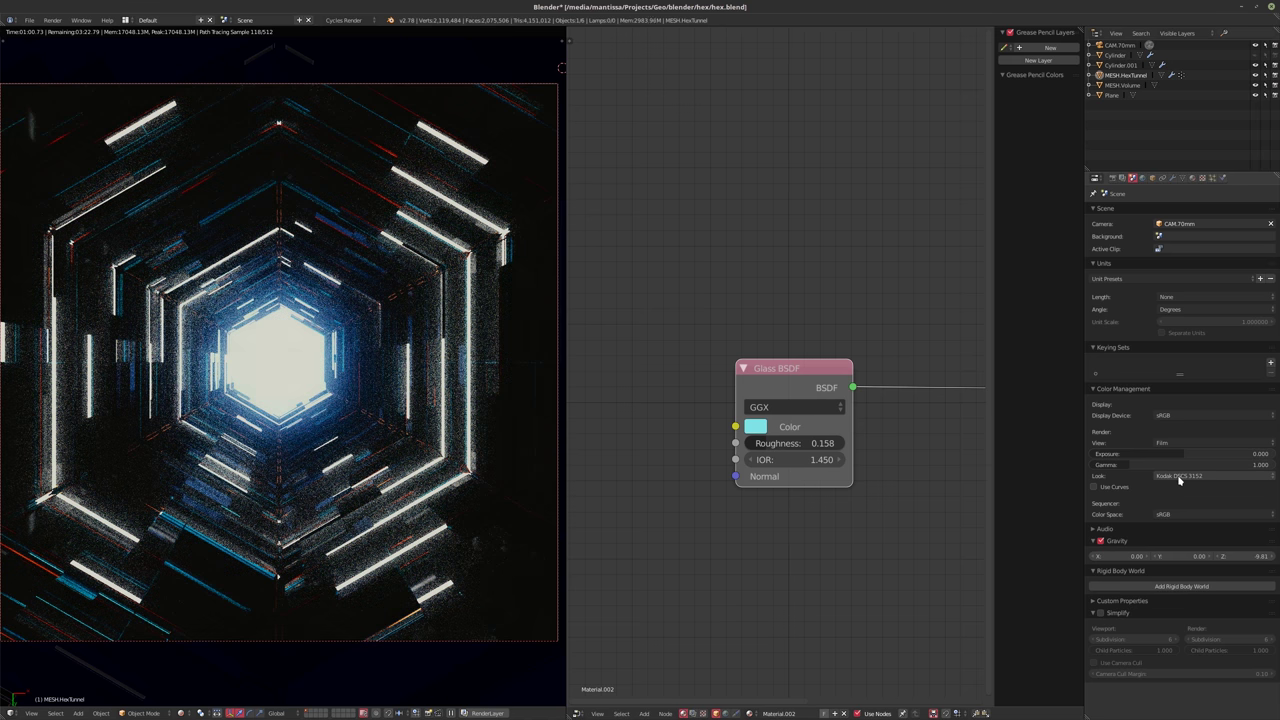
scroll(1179, 478, "down", 1, "ctrl")
scroll(1179, 478, "down", 2, "ctrl")
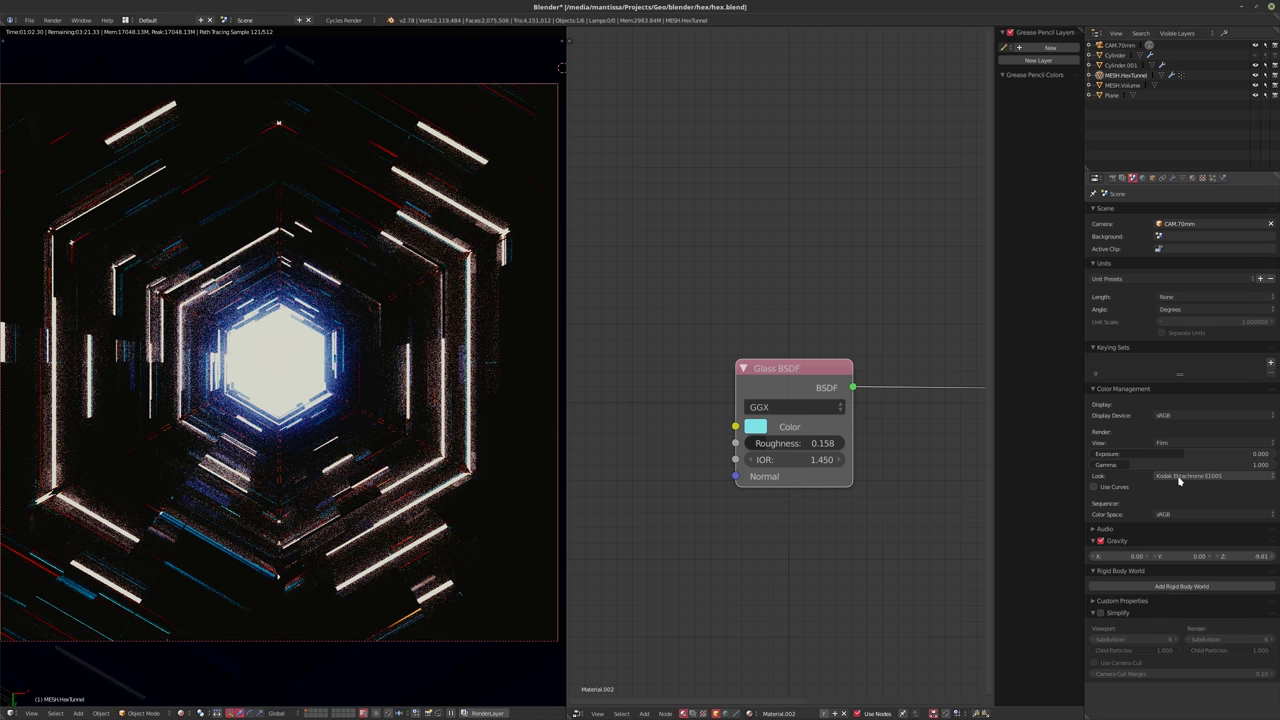
scroll(1179, 478, "down", 5, "ctrl")
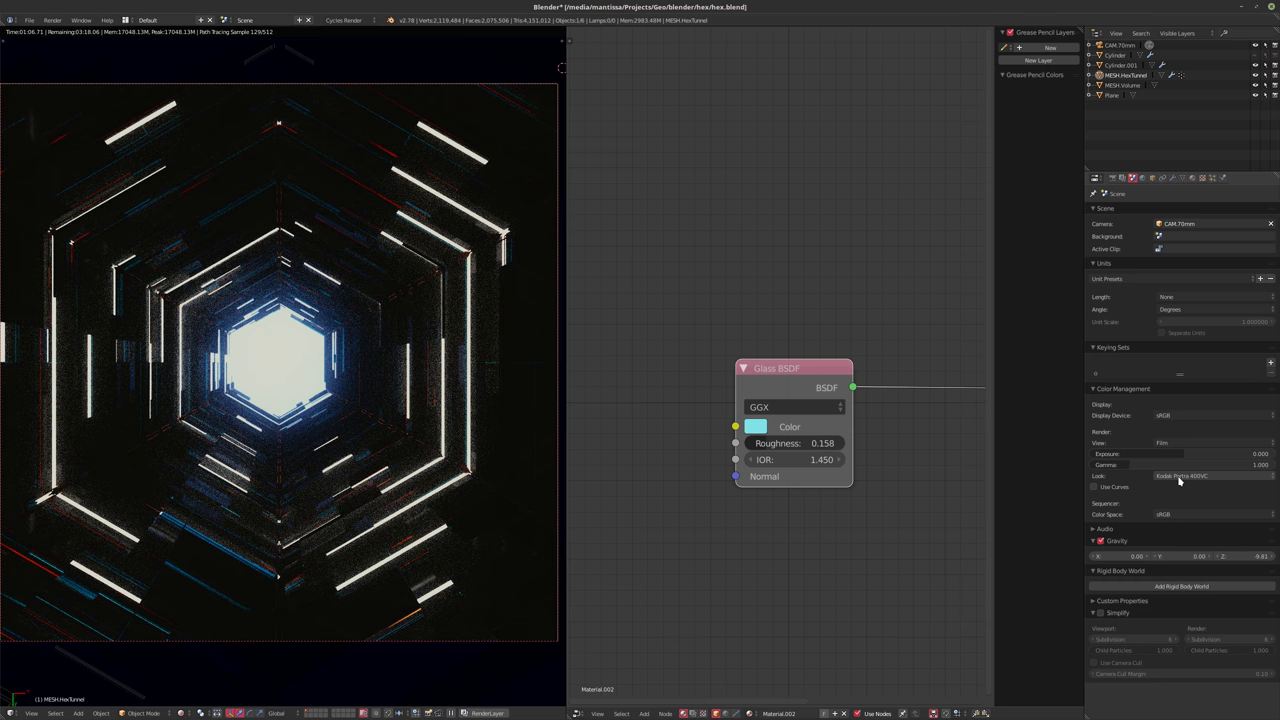
scroll(1179, 478, "down", 3, "ctrl")
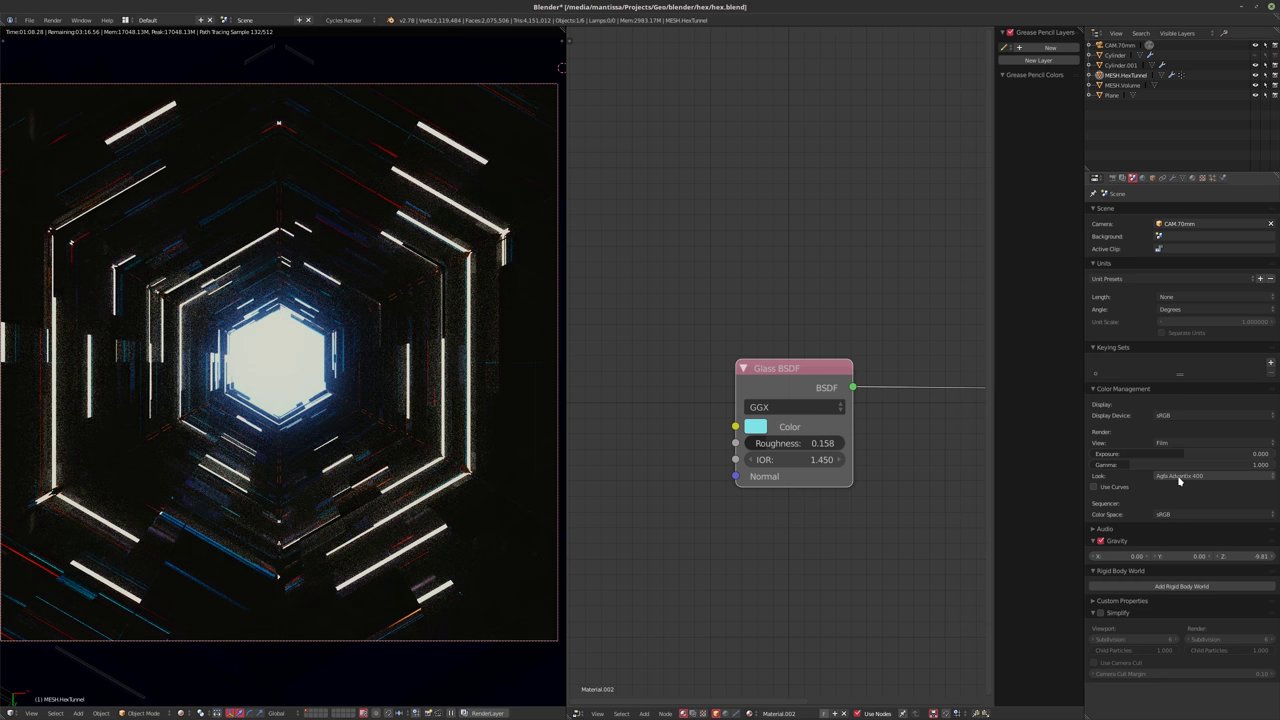
scroll(1179, 480, "down", 1, "ctrl")
scroll(1179, 478, "down", 1, "ctrl")
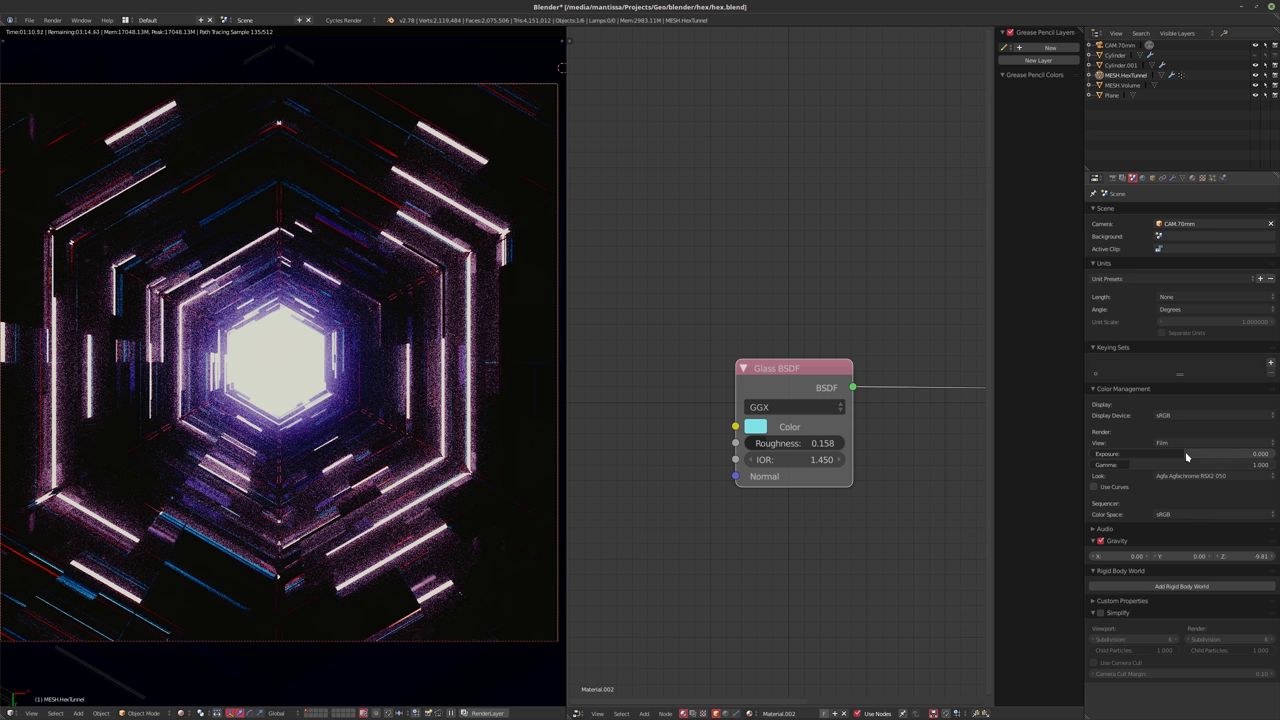
- Set exposure 0.110 and gamma 1.329, then save hex.blend and render frame 1
left_click_drag(1188, 456, 1255, 456)
scroll(1179, 478, "down", 2, "ctrl")
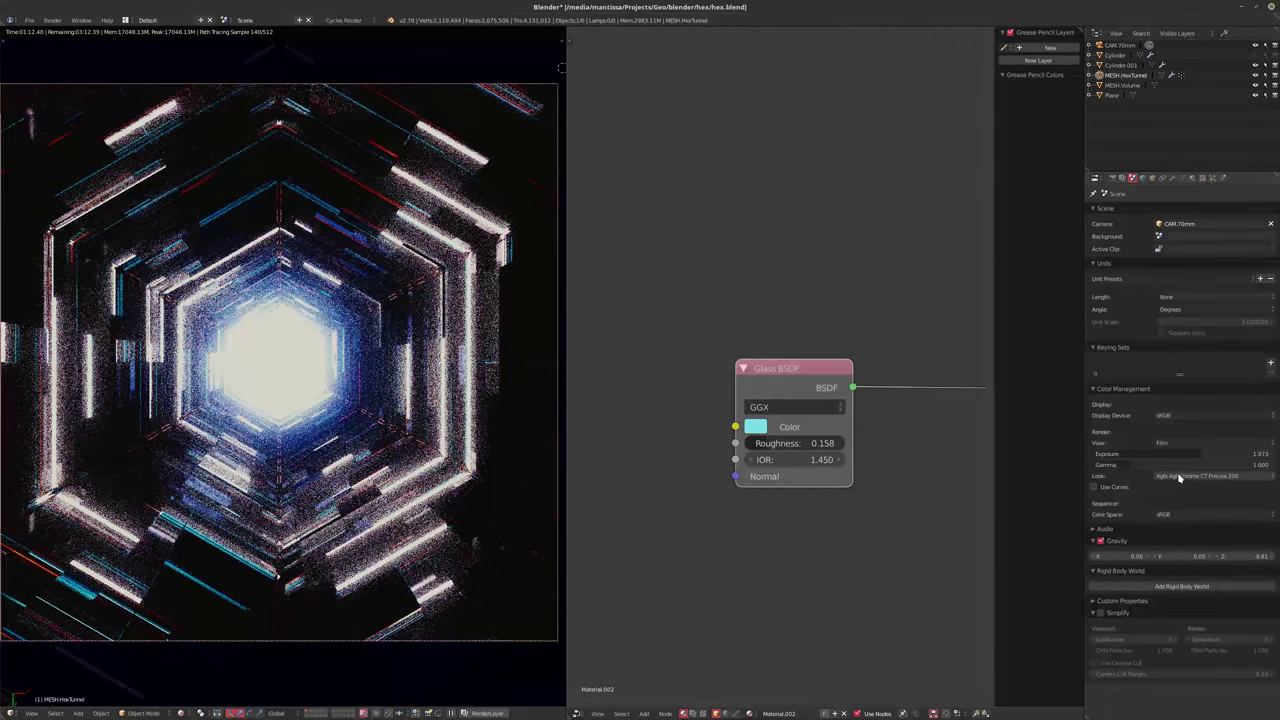
scroll(1179, 478, "down", 2, "ctrl")
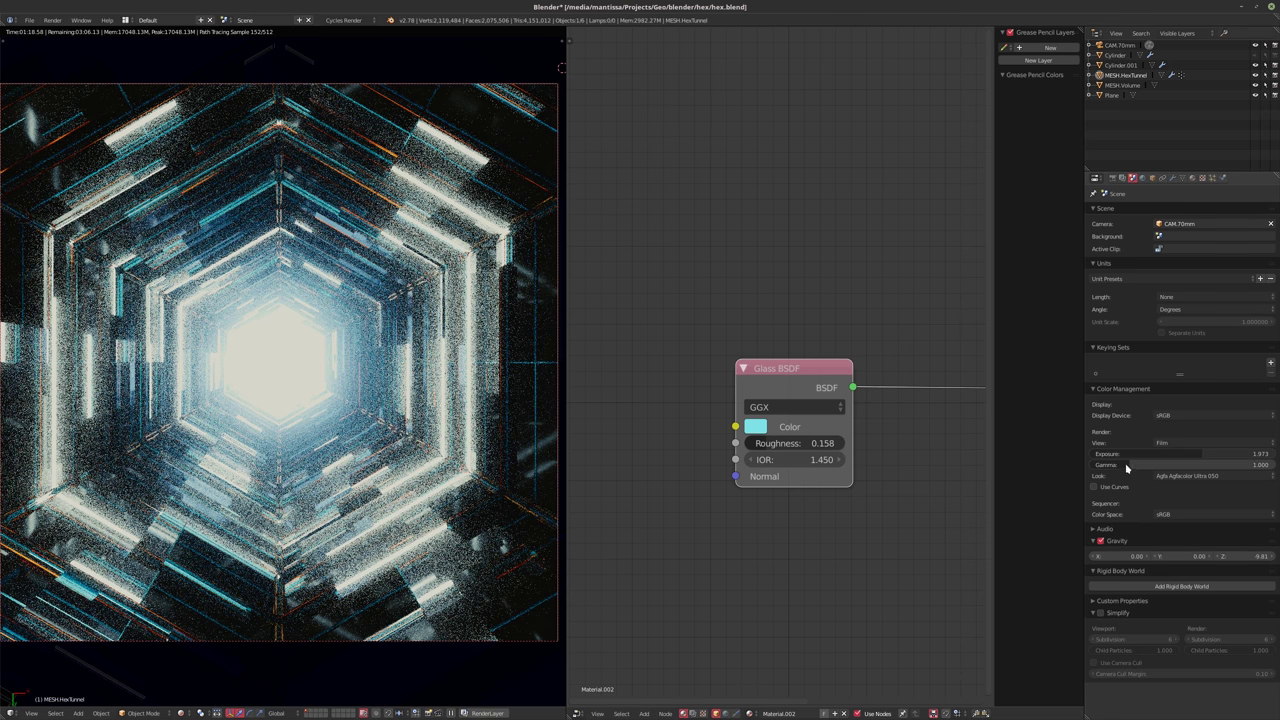
left_click_drag(1129, 466, 1105, 454)
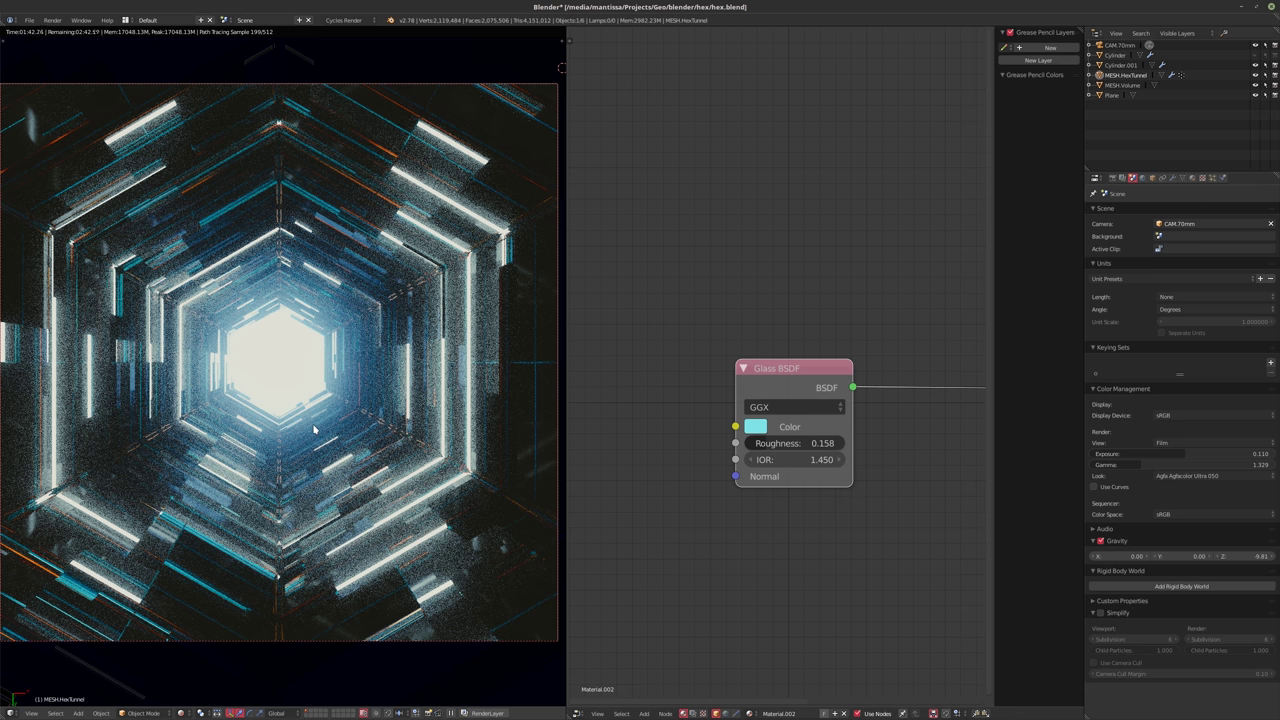
key("shift+z")
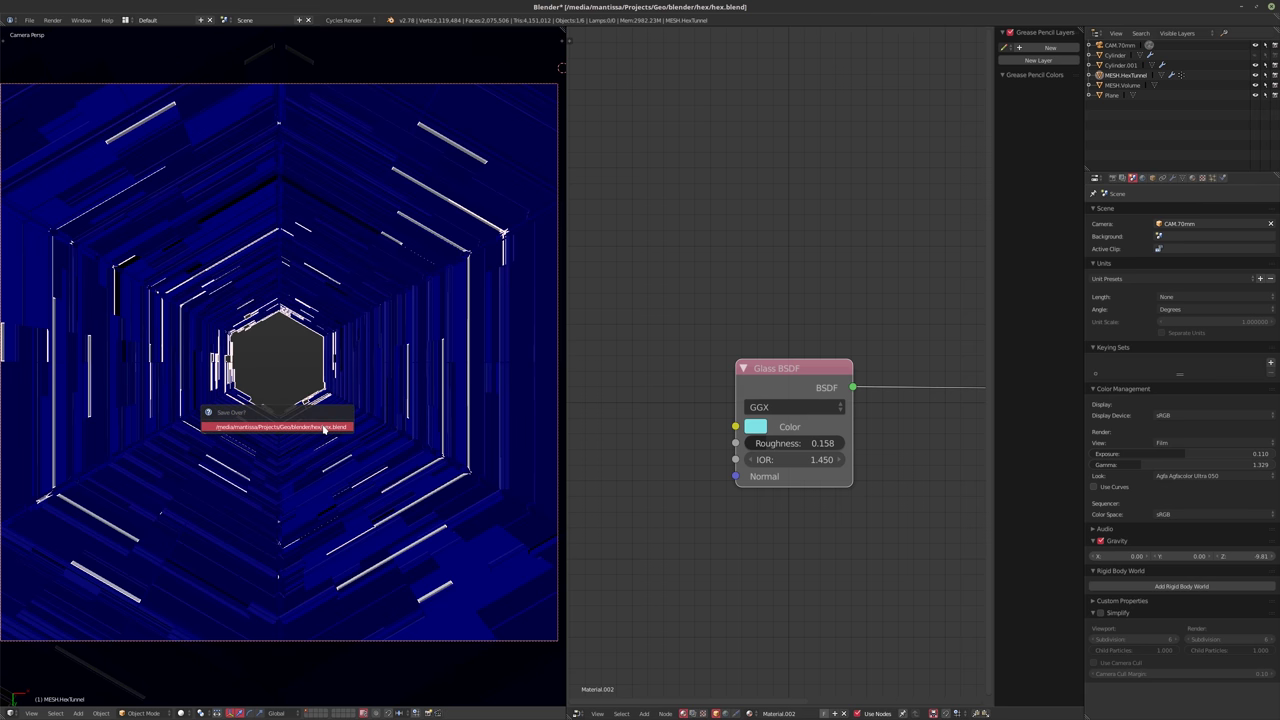
key("F12")
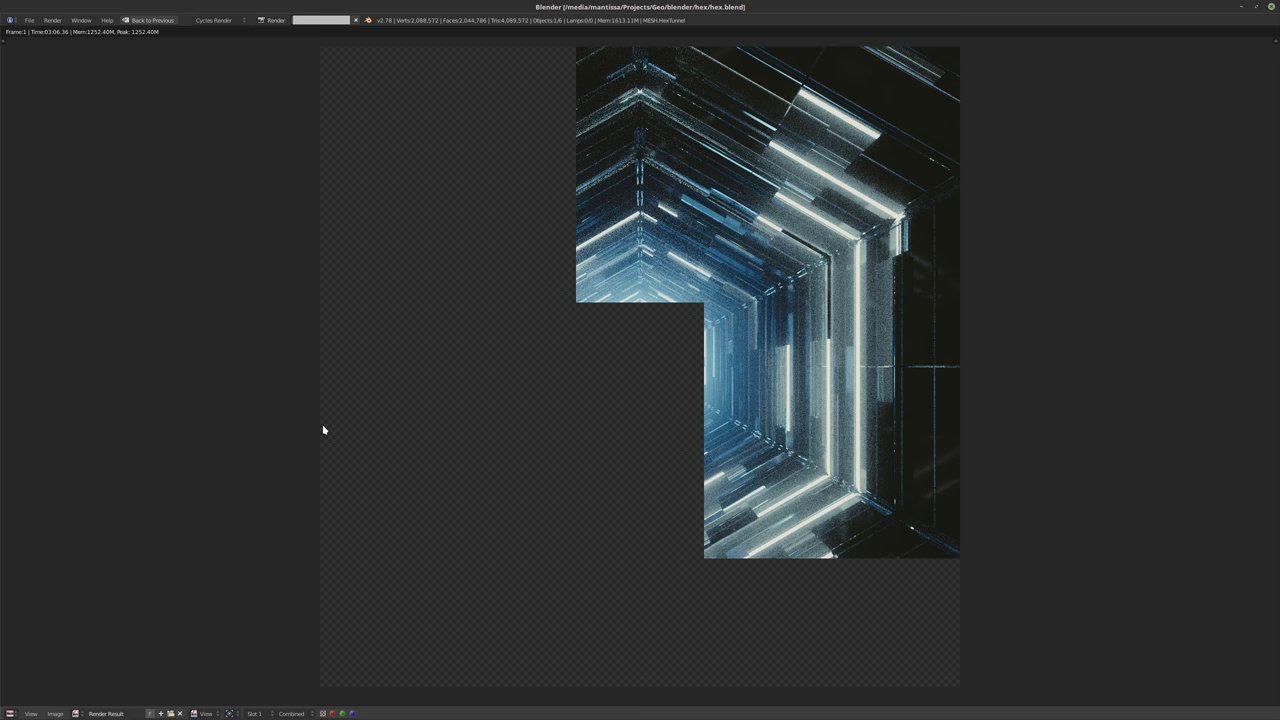
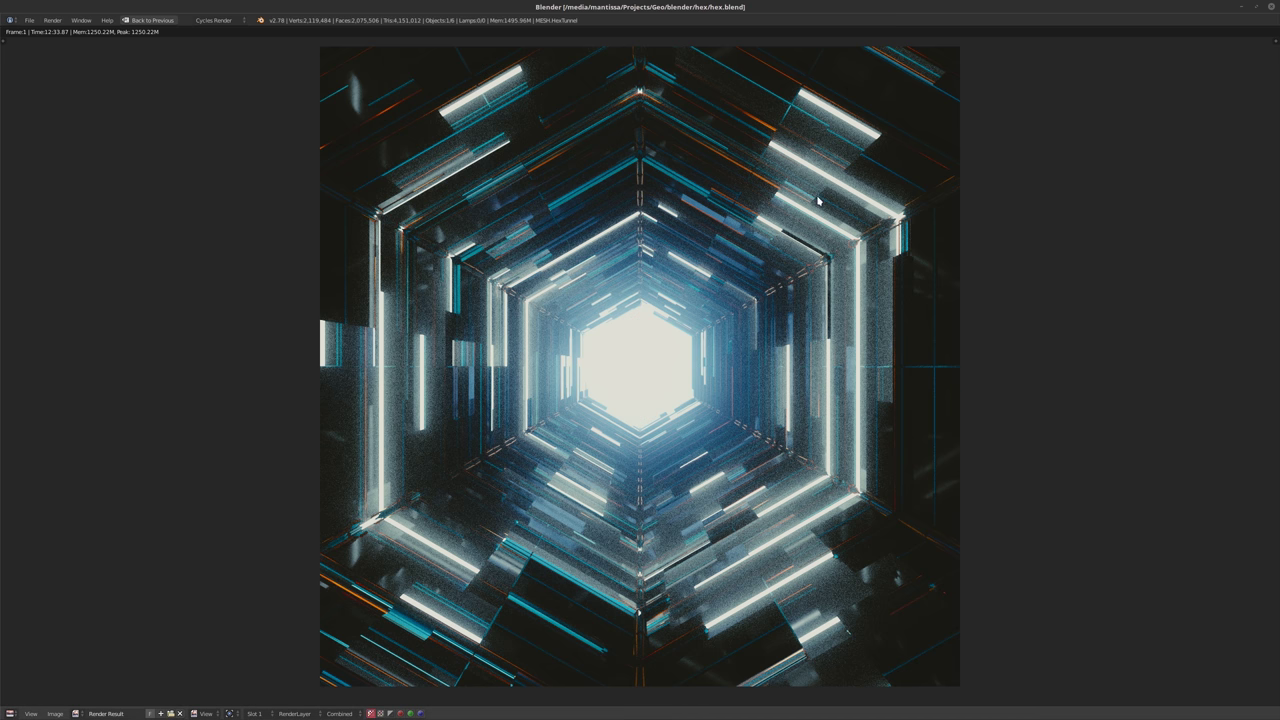
- Leave the render view, decline overwriting, and save the project as a new file hex1.blend
left_click(150, 20)
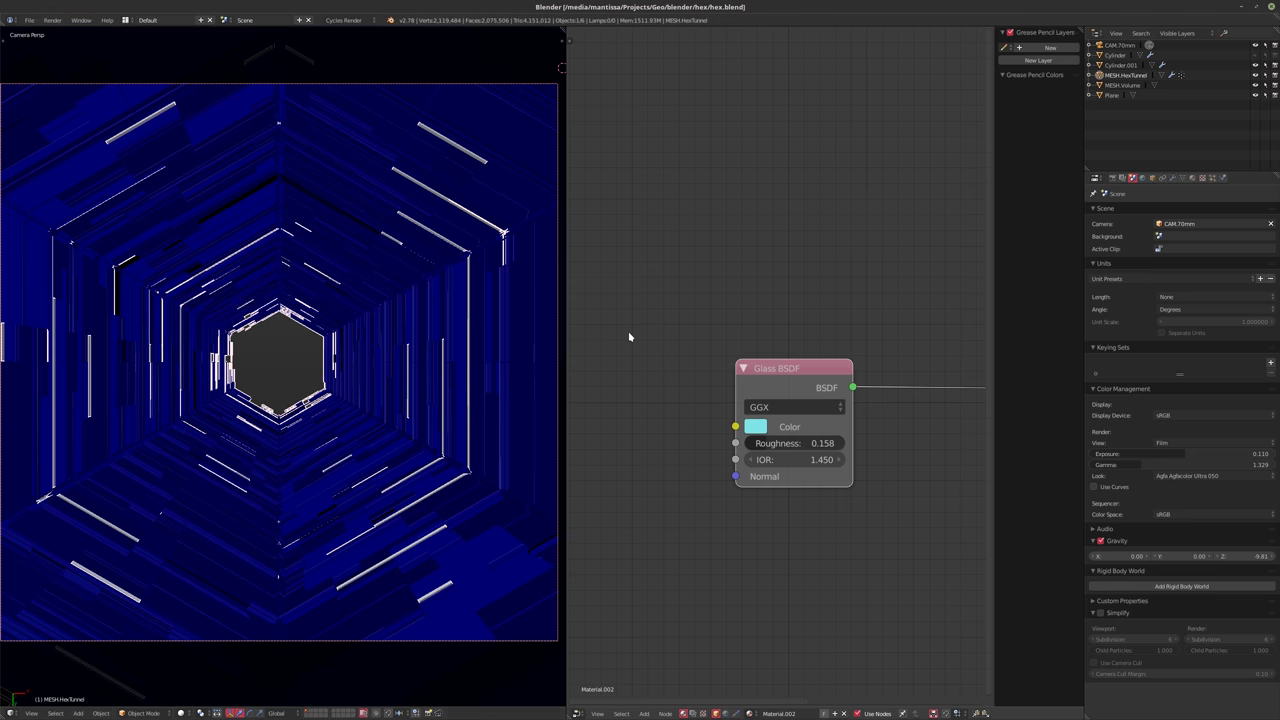
key("ctrl+s")
left_click(735, 280)
key("ctrl+shift+s")
left_click(1206, 58)
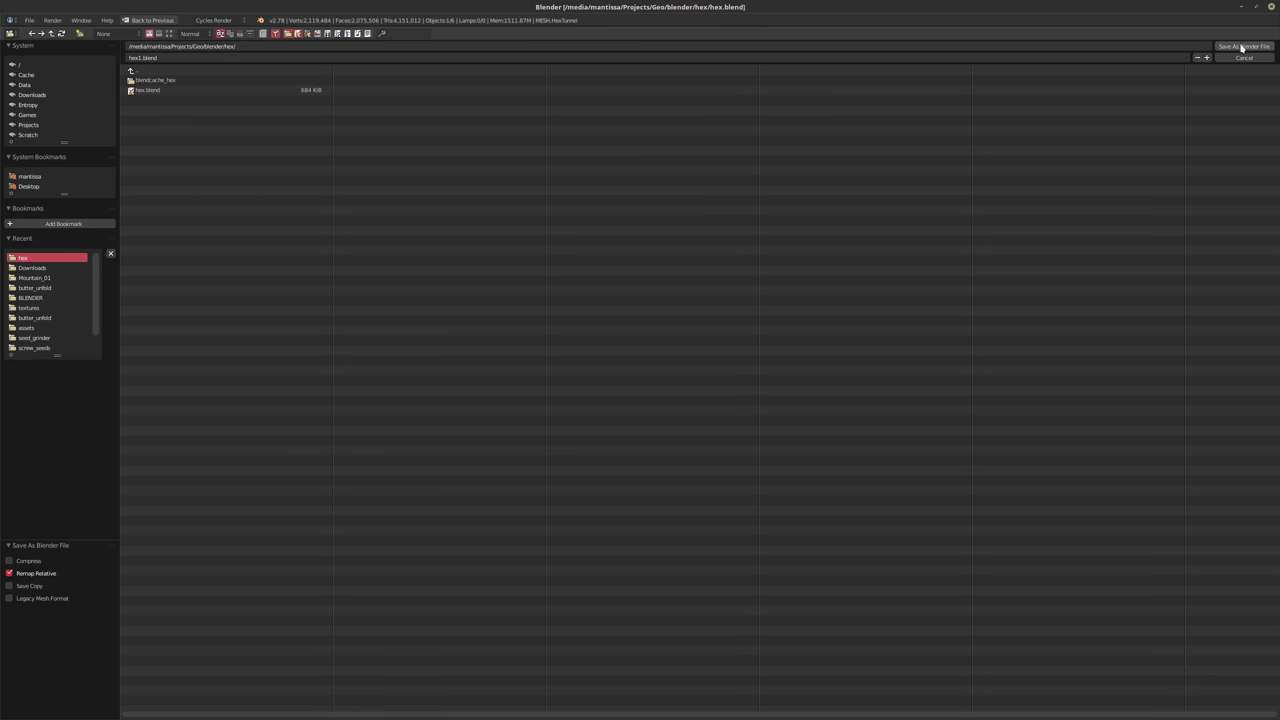
left_click(1242, 46)
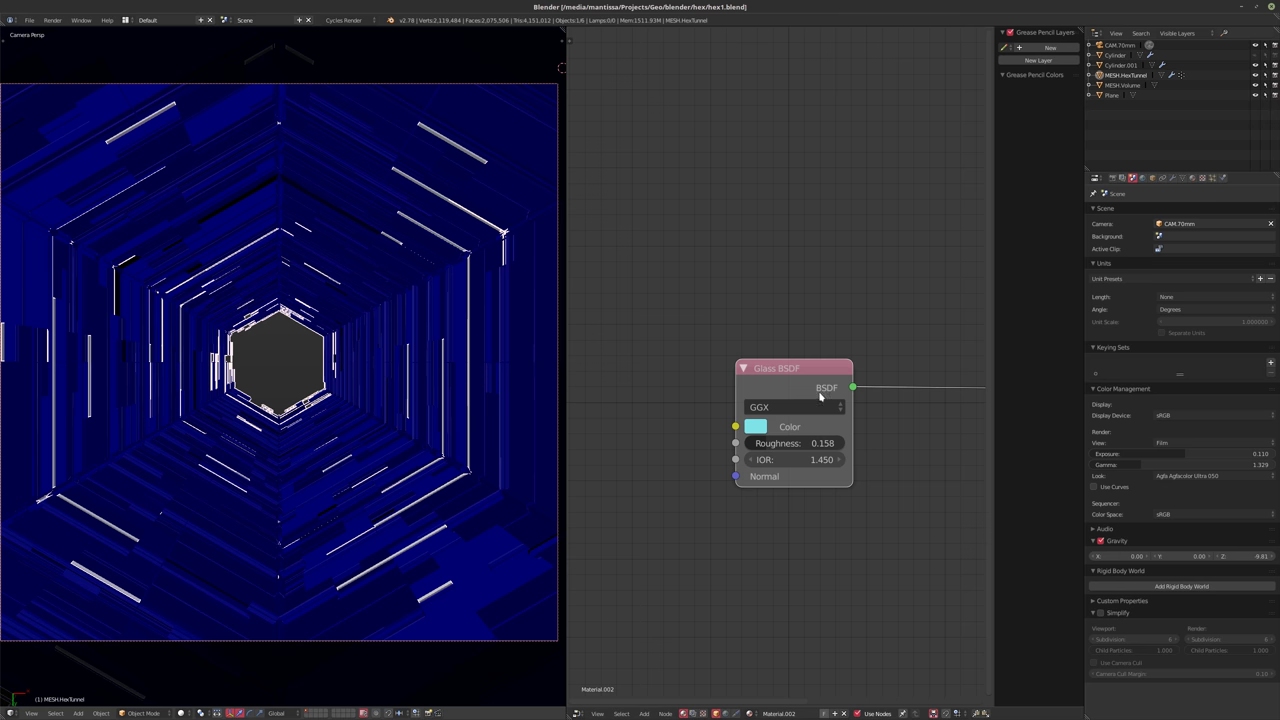
- Open Material.001's node tree and frame its Brick Texture nodes
key("Home")
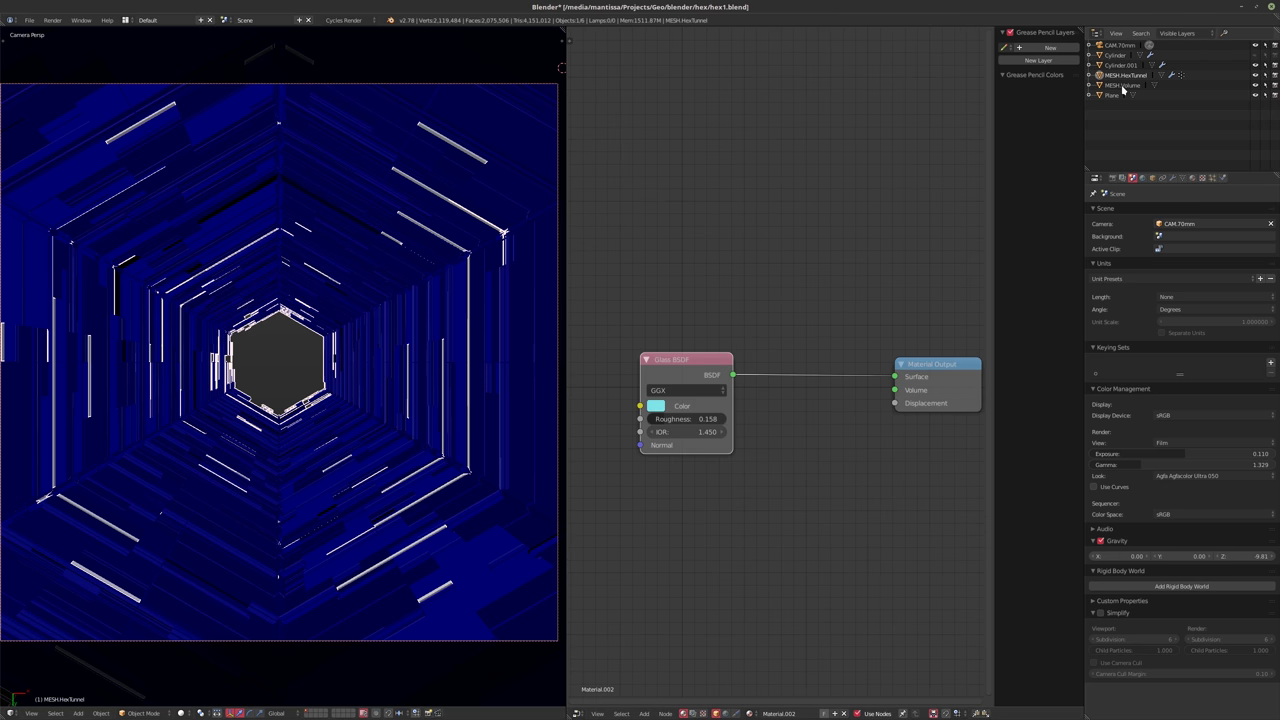
left_click(1192, 177)
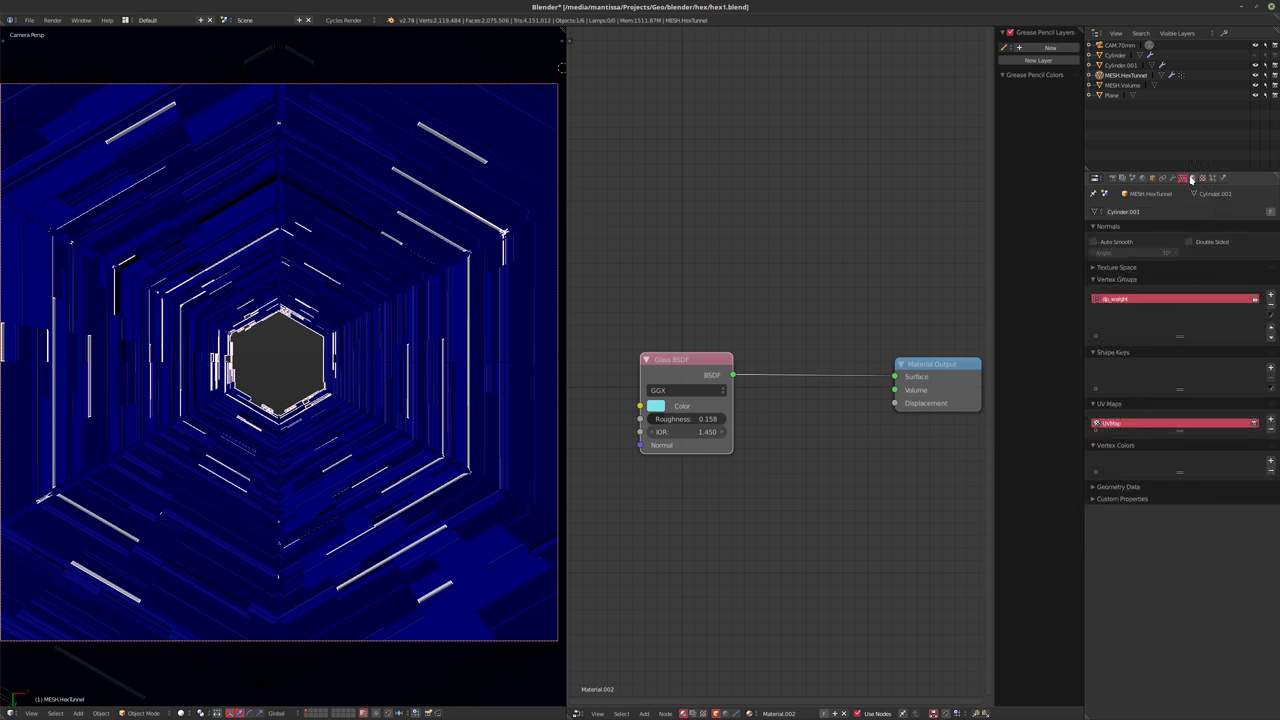
left_click(1113, 216)
key("Home")
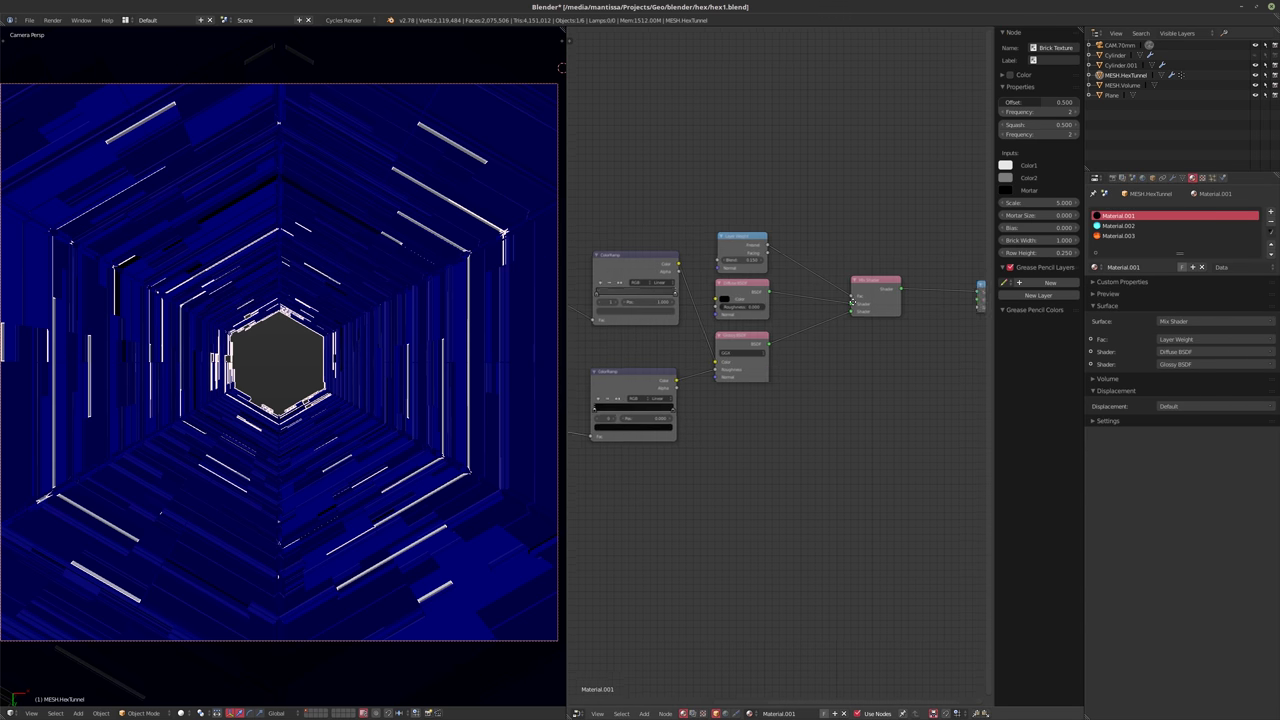
middle_click_drag(754, 306, 820, 343)
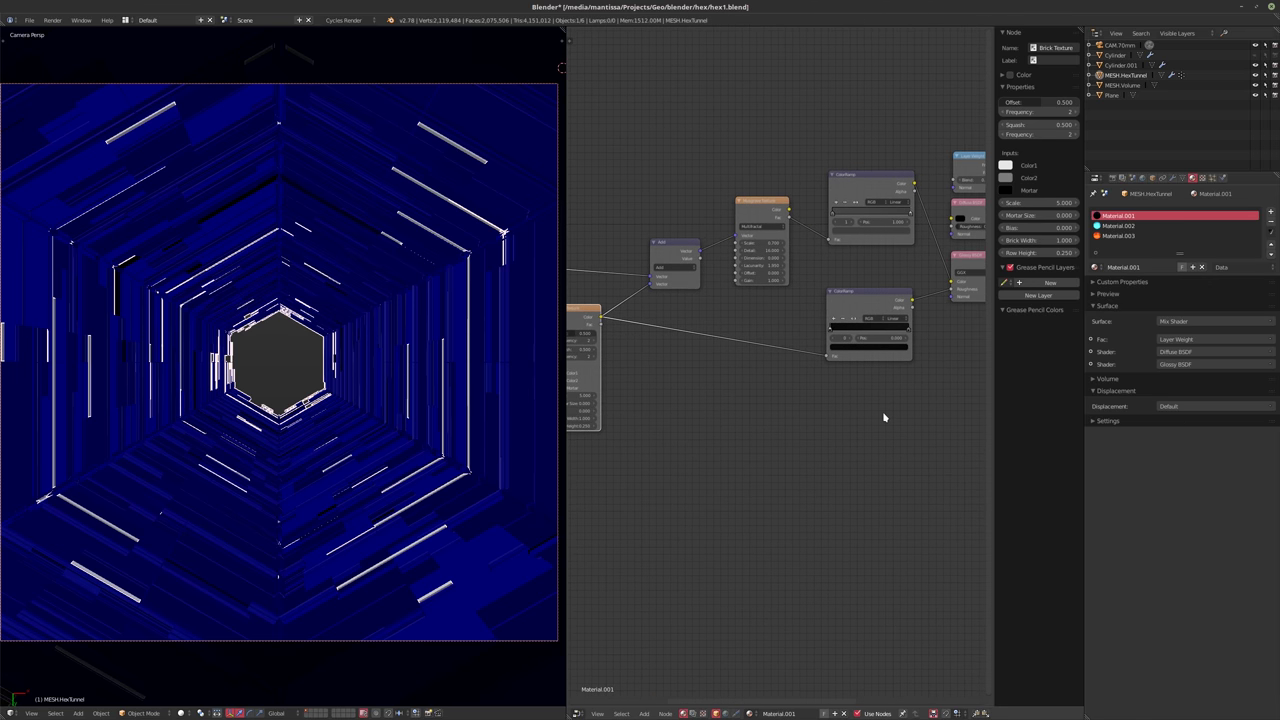
- Route the Brick Texture through a Math Multiply node (0.5) into the Material Output Displacement
key("shift+a")
mouse_move(880, 413)
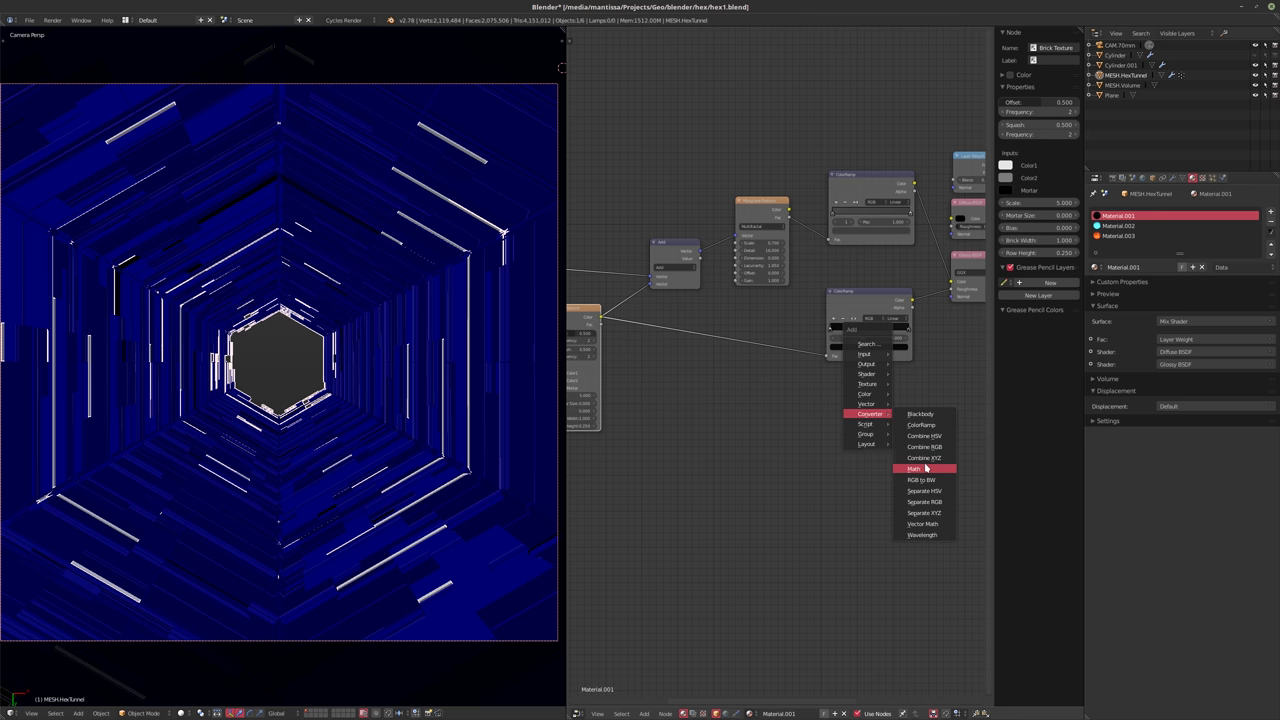
left_click(925, 468)
left_click(955, 410)
left_click_drag(599, 320, 950, 418)
middle_click_drag(796, 375, 750, 371)
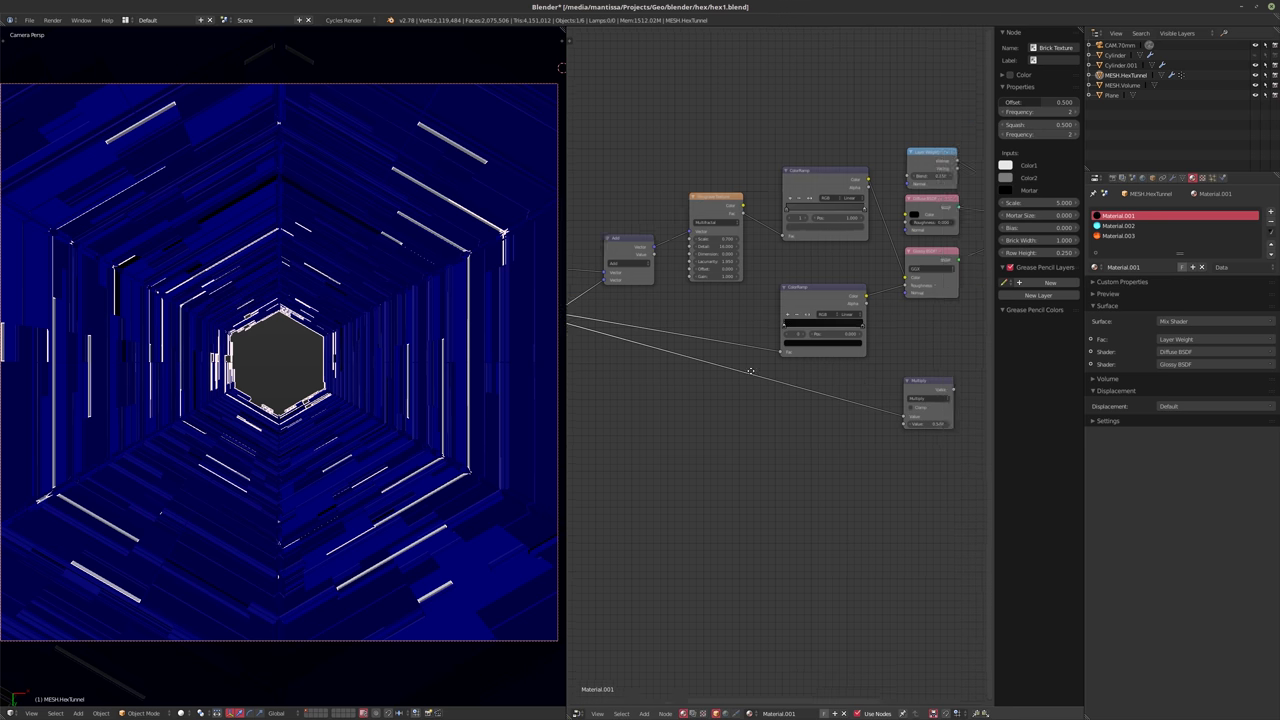
scroll(750, 371, "down", 6, "ctrl")
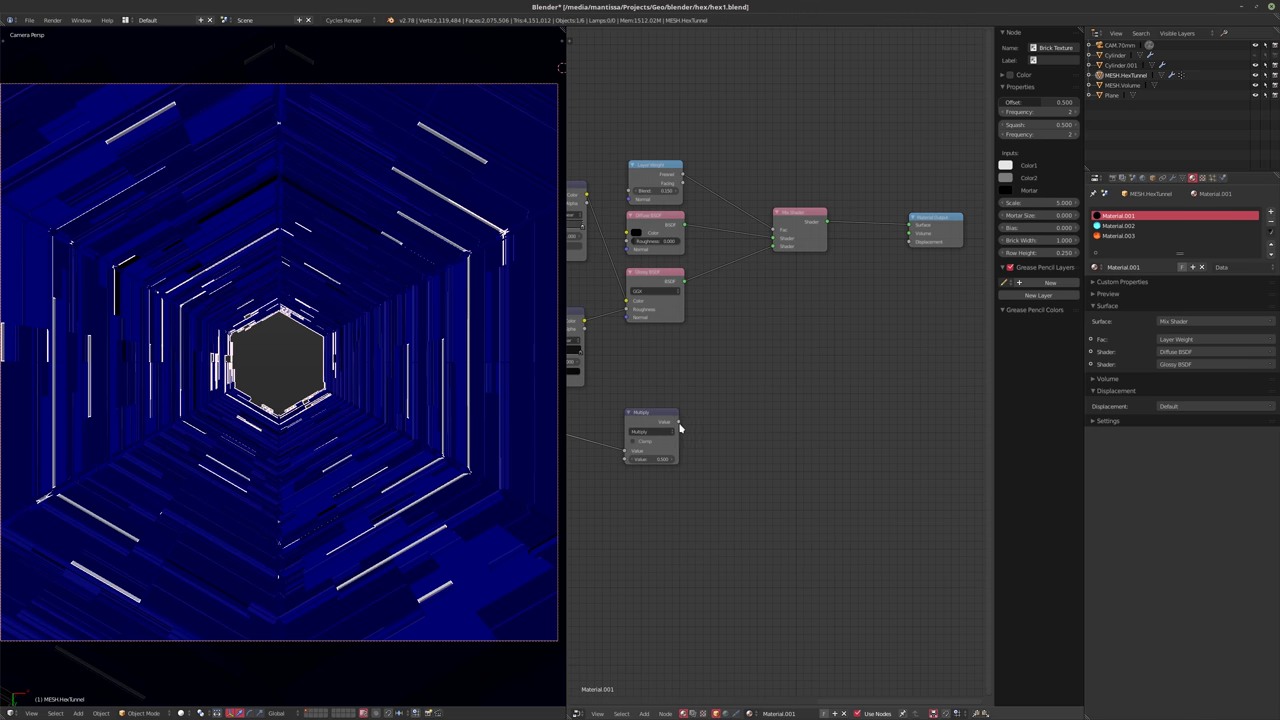
left_click_drag(679, 424, 909, 241)
scroll(789, 397, "up", 2, "ctrl")
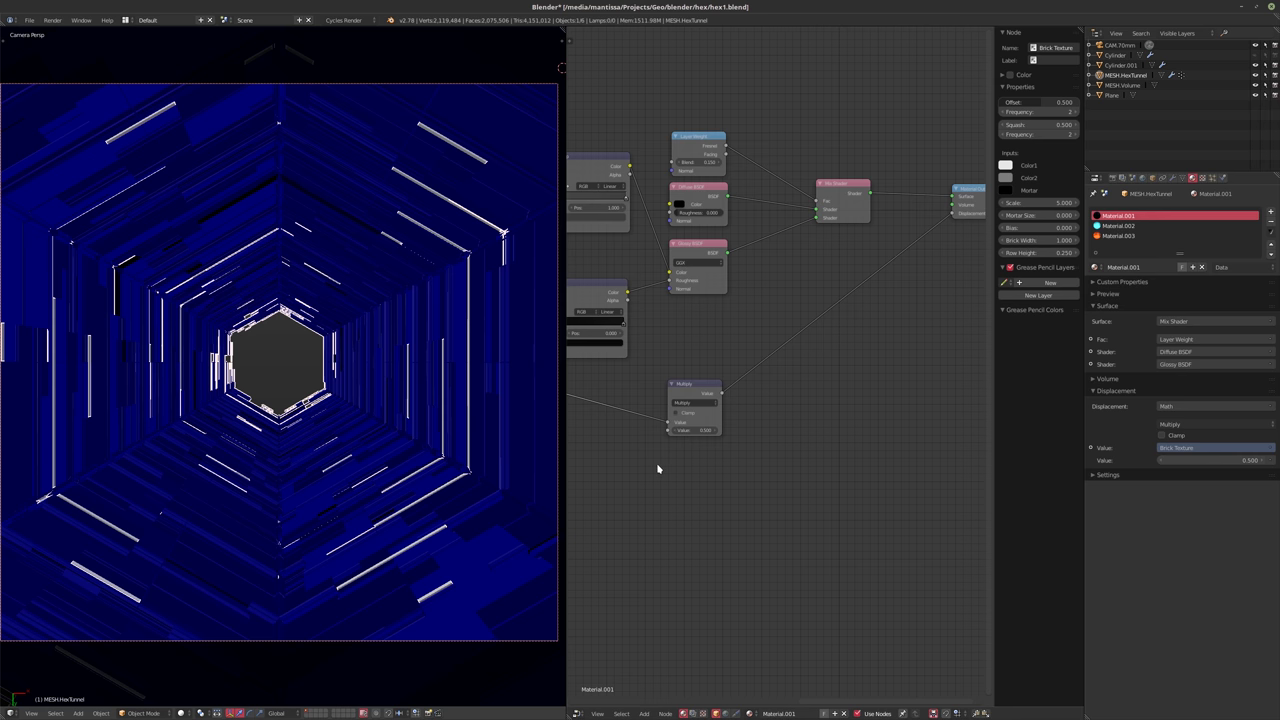
key("shift+z")
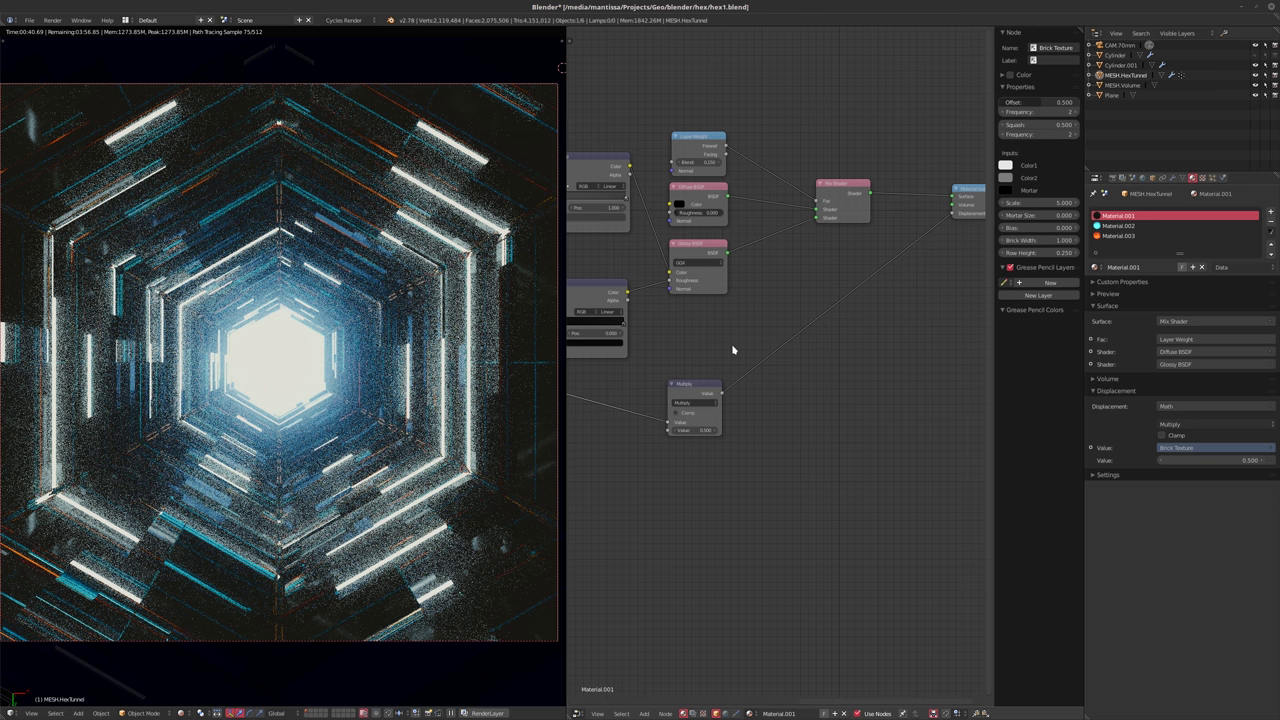
- Preview the Brick Texture alone as emission, then restore the Mix Shader as surface output
scroll(834, 343, "down", 3)
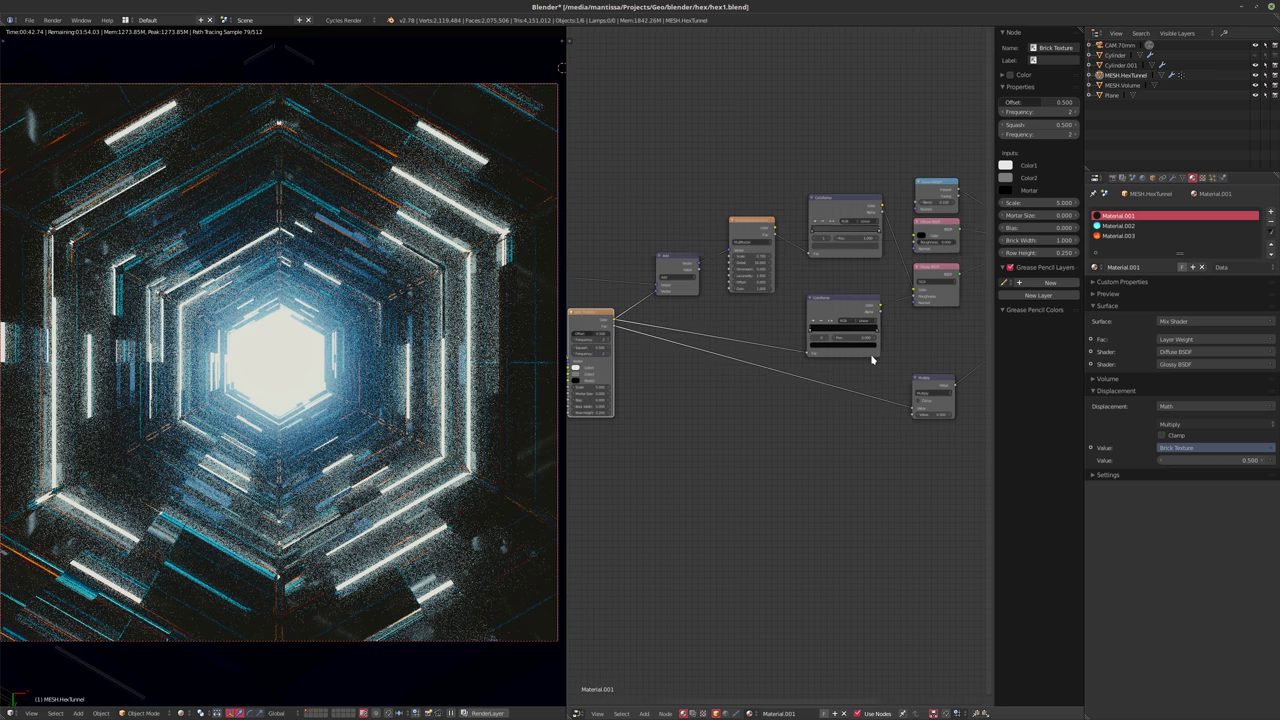
middle_click_drag(800, 350, 621, 327)
left_click(621, 327, "ctrl+shift")
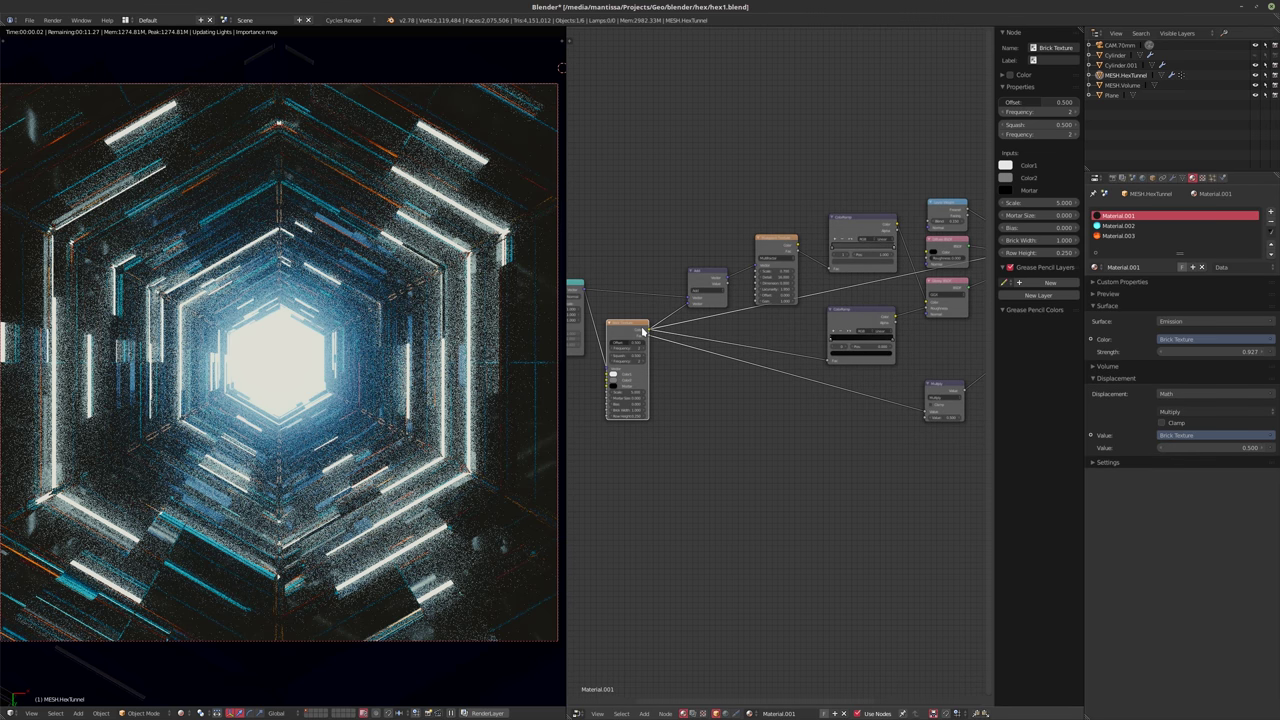
scroll(745, 380, "right", 5, "ctrl")
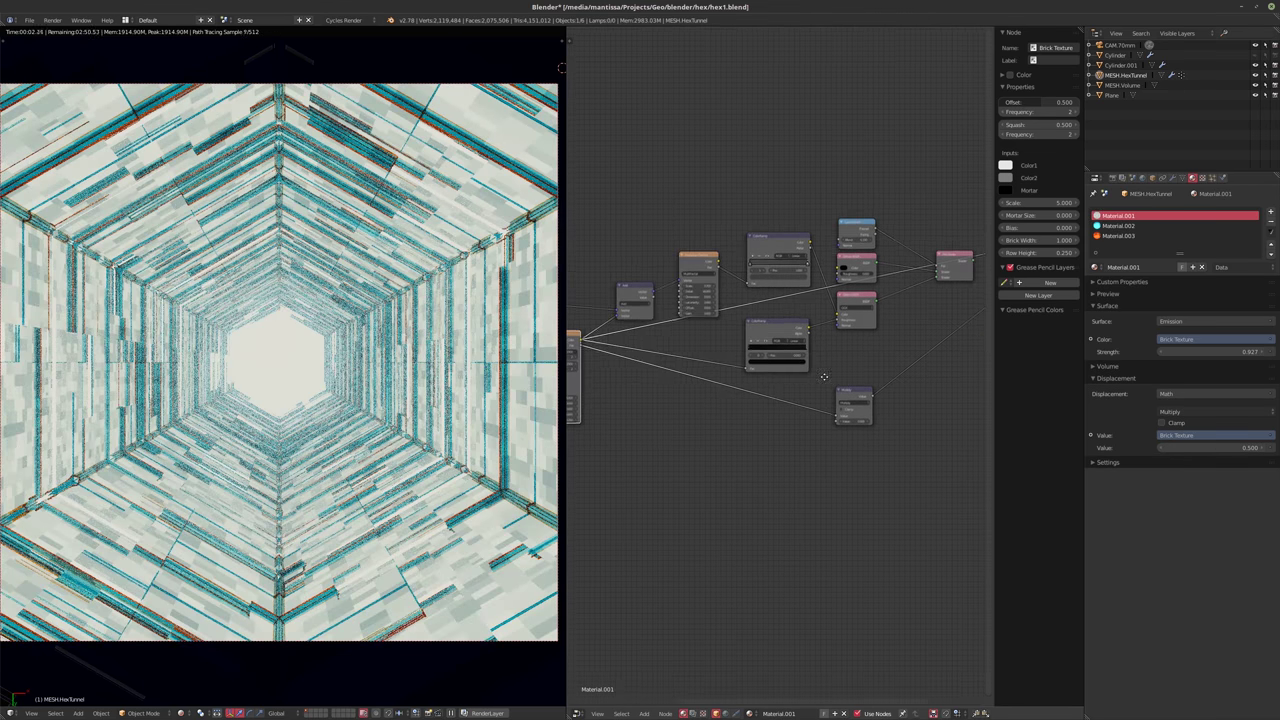
left_click(886, 271, "ctrl+shift")
middle_click_drag(807, 372, 857, 334)
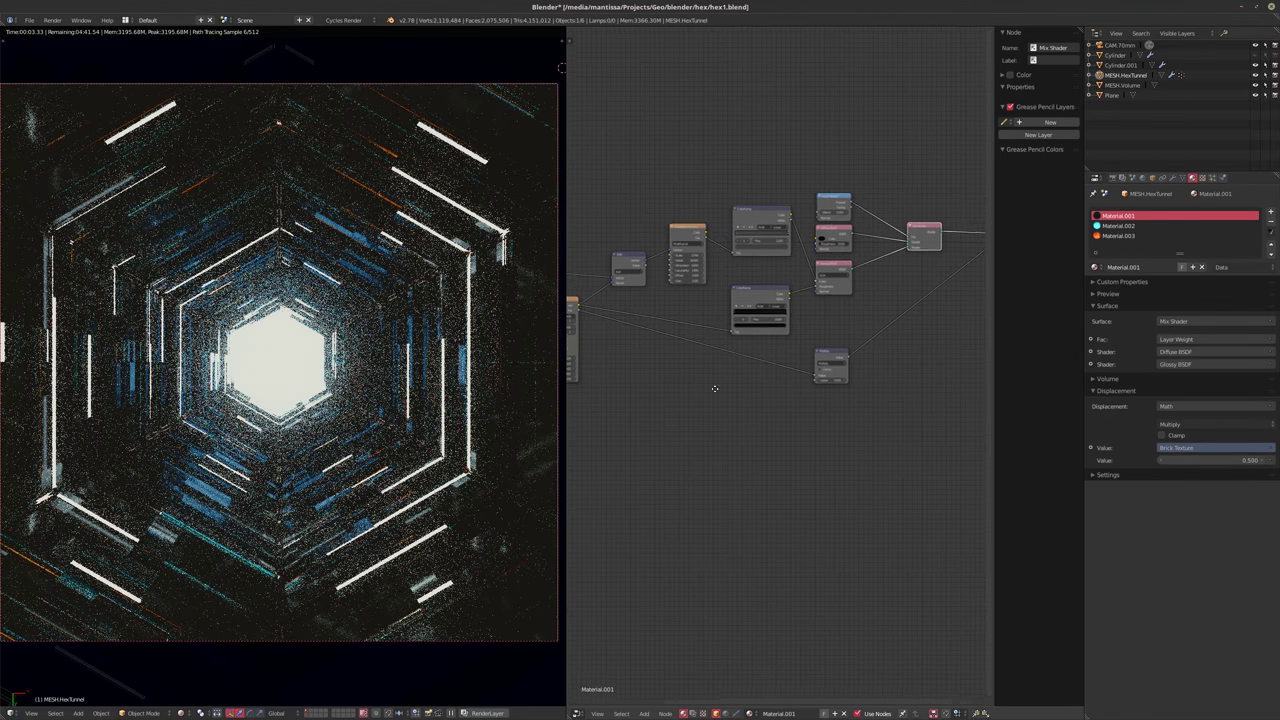
scroll(705, 378, "up", 2)
scroll(783, 401, "up", 1)
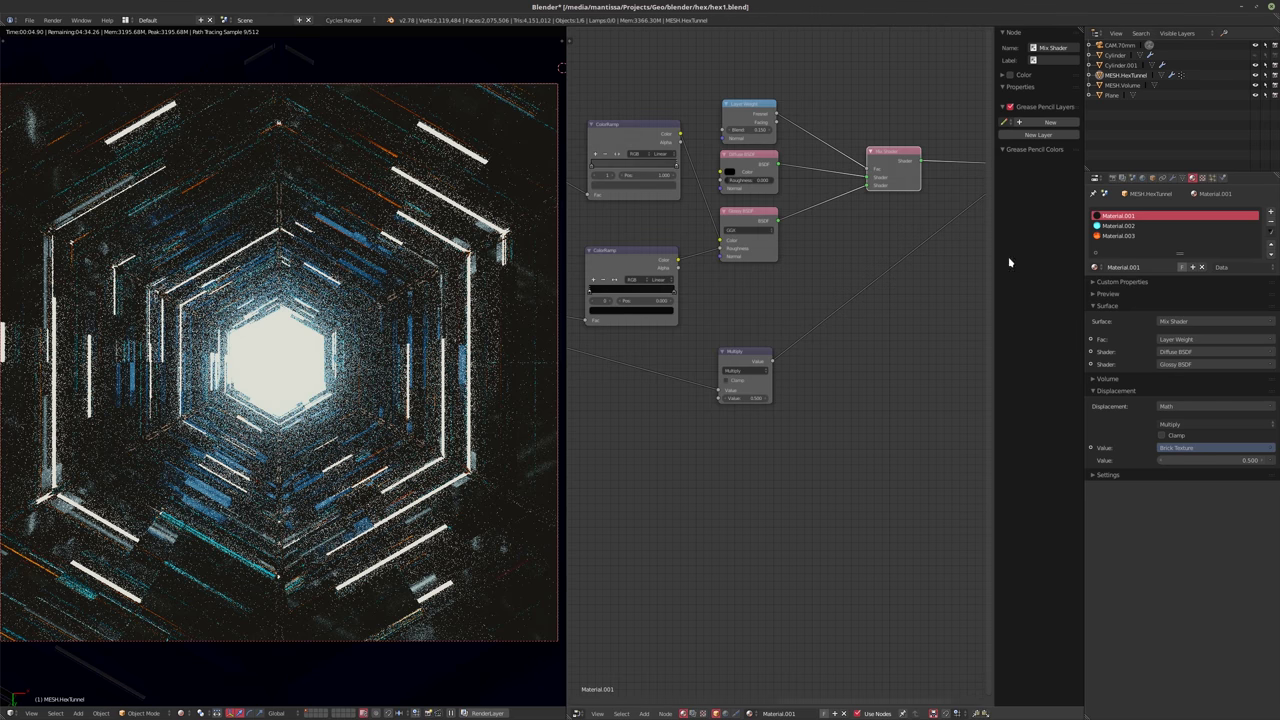
- Change Material.001's displacement method from Bump to True in the material settings
left_click(1202, 177)
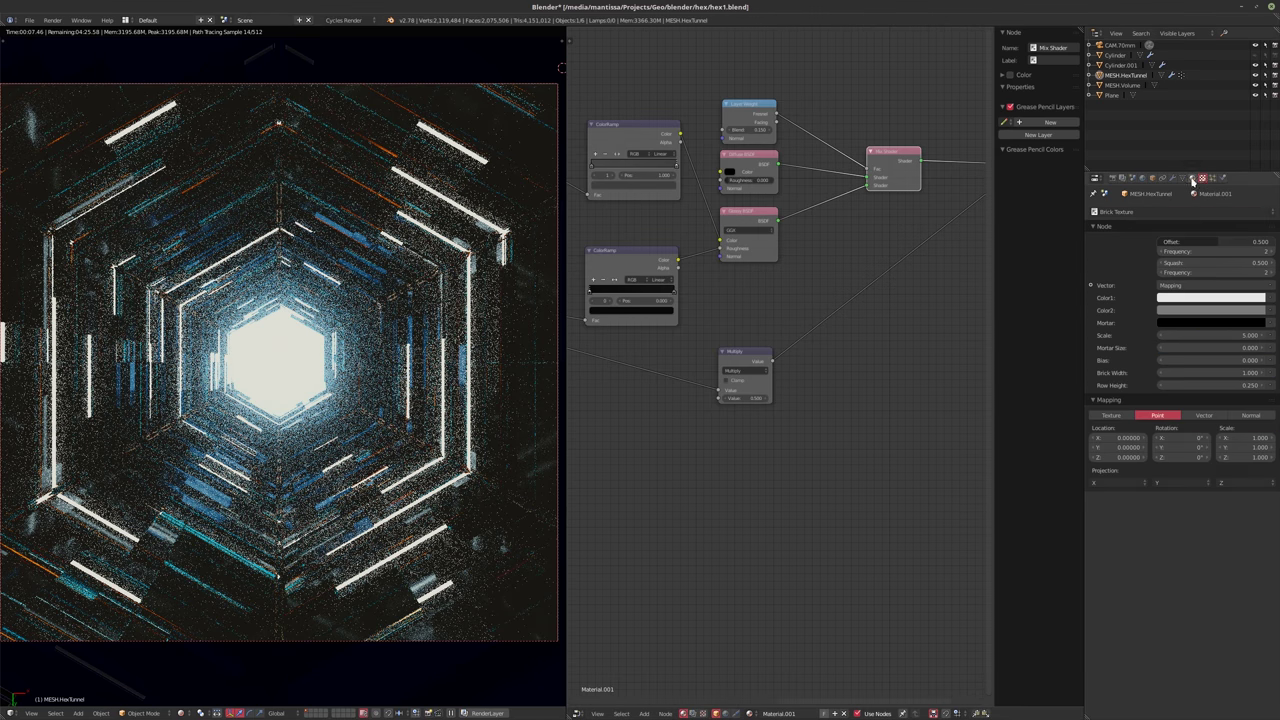
left_click(1192, 177)
left_click(1107, 474)
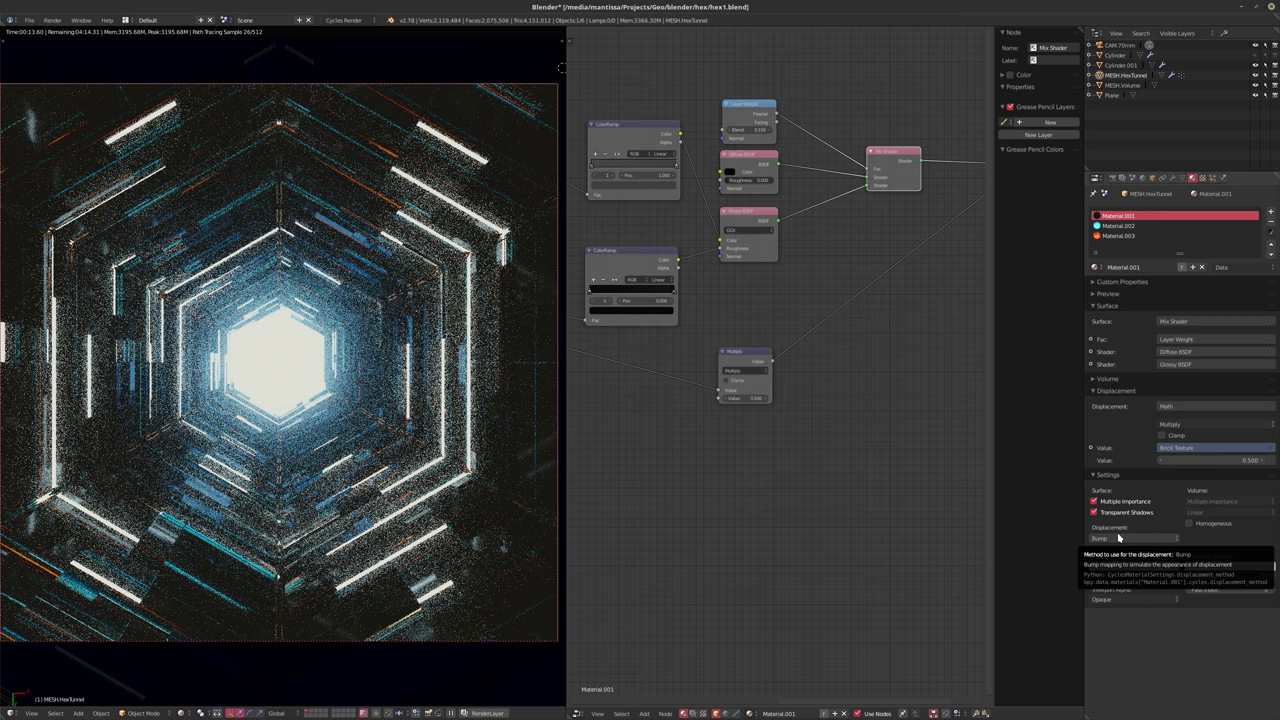
left_click(1118, 538)
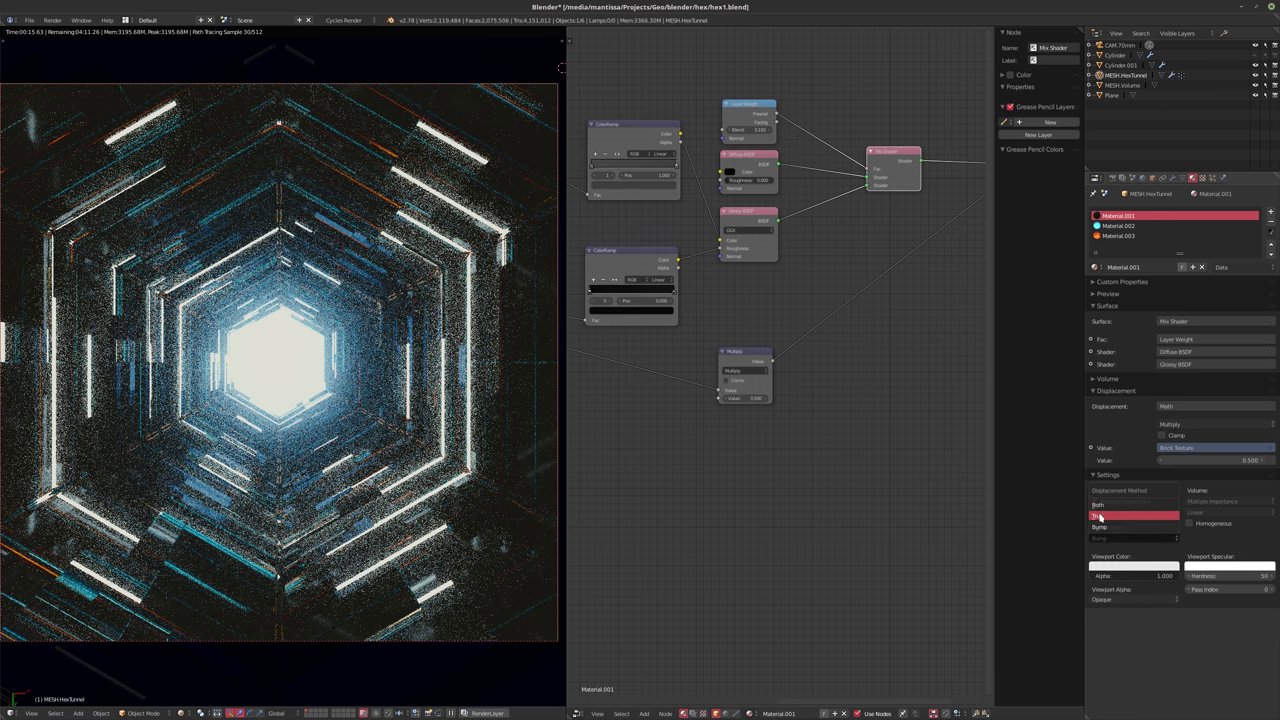
left_click(1110, 516)
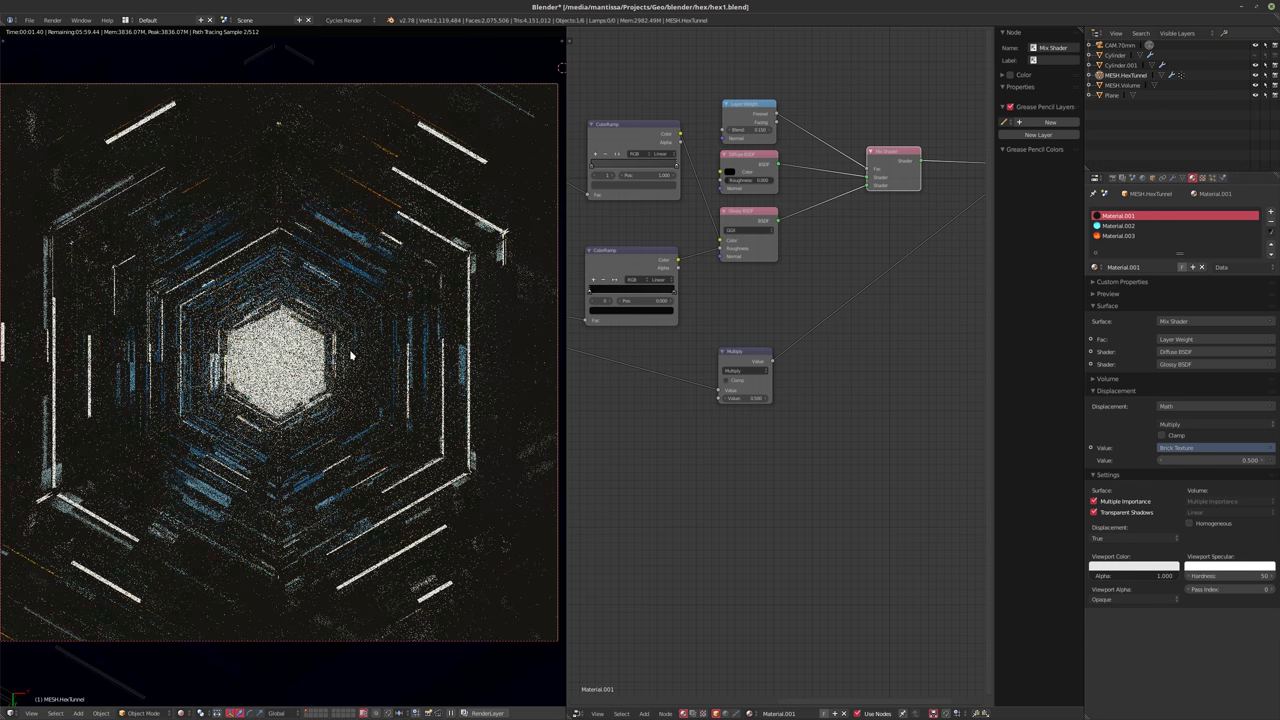
- Raise the Multiply node's value from 0.5 to 5 and refresh the rendered preview
key("shift+z")
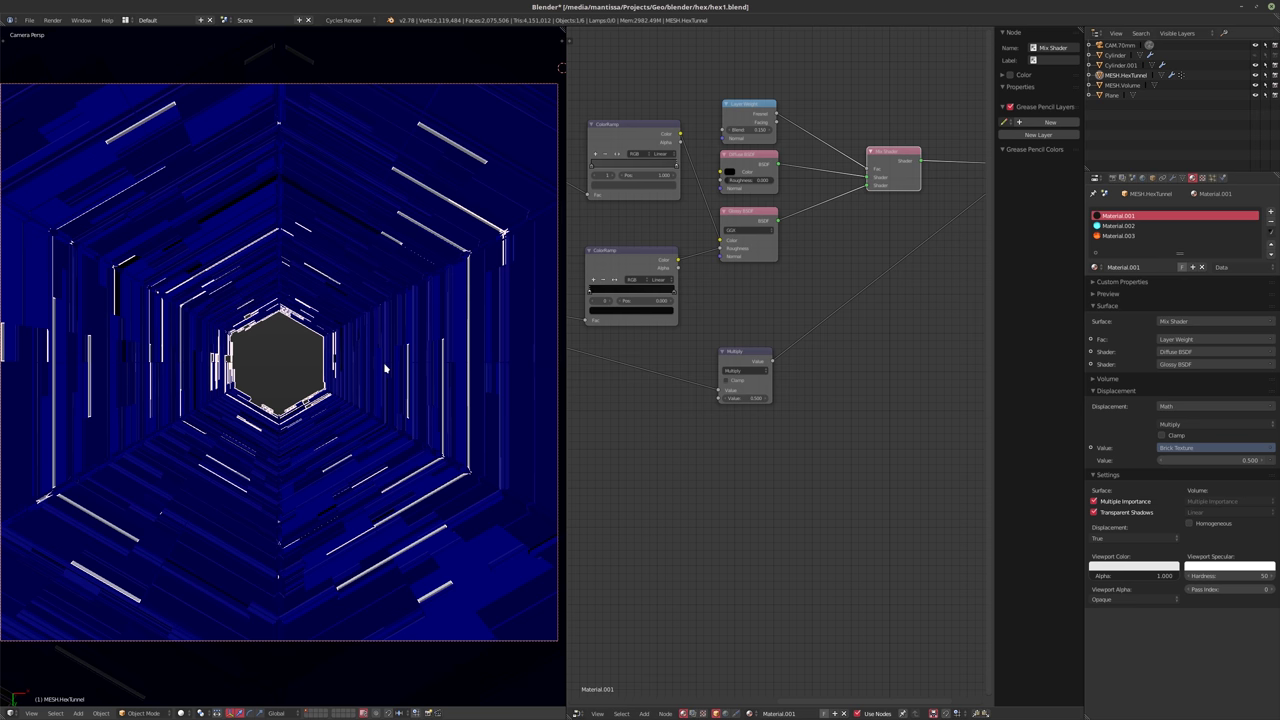
key("shift+z")
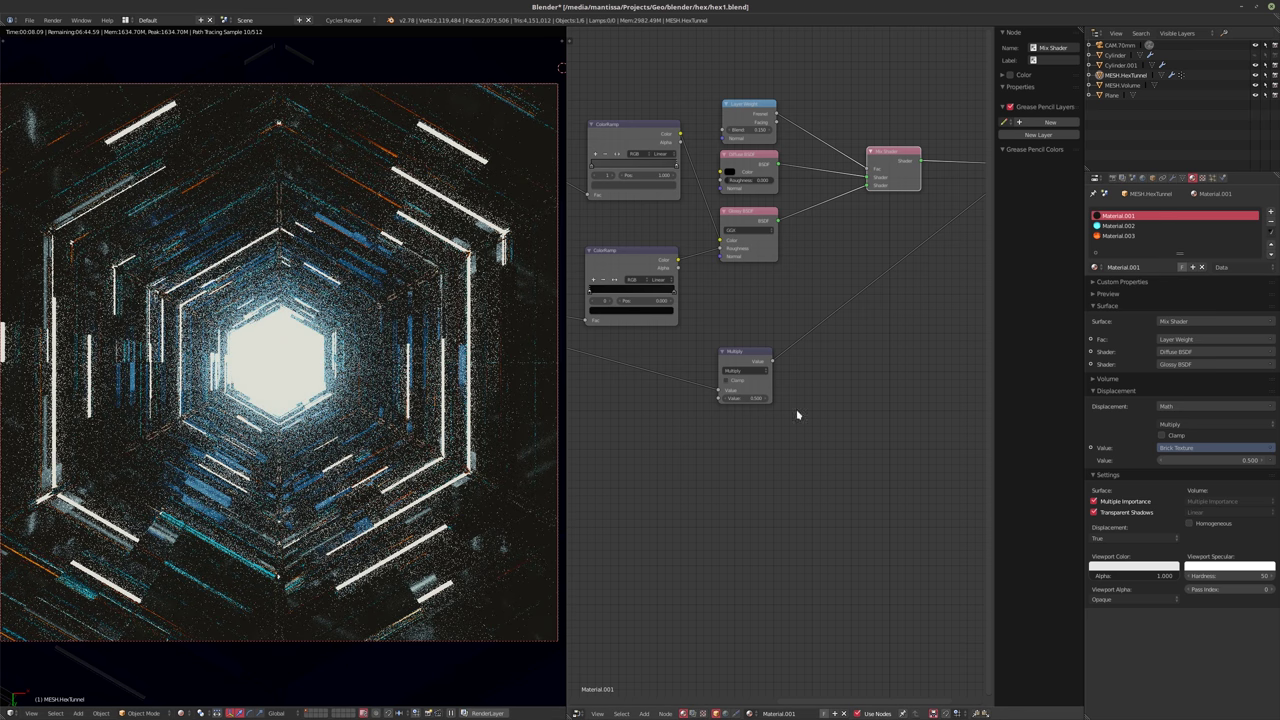
left_click(748, 398)
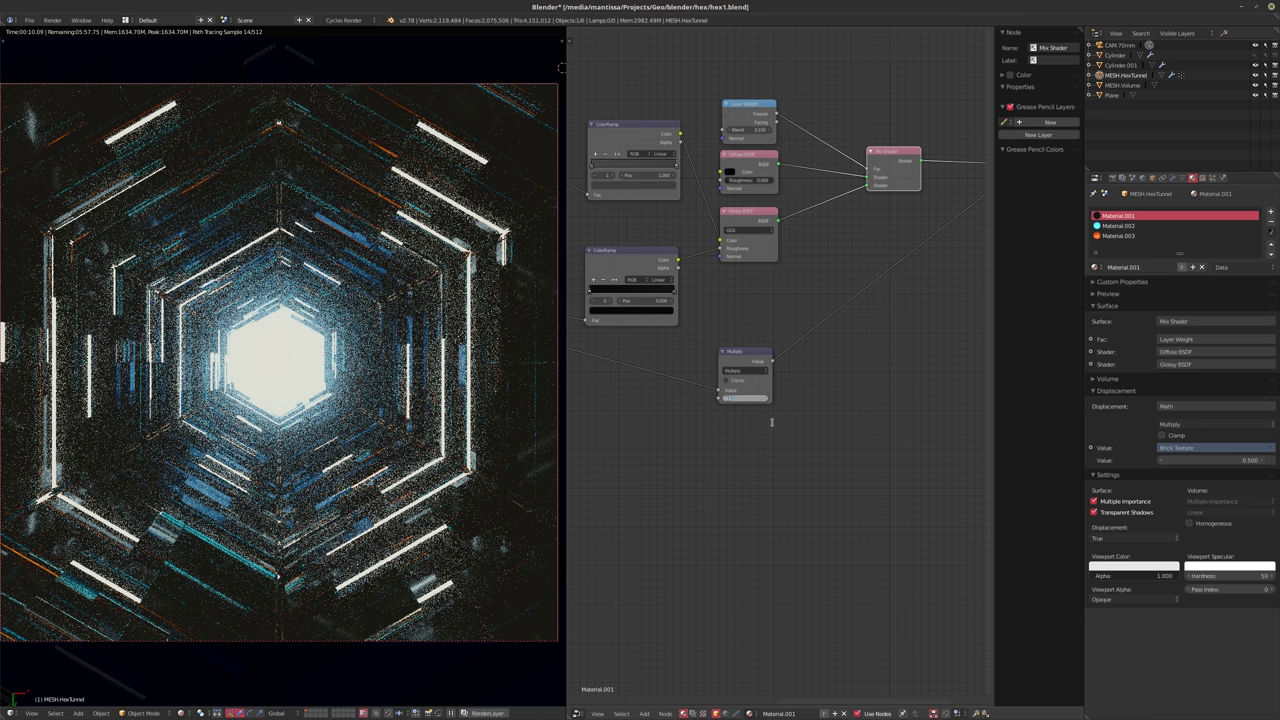
type("5")
key("Return")
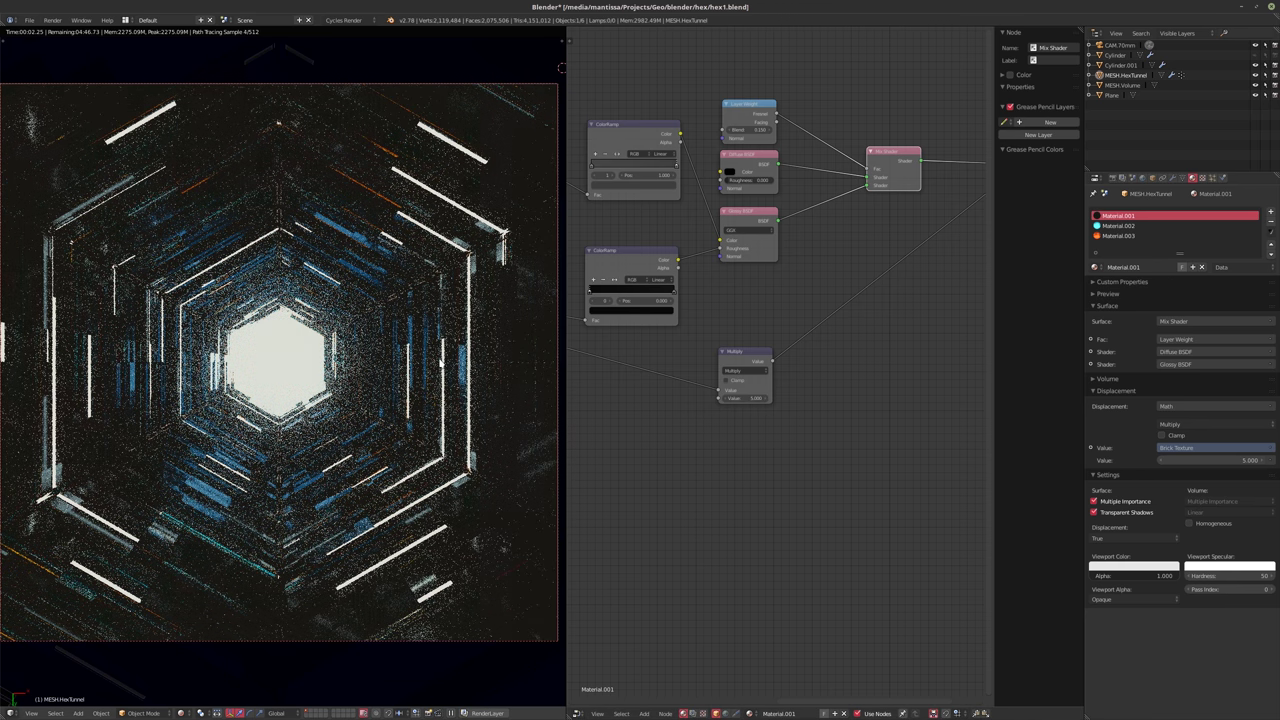
key("shift+z")
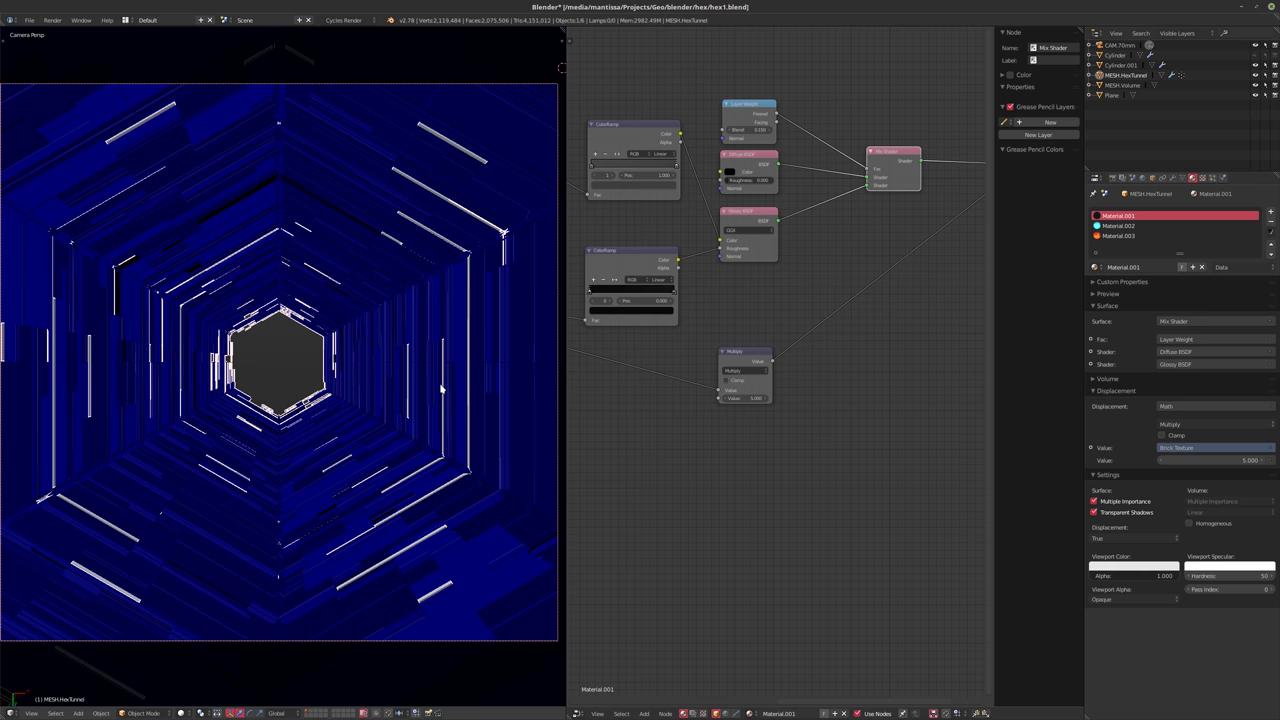
key("shift+z")
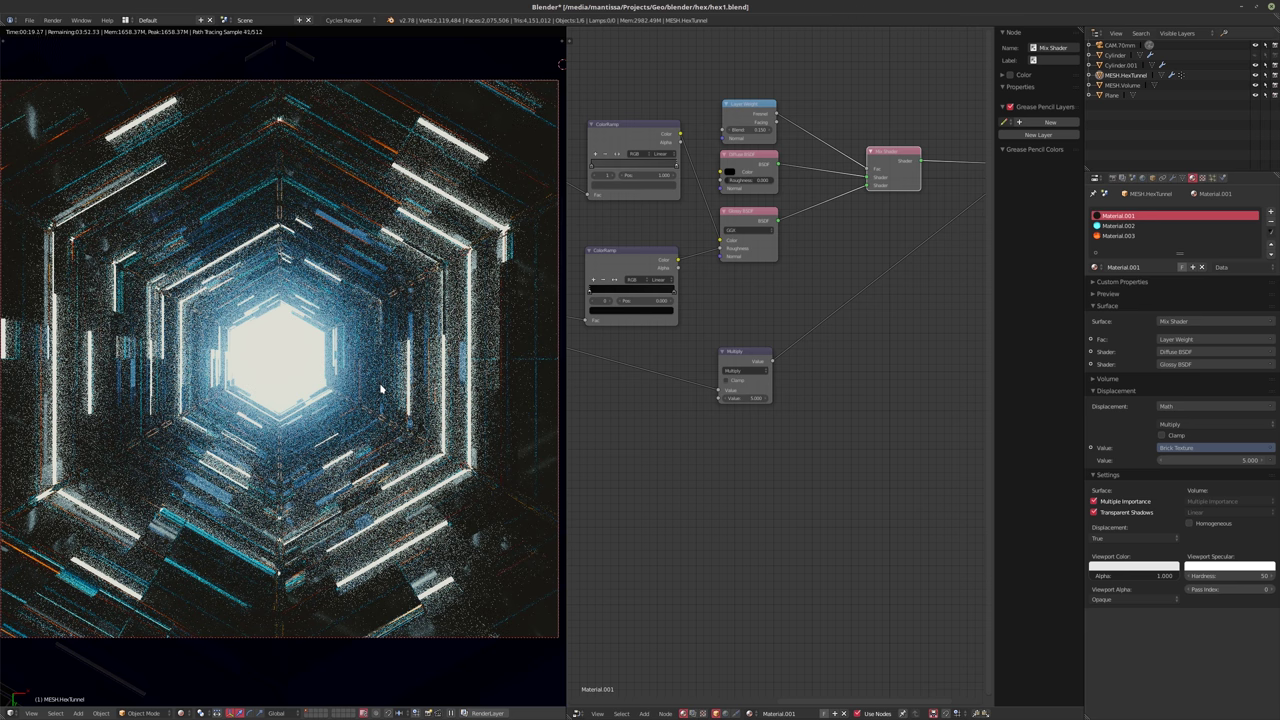
- Leave camera view to see the tunnel tower from outside and show its modifier stack
key("KP_0")
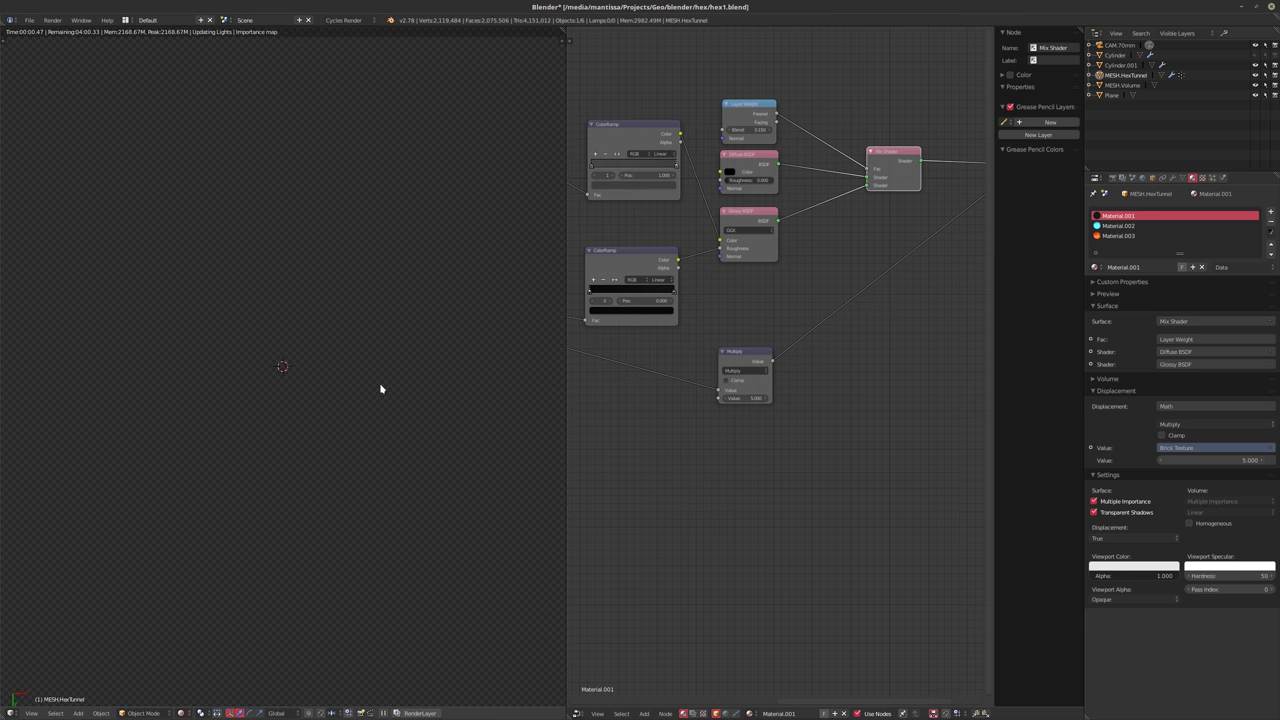
scroll(300, 368, "up", 5)
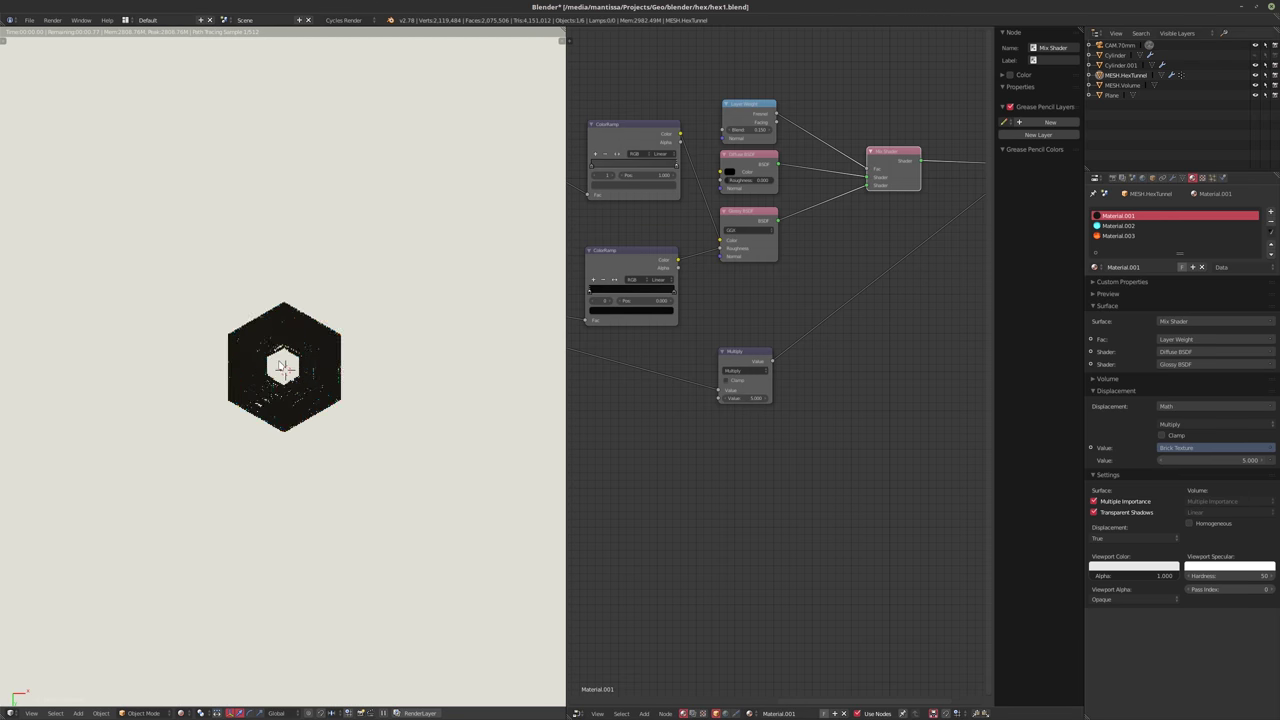
middle_click_drag(317, 375, 420, 364)
scroll(829, 357, "down", 2)
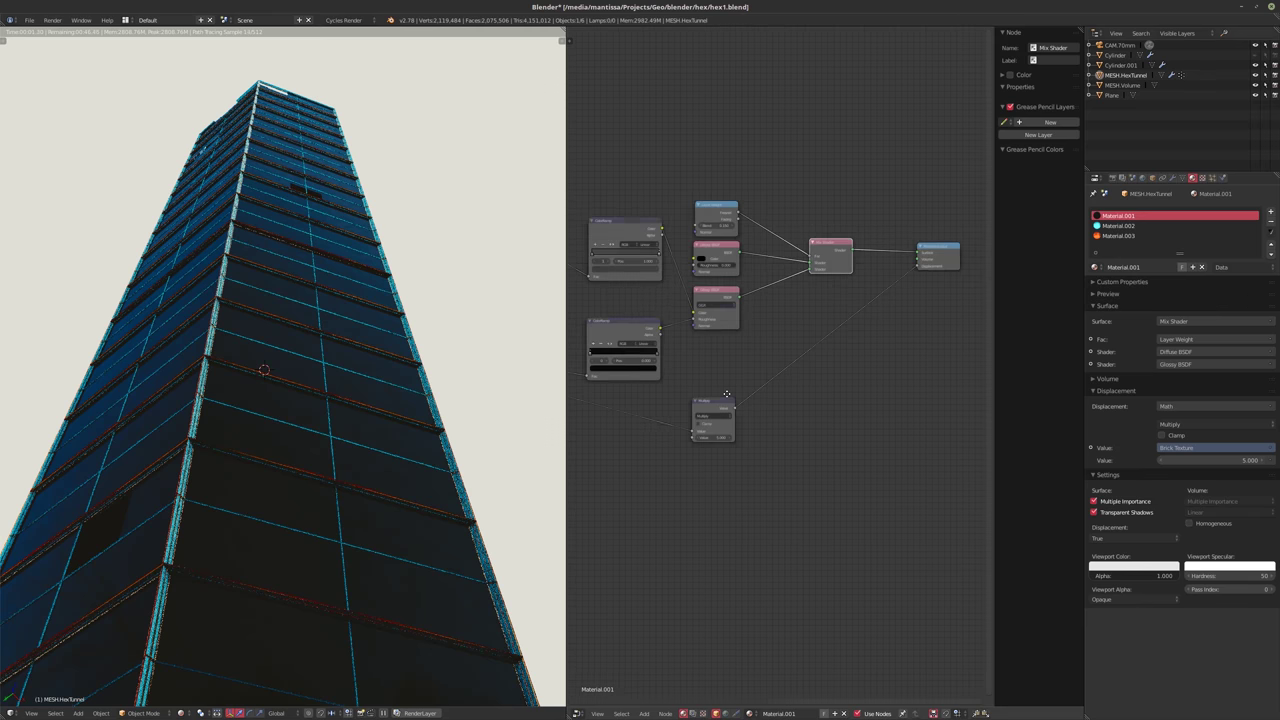
middle_click_drag(815, 330, 780, 429)
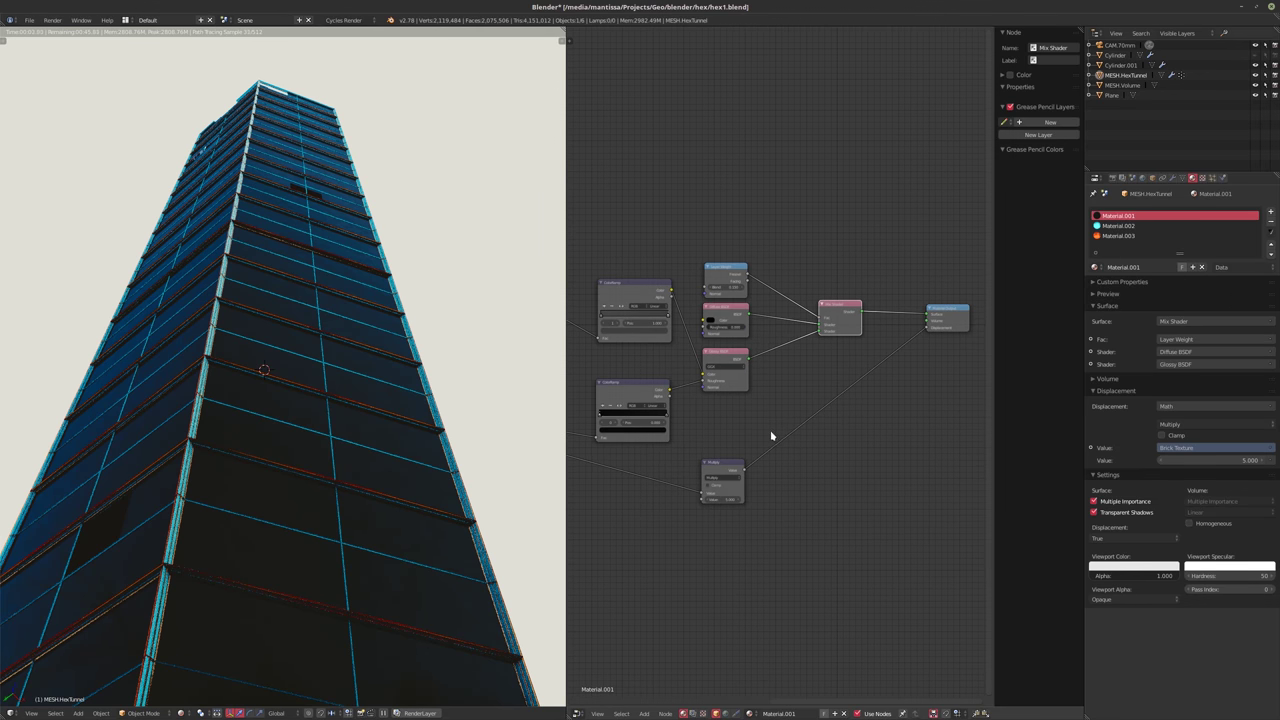
left_click(1172, 177)
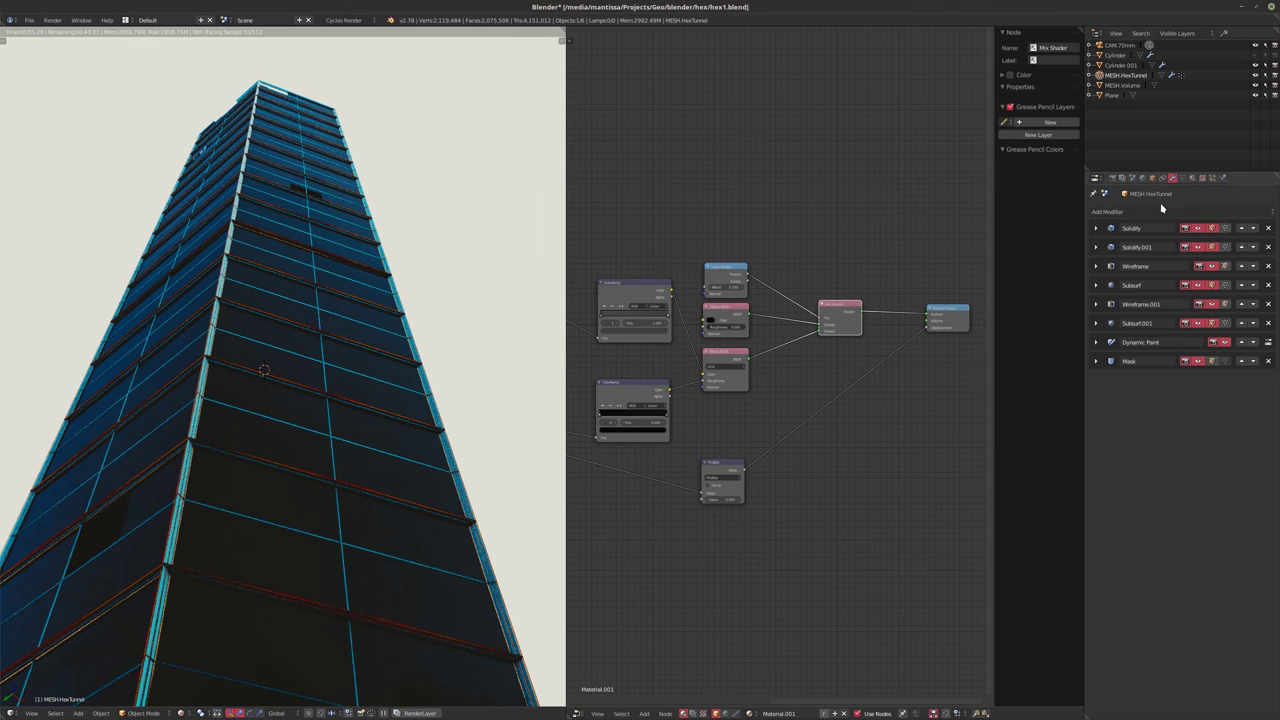
- Switch the viewport to solid shading and hide a heavy modifier in the viewport
middle_click_drag(420, 353, 430, 345)
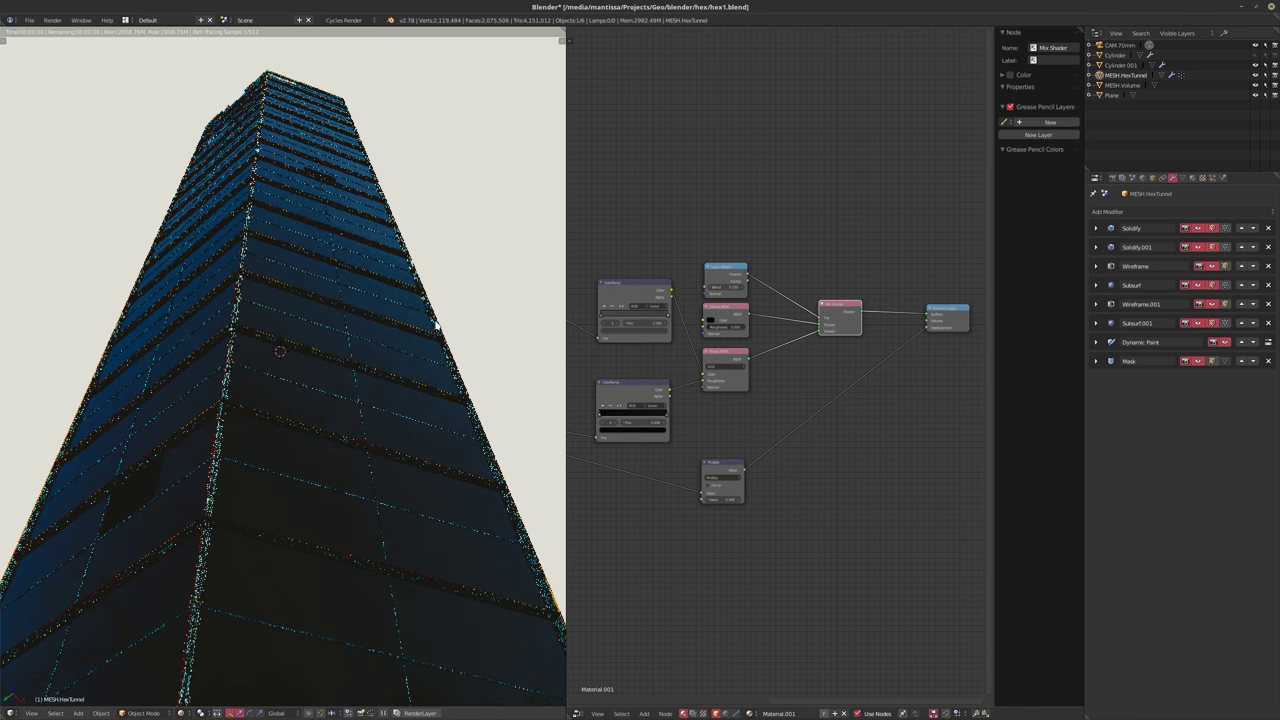
key("shift+z")
key("z")
key("z")
middle_click_drag(397, 399, 380, 391)
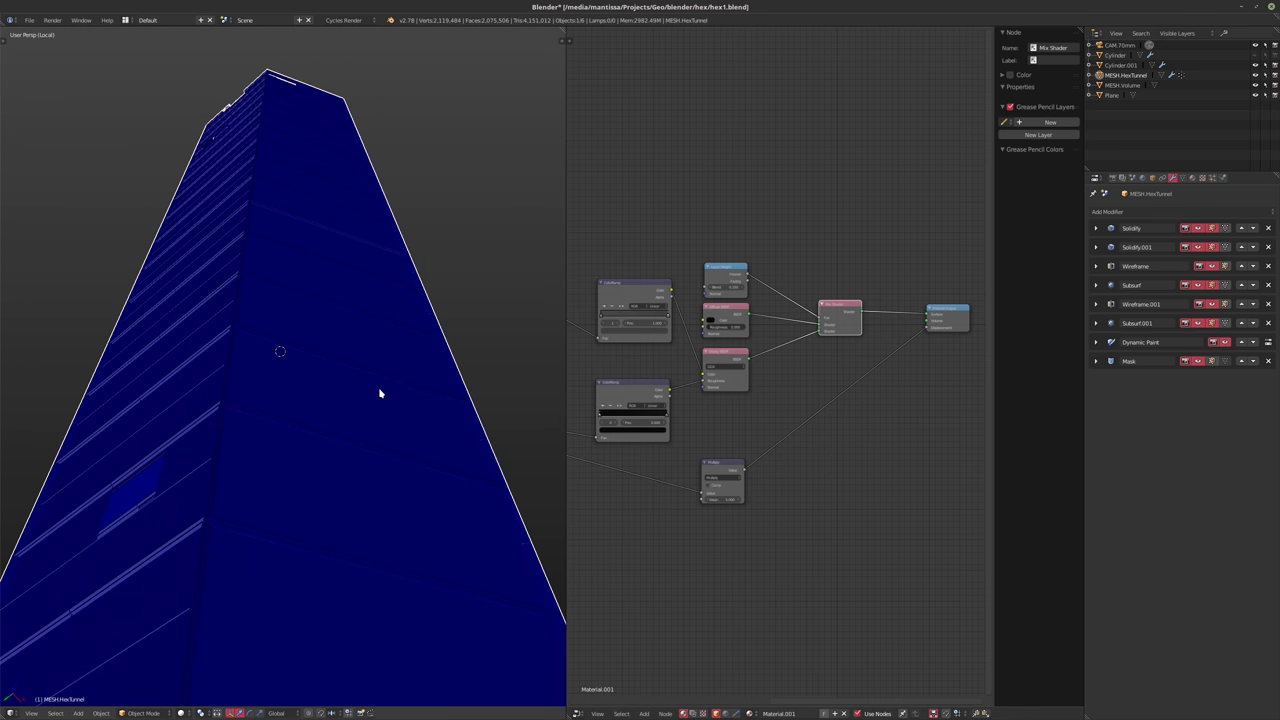
left_click(1133, 212)
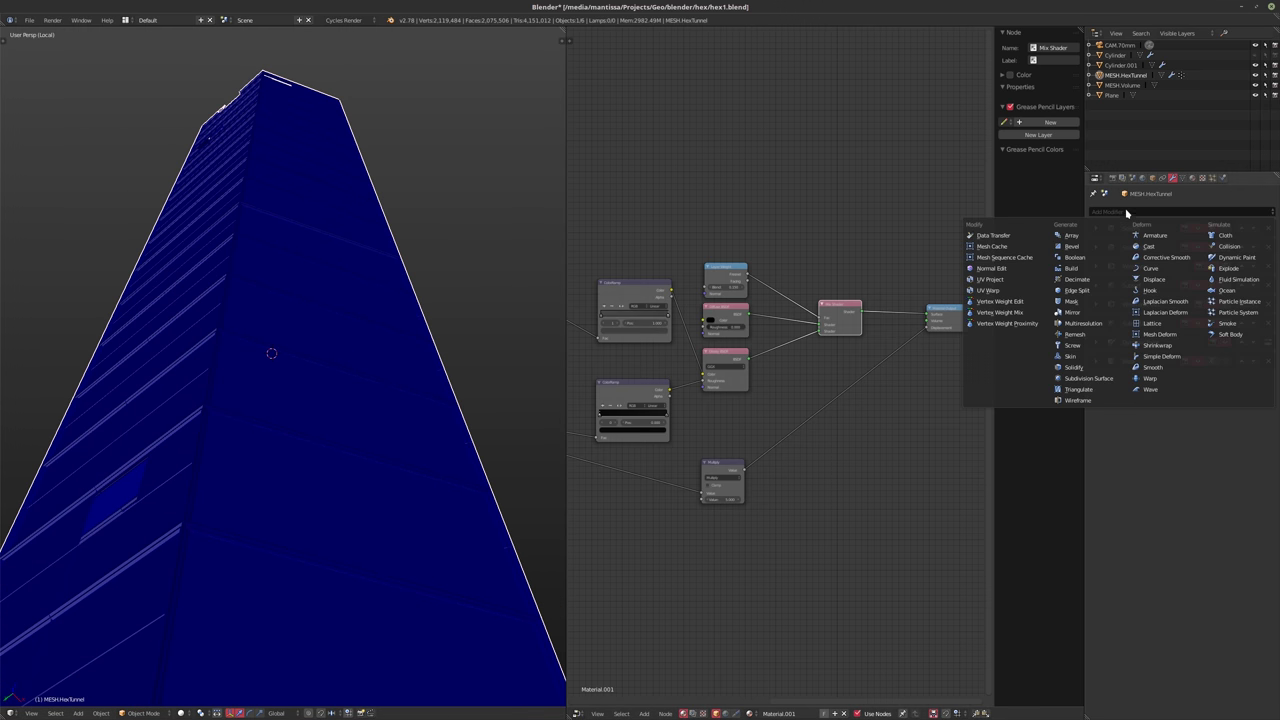
left_click(1127, 212)
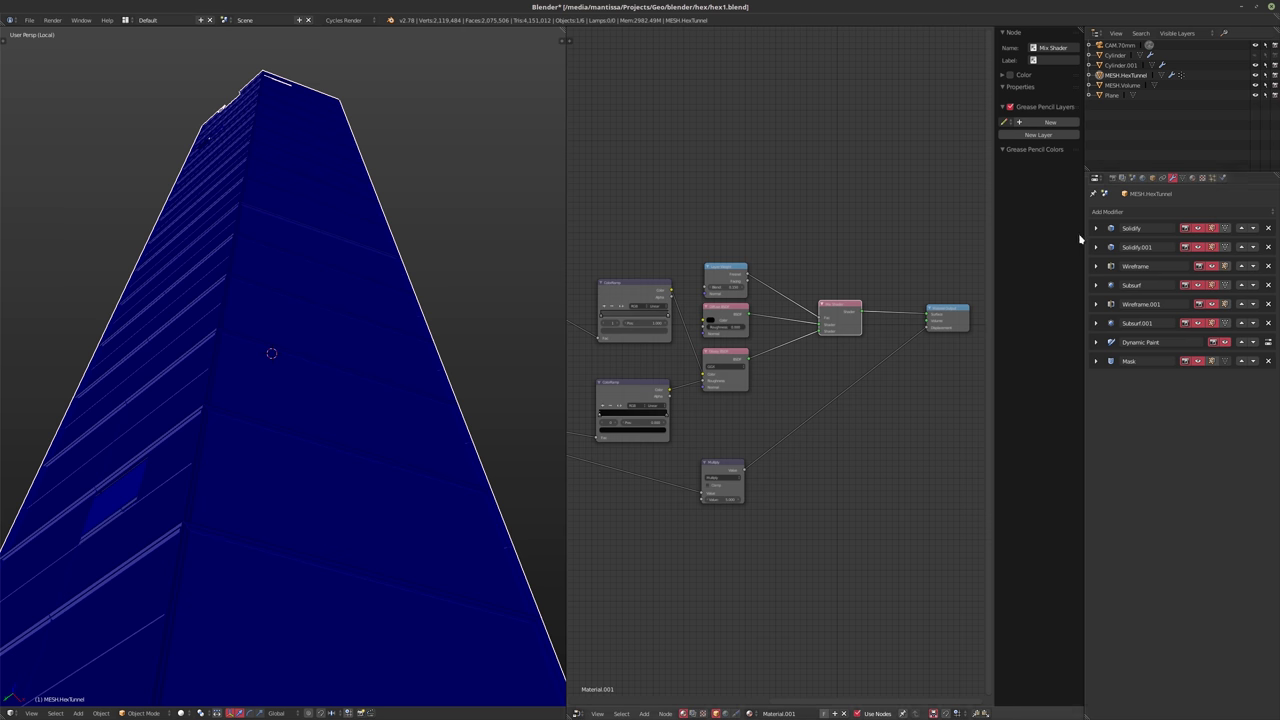
left_click(1203, 310)
- Add a Simple, Adaptive Subdivision Surface modifier and re-enable the other Subsurf in the viewport
left_click(1124, 212)
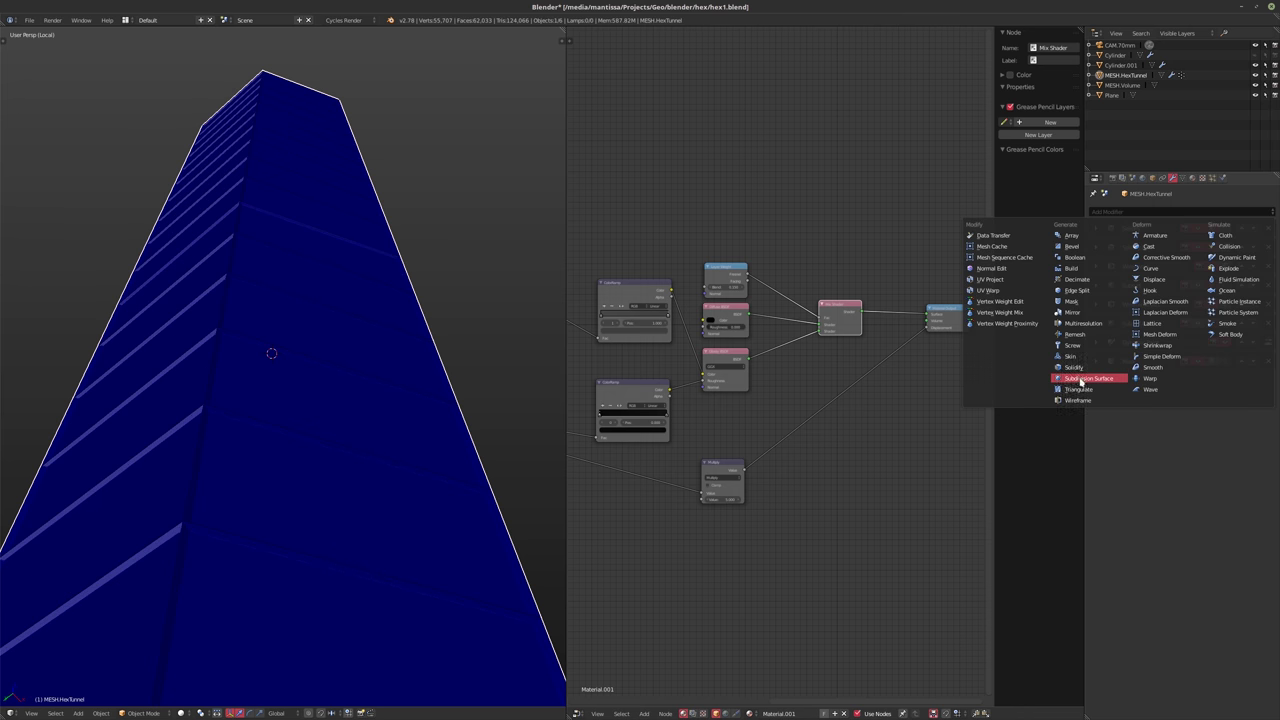
left_click(1080, 380)
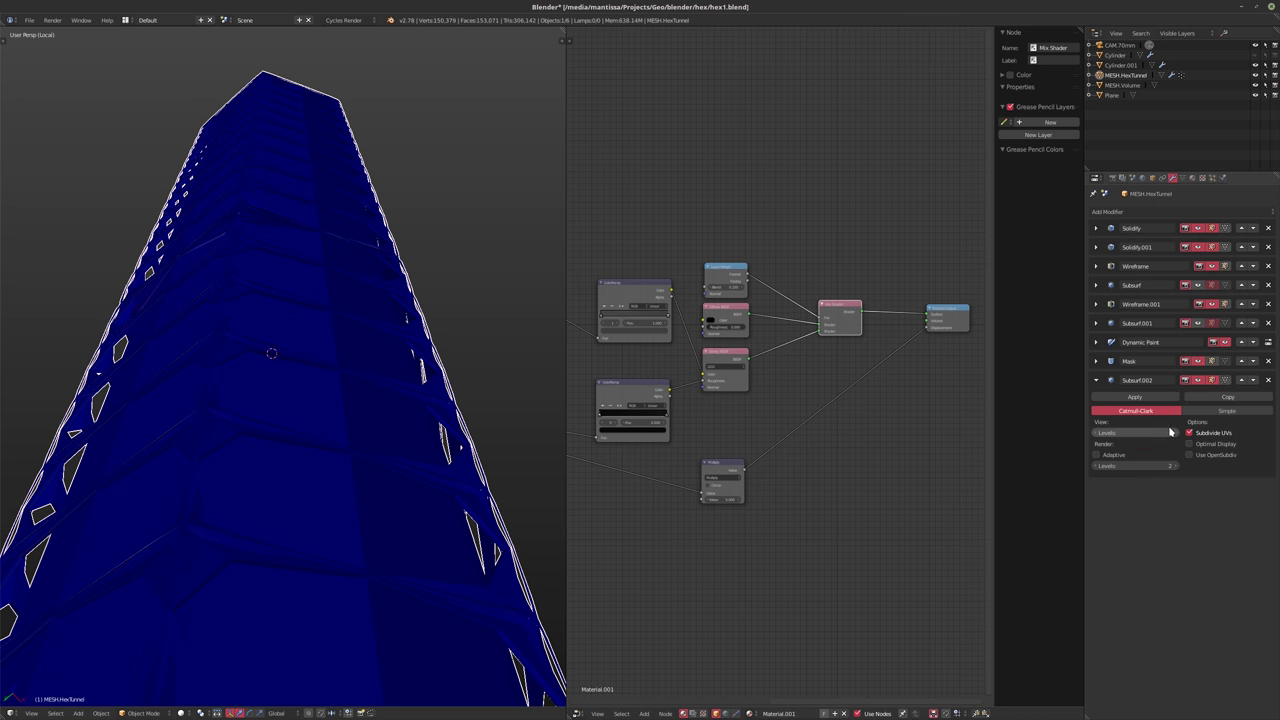
left_click(1230, 411)
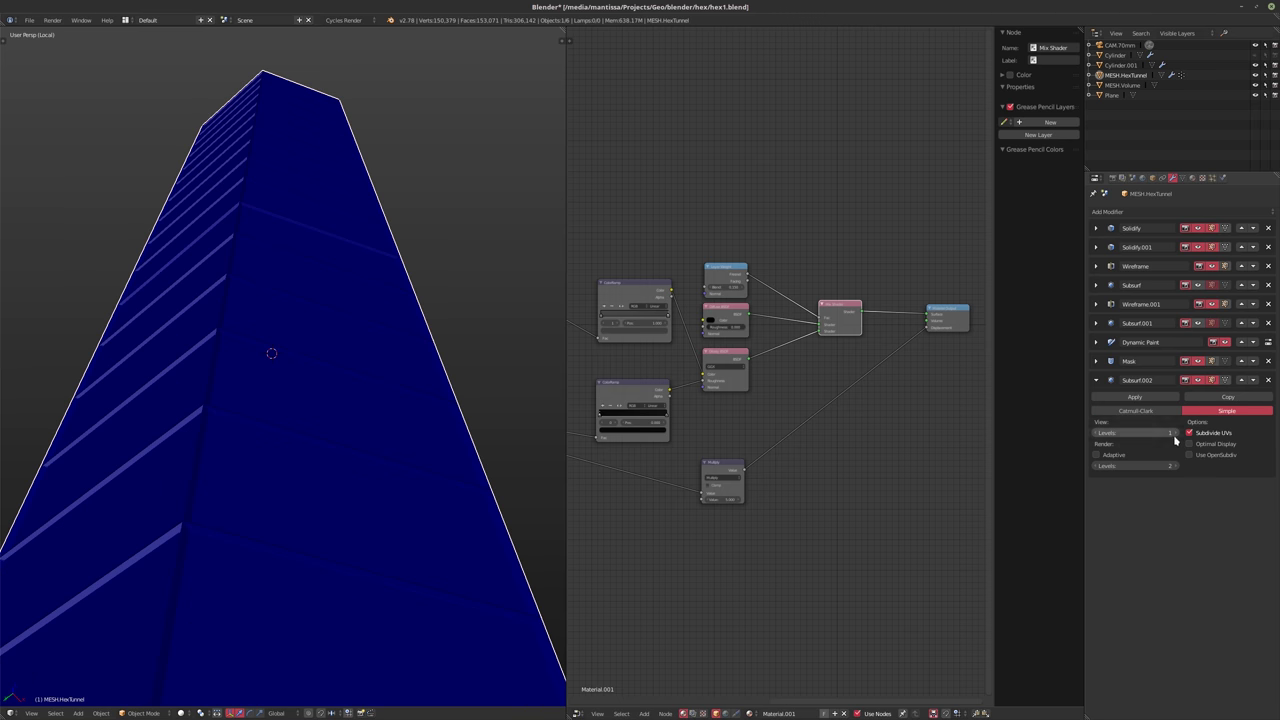
left_click(1097, 455)
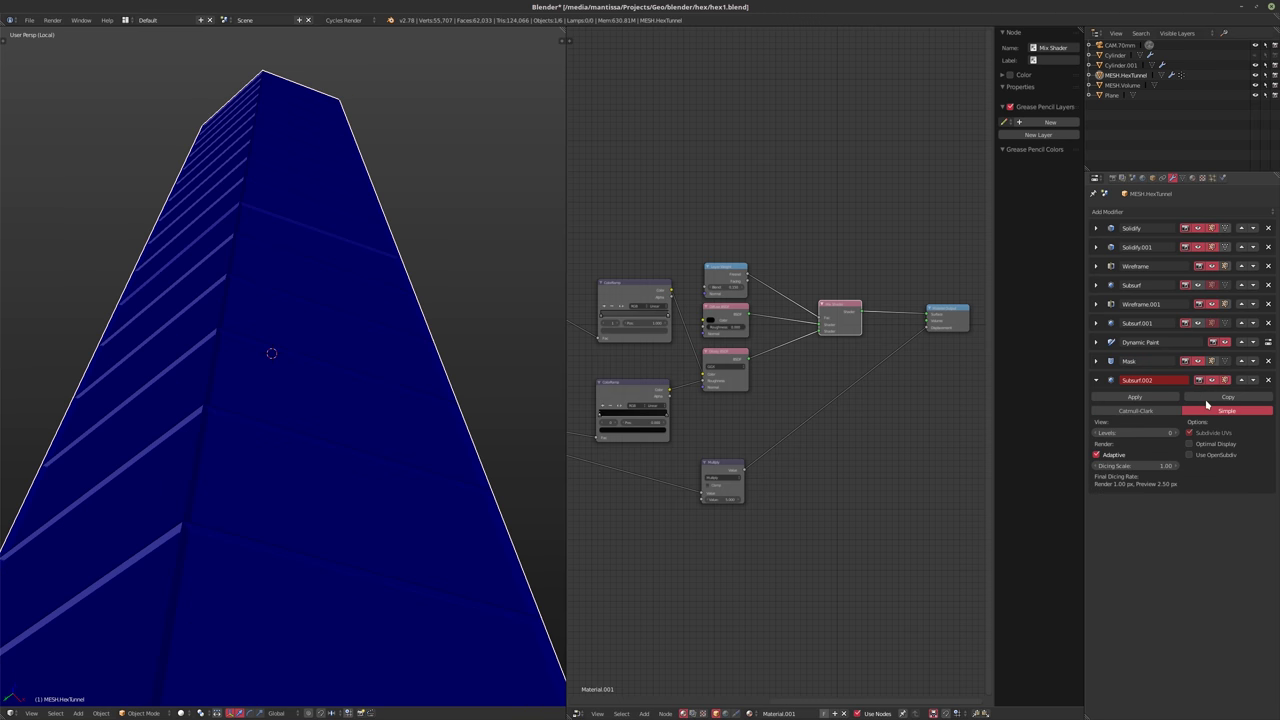
left_click(1199, 324)
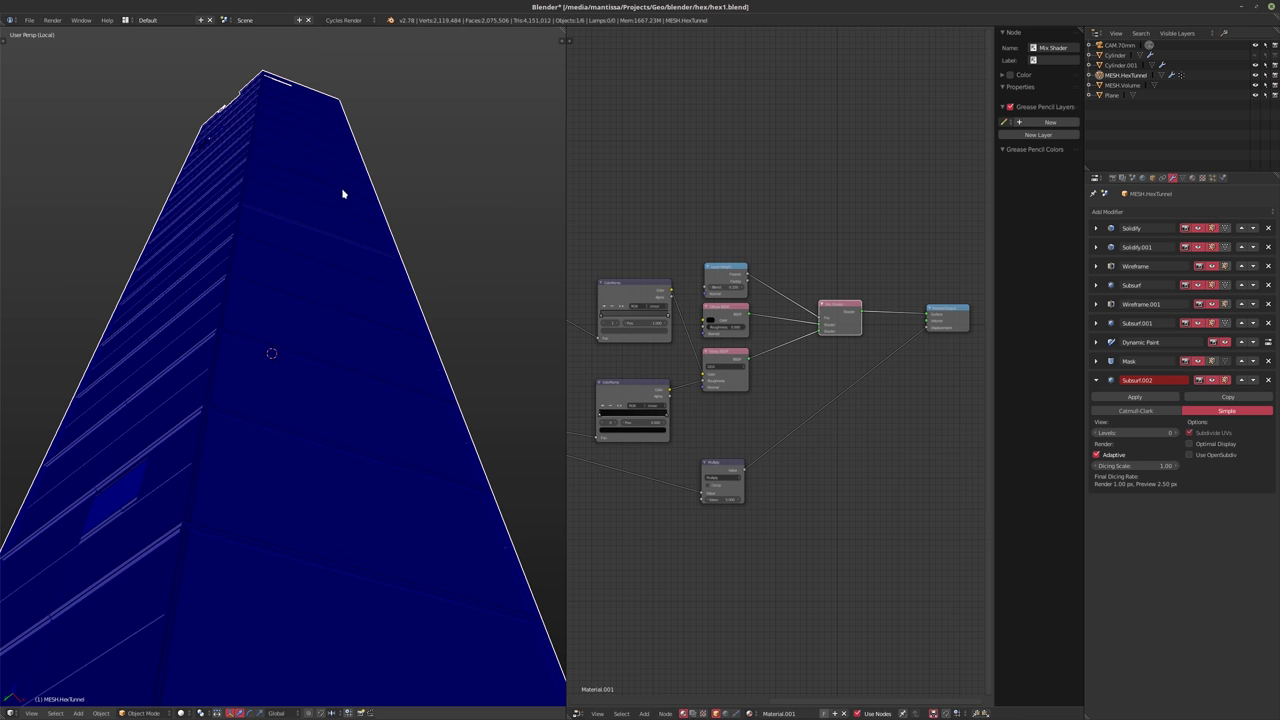
- Show the rendered camera view down the tunnel and widen the node editor
key("shift+z")
middle_click_drag(303, 212, 253, 259, "shift")
scroll(244, 278, "down", 2)
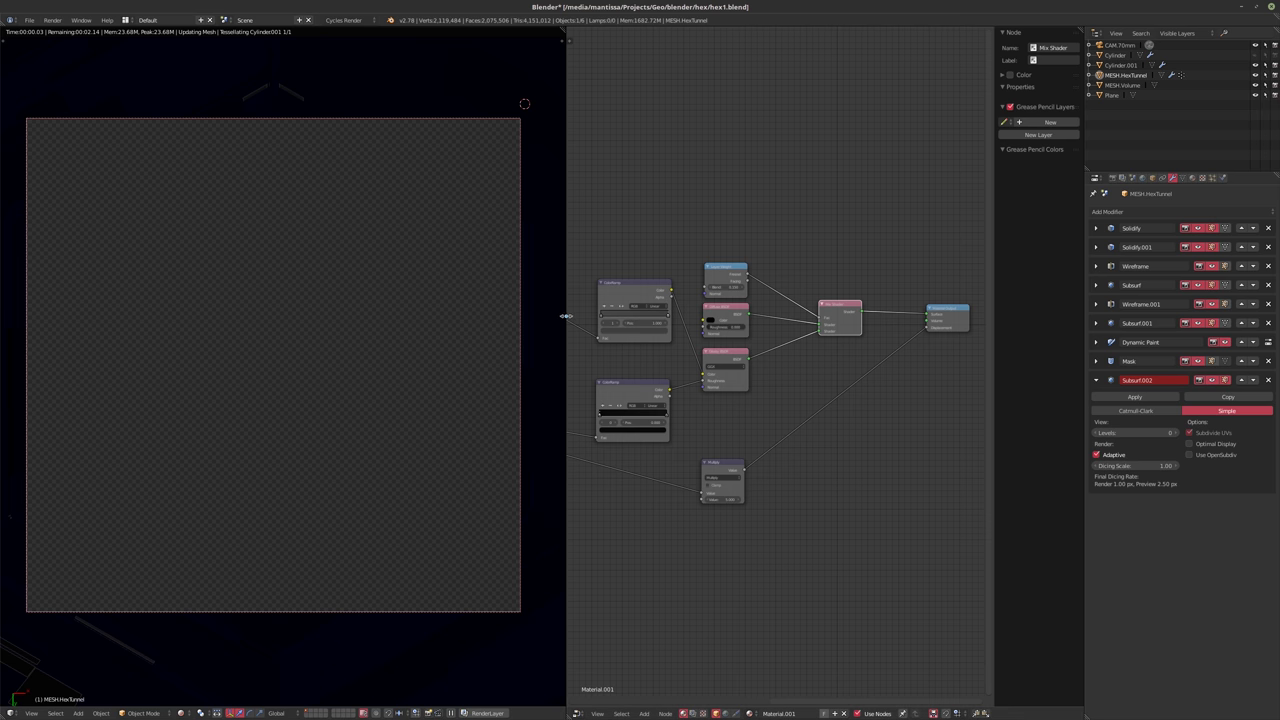
left_click_drag(566, 318, 503, 295)
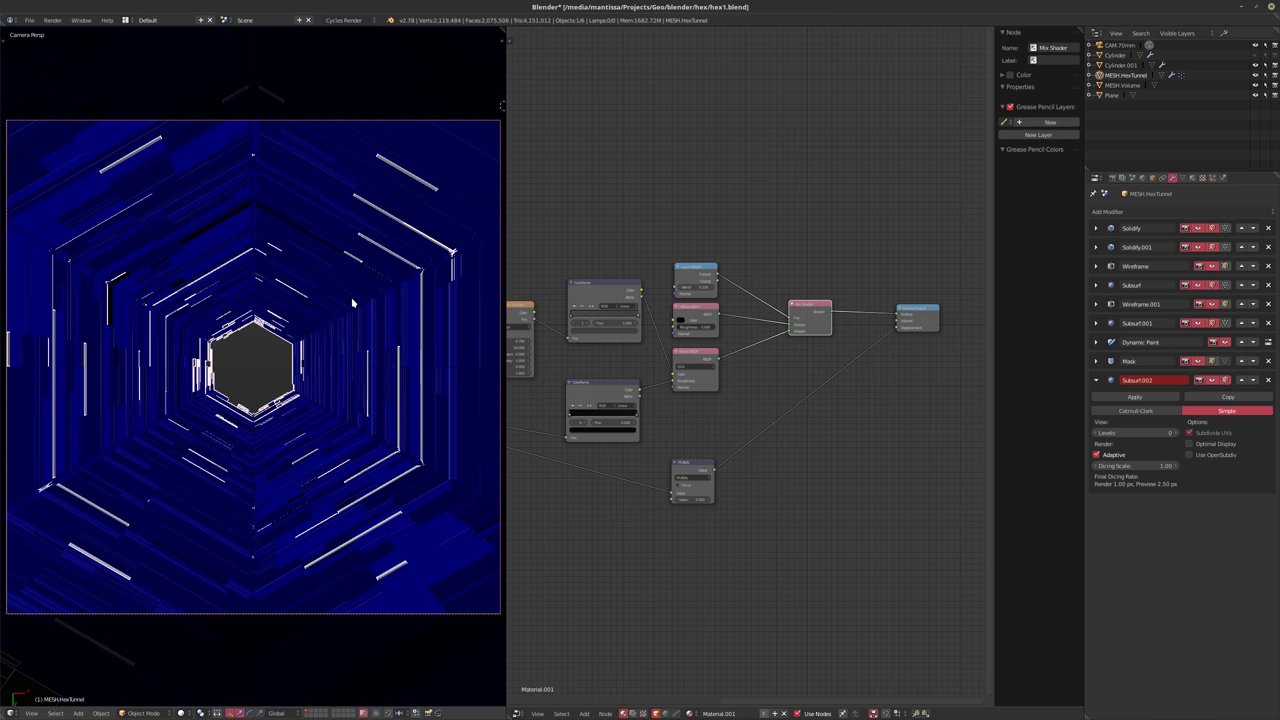
- Re-enable the rendered preview and fit the camera frame to the viewport width
key("shift+z")
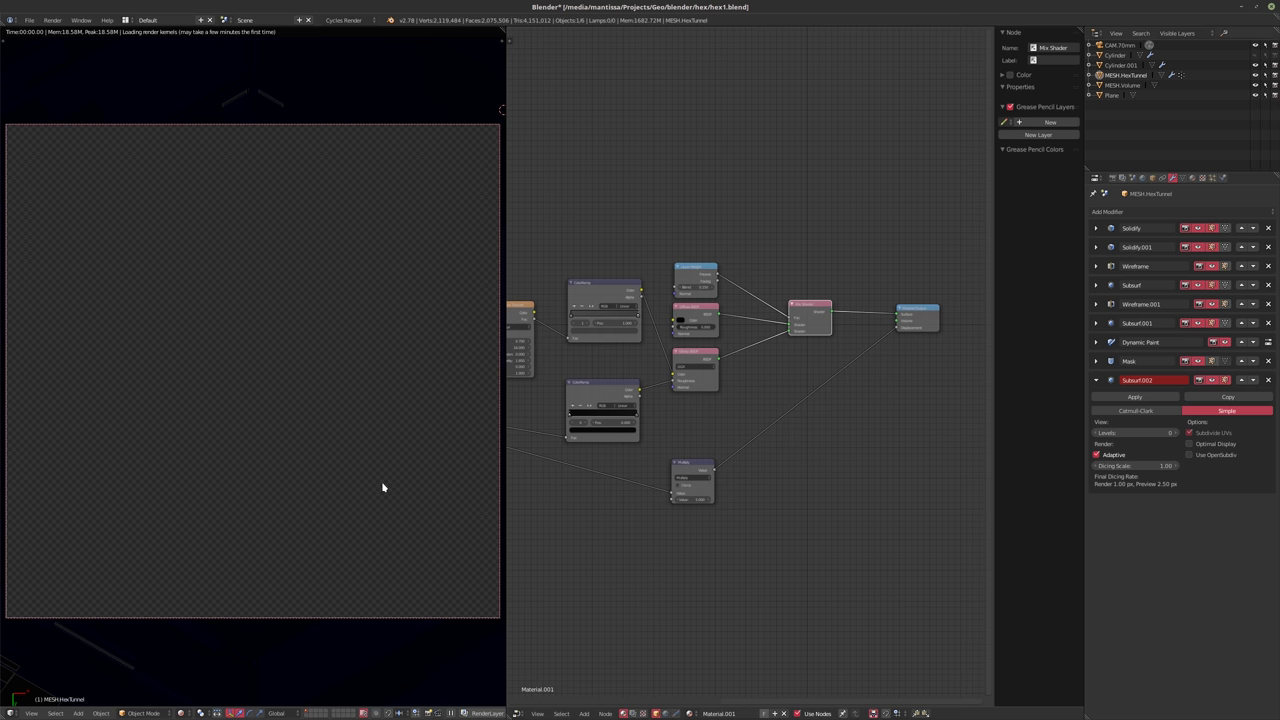
key("Home")
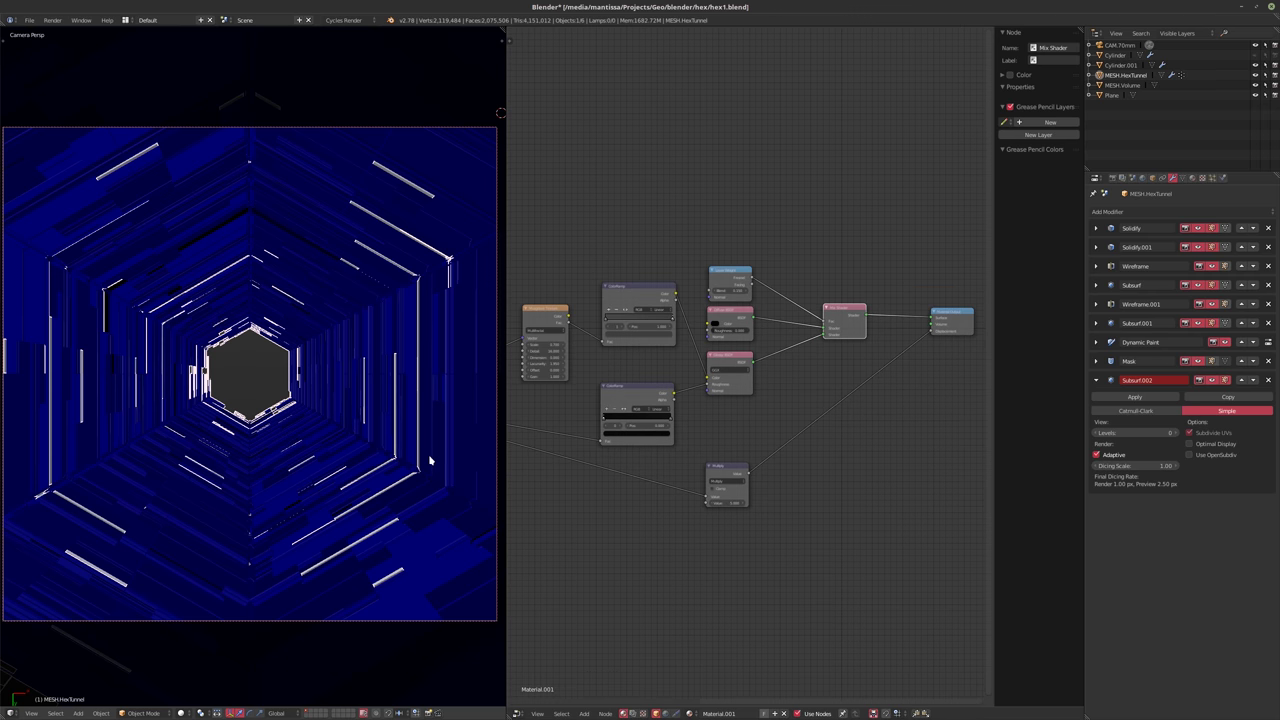
- Set the render subdivision rate to 0.75 px, lower max subdivisions to 2, and save hex1.blend
left_click(1112, 178)
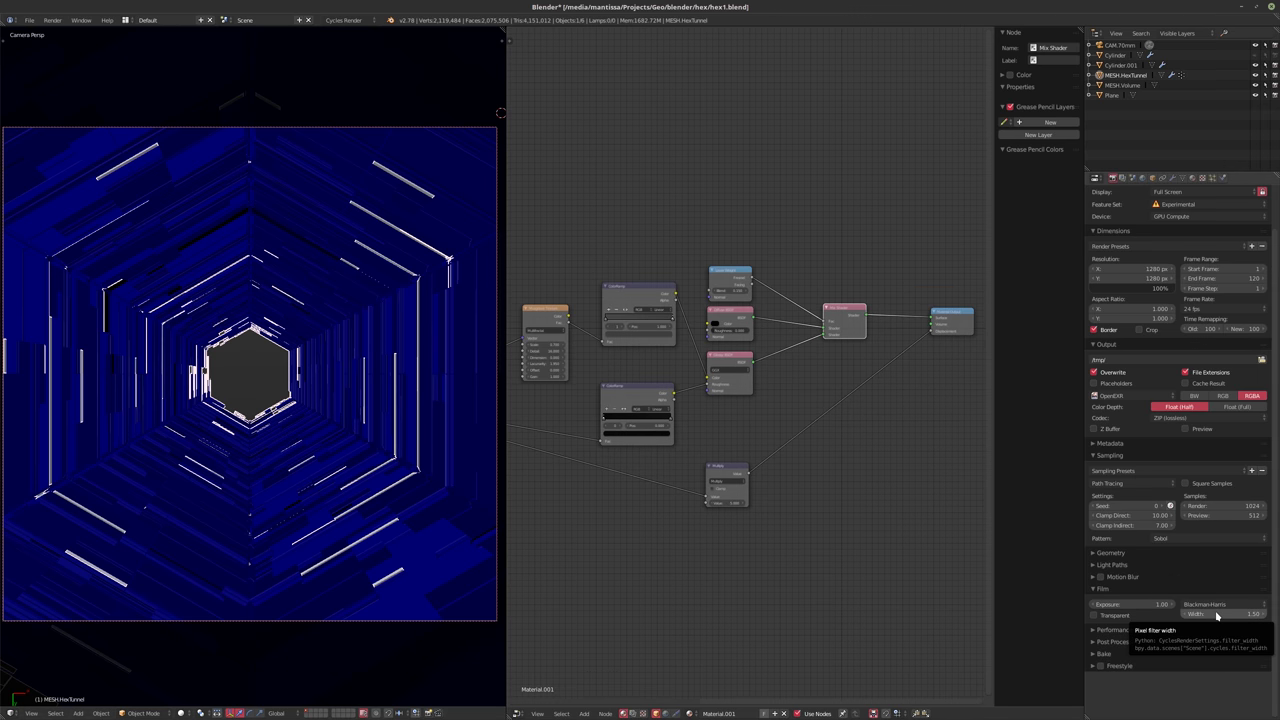
left_click(1110, 556)
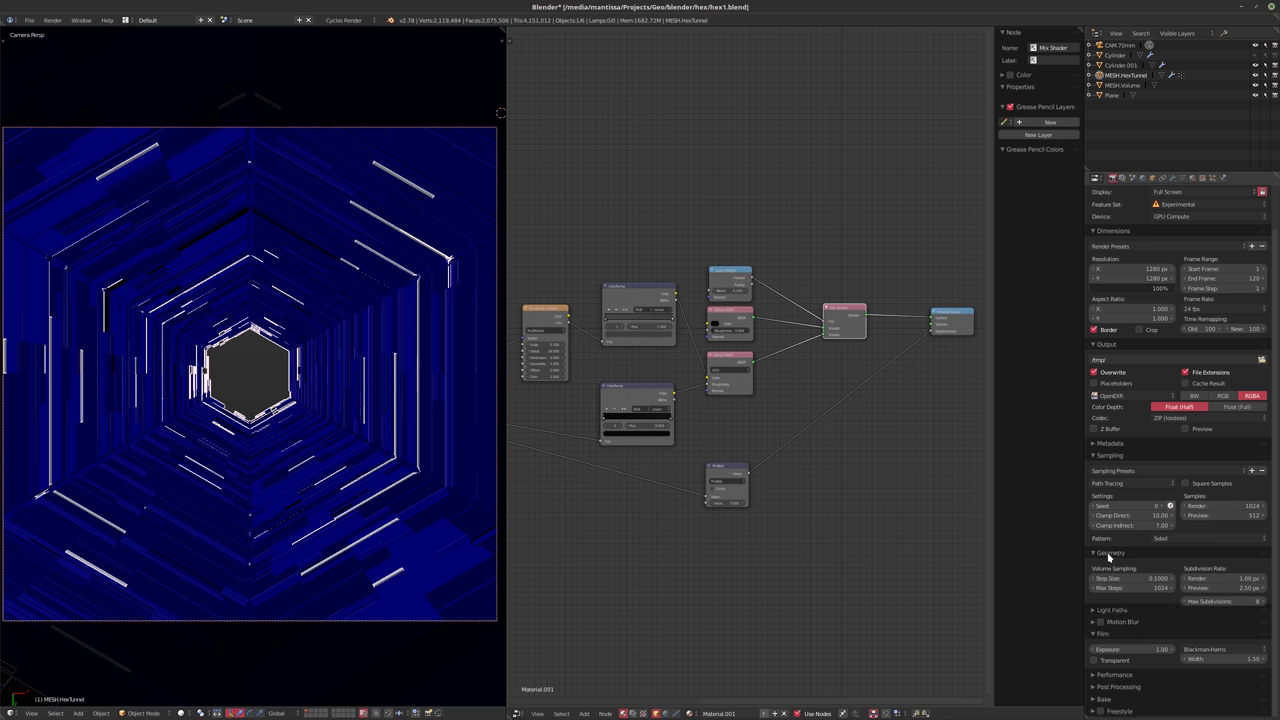
left_click(1211, 602)
type("3")
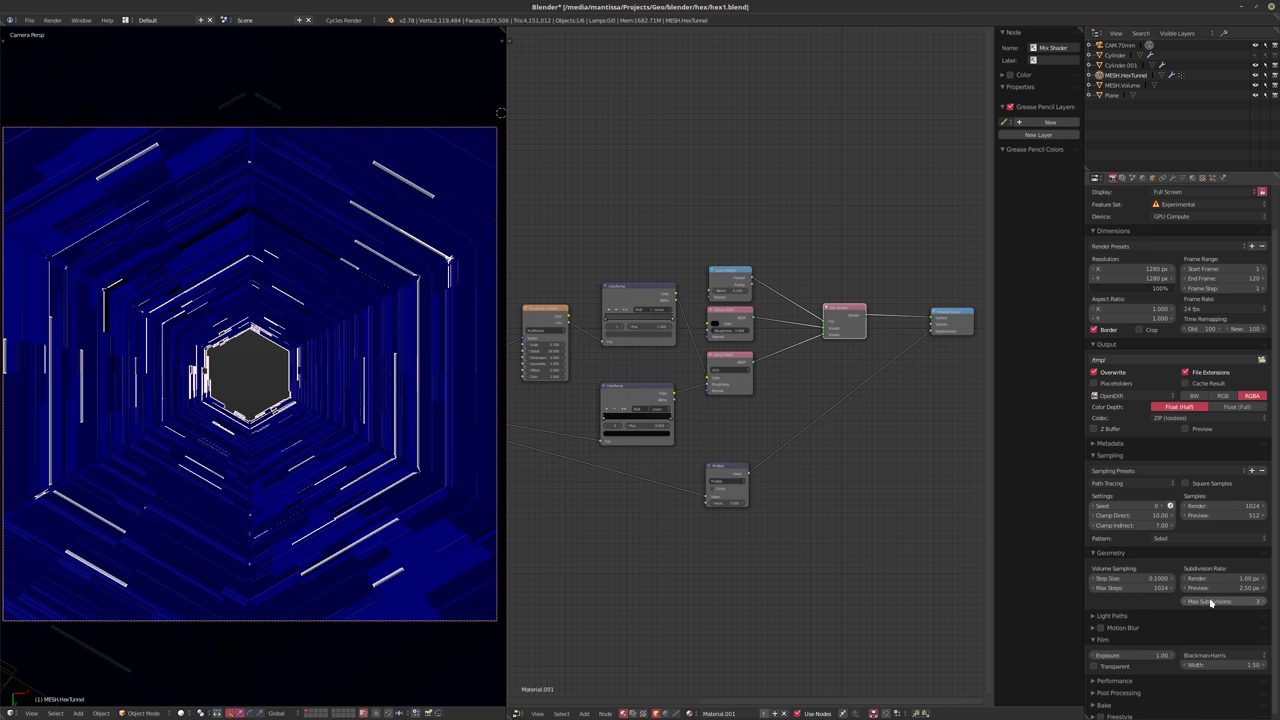
left_click(1215, 579)
type("0.75")
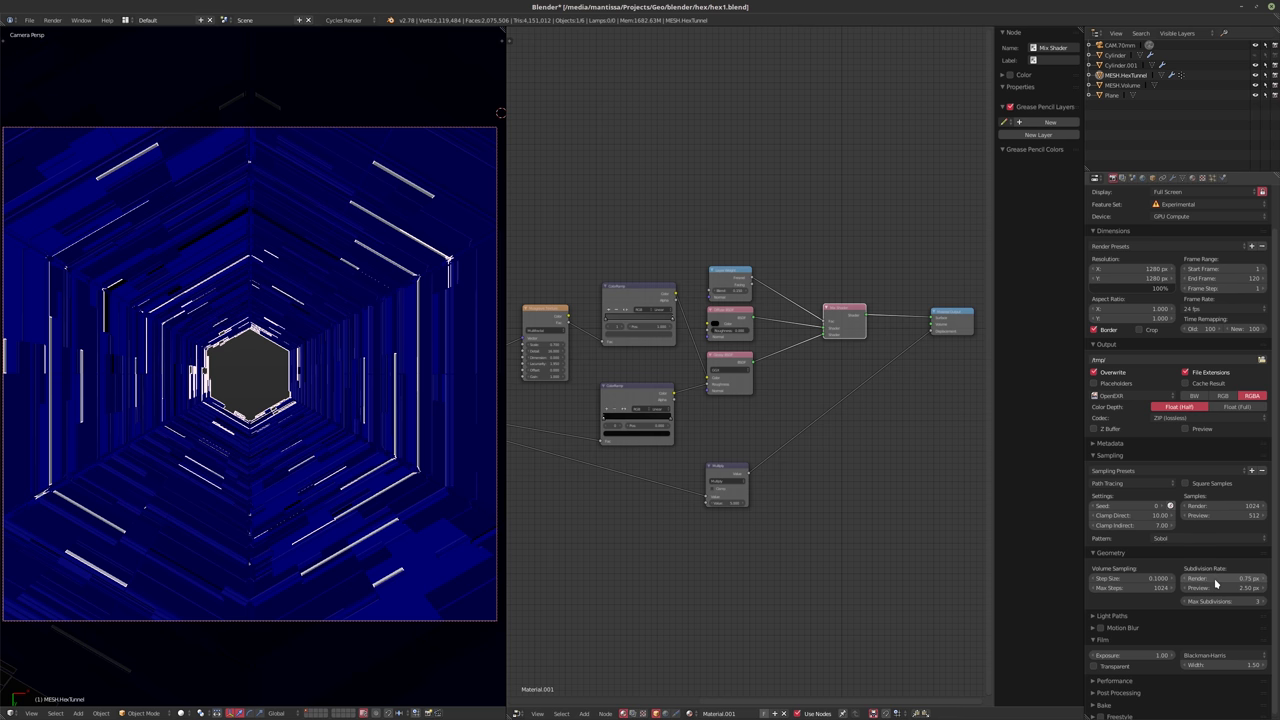
key("Return")
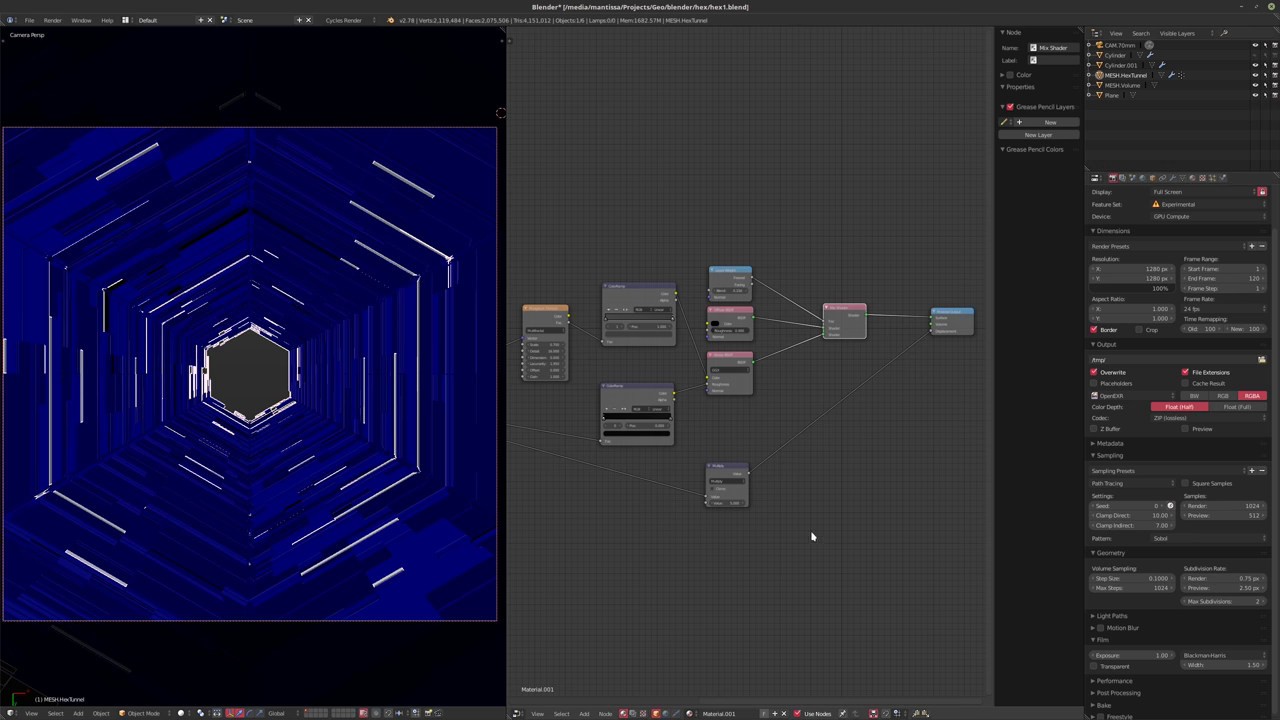
key("ctrl+s")
left_click(394, 376)
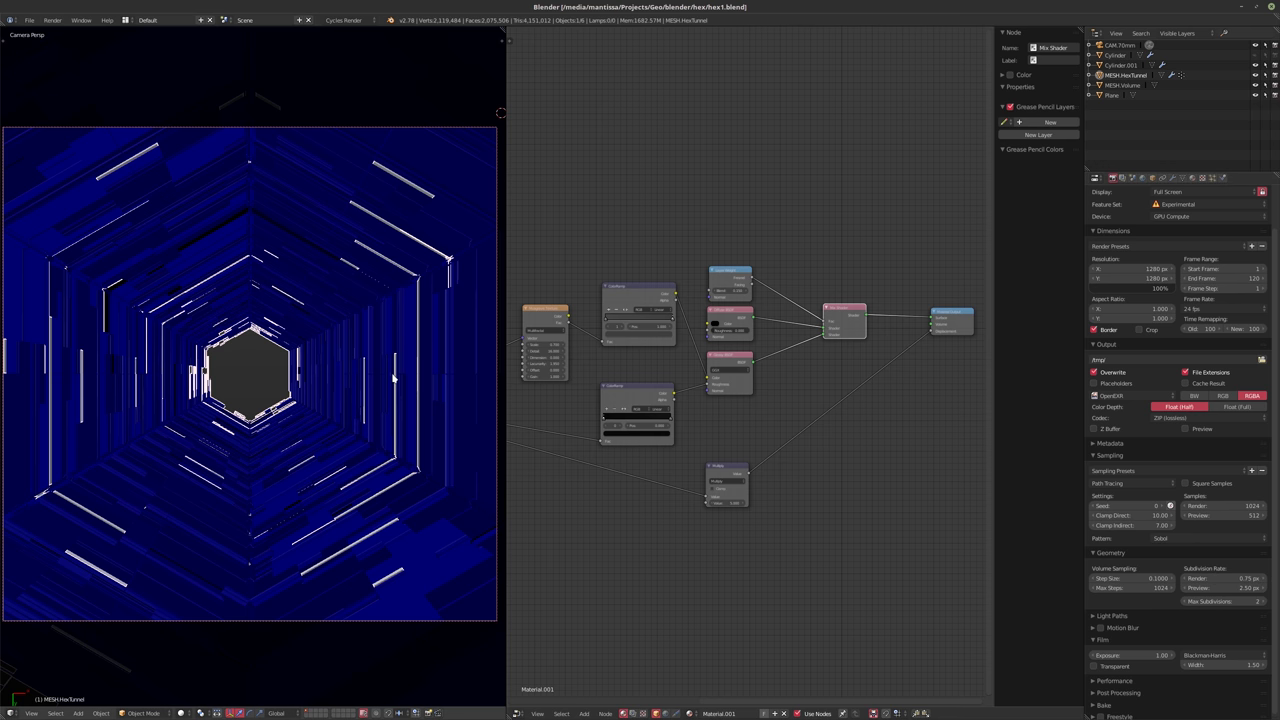
key("F12")
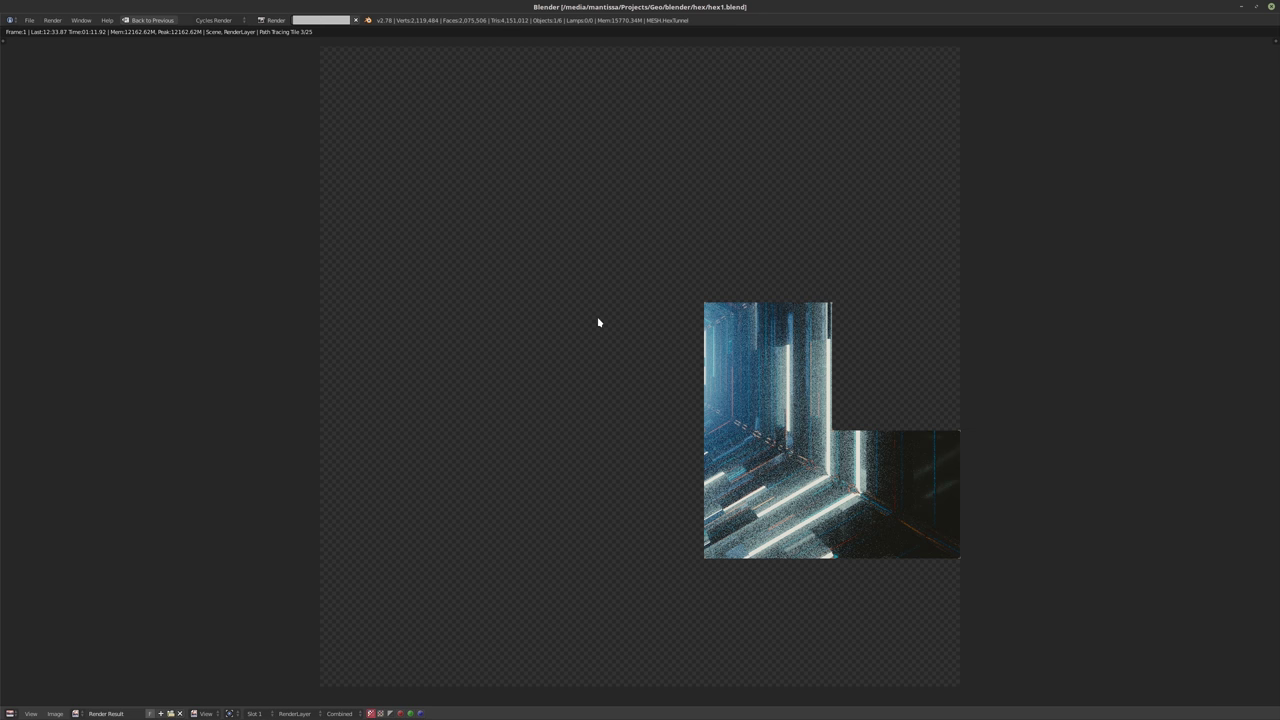
key("Escape")
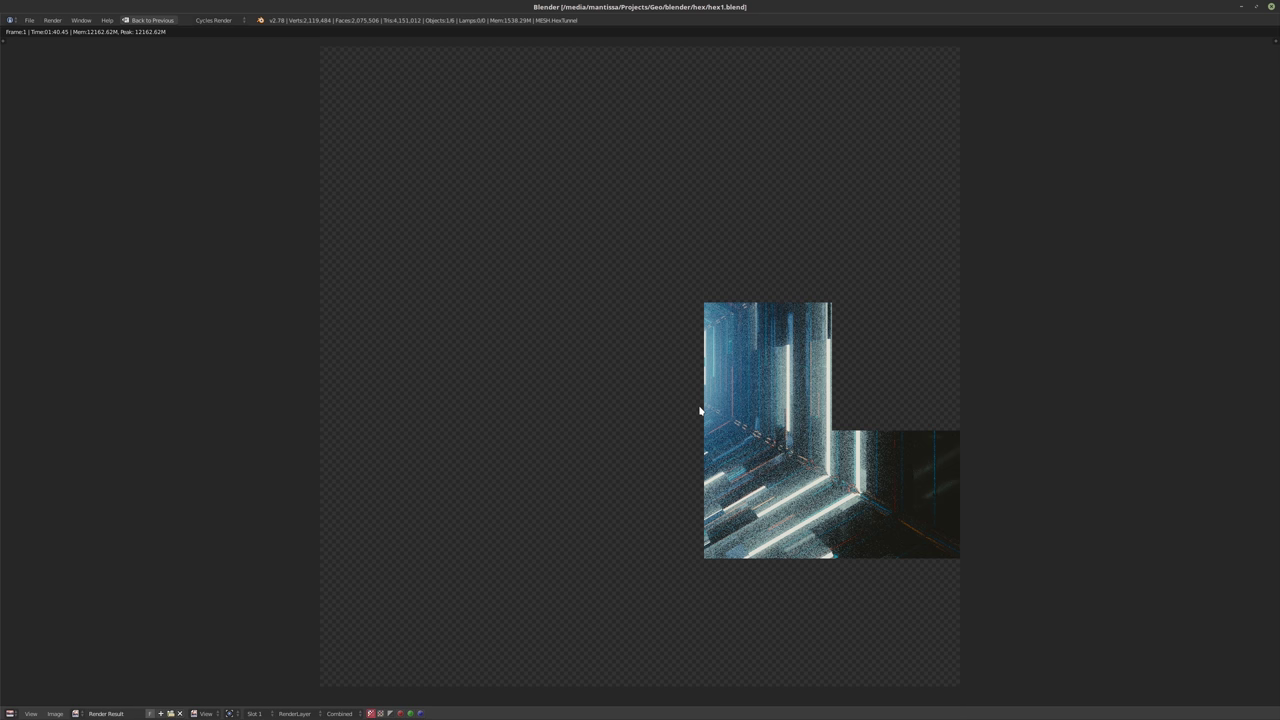
- Return to the working layout, show the tunnel's modifier stack, and isolate it in local view
left_click(150, 20)
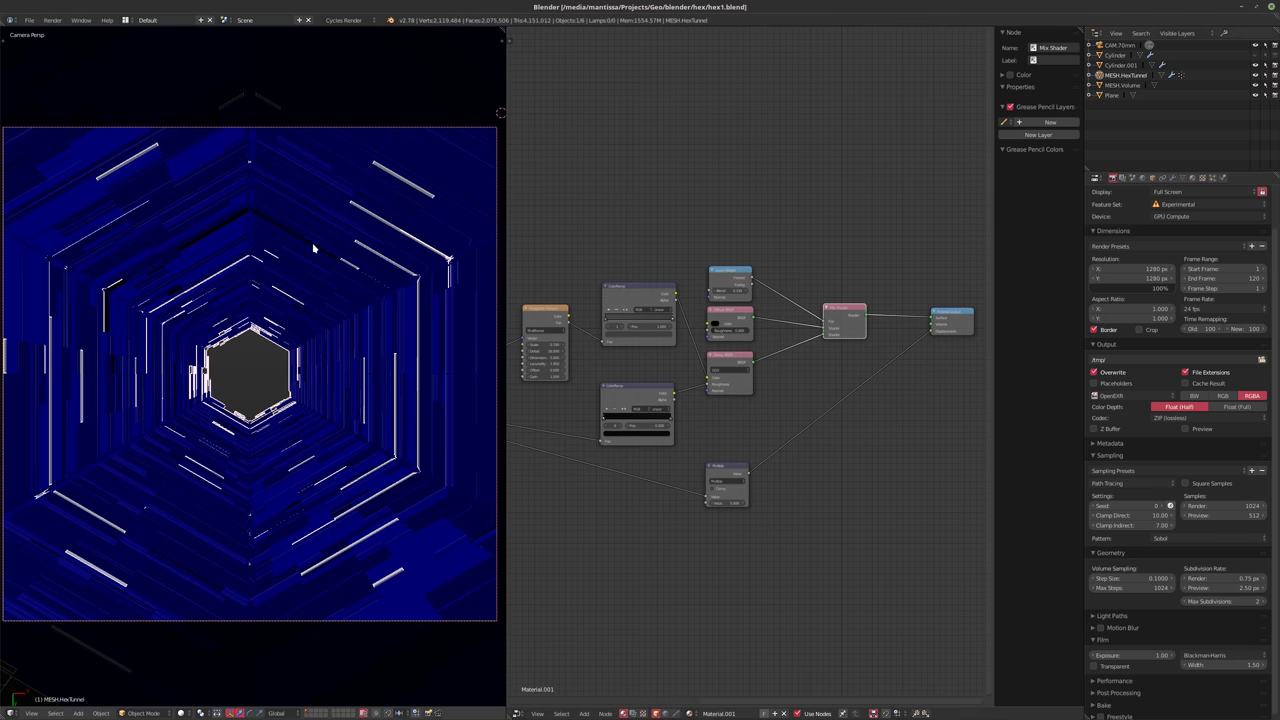
mouse_move(266, 286)
middle_mouse_down()
mouse_move(314, 337)
mouse_move(269, 277)
mouse_move(294, 345)
mouse_move(303, 300)
middle_mouse_up()
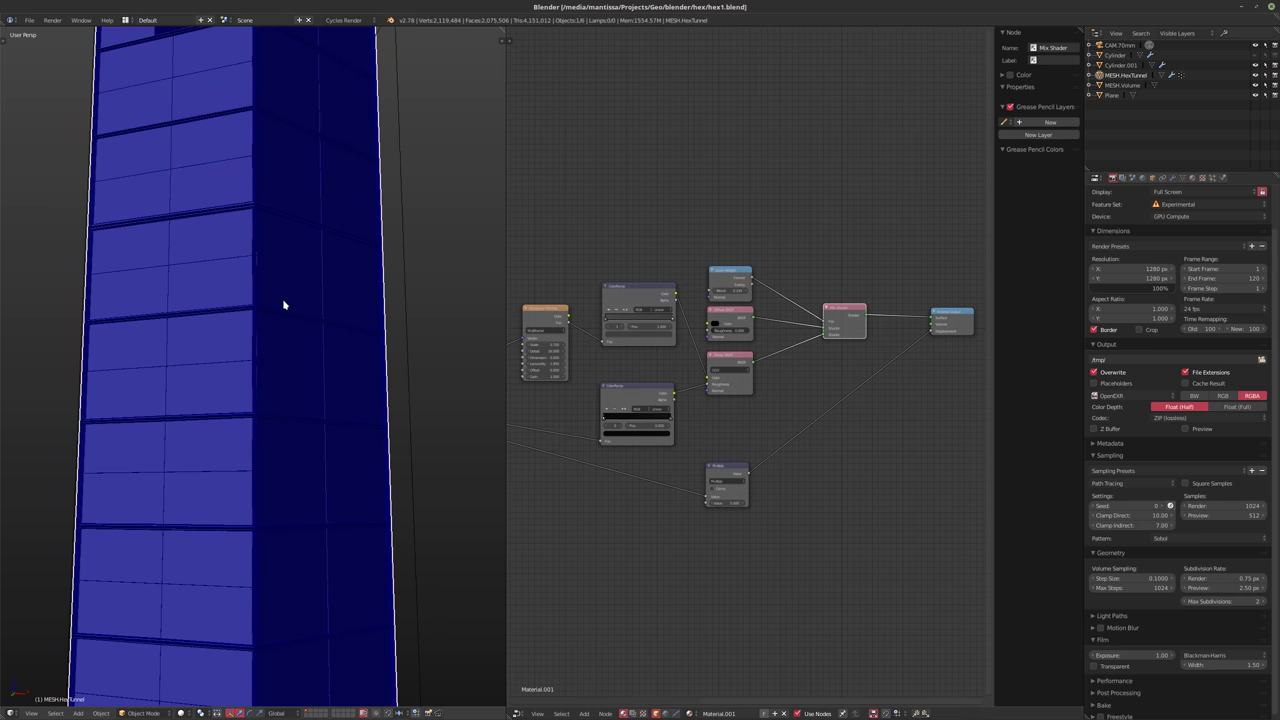
mouse_move(286, 354)
middle_mouse_down()
mouse_move(309, 329)
mouse_move(329, 391)
mouse_move(408, 389)
middle_mouse_up()
scroll(320, 336, "up", 4)
scroll(334, 344, "down", 6)
mouse_move(371, 343)
middle_mouse_down()
mouse_move(370, 357)
mouse_move(331, 360)
mouse_move(351, 306)
mouse_move(330, 356)
middle_mouse_up()
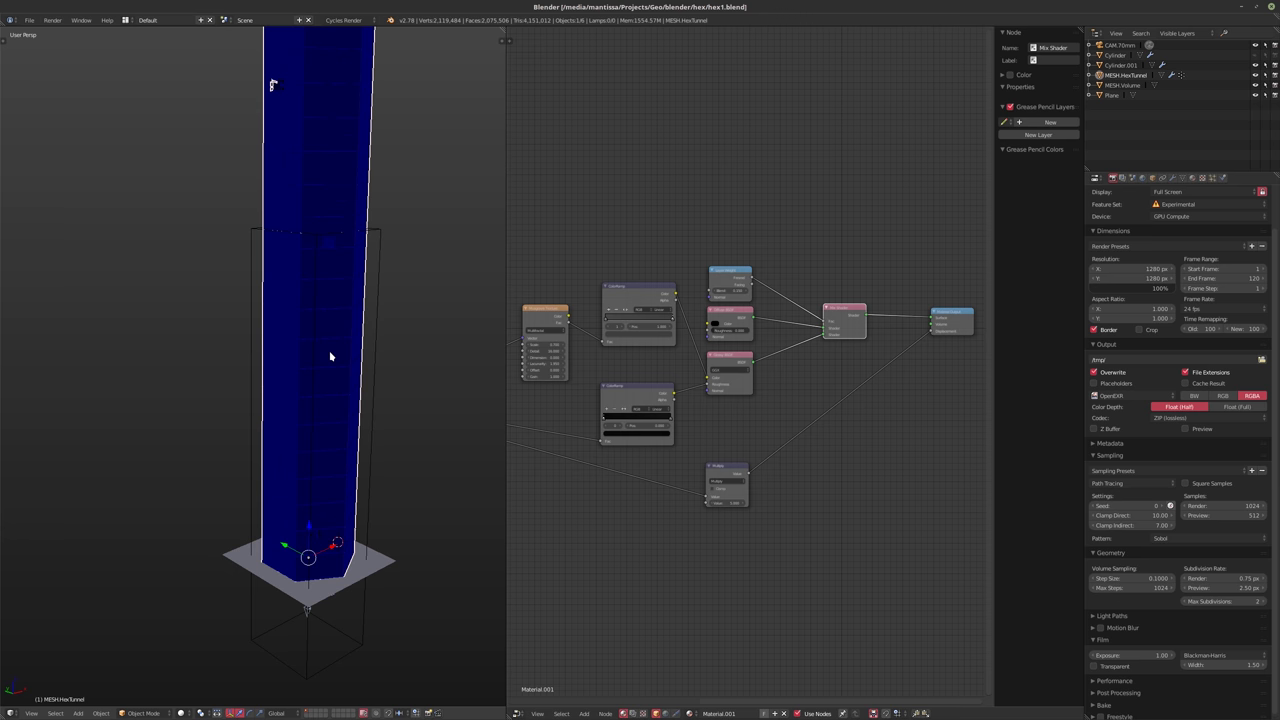
middle_click_drag(334, 346, 325, 378)
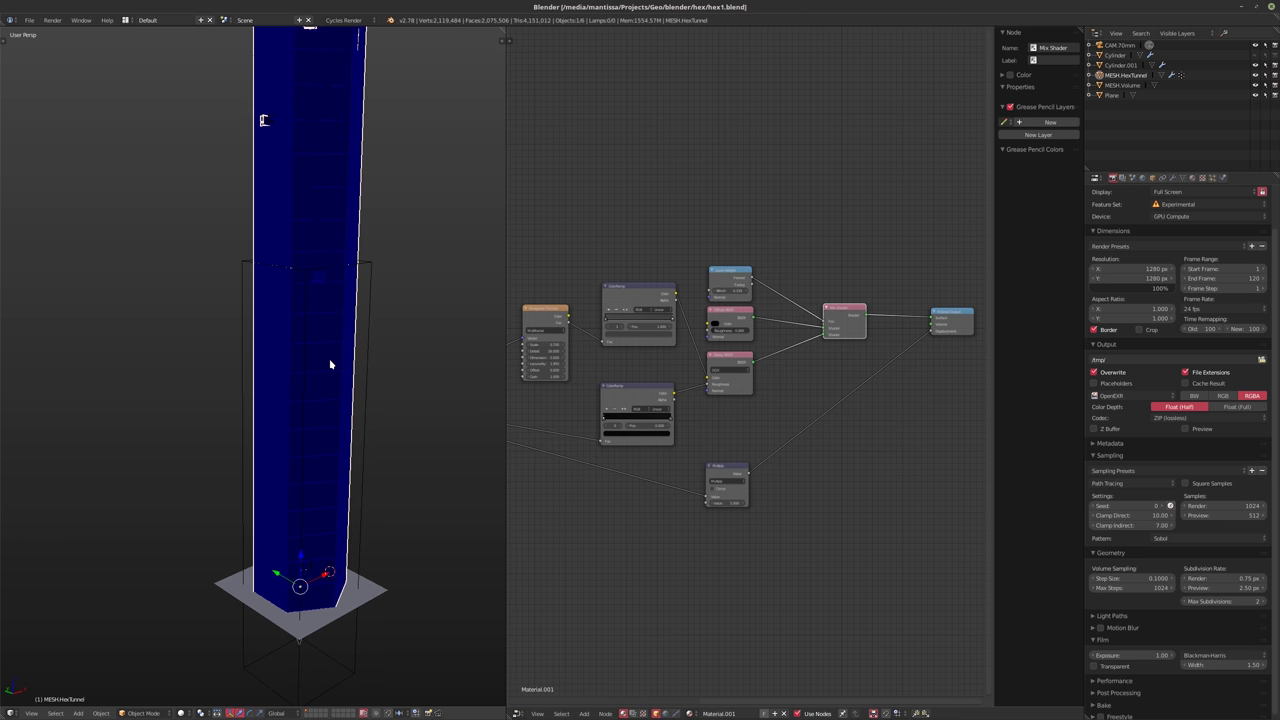
middle_click_drag(330, 364, 336, 337)
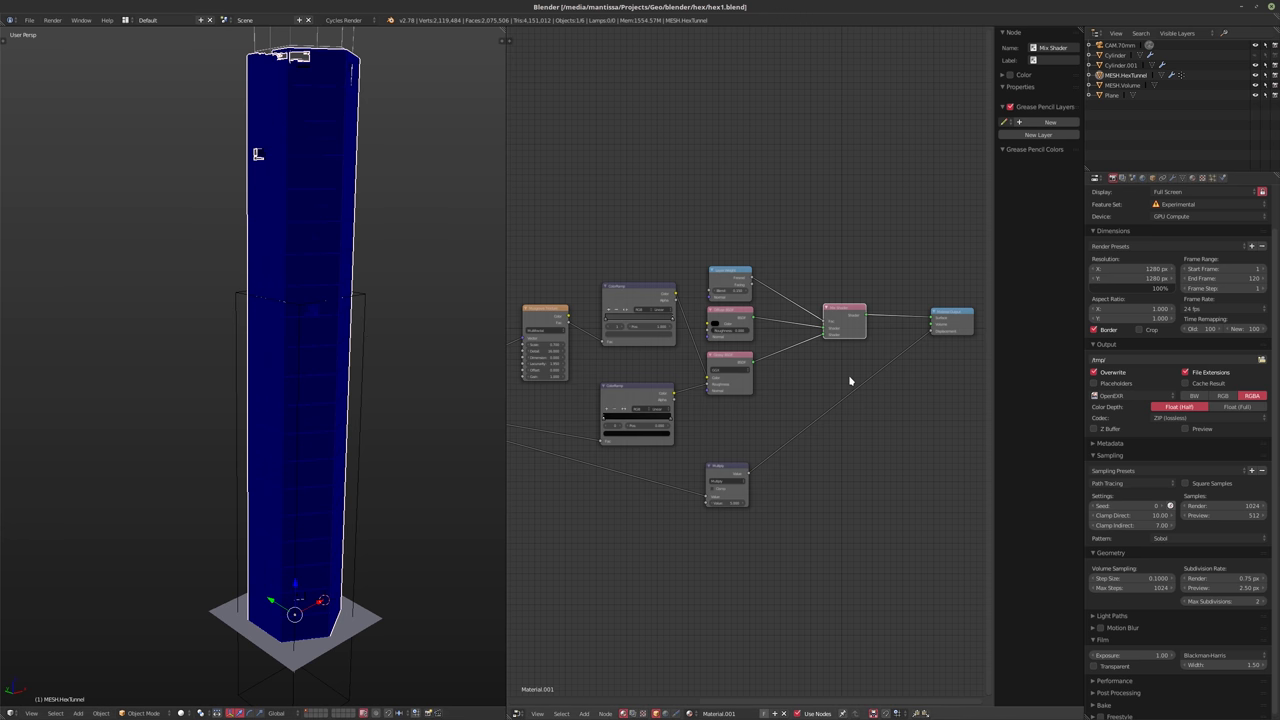
left_click(1173, 177)
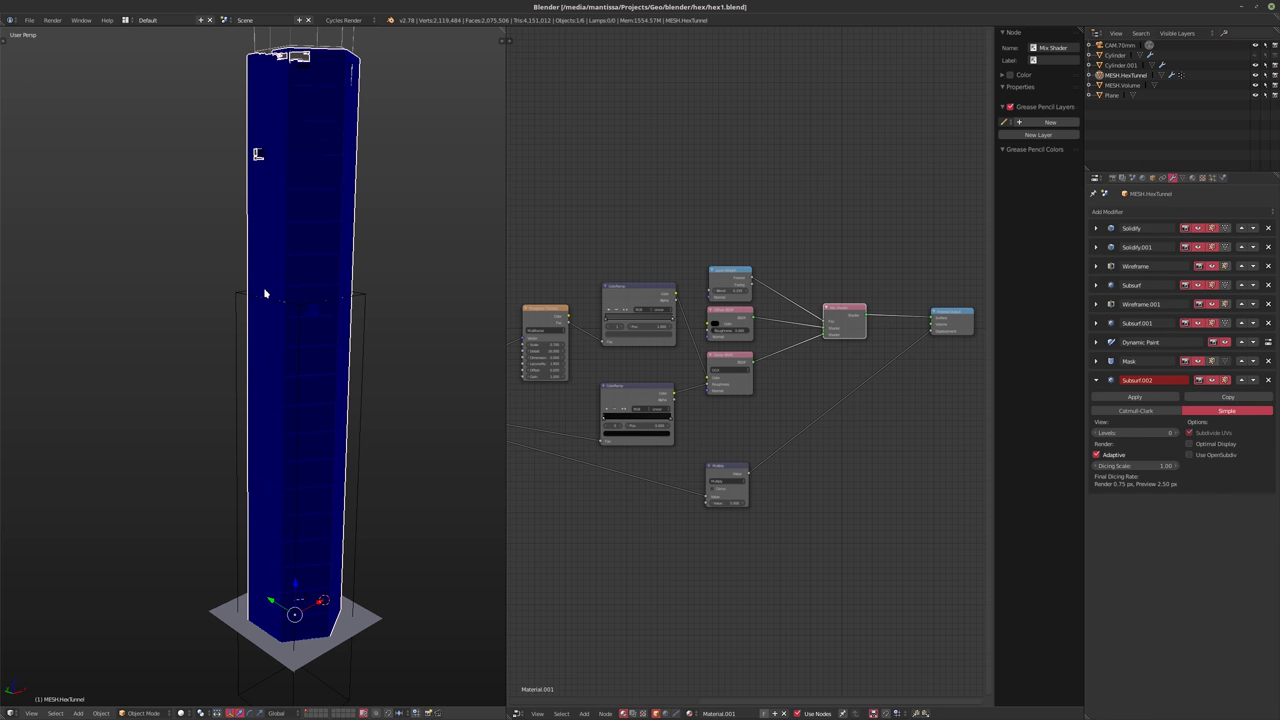
middle_click_drag(265, 293, 268, 323)
key("KP_Divide")
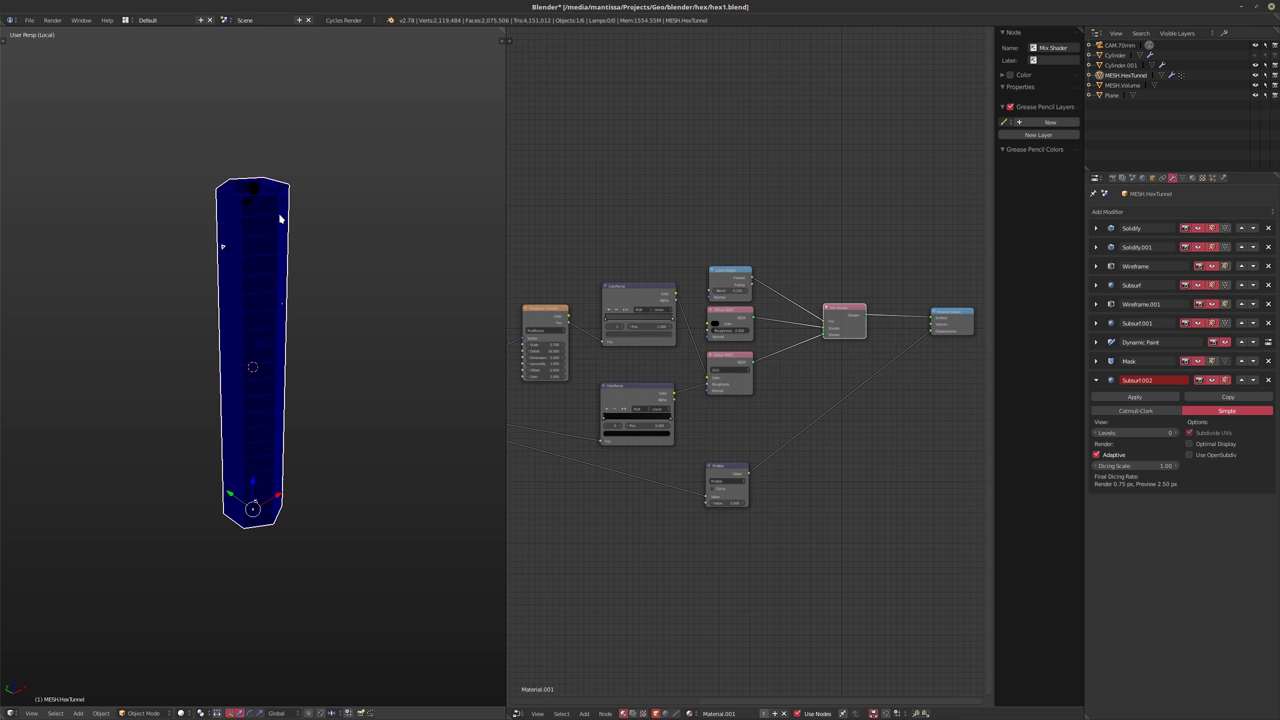
- Switch to the Cycles rendered preview and zoom and orbit out to see the whole hex column
key("shift+z")
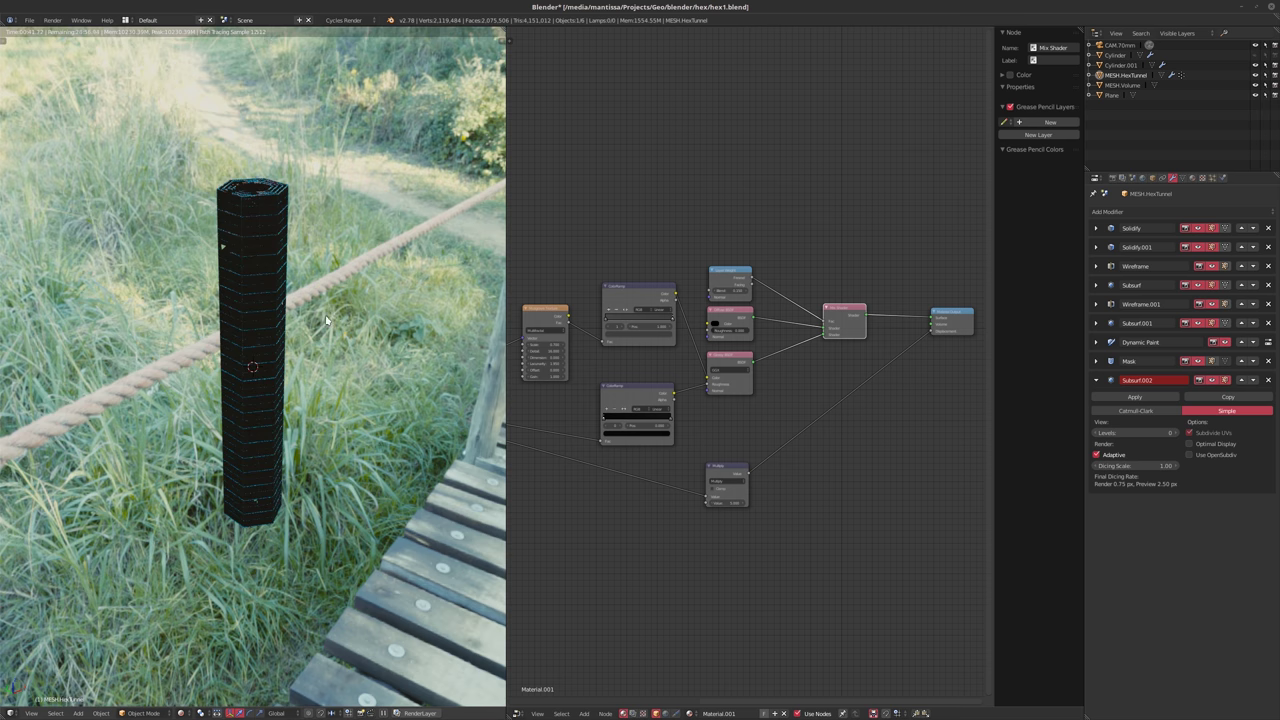
scroll(240, 194, "up", 3)
scroll(255, 257, "up", 8)
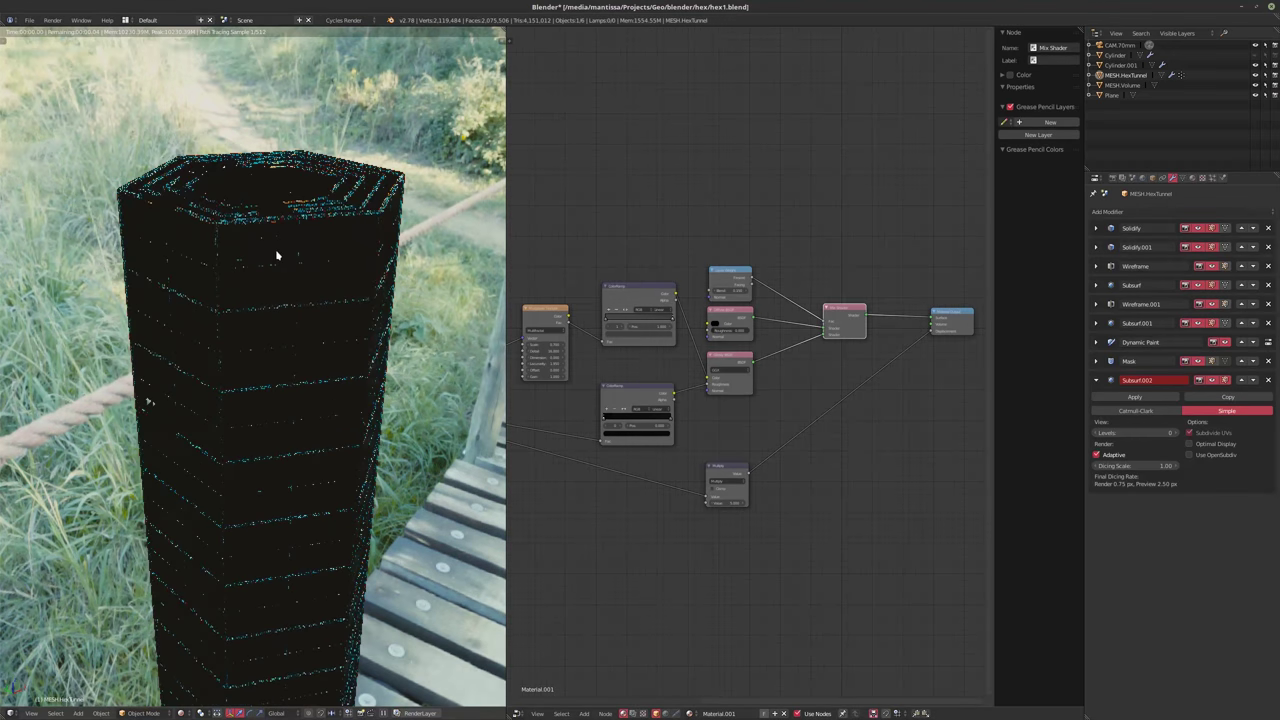
scroll(300, 274, "down", 8)
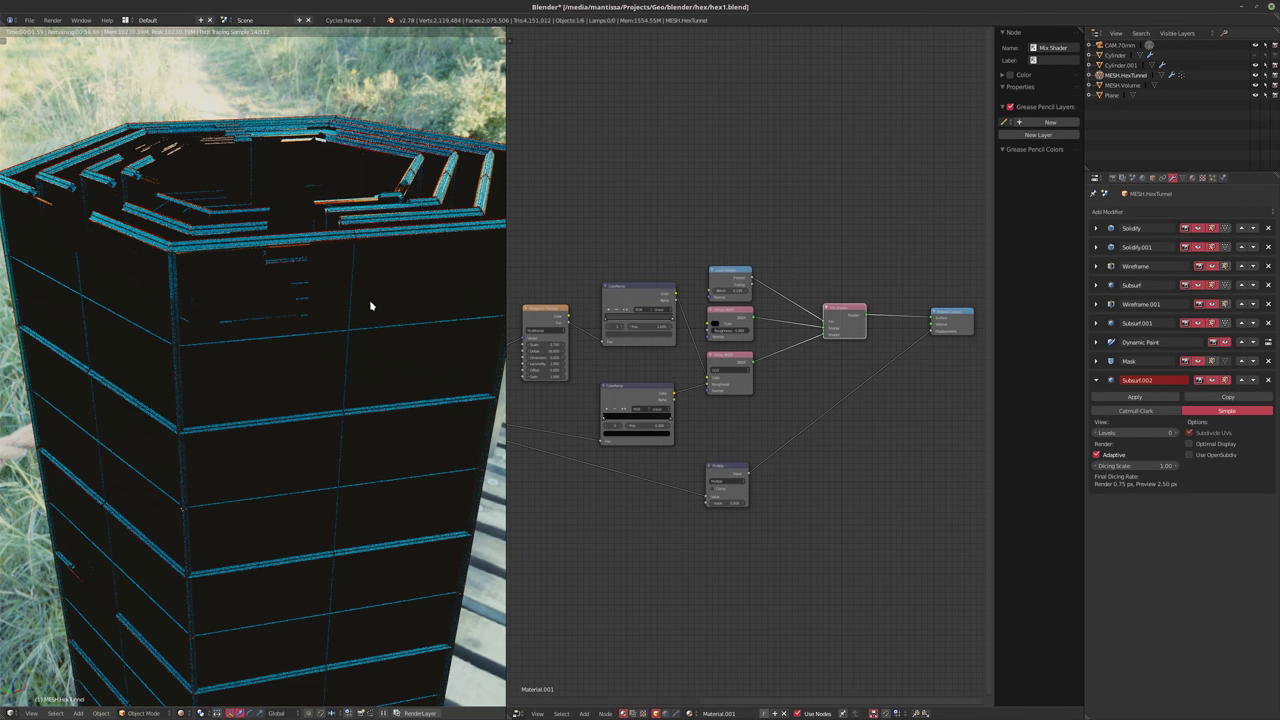
middle_click_drag(363, 293, 323, 200)
scroll(277, 280, "down", 4)
middle_click_drag(277, 280, 290, 309)
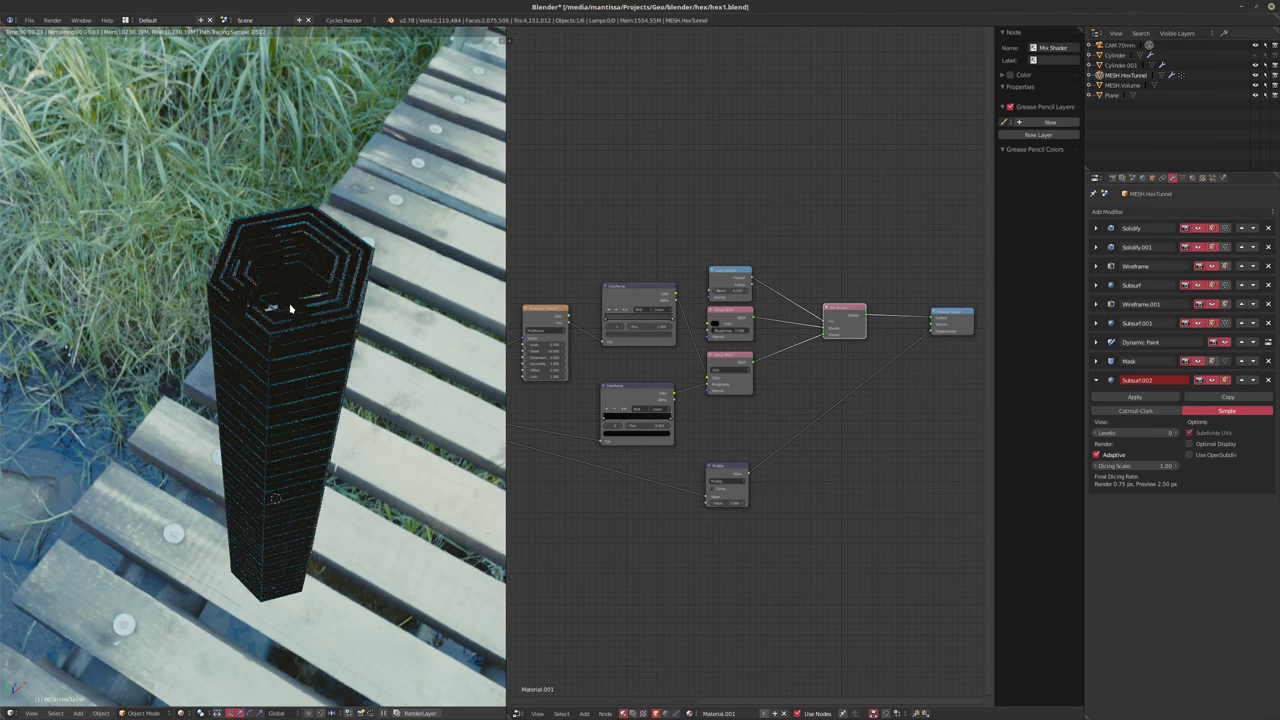
scroll(290, 309, "up", 3)
- Check the tunnel's mesh data (dp_weight, UVMap), orbit to look down into it, and return to modifiers
left_click(1183, 178)
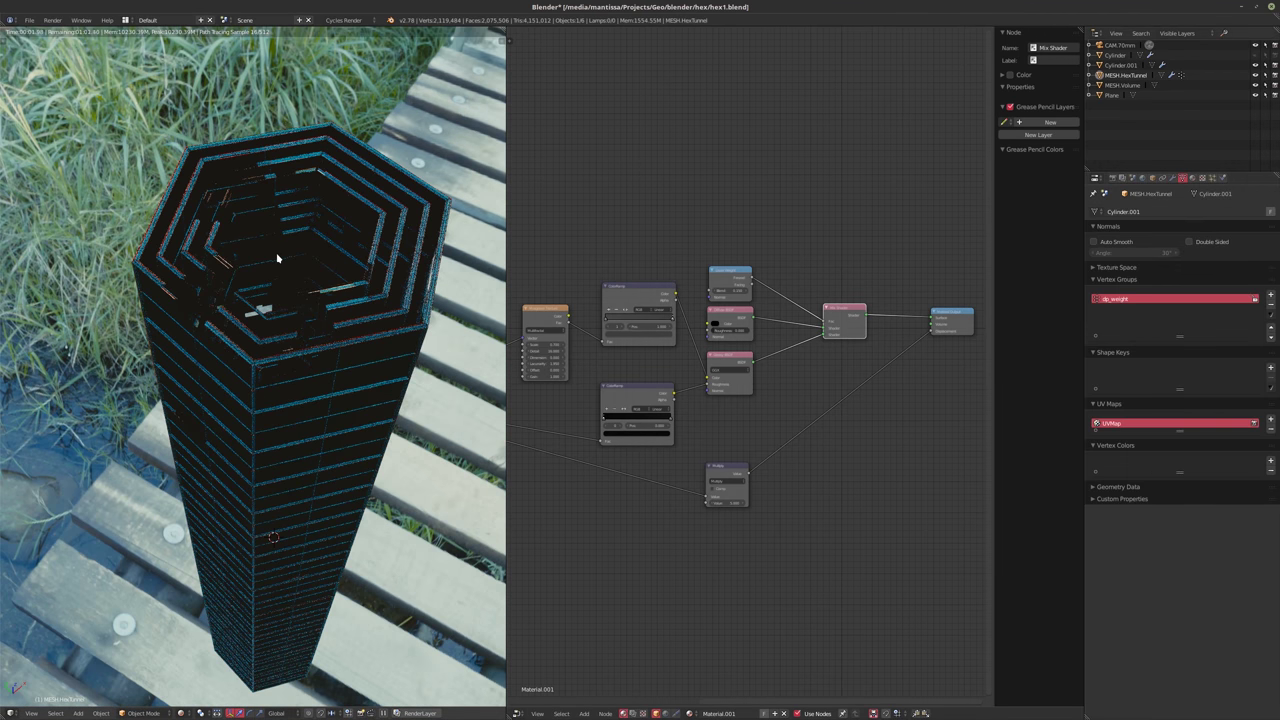
middle_click_drag(277, 258, 323, 247)
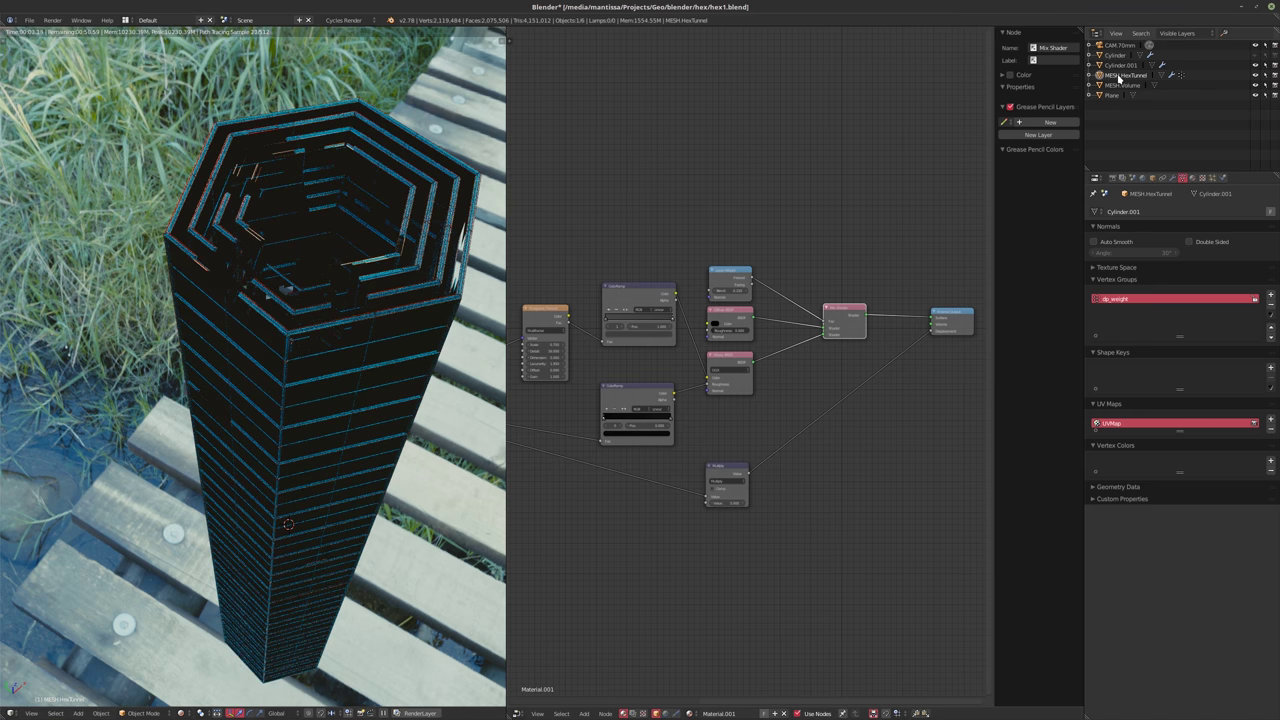
middle_click_drag(297, 264, 357, 263)
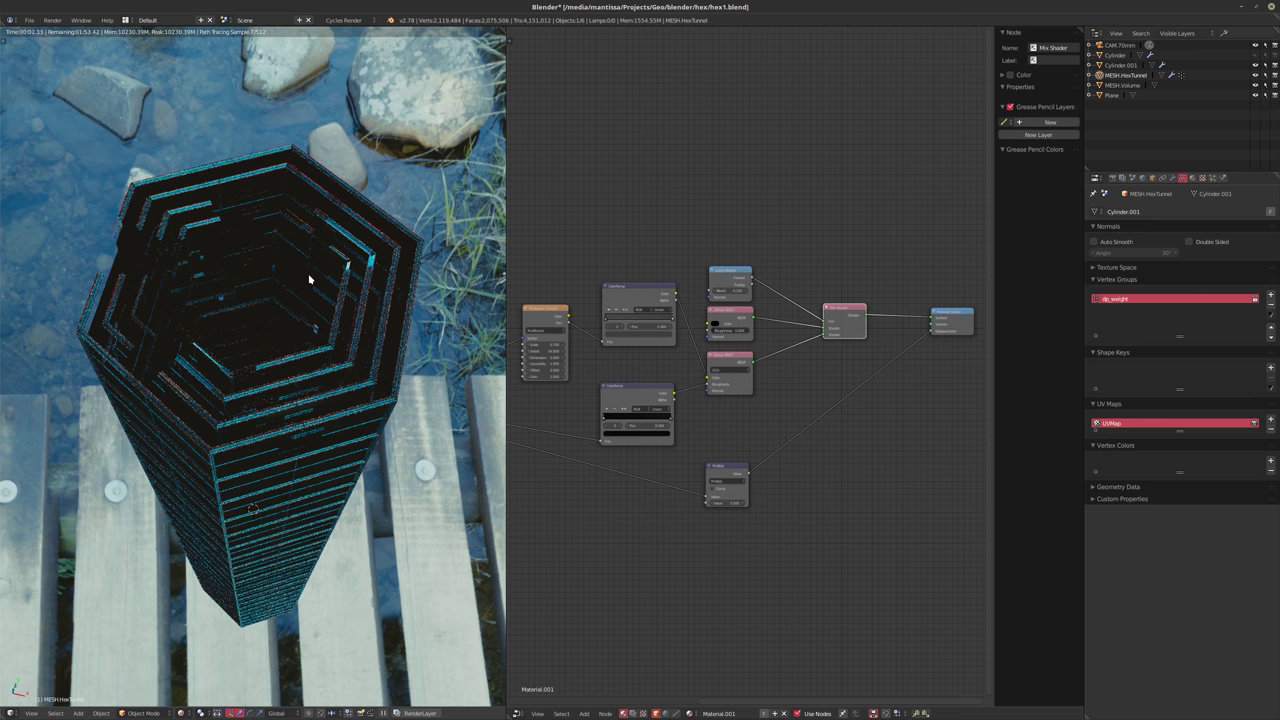
mouse_move(314, 277)
middle_mouse_down()
mouse_move(328, 277)
mouse_move(322, 265)
middle_mouse_up()
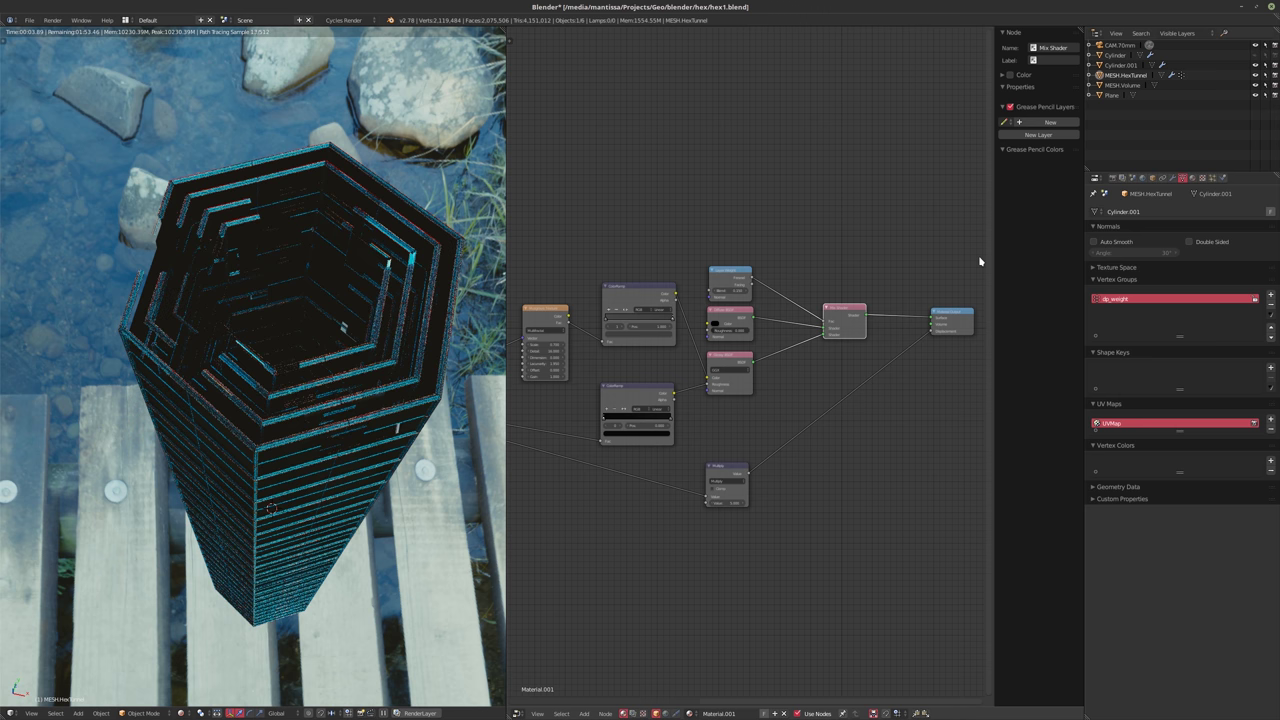
left_click(1174, 179)
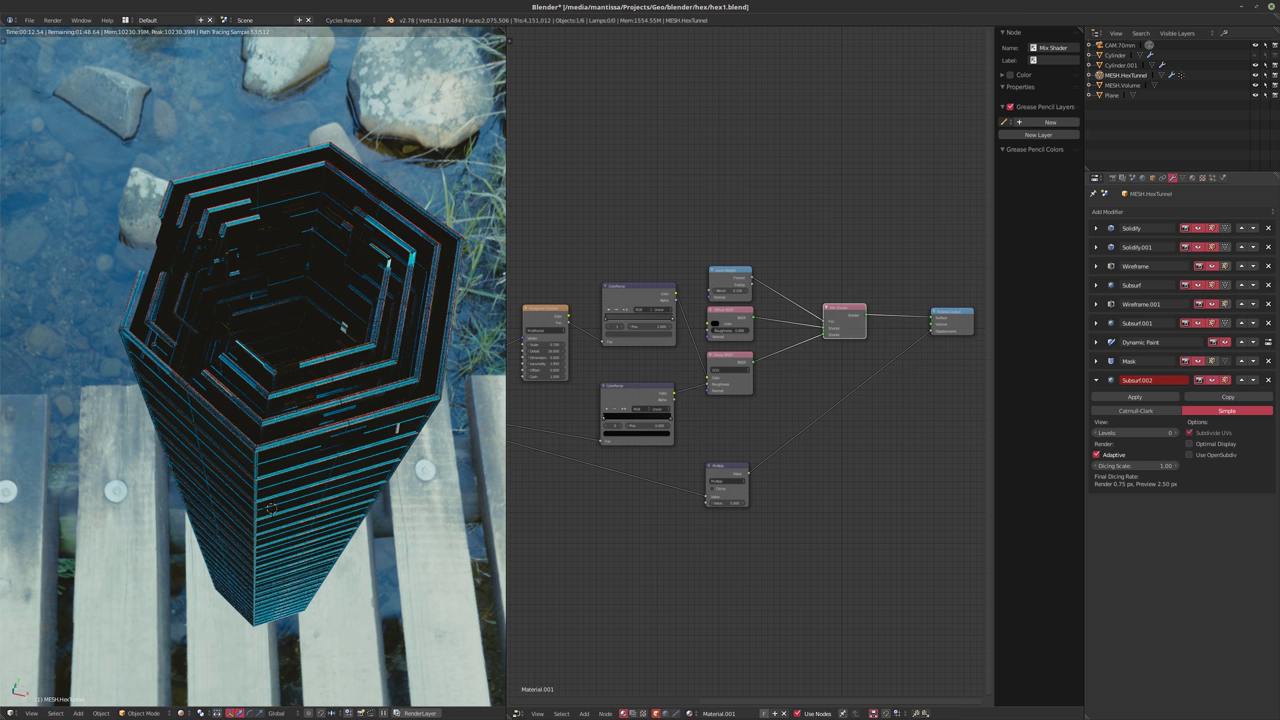
- Delete the Subsurf.002 modifier and bring up the tunnel's material settings
key("ctrl+z")
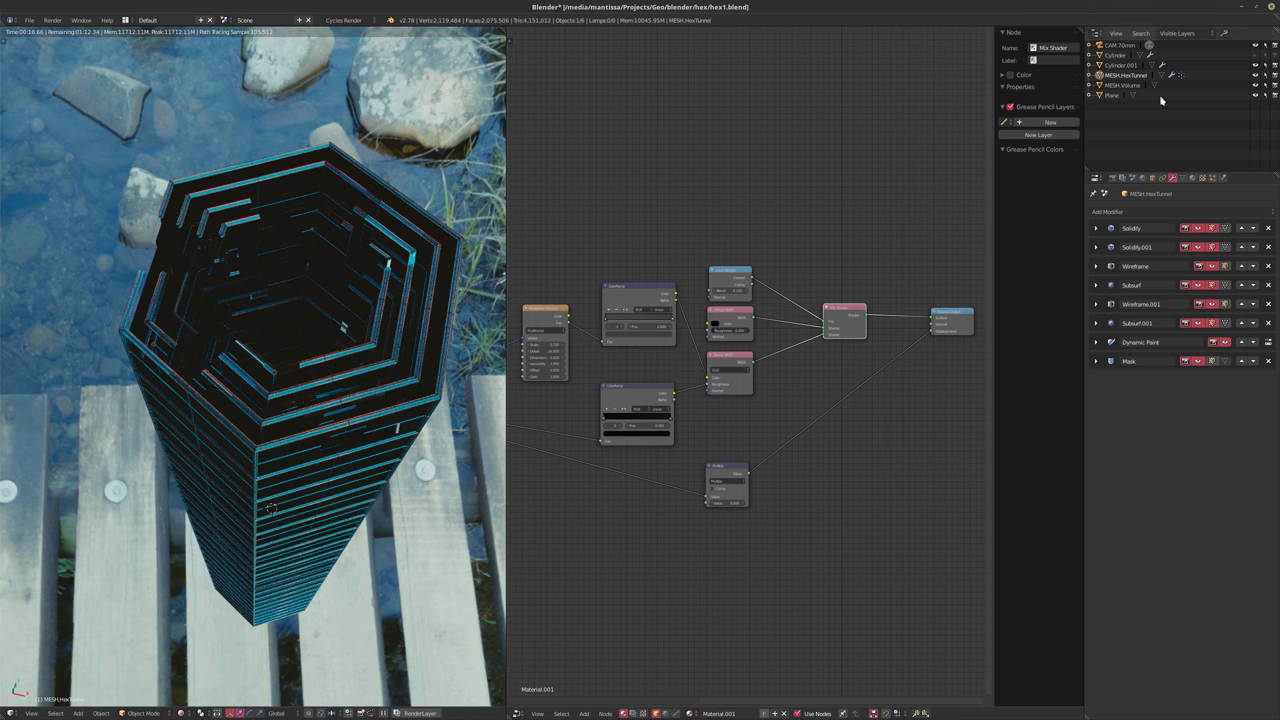
left_click(1192, 178)
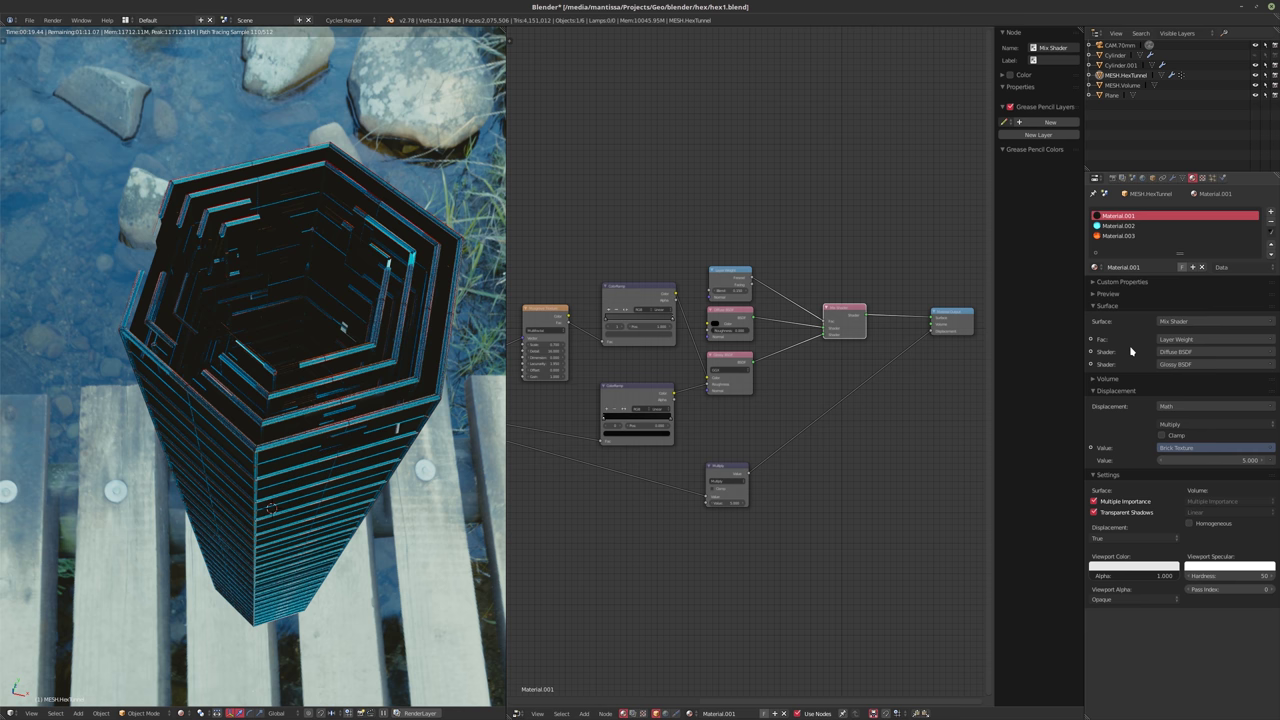
- Set Material.001's displacement method to Bump and orbit up the rendered tower
left_click(1133, 538)
left_click(1132, 516)
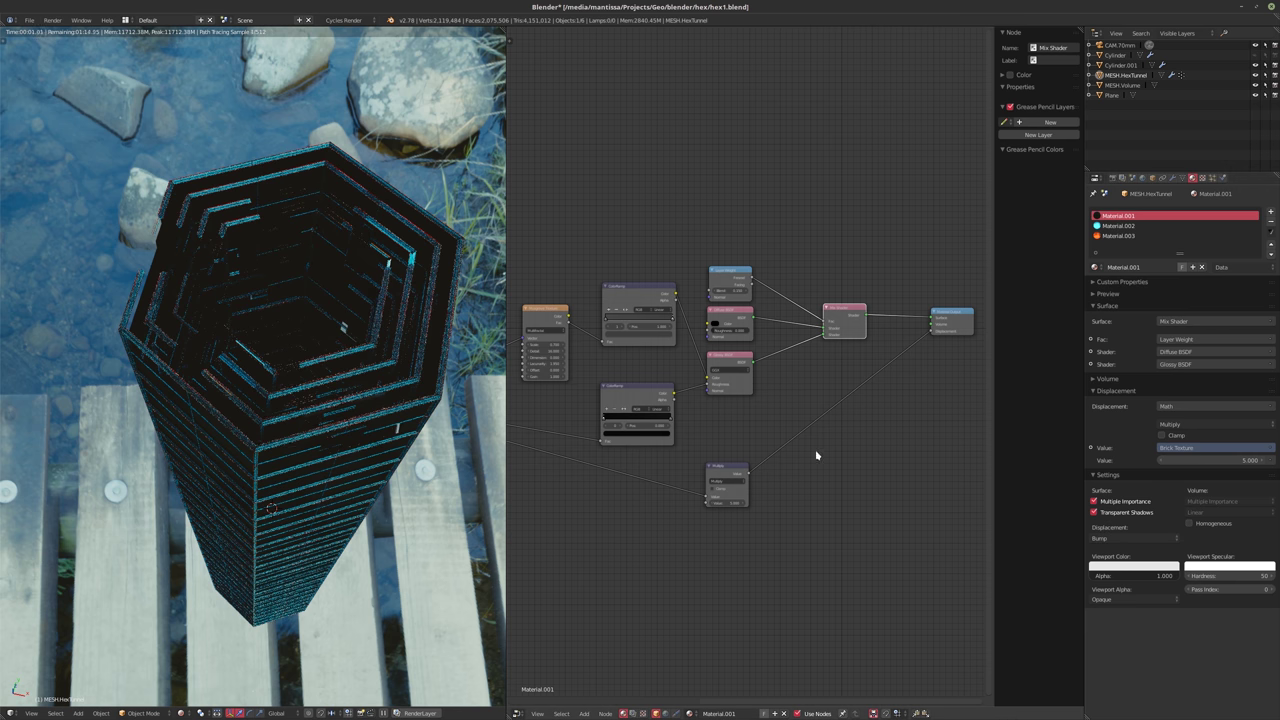
mouse_move(320, 382)
middle_mouse_down()
mouse_move(337, 343)
mouse_move(314, 397)
mouse_move(350, 425)
mouse_move(337, 357)
mouse_move(331, 386)
middle_mouse_up()
mouse_move(286, 429)
middle_mouse_down()
mouse_move(283, 441)
mouse_move(280, 423)
middle_mouse_up()
left_click(724, 502)
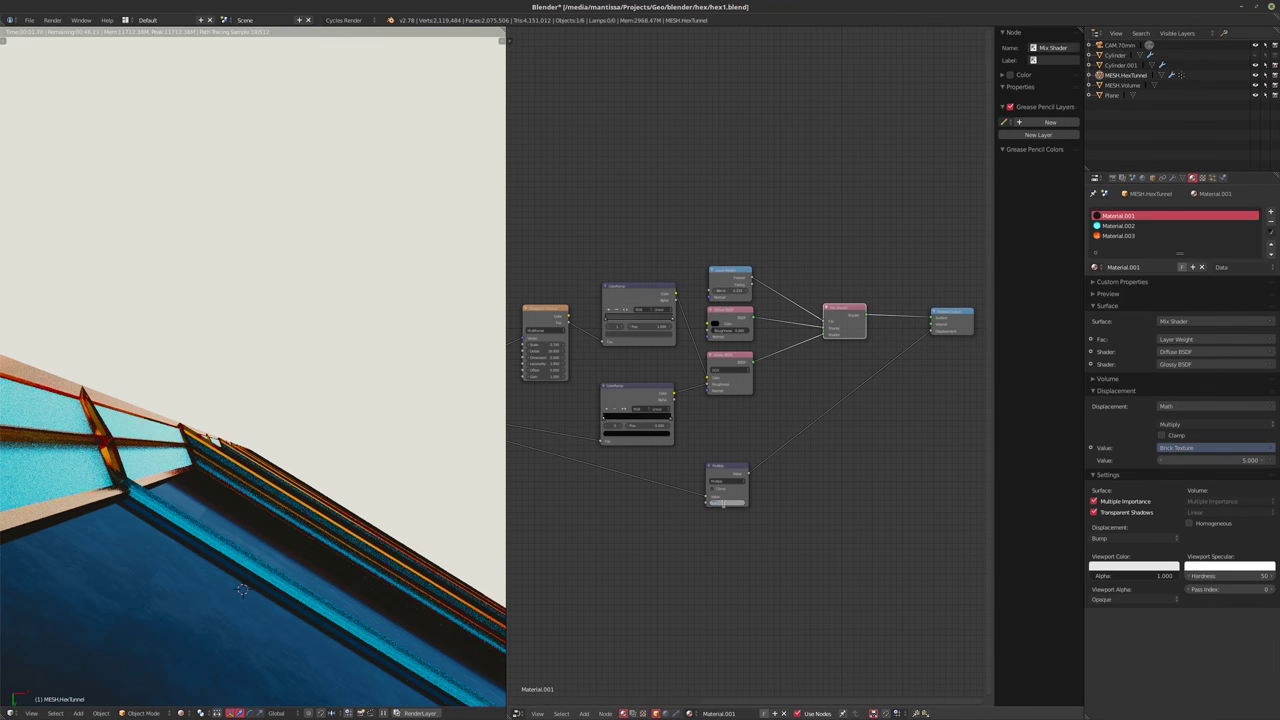
- Enter 10 as the Math Multiply value and pan around the node tree
type("10")
key("Return")
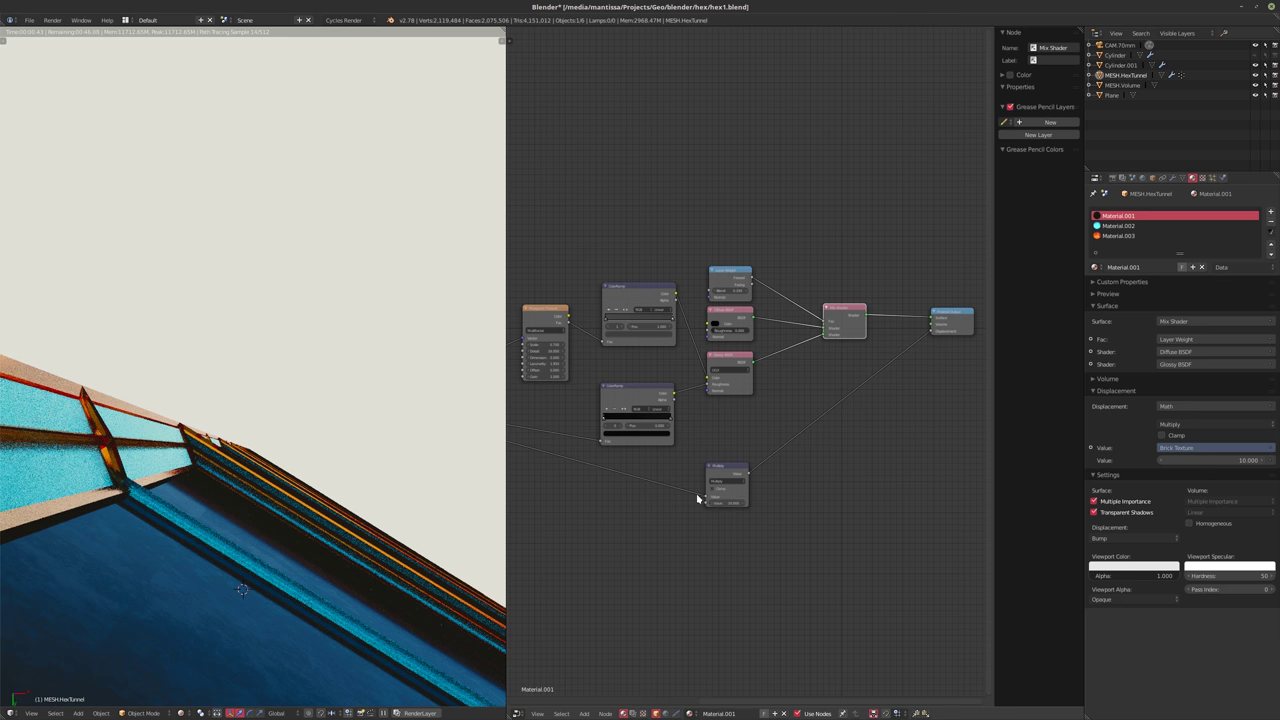
key("Return")
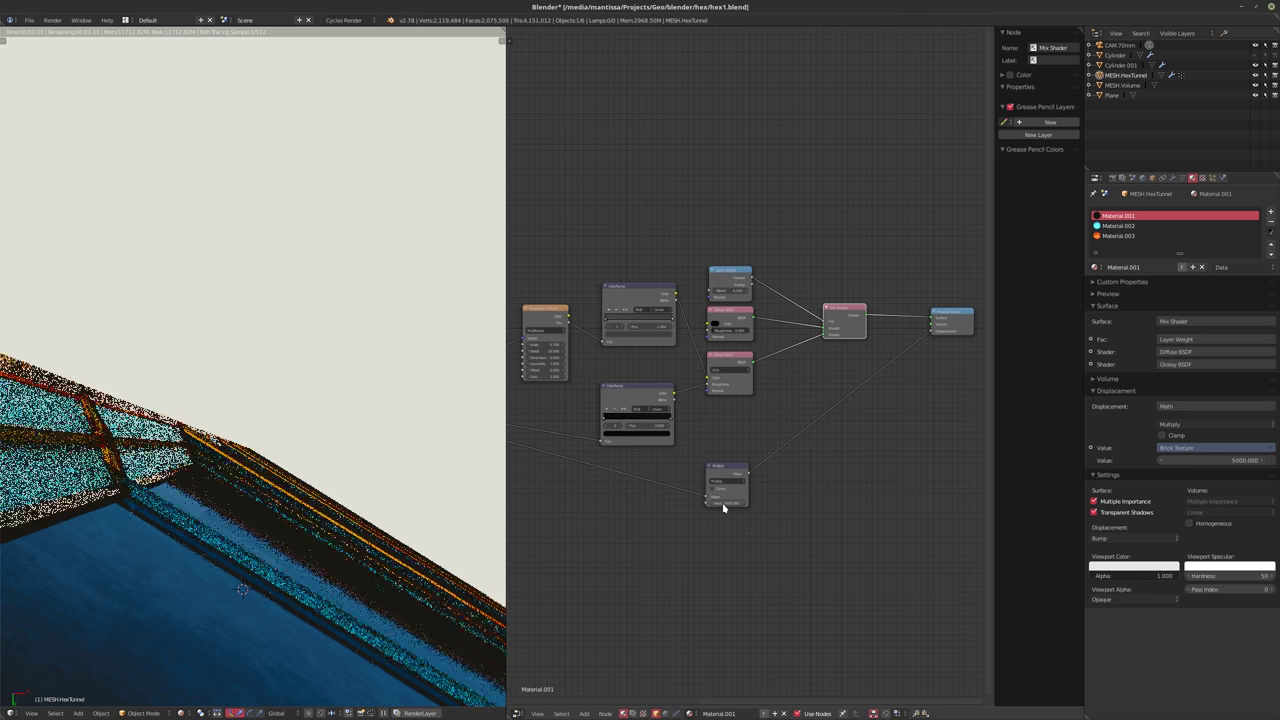
scroll(810, 535, "up", 2, "shift")
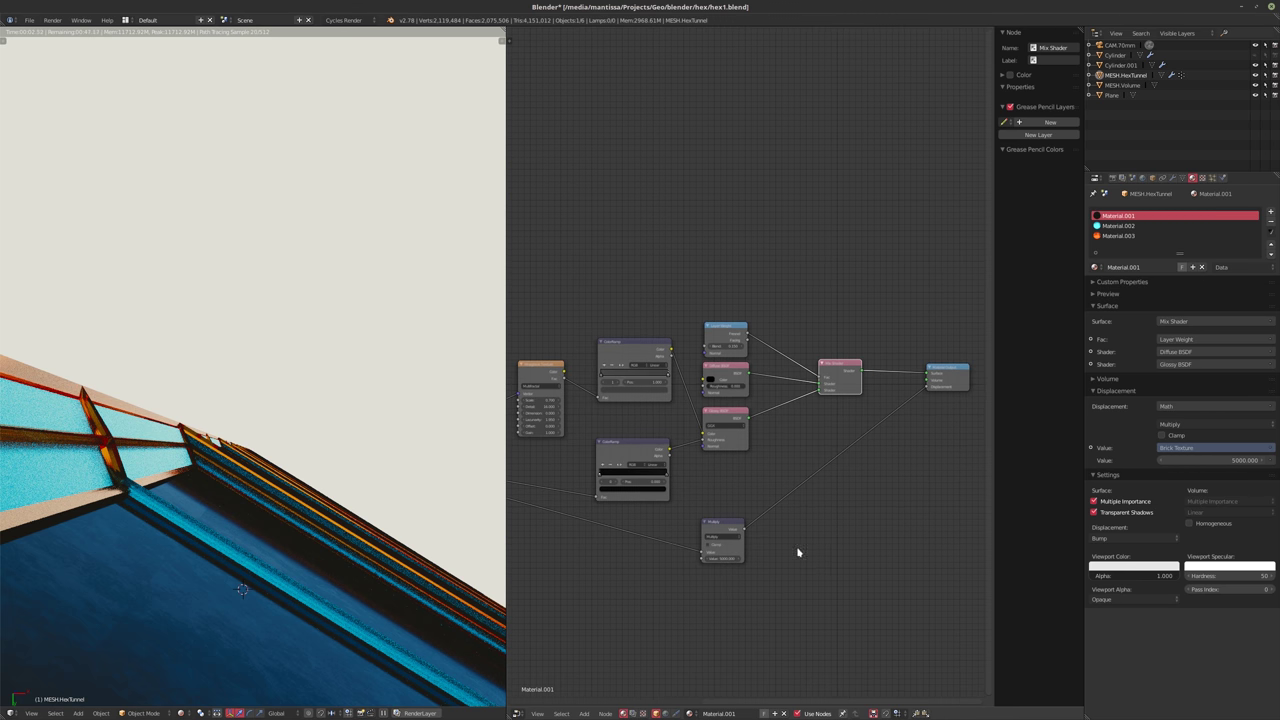
scroll(797, 540, "left", 5, "ctrl")
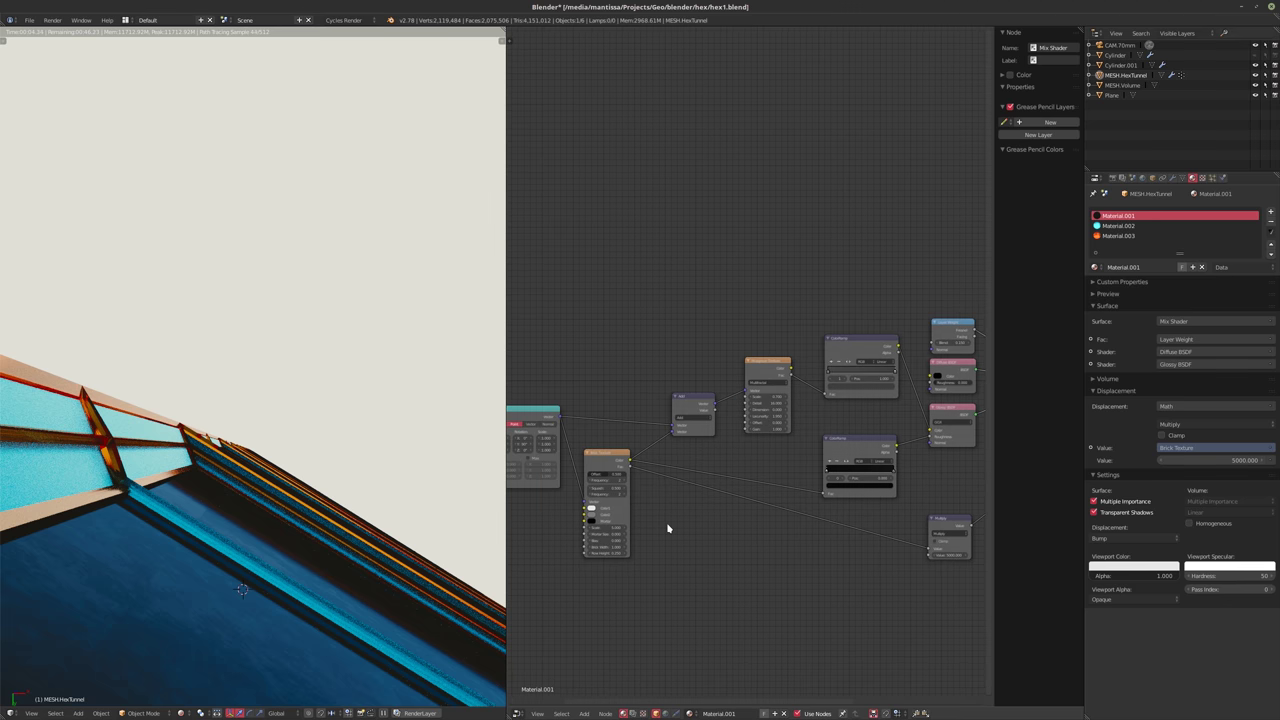
scroll(668, 528, "left", 3, "ctrl")
scroll(620, 500, "right", 4, "ctrl")
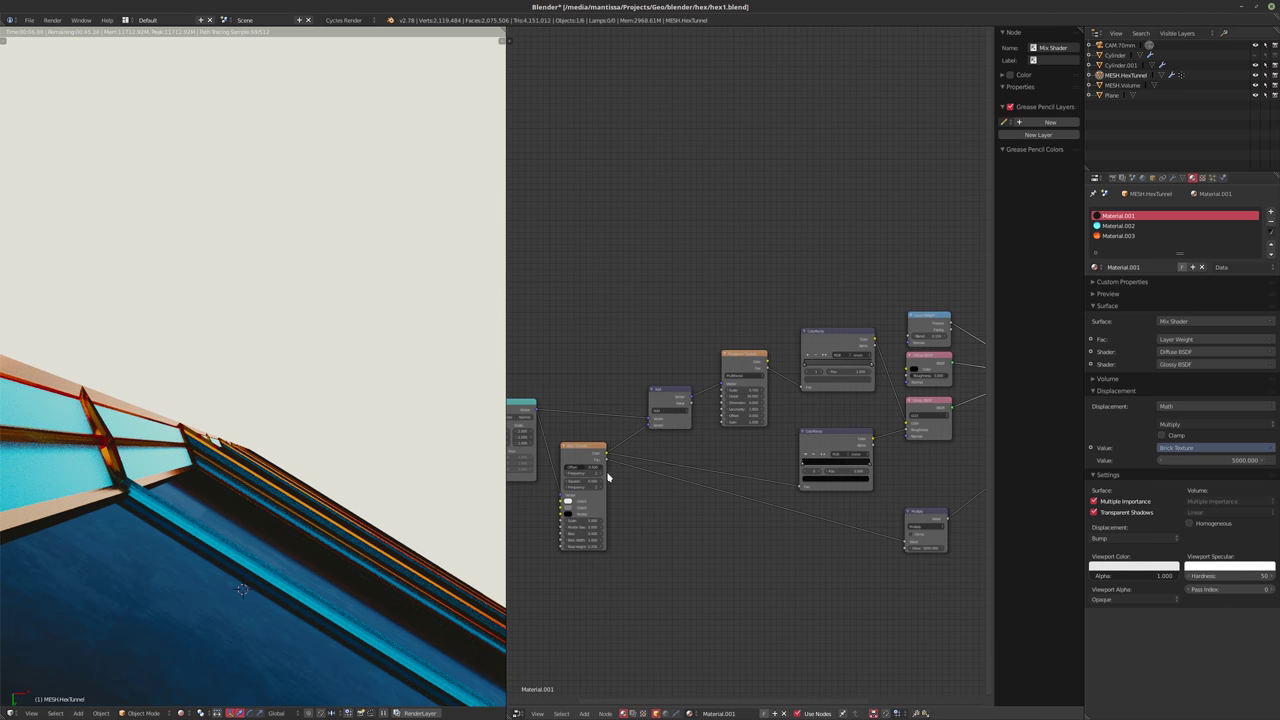
- Preview the Brick Texture and Math node outputs on their own, setting Multiply to 1
left_click(579, 453, "ctrl+shift")
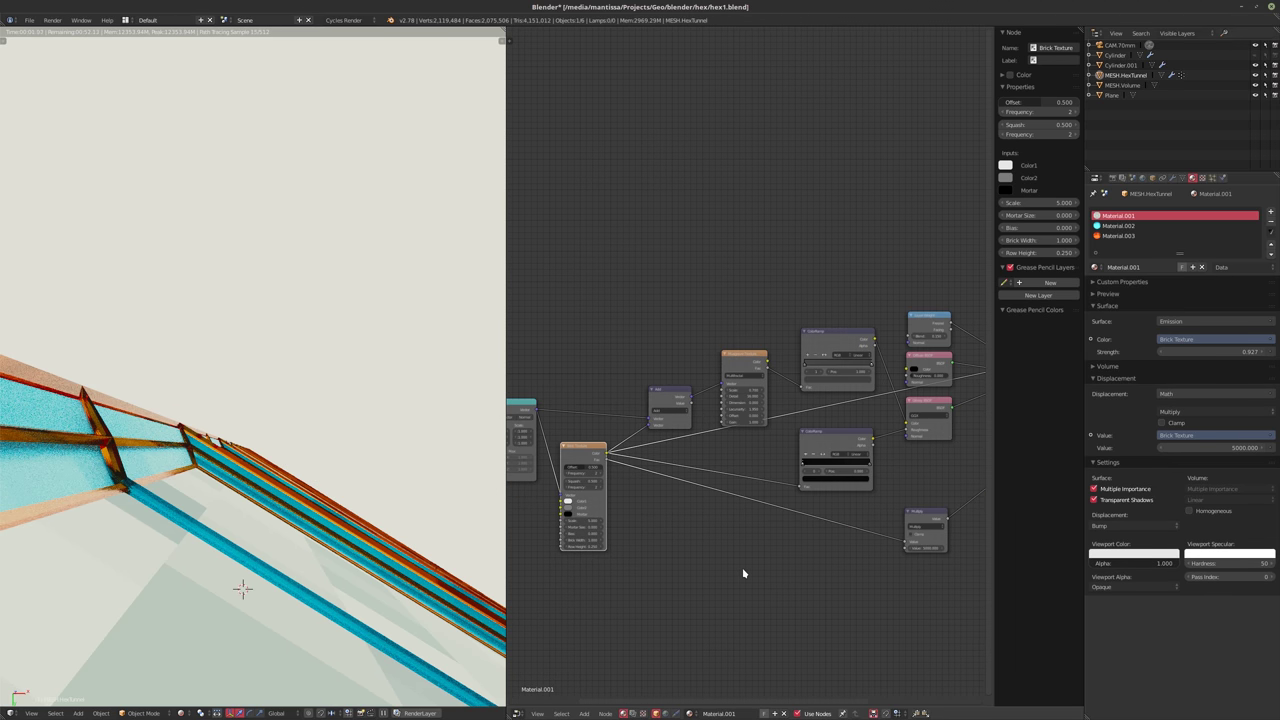
scroll(754, 573, "right", 4, "ctrl")
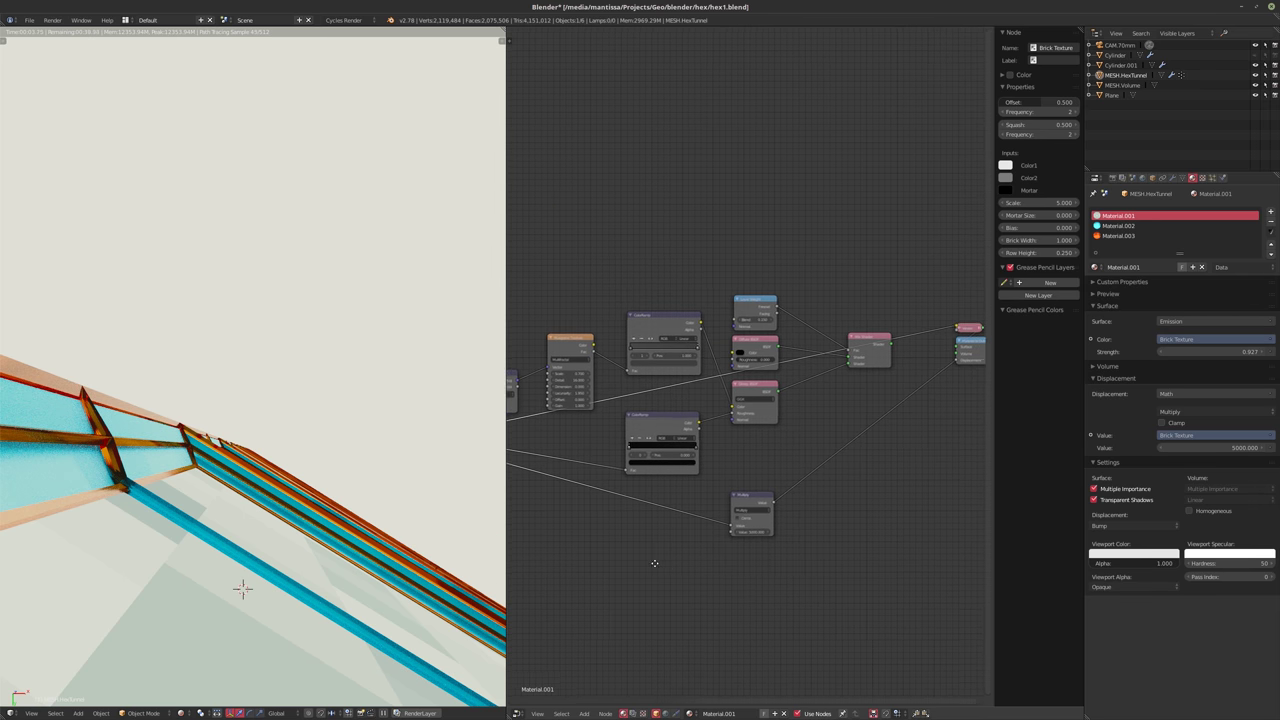
scroll(770, 562, "left", 2, "ctrl")
scroll(795, 565, "right", 3, "ctrl")
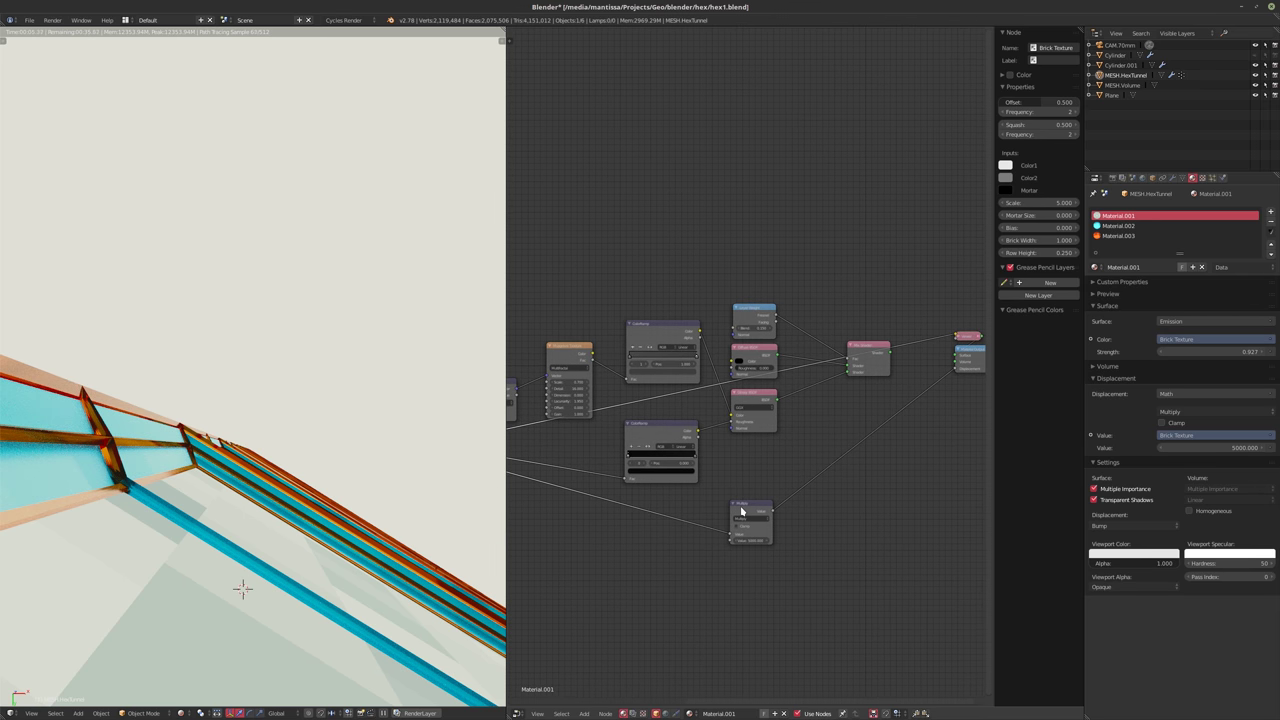
left_click(752, 520, "ctrl+shift")
mouse_move(778, 545)
middle_mouse_down()
mouse_move(700, 566)
mouse_move(834, 537)
mouse_move(956, 541)
mouse_move(763, 528)
middle_mouse_up()
scroll(763, 528, "up", 1)
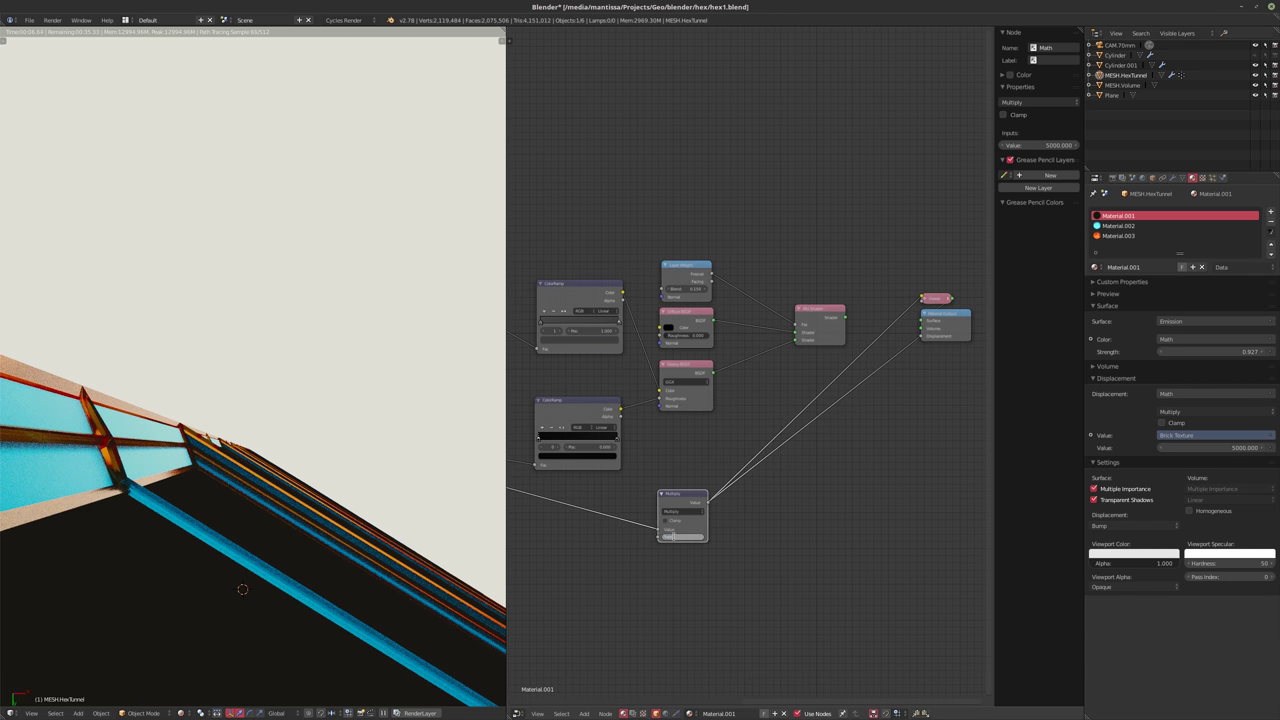
type("1")
key("Return")
- Widen the Brick Texture node, reconnect Mix Shader to the output, and set Multiply to 10
middle_click_drag(746, 511, 822, 520)
scroll(783, 525, "down", 1)
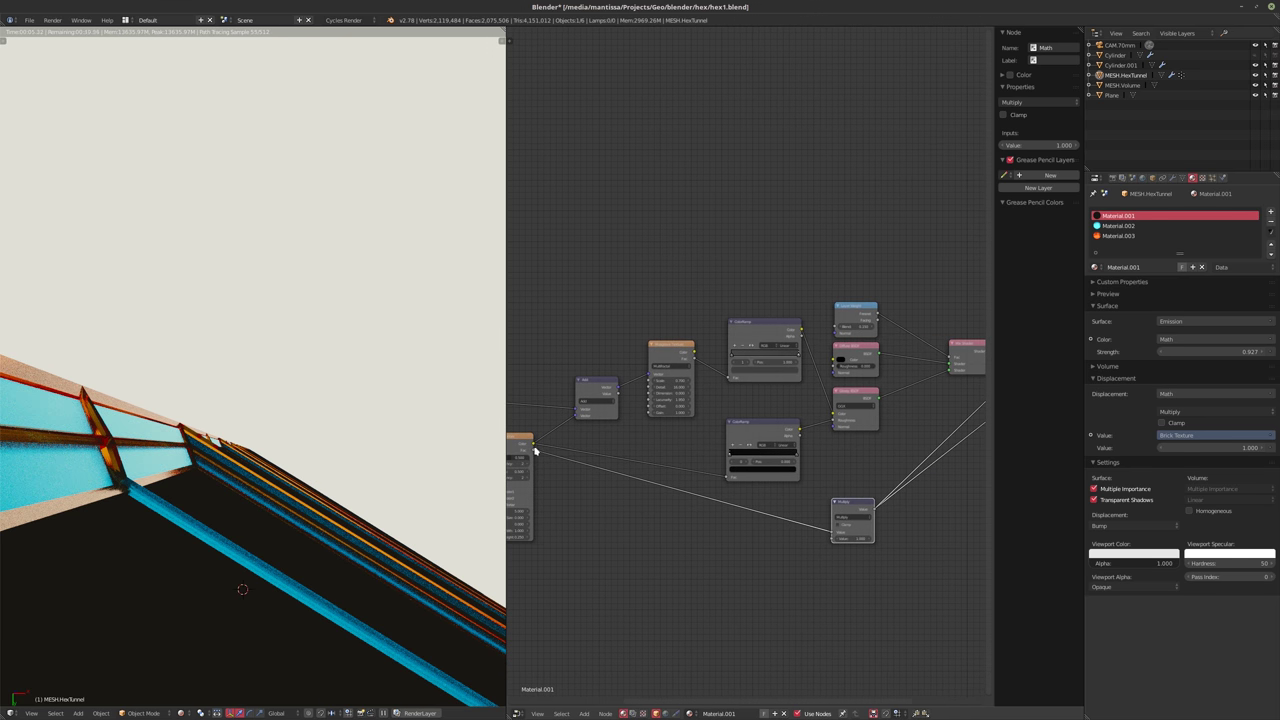
left_click_drag(534, 452, 838, 538)
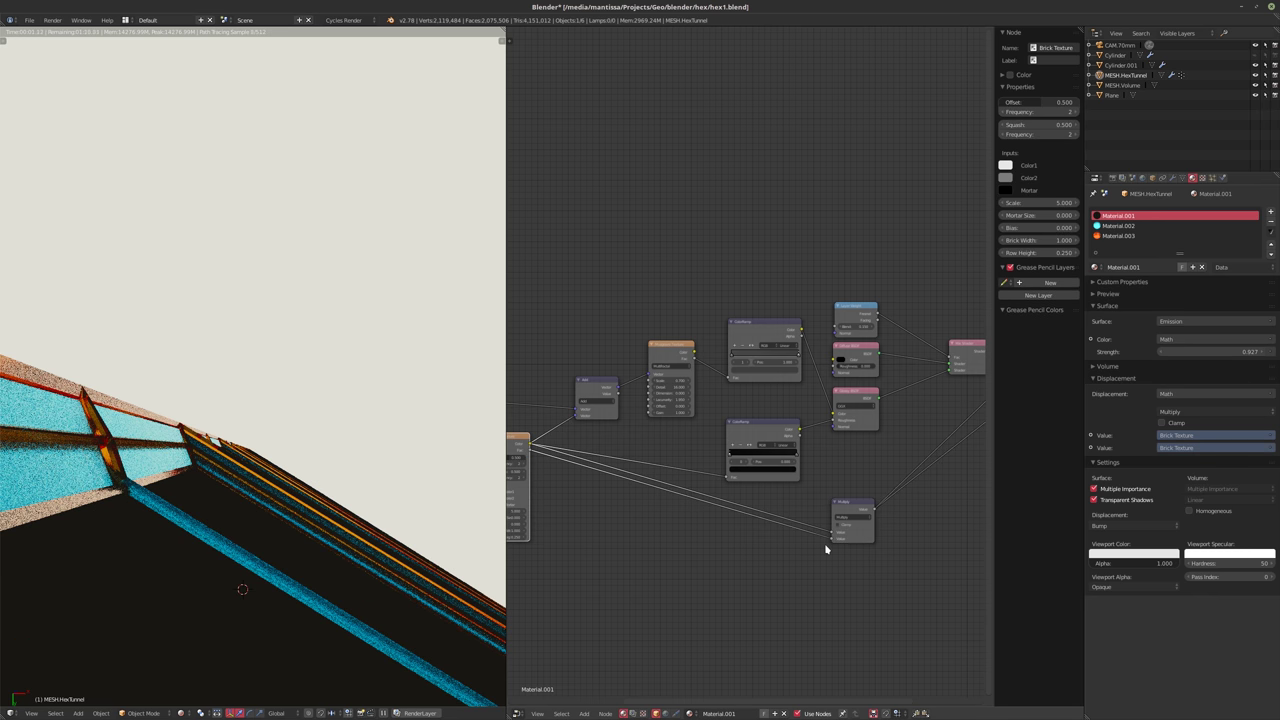
scroll(810, 540, "right", 5, "ctrl")
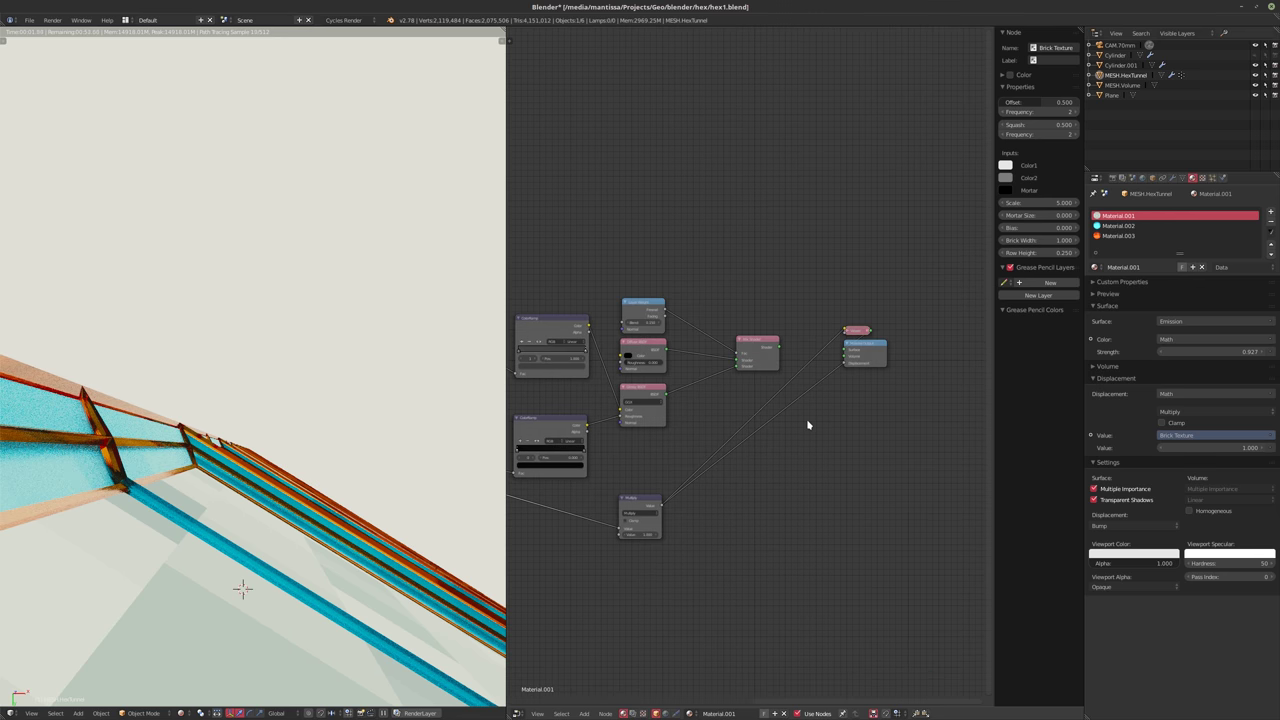
left_click(757, 347, "ctrl+shift")
scroll(808, 491, "left", 2, "ctrl")
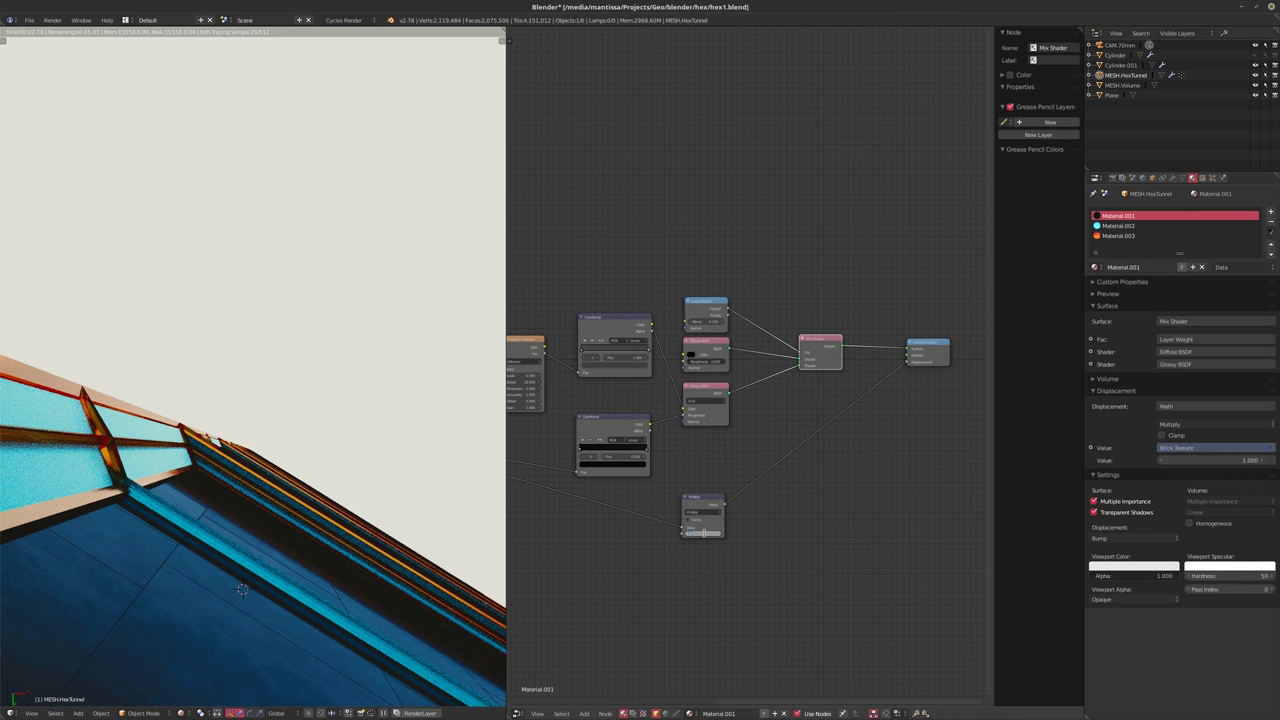
left_click_drag(703, 532, 706, 537)
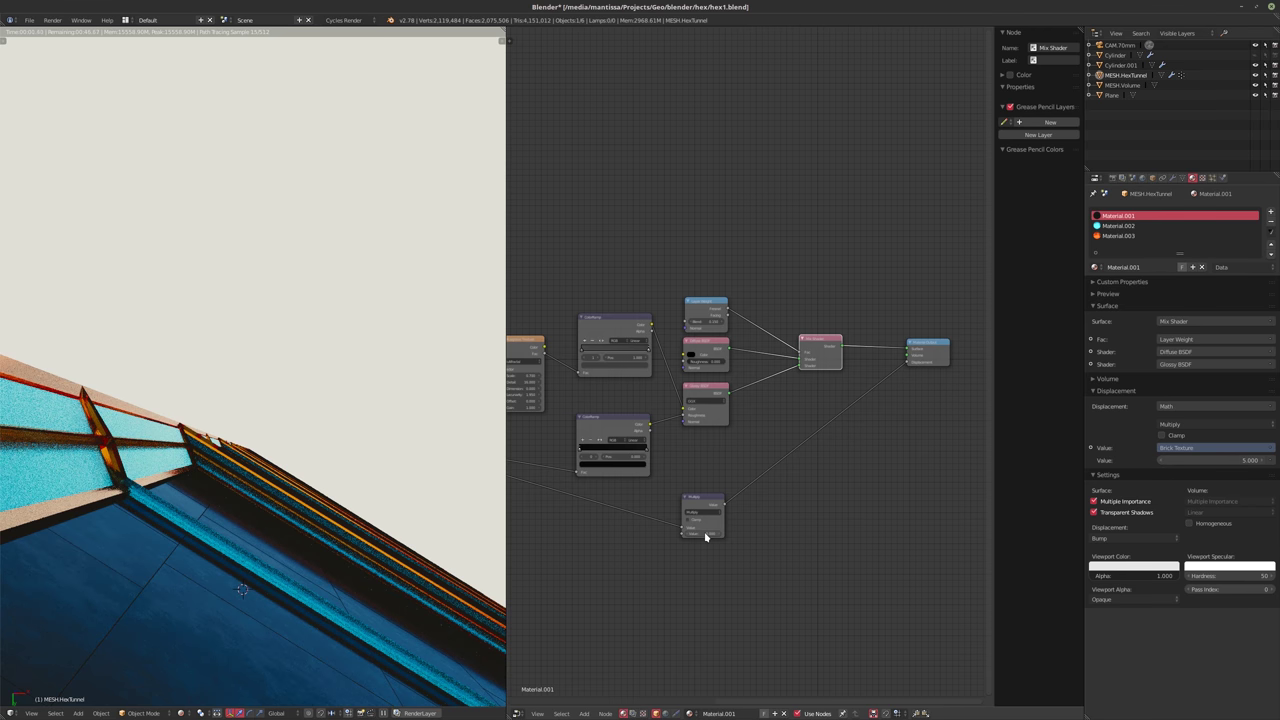
left_click(703, 533)
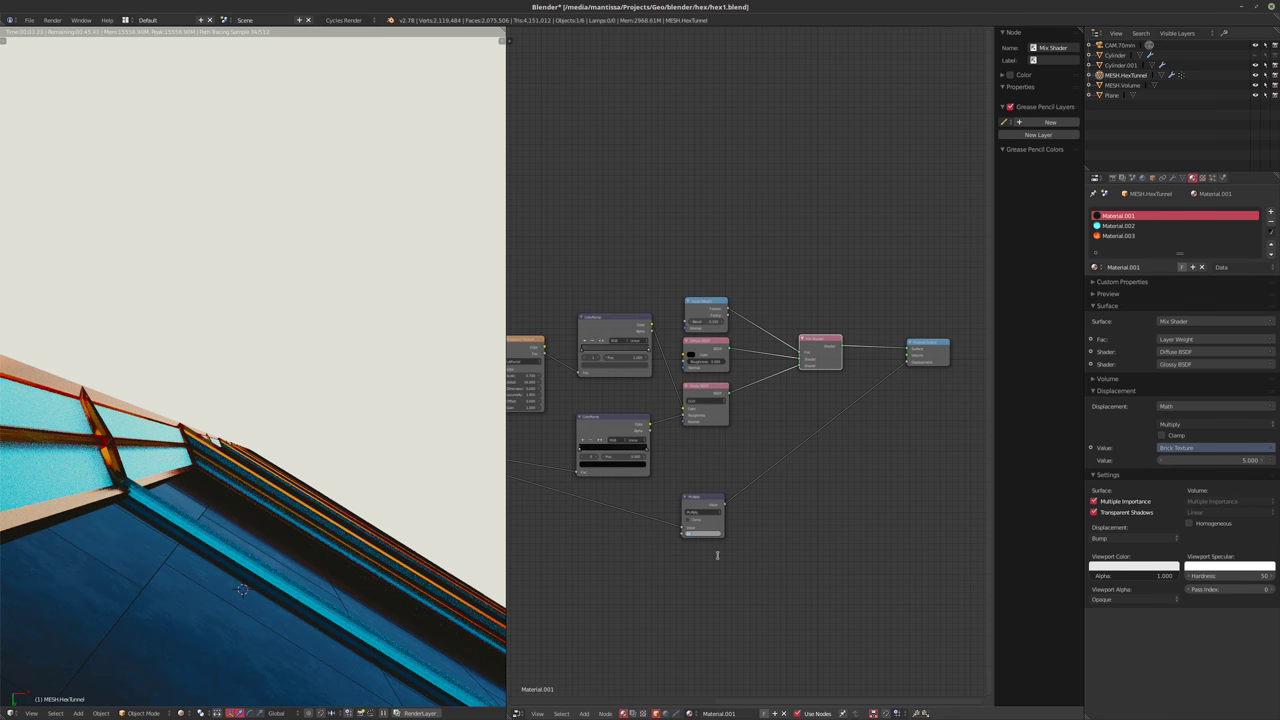
type("10")
key("Return")
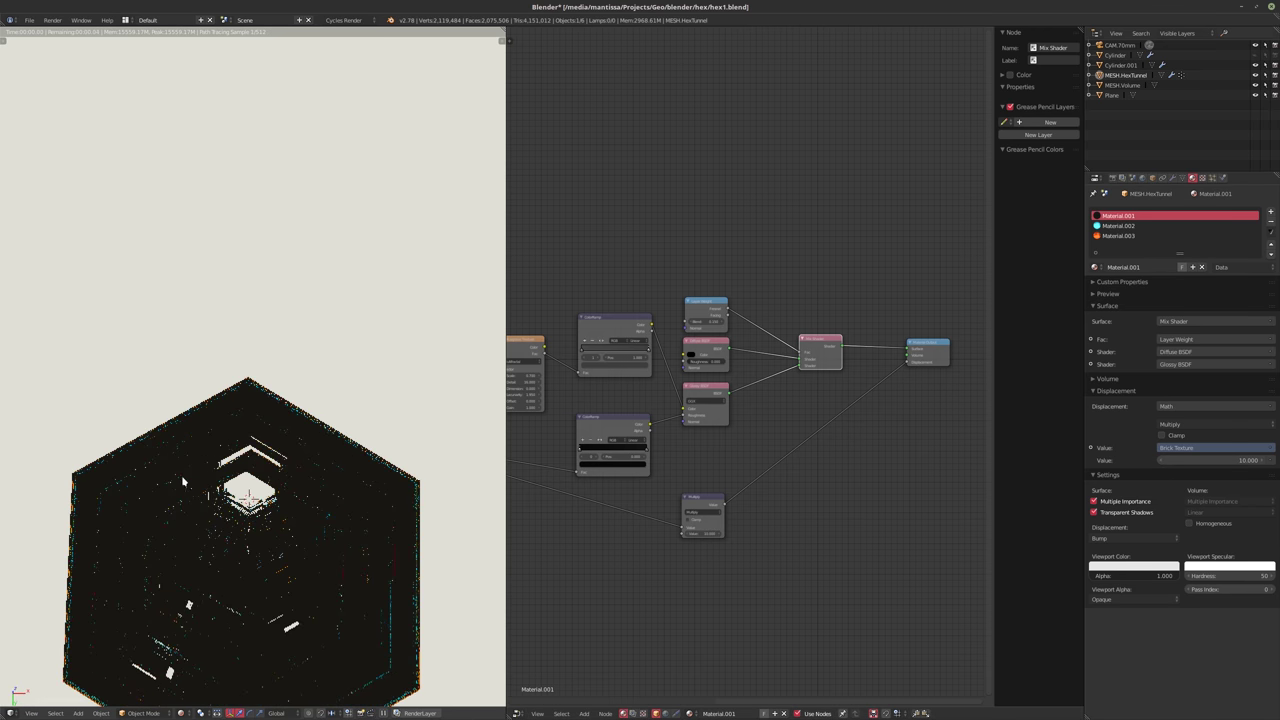
- Orbit down the tunnel, switch to camera view and solid shading, and make MESH.Volume active
middle_click_drag(181, 475, 255, 498)
scroll(262, 500, "up", 3)
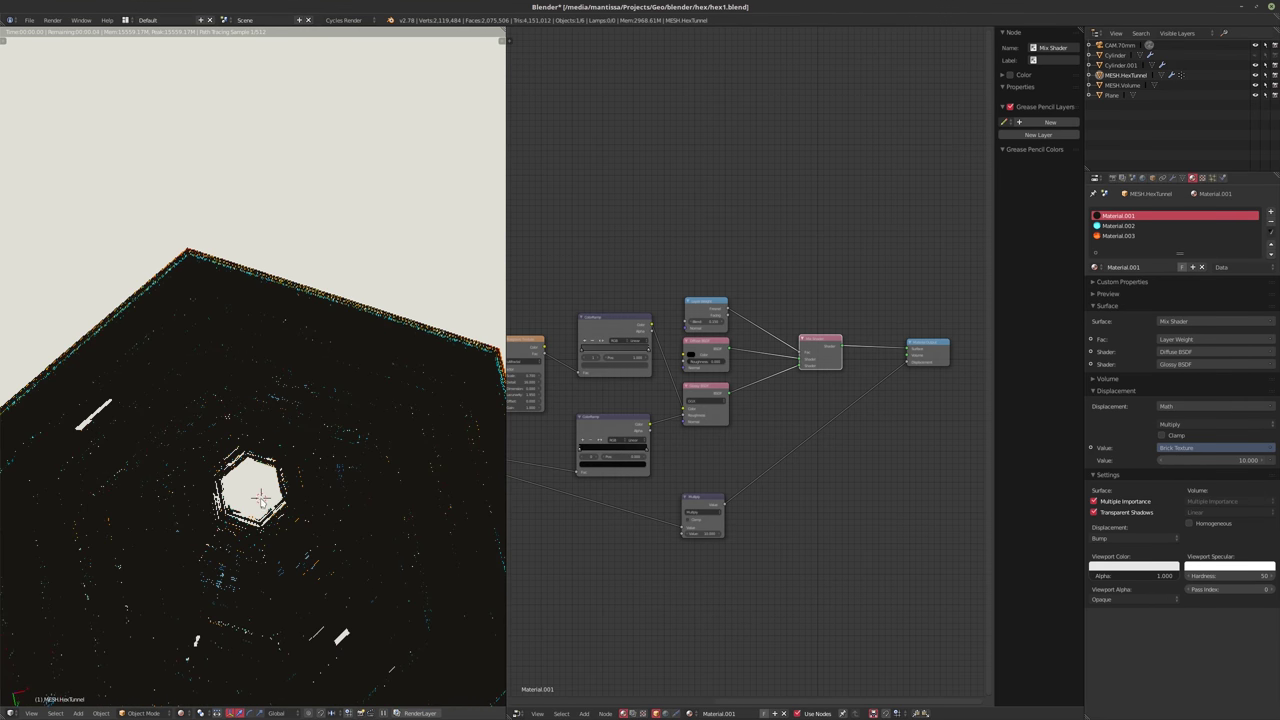
key("KP_0")
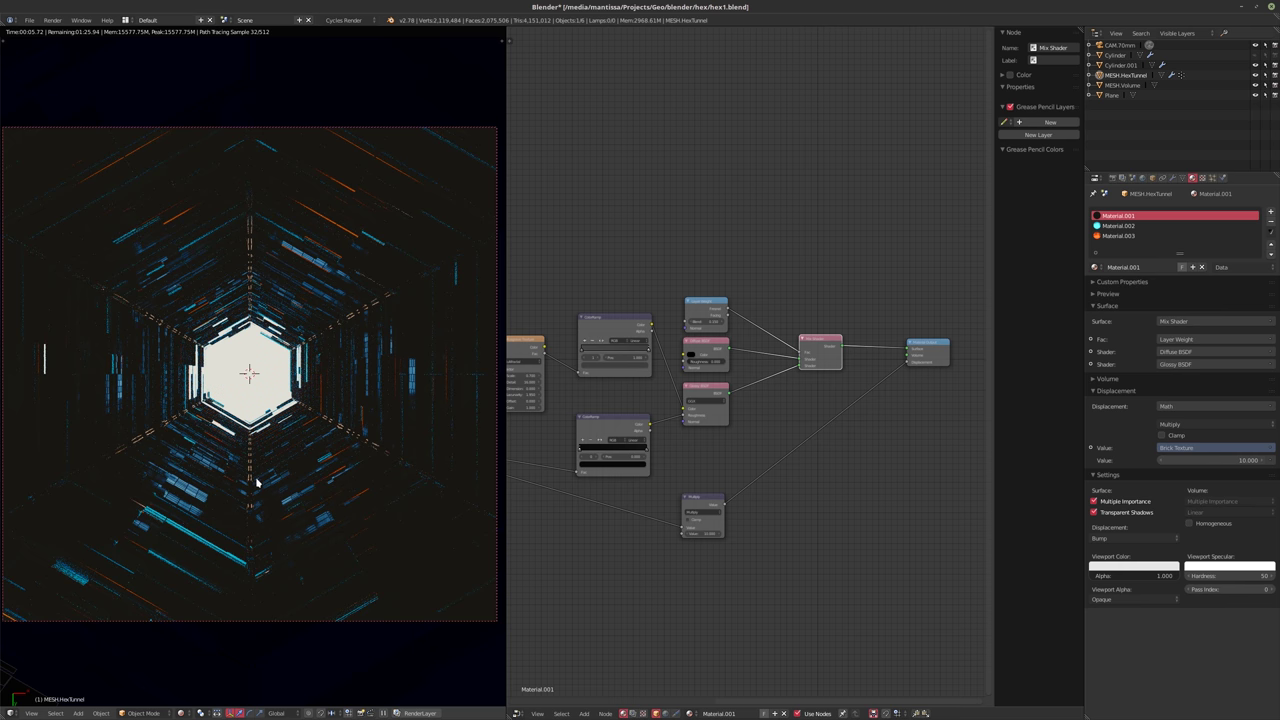
key("shift+z")
key("KP_0")
key("KP_0")
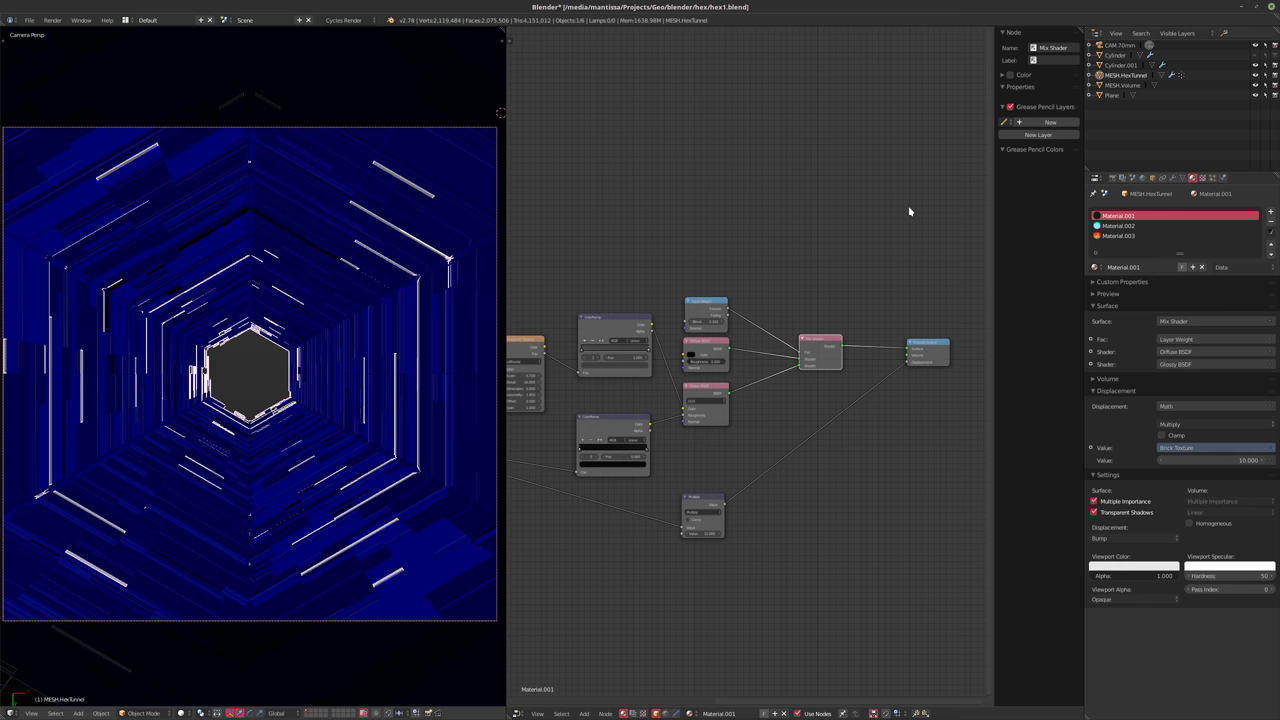
key("ctrl+z")
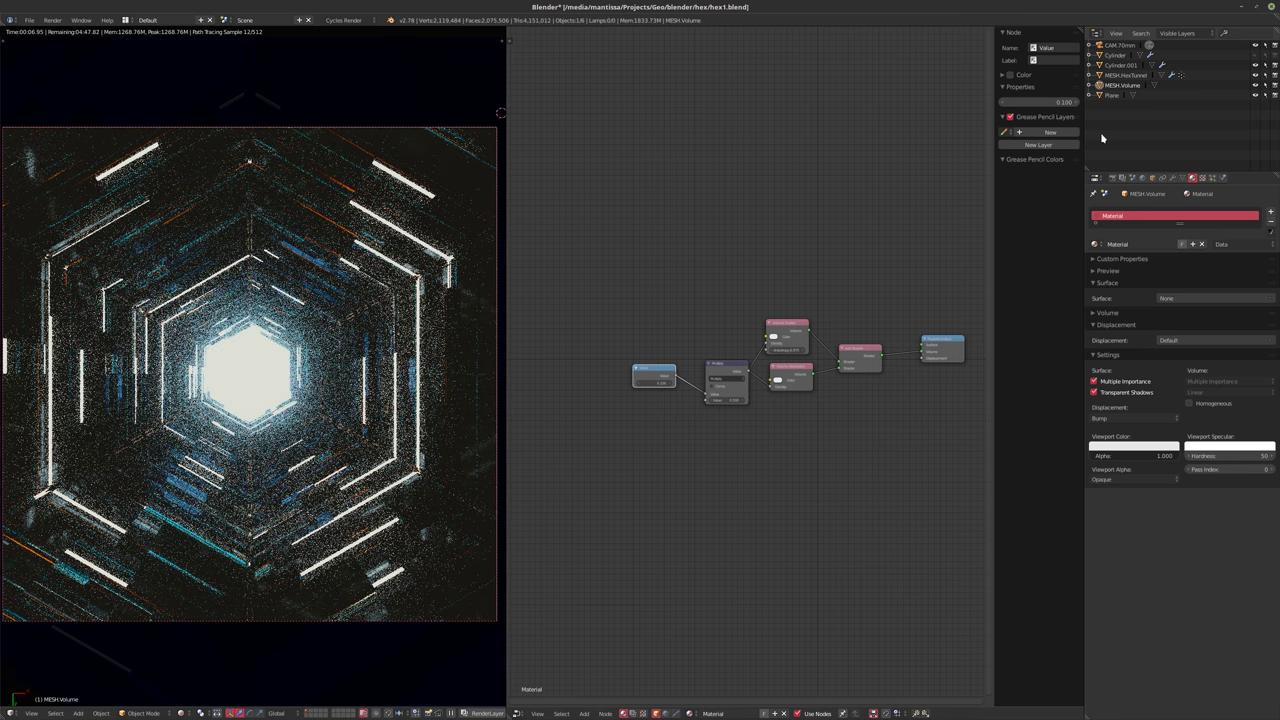
left_click(1255, 86)
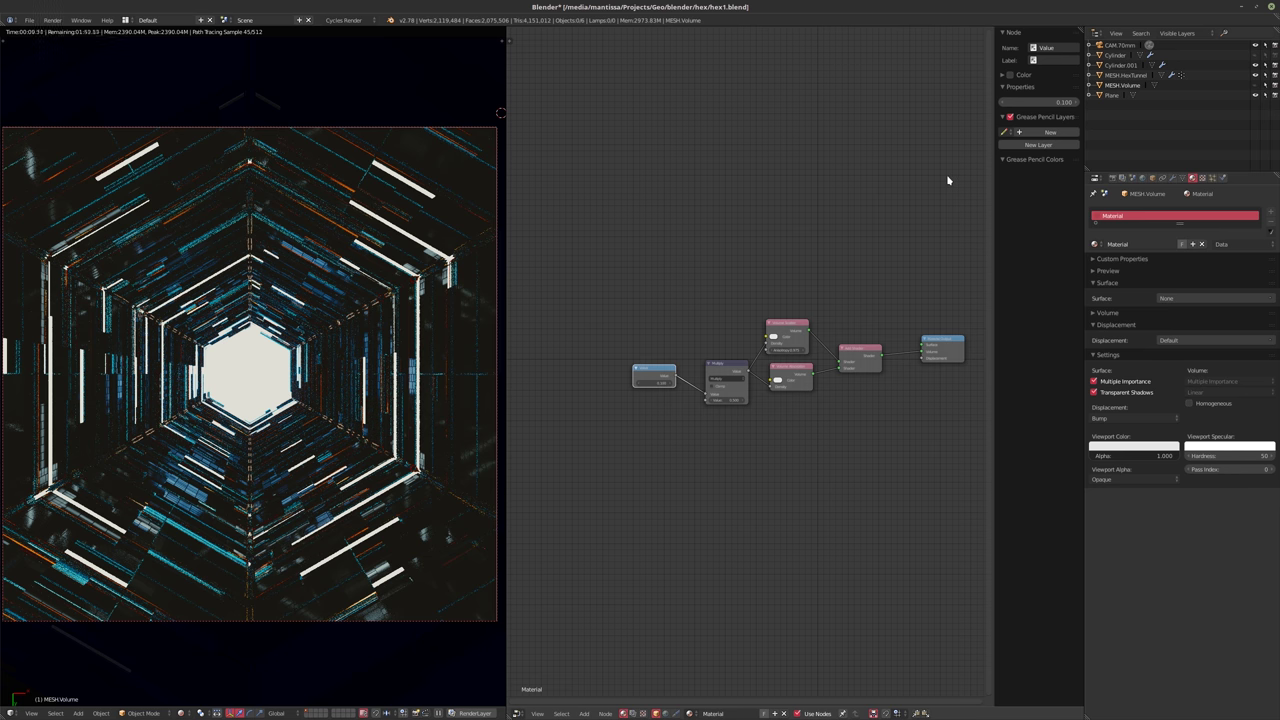
left_click(1255, 85)
left_click(1255, 85)
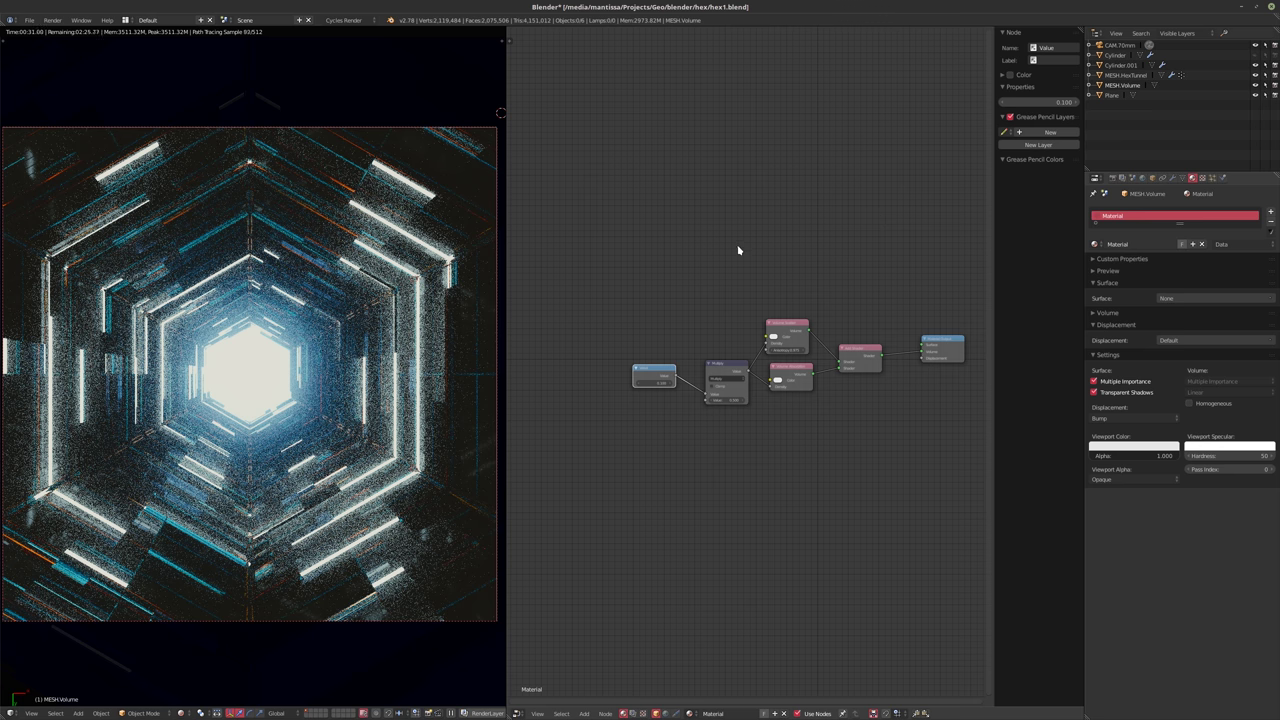
- Set the volume Value to 0.010 and its displacement method to True, then re-render
scroll(594, 386, "up", 3)
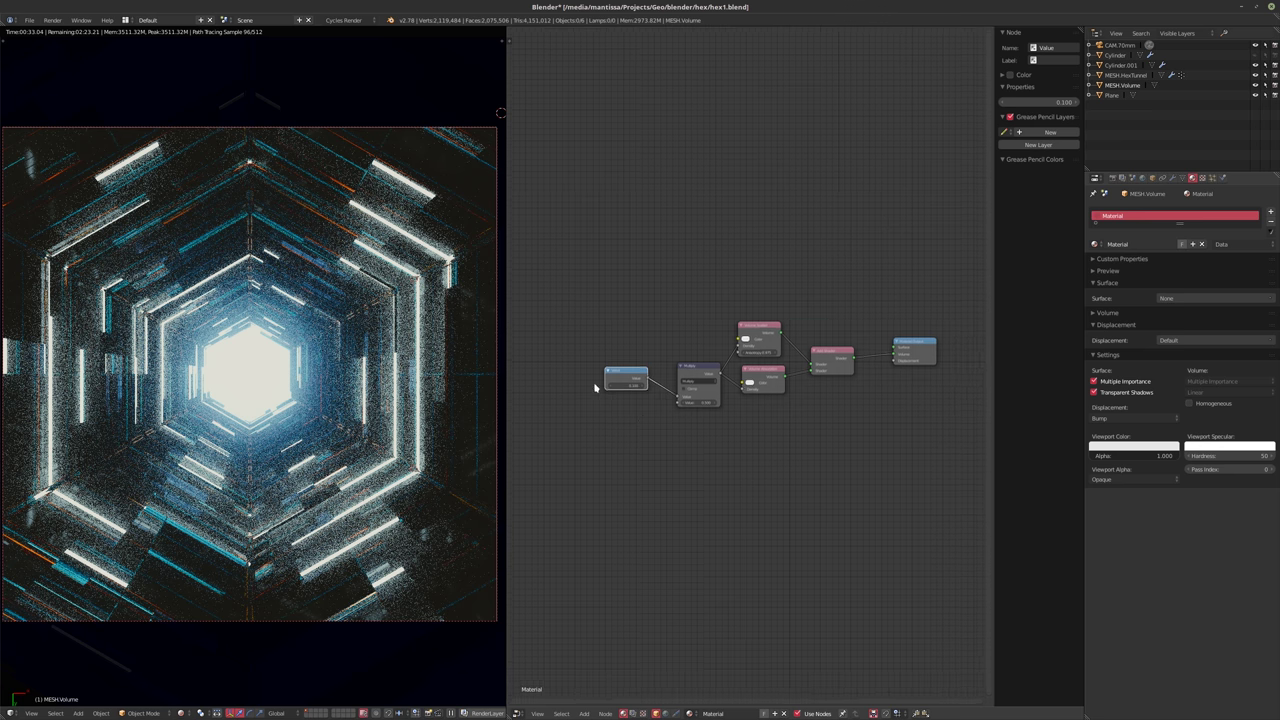
type("0.01")
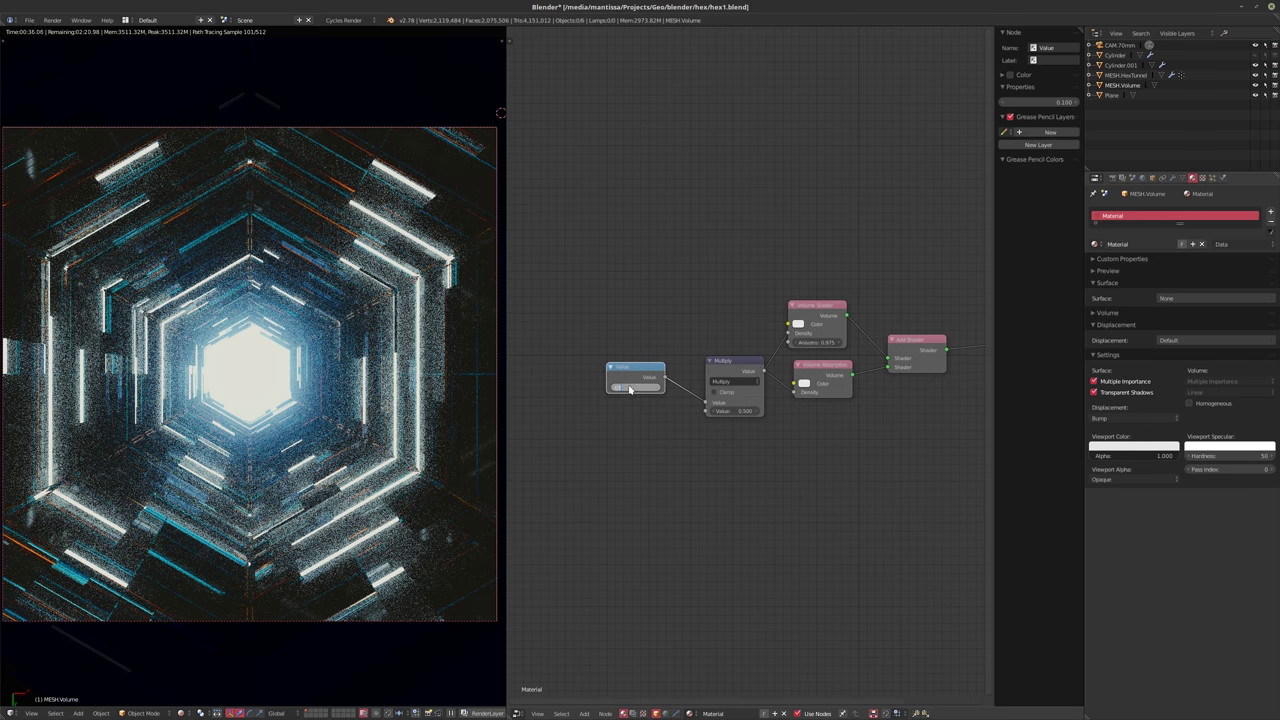
key("Return")
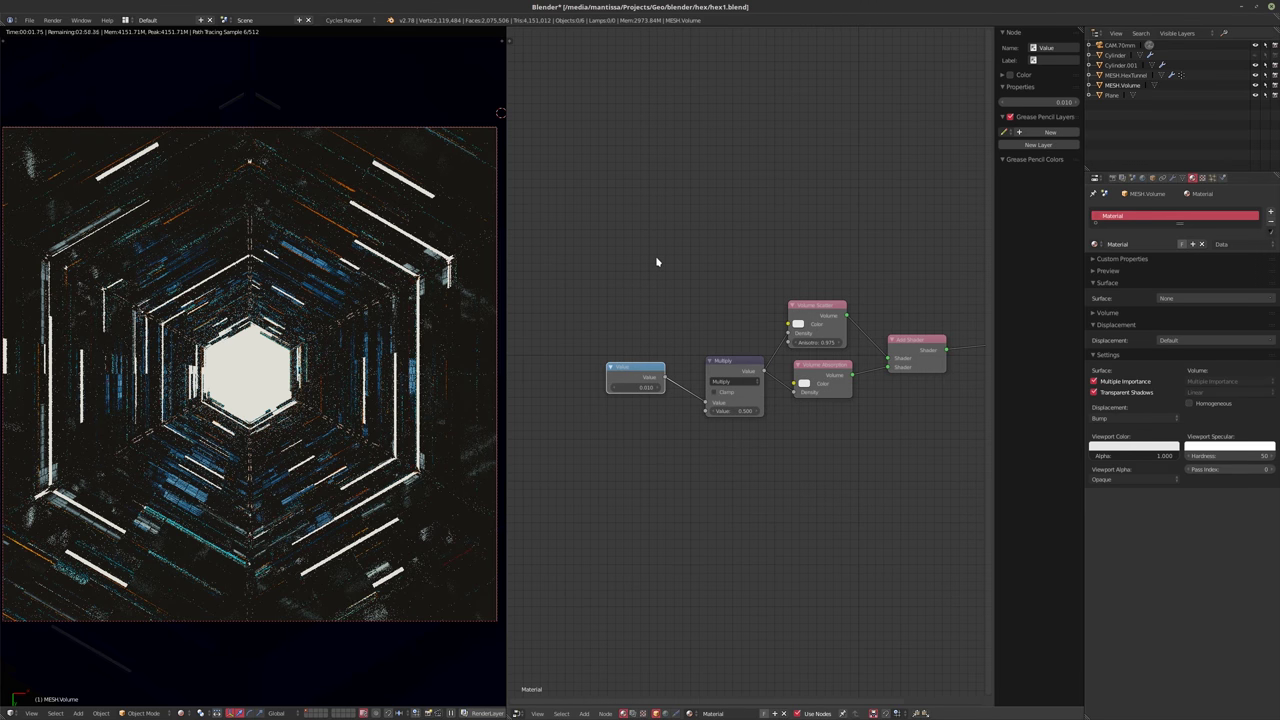
scroll(656, 262, "up", 4)
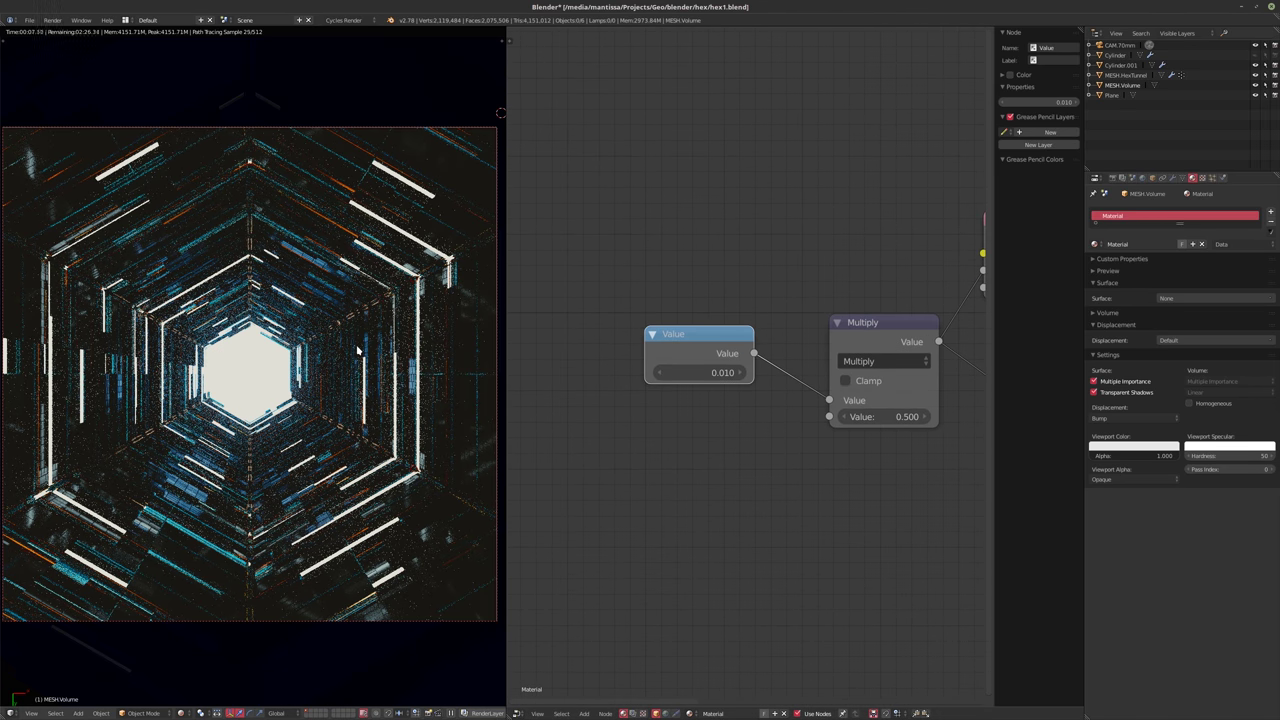
key("shift+z")
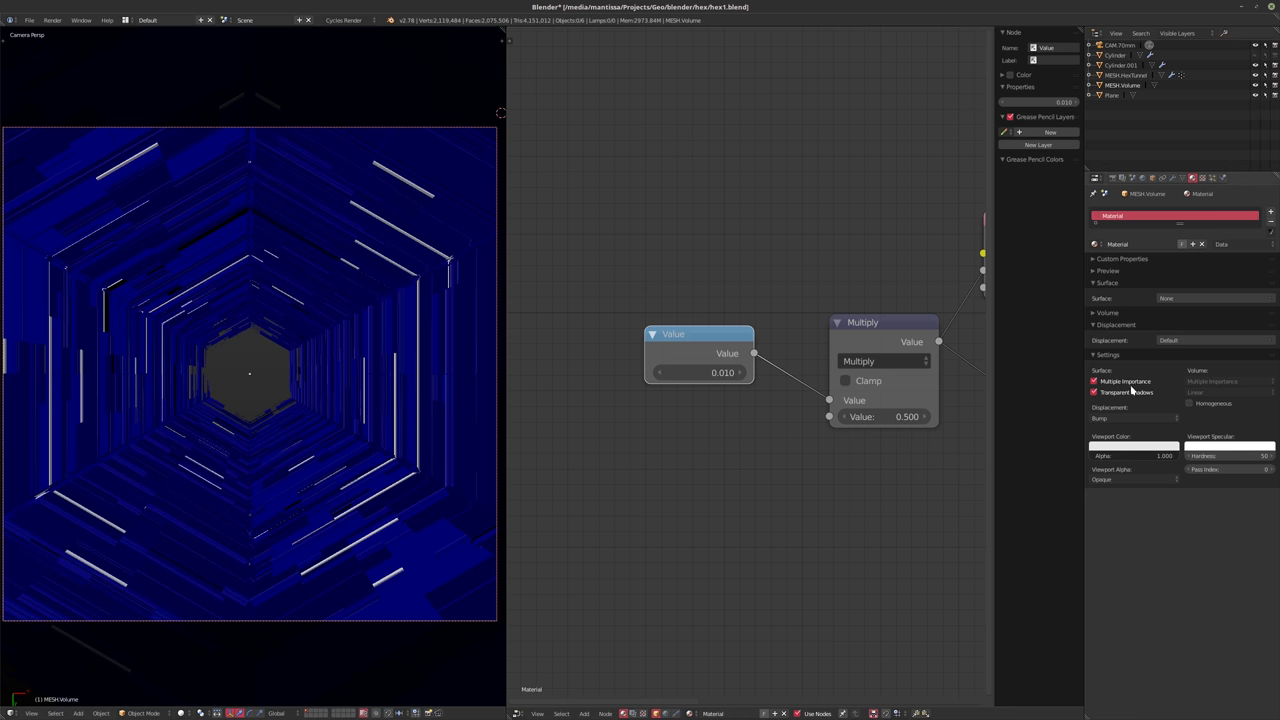
left_click(1102, 418)
left_click(1112, 398)
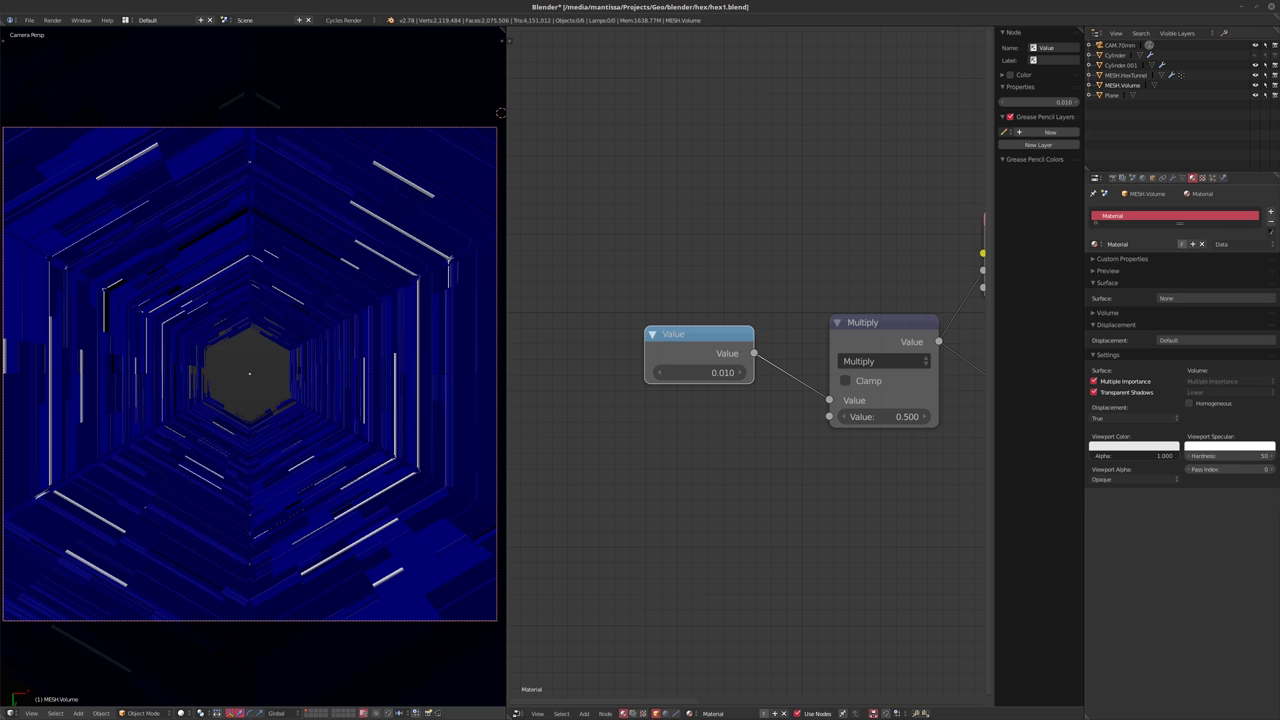
key("shift+z")
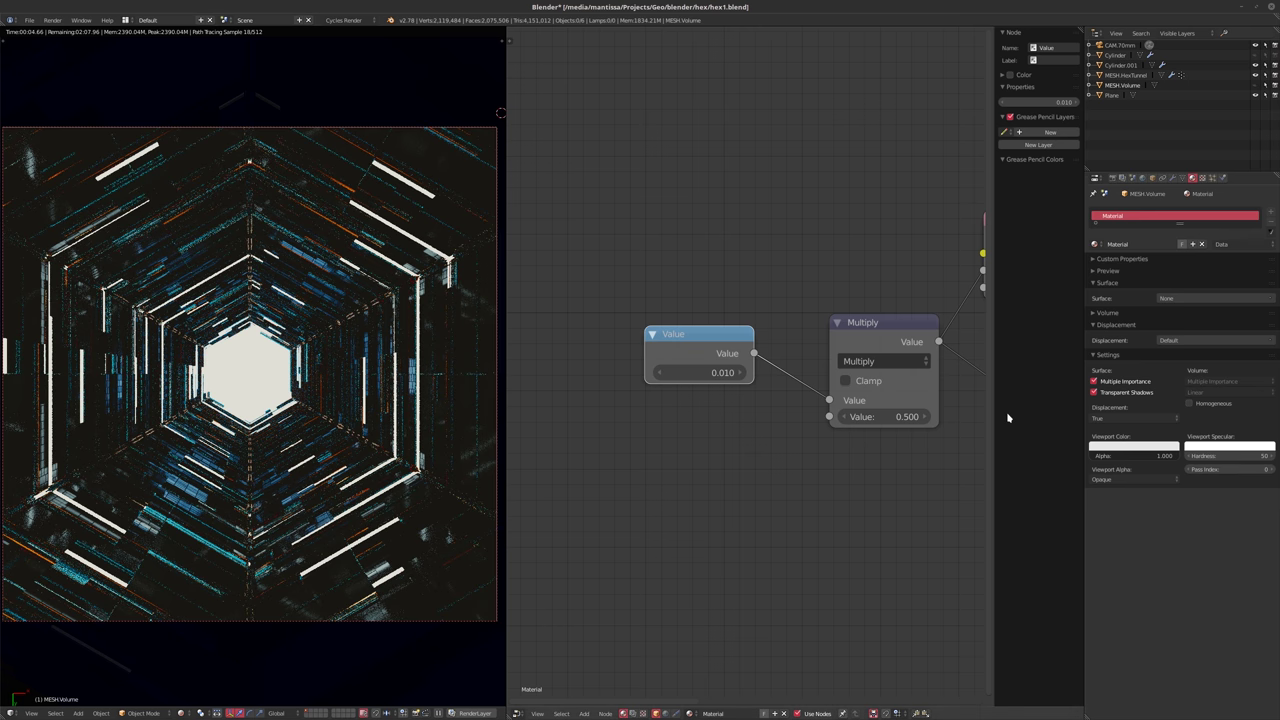
- Pan past the Volume Scatter and Absorption nodes and select MESH.HexTunnel
scroll(918, 433, "down", 2)
middle_click_drag(918, 433, 790, 430)
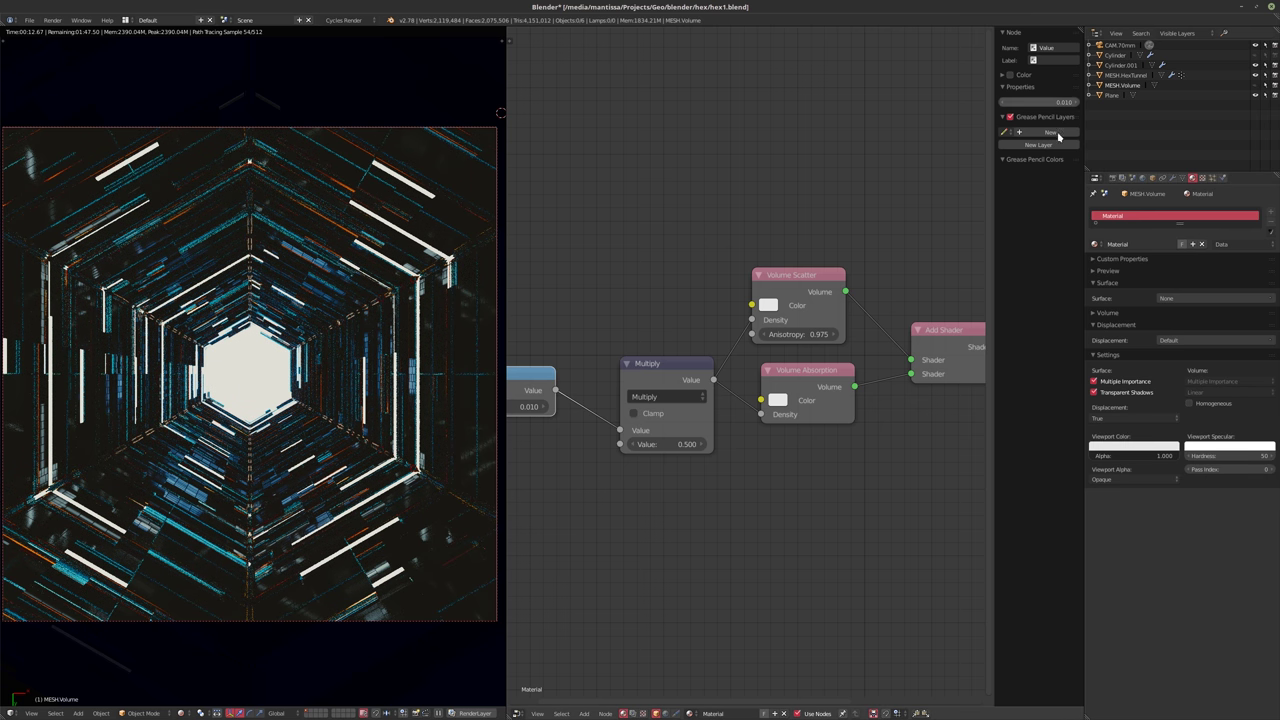
left_click(1121, 75)
middle_click_drag(823, 399, 805, 330)
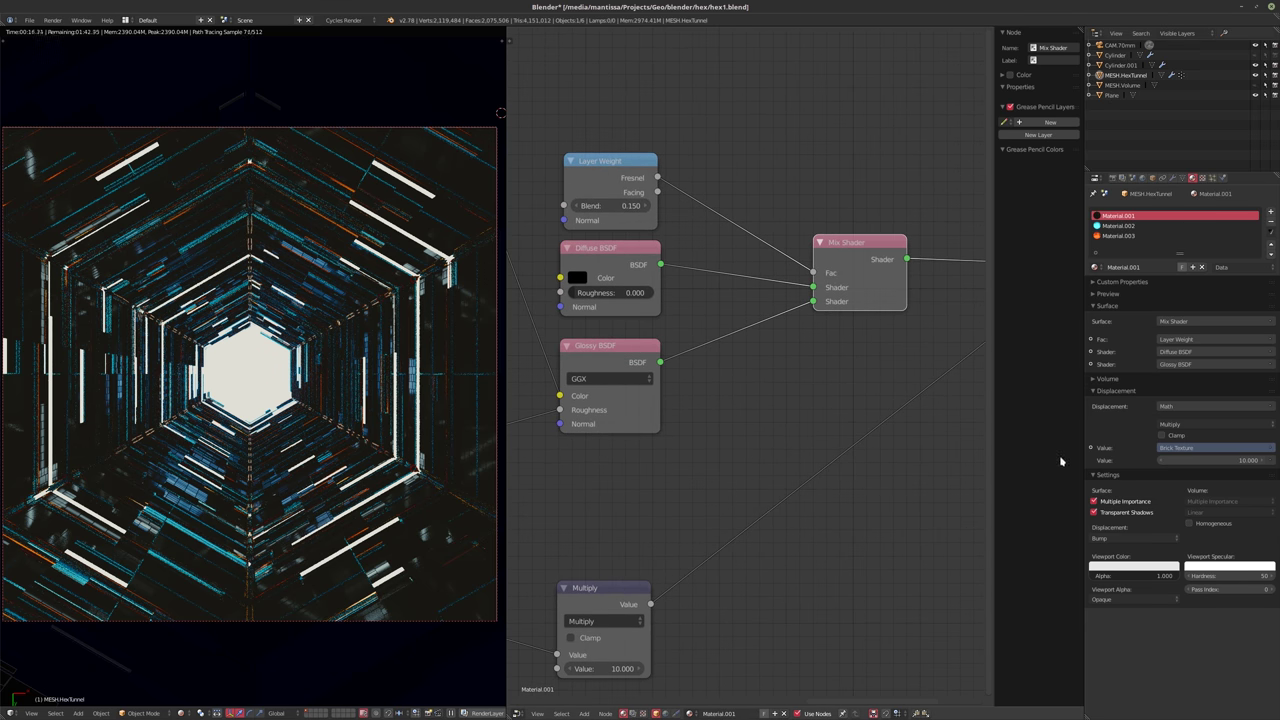
- Show the tunnel's modifier stack and toggle an object's visibility to compare the render
left_click(1173, 178)
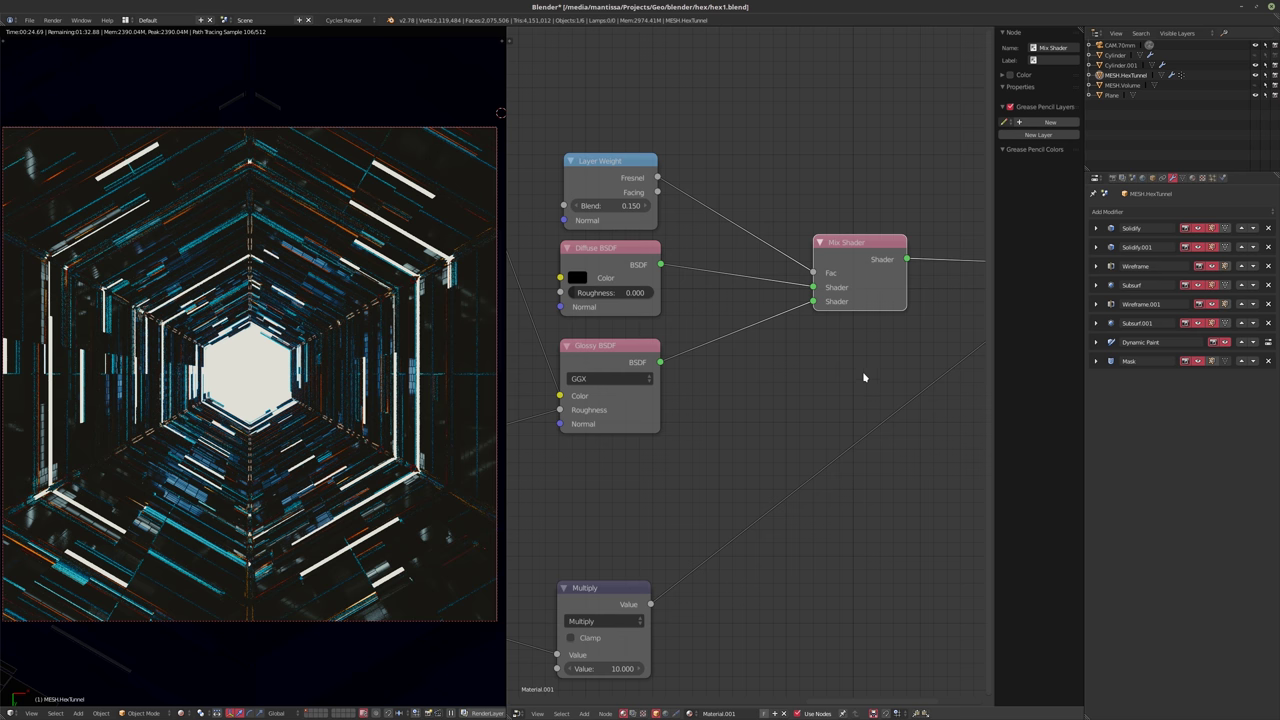
left_click(1251, 90)
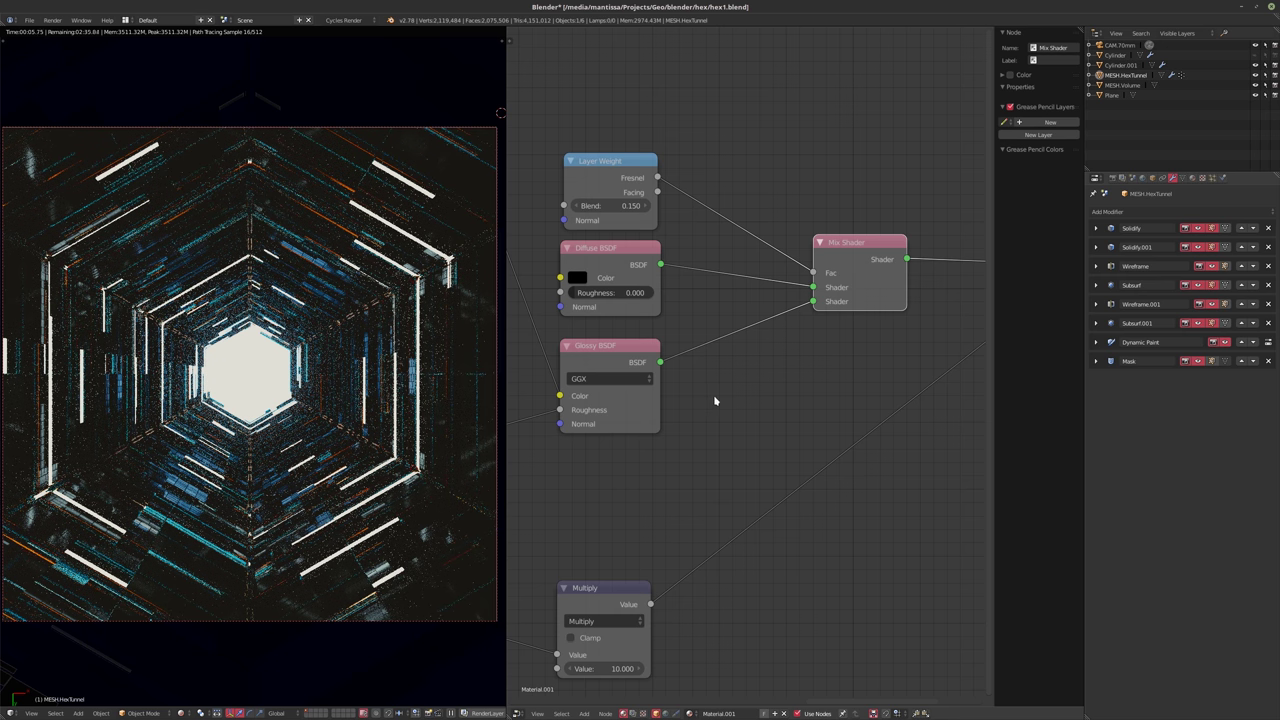
middle_click_drag(724, 404, 849, 387)
scroll(849, 387, "down", 5)
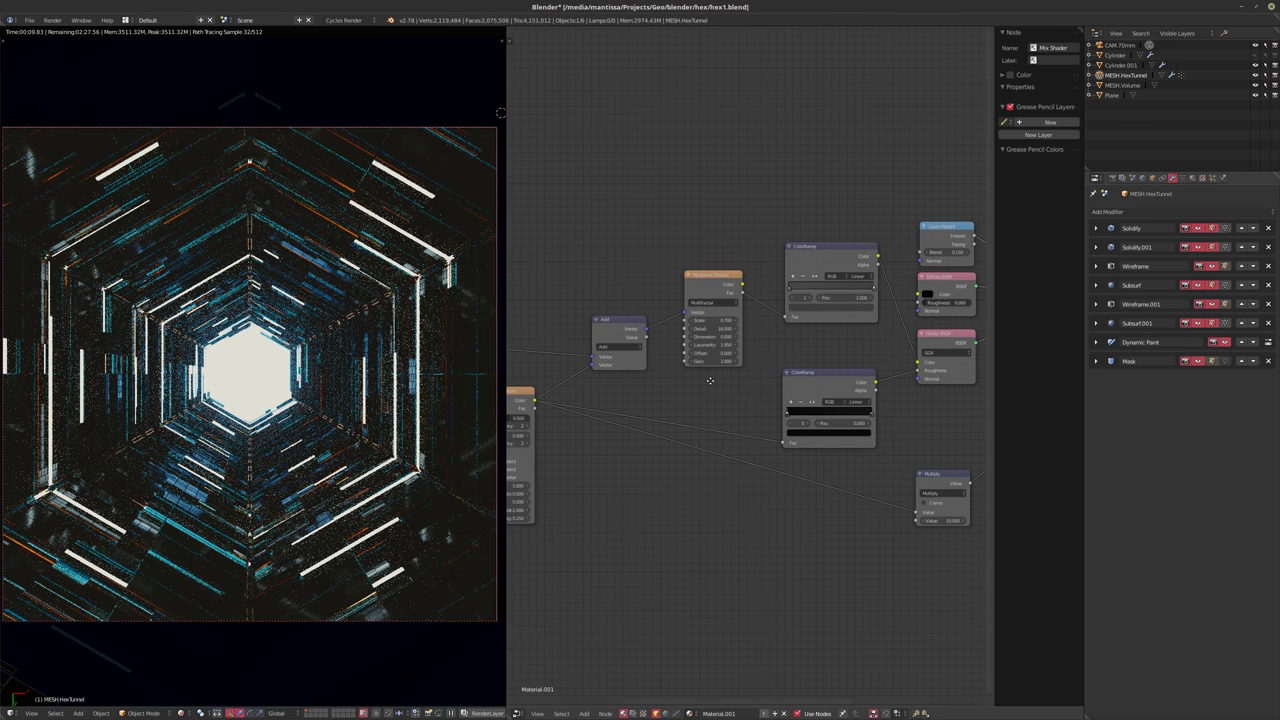
- Pan and zoom the node editor around the Brick Texture and ColorRamp nodes, then go solid
middle_click_drag(710, 380, 764, 368)
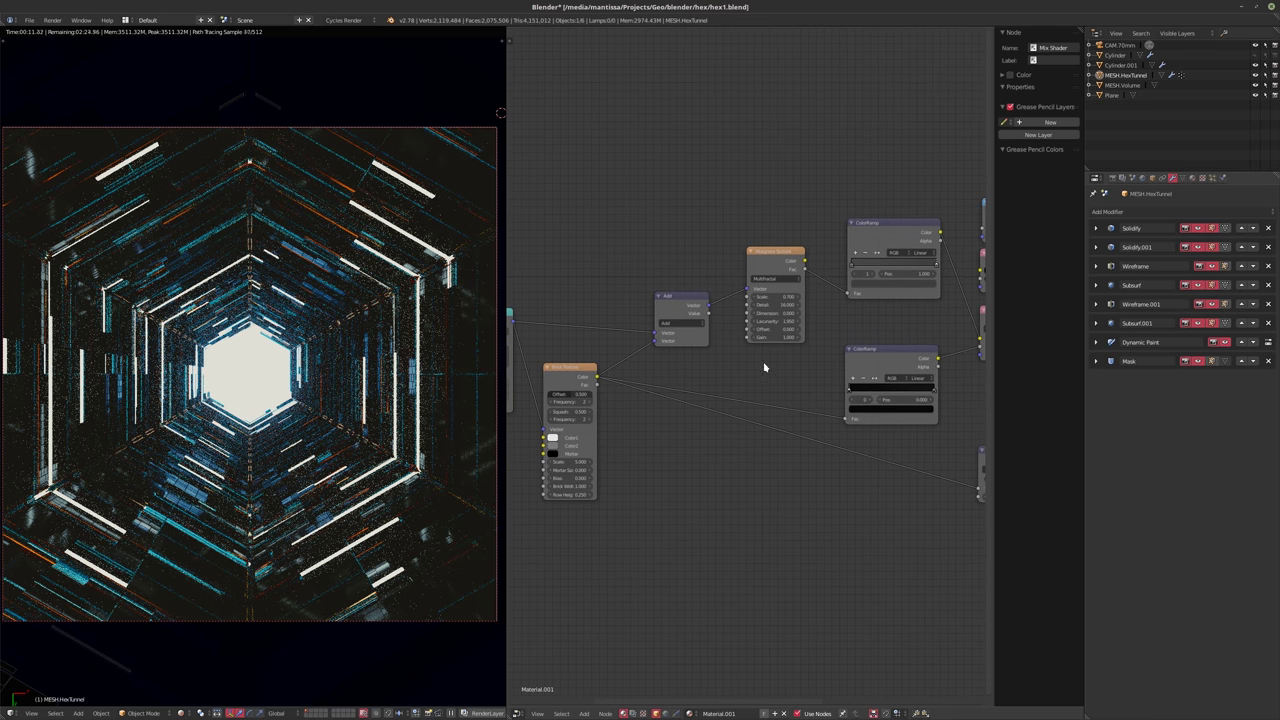
scroll(612, 413, "up", 2)
middle_click_drag(611, 412, 647, 413)
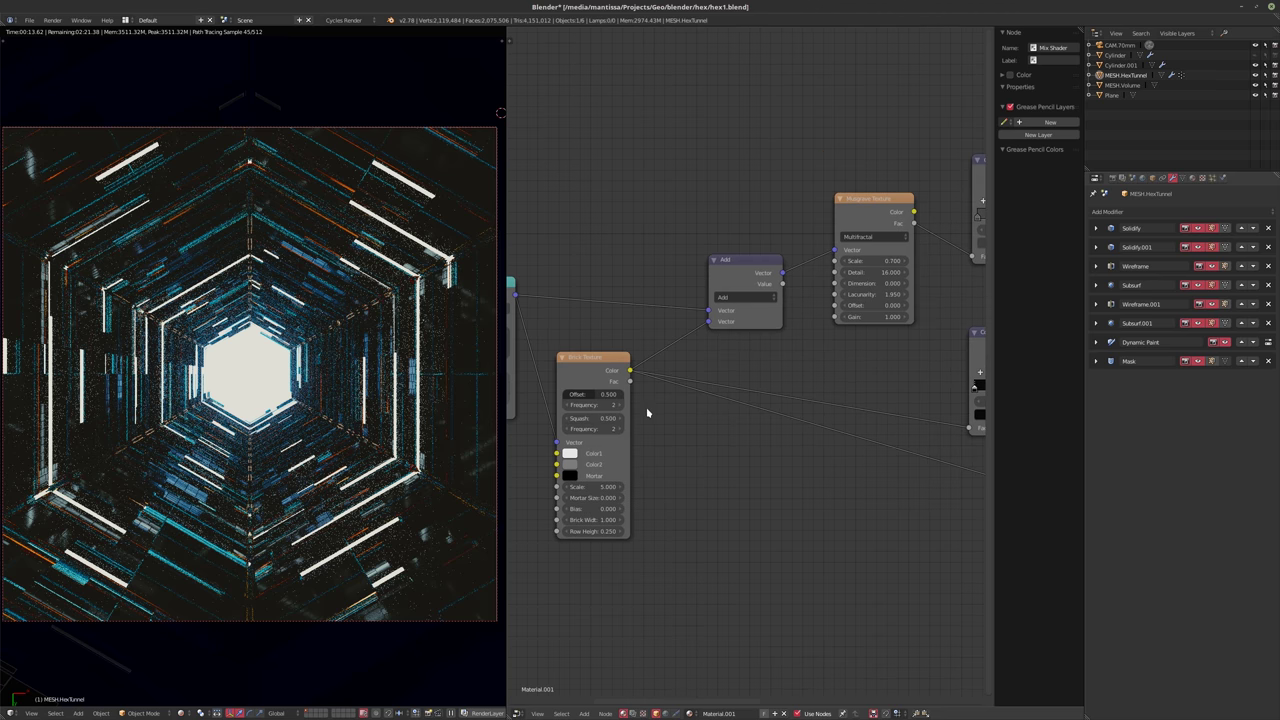
scroll(647, 413, "up", 1)
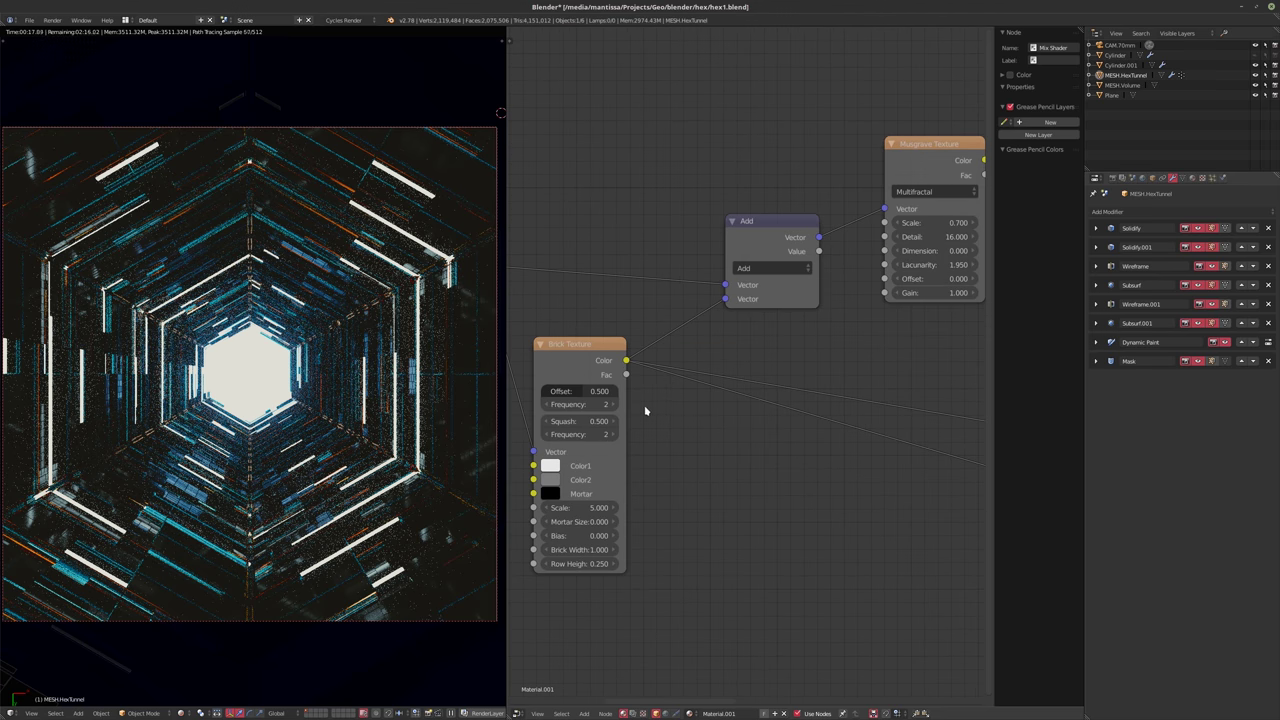
middle_click_drag(656, 410, 746, 420)
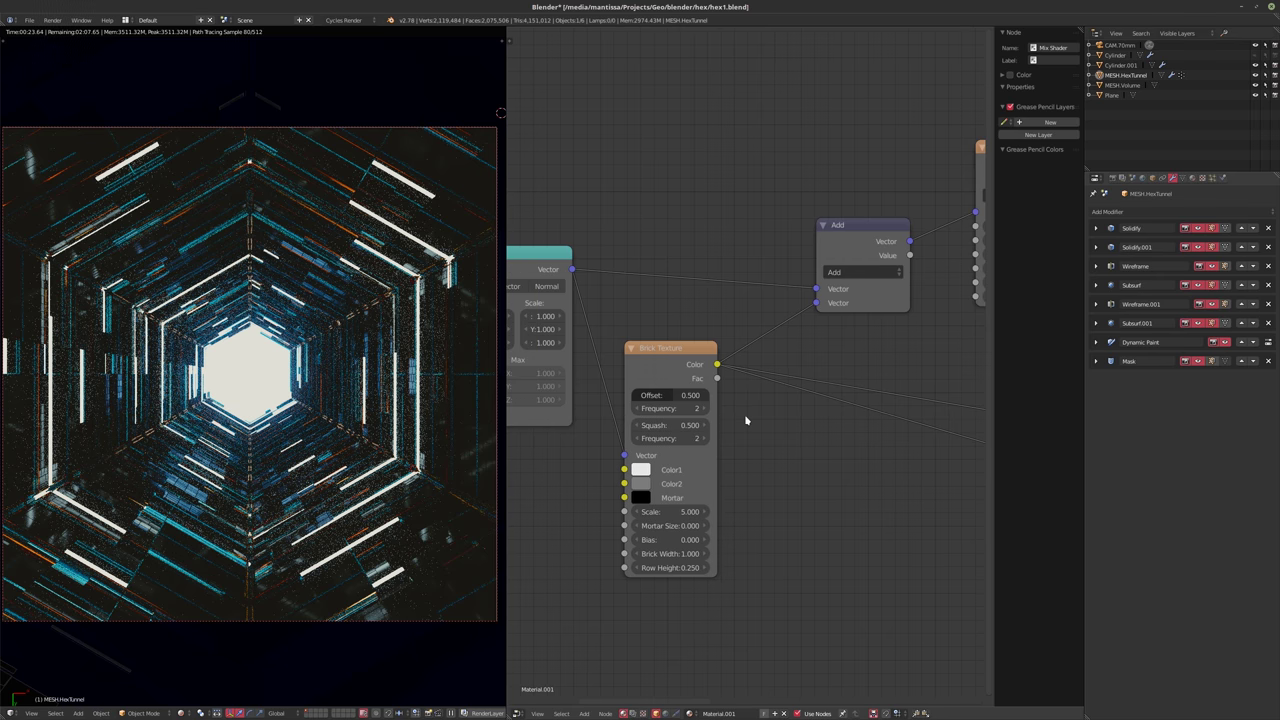
scroll(820, 449, "down", 2)
middle_click_drag(820, 449, 649, 426)
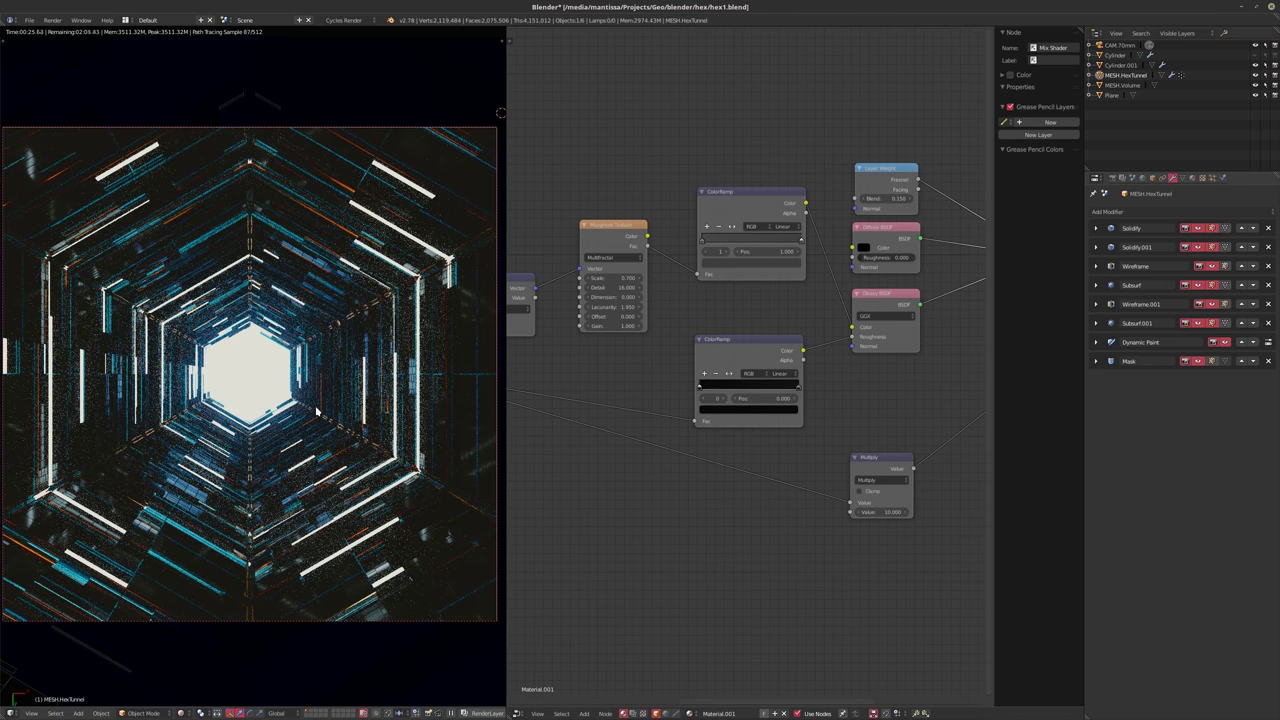
key("shift+z")
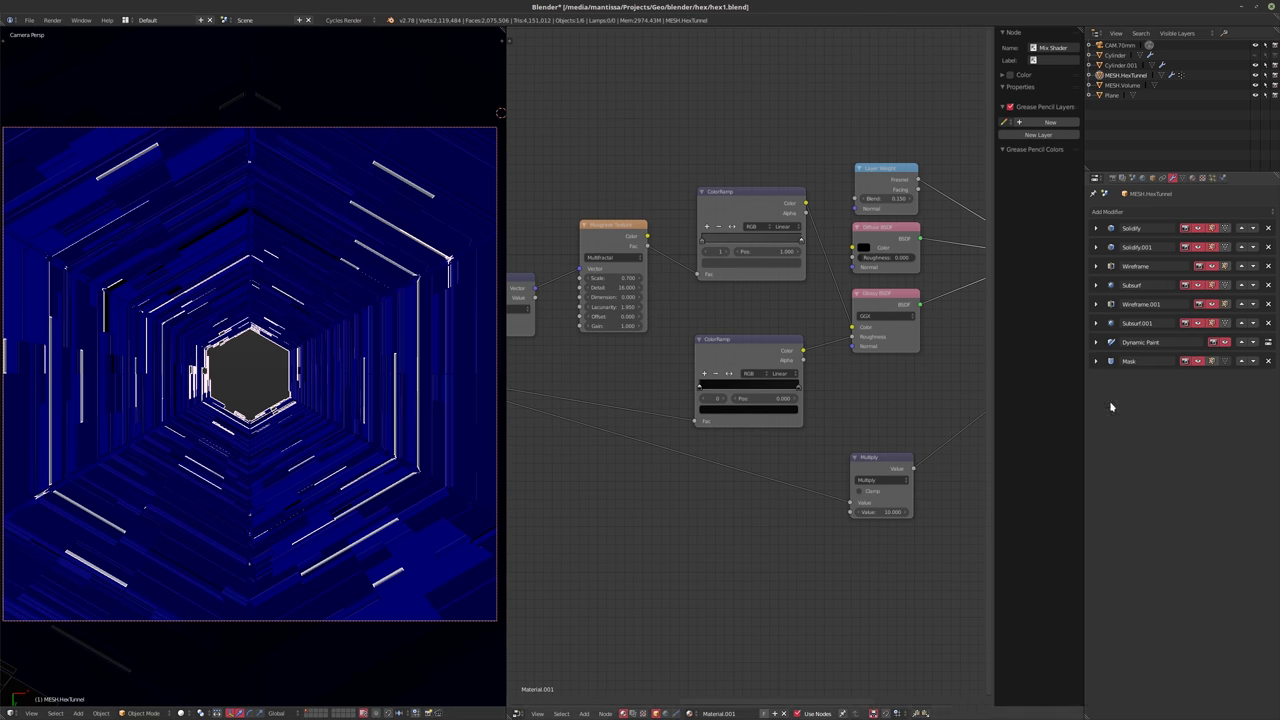
- Hide the Subsurf and Subsurf.001 modifiers from the viewport
left_click(1118, 212)
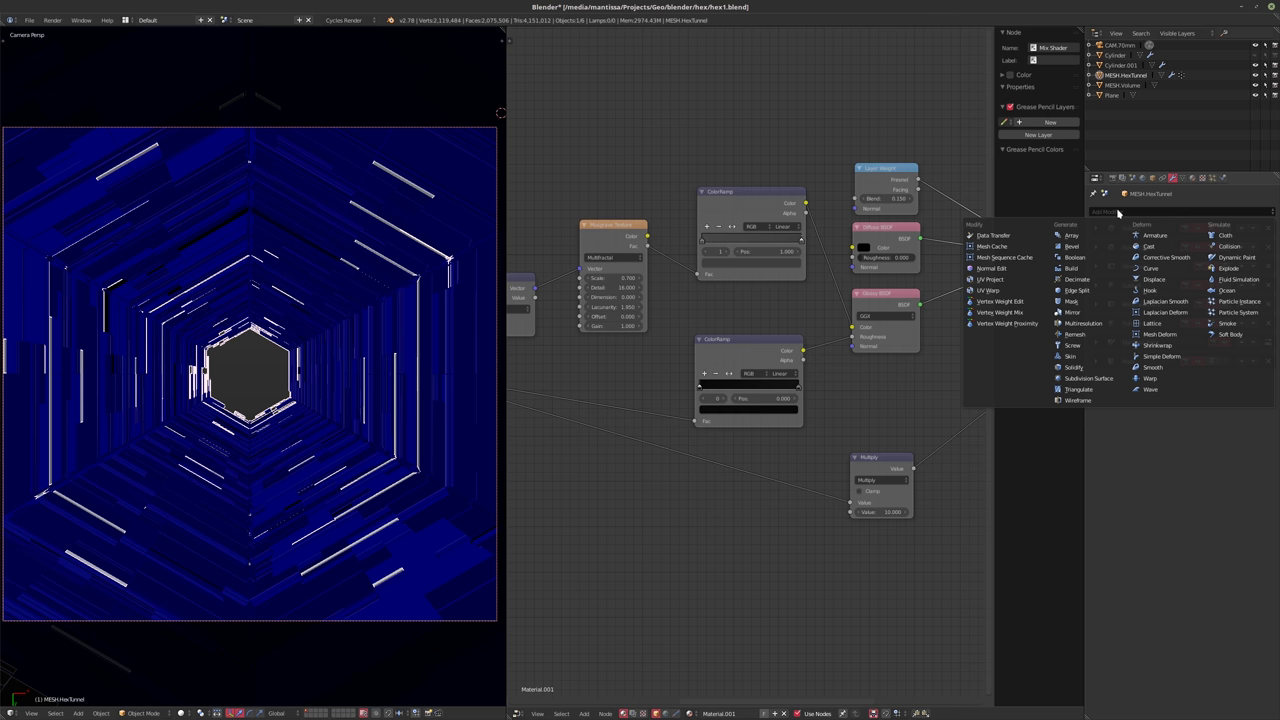
left_click(1118, 212)
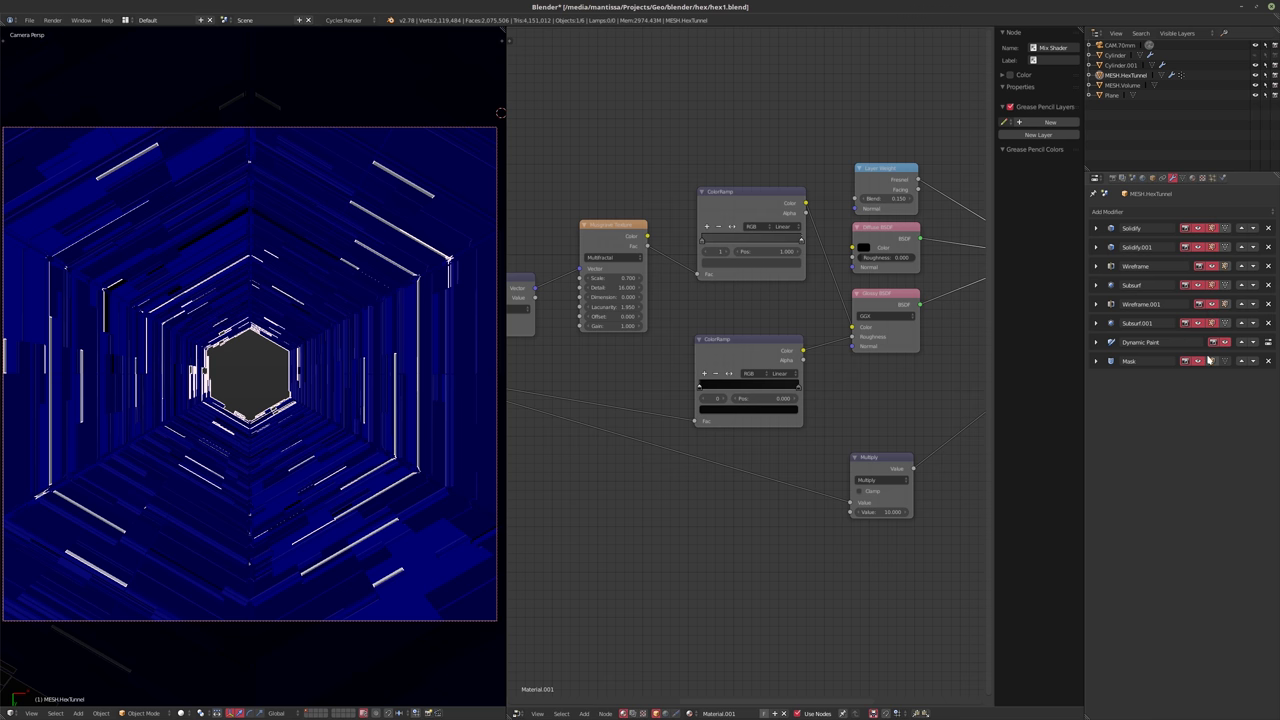
left_click(1200, 286)
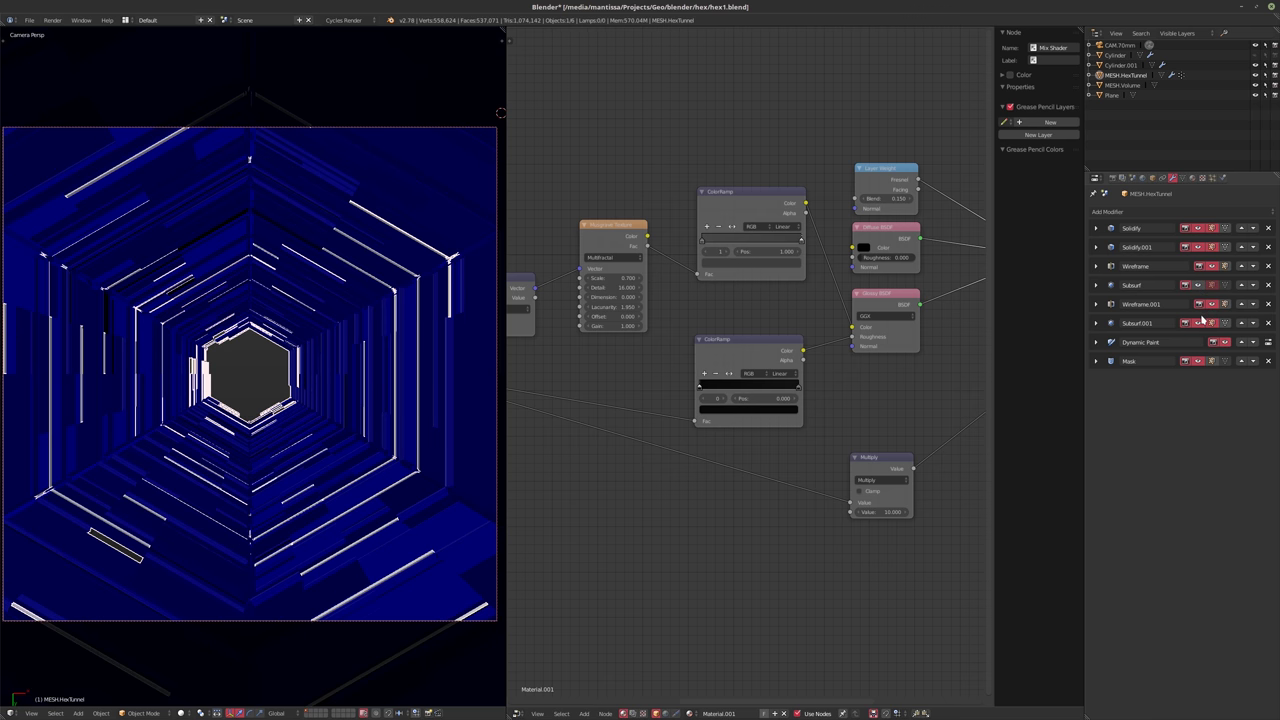
left_click(1199, 323)
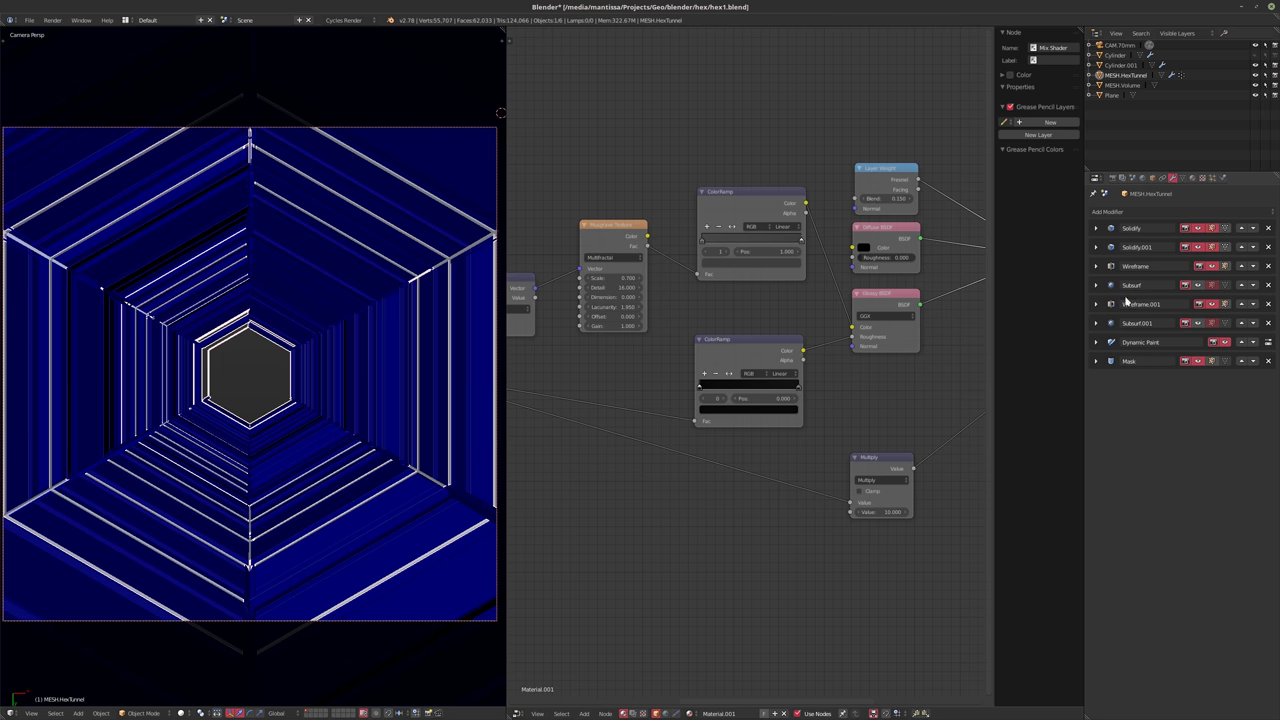
- Add a Subdivision Surface modifier with 0 viewport levels in Simple mode
left_click(1120, 213)
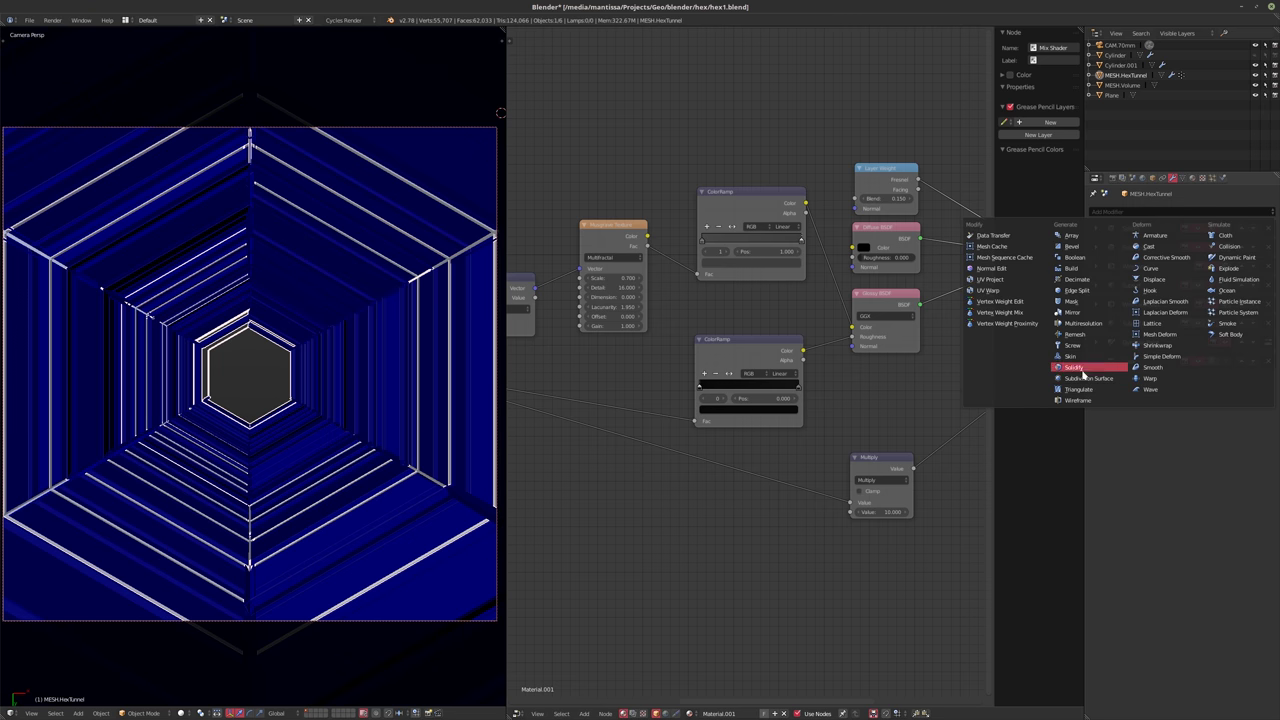
left_click(1085, 380)
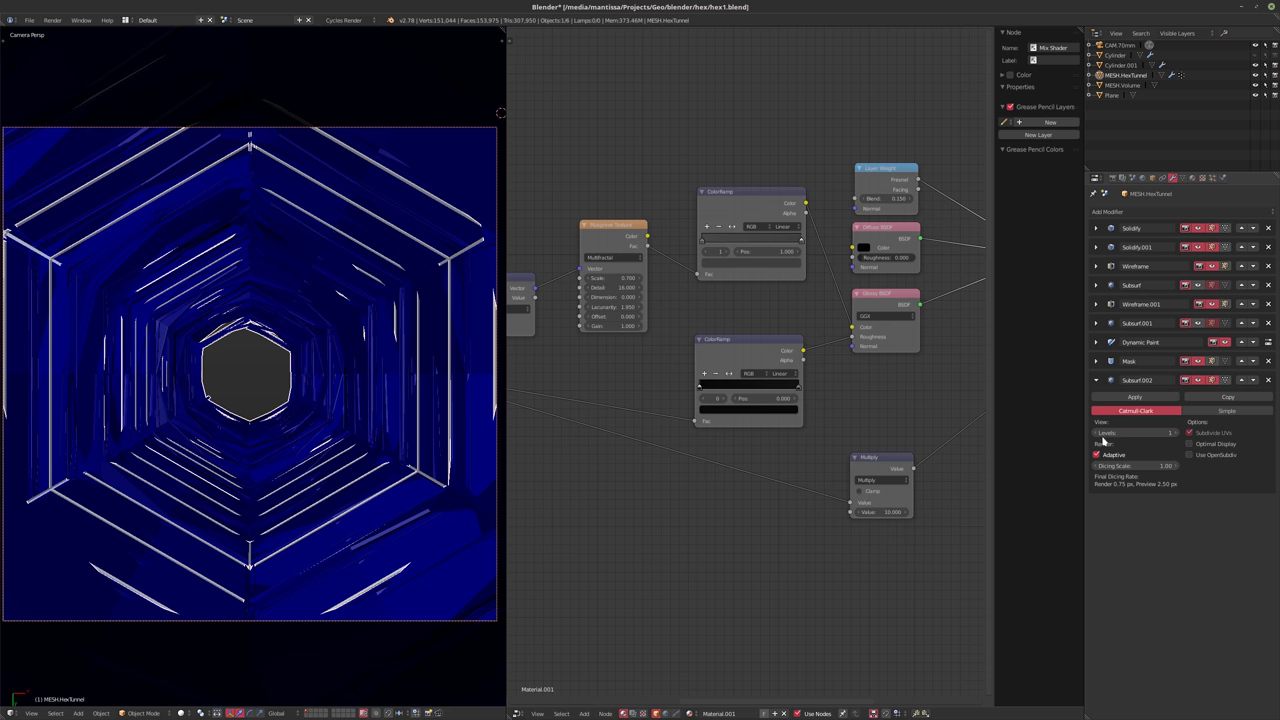
left_click(1103, 435)
left_click(1230, 413)
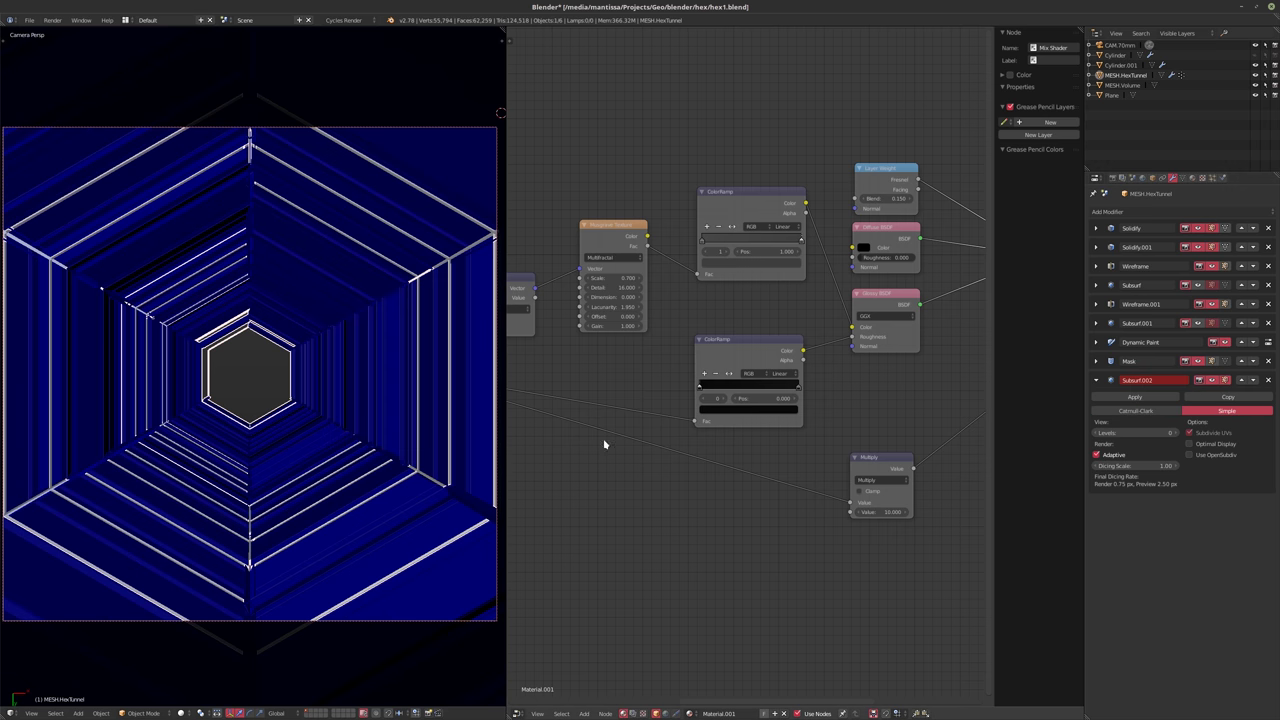
- Save the file, overwriting it, and start the rendered preview
key("ctrl+s")
left_click(315, 420)
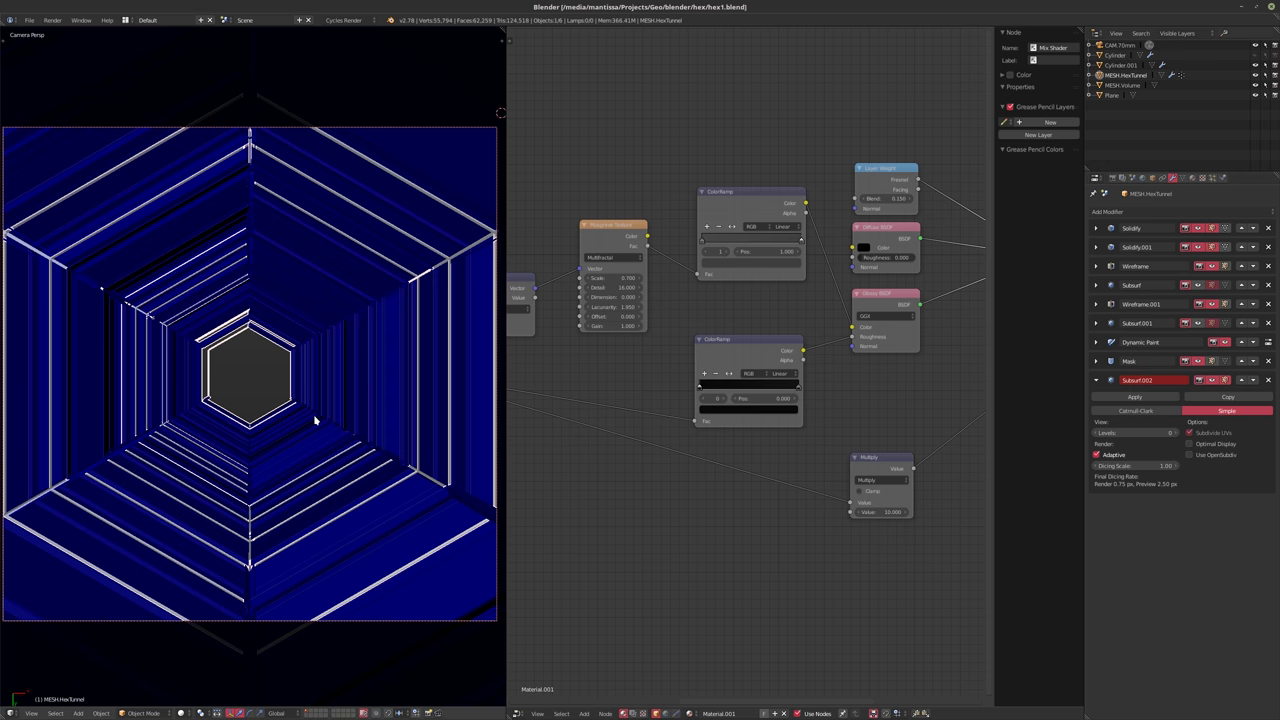
key("shift+z")
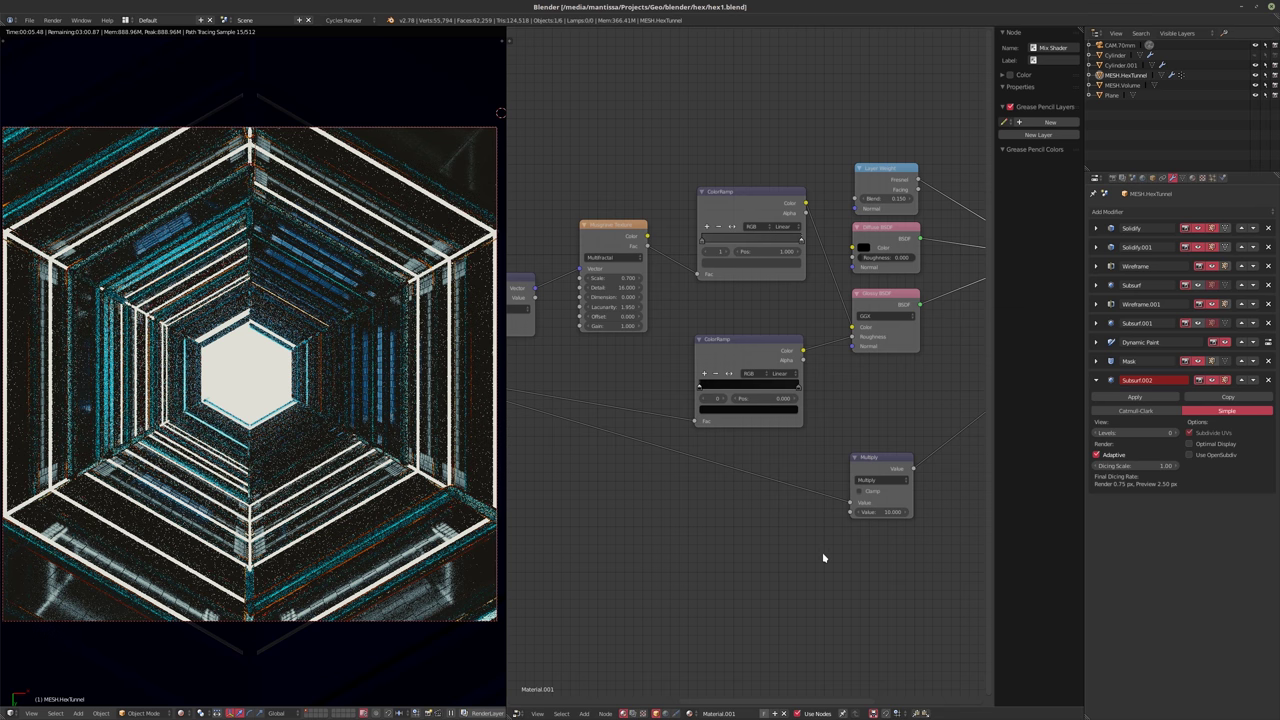
- Confirm a Multiply value of 100 and check it in the rendered preview
key("shift+z")
middle_click_drag(878, 513, 750, 528)
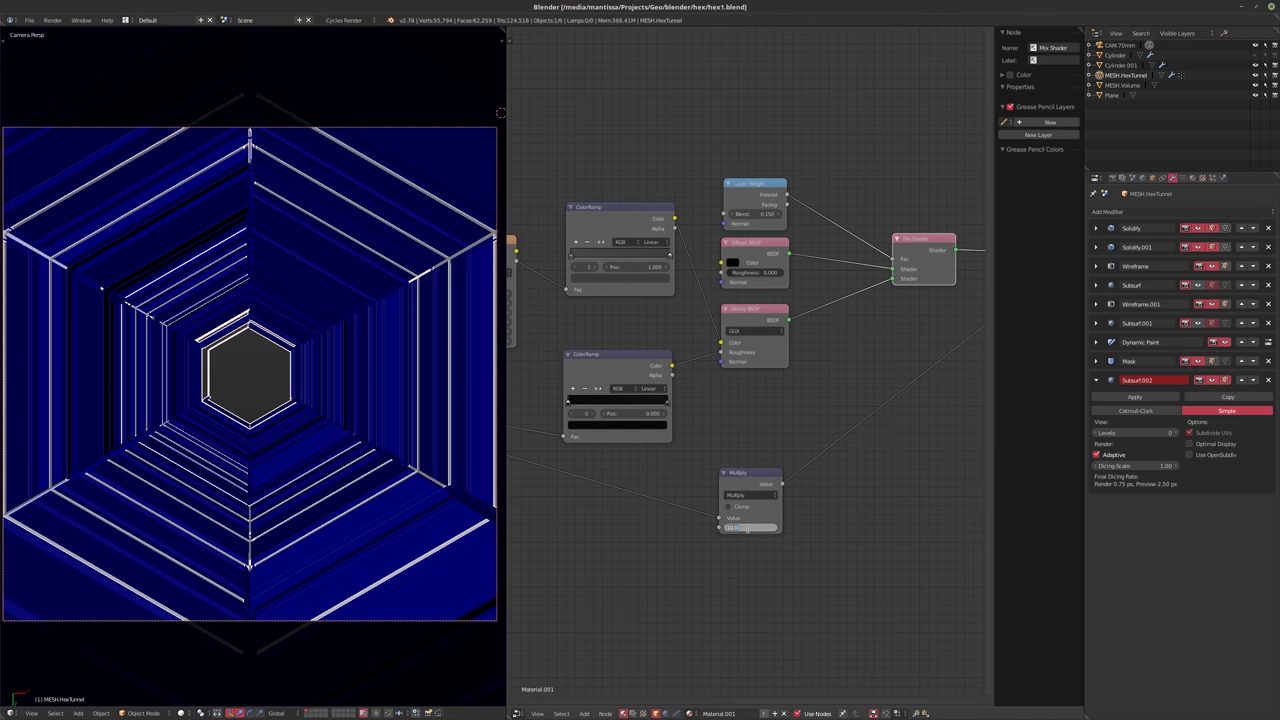
key("Return")
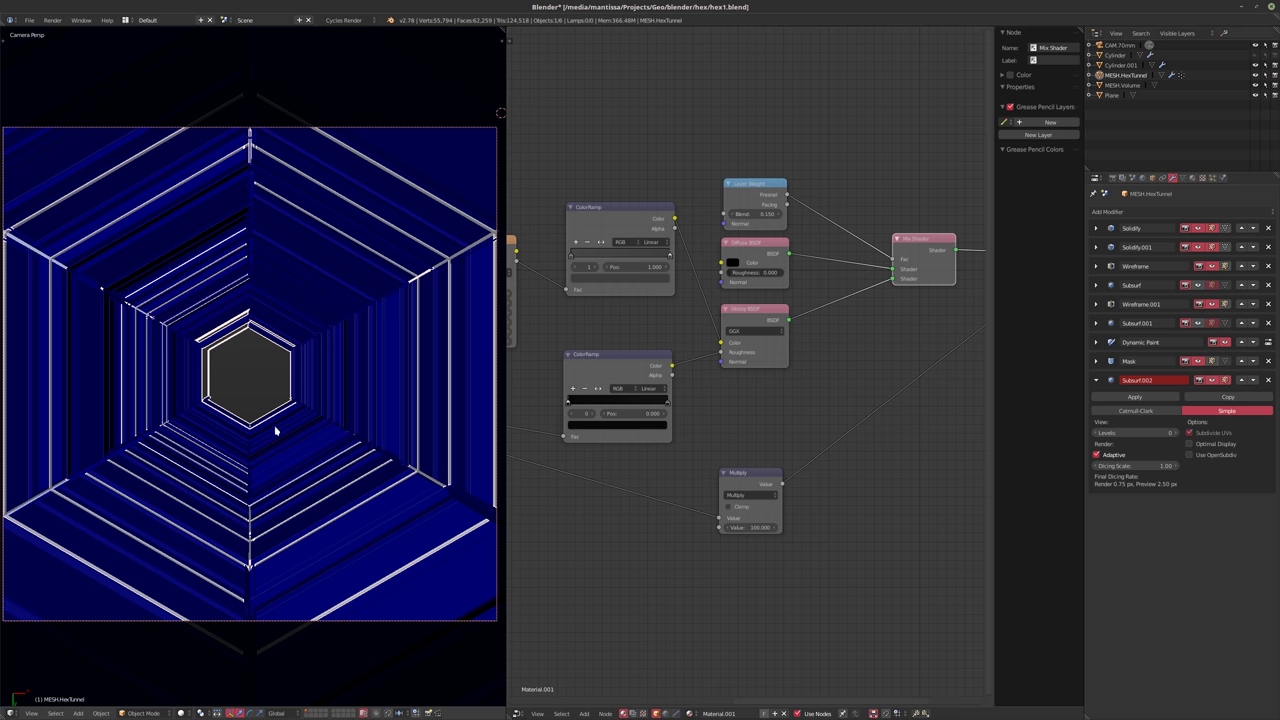
key("shift+z")
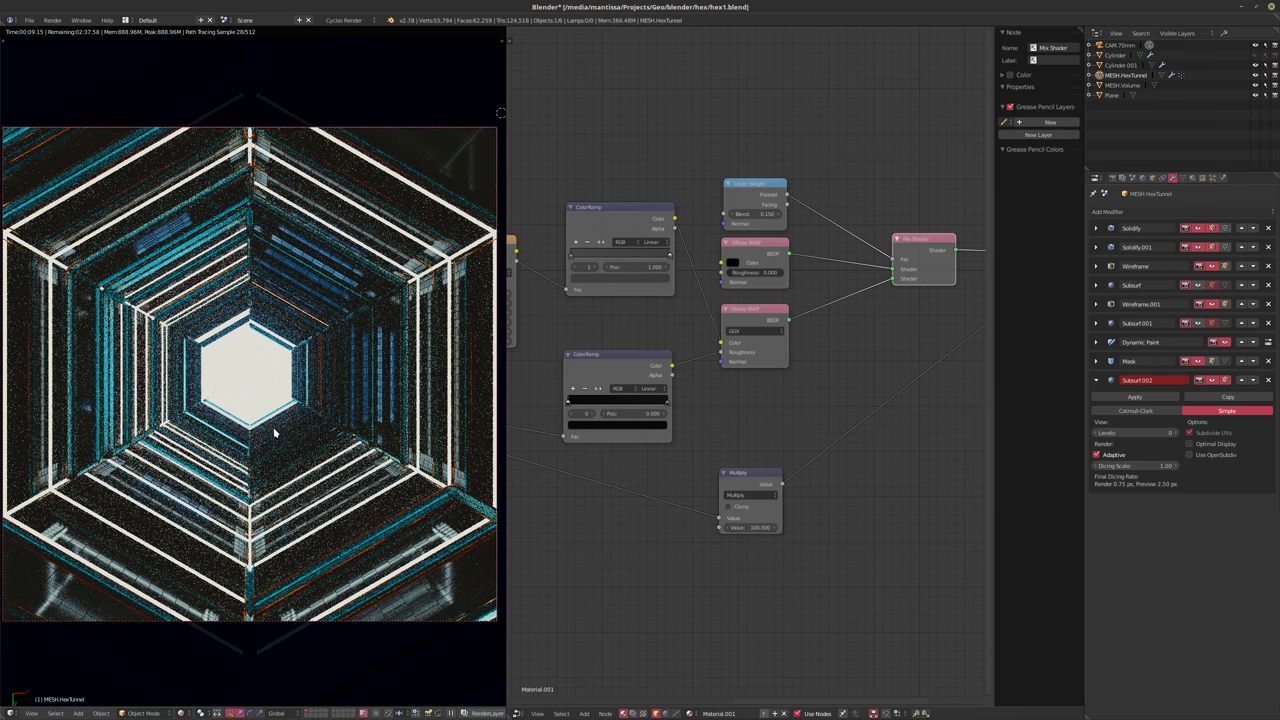
key("shift+z")
- Set the Multiply node to 100000, re-render, and leave the camera view
left_click(750, 527)
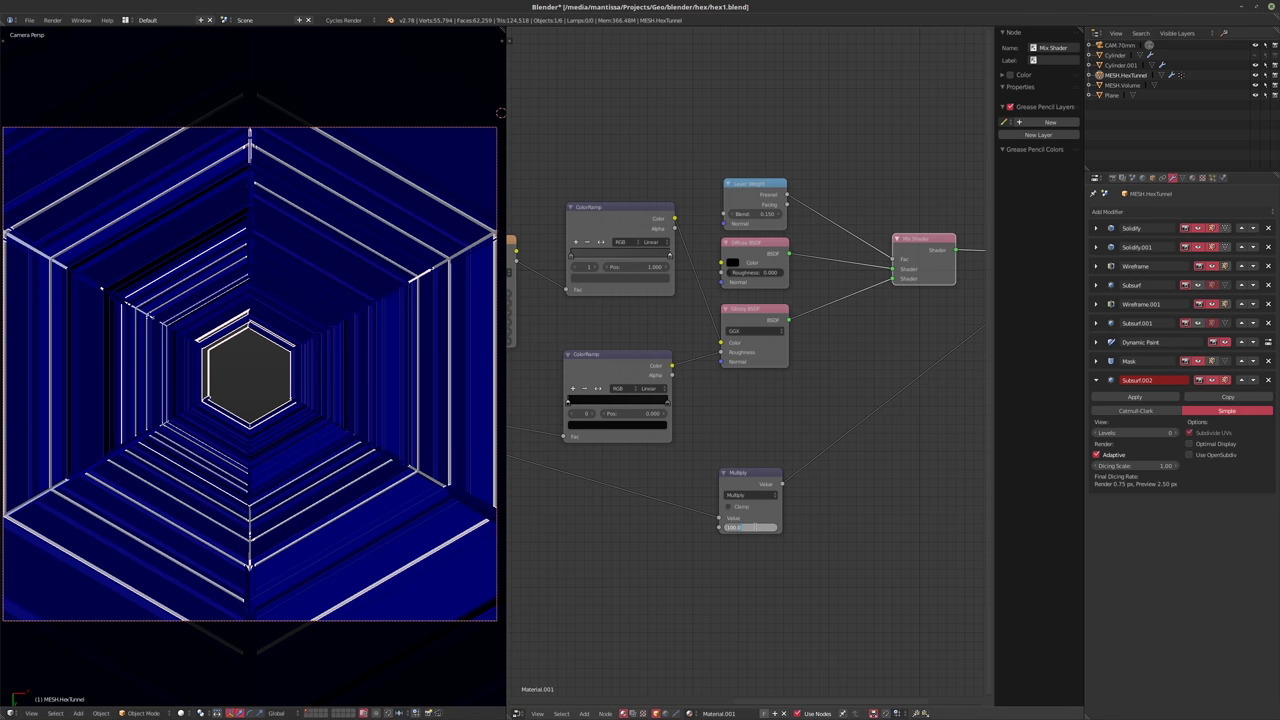
type("100000")
key("Return")
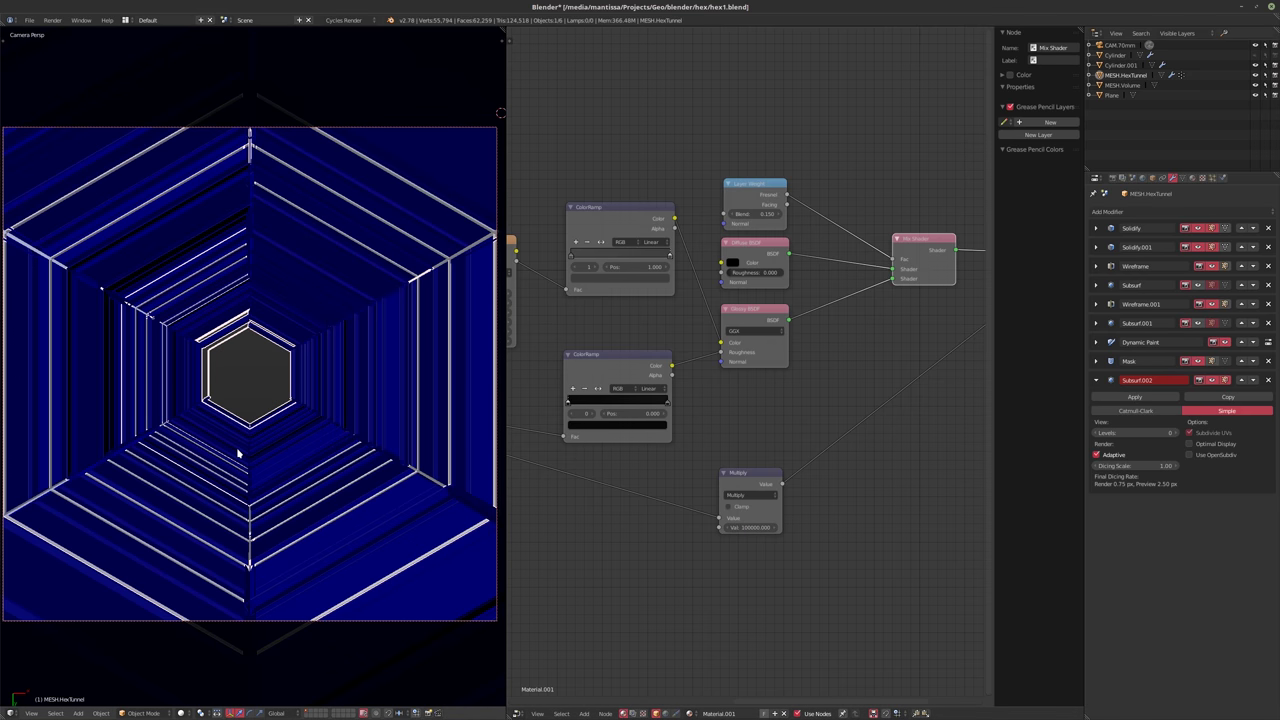
key("shift+z")
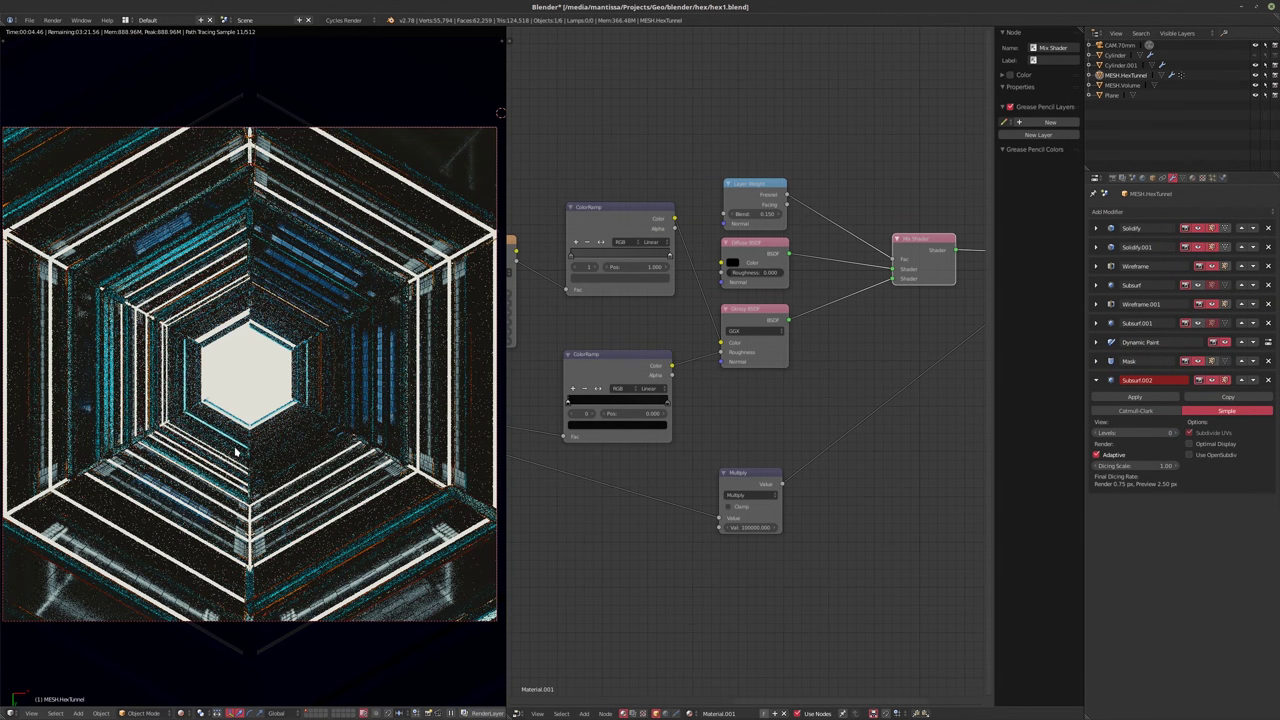
key("KP_0")
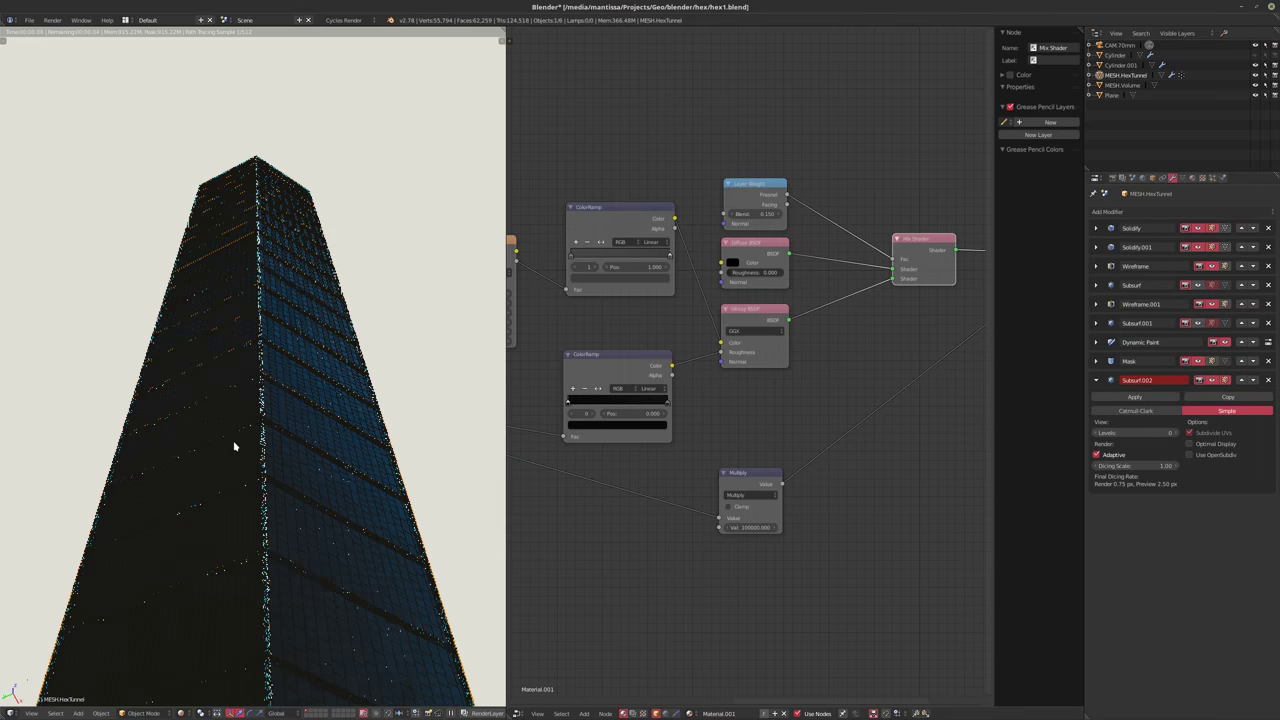
- Orbit close around the rendered tower wall, then return to solid shading
middle_click_drag(279, 408, 321, 425)
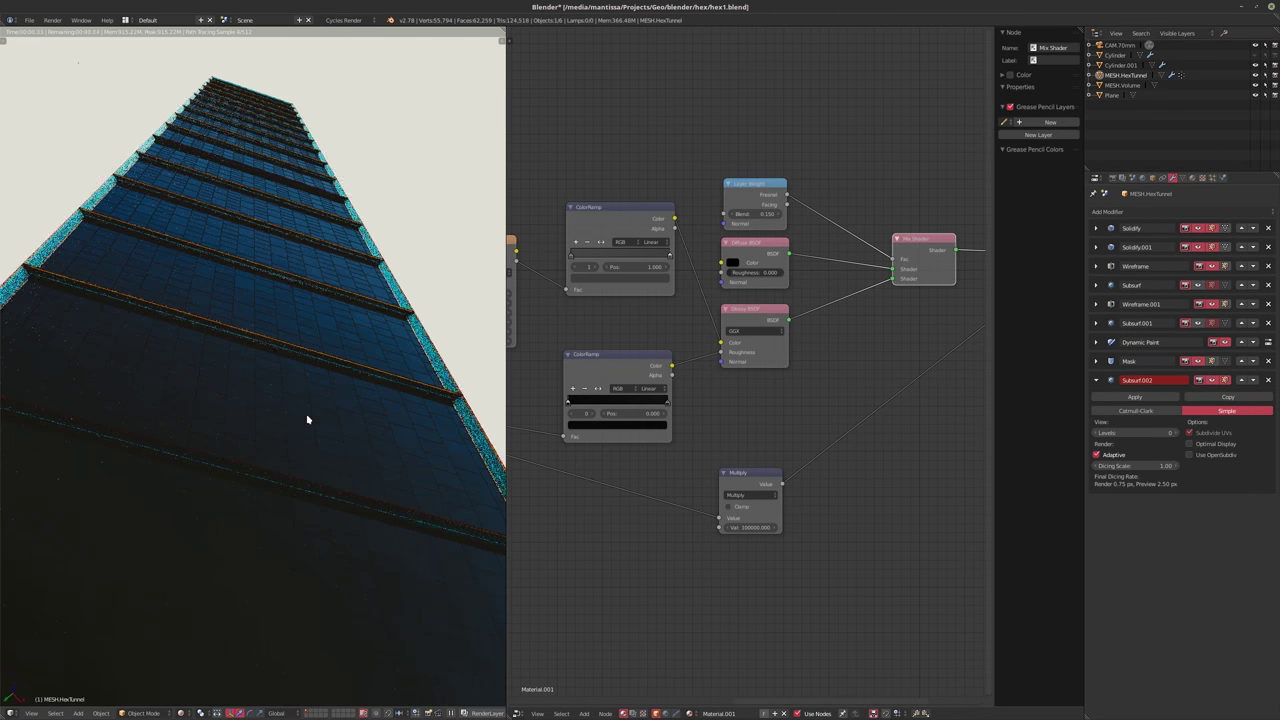
middle_click_drag(306, 417, 306, 409)
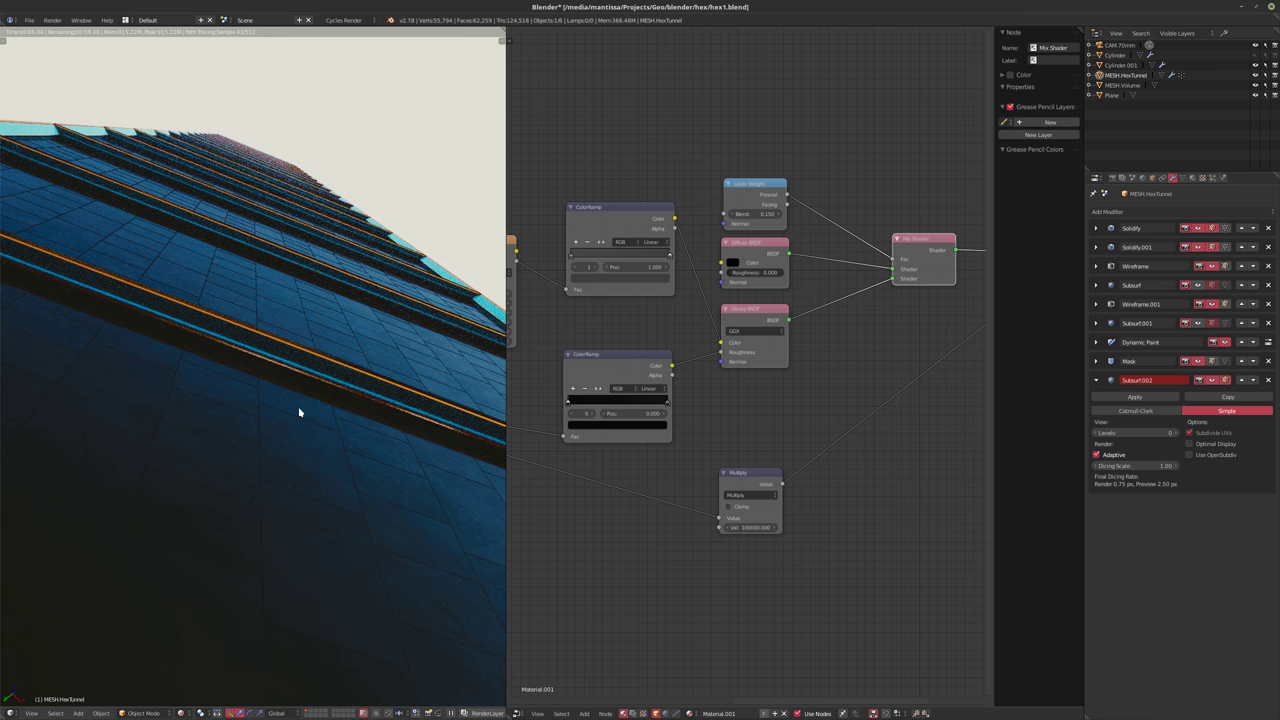
key("shift+z")
scroll(626, 517, "down", 3)
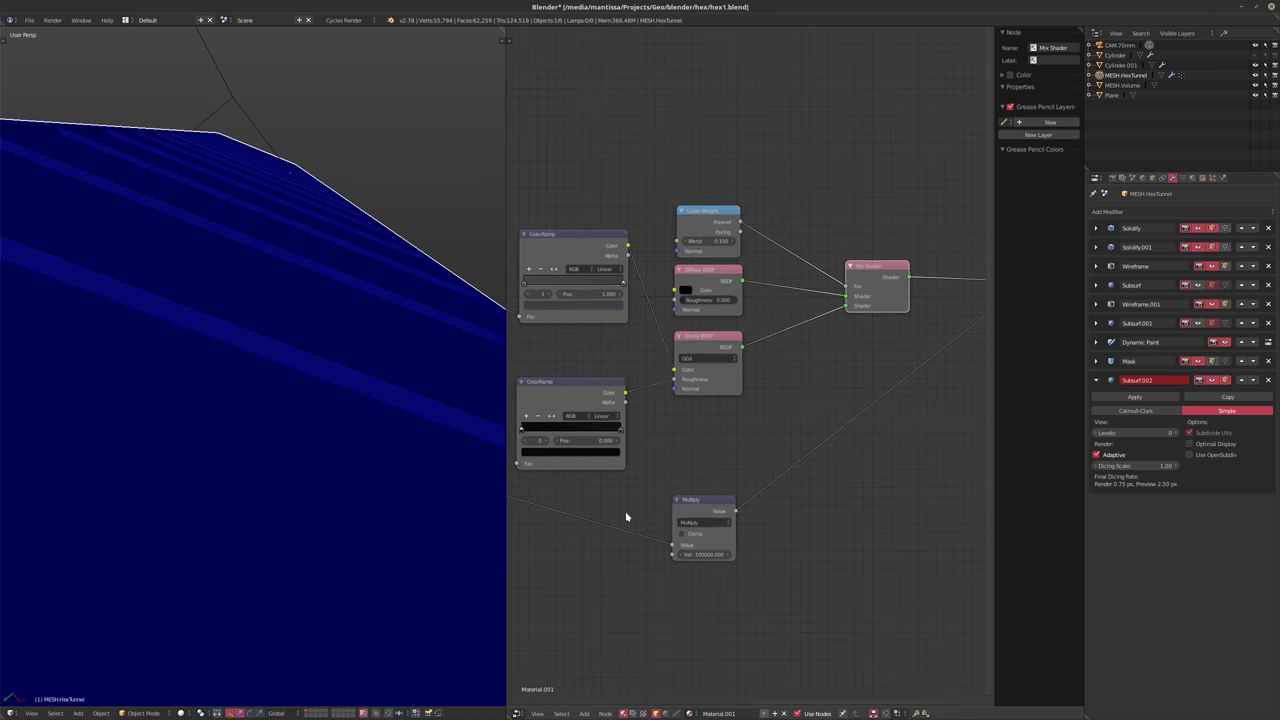
- Set the tunnel material's Displacement Method to True (displacement only)
left_click(1192, 177)
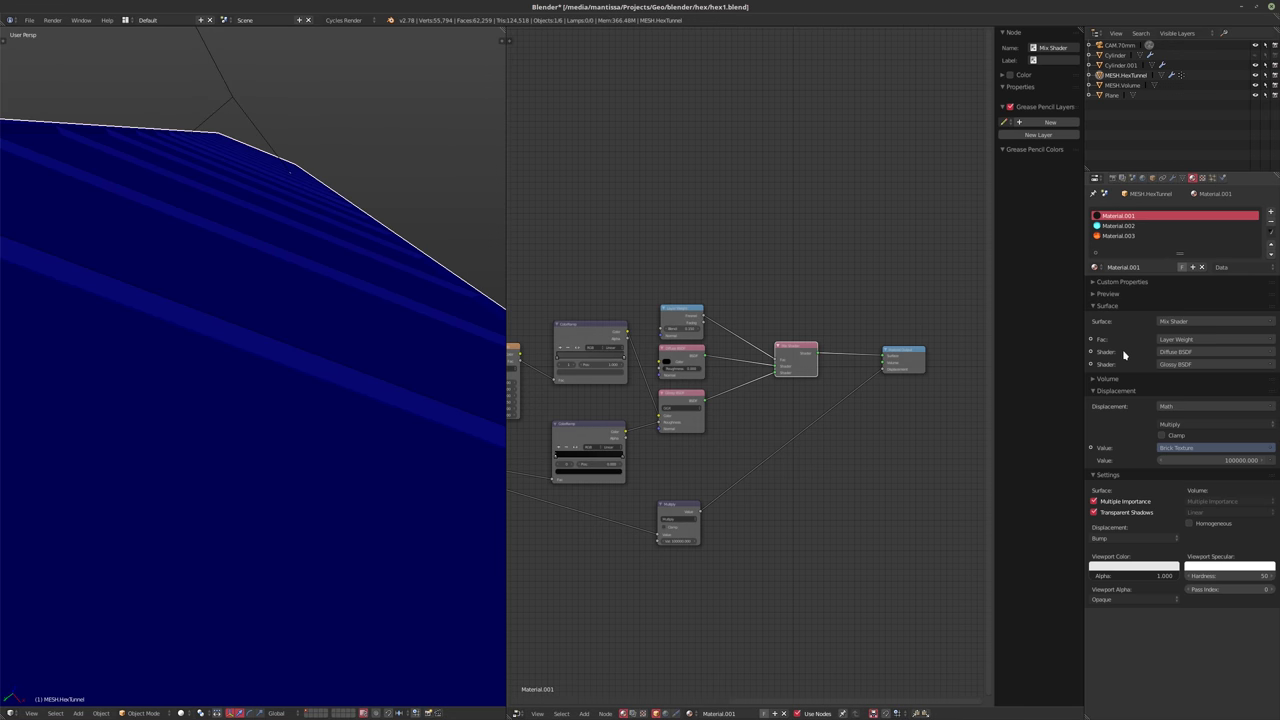
left_click(1131, 538)
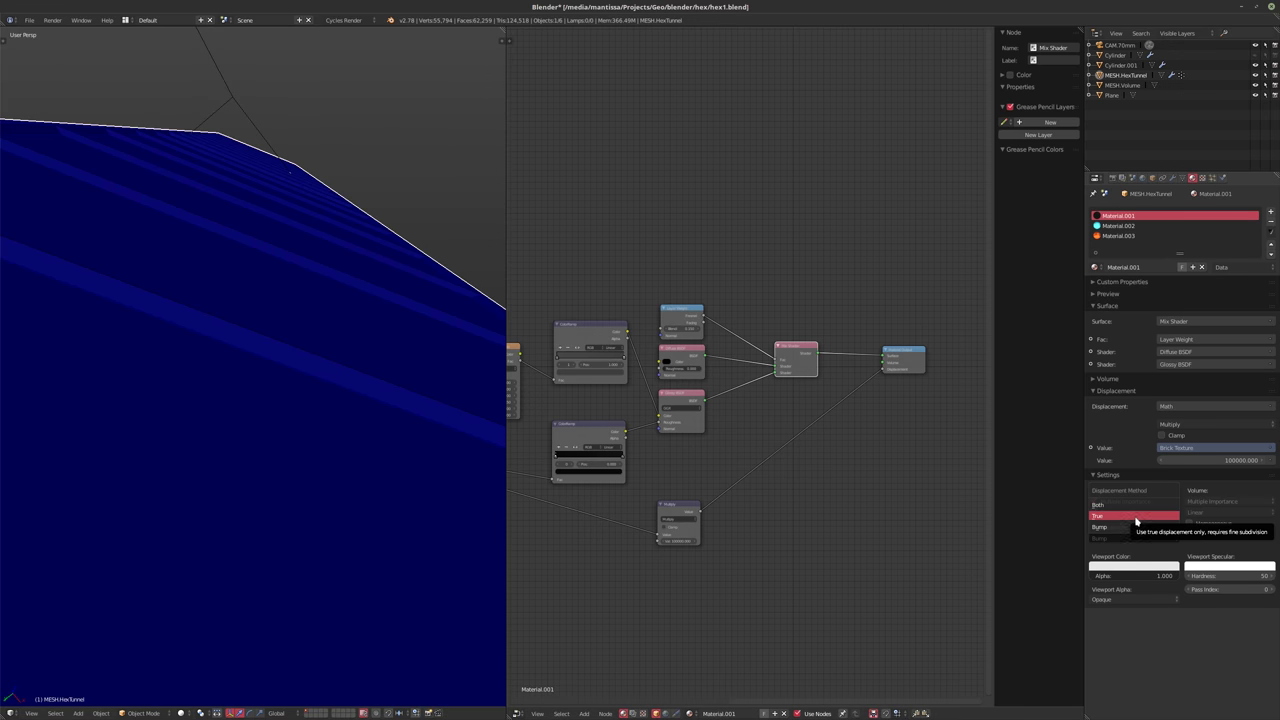
left_click(1135, 517)
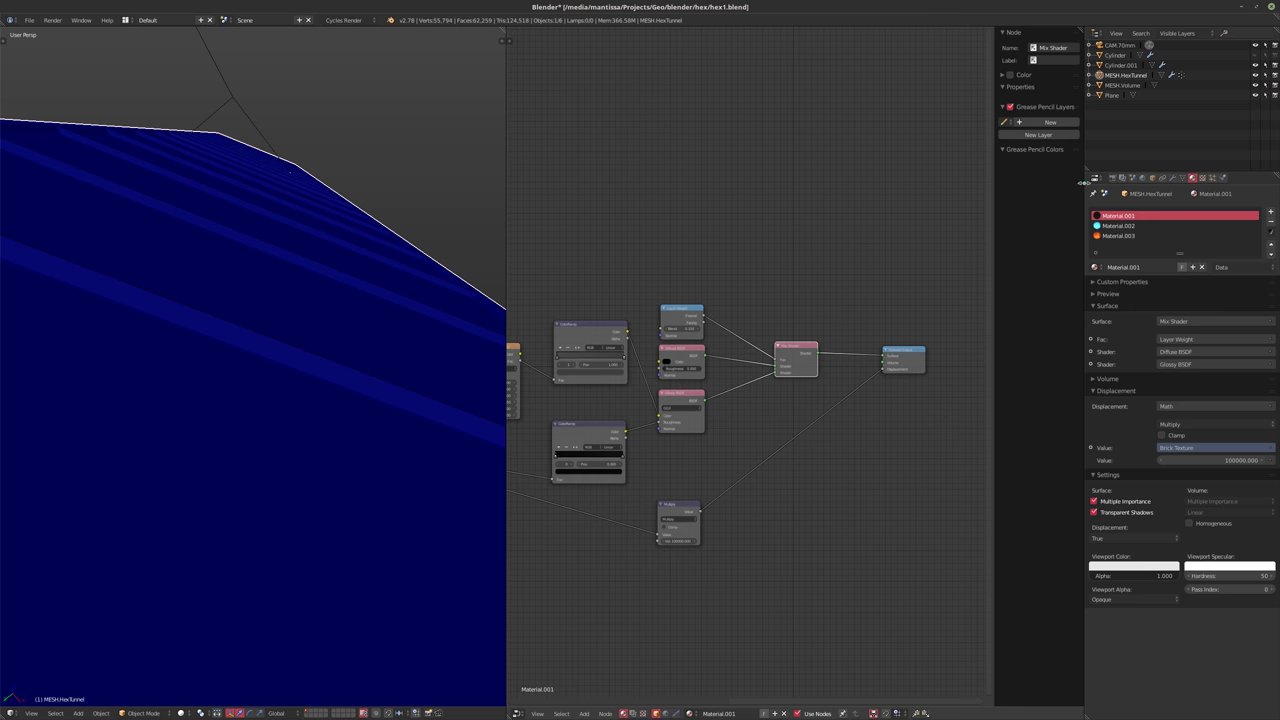
- Preview the displaced walls in rendered shading from the camera view, then return to solid shading
left_click(1172, 178)
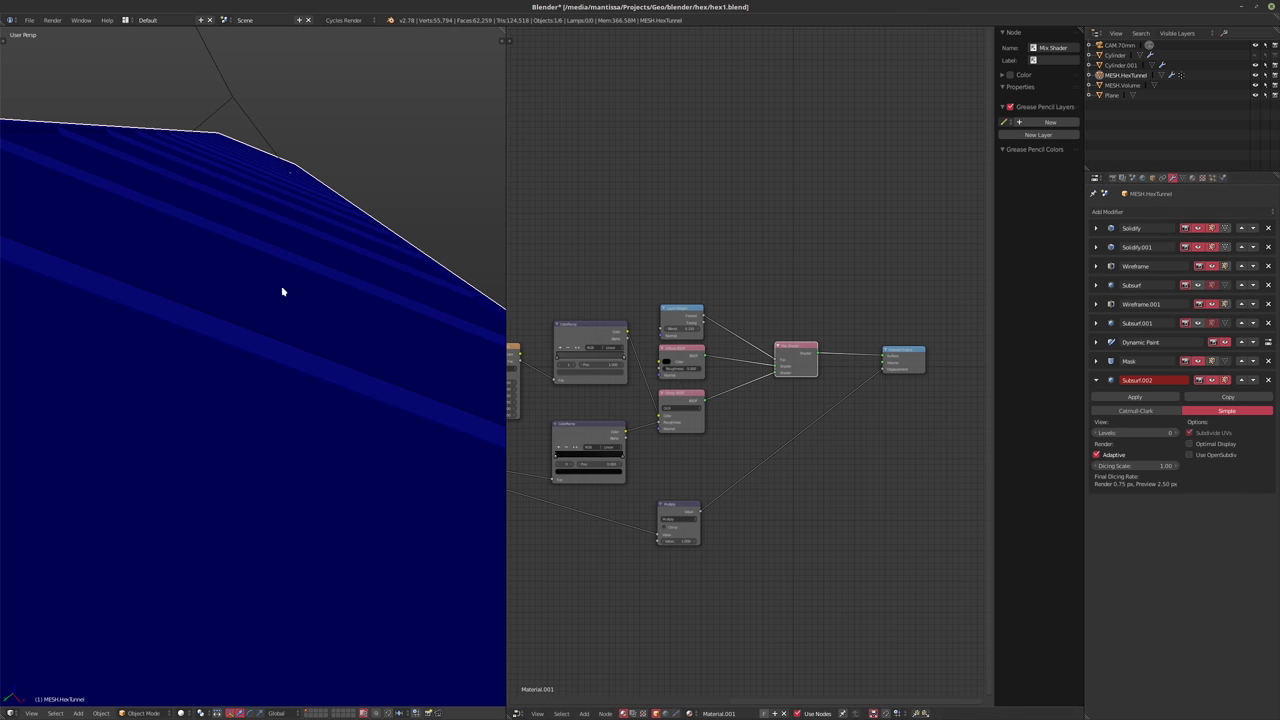
middle_click_drag(283, 289, 277, 297)
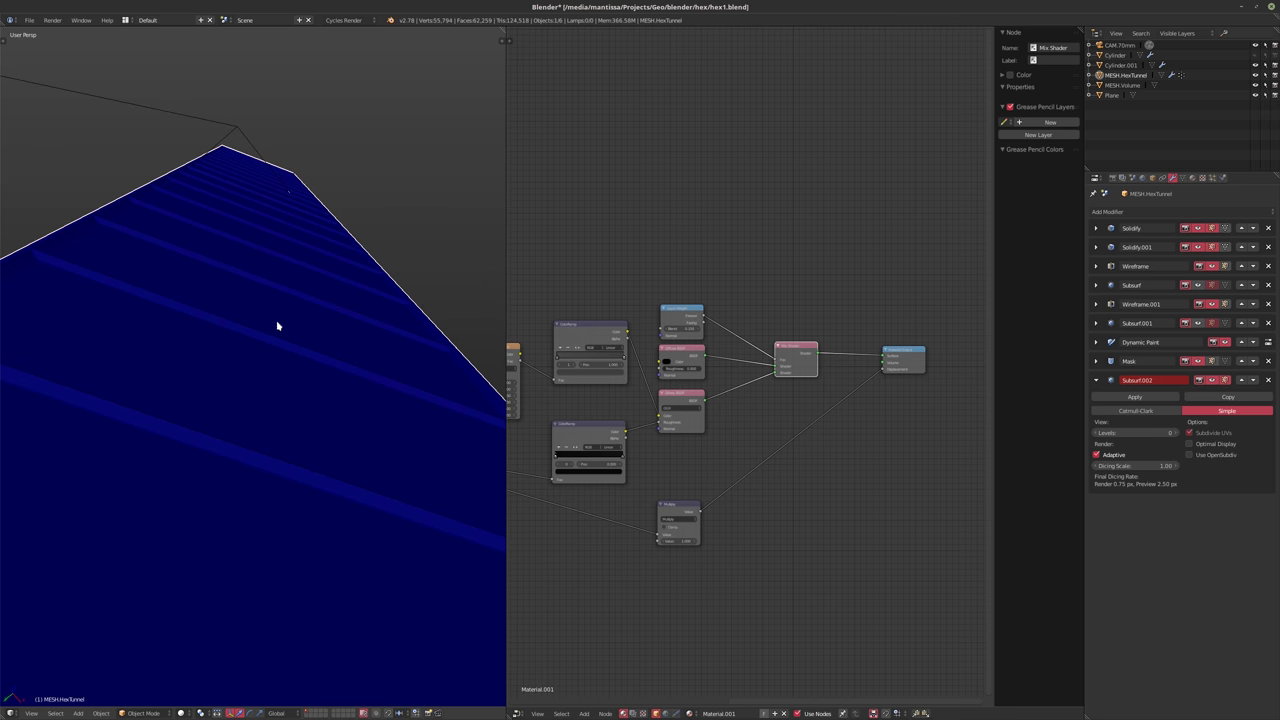
key("shift+z")
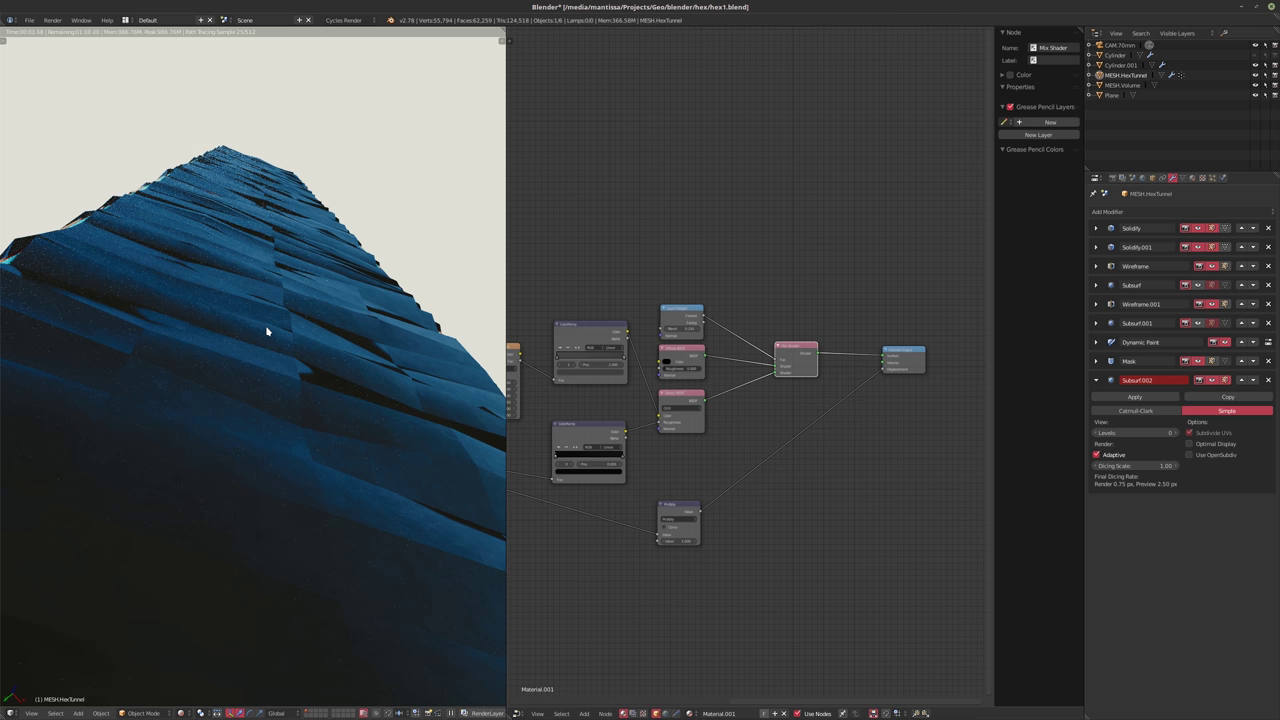
key("KP_0")
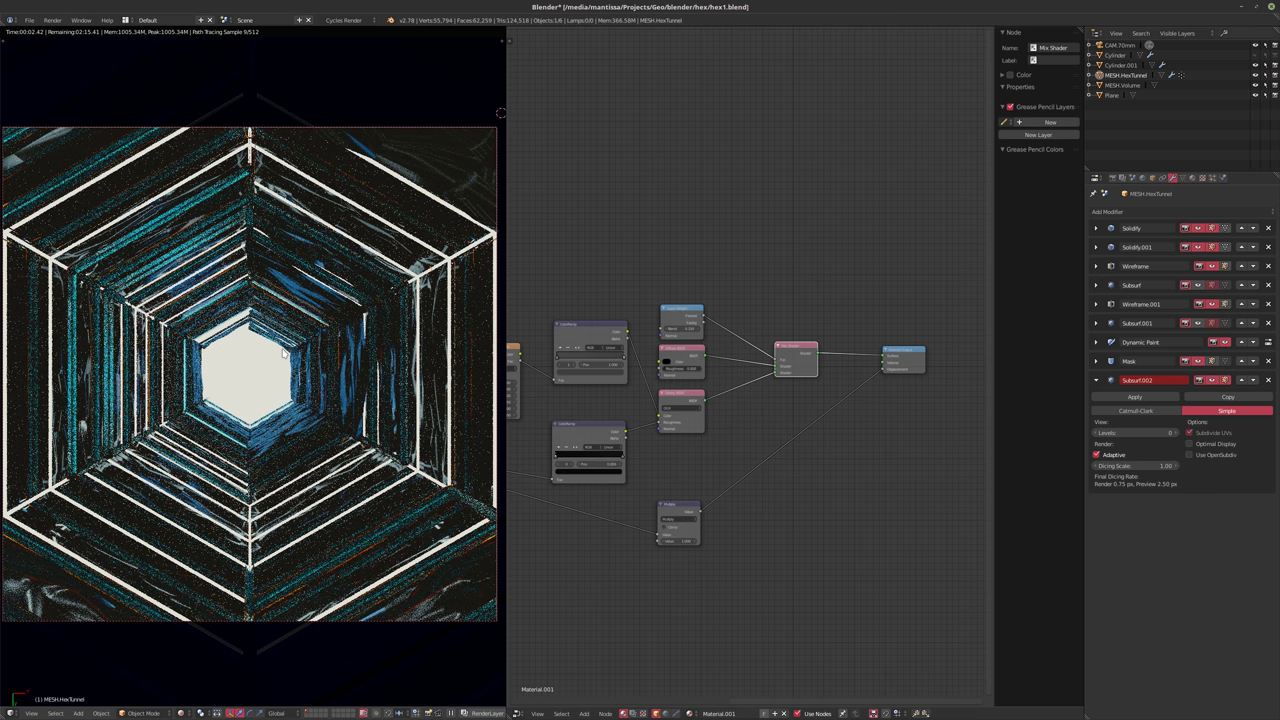
key("shift+z")
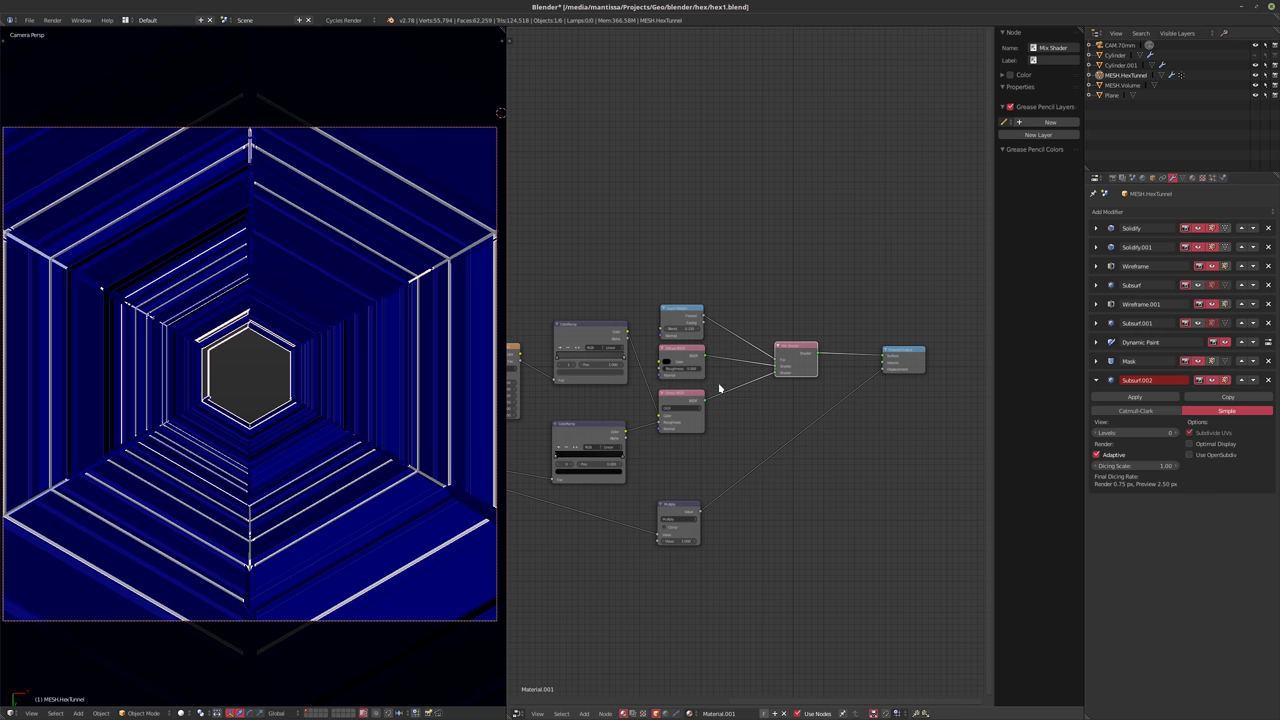
- Start an F12 final render of the tunnel and cancel it near two minutes
key("F12")
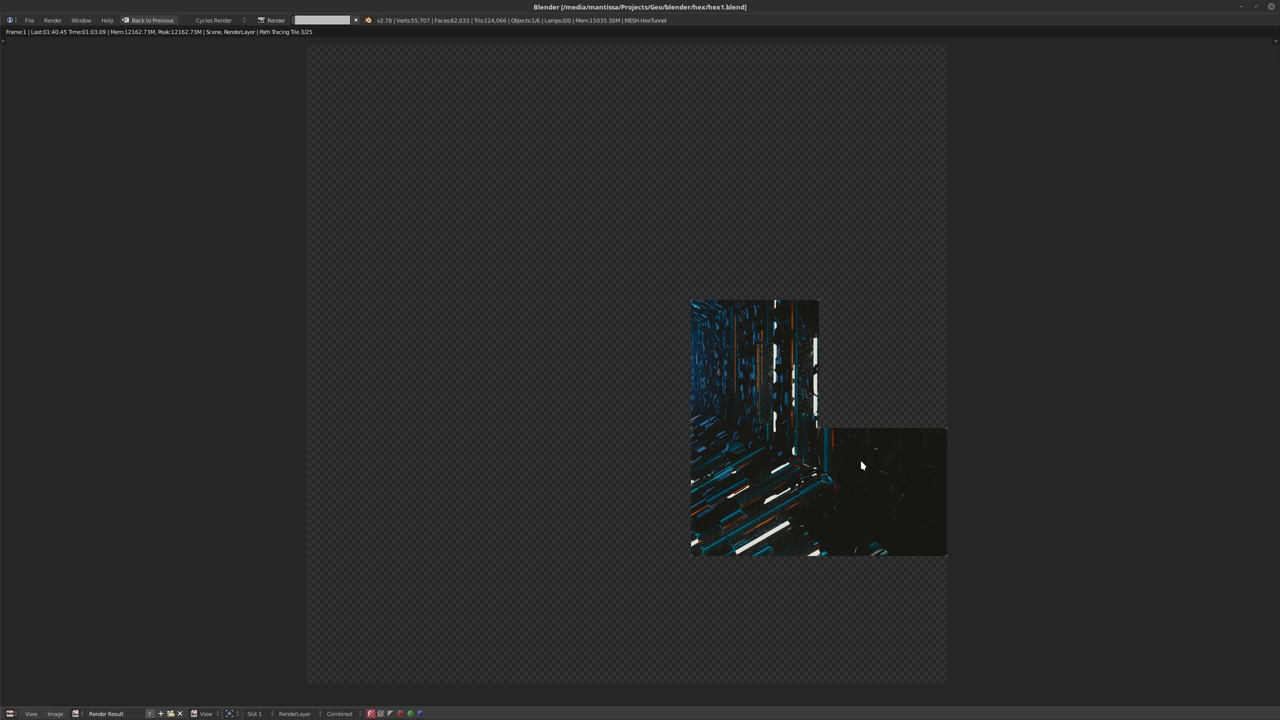
key("Escape")
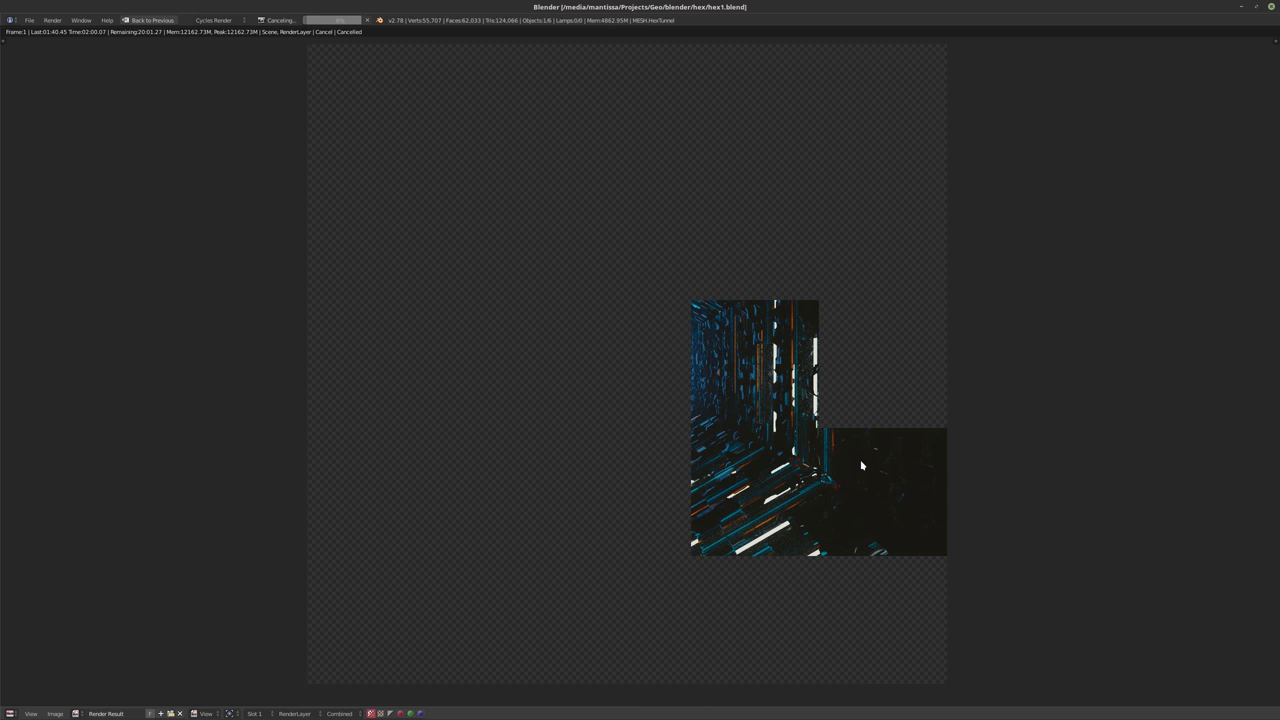
- Set the MESH.Volume material's Value node from 0.010 to 0.05
key("Escape")
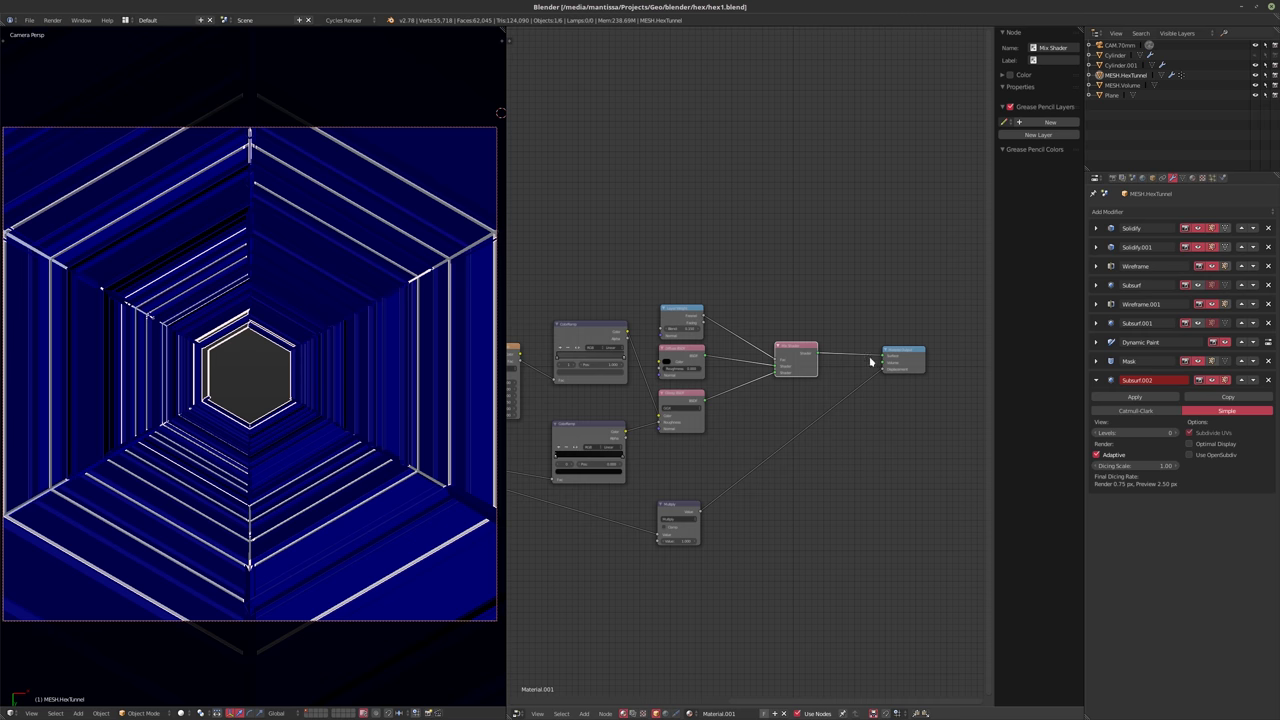
middle_click_drag(708, 456, 790, 448)
left_click(1122, 85)
middle_click_drag(829, 260, 886, 266)
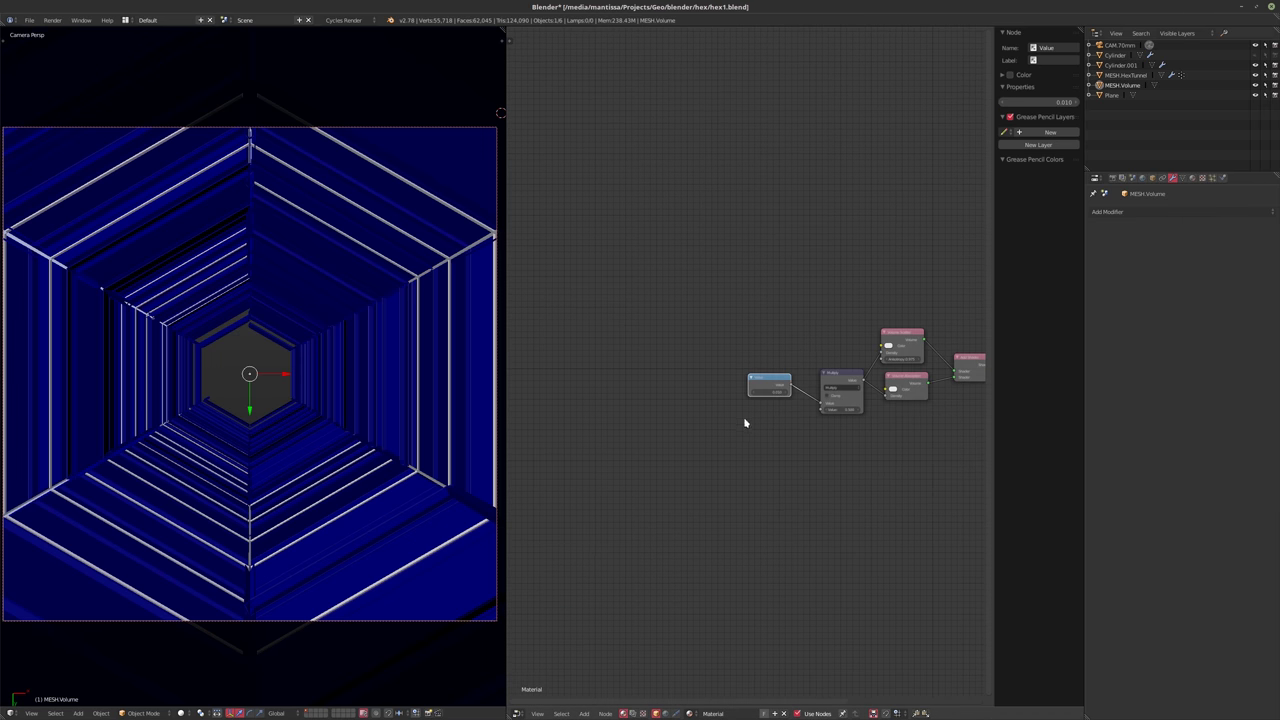
scroll(765, 410, "up", 2)
left_click(772, 394)
type("0.05")
key("Return")
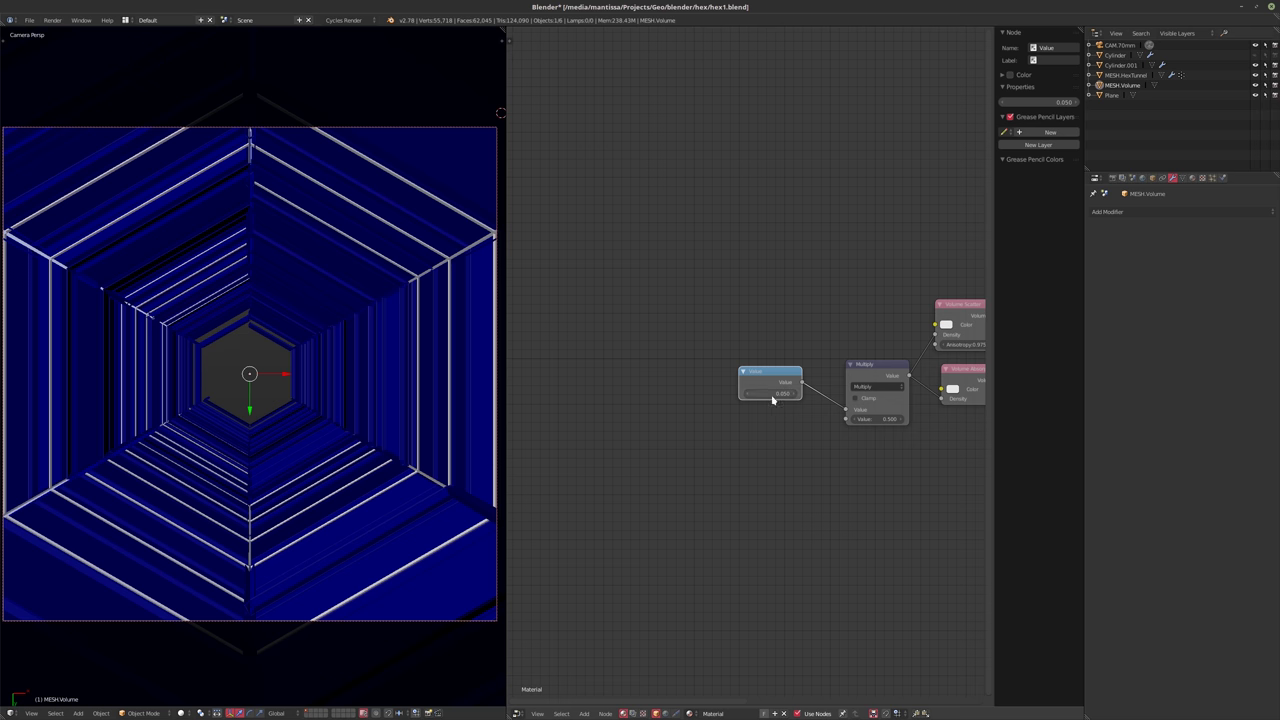
key("Home")
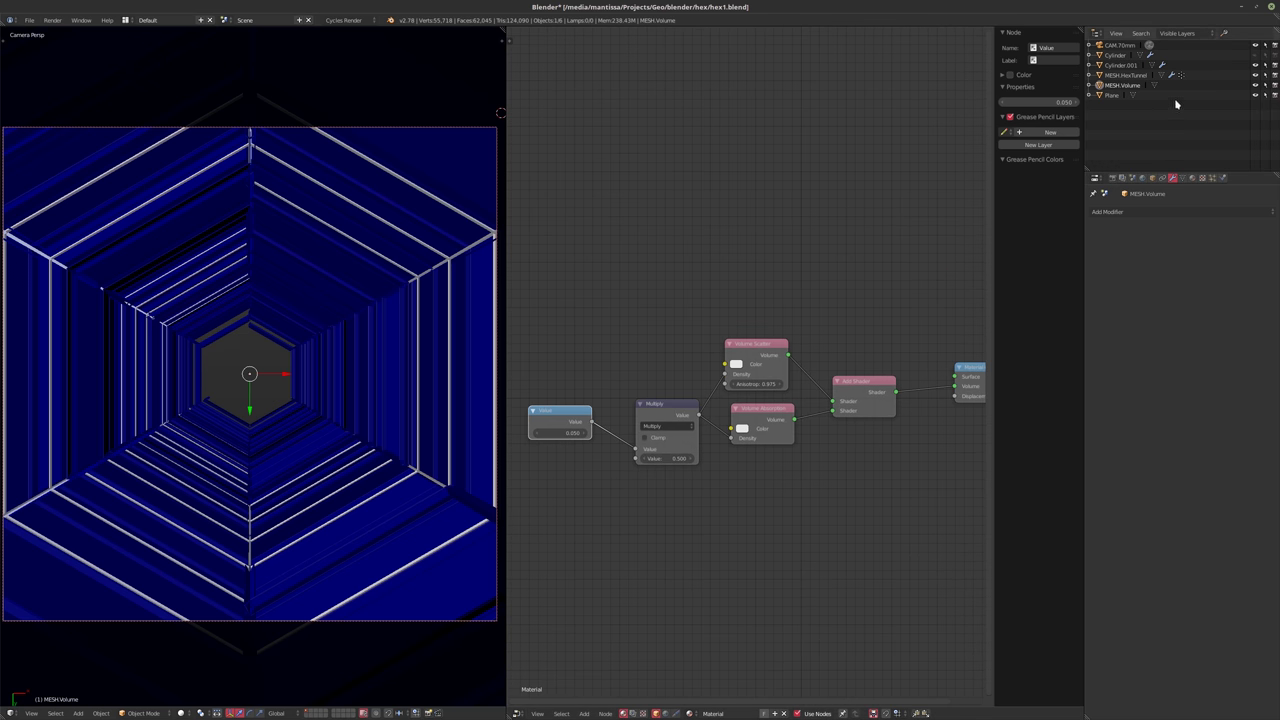
- Select MESH.HexTunnel to show its Material.001 node tree and modifier stack
left_click(1111, 95)
left_click(1122, 76)
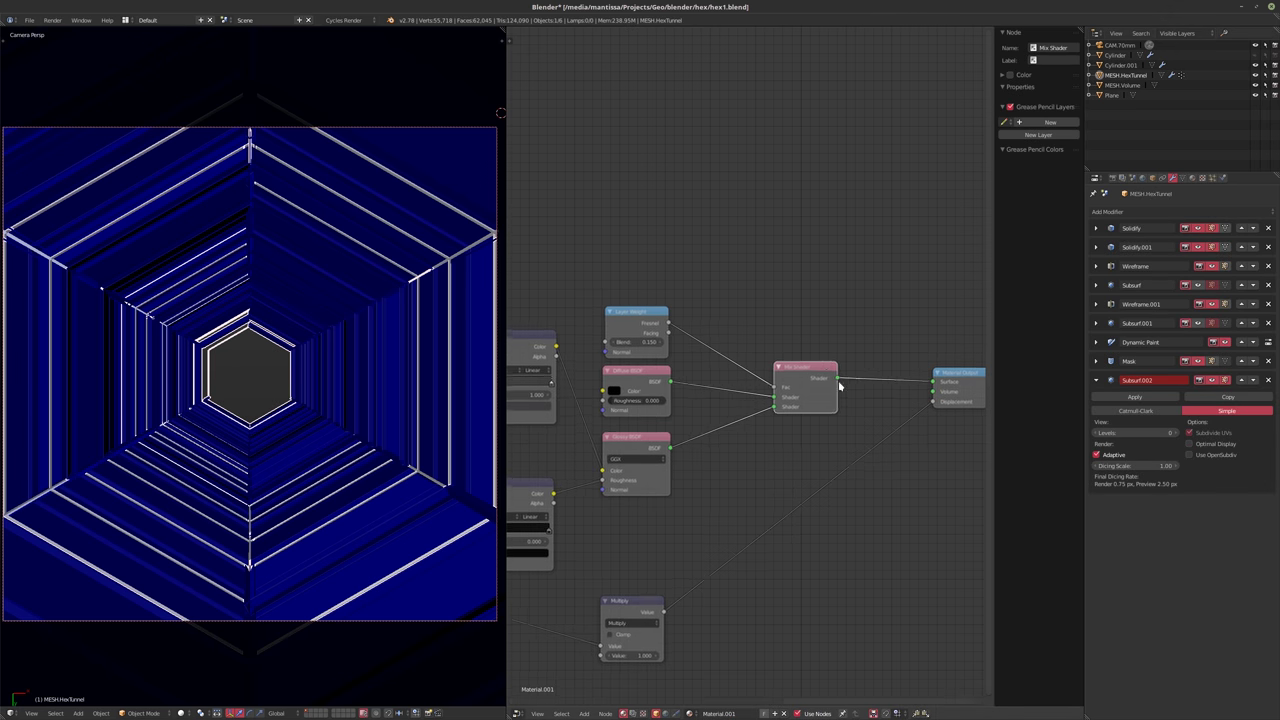
scroll(751, 457, "down", 3)
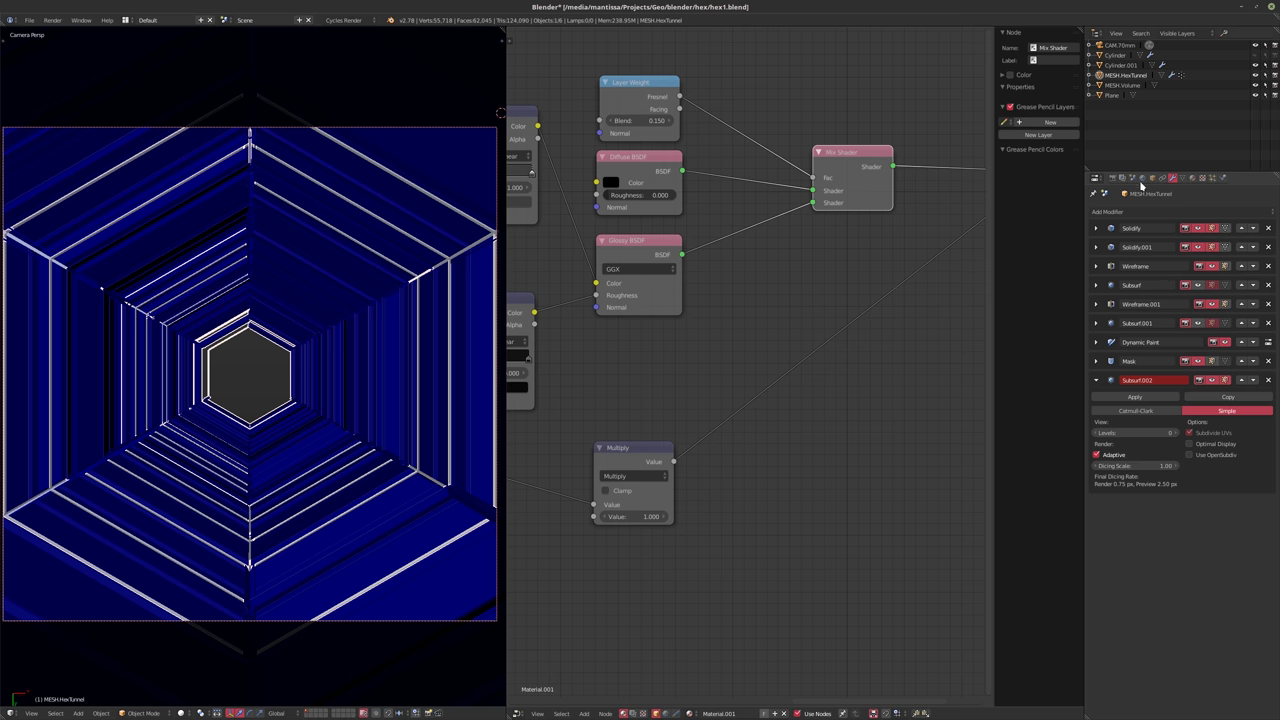
- Set render subdivision rate to 1.5 px, volume step size to 5 and max steps to 16
left_click(1114, 178)
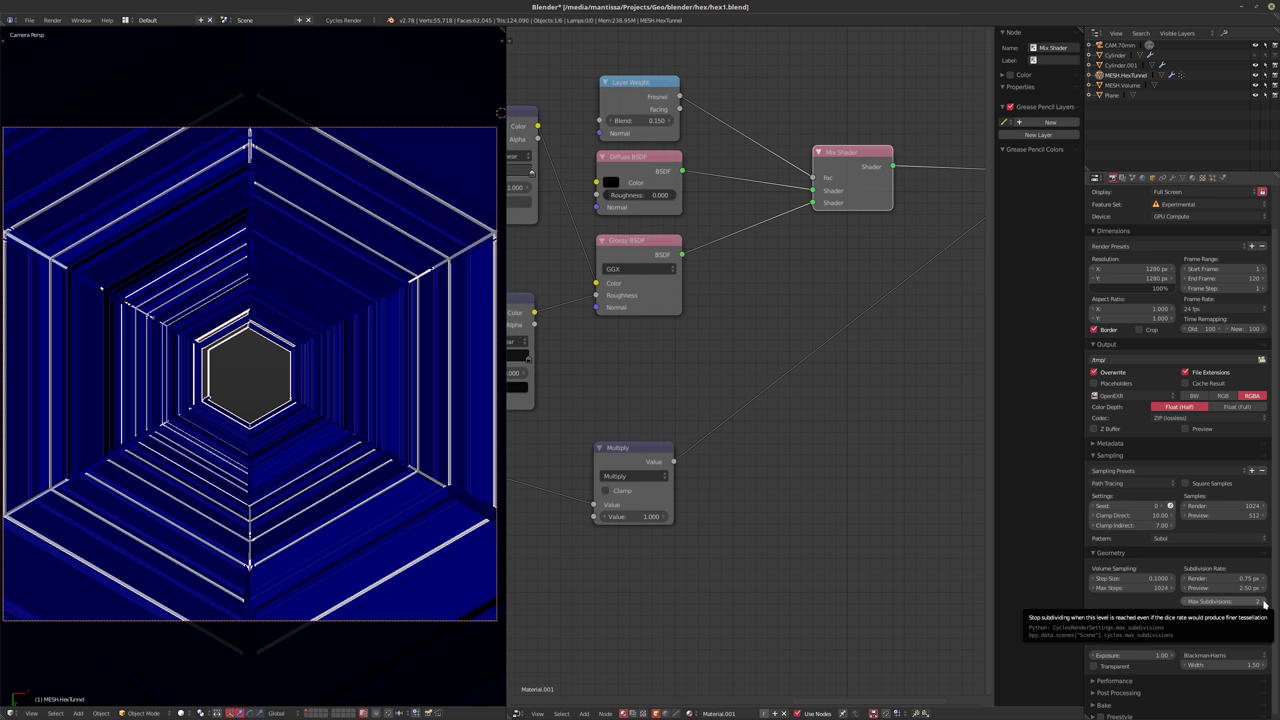
left_click(1220, 579)
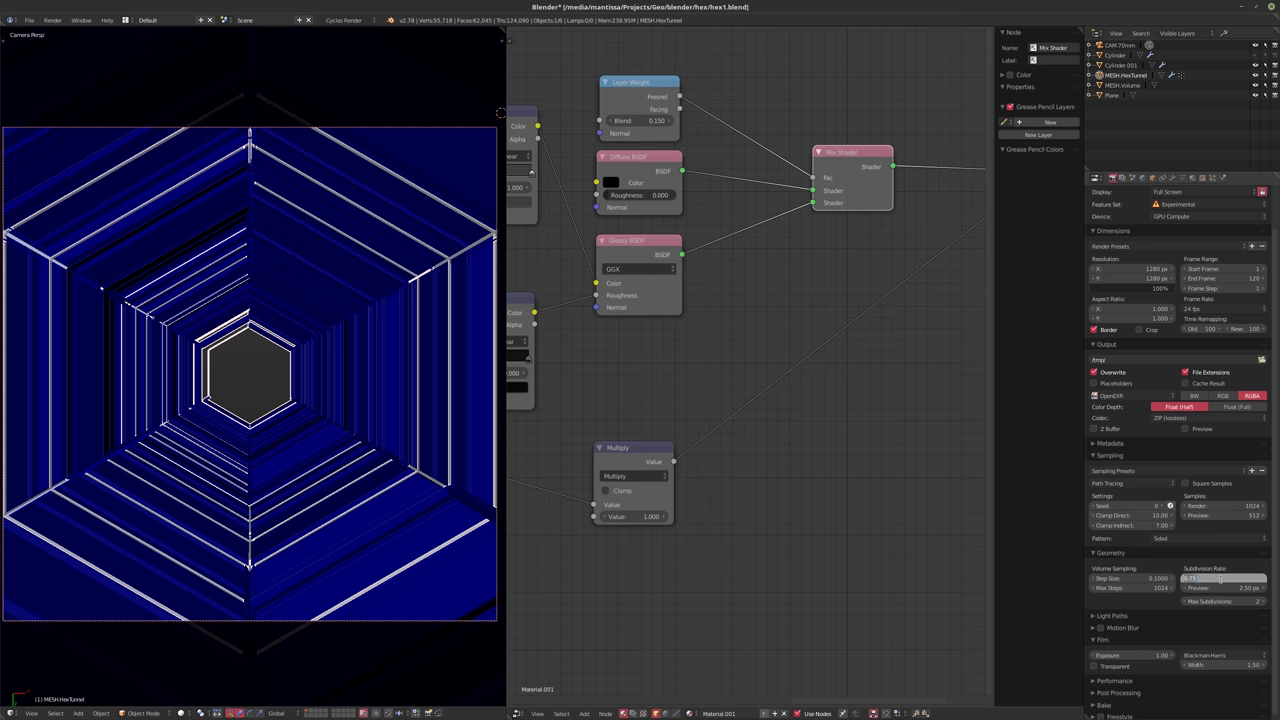
type("1.5")
key("Return")
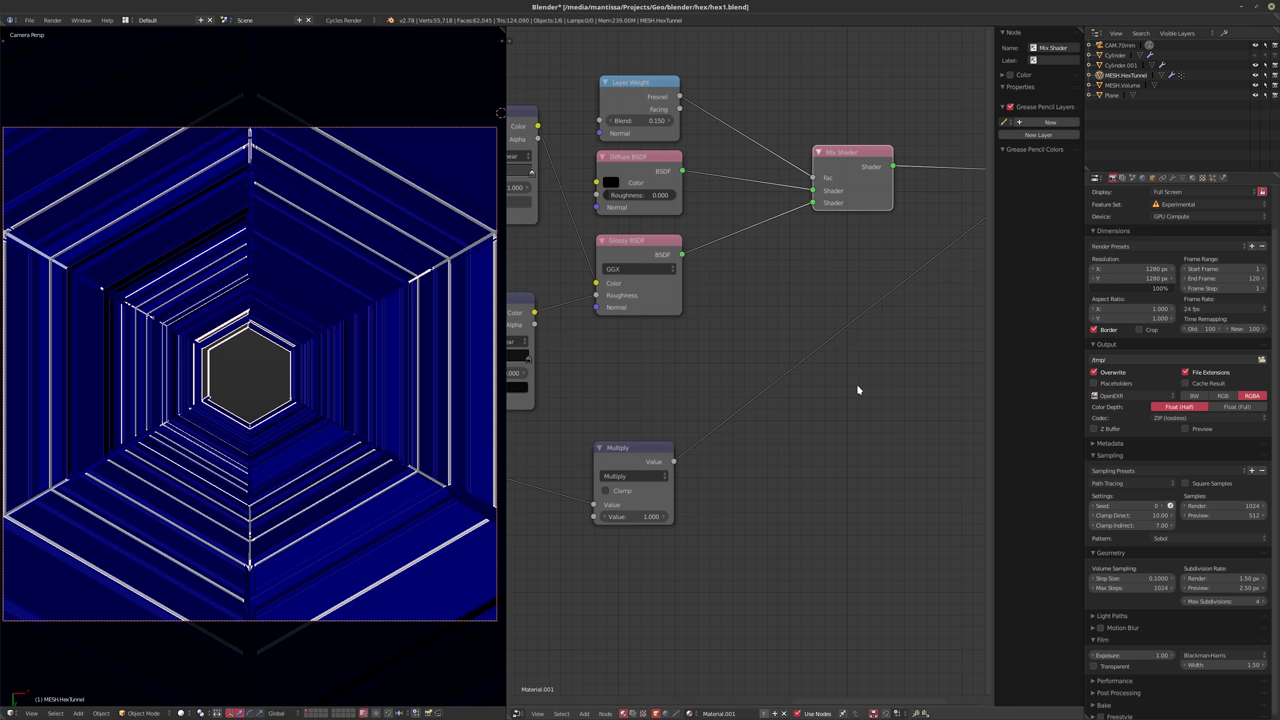
left_click(1123, 580)
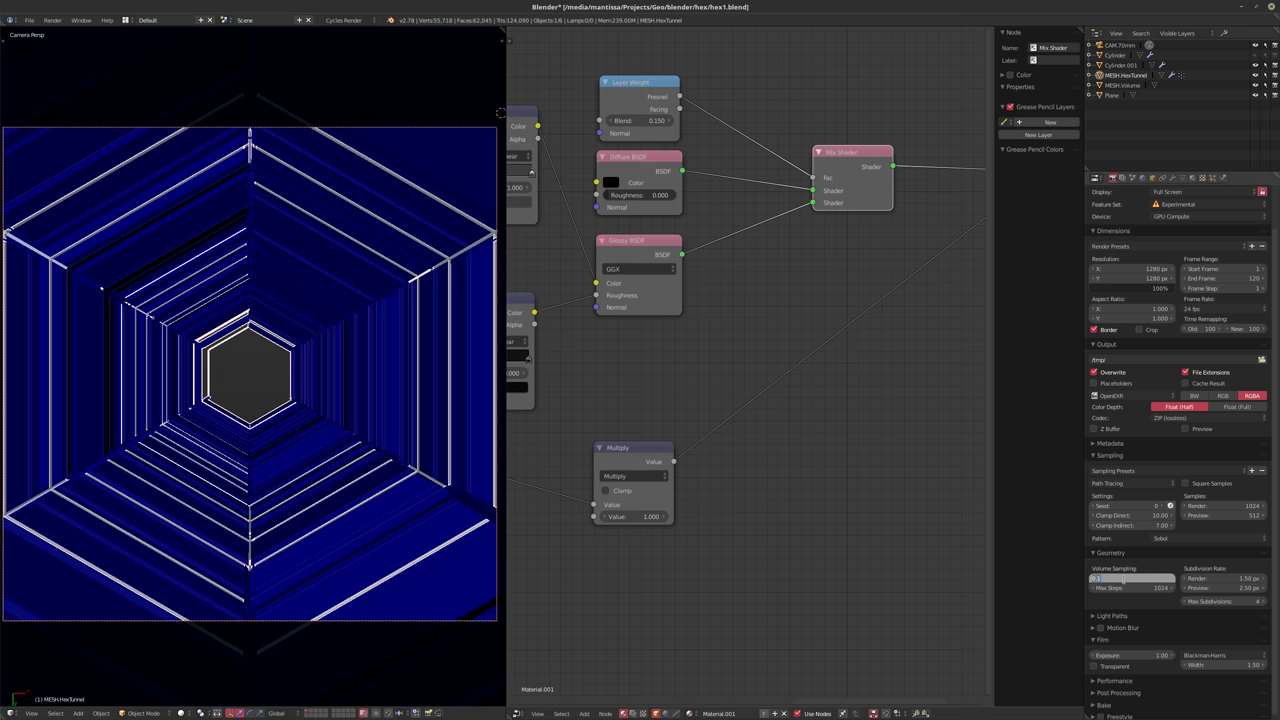
type("5")
key("Tab")
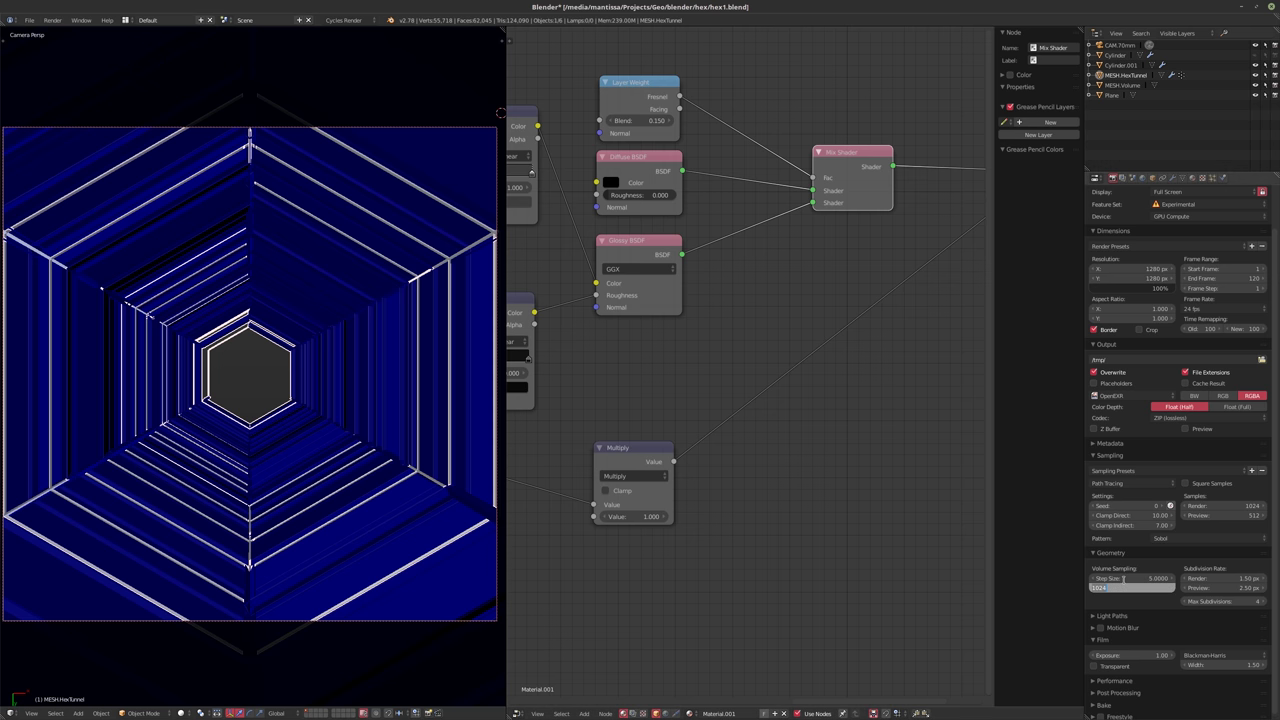
type("16")
key("Return")
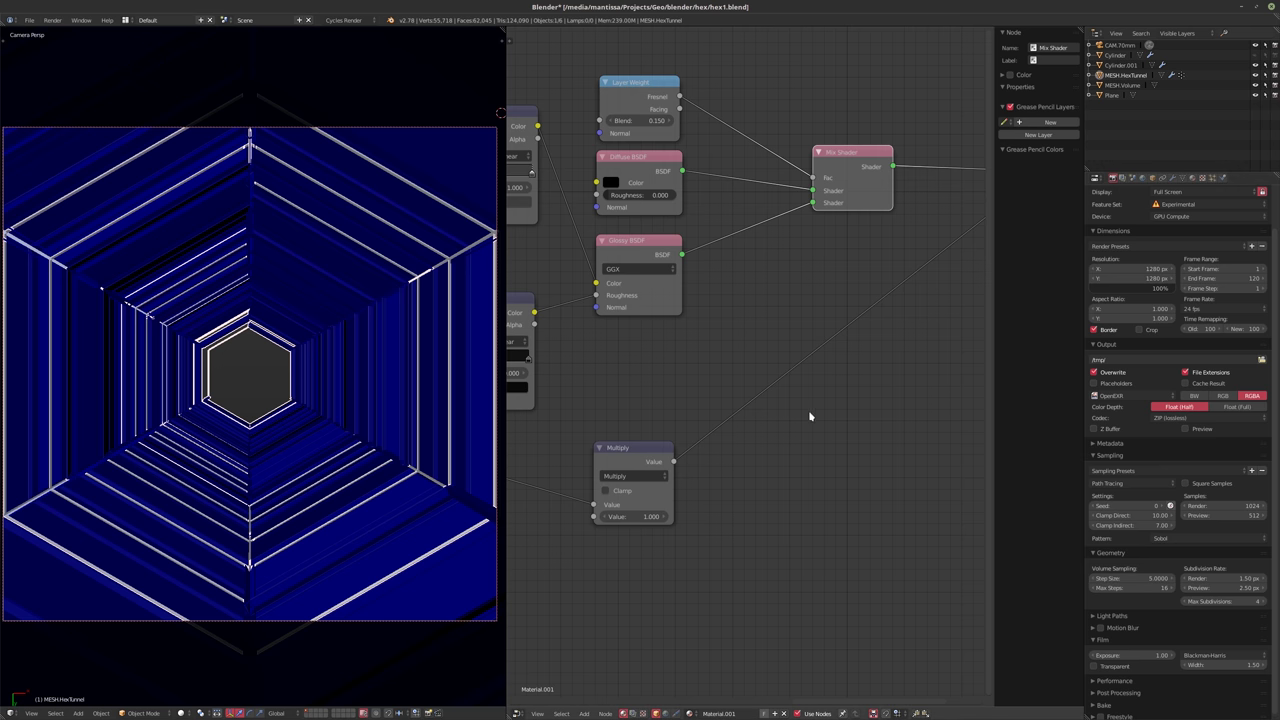
- Check the tunnel in a live Cycles rendered preview, then return to solid shading
key("shift+z")
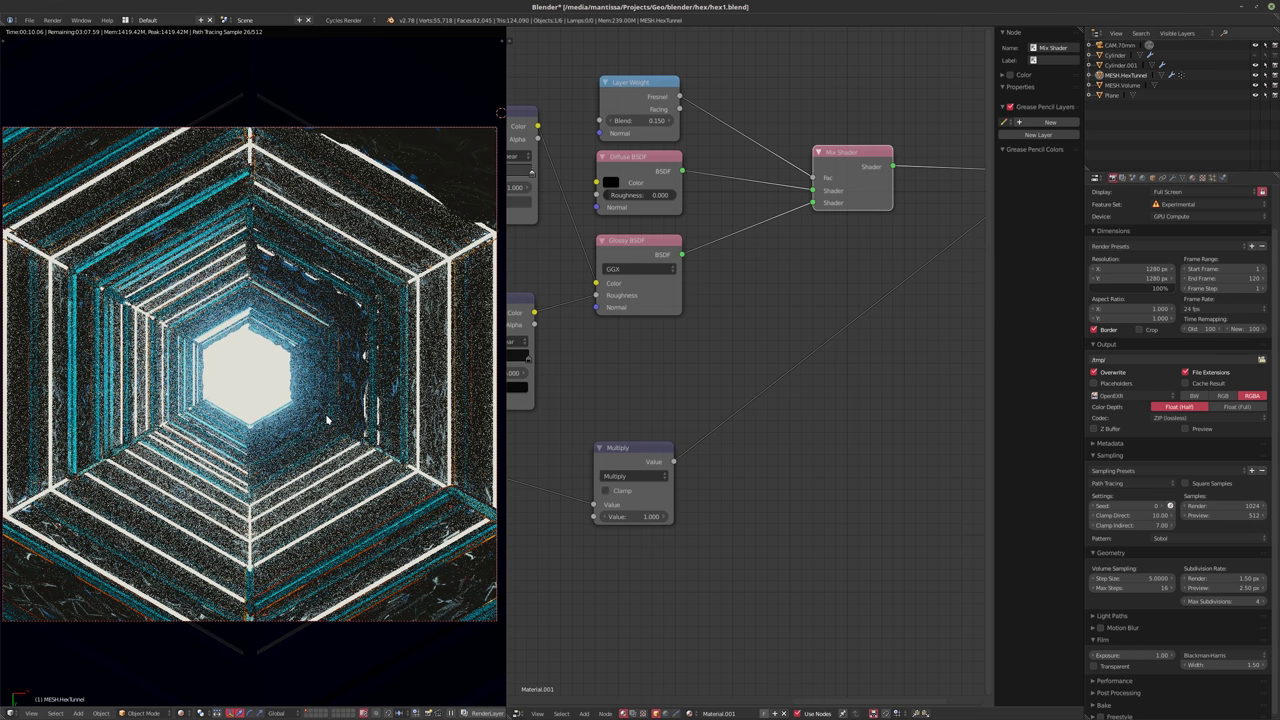
key("shift+z")
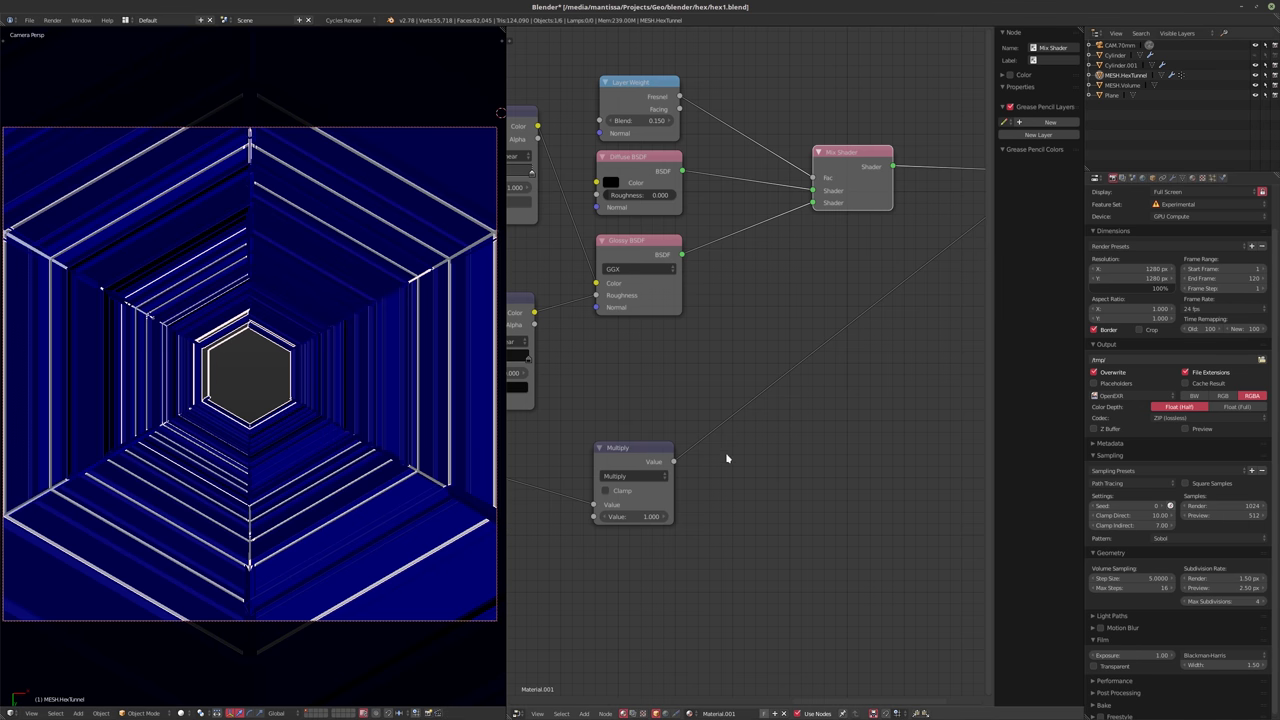
key("Home")
- Set the displacement Multiply node's value to 0.1
left_click(670, 510)
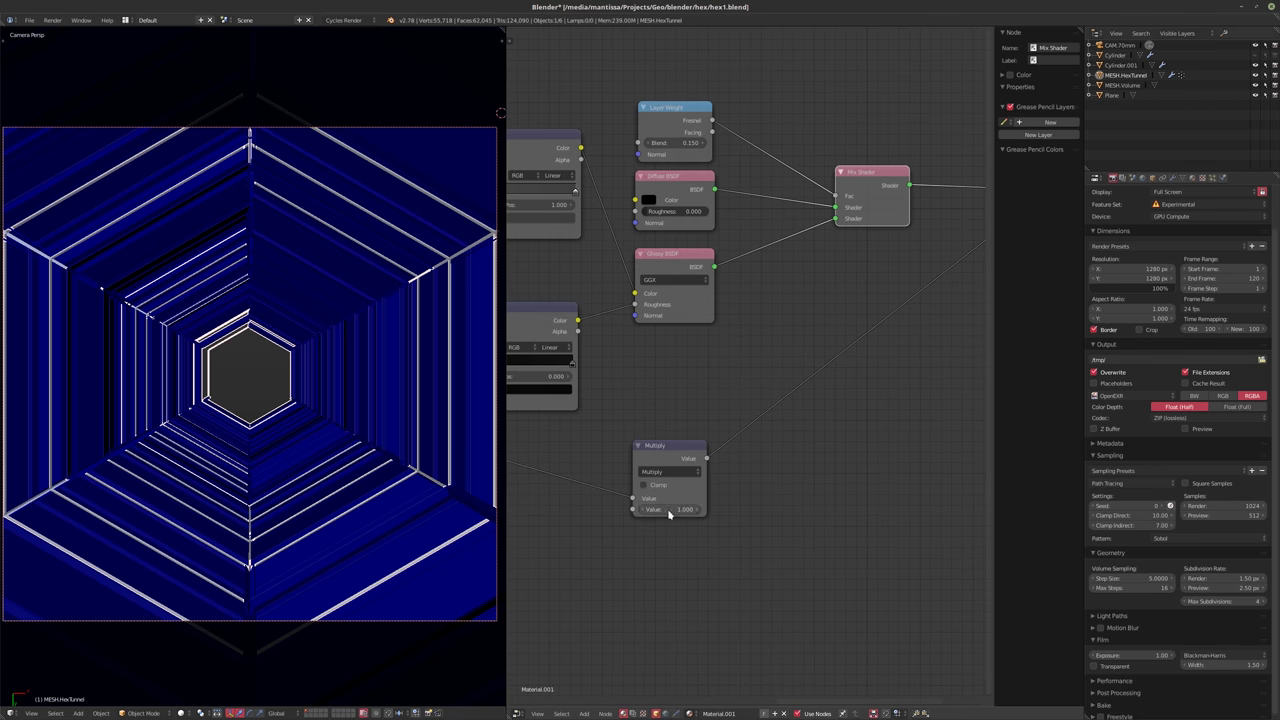
type("0.1")
key("Return")
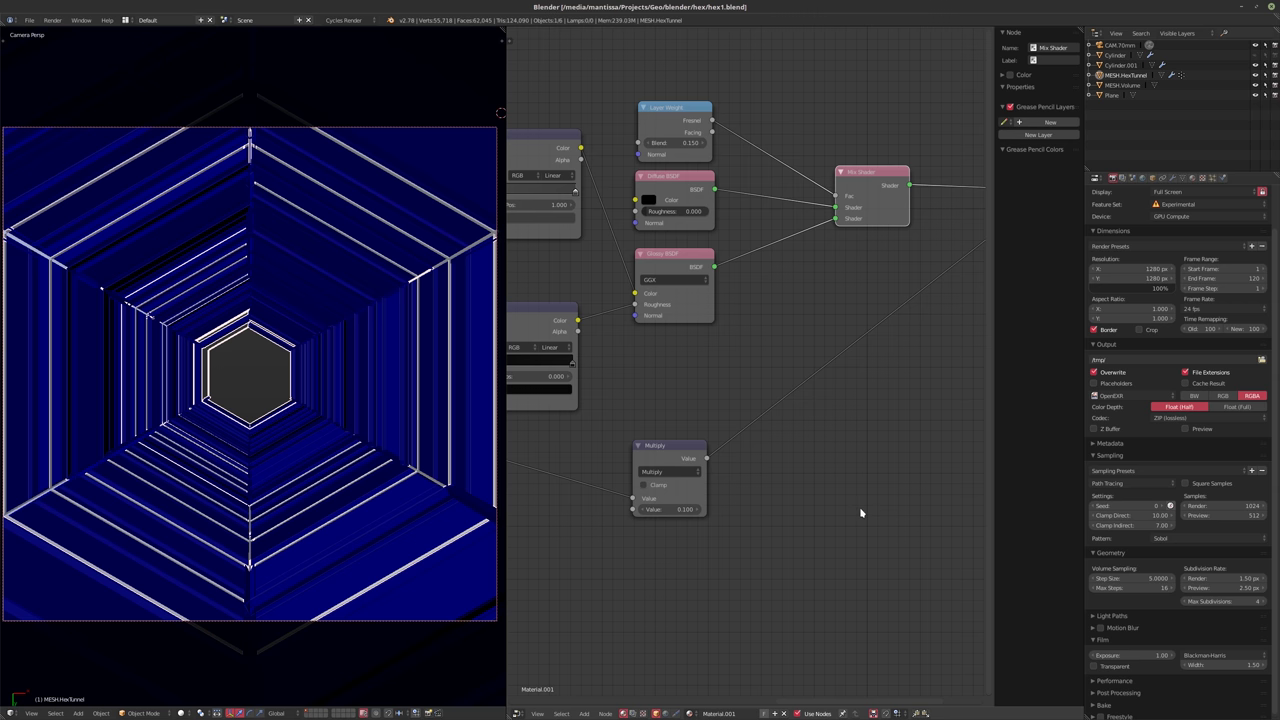
- Run an F12 render of the tunnel and cancel it after the CUDA out-of-memory error
key("F12")
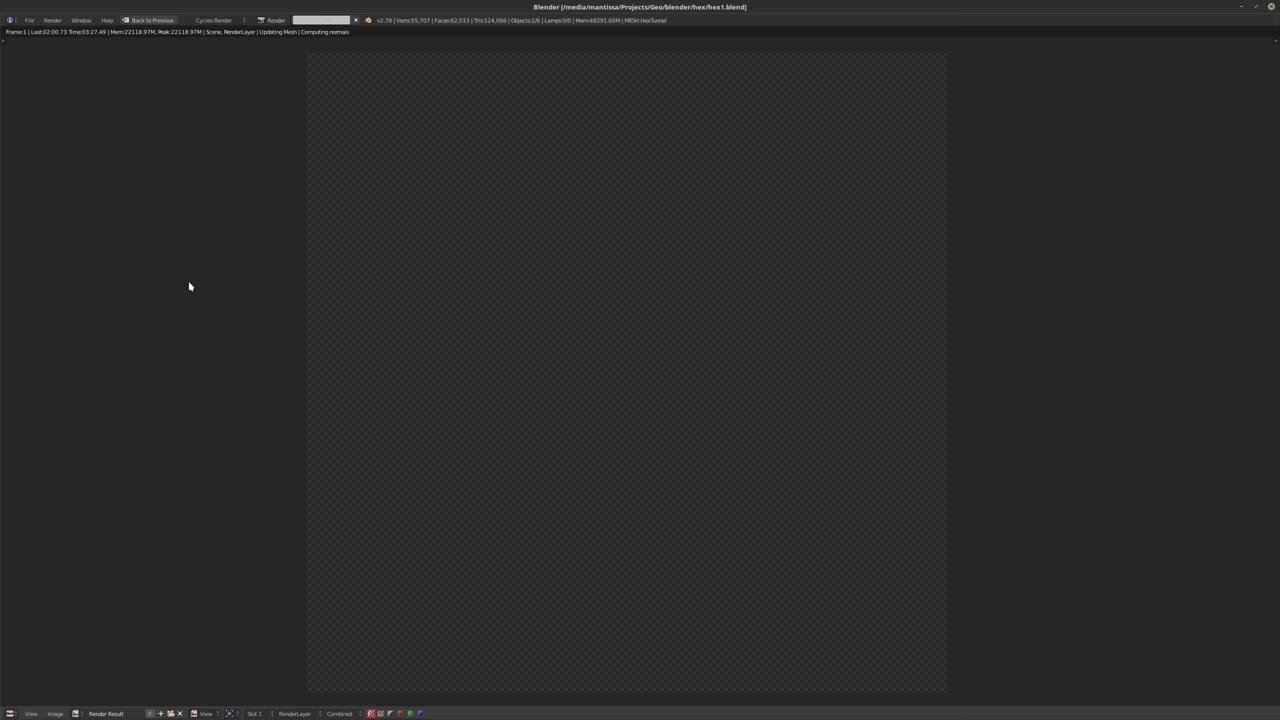
left_click(355, 20)
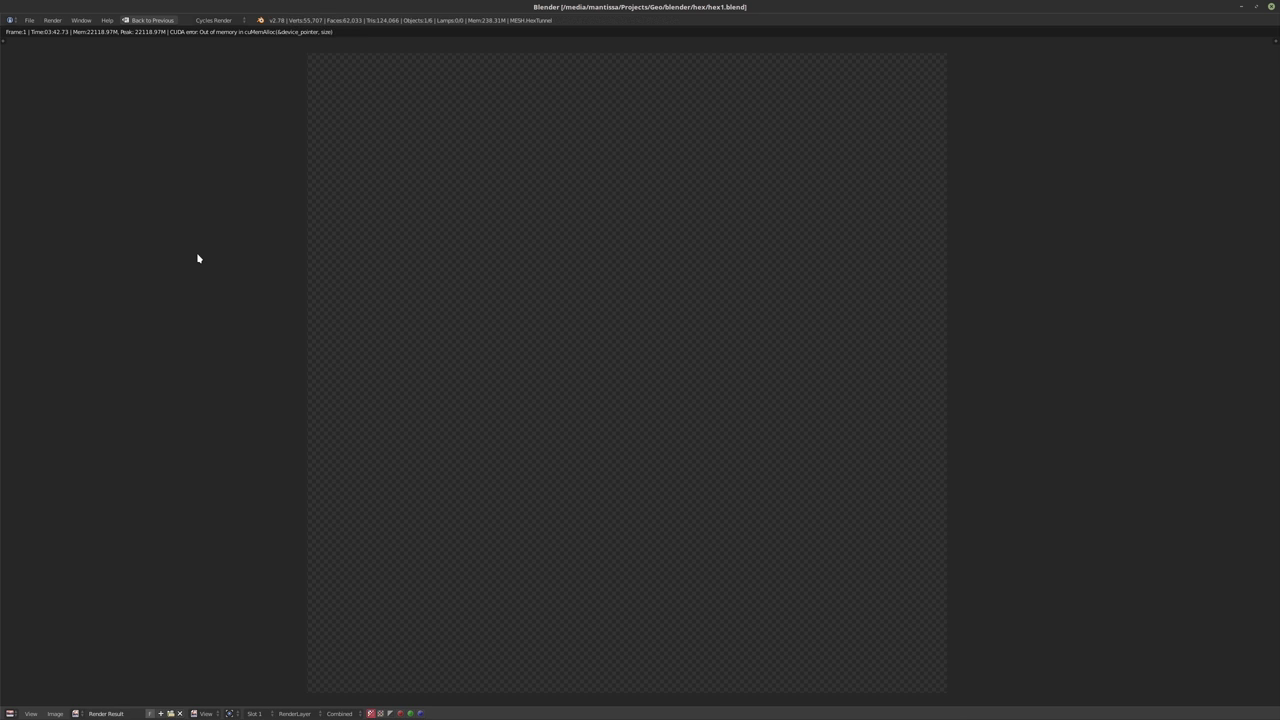
- Change the render Device from GPU Compute to CPU and restart the F12 render
key("Escape")
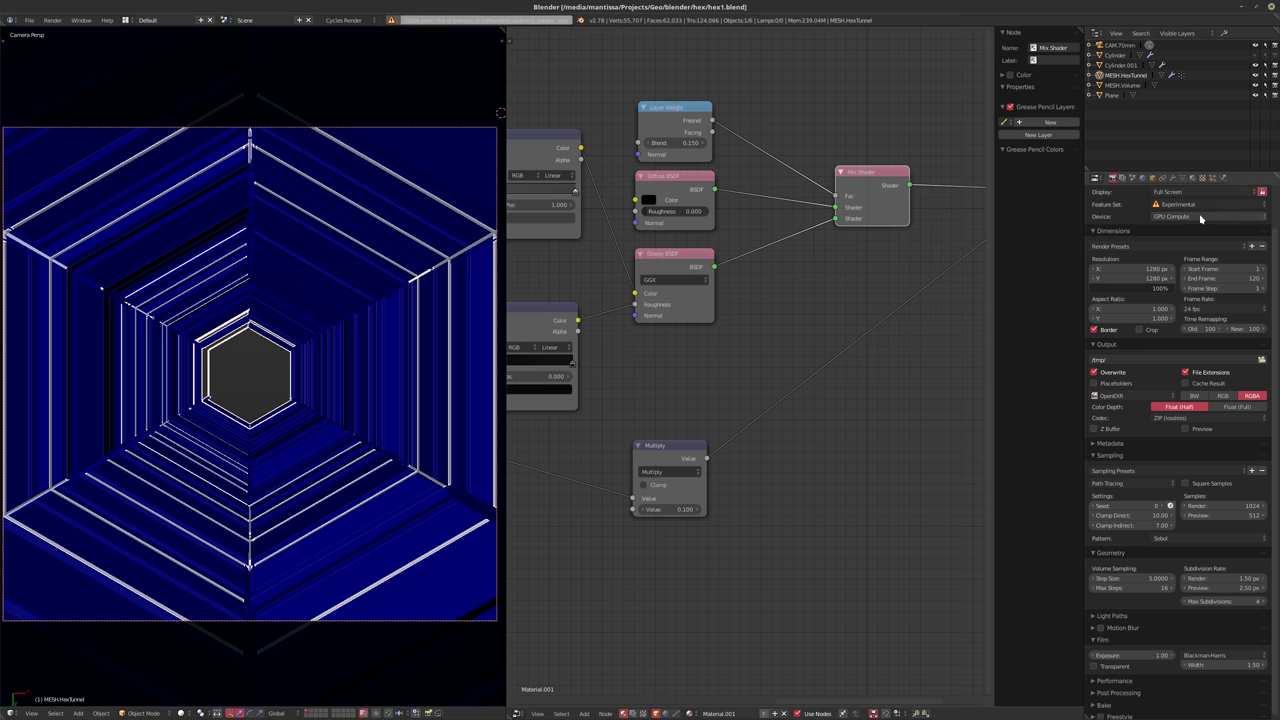
left_click(1201, 218)
left_click(1200, 205)
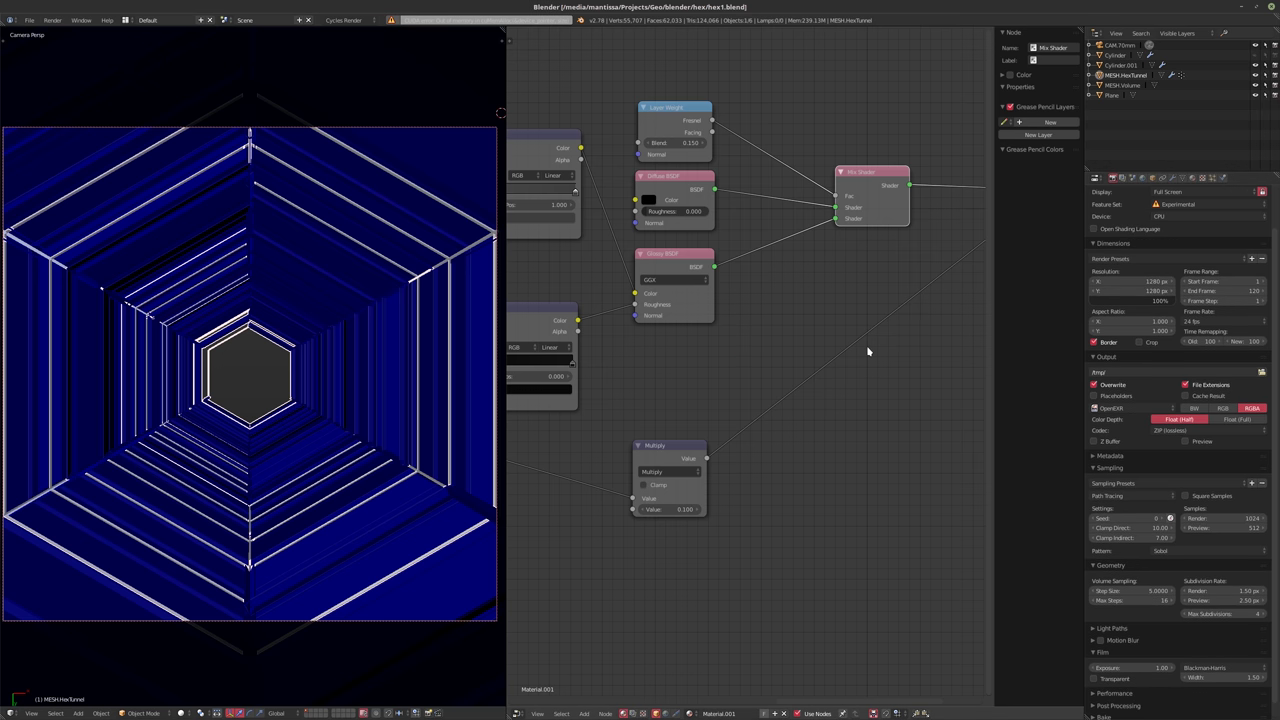
key("F12")
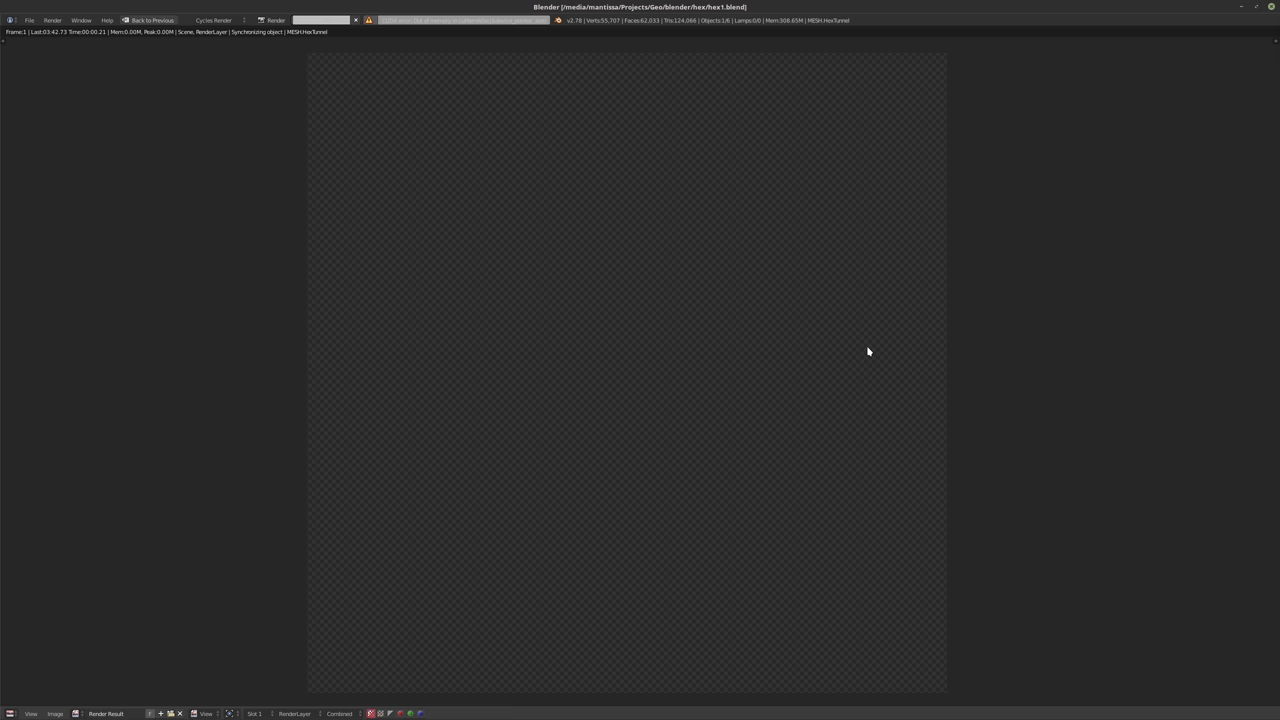
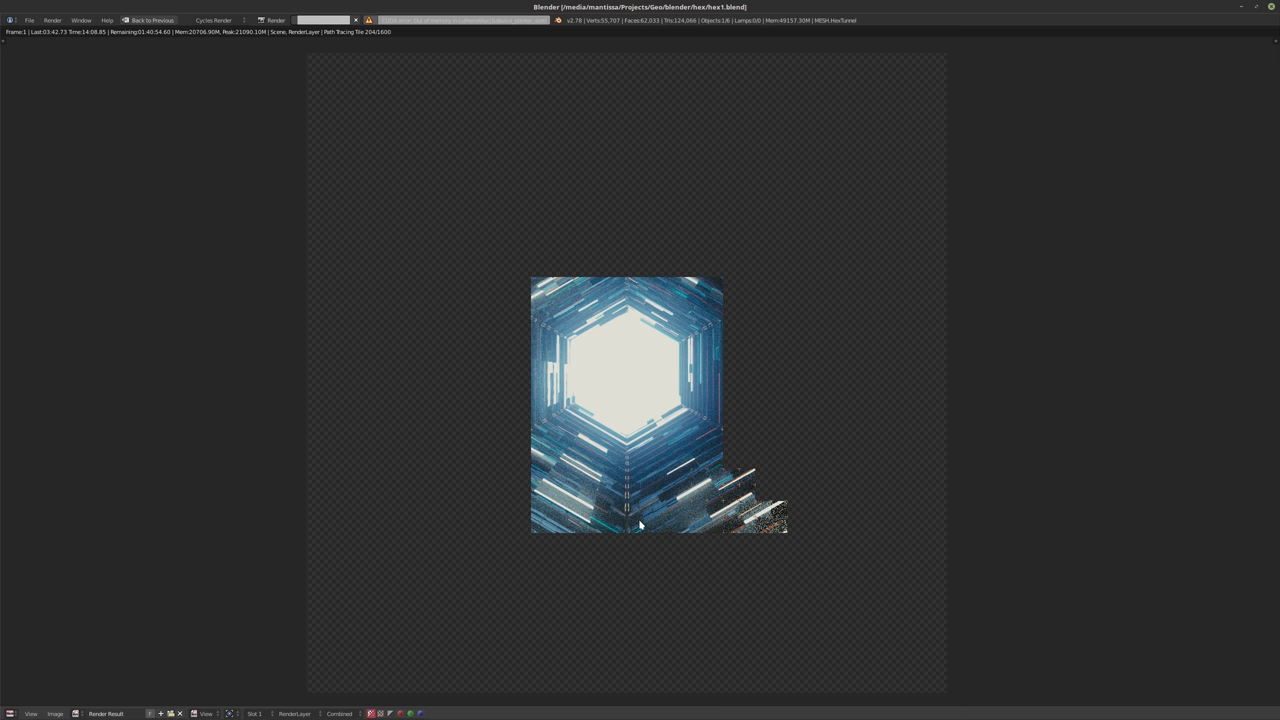
- Stop the partial Cycles render of the hex tunnel and leave the full-screen Render Result
scroll(640, 523, "up", 9)
scroll(650, 523, "down", 3)
scroll(650, 523, "down", 2)
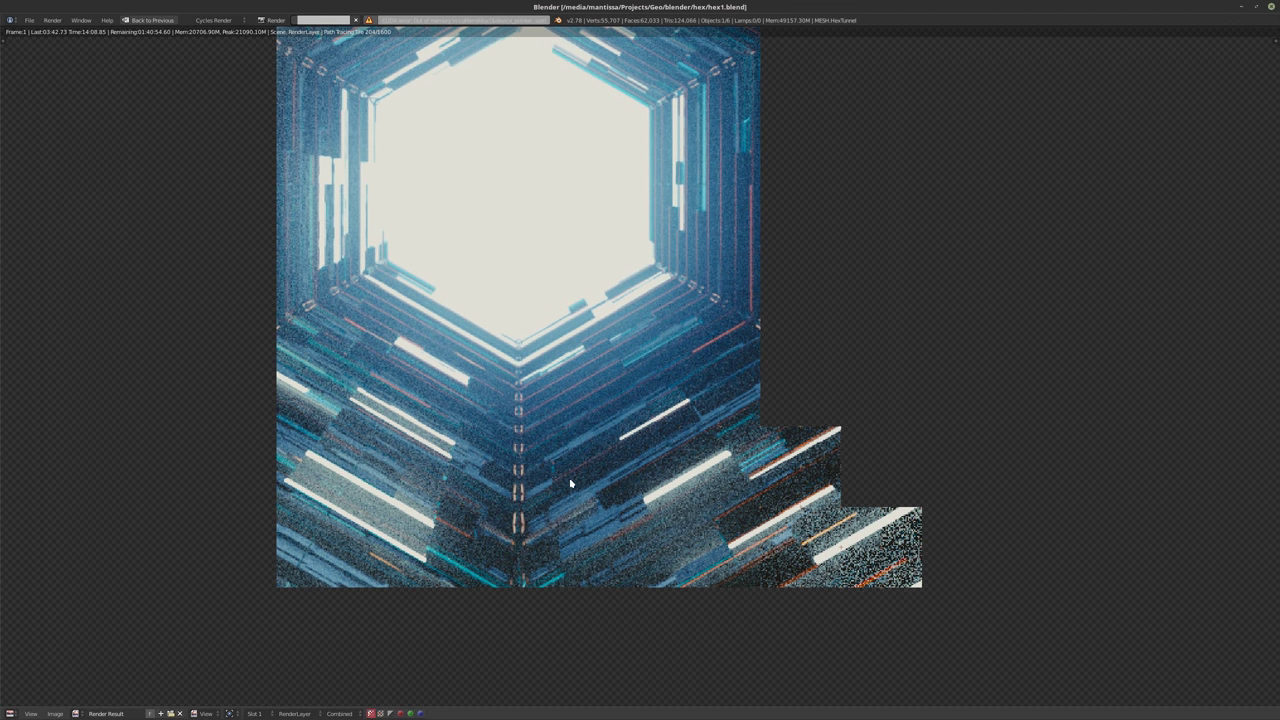
key("Escape")
scroll(718, 500, "down", 4)
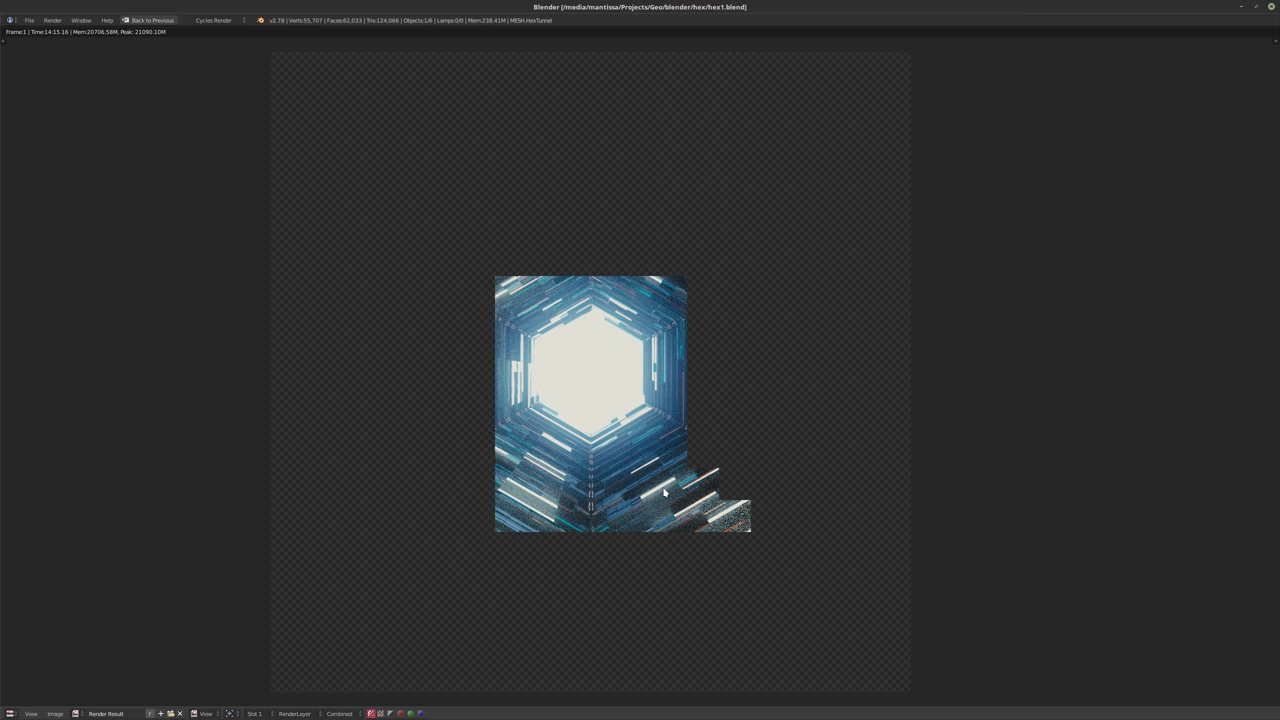
key("Escape")
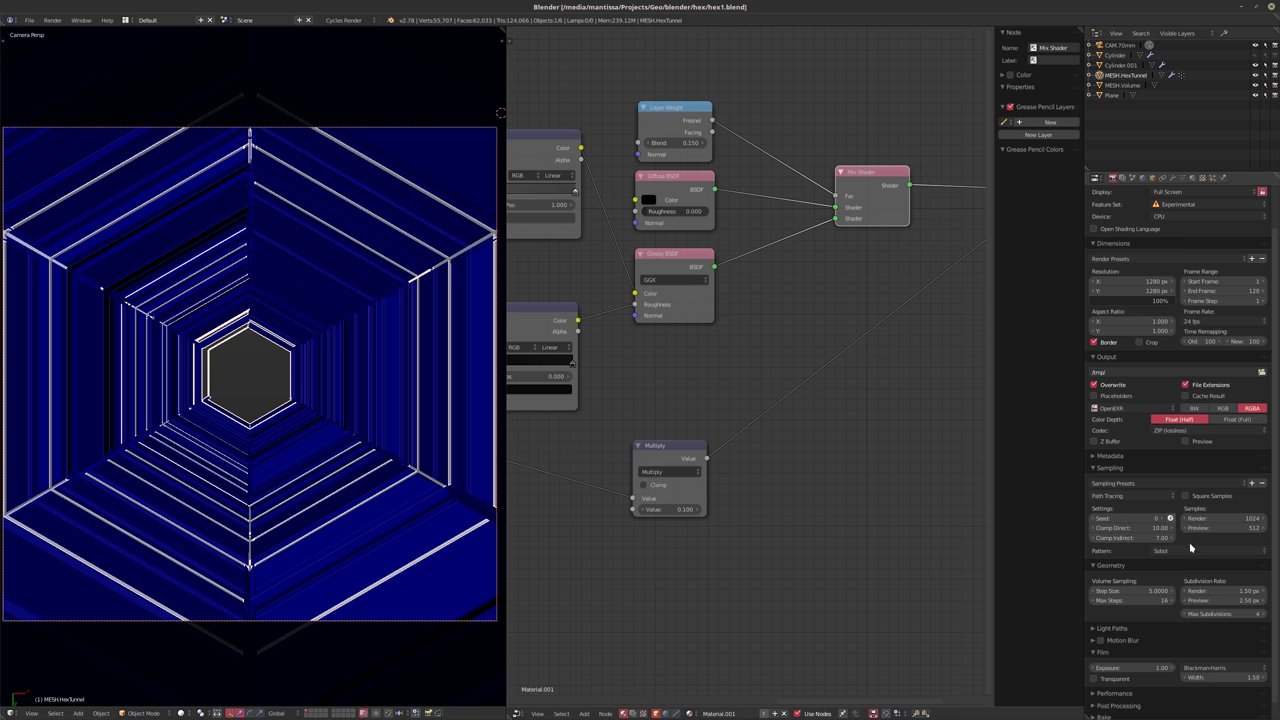
- Remove the Subsurf.002 modifier and set the Multiply node value to 1
left_click(1173, 177)
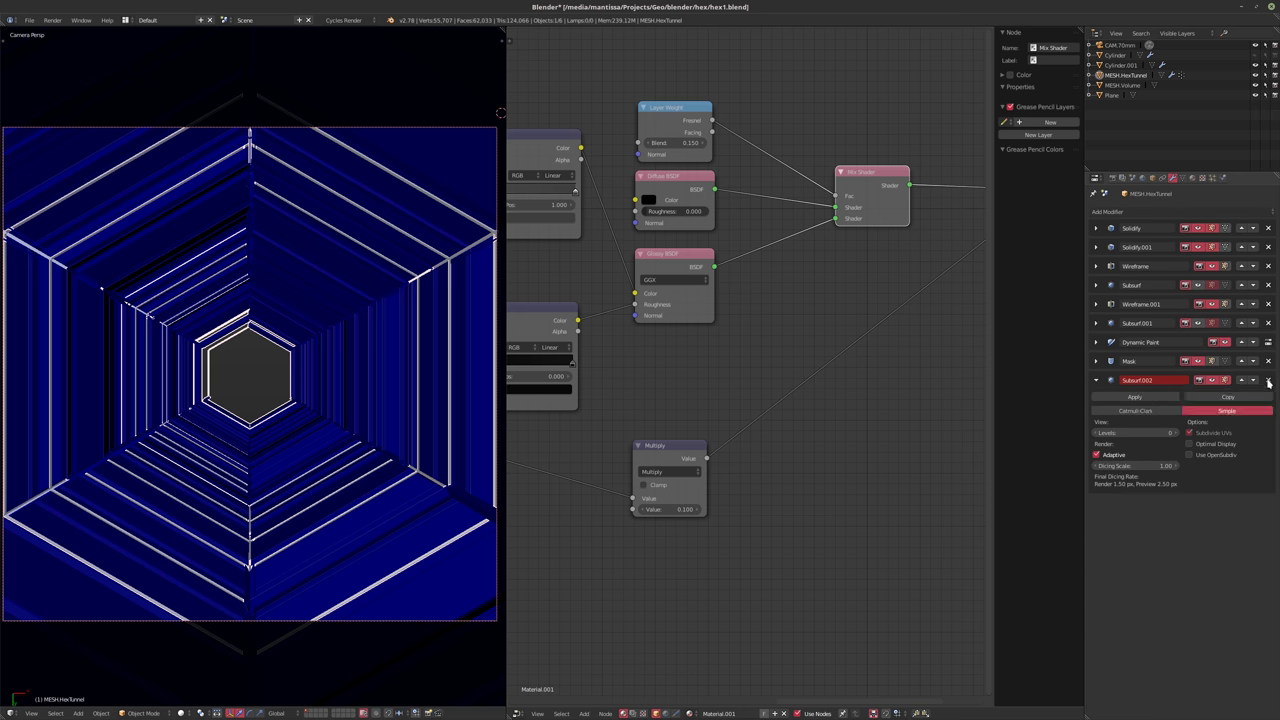
left_click(1268, 380)
left_click(658, 509)
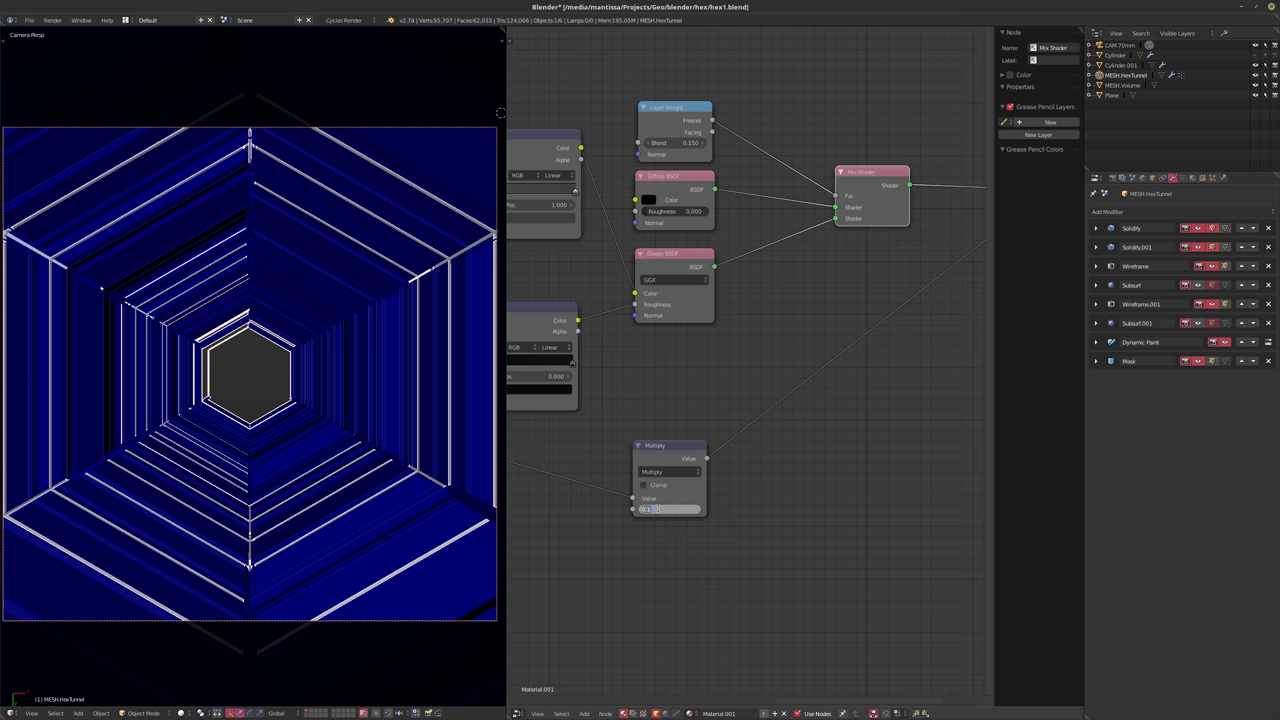
type("1")
key("Return")
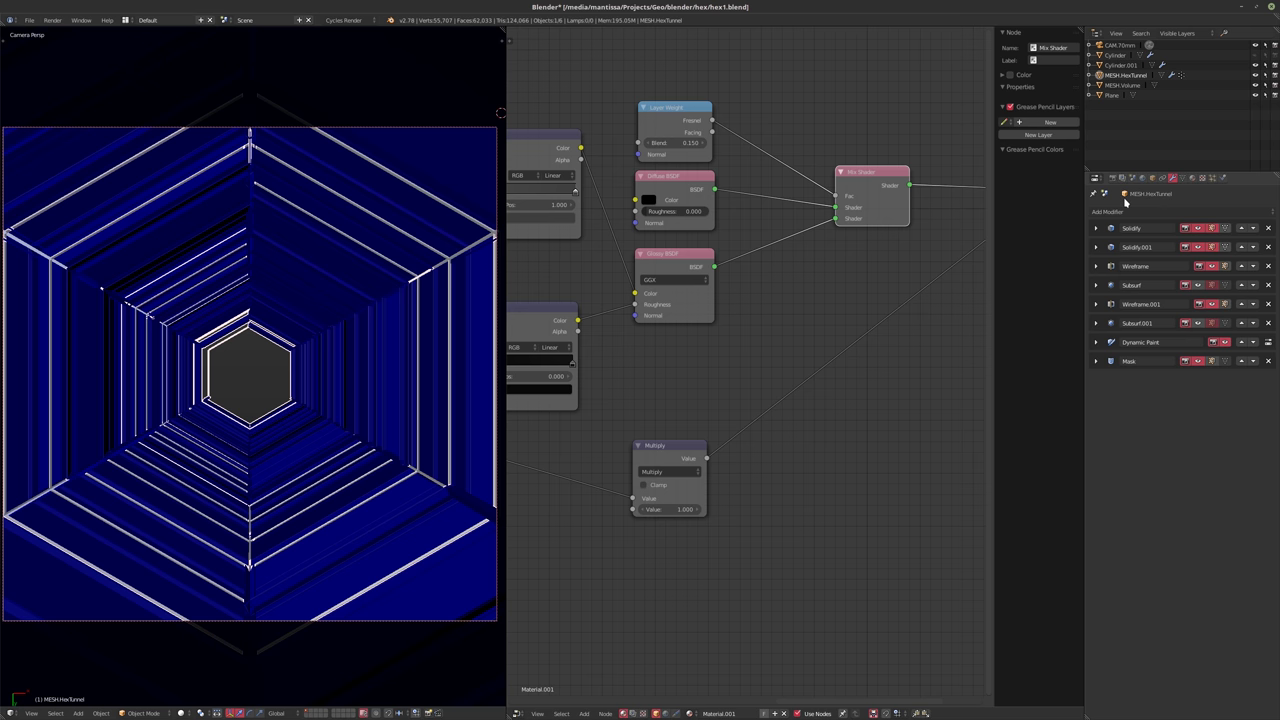
scroll(770, 312, "left", 1, "ctrl")
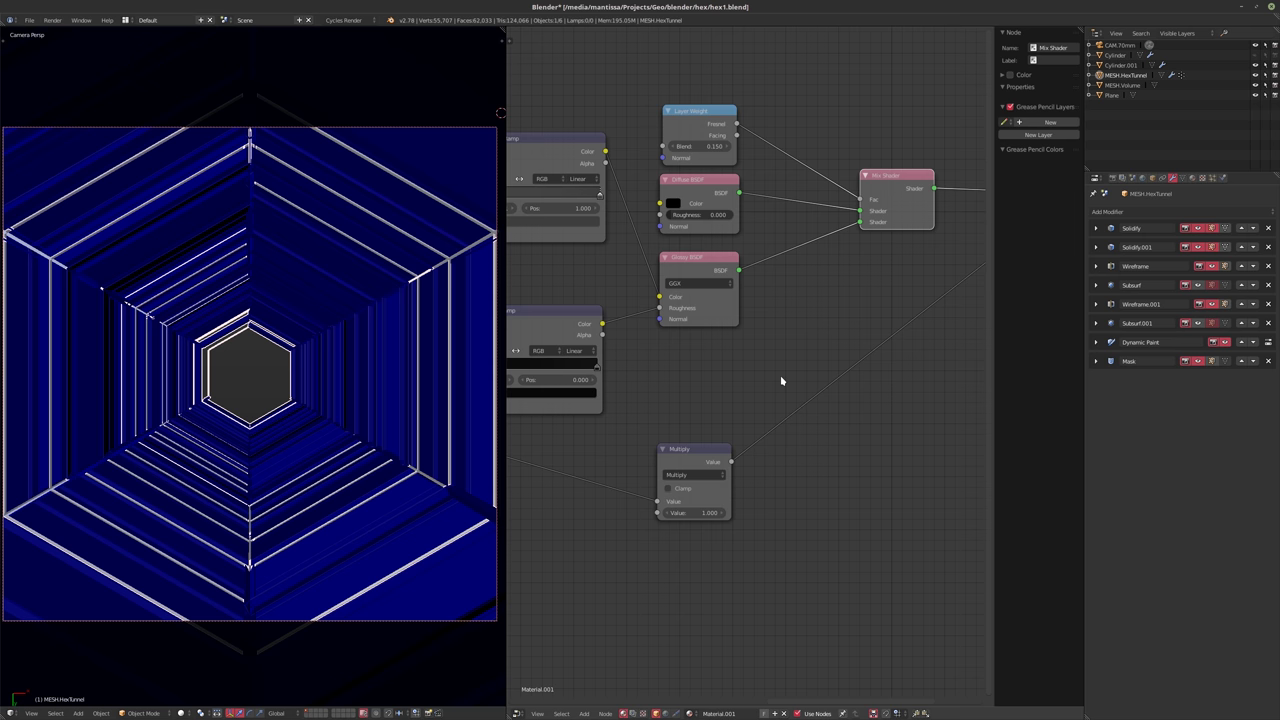
- Switch the render device to GPU Compute and render the frame with F12
left_click(1114, 178)
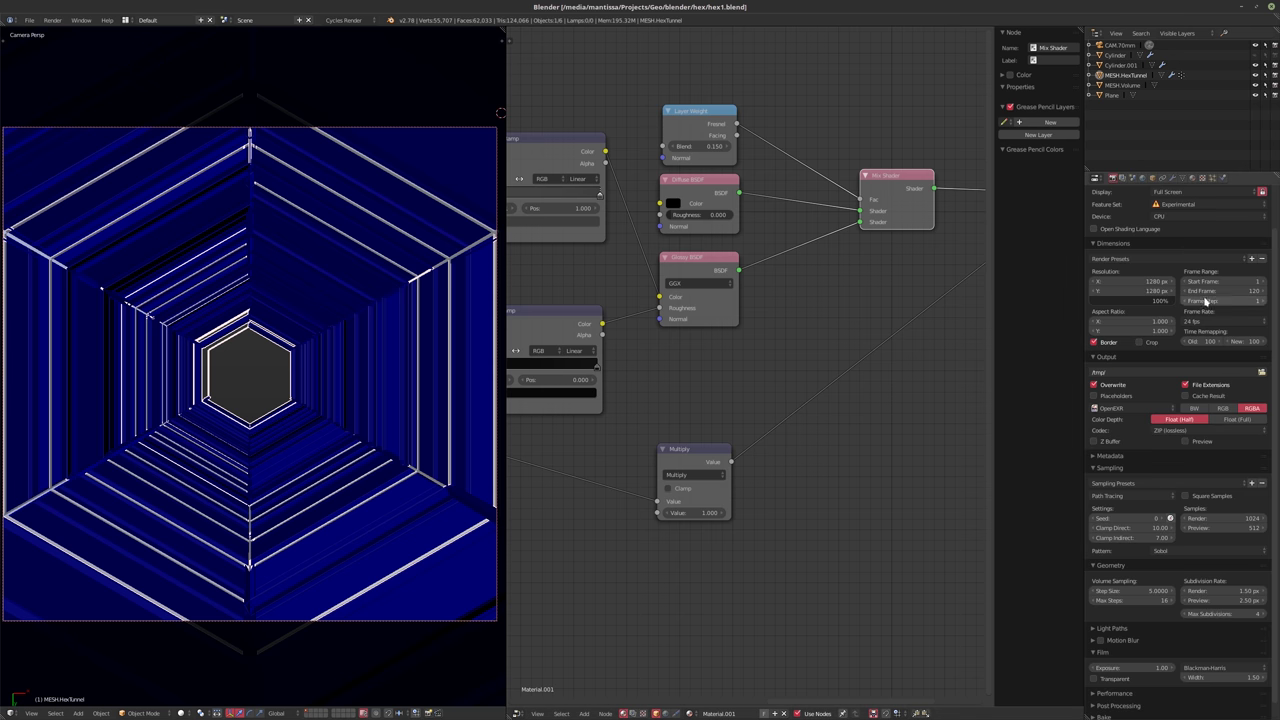
left_click(1160, 216)
left_click(1171, 200)
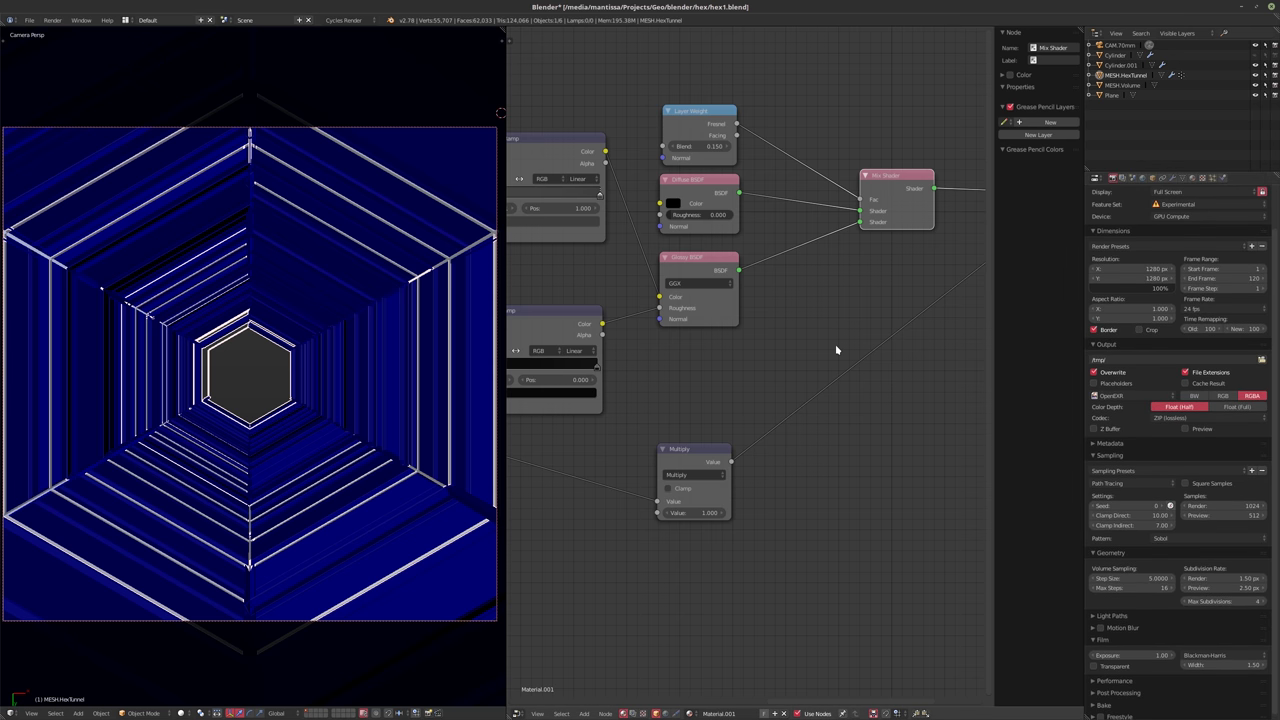
key("F12")
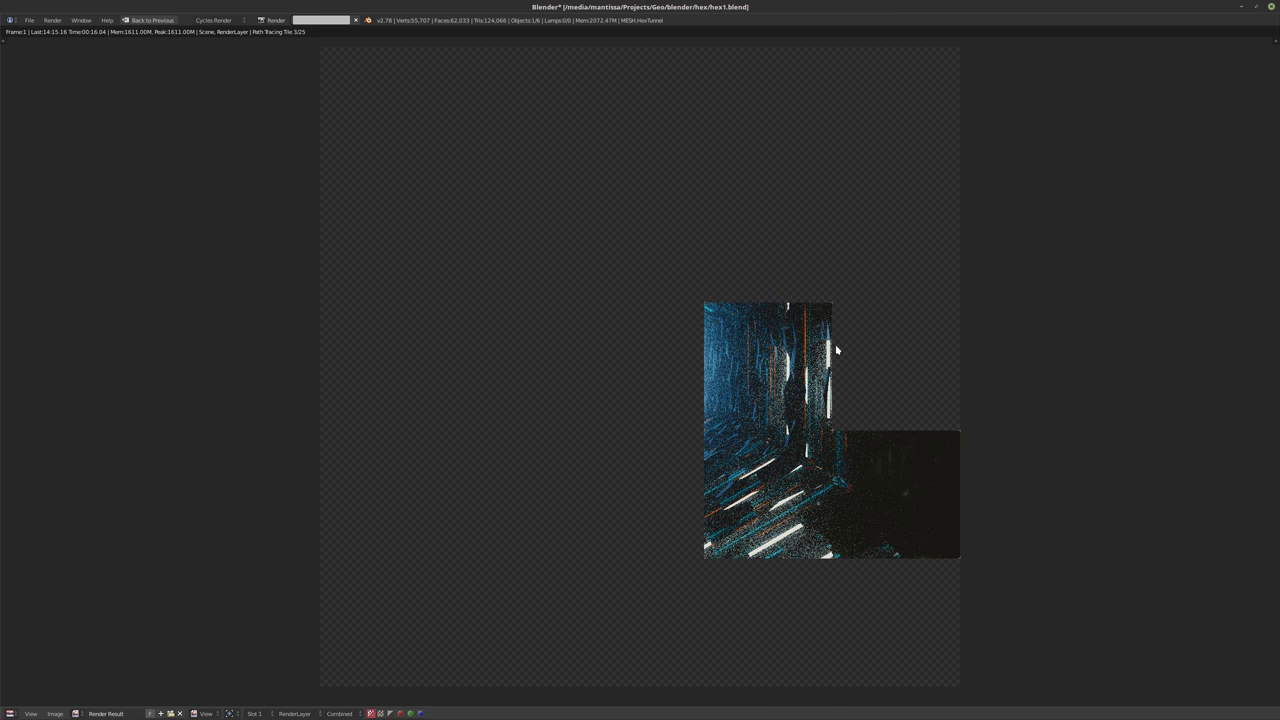
- Cancel the render and set the tunnel material's displacement method to Bump
key("Escape")
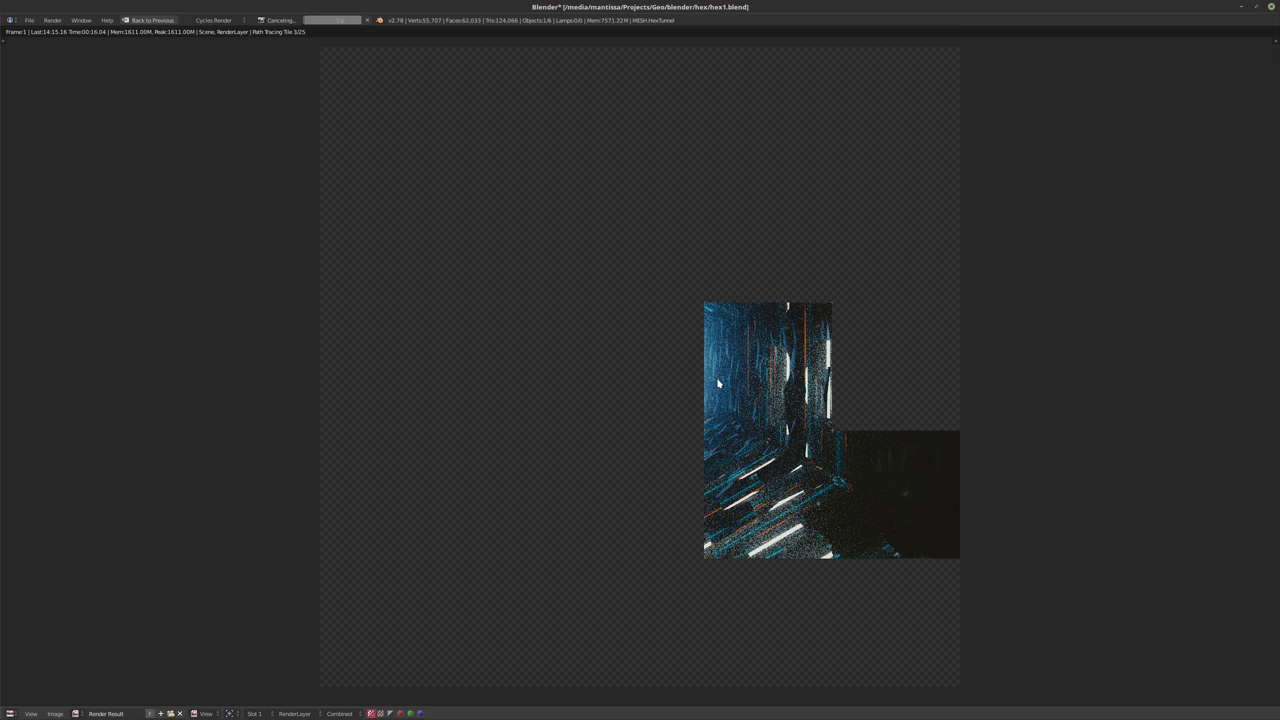
key("Escape")
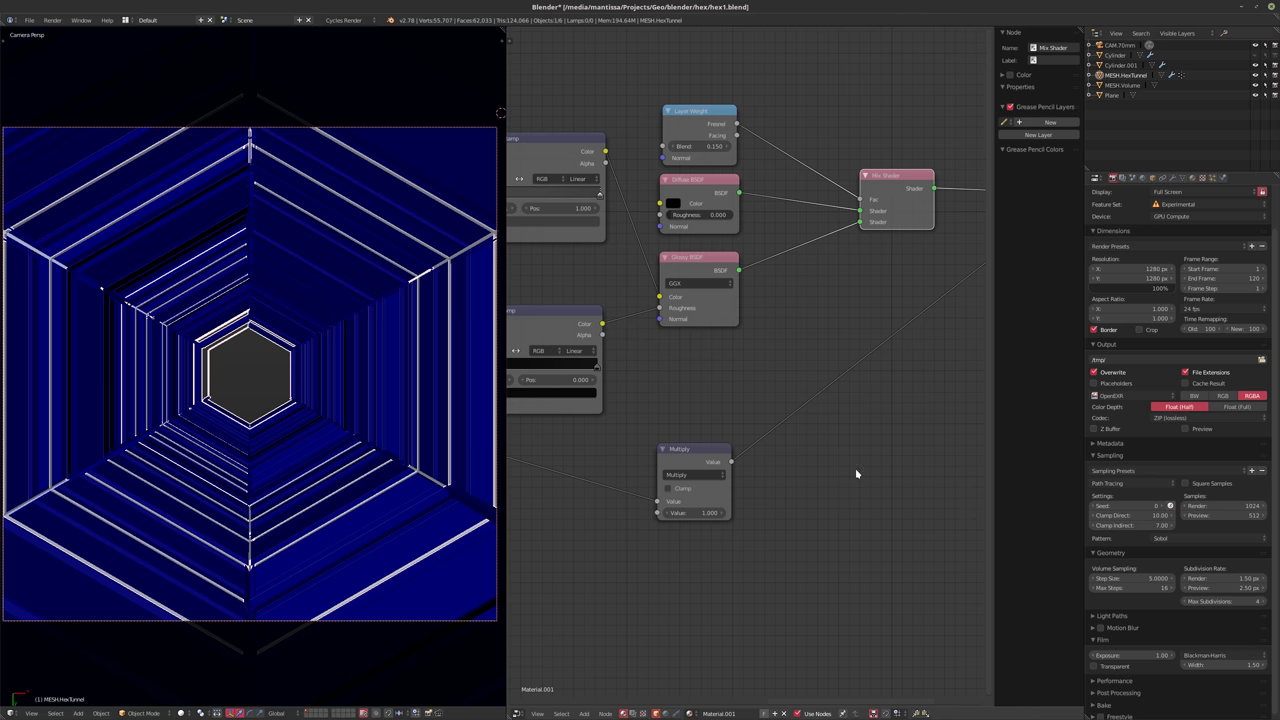
left_click(1172, 178)
left_click(1193, 178)
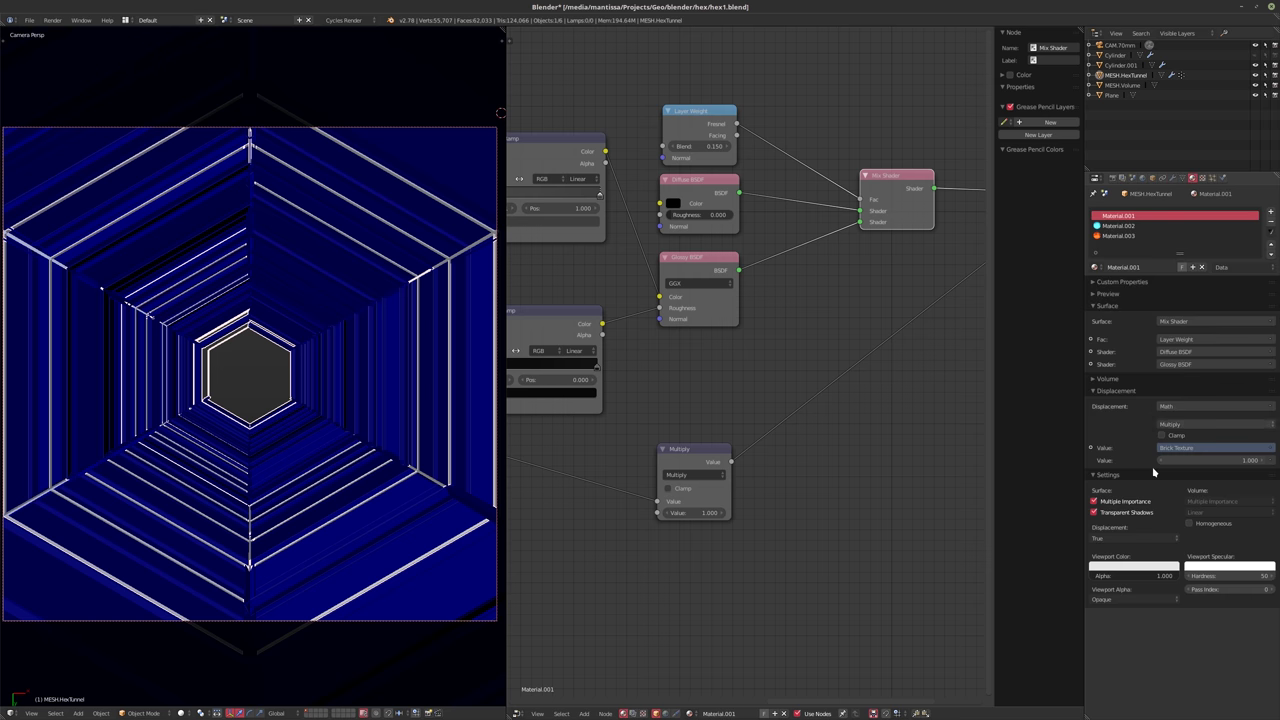
left_click(1118, 538)
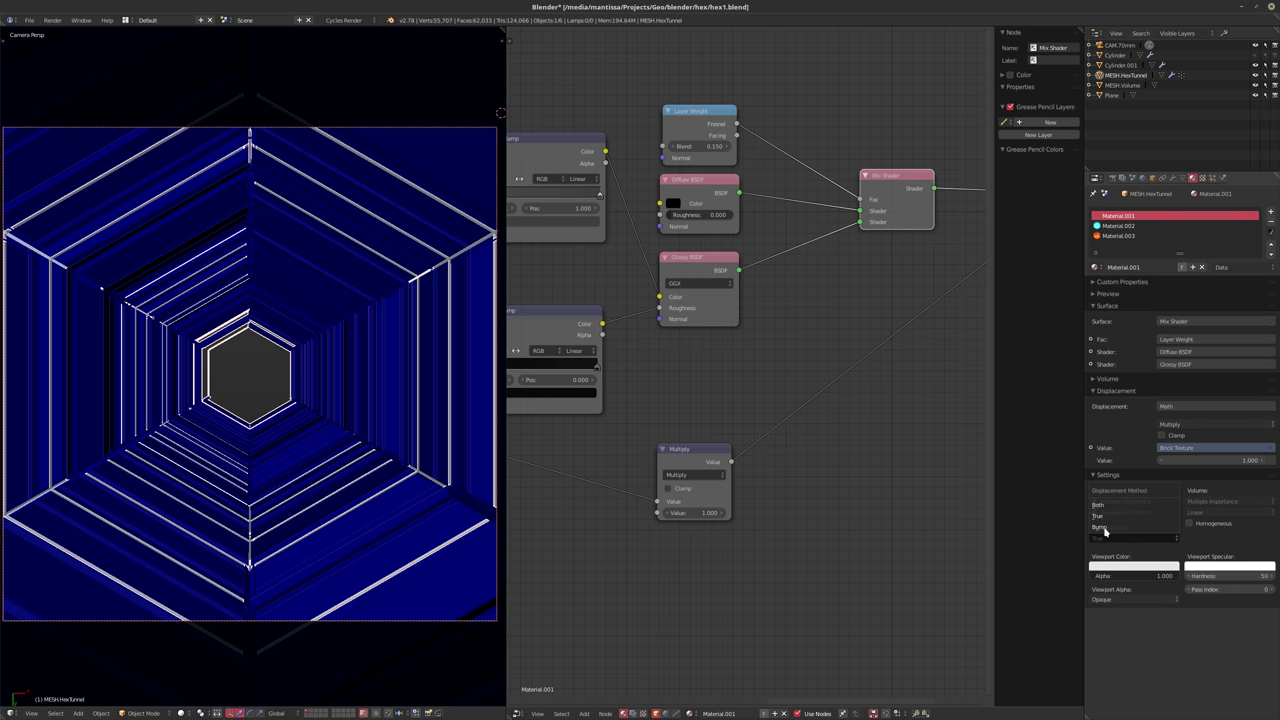
left_click(1102, 527)
- Save the blend file over the existing one and start a fresh render
key("ctrl+s")
left_click(921, 430)
key("F12")
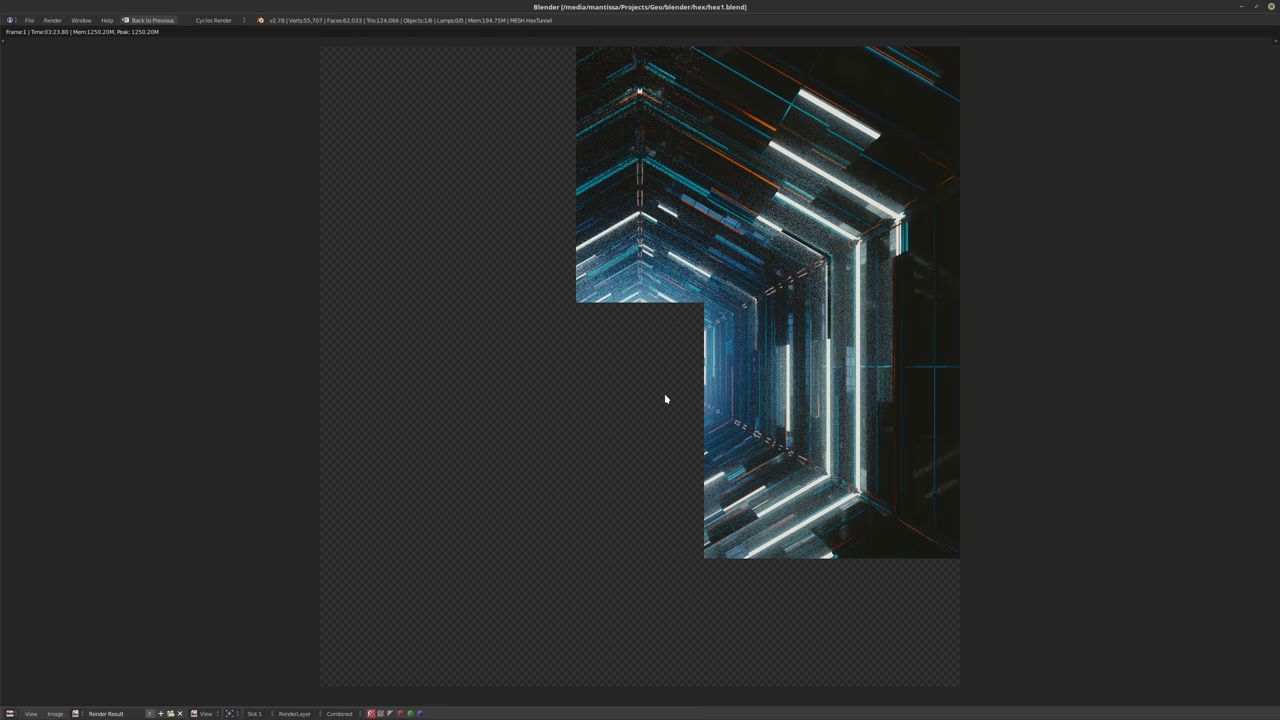
- After the bump-displaced tunnel renders partway, close the Render Result view and return to the node layout
key("Escape")
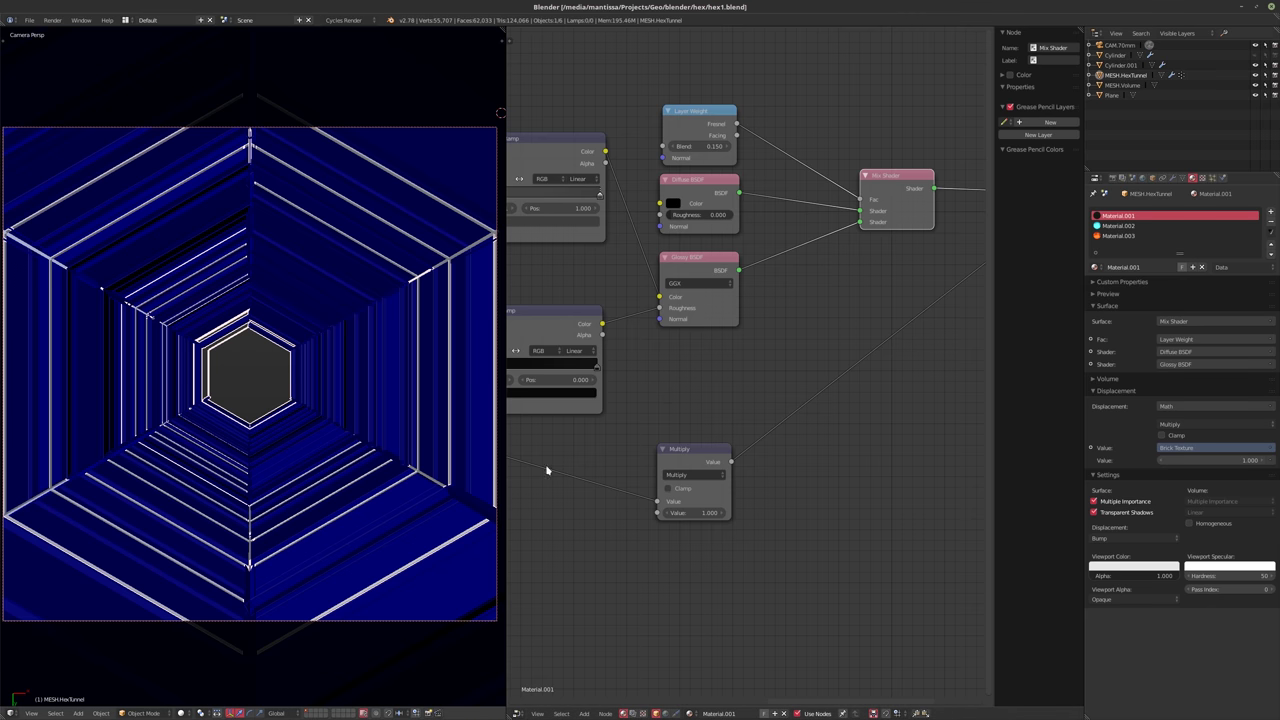
- Switch the viewport to a live rendered preview showing the Brick Texture output on the tunnel
key("shift+z")
key("Home")
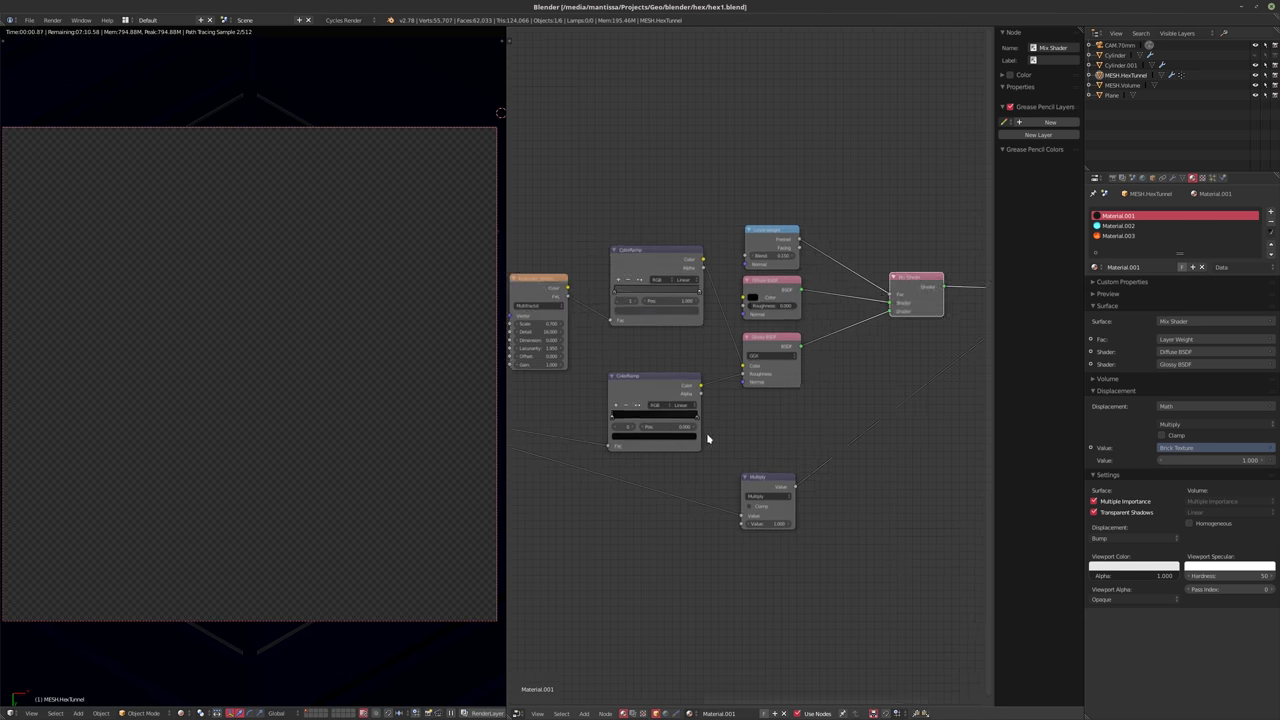
scroll(660, 440, "up", 3)
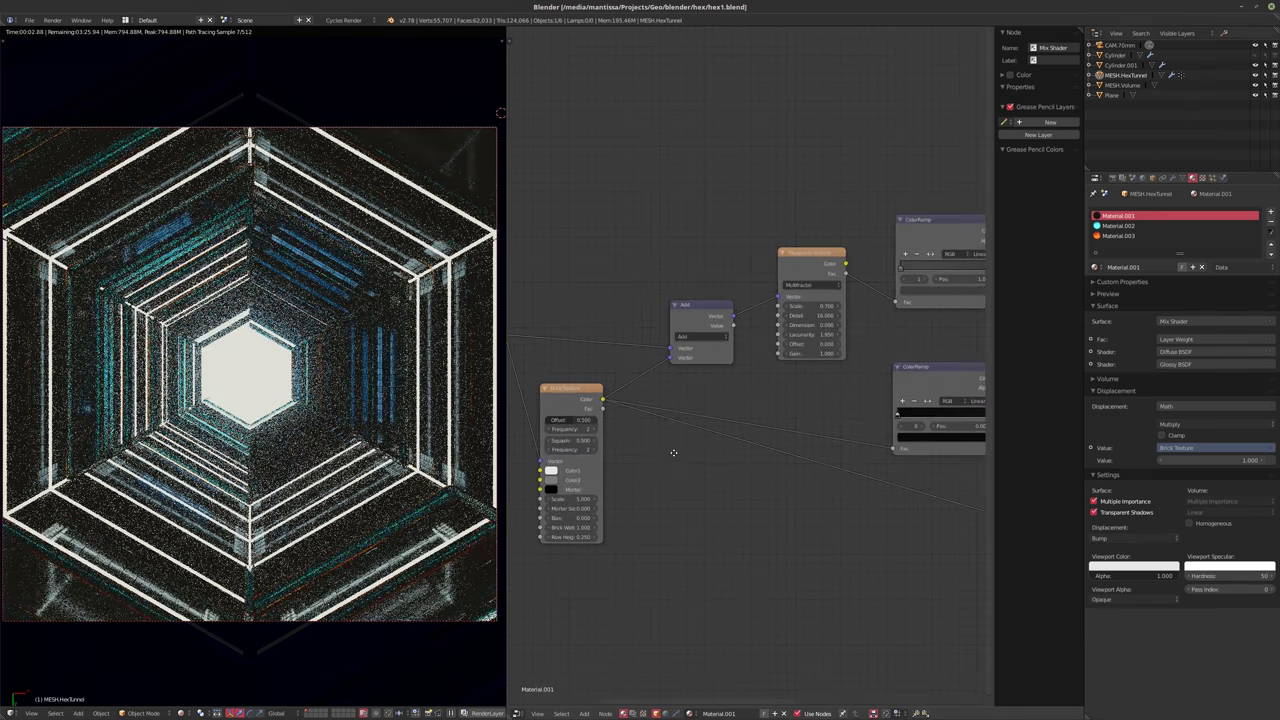
left_click(570, 400, "ctrl+shift")
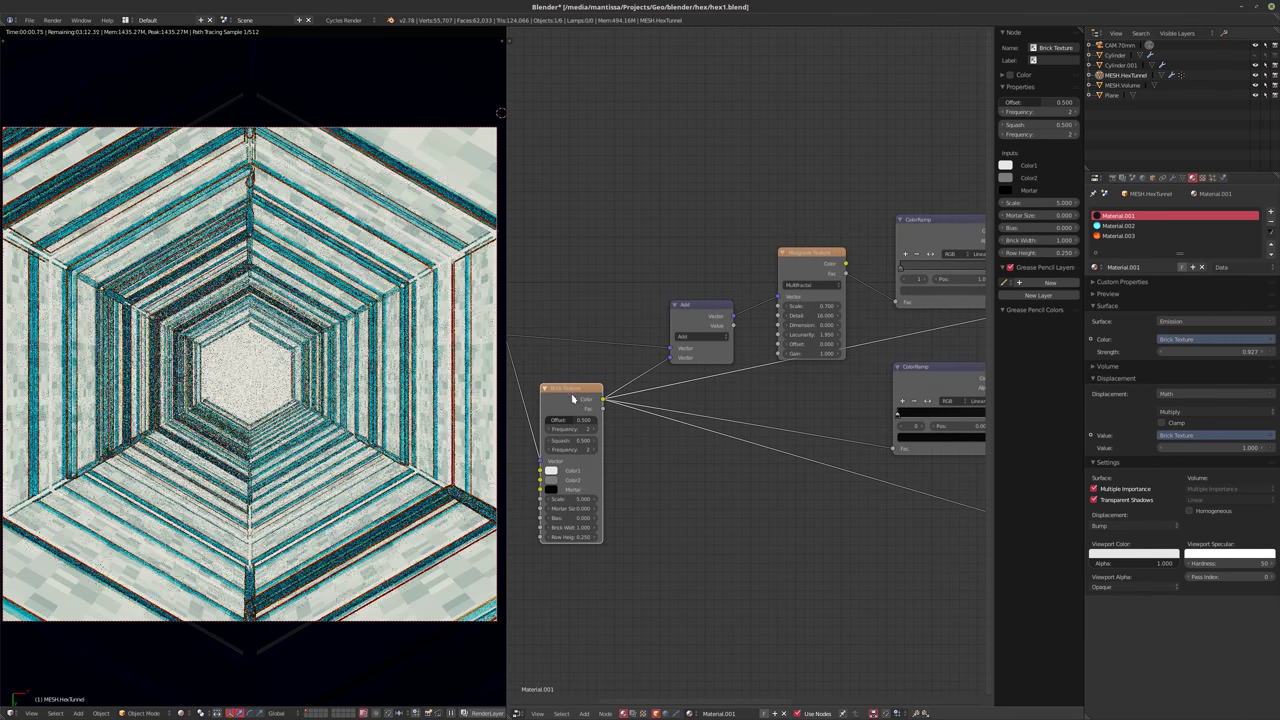
scroll(648, 460, "up", 2)
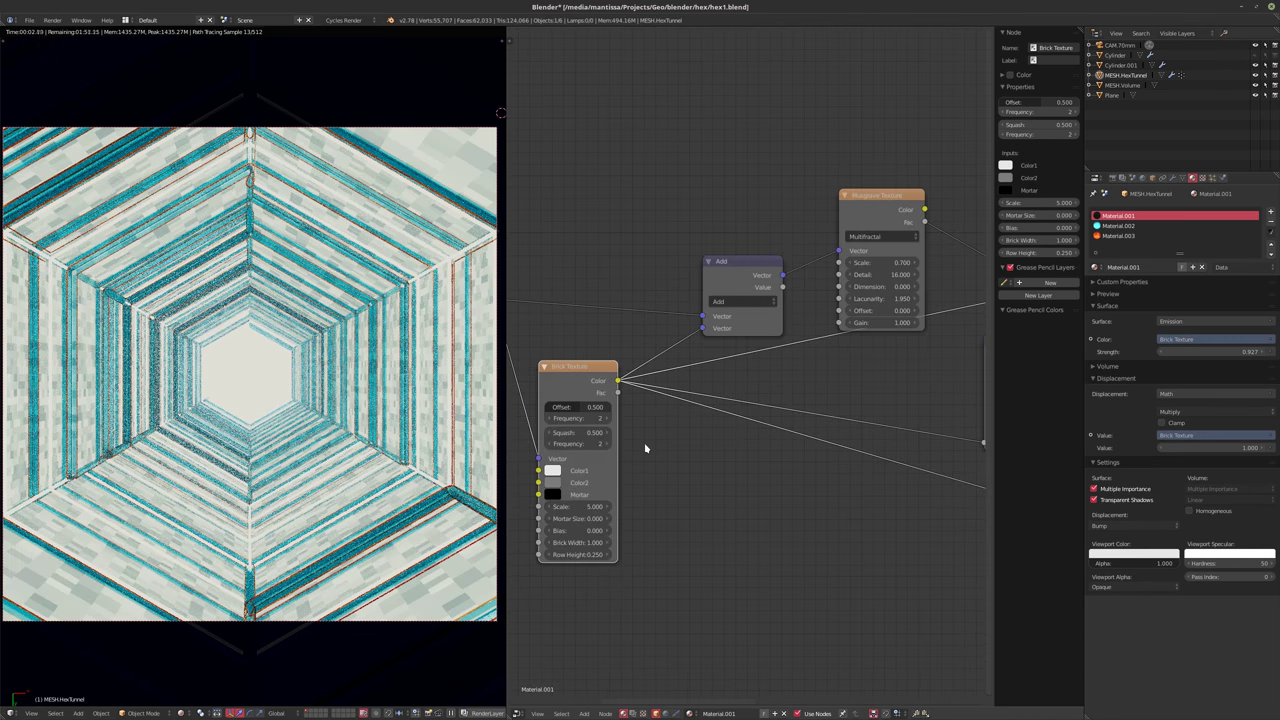
scroll(644, 448, "up", 2)
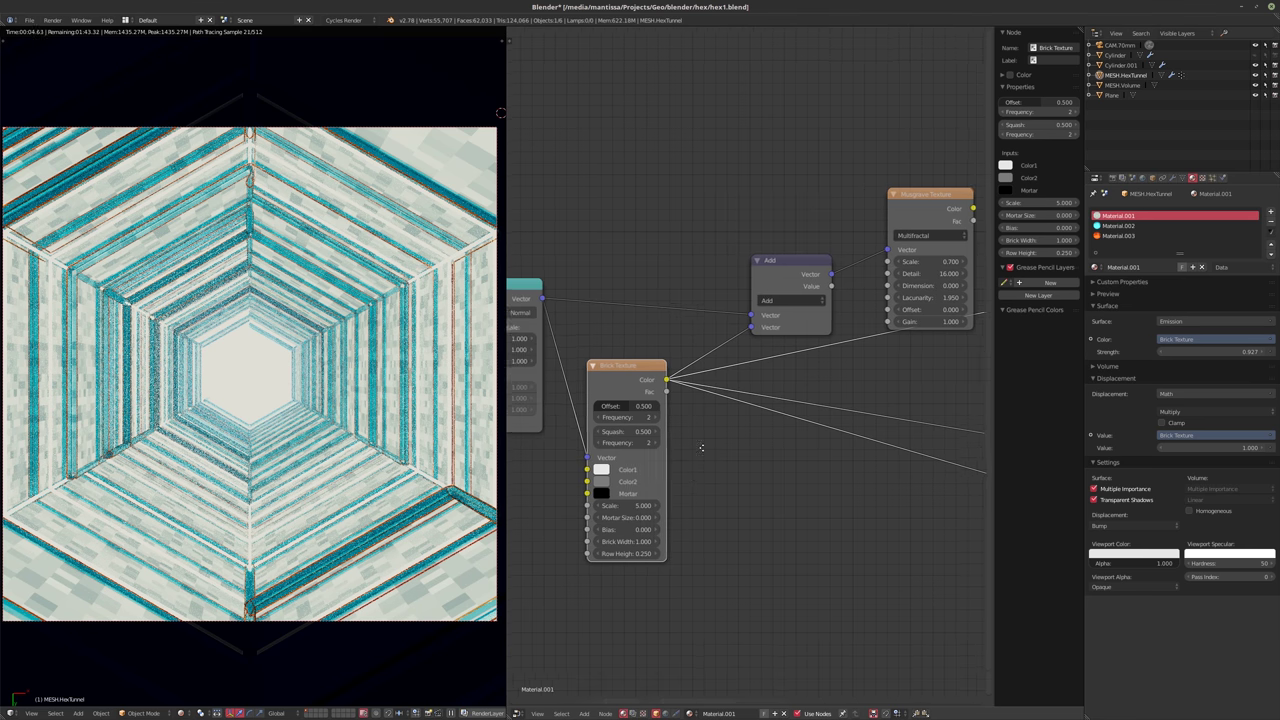
- Try Brick Row Height values 0.5 and 0.4, settling back on 0.25
left_click(634, 574)
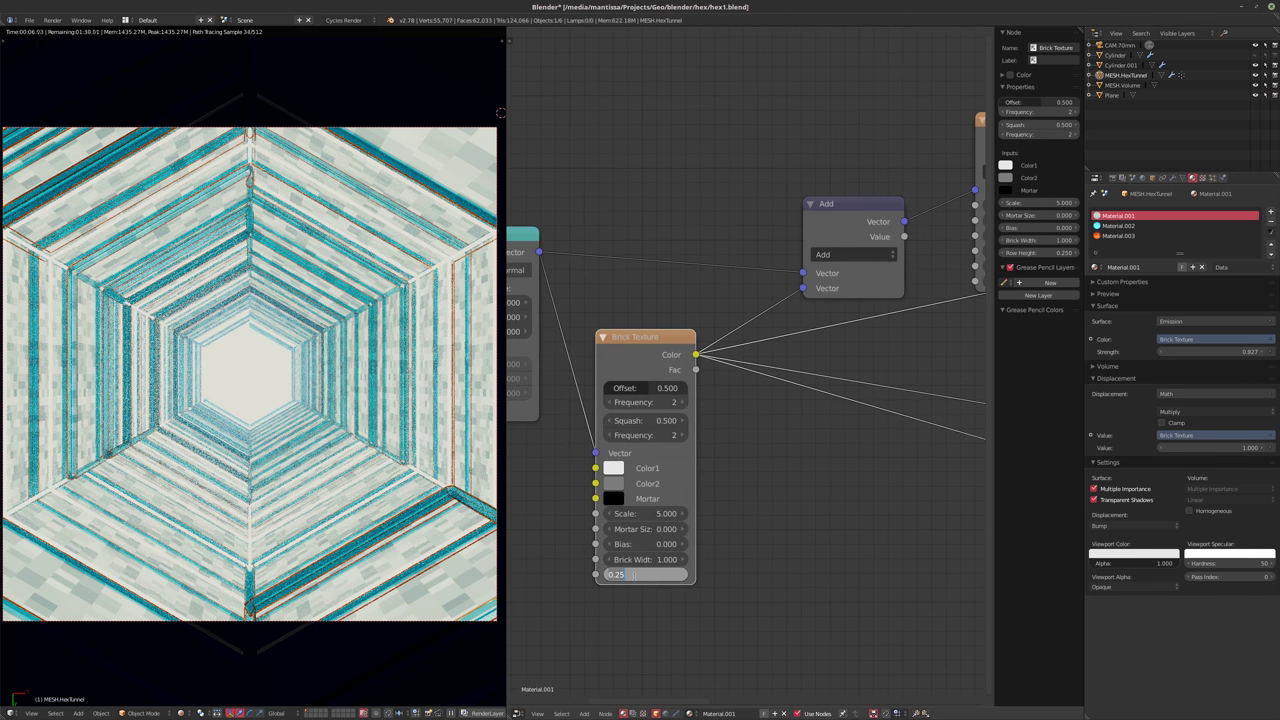
key("BackSpace")
type(".5")
key("Return")
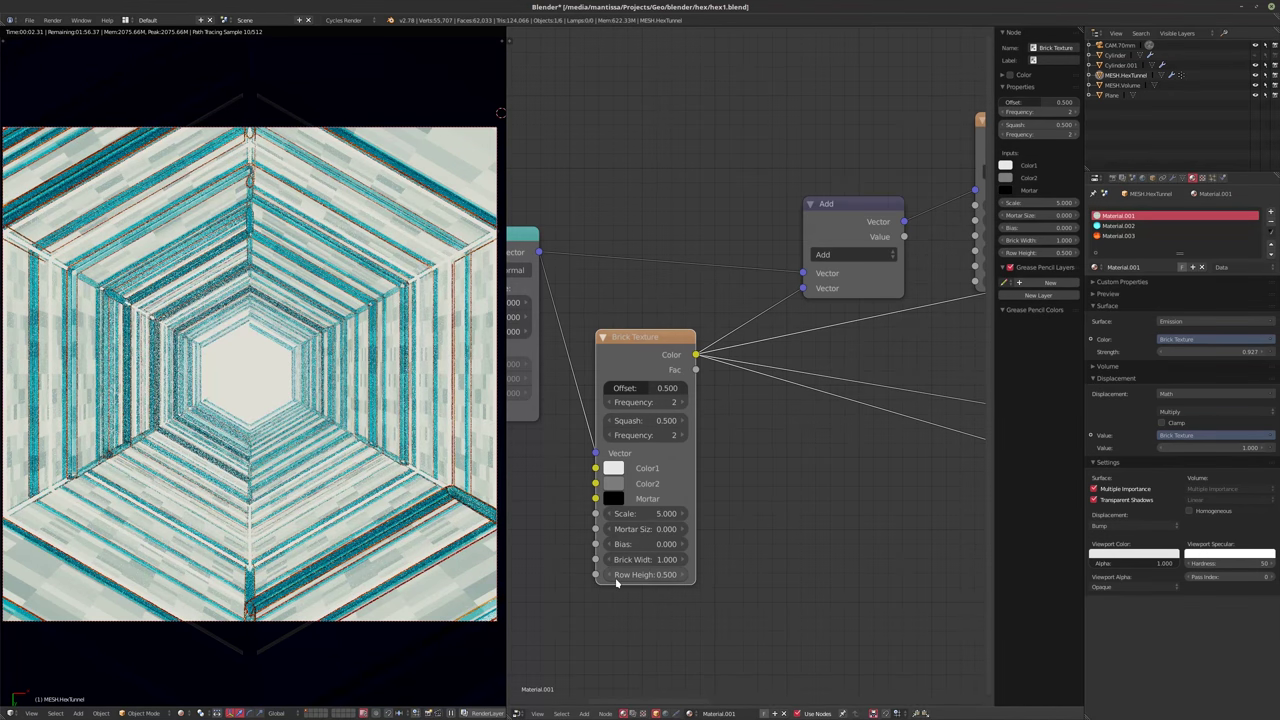
left_click(616, 578)
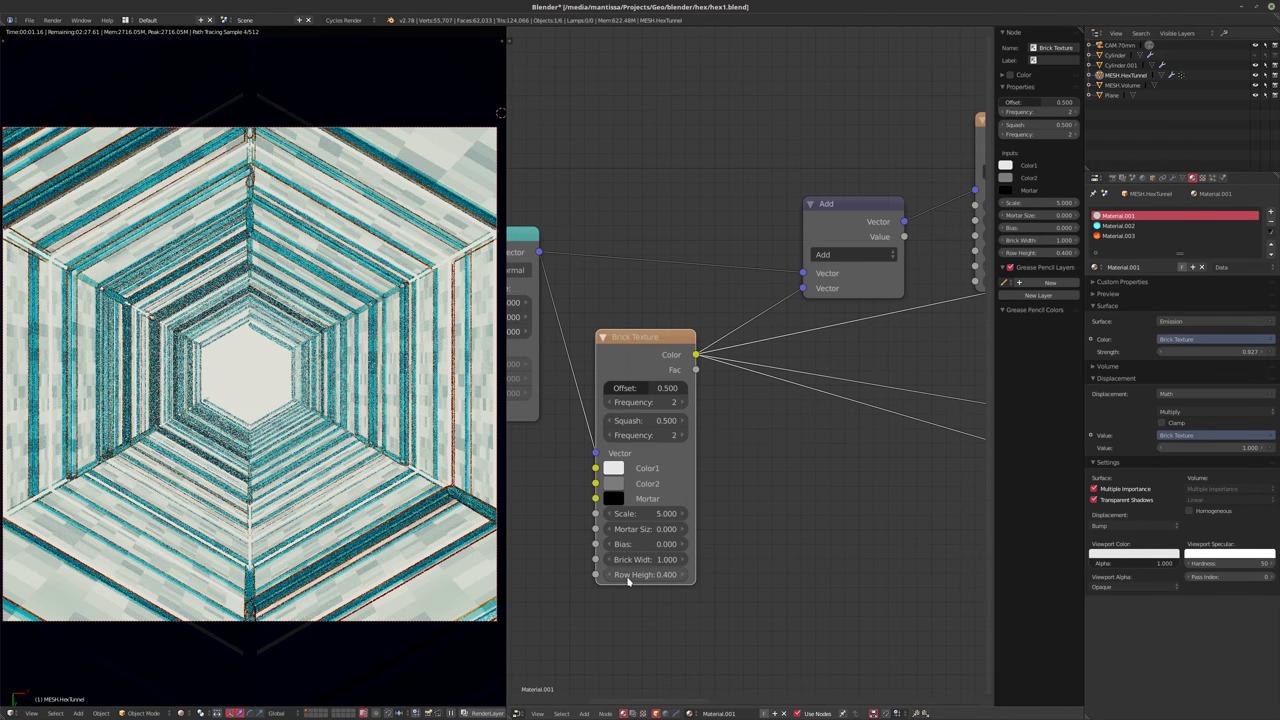
left_click(640, 575)
type("25")
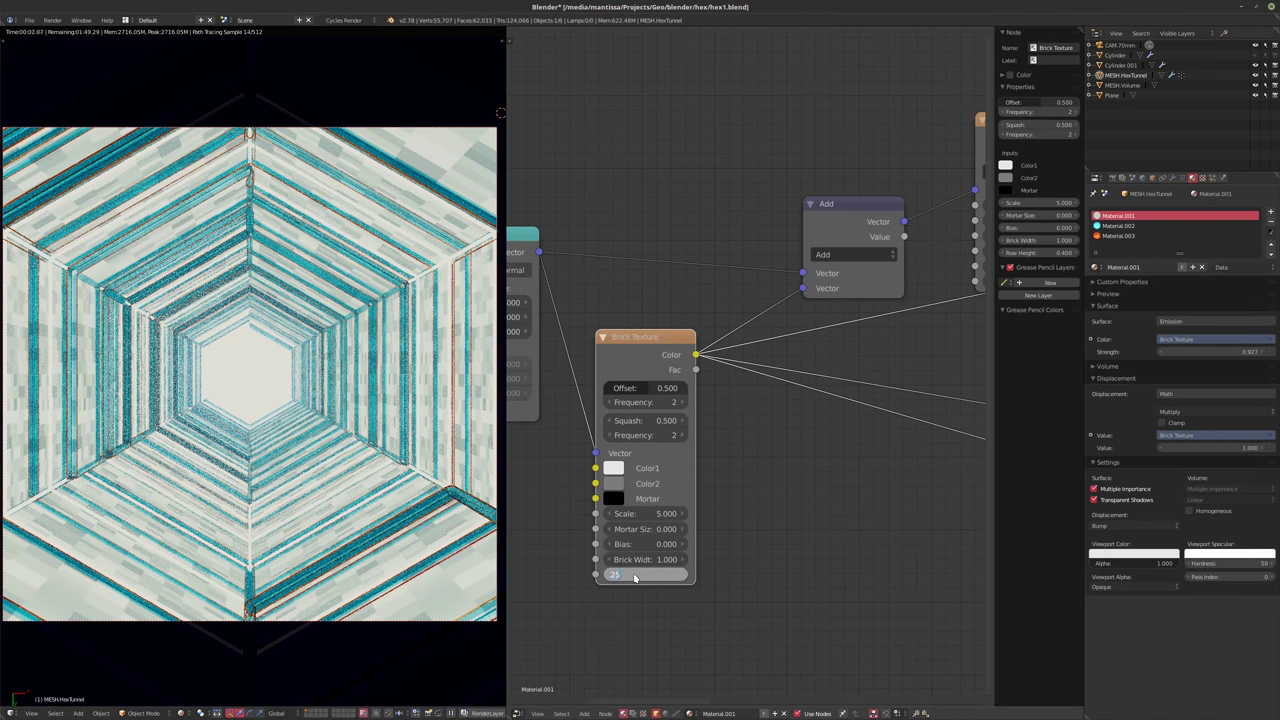
key("Return")
- Experiment with Brick Width values of 0.5, 1 and 2
left_click(646, 559)
type(".5")
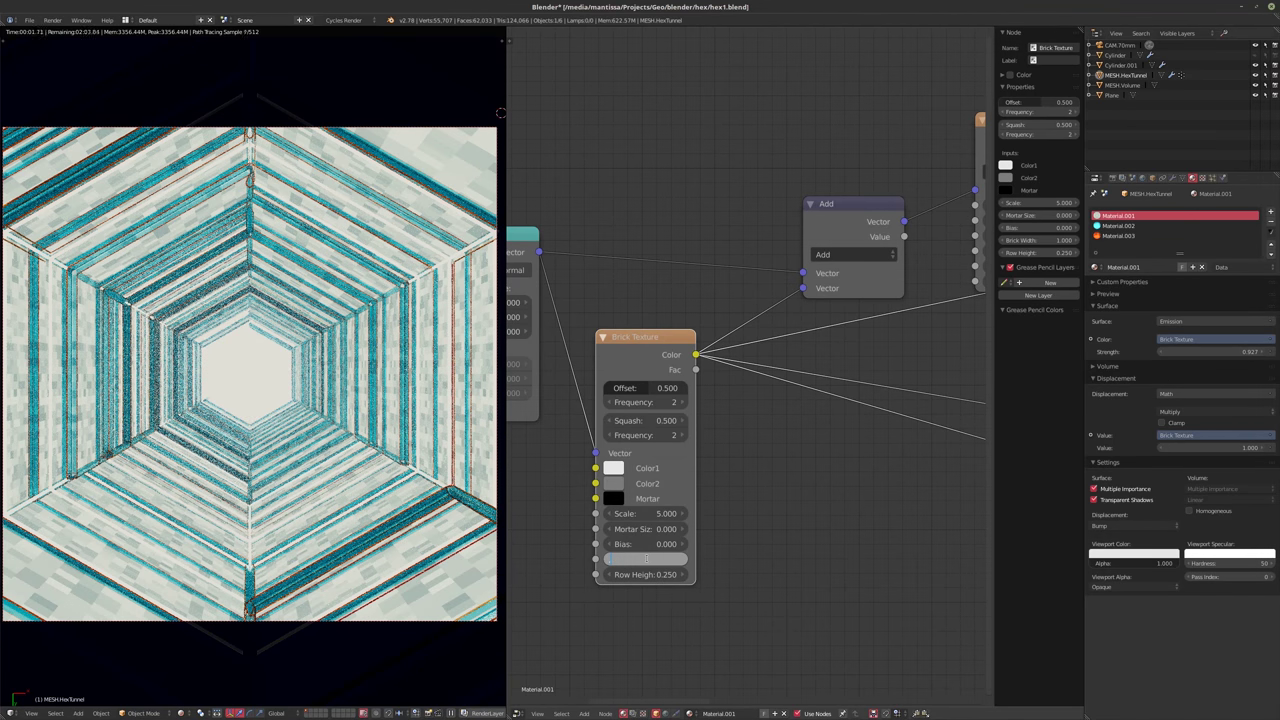
key("Return")
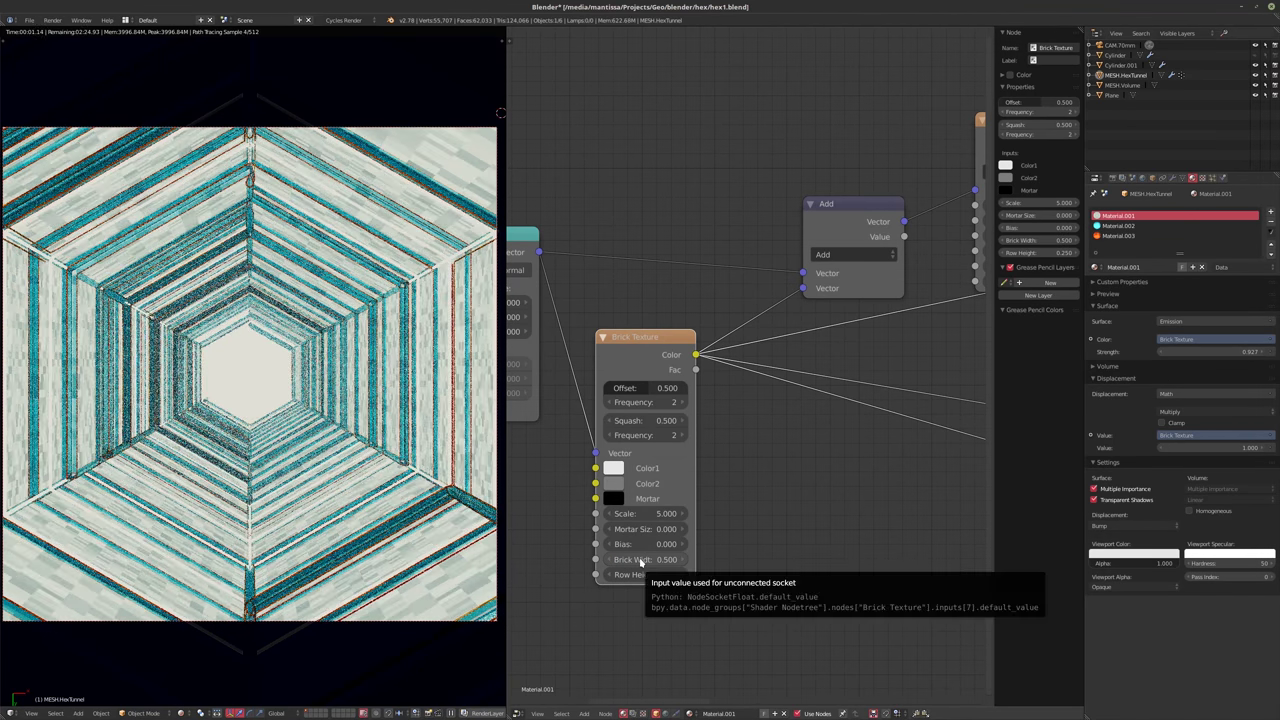
left_click(641, 560)
type("1")
key("Return")
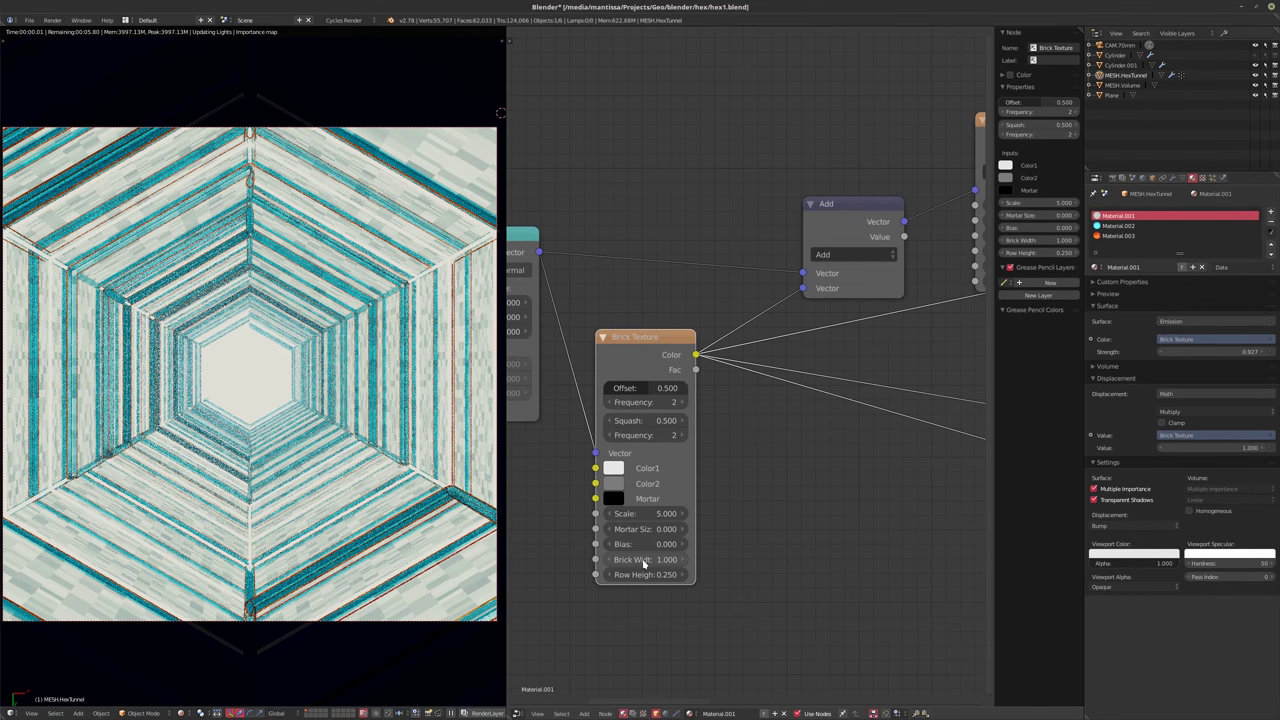
left_click(641, 560)
type("2")
key("Return")
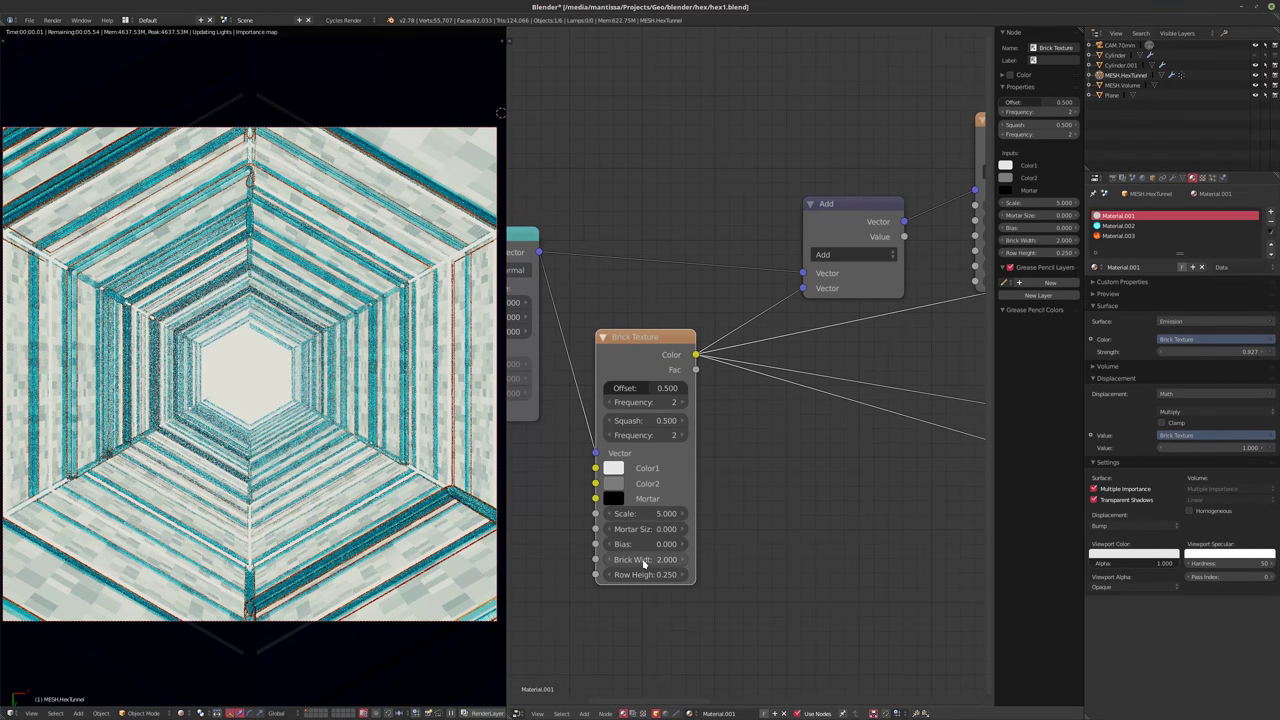
- Set the Brick Width to 1.5, then settle on 1.3
left_click(637, 561)
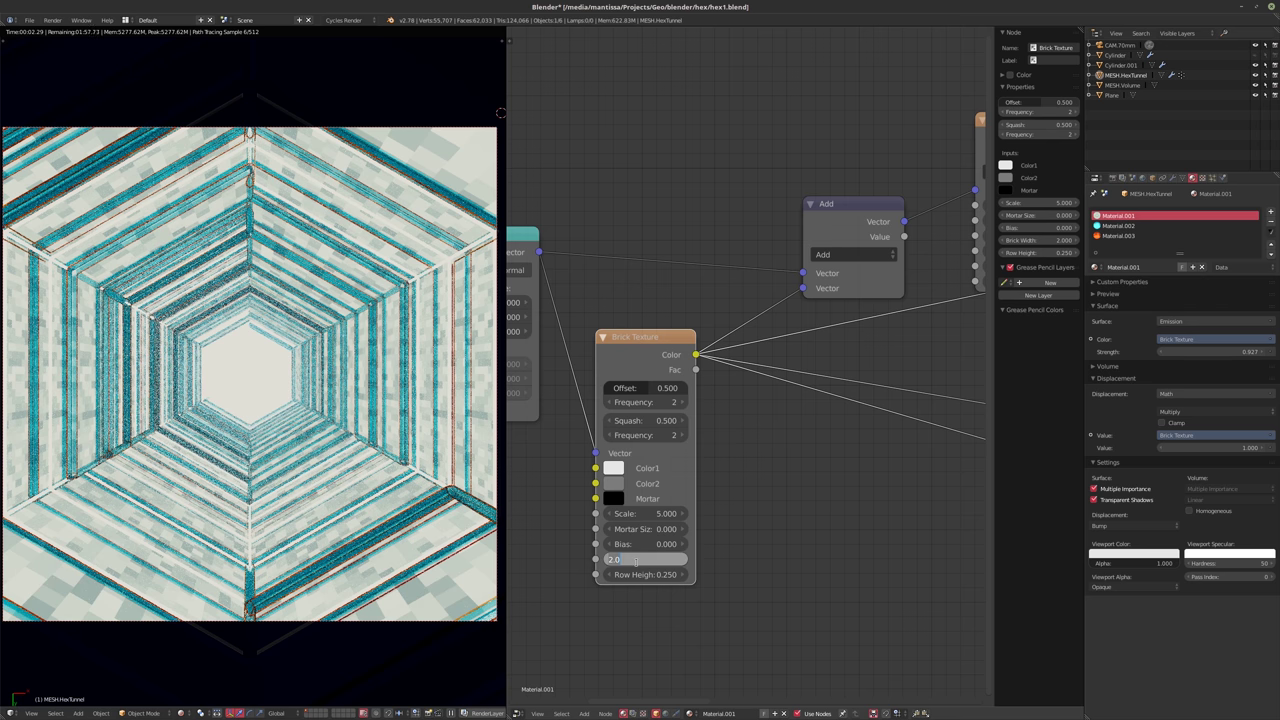
type("1.5")
key("Return")
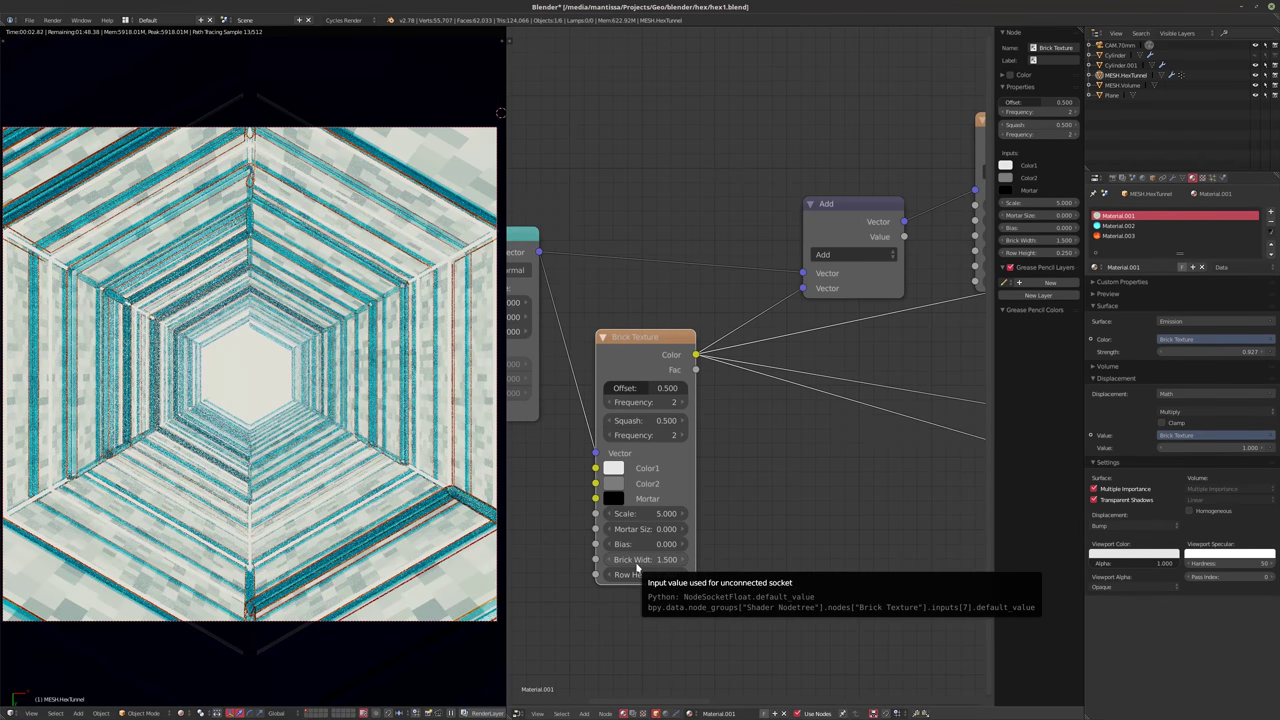
left_click(637, 561)
type("1")
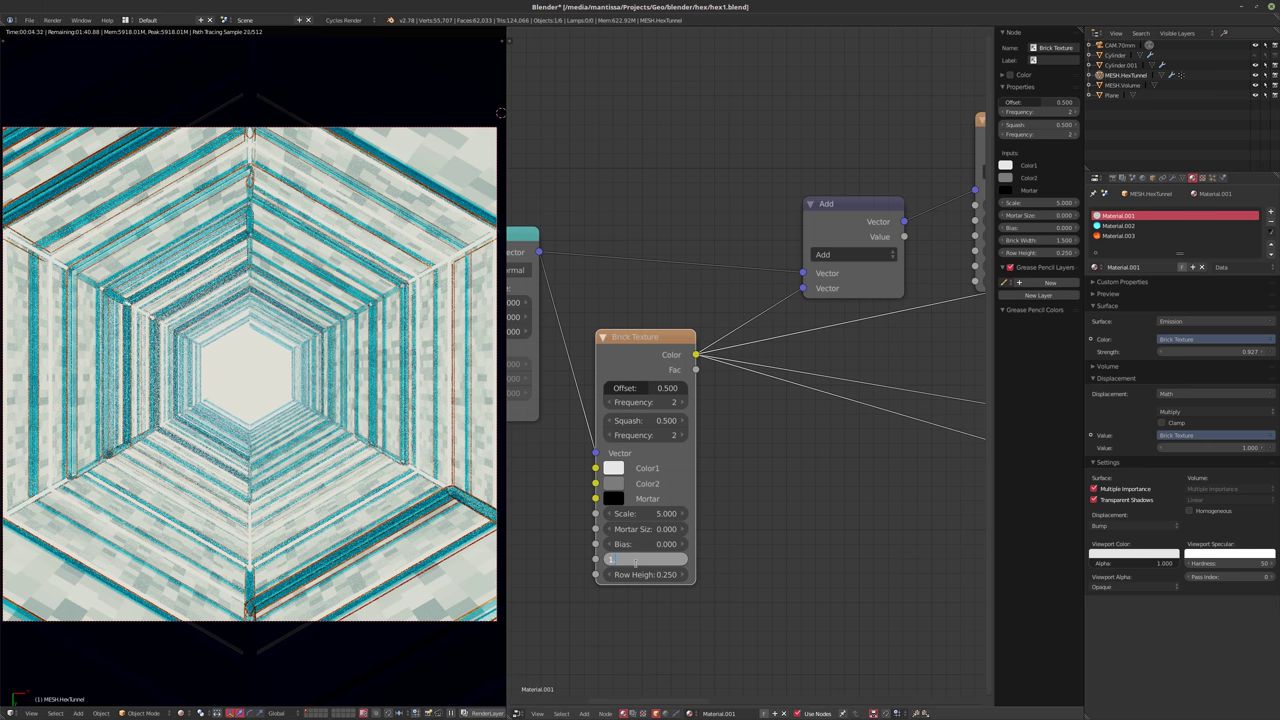
type(".3")
key("Return")
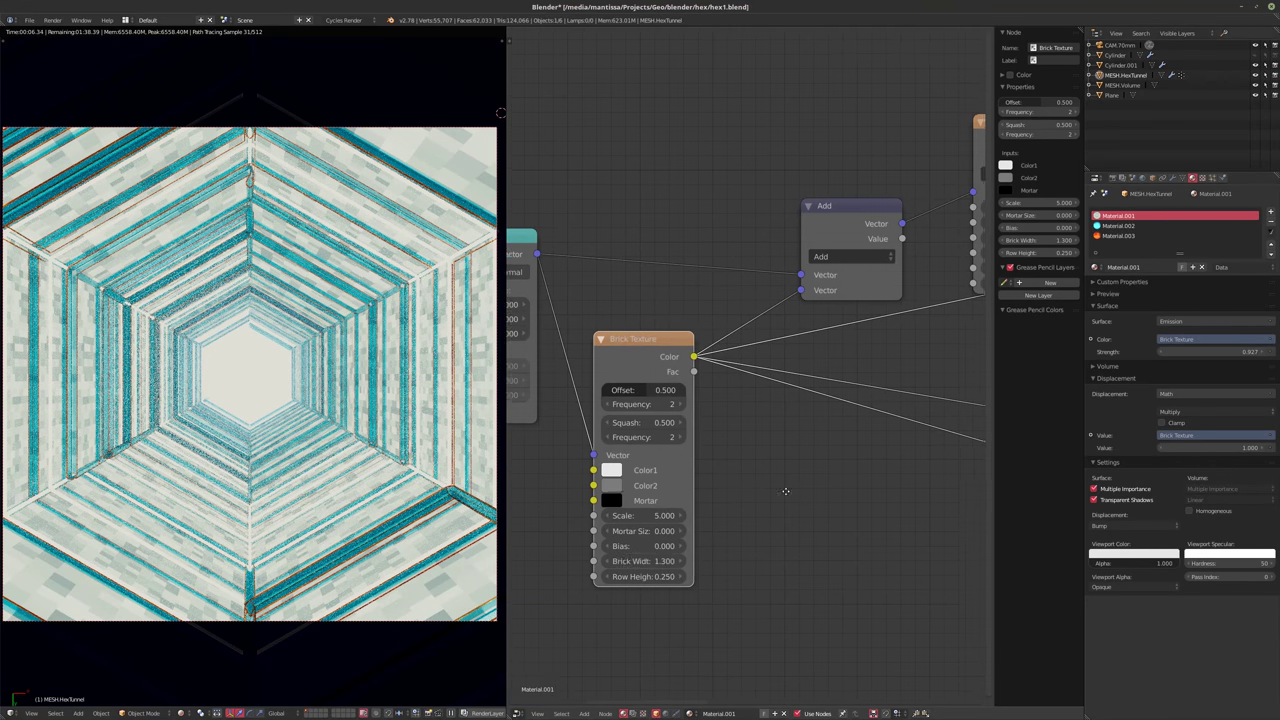
- Turn the Brick Texture's Color2 fully black by dragging its value slider to the bottom
scroll(735, 500, "down", 1)
scroll(600, 510, "up", 2)
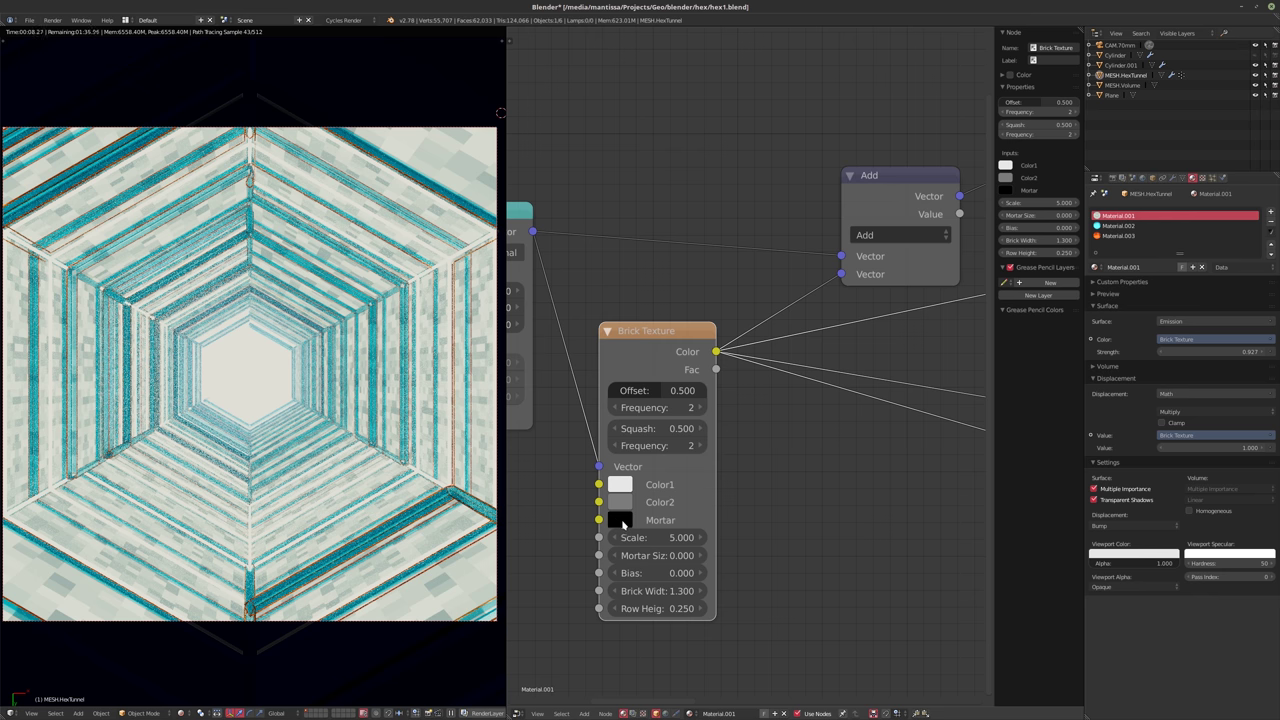
left_click(620, 501)
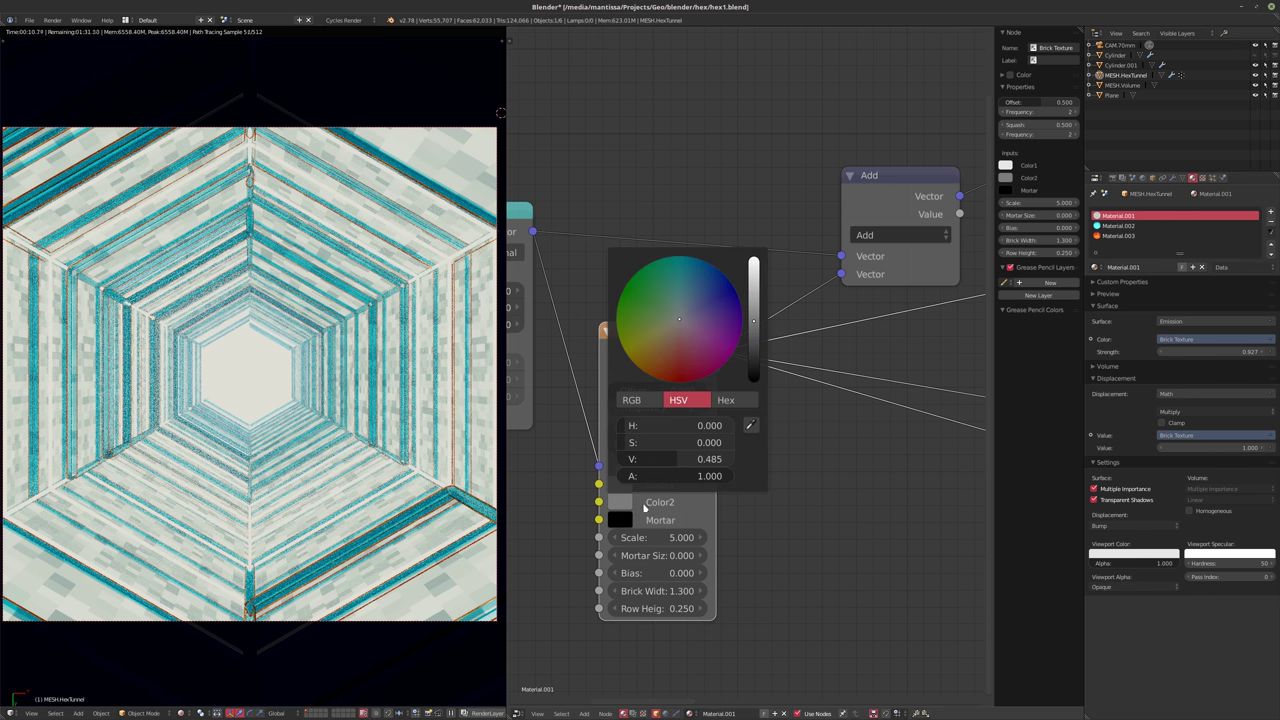
left_click(620, 501)
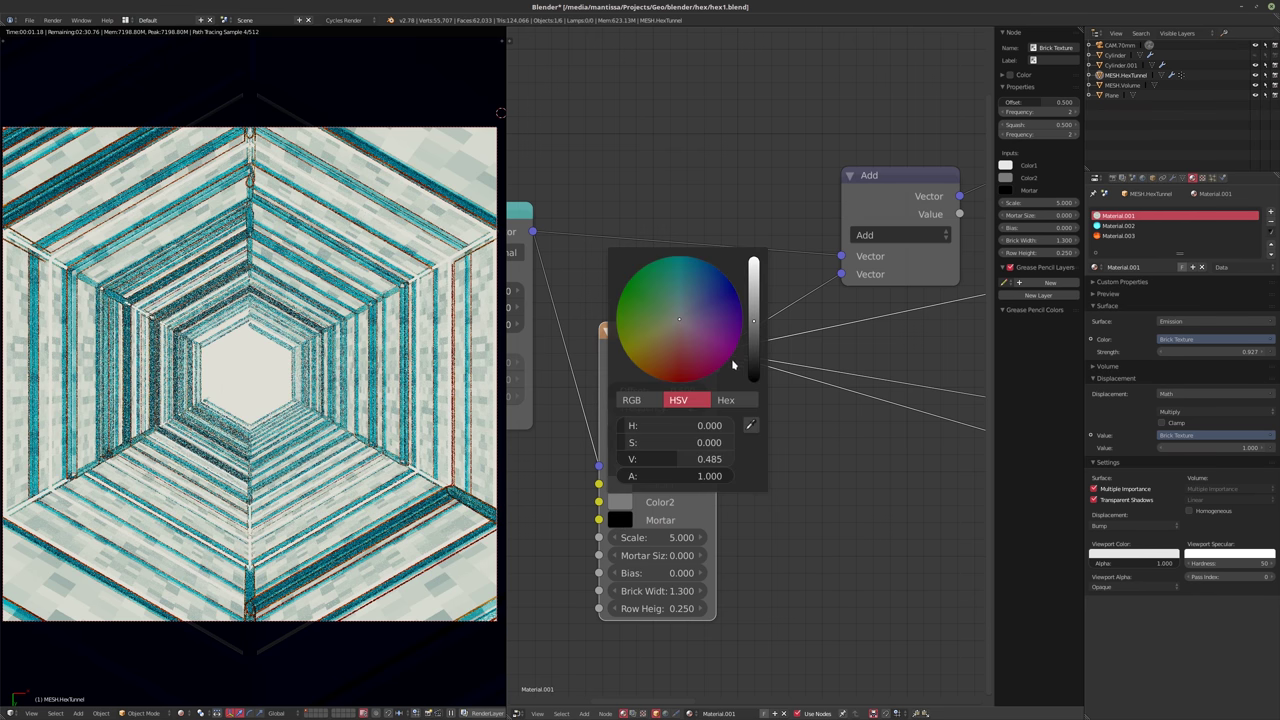
left_click_drag(756, 333, 756, 381)
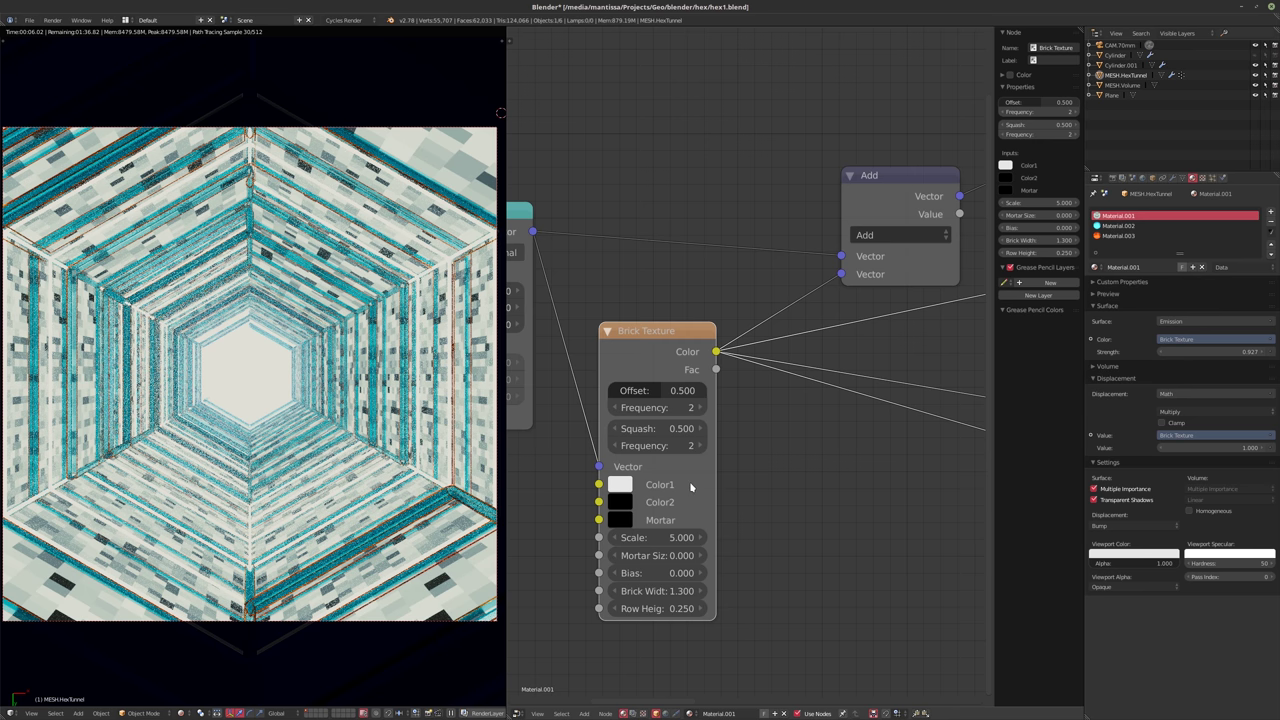
scroll(814, 512, "down", 3)
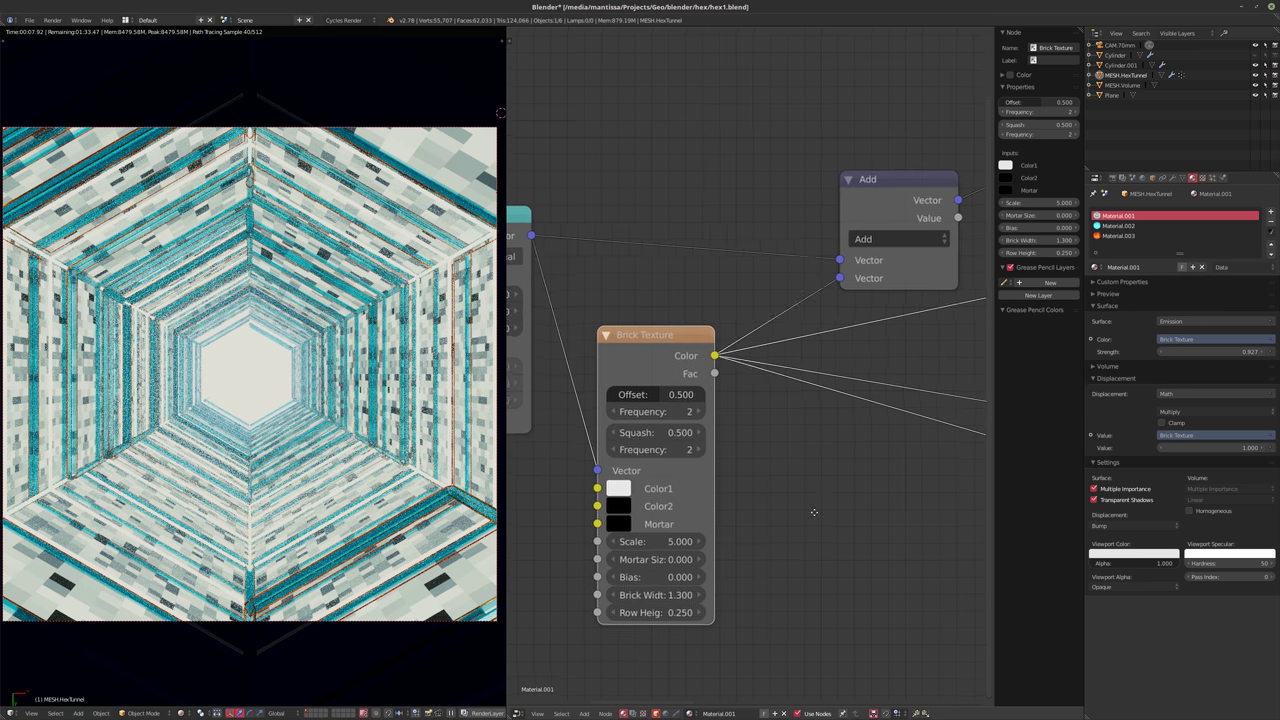
middle_click_drag(816, 490, 418, 490)
scroll(694, 494, "down", 1)
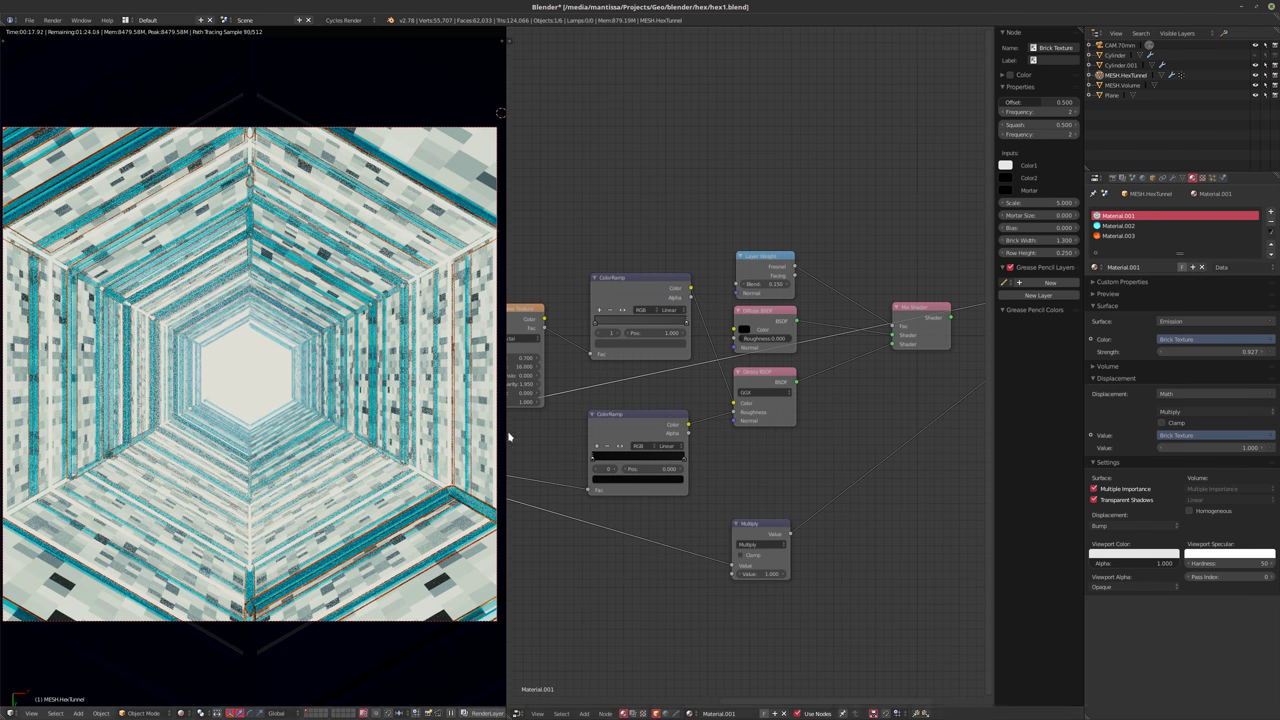
- Drop the Brick Texture offset from 0.5 to 0, then select the Plane in the Outliner
scroll(365, 427, "down", 2)
scroll(365, 427, "up", 1)
middle_click_drag(364, 428, 300, 434, "shift")
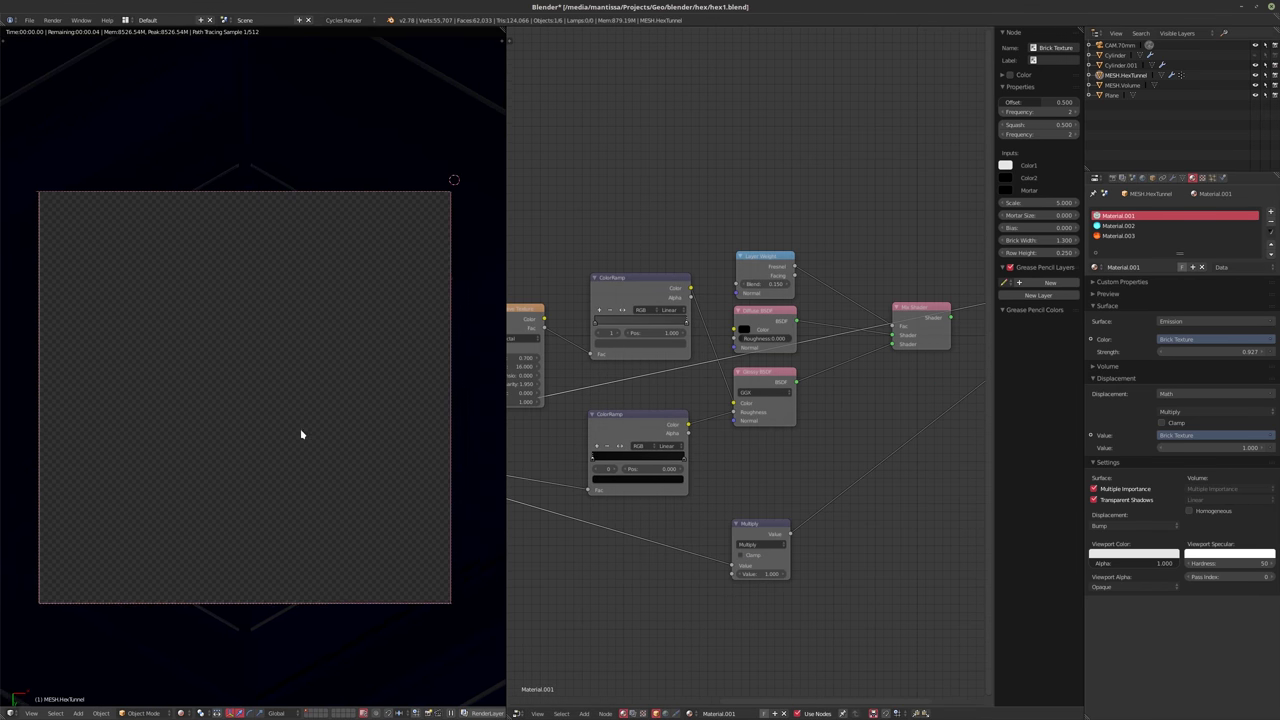
middle_click_drag(766, 375, 700, 399)
left_click(855, 345, "ctrl+shift")
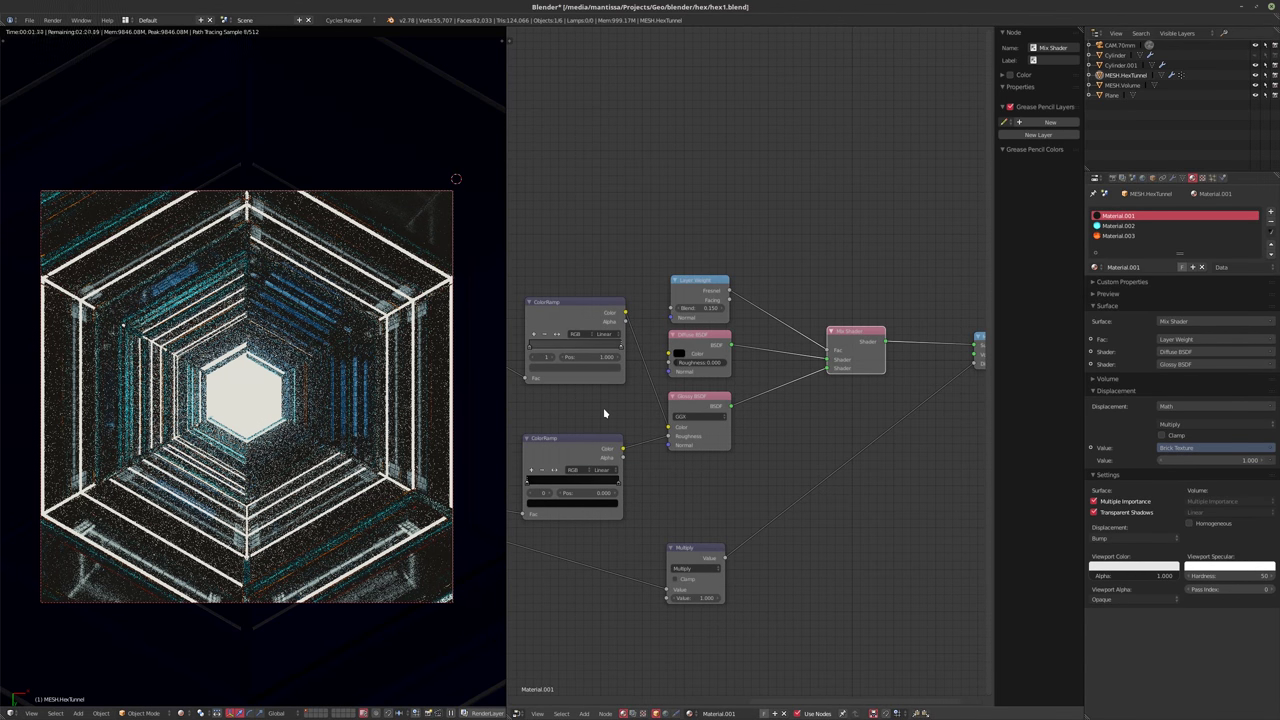
scroll(605, 408, "left", 3, "ctrl")
scroll(608, 400, "up", 1)
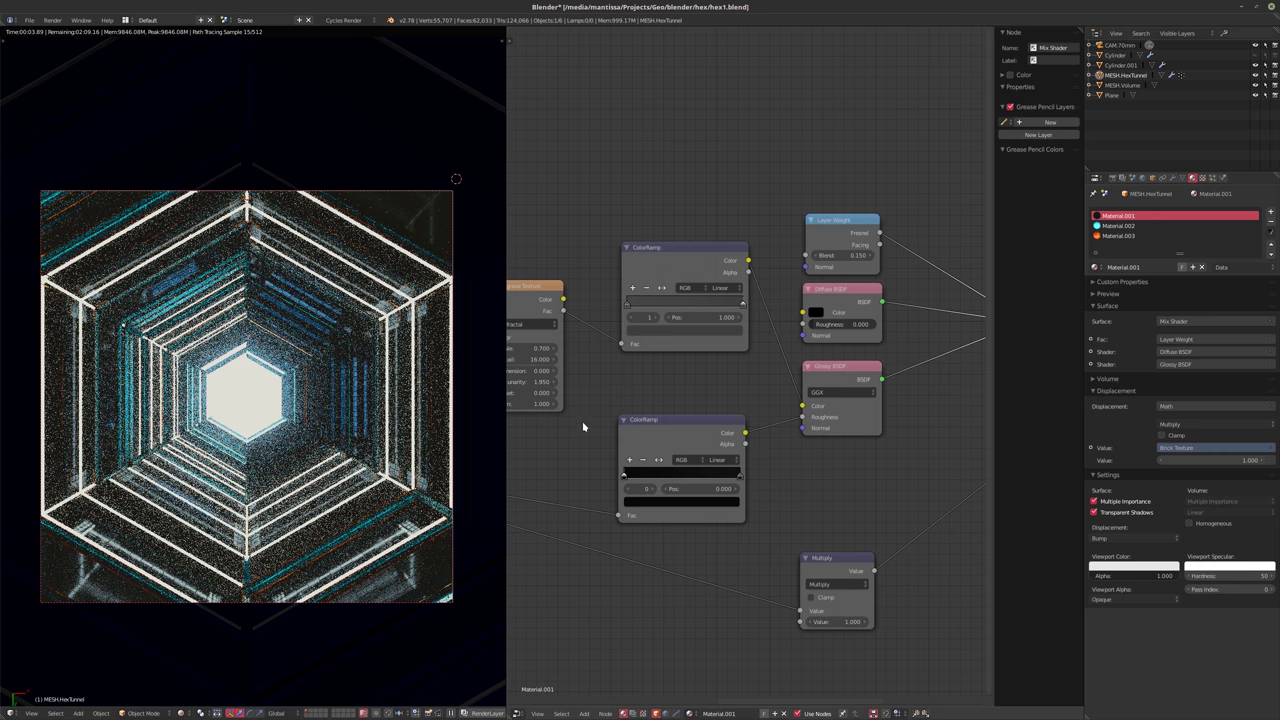
middle_click_drag(586, 429, 806, 457)
scroll(800, 464, "up", 2)
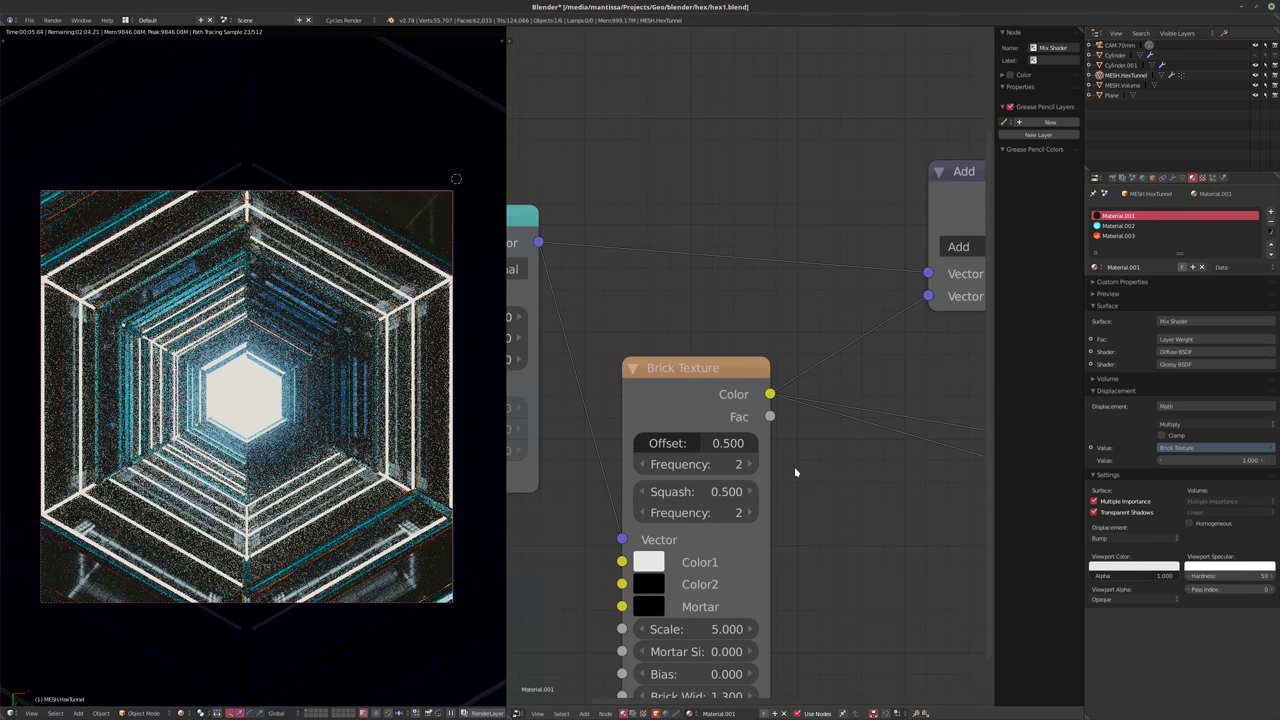
left_click_drag(698, 452, 645, 443)
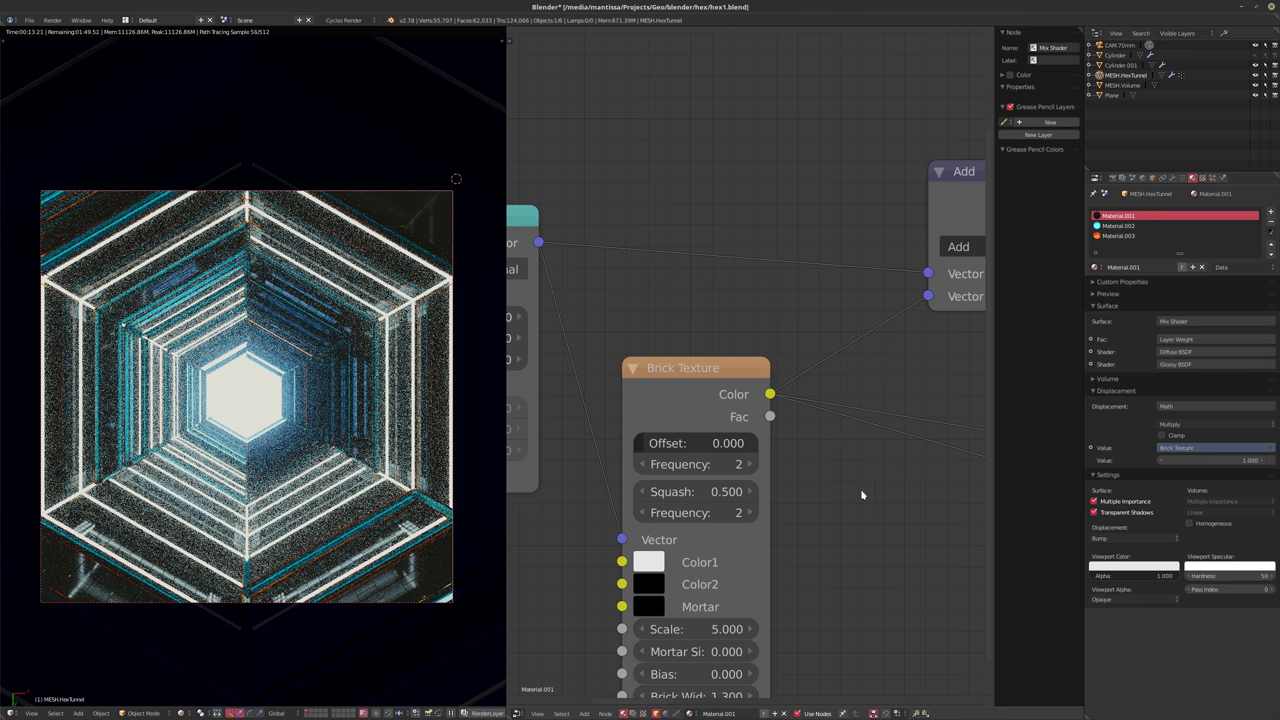
left_click(1110, 95)
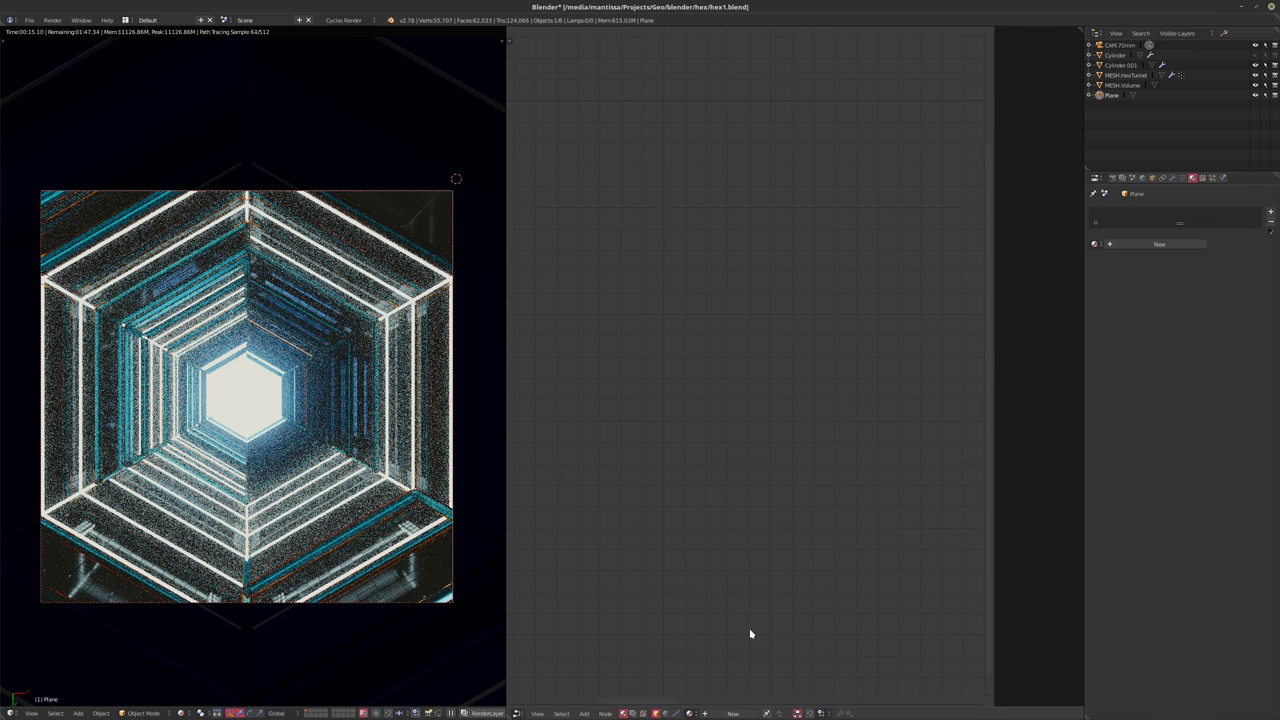
- Give the Plane a new material with its Diffuse BSDF colour set to black
left_click(733, 713)
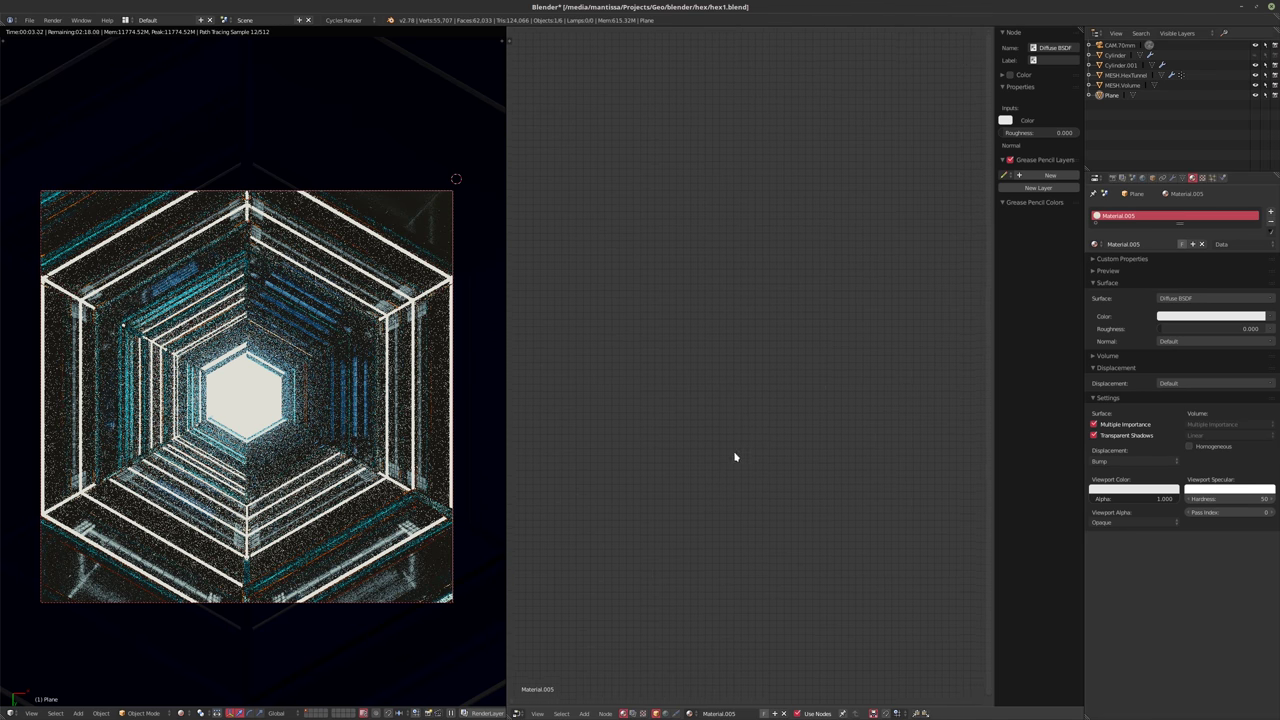
scroll(677, 554, "down", 5)
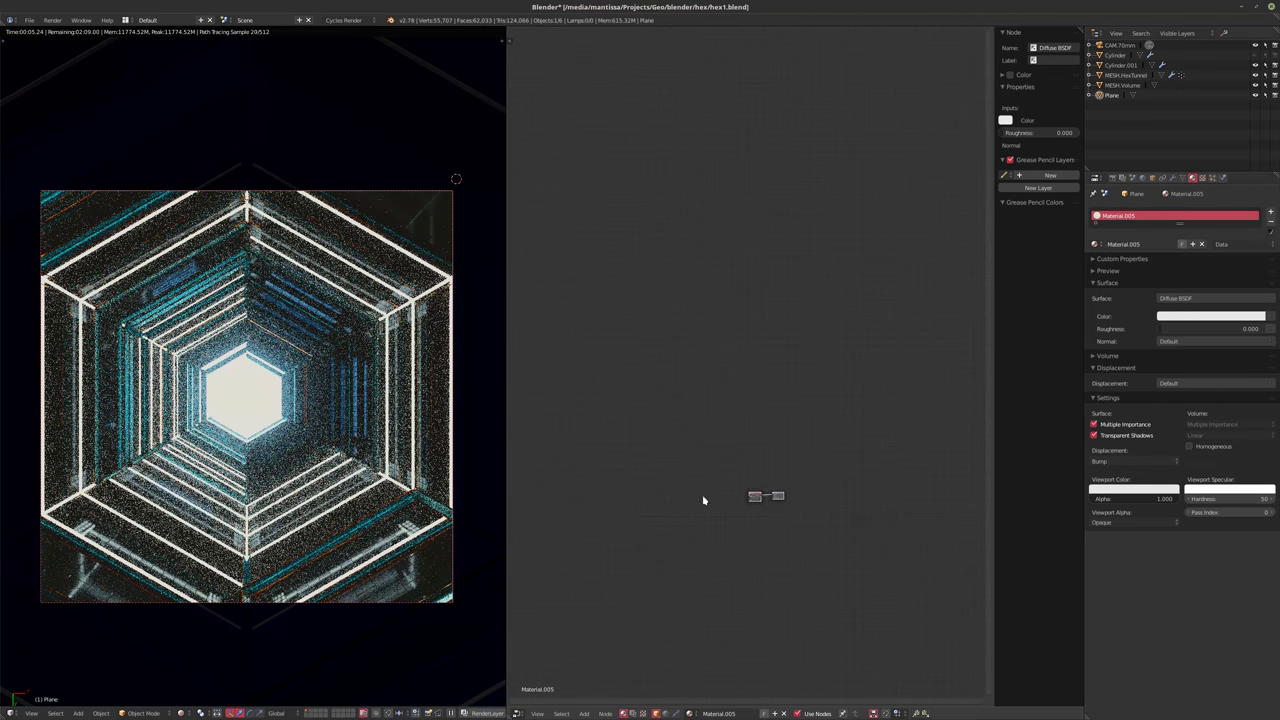
scroll(703, 500, "up", 10)
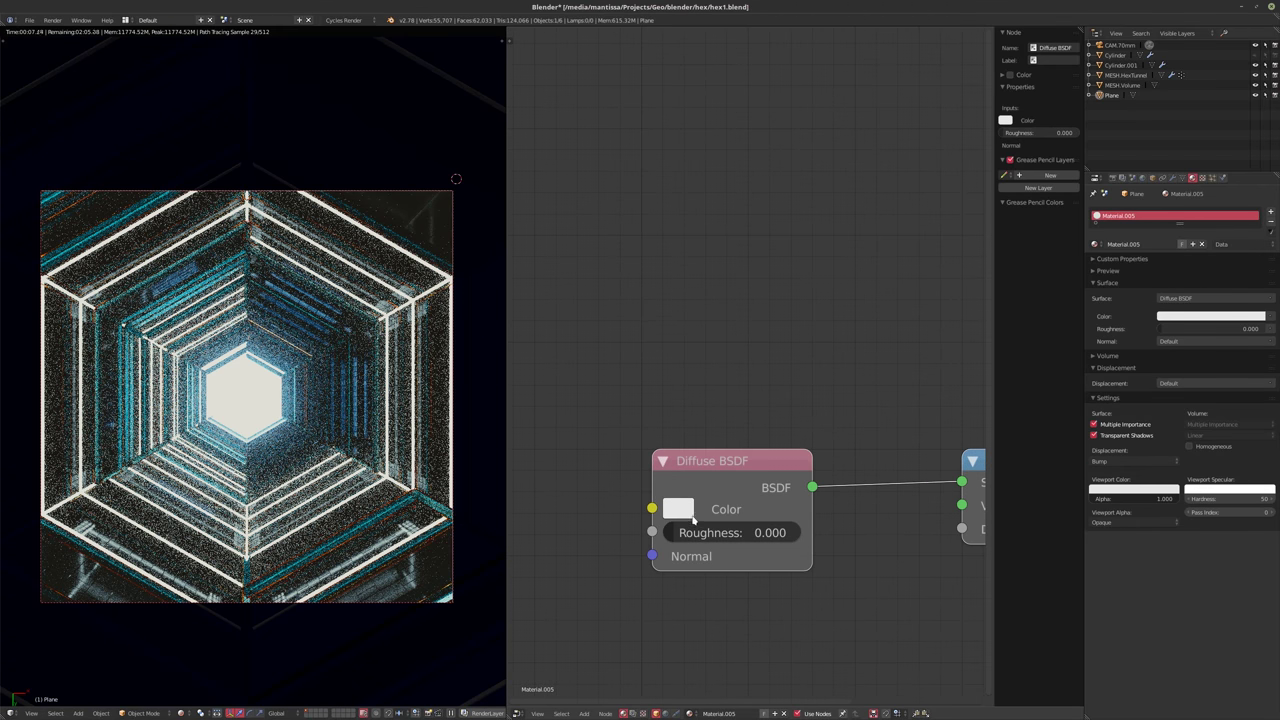
left_click(680, 510)
left_click_drag(675, 455, 580, 455)
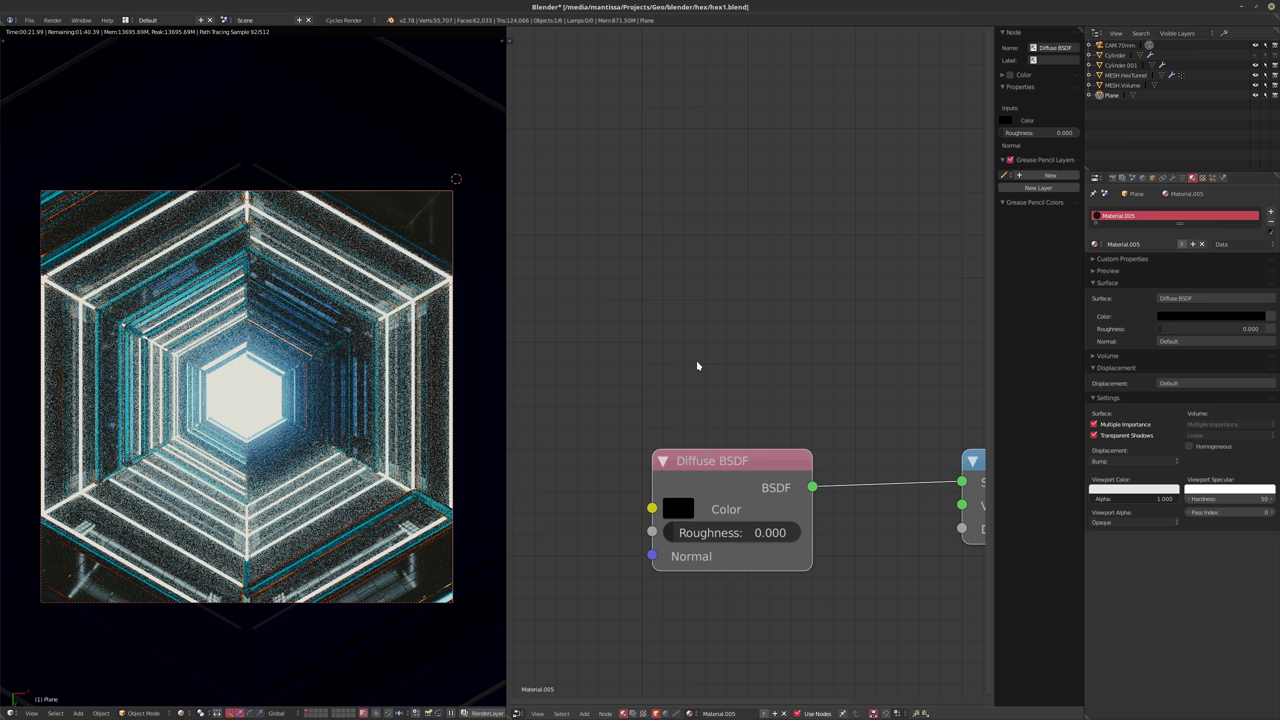
- Bring up the render settings and reframe the rendered camera view
left_click(1112, 177)
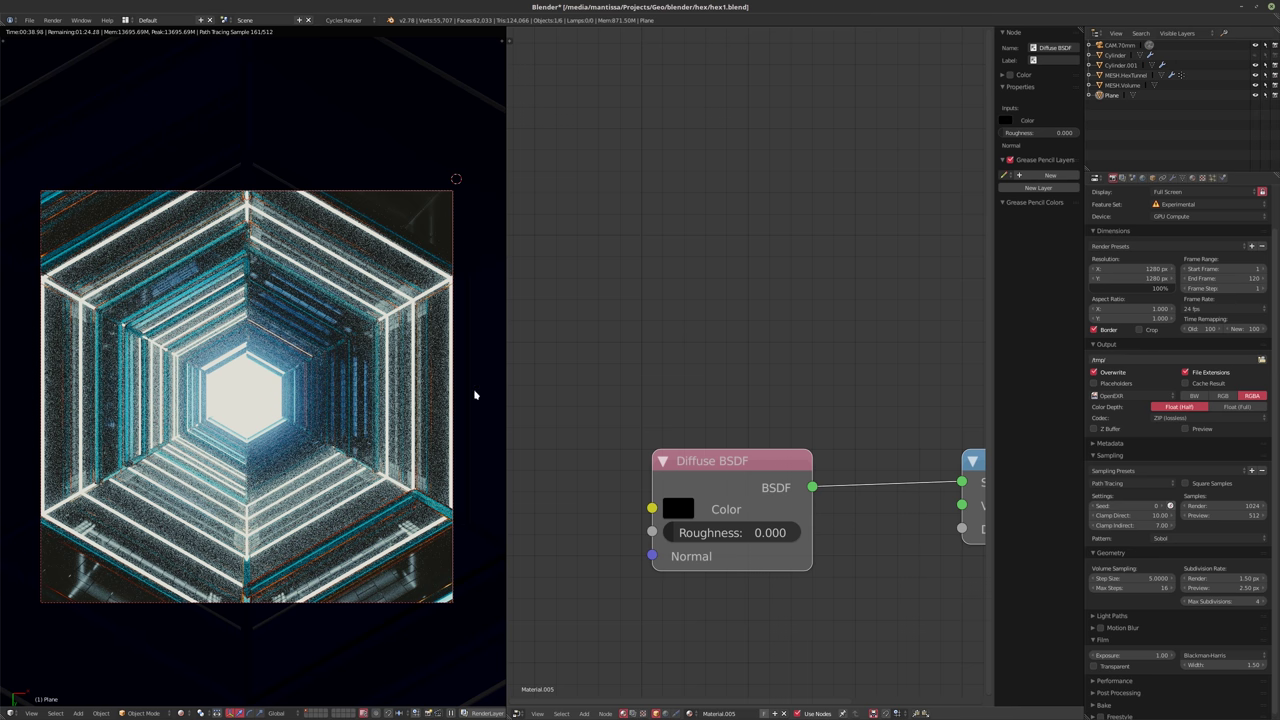
key("Right")
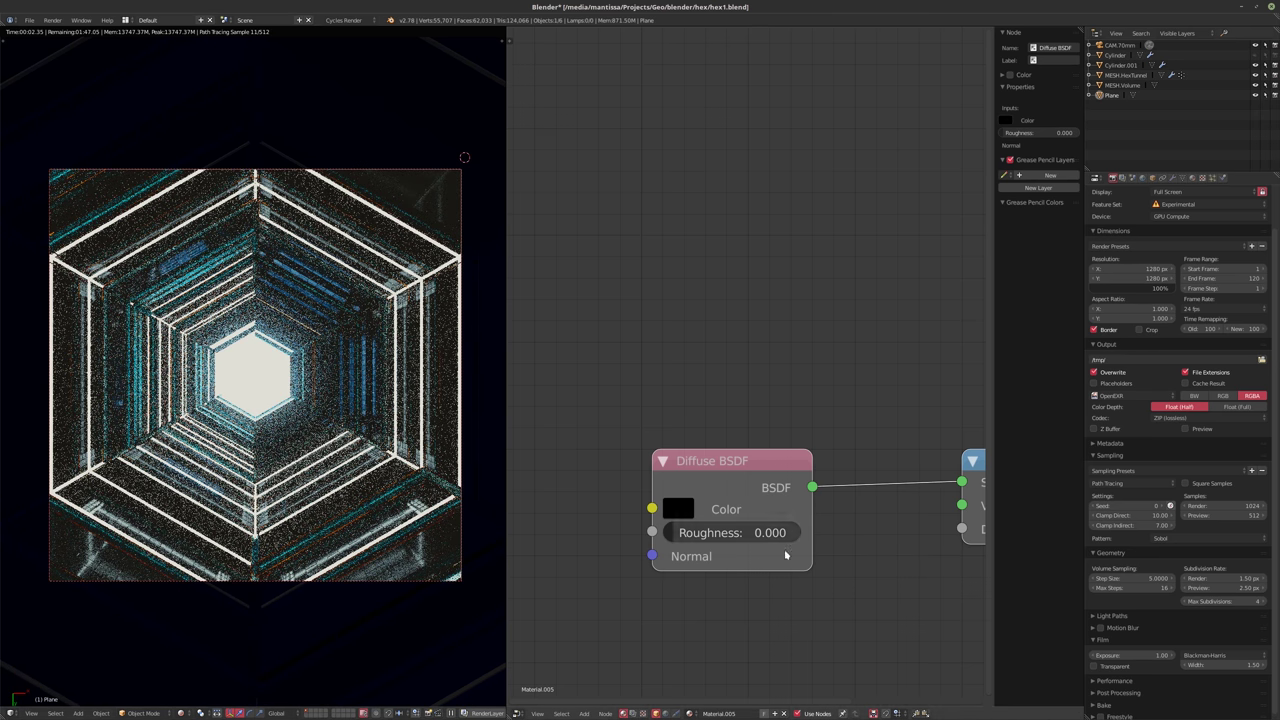
scroll(785, 555, "down", 3)
- Select the hex tunnel and set its Multiply factor to 0.1, then 0.01
right_click(440, 543)
middle_click_drag(766, 506, 745, 423)
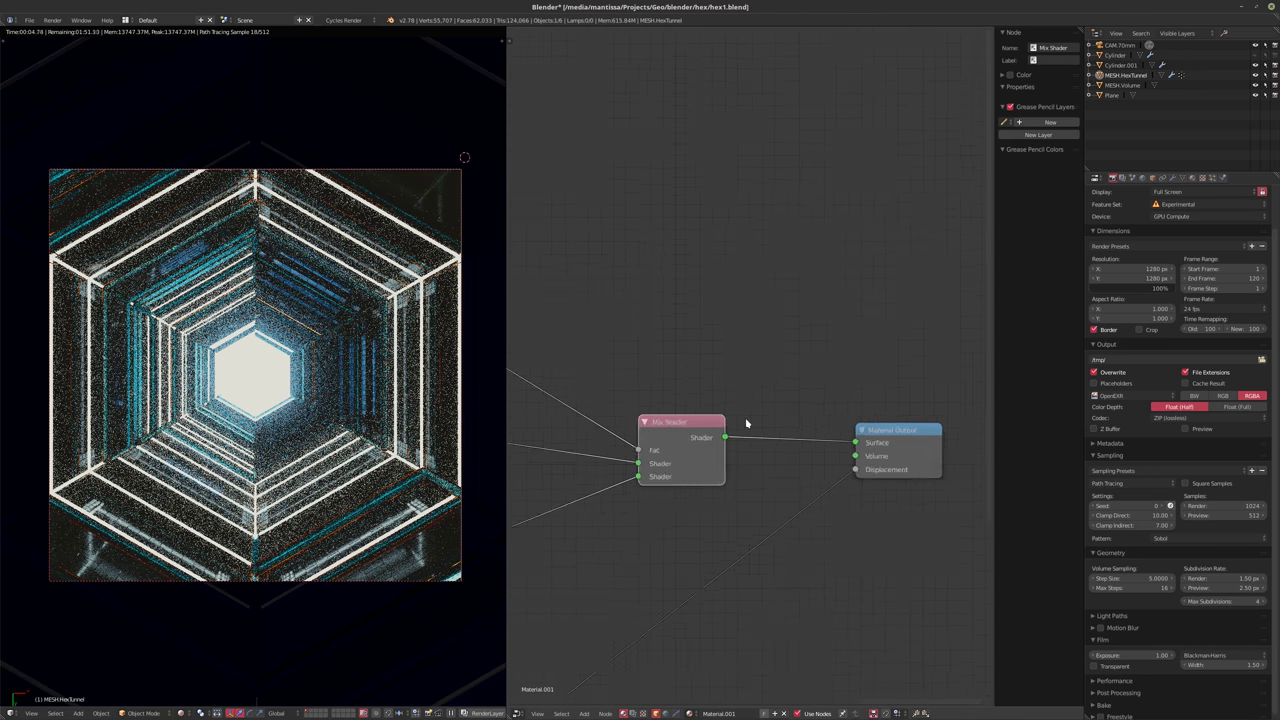
scroll(745, 423, "down", 2)
scroll(740, 500, "up", 2)
middle_click_drag(722, 528, 808, 514)
scroll(700, 520, "up", 3)
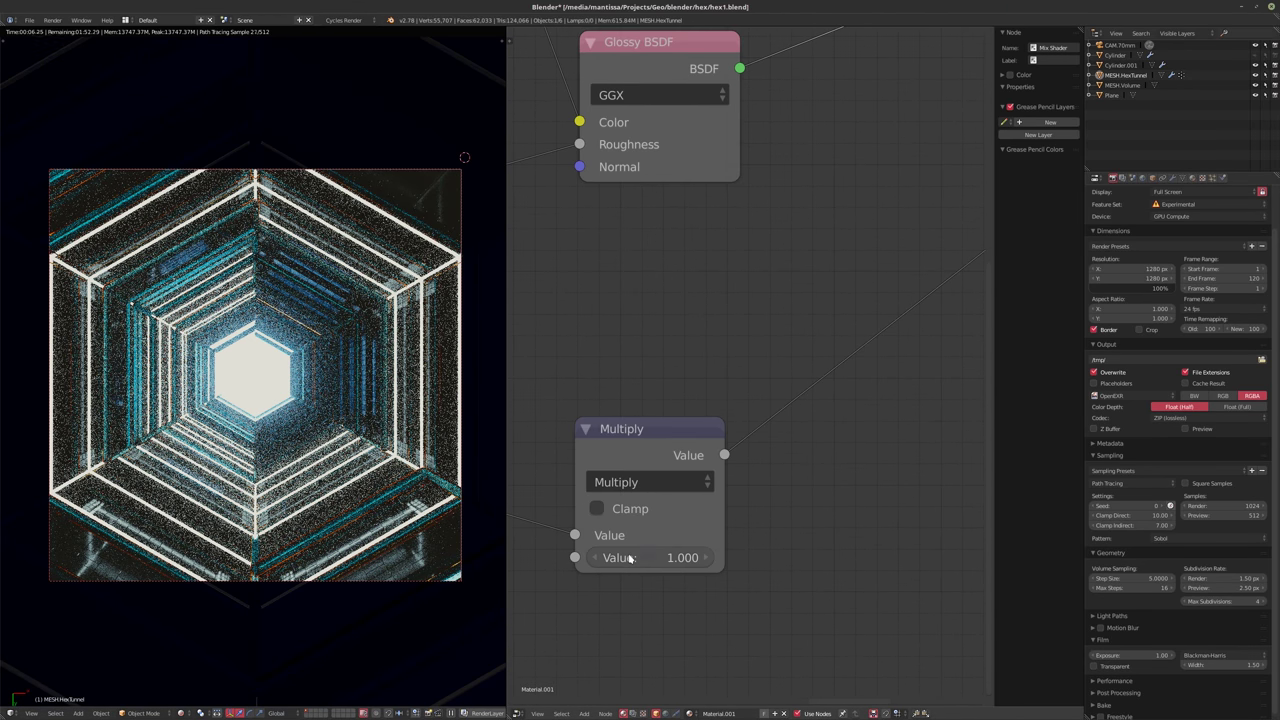
left_click(630, 558)
type("0.1")
key("Return")
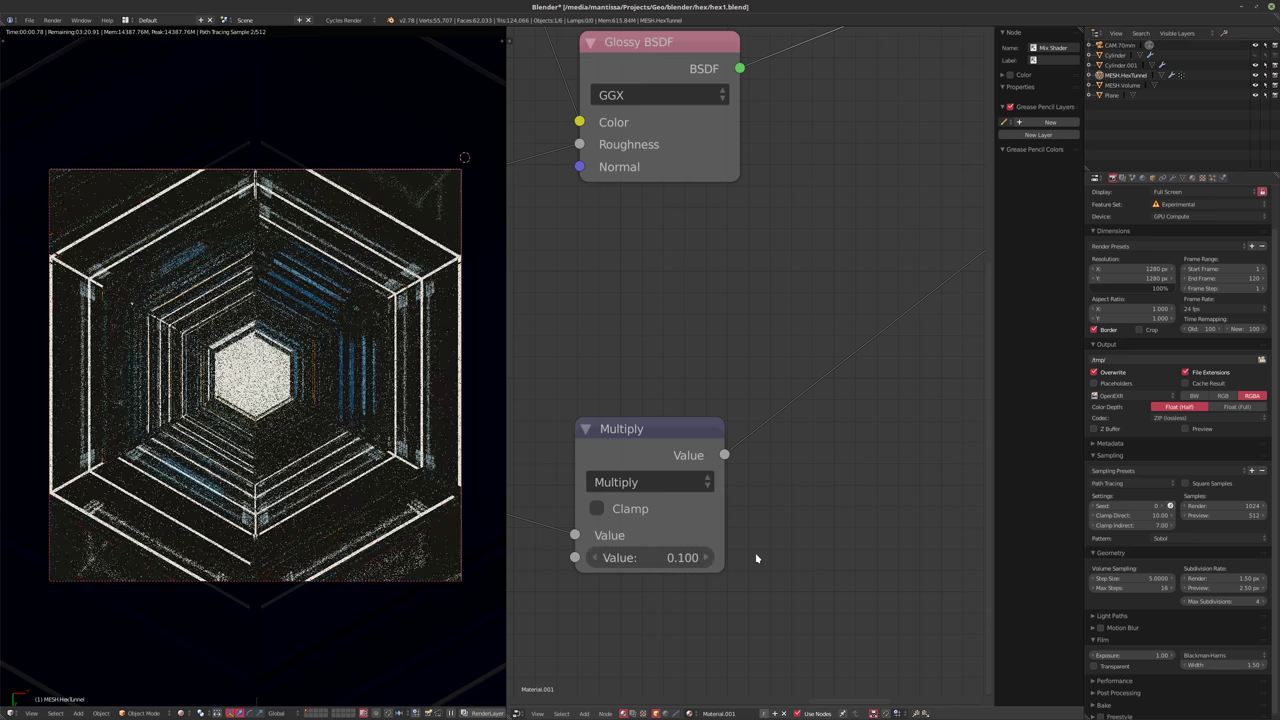
scroll(755, 557, "up", 1)
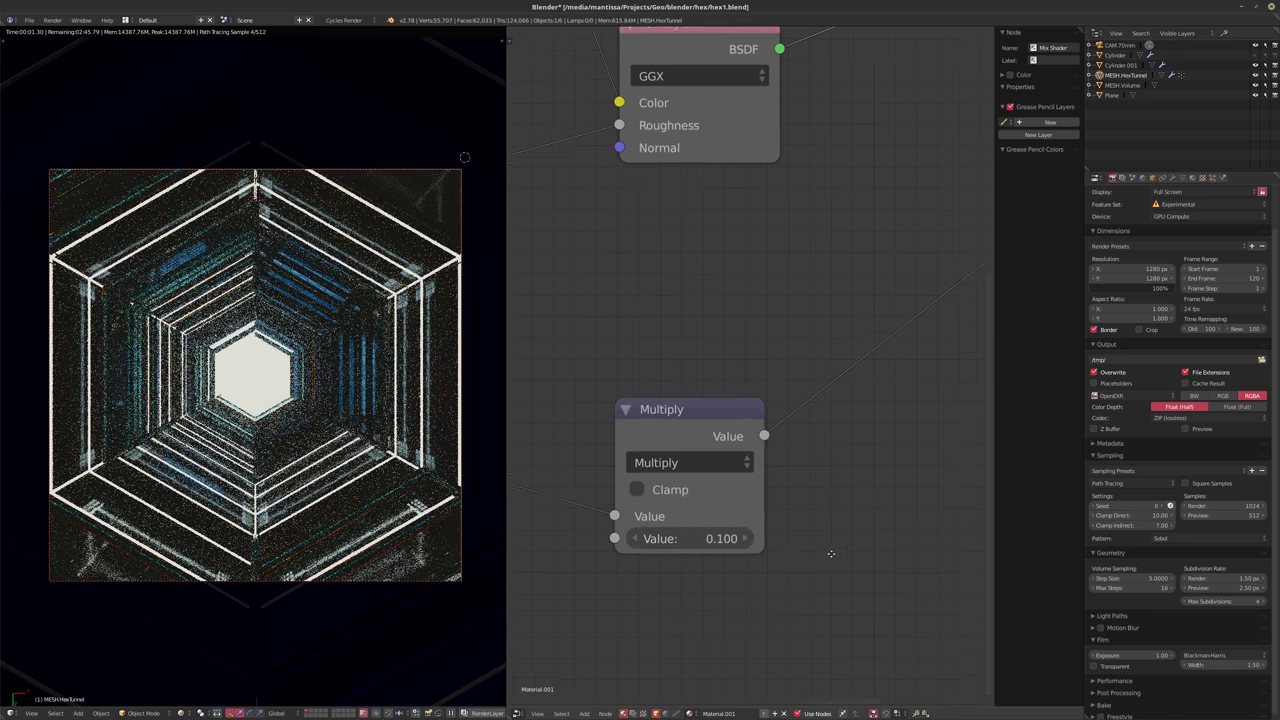
left_click(690, 529)
key("BackSpace")
type(".01")
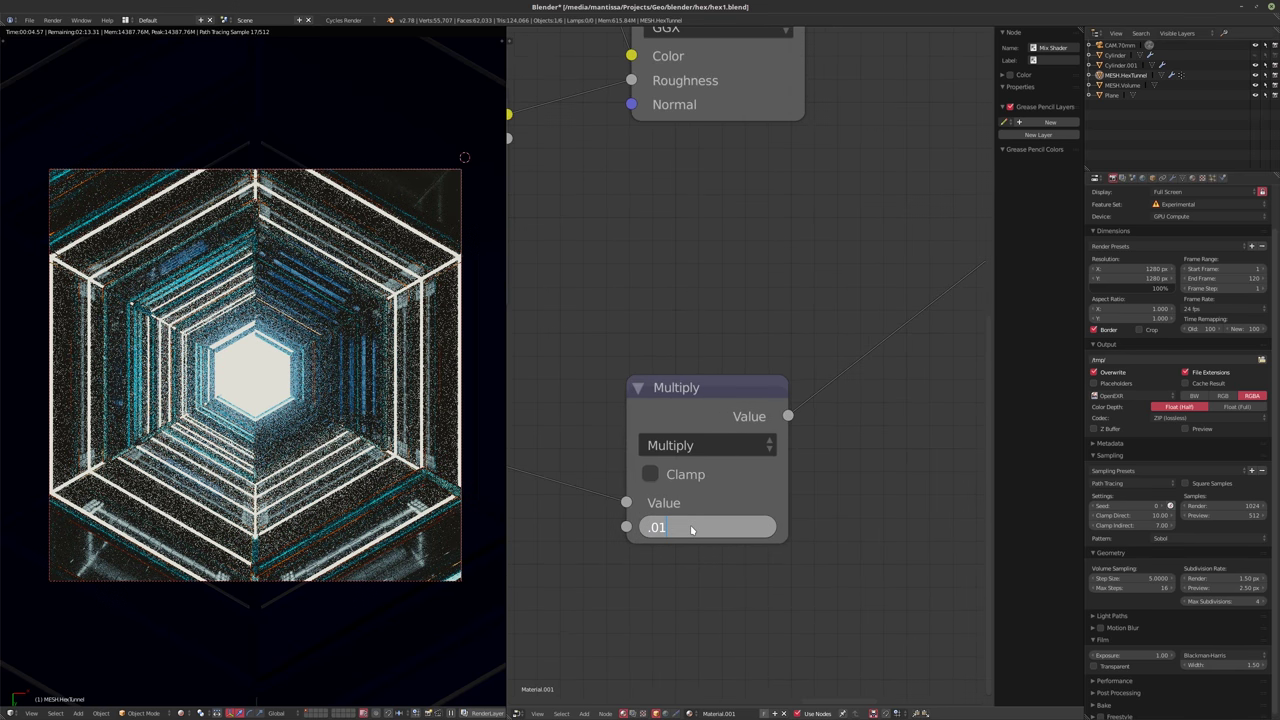
key("Return")
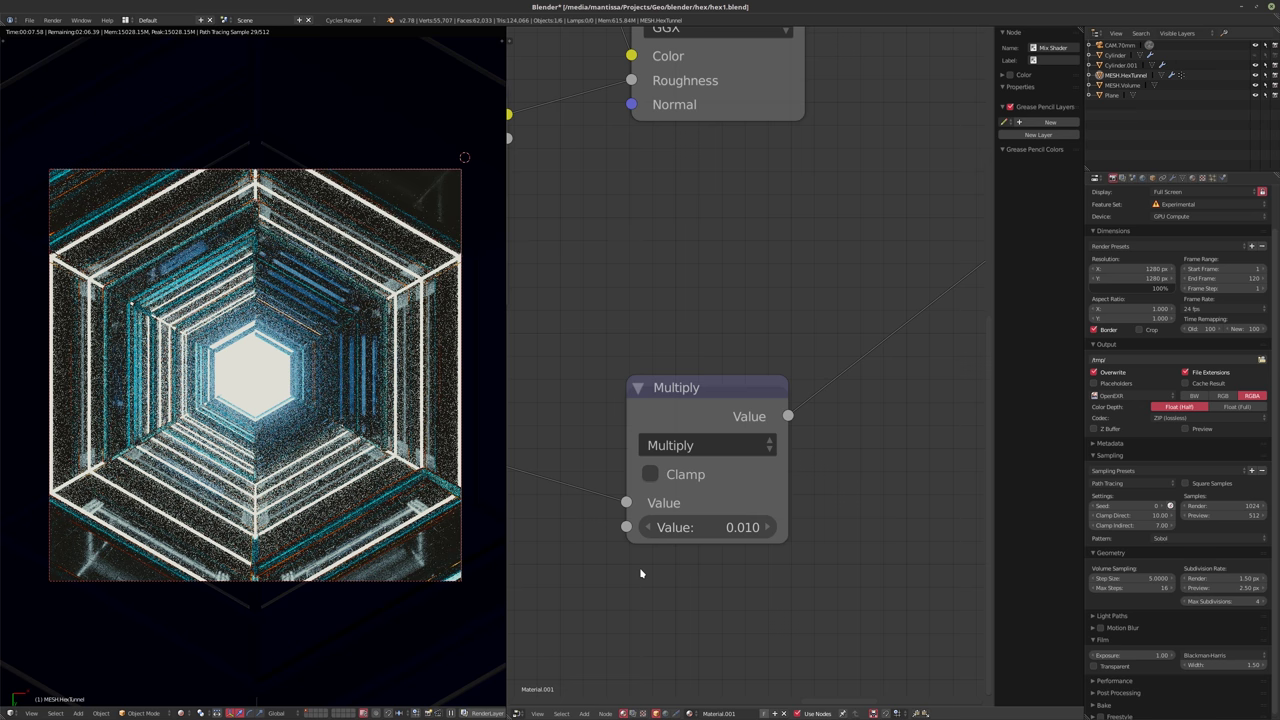
- Lower the Multiply value to 0.005 then 0.001, and return the viewport to solid shading
scroll(615, 427, "down", 5)
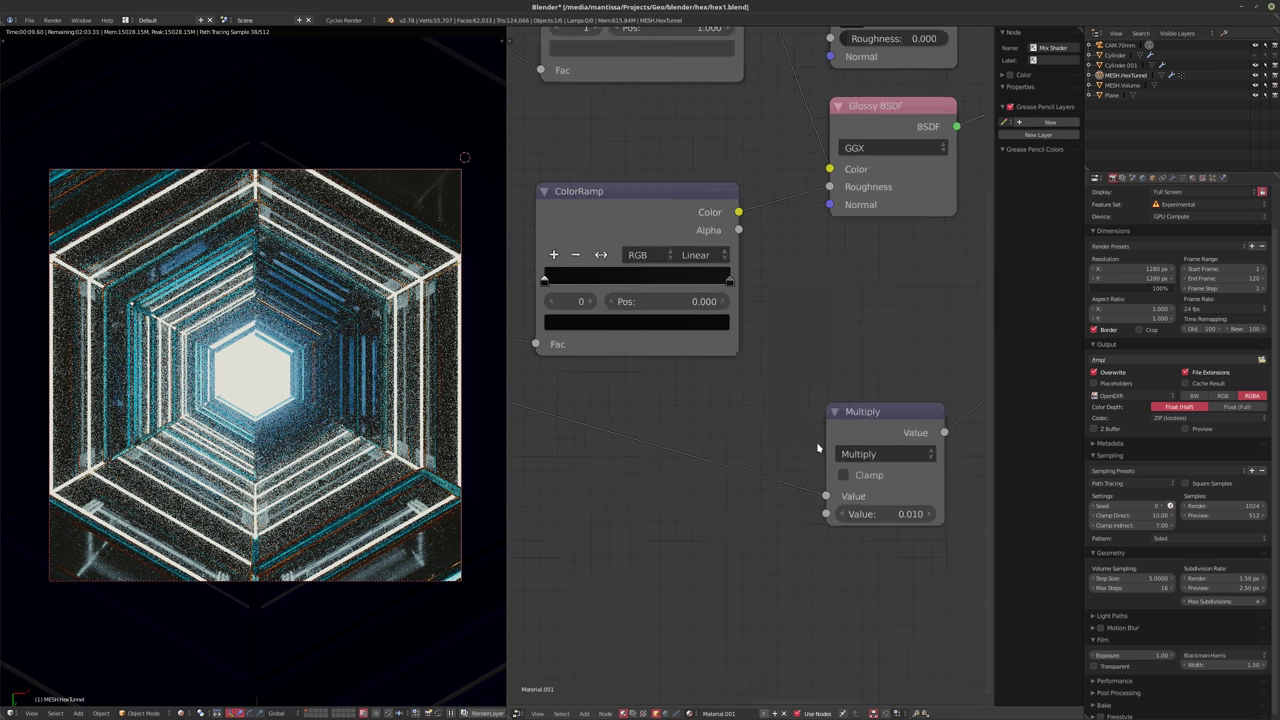
middle_click_drag(711, 523, 719, 511)
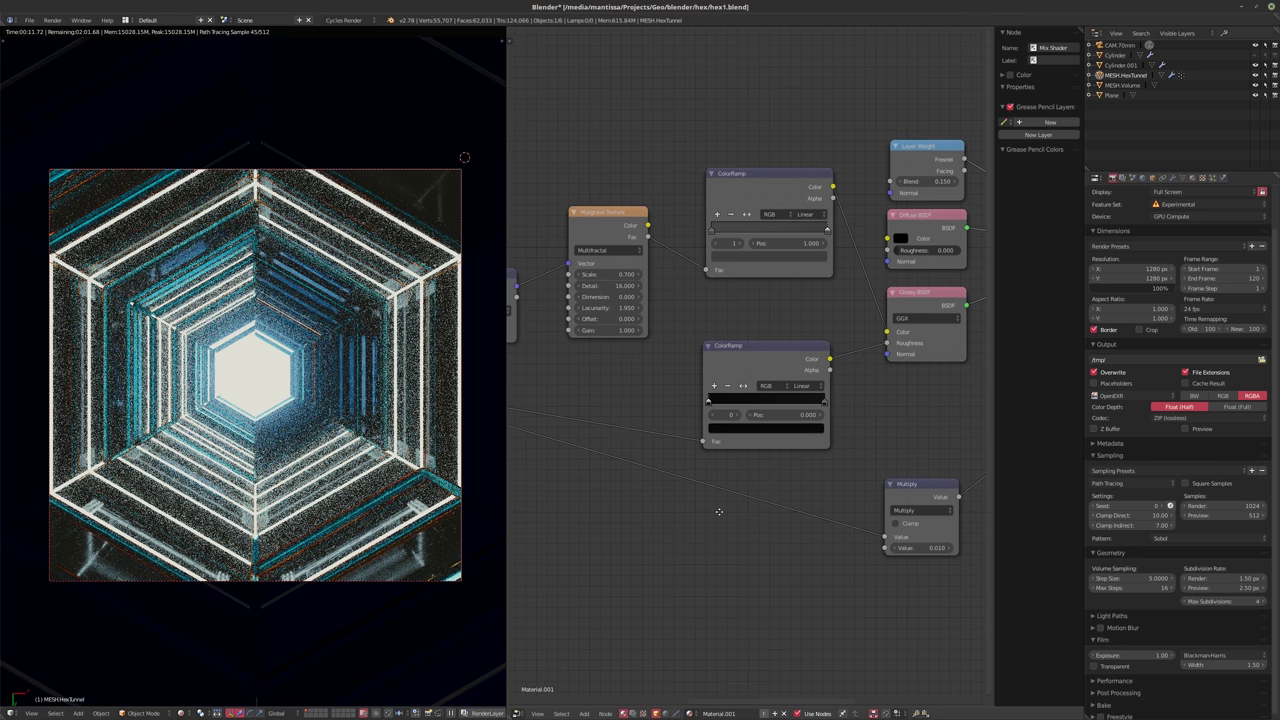
scroll(719, 516, "down", 3, "ctrl")
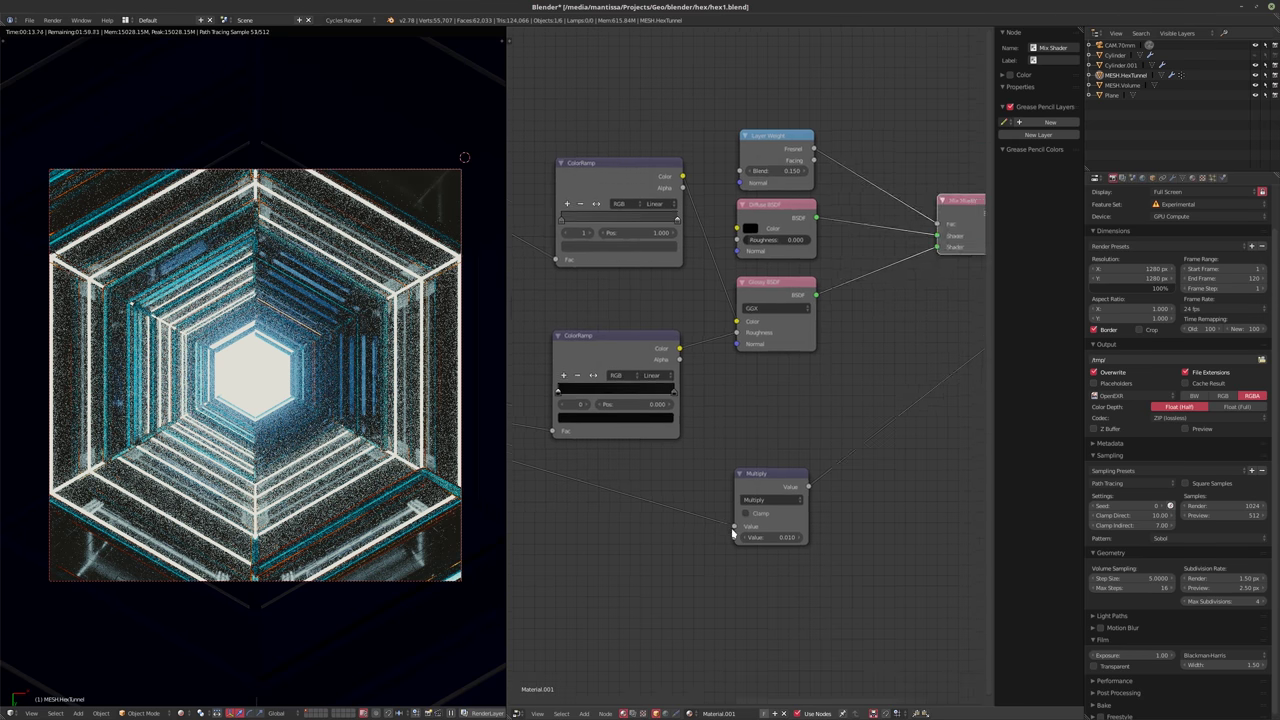
scroll(740, 530, "up", 4)
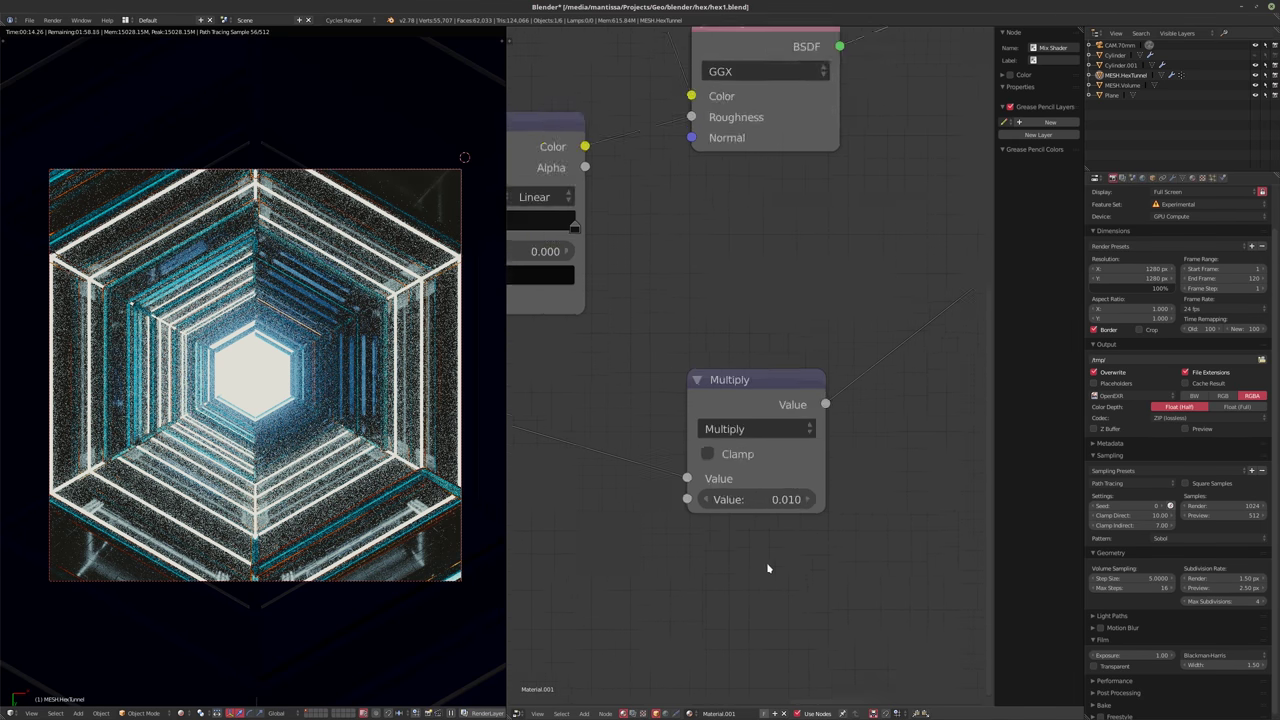
left_click(744, 489)
type(".005")
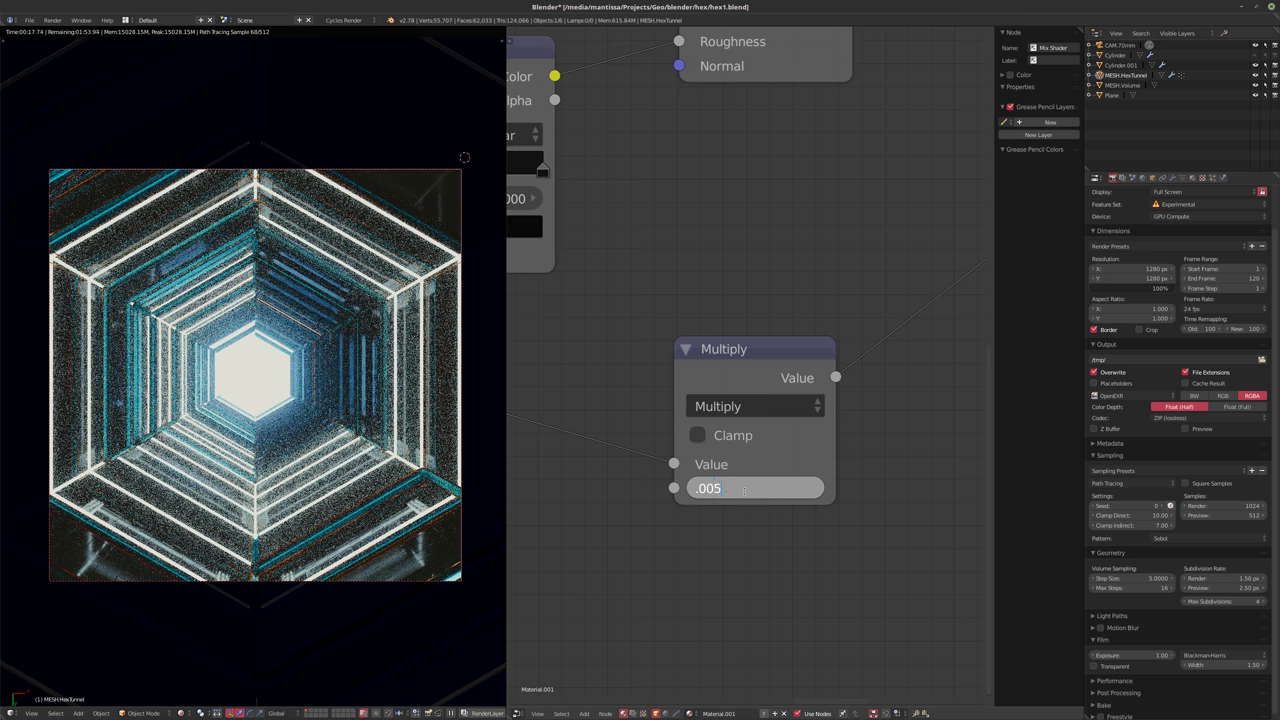
key("Return")
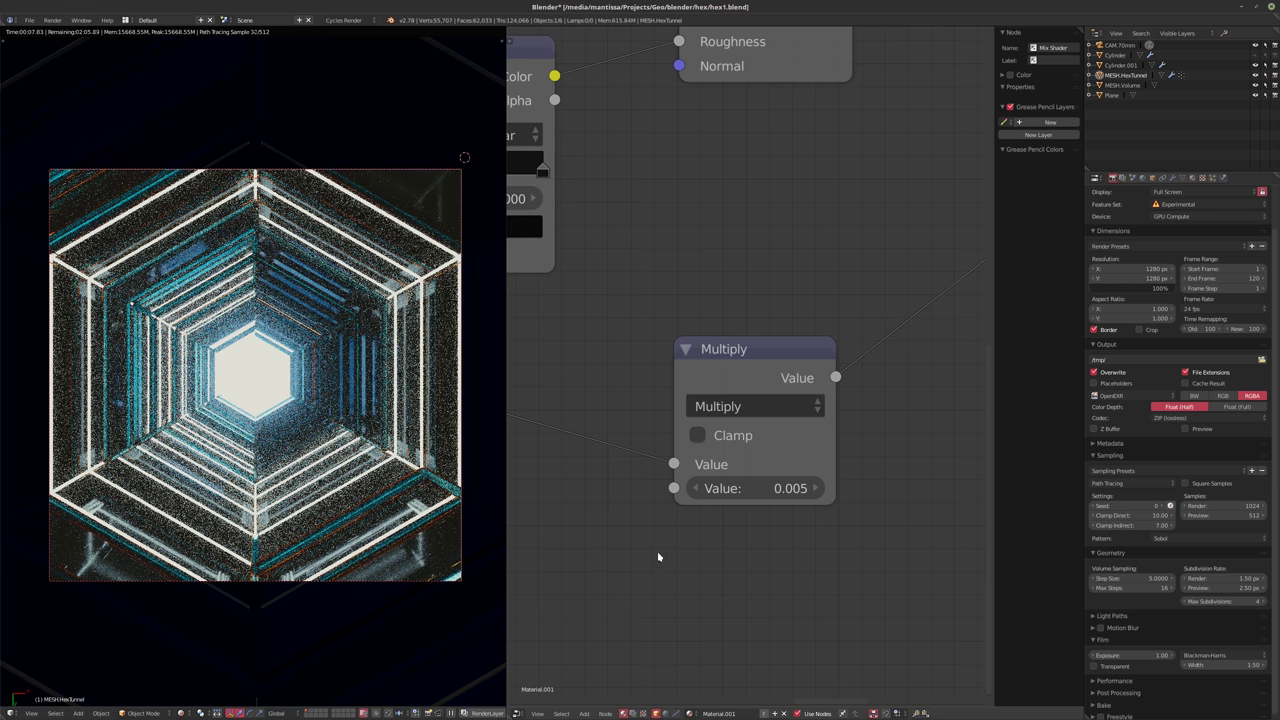
left_click(745, 490)
type(".001")
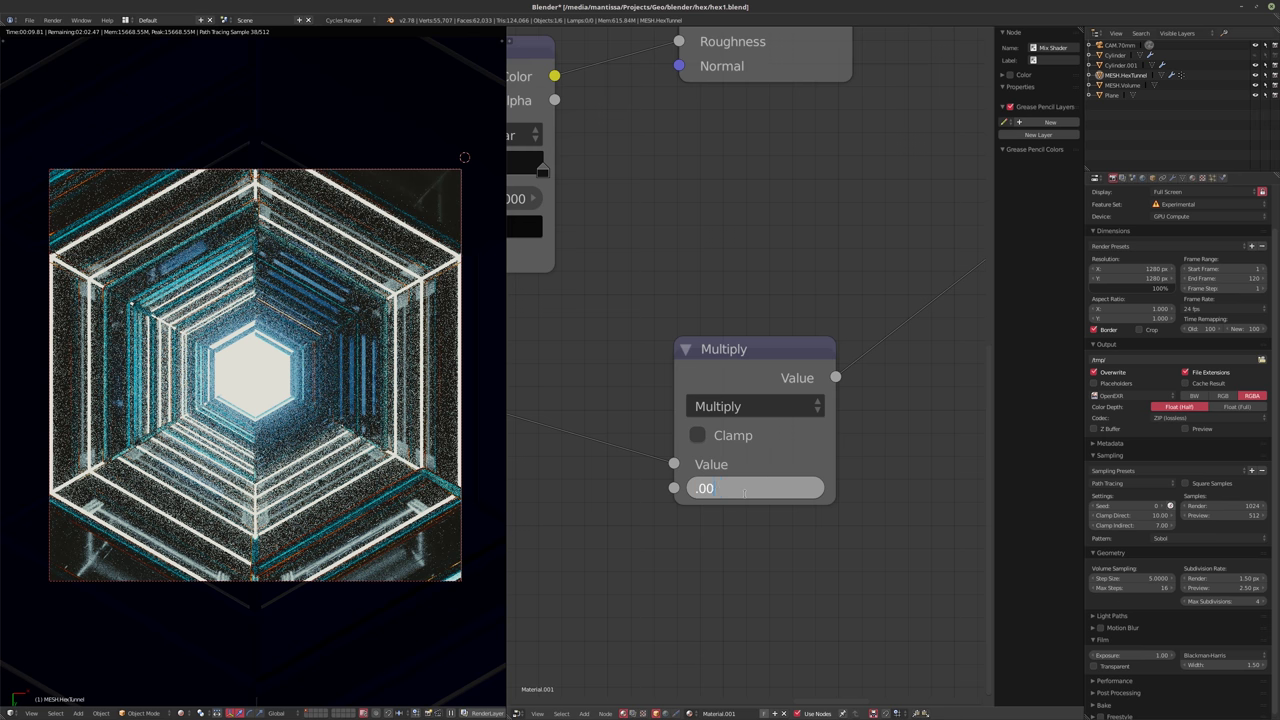
key("Return")
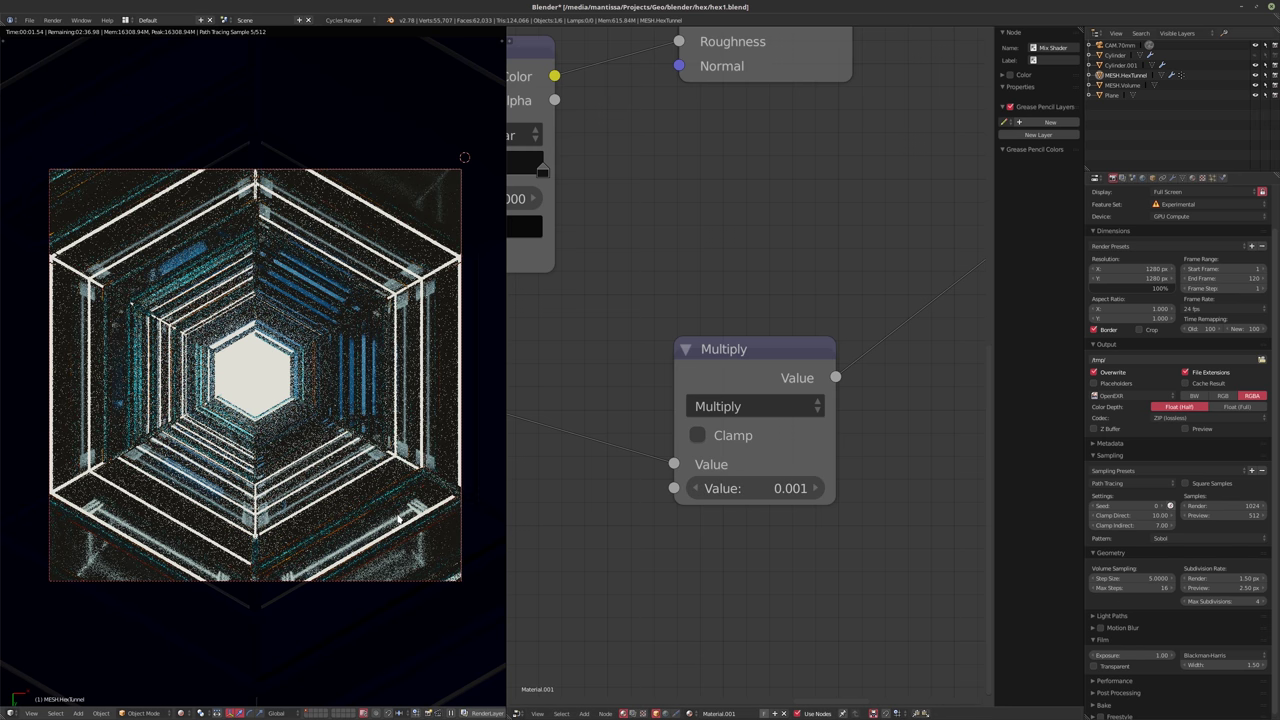
key("shift+z")
mouse_move(434, 486)
middle_mouse_down()
mouse_move(354, 486)
mouse_move(331, 460)
mouse_move(357, 494)
mouse_move(380, 466)
mouse_move(372, 430)
middle_mouse_up()
- Duplicate the wireframe cage in place and squash the copy vertically along Z
right_click(329, 160)
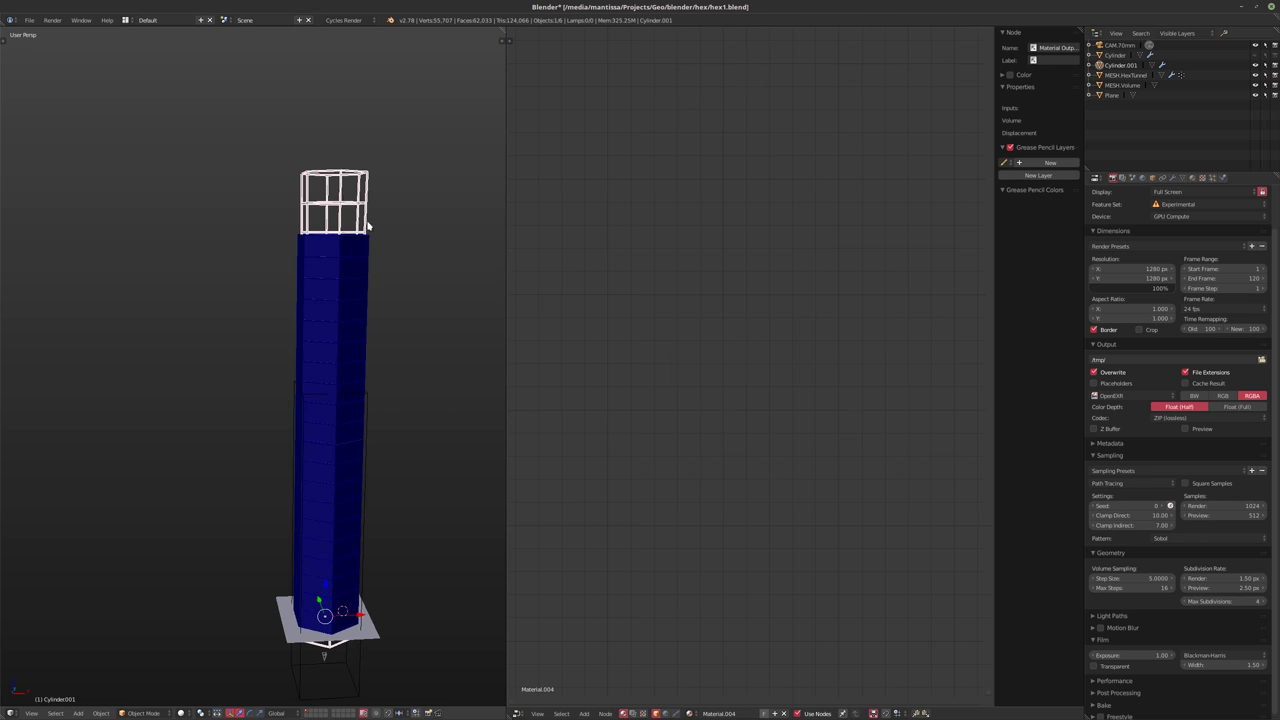
middle_click_drag(329, 160, 328, 302)
scroll(328, 302, "up", 3)
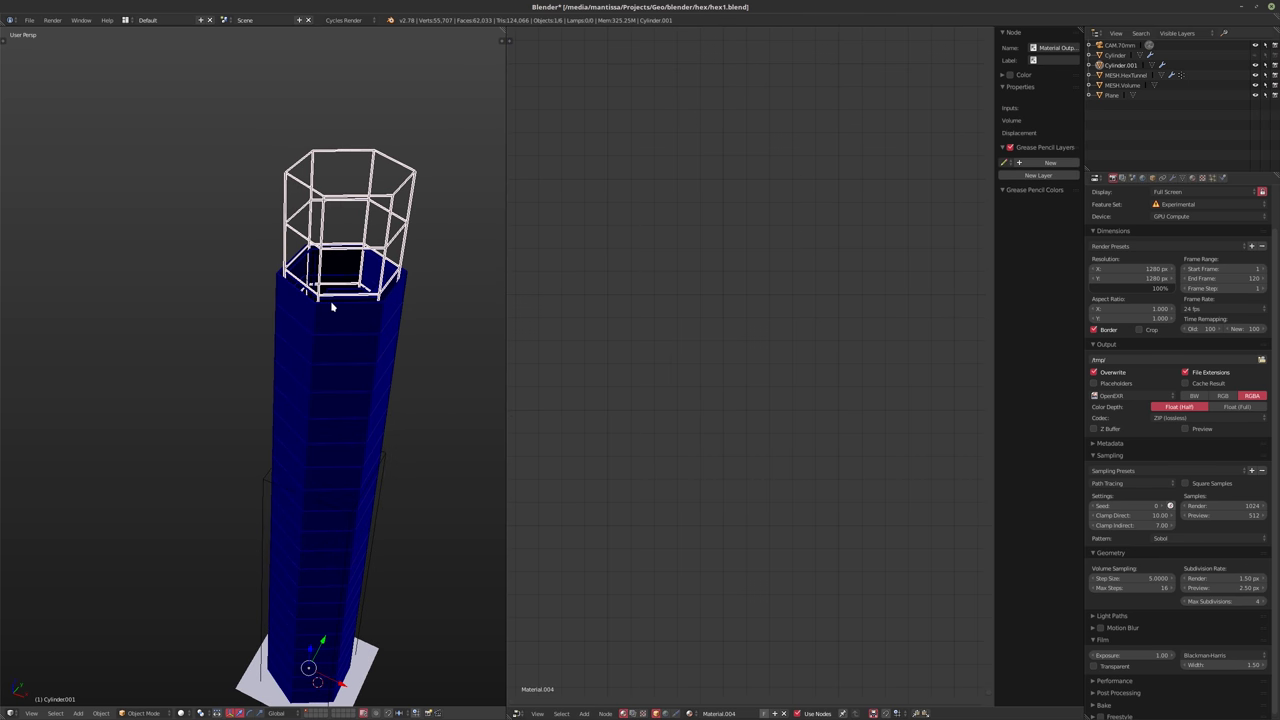
key("shift+d")
key("Escape")
middle_click_drag(333, 307, 360, 355)
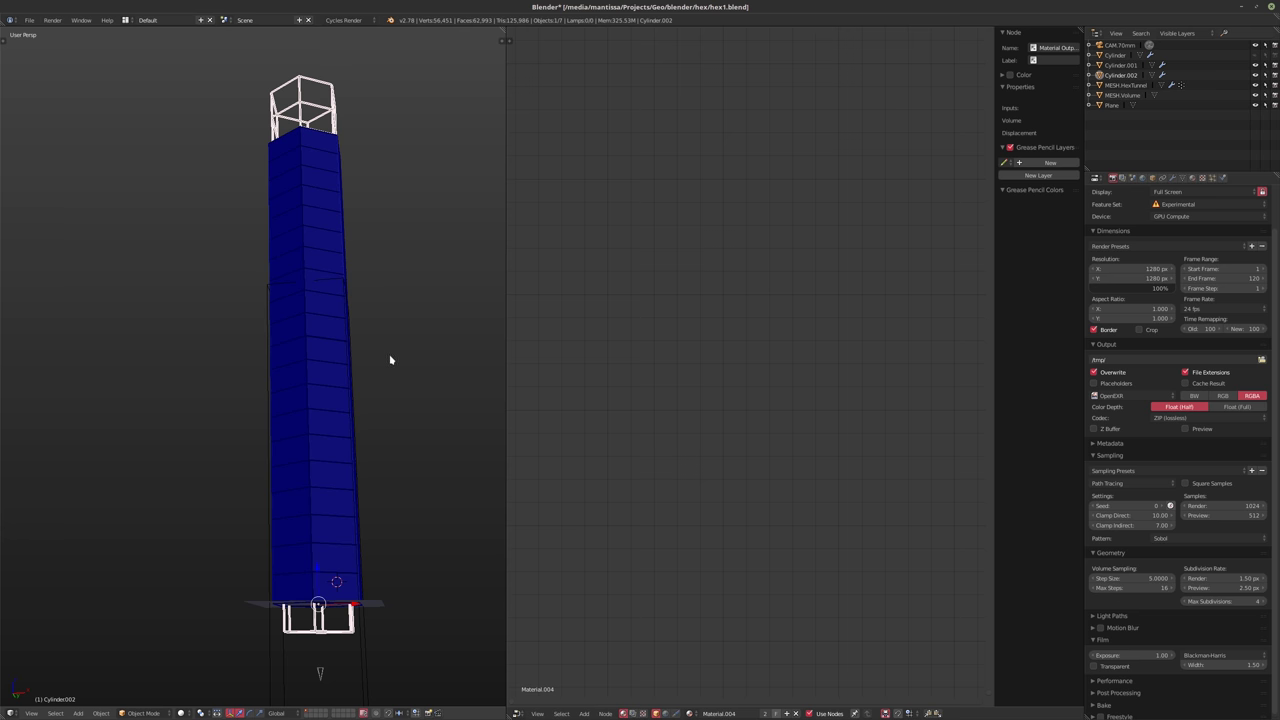
key("s")
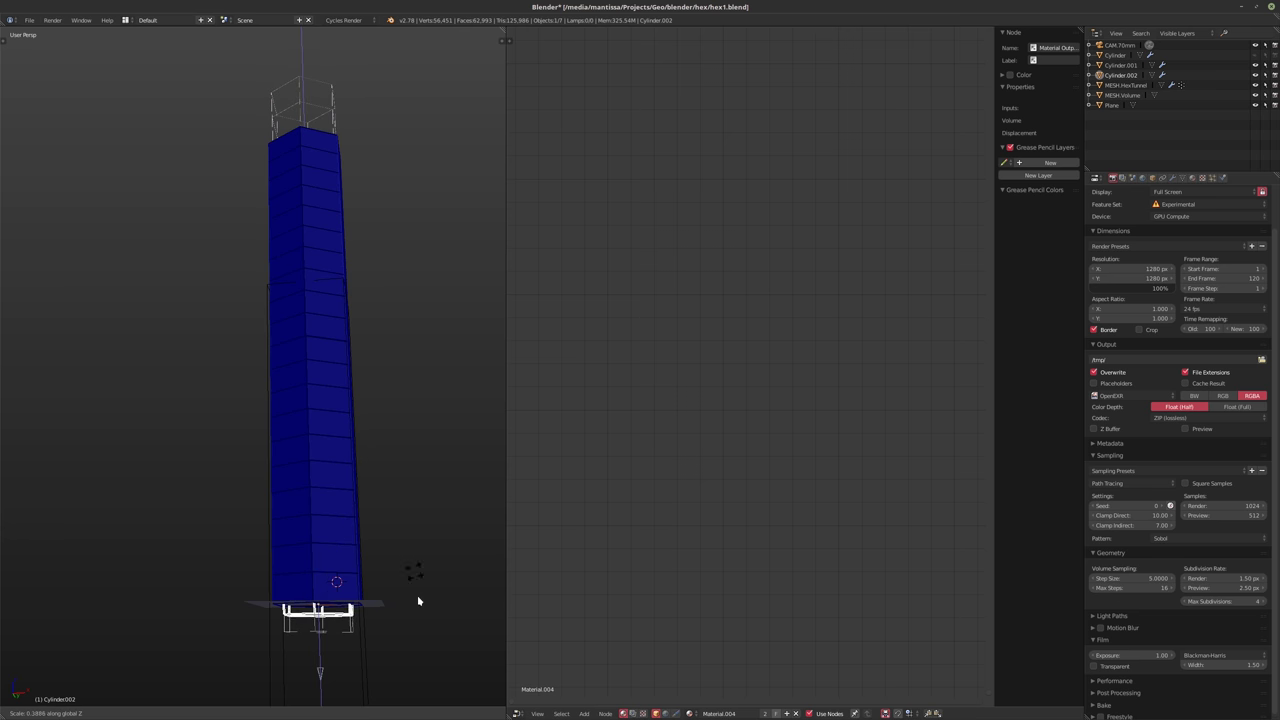
key("z")
left_click(323, 594)
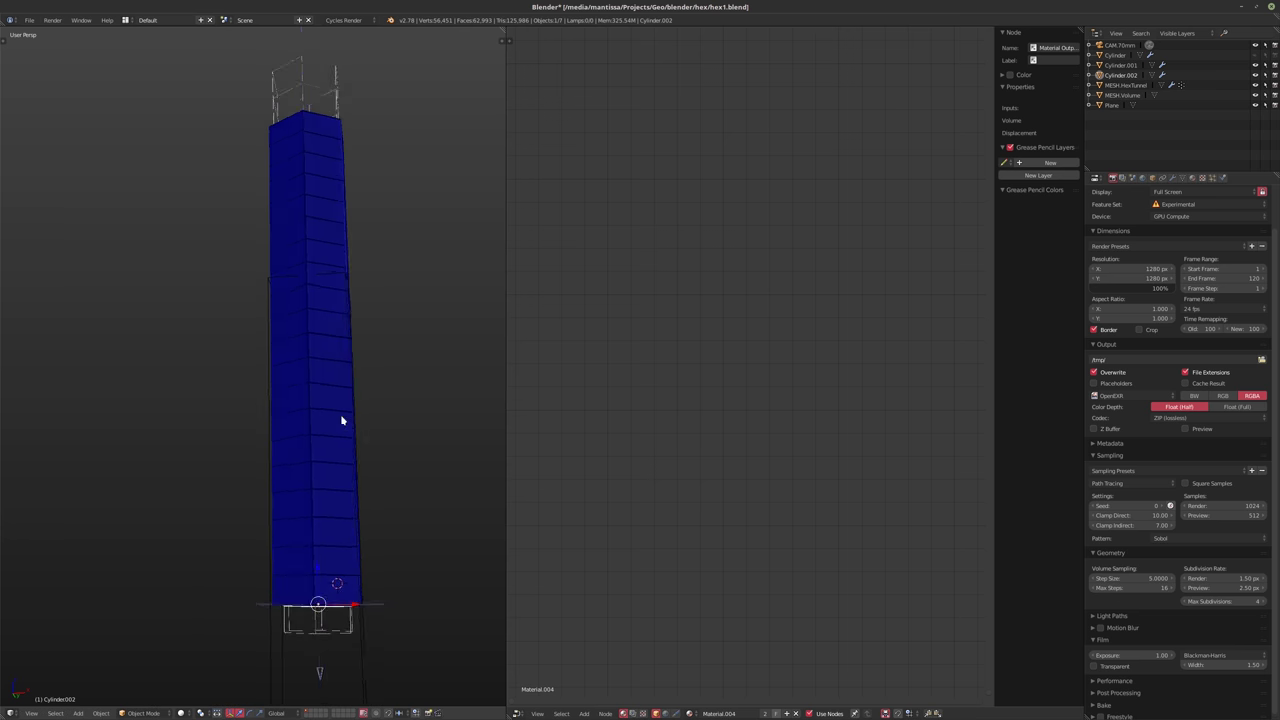
middle_click_drag(343, 420, 358, 381)
- In wireframe display, rescale Cylinder.002 along Z again and show its Wireframe modifier settings
key("z")
scroll(300, 430, "up", 3)
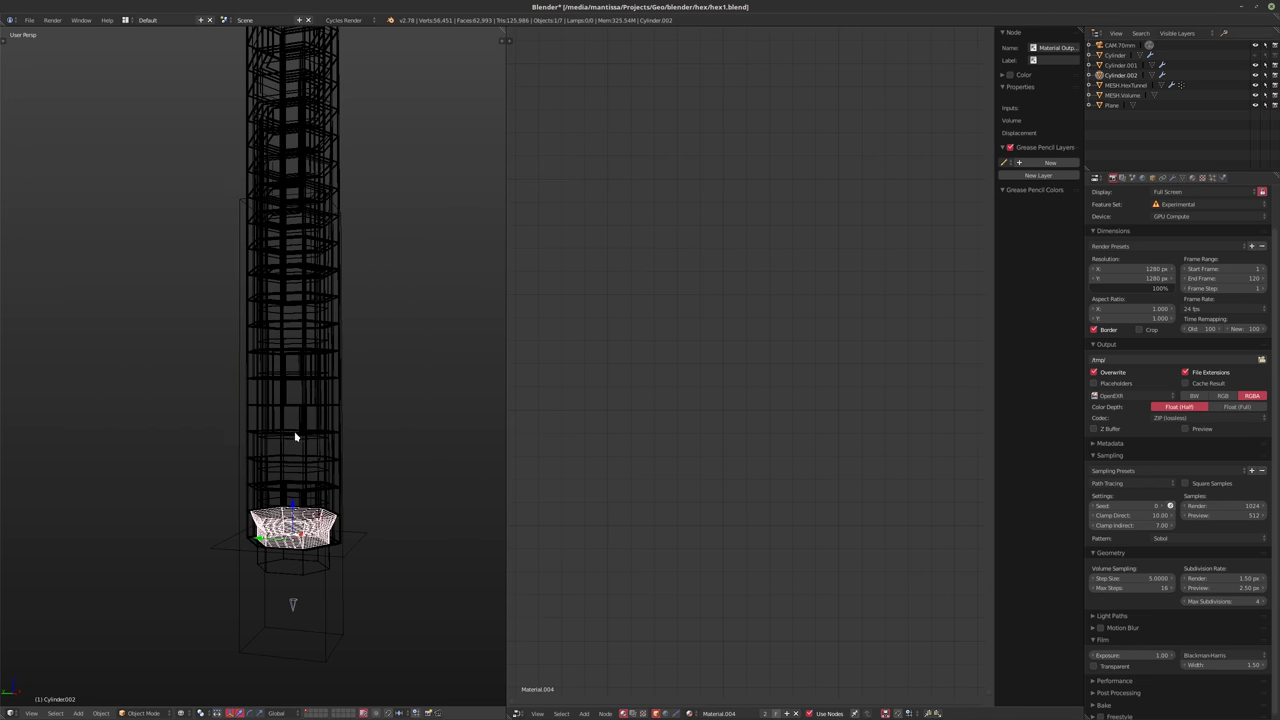
scroll(346, 423, "down", 5)
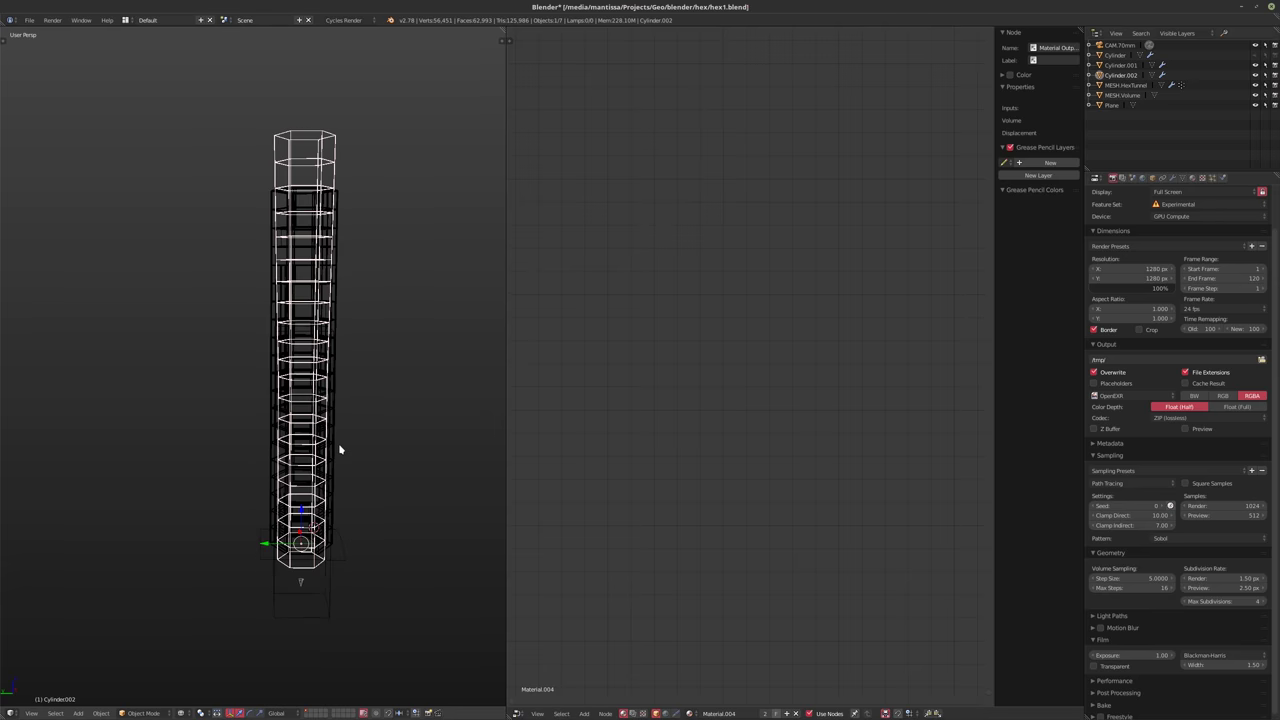
key("s")
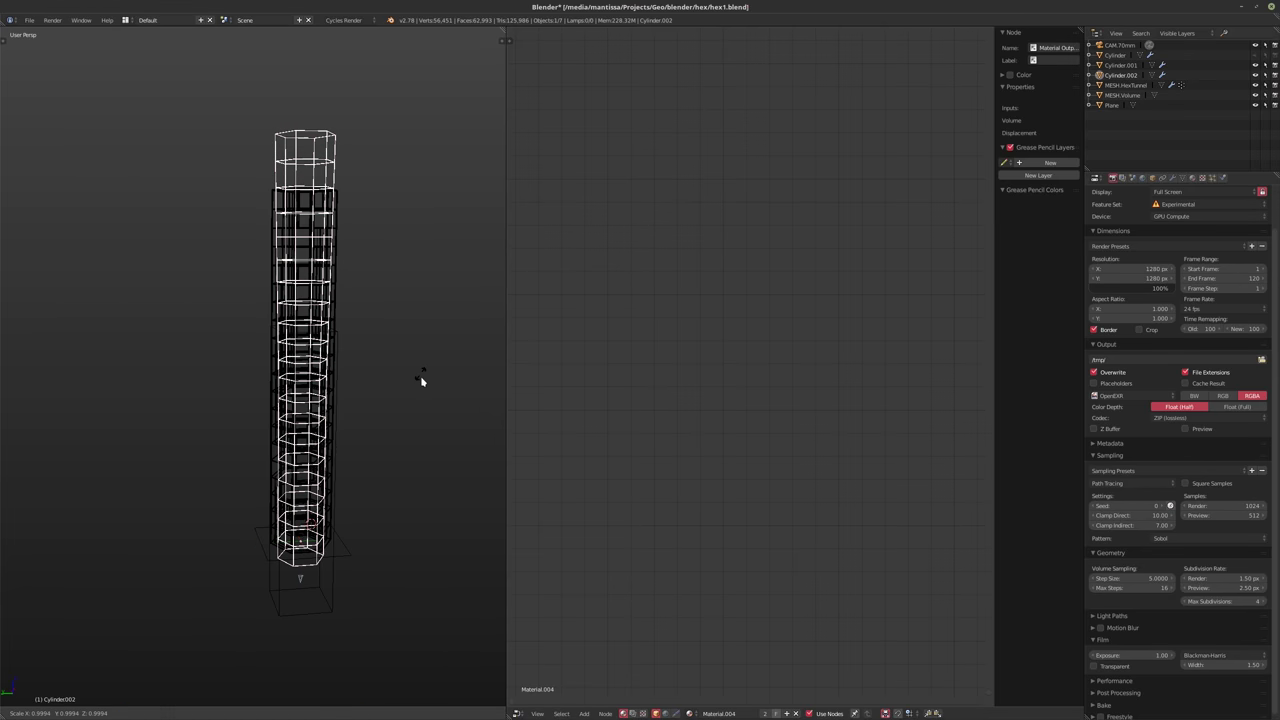
key("z")
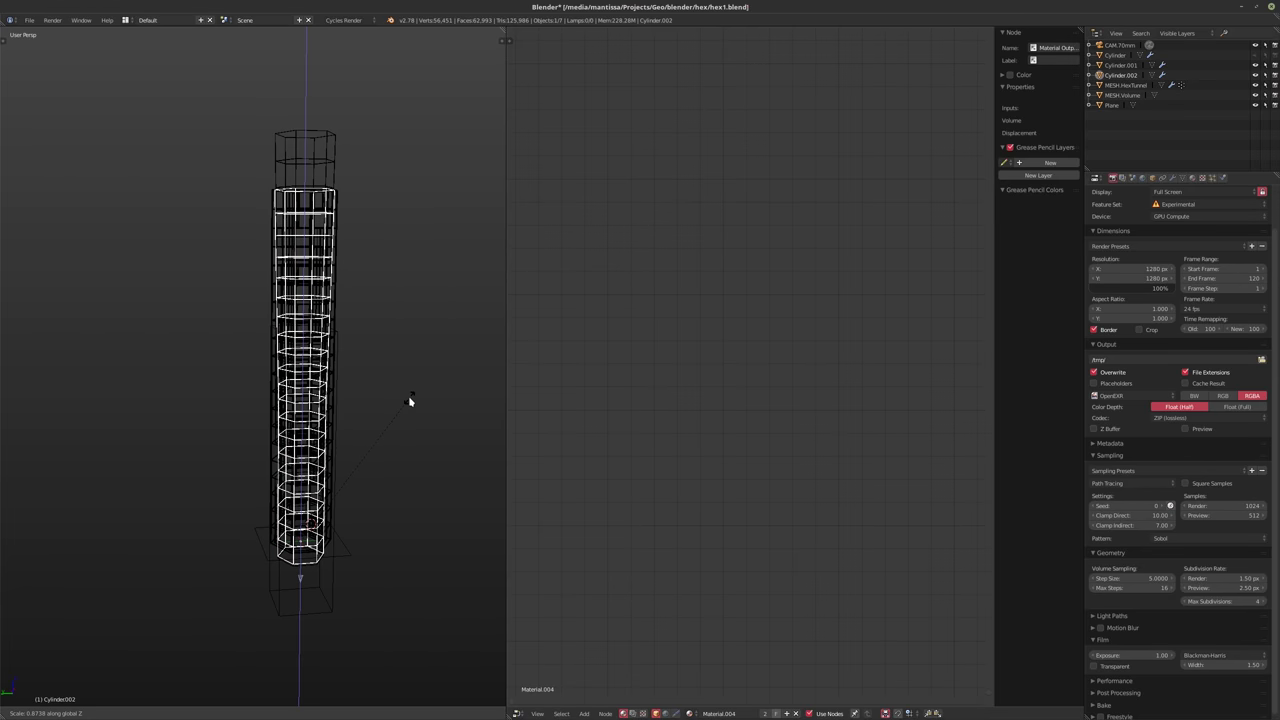
left_click(409, 401)
scroll(323, 434, "up", 3)
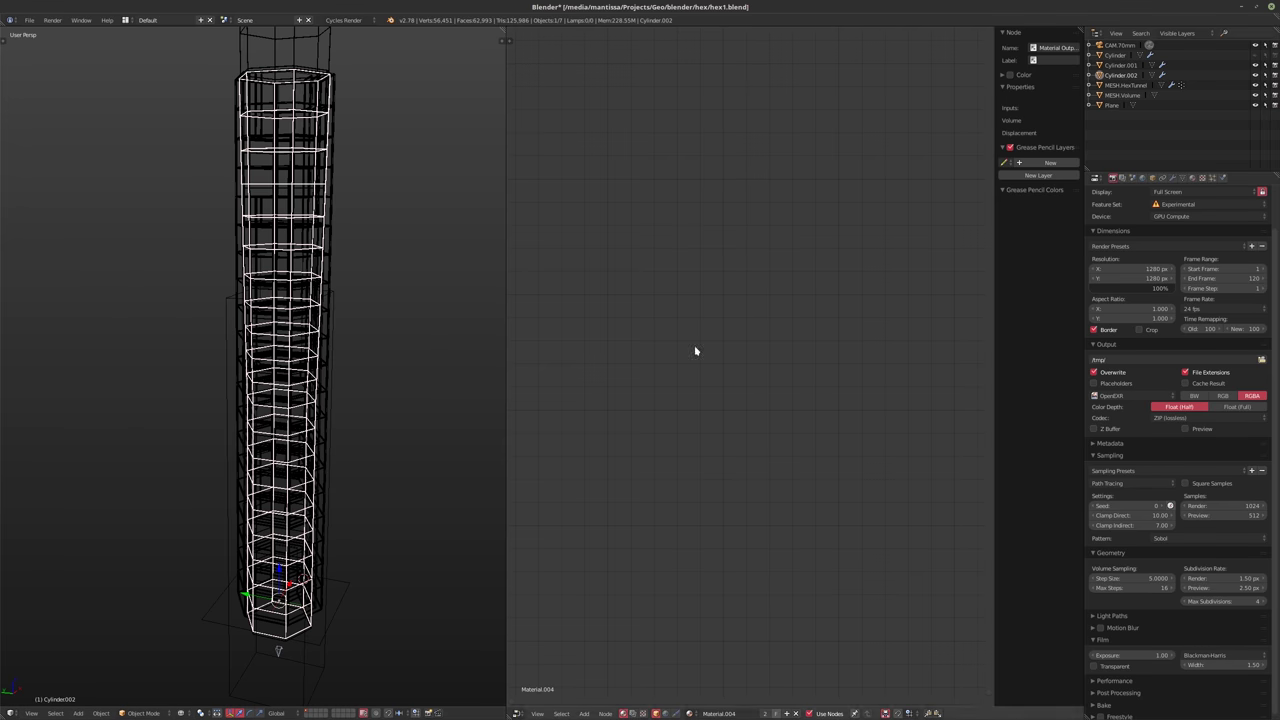
left_click(1171, 178)
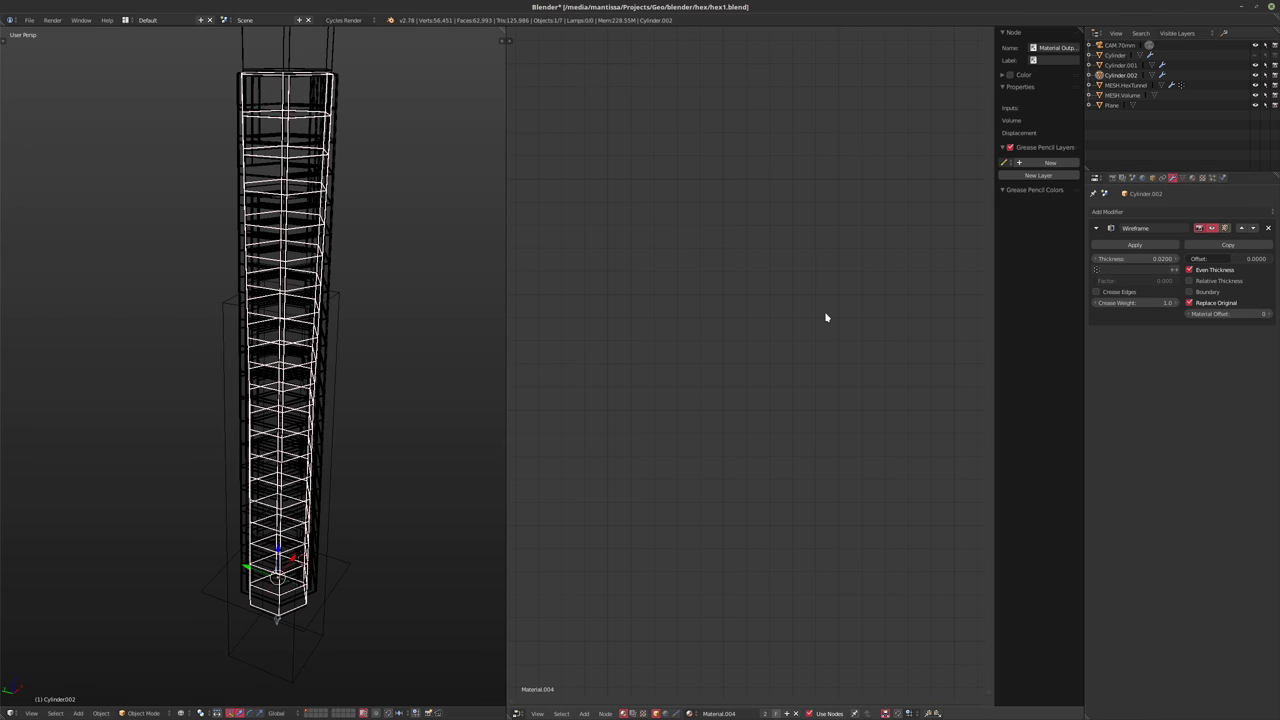
- Check the cage from the front, then view it through the scene camera and list addable modifiers
middle_click_drag(380, 352, 346, 486)
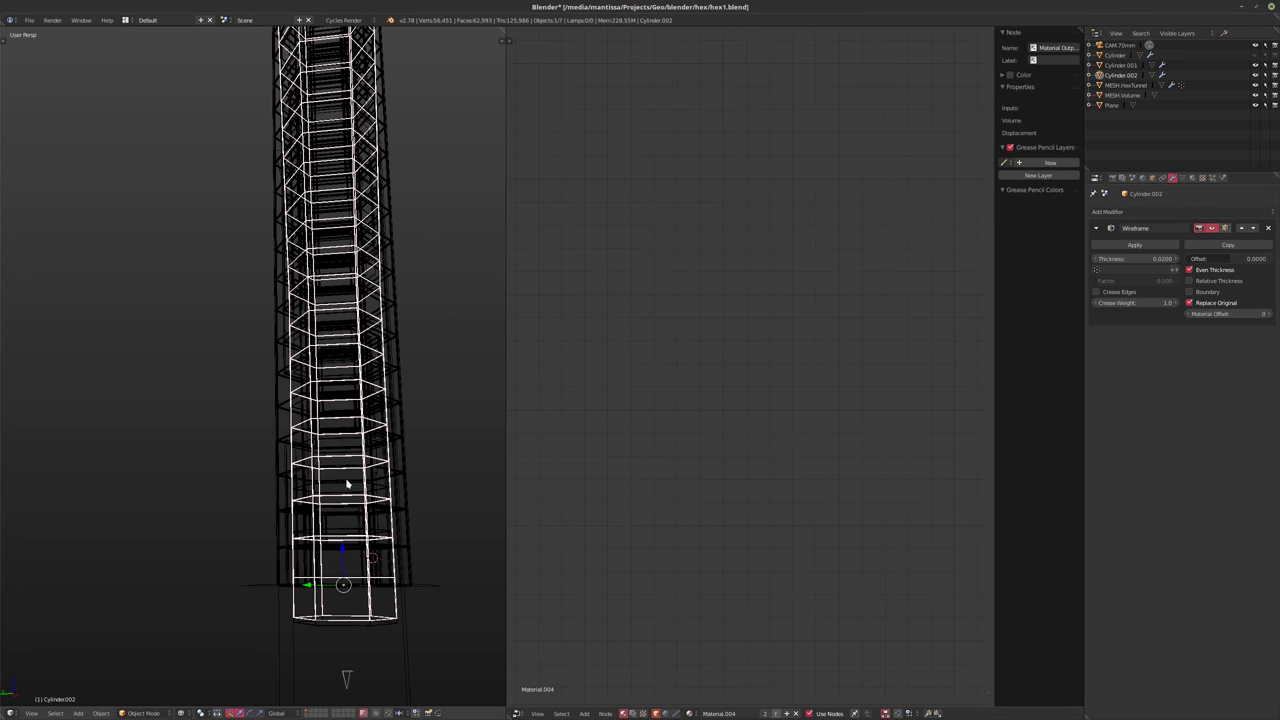
middle_click_drag(361, 537, 356, 524)
mouse_move(349, 537)
middle_mouse_down("shift")
mouse_move(354, 514)
mouse_move(364, 546)
middle_mouse_up("shift")
key("KP_1")
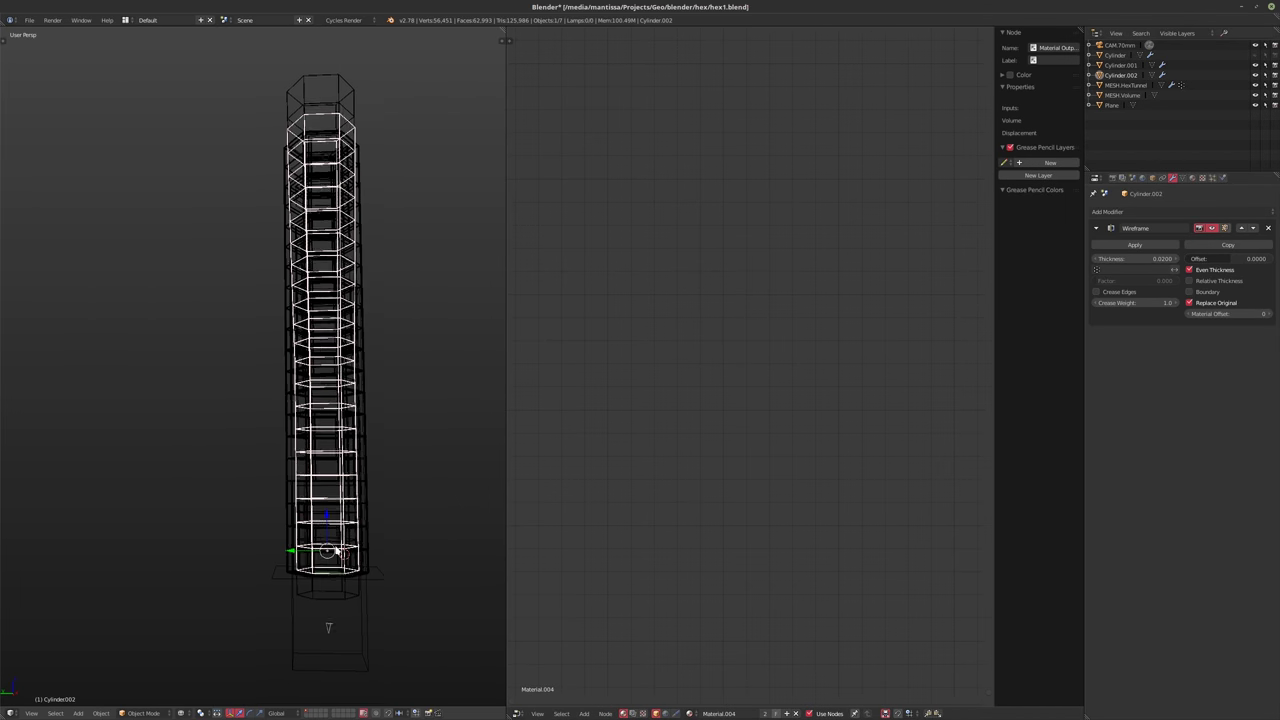
scroll(331, 306, "up", 2)
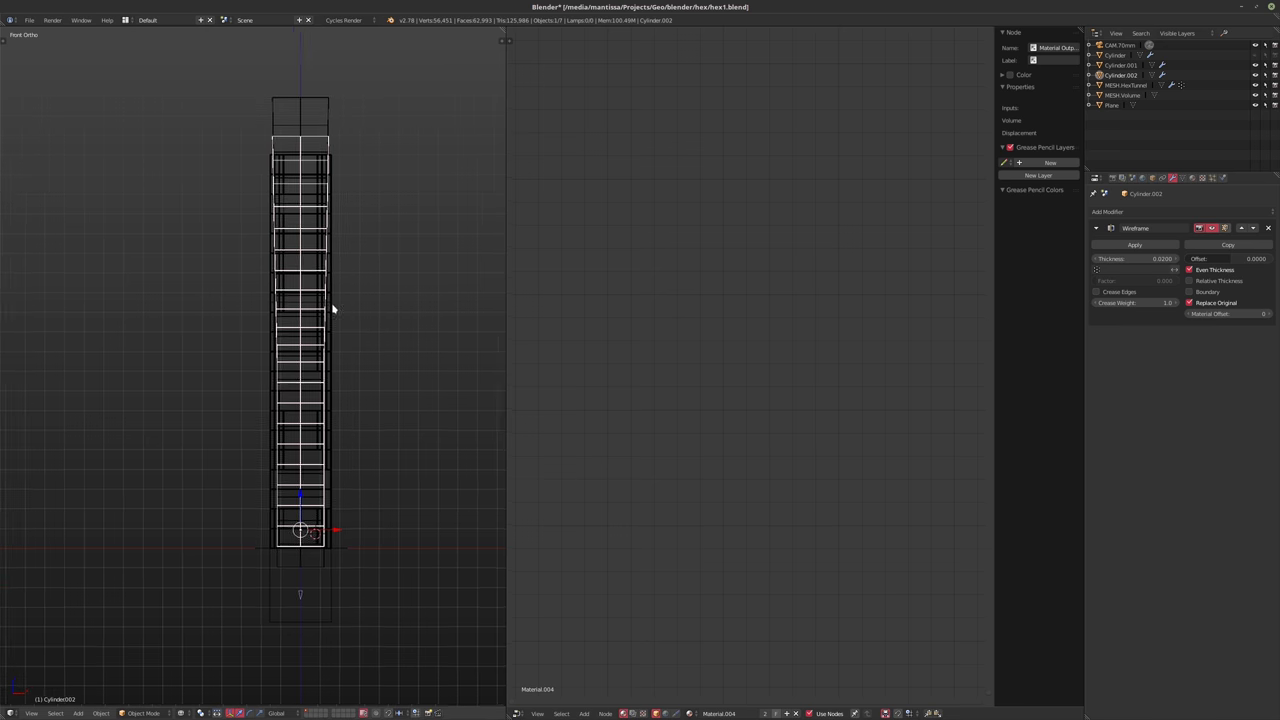
key("s")
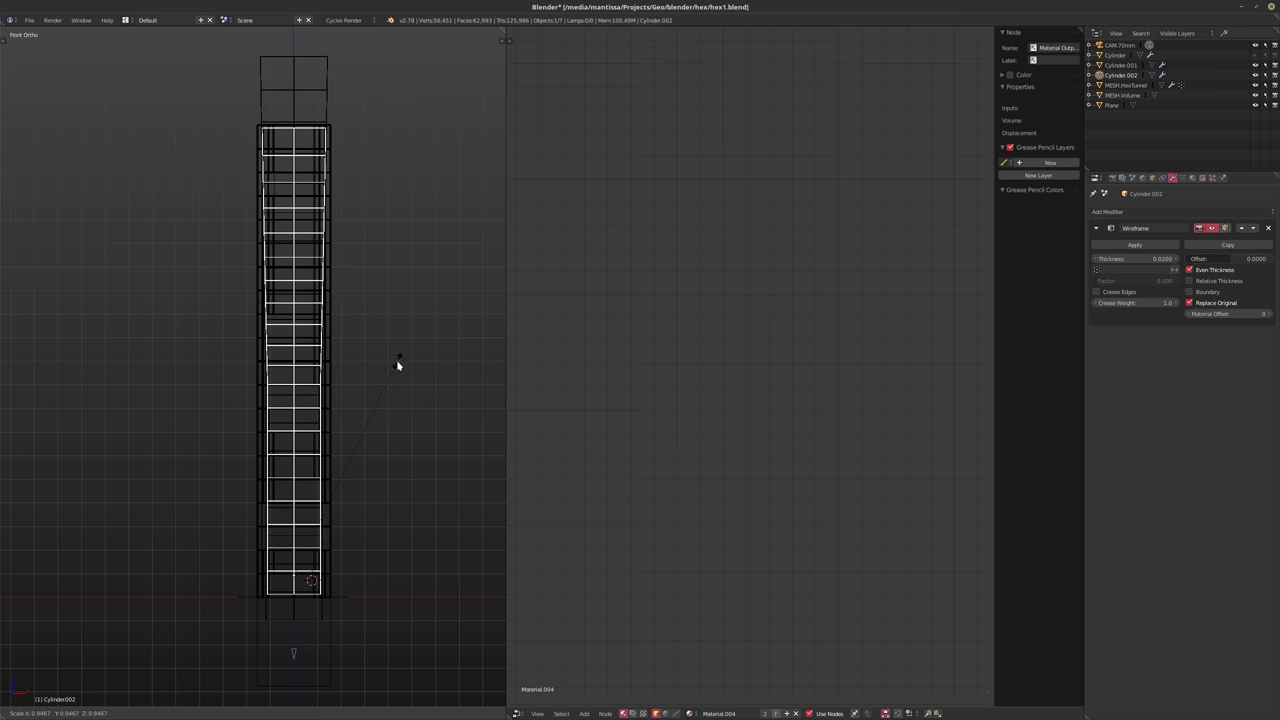
right_click(412, 344)
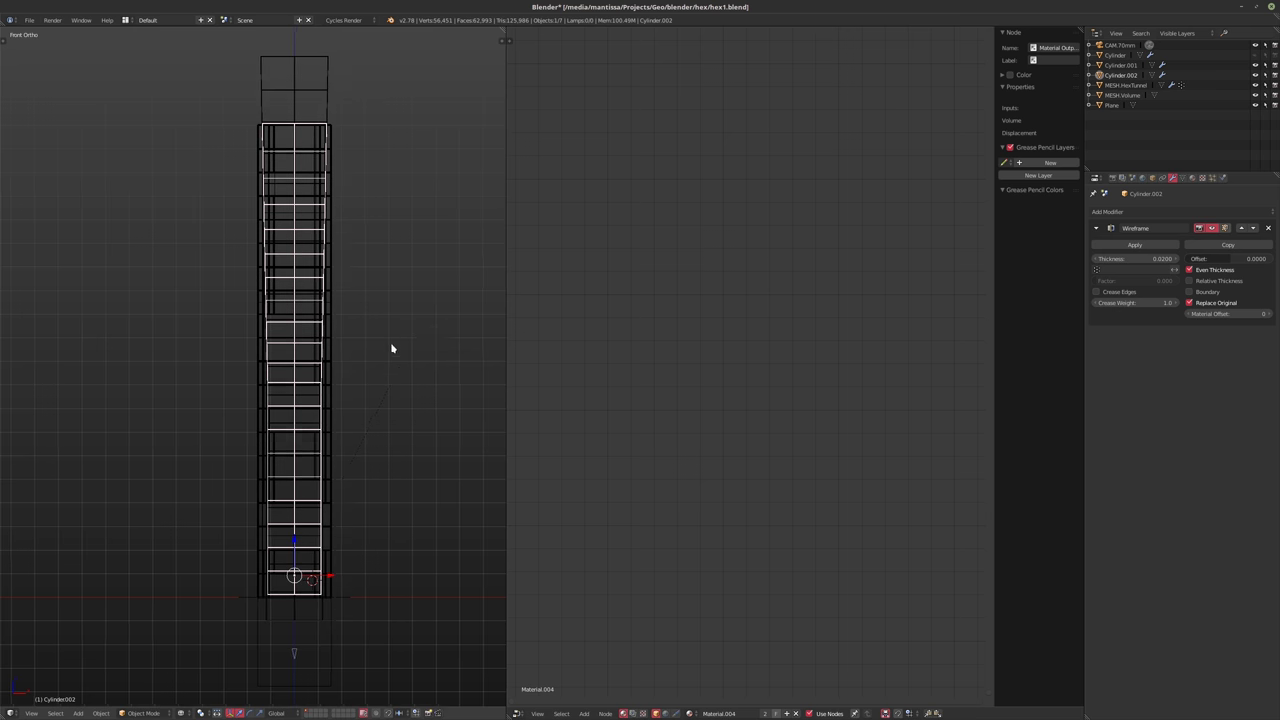
middle_click_drag(391, 349, 391, 339, "shift")
key("KP_0")
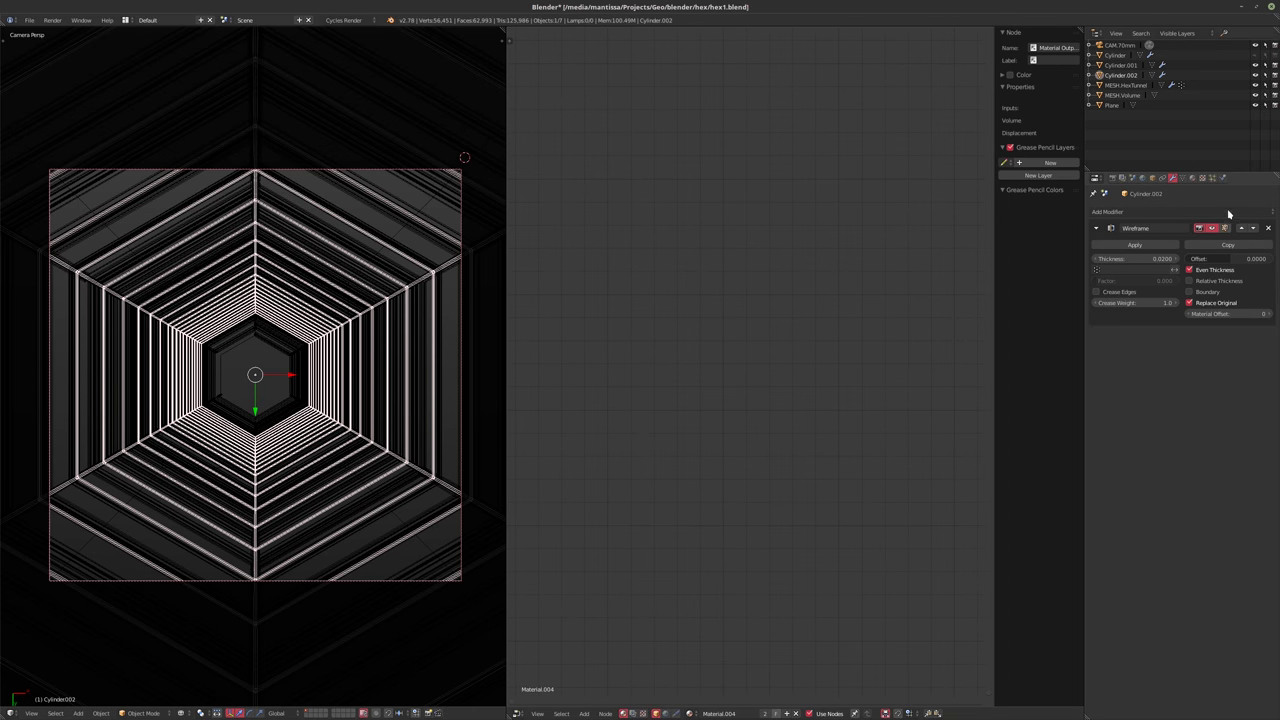
left_click(1174, 211)
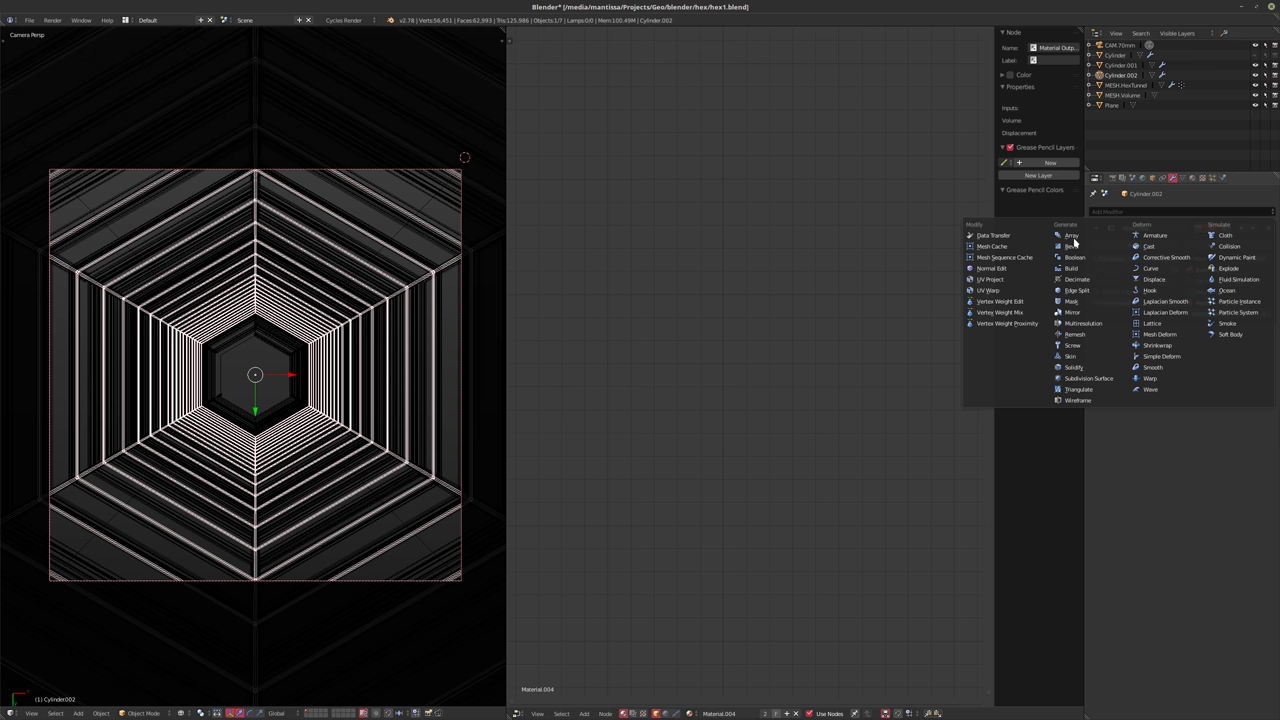
- Add a Wireframe modifier, switch subdivision to Simple, raise its level, and set thickness 0.01
left_click(1076, 400)
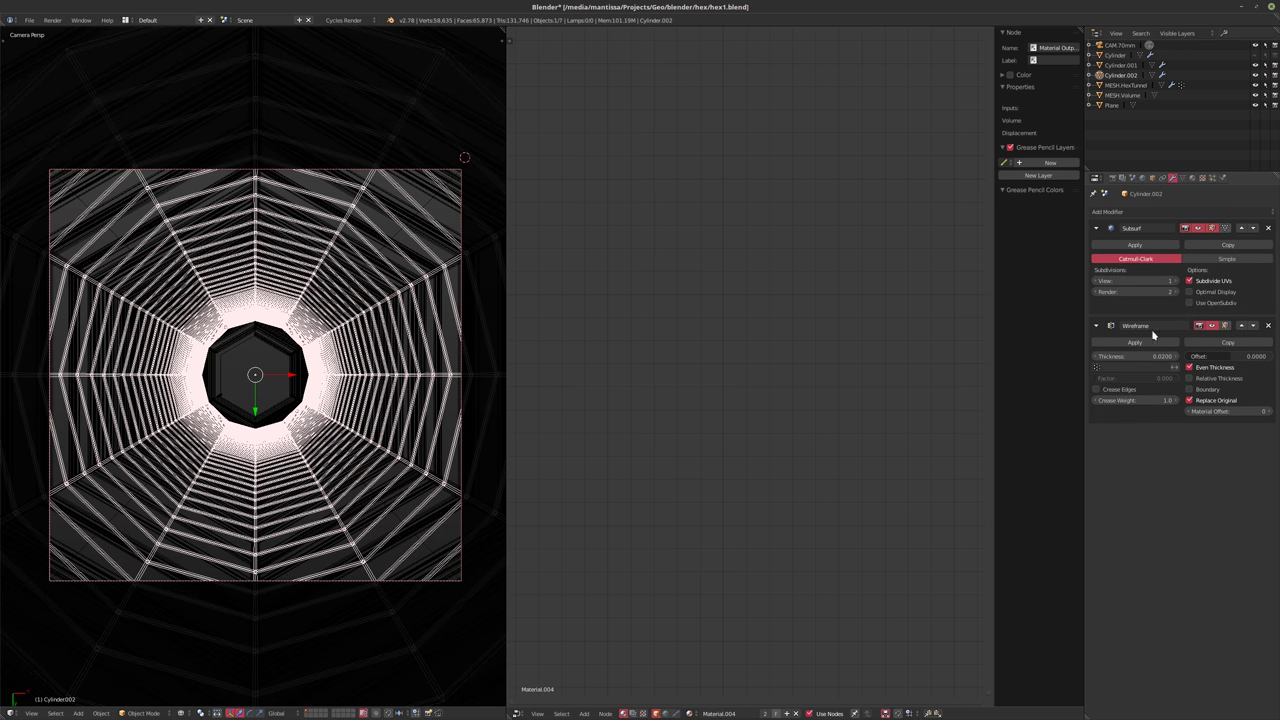
left_click(1200, 260)
left_click(1173, 281)
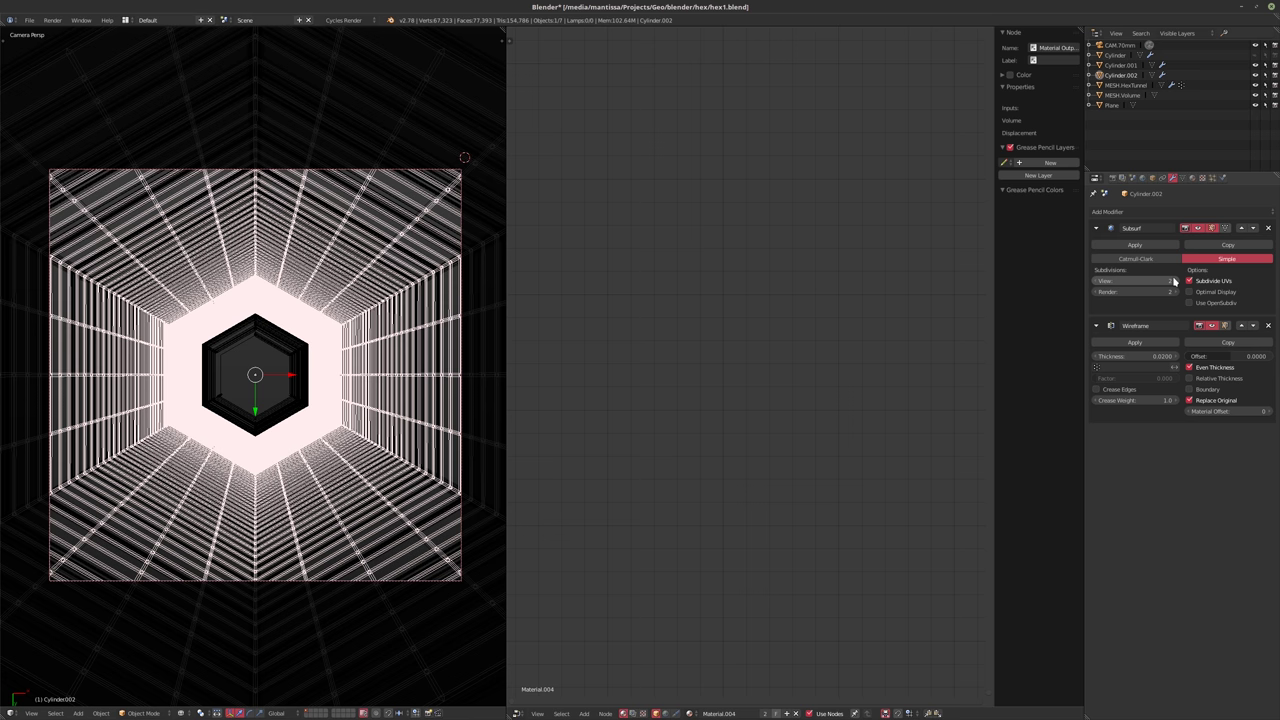
left_click(1119, 357)
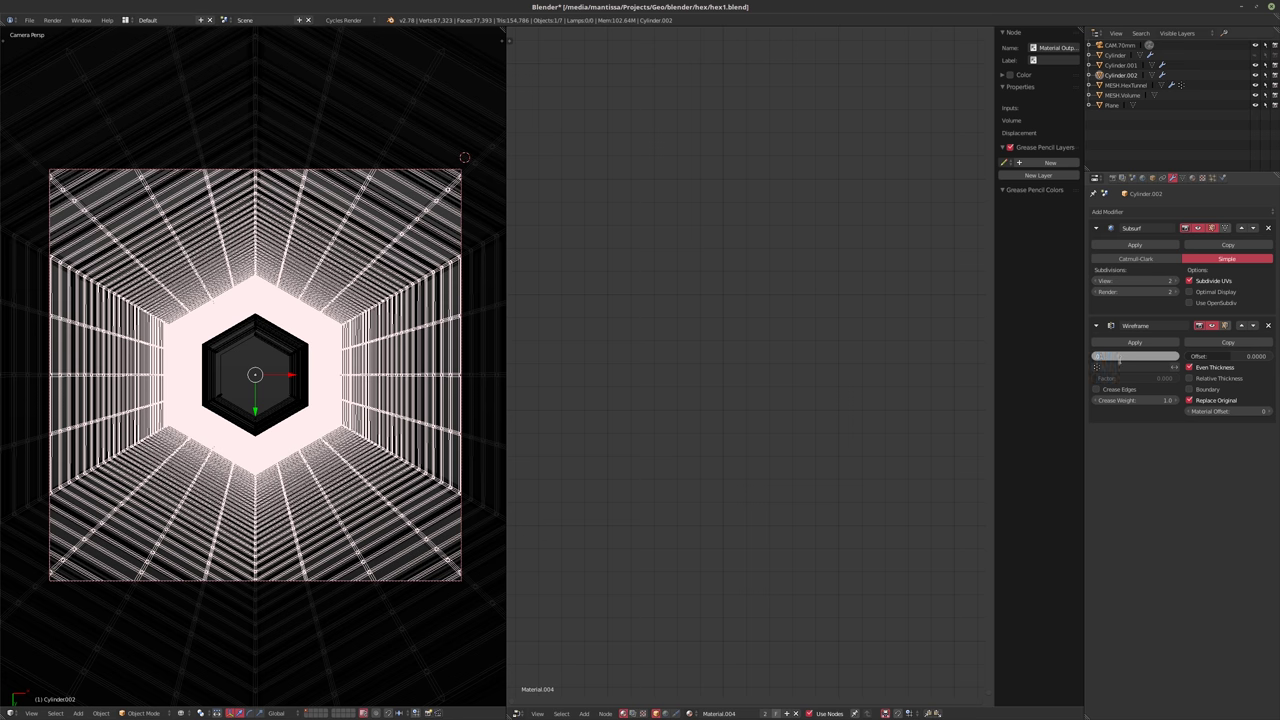
type("0.01")
key("Return")
- Thin the wireframe to 0.005 and check the tunnel in perspective and camera views
middle_click_drag(314, 410, 470, 327)
scroll(391, 399, "up", 6)
key("KP_5")
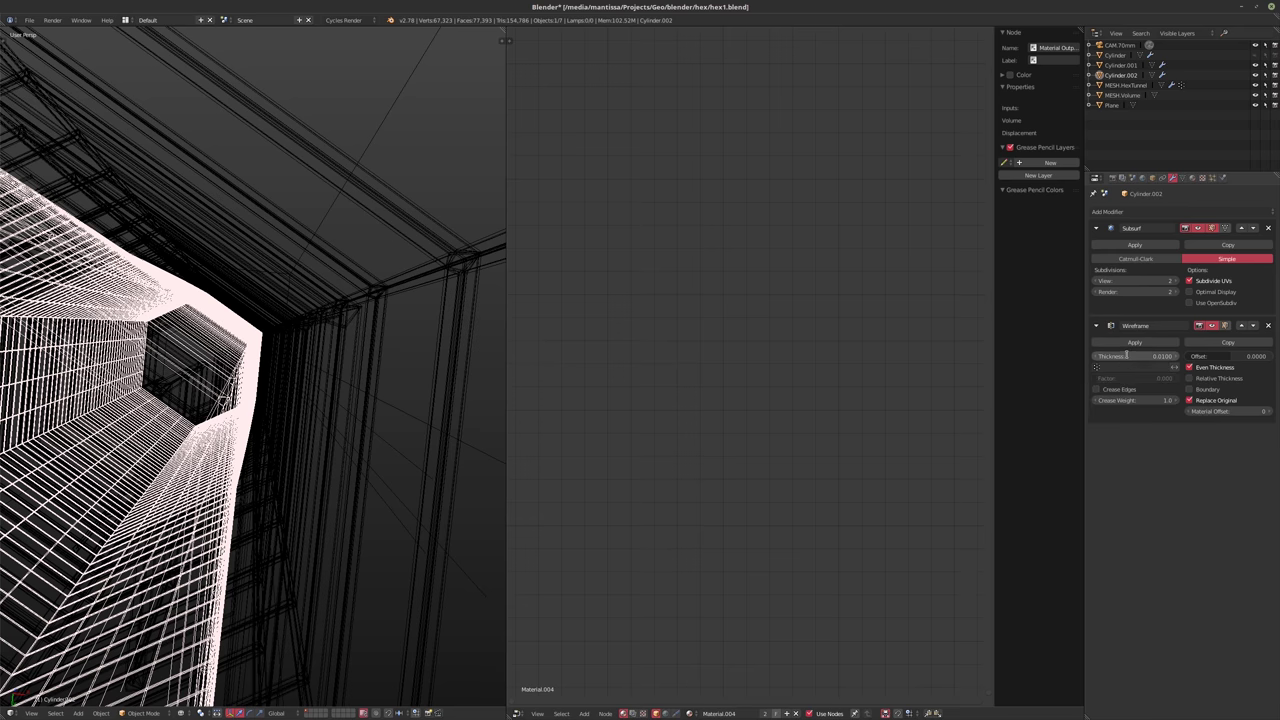
double_click(1127, 355)
type("0.005")
key("Return")
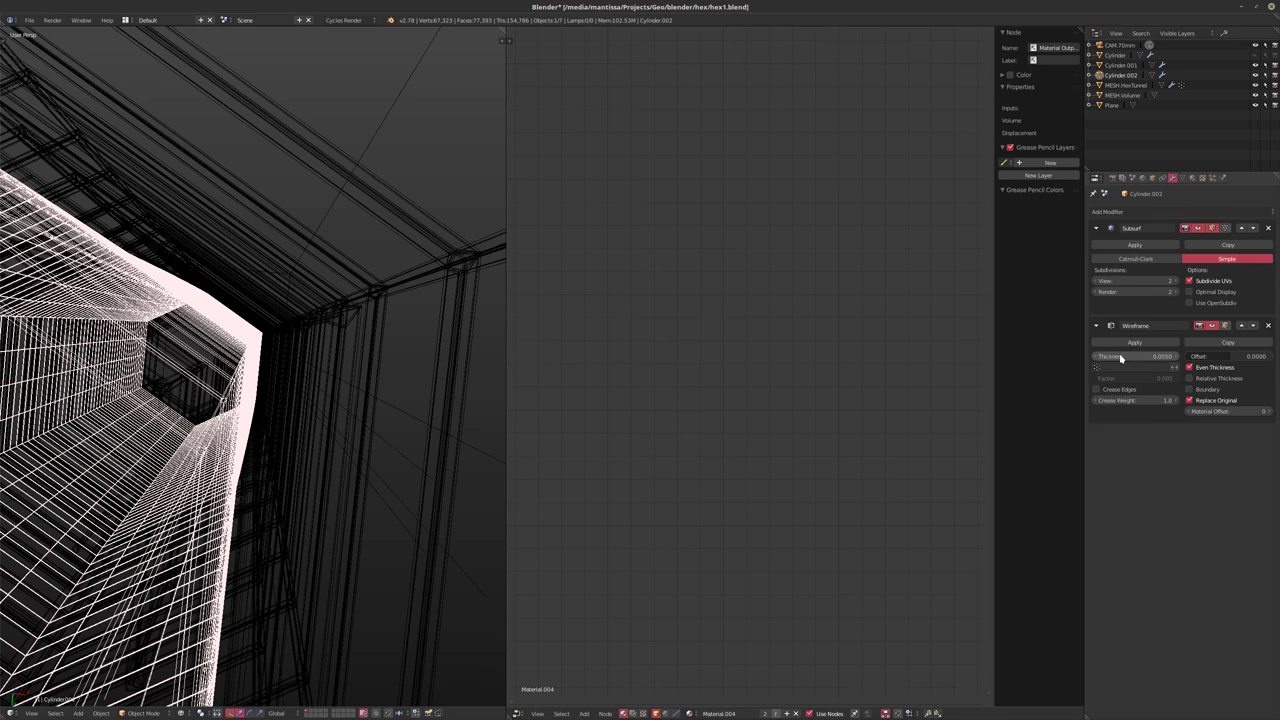
mouse_move(309, 400)
middle_mouse_down()
mouse_move(282, 390)
mouse_move(351, 375)
middle_mouse_up()
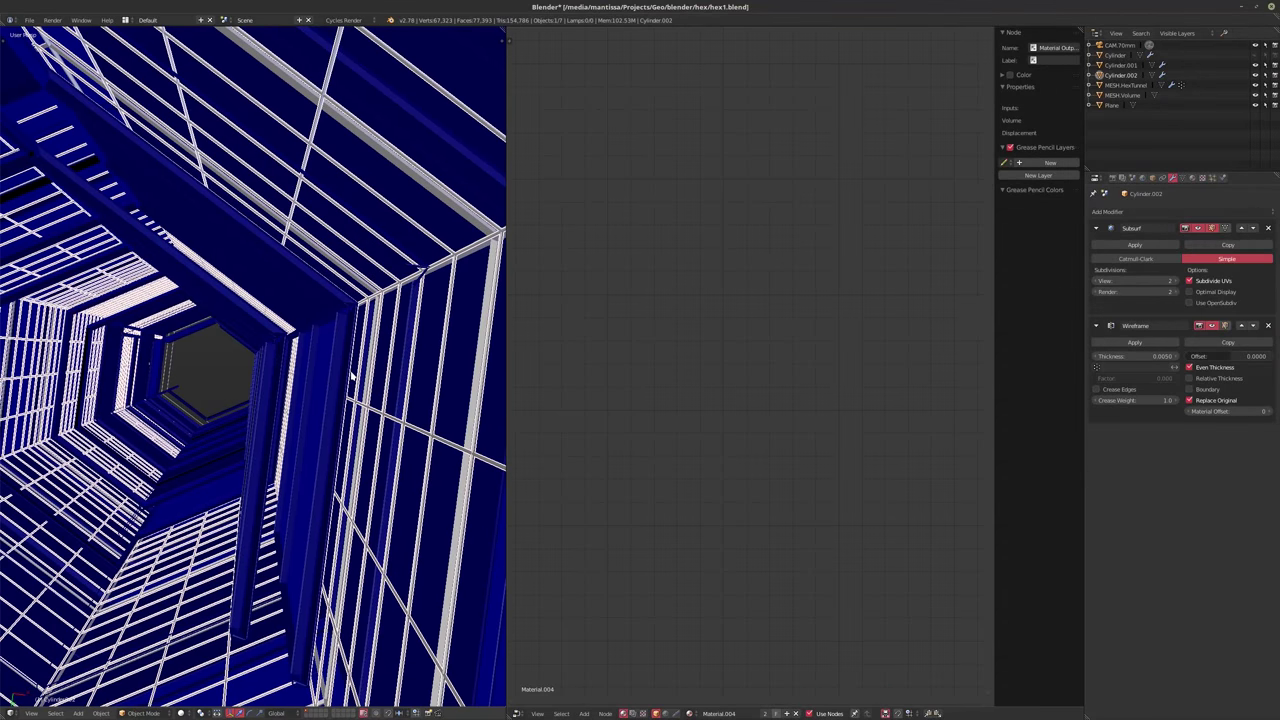
key("KP_0")
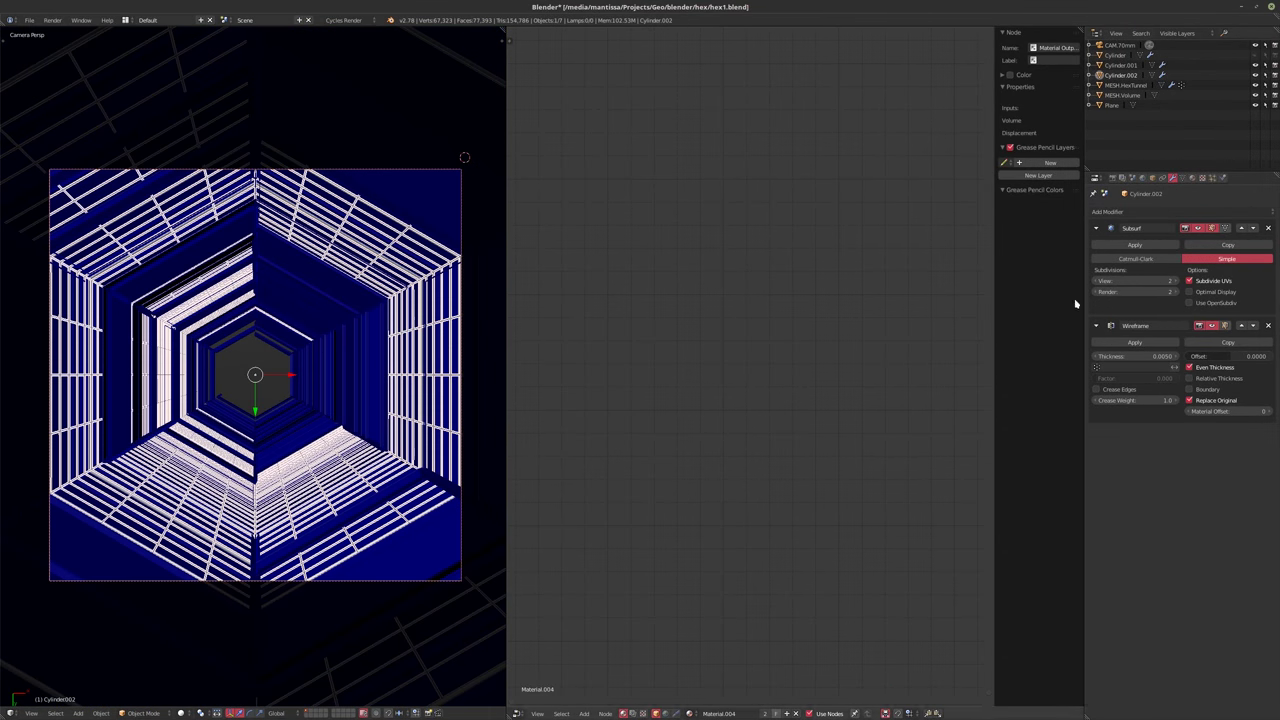
- Set viewport and render subdivisions to 4 and thin the wireframe to 0.001
left_click(1177, 283)
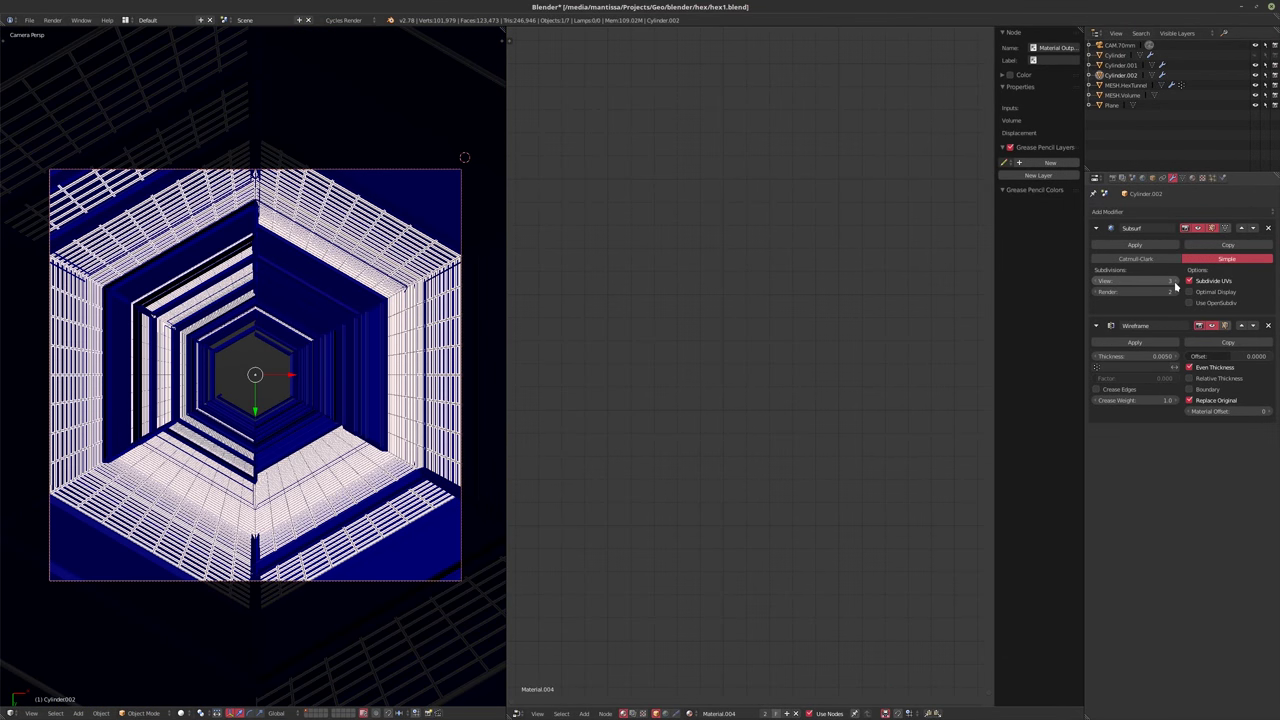
left_click(1177, 283)
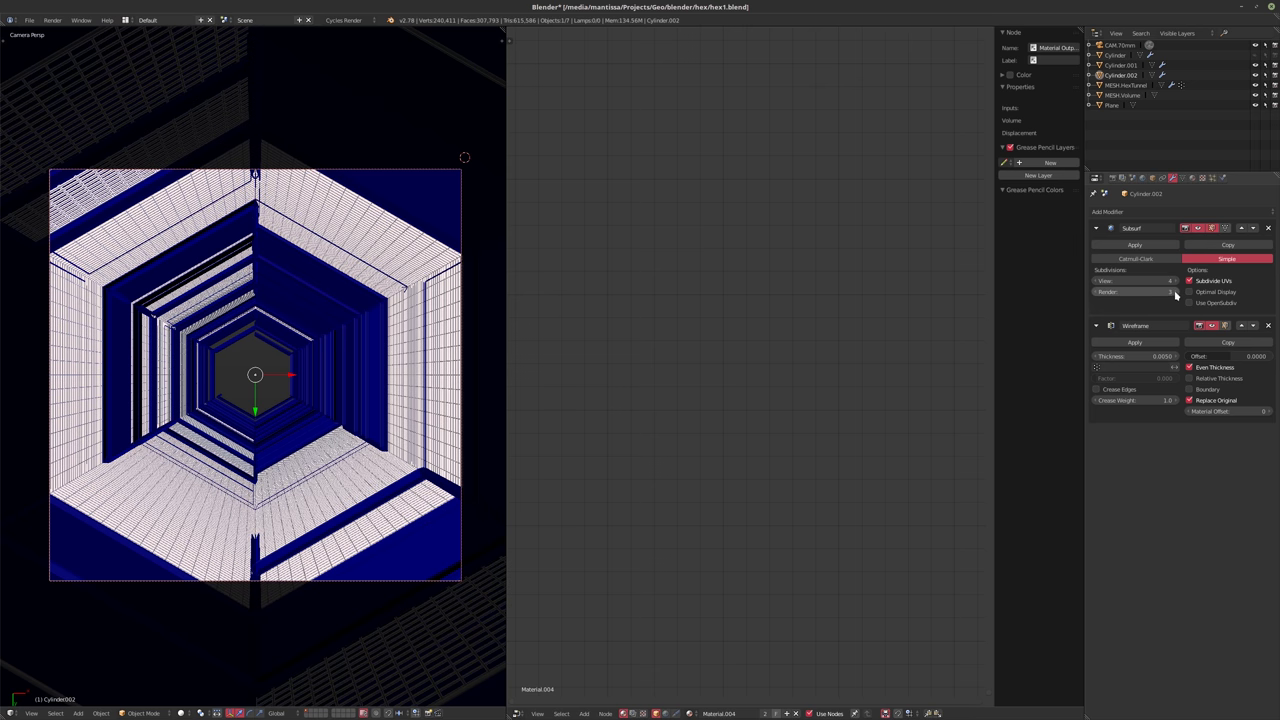
left_click(1176, 292)
left_click(1127, 356)
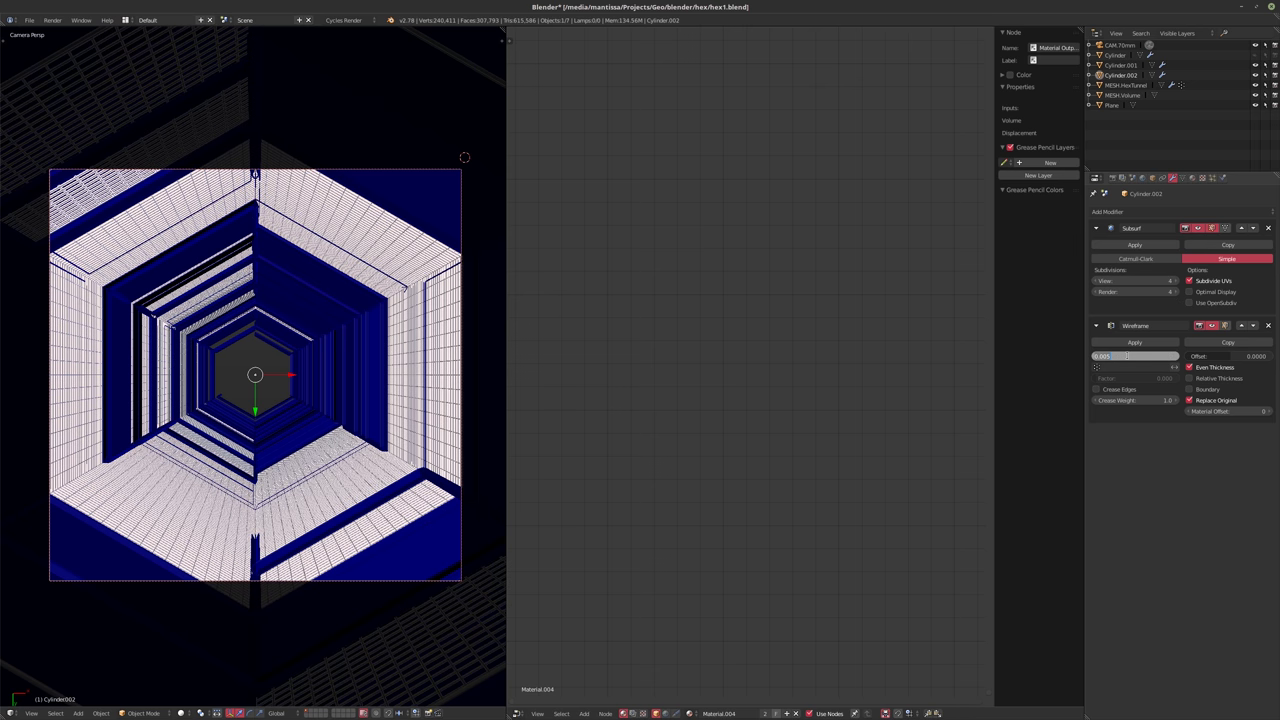
type("0.001")
key("Return")
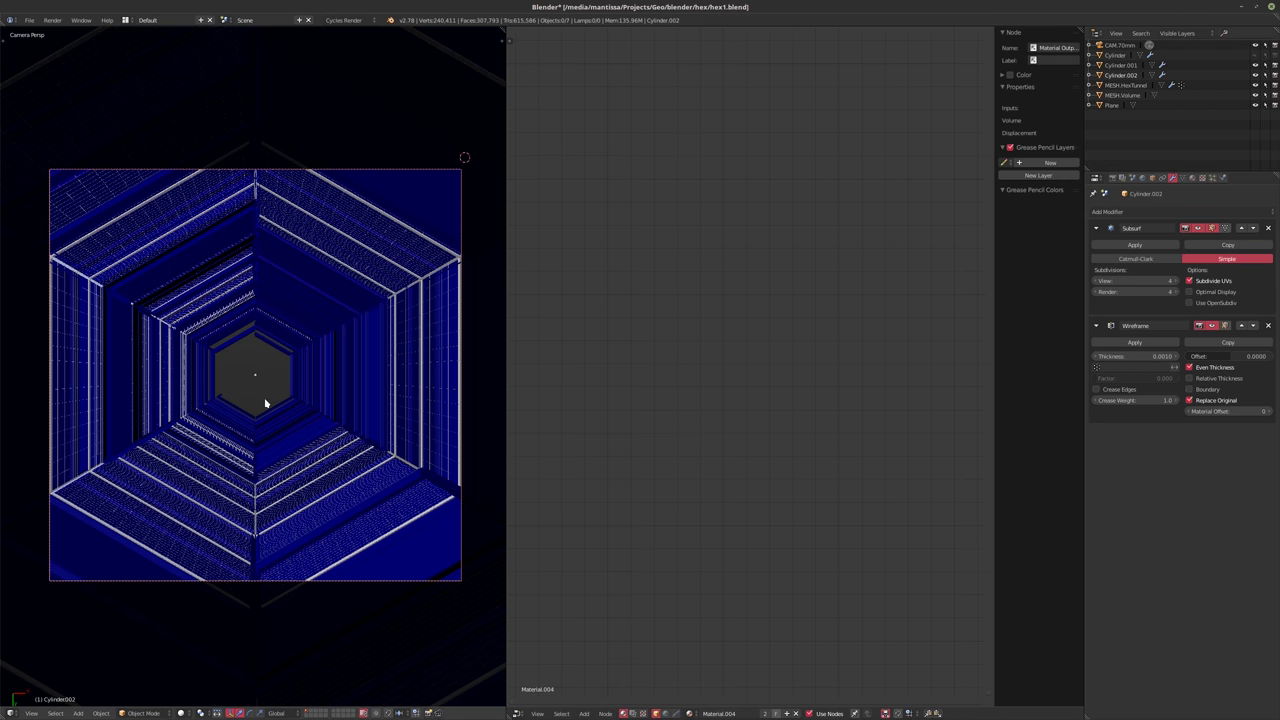
middle_click_drag(265, 403, 366, 435)
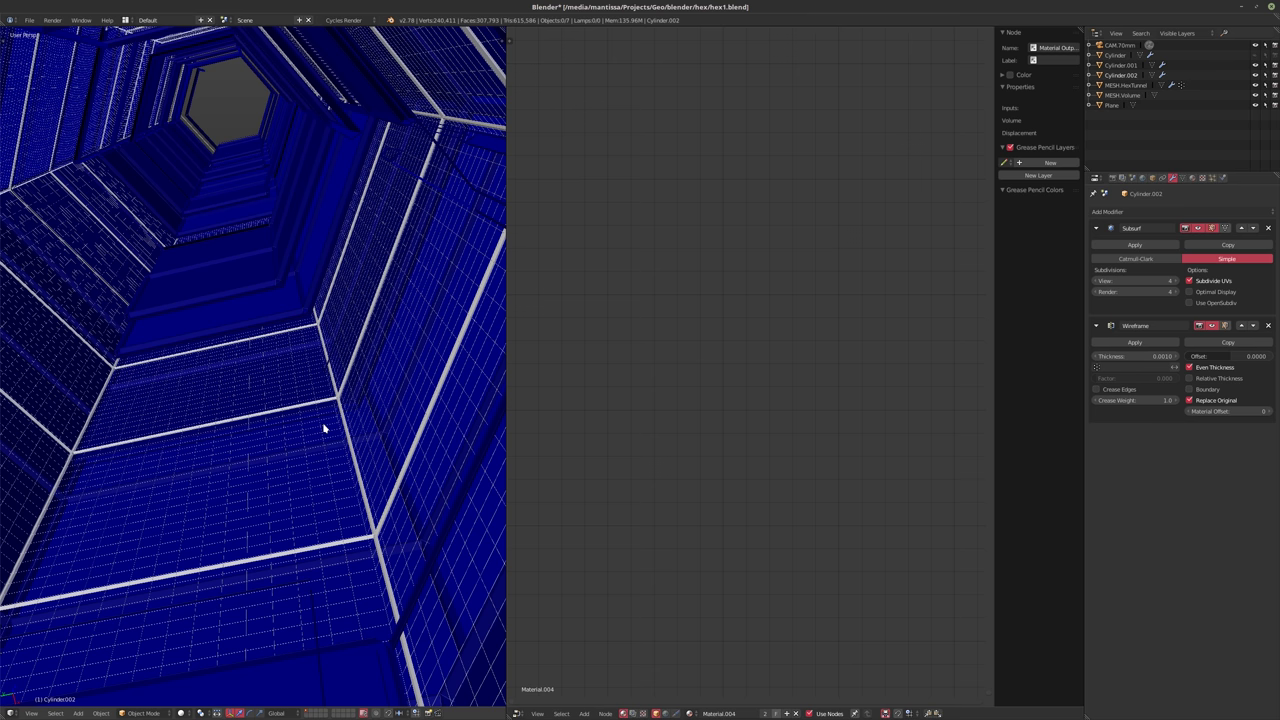
left_click(1155, 212)
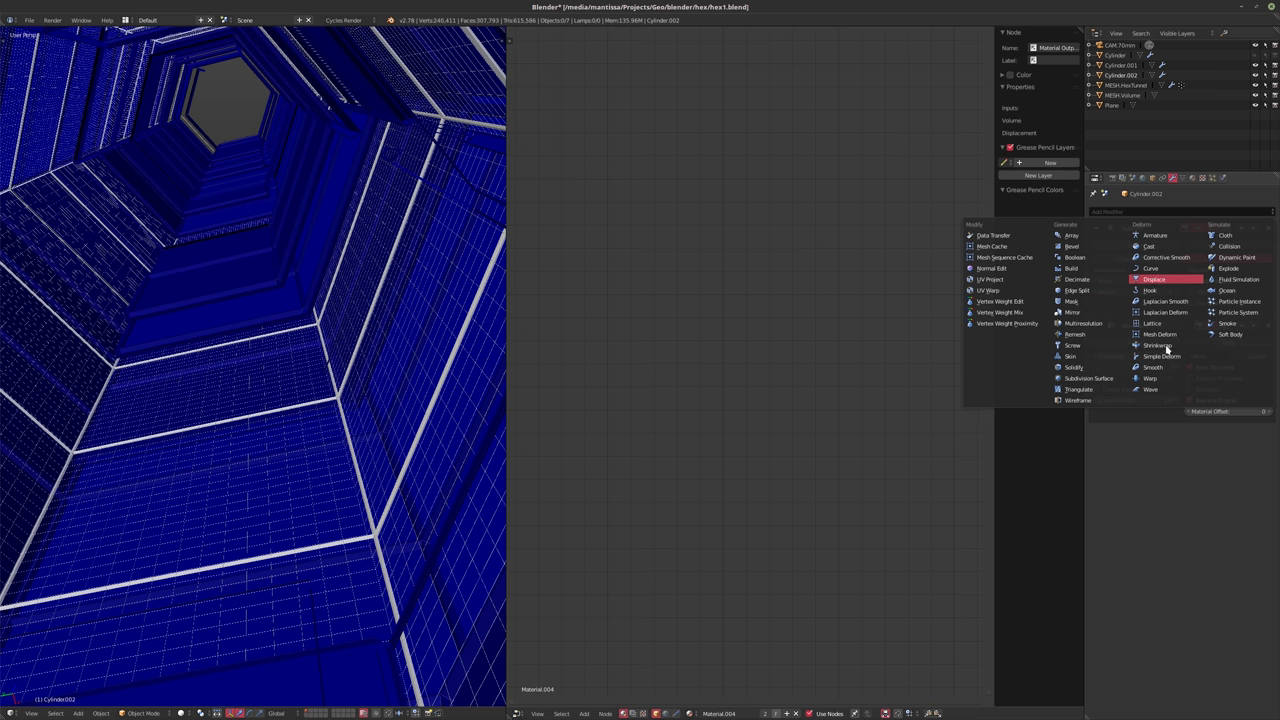
- Add a Displace modifier above the Wireframe, keeping its midlevel at 0.5
left_click(1160, 280)
left_click(1241, 433)
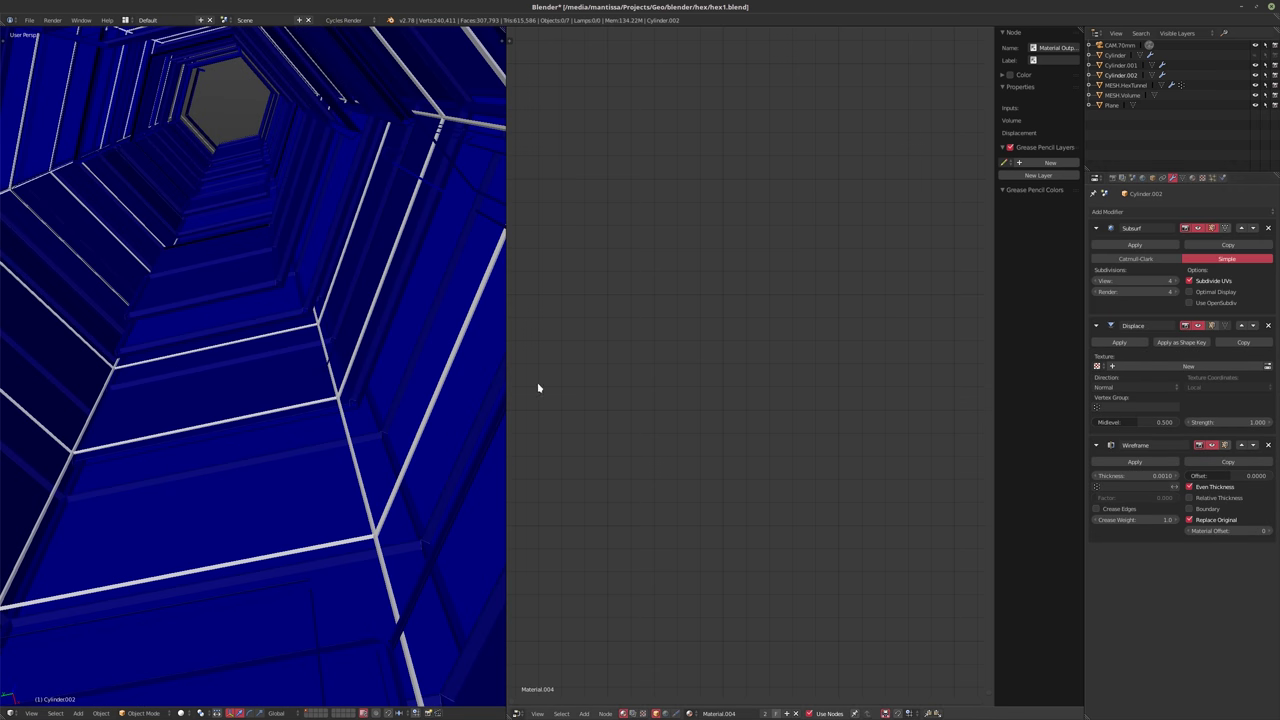
middle_click_drag(254, 349, 290, 260)
left_click_drag(1182, 424, 1130, 423)
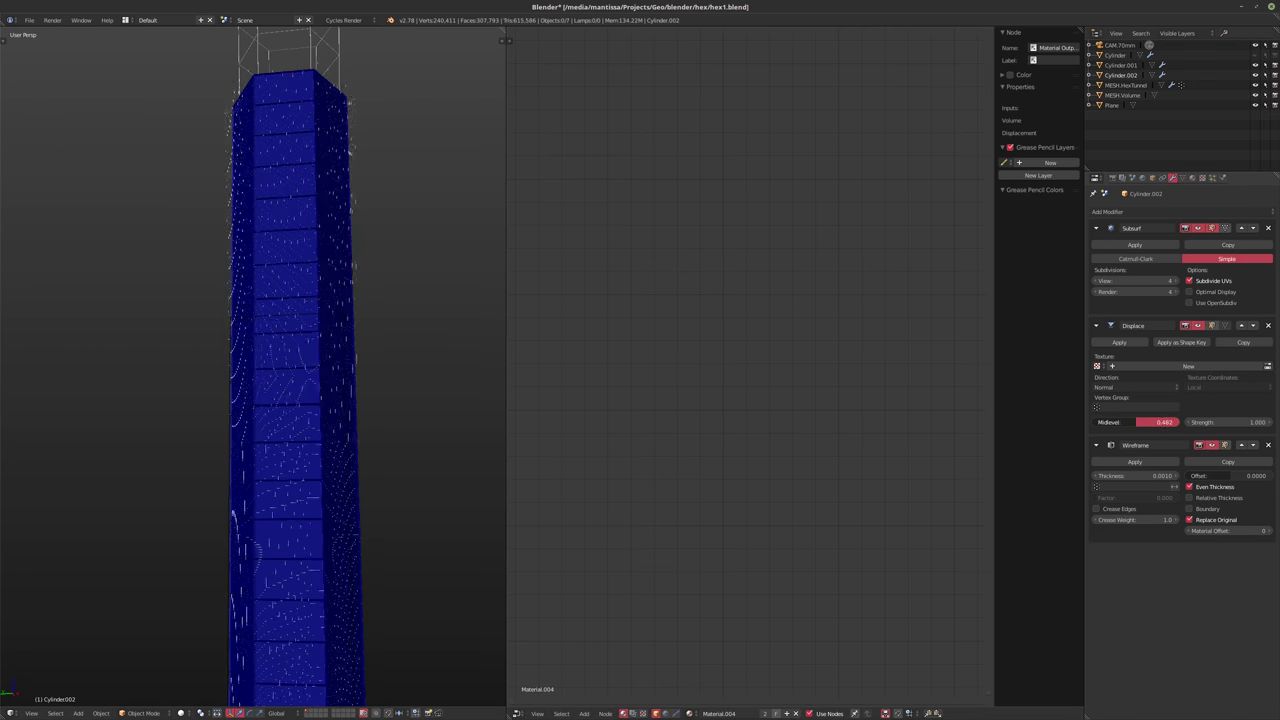
left_click(1124, 421)
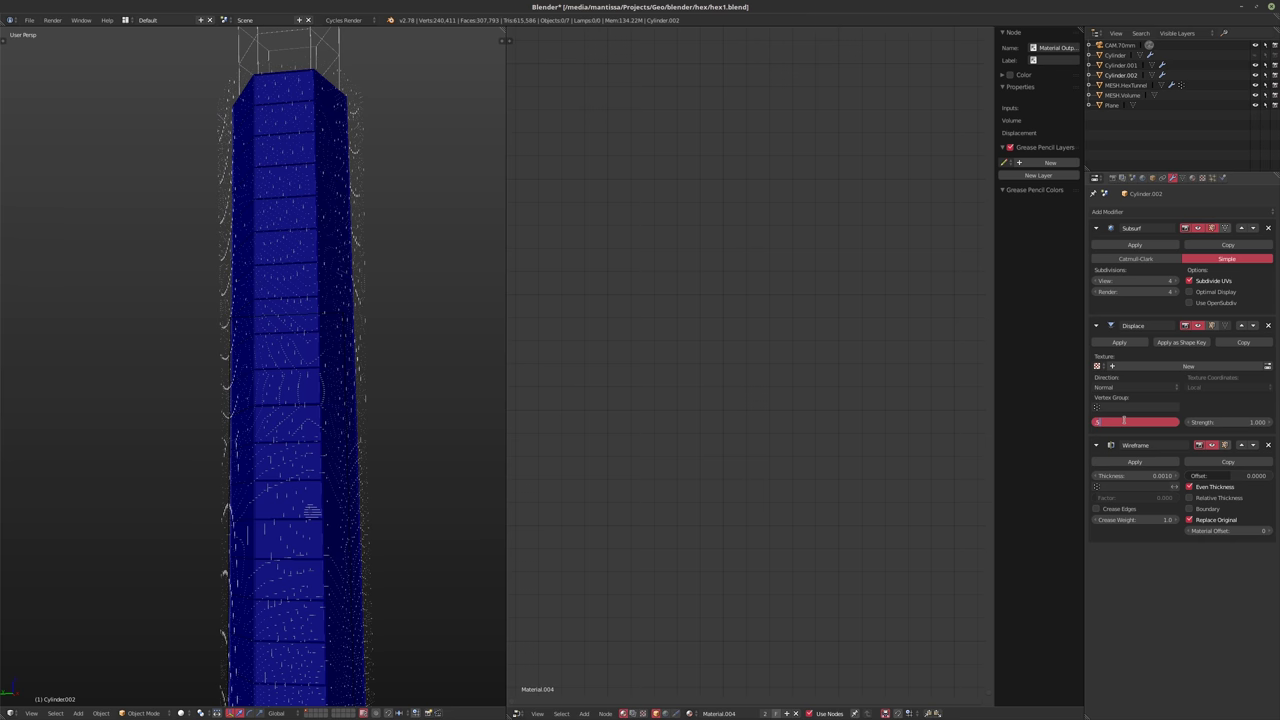
type("0.5")
key("Return")
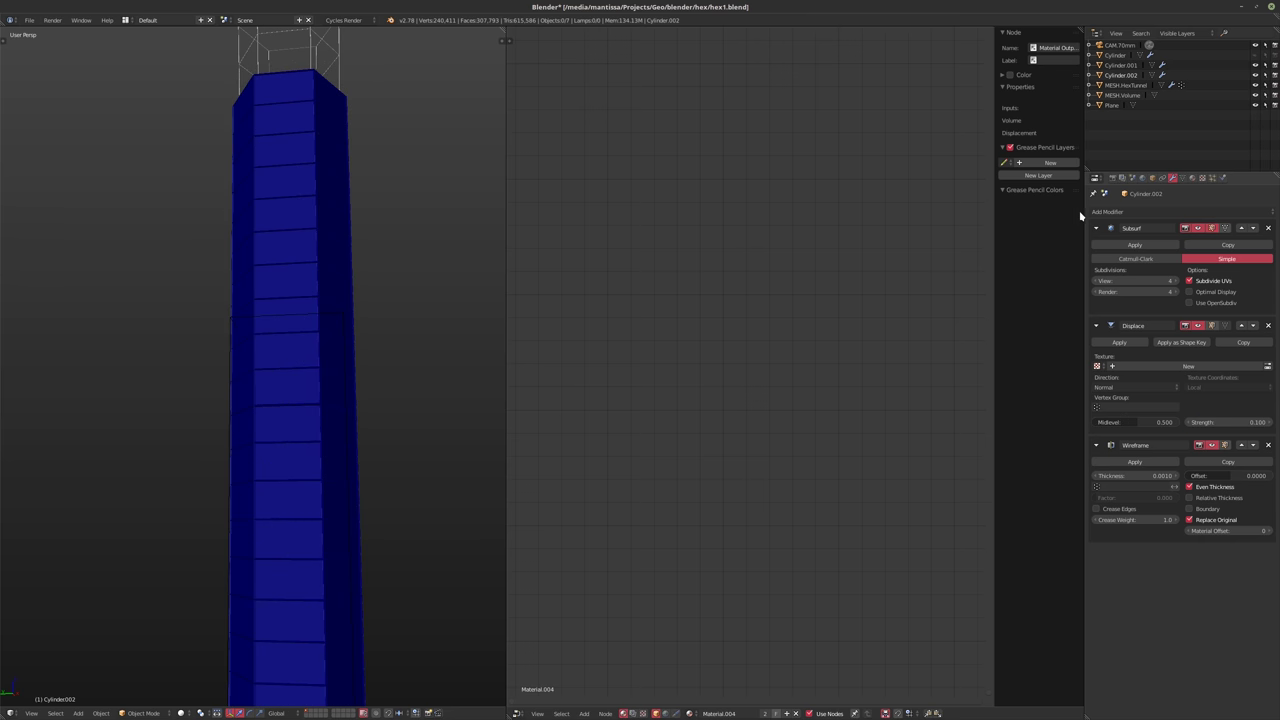
middle_click_drag(371, 314, 374, 356)
- Create a new Texture.001 for the displacement and show its texture settings
left_click(1171, 367)
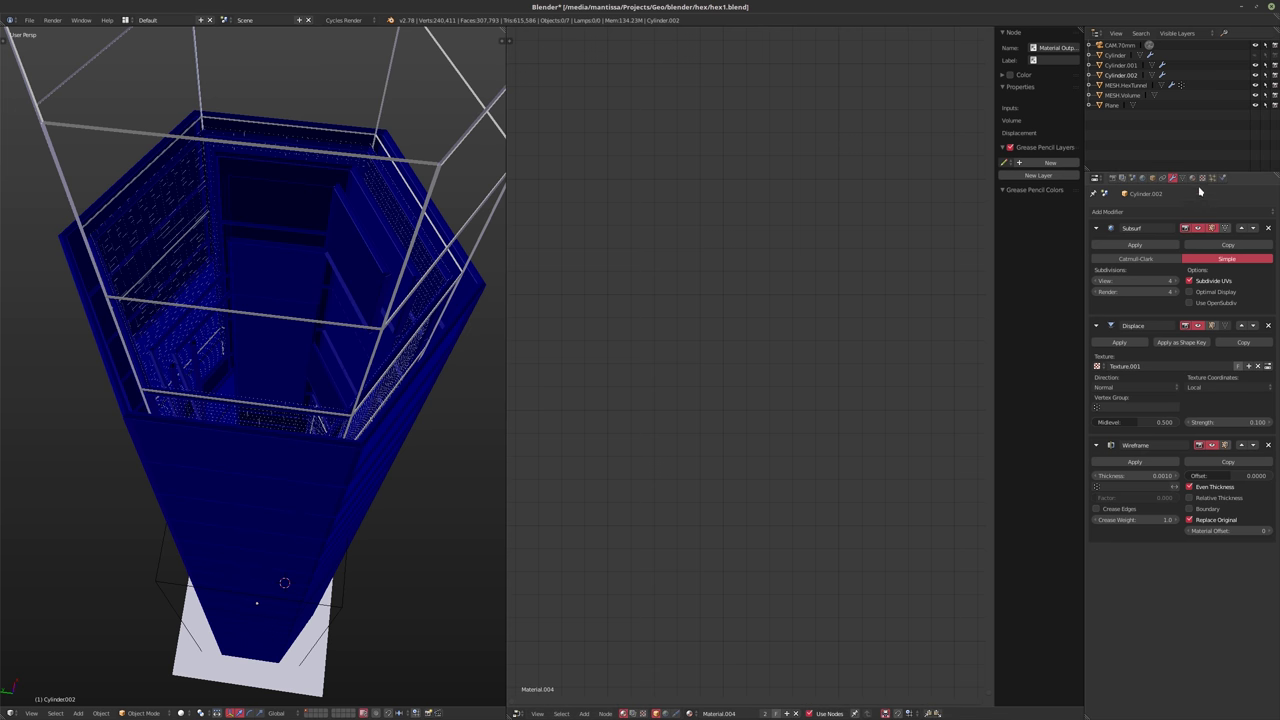
left_click(1198, 178)
left_click(1124, 211)
left_click(1132, 170)
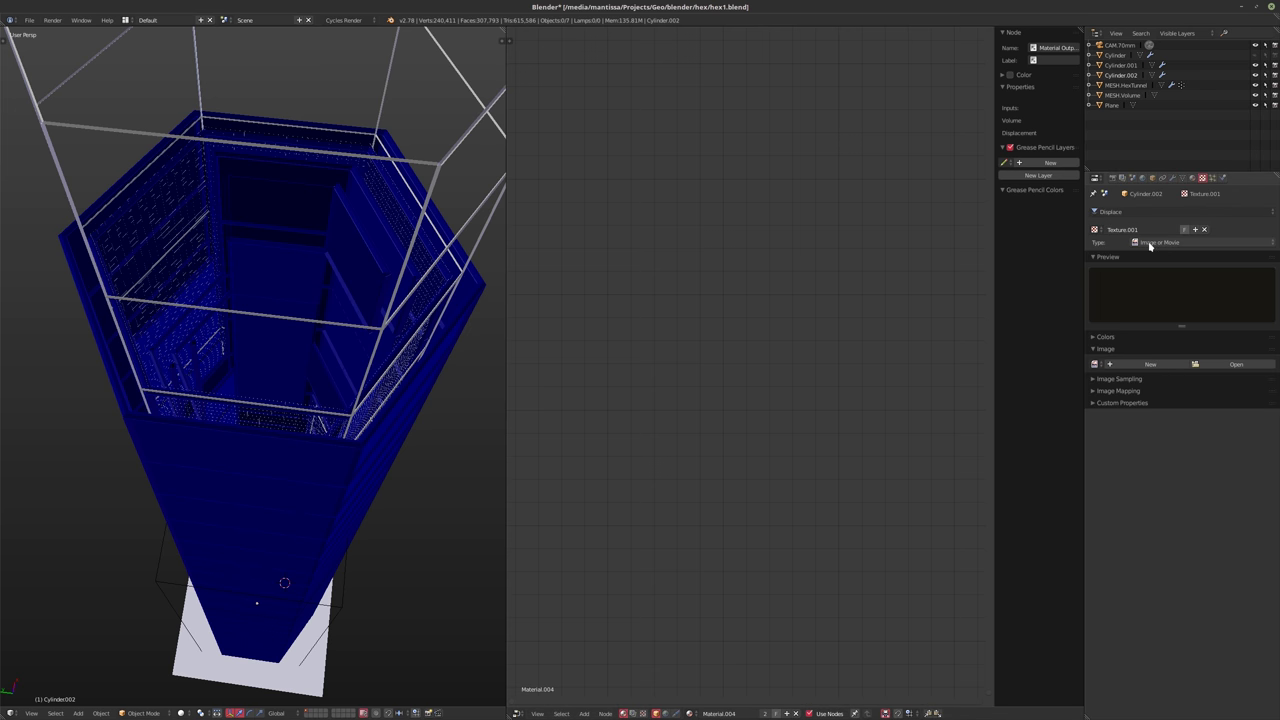
- Set the Cell Noise texture's size to 1.00 and inspect the cage inside and outside the tunnel
scroll(1150, 246, "up", 2, "ctrl")
scroll(1150, 246, "up", 1, "ctrl")
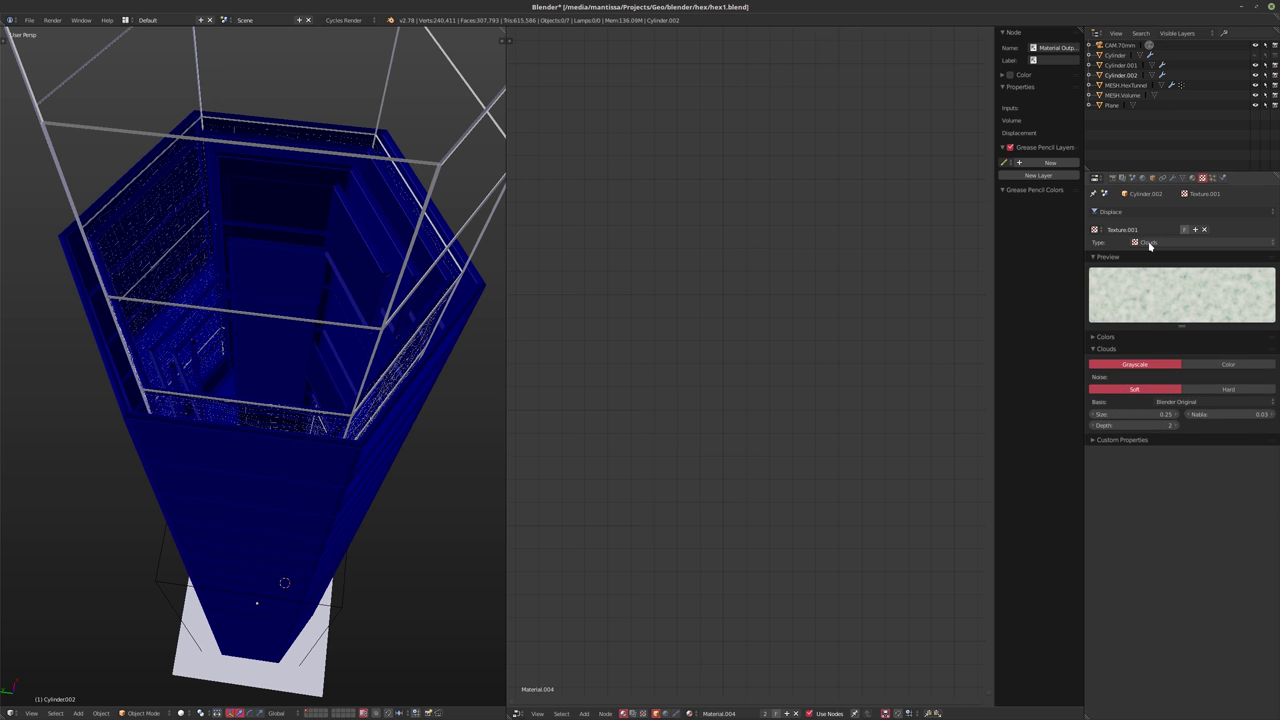
scroll(1150, 246, "down", 1, "ctrl")
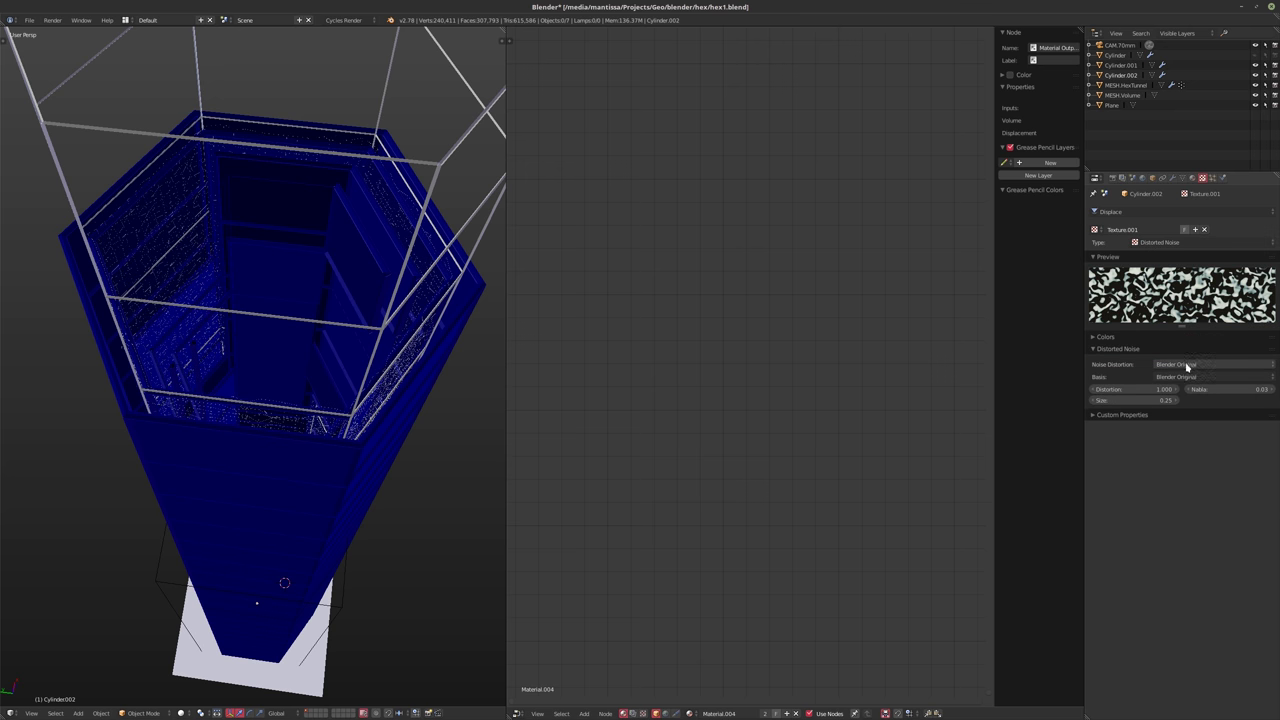
scroll(1171, 383, "up", 1, "ctrl")
middle_click_drag(463, 366, 366, 366)
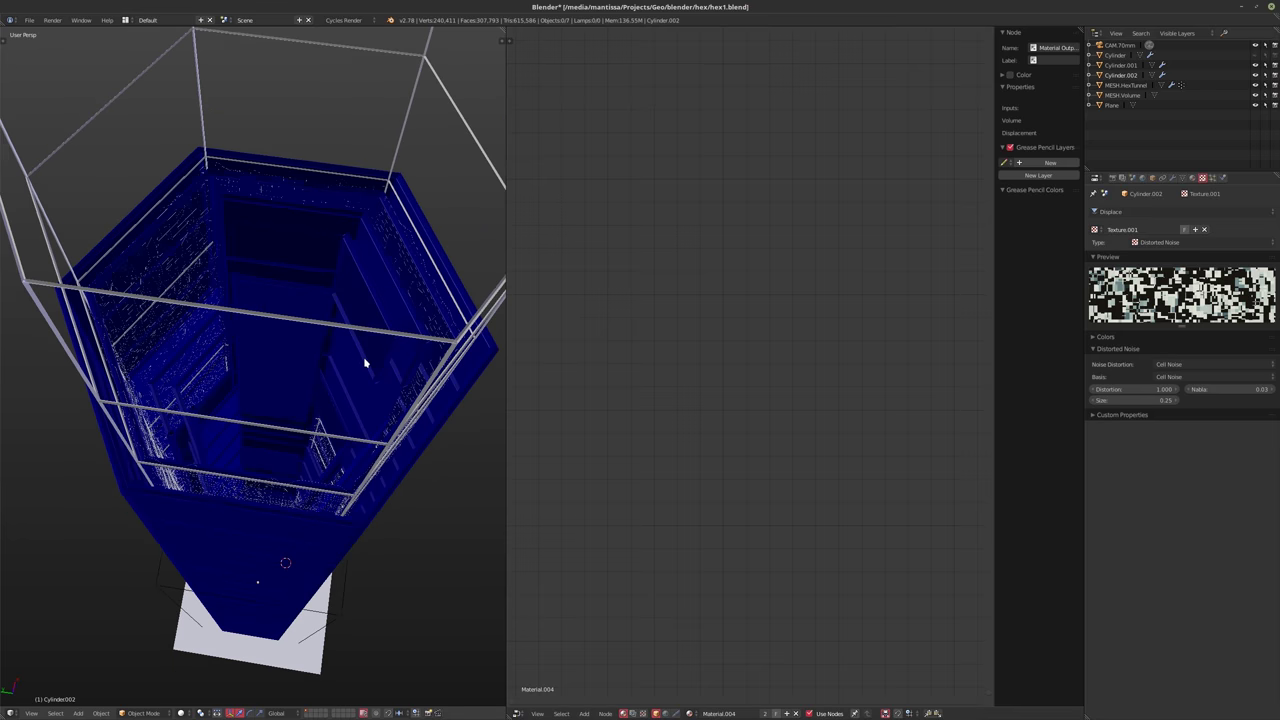
scroll(366, 366, "up", 5)
scroll(239, 364, "up", 3)
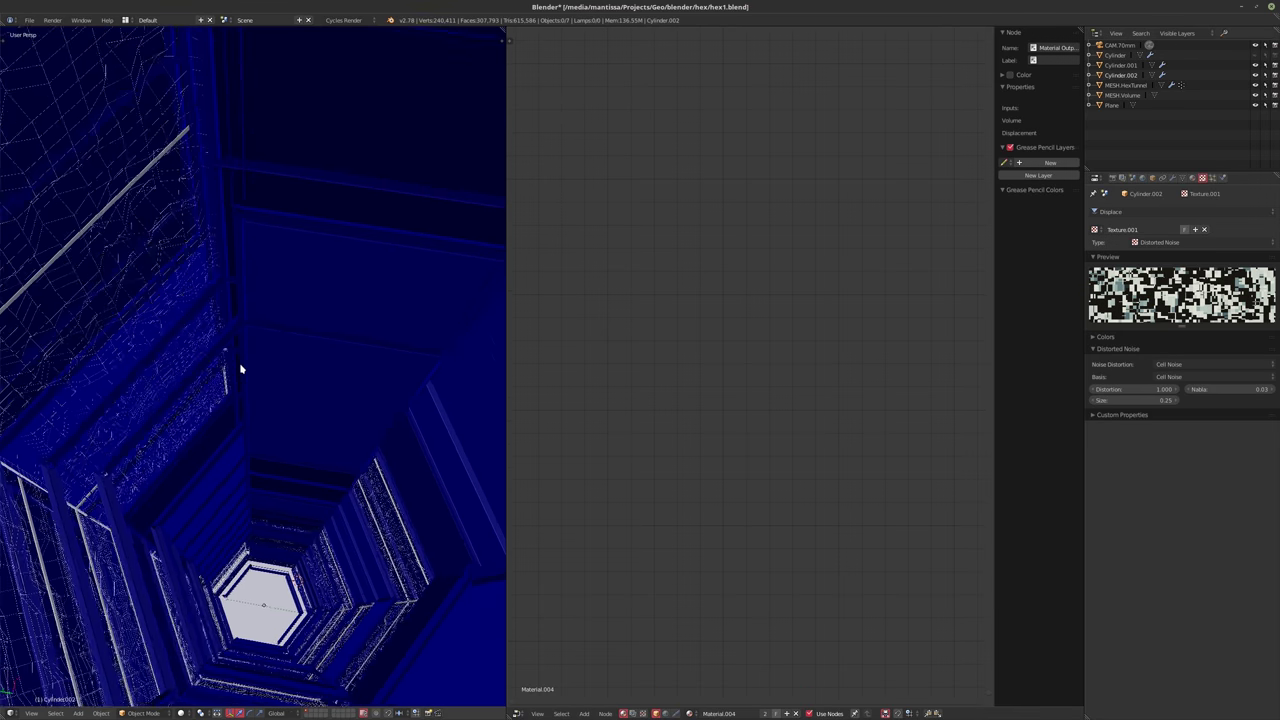
left_click(1126, 401)
type("1")
key("Return")
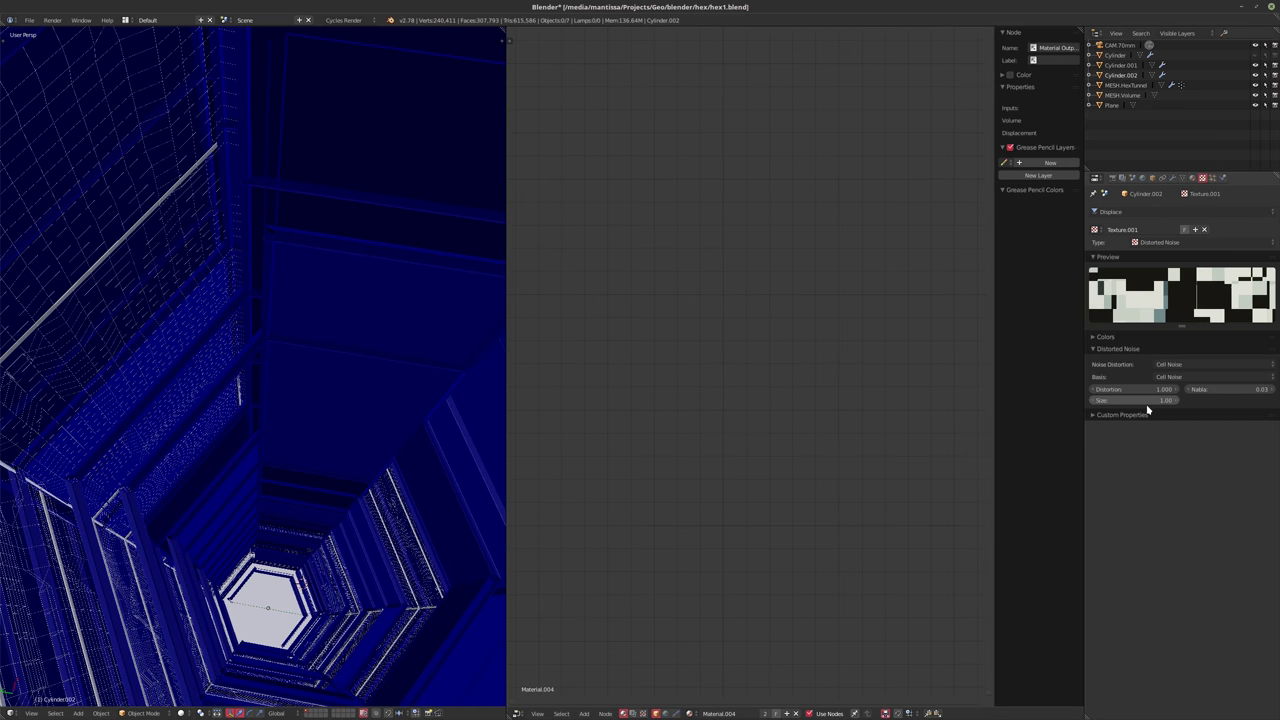
middle_click_drag(331, 337, 243, 306)
scroll(341, 346, "down", 3)
scroll(260, 303, "up", 4)
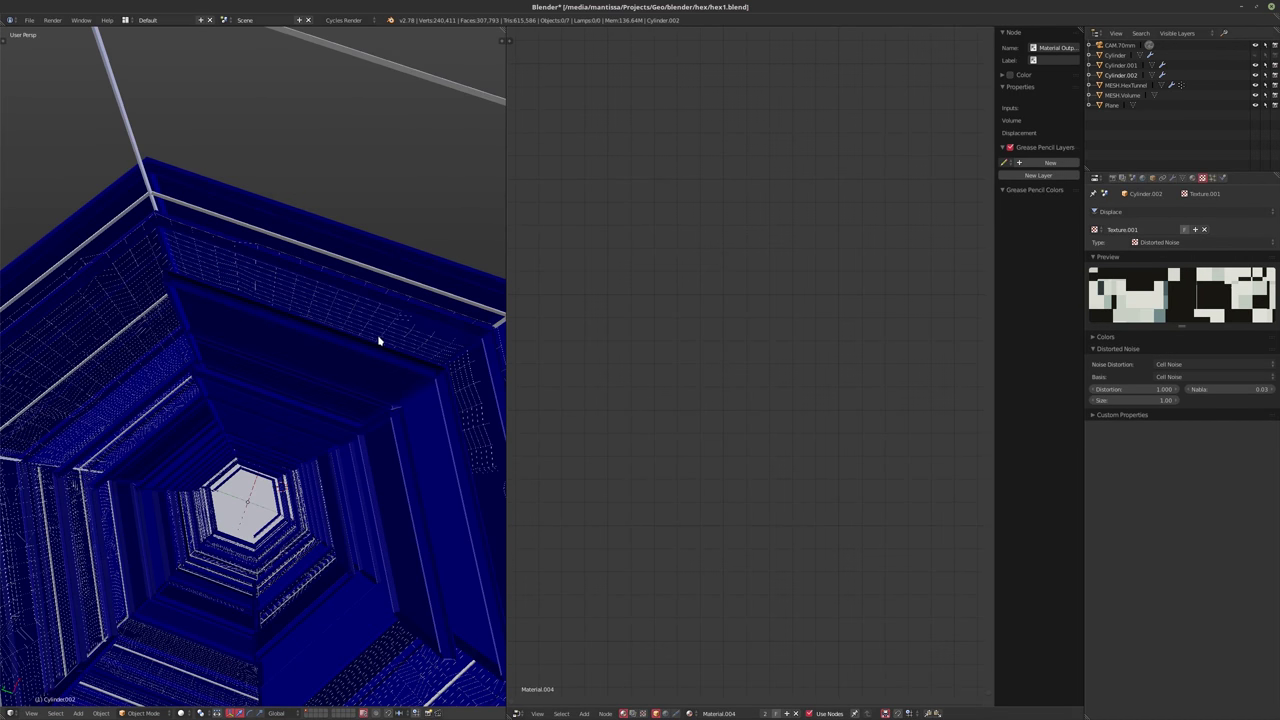
middle_click_drag(380, 340, 341, 392)
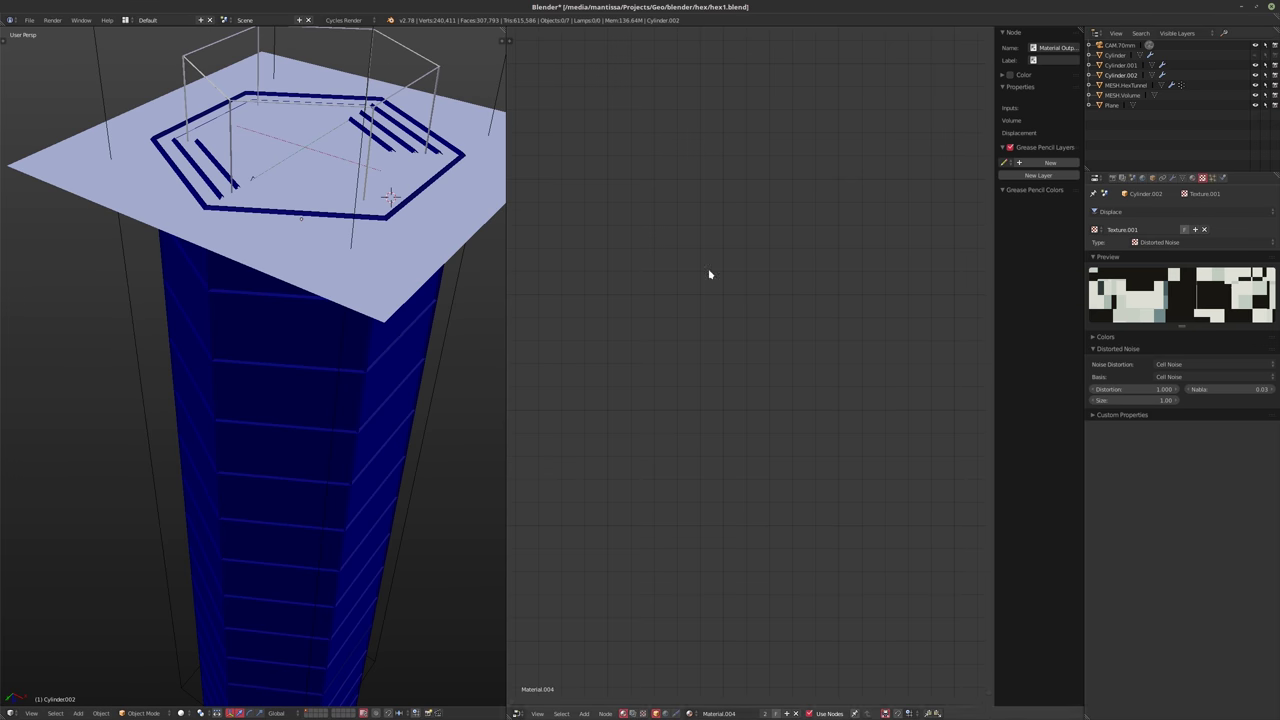
- Set the Displace strength to 0.250 and view the tunnel through the camera
left_click(1172, 177)
left_click(1227, 421)
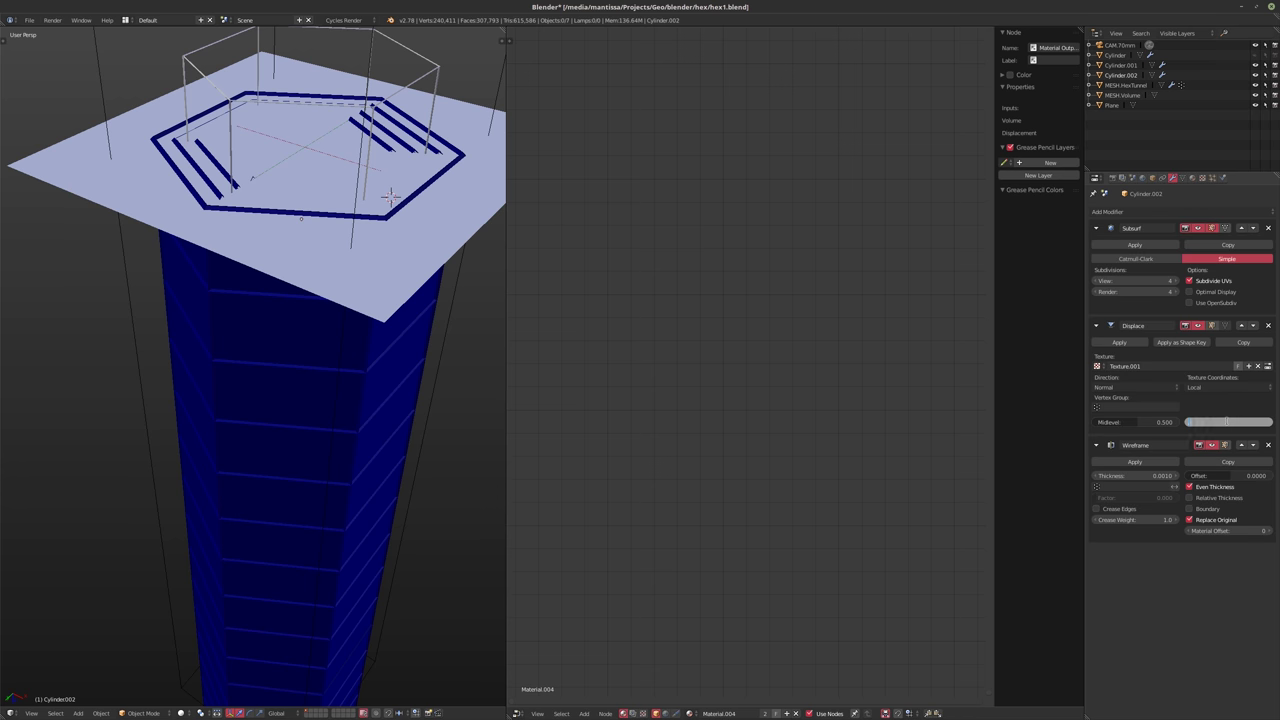
key("Return")
key("KP_0")
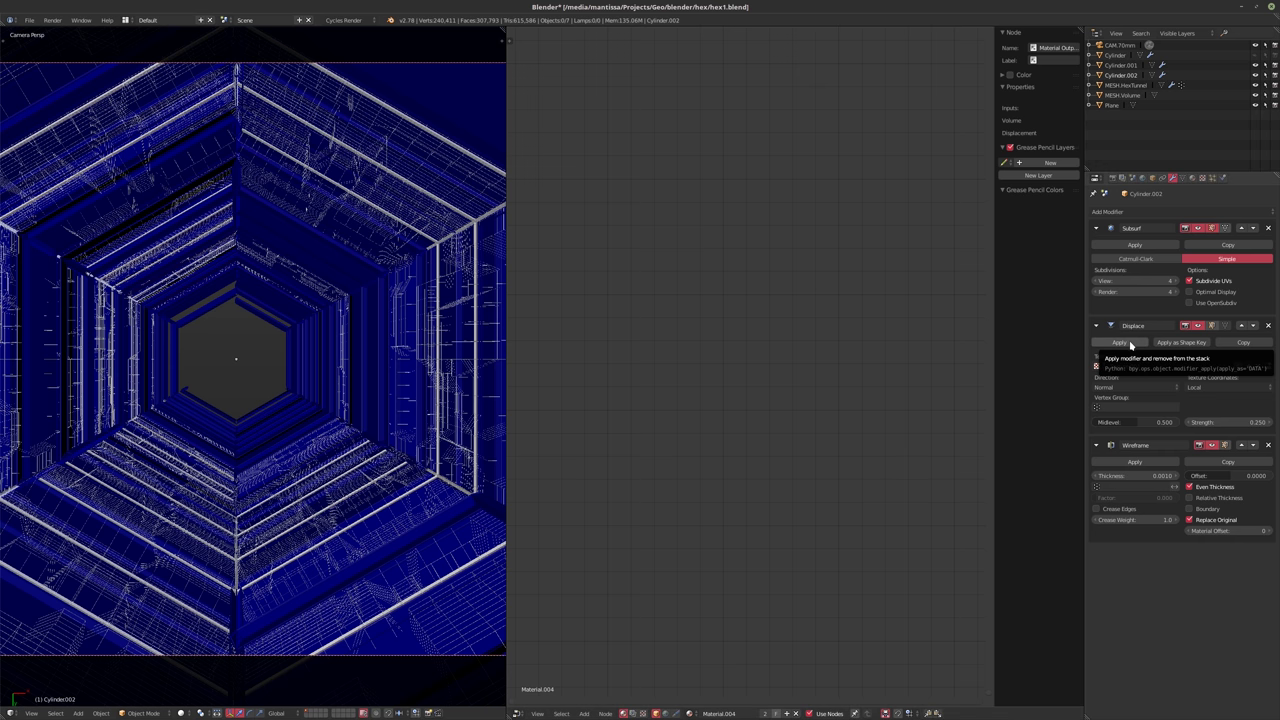
- Reduce the texture's noise size to 0.80, keeping Cell Noise as the basis
left_click(1201, 178)
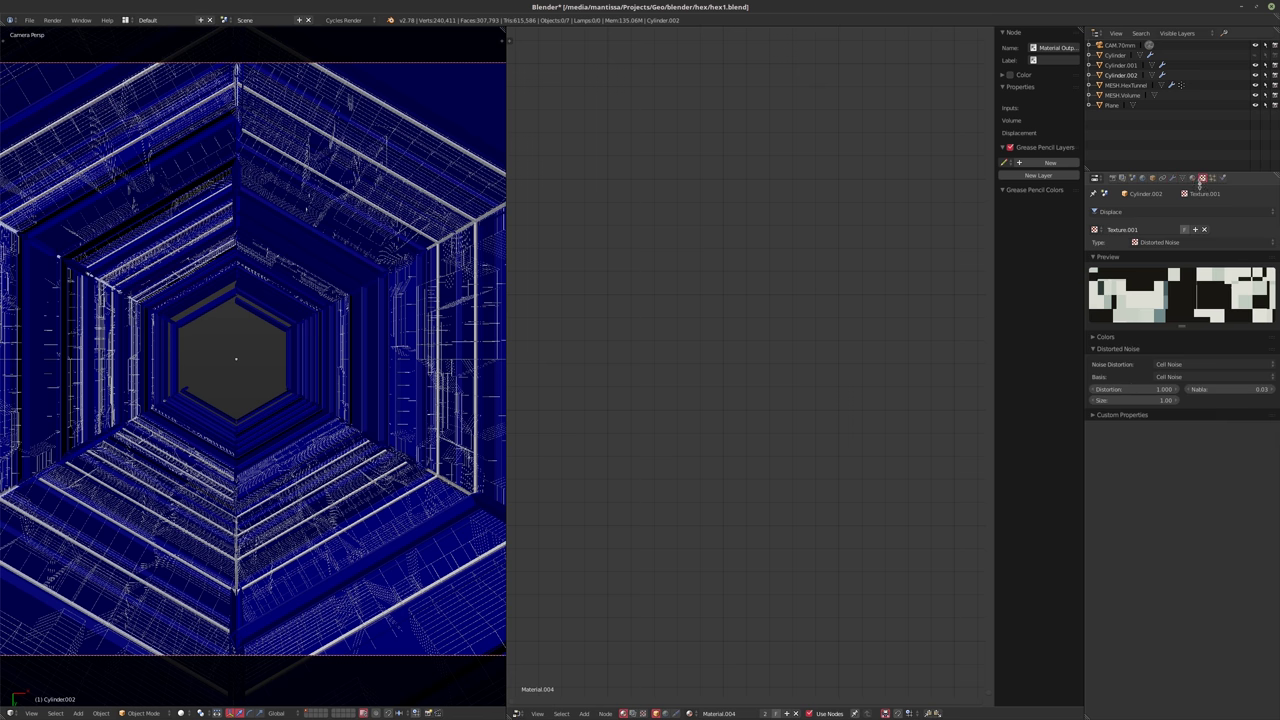
left_click(1133, 401)
type("0")
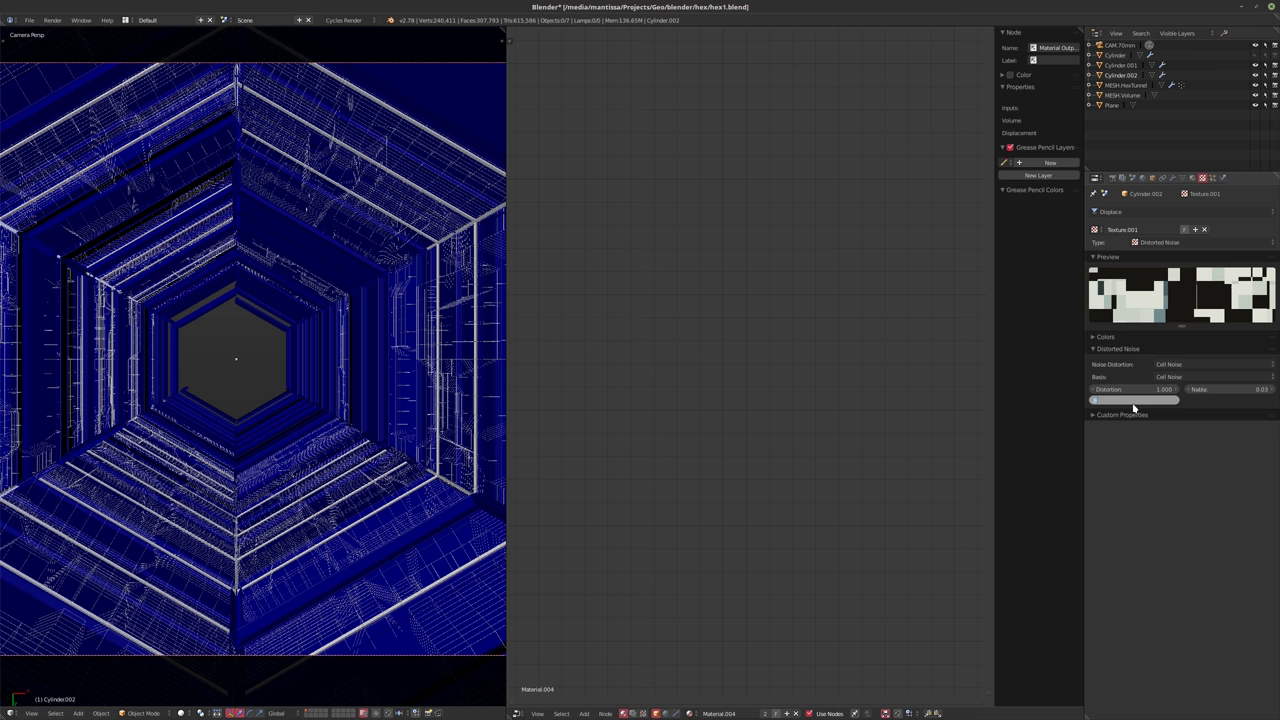
type(".8")
key("Return")
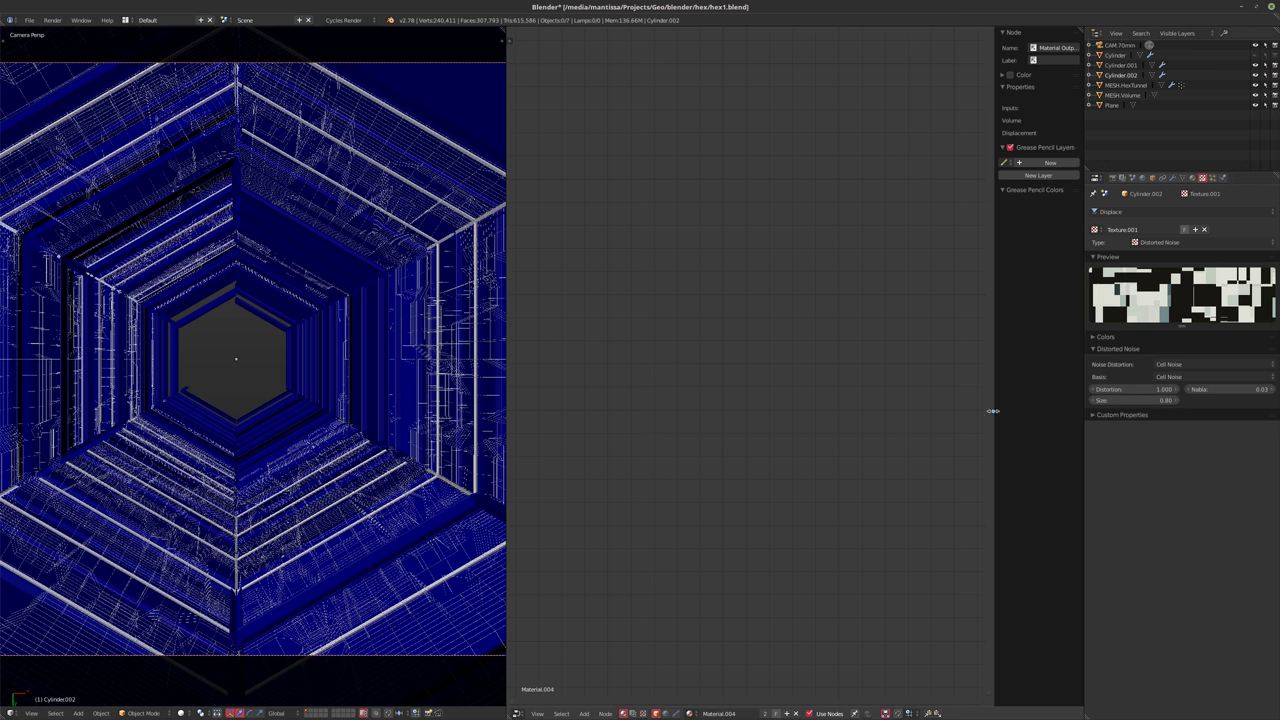
left_click(1171, 379)
left_click(1171, 381)
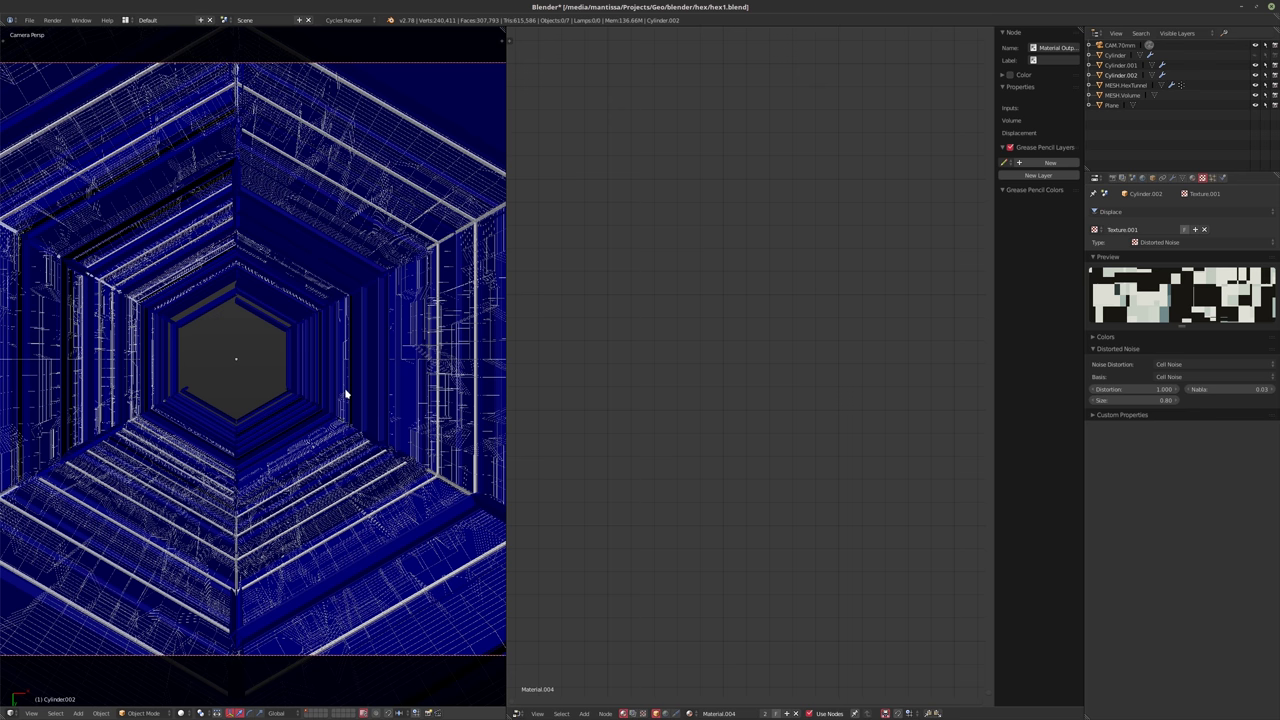
- Preview the Cycles render, then widen Cylinder.002 about 1.25 times in X and Y only
key("shift+z")
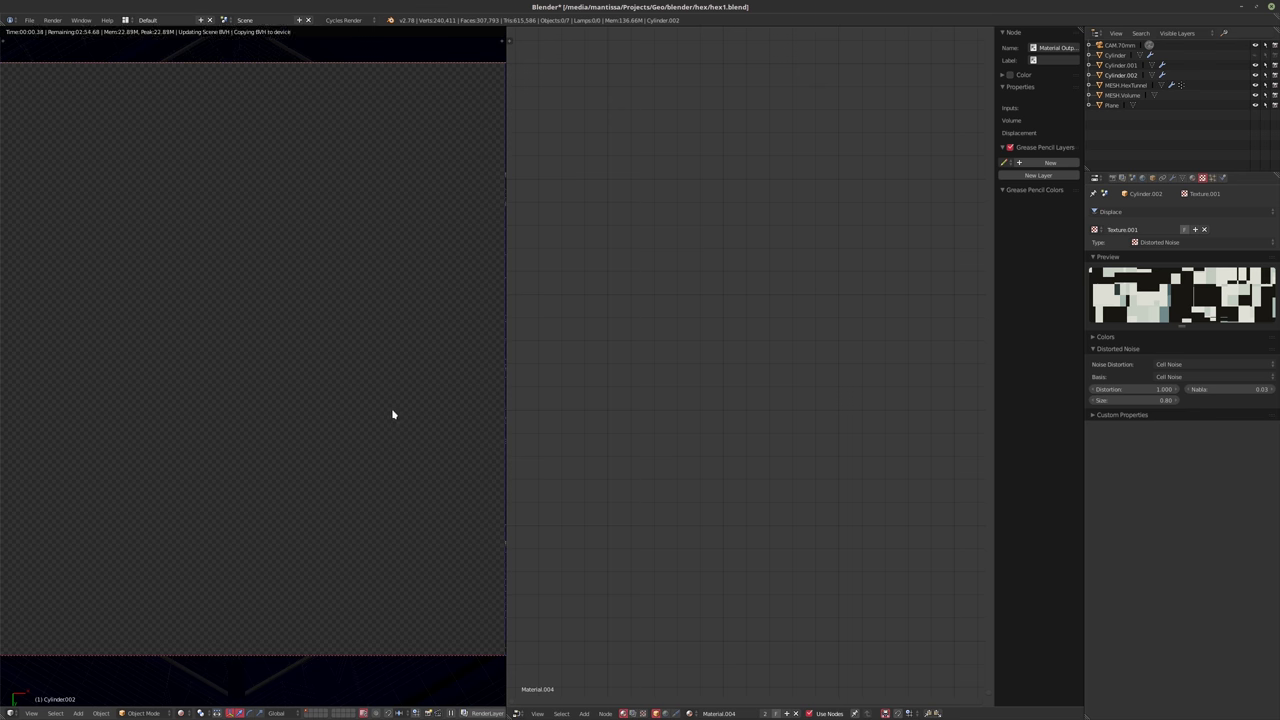
key("shift+z")
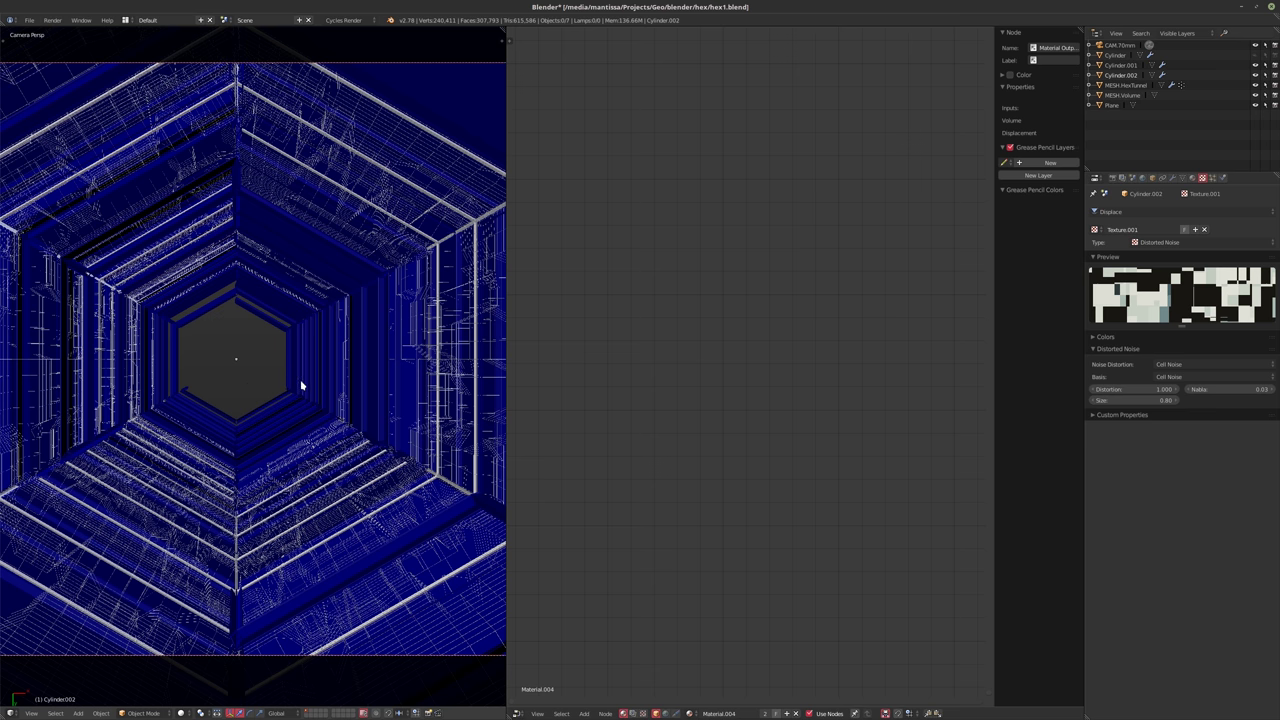
left_click(1118, 76)
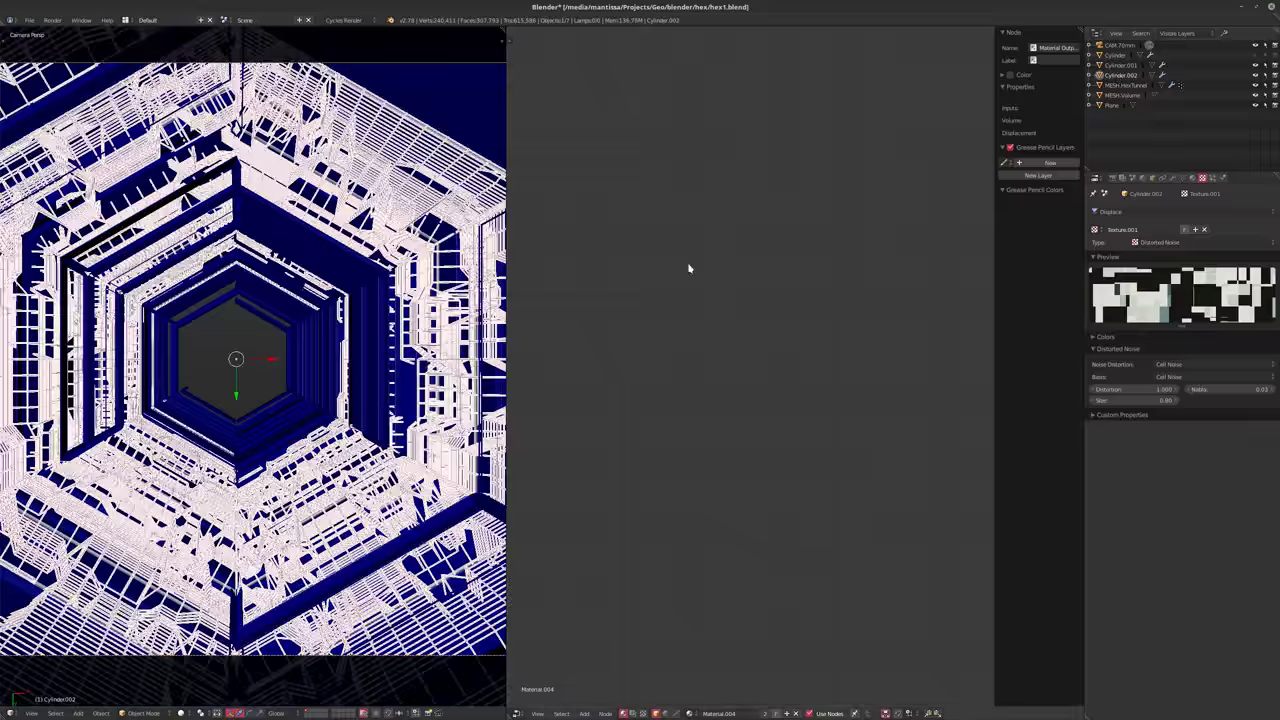
key("s")
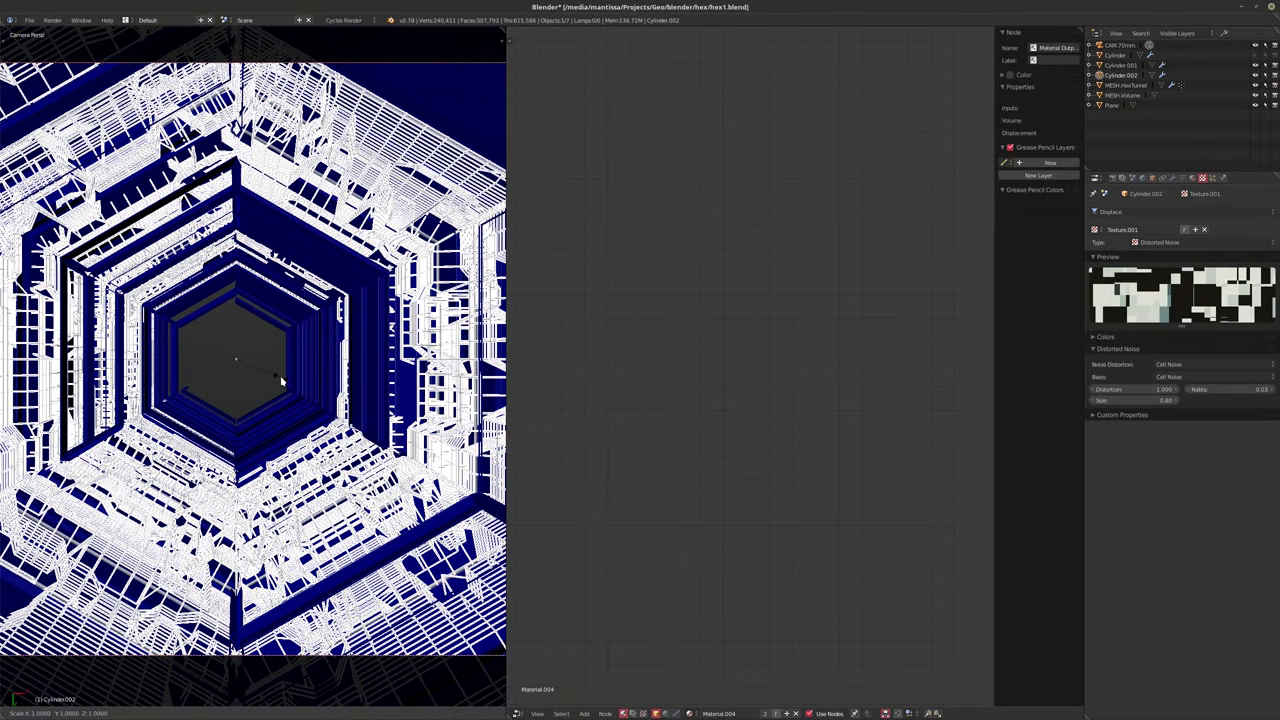
key("shift+z")
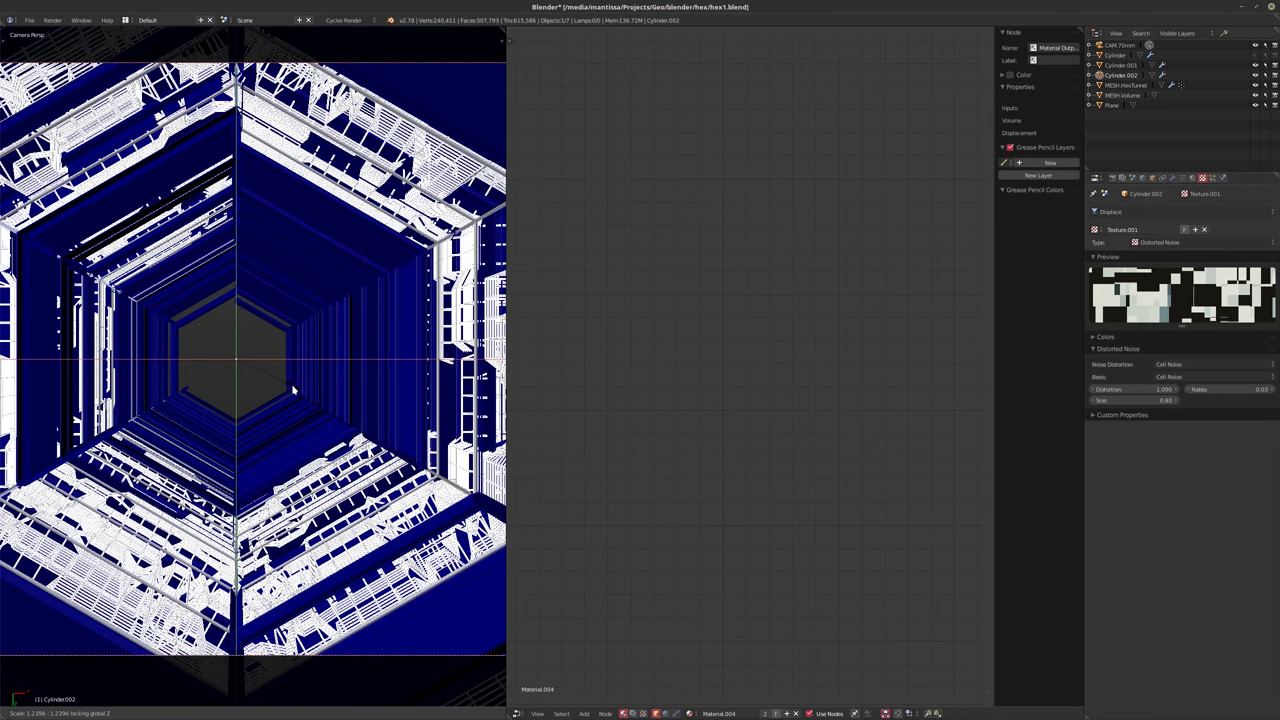
left_click(294, 389)
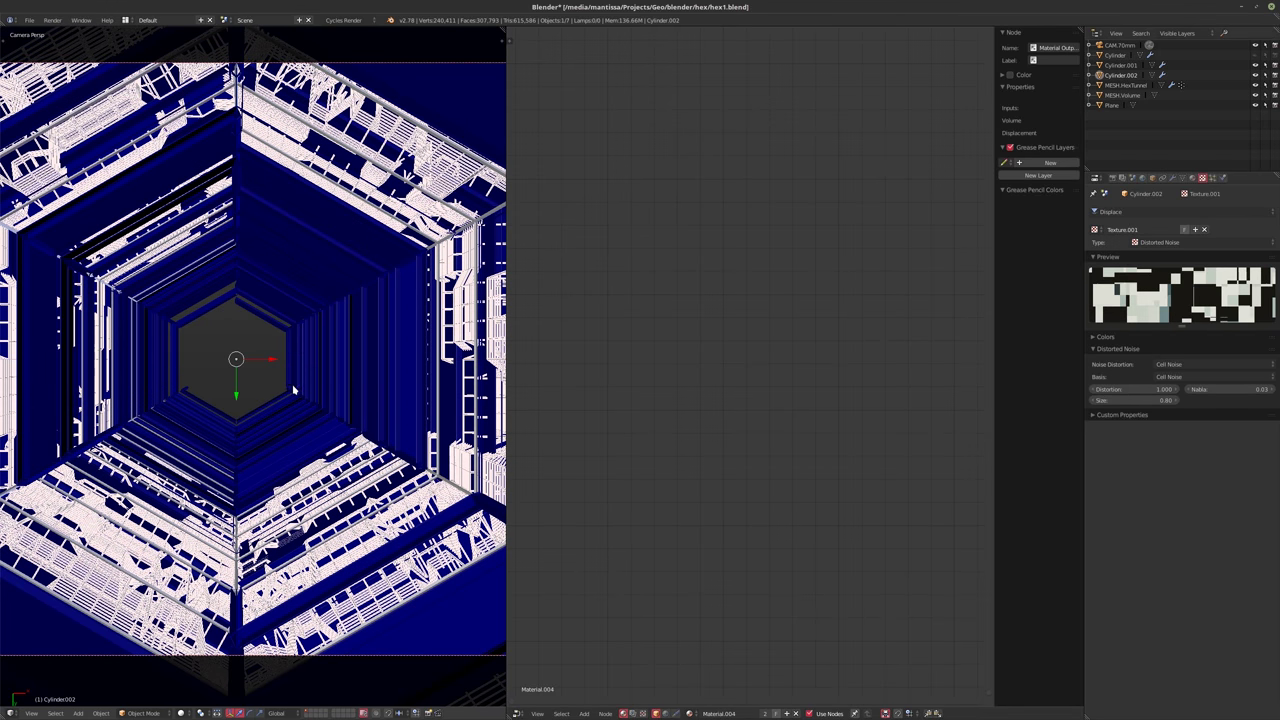
- Orbit to a side view of the tower and enter Edit Mode on the cage
middle_click_drag(302, 389, 276, 416)
key("Tab")
middle_click_drag(292, 268, 322, 262)
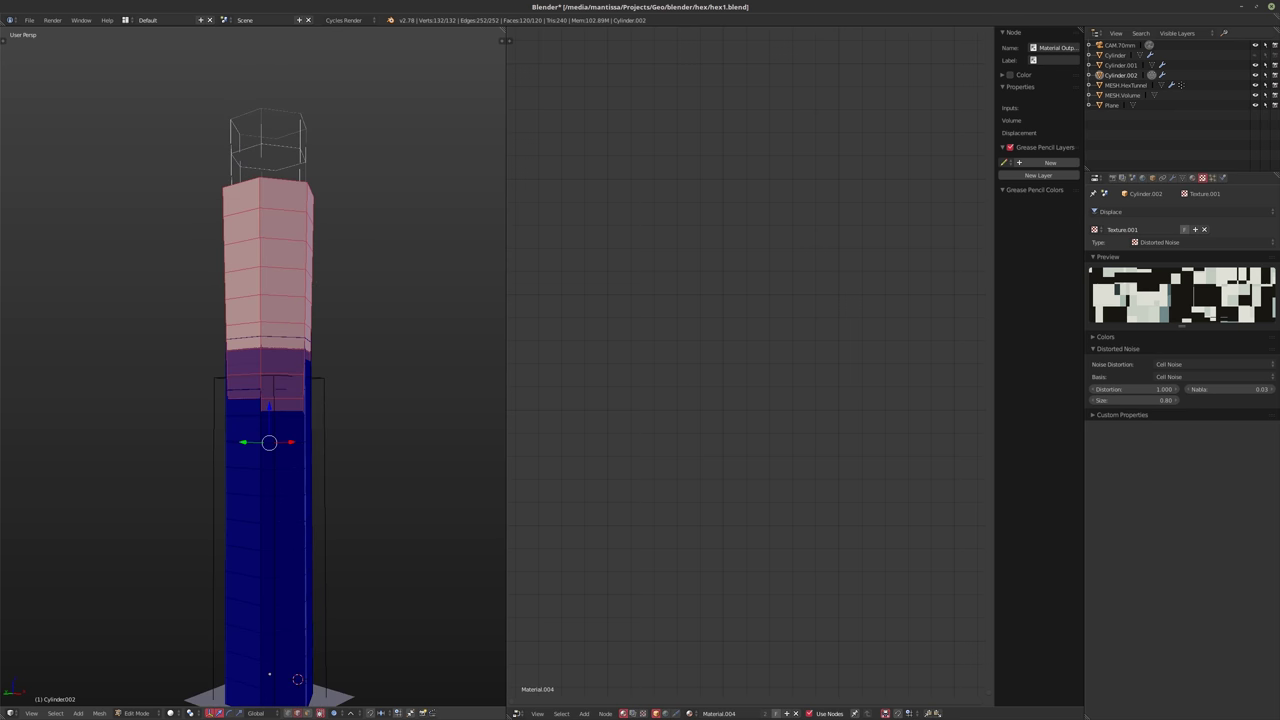
- Isolate the cage in local view and switch to face selection mode
key("KP_Divide")
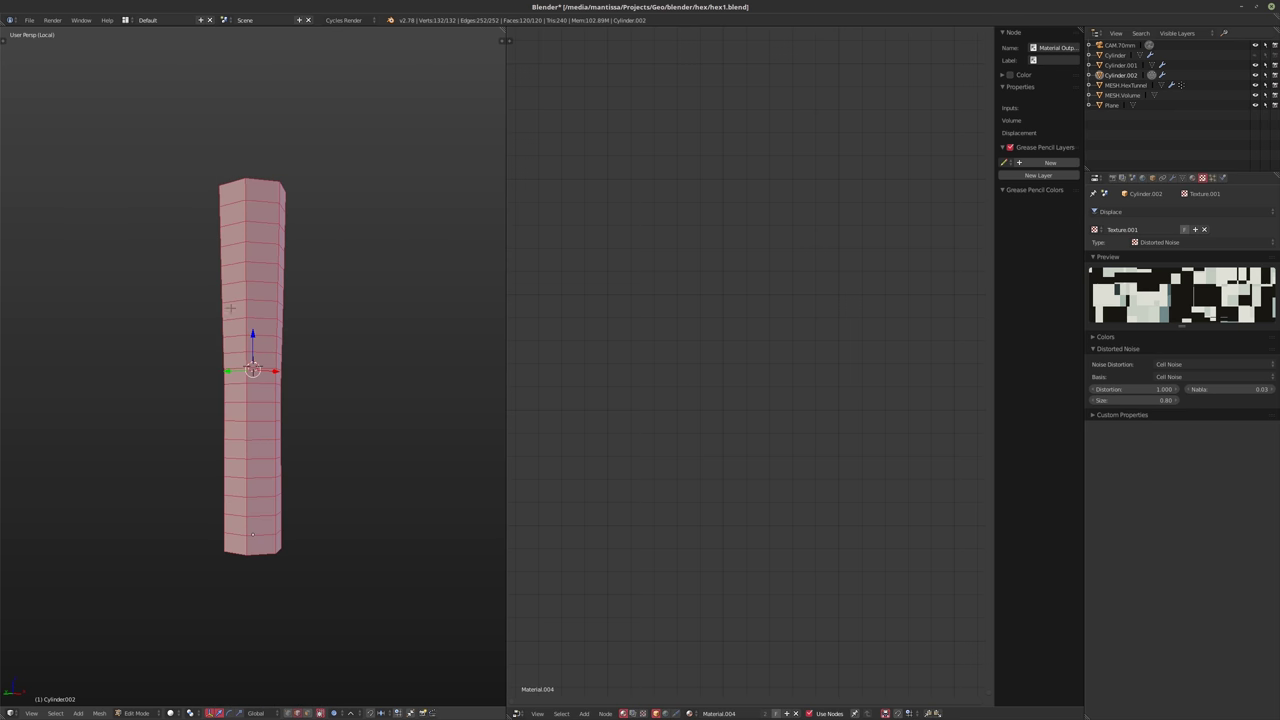
scroll(231, 308, "up", 2)
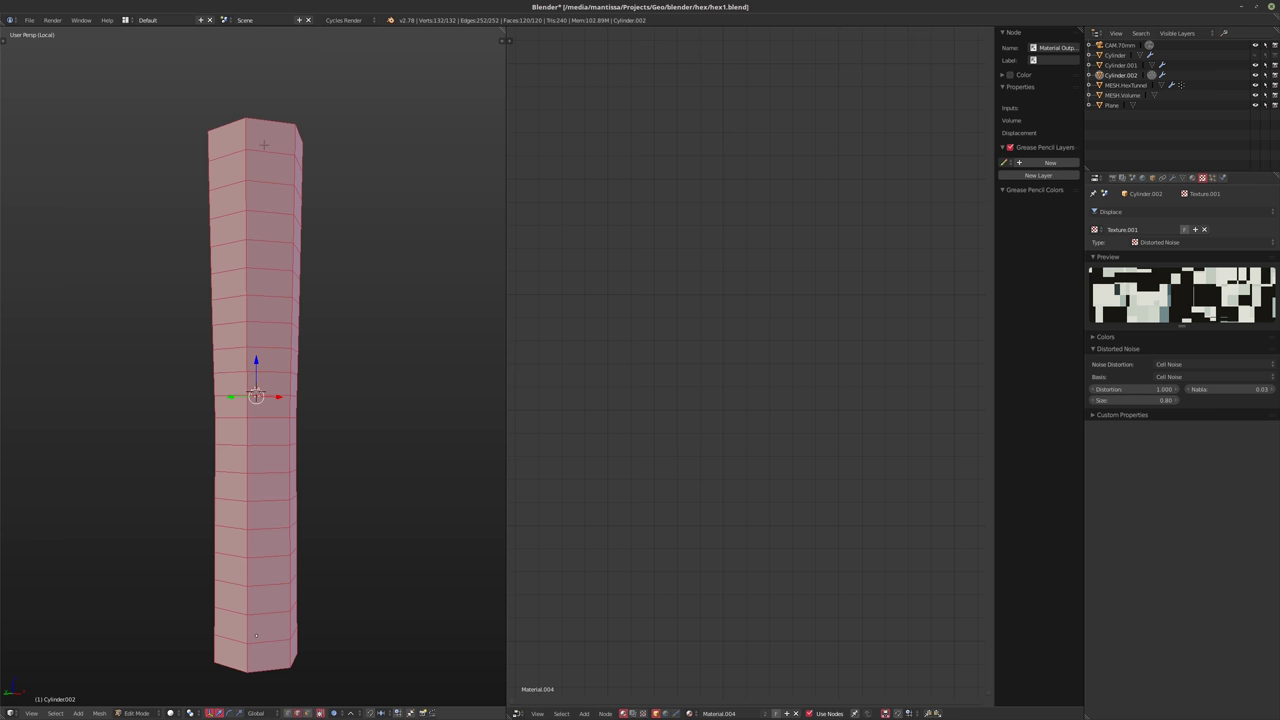
middle_click_drag(264, 145, 295, 147)
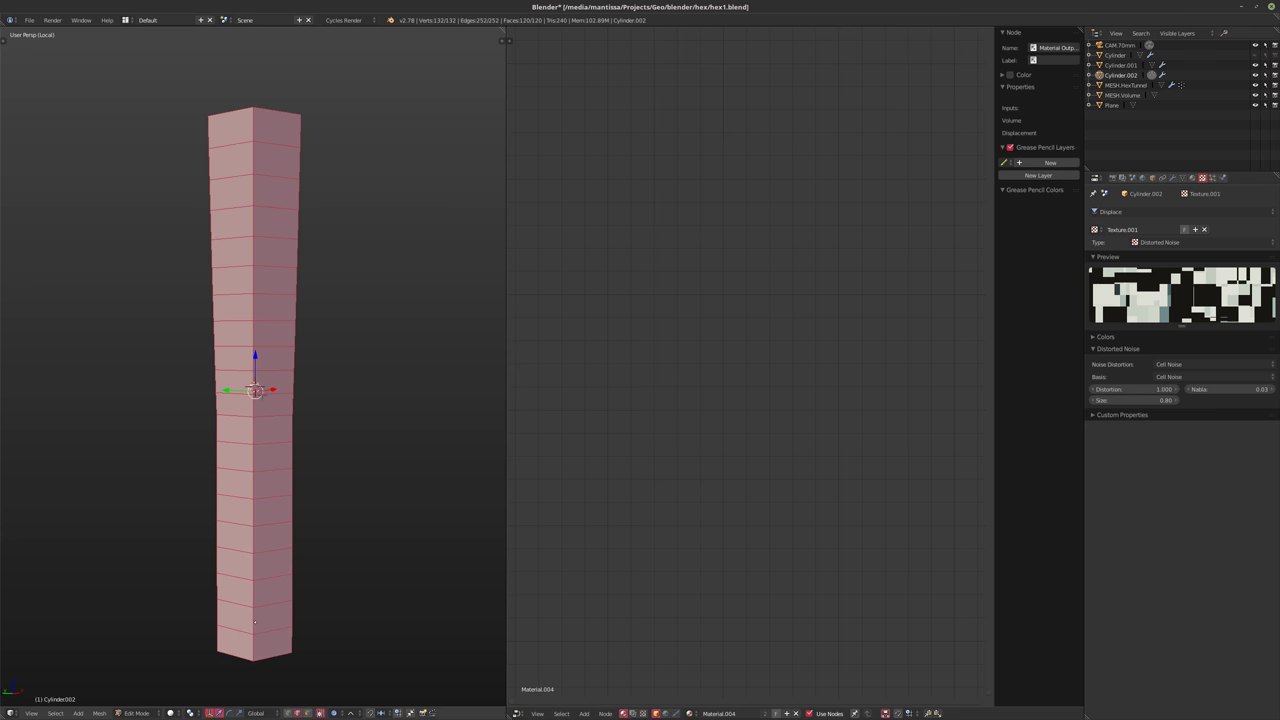
key("ctrl+Tab")
left_click(266, 338)
middle_click_drag(262, 300, 271, 304)
- Box-select and delete the upper column's faces, then return to Object Mode
key("a")
key("b")
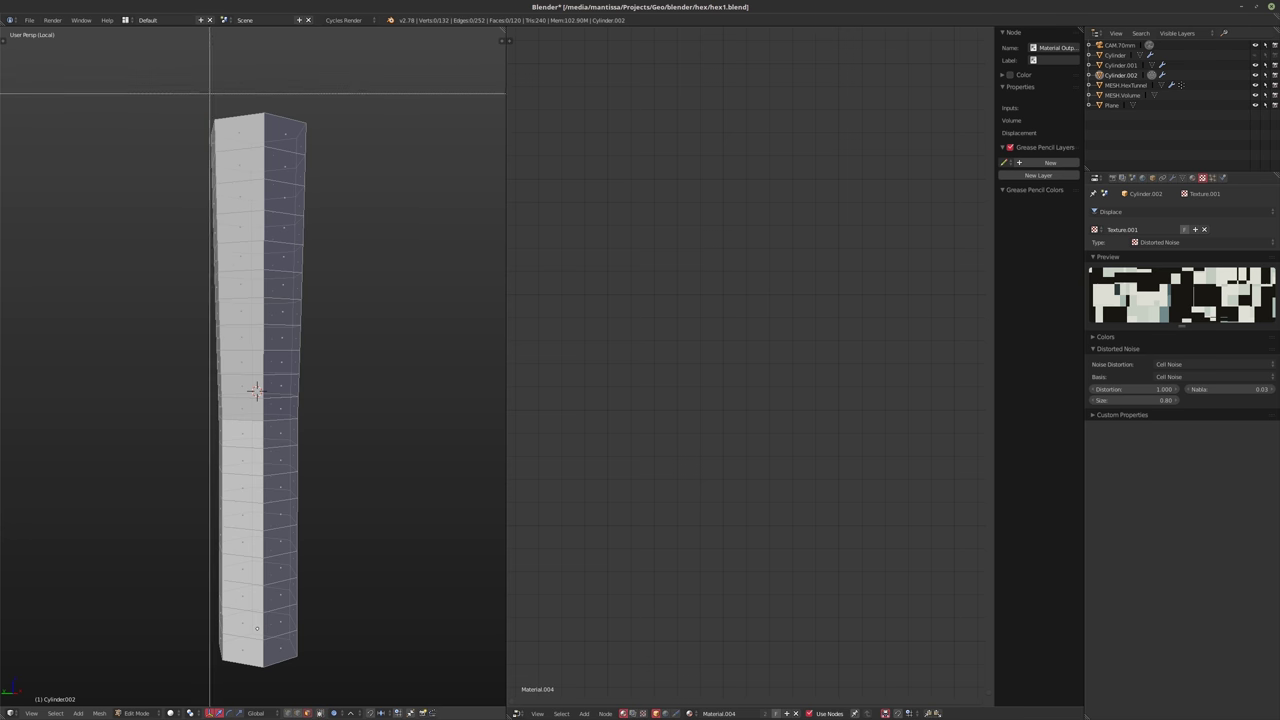
left_click_drag(190, 96, 388, 416)
middle_click_drag(256, 392, 256, 390)
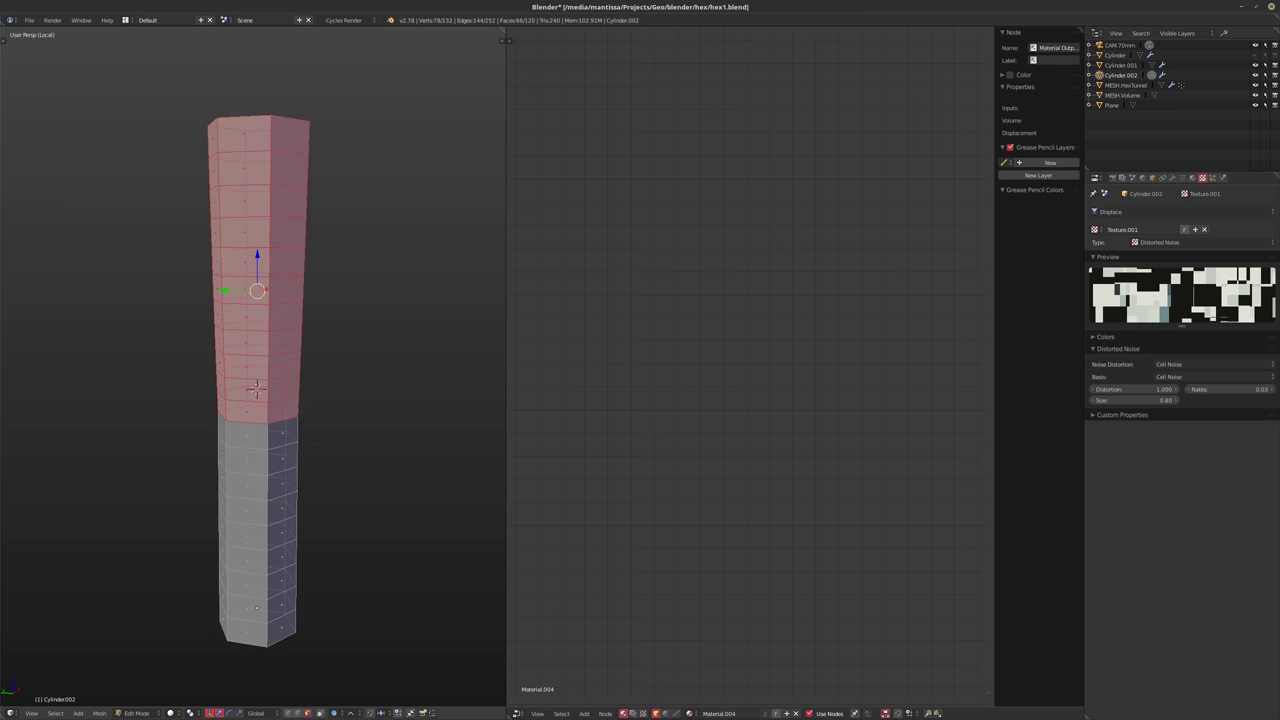
key("x")
left_click(329, 412)
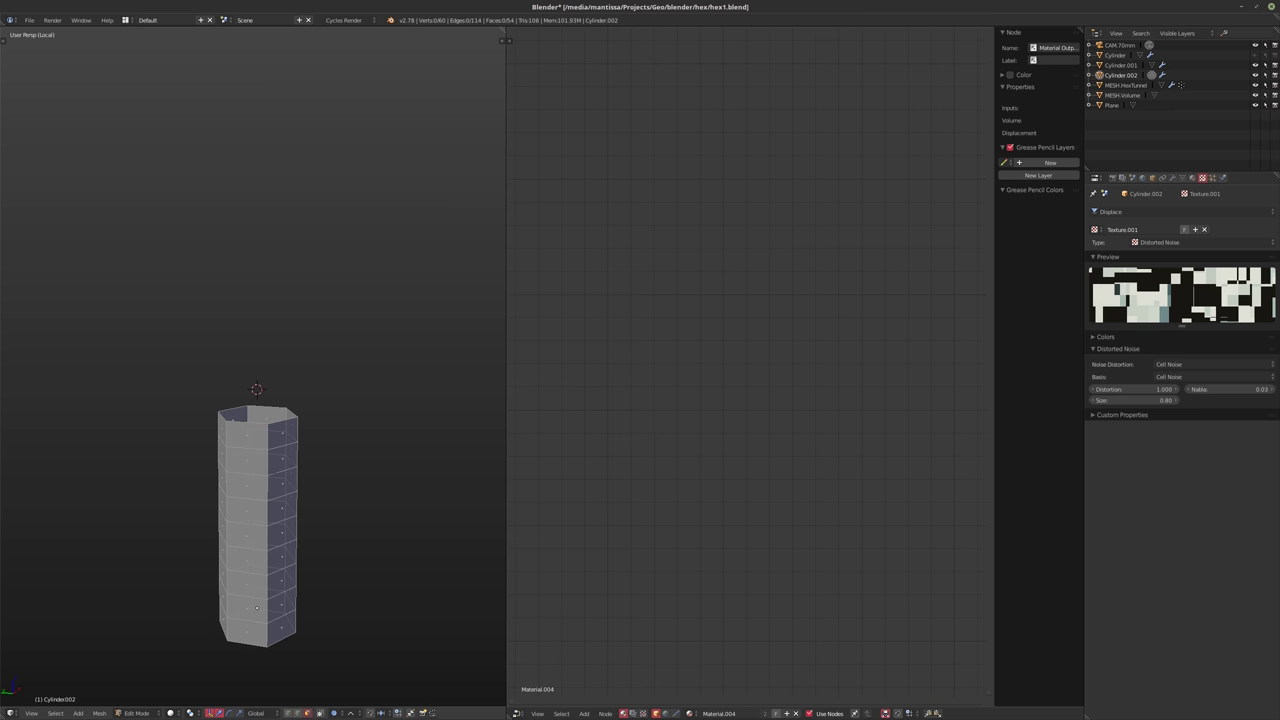
key("Tab")
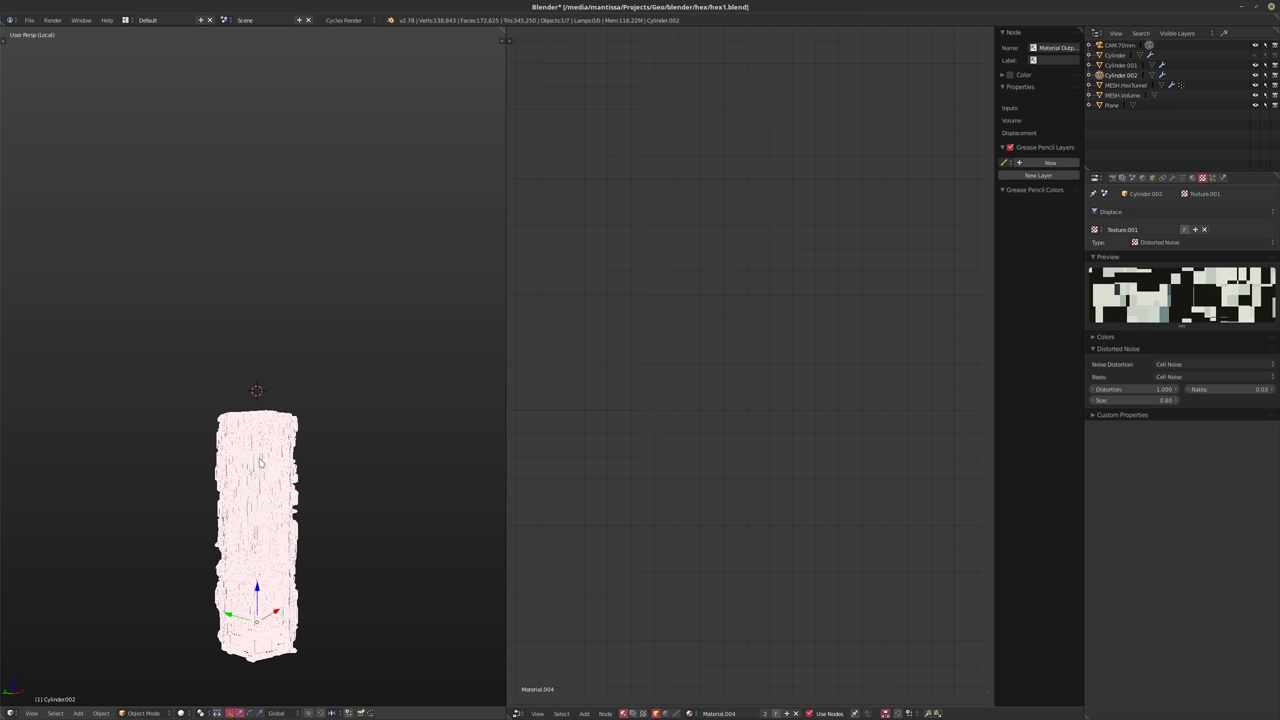
scroll(259, 461, "up", 5)
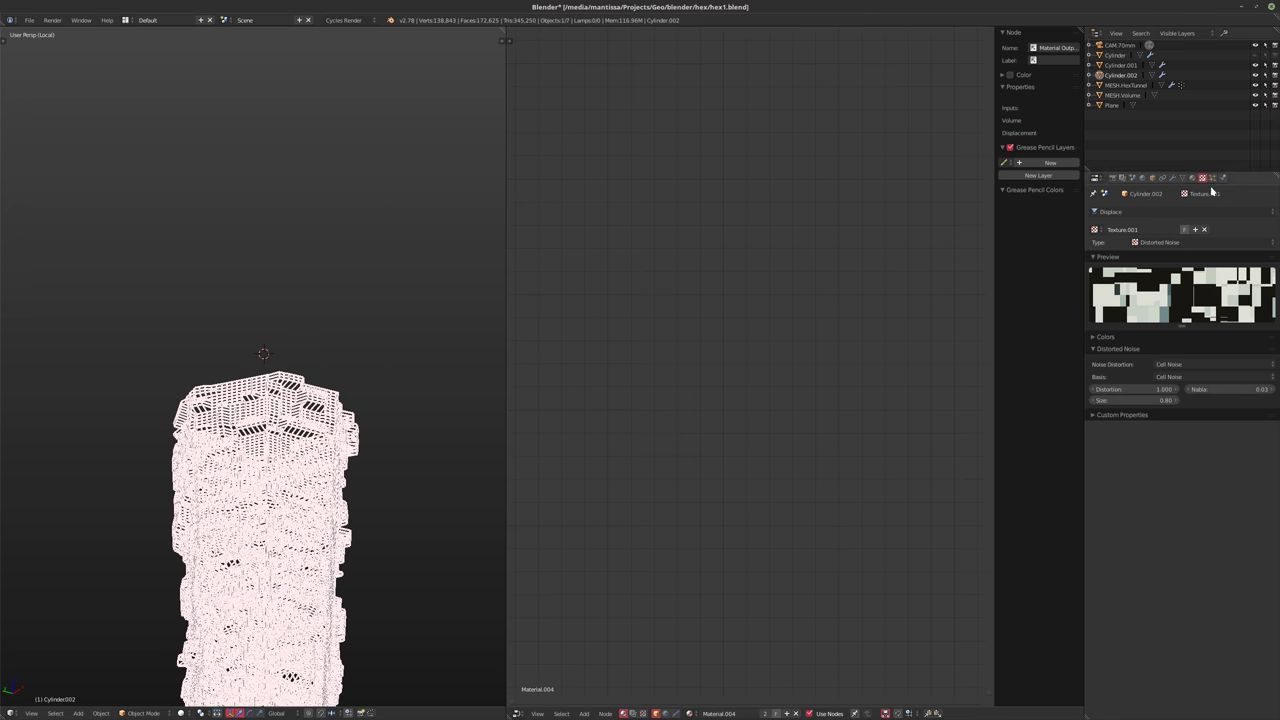
left_click(1172, 177)
- Add an Array modifier and move it to the top of the modifier stack
left_click(1143, 211)
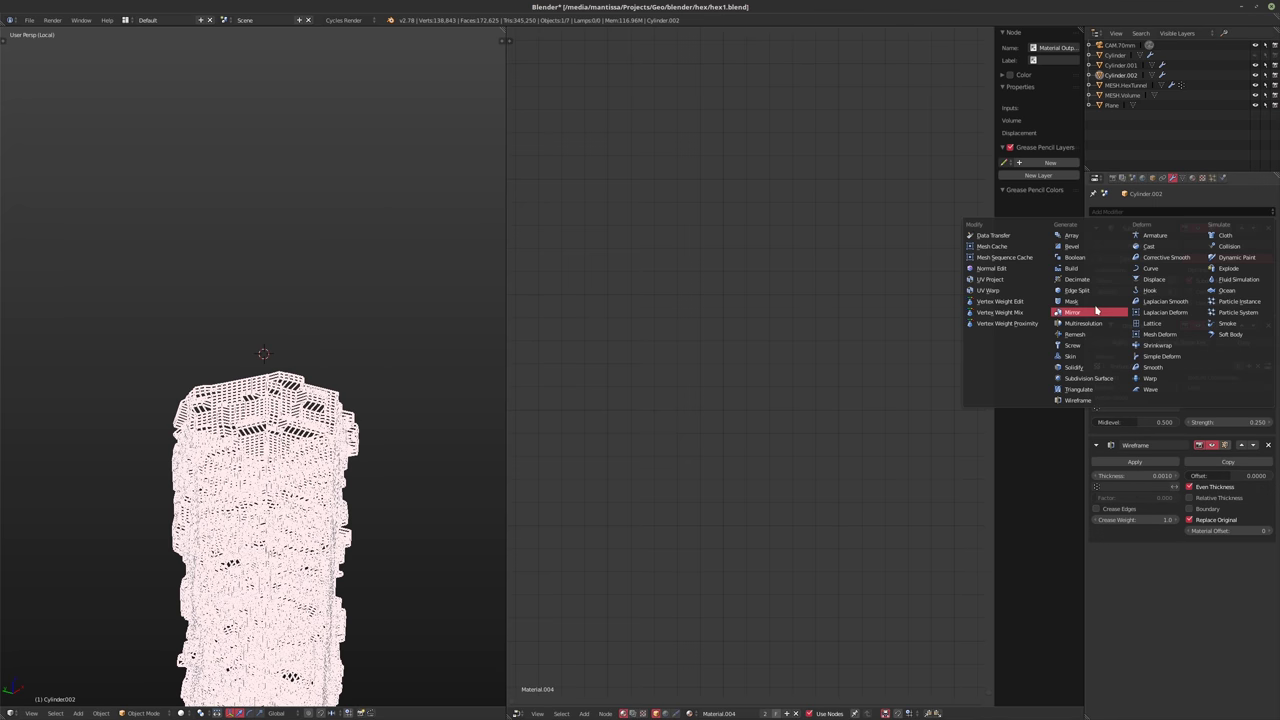
left_click(1071, 235)
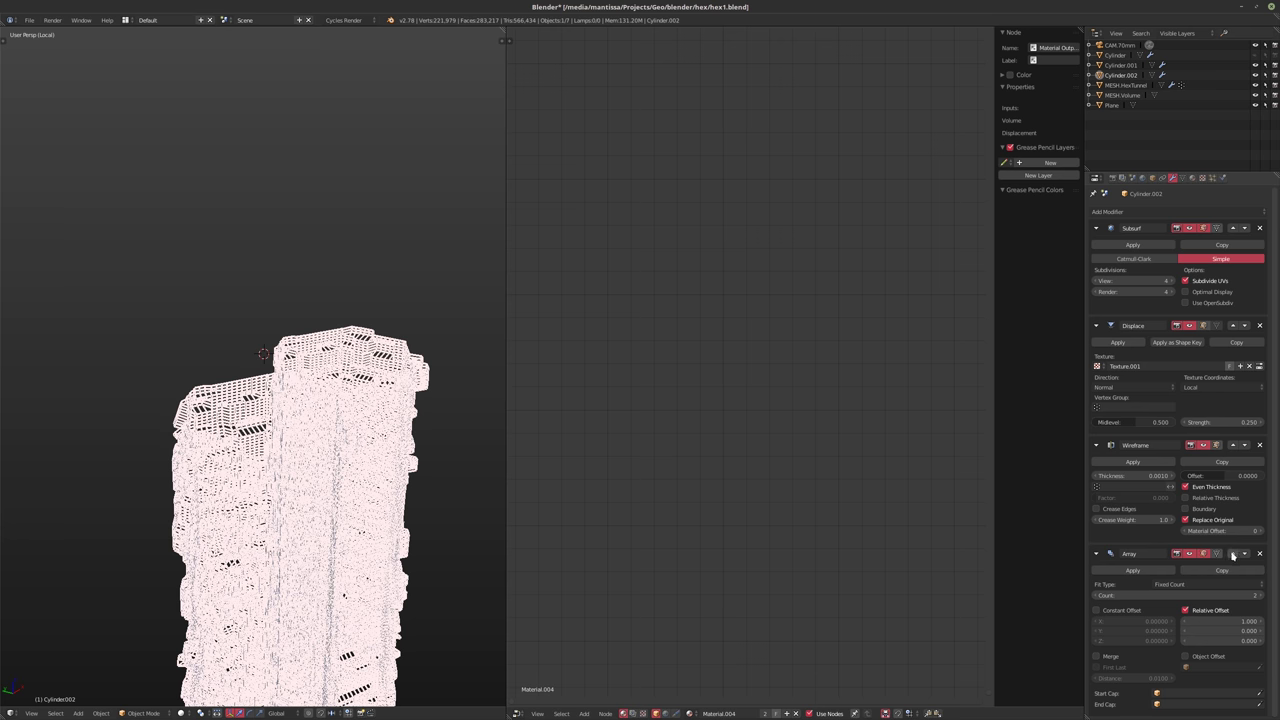
left_click(1232, 553)
left_click(1232, 444)
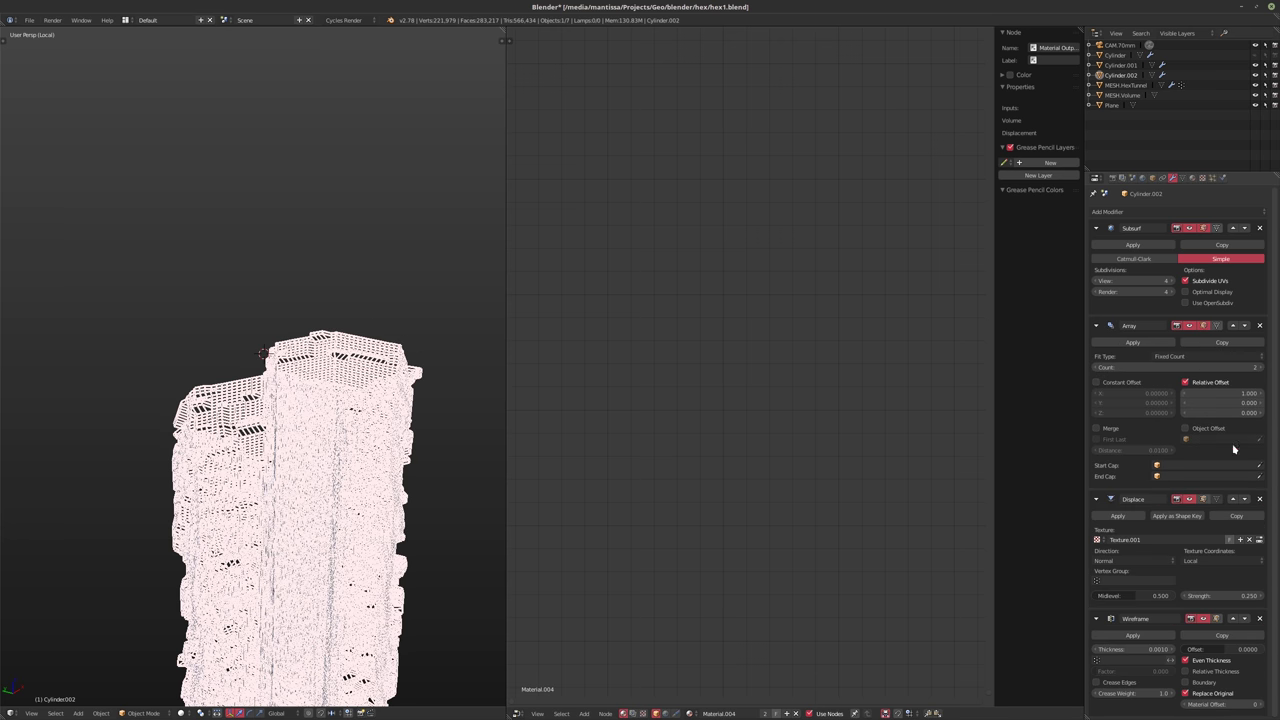
left_click(1232, 325)
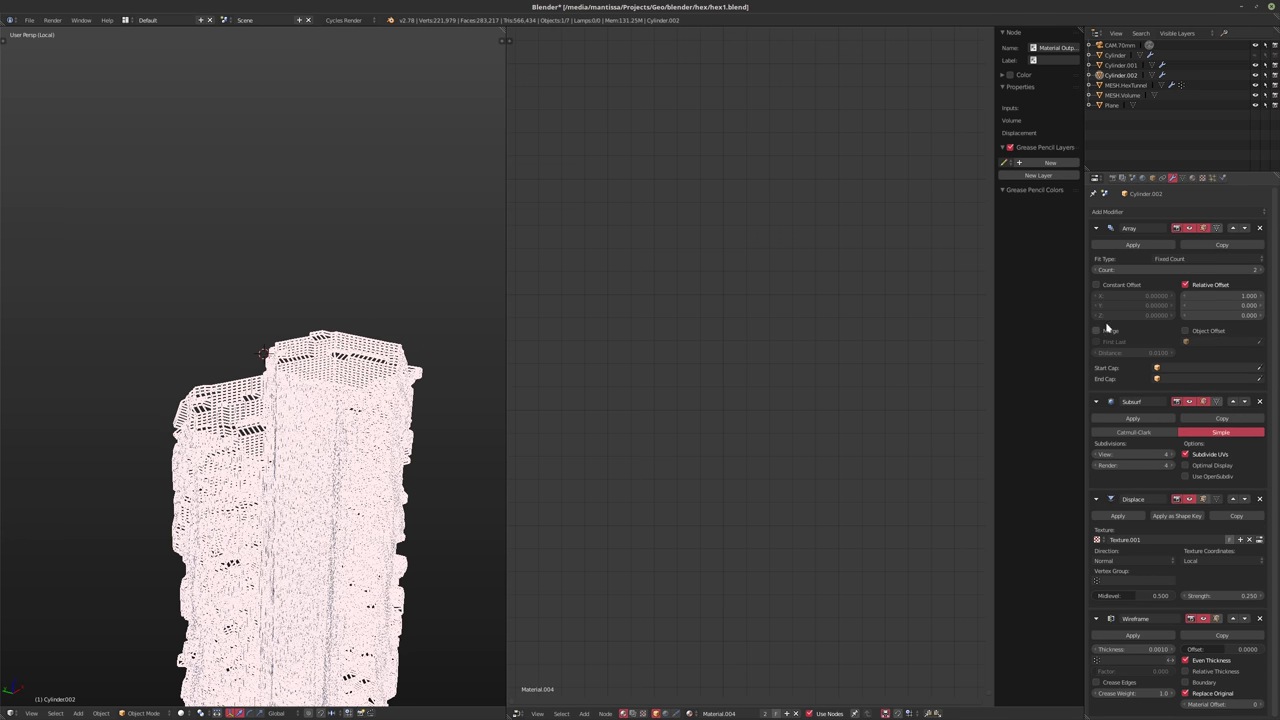
left_click(1185, 285)
left_click(1185, 285)
- Set the array's relative offset to Z 1 and X 0 to stack copies upward
middle_click_drag(450, 300, 480, 310)
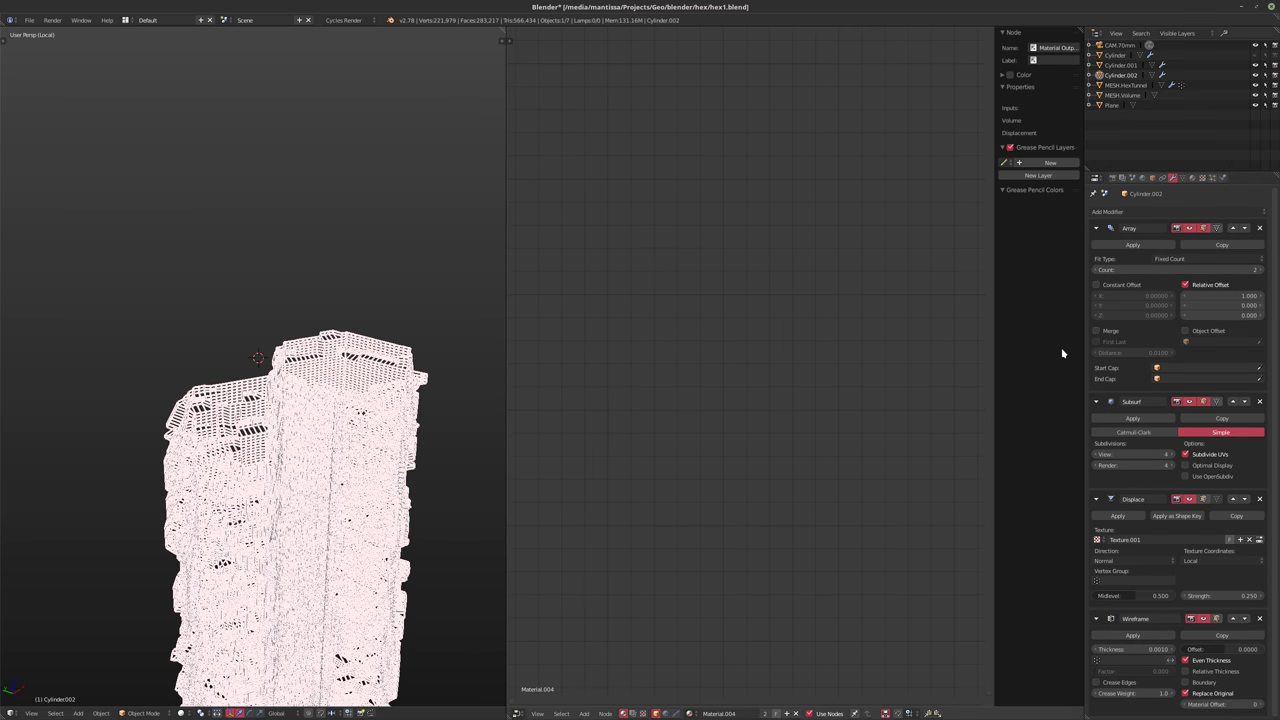
left_click(1218, 315)
type("1")
key("Return")
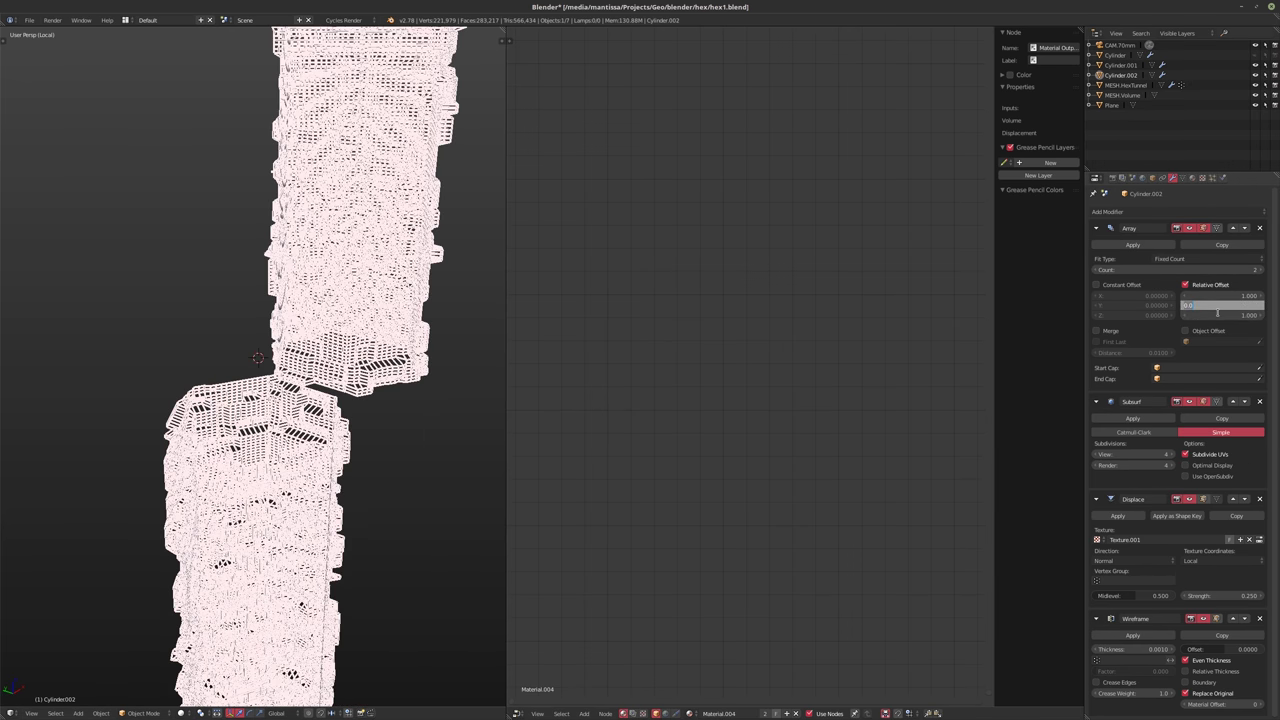
left_click(1220, 296)
type("0")
key("Return")
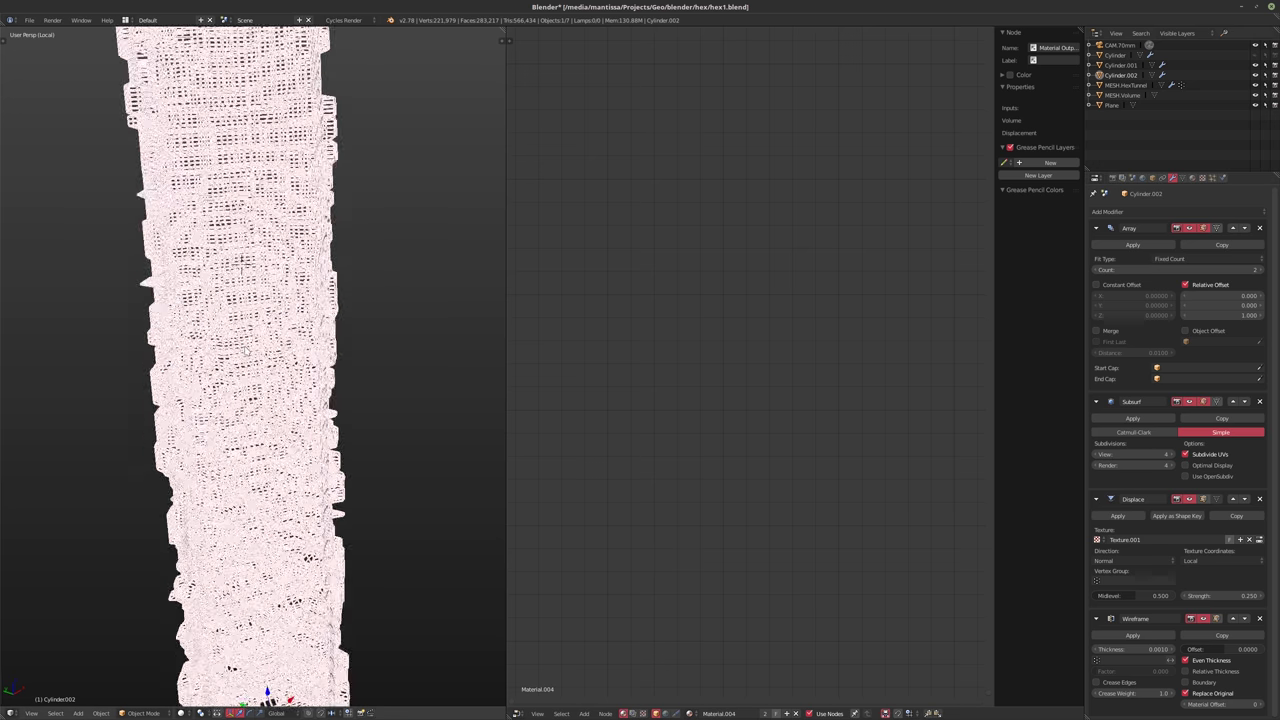
- Return to the camera view, exit local view, deselect all, and save hex1.blend
key("KP_0")
key("KP_Divide")
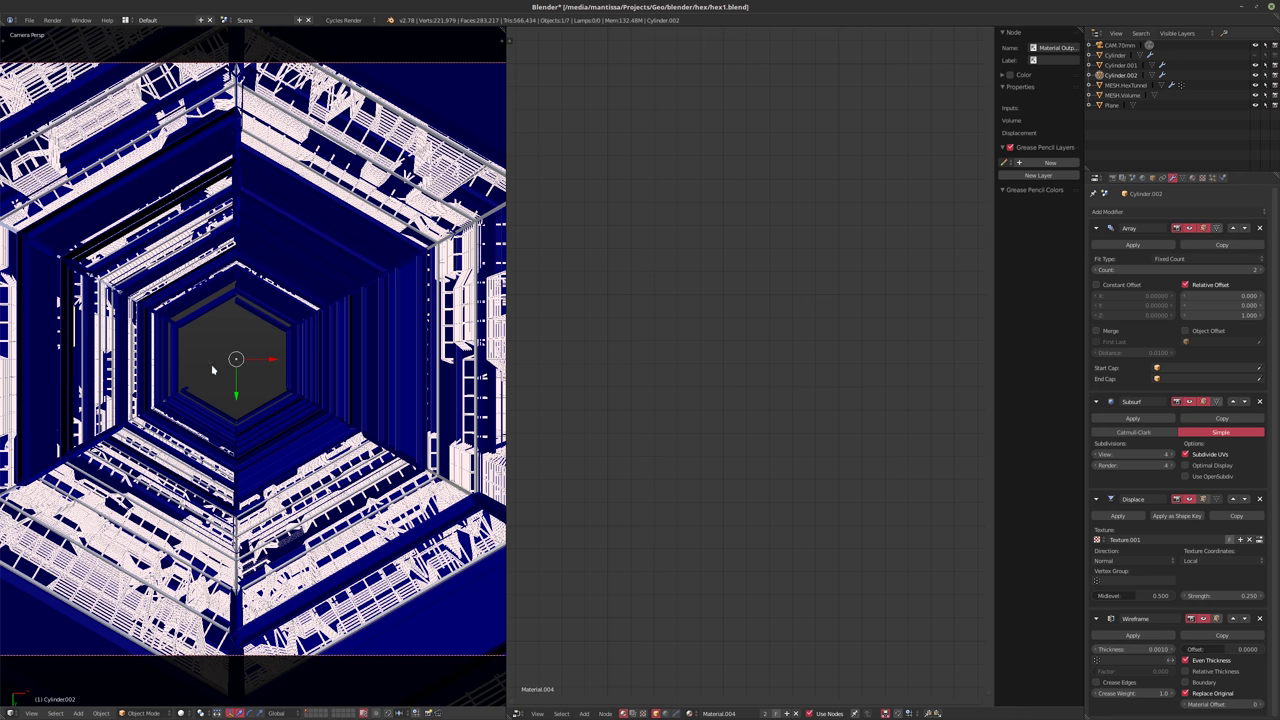
key("a")
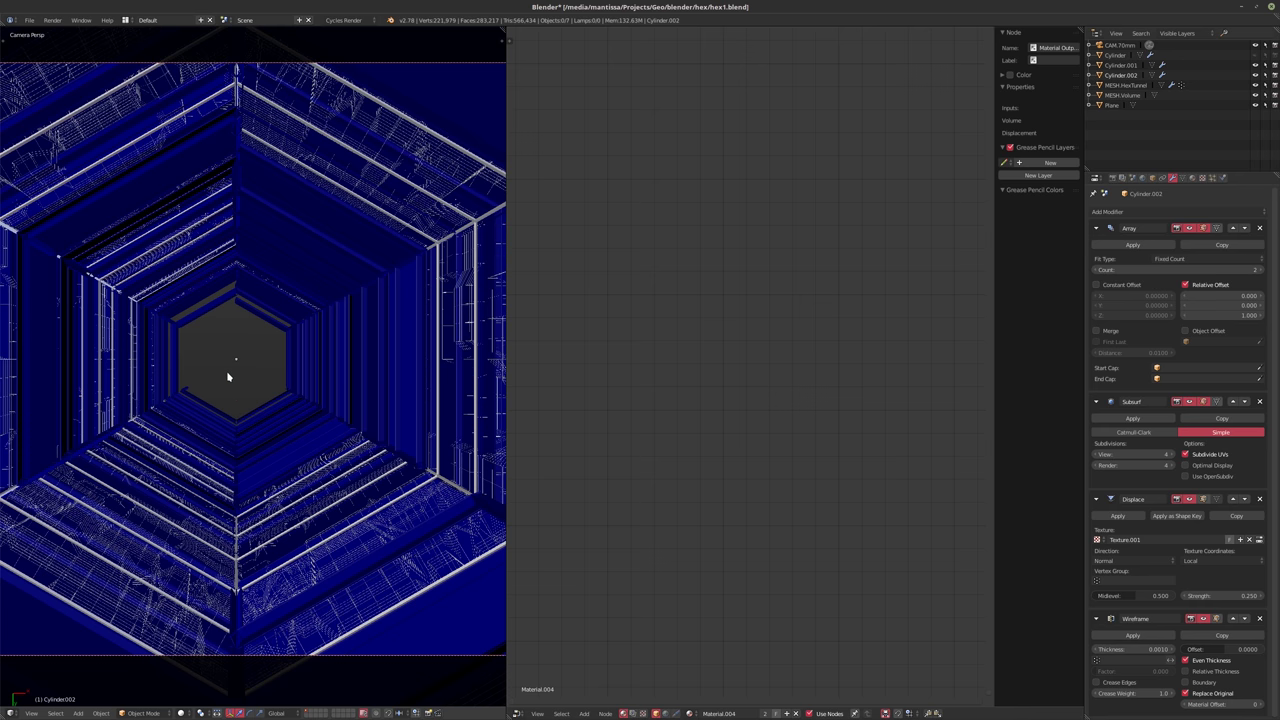
key("ctrl+s")
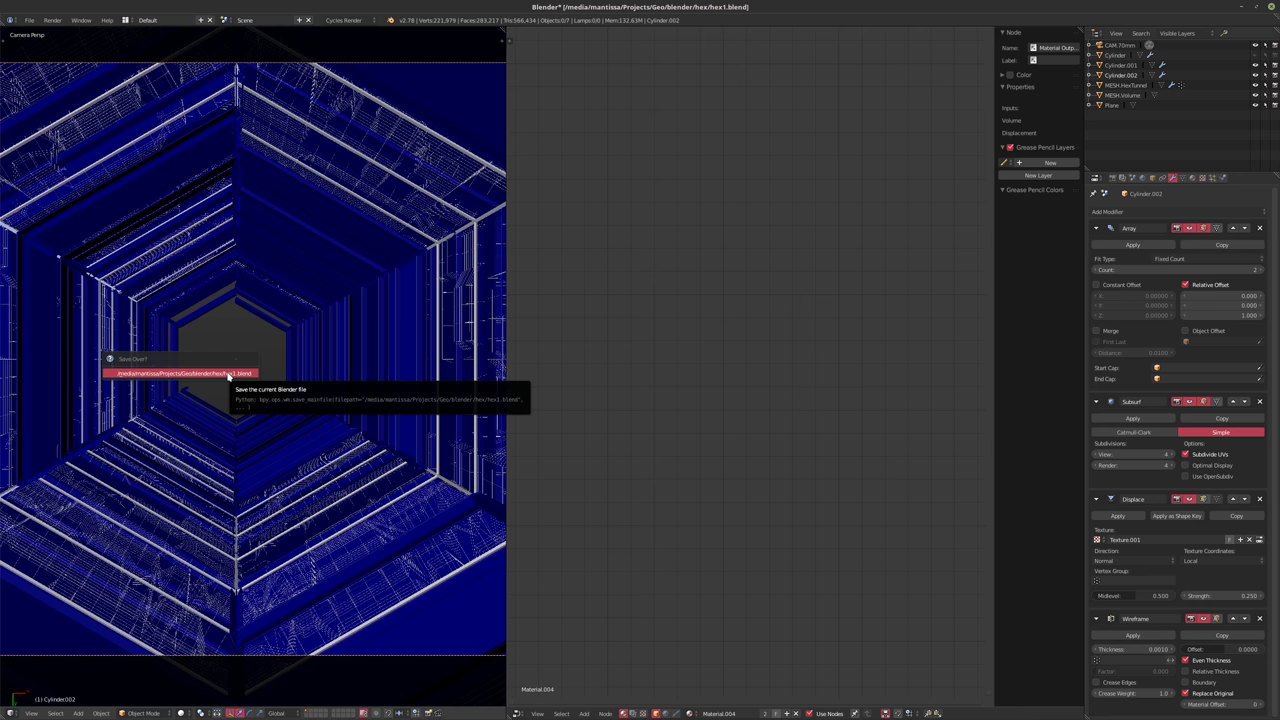
left_click(228, 376)
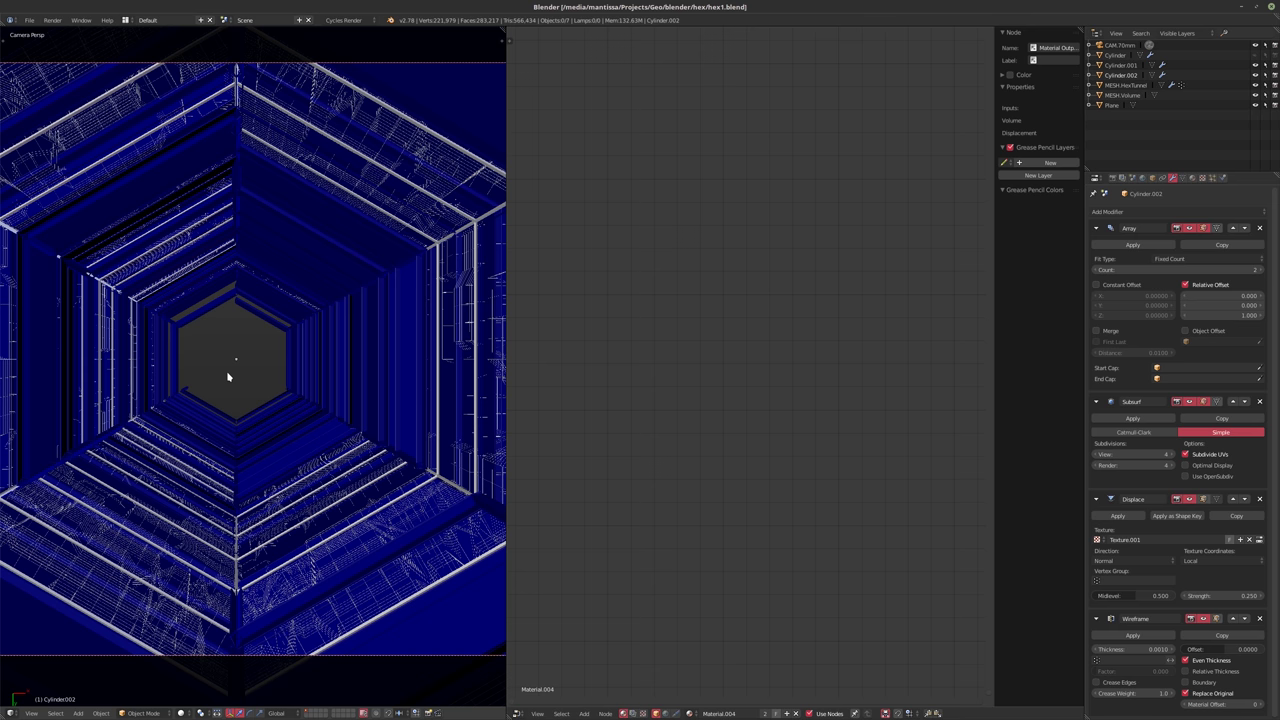
key("F12")
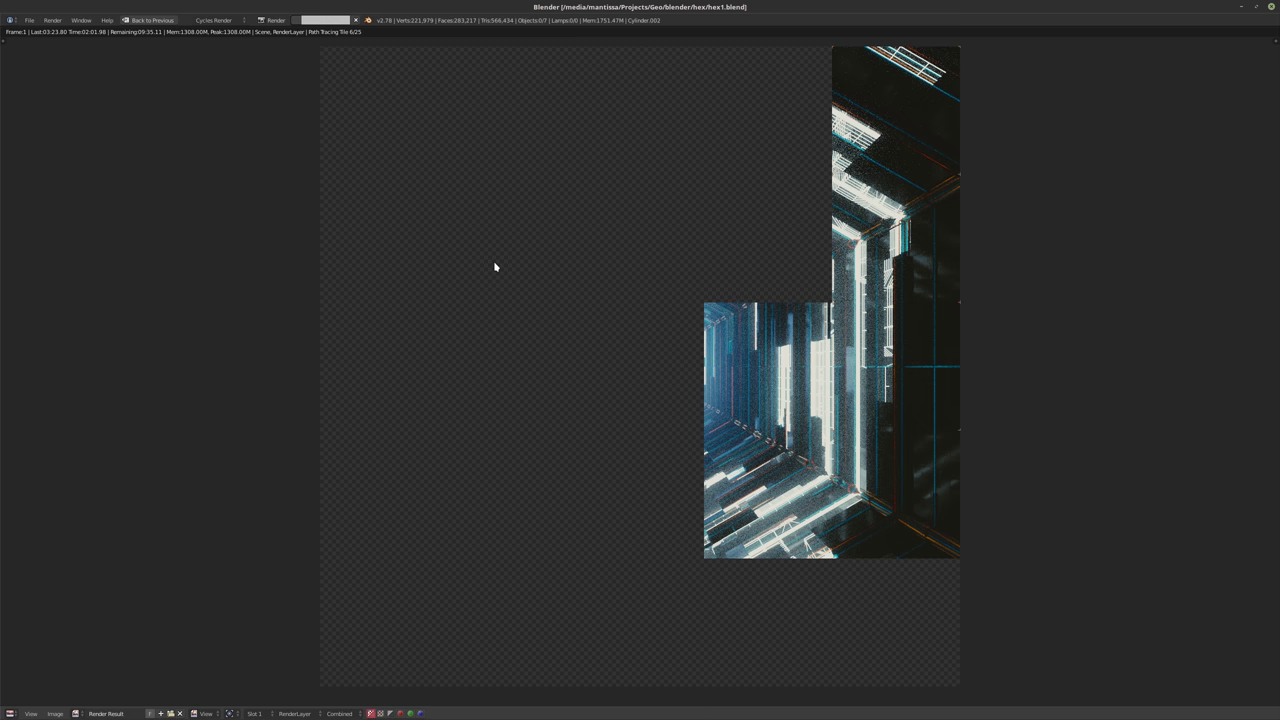
key("Escape")
key("Escape")
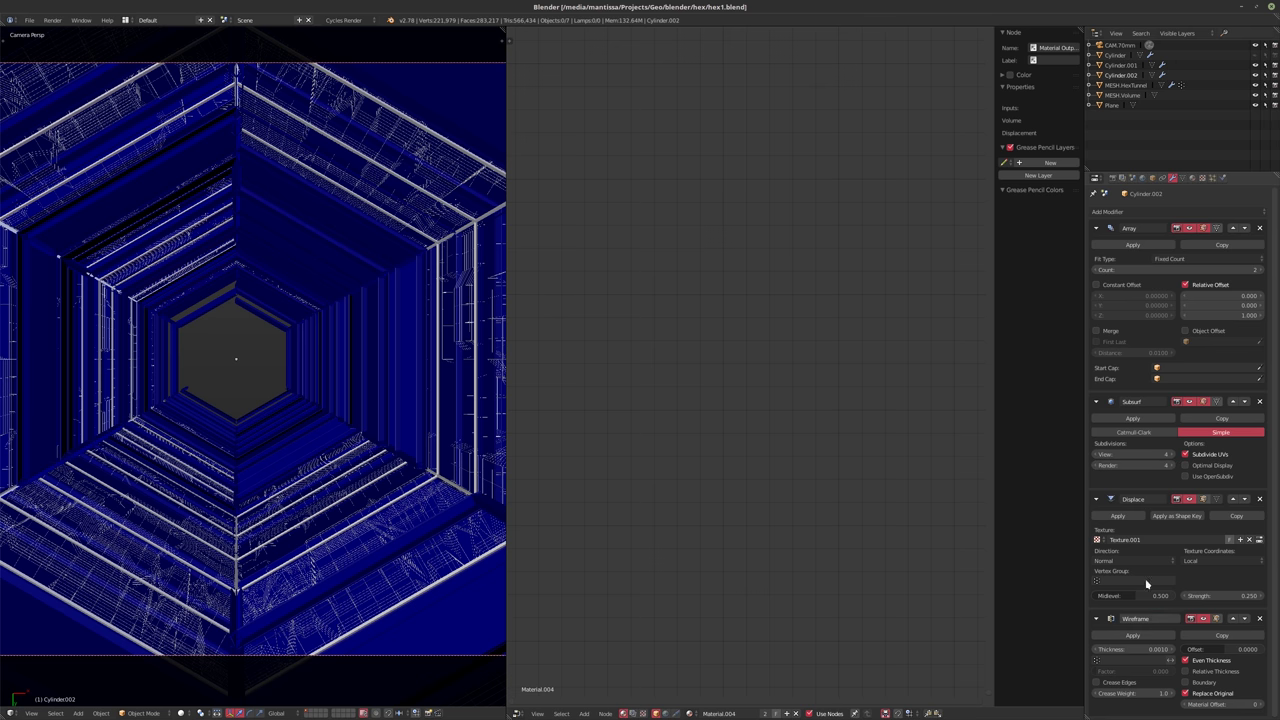
- Lower Subsurf levels to 3 and widen Cylinder.002 about 1.18 times in X and Y
left_click(1097, 455)
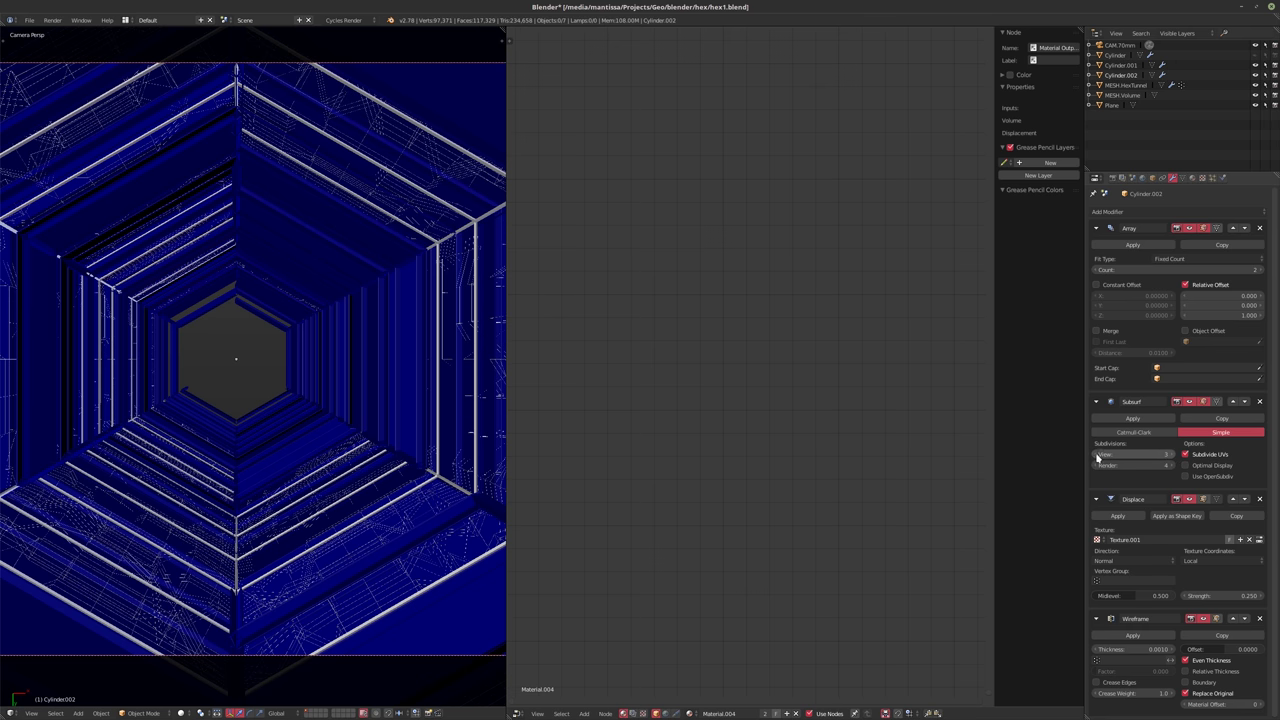
left_click(1097, 467)
right_click(262, 438)
key("s")
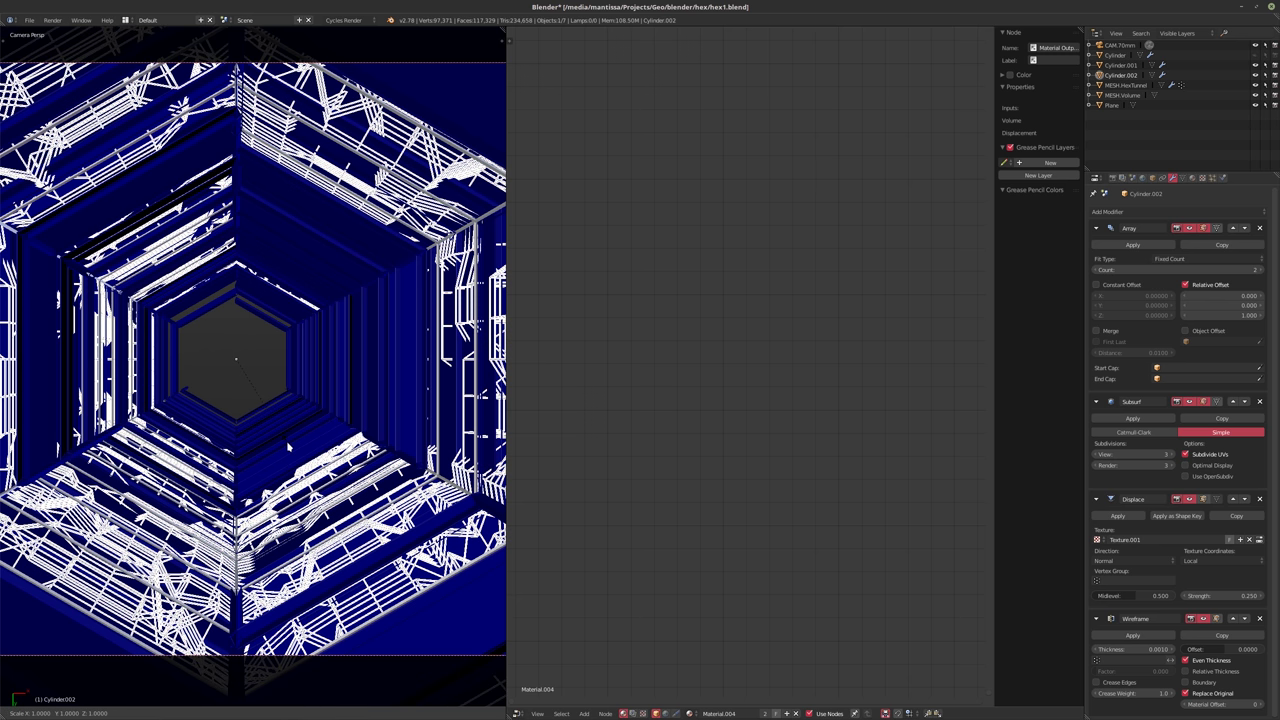
key("shift+z")
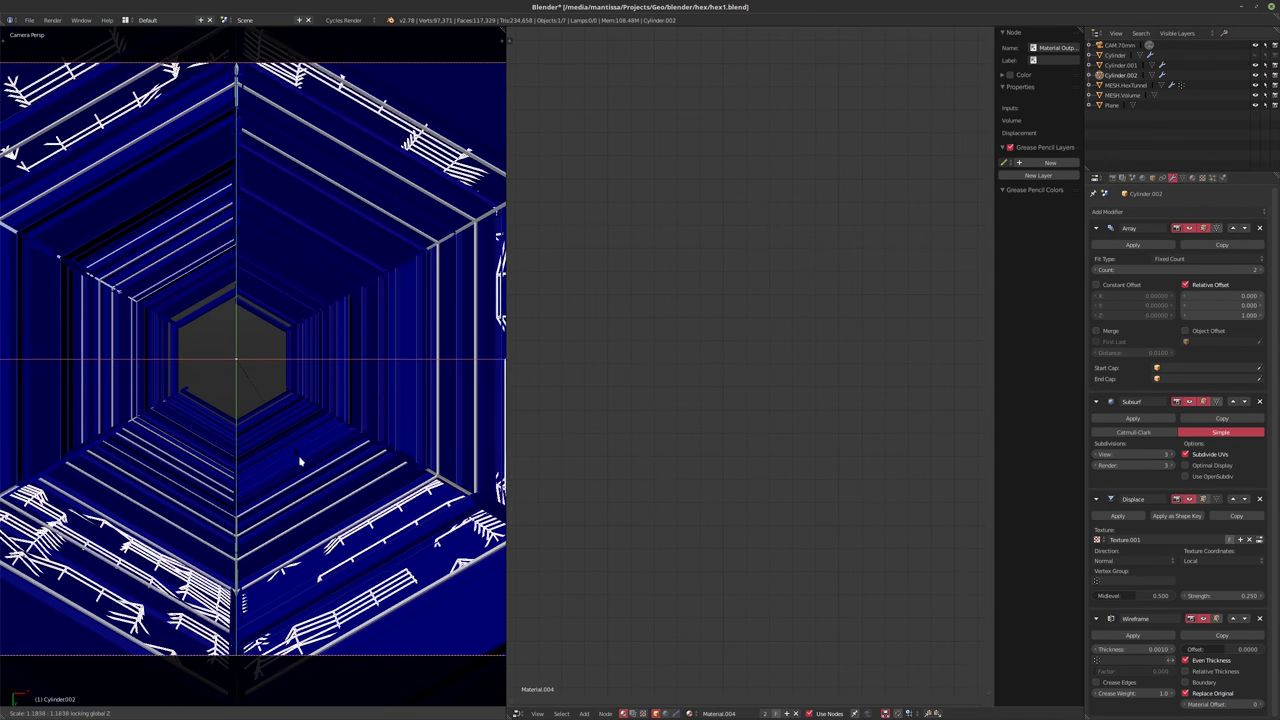
left_click(300, 461)
- Restore viewport subdivisions to 4, deselect, and list materials from the camera view
left_click(1173, 456)
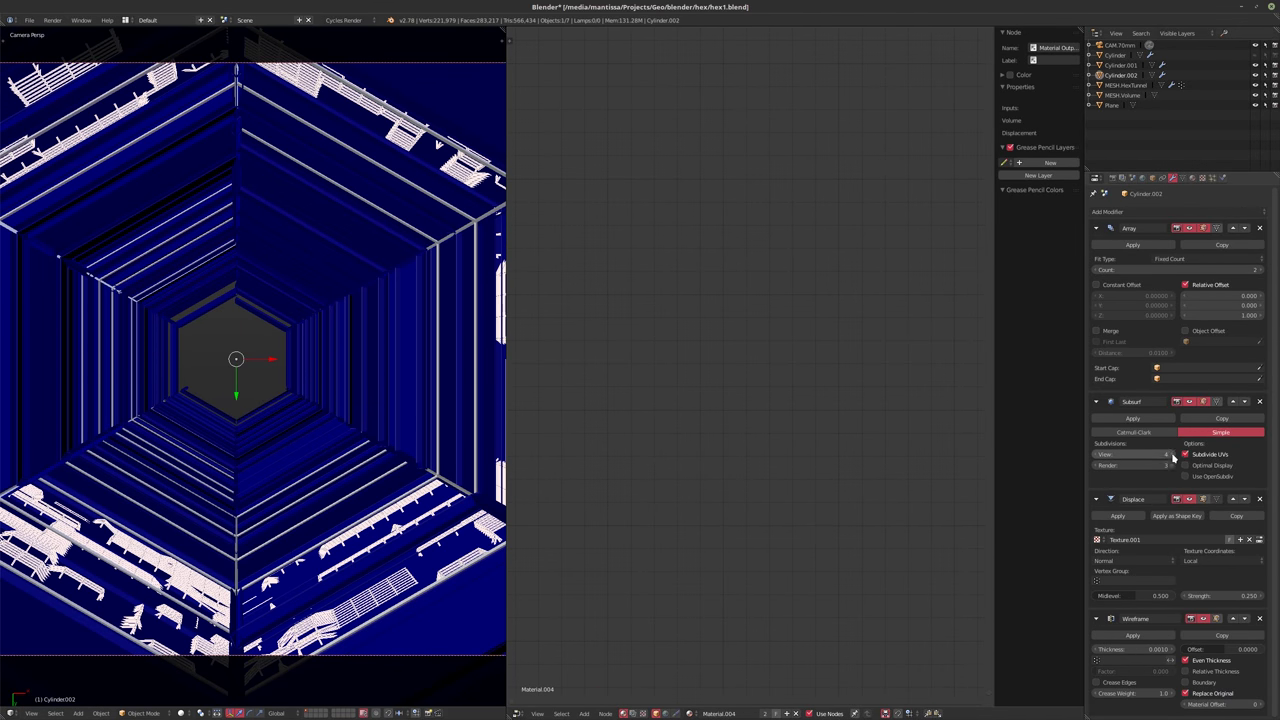
key("a")
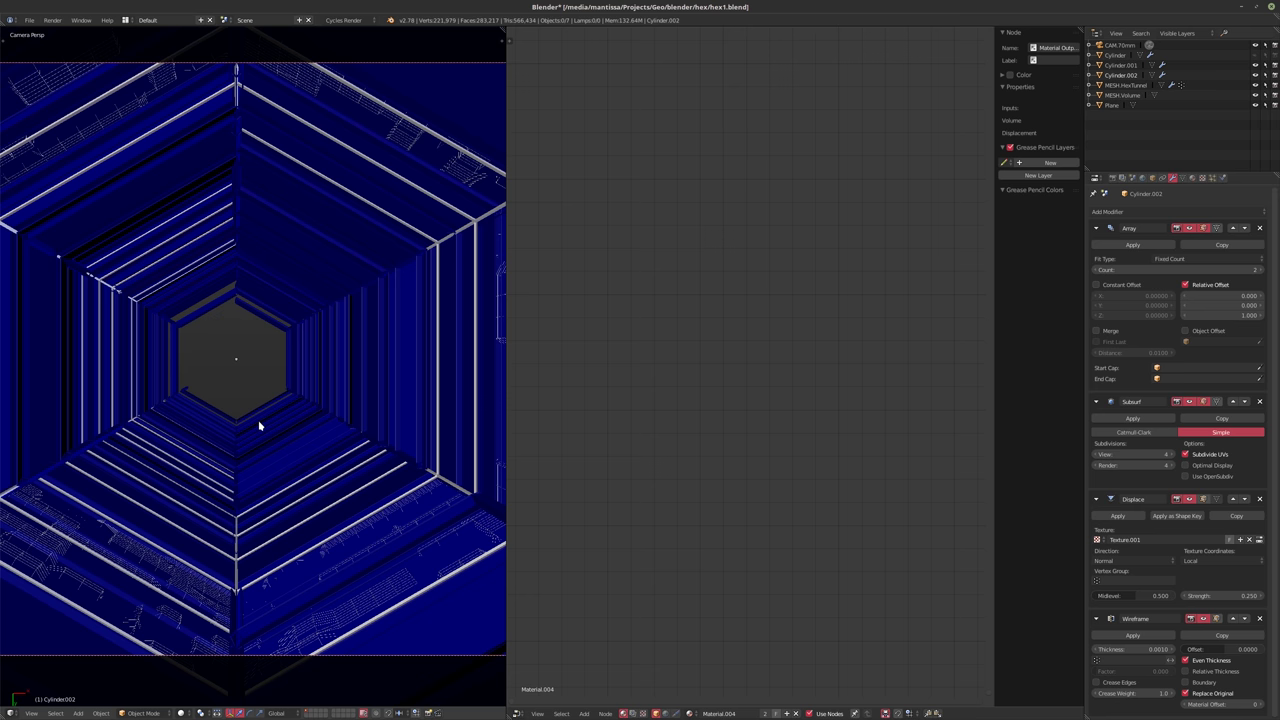
middle_click_drag(243, 429, 349, 507)
scroll(263, 455, "down", 6)
key("KP_0")
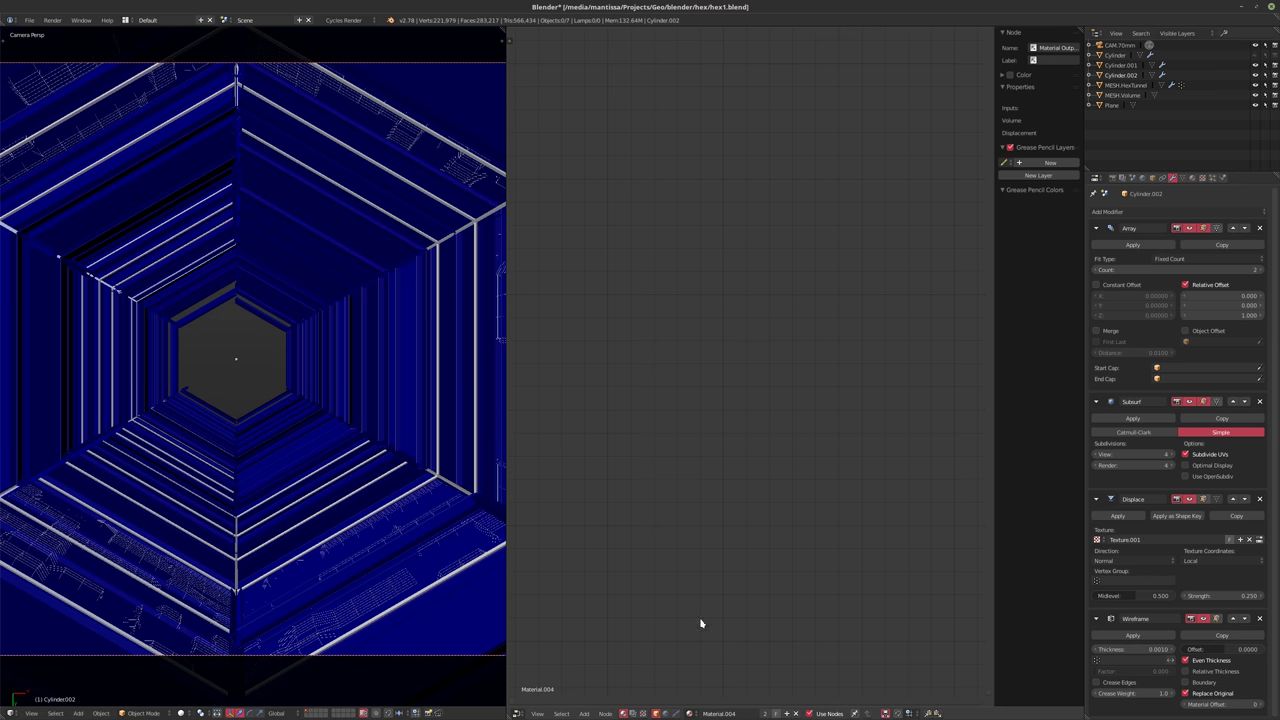
left_click(690, 712)
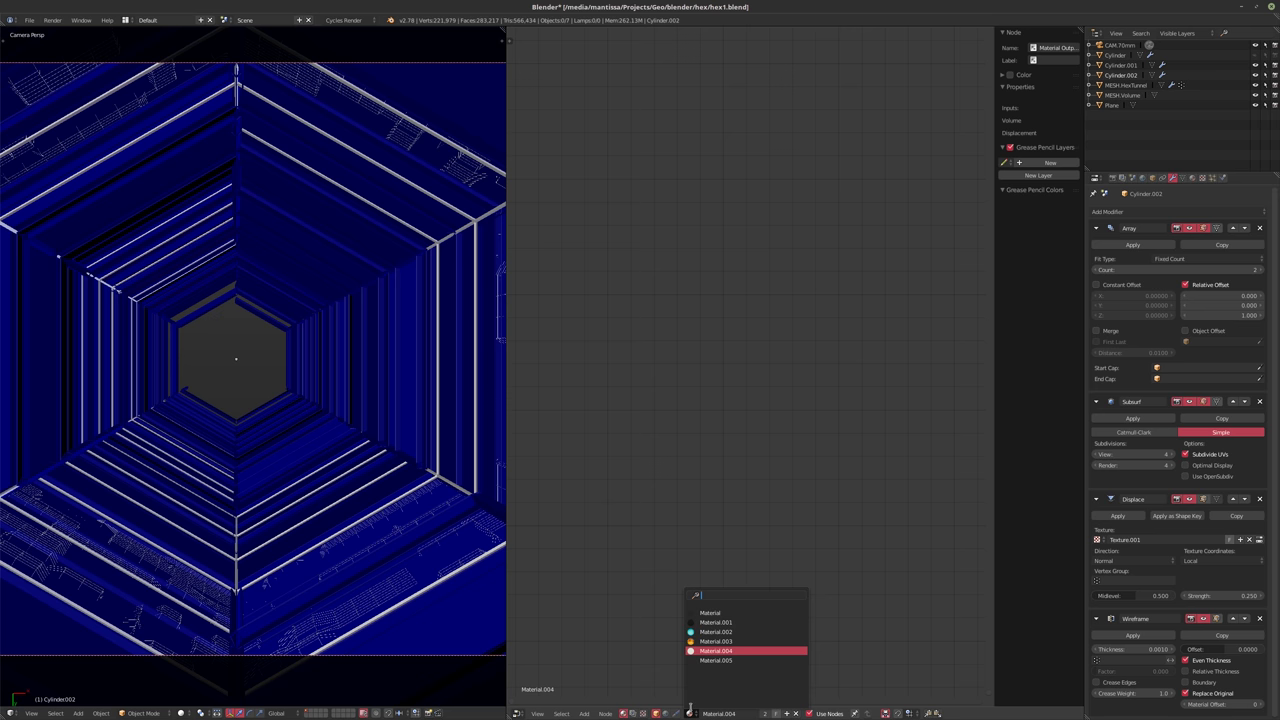
- Show Material.001's nodes, scale Cylinder.002 to about 0.96 in X/Y, and collapse modifier panels
left_click(715, 622)
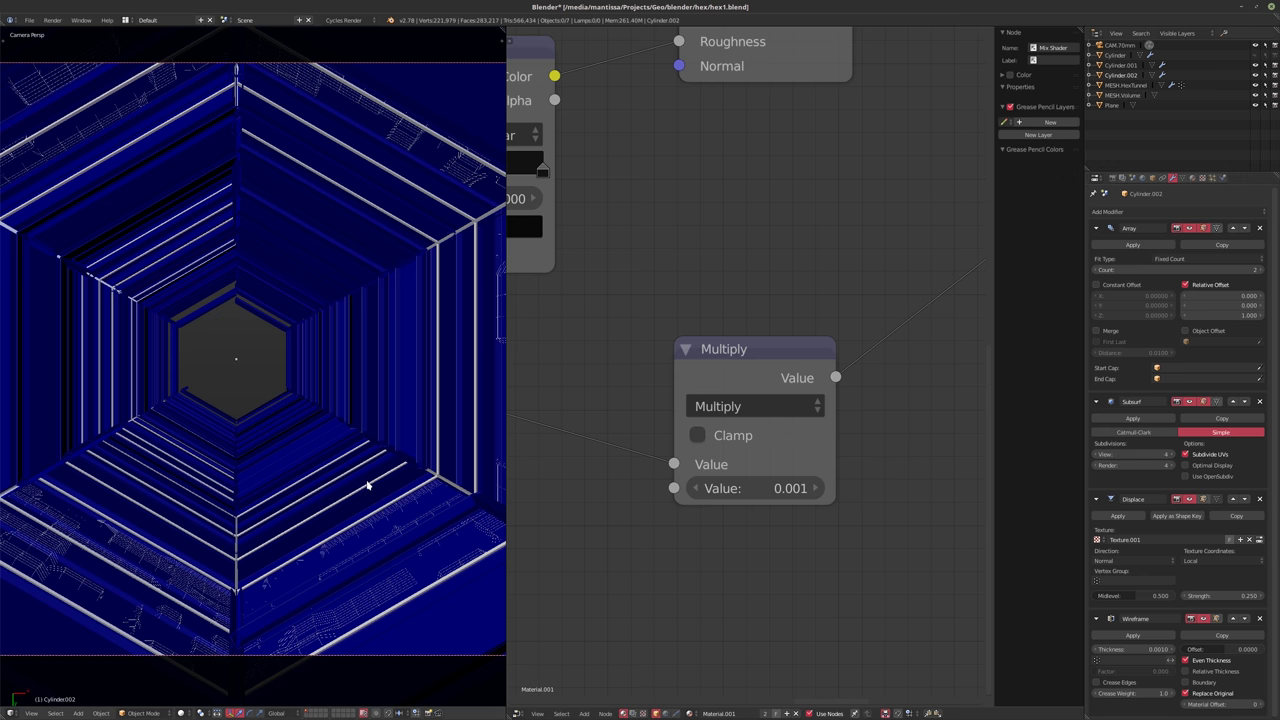
left_click(1124, 75)
key("s")
key("shift+z")
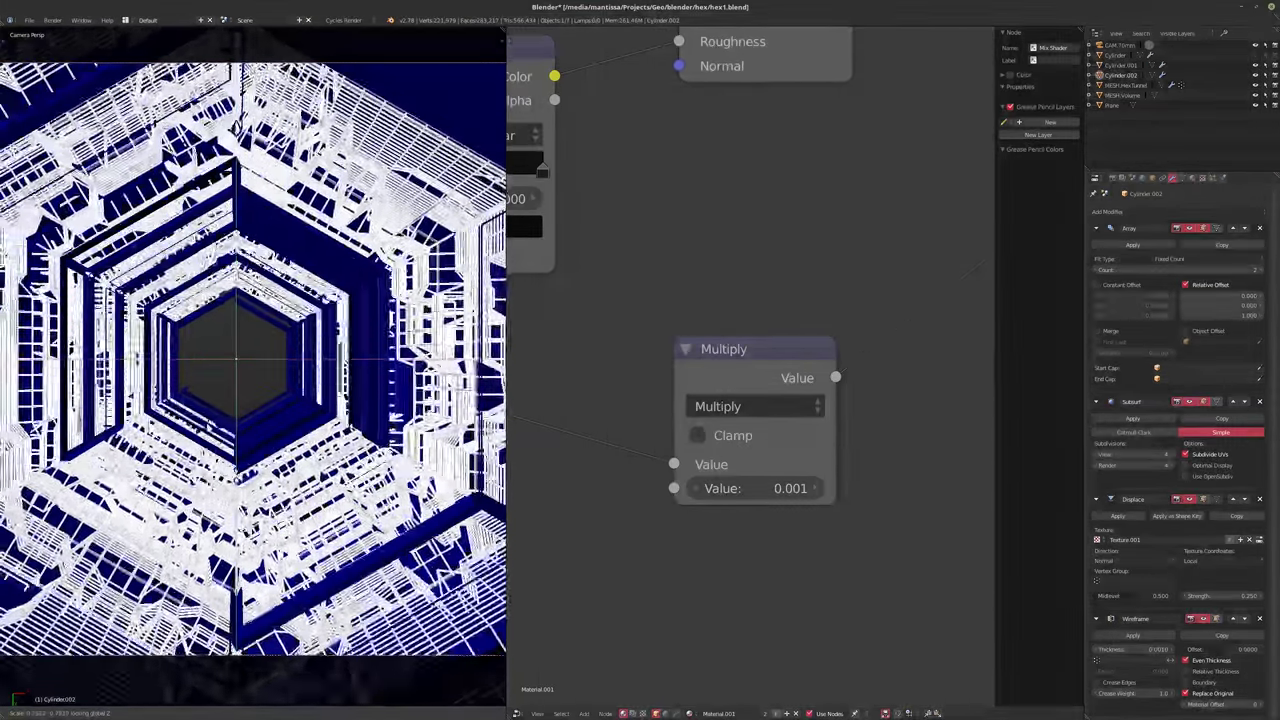
left_click(222, 437)
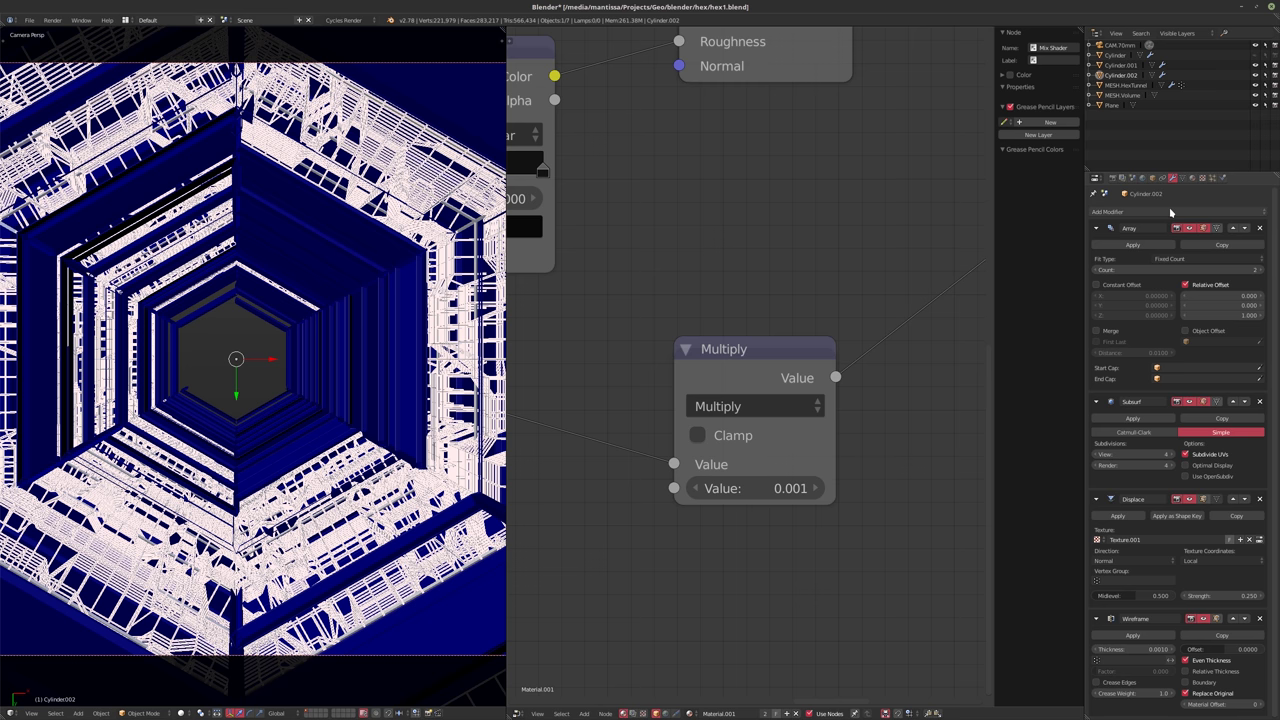
left_click_drag(1098, 232, 1098, 286)
left_click(1135, 212)
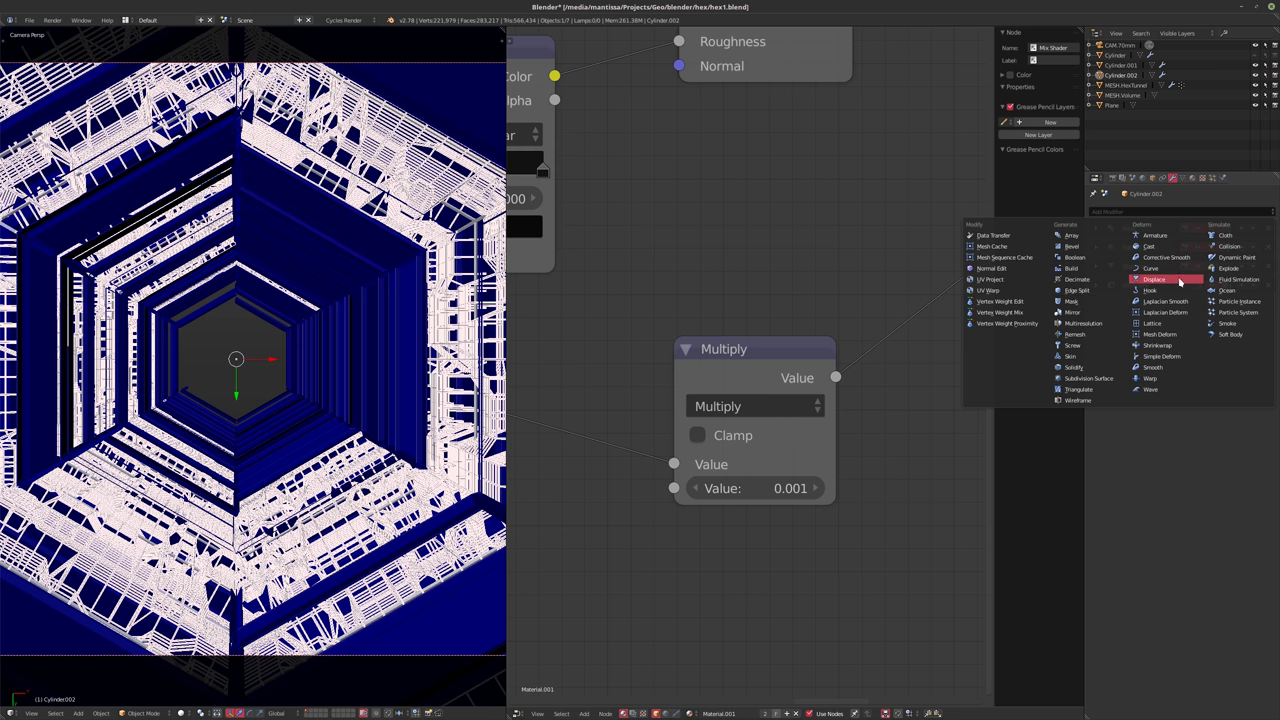
- Add a Decimate modifier to the cage and lower its Ratio to 0.1, then 0.01
left_click(1077, 285)
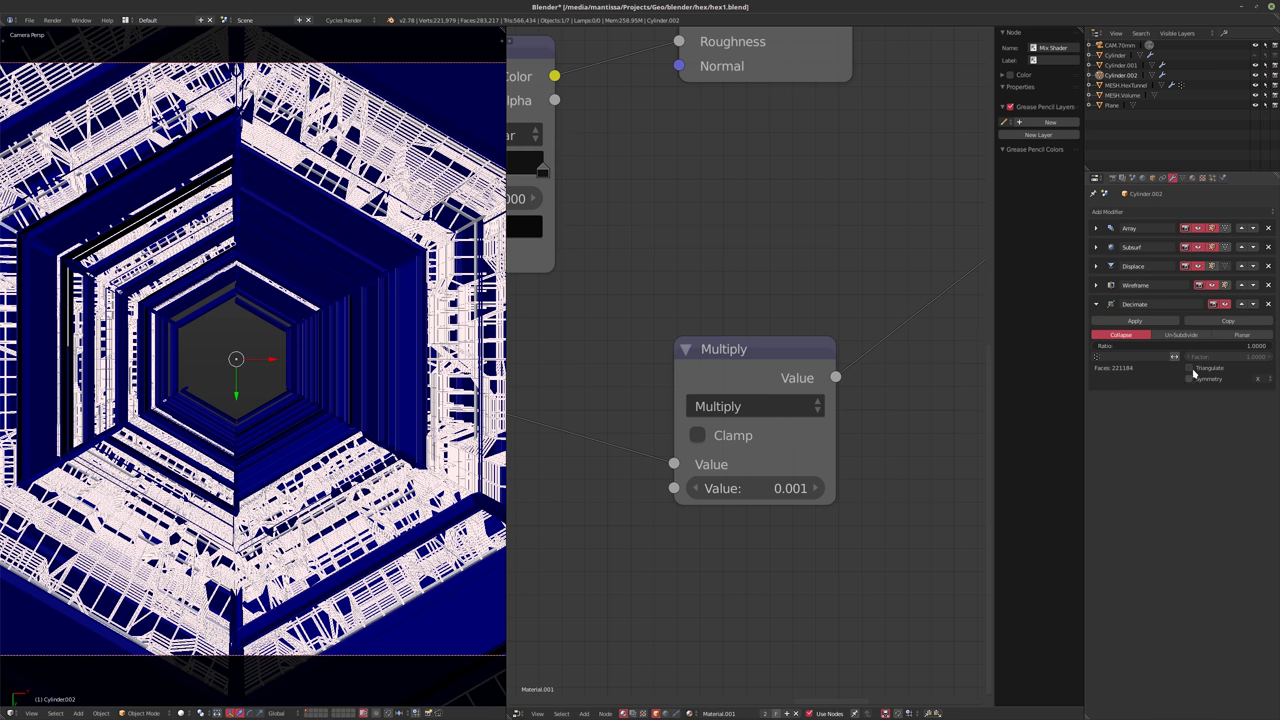
left_click_drag(1180, 345, 1176, 345)
left_click_drag(1176, 345, 1168, 346)
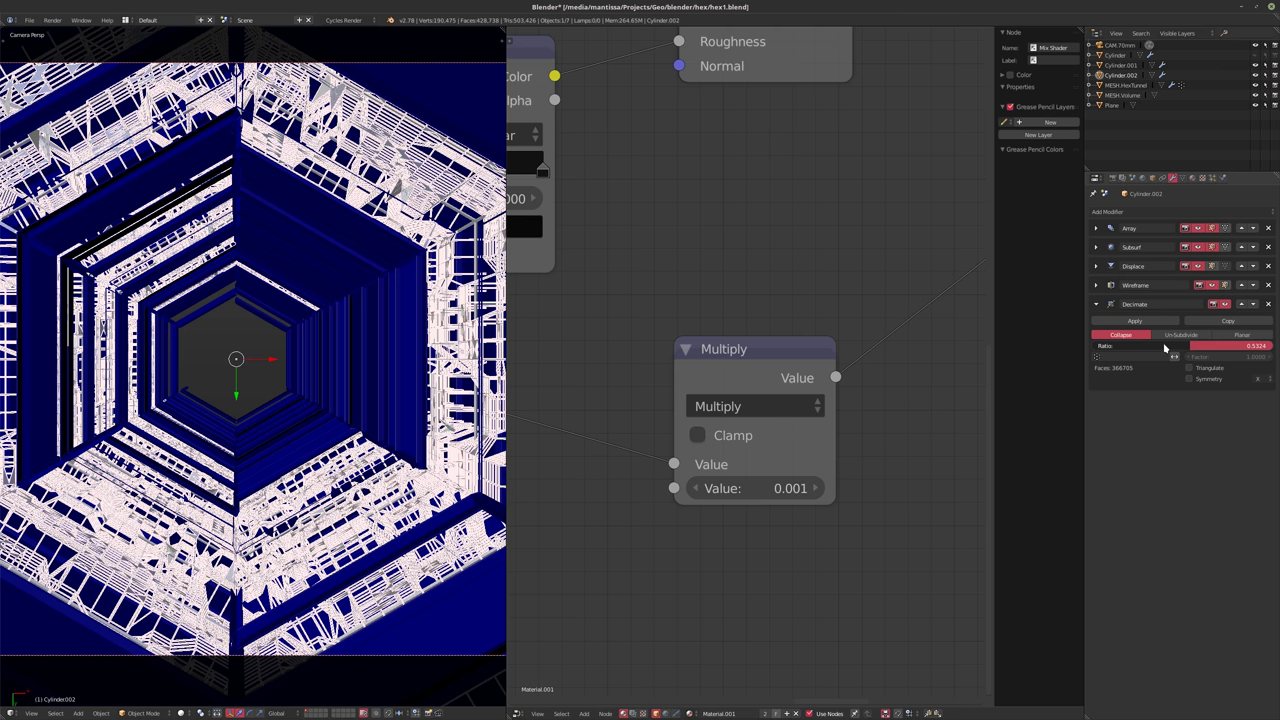
left_click_drag(1166, 346, 1150, 346)
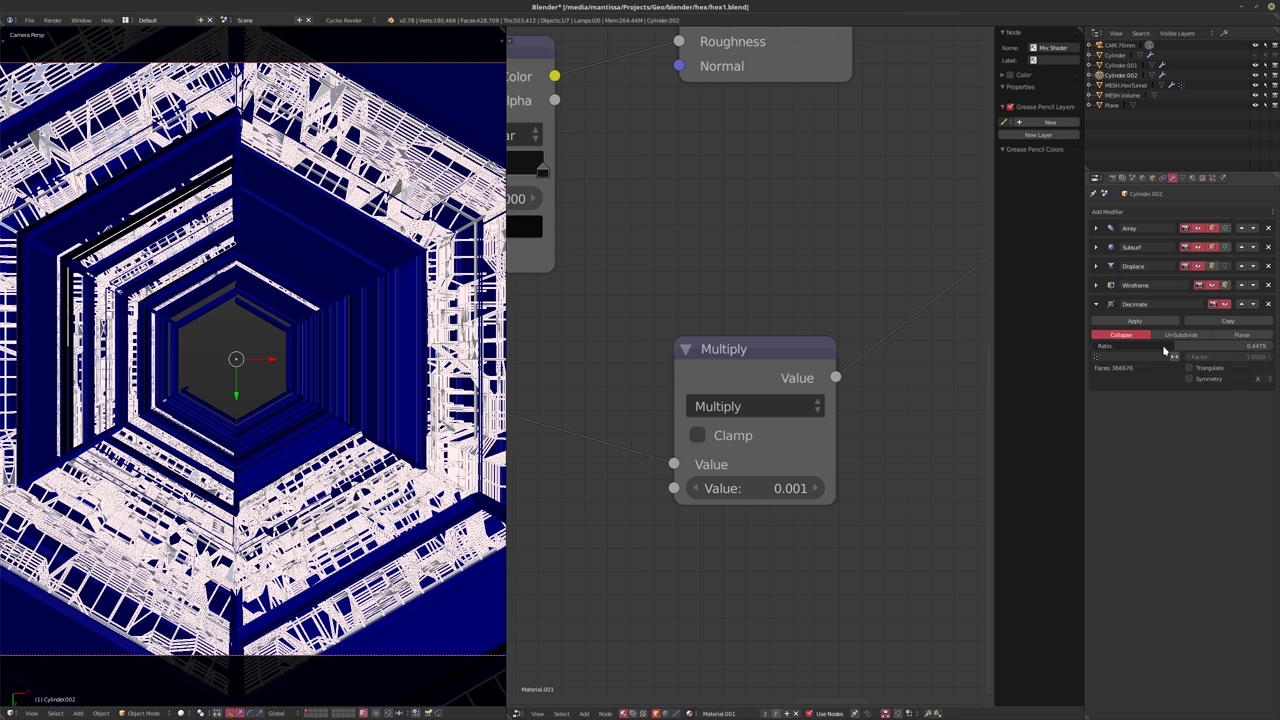
left_click(1164, 347)
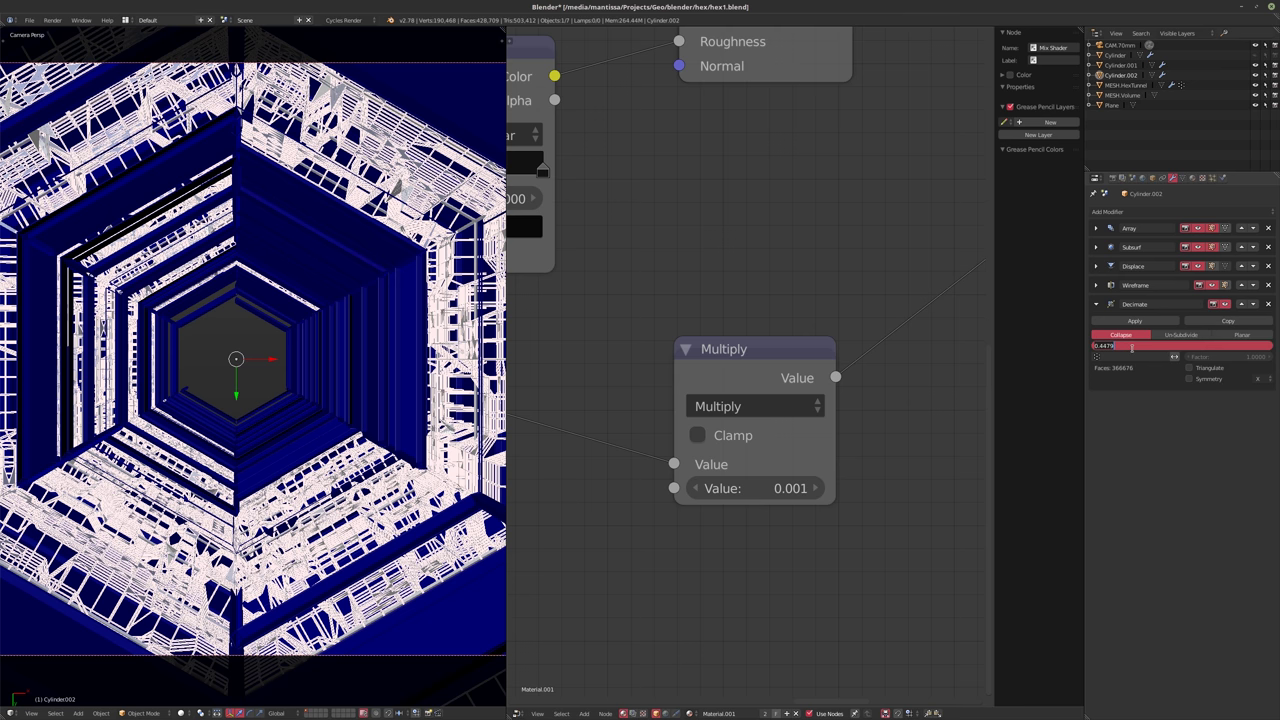
key("BackSpace")
key("Return")
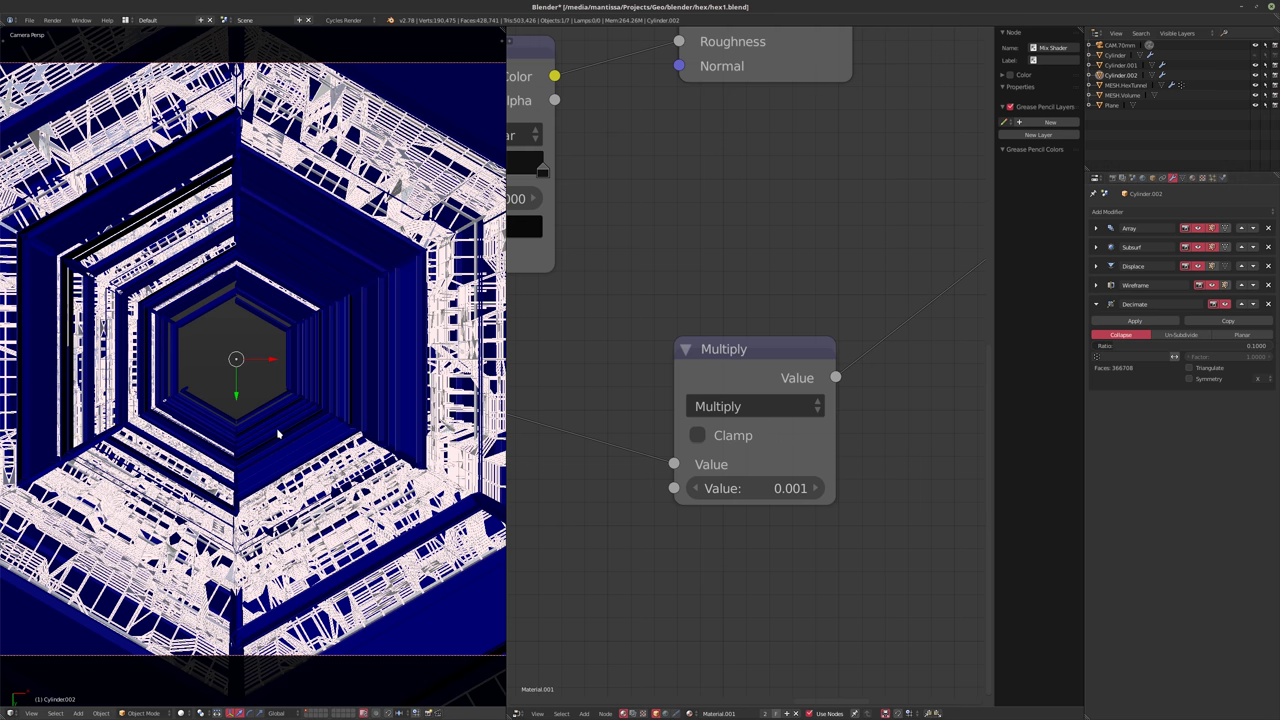
key("a")
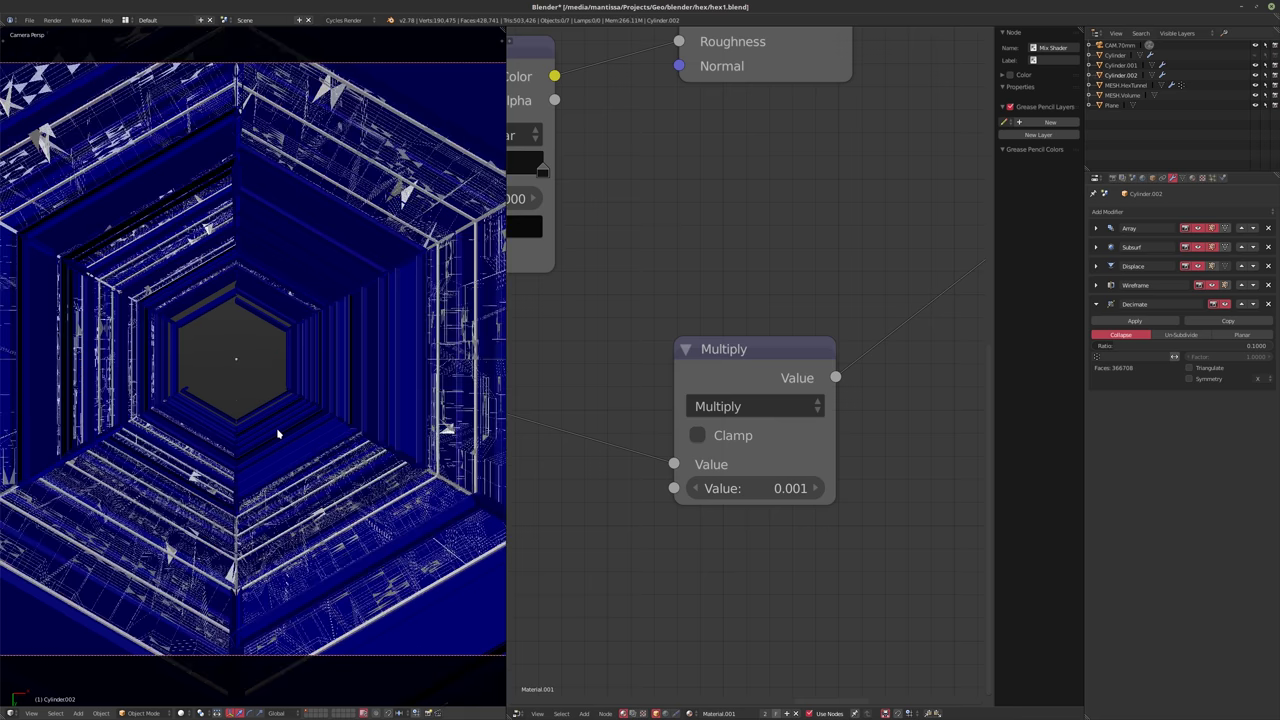
left_click(1129, 346)
type(".01")
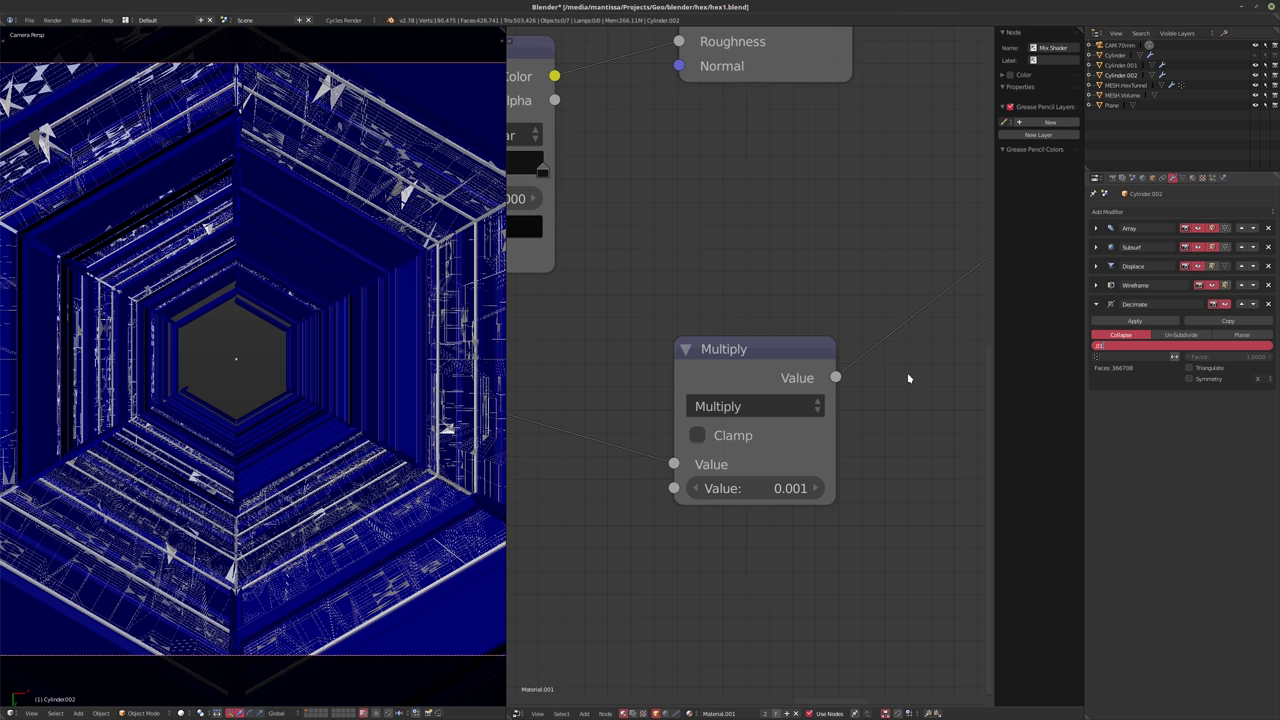
key("Return")
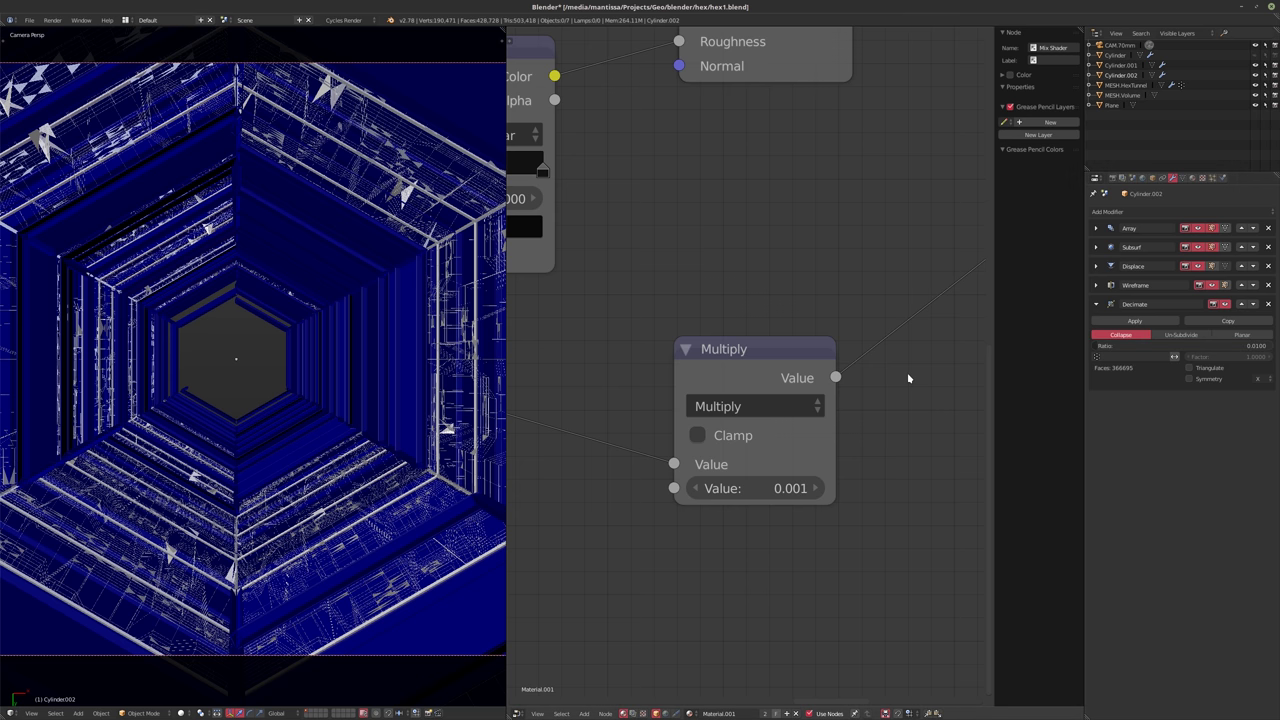
- Inspect the decimated cage alone in local view, then return to the camera view and reselect it
scroll(331, 406, "down", 2)
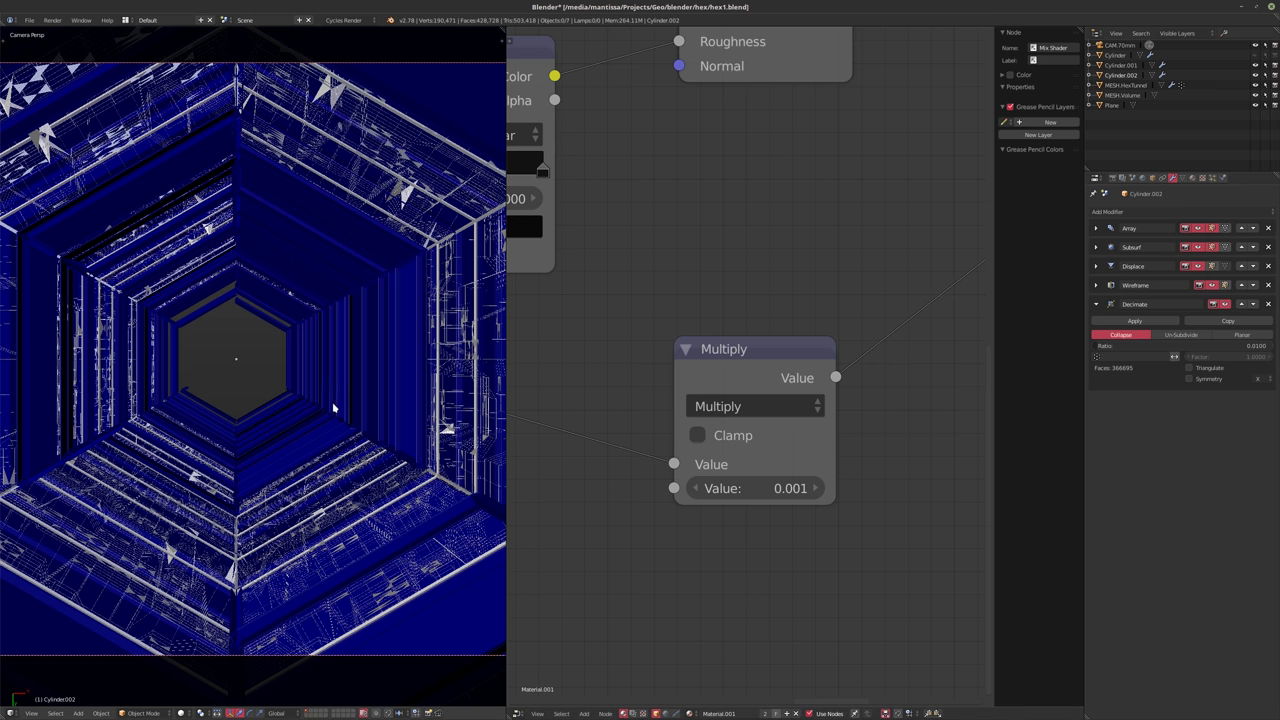
middle_click_drag(357, 391, 231, 346)
scroll(286, 383, "up", 5)
scroll(286, 414, "down", 3)
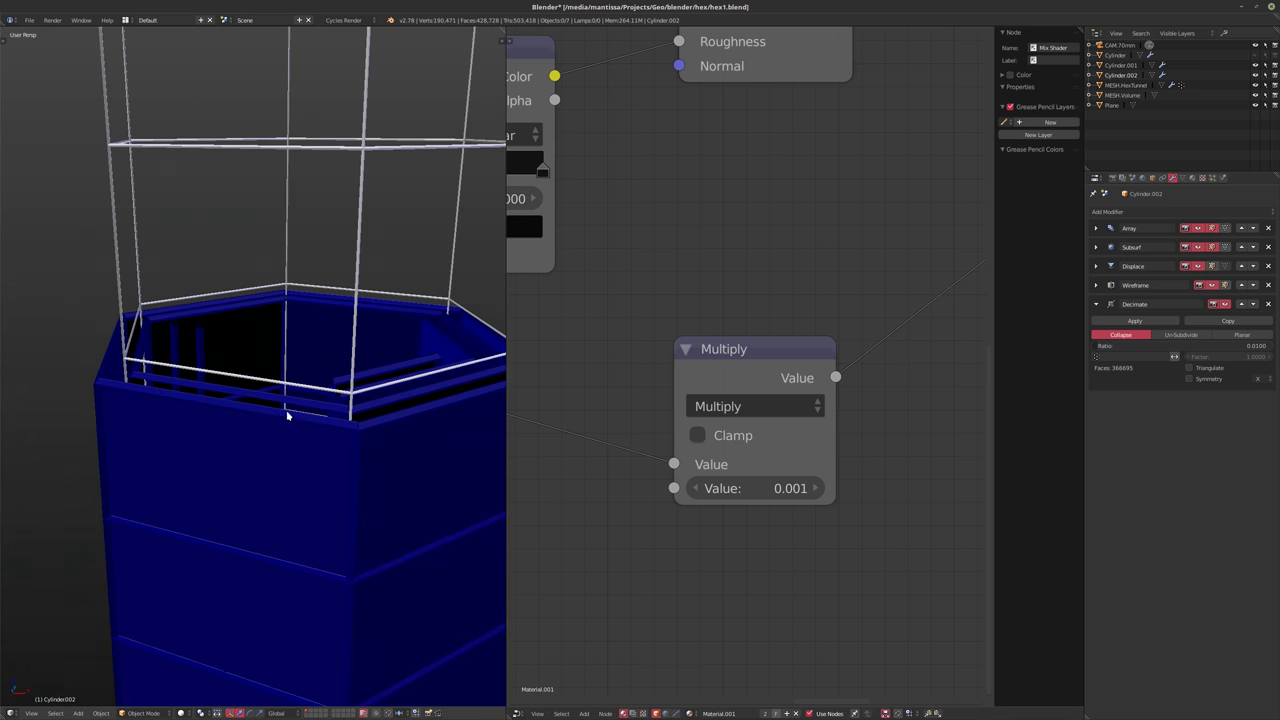
scroll(300, 434, "up", 3)
scroll(300, 428, "down", 1)
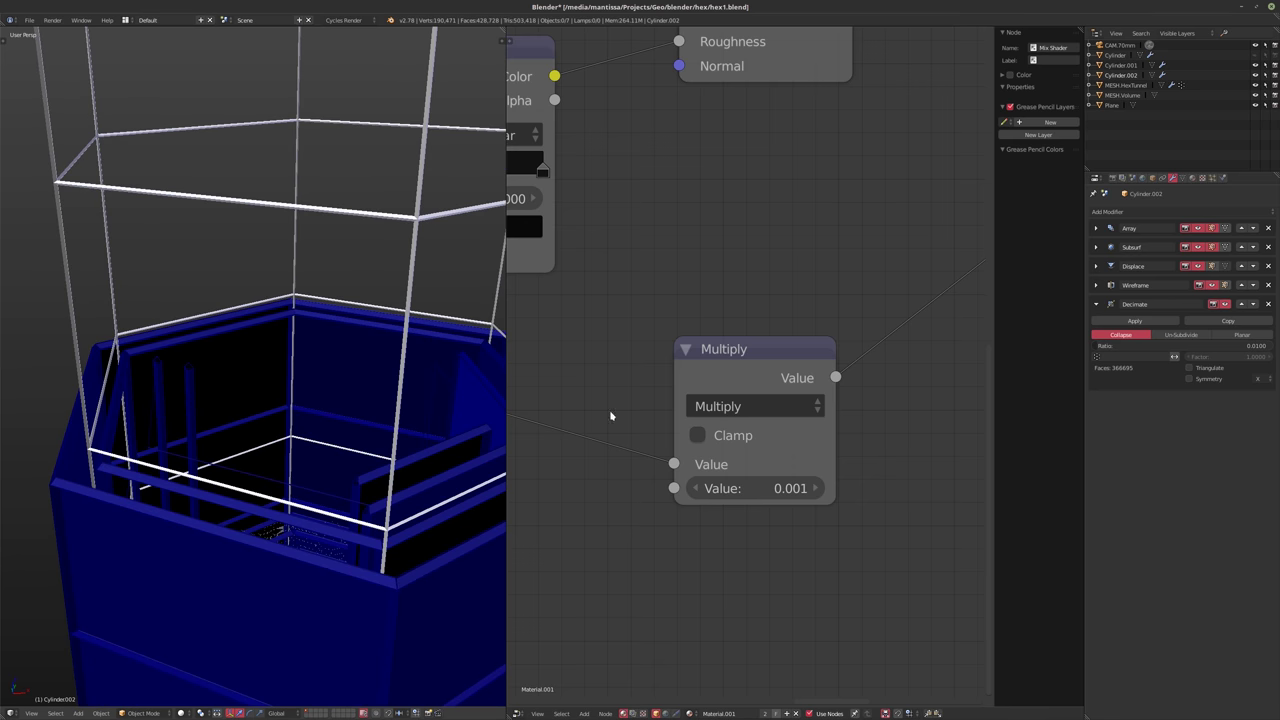
scroll(348, 280, "up", 2)
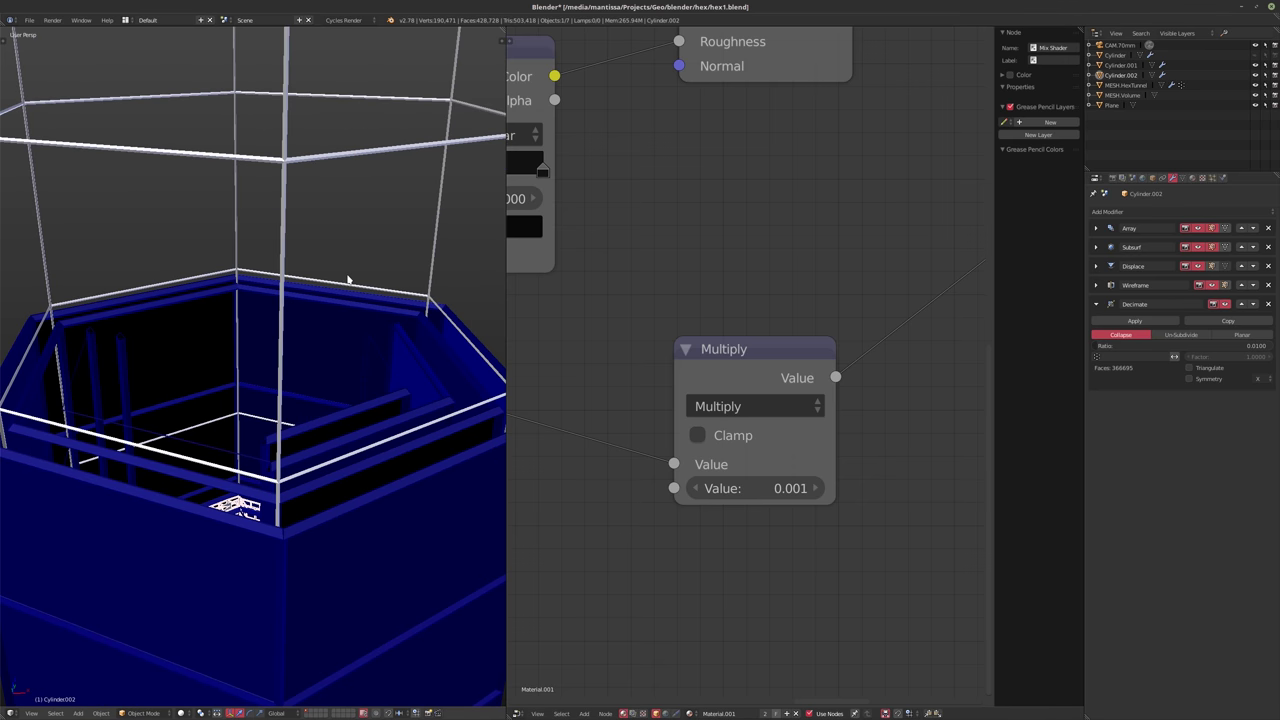
key("KP_Divide")
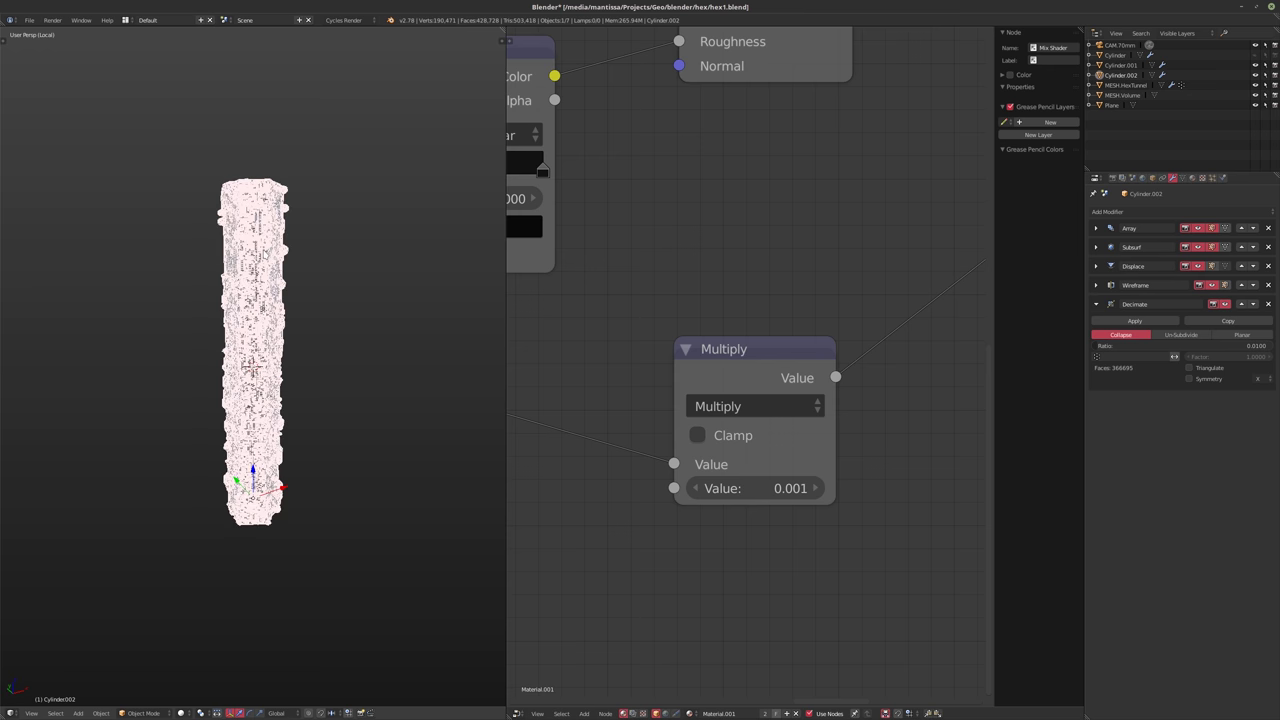
key("a")
scroll(337, 306, "up", 3)
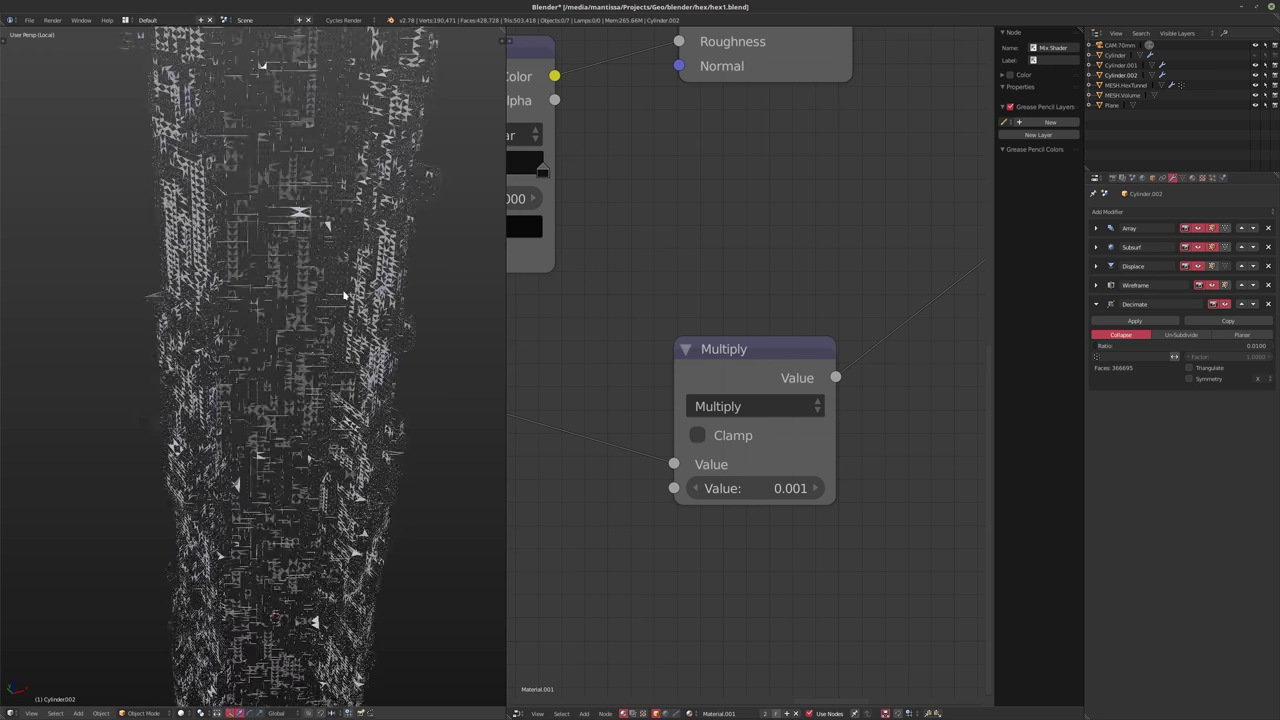
scroll(168, 238, "up", 6)
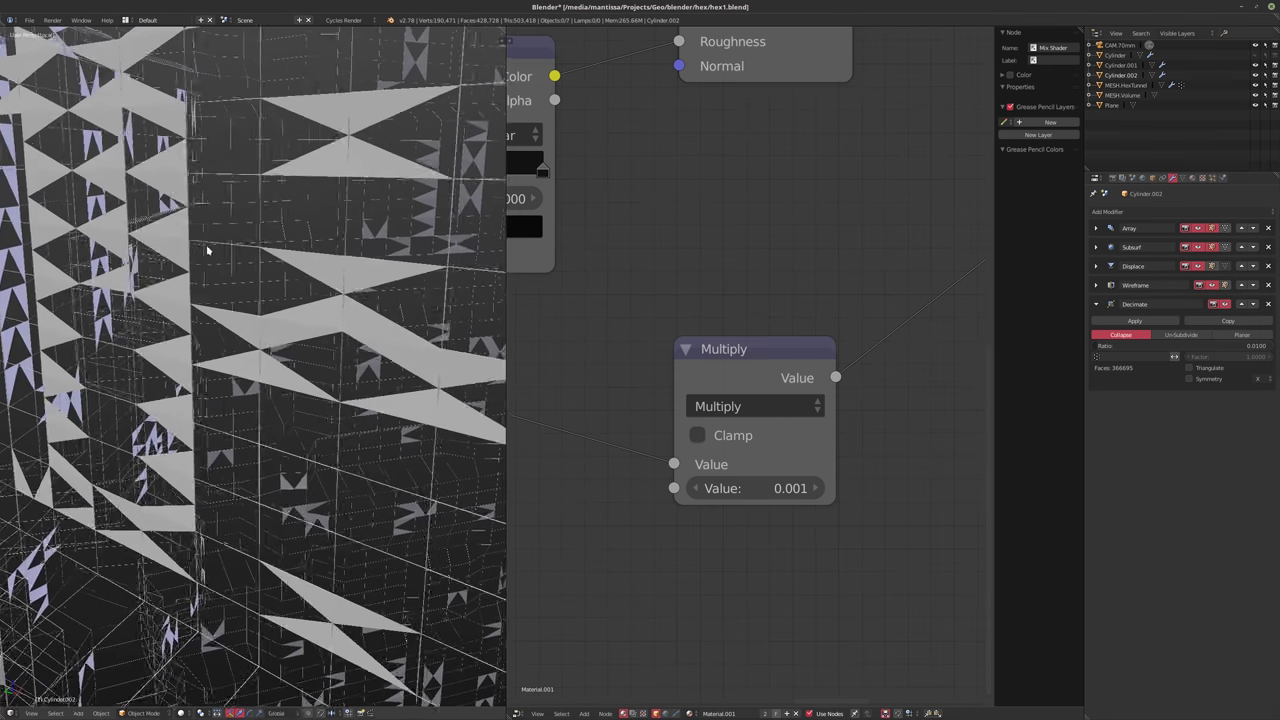
scroll(180, 247, "up", 2)
scroll(329, 271, "down", 1)
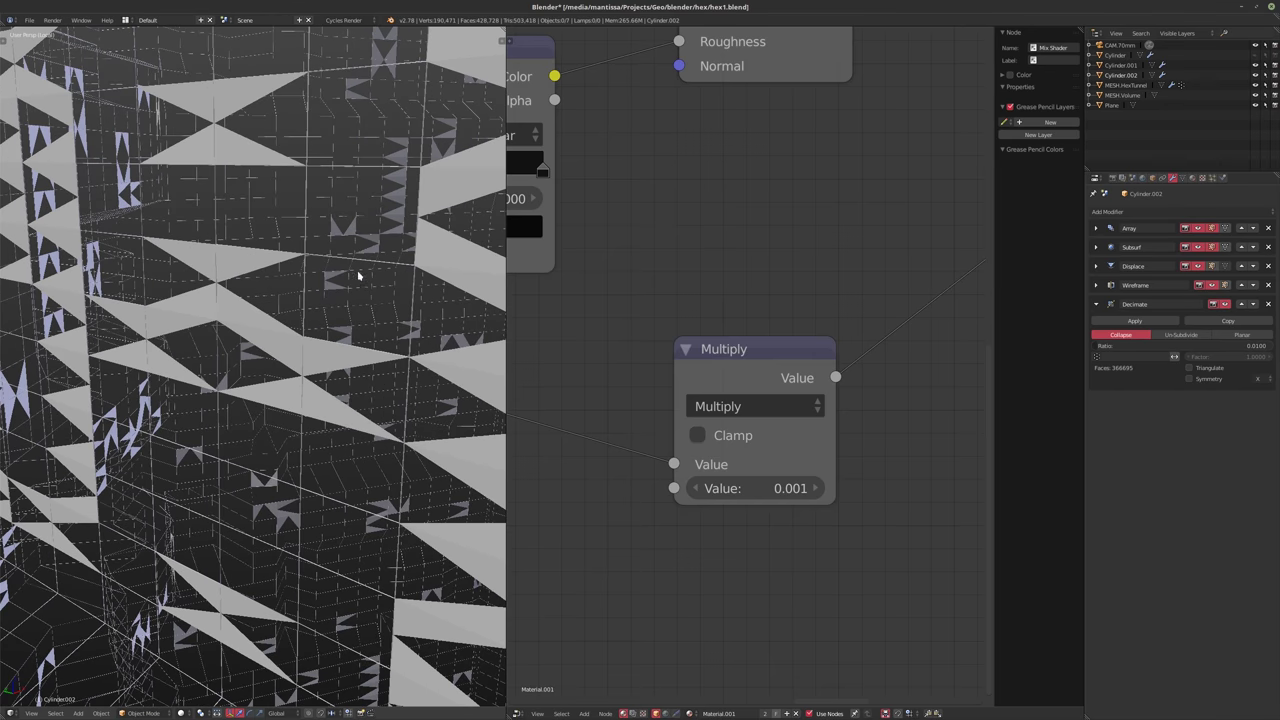
scroll(334, 276, "up", 1)
key("KP_0")
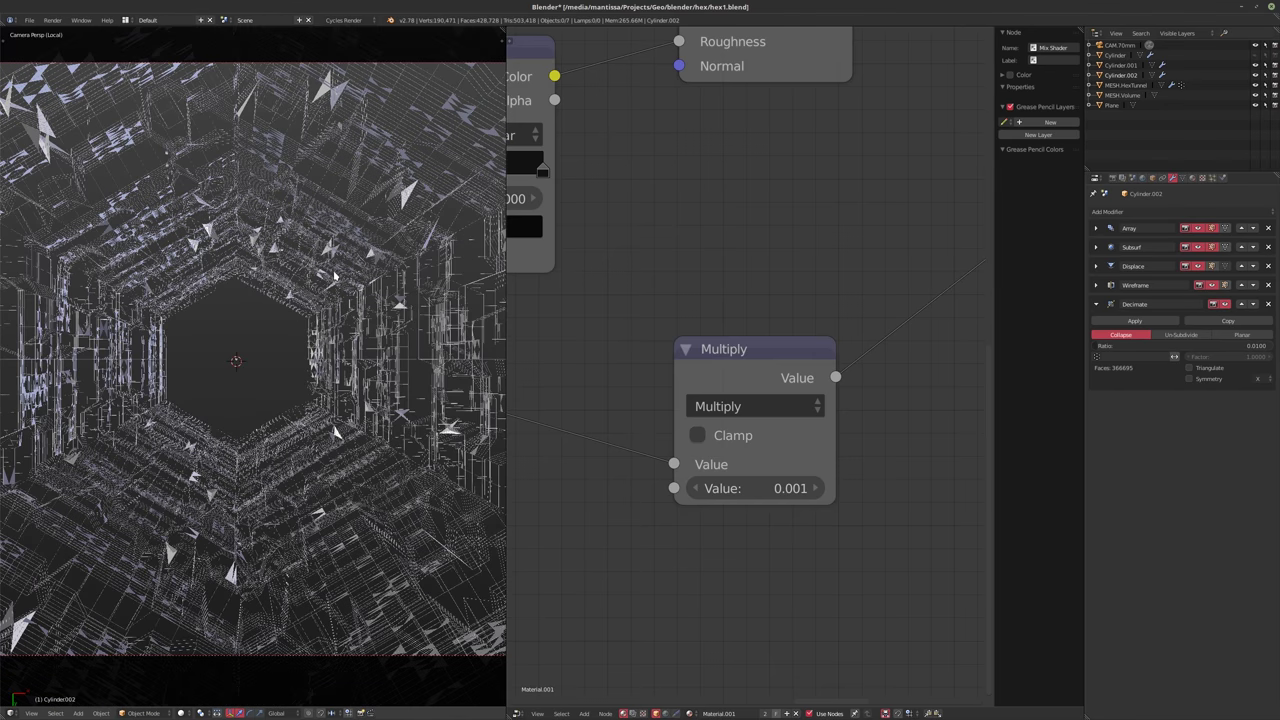
key("KP_Divide")
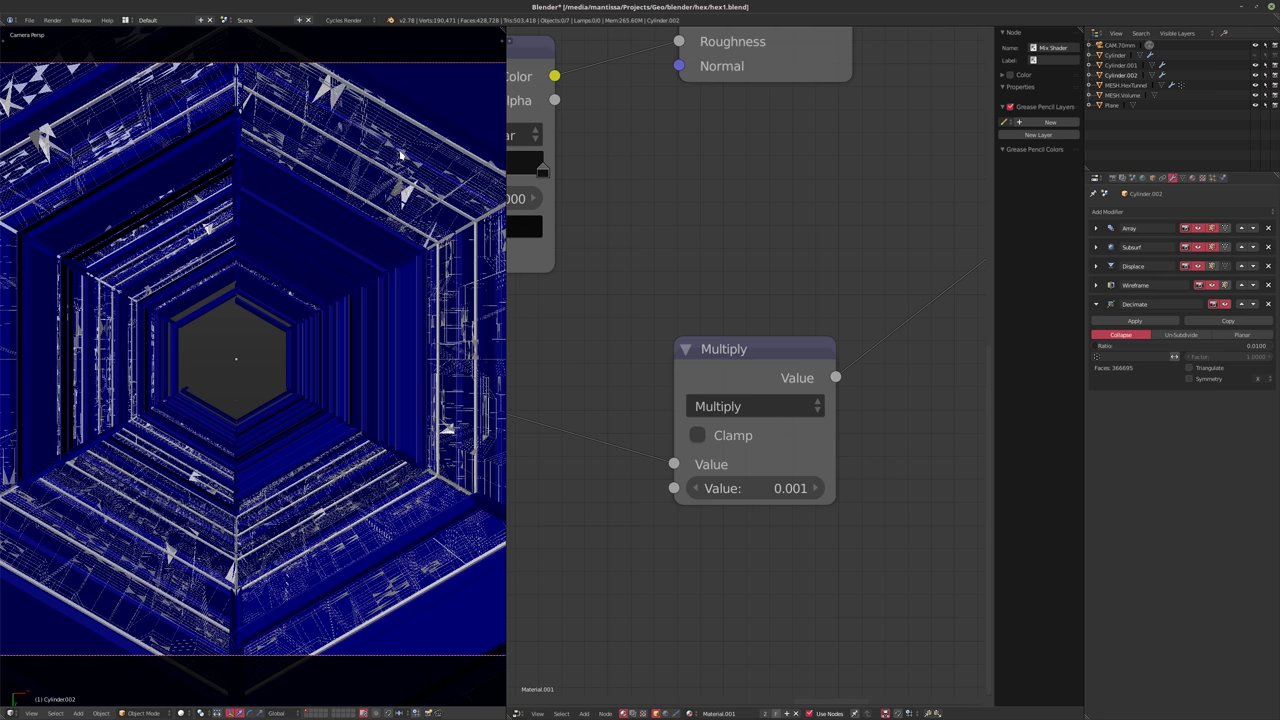
right_click(309, 331)
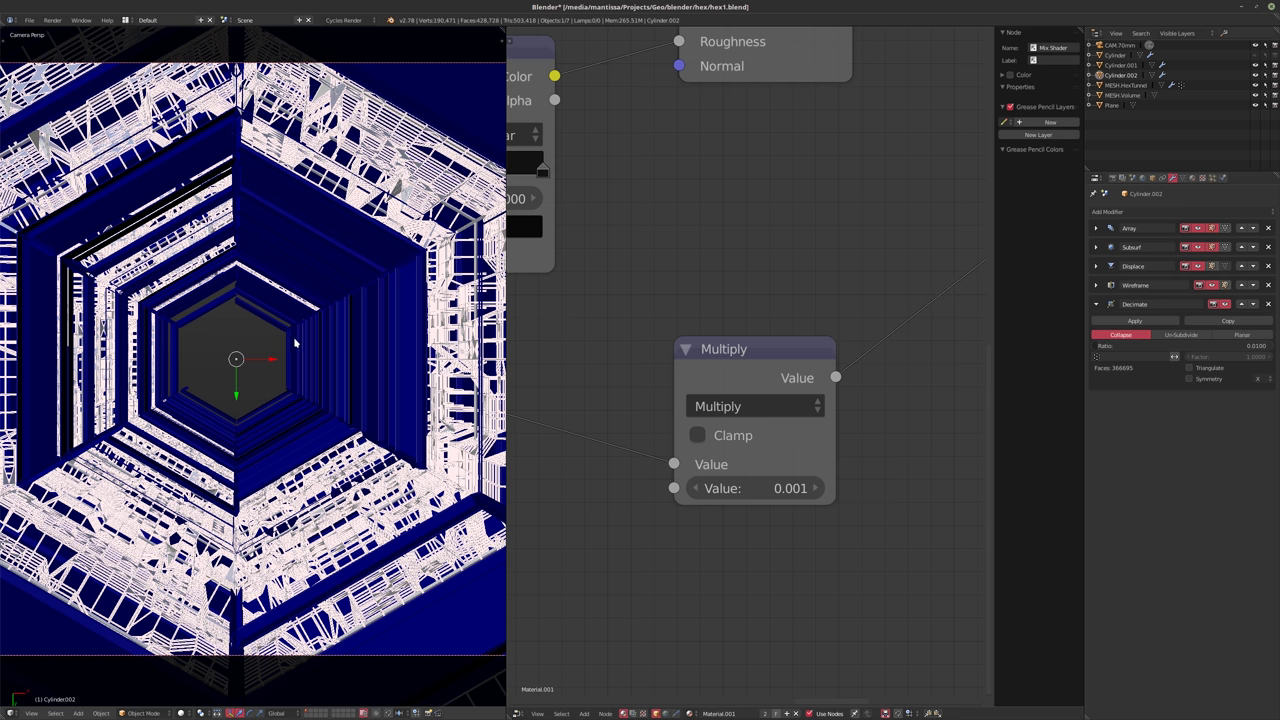
- Remove the Decimate modifier and lower the Subsurf viewport level to 2
left_click(1269, 304)
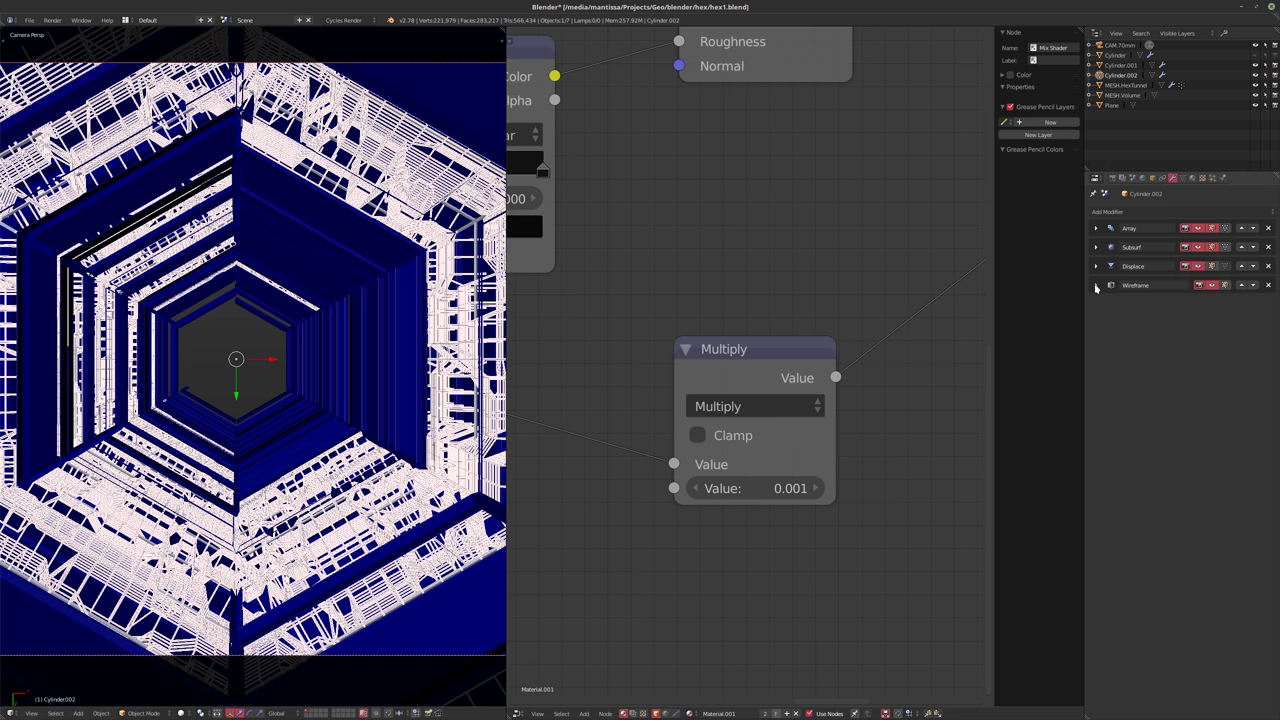
left_click(1096, 285)
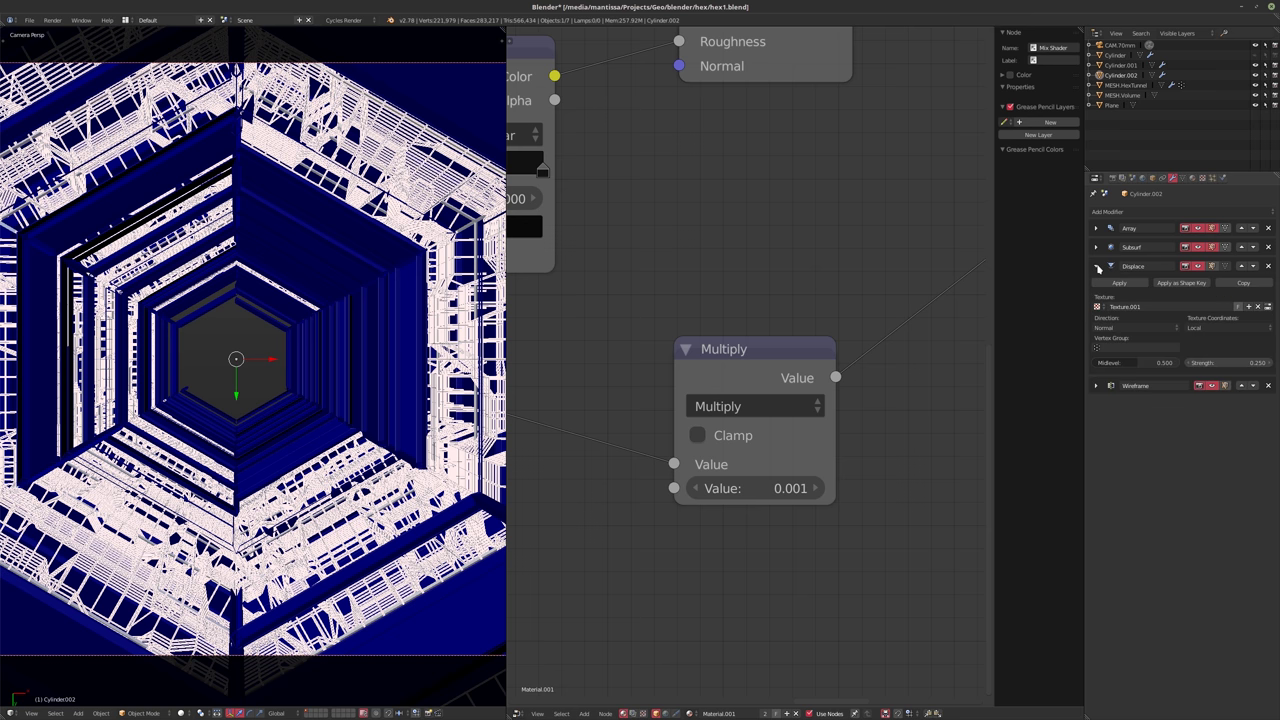
left_click(1096, 285)
left_click(1096, 247)
left_click(1096, 300)
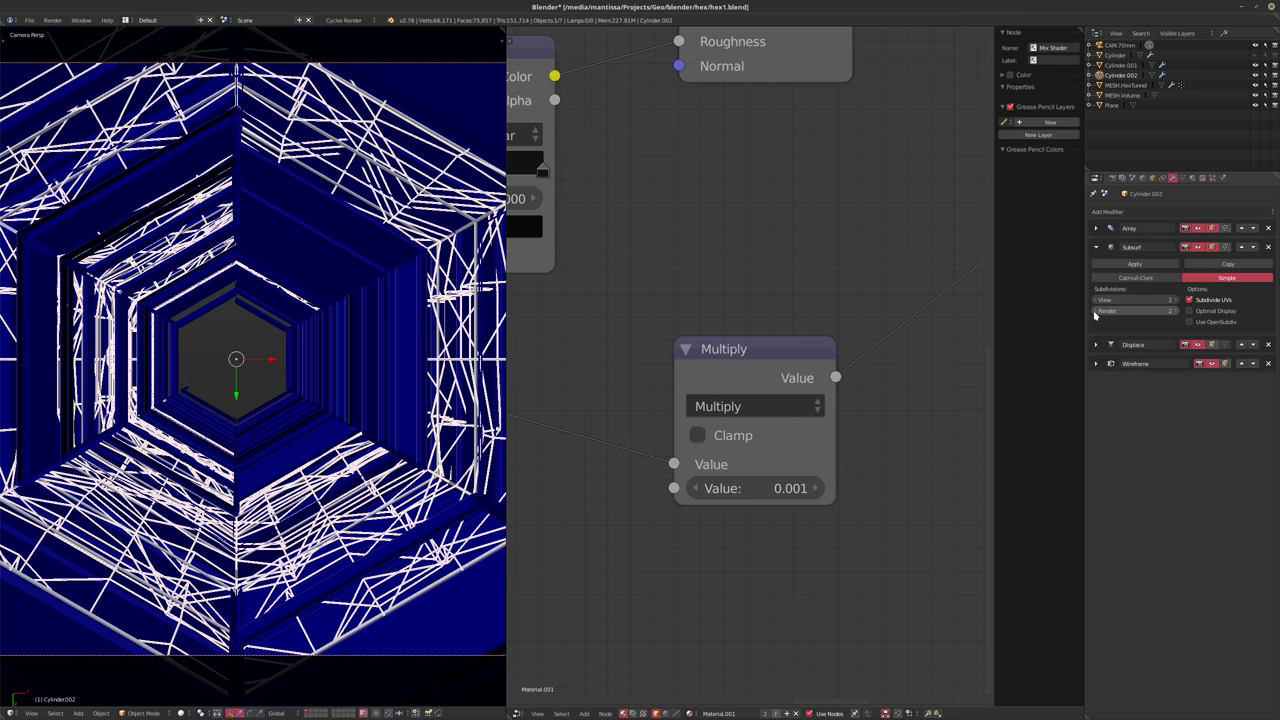
- Toggle the Displace viewport display off and on, then preview the tunnel in Cycles rendered shading
key("a")
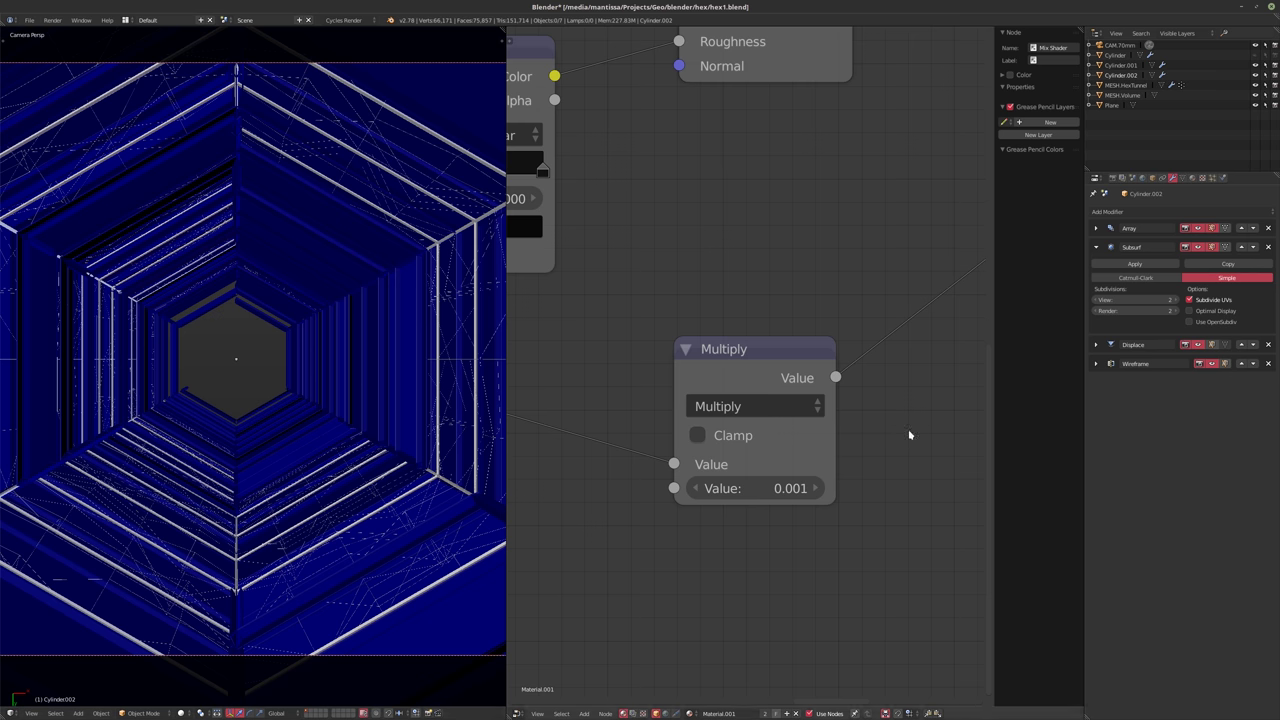
left_click(1199, 345)
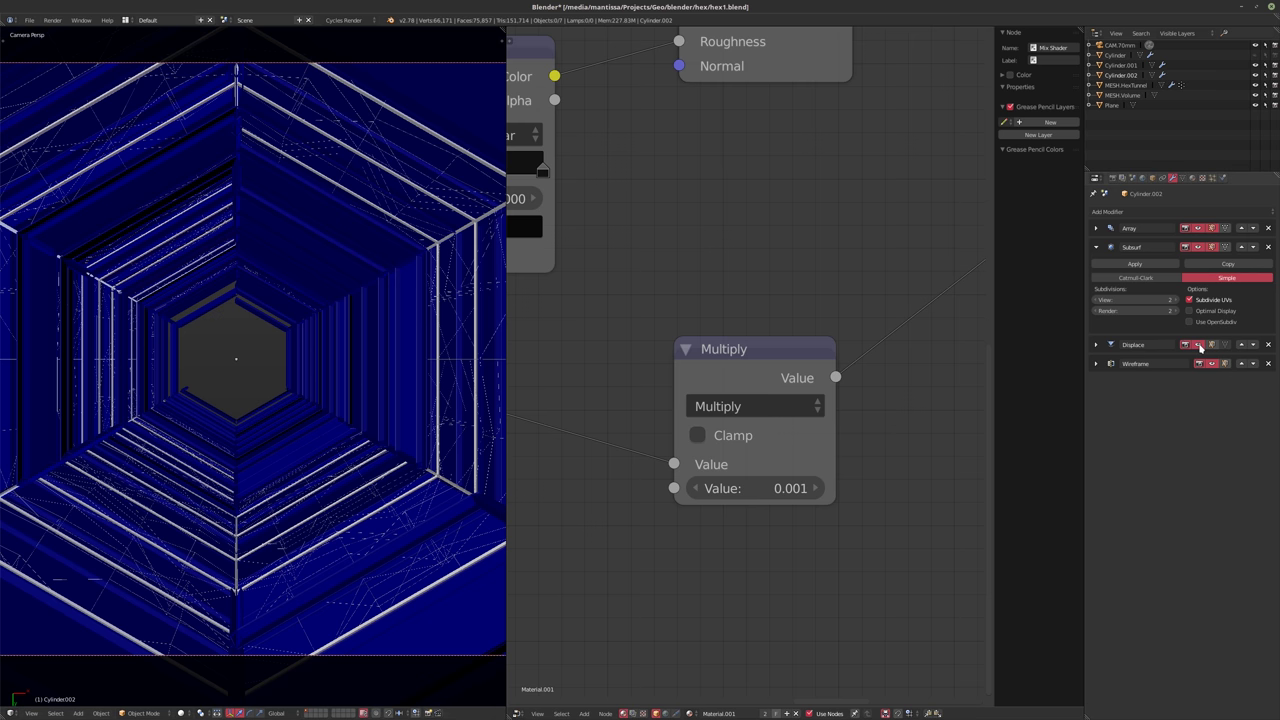
left_click(1199, 345)
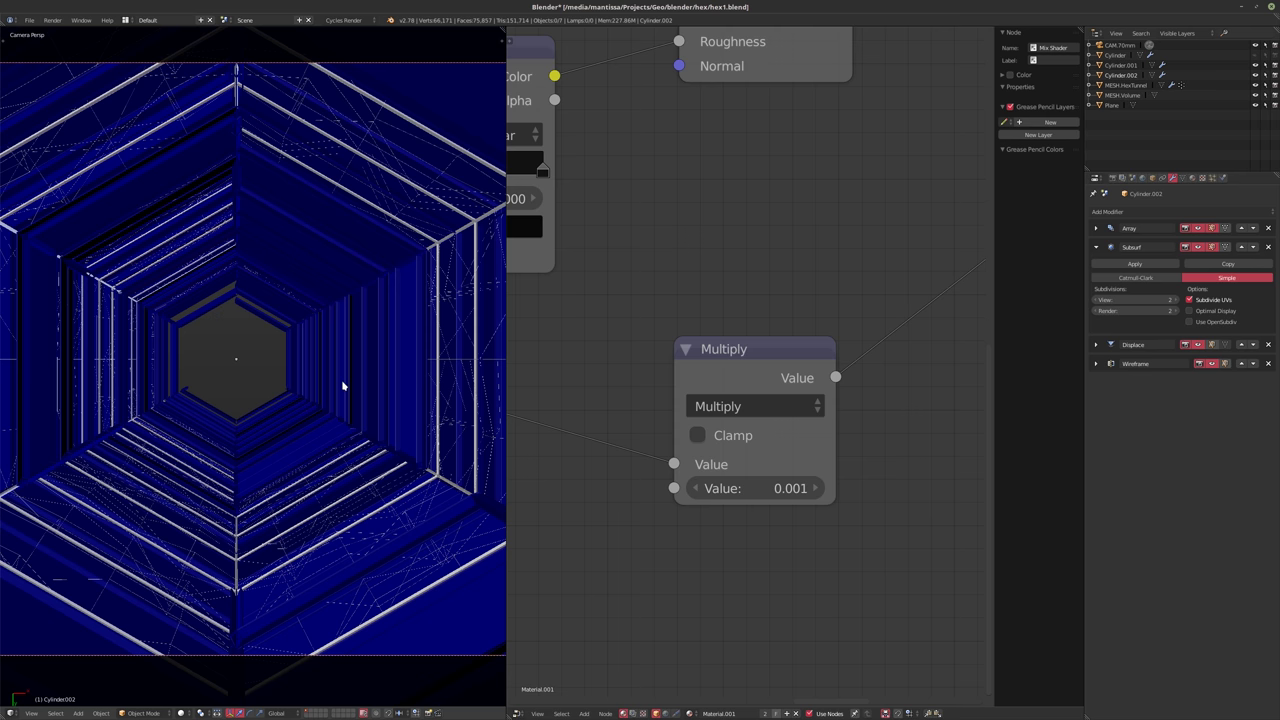
scroll(342, 386, "down", 2)
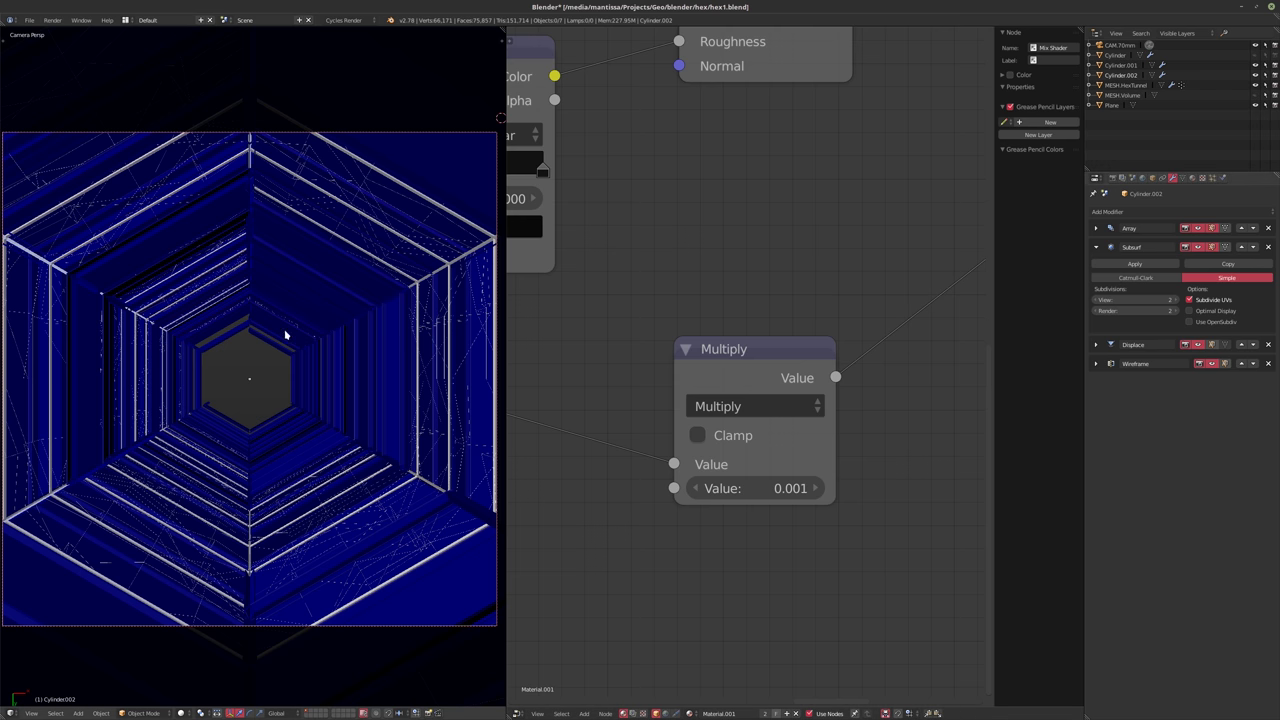
key("shift+z")
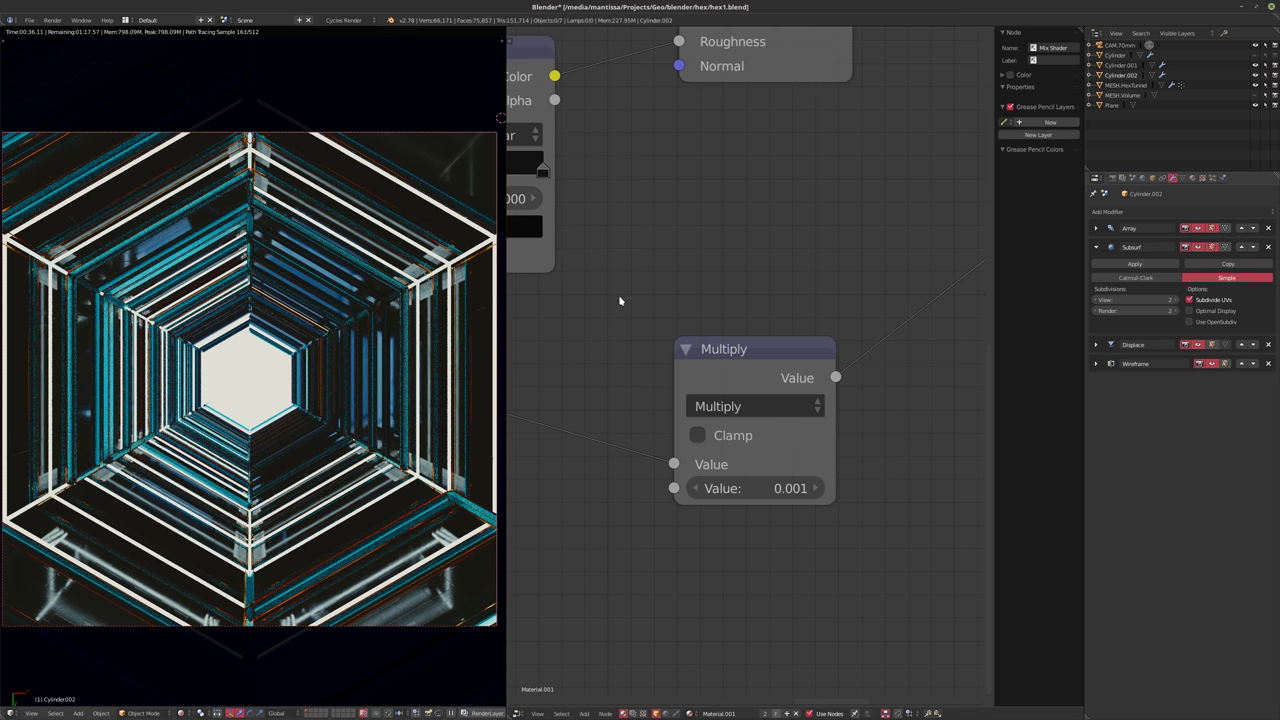
- Select Cylinder.002 and scale it to about 0.69 sideways with its Z height locked
left_click(1120, 95)
left_click(1118, 75)
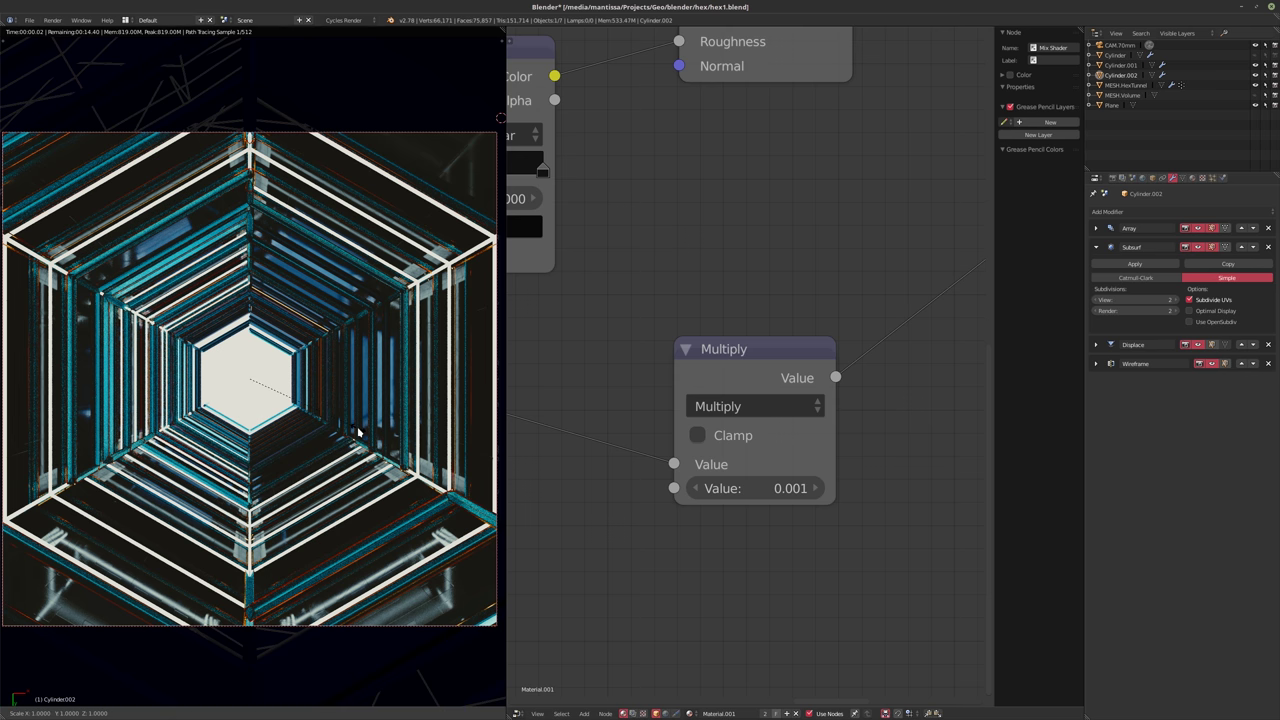
key("s")
key("shift+z")
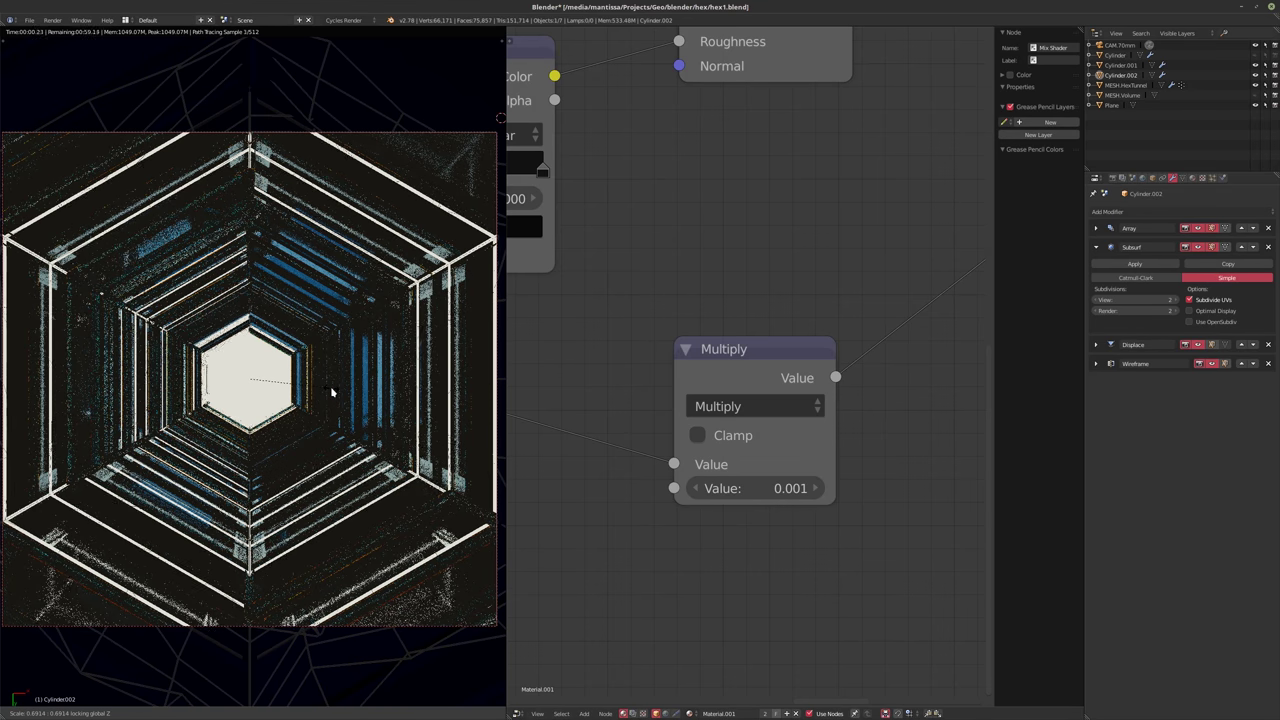
left_click(331, 392)
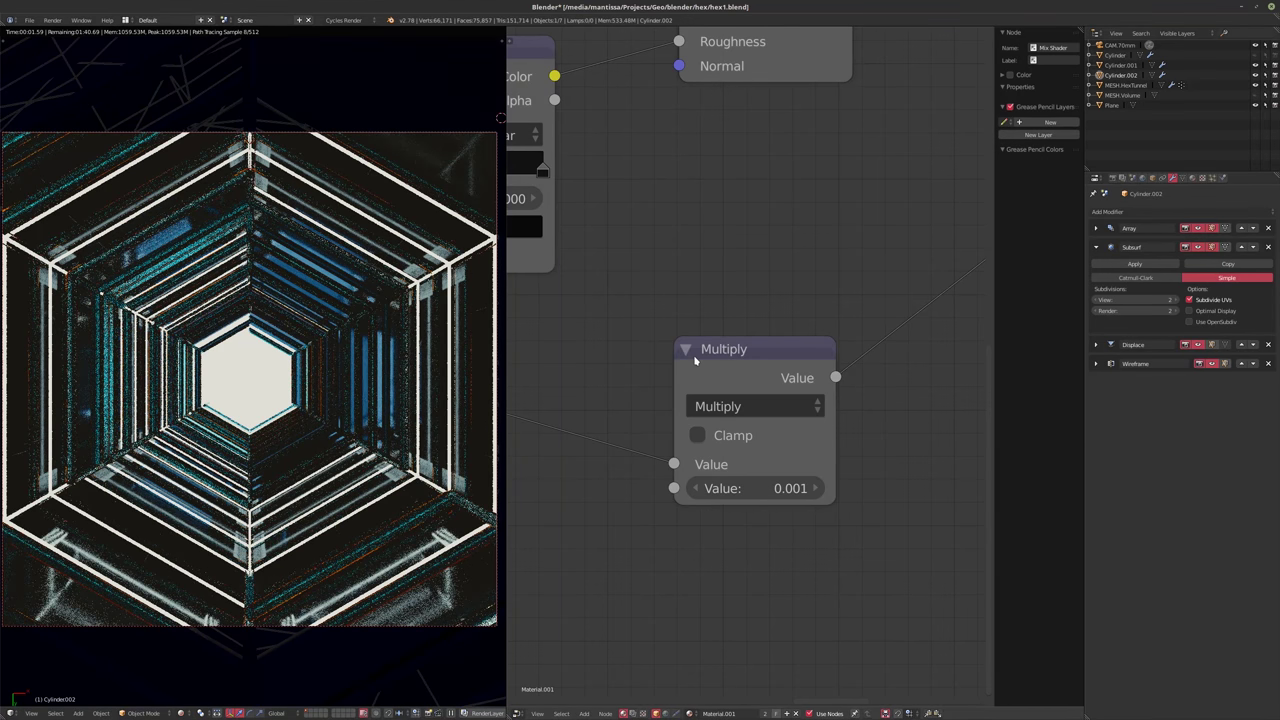
scroll(737, 360, "down", 2)
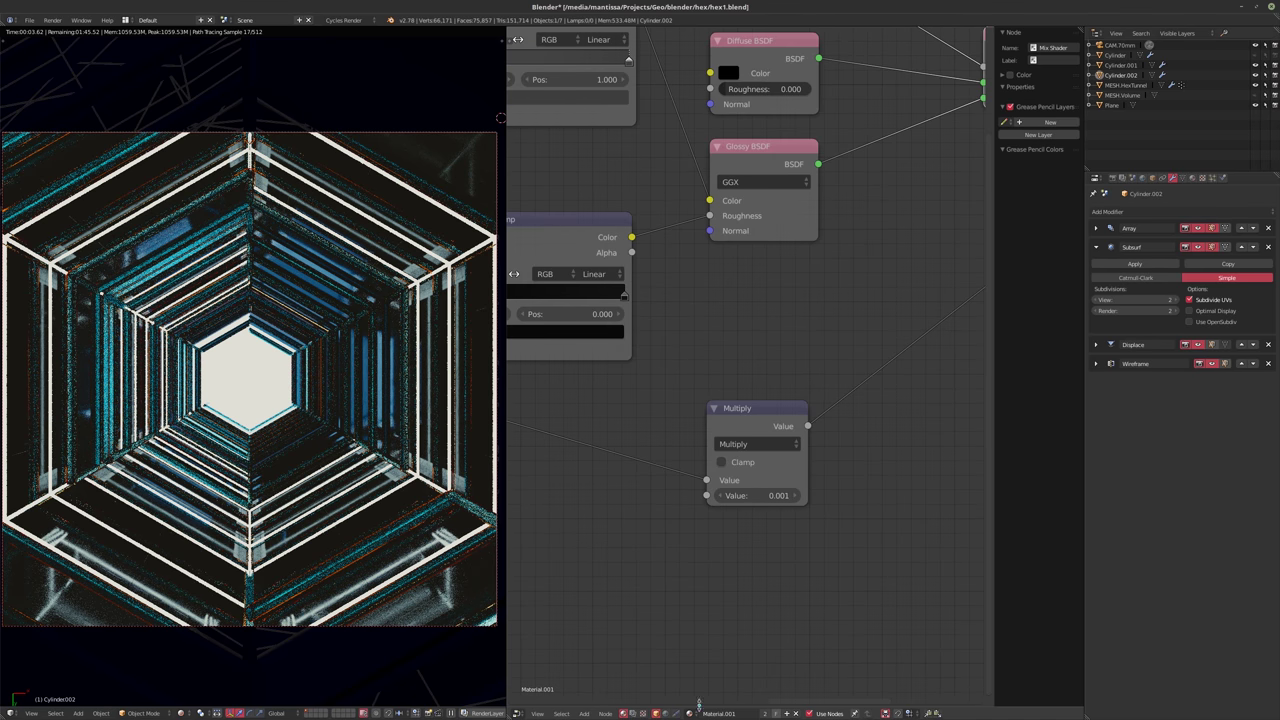
- Assign Material.004 to the cage and widen it about 1.32 times, keeping its height
left_click(690, 713)
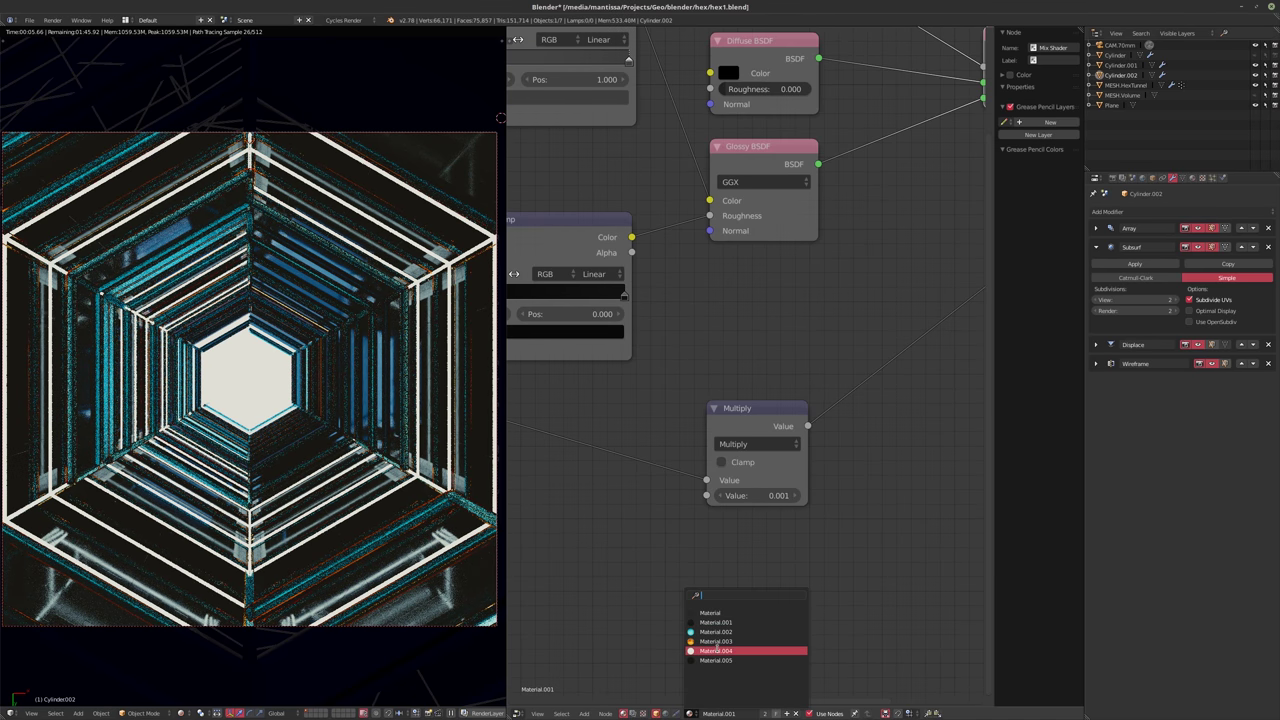
left_click(720, 650)
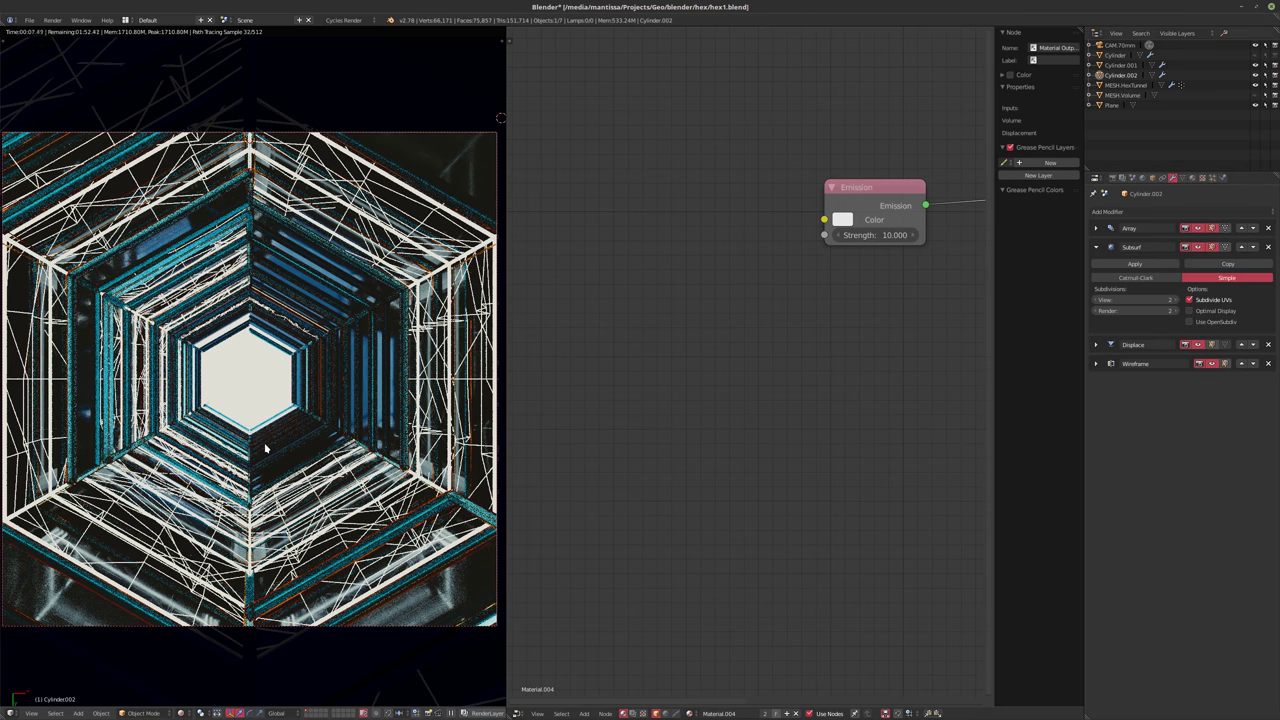
key("s")
key("z")
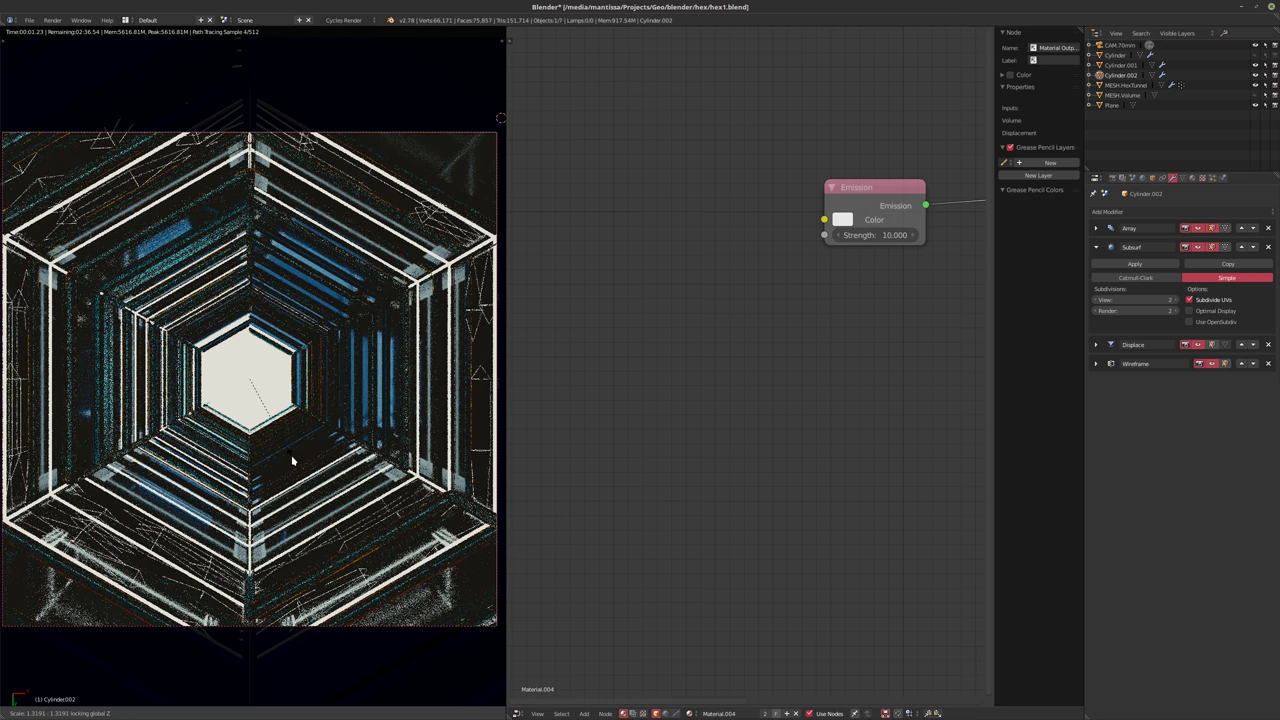
left_click(292, 459)
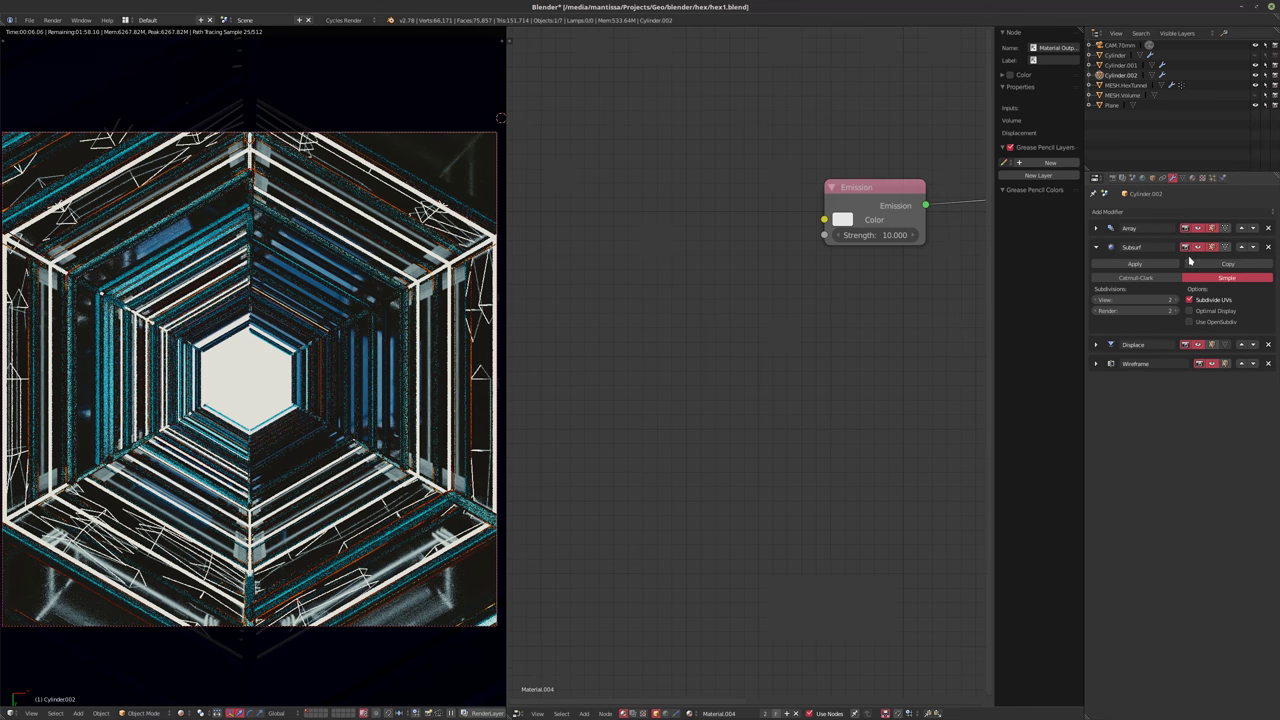
- Set Subsurf View and Render to 3 and Displace Strength to 0.2, then return to solid shading
left_click(1178, 300)
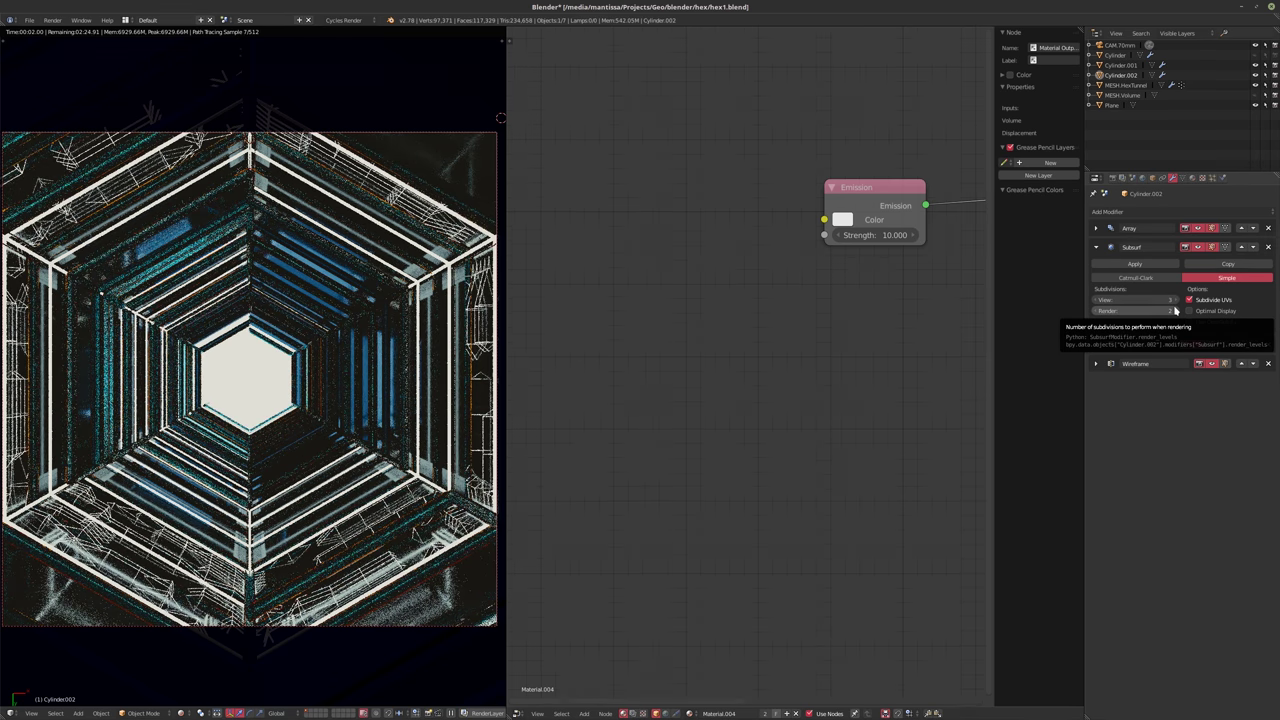
left_click(1178, 311)
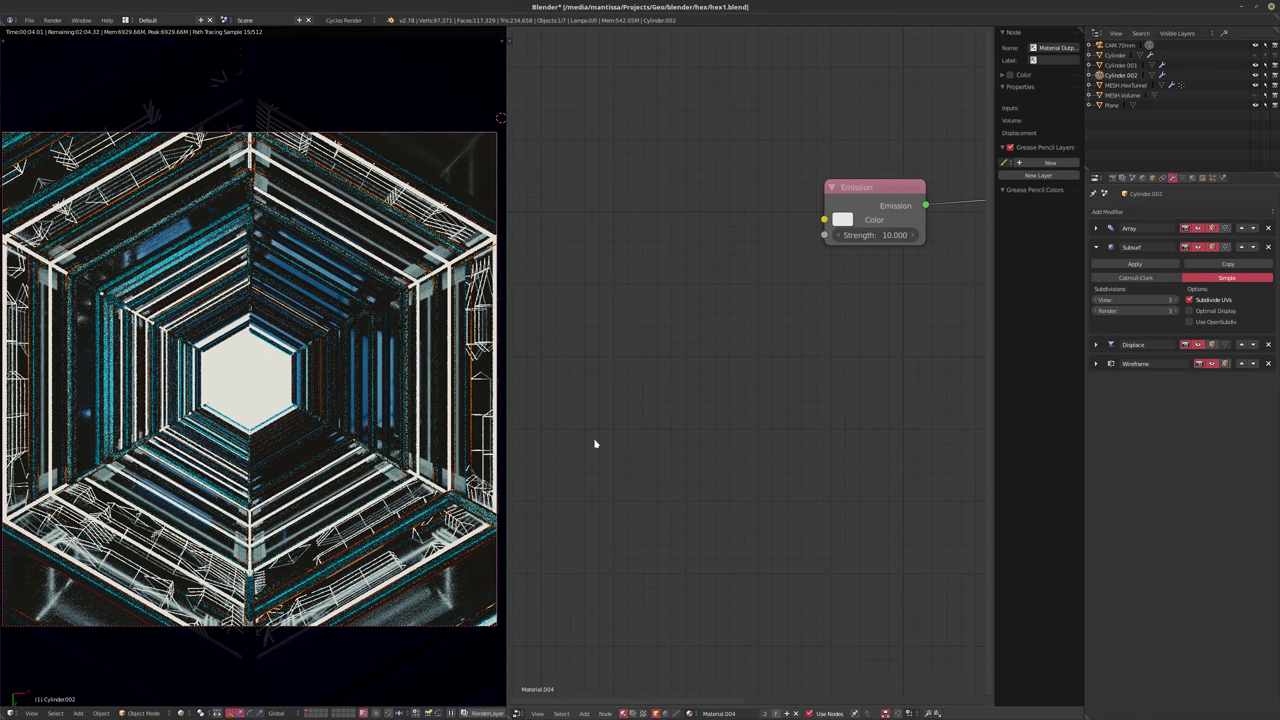
left_click(1096, 344)
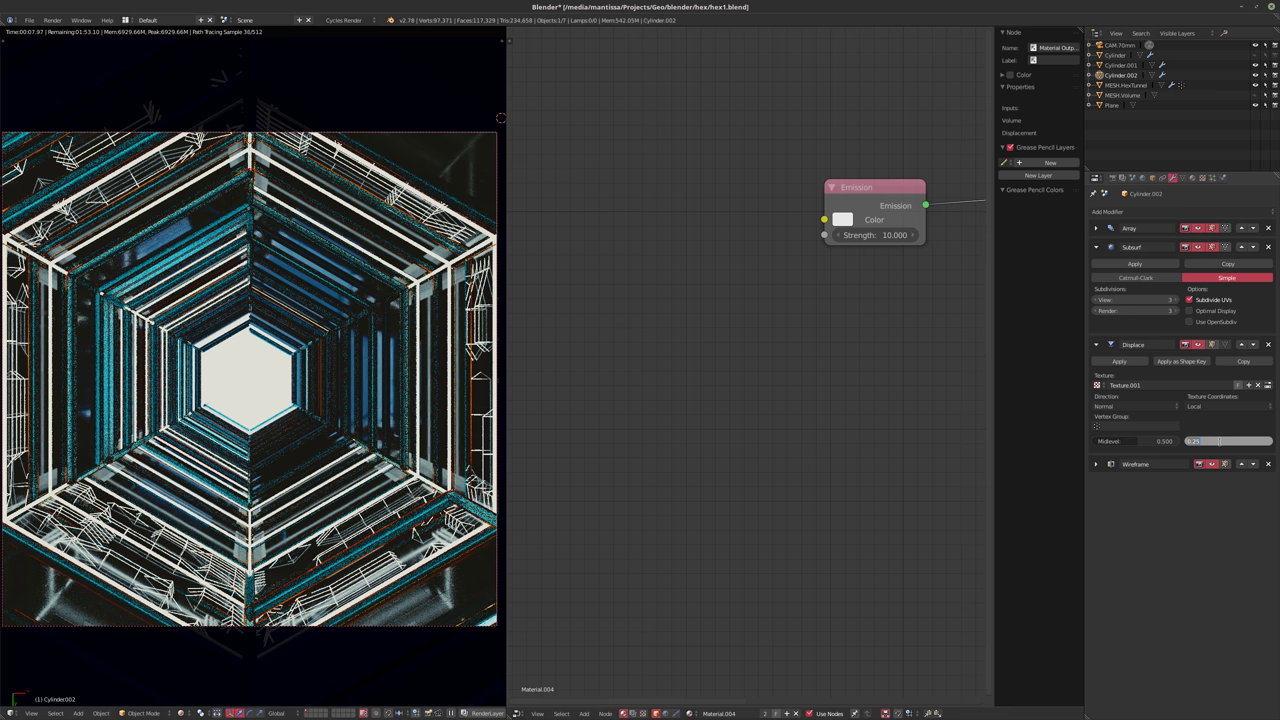
type("0.1")
key("Return")
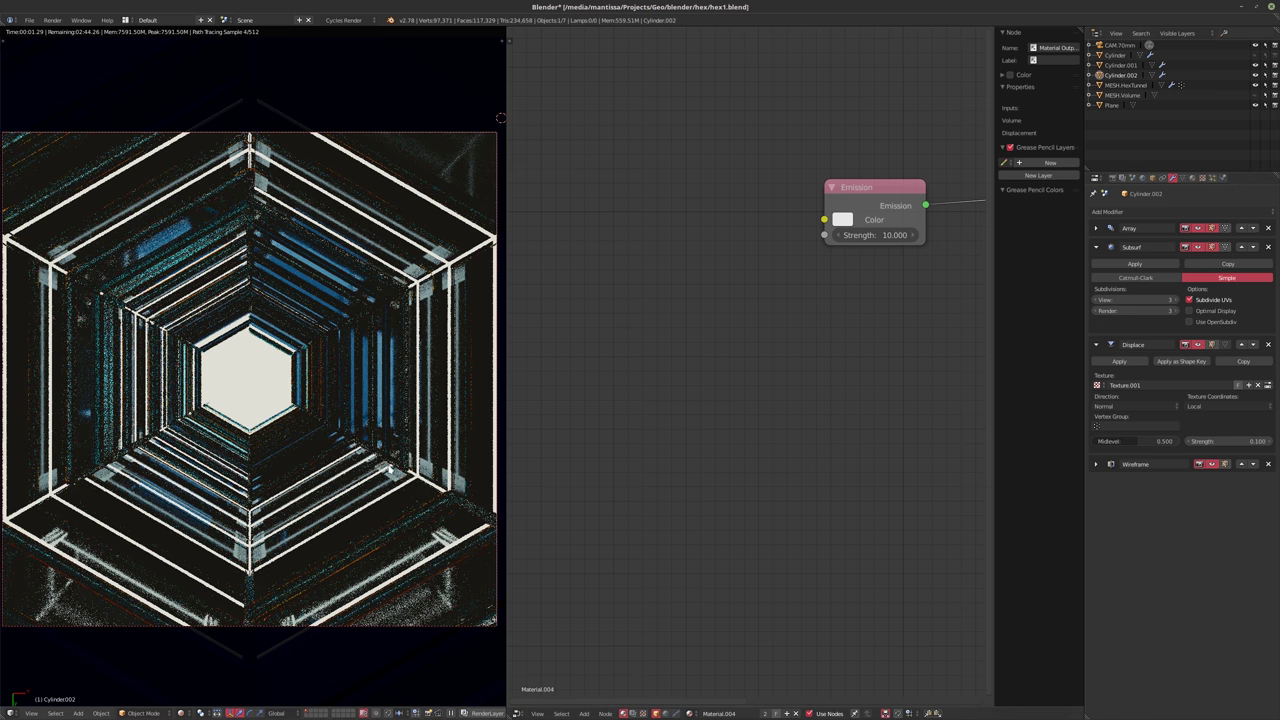
left_click(1224, 443)
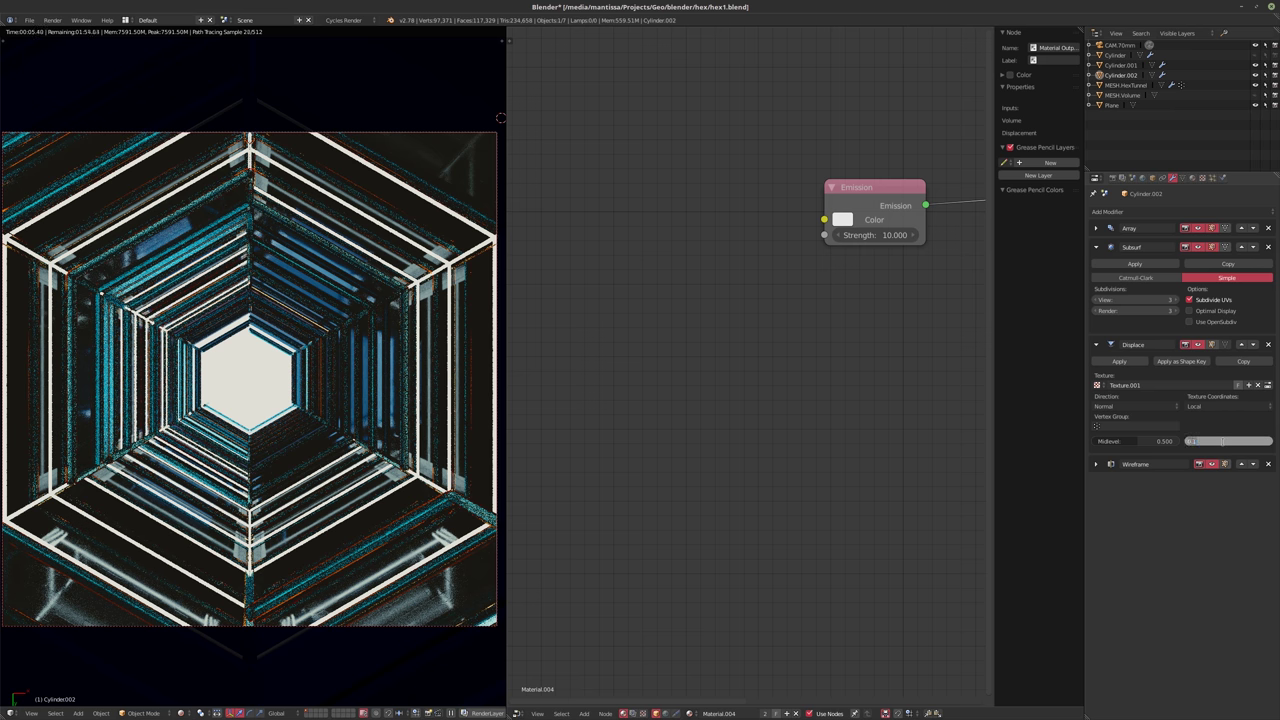
type("0.2")
key("Return")
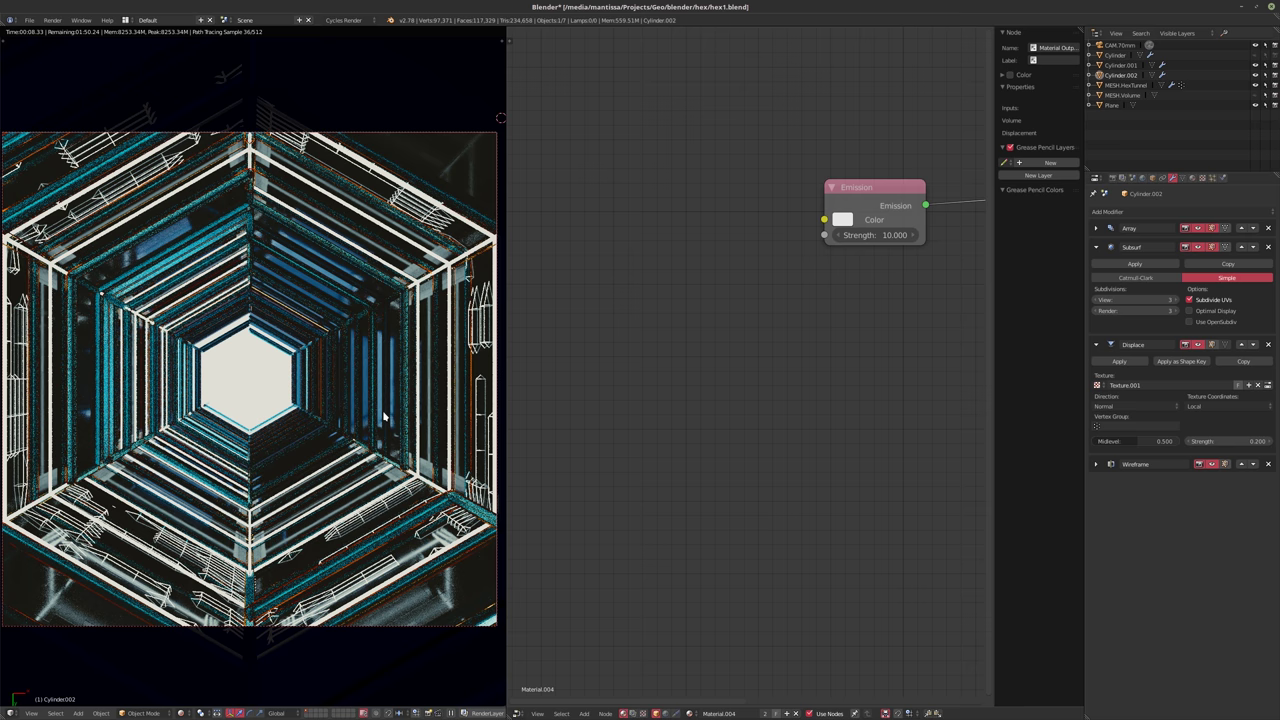
key("shift+z")
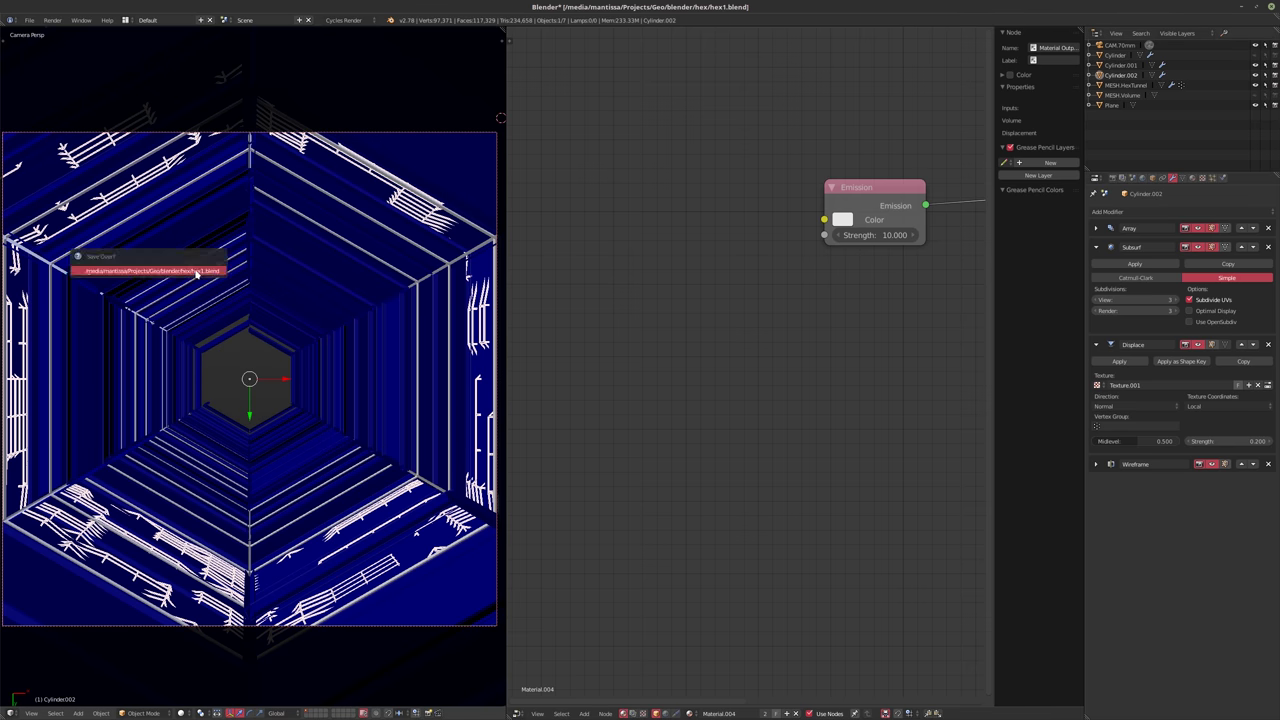
- Save hex1.blend and run a final Cycles render, cancelling it partway through
key("F12")
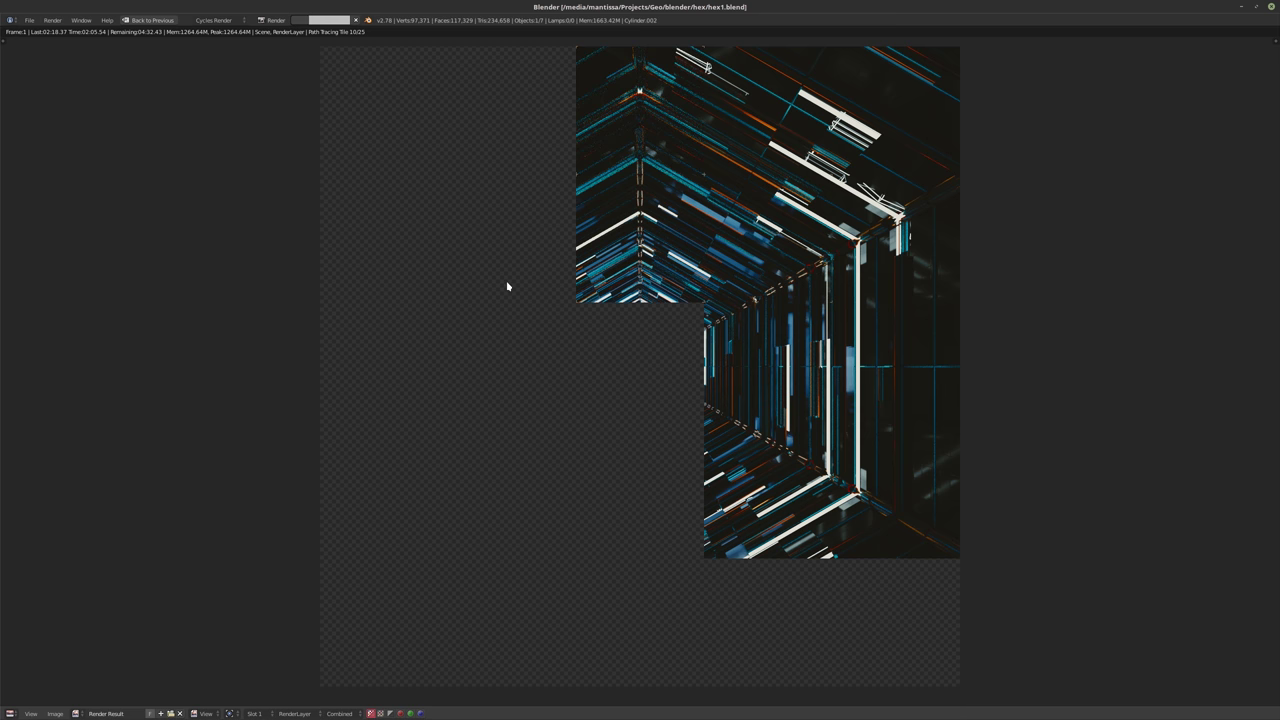
key("Escape")
key("Escape")
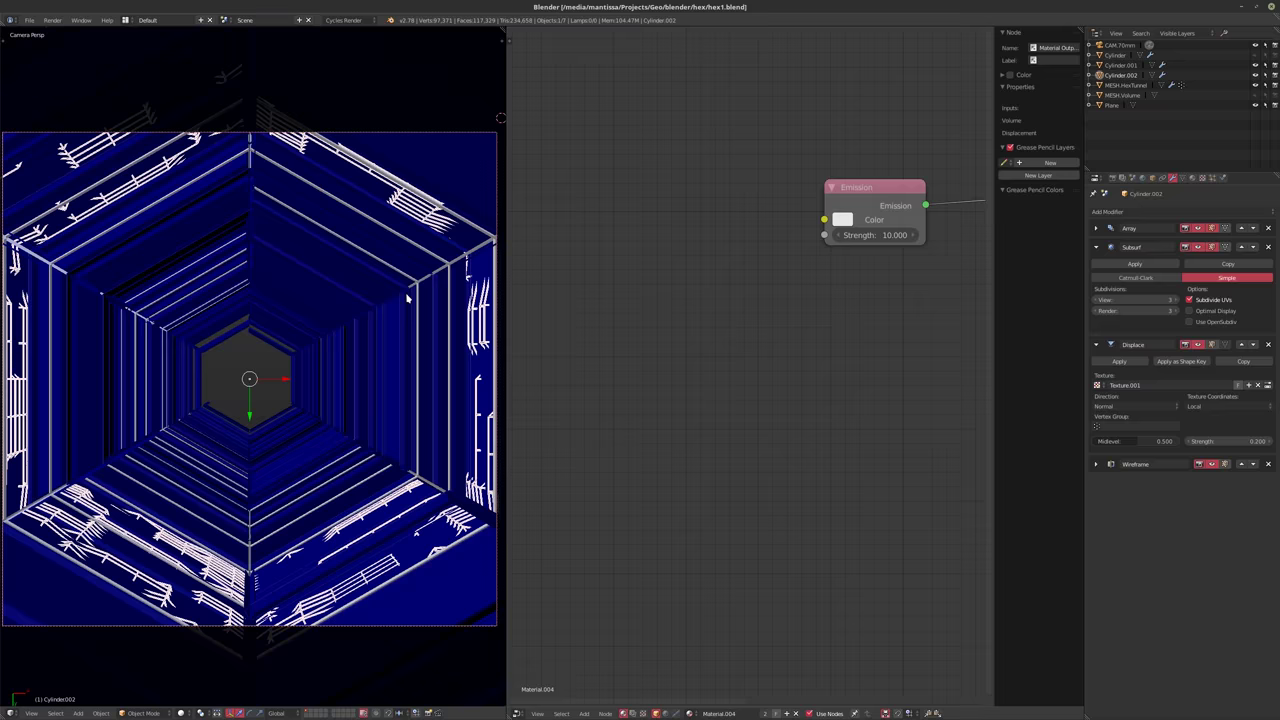
- Add a Remesh modifier to the cage and move it above the Wireframe modifier
middle_click_drag(390, 335, 415, 285)
left_click(1129, 211)
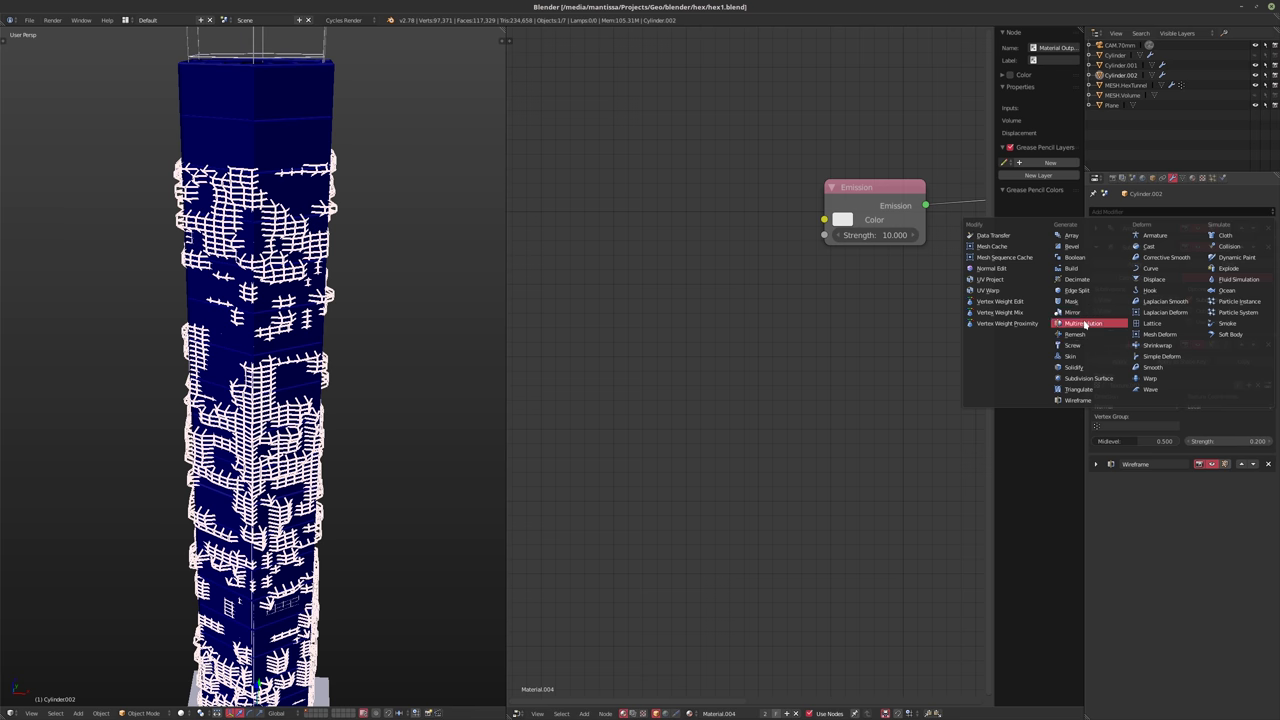
left_click(1074, 336)
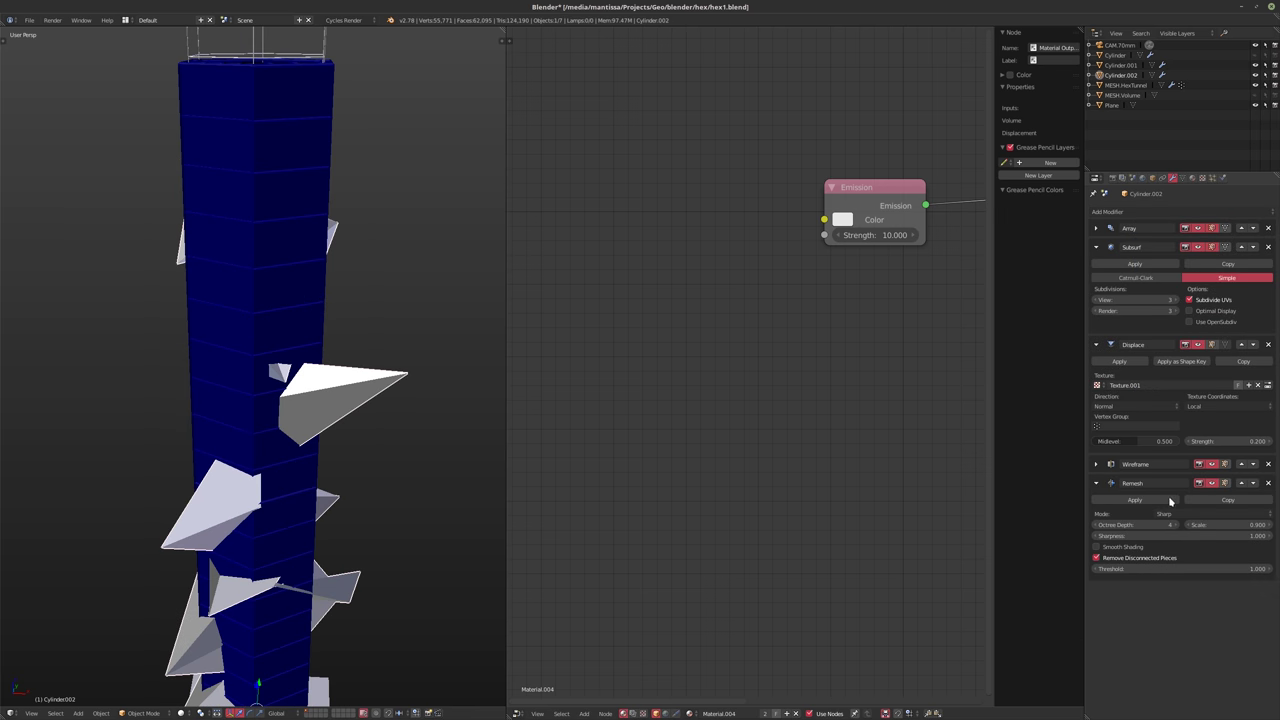
left_click(1237, 487)
middle_click_drag(320, 320, 277, 289)
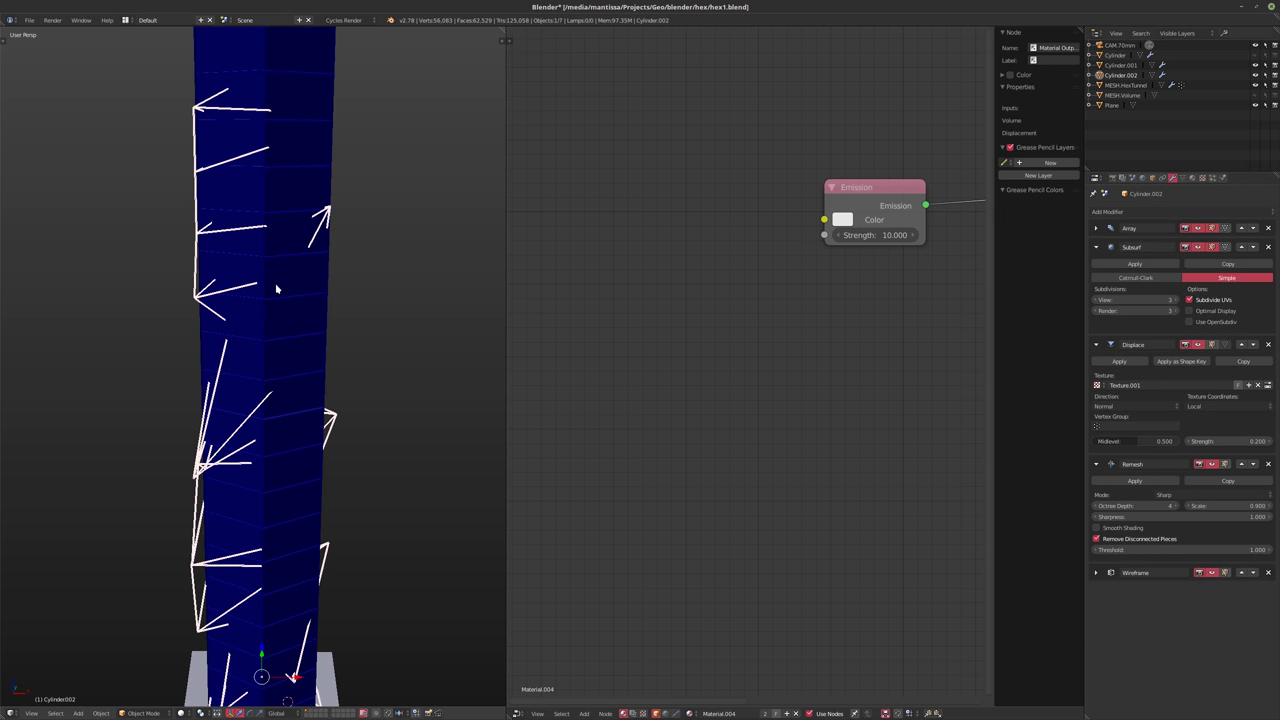
key("KP_0")
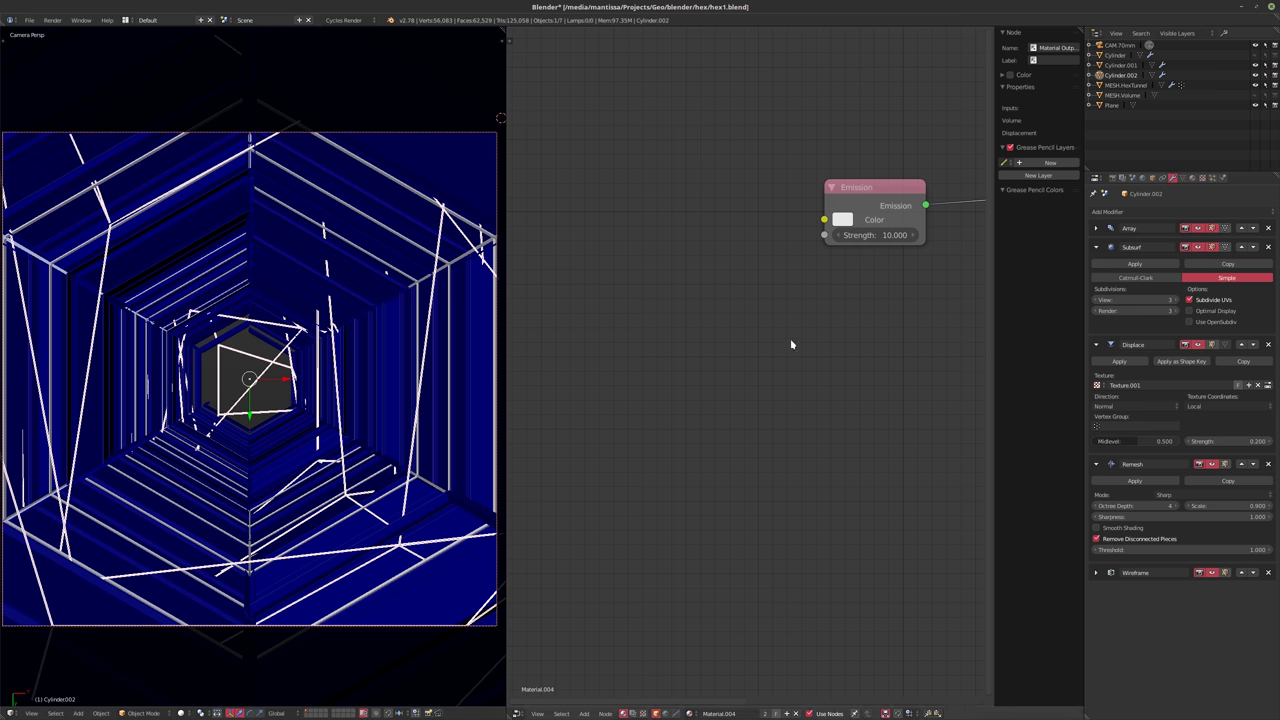
- Set Remesh to Octree Depth 7 in Blocks mode with Remove Disconnected Pieces ticked
left_click(1172, 506)
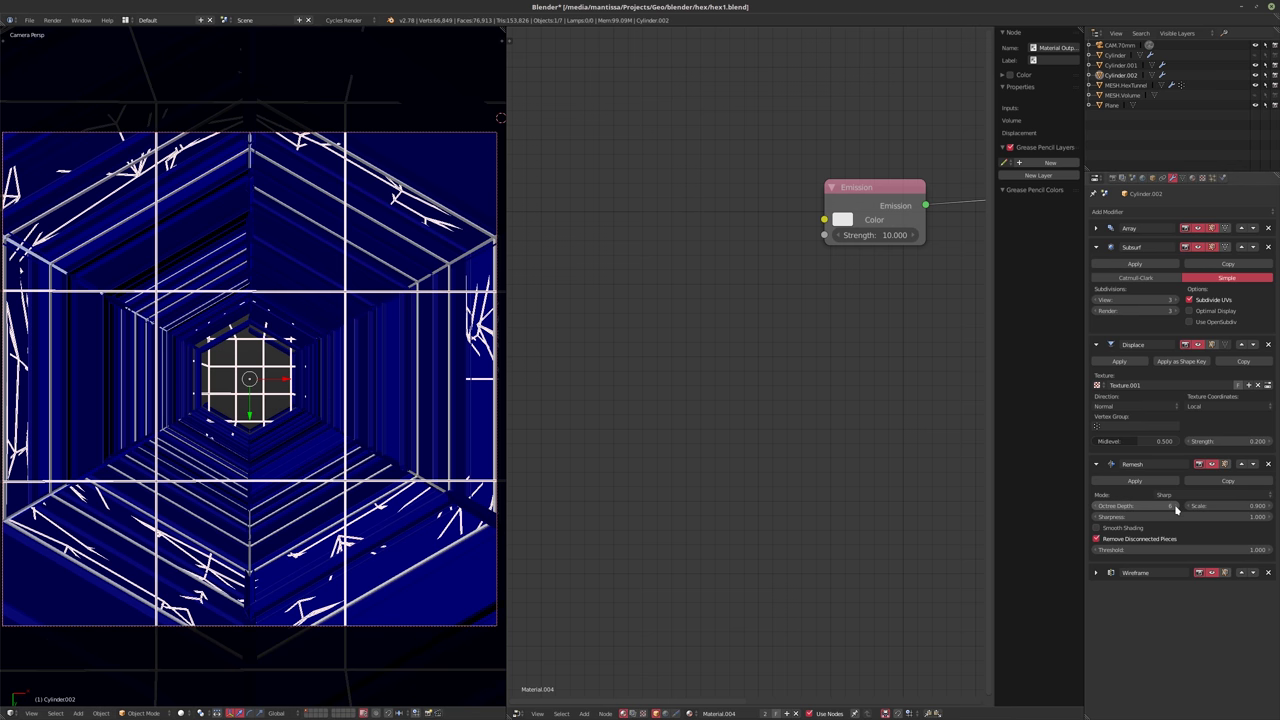
left_click(1173, 507)
left_click(1176, 507)
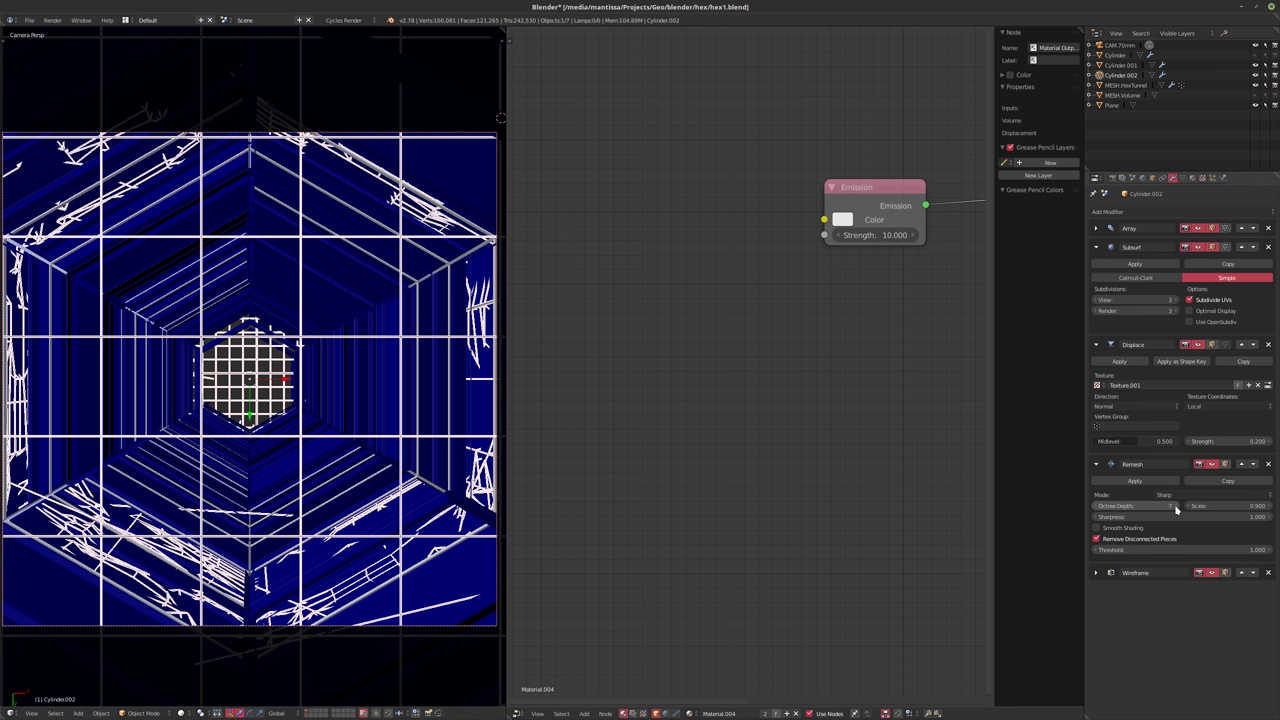
left_click(1168, 495)
left_click(1165, 481)
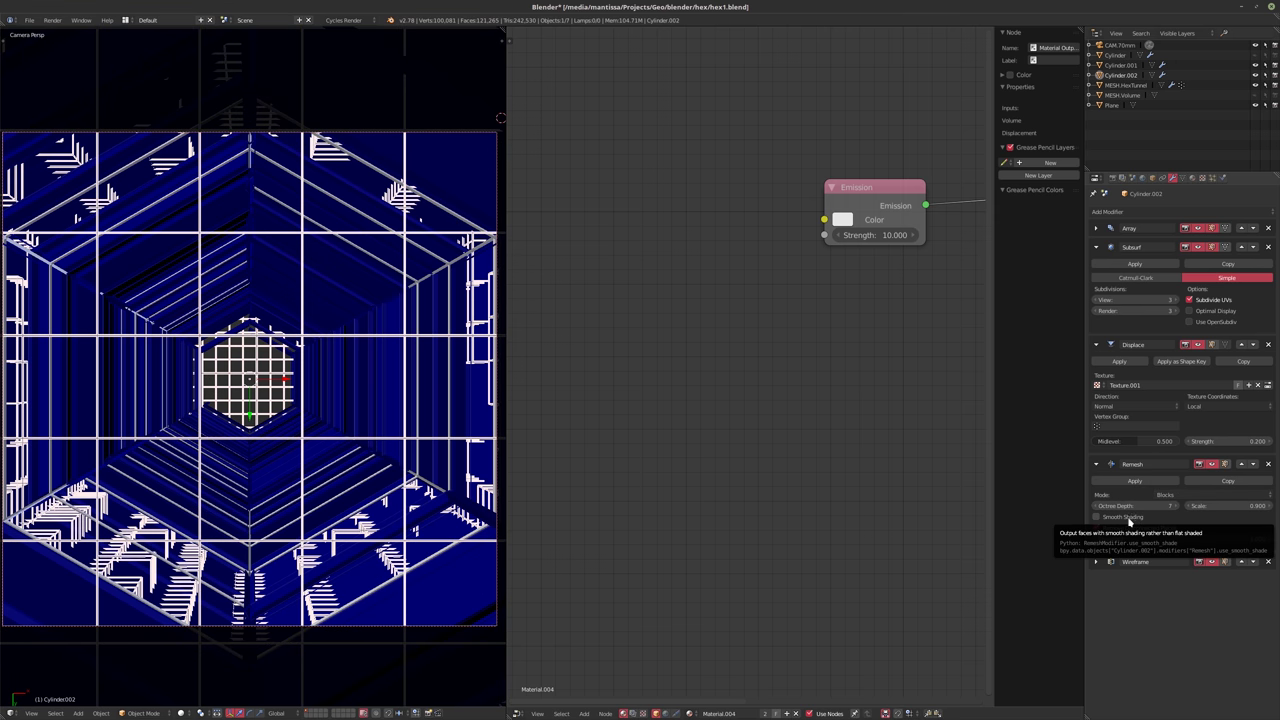
left_click(1100, 528)
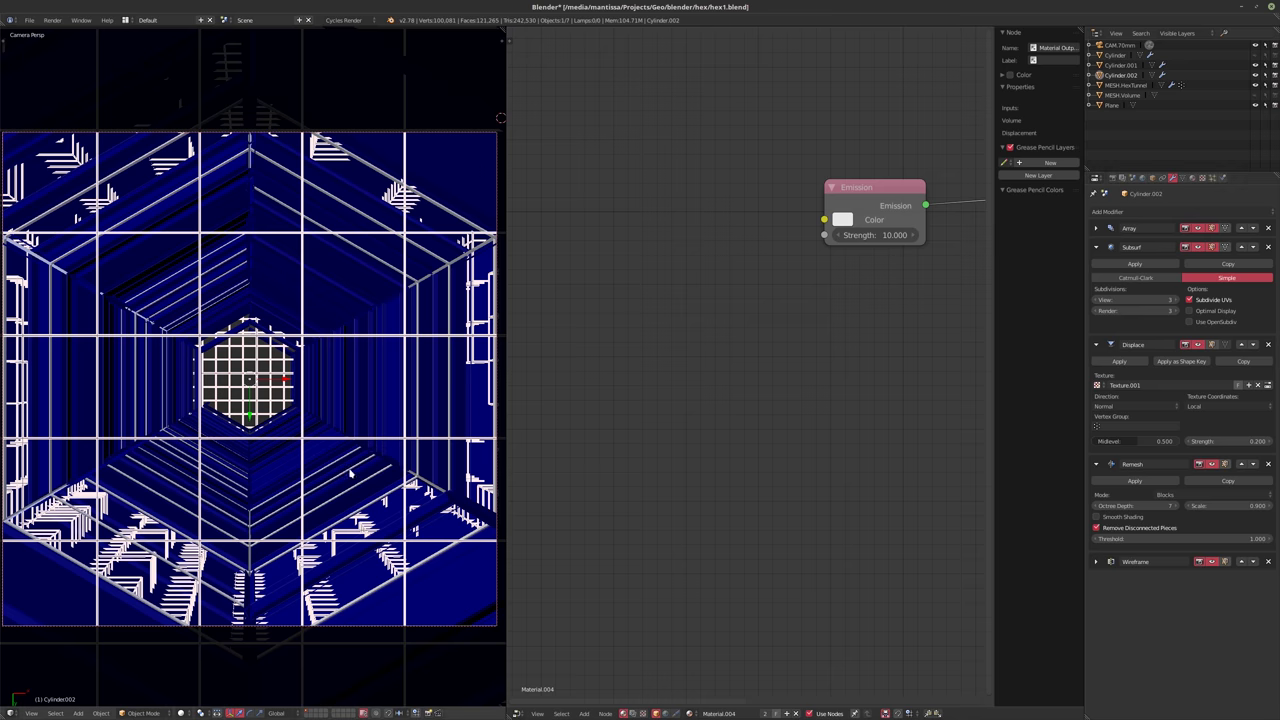
middle_click_drag(350, 473, 318, 527)
key("Tab")
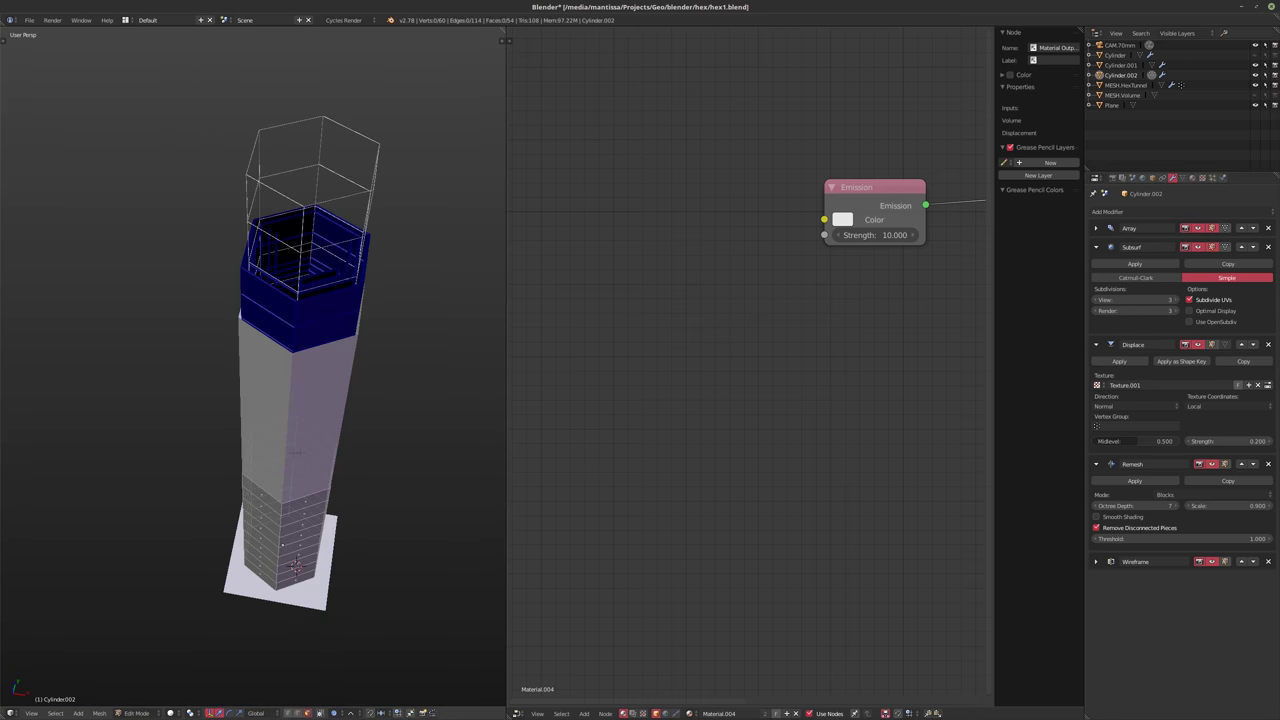
- Return to Object Mode and check the remeshed cage from the camera in rendered, then solid shading
key("Tab")
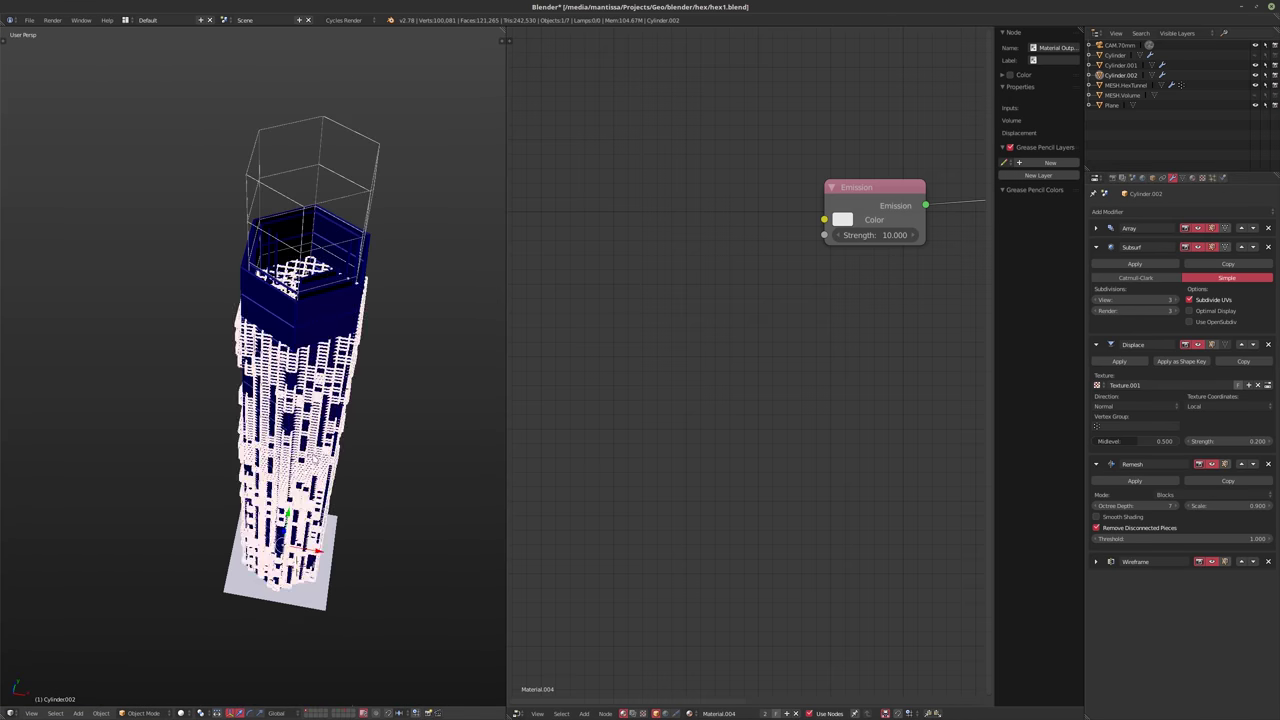
scroll(316, 420, "up", 3)
scroll(316, 418, "down", 1)
middle_click_drag(316, 418, 316, 343)
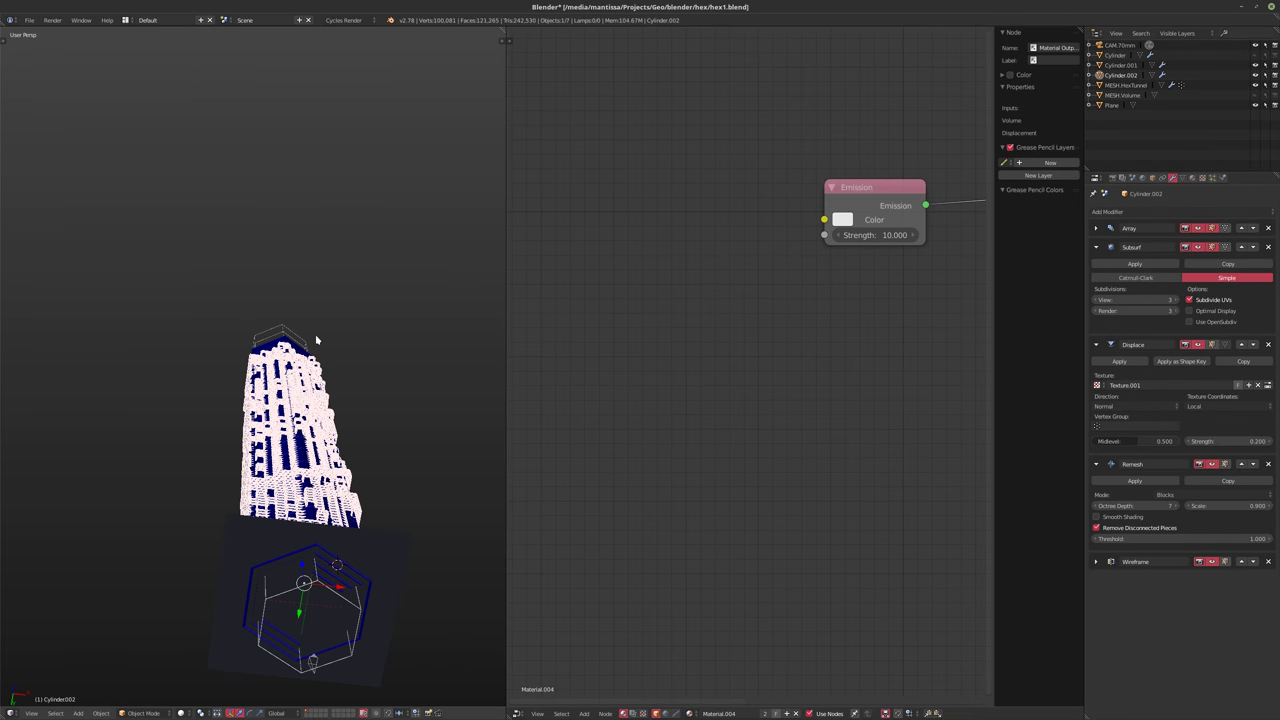
key("KP_0")
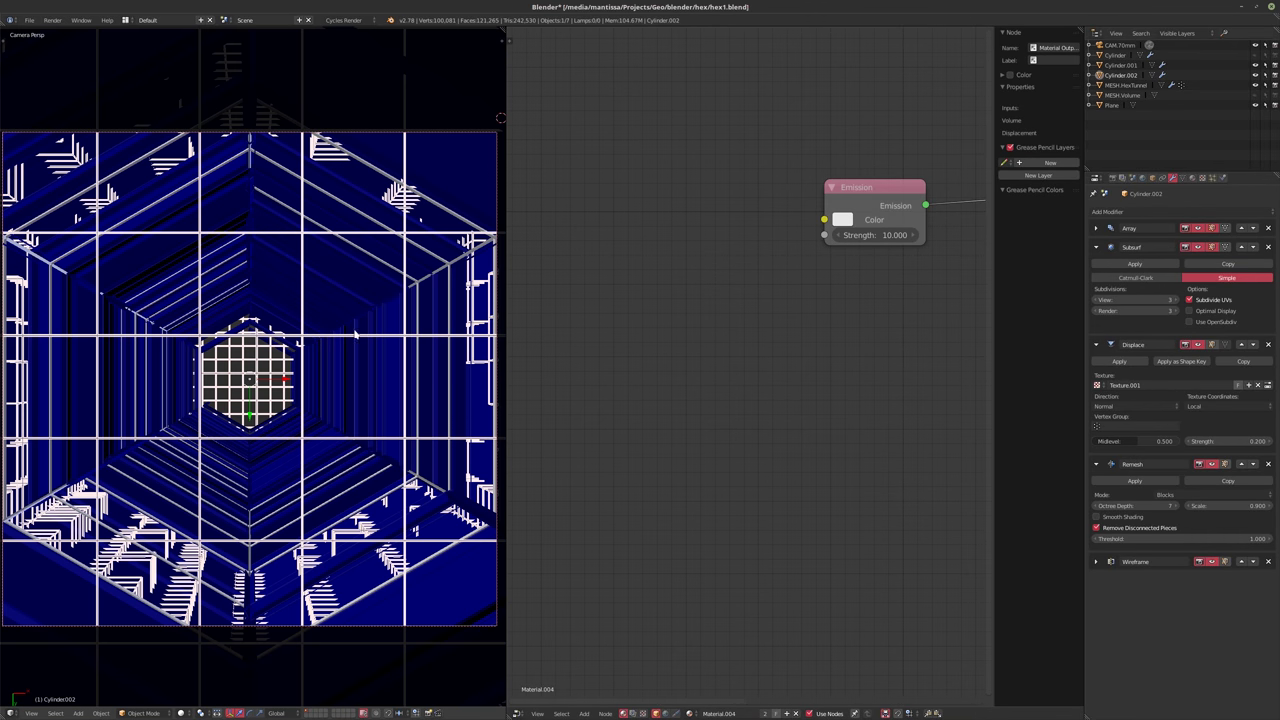
key("shift+z")
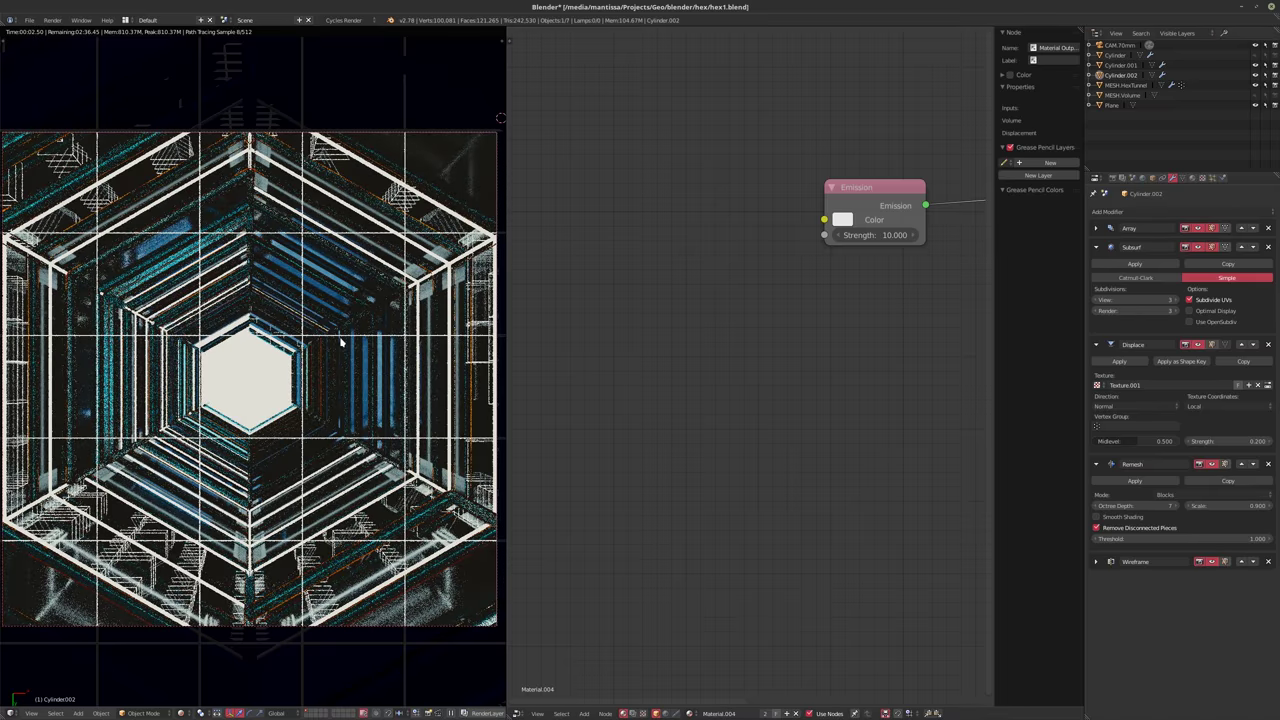
key("shift+z")
- Move the cage slightly down along Z and untick Remesh's Remove Disconnected Pieces
key("g")
key("z")
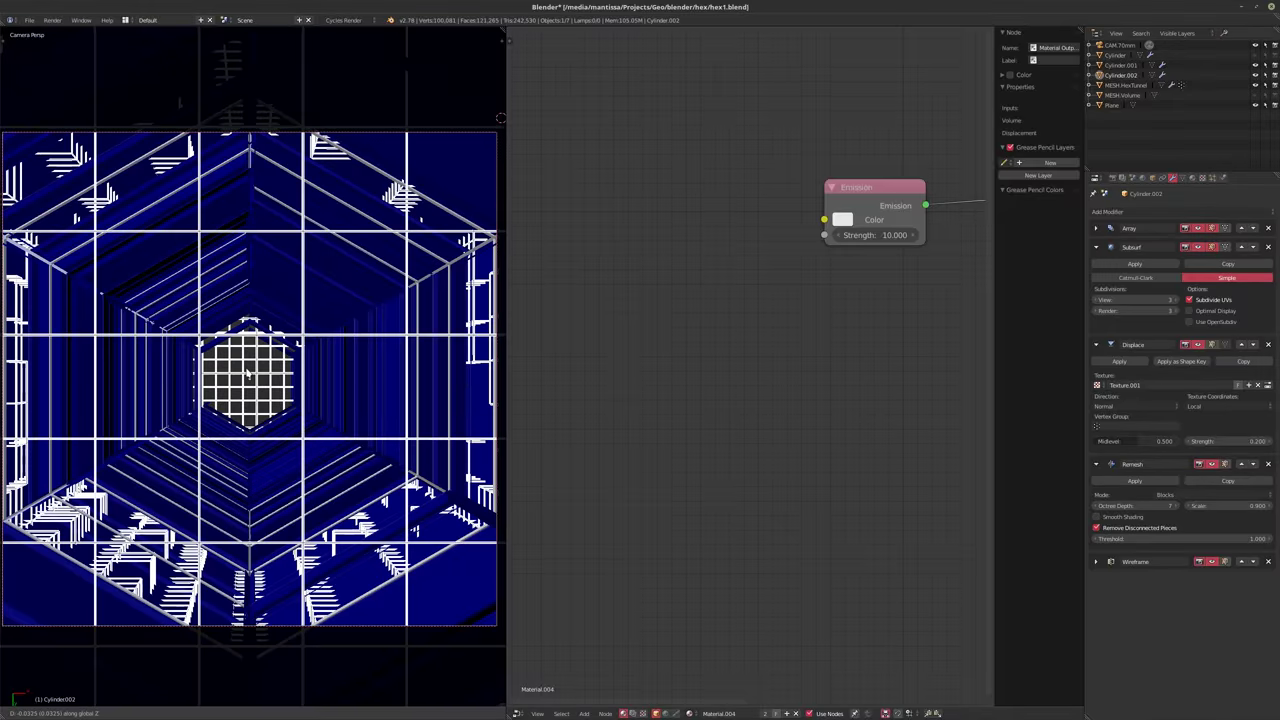
left_click(231, 248)
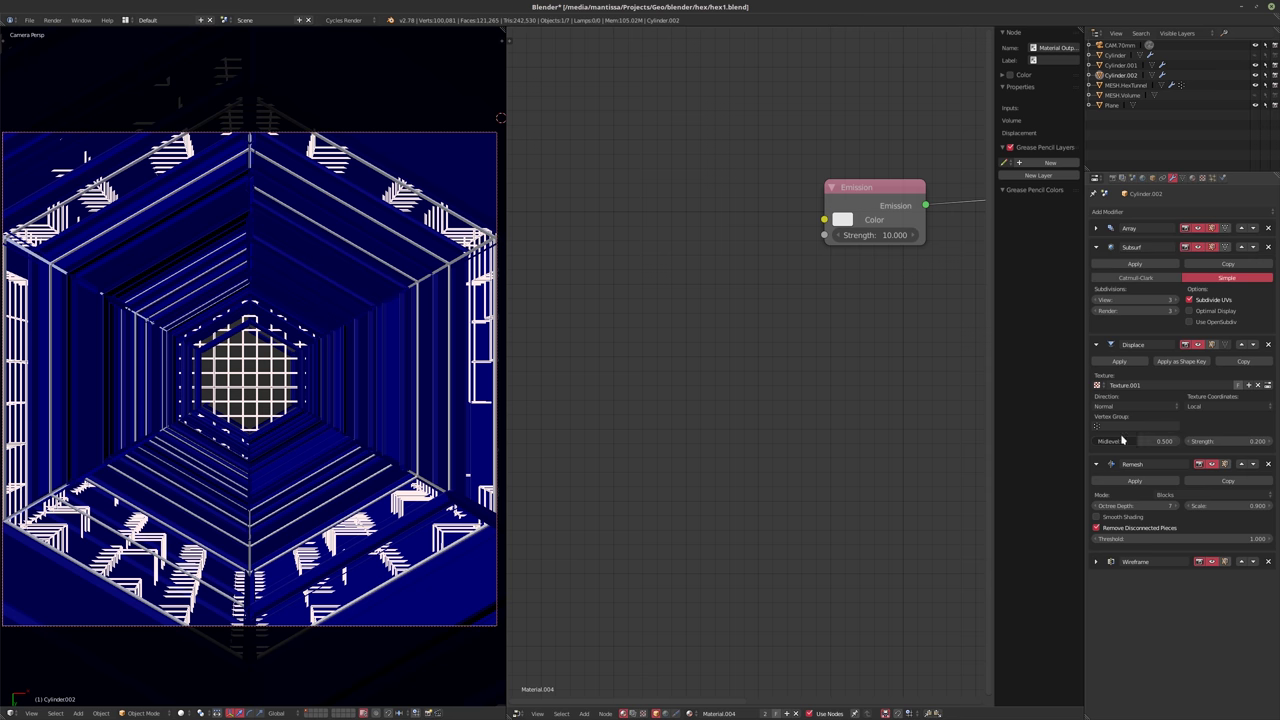
left_click(1096, 528)
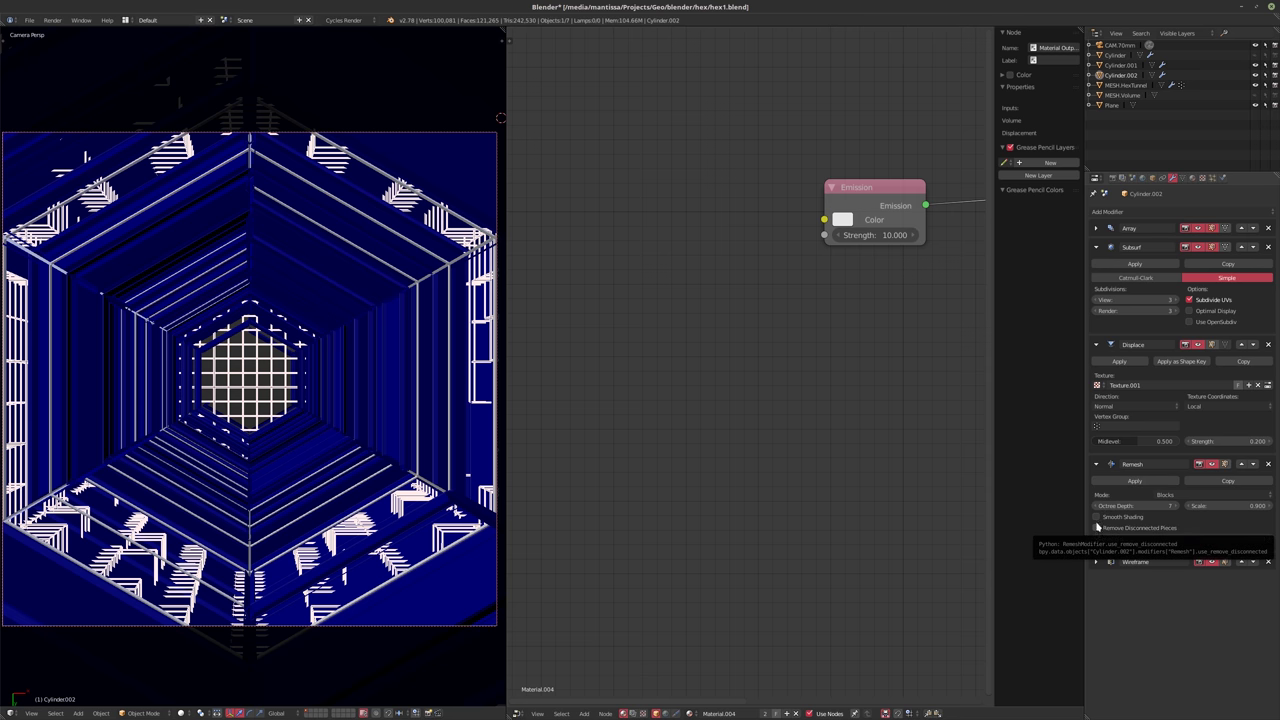
left_click(1096, 517)
left_click(1096, 517)
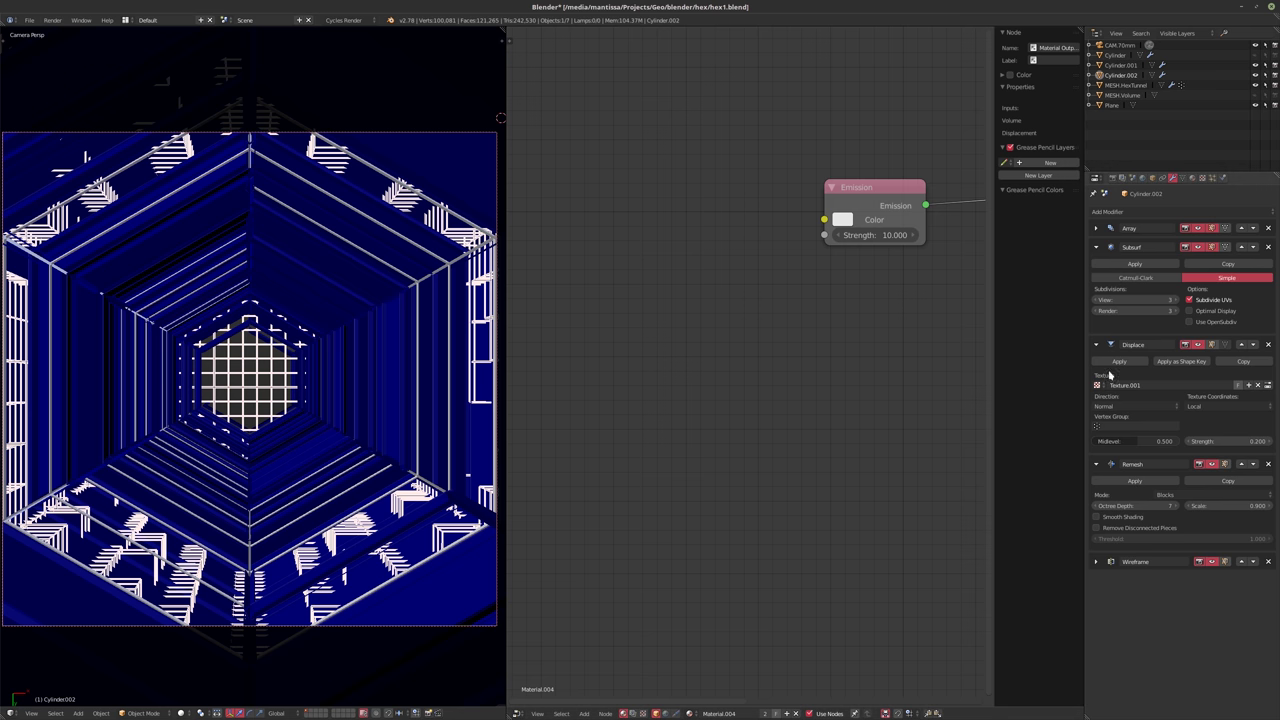
- Toggle the Displace display off and on, lower Remesh Octree Depth to 6, and begin a Z rotation
left_click(1199, 344)
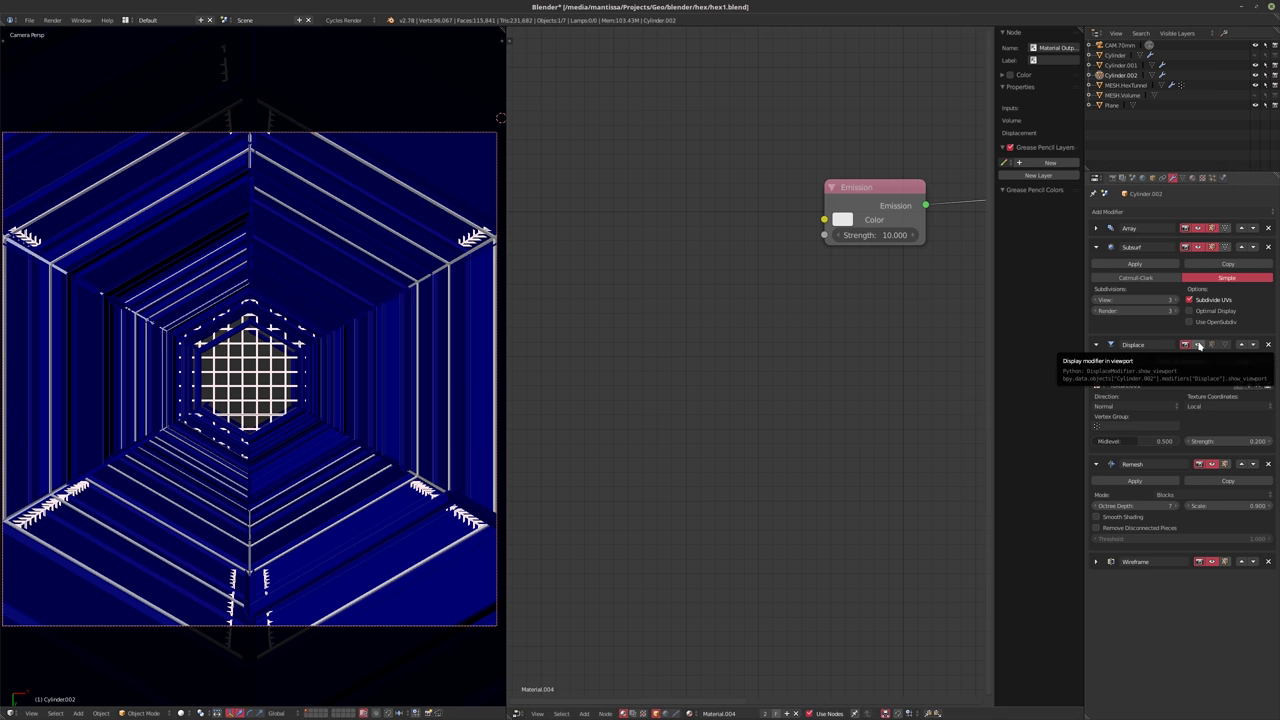
left_click(1199, 344)
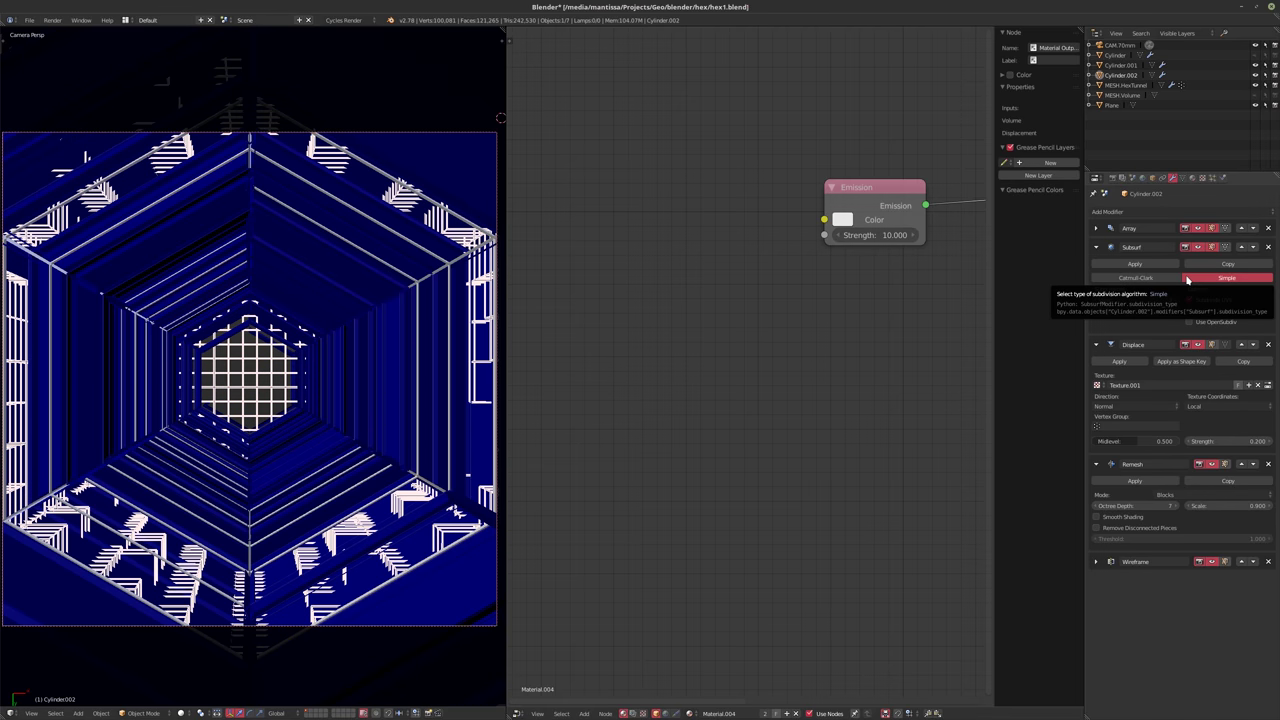
left_click(1097, 506)
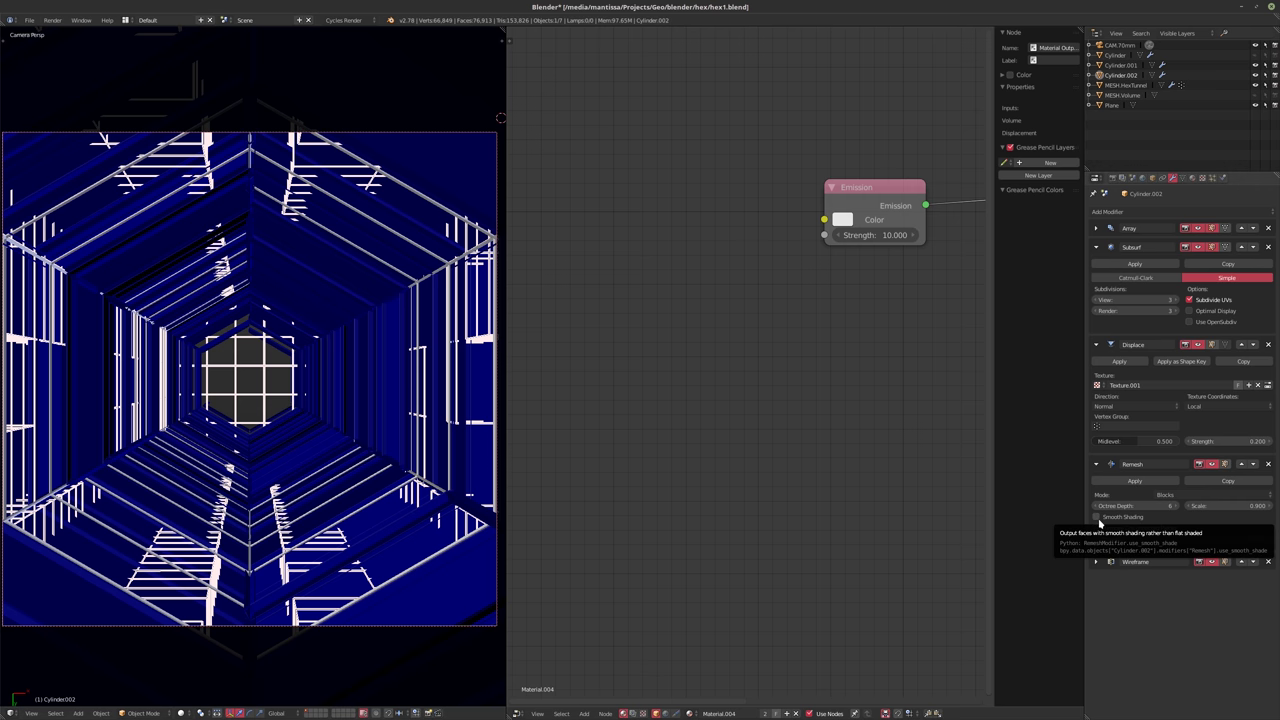
key("r")
key("z")
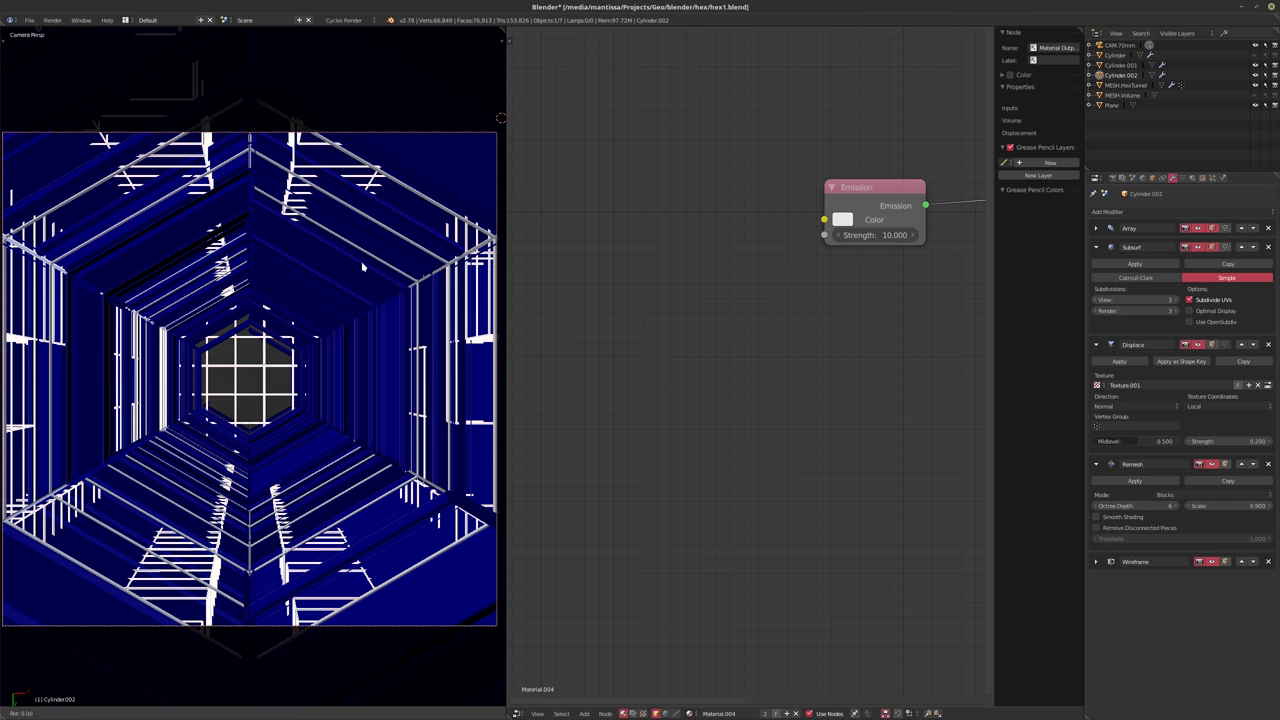
- Cancel the rotation and orbit out to view the whole tower and its hexagonal top
right_click(254, 197)
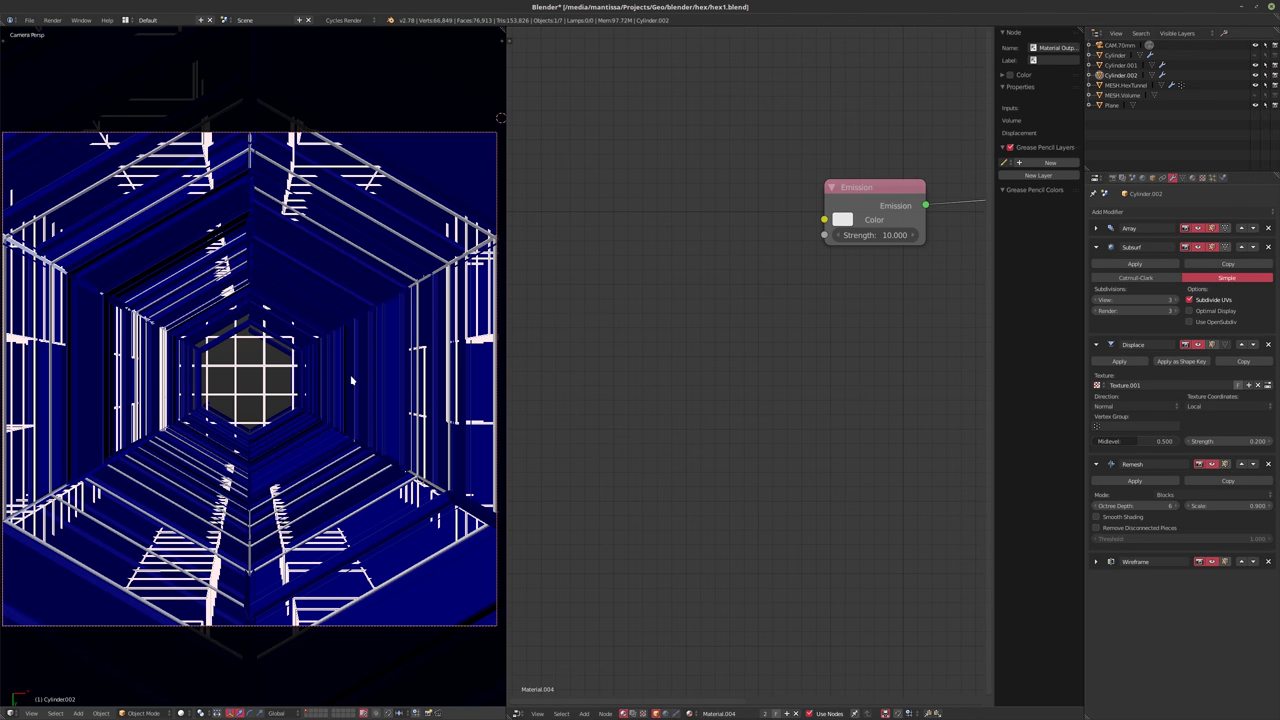
middle_click_drag(335, 372, 385, 418)
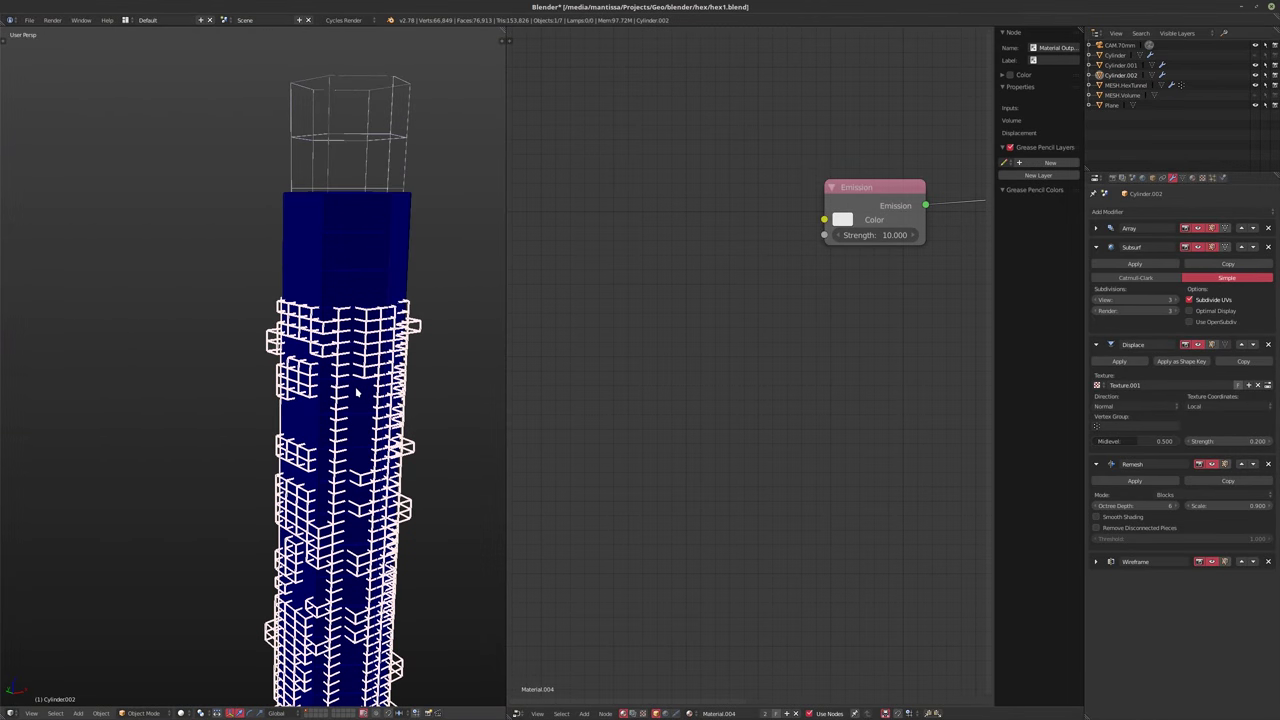
scroll(362, 396, "up", 3)
middle_click_drag(358, 358, 362, 378)
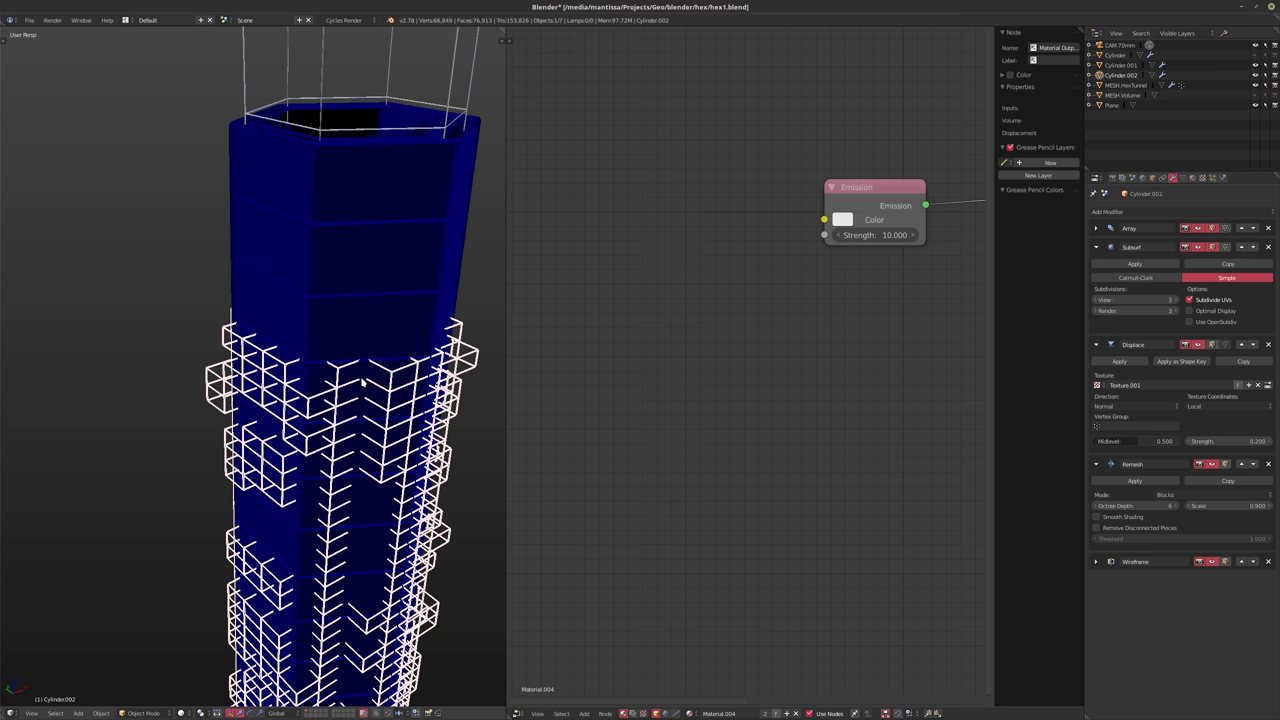
key("Tab")
key("Tab")
middle_click_drag(360, 378, 354, 396)
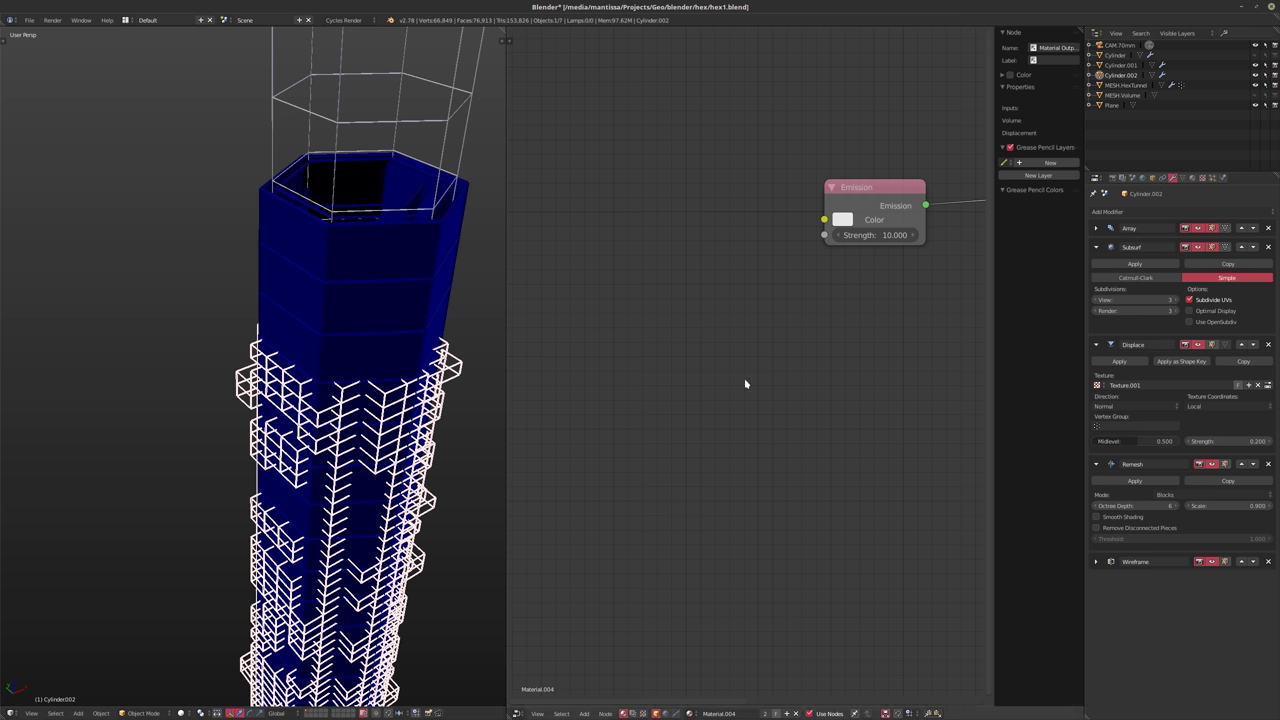
- Collapse the Subsurf, Displace and Remesh panels and bring up the Add > Mesh menu
left_click(1096, 248)
left_click(1096, 265)
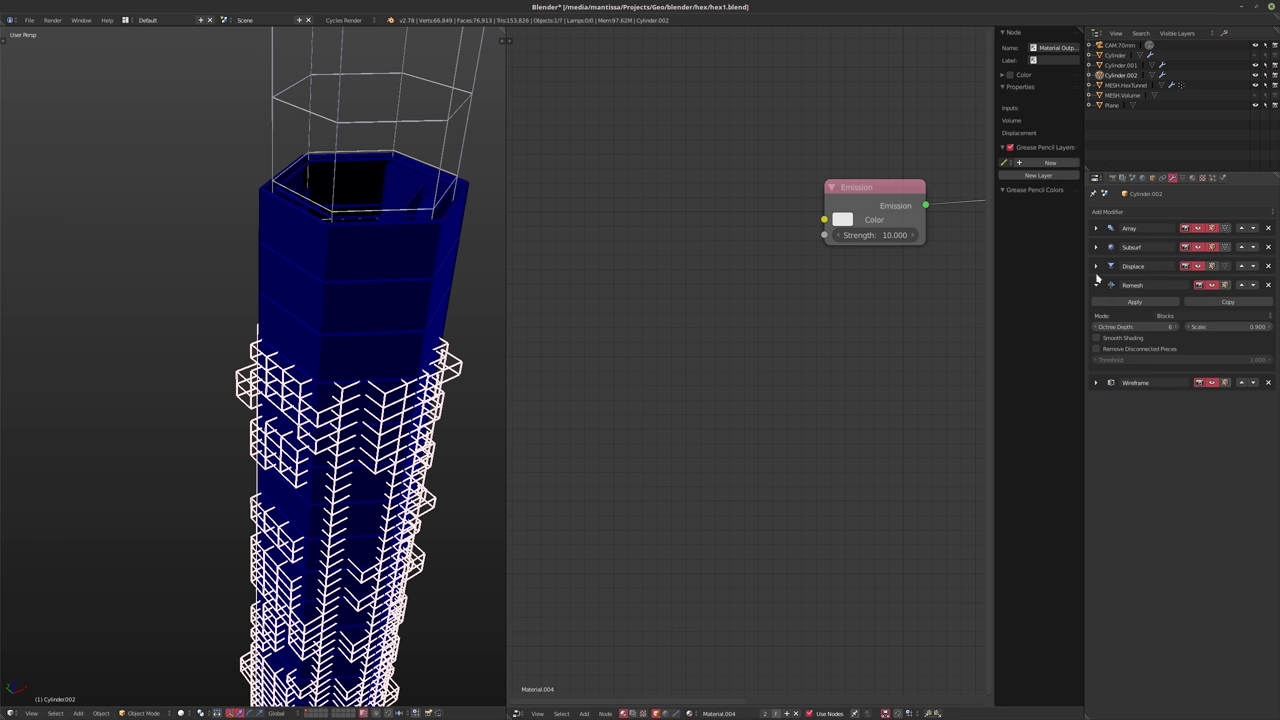
left_click(1096, 285)
scroll(297, 262, "down", 3)
middle_click_drag(297, 262, 328, 280)
key("shift+a")
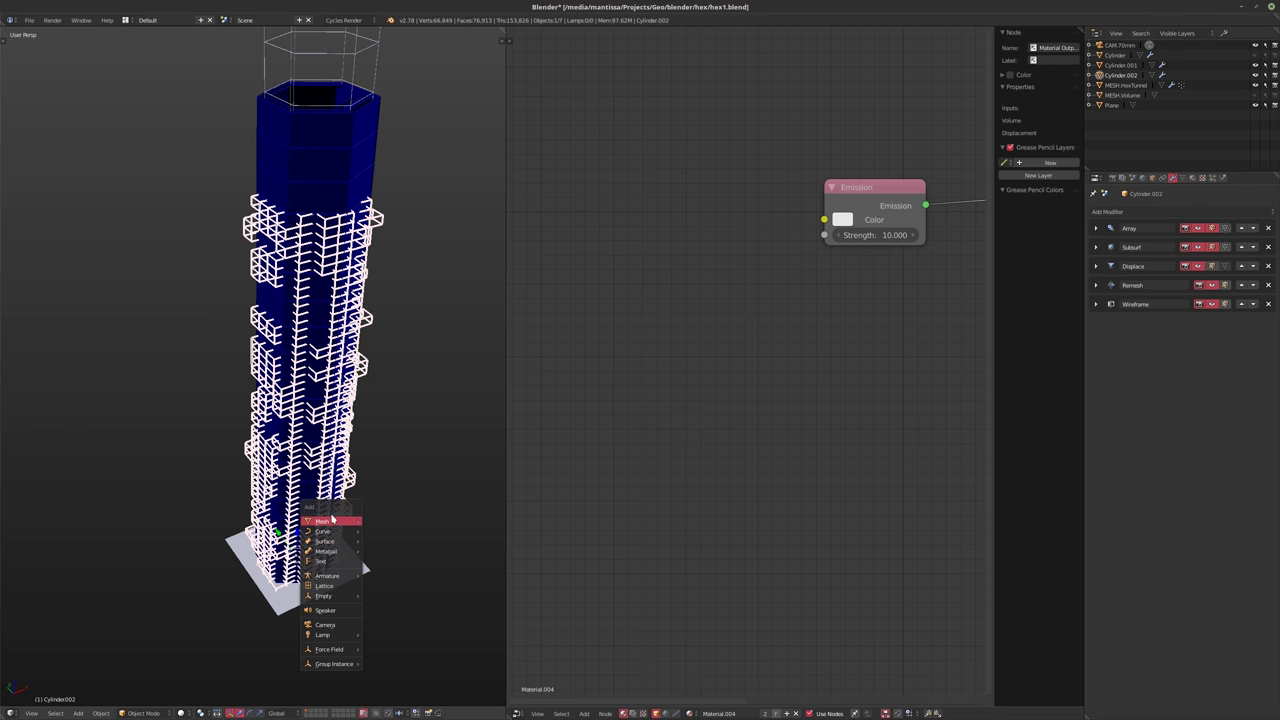
mouse_move(350, 524)
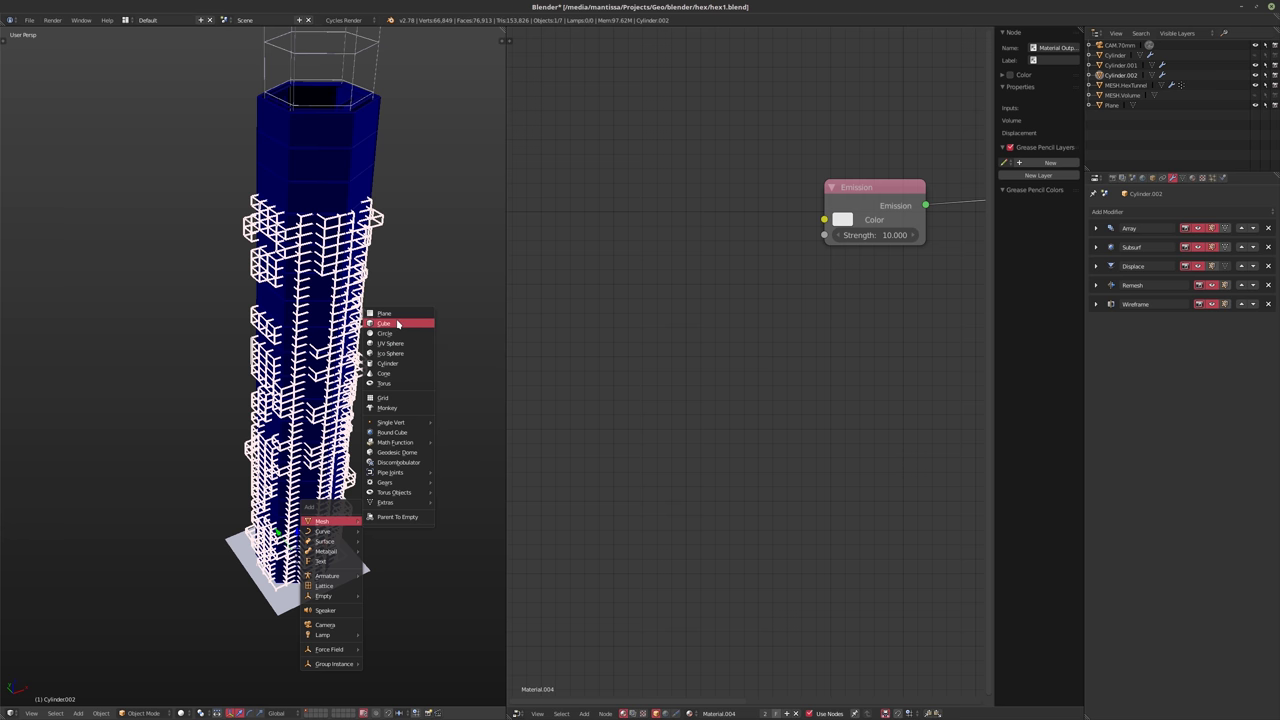
- Add a cube and move it up along Z to near the tower's top
left_click(397, 323)
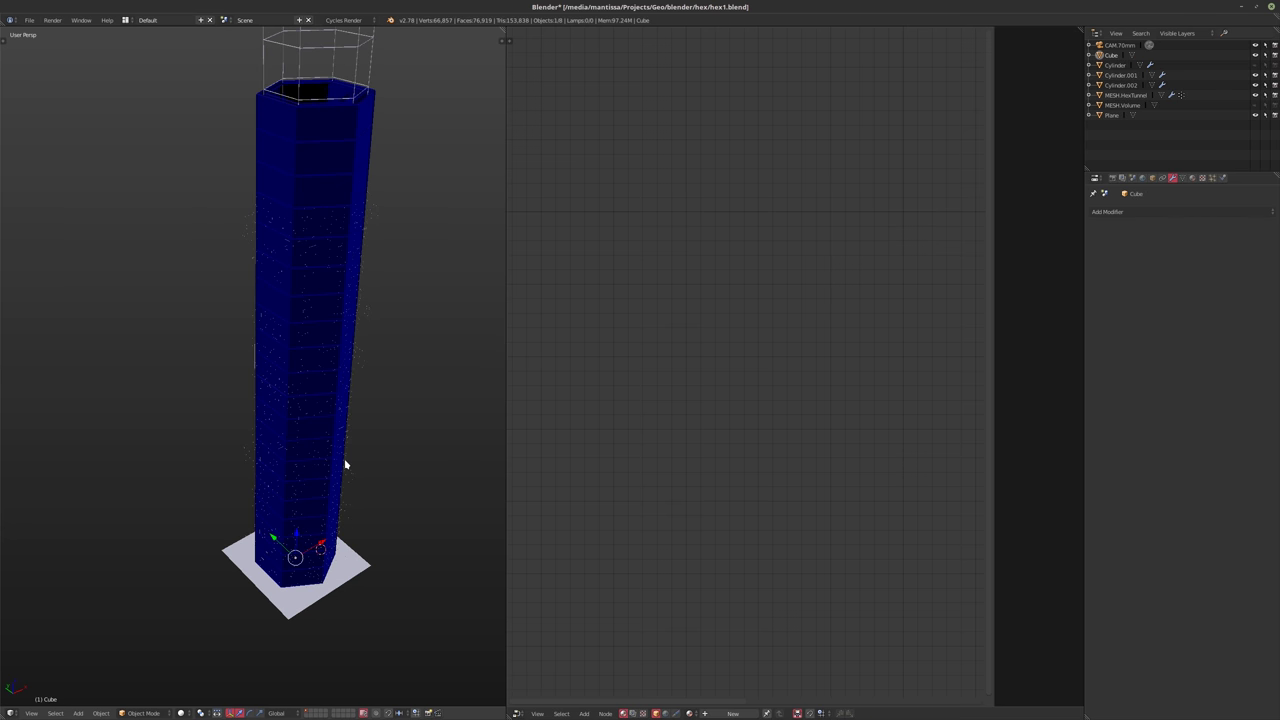
key("g")
key("z")
left_click(332, 143)
- In Edit Mode, scale the cube wide horizontally and thicker in Z into a plate
key("Tab")
key("s")
key("shift+z")
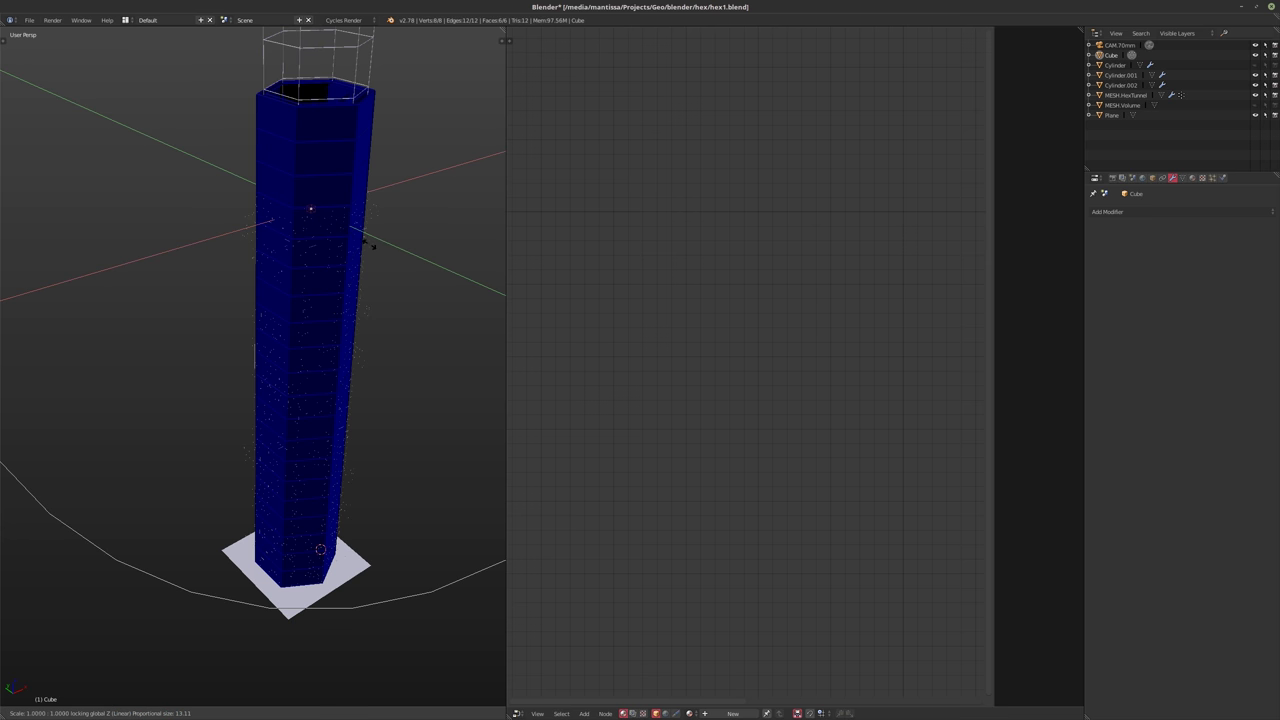
left_click(471, 249)
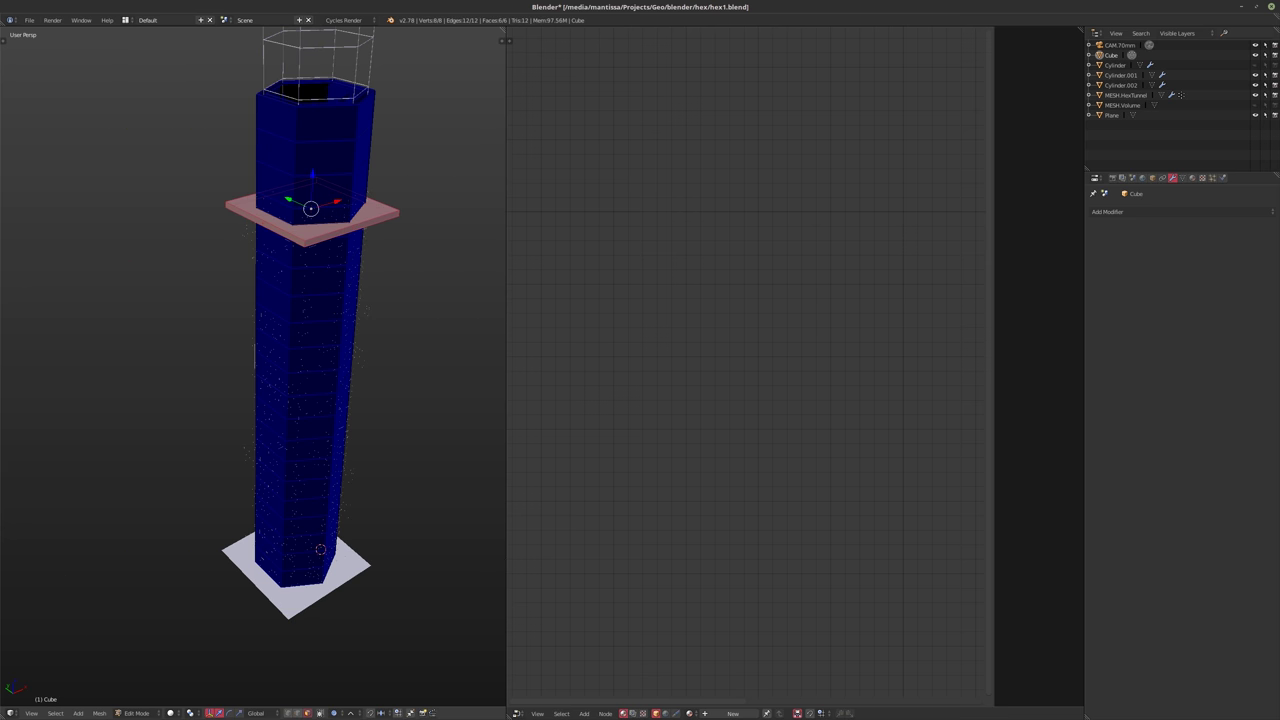
scroll(471, 249, "up", 1)
key("s")
key("z")
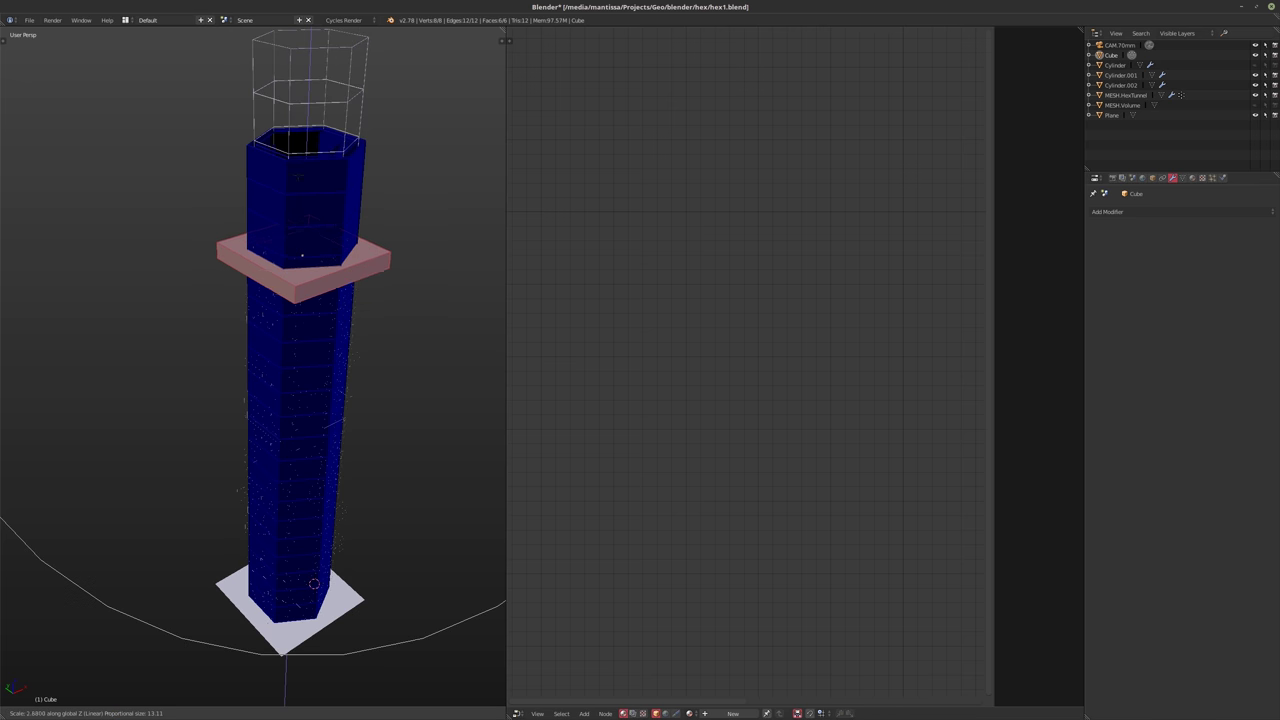
key("Return")
scroll(253, 360, "up", 2)
middle_click_drag(300, 300, 334, 320)
key("Tab")
- Switch to wireframe shading and orbit around the hex tower to check the plate
scroll(307, 318, "up", 4)
key("z")
scroll(307, 318, "down", 4)
mouse_move(257, 300)
middle_mouse_down()
mouse_move(306, 303)
mouse_move(283, 315)
mouse_move(320, 348)
mouse_move(281, 346)
middle_mouse_up()
key("Tab")
key("Tab")
key("Tab")
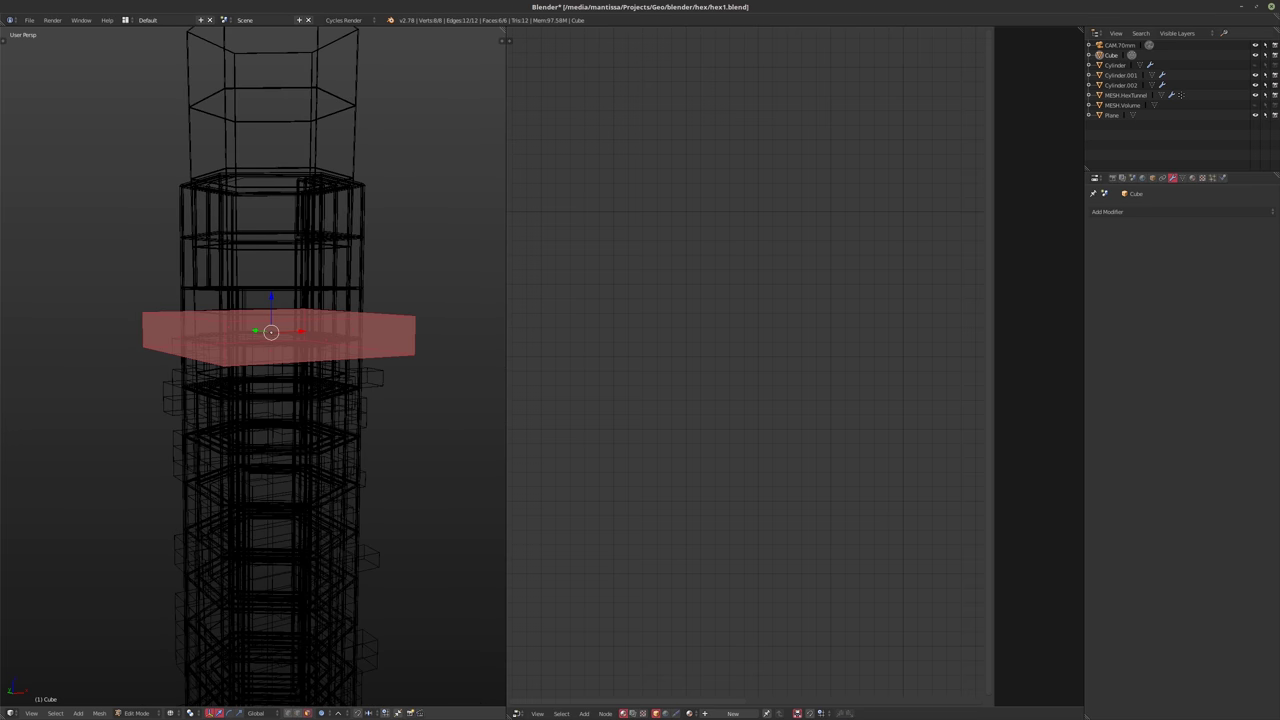
middle_click_drag(374, 380, 376, 416)
key("Tab")
- Add a Boolean Difference modifier to Cylinder.002 with Cube as the cutting object
key("z")
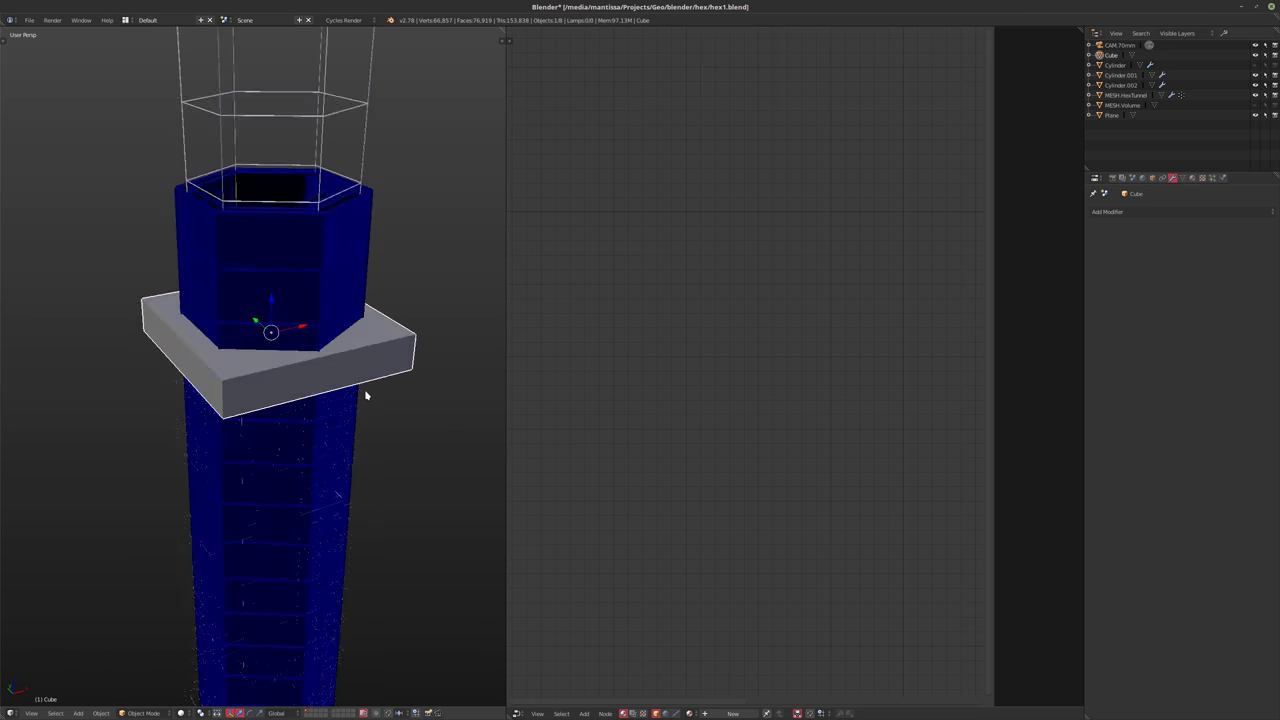
right_click(374, 384)
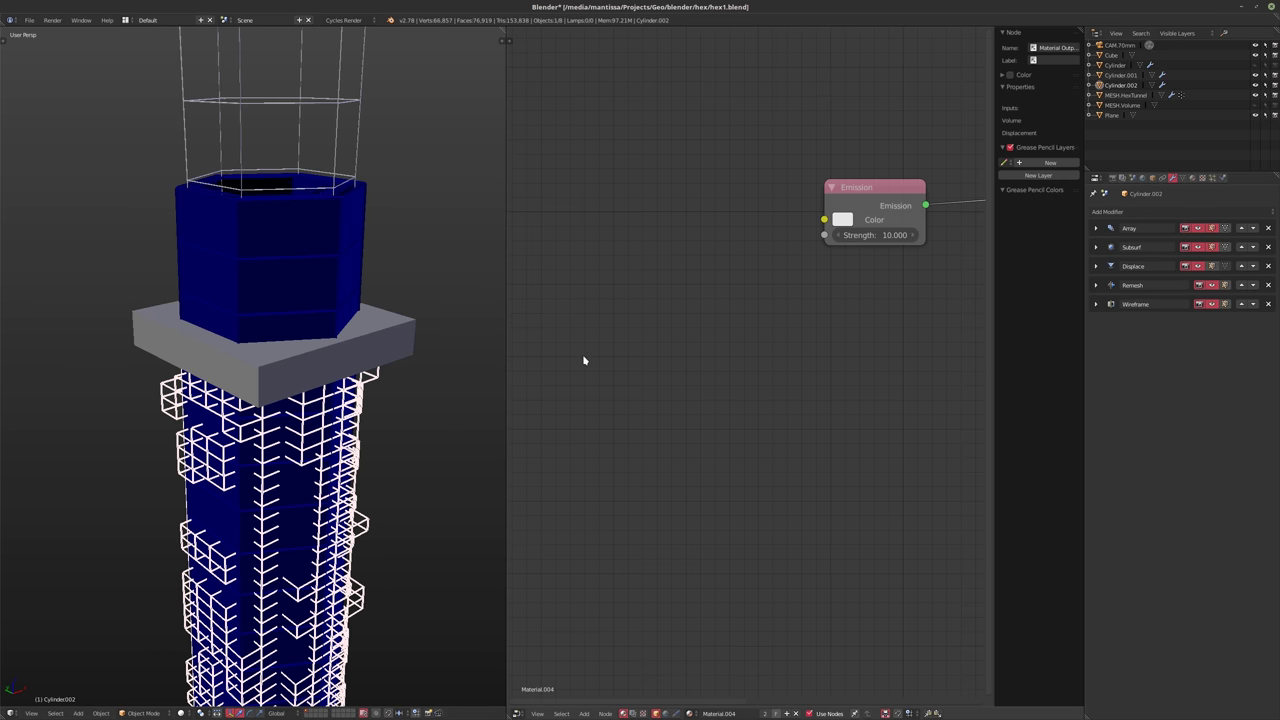
left_click(1112, 211)
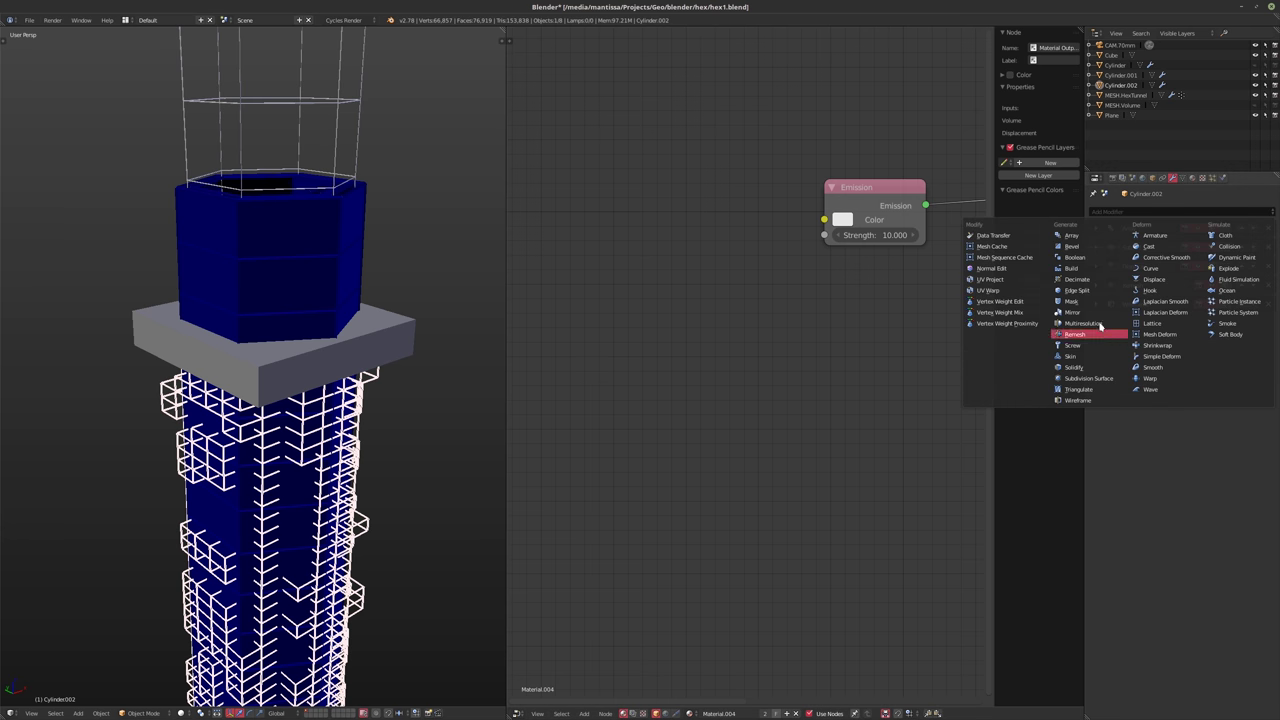
left_click(1077, 258)
left_click(1149, 366)
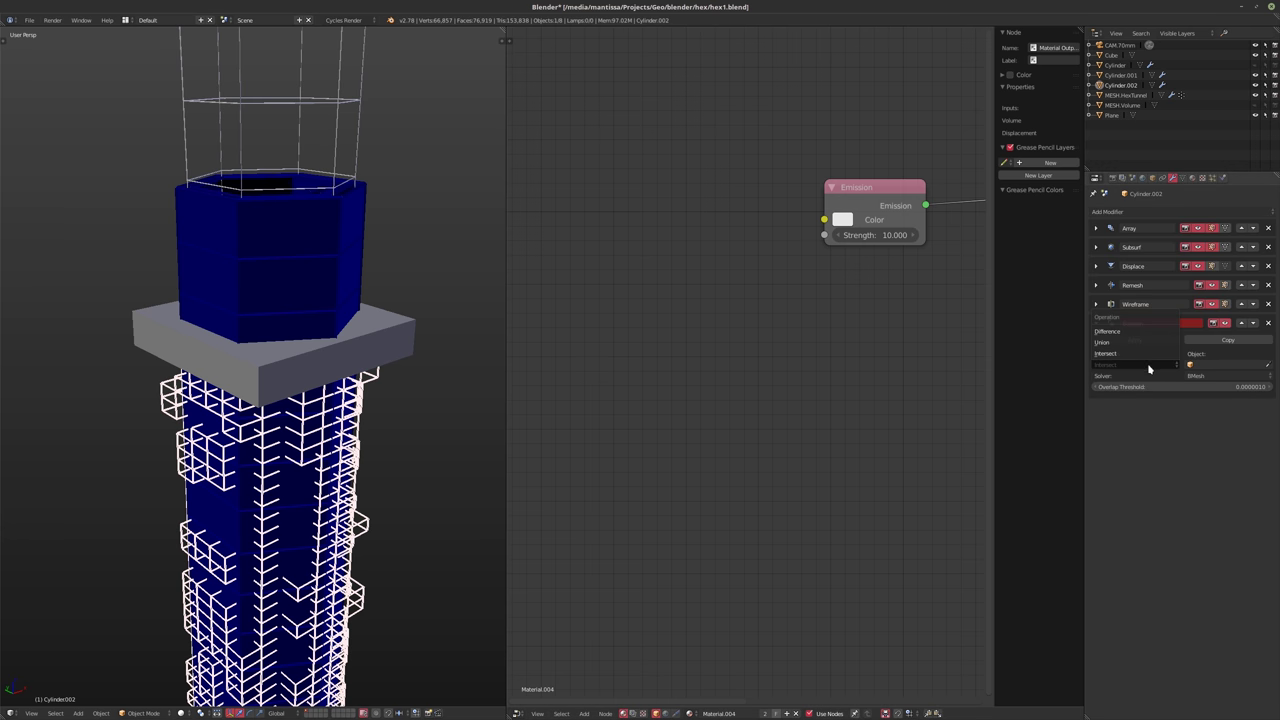
left_click(1120, 331)
left_click(1200, 364)
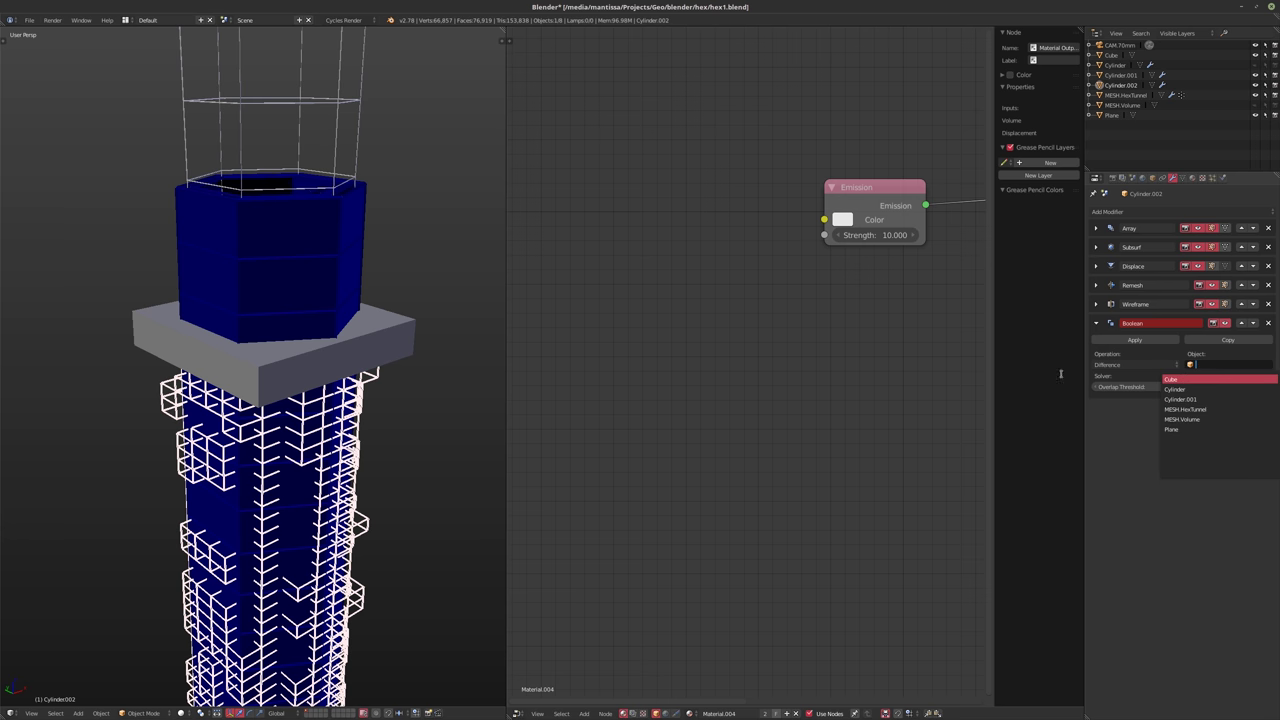
left_click(1200, 379)
- Look down the tunnel through the camera and save hex1.blend
middle_click_drag(277, 366, 300, 361, "shift")
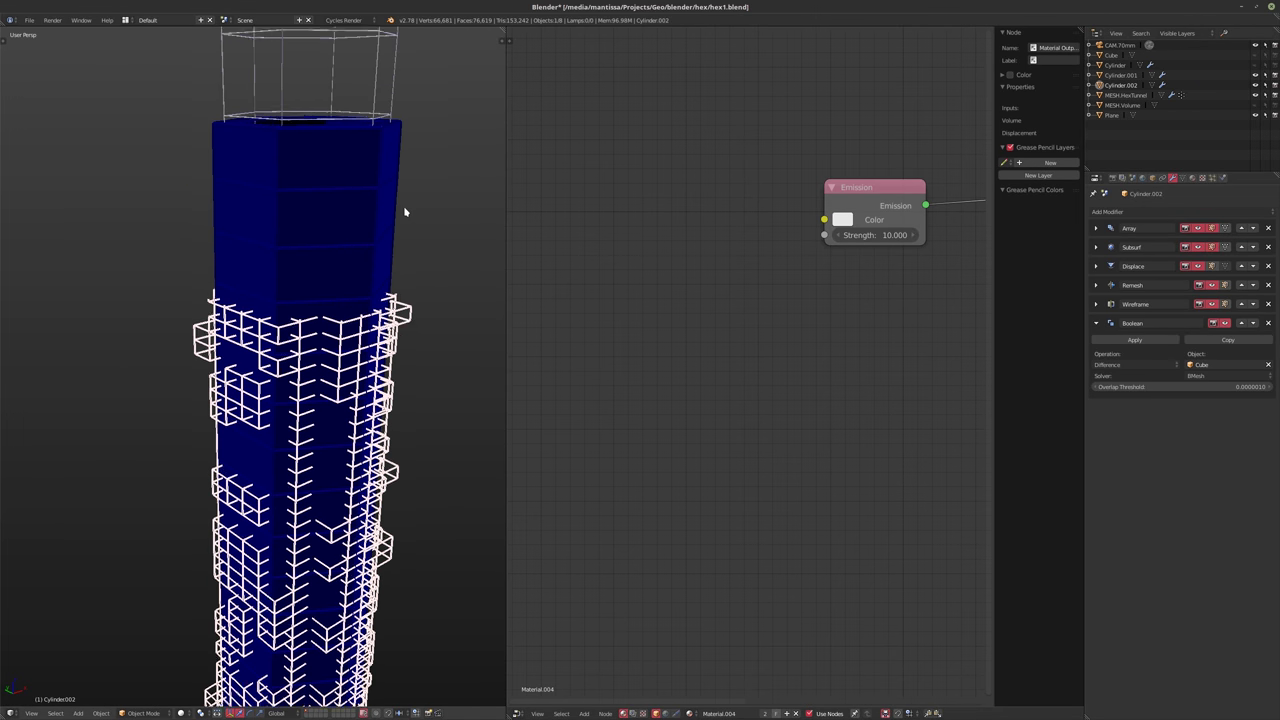
key("KP_0")
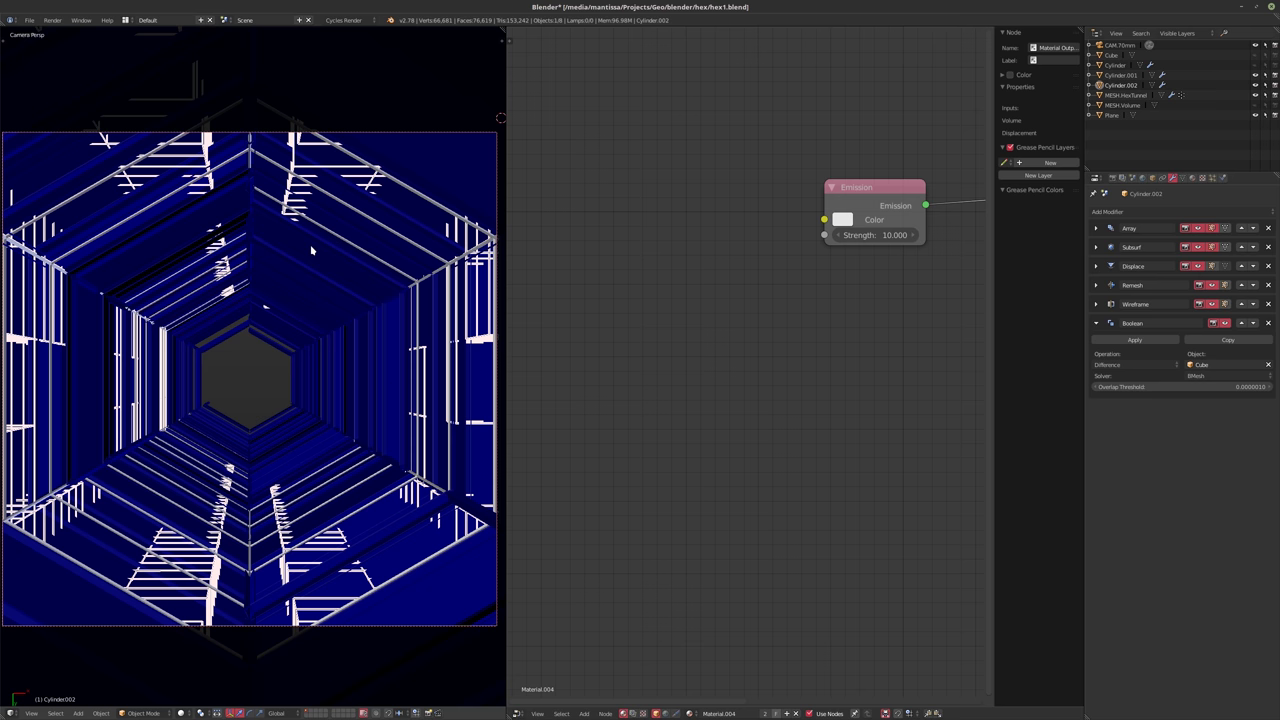
key("ctrl+s")
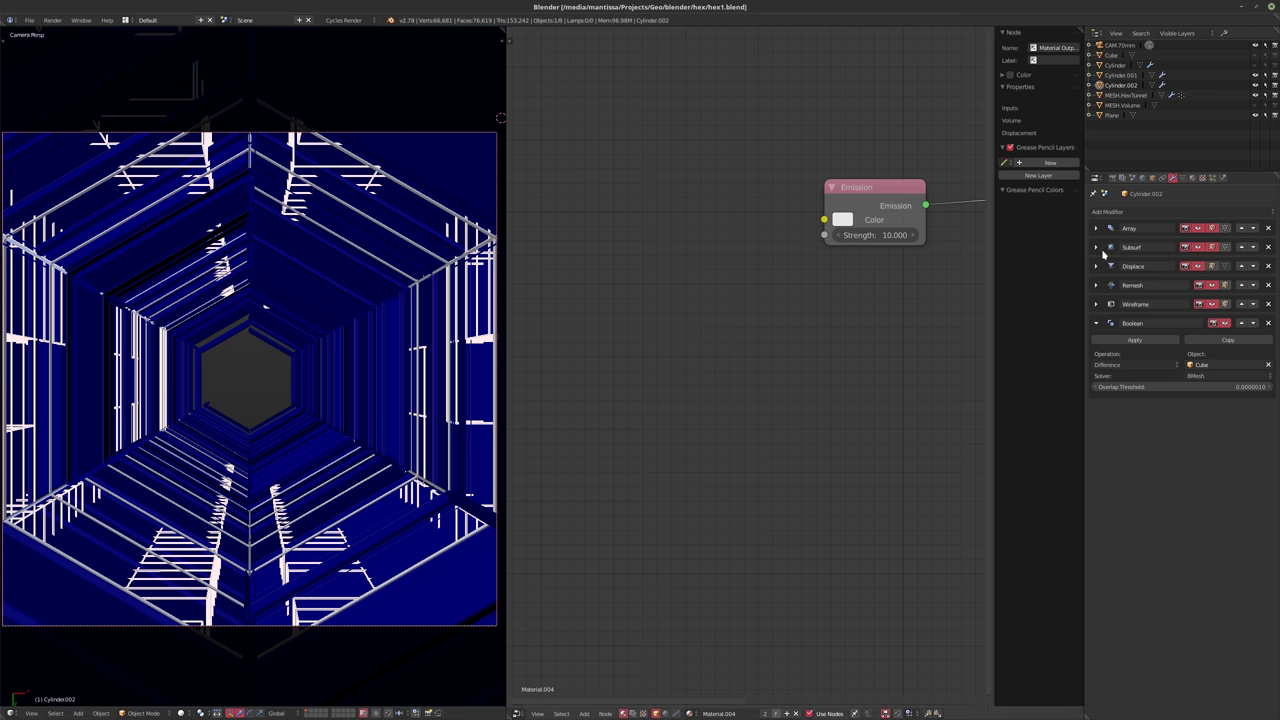
- Raise Cylinder.002's Remesh Octree Depth from 6 to 7, collapsing the Remesh and Boolean panels
left_click(1097, 304)
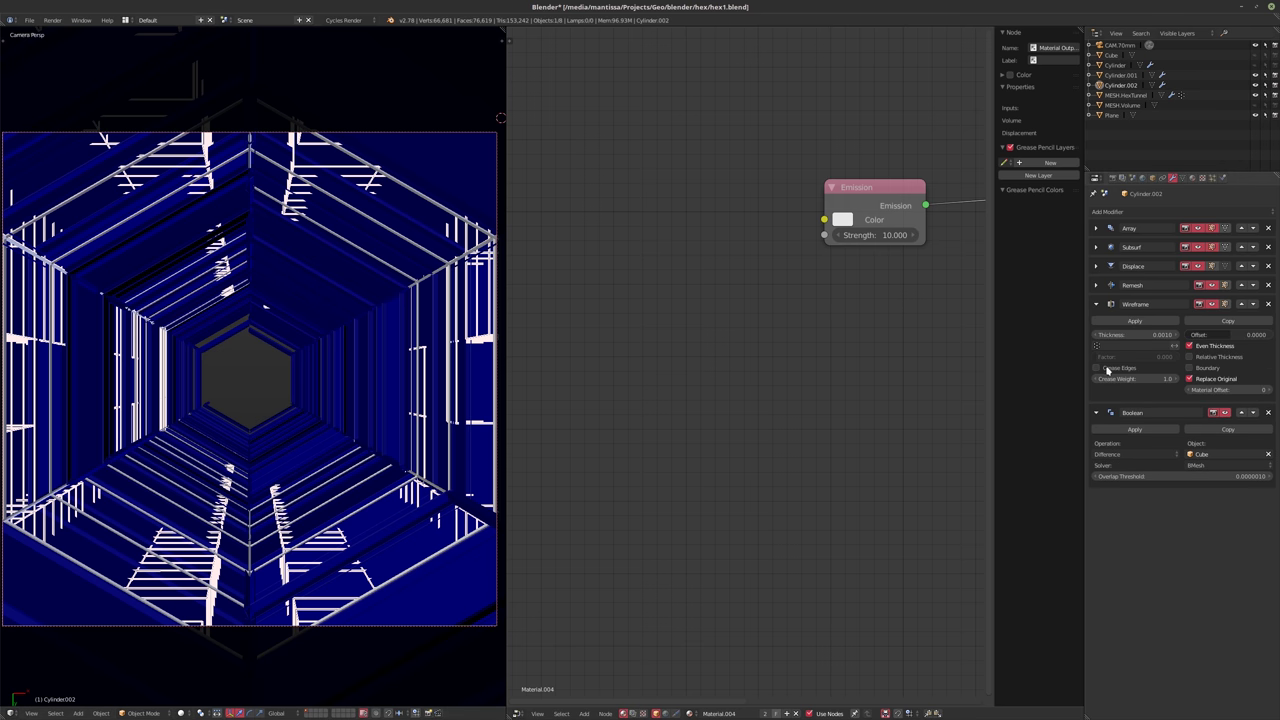
left_click(1096, 304)
left_click(1097, 285)
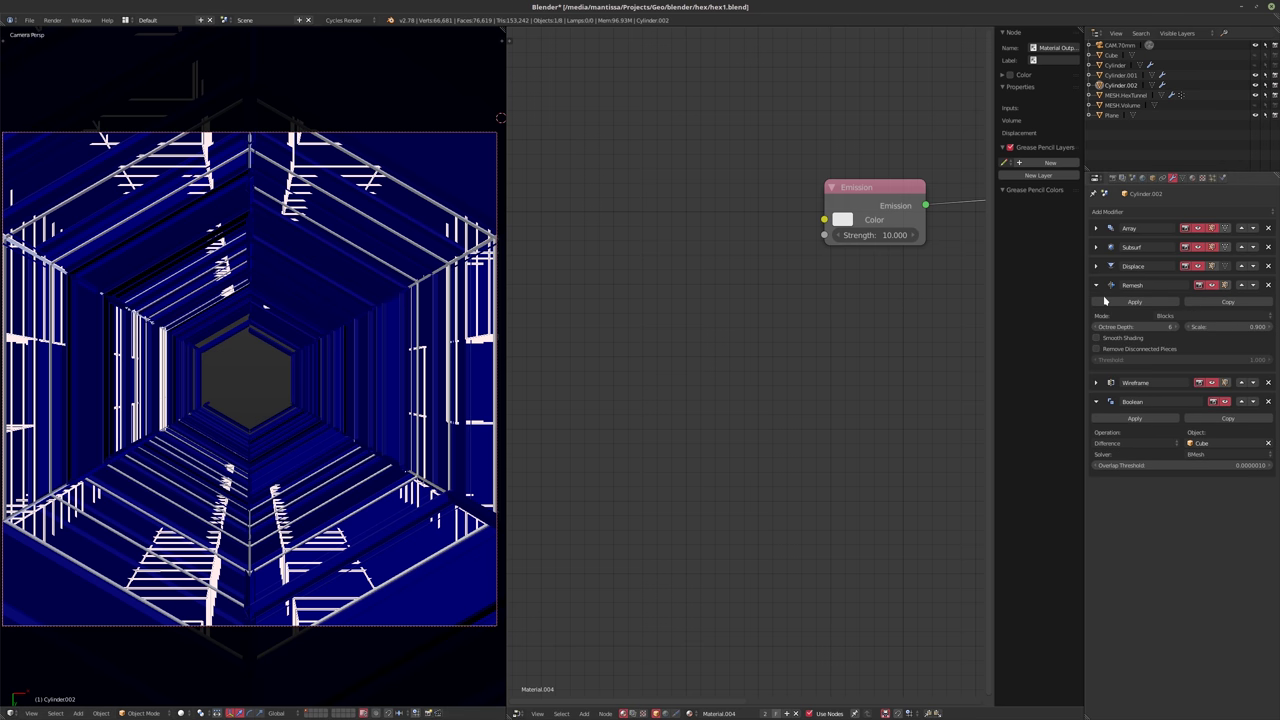
left_click(1176, 327)
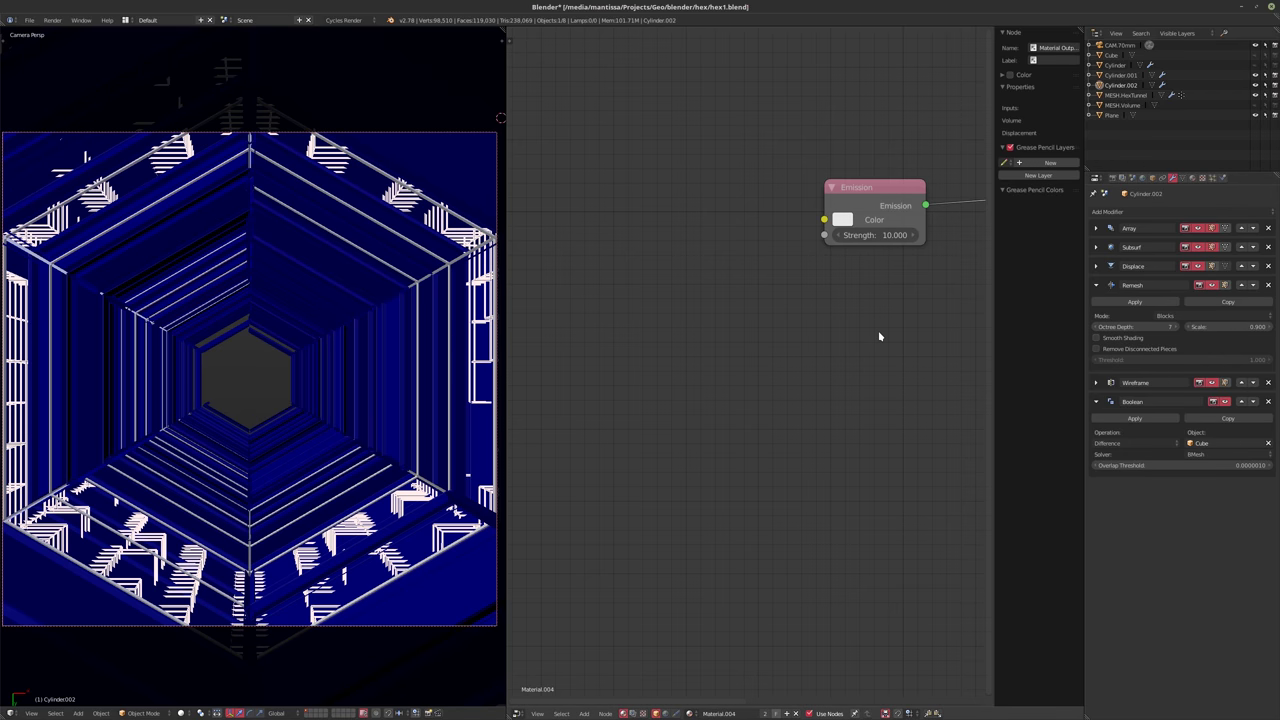
left_click(1097, 286)
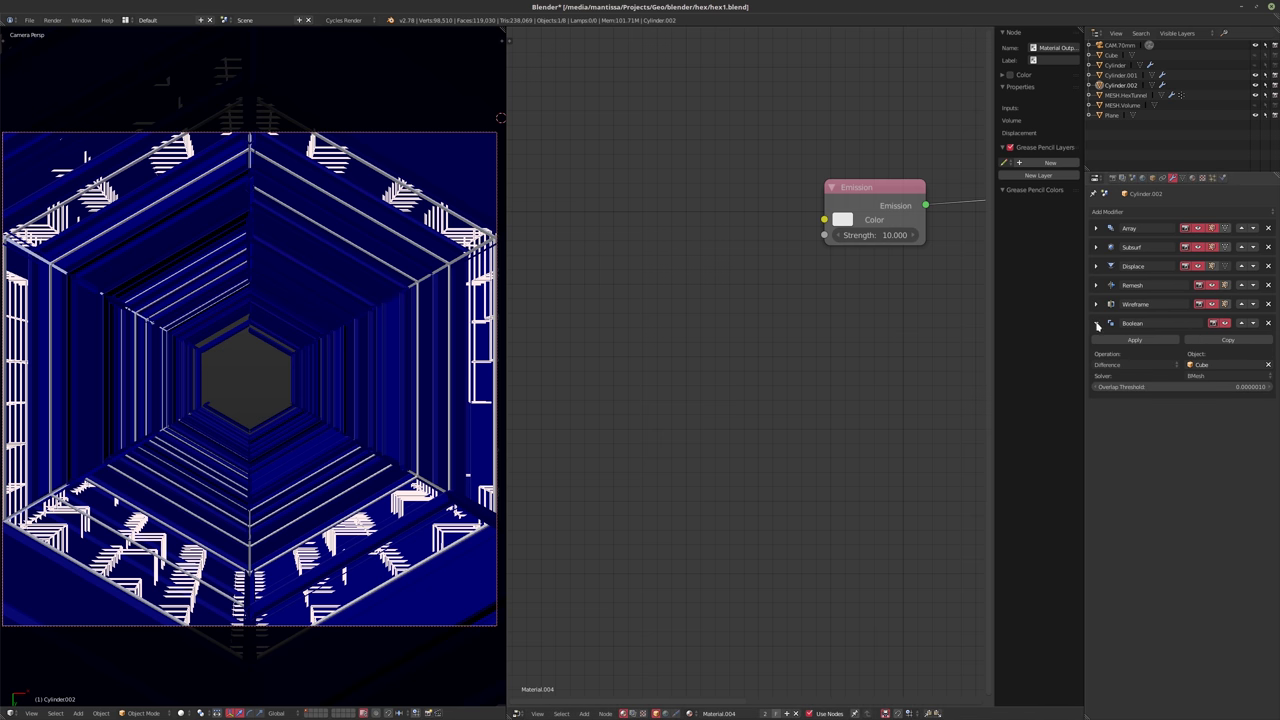
left_click(1097, 323)
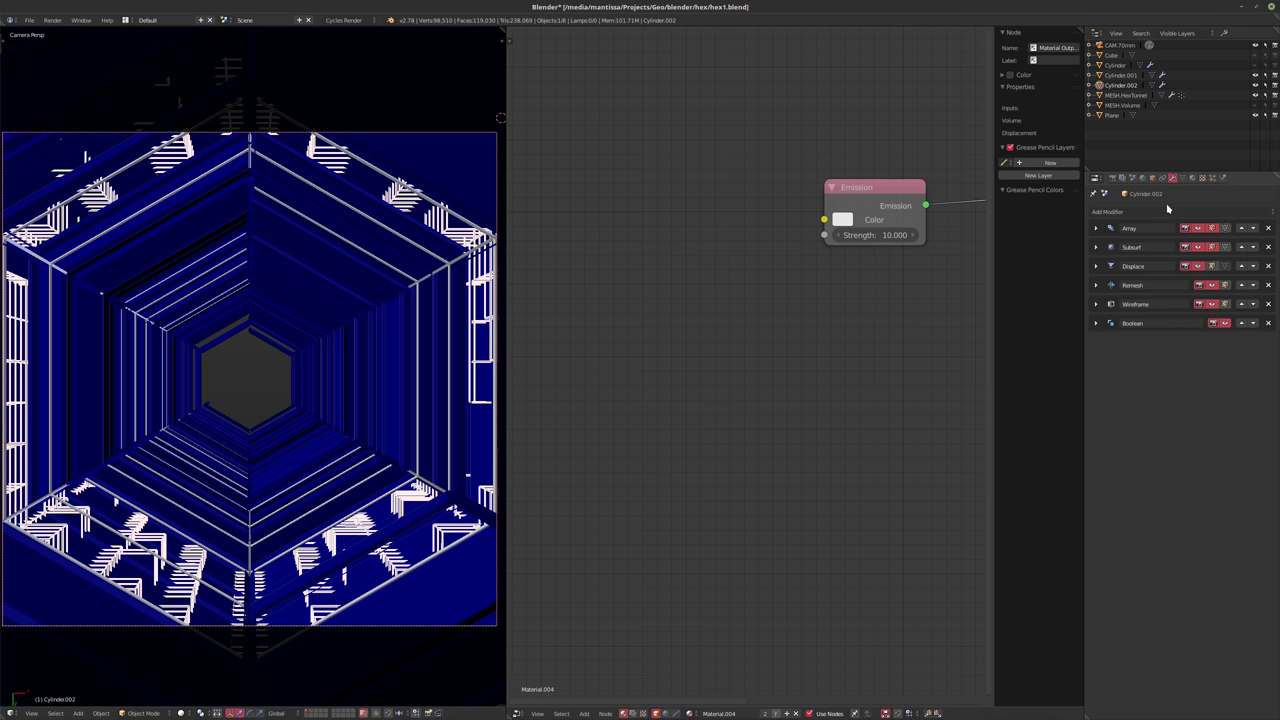
left_click(1222, 177)
- Enable Dynamic Paint on the cage as a canvas with the Weight surface type
left_click(1136, 257)
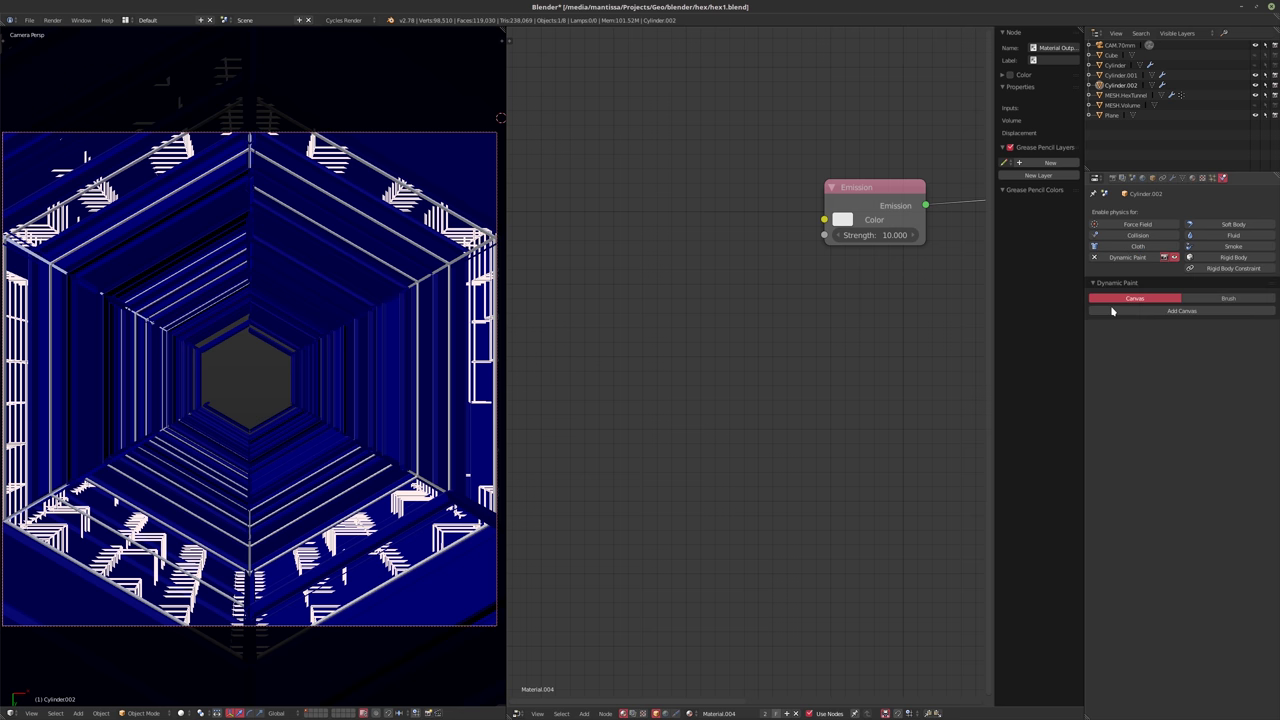
left_click(1170, 311)
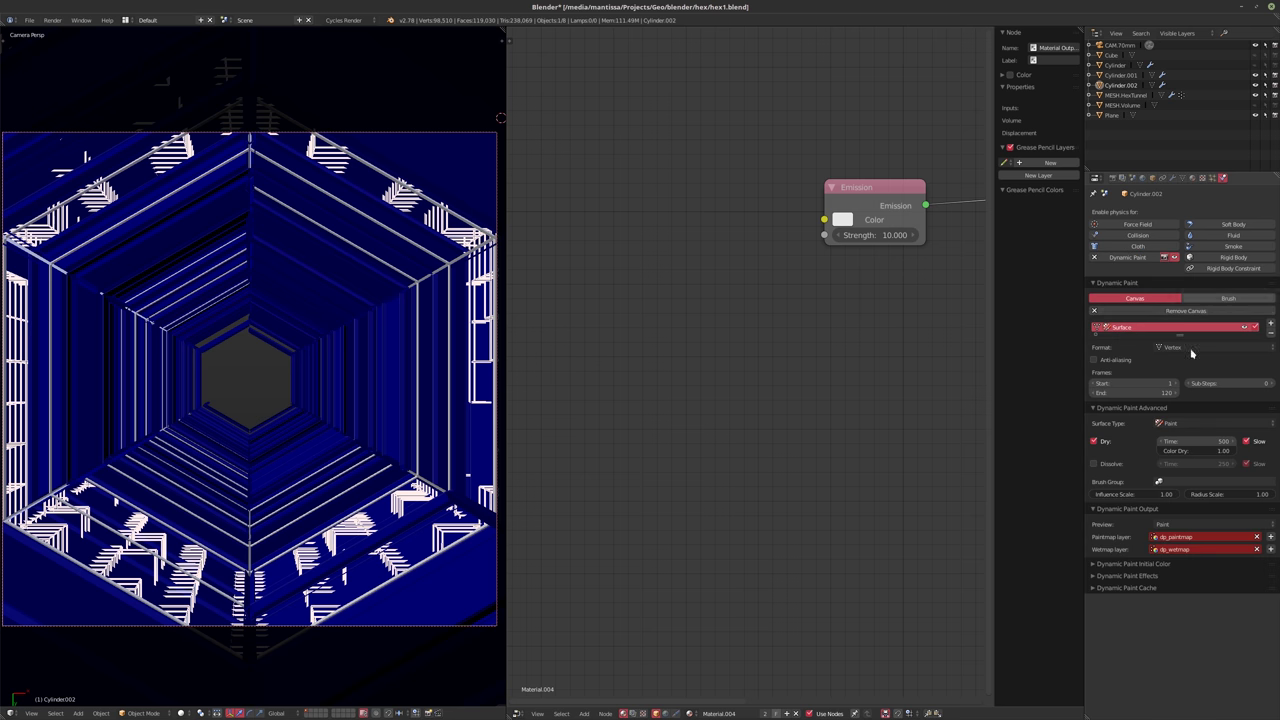
left_click(1165, 423)
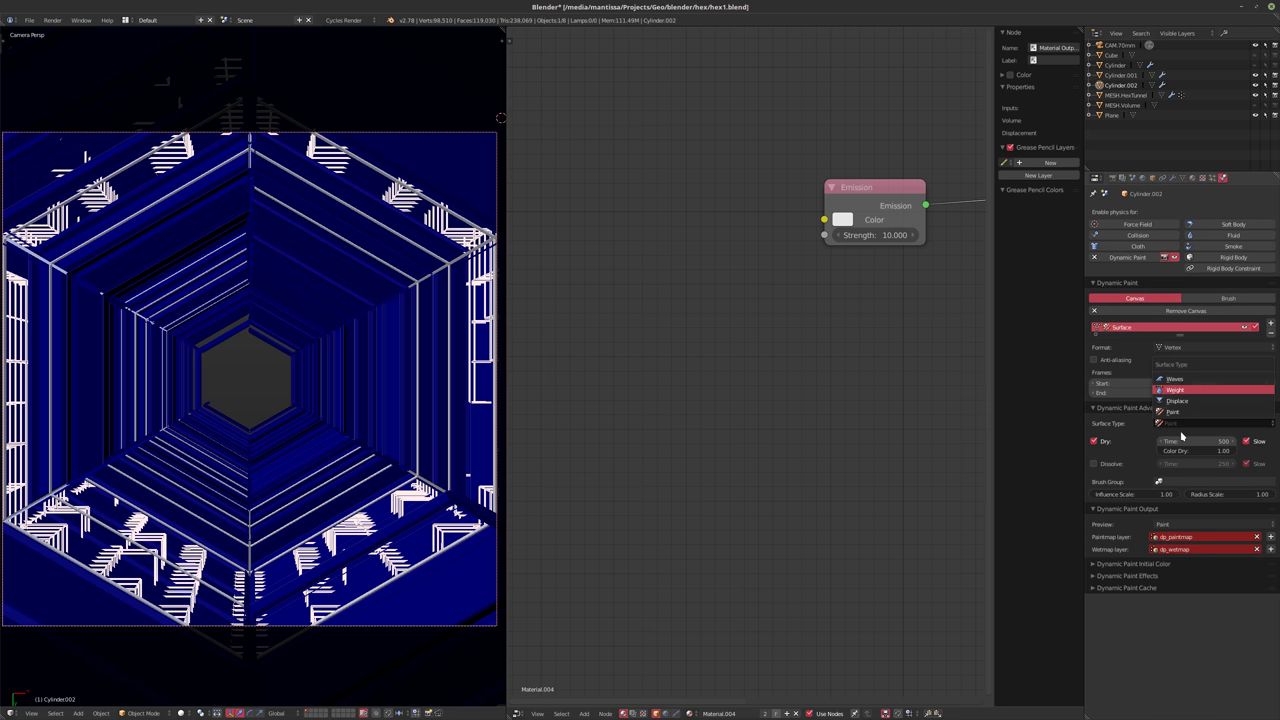
key("Return")
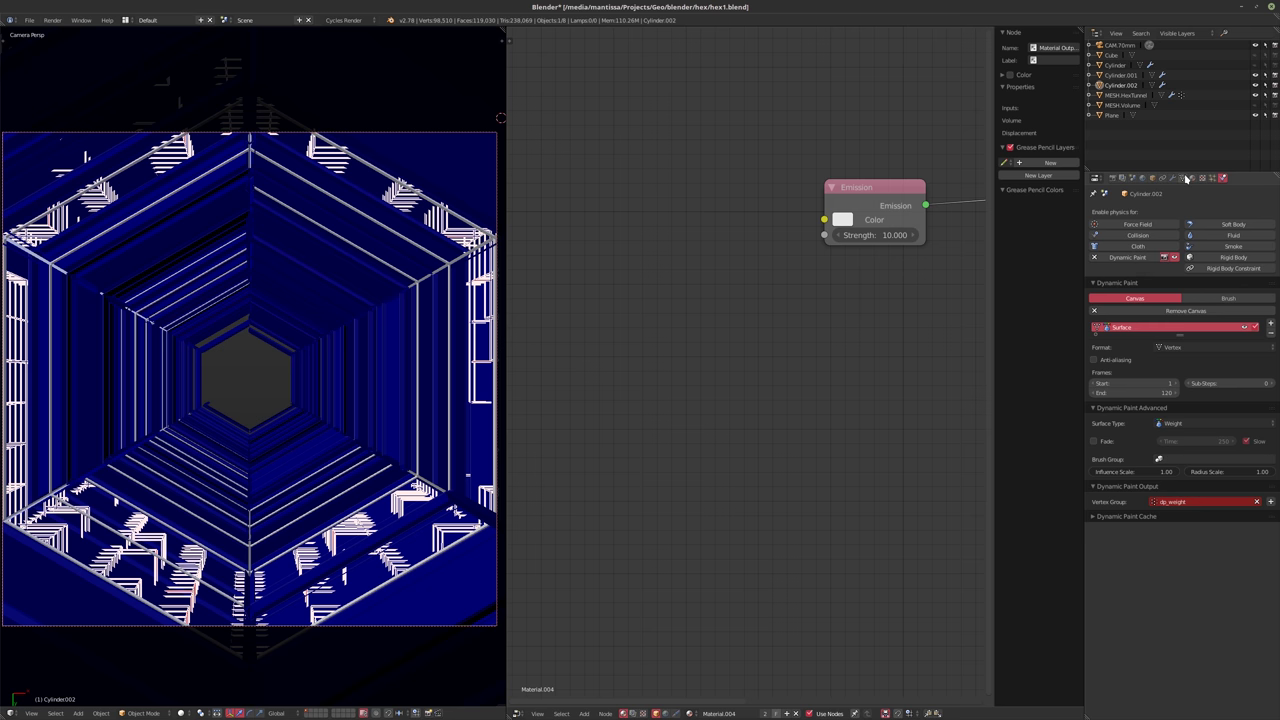
- Add a vertex group named dp_weight and turn off Double Sided in Mesh Data
left_click(1186, 178)
left_click(1270, 295)
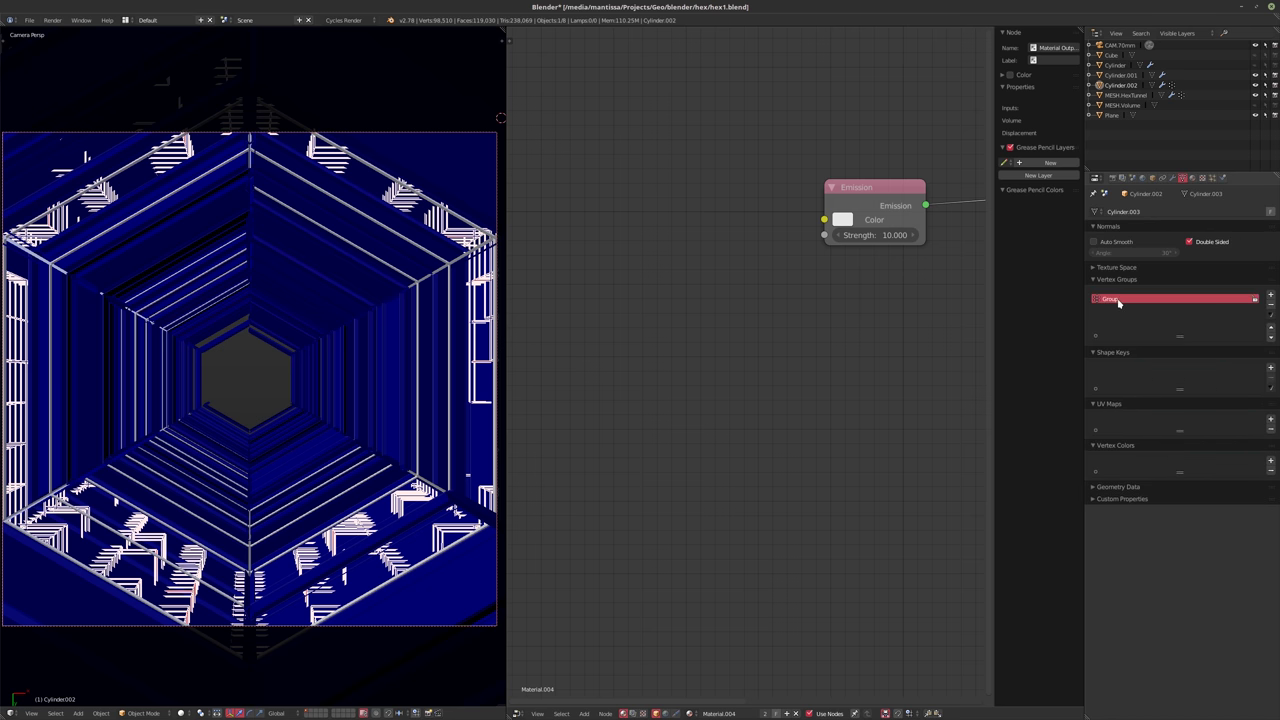
double_click(1118, 300)
type("dp_weight")
left_click(1189, 242)
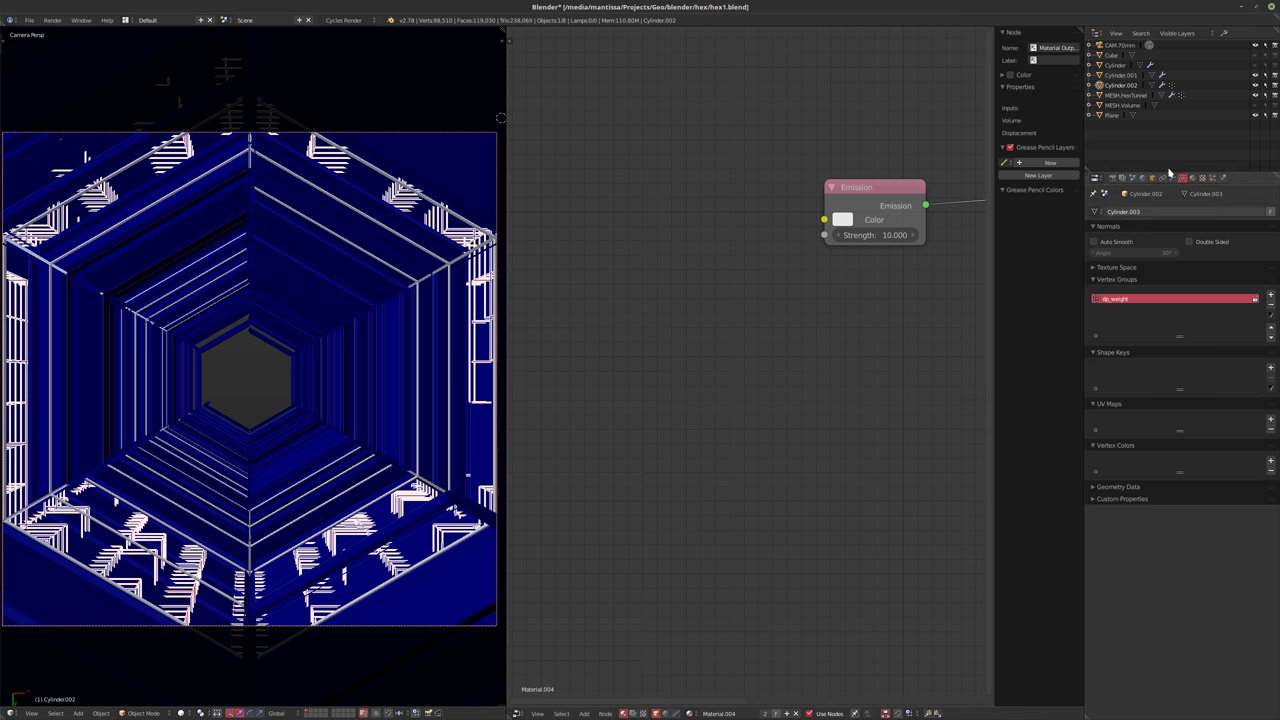
left_click(1121, 75)
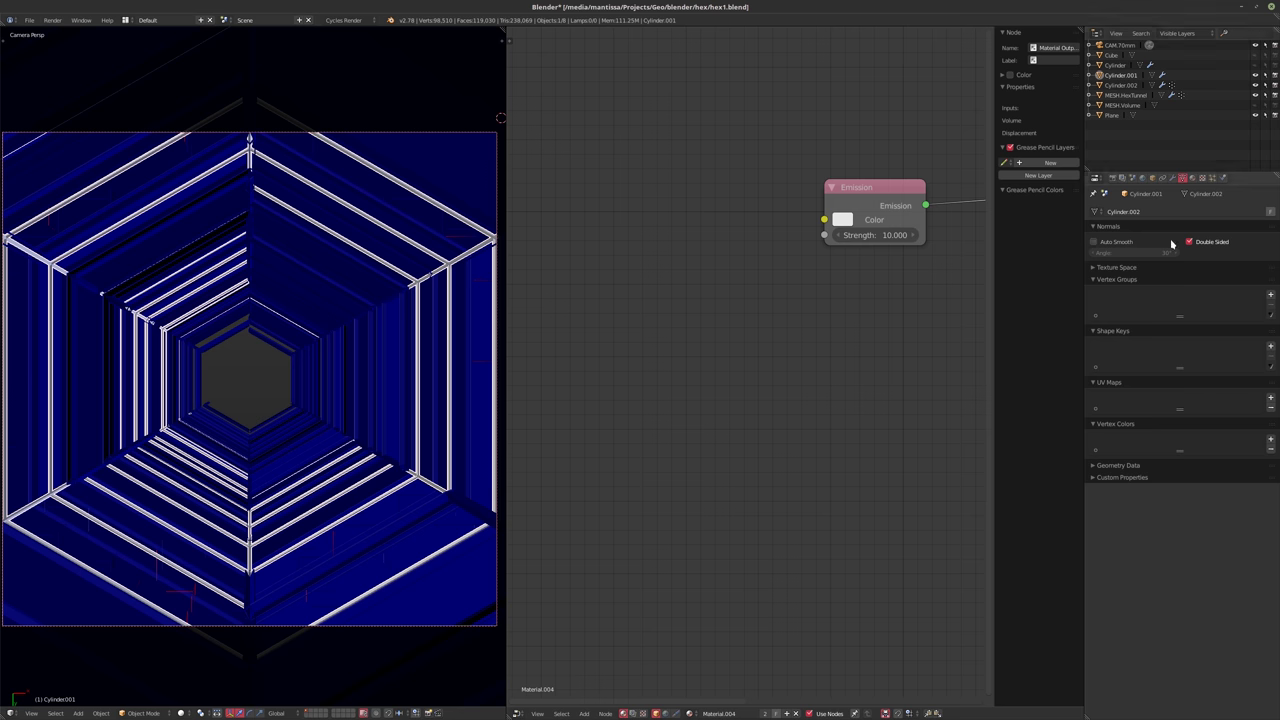
- Select the Cylinder object and turn off its Double Sided option
left_click(1111, 55)
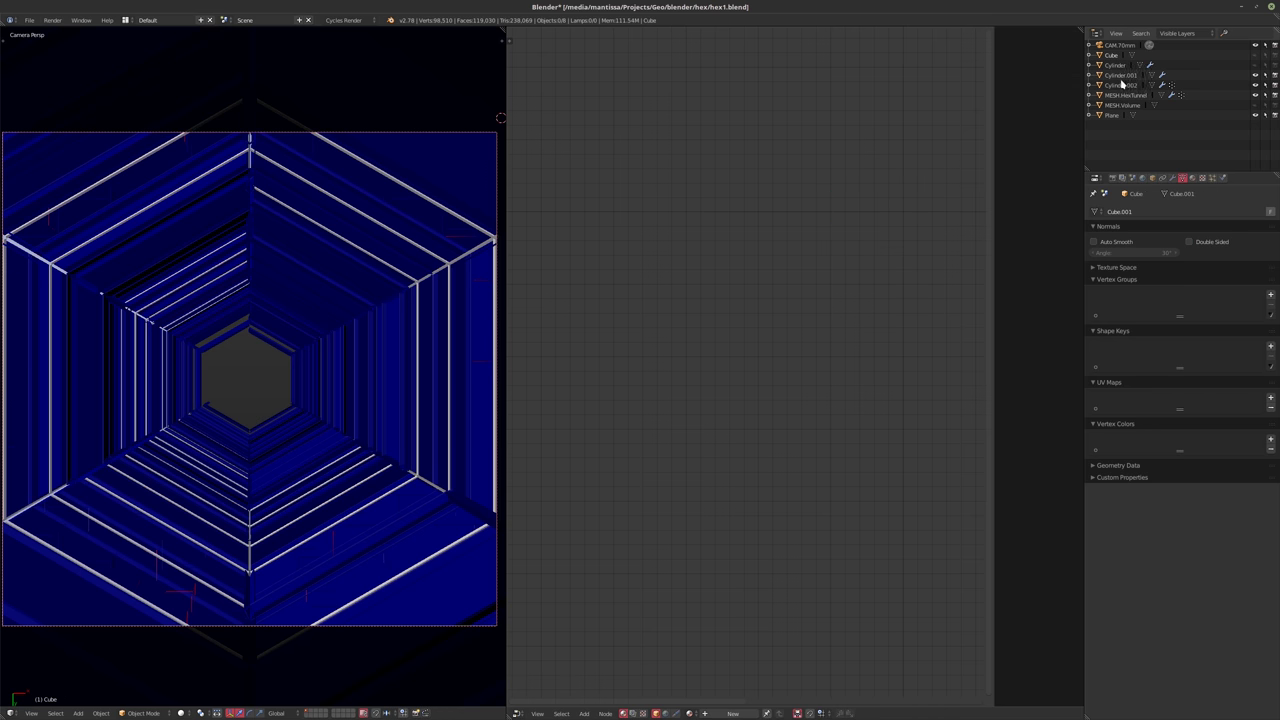
left_click(1115, 65)
left_click(1190, 243)
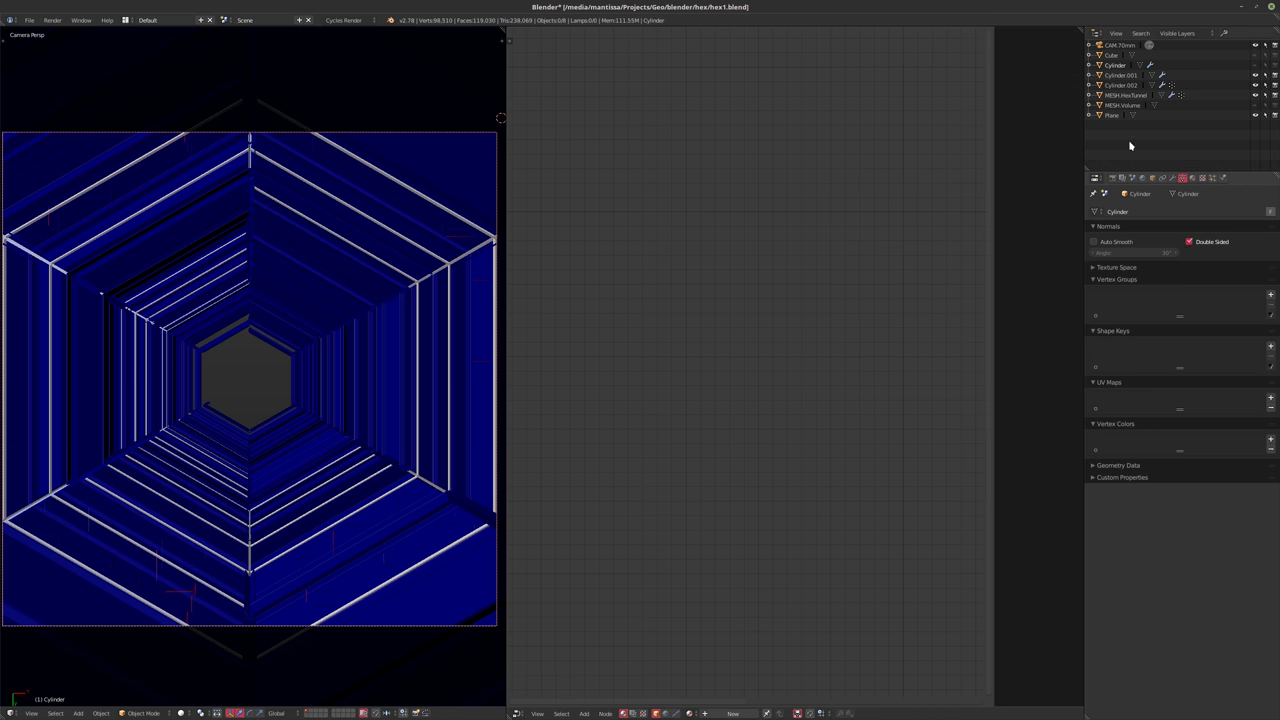
- Review the camera, Cube, Cylinder.001, MESH.HexTunnel modifiers and MESH.Volume, then reselect Cylinder.002
left_click(1114, 46)
left_click(1115, 56)
left_click(1117, 75)
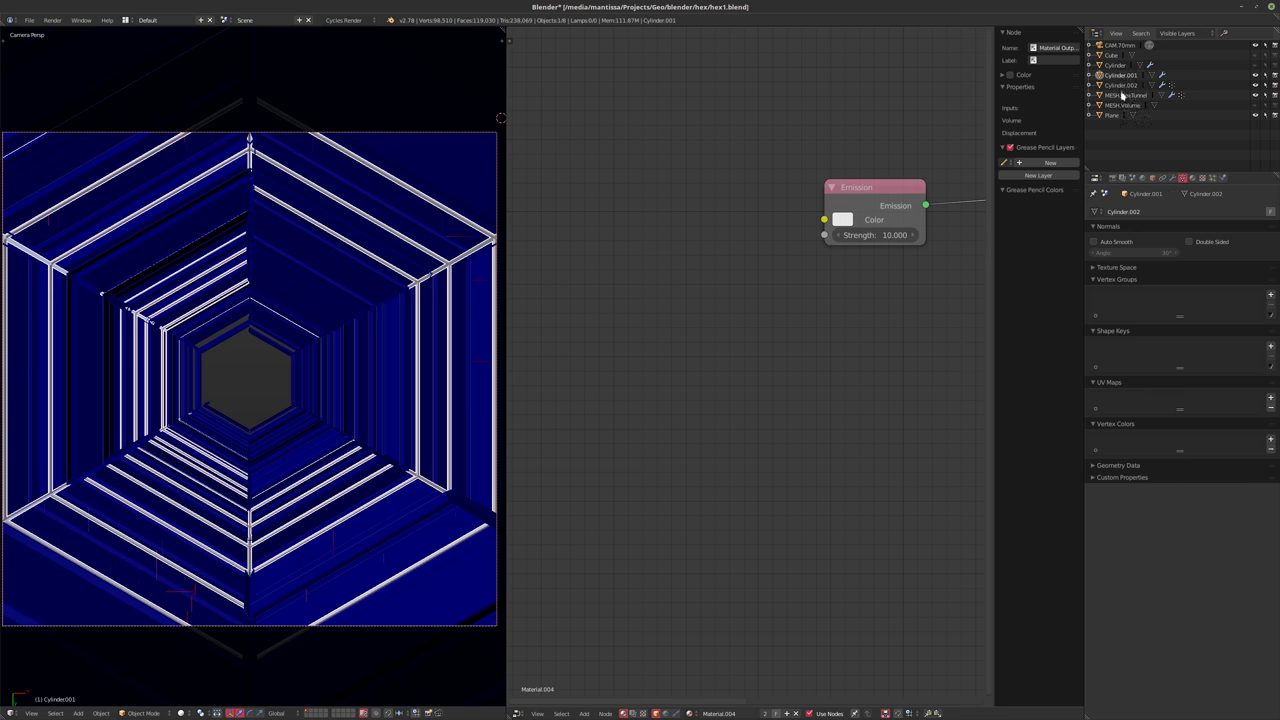
left_click(1124, 95)
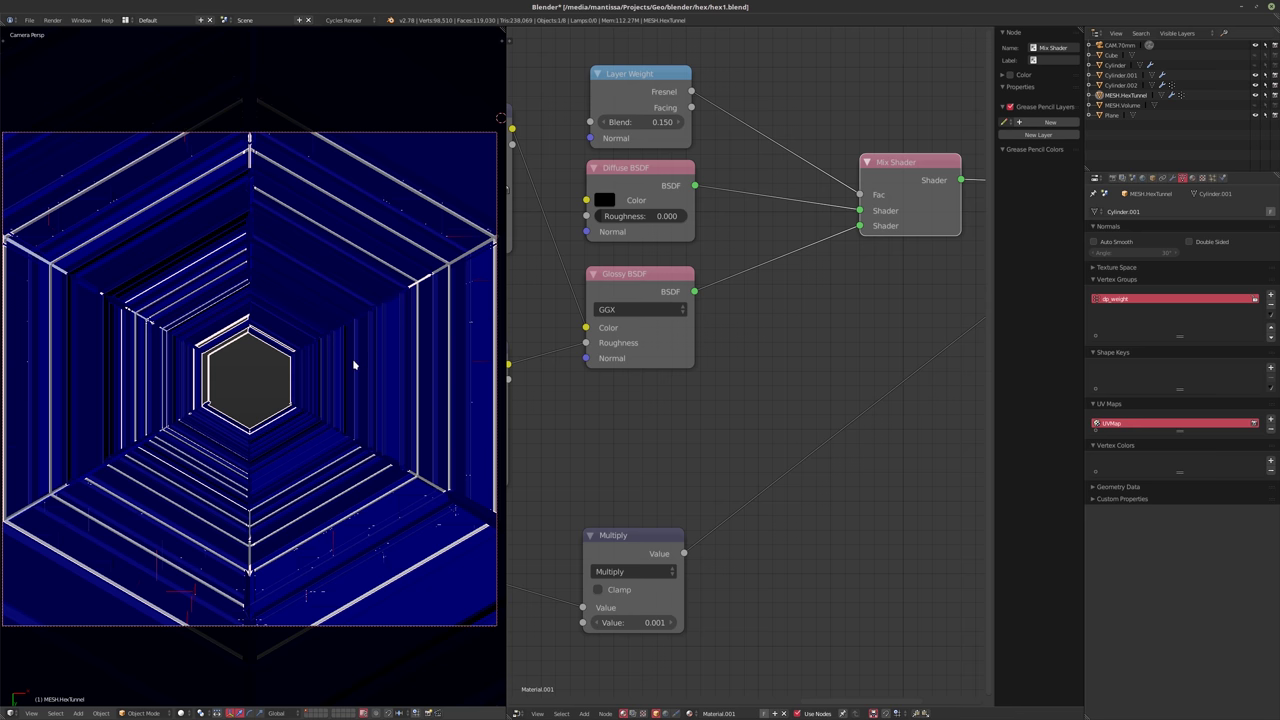
left_click(1173, 178)
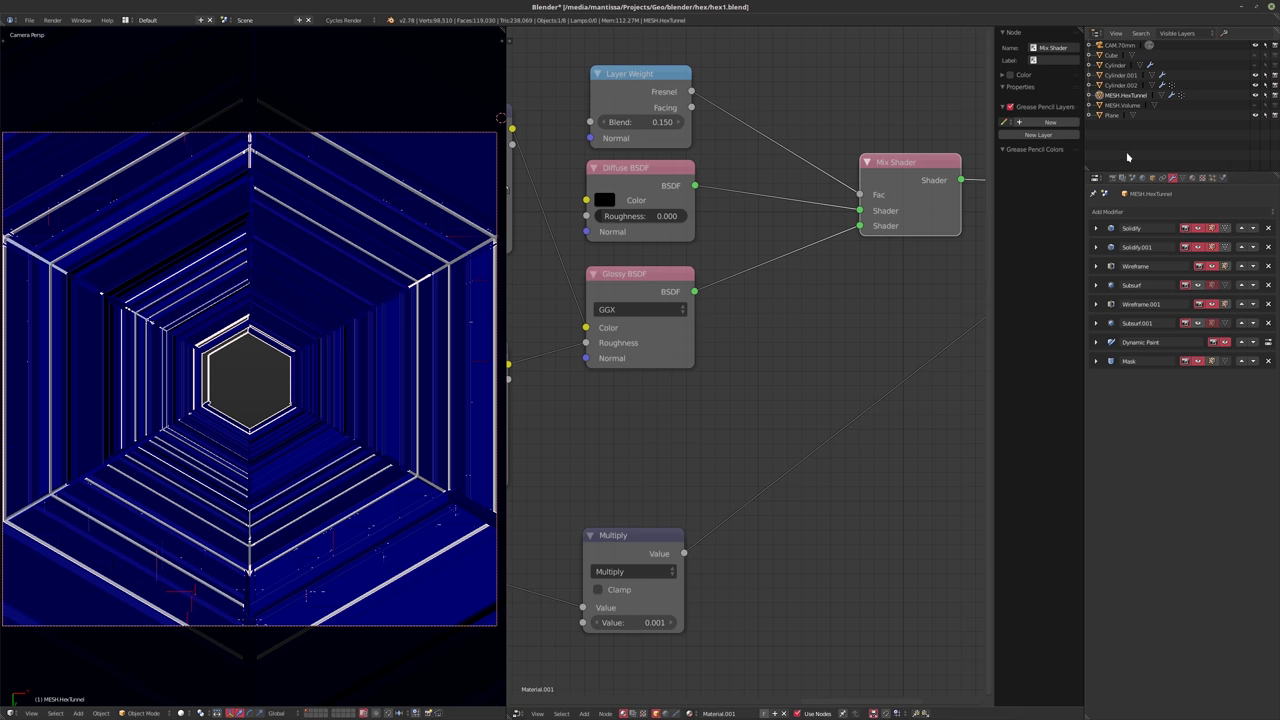
left_click(1120, 106)
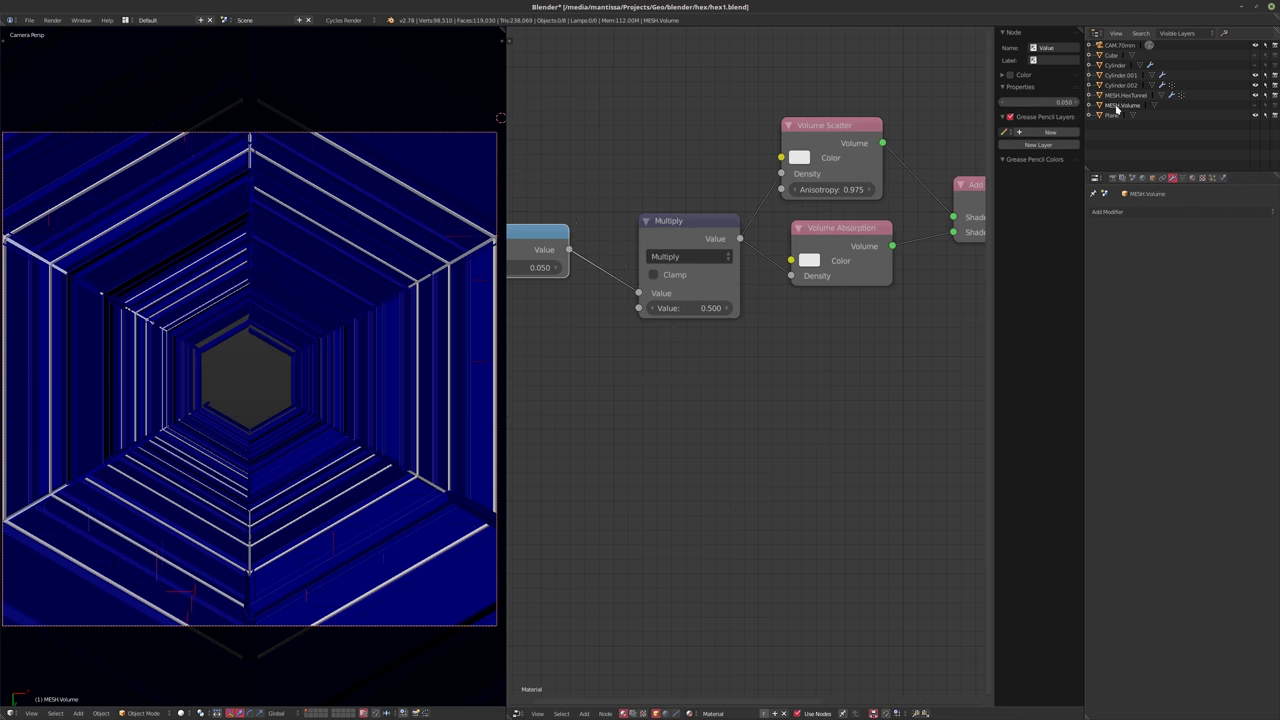
left_click(1121, 86)
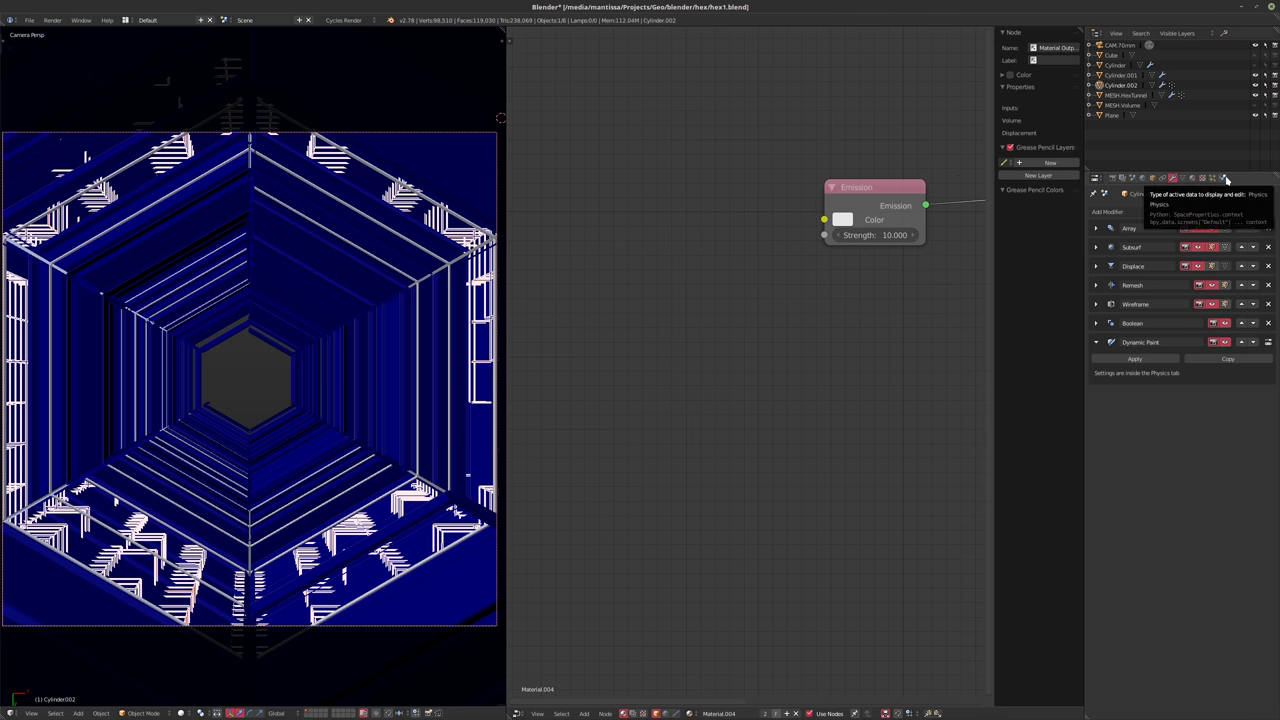
- Add an inverted Mask modifier to Cylinder.002 using the dp_weight vertex group
left_click(1124, 213)
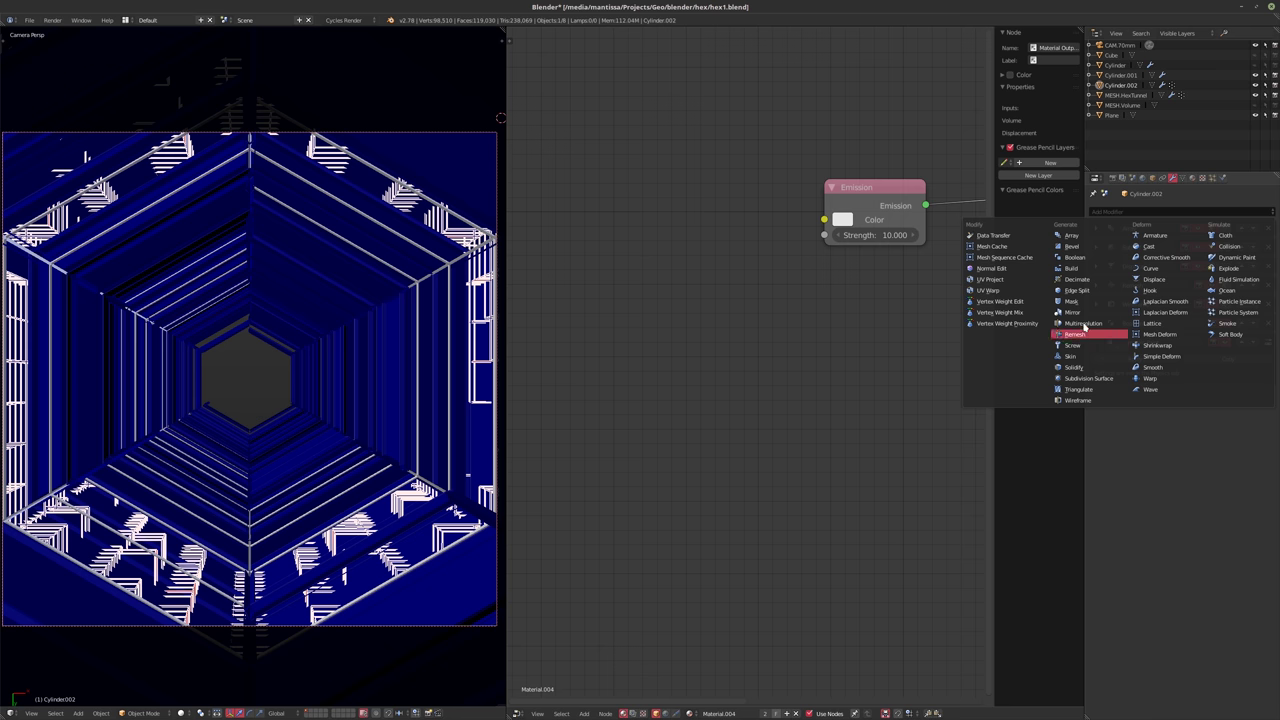
key("Return")
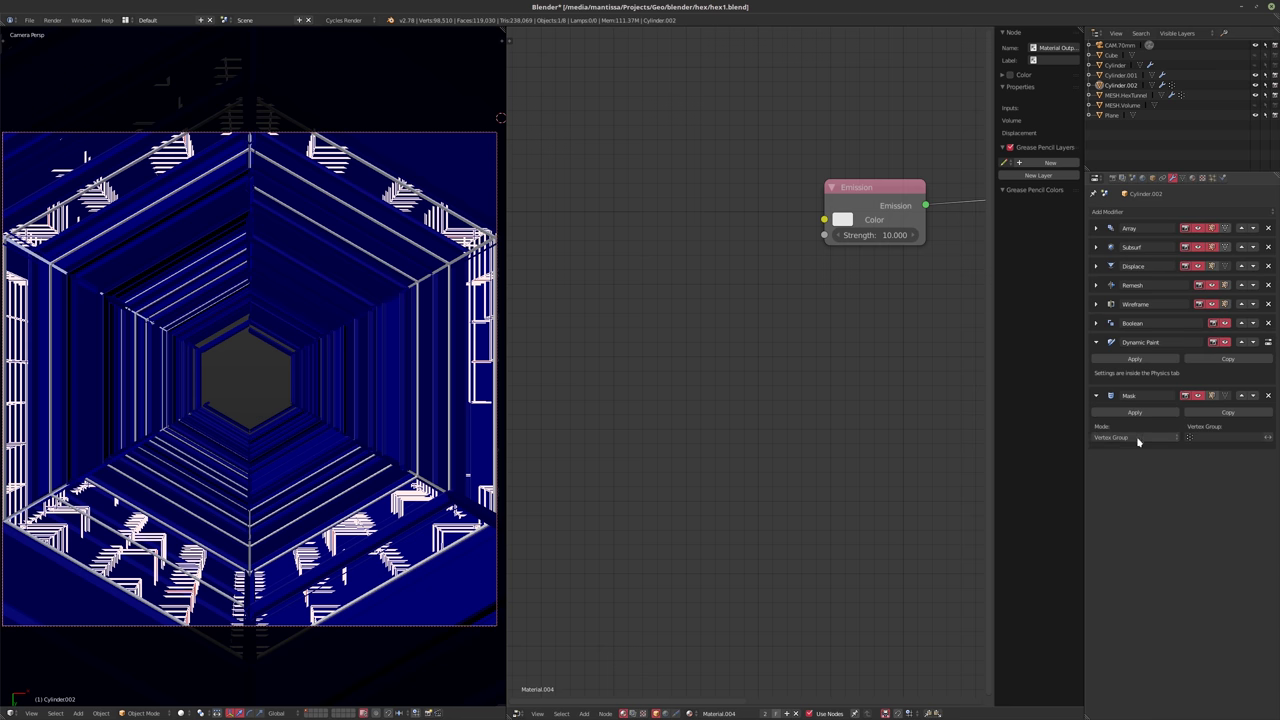
left_click(1196, 438)
left_click(1170, 452)
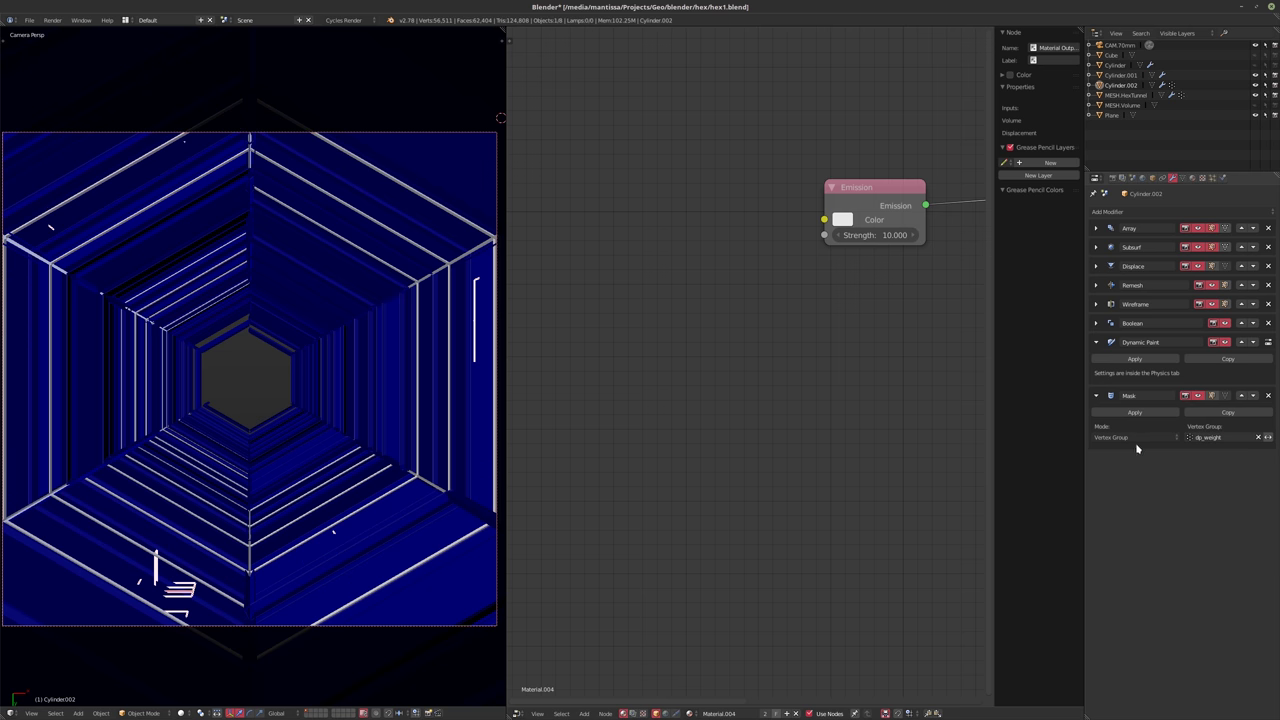
left_click(1268, 438)
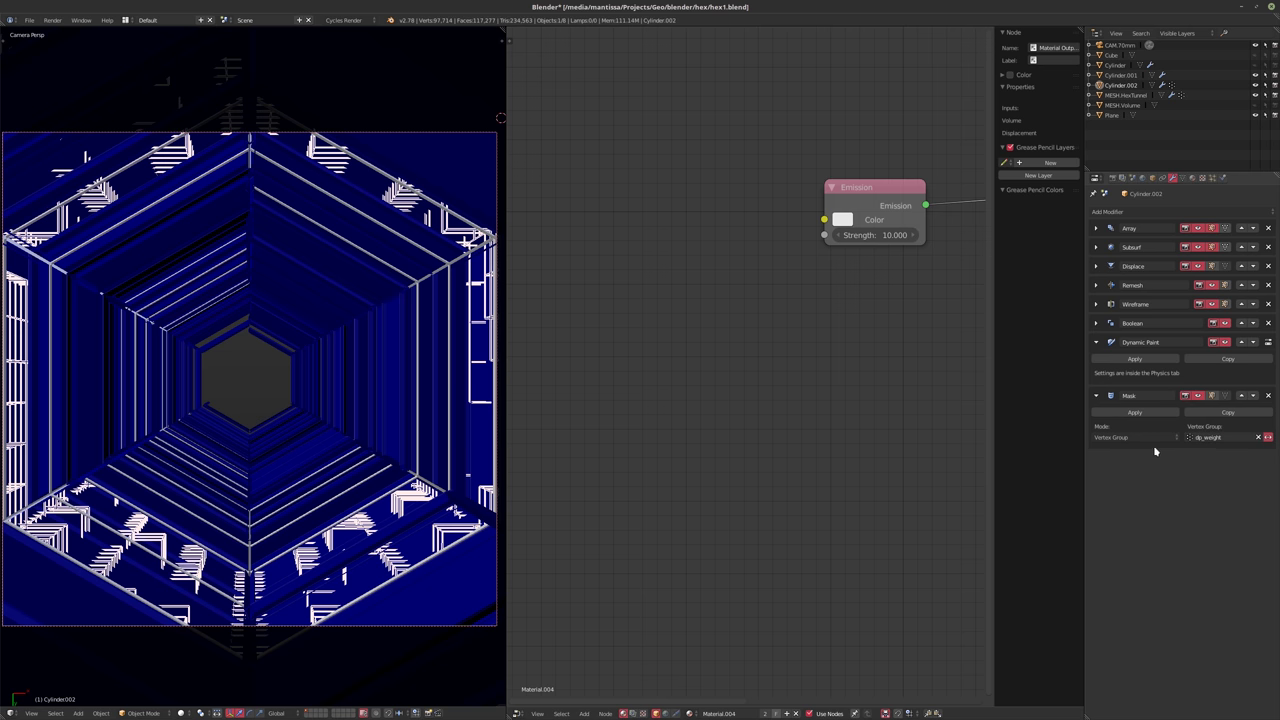
left_click(1113, 213)
middle_click_drag(343, 366, 451, 409)
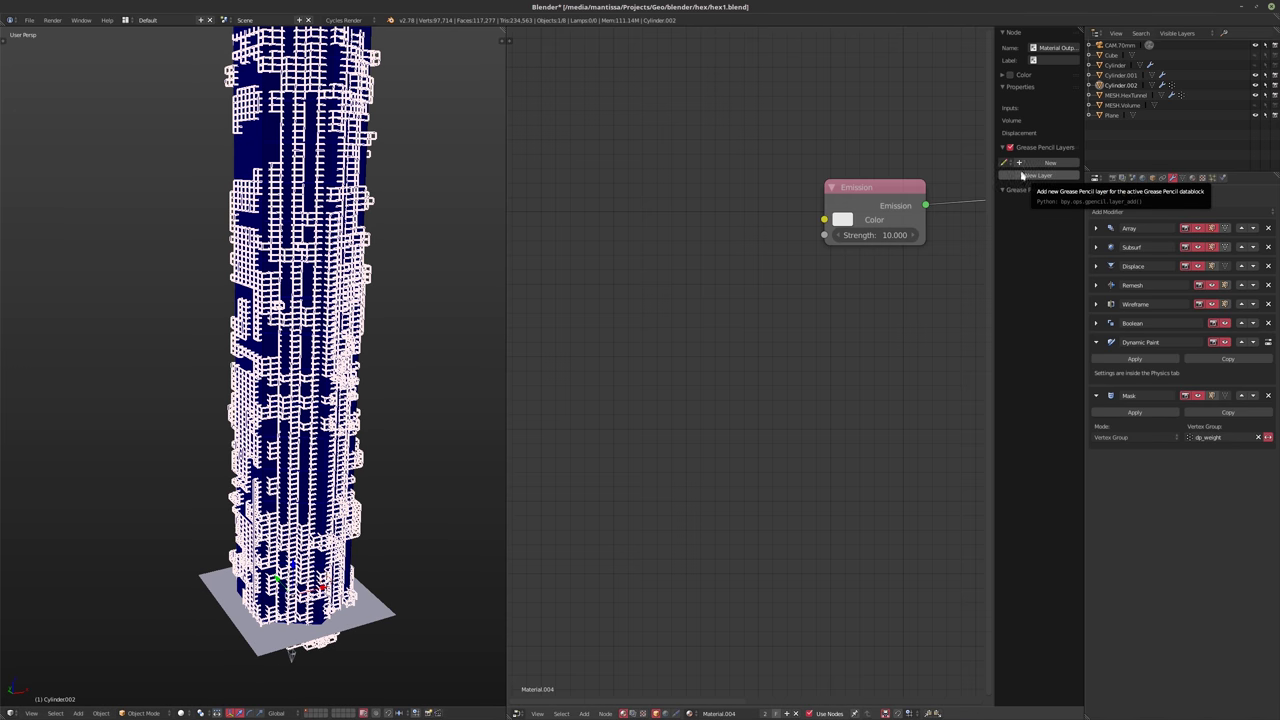
- Orbit around the hex tower in local view to inspect the masked cage
mouse_move(291, 684)
middle_mouse_down()
mouse_move(296, 697)
mouse_move(290, 680)
middle_mouse_up()
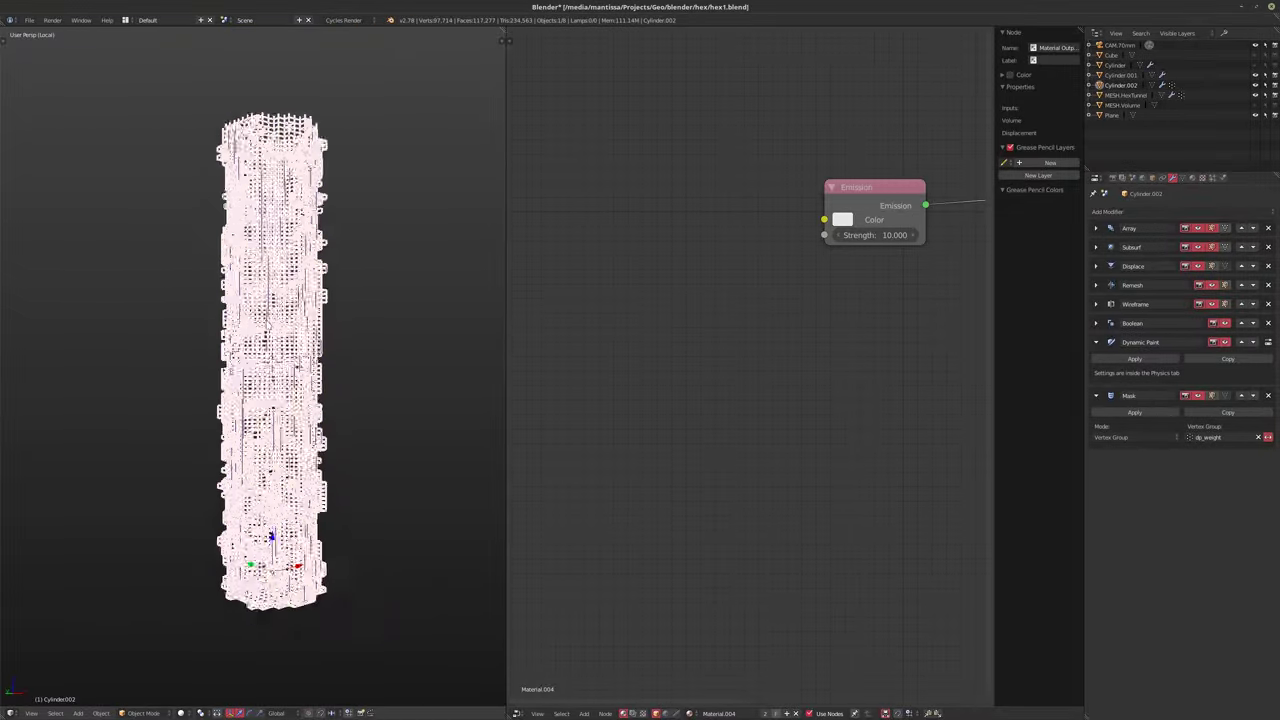
scroll(290, 680, "up", 5)
scroll(298, 278, "down", 5)
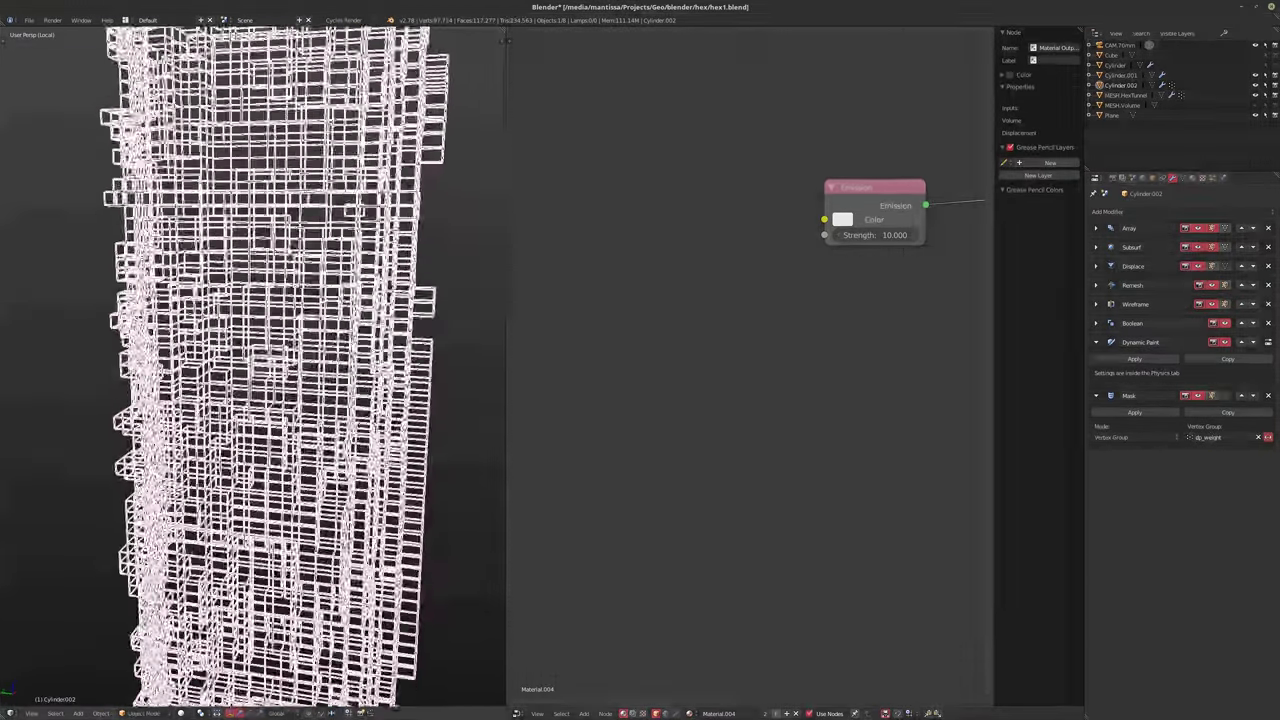
middle_click_drag(298, 278, 312, 282)
- Leave local view, return to the camera view, save, and render the frame with F12
key("KP_Divide")
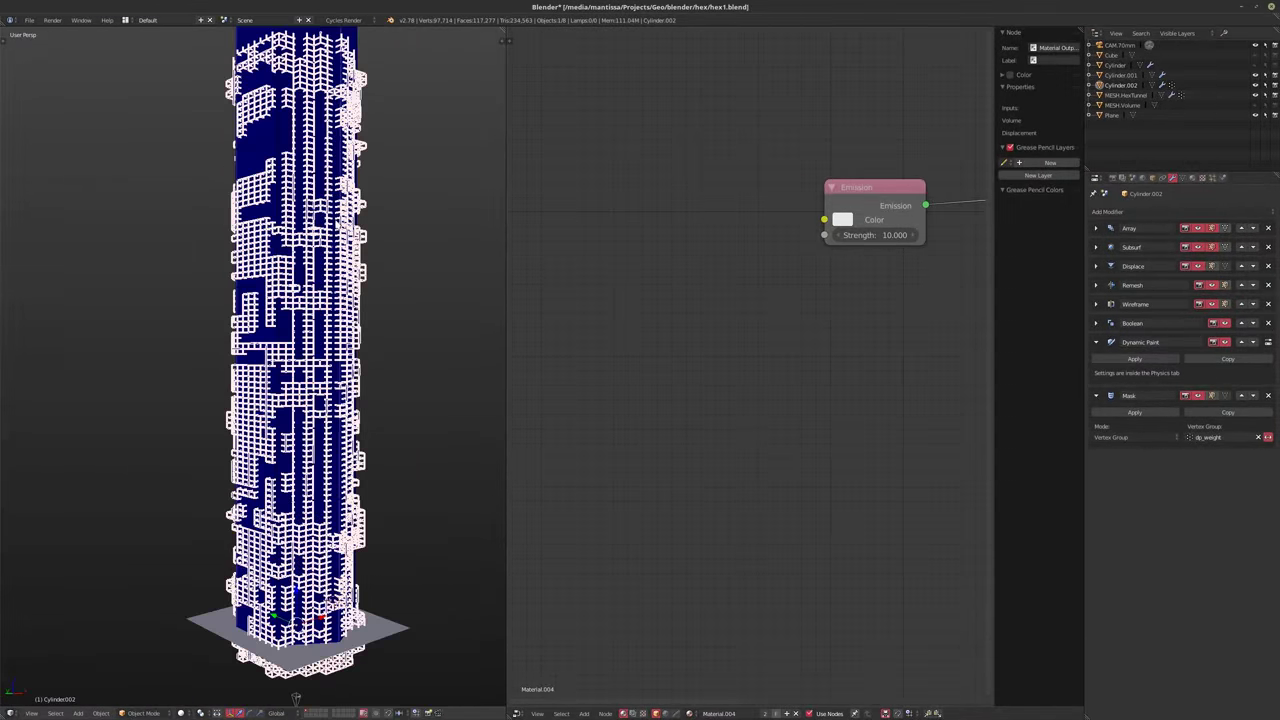
middle_click_drag(293, 690, 296, 702)
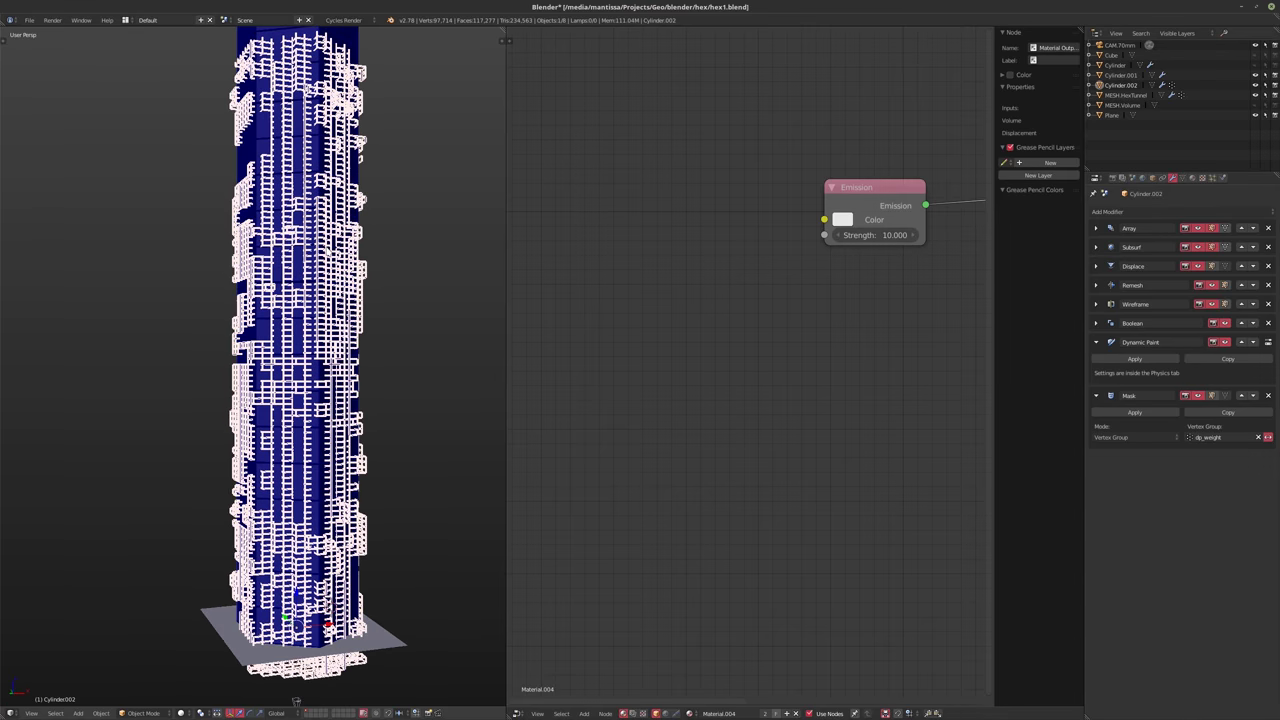
key("KP_0")
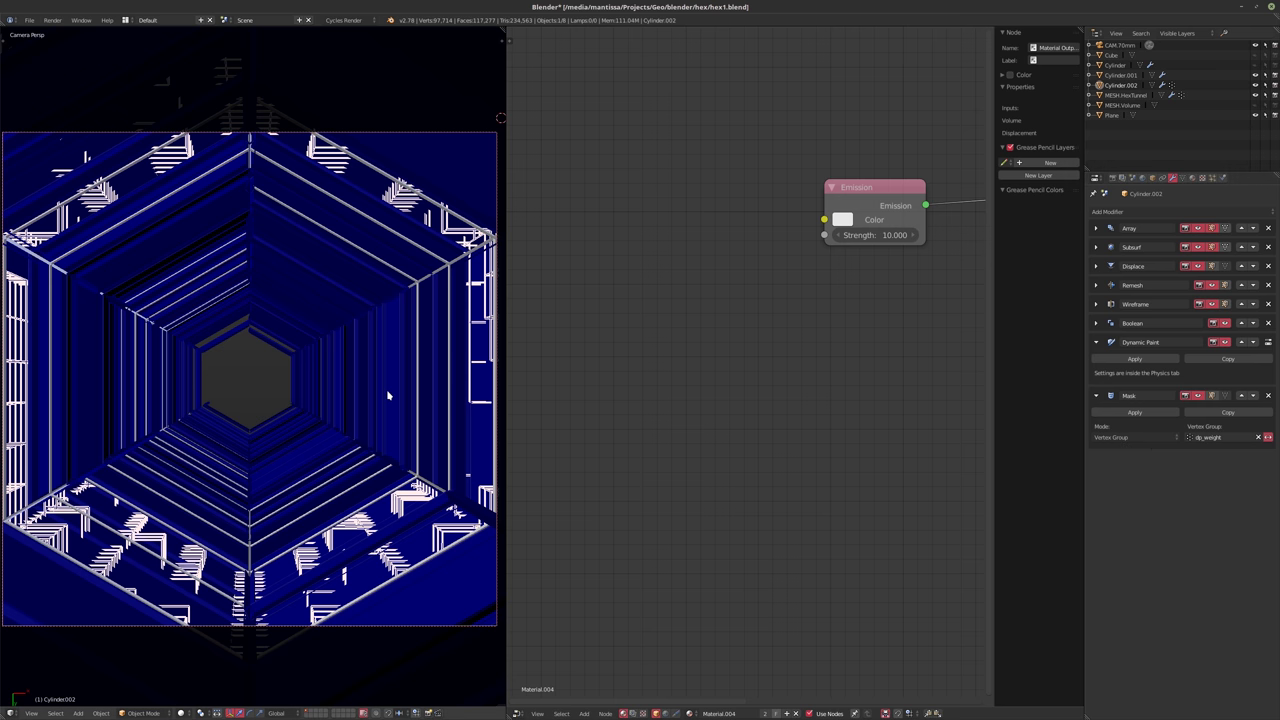
key("ctrl+s")
key("F12")
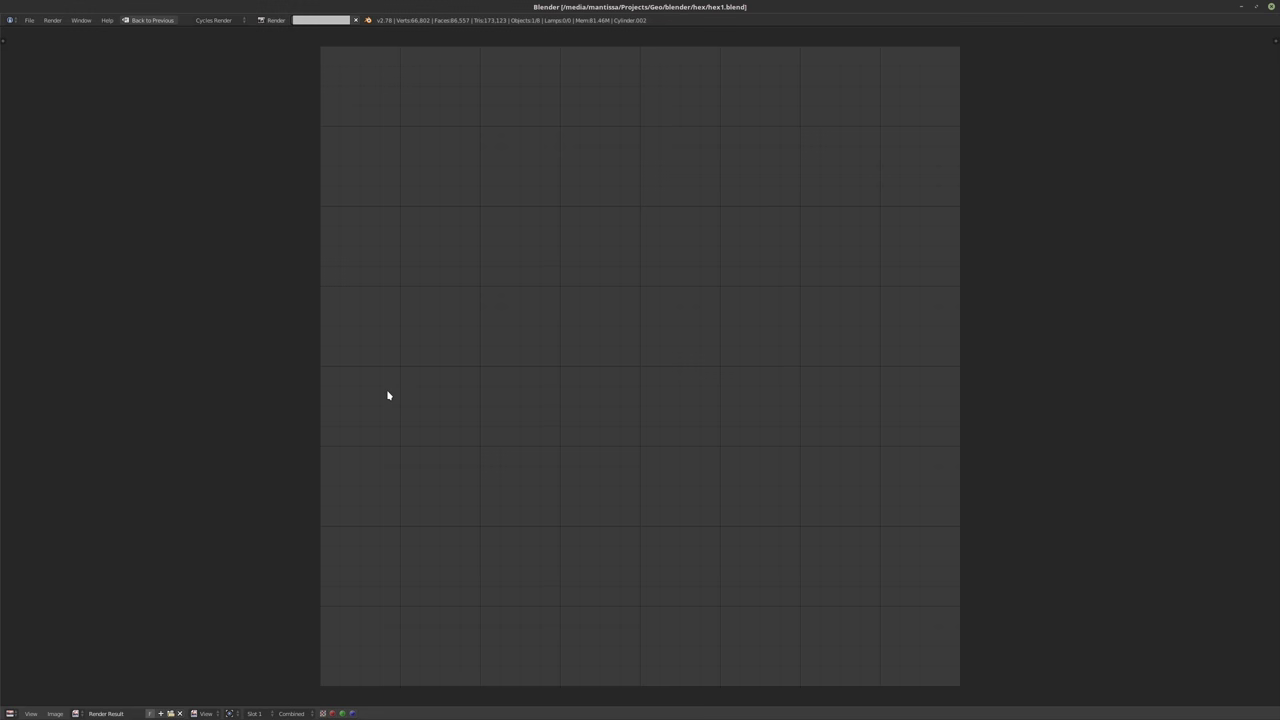
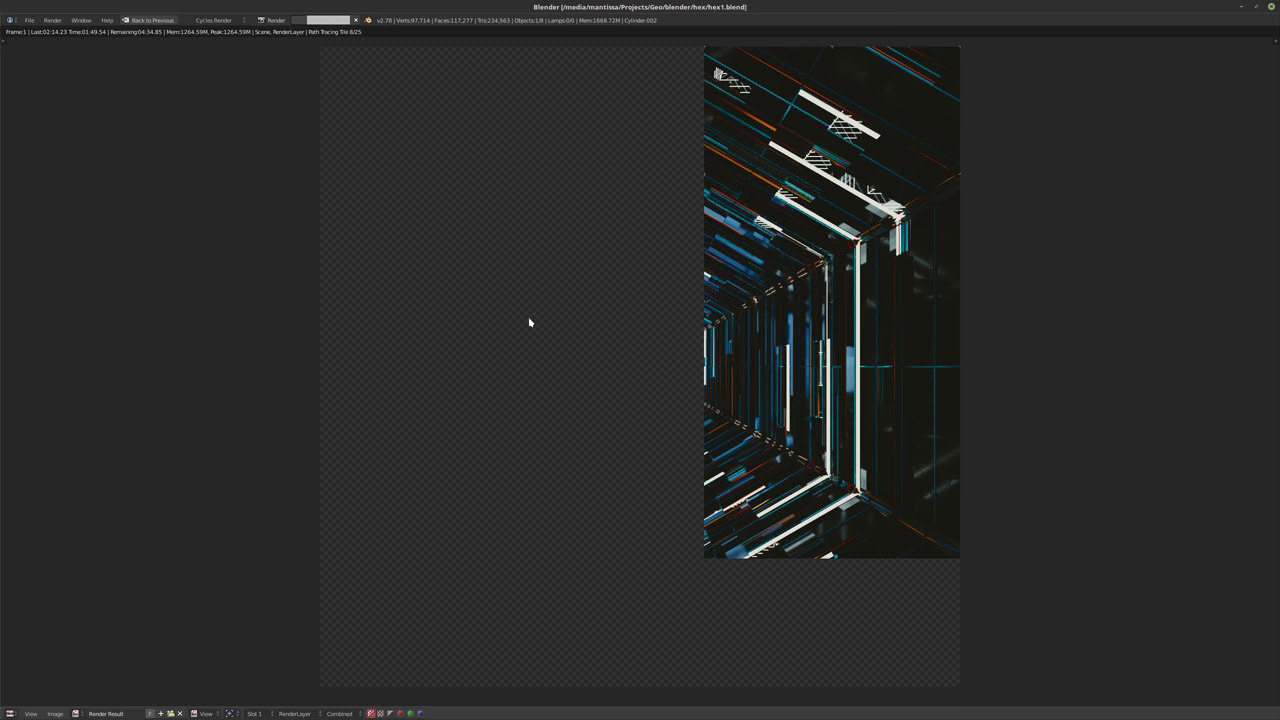
- Leave the render view and duplicate the Cylinder.002 tower in place
key("Escape")
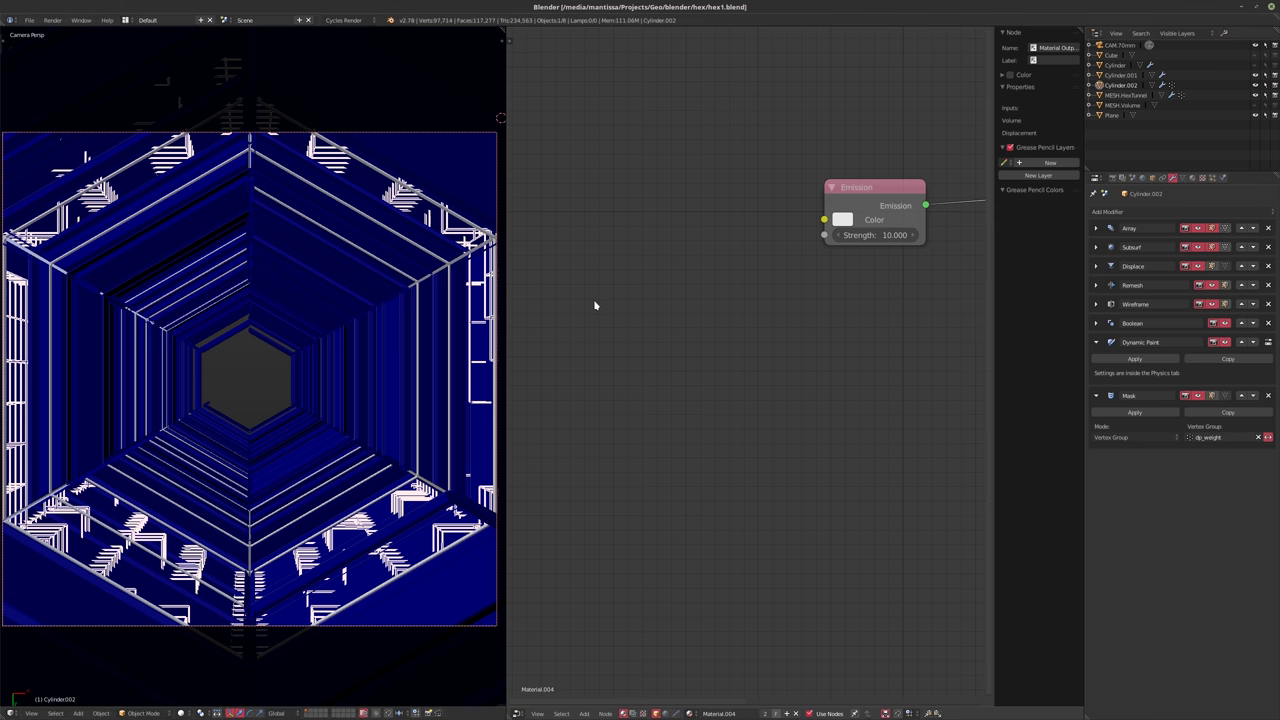
middle_click_drag(370, 421, 372, 556)
key("shift+d")
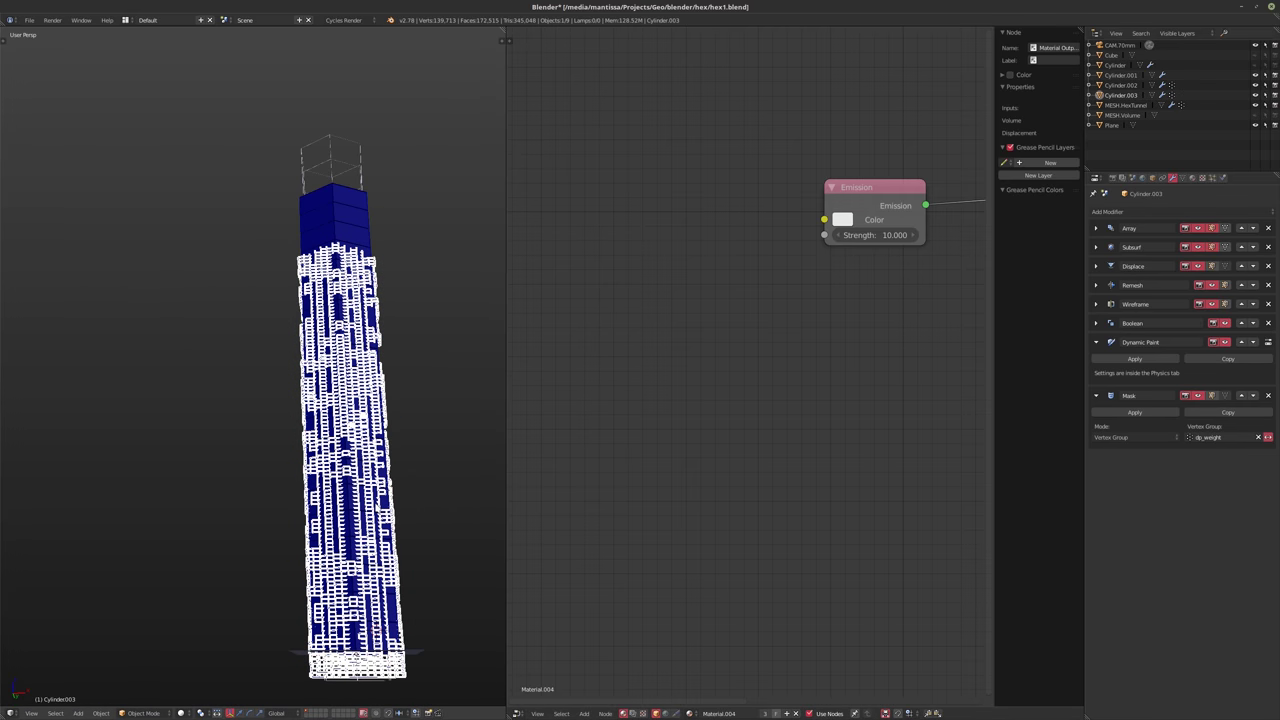
key("Escape")
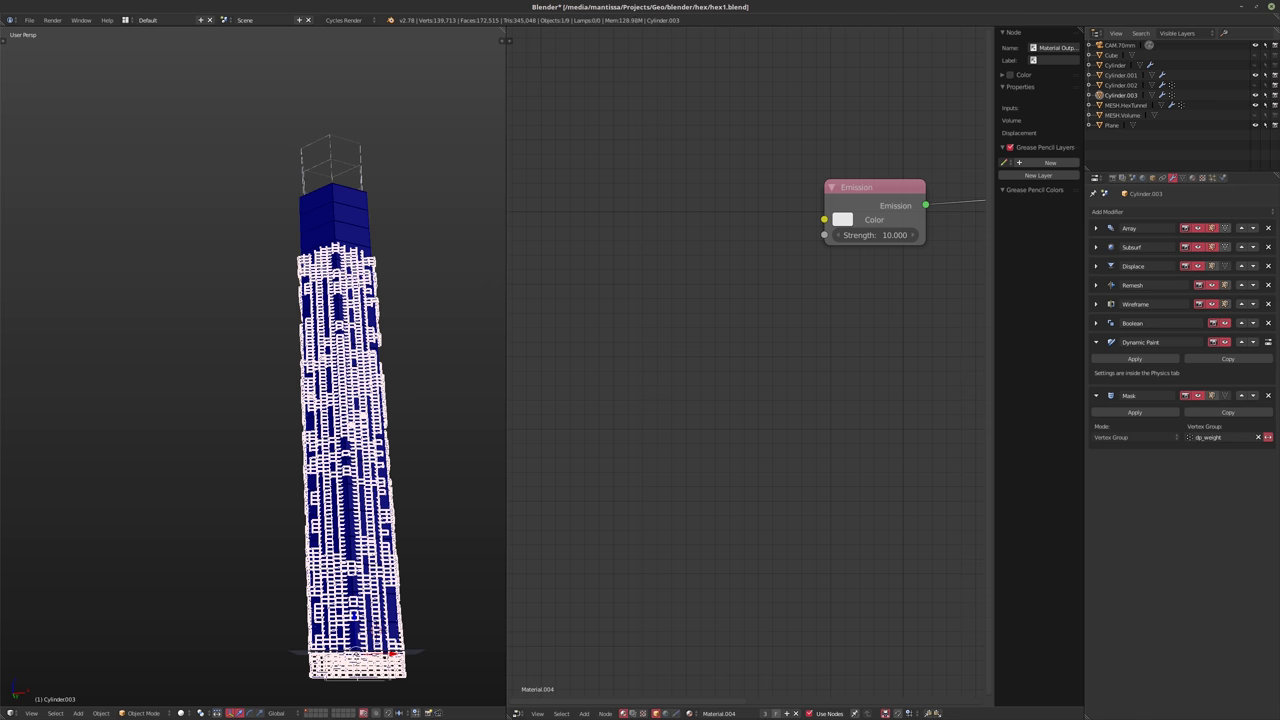
middle_click_drag(330, 260, 345, 300)
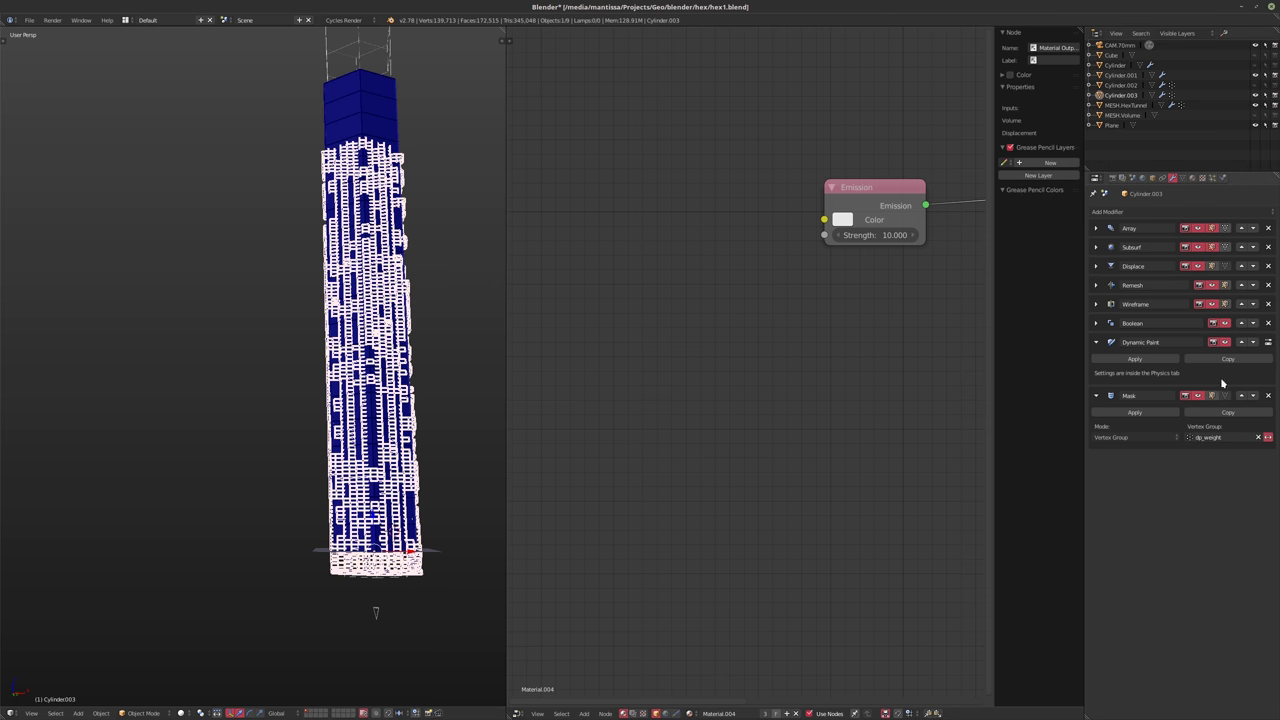
- Remove the copy's Mask, Boolean, Wireframe, Remesh, Displace and Subsurf modifiers, keeping only Array
left_click(1268, 395)
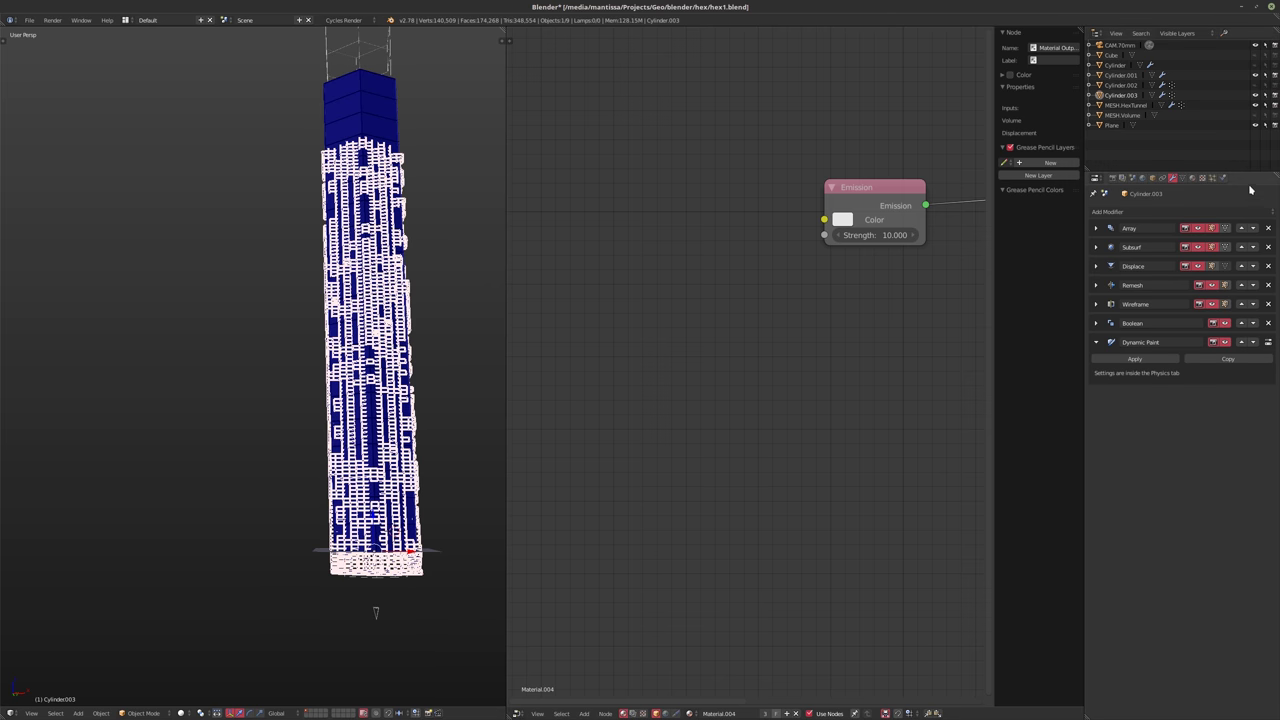
left_click(1223, 178)
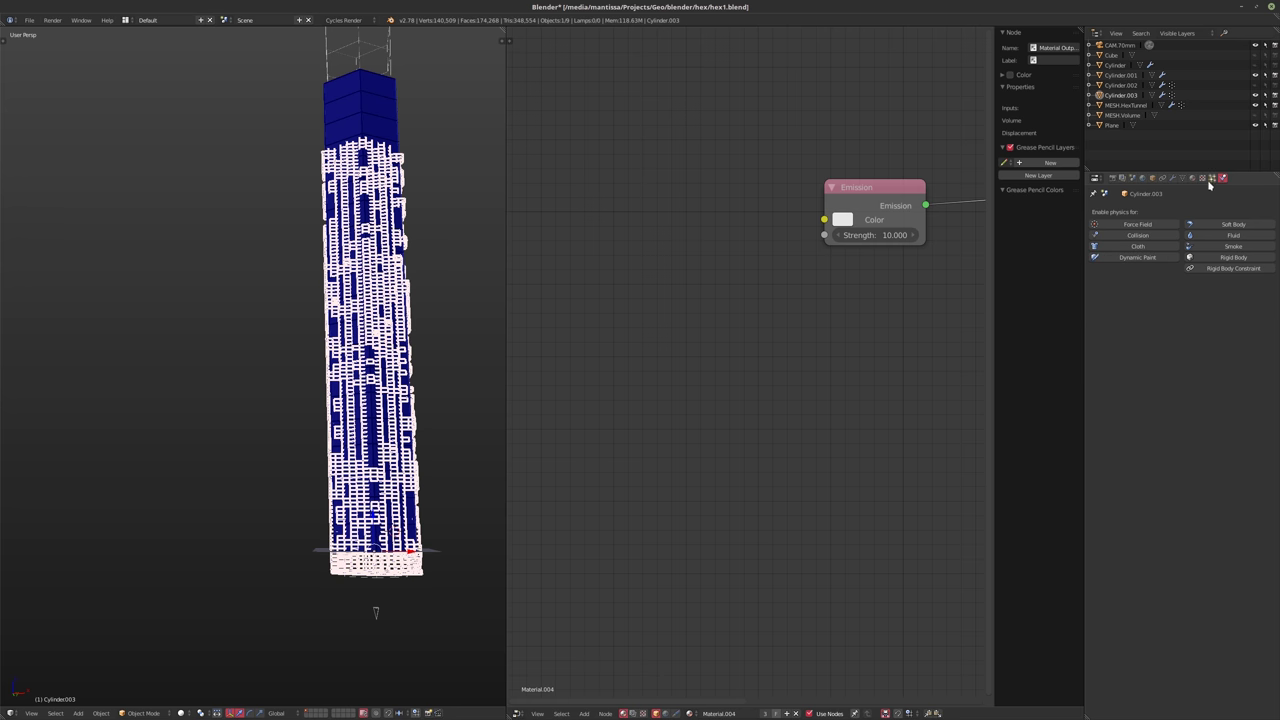
left_click(1173, 178)
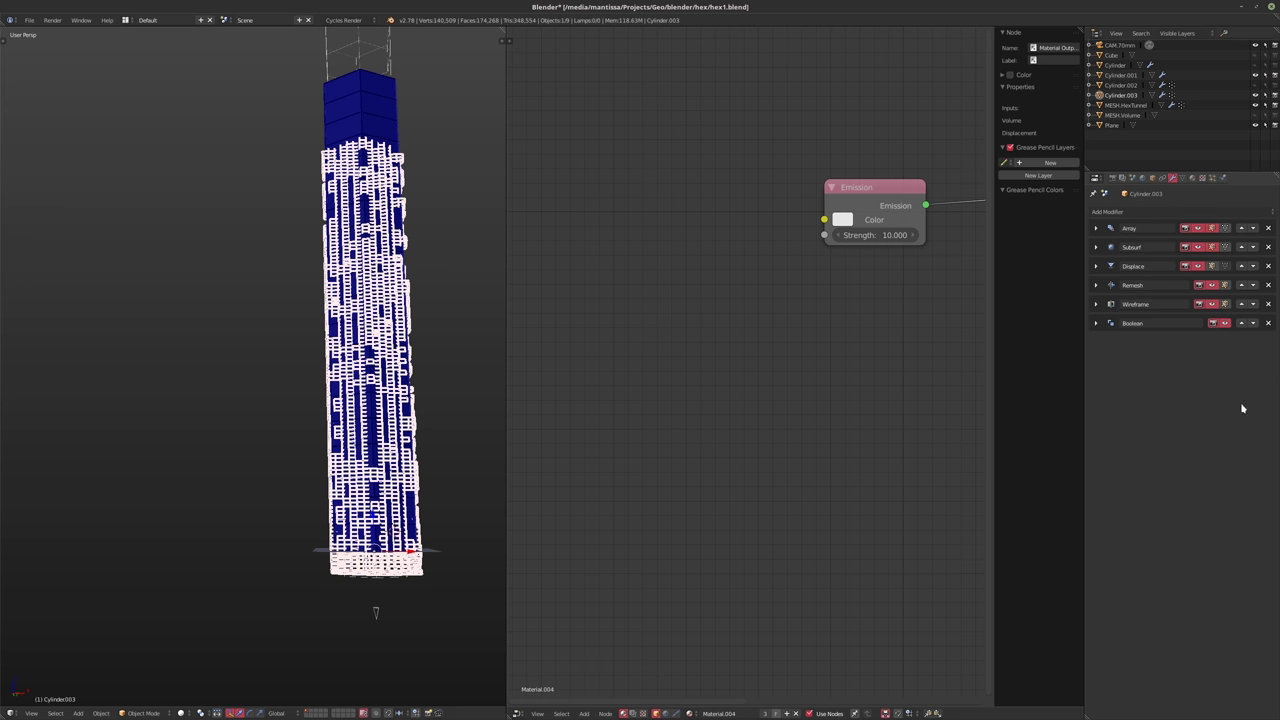
left_click(1268, 324)
left_click(1268, 304)
left_click(1268, 285)
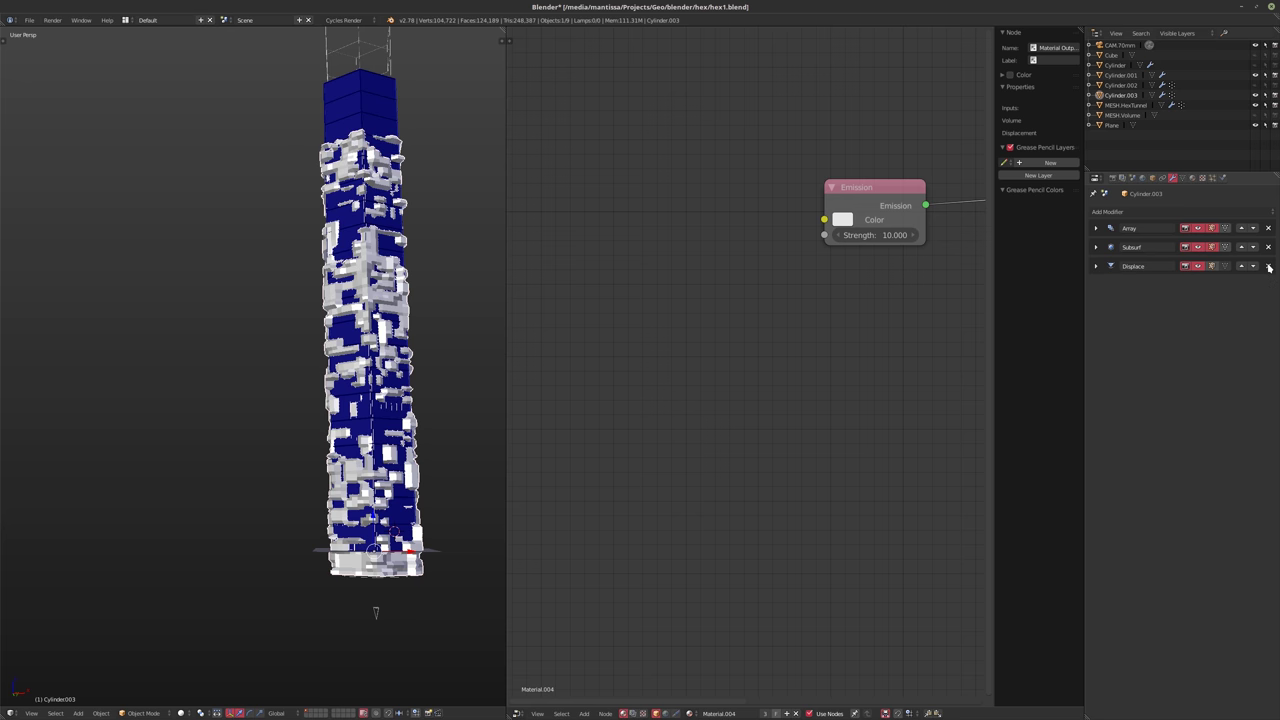
middle_click_drag(180, 323, 344, 286)
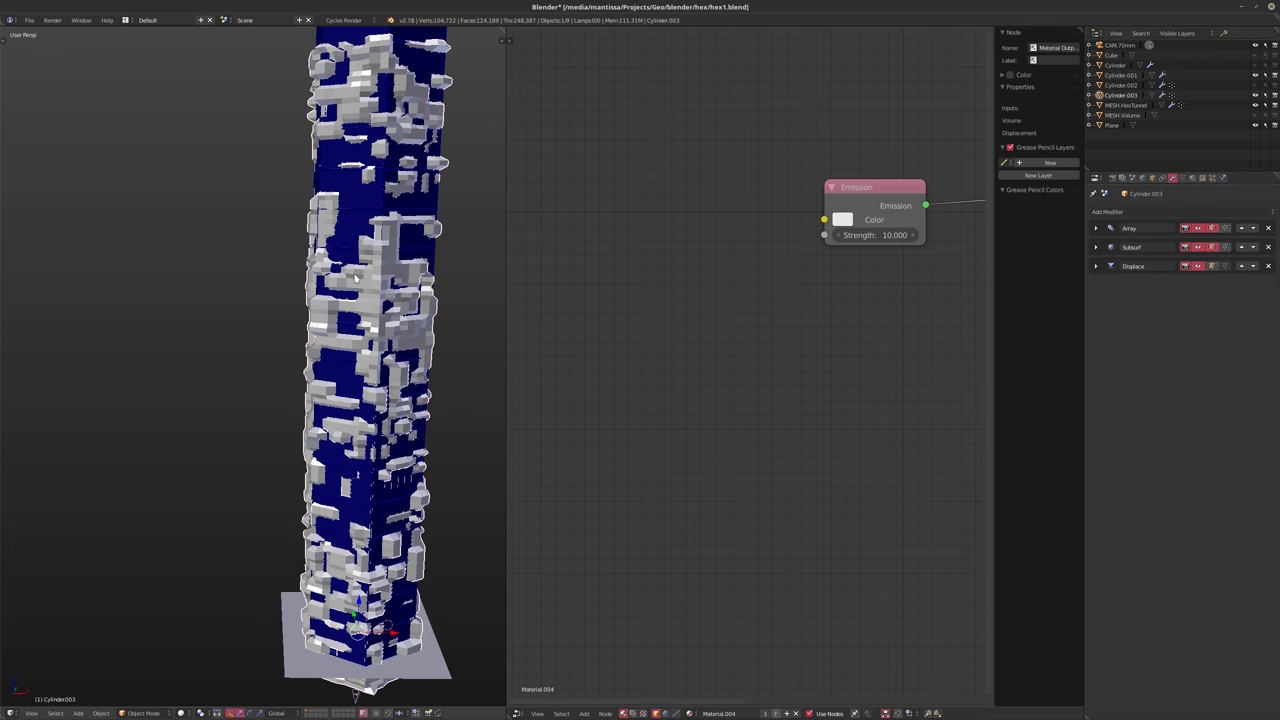
left_click(1268, 267)
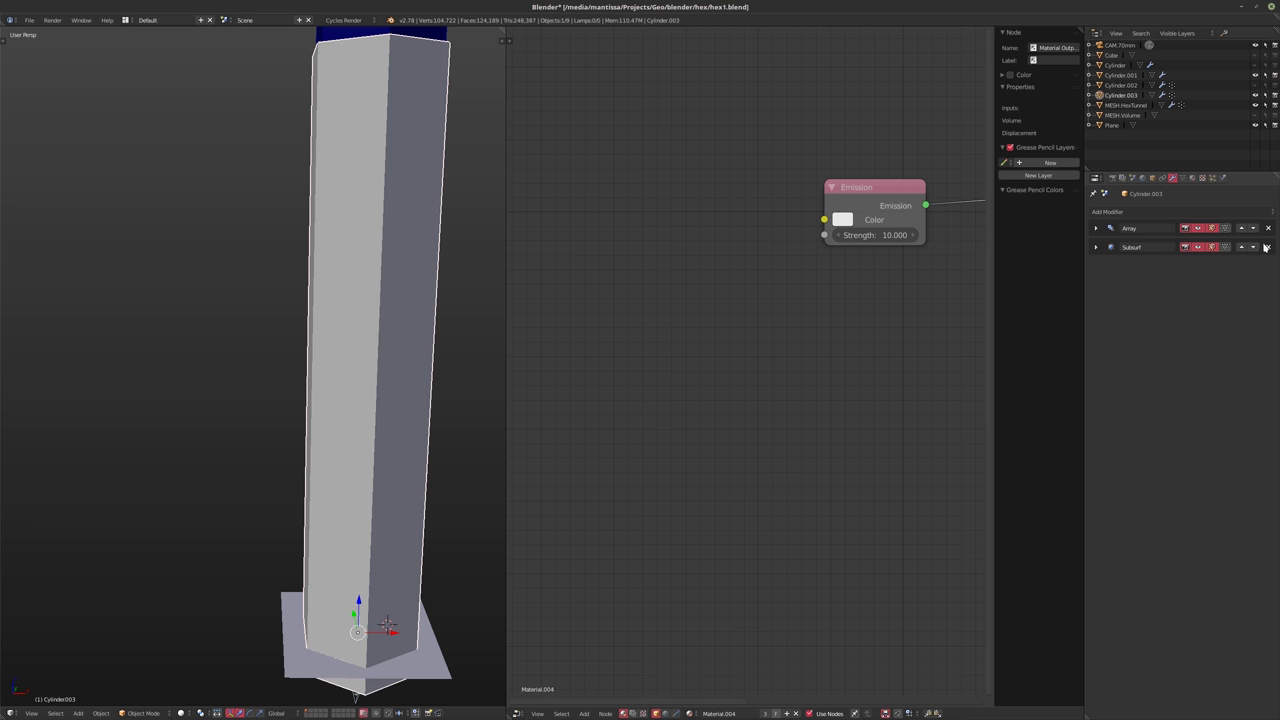
left_click(1268, 247)
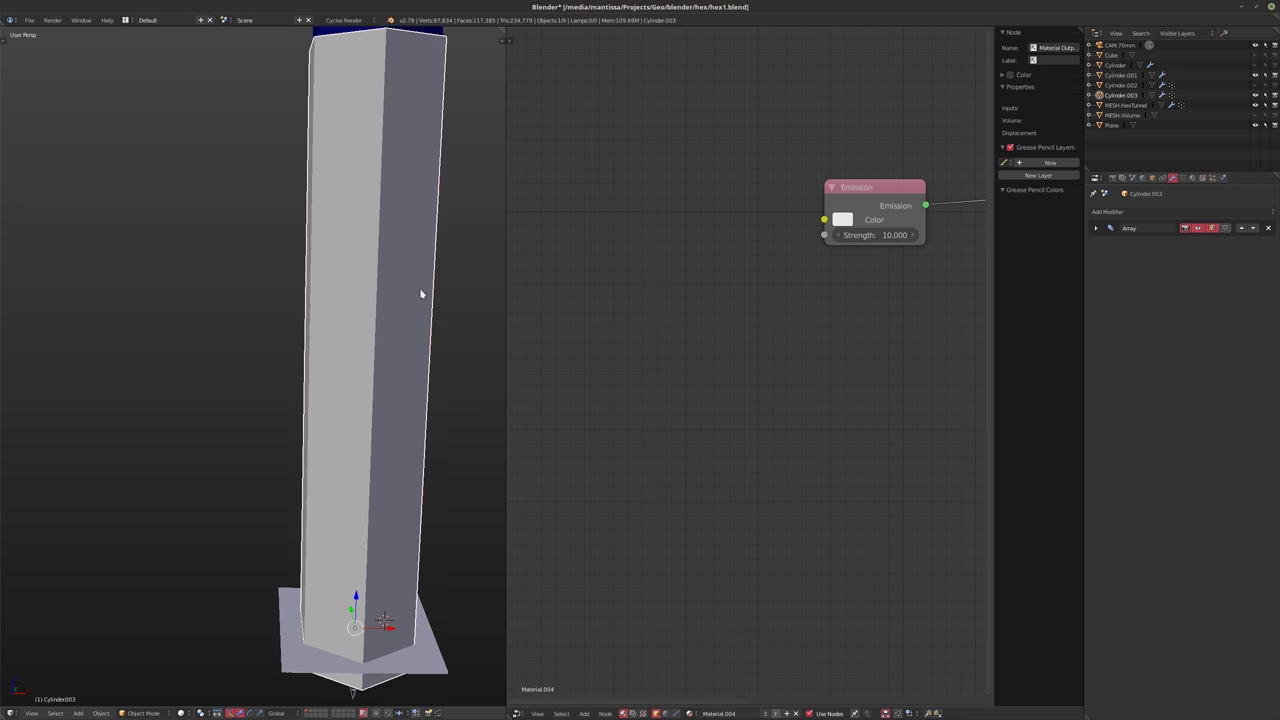
- In Edit Mode, select all and trial a five-cut vertical loop cut, then undo it
key("Tab")
middle_click_drag(423, 289, 355, 372)
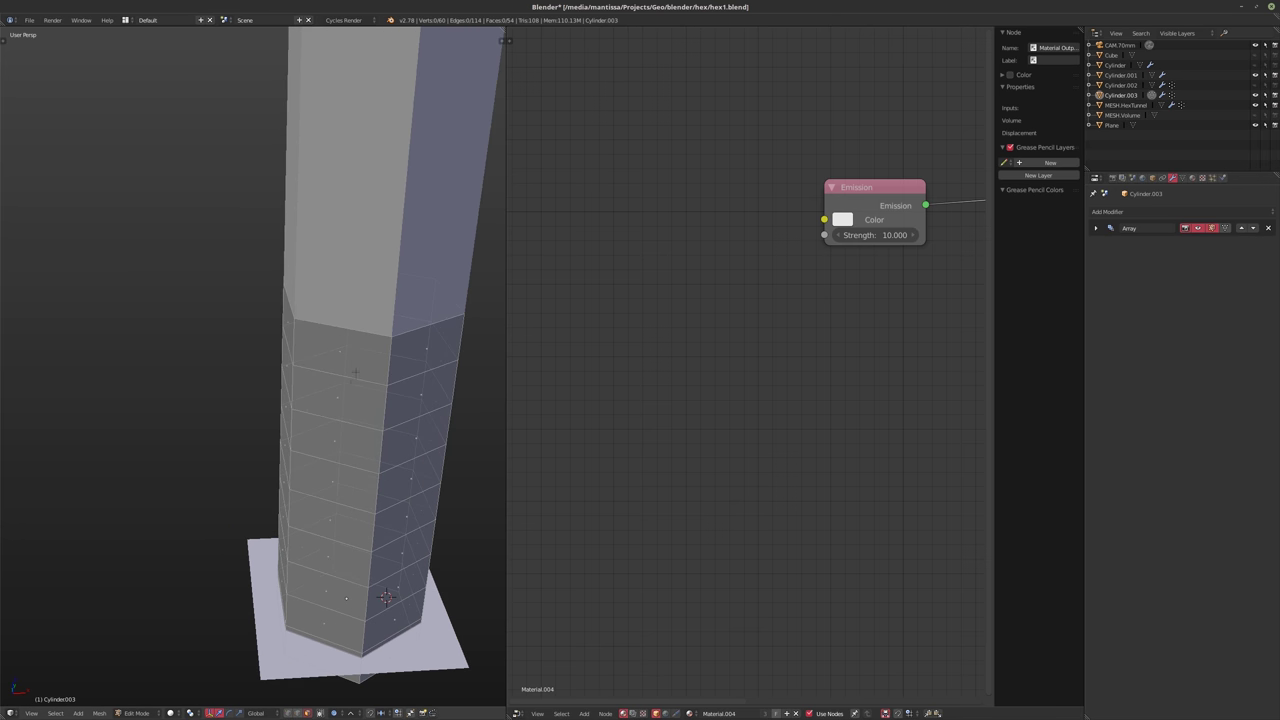
key("ctrl+r")
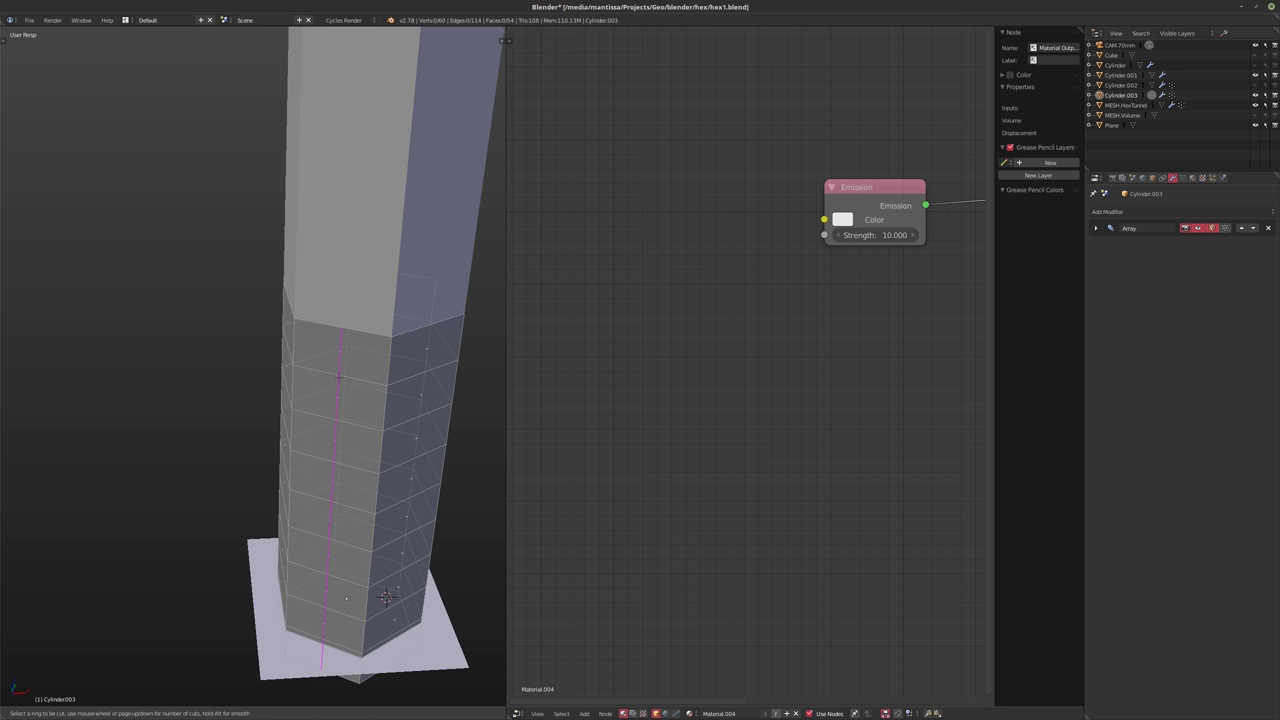
key("Escape")
key("a")
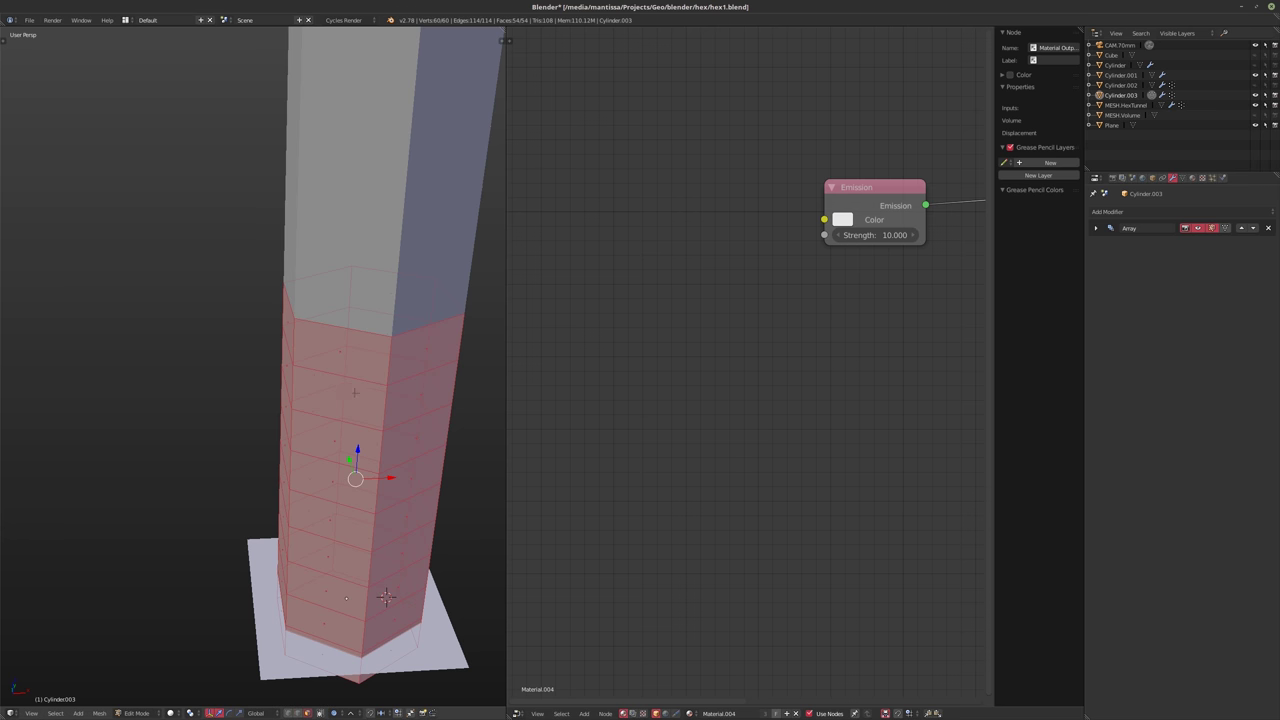
key("ctrl+r")
scroll(385, 597, "up", 4)
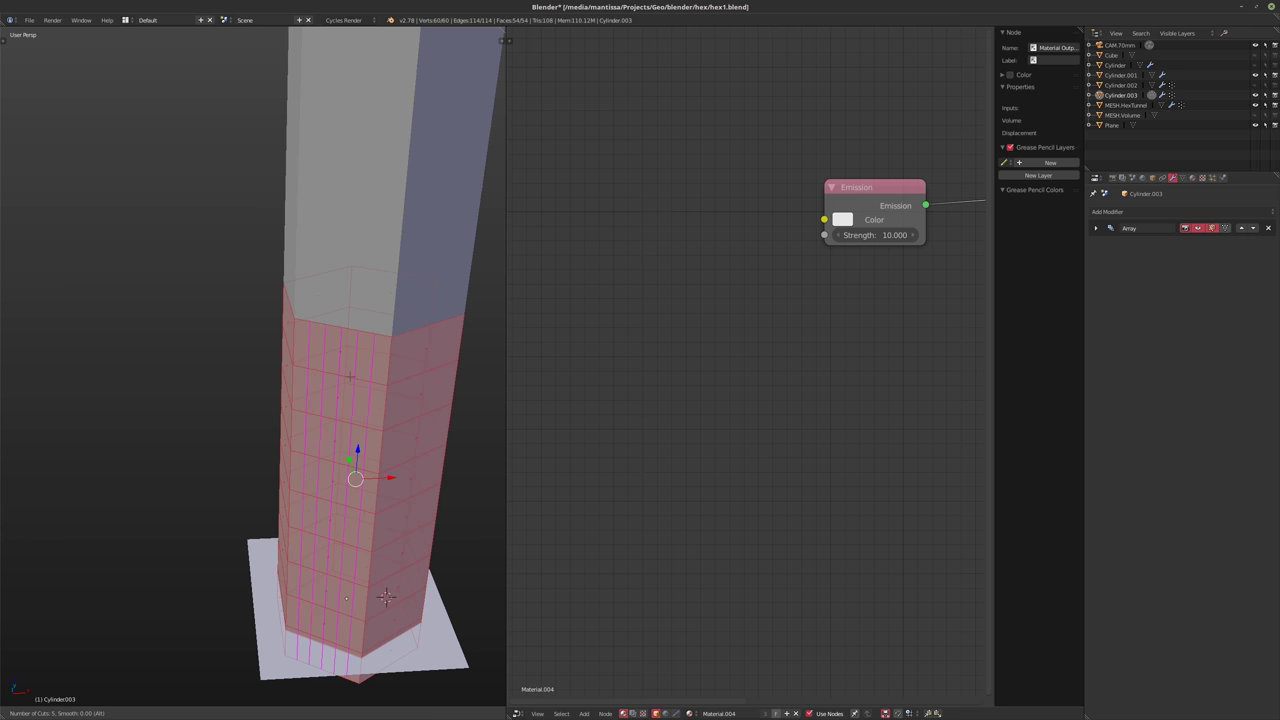
left_click(385, 597)
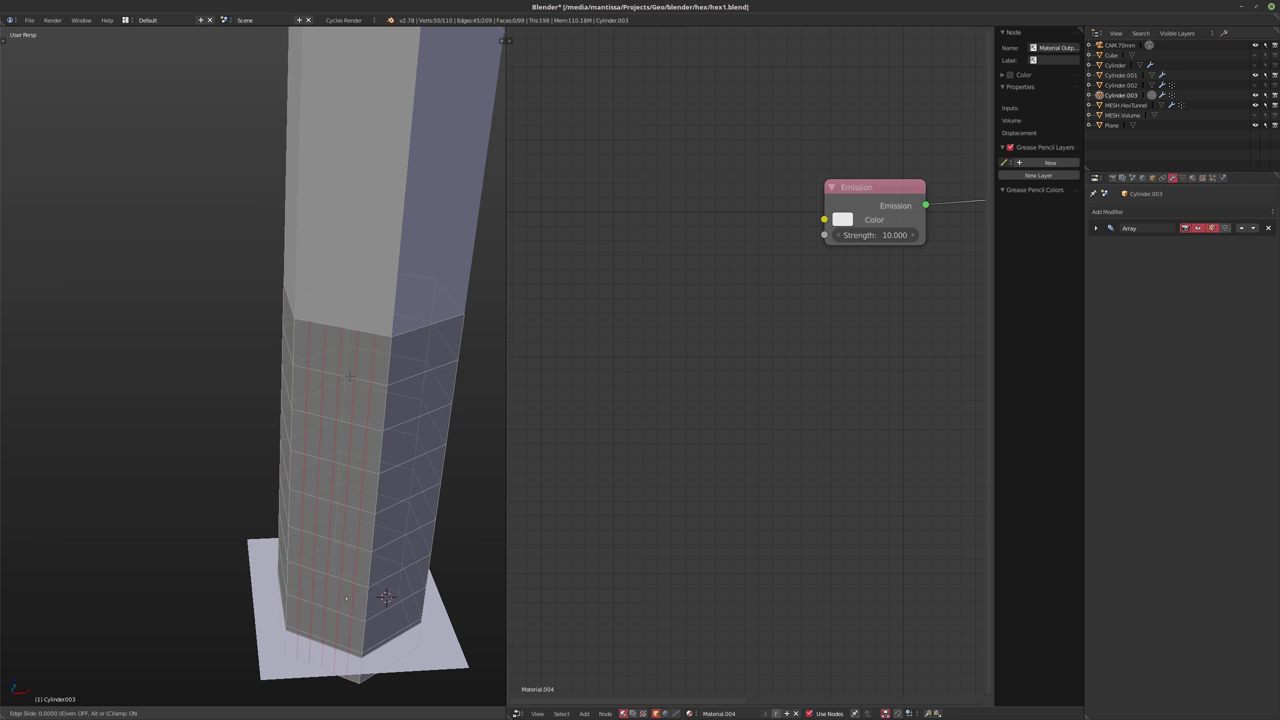
right_click(385, 597)
middle_click_drag(385, 597, 338, 682)
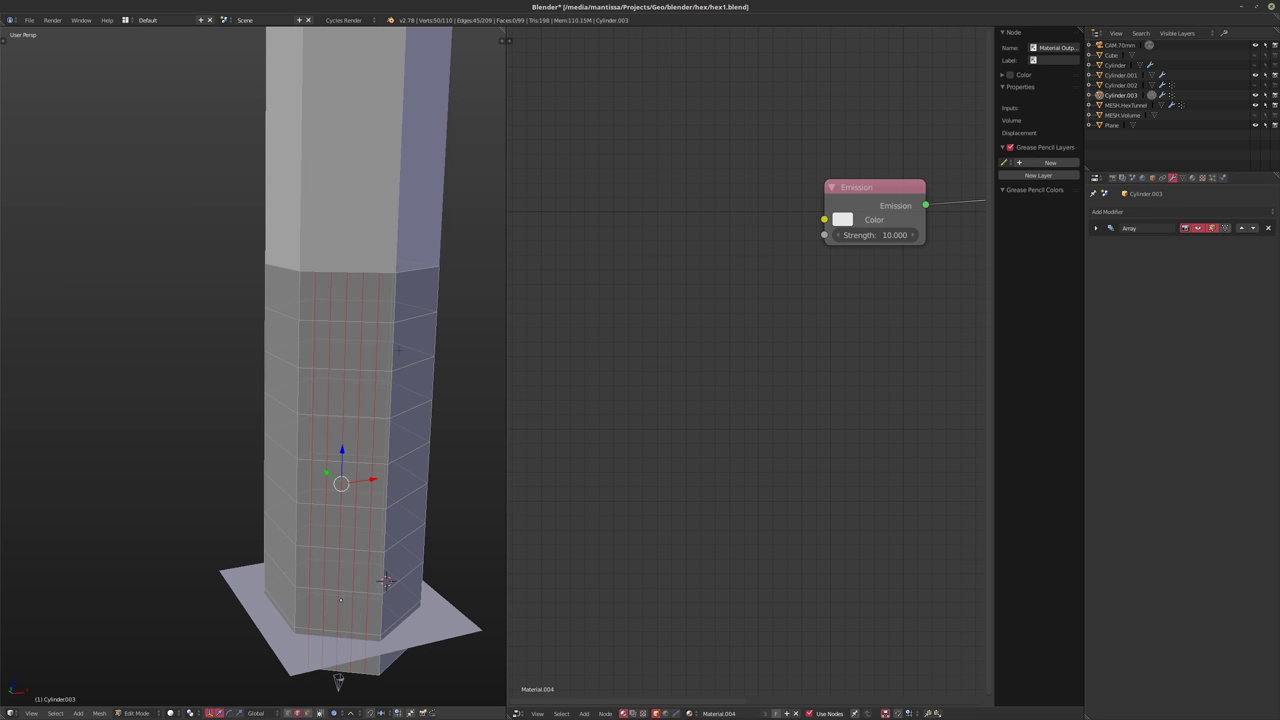
key("ctrl+z")
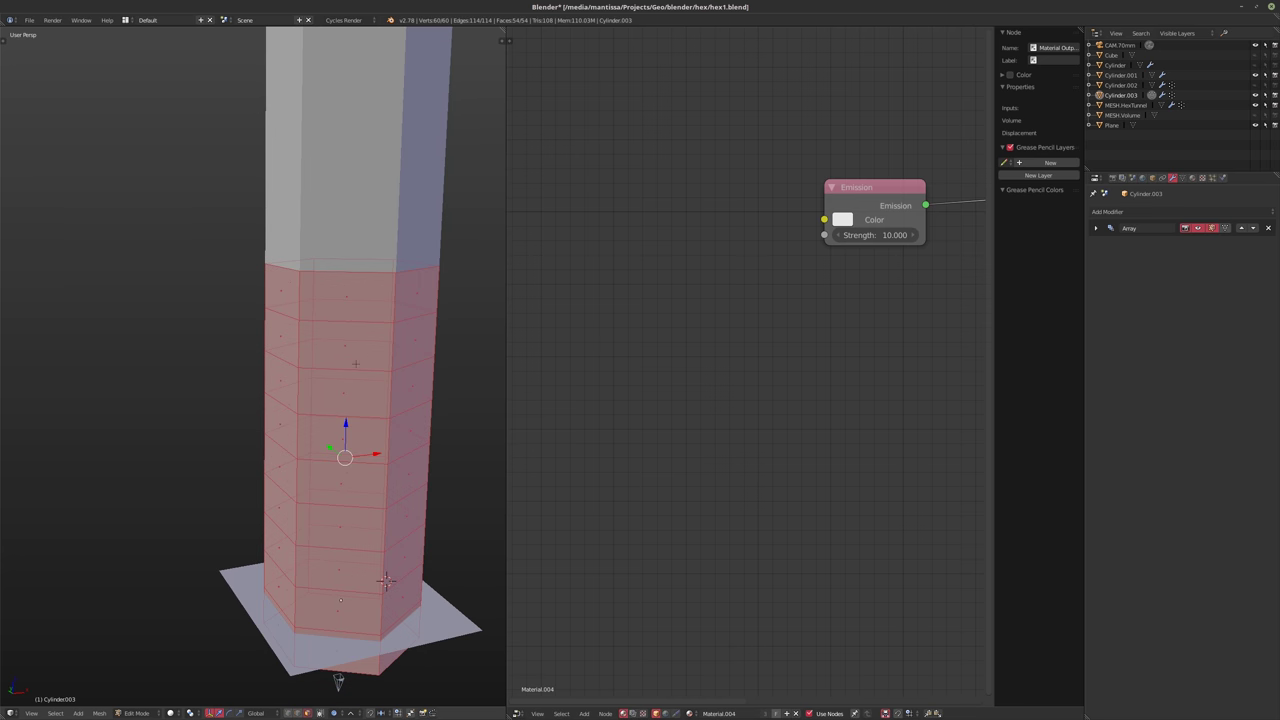
- Try four vertical loop cuts, undo, then keep a five-cut vertical loop cut
key("ctrl+r")
scroll(385, 580, "down", 1)
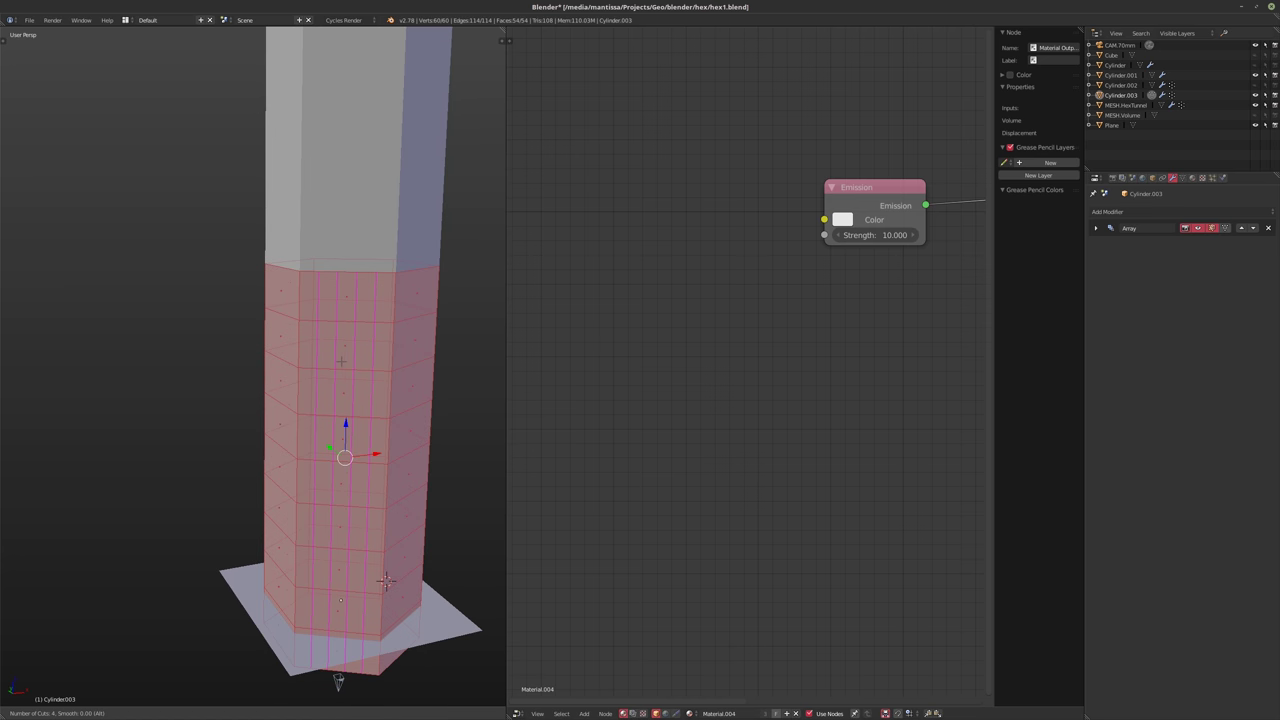
left_click(385, 580)
left_click(385, 580)
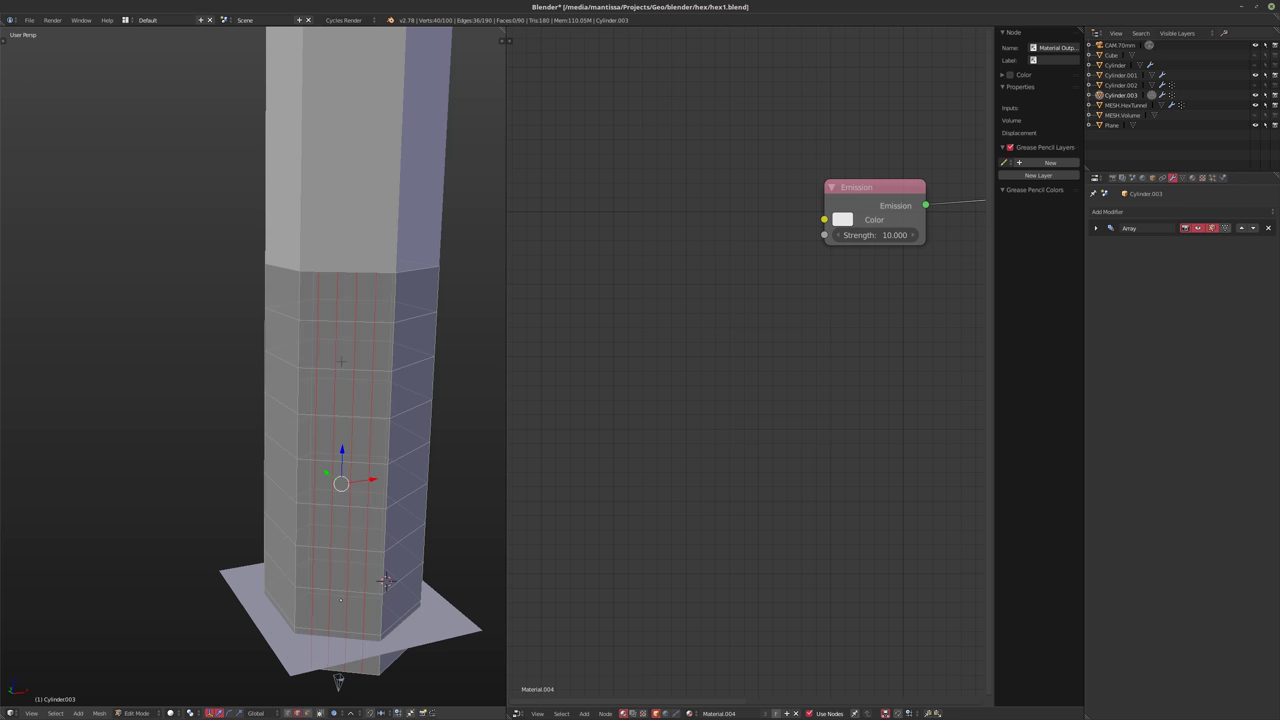
key("ctrl+z")
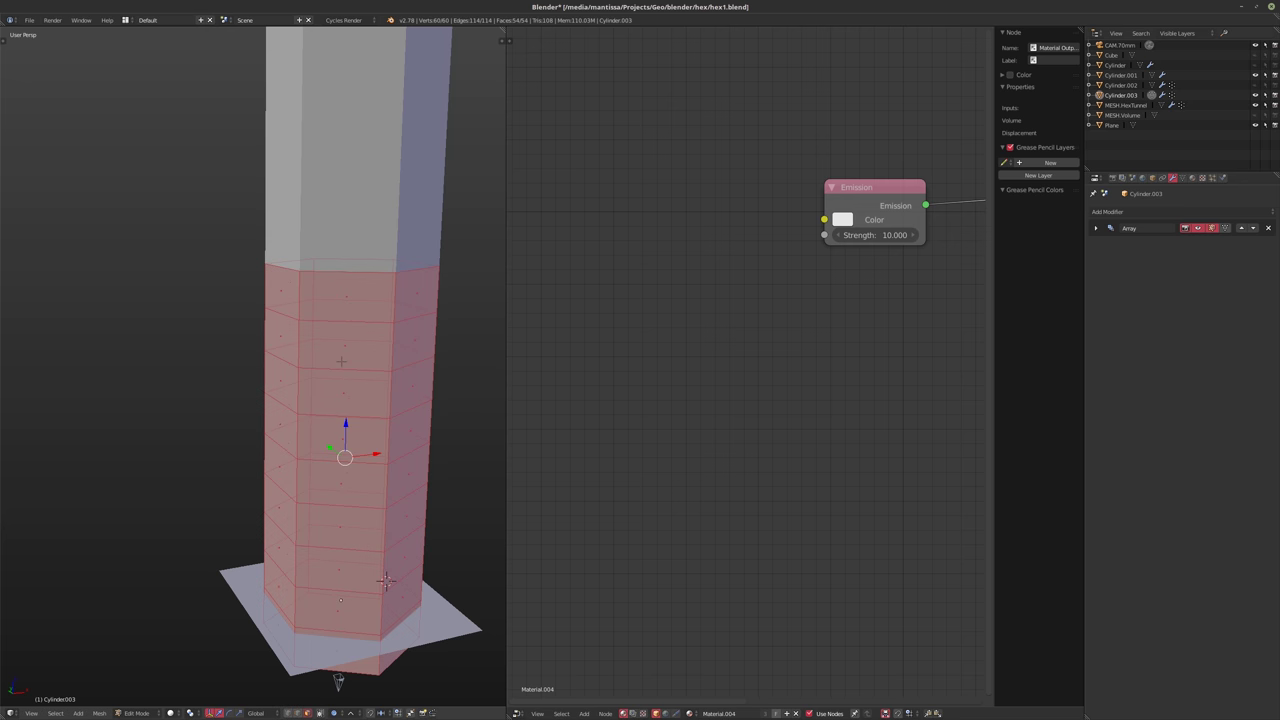
key("ctrl+r")
scroll(385, 580, "up", 1)
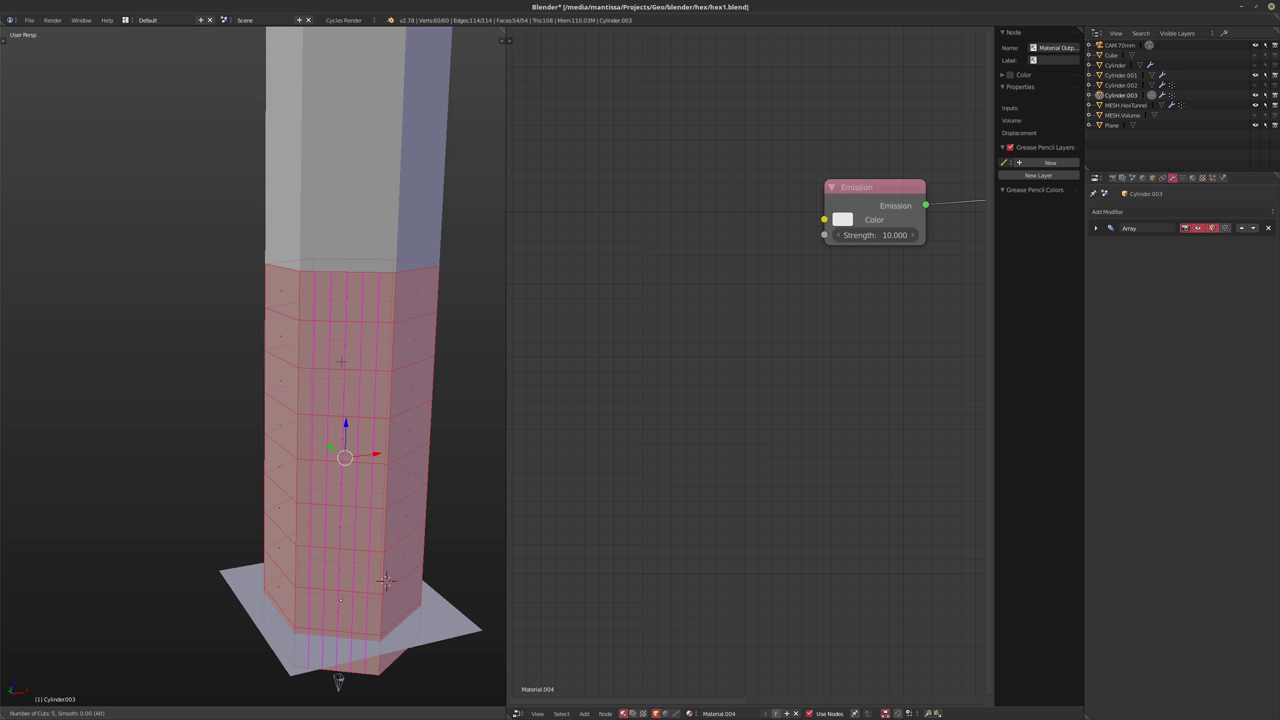
left_click(385, 580)
right_click(385, 580)
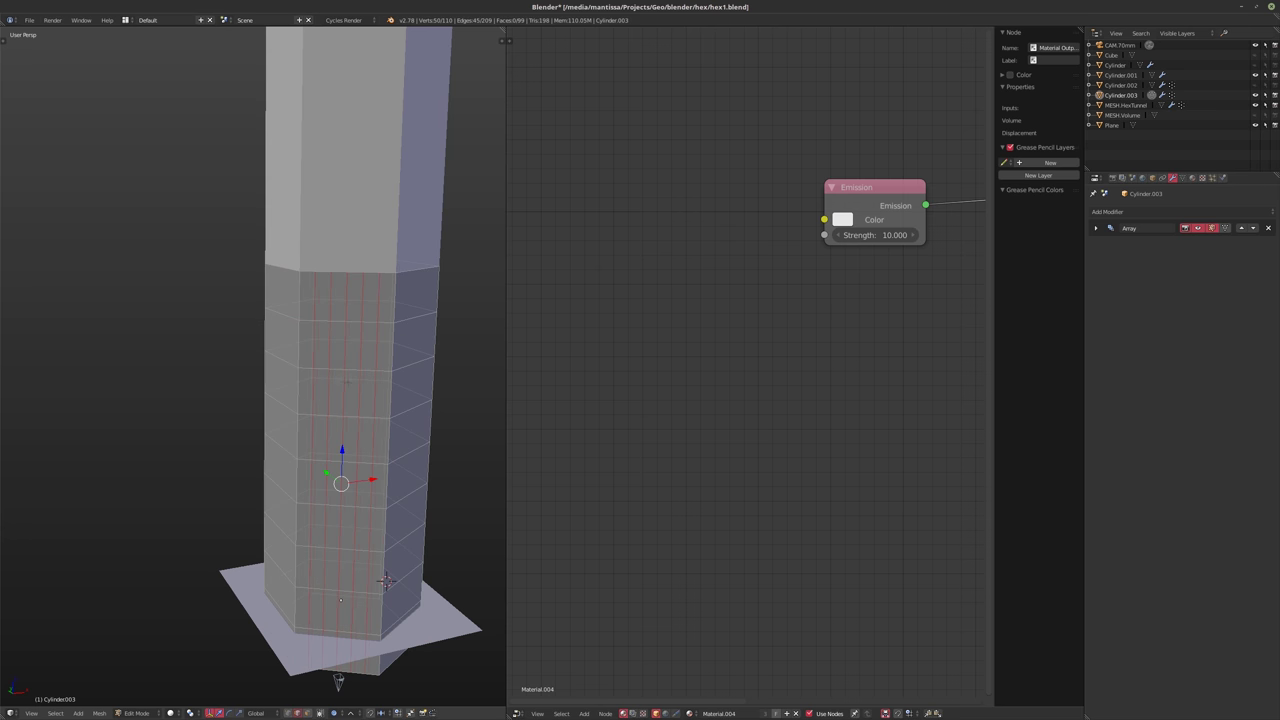
middle_click_drag(386, 581, 340, 571)
- Add five vertical loop cuts on the opposite side of the tower
key("ctrl+r")
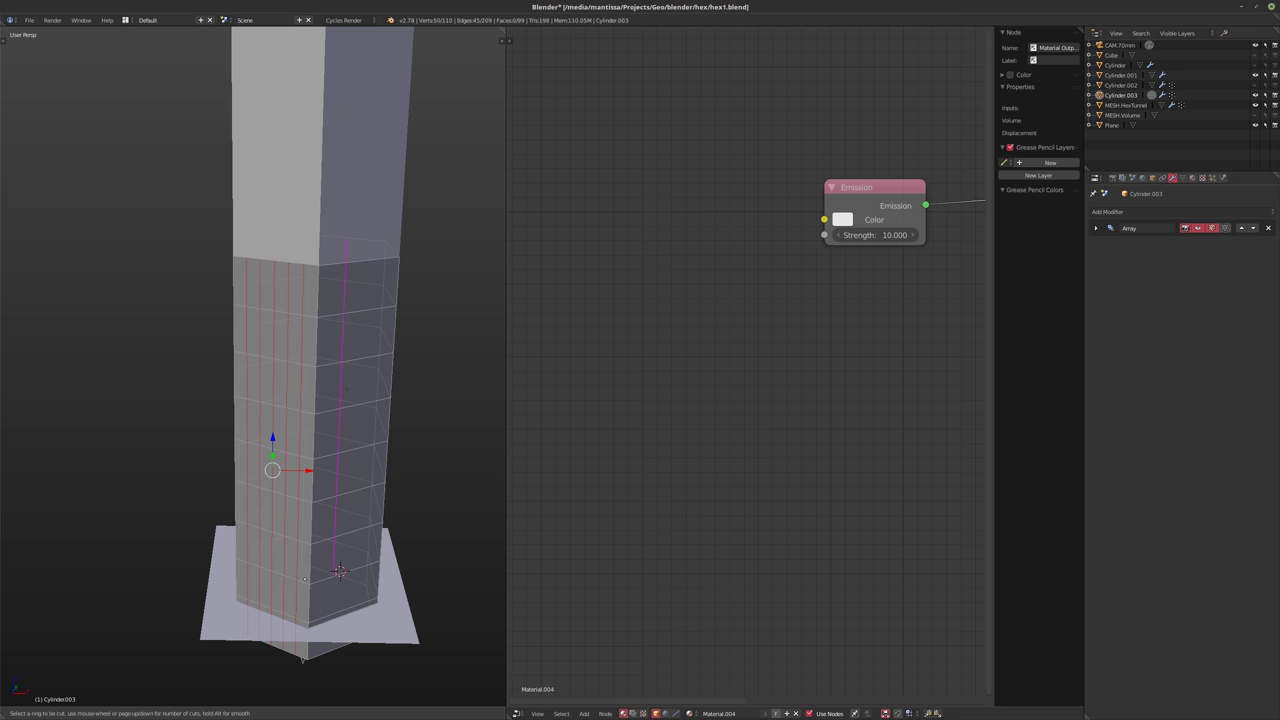
key("6")
key("5")
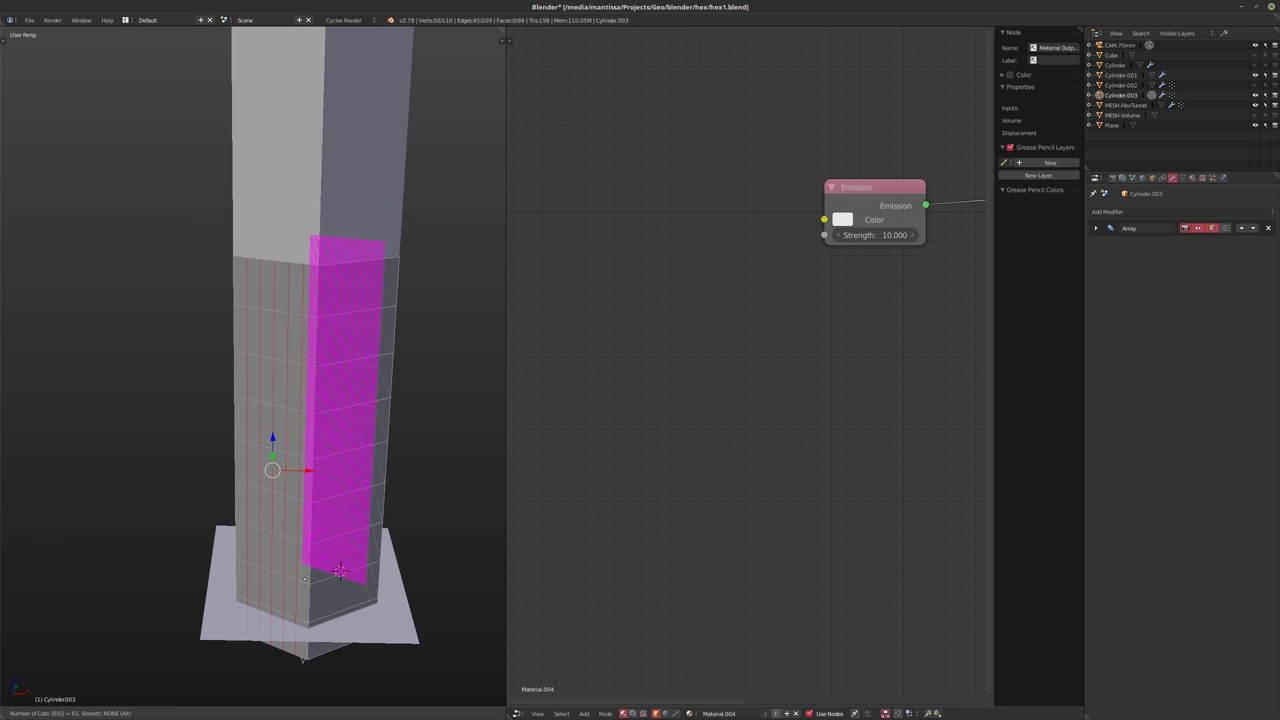
key("Escape")
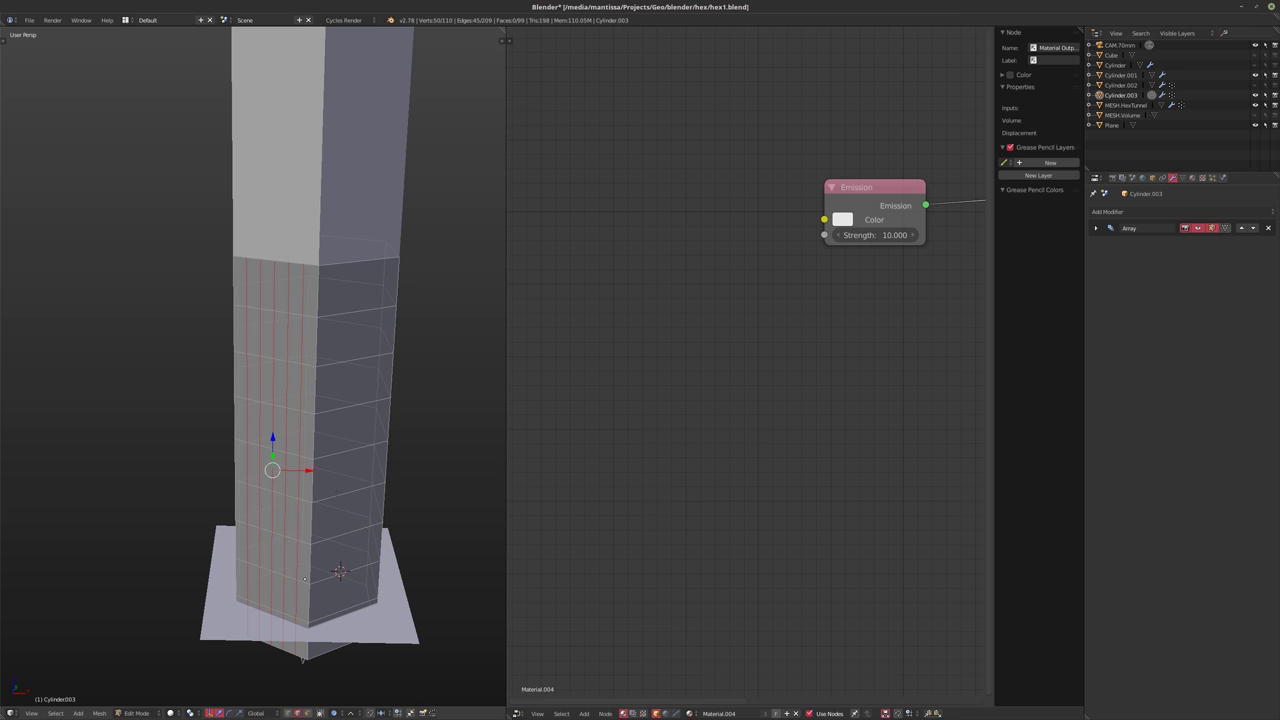
key("ctrl+r")
scroll(340, 571, "up", 4)
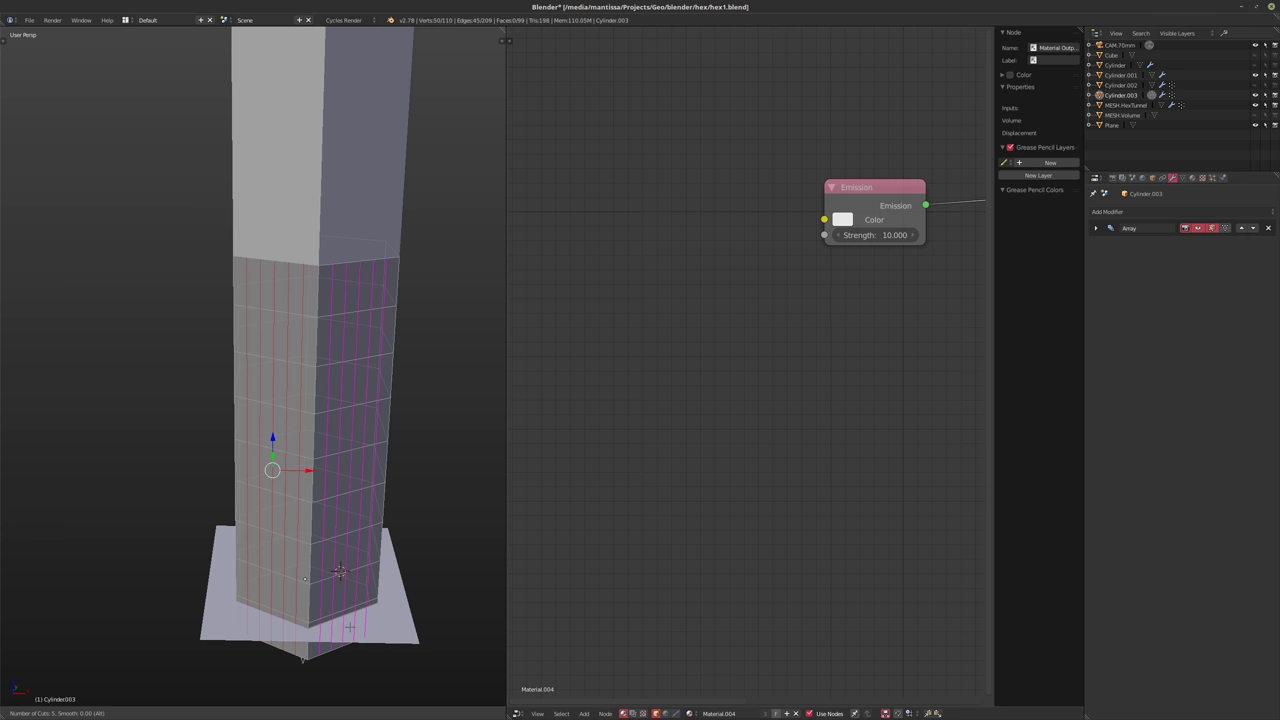
scroll(340, 571, "up", 1)
scroll(340, 571, "down", 1)
left_click(340, 571)
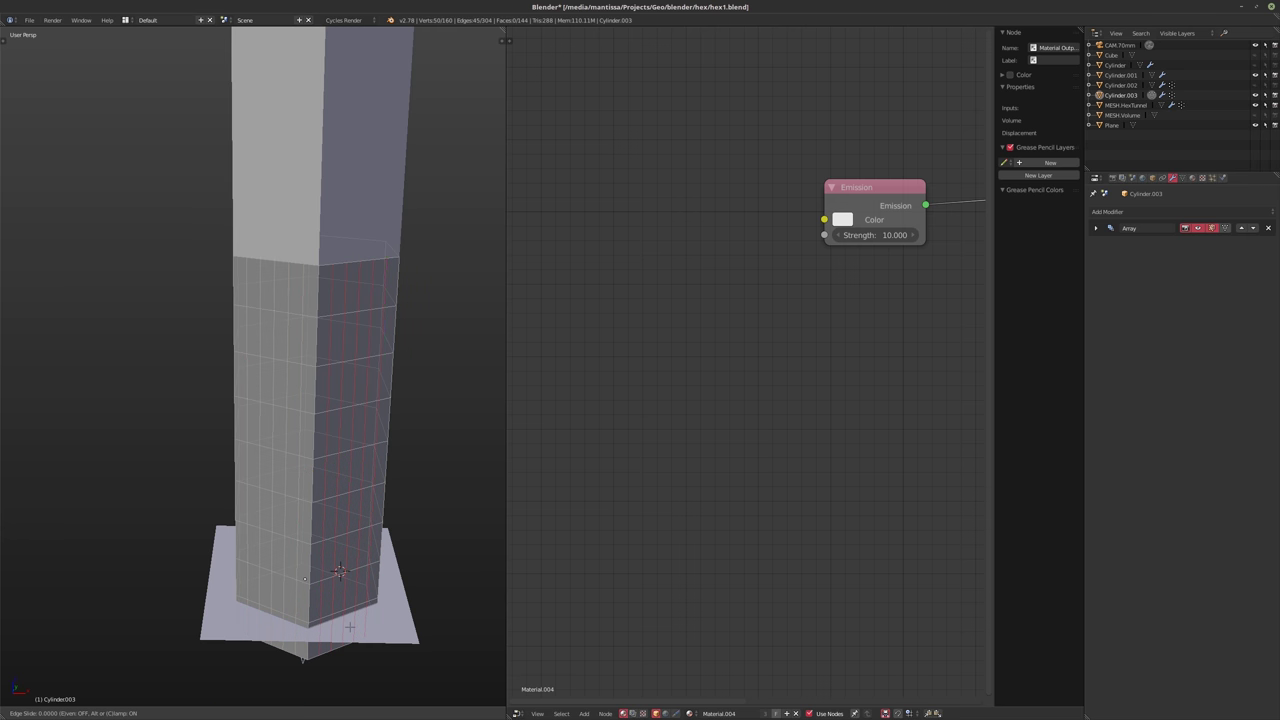
left_click(340, 571)
middle_click_drag(340, 571, 237, 545)
- Add two more multi-cut vertical loops on further sides of the tower
key("ctrl+r")
scroll(237, 545, "up", 3)
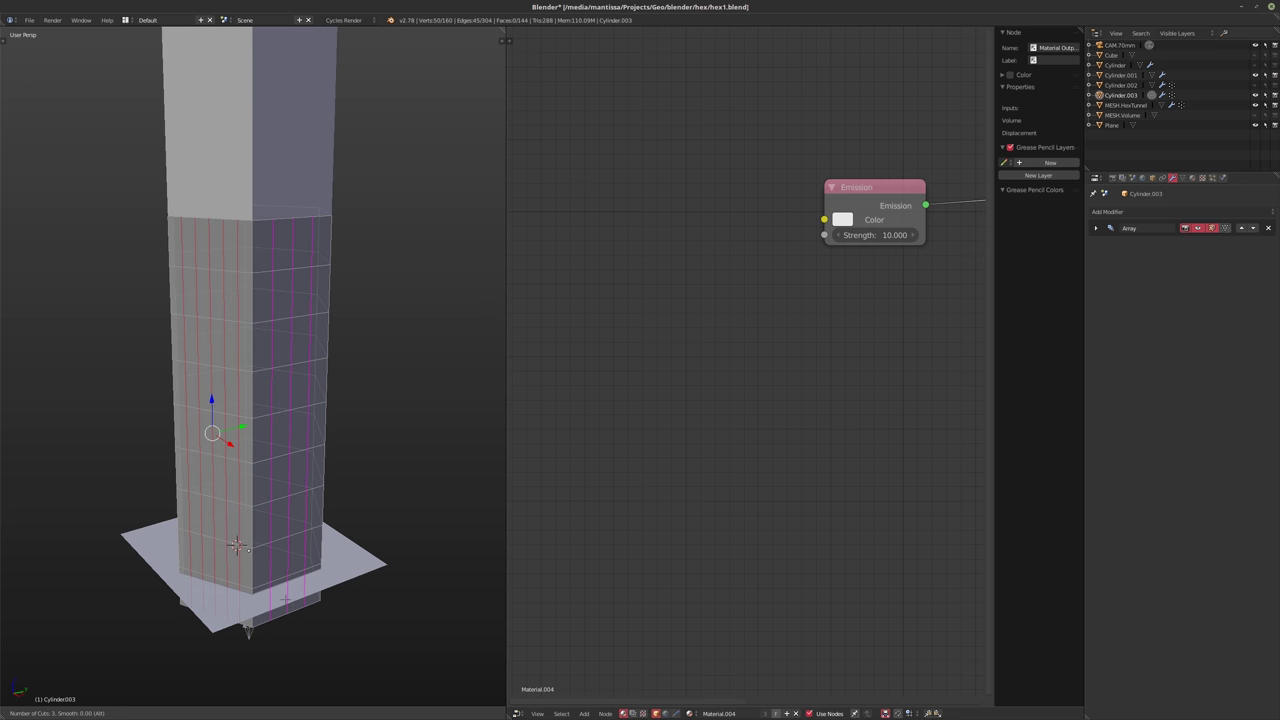
left_click(237, 545)
left_click(237, 545)
middle_click_drag(237, 545, 326, 497)
key("ctrl+r")
left_click(243, 508)
left_click(243, 508)
- Add a six-cut loop and one more multi-cut loop around the tower
key("ctrl+r")
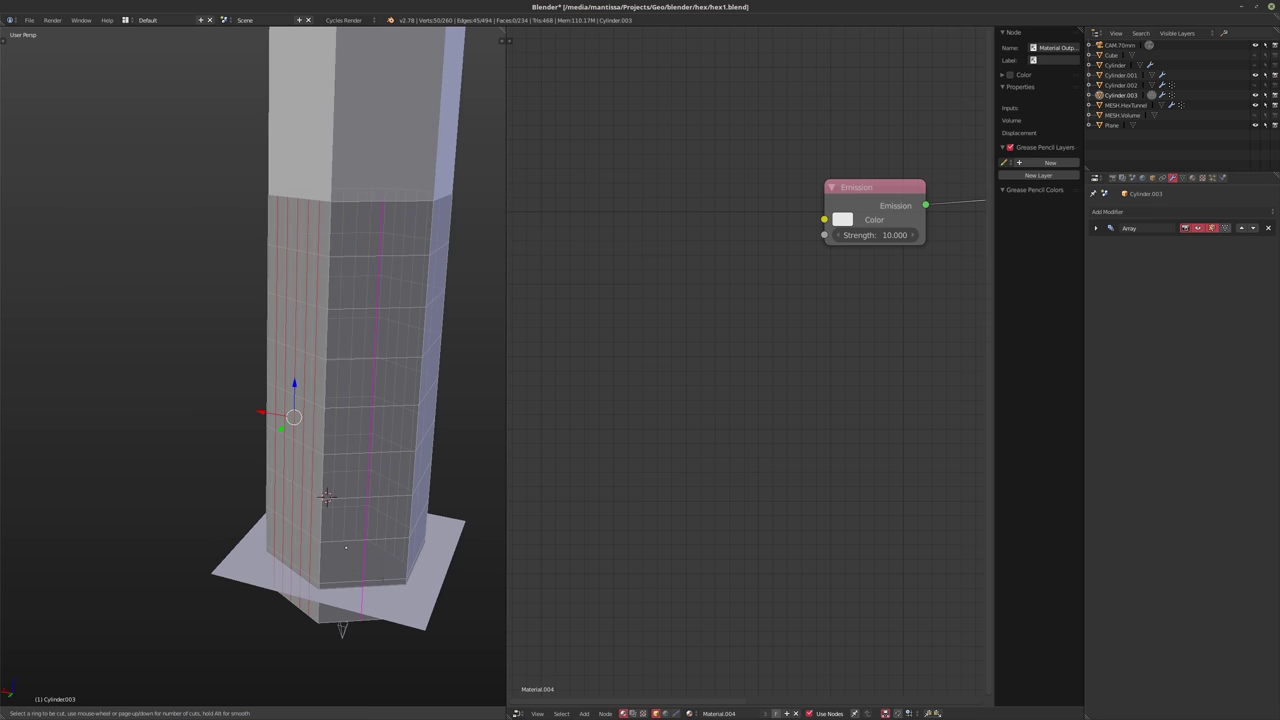
left_click(326, 497)
left_click(326, 497)
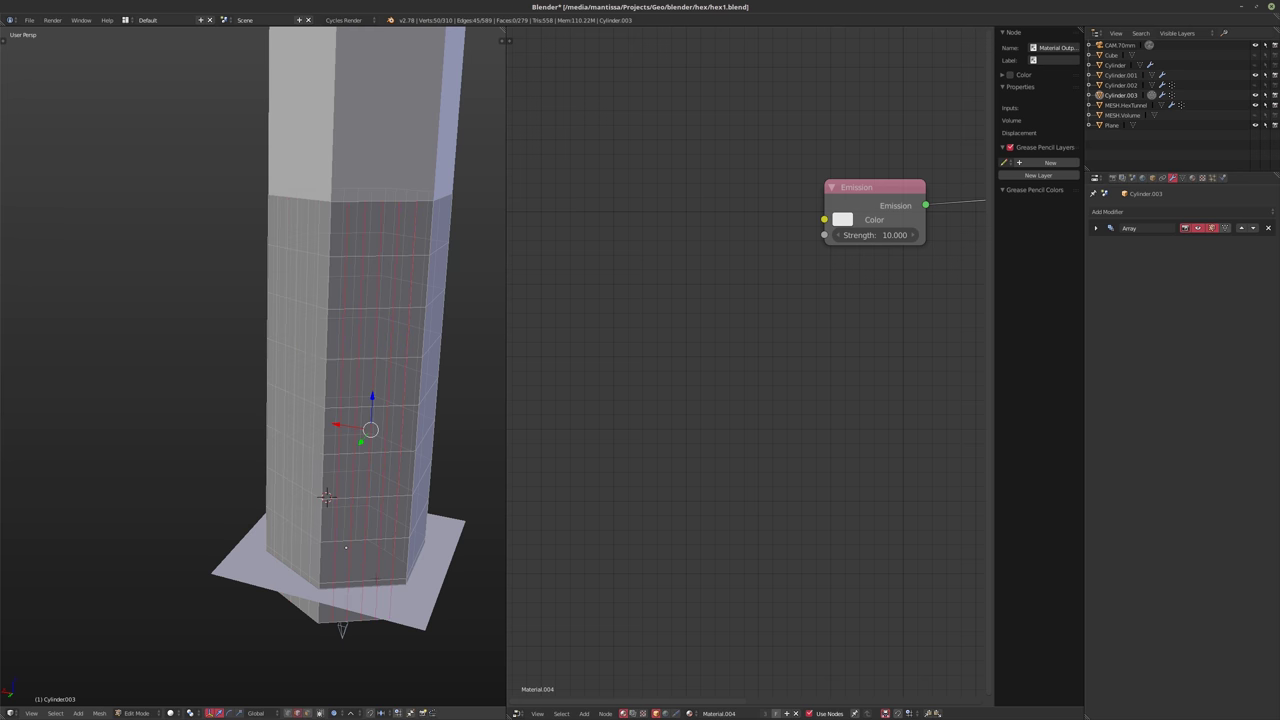
middle_click_drag(326, 497, 352, 500)
middle_click_drag(331, 549, 327, 548)
key("ctrl+r")
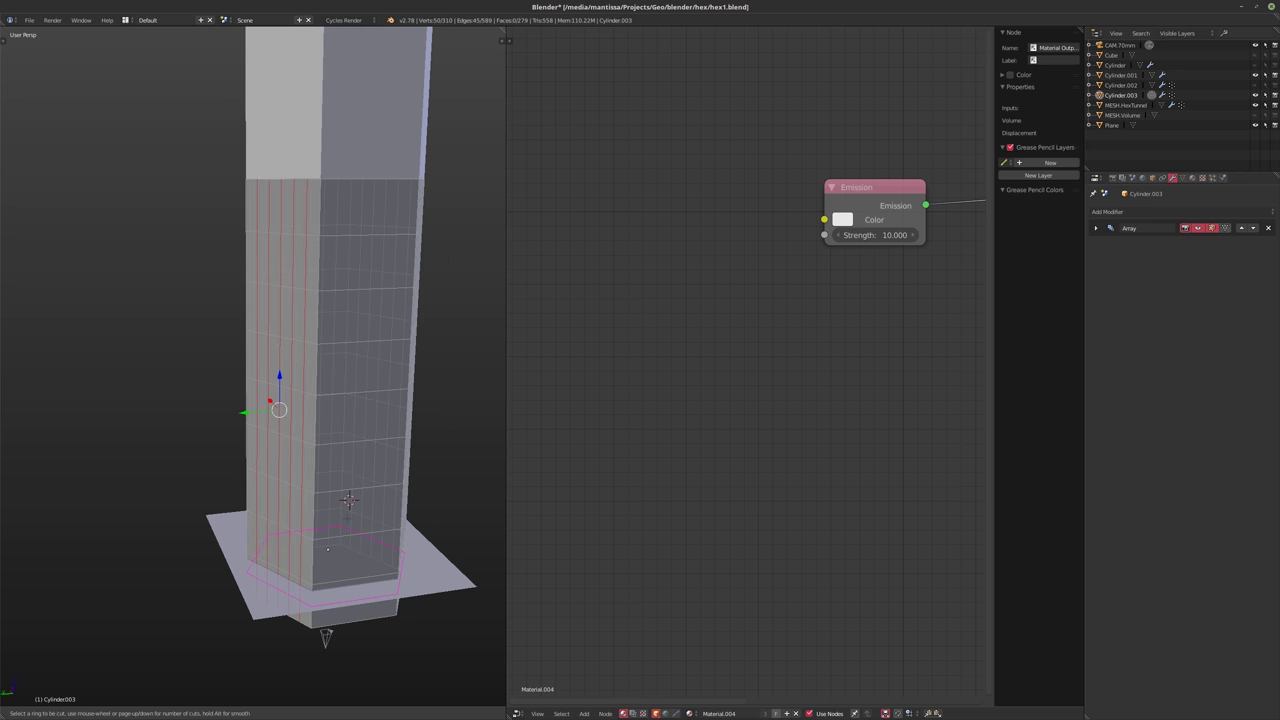
scroll(327, 548, "up", 2)
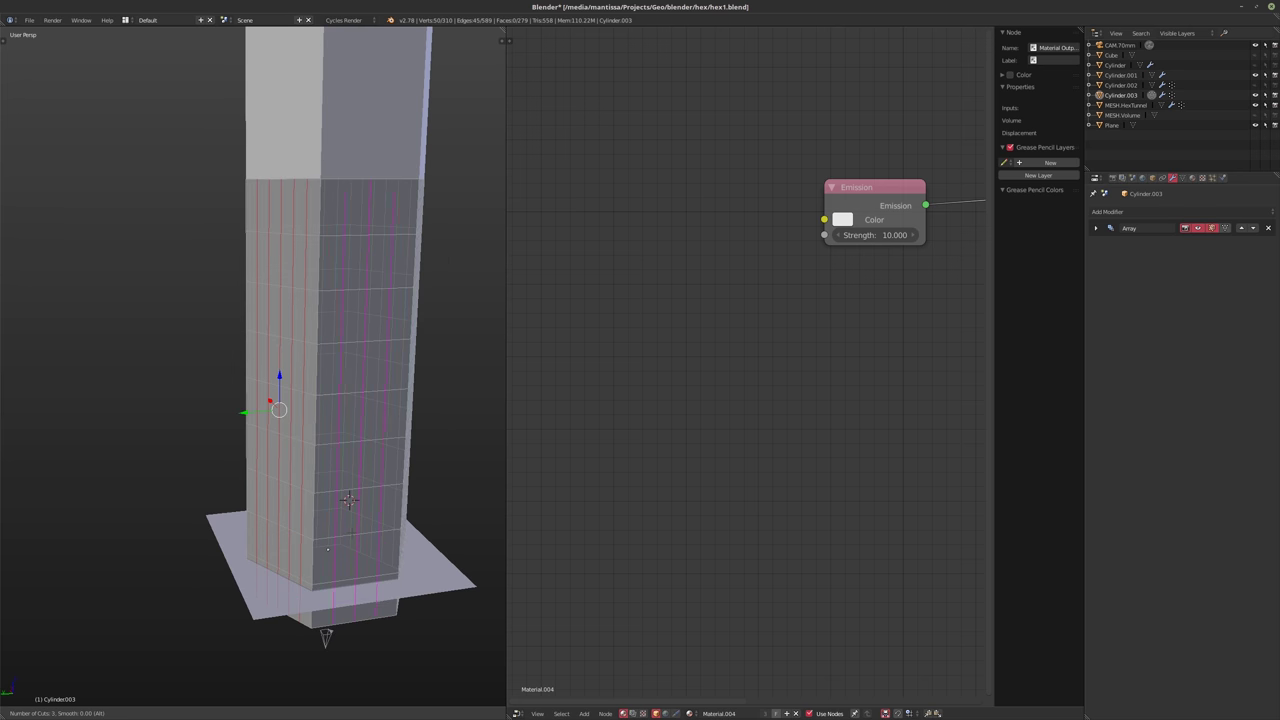
left_click(349, 500)
left_click(349, 500)
middle_click_drag(349, 500, 278, 476)
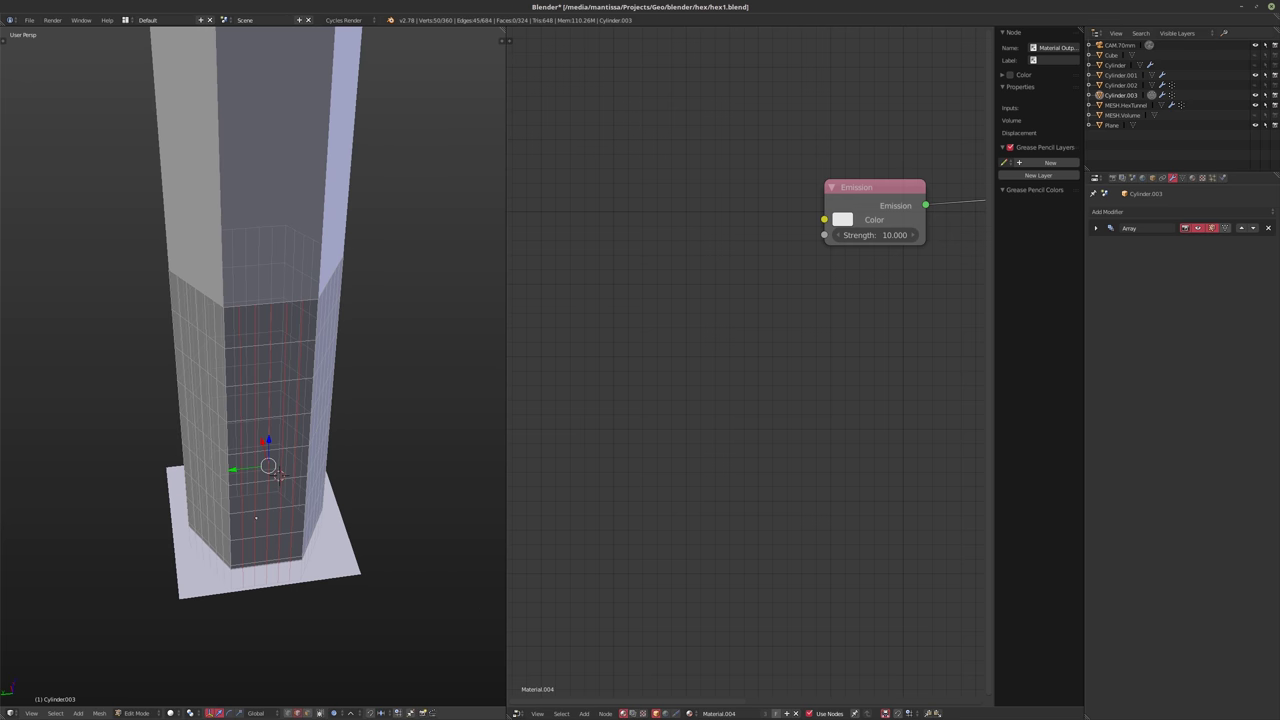
- Select eight horizontal edge rings down the tower for removal
right_click(262, 343, "alt")
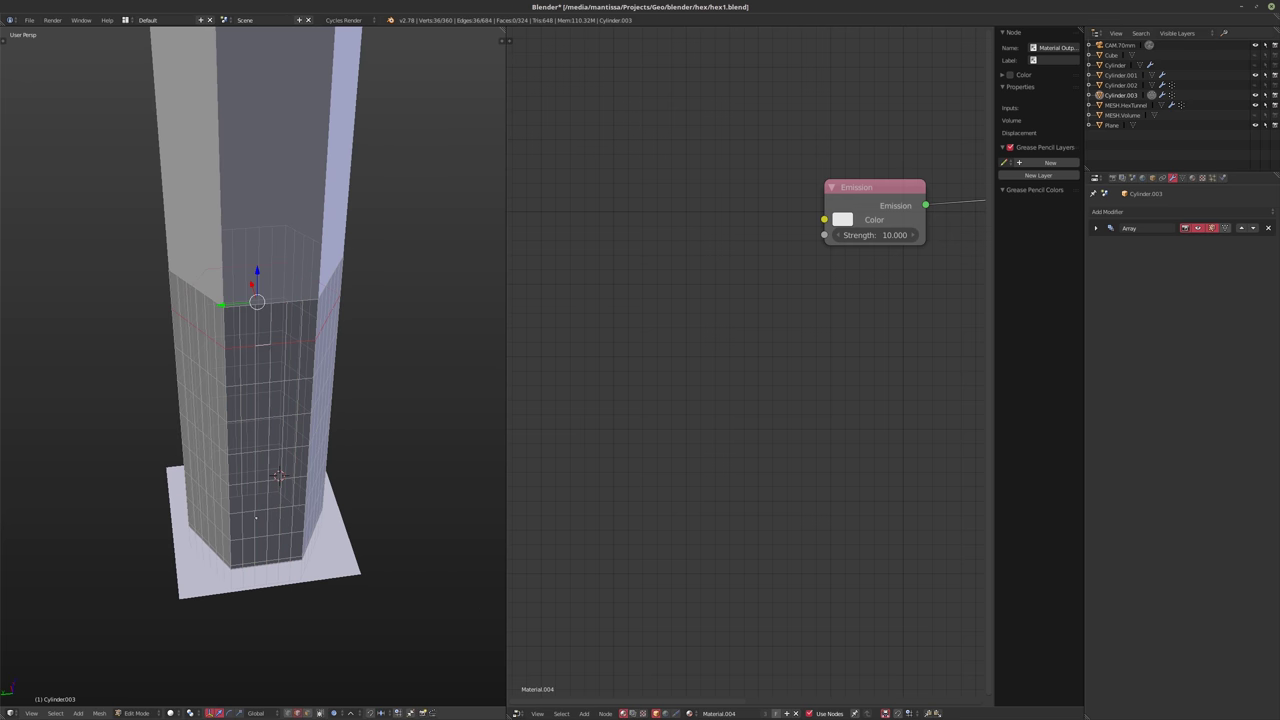
right_click(261, 382, "alt+shift")
right_click(262, 417, "alt+shift")
right_click(262, 451, "alt+shift")
right_click(262, 481, "alt+shift")
scroll(253, 370, "up", 1)
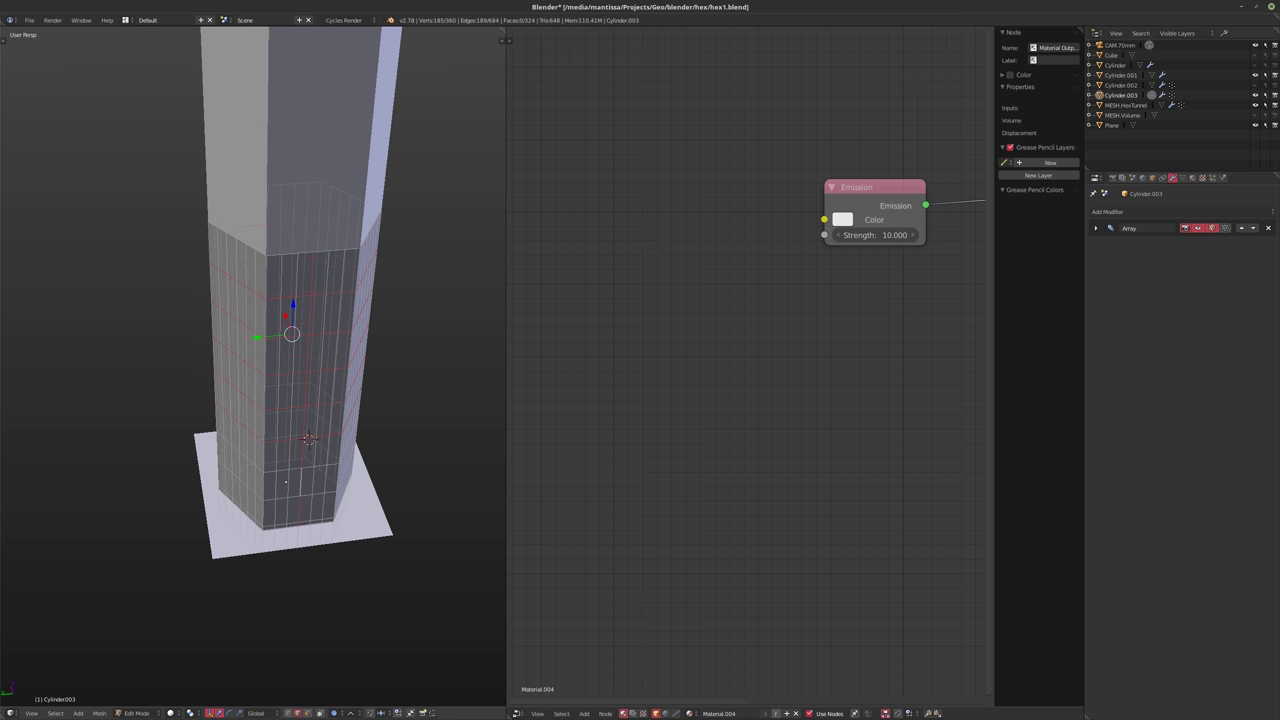
scroll(253, 370, "up", 1)
middle_click_drag(300, 430, 321, 446)
right_click(316, 413, "alt+shift")
right_click(327, 354, "alt+shift")
right_click(333, 456, "alt+shift")
- Dissolve the selected horizontal edge rings and remove the Array modifier
key("x")
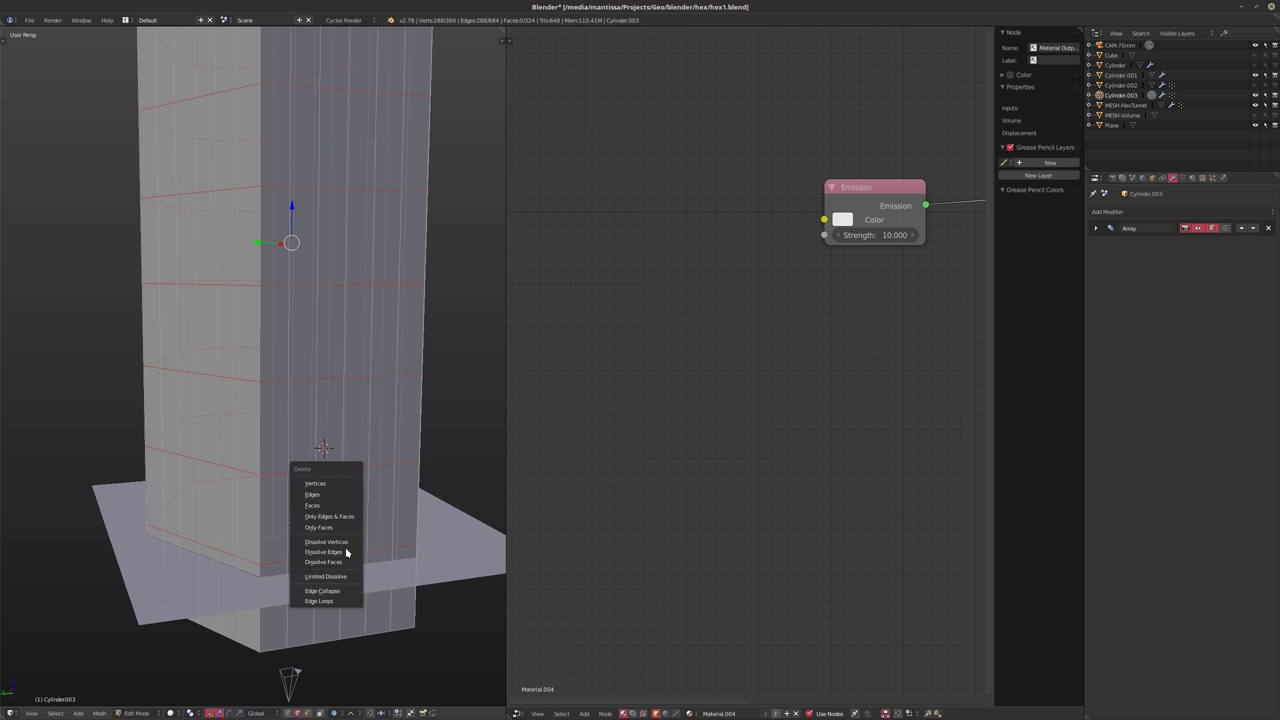
left_click(340, 551)
middle_click_drag(340, 551, 314, 609)
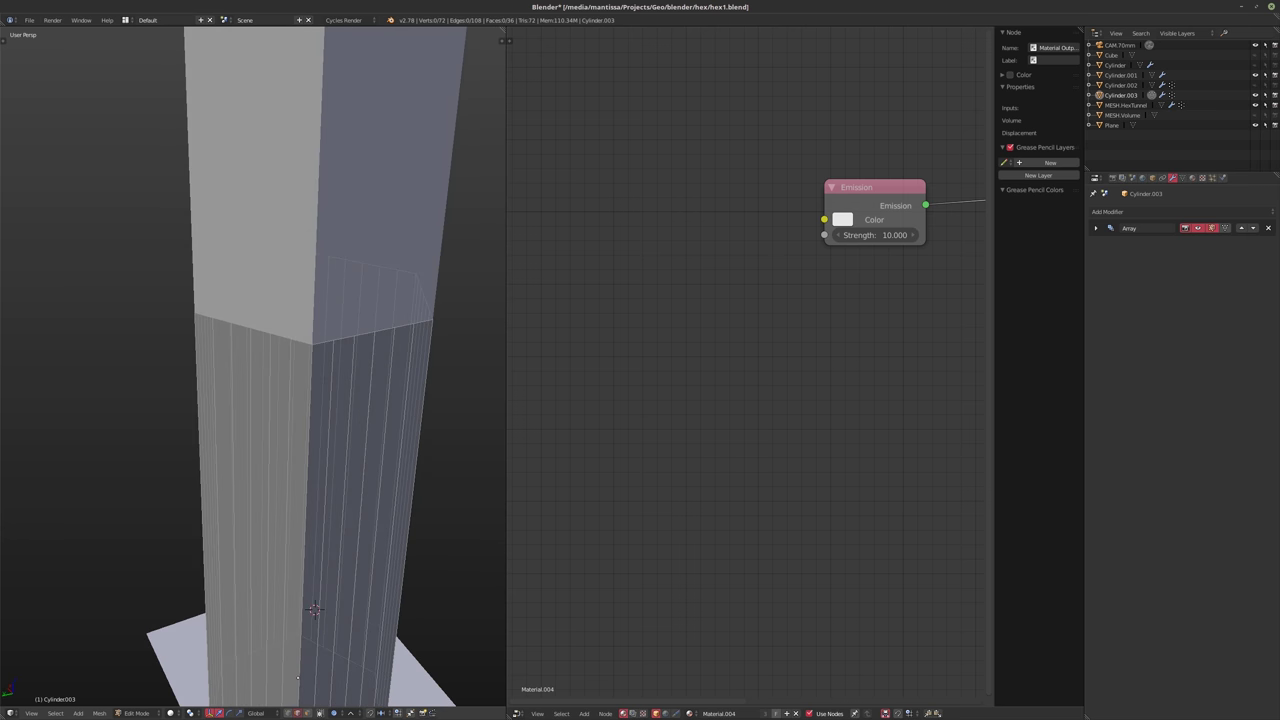
left_click(1268, 228)
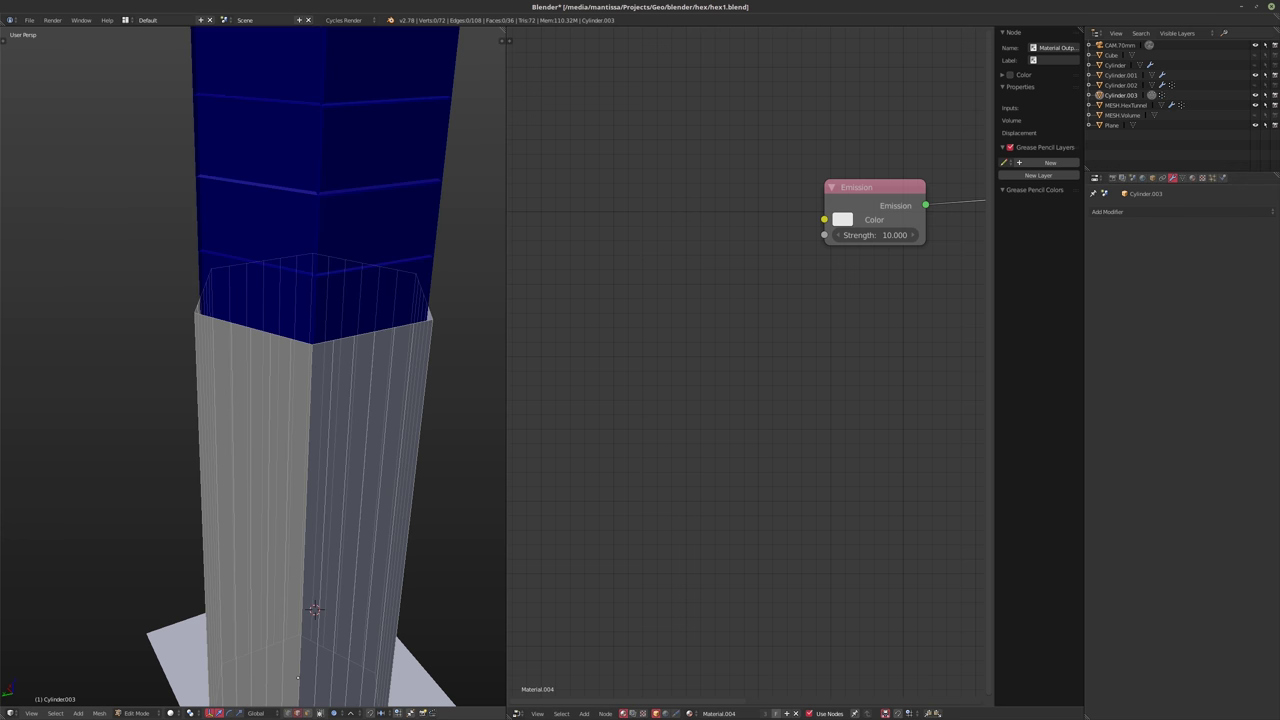
- Raise the tower's top edge ring straight up along Z
right_click(300, 290, "alt")
scroll(305, 300, "down", 5)
key("g")
key("z")
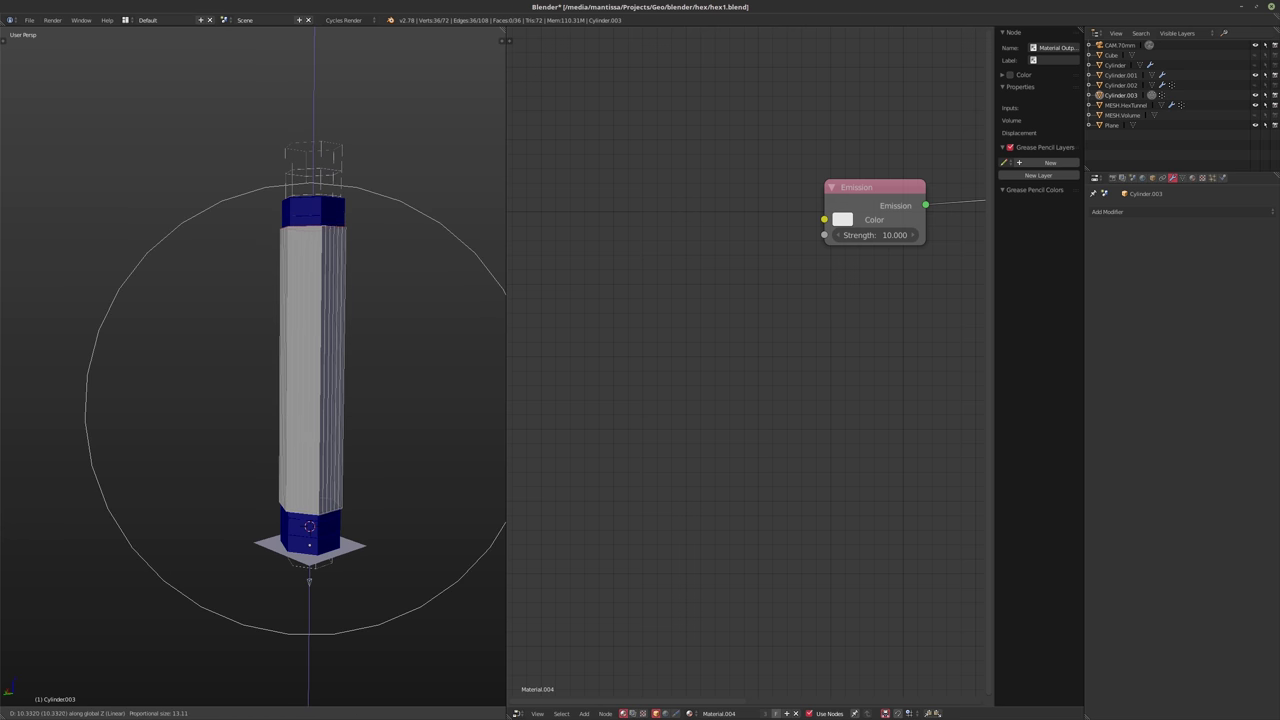
key("Escape")
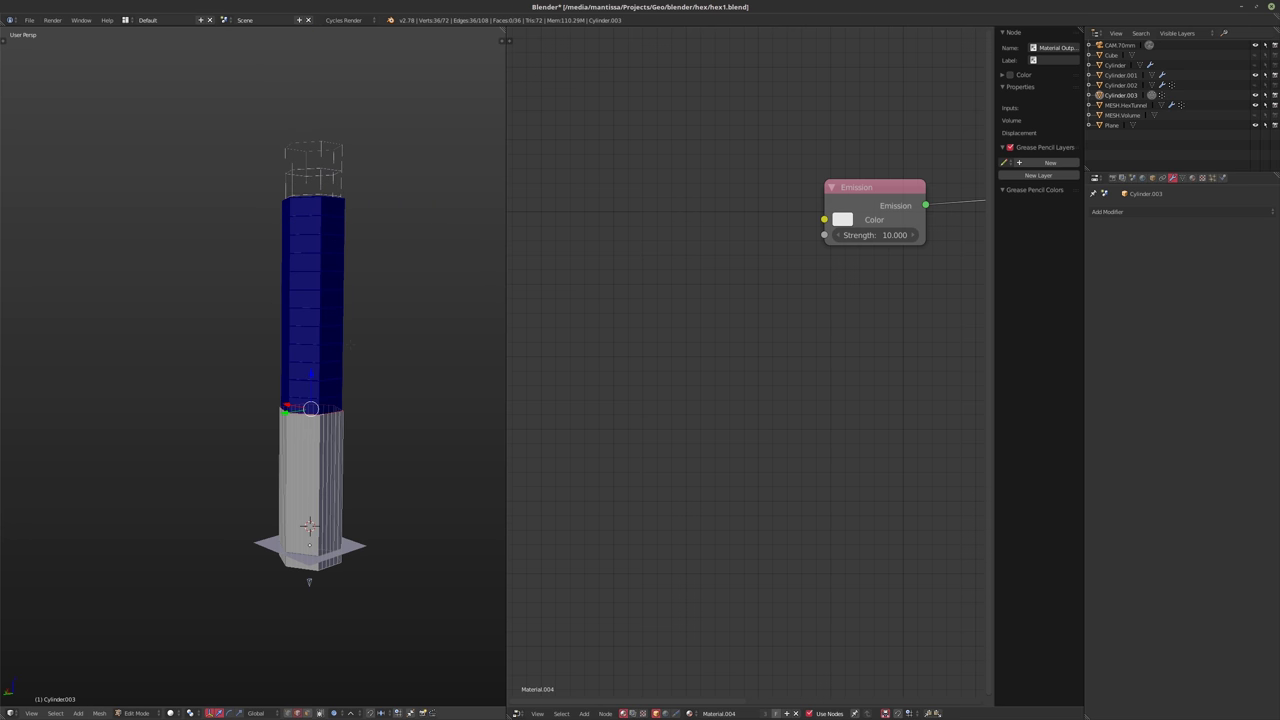
key("g")
key("z")
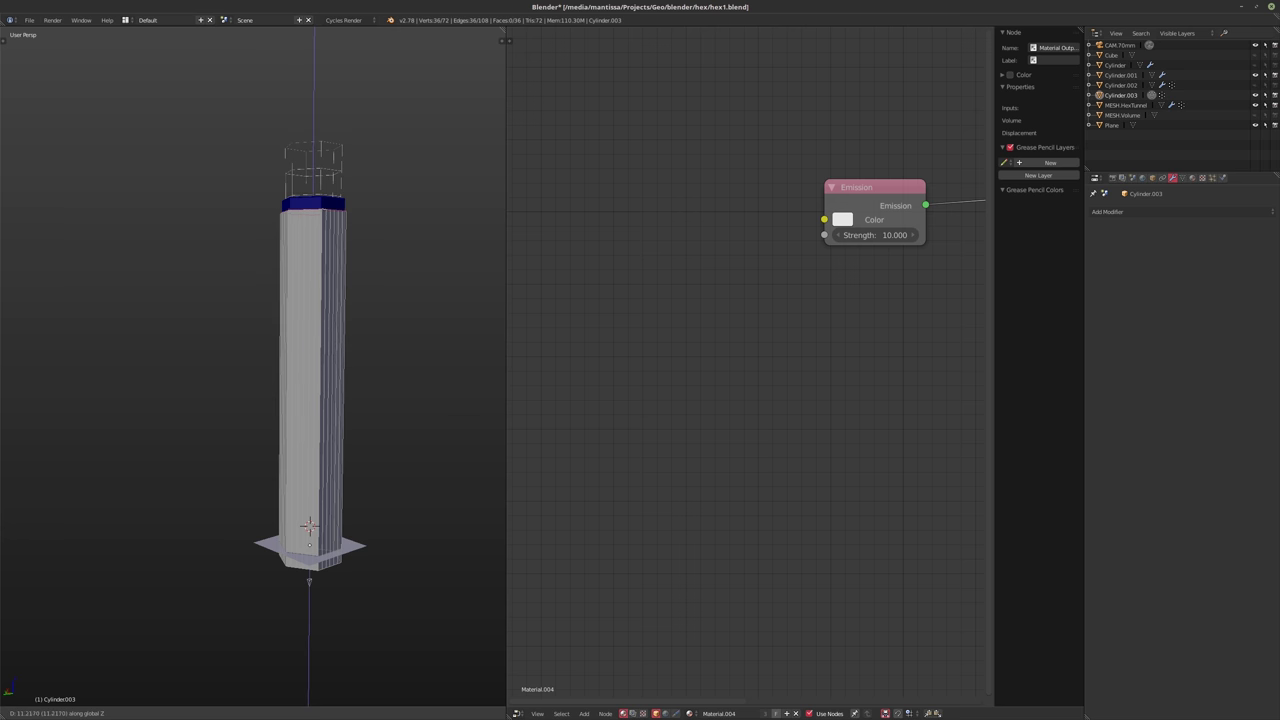
key("Return")
middle_click_drag(300, 400, 300, 480)
- Back in Object Mode, add a new Array modifier to the tower
key("Tab")
scroll(374, 360, "down", 2)
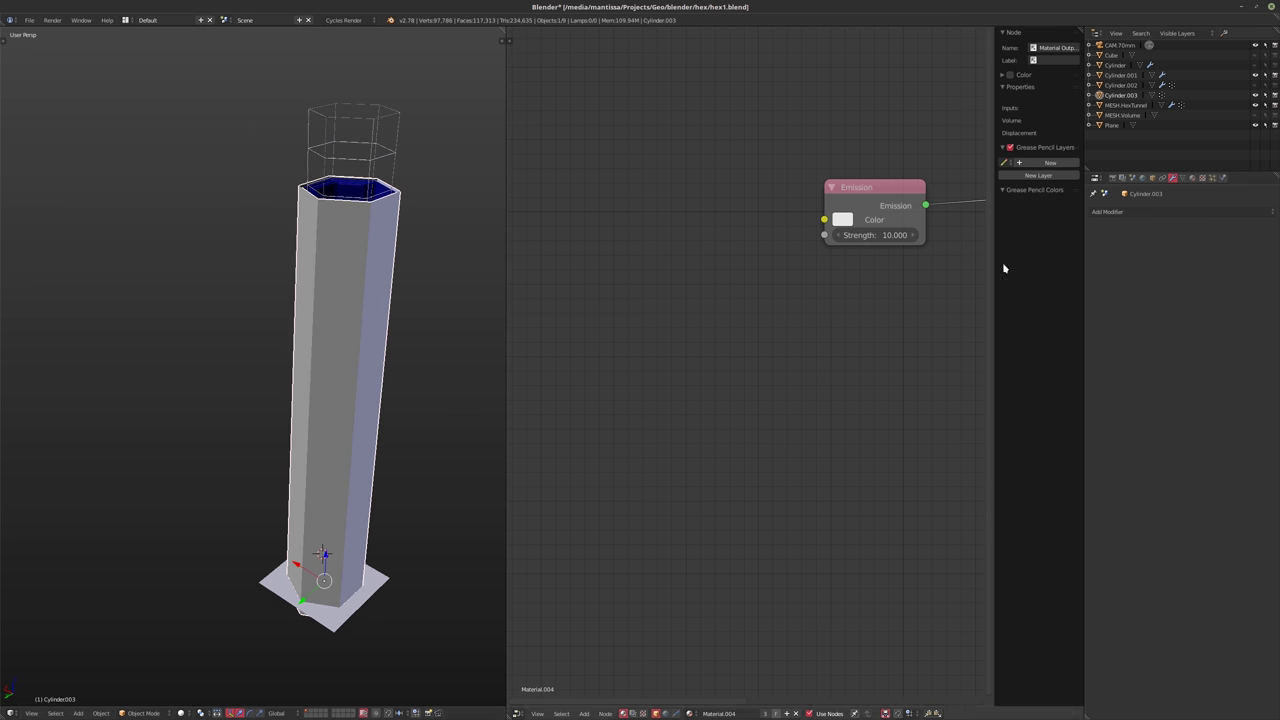
left_click(1123, 211)
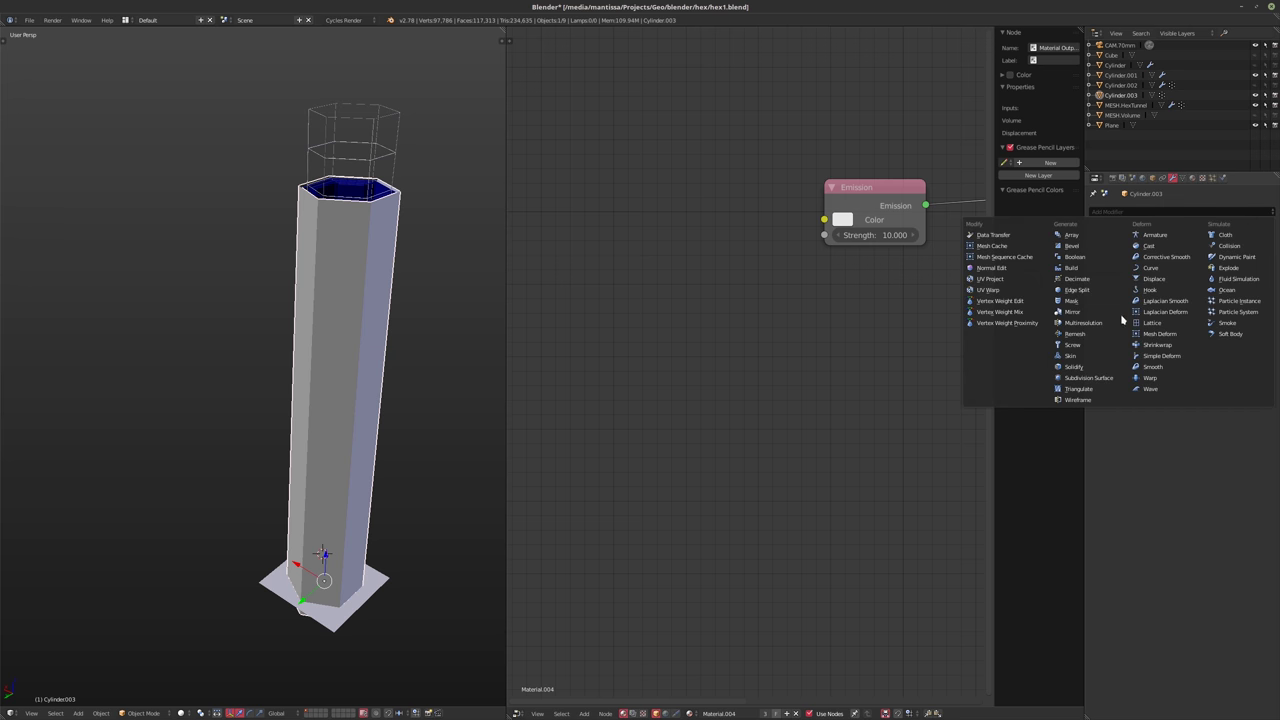
left_click(1071, 234)
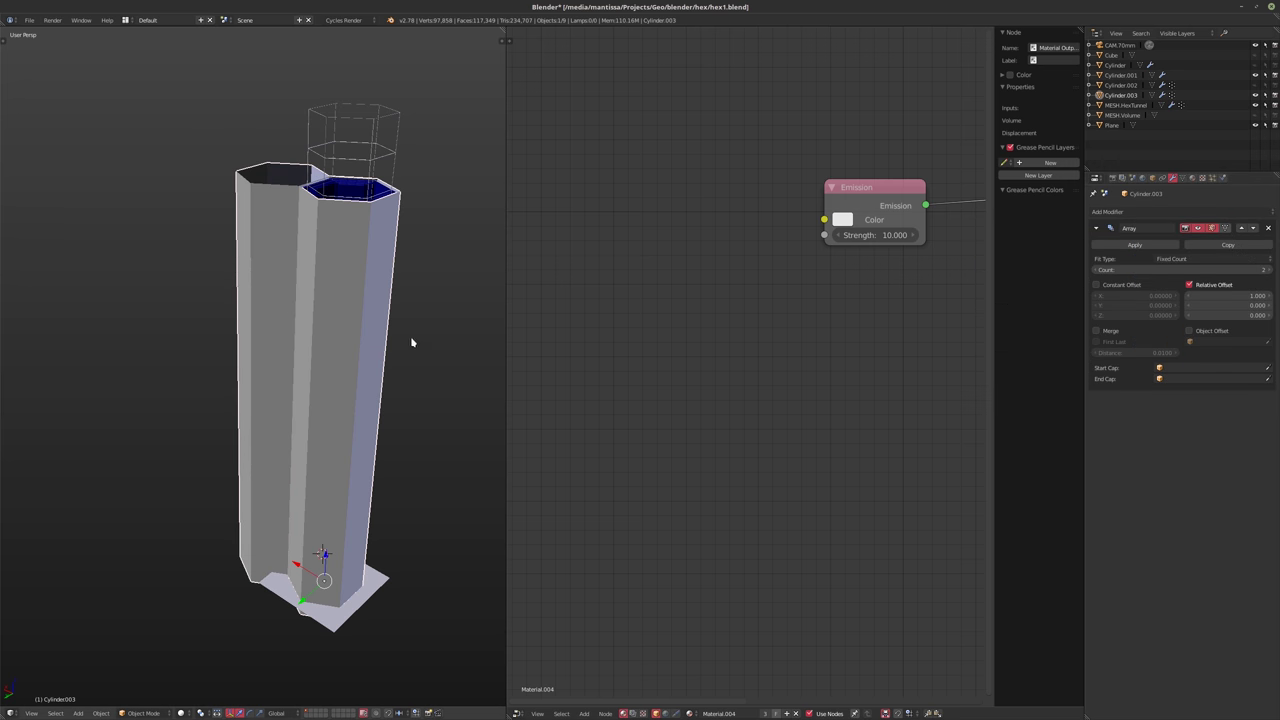
- Replace the Array modifier with a Wireframe modifier
left_click(1268, 228)
left_click(1228, 214)
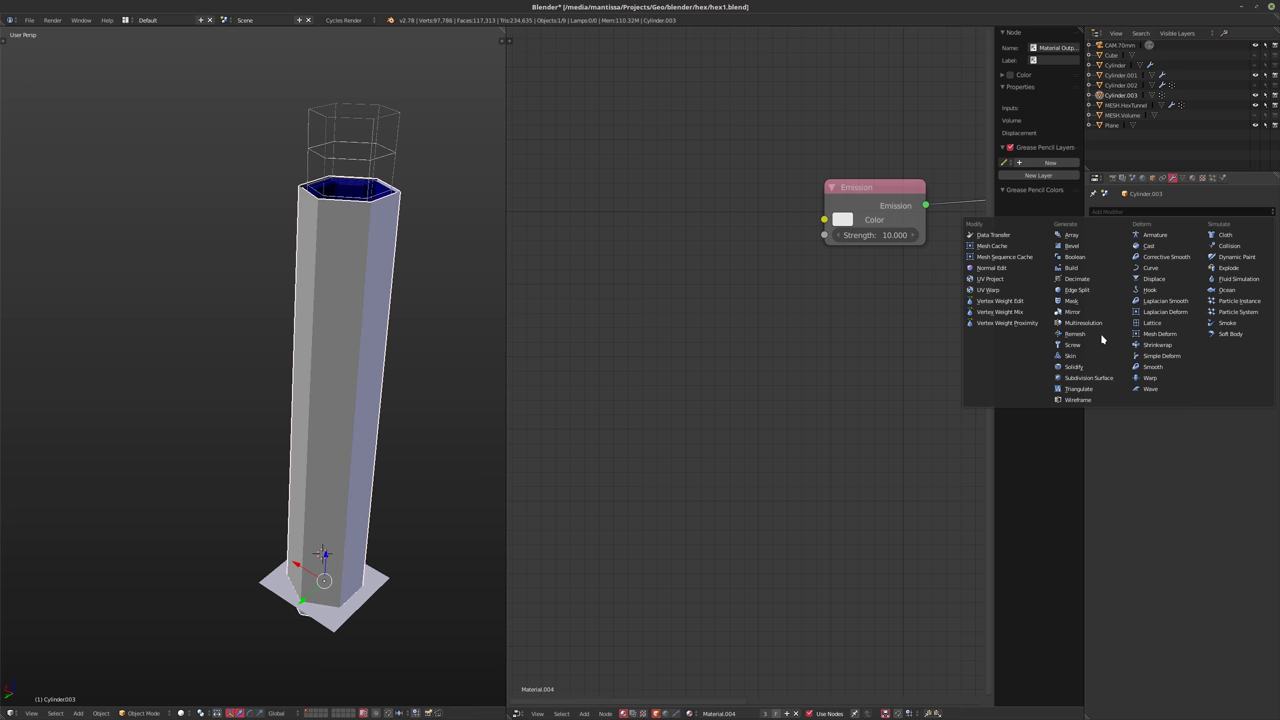
left_click(1090, 399)
scroll(371, 408, "up", 2)
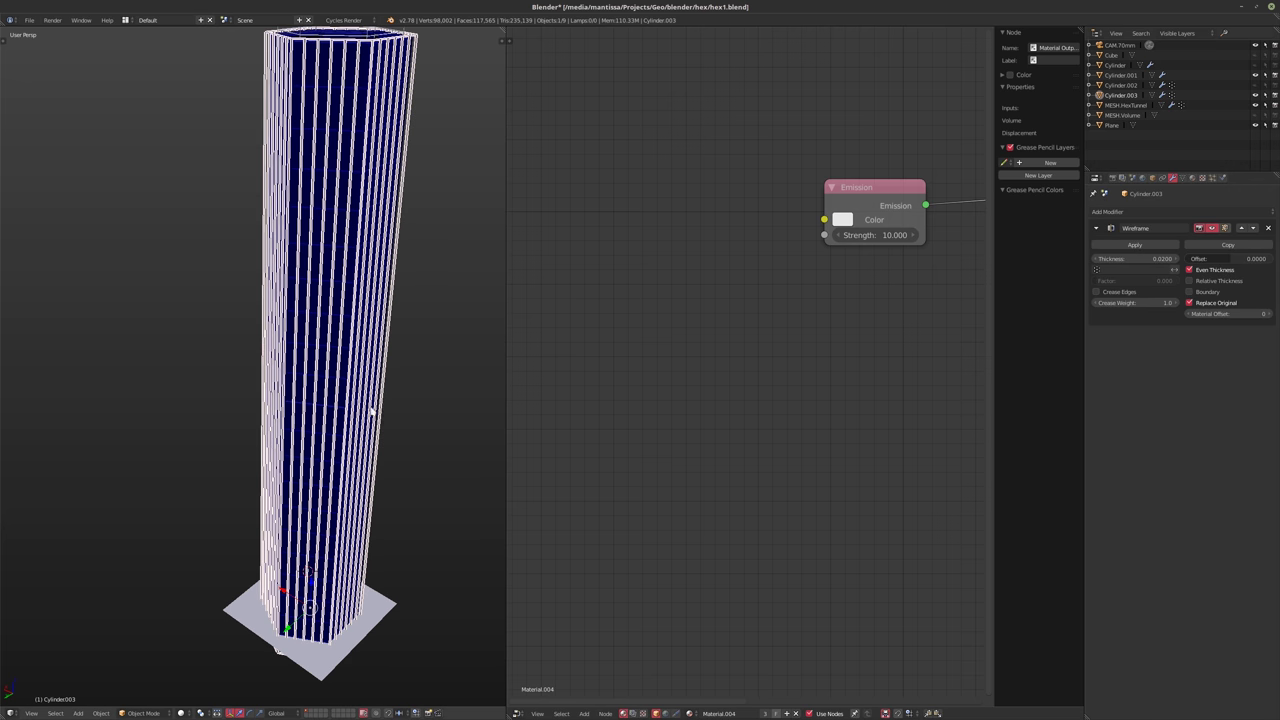
- Select the whole mesh, recalculate normals, and scale the tower wider with height locked
key("Tab")
key("a")
key("ctrl+Tab")
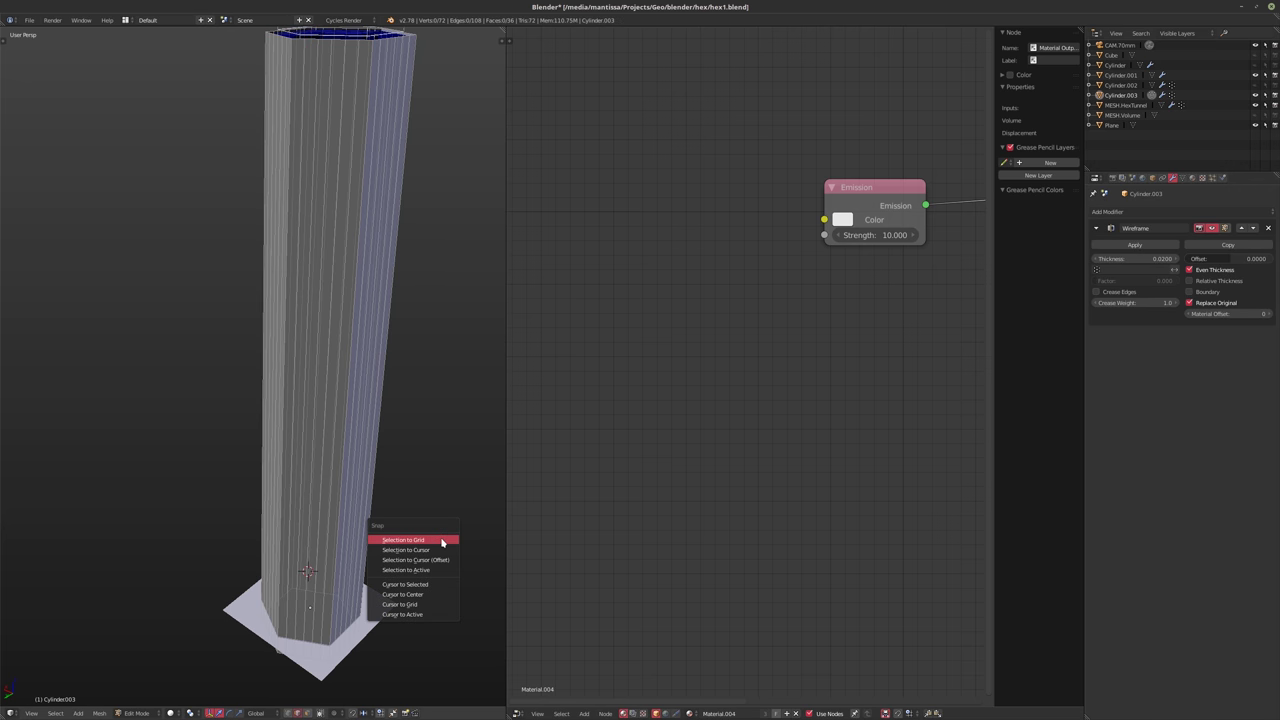
key("Escape")
key("a")
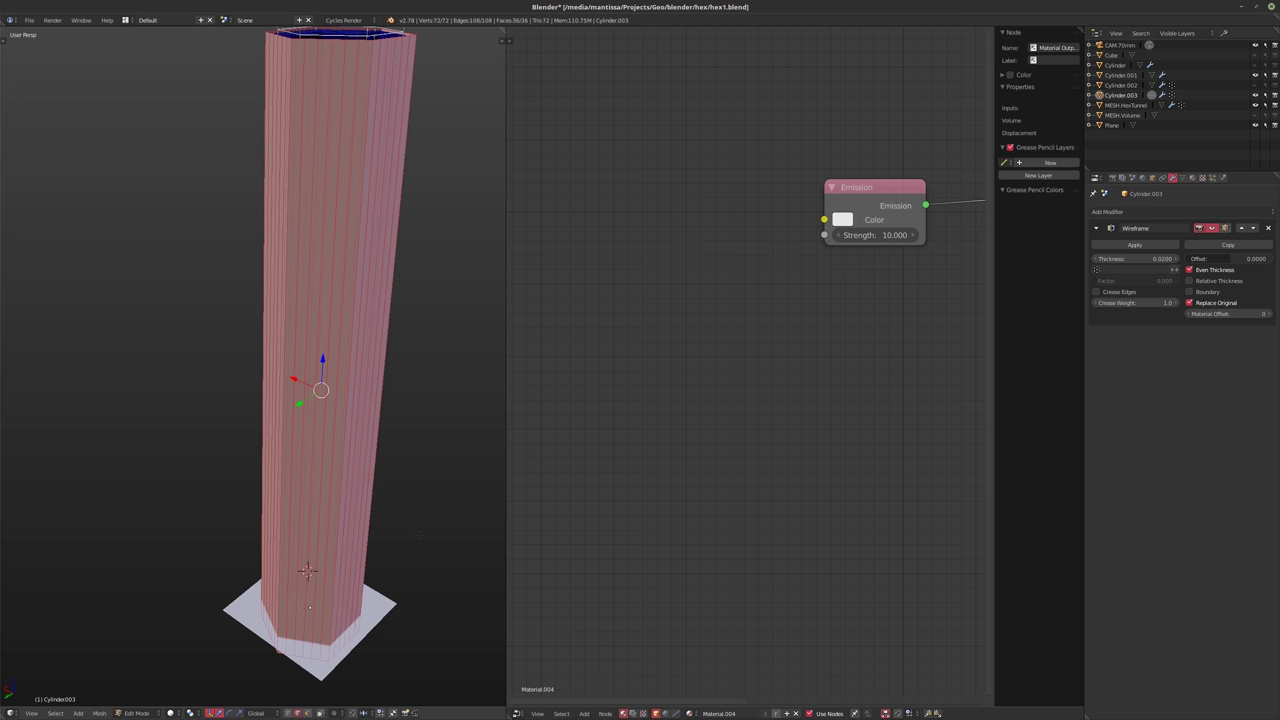
key("ctrl+n")
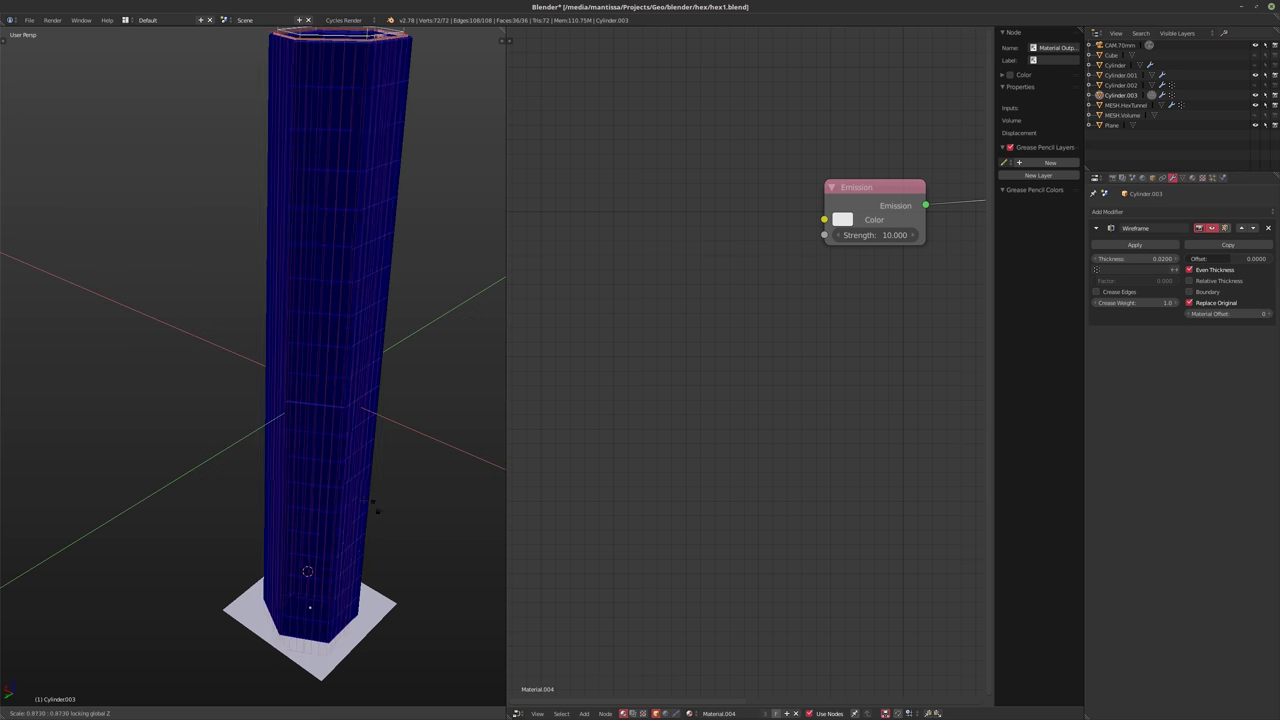
key("KP_0")
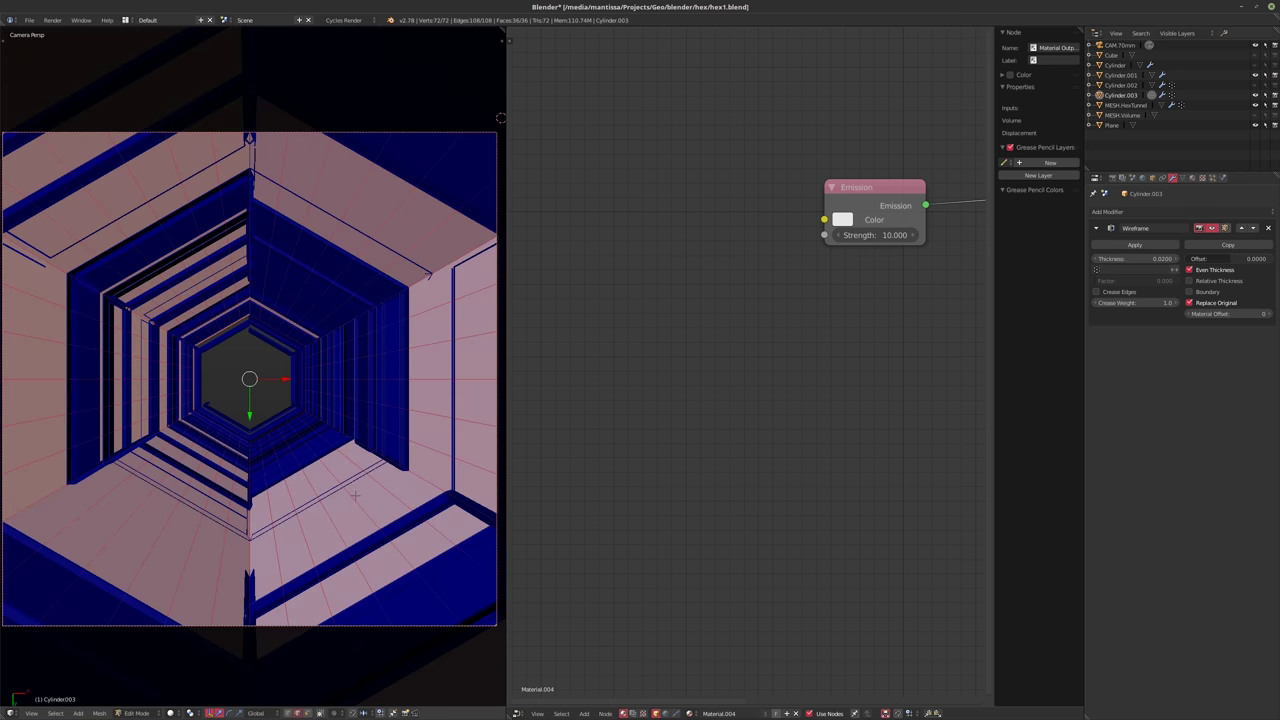
key("s")
key("shift+z")
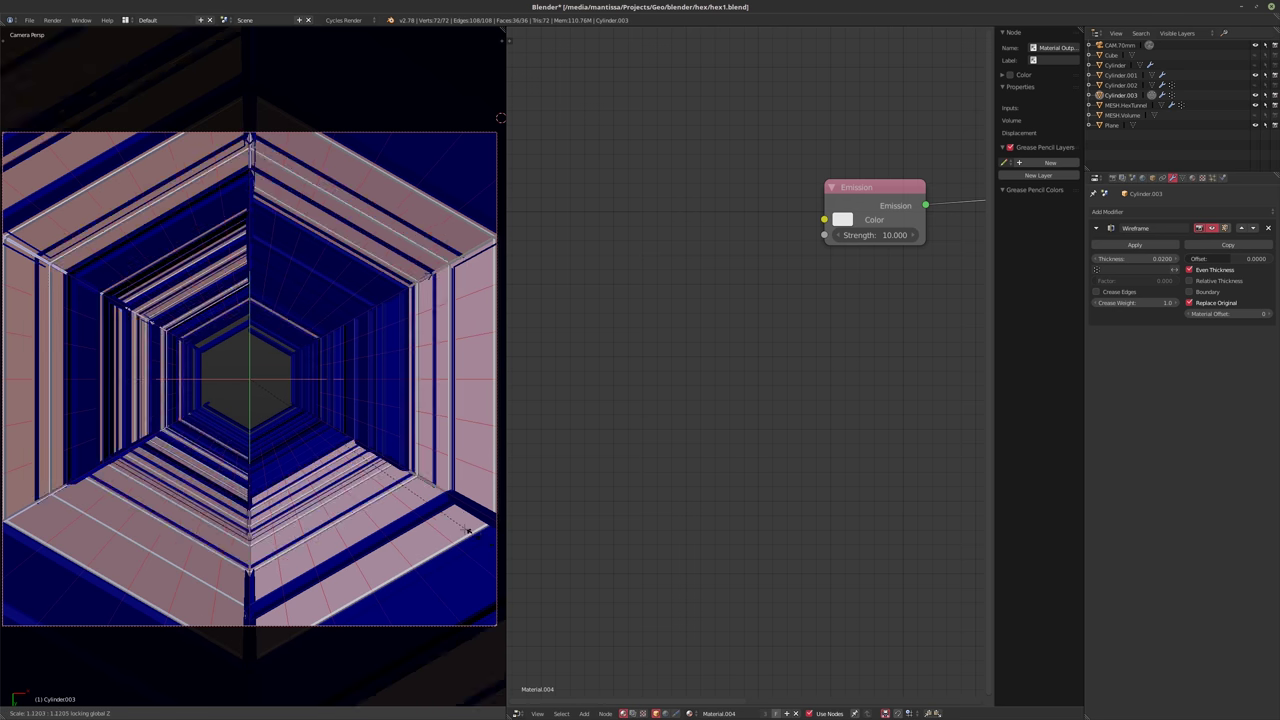
key("Escape")
key("s")
key("shift+z")
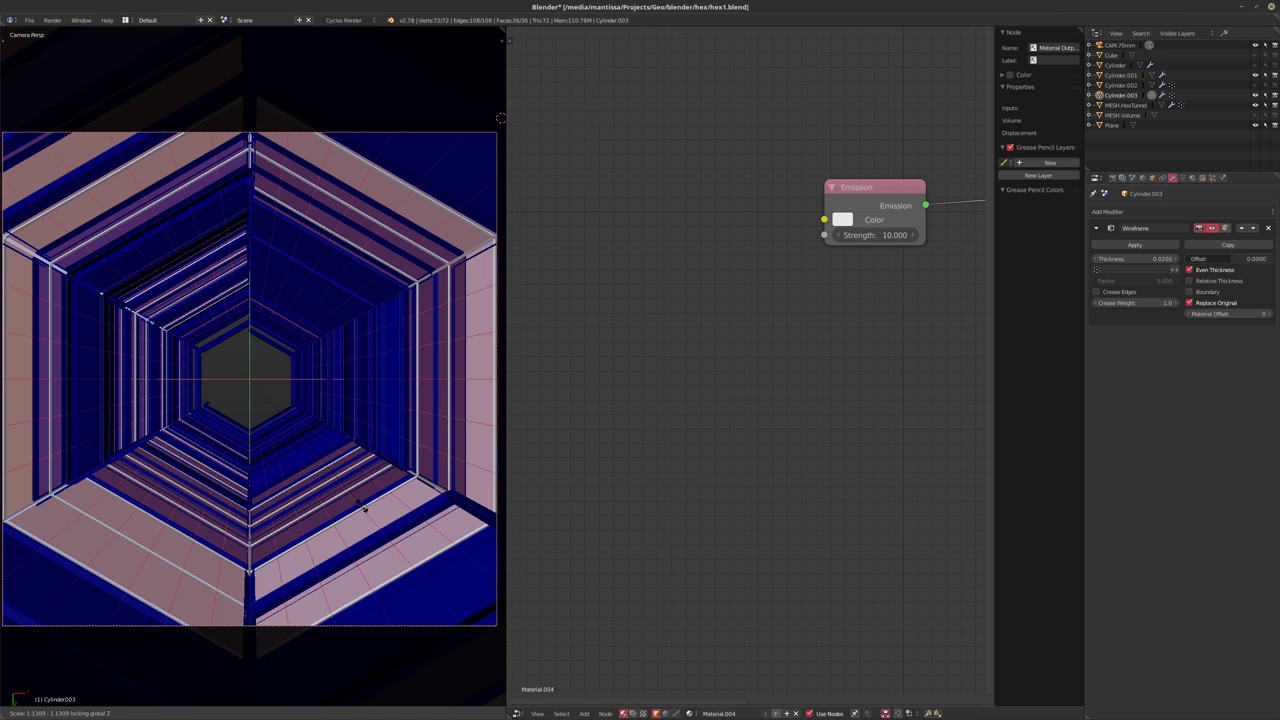
- Enter 0.001 as the Wireframe Thickness for hair-thin lattice struts
key("Tab")
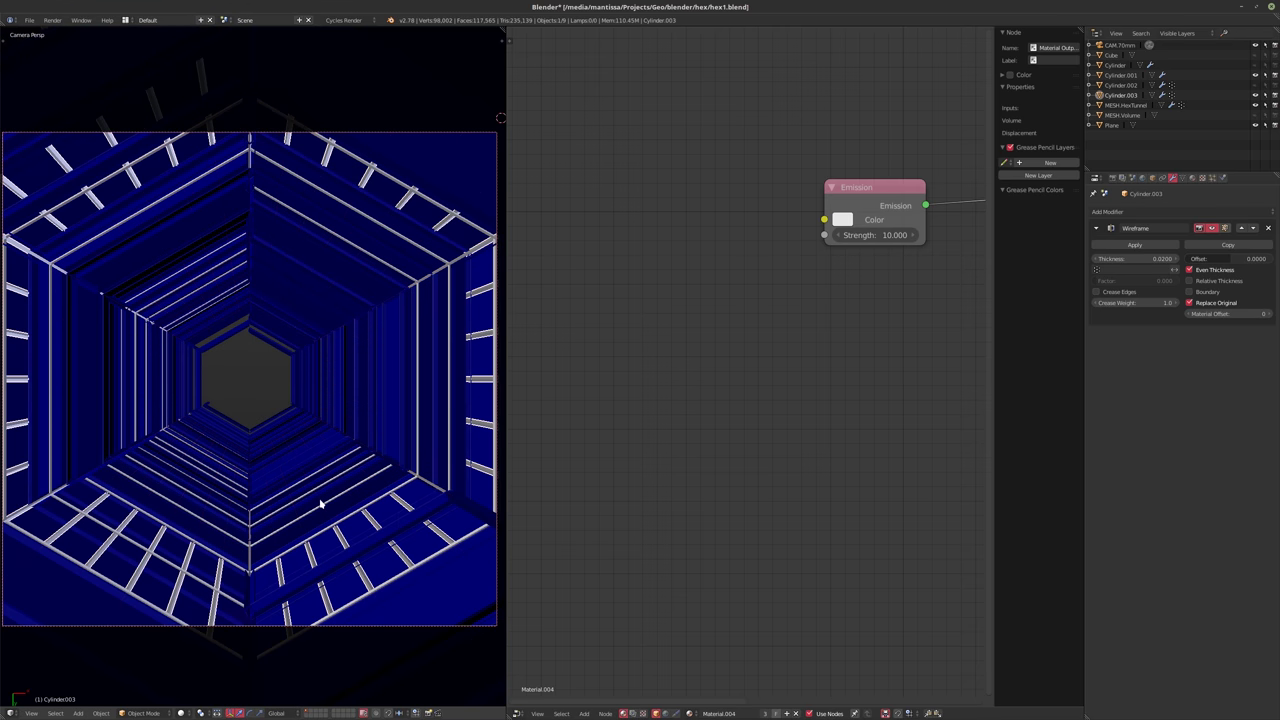
left_click(1161, 260)
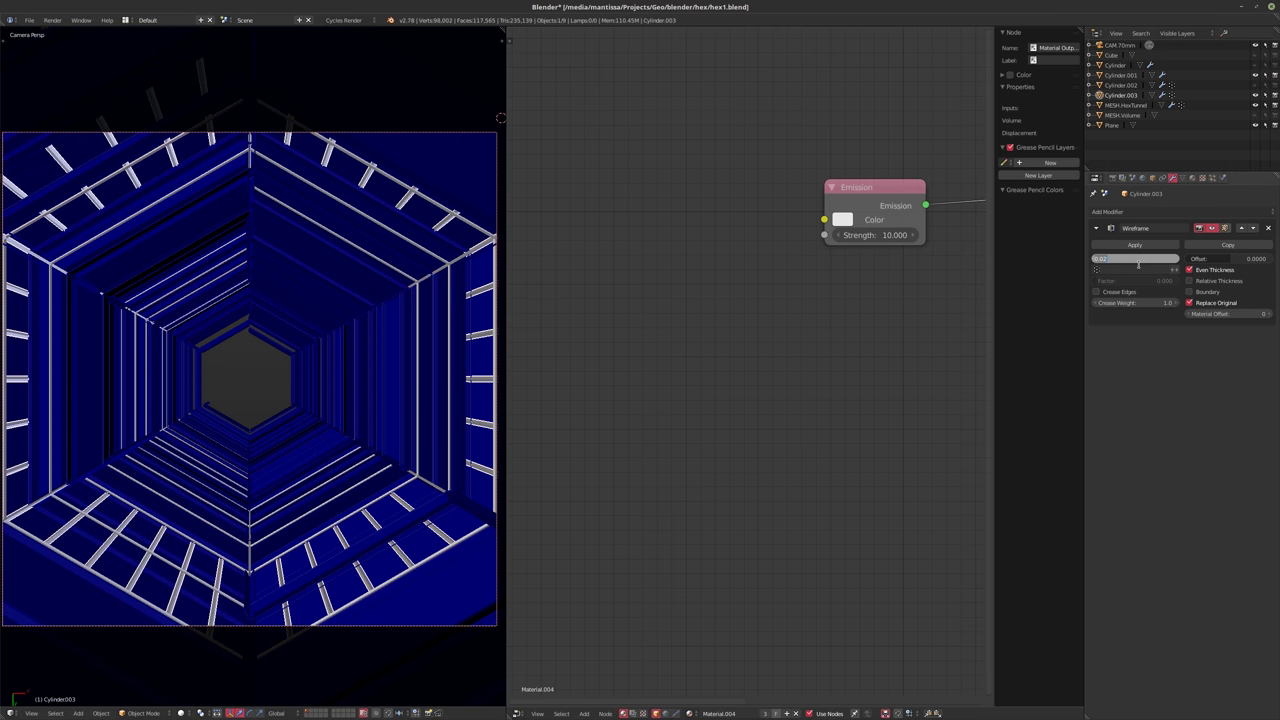
type("0.01")
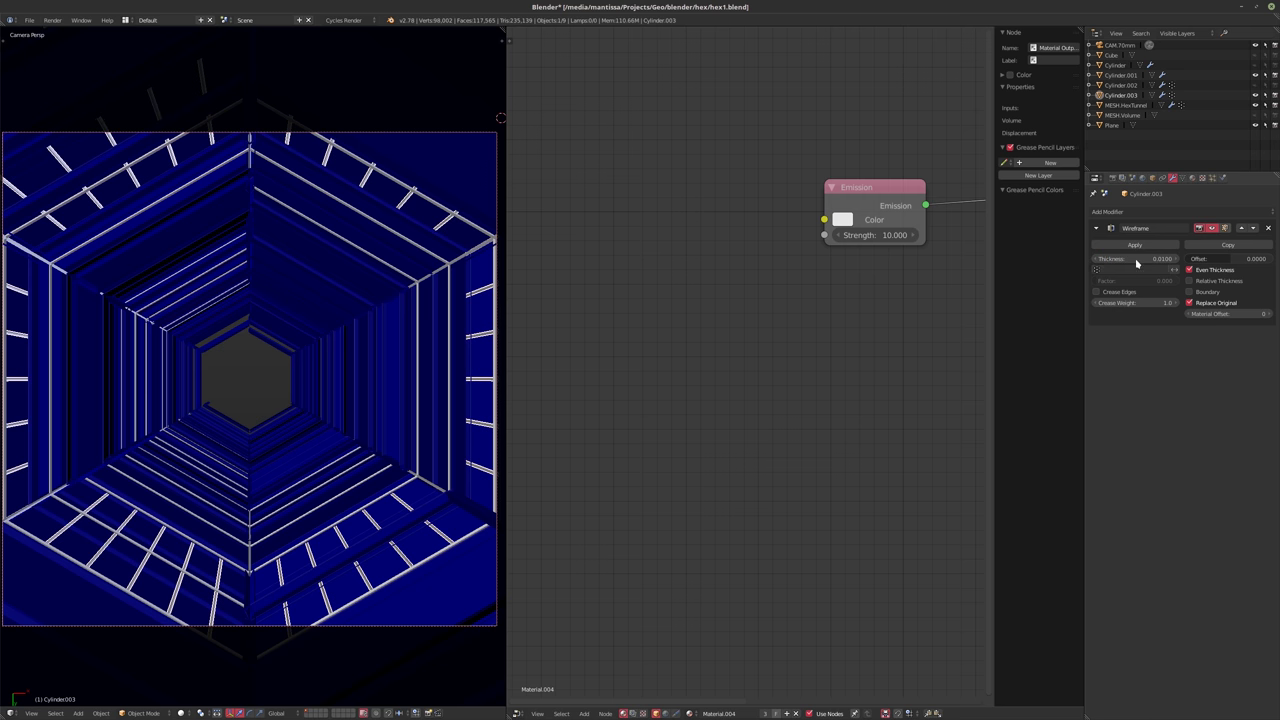
key("BackSpace")
type("01")
key("Return")
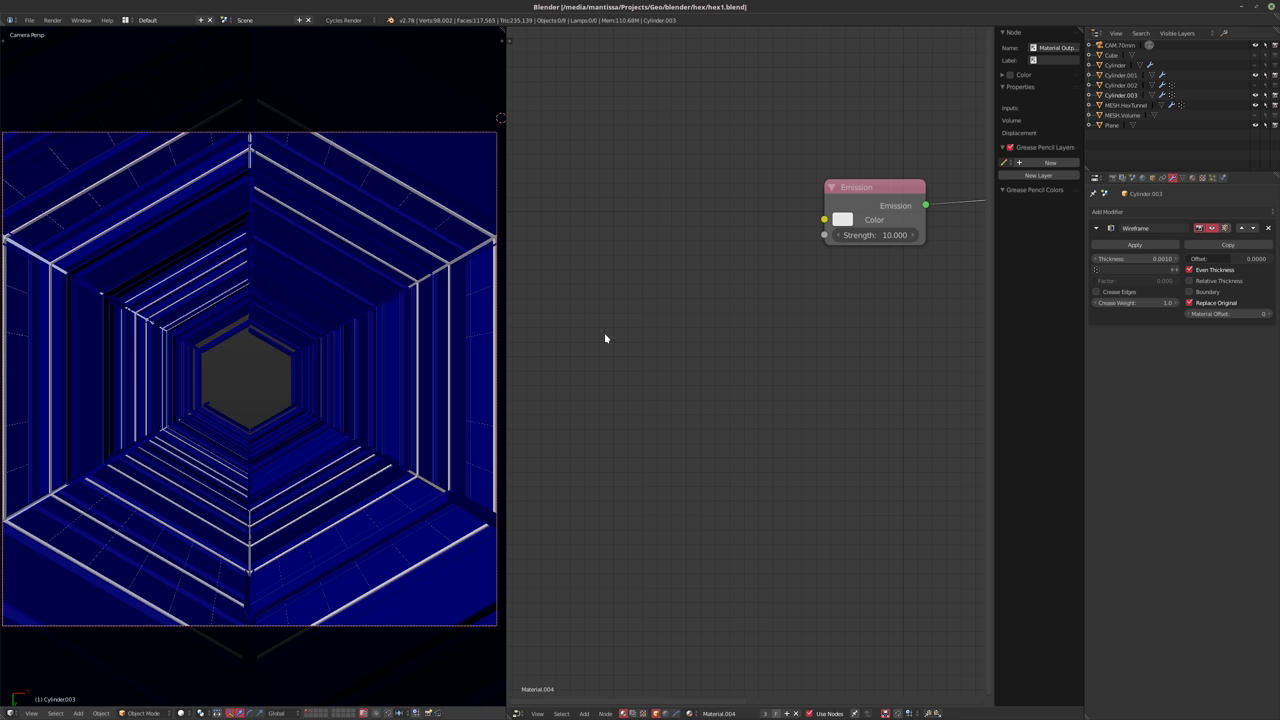
- Show MESH.HexTunnel's hidden modifier and raise its detail, then reselect Cylinder.003
left_click(1127, 106)
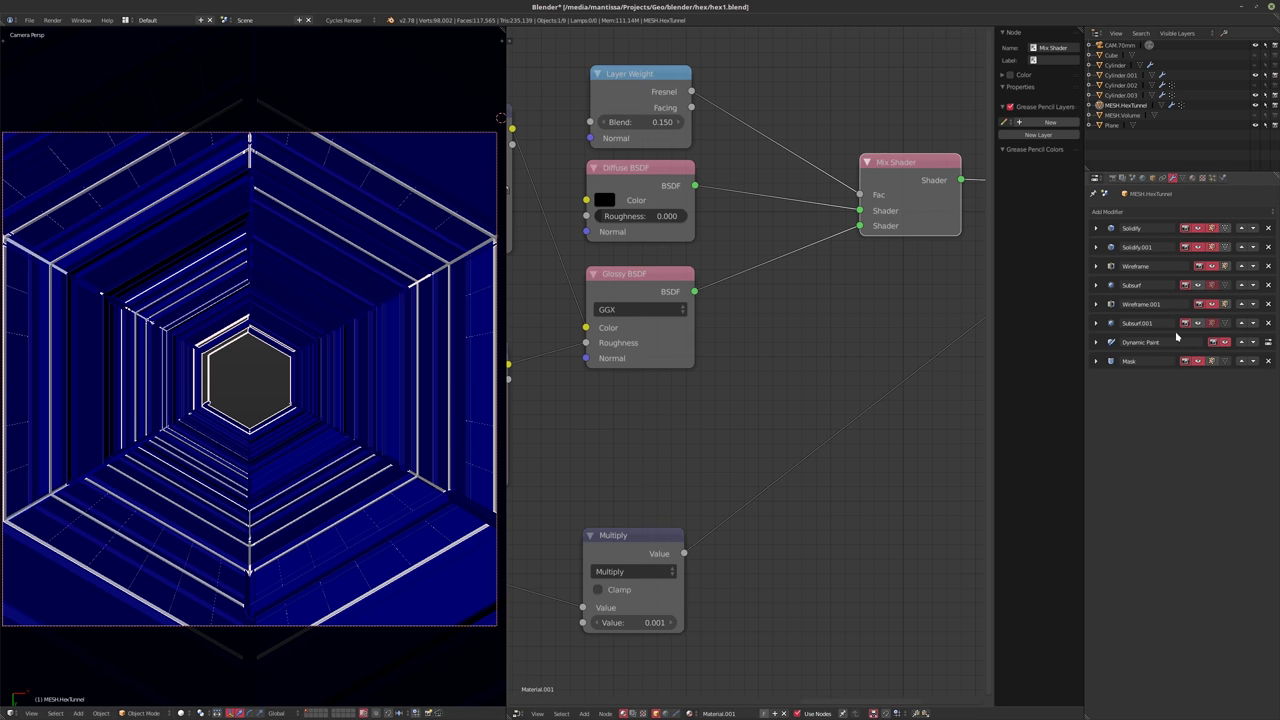
left_click(1204, 322)
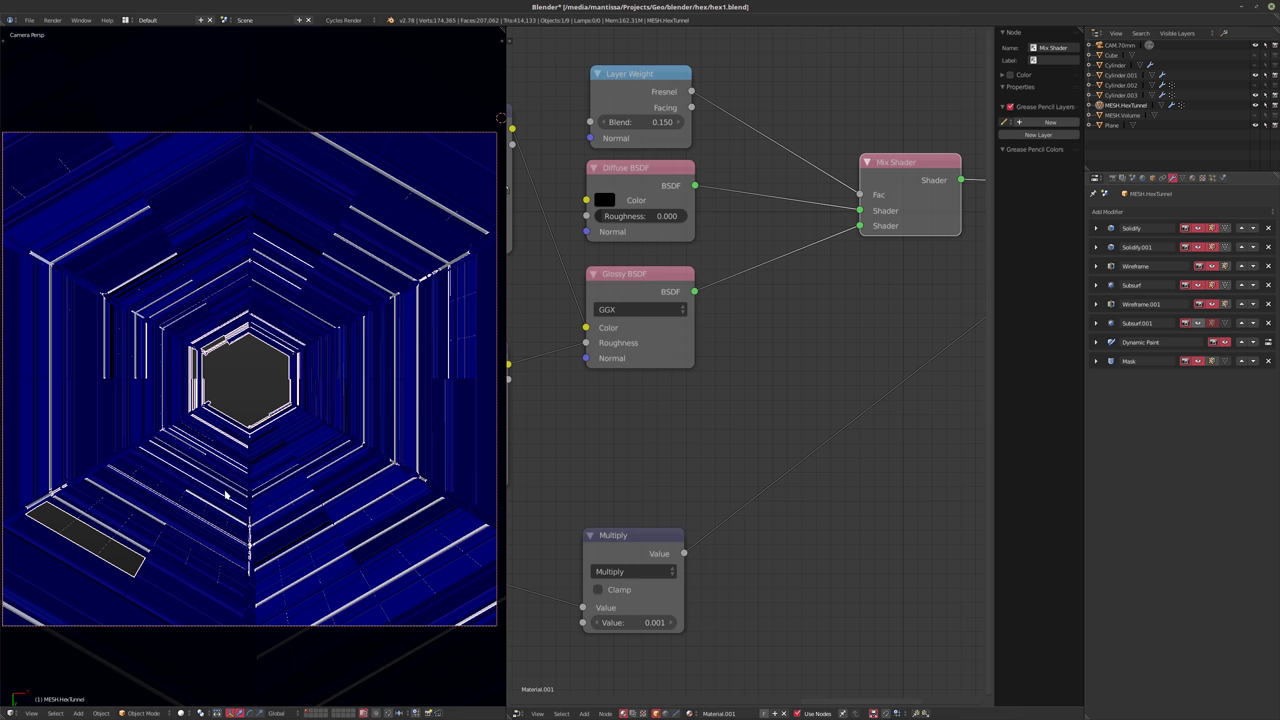
key("Right")
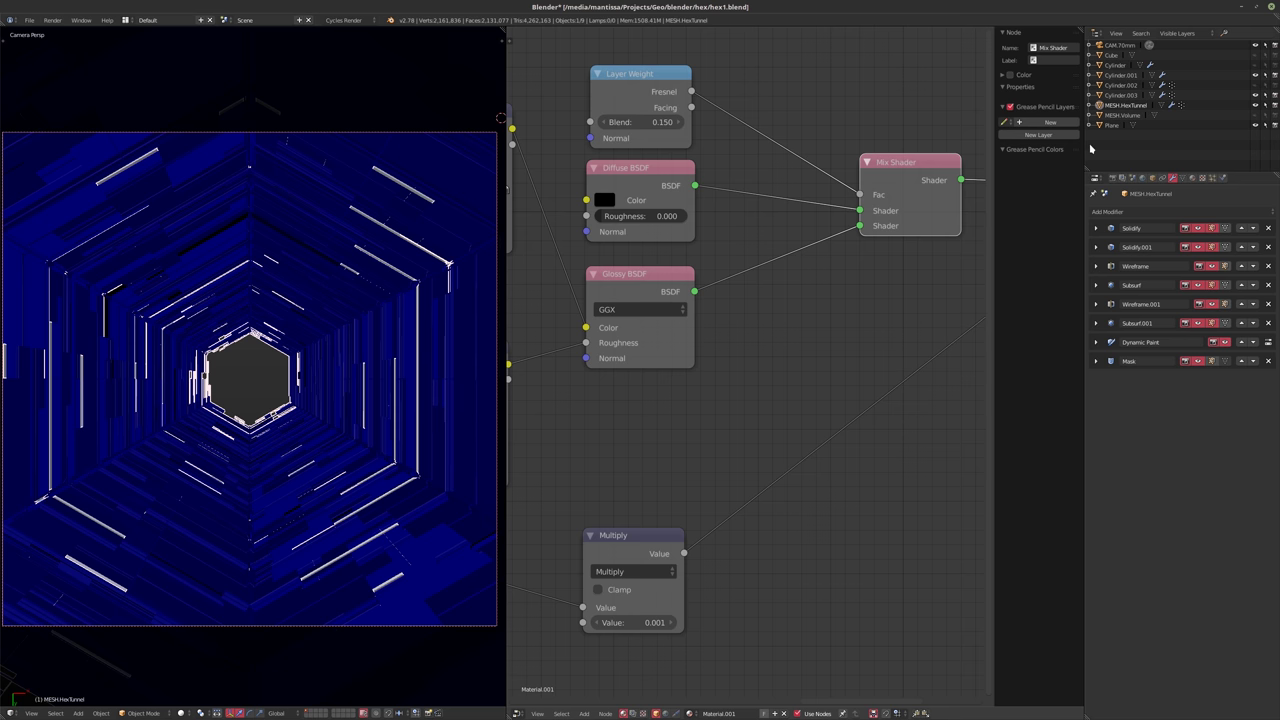
left_click(1124, 115)
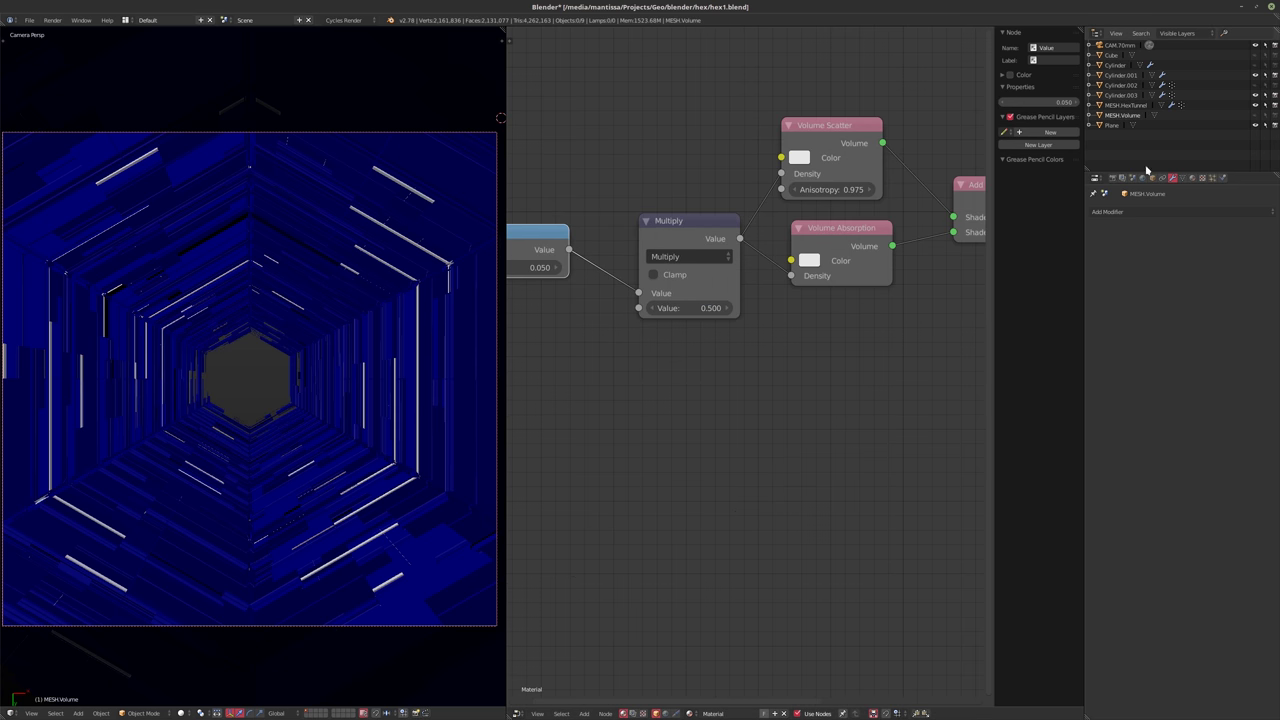
left_click(1123, 95)
- Put a Subdivision Surface (render level 1) above Wireframe, save, and toggle MESH.Volume visibility
left_click(1134, 211)
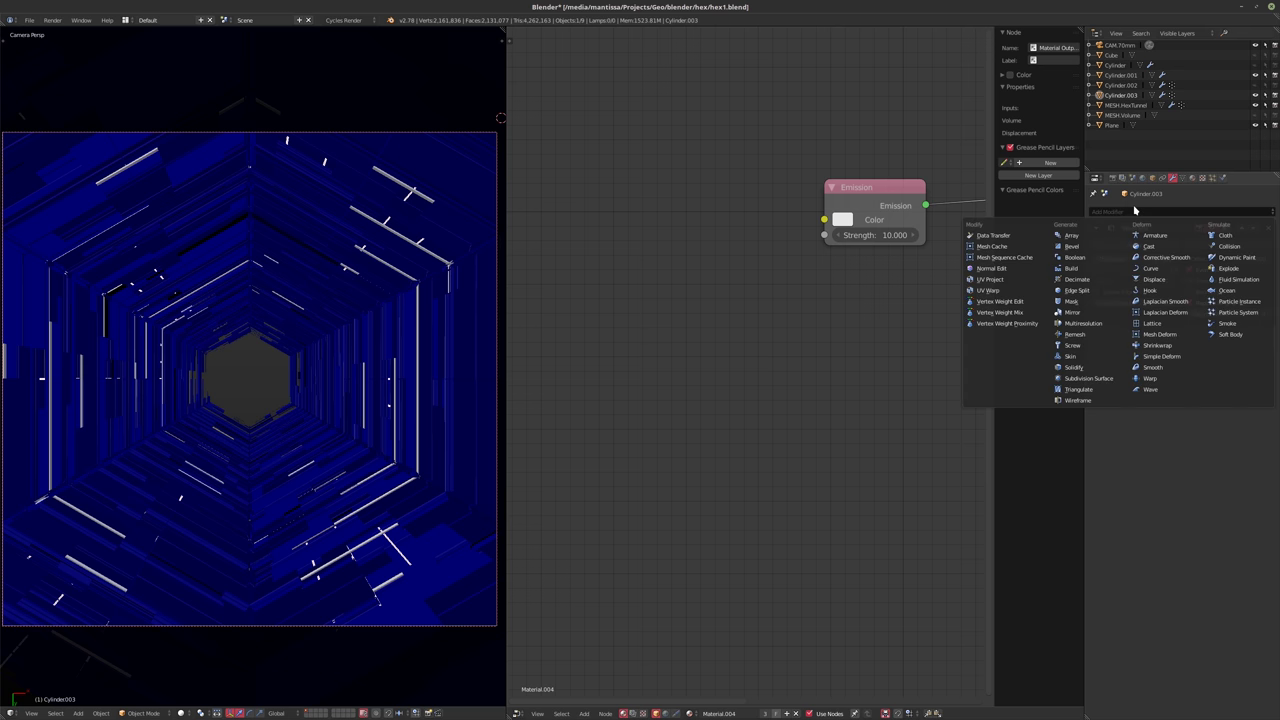
left_click(1086, 378)
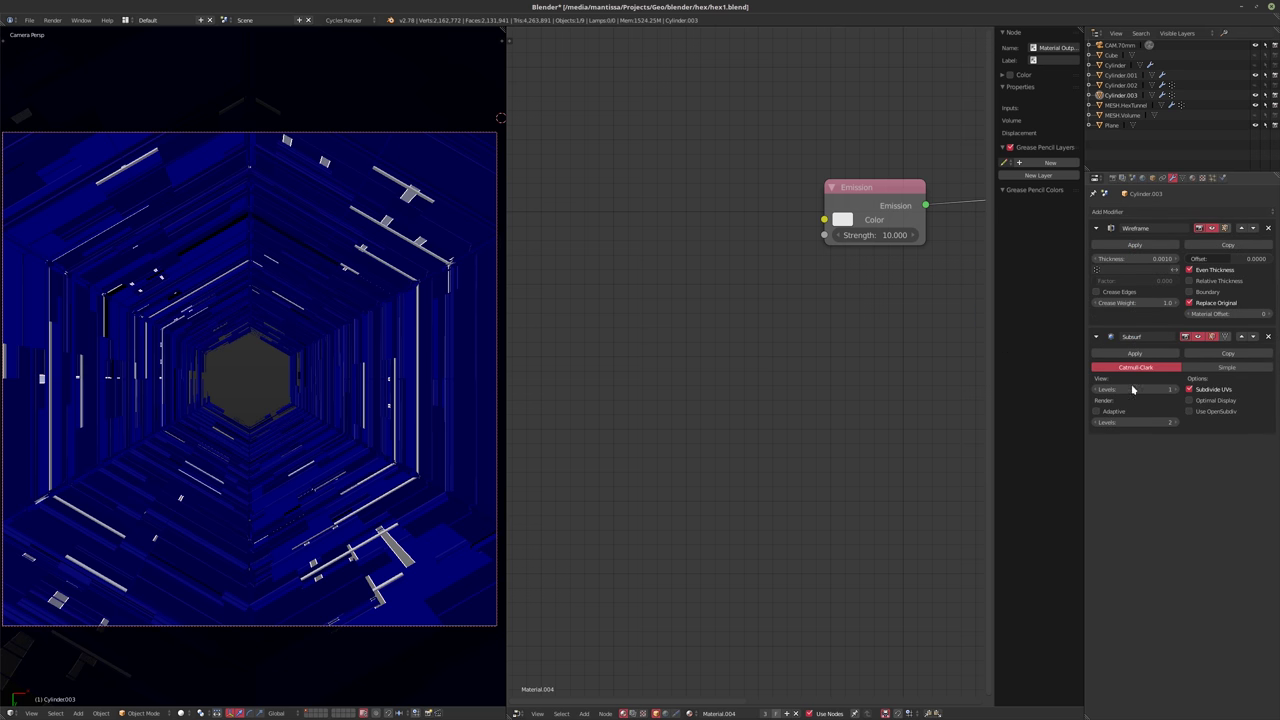
left_click(1241, 334)
left_click(1099, 292)
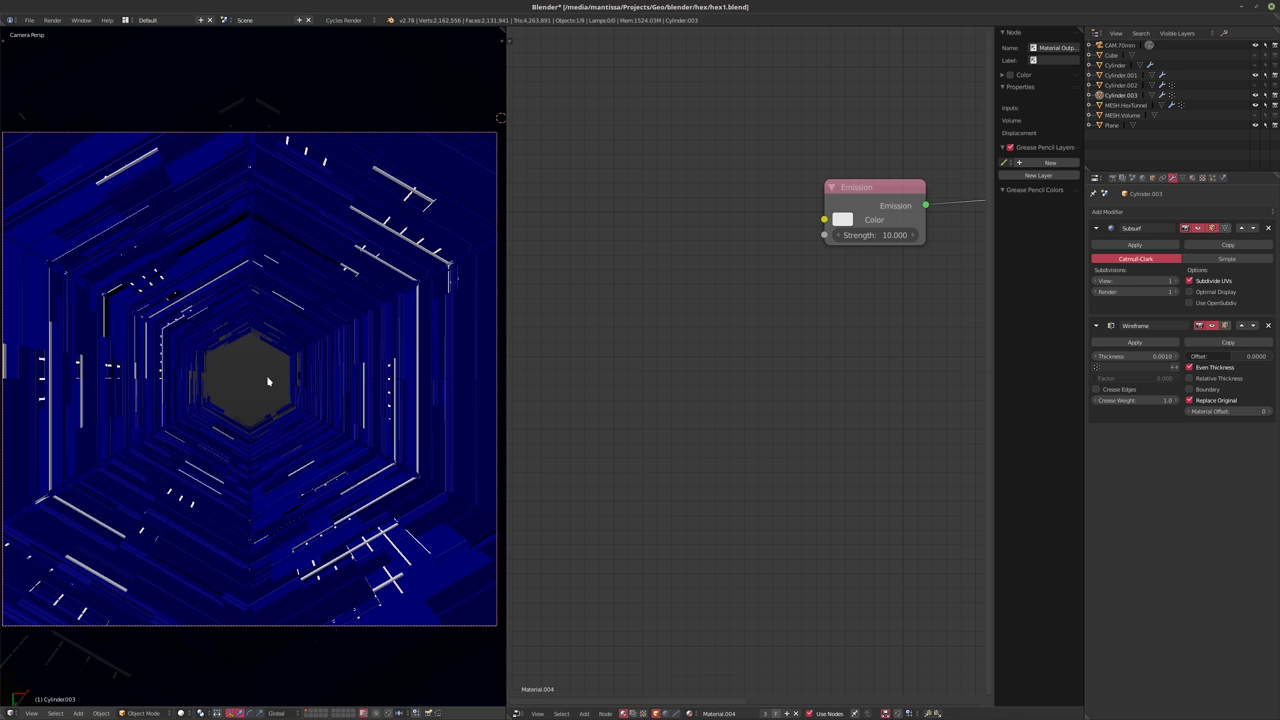
key("ctrl+s")
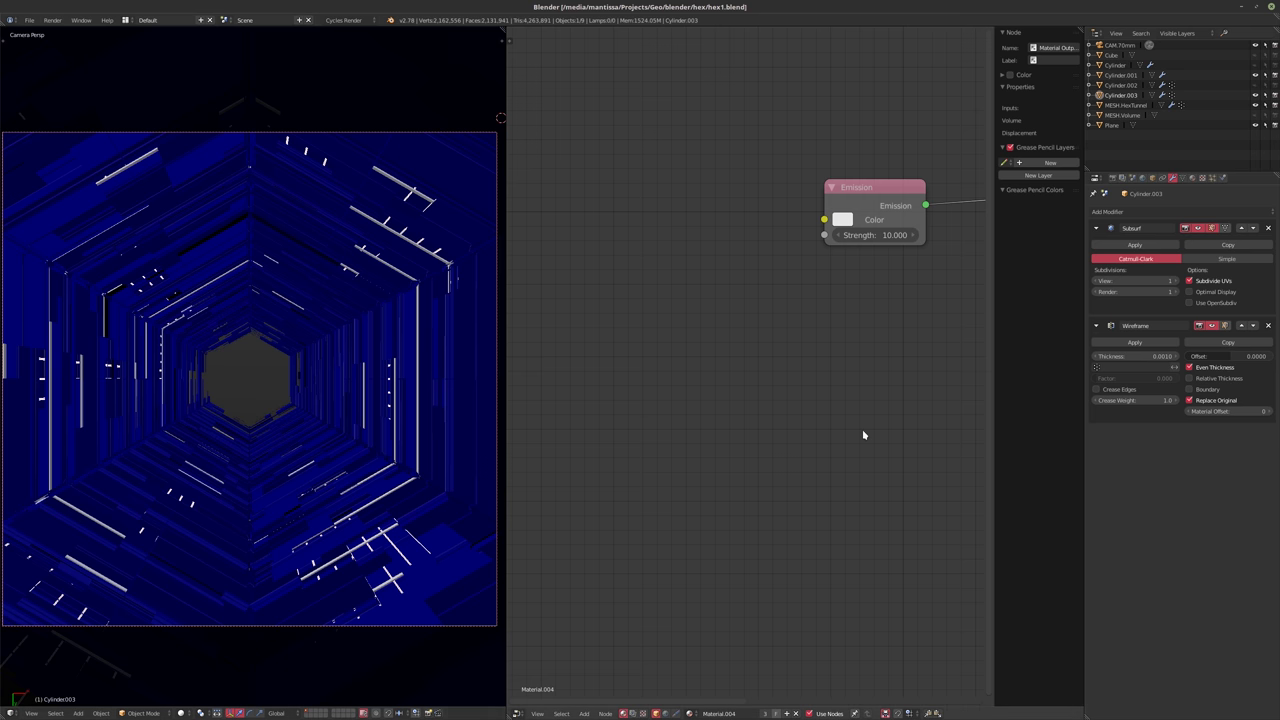
left_click(1255, 116)
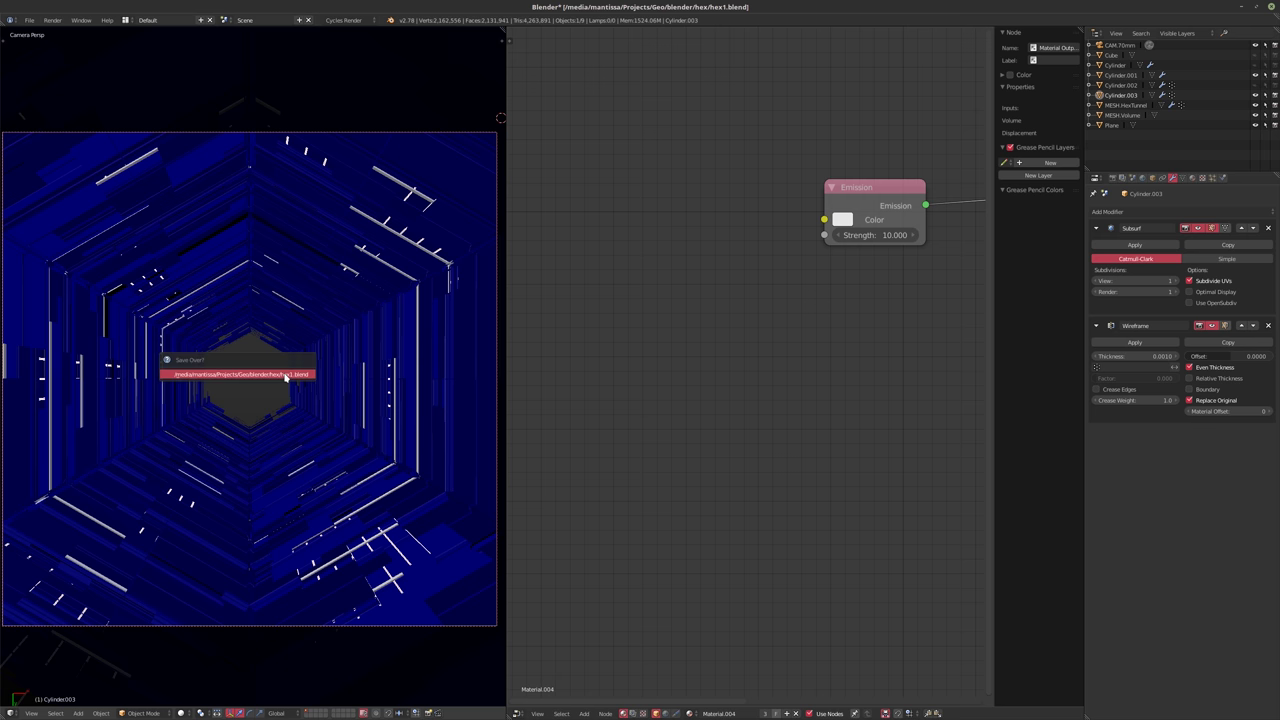
- Set render samples to 512 with the Correlated Multi-Jitter sampling pattern
key("ctrl+s")
left_click(1116, 178)
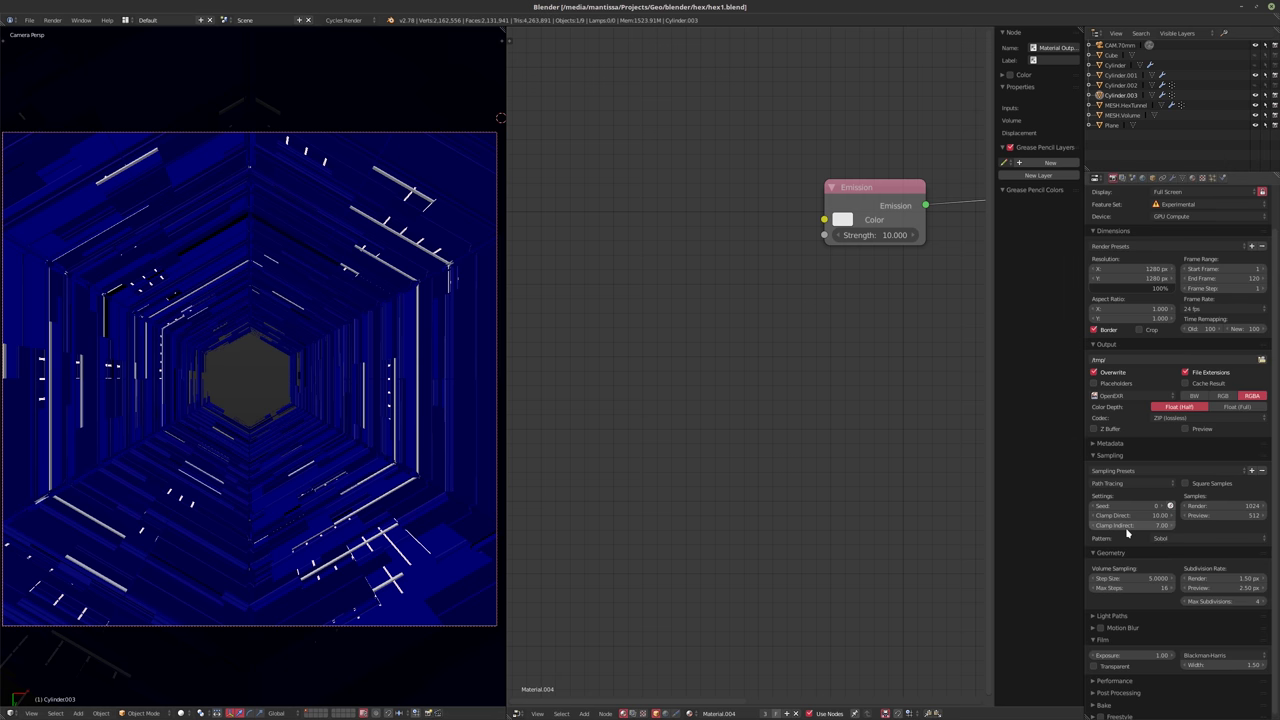
left_click(1203, 506)
type("512")
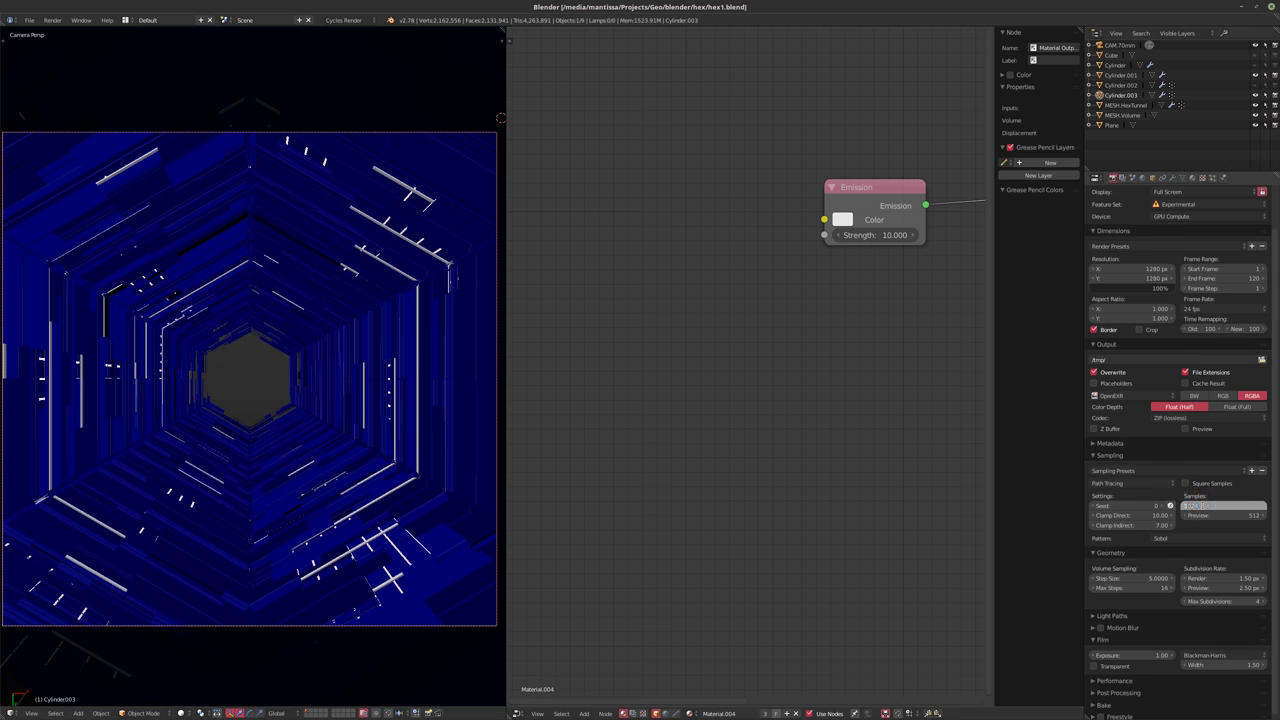
key("Return")
left_click(1175, 538)
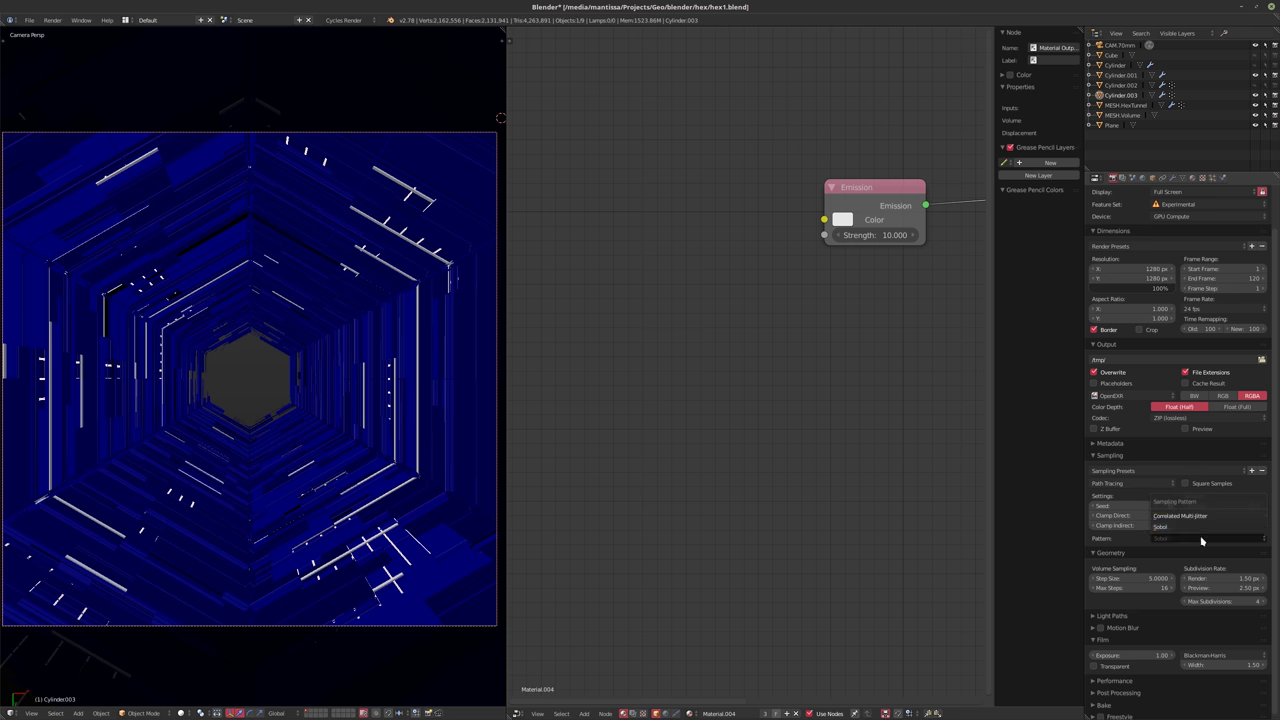
left_click(1177, 517)
- Save over the existing file and start the final F12 render
key("ctrl+s")
left_click(636, 519)
key("F12")
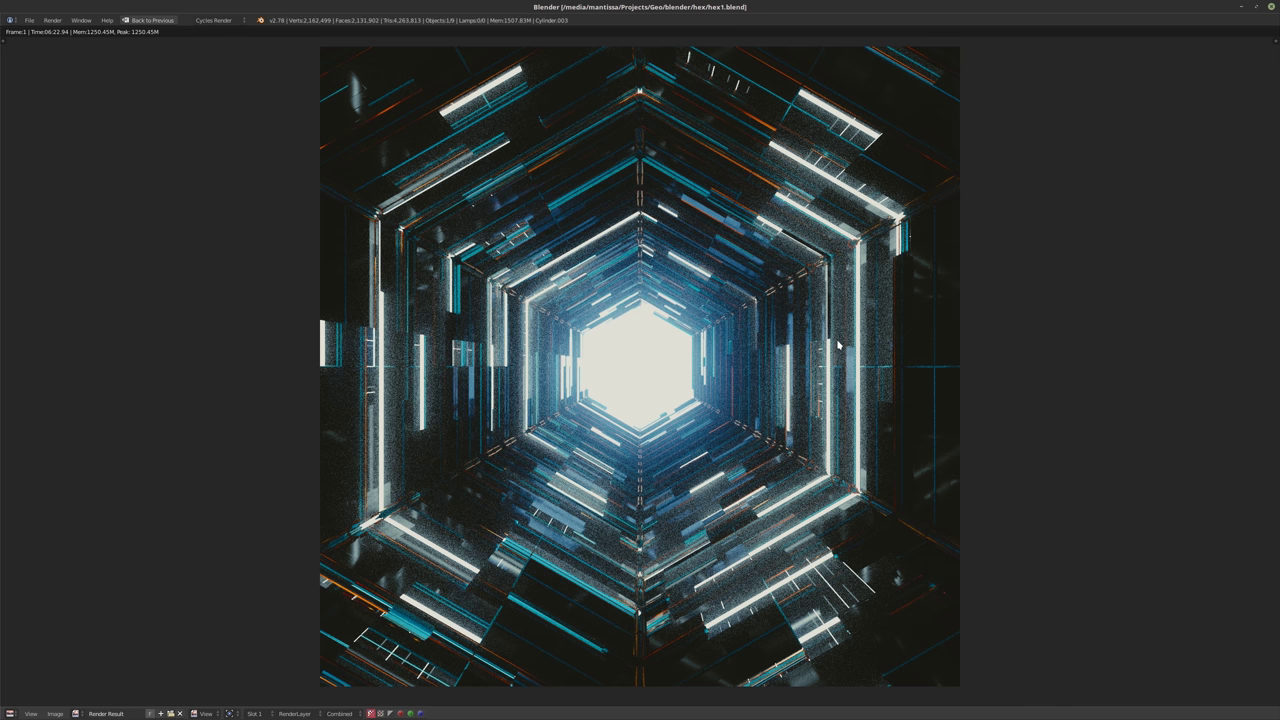
- Replace the left camera view with the Render Result image of the finished tunnel
key("Escape")
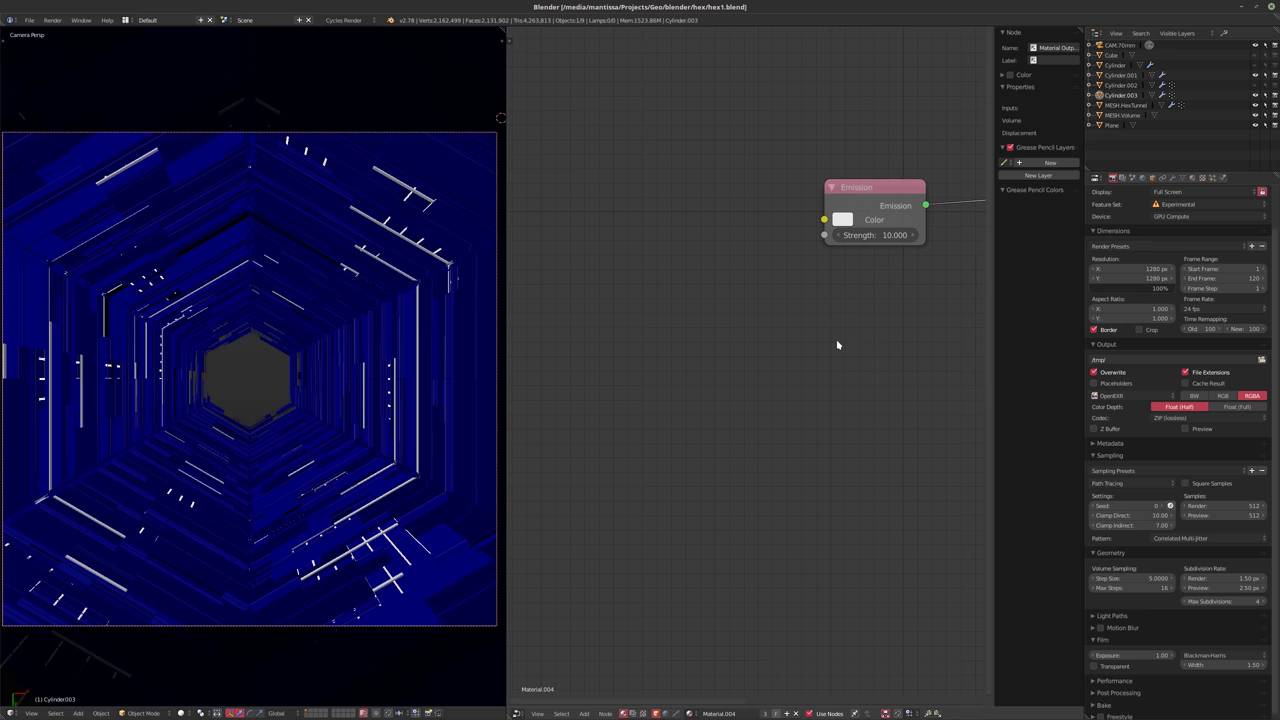
left_click(517, 713)
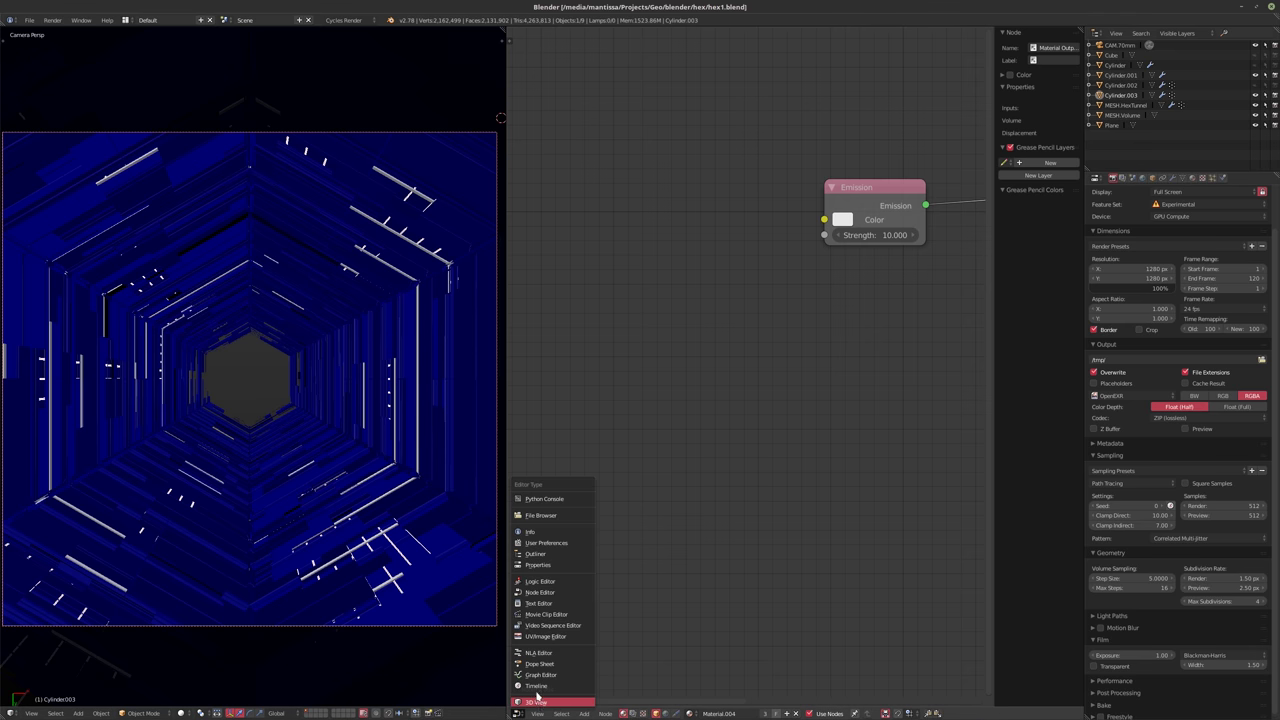
left_click(10, 713)
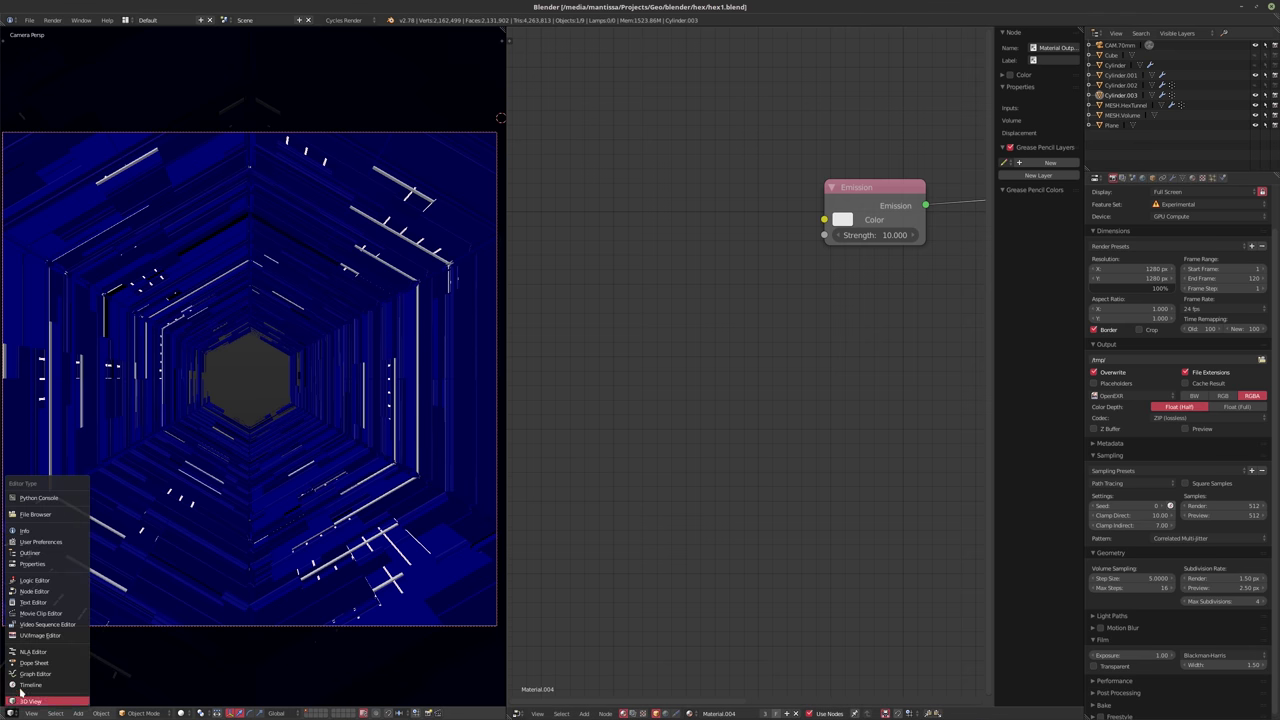
left_click(35, 636)
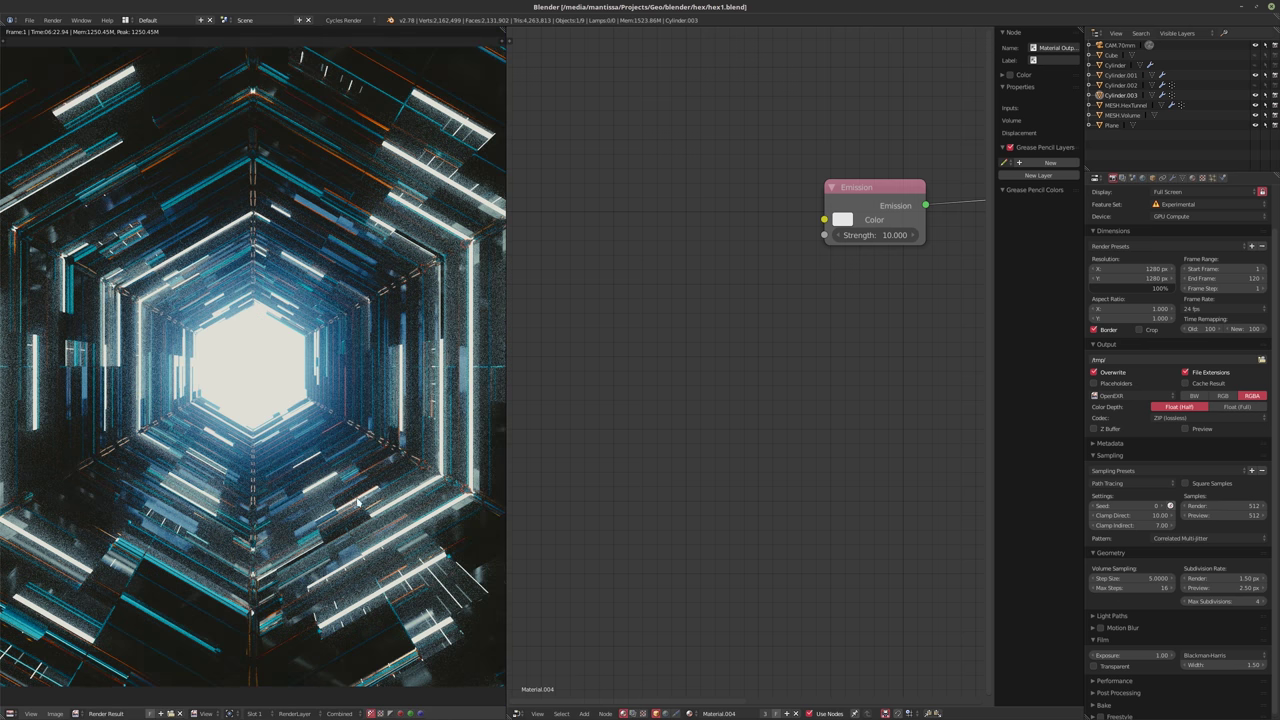
scroll(297, 430, "down", 2)
scroll(297, 430, "up", 2)
middle_click_drag(297, 430, 283, 419)
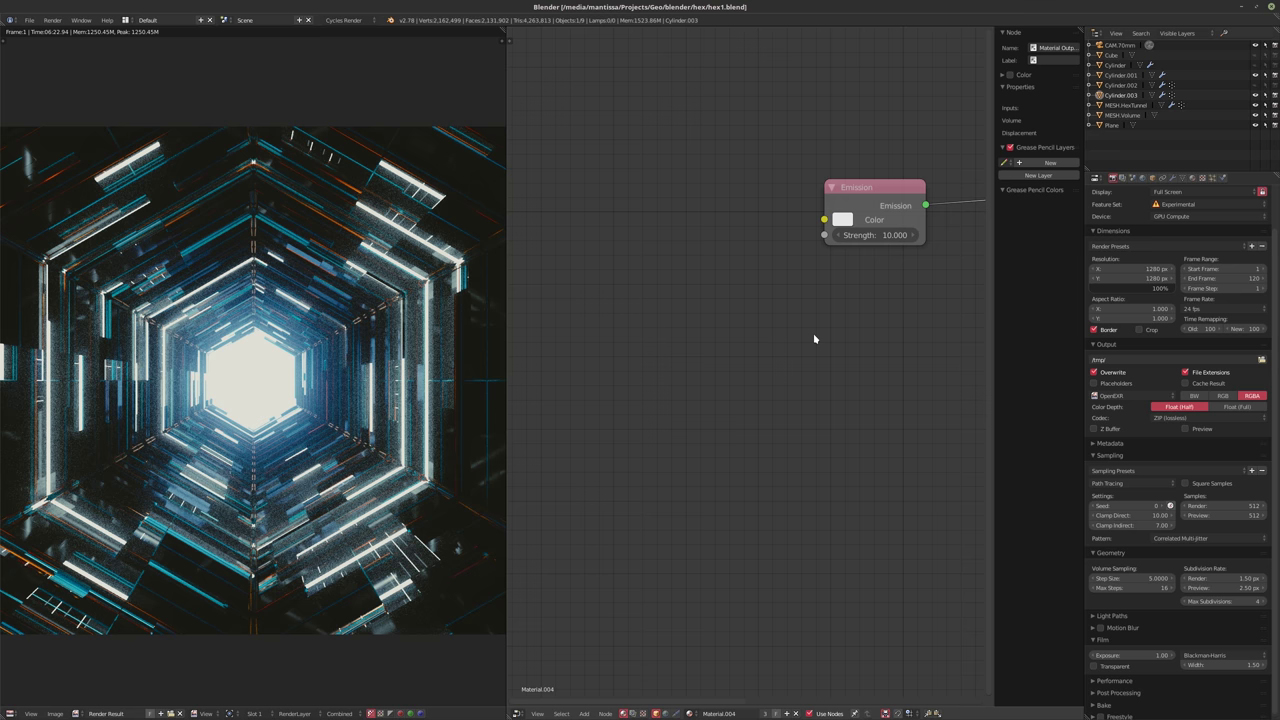
- Hide the node sidebar, frame the Emission and Material Output nodes, then switch to compositing
key("n")
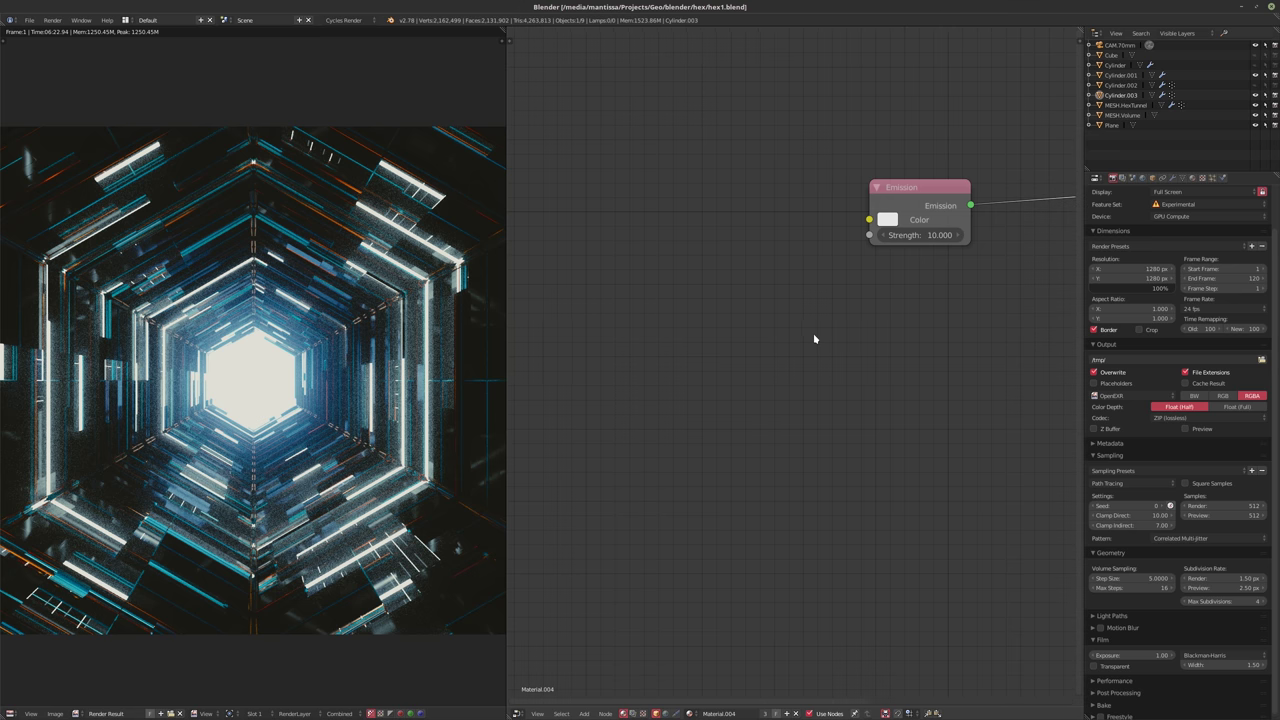
key("g")
left_click(519, 379)
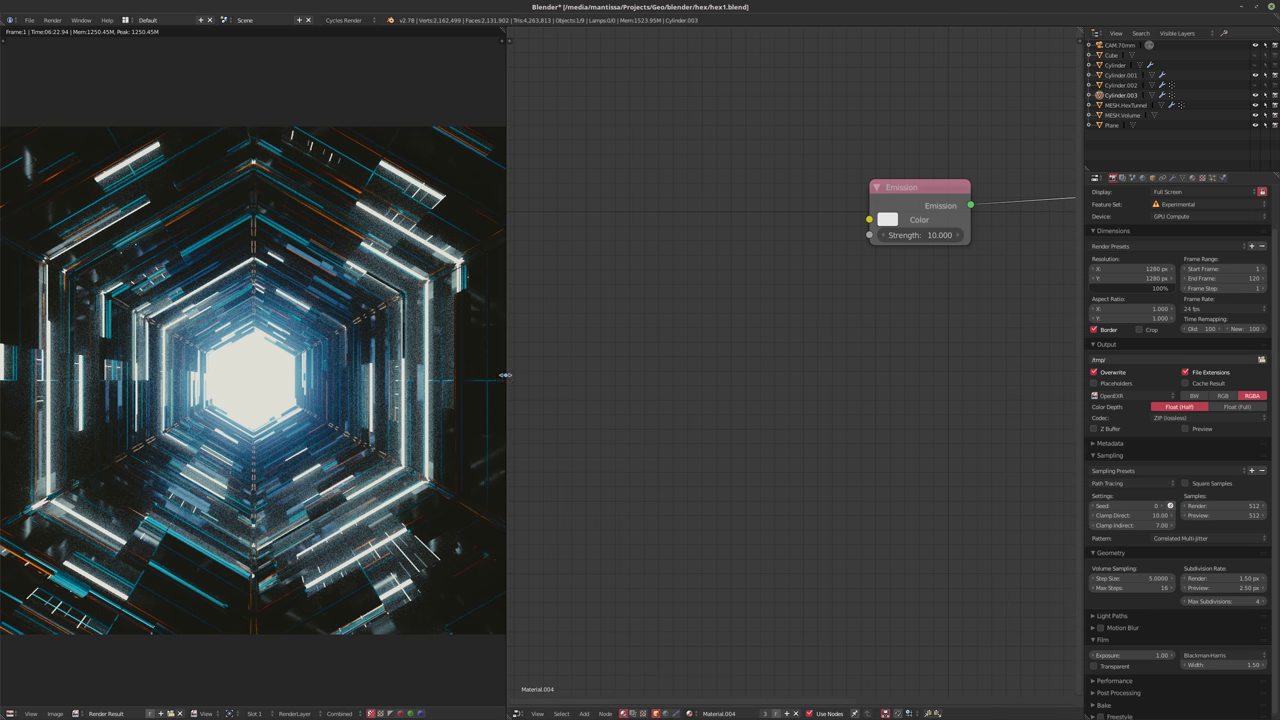
left_click_drag(507, 375, 513, 380)
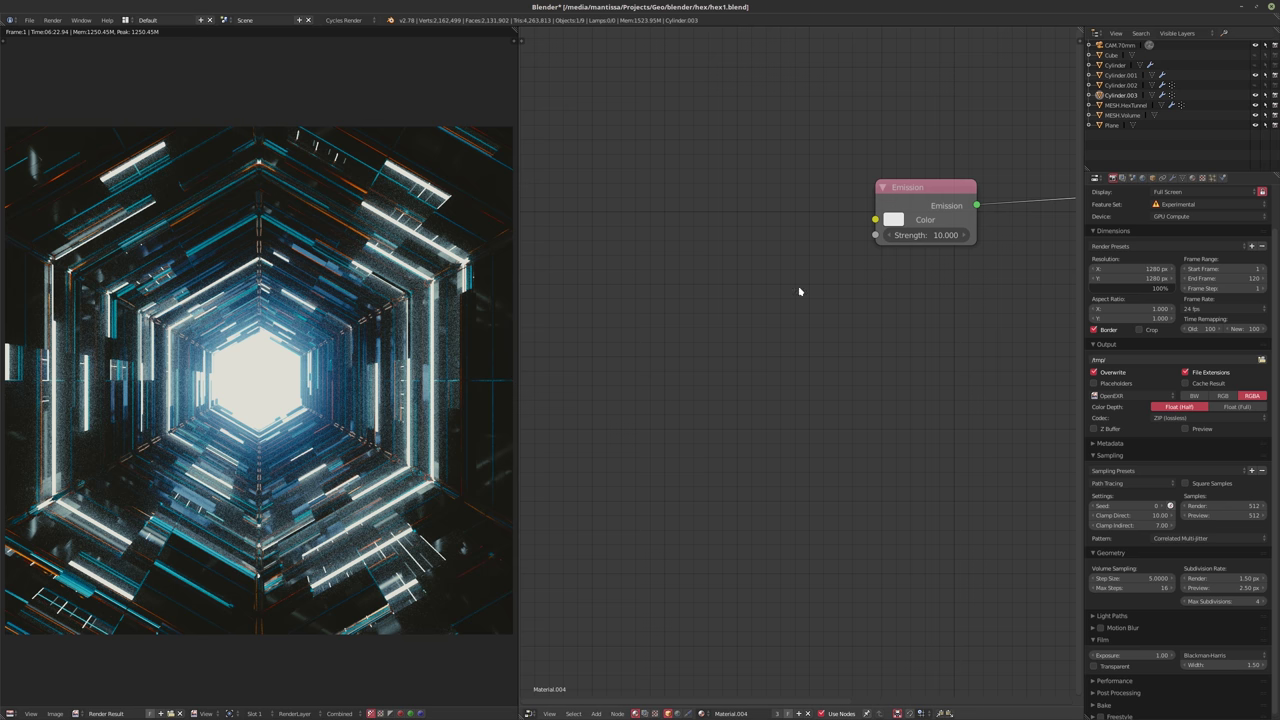
scroll(800, 289, "down", 3)
middle_click_drag(712, 338, 721, 426)
scroll(711, 397, "up", 1)
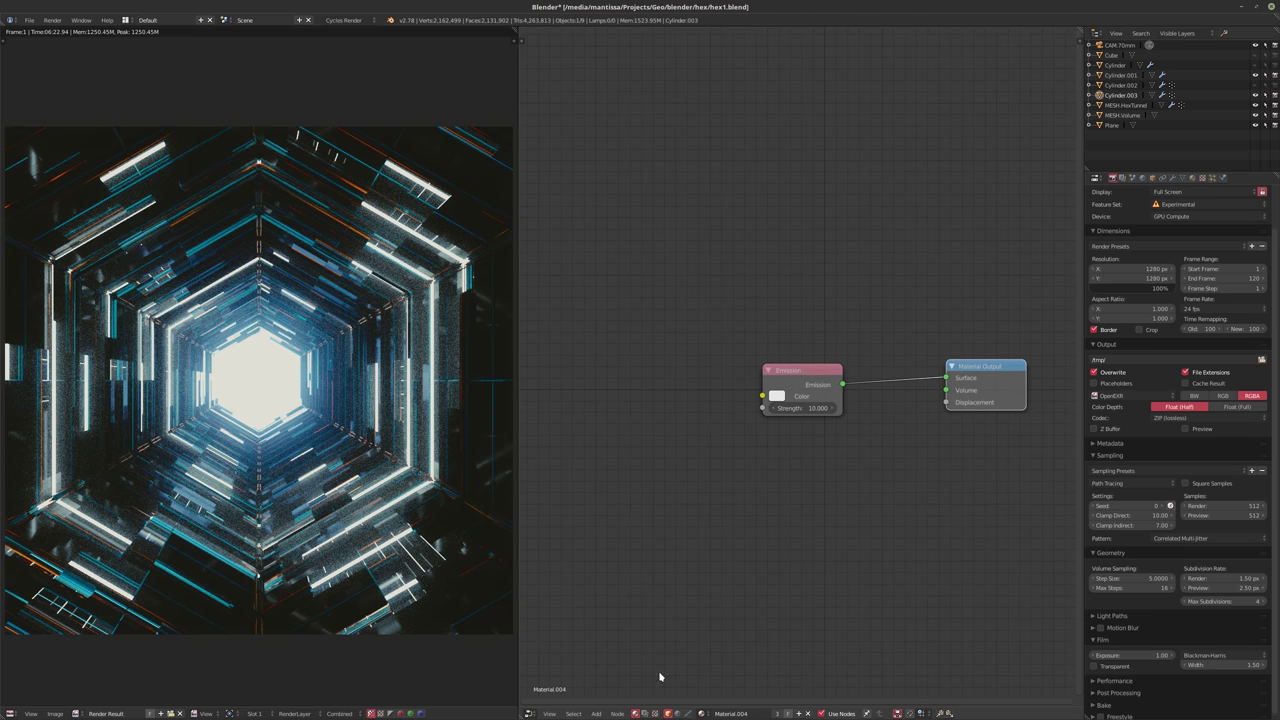
left_click(645, 713)
- Enable compositing nodes and spread the Render Layers and Composite nodes apart
left_click(690, 713)
key("Home")
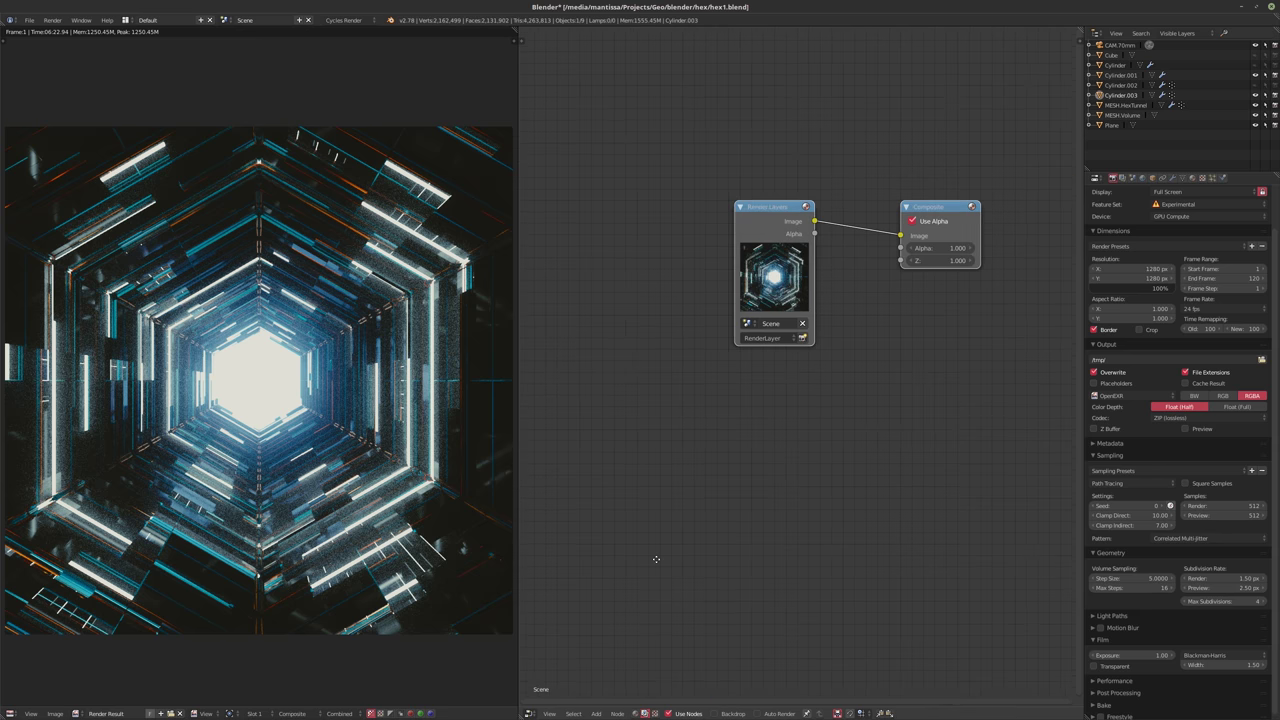
left_click_drag(698, 314, 599, 319)
scroll(634, 423, "right", 3, "ctrl")
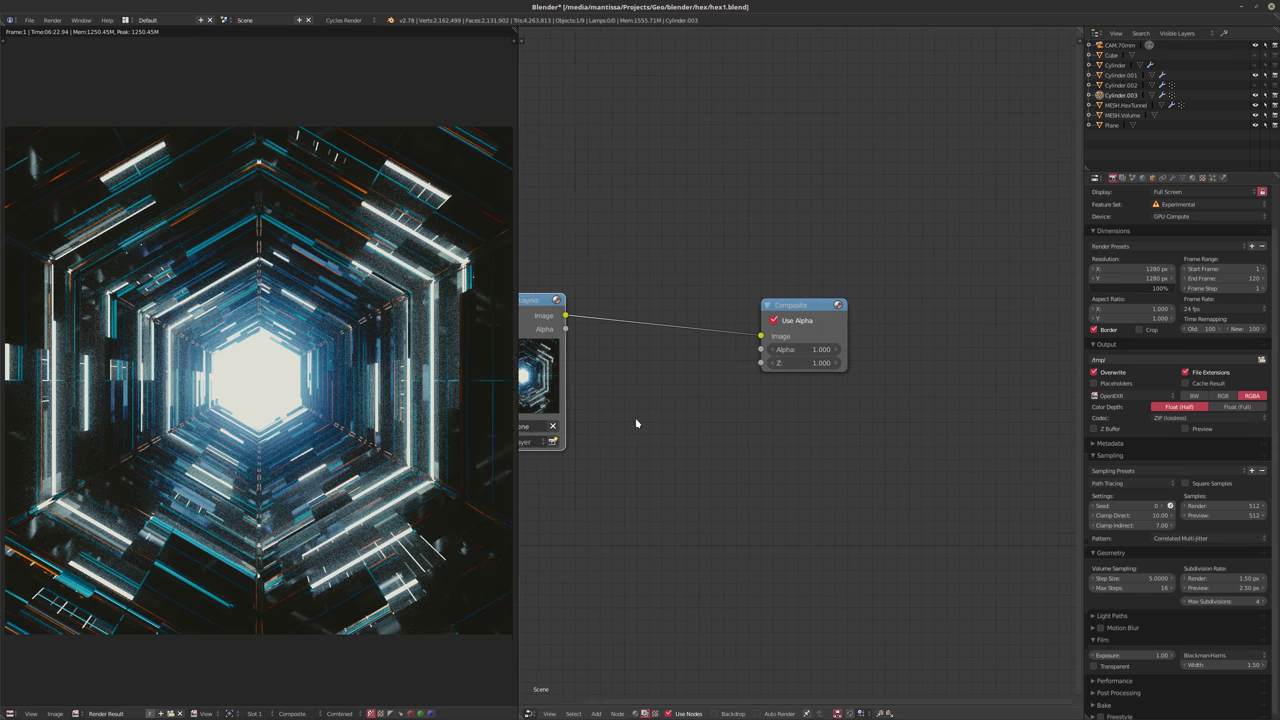
left_click_drag(773, 313, 897, 313)
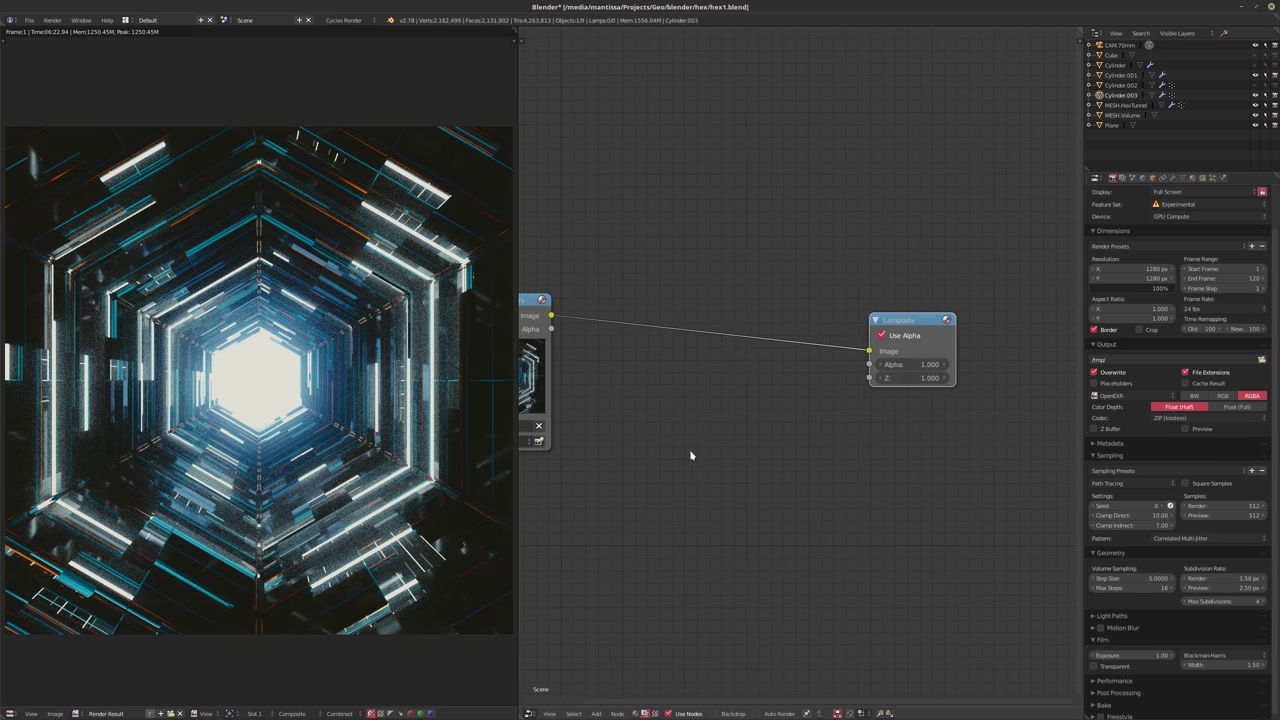
scroll(608, 451, "left", 3, "ctrl")
left_click_drag(675, 377, 632, 377)
- Insert a Fog Glow Glare node between Render Layers and Composite
key("shift+a")
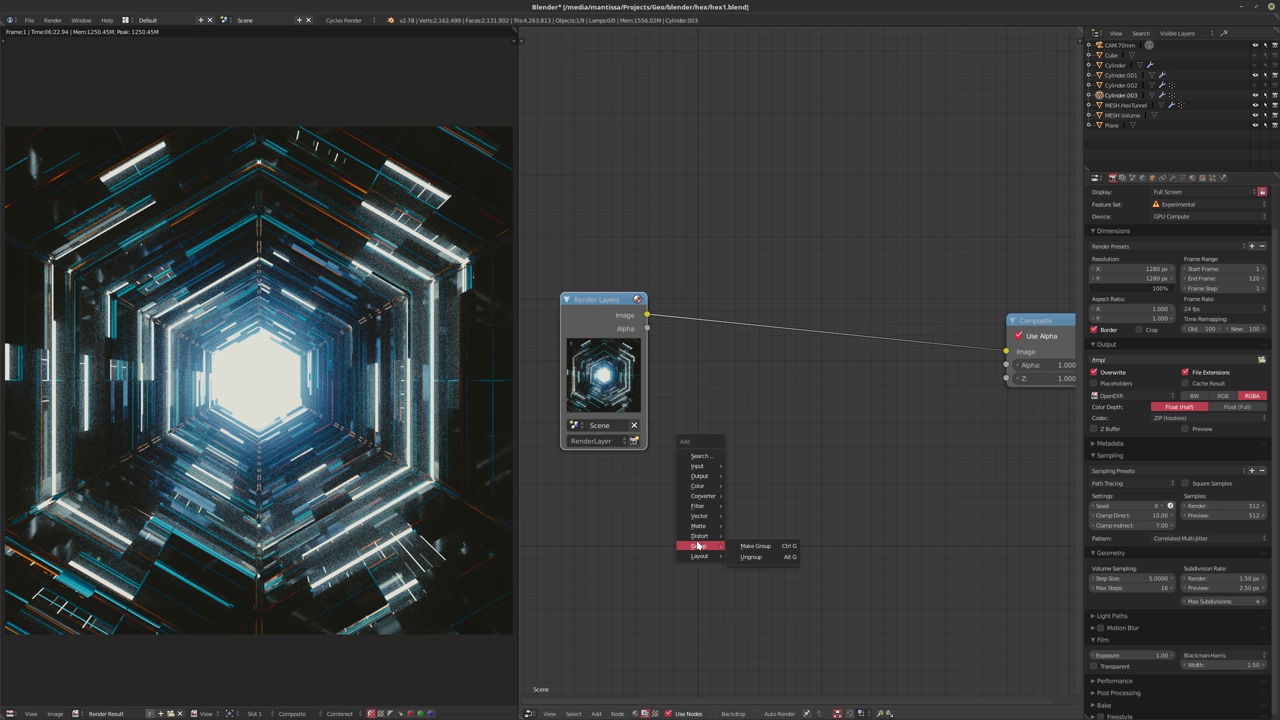
mouse_move(700, 506)
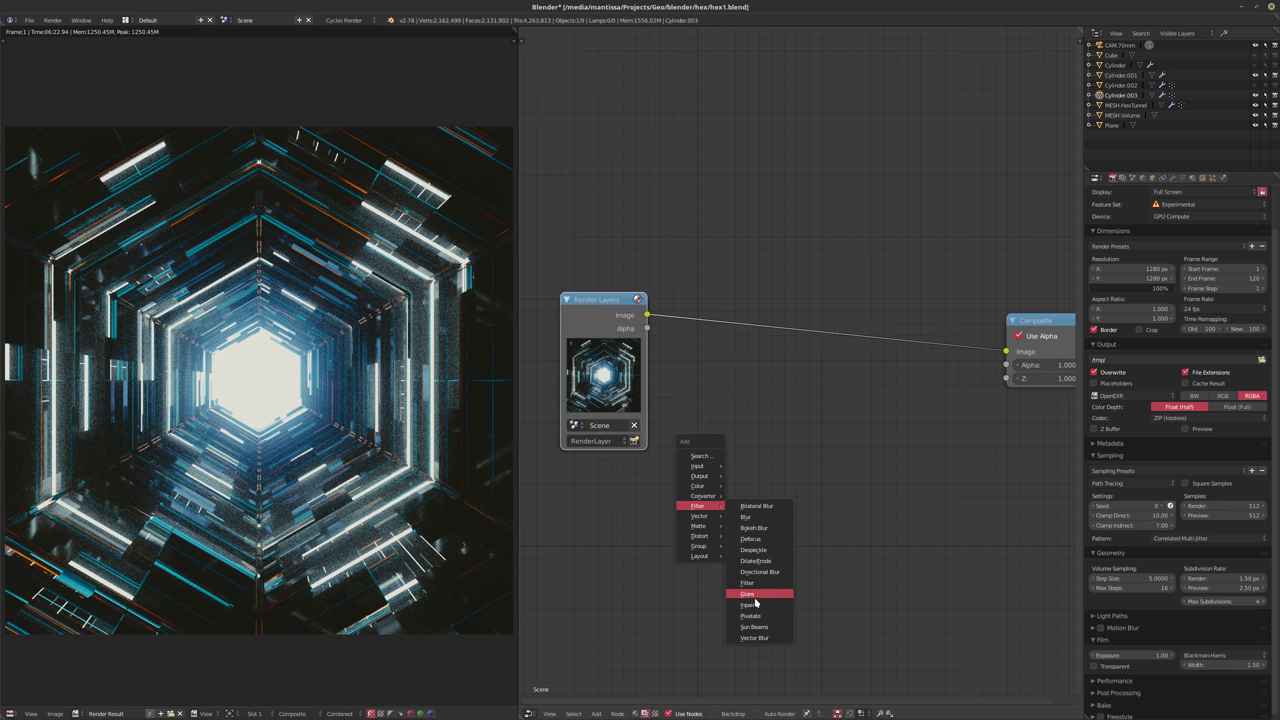
left_click(747, 594)
left_click(692, 317)
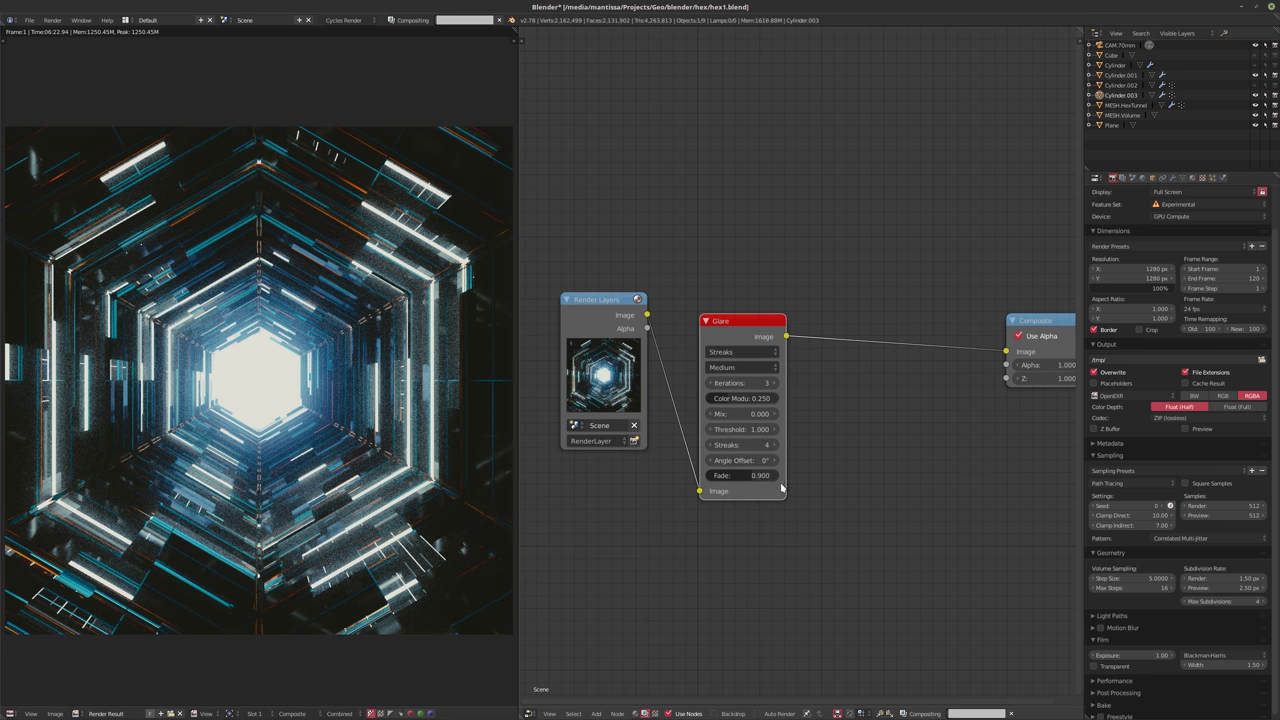
left_click(733, 352)
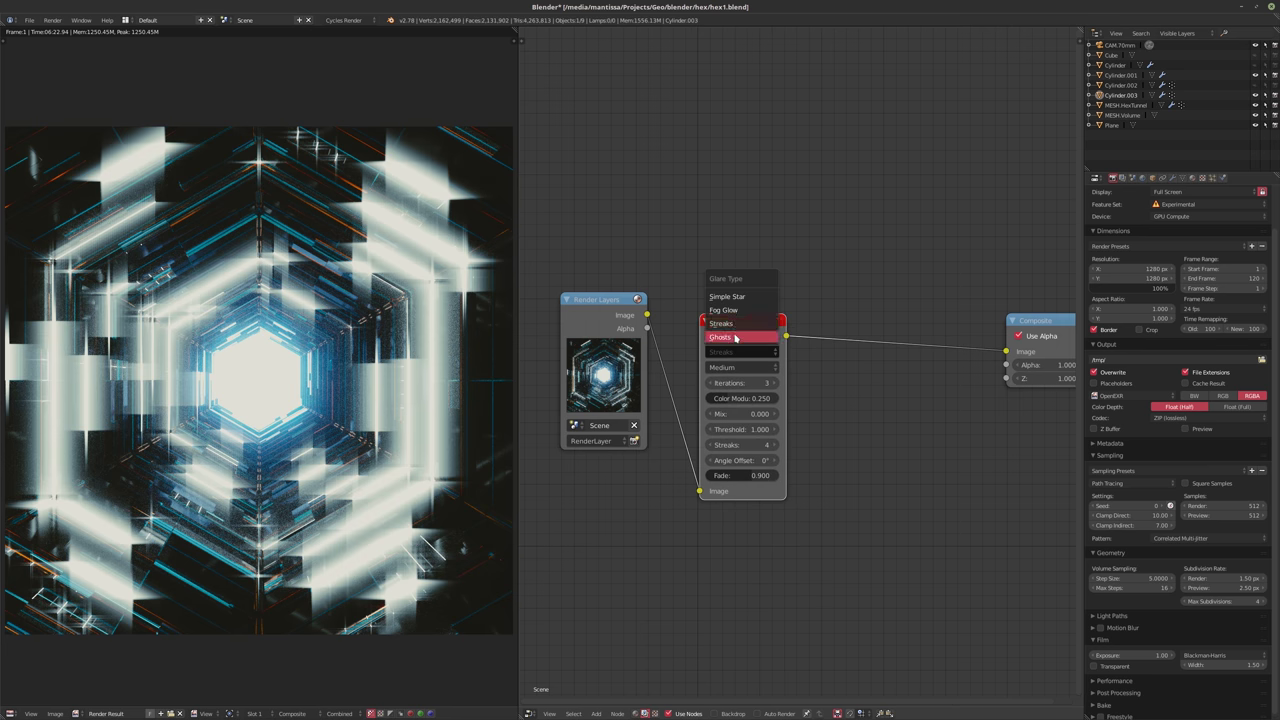
left_click(740, 297)
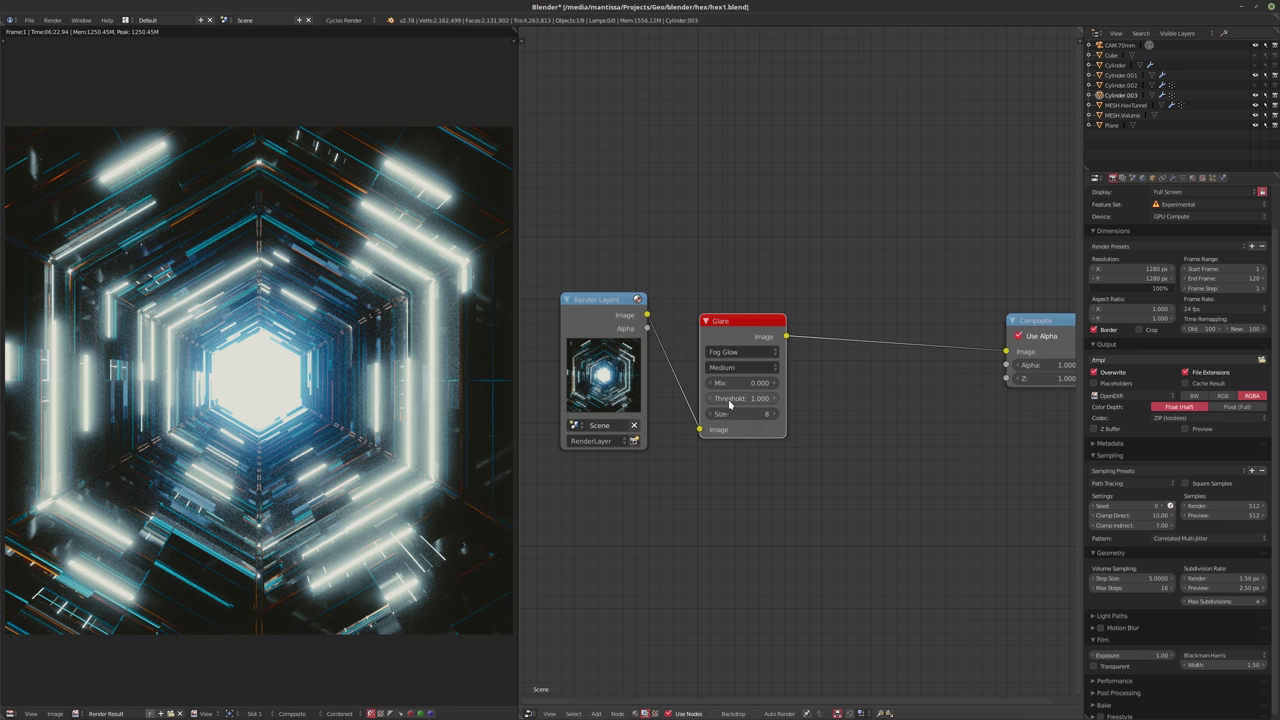
- Set the Glare size to 6 and shift the Render Layers and Glare nodes left
scroll(756, 415, "up", 1, "ctrl")
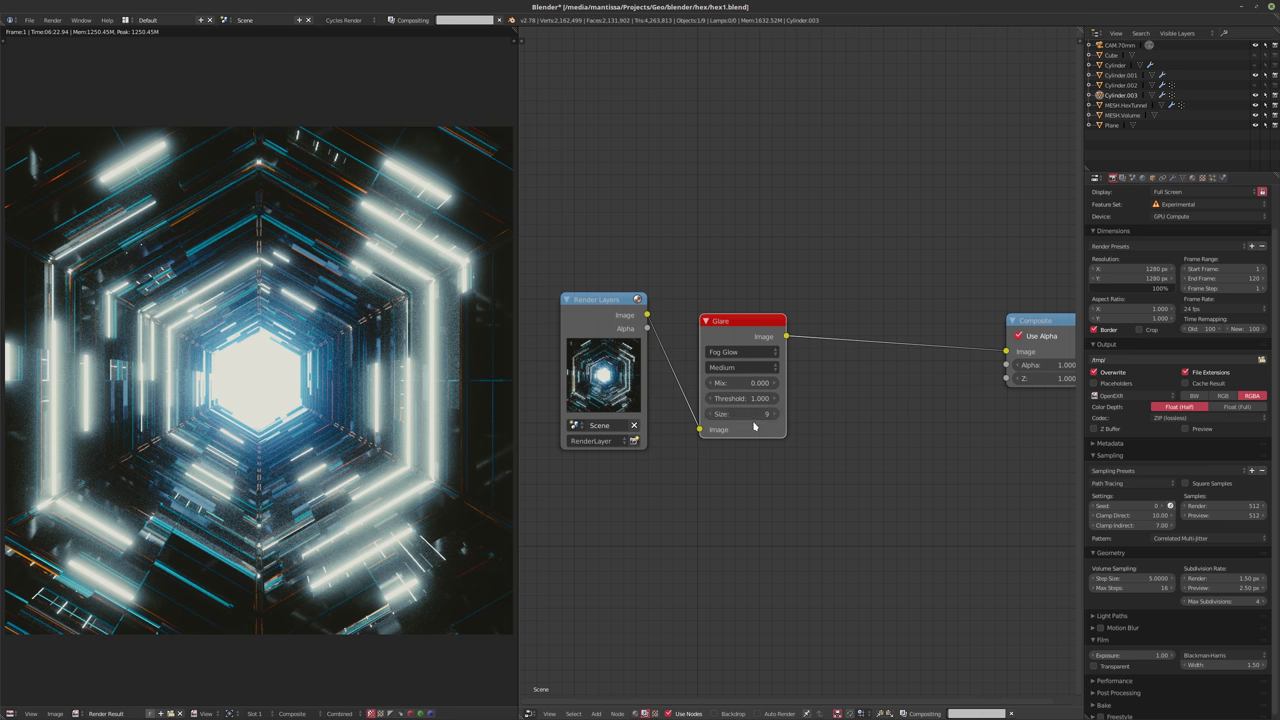
left_click(709, 417)
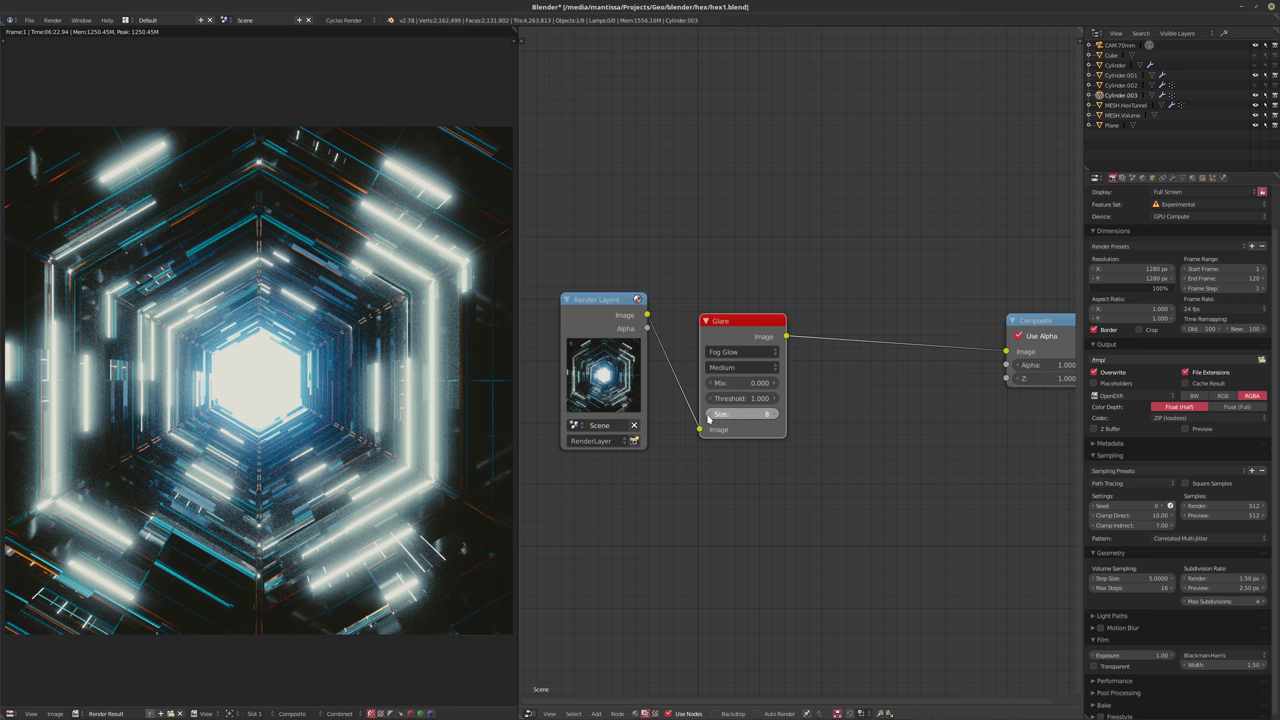
left_click(709, 417)
left_click(709, 417)
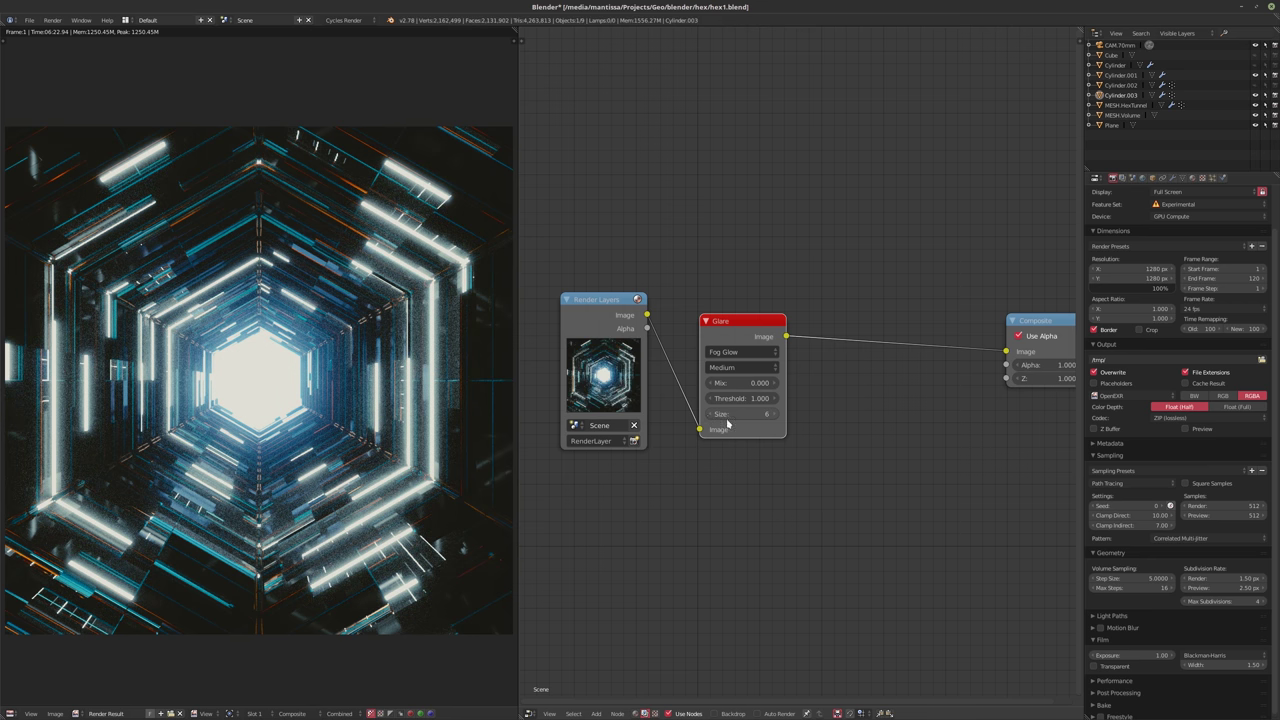
left_click(777, 416)
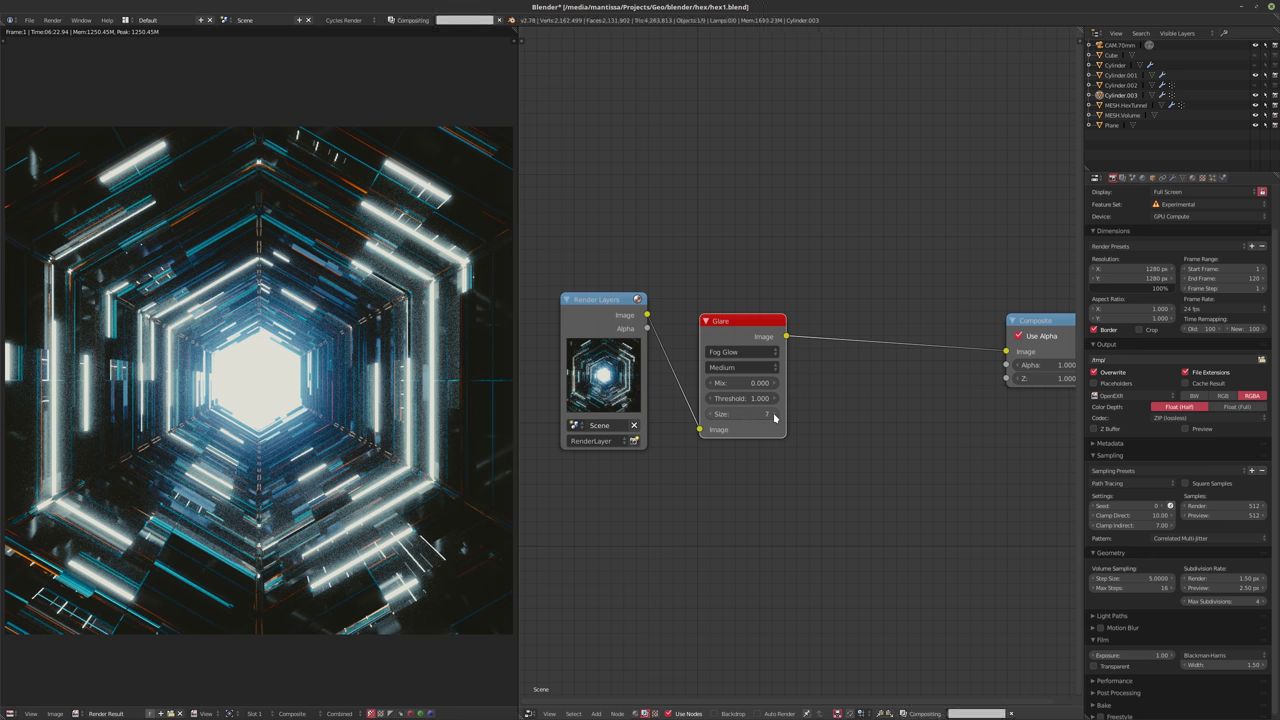
left_click(712, 417)
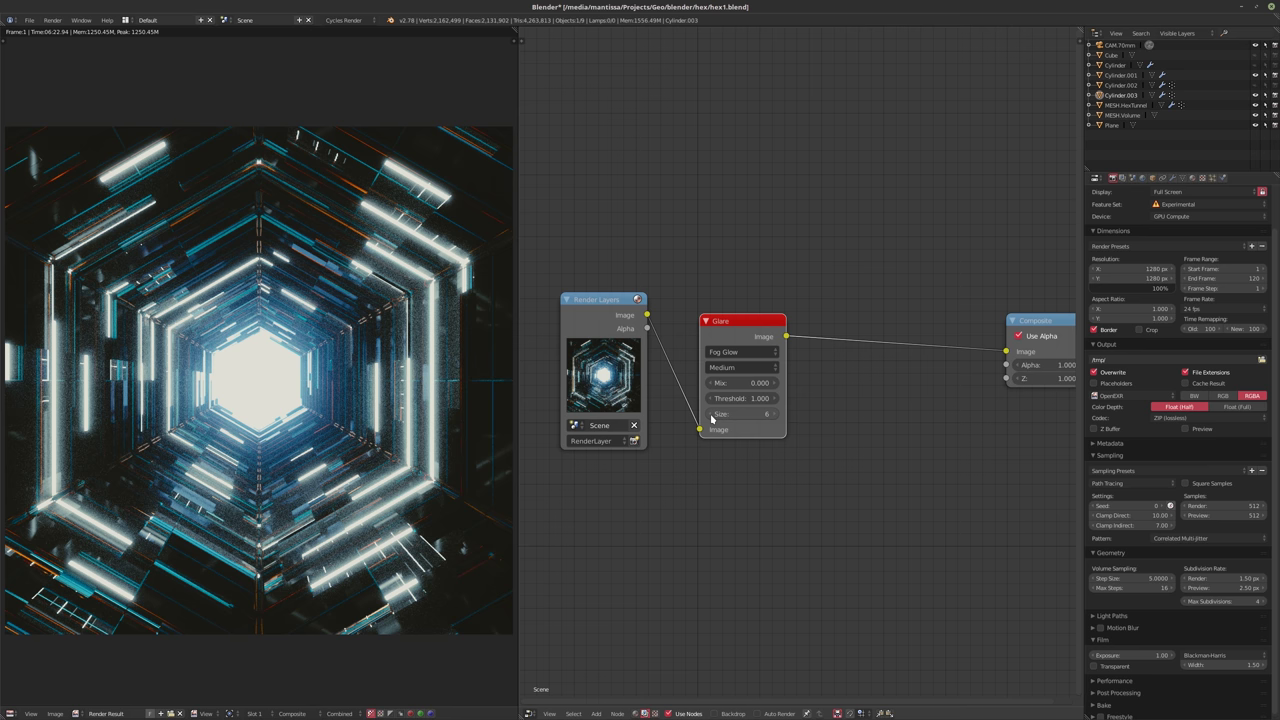
left_click(737, 414)
key("Return")
middle_click_drag(559, 366, 628, 368)
left_click_drag(650, 316, 551, 312)
left_click_drag(799, 333, 695, 322)
- Insert a Mix node between Glare and Composite, with Glare moved below it
key("shift+a")
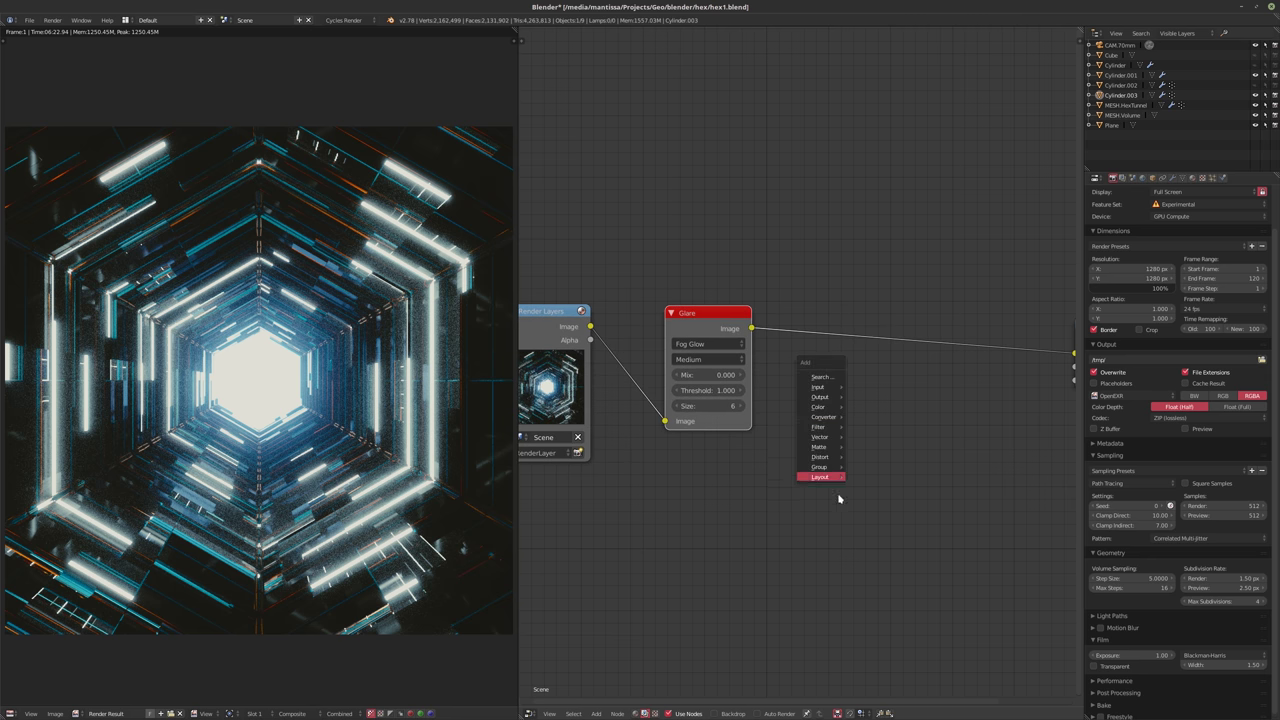
mouse_move(823, 458)
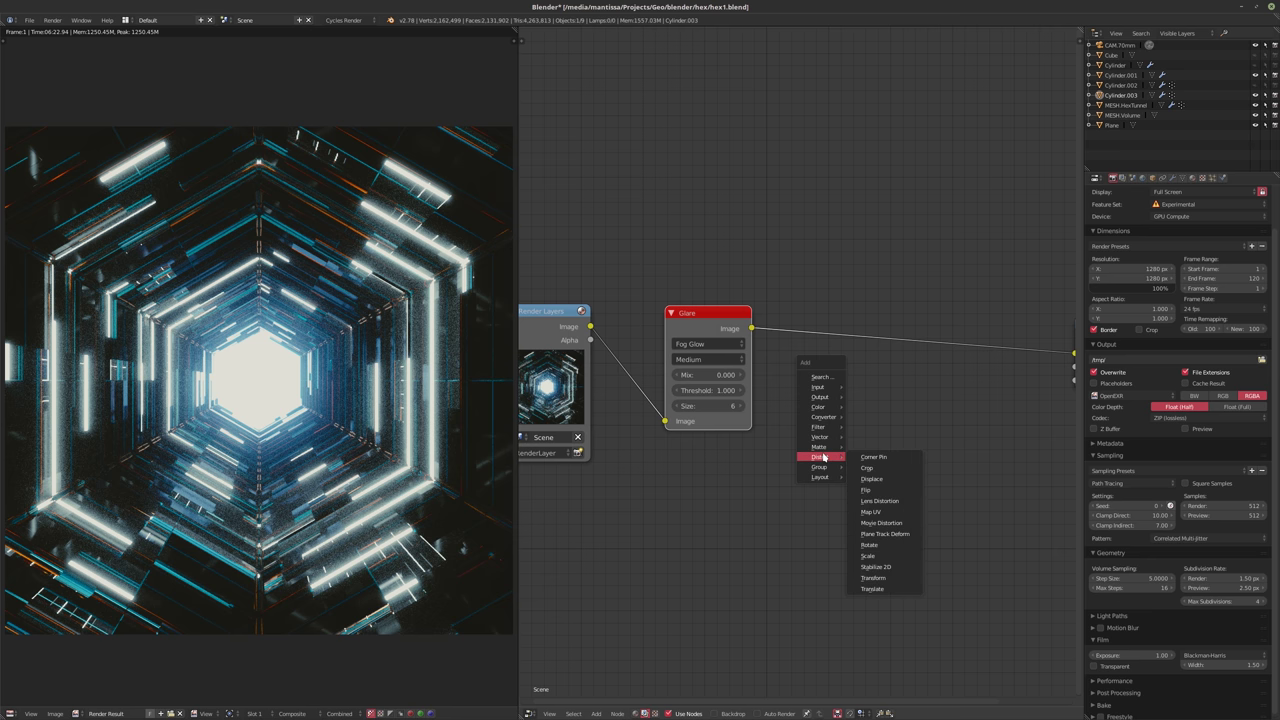
mouse_move(820, 407)
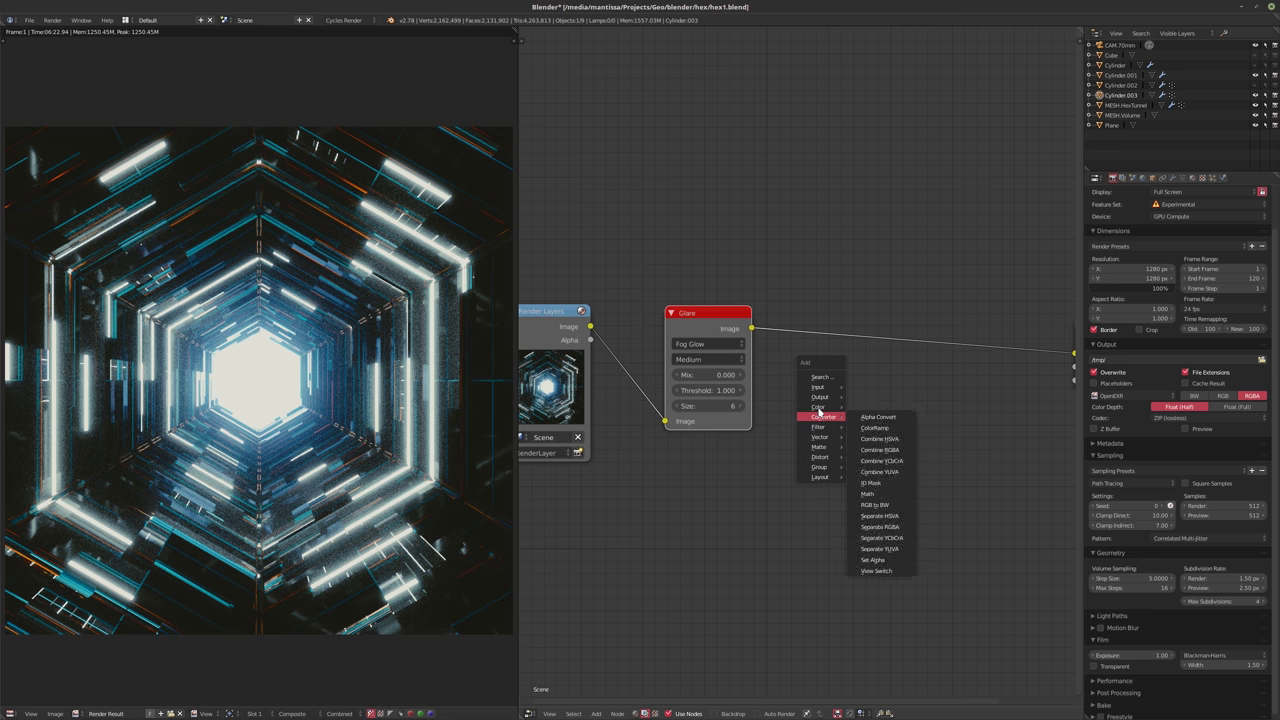
left_click(870, 493)
left_click(815, 327)
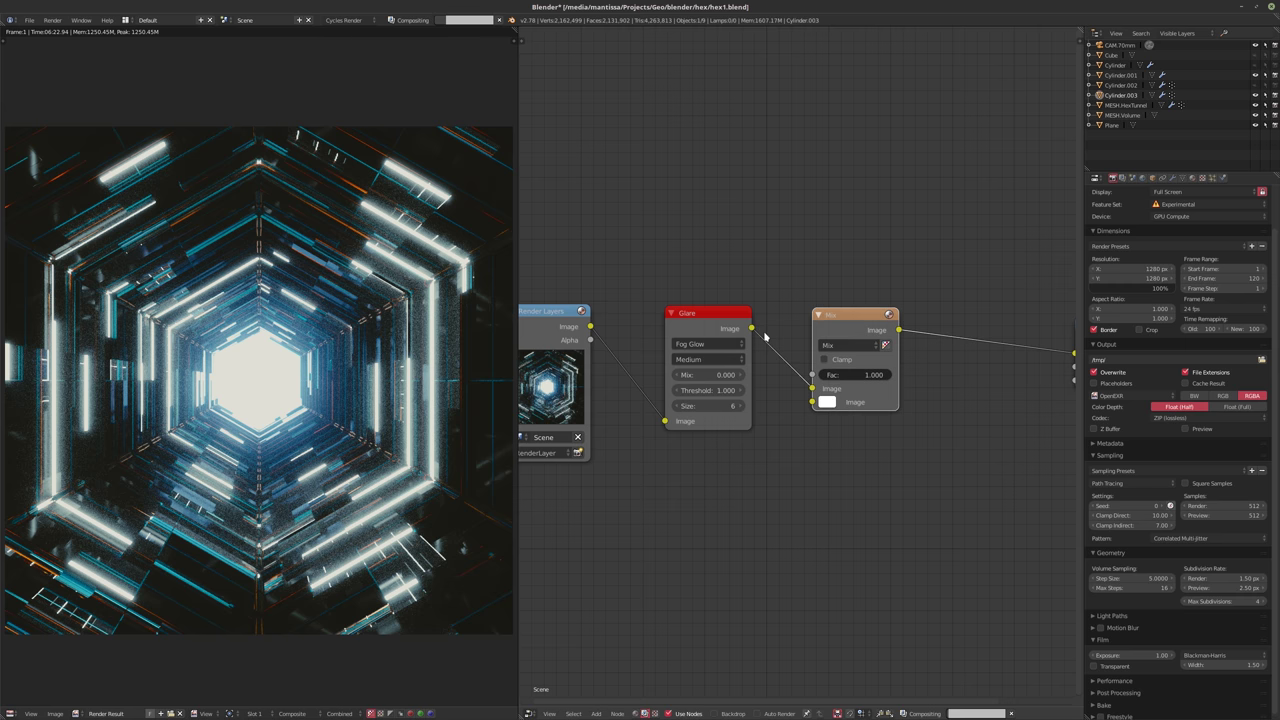
left_click_drag(710, 344, 719, 469)
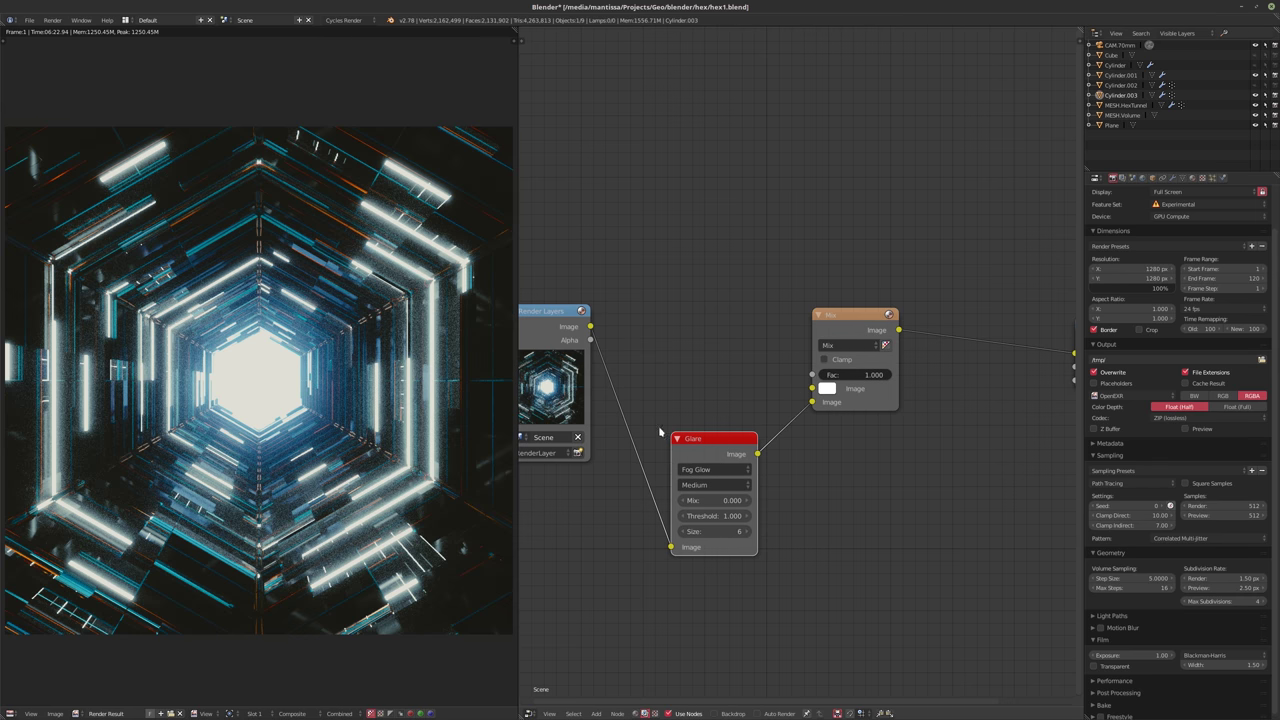
- Set the Glare Mix to 1 and wire the Render Layers image into the Mix's first input
left_click(708, 501)
type("1")
key("Return")
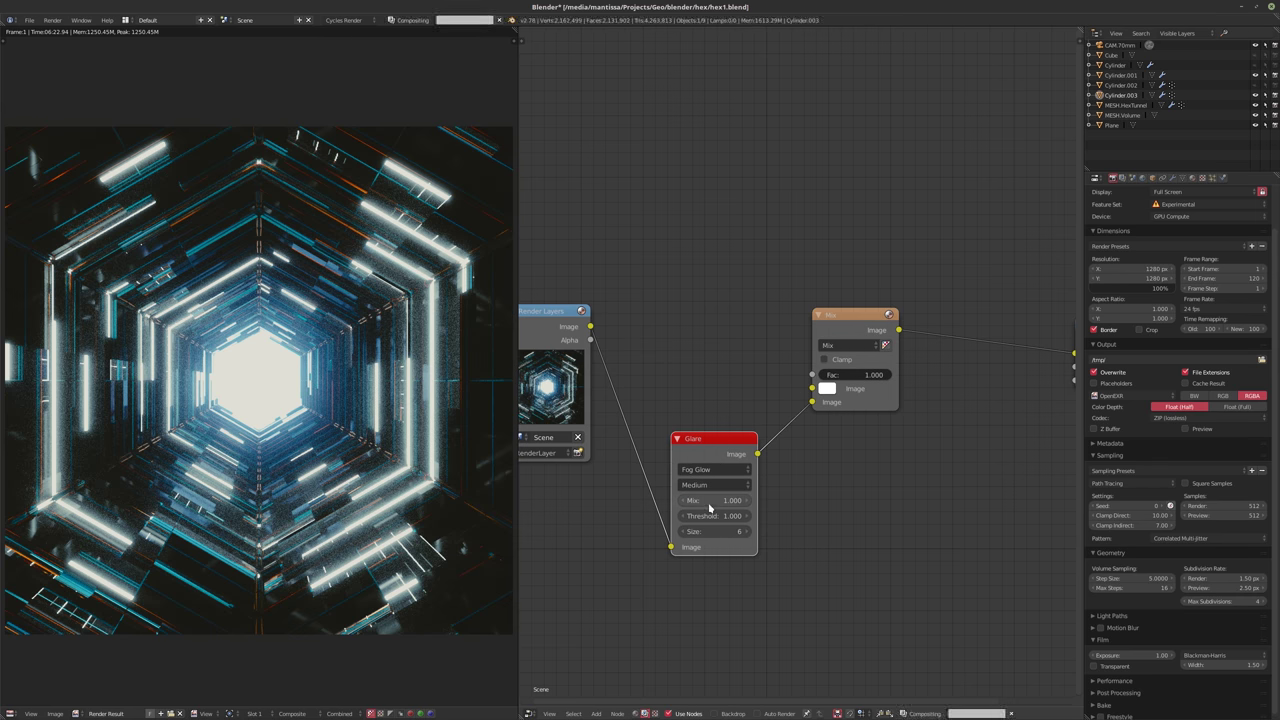
left_click_drag(590, 326, 812, 388)
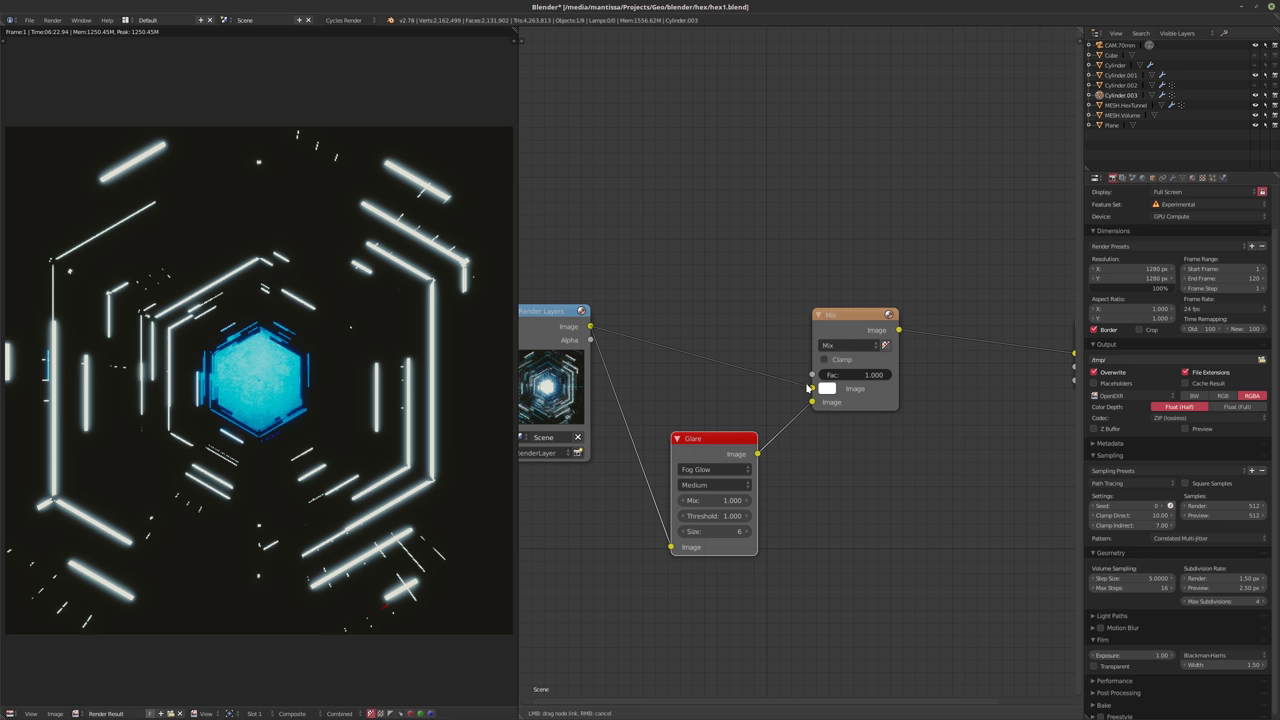
middle_click_drag(872, 360, 818, 355)
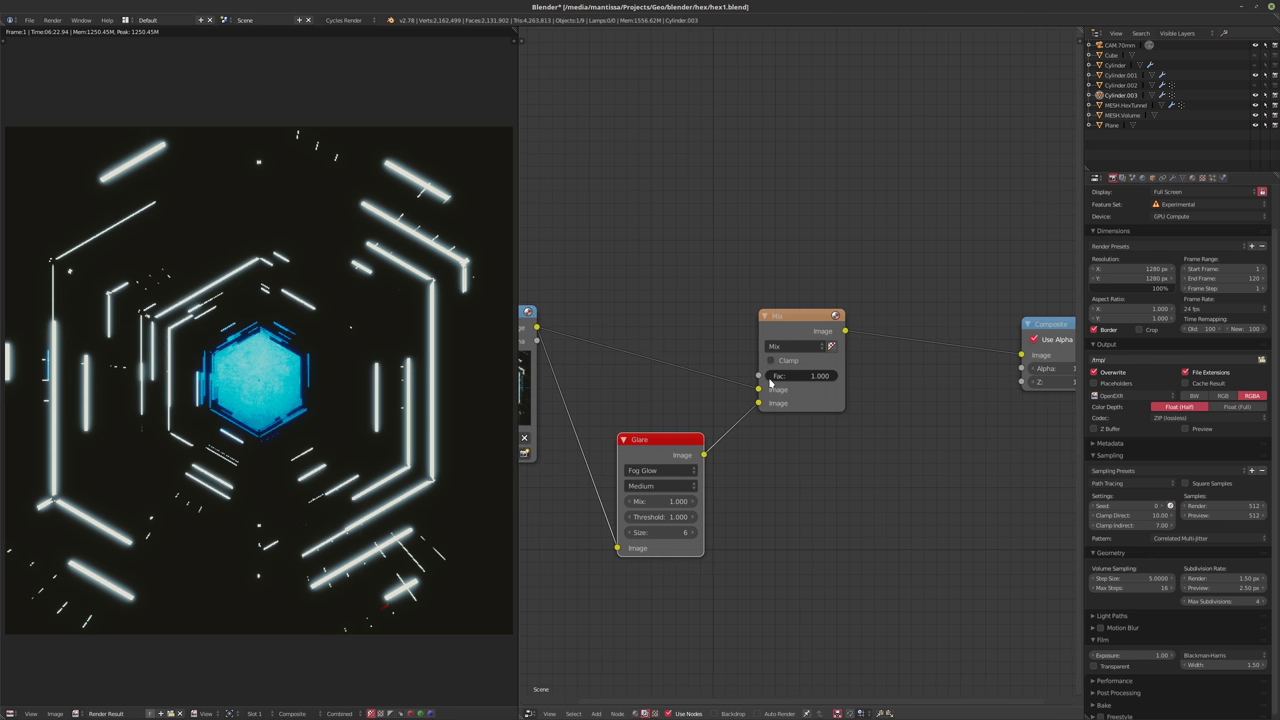
- Set the Mix blend type to Add with factor 0.250
left_click(793, 348)
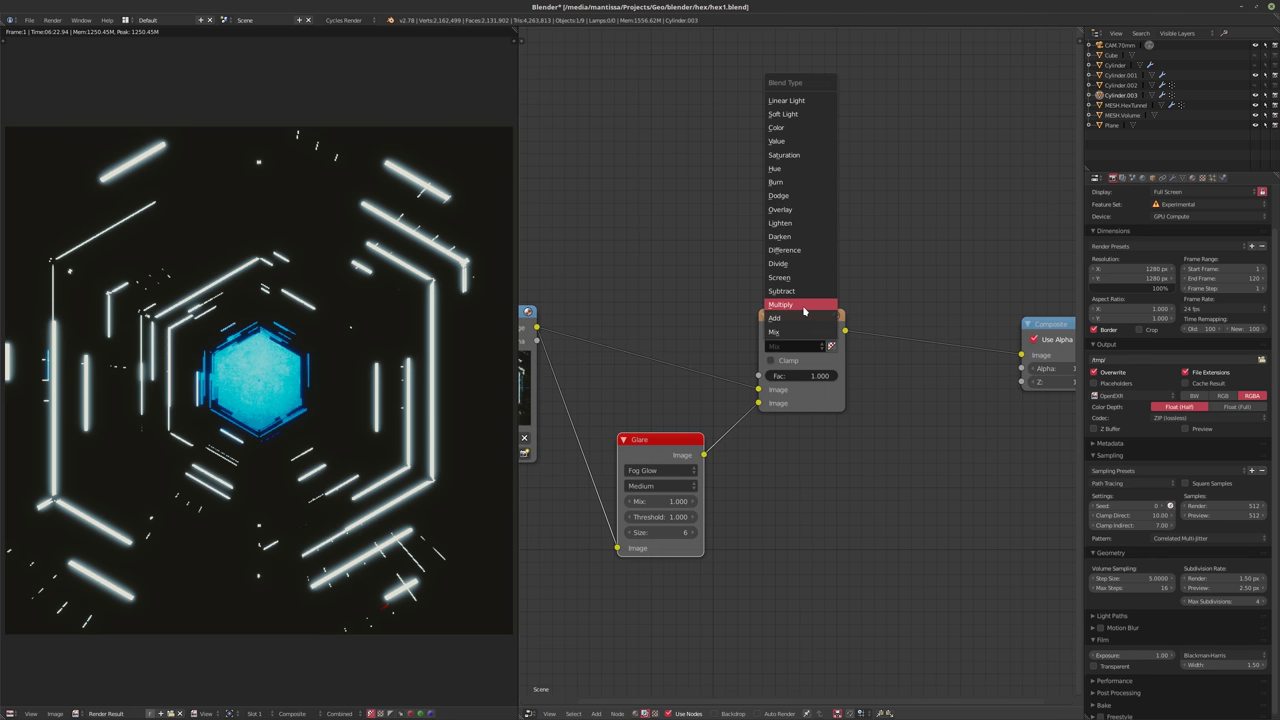
left_click(800, 318)
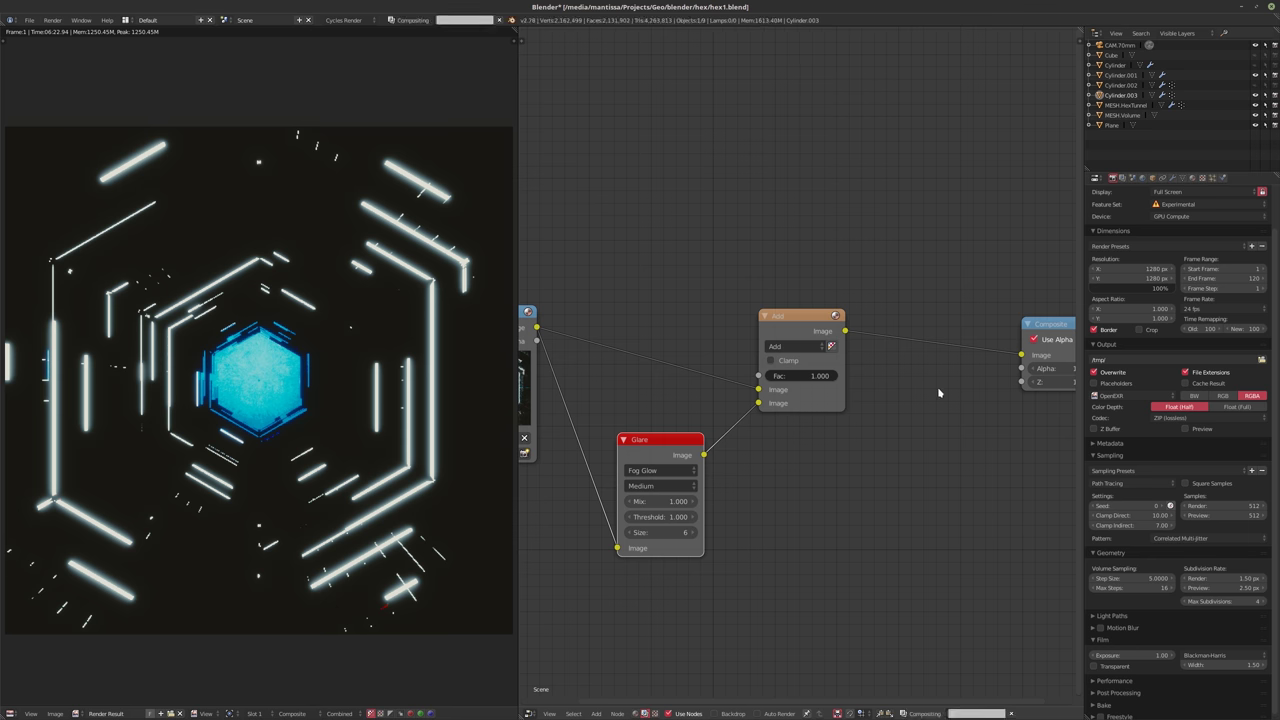
left_click_drag(819, 382, 788, 377)
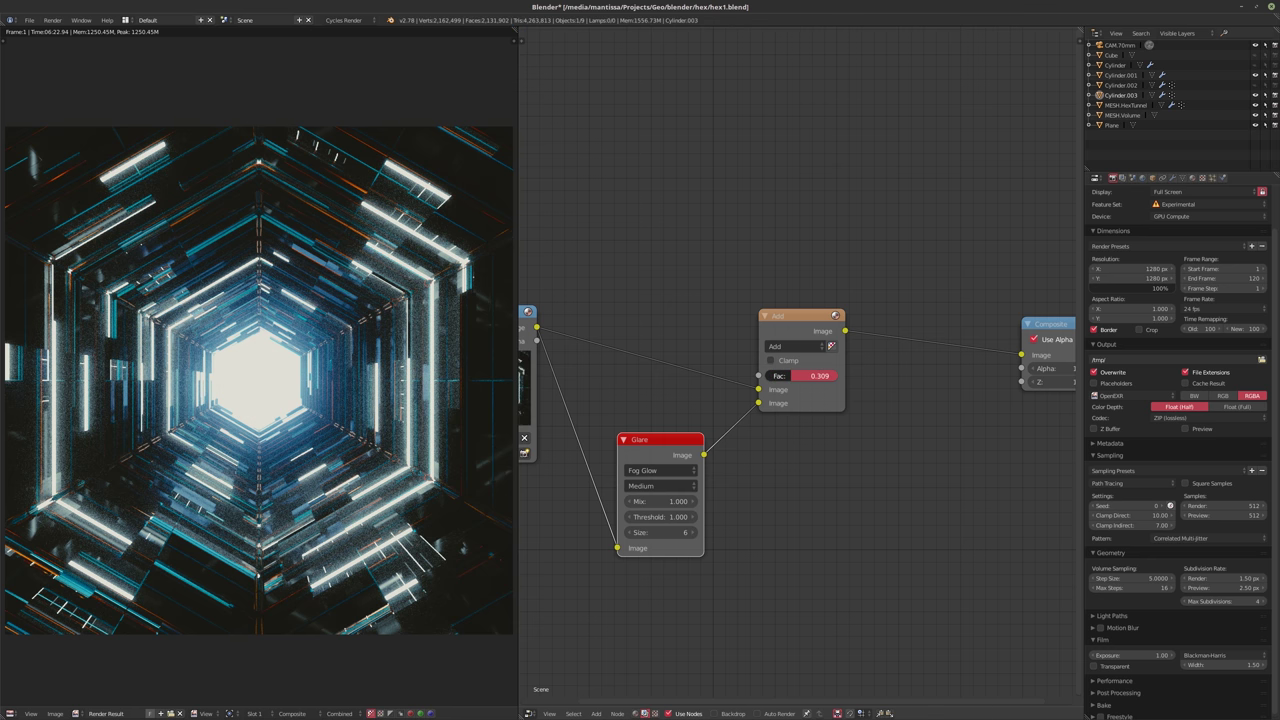
left_click(800, 375)
type("0.25")
key("Return")
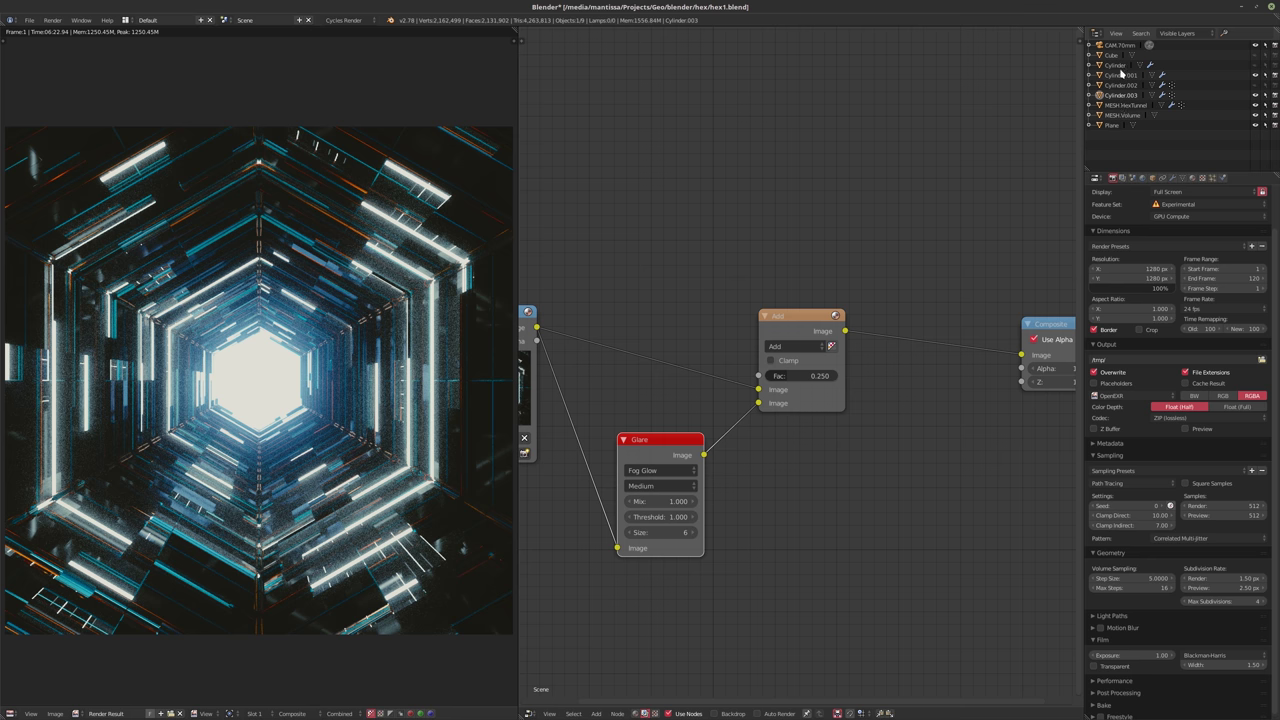
- Set Cylinder.003's Subsurf modifier to Simple with 2 view subdivisions
left_click(1172, 178)
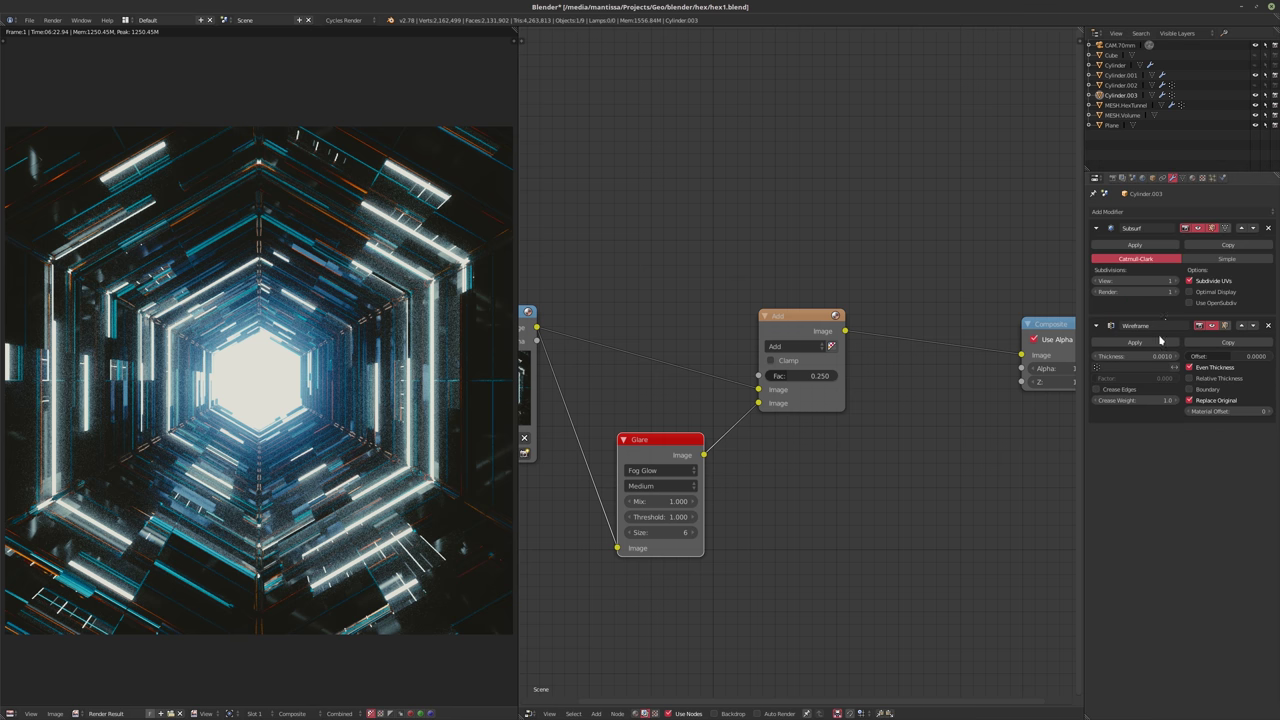
left_click(1172, 282)
left_click(1226, 259)
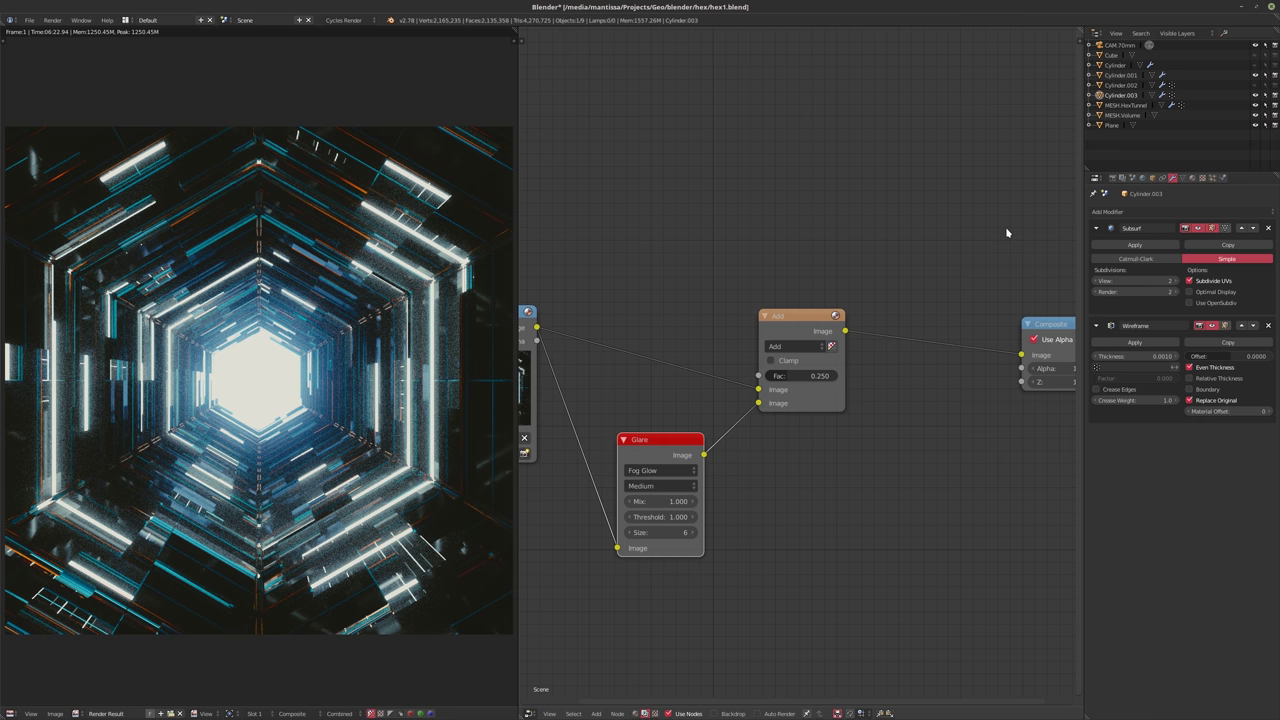
- Move the Composite node right to leave room for another compositor node
middle_click_drag(883, 323, 755, 235)
left_click_drag(974, 240, 1047, 240)
key("shift+a")
mouse_move(830, 333)
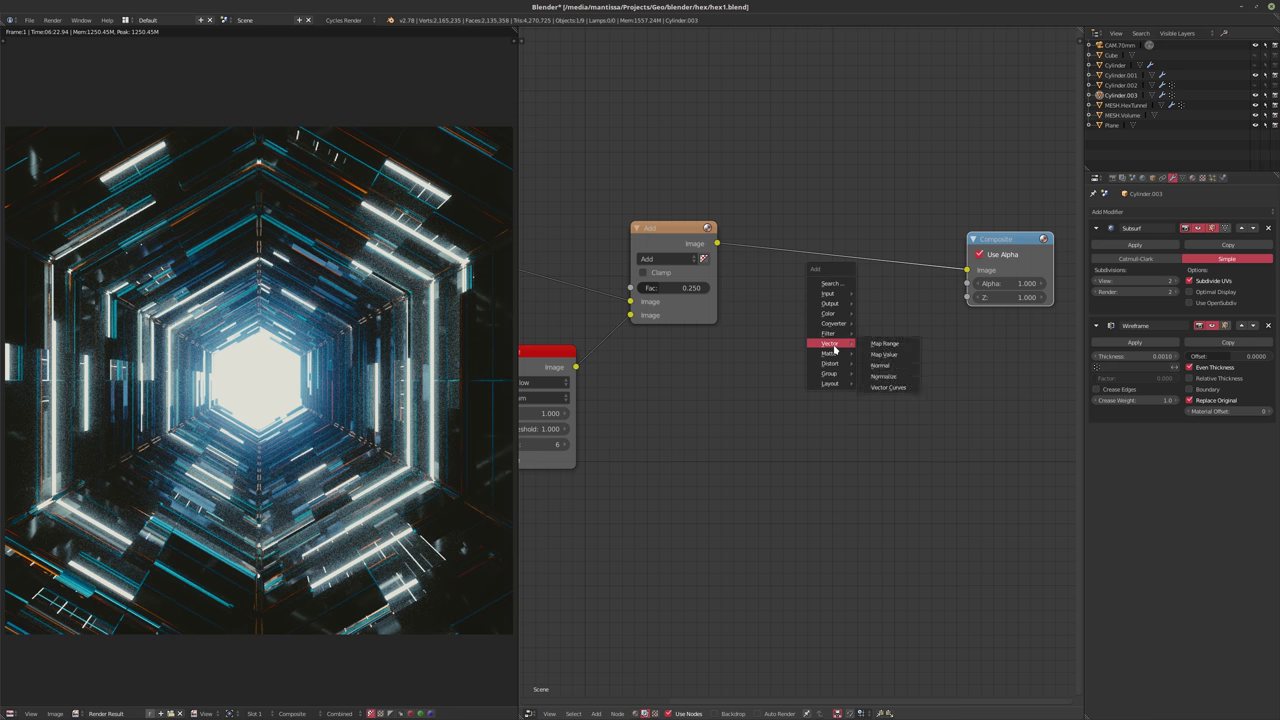
- Insert a Soften filter between Add and Composite with factor 0.200
left_click(880, 410)
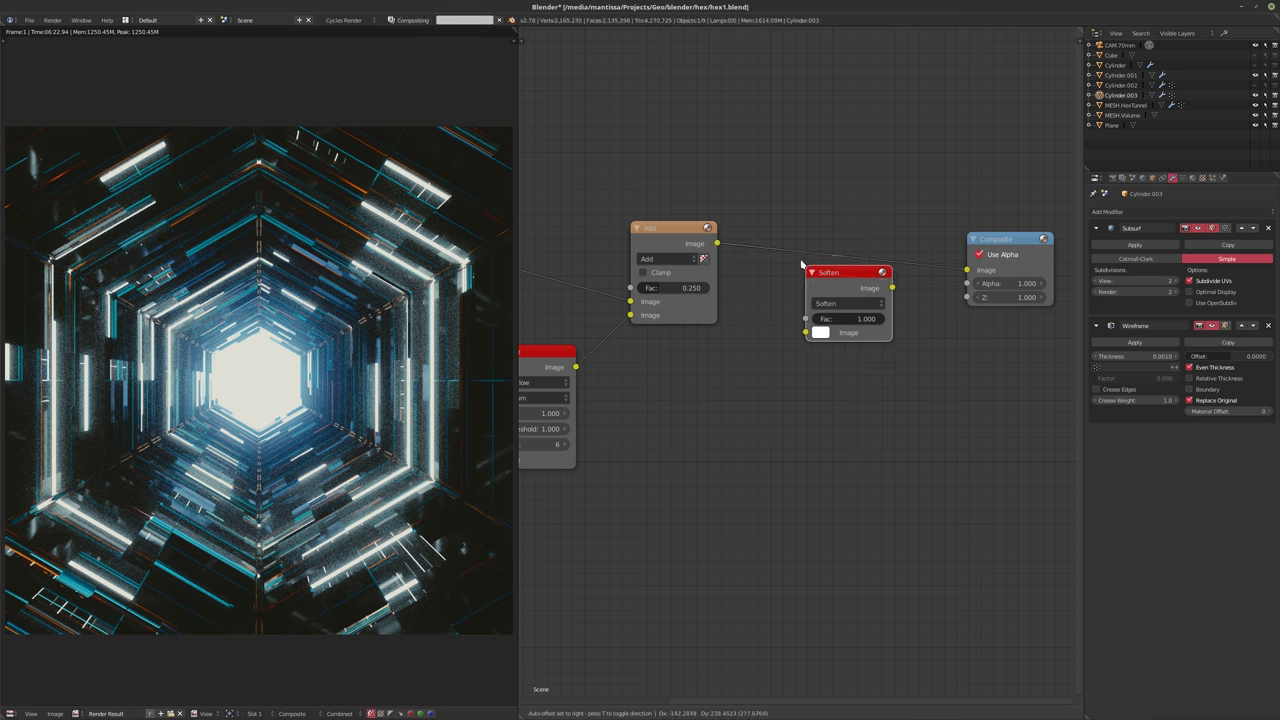
left_click(826, 440)
key("Home")
scroll(300, 398, "up", 4)
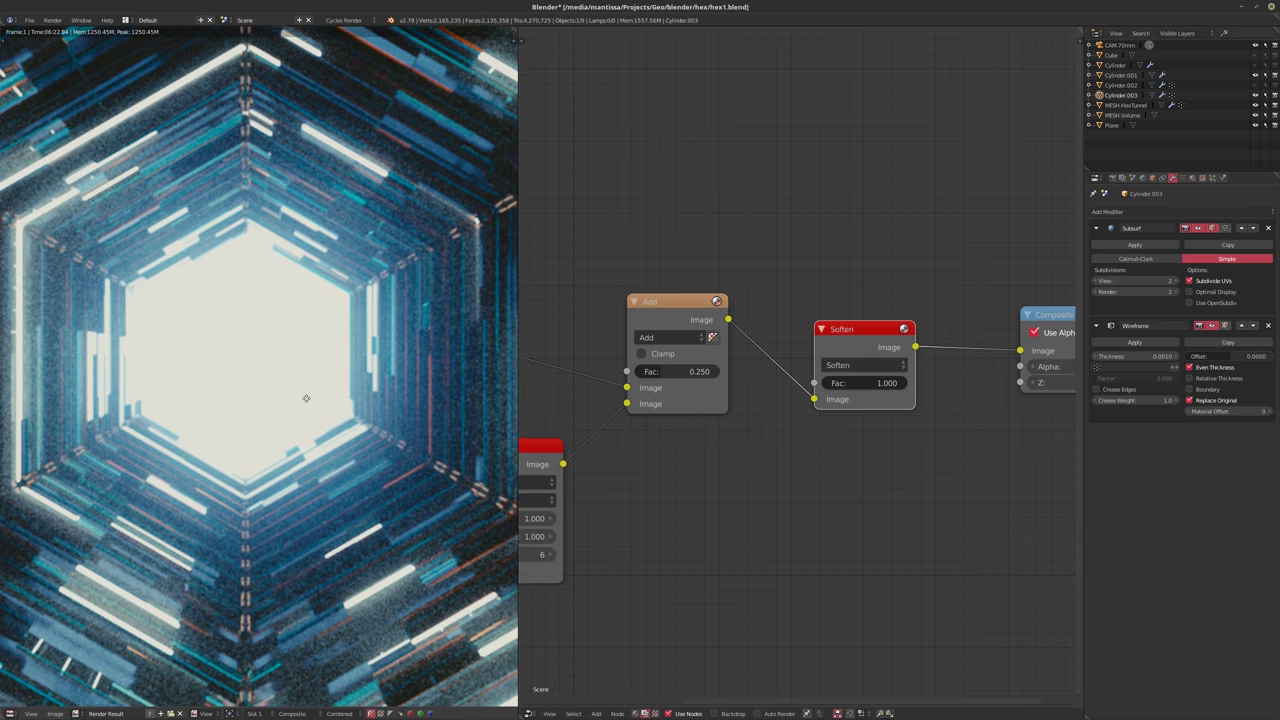
left_click(852, 386)
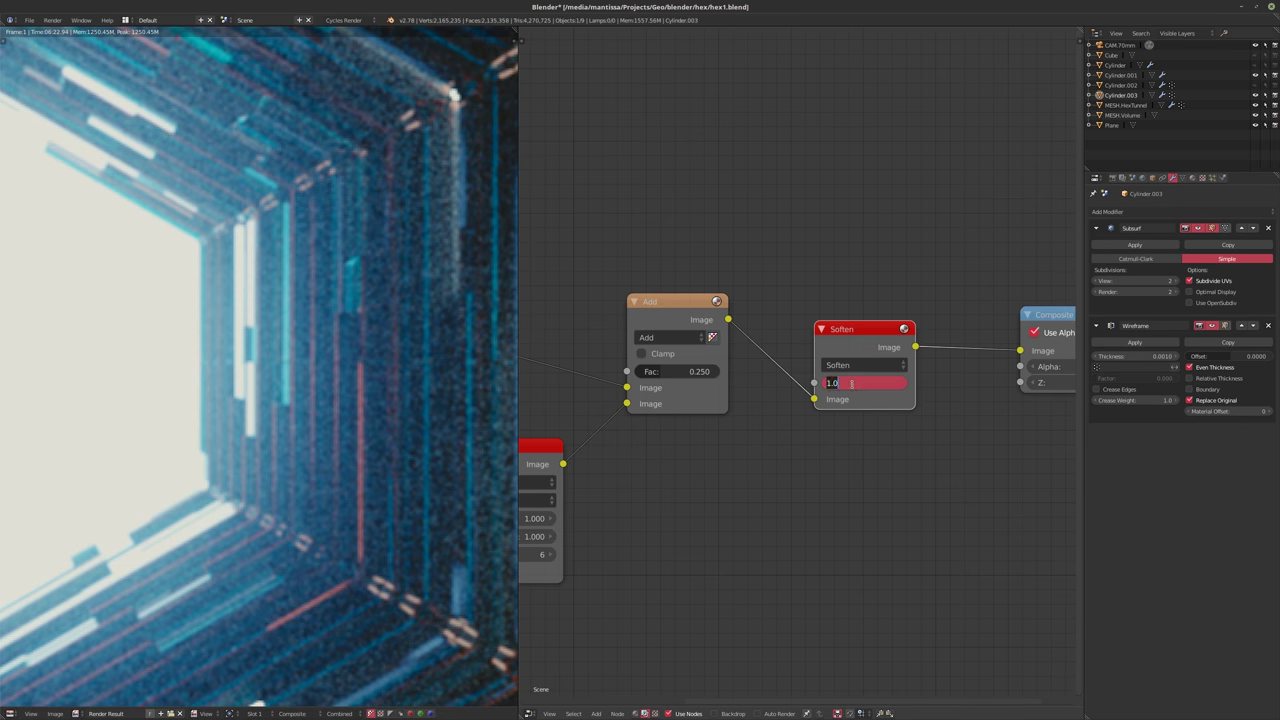
type("0.1")
key("Return")
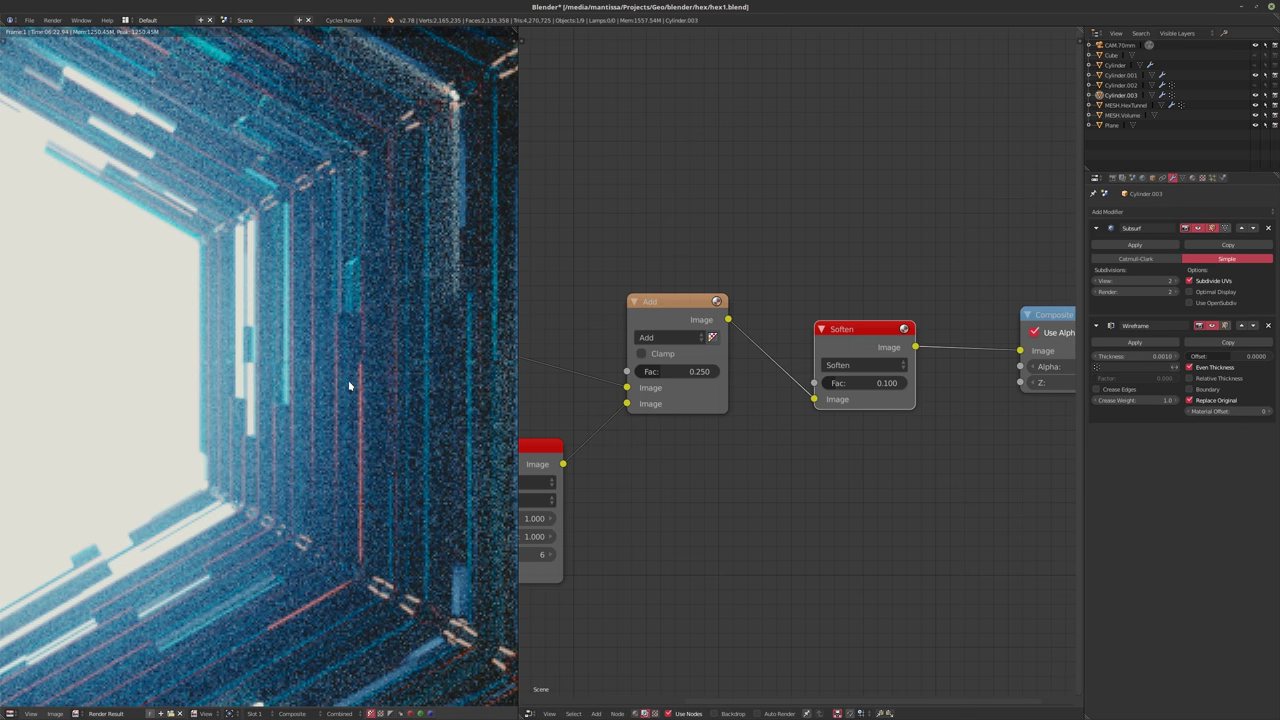
left_click(850, 383)
type("0.2")
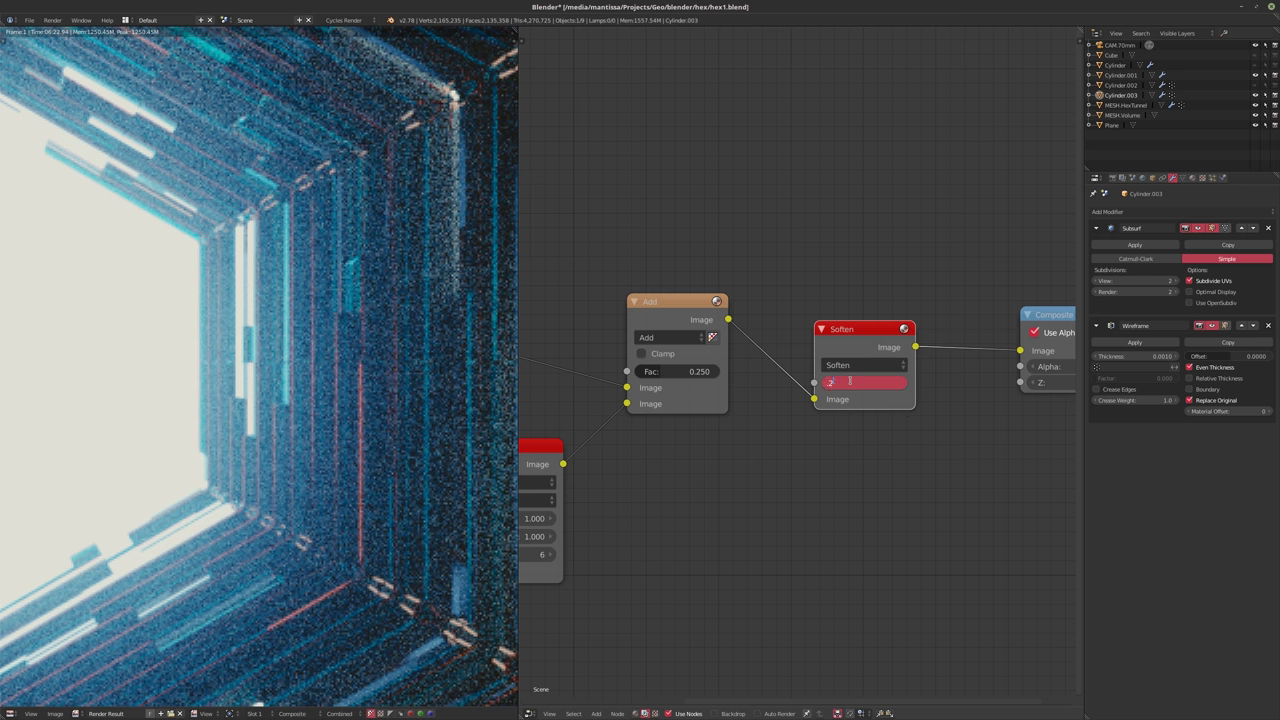
key("Return")
key("Home")
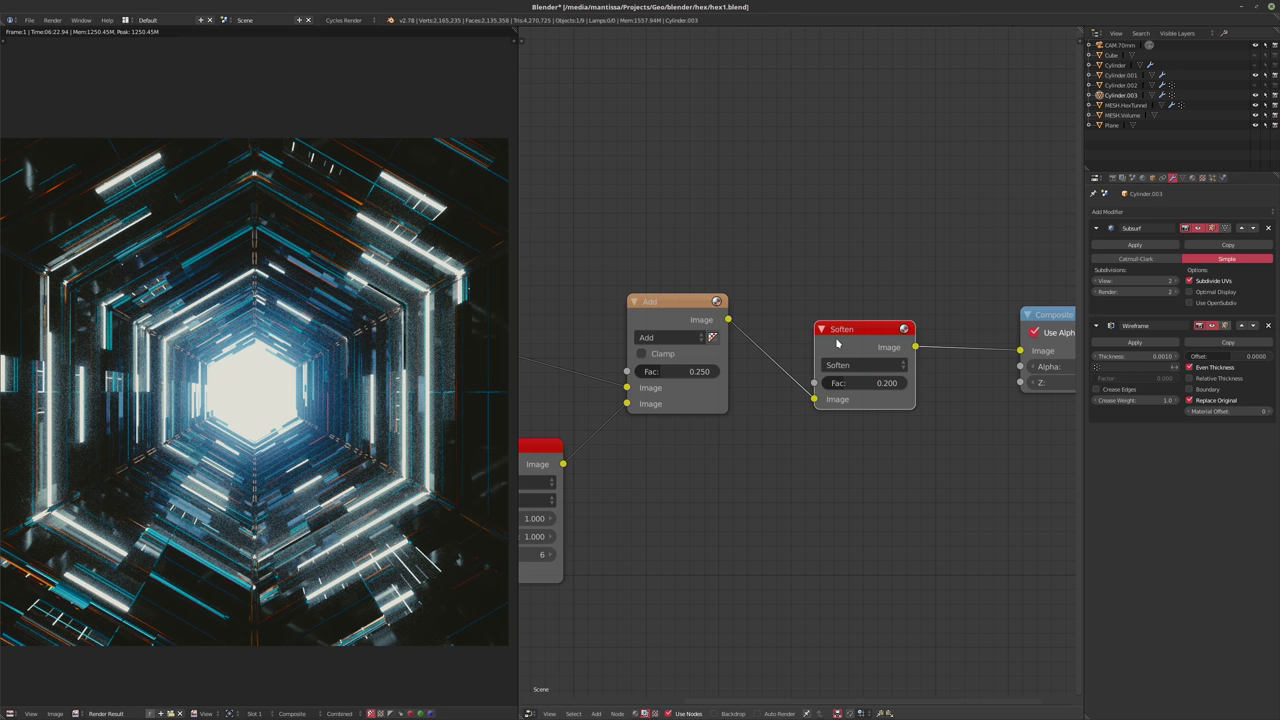
- Set the Glare node's Threshold to 0.5
scroll(745, 462, "down", 2)
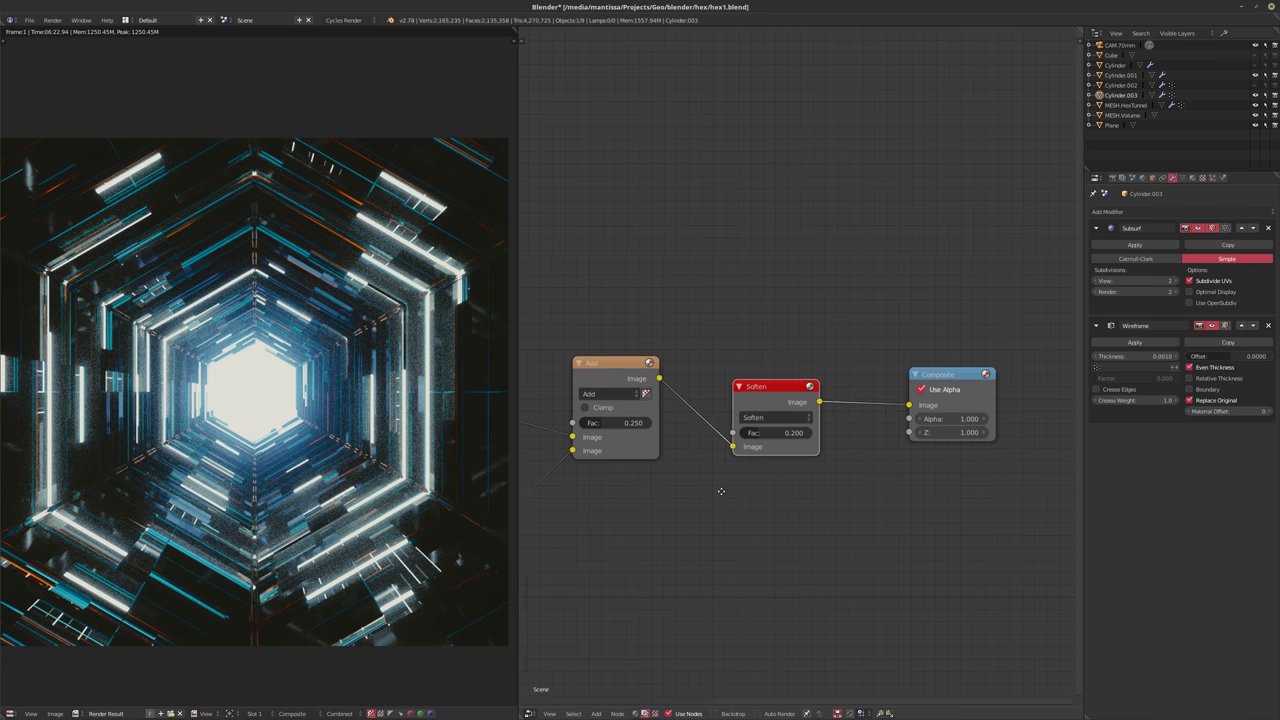
scroll(800, 430, "right", 3, "ctrl")
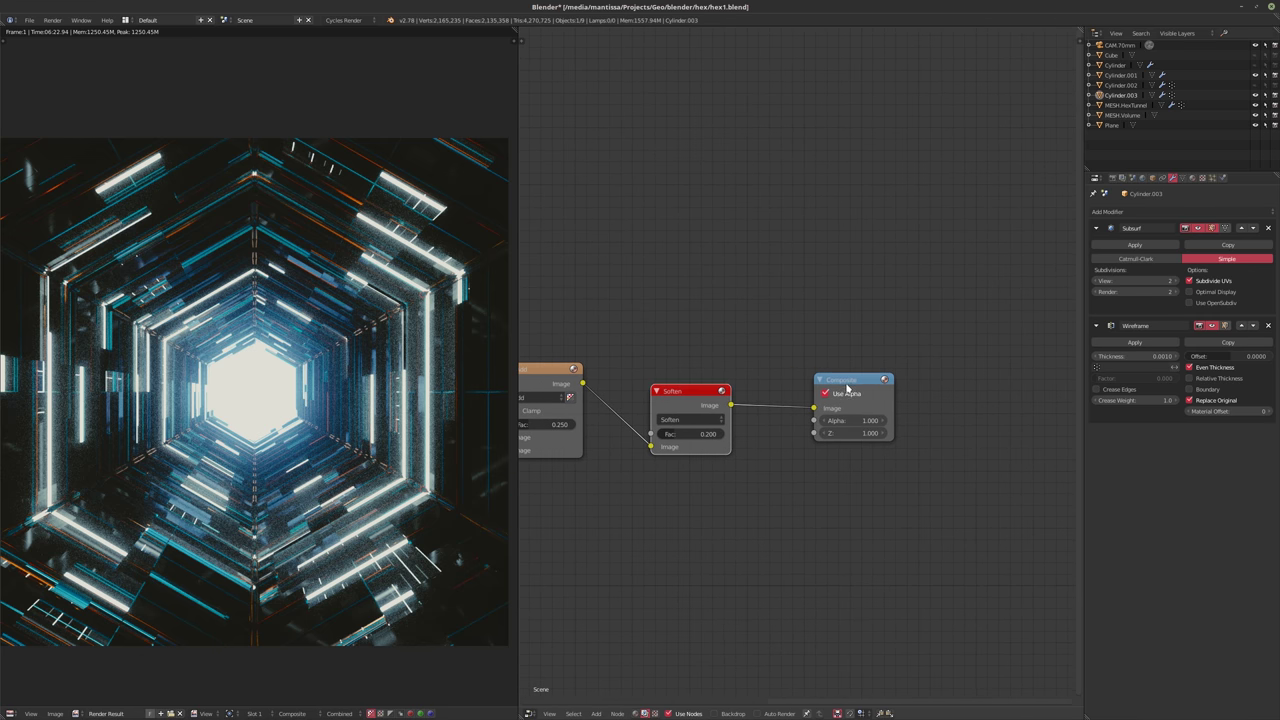
left_click_drag(850, 372, 930, 372)
middle_click_drag(868, 463, 796, 455)
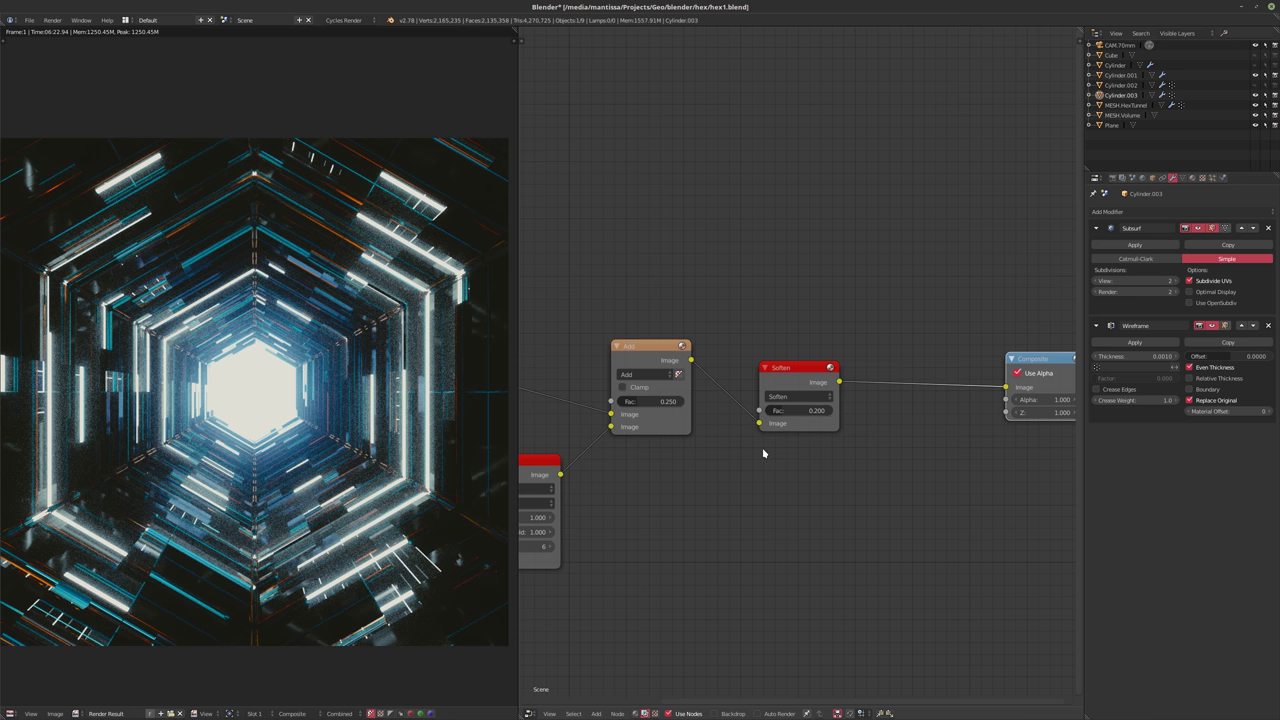
middle_click_drag(763, 453, 874, 449)
left_click(630, 527)
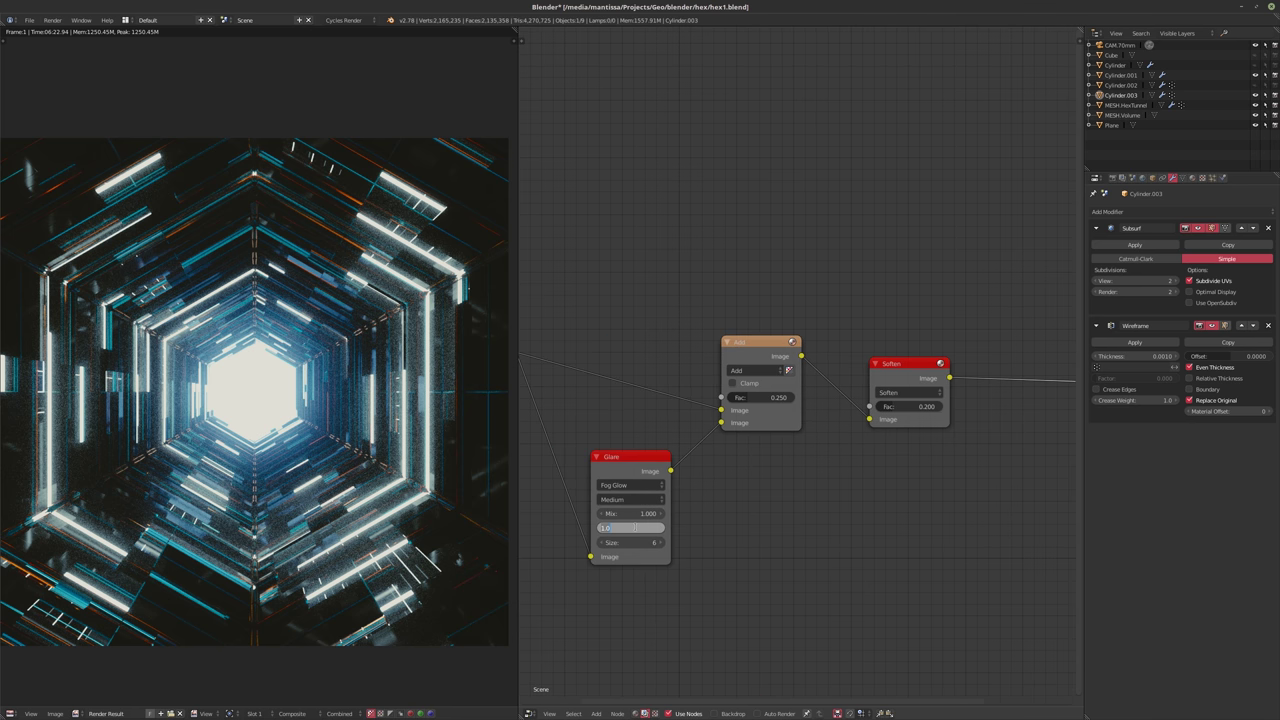
type("0.9")
key("Return")
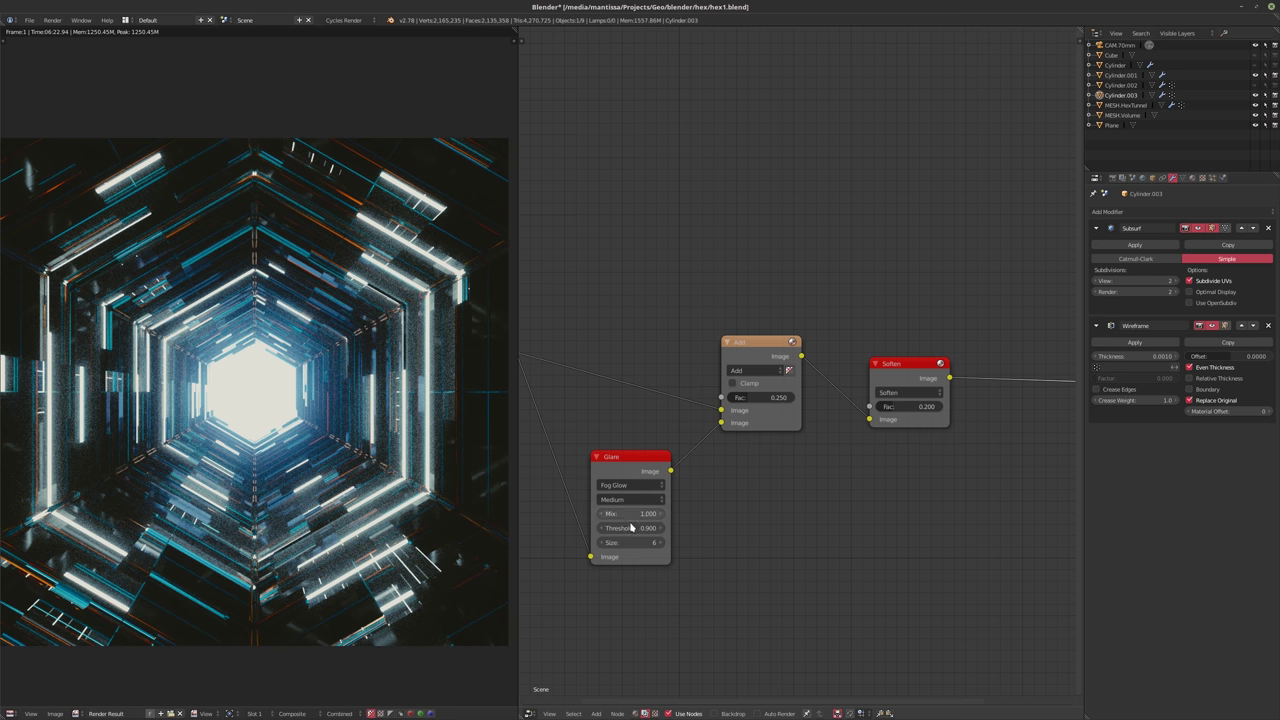
left_click_drag(641, 528, 634, 530)
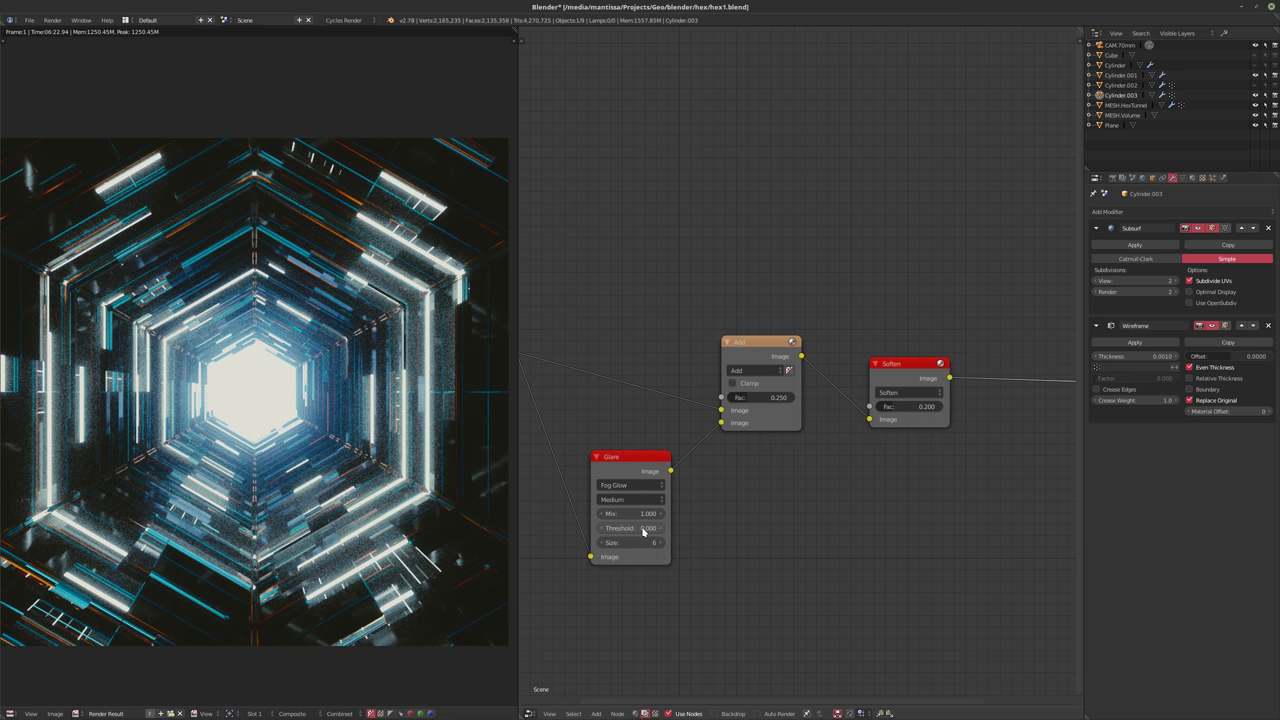
left_click(634, 528)
type("0.5")
key("Return")
middle_click_drag(697, 438, 651, 442)
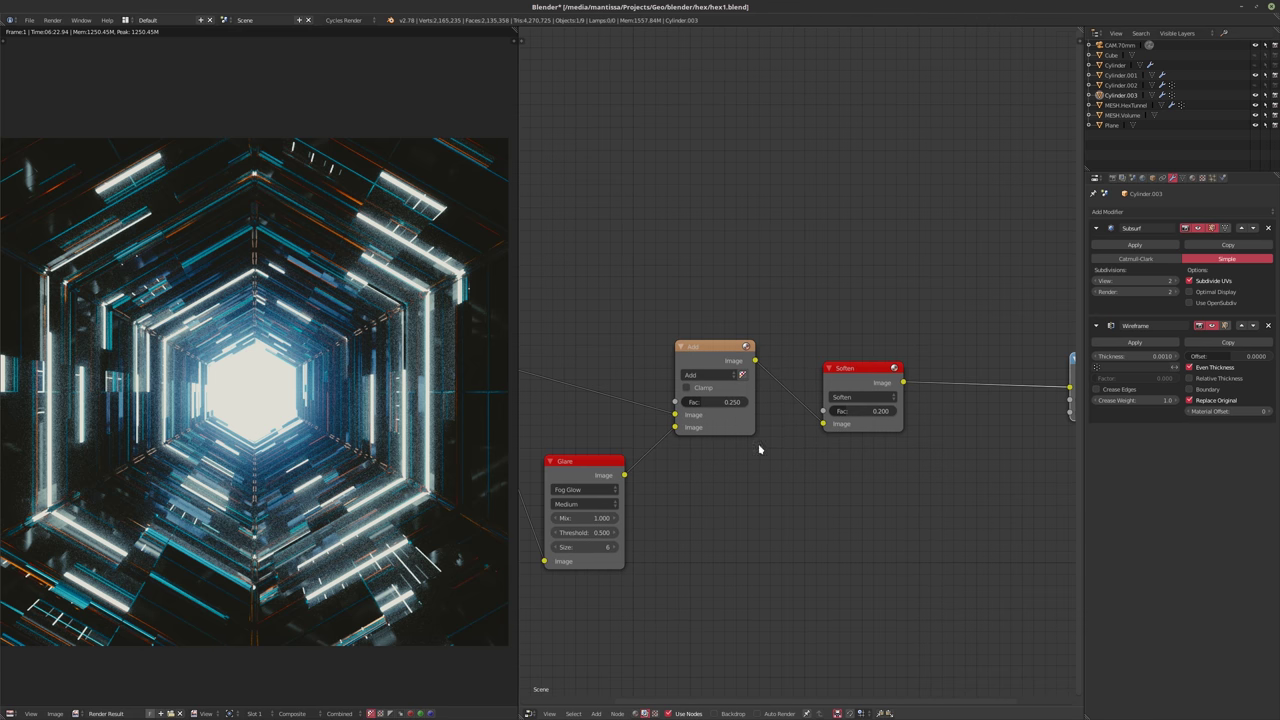
- Make room before Composite and add an Ellipse Mask node at lower left
middle_click_drag(775, 438, 569, 456)
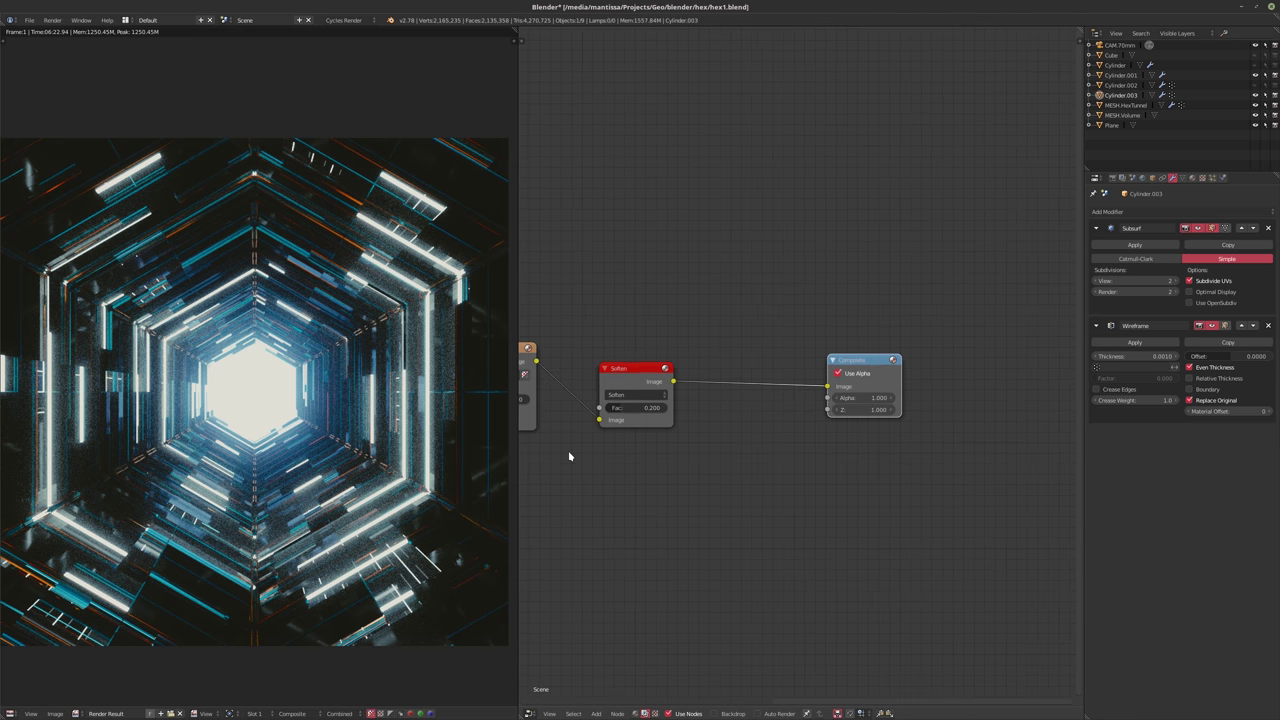
left_click_drag(868, 358, 938, 358)
middle_click_drag(611, 485, 647, 472)
key("shift+a")
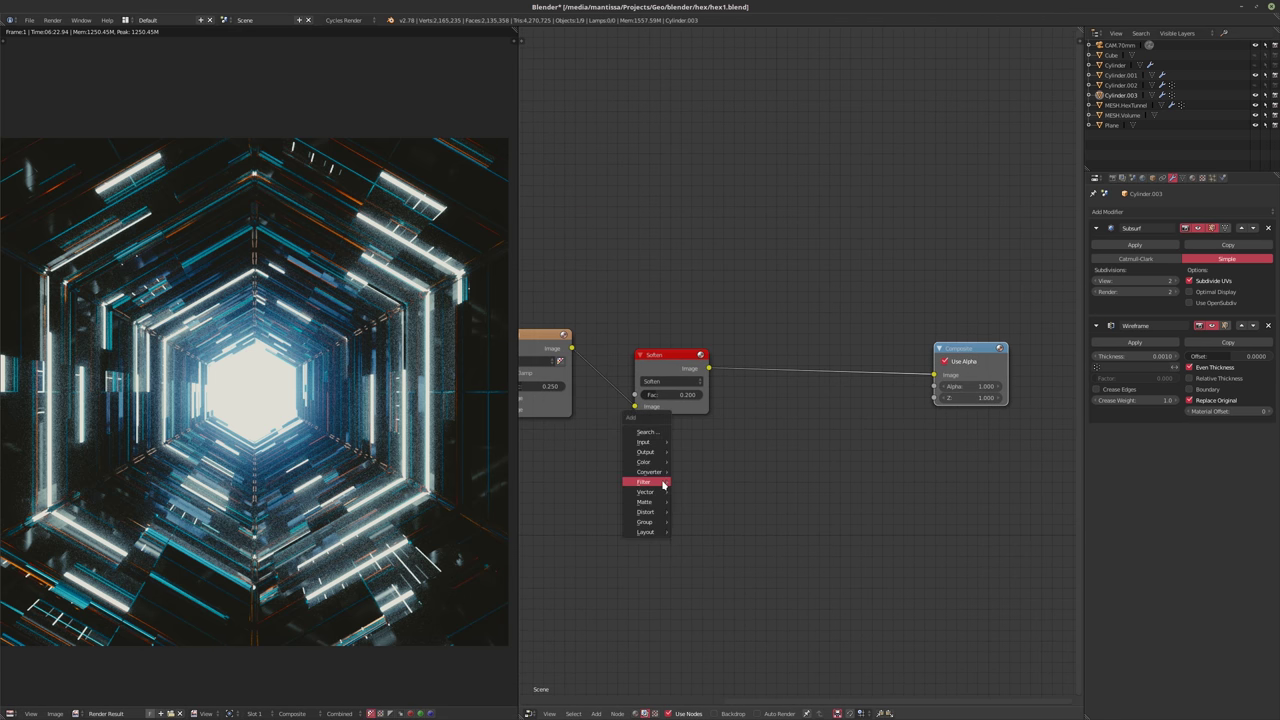
mouse_move(647, 472)
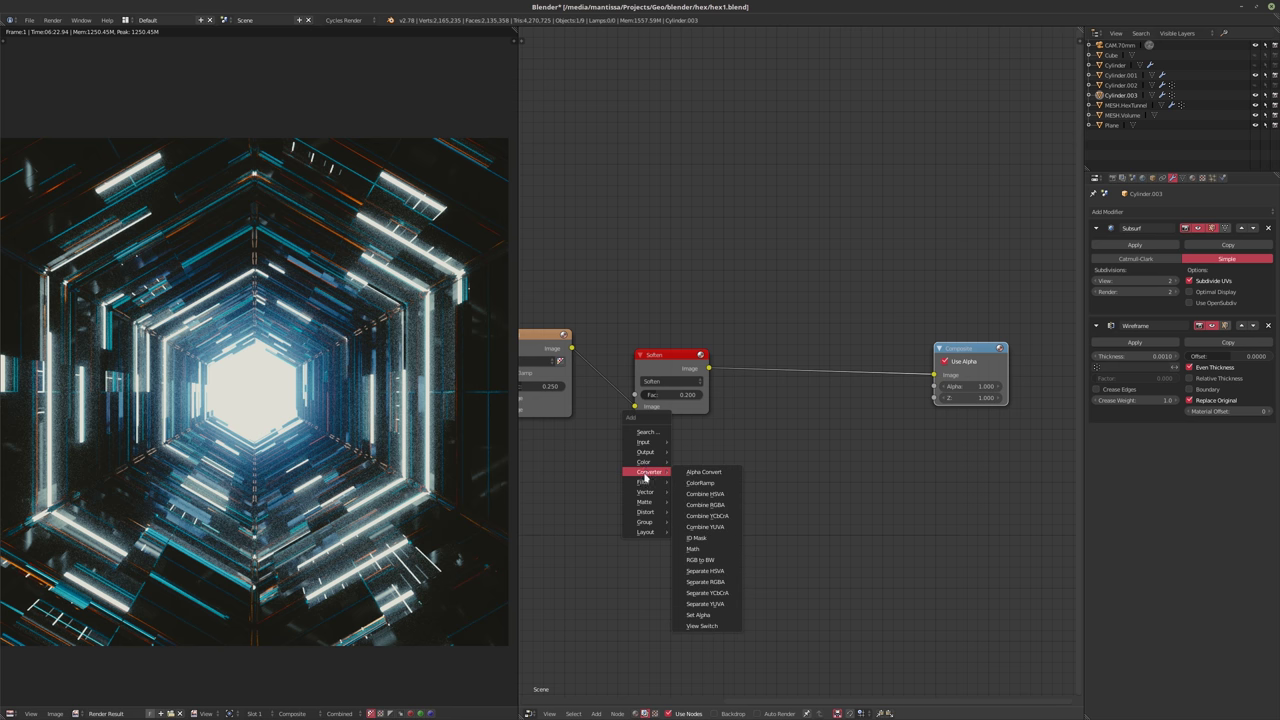
mouse_move(645, 501)
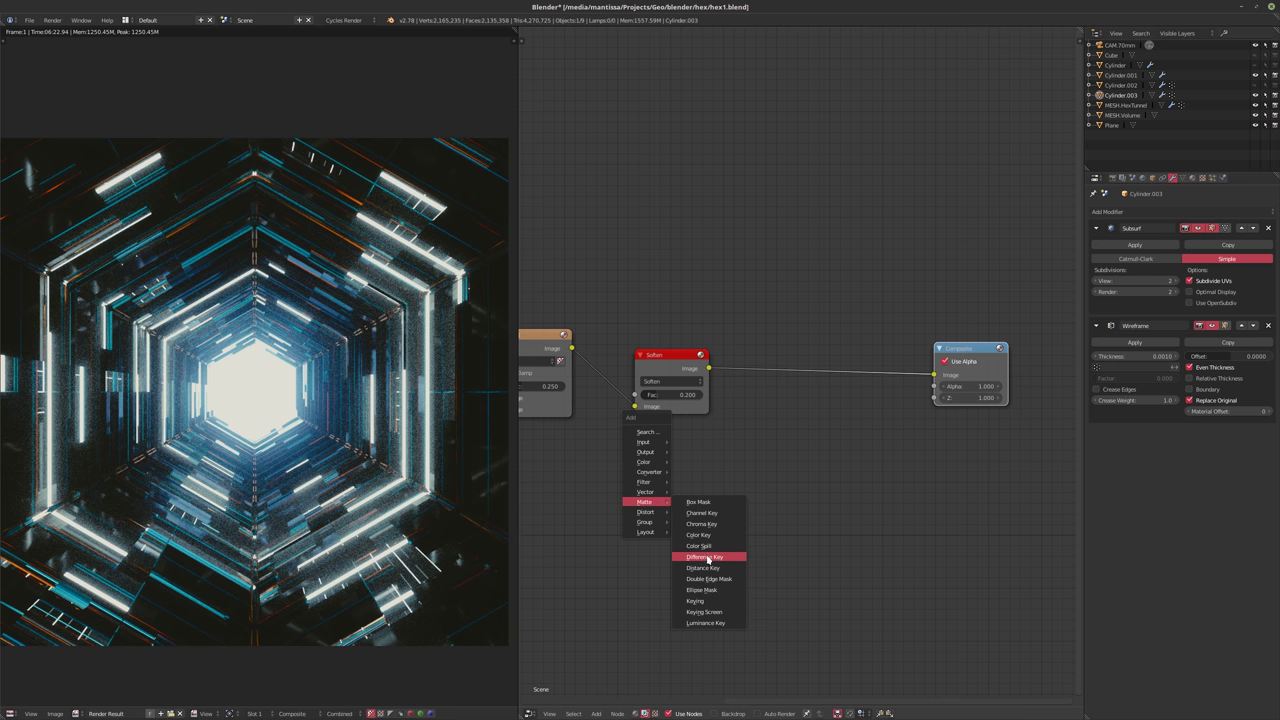
left_click(701, 590)
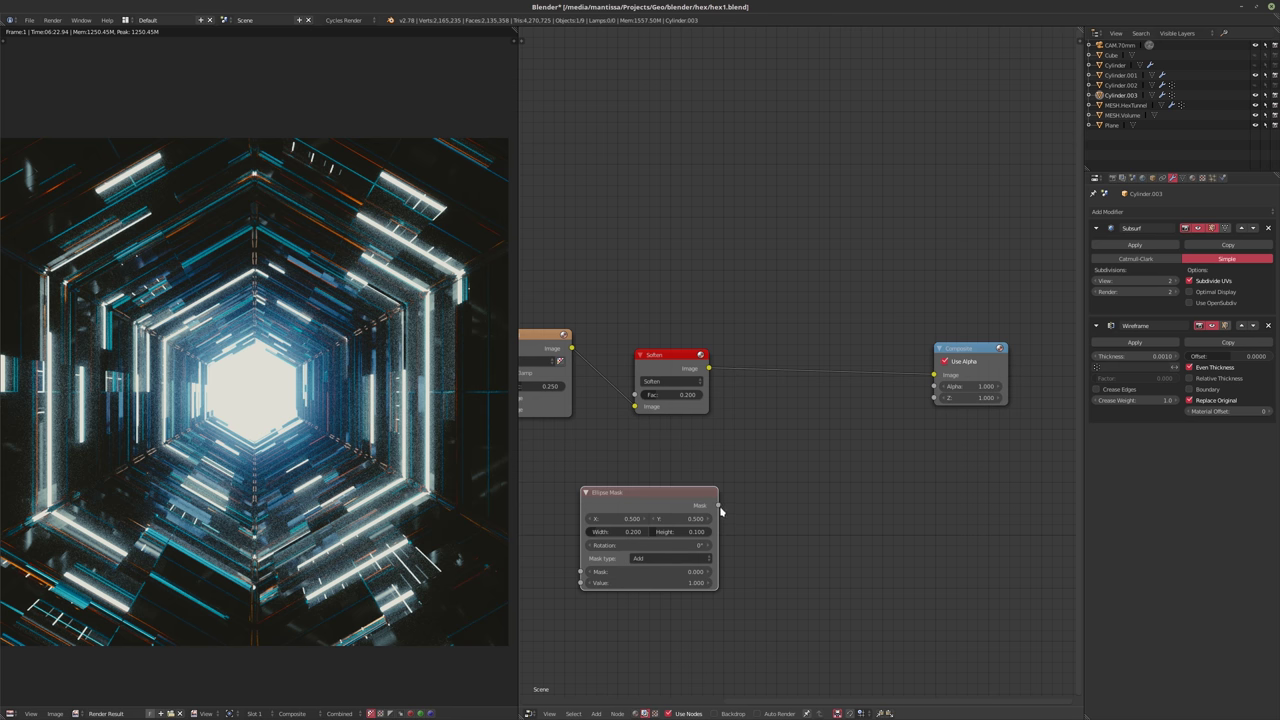
left_click(684, 528)
- Add a Mix node set to Add after Soften and feed the Ellipse Mask into it
key("shift+a")
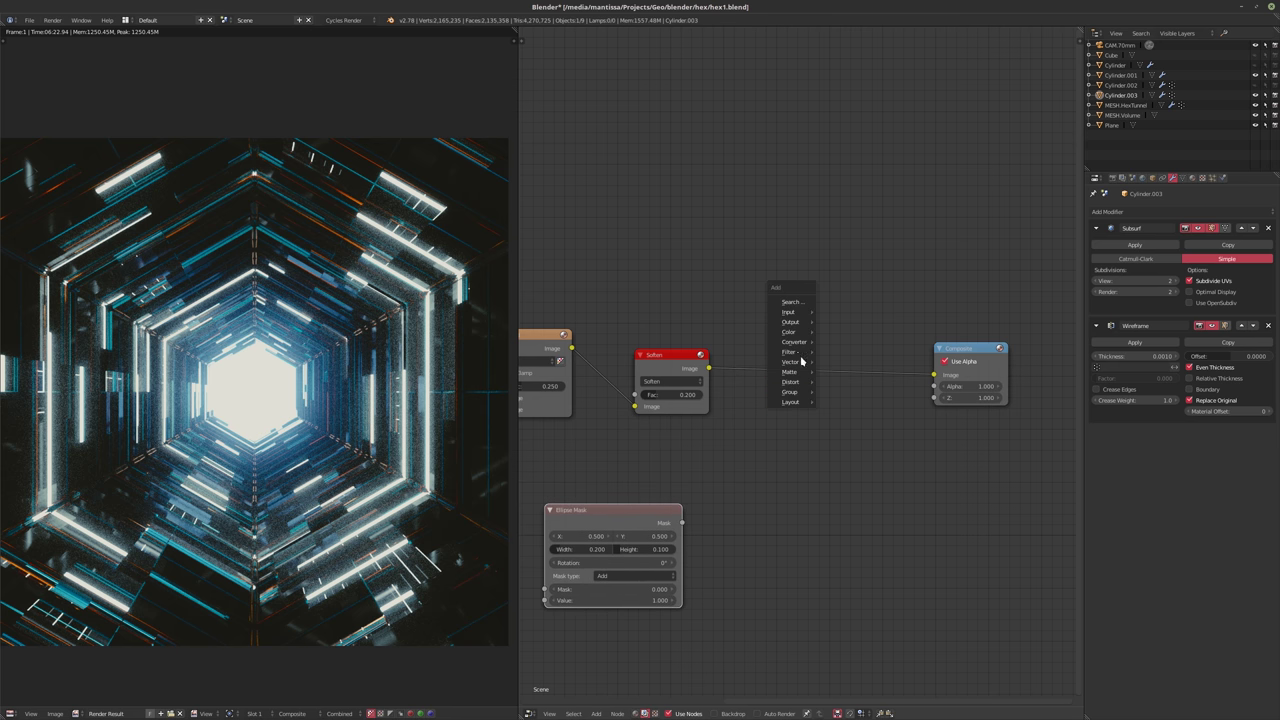
mouse_move(791, 356)
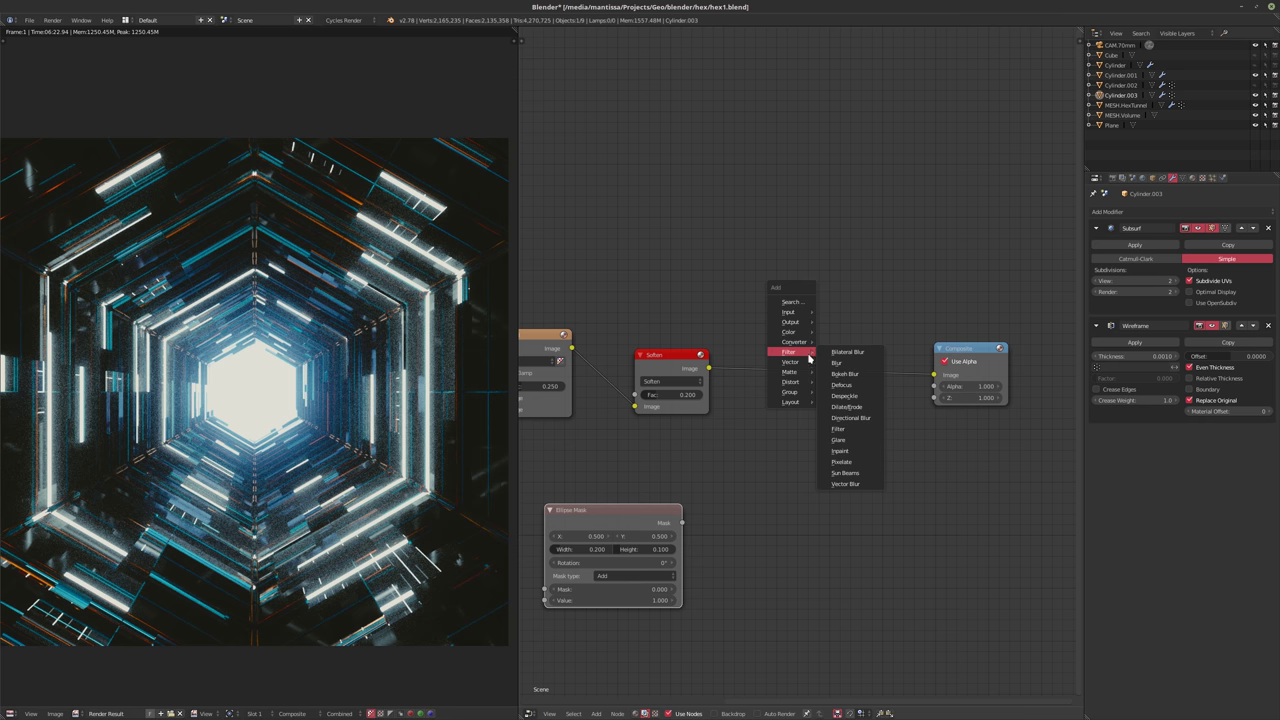
mouse_move(785, 333)
left_click(838, 419)
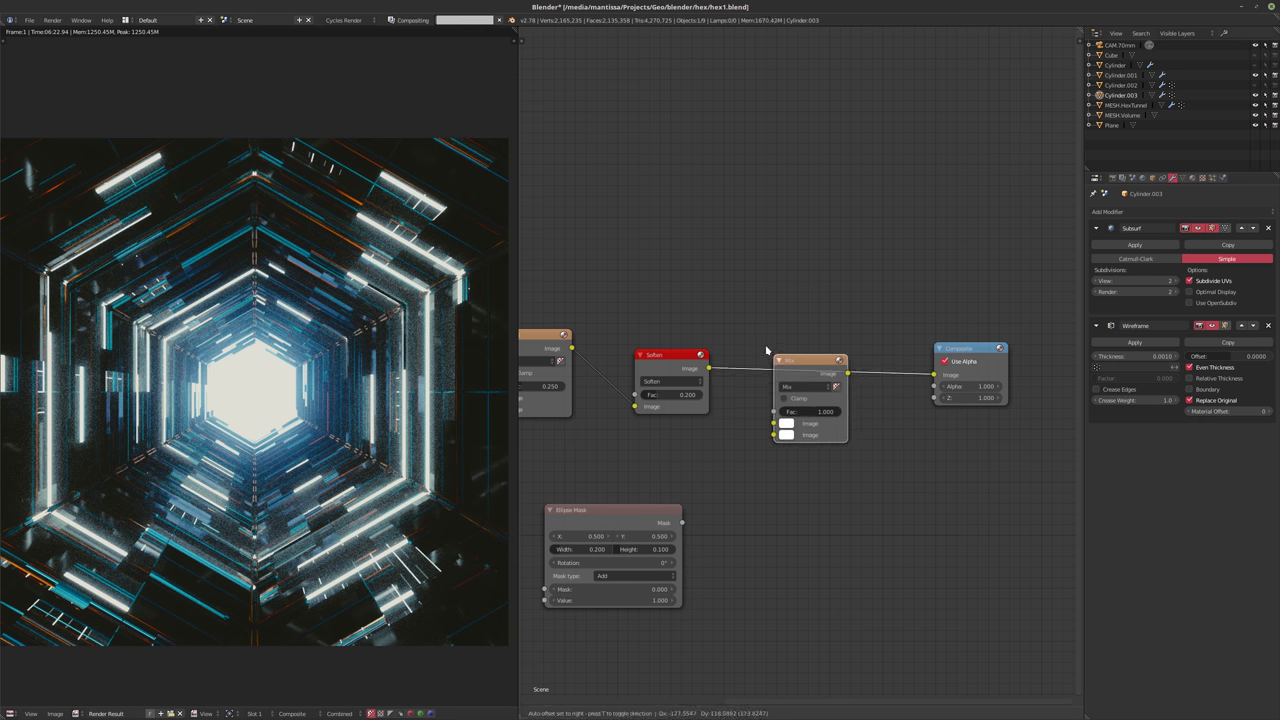
left_click(800, 372)
left_click(798, 376)
left_click(781, 354)
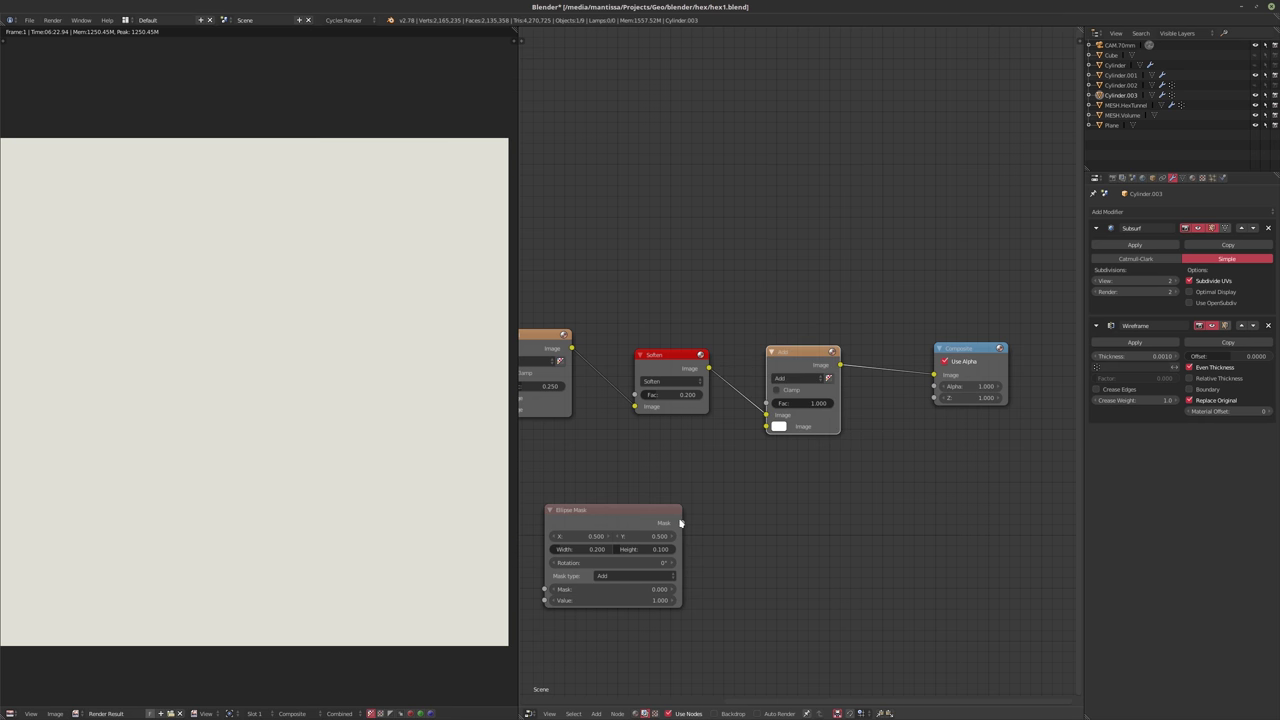
left_click_drag(682, 522, 766, 426)
scroll(700, 480, "up", 2)
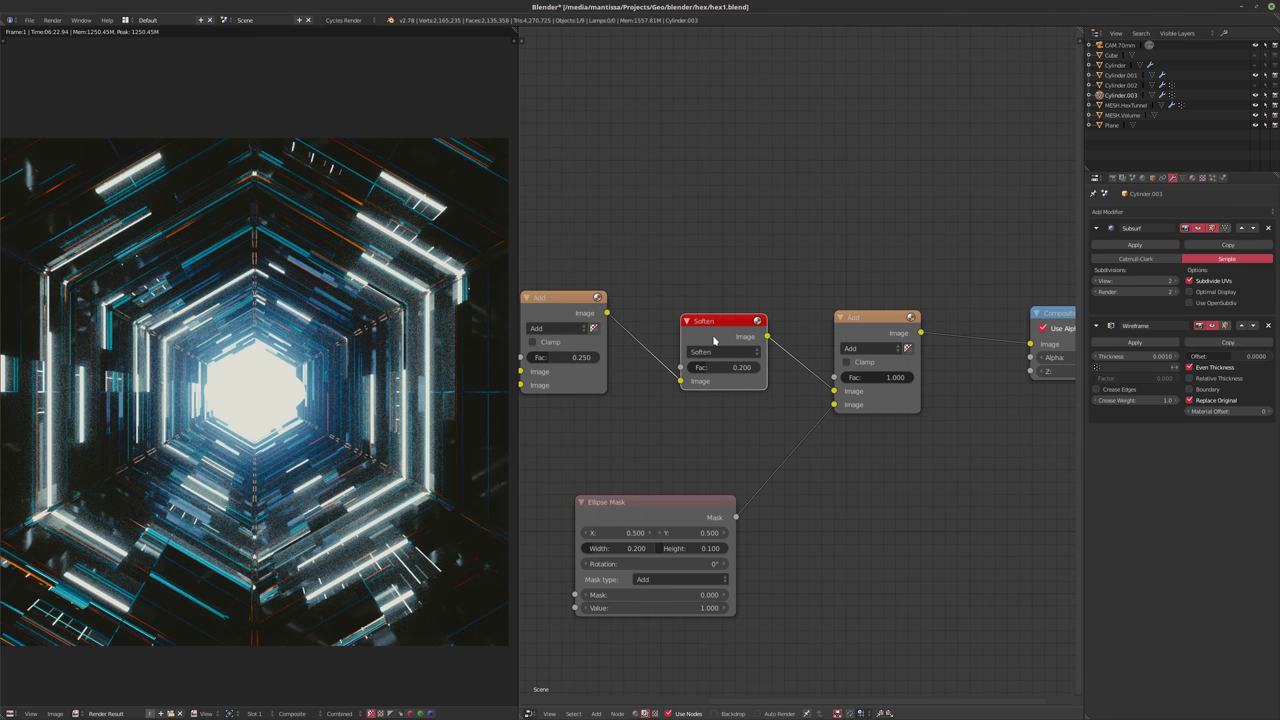
- Move the Soften node so it sits between the new Add node and Composite
left_click_drag(686, 387, 862, 255, "alt")
left_click_drag(853, 330, 766, 352)
left_click_drag(651, 495, 570, 480)
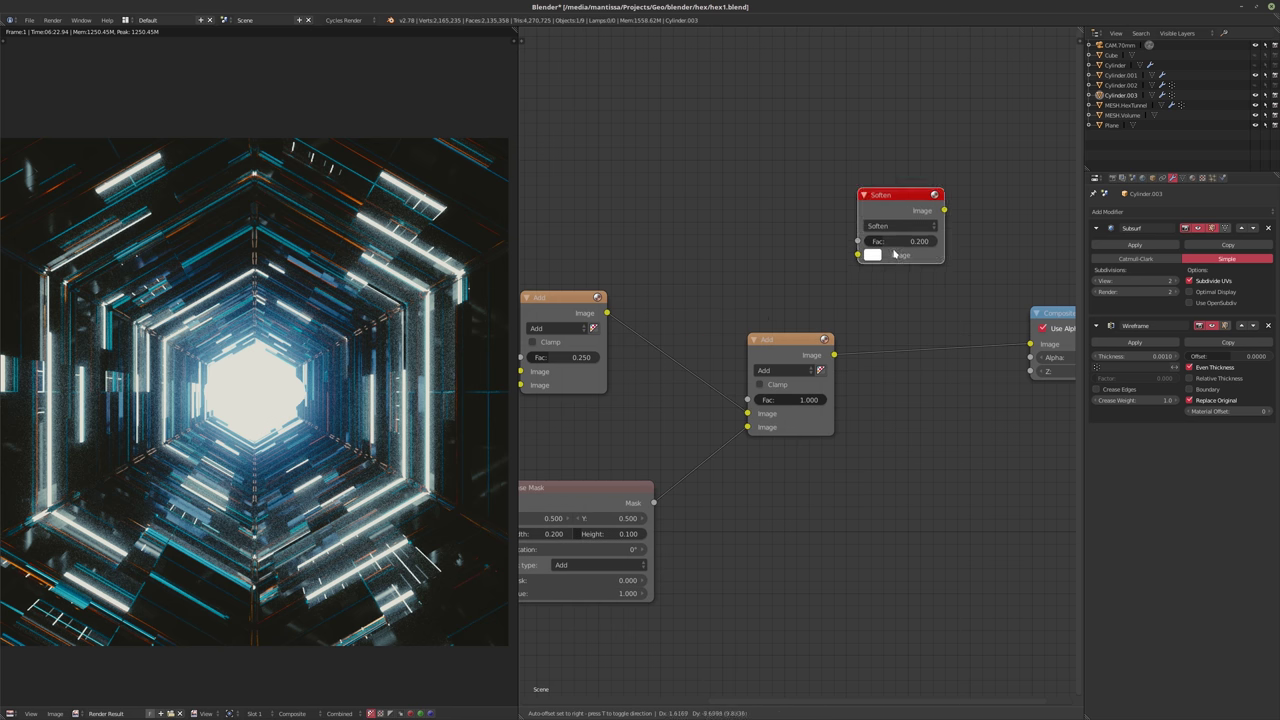
left_click_drag(892, 197, 920, 352)
middle_click_drag(693, 368, 791, 346)
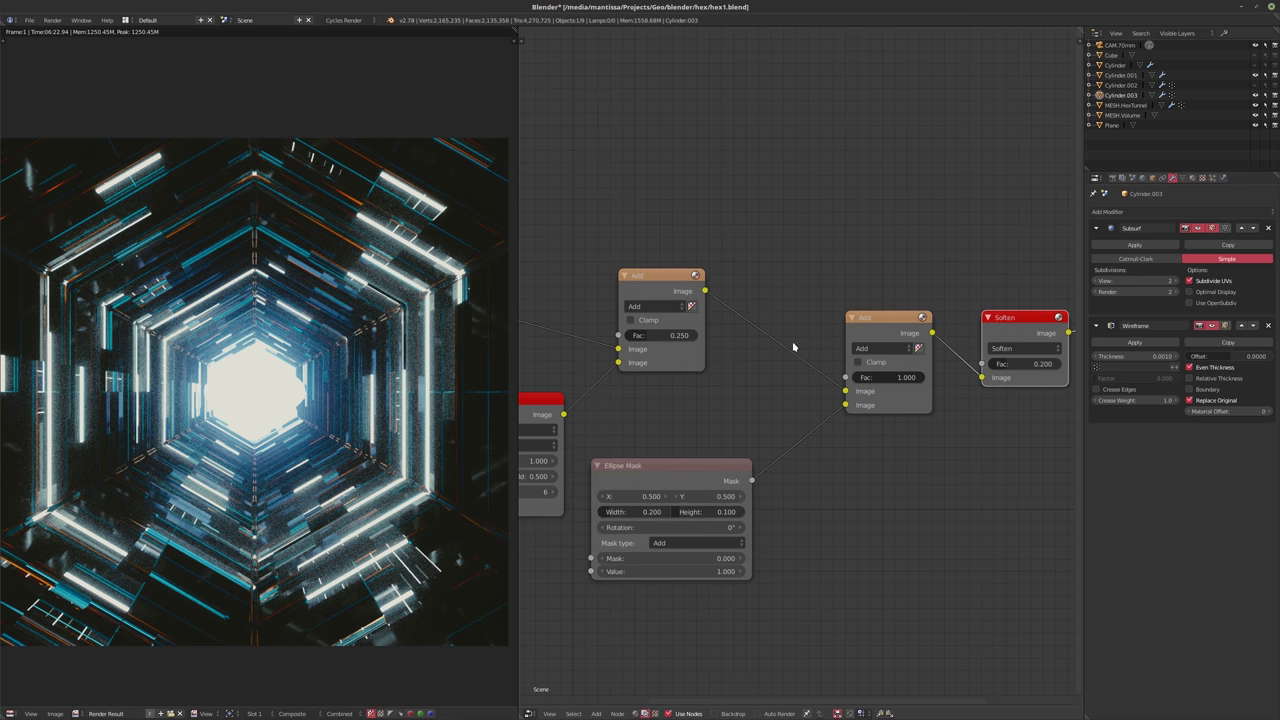
- Set the Ellipse Mask width and height to 0.3, making a circle
left_click(651, 513)
type("0.5")
key("Tab")
type("0.5")
key("Return")
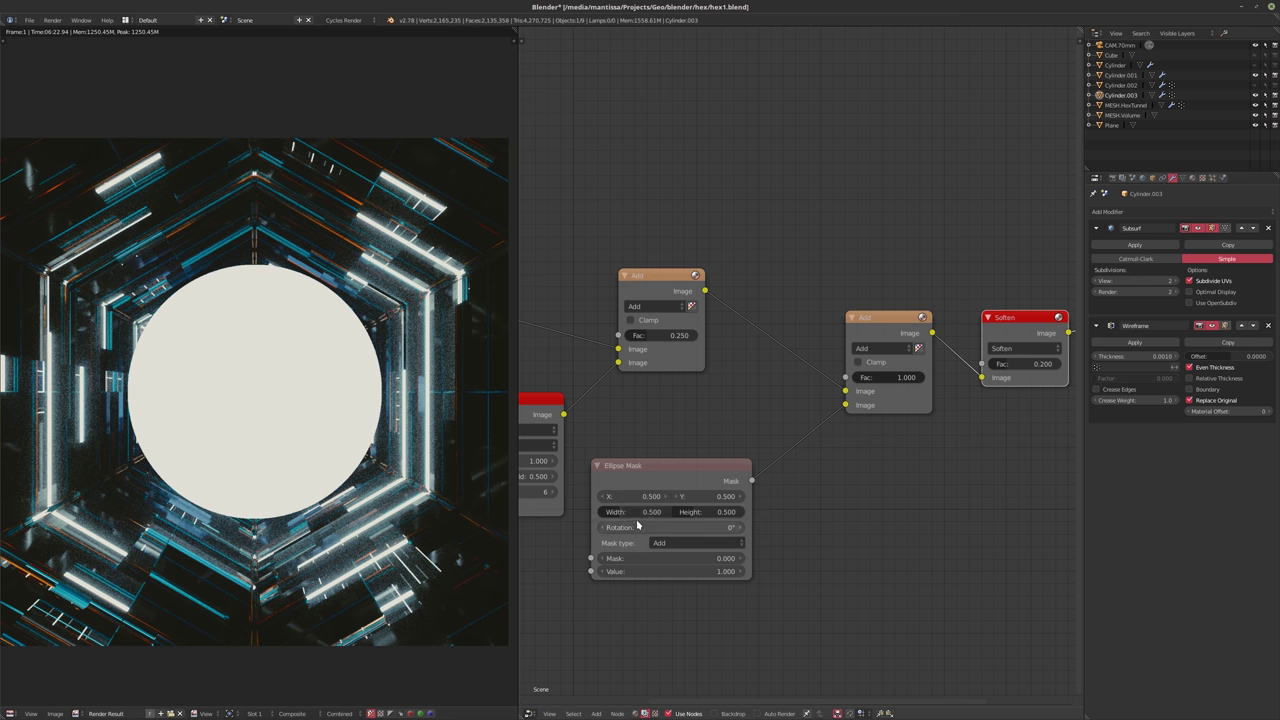
left_click(623, 513)
type("0.3")
key("Return")
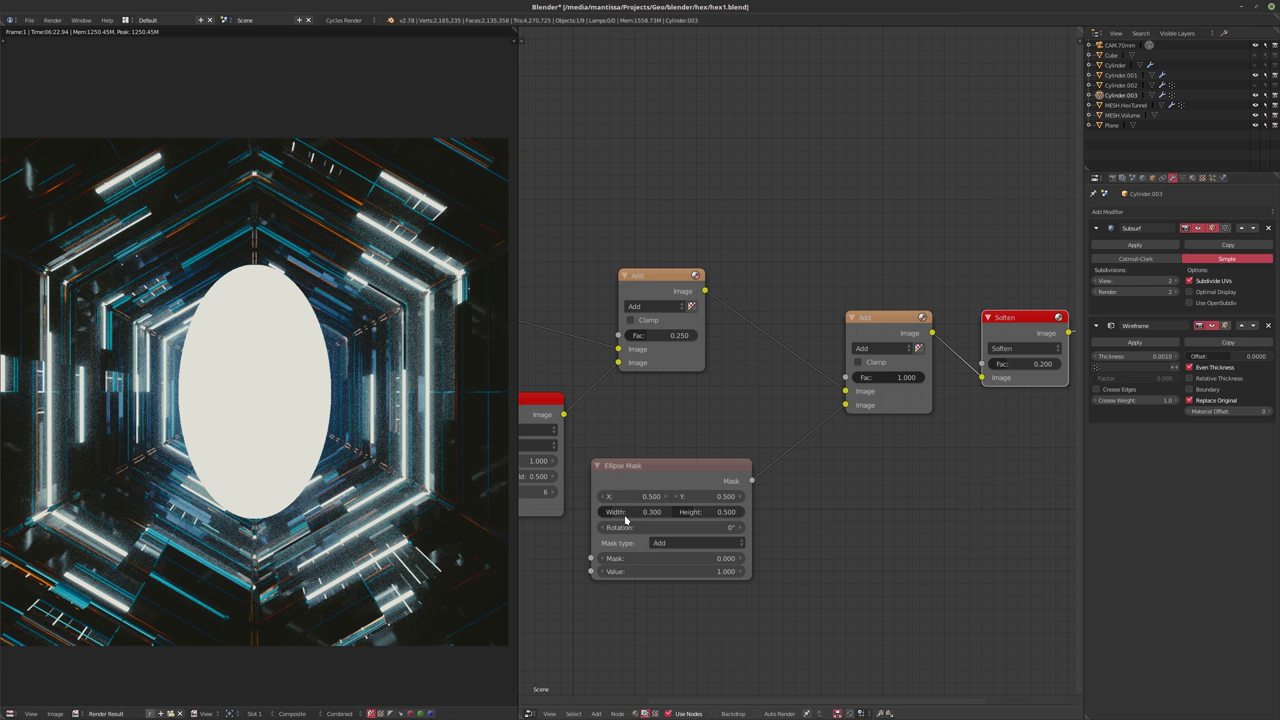
left_click(703, 513)
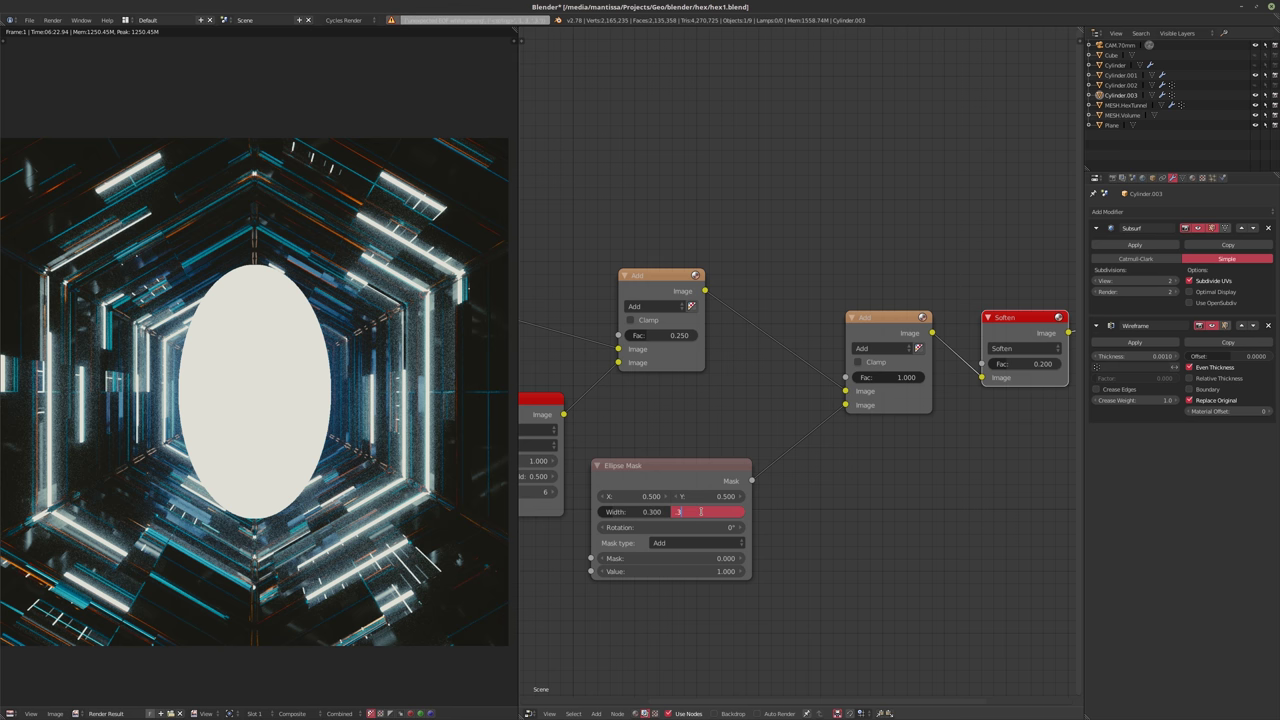
type(".3")
key("Return")
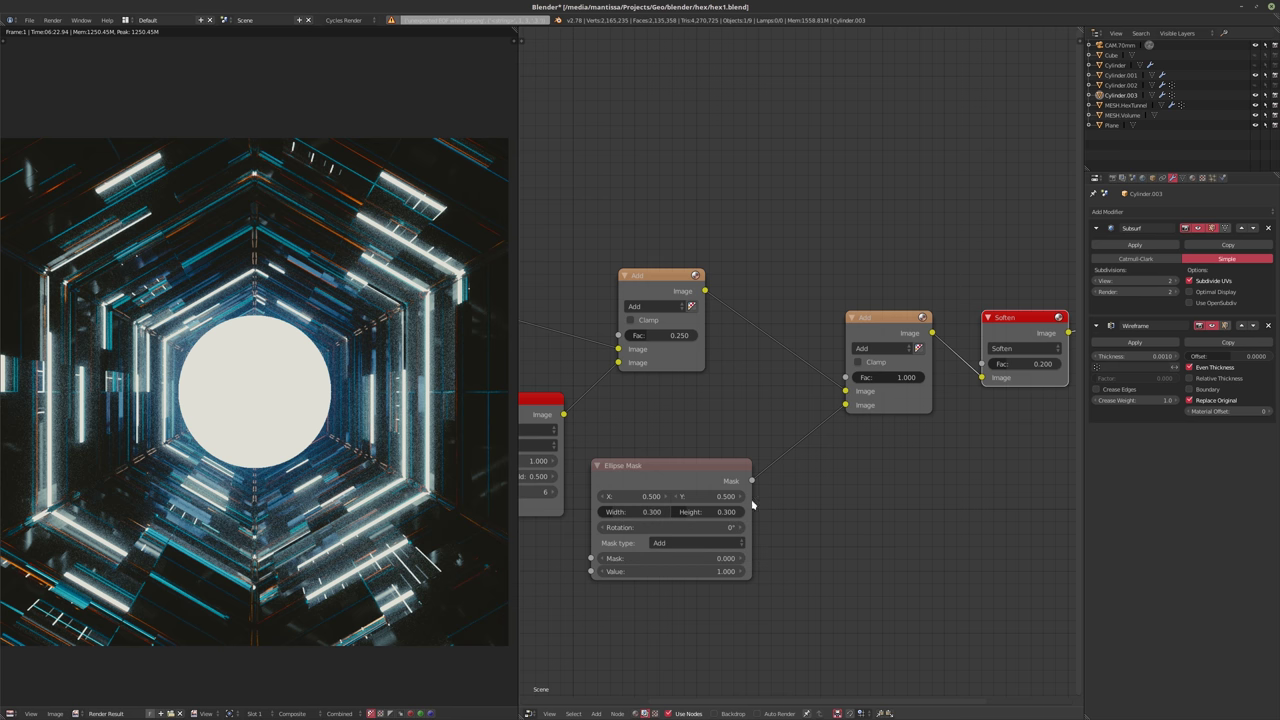
- Move the Ellipse Mask node lower left and reframe the whole node chain
left_click_drag(651, 462, 600, 560)
scroll(650, 560, "down", 2)
middle_click_drag(650, 560, 760, 515)
left_click_drag(760, 515, 646, 498)
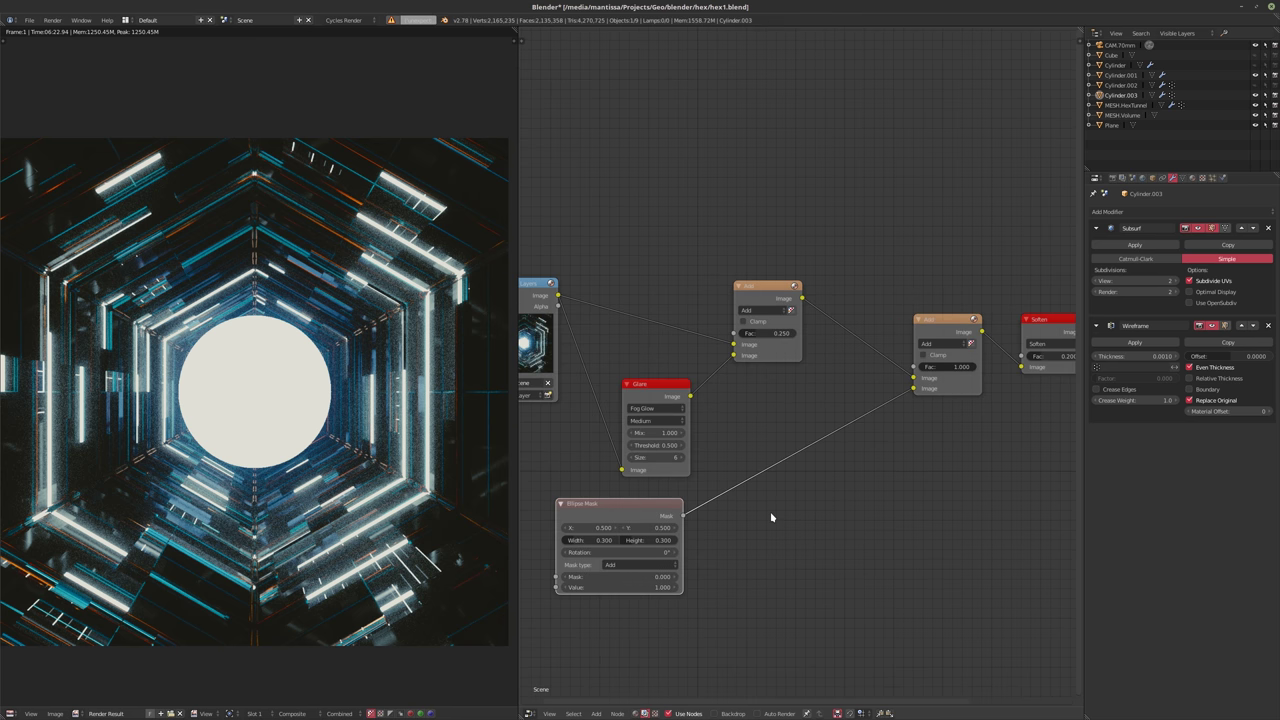
key("shift+a")
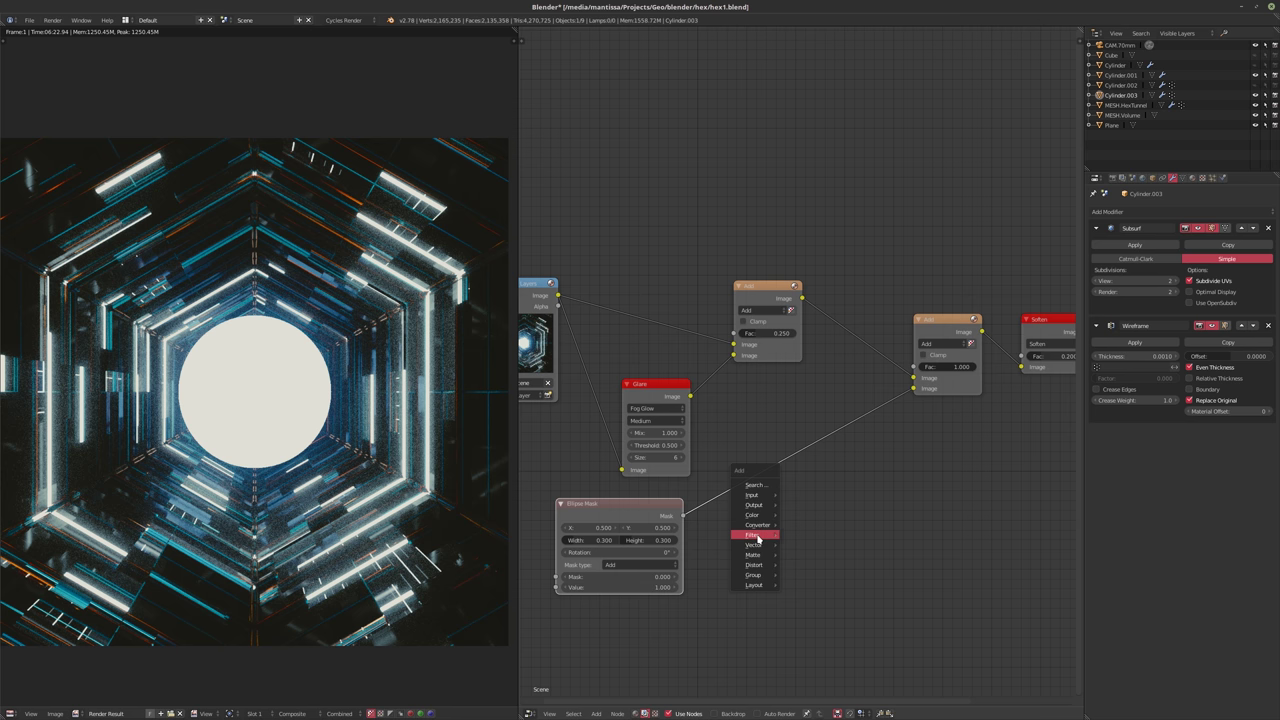
- Insert a Blur node between the Ellipse Mask and the second Add node
mouse_move(752, 535)
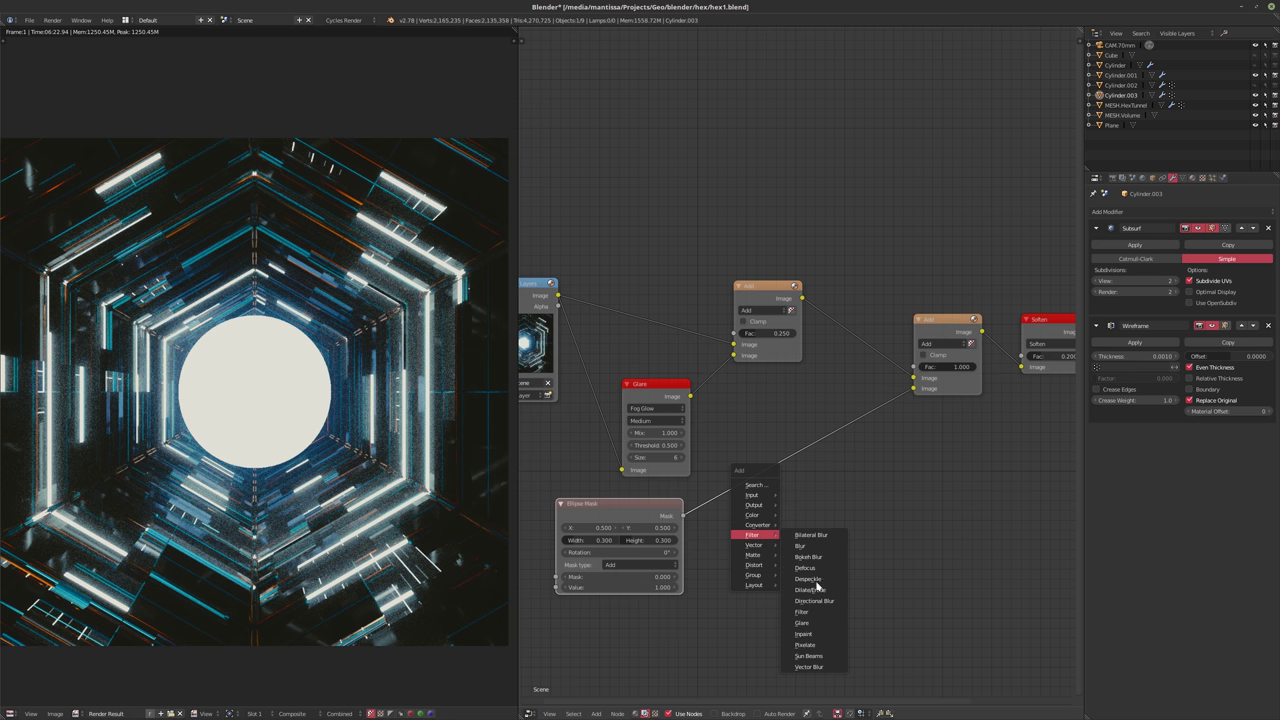
left_click(802, 548)
left_click(730, 468)
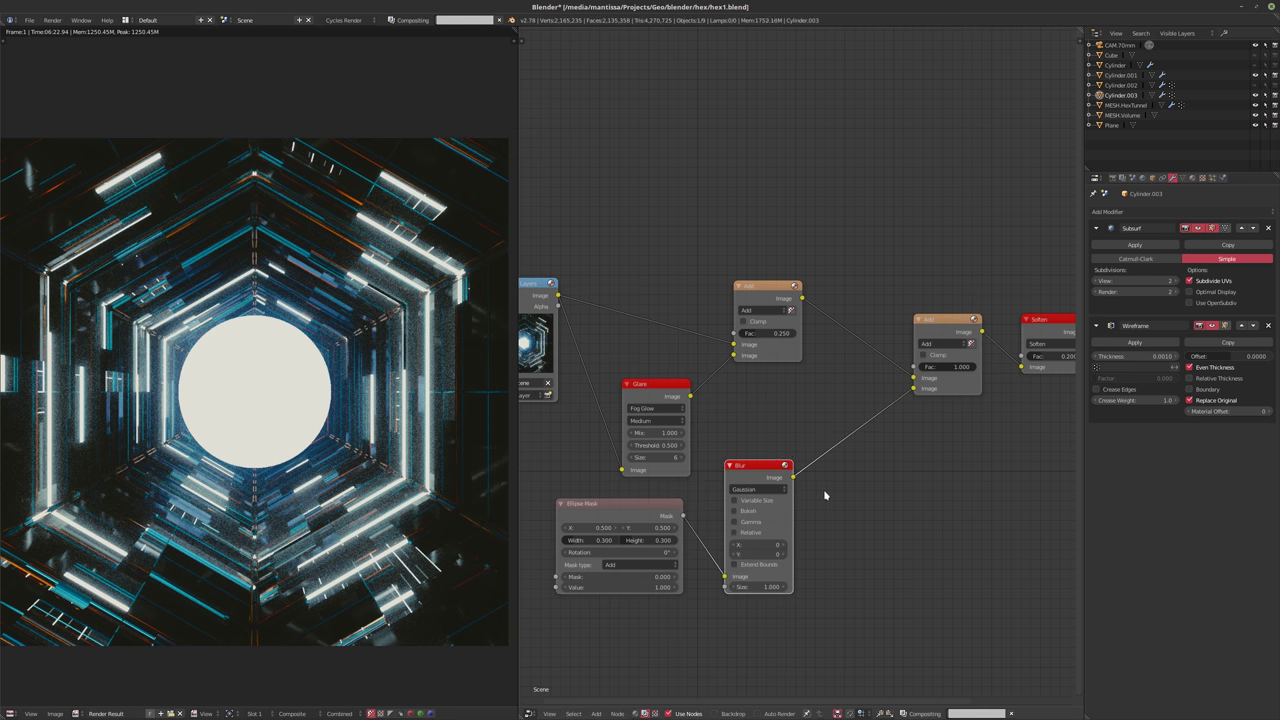
- Raise the view exposure in the scene's colour management settings
left_click(1122, 178)
left_click(1132, 178)
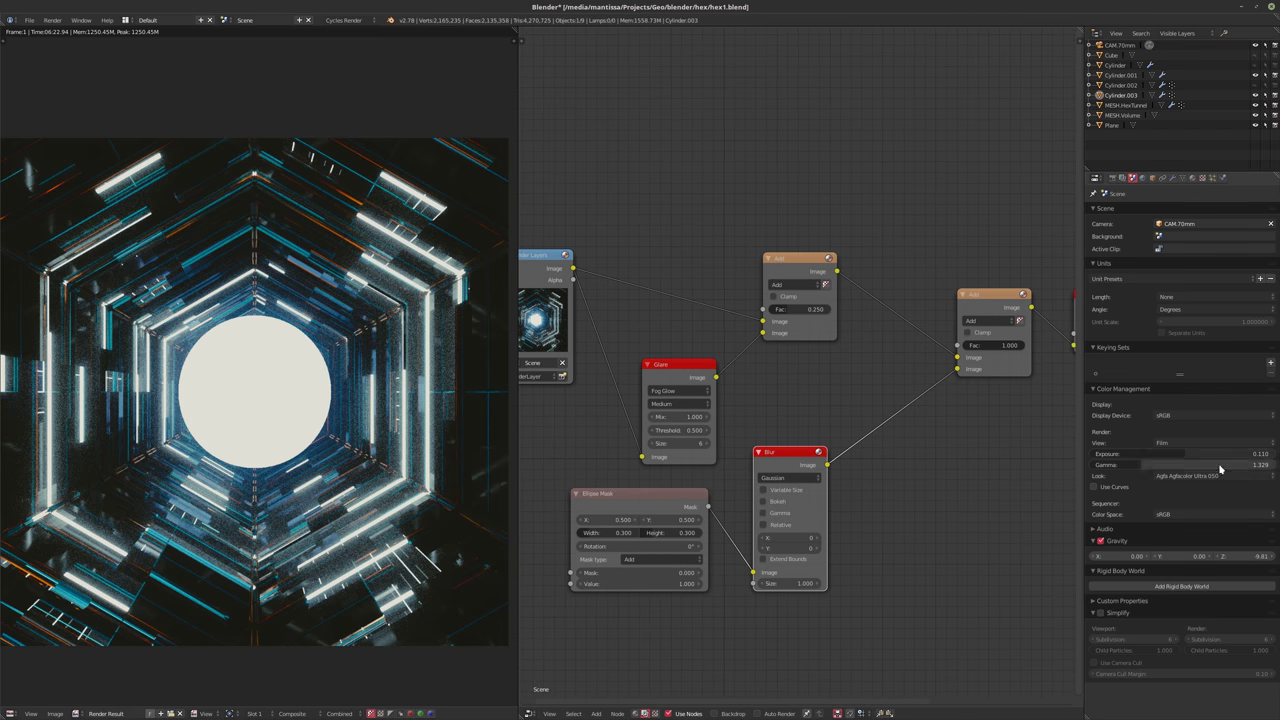
left_click_drag(1200, 453, 1200, 453)
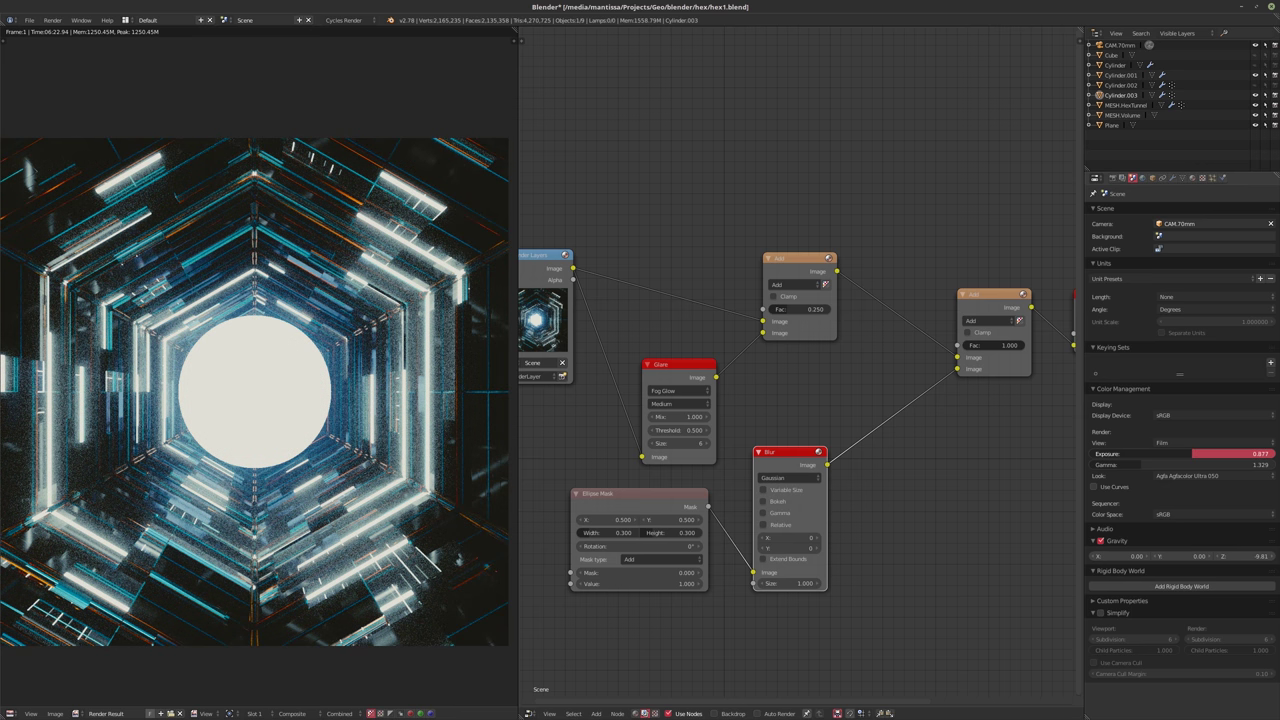
- Make the Blur size relative to the image at 25%
middle_click_drag(880, 500, 864, 498)
left_click_drag(610, 492, 576, 492)
middle_click_drag(803, 528, 895, 513)
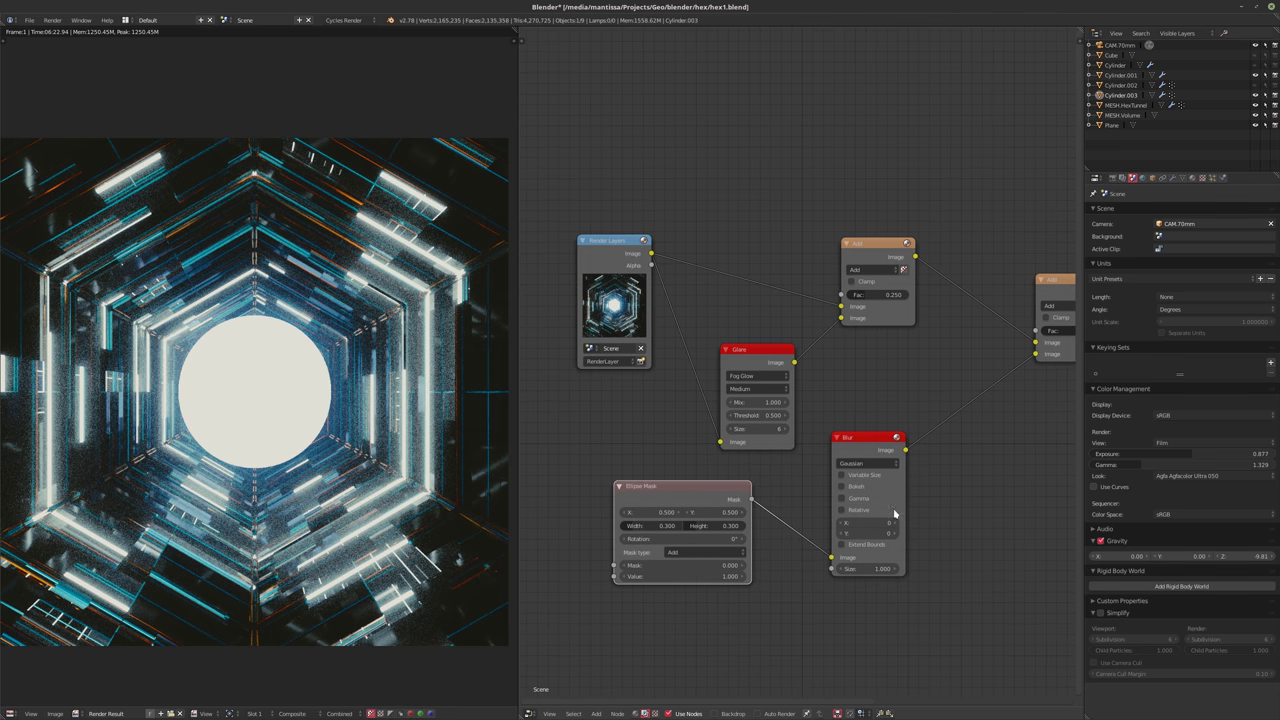
left_click(866, 463)
left_click(842, 509)
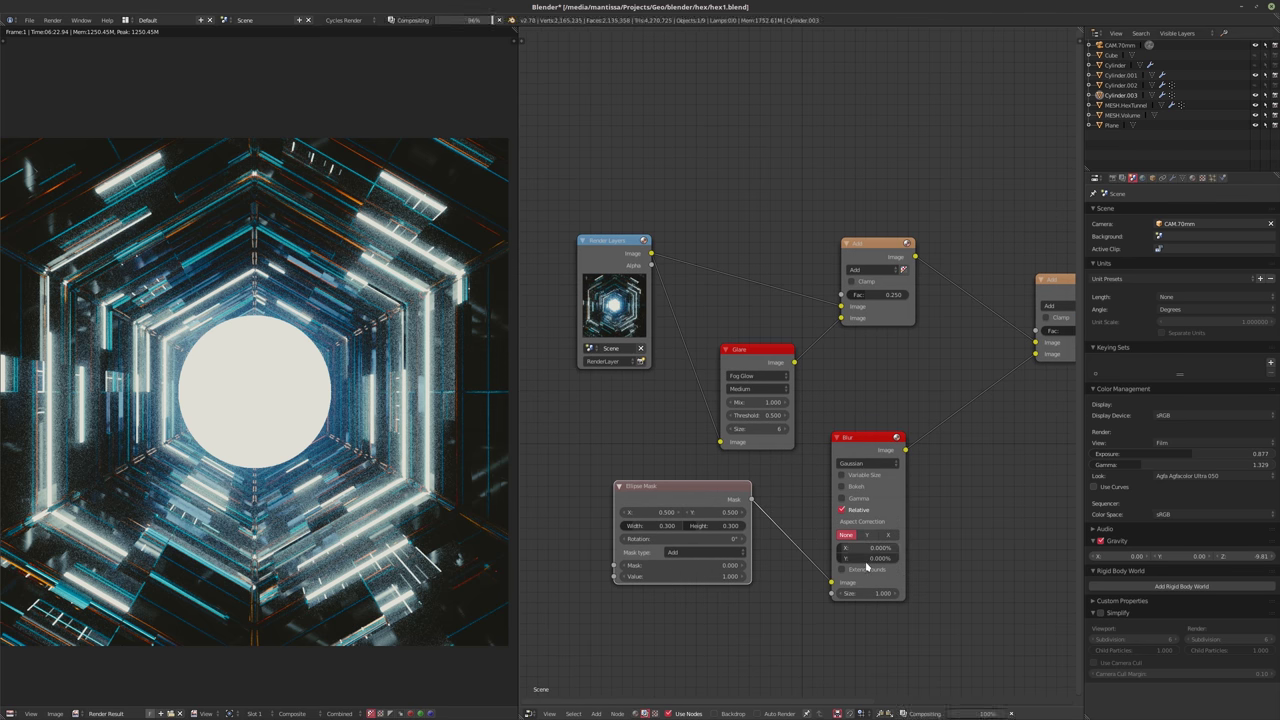
left_click(868, 548)
type("25")
key("Return")
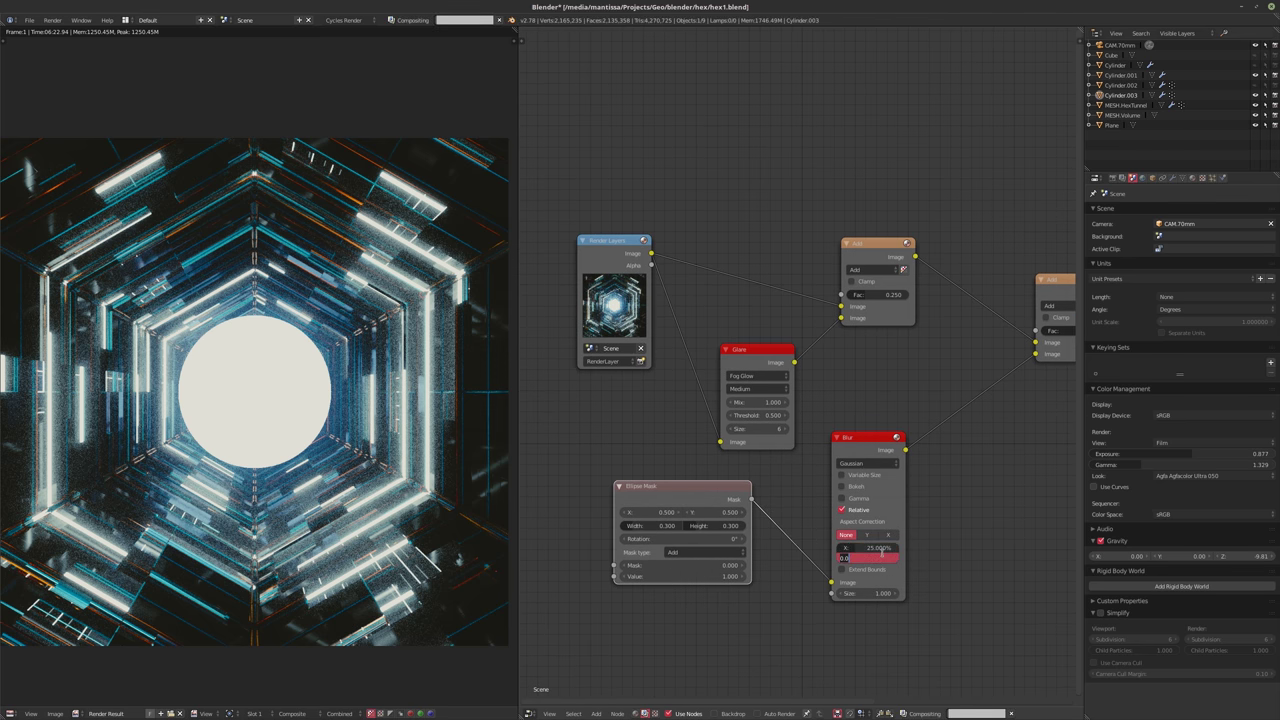
- Move the Ellipse Mask and Blur nodes aside and lower the final Add factor to 0.082
scroll(823, 449, "right", 5, "ctrl")
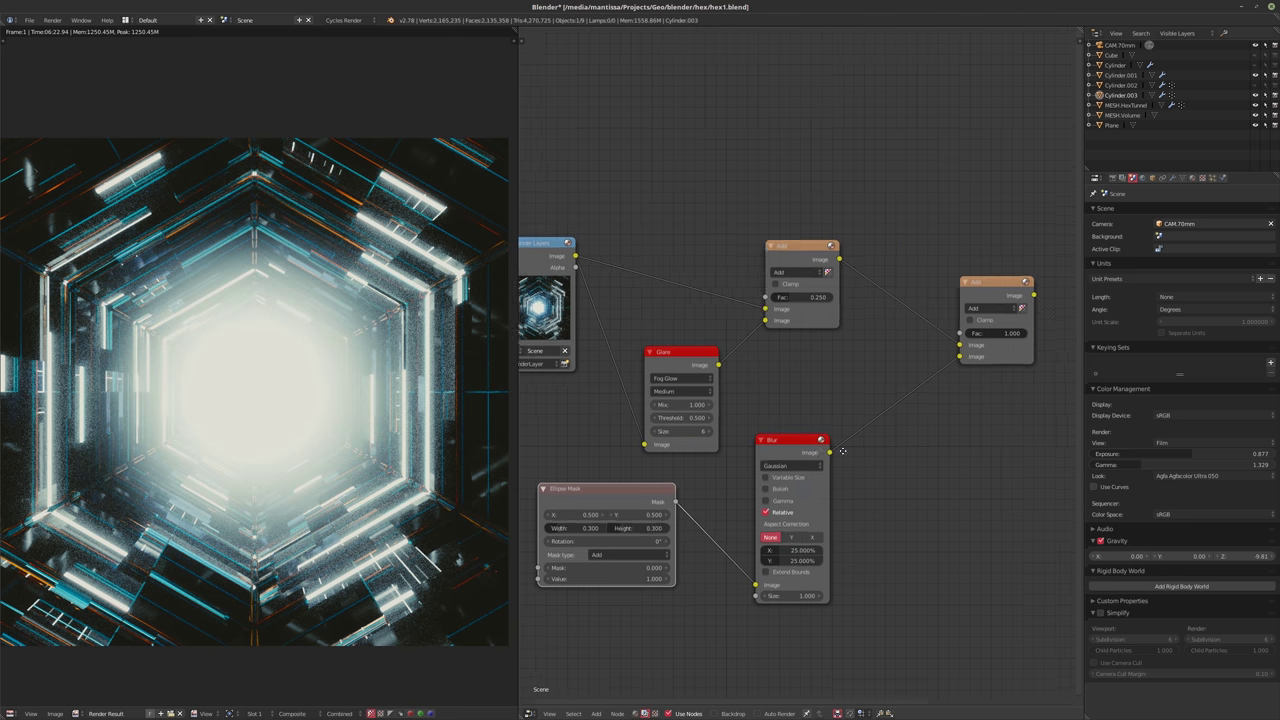
scroll(920, 441, "down", 1)
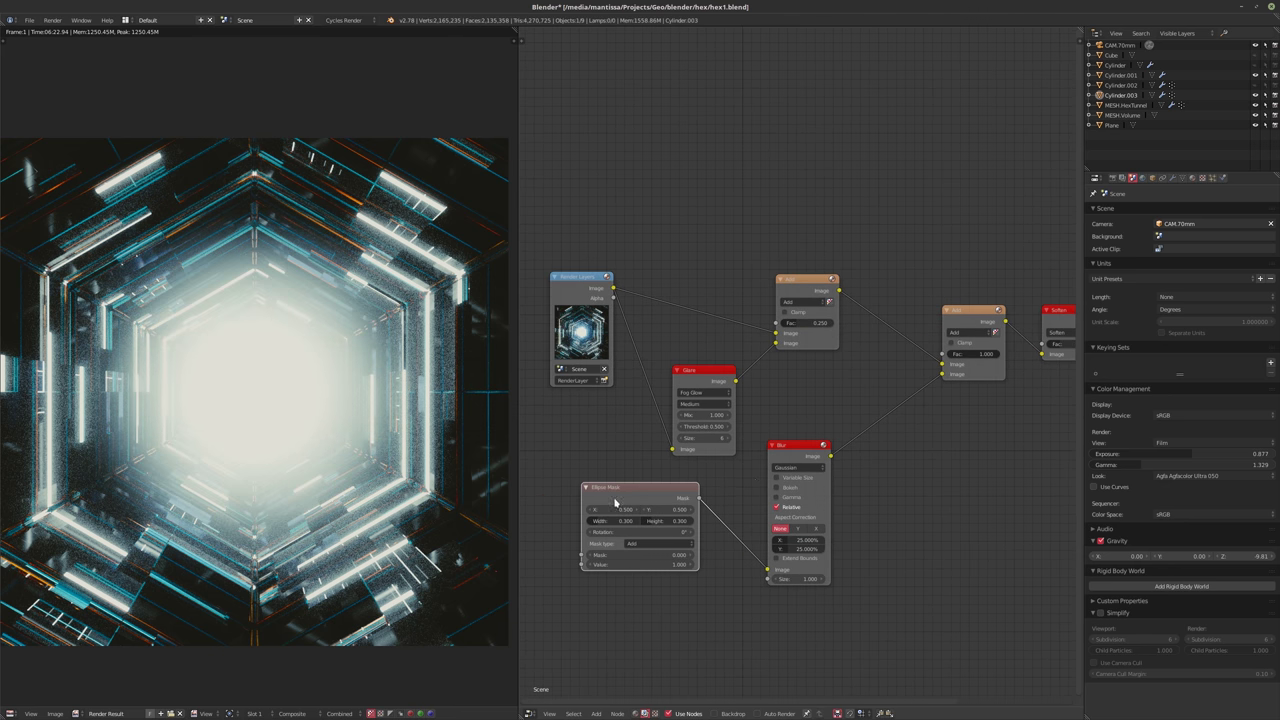
left_click_drag(616, 502, 561, 512)
left_click_drag(800, 447, 756, 469)
left_click_drag(624, 495, 610, 510)
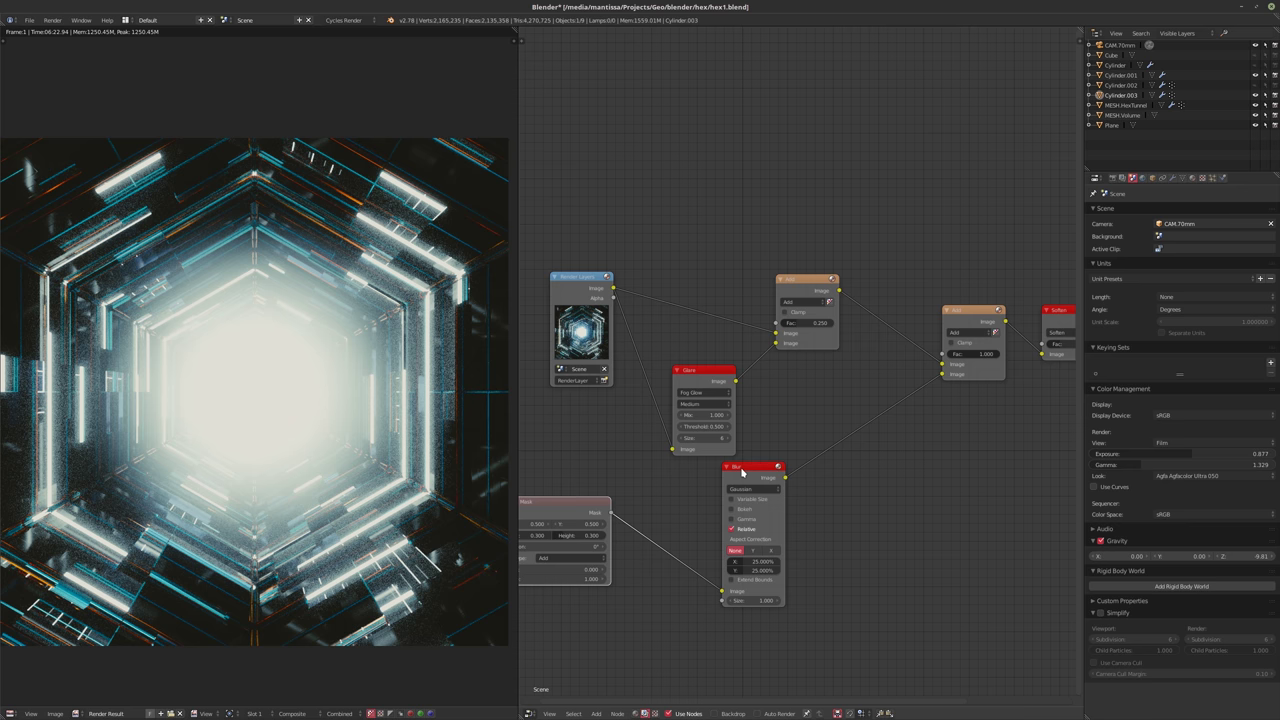
scroll(903, 466, "right", 5, "ctrl")
scroll(899, 364, "up", 2)
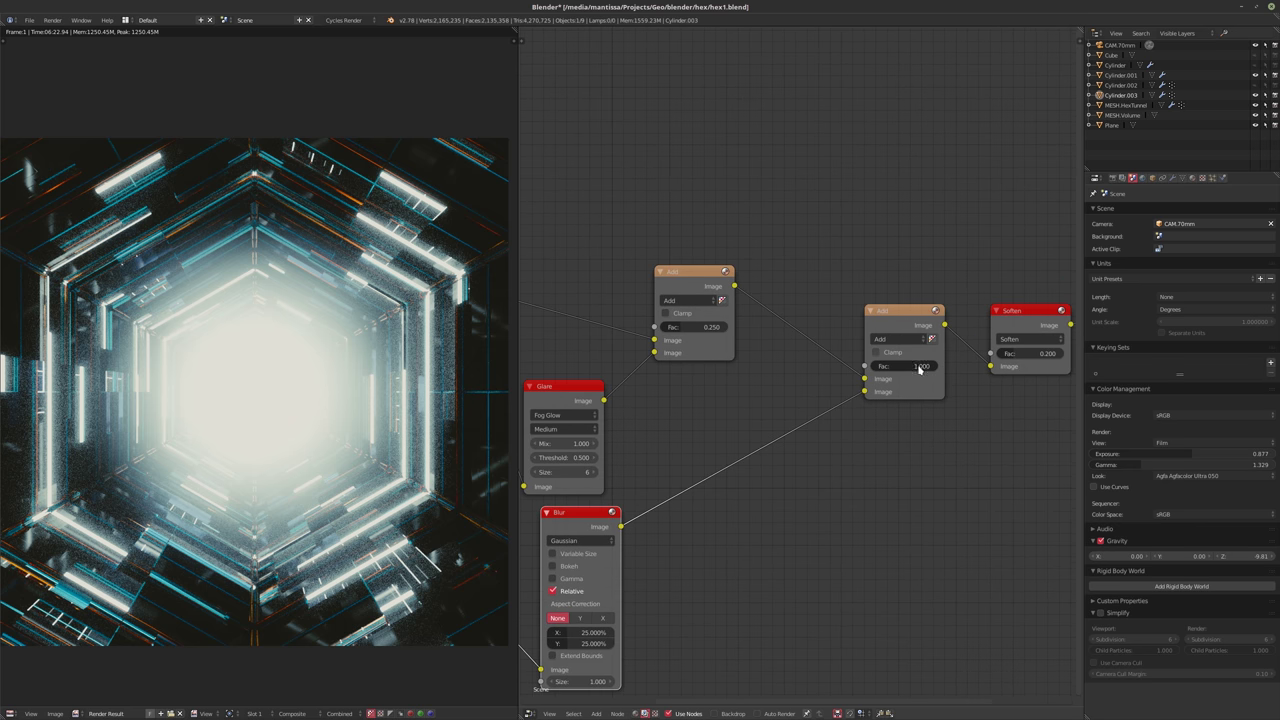
left_click_drag(919, 369, 886, 369)
- Insert a ColorRamp between Blur and Add with its white stop tinted blue
key("shift+a")
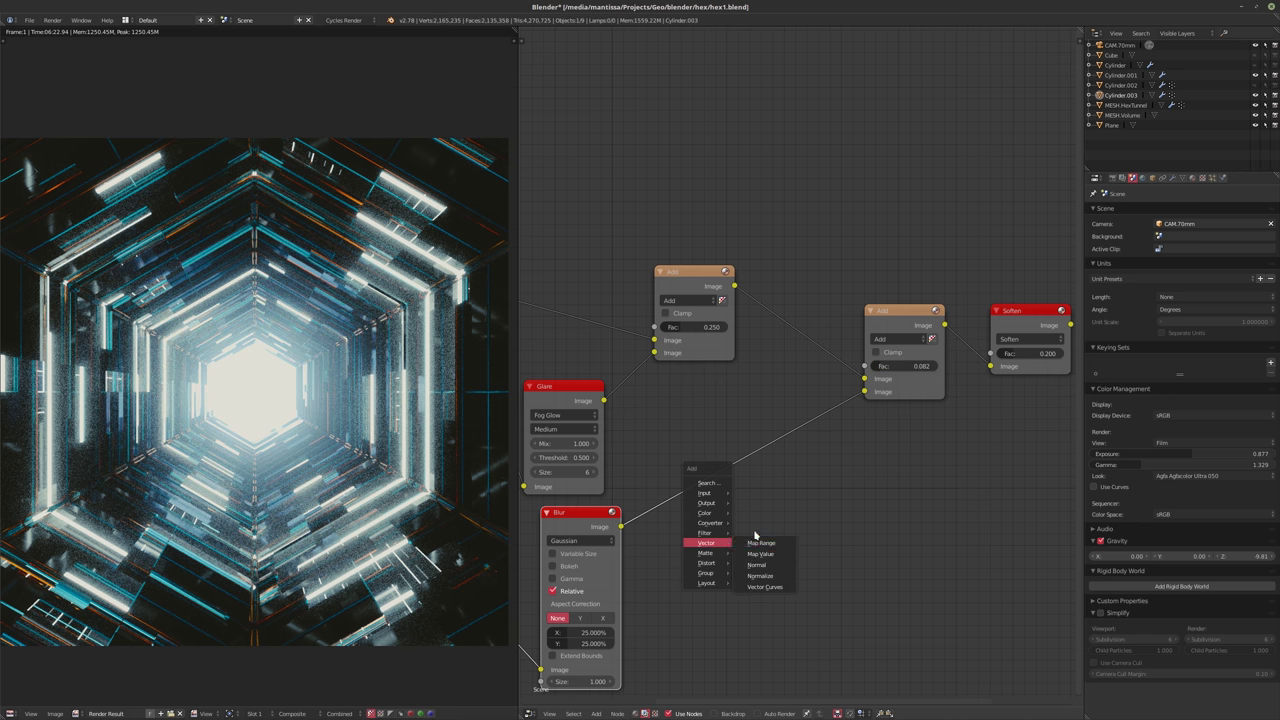
mouse_move(700, 524)
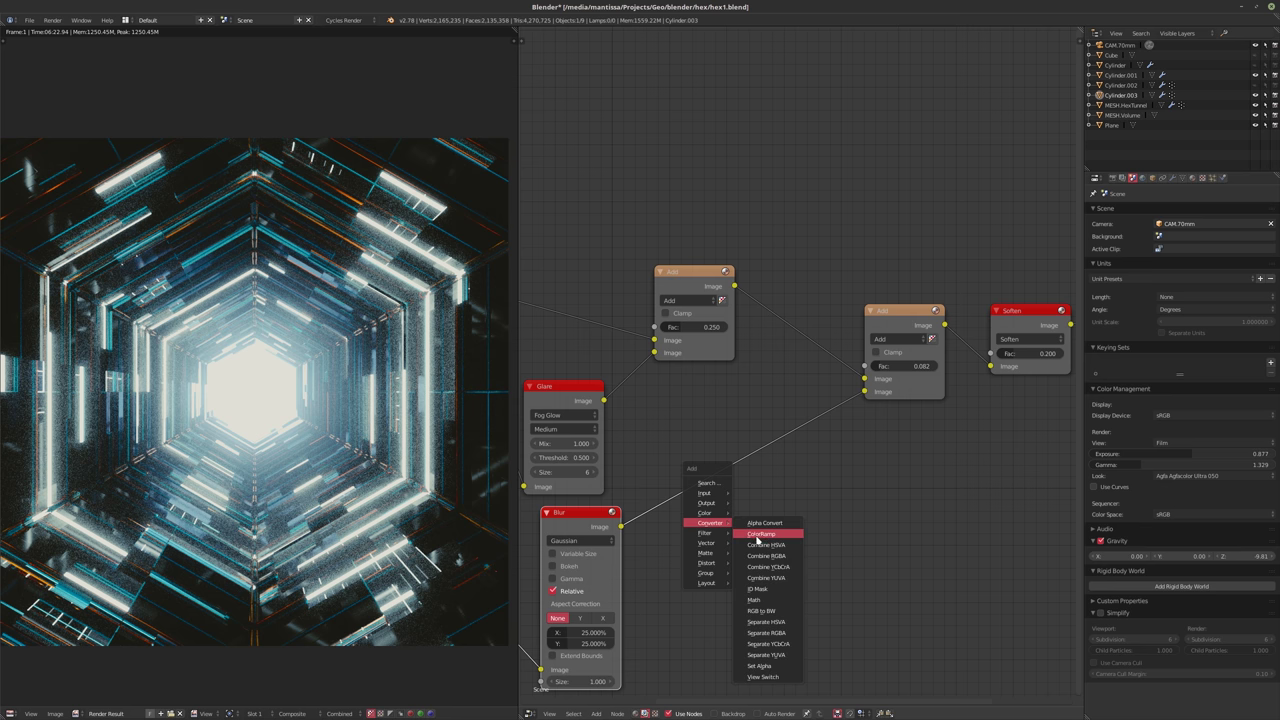
left_click(760, 534)
left_click(642, 446)
scroll(804, 495, "up", 3)
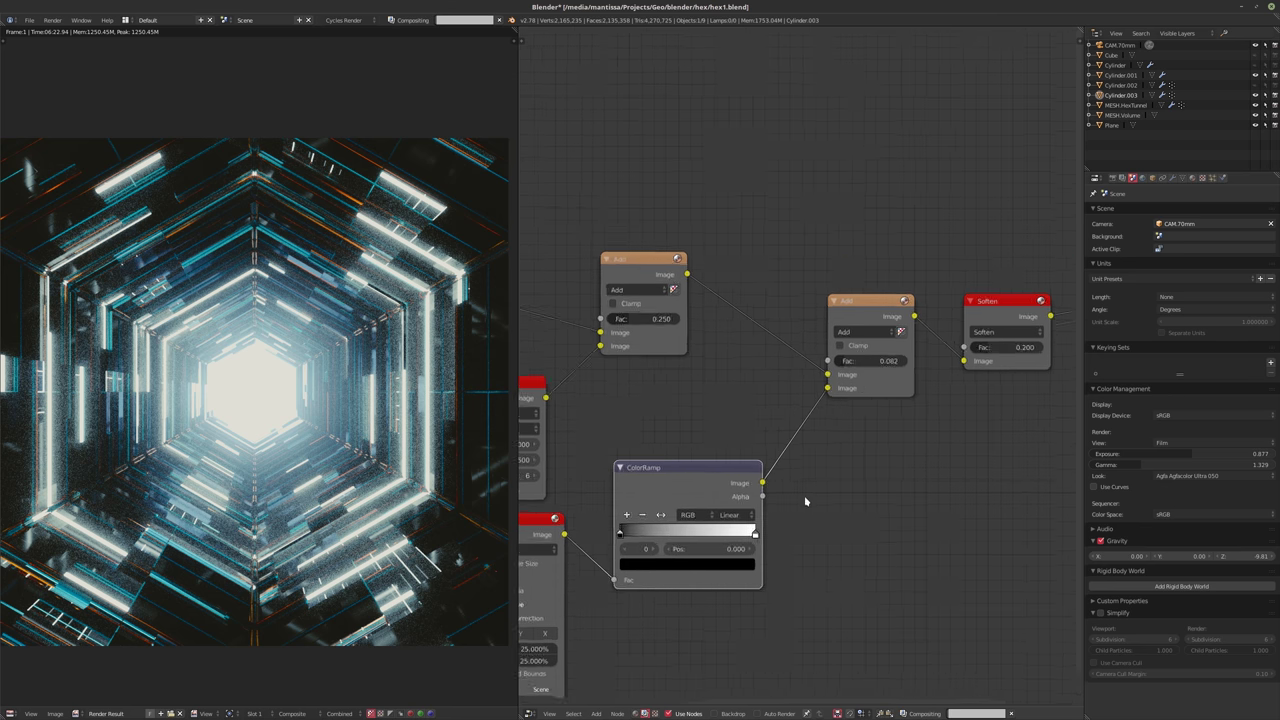
left_click(746, 541)
left_click(722, 576)
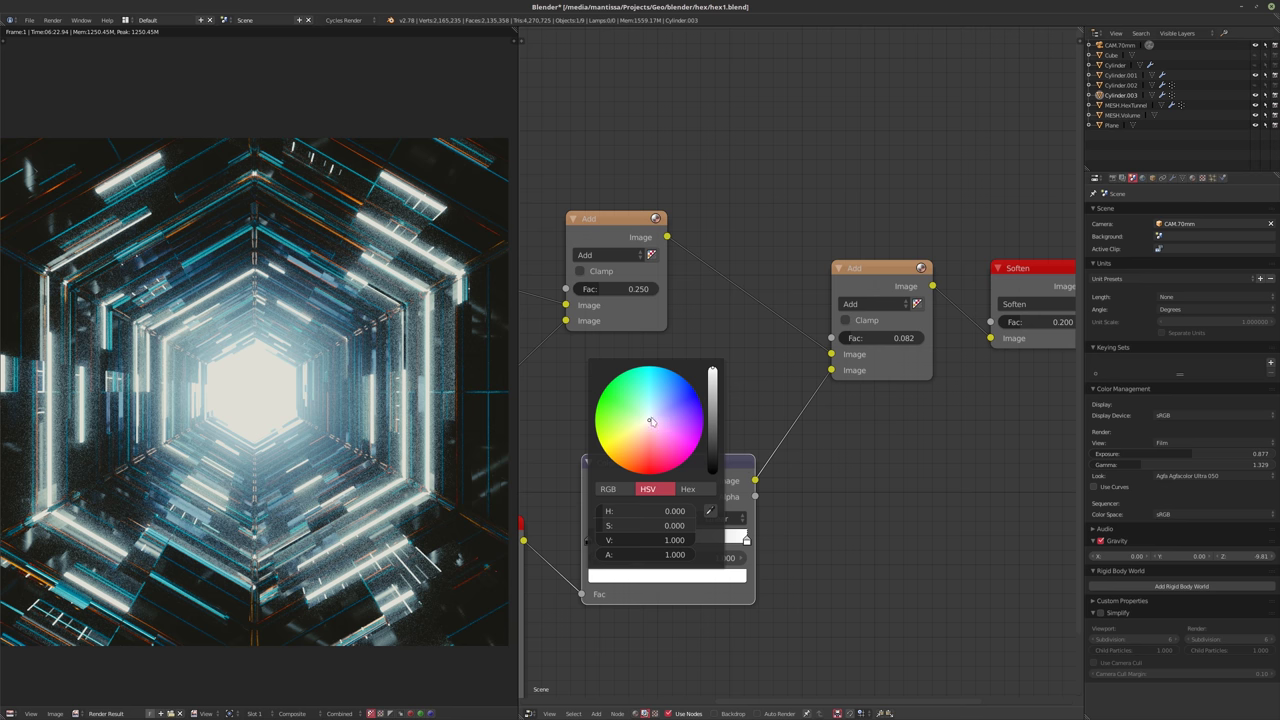
mouse_move(651, 421)
left_mouse_down()
mouse_move(681, 386)
mouse_move(654, 399)
mouse_move(660, 416)
mouse_move(677, 384)
mouse_move(666, 380)
left_mouse_up()
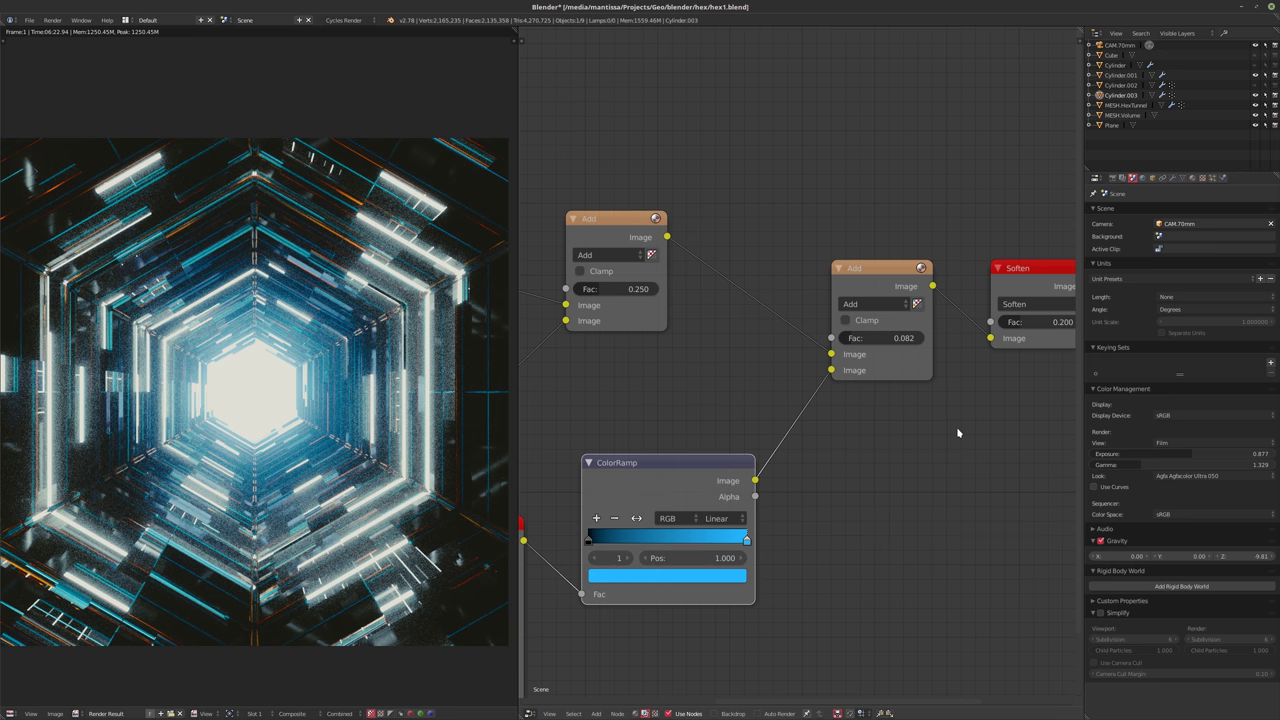
- Set the final Add factor to 0.150 and sample colours in the render's glowing centre
left_click(880, 338)
type("0.15")
key("Return")
scroll(707, 388, "down", 1)
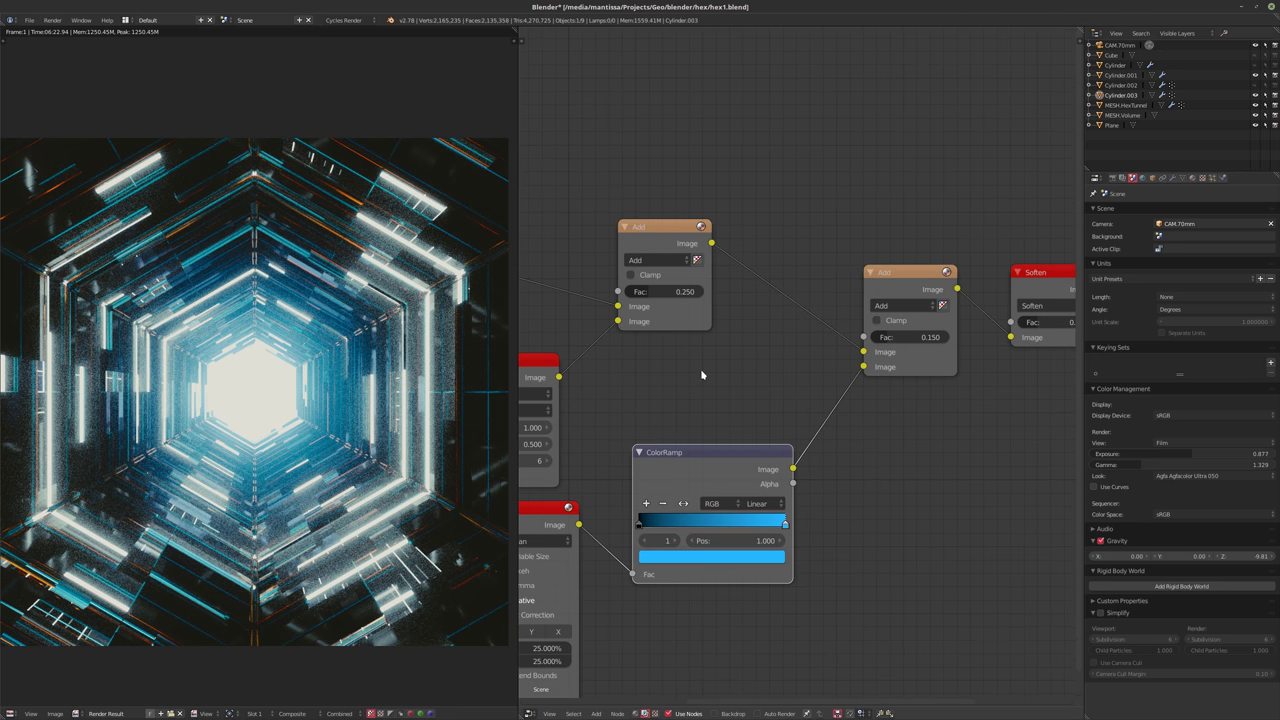
middle_click_drag(724, 387, 684, 401)
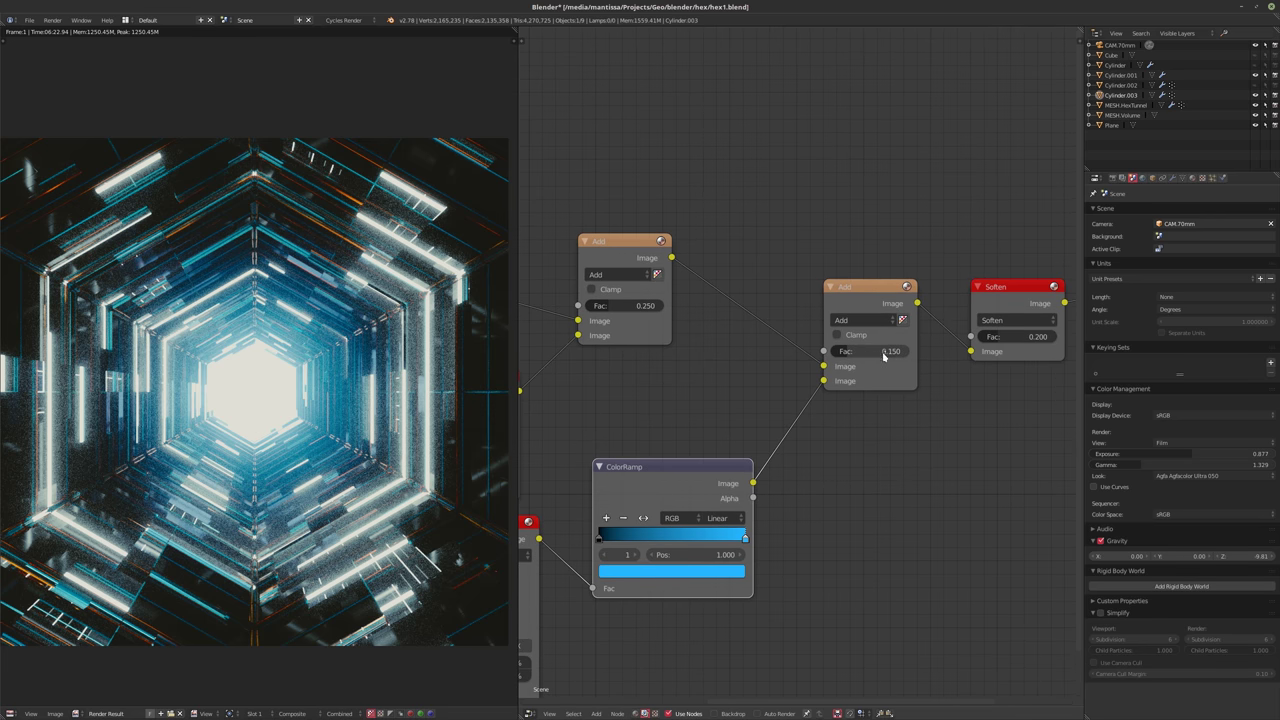
scroll(811, 409, "down", 1)
middle_click_drag(811, 409, 791, 407)
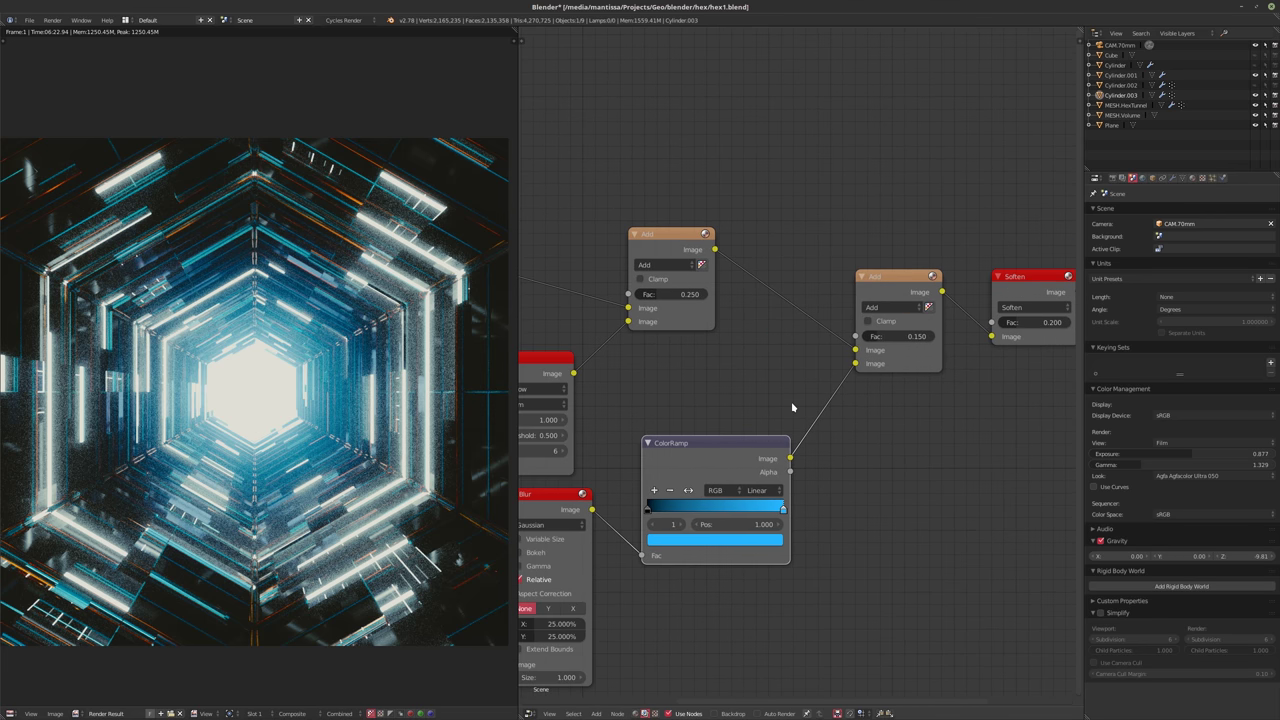
left_click_drag(272, 404, 270, 407)
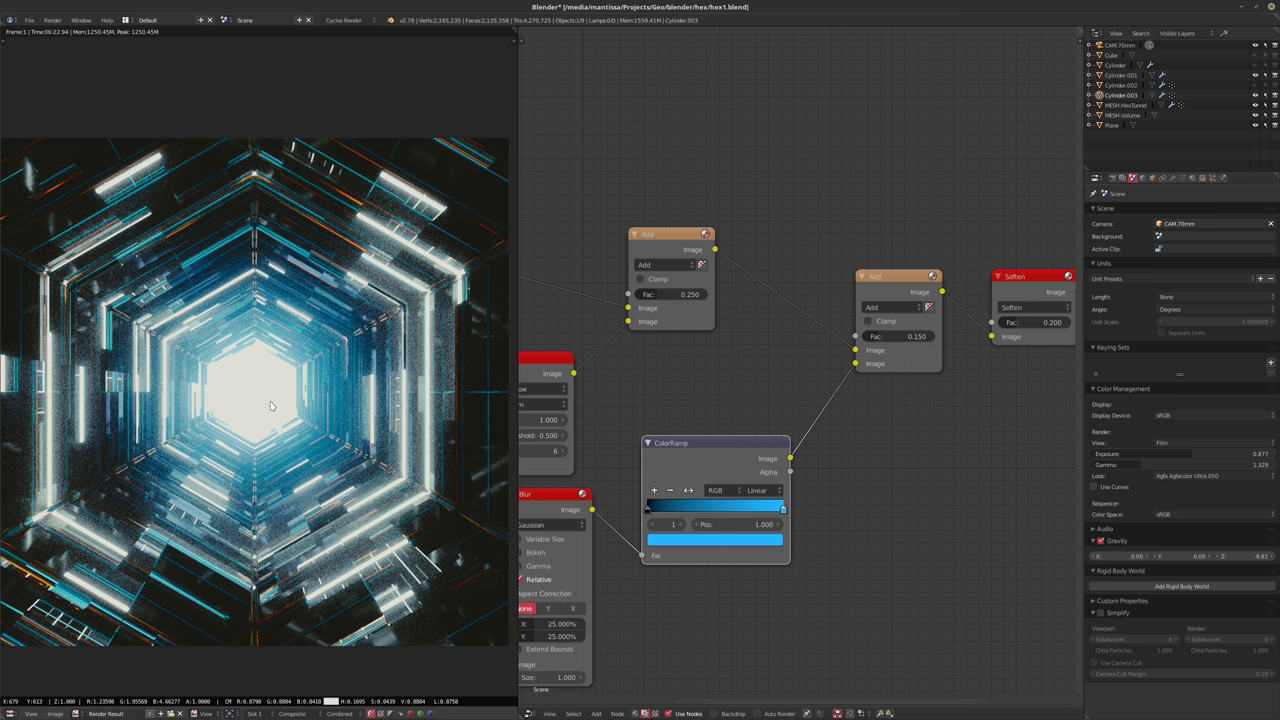
left_click_drag(267, 404, 250, 393)
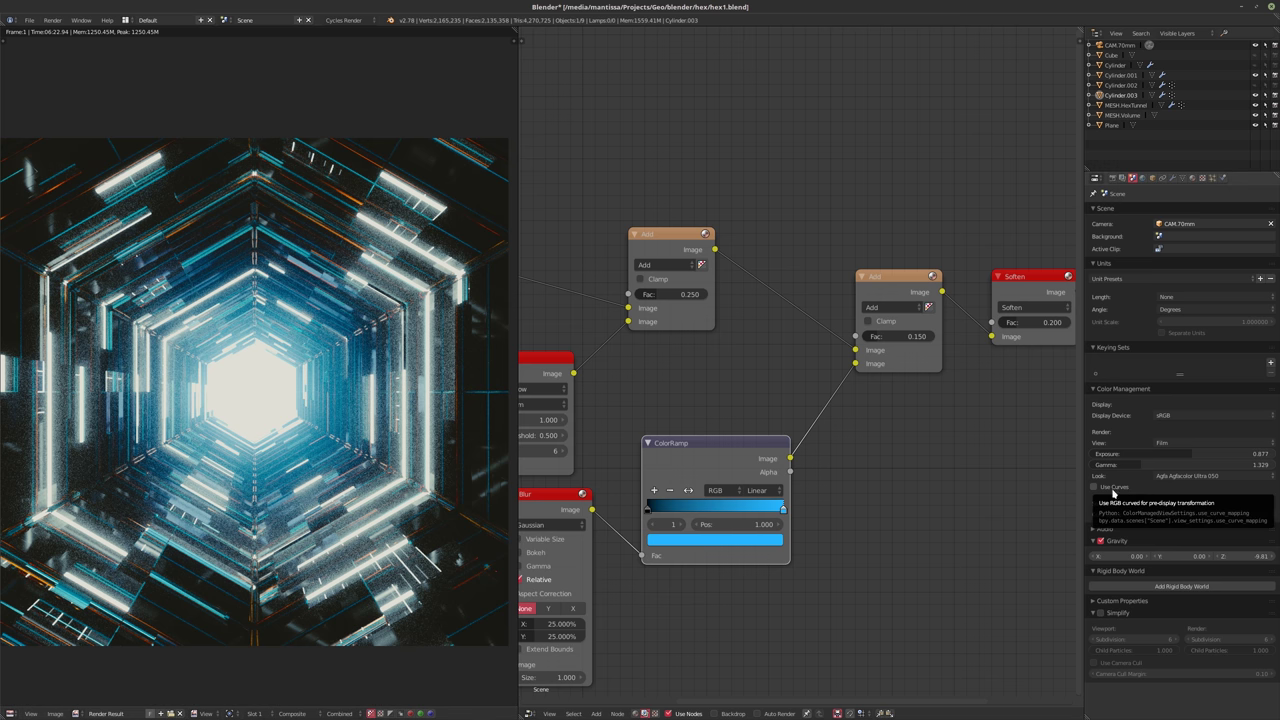
- Browse the film looks and settle on Agfa Agfacolor Ultra 050
scroll(1195, 481, "down", 1, "ctrl")
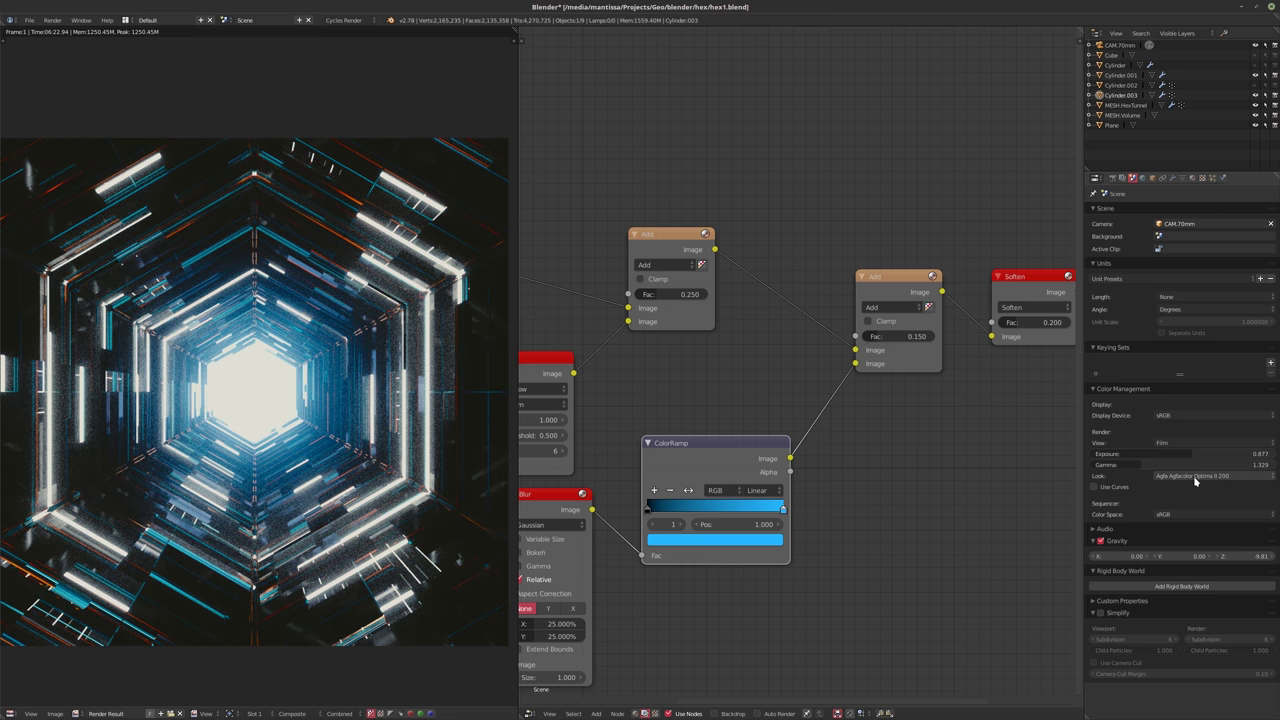
scroll(1195, 481, "up", 1, "ctrl")
scroll(1195, 481, "up", 5, "ctrl")
scroll(1195, 481, "up", 2, "ctrl")
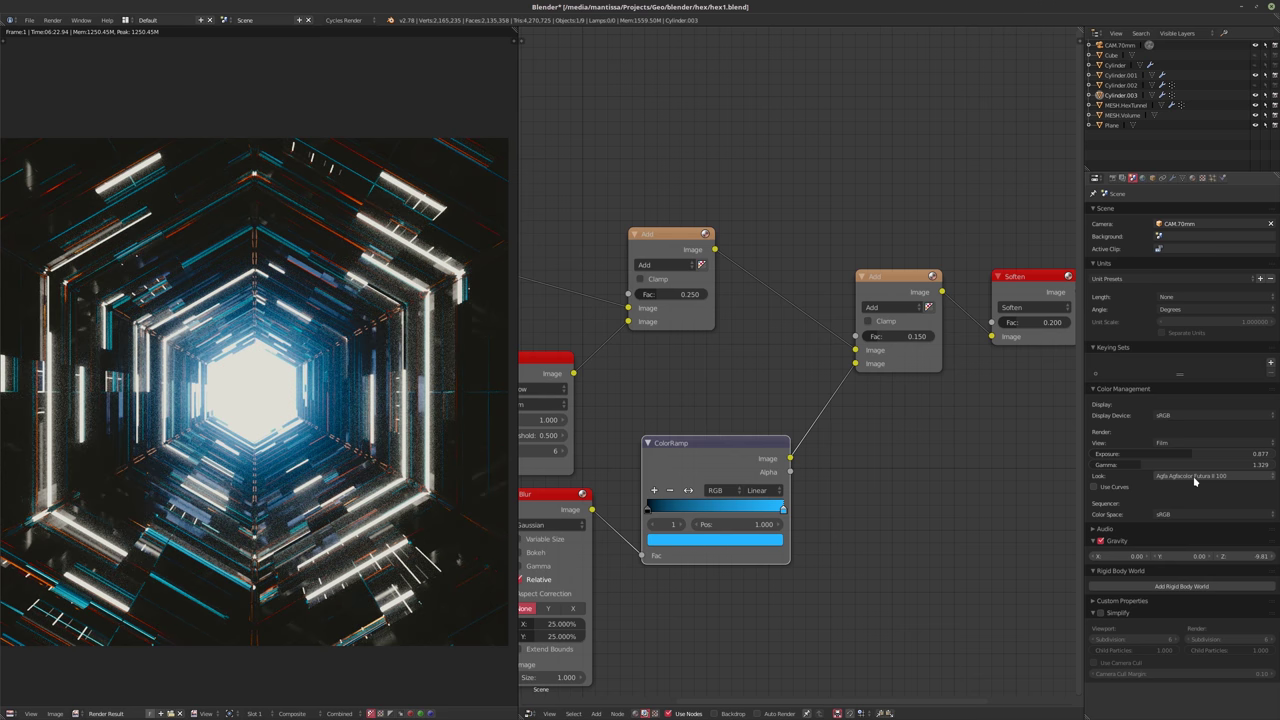
scroll(1195, 481, "up", 1, "ctrl")
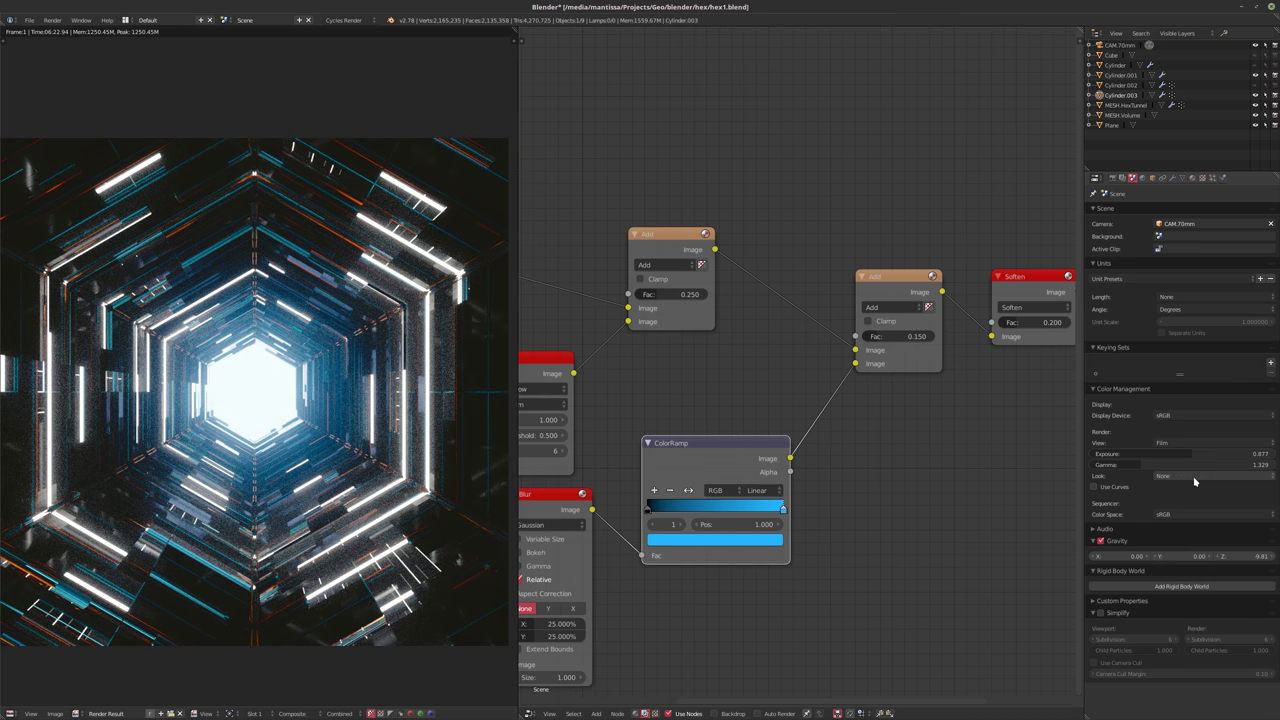
scroll(1195, 481, "up", 1, "ctrl")
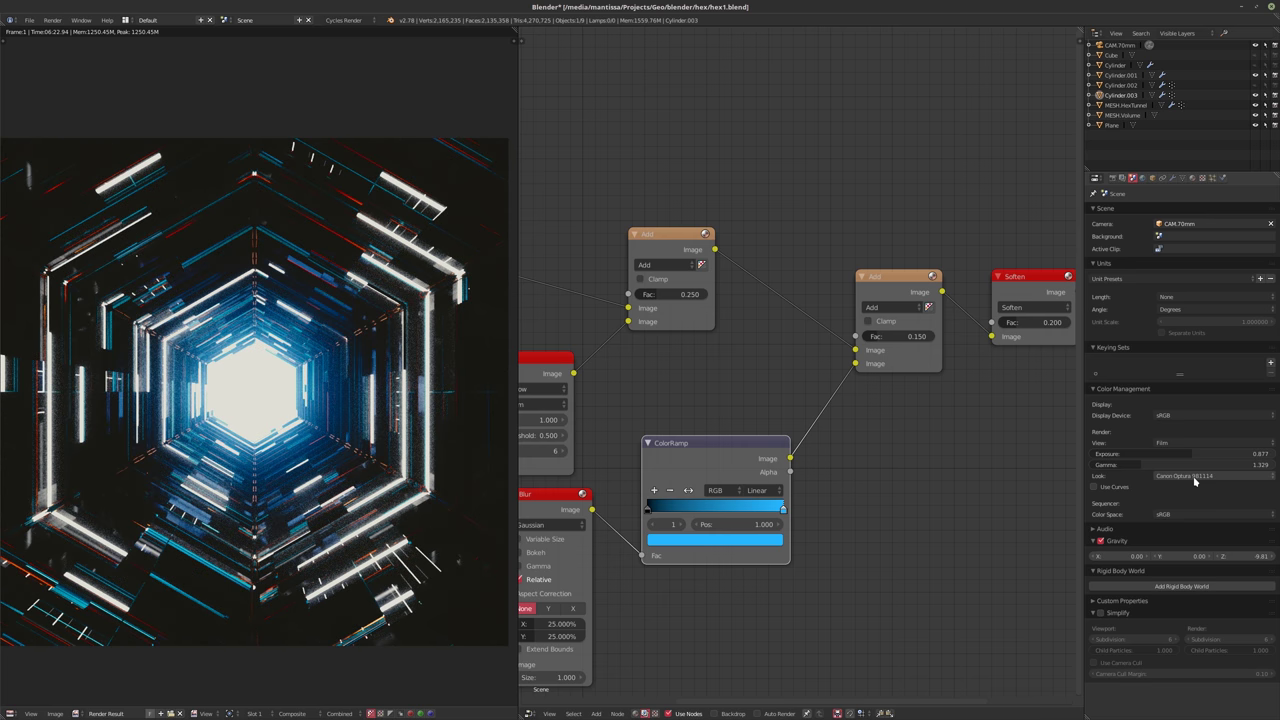
scroll(1195, 481, "up", 3, "ctrl")
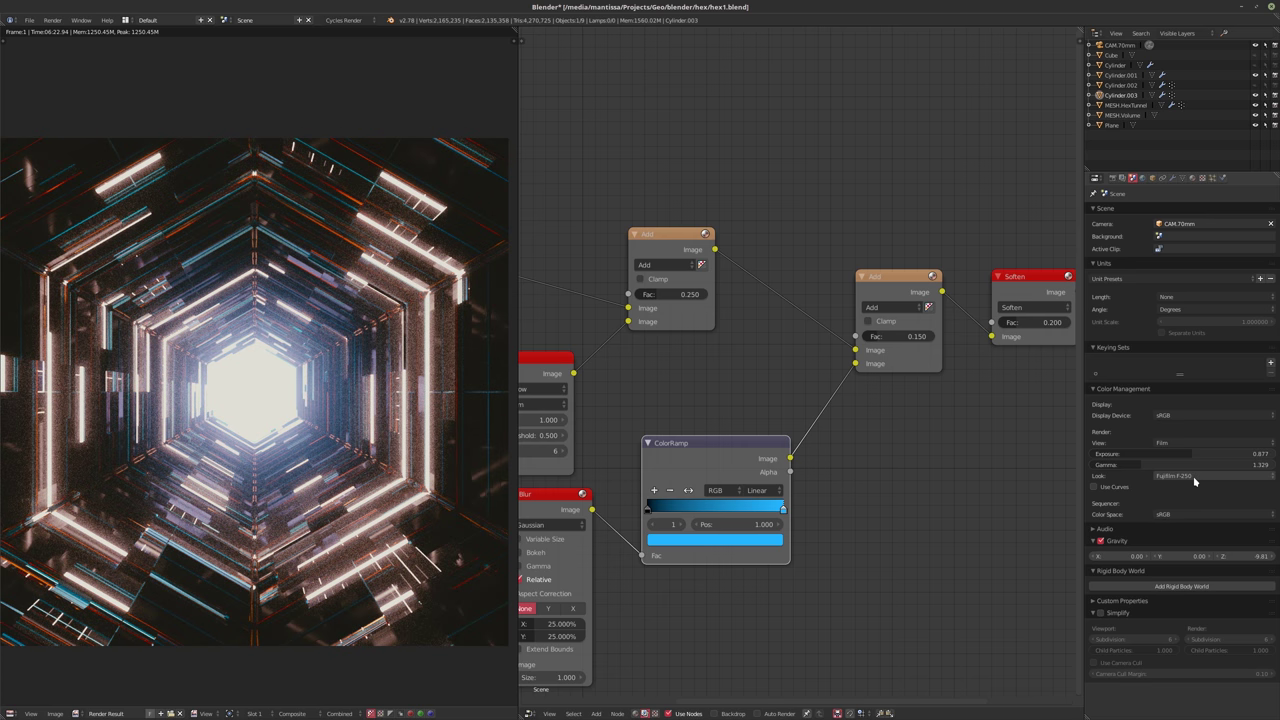
scroll(1195, 481, "down", 2, "ctrl")
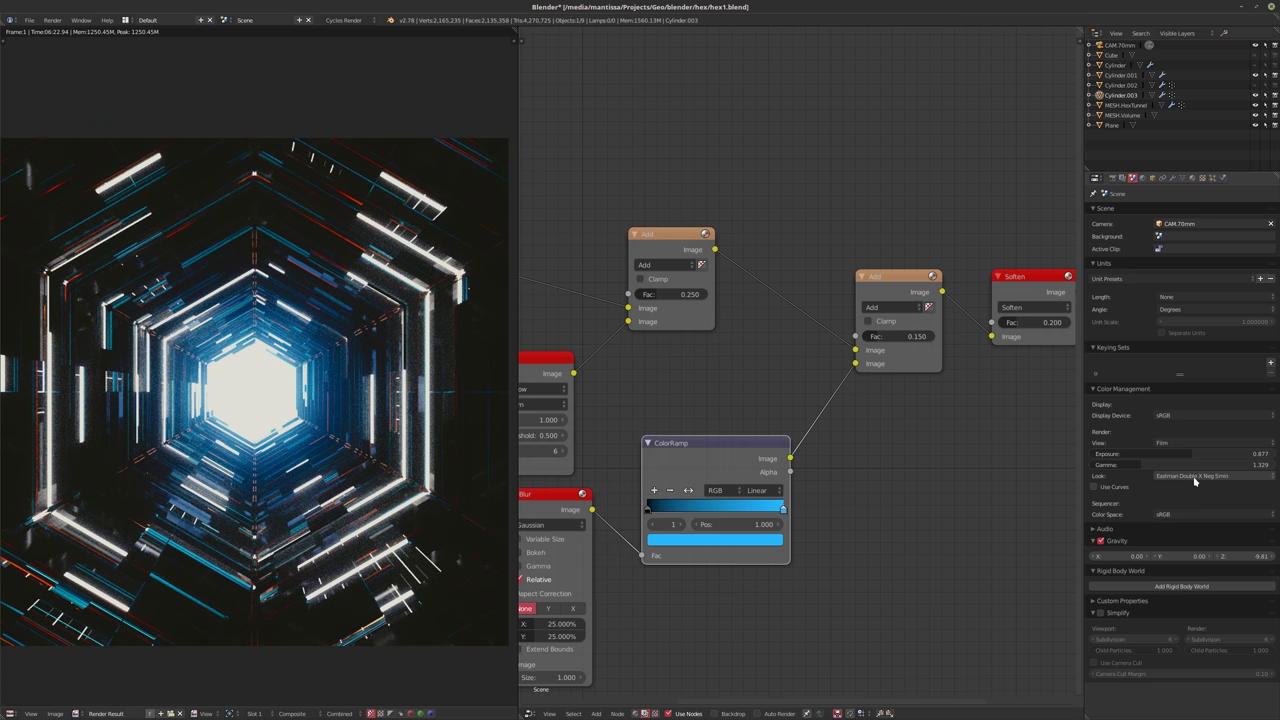
scroll(1194, 481, "up", 3, "ctrl")
scroll(1194, 481, "down", 1, "ctrl")
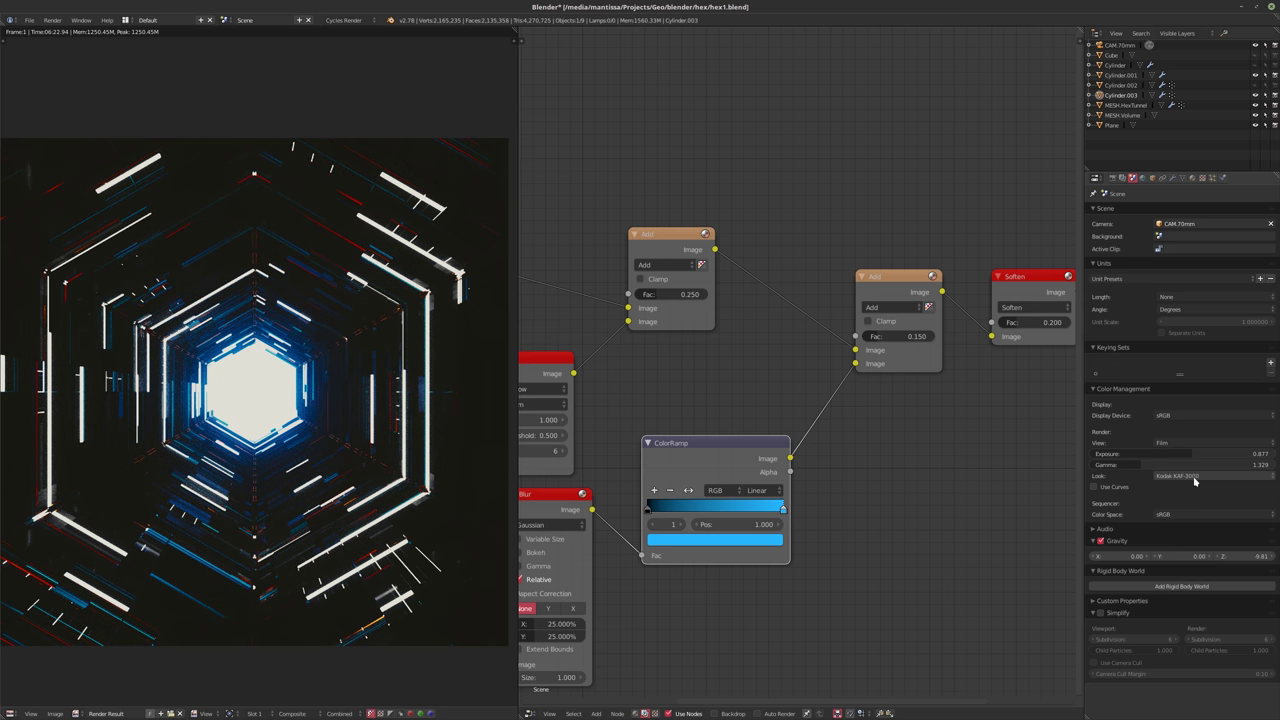
scroll(1194, 481, "down", 4, "ctrl")
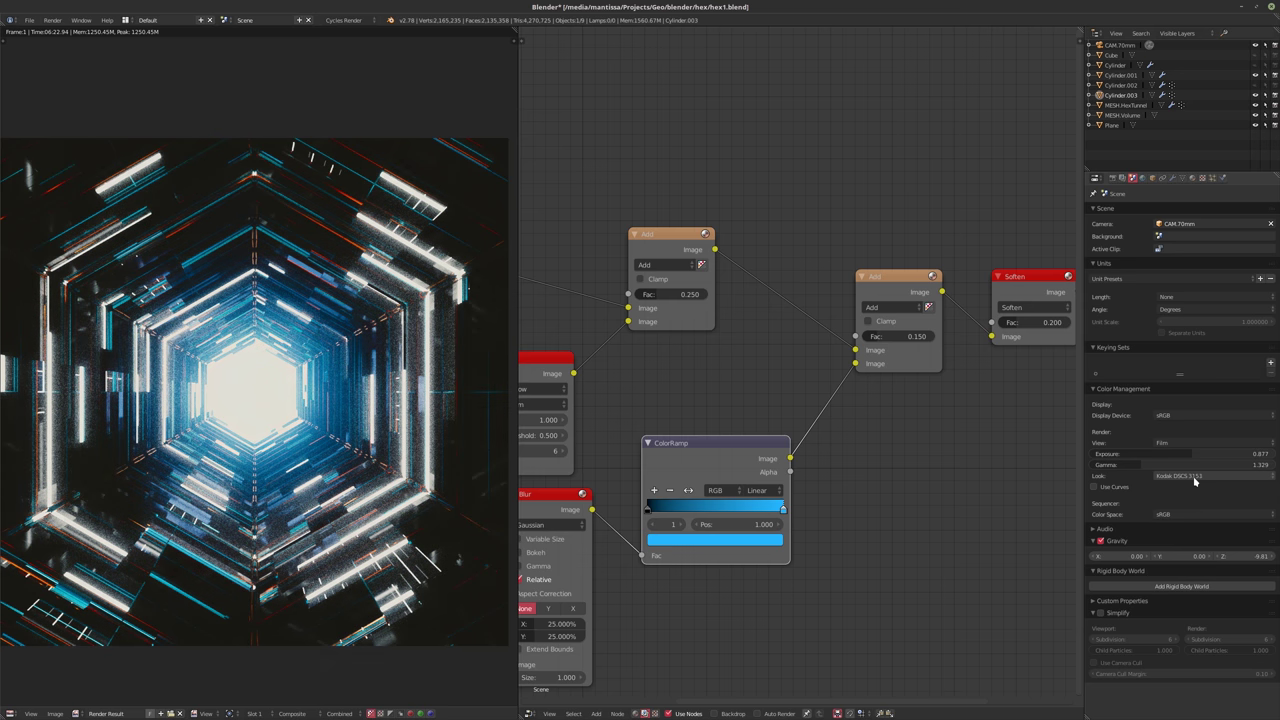
scroll(1194, 481, "down", 2, "ctrl")
scroll(1194, 481, "down", 1, "ctrl")
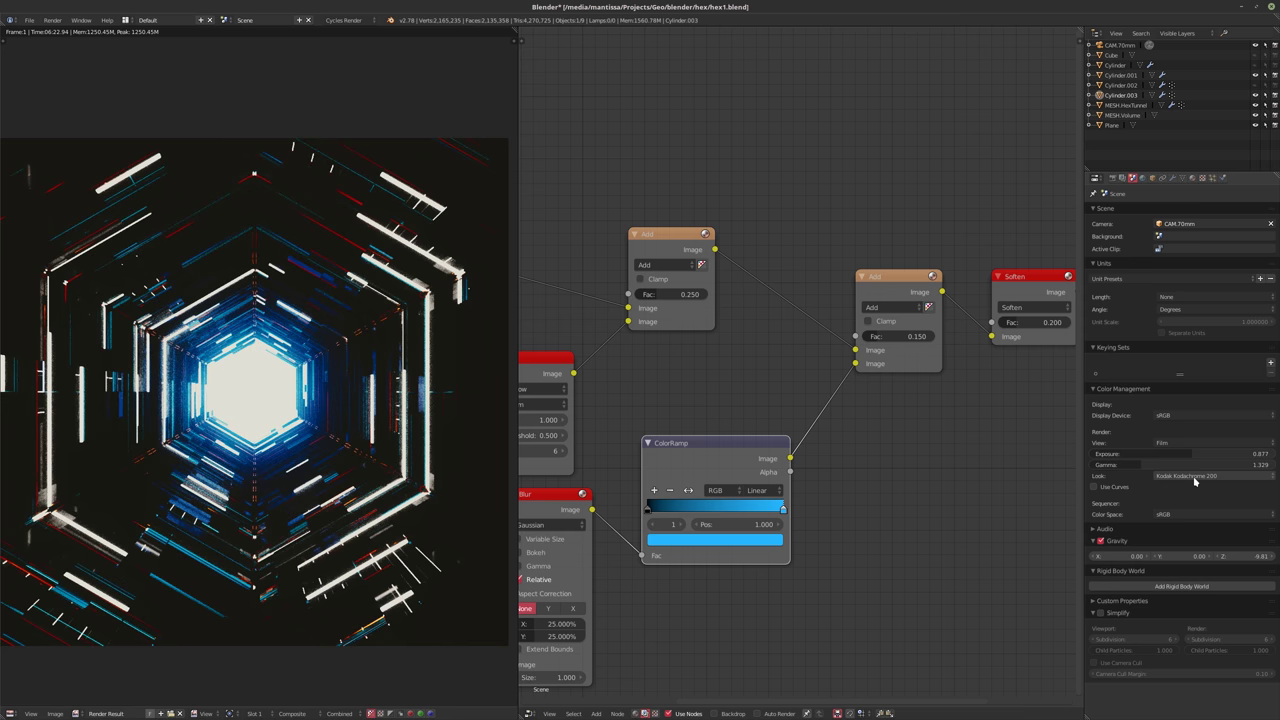
scroll(1194, 481, "down", 3, "ctrl")
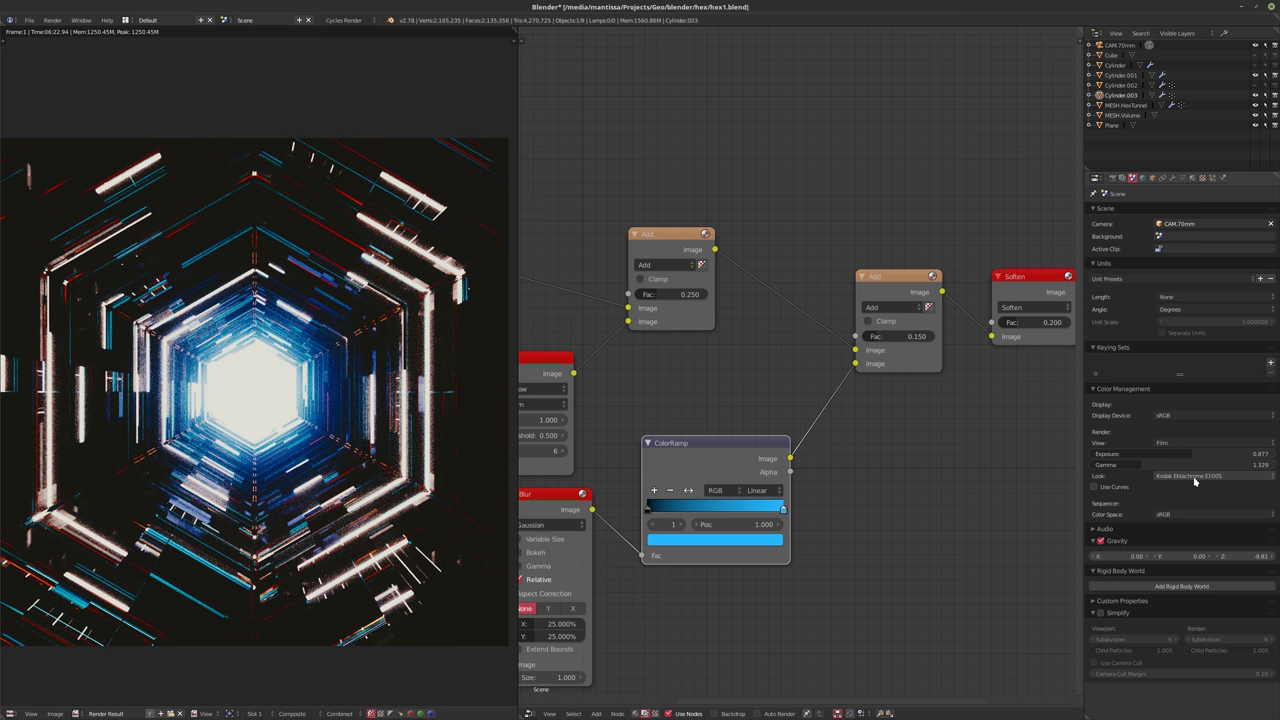
scroll(1194, 481, "down", 1, "ctrl")
scroll(1194, 481, "down", 1, "ctrl")
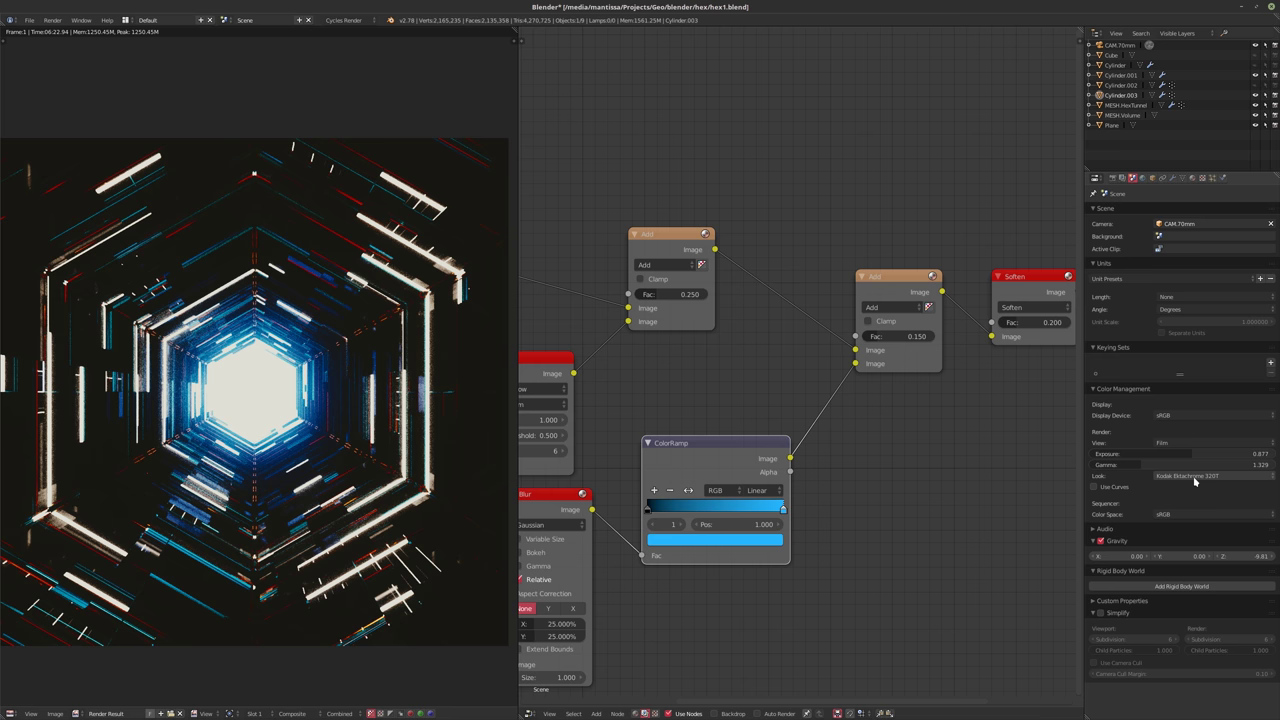
scroll(1194, 481, "down", 1, "ctrl")
scroll(1194, 476, "up", 4, "ctrl")
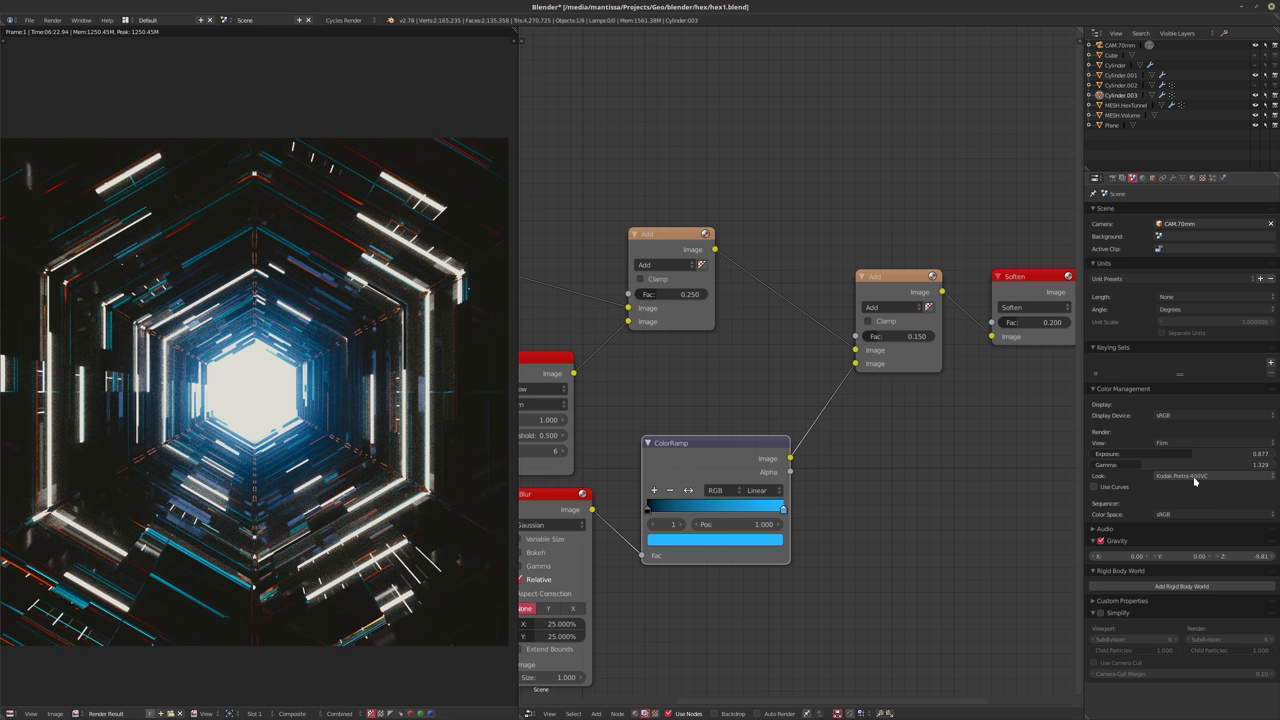
scroll(1194, 480, "up", 3, "ctrl")
scroll(1194, 480, "up", 4, "ctrl")
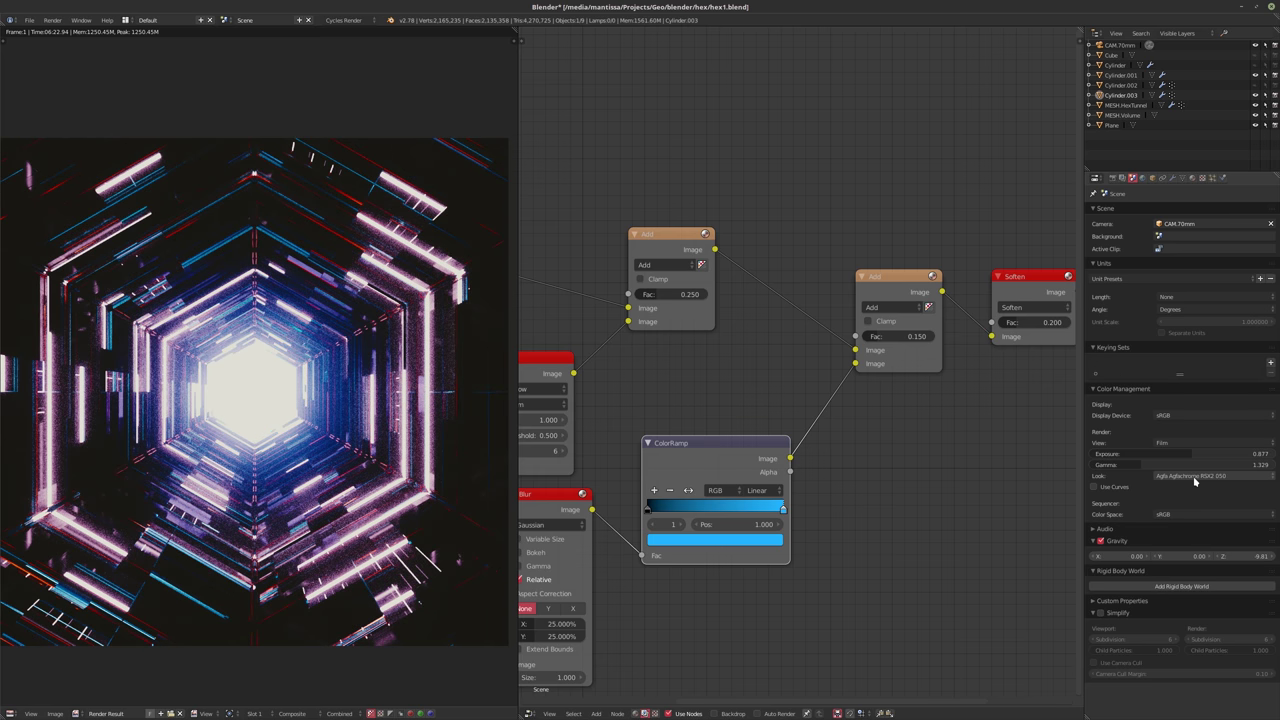
scroll(1194, 480, "up", 2, "ctrl")
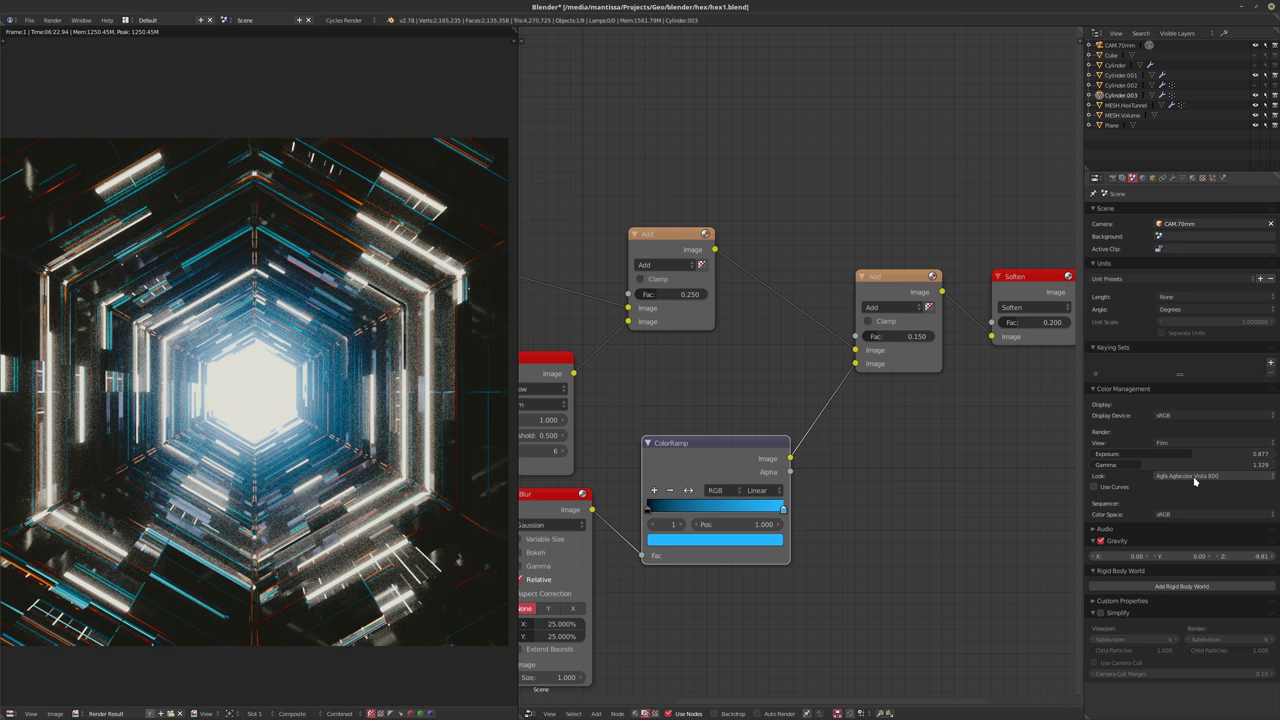
scroll(1194, 480, "up", 2, "ctrl")
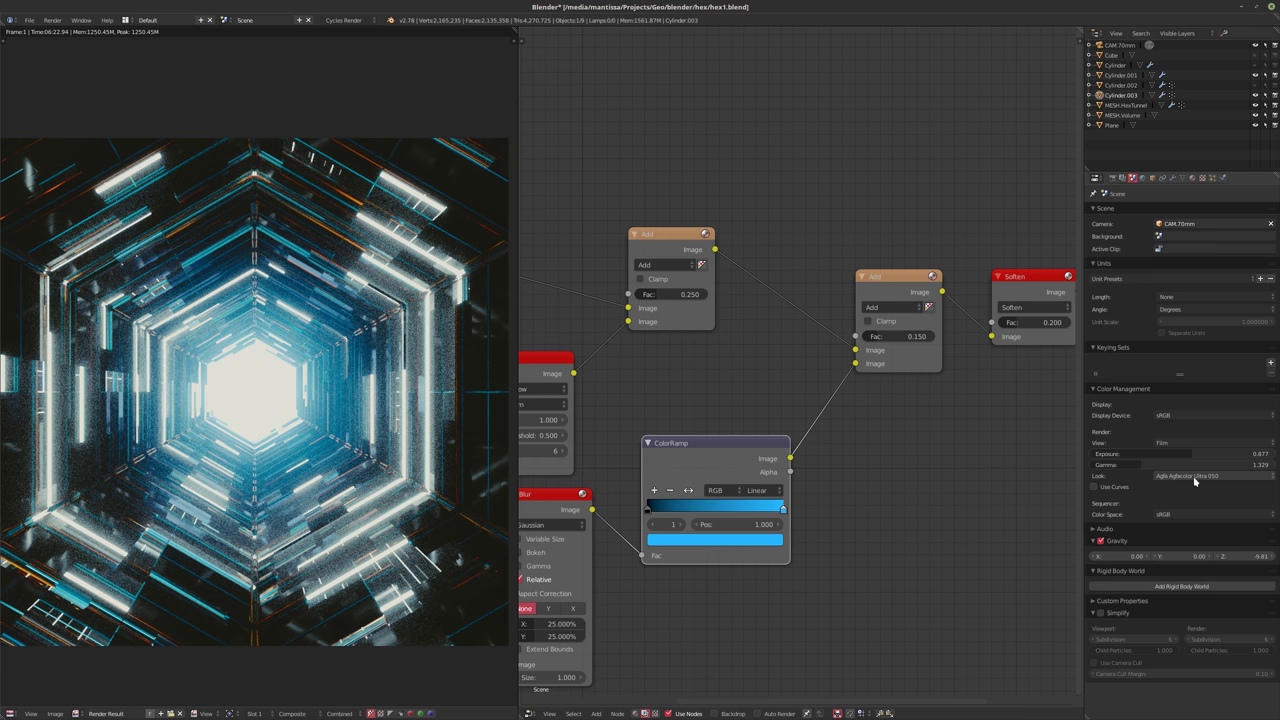
scroll(1194, 480, "down", 1, "ctrl")
scroll(1194, 480, "up", 1, "ctrl")
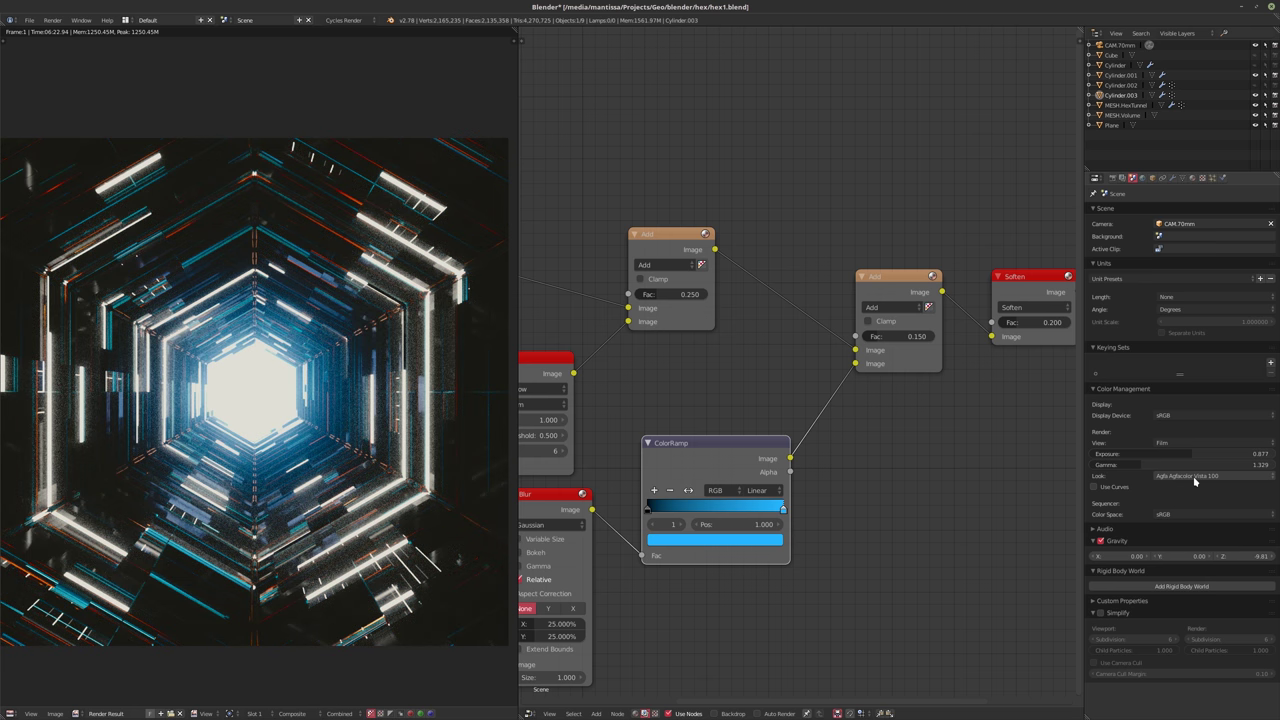
scroll(1194, 480, "down", 1, "ctrl")
scroll(1194, 480, "up", 1, "ctrl")
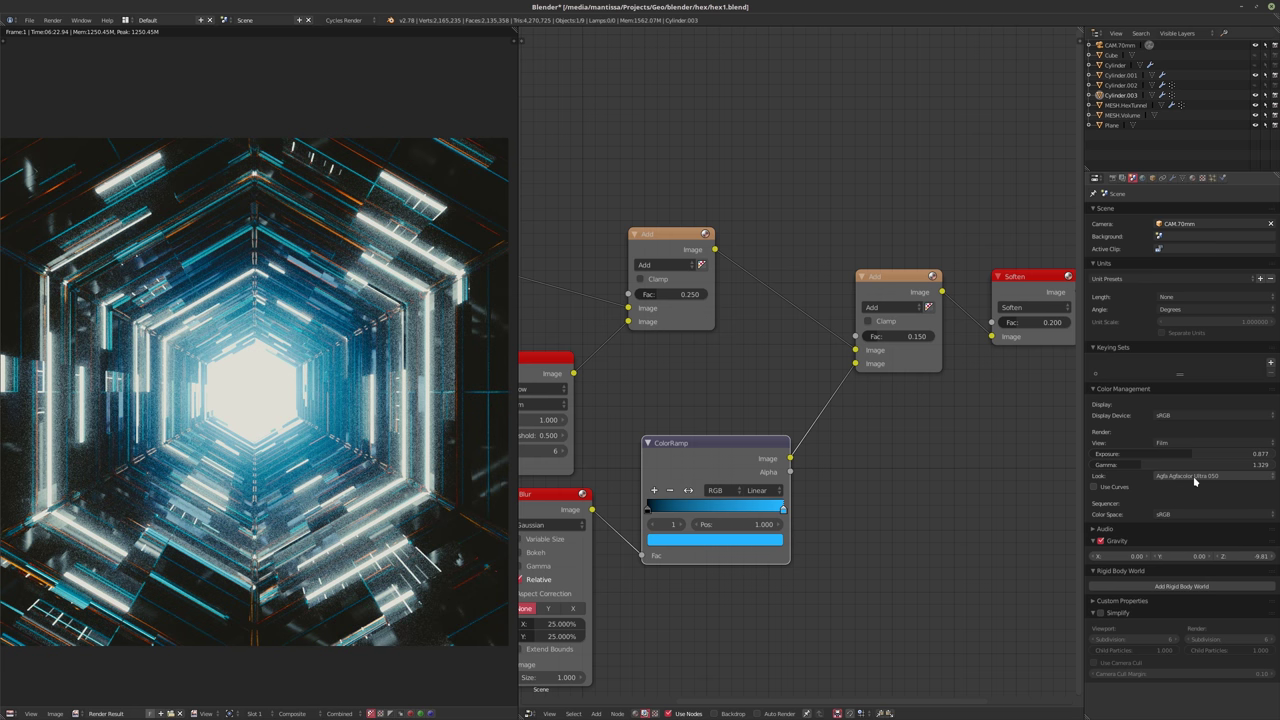
scroll(1194, 480, "down", 1, "ctrl")
scroll(1194, 480, "down", 1, "ctrl")
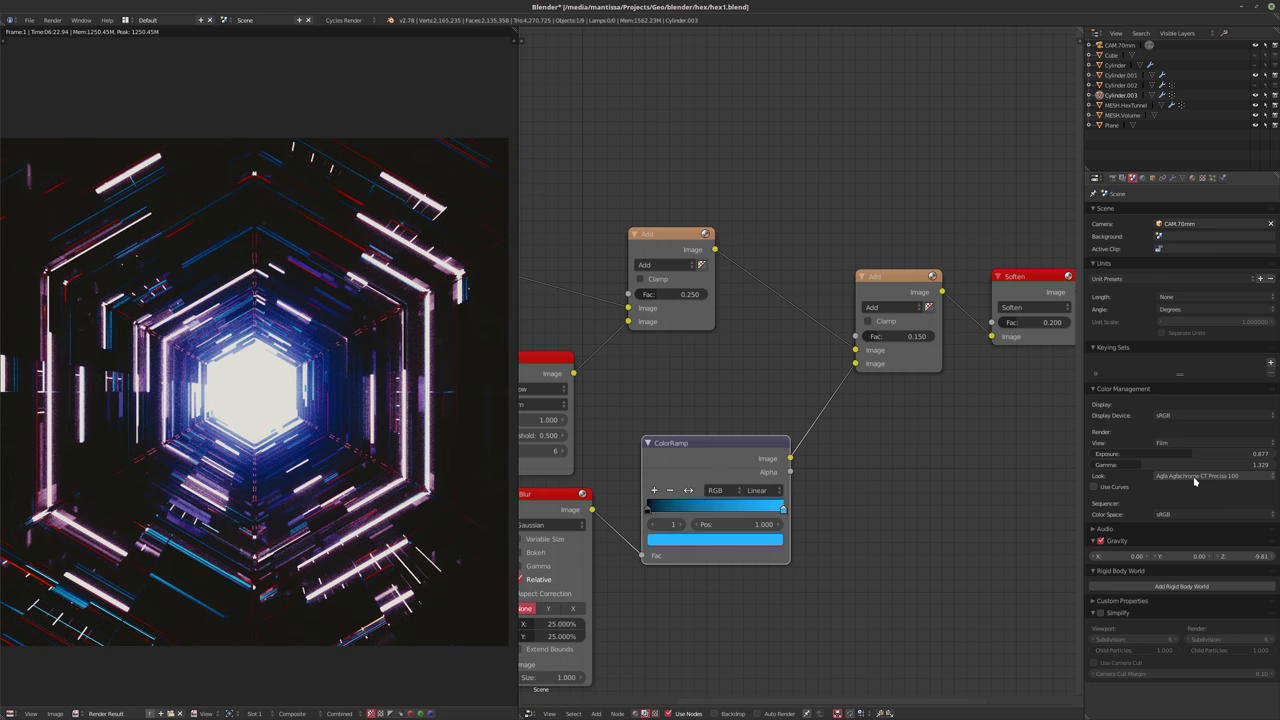
scroll(1194, 480, "down", 4, "ctrl")
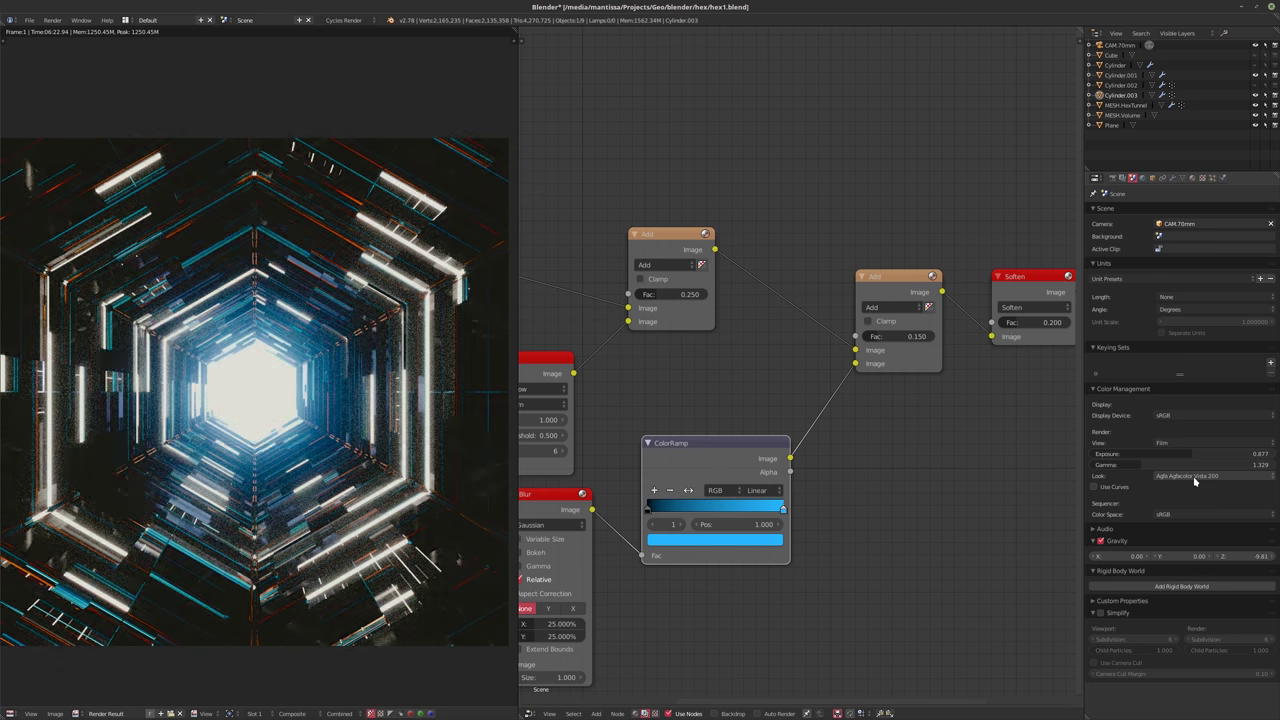
scroll(1194, 480, "down", 2, "ctrl")
- Lower the view exposure to 0.438
scroll(1194, 480, "up", 1, "ctrl")
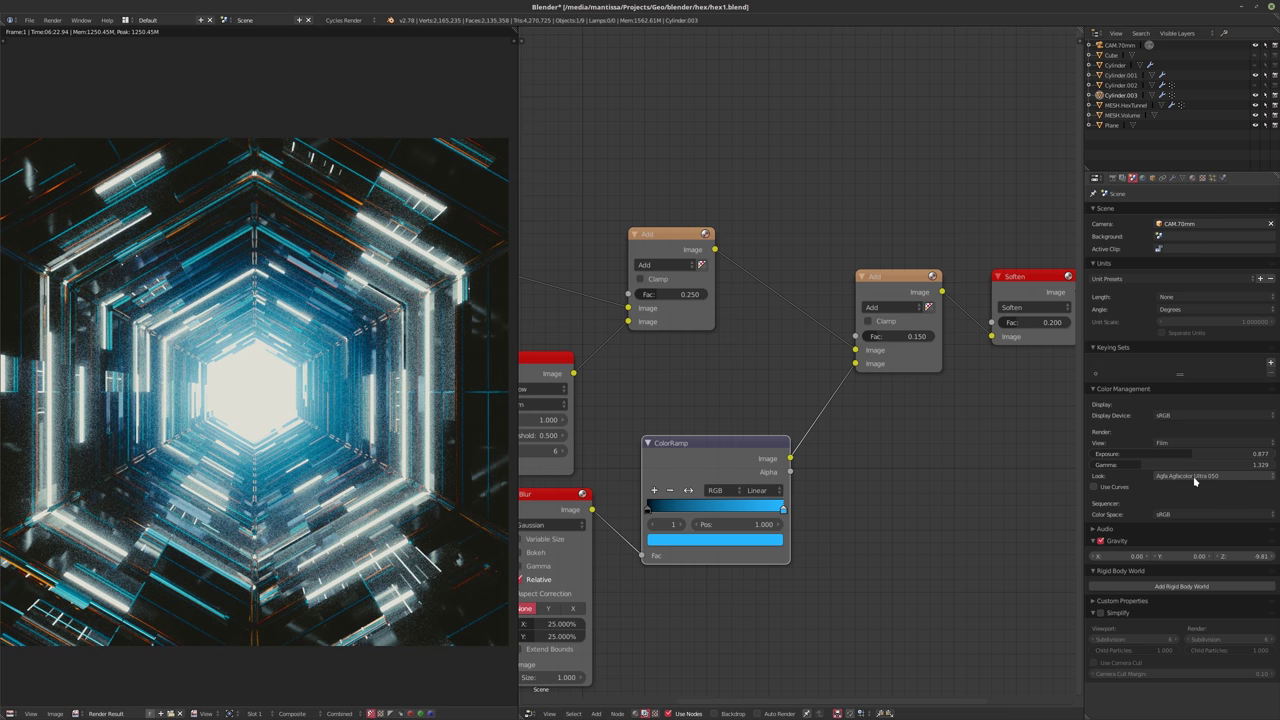
left_click_drag(1200, 454, 1160, 454)
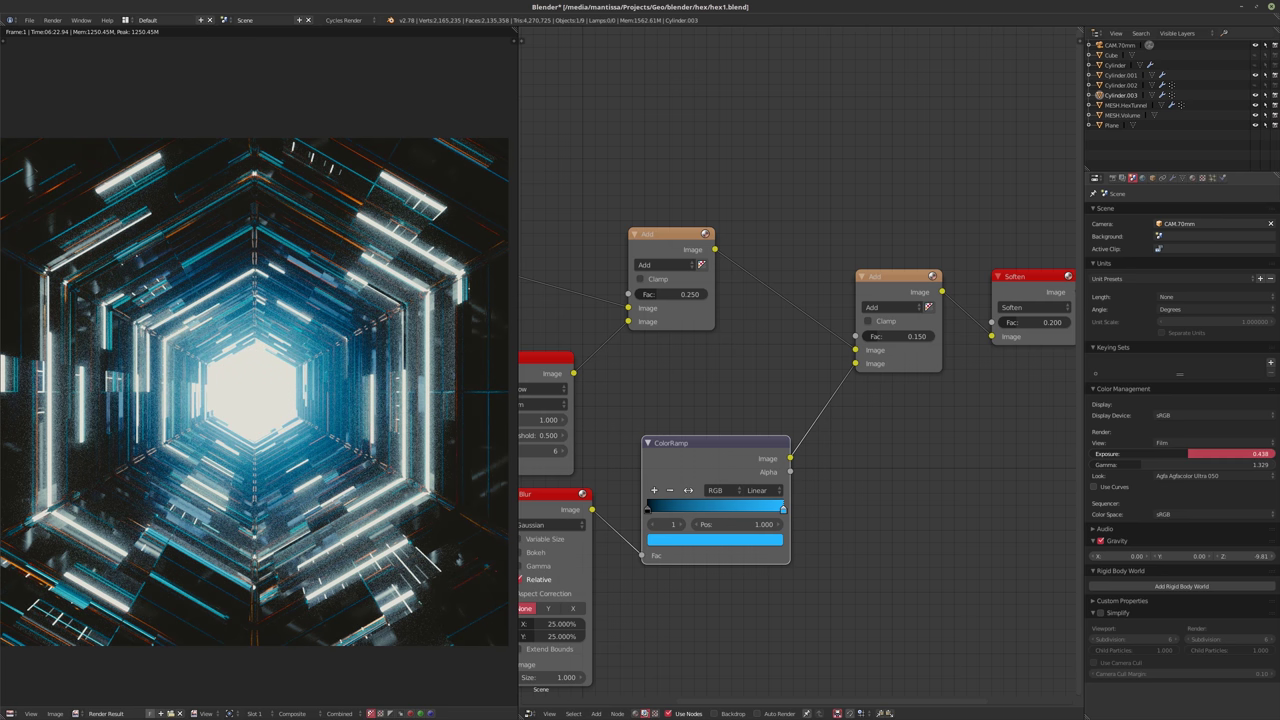
scroll(831, 489, "down", 2)
- Move the Composite and Soften nodes right to make room after the second Add
middle_click_drag(1013, 307, 913, 327)
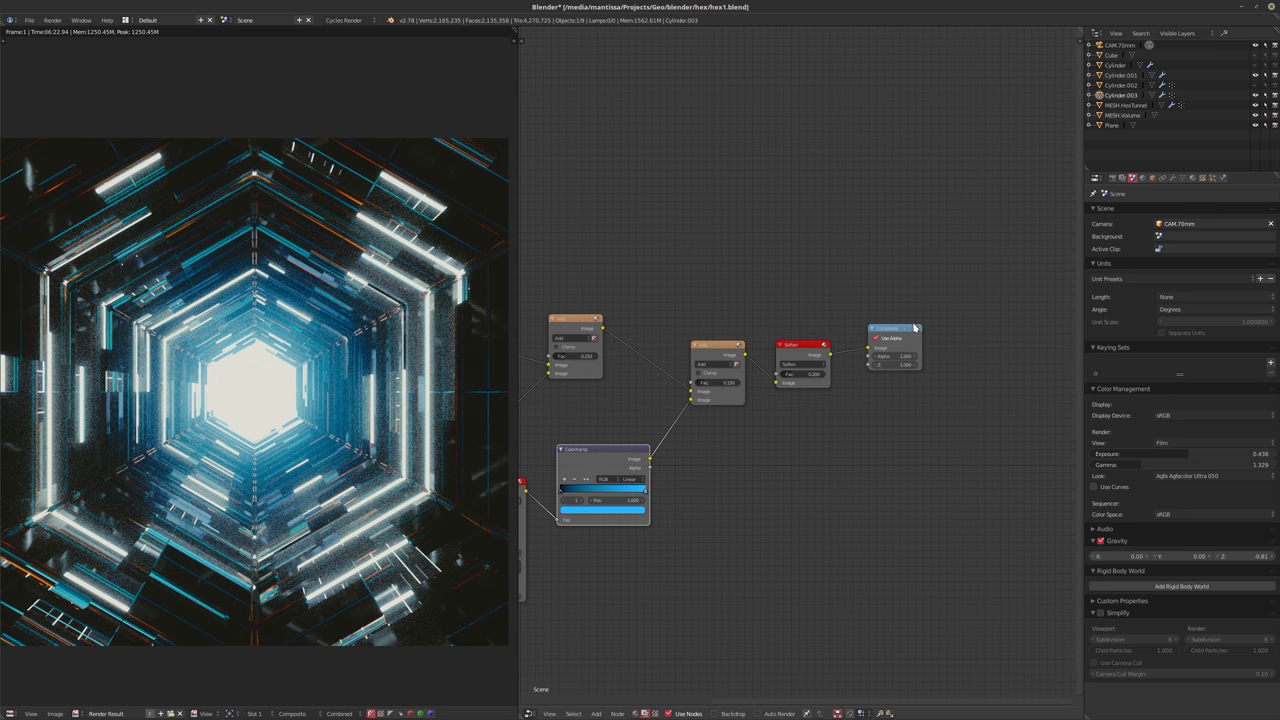
left_click_drag(913, 327, 997, 329)
left_click_drag(799, 354, 889, 358)
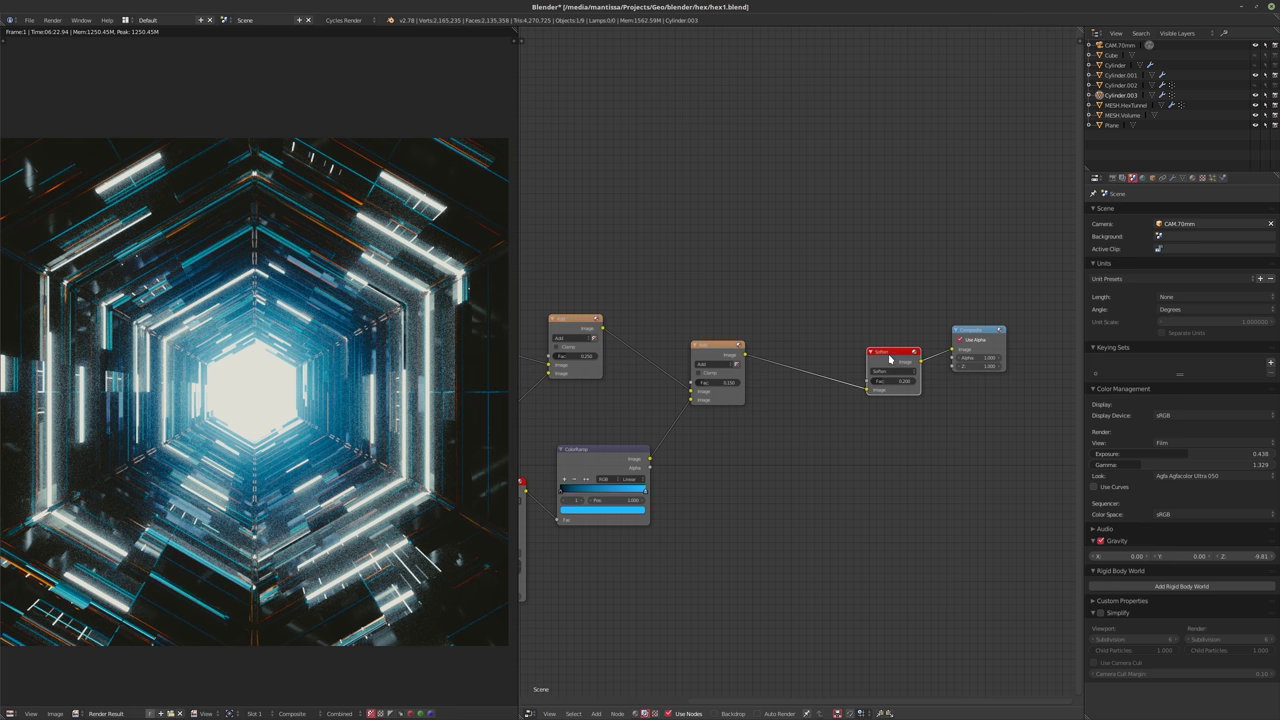
left_click_drag(995, 330, 1100, 335)
left_click_drag(893, 362, 988, 357)
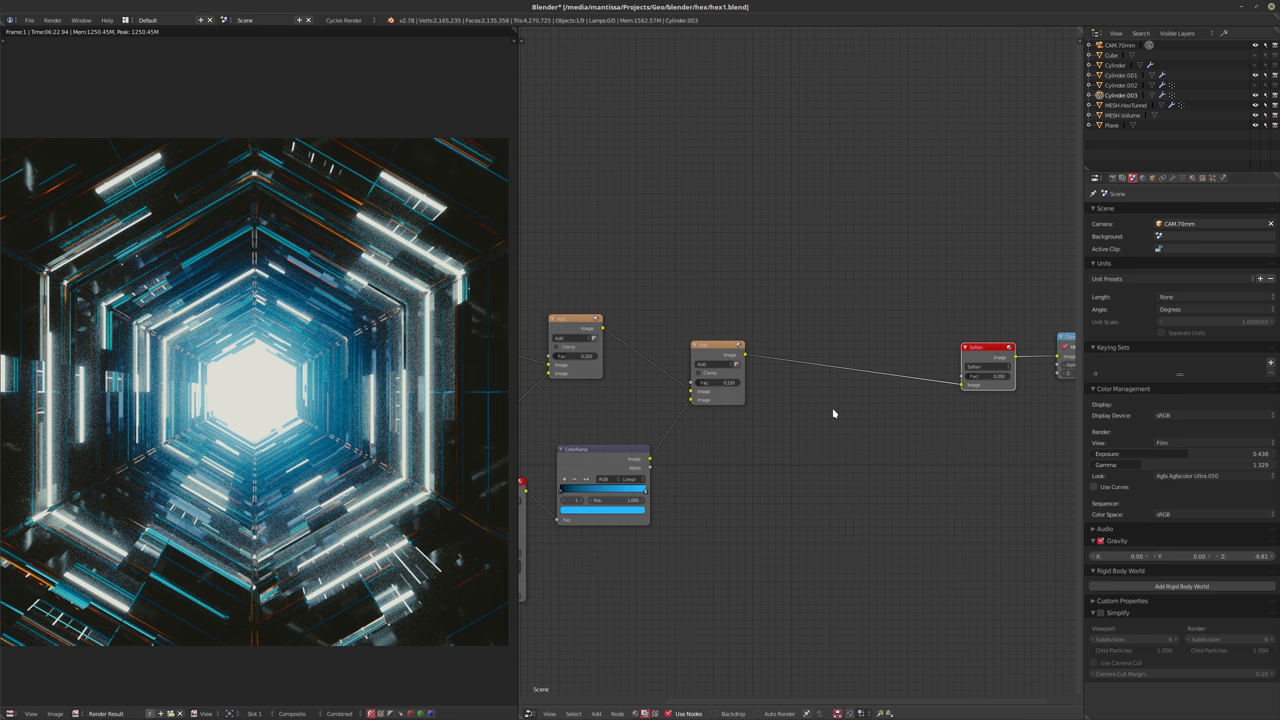
middle_click_drag(778, 447, 829, 437)
- Insert a Lens Distortion between Add and Soften with Fit on and Distort 0.001
key("shift+a")
mouse_move(816, 453)
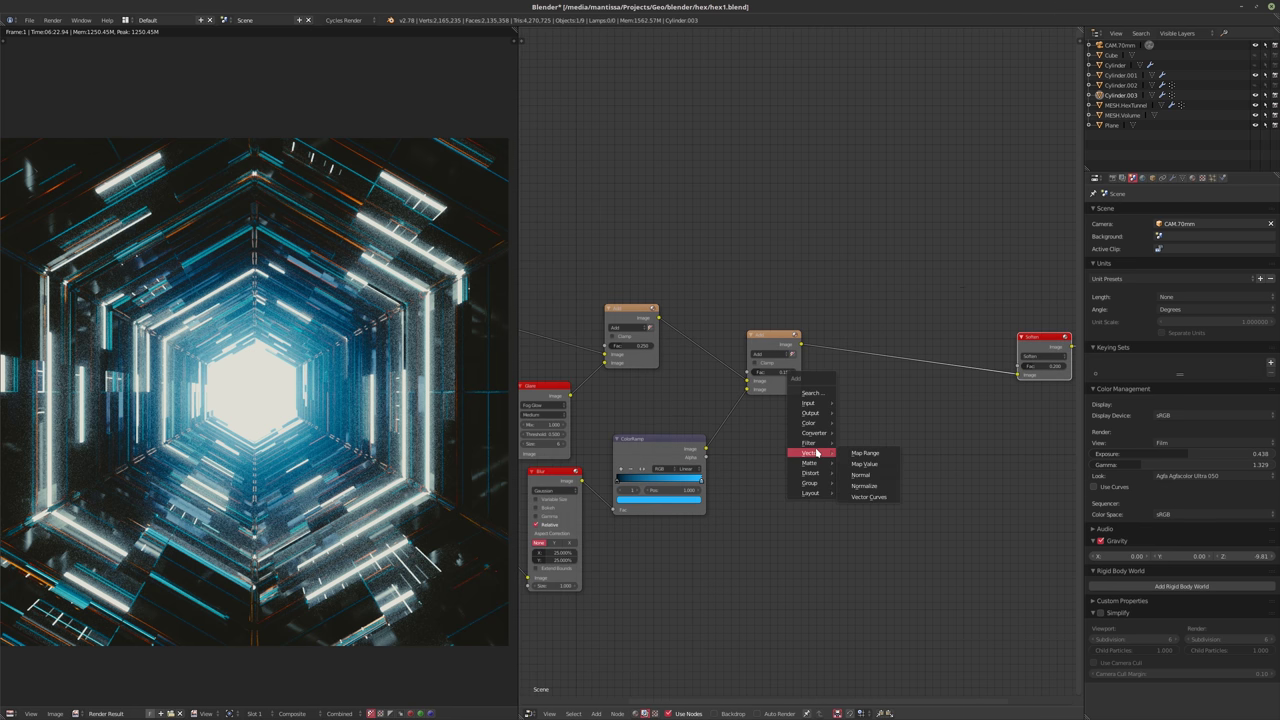
mouse_move(808, 477)
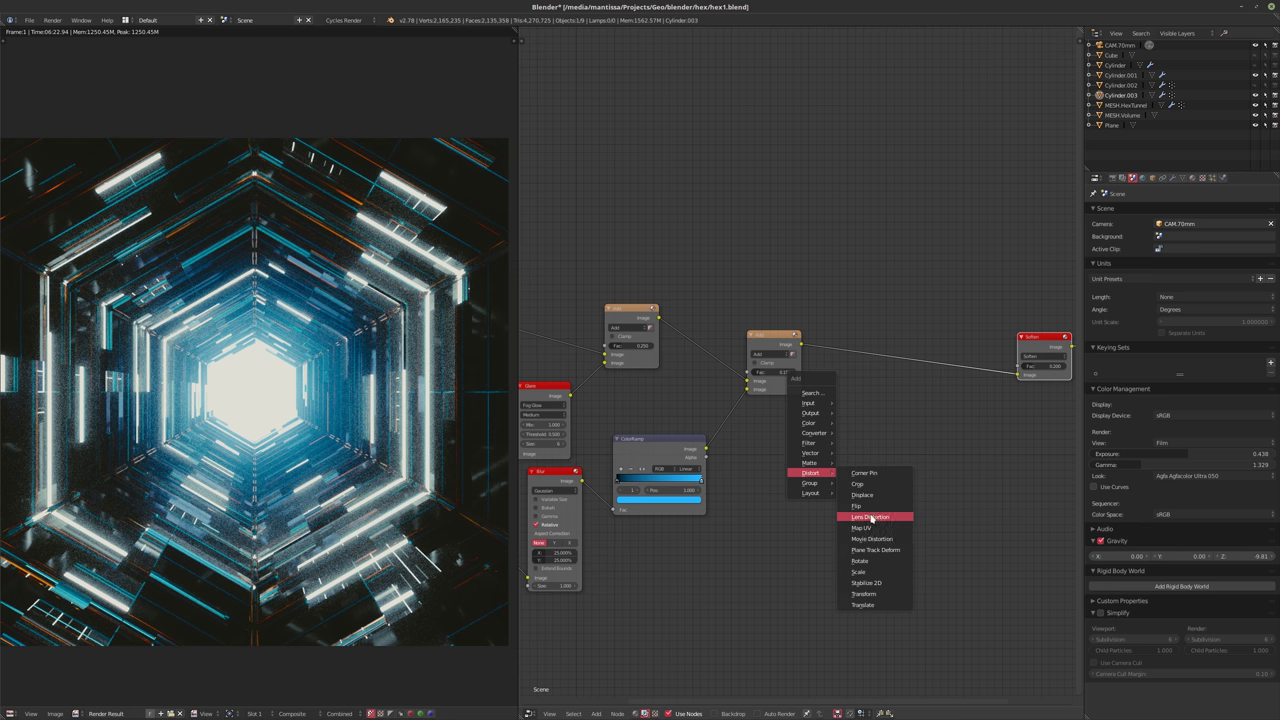
left_click(872, 511)
left_click(822, 318)
scroll(911, 349, "up", 2)
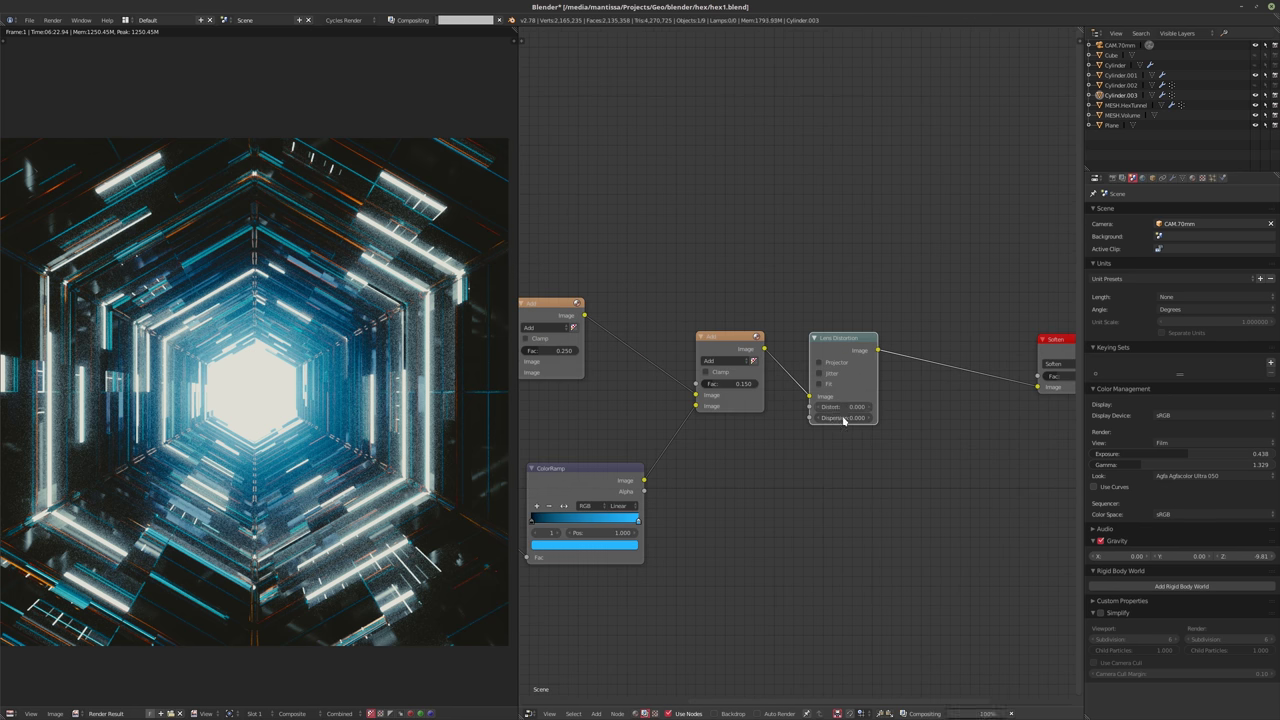
type("0.1")
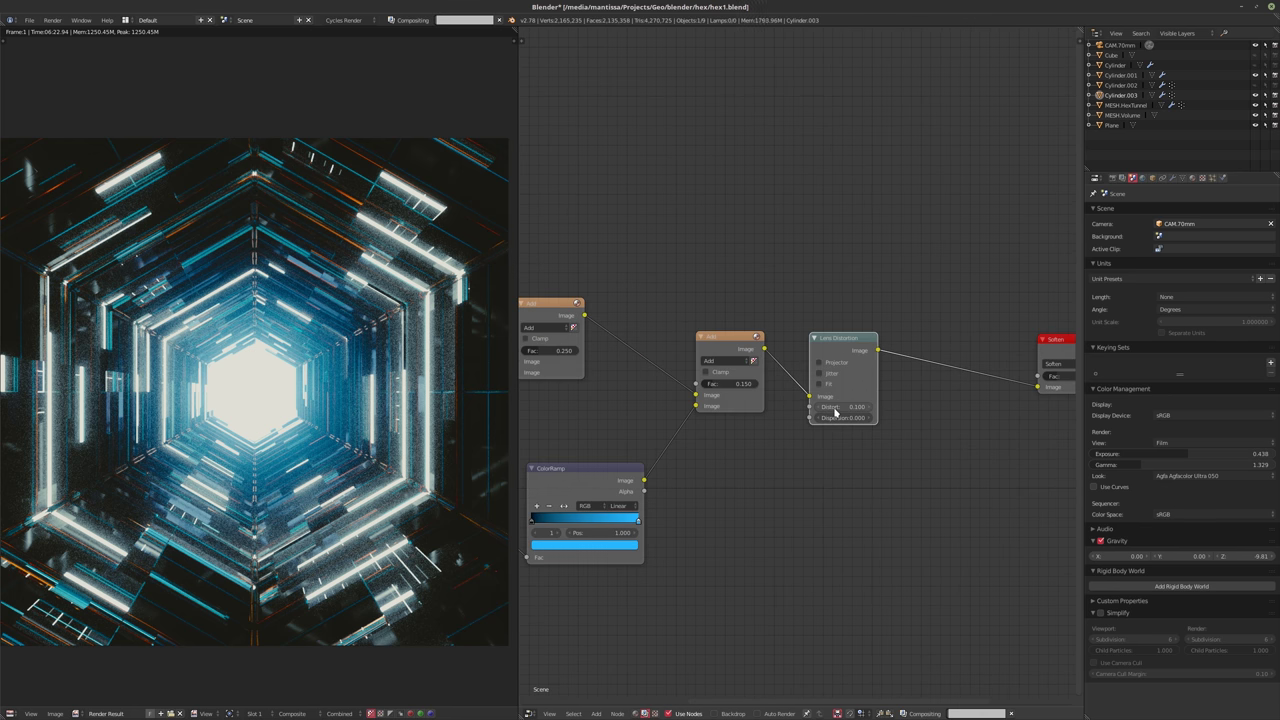
key("Return")
left_click(823, 385)
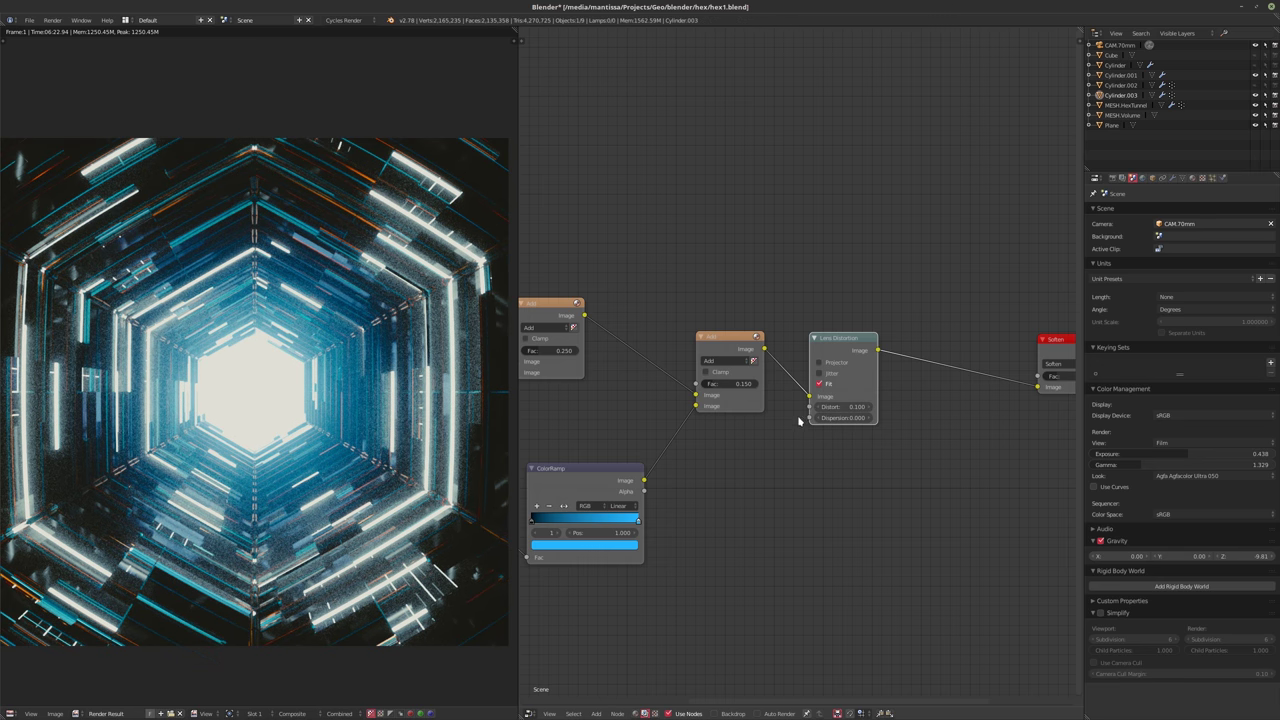
left_click(836, 406)
type("0.001")
key("Return")
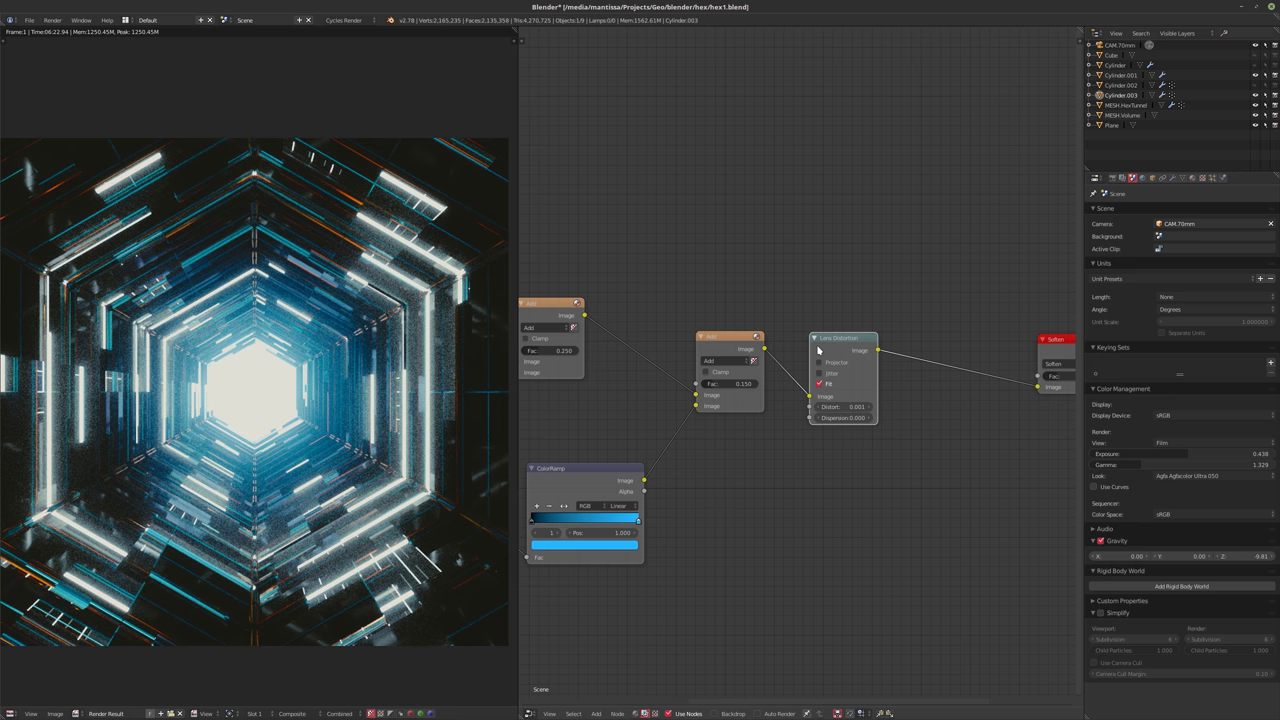
- Mute the Lens Distortion to compare, then delete it while keeping the link
left_click(818, 349)
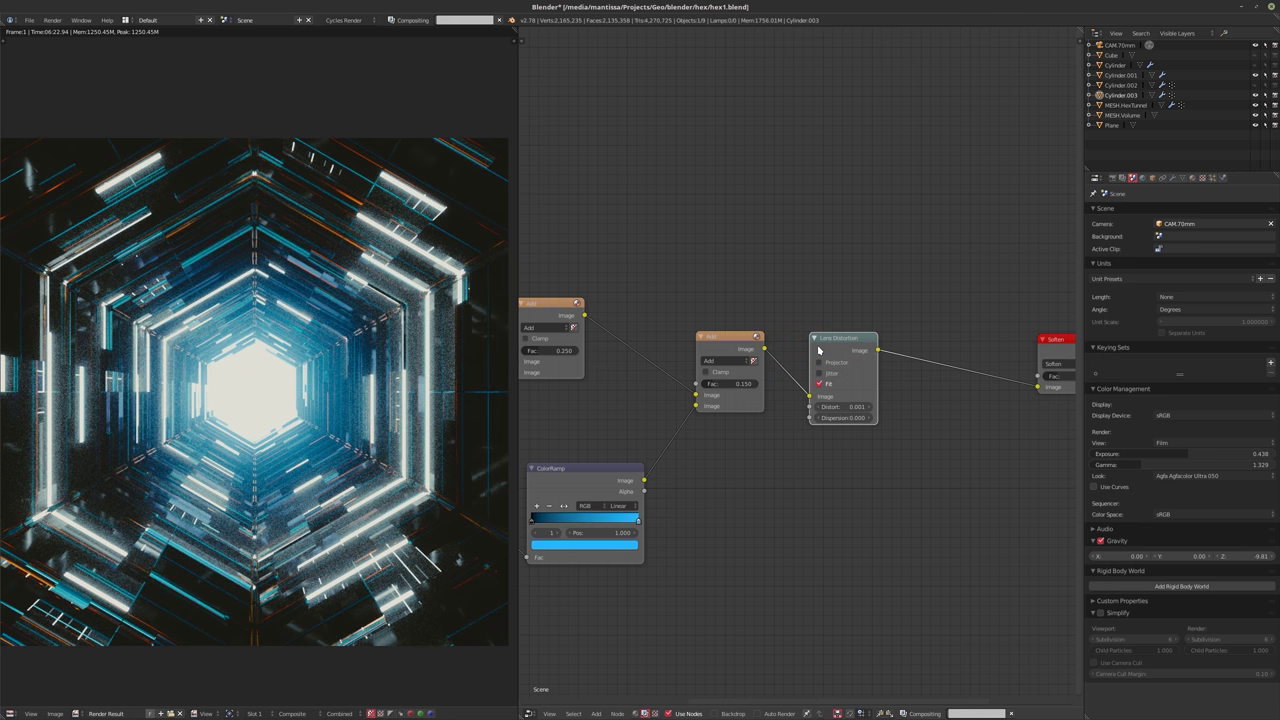
key("m")
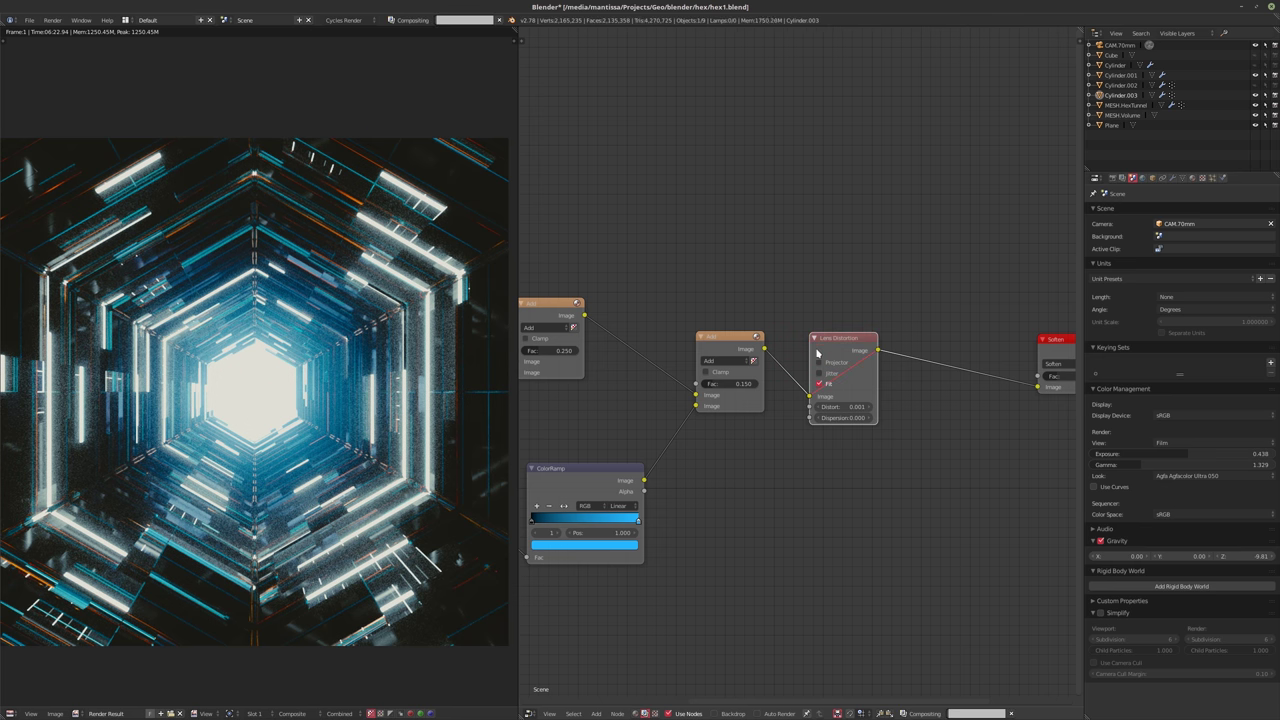
key("m")
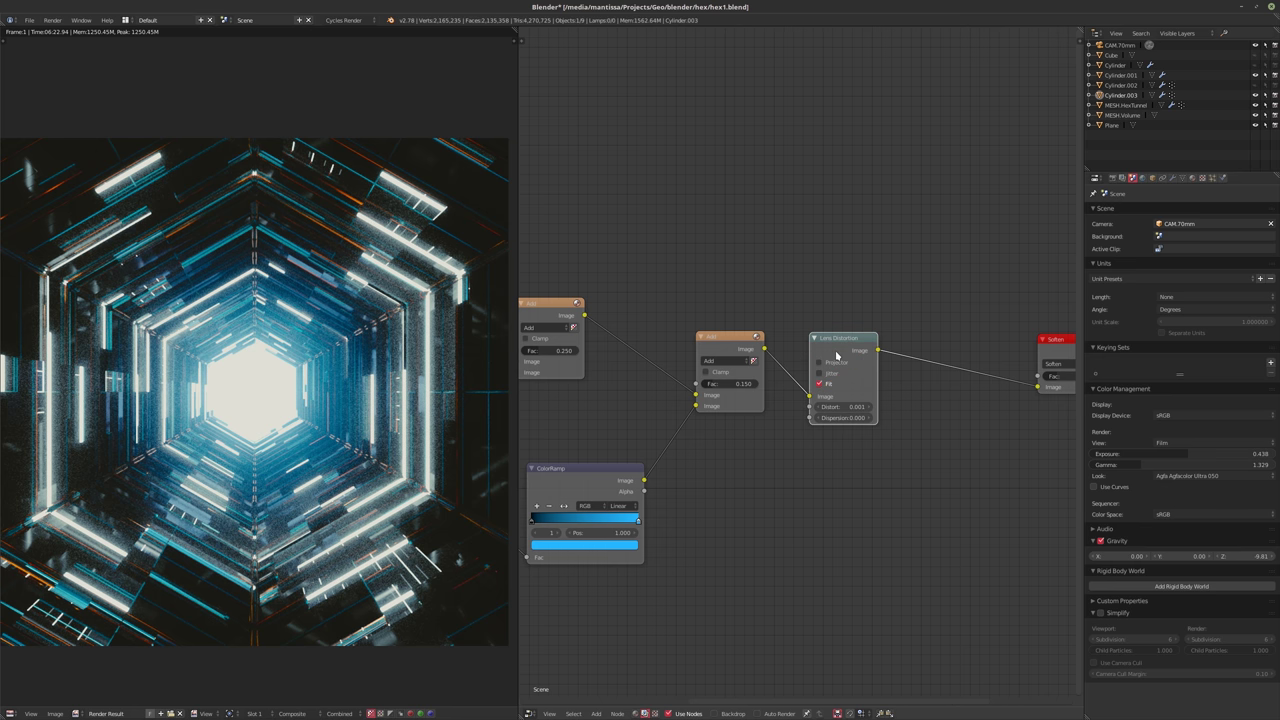
key("m")
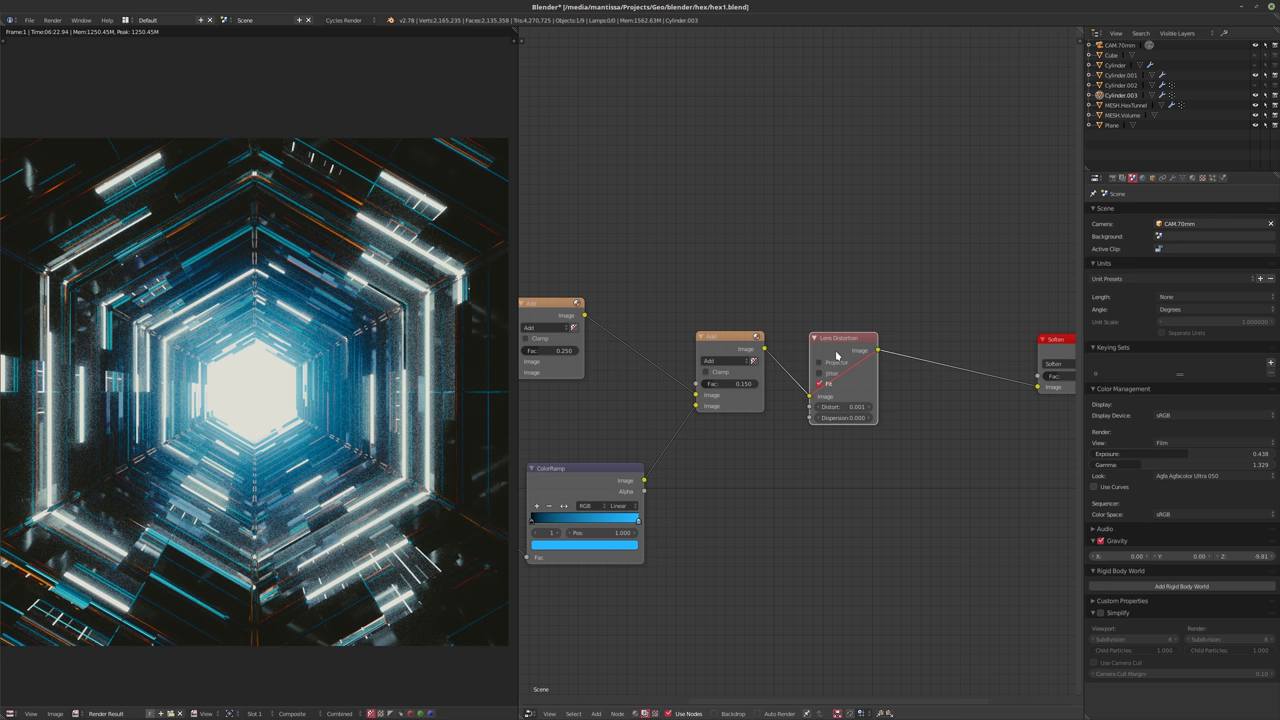
key("ctrl+x")
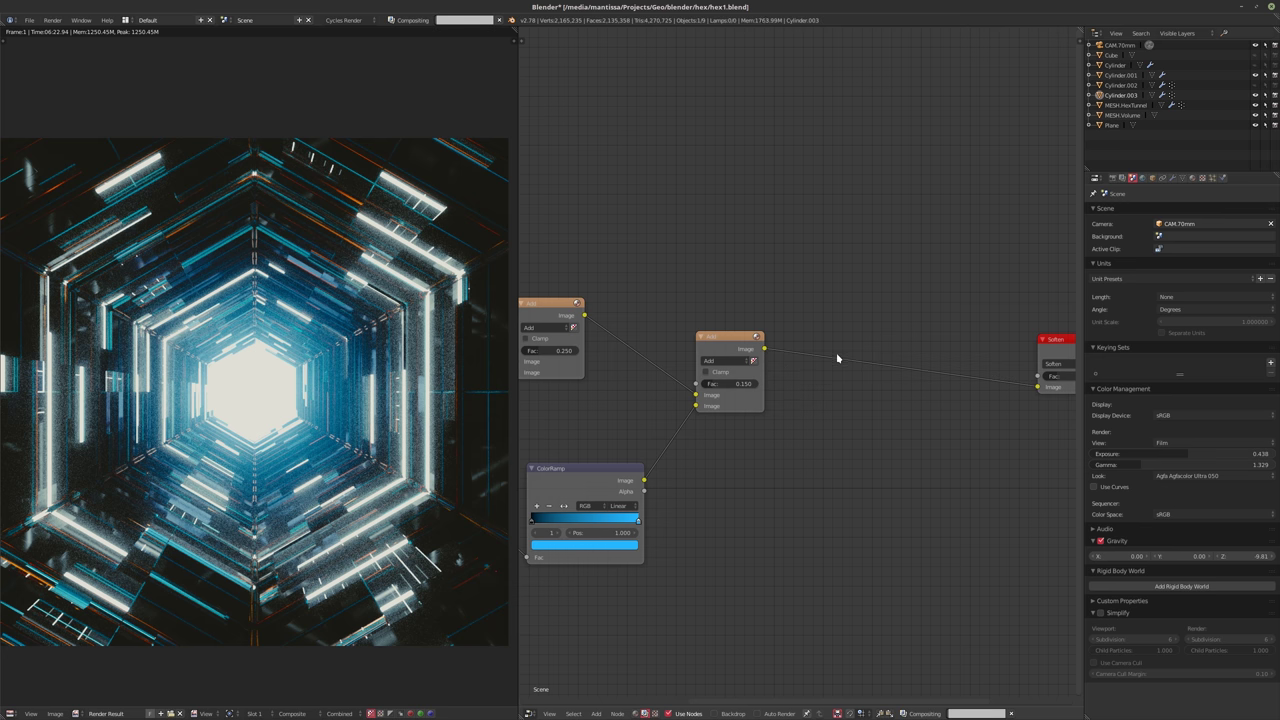
key("shift+a")
- Insert a Sun Beams node between the Add and Soften nodes
mouse_move(824, 330)
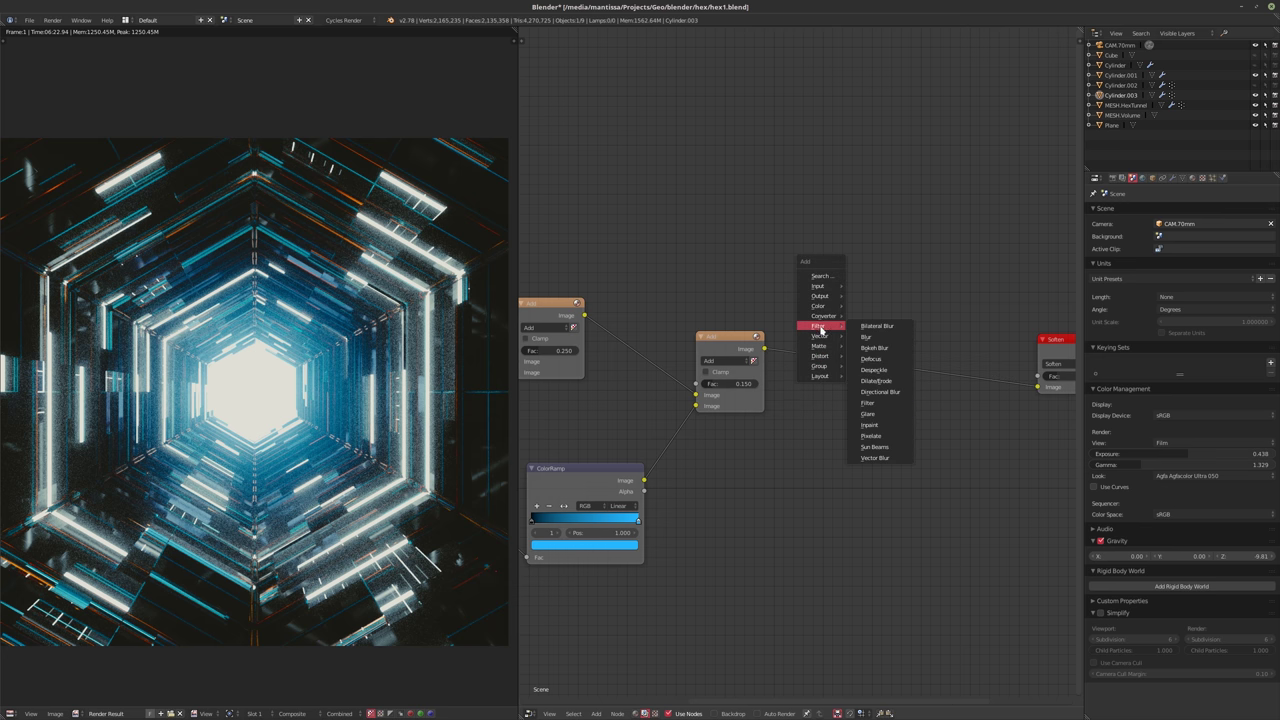
mouse_move(820, 298)
left_click(874, 447)
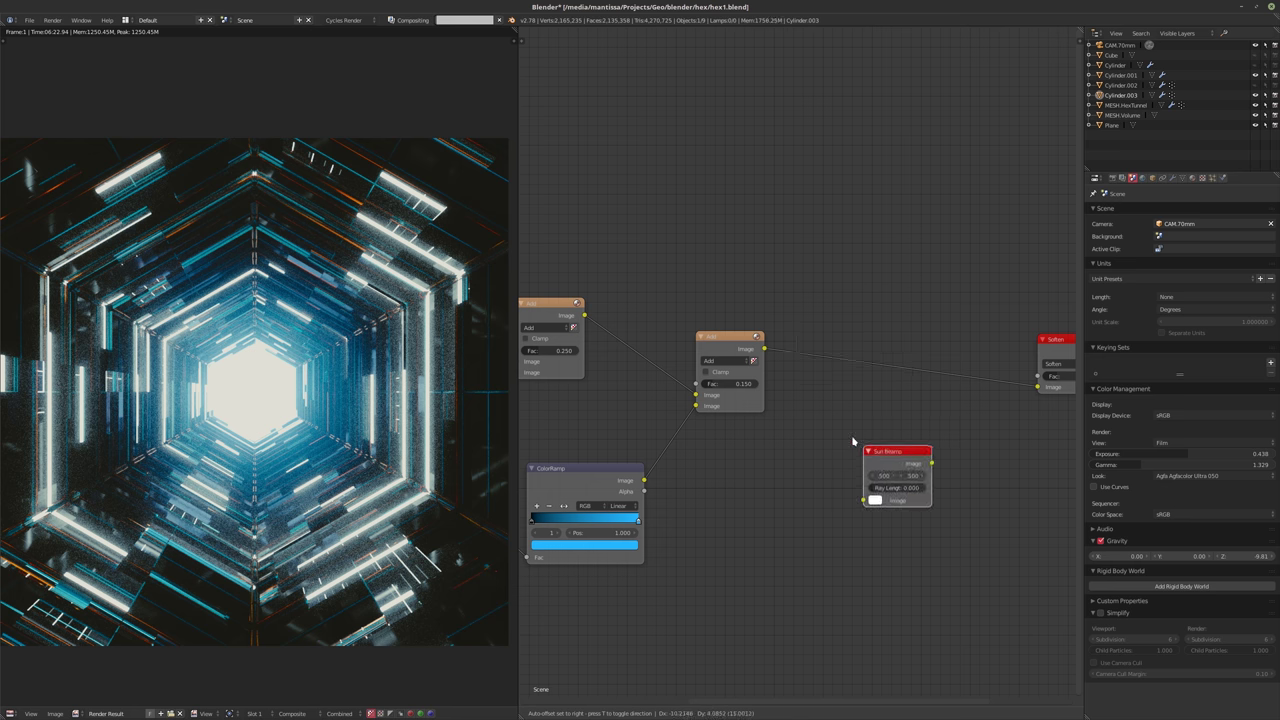
left_click(807, 346)
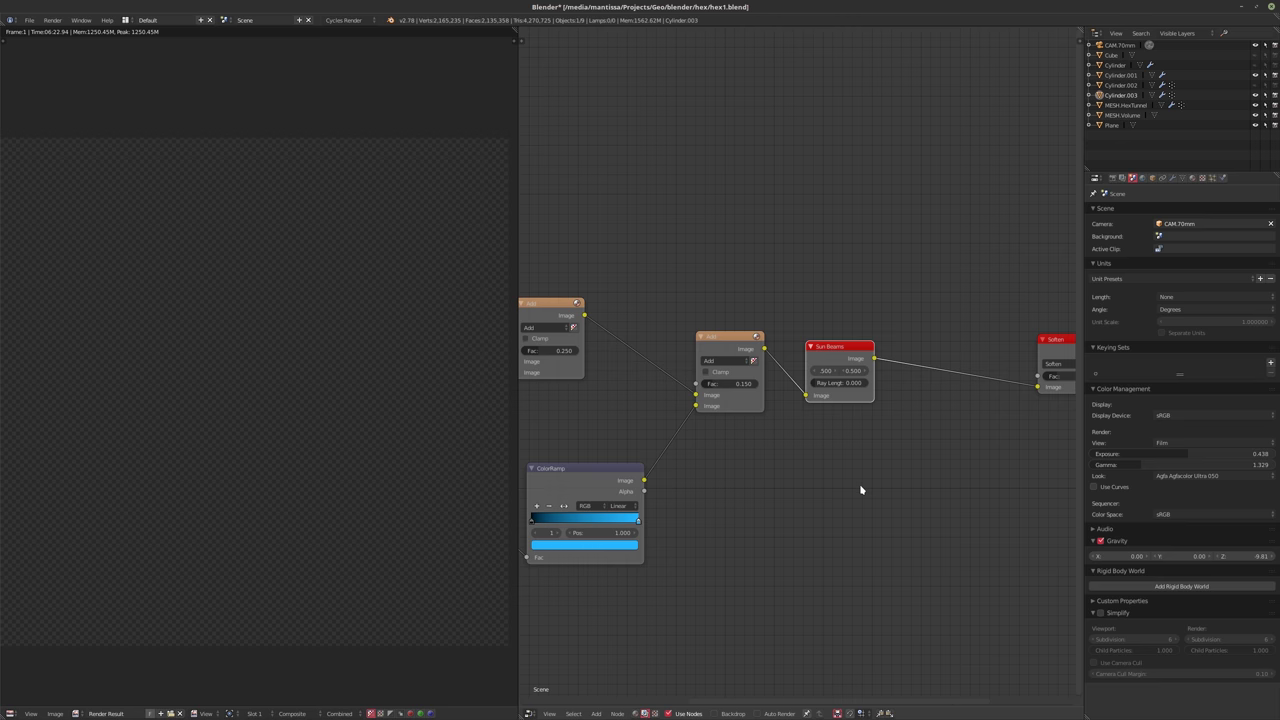
- Set the Sun Beams centre to X 0.1, Y 0.5 and ray length 0.364
left_click(824, 371)
type("0.1")
key("Return")
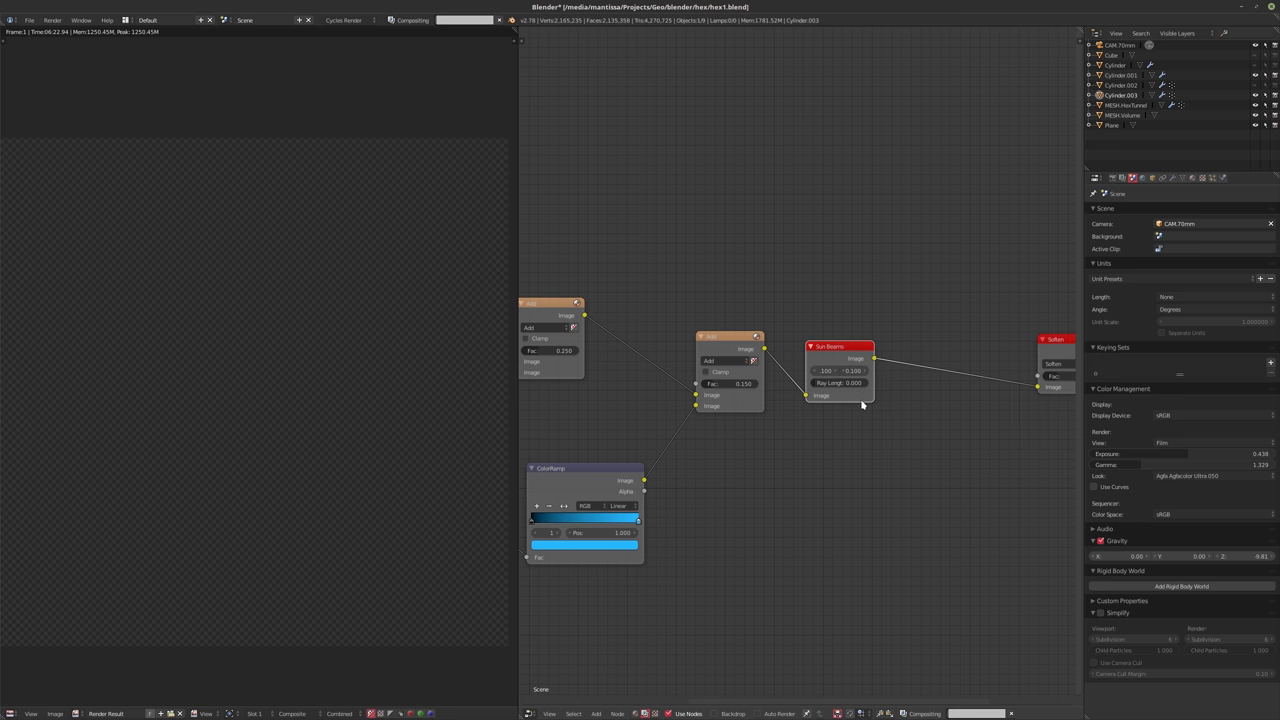
left_click_drag(827, 388, 836, 388)
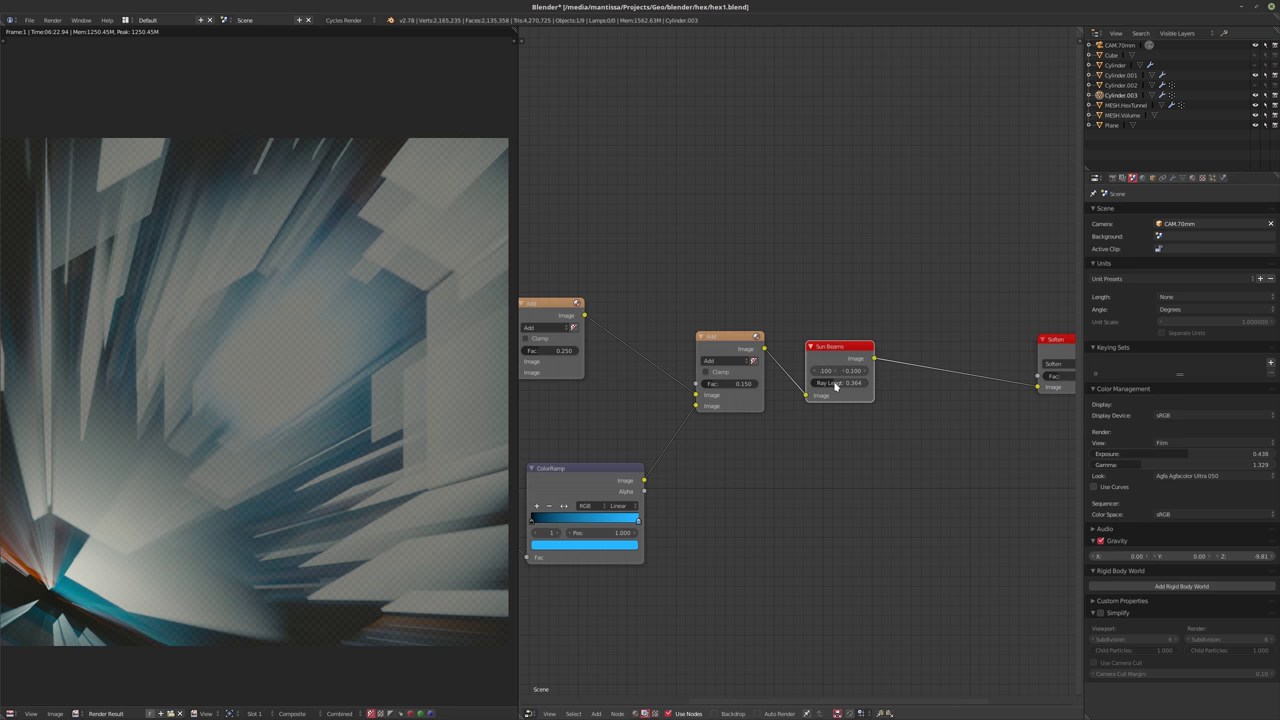
left_click(820, 370)
key("Tab")
type(".5")
key("Return")
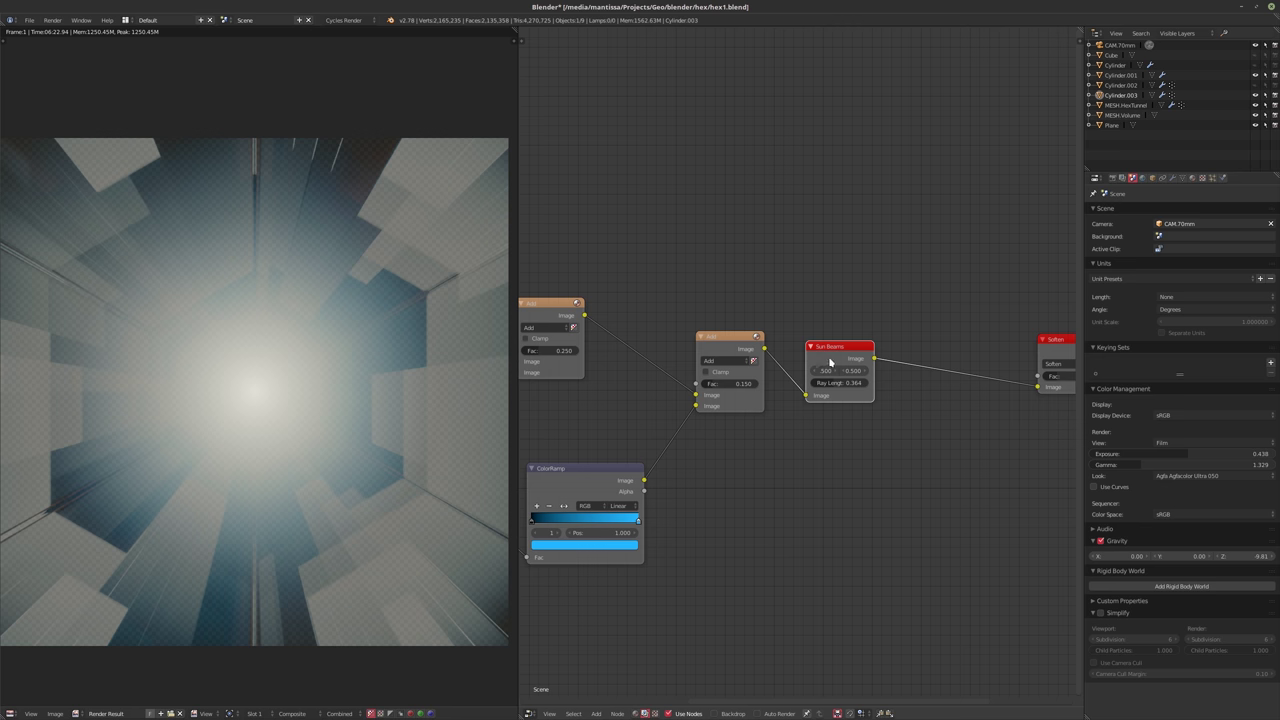
left_click_drag(820, 360, 807, 481)
- Add a Mix node after Sun Beams, wire it in, and set its blending to Add
key("shift+a")
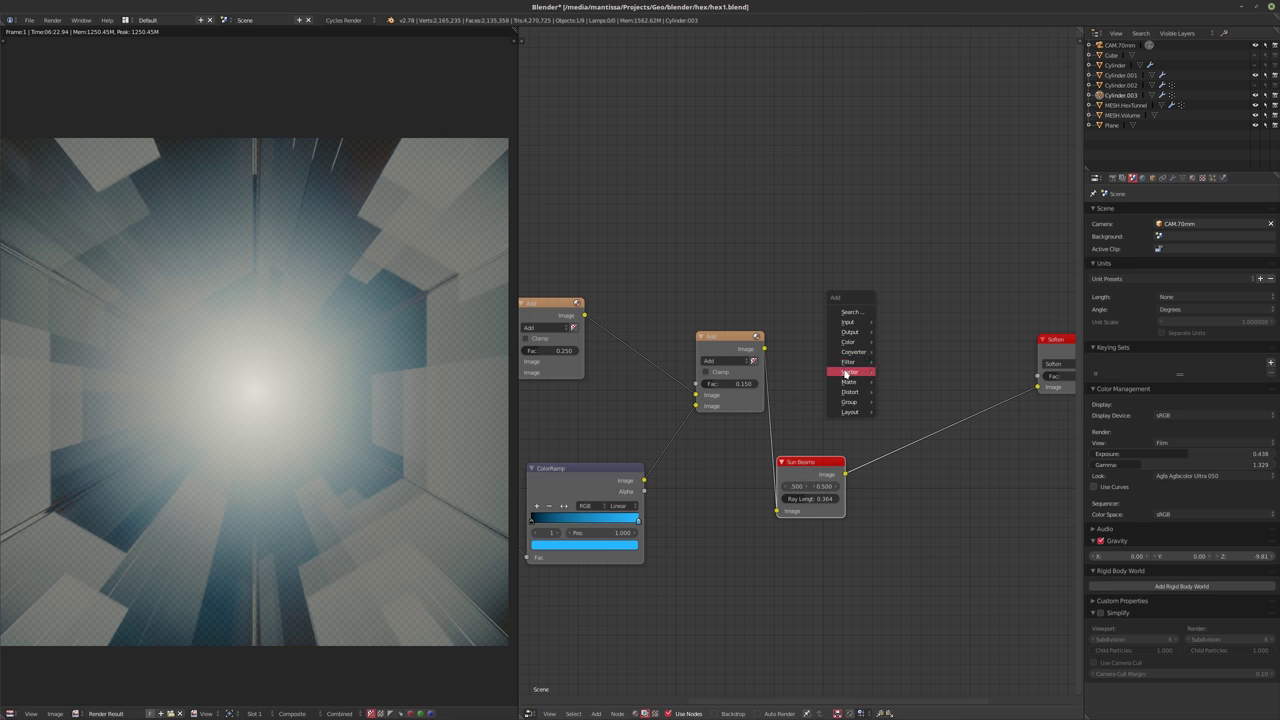
mouse_move(848, 342)
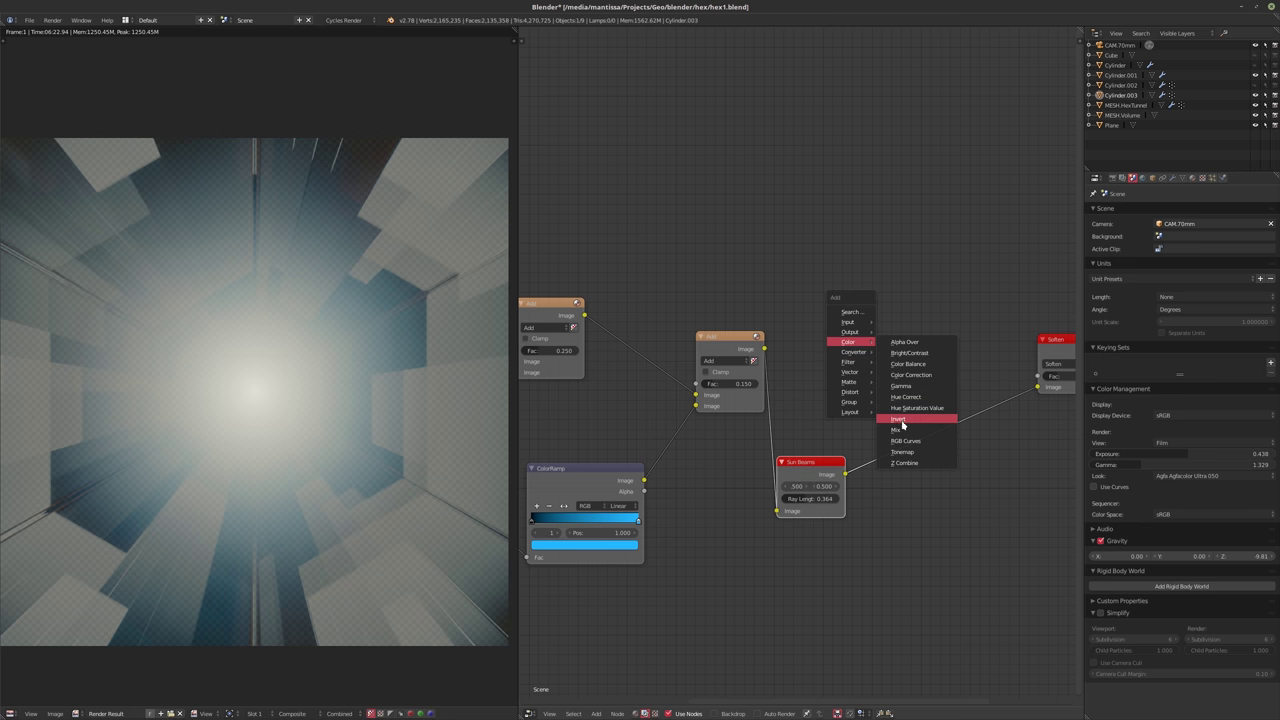
left_click(899, 430)
left_click(905, 415)
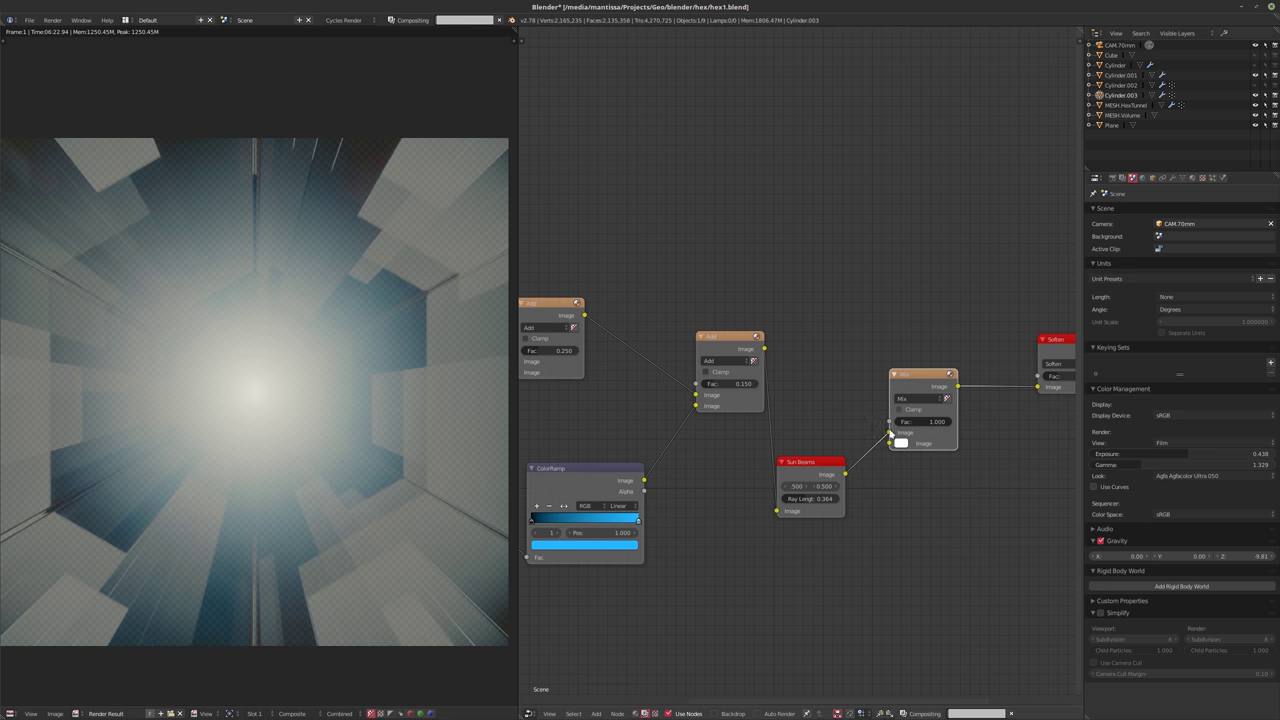
left_click_drag(889, 443, 890, 449)
left_click_drag(918, 378, 901, 362)
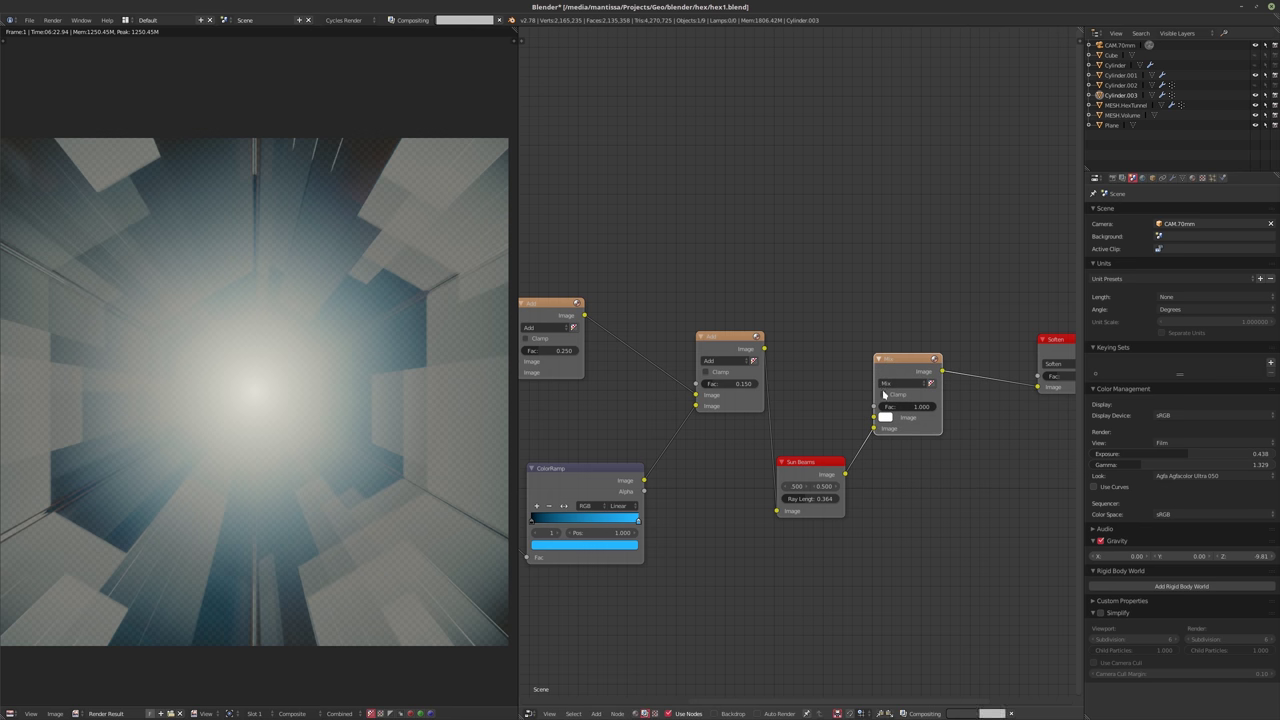
left_click(901, 381)
left_click(896, 364)
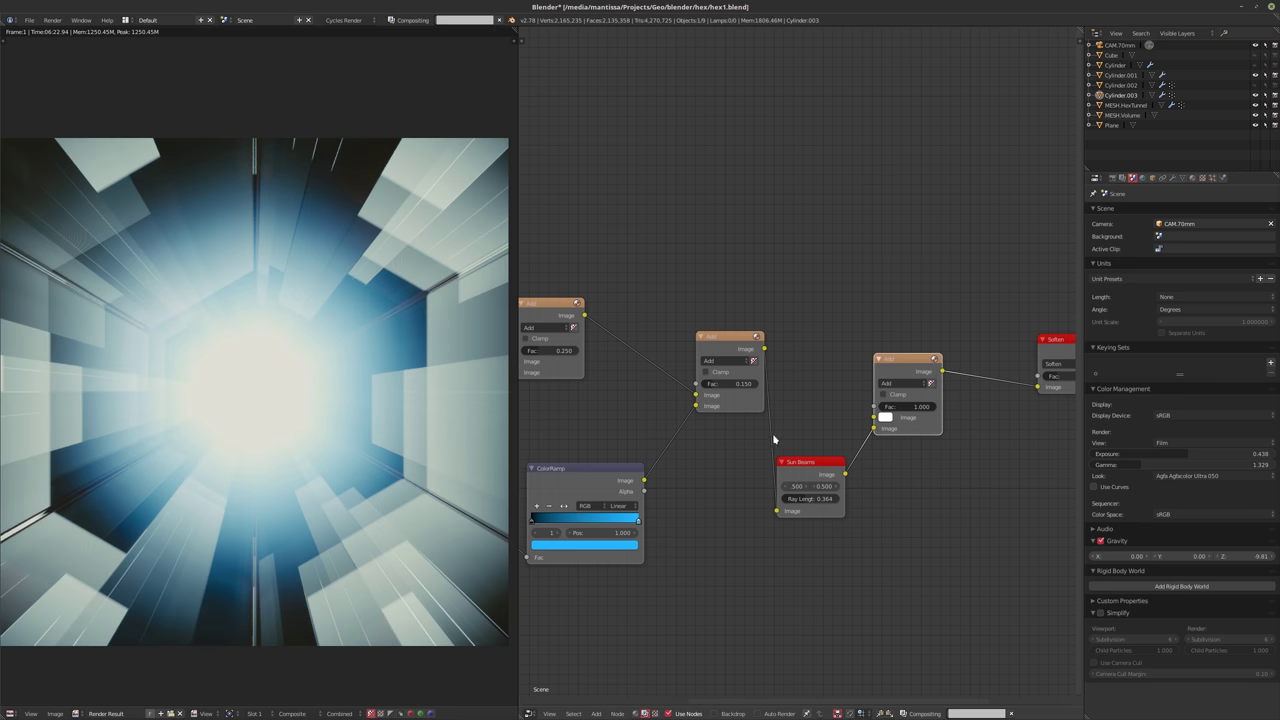
- Reposition Sun Beams and feed the first Add output into the second Add
mouse_move(802, 473)
left_mouse_down()
mouse_move(802, 439)
mouse_move(843, 451)
mouse_move(813, 454)
left_mouse_up()
left_click_drag(765, 348, 876, 418)
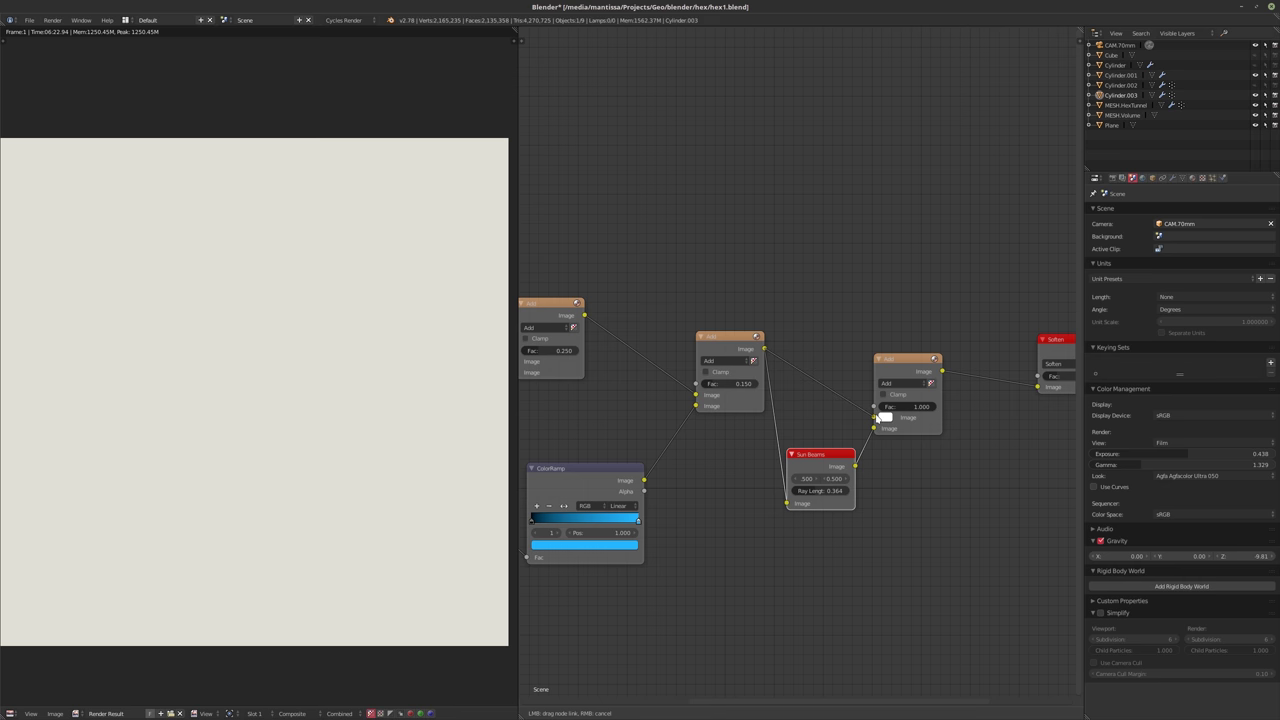
middle_click_drag(920, 437, 784, 447)
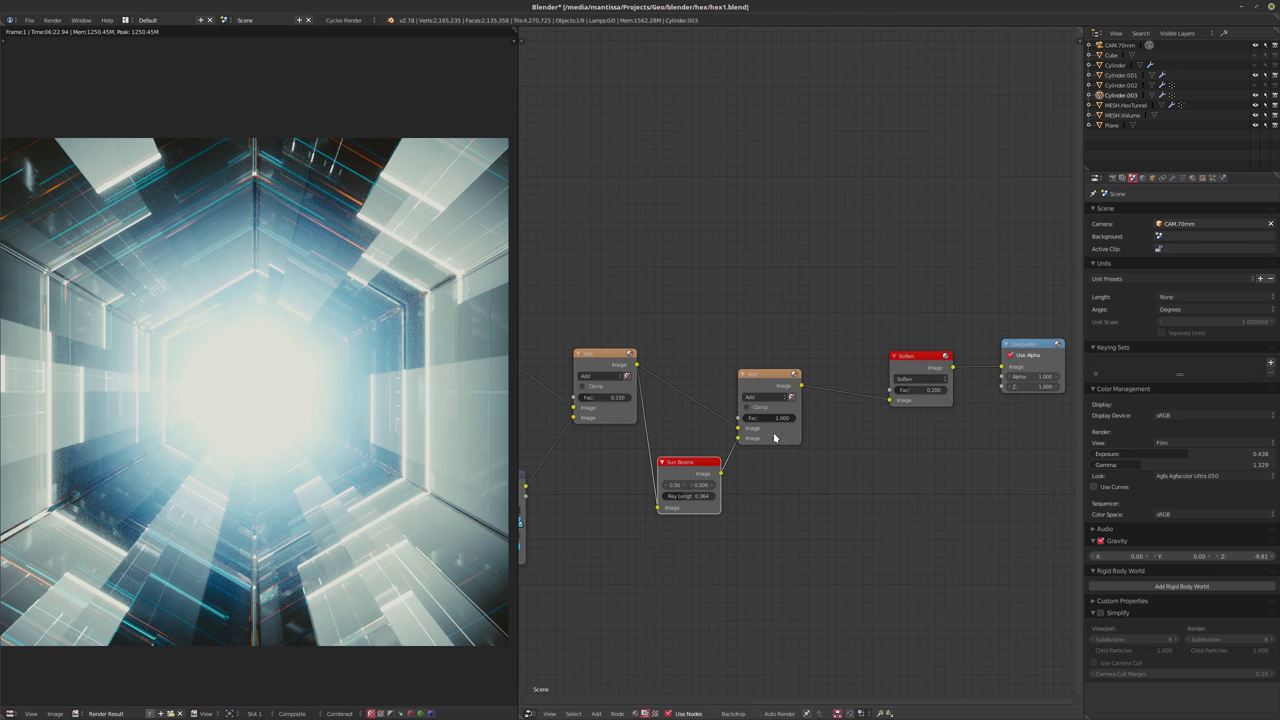
scroll(778, 428, "up", 1)
- Lower the Sun Beams Add factor to 0.155 and rearrange the Add and Sun Beams nodes
mouse_move(785, 420)
left_mouse_down()
mouse_move(731, 420)
mouse_move(771, 434)
left_mouse_up()
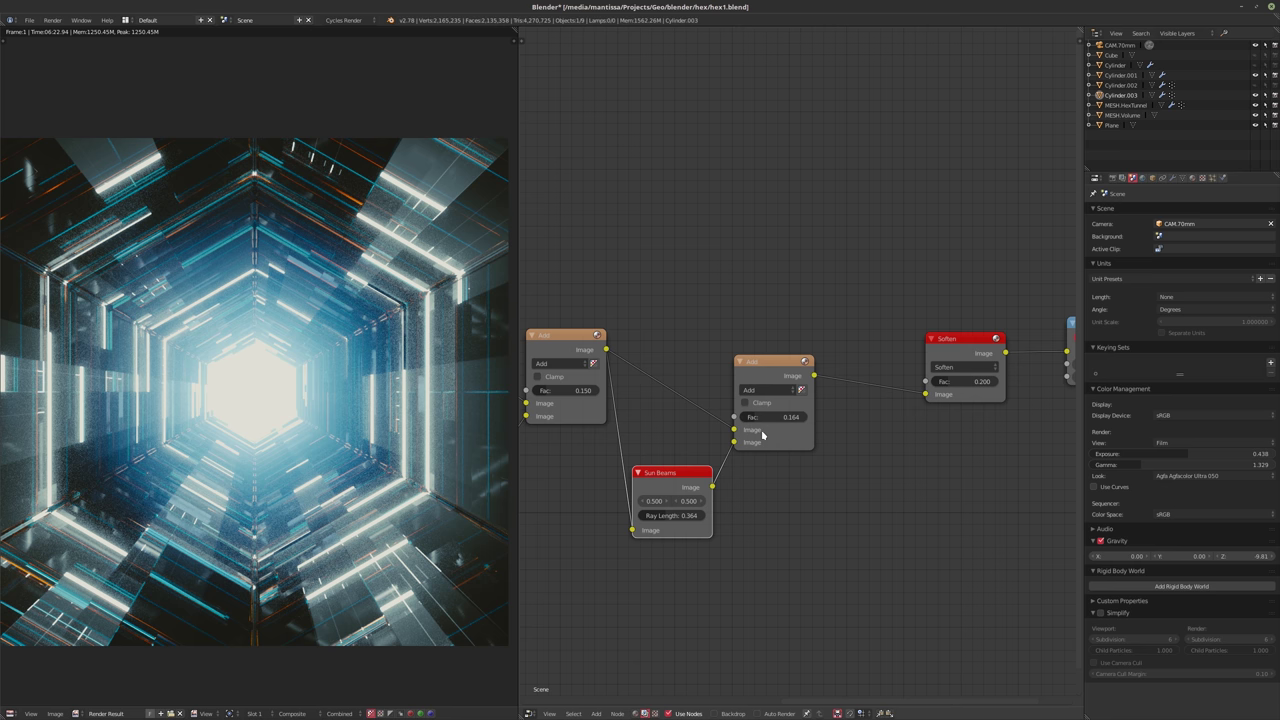
mouse_move(765, 418)
left_mouse_down()
mouse_move(778, 418)
mouse_move(756, 427)
left_mouse_up()
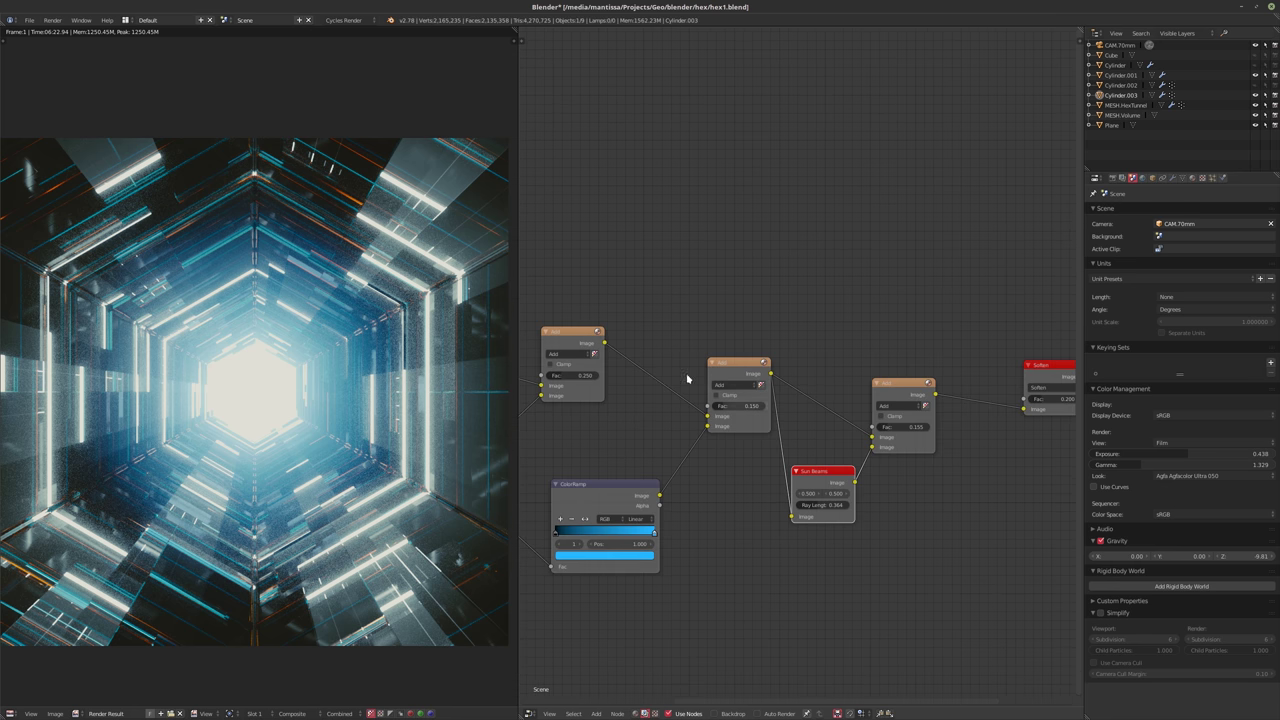
left_click_drag(735, 363, 705, 358)
left_click_drag(815, 470, 777, 473)
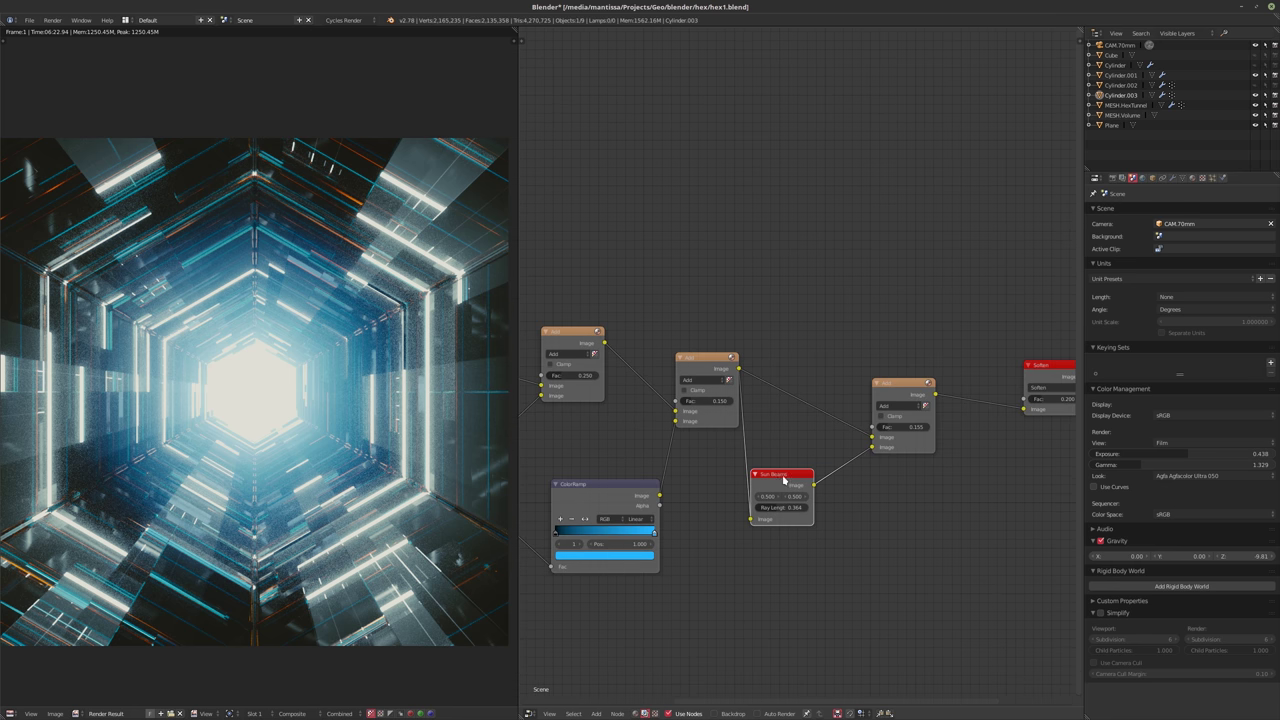
middle_click_drag(928, 397, 797, 405)
left_click_drag(797, 405, 843, 390)
middle_click_drag(843, 390, 705, 418)
left_click_drag(673, 461, 675, 452)
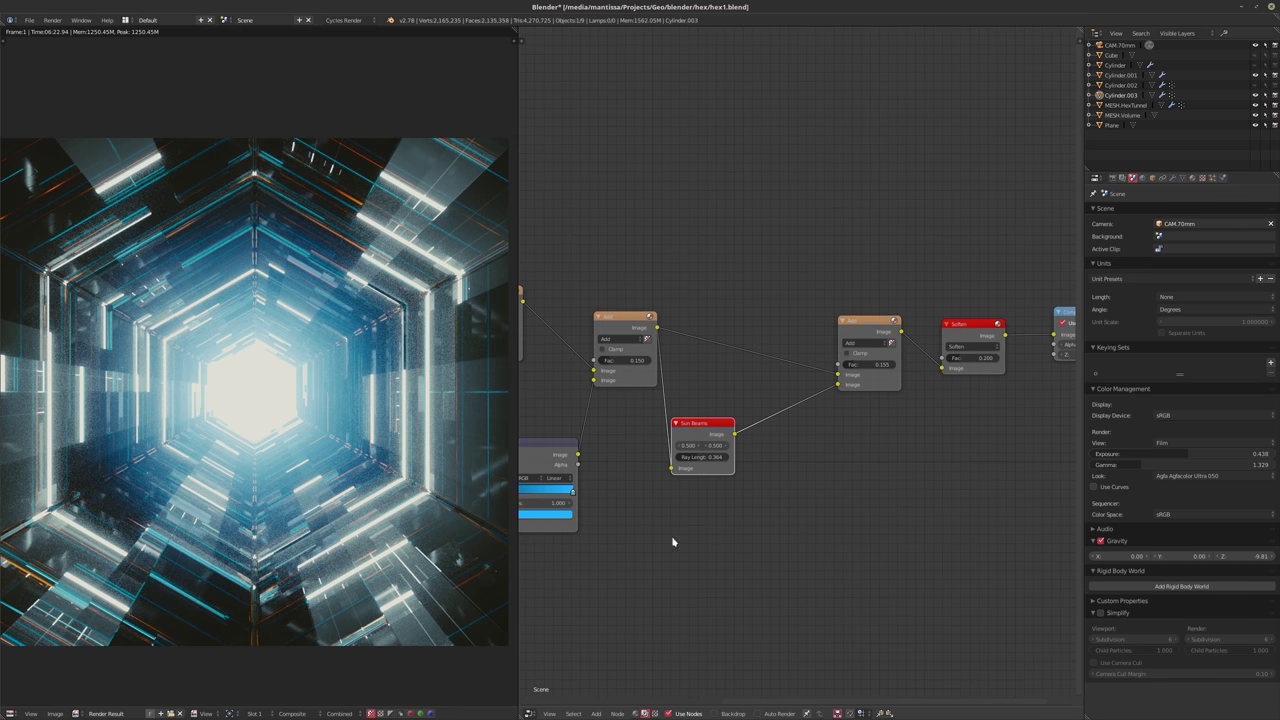
key("shift+a")
mouse_move(655, 578)
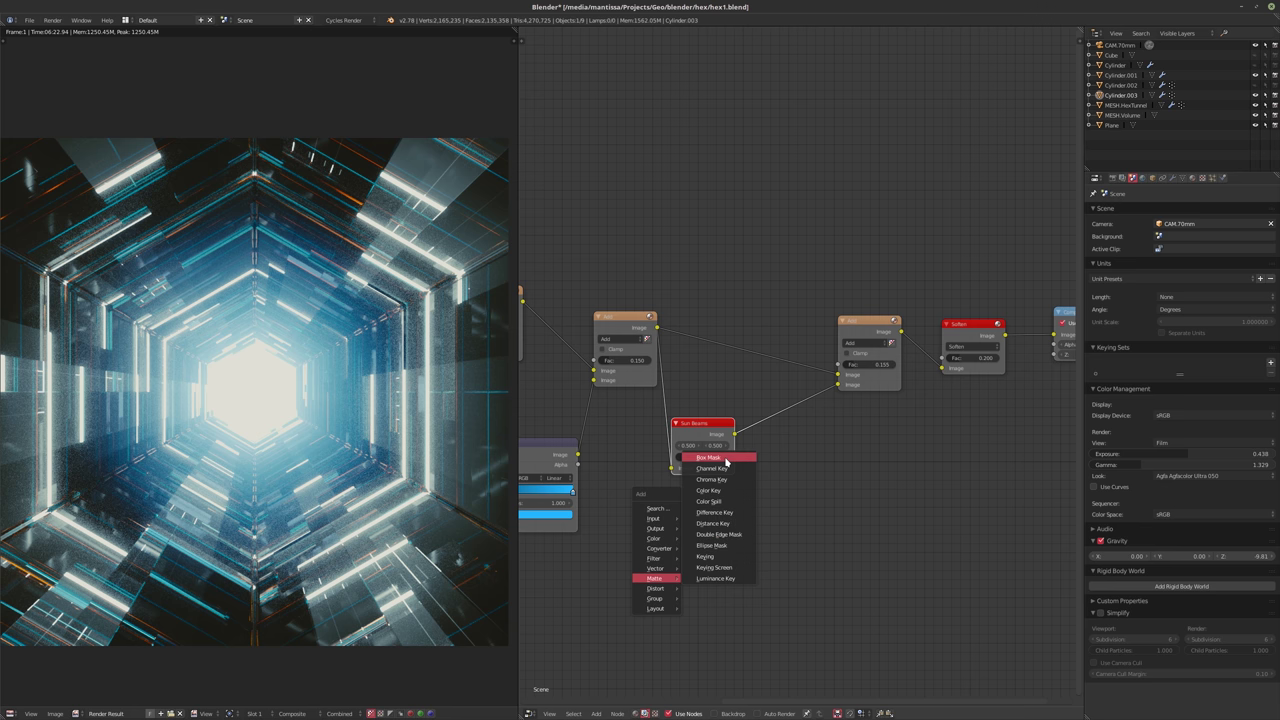
- Add a Box Mask node below Sun Beams and link its Mask to the Composite Alpha input
left_click(708, 457)
left_click(702, 523)
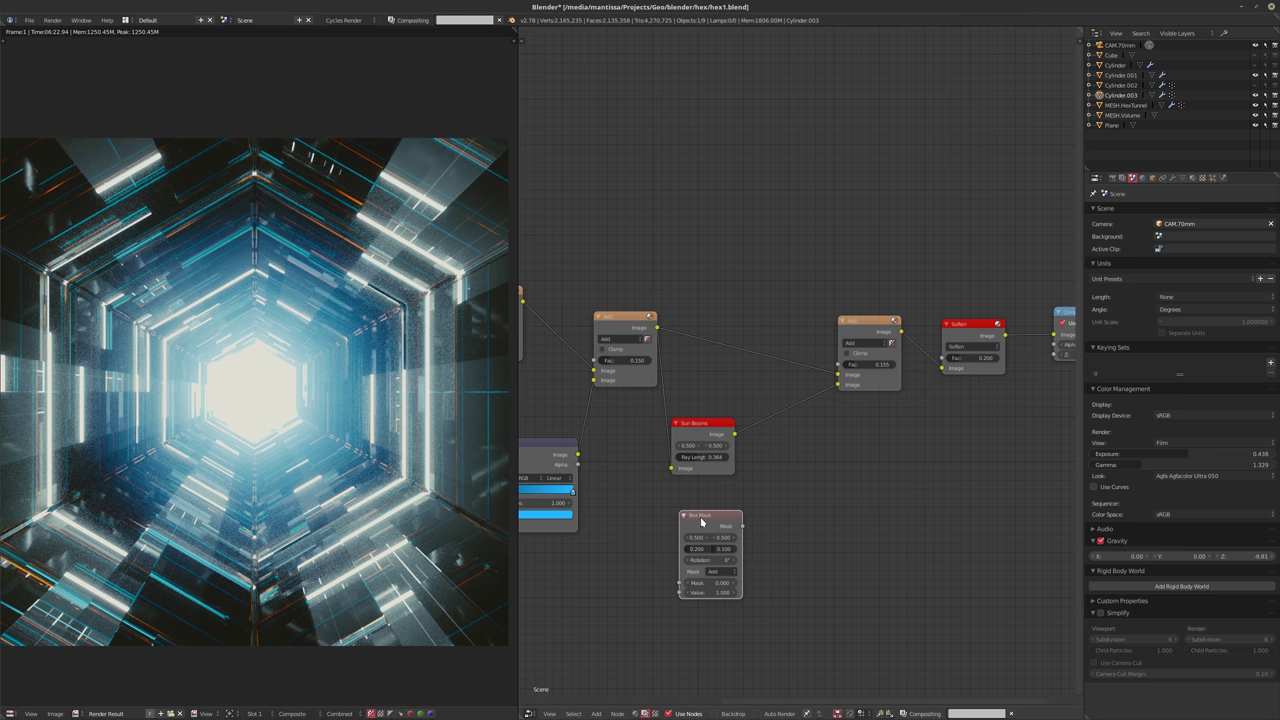
scroll(772, 525, "down", 1)
middle_click_drag(772, 525, 660, 546)
left_click_drag(647, 552, 938, 385)
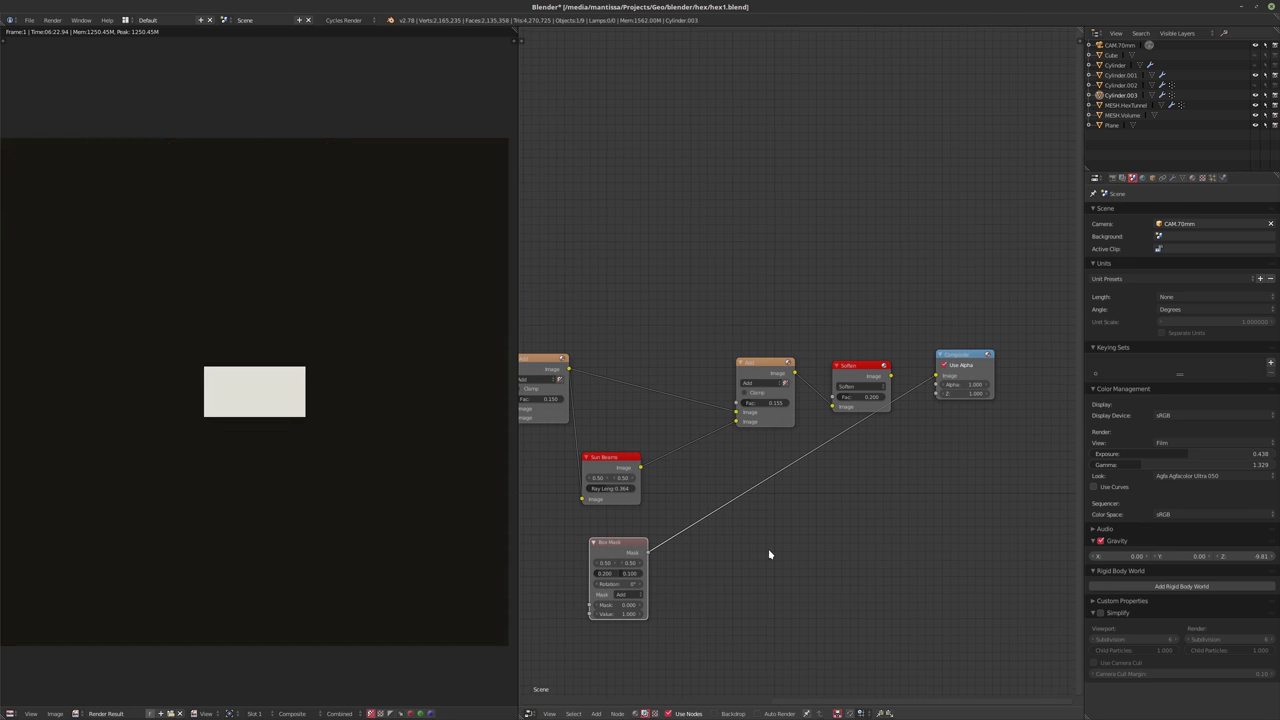
scroll(768, 548, "up", 1)
middle_click_drag(768, 548, 797, 520)
scroll(791, 514, "up", 1)
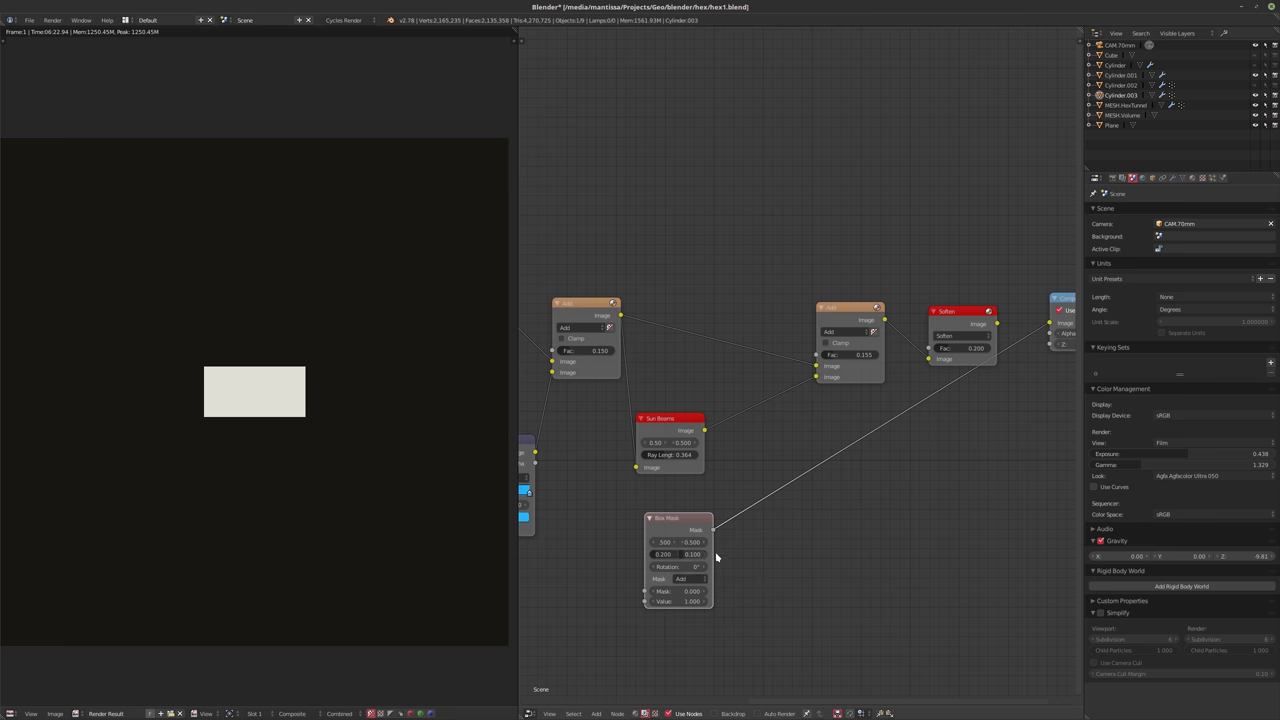
- Switch the Box Mask to a Double Edge Mask with Inner Edge kept at All
key("shift+s")
mouse_move(720, 558)
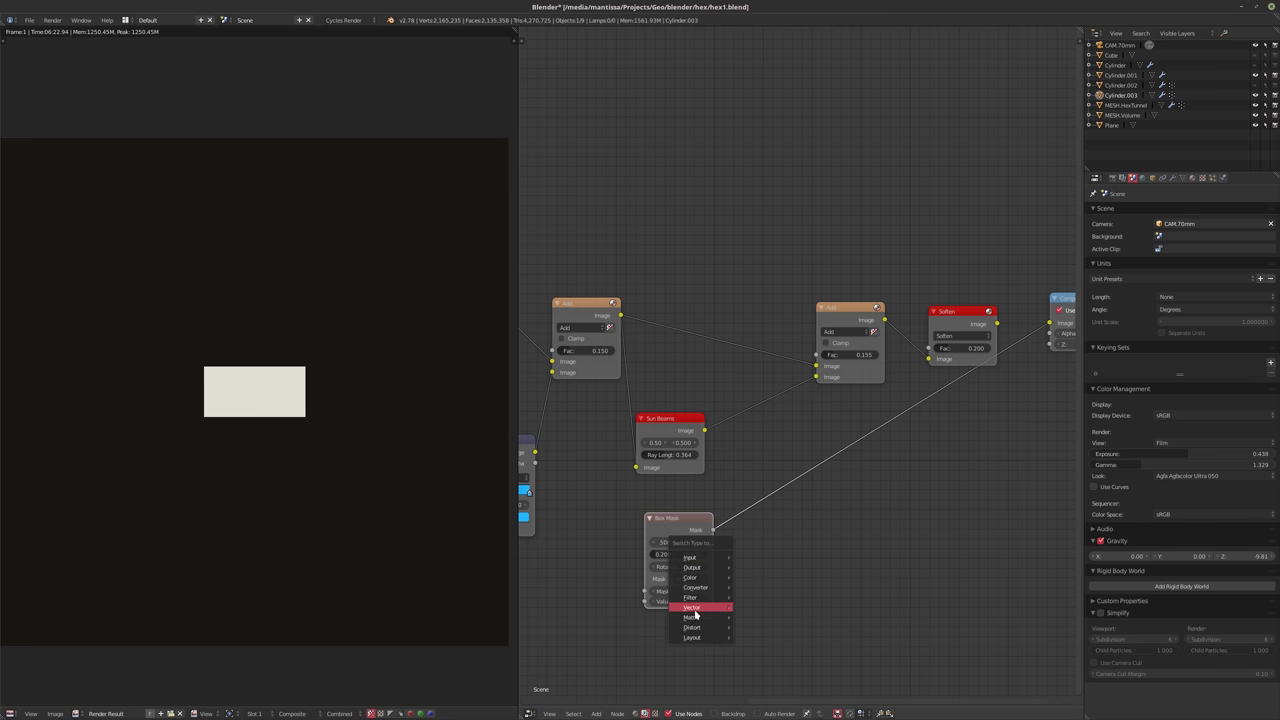
mouse_move(690, 617)
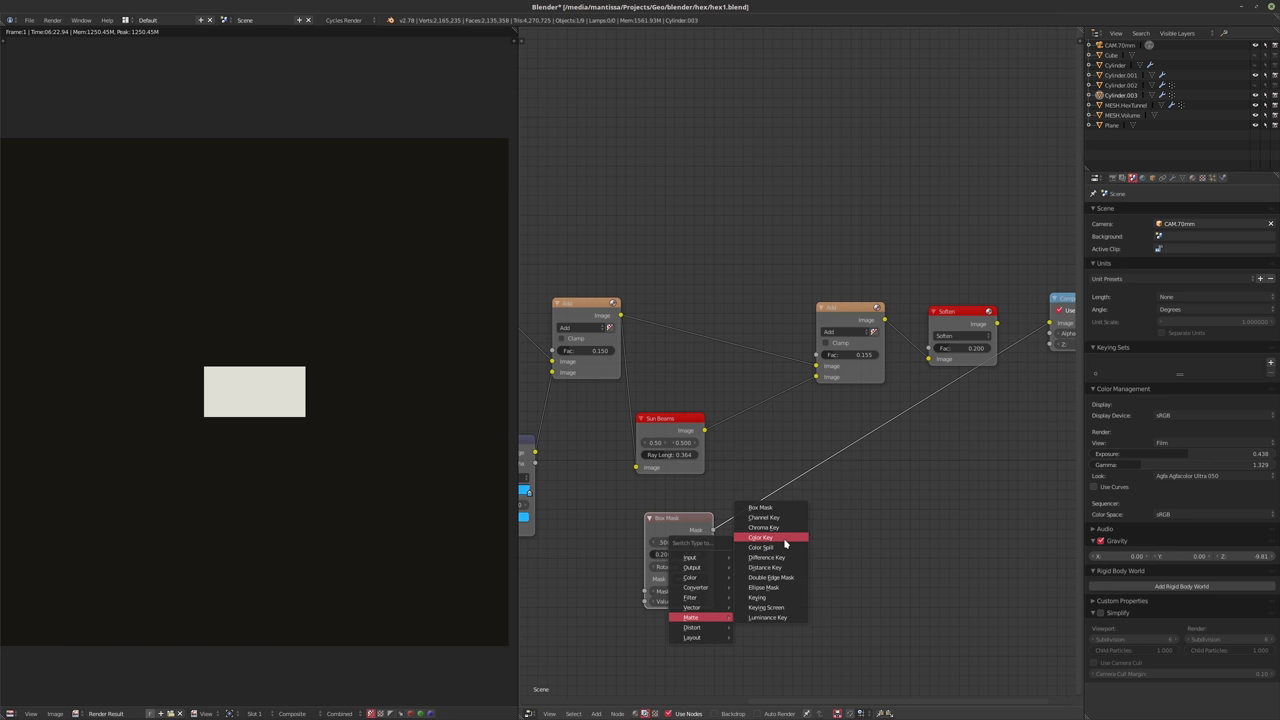
left_click(775, 577)
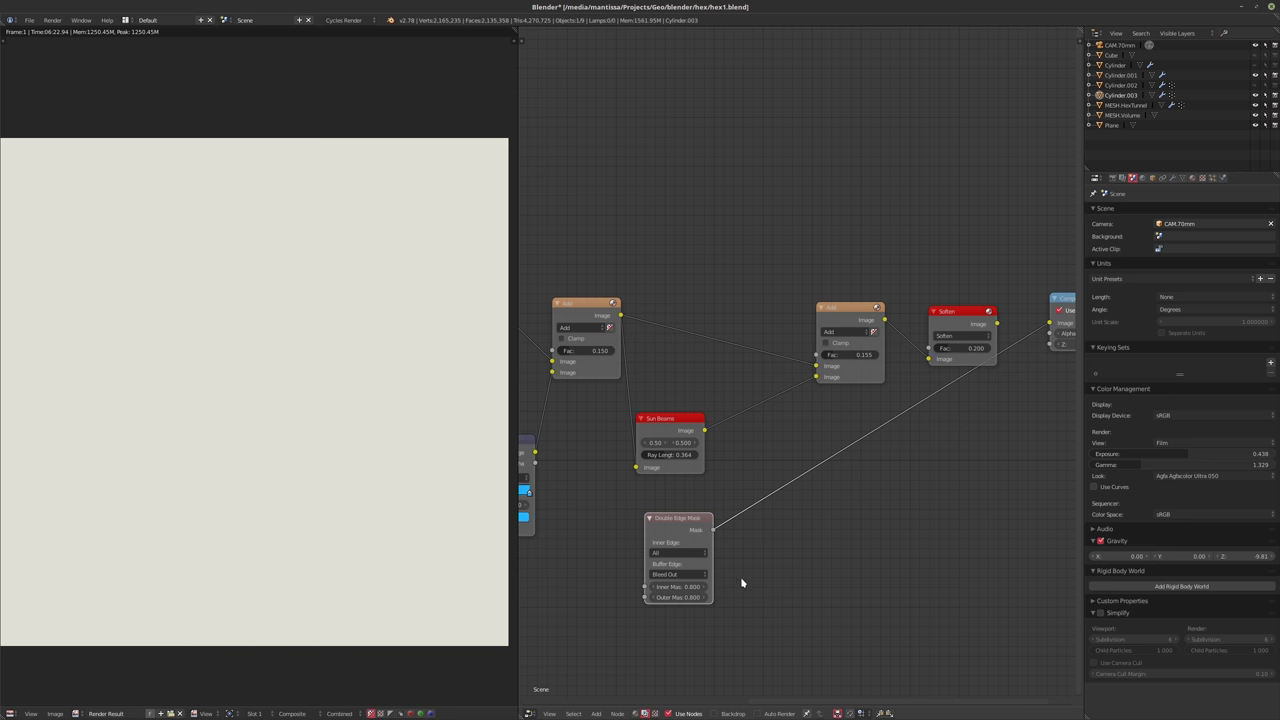
left_click(680, 553)
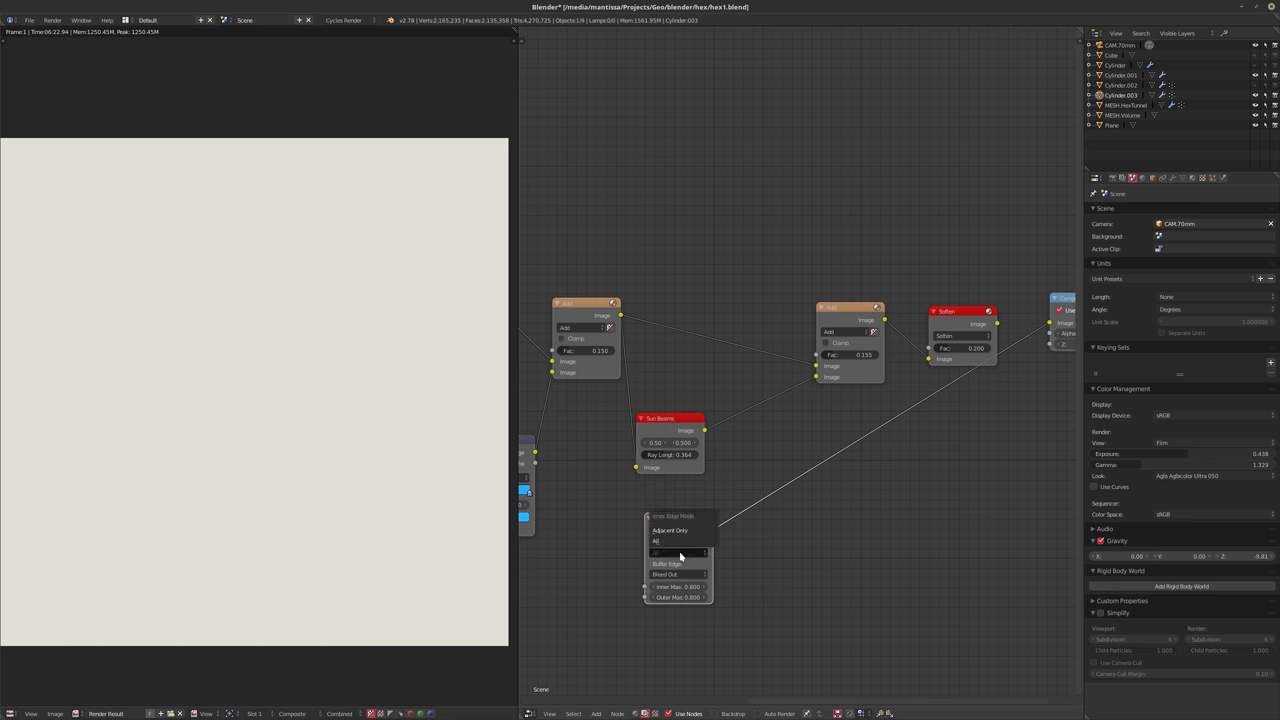
left_click(682, 541)
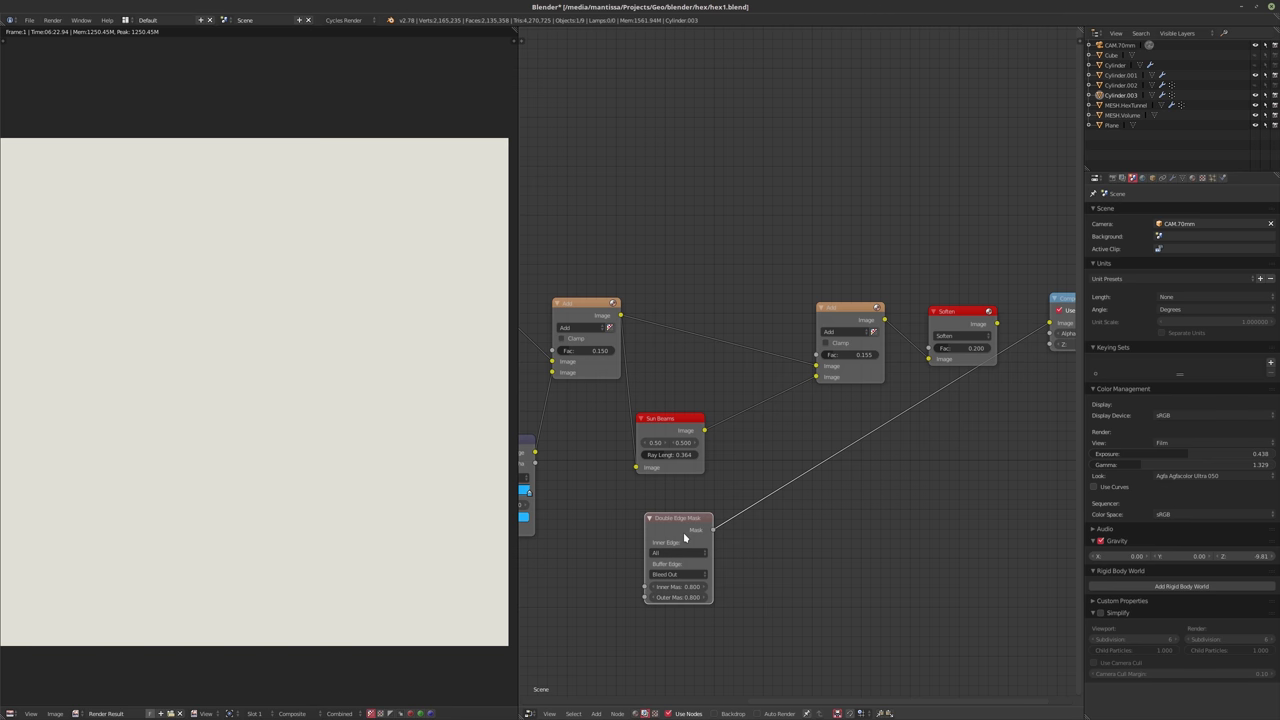
key("shift+a")
mouse_move(685, 536)
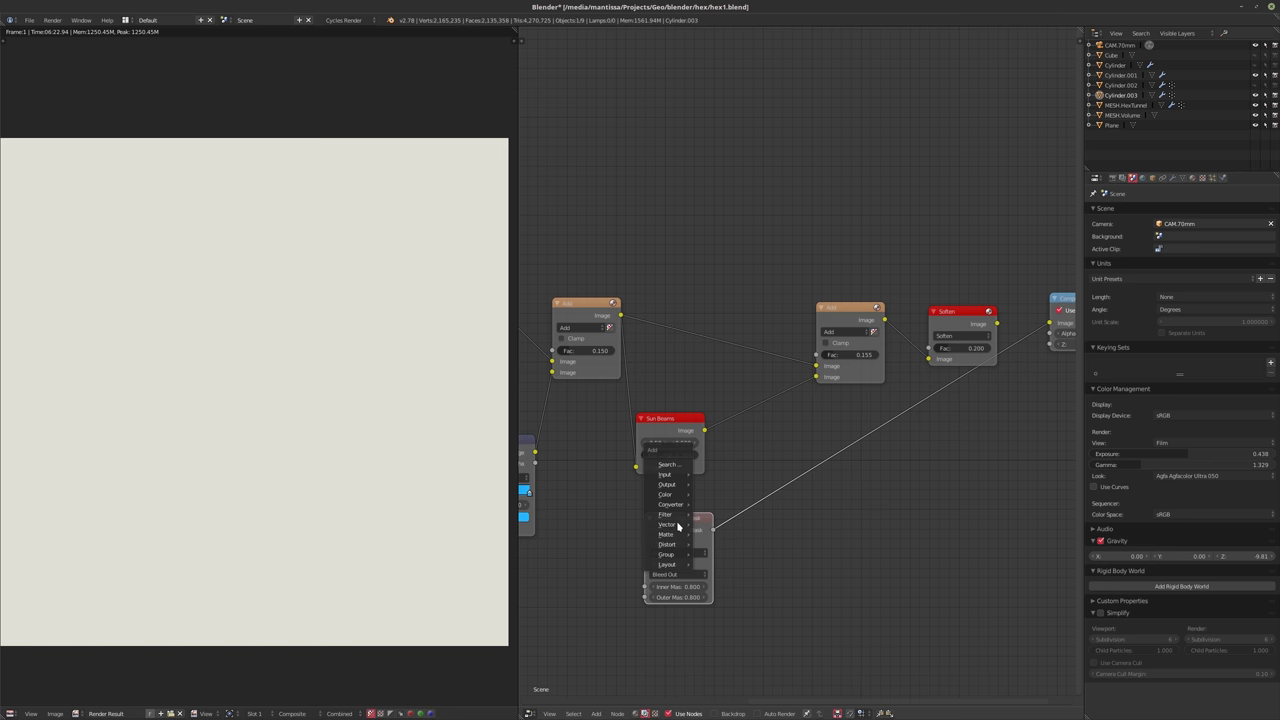
- Place a black-to-white ColorRamp beside the Double Edge Mask, frame all nodes, and select the mask
mouse_move(670, 528)
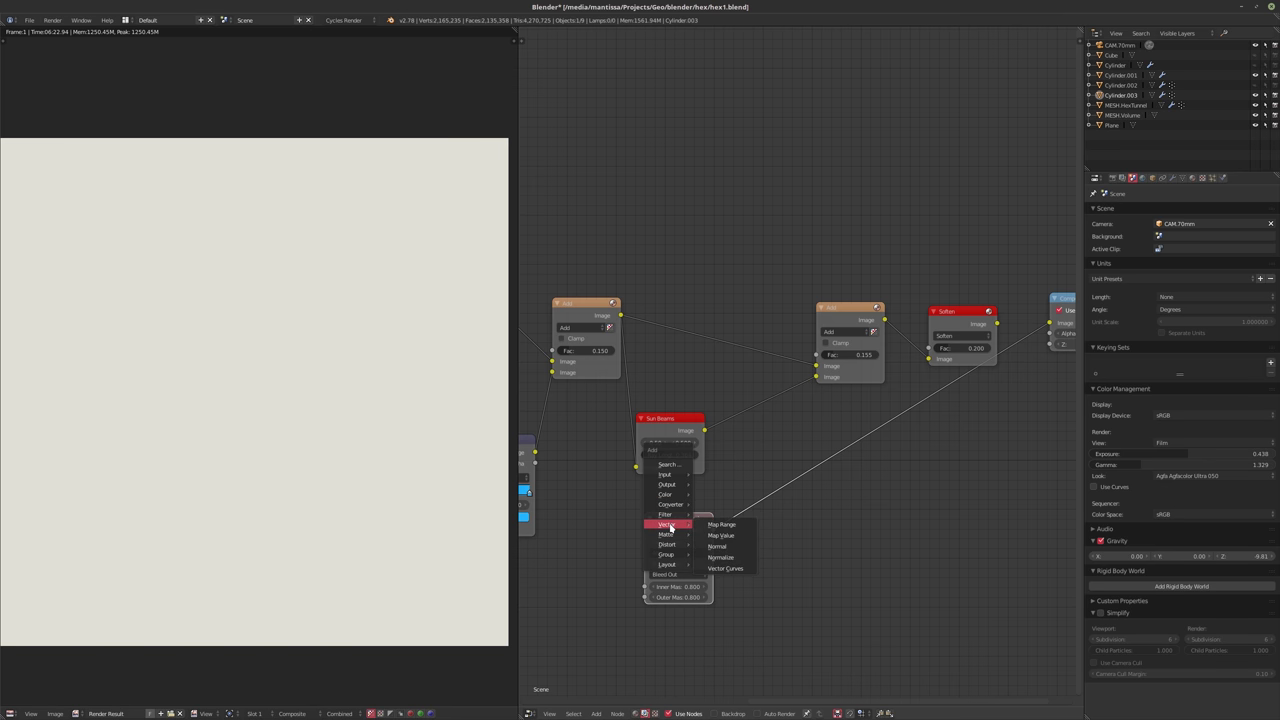
mouse_move(675, 475)
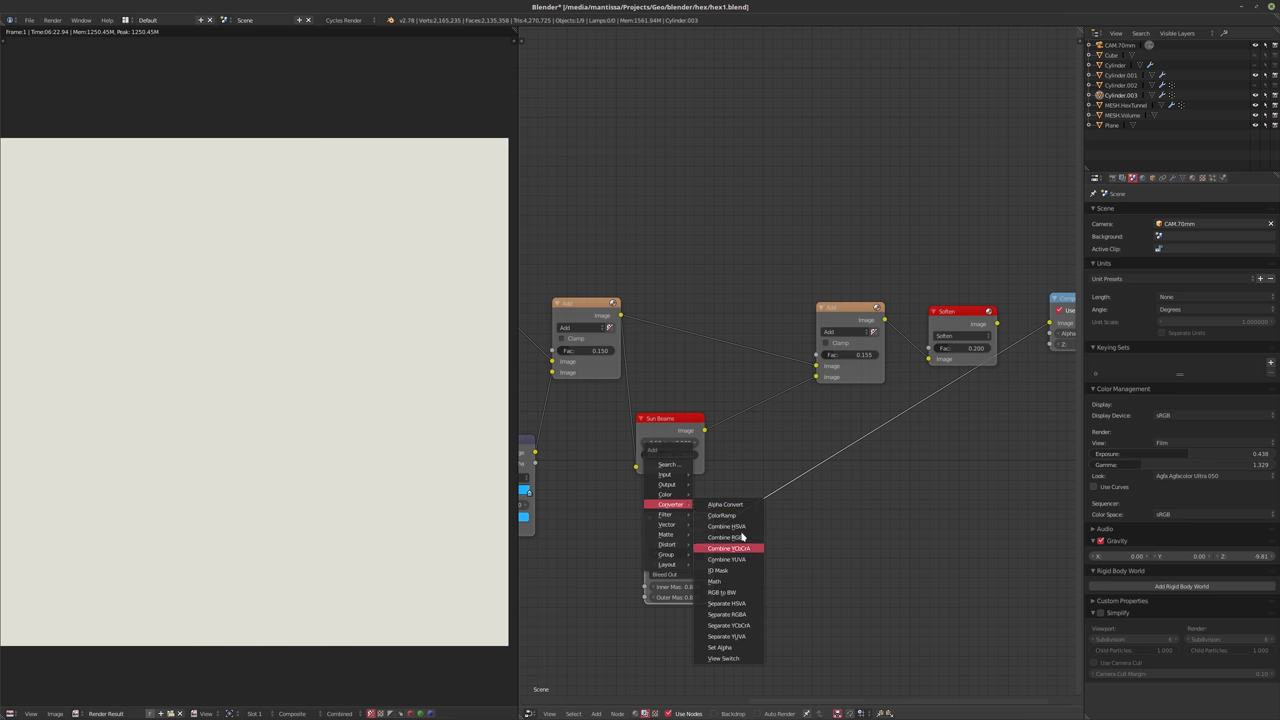
left_click(733, 518)
left_click(766, 537)
scroll(843, 500, "down", 3)
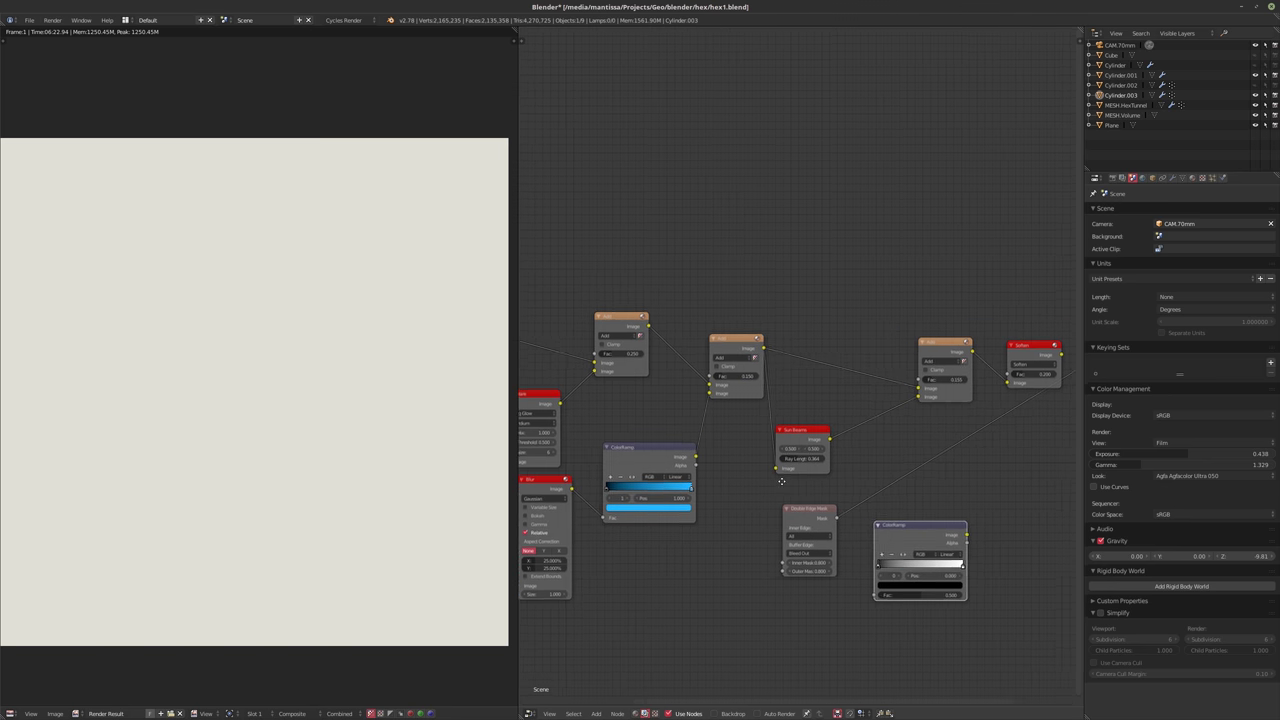
key("Home")
scroll(781, 482, "up", 3)
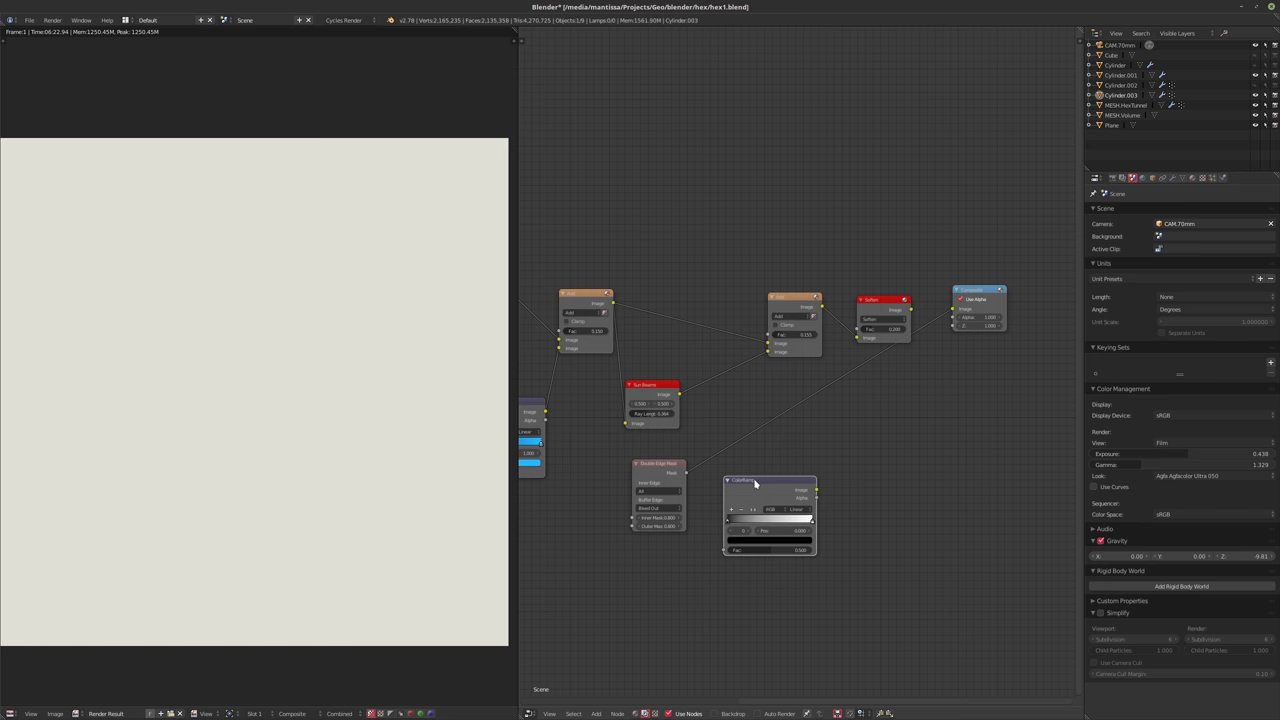
middle_click_drag(764, 487, 867, 431)
left_click(706, 526)
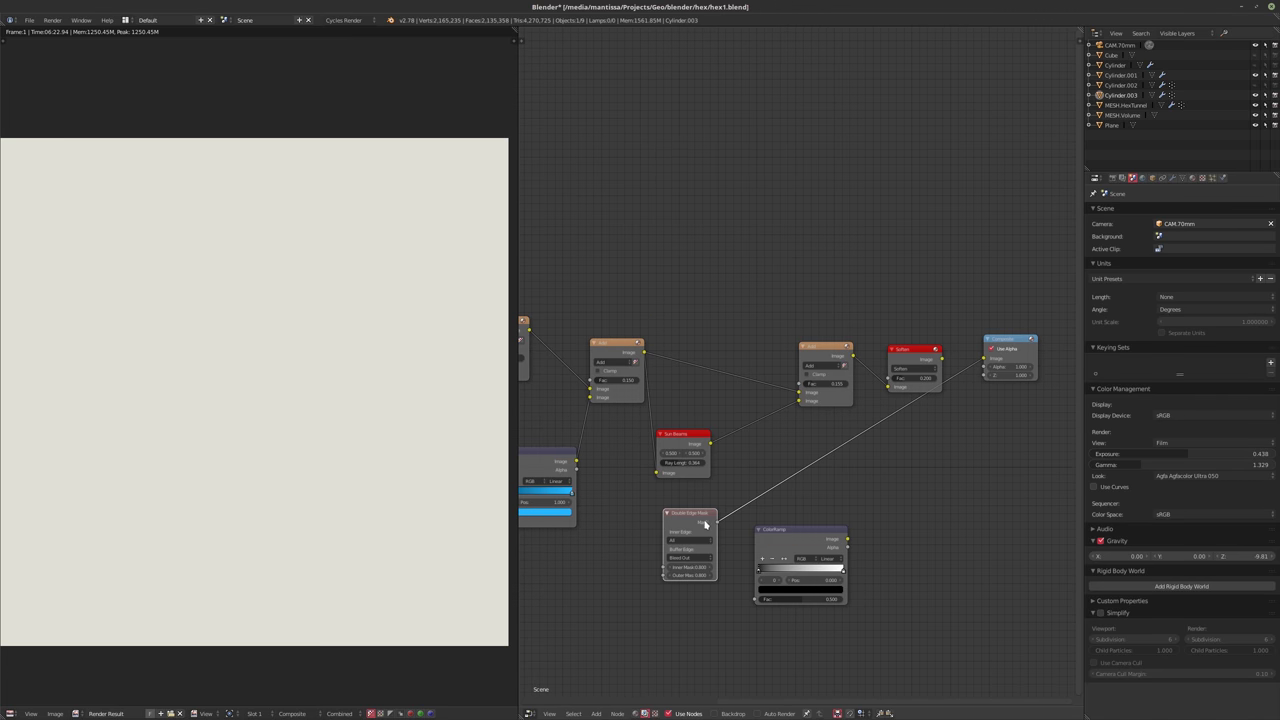
- Delete the Double Edge Mask and insert the ColorRamp between Sun Beams and the Add node
key("x")
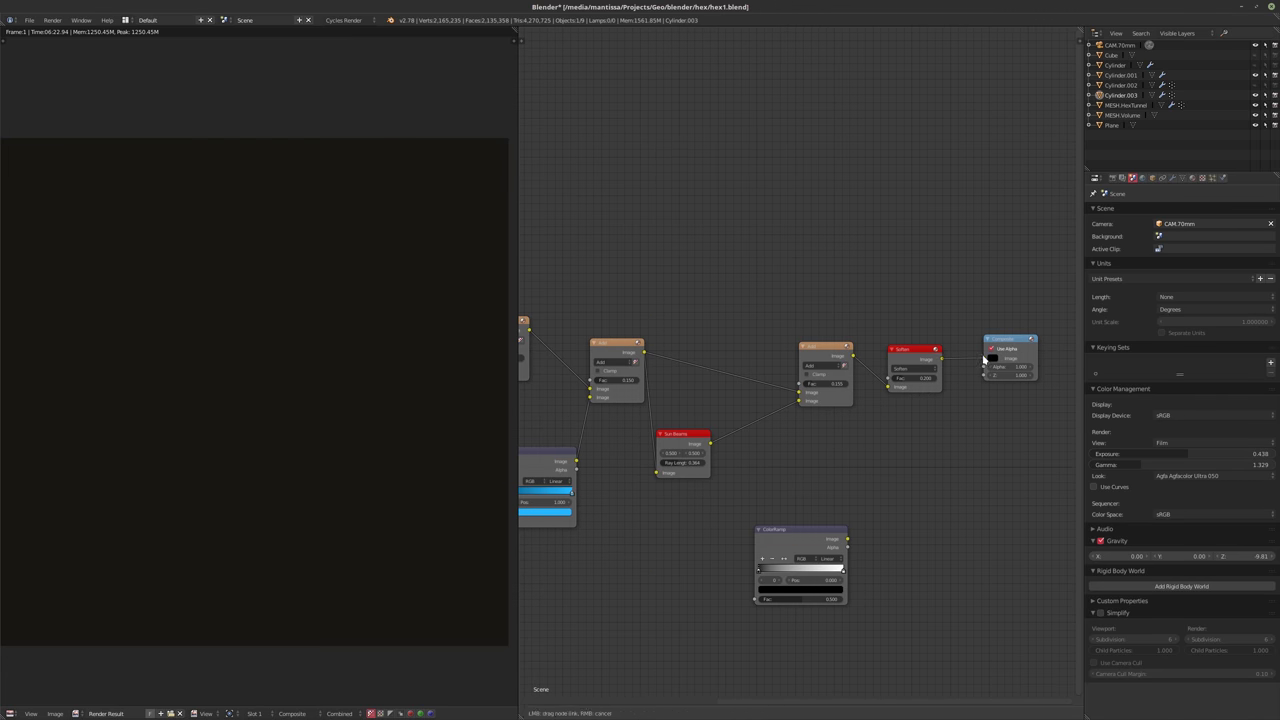
middle_click_drag(882, 418, 776, 458)
scroll(776, 458, "down", 1)
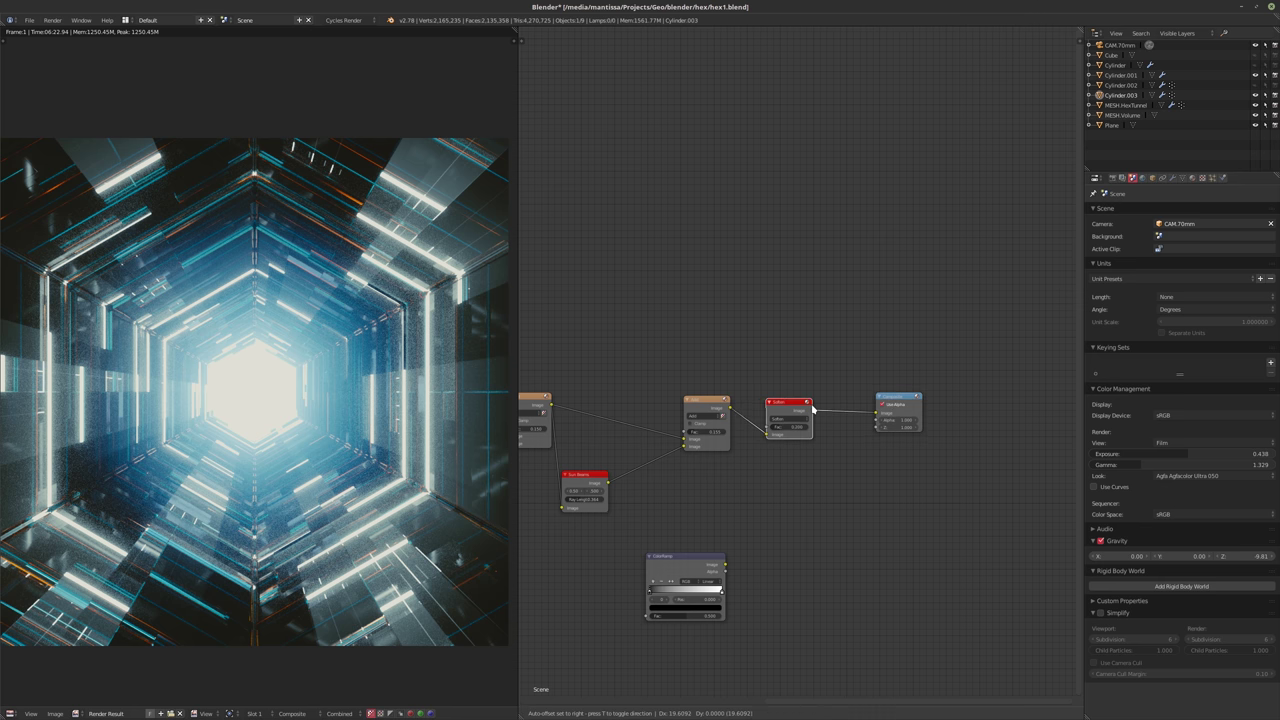
left_click_drag(711, 407, 761, 407)
middle_click_drag(761, 407, 783, 400)
left_click_drag(693, 569, 694, 483)
scroll(800, 517, "up", 3)
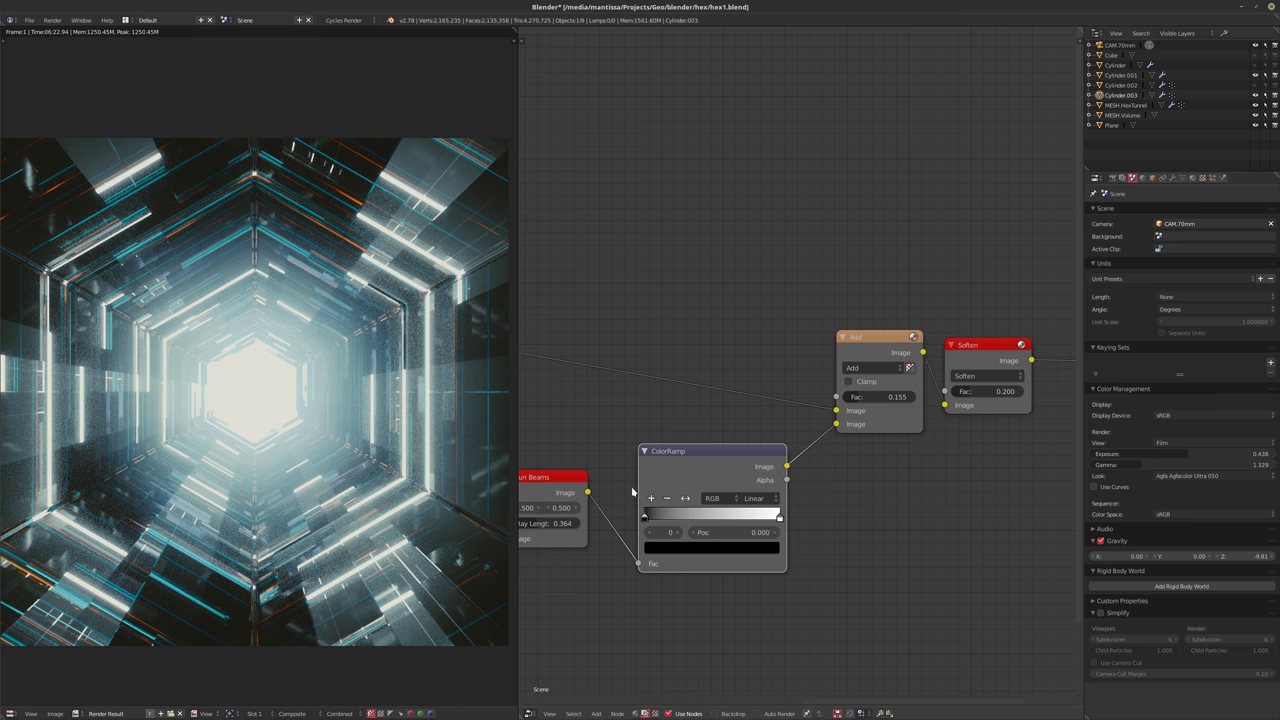
middle_click_drag(632, 491, 658, 491)
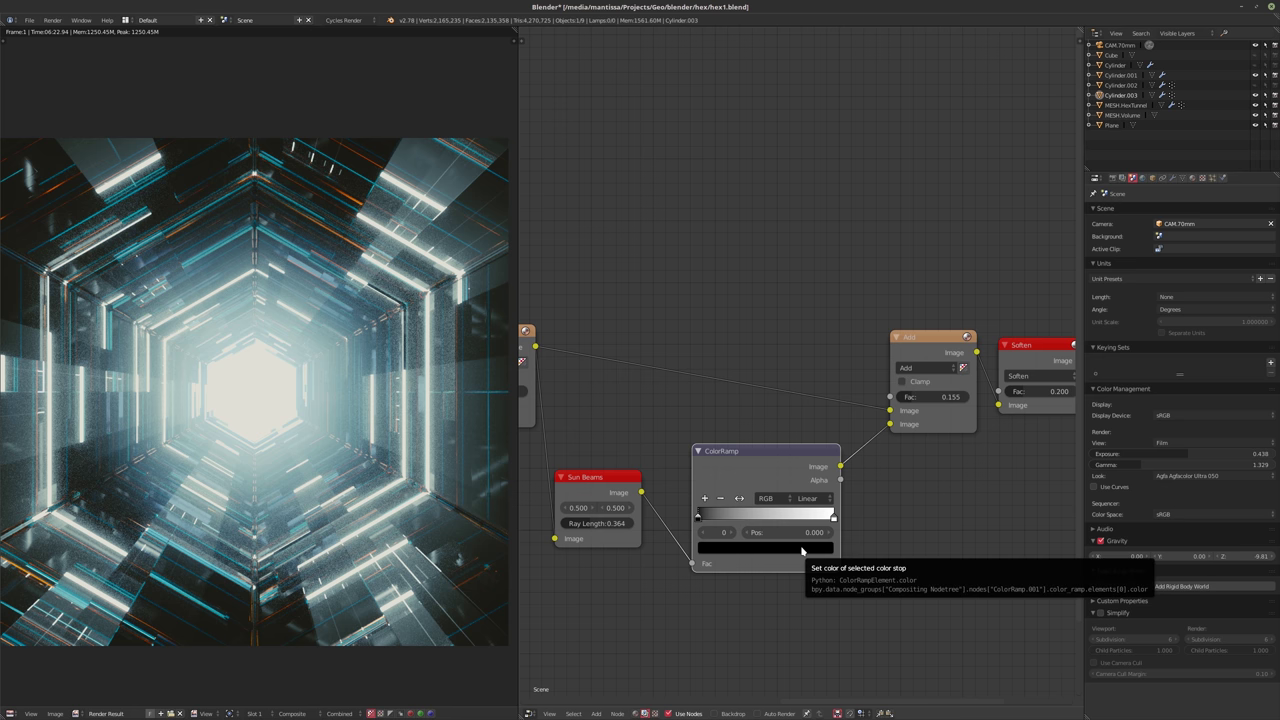
- Set the ramp's white stop to a pale pink with saturation 0.158
left_click(832, 518)
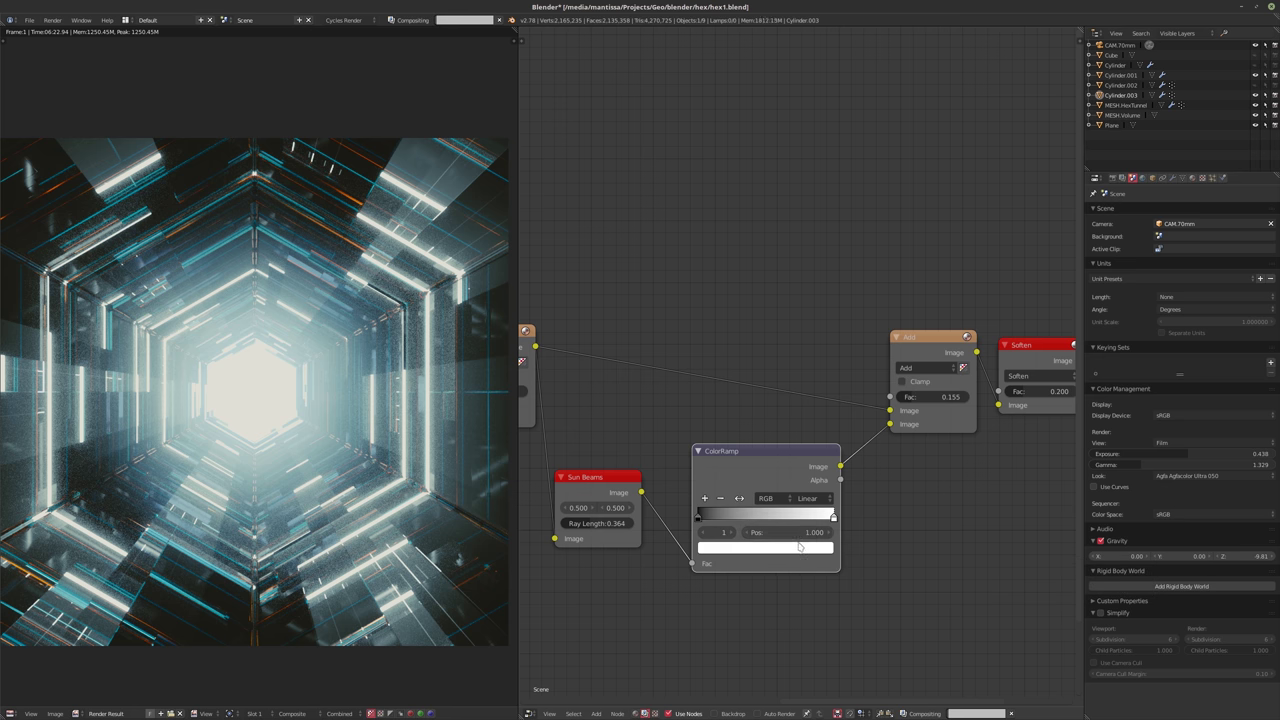
left_click(801, 548)
left_click_drag(752, 422, 753, 446)
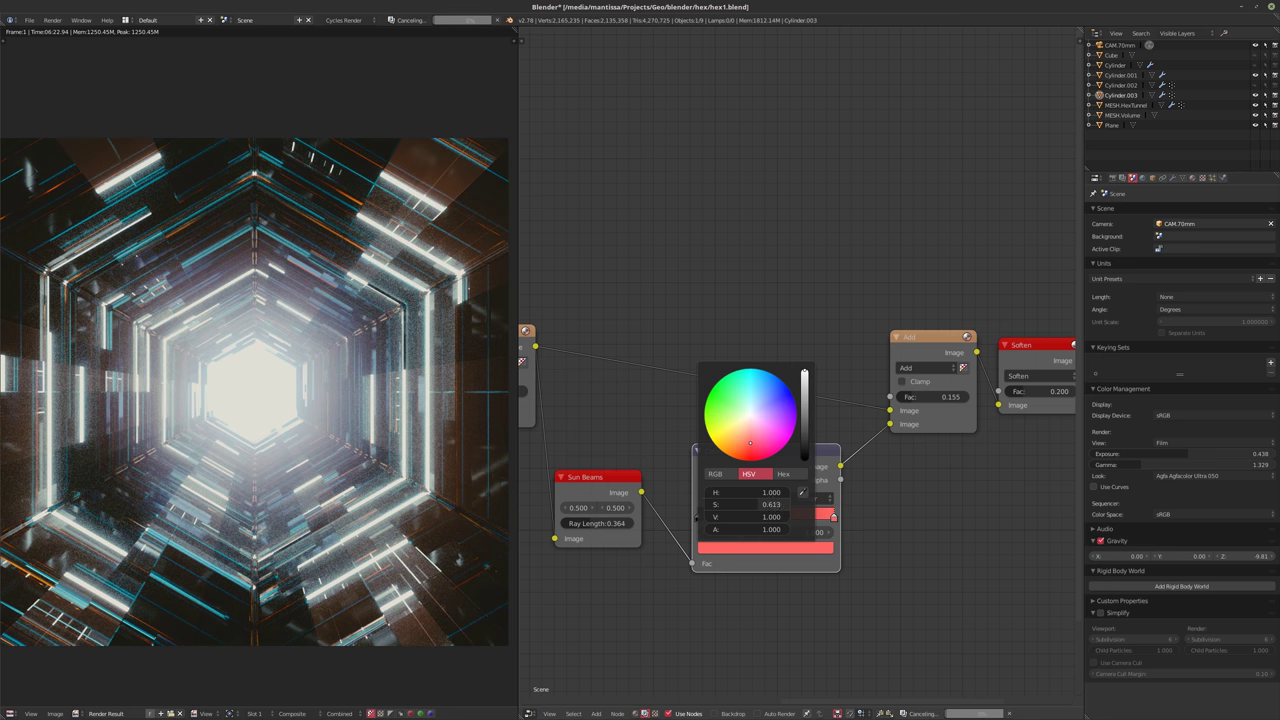
left_click(744, 432)
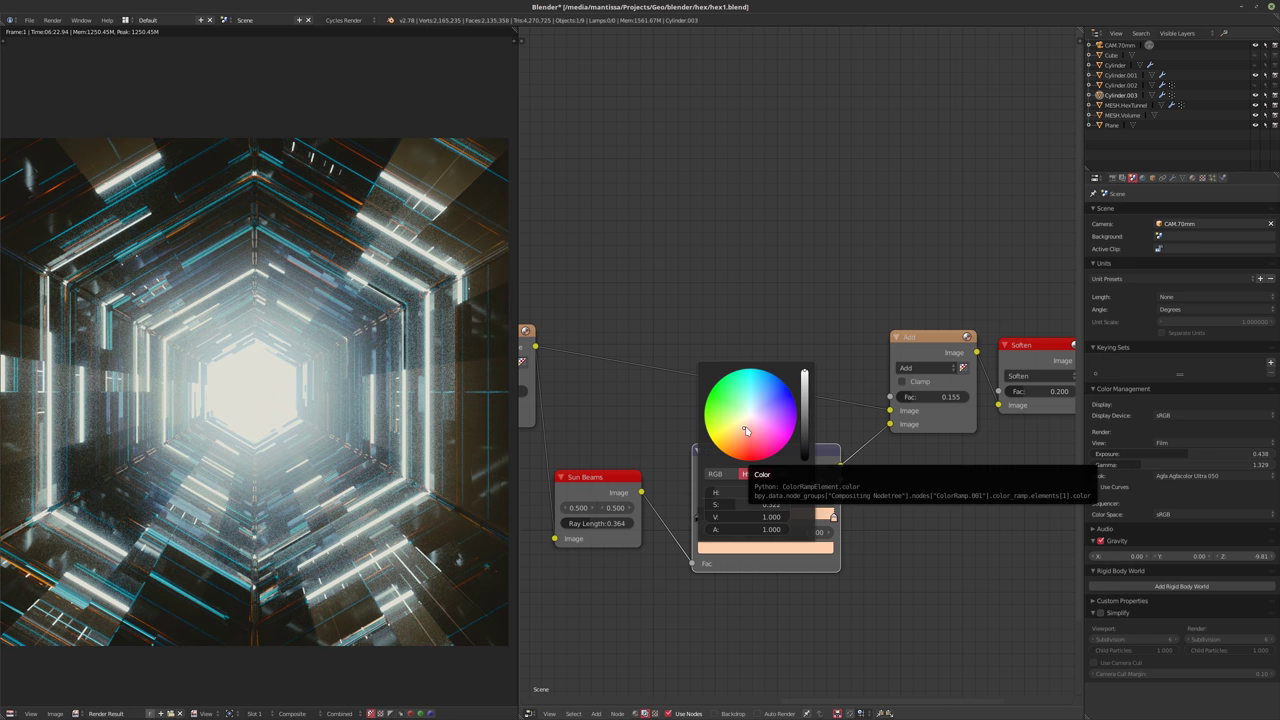
left_click(752, 430)
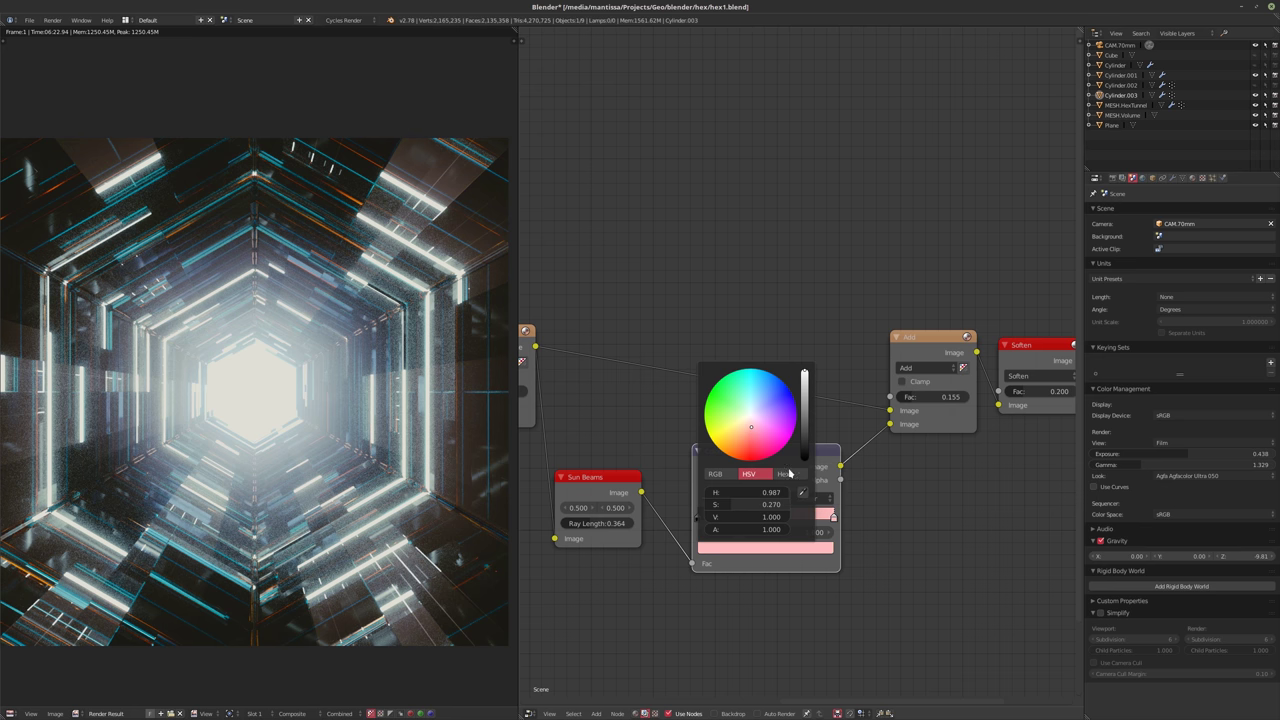
left_click_drag(760, 505, 735, 505)
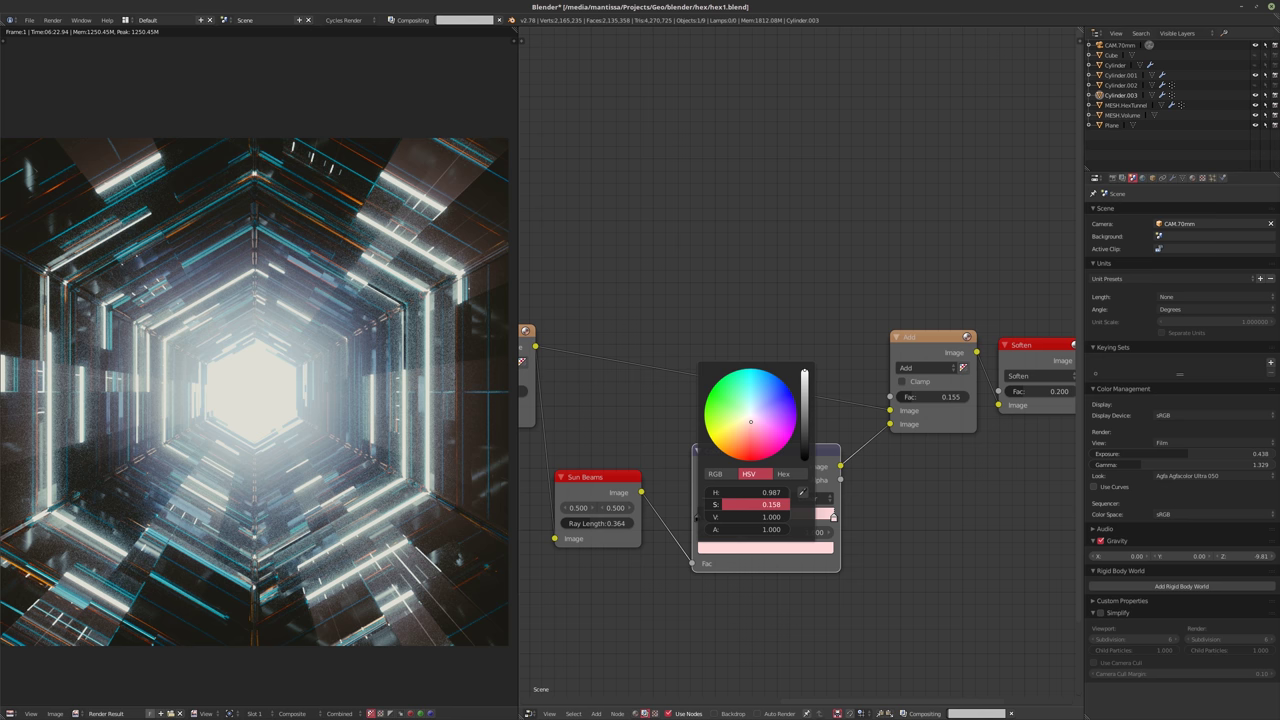
left_click(740, 504)
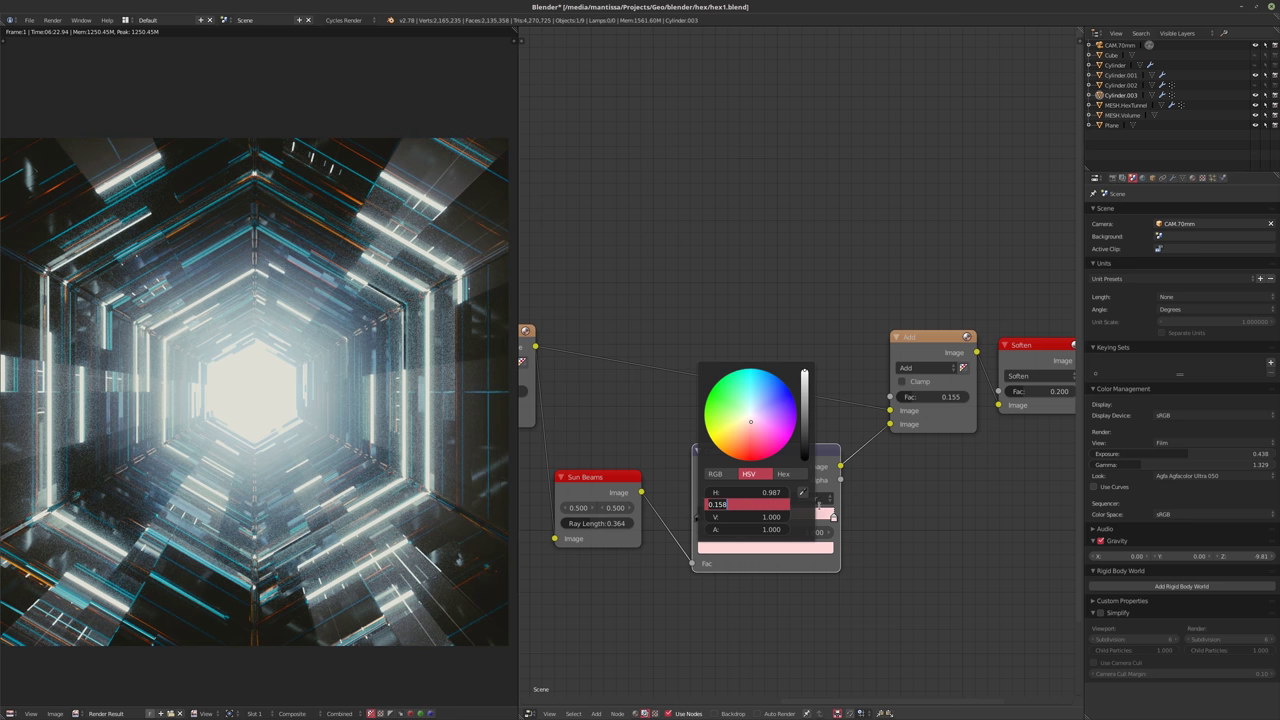
key("Return")
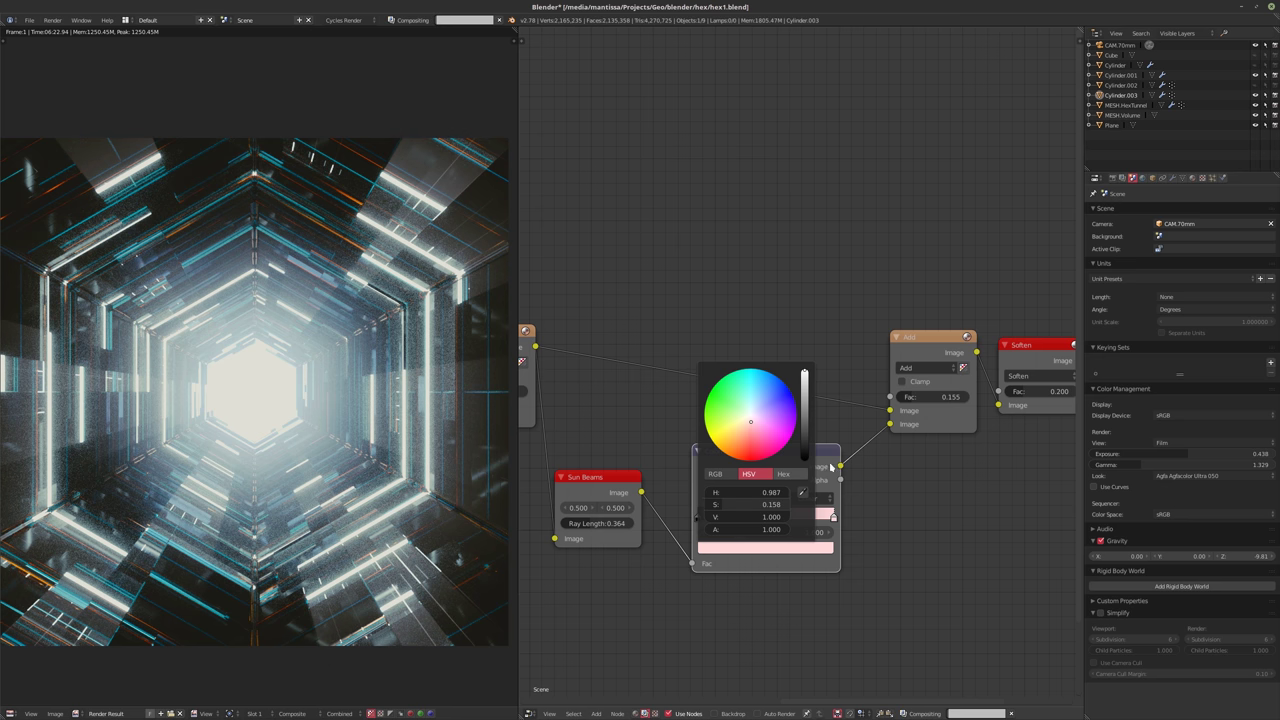
- Set the ramp's dark stop to value 0.168, tinted toward blue
left_click(699, 517)
left_click(724, 548)
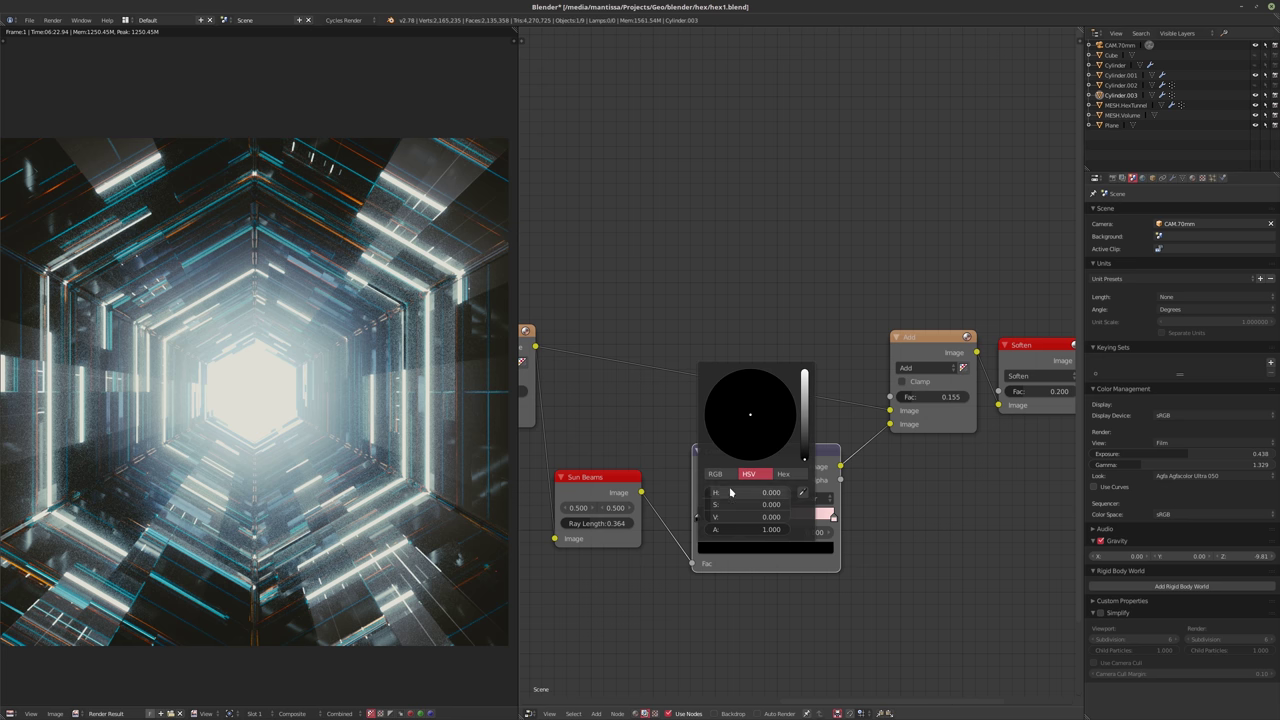
left_click_drag(800, 459, 802, 447)
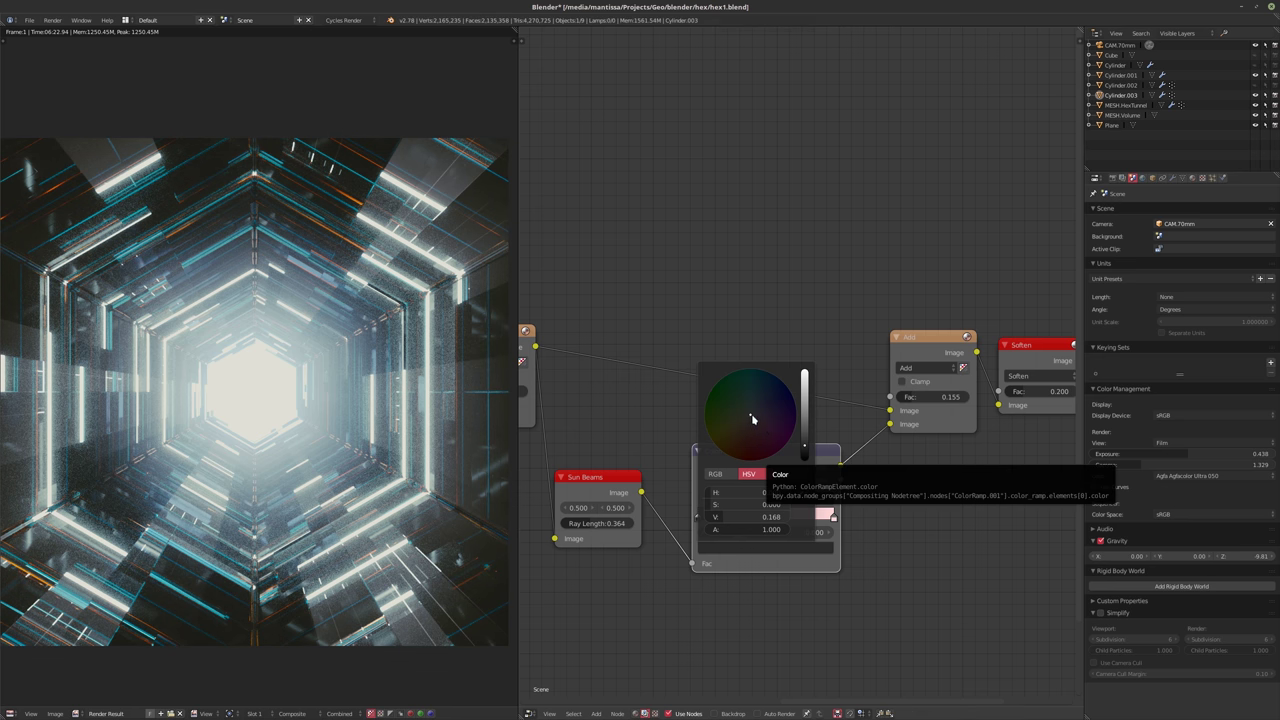
left_click_drag(753, 420, 757, 405)
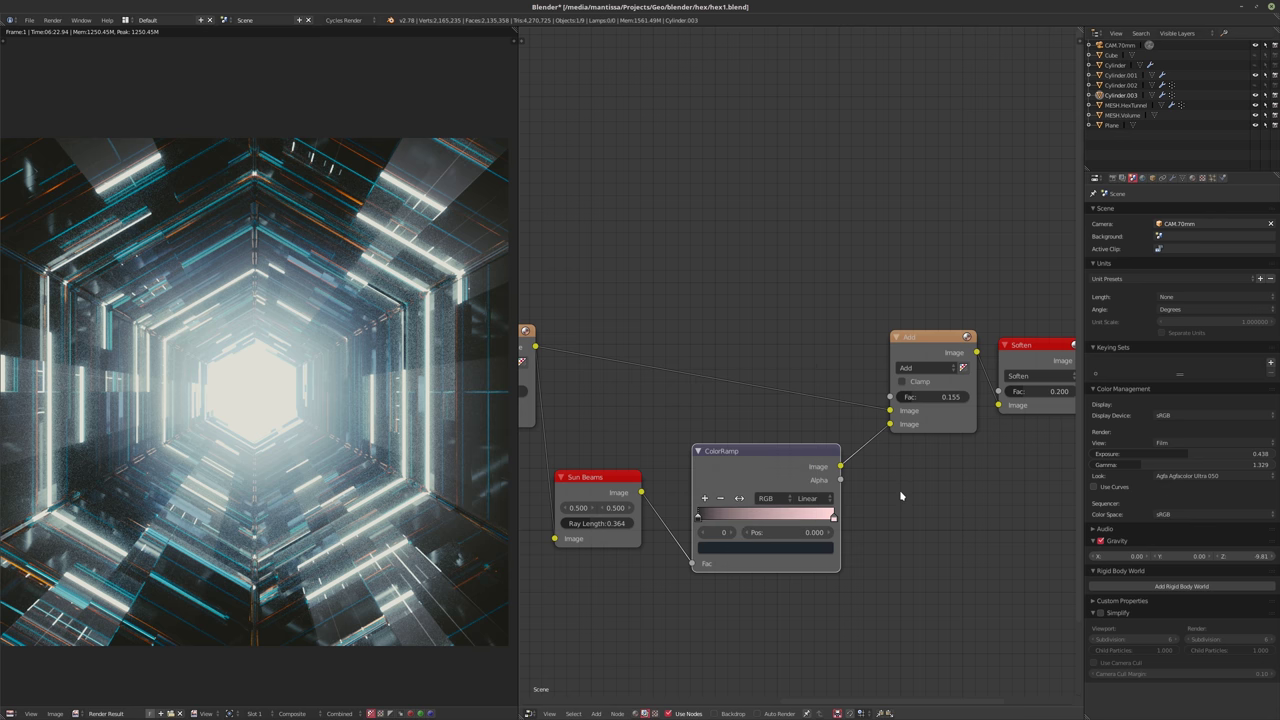
- Compare the result with and without the ColorRamp, then delete the ColorRamp node
scroll(858, 452, "right", 2, "ctrl")
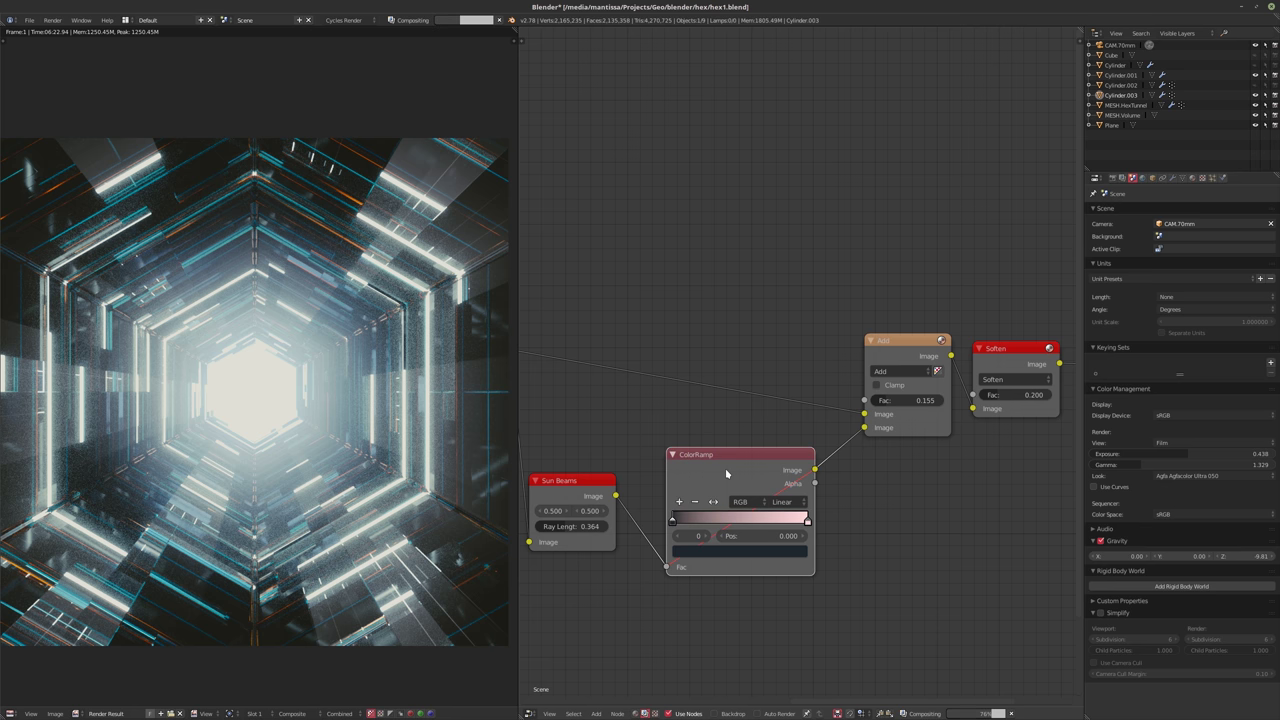
key("ctrl+z")
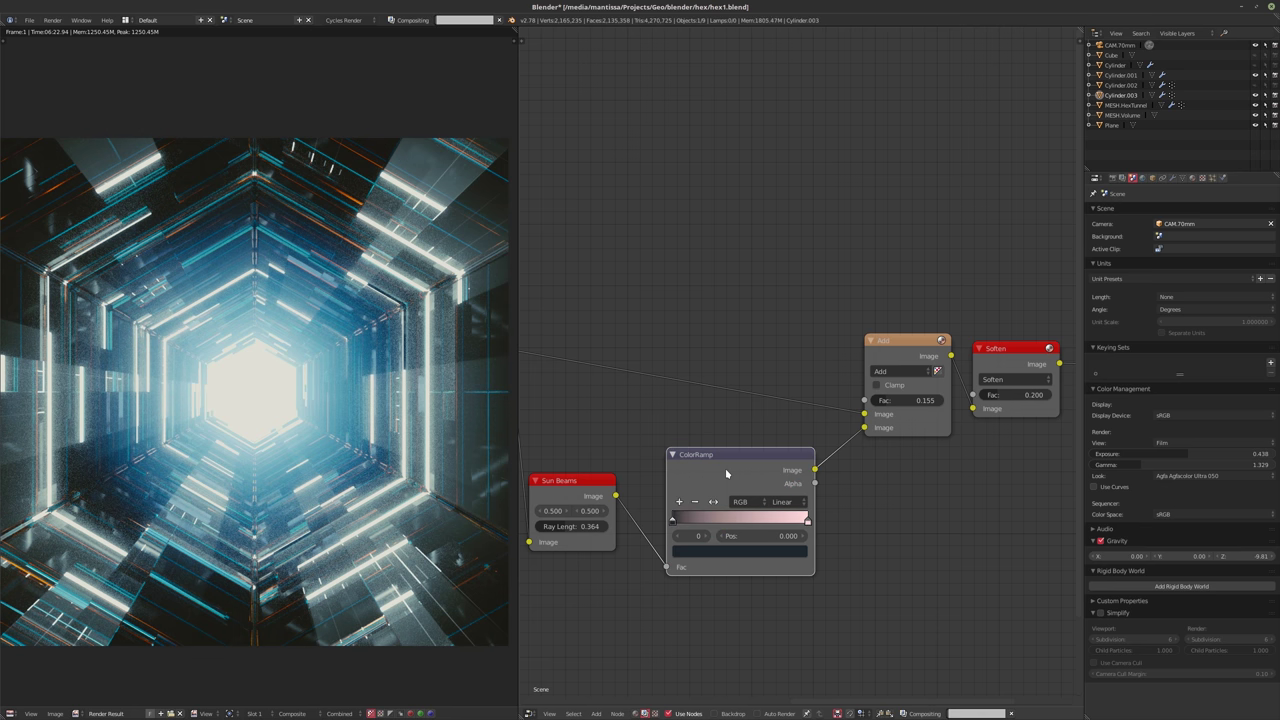
key("ctrl+shift+z")
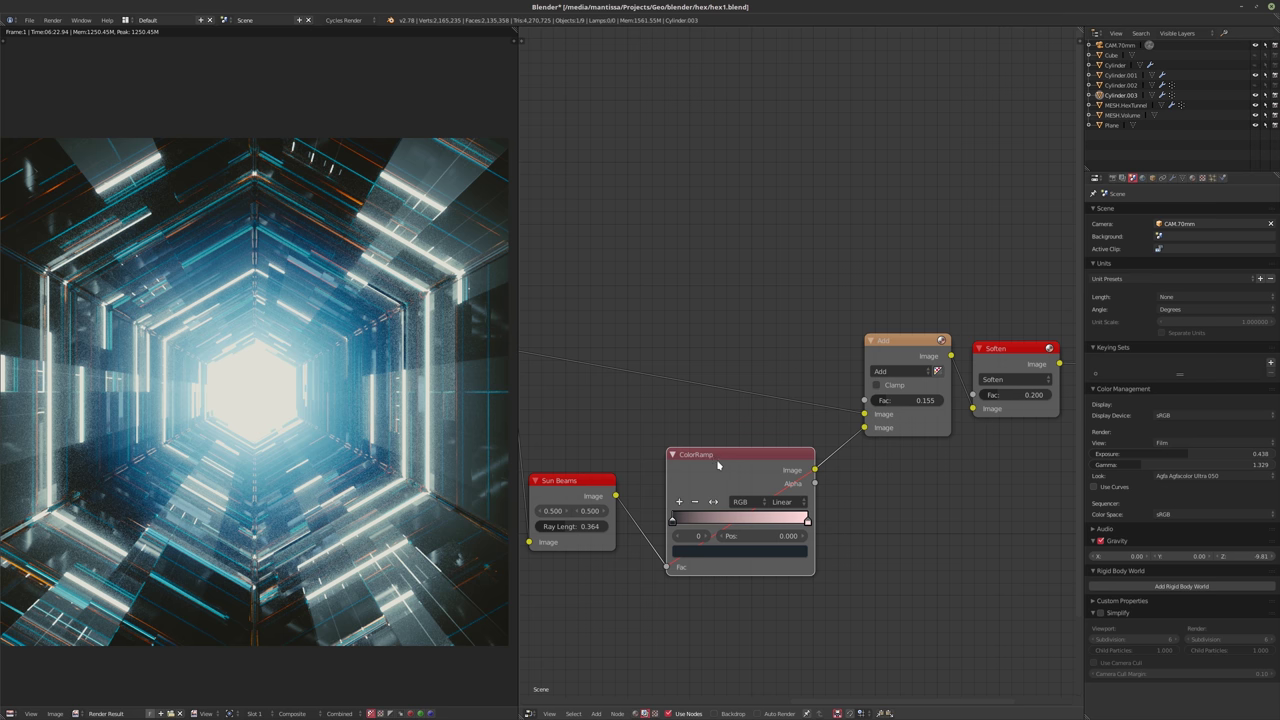
key("ctrl+x")
- Move the Add, Soften and Composite nodes left so they sit close together
scroll(729, 466, "down", 3)
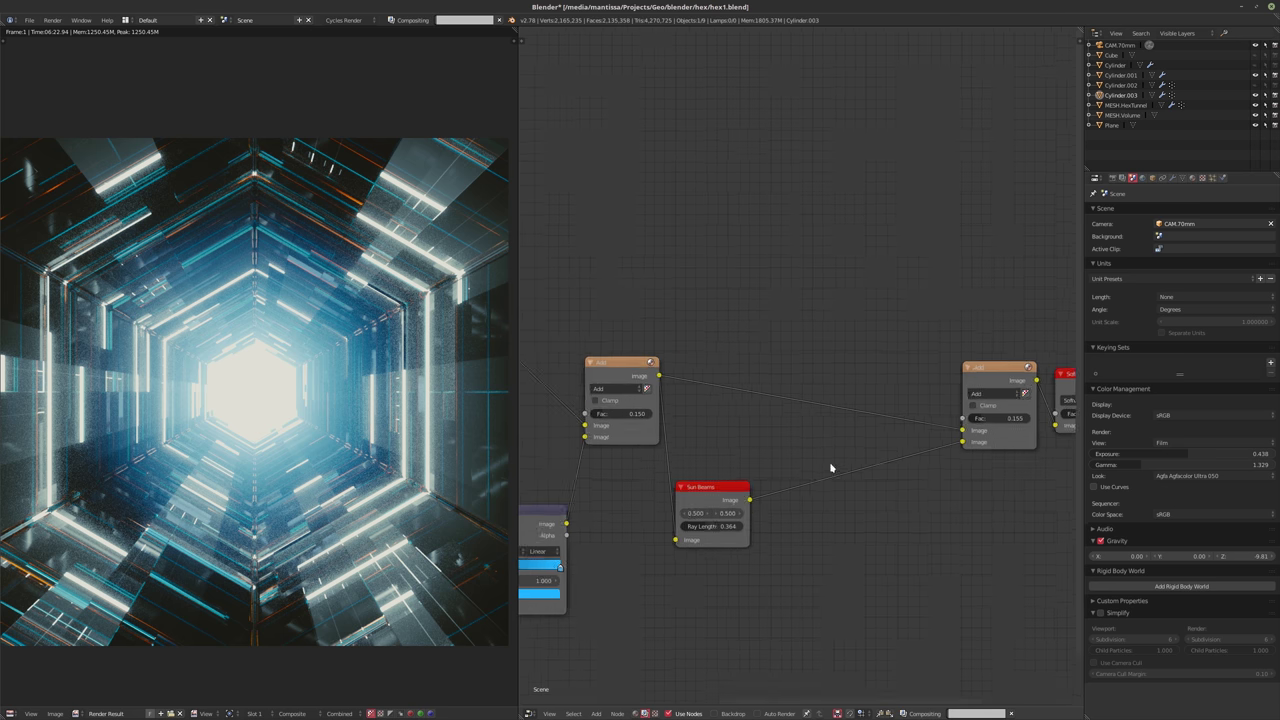
left_click_drag(872, 410, 791, 422)
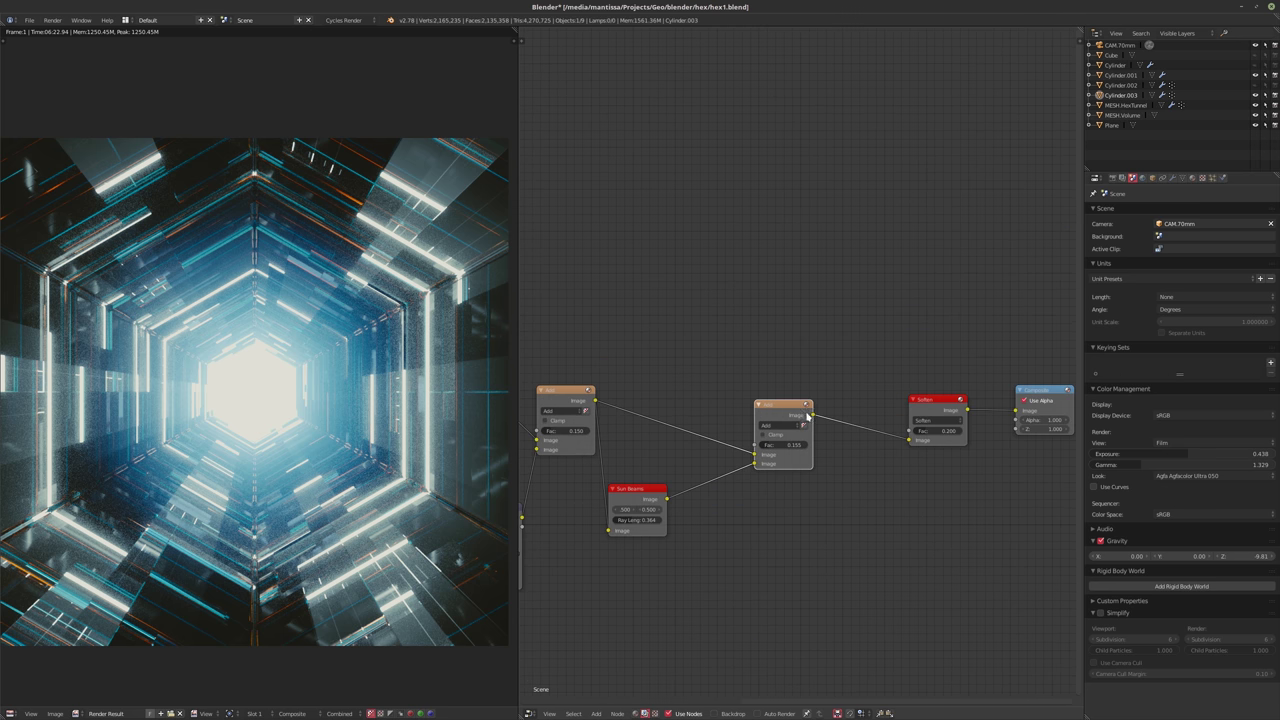
left_click(925, 403)
left_click_drag(925, 403, 890, 405)
middle_click_drag(890, 405, 826, 406)
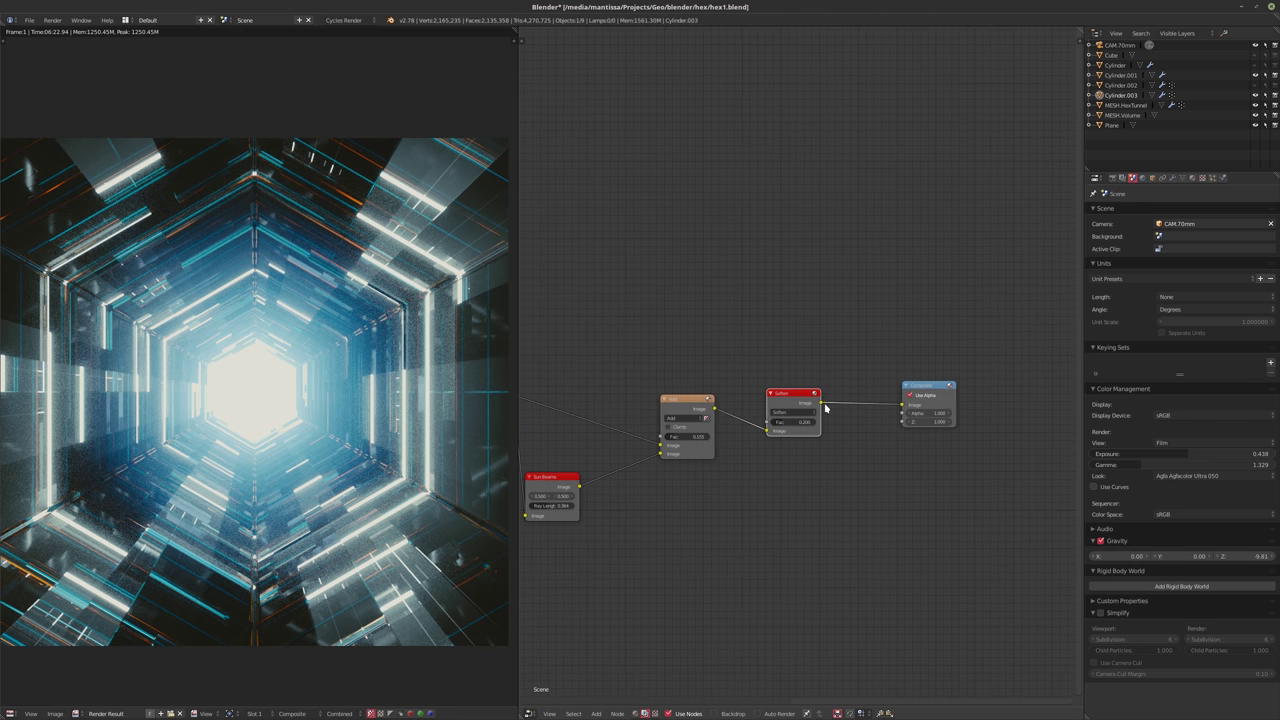
left_click_drag(946, 396, 891, 414)
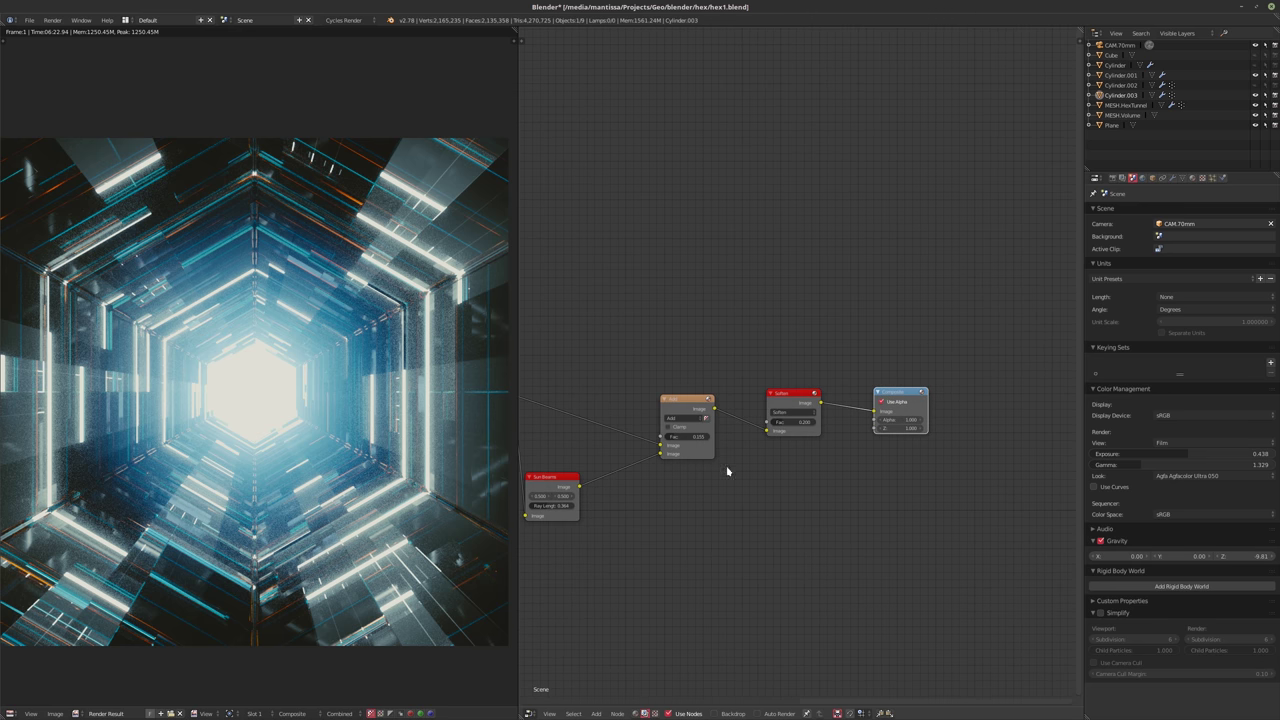
middle_click_drag(729, 471, 837, 466)
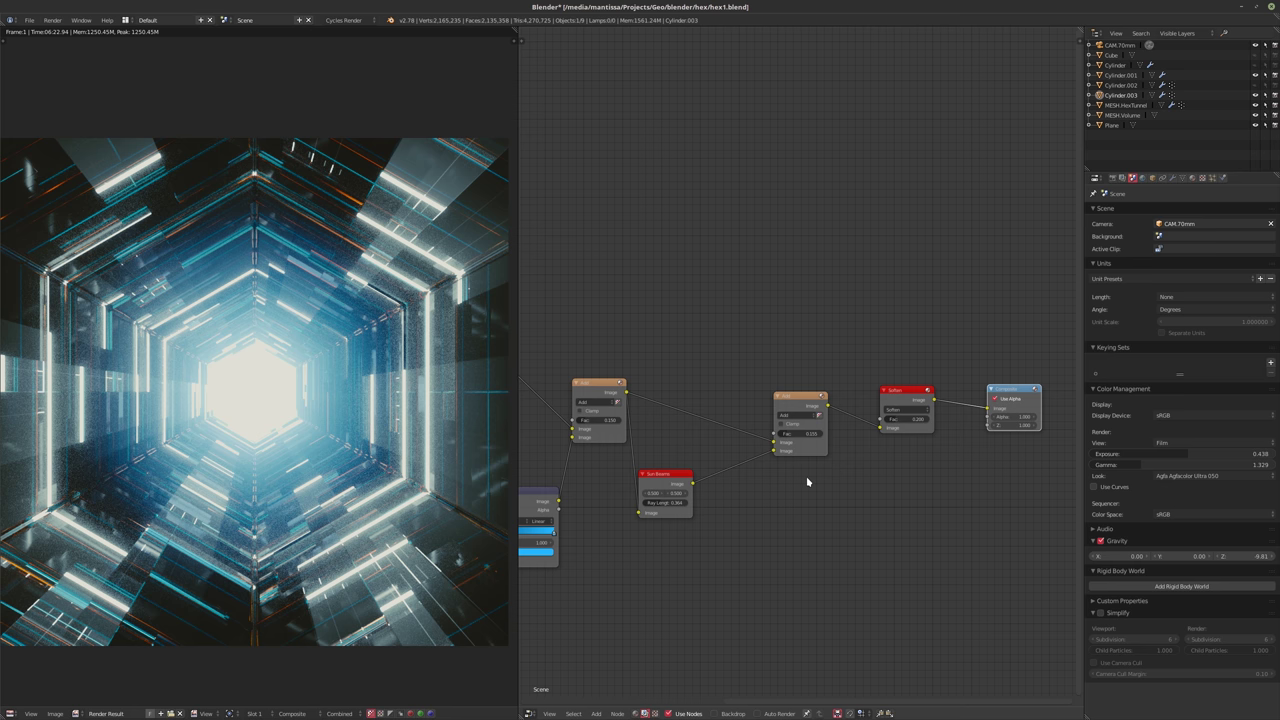
scroll(809, 477, "left", 5, "ctrl")
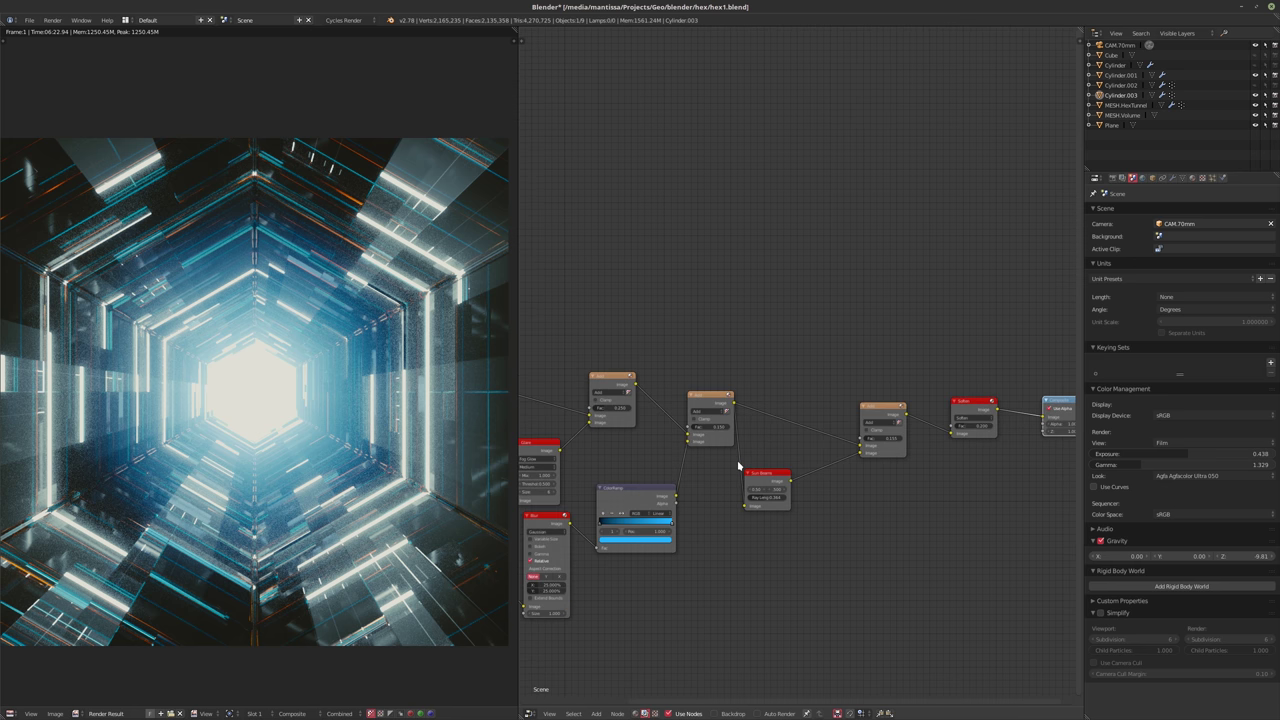
- Set the Blur node's X and Y sizes to 35%
left_click_drag(646, 524, 635, 529)
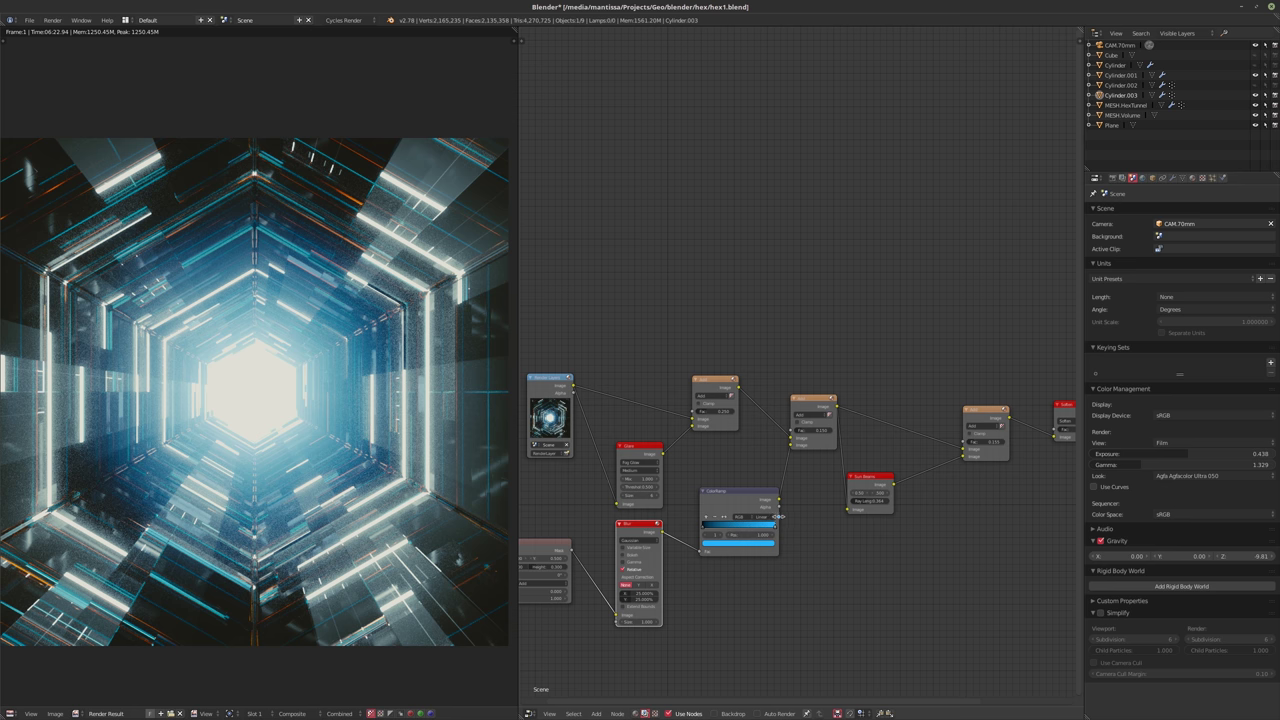
middle_click_drag(837, 530, 850, 506)
scroll(811, 535, "up", 1)
left_click(627, 619)
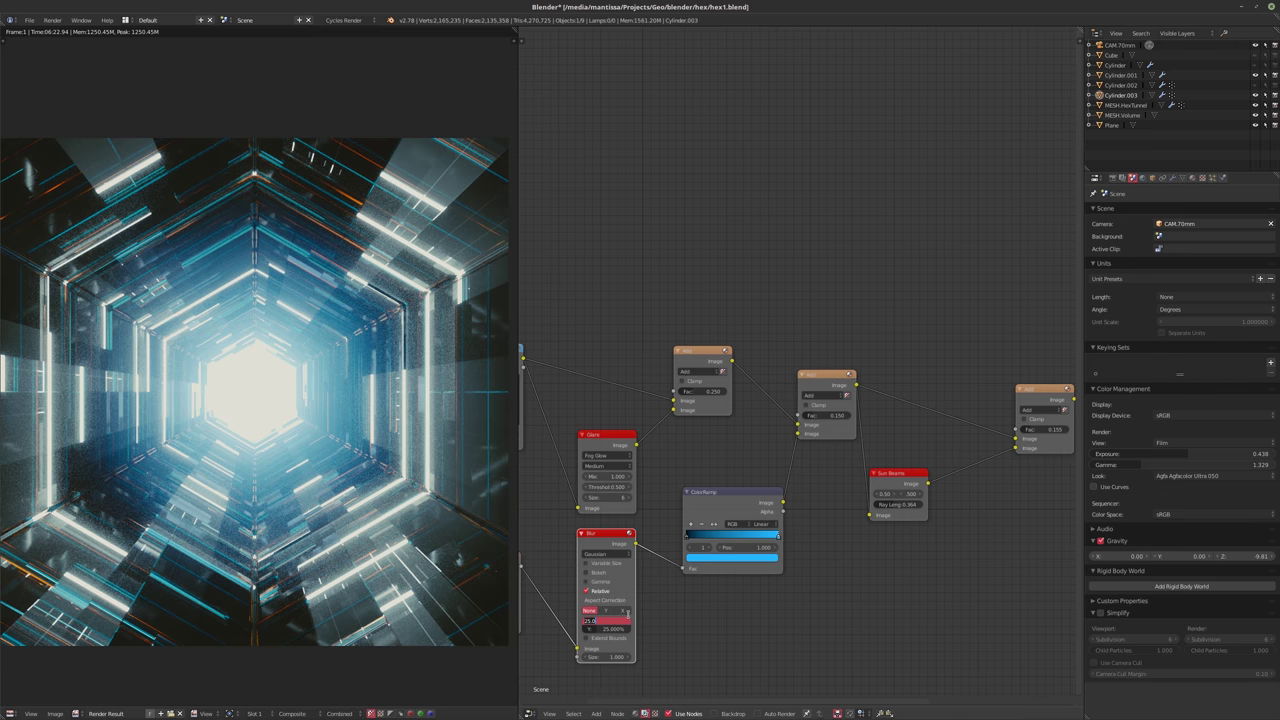
type("35")
key("Tab")
type("35")
key("Return")
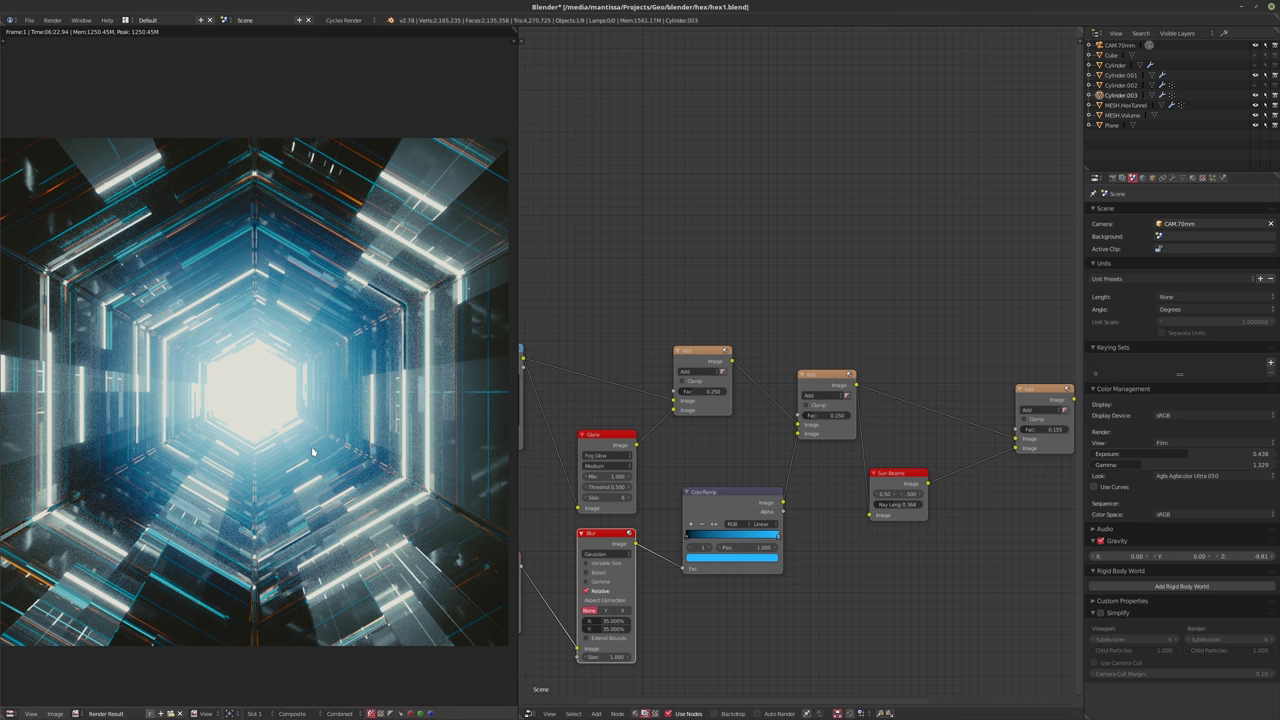
- Save the blend file over the existing one
middle_click_drag(314, 453, 322, 445)
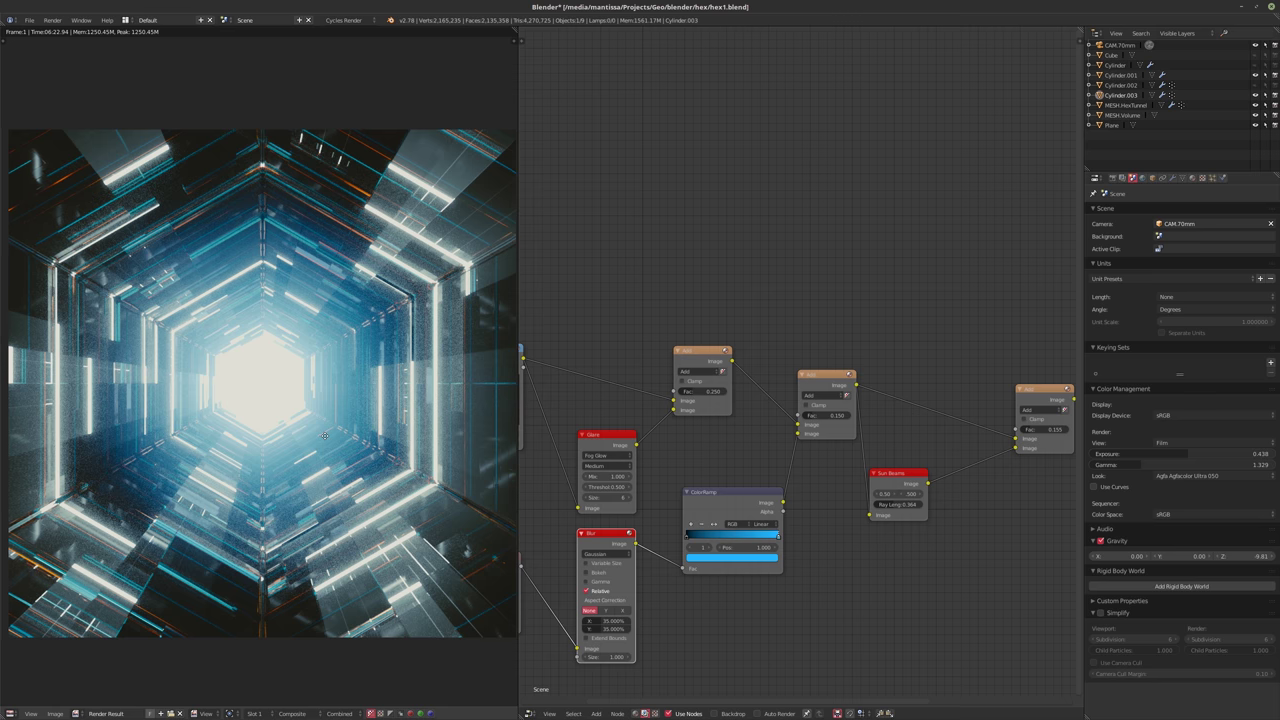
key("ctrl+s")
left_click(326, 494)
- Start an F12 render of the tunnel, cancel it, and leave the full-screen render view
key("F12")
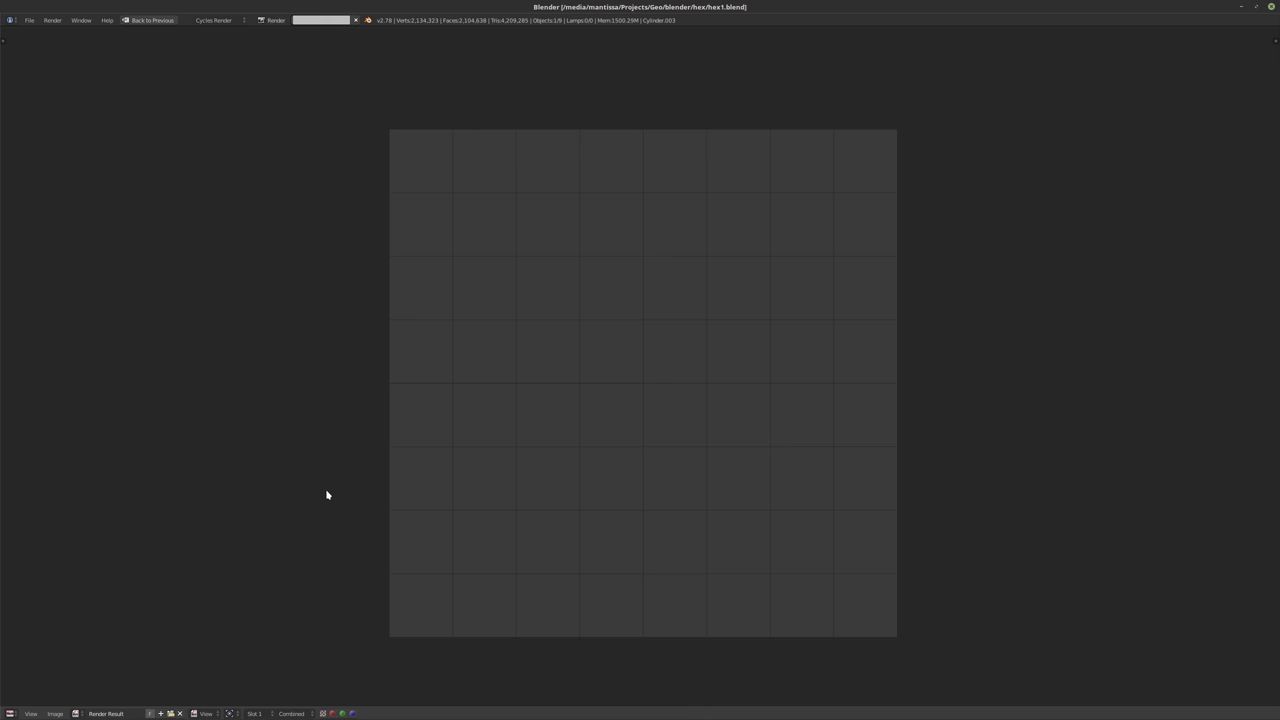
scroll(326, 495, "up", 1)
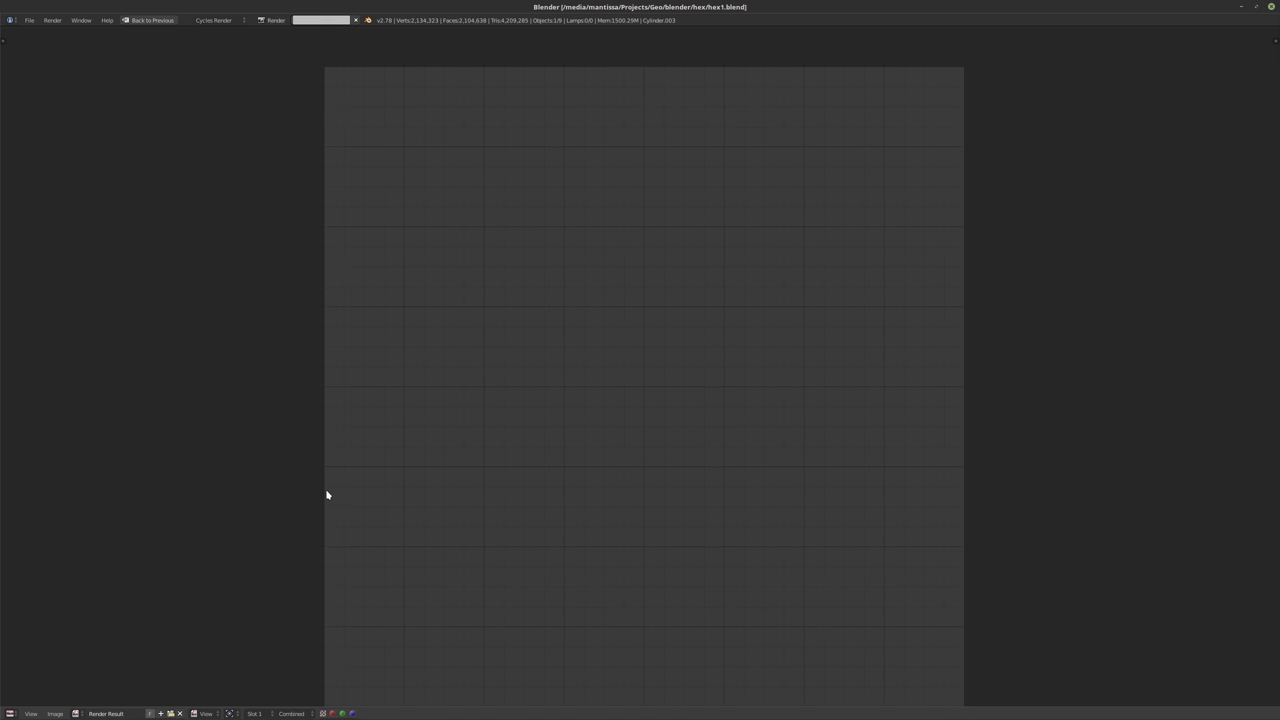
key("Home")
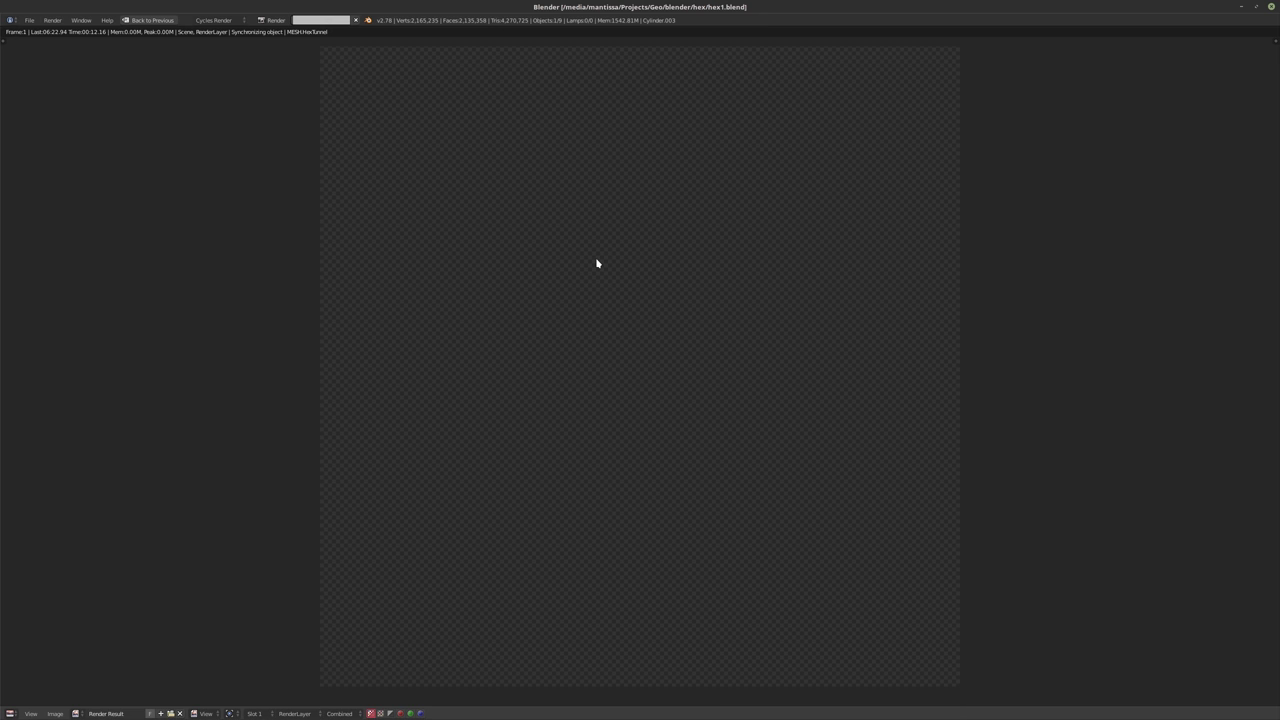
key("Escape")
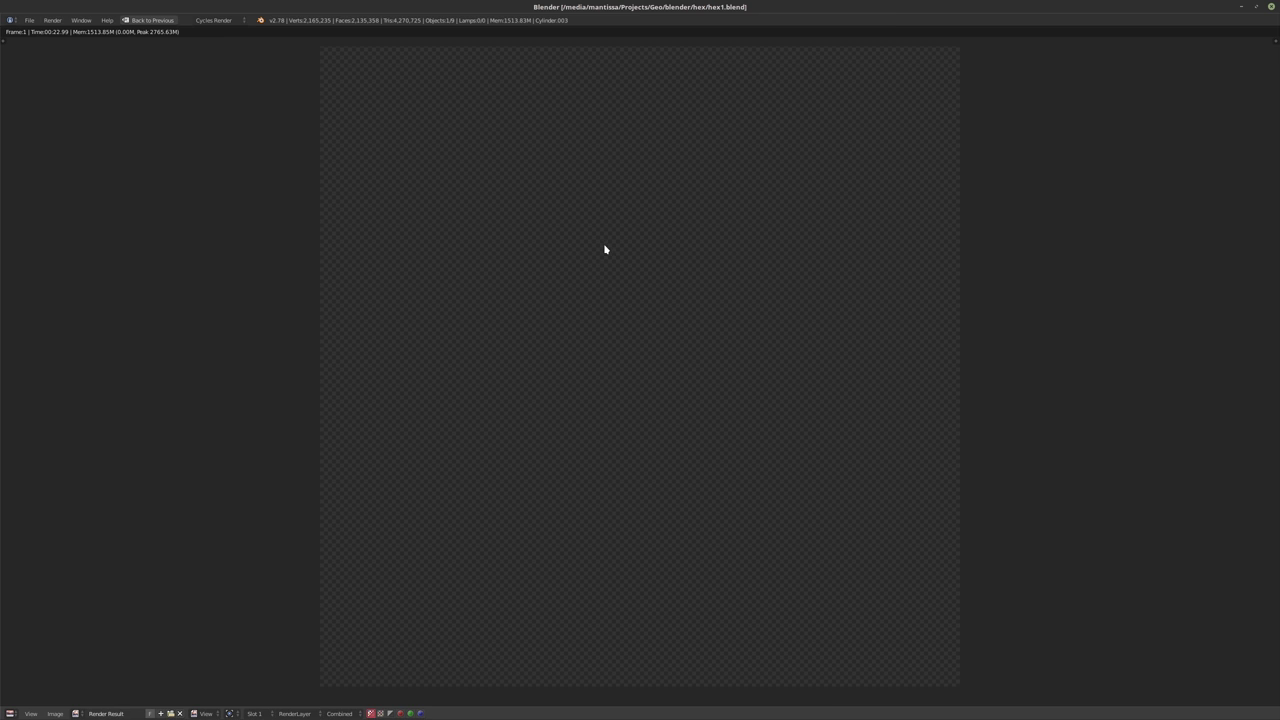
key("Escape")
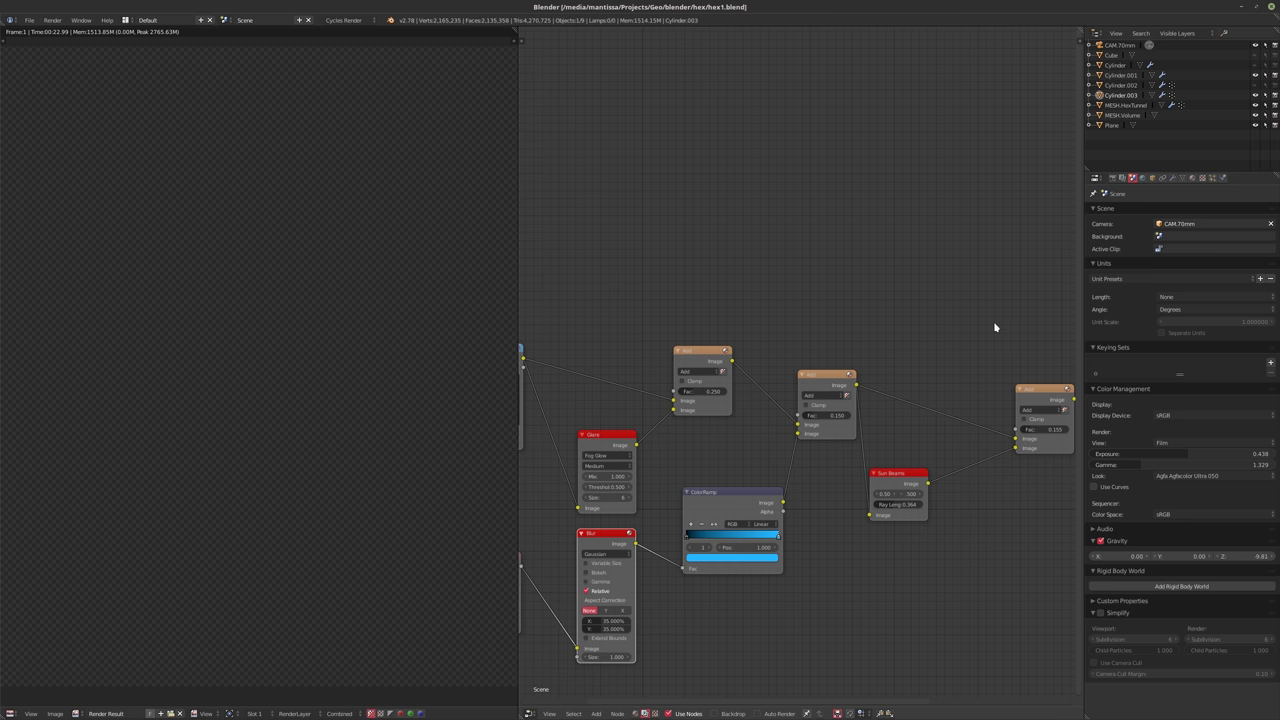
- Set render samples to 1024, save the file, and launch the final F12 render
left_click(1113, 178)
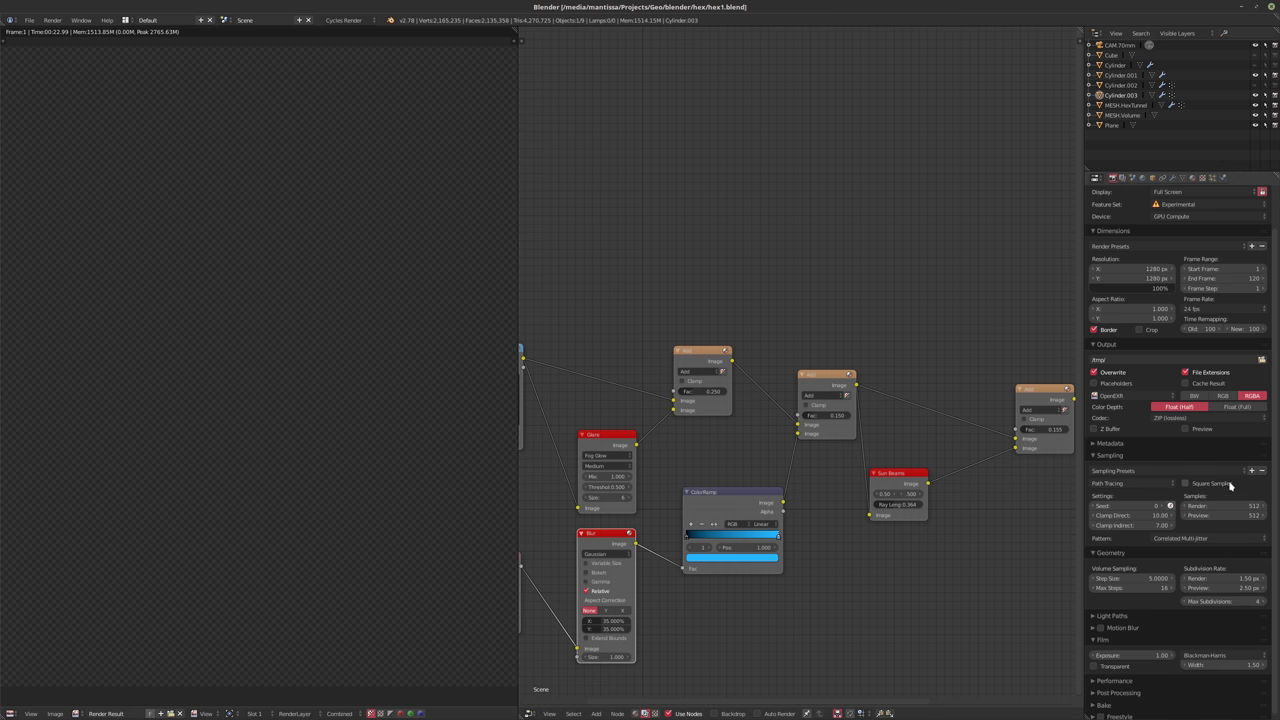
left_click(1225, 507)
type("1024")
key("Return")
key("ctrl+s")
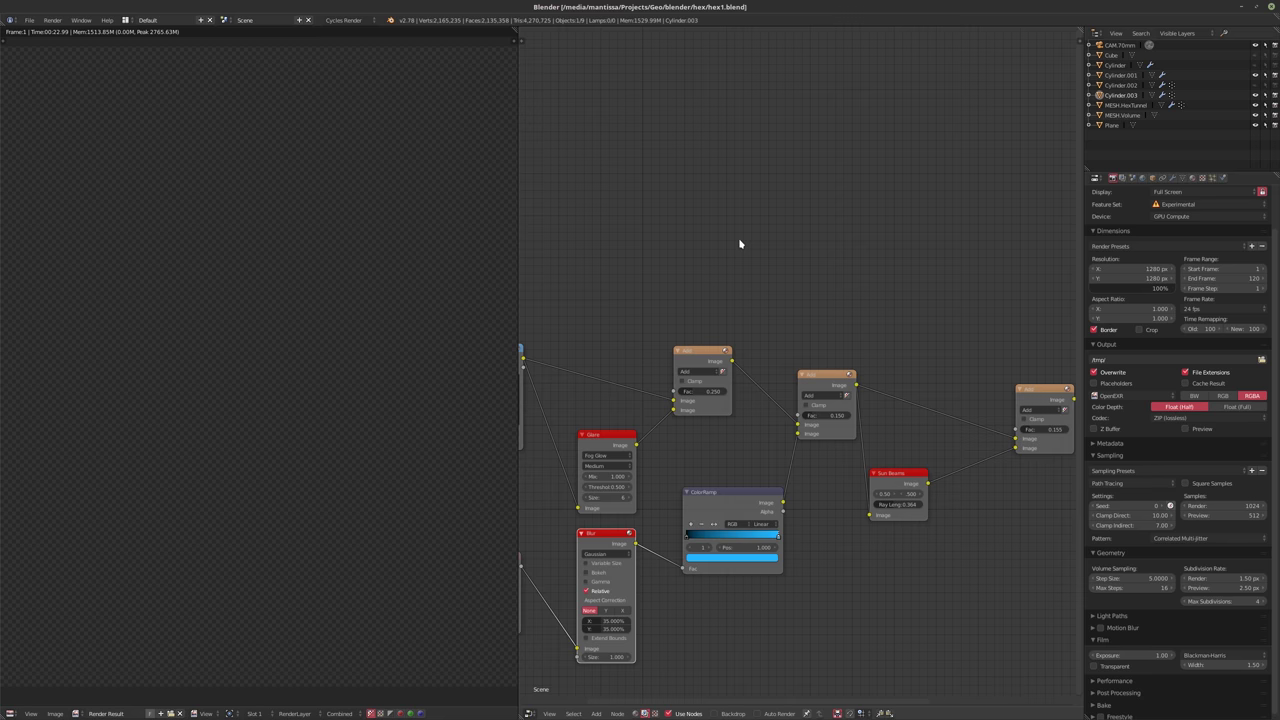
key("F12")
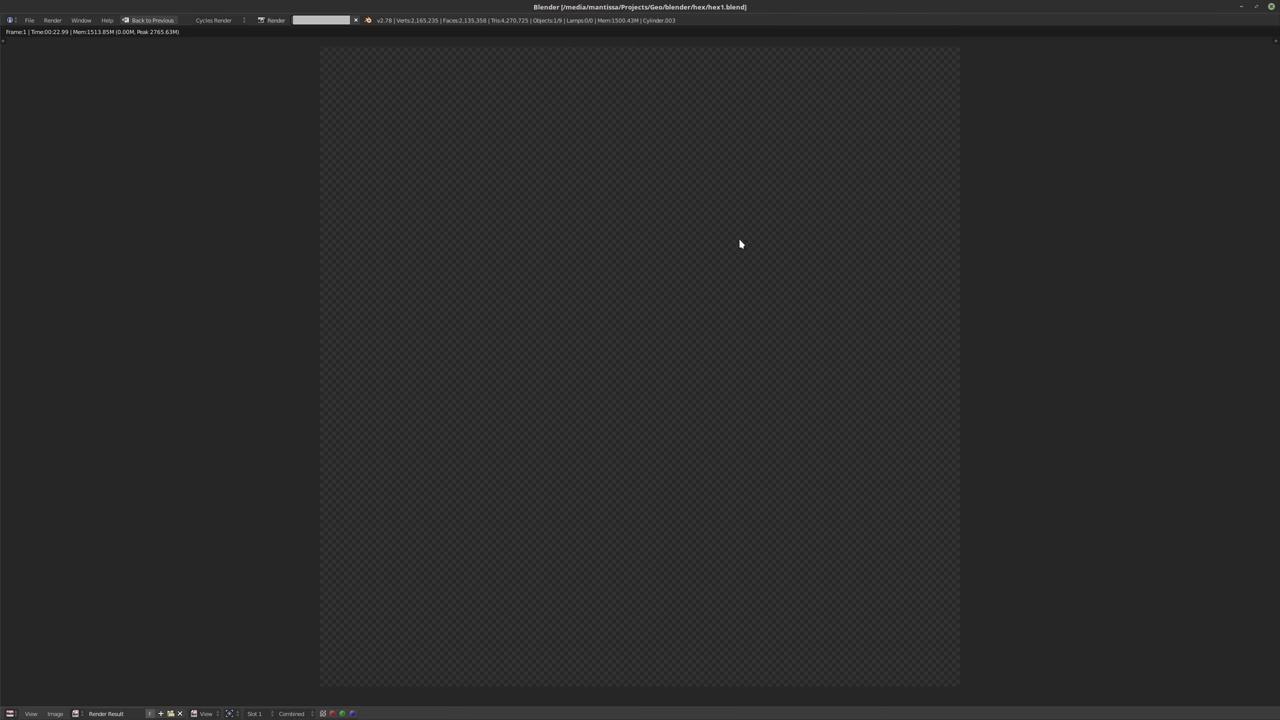
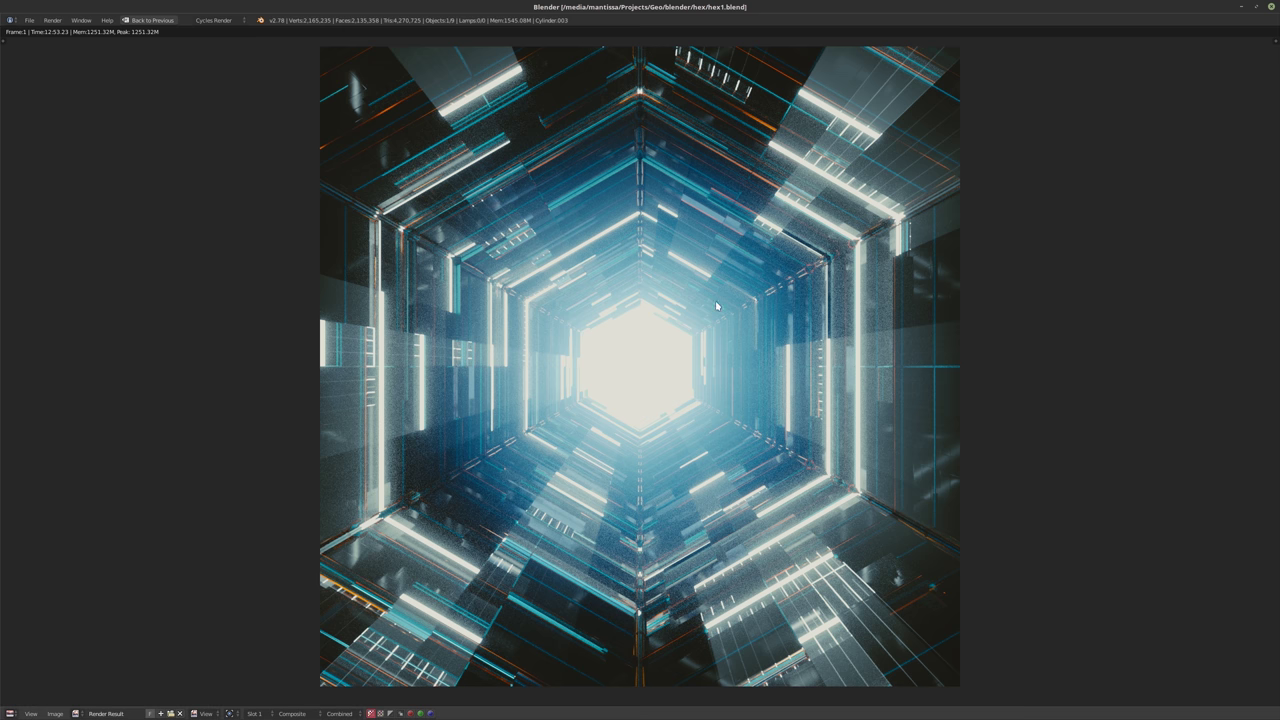
- Leave the full-screen render and pan the compositor over to the output nodes
key("Escape")
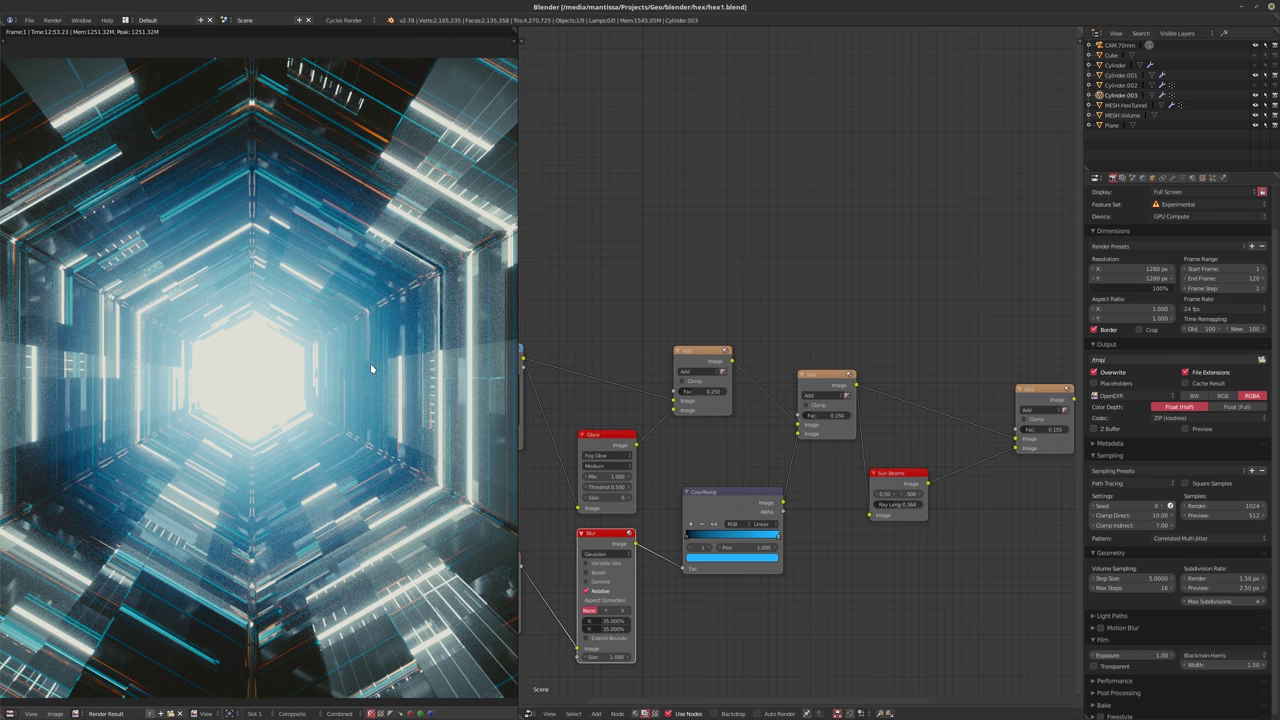
middle_click_drag(927, 512, 843, 516)
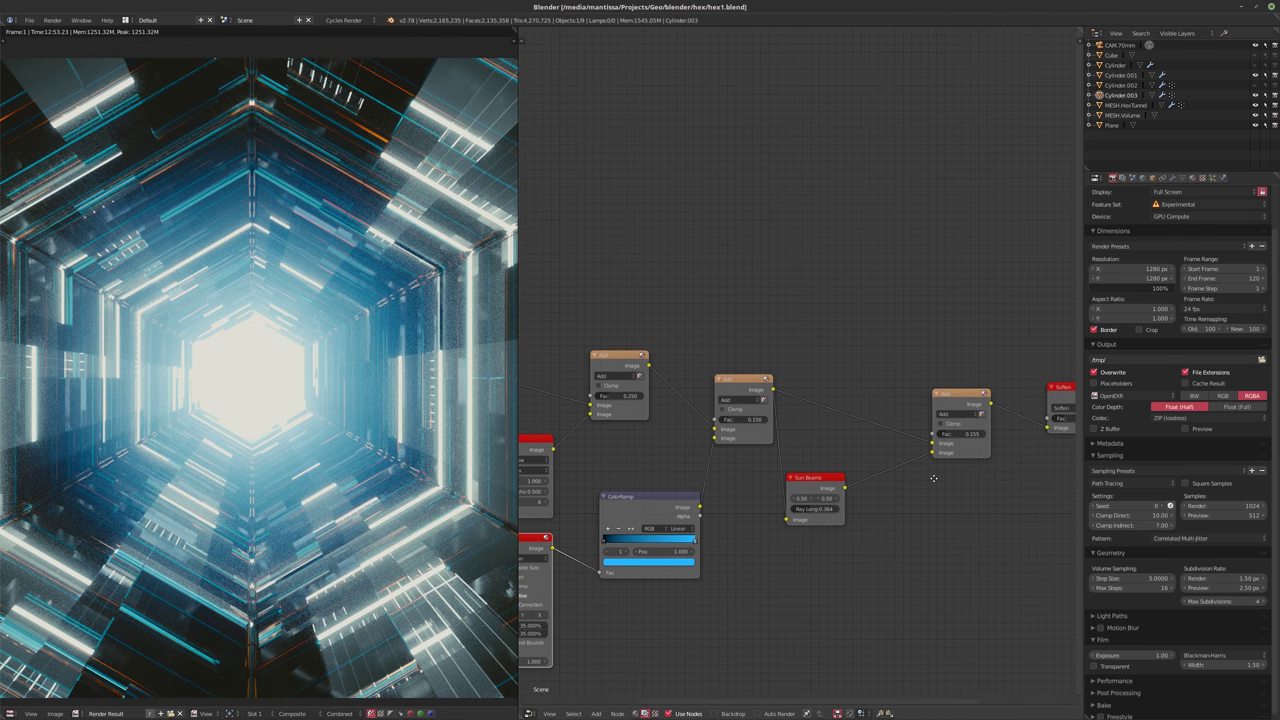
middle_click_drag(933, 478, 899, 486)
scroll(822, 446, "down", 2)
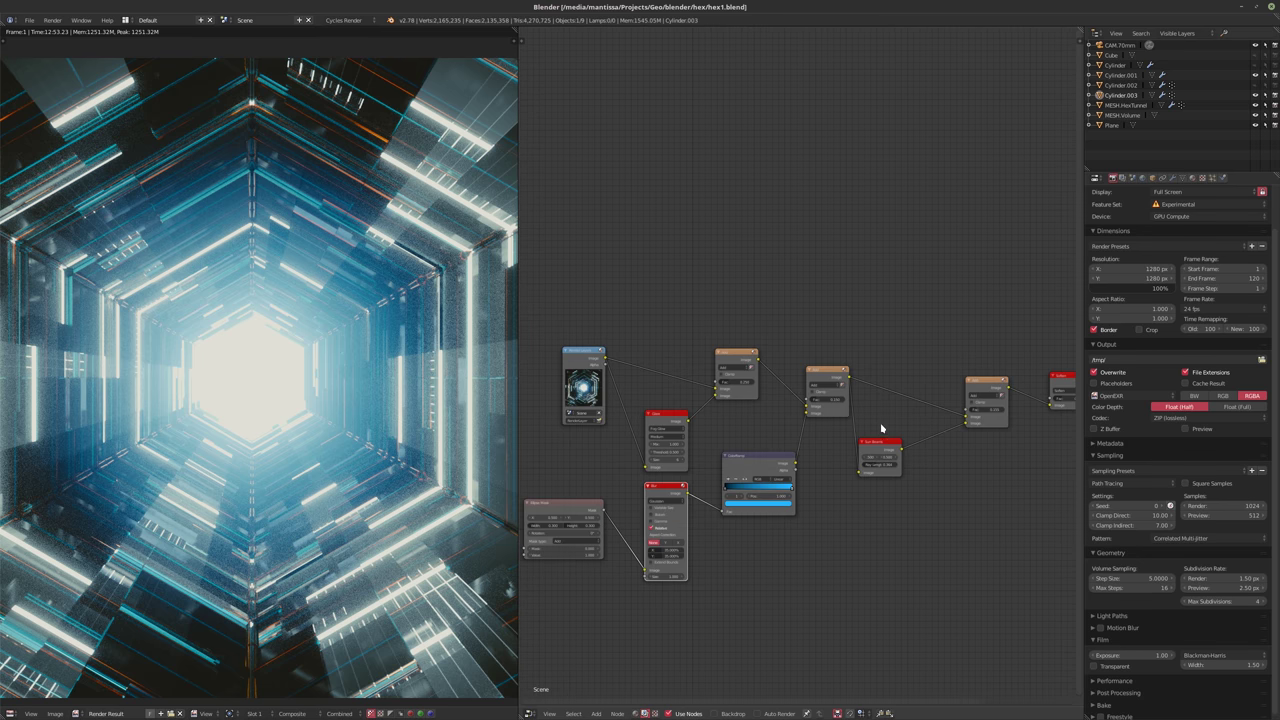
scroll(846, 424, "up", 2)
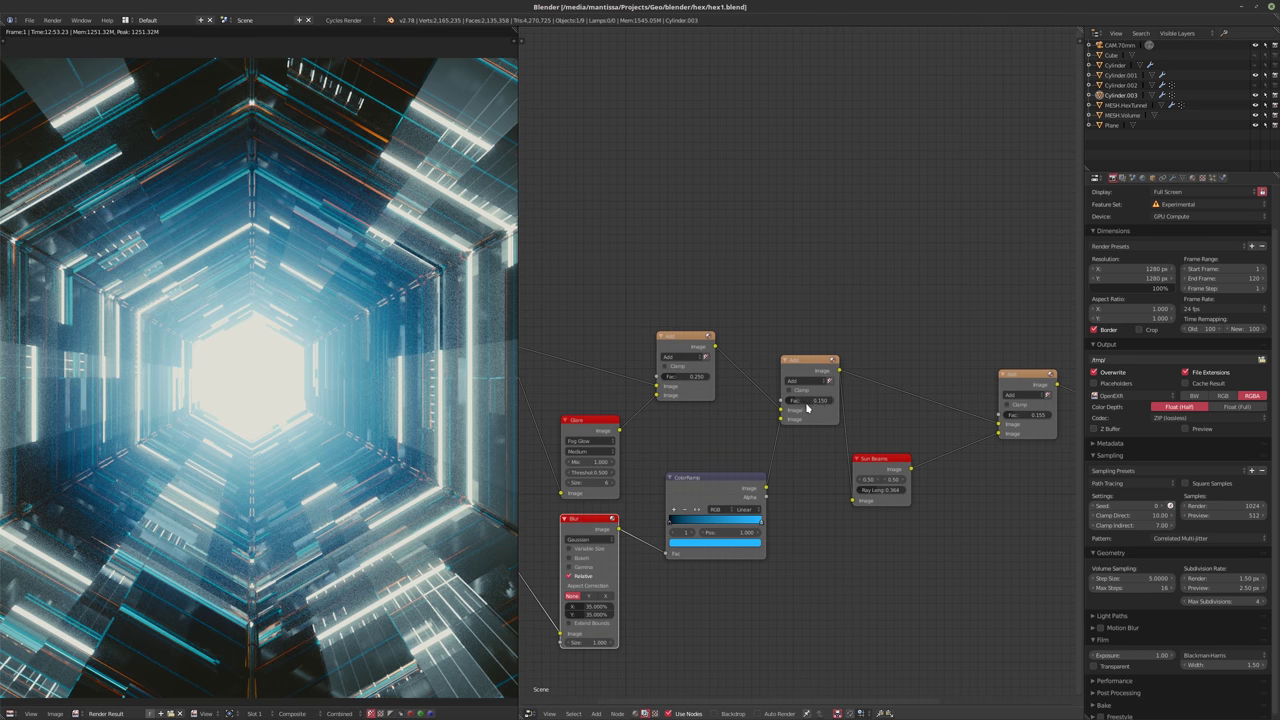
middle_click_drag(814, 477, 714, 491)
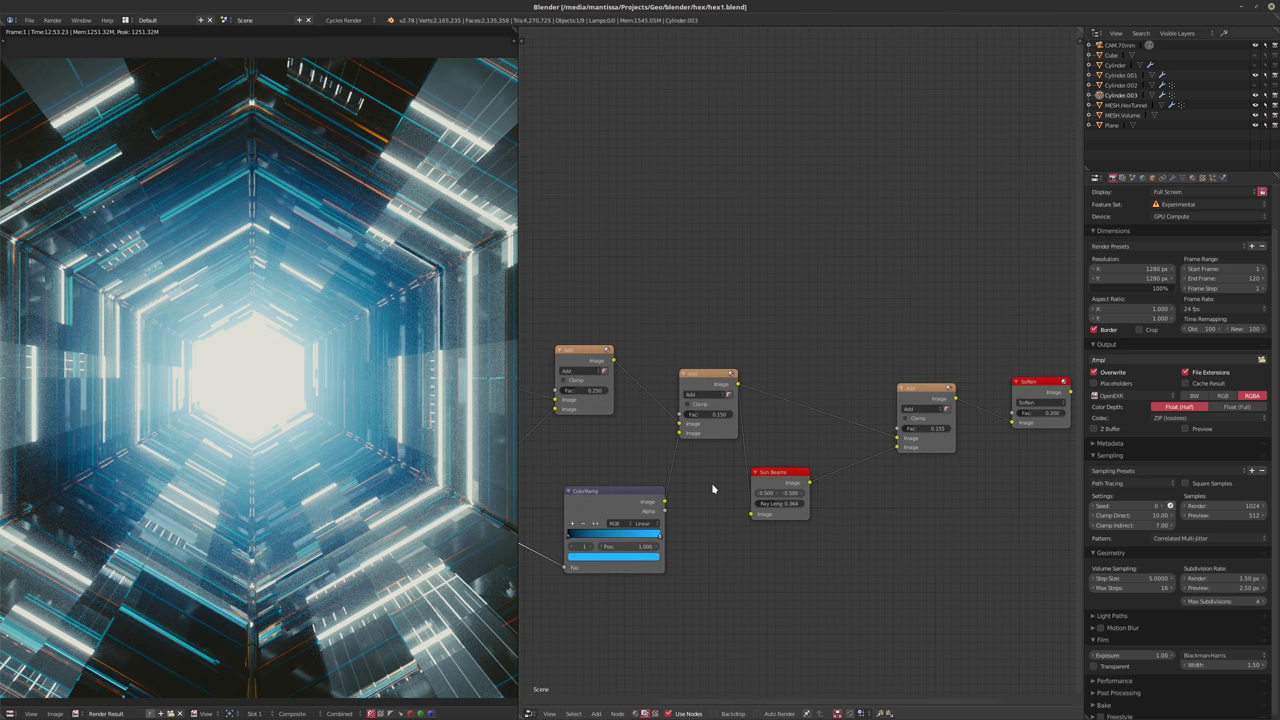
- Set the final Add factor to 0.100 and the Sun Beams ray length to 0.250
left_click(923, 428)
type("0.05")
key("Return")
left_click(776, 503)
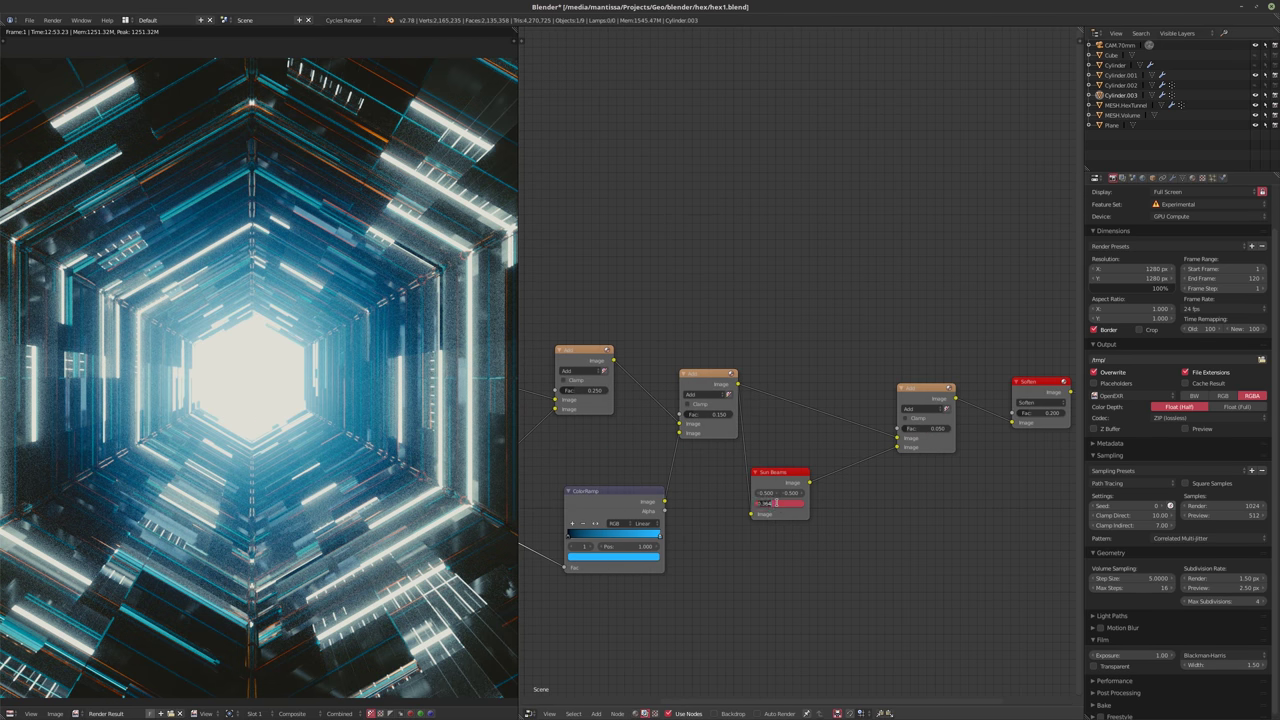
left_click(924, 428)
left_click_drag(924, 428, 934, 428)
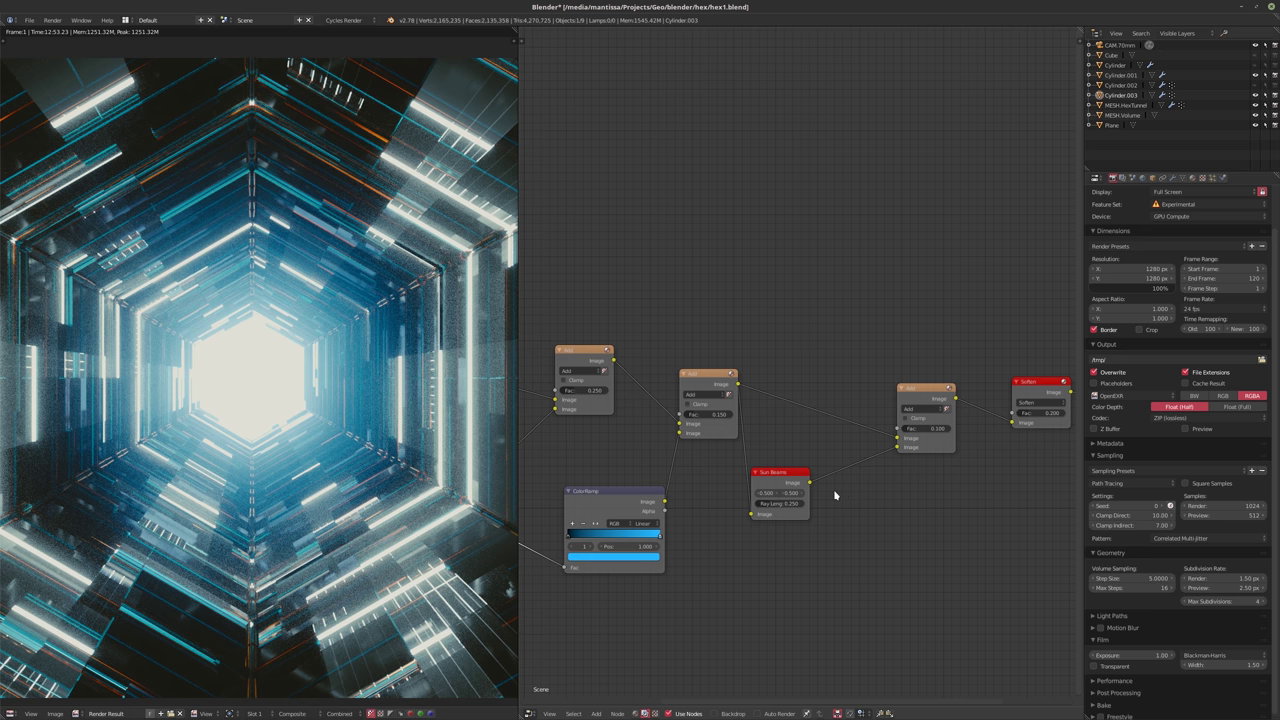
- Set the middle Add node's factor to 0.050
scroll(846, 528, "right", 2, "ctrl")
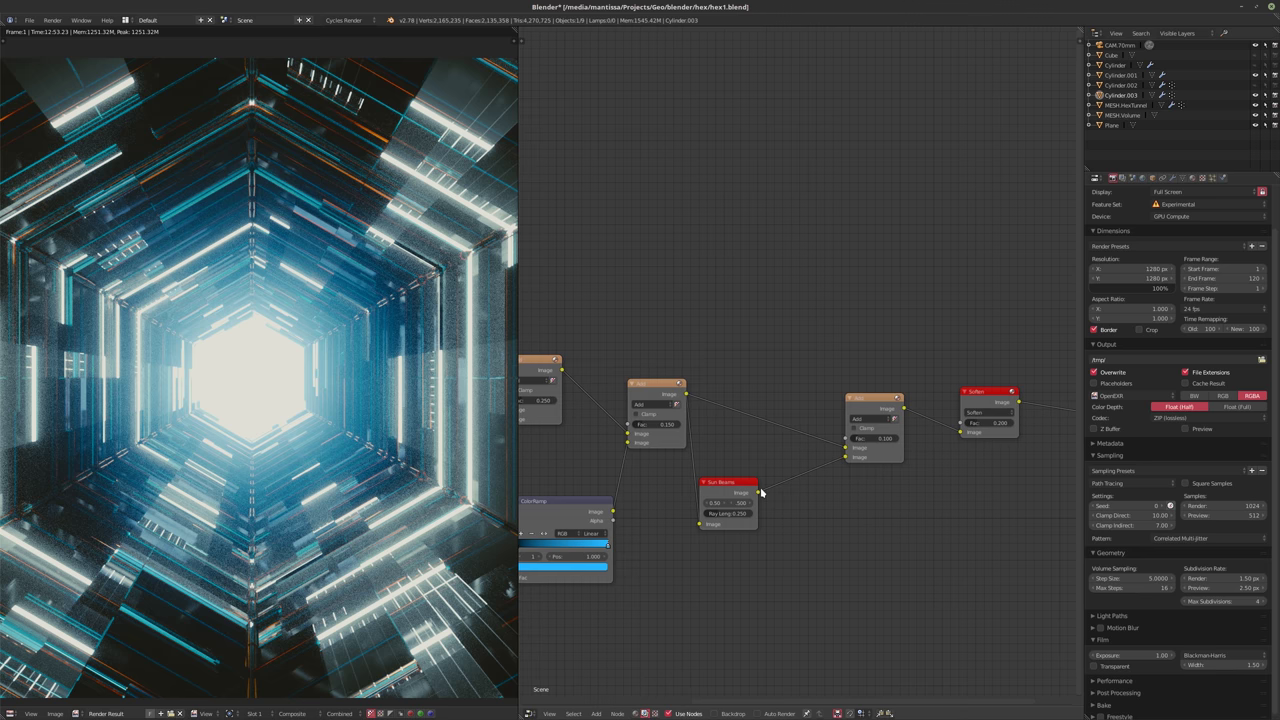
scroll(757, 494, "left", 3, "ctrl")
left_click(764, 403)
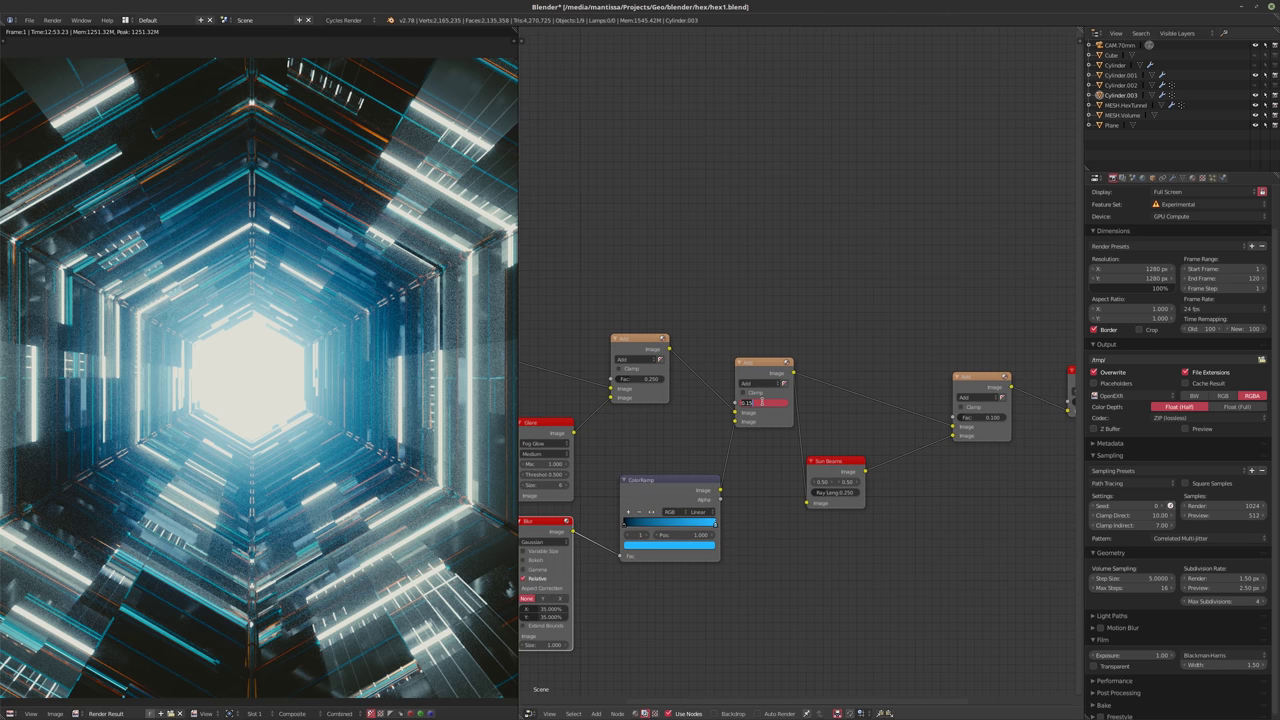
type(".05")
key("Return")
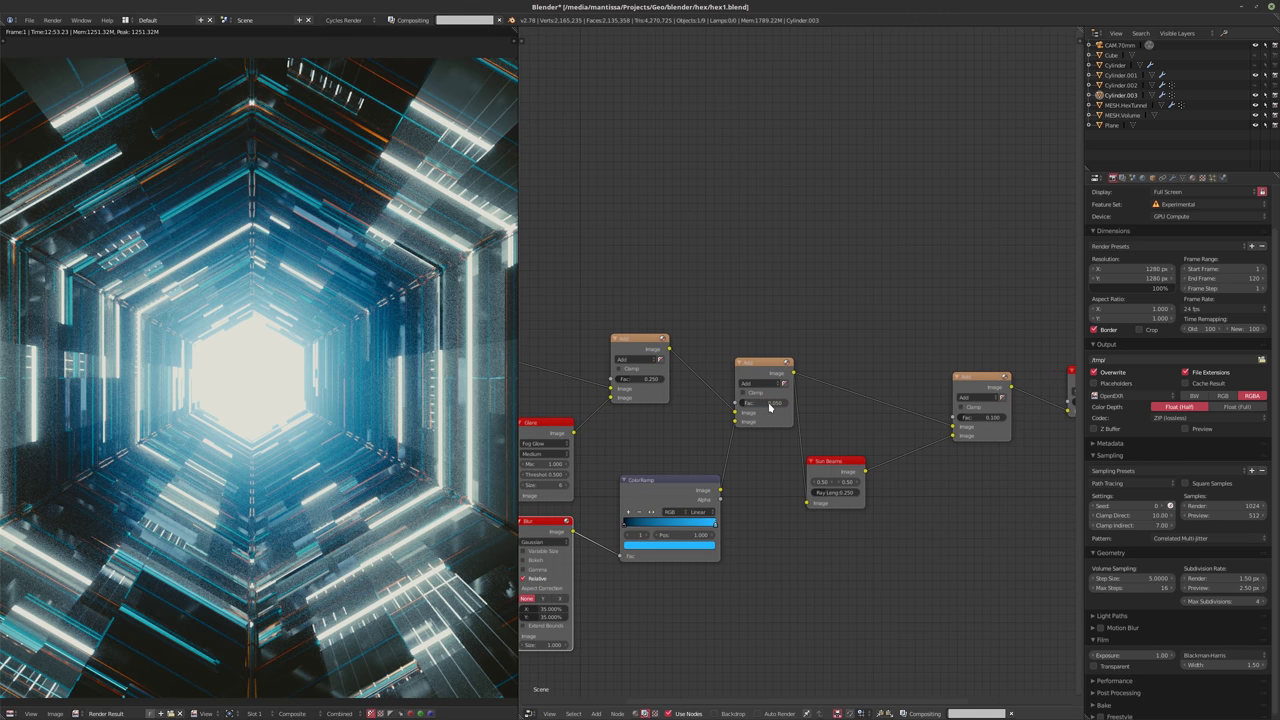
- Set the final Add node's factor to 0.050, then fine-tune it up to 0.066
scroll(301, 412, "down", 2)
scroll(310, 406, "up", 3)
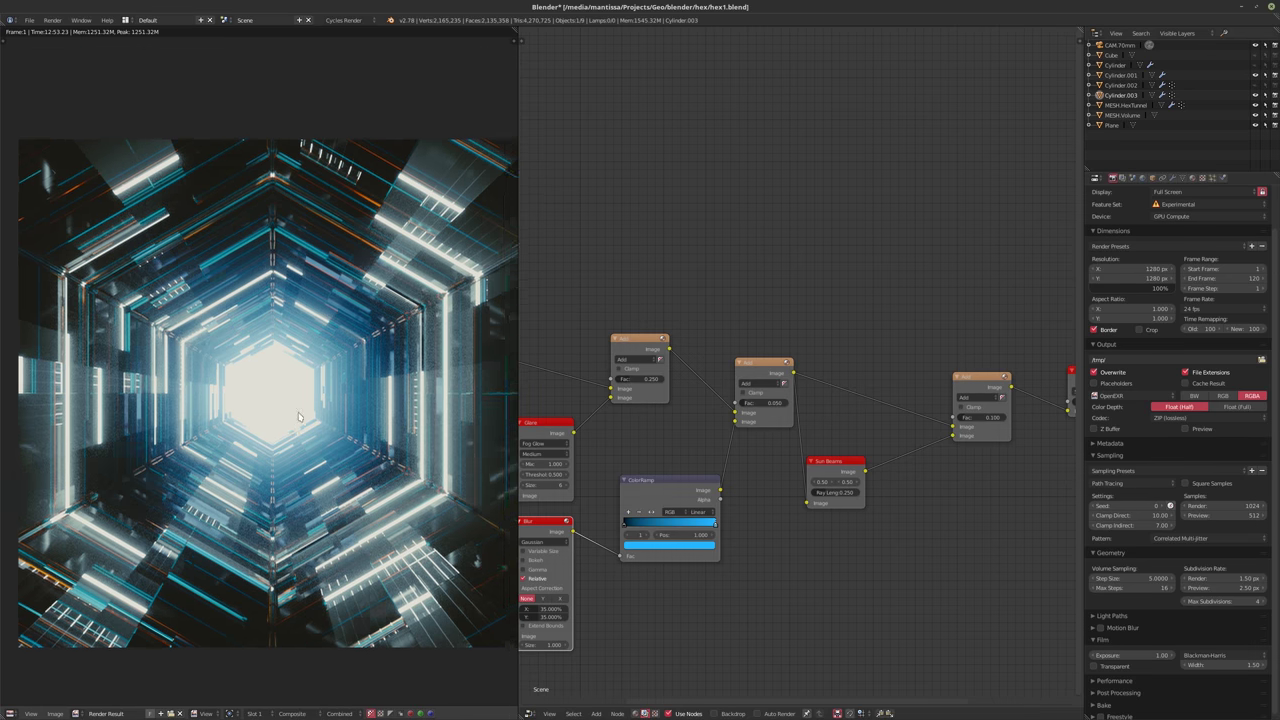
left_click(978, 417)
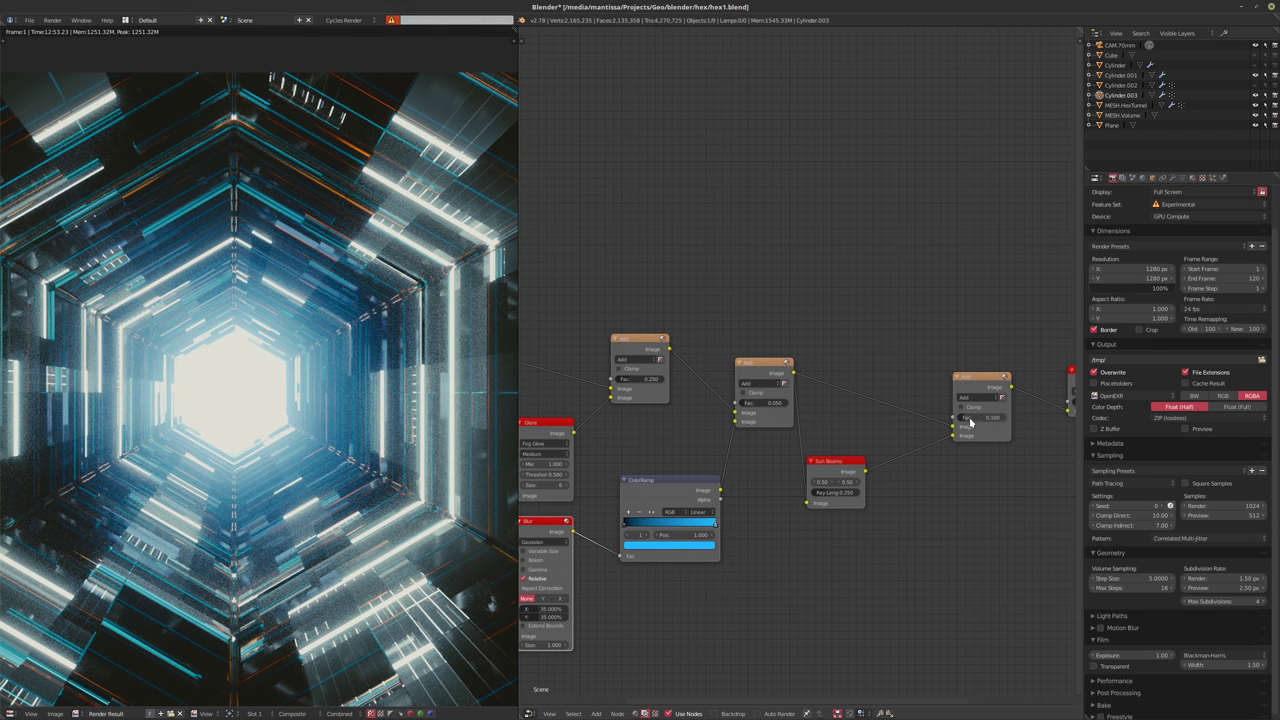
type(".05")
key("Return")
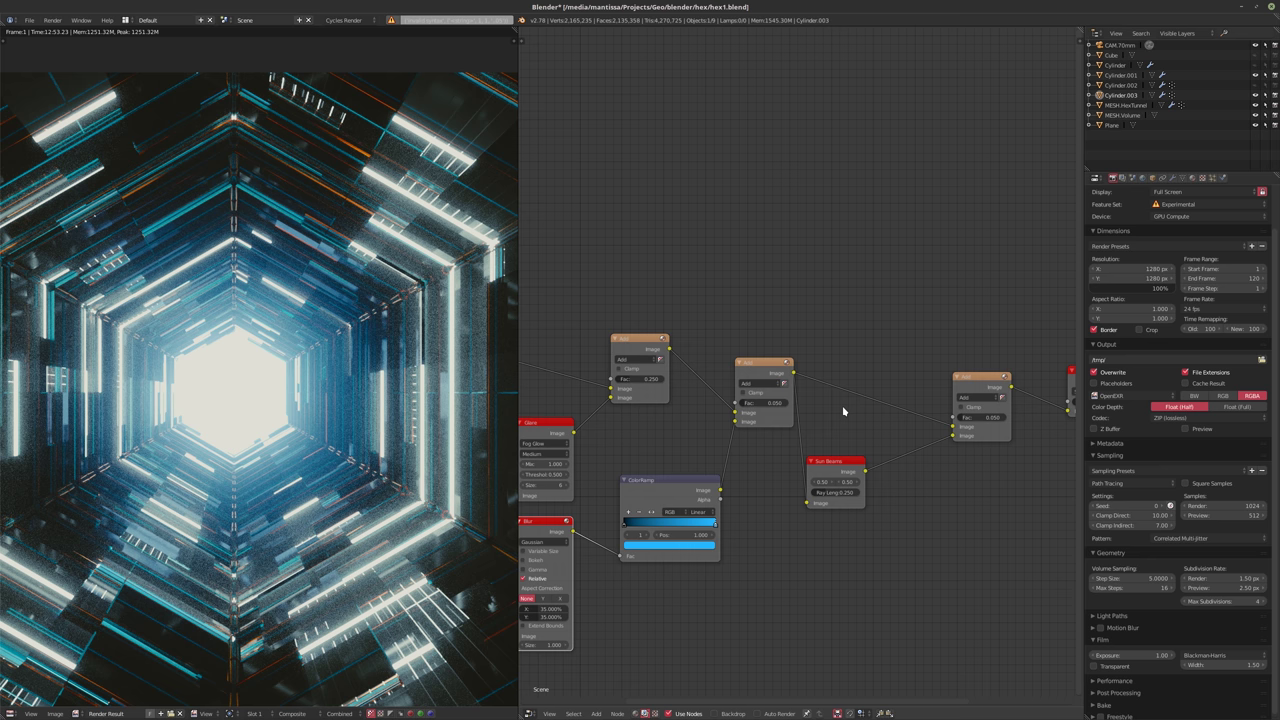
scroll(381, 374, "down", 2)
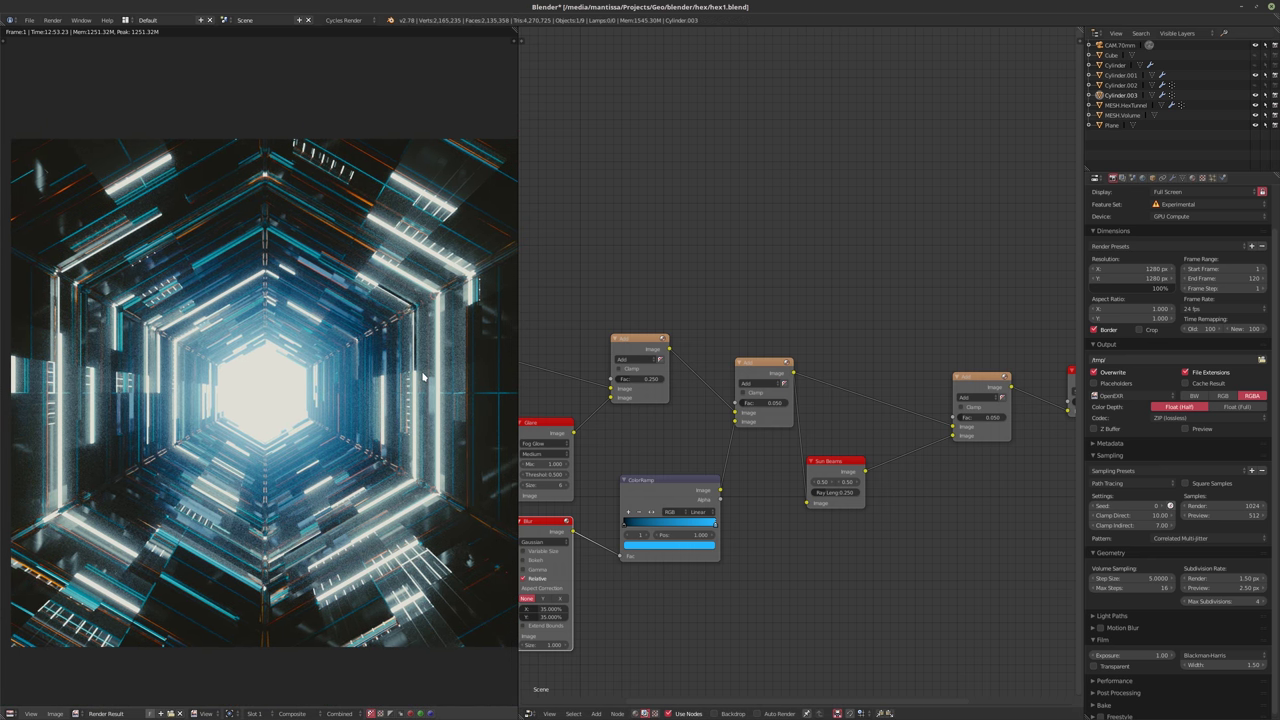
left_click_drag(968, 417, 975, 419)
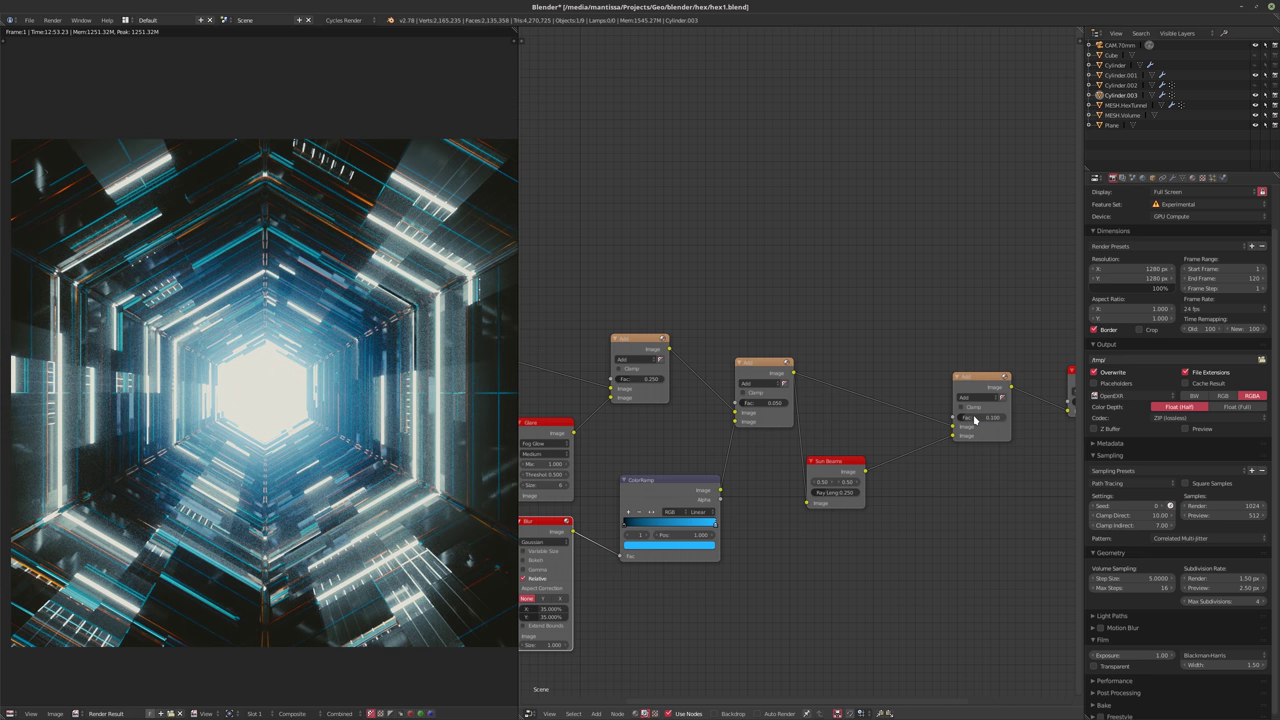
left_click_drag(975, 419, 975, 420)
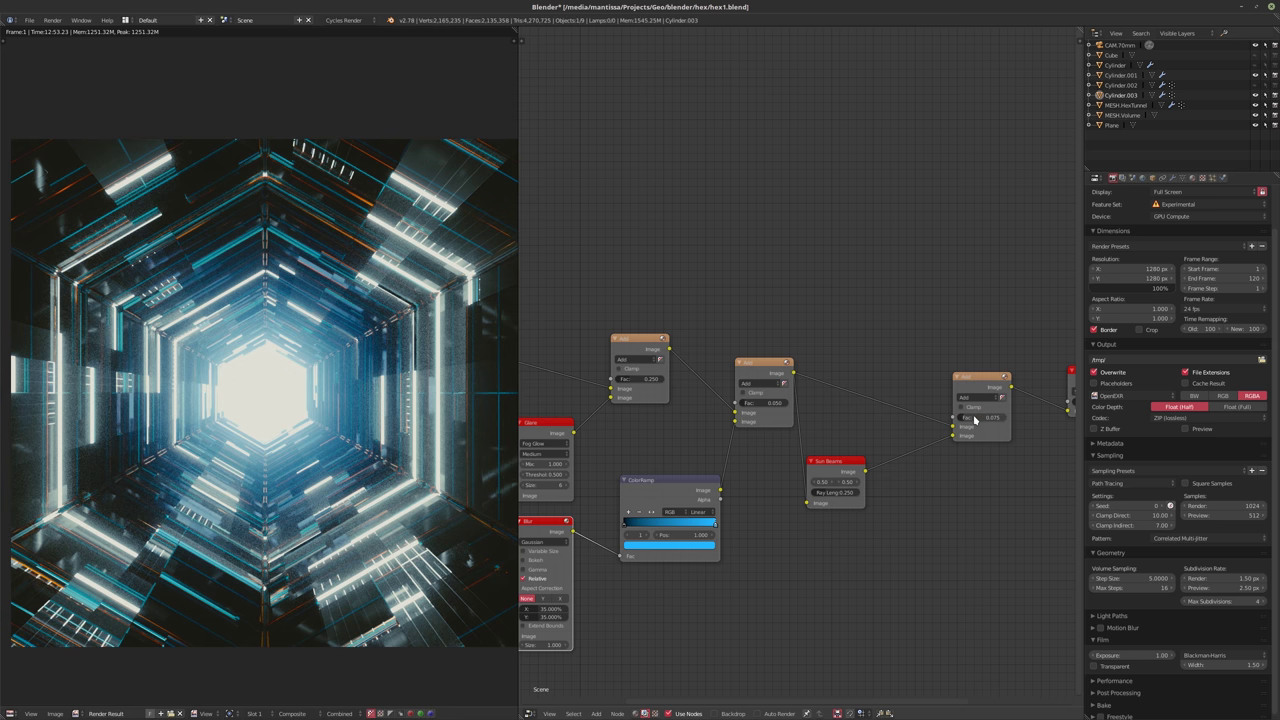
left_click_drag(974, 419, 975, 420)
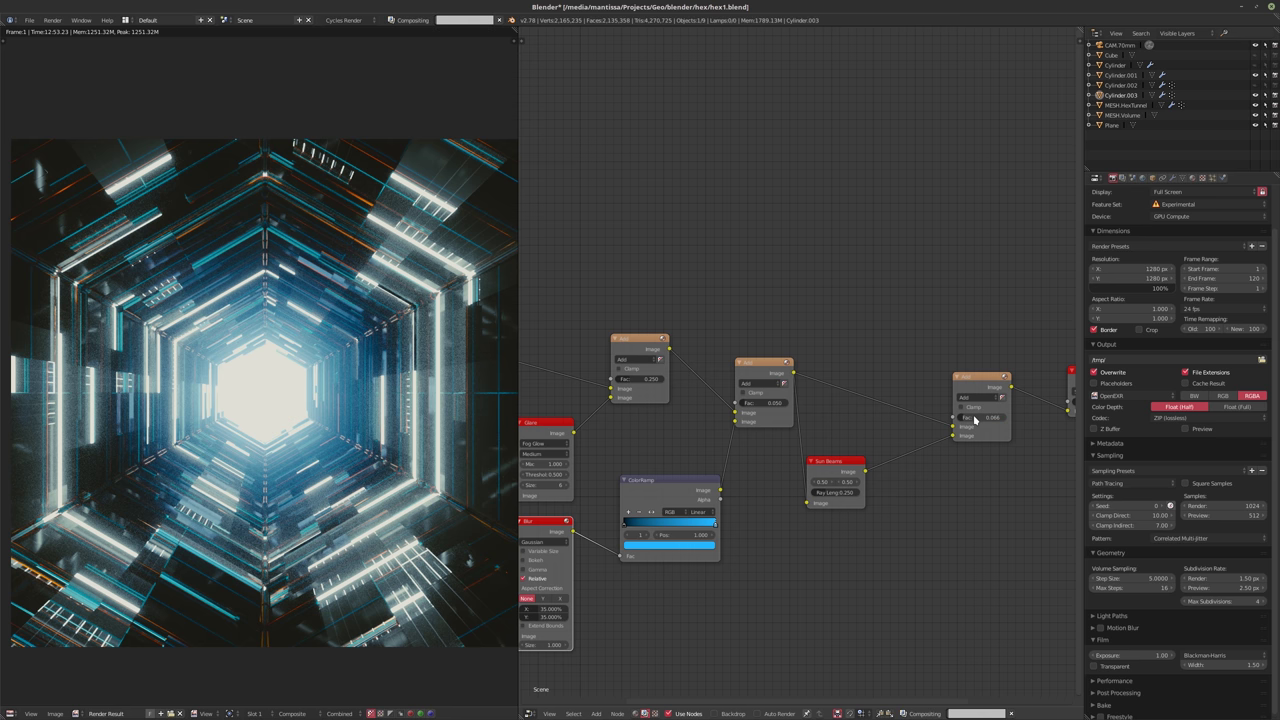
left_click(966, 388)
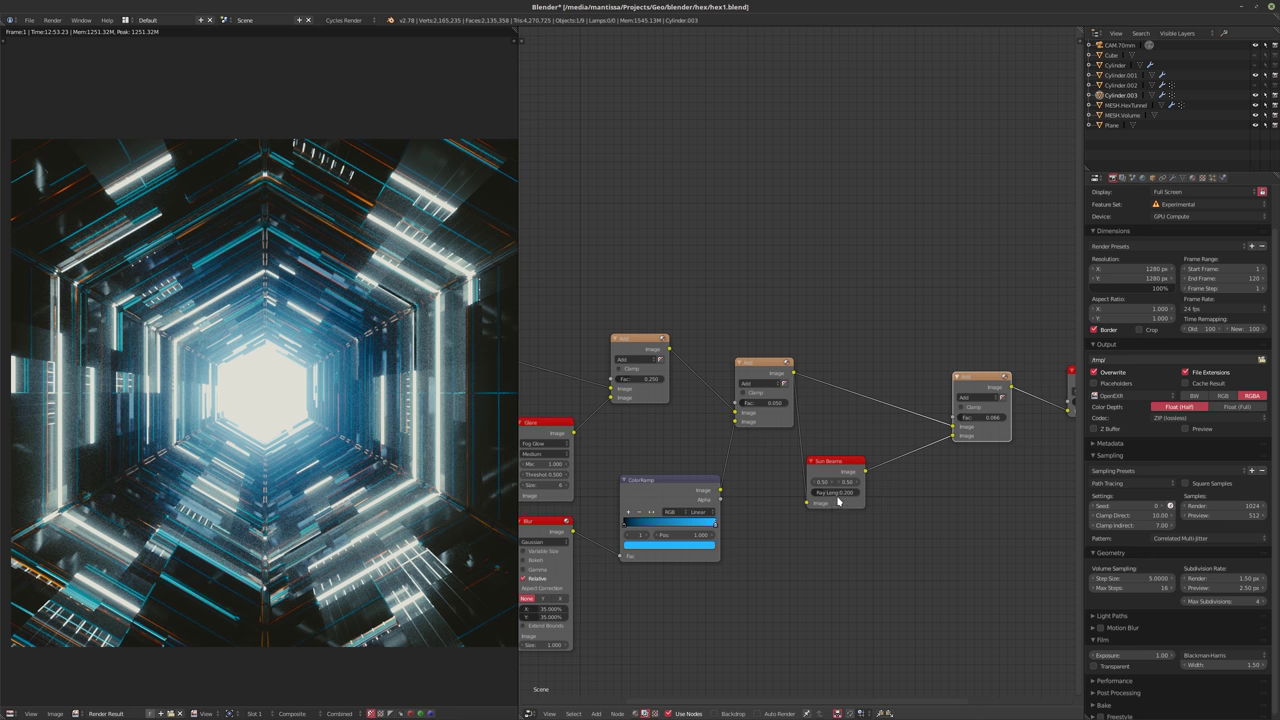
- Set the Sun Beams ray length to 0.500 and mute the middle Add node
left_click(835, 492)
key("Return")
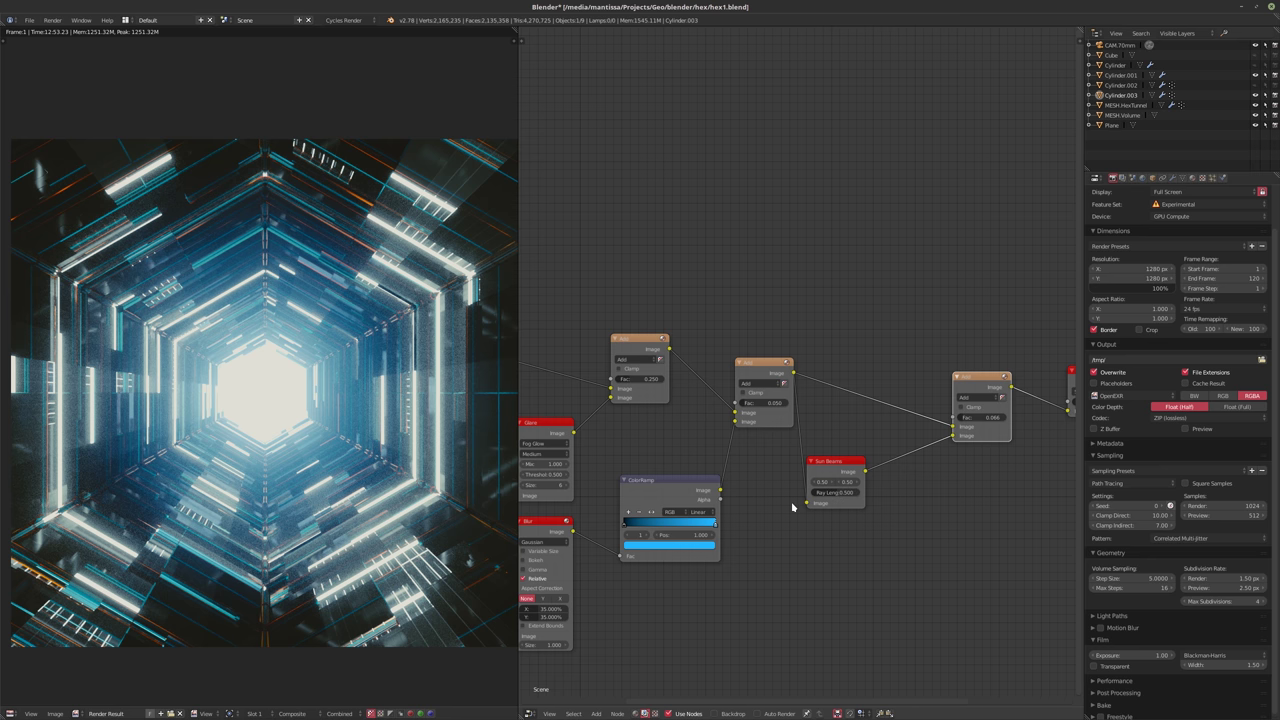
scroll(775, 473, "up", 1, "shift")
left_click(757, 385)
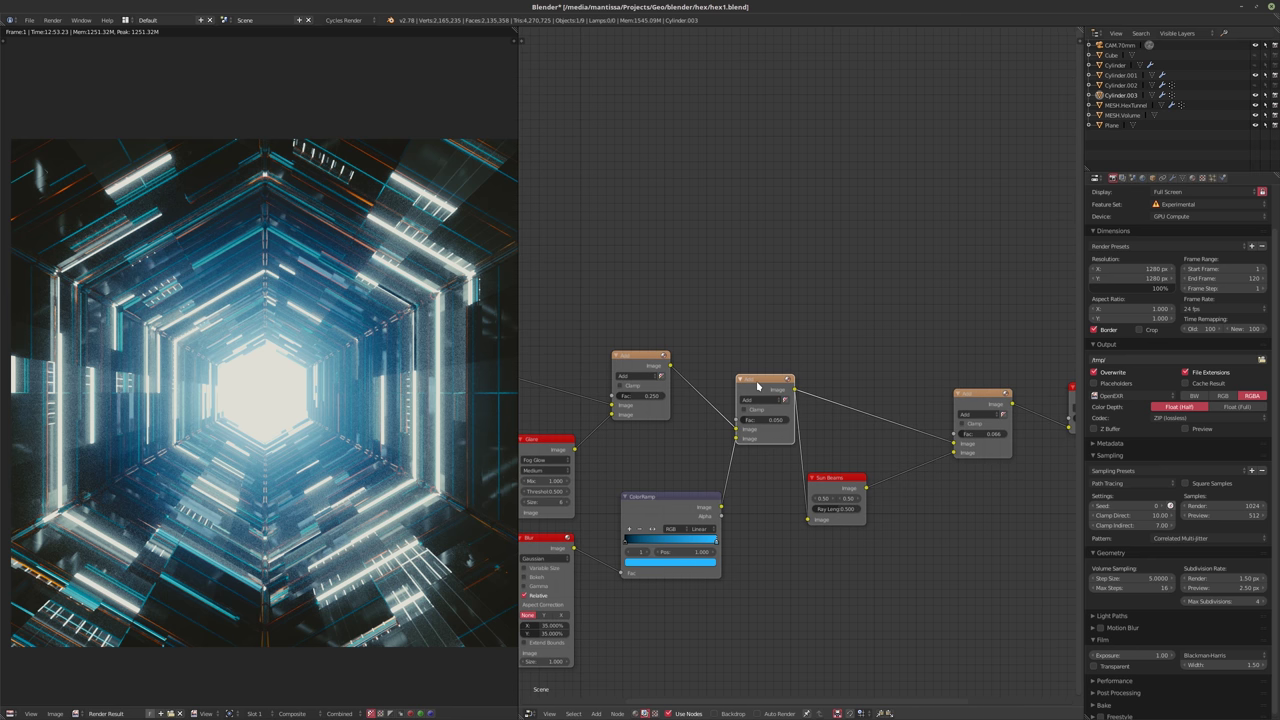
key("m")
- Raise the Sun Beams ray length to 0.600
left_click(837, 510)
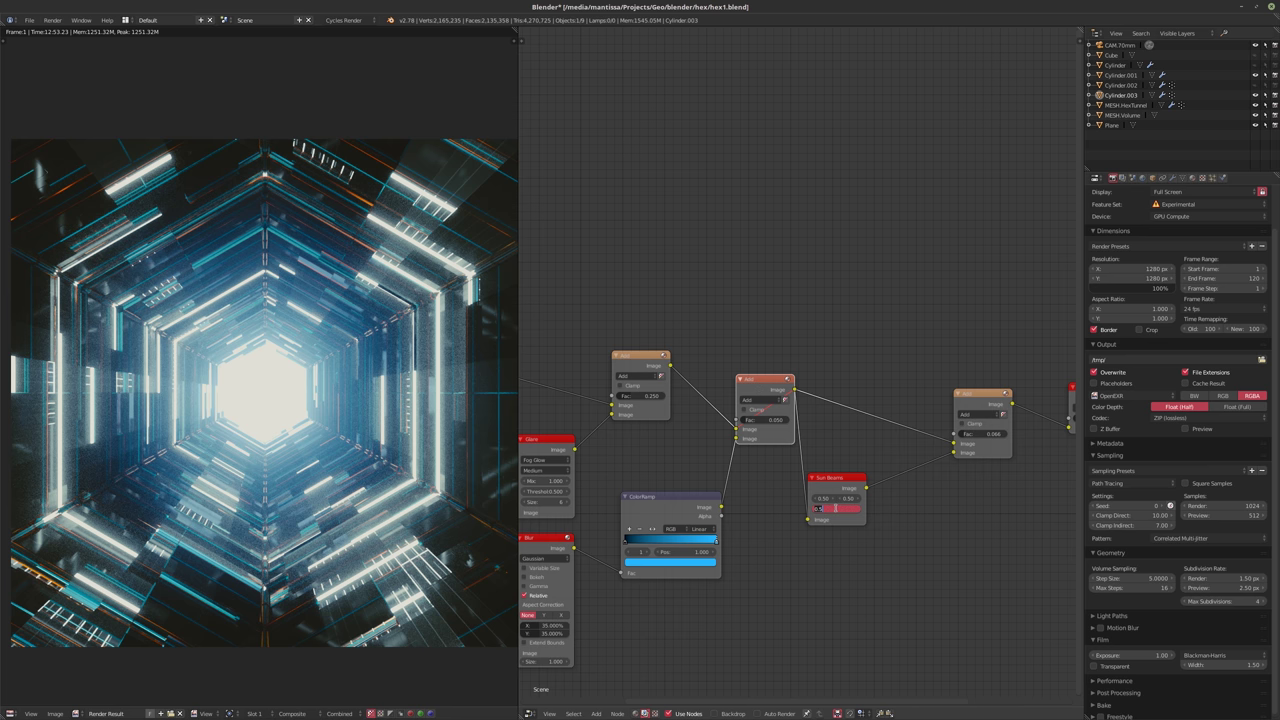
type("0.6")
key("Return")
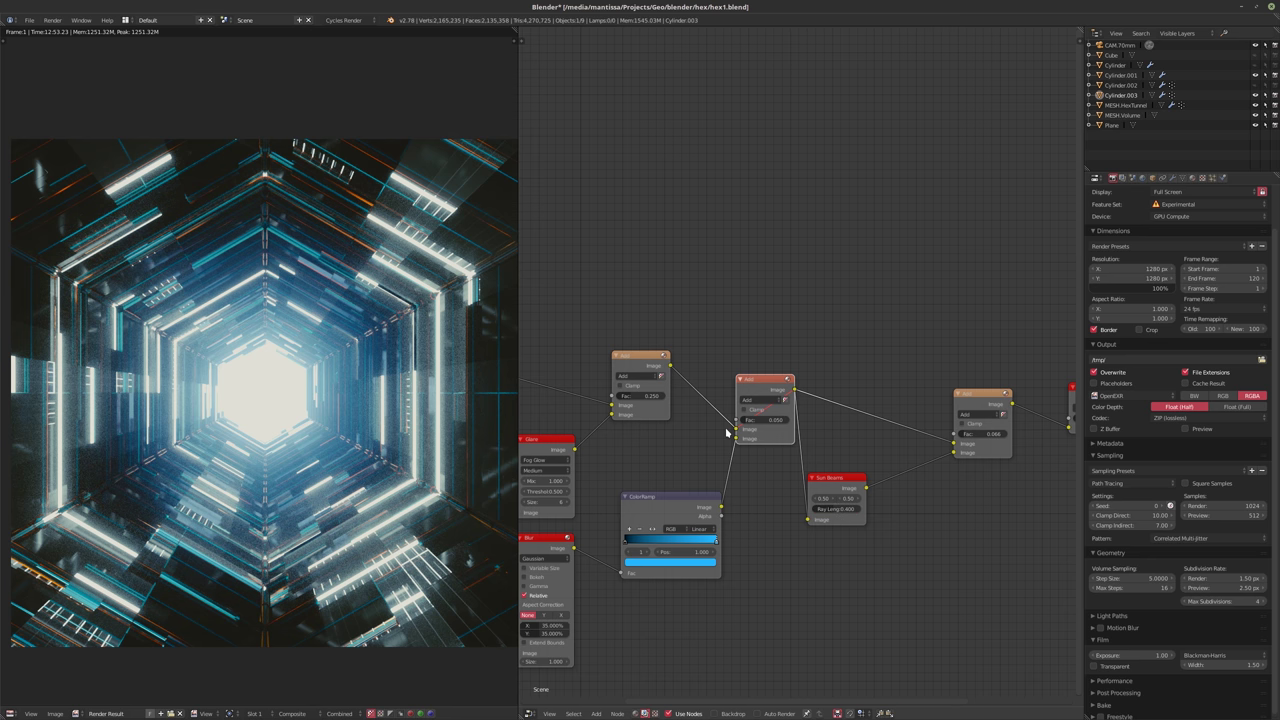
scroll(980, 500, "down", 3)
scroll(908, 491, "down", 5, "ctrl")
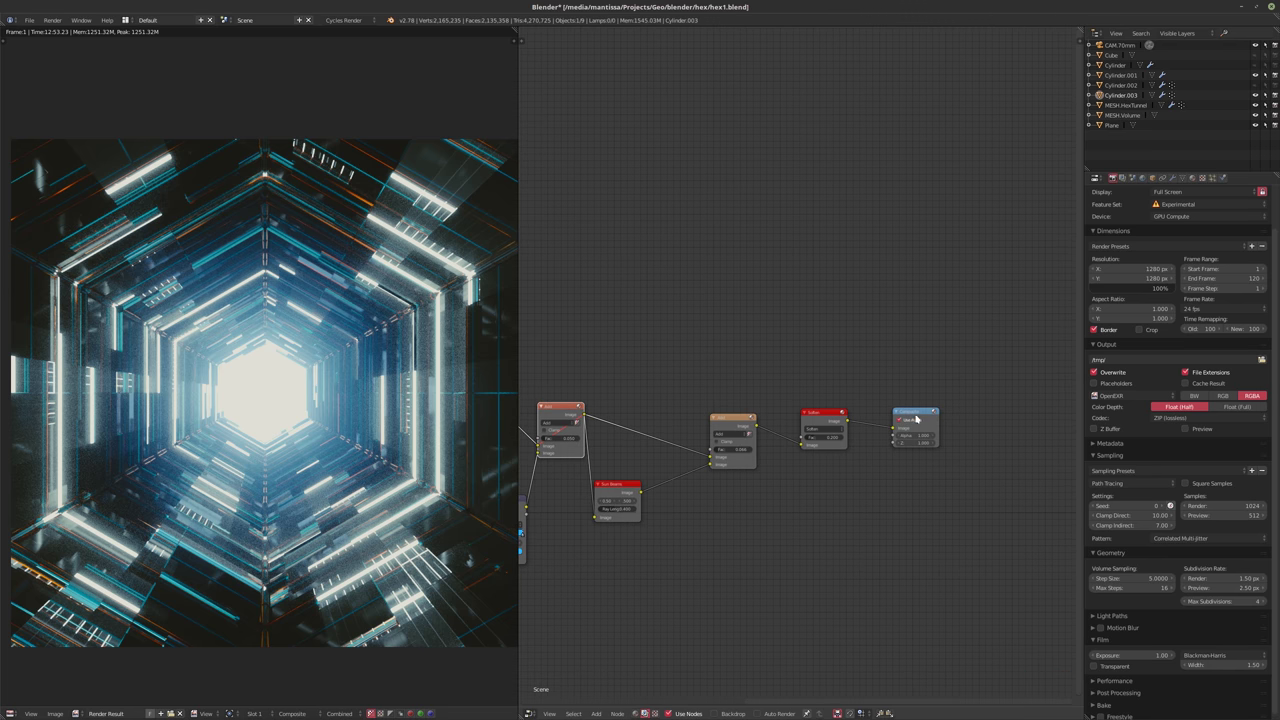
- Shift Composite and Soften right, then add an Ellipse Mask wired to the Composite image input
left_click_drag(922, 420, 1058, 427)
left_click_drag(808, 418, 933, 434)
key("shift+a")
mouse_move(708, 588)
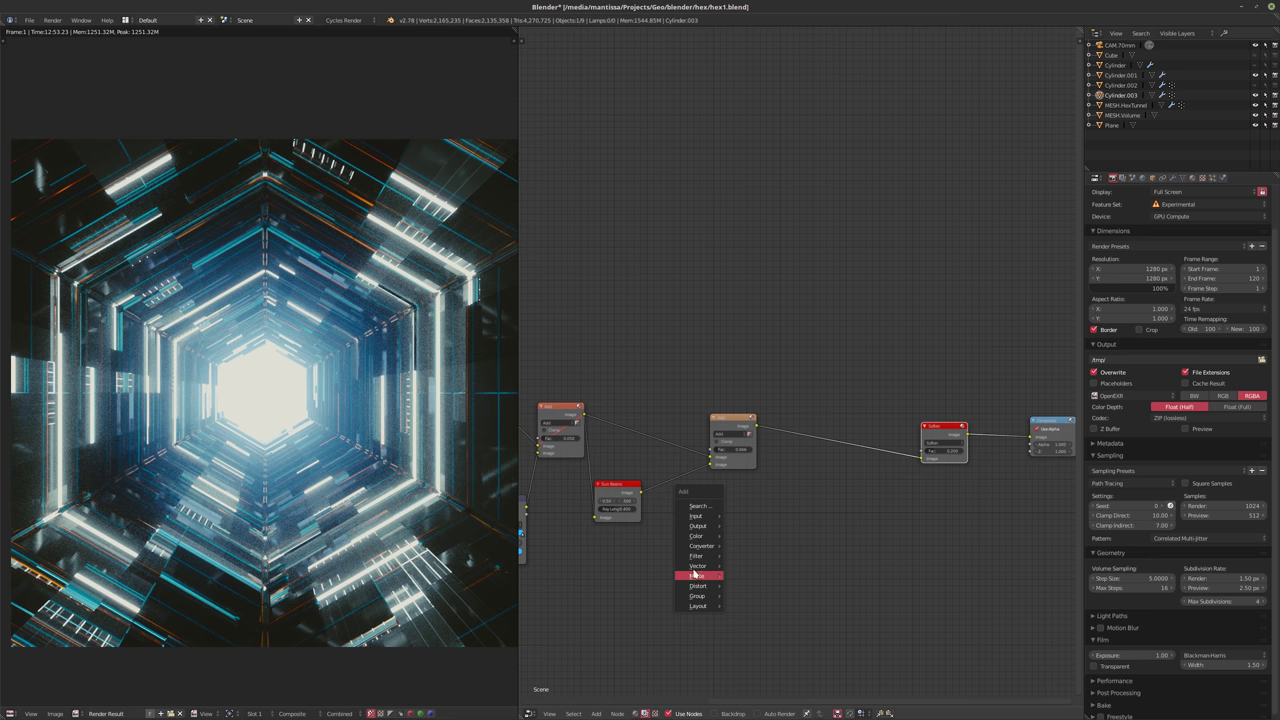
left_click(764, 672)
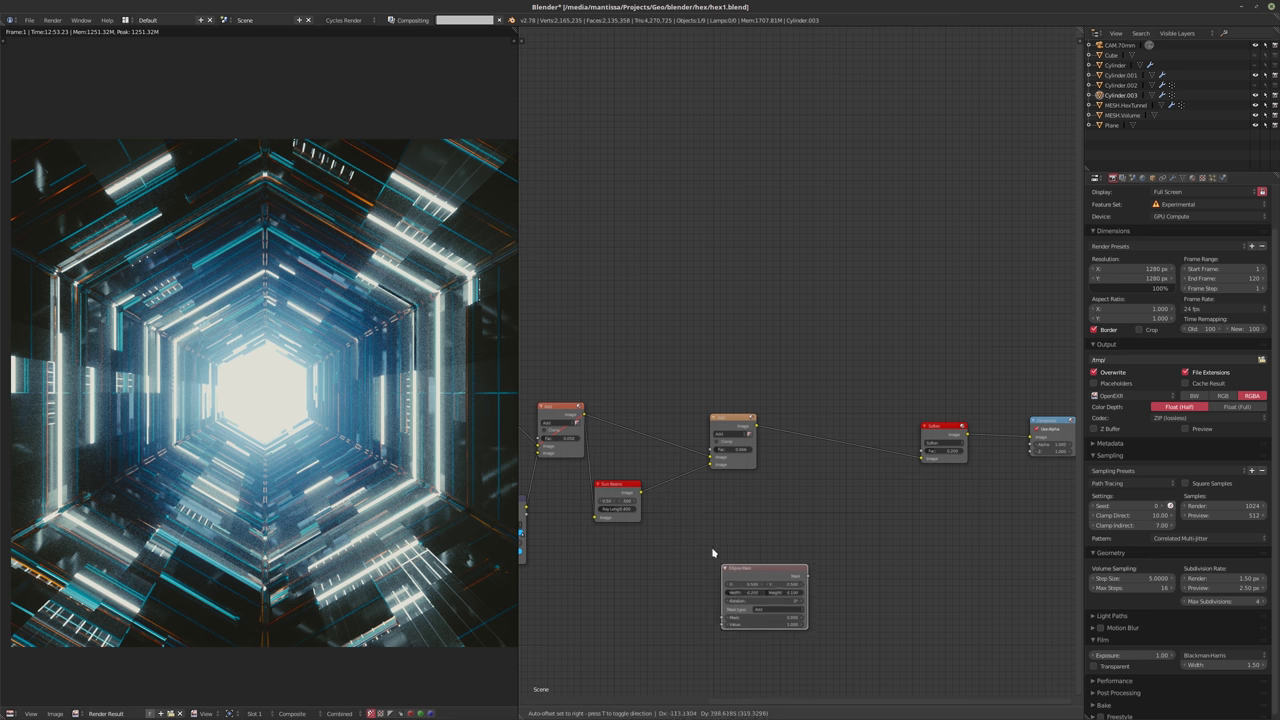
left_click(679, 519)
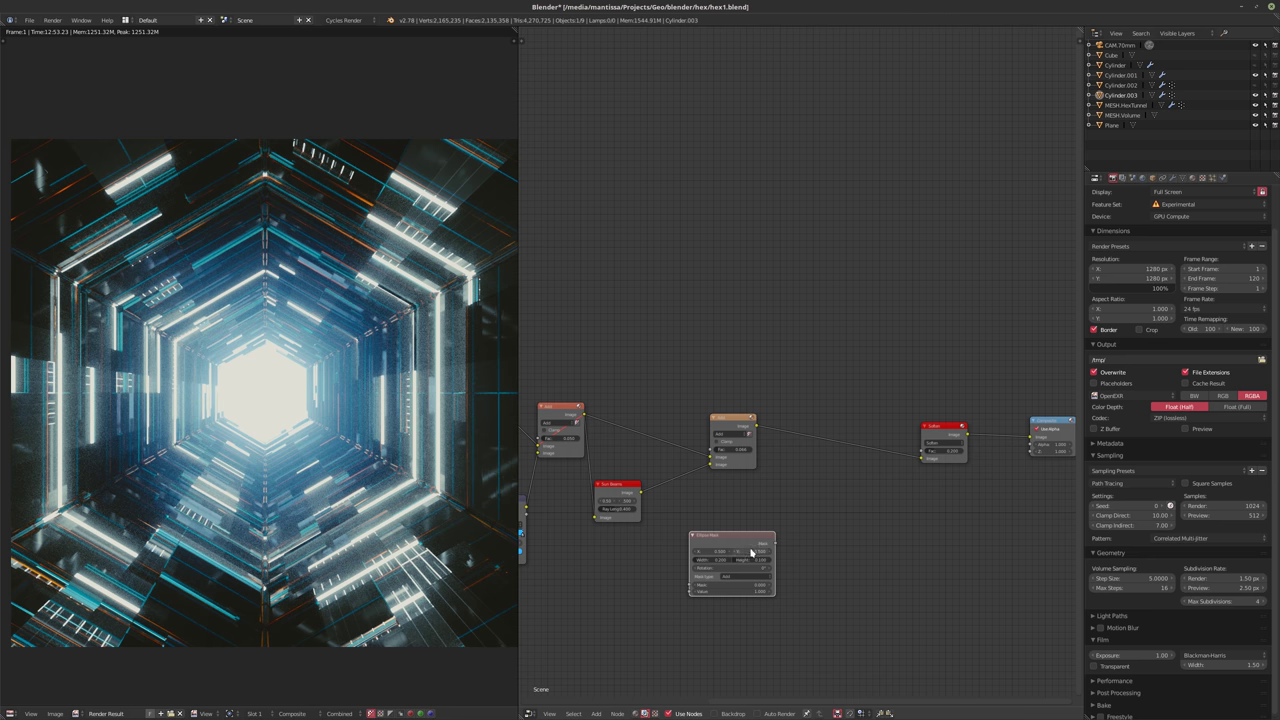
middle_click_drag(842, 548, 807, 560)
left_click_drag(740, 556, 997, 451)
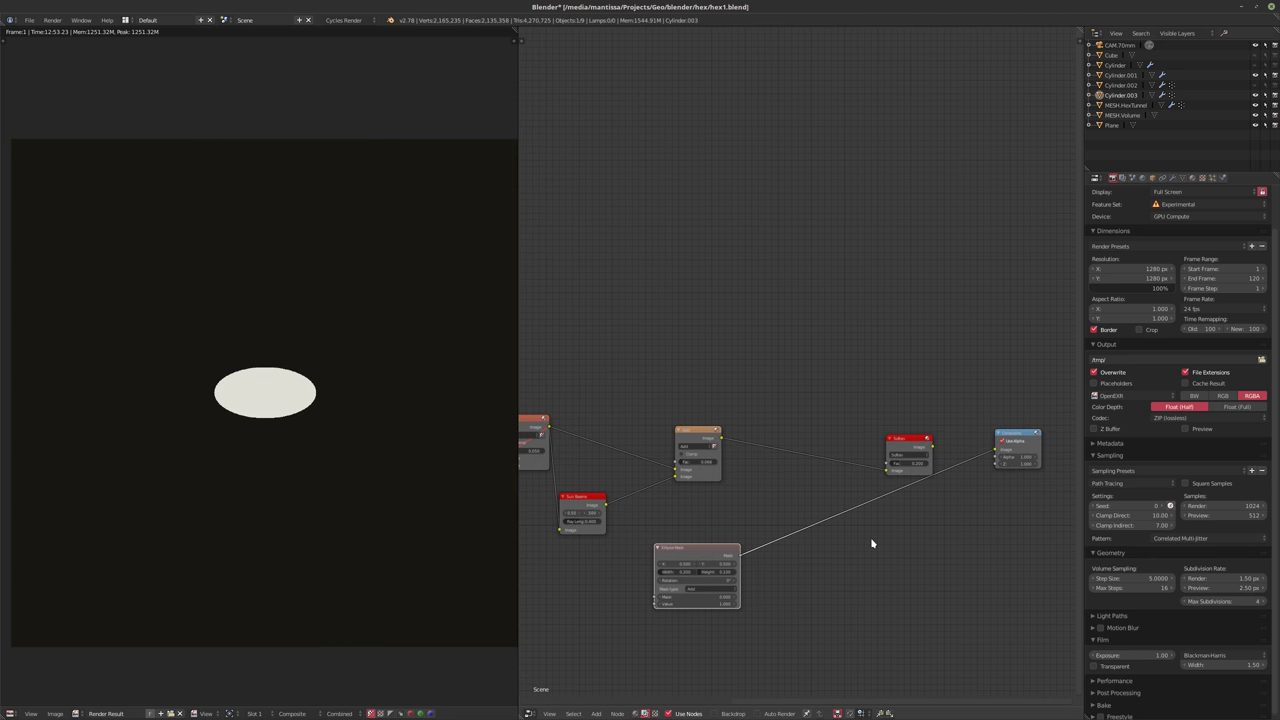
- Set the Ellipse Mask width to 0.5
scroll(808, 543, "up", 2)
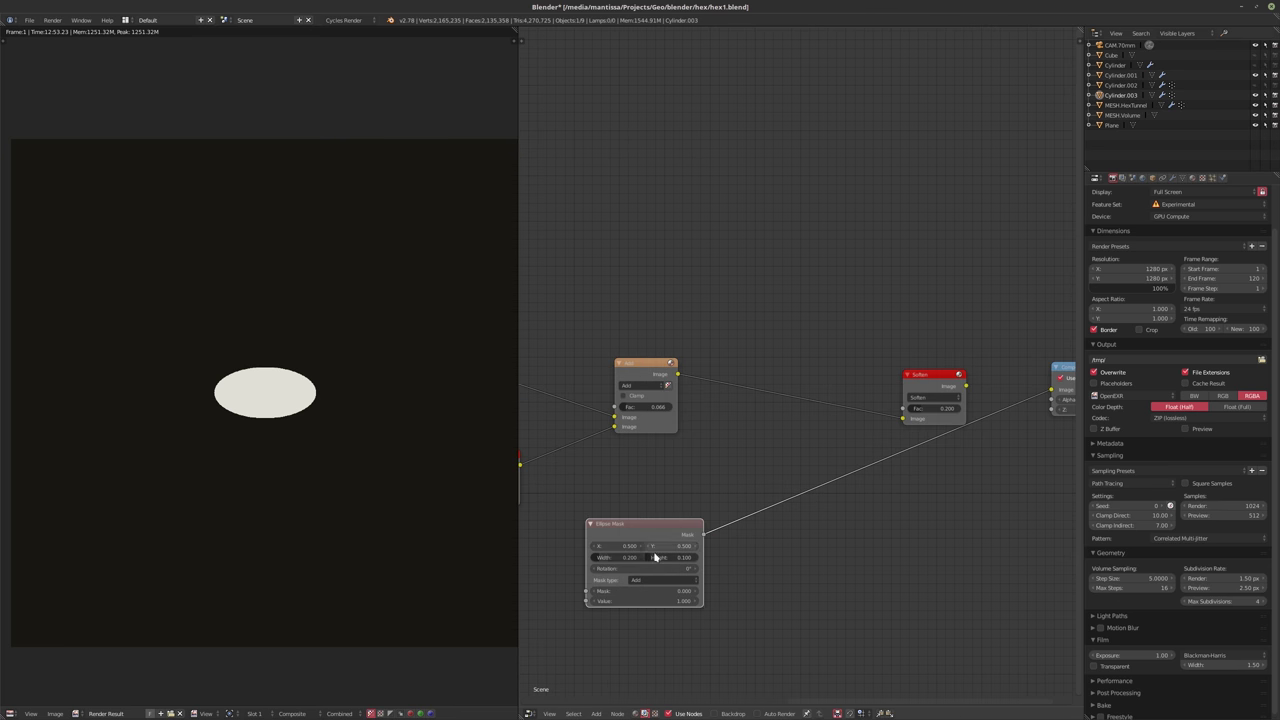
left_click(619, 557)
type("0.2")
key("Tab")
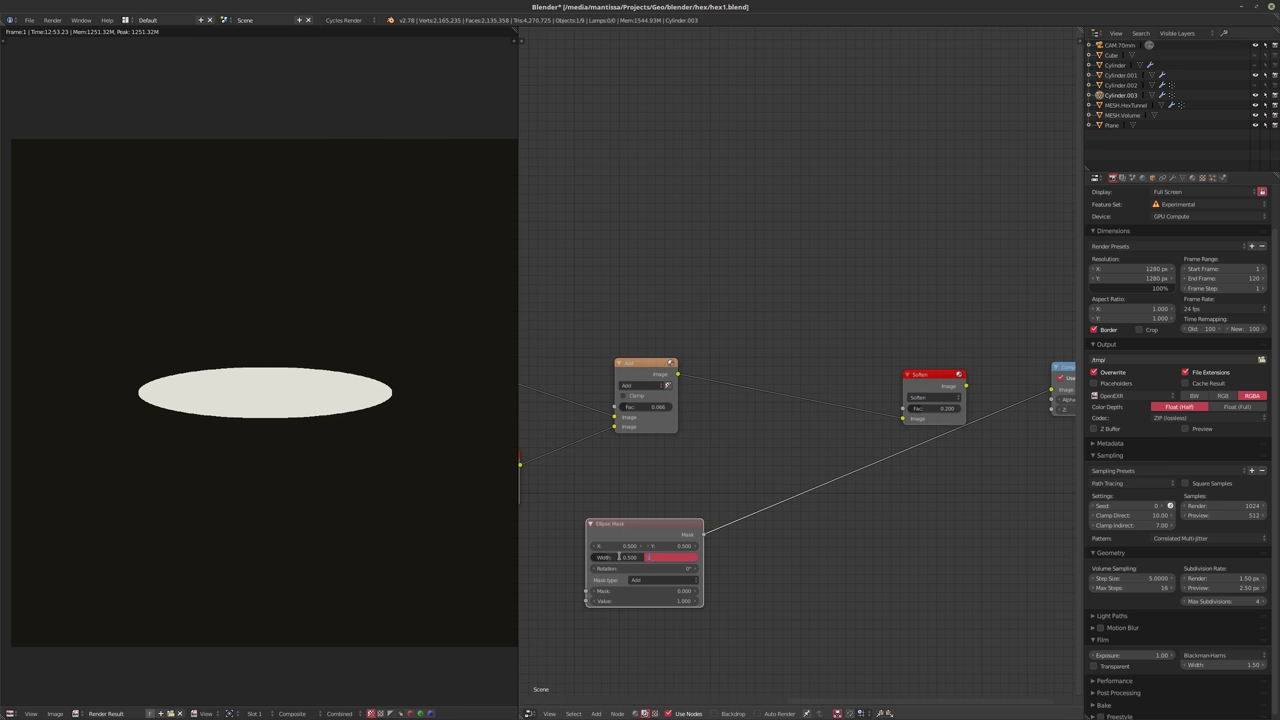
type("0.5")
key("Return")
- Insert a Blur node after the Ellipse Mask, set to Relative size at 50%
key("shift+a")
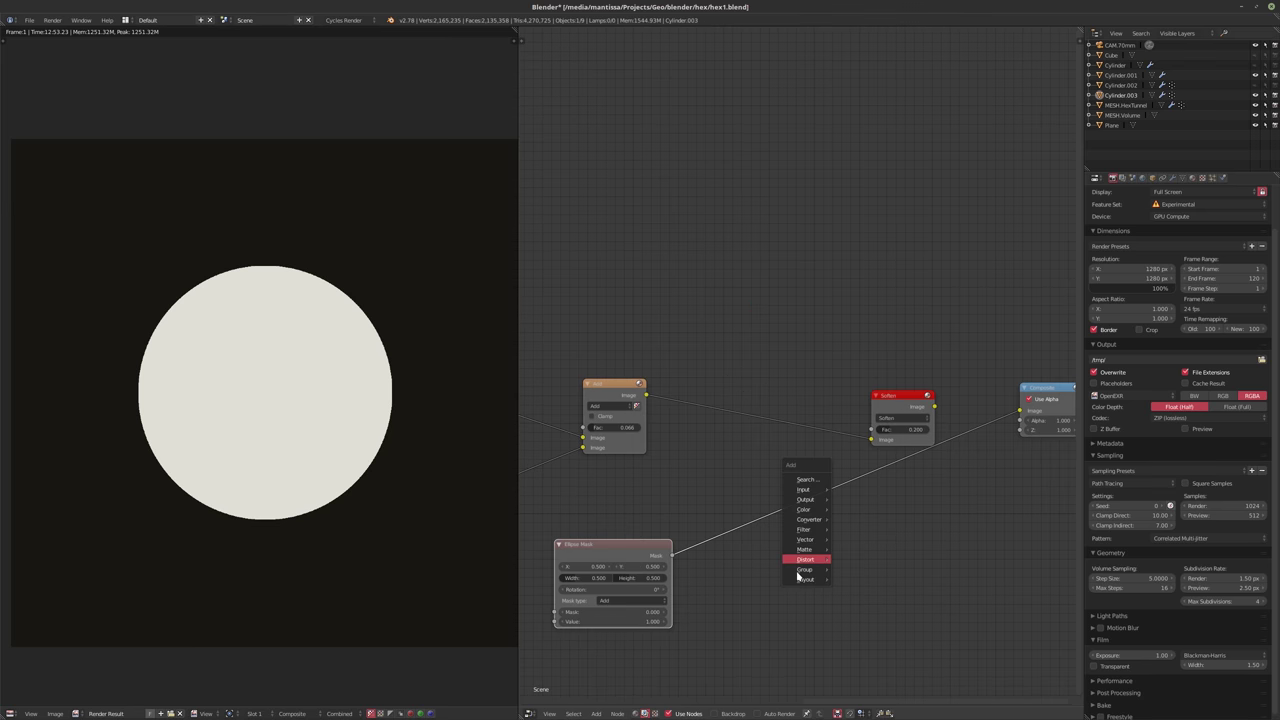
mouse_move(811, 533)
left_click(851, 540)
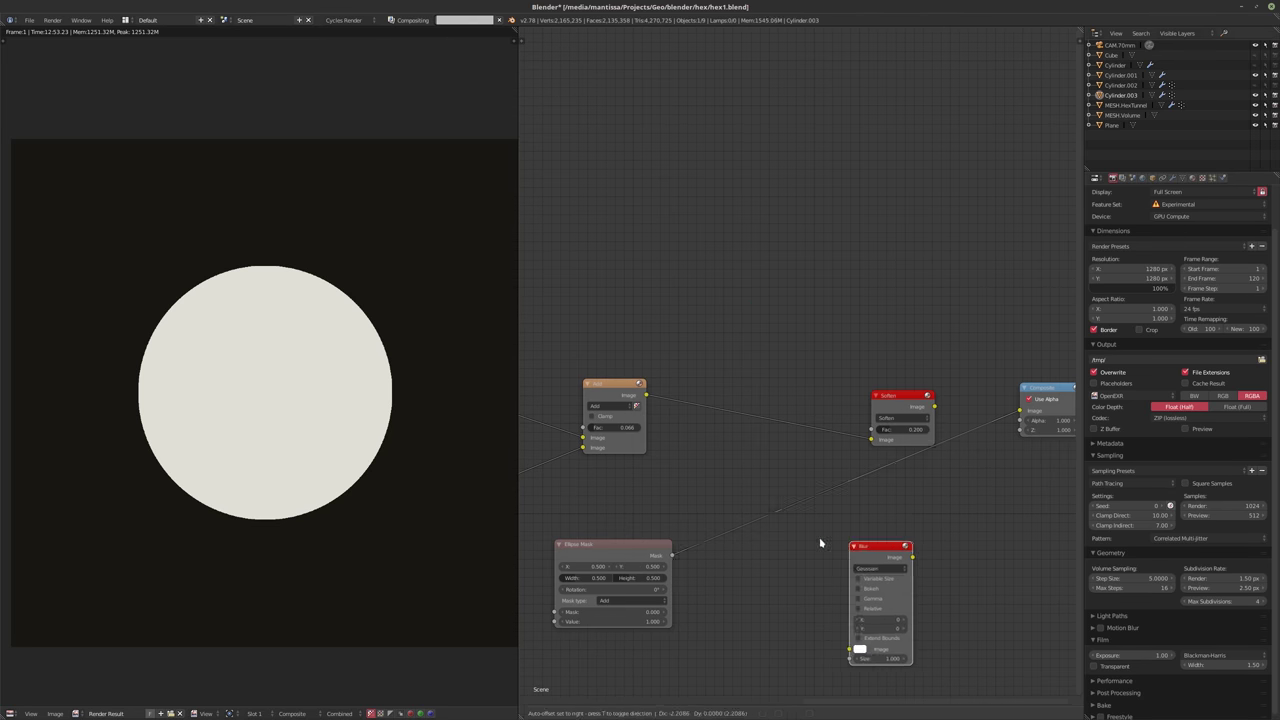
left_click(738, 543)
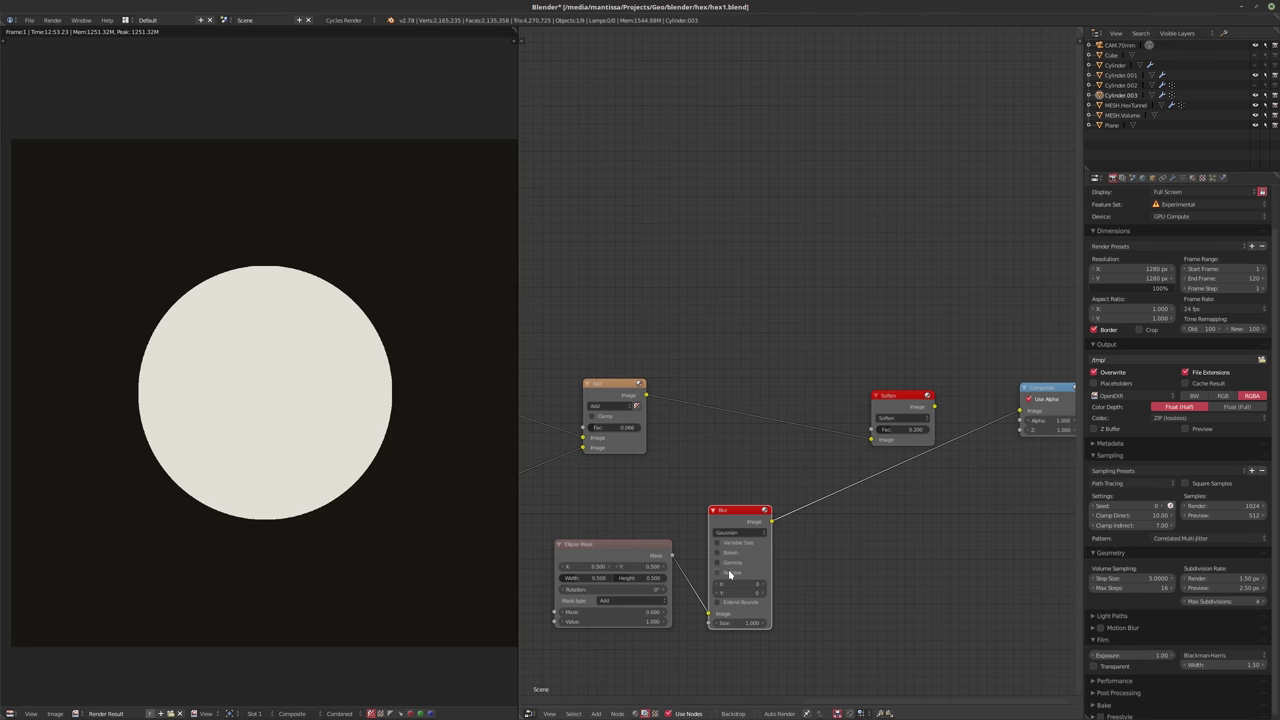
left_click(730, 572)
mouse_move(733, 611)
left_mouse_down()
mouse_move(758, 611)
mouse_move(733, 611)
left_mouse_up()
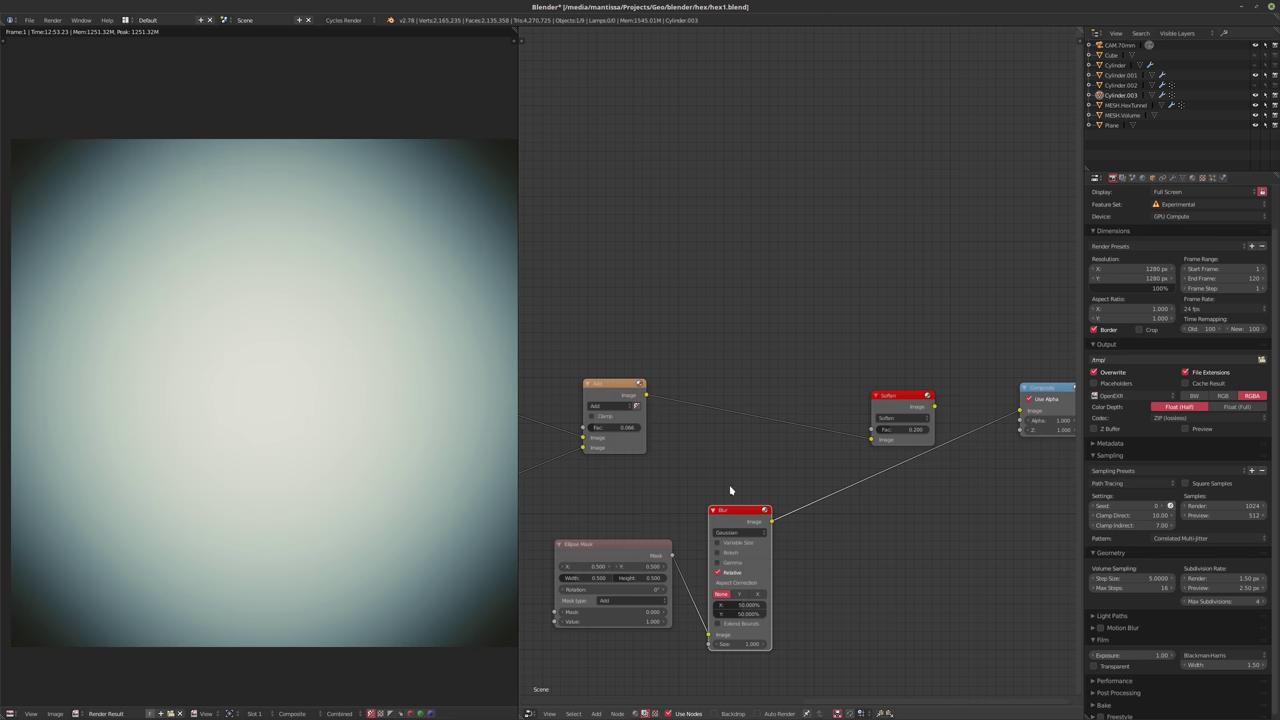
scroll(713, 486, "down", 2)
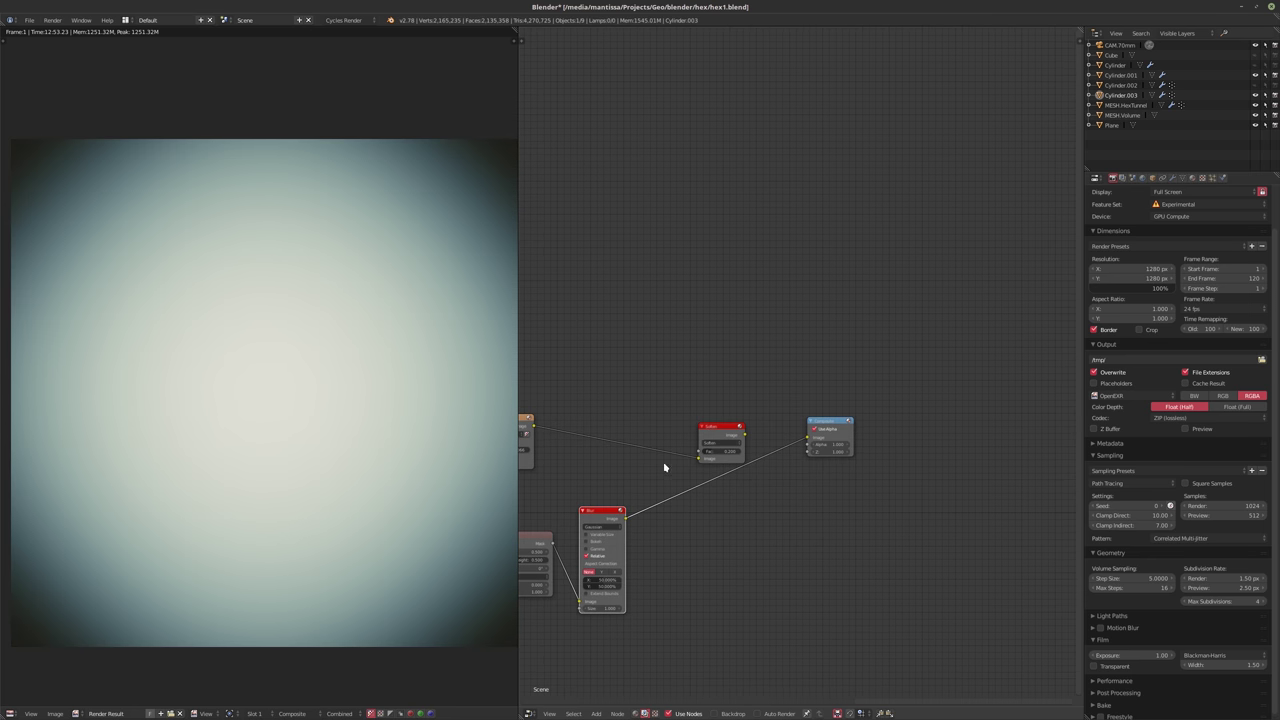
- Add a Multiply Mix node before Soften and feed the blurred mask into it
key("shift+a")
mouse_move(648, 468)
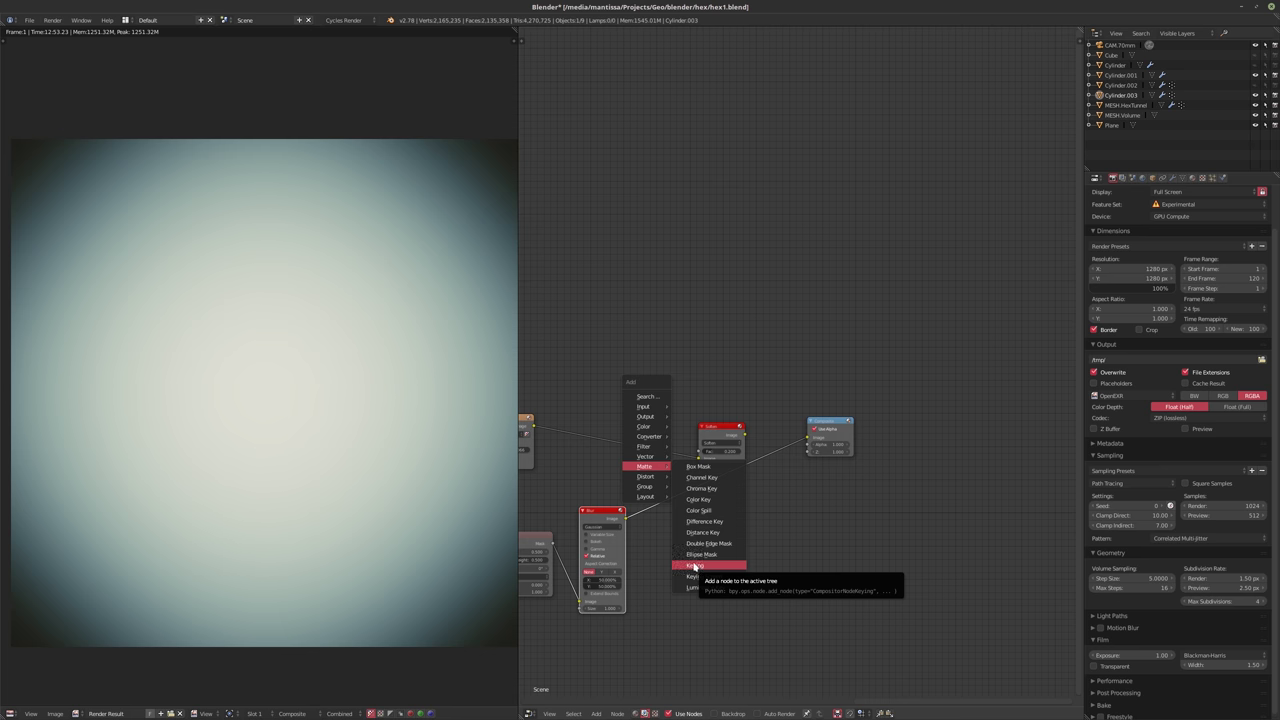
key("Escape")
key("shift+a")
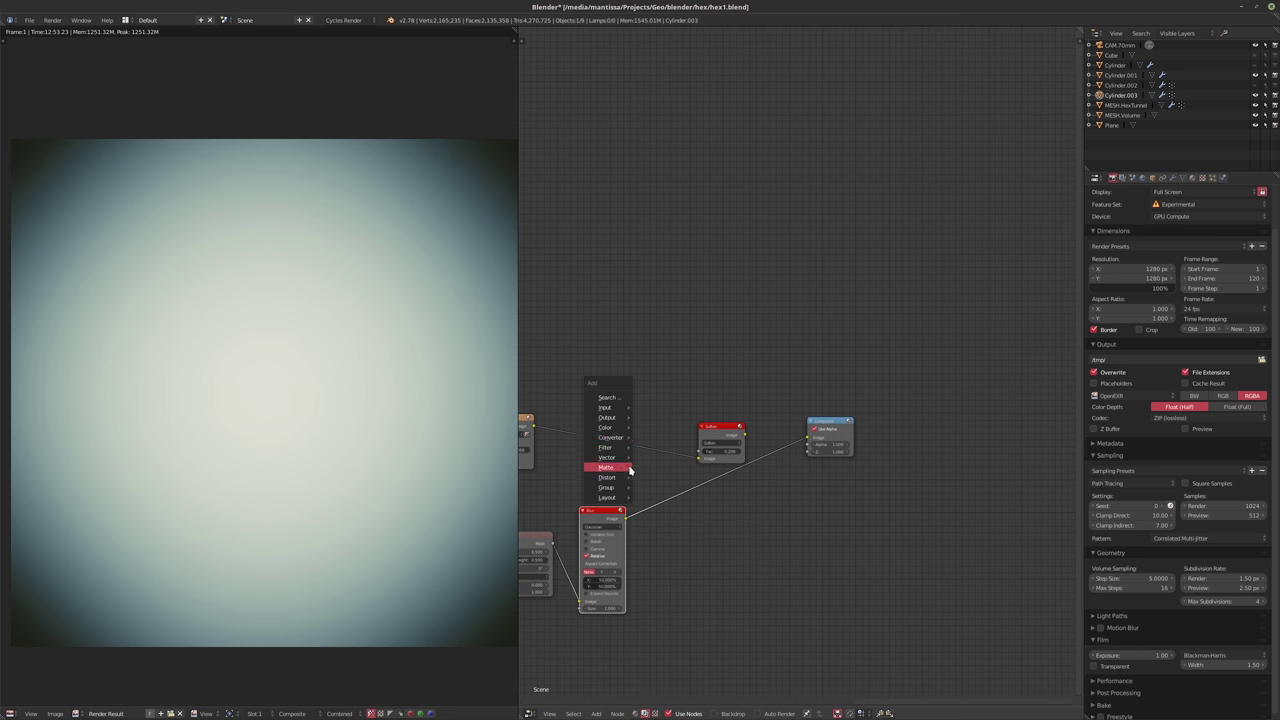
mouse_move(610, 440)
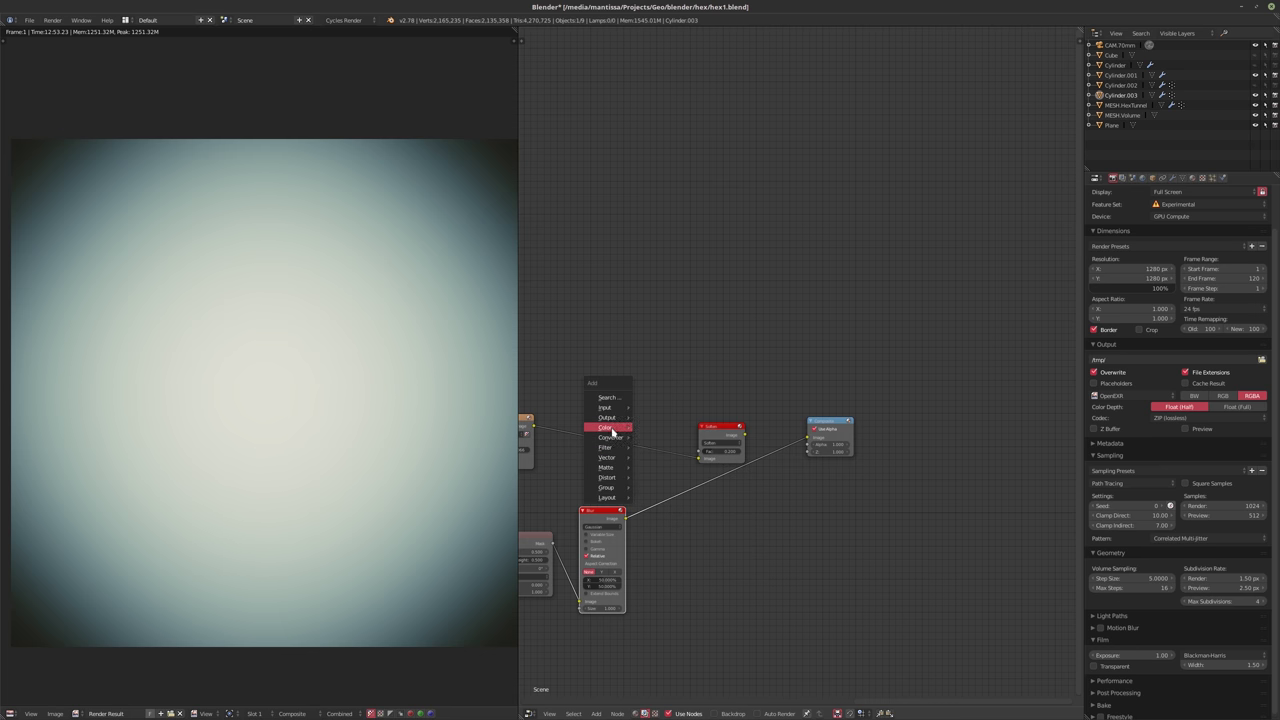
left_click(682, 516)
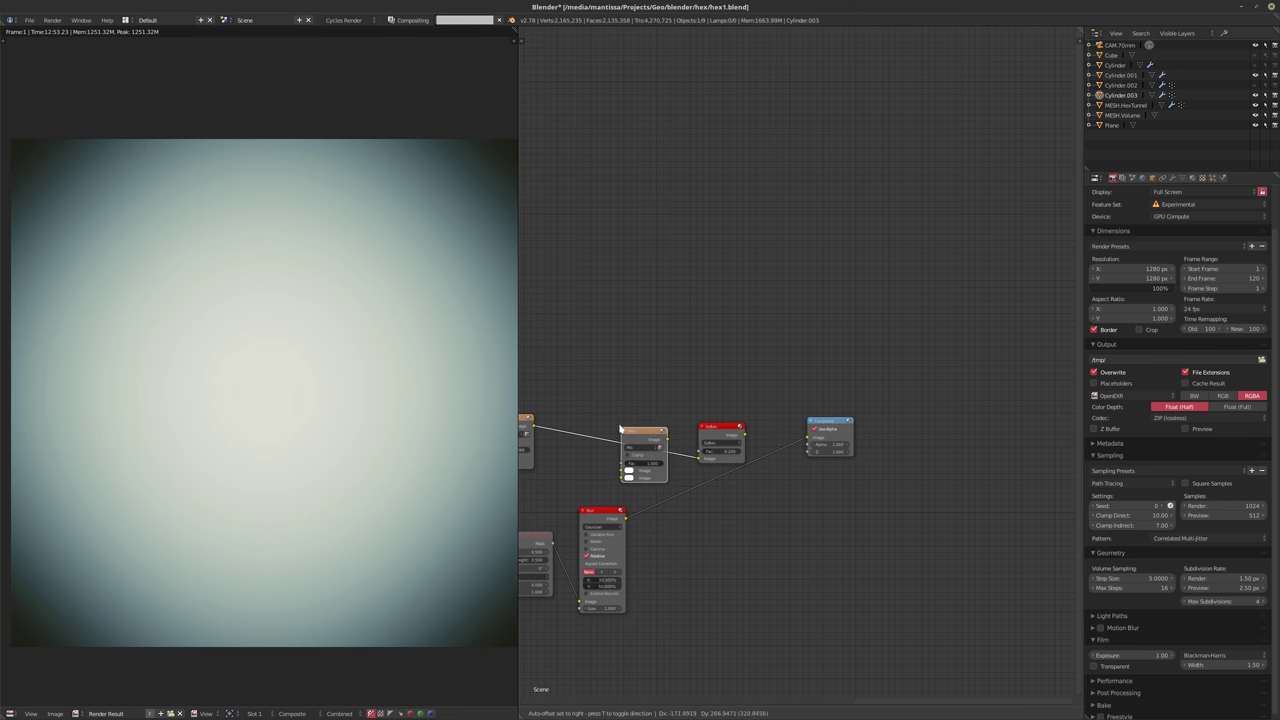
left_click(635, 447)
left_click(635, 447)
left_click(640, 432)
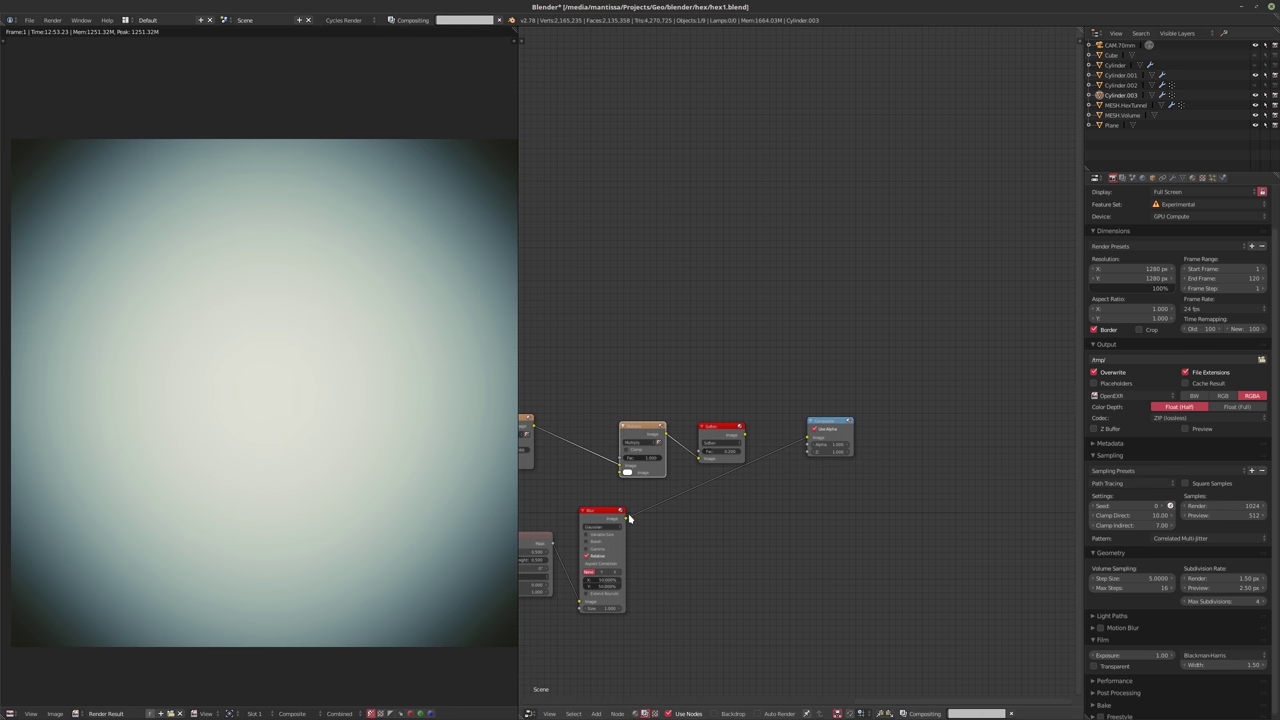
left_click_drag(624, 517, 625, 473)
- Rearrange the Ellipse Mask and Blur nodes to tidy the graph
scroll(820, 508, "up", 2)
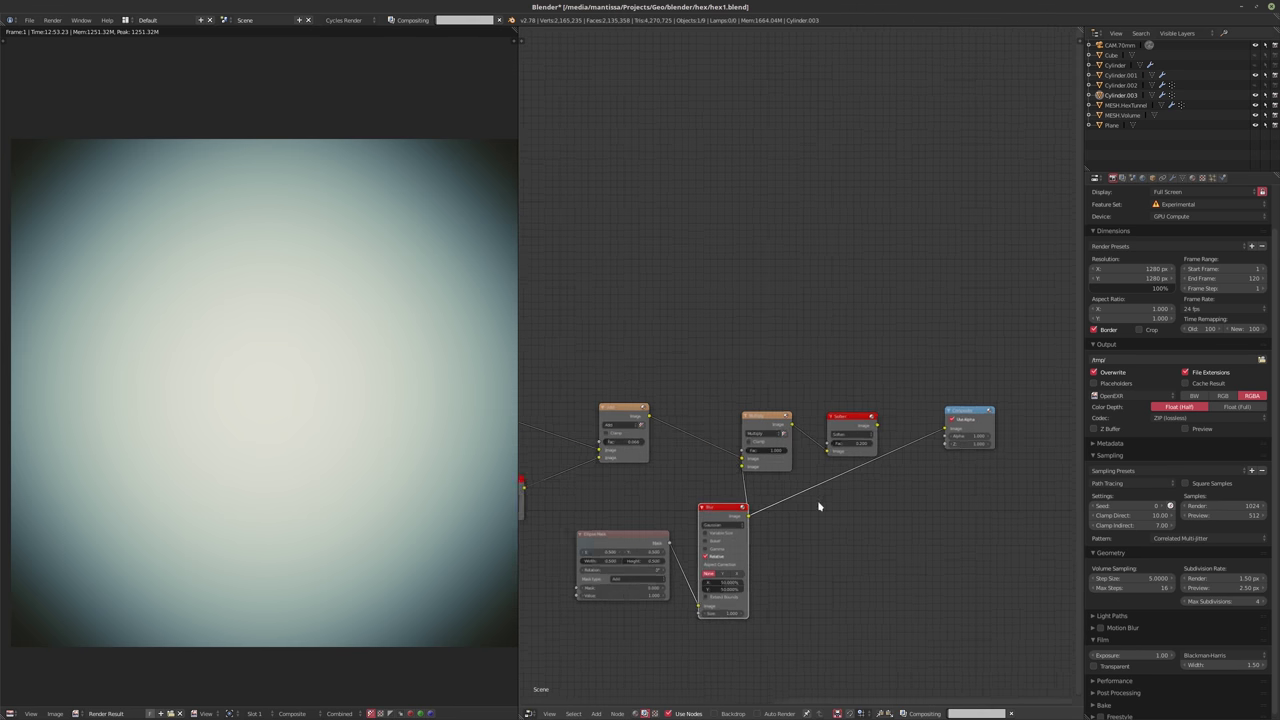
scroll(820, 466, "up", 2)
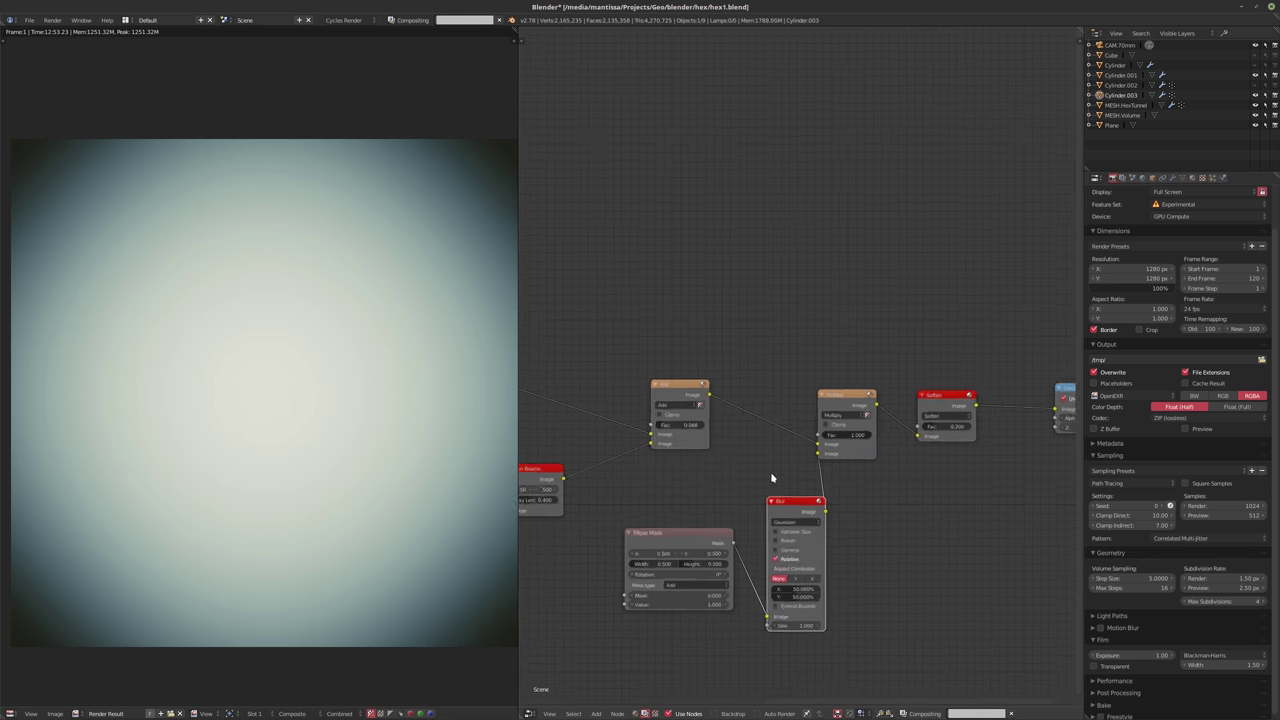
scroll(696, 526, "down", 3)
left_click_drag(775, 478, 663, 504)
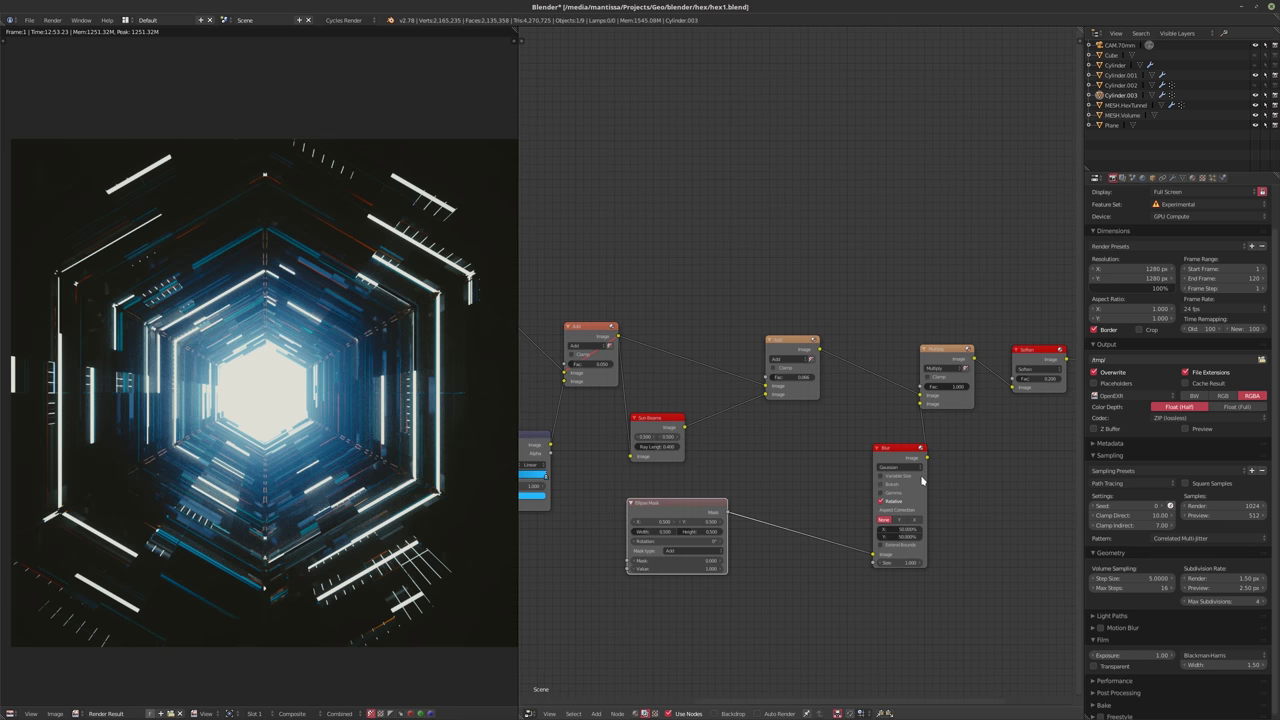
left_click_drag(878, 451, 797, 460)
scroll(815, 458, "up", 2)
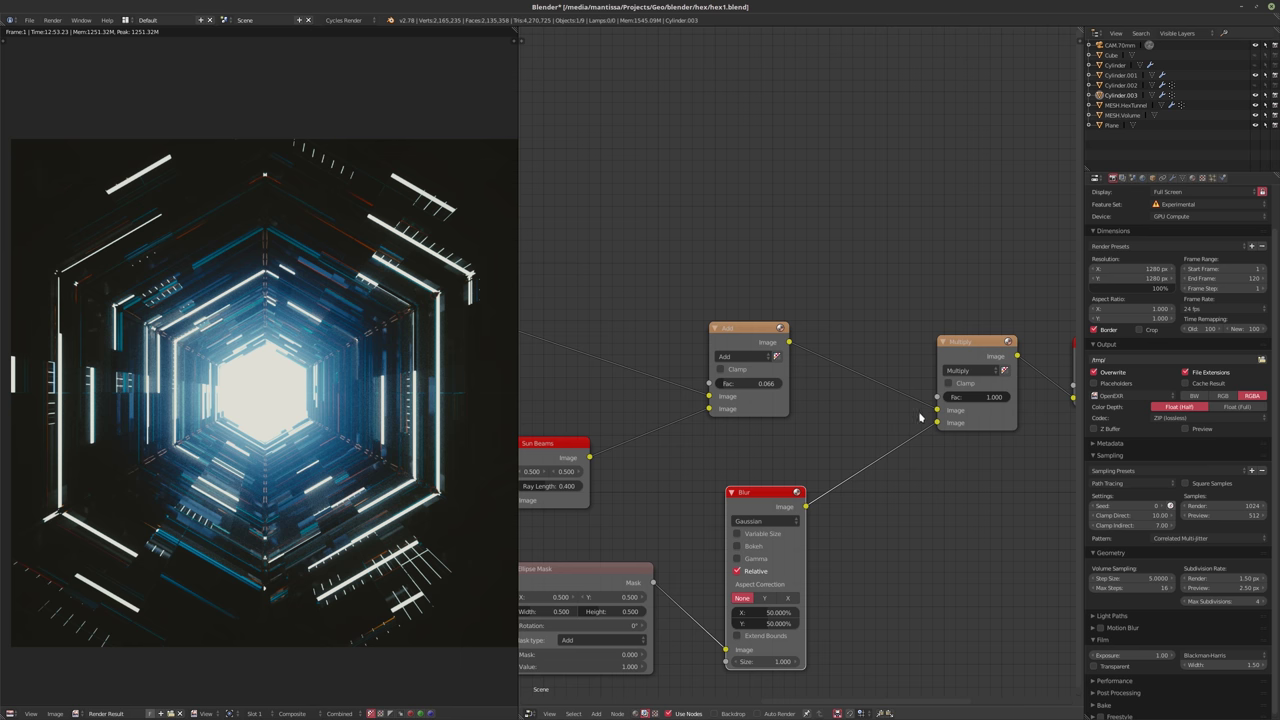
- Set the Multiply node's factor to 0.1, then raise it to 0.15
left_click(972, 401)
type("0.1")
key("Return")
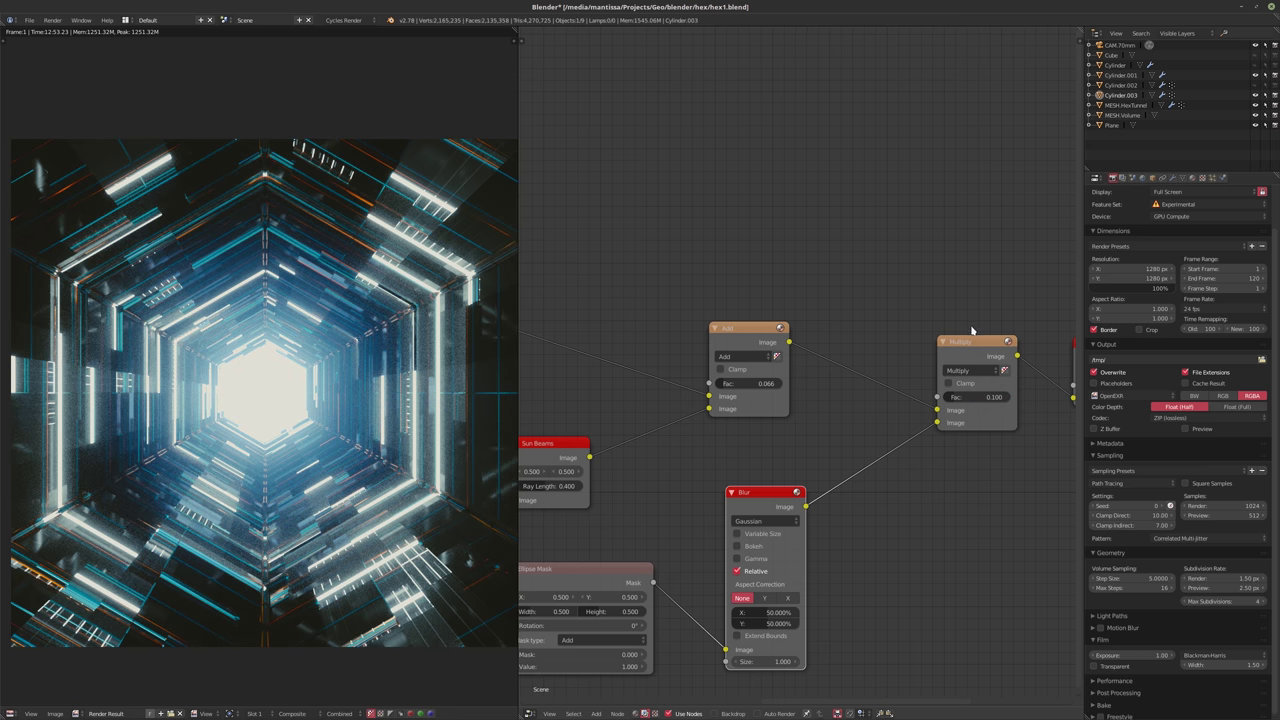
left_click(965, 352)
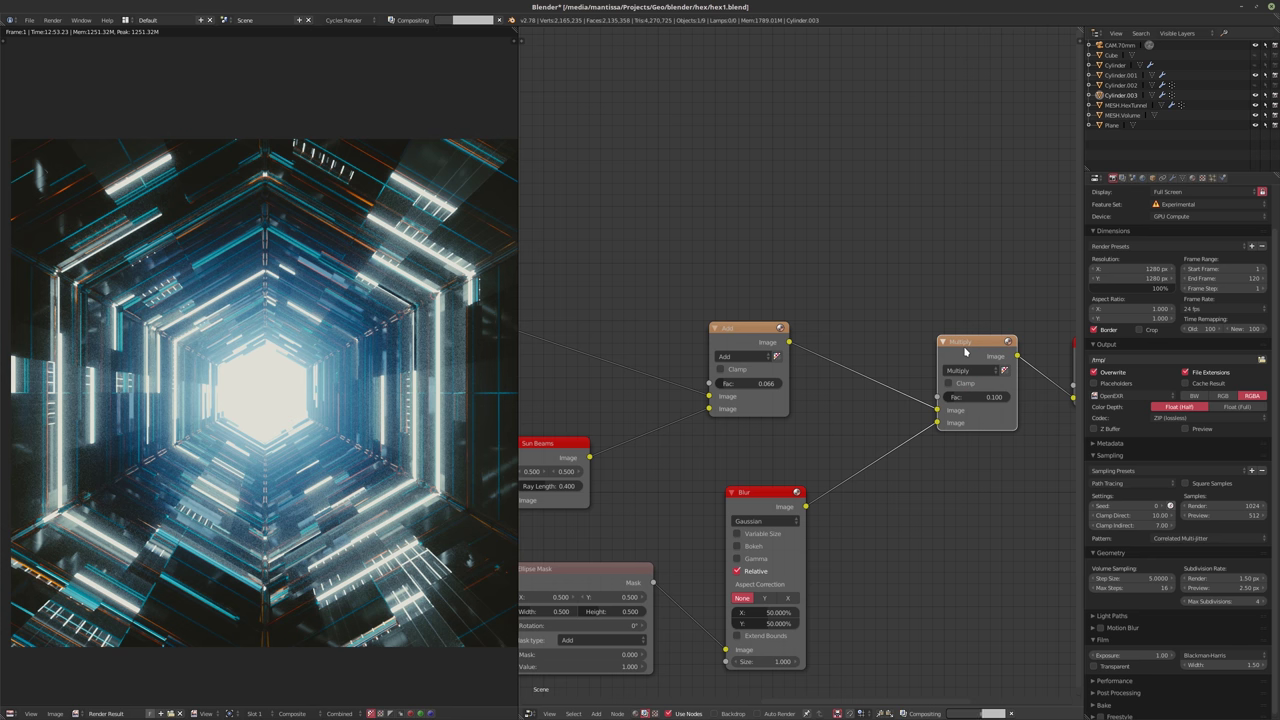
left_click(962, 396)
key("BackSpace")
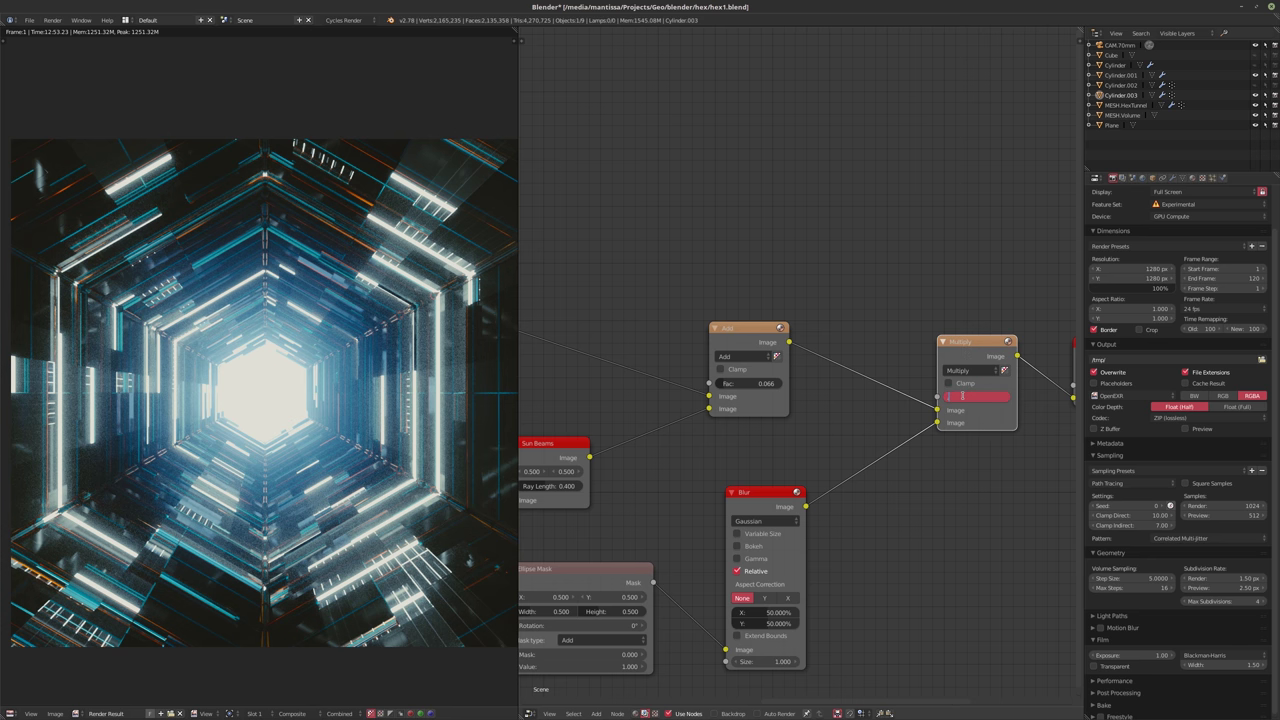
type(".15")
key("Return")
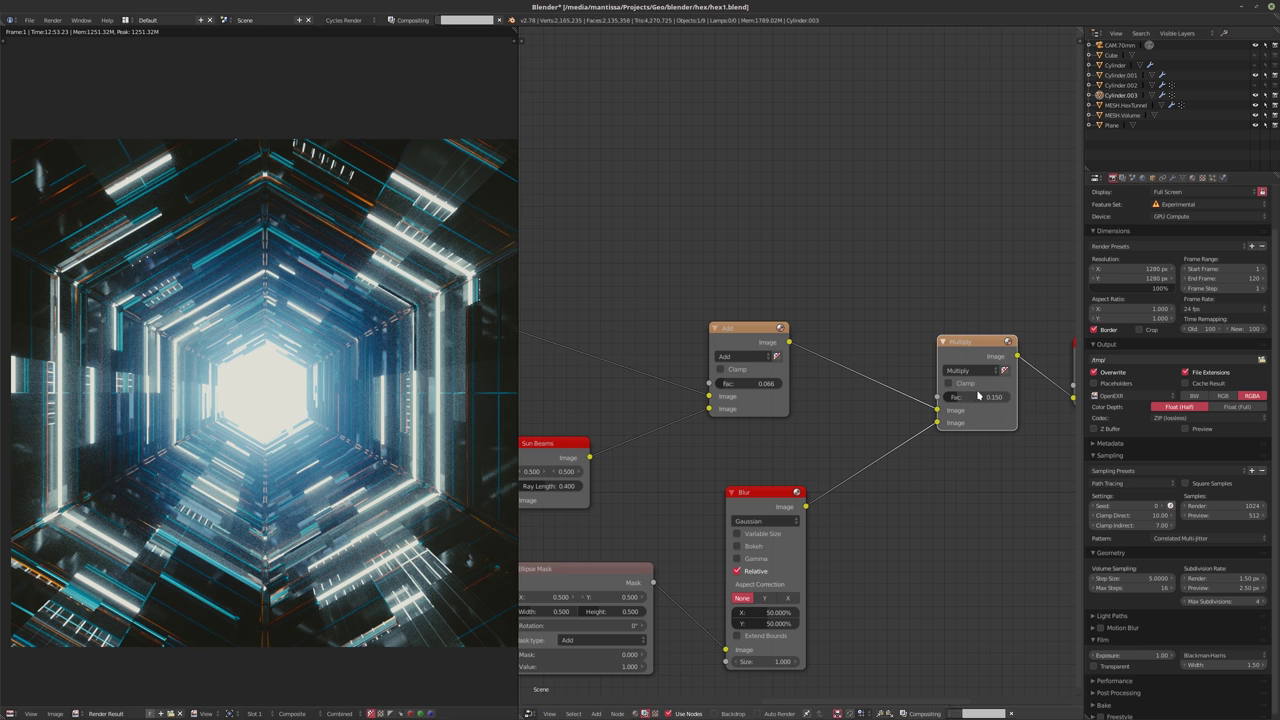
left_click(959, 345)
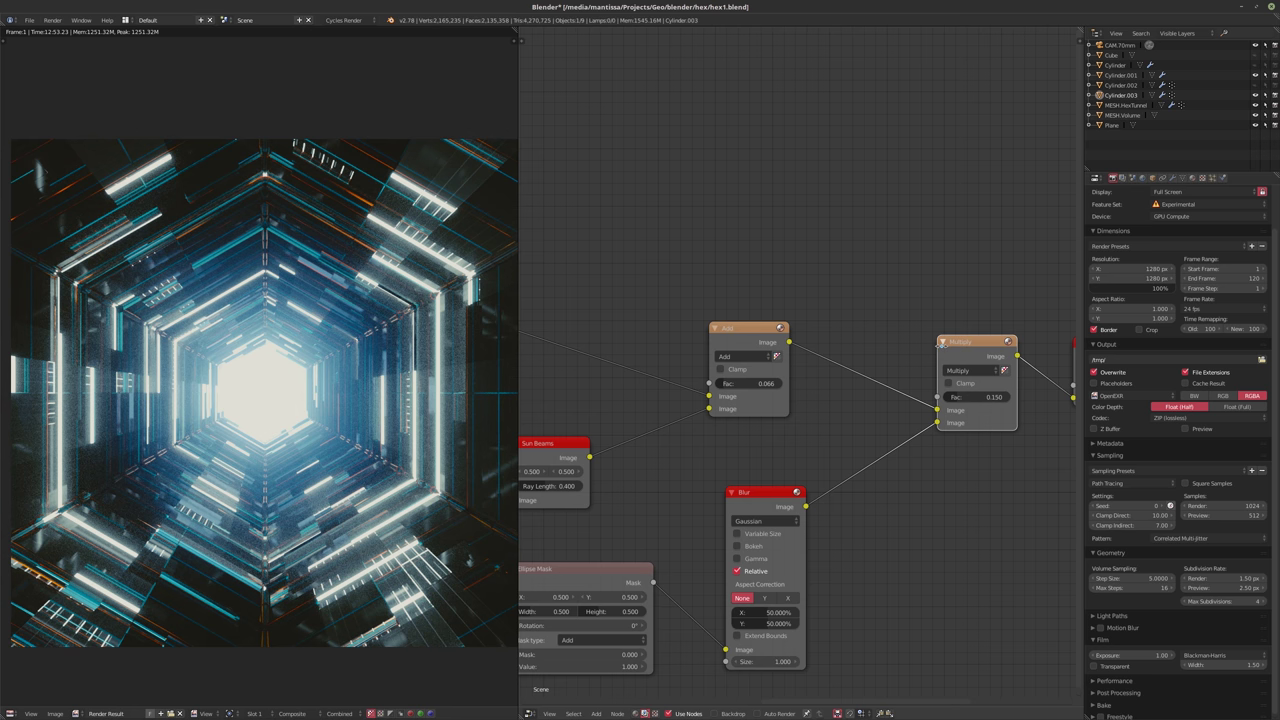
middle_click_drag(941, 343, 941, 300)
scroll(941, 300, "down", 1)
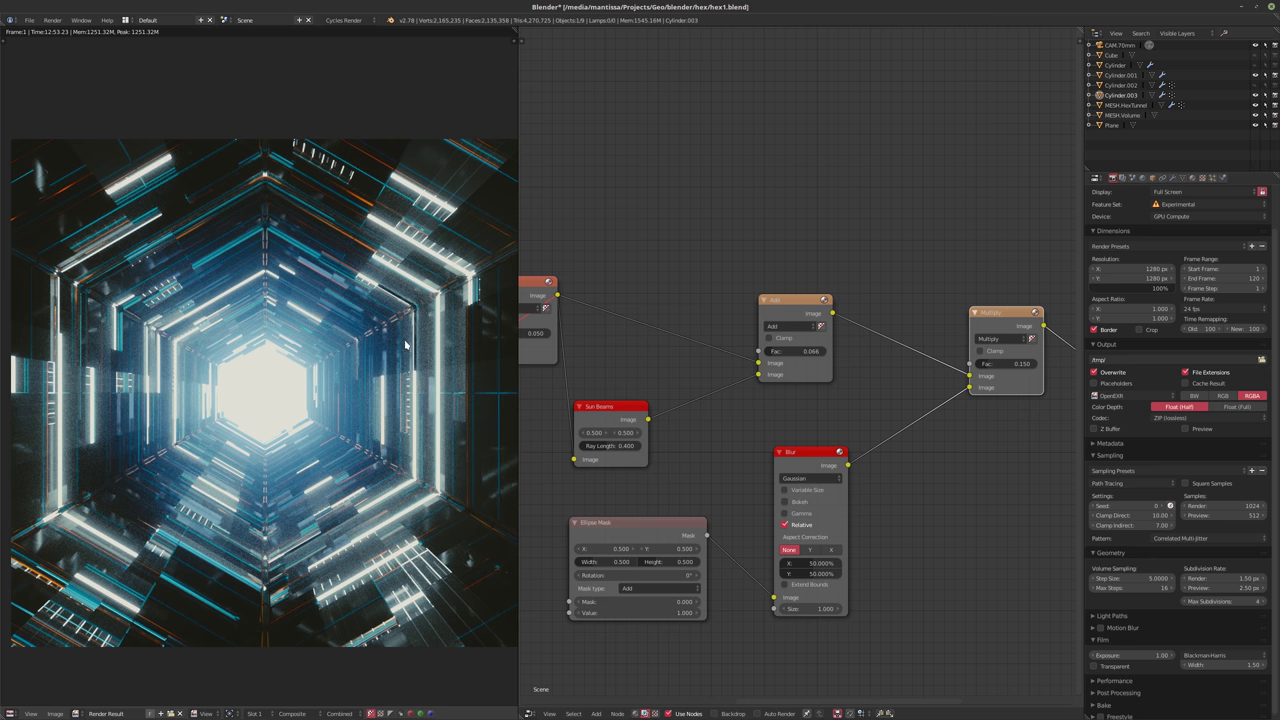
- Raise the Multiply node's factor to 0.25
left_click(996, 364)
type("0.25")
key("Return")
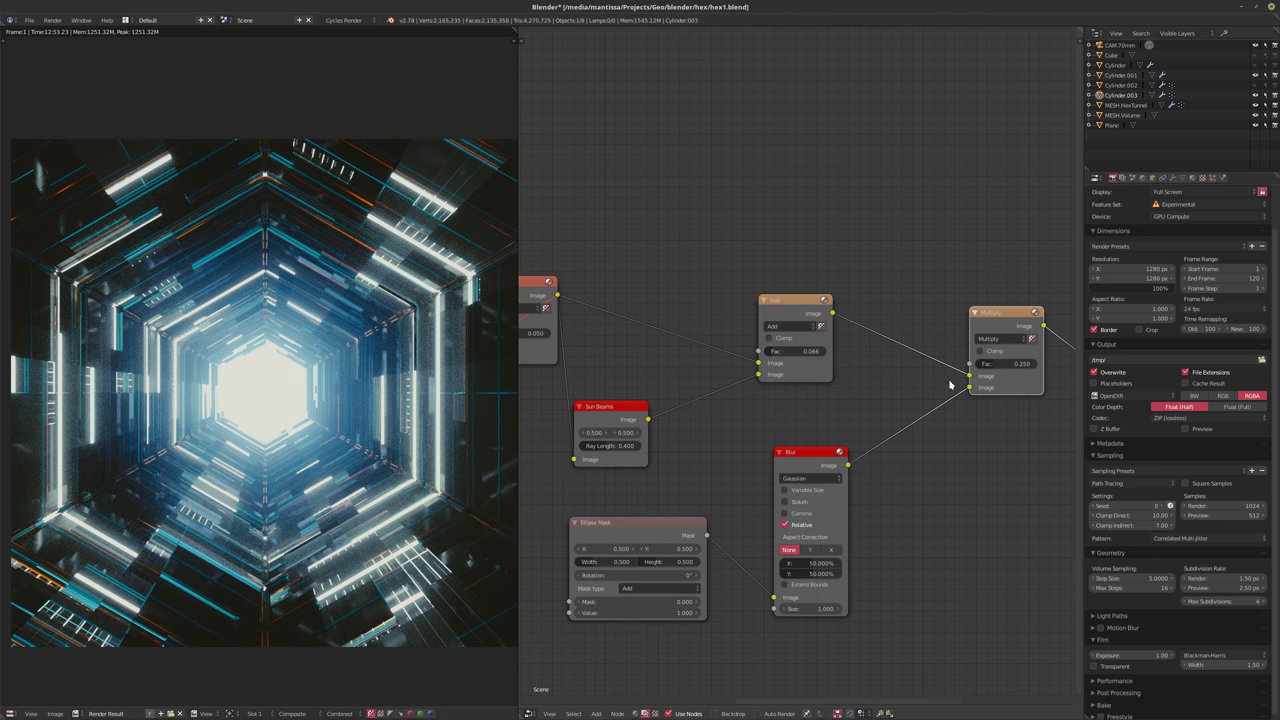
- Widen the Ellipse Mask to 0.65
left_click(619, 563)
type("0.65")
key("Return")
middle_click_drag(982, 433, 822, 456)
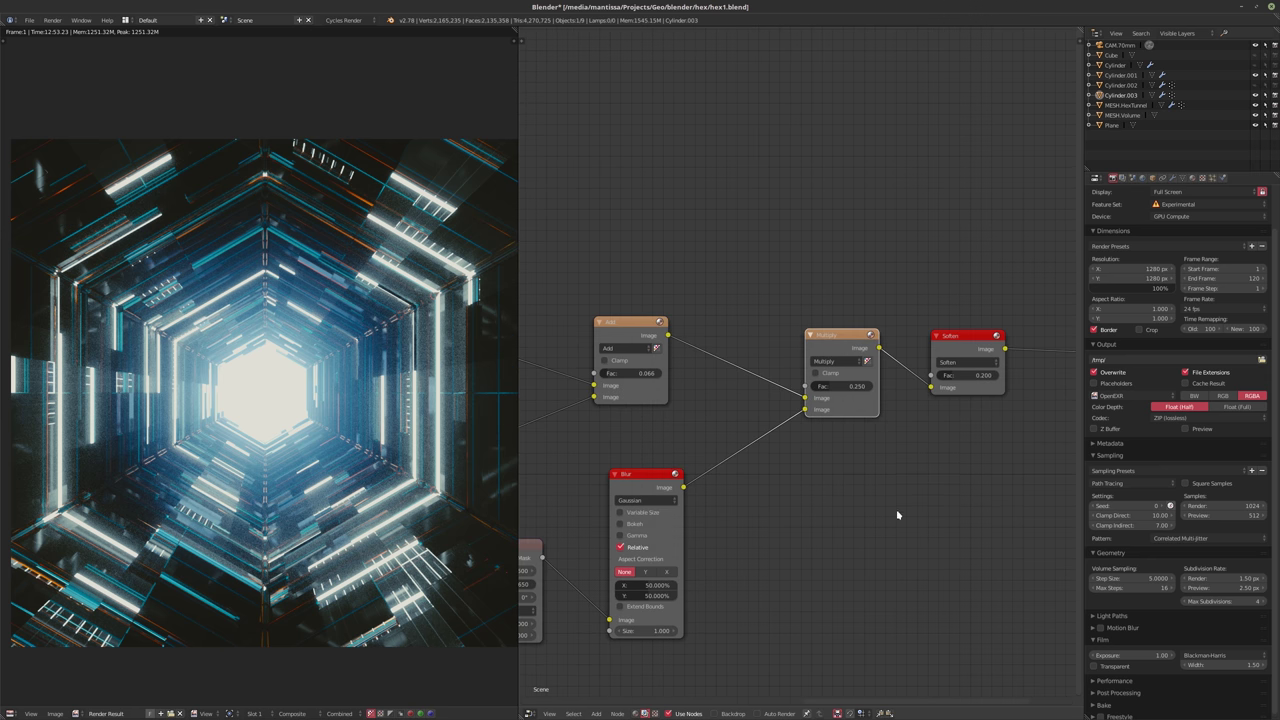
left_click(858, 505)
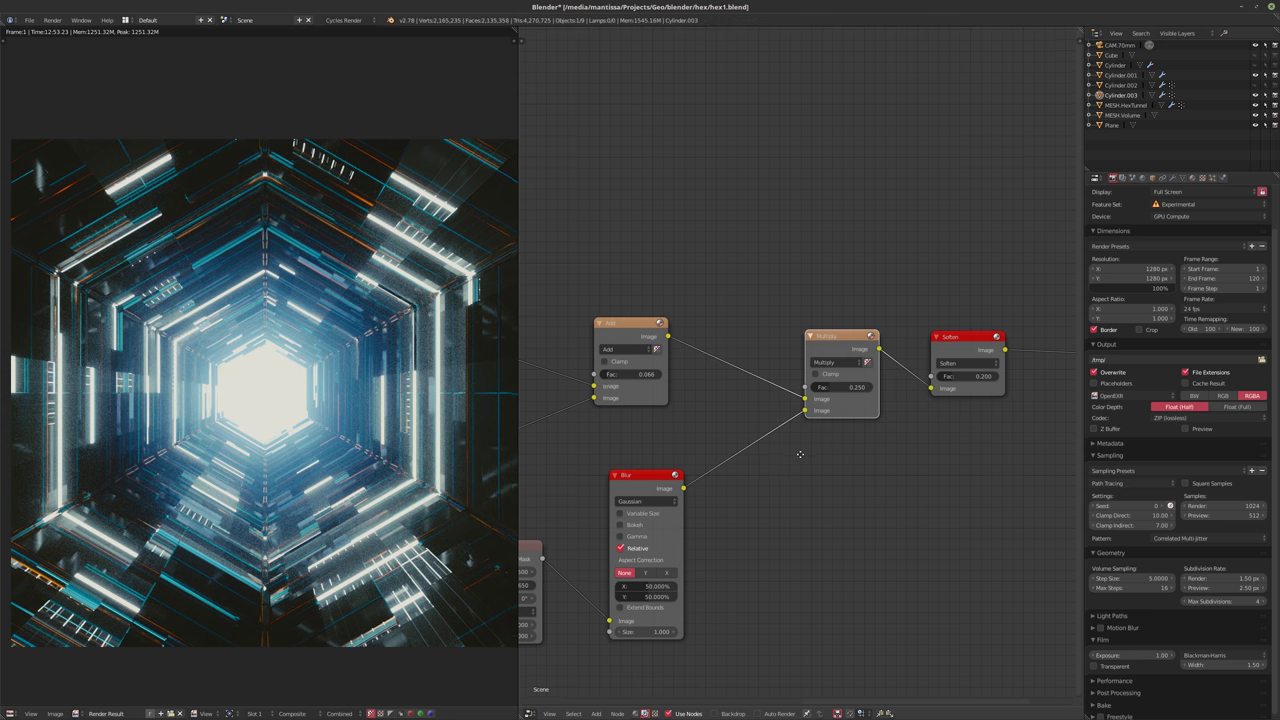
- Switch the mix node's blend mode from Multiply to Add and try a factor of 2
left_click(835, 363)
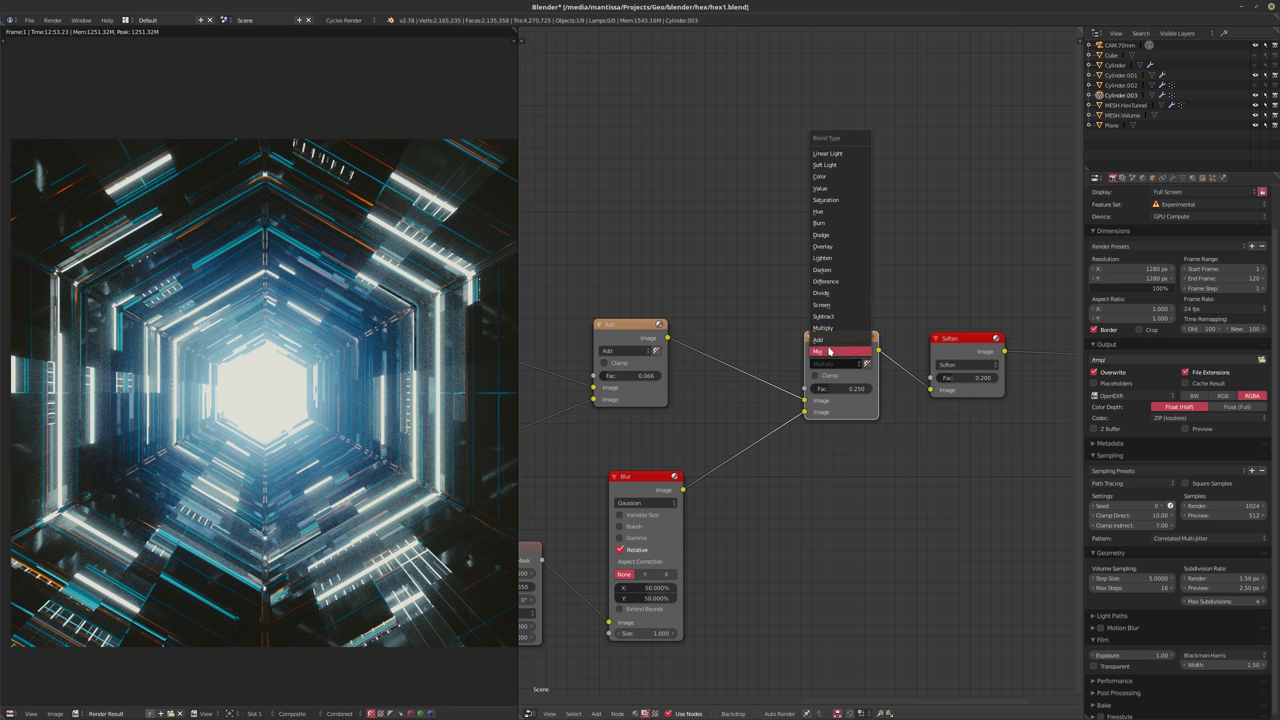
left_click(830, 340)
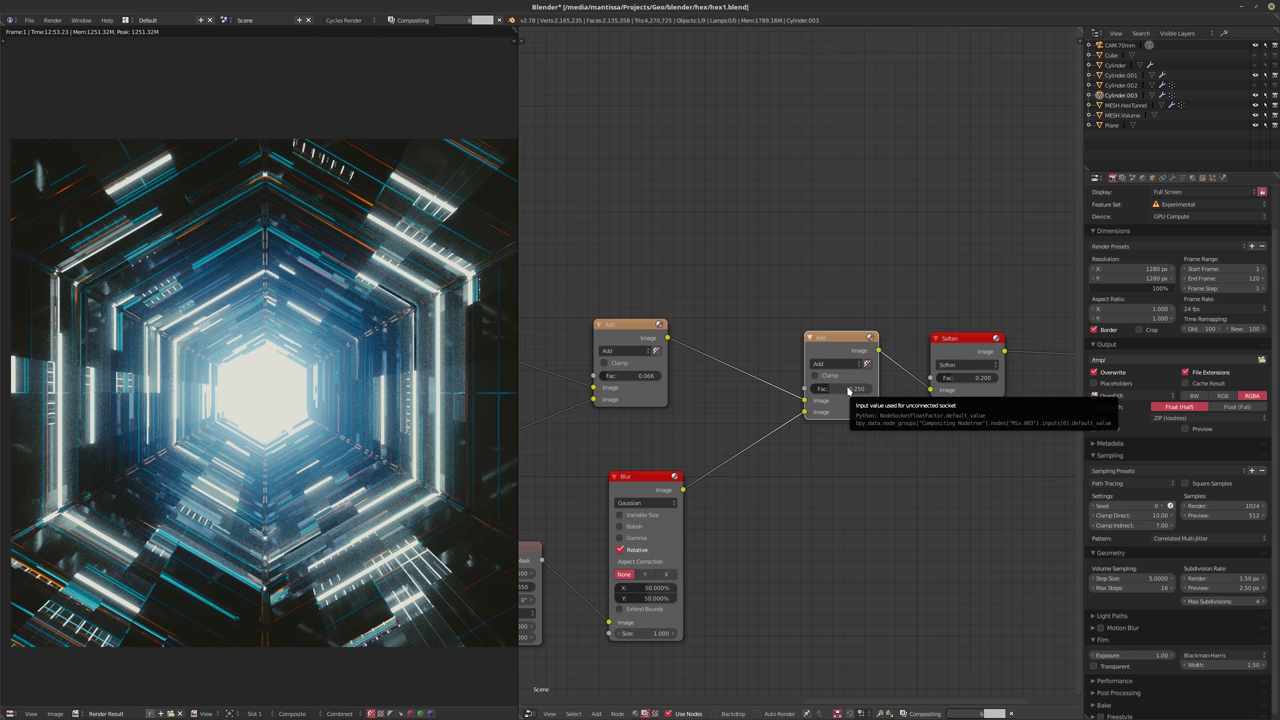
left_click(848, 389)
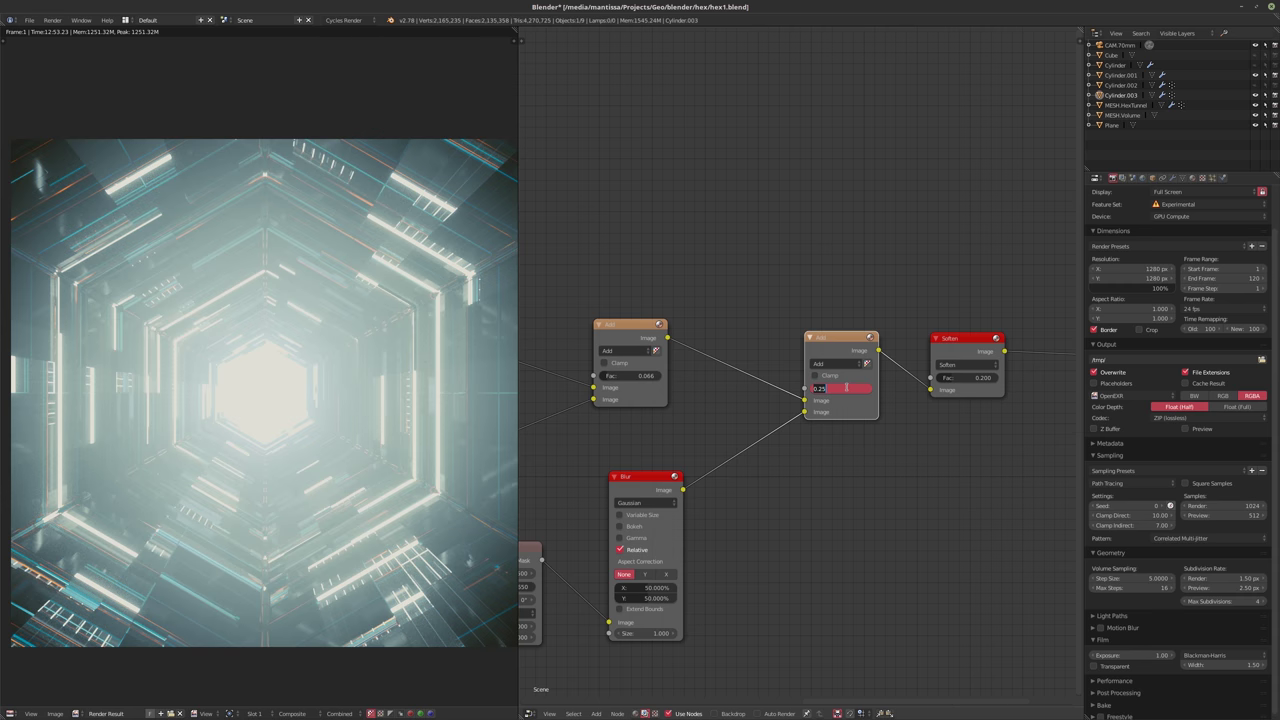
type("2")
key("Return")
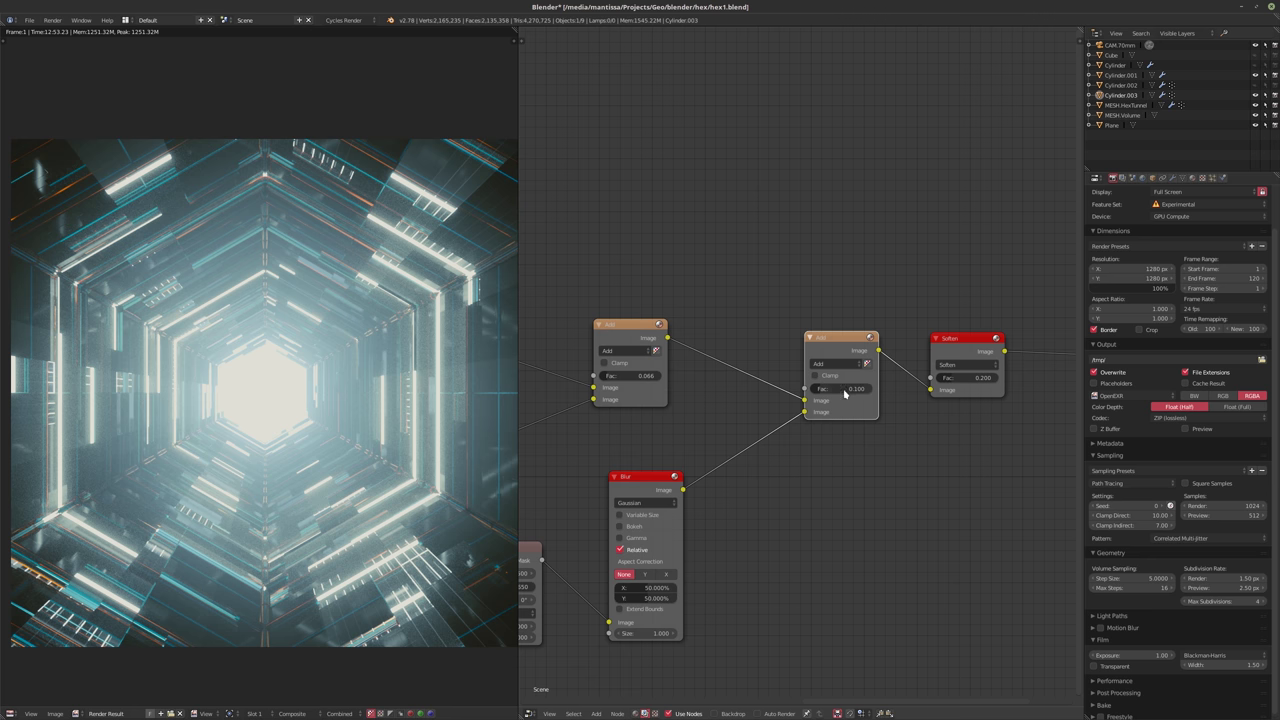
- Refine the Add factor through 0.01 and 0.025, settling at 0.02
left_click(846, 389)
type("0.01")
key("Return")
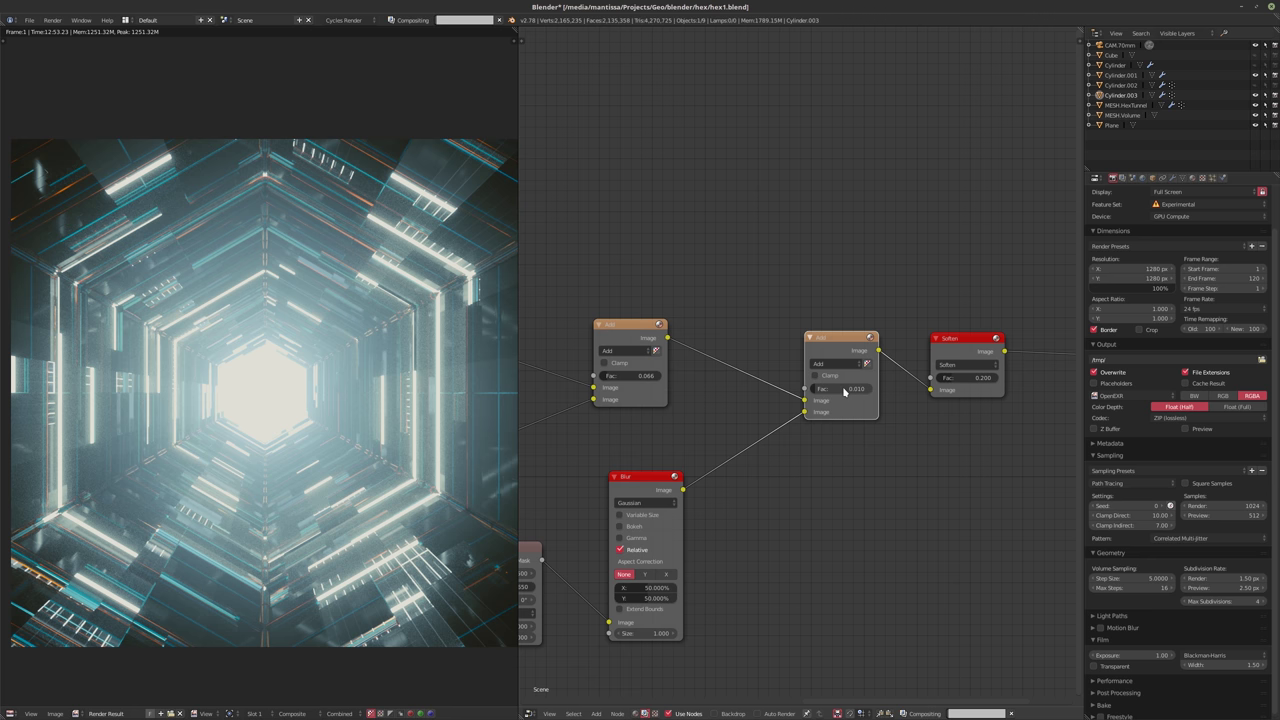
left_click(843, 389)
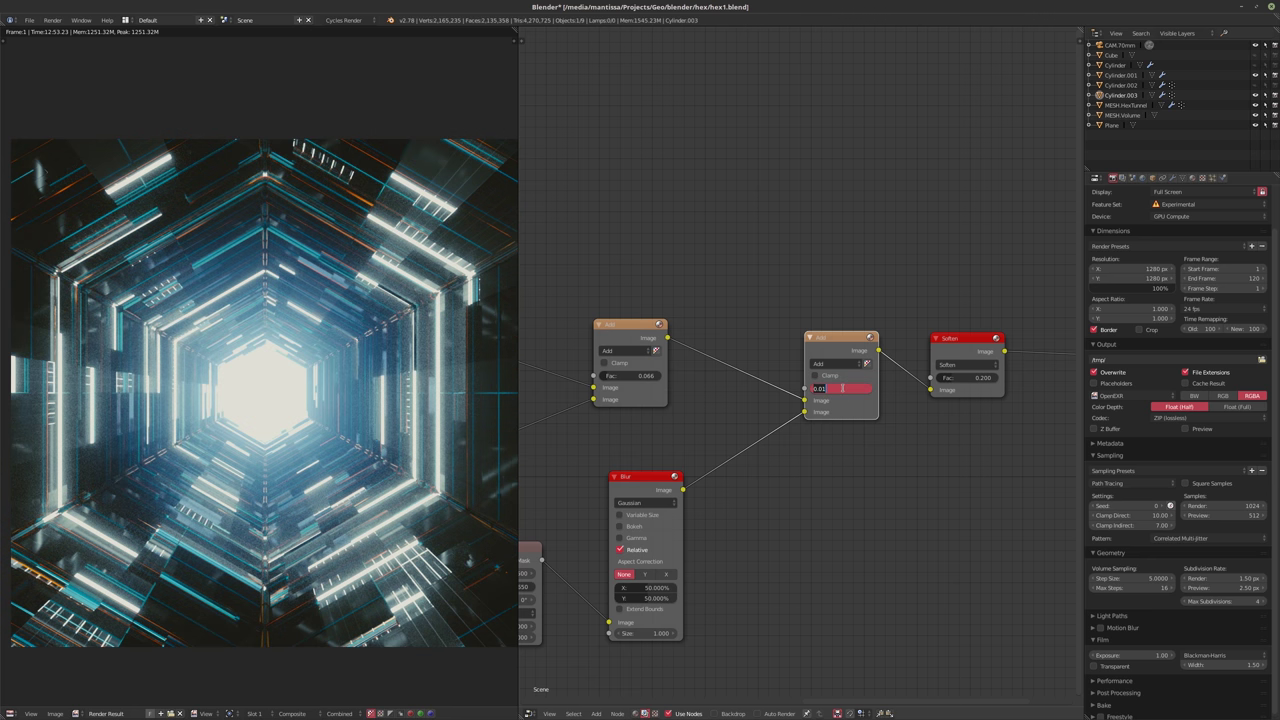
key("BackSpace")
type(".025")
key("Return")
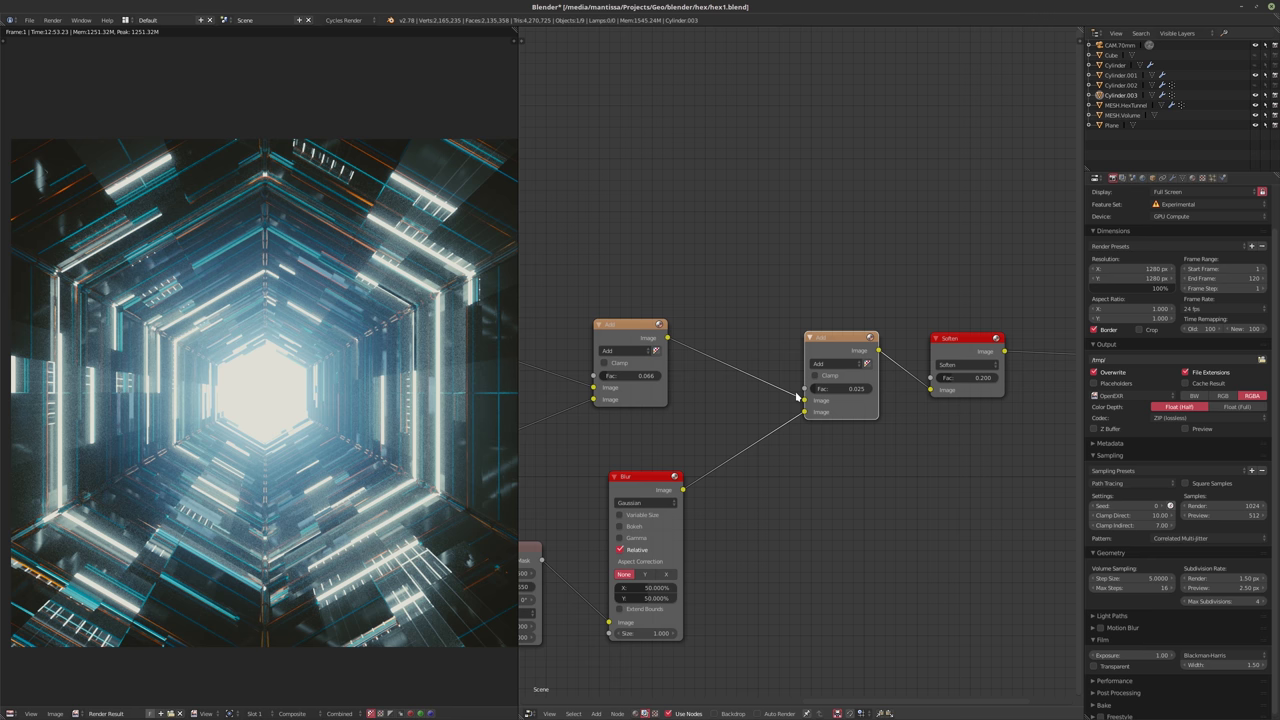
left_click(834, 388)
type("0.02")
key("Return")
scroll(711, 467, "left", 3, "ctrl")
- Insert a ColorRamp node on the link between Blur and the Add mix
left_click_drag(727, 466, 697, 458)
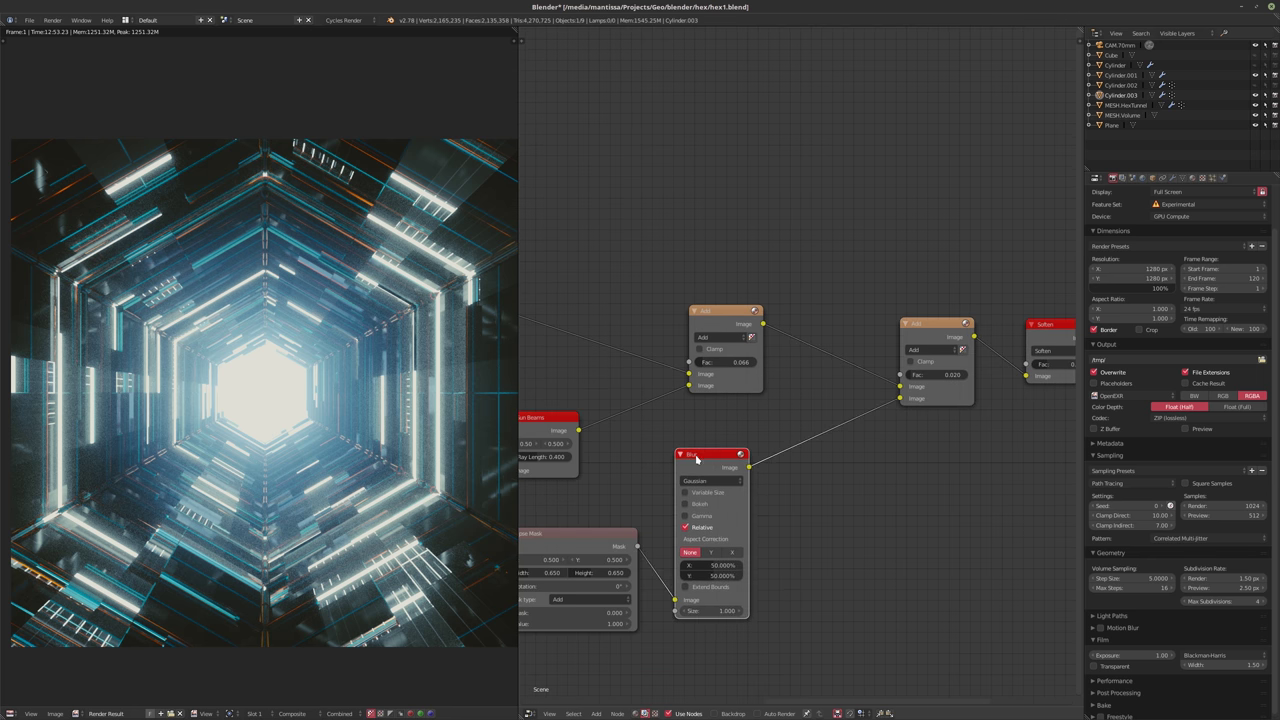
key("shift+a")
mouse_move(797, 505)
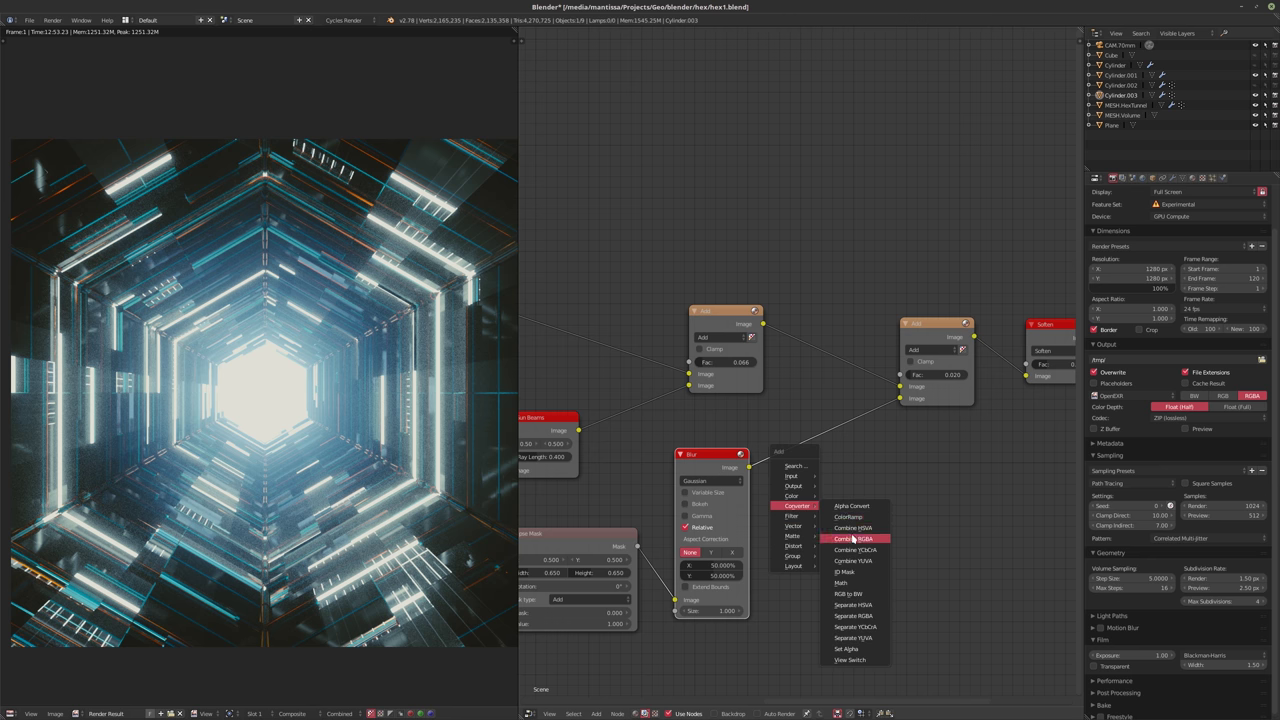
left_click(848, 516)
left_click(913, 496)
middle_click_drag(913, 496, 866, 514)
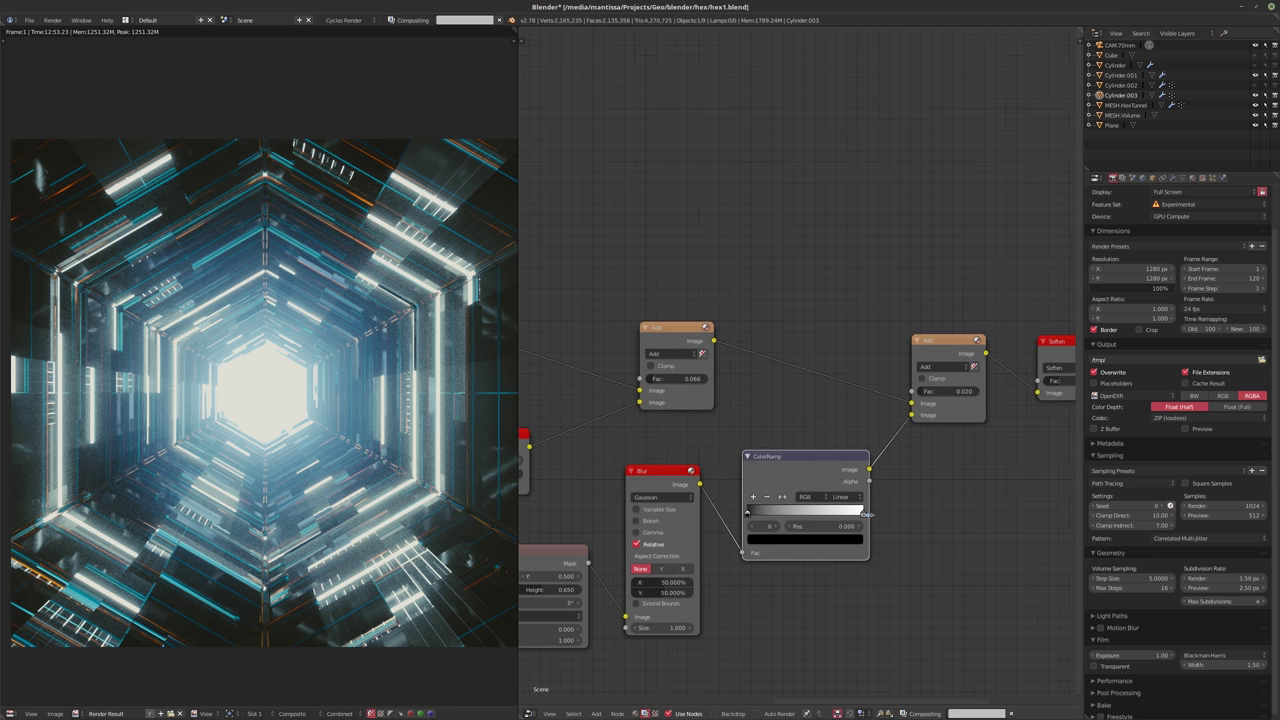
- Set the ramp's white stop to a fully saturated cyan
left_click(862, 512)
left_click(800, 539)
left_click(794, 390)
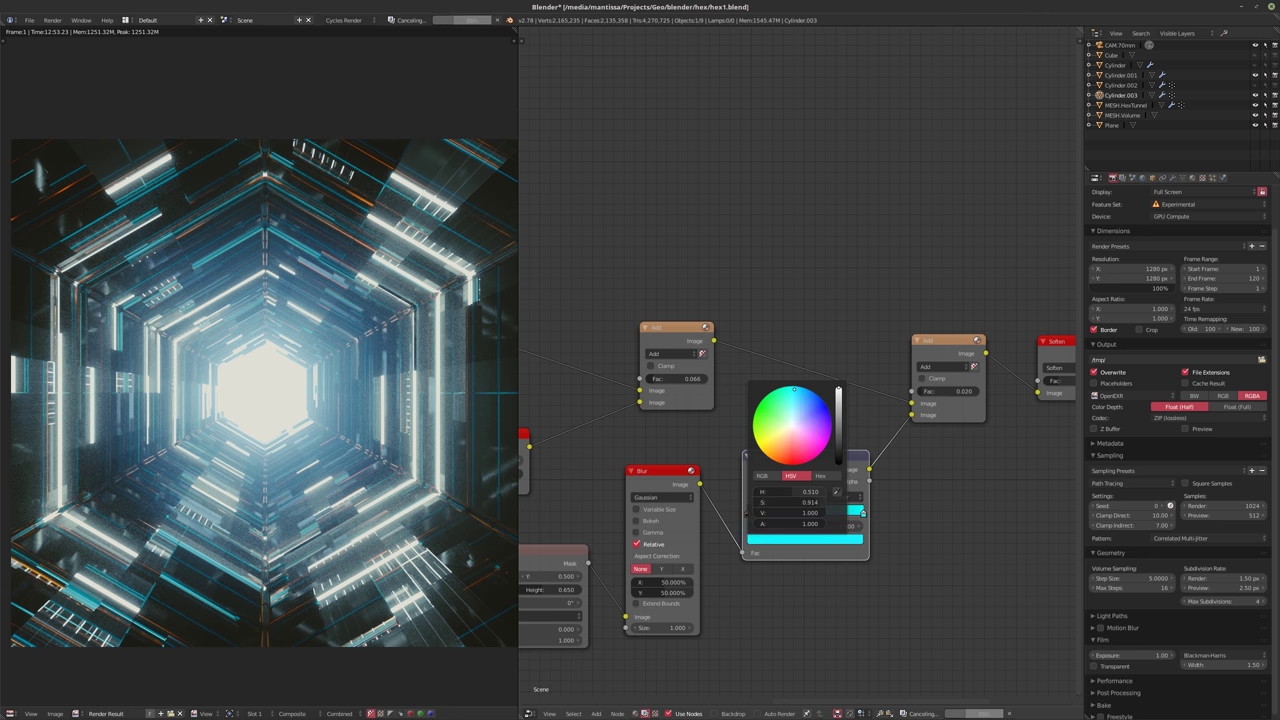
left_click_drag(794, 390, 783, 387)
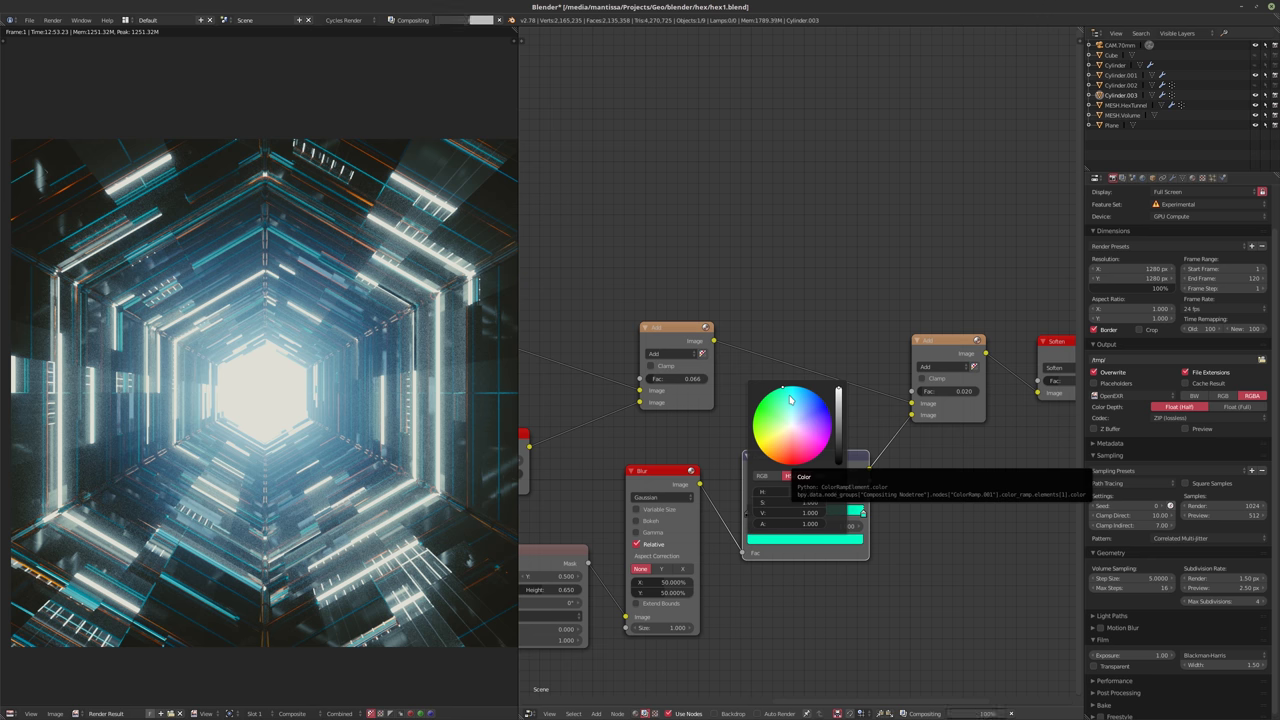
- Try green, orange, red, magenta and purple tints before sliding the hue back toward blue
left_click(756, 425)
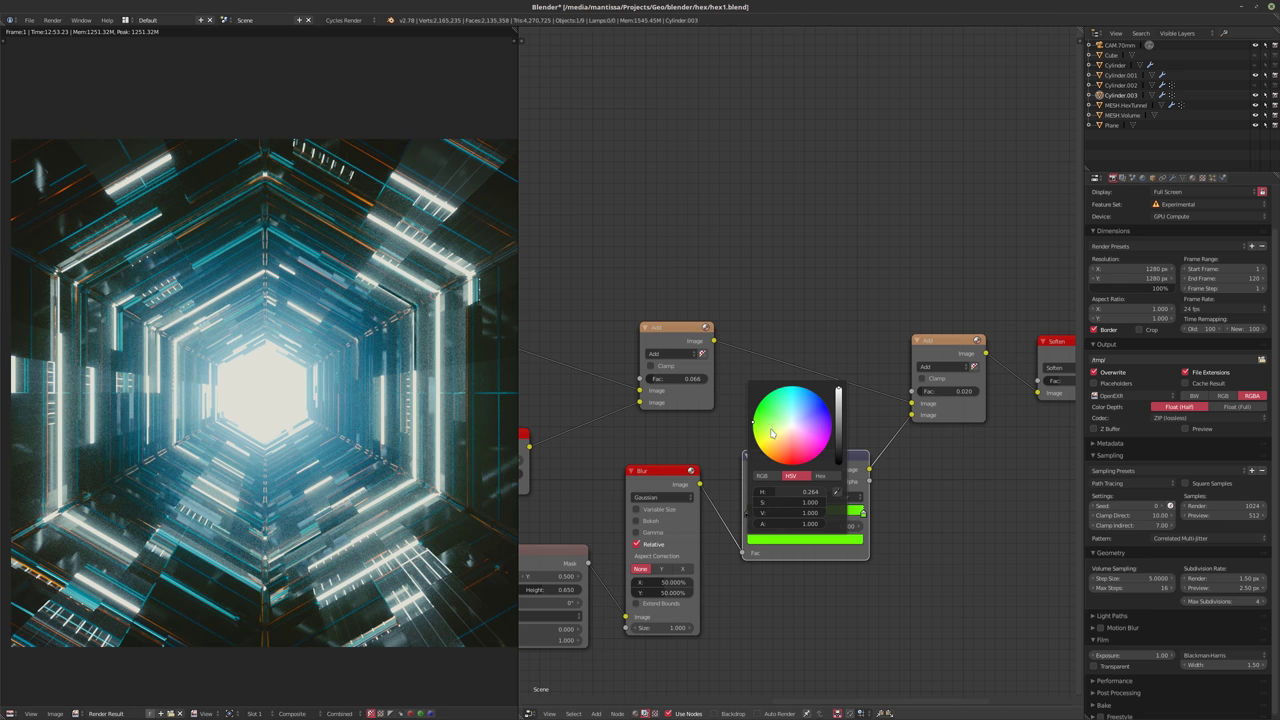
left_click(766, 452)
left_click(765, 456)
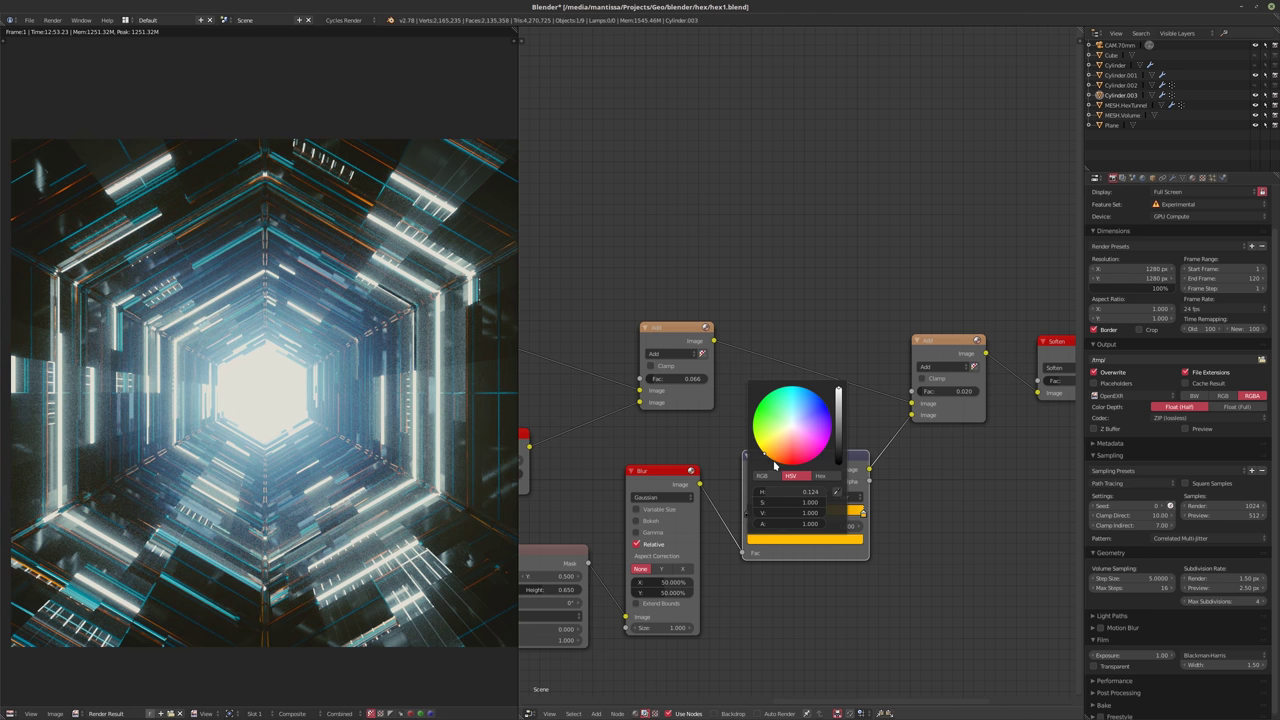
left_click(778, 462)
left_click(782, 466)
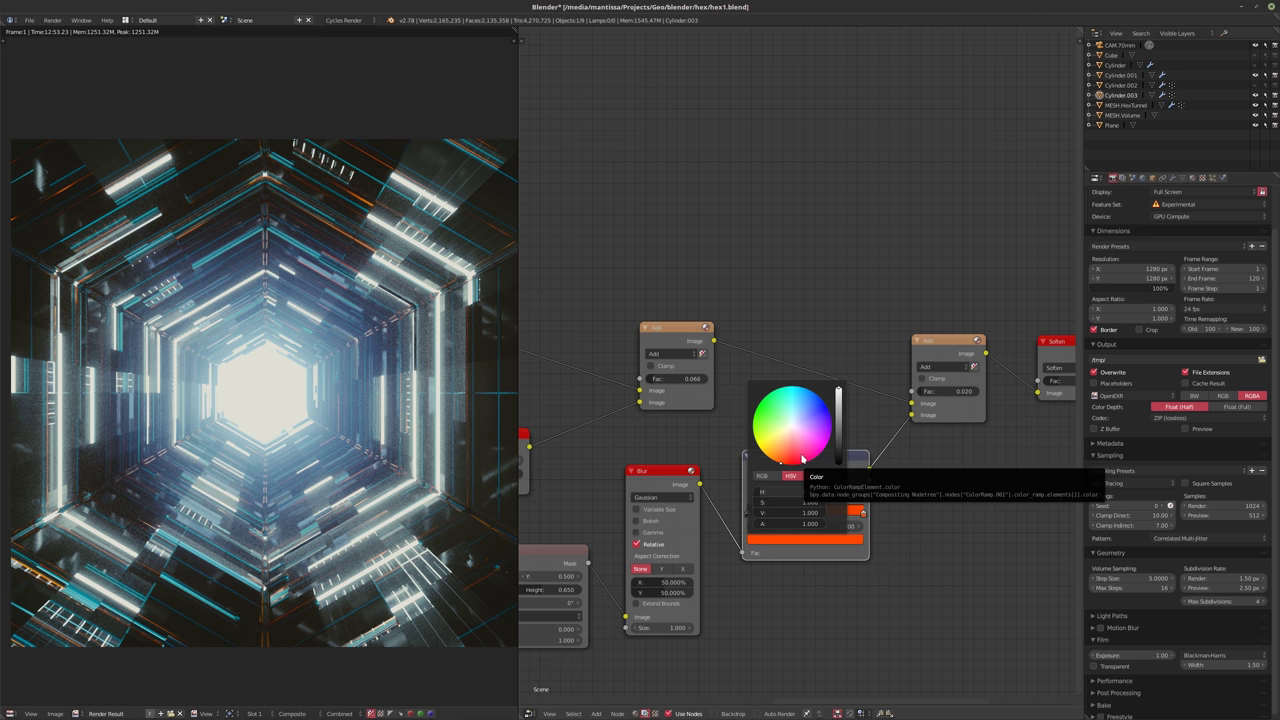
left_click(818, 457)
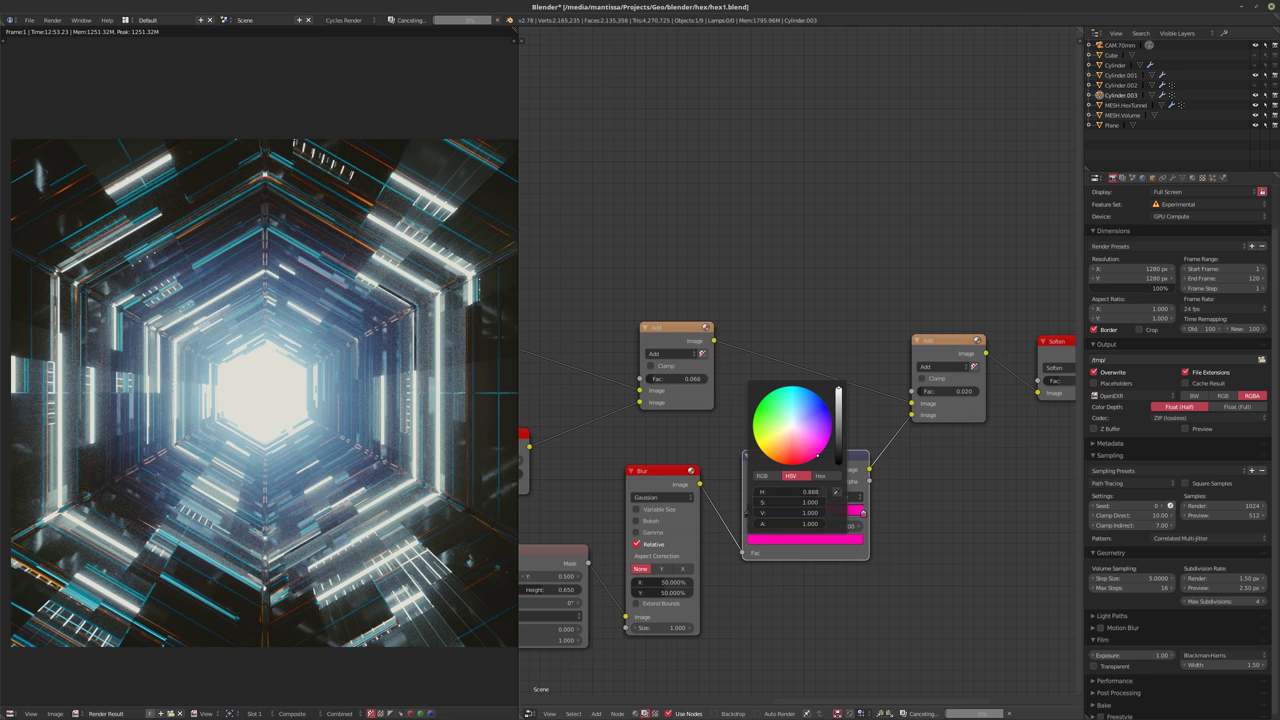
left_click(795, 466)
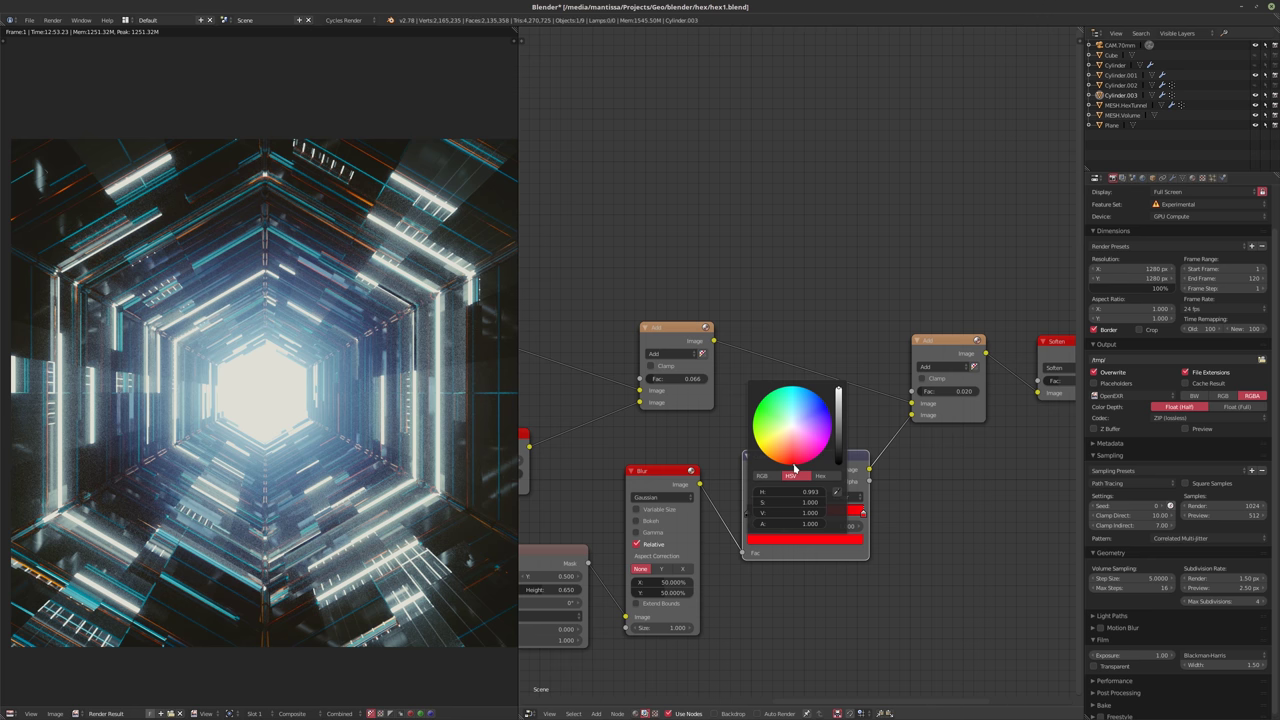
left_click(832, 425)
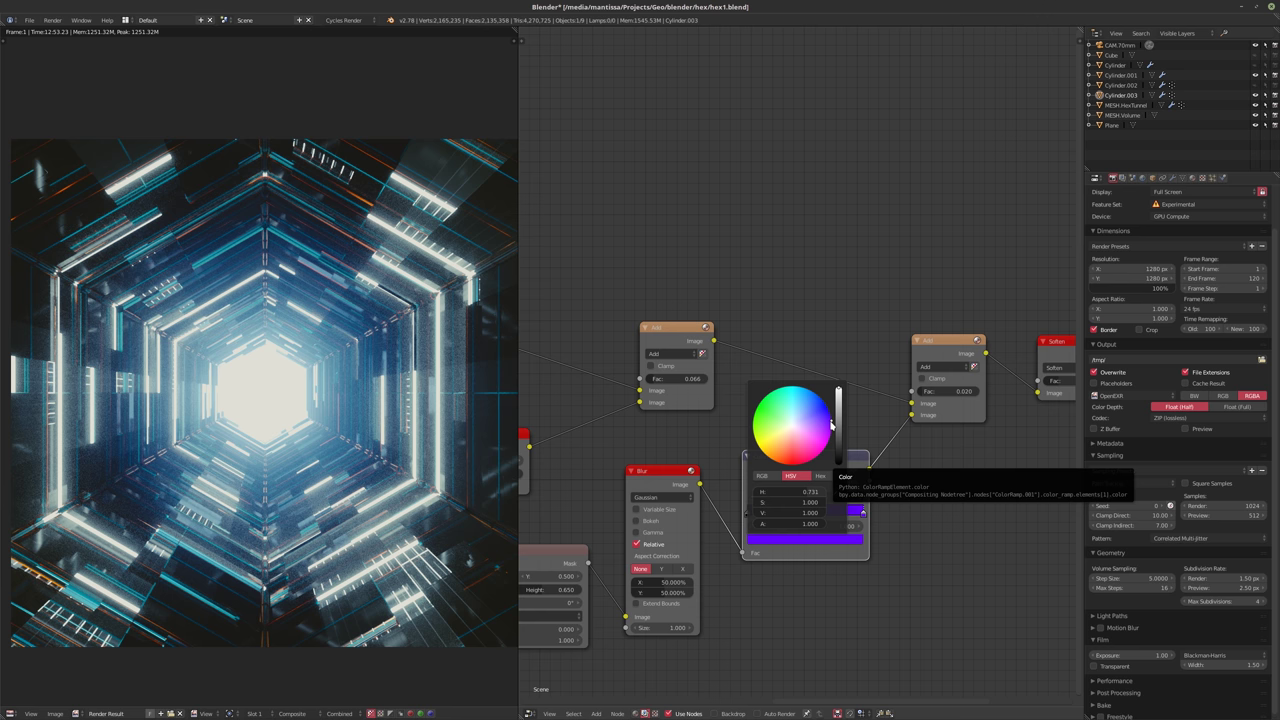
left_click_drag(832, 425, 795, 402)
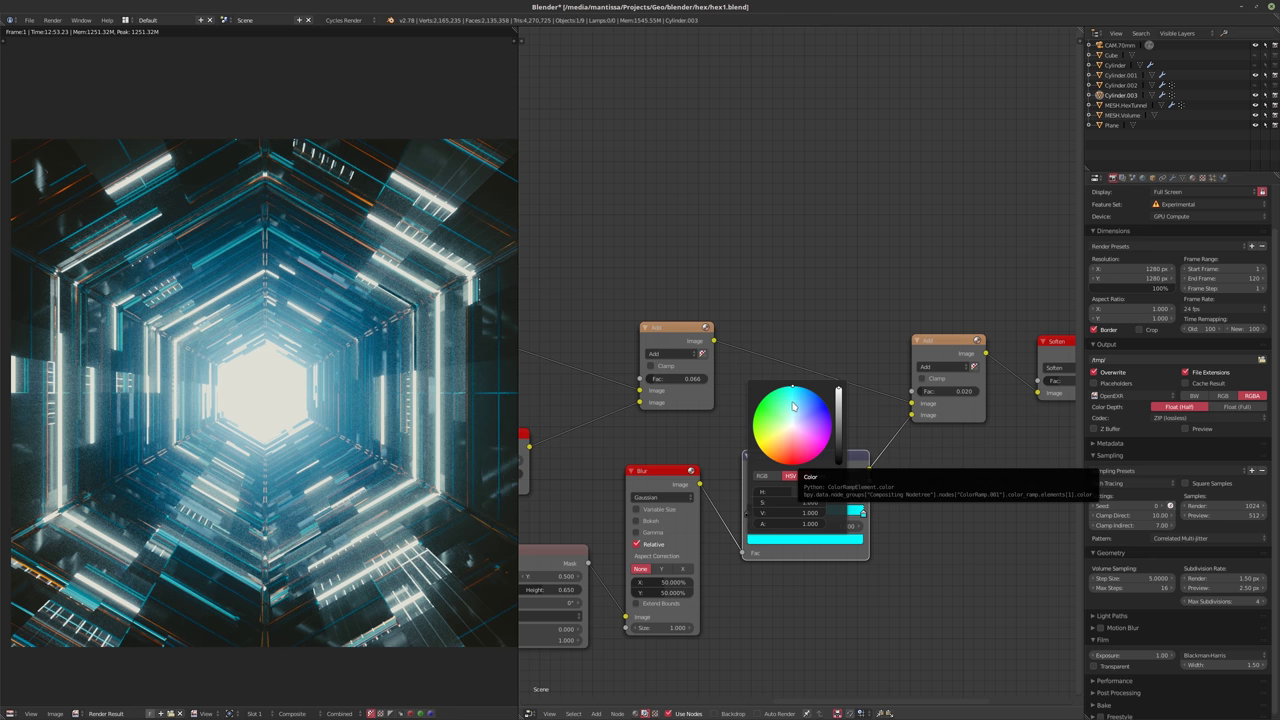
scroll(840, 480, "down", 2)
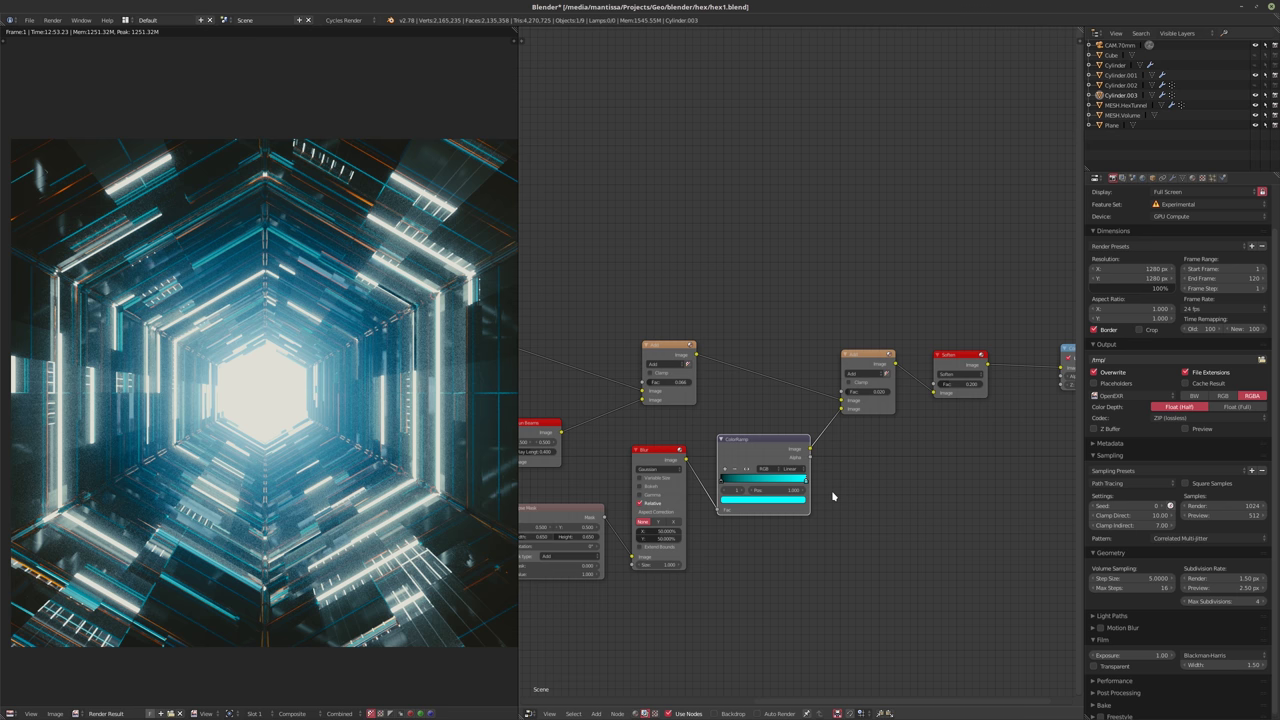
- Add a Separate RGBA node below the graph and feed the Render Layers image into it
scroll(860, 505, "left", 2, "ctrl")
scroll(760, 550, "down", 3, "shift")
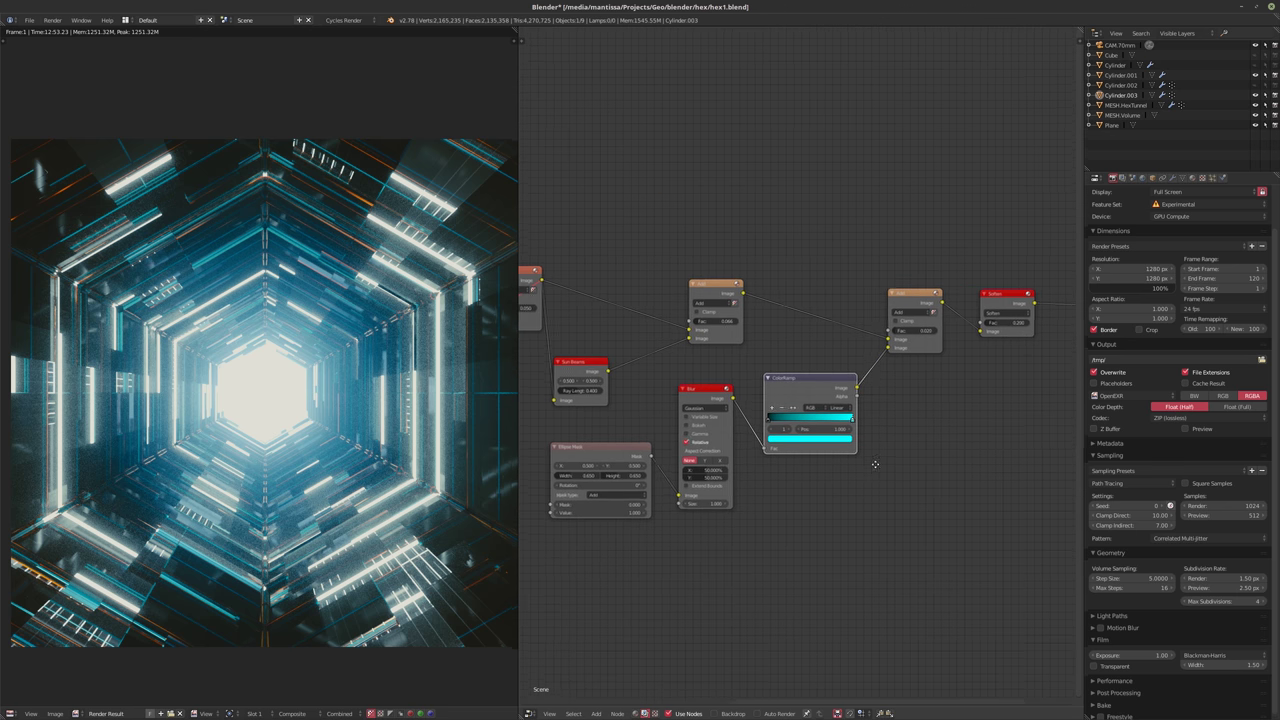
scroll(780, 508, "down", 4)
key("shift+a")
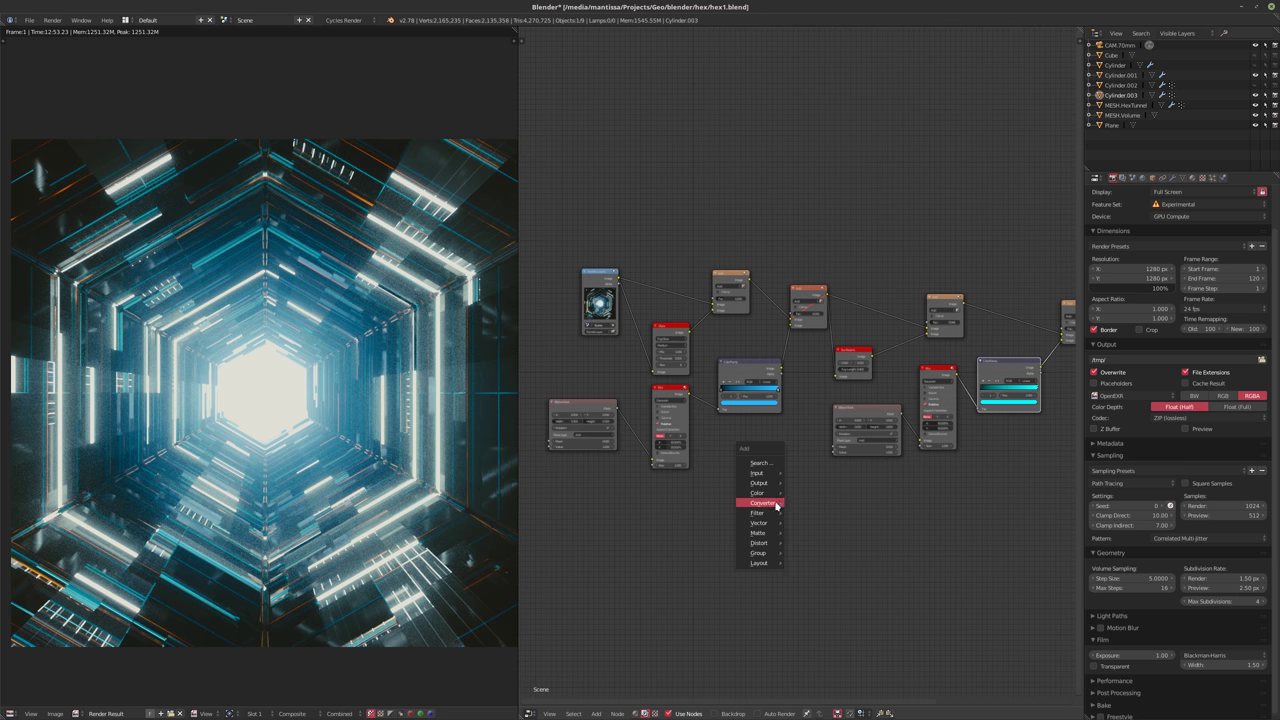
mouse_move(776, 503)
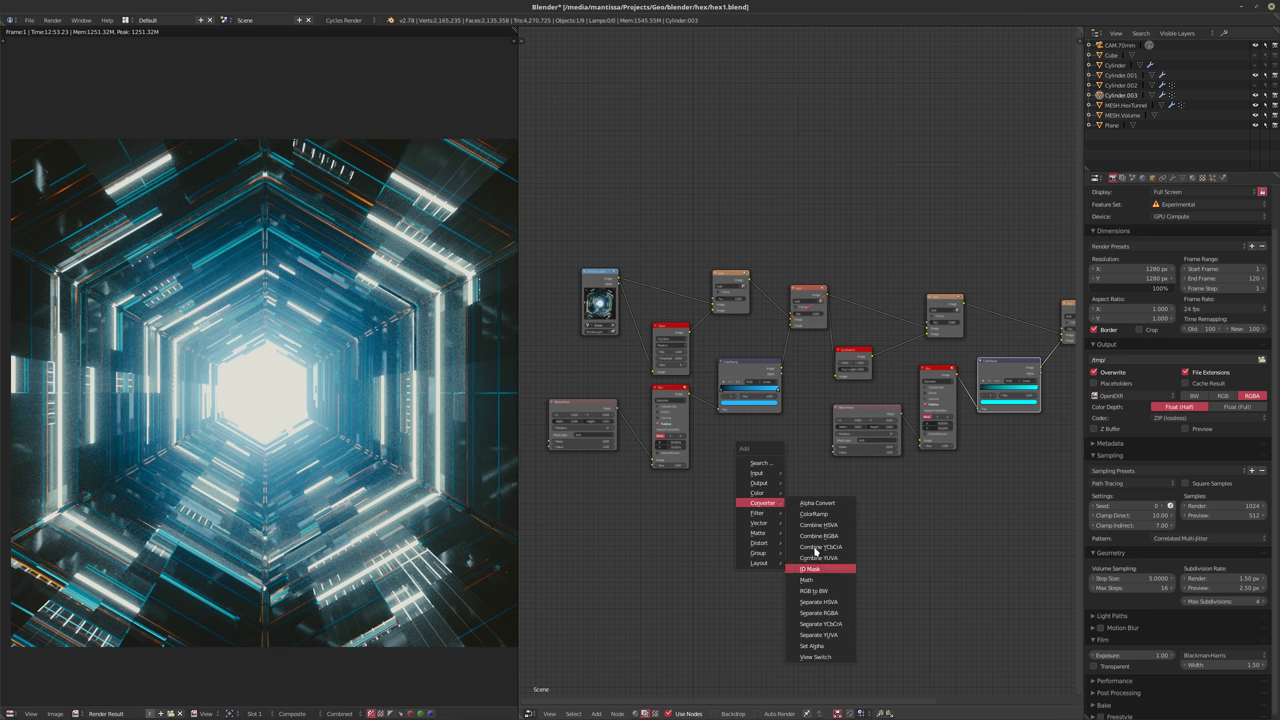
left_click(819, 613)
left_click(815, 533)
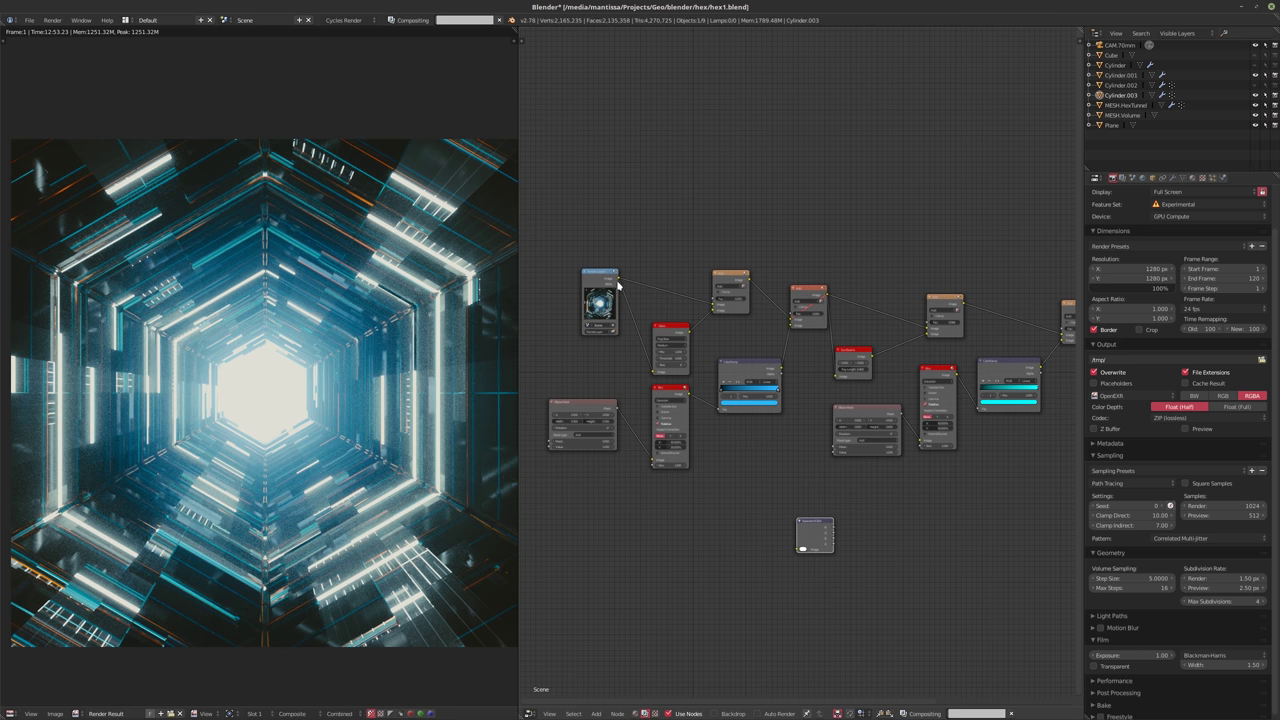
left_click_drag(617, 281, 801, 549)
- Link one Separate RGBA channel to the Composite output so the preview turns greyscale
scroll(742, 508, "up", 3)
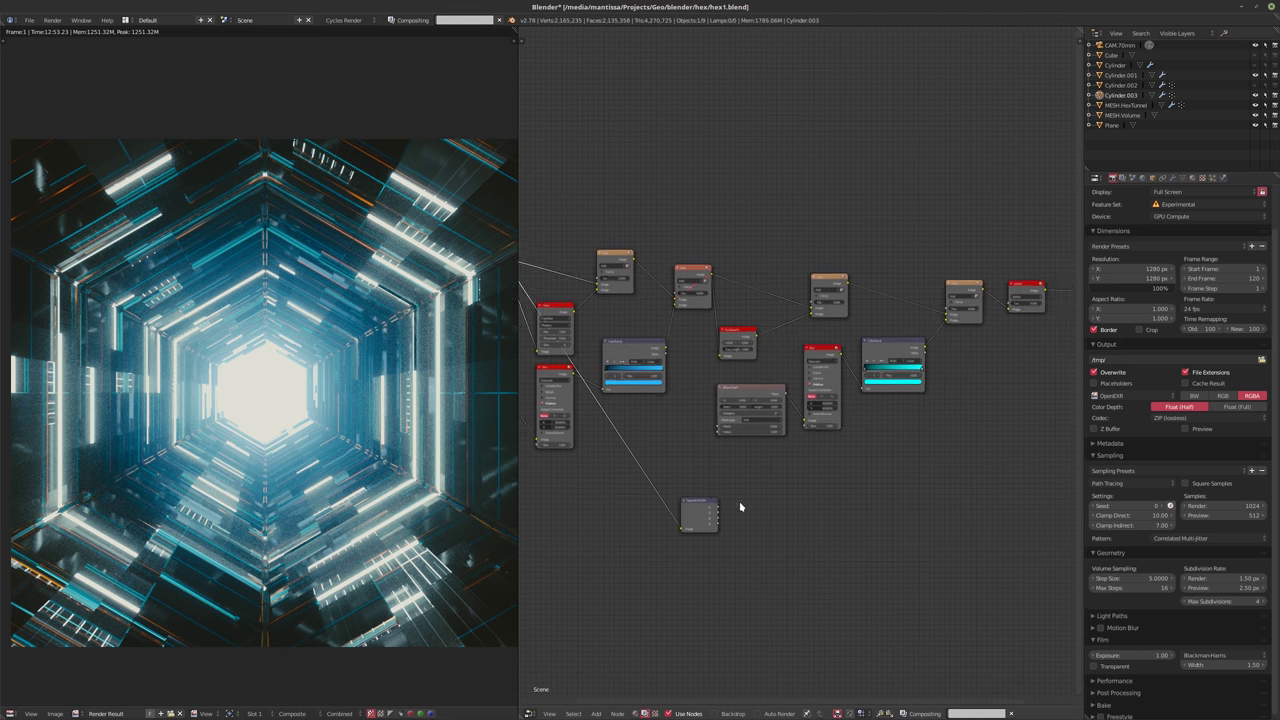
scroll(690, 550, "down", 2)
scroll(743, 523, "down", 2)
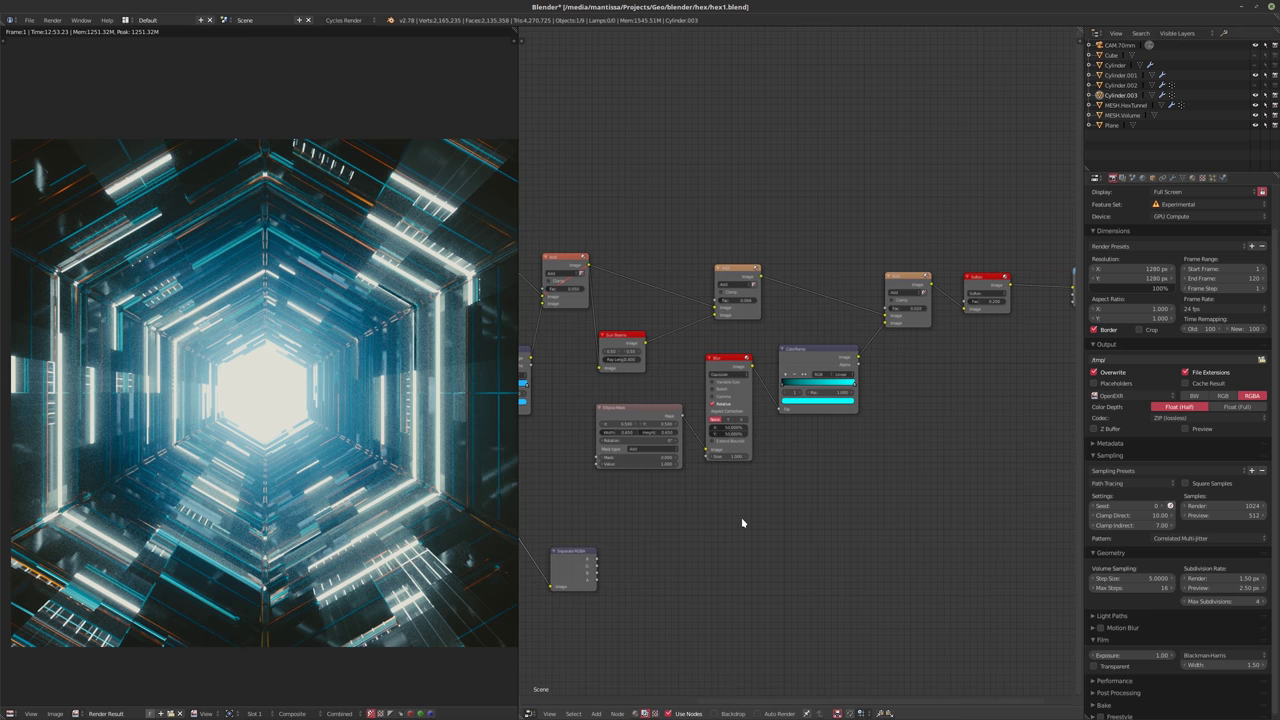
left_click_drag(617, 551, 1030, 320)
scroll(774, 483, "up", 5)
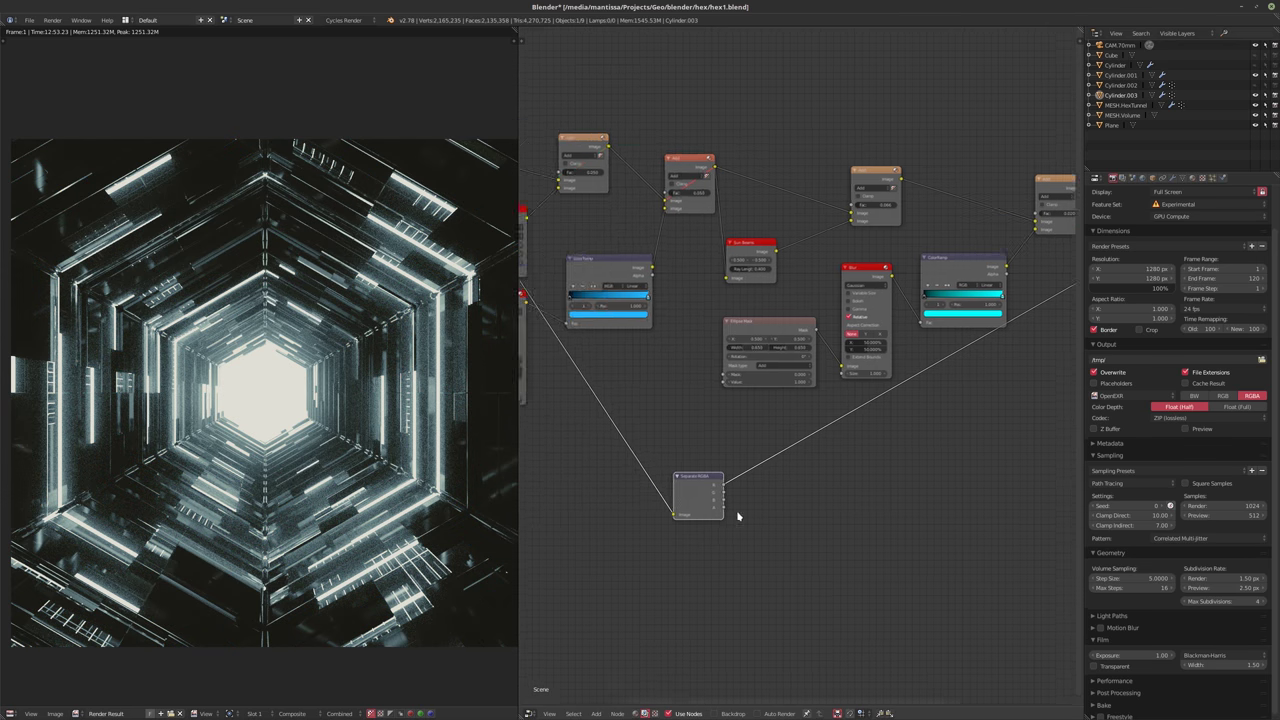
middle_click_drag(777, 494, 741, 504)
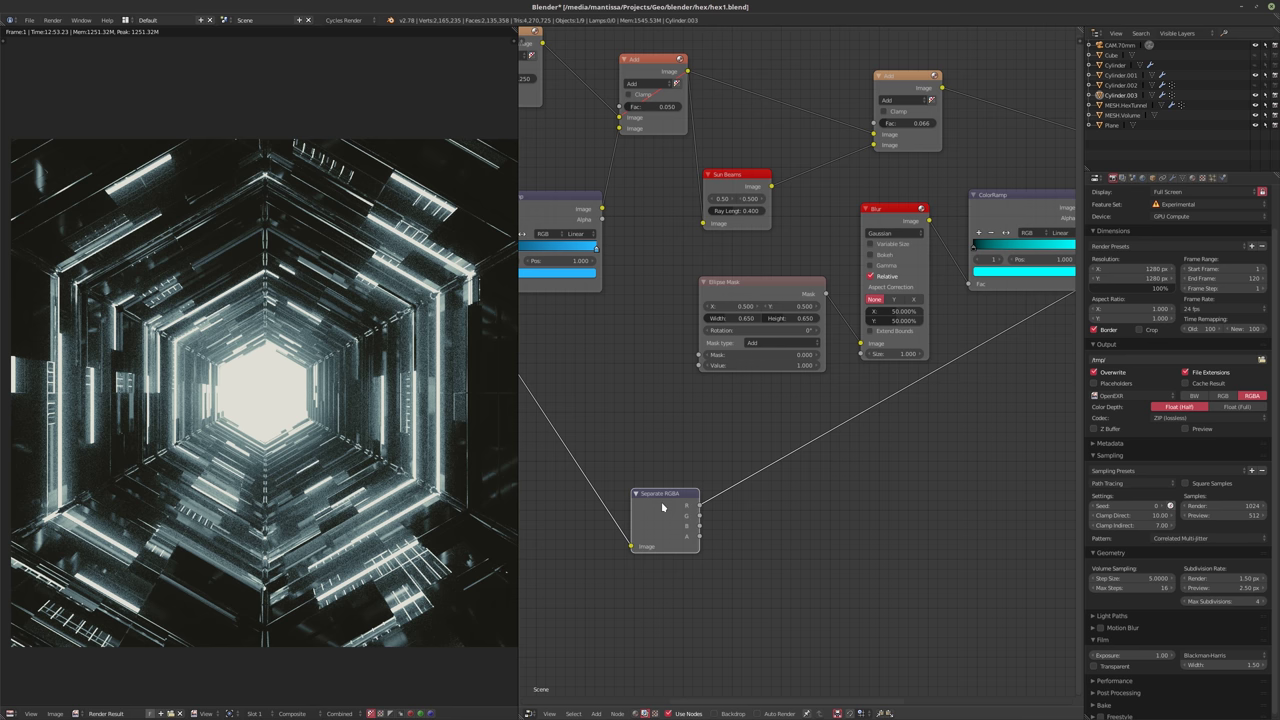
- Add a Math node set to Subtract, taking the R channel minus the G channel
left_click_drag(666, 514, 614, 506)
key("shift+a")
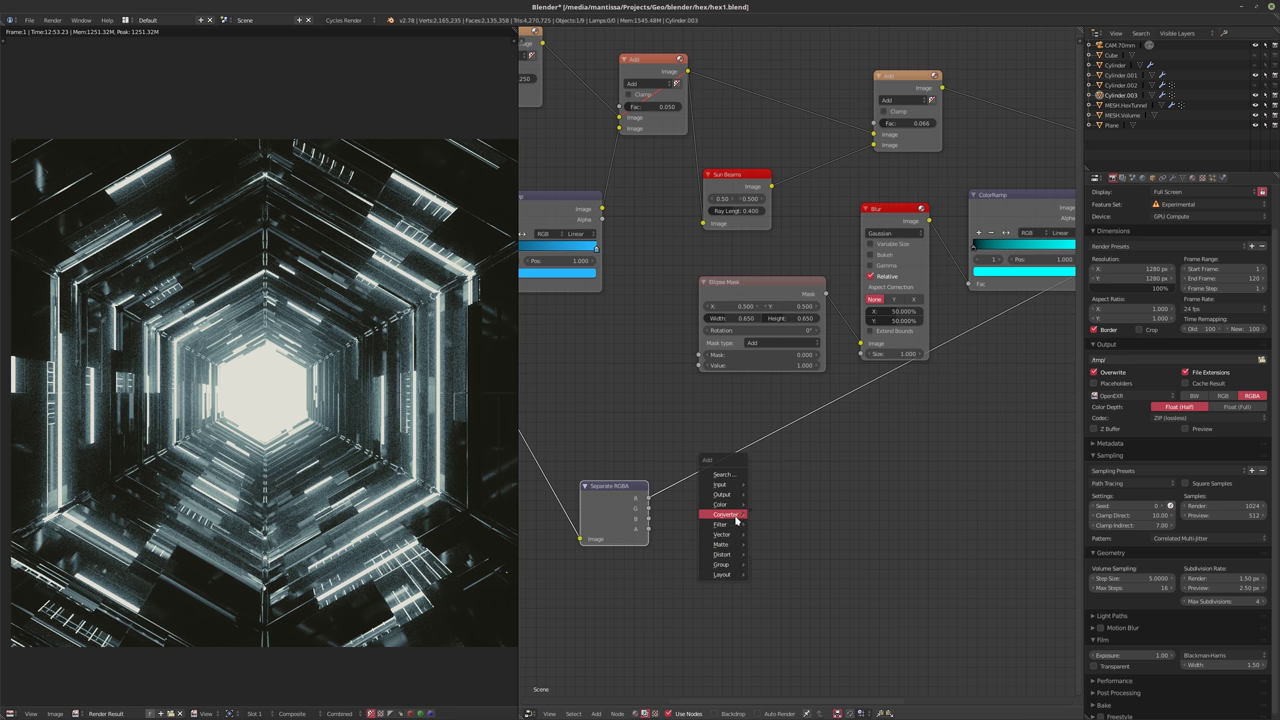
mouse_move(732, 543)
mouse_move(727, 500)
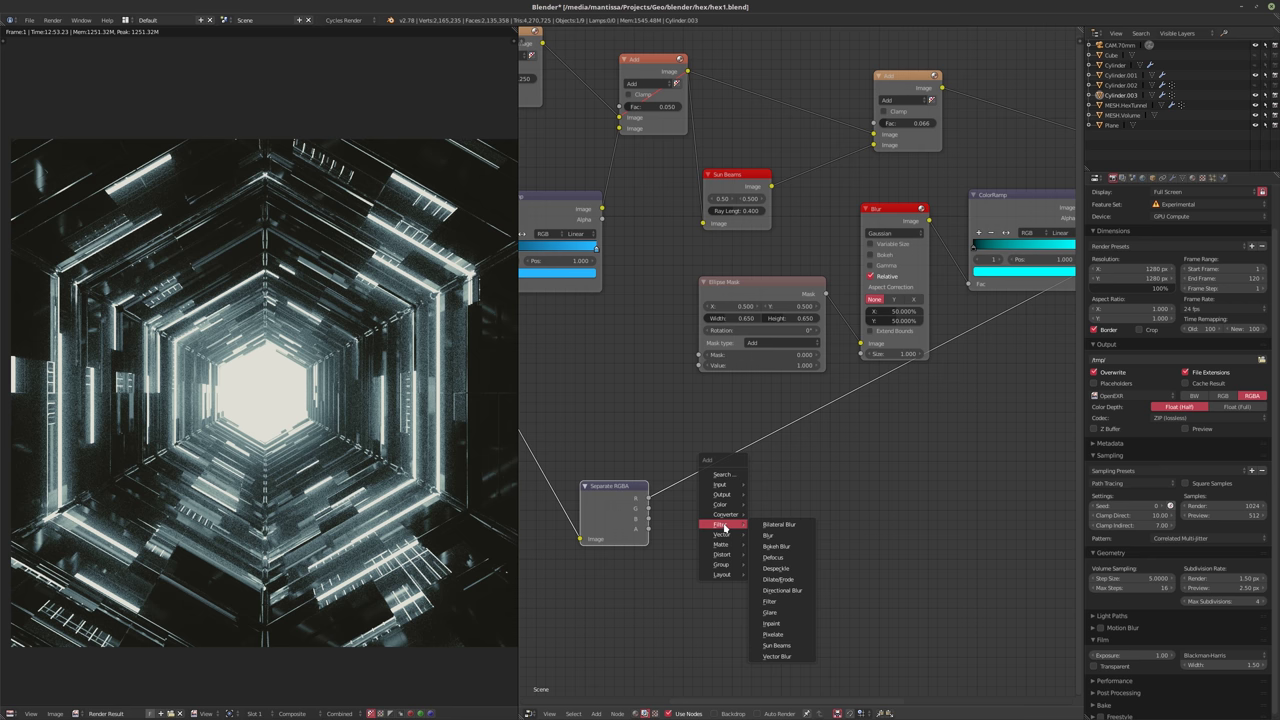
left_click(772, 591)
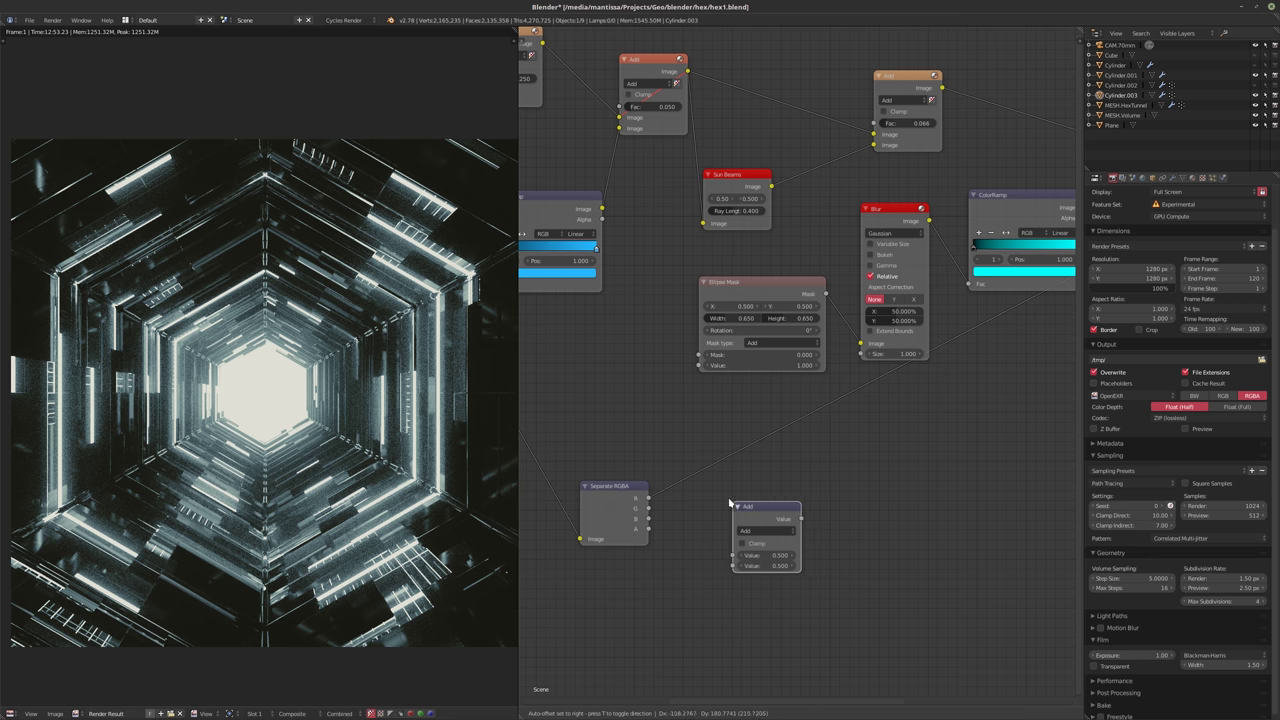
left_click(700, 504)
left_click(735, 530)
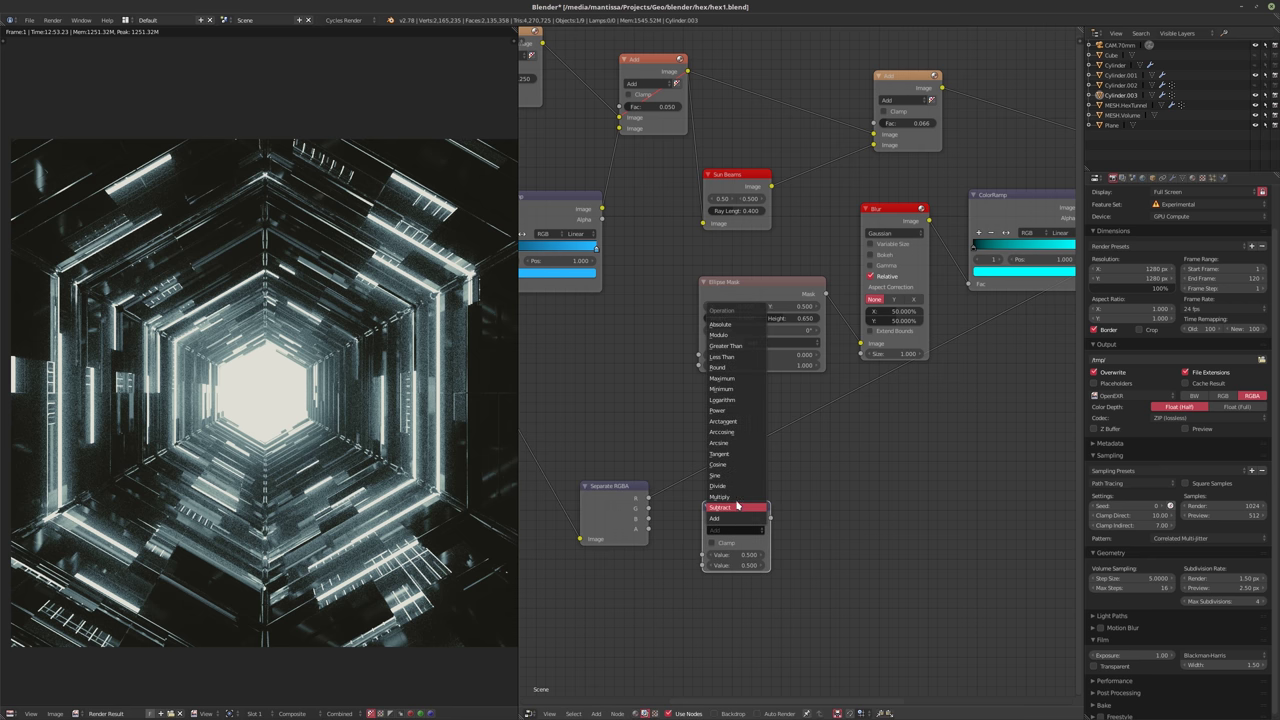
left_click(737, 506)
left_click_drag(648, 497, 706, 556)
left_click_drag(650, 513, 703, 567)
- Send the Subtract result to the Composite output and nudge the node up
scroll(700, 550, "down", 3)
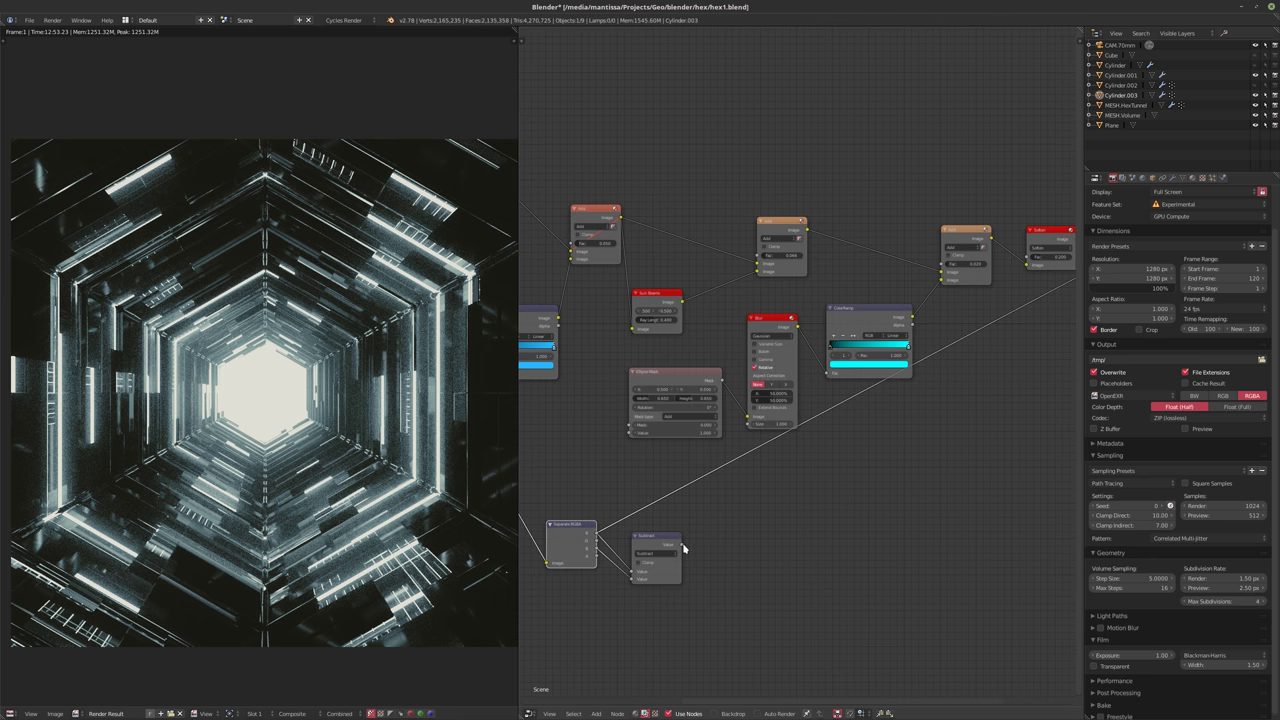
scroll(680, 560, "down", 2)
left_click_drag(613, 594, 1046, 318)
scroll(808, 523, "up", 3)
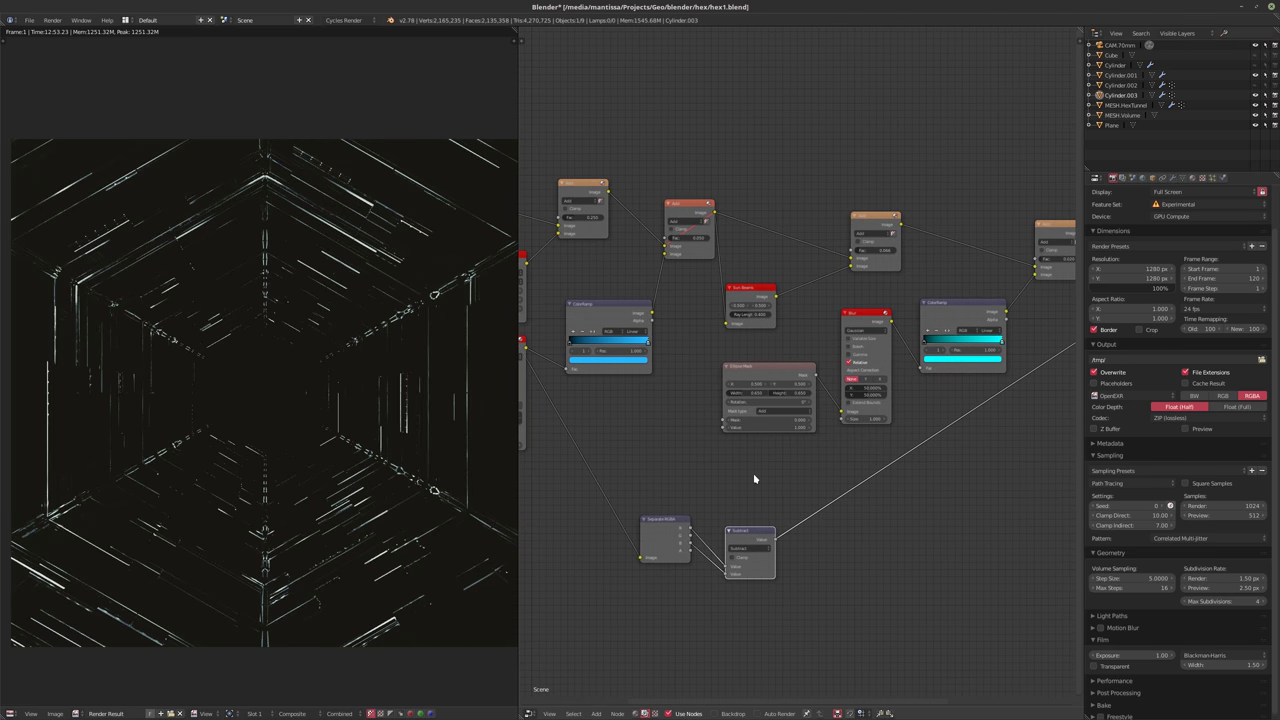
scroll(740, 488, "up", 1)
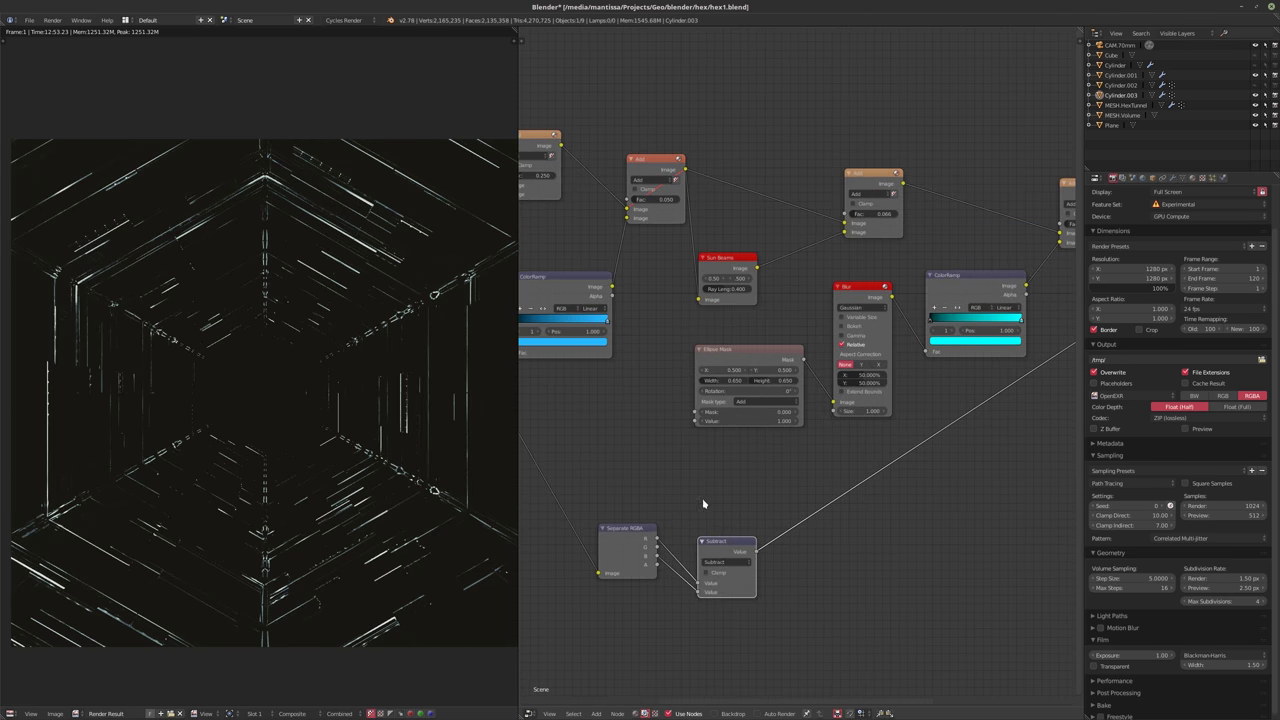
left_click_drag(728, 548, 720, 512)
- Insert a second Subtract node into the output link and feed the blue channel into it
key("shift+a")
mouse_move(745, 529)
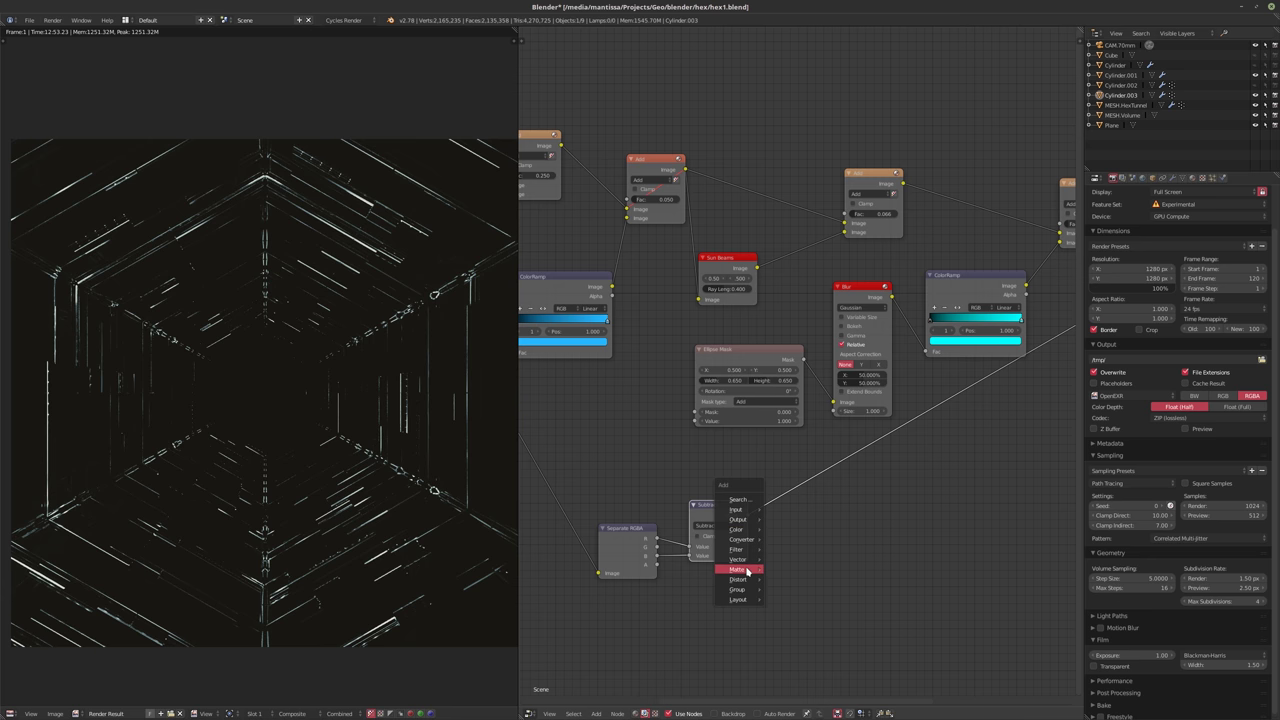
left_click(790, 616)
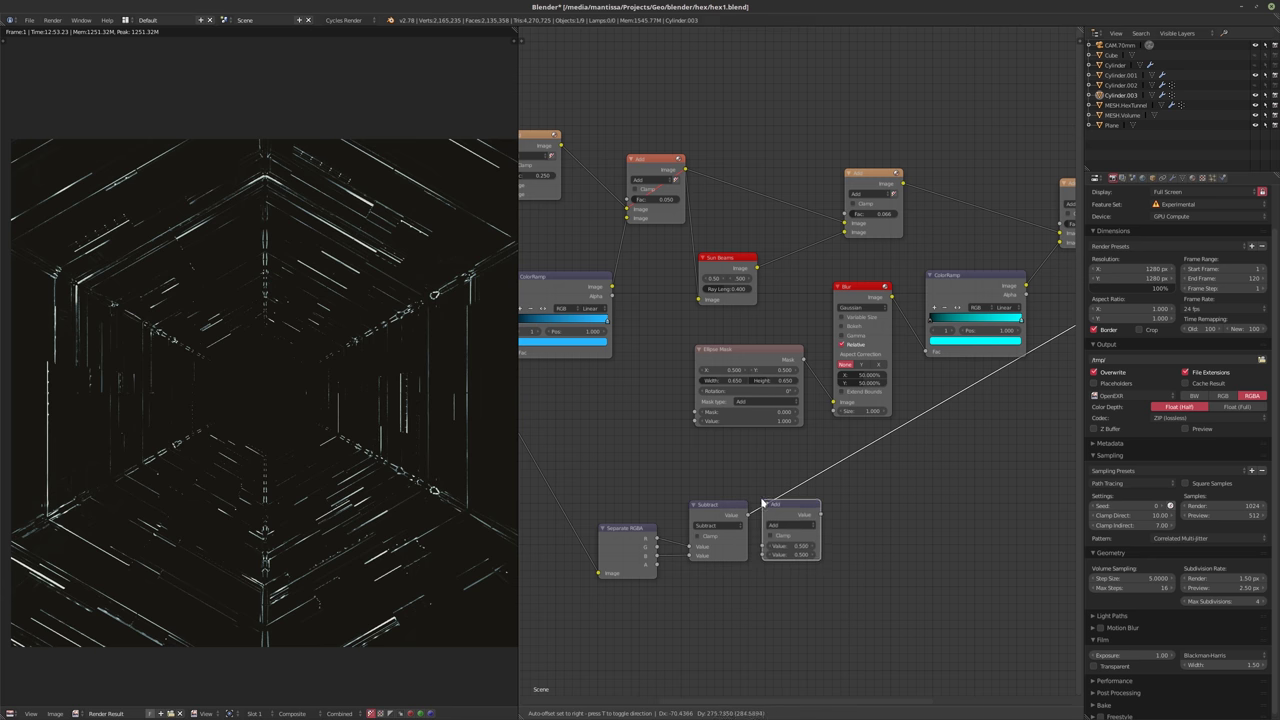
left_click(805, 531)
left_click_drag(805, 531, 798, 563)
left_click(798, 559)
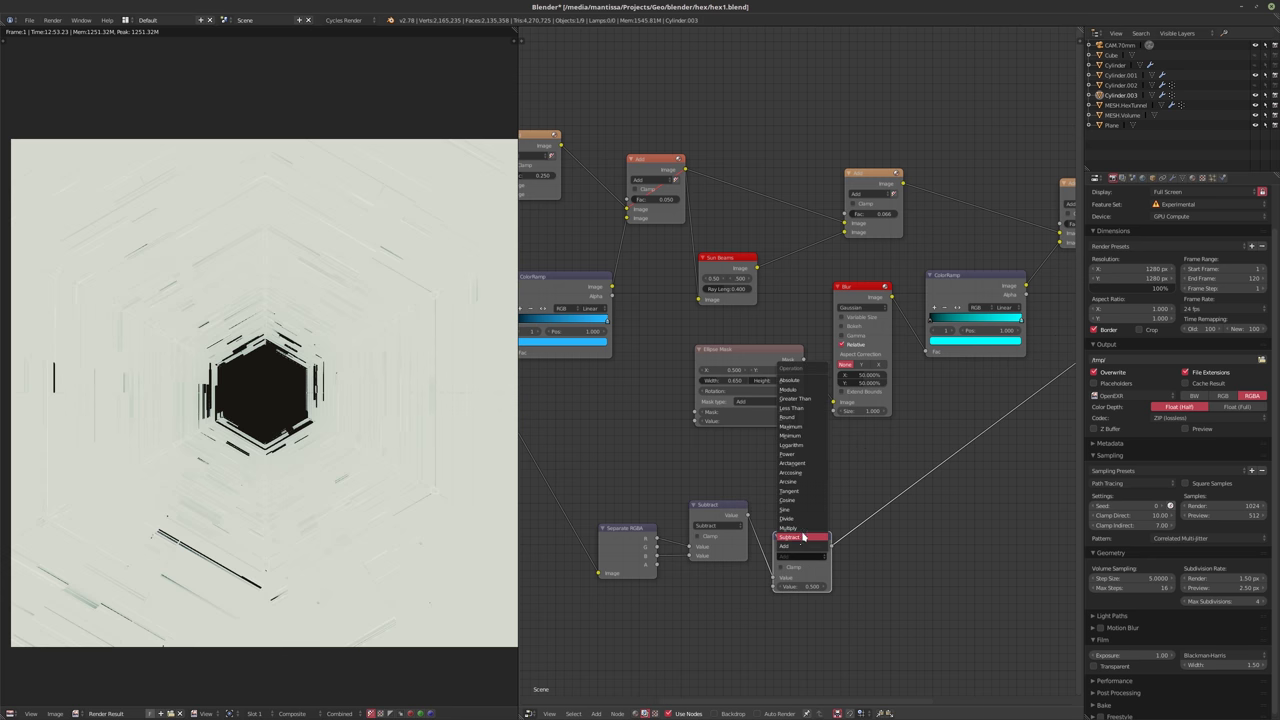
left_click(800, 528)
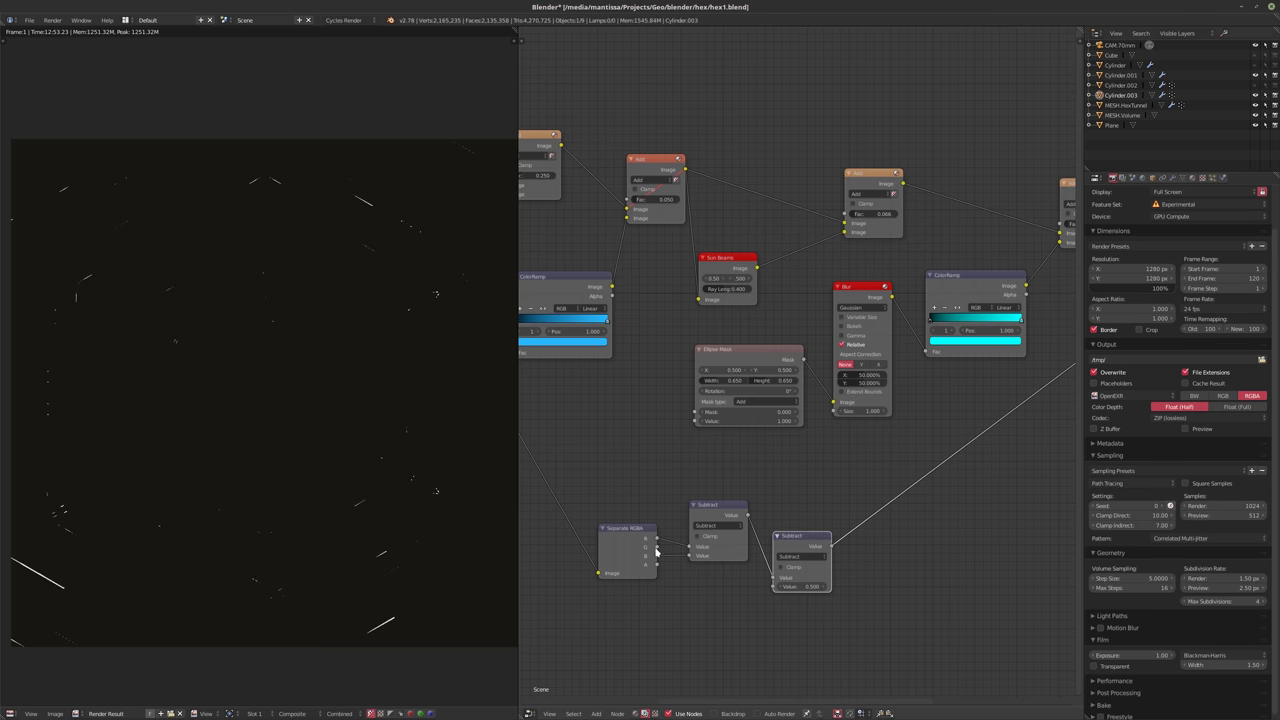
left_click_drag(656, 555, 787, 590)
scroll(863, 575, "right", 5)
scroll(863, 575, "up", 2)
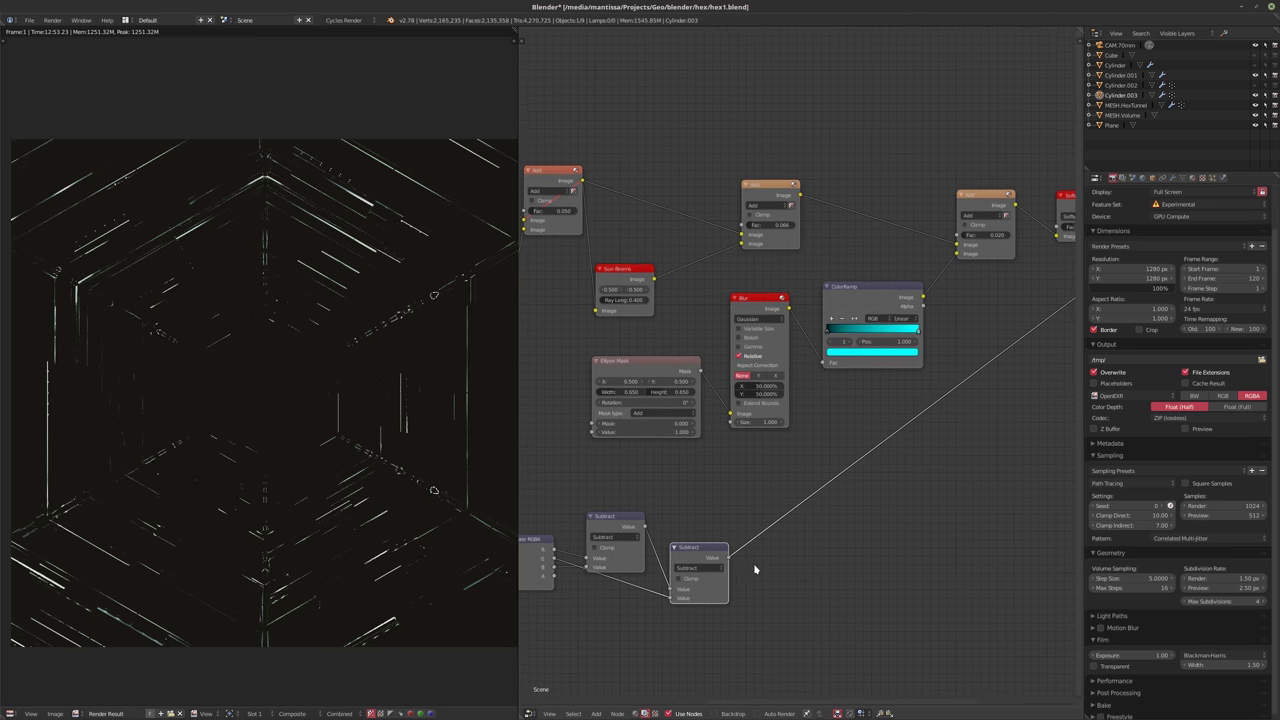
key("shift+a")
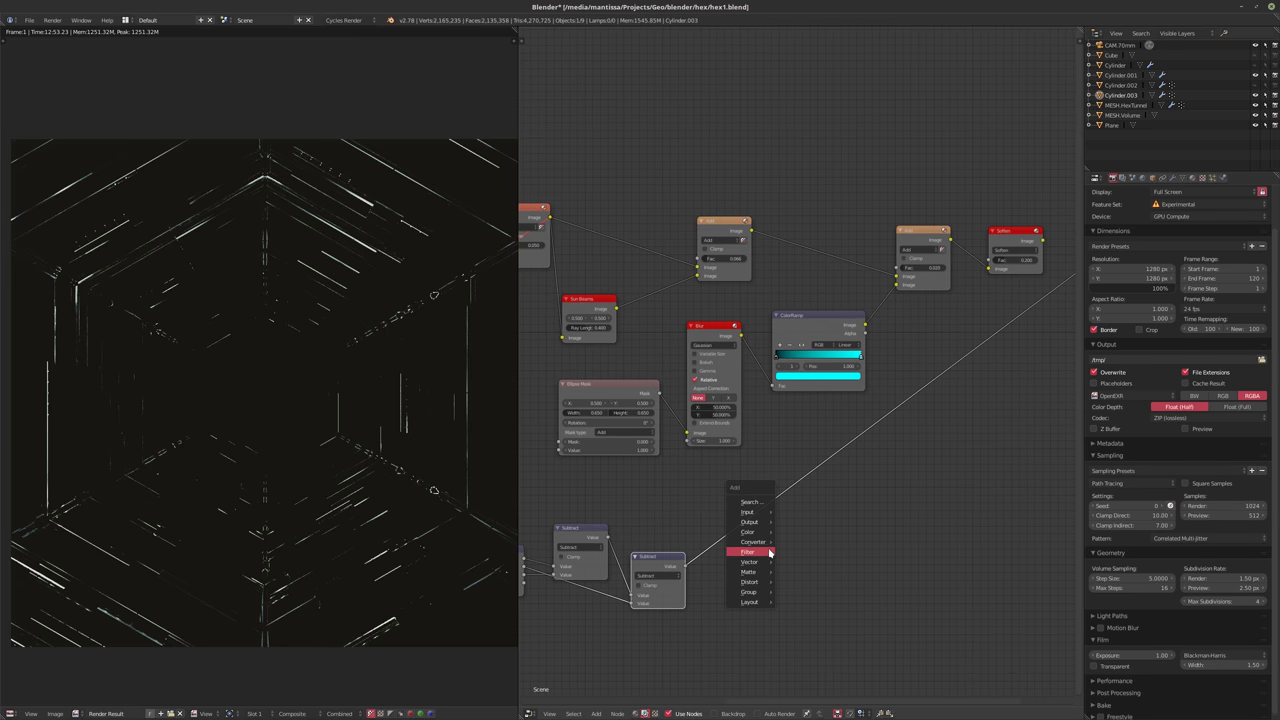
mouse_move(760, 545)
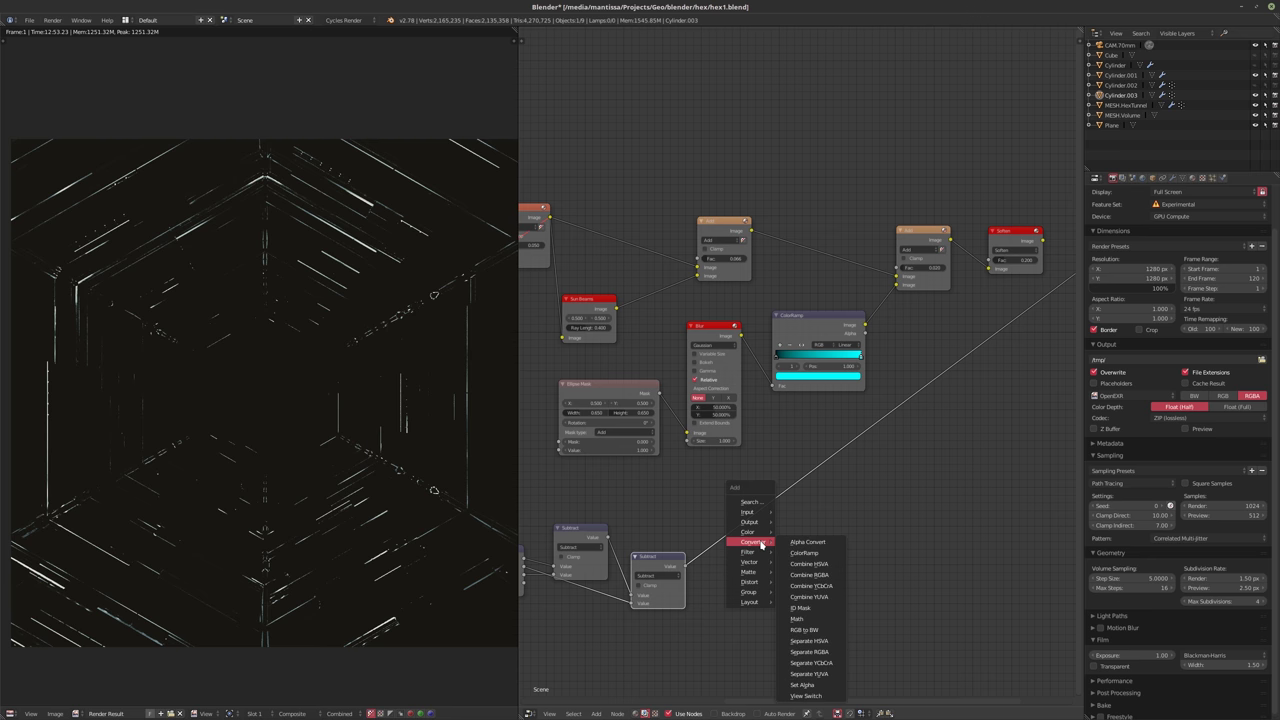
- Add a ColorRamp after the Subtract chain and make its right stop orange
left_click(810, 554)
middle_click_drag(800, 550, 783, 556)
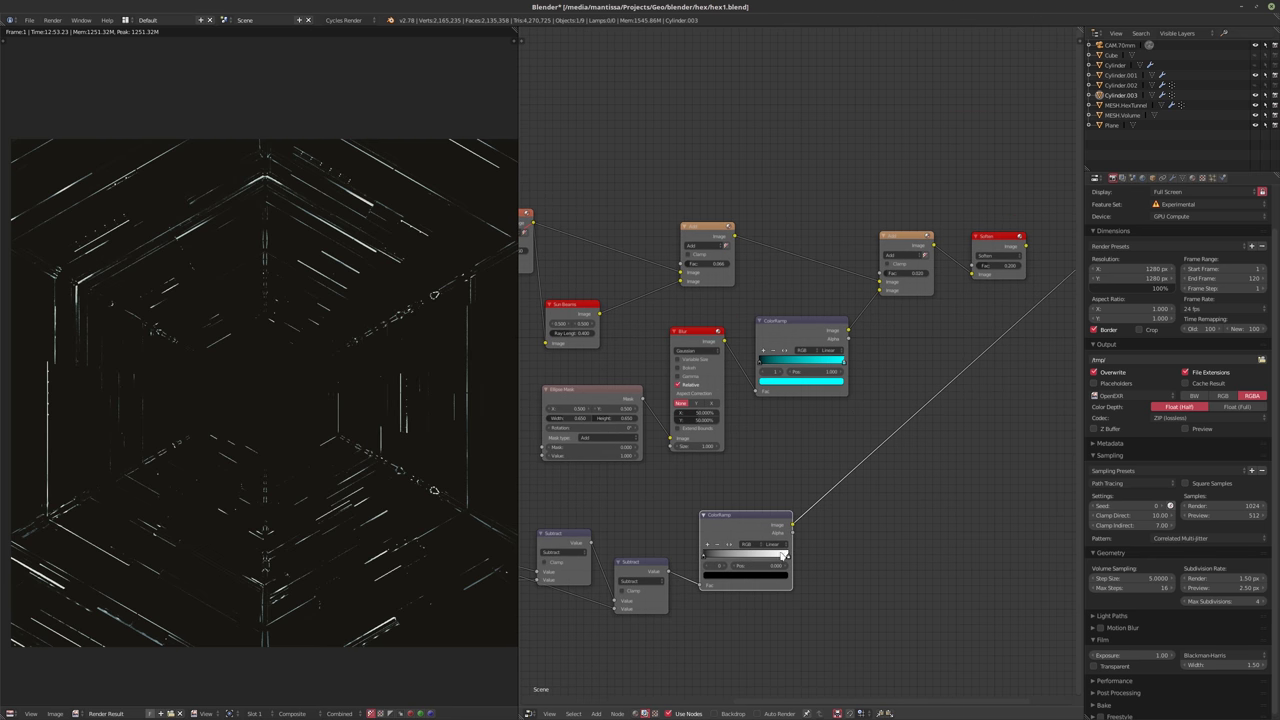
left_click(788, 556)
left_click(765, 574)
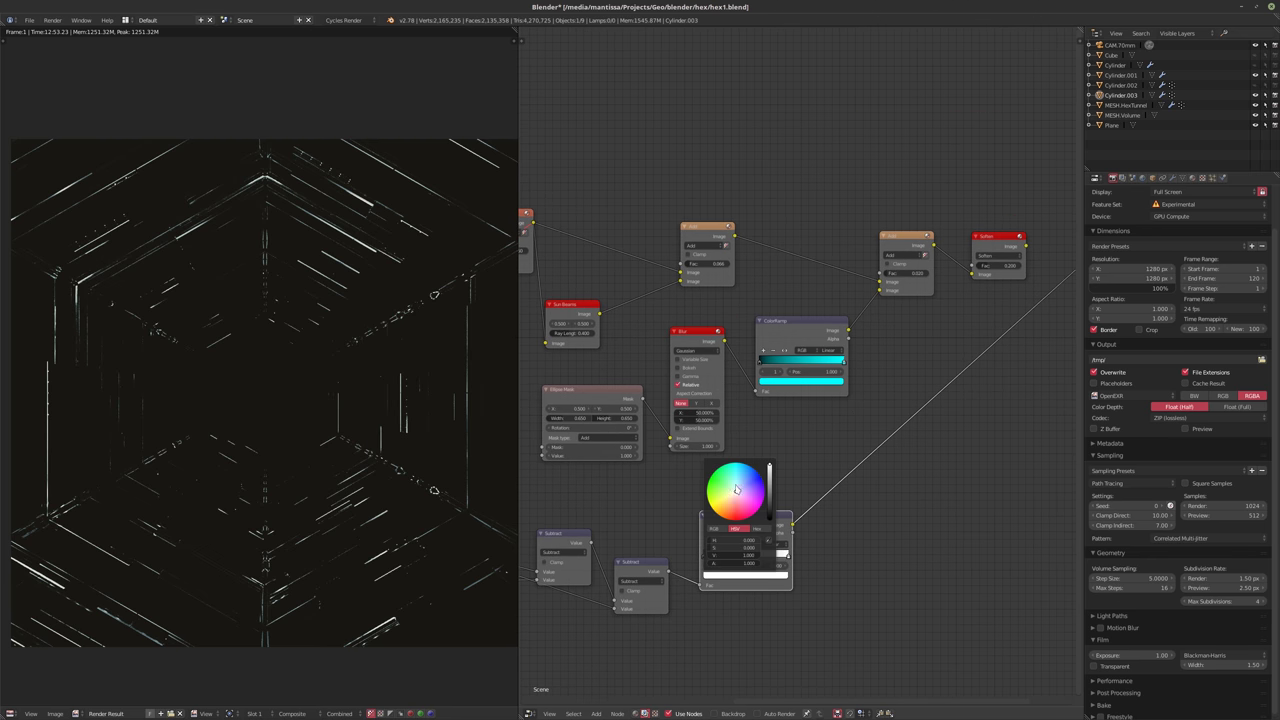
left_click_drag(738, 490, 726, 514)
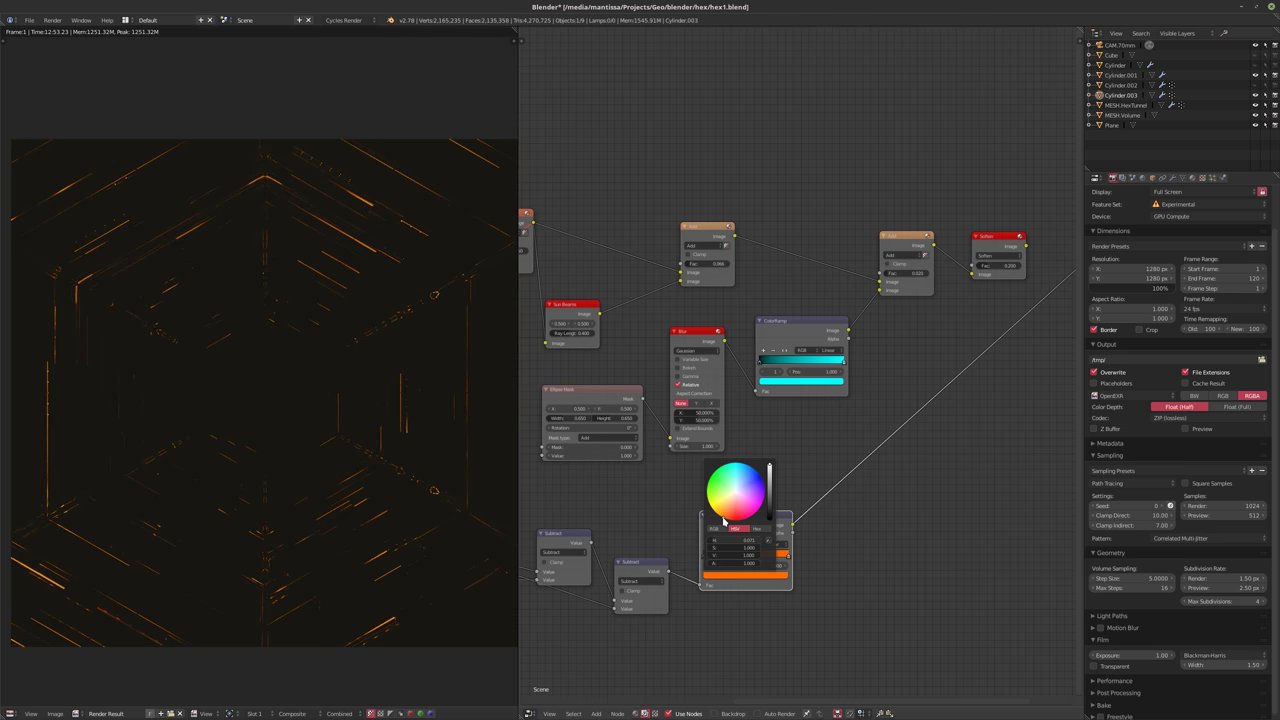
- Shift the Soften node further right to make room for another node
middle_click_drag(800, 466, 830, 452)
scroll(830, 452, "right", 3, "ctrl")
scroll(860, 489, "up", 1, "shift")
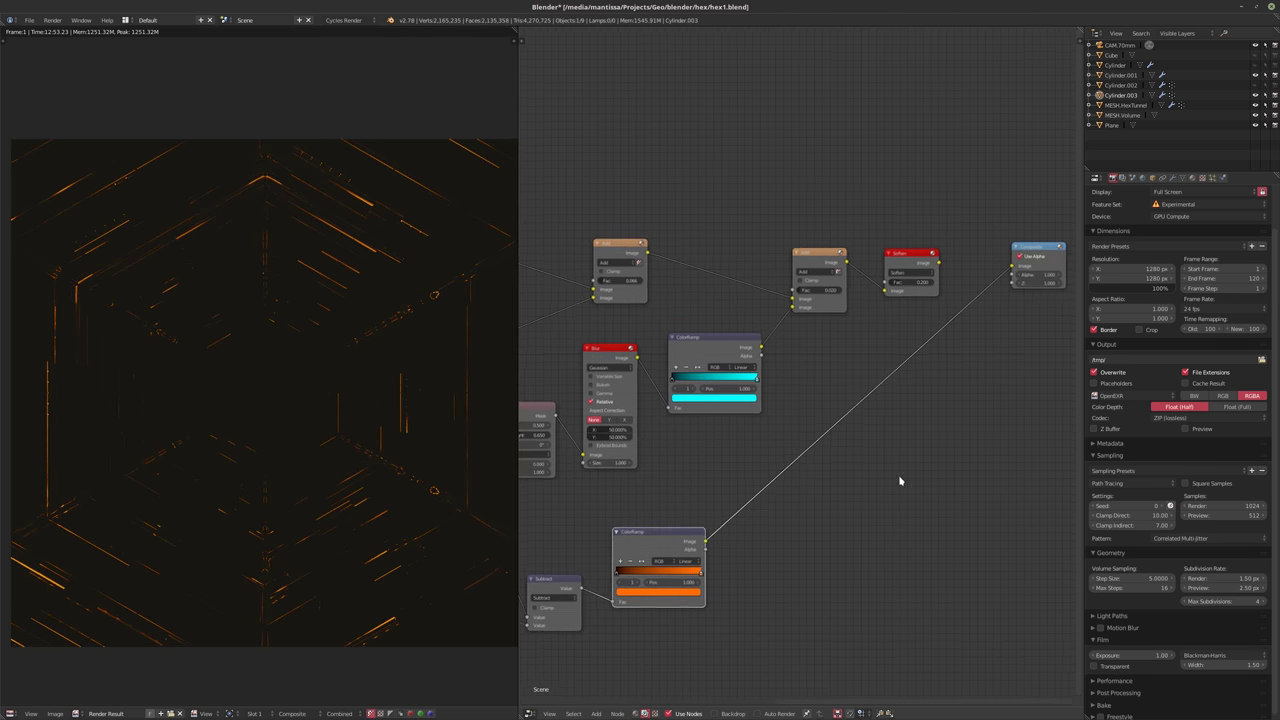
key("shift+a")
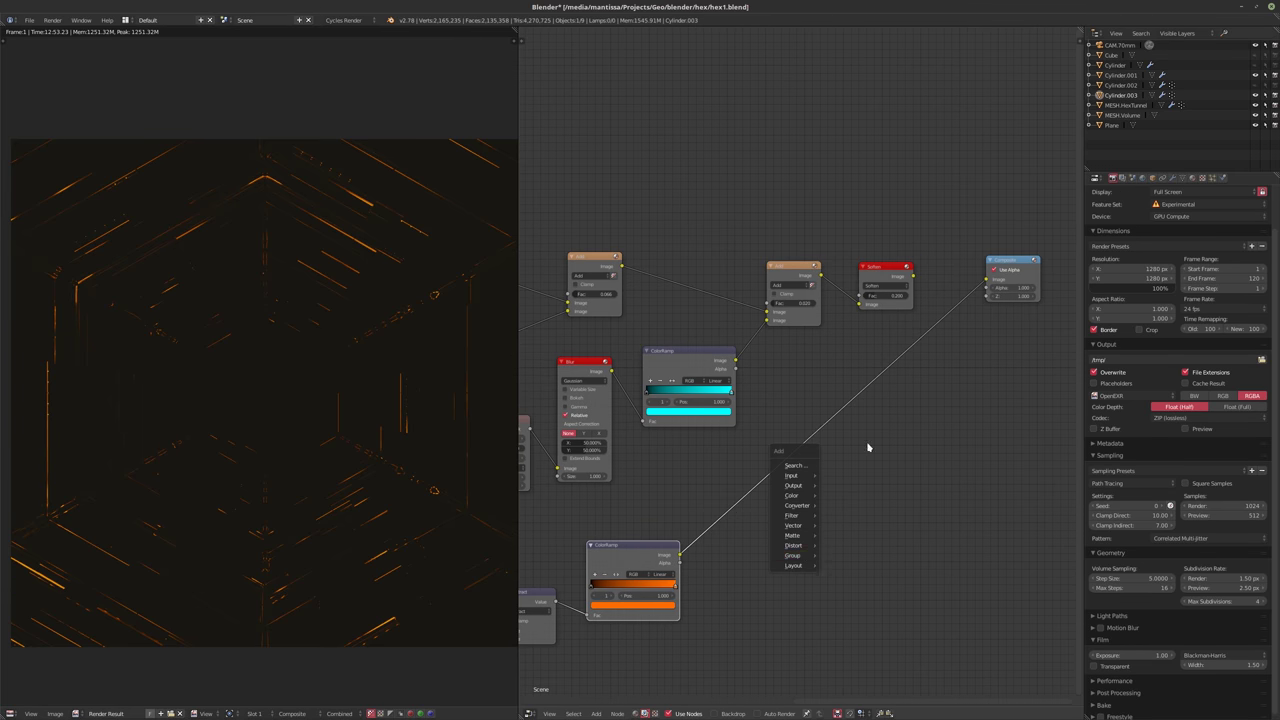
left_click_drag(896, 273, 936, 275)
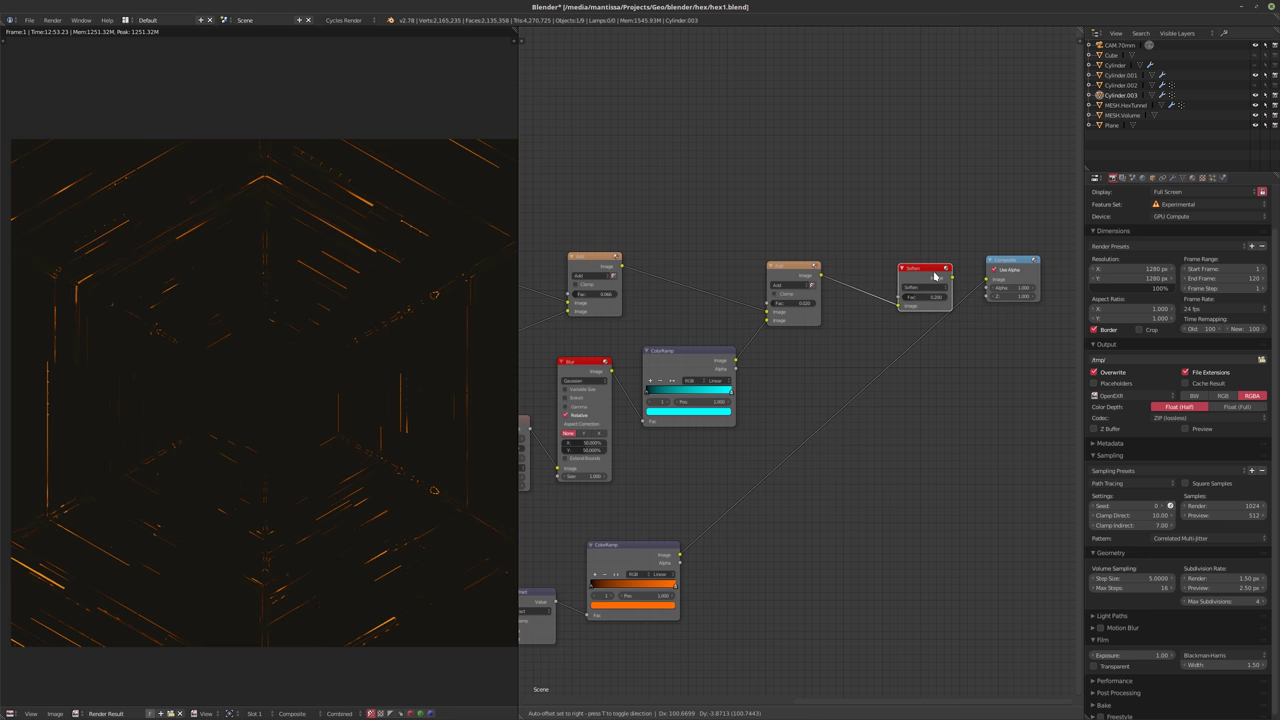
key("shift+a")
mouse_move(849, 318)
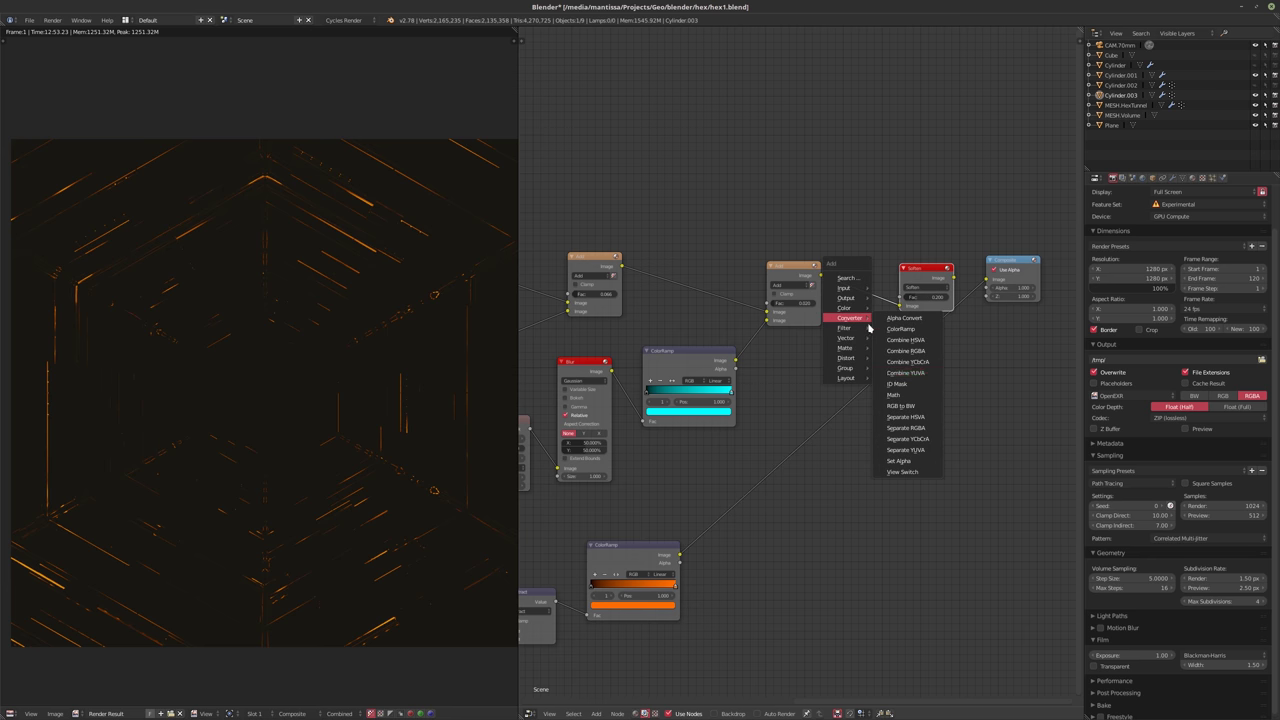
- Insert a Mix node with Add blending between Add and Soften, fed by the orange ColorRamp
left_click(891, 396)
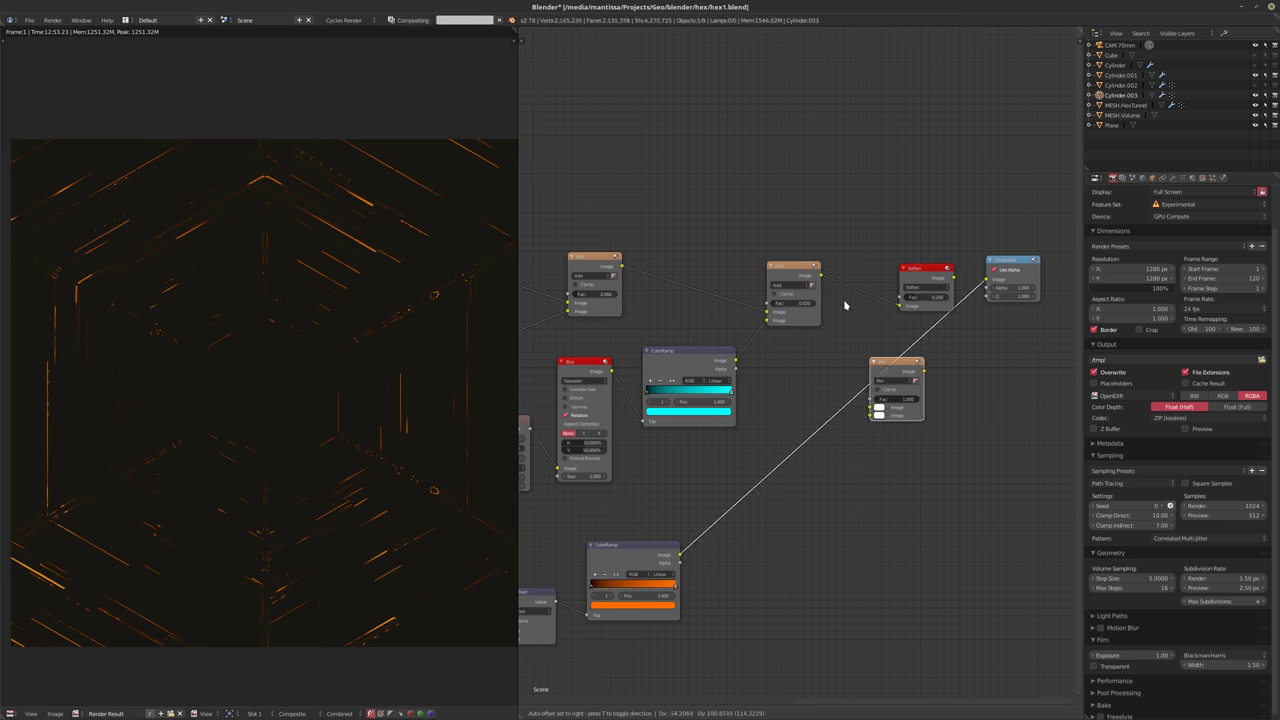
left_click(857, 305)
middle_click_drag(1016, 266, 962, 278)
left_click_drag(962, 278, 1004, 294)
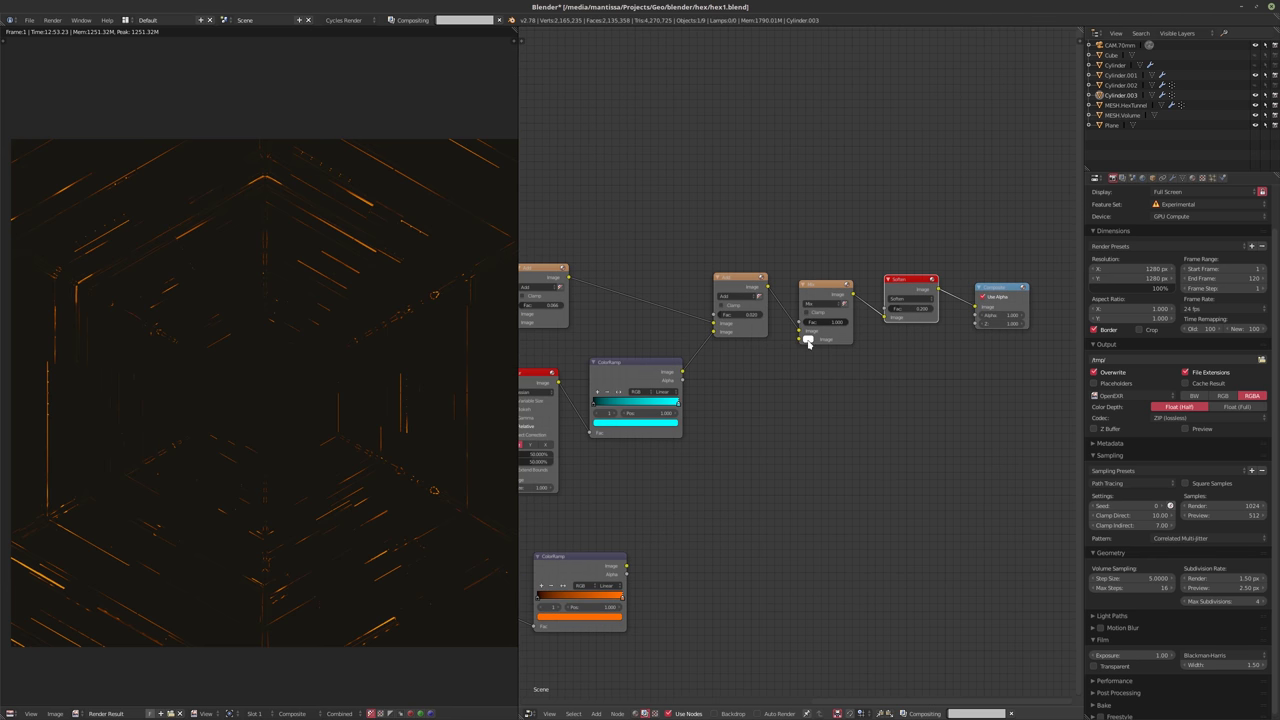
middle_click_drag(808, 343, 866, 343)
left_click(860, 289)
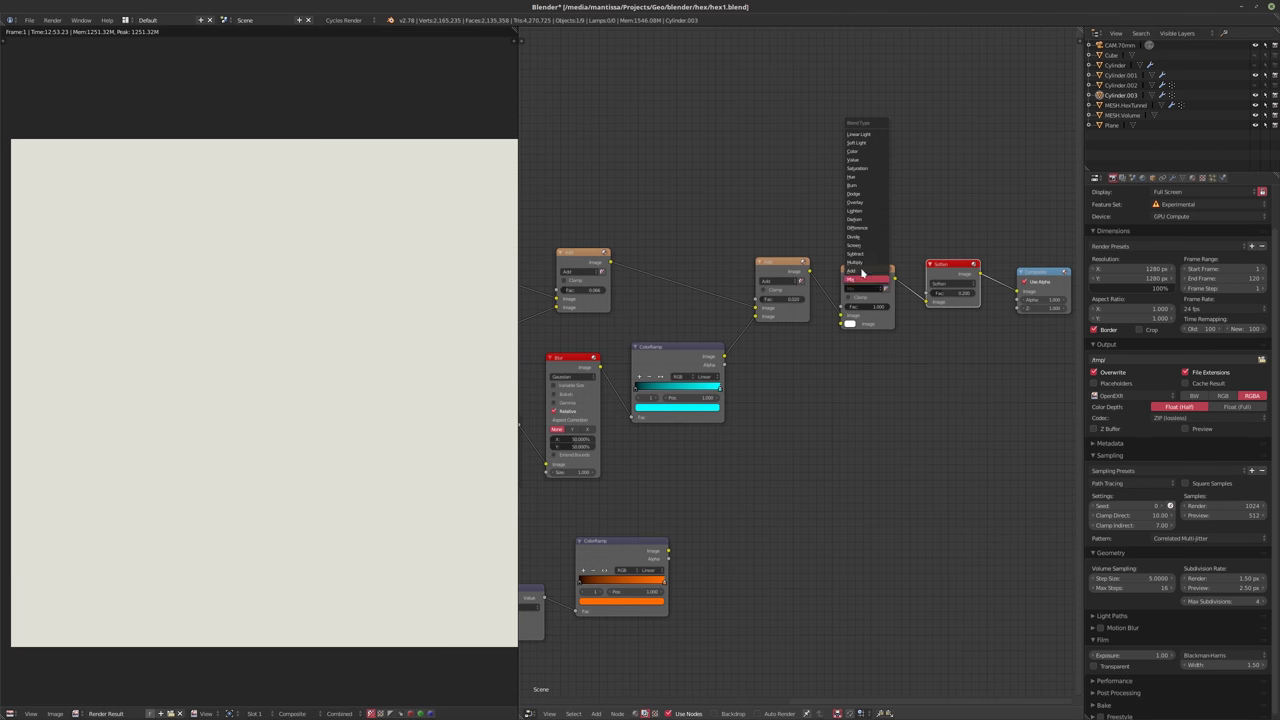
left_click(866, 268)
left_click_drag(669, 553, 843, 323)
scroll(800, 460, "up", 1)
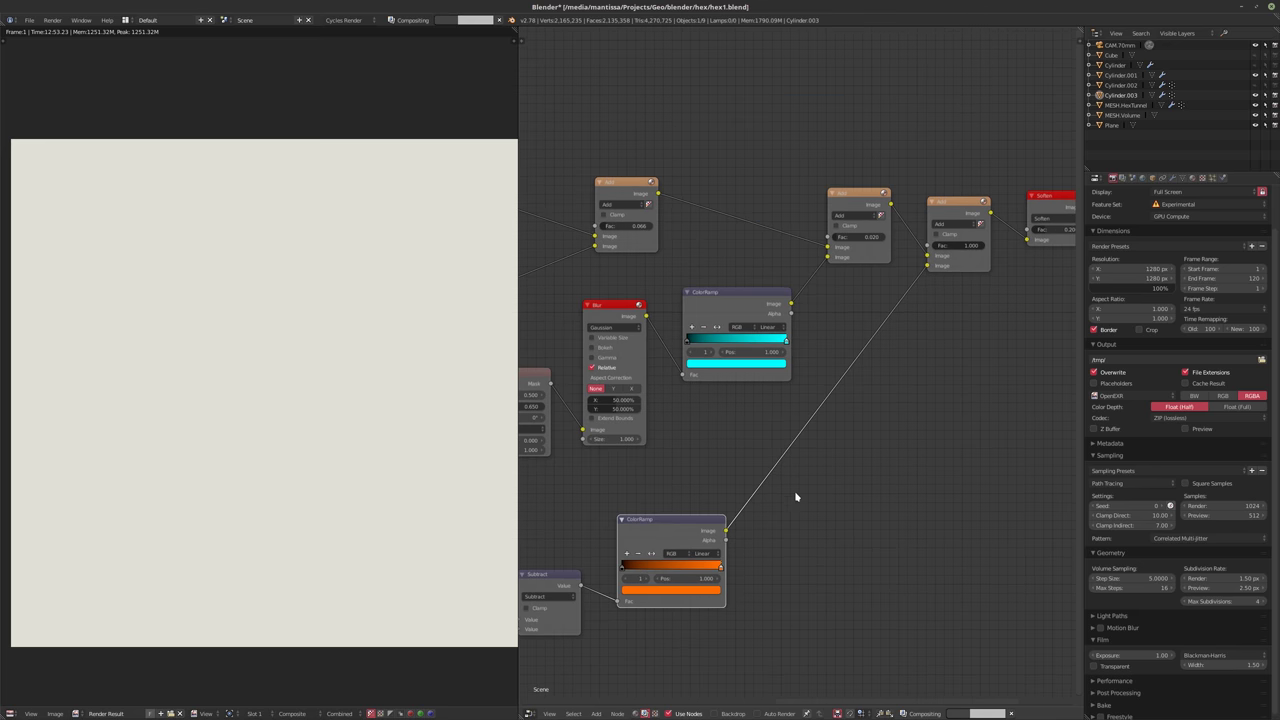
key("shift+a")
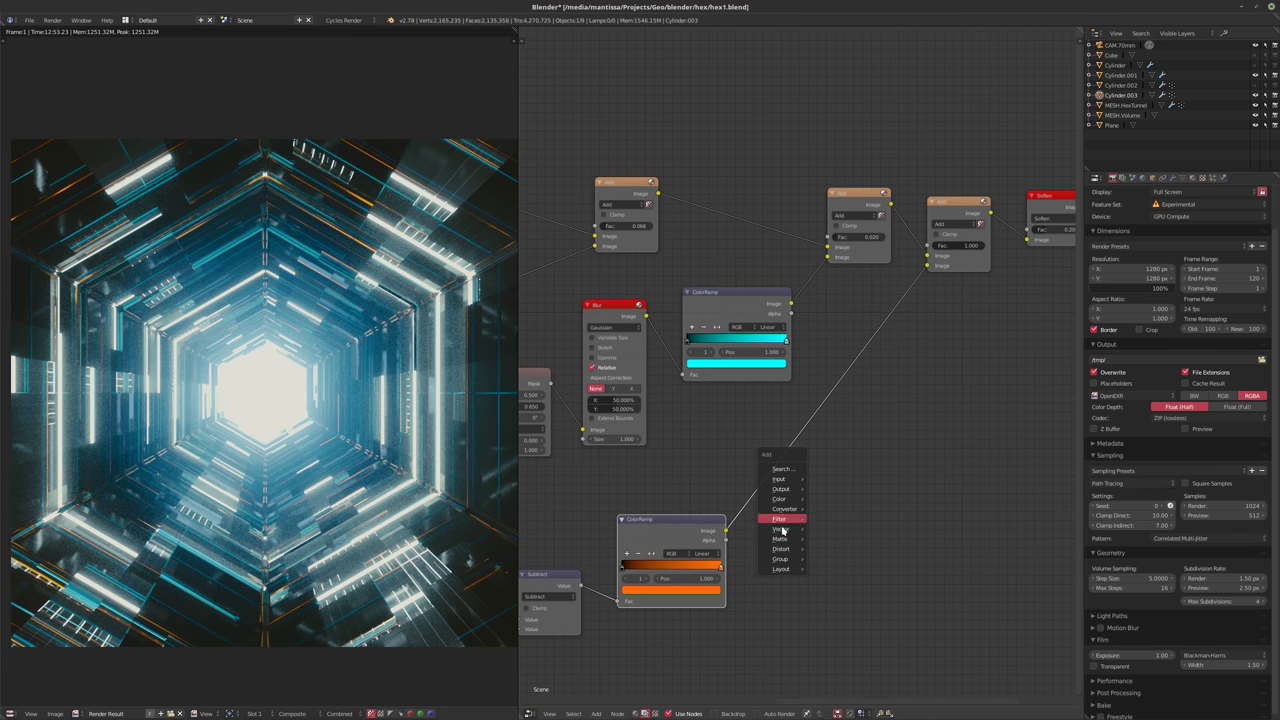
- Insert a Glare node on the ColorRamp-to-Add link, set to Fog Glow with threshold 0
mouse_move(785, 565)
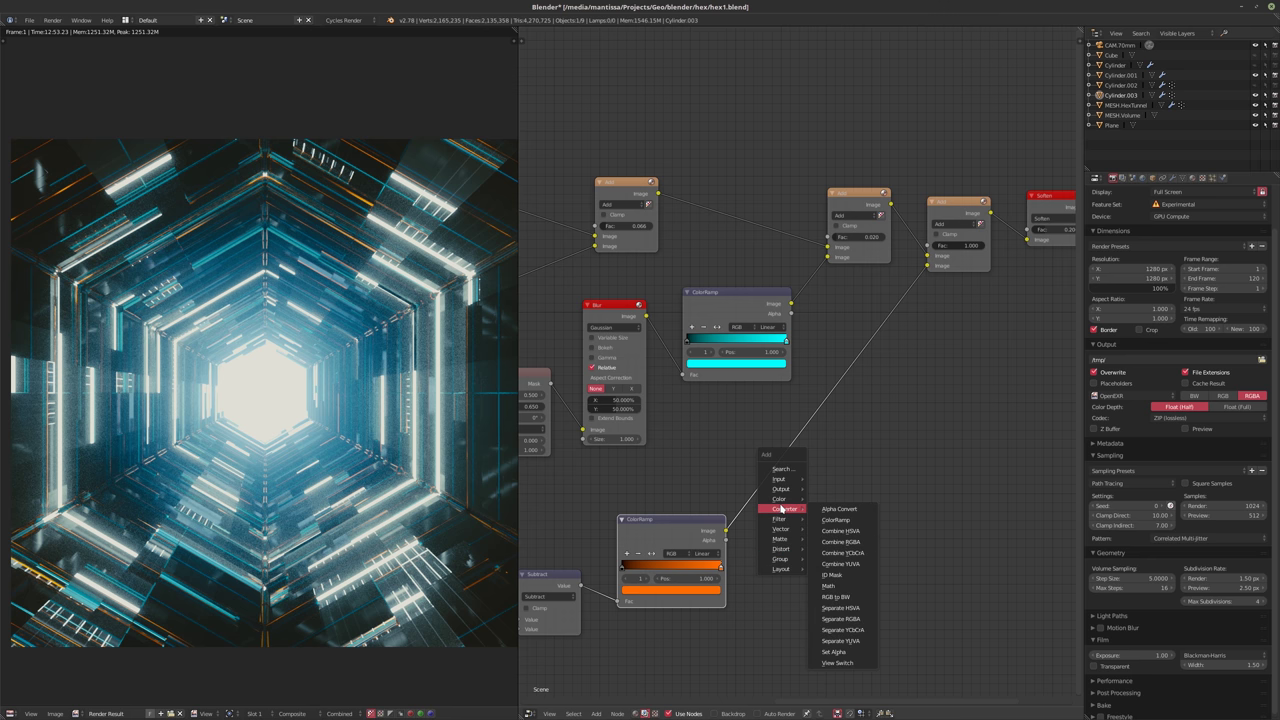
mouse_move(780, 519)
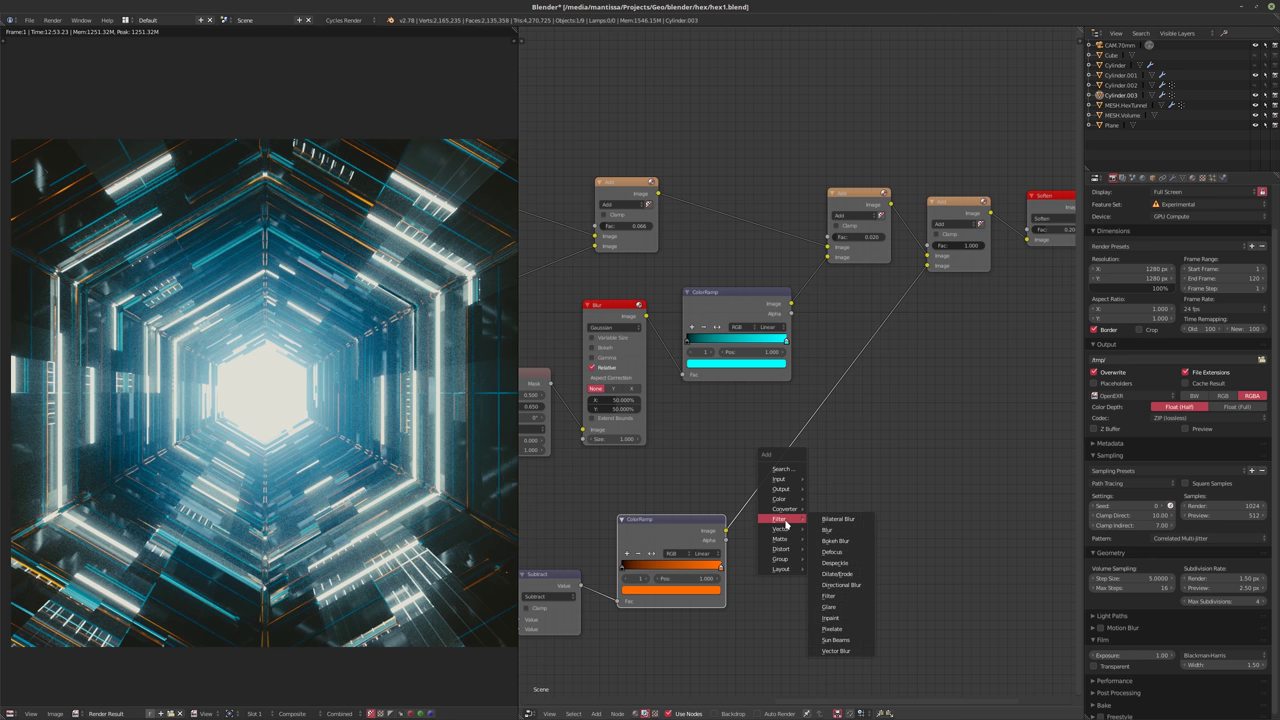
left_click(840, 609)
left_click(775, 480)
scroll(849, 491, "up", 4)
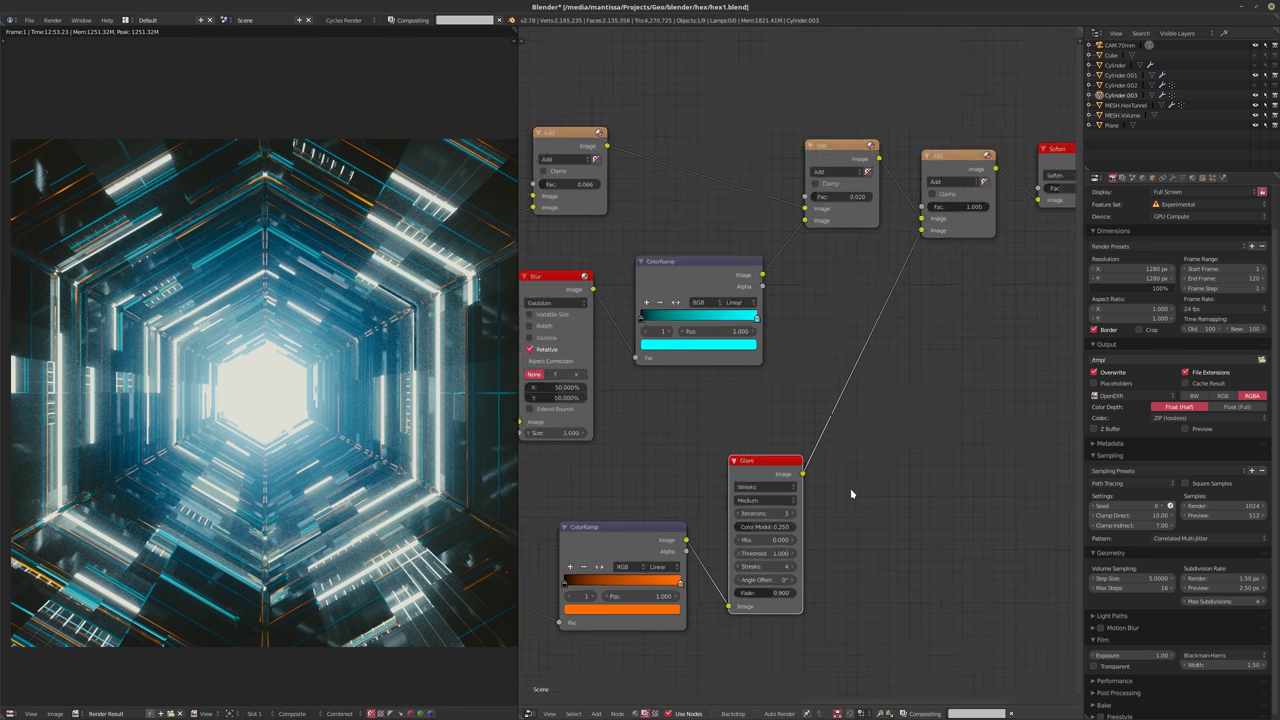
left_click(757, 487)
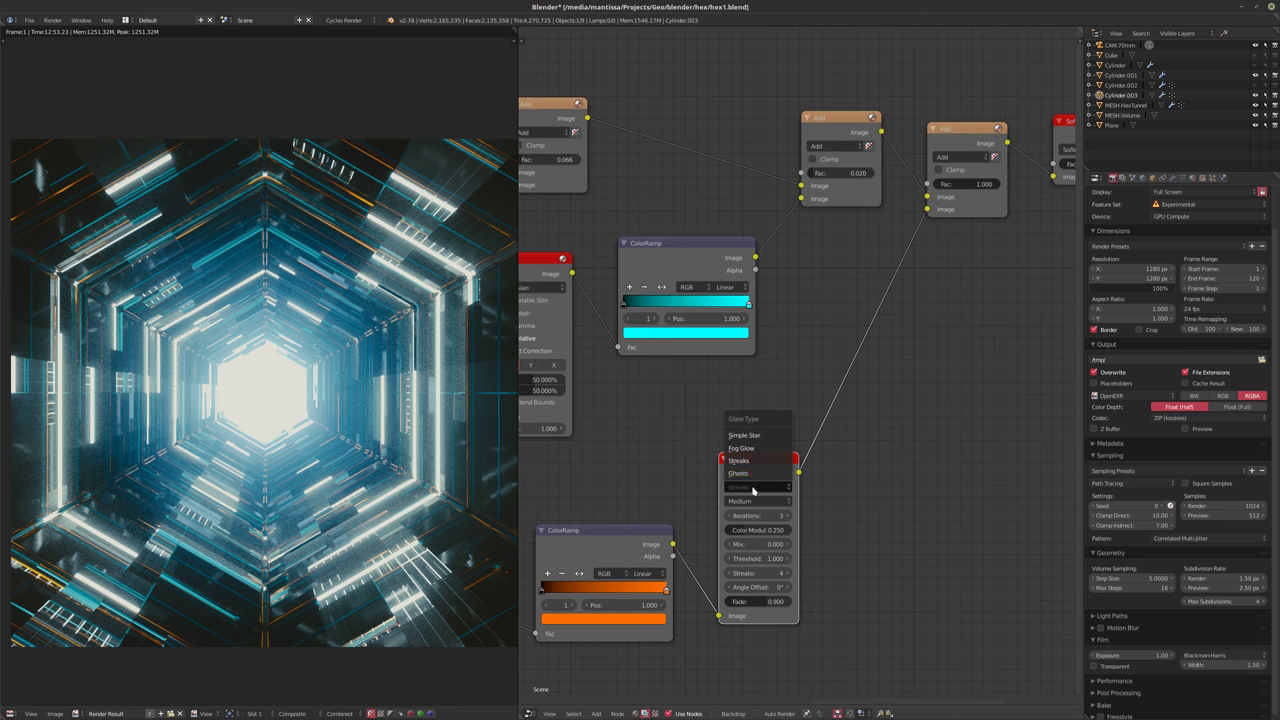
left_click(751, 449)
scroll(860, 525, "up", 3)
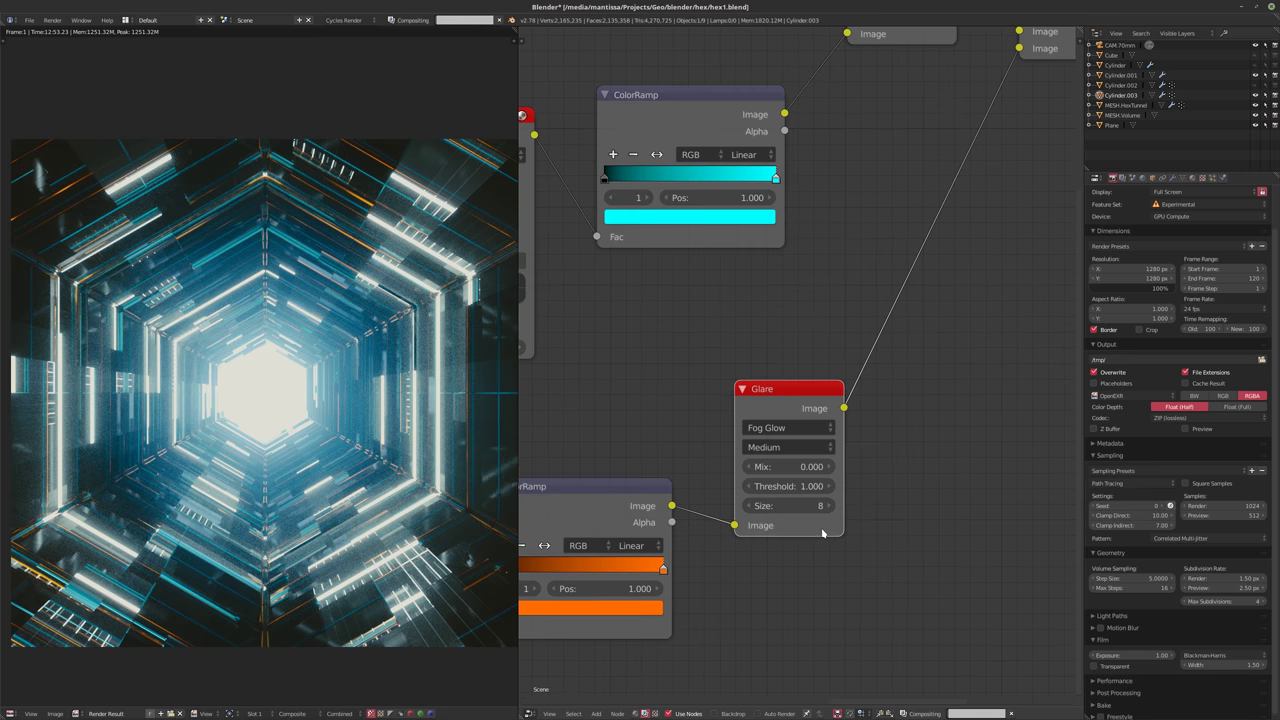
scroll(820, 537, "up", 2)
left_click(776, 471)
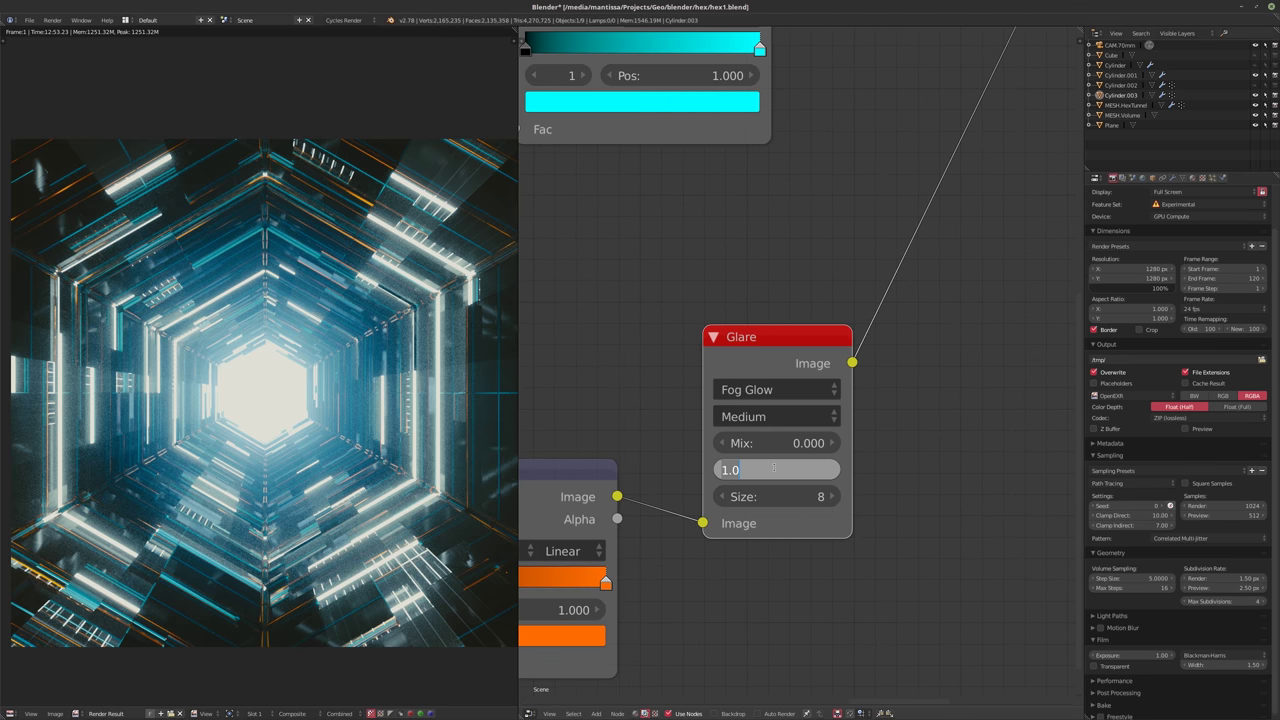
type("0")
key("Return")
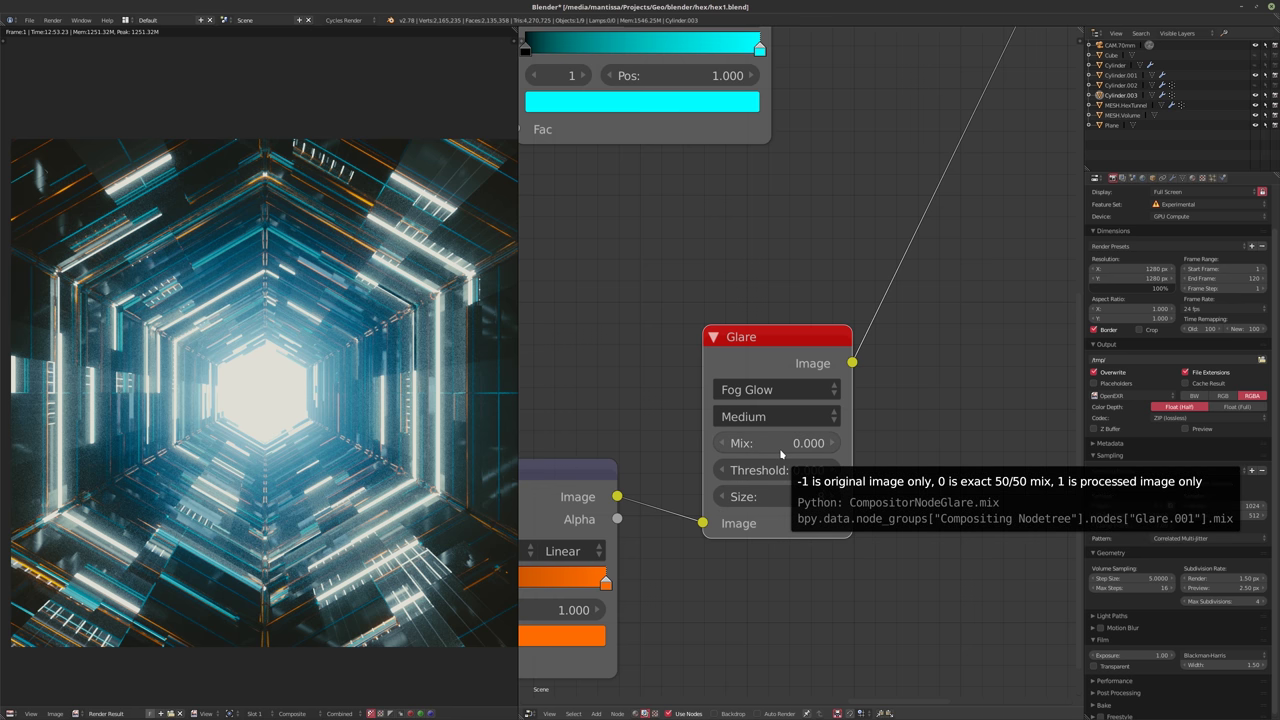
- Tidy the layout by moving the orange ColorRamp left and the Glare node right
scroll(781, 454, "down", 2)
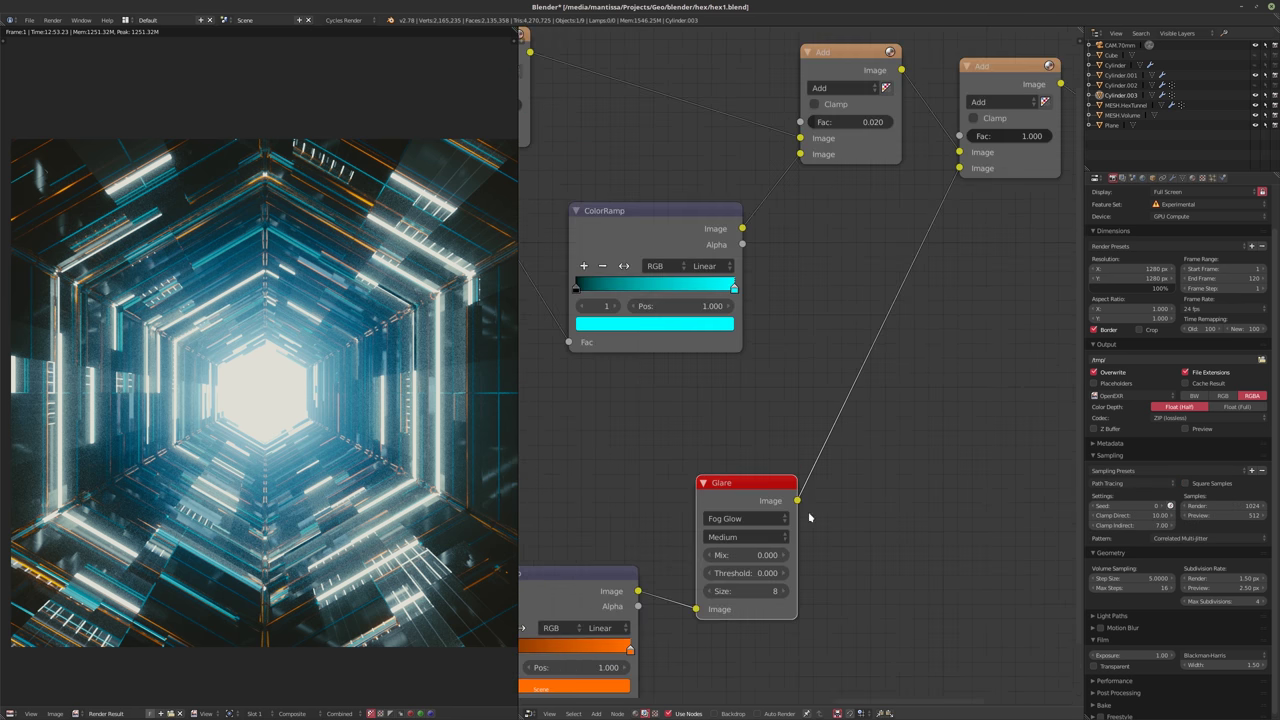
middle_click_drag(853, 437, 948, 338)
left_click_drag(666, 495, 610, 495)
middle_click_drag(768, 479, 695, 481)
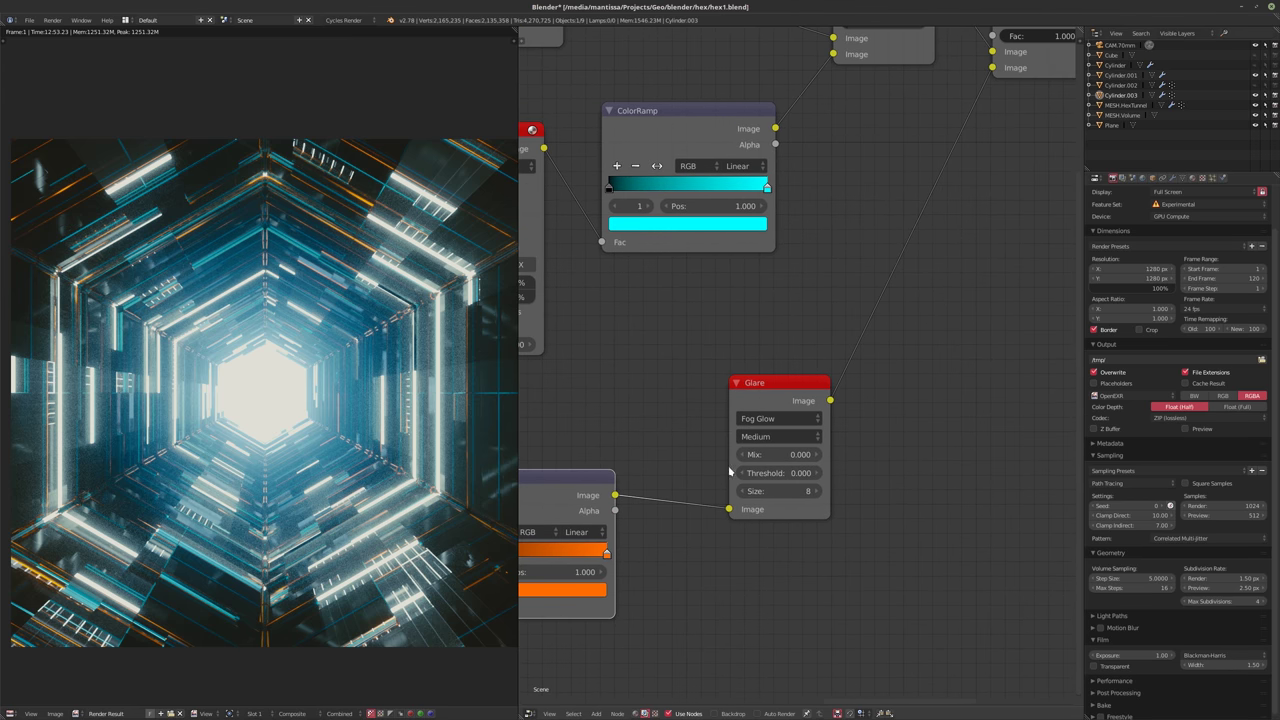
left_click_drag(785, 398, 829, 395)
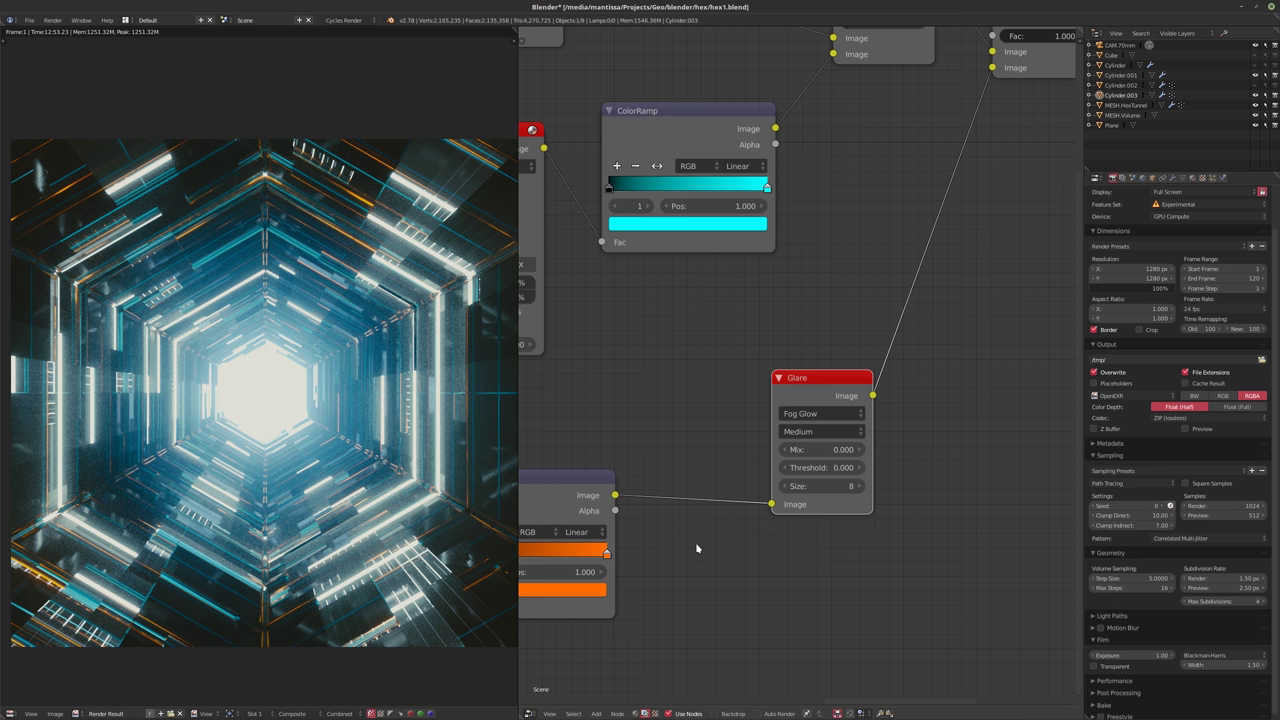
key("shift+a")
mouse_move(684, 537)
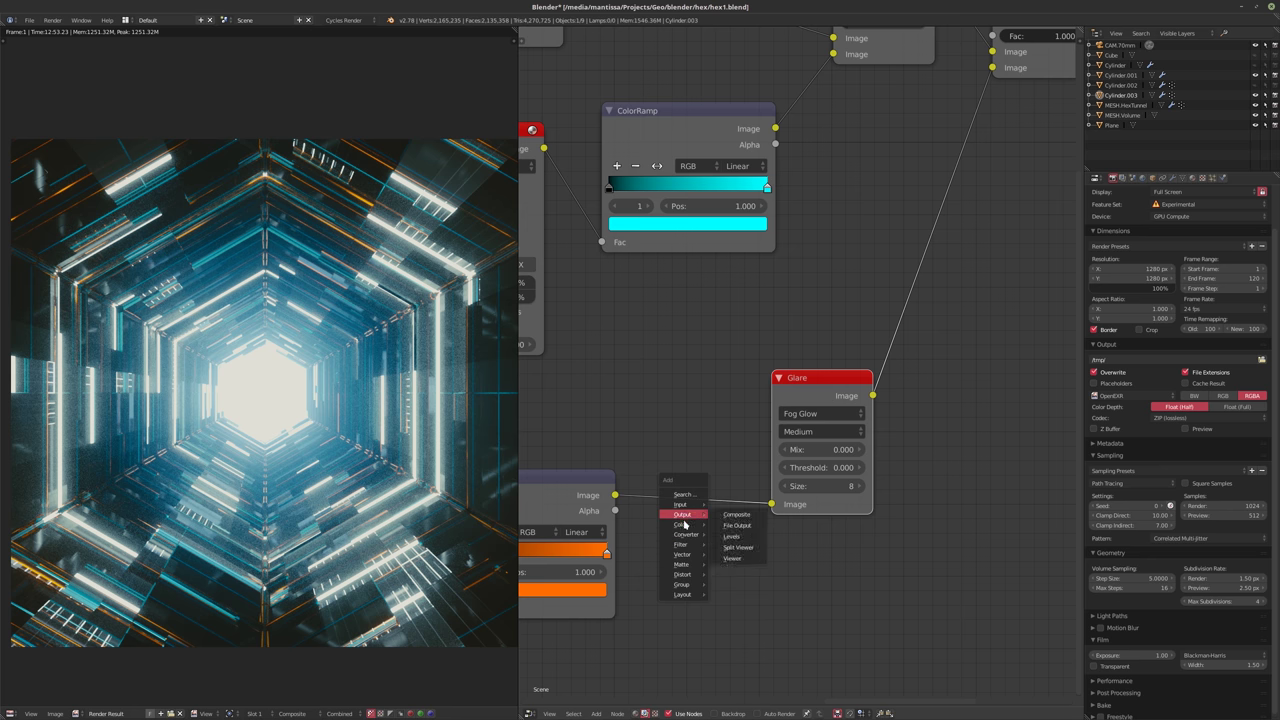
- Rearrange the Separate RGBA, both Subtract nodes and the ColorRamp to open space
mouse_move(689, 571)
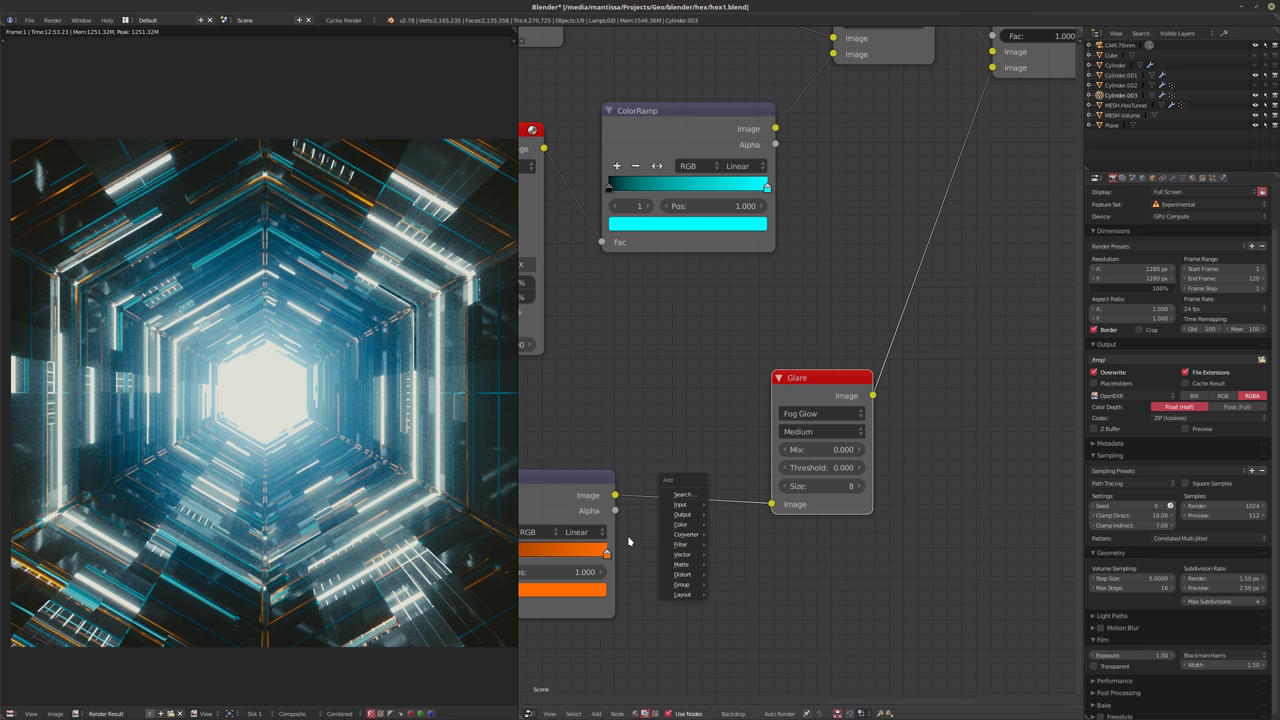
key("Escape")
scroll(690, 513, "down", 2)
scroll(690, 513, "down", 1)
scroll(690, 513, "left", 2, "ctrl")
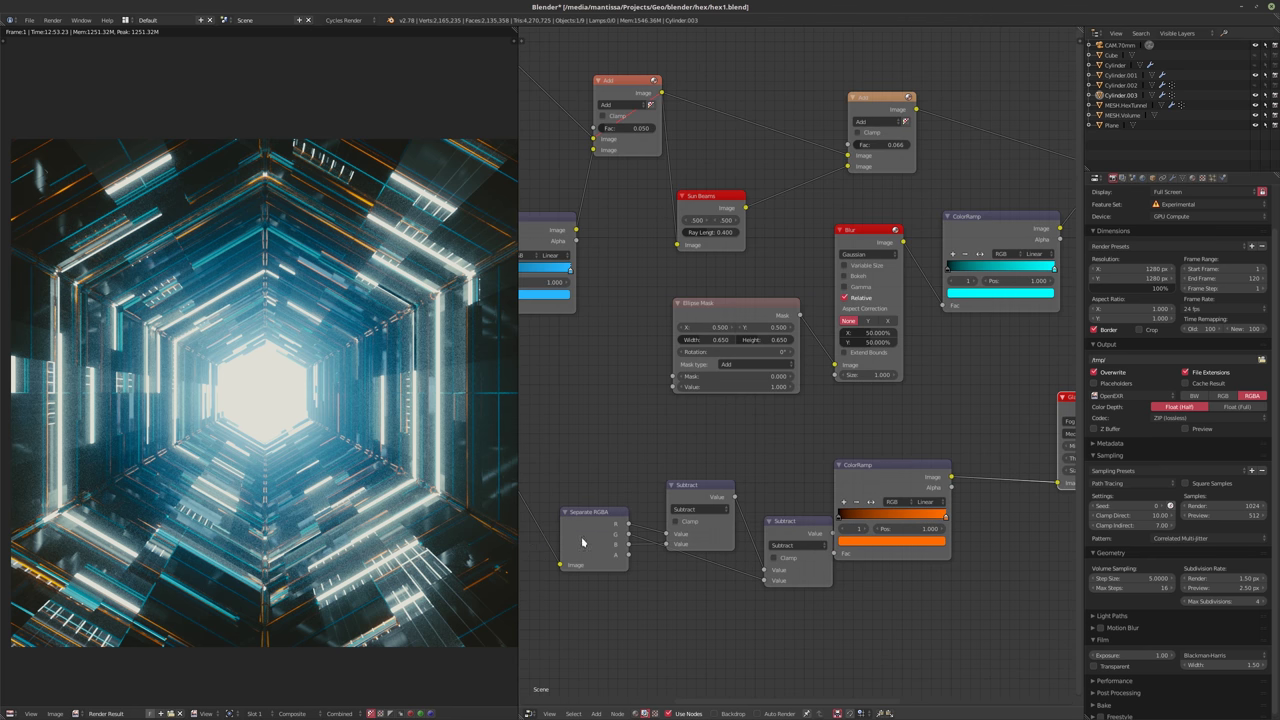
left_click_drag(596, 515, 505, 536)
left_click_drag(711, 490, 640, 490)
left_click_drag(795, 521, 737, 535)
middle_click_drag(904, 484, 806, 490)
left_click_drag(806, 490, 852, 483)
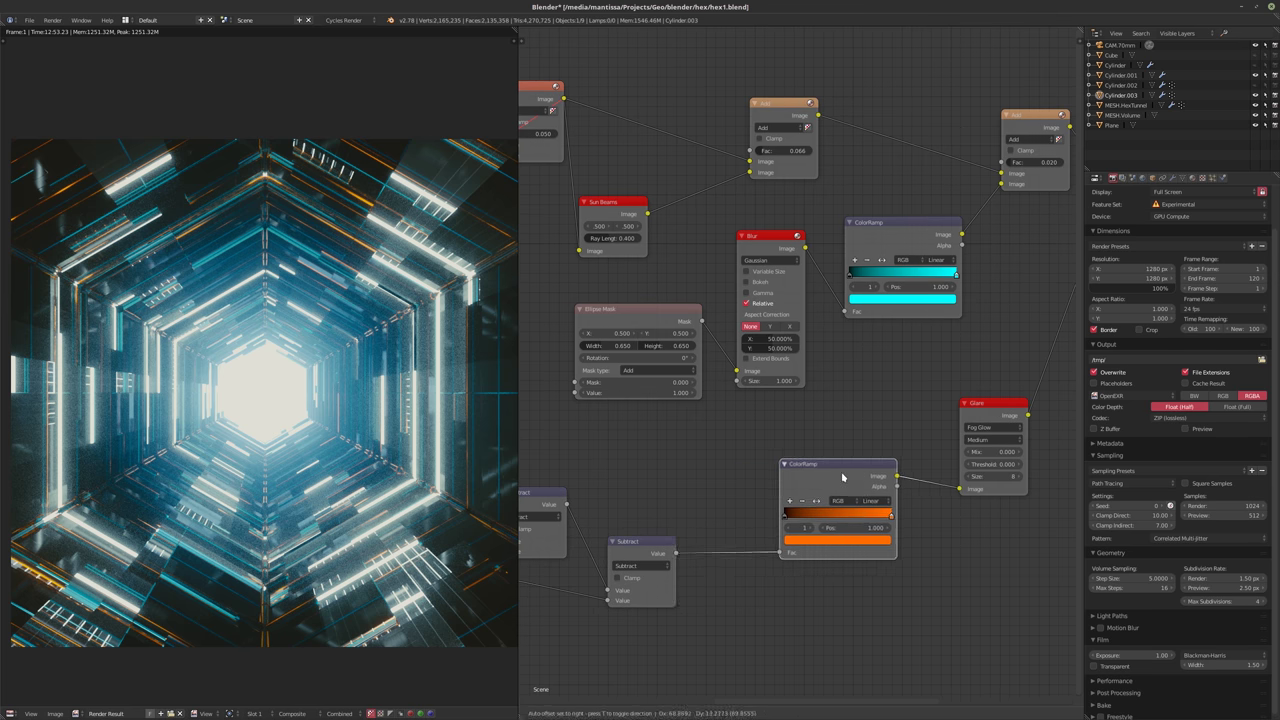
- Drop a Math node set to Multiply between the Subtract chain and the orange ColorRamp
key("shift+a")
mouse_move(698, 579)
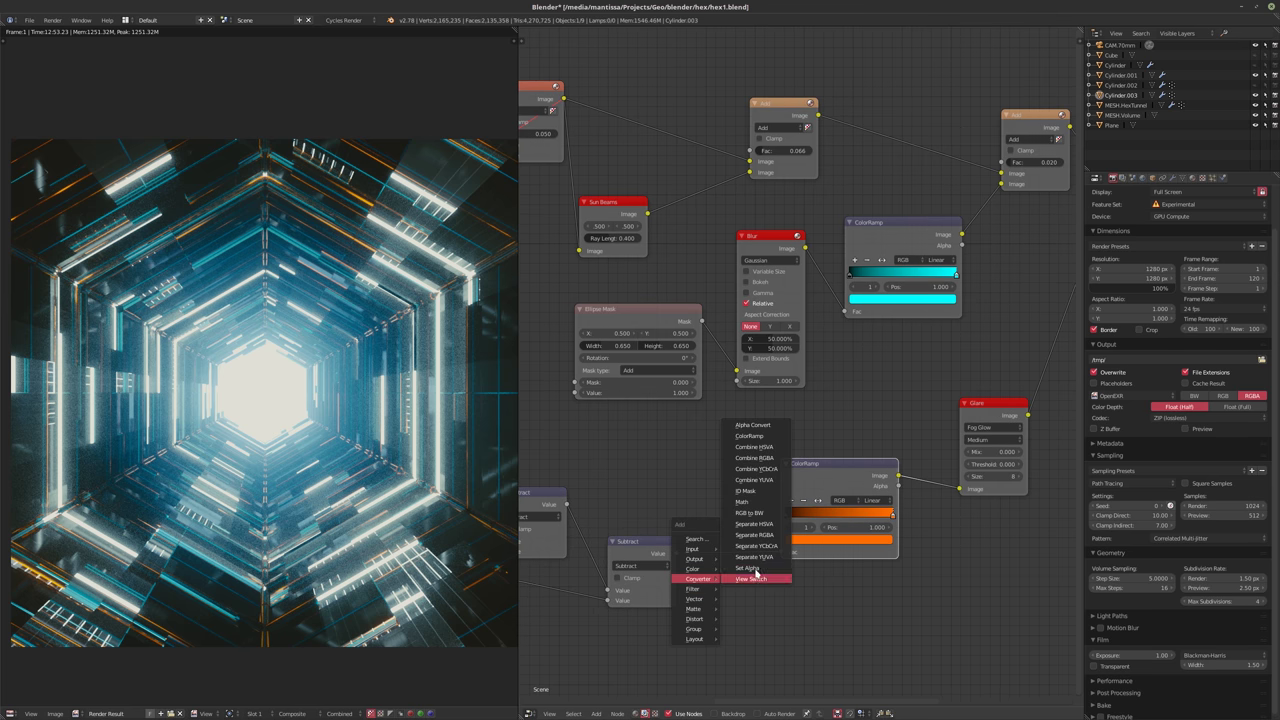
left_click(756, 502)
left_click(744, 550)
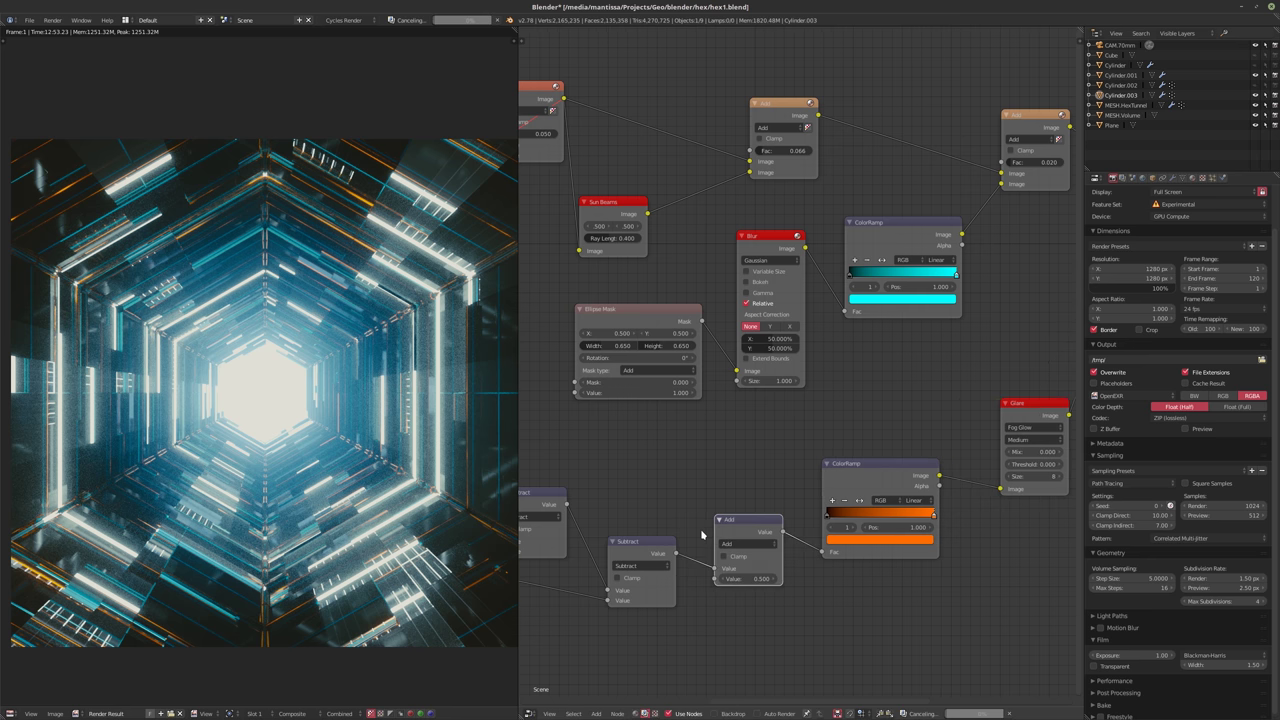
left_click(746, 545)
left_click(748, 519)
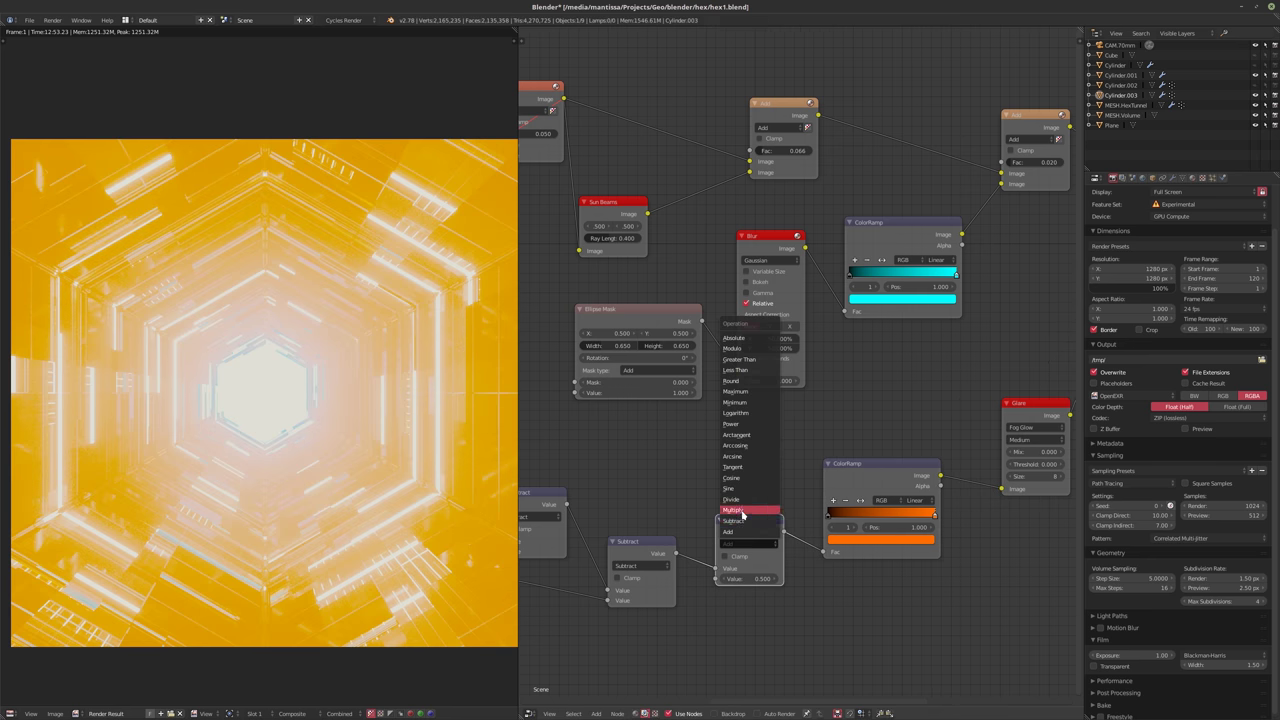
- Raise the Multiply factor through 2 and 3 to a final value of 5
left_click(744, 579)
type("2")
key("Return")
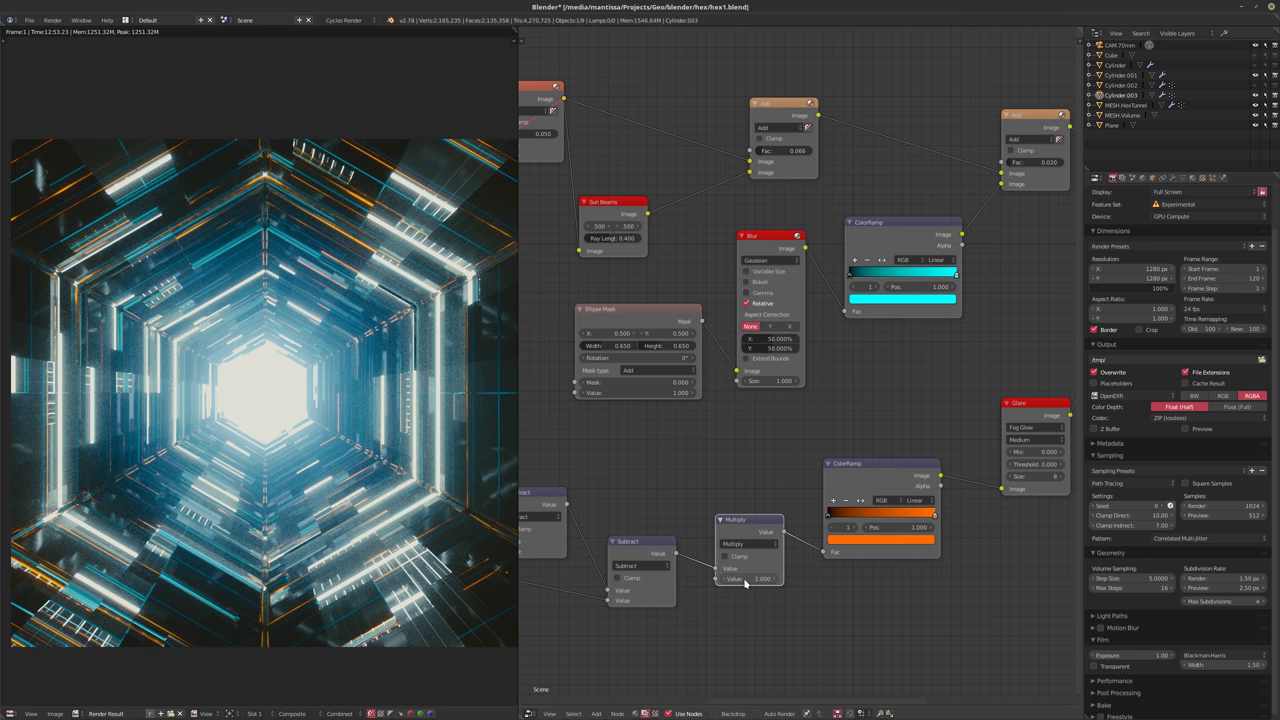
left_click(744, 579)
type("3")
key("Return")
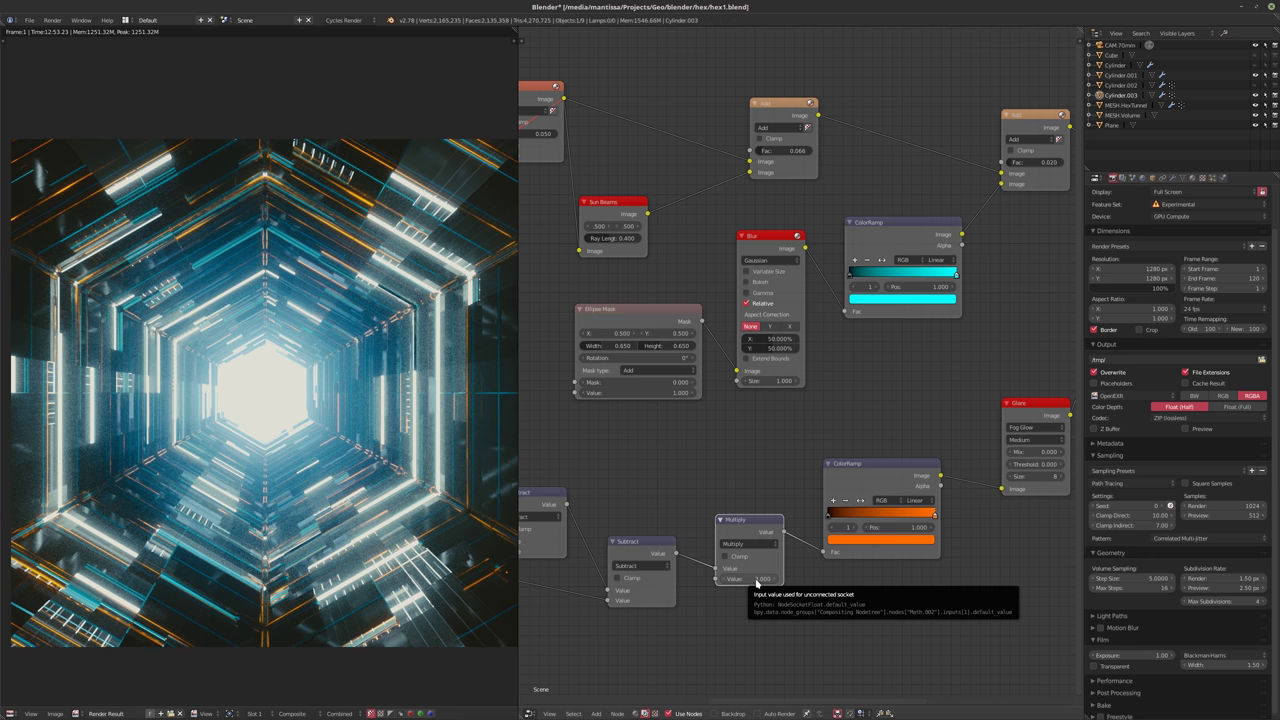
middle_click_drag(737, 513, 699, 508)
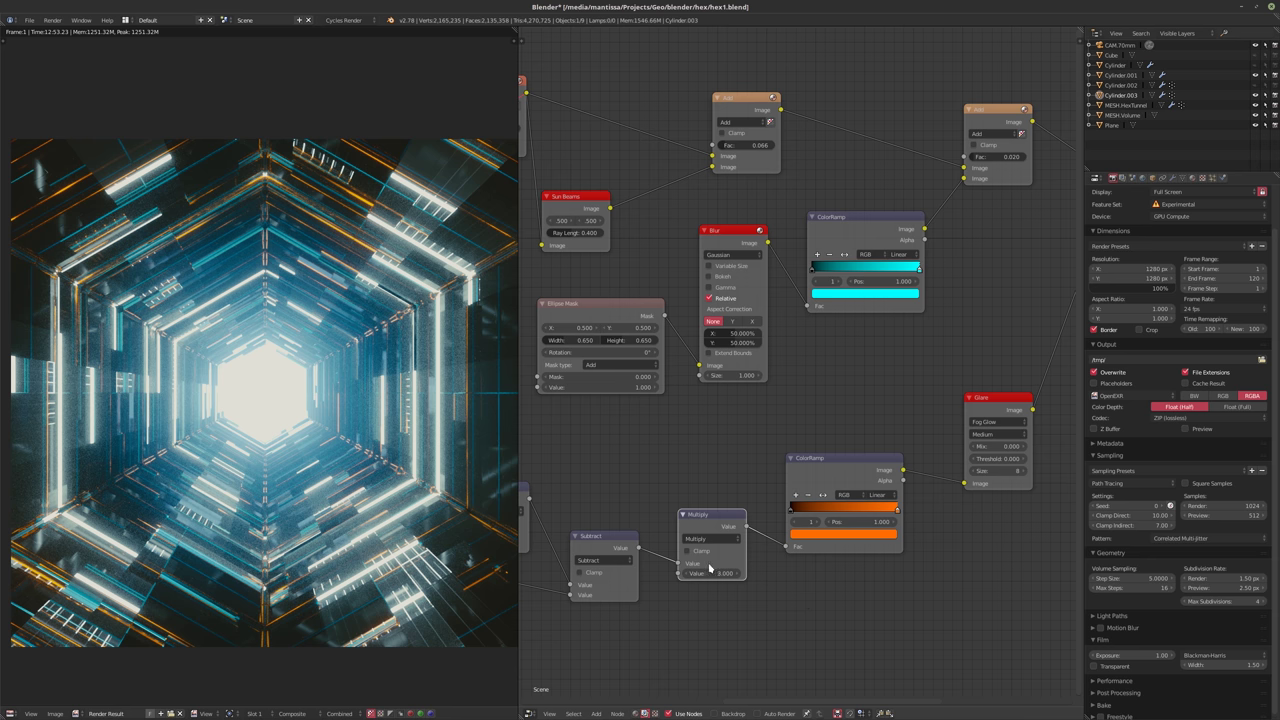
key("Return")
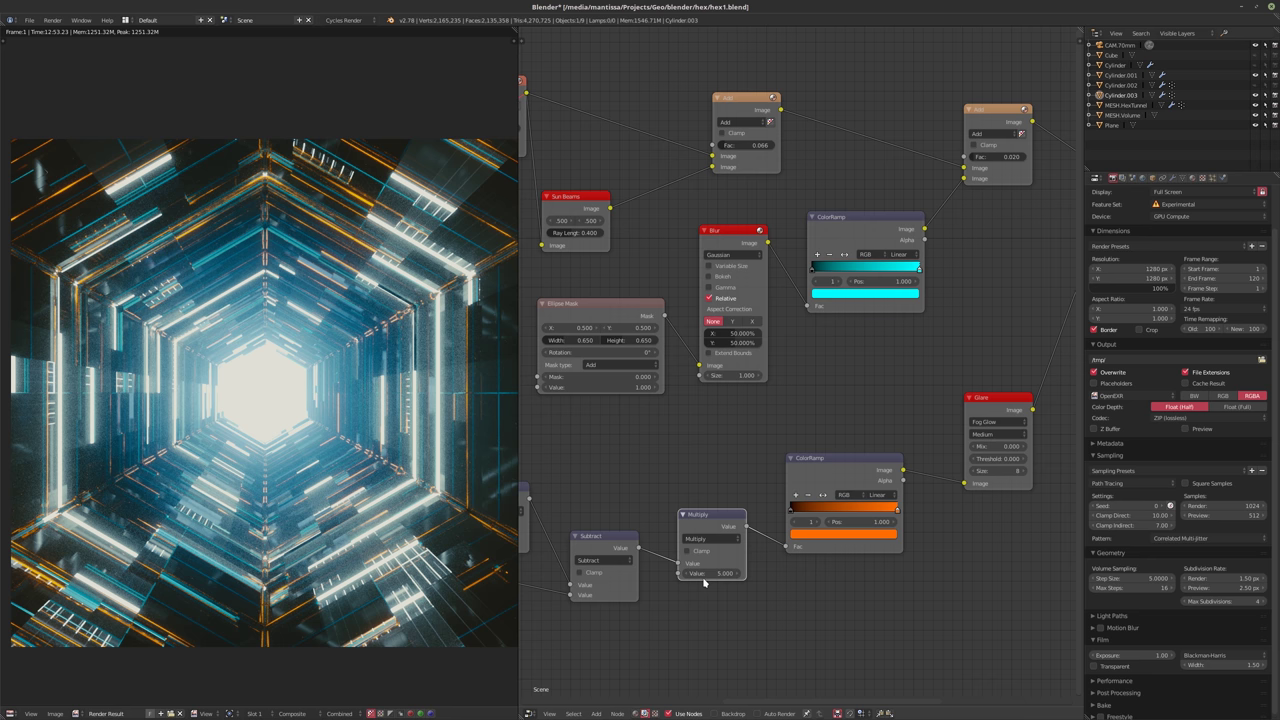
scroll(660, 486, "right", 5, "ctrl")
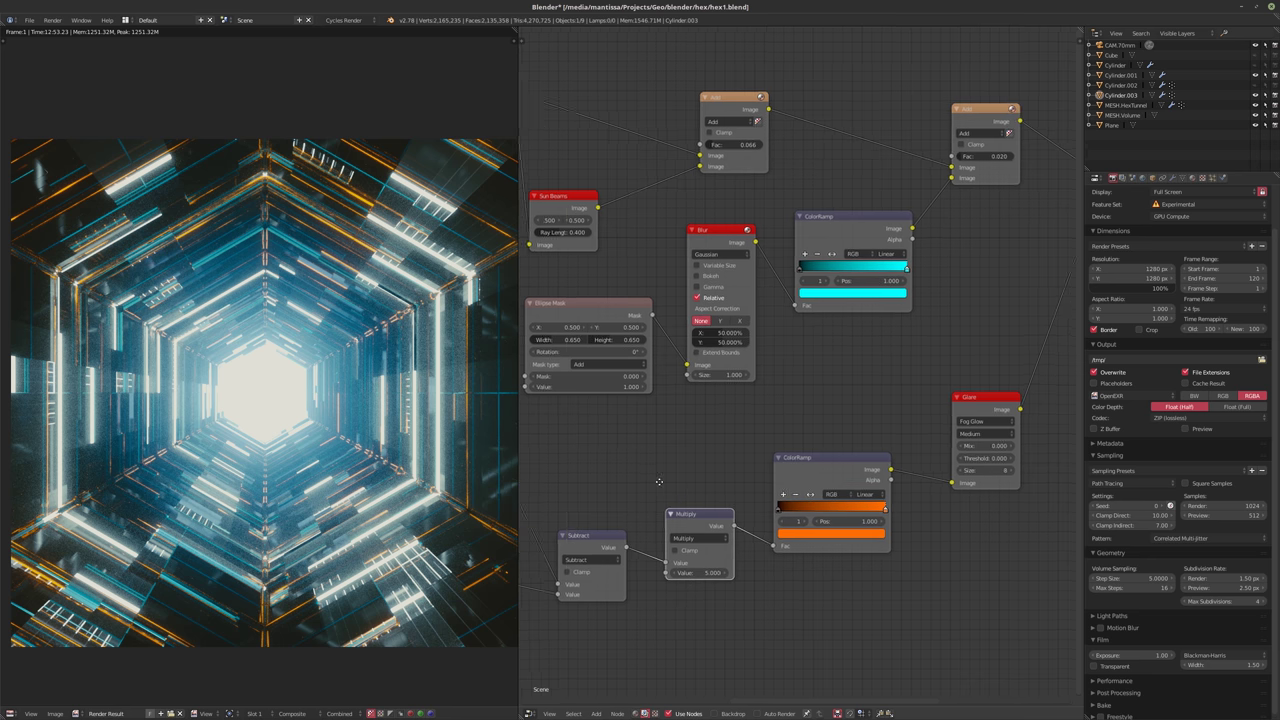
scroll(764, 483, "right", 2, "ctrl")
scroll(775, 420, "up", 1)
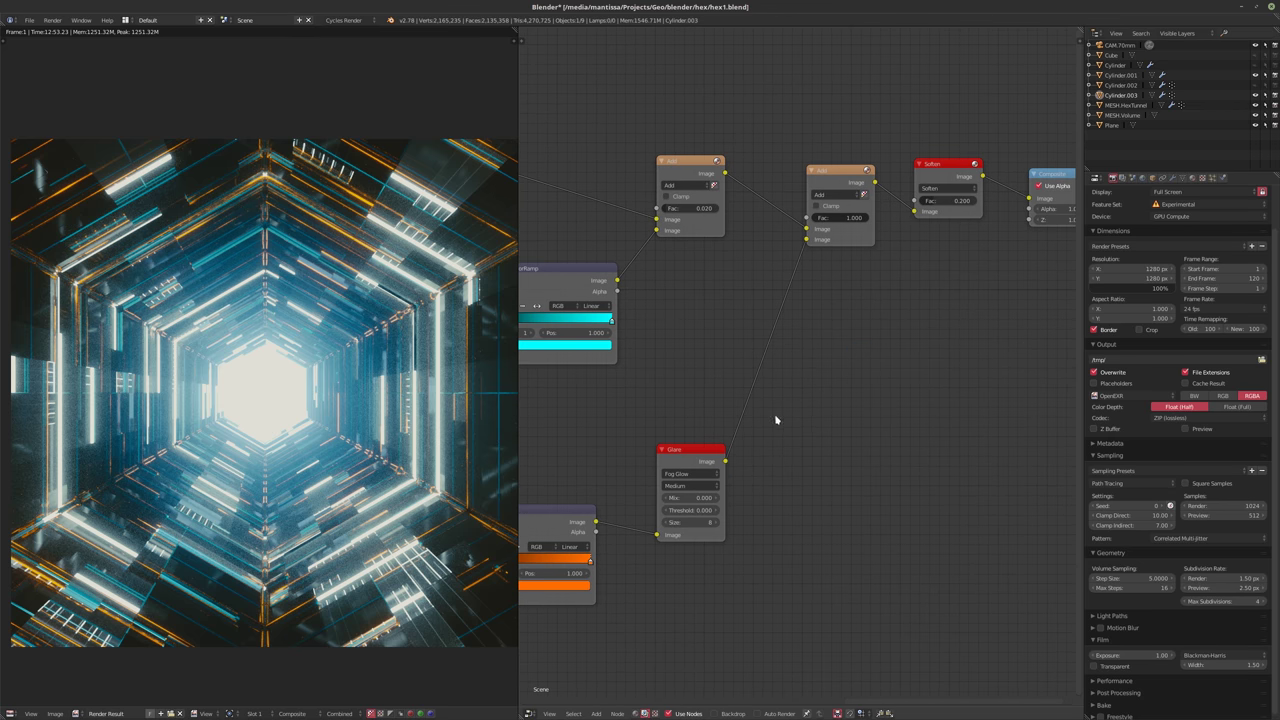
- Move the Soften node aside and insert a Color Mix node into the Glare-to-Add link
scroll(854, 343, "down", 2)
left_click_drag(840, 245, 976, 268)
left_click_drag(760, 243, 875, 284)
key("shift+a")
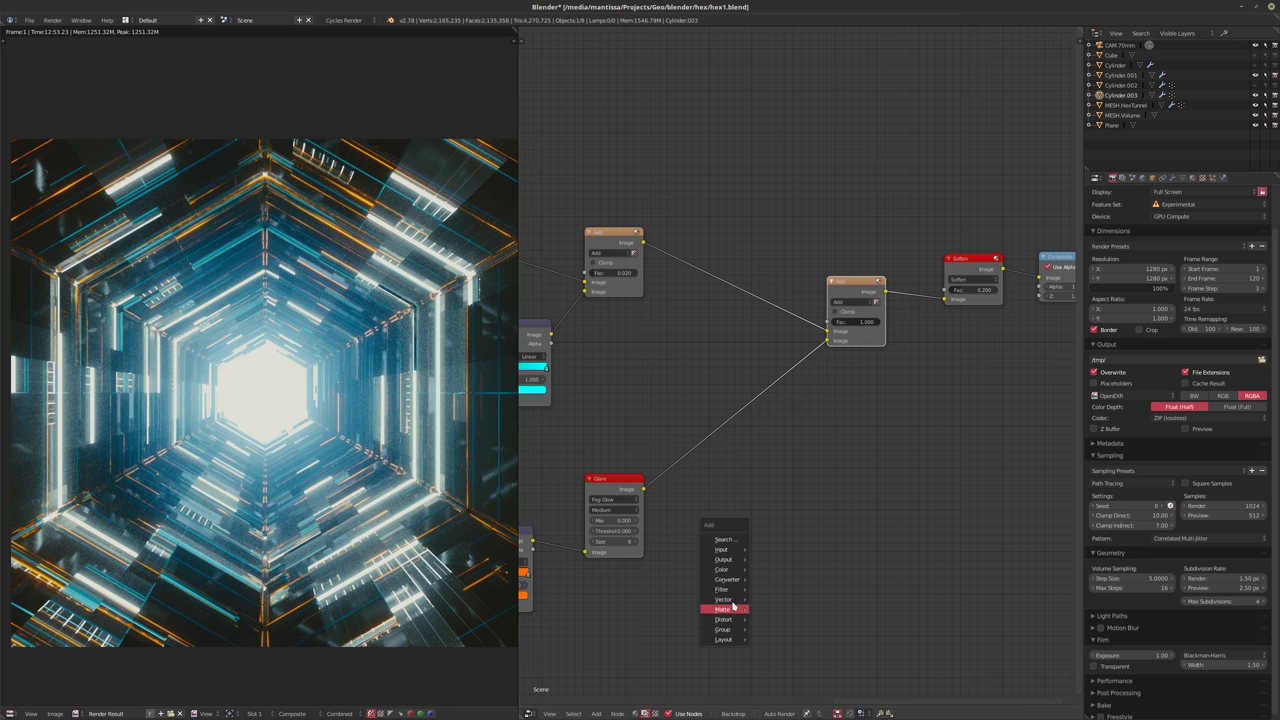
mouse_move(725, 571)
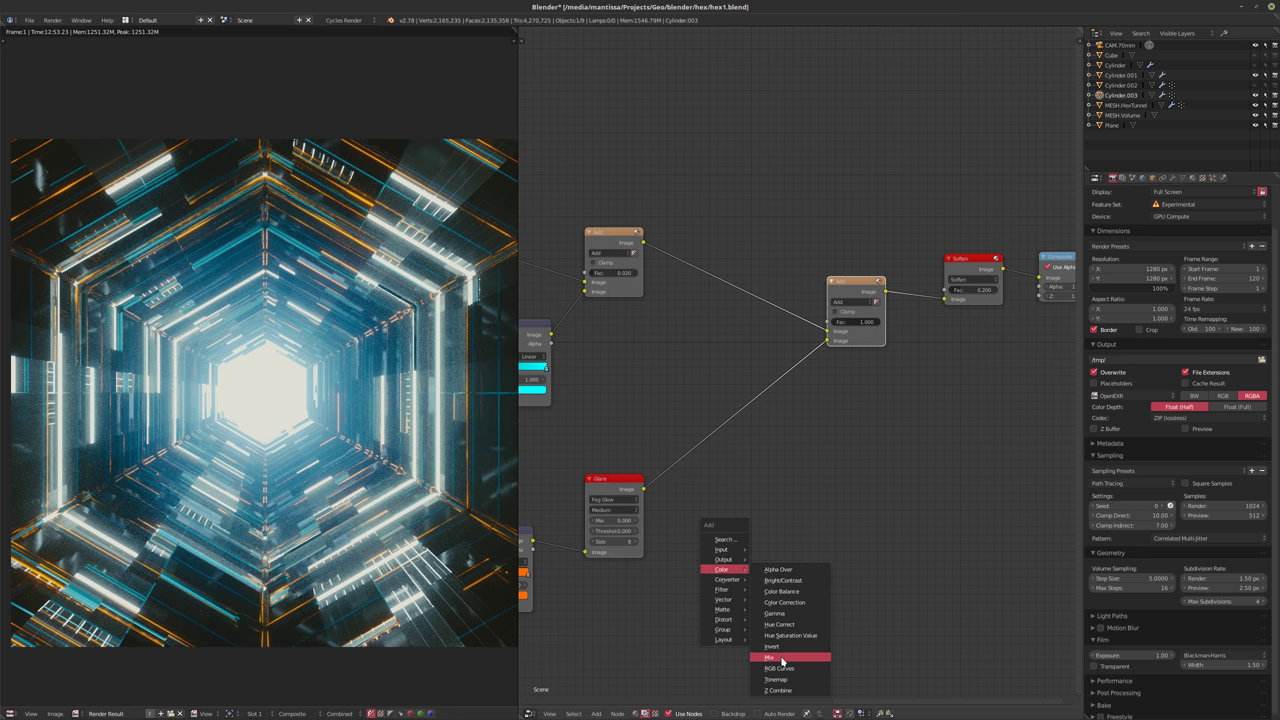
left_click(782, 661)
left_click(743, 532)
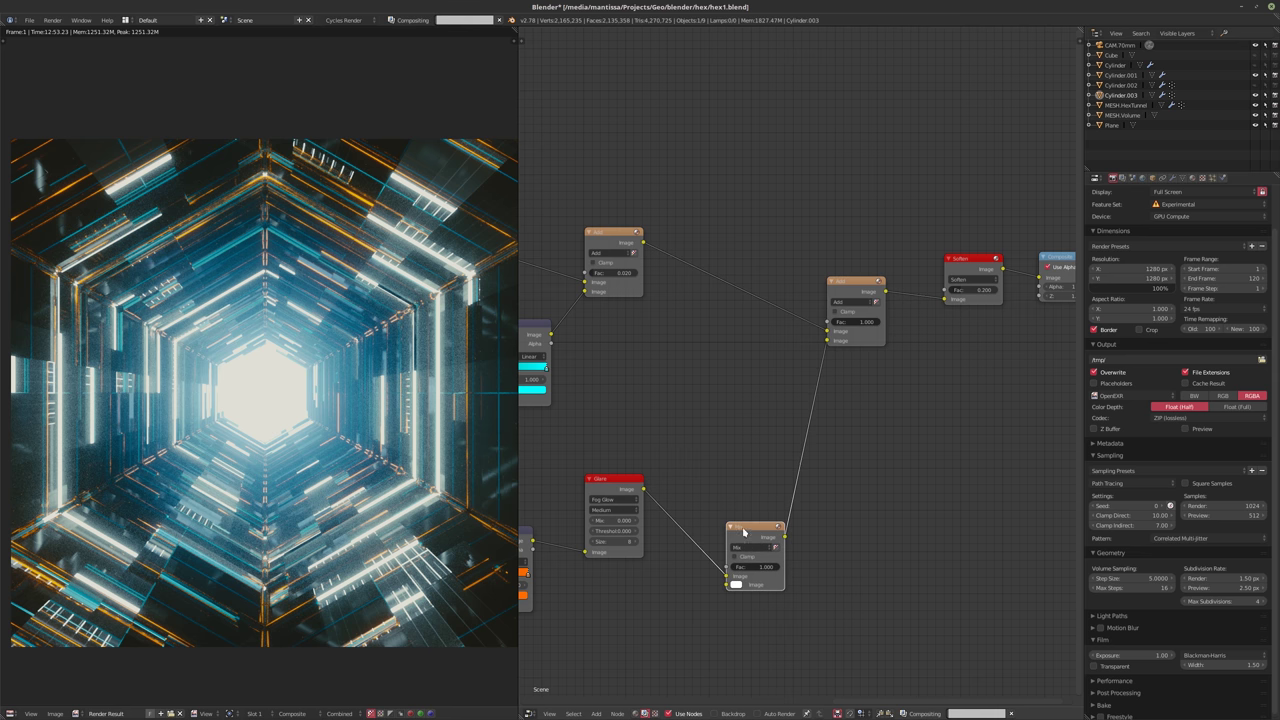
middle_click_drag(743, 532, 775, 491)
key("shift+a")
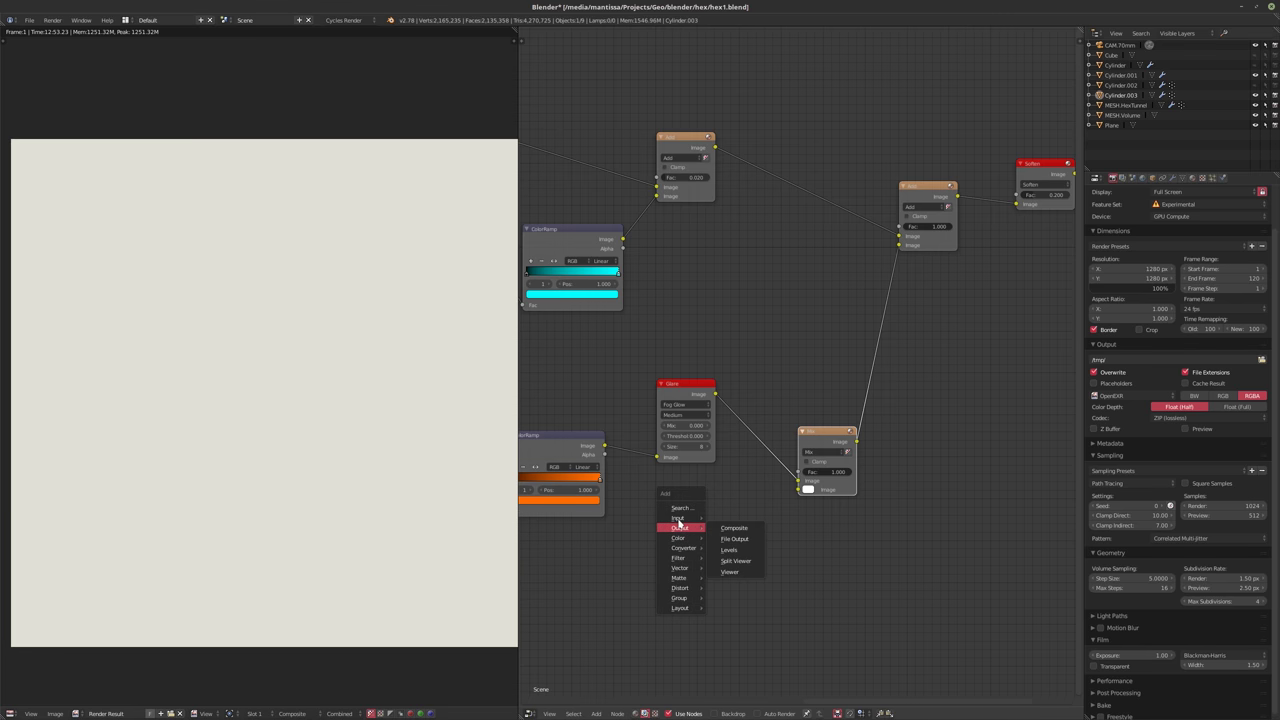
key("g")
left_click(843, 275)
- Add a Sun Beams filter node below the Mix node and preview it on the Composite output
key("shift+a")
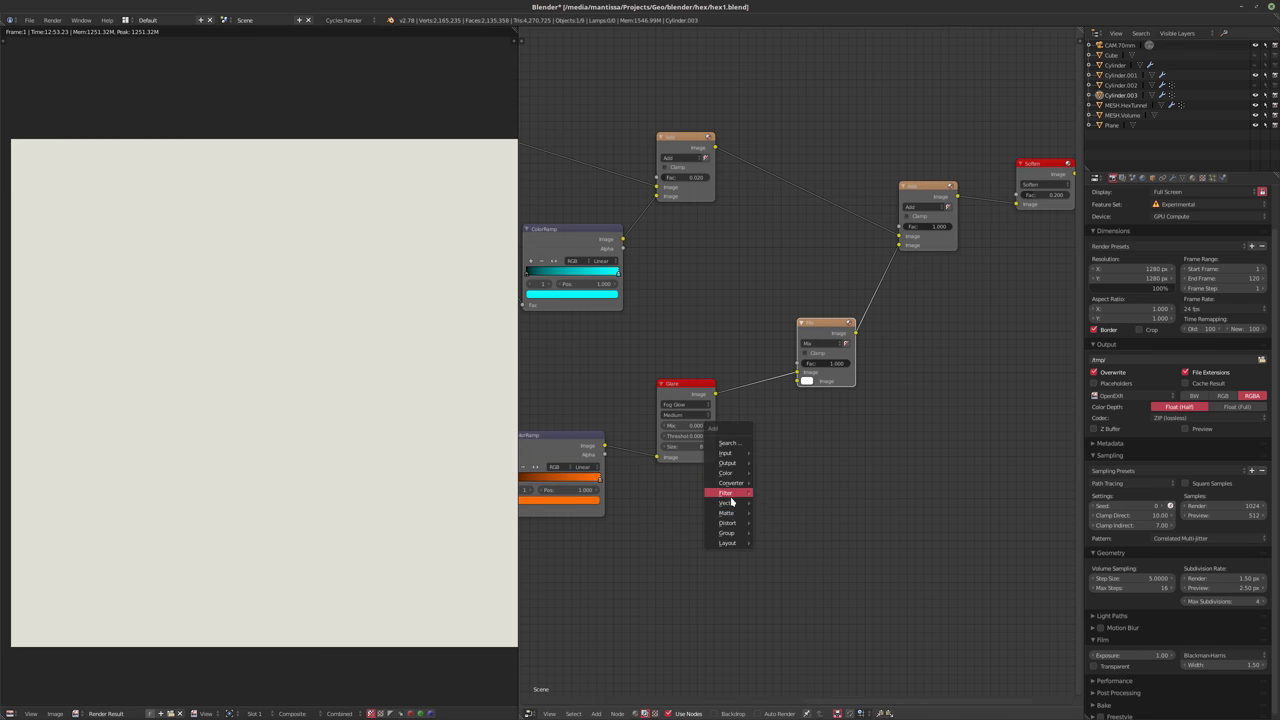
mouse_move(728, 494)
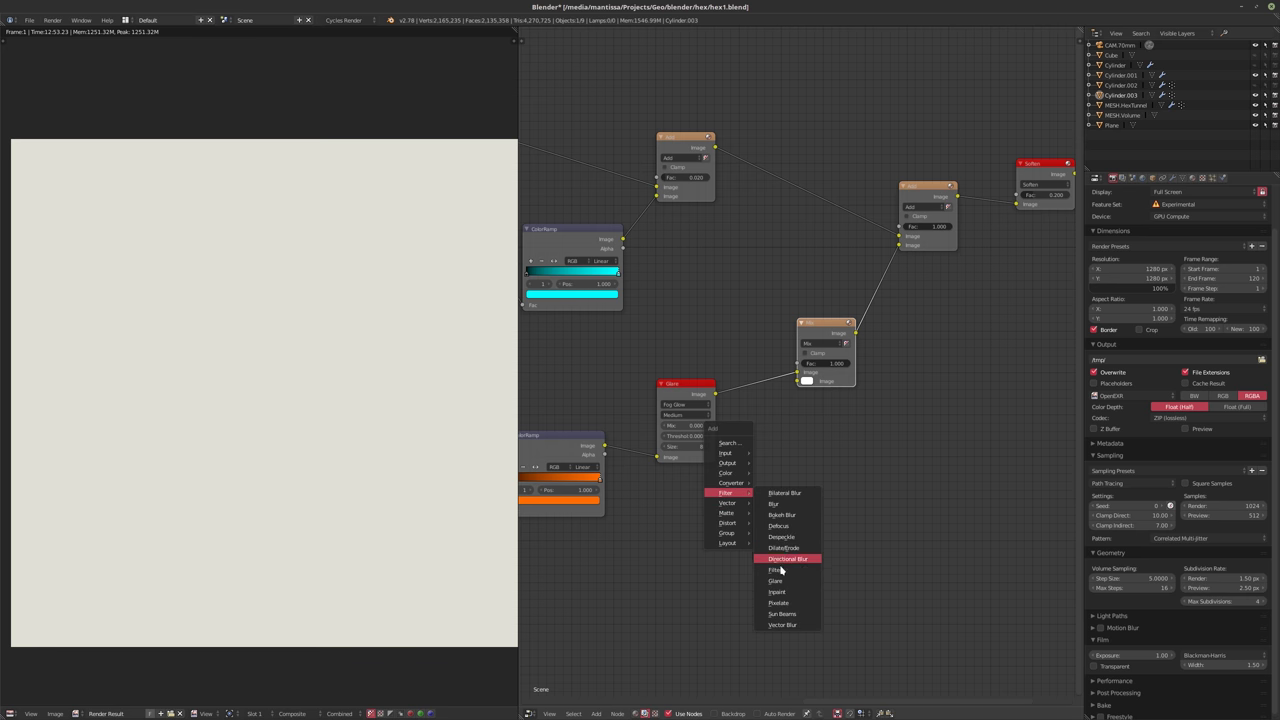
left_click(782, 613)
left_click(746, 447)
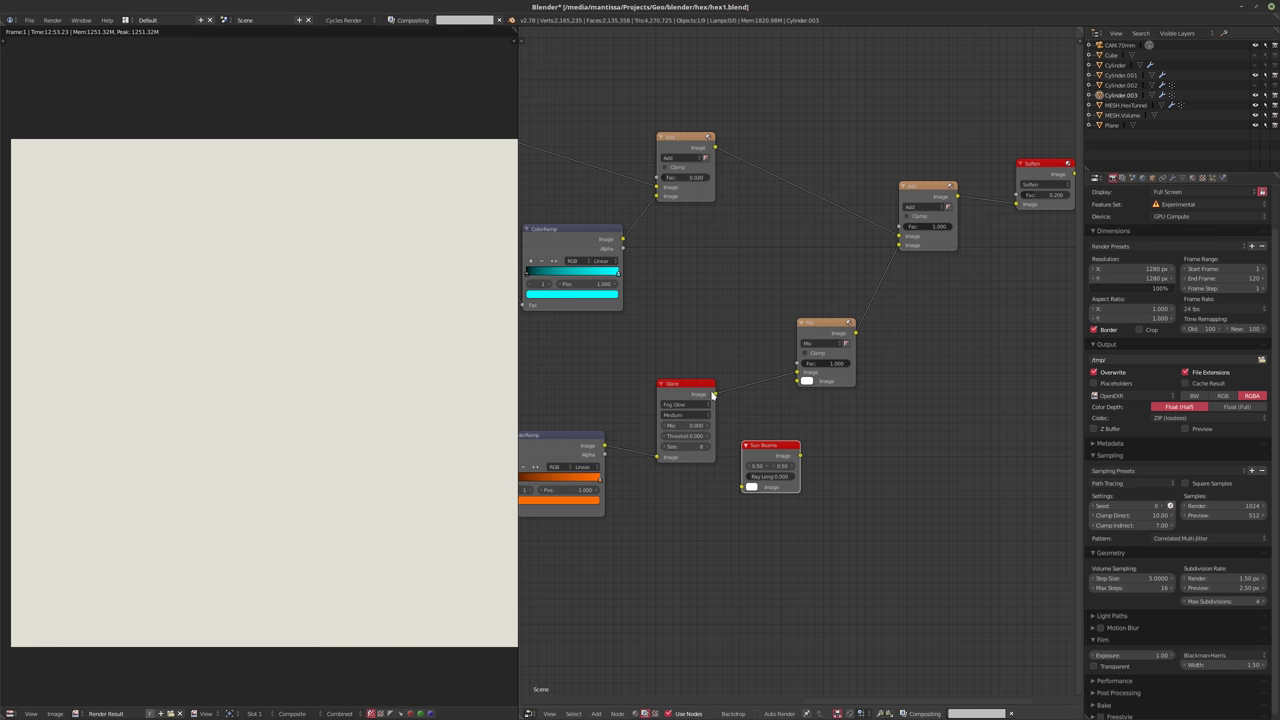
middle_click_drag(800, 456, 740, 520)
left_click_drag(740, 518, 1052, 246)
middle_click_drag(963, 374, 1011, 328)
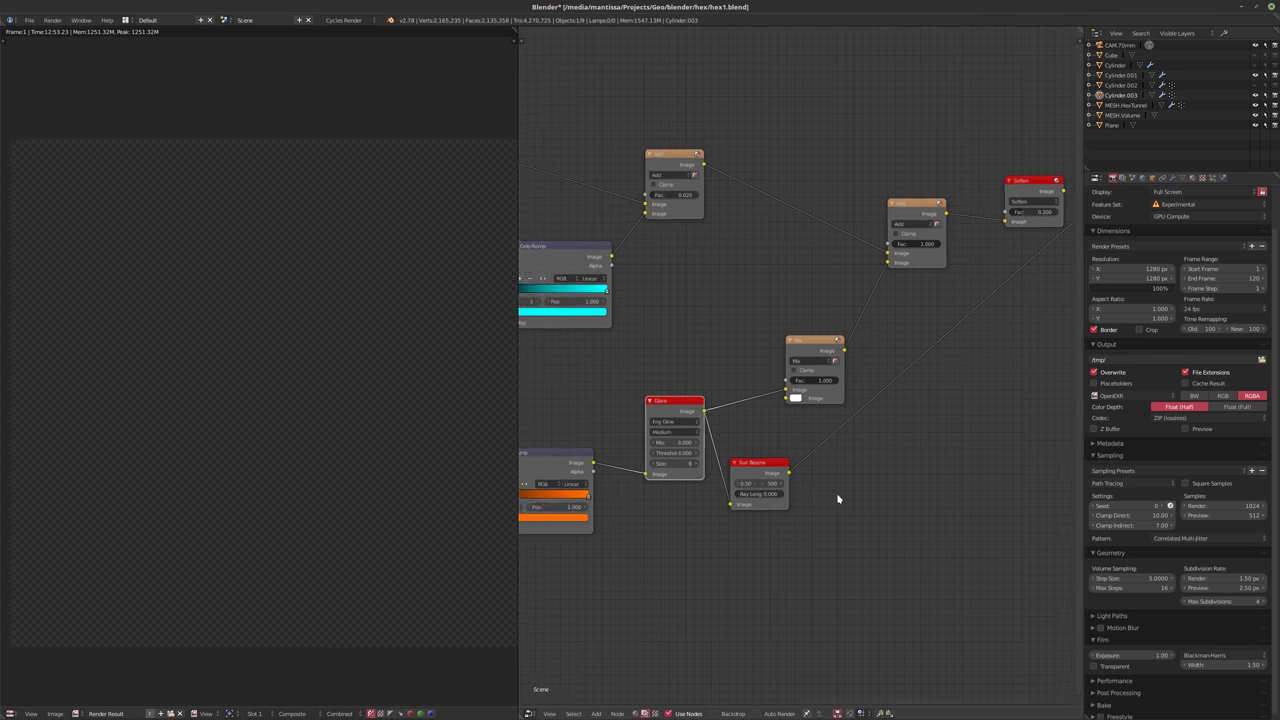
scroll(838, 498, "up", 2)
middle_click_drag(823, 534, 845, 550)
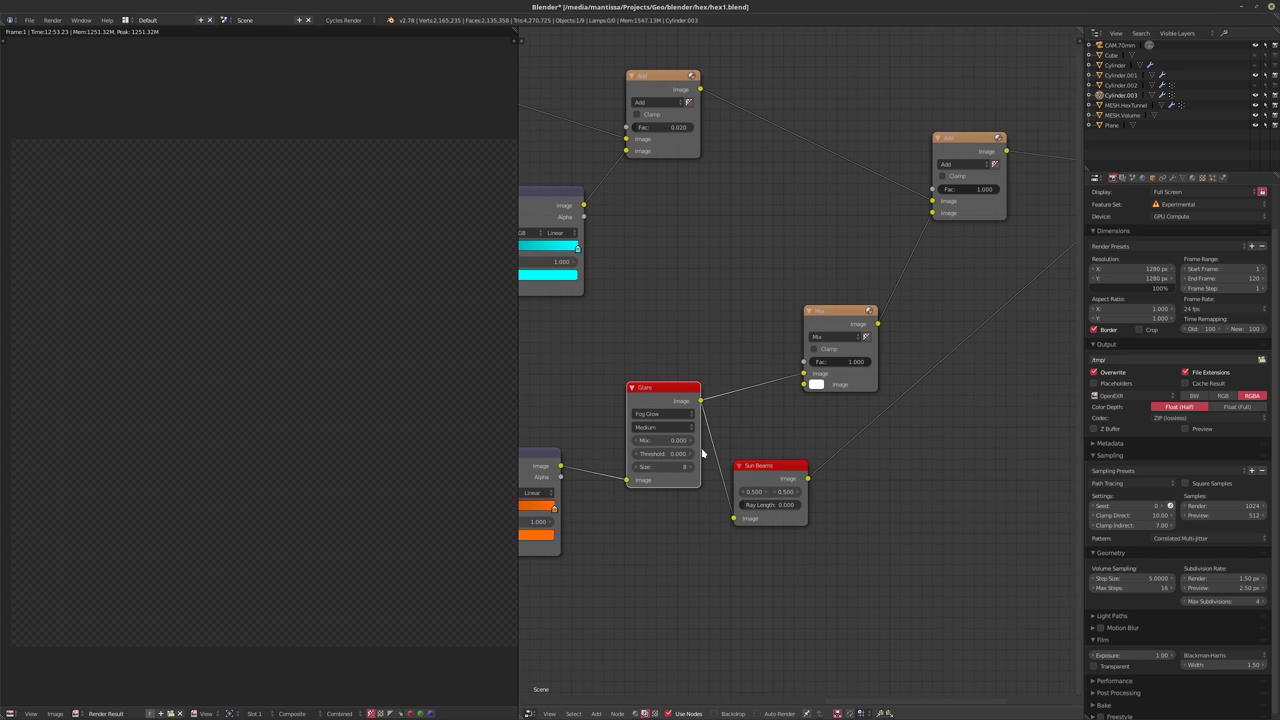
middle_click_drag(663, 487, 692, 488)
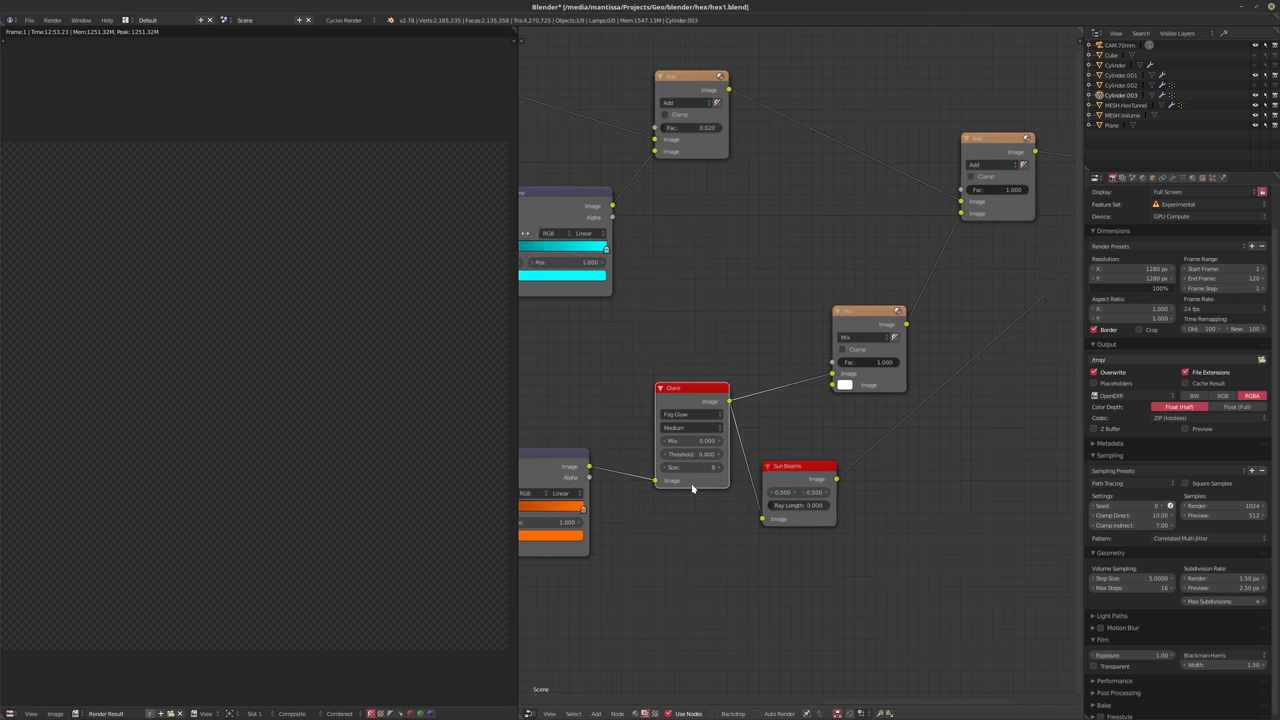
- Feed the orange ColorRamp into Sun Beams and raise its ray length to about 0.175
scroll(692, 487, "down", 1)
left_click_drag(604, 470, 751, 514)
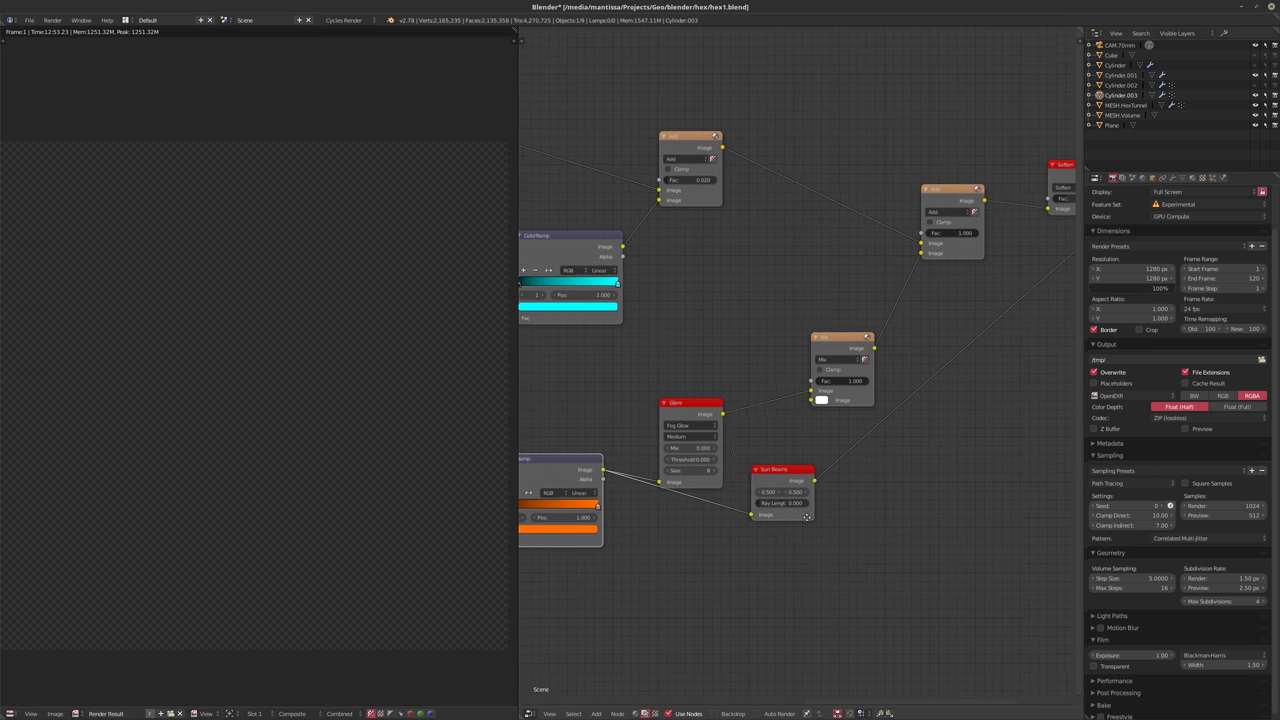
middle_click_drag(807, 517, 773, 527)
left_click_drag(655, 418, 658, 393)
scroll(786, 463, "down", 2)
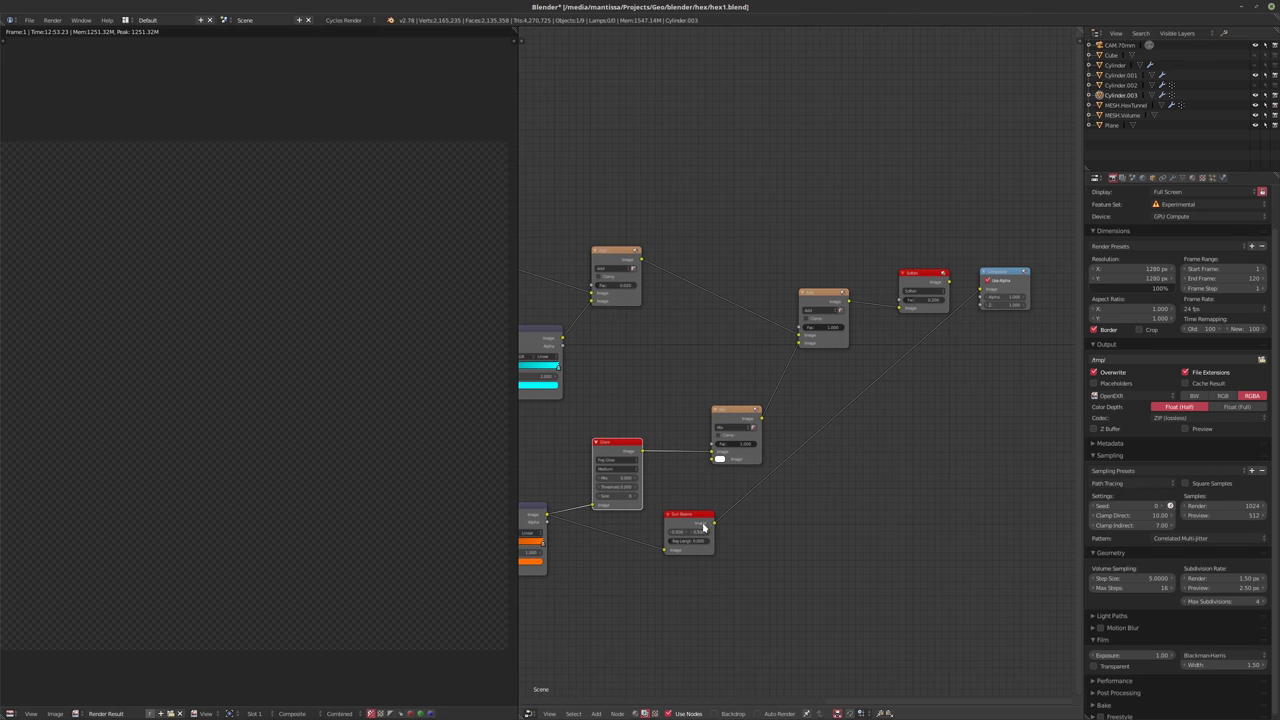
left_click_drag(688, 540, 644, 477)
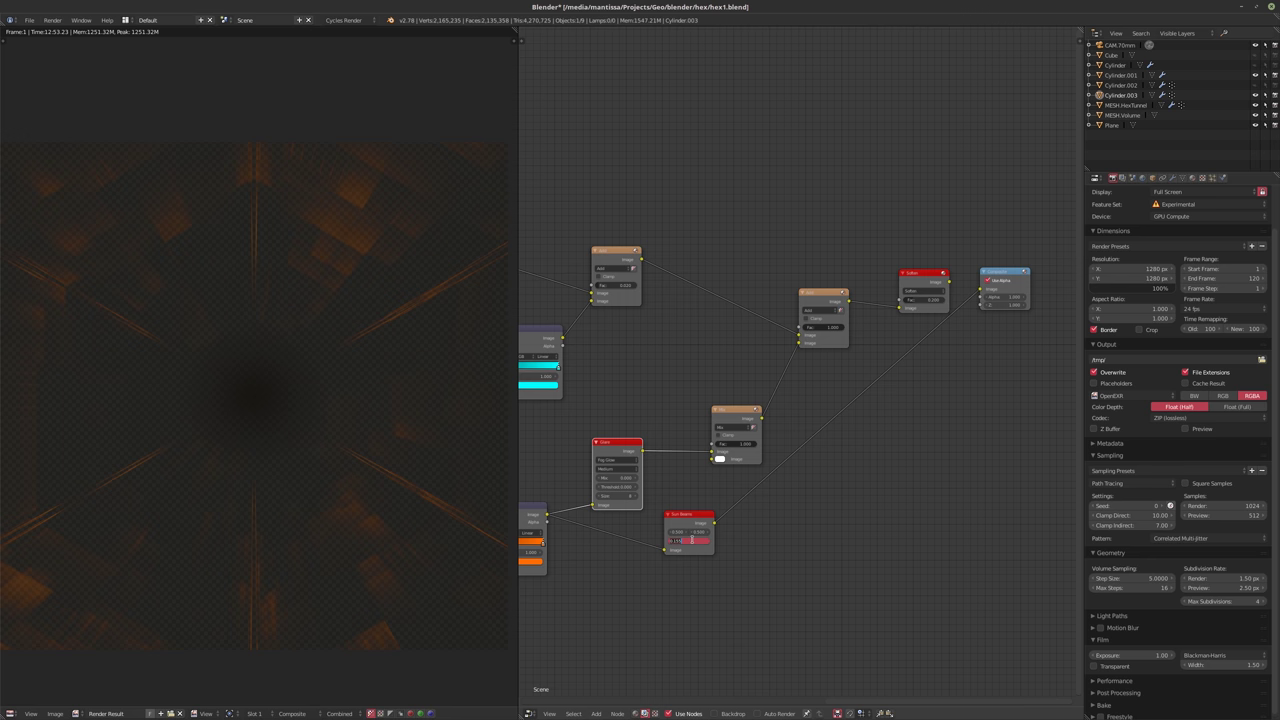
key("Return")
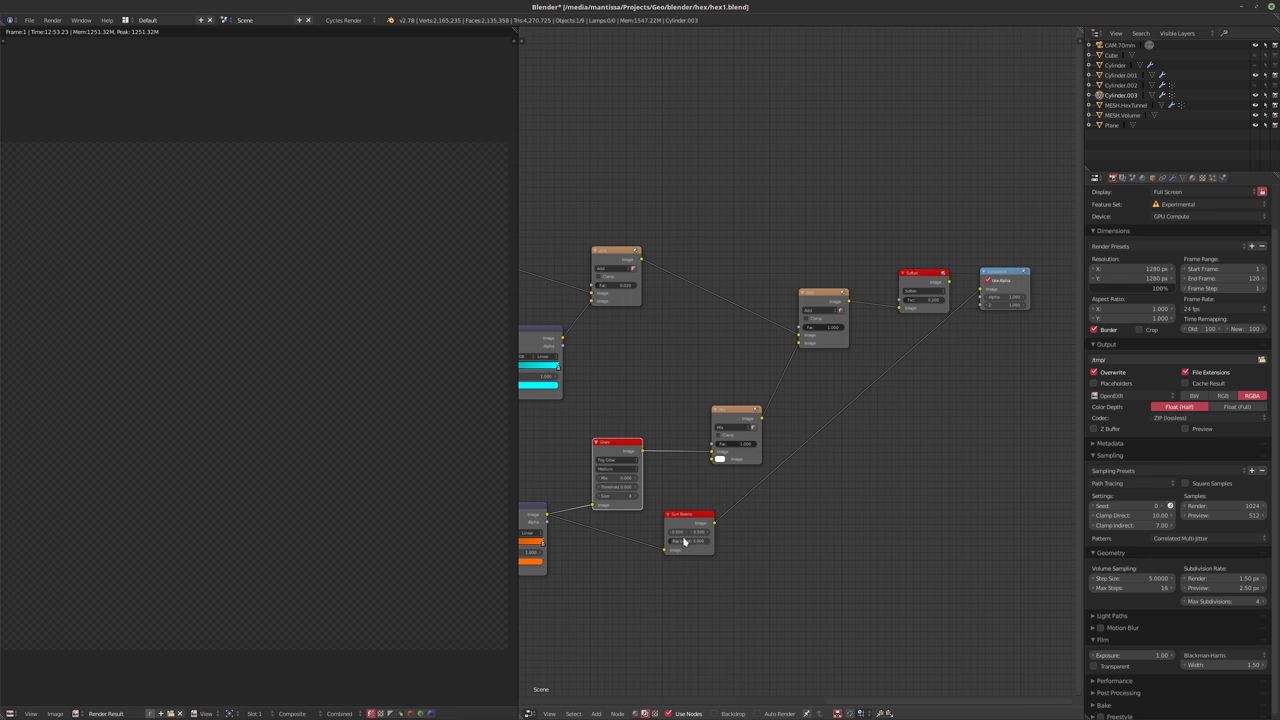
- Set ray length to 0.091, feed Sun Beams into the Mix node, and reconnect Soften to Composite
scroll(684, 541, "up", 3)
mouse_move(684, 541)
left_mouse_down()
mouse_move(662, 544)
mouse_move(700, 544)
left_mouse_up()
middle_click_drag(820, 457, 723, 491)
scroll(727, 505, "down", 1)
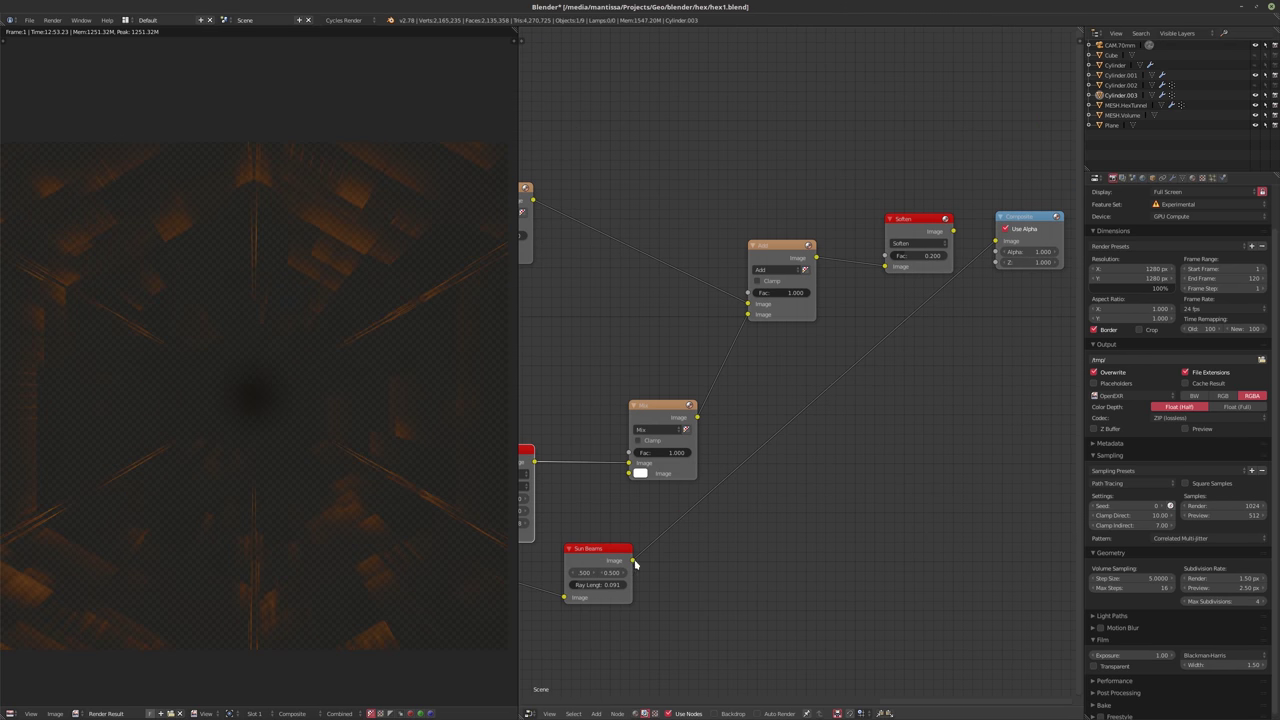
left_click_drag(633, 561, 631, 474)
left_click_drag(953, 232, 995, 242)
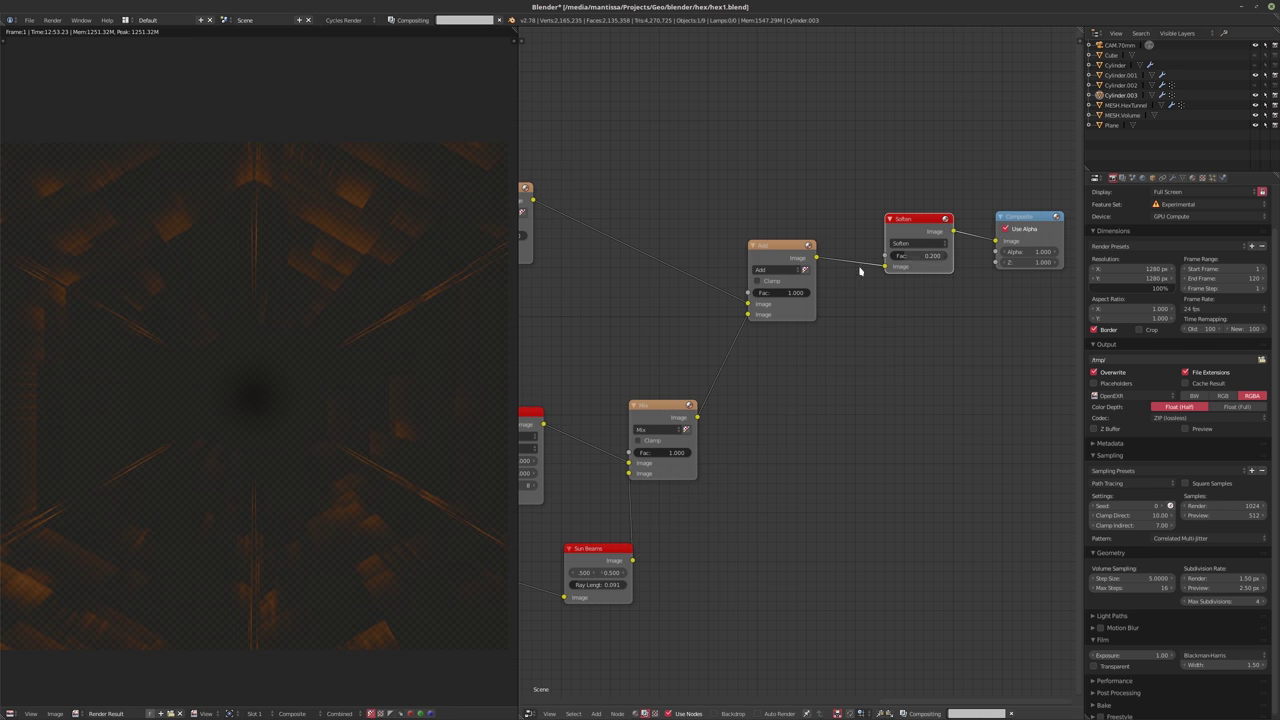
left_click_drag(657, 420, 698, 423)
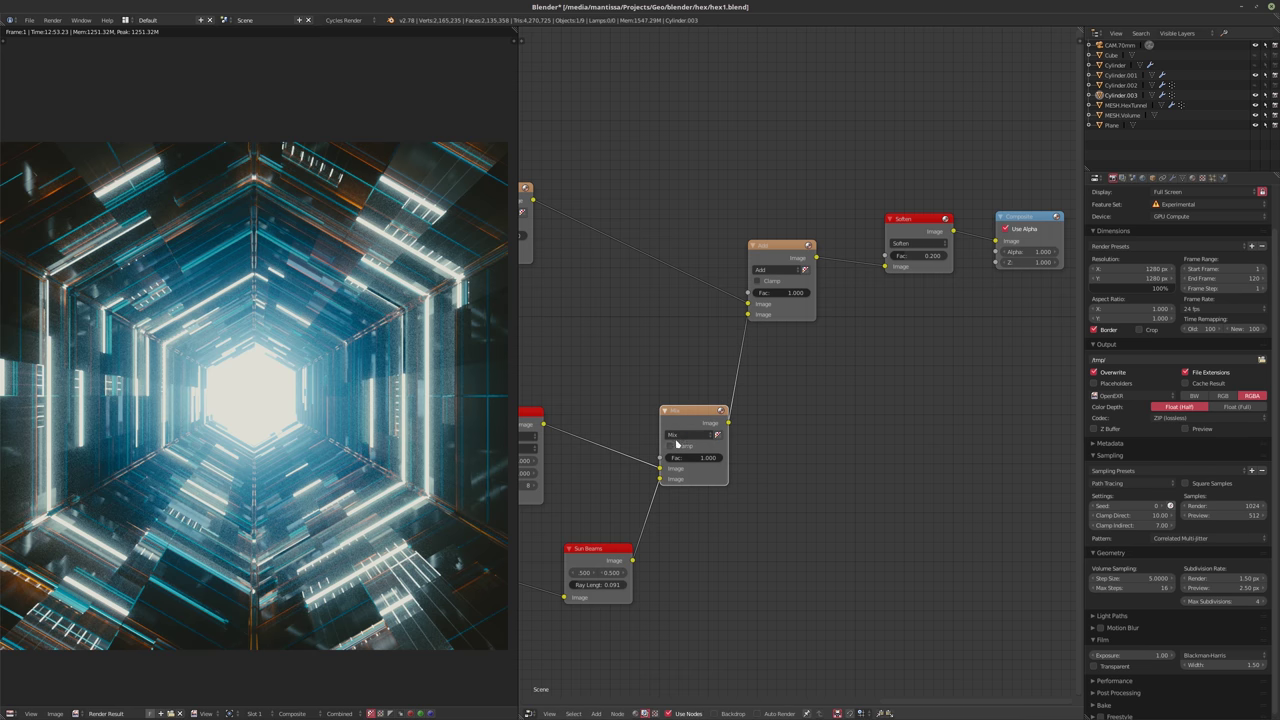
- Switch the Mix node's blend mode to Add
left_click(685, 434)
left_click(675, 416)
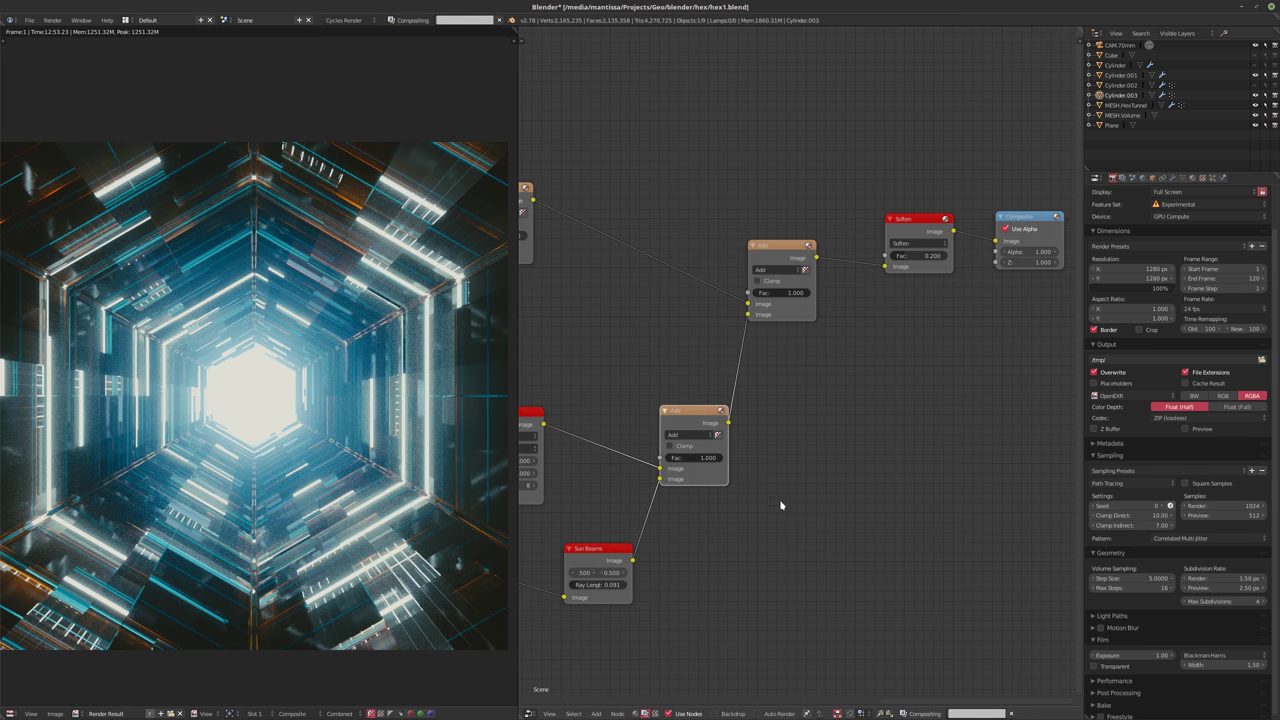
middle_click_drag(772, 492, 846, 499)
scroll(815, 496, "up", 1)
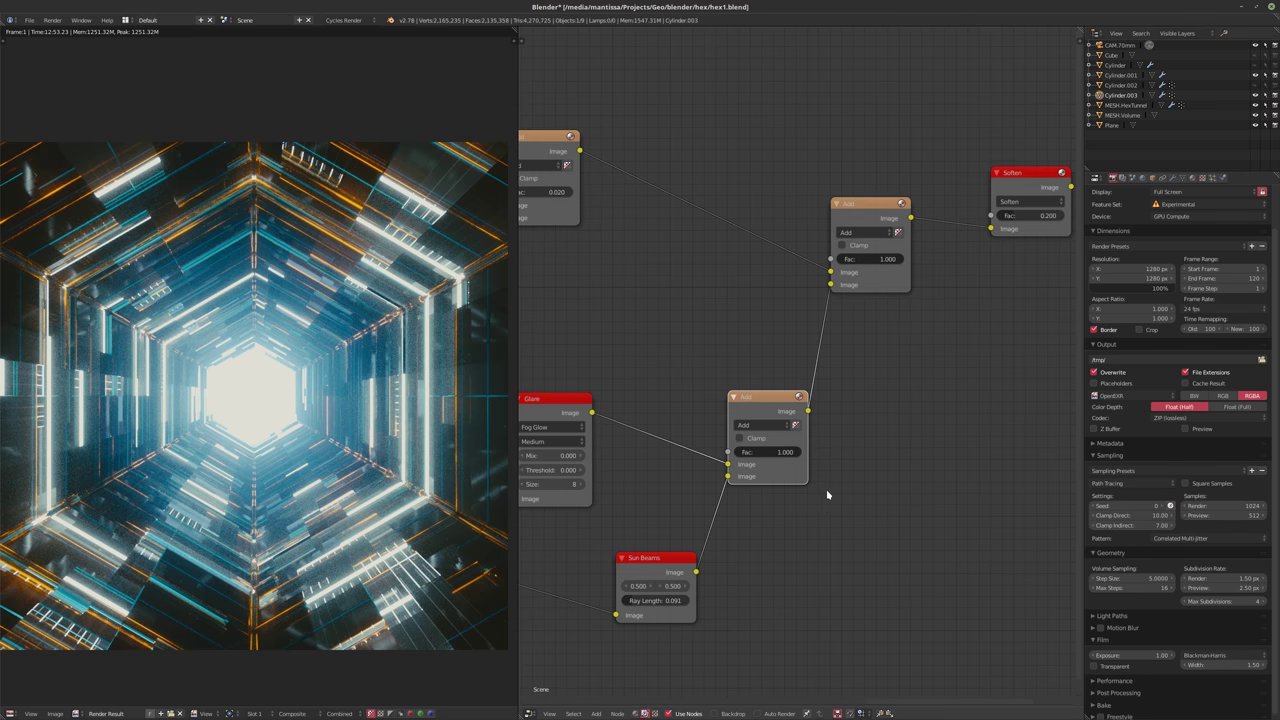
scroll(669, 588, "up", 2)
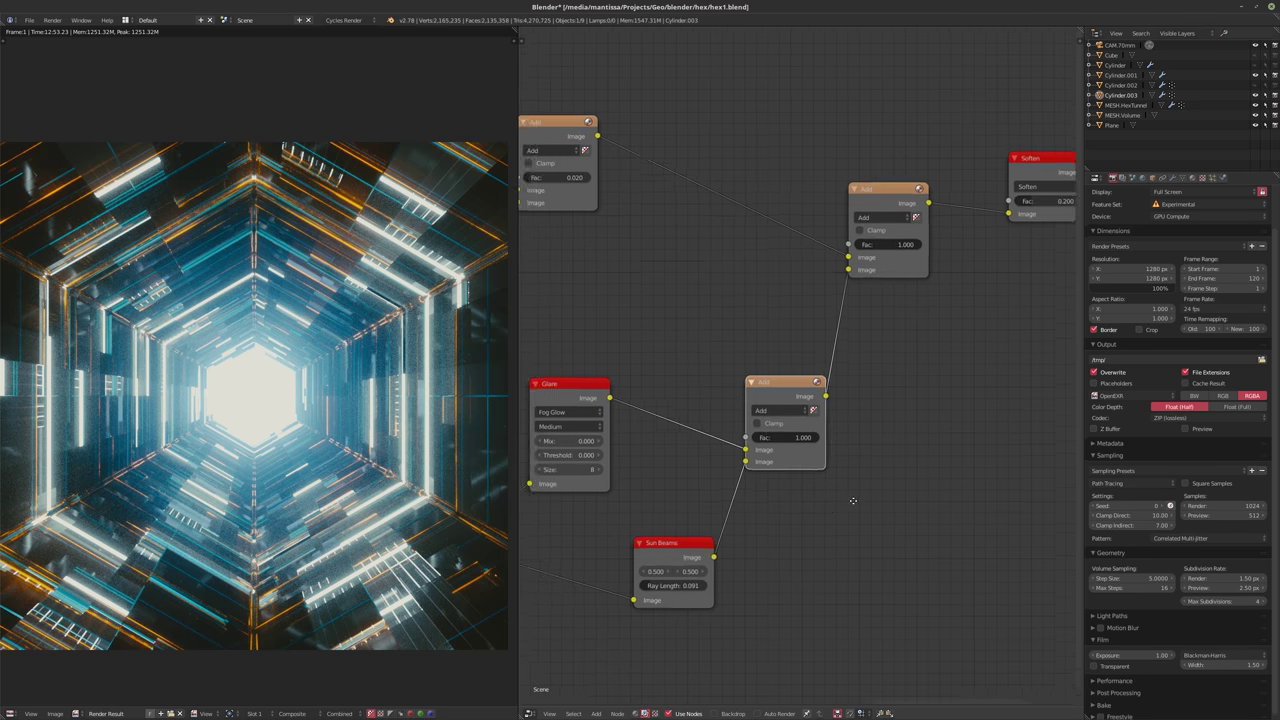
- Adjust the Sun Beams ray length, trying 0.2 and 0.75 before settling on 0.075
left_click(669, 588)
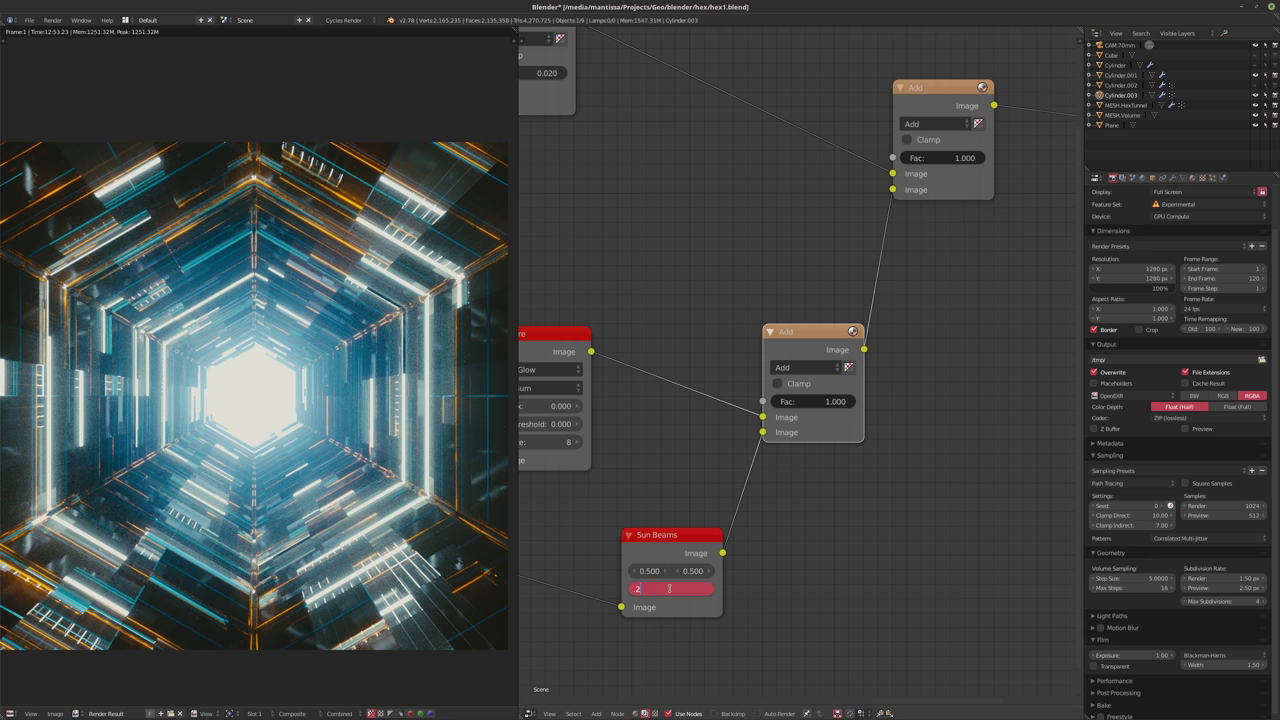
type(".2")
key("Return")
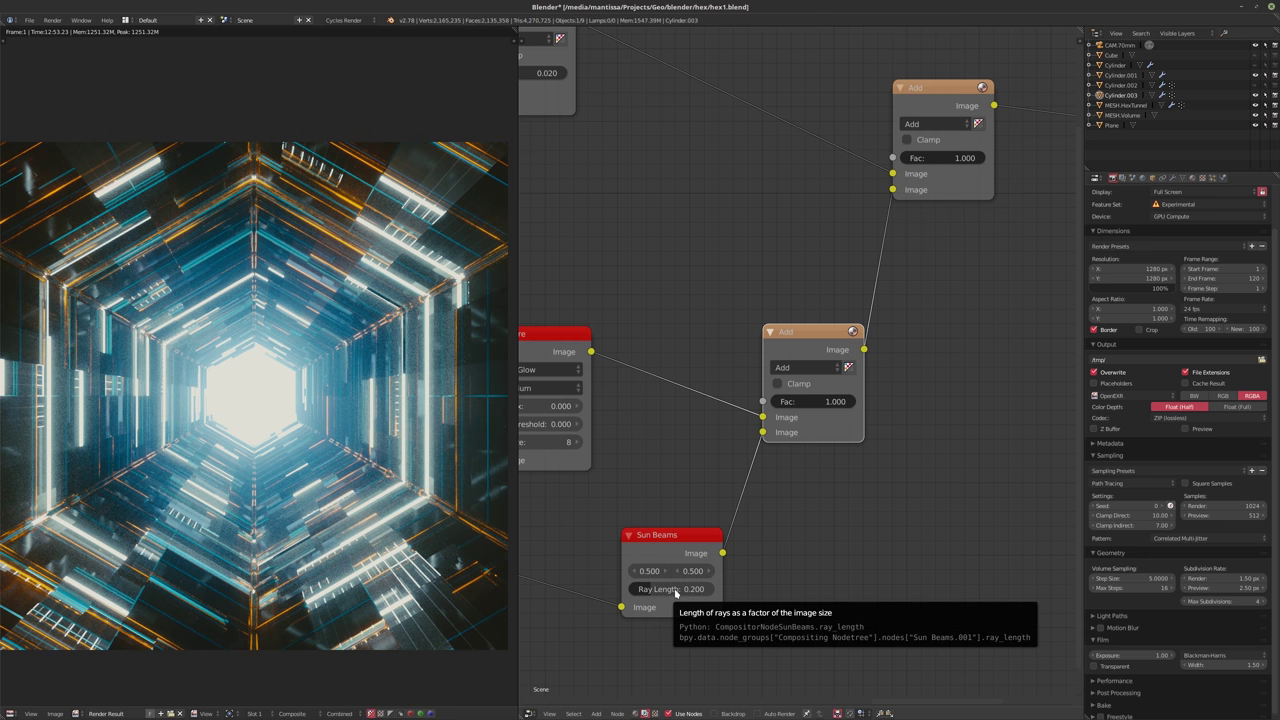
left_click(675, 590)
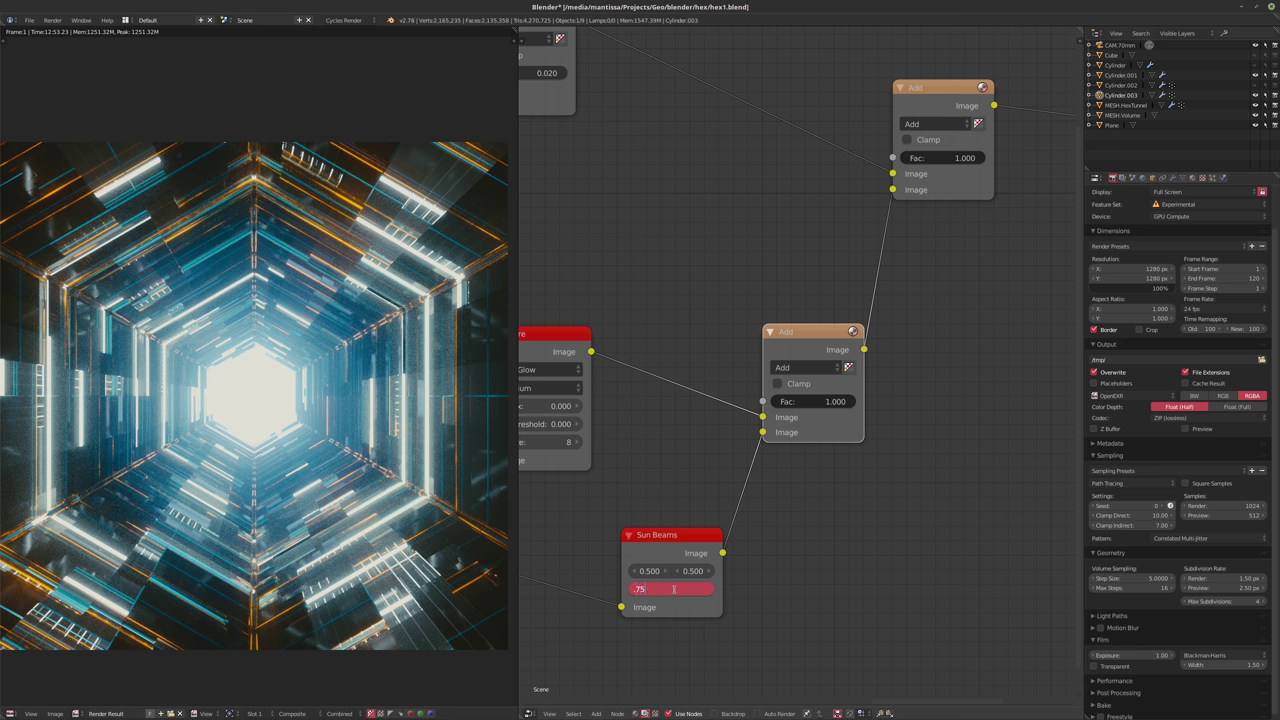
key("Return")
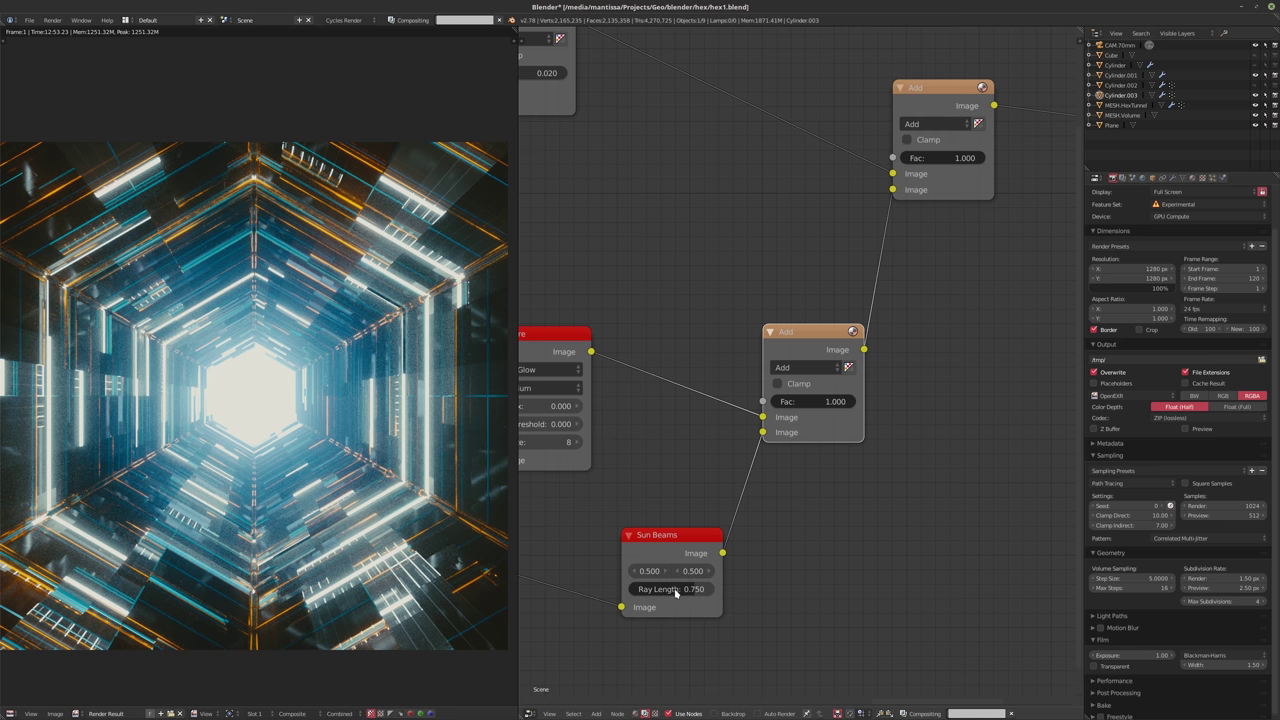
left_click(675, 590)
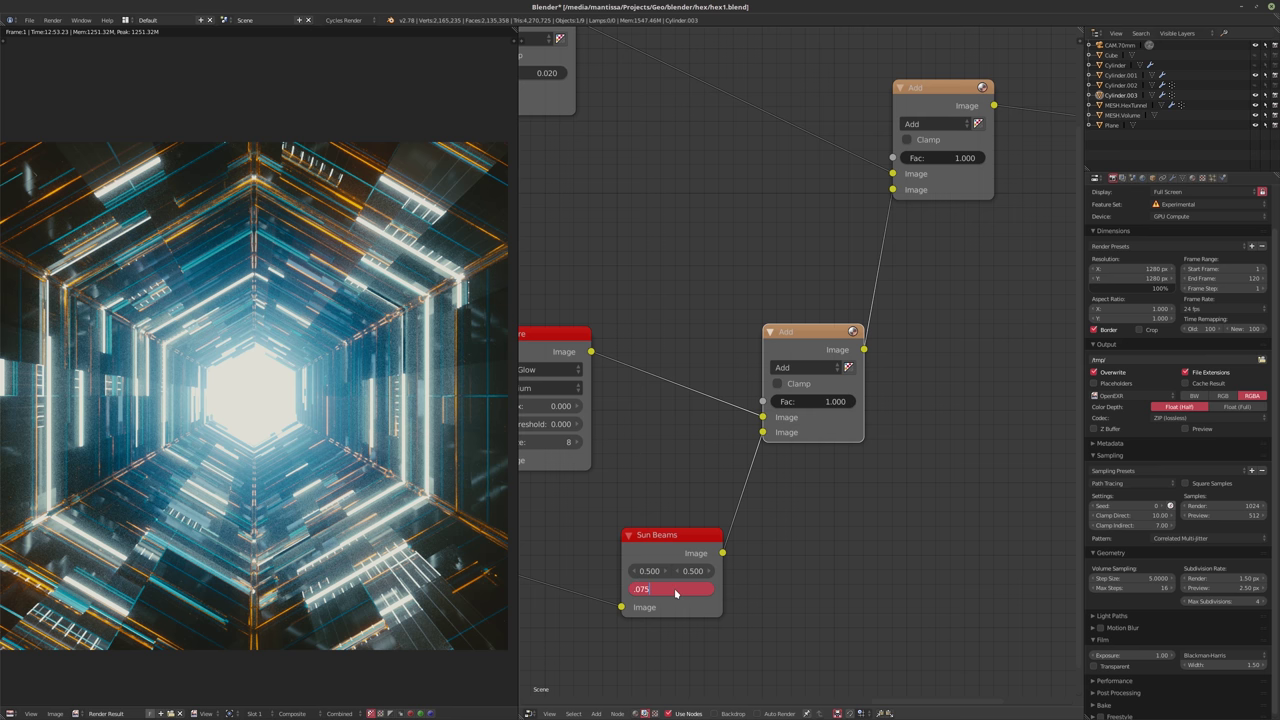
key("Return")
scroll(680, 591, "down", 1)
middle_click_drag(680, 591, 775, 477)
- Raise the Multiply node's value from 5, trying 10 before settling on 7.5
left_click(757, 514)
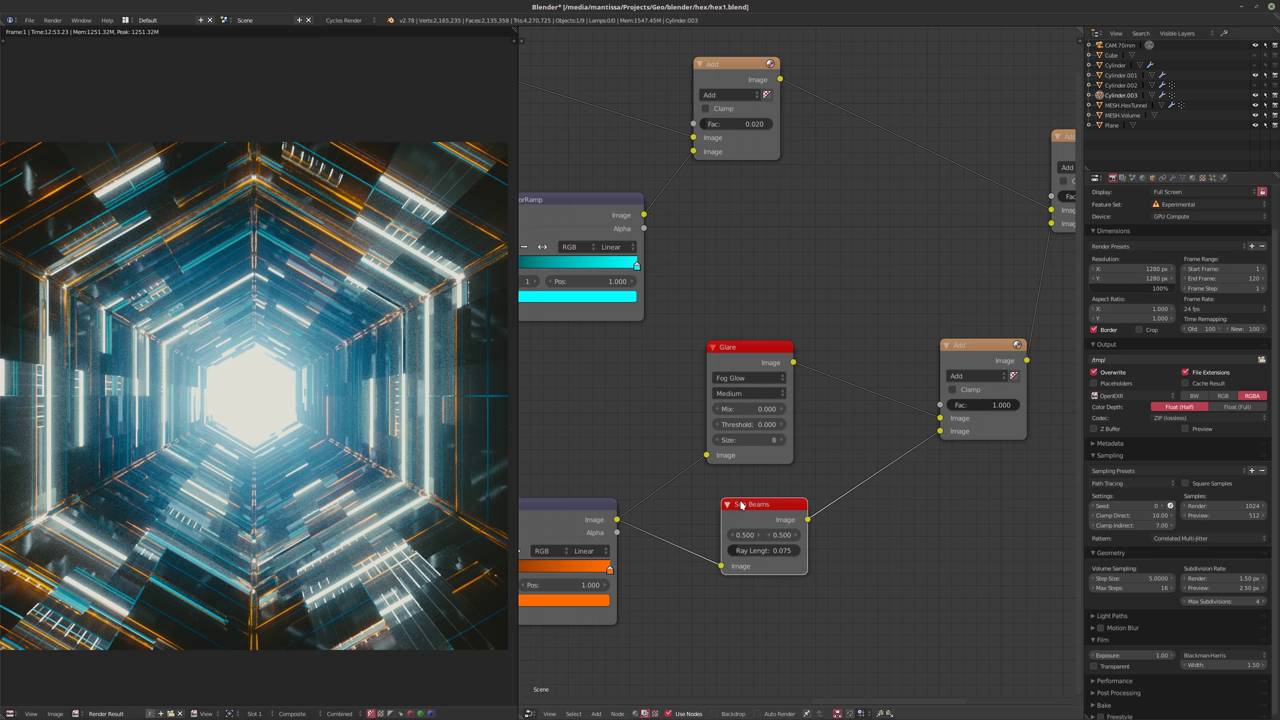
middle_click_drag(757, 514, 866, 502)
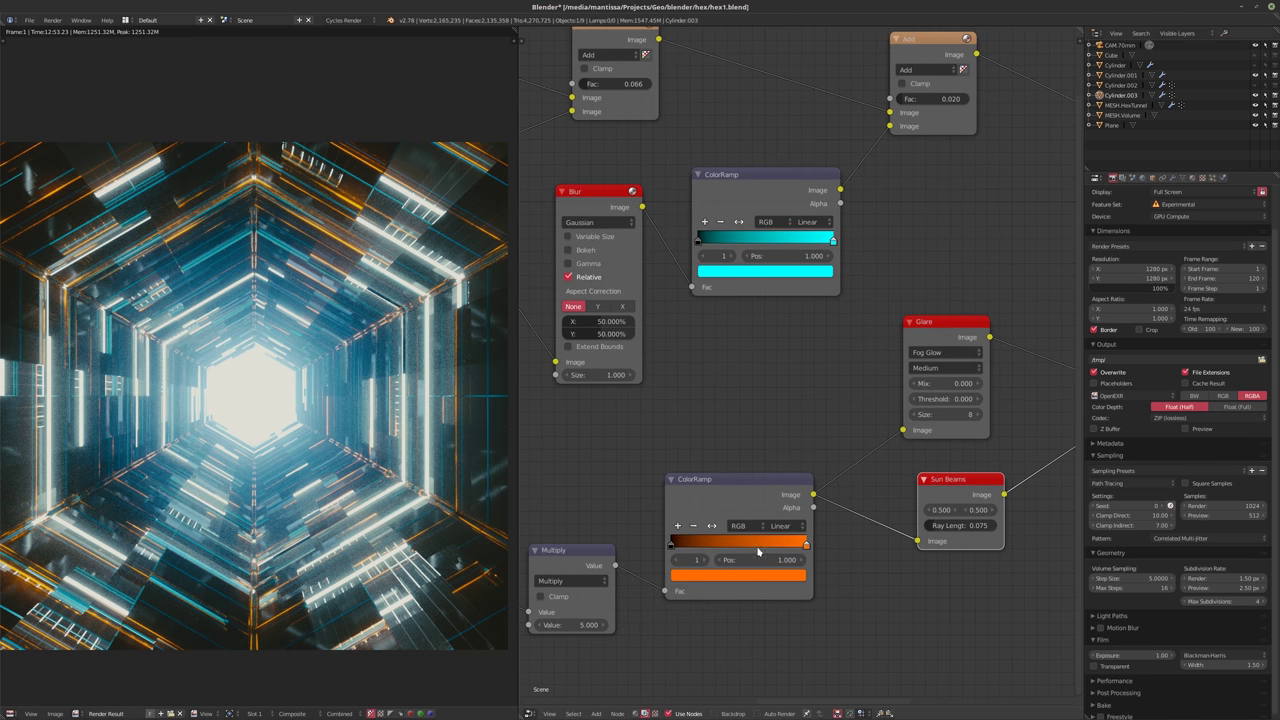
left_click(578, 627)
type("10")
key("Return")
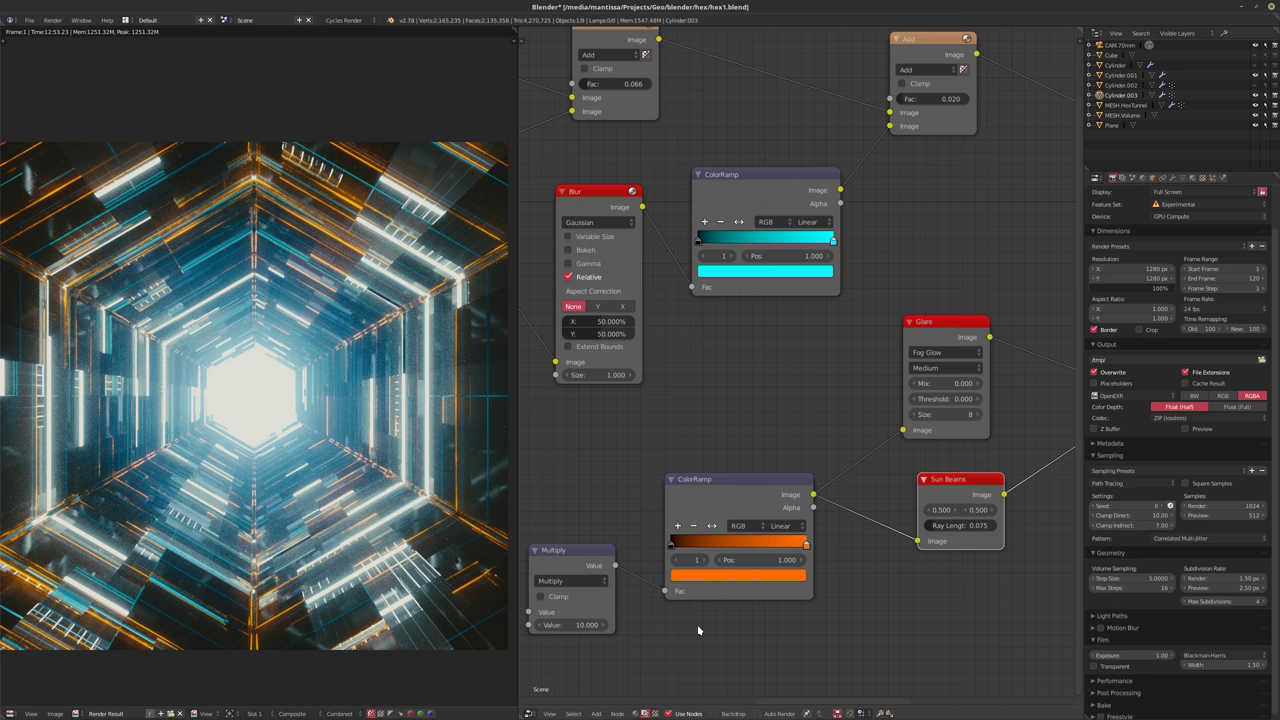
left_click(578, 625)
type("7.5")
key("Return")
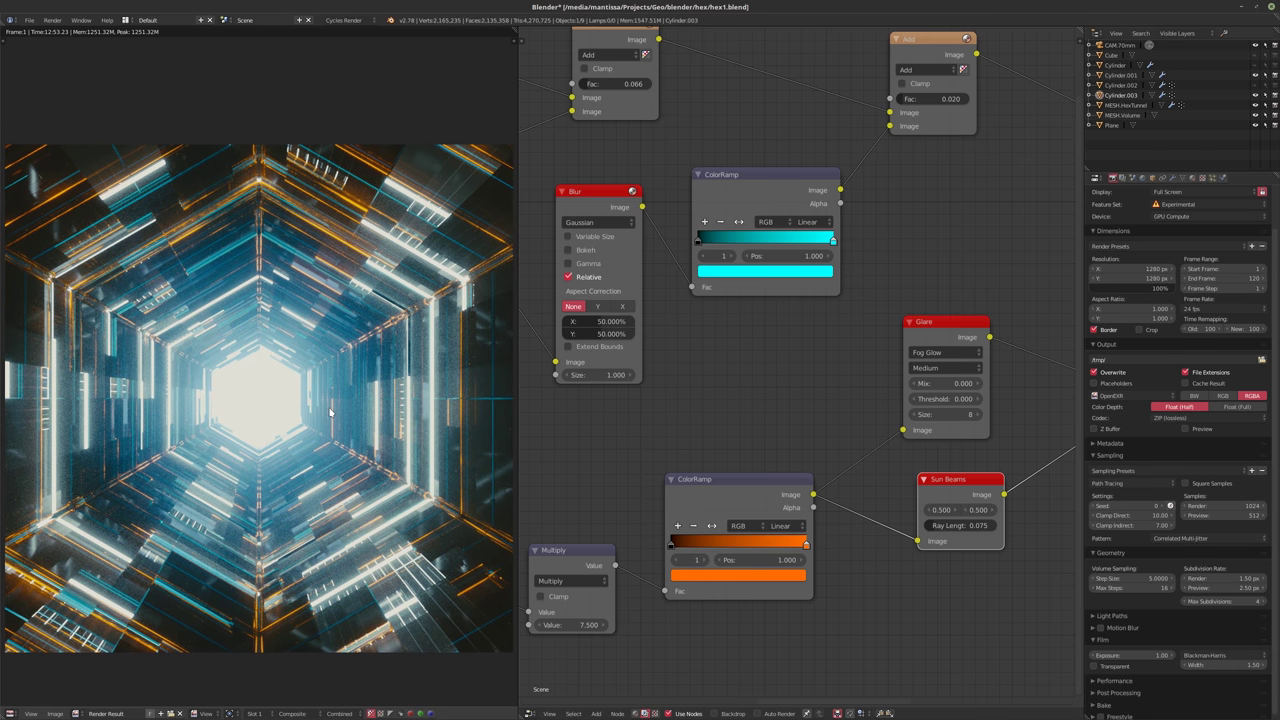
scroll(330, 410, "up", 1)
scroll(314, 388, "up", 2)
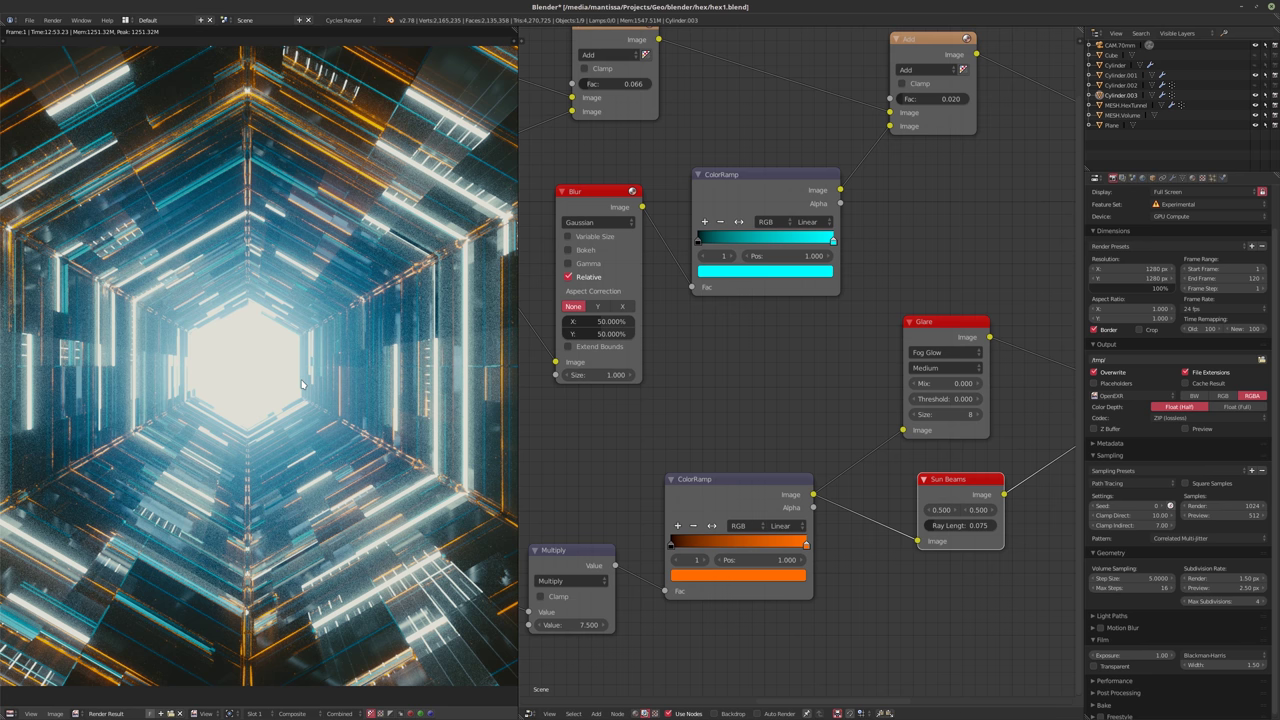
- Start saving the render image and create a new 'hex' folder inside the render folder
left_click(55, 714)
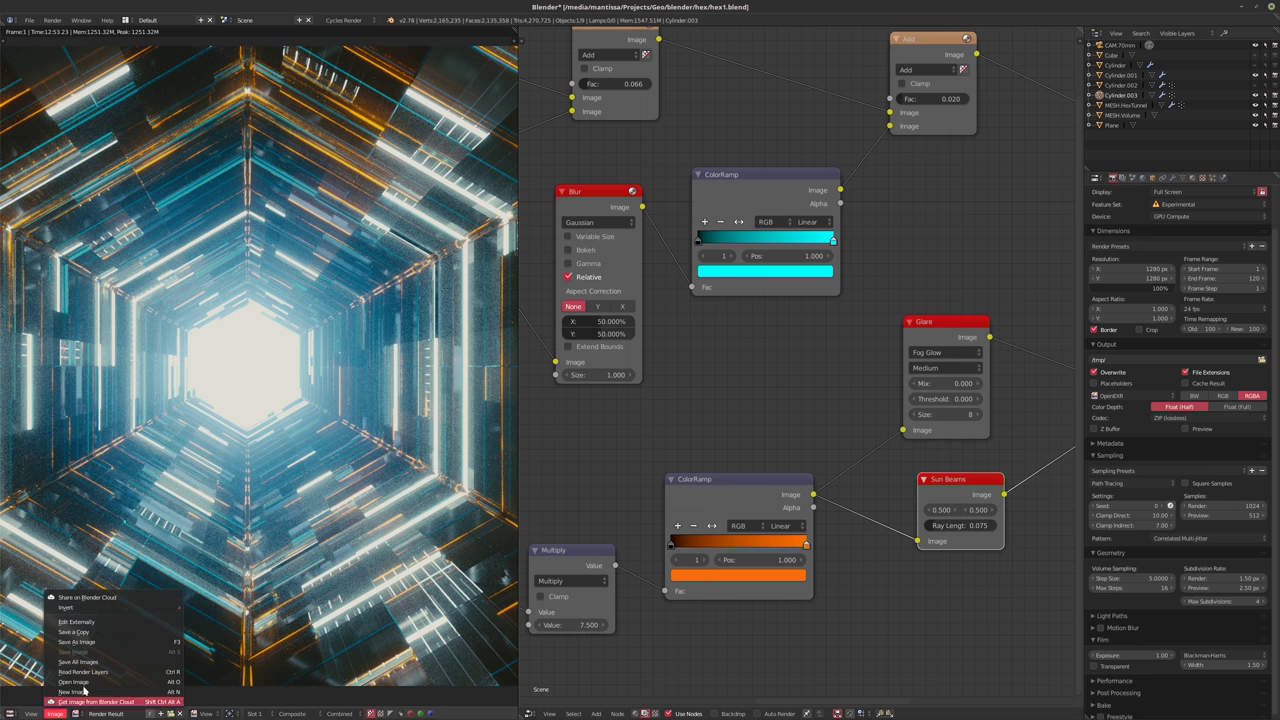
left_click(96, 642)
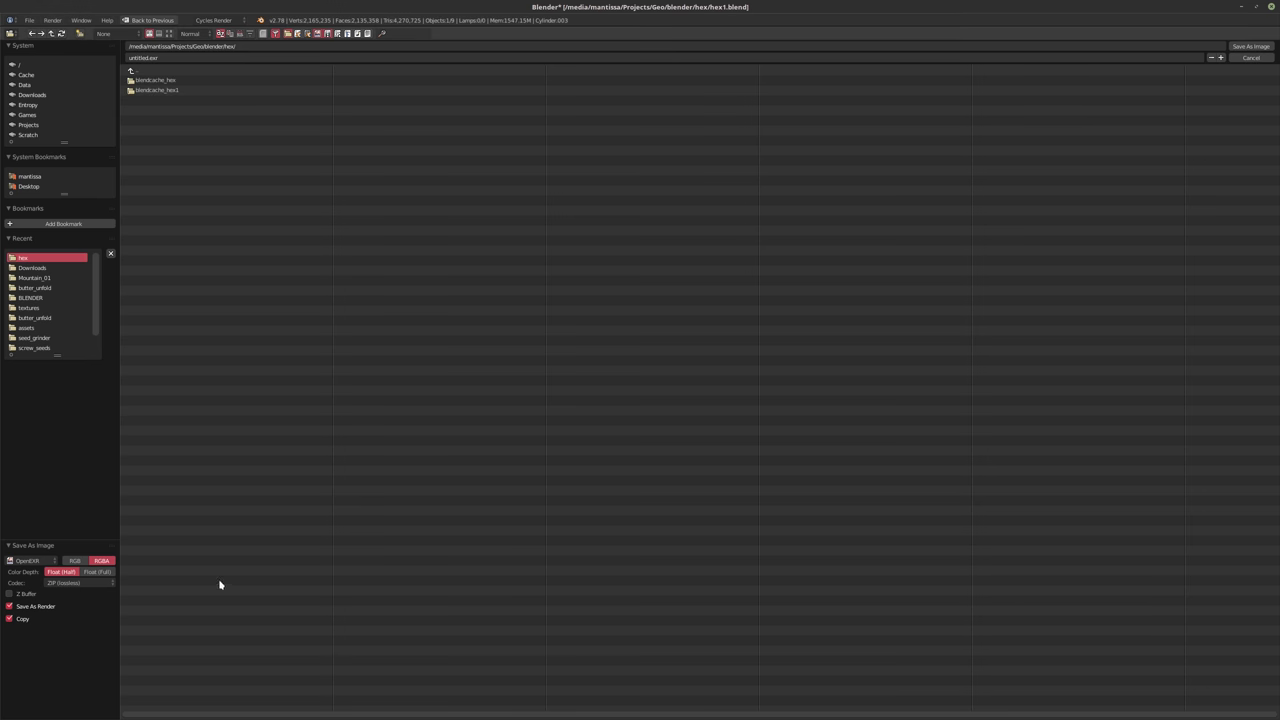
left_click(187, 75)
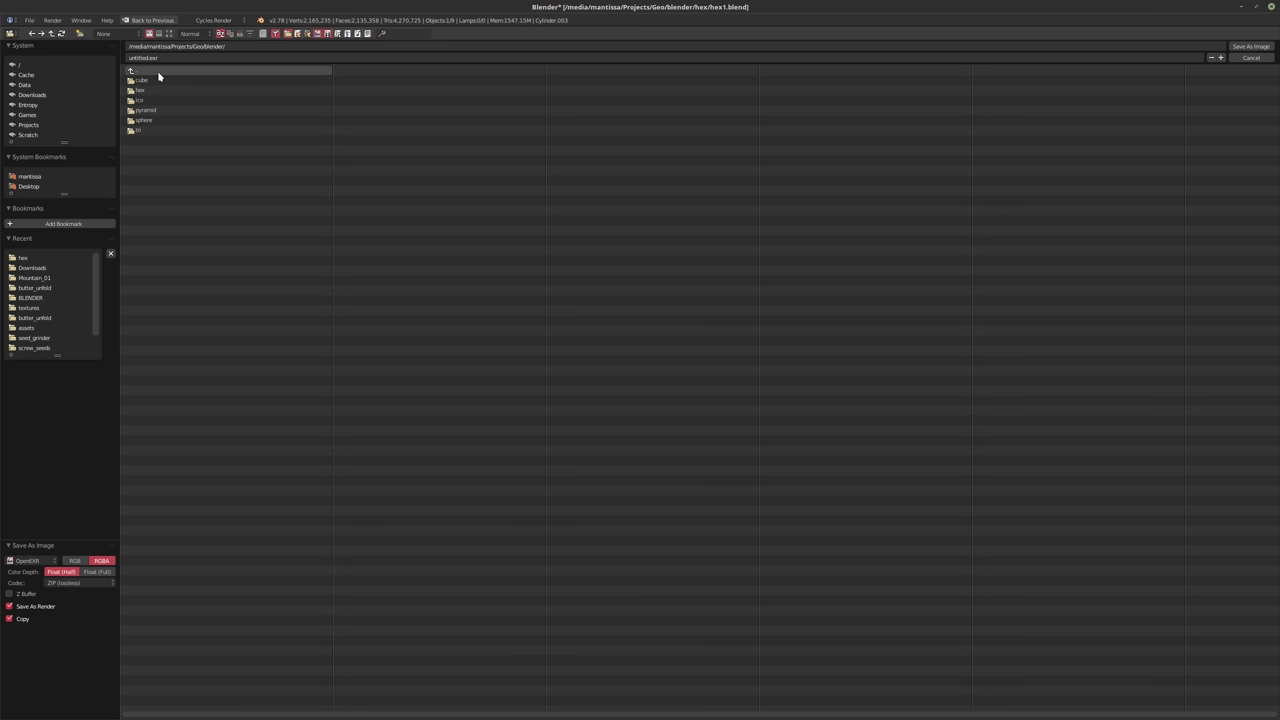
left_click(152, 71)
left_click(152, 100)
left_click(80, 33)
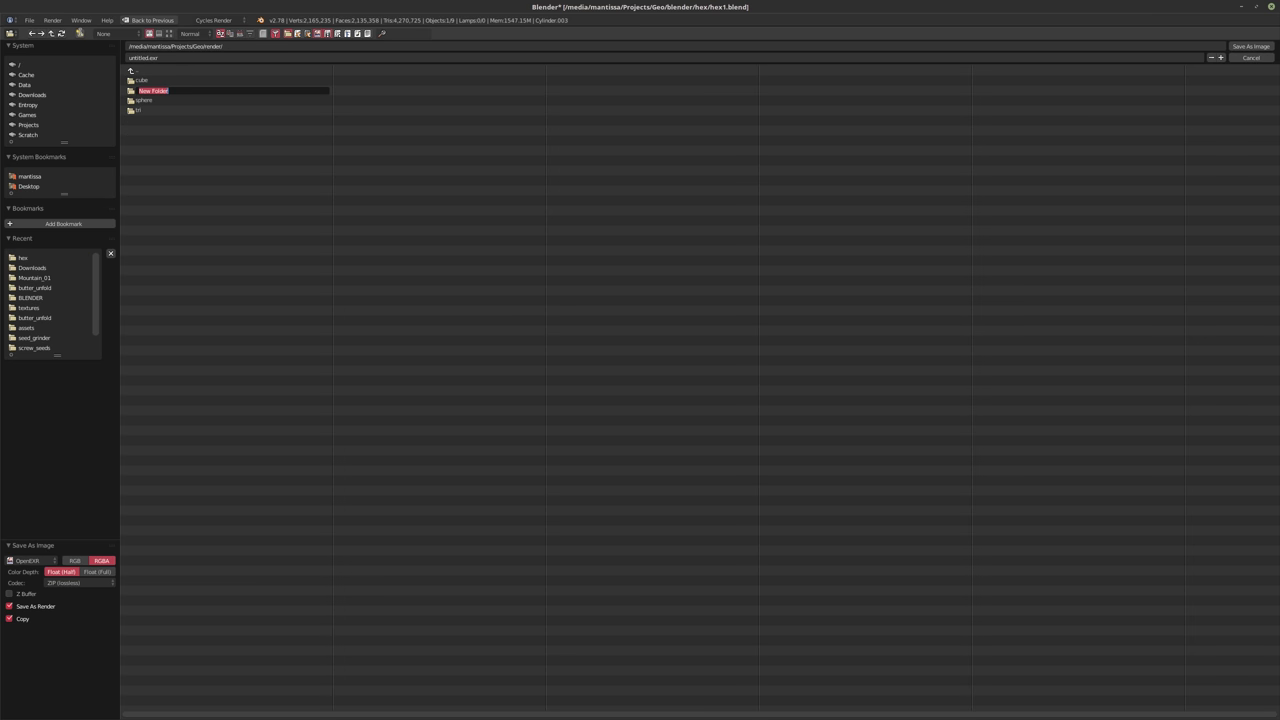
type("hex")
key("Return")
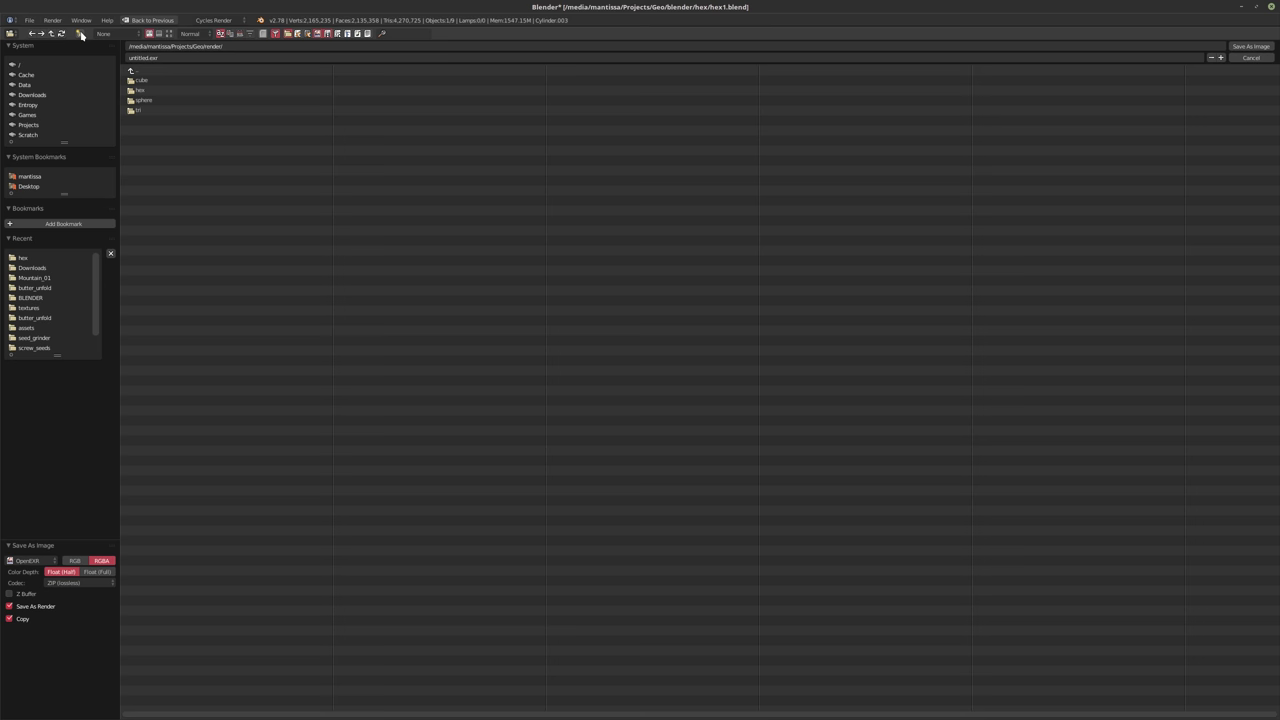
left_click(148, 89)
- Save the render into the hex folder as an RGB PNG named hex1_1K.png
left_click(146, 58)
left_click_drag(146, 58, 107, 62)
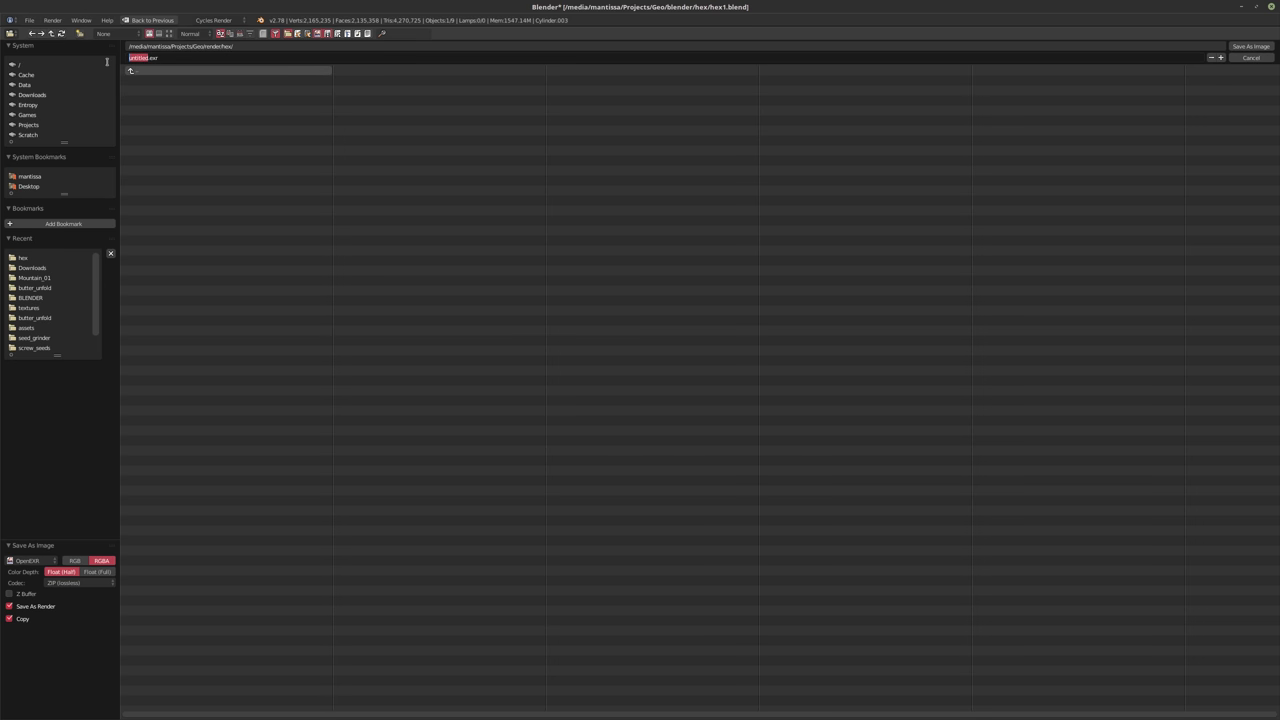
type("hex1_1K")
left_click(30, 560)
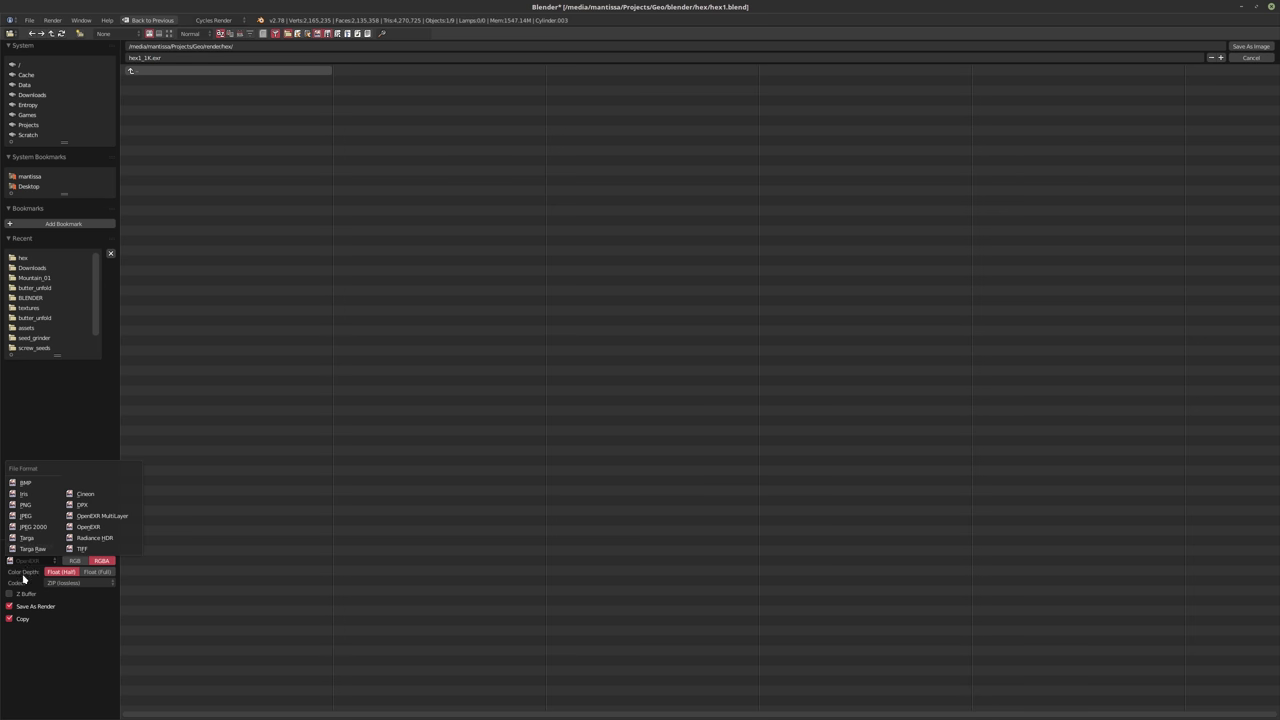
left_click(30, 509)
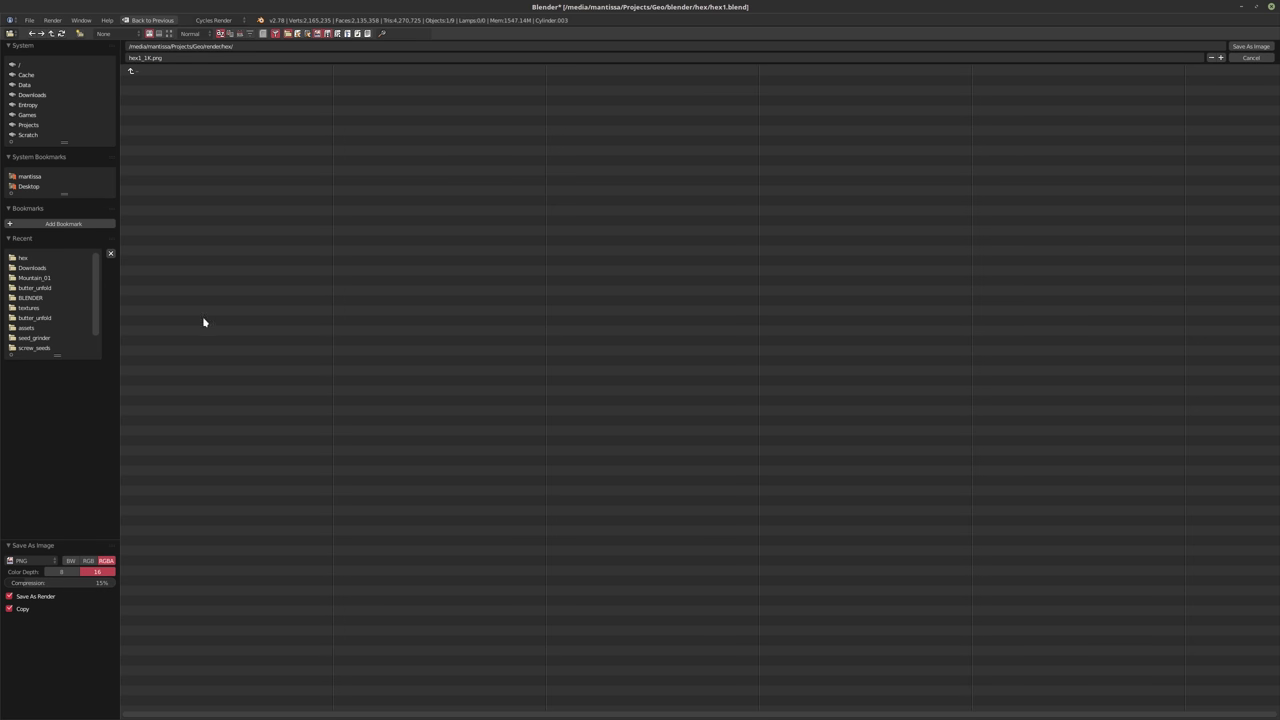
left_click(91, 561)
left_click(1250, 46)
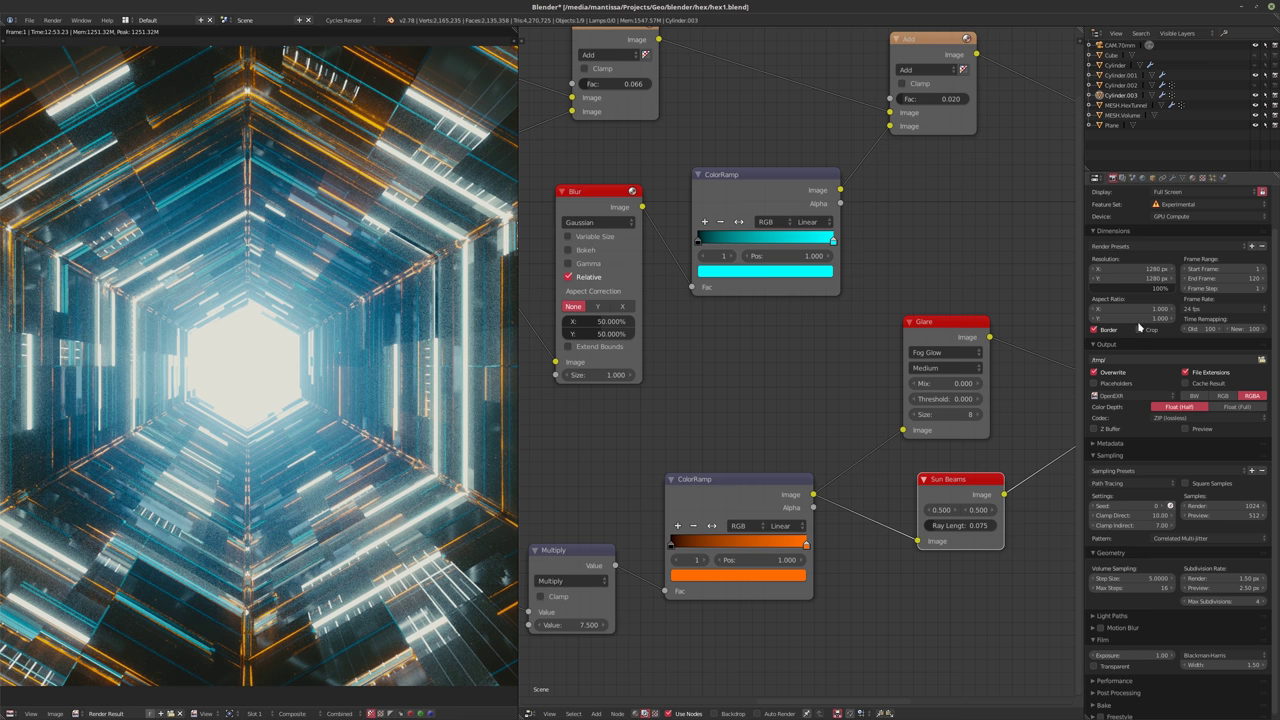
- Save the blend file, overwriting the existing version
left_click(1132, 268)
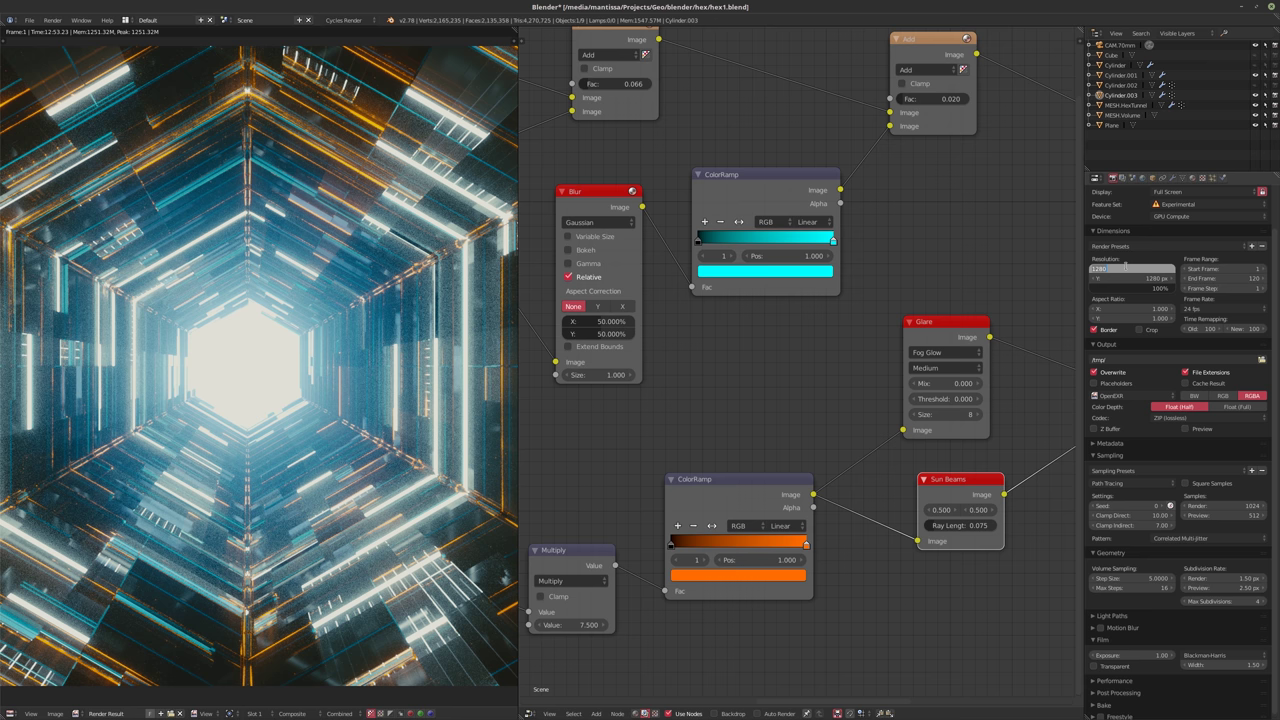
key("Return")
key("ctrl+s")
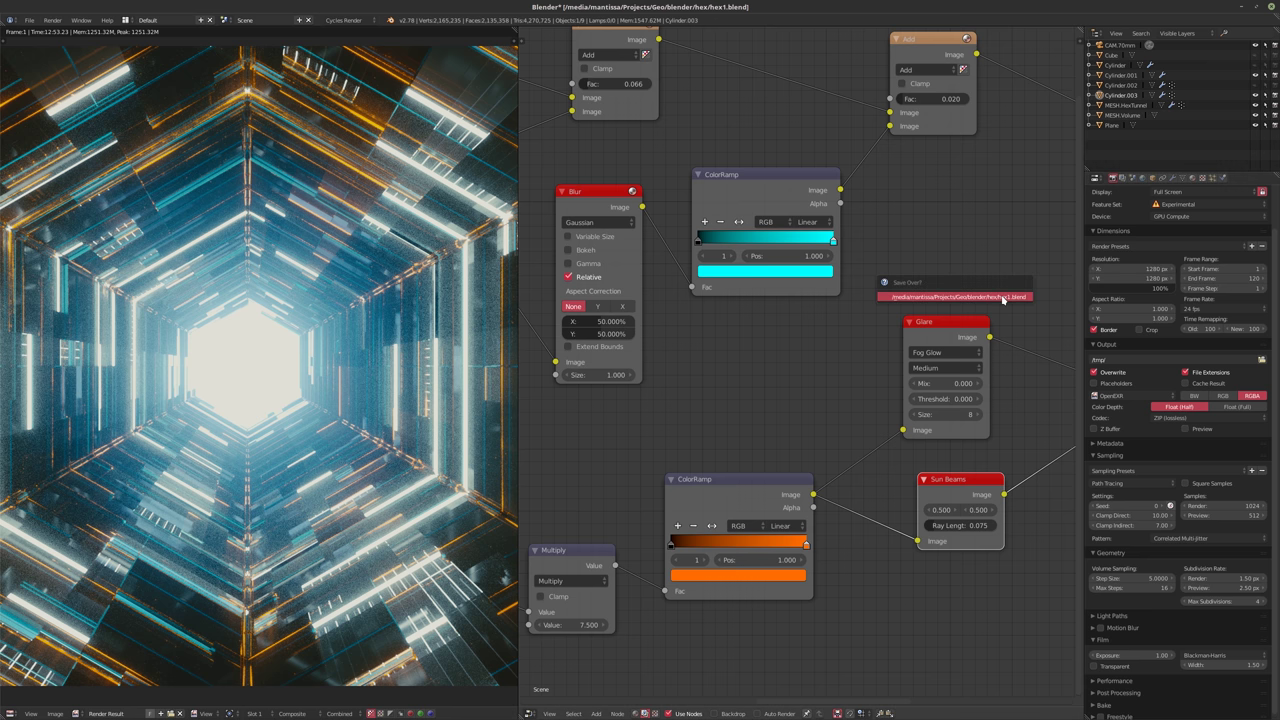
left_click(1003, 297)
- Set the render resolution to 1024 × 1024 px after briefly entering 6400
left_click(1146, 268)
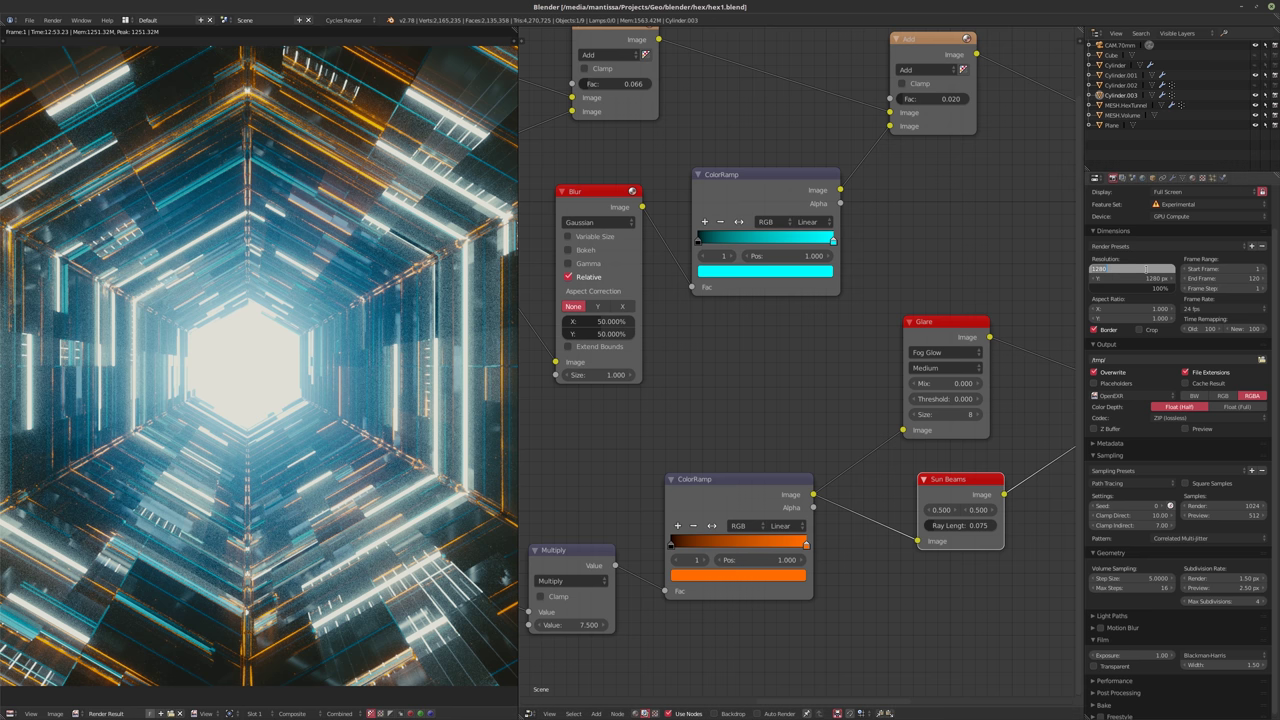
type("66")
type("0")
key("Tab")
type("6400")
key("Return")
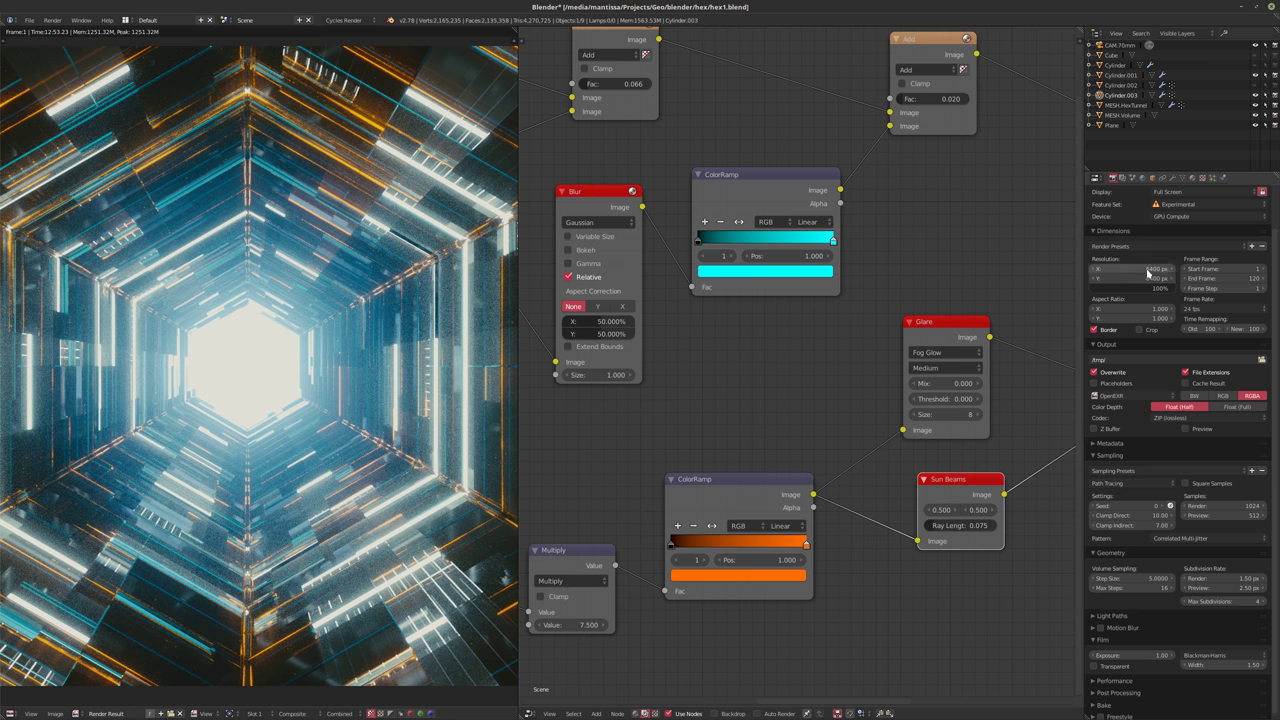
left_click(1212, 505)
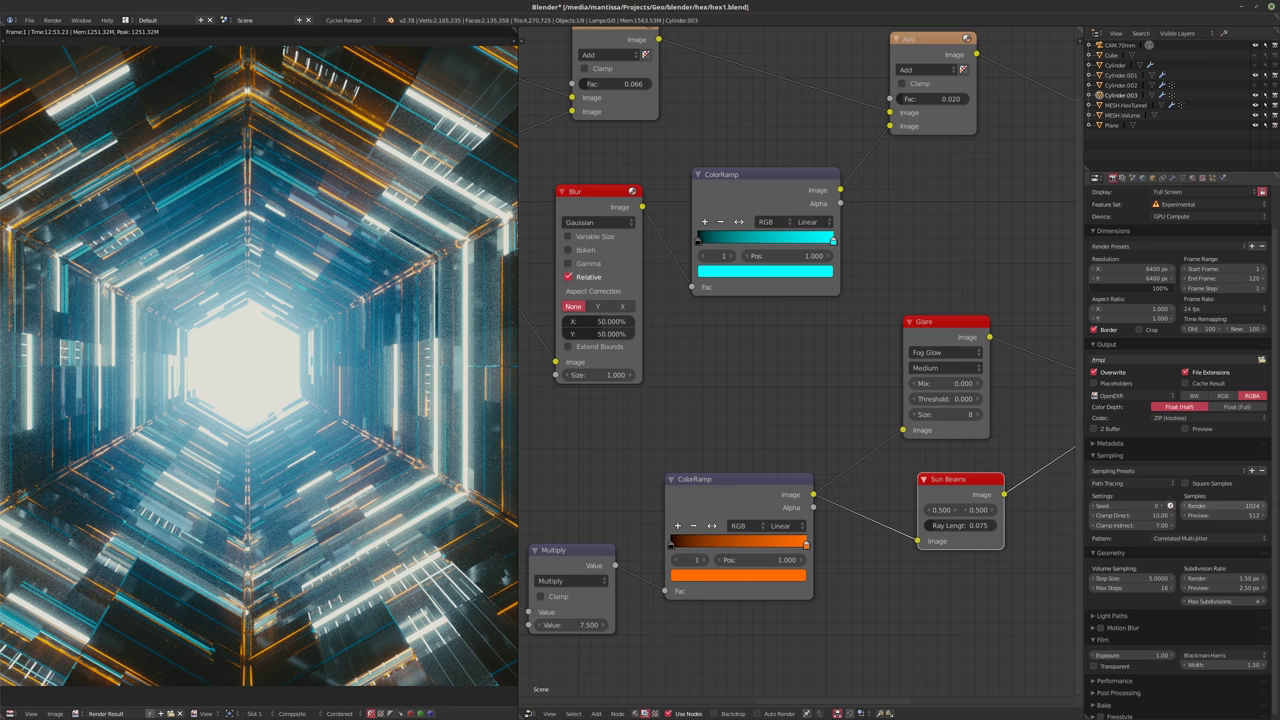
left_click(1128, 268)
type("1")
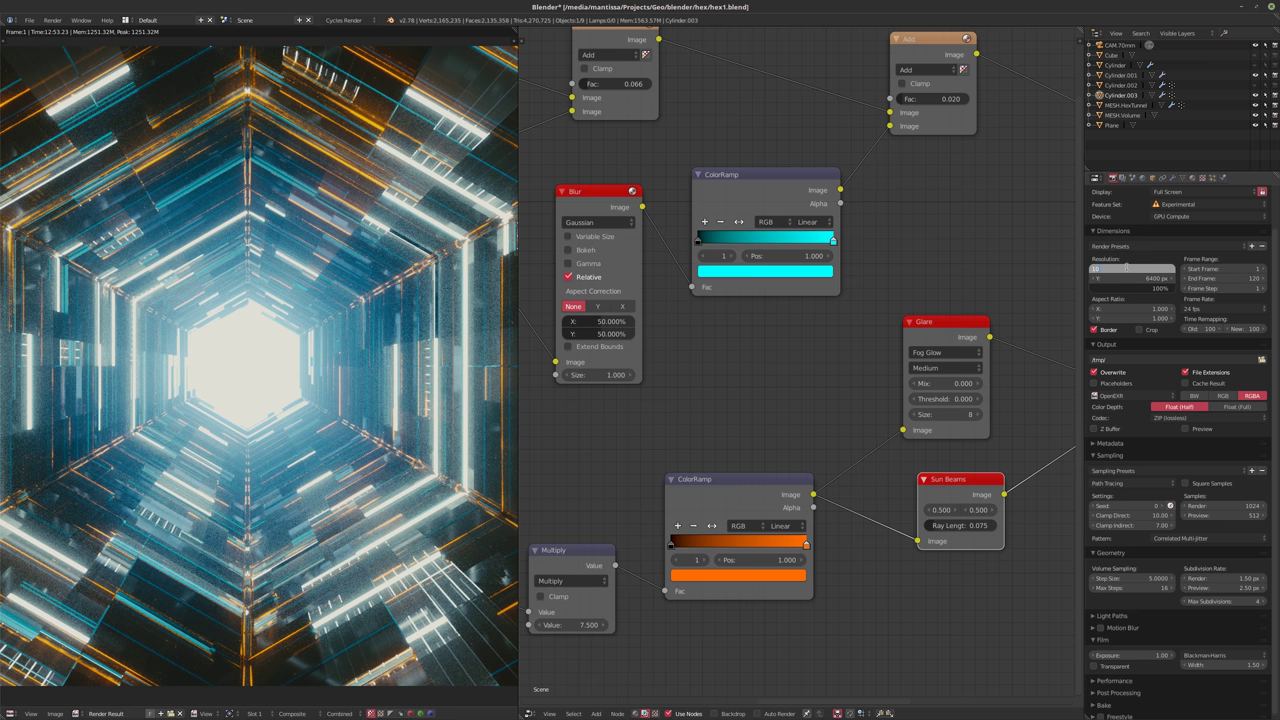
type("024")
key("Tab")
type("1024")
key("Return")
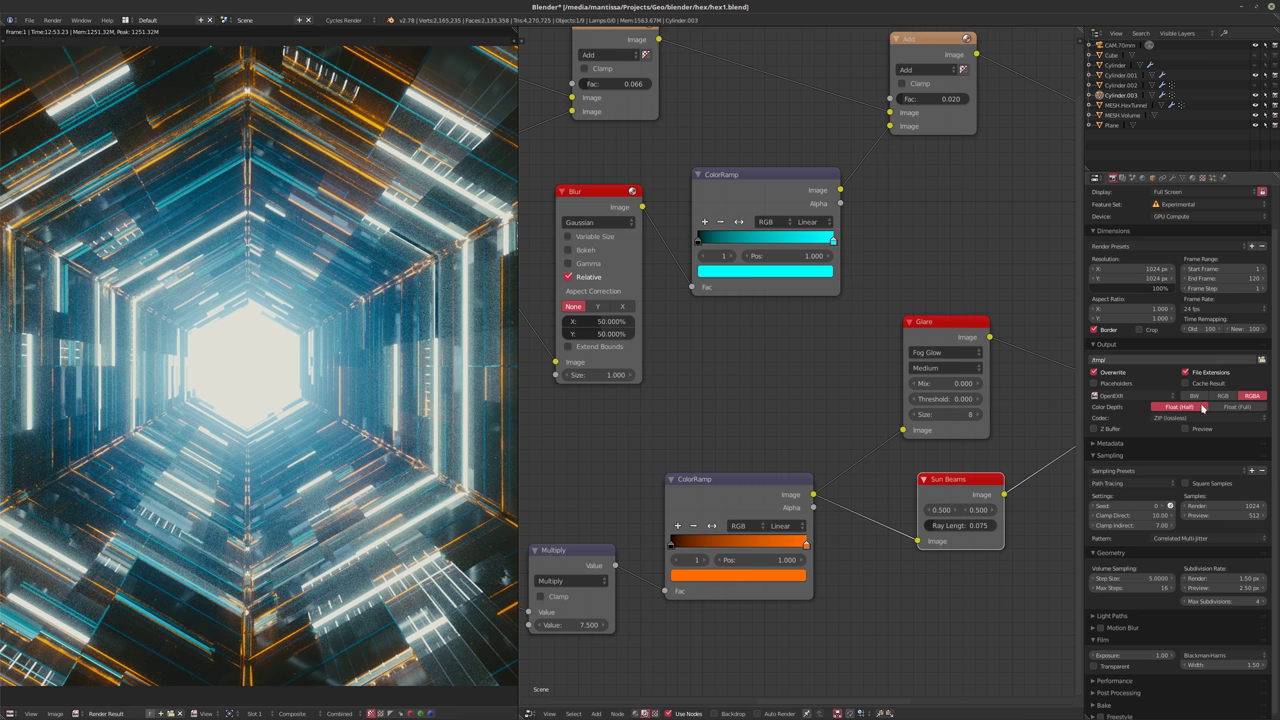
- Set 2048 render samples, save the blend file, and start a fresh render
left_click(1212, 507)
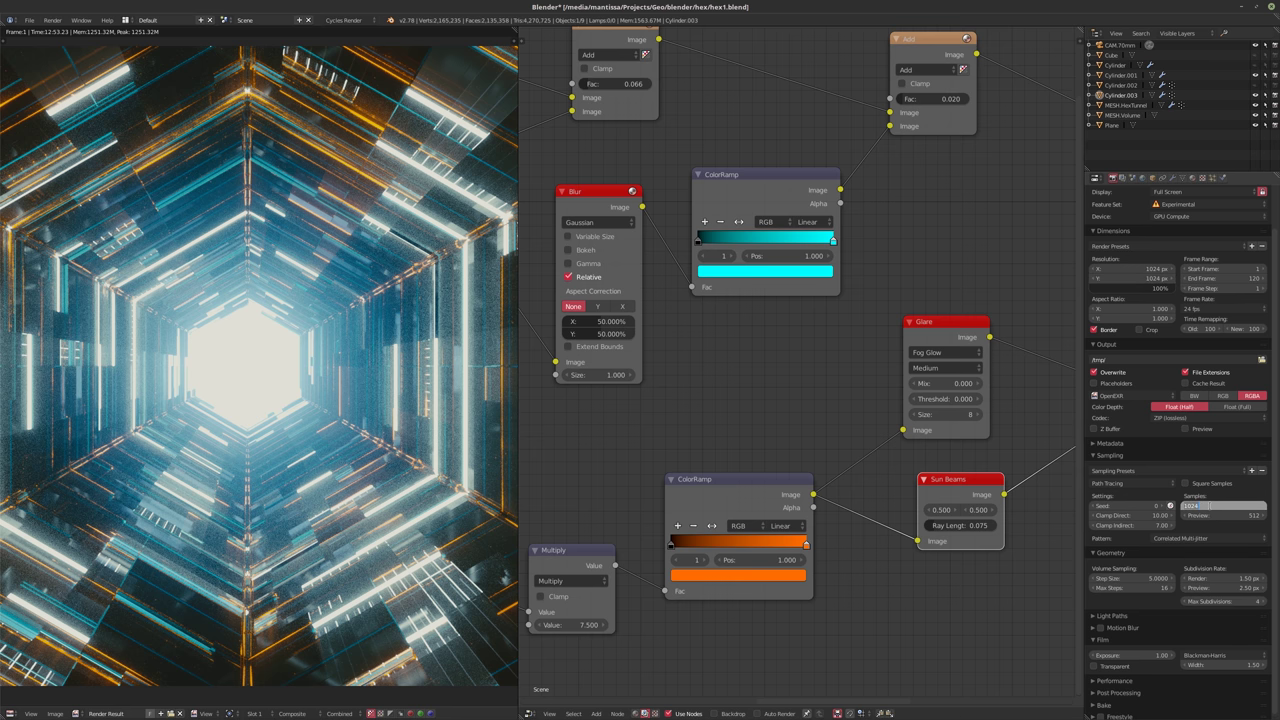
type("2048")
key("Return")
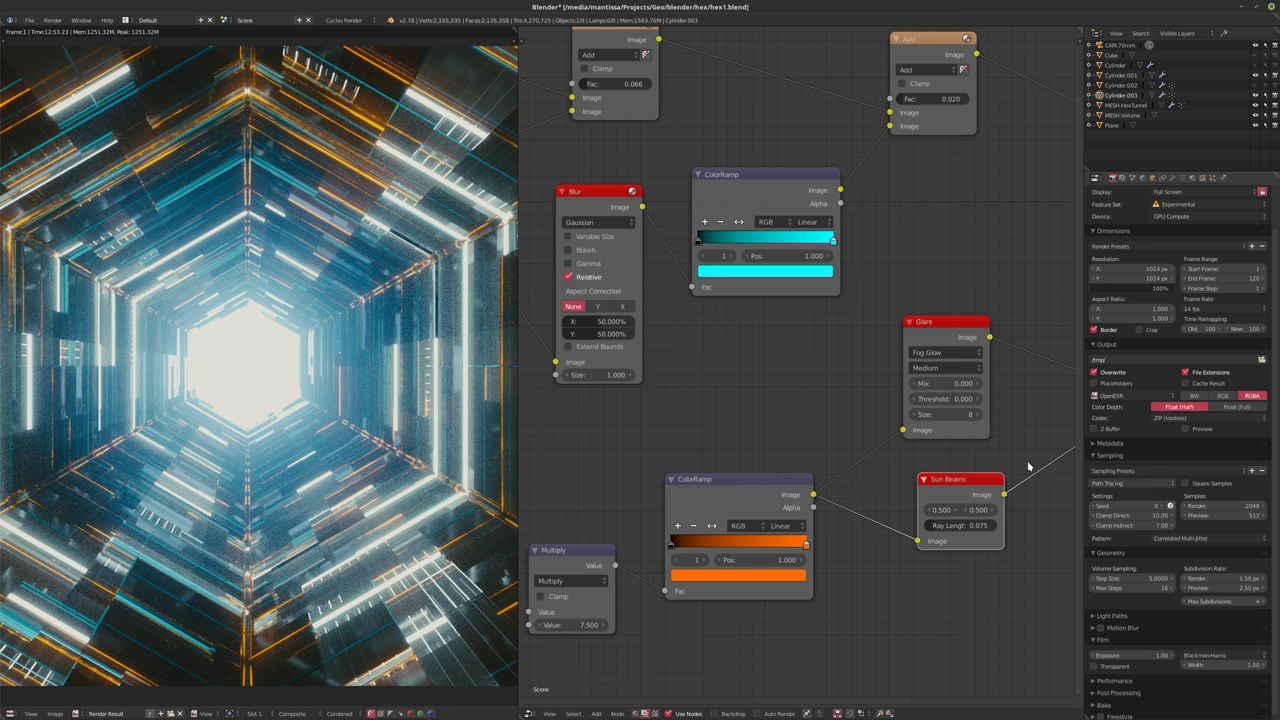
key("ctrl+s")
left_click(781, 441)
key("F12")
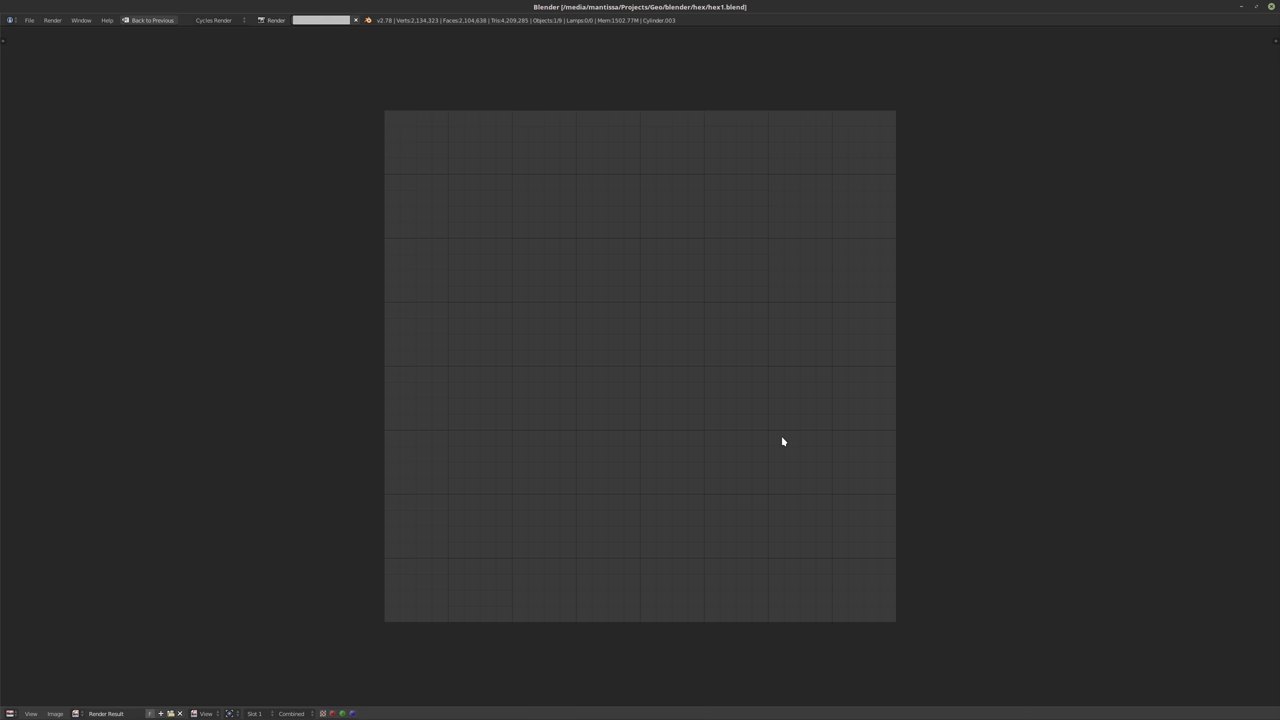